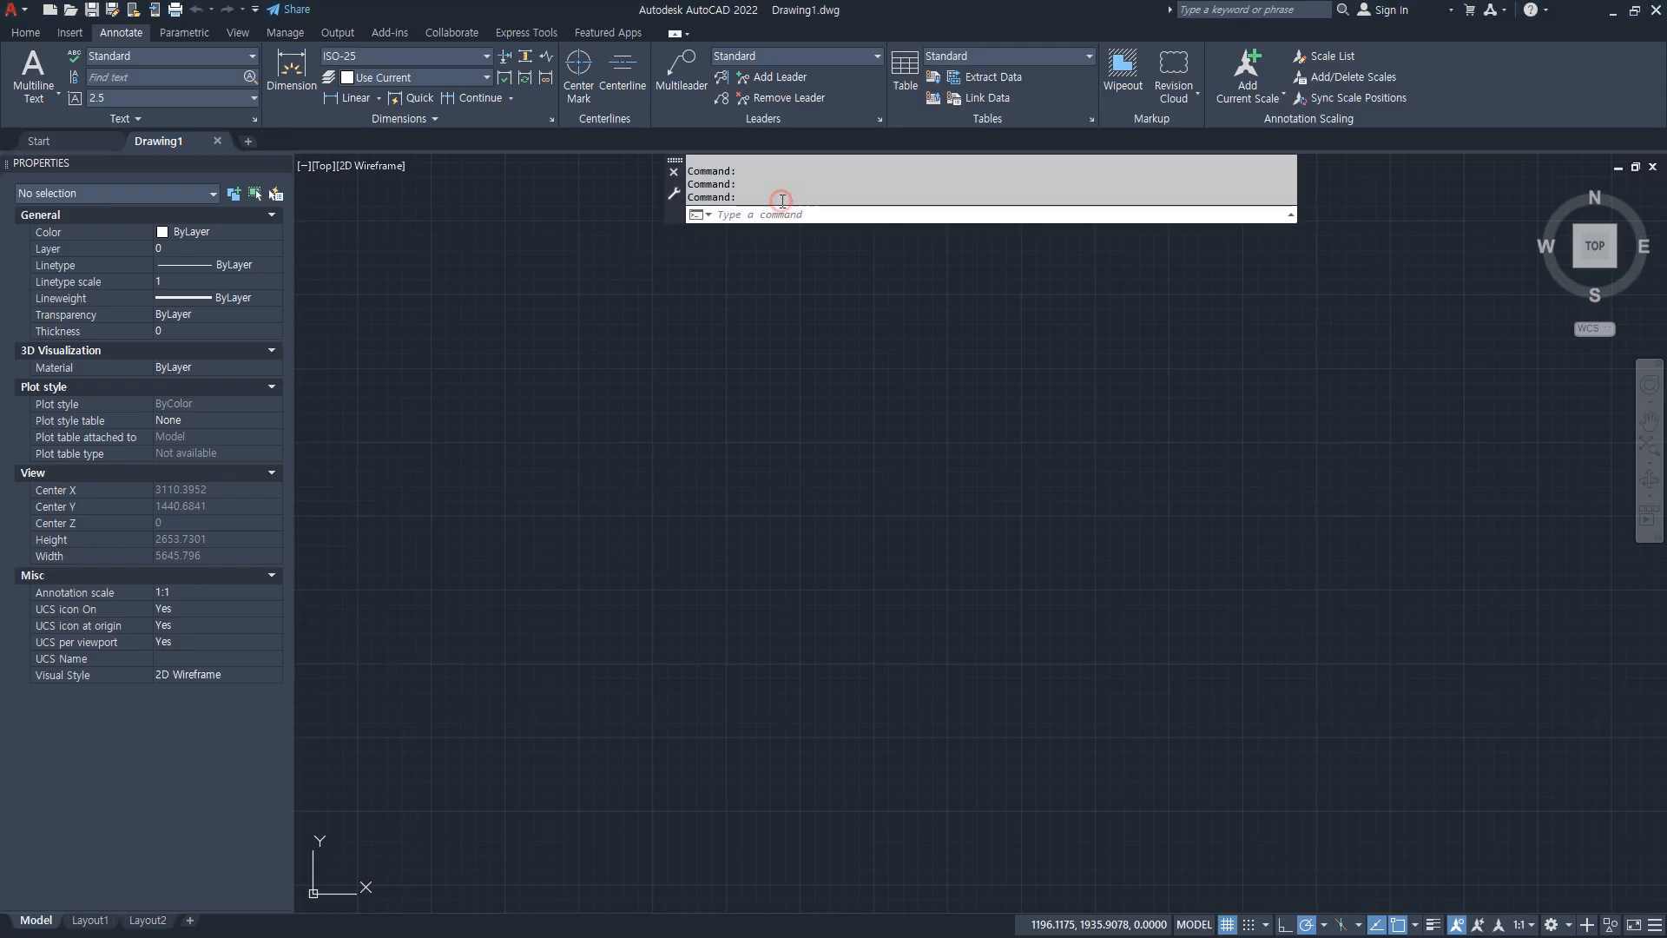
pyautogui.write('d')
pyautogui.press('Return')
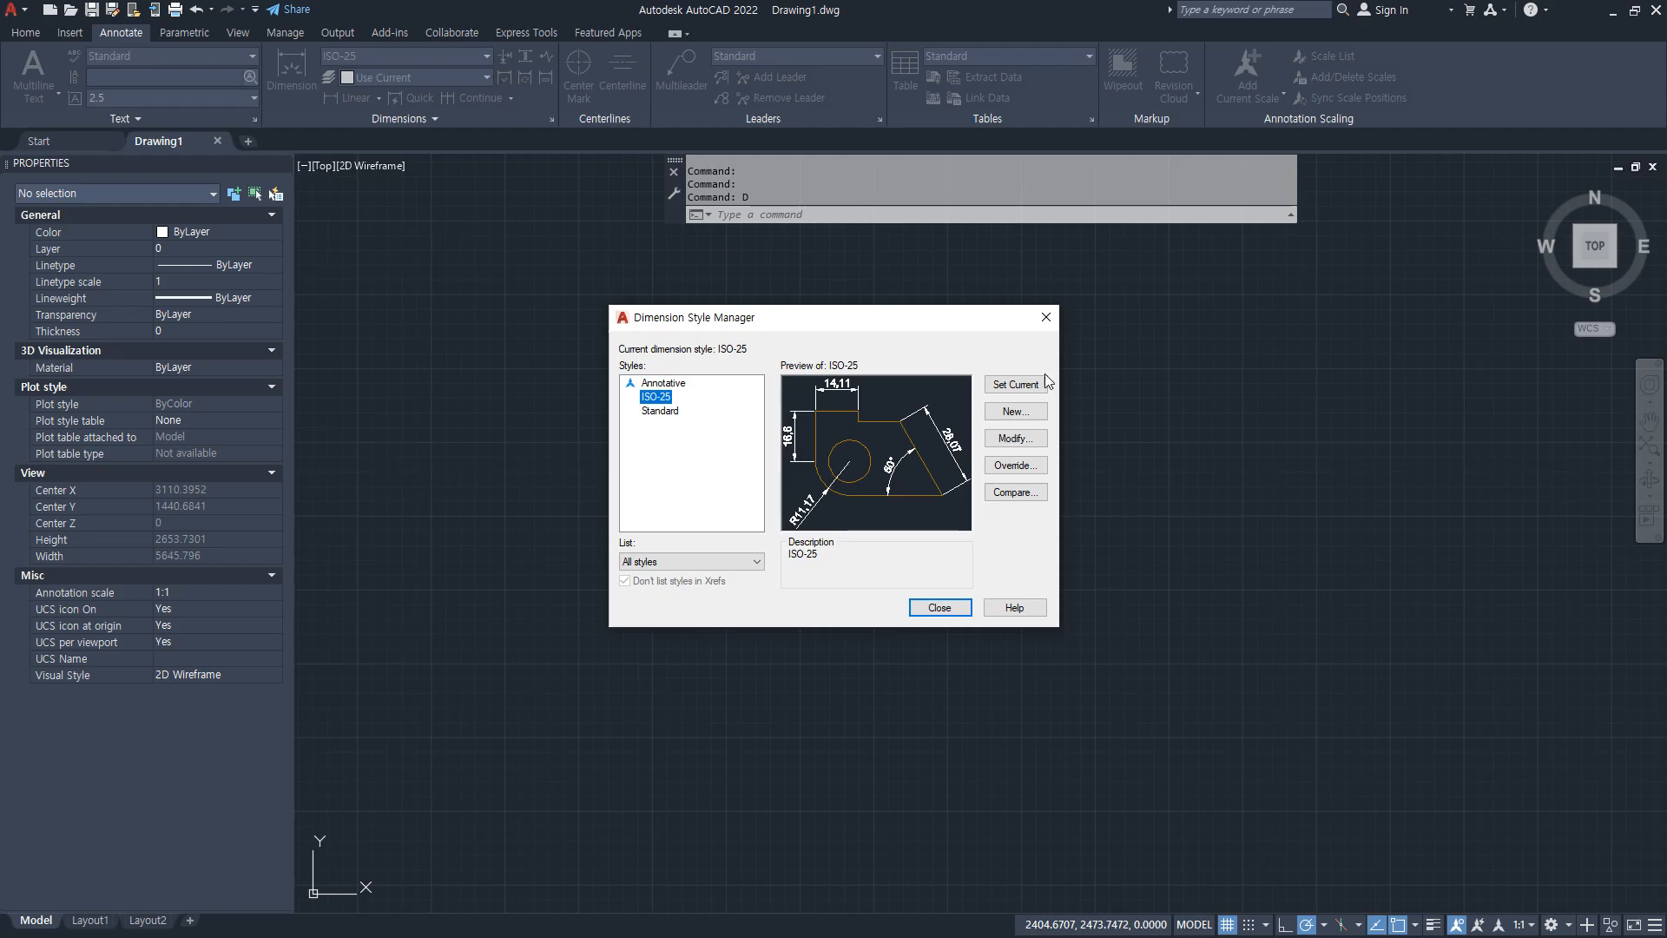
pyautogui.press('alt')
pyautogui.press('Escape')
# Step: Place a horizontal linear dimension about 609 units wide in the empty drawing
pyautogui.click(353, 97)
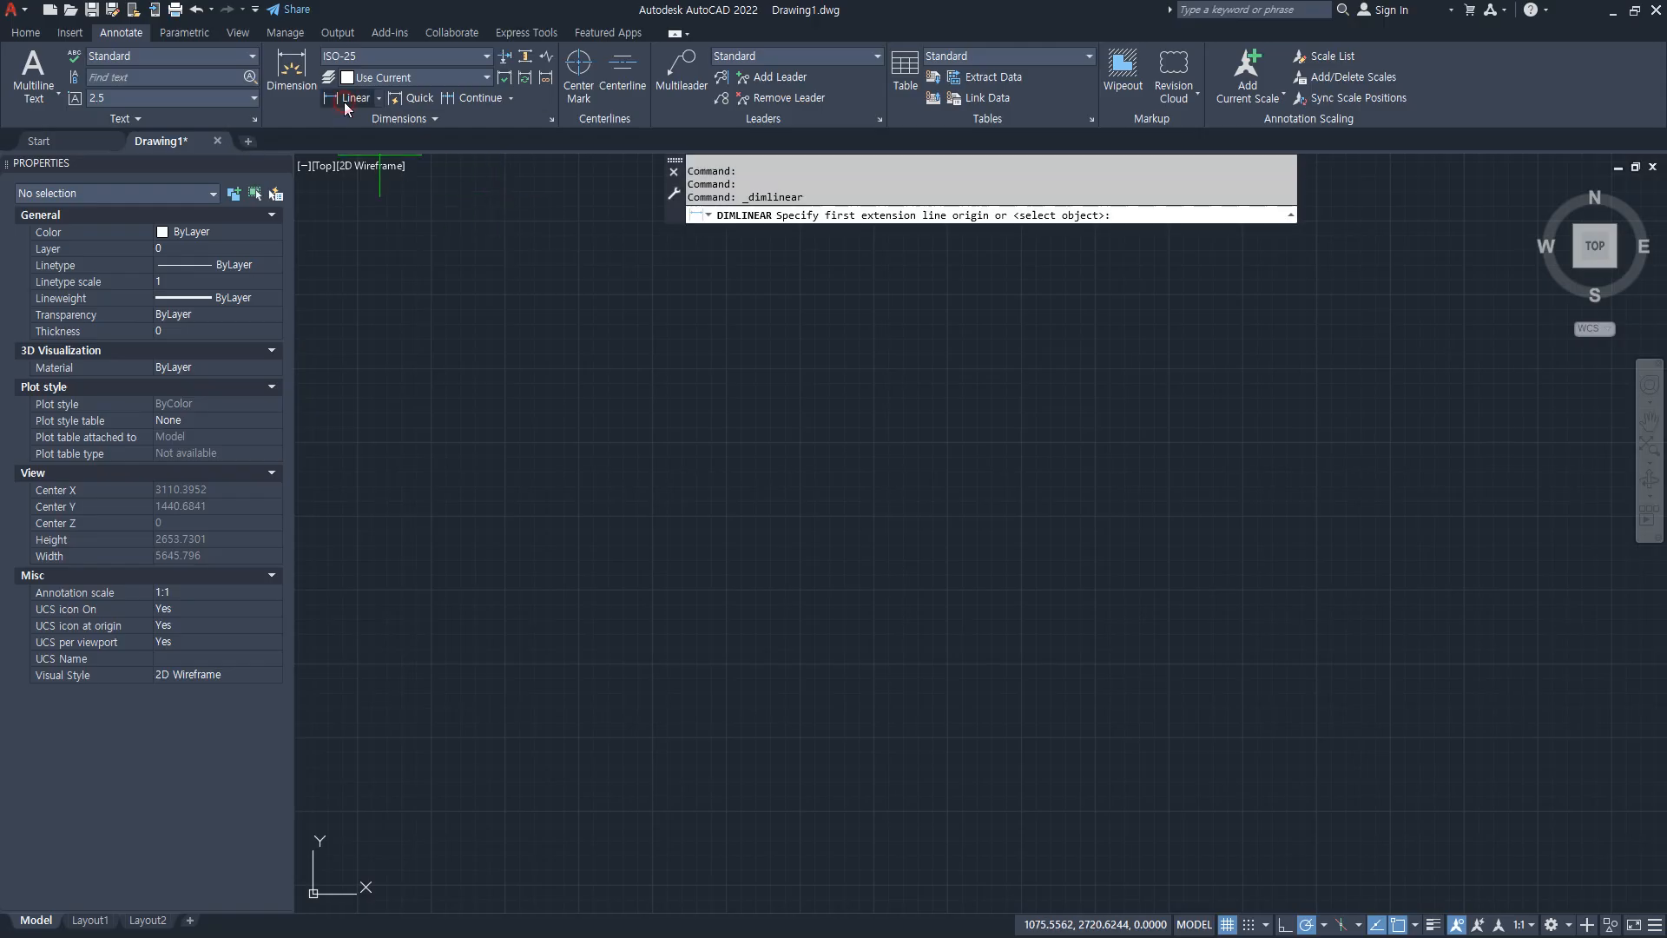
pyautogui.click(576, 556)
pyautogui.click(755, 555)
pyautogui.click(747, 495)
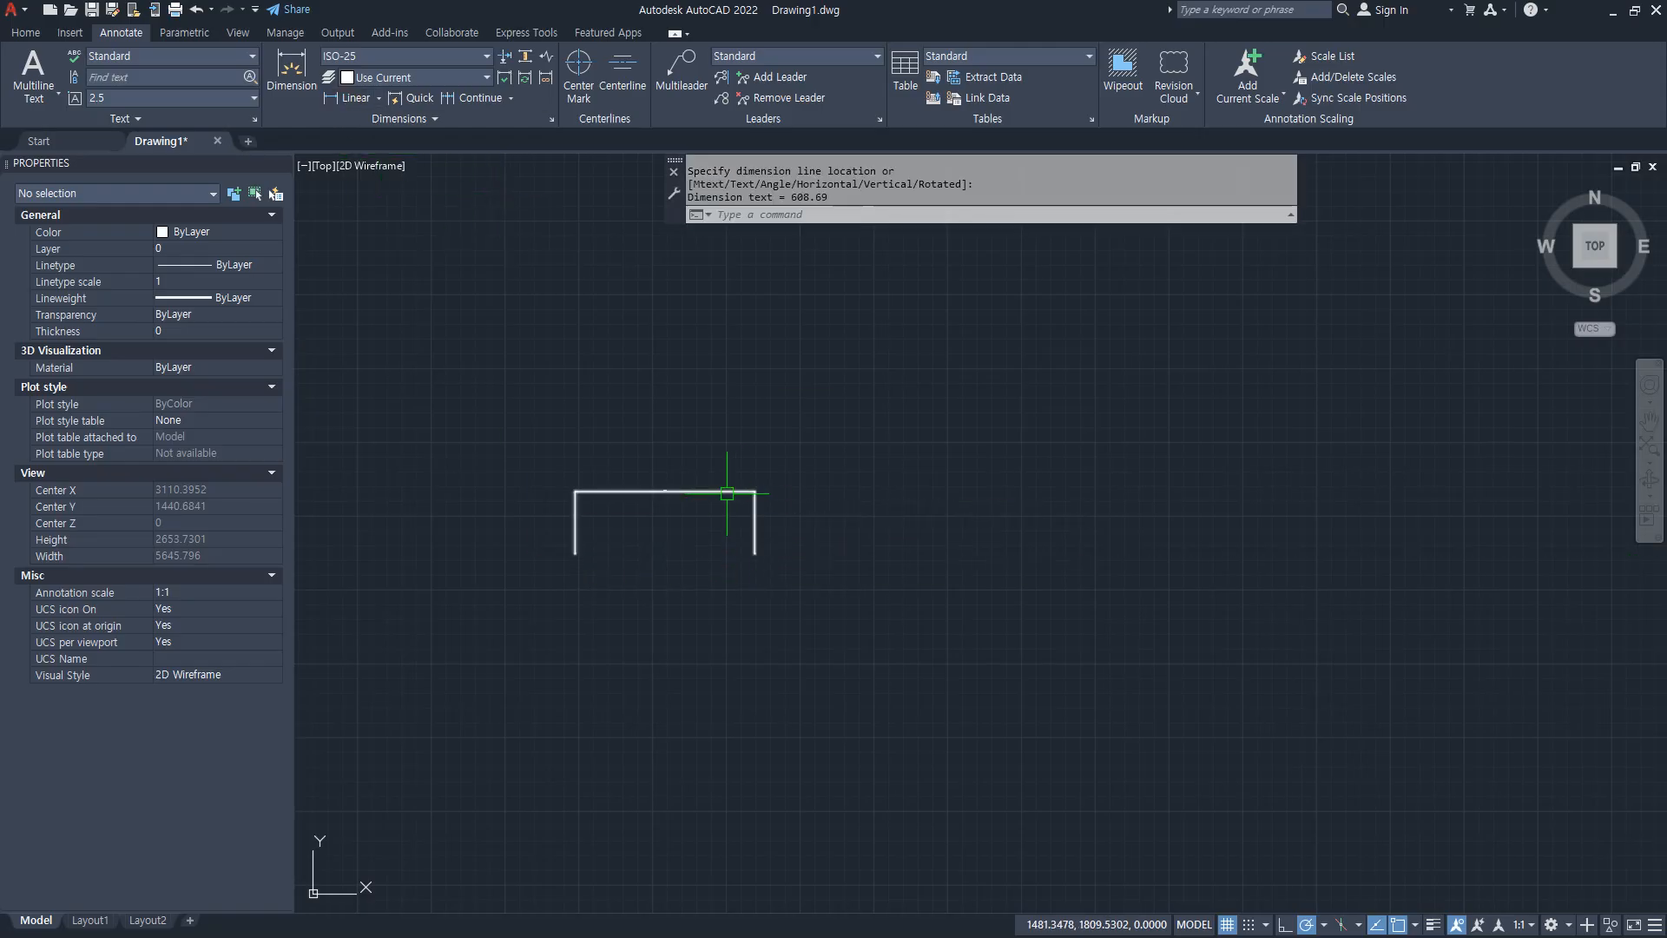
# Step: Add two new layers with default names in the Layer Properties Manager
pyautogui.click(26, 33)
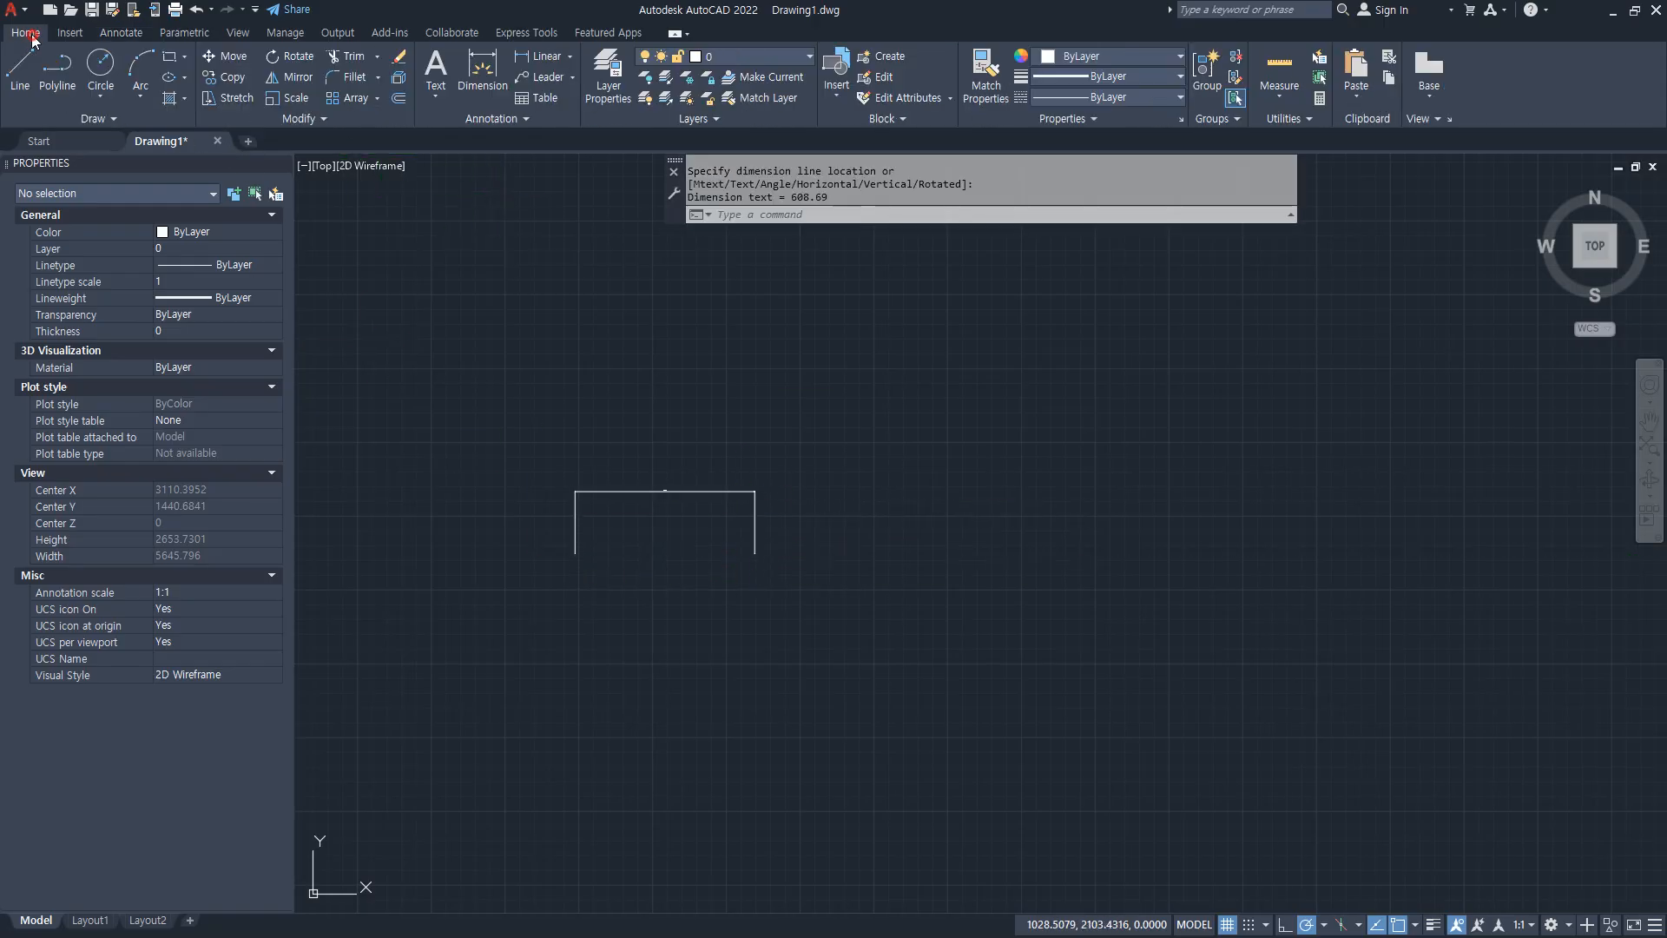
pyautogui.click(608, 76)
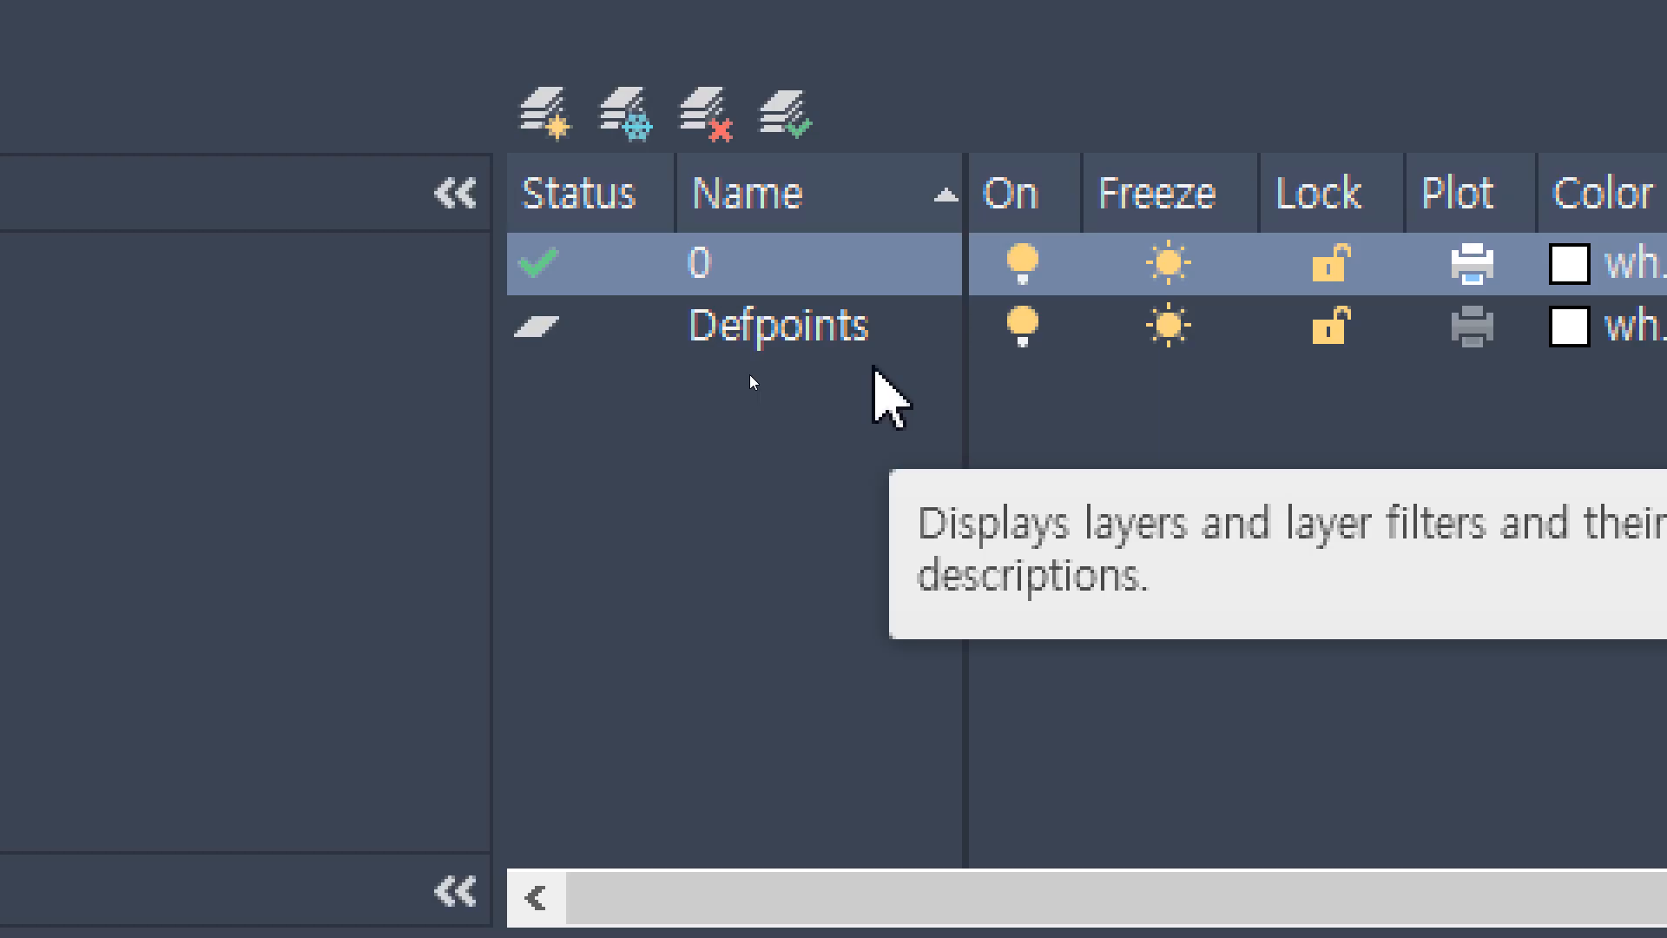
pyautogui.click(726, 357)
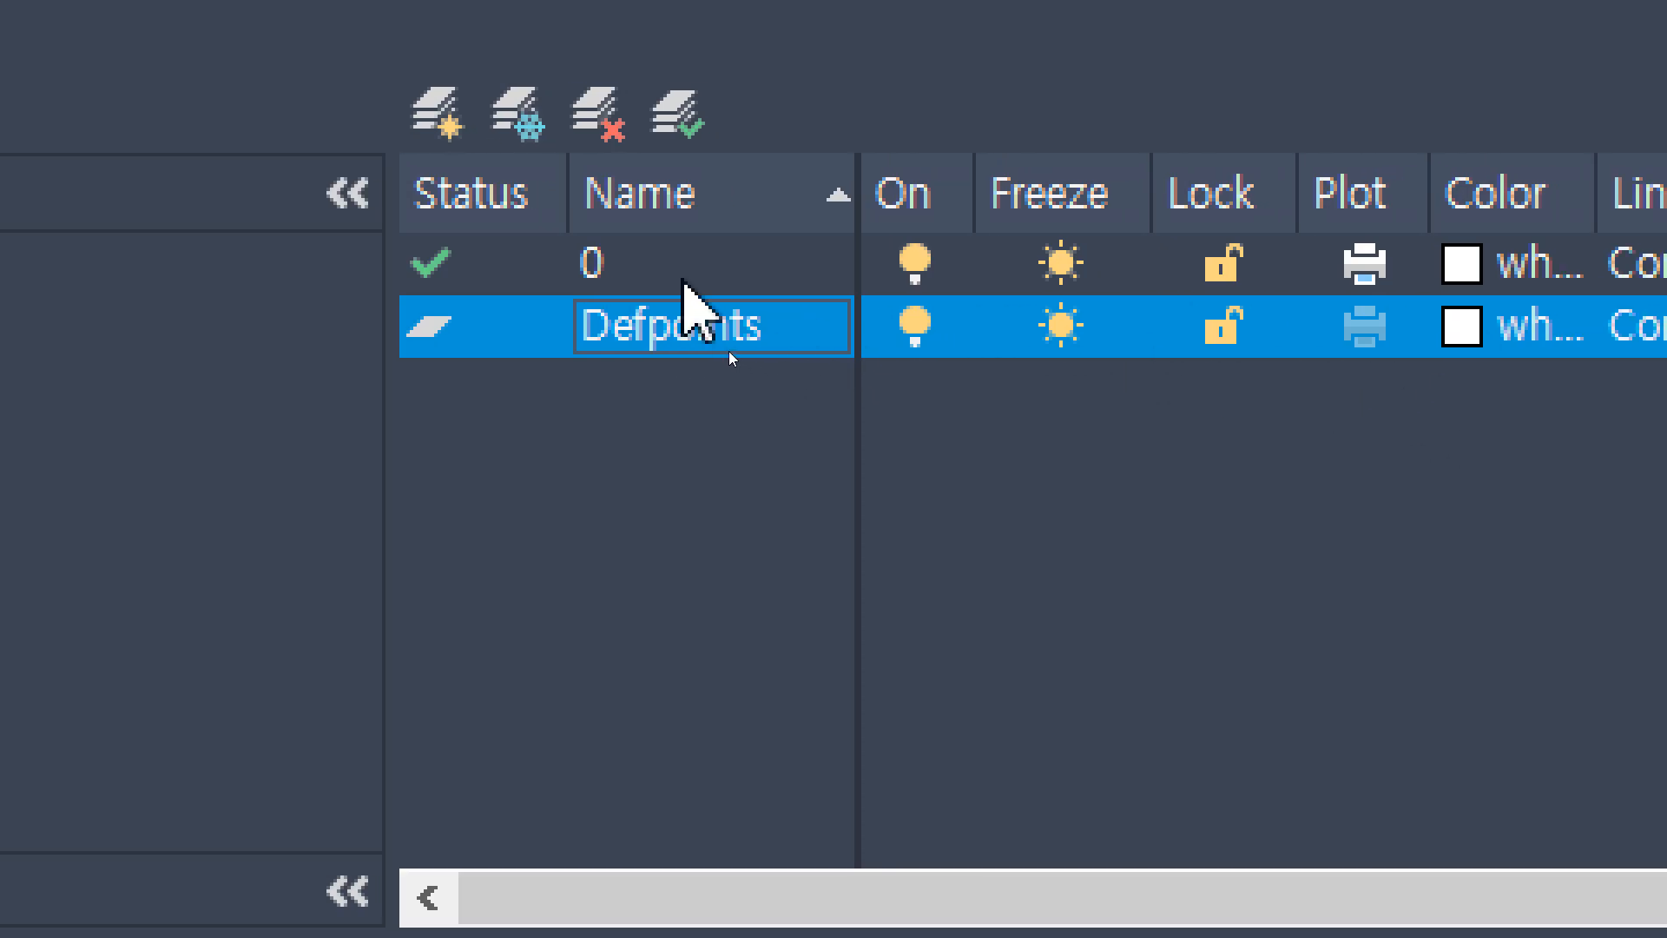
pyautogui.click(685, 278)
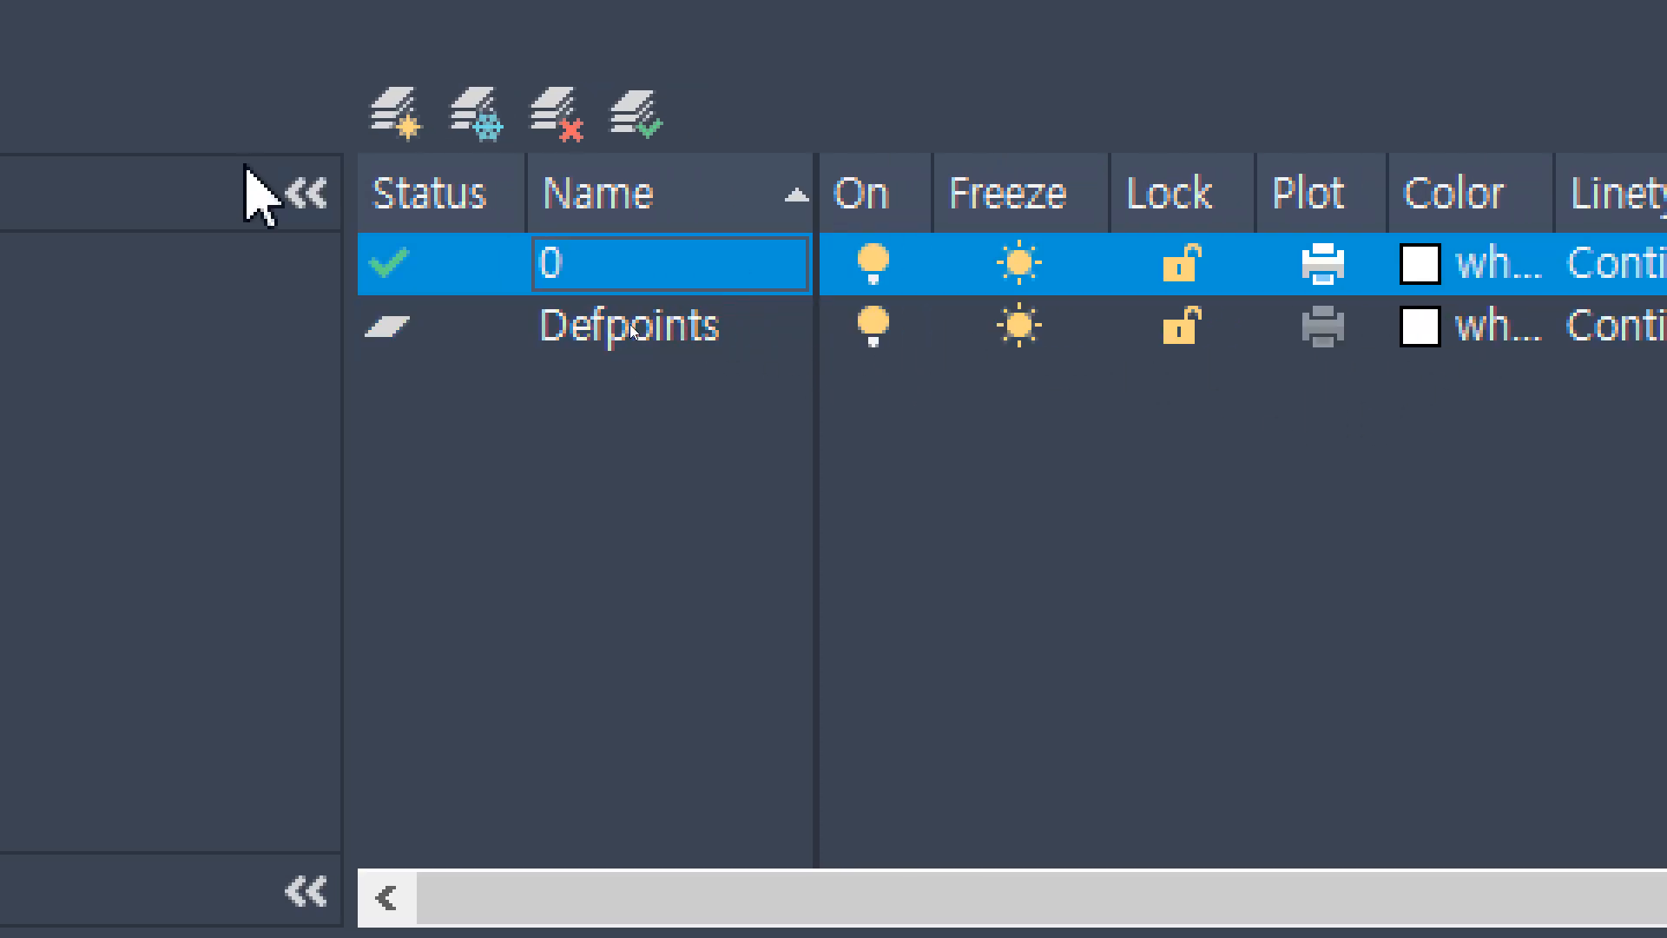
pyautogui.click(434, 111)
pyautogui.click(392, 130)
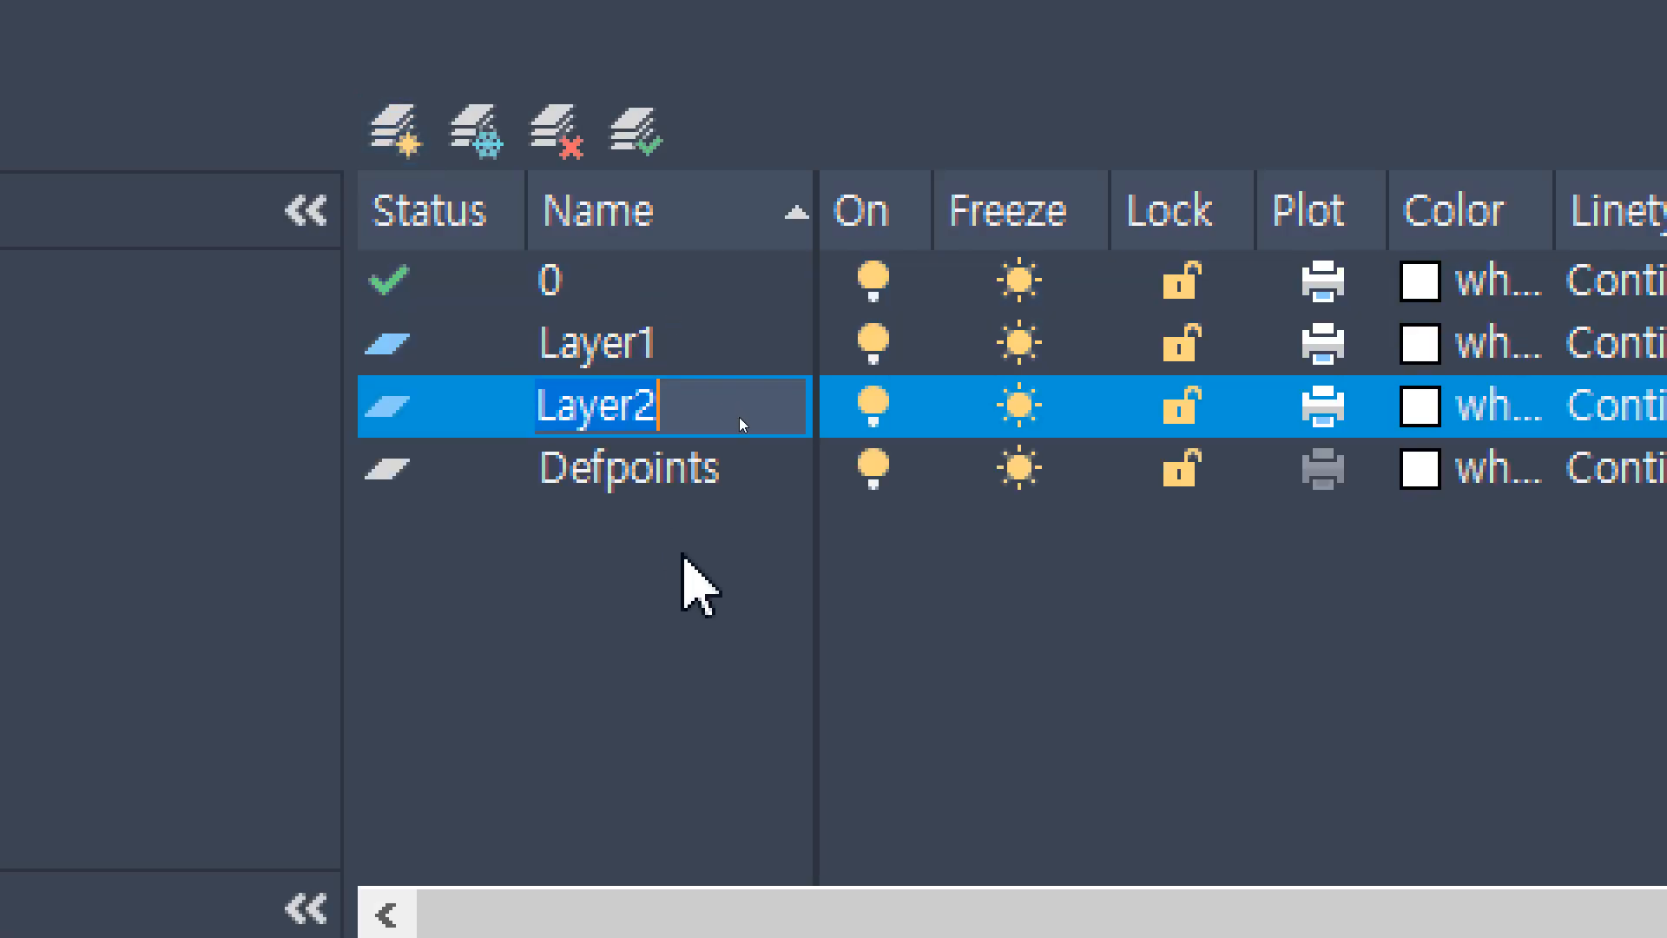
# Step: Compare the properties of layer 0 and the Defpoints layer, and close the Layer Properties Manager
pyautogui.click(607, 300)
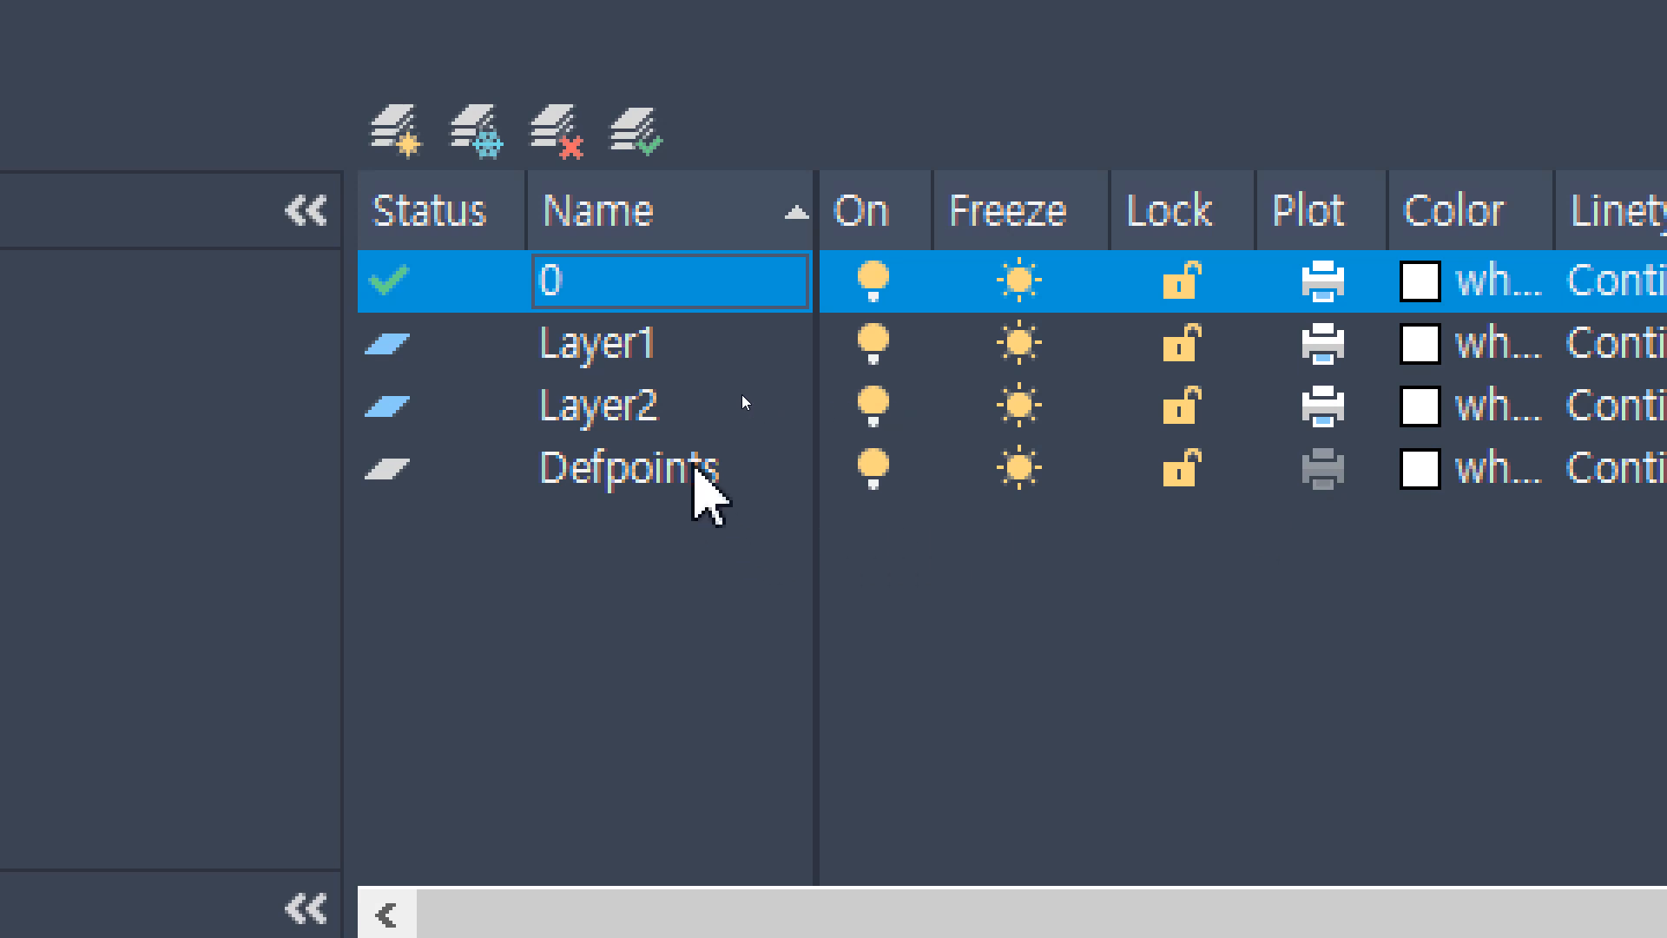
pyautogui.click(695, 469)
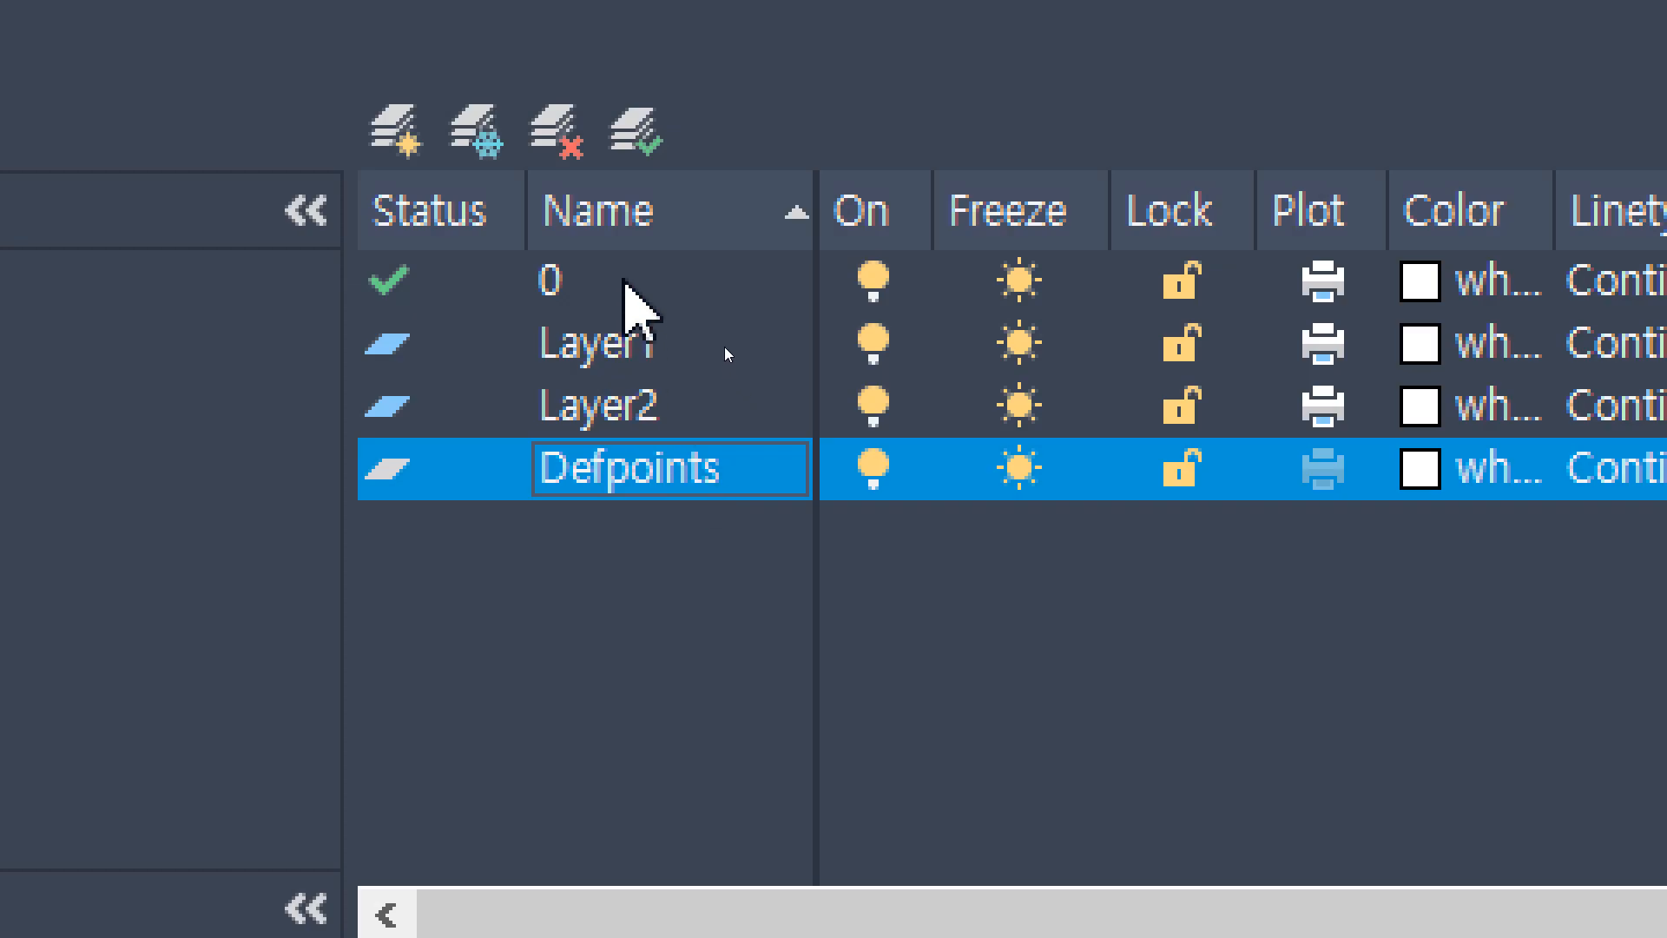
pyautogui.click(634, 295)
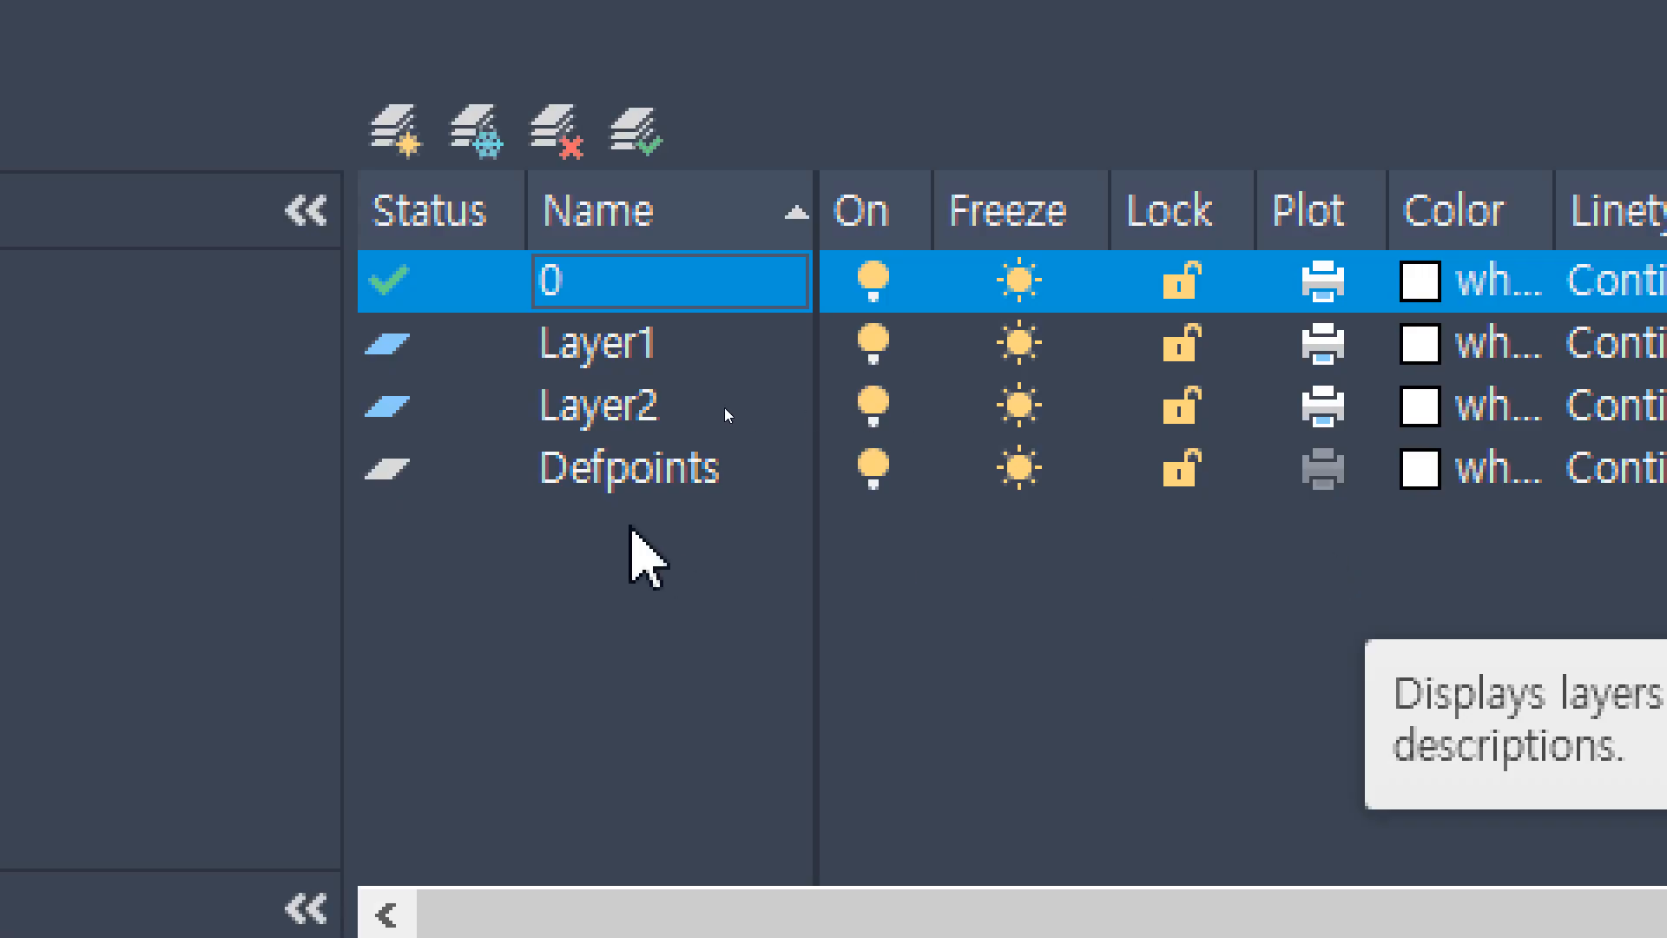
pyautogui.click(627, 479)
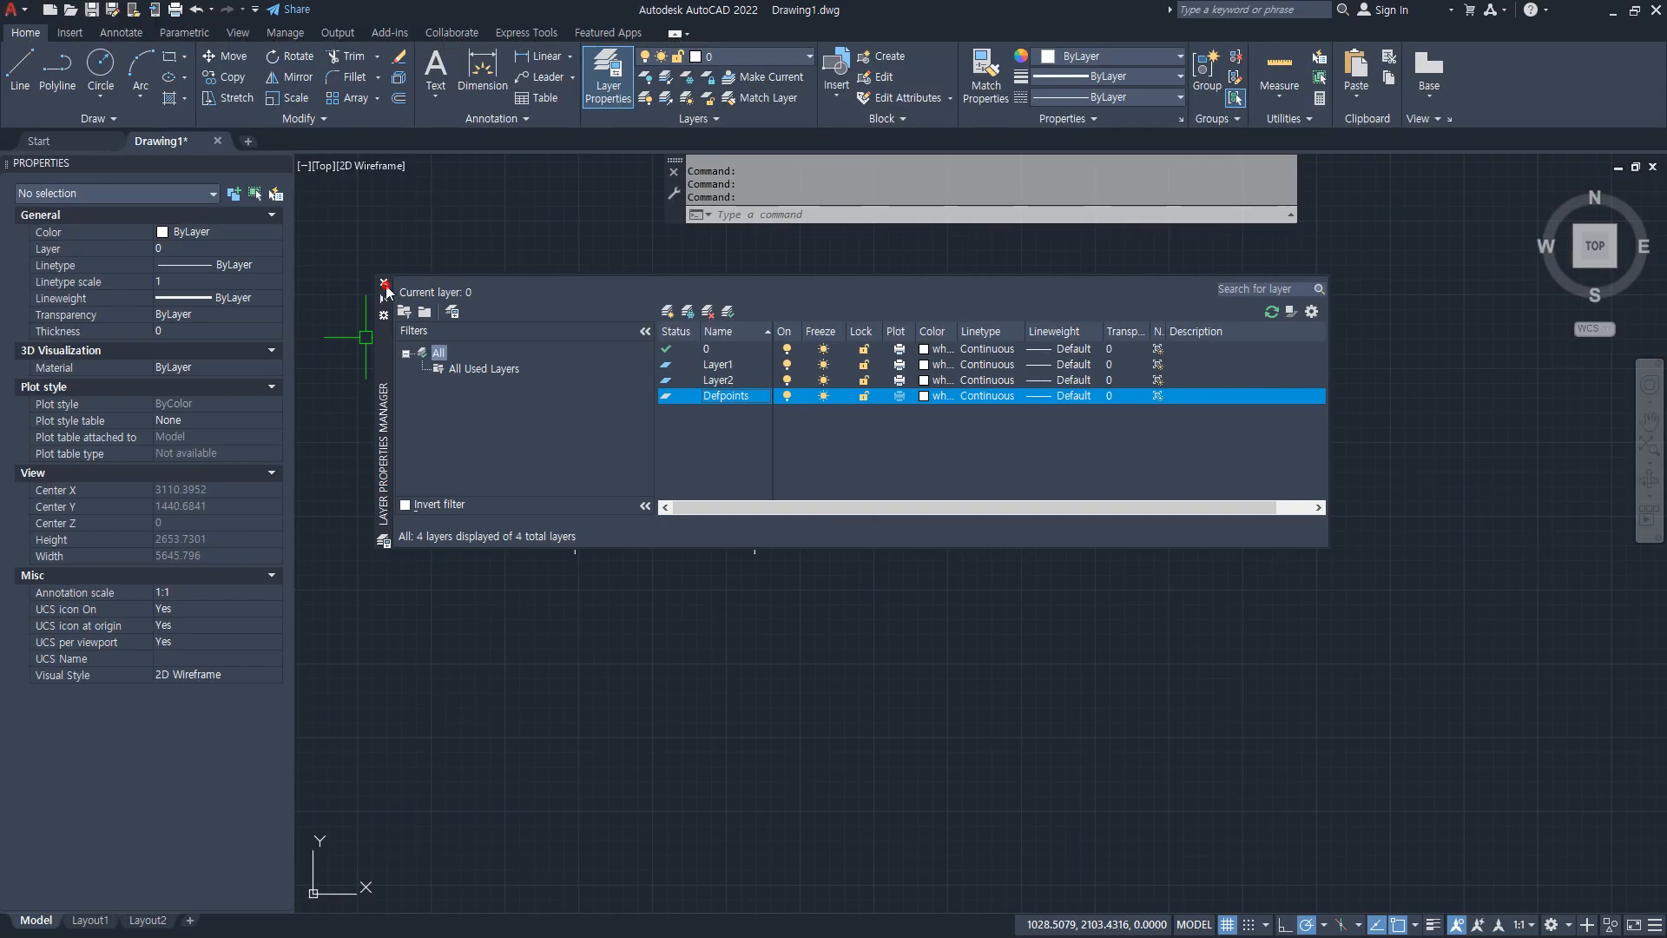
pyautogui.click(385, 284)
# Step: Erase the existing linear dimension and zoom to show all of the drawing
pyautogui.click(871, 622)
pyautogui.click(495, 417)
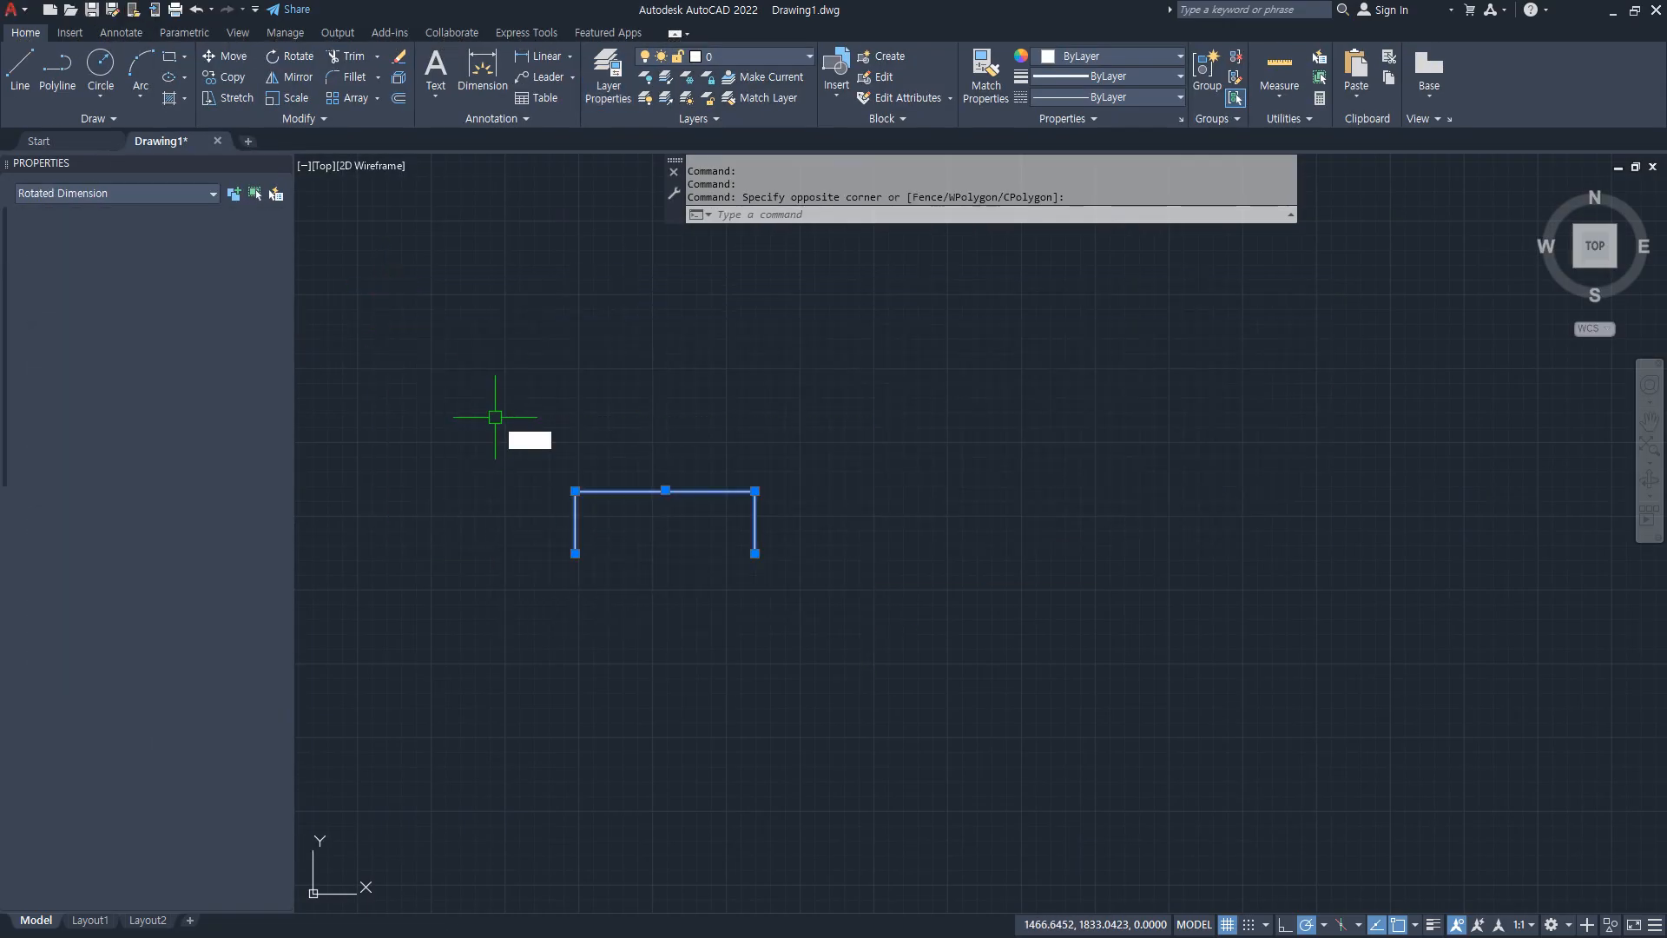
pyautogui.write('e')
pyautogui.press('space')
pyautogui.press('space')
pyautogui.write('a')
pyautogui.press('space')
pyautogui.press('Escape')
pyautogui.press('Escape')
pyautogui.write('z')
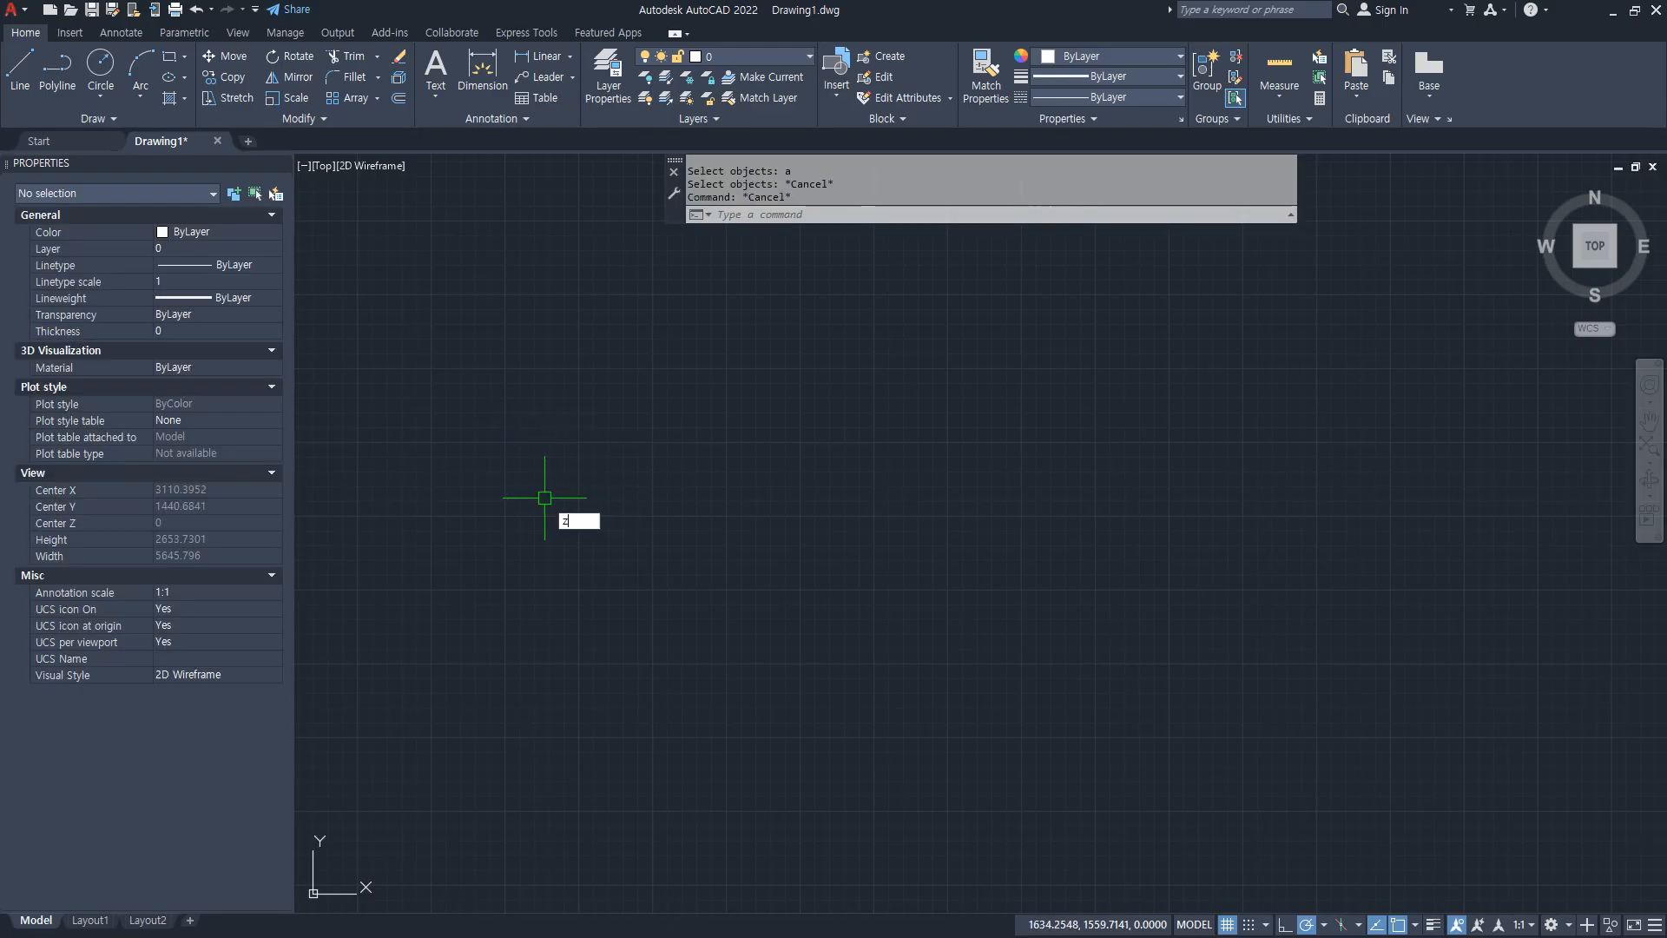
pyautogui.press('space')
pyautogui.write('a')
pyautogui.press('space')
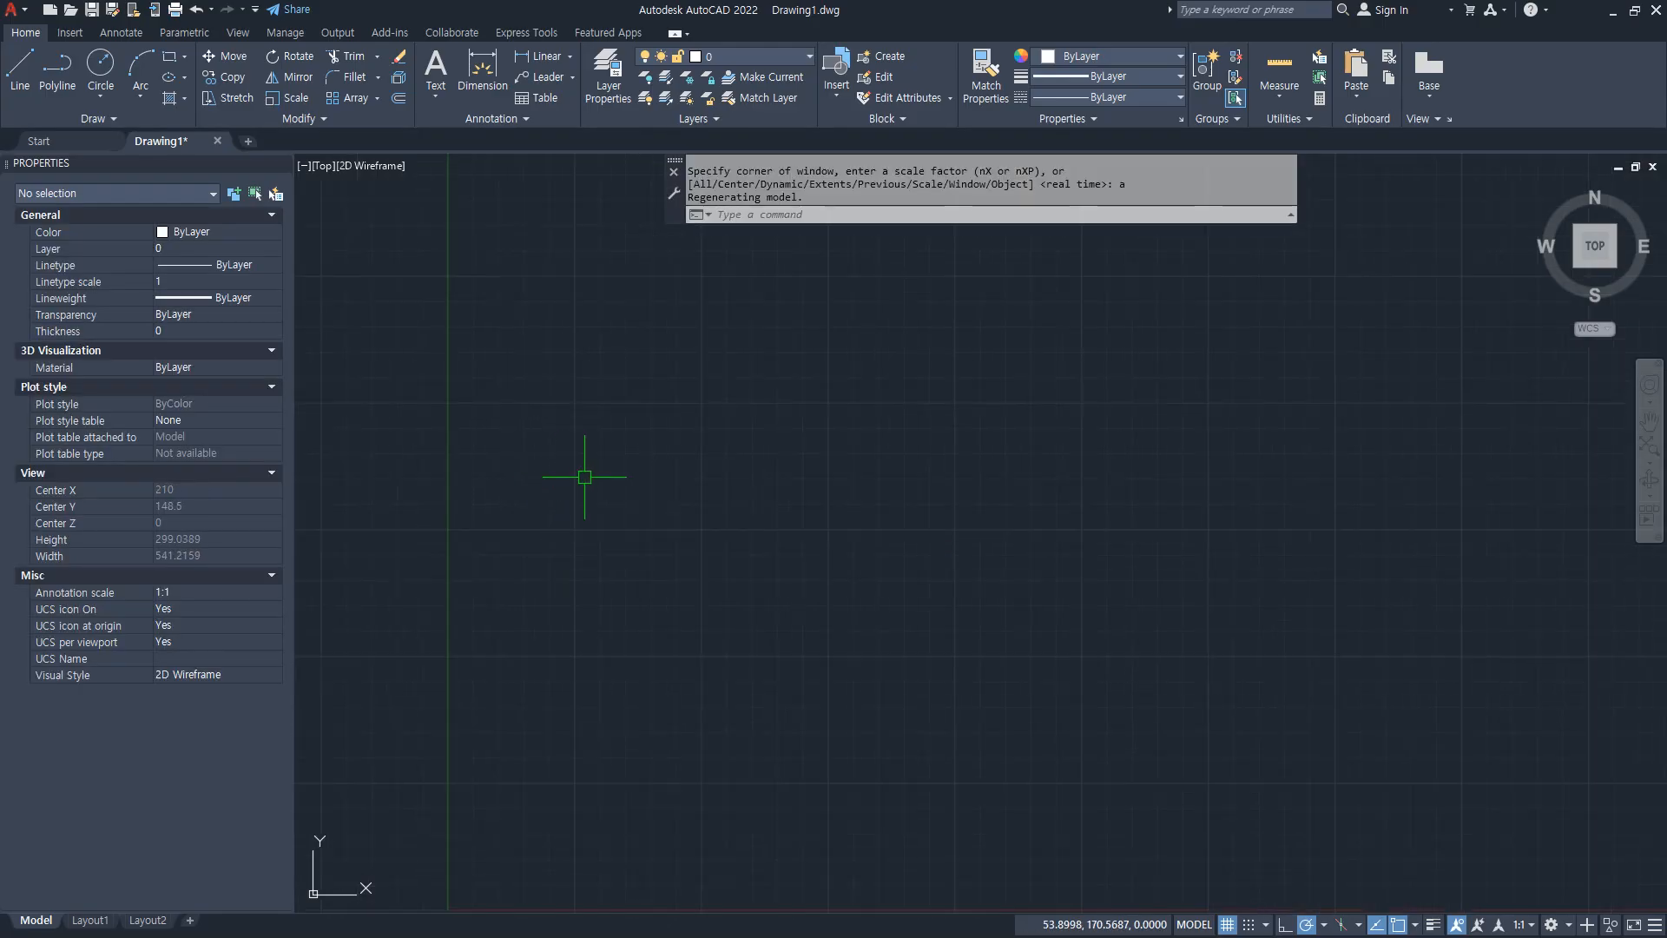
pyautogui.write('l')
pyautogui.press('space')
pyautogui.click(576, 526)
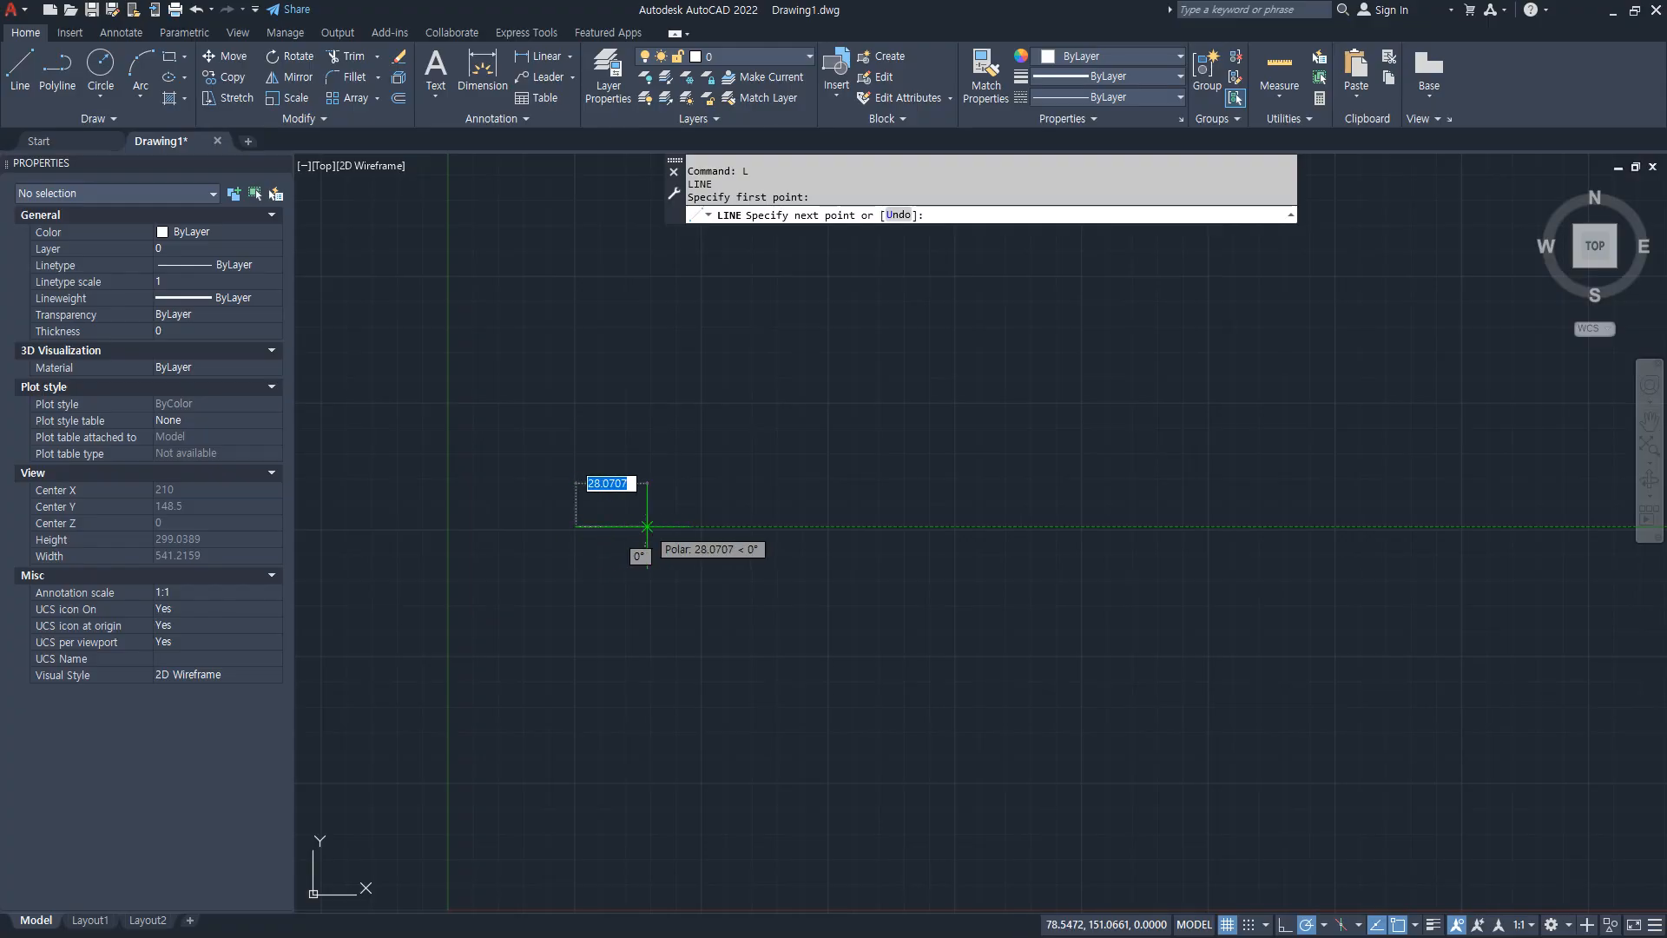
pyautogui.click(647, 526)
pyautogui.scroll(6, 629, 510)
pyautogui.press('Escape')
pyautogui.press('Escape')
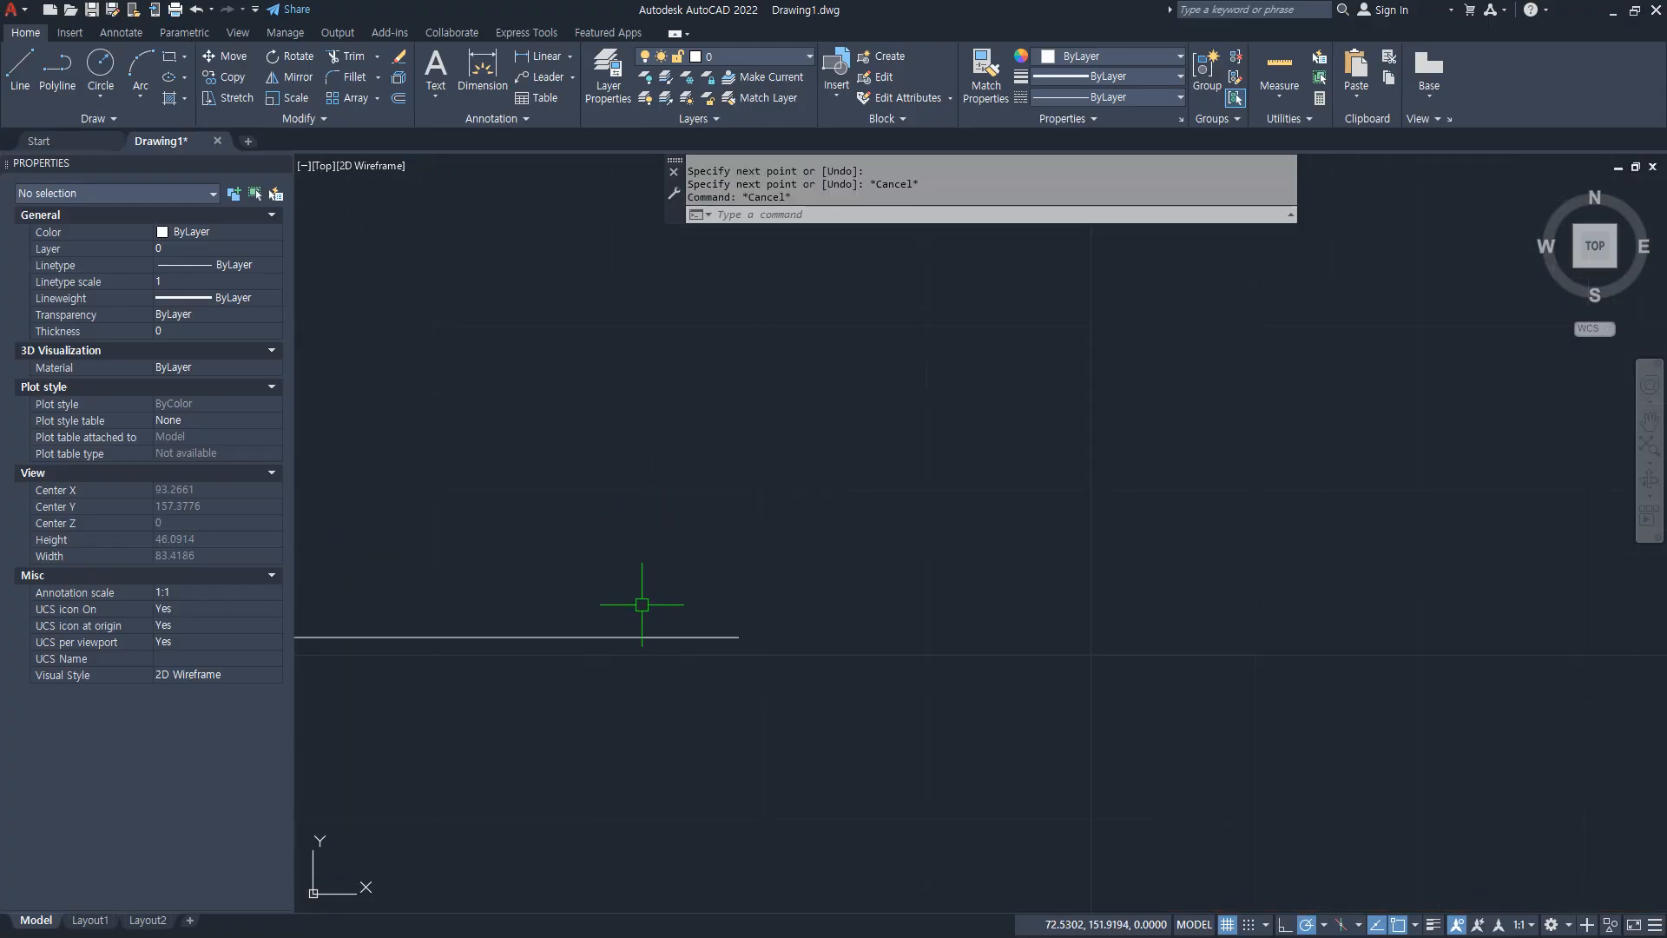
pyautogui.click(639, 654)
pyautogui.click(524, 584)
pyautogui.press('Delete')
# Step: Place a horizontal linear dimension spanning 20 units, with its dimension line above the origin points
pyautogui.click(545, 56)
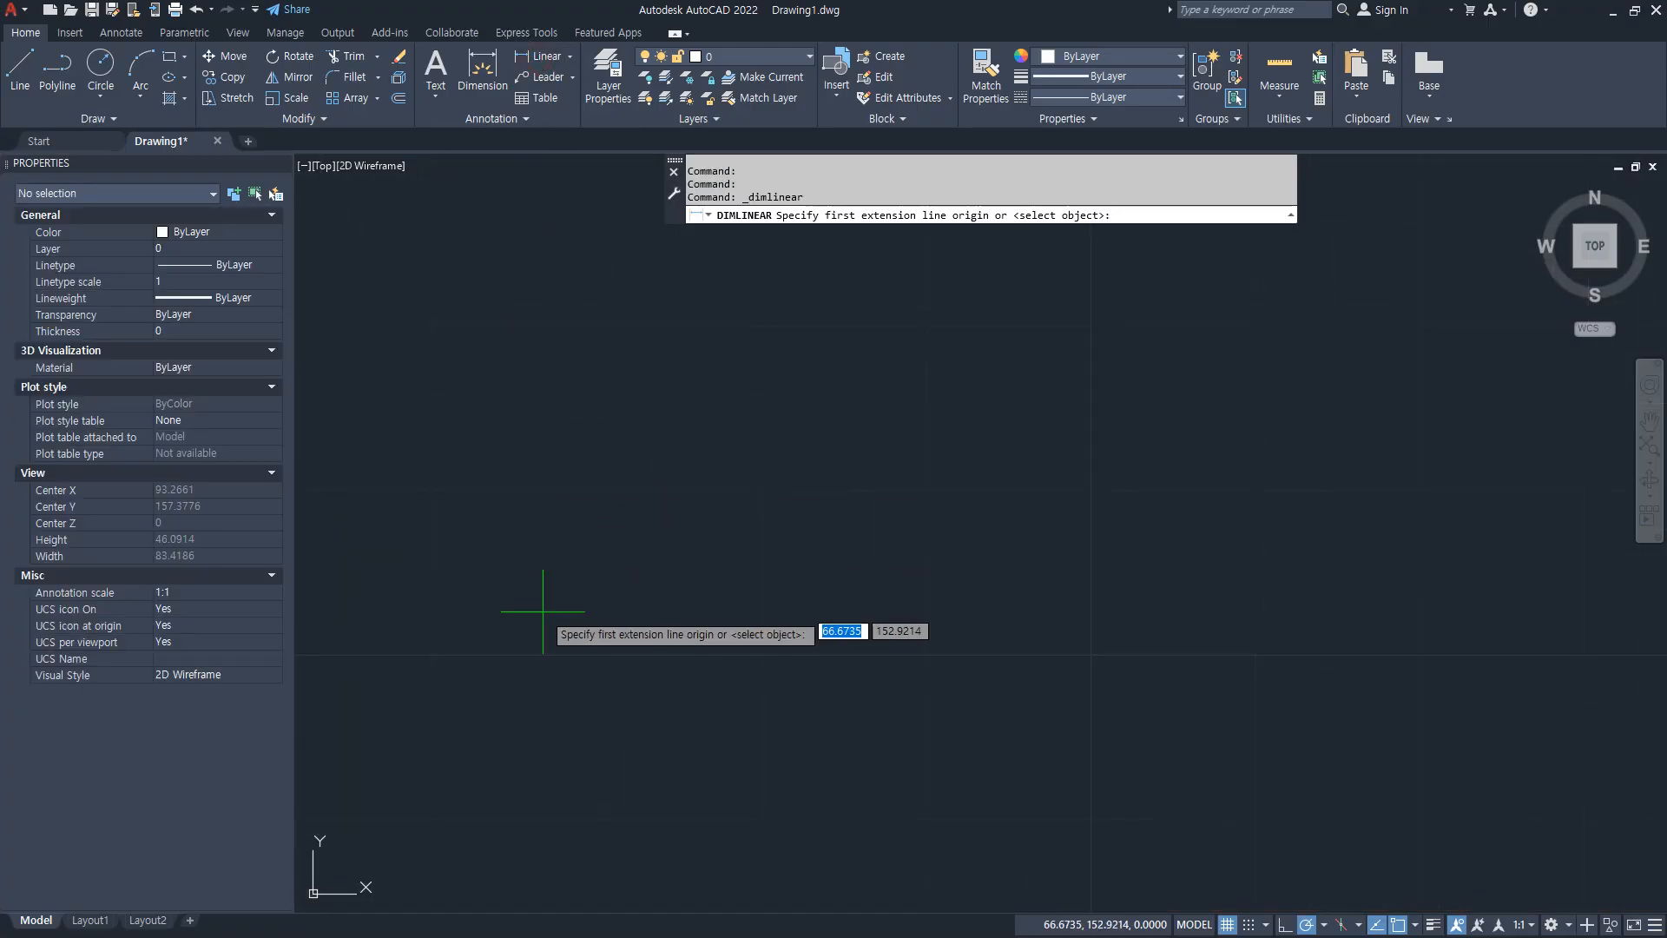
pyautogui.click(539, 625)
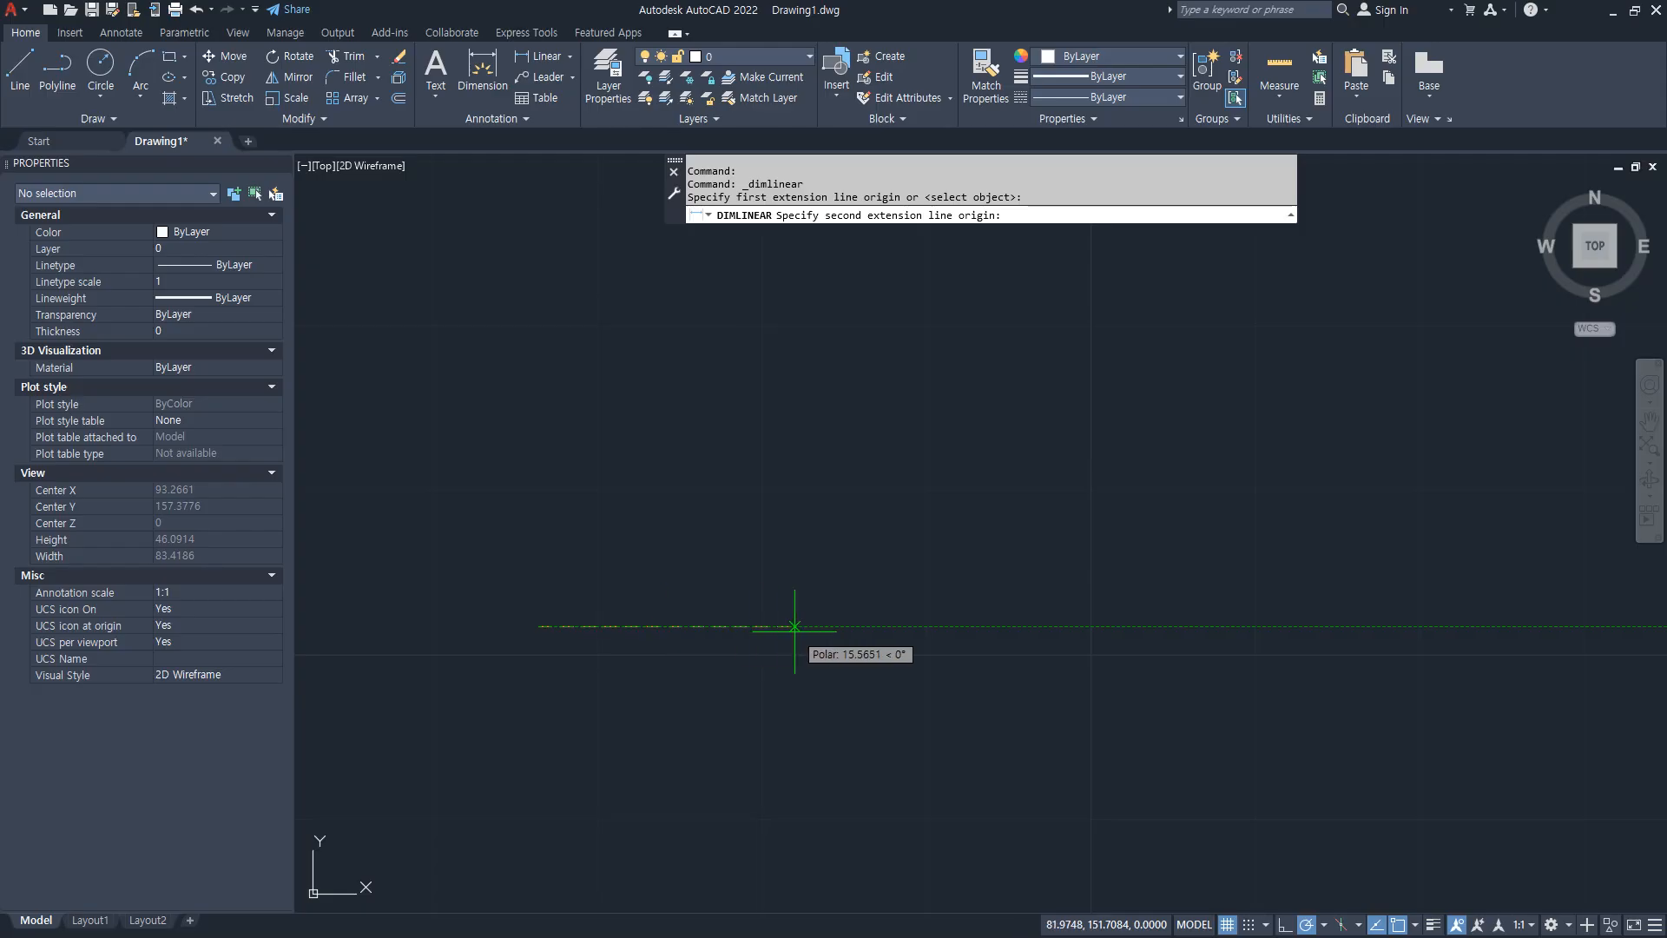
pyautogui.write('20')
pyautogui.press('Return')
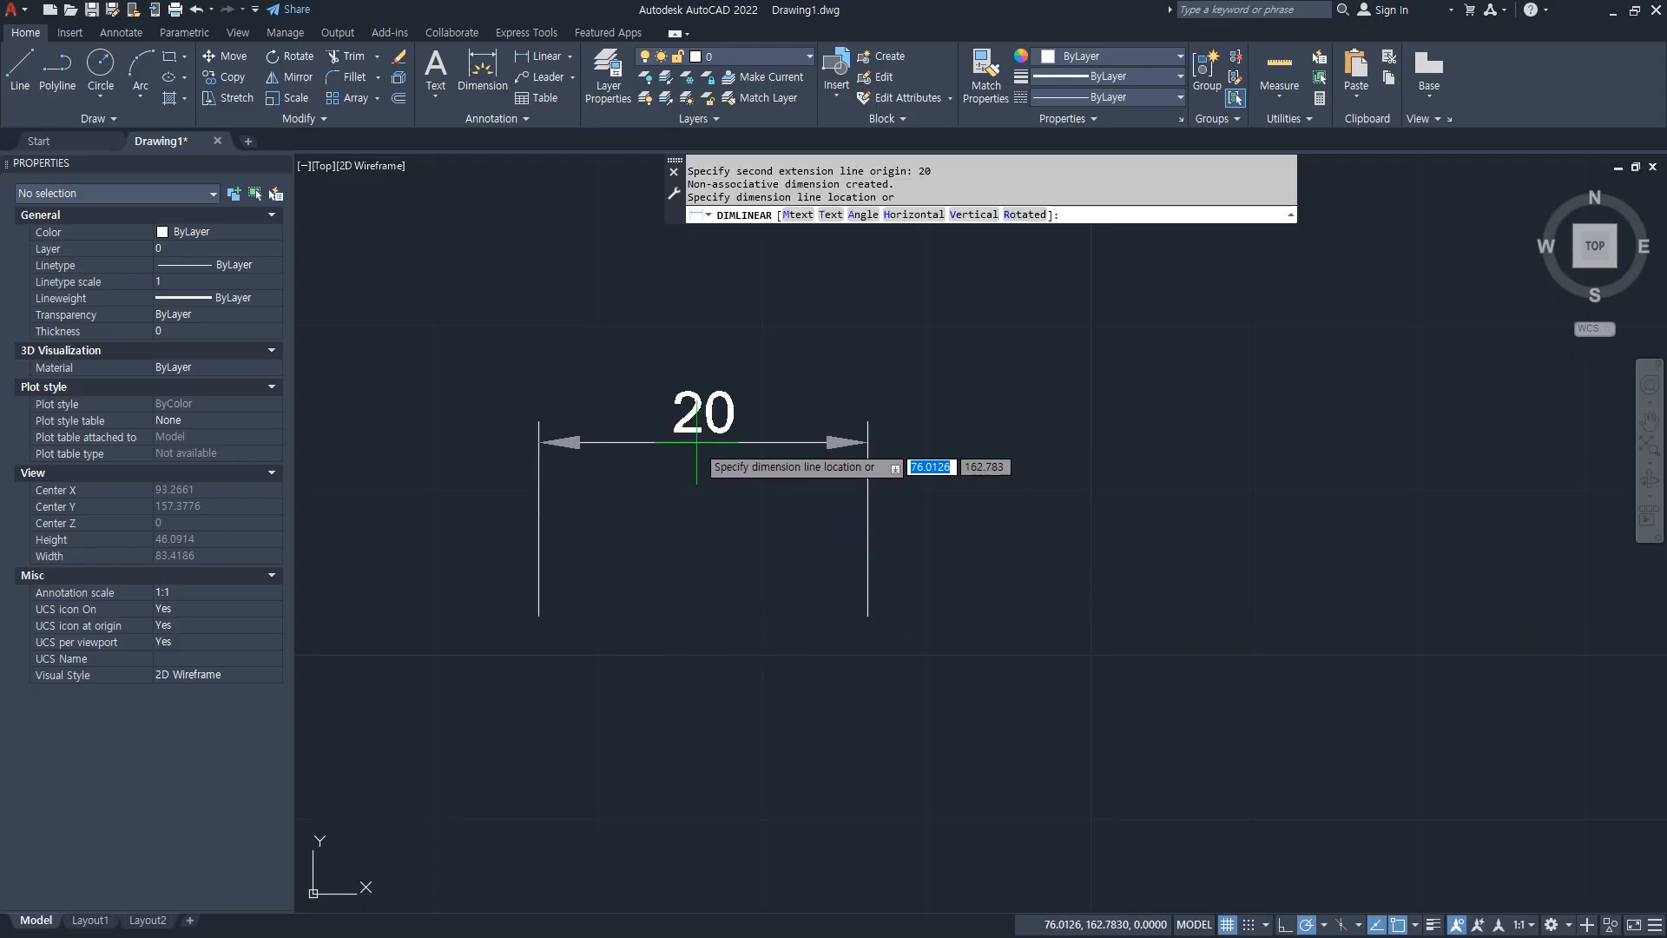
pyautogui.click(695, 431)
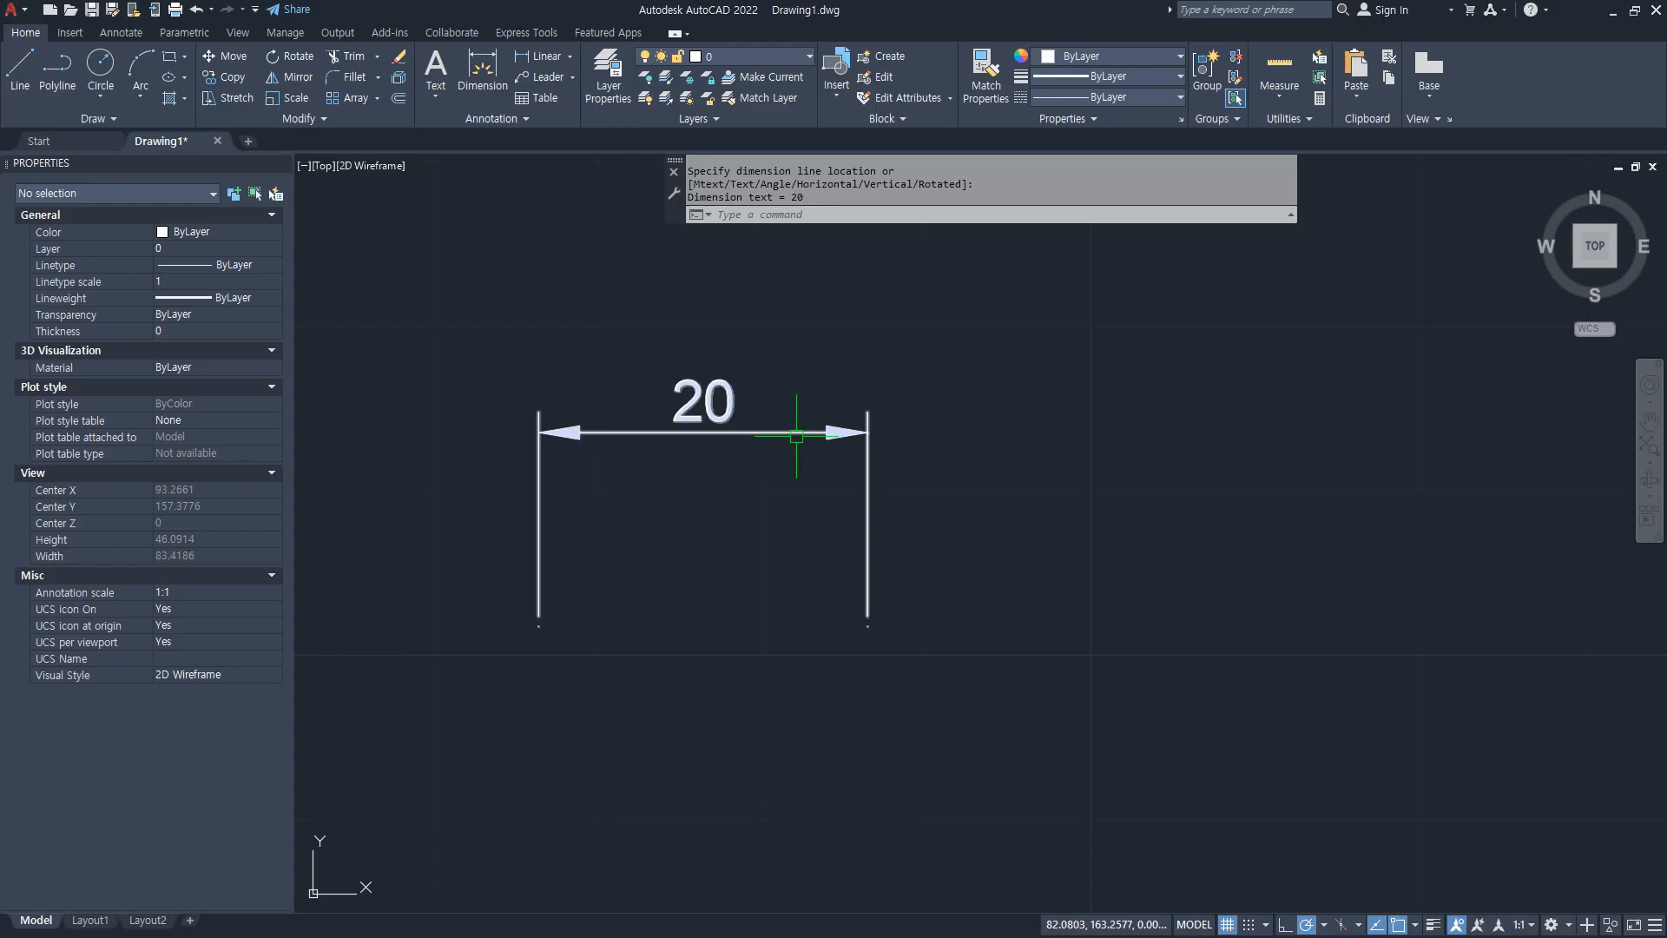
# Step: Open the ISO-25 dimension style for modification from the Dimension Style Manager
pyautogui.write('D')
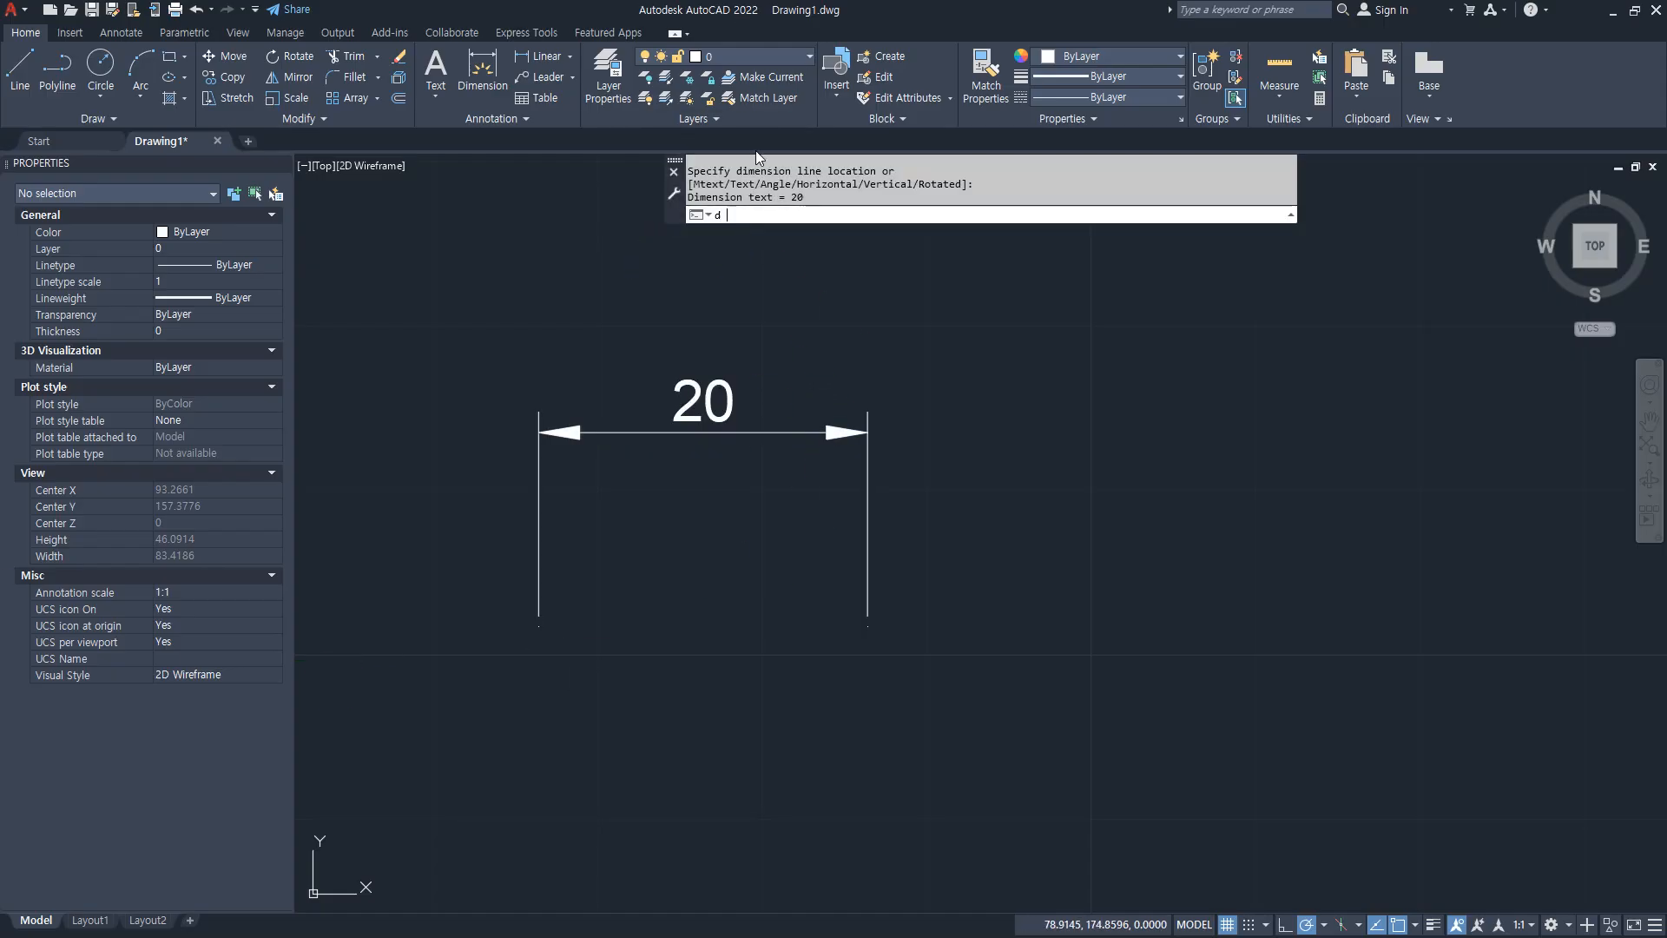
pyautogui.press('Return')
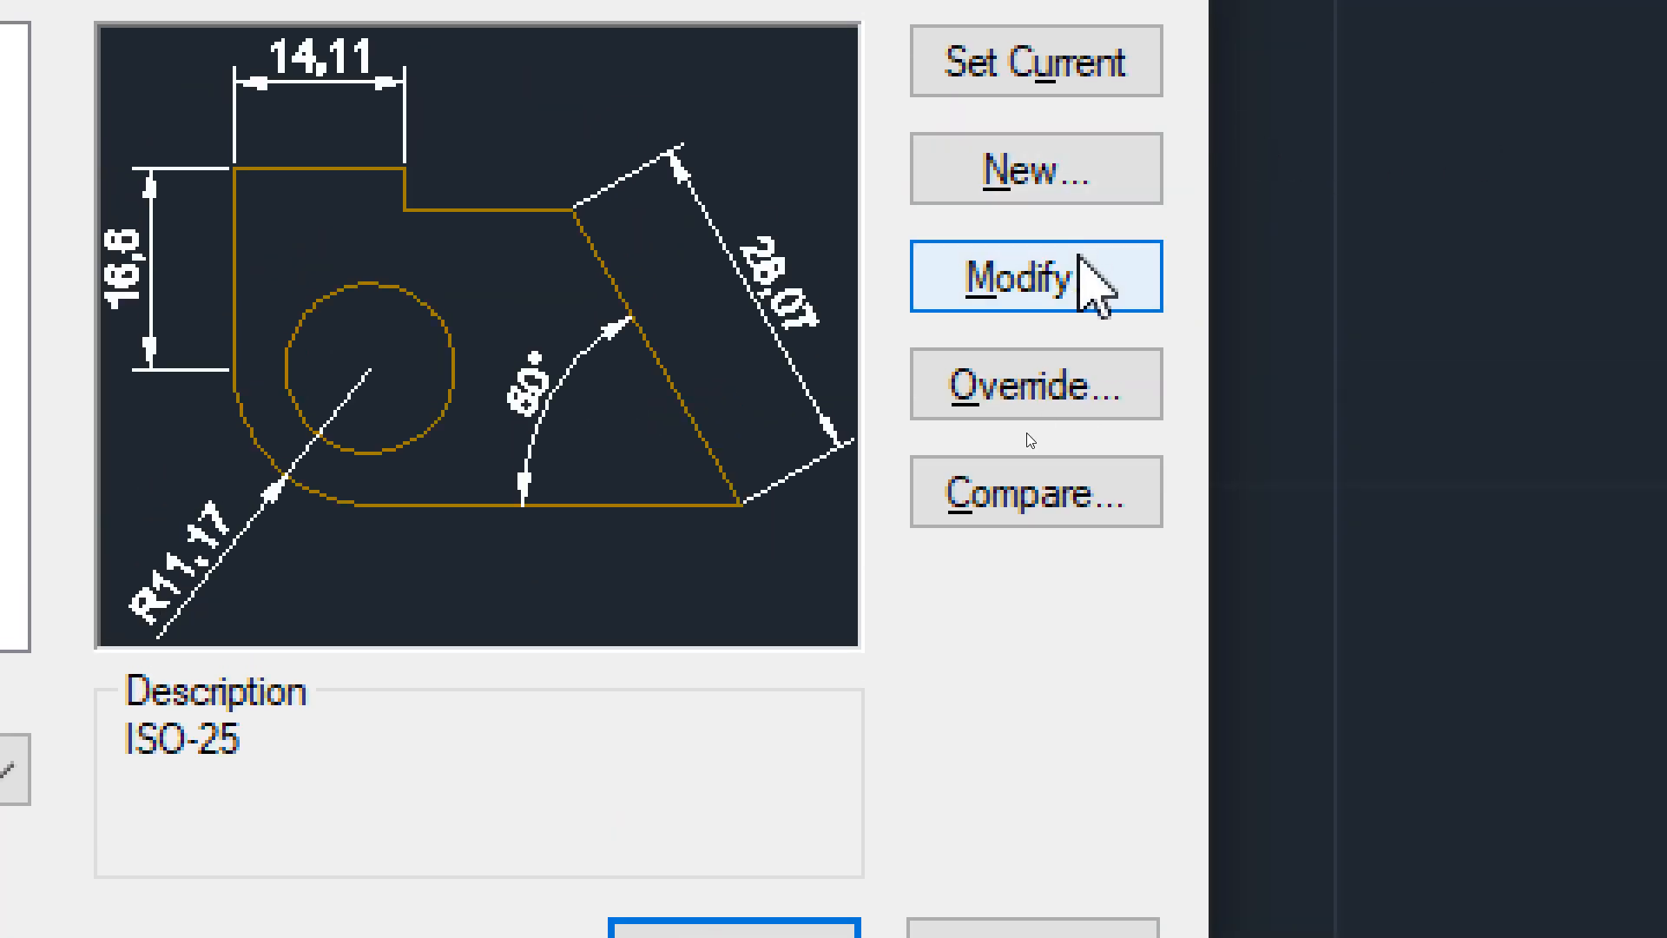
pyautogui.click(1081, 260)
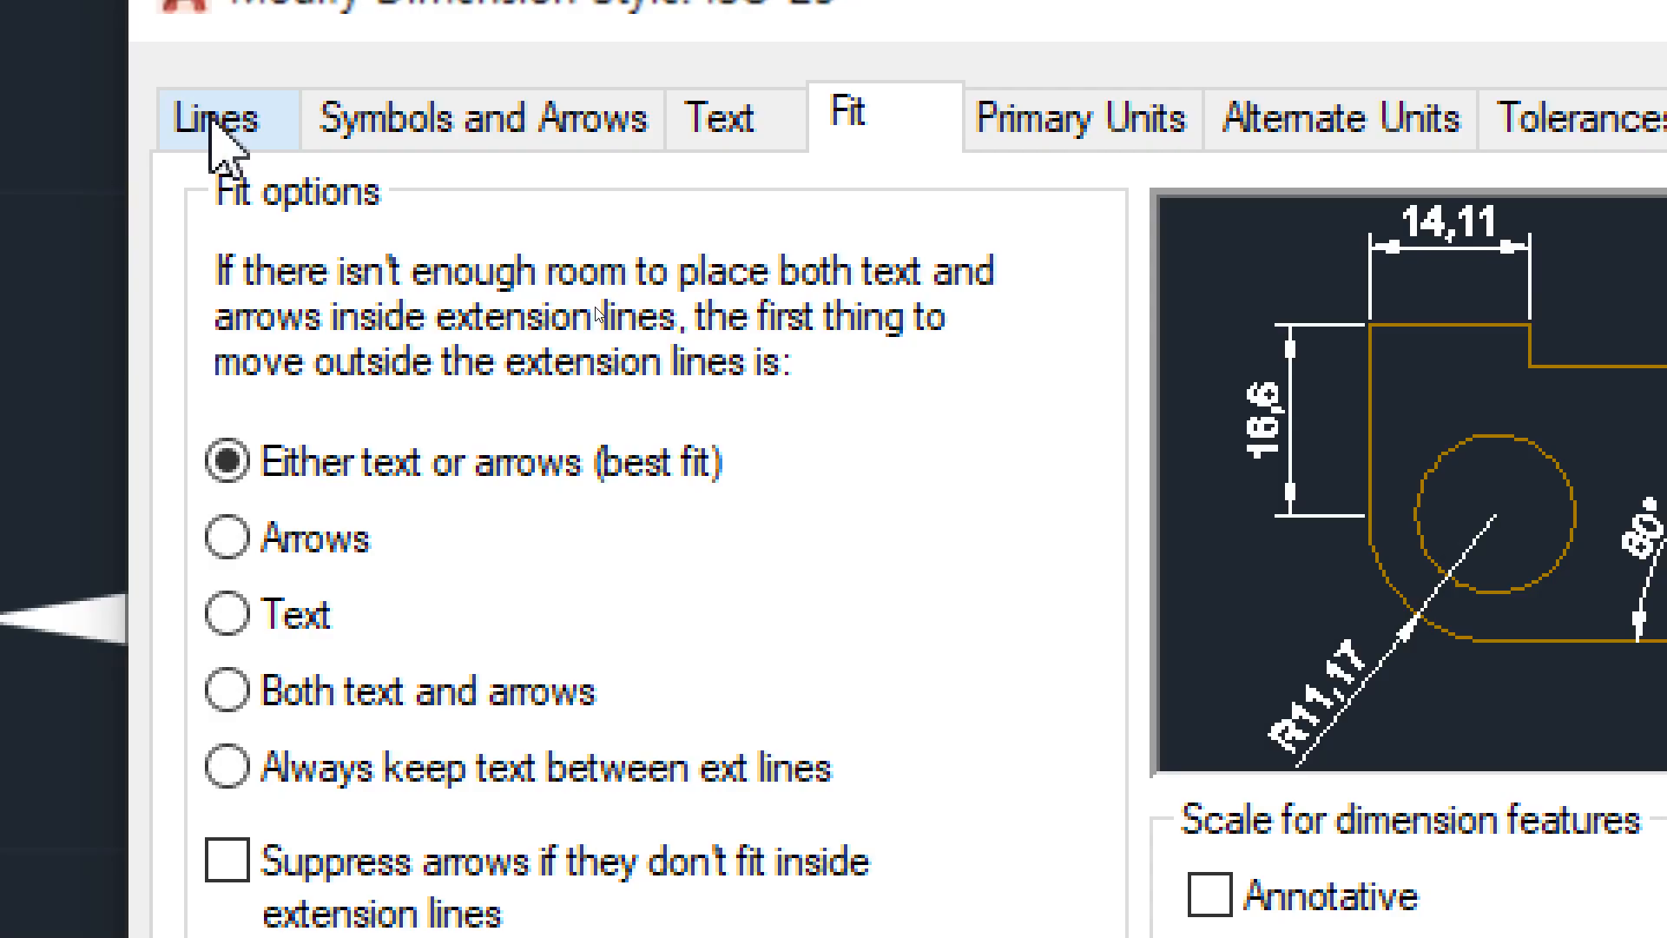
# Step: Review the style's settings for lines, symbols and arrows, text, fit, primary units, alternate units and tolerances
pyautogui.click(213, 126)
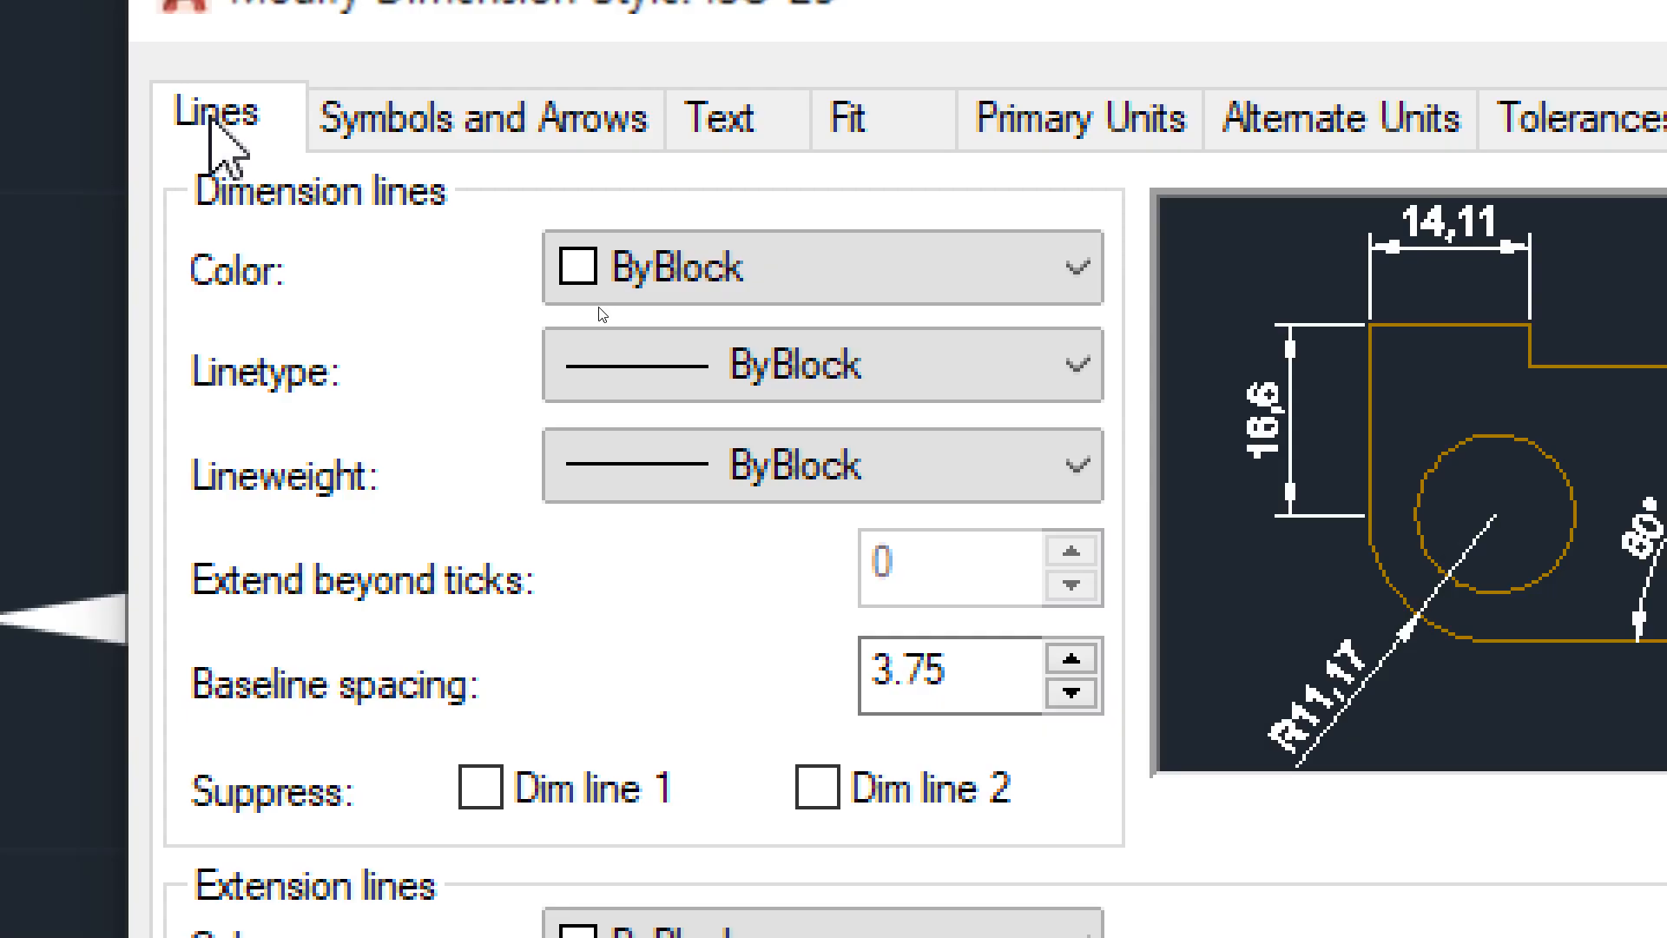
pyautogui.click(330, 123)
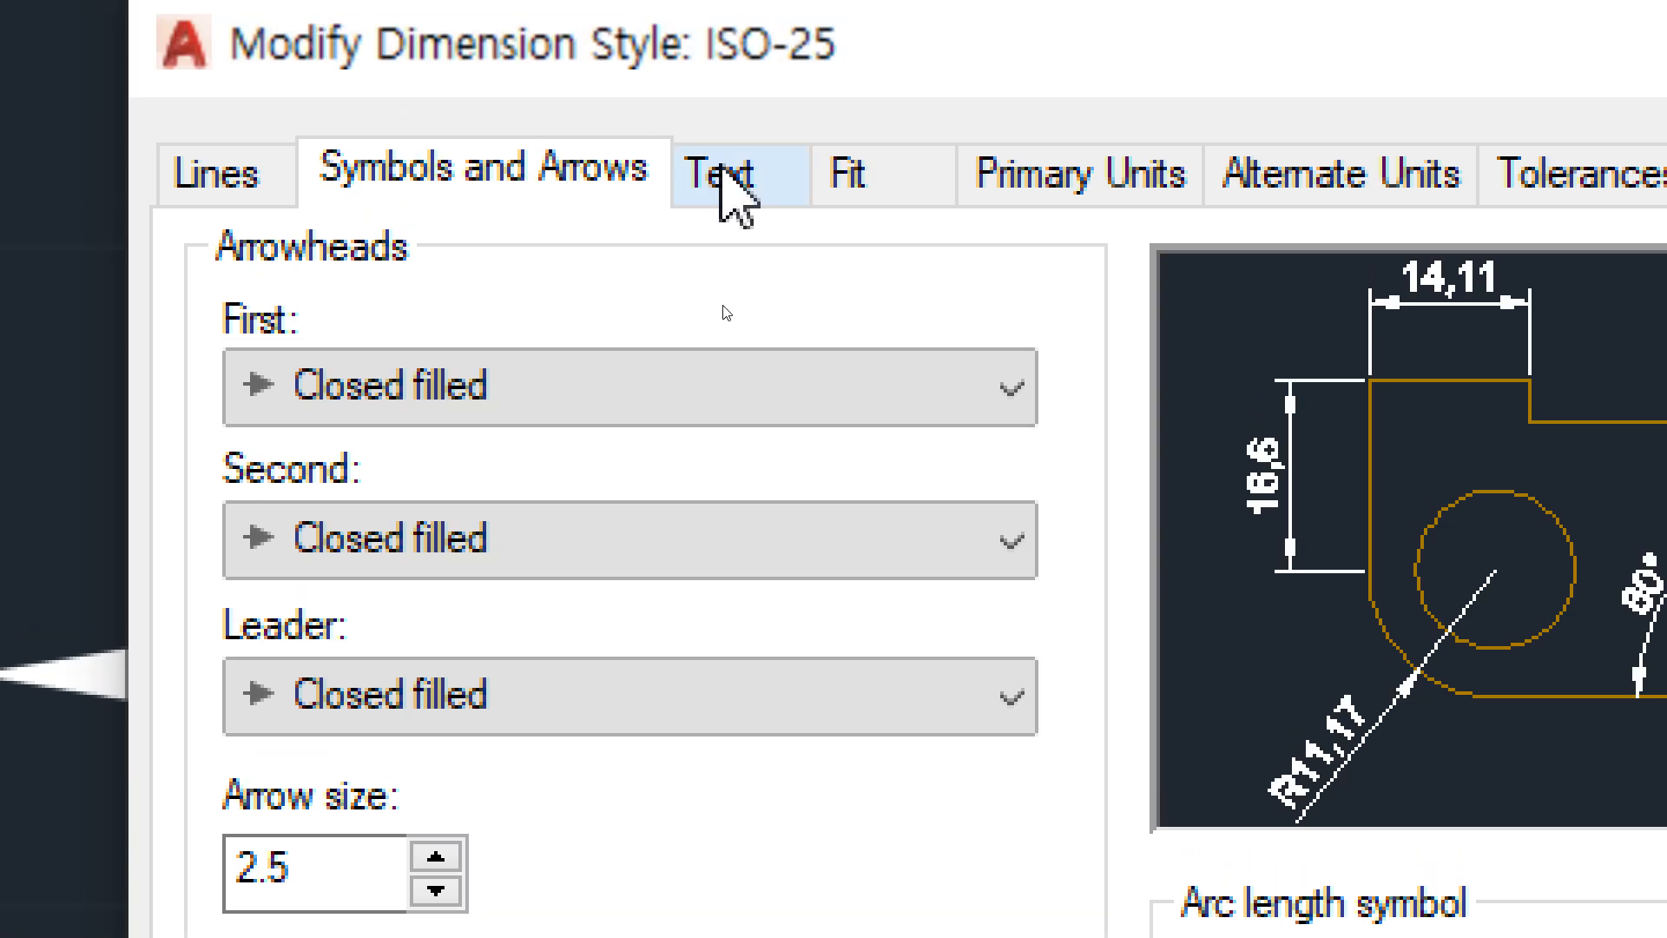
pyautogui.click(721, 122)
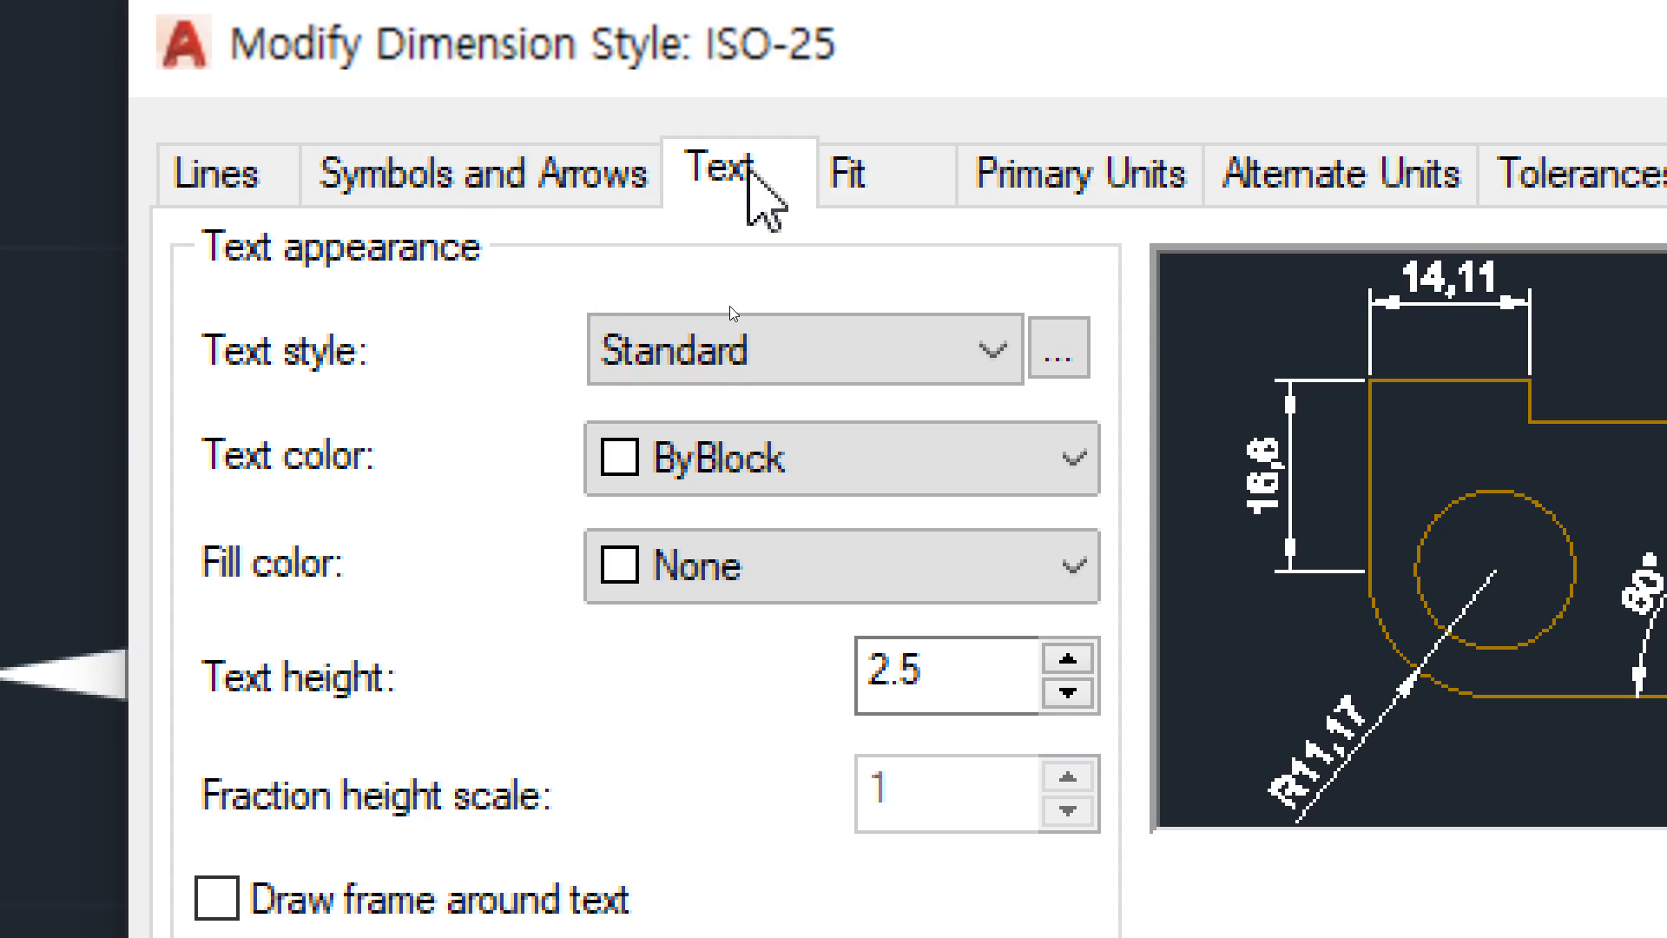
pyautogui.click(918, 169)
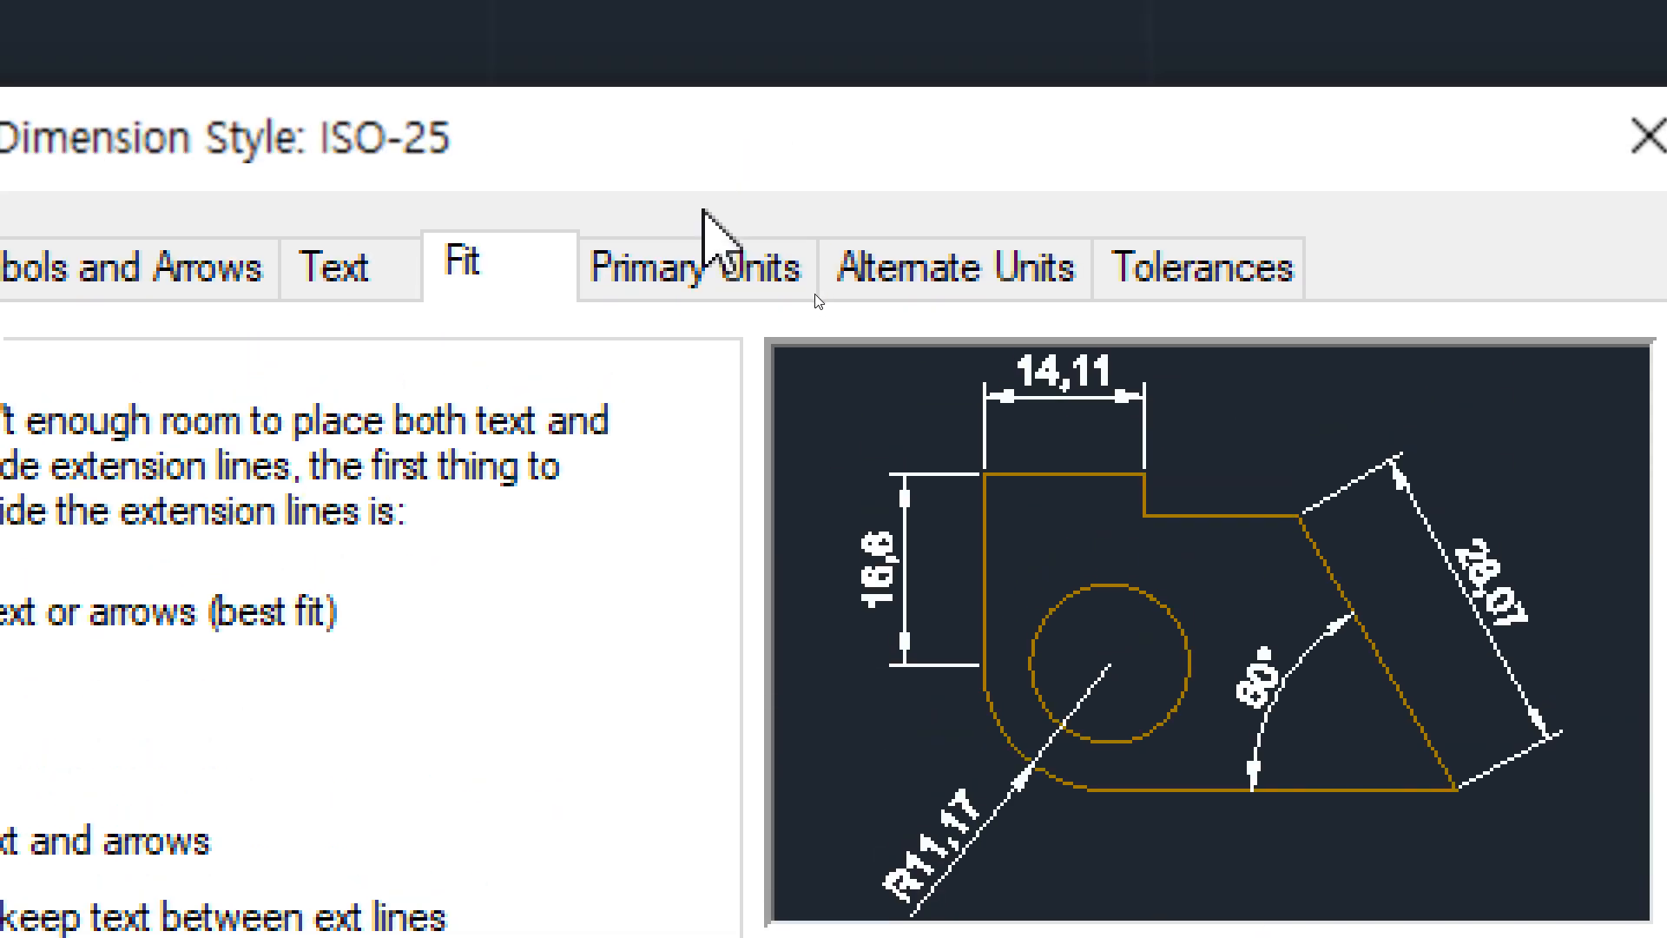
pyautogui.click(698, 265)
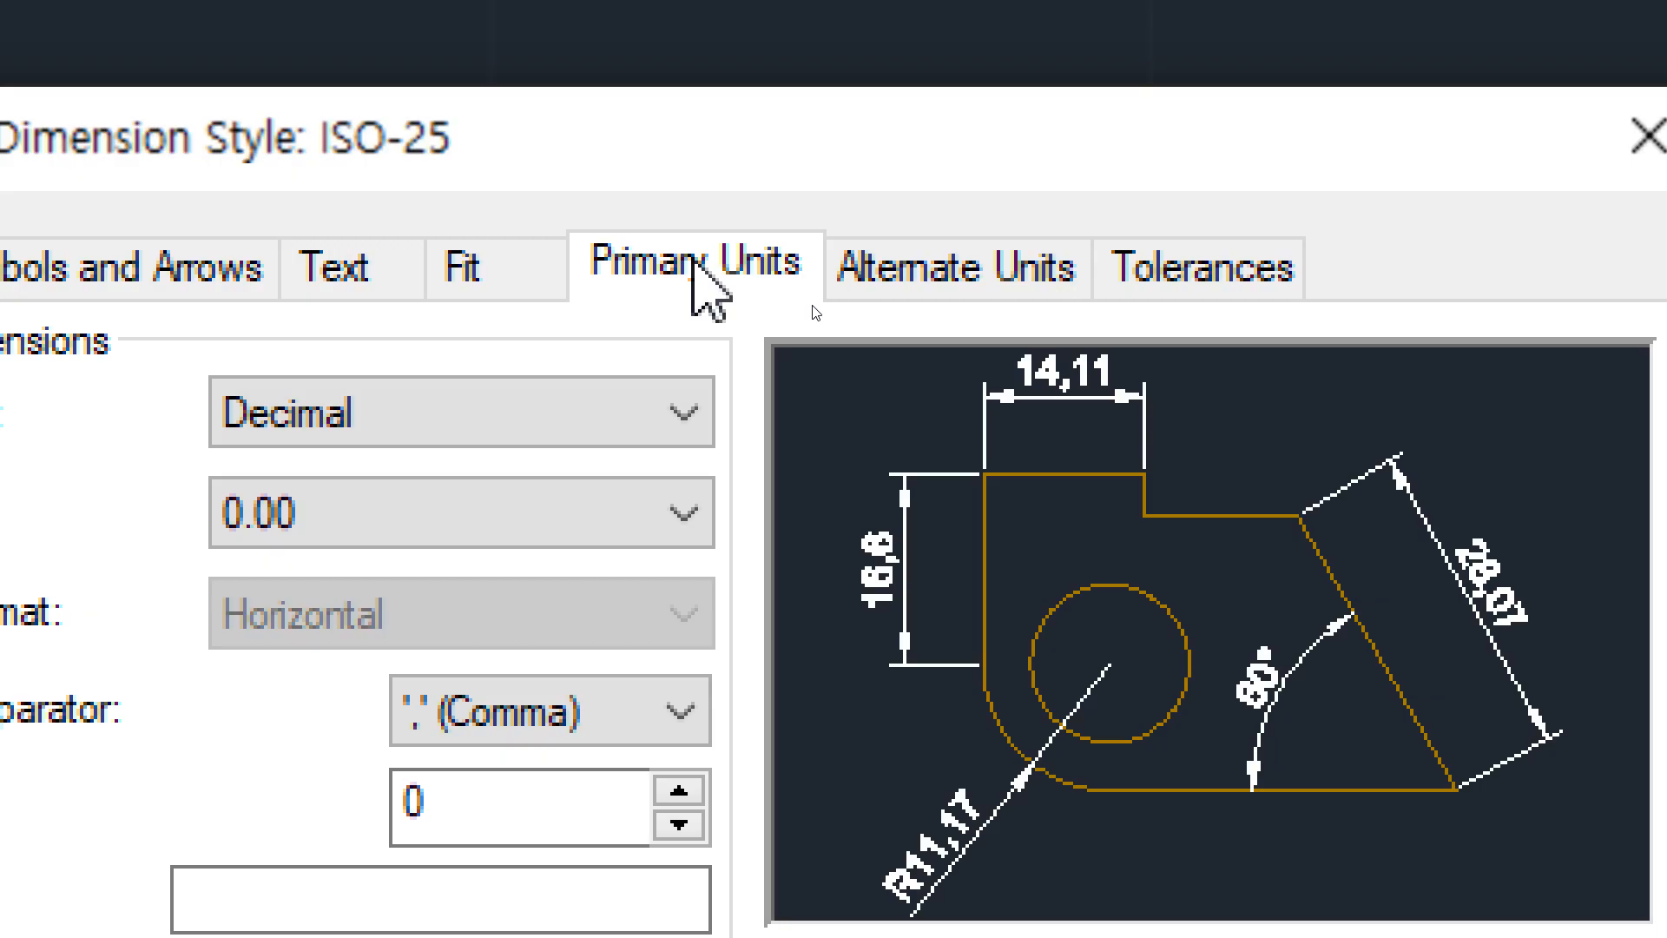
pyautogui.click(916, 284)
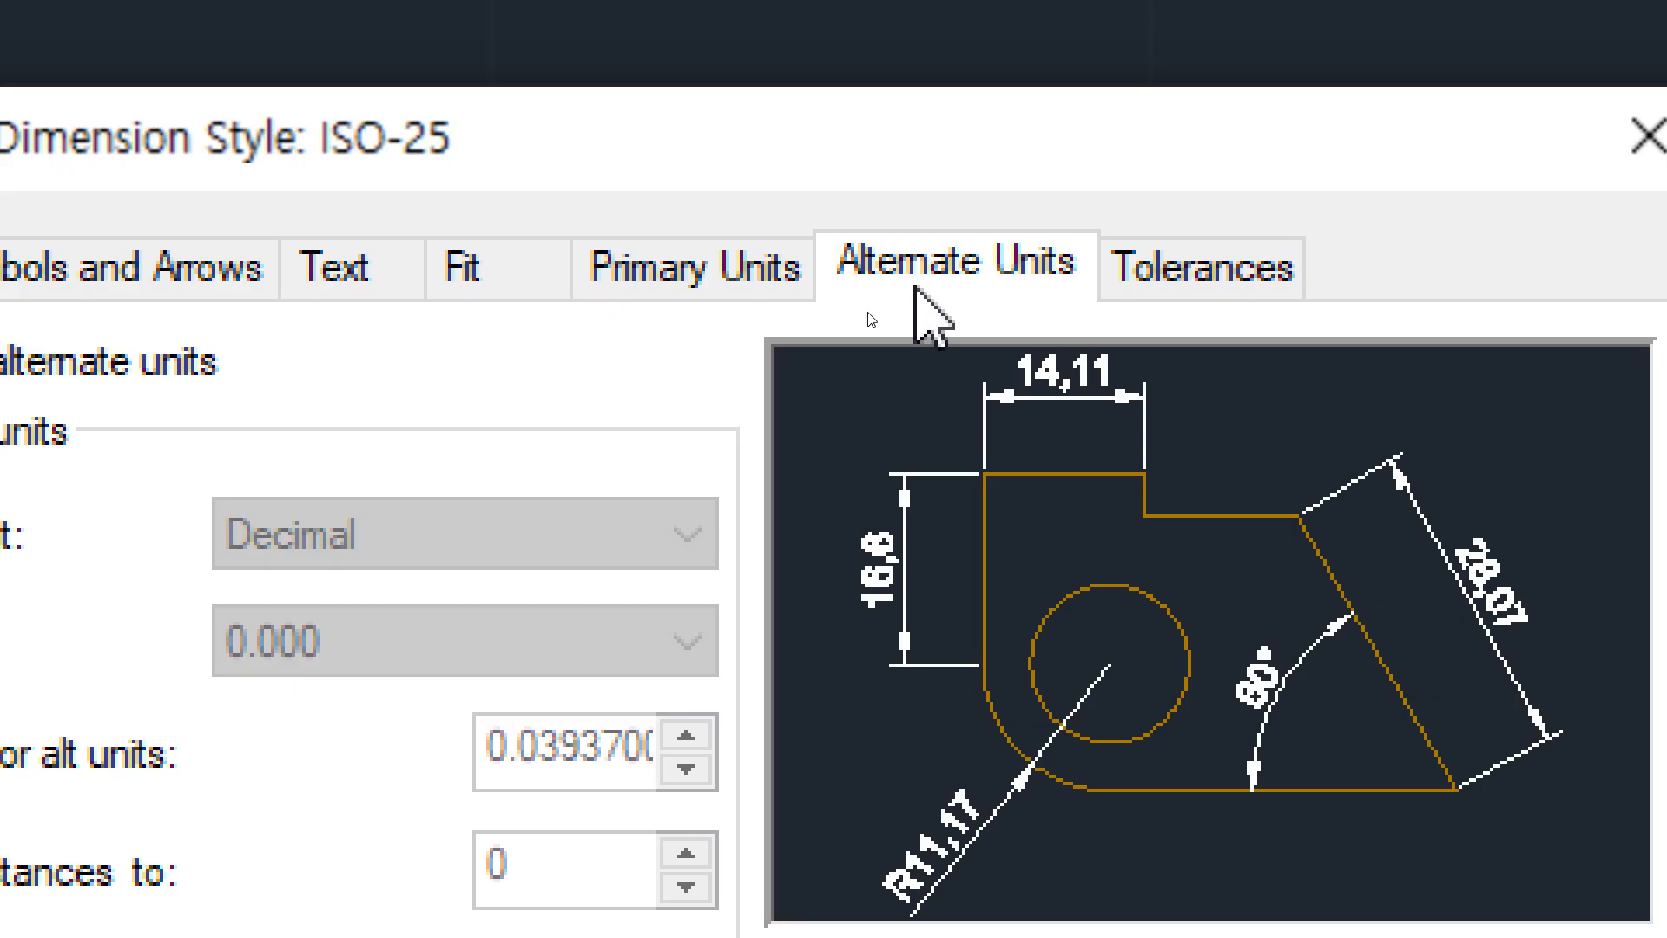
pyautogui.click(1168, 273)
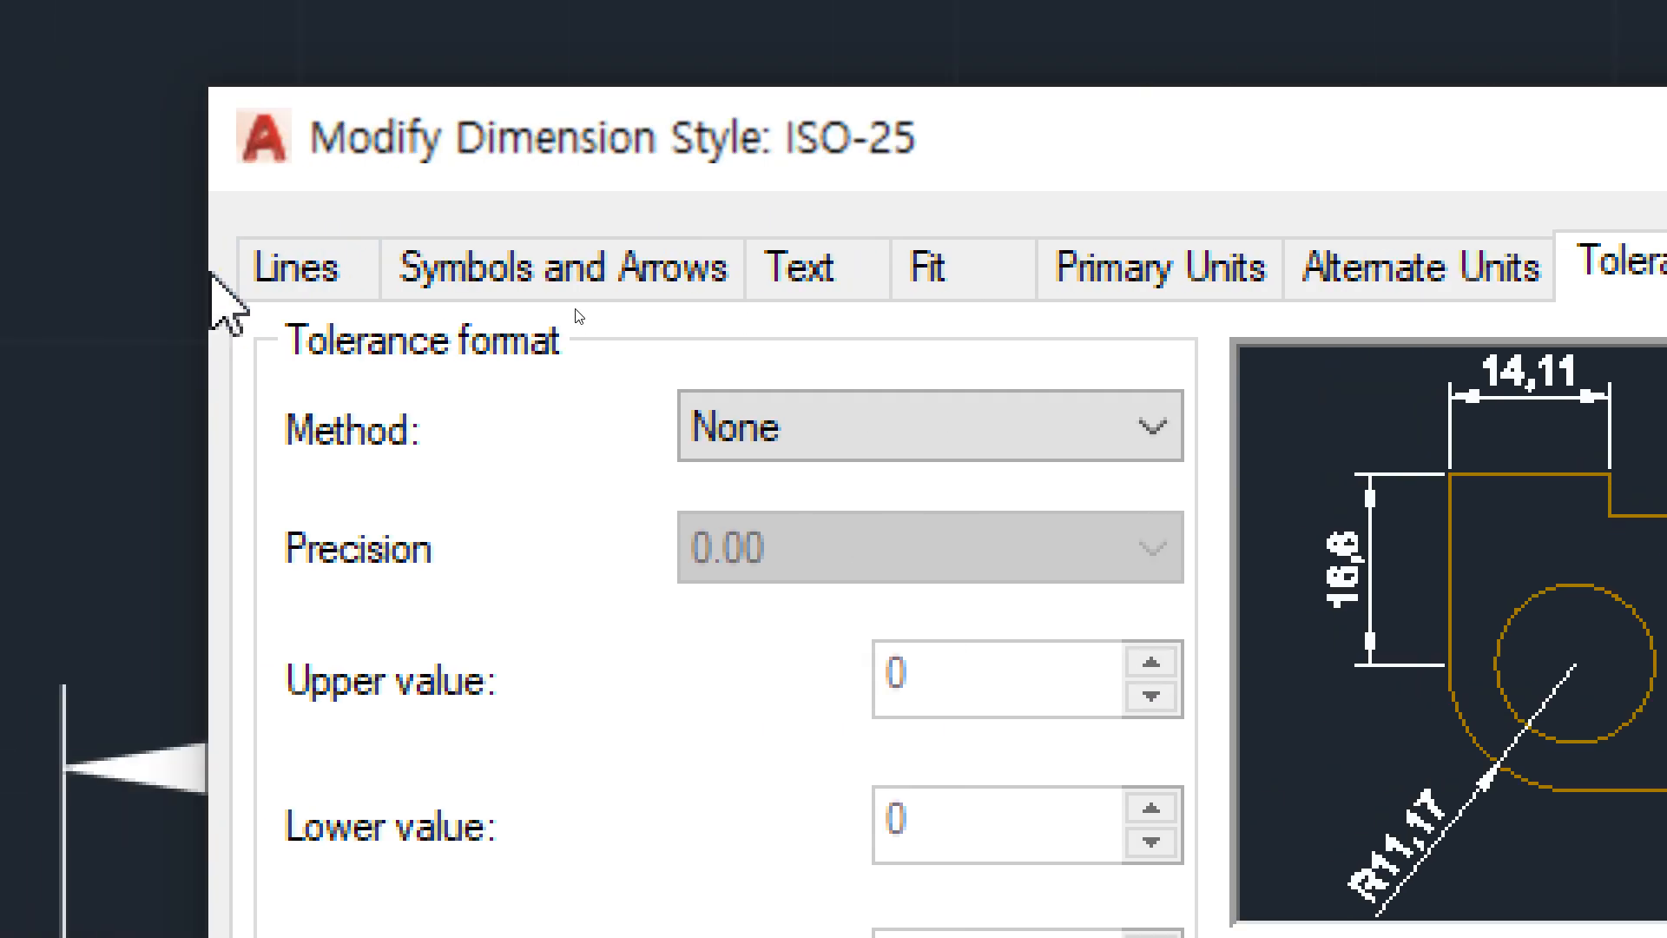
# Step: Set the dimension line color of the ISO-25 style to Yellow
pyautogui.click(299, 274)
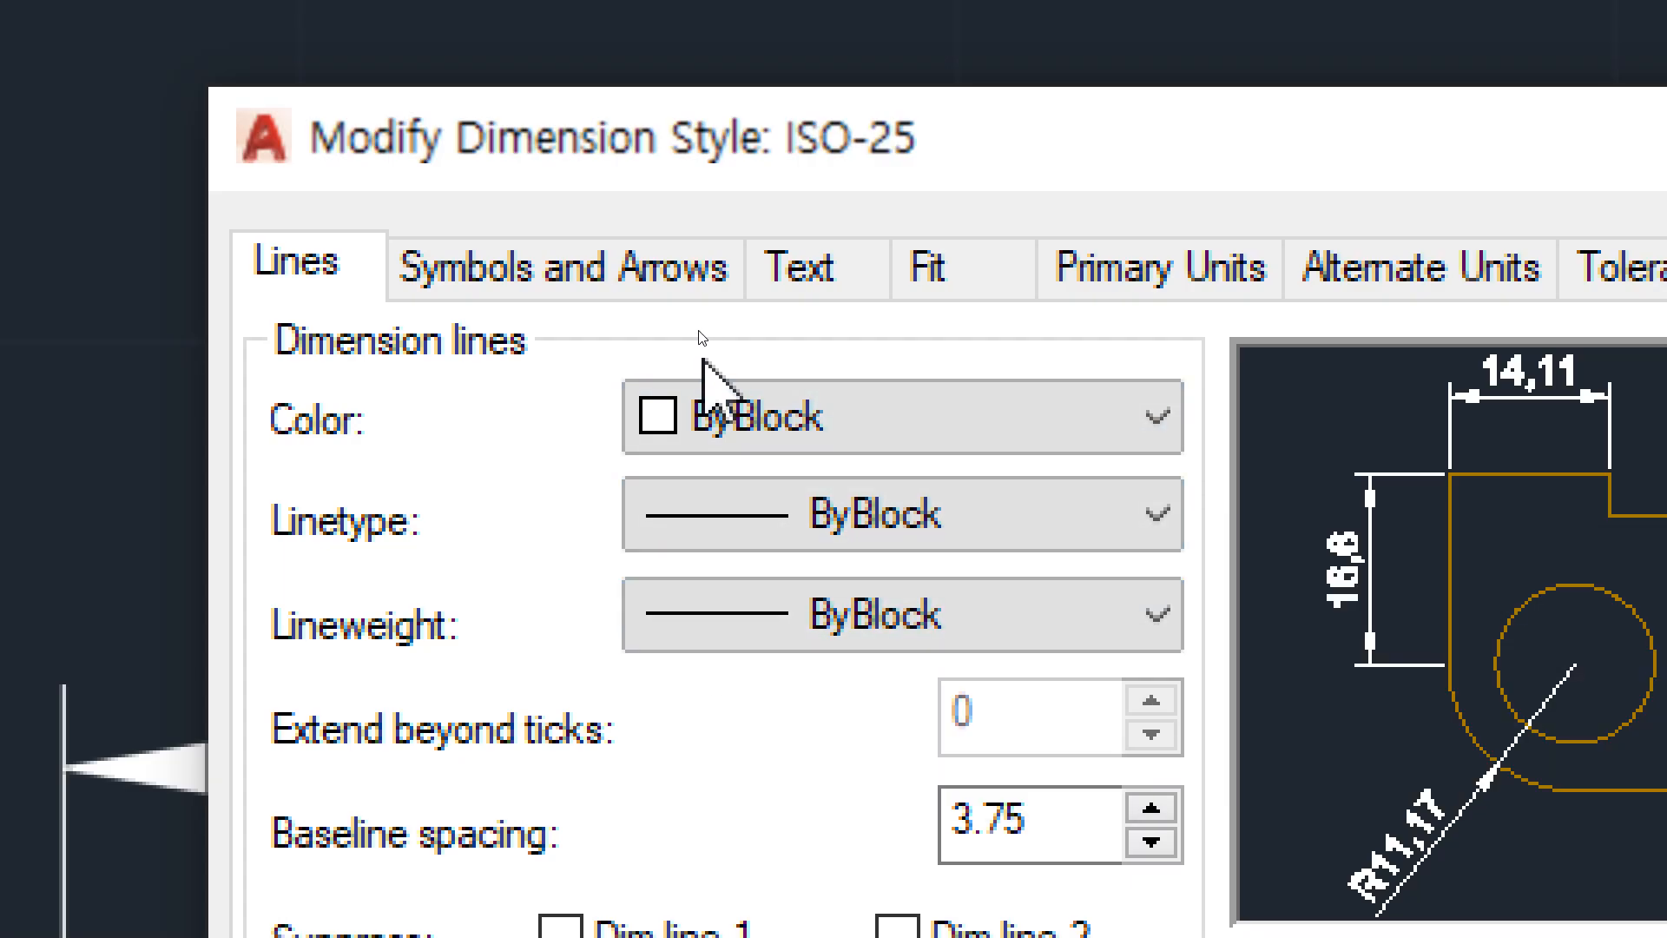
pyautogui.click(1038, 415)
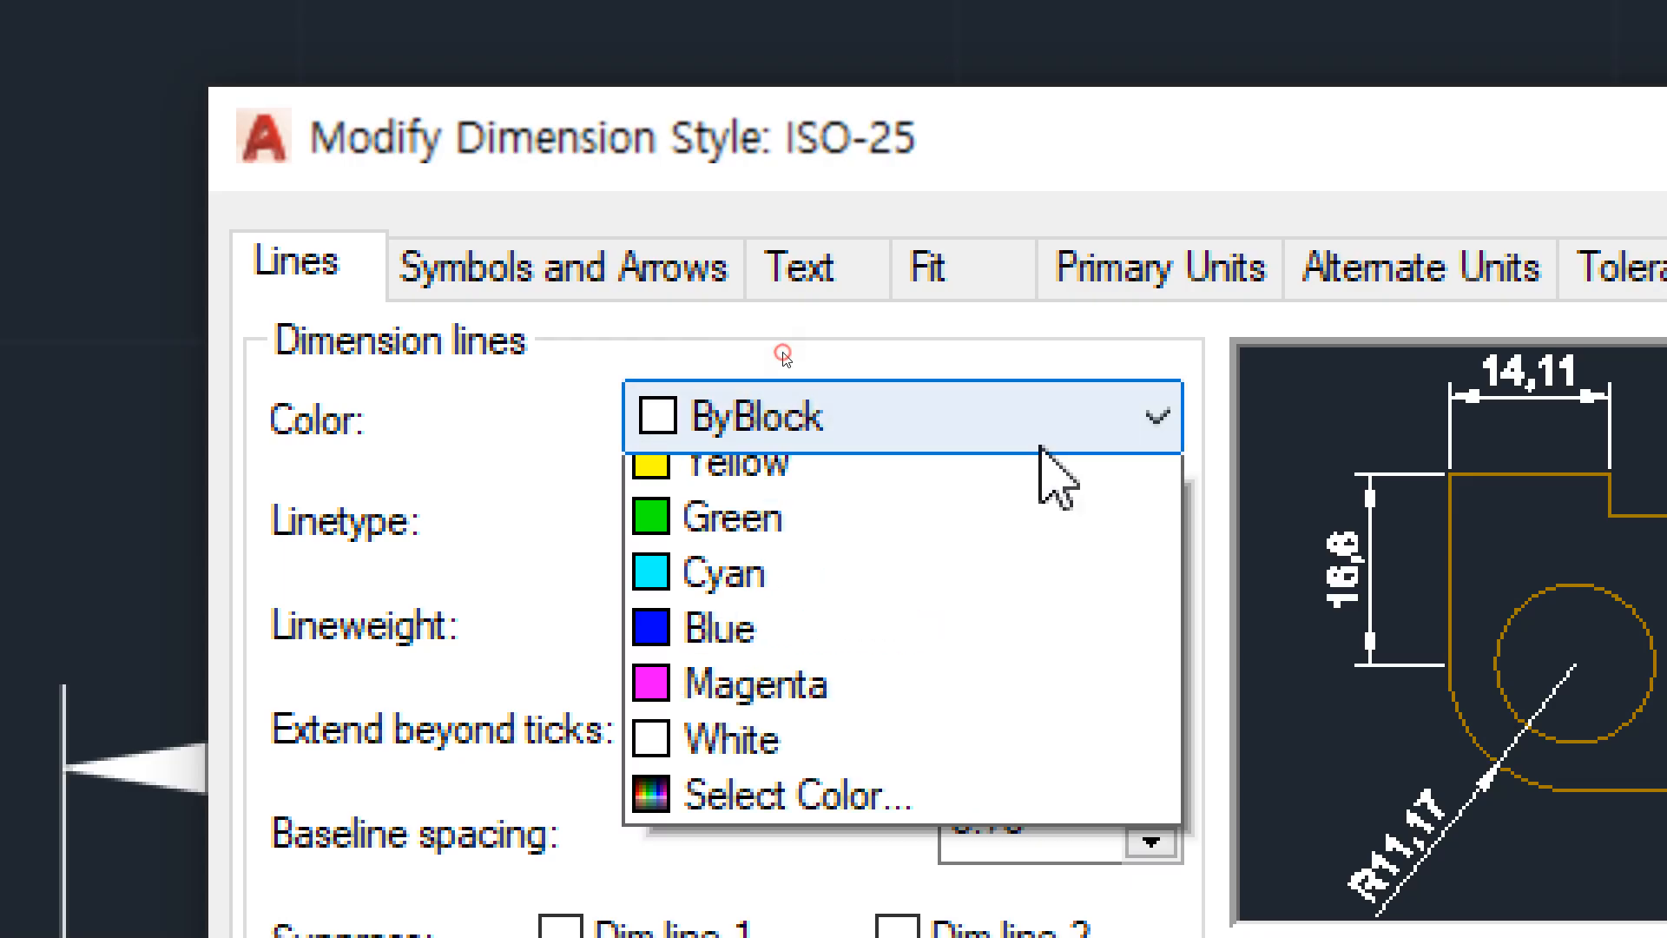
pyautogui.click(923, 664)
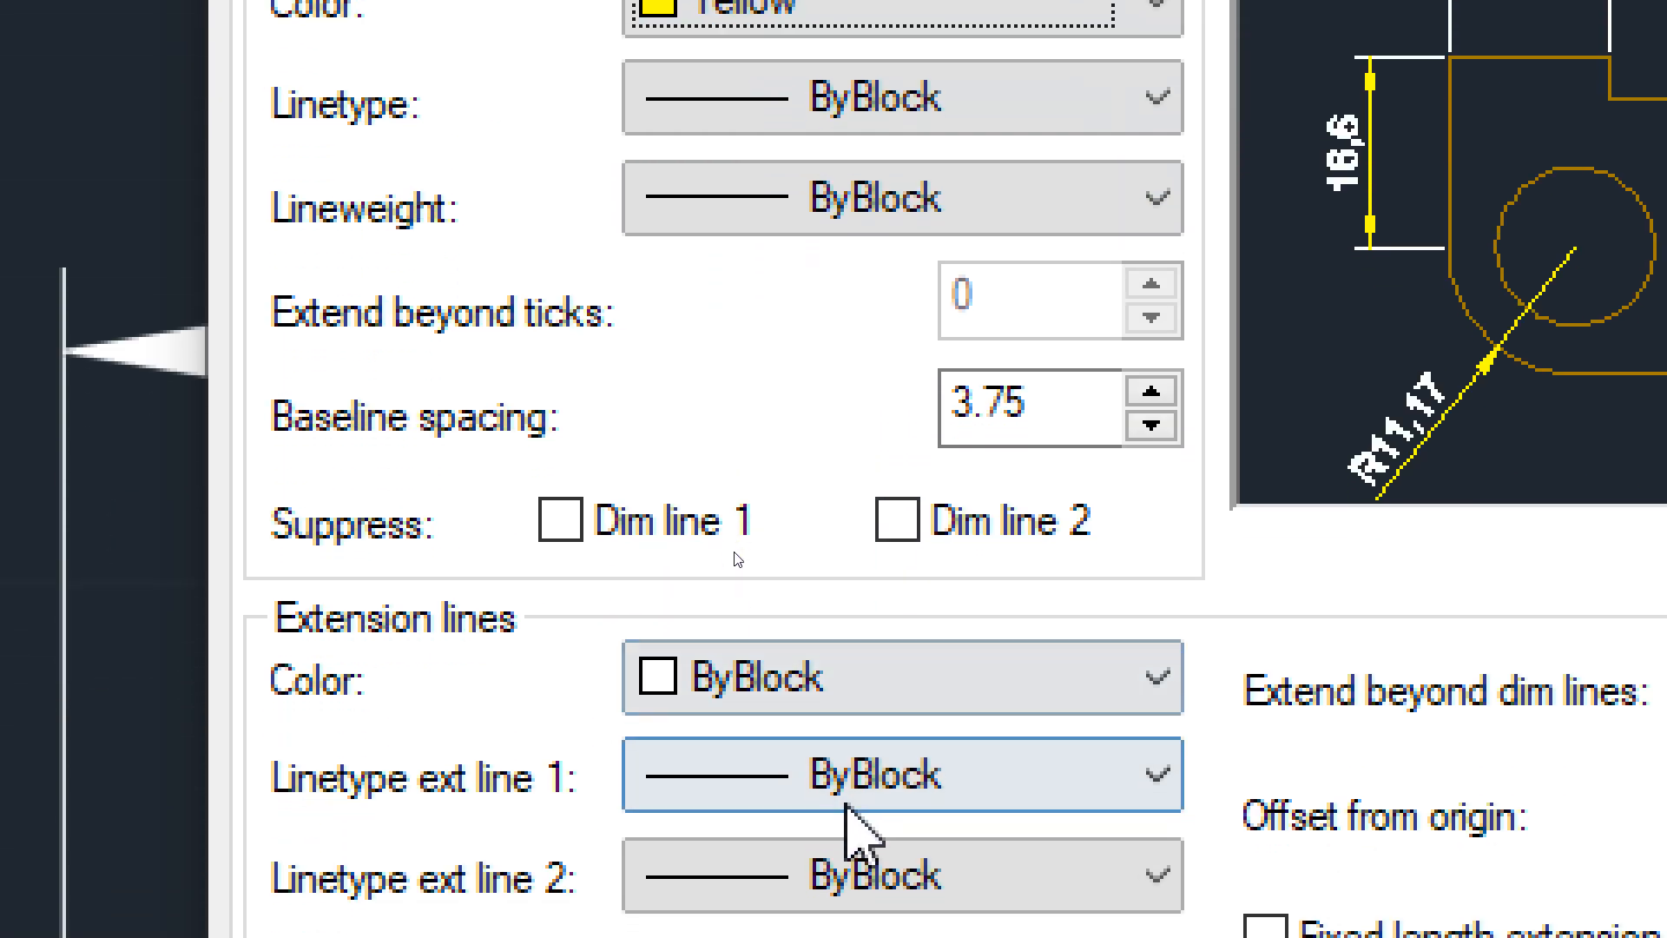
# Step: Set the ISO-25 style's extension line color to Cyan and apply the style to the drawing
pyautogui.click(907, 690)
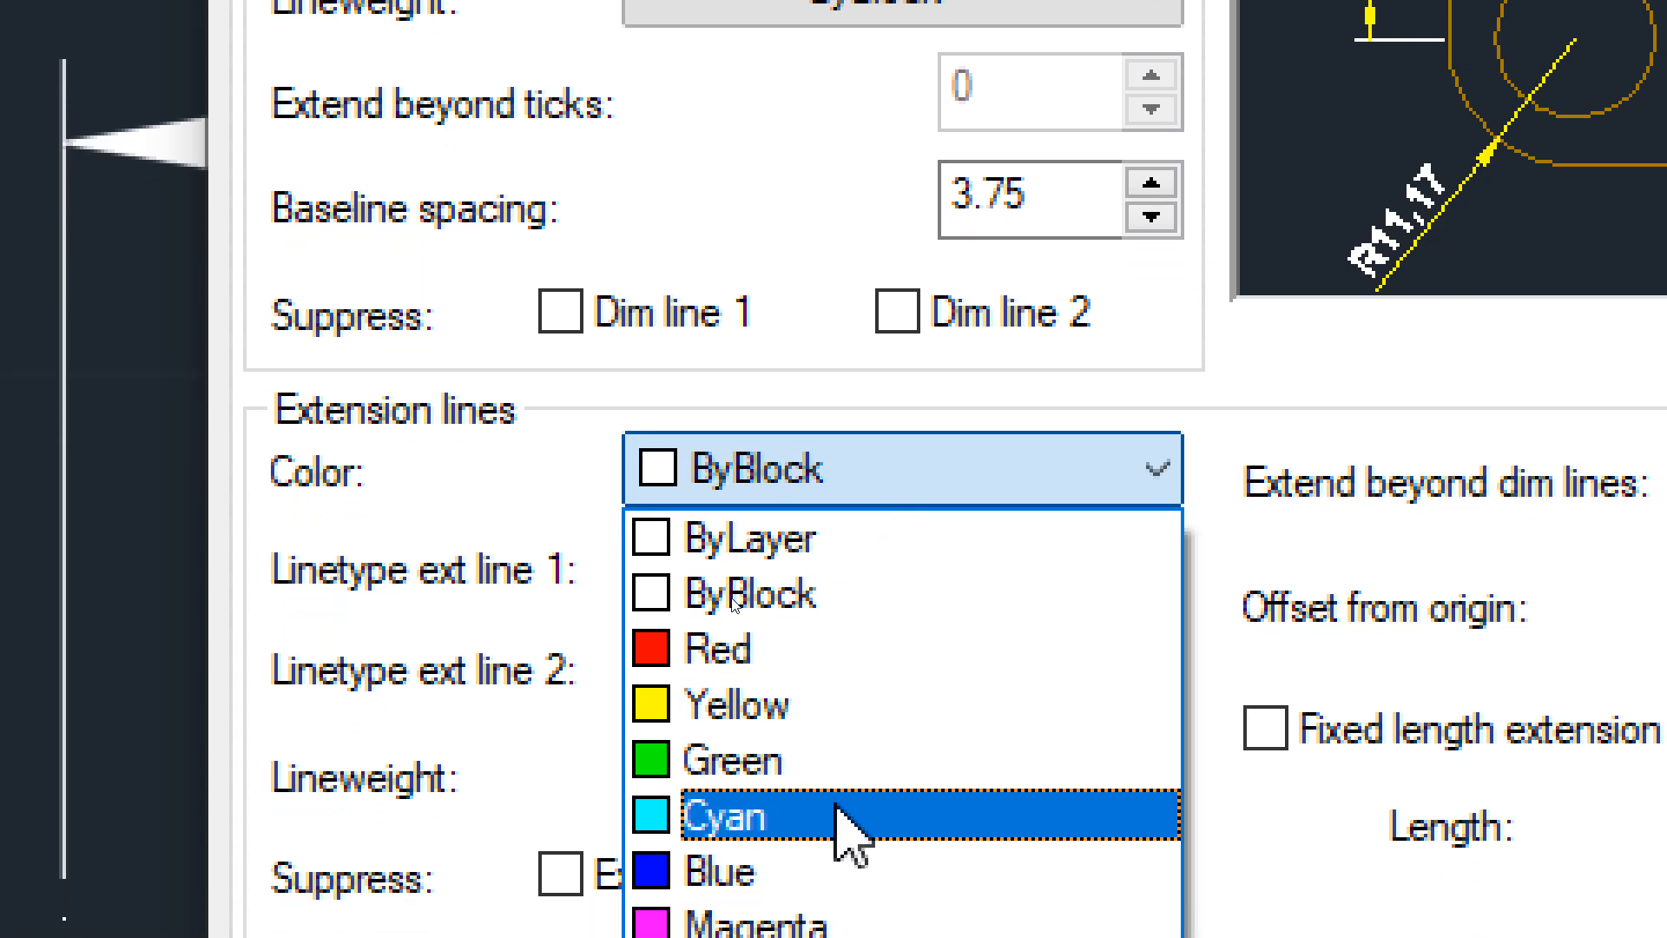
pyautogui.click(838, 812)
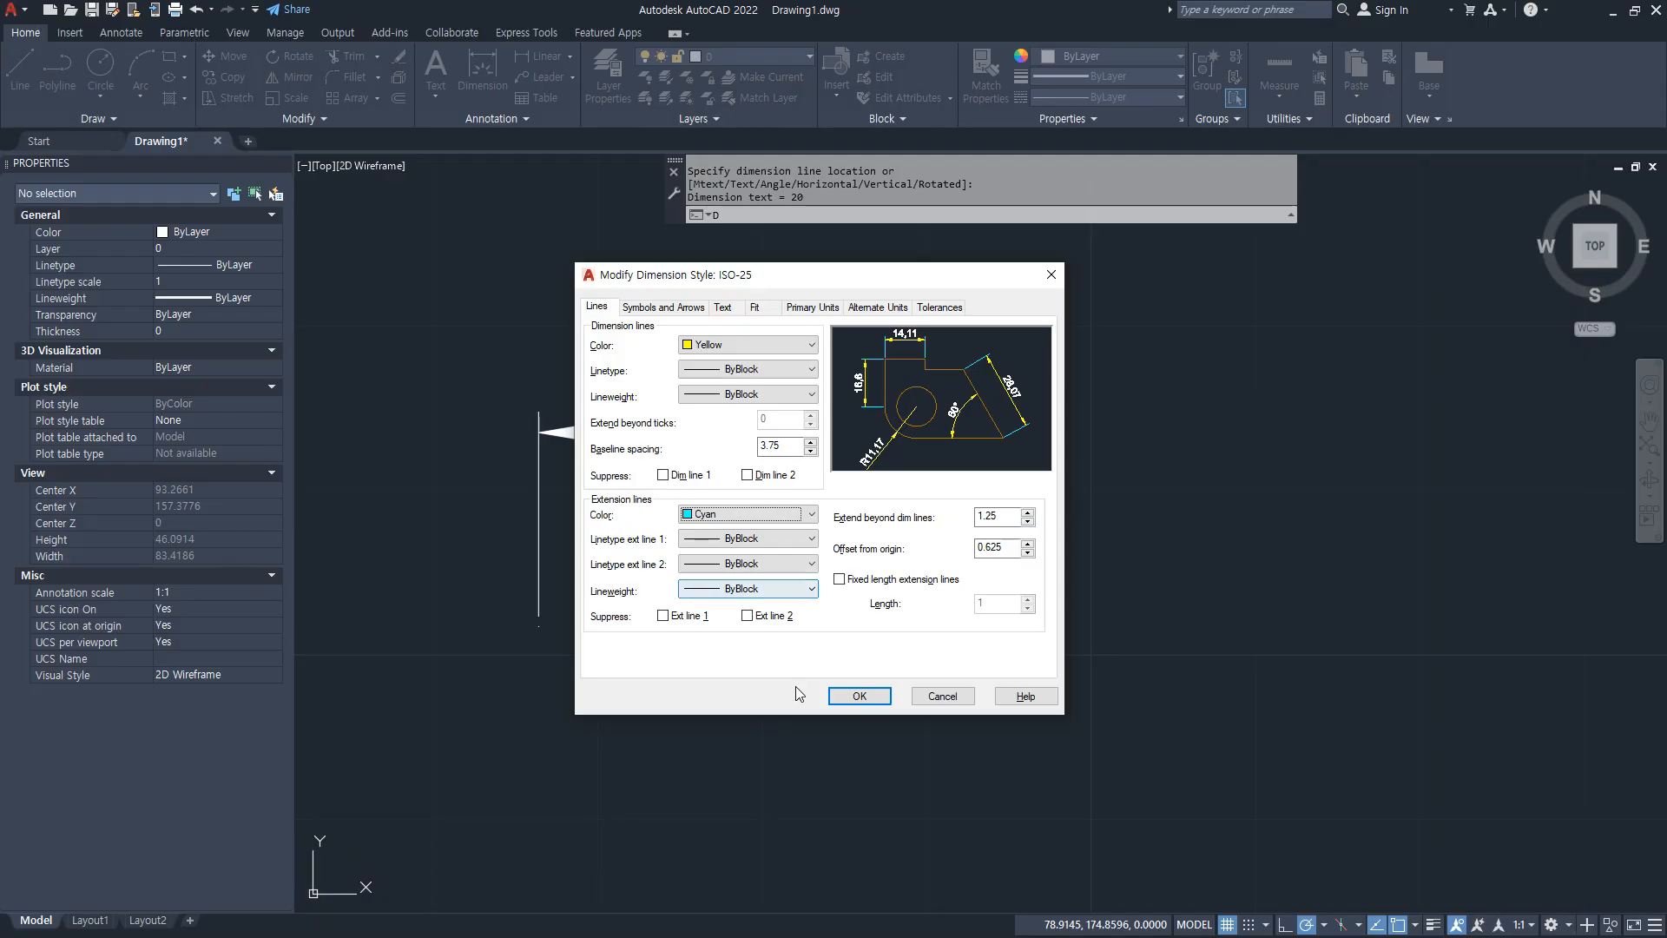
pyautogui.click(858, 695)
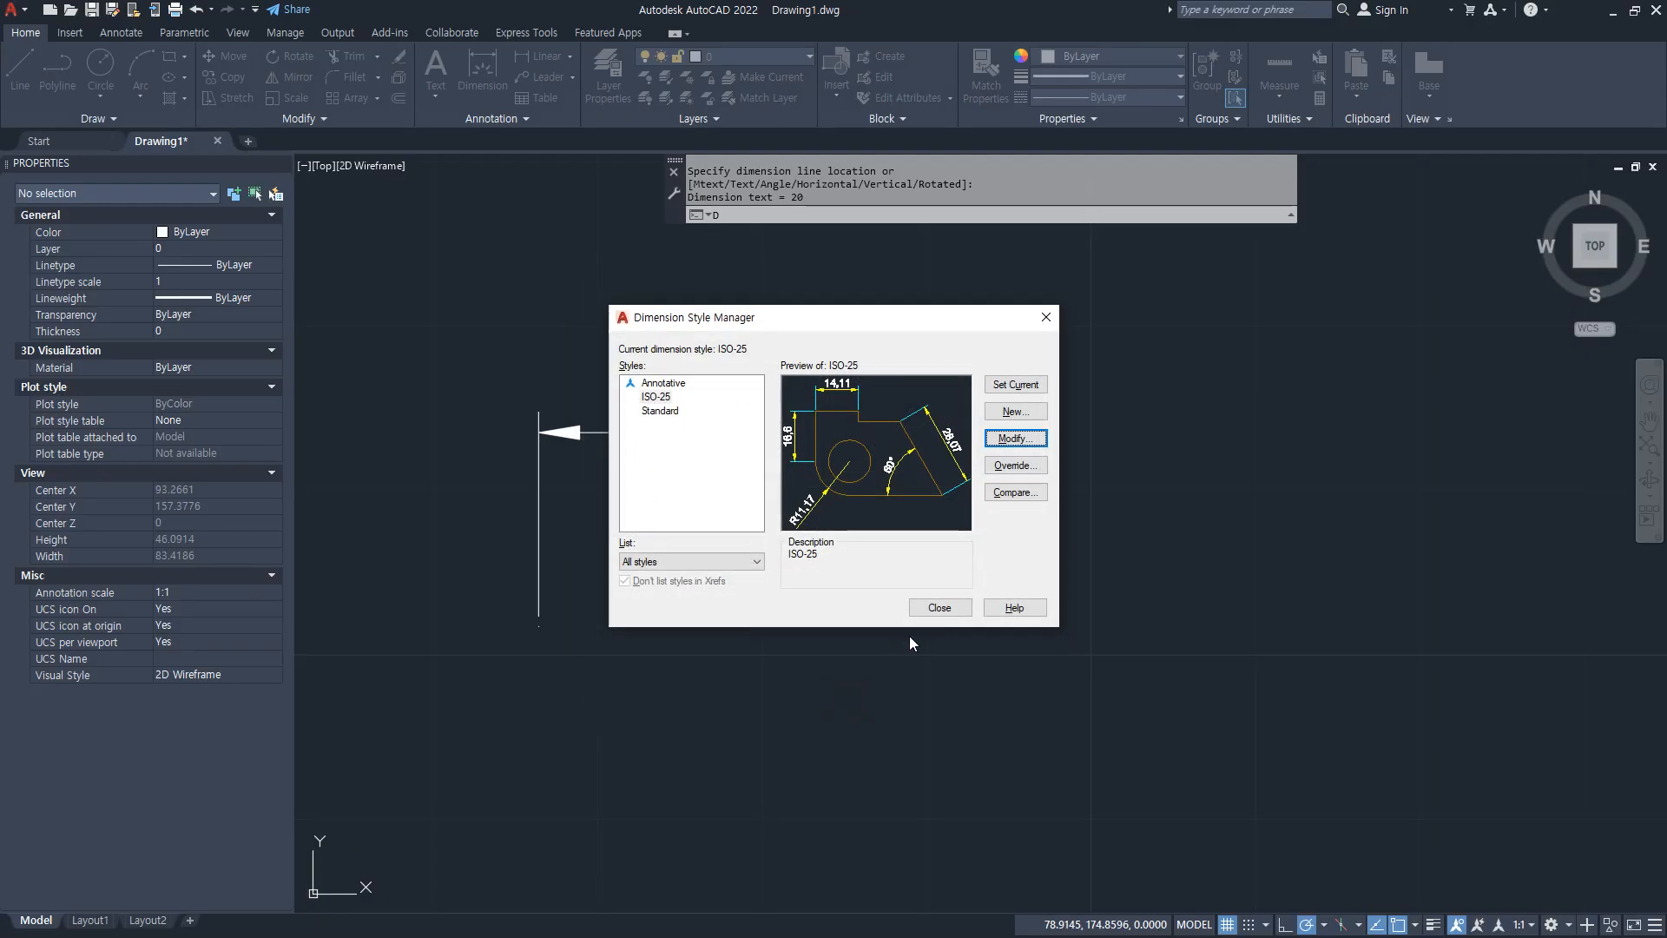
pyautogui.click(941, 604)
pyautogui.scroll(2, 711, 544)
pyautogui.moveTo(662, 547); pyautogui.dragTo(718, 580, button='middle')
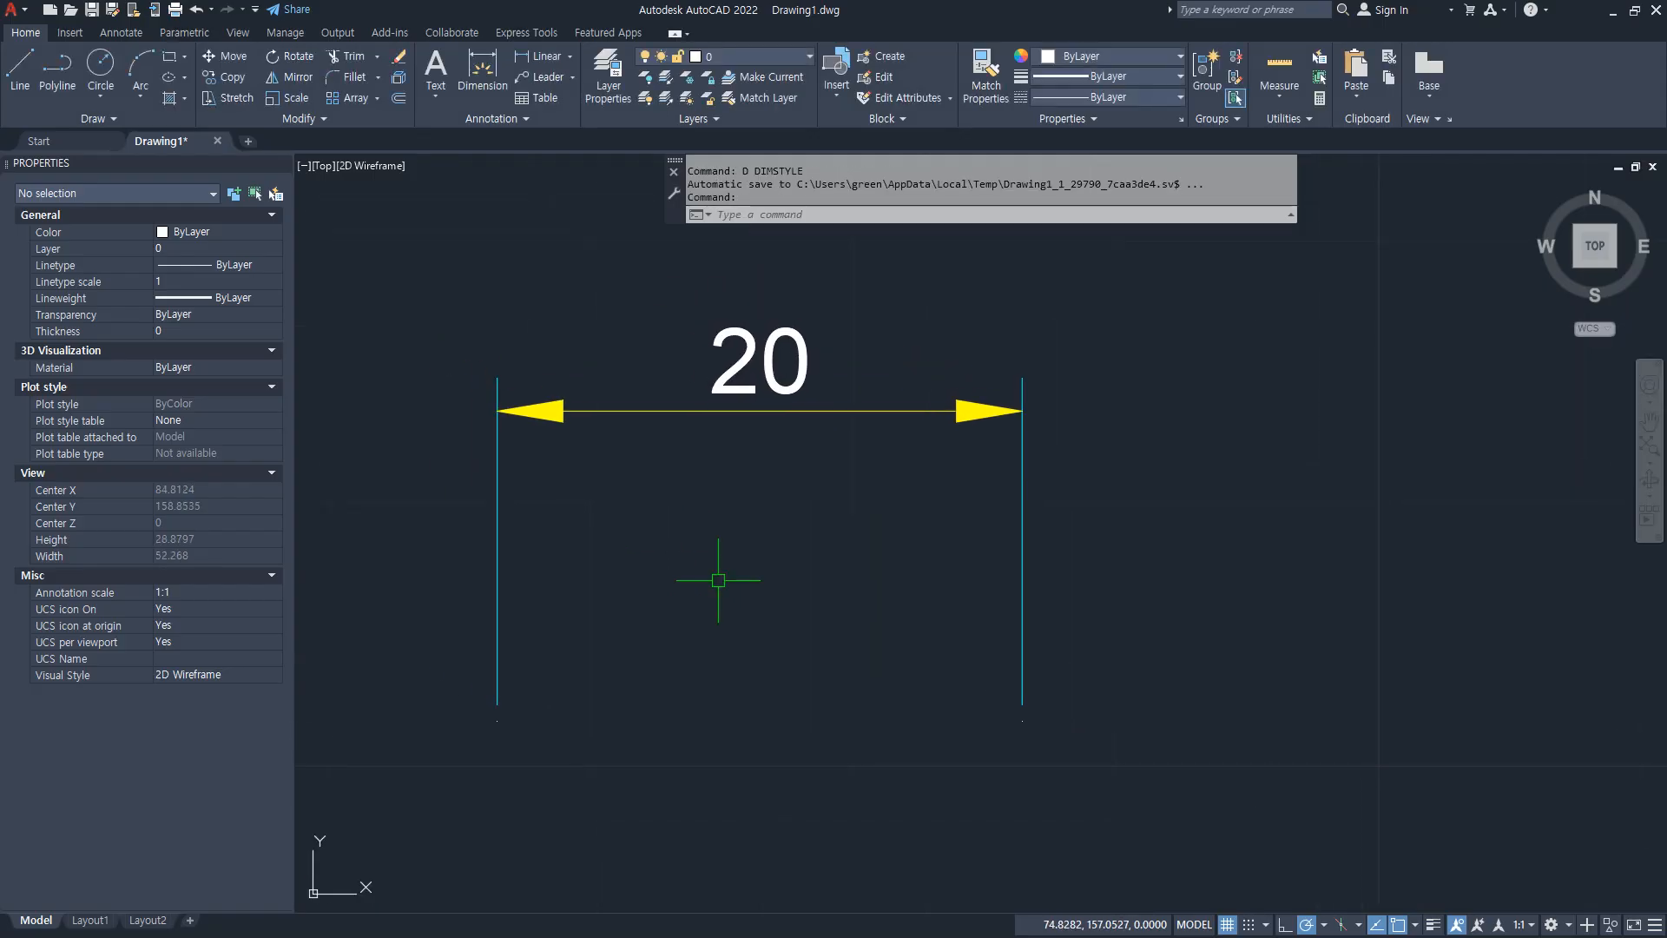
# Step: Load the ACAD_ISO02W100 and ACAD_ISO04W100 linetypes while modifying the dimension line linetype of the ISO-25 style
pyautogui.write('d')
pyautogui.press('Return')
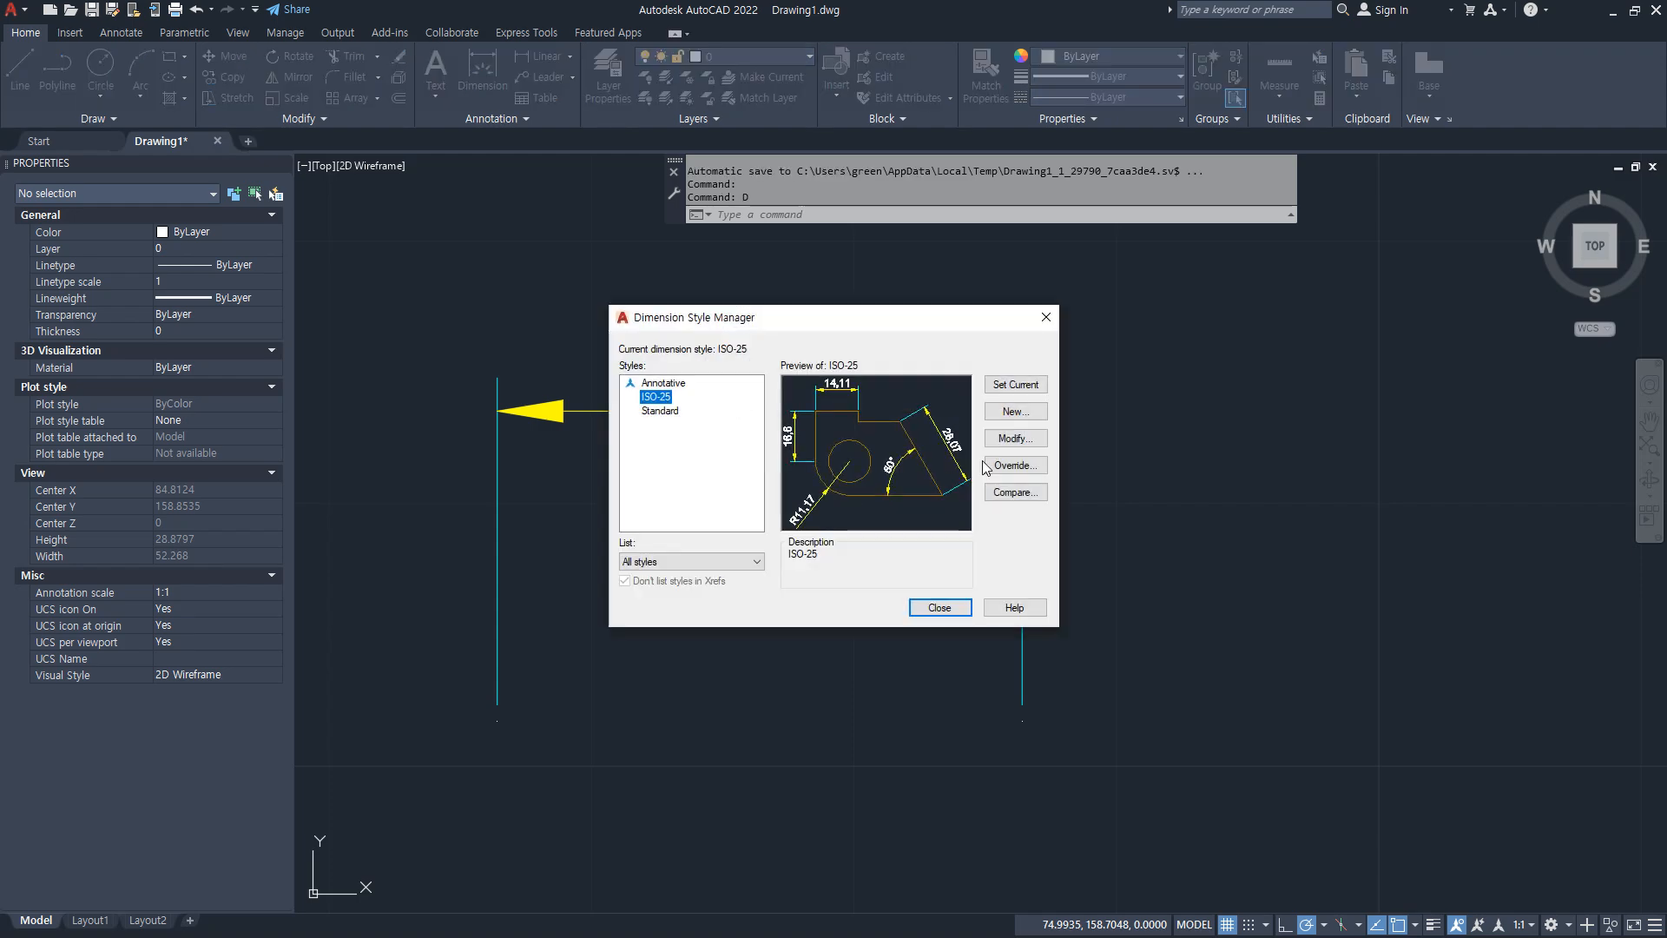
pyautogui.click(1007, 436)
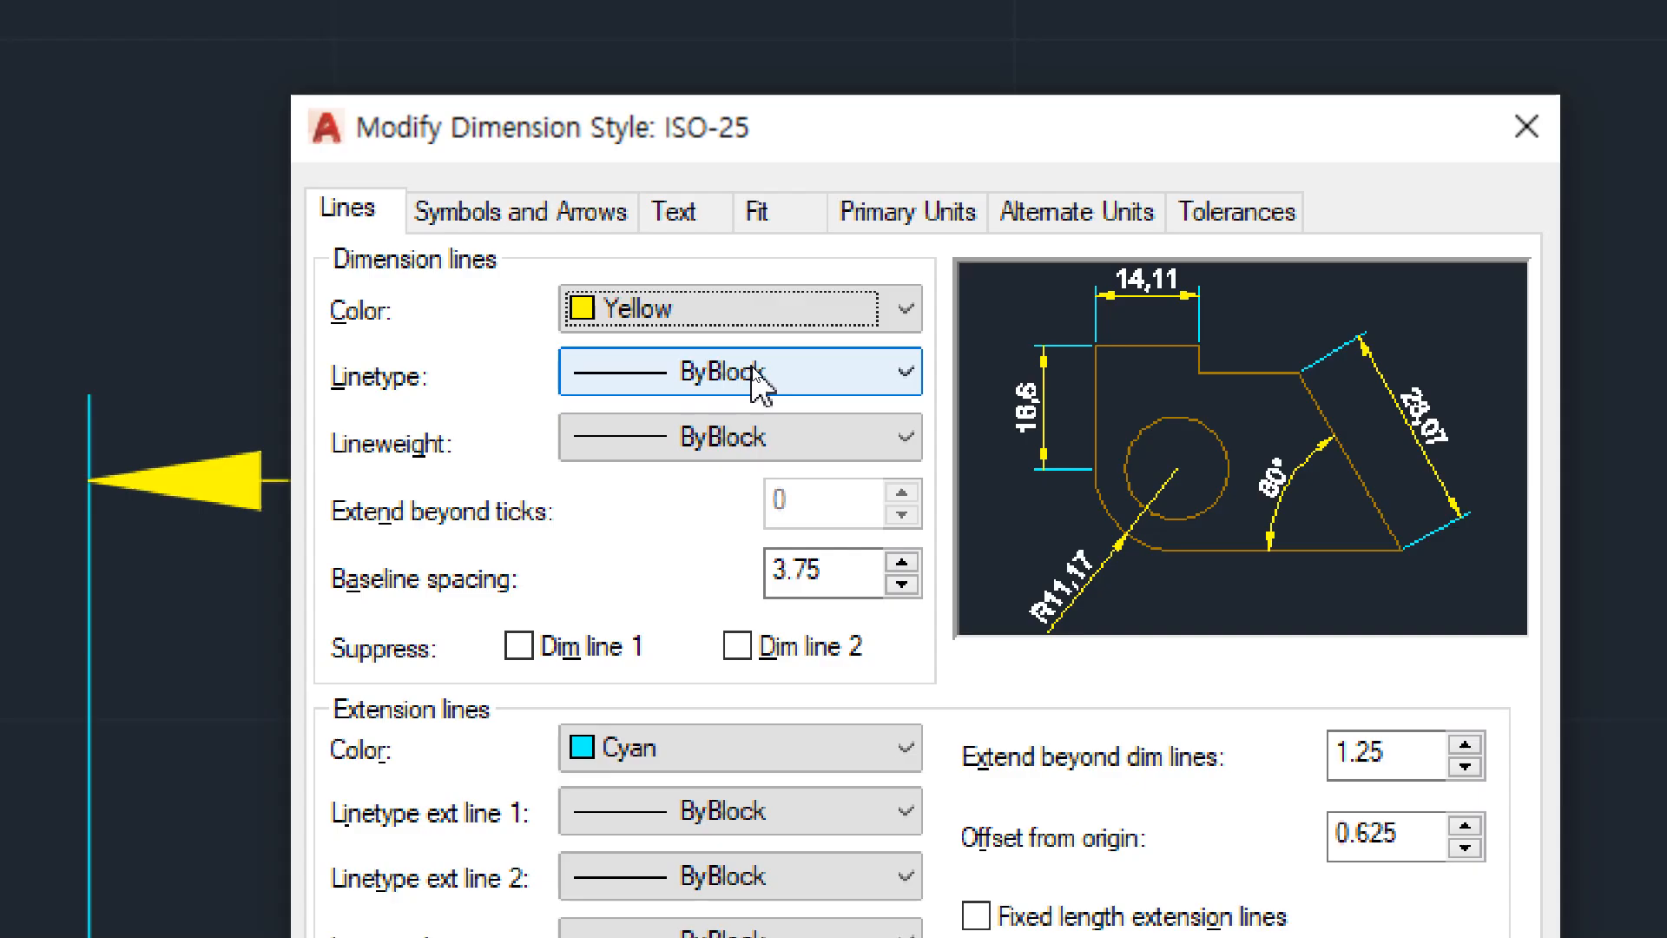
pyautogui.click(752, 369)
pyautogui.click(721, 610)
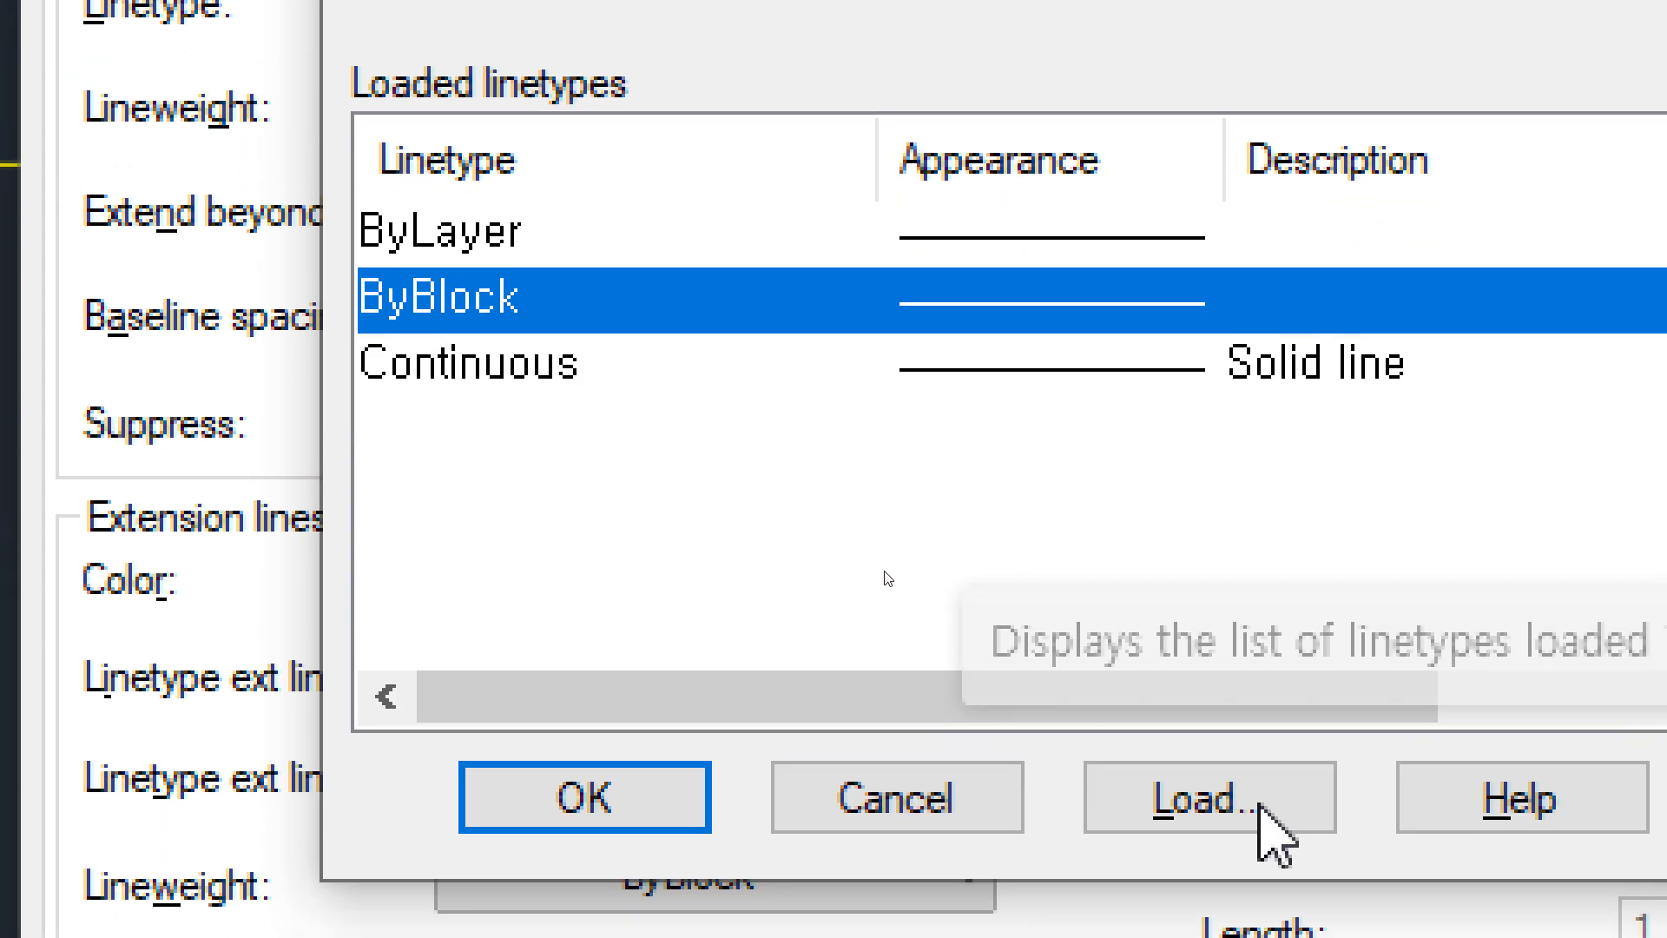
pyautogui.click(1250, 937)
pyautogui.click(465, 294)
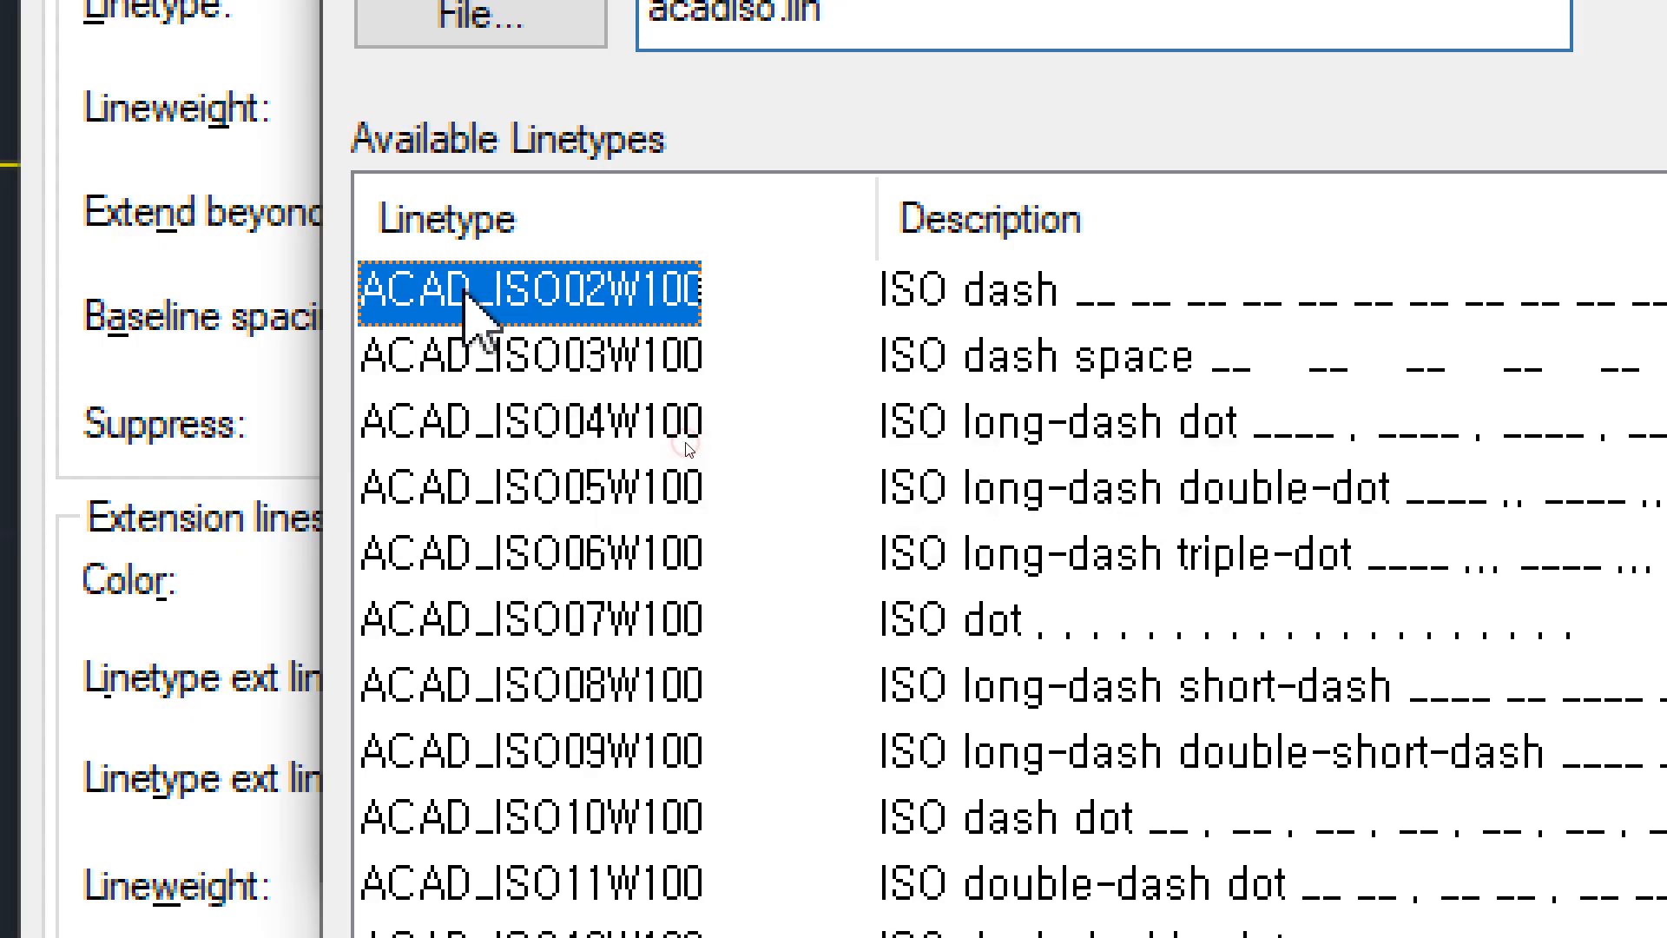
pyautogui.keyDown('ctrl'); pyautogui.click(606, 424); pyautogui.keyUp('ctrl')
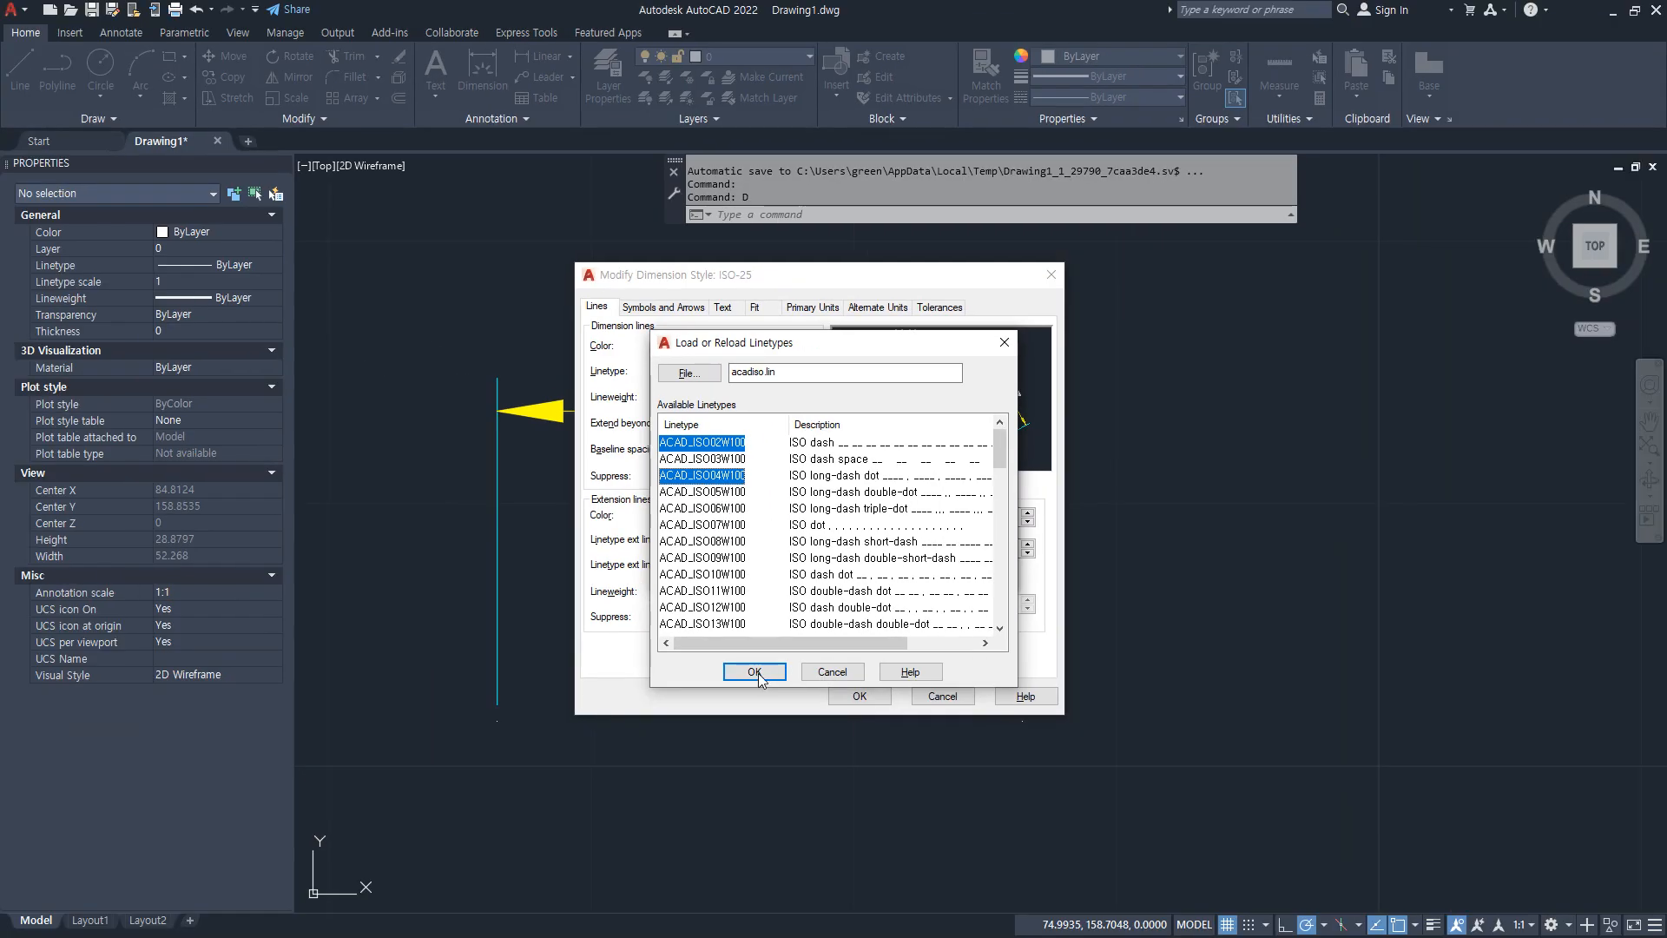
pyautogui.click(757, 670)
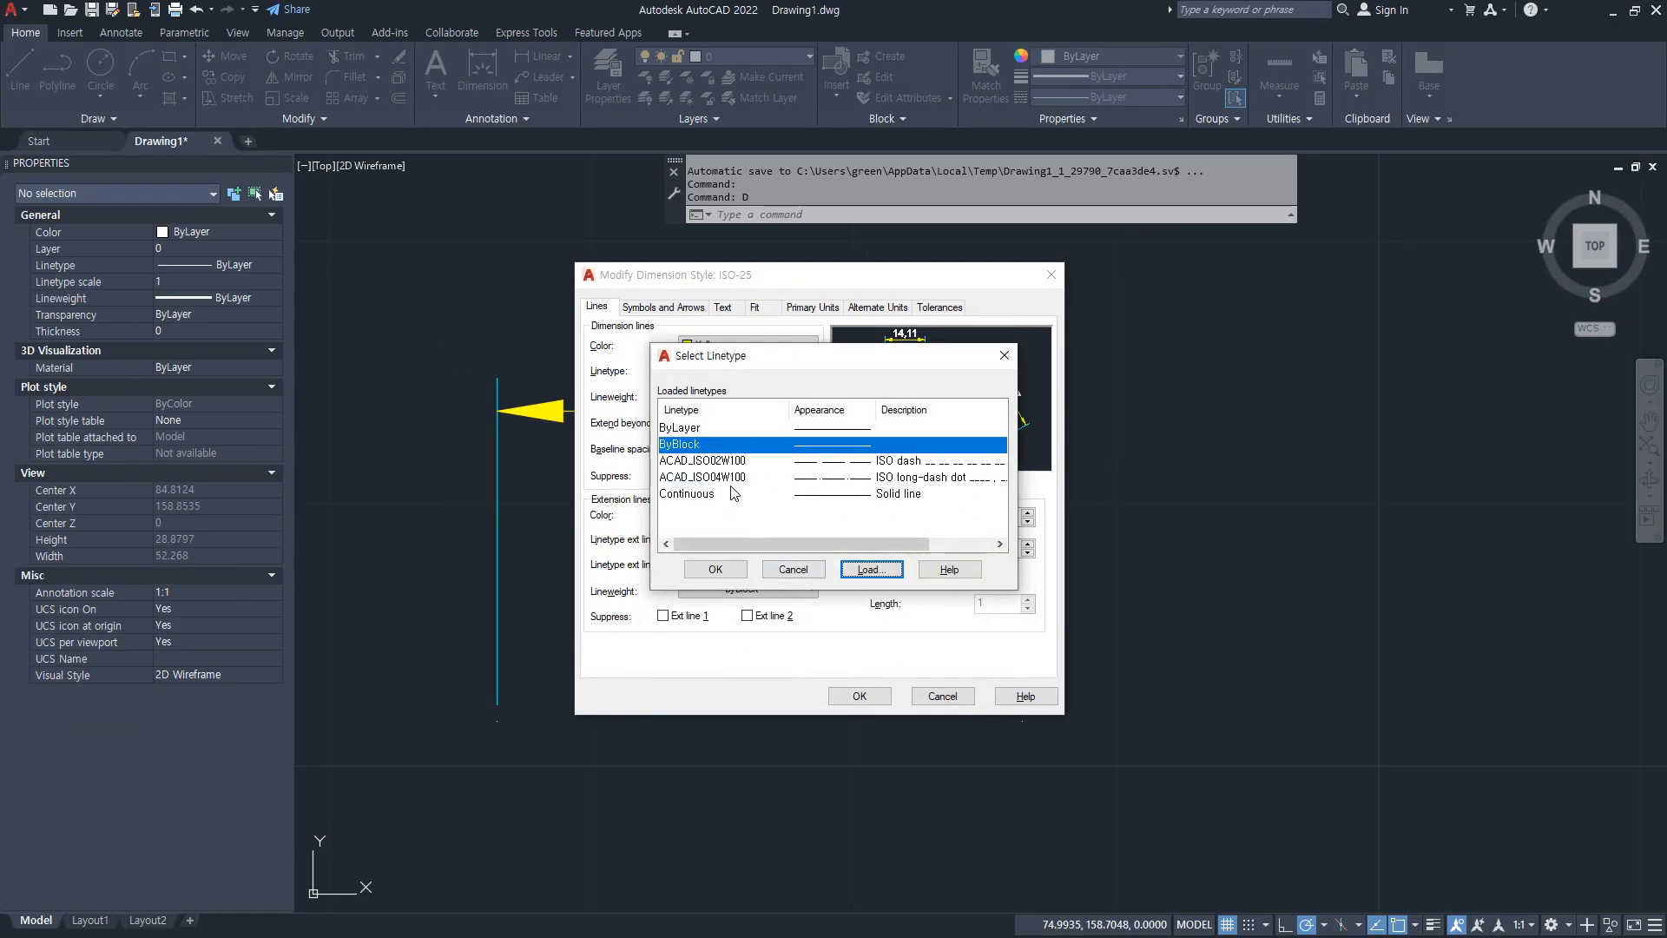
# Step: Assign ACAD_ISO02W100 to the dimension line and ACAD_ISO04W100 to extension line 1, and apply the style
pyautogui.click(720, 461)
pyautogui.click(716, 569)
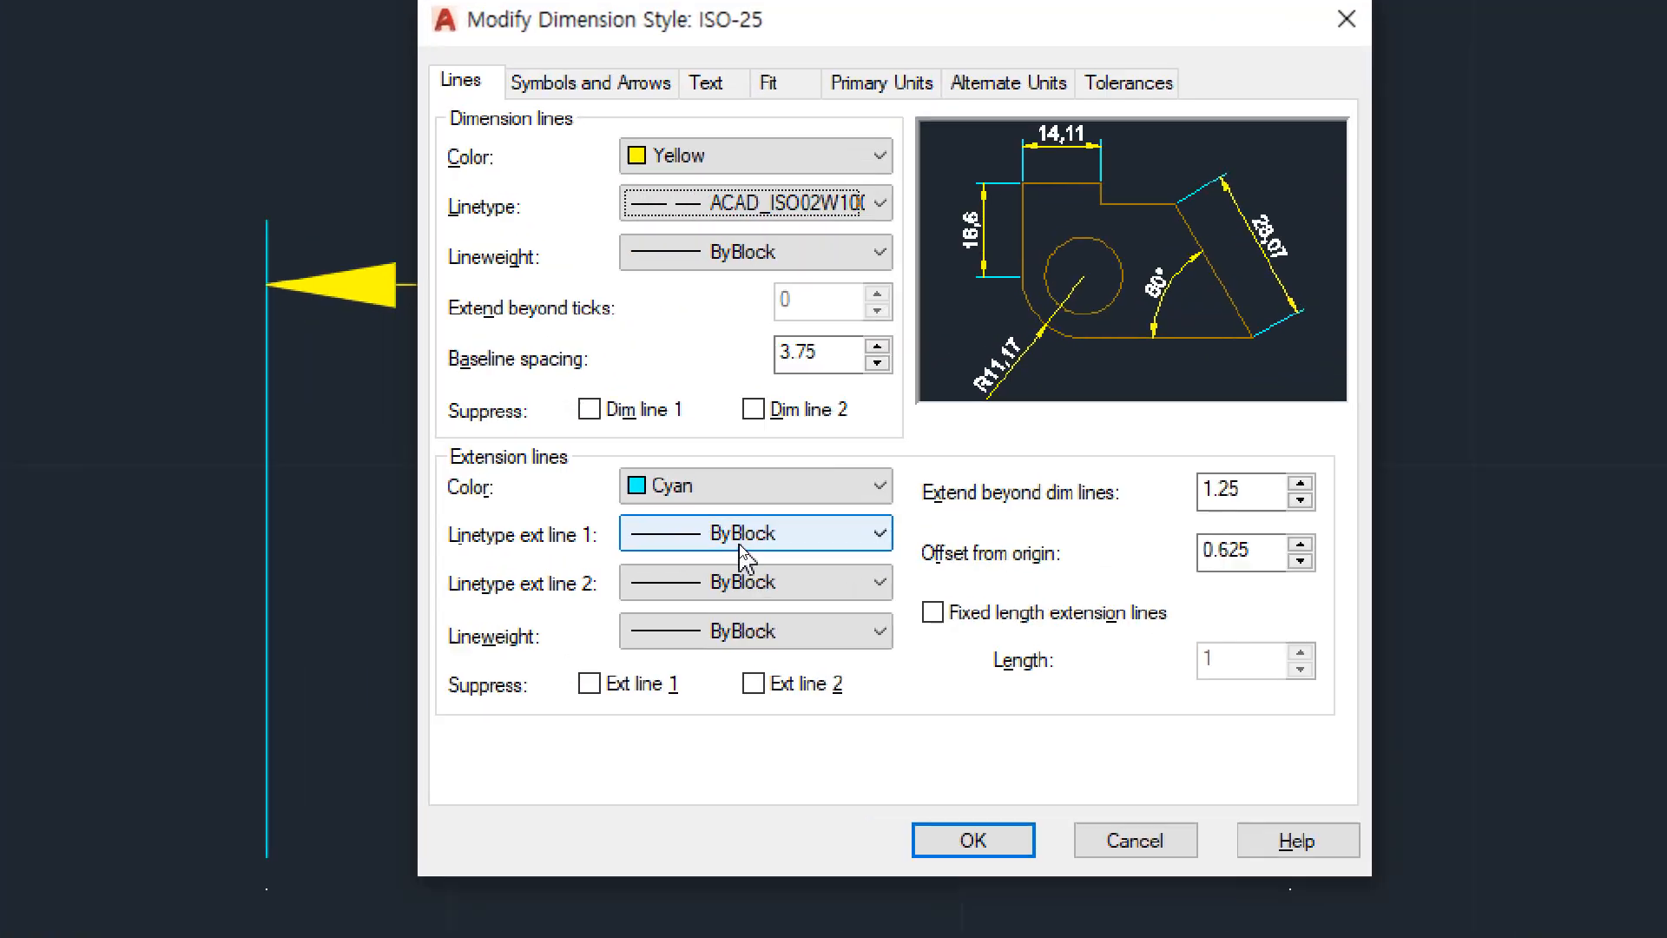
pyautogui.click(738, 540)
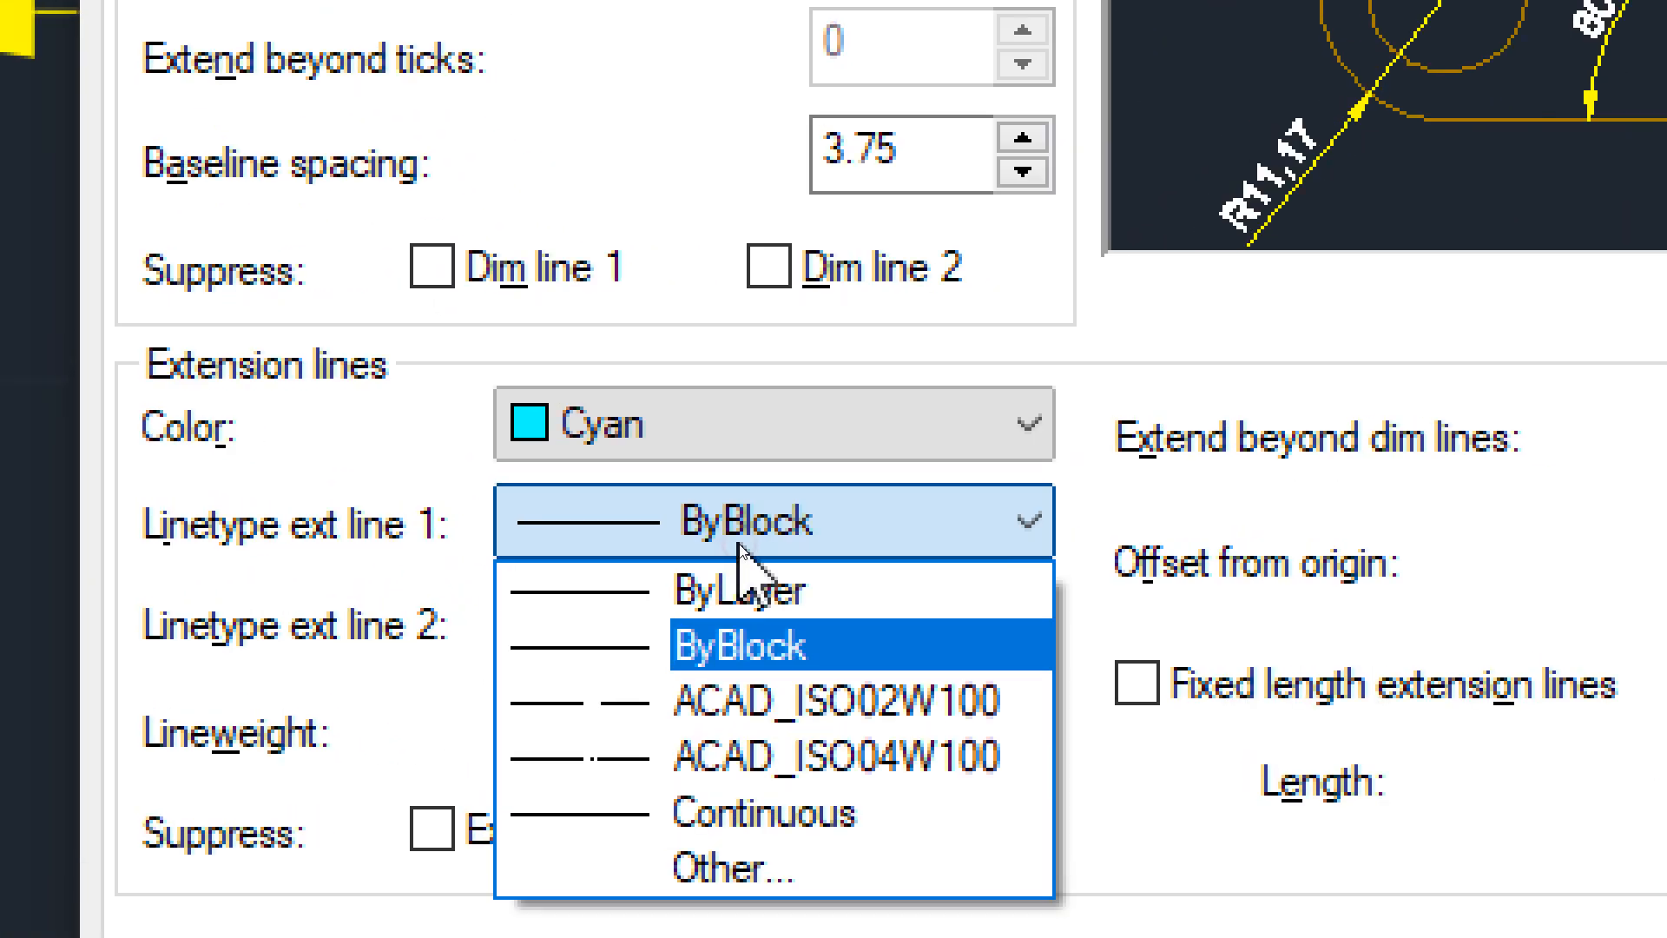
pyautogui.click(738, 757)
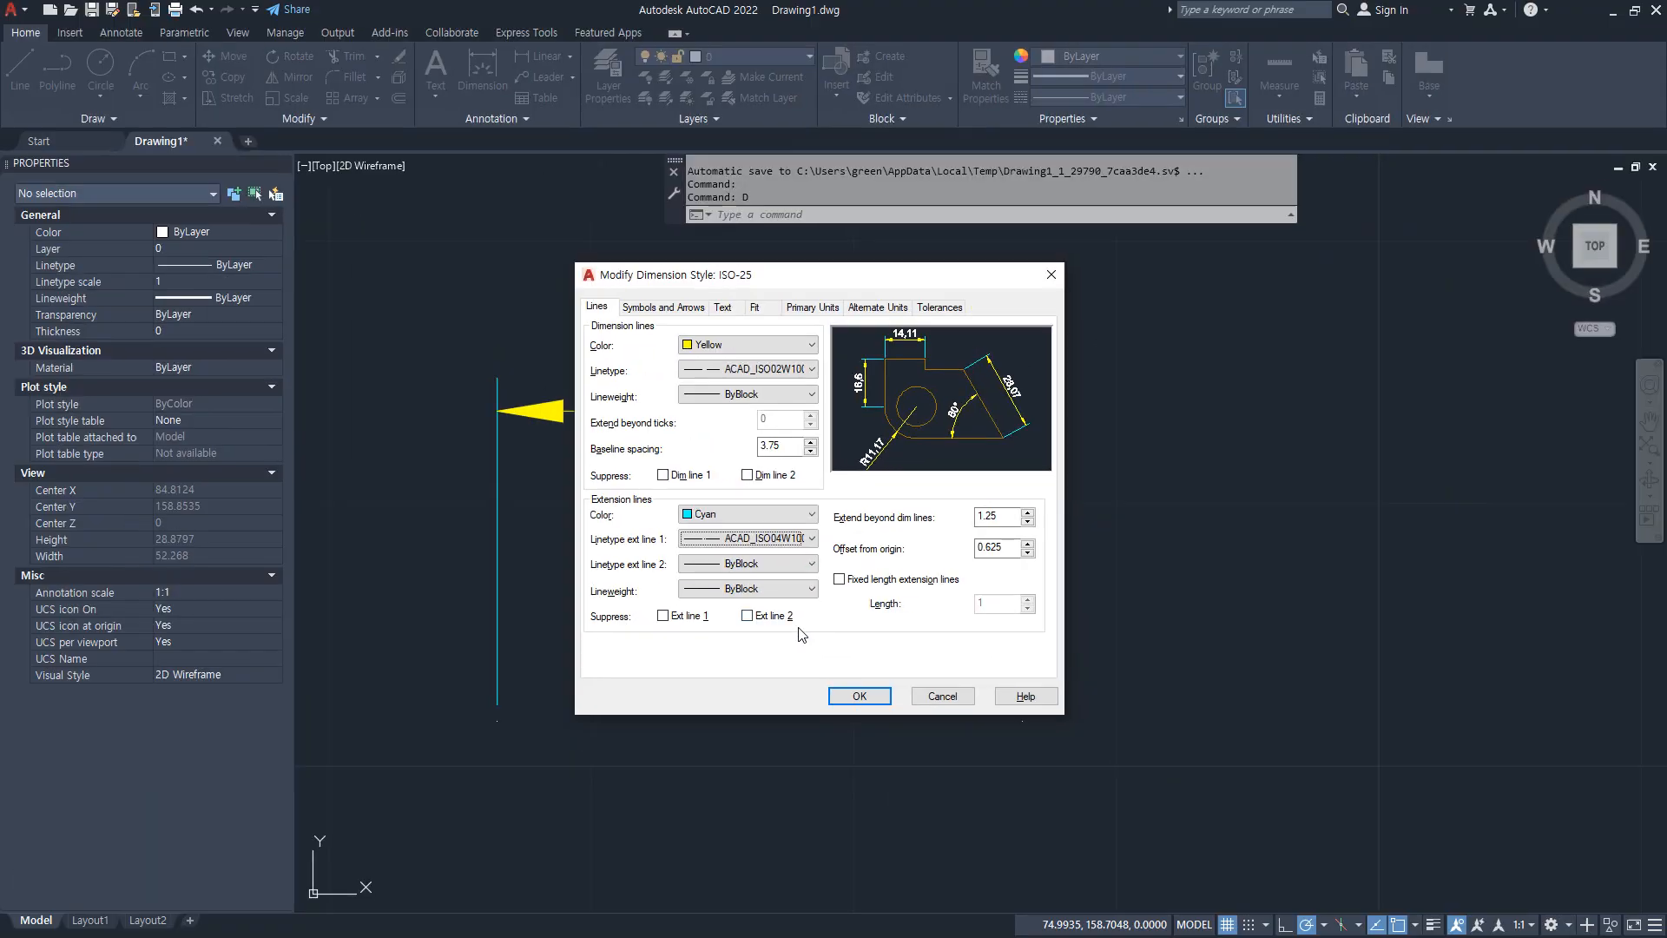
pyautogui.click(858, 696)
pyautogui.click(930, 607)
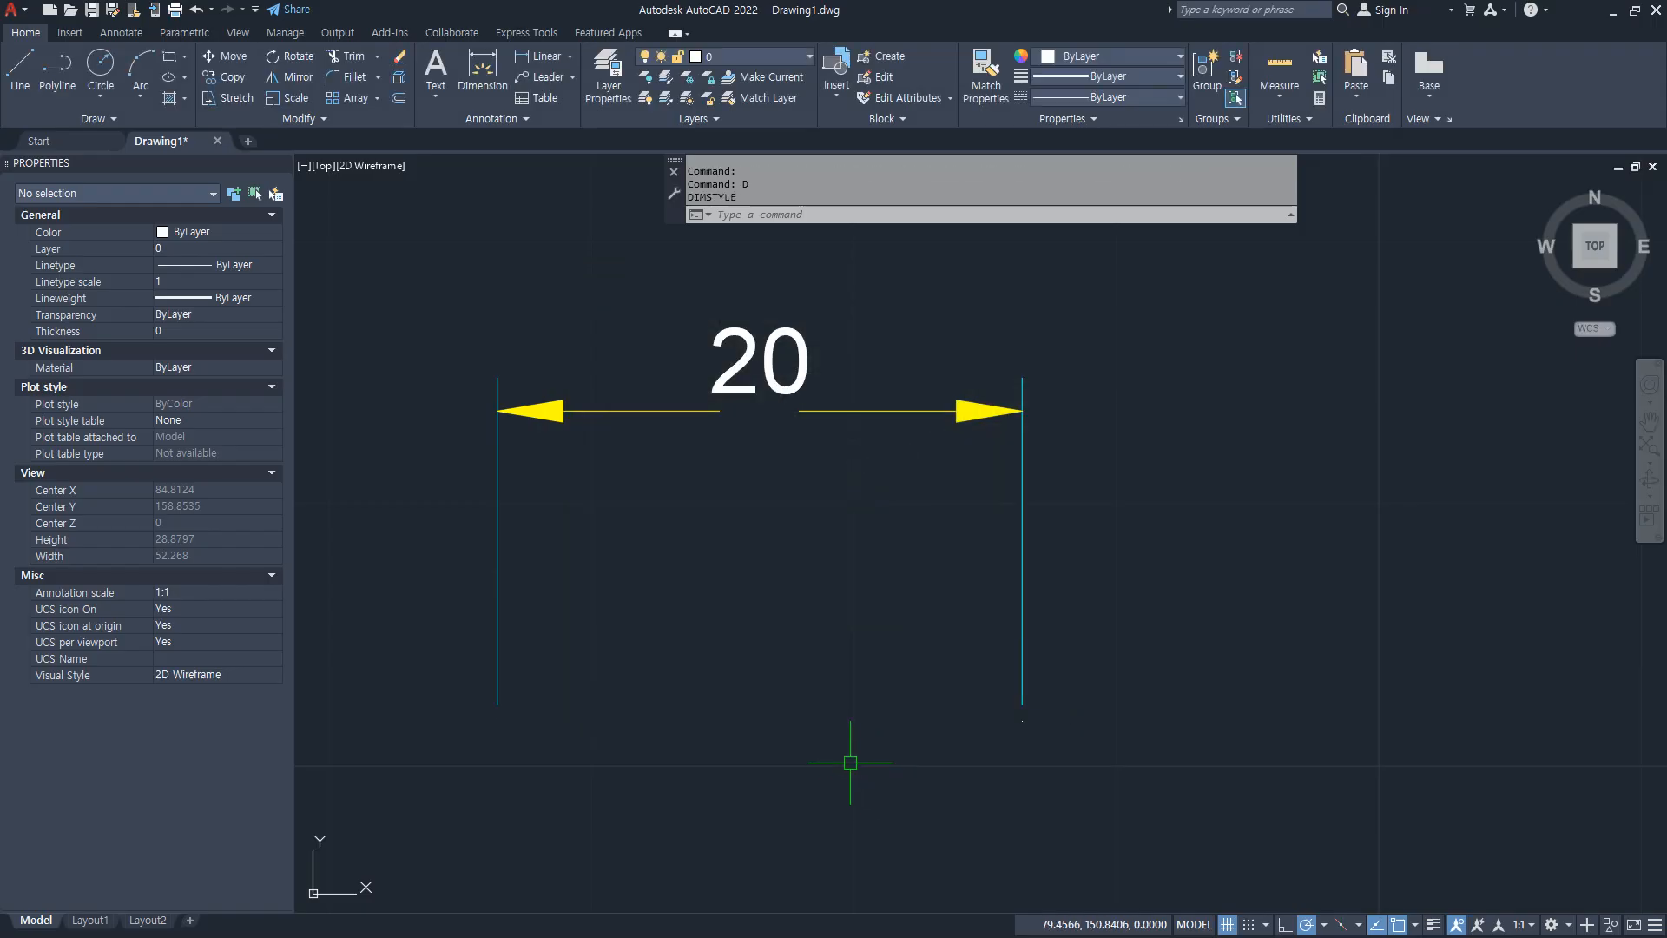
# Step: Stretch the linear dimension to about 55.13 units wide and raise its dimension line further above the origin points
pyautogui.scroll(-2, 803, 652)
pyautogui.click(970, 733)
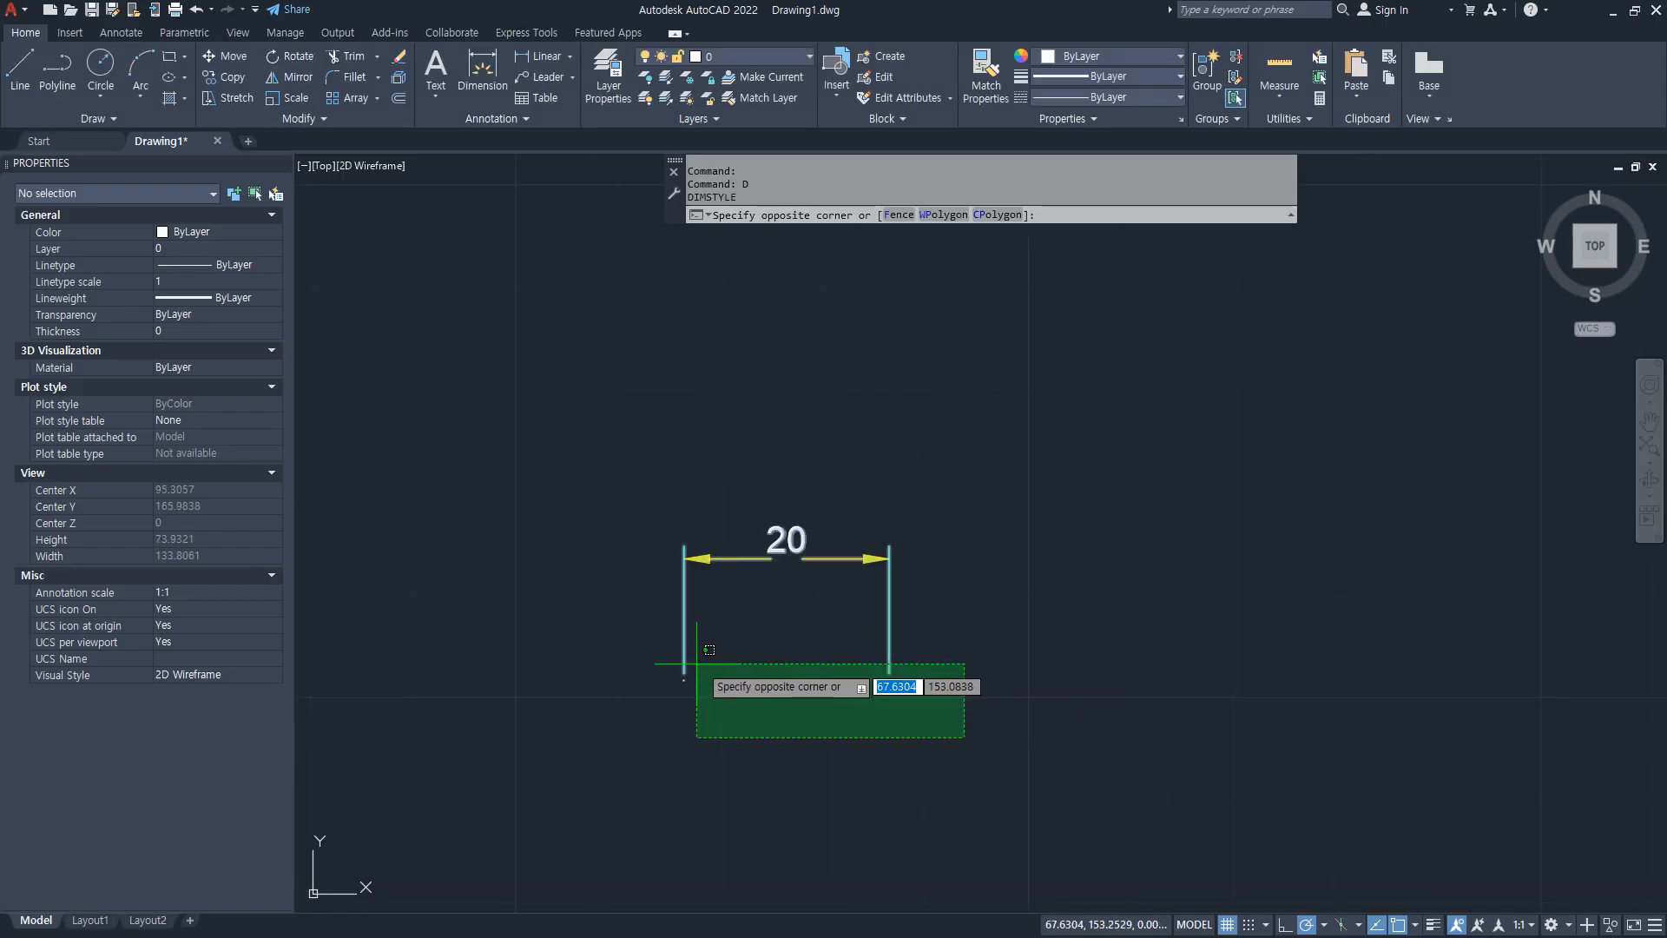
pyautogui.click(859, 537)
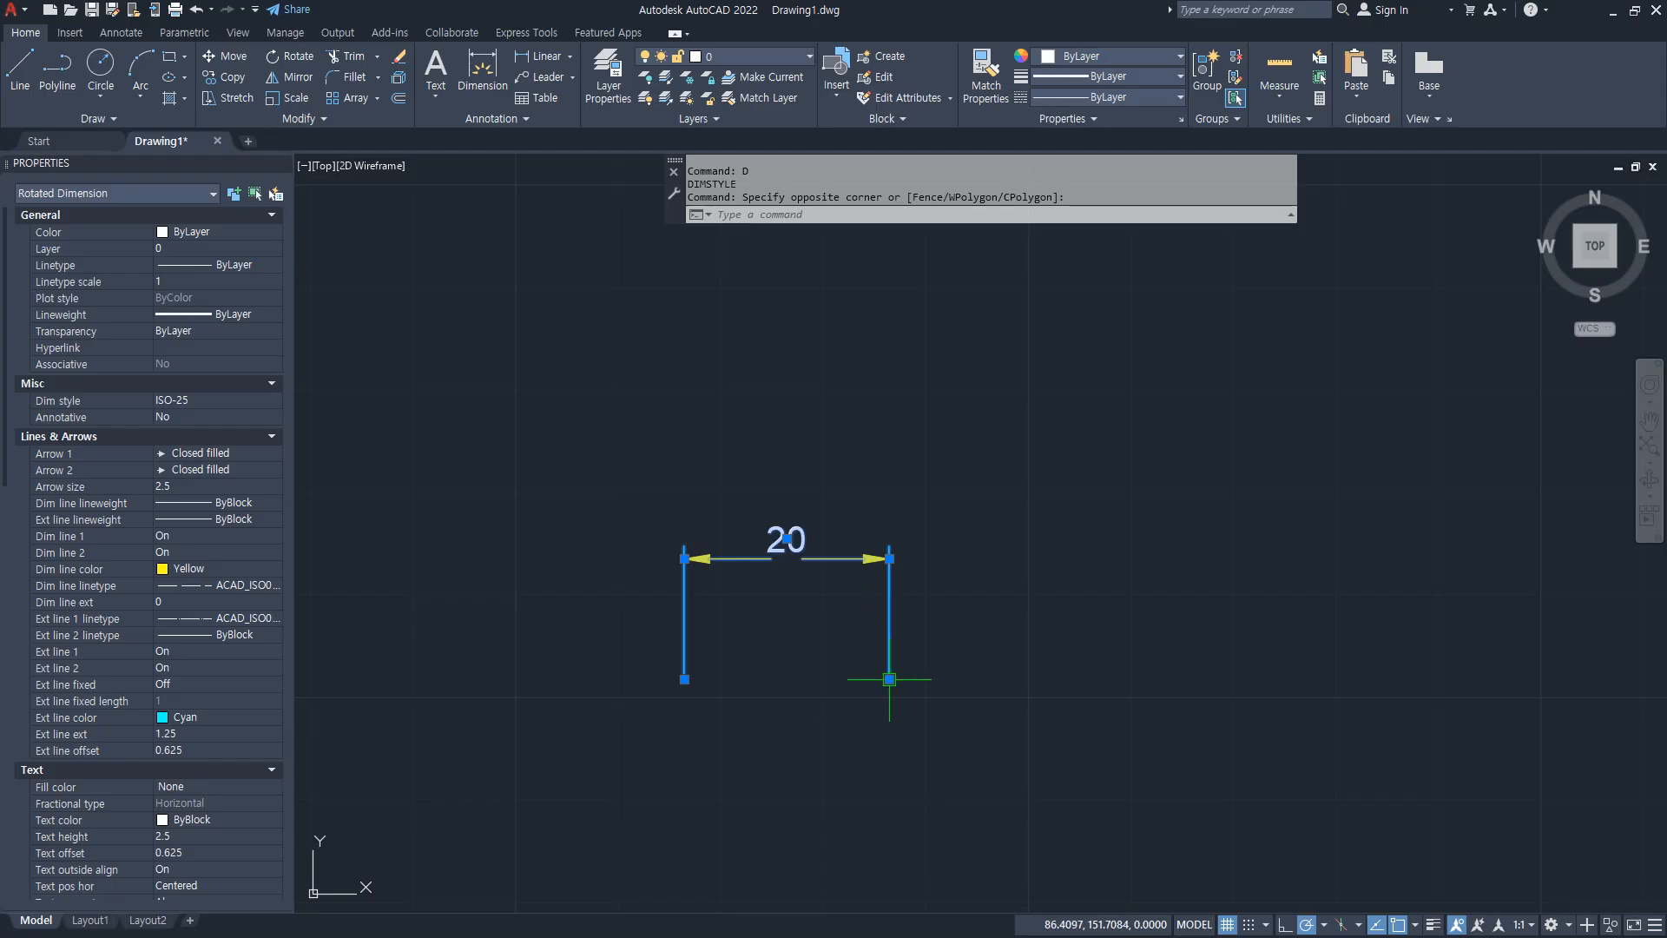
pyautogui.click(889, 679)
pyautogui.click(1250, 679)
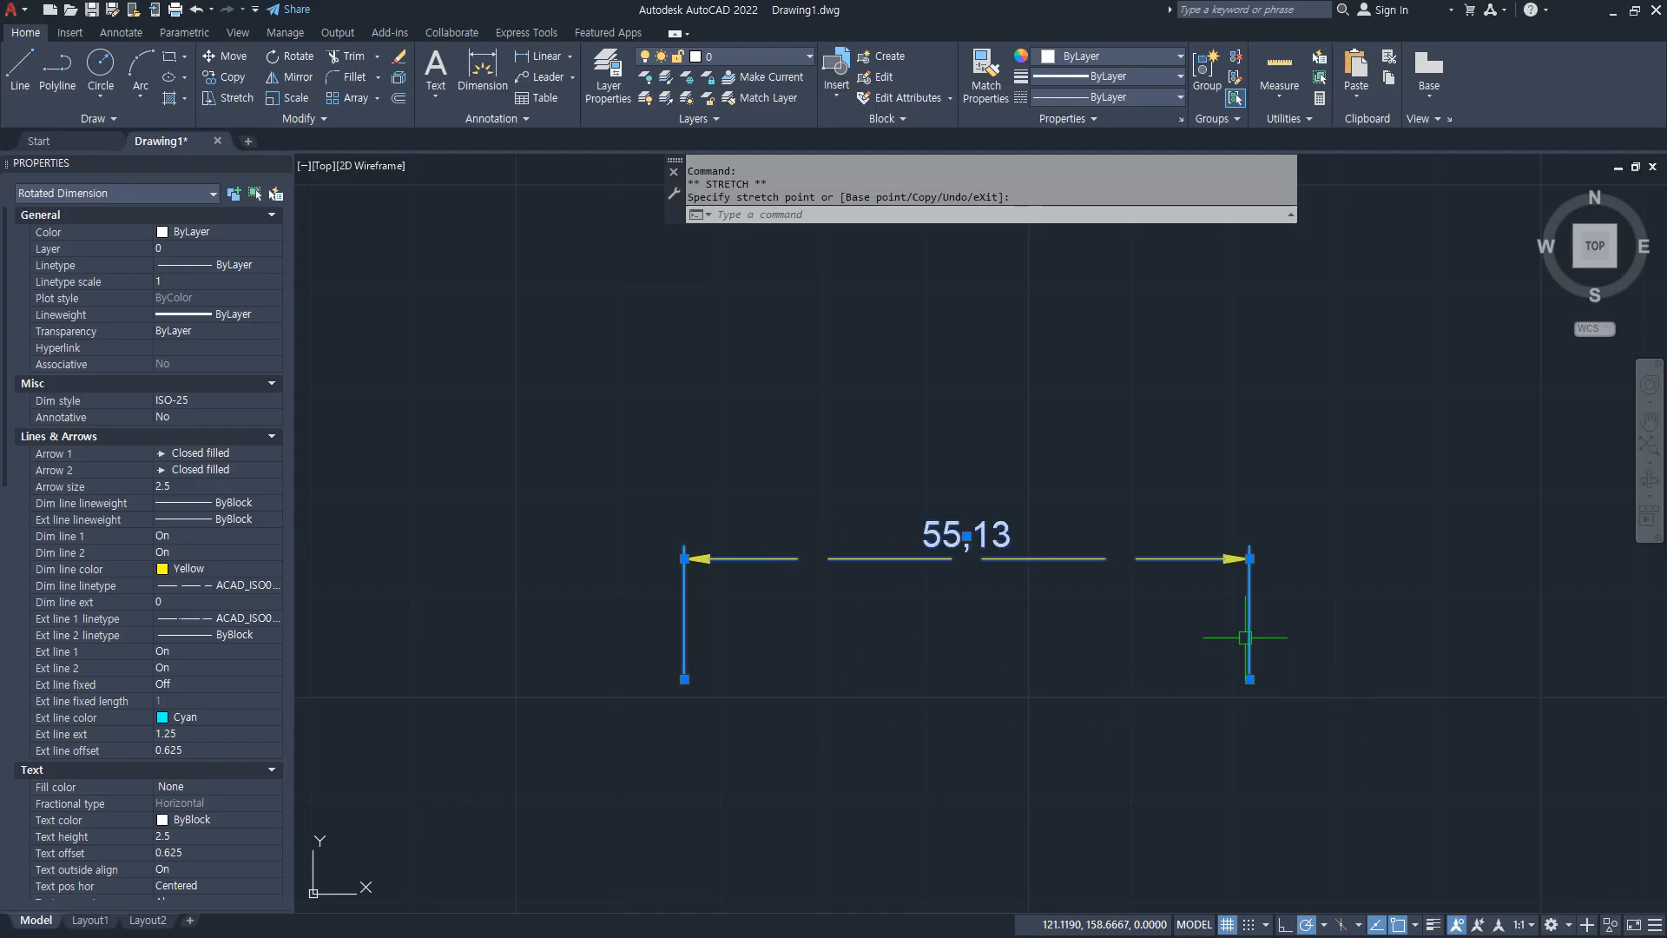
pyautogui.click(1249, 337)
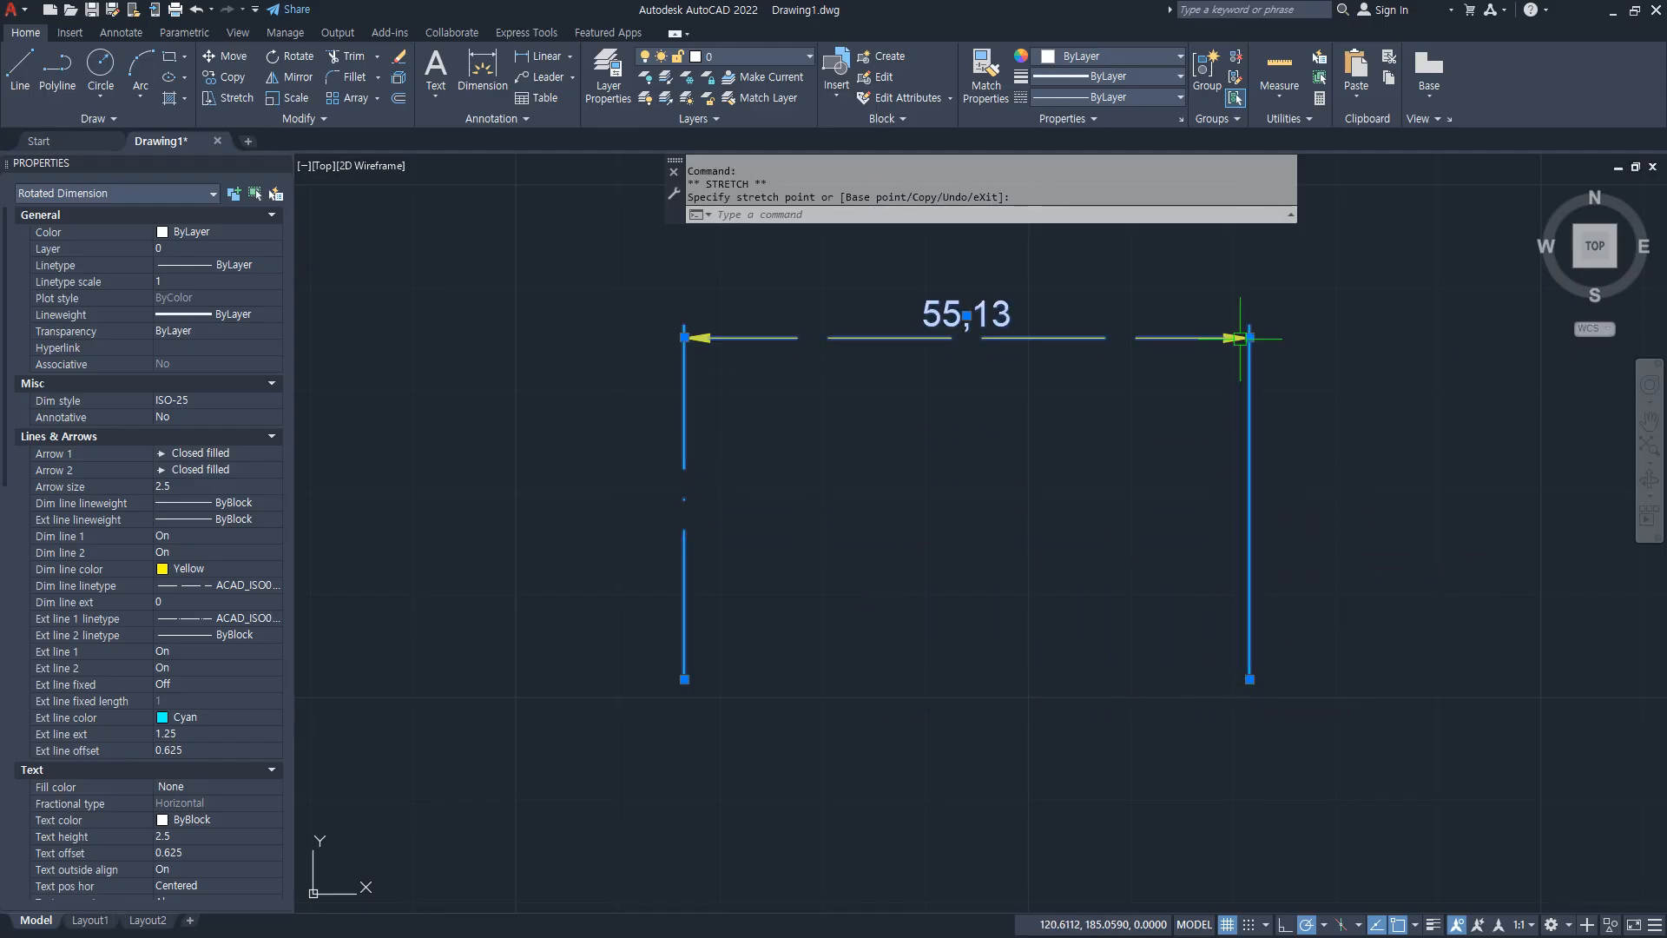
pyautogui.press('Escape')
pyautogui.moveTo(924, 519); pyautogui.dragTo(913, 640, button='middle')
pyautogui.hotkey('ctrl', '2')
pyautogui.moveTo(699, 705); pyautogui.dragTo(700, 700)
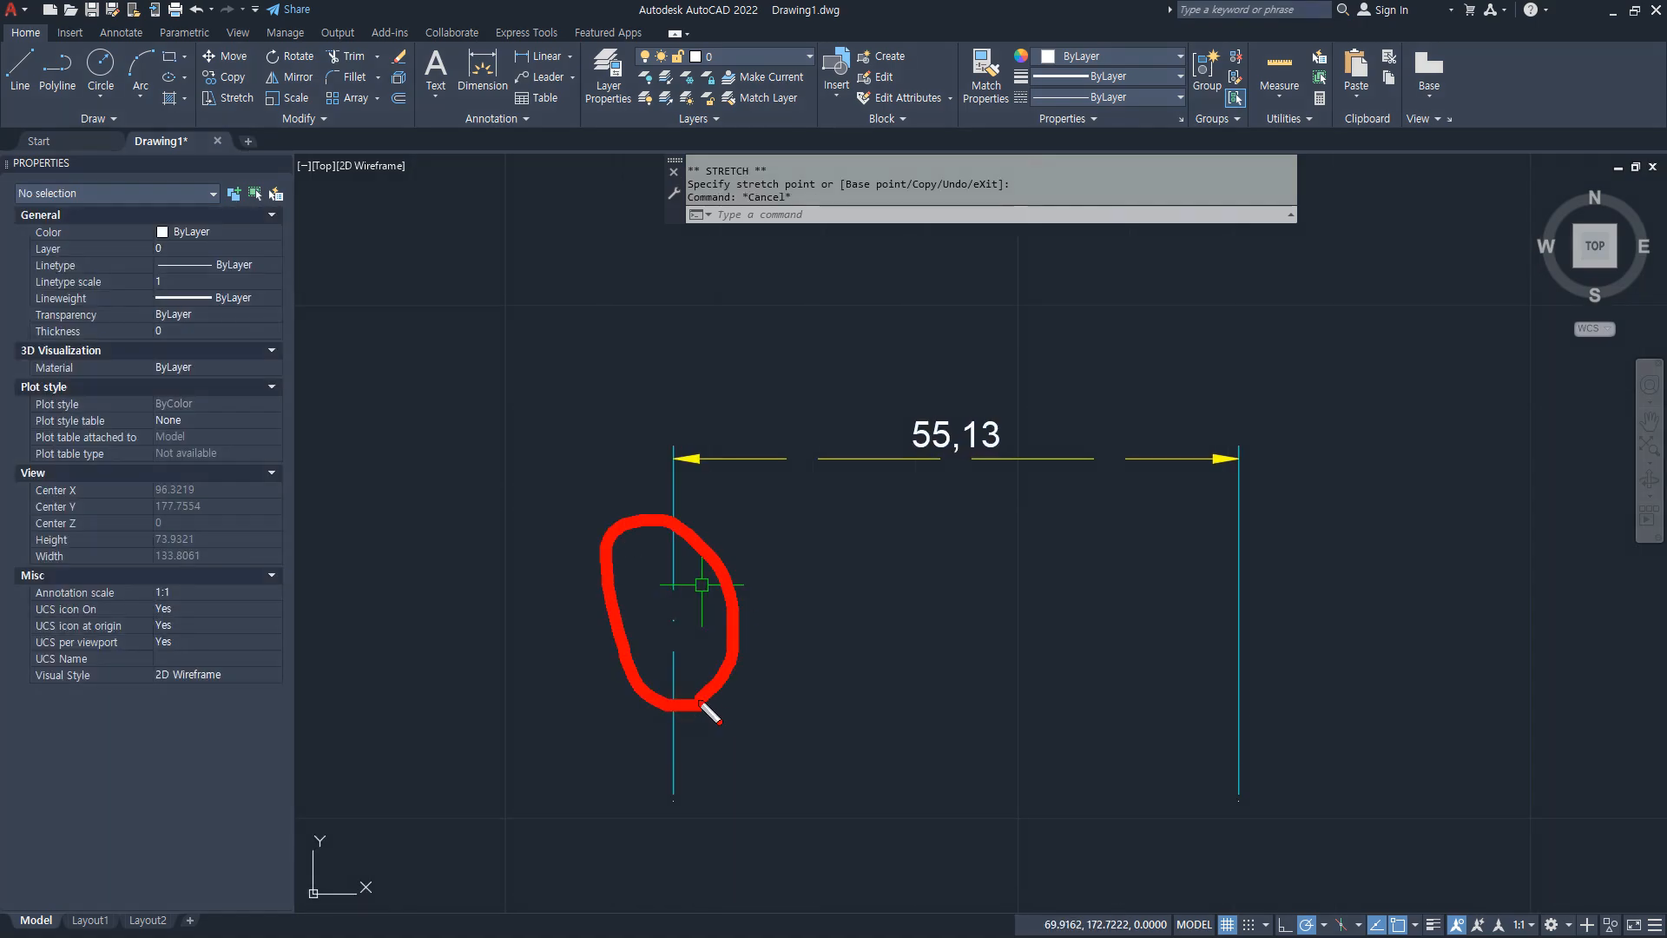
pyautogui.moveTo(897, 522)
pyautogui.mouseDown()
pyautogui.moveTo(686, 453)
pyautogui.moveTo(904, 550)
pyautogui.mouseUp()
pyautogui.press('Escape')
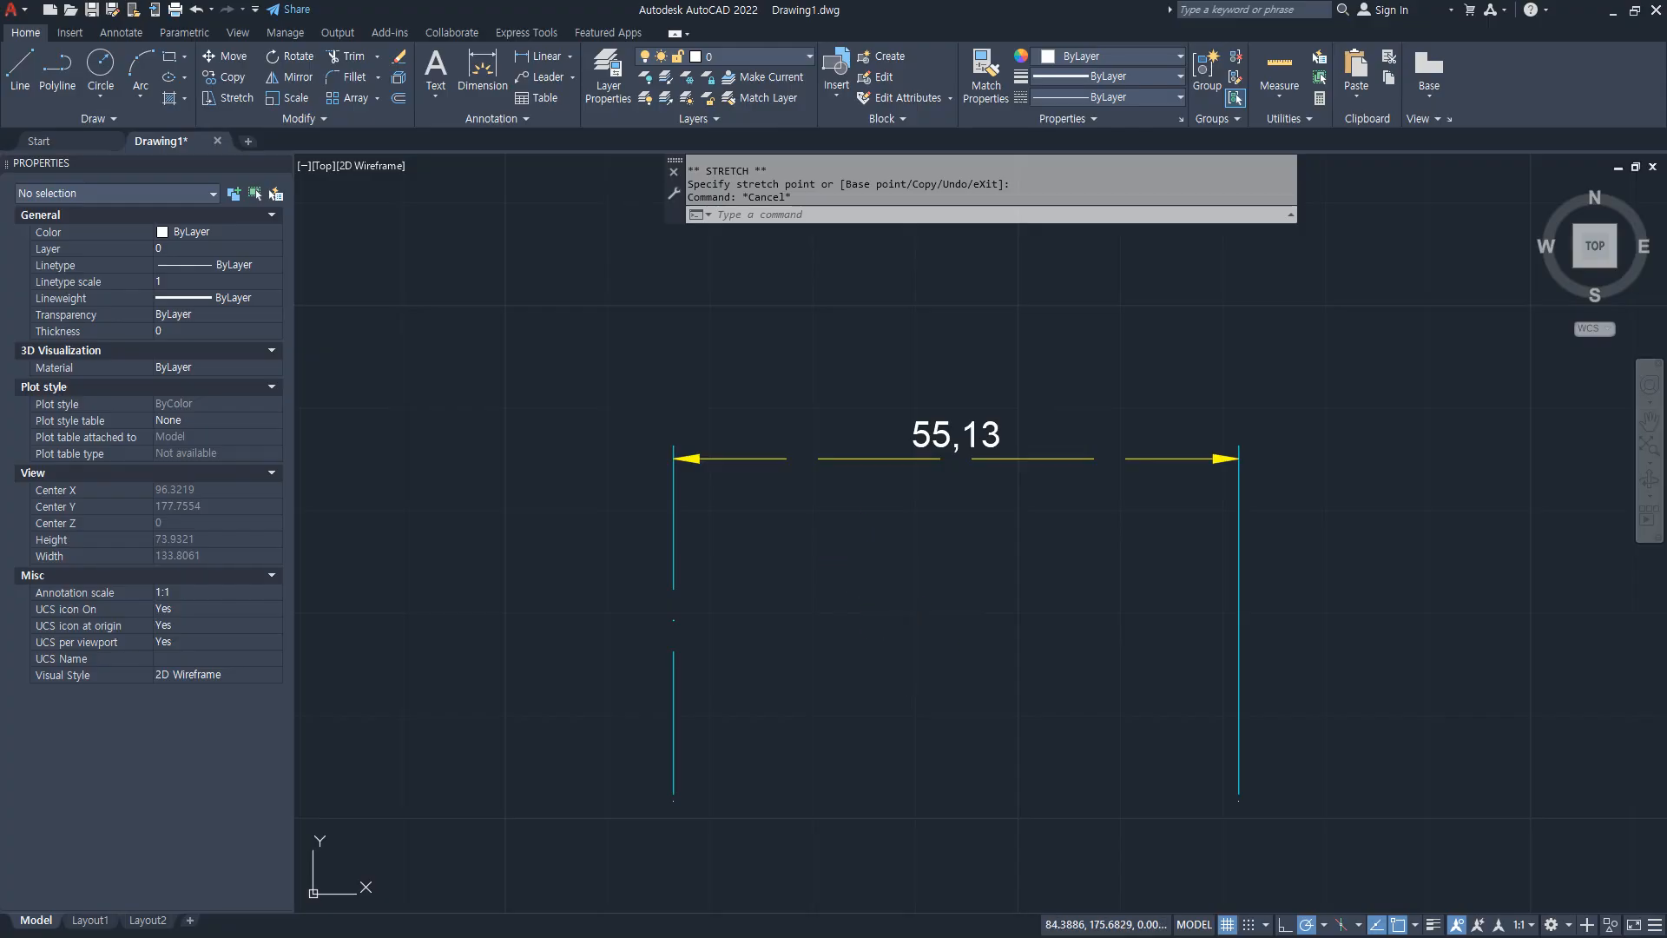
# Step: Modify the ISO-25 style again and reset the dimension line color and linetype to ByBlock
pyautogui.write('d')
pyautogui.press('Return')
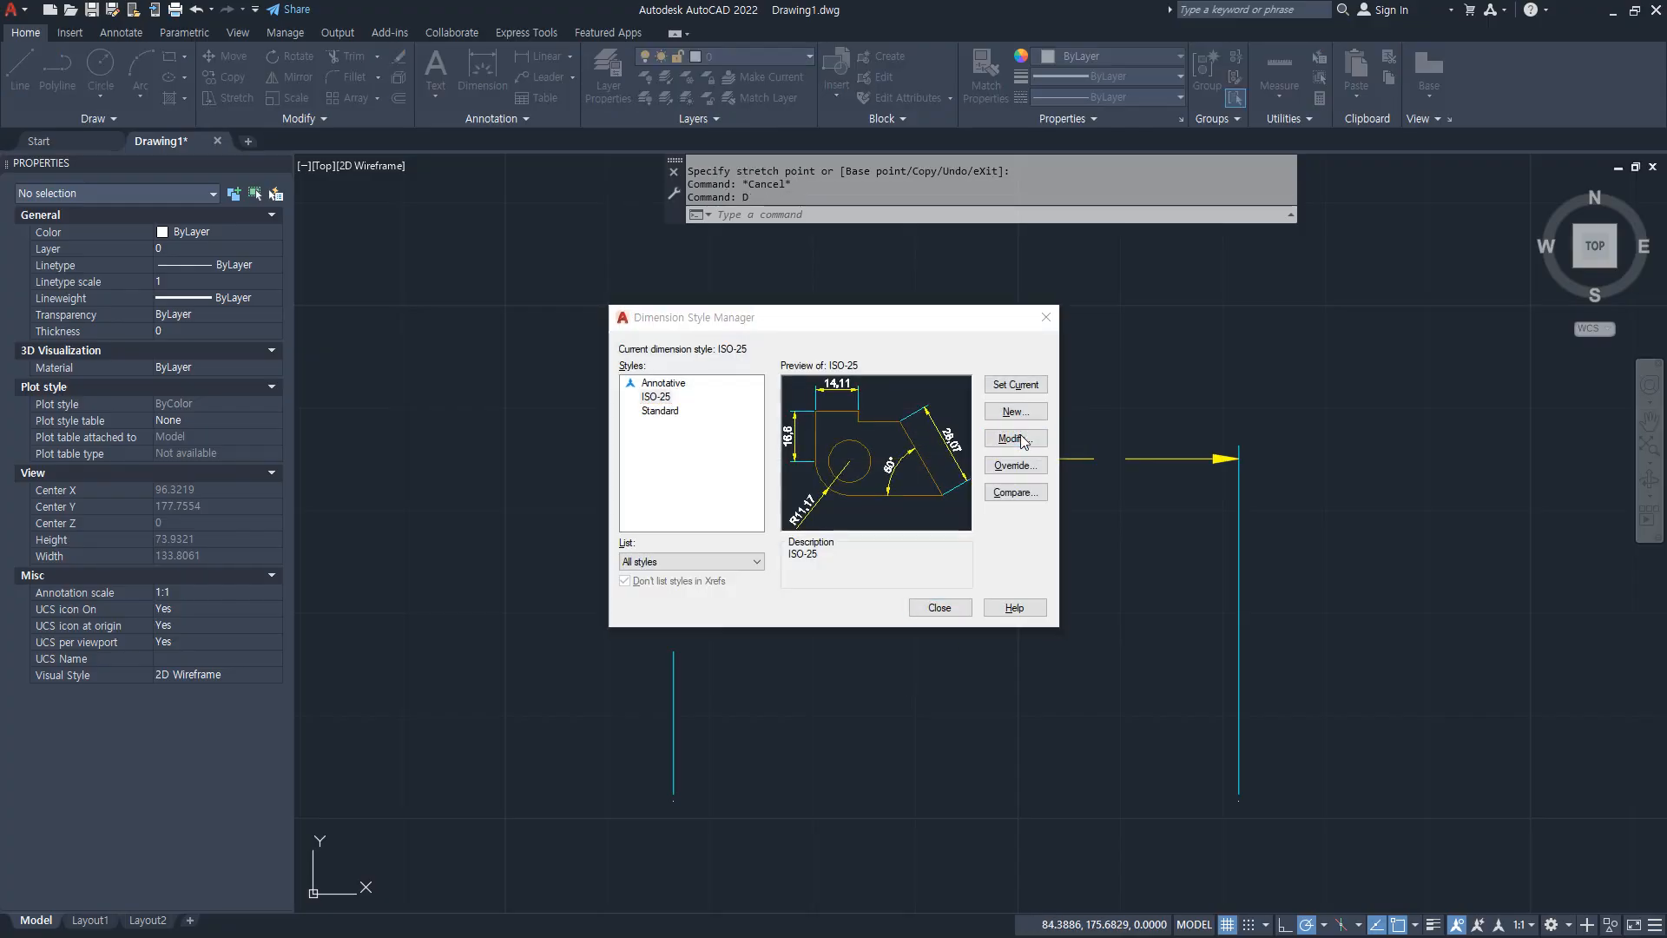
pyautogui.click(1015, 438)
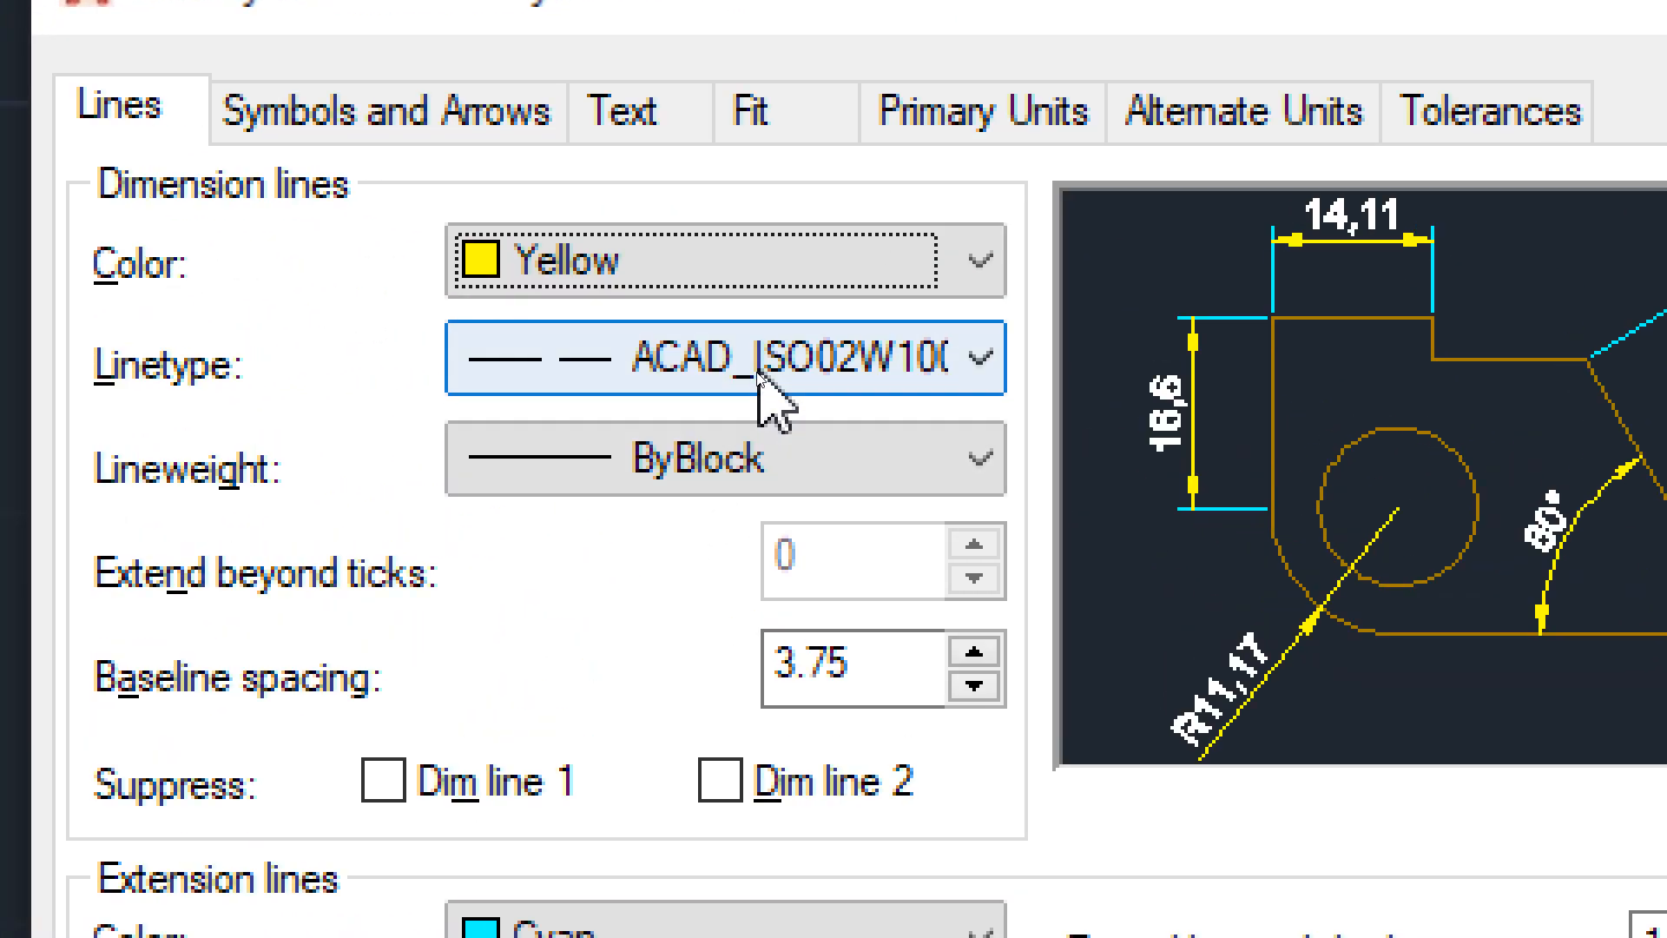
pyautogui.click(758, 372)
pyautogui.click(873, 260)
pyautogui.click(872, 261)
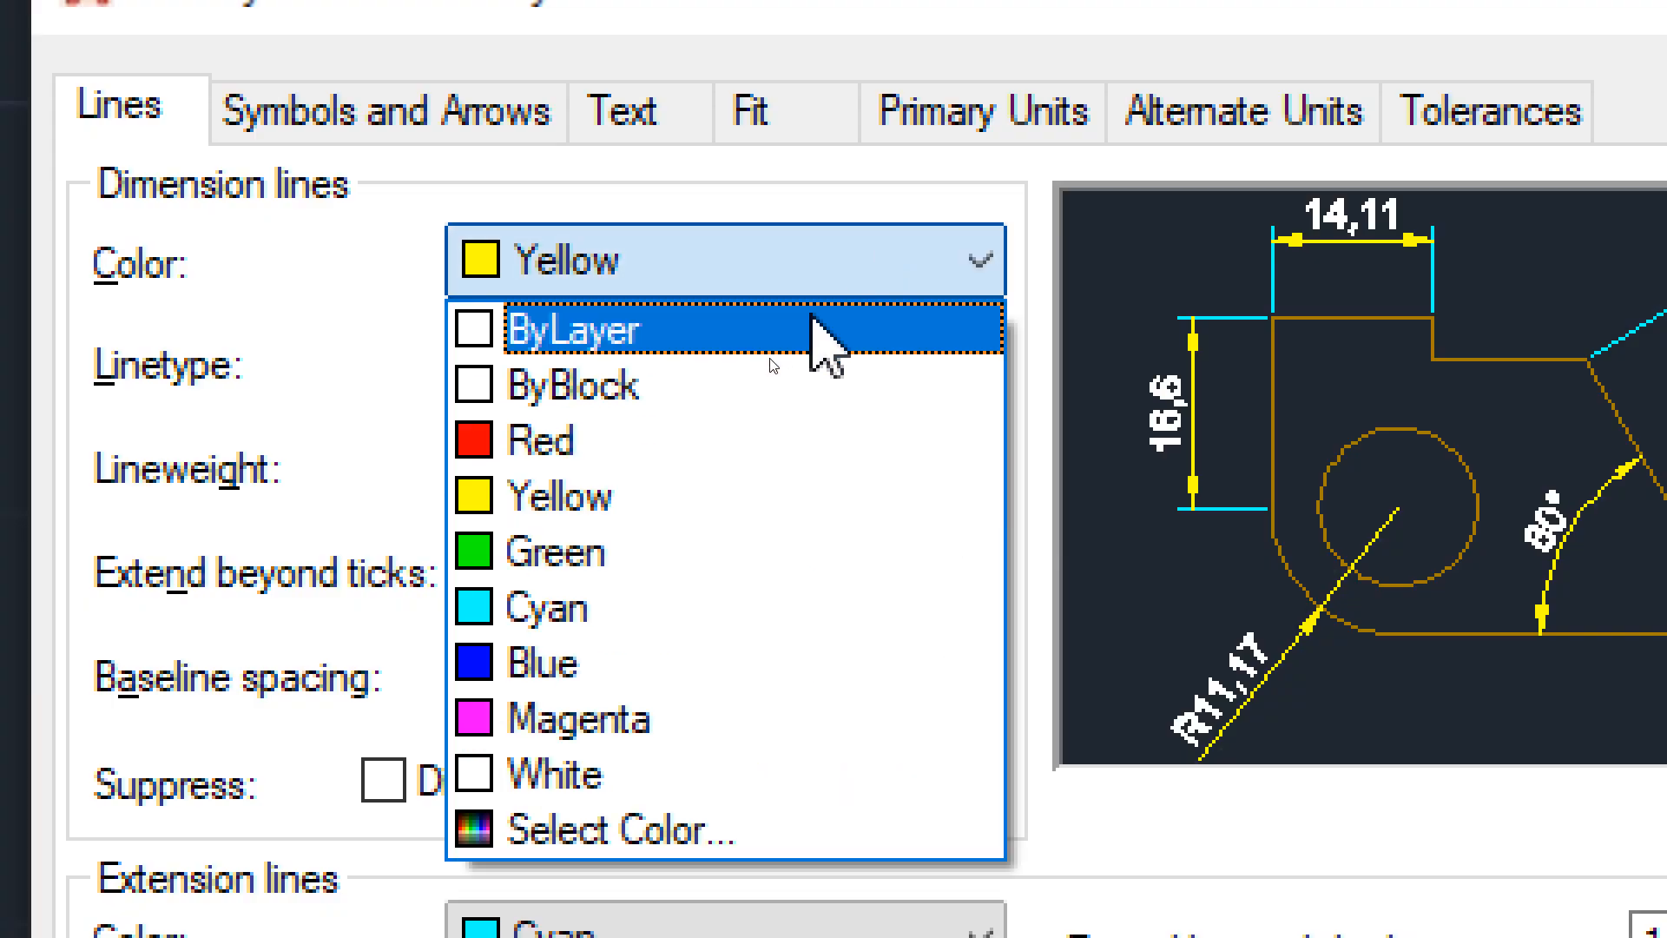
pyautogui.click(775, 382)
pyautogui.click(746, 363)
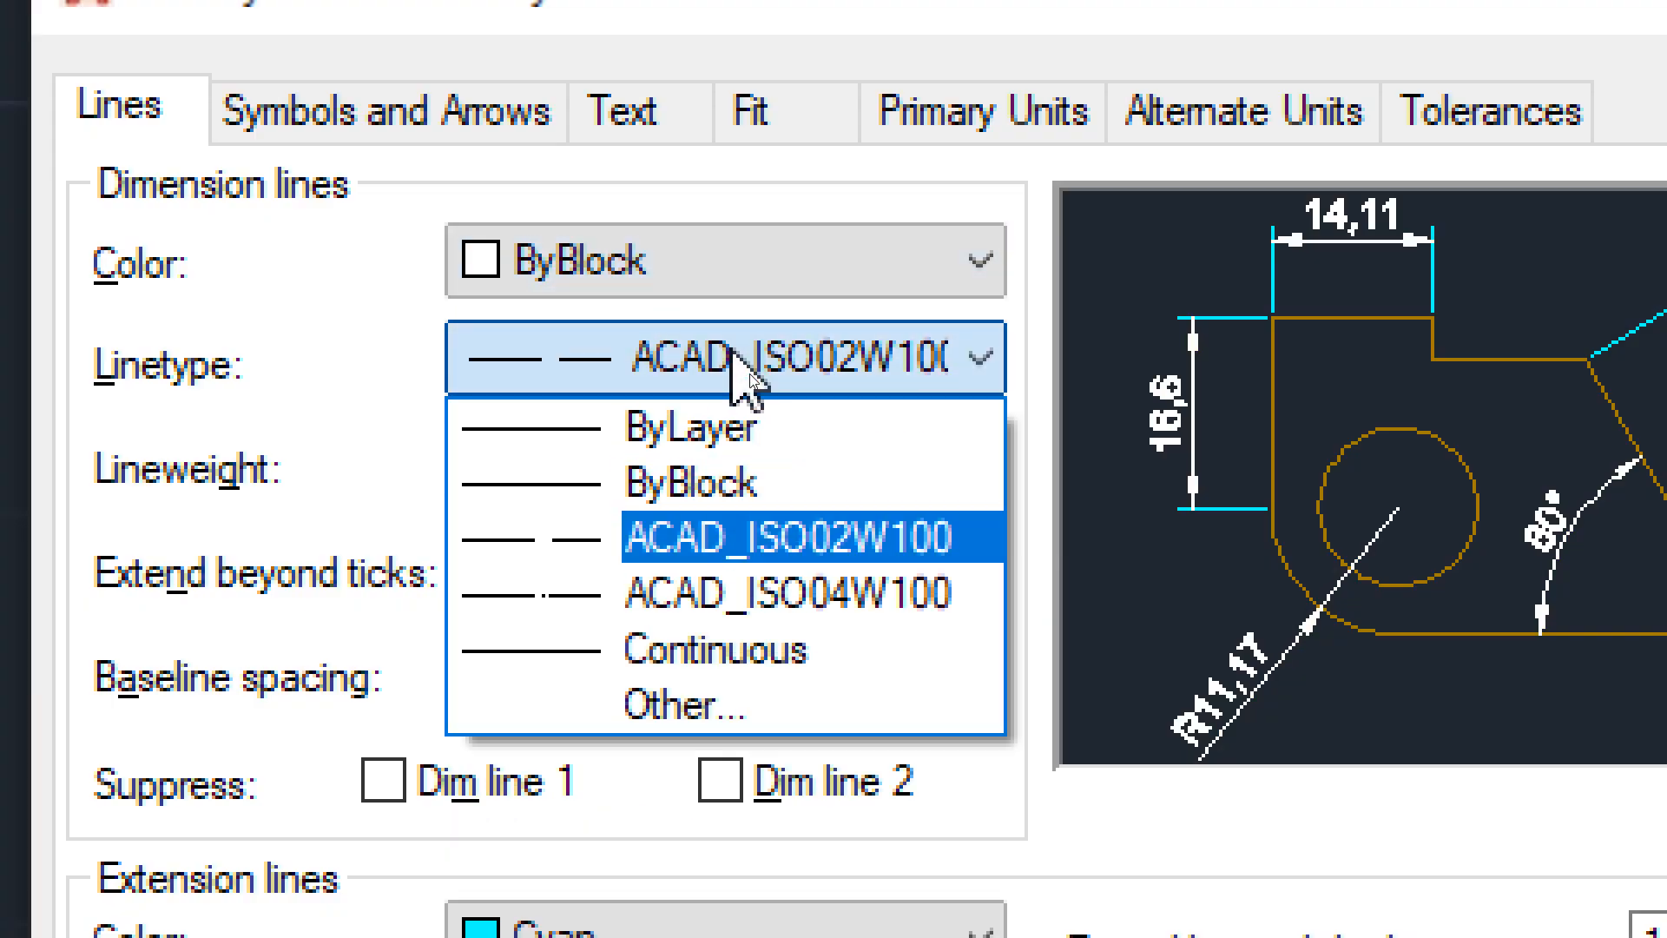
pyautogui.click(781, 482)
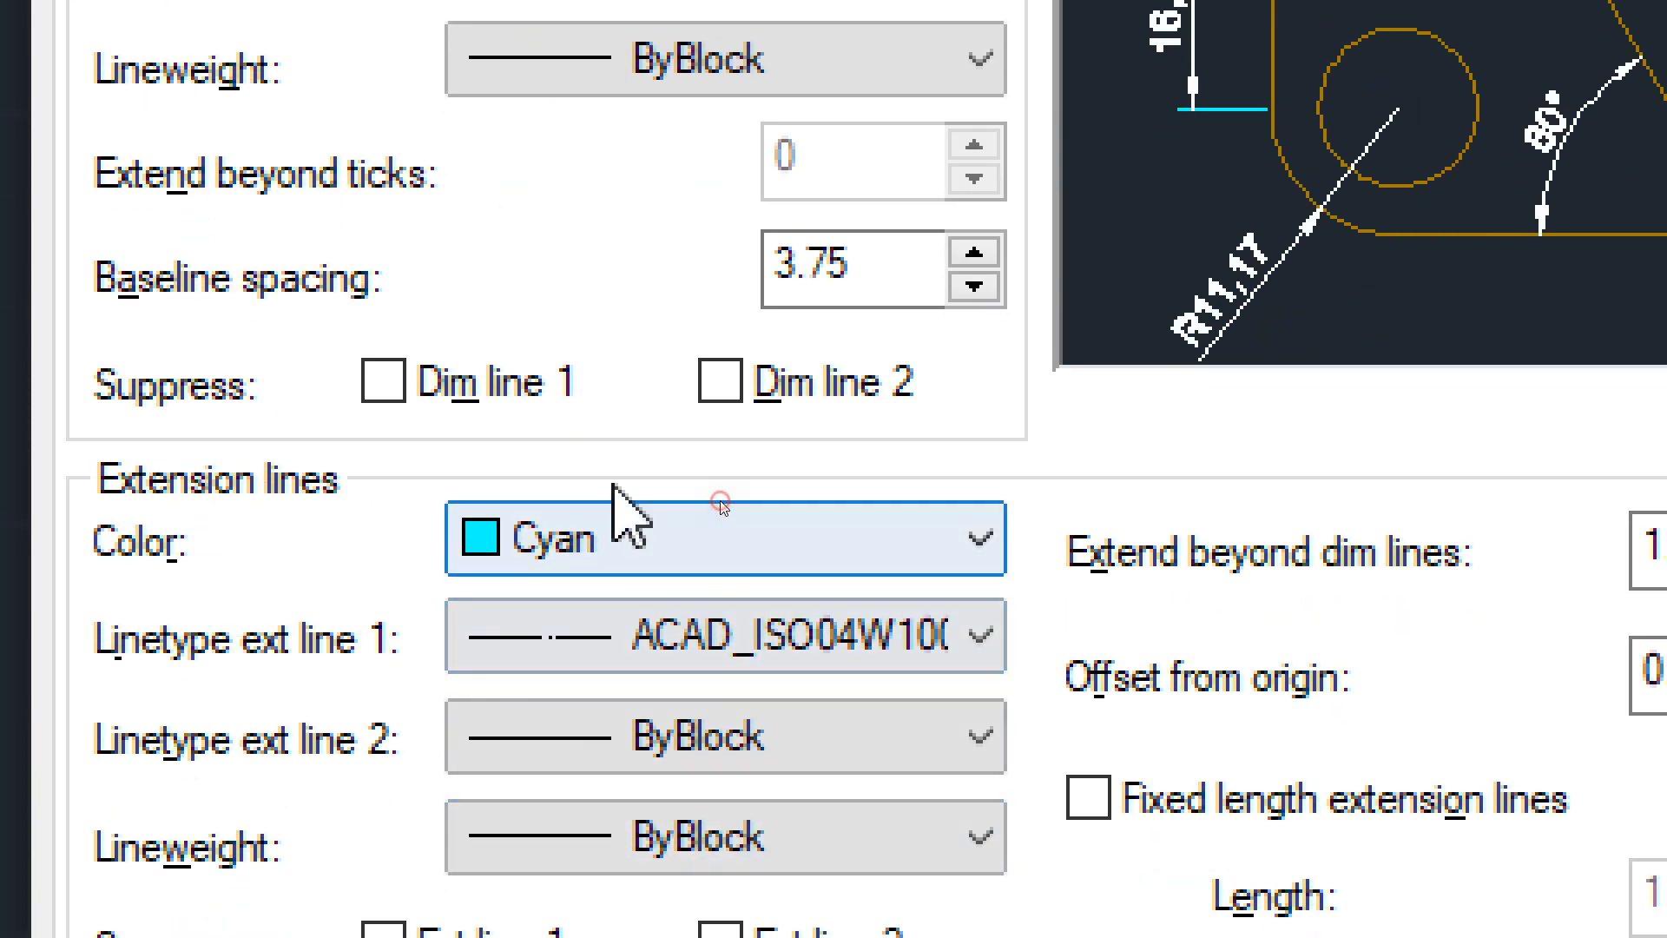
# Step: Reset the extension line color and the extension line 1 linetype to ByBlock, and apply the style
pyautogui.click(626, 534)
pyautogui.click(657, 662)
pyautogui.click(825, 641)
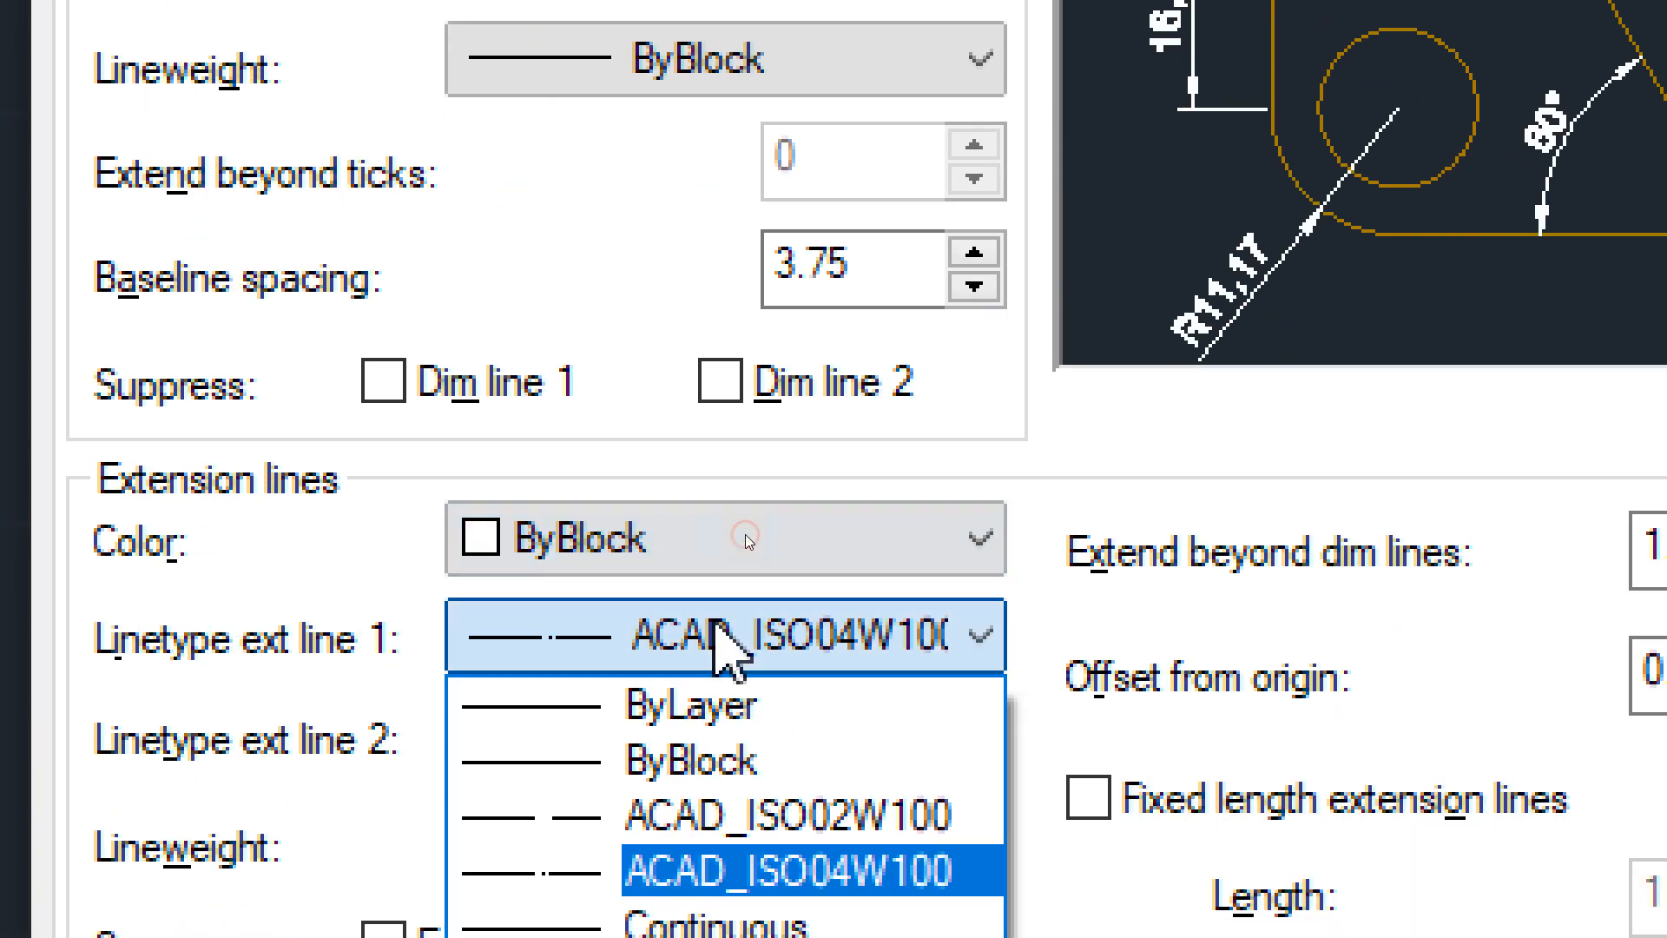
pyautogui.click(680, 760)
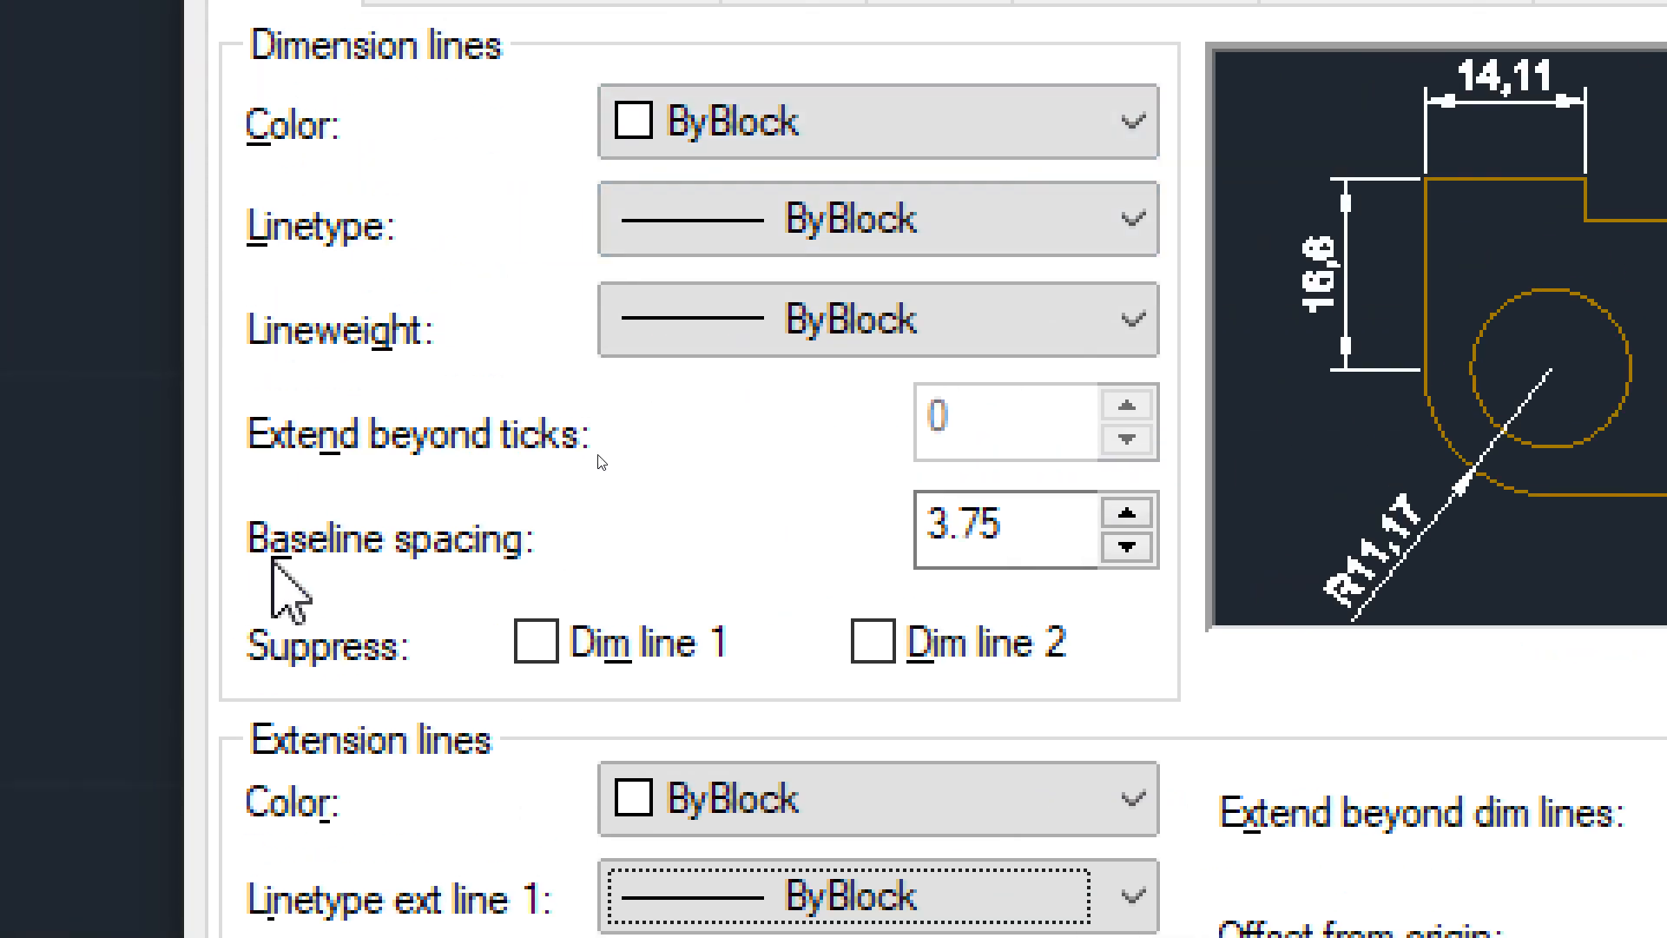
pyautogui.click(983, 529)
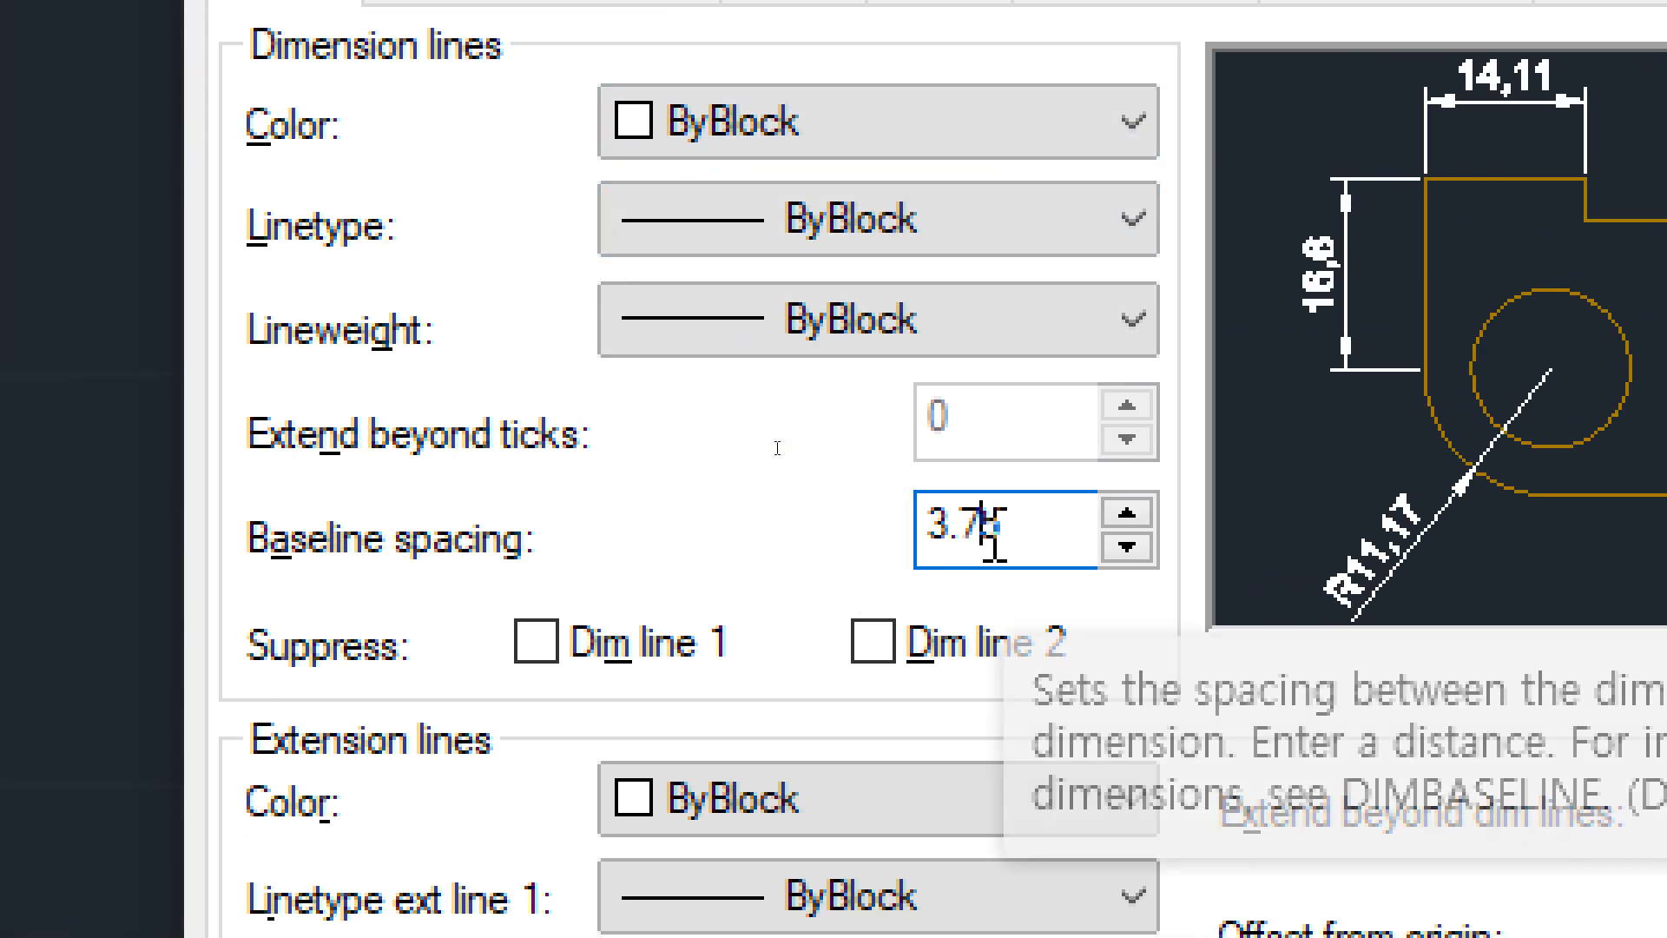
pyautogui.doubleClick(990, 530)
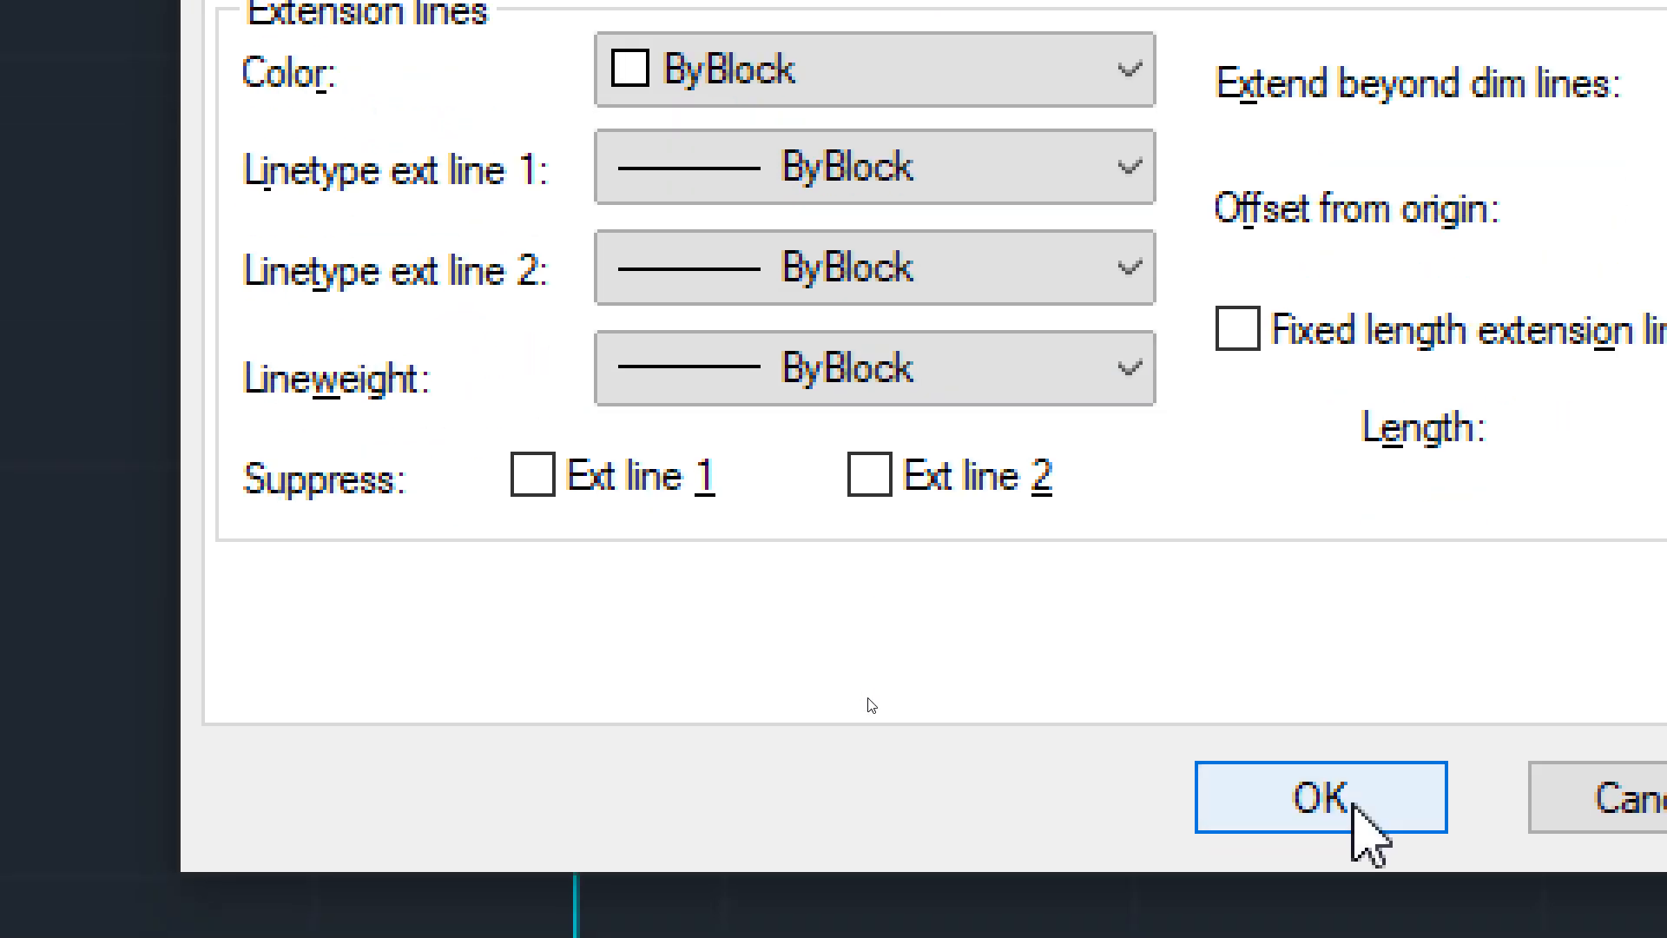
pyautogui.click(1353, 803)
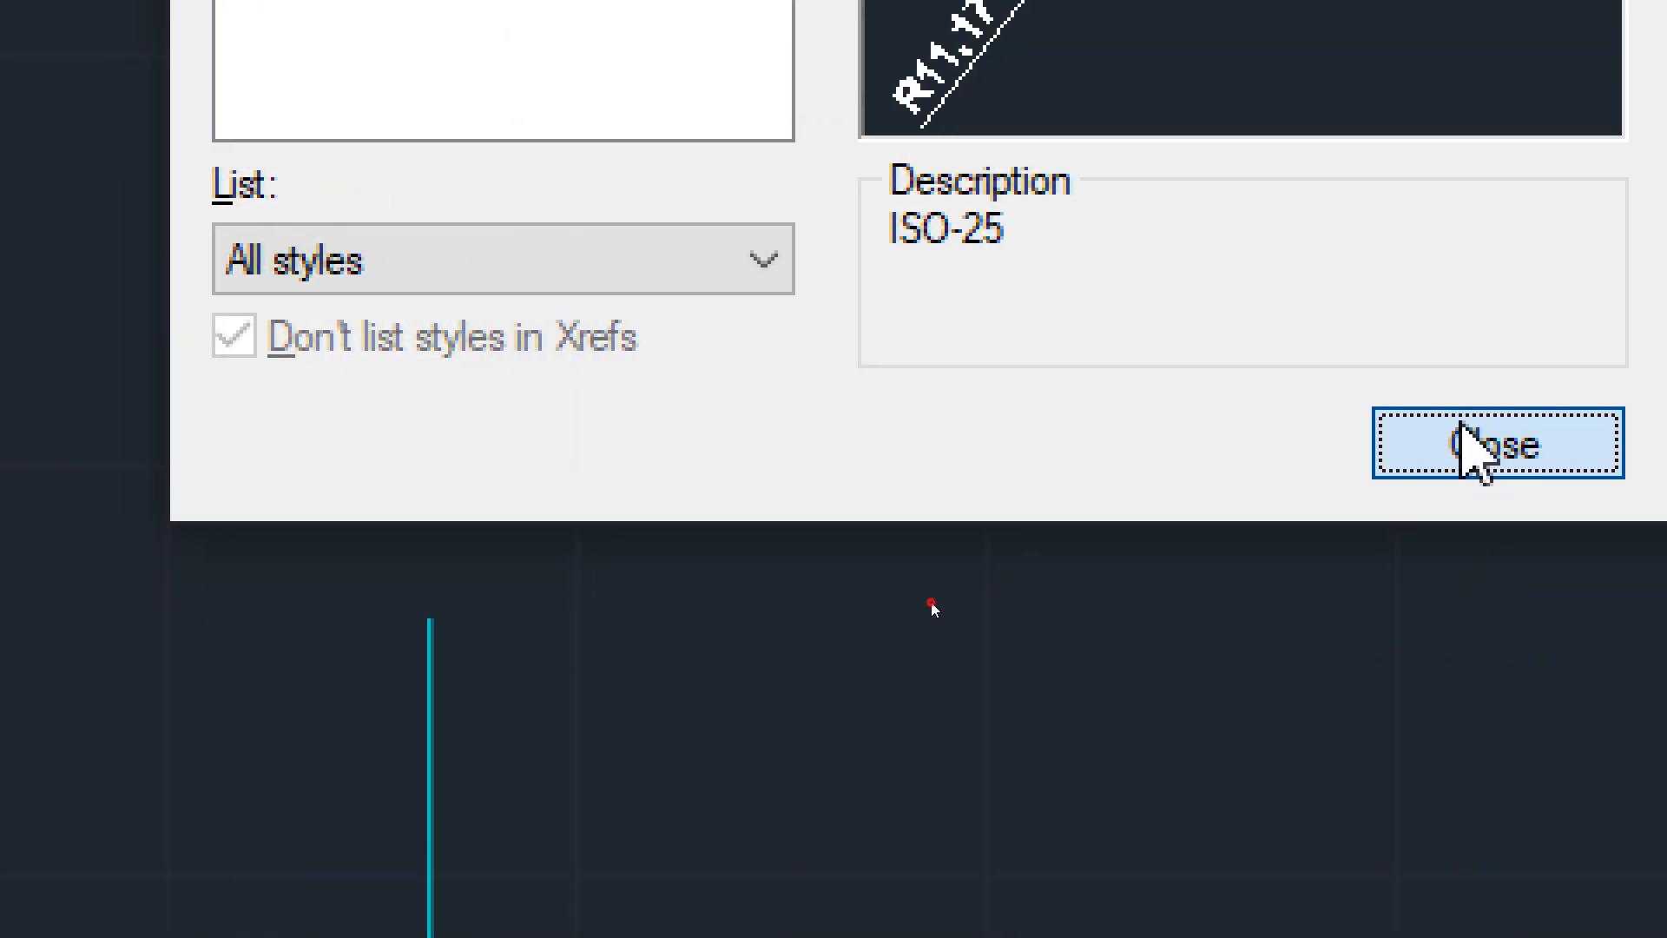
pyautogui.click(1467, 444)
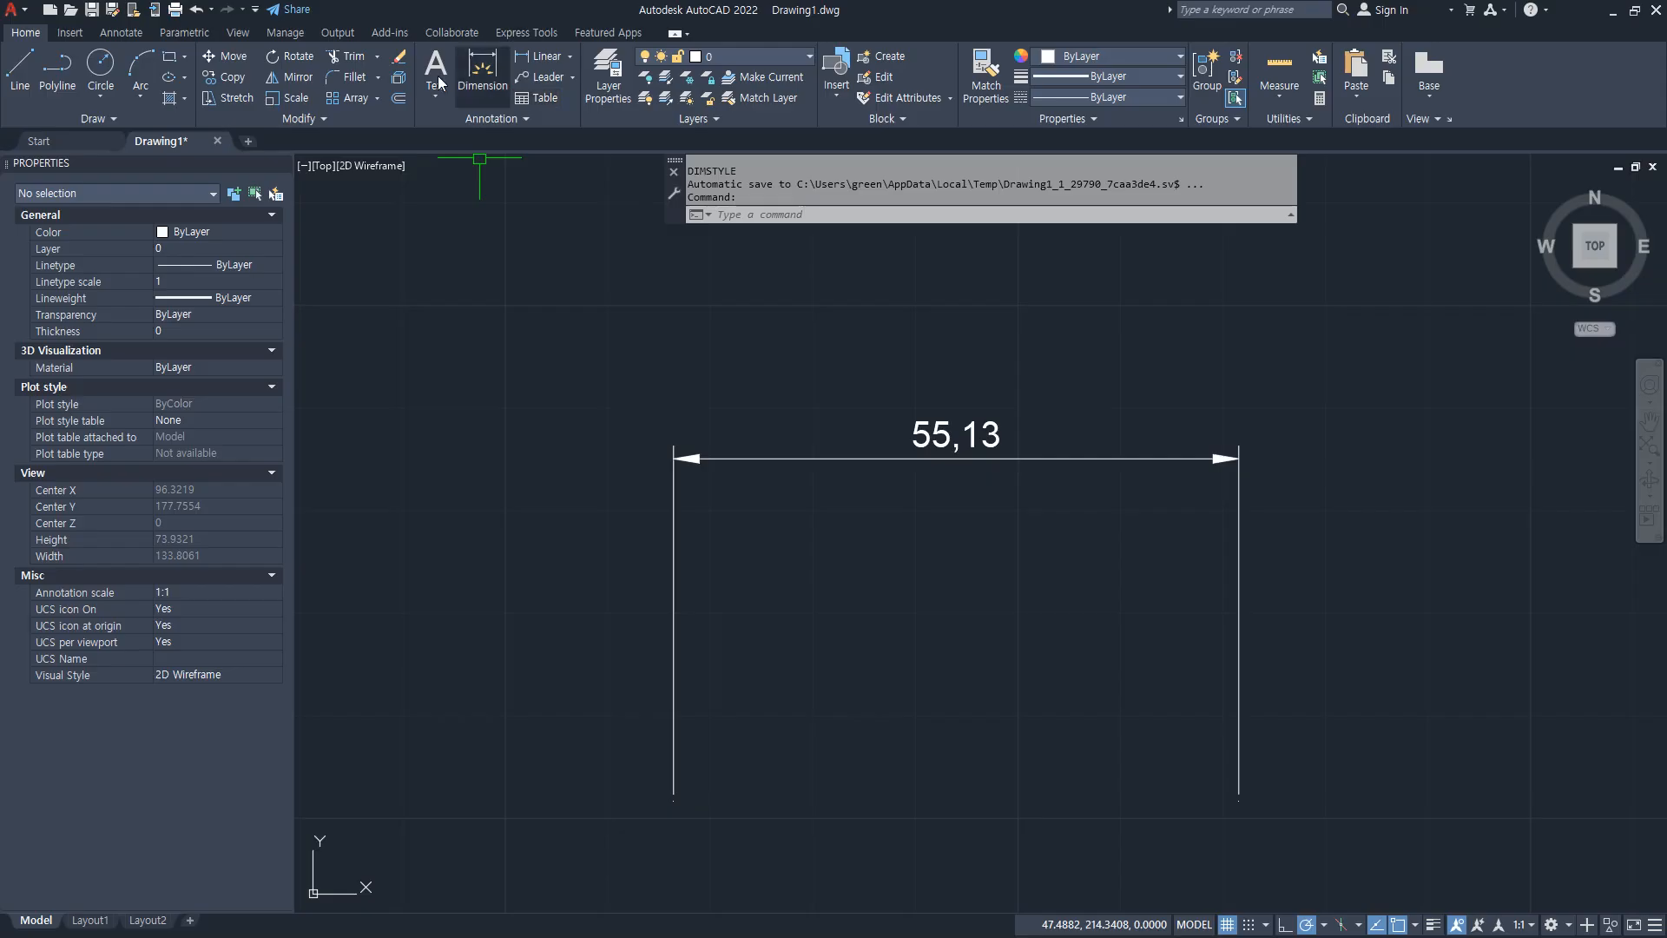
# Step: Add three baseline dimensions of about 65.12, 81.03 and 90.34 units stacked above the existing linear dimension
pyautogui.click(139, 34)
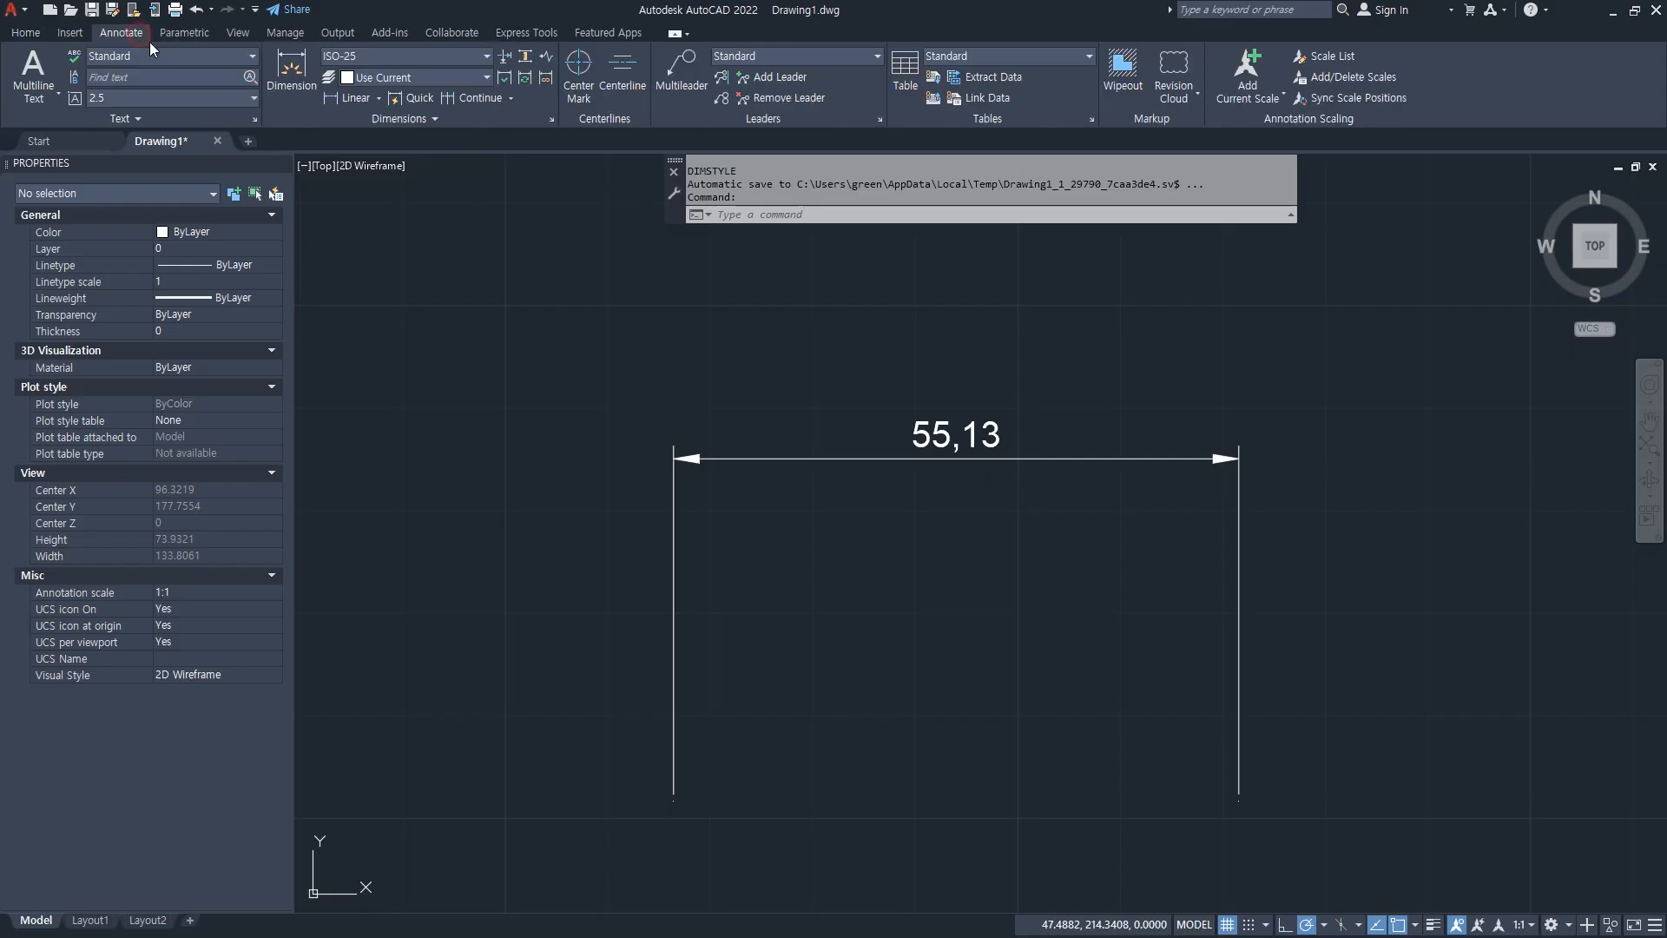
pyautogui.click(510, 98)
pyautogui.click(496, 162)
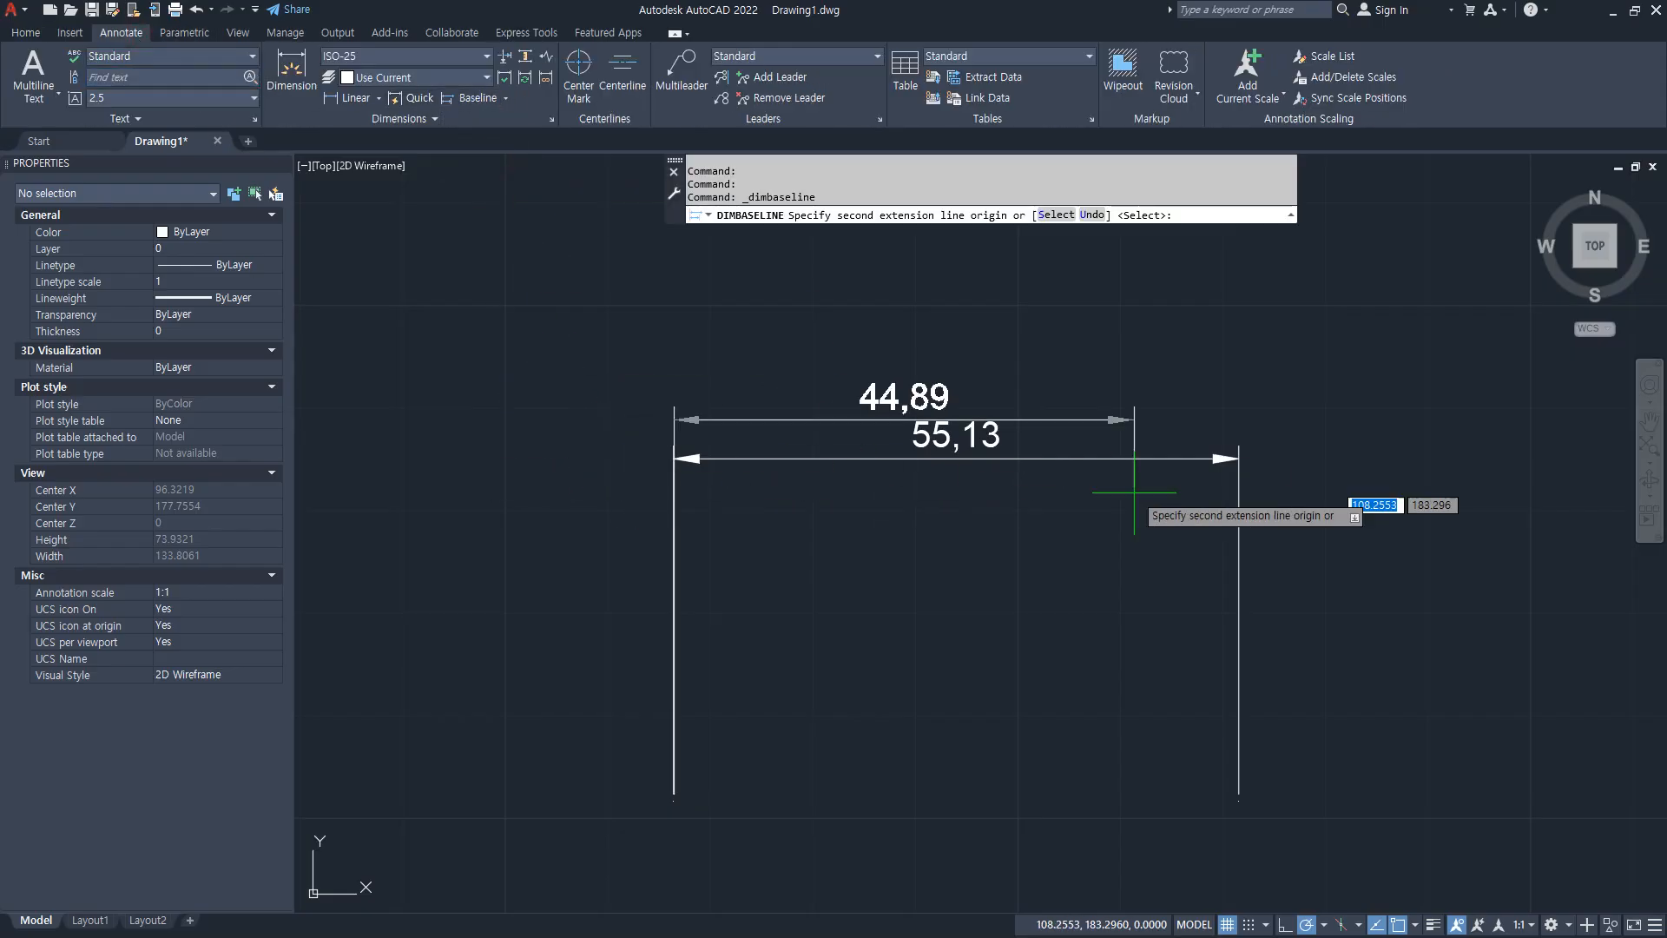
pyautogui.click(1341, 773)
pyautogui.click(1505, 777)
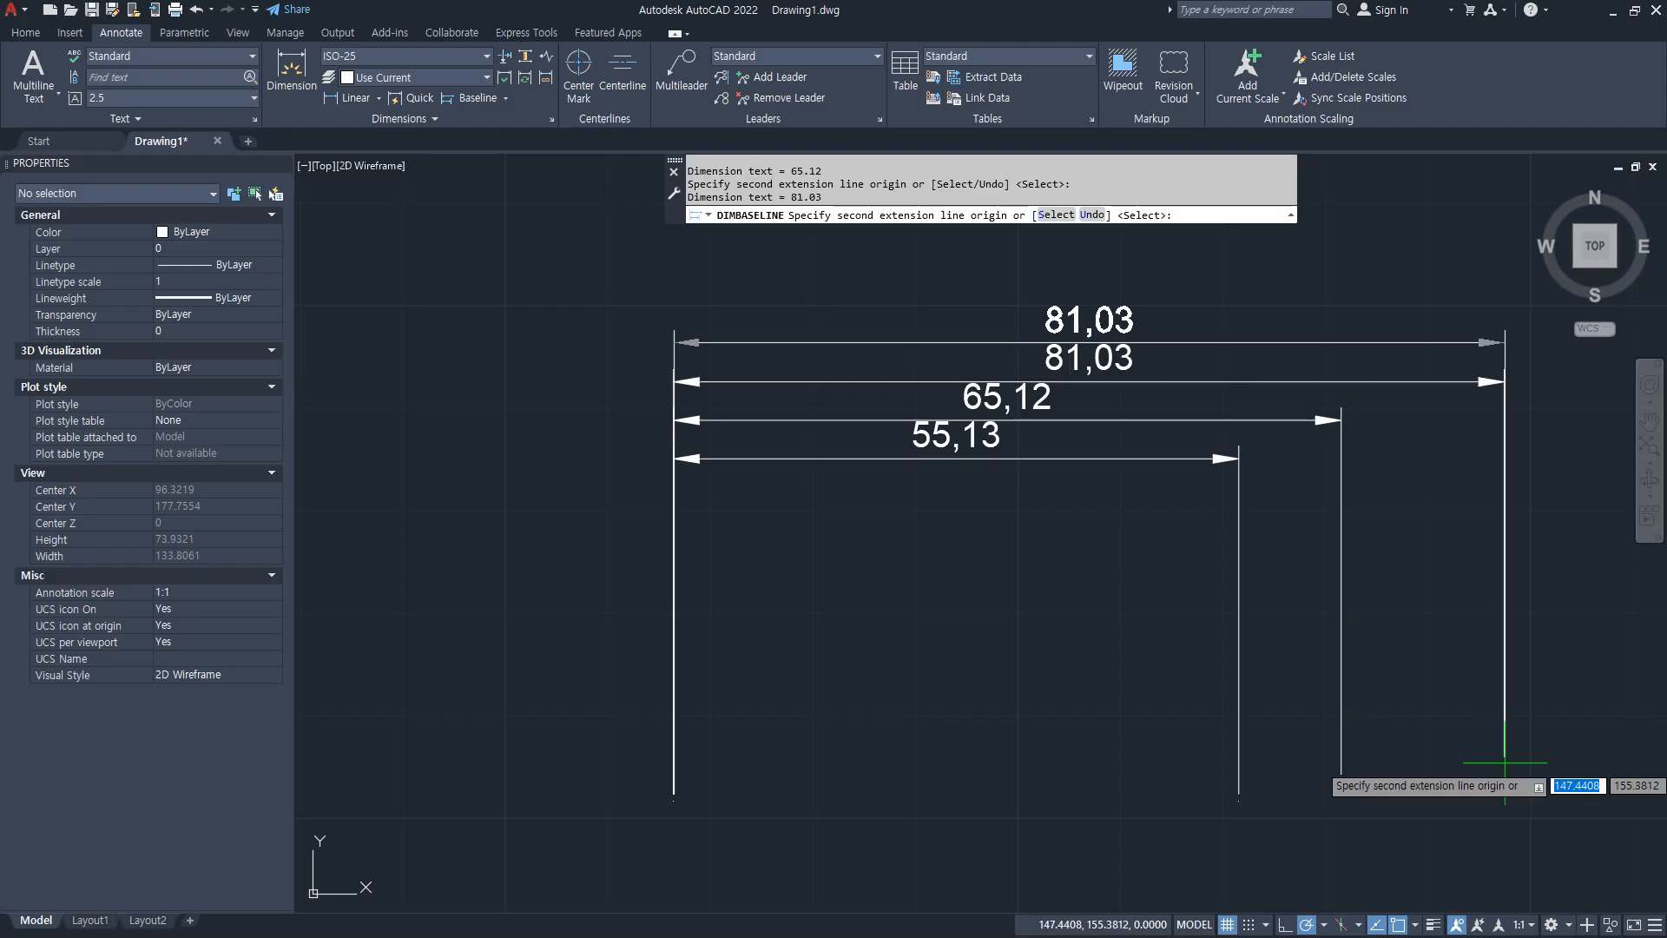
pyautogui.click(1600, 786)
pyautogui.press('Escape')
pyautogui.moveTo(1073, 633); pyautogui.dragTo(988, 613, button='middle')
pyautogui.hotkey('ctrl', '2')
pyautogui.moveTo(955, 399); pyautogui.dragTo(979, 415)
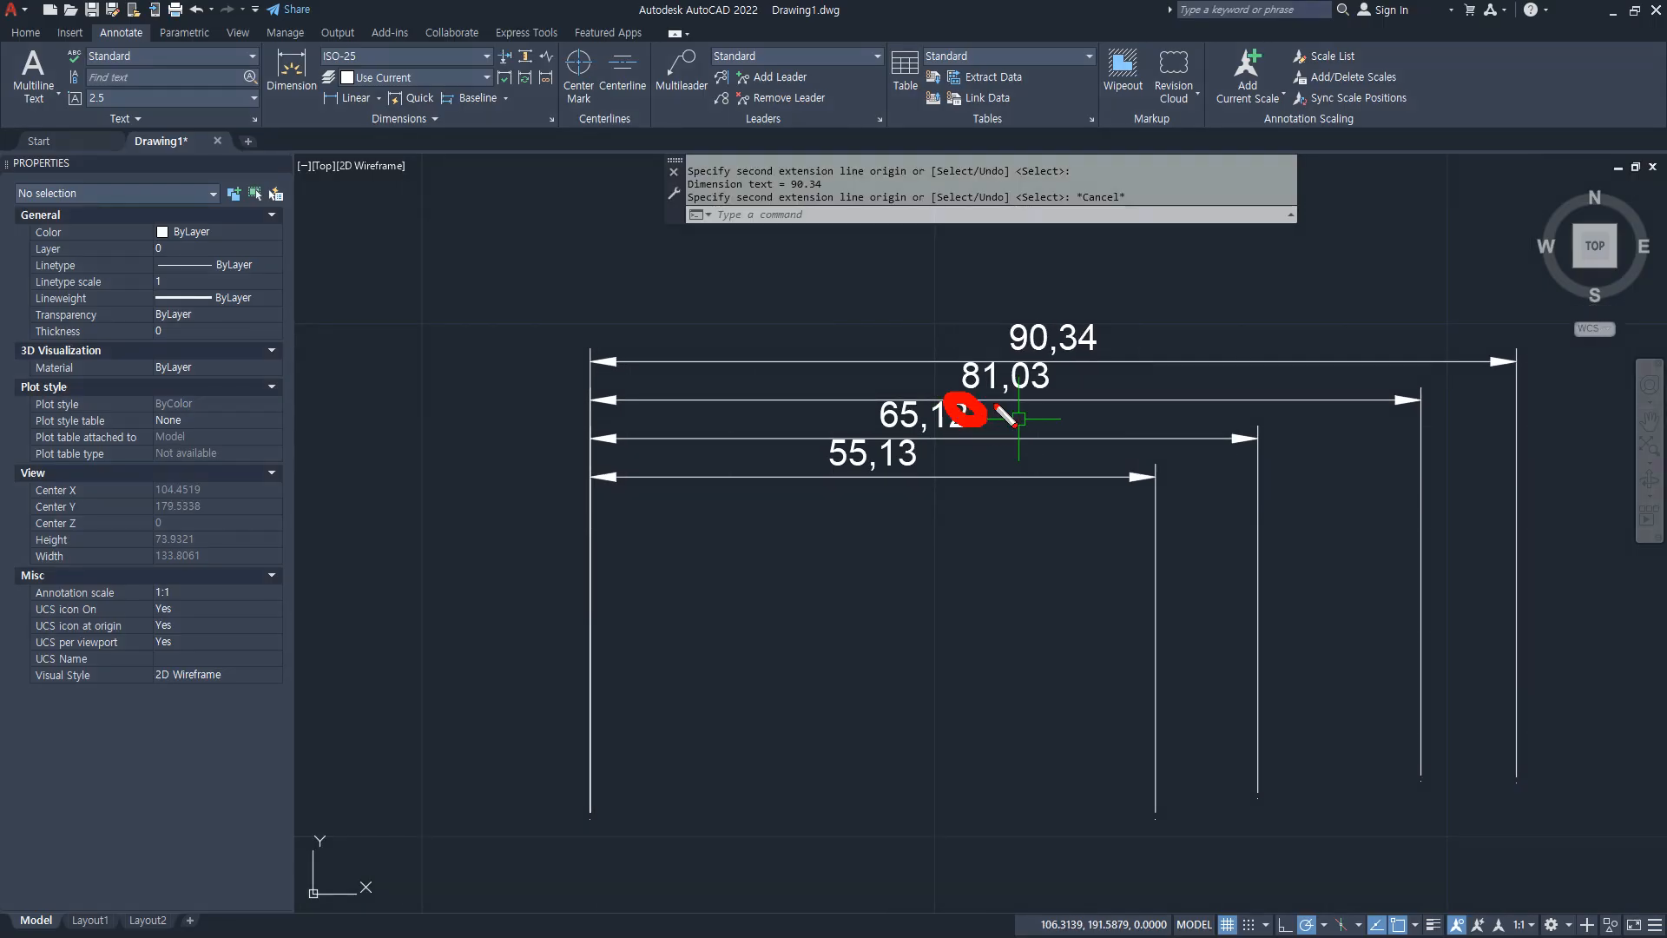
pyautogui.moveTo(1061, 380); pyautogui.dragTo(1079, 394)
pyautogui.moveTo(1131, 338); pyautogui.dragTo(1121, 336)
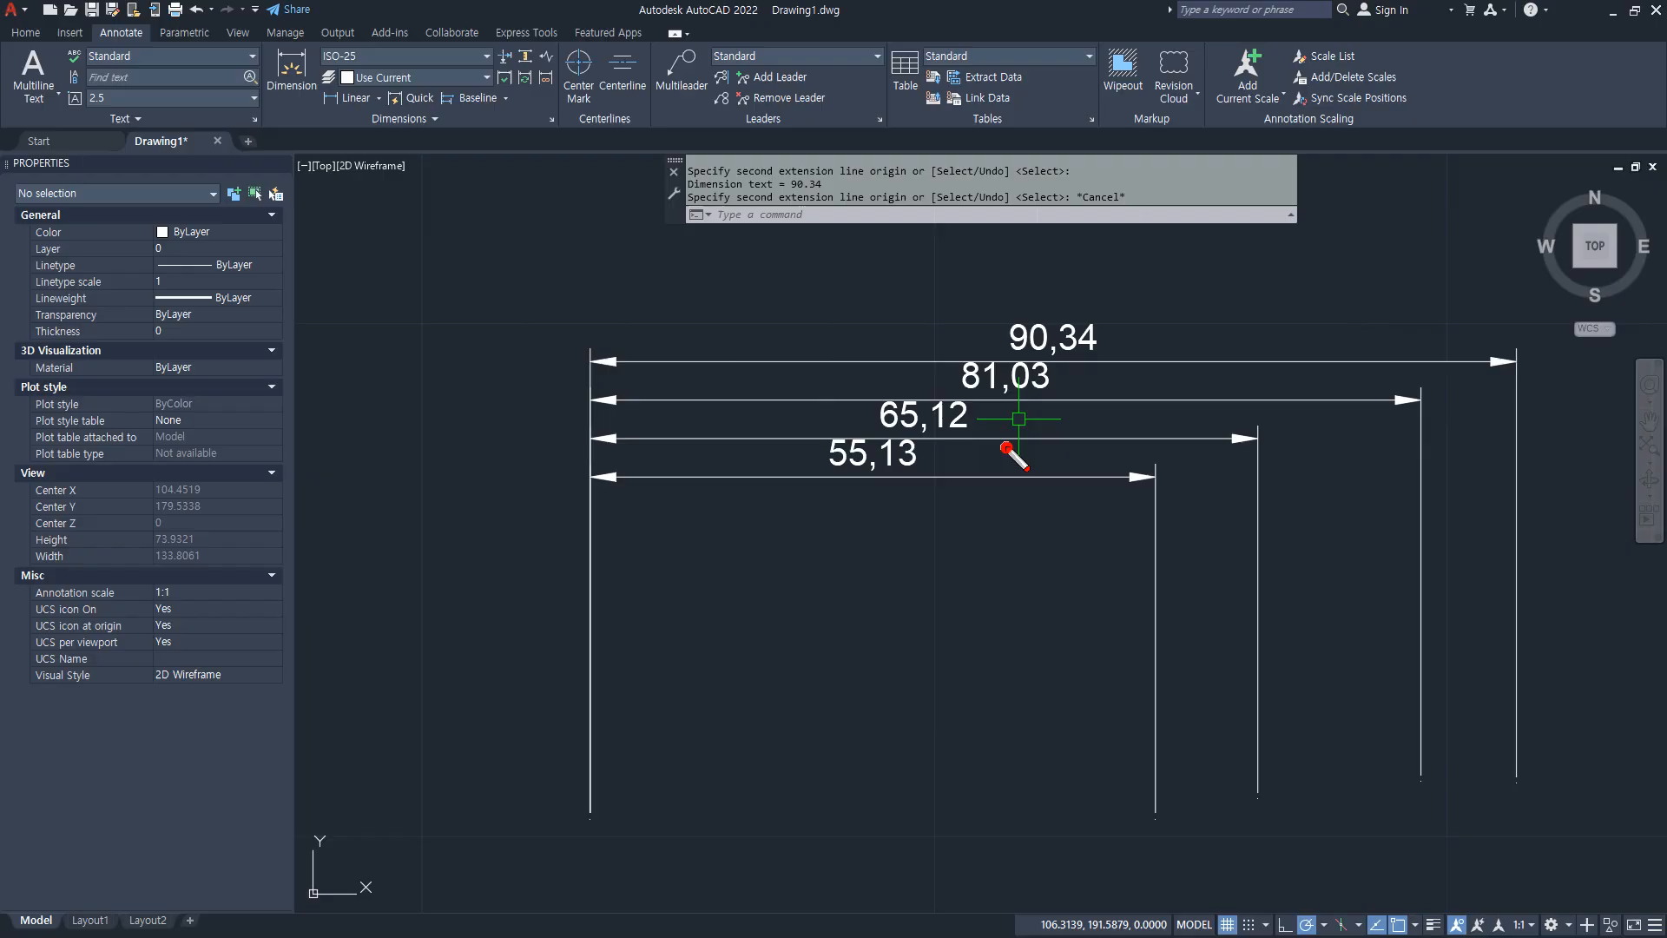
pyautogui.moveTo(1023, 446); pyautogui.dragTo(1009, 453)
pyautogui.moveTo(431, 117); pyautogui.dragTo(520, 121)
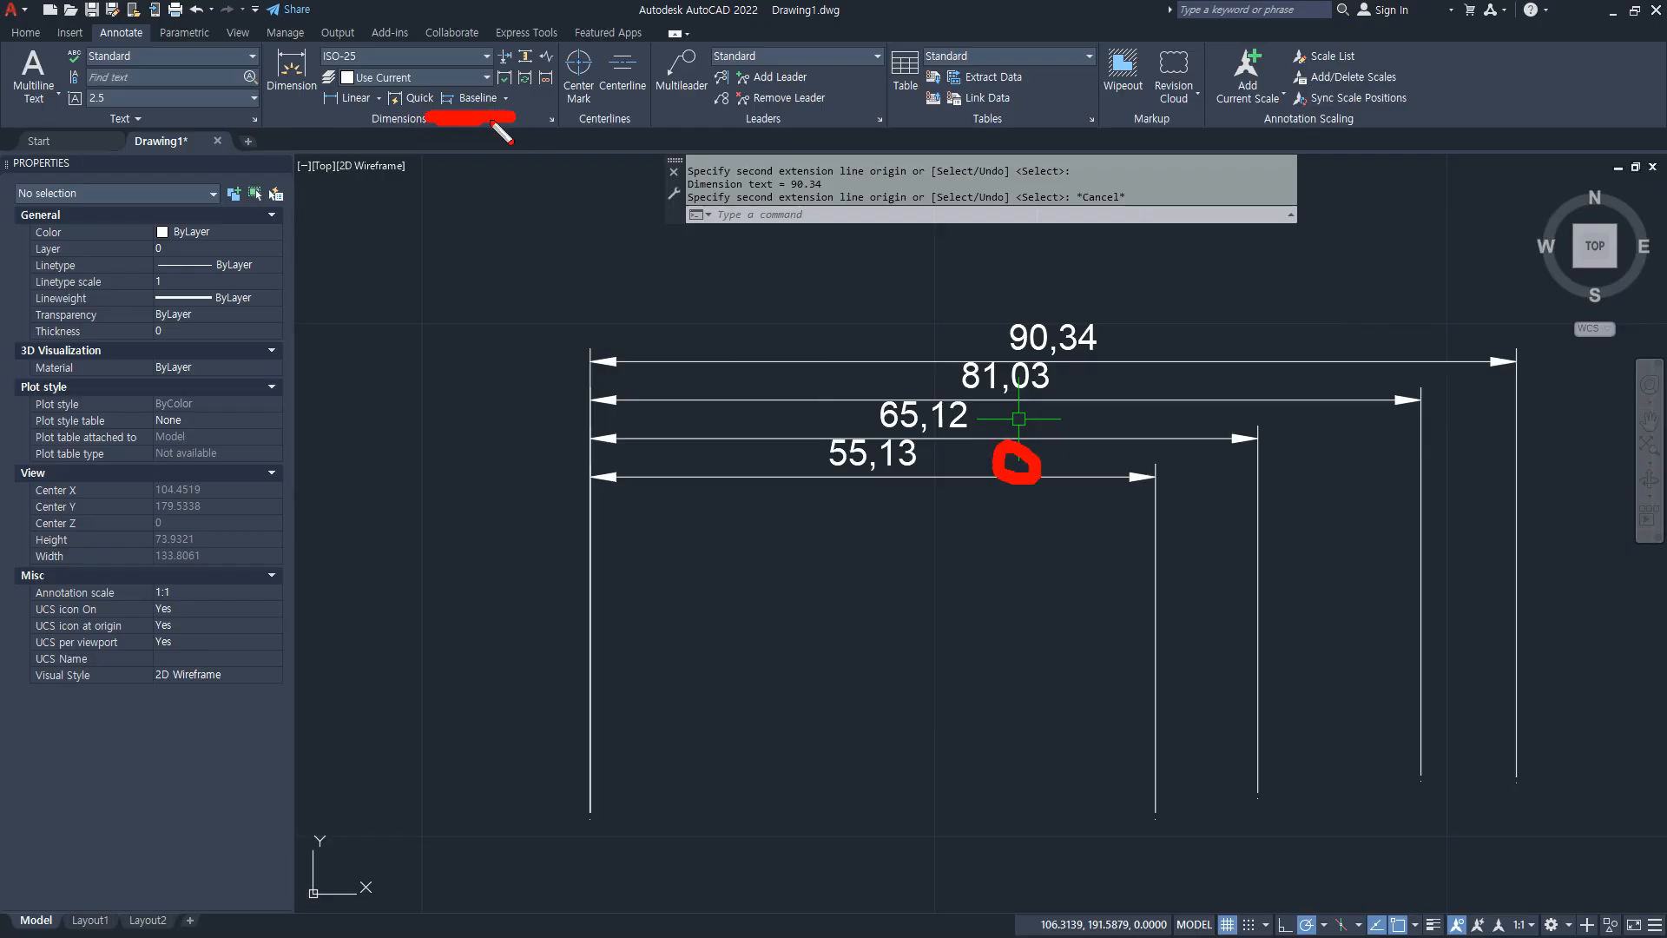
pyautogui.moveTo(1070, 438); pyautogui.dragTo(1071, 427)
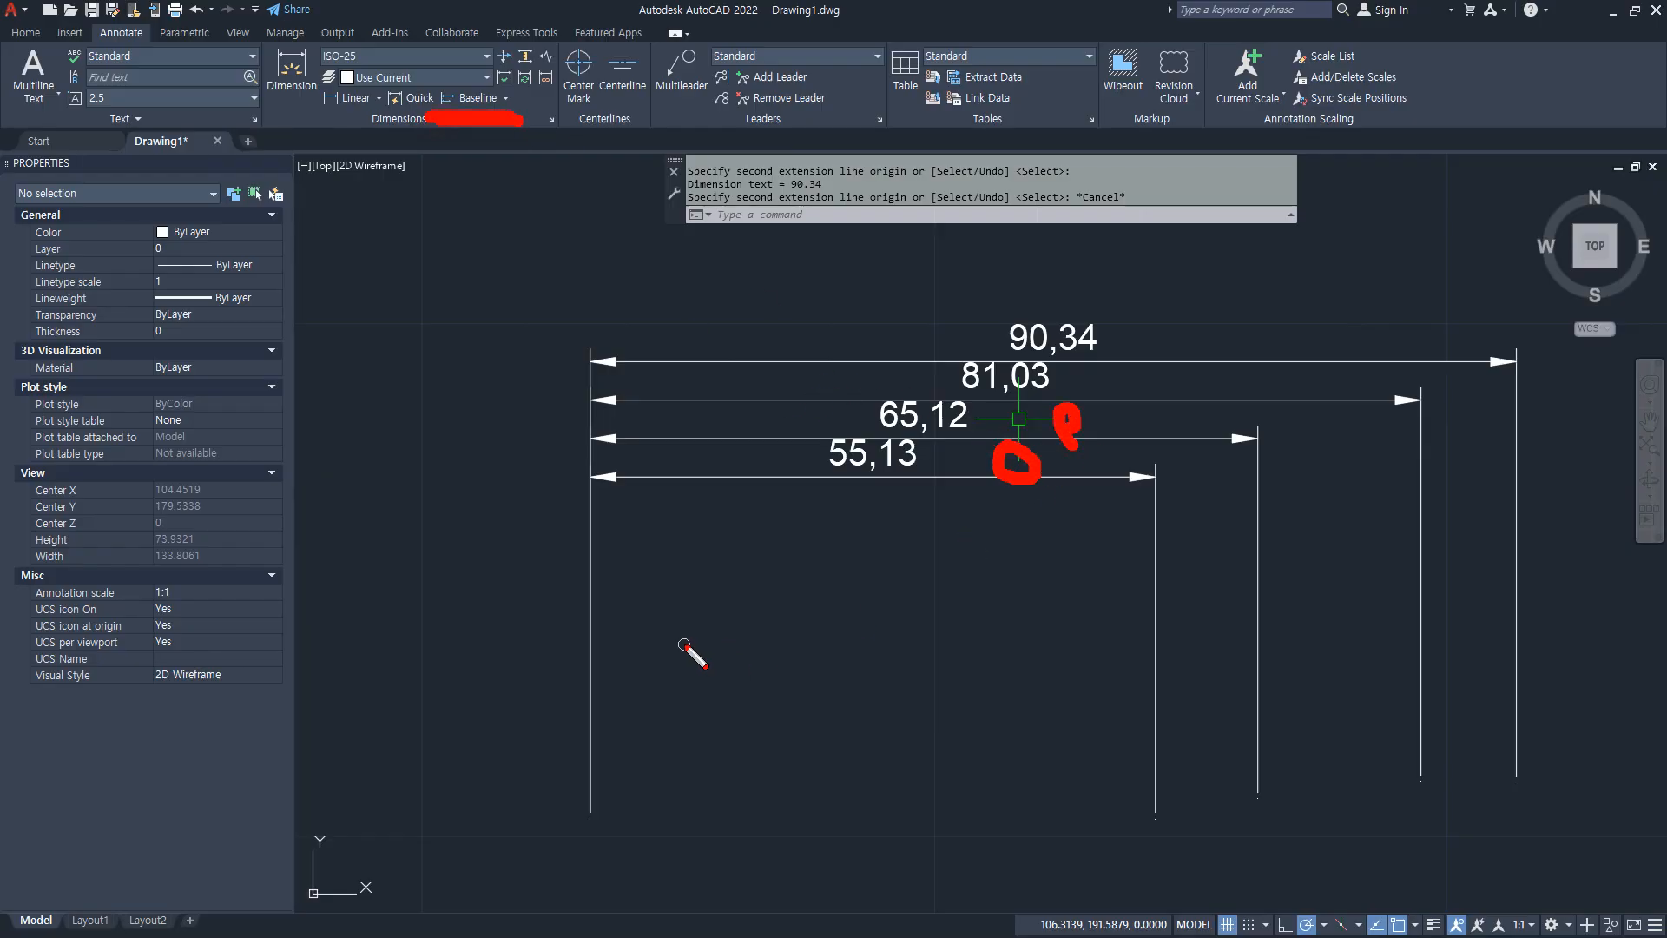
pyautogui.press('Escape')
# Step: Erase the three baseline dimensions stacked above the lowest linear dimension, leaving that dimension in place
pyautogui.click(1155, 432)
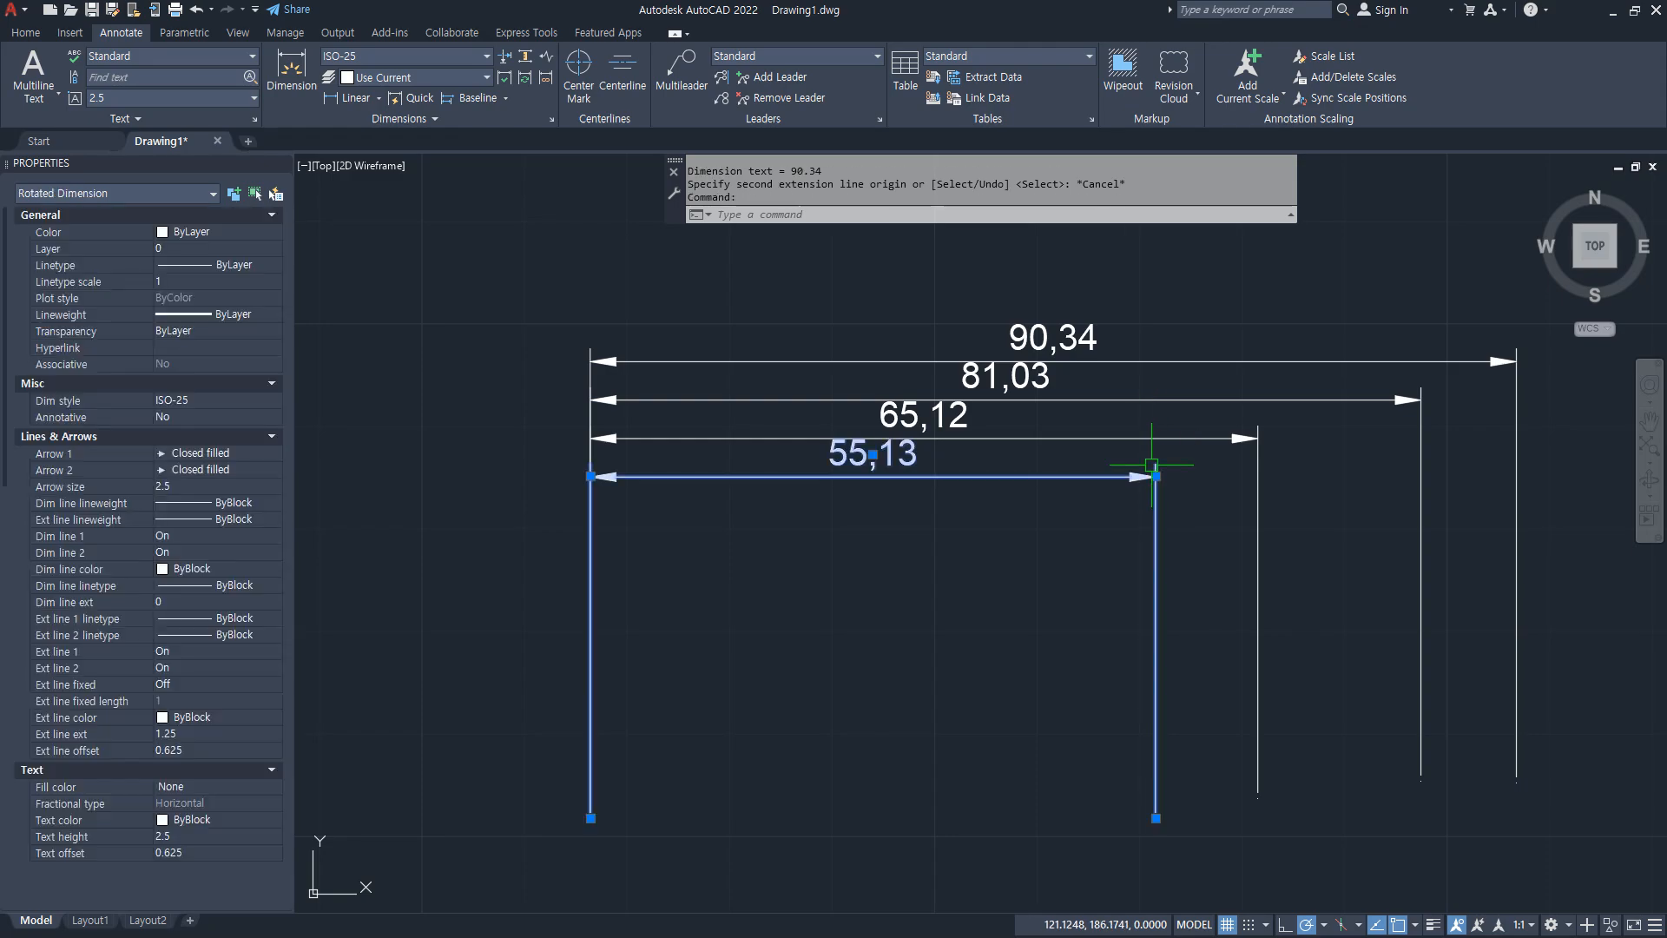
pyautogui.press('Escape')
pyautogui.press('Escape')
pyautogui.click(1215, 467)
pyautogui.click(1168, 278)
pyautogui.press('Delete')
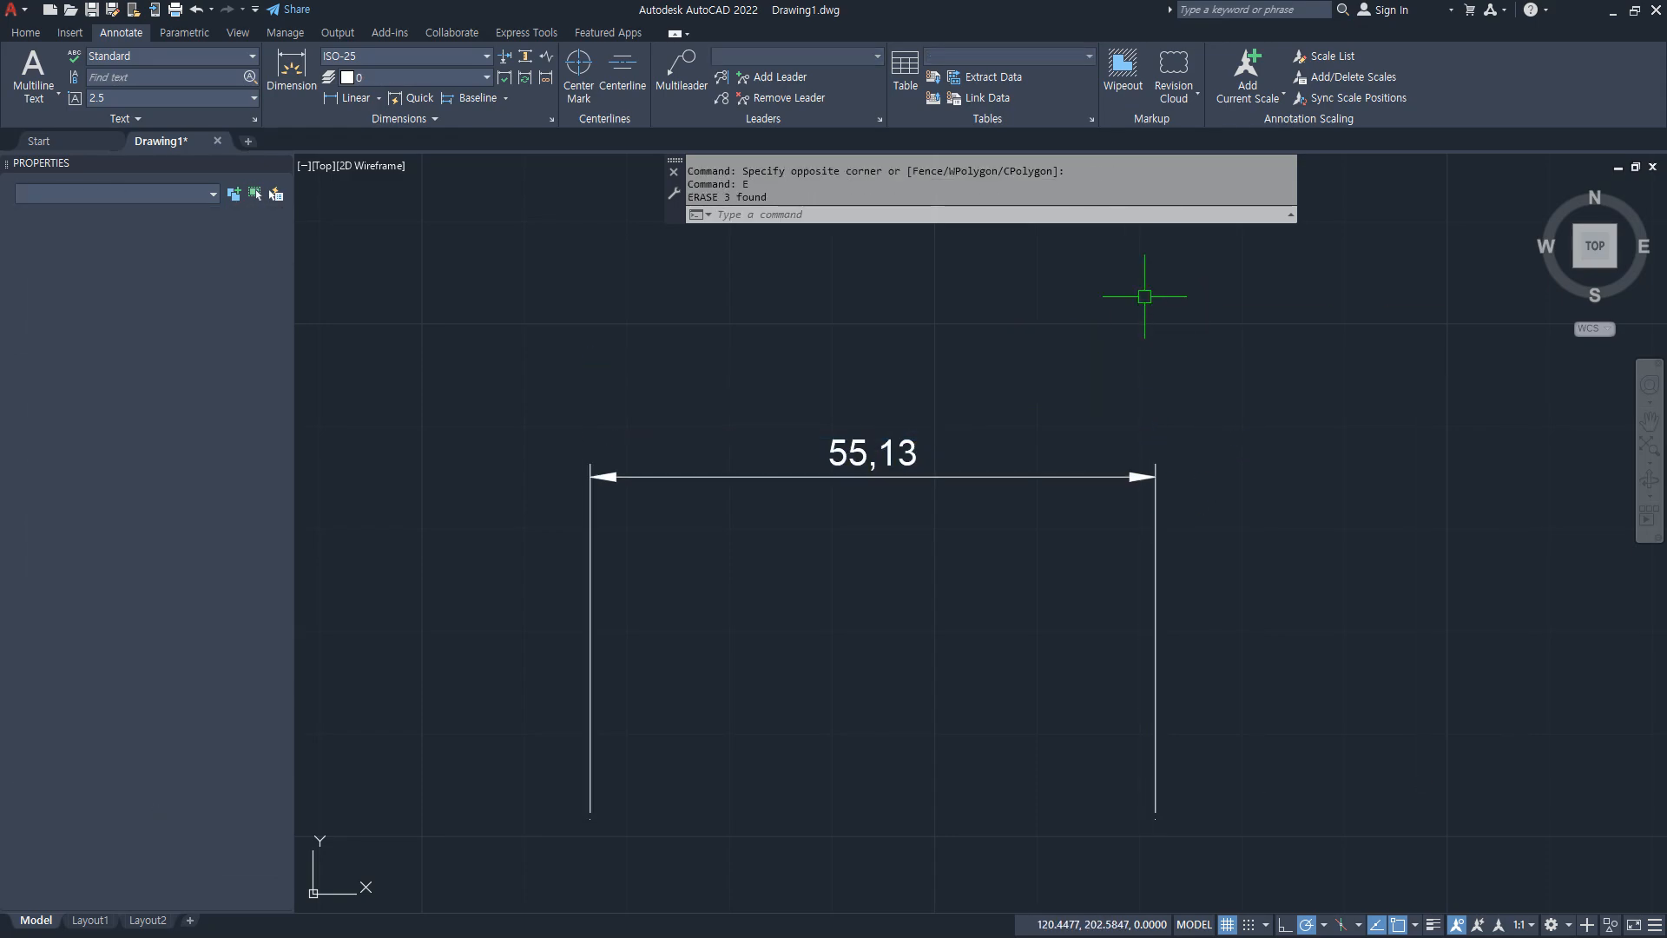
pyautogui.press('space')
pyautogui.press('Escape')
pyautogui.press('Escape')
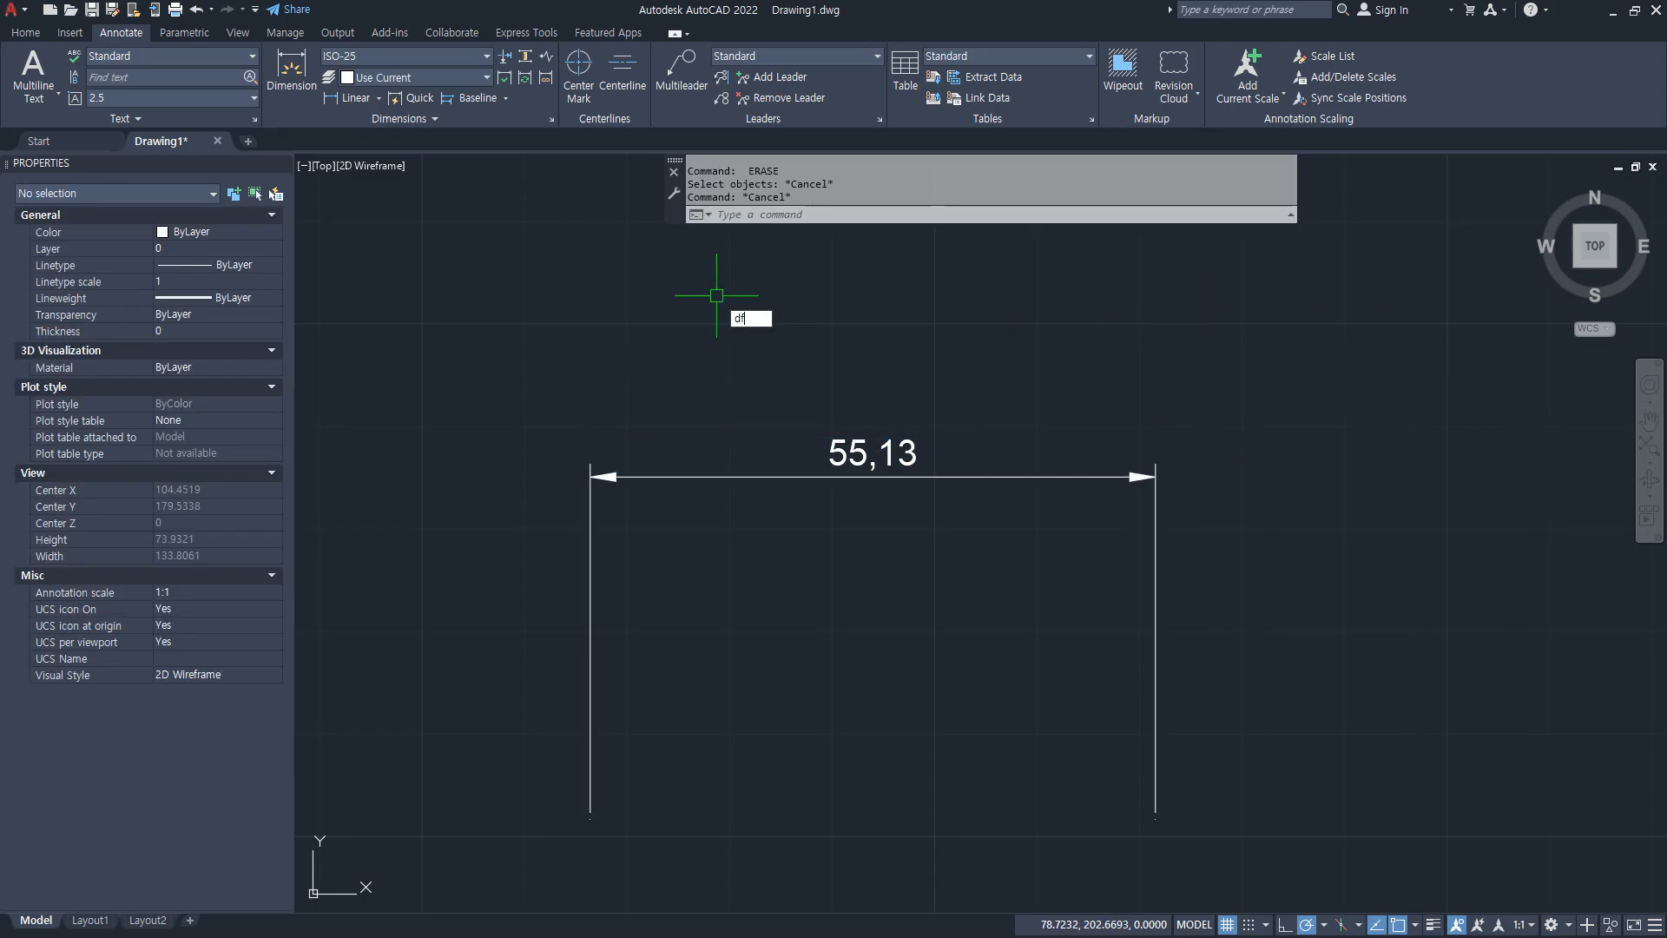
# Step: Modify the ISO-25 dimension style to use a baseline spacing of 6, and apply it
pyautogui.press('Escape')
pyautogui.press('Escape')
pyautogui.write('d')
pyautogui.press('space')
pyautogui.click(1025, 435)
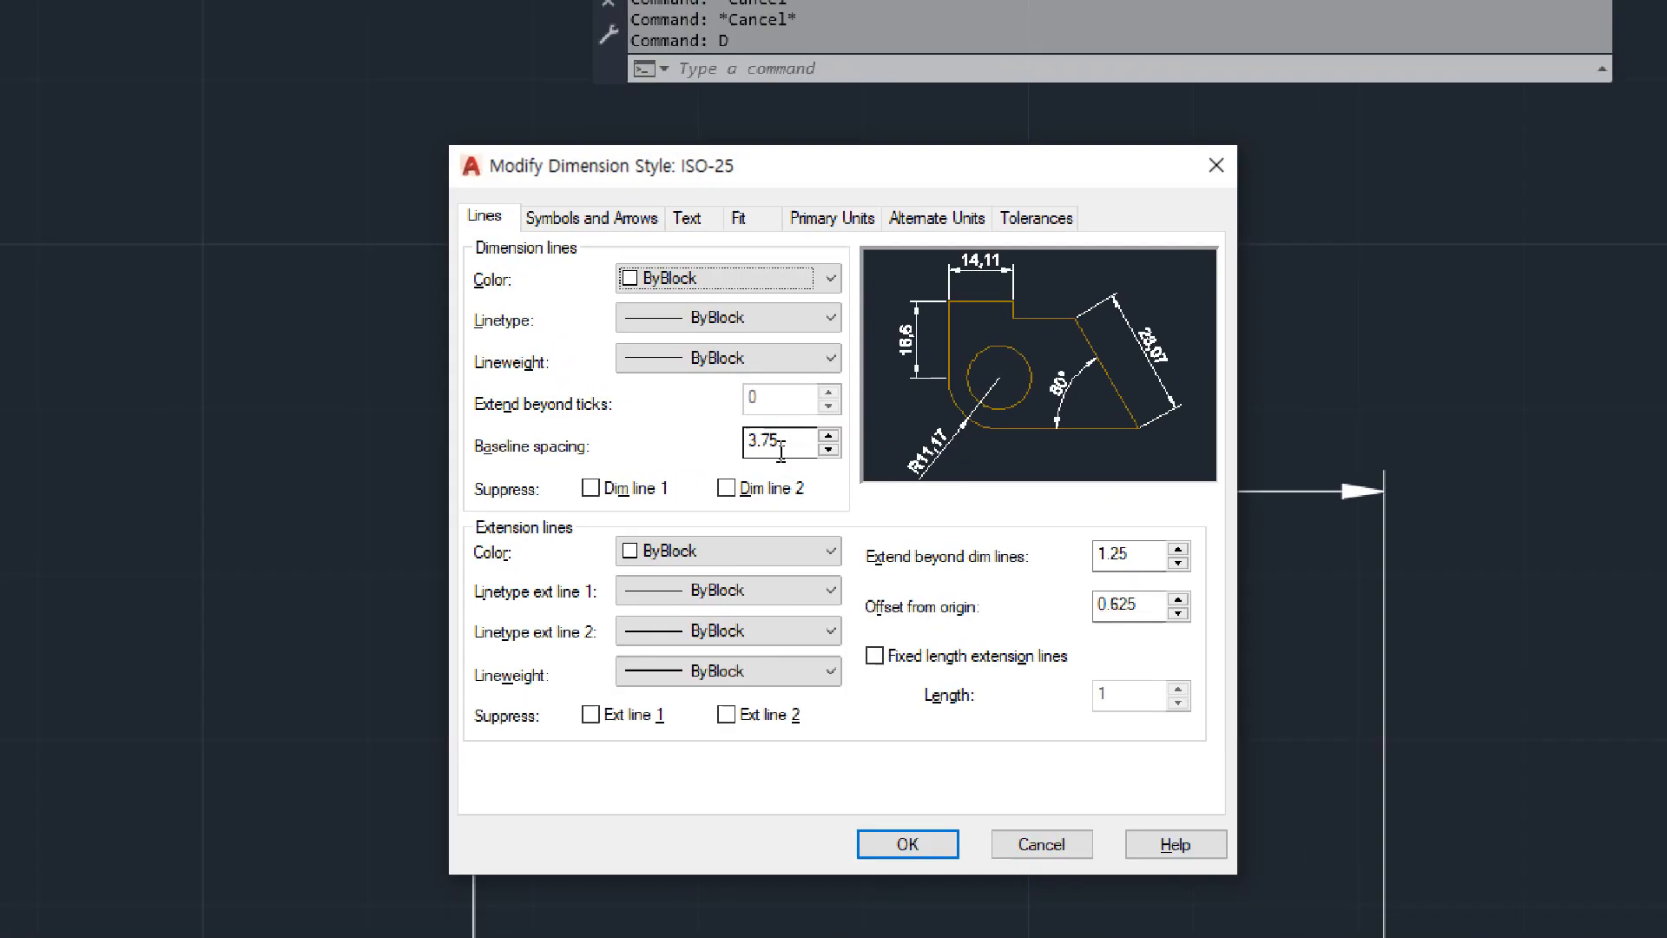
pyautogui.doubleClick(781, 443)
pyautogui.write('6')
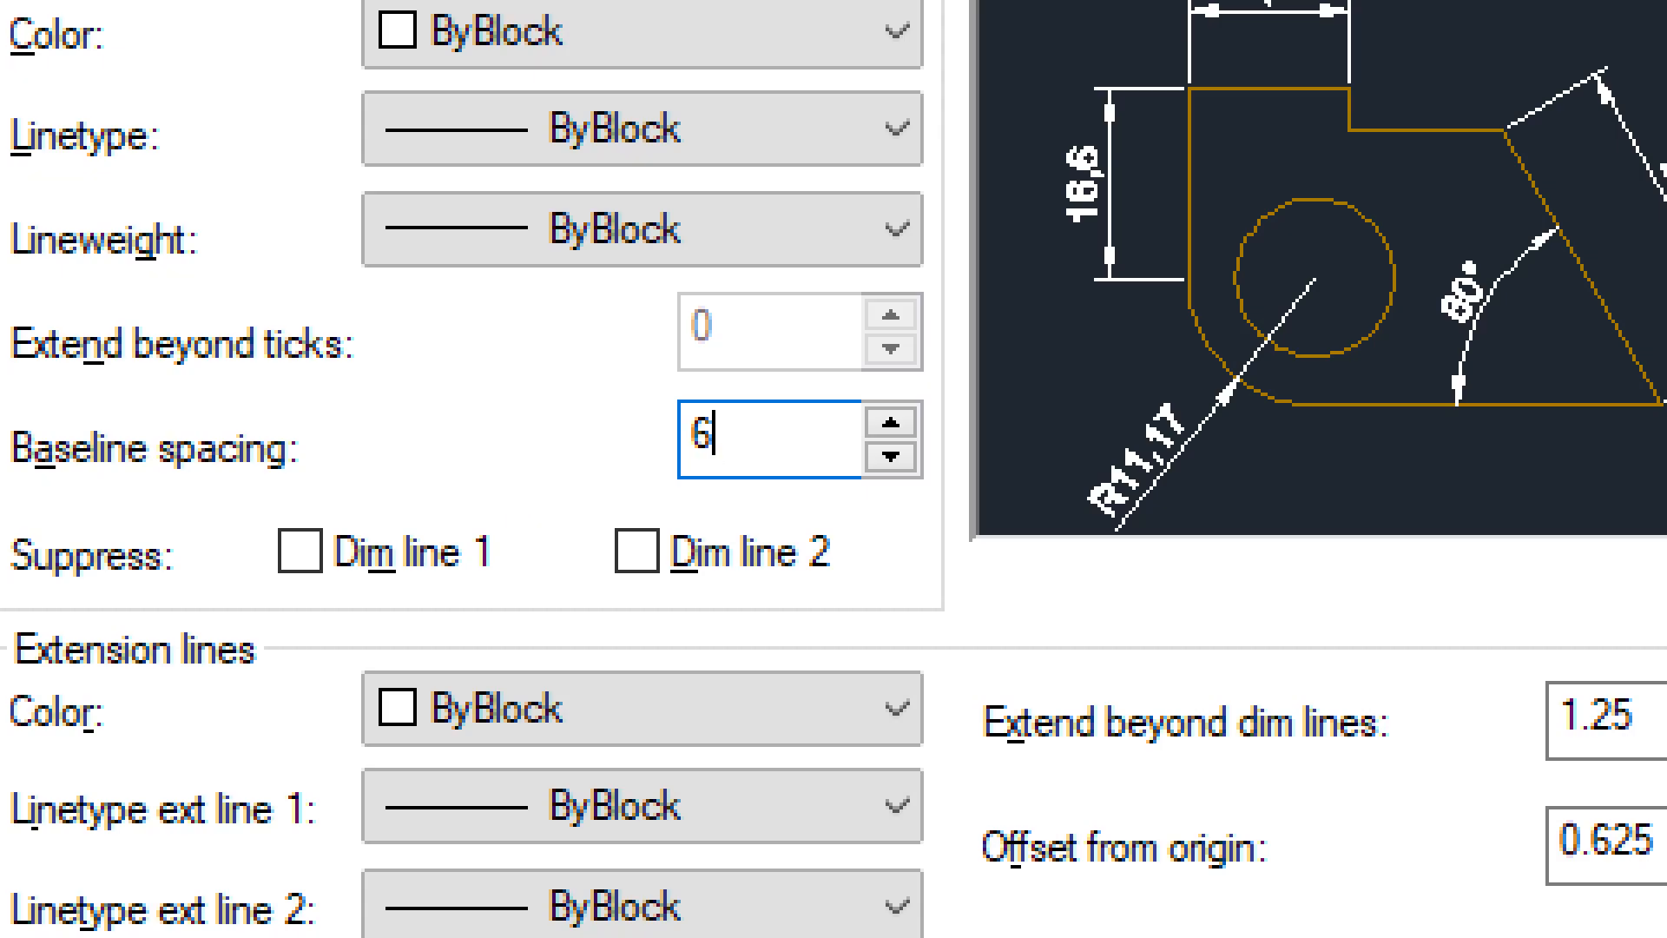
pyautogui.press('Return')
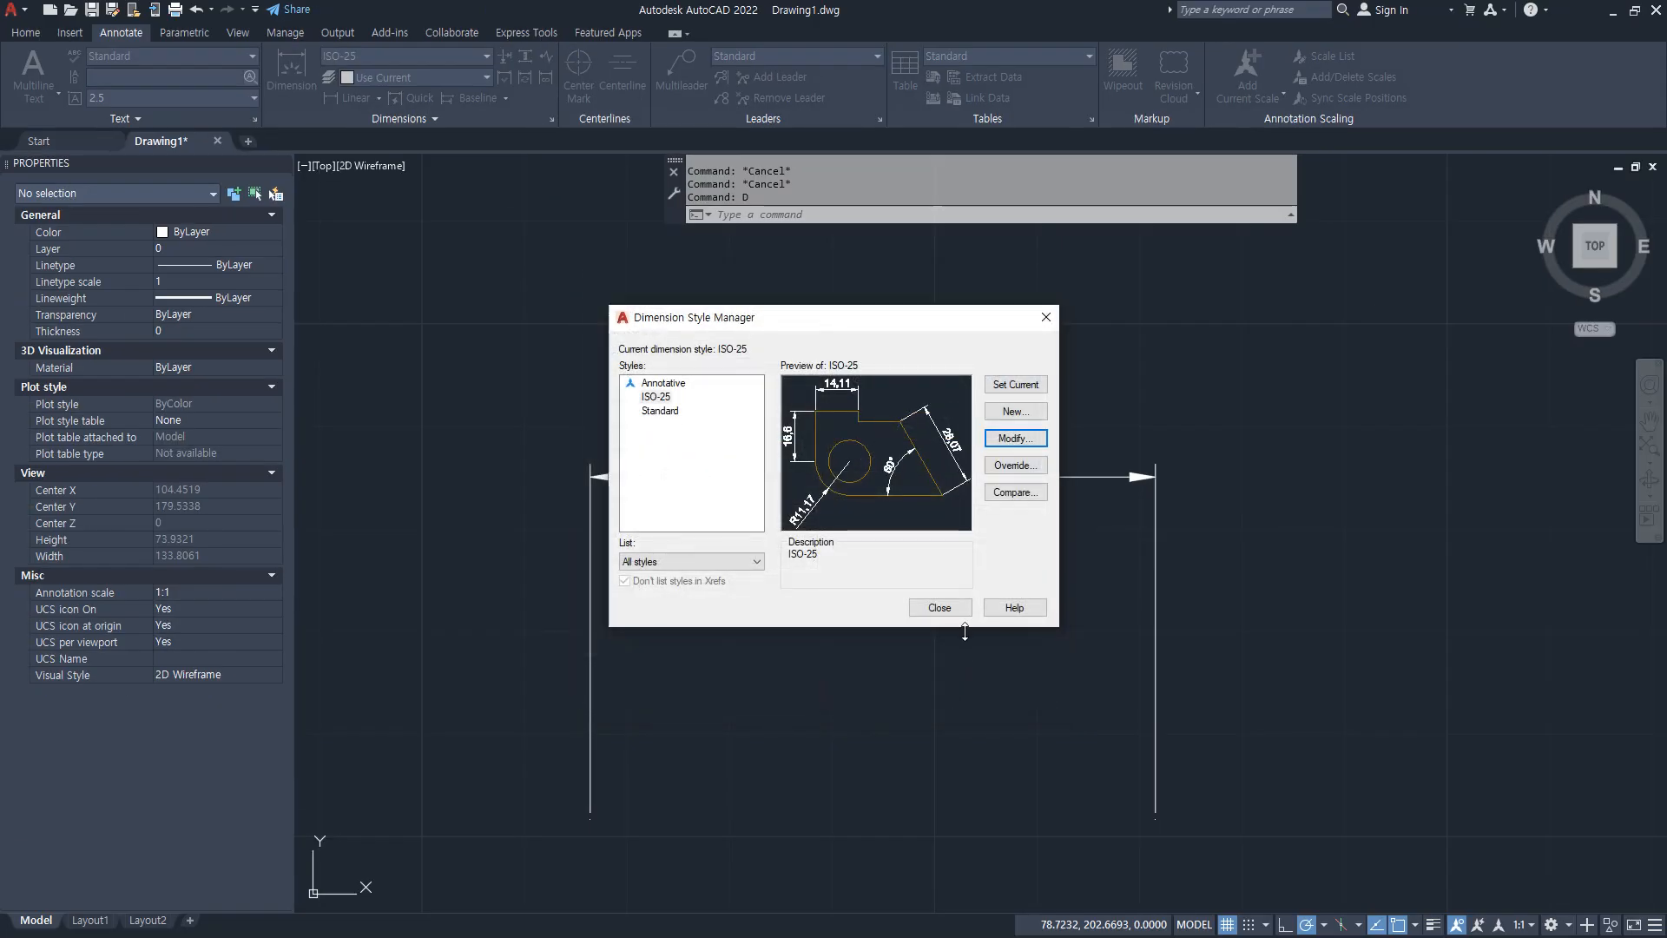
pyautogui.click(937, 609)
# Step: Add four baseline dimensions of about 69.1, 82.98, 97.2 and 110.16 units above the linear dimension
pyautogui.click(469, 98)
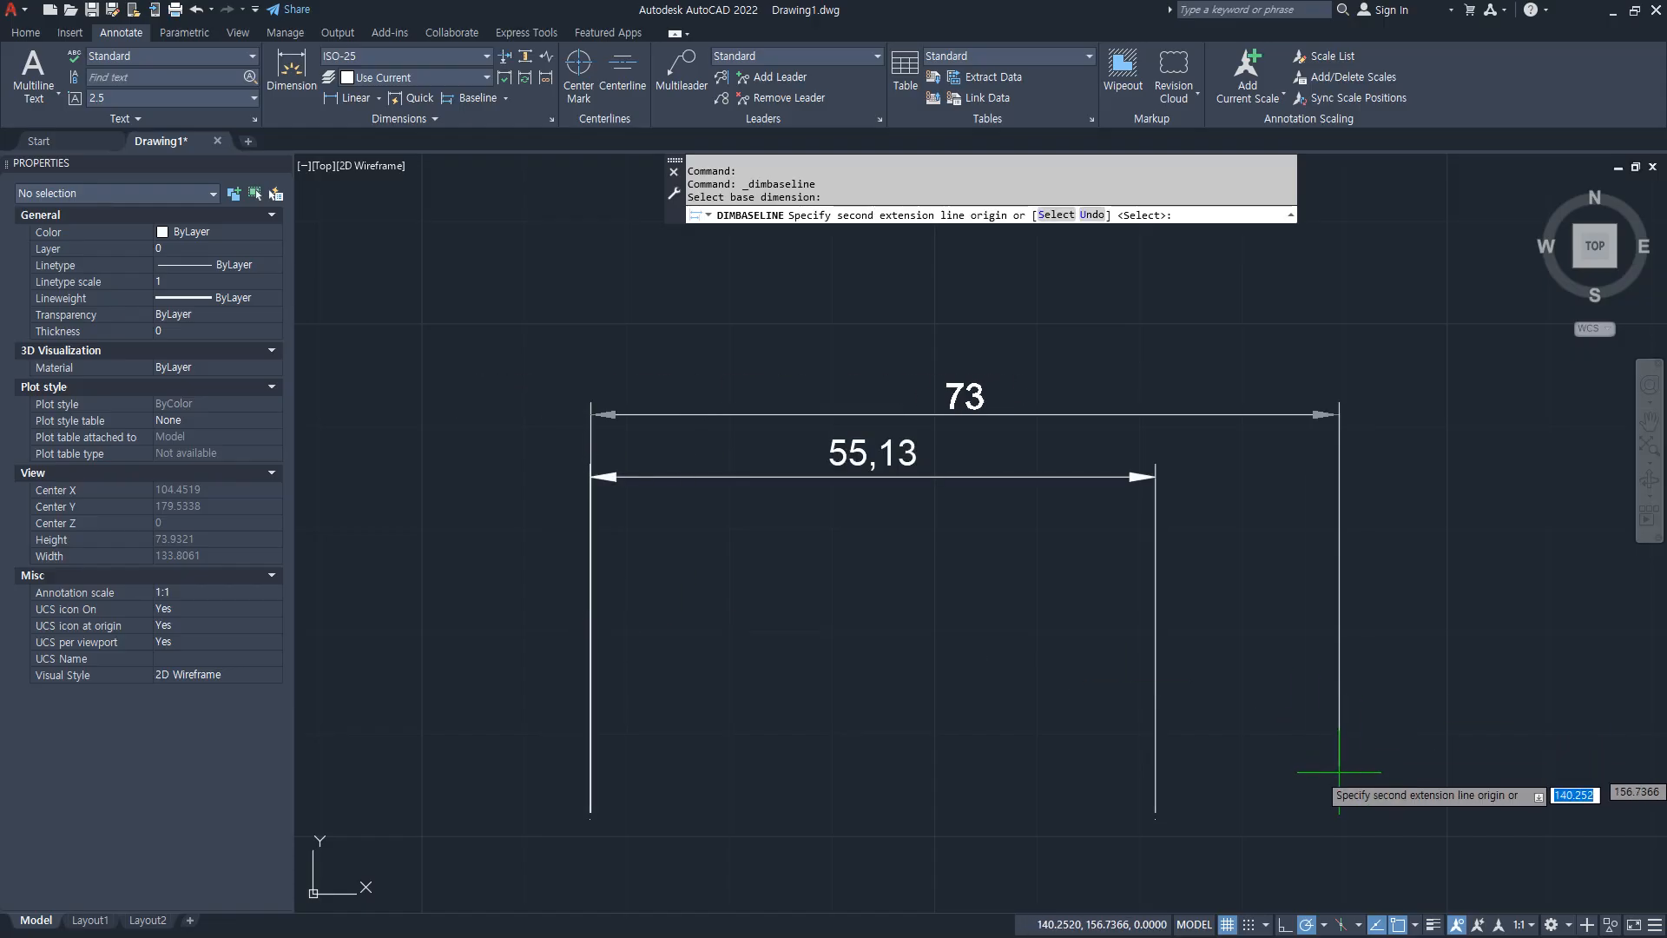
pyautogui.click(1297, 800)
pyautogui.click(1441, 793)
pyautogui.click(1587, 788)
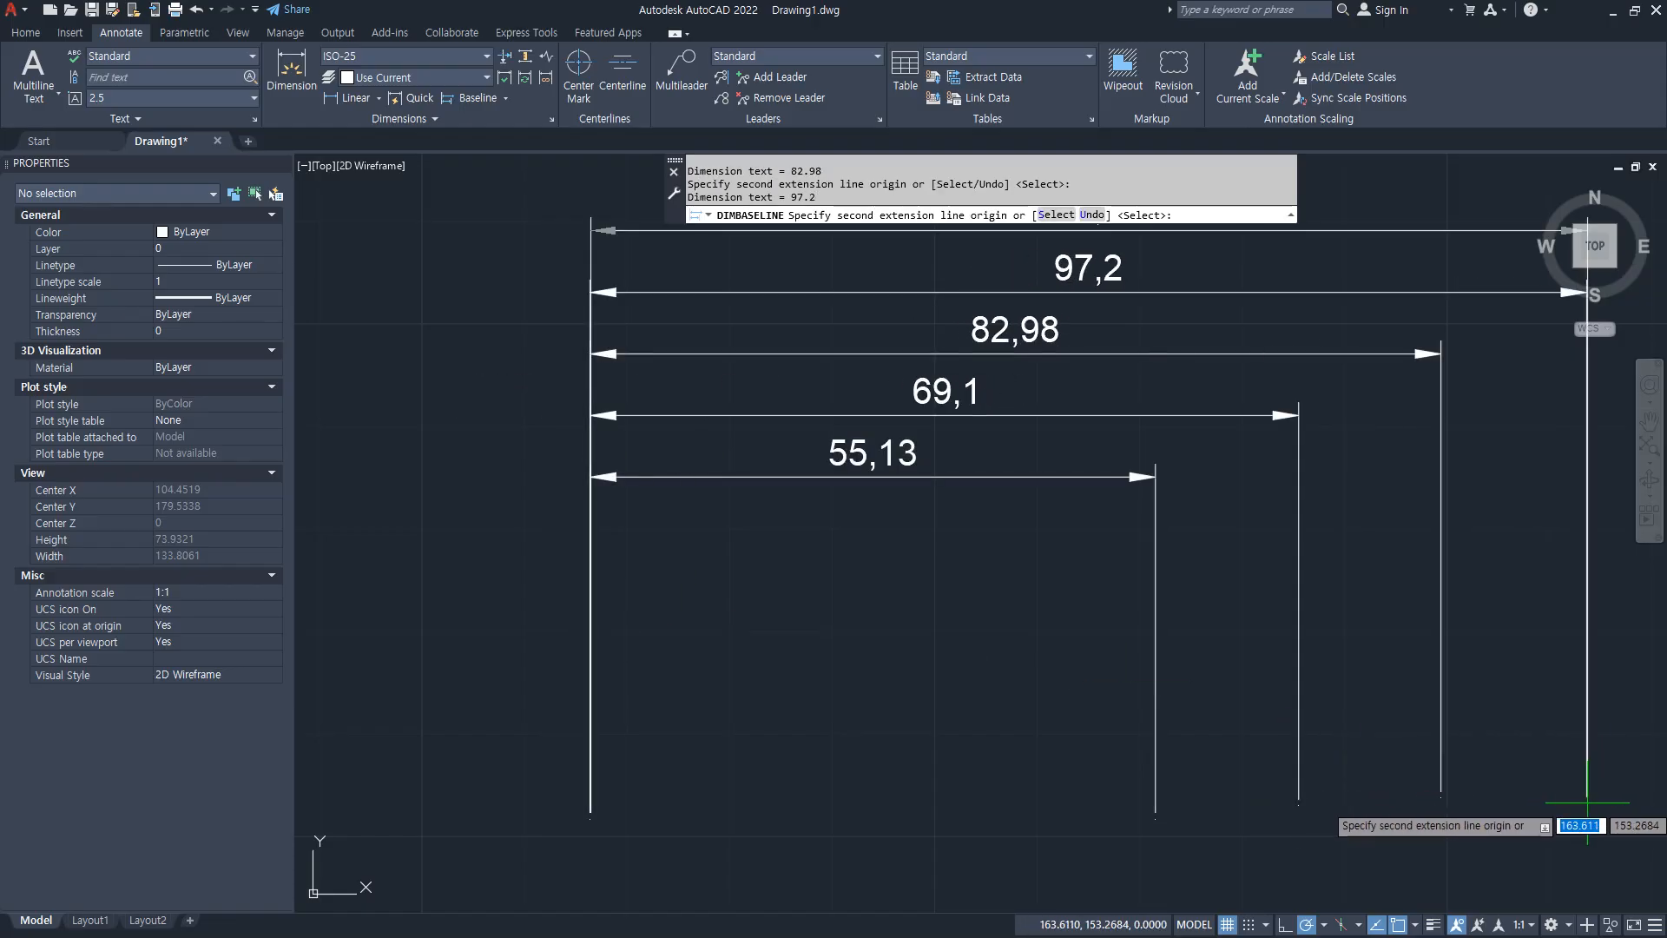
pyautogui.moveTo(1518, 770); pyautogui.dragTo(1313, 804, button='middle')
pyautogui.click(1503, 811)
pyautogui.press('Escape')
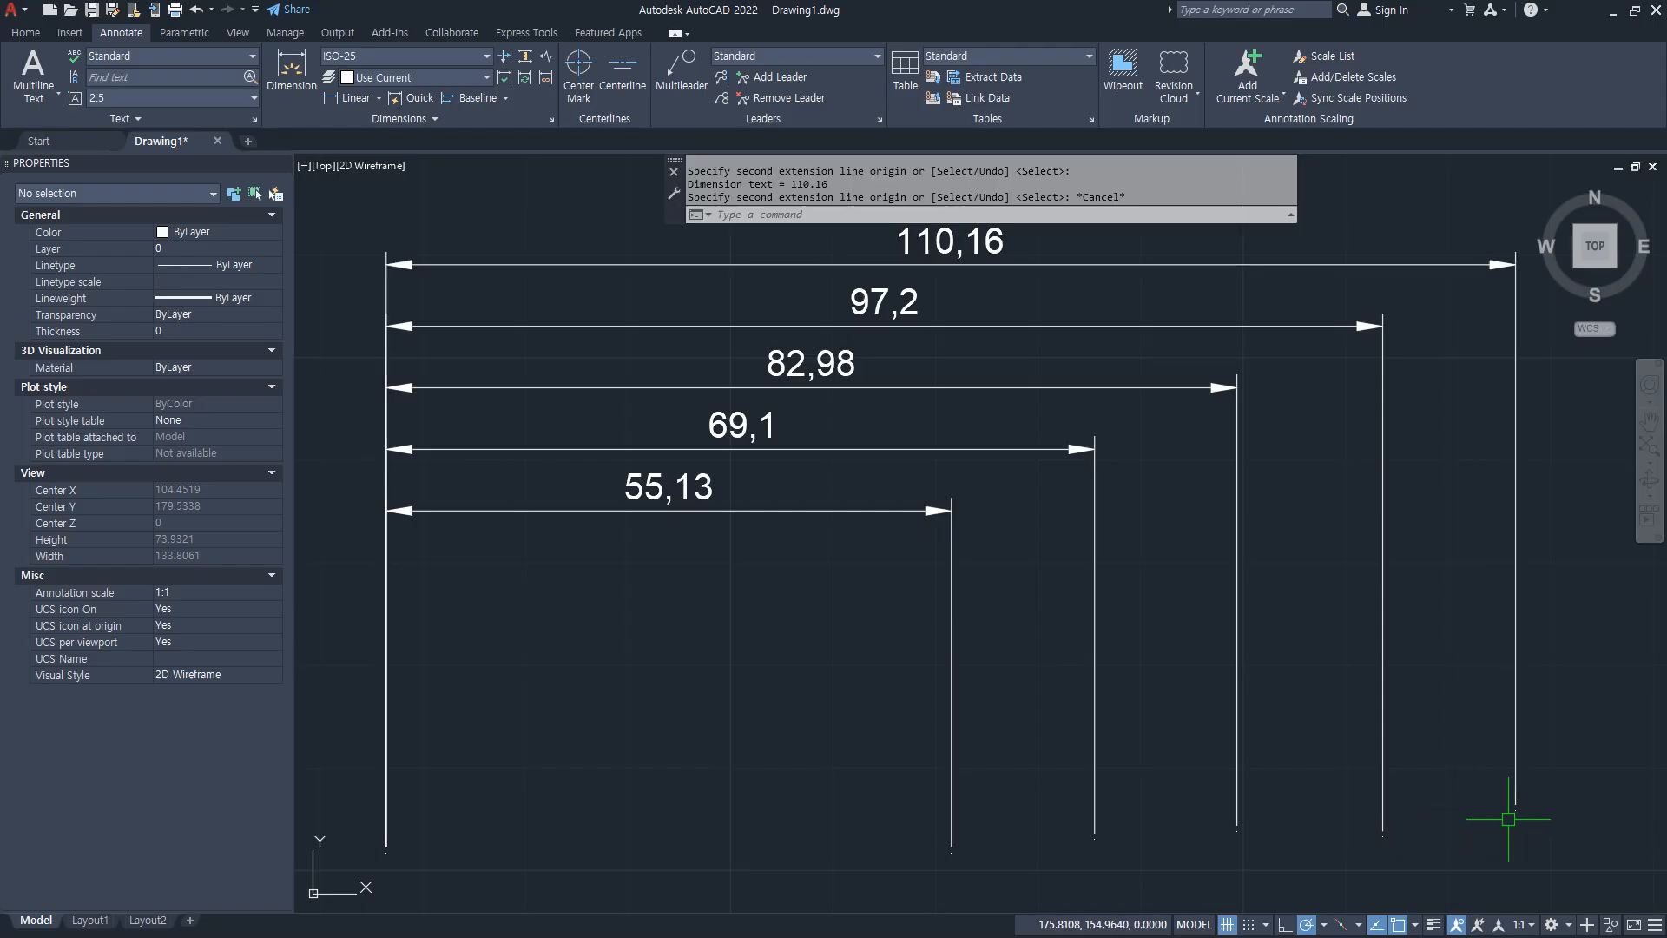
# Step: Space the four baseline dimensions 8 units apart, using the lowest linear dimension as the base
pyautogui.scroll(-2, 986, 633)
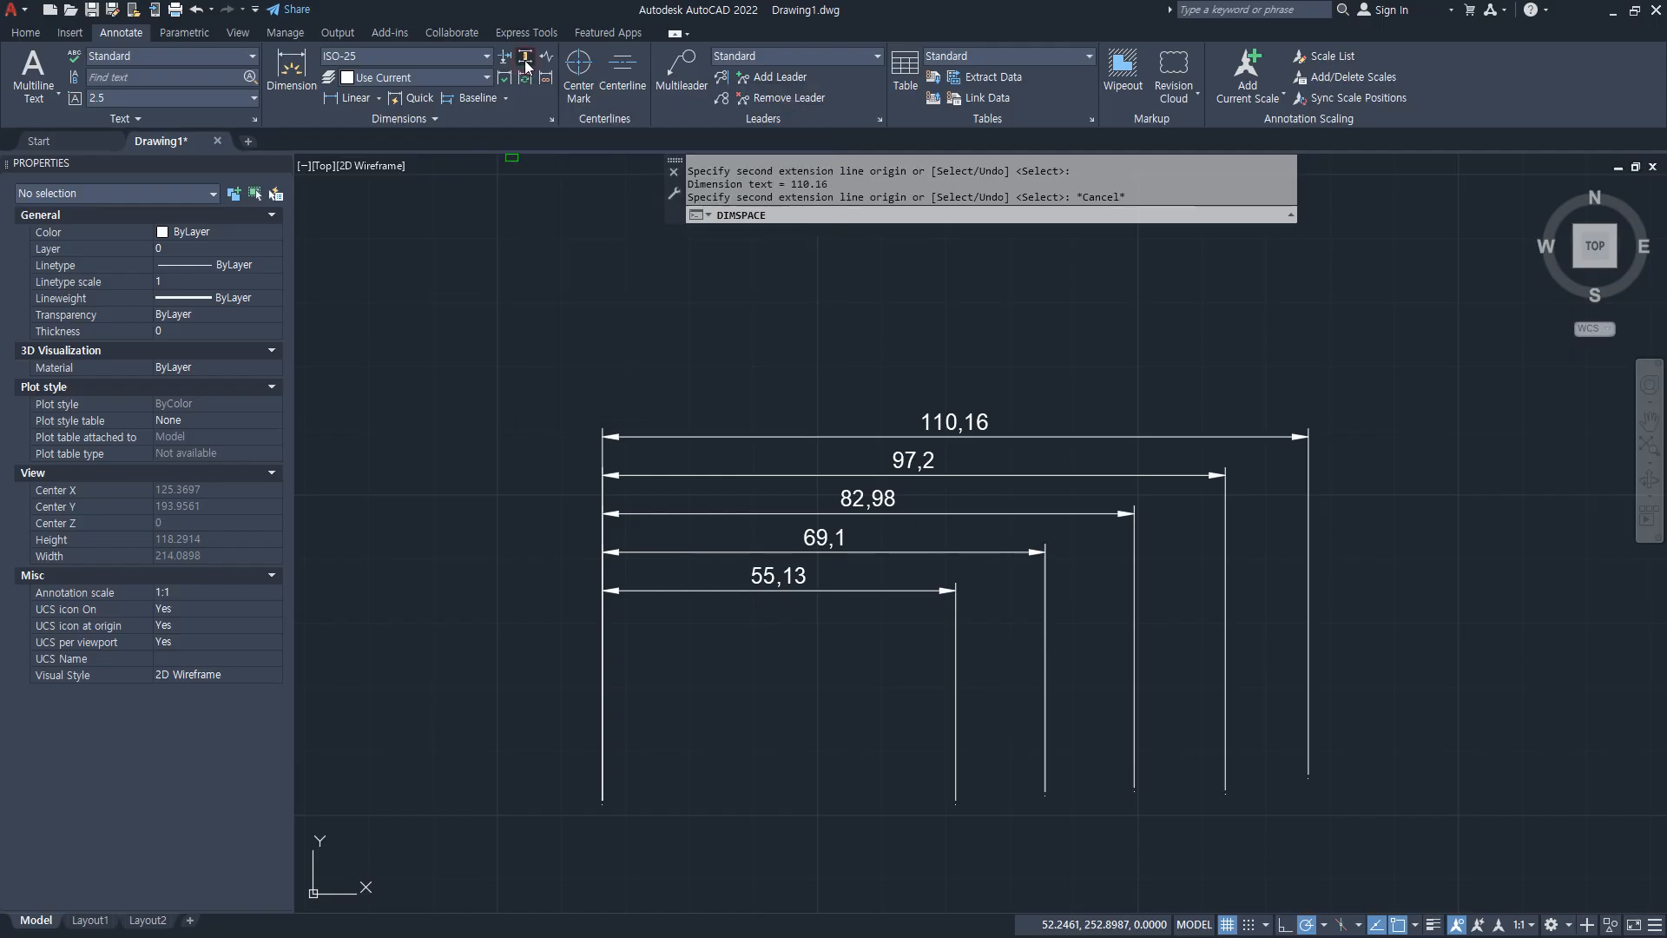
pyautogui.click(527, 59)
pyautogui.click(767, 586)
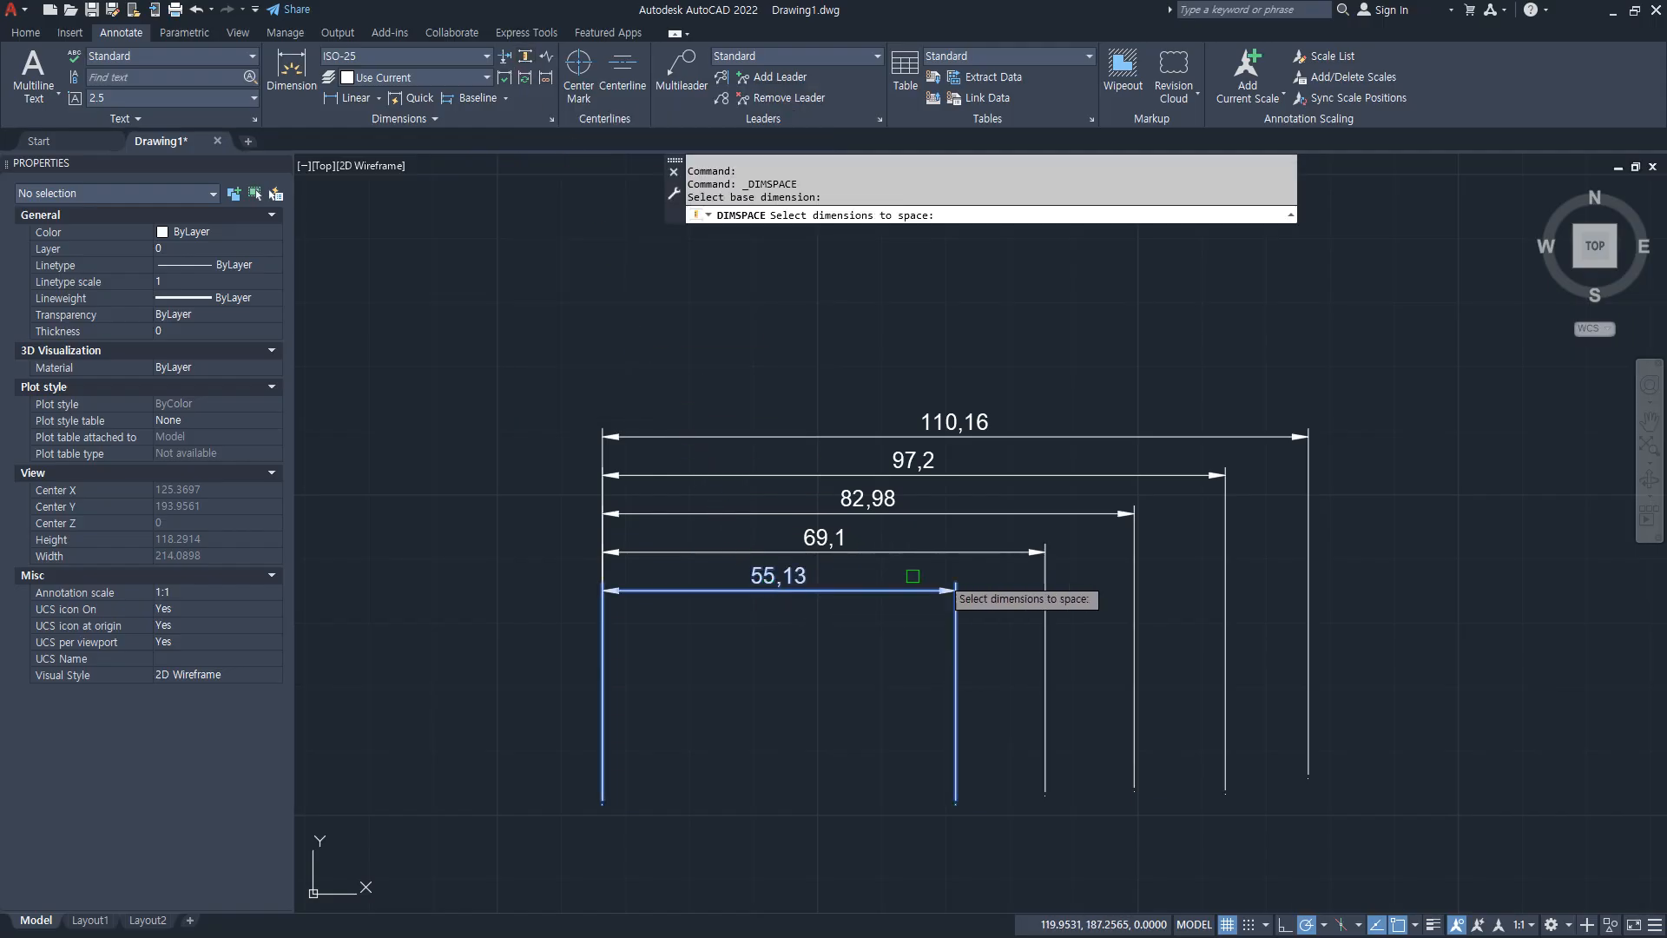
pyautogui.click(1030, 566)
pyautogui.click(977, 341)
pyautogui.press('Return')
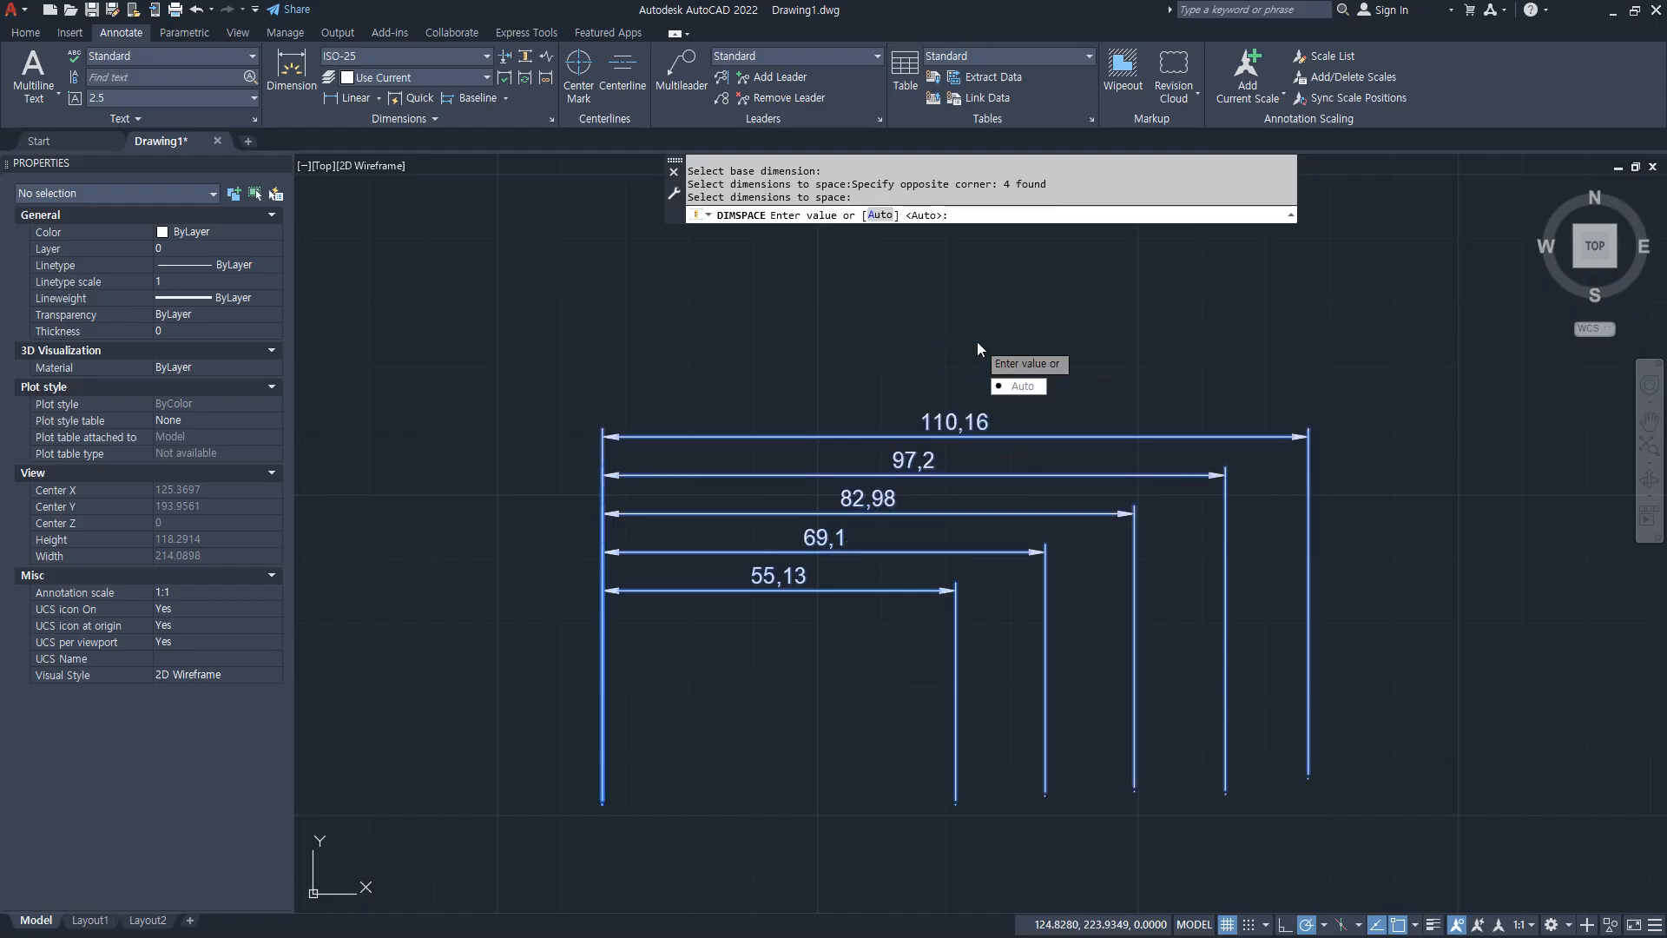
pyautogui.write('8')
pyautogui.press('Return')
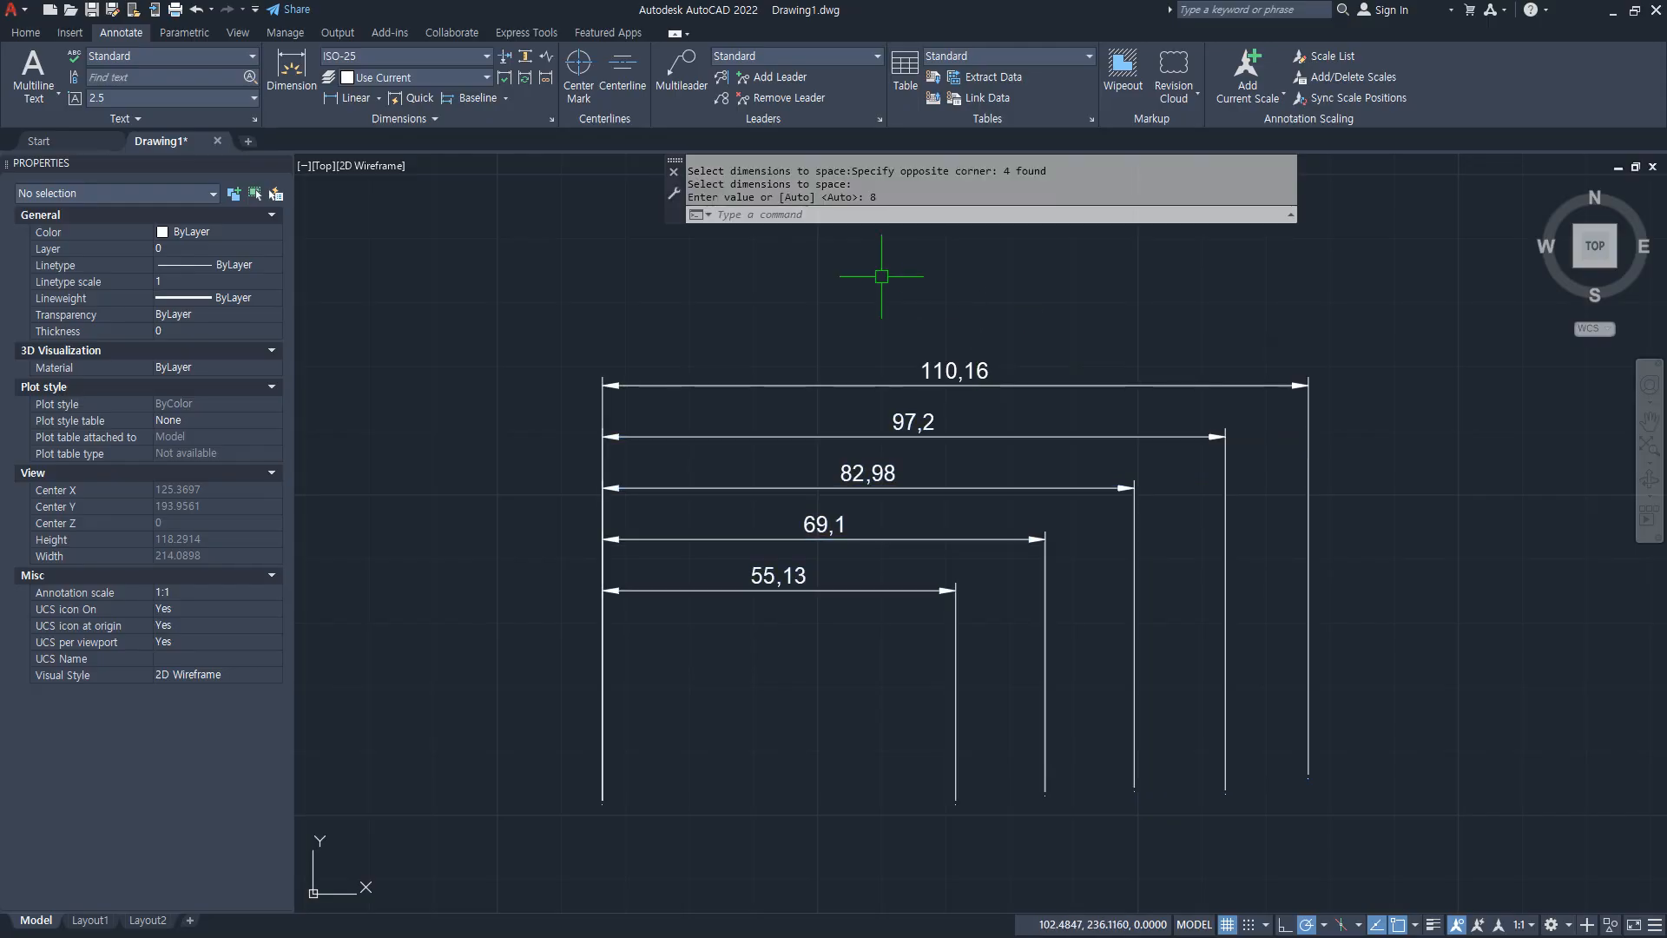
# Step: Respace the four baseline dimensions from the lowest dimension using the Auto spacing option
pyautogui.click(525, 56)
pyautogui.click(758, 577)
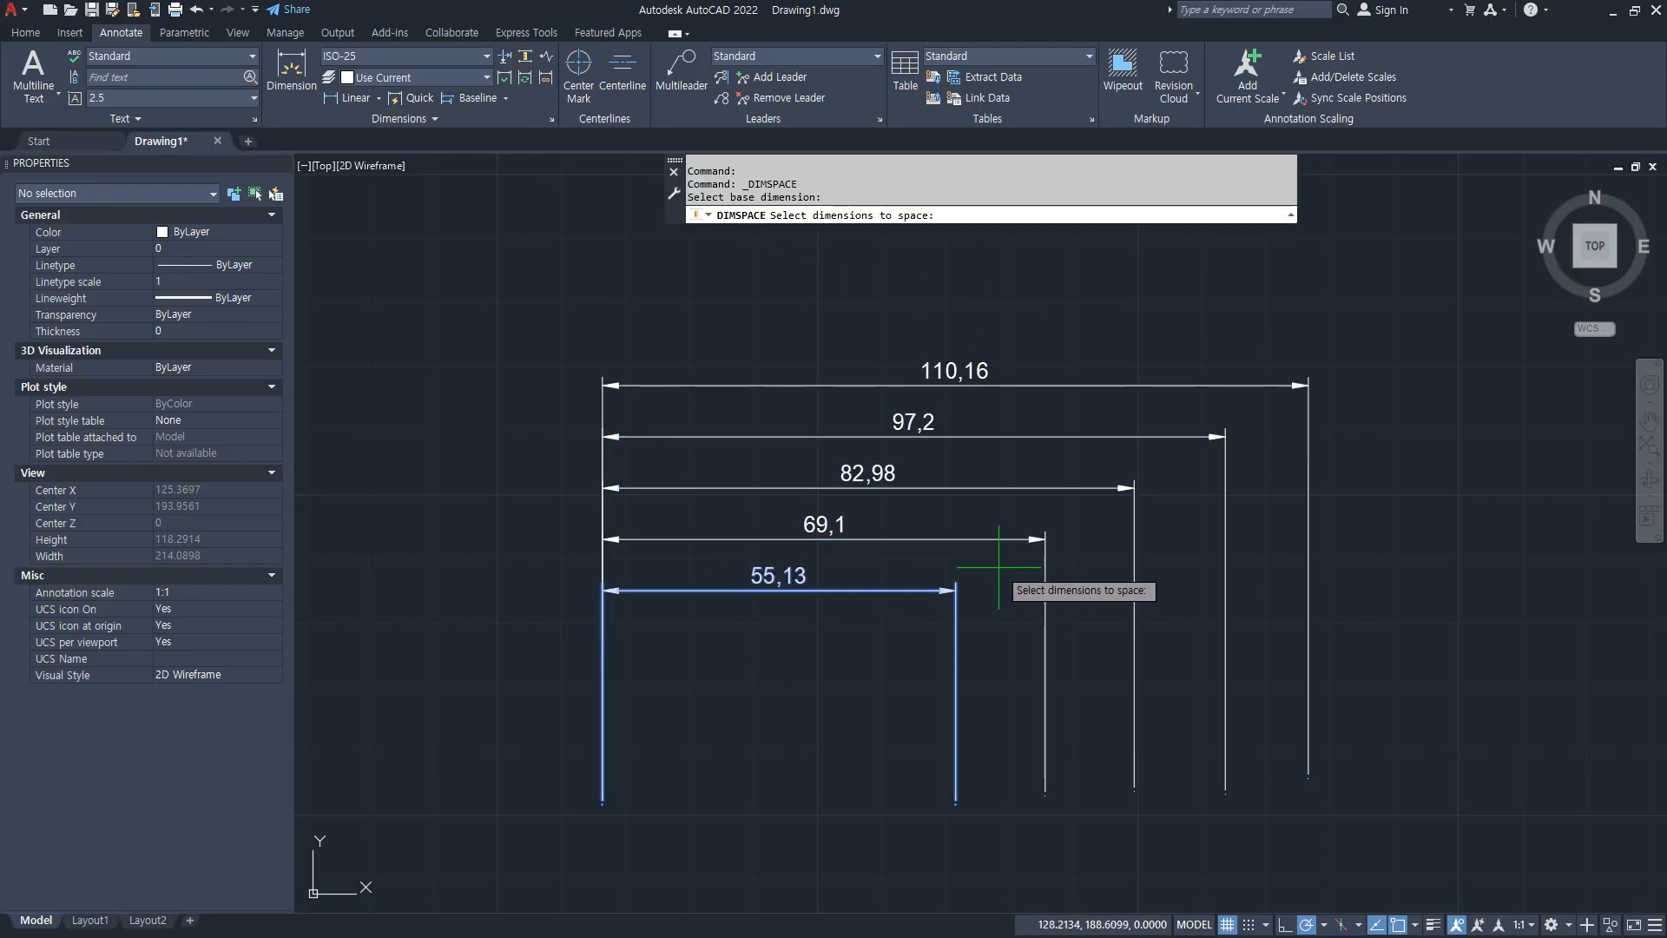
pyautogui.click(951, 564)
pyautogui.click(898, 270)
pyautogui.press('Return')
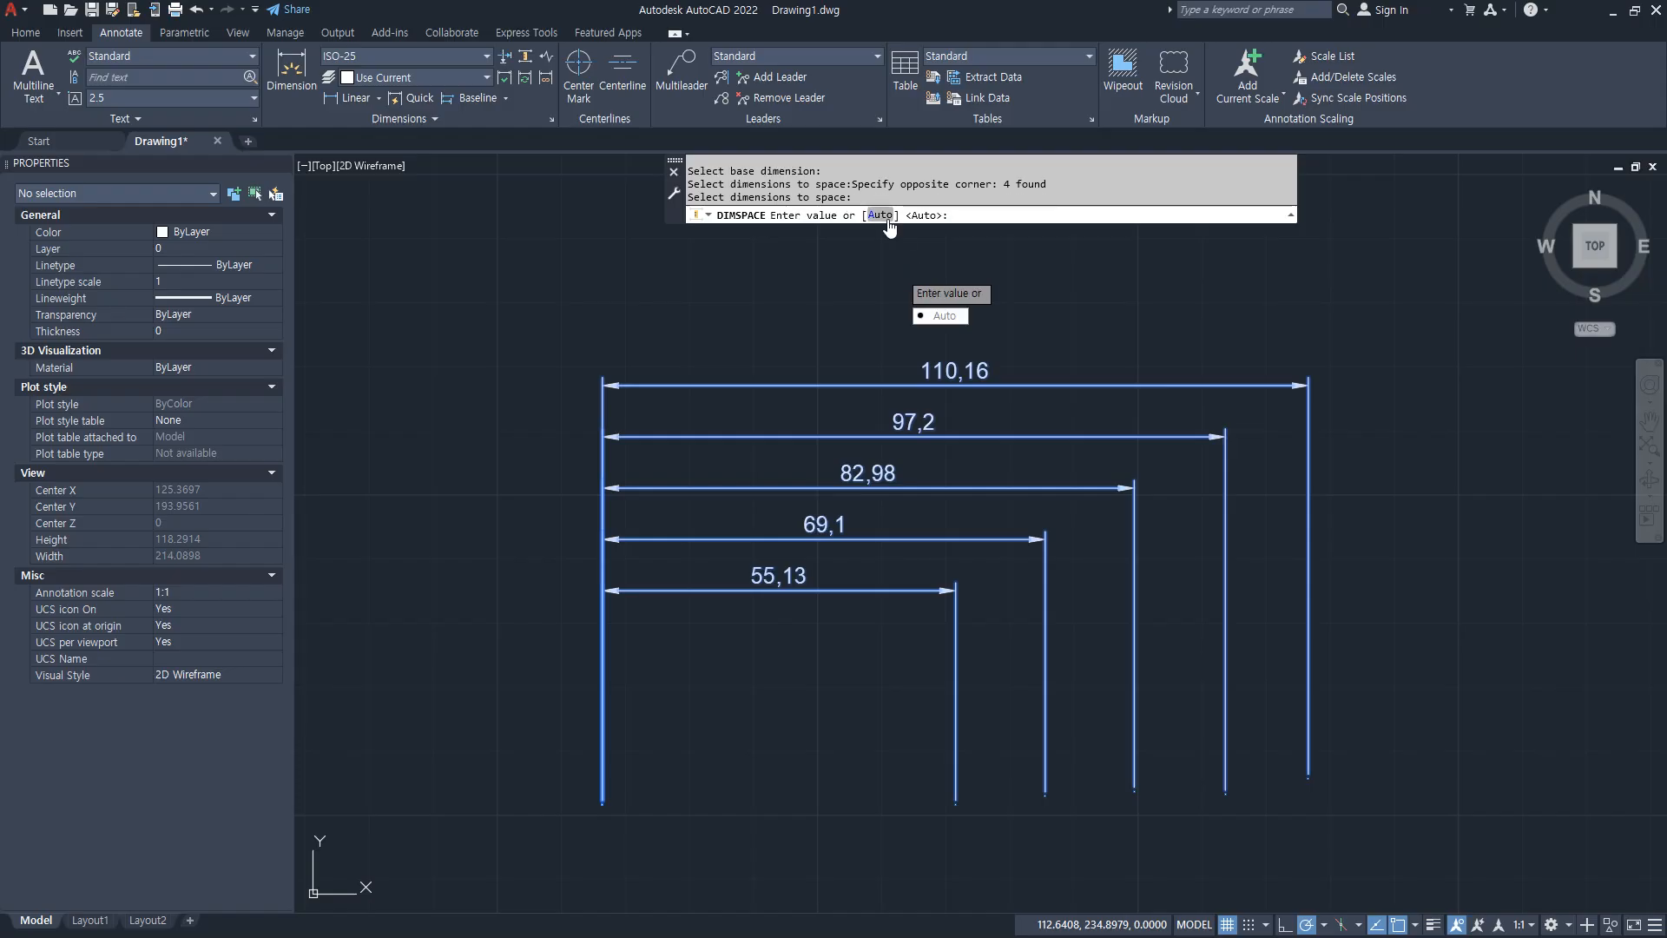
pyautogui.click(889, 216)
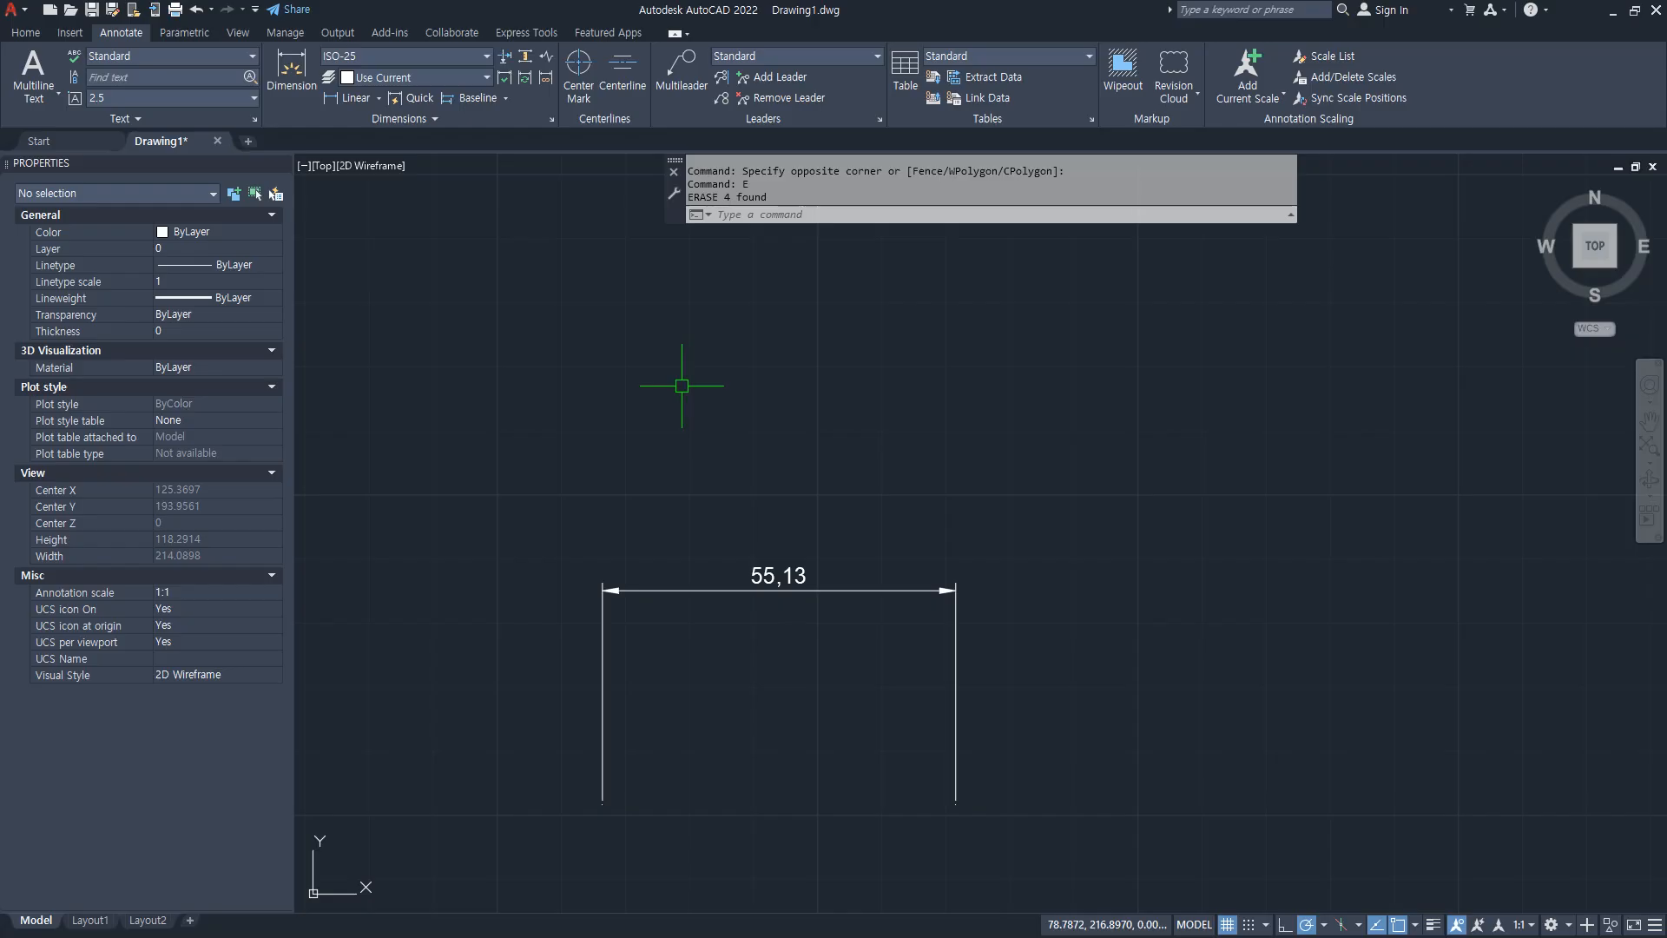
pyautogui.press('Escape')
pyautogui.press('Escape')
pyautogui.write('D')
pyautogui.press('Return')
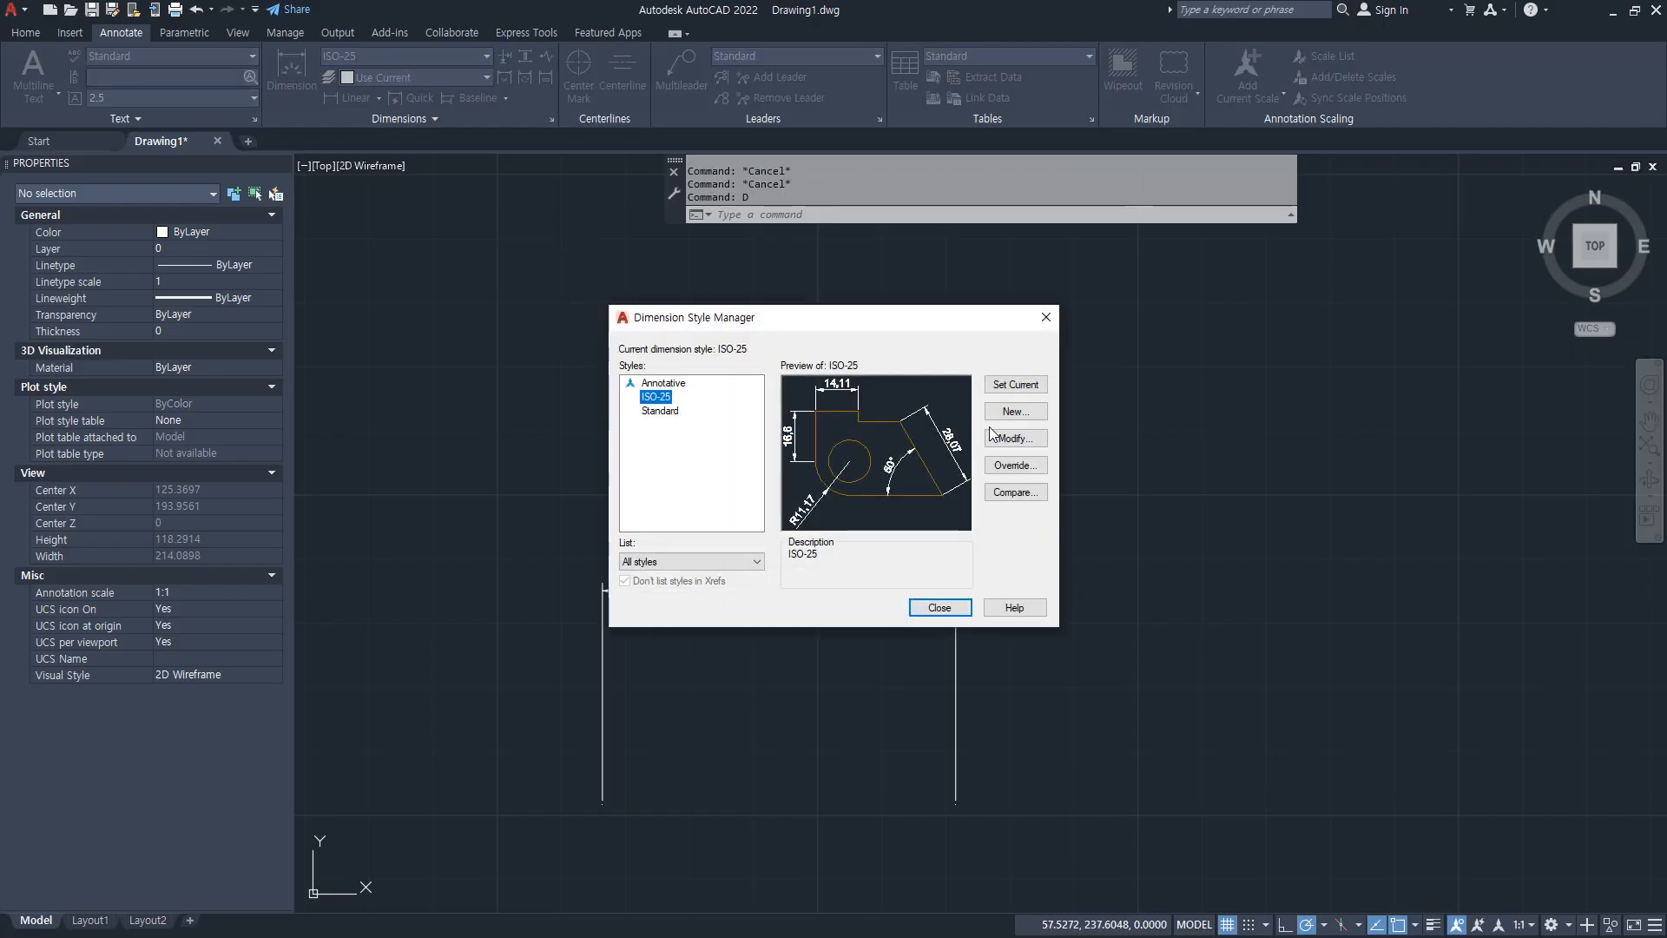
pyautogui.click(1023, 438)
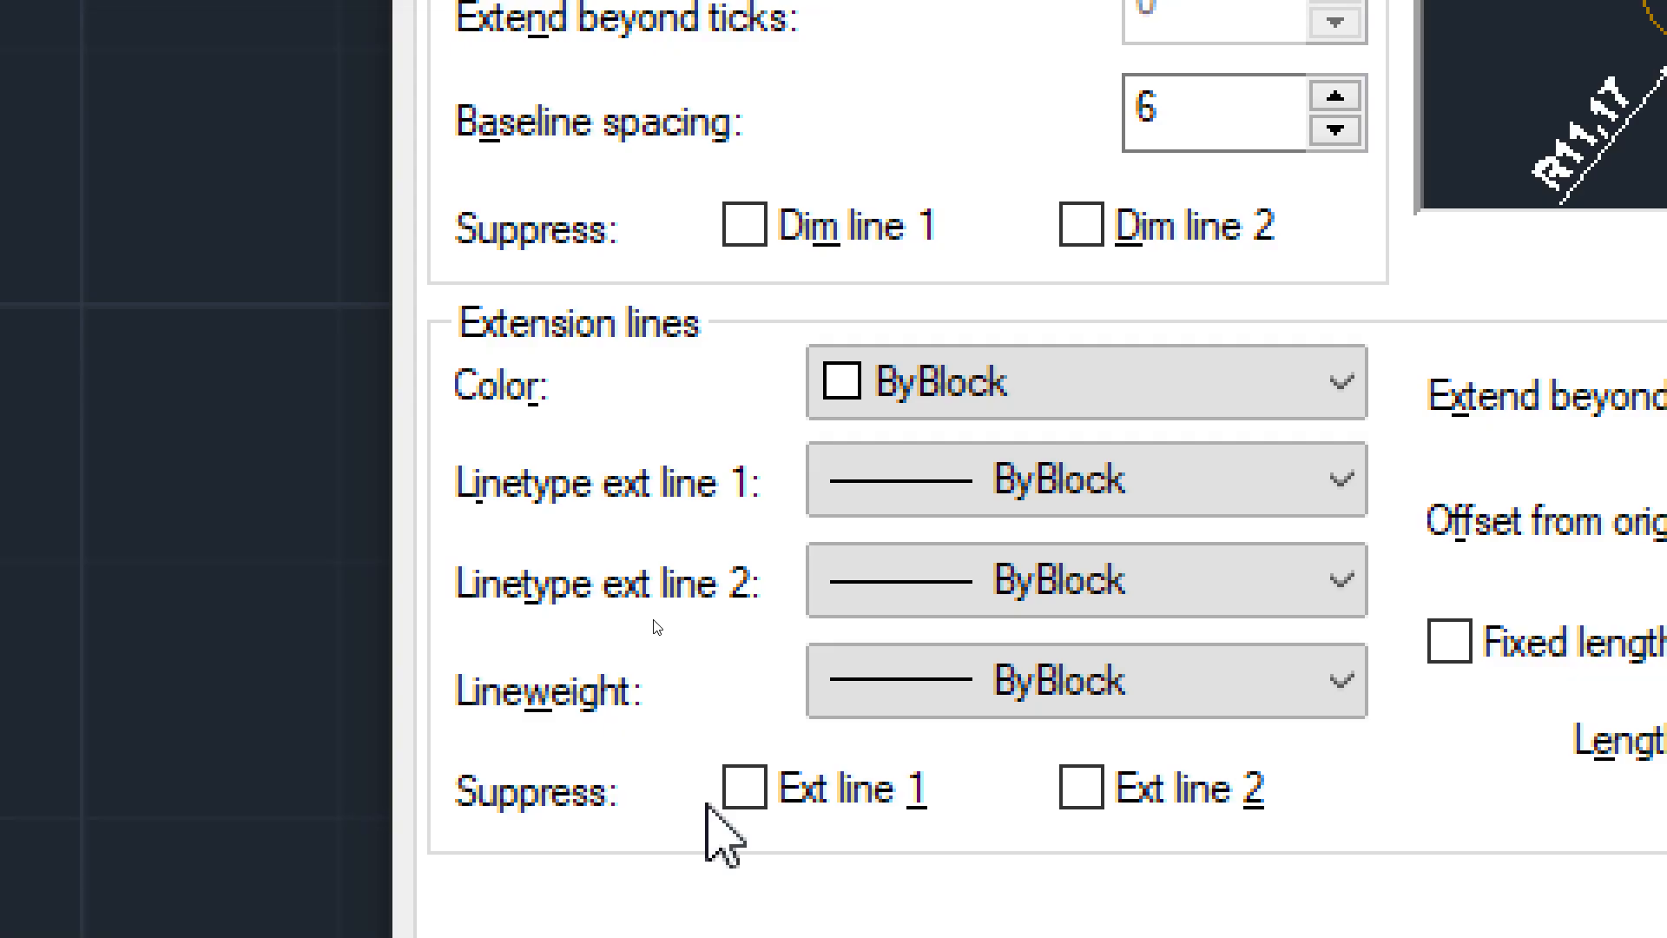
pyautogui.press('Escape')
pyautogui.press('Escape')
pyautogui.press('Escape')
pyautogui.press('Escape')
pyautogui.press('Escape')
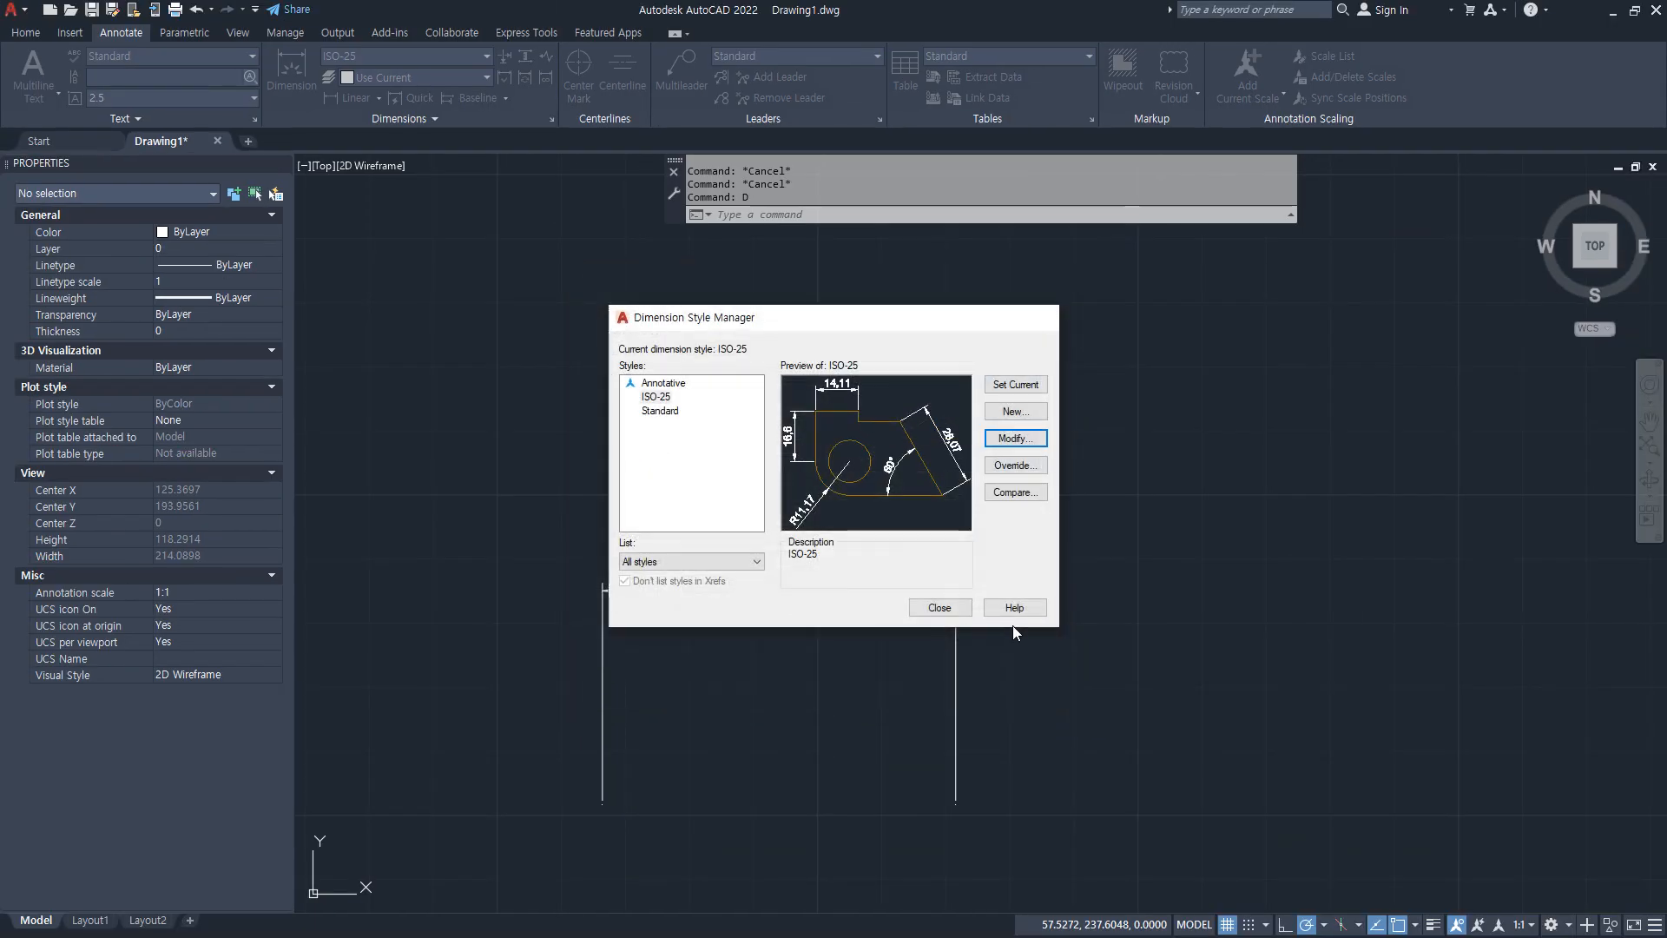
pyautogui.press('Escape')
# Step: Add two horizontal linear dimensions of about 37.65 and 51.73 units, beside and above the existing dimension
pyautogui.moveTo(1086, 634); pyautogui.dragTo(945, 556, button='middle')
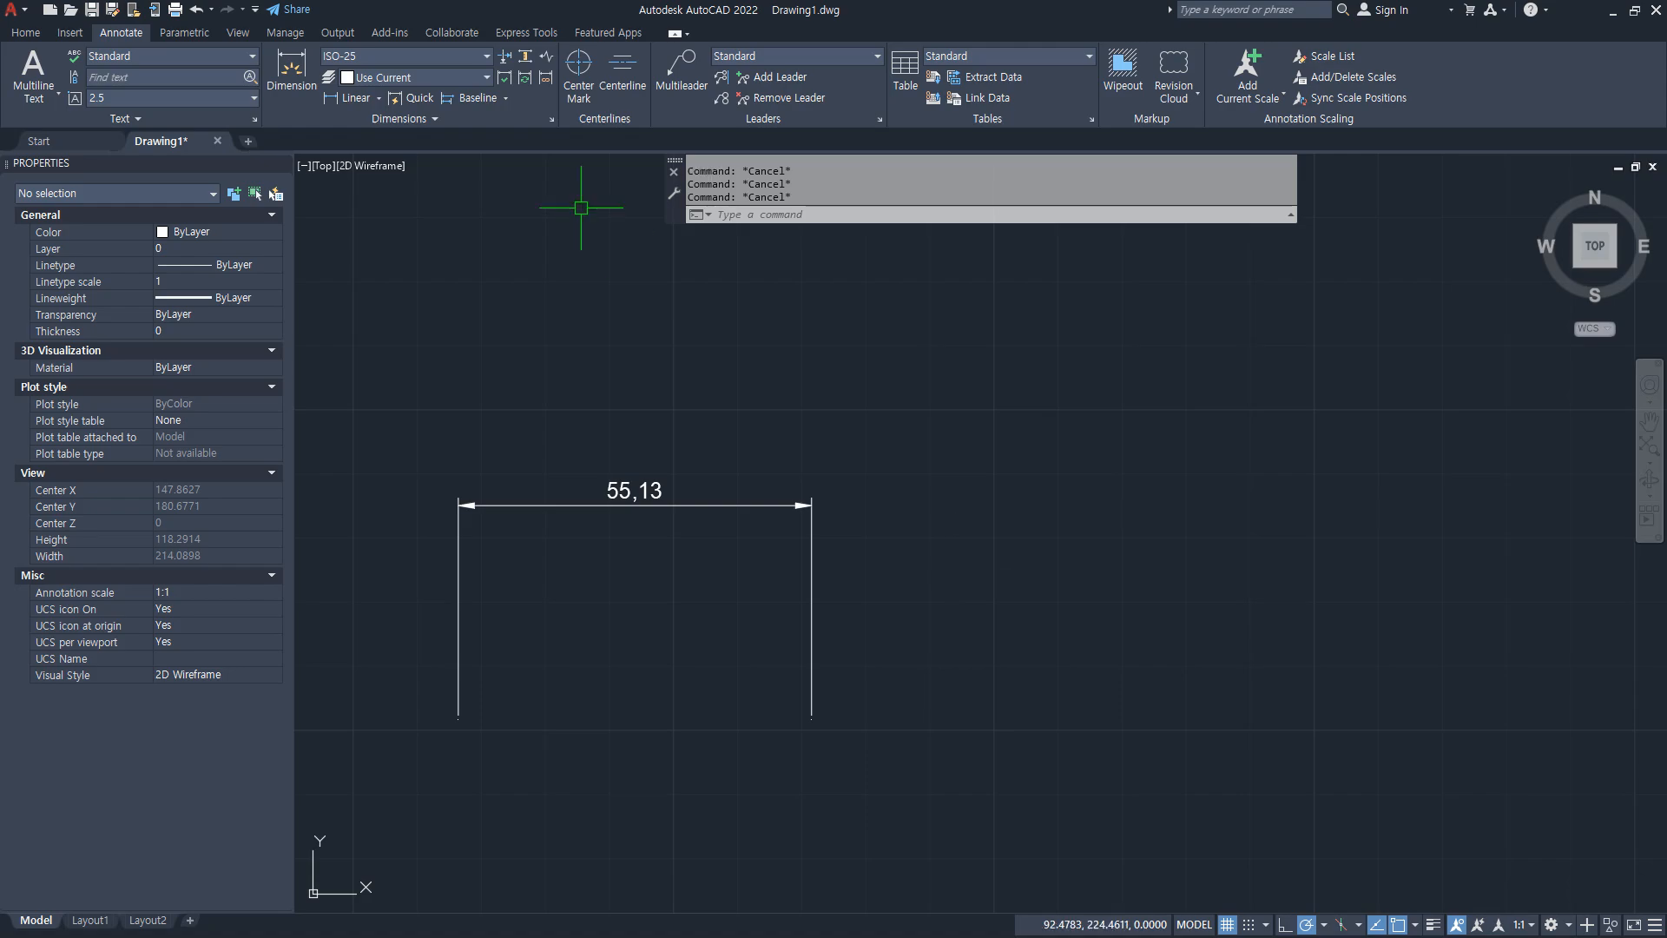
pyautogui.click(354, 98)
pyautogui.click(942, 578)
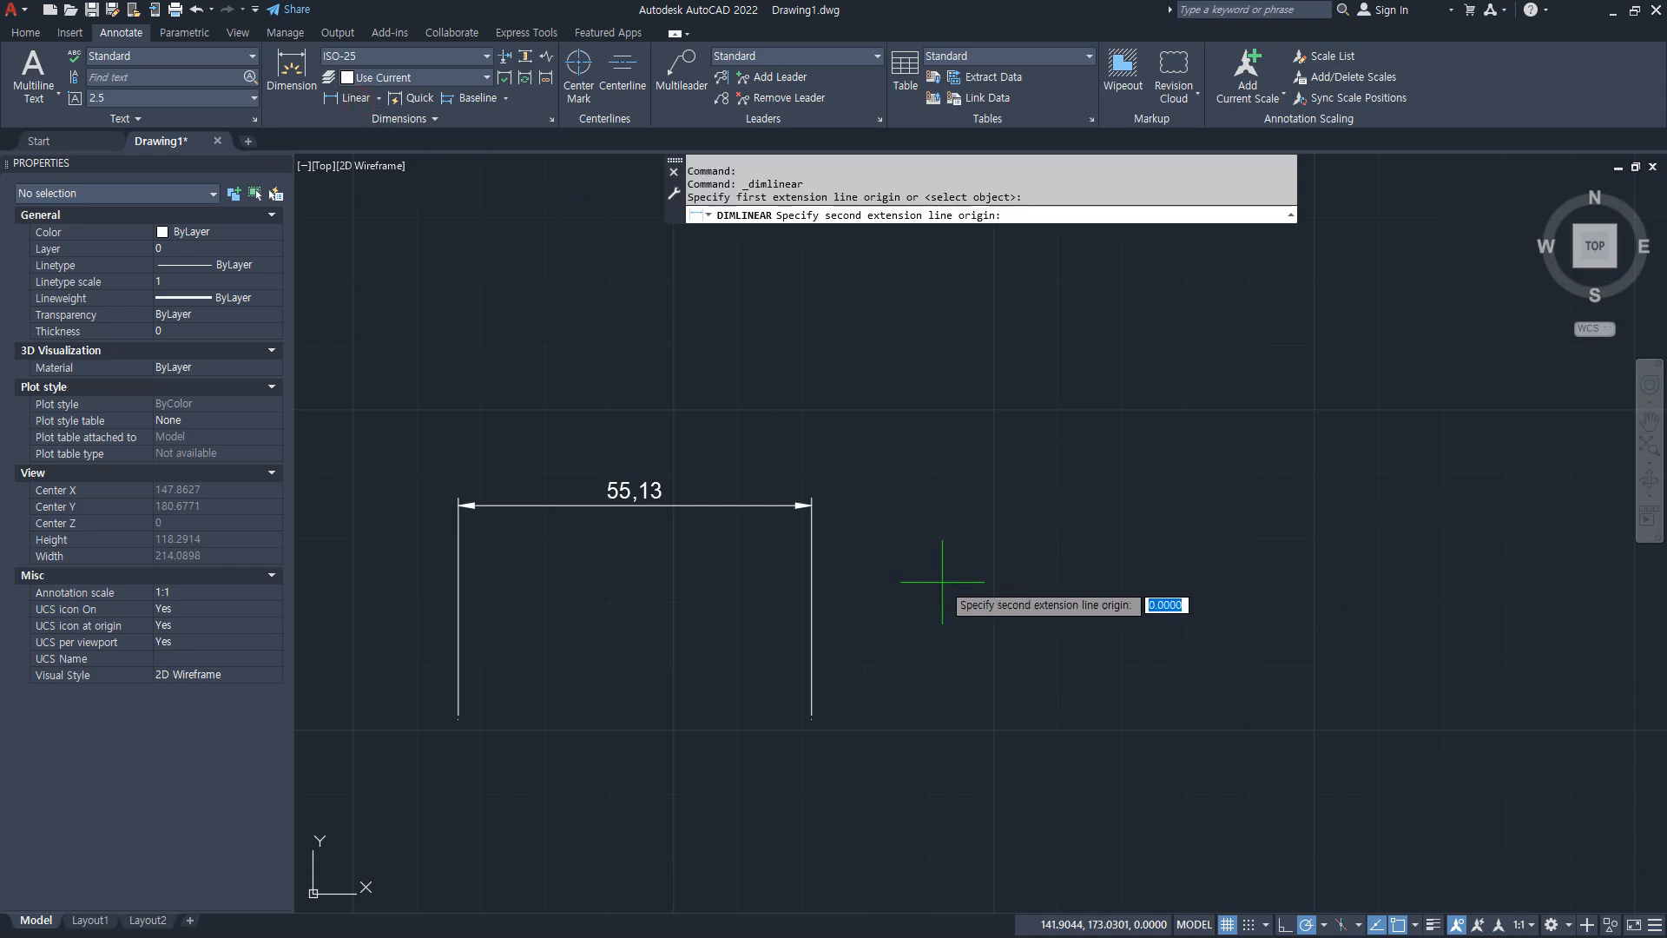
pyautogui.click(1184, 578)
pyautogui.click(1165, 528)
pyautogui.press('Return')
pyautogui.click(661, 389)
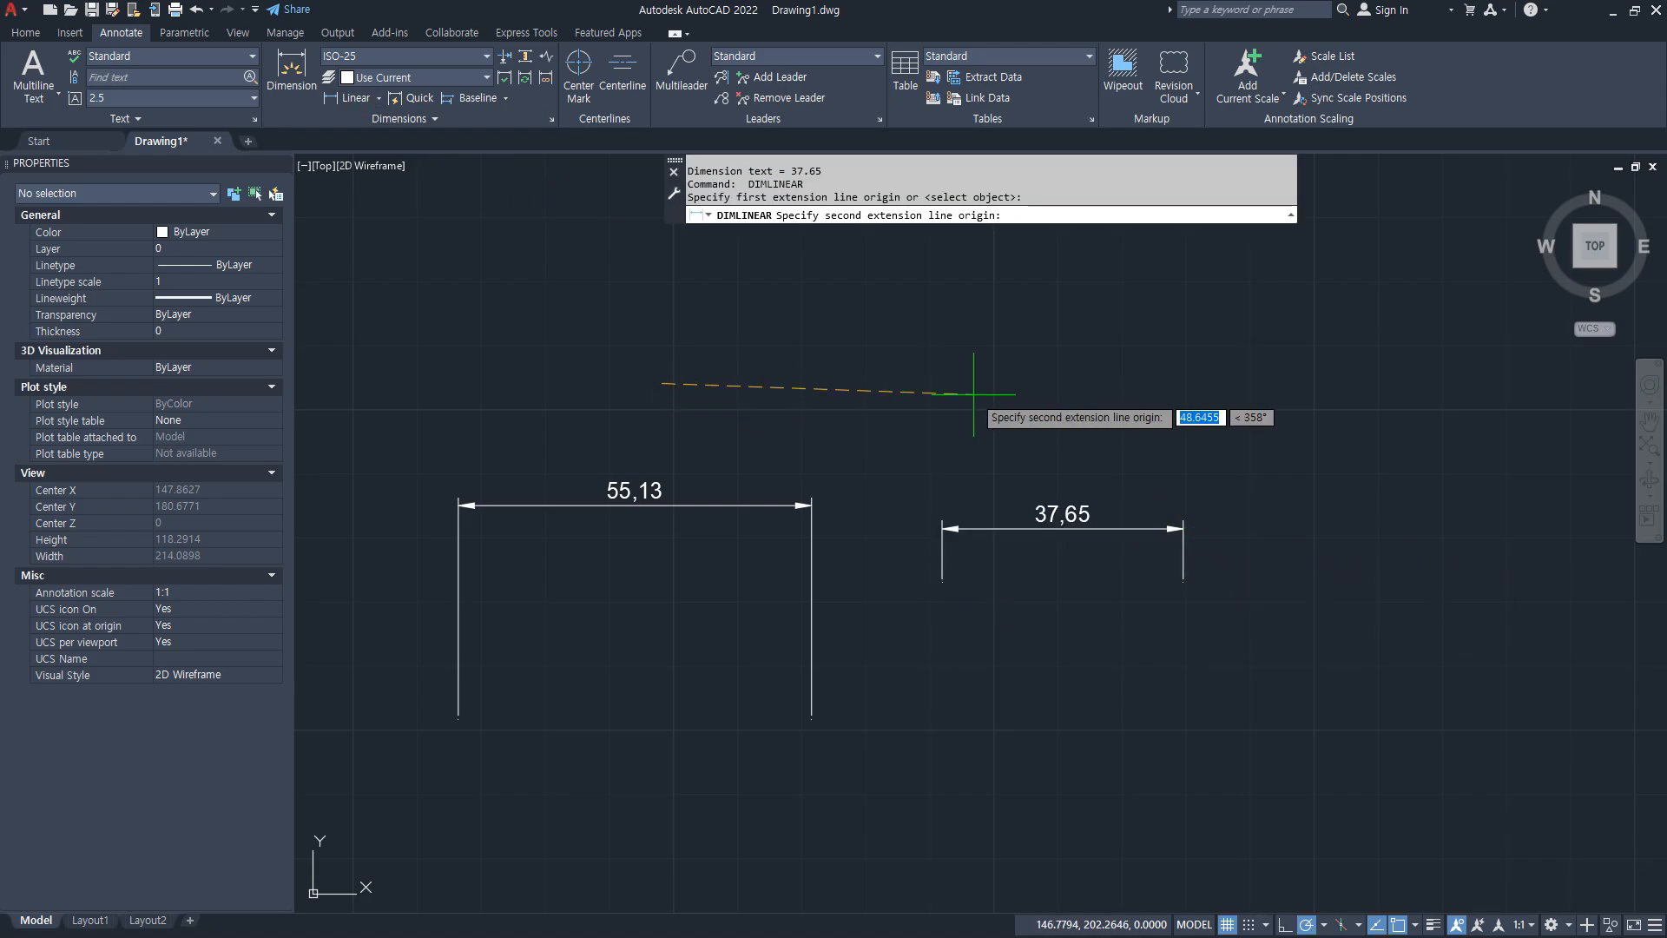
pyautogui.click(981, 387)
pyautogui.click(990, 344)
# Step: Place three more horizontal linear dimensions of about 35.48, 51.86 and 32.23 units in empty areas around the existing ones
pyautogui.press('Return')
pyautogui.click(1161, 449)
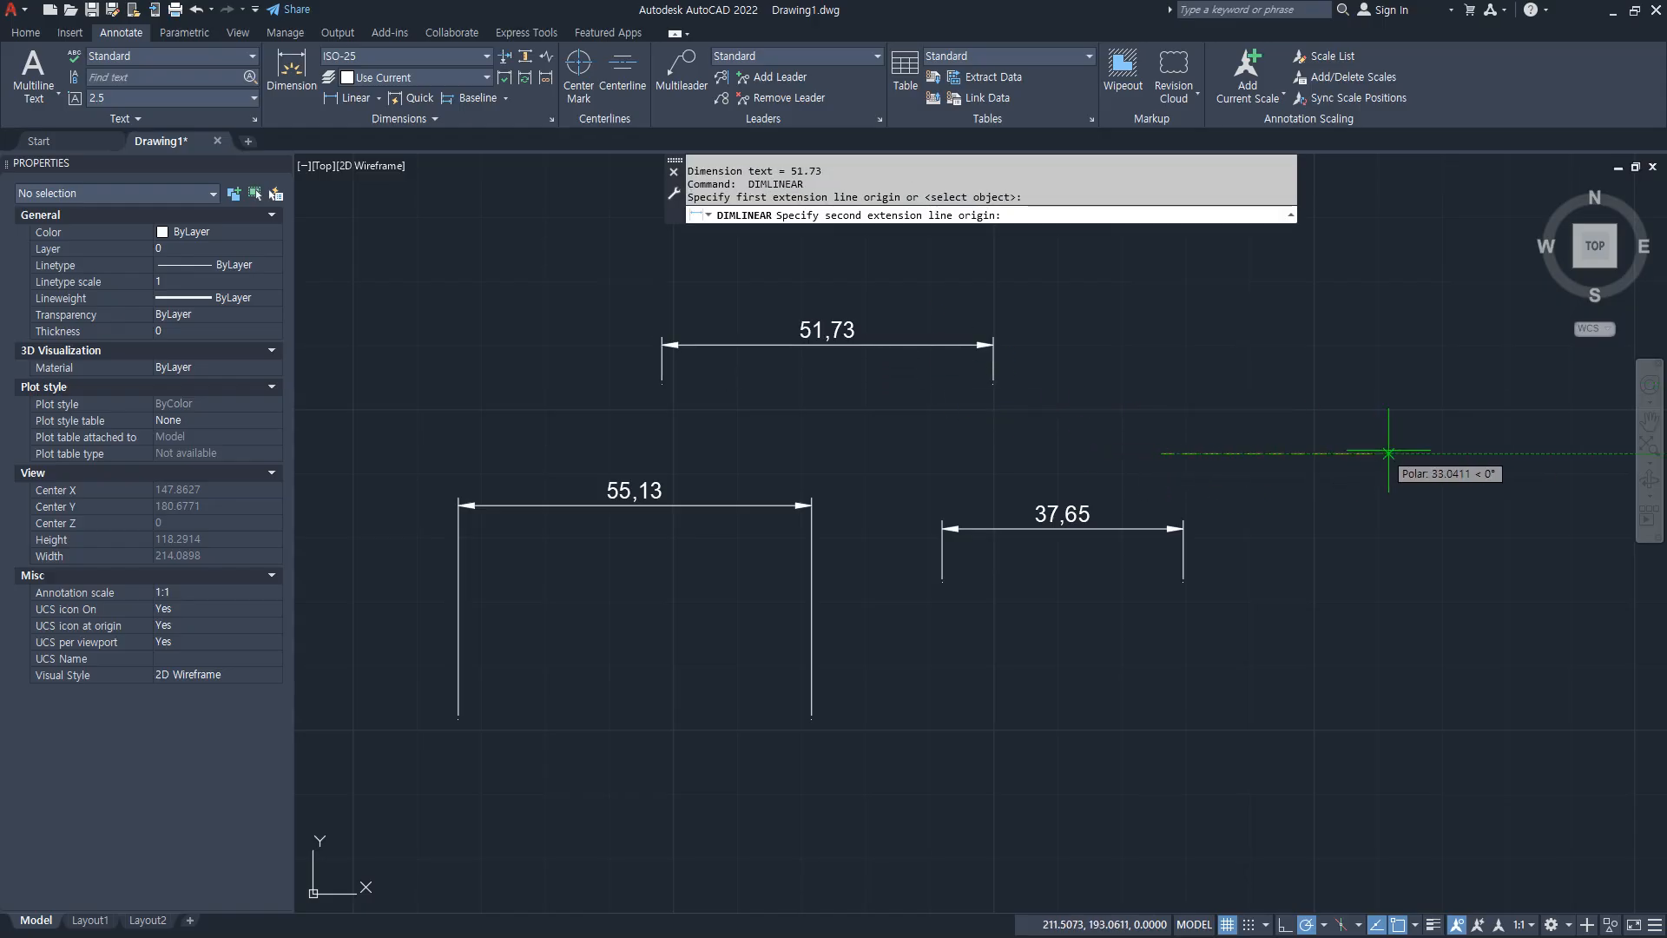
pyautogui.click(1388, 449)
pyautogui.click(1380, 410)
pyautogui.press('Return')
pyautogui.click(1093, 716)
pyautogui.click(1426, 716)
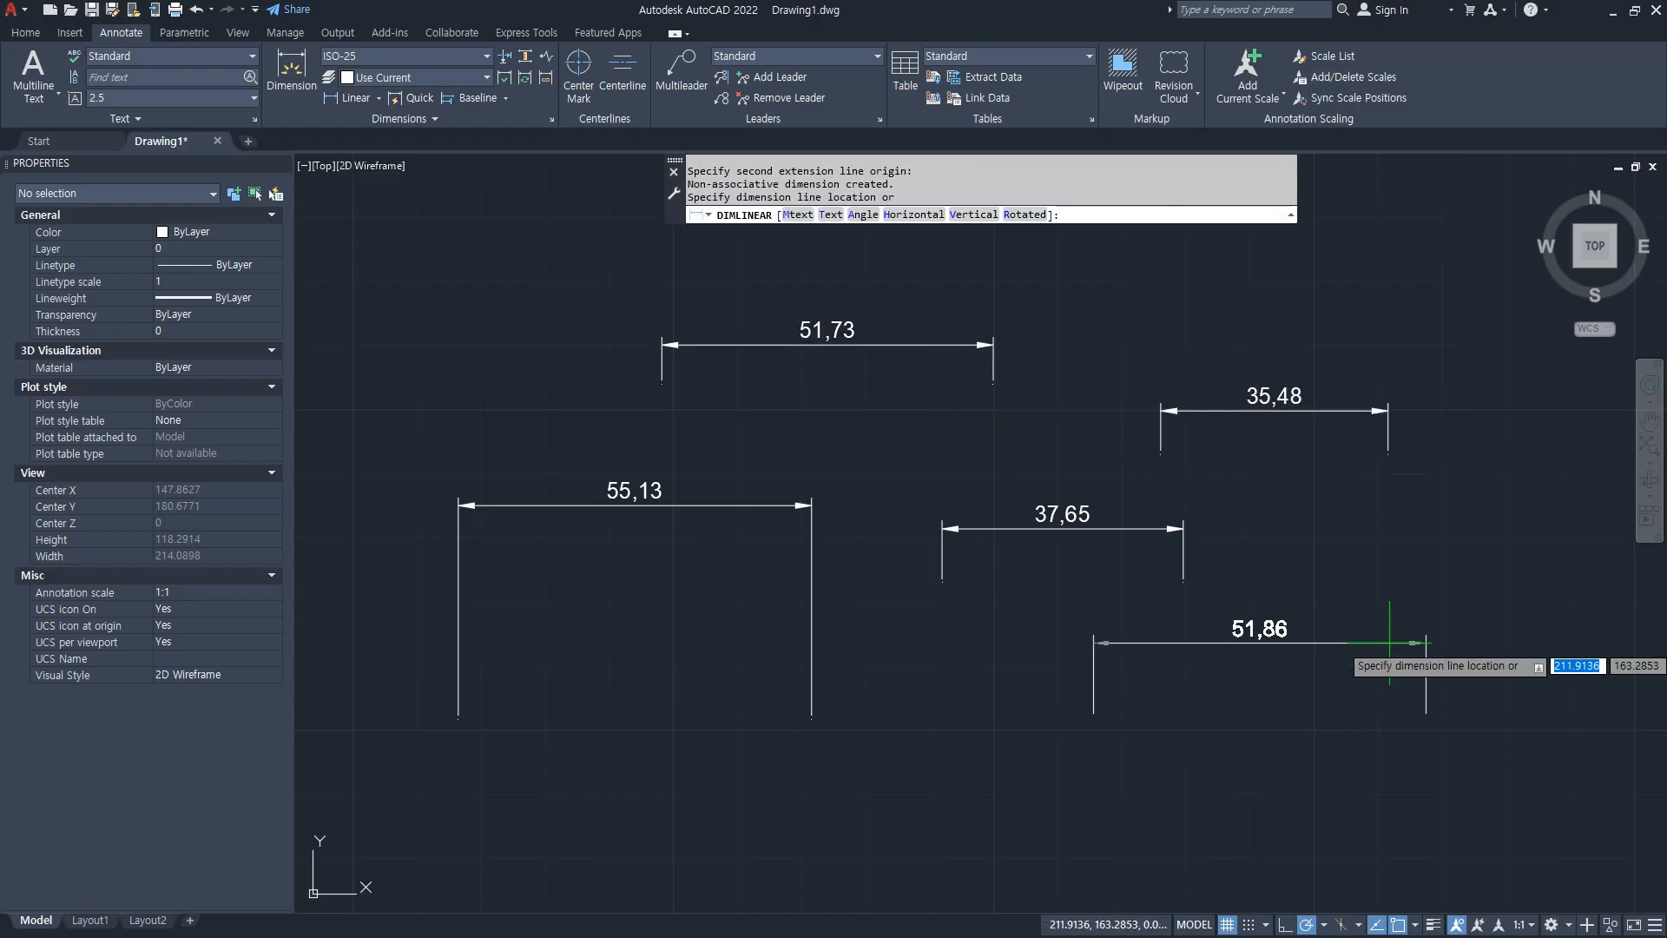
pyautogui.click(1350, 631)
pyautogui.press('Return')
pyautogui.click(363, 337)
pyautogui.click(569, 337)
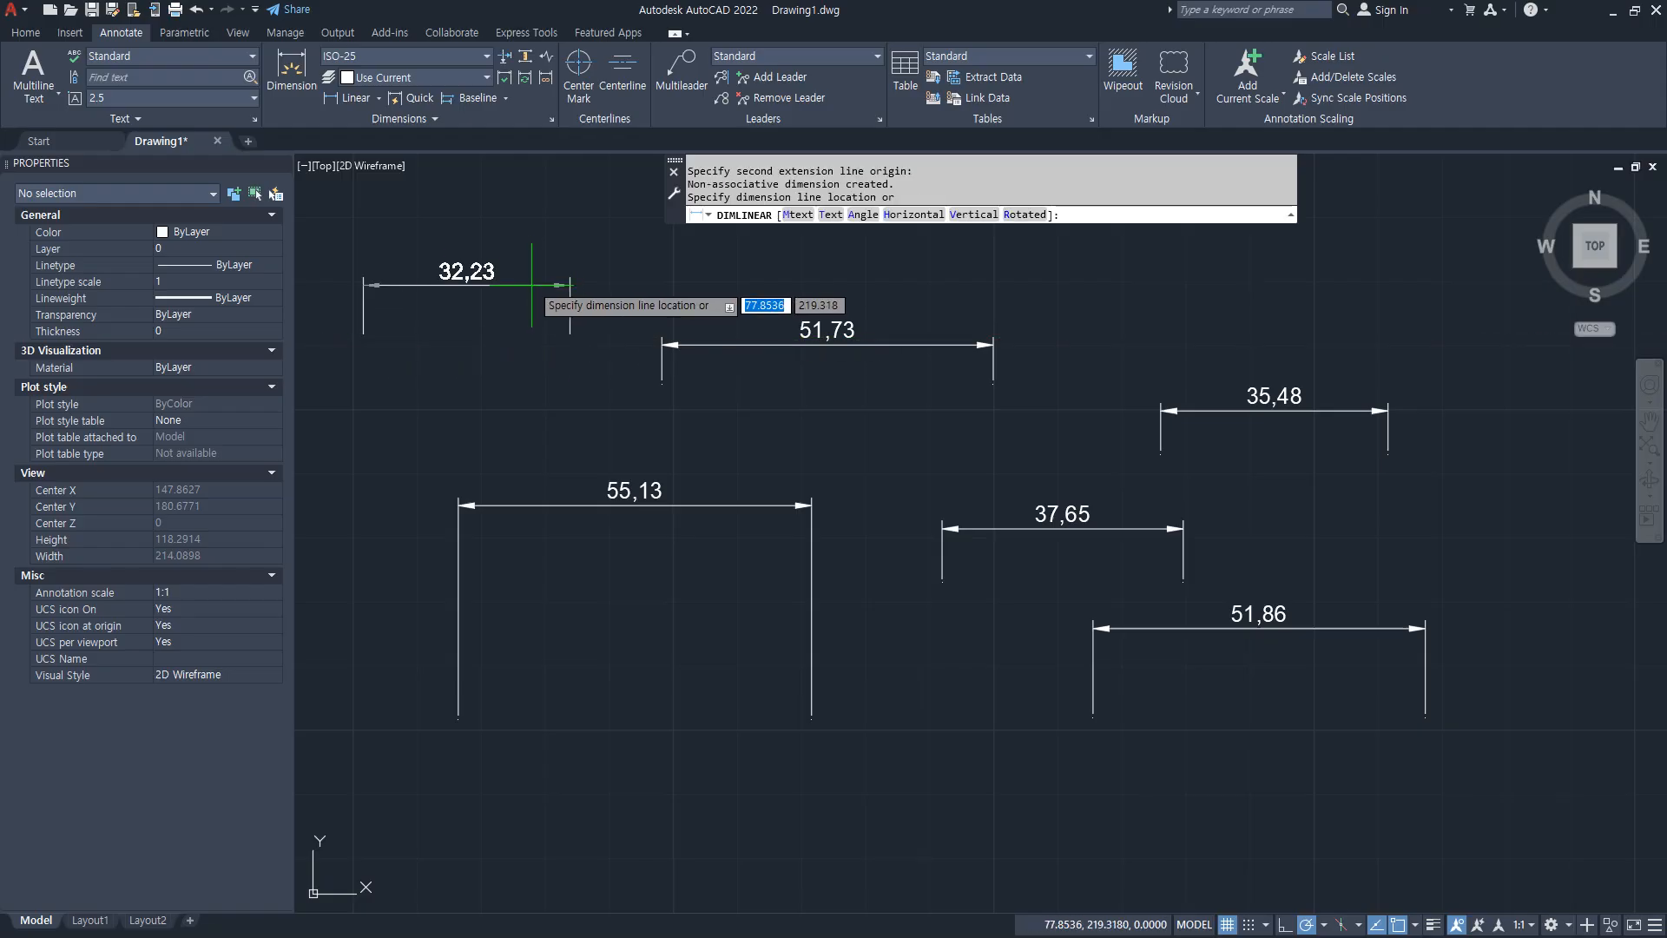
pyautogui.click(515, 290)
# Step: Try suppressing dimension line 1 and extension line 1 in the ISO-25 style, and undo the style change
pyautogui.write('d')
pyautogui.press('Return')
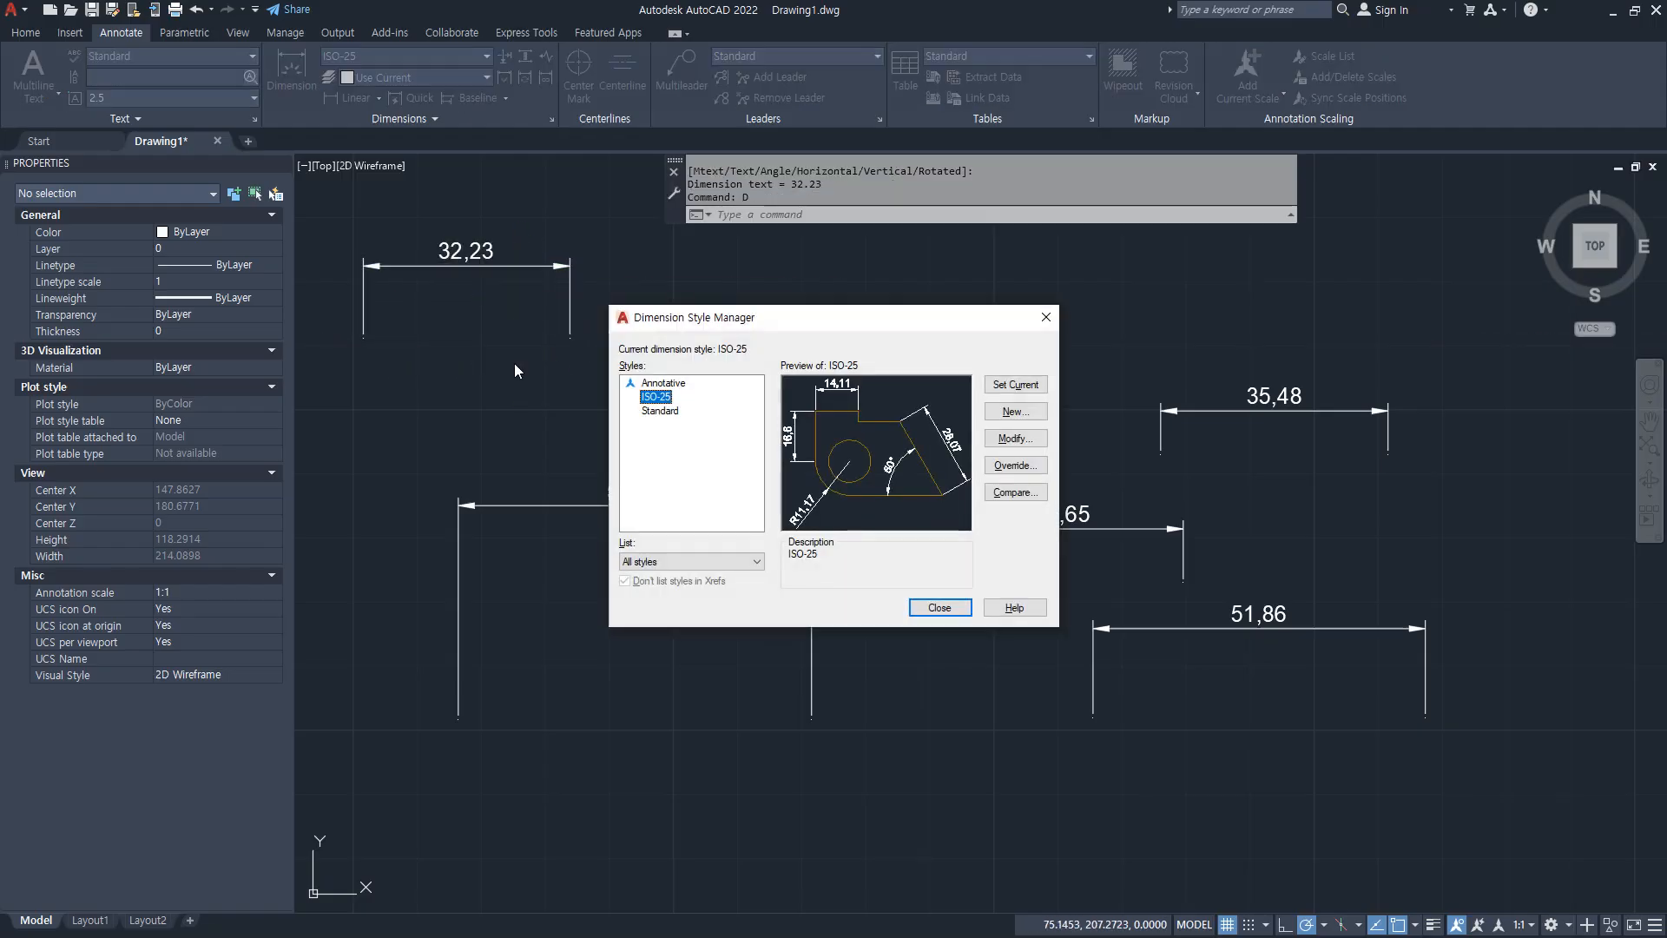
pyautogui.click(1018, 440)
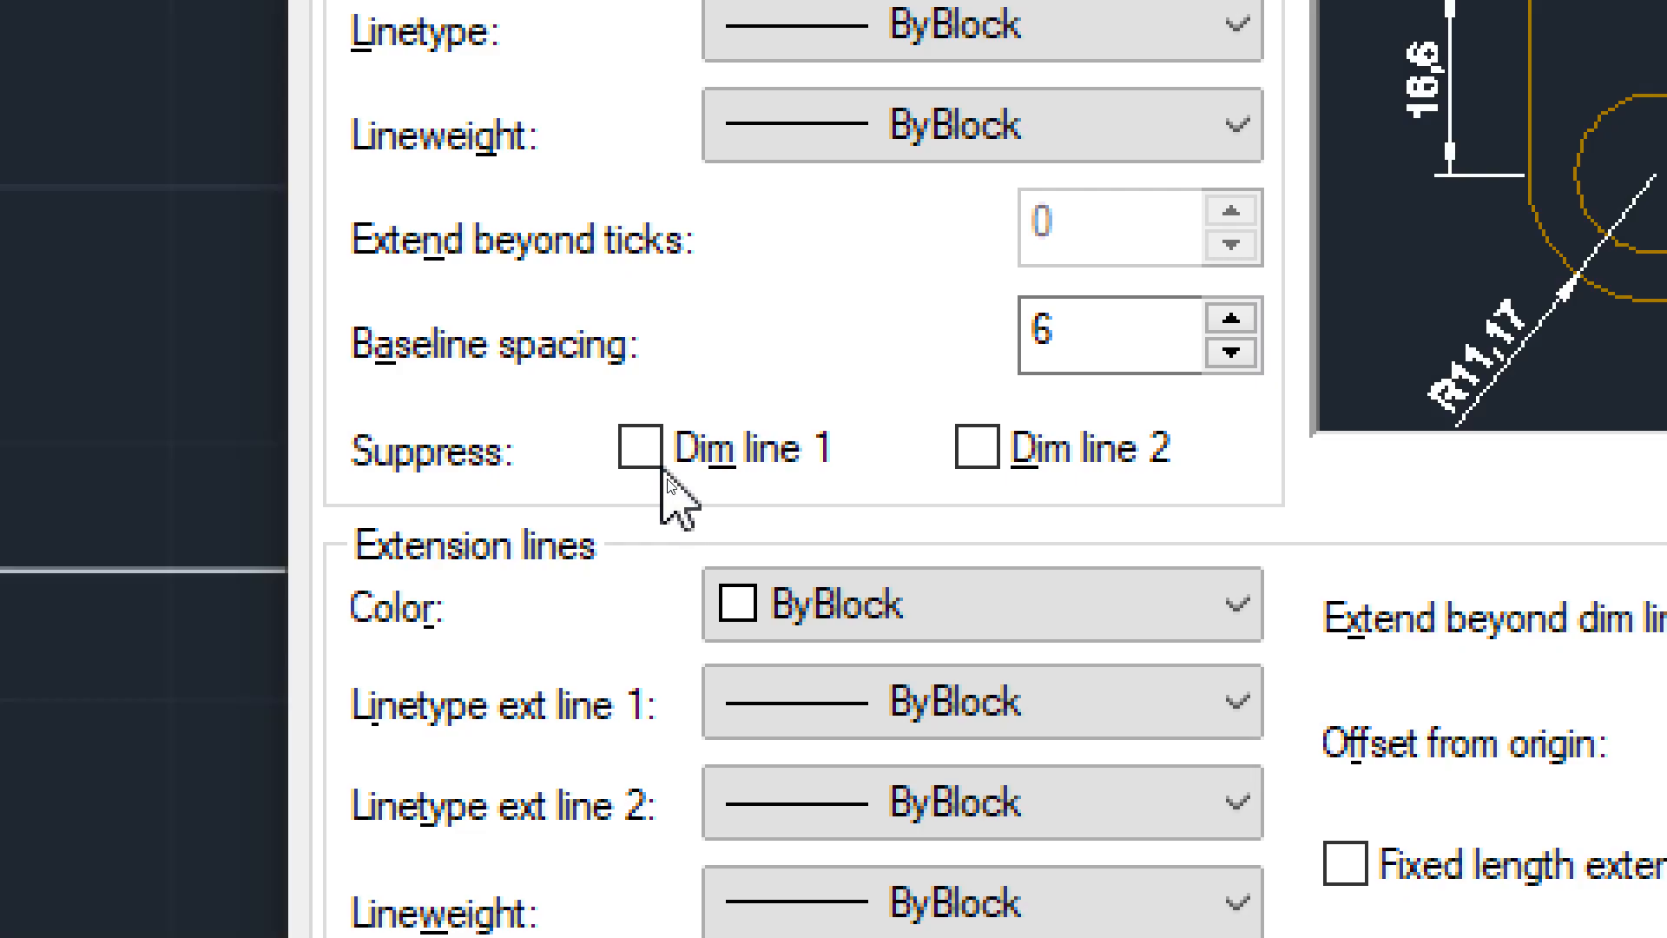
pyautogui.click(647, 450)
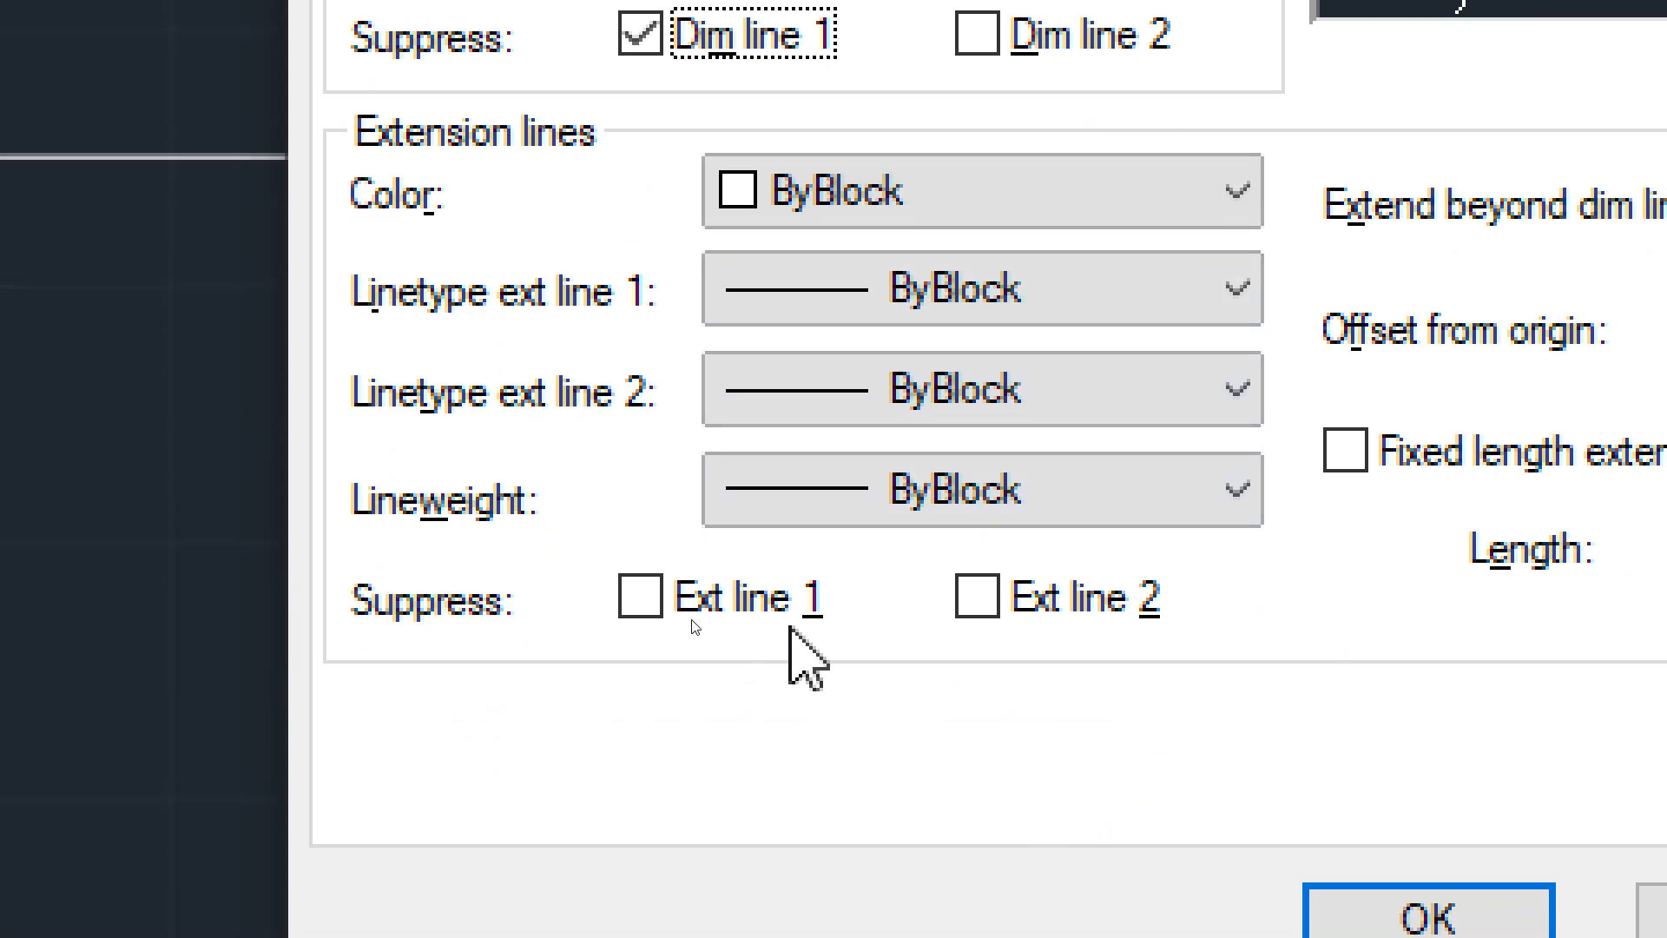
pyautogui.click(743, 607)
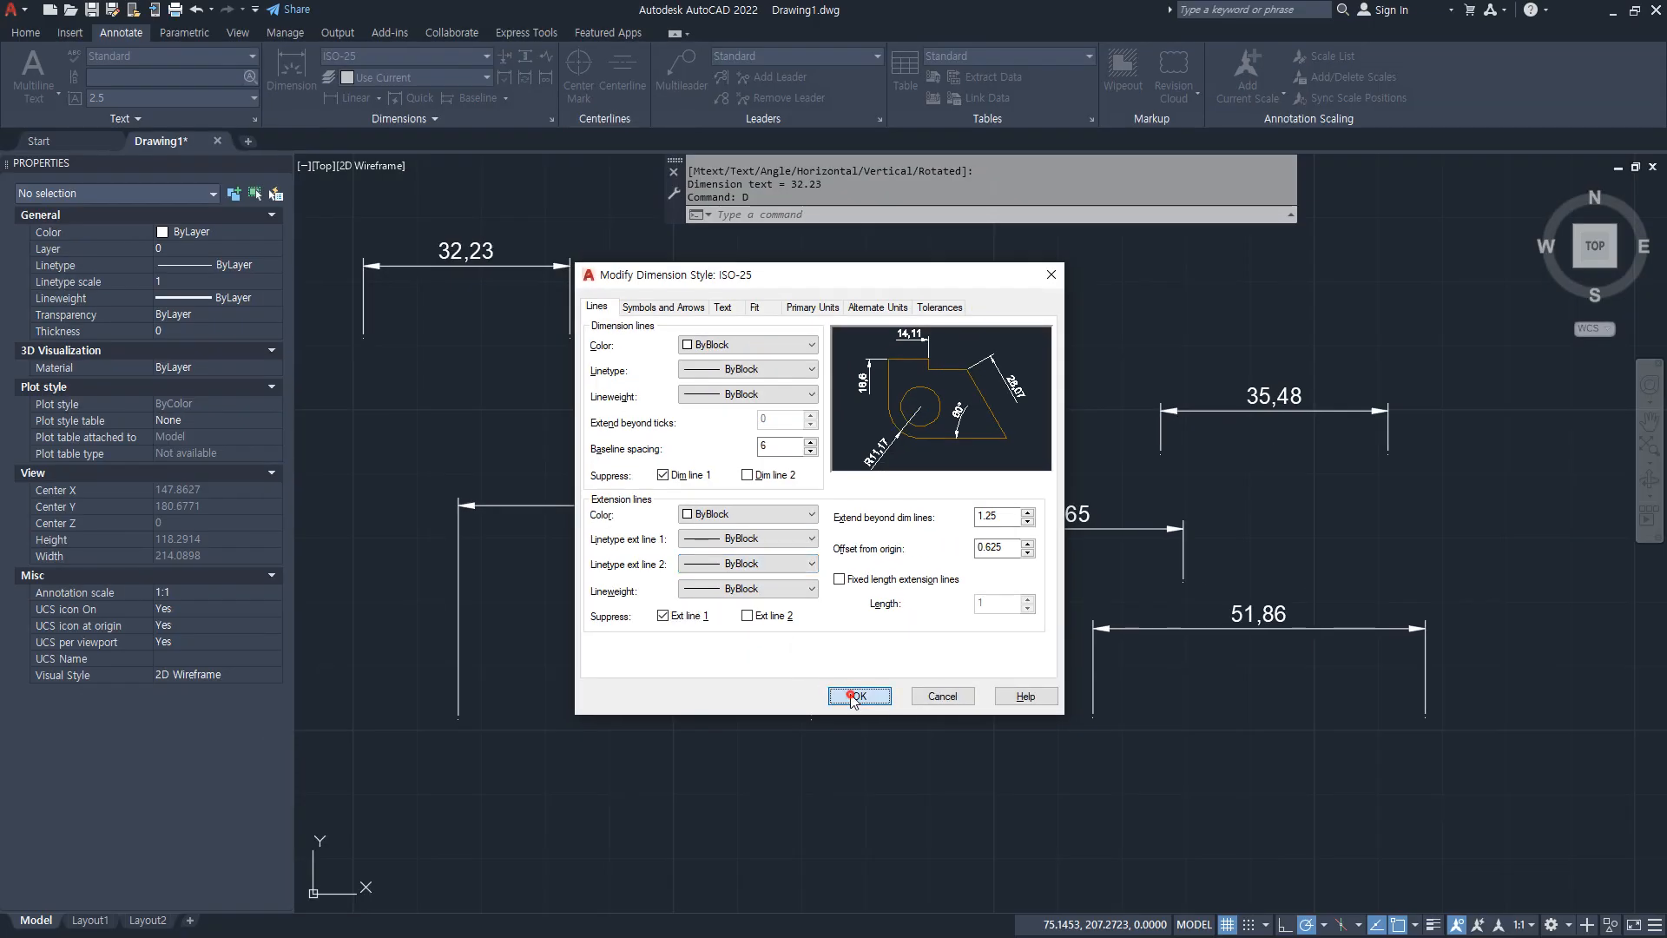
pyautogui.click(859, 702)
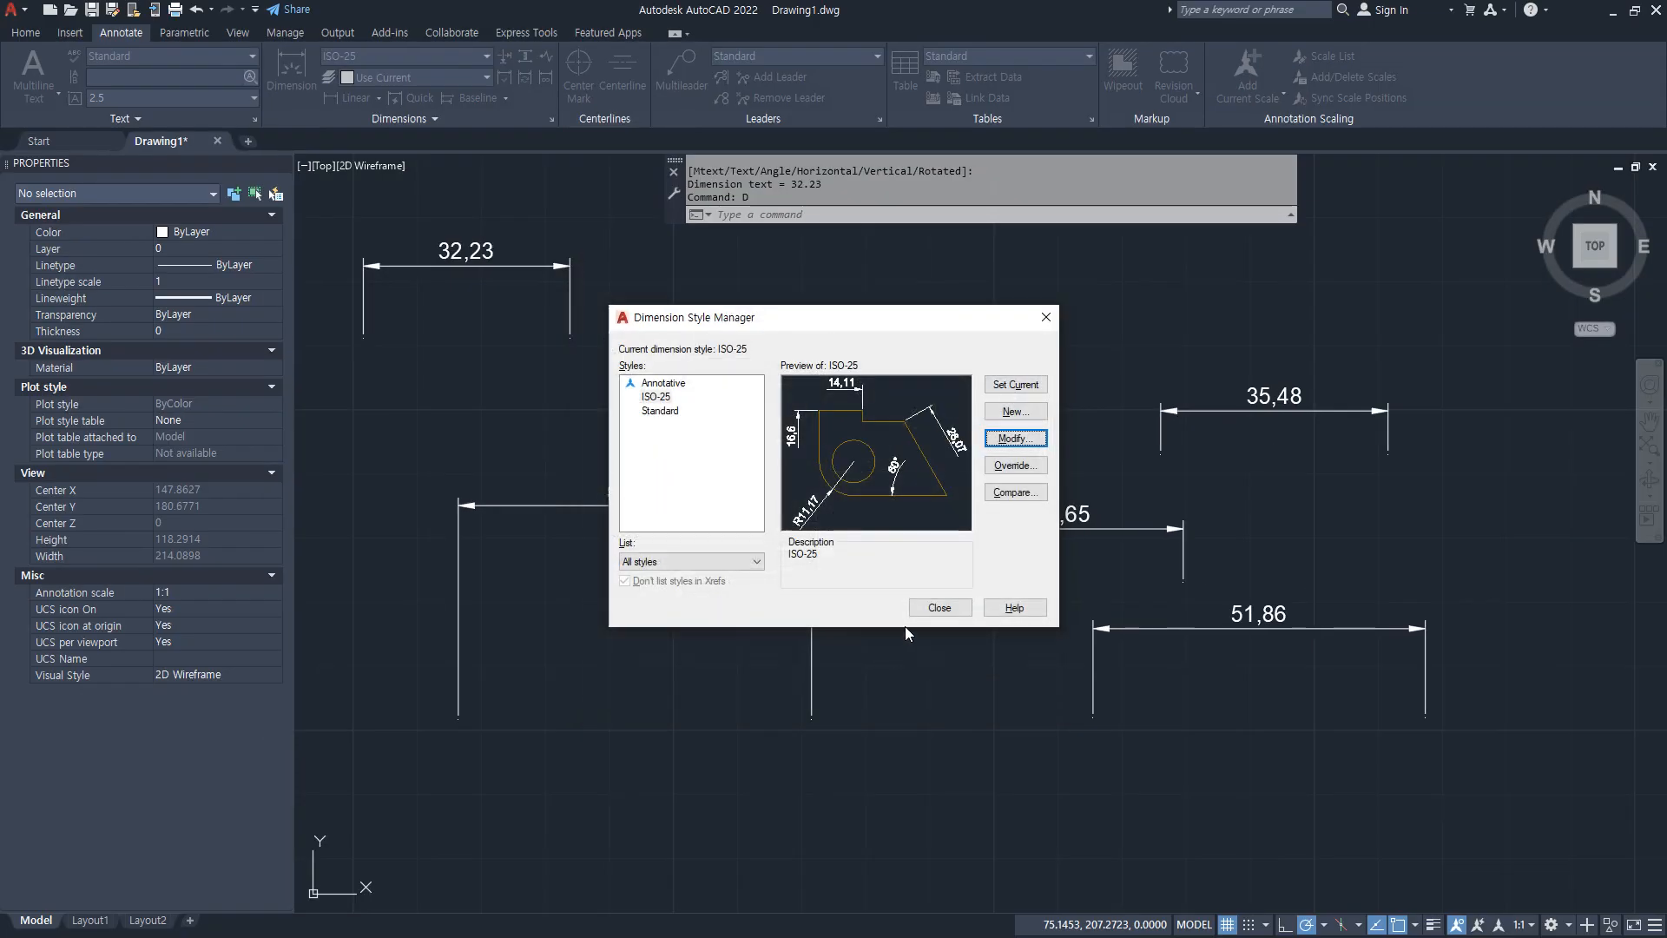
pyautogui.click(934, 607)
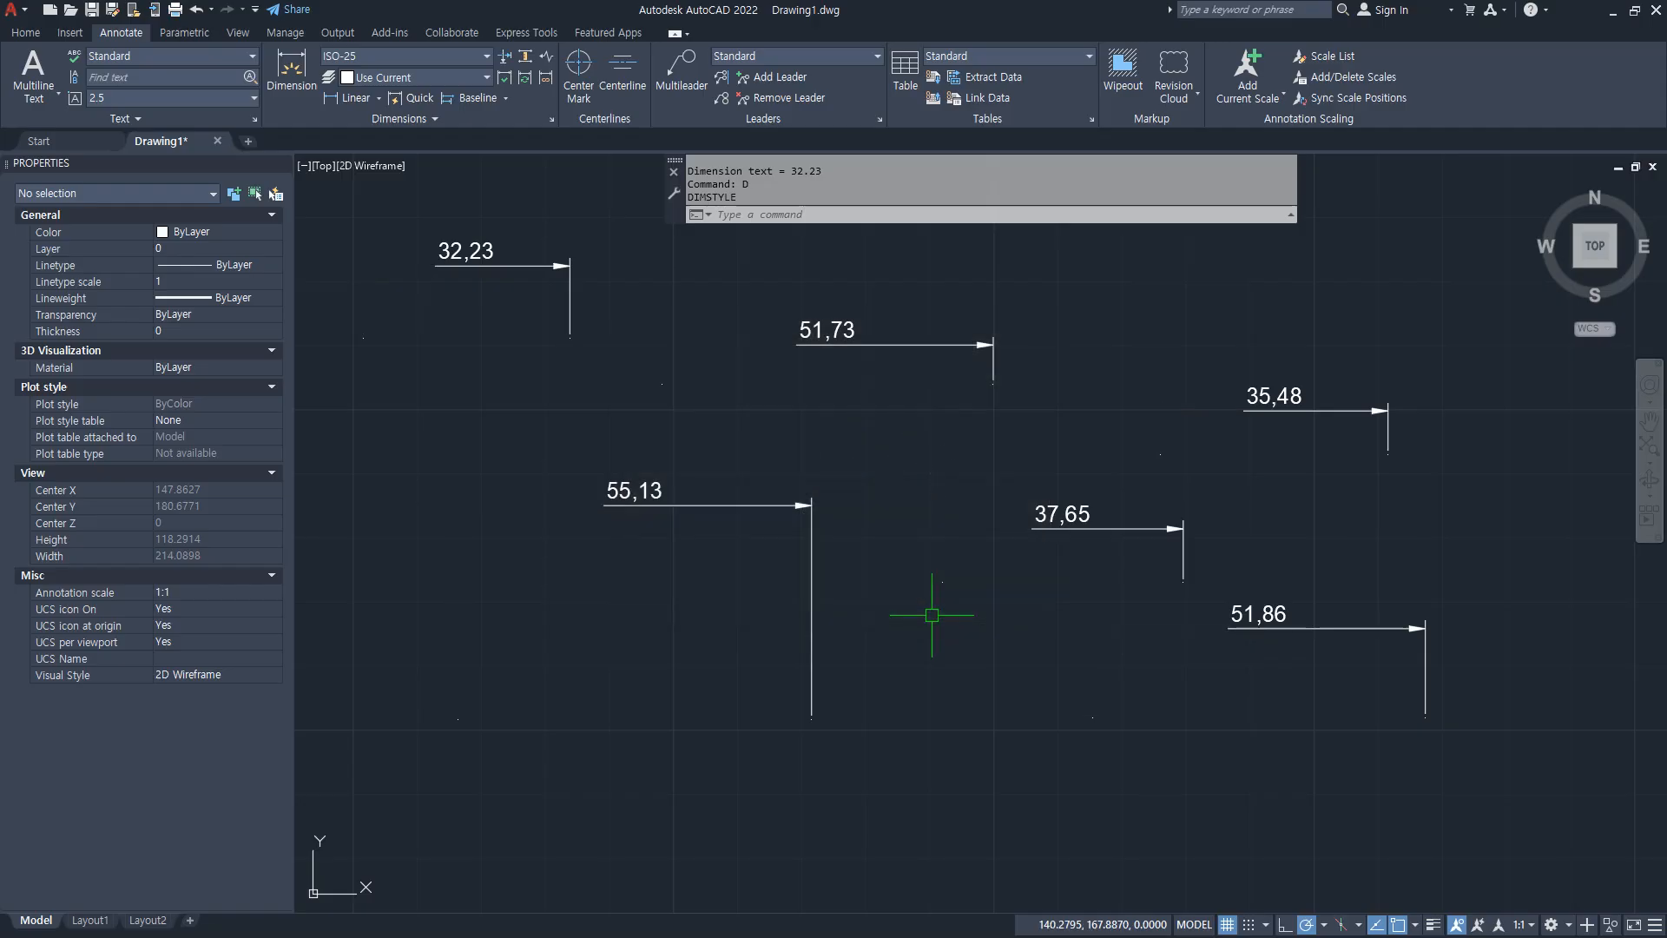
pyautogui.hotkey('ctrl', 'z')
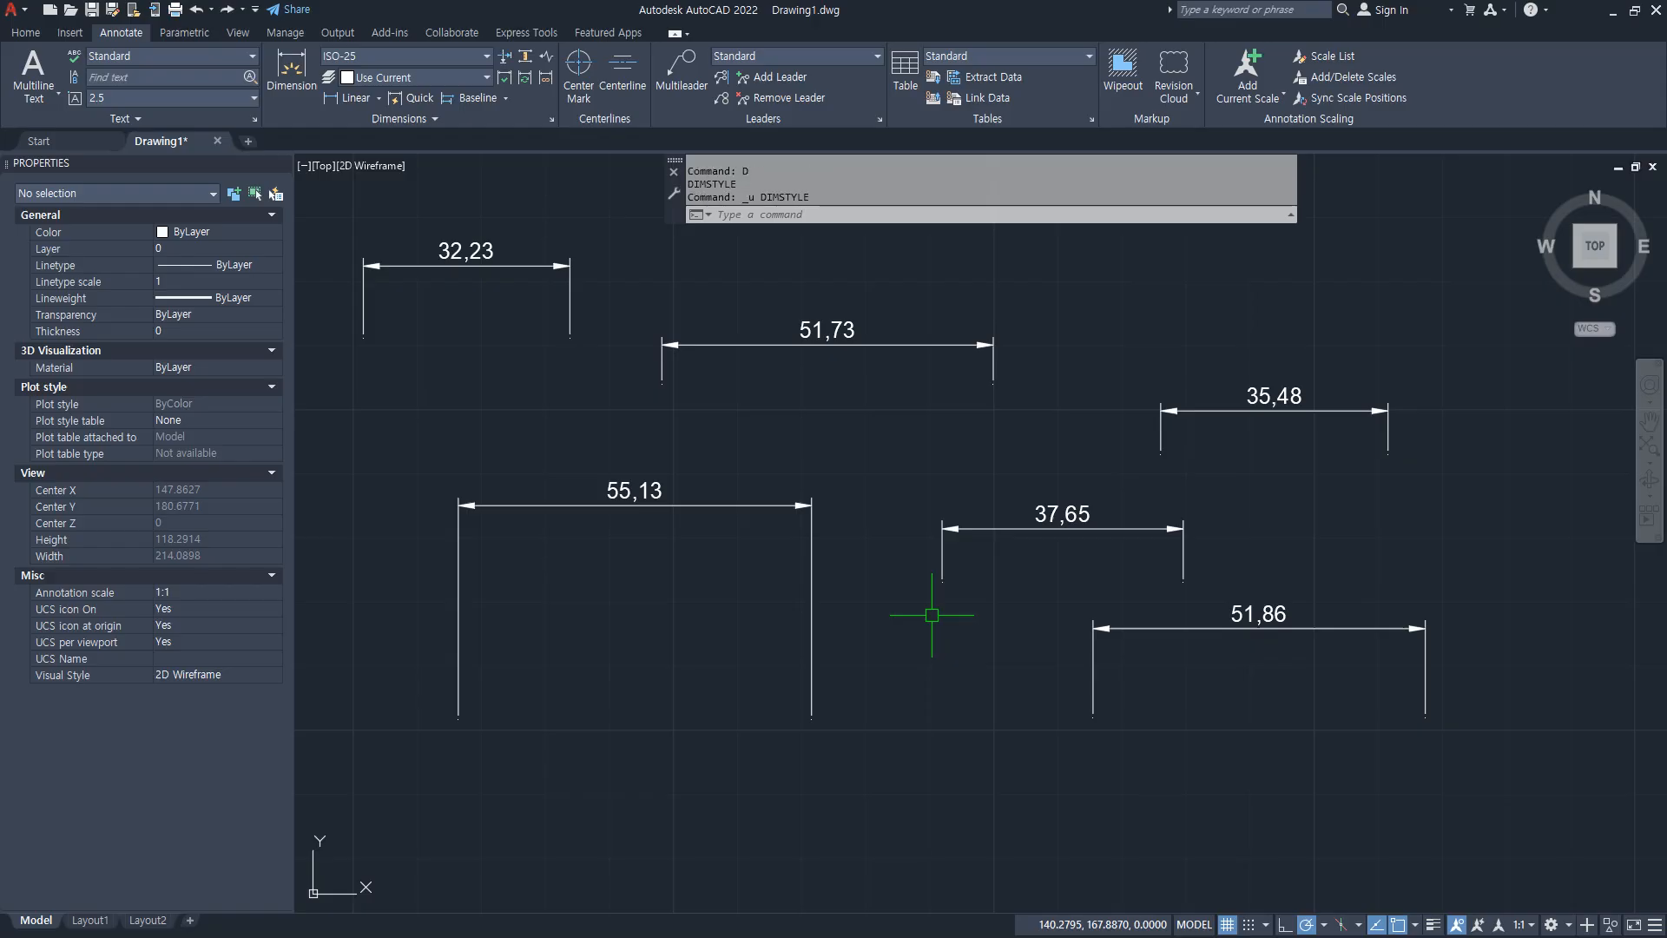
# Step: Turn off dimension line 1 for the 51,73 dimension only
pyautogui.click(878, 332)
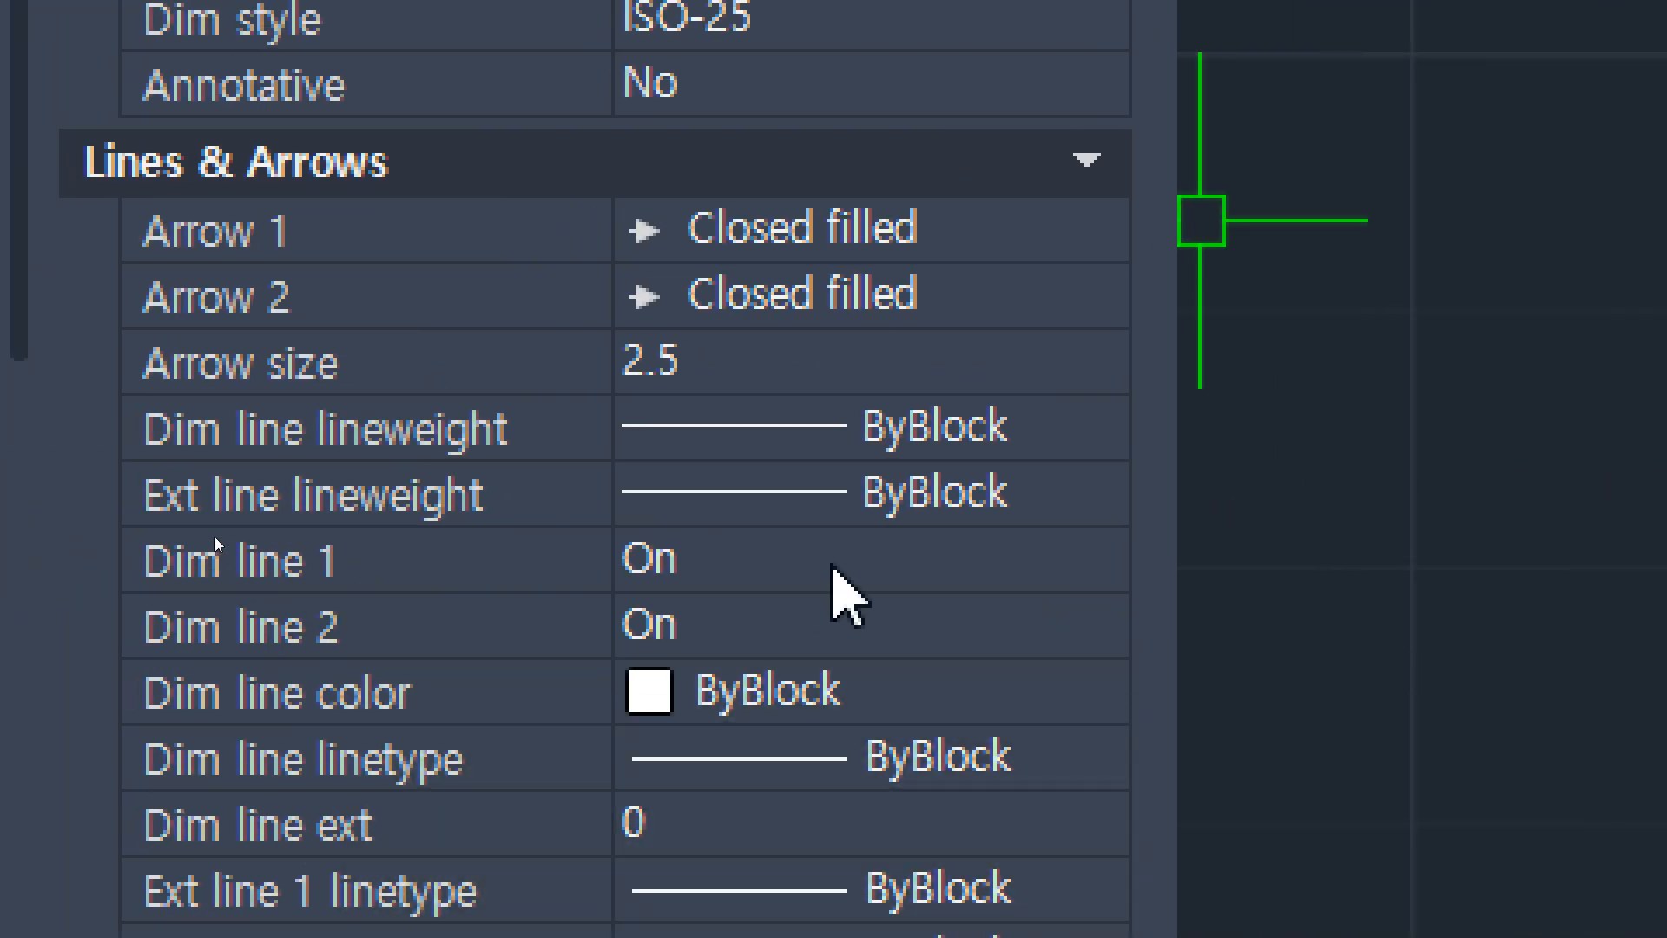
pyautogui.click(886, 560)
pyautogui.click(886, 560)
pyautogui.click(826, 620)
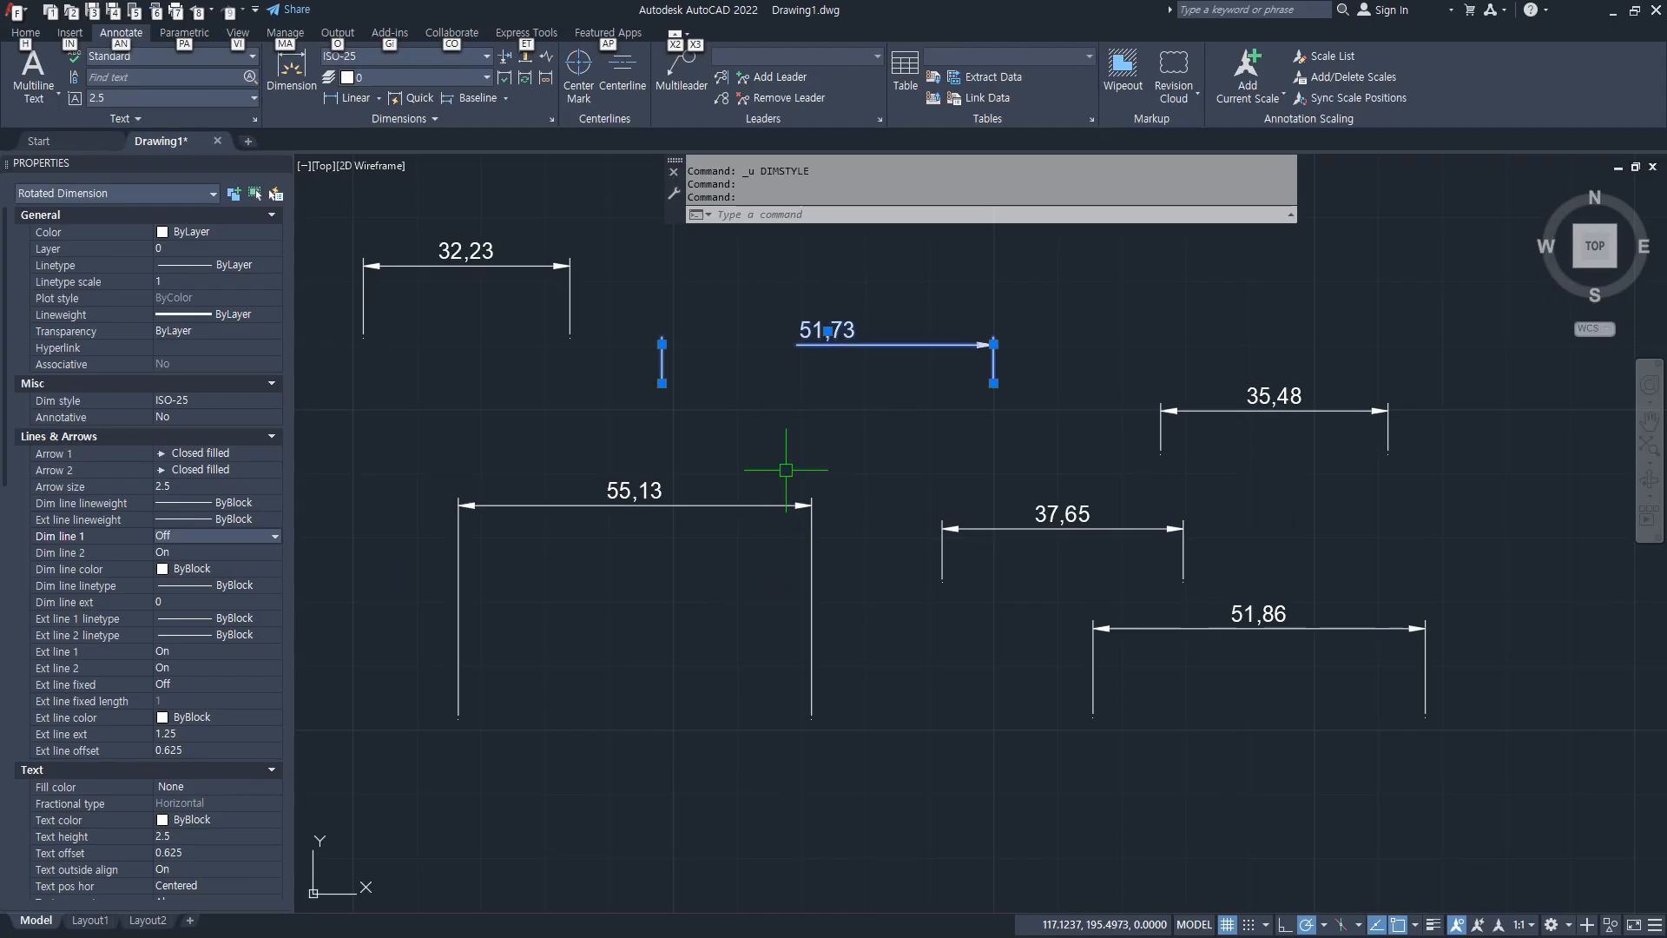
# Step: Turn off extension line 1 for the 51,73 dimension and clear the selection
pyautogui.moveTo(790, 372)
pyautogui.mouseDown(button='middle')
pyautogui.moveTo(487, 591)
pyautogui.moveTo(501, 630)
pyautogui.mouseUp(button='middle')
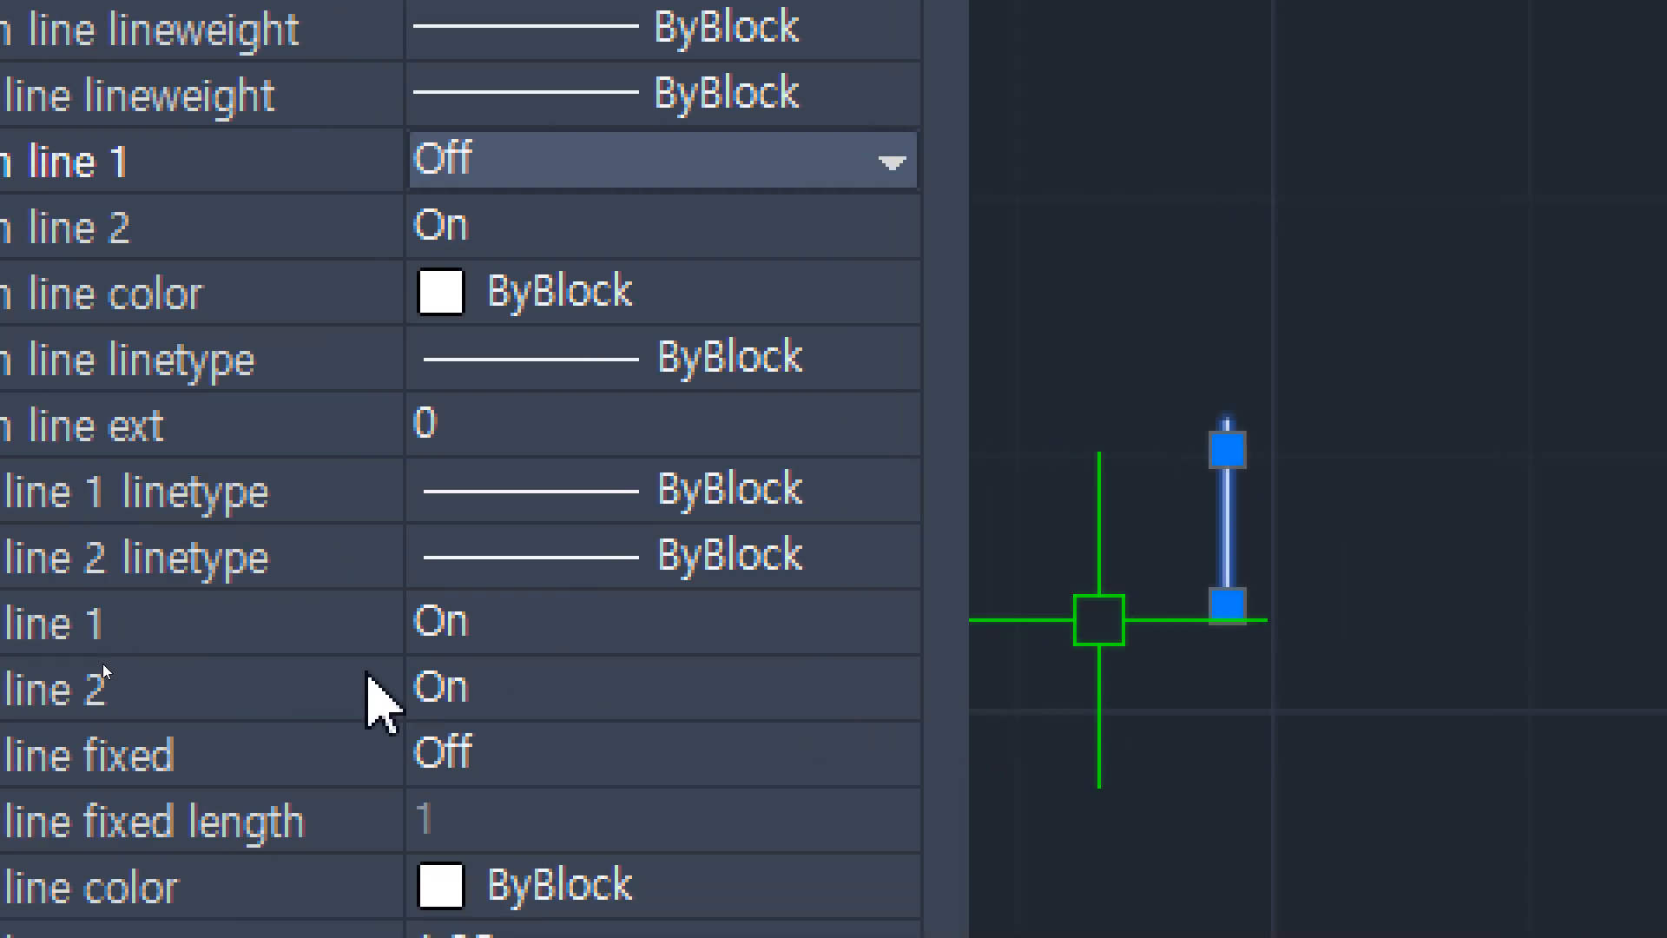
pyautogui.click(701, 621)
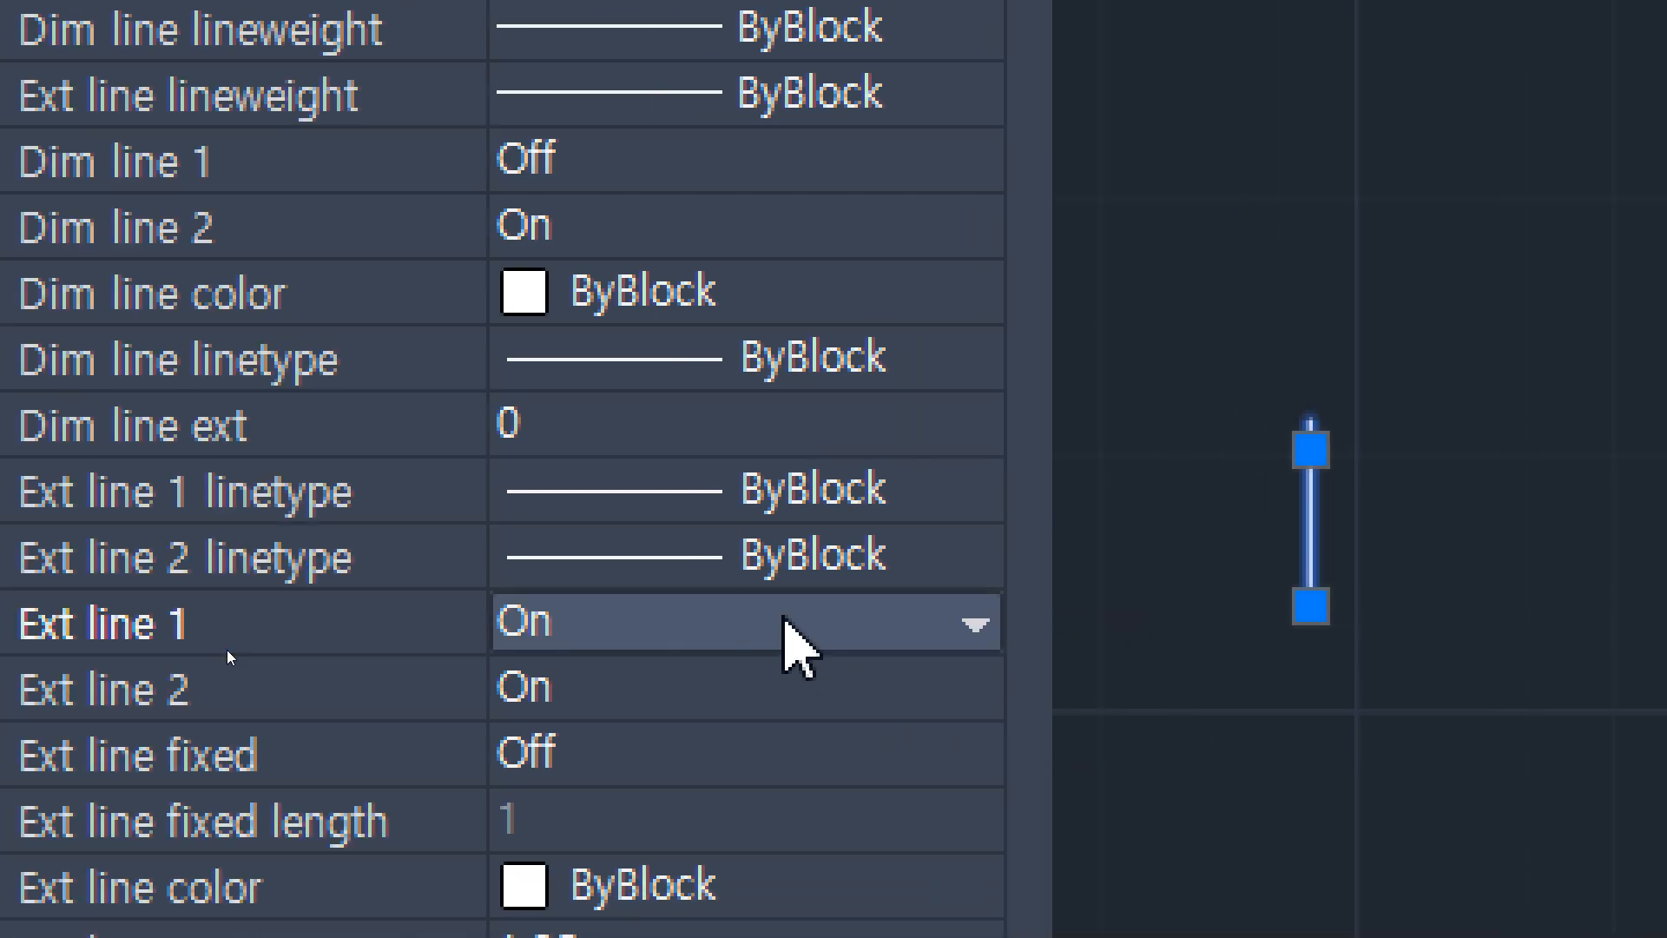
pyautogui.click(783, 621)
pyautogui.click(718, 686)
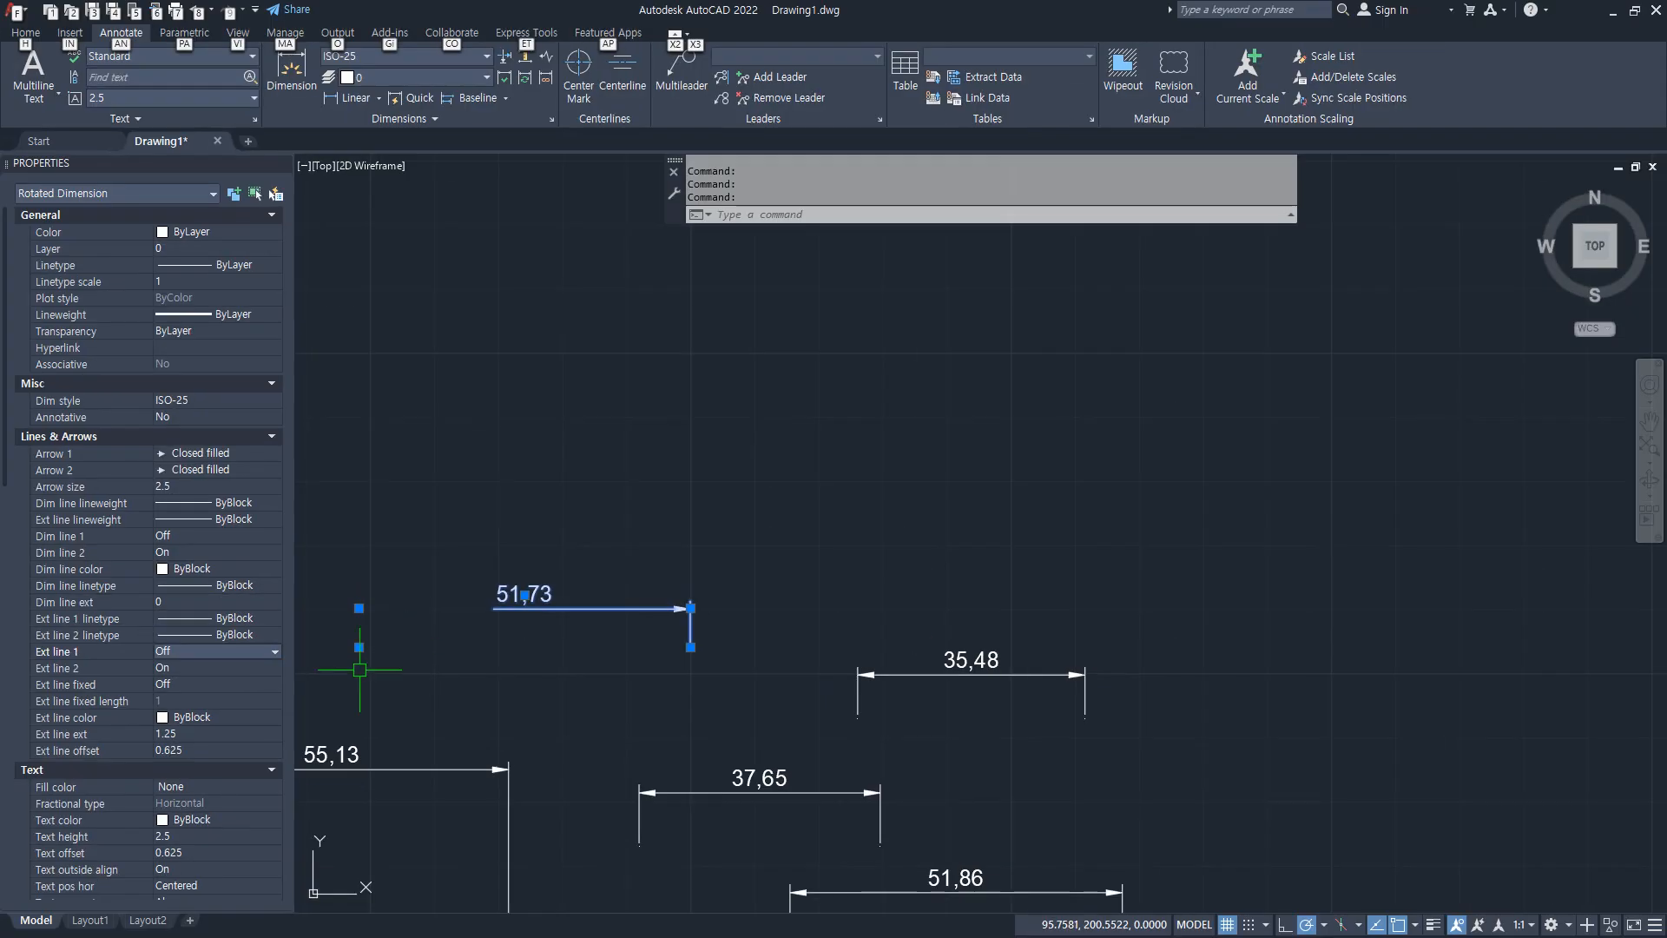
pyautogui.moveTo(599, 644); pyautogui.dragTo(1068, 416, button='middle')
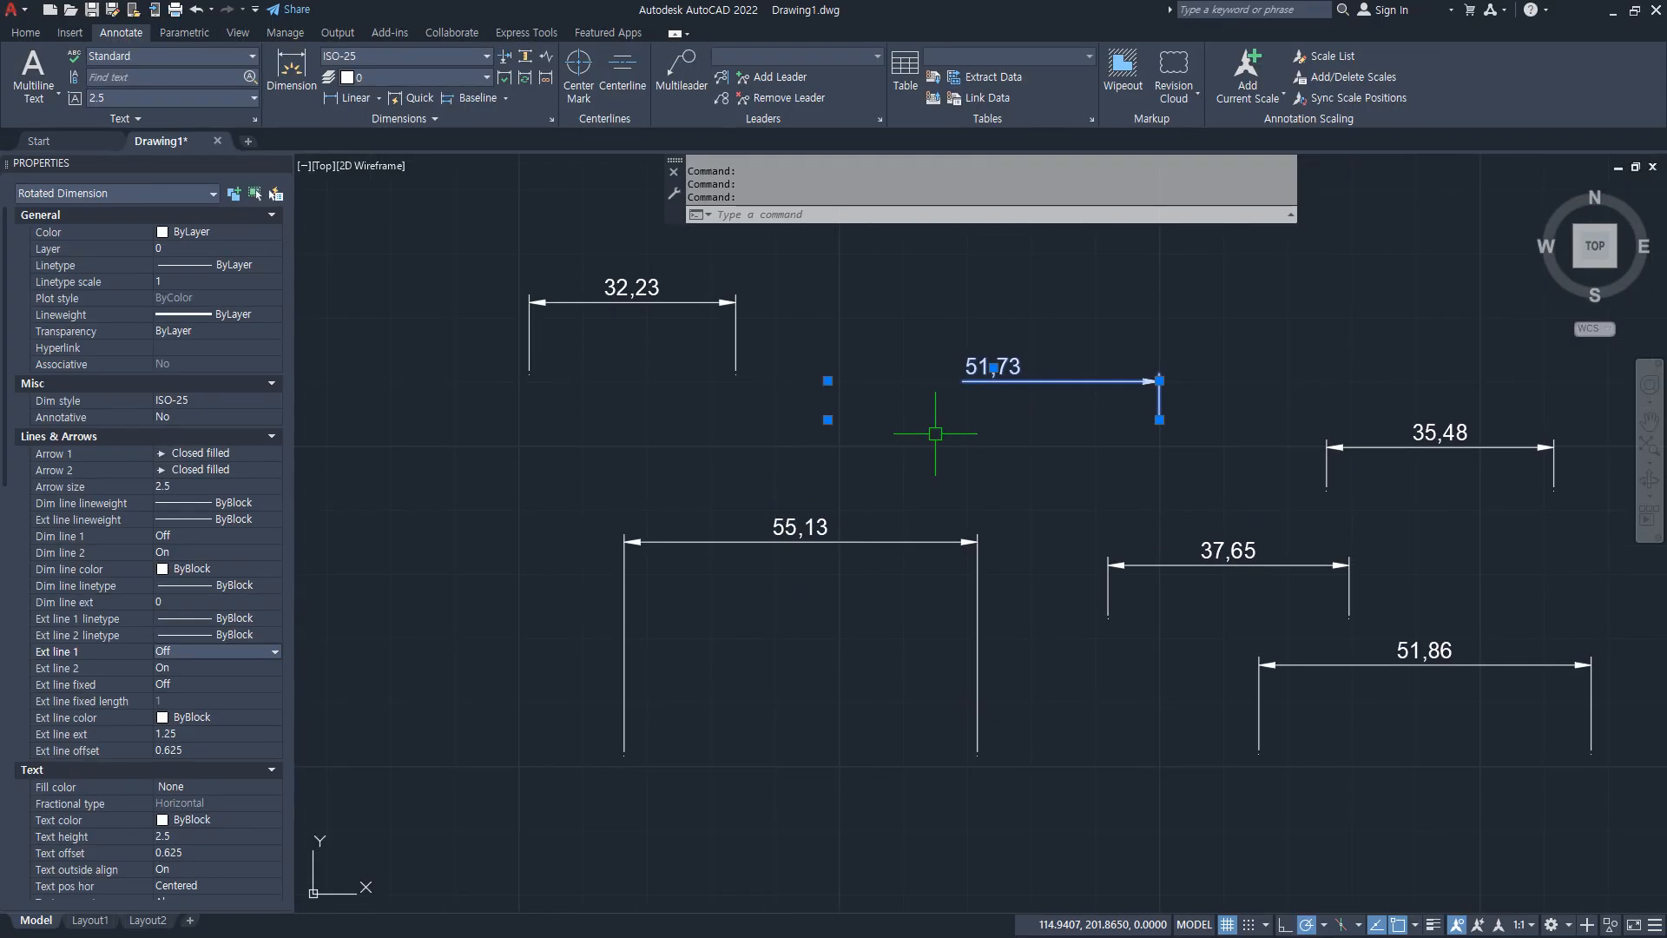
pyautogui.press('Escape')
pyautogui.press('Escape')
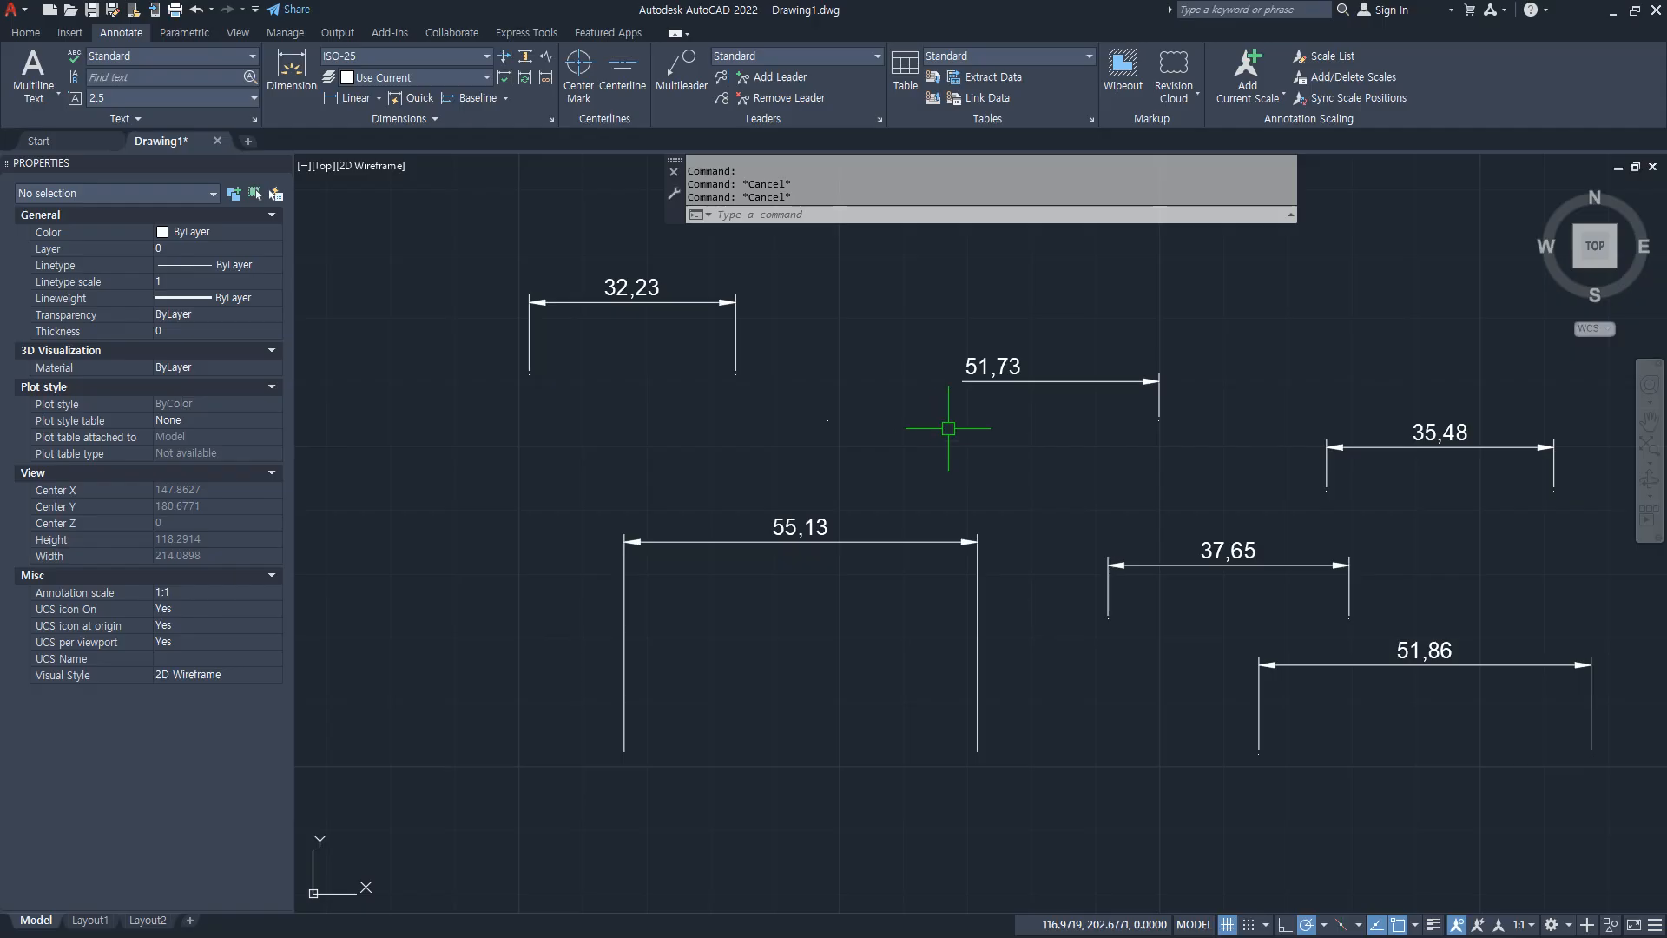
# Step: Switch to the browser and examine the 치수연습 1 reference drawing's sectioned side view and half front view, and return to AutoCAD
pyautogui.hotkey('alt', 'Tab')
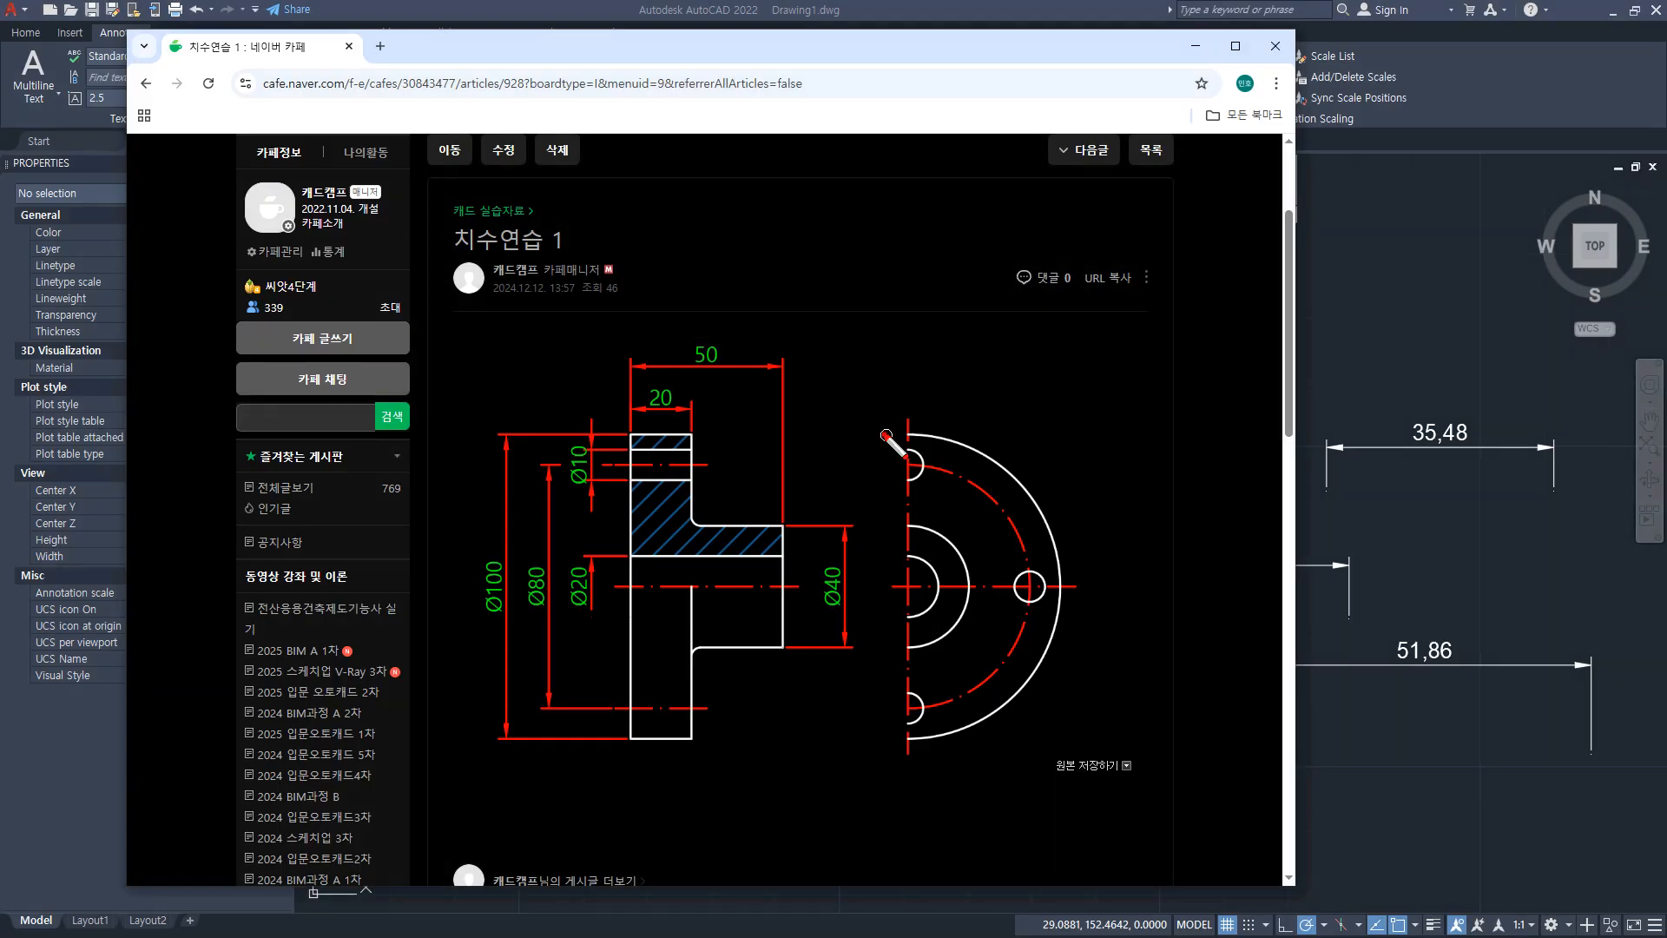
pyautogui.moveTo(887, 434)
pyautogui.mouseDown()
pyautogui.moveTo(781, 740)
pyautogui.moveTo(948, 733)
pyautogui.mouseUp()
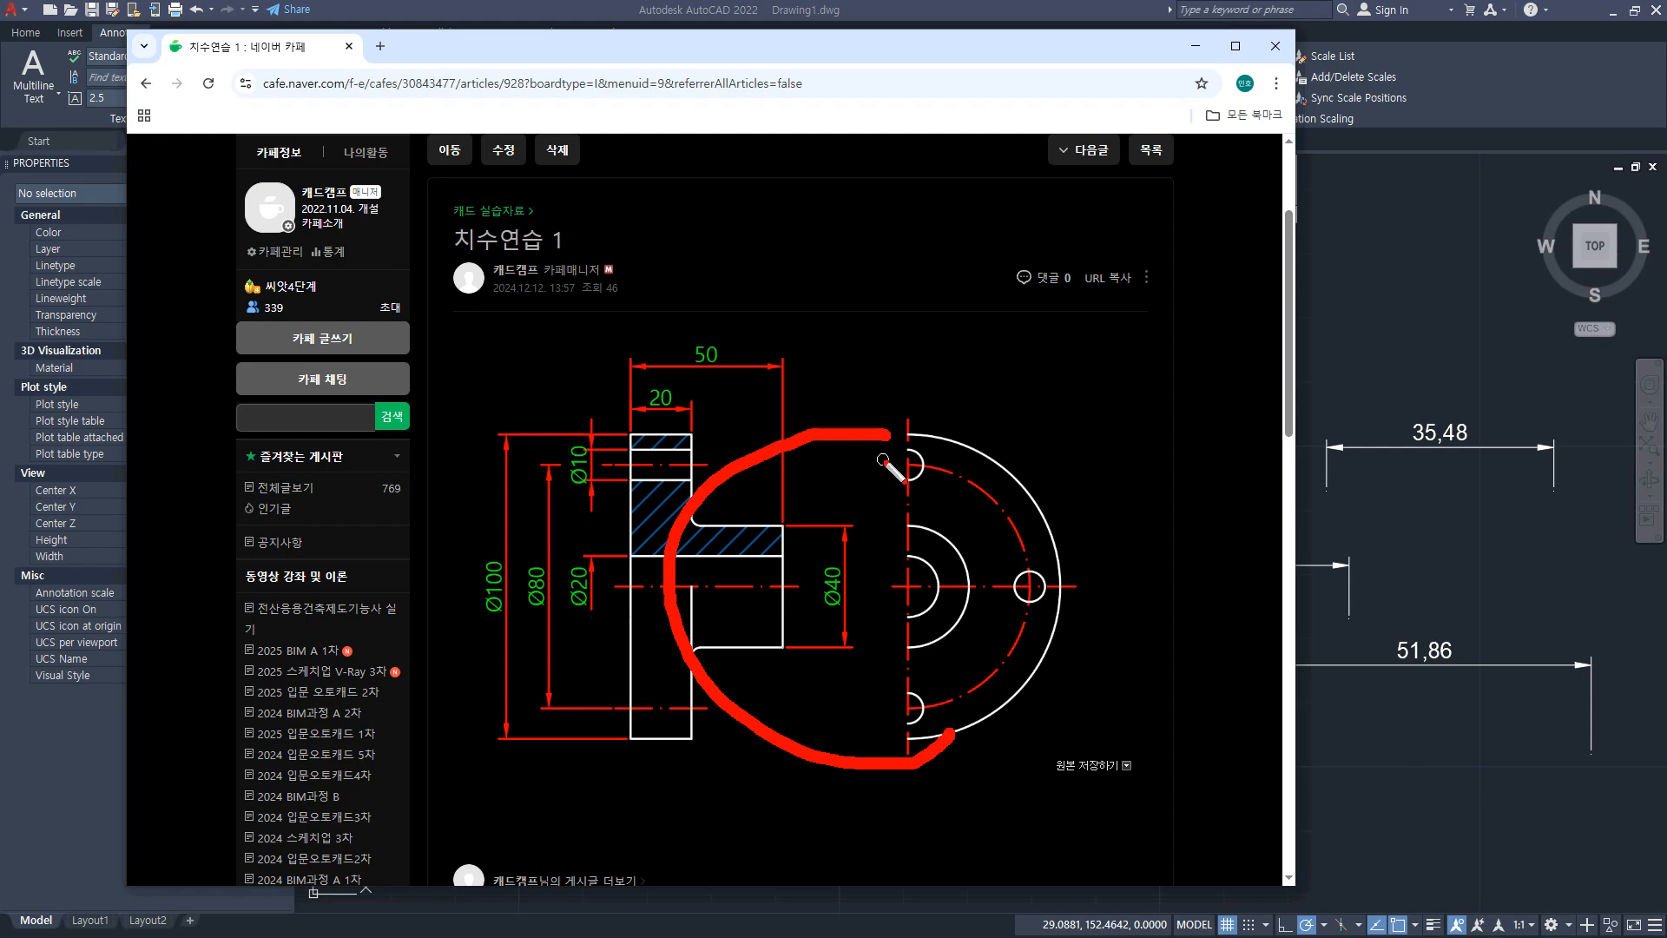
pyautogui.press('e')
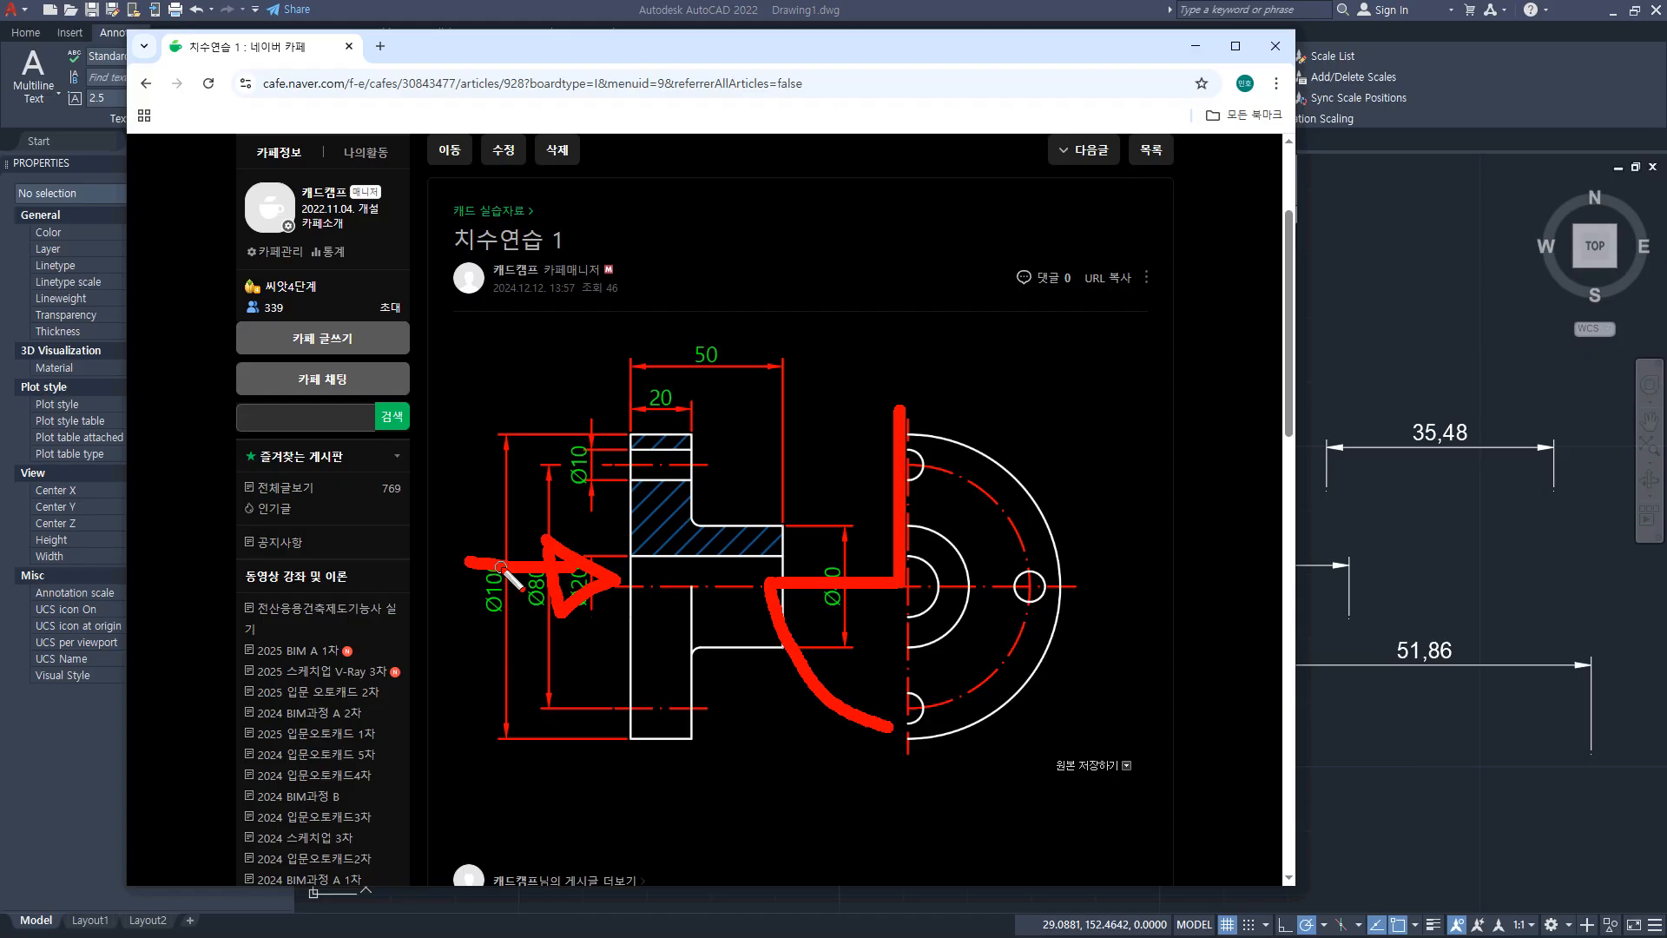
pyautogui.press('e')
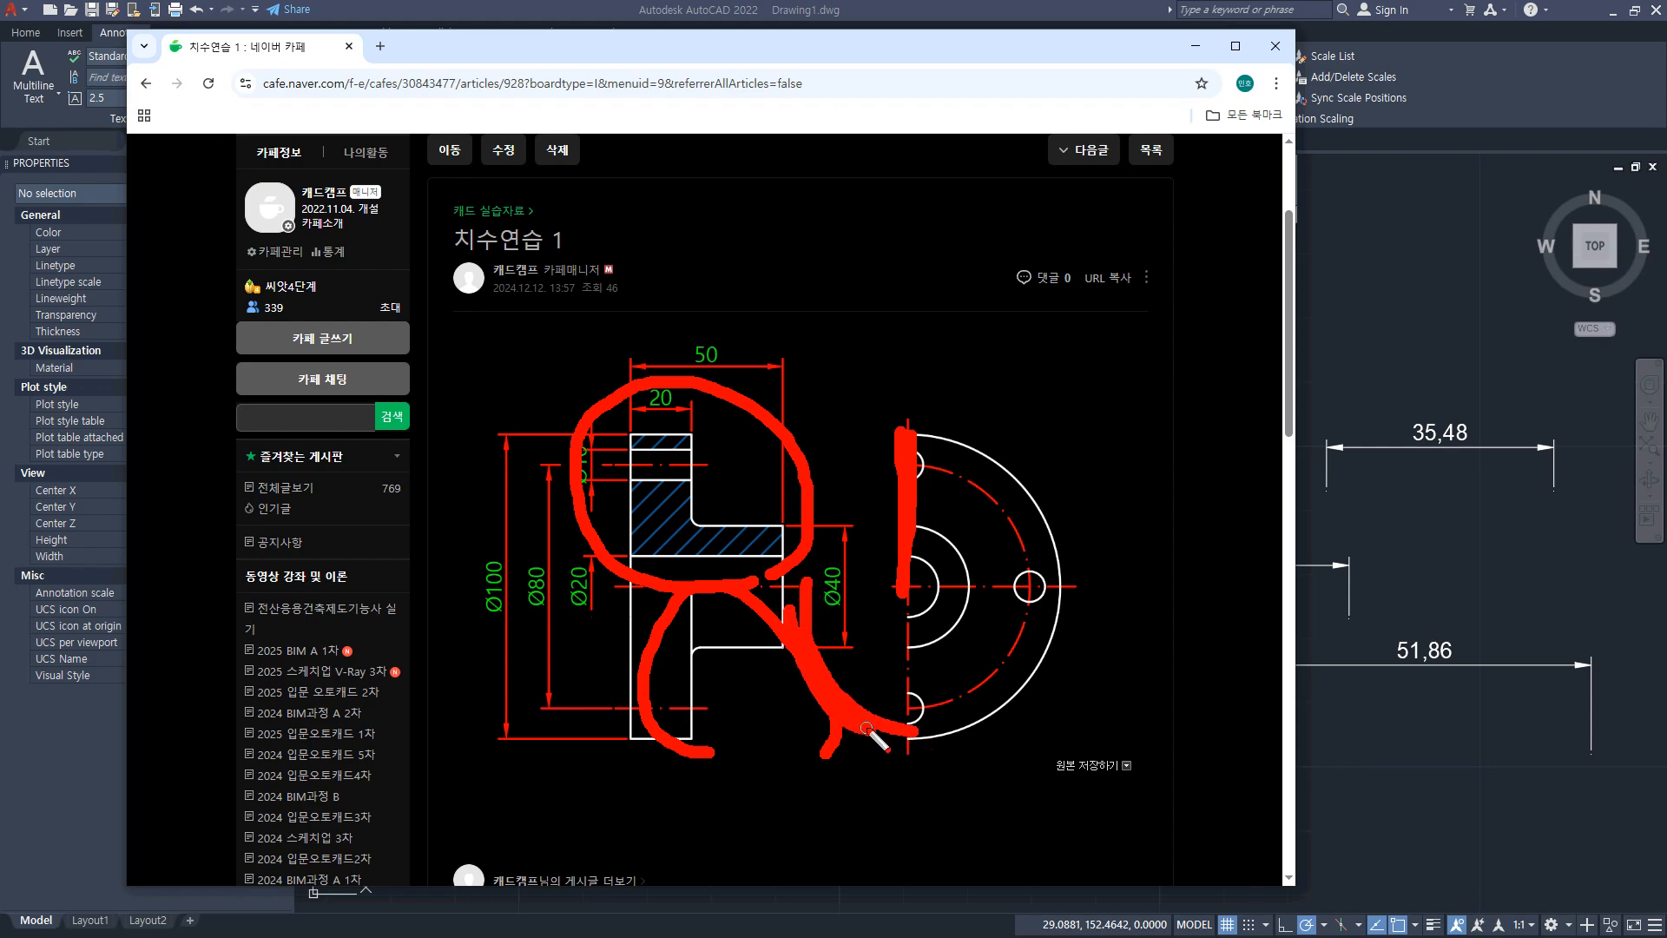
pyautogui.press('Escape')
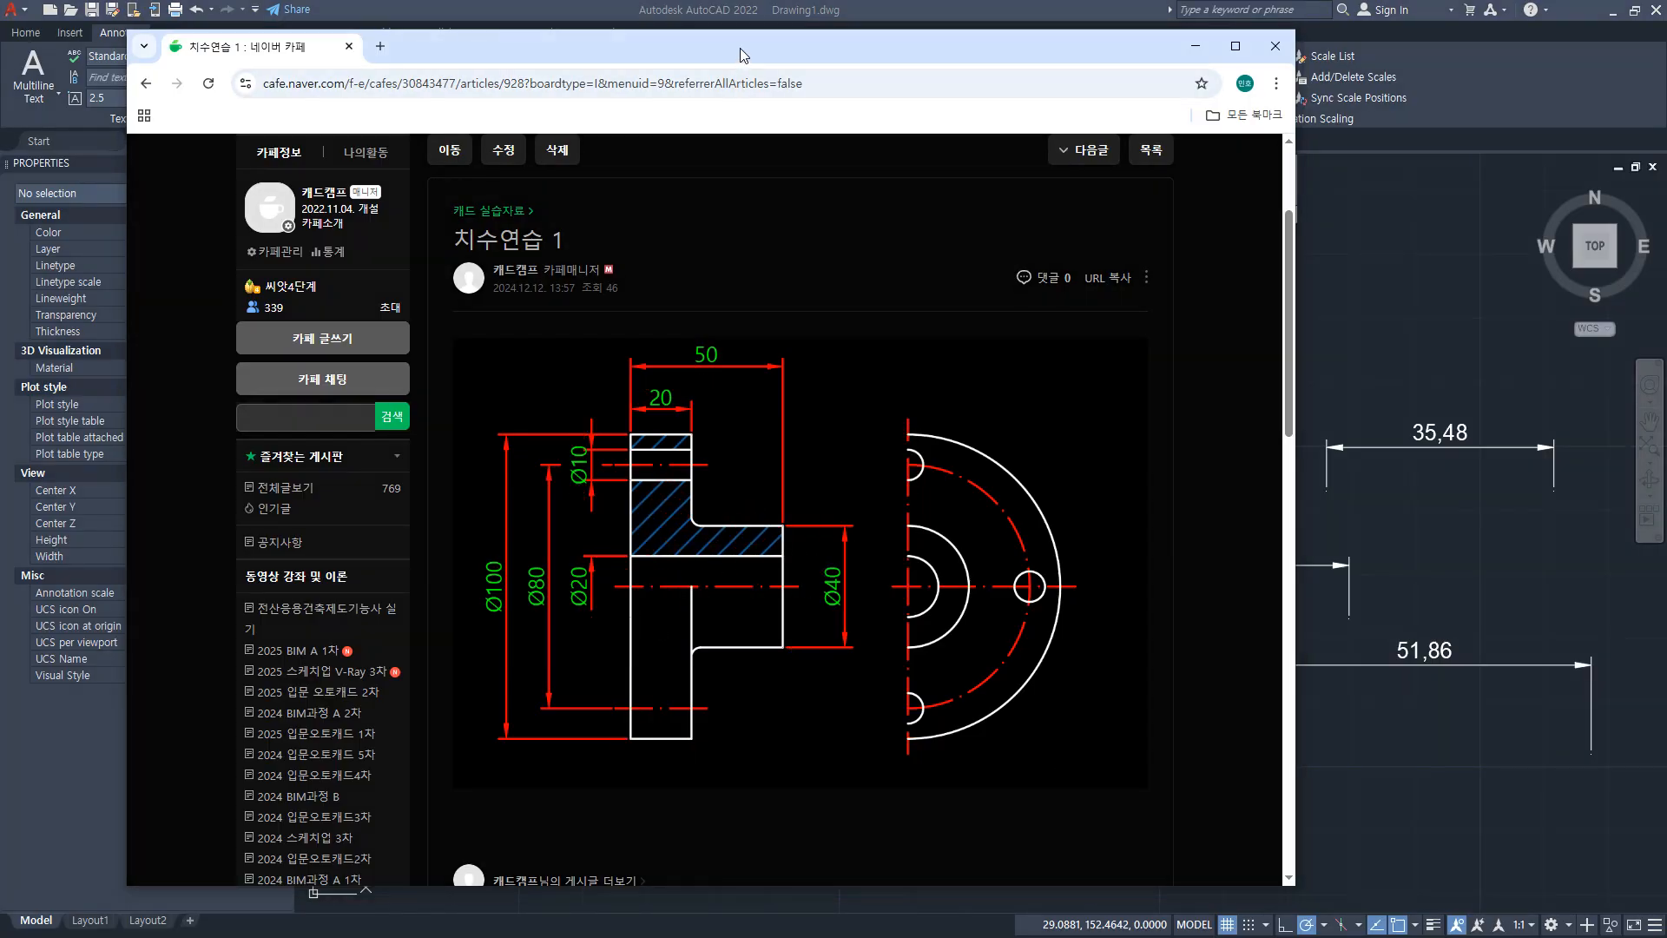
pyautogui.click(1194, 46)
# Step: Erase all the sample dimensions from the drawing
pyautogui.scroll(-2, 1186, 679)
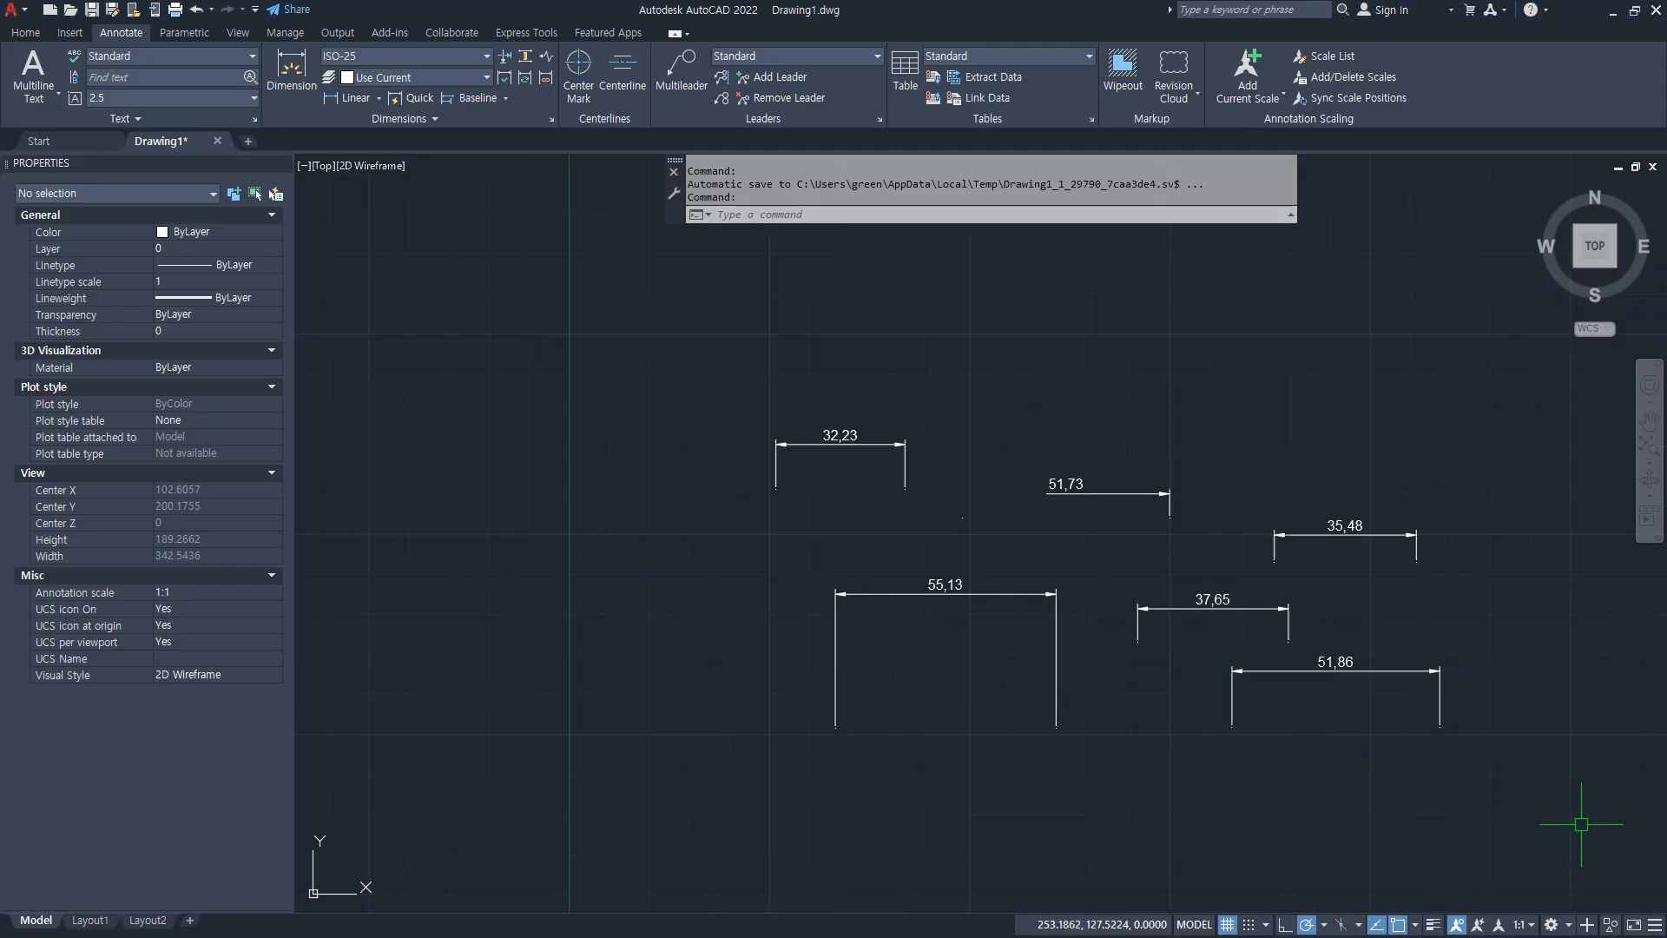
pyautogui.click(1615, 825)
pyautogui.click(678, 421)
pyautogui.press('Delete')
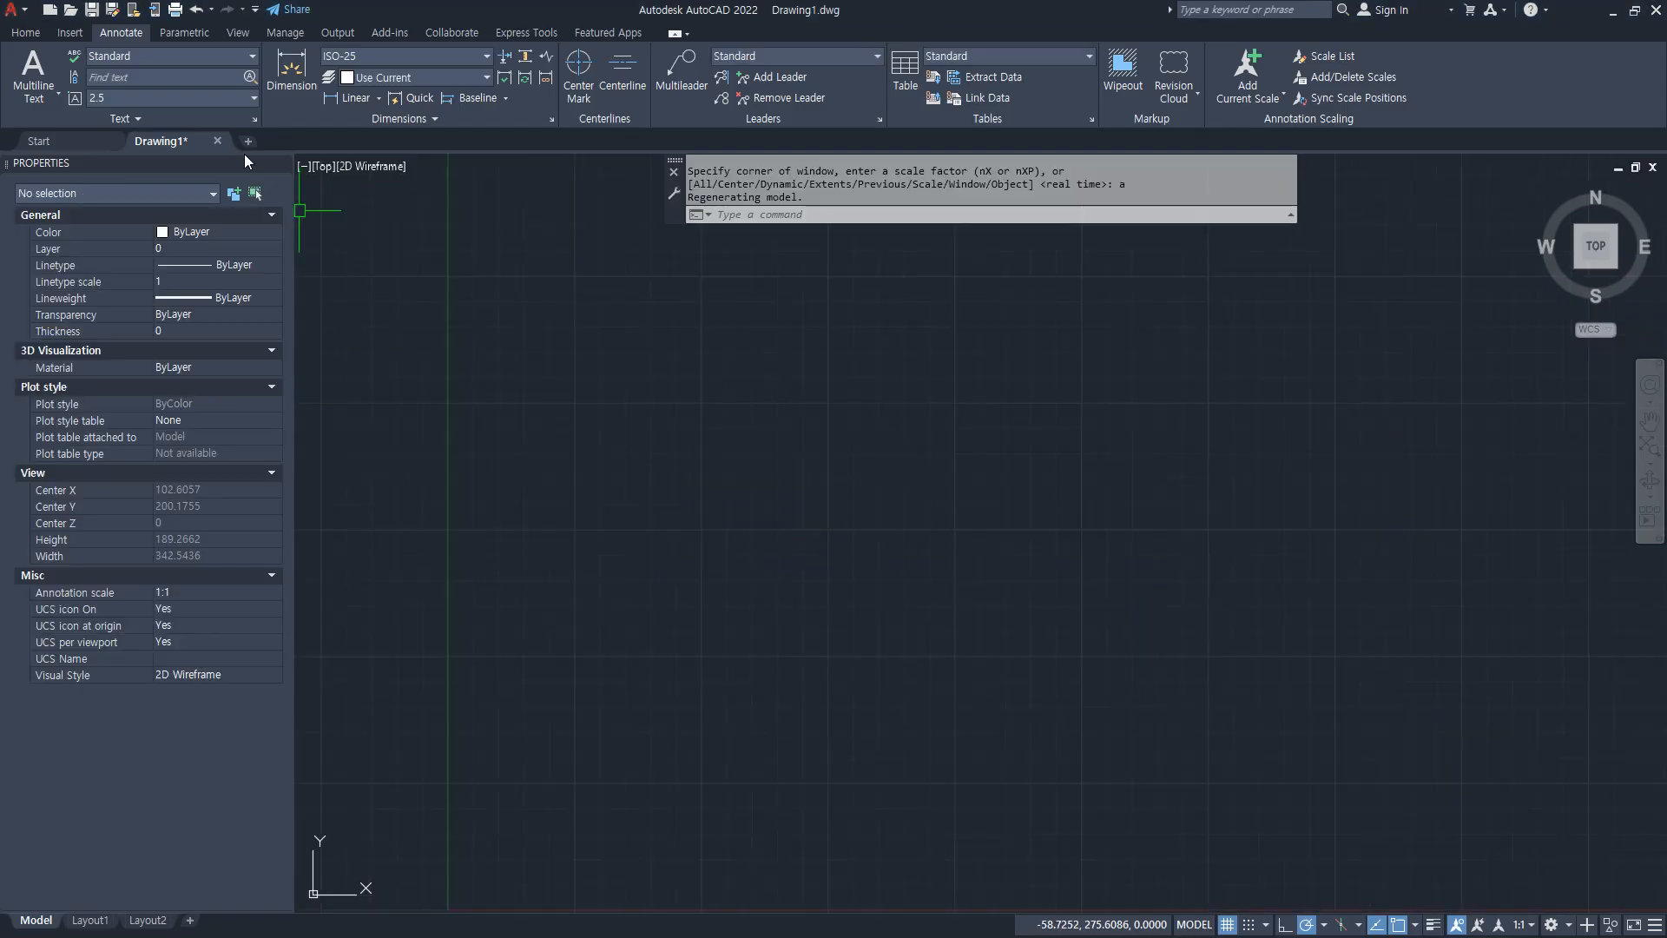
# Step: Make Layer1 the current layer in the emptied drawing
pyautogui.click(33, 33)
pyautogui.write('z')
pyautogui.press('Return')
pyautogui.write('a')
pyautogui.press('Return')
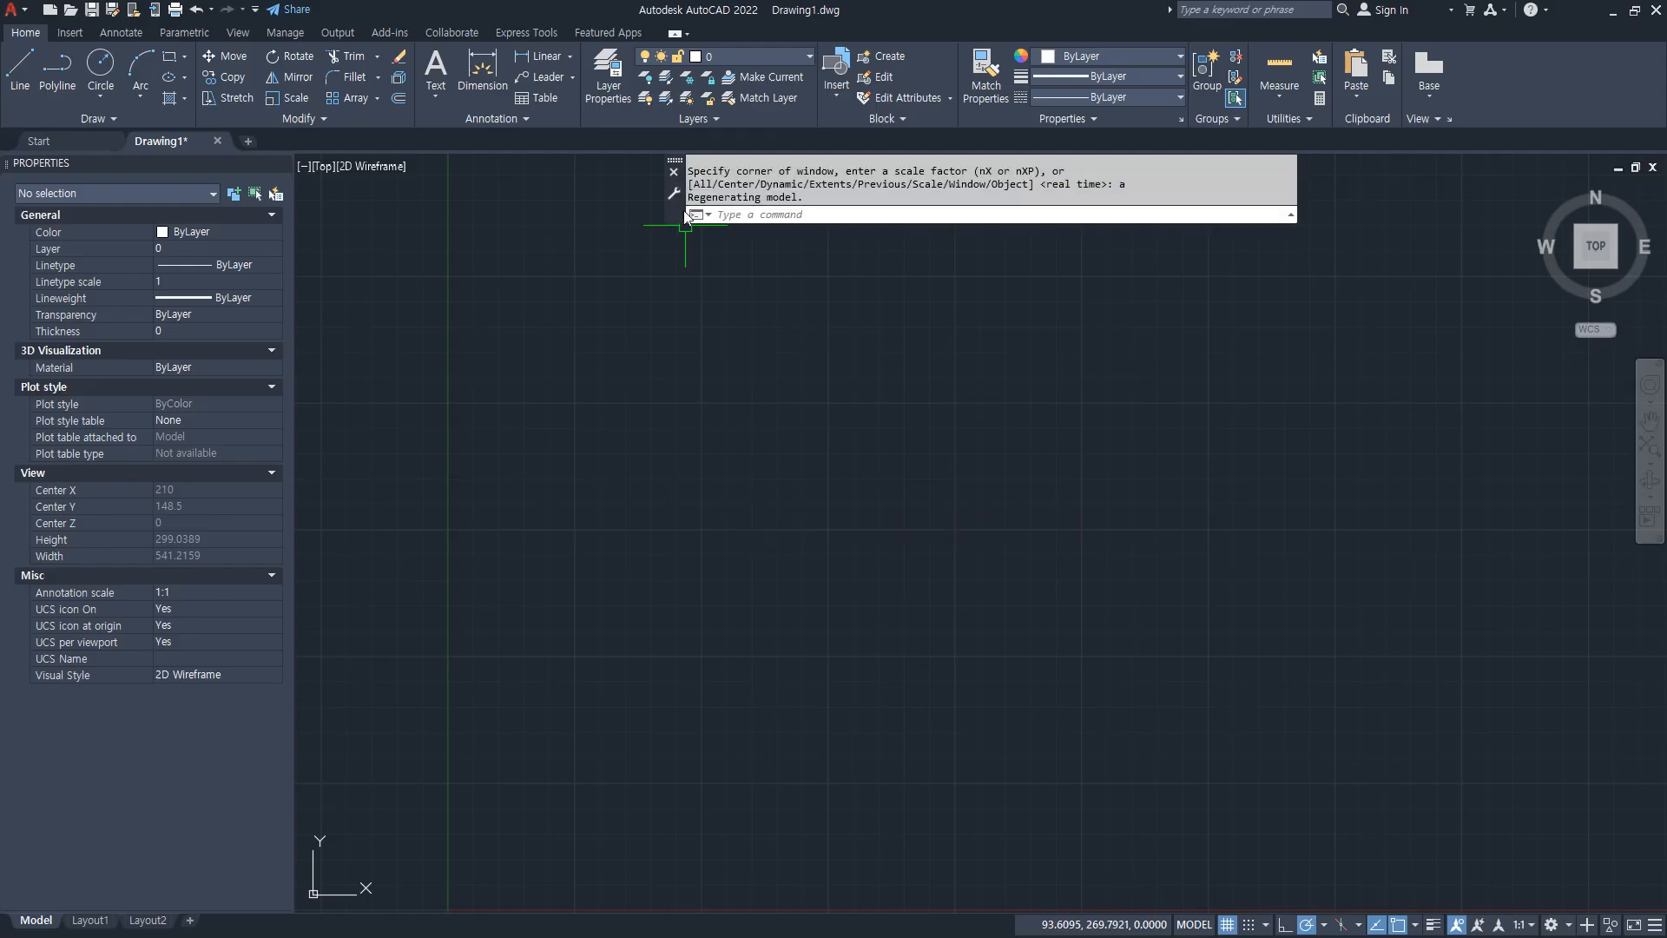
pyautogui.press('Escape')
pyautogui.press('Escape')
pyautogui.click(753, 53)
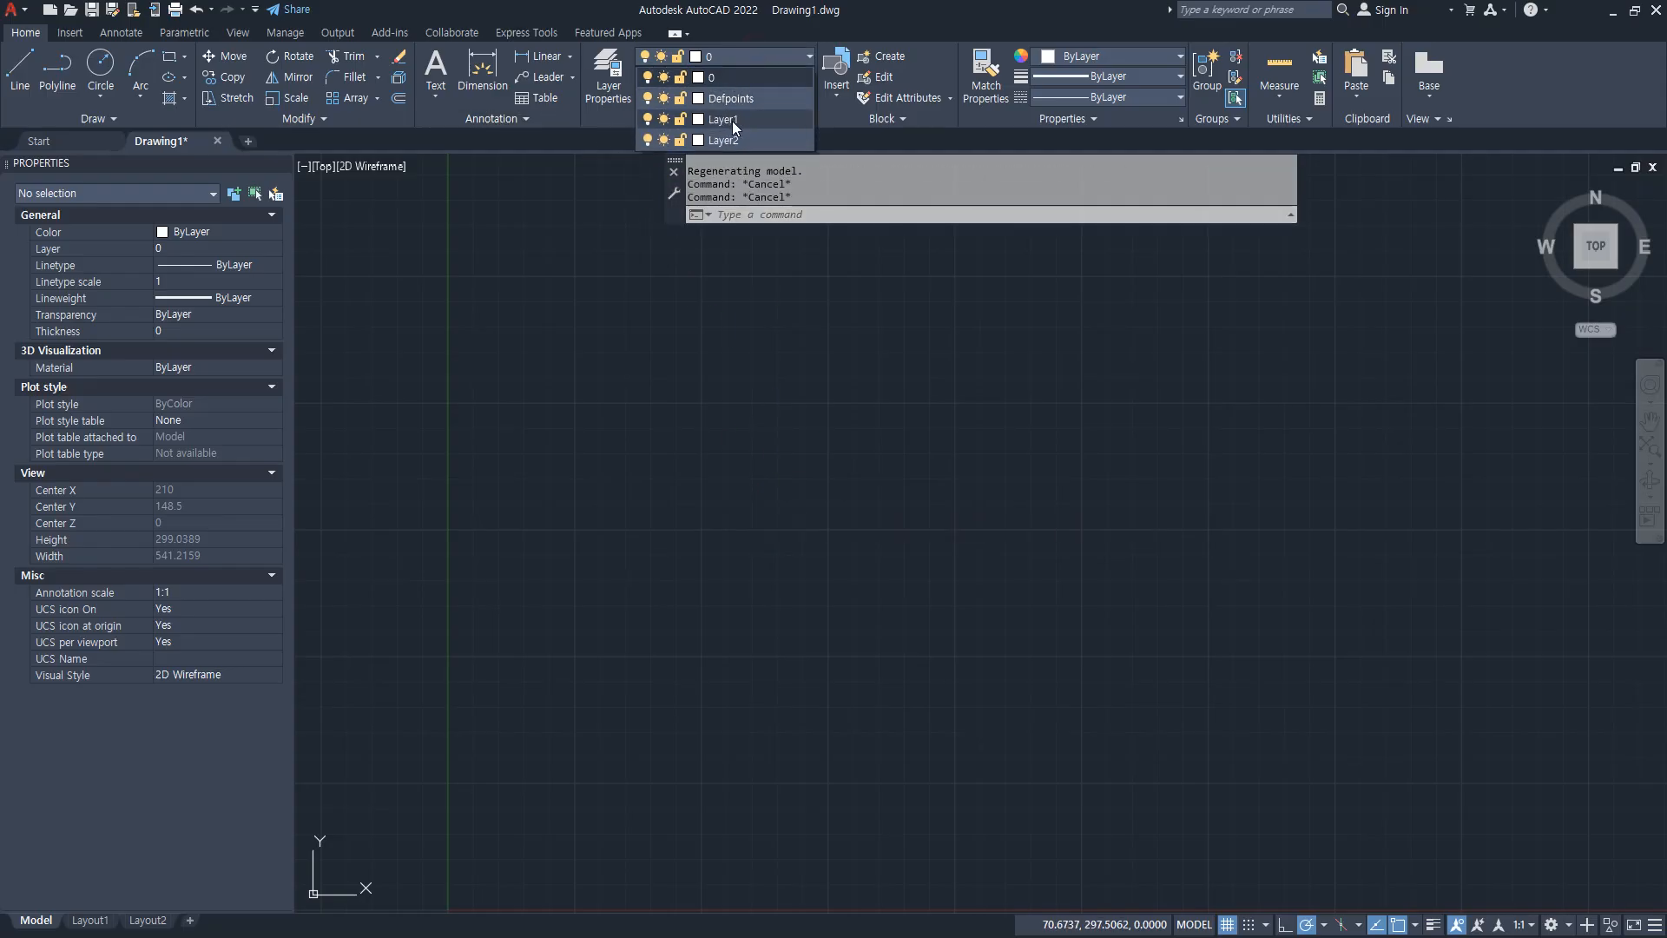
pyautogui.click(732, 120)
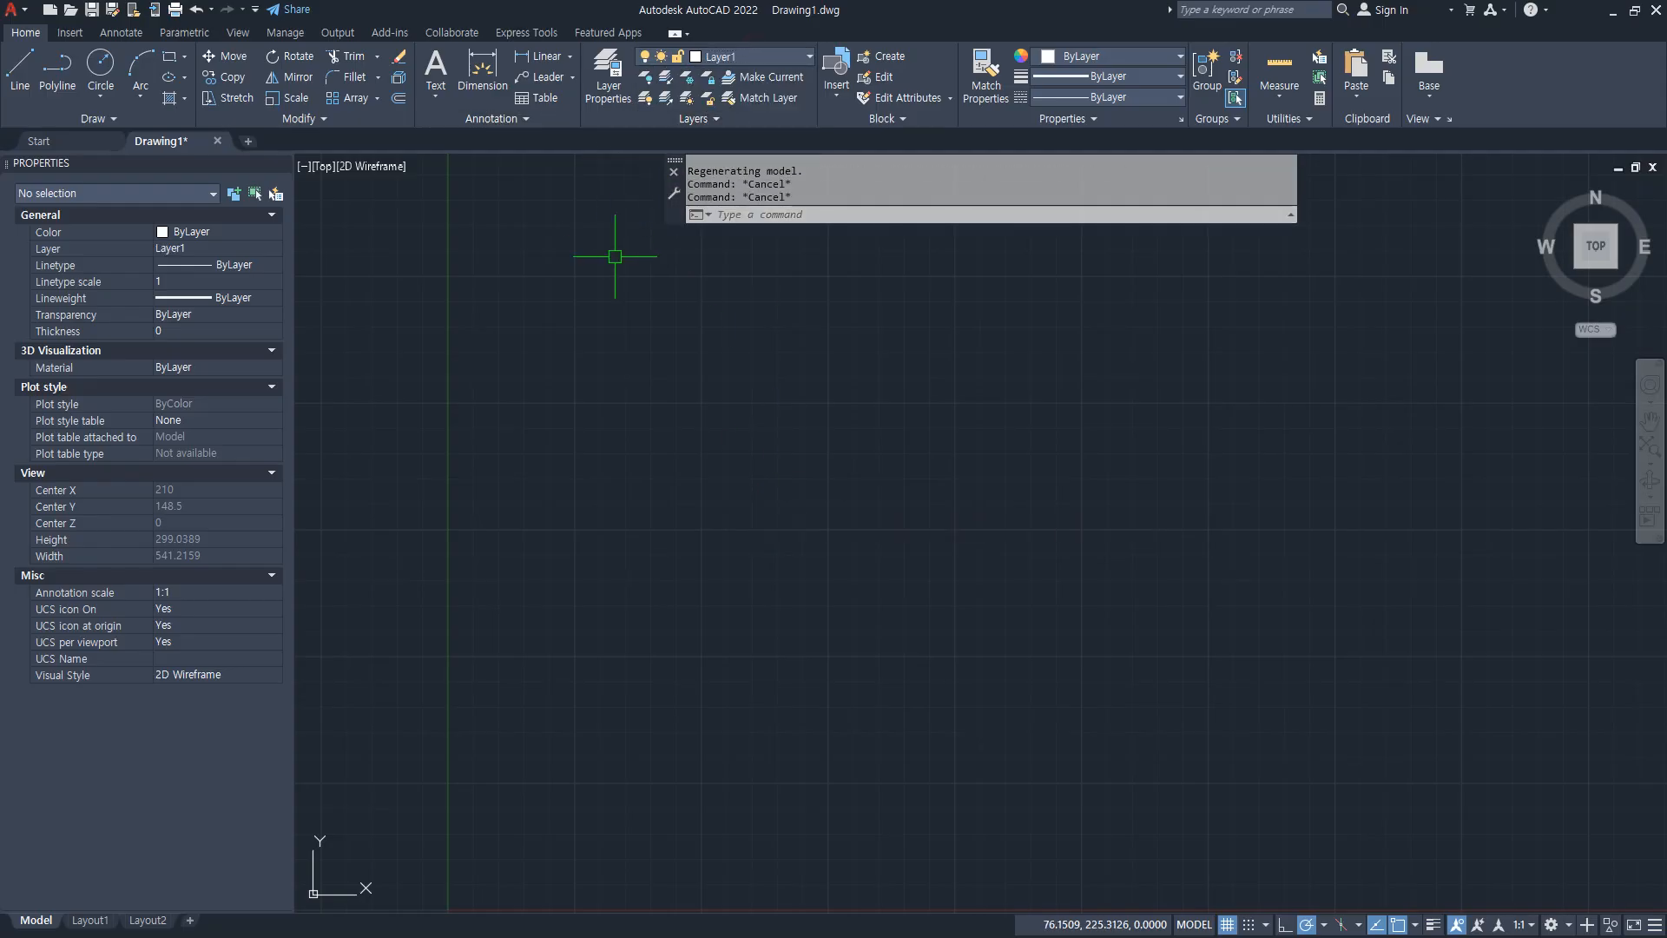
# Step: Rename Layer1 to cen and set its color to red
pyautogui.write('la')
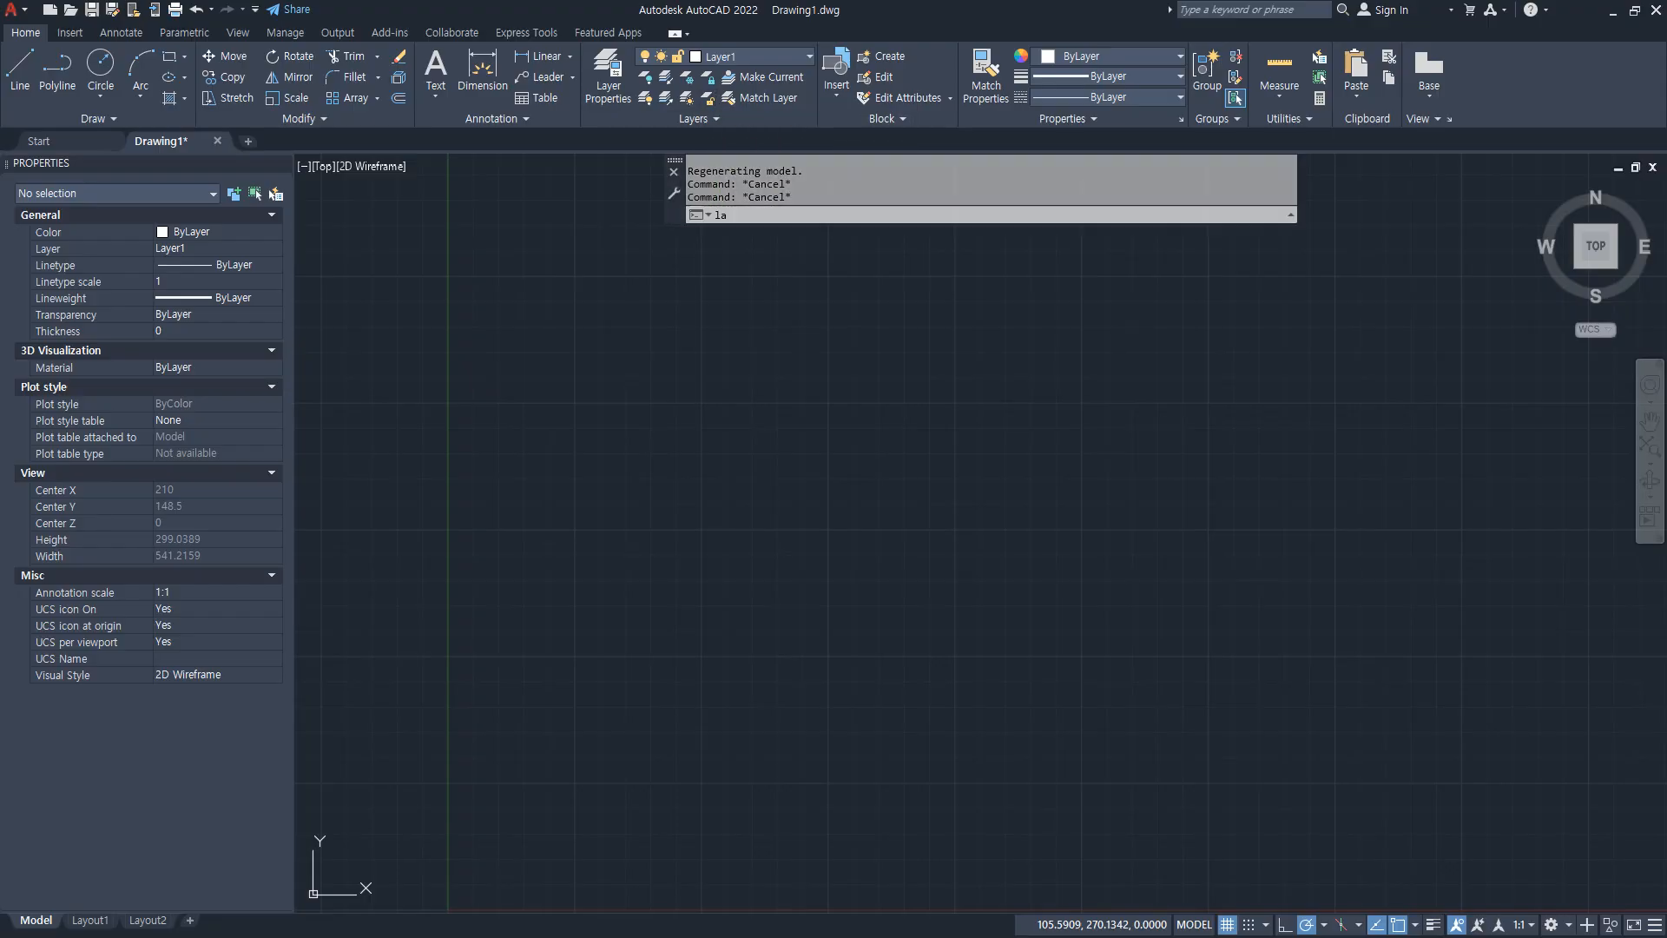
pyautogui.press('Return')
pyautogui.click(724, 382)
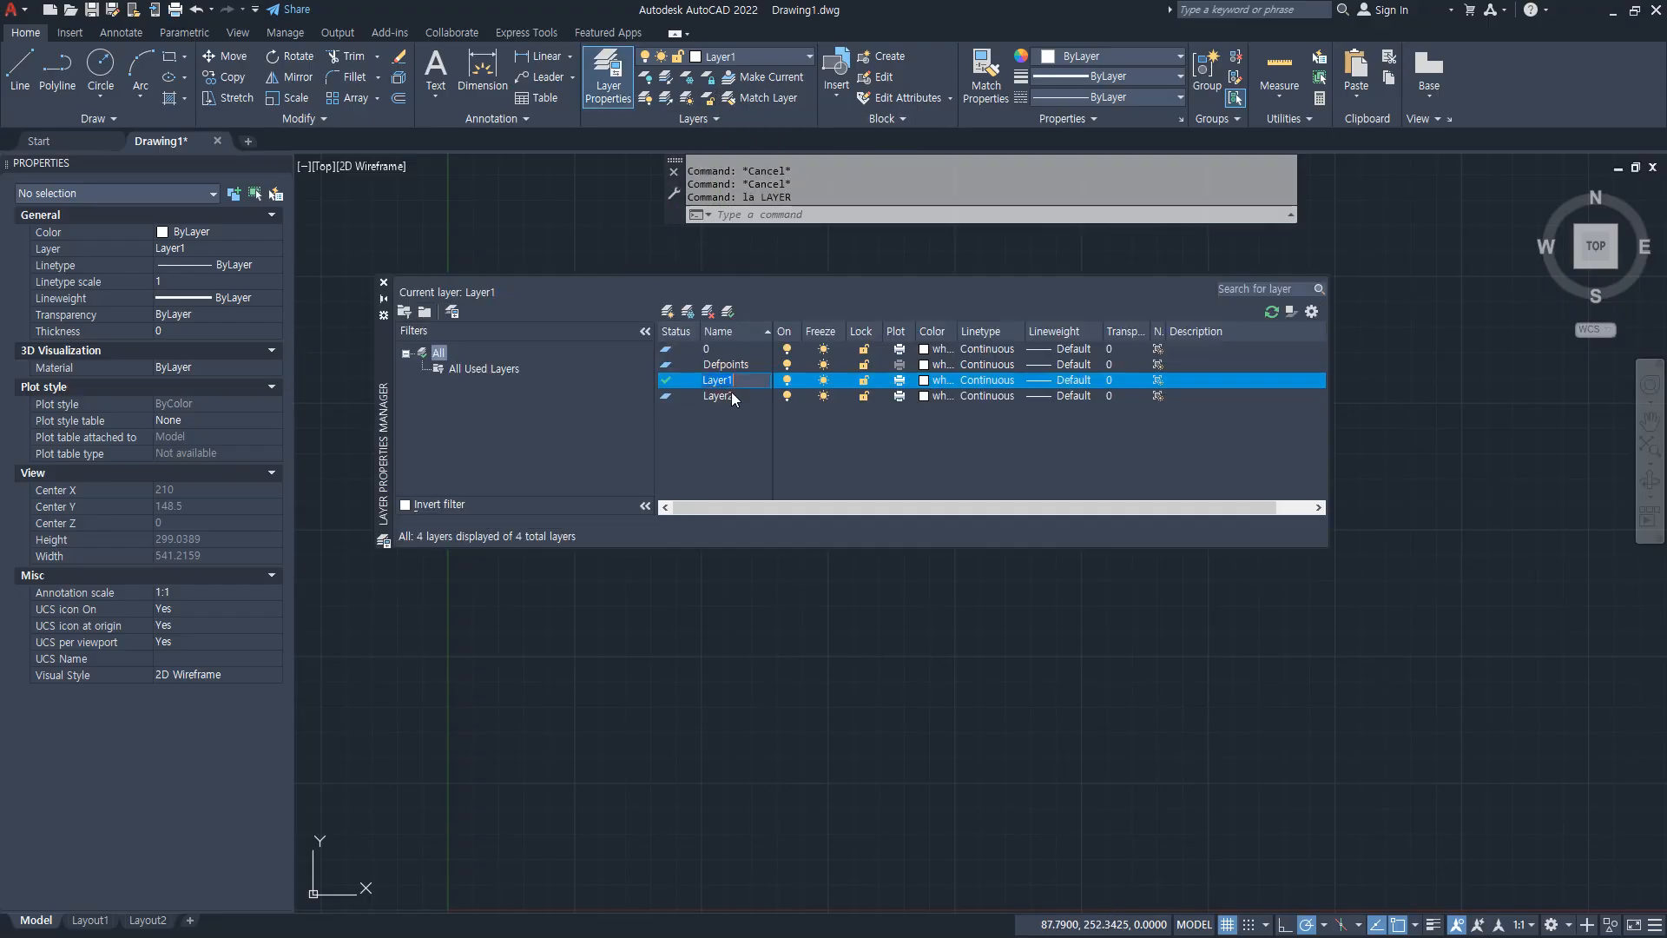
pyautogui.click(927, 380)
pyautogui.write('1')
pyautogui.press('Return')
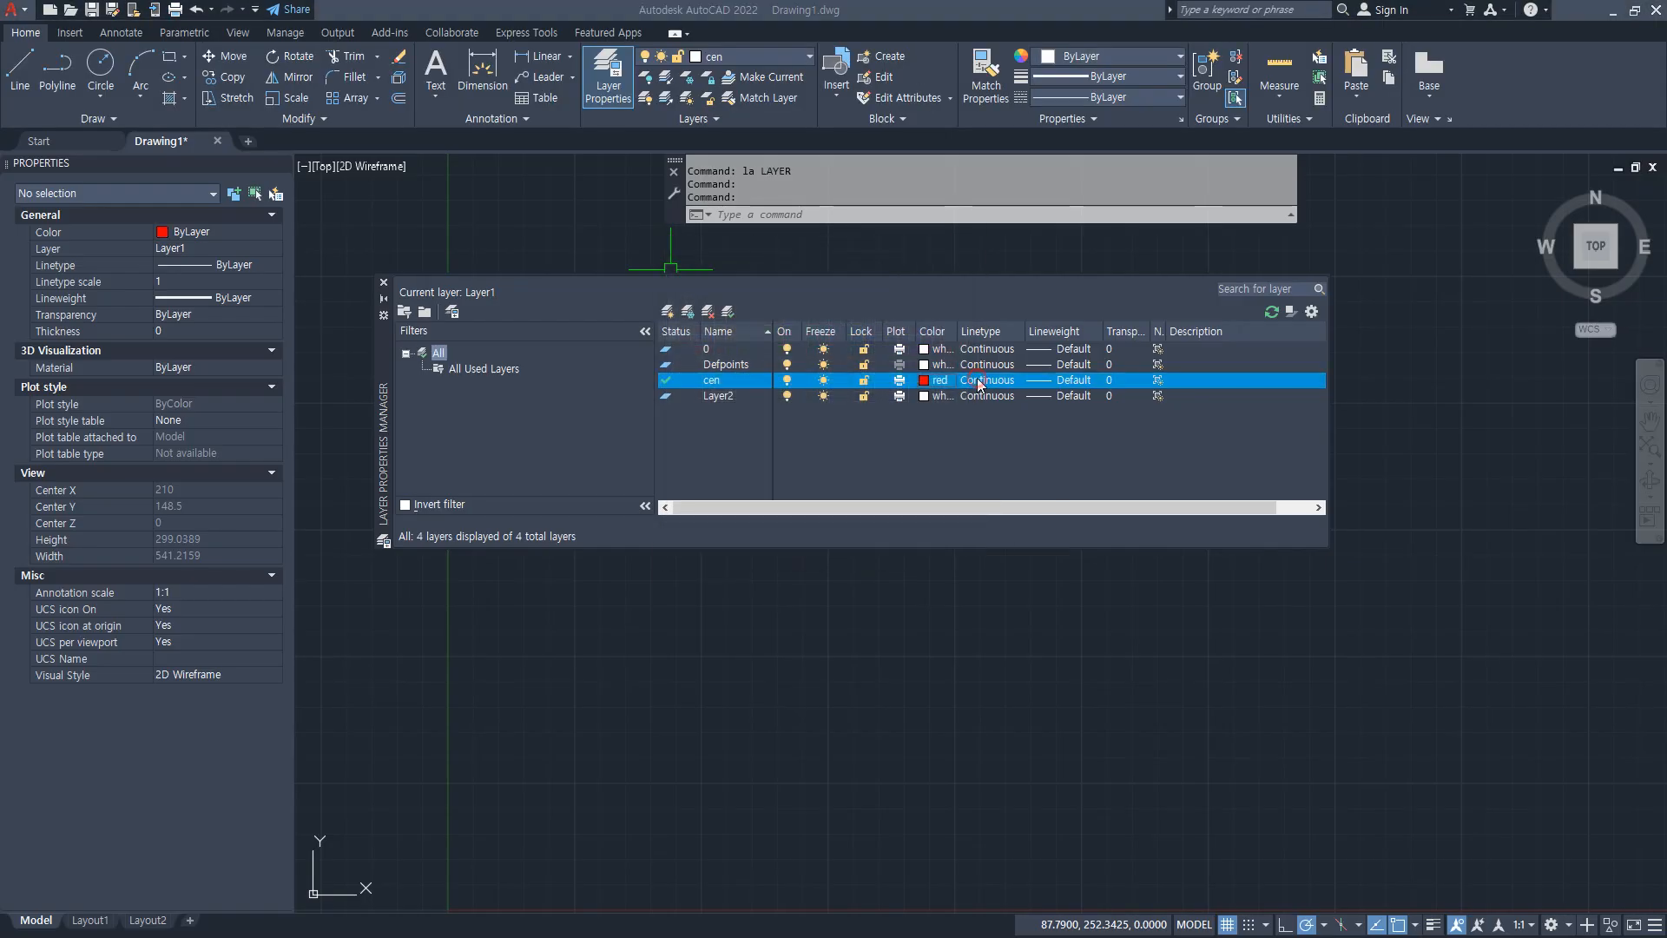
# Step: Assign the ACAD_ISO04W100 long-dash dot linetype to the cen layer and close the layer settings
pyautogui.click(981, 381)
pyautogui.click(726, 443)
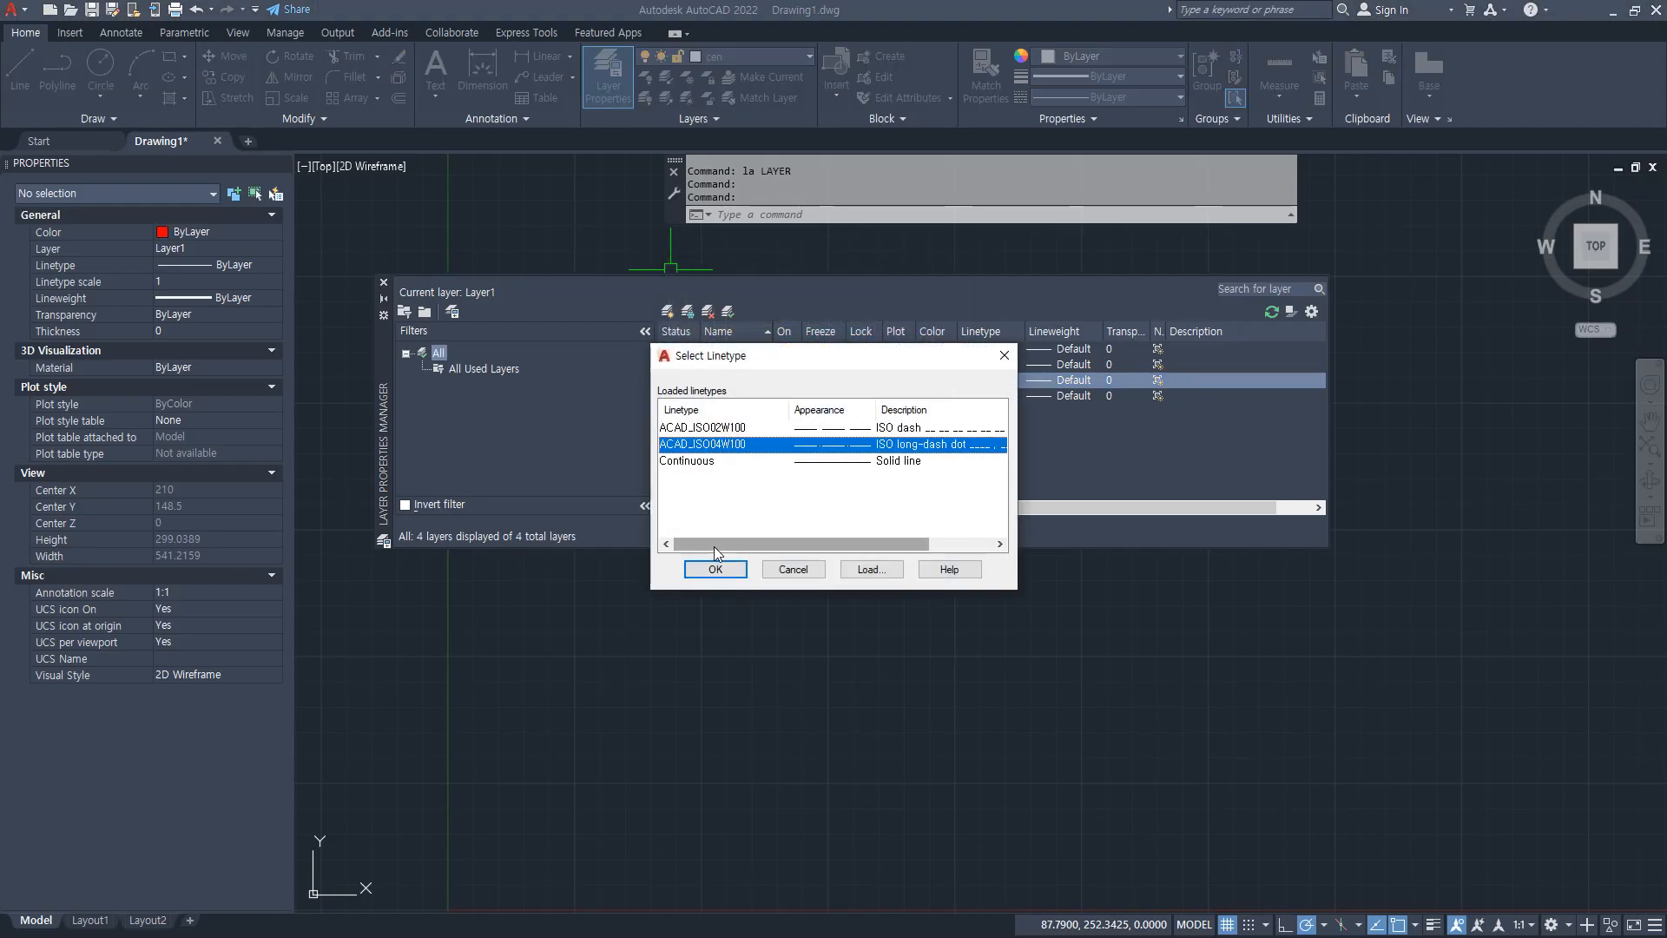
pyautogui.click(714, 569)
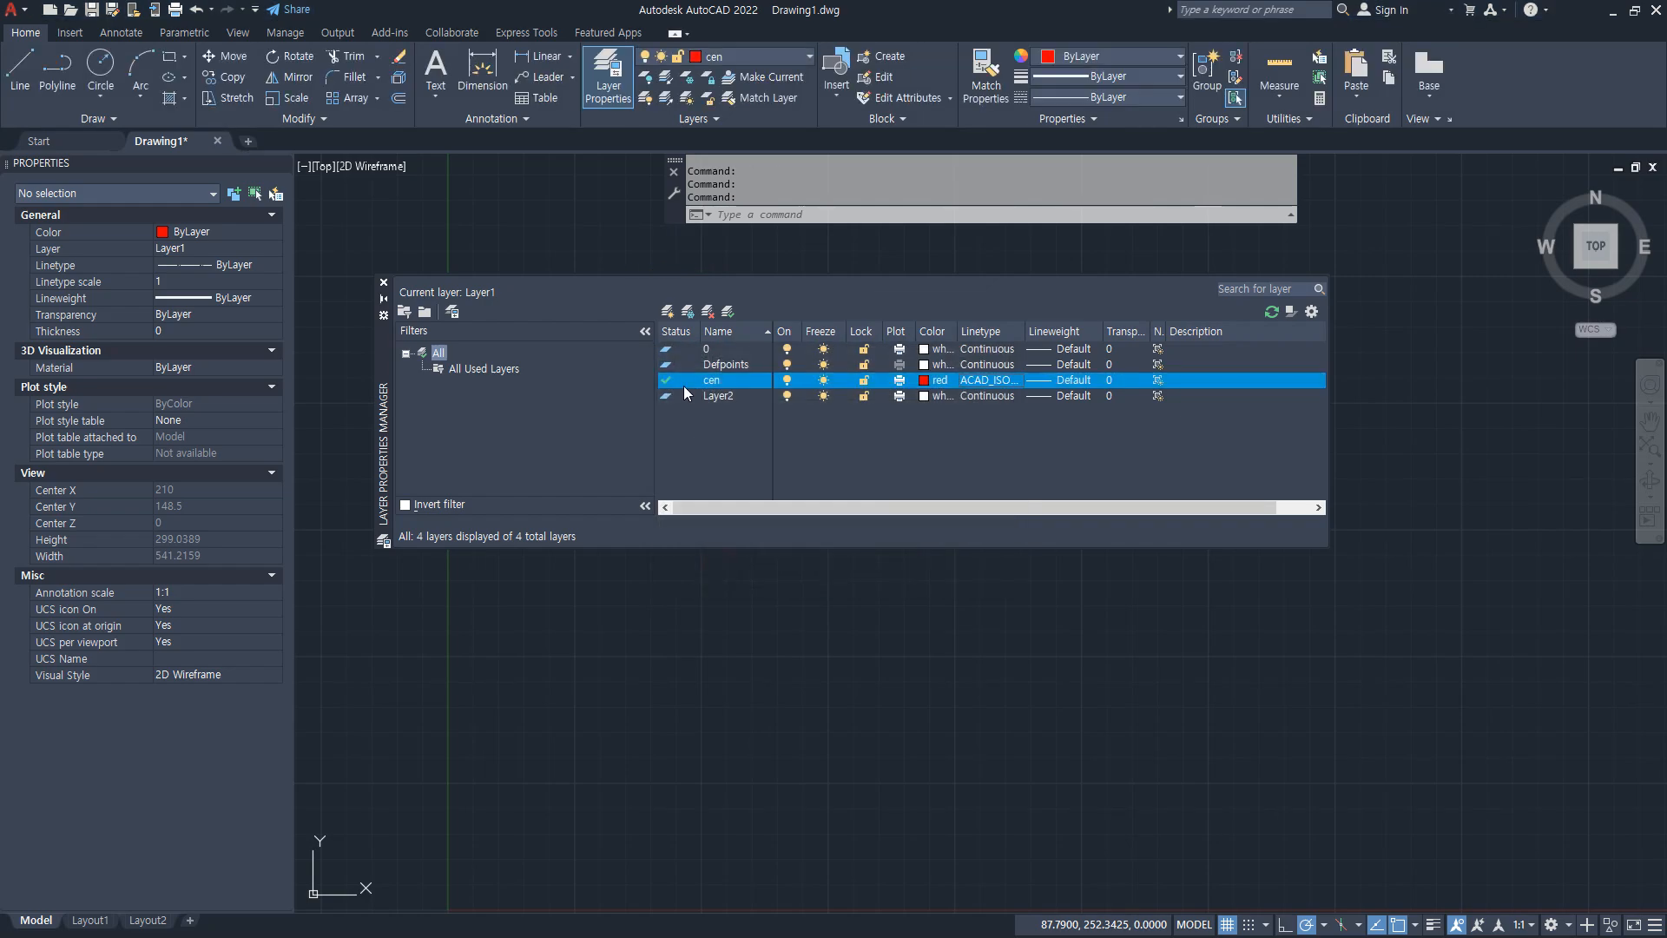
pyautogui.click(383, 282)
# Step: Draw horizontal and vertical construction lines crossing at one common point in the middle of the drawing area
pyautogui.write('l')
pyautogui.press('Return')
pyautogui.click(825, 531)
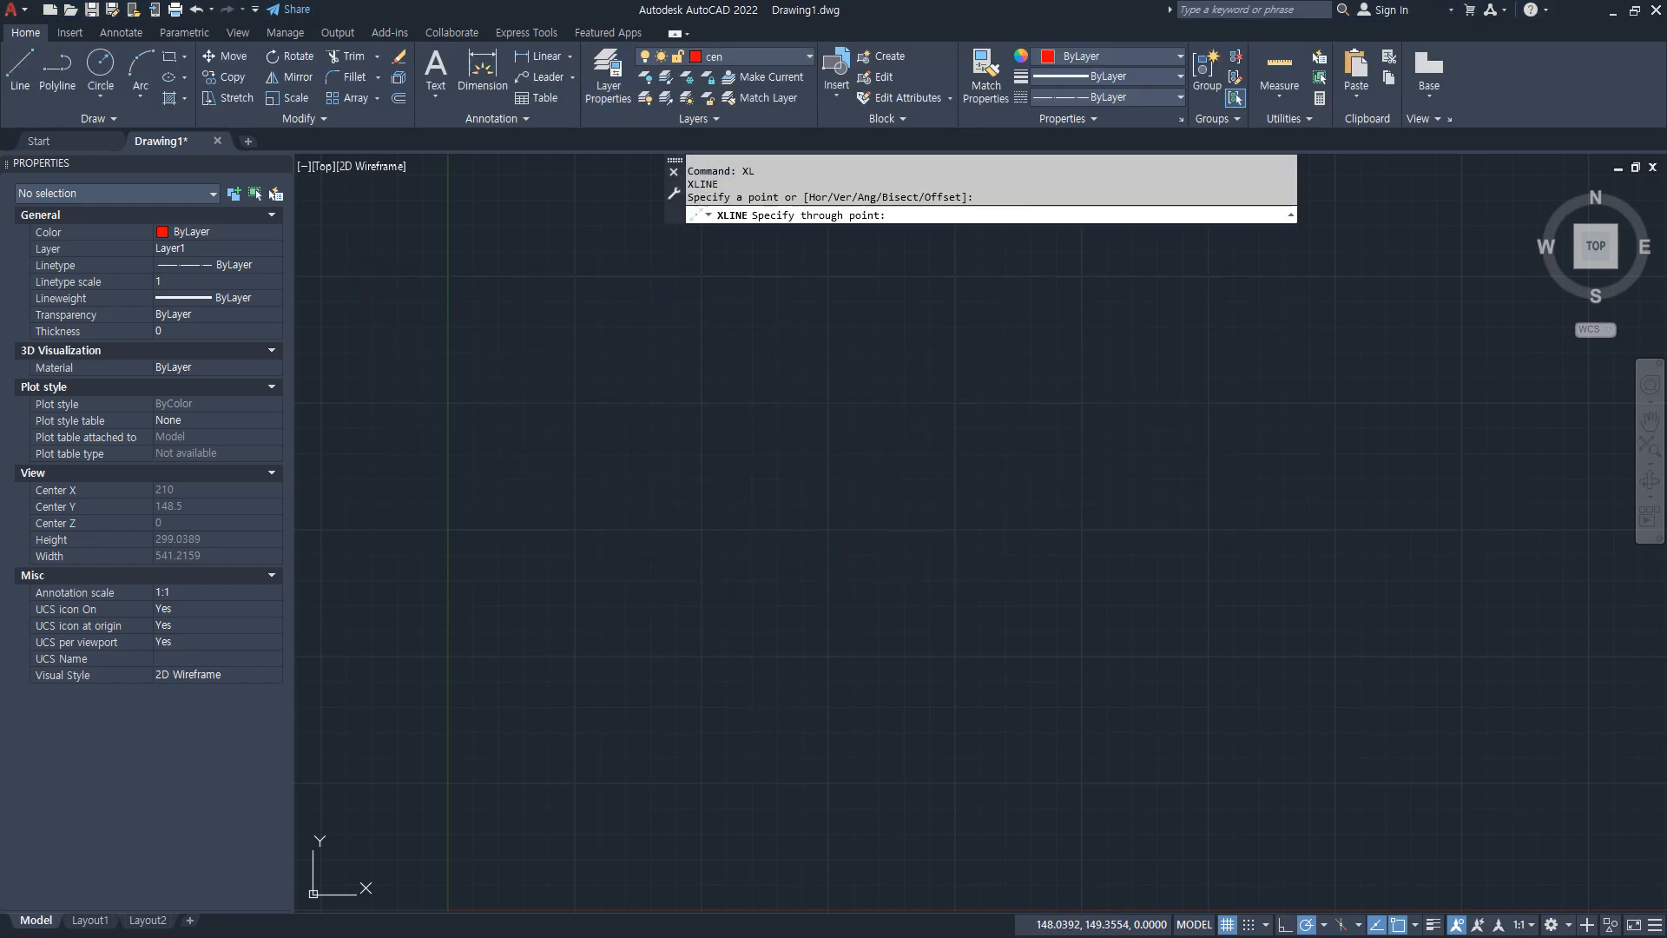
pyautogui.click(960, 522)
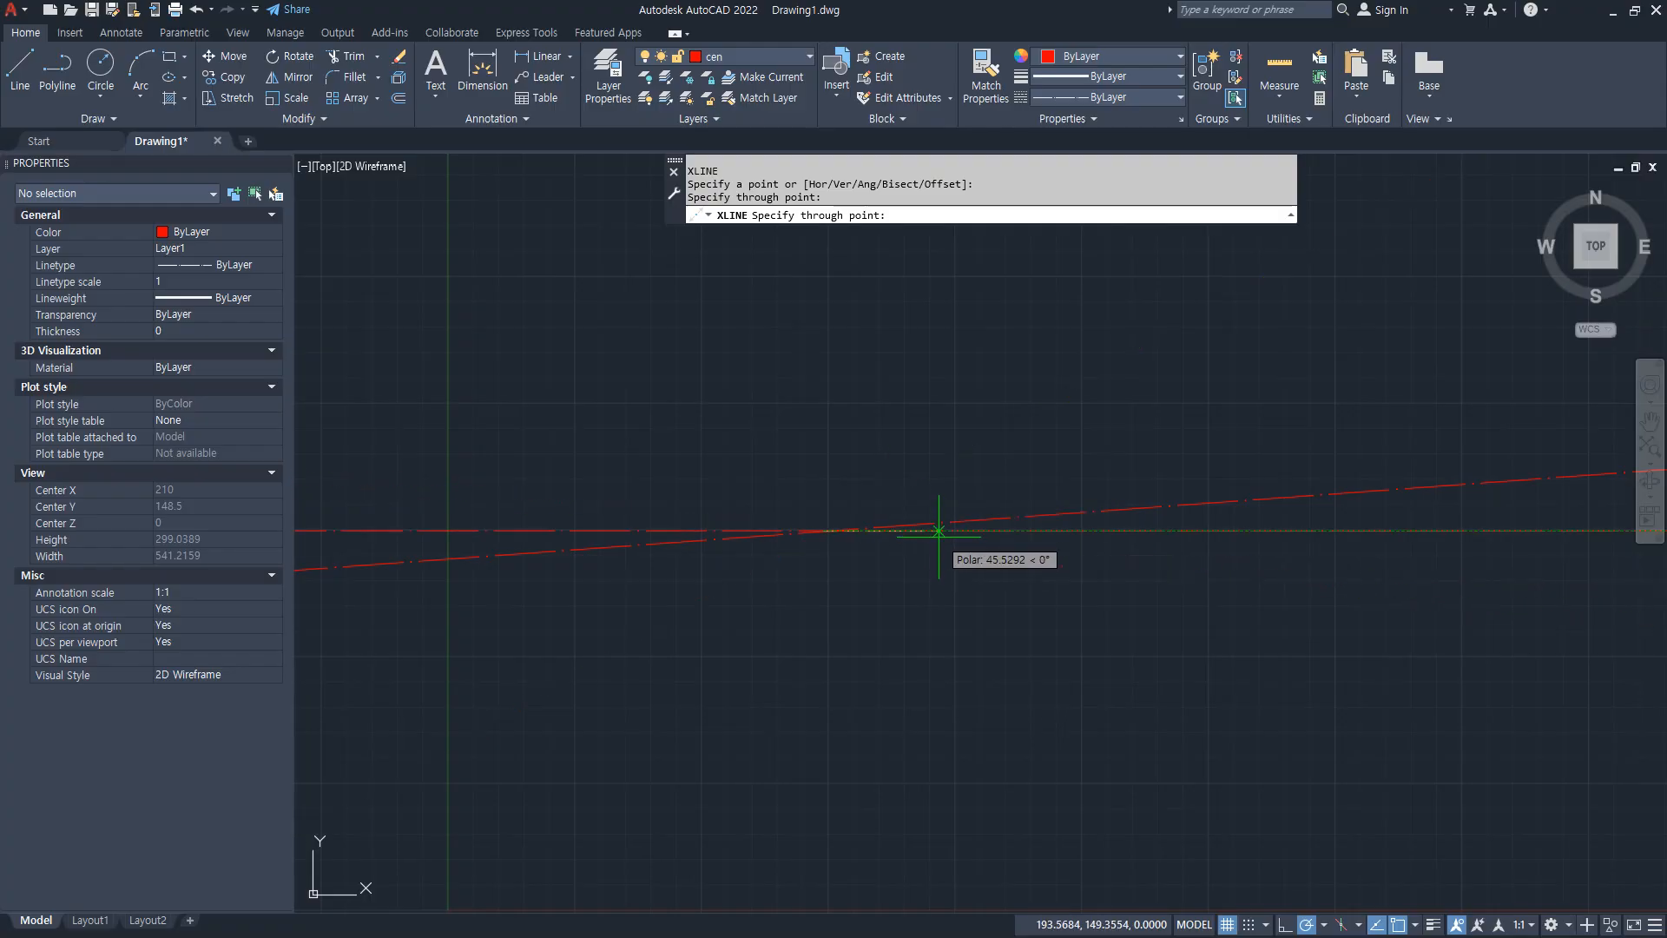
pyautogui.click(937, 530)
pyautogui.press('Return')
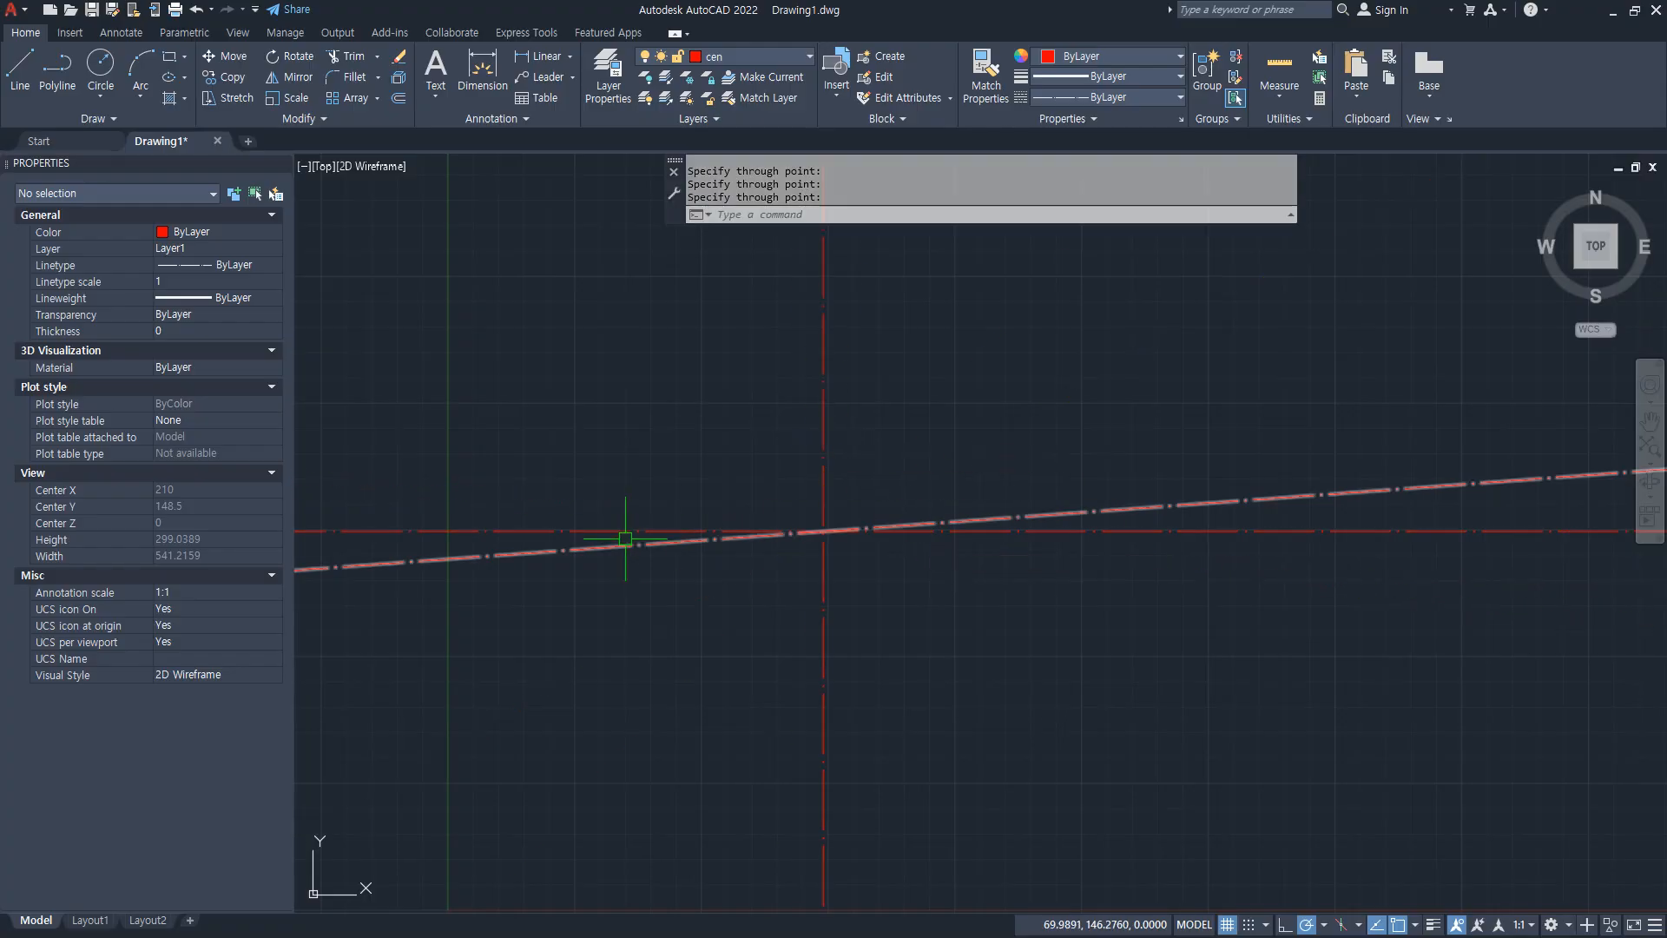
# Step: Erase the stray slanted construction line, keeping only the horizontal and vertical ones
pyautogui.click(629, 544)
pyautogui.press('Escape')
pyautogui.write('e')
pyautogui.press('Return')
pyautogui.write('c')
pyautogui.press('Return')
pyautogui.press('Escape')
pyautogui.click(584, 549)
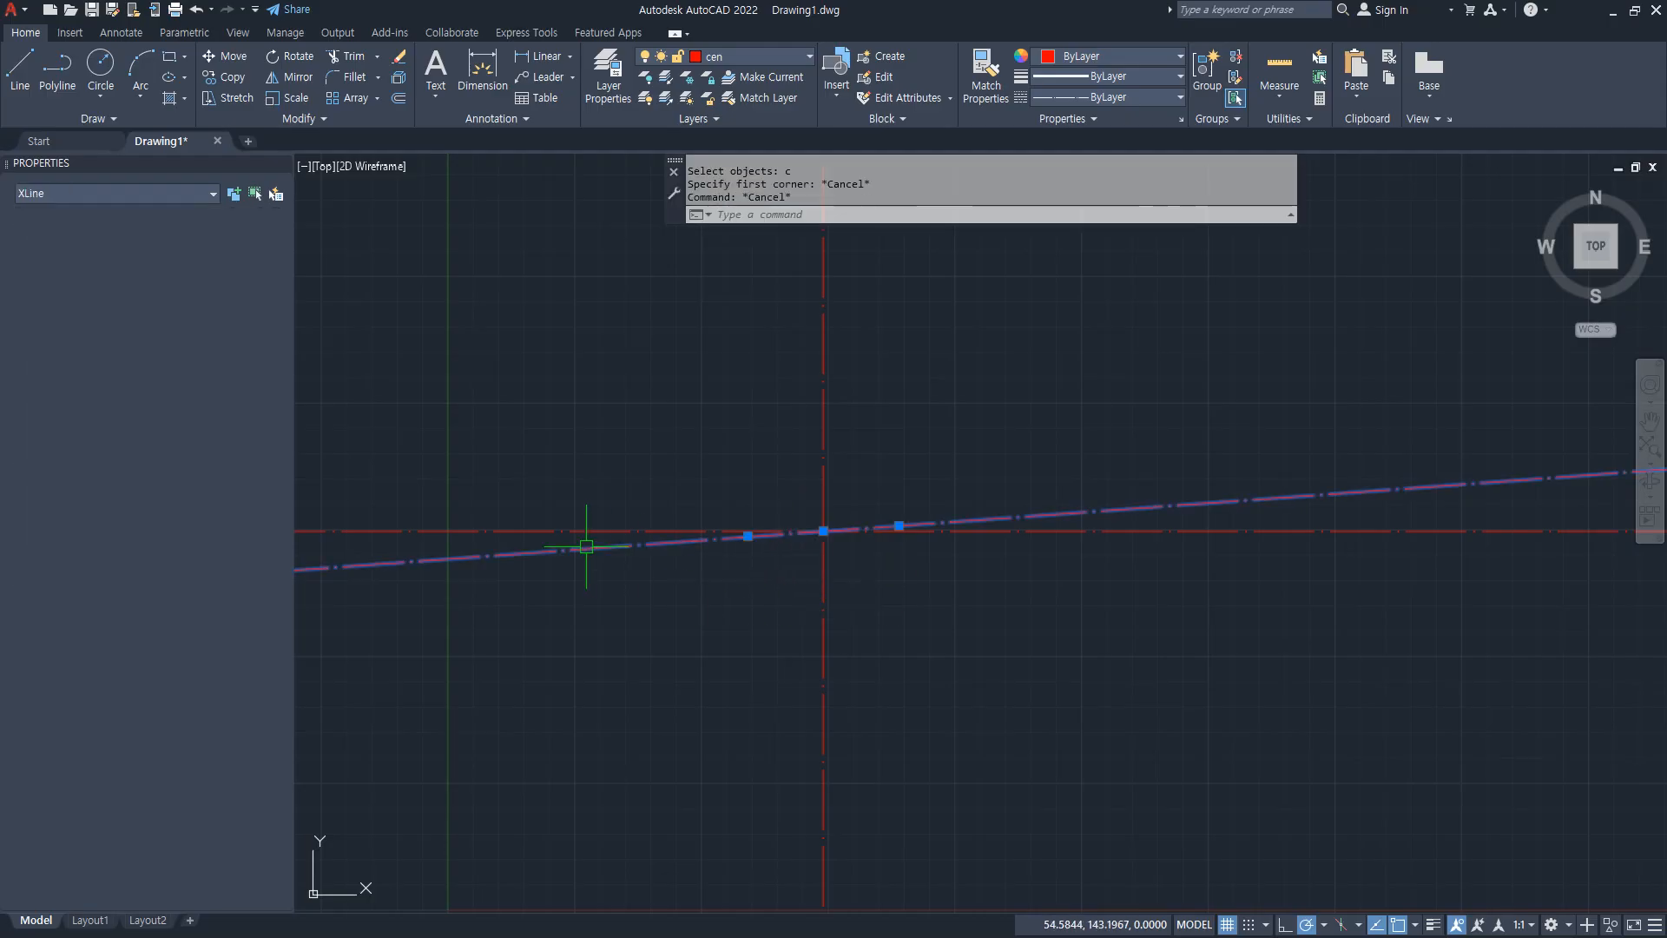
pyautogui.write('e')
pyautogui.press('Return')
pyautogui.press('Escape')
pyautogui.press('Escape')
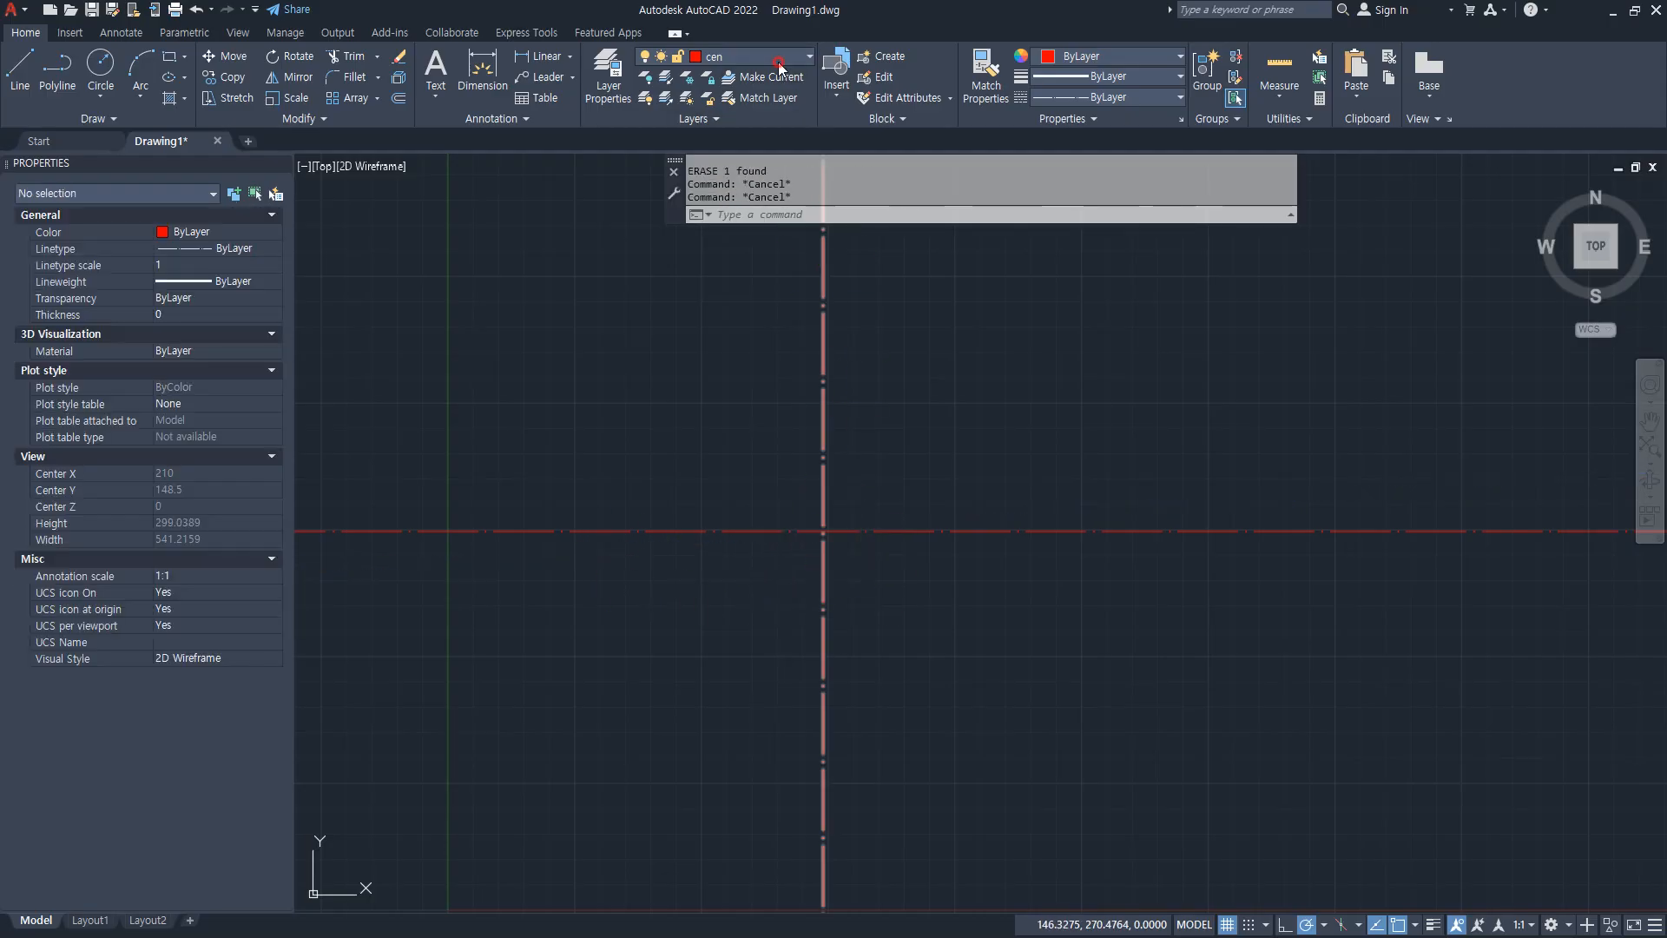
# Step: Make Layer2 current and draw a circle of diameter 20 centered on the construction lines' intersection
pyautogui.click(778, 63)
pyautogui.click(754, 142)
pyautogui.write('c')
pyautogui.press('Return')
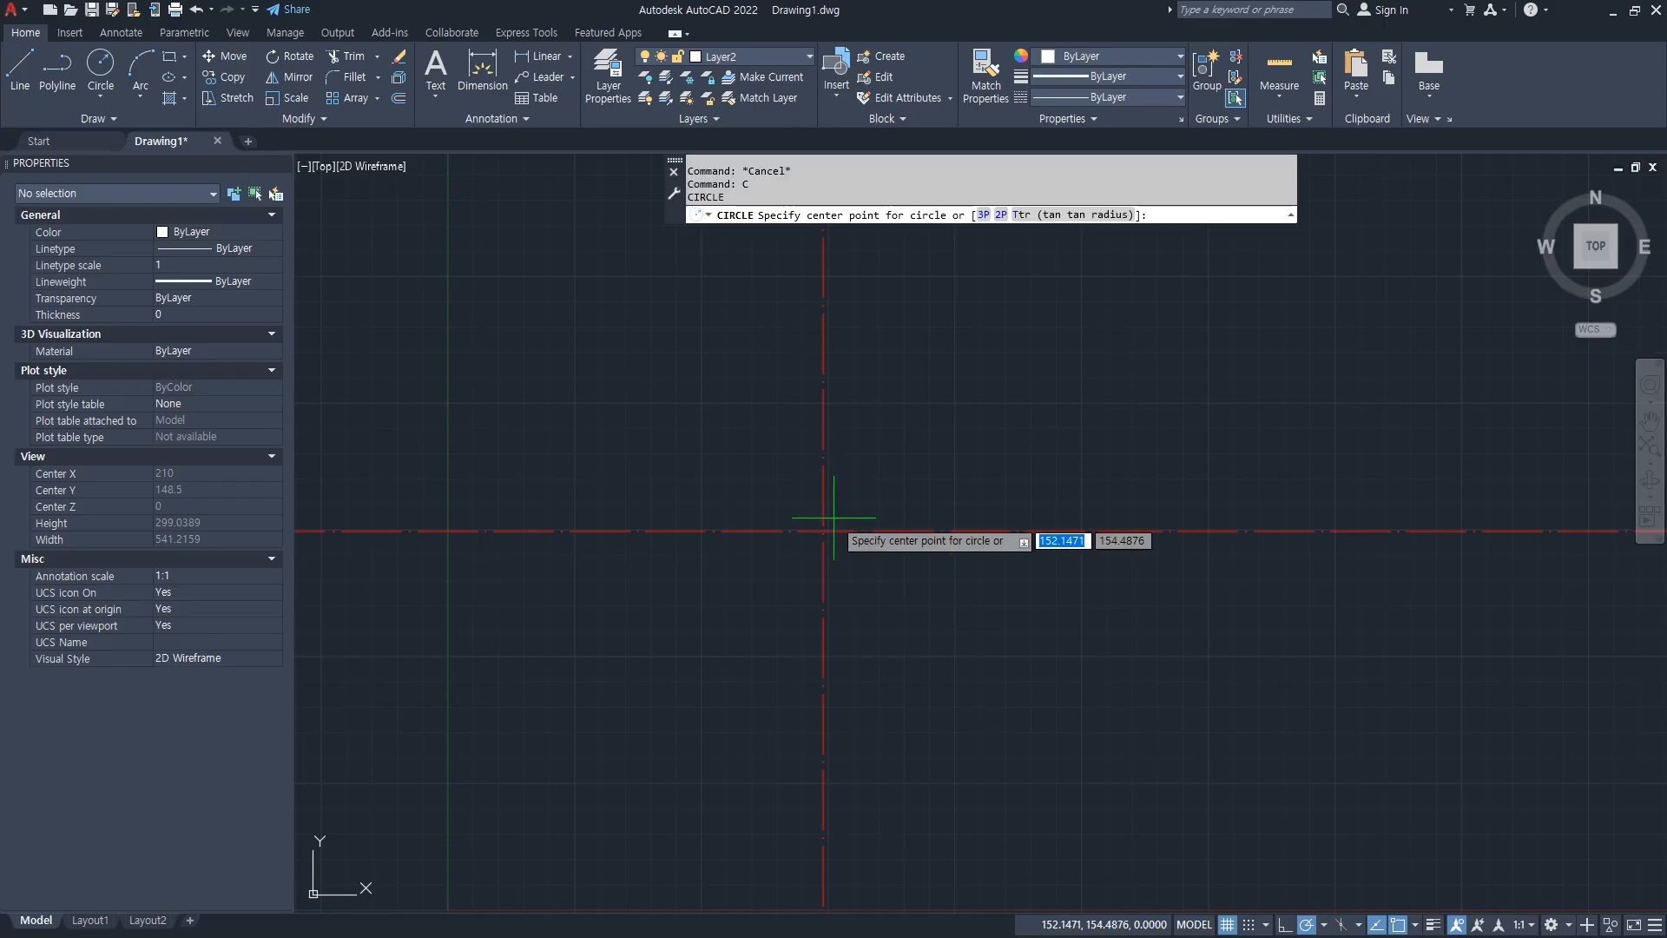
pyautogui.click(823, 530)
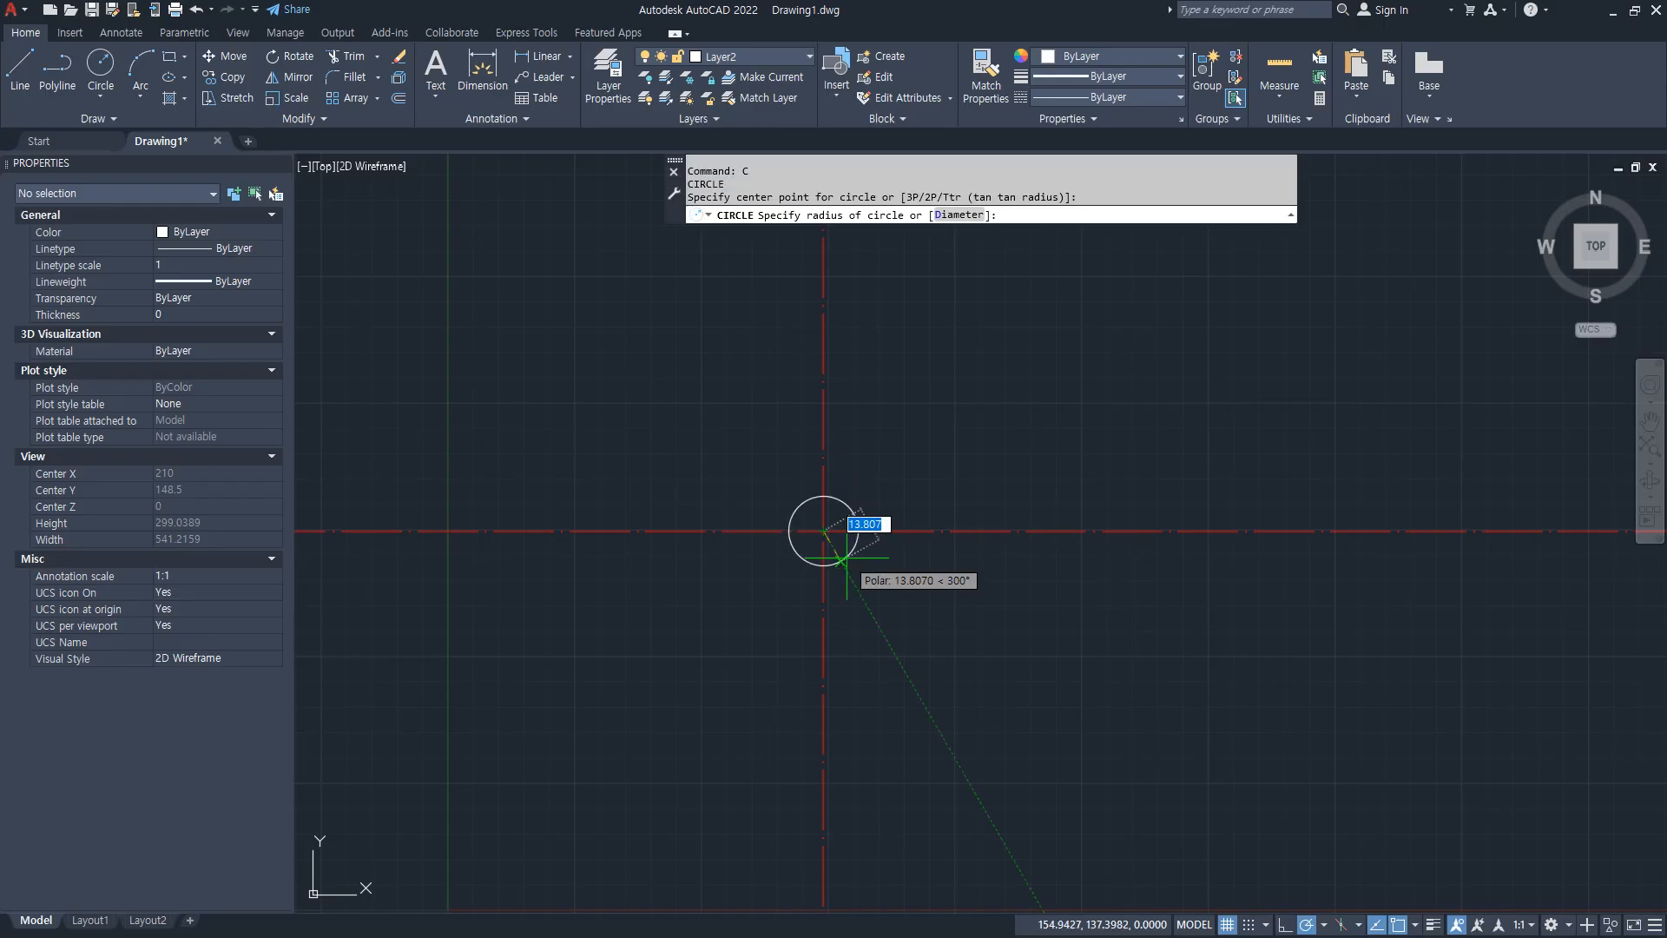
pyautogui.write('d')
pyautogui.press('Return')
pyautogui.write('20')
pyautogui.press('Return')
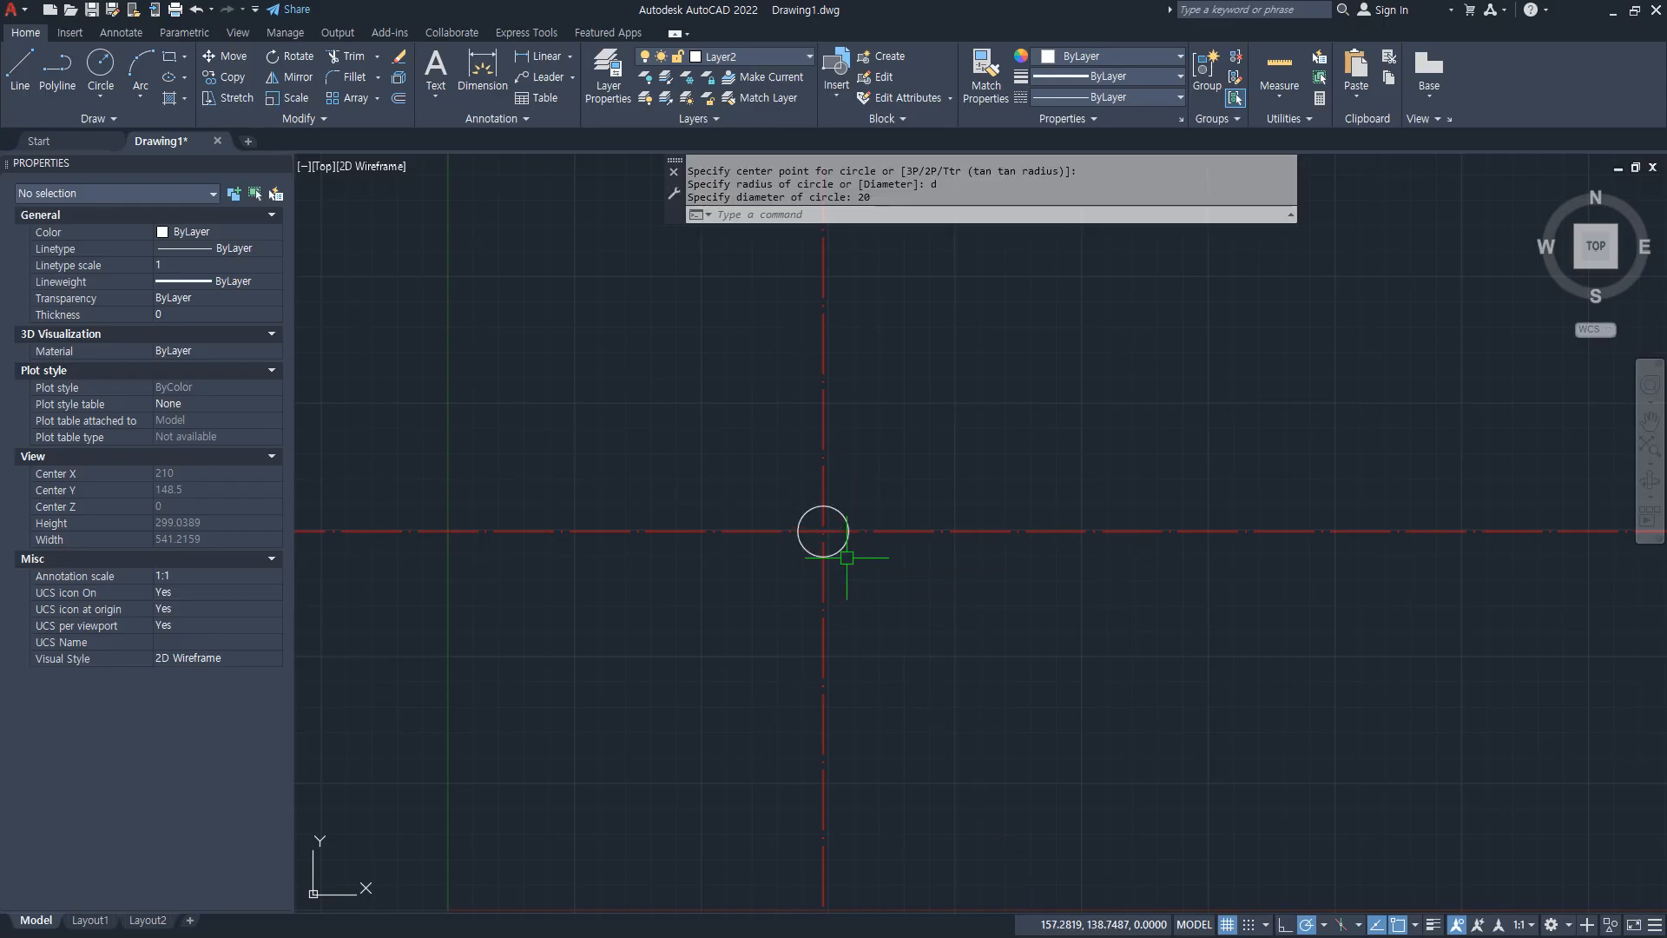
# Step: Draw a concentric circle of diameter 40 at the construction lines' intersection
pyautogui.press('Return')
pyautogui.click(837, 536)
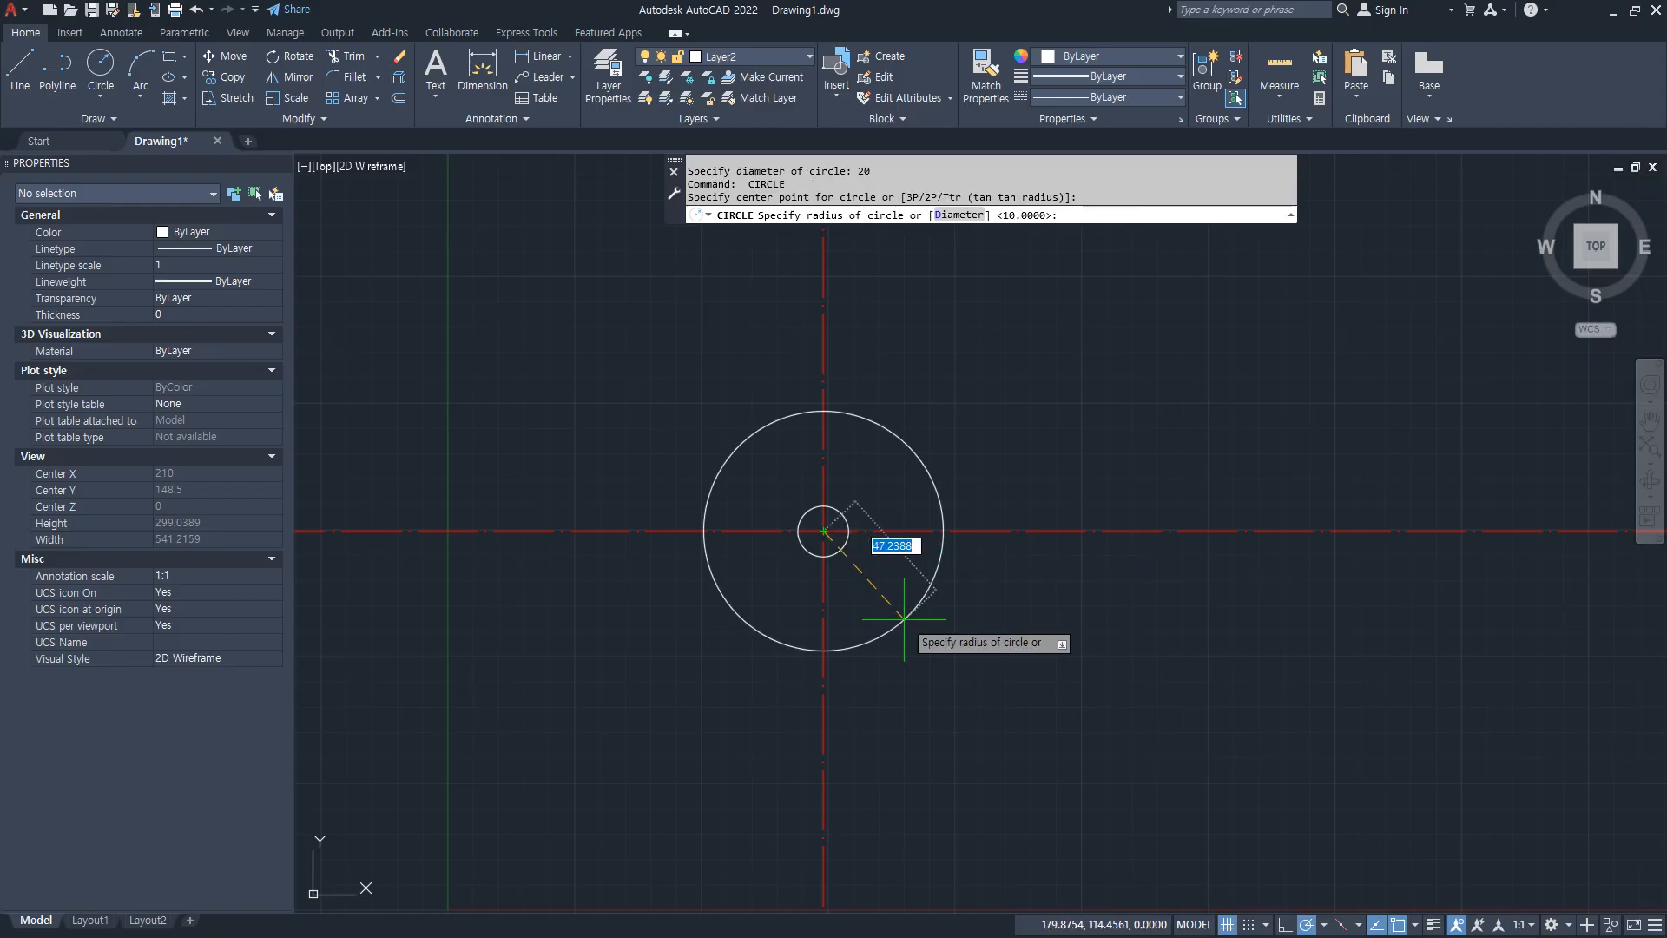
pyautogui.write('d')
pyautogui.press('Return')
pyautogui.write('40')
pyautogui.press('Return')
# Step: Draw a concentric circle of diameter 80 at the construction lines' intersection
pyautogui.press('Return')
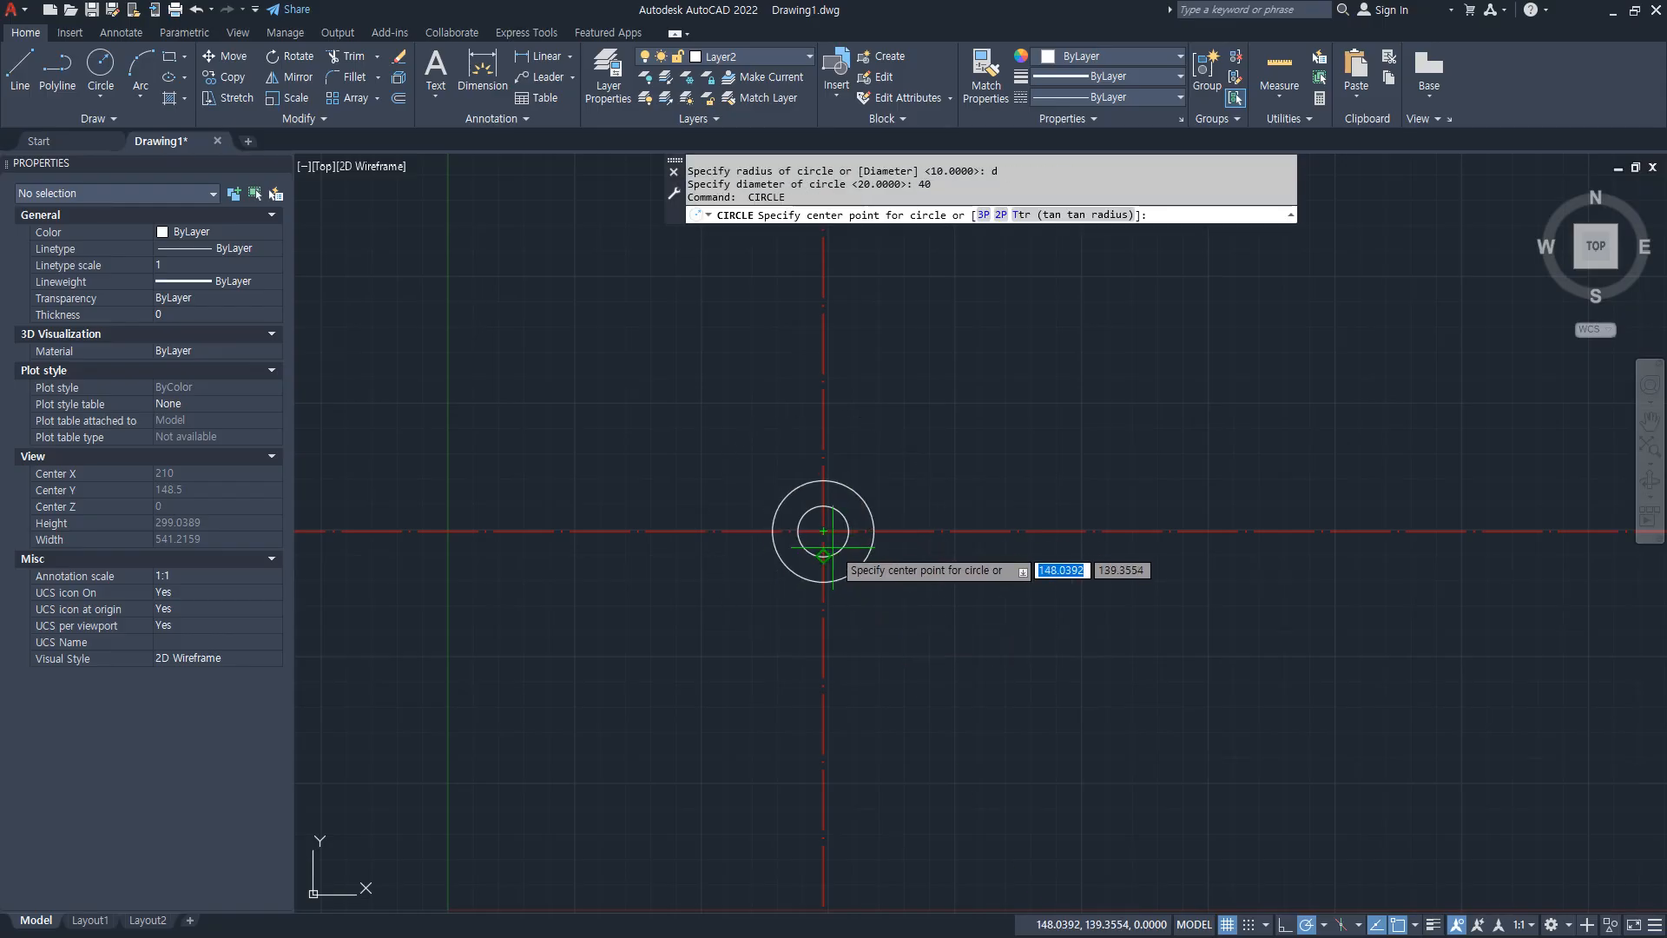
pyautogui.click(823, 532)
pyautogui.write('d')
pyautogui.press('Return')
pyautogui.write('80')
pyautogui.press('Return')
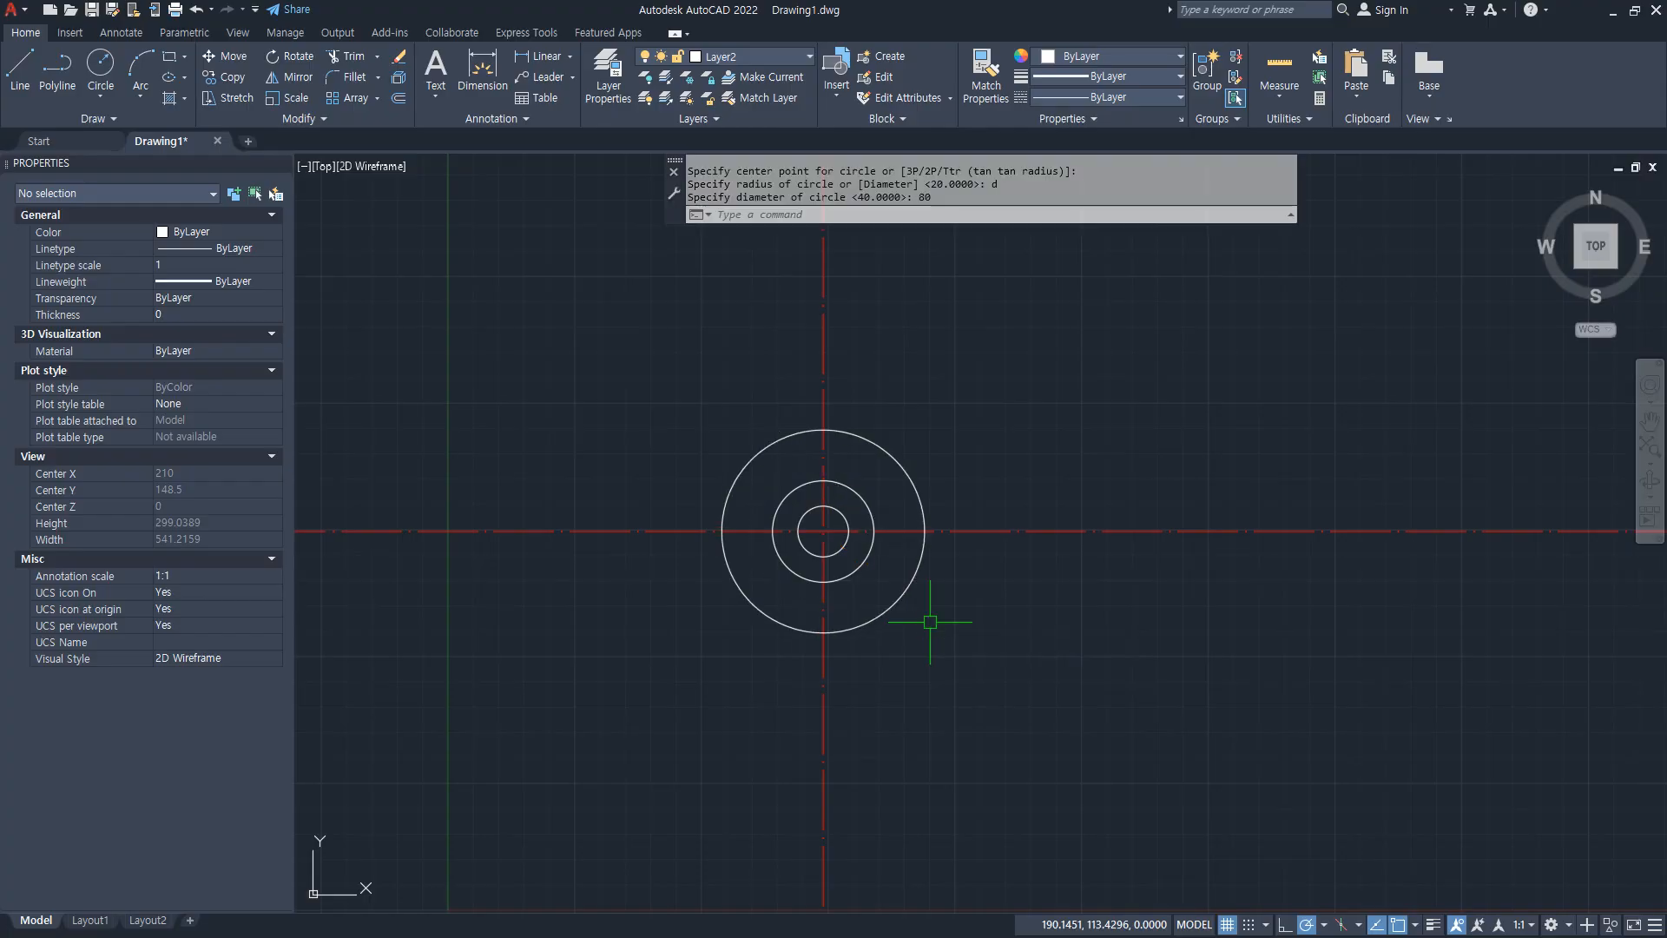
# Step: Draw the outer concentric circle of diameter 100 at the construction lines' intersection
pyautogui.press('Return')
pyautogui.click(823, 531)
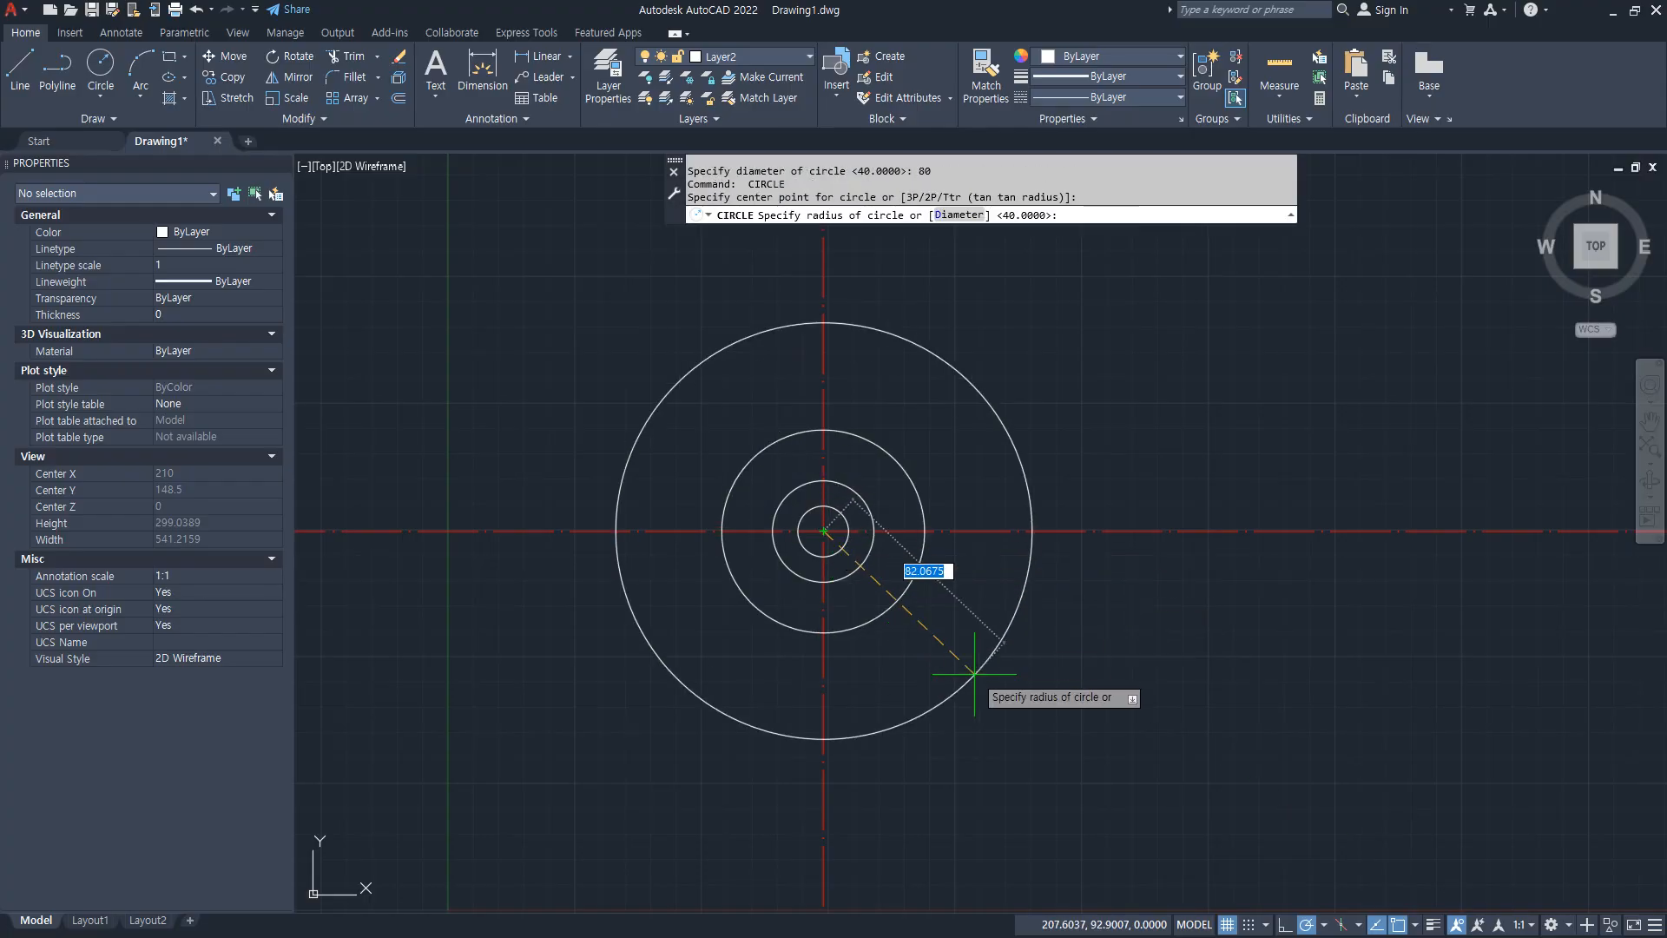
pyautogui.write('d')
pyautogui.press('Return')
pyautogui.write('100')
pyautogui.press('Return')
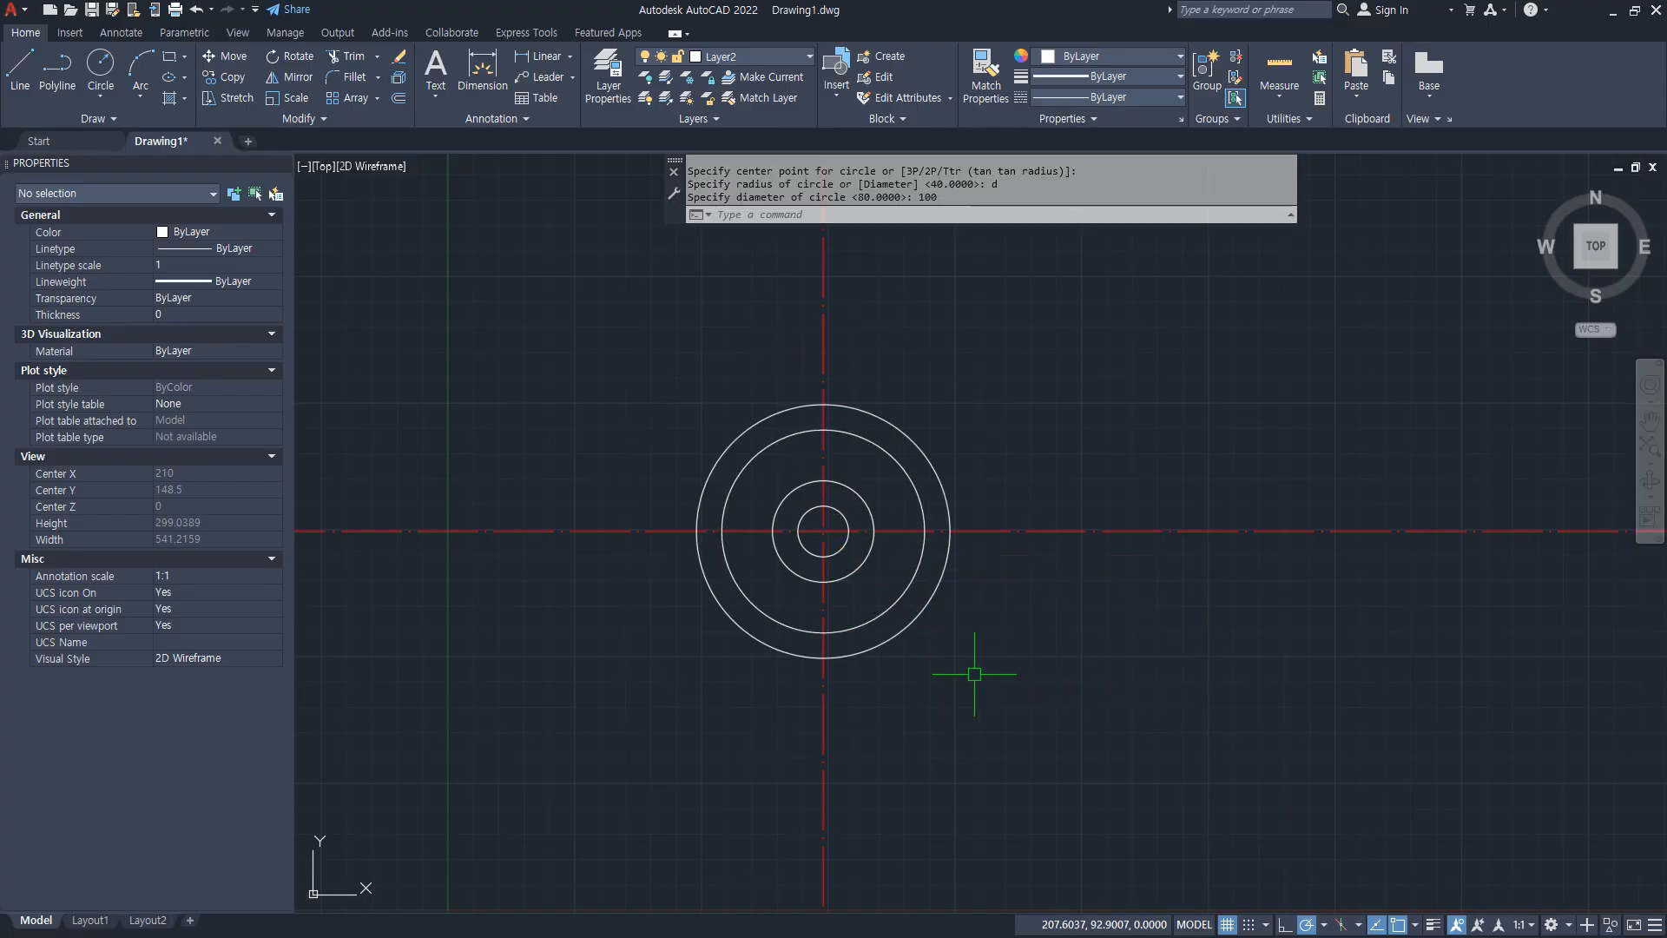
# Step: Trim away the left halves of all four concentric circles at the vertical centerline
pyautogui.write('tr')
pyautogui.press('Return')
pyautogui.click(793, 386)
pyautogui.click(816, 518)
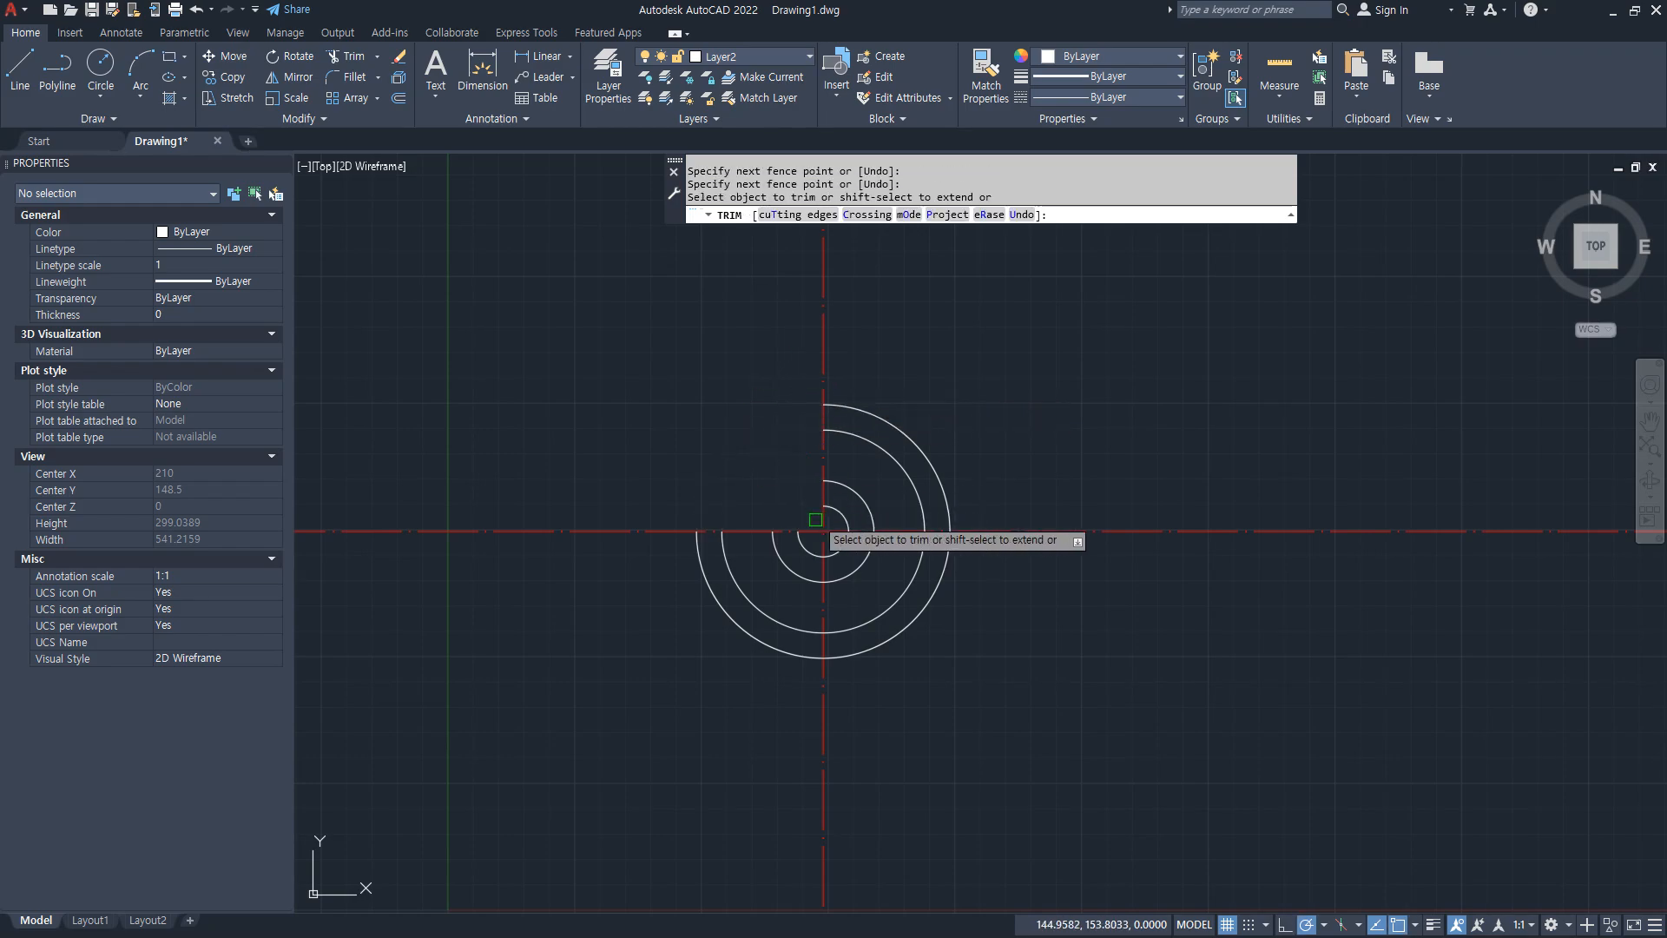
pyautogui.click(814, 542)
pyautogui.click(739, 706)
pyautogui.press('Return')
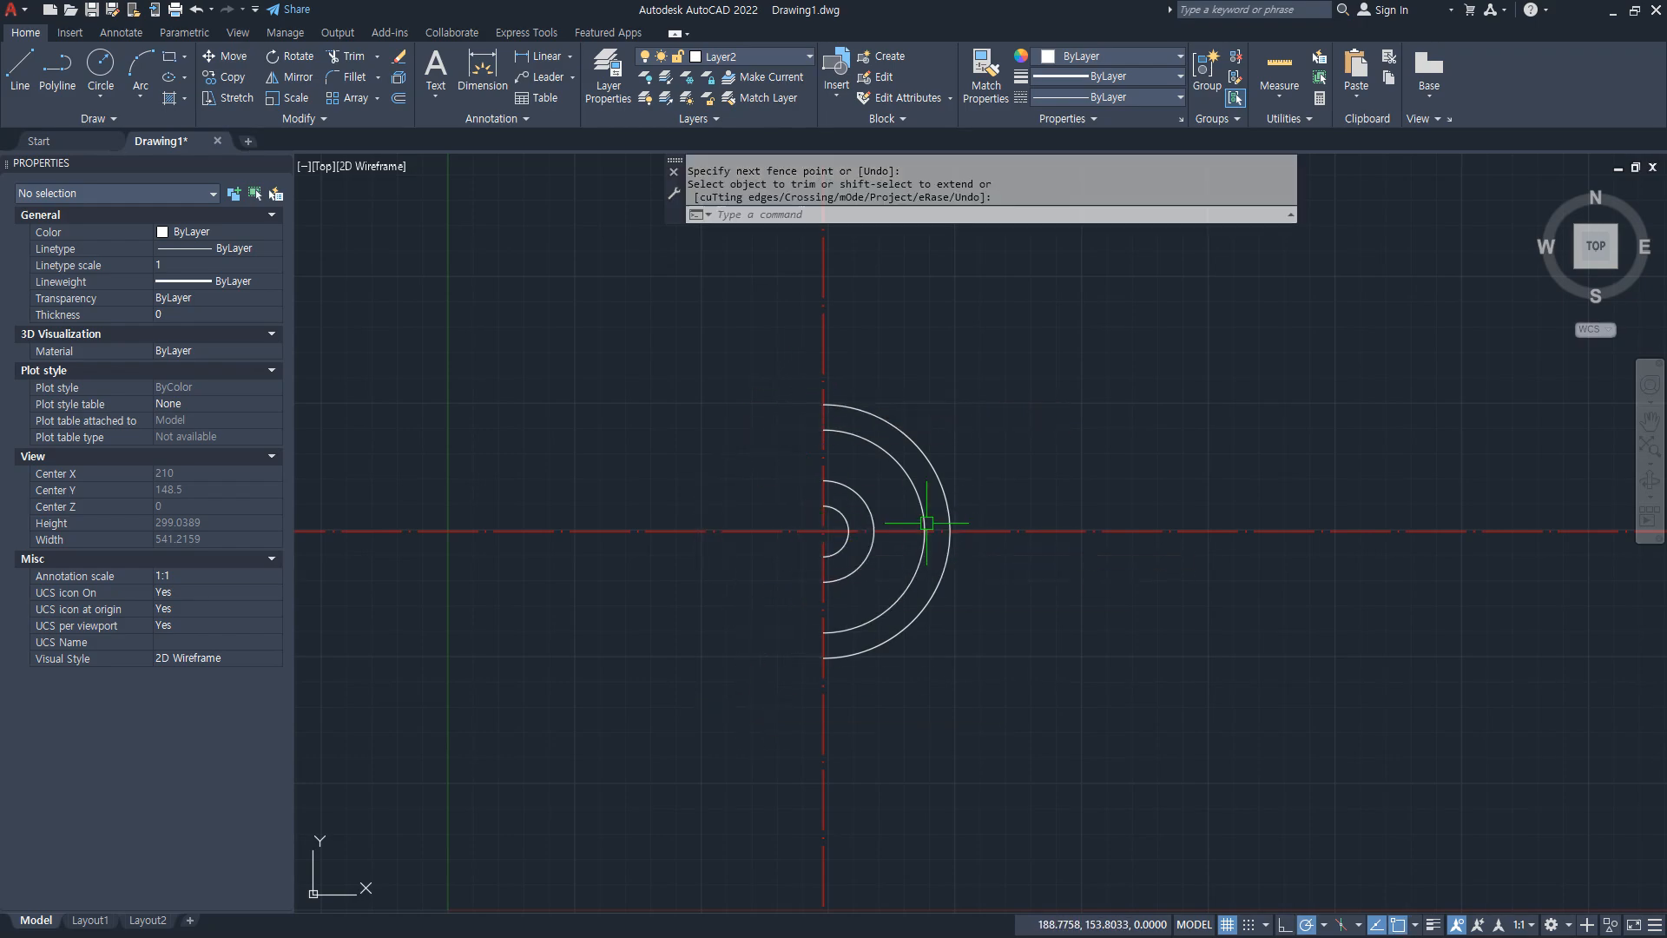
# Step: Match the properties of the horizontal centerline onto the 80-diameter arc to make it the bolt circle
pyautogui.scroll(2, 926, 519)
pyautogui.write('ma')
pyautogui.press('Return')
pyautogui.click(1013, 537)
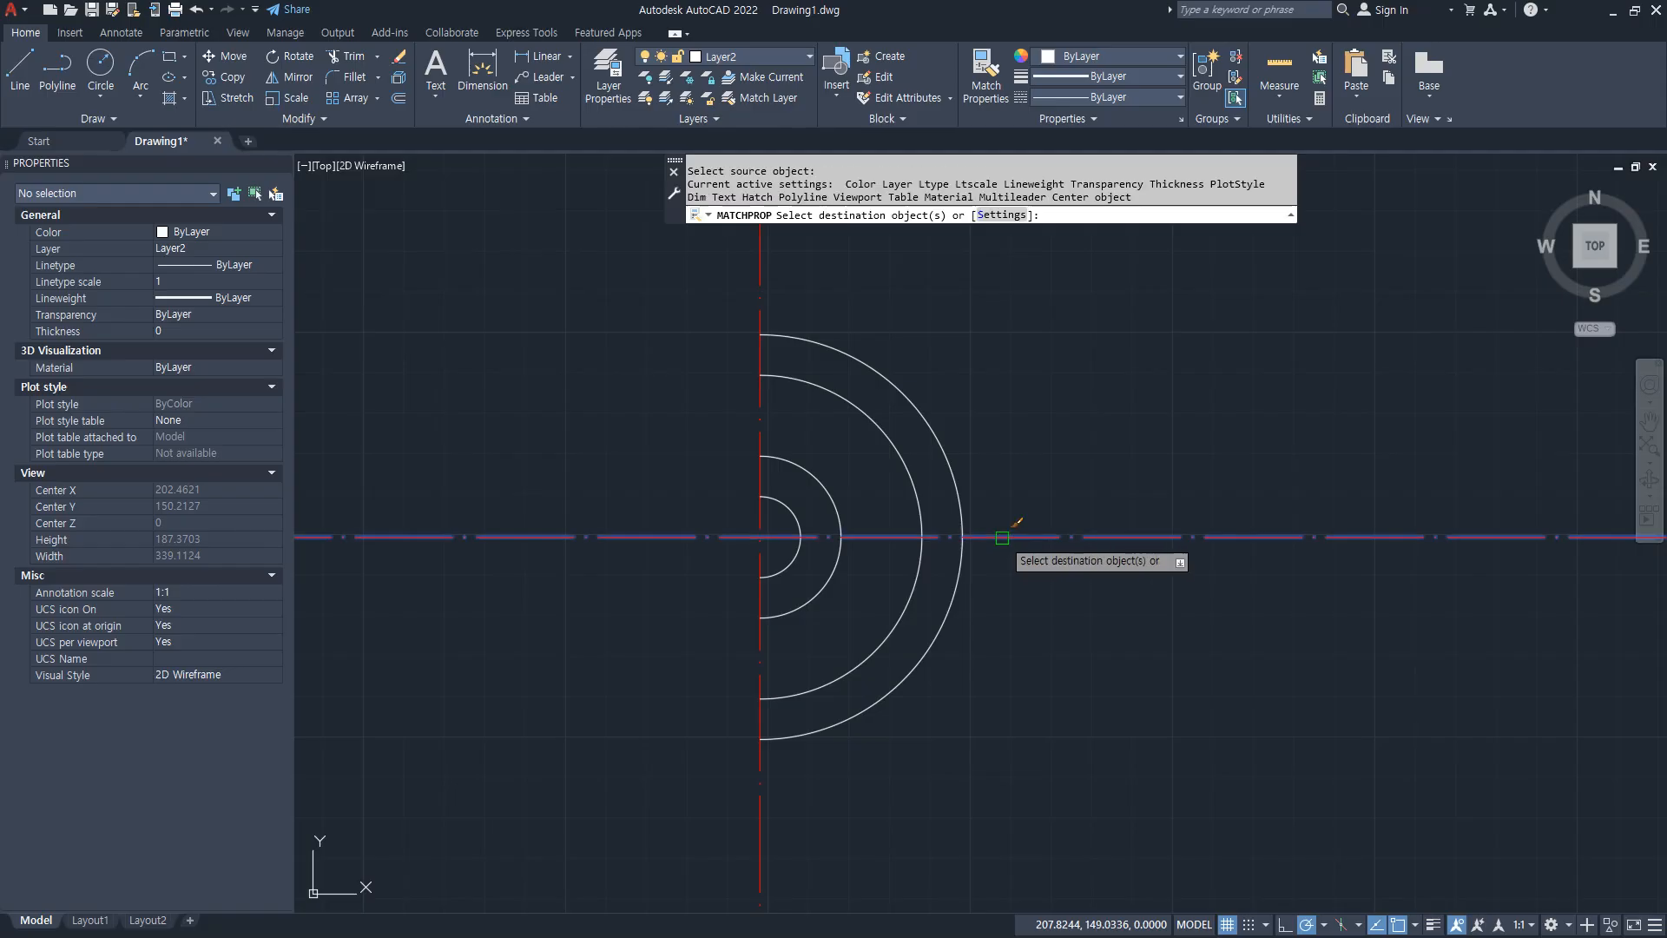
pyautogui.click(916, 571)
pyautogui.press('Return')
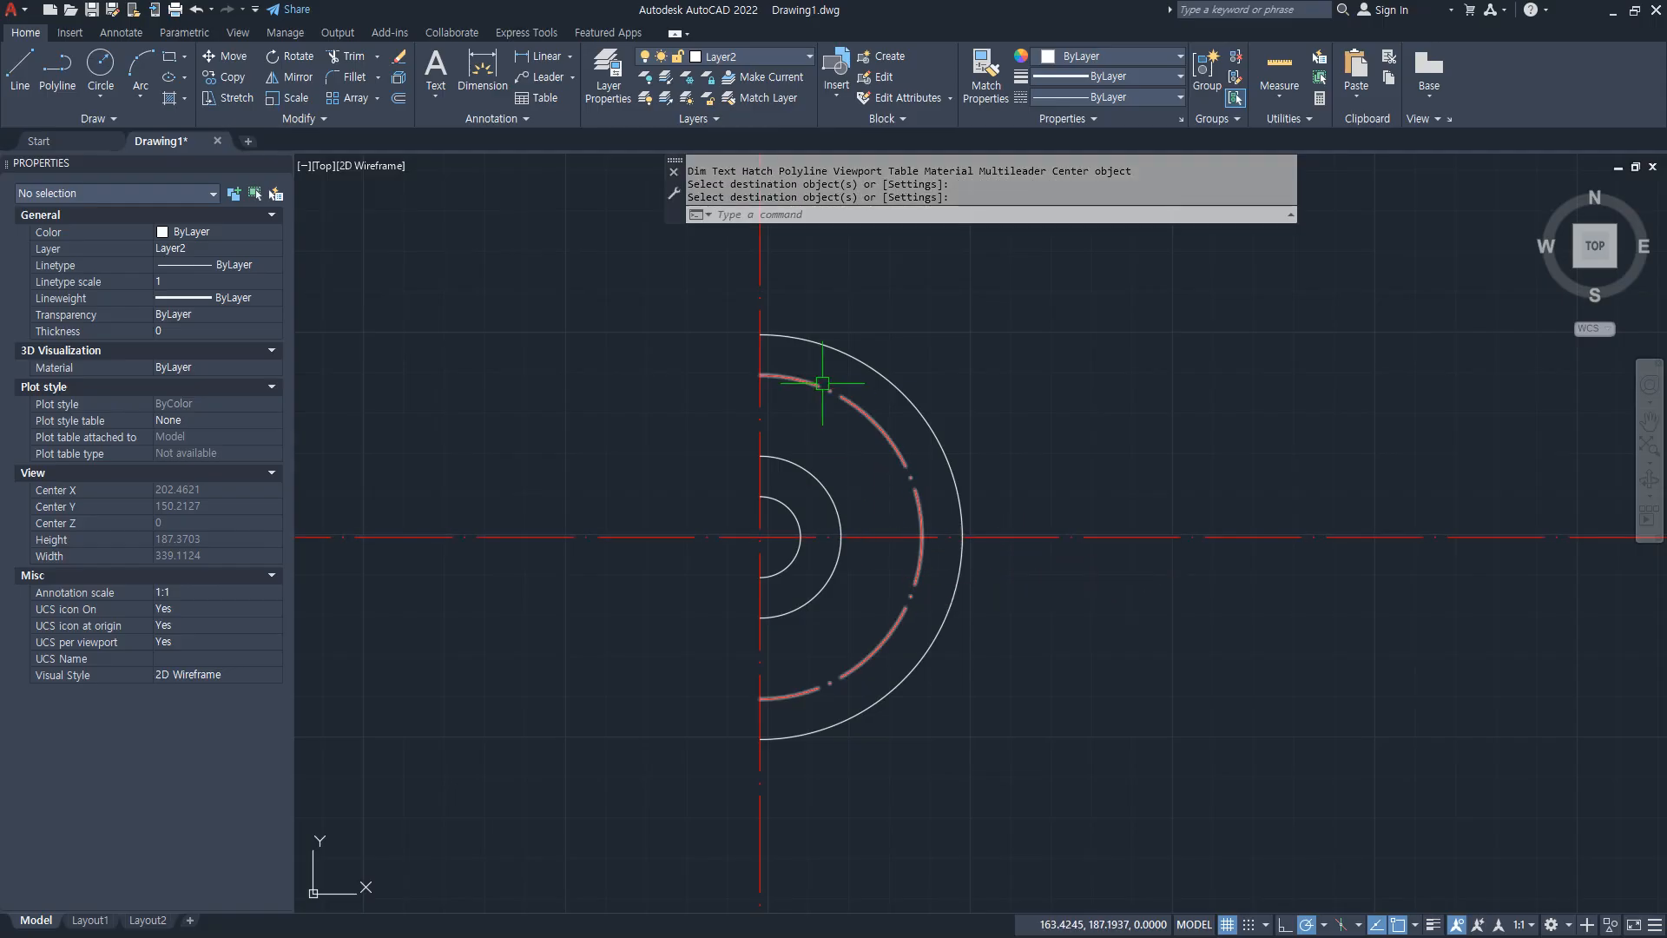
# Step: Draw a bolt hole circle of diameter 10 centered on the upper end of the bolt circle arc
pyautogui.write('c')
pyautogui.press('Return')
pyautogui.click(760, 376)
pyautogui.write('d')
pyautogui.press('Return')
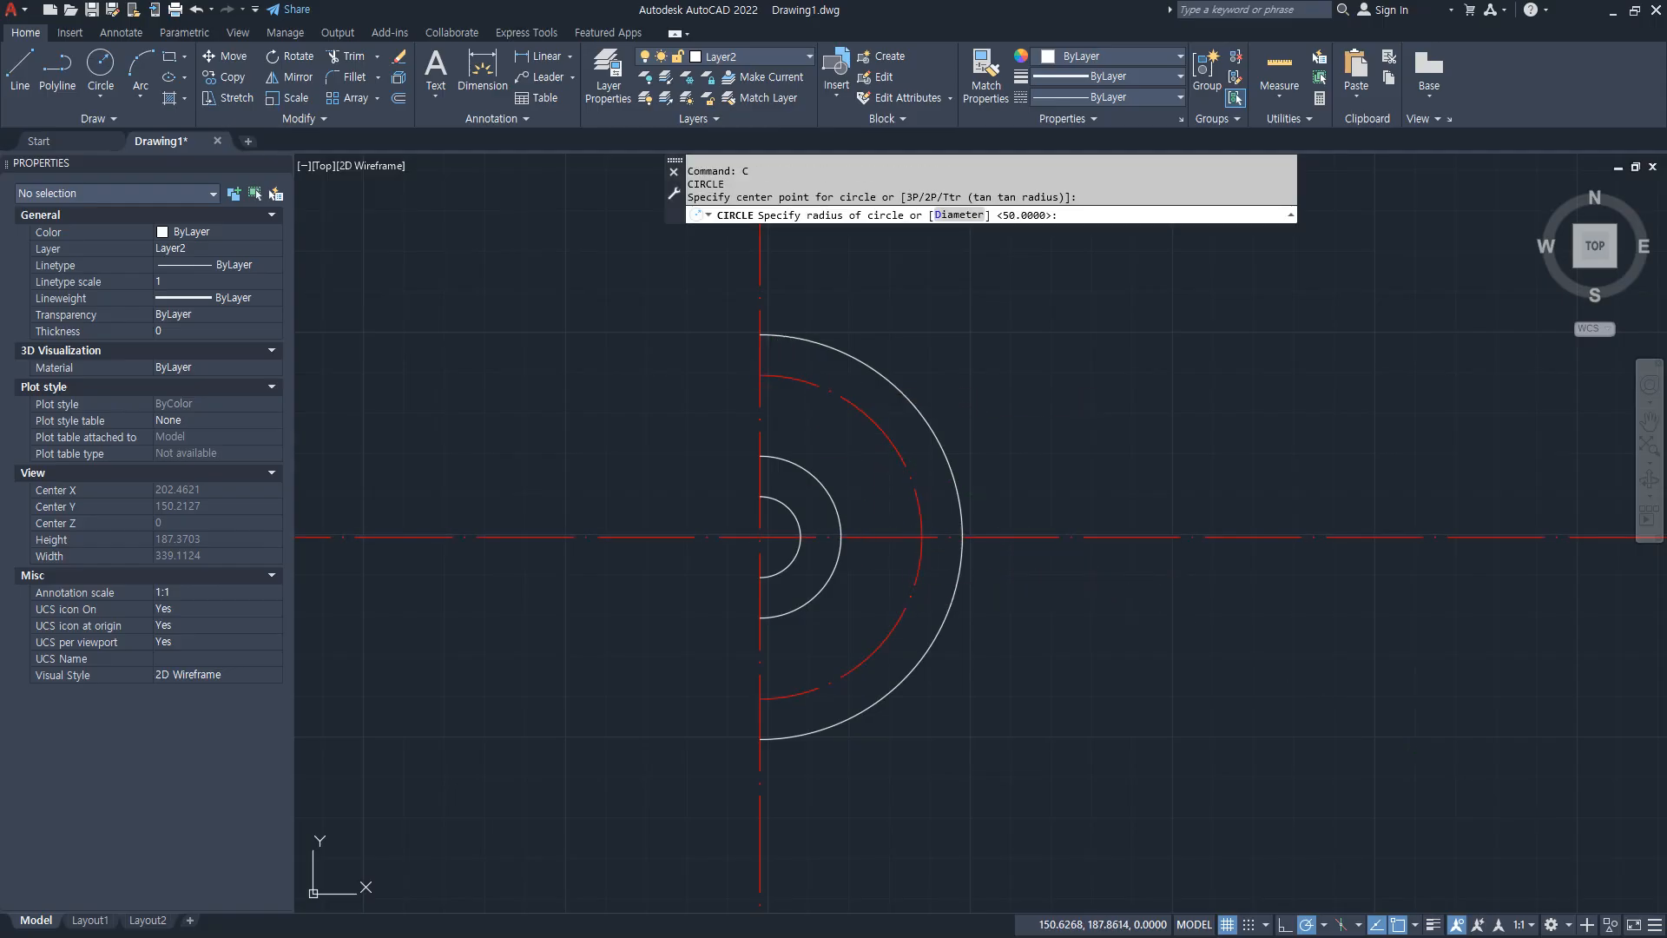
pyautogui.write('10')
pyautogui.press('Return')
# Step: Draw two more 10-diameter hole circles at the bolt circle's right quadrant and lower end
pyautogui.press('Return')
pyautogui.click(922, 537)
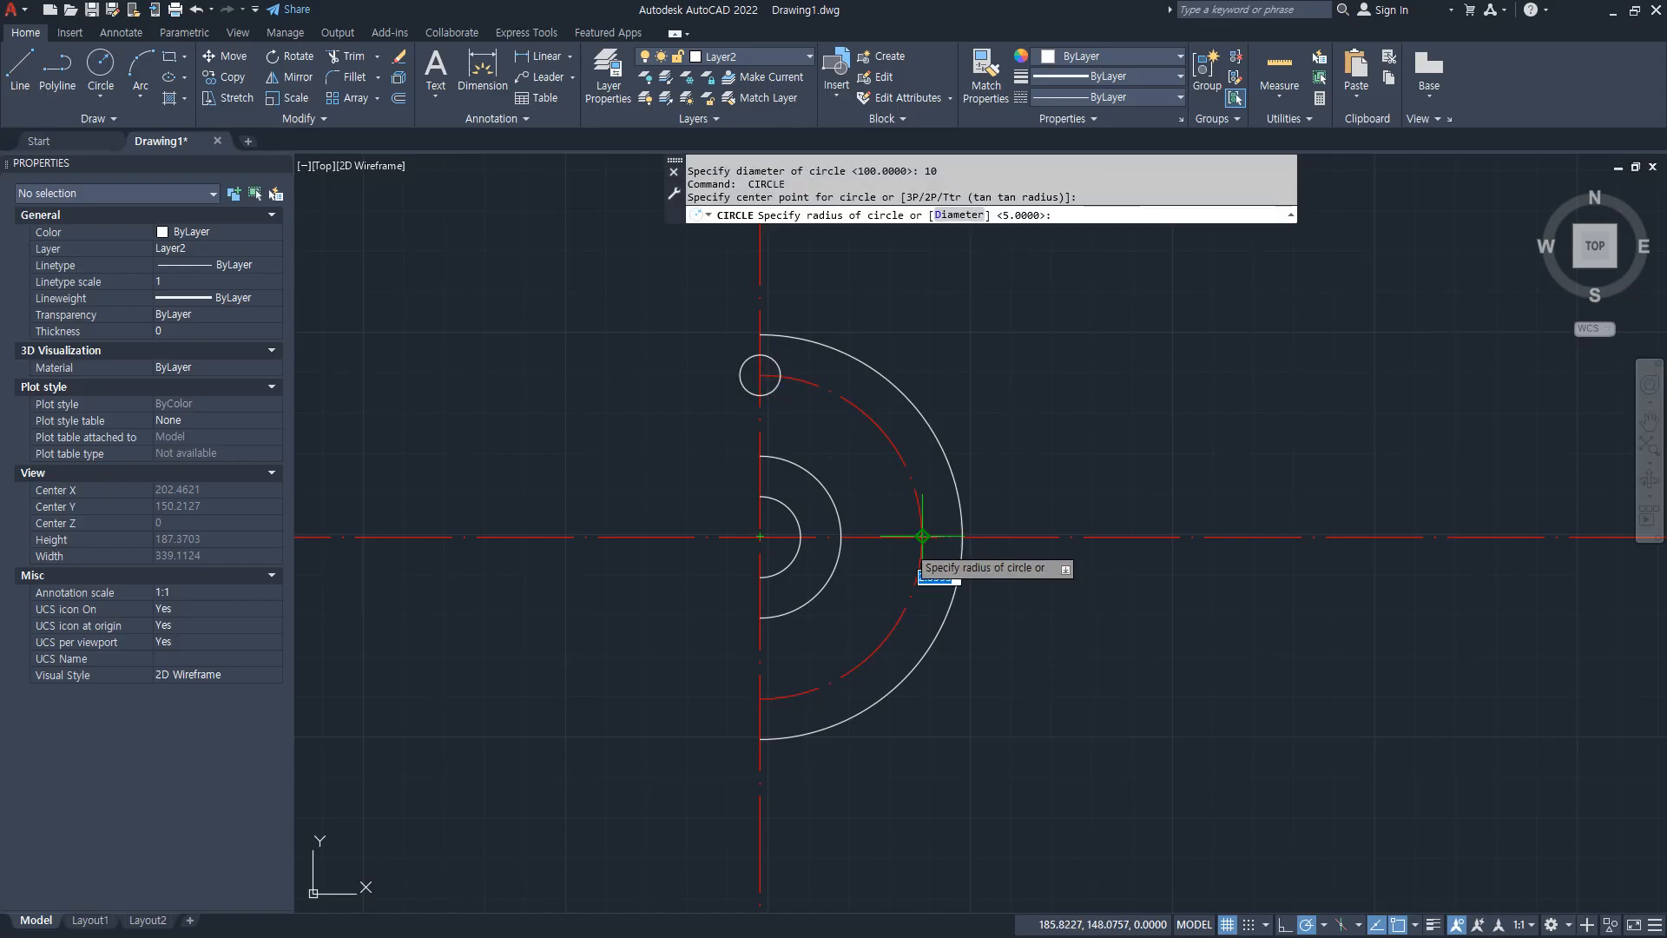
pyautogui.press('Return')
pyautogui.press('Return')
pyautogui.click(761, 699)
pyautogui.press('Return')
# Step: Trim the halves of the upper and lower bolt holes lying left of the vertical centerline
pyautogui.write('tr')
pyautogui.press('Return')
pyautogui.click(741, 702)
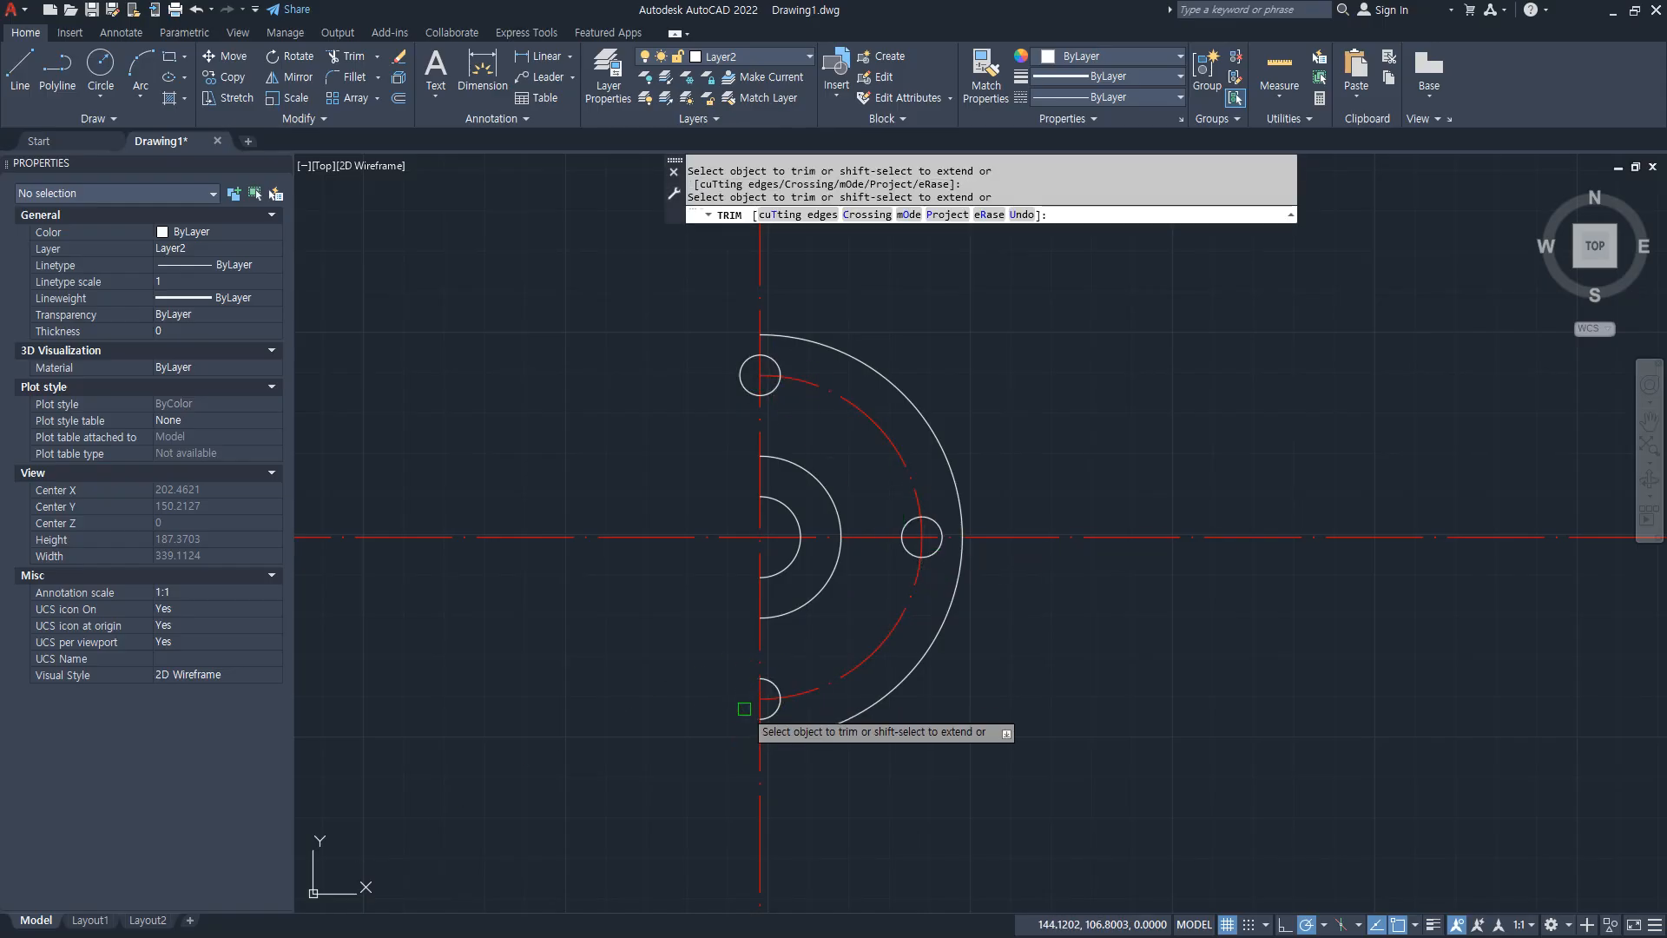
pyautogui.click(740, 372)
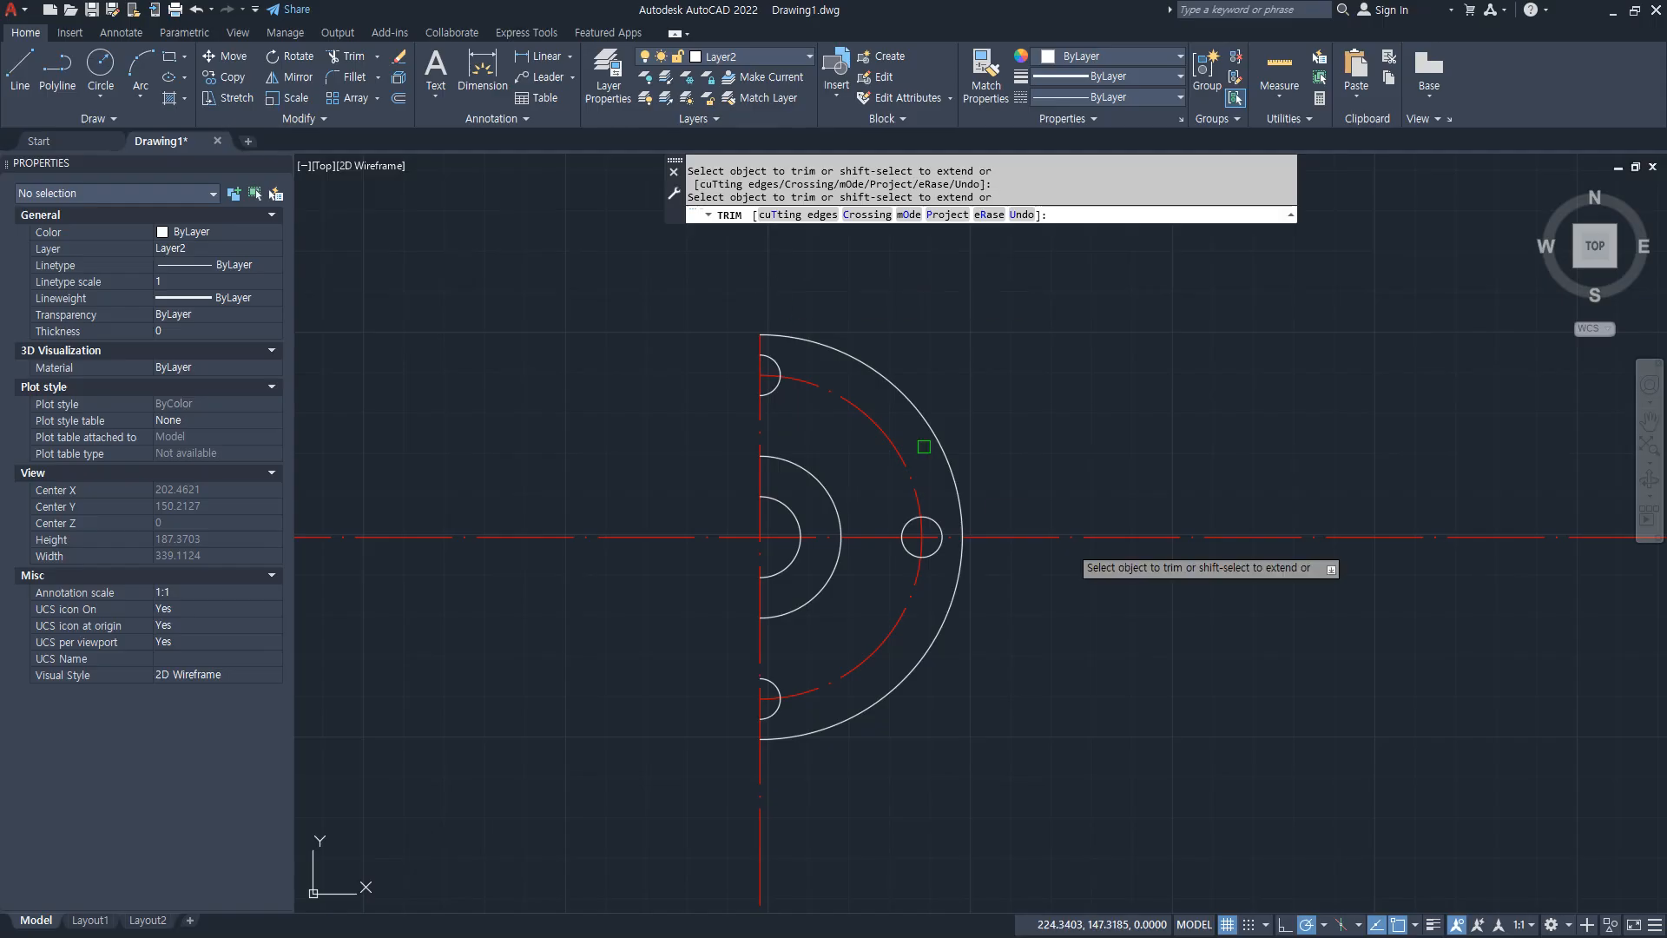
# Step: Trim the horizontal and vertical centerline portions that extend beyond the outer arc
pyautogui.click(1102, 536)
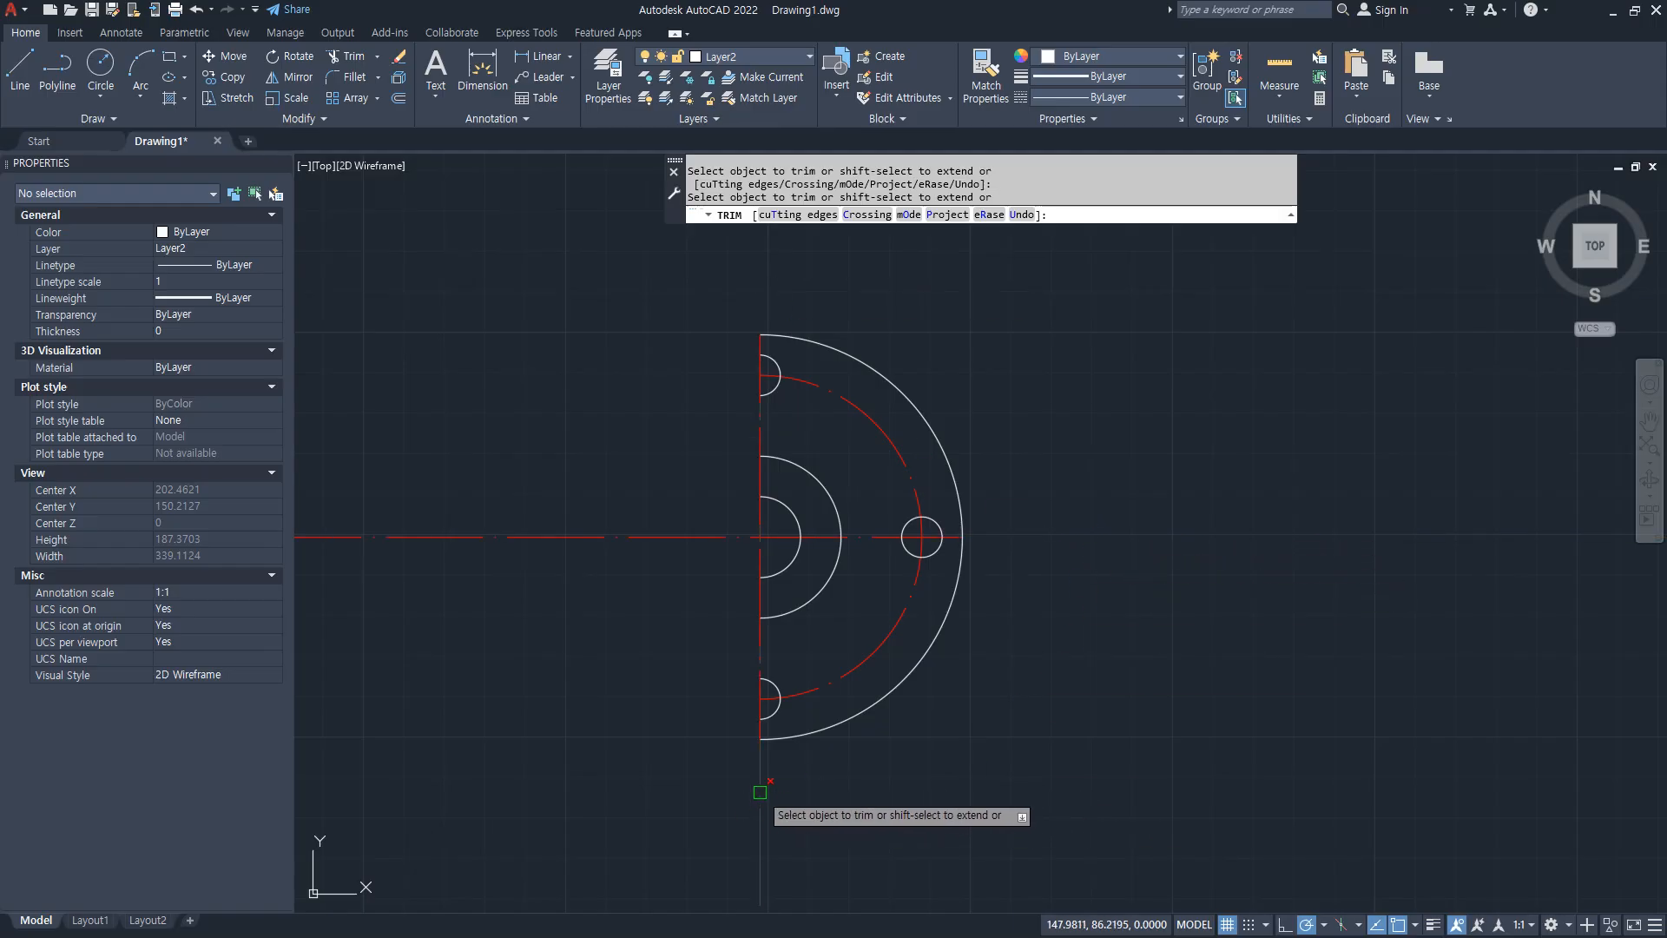
pyautogui.click(762, 803)
pyautogui.press('Return')
# Step: Lengthen both ends of the half view's vertical centerline by a delta of 5
pyautogui.write('len')
pyautogui.press('Return')
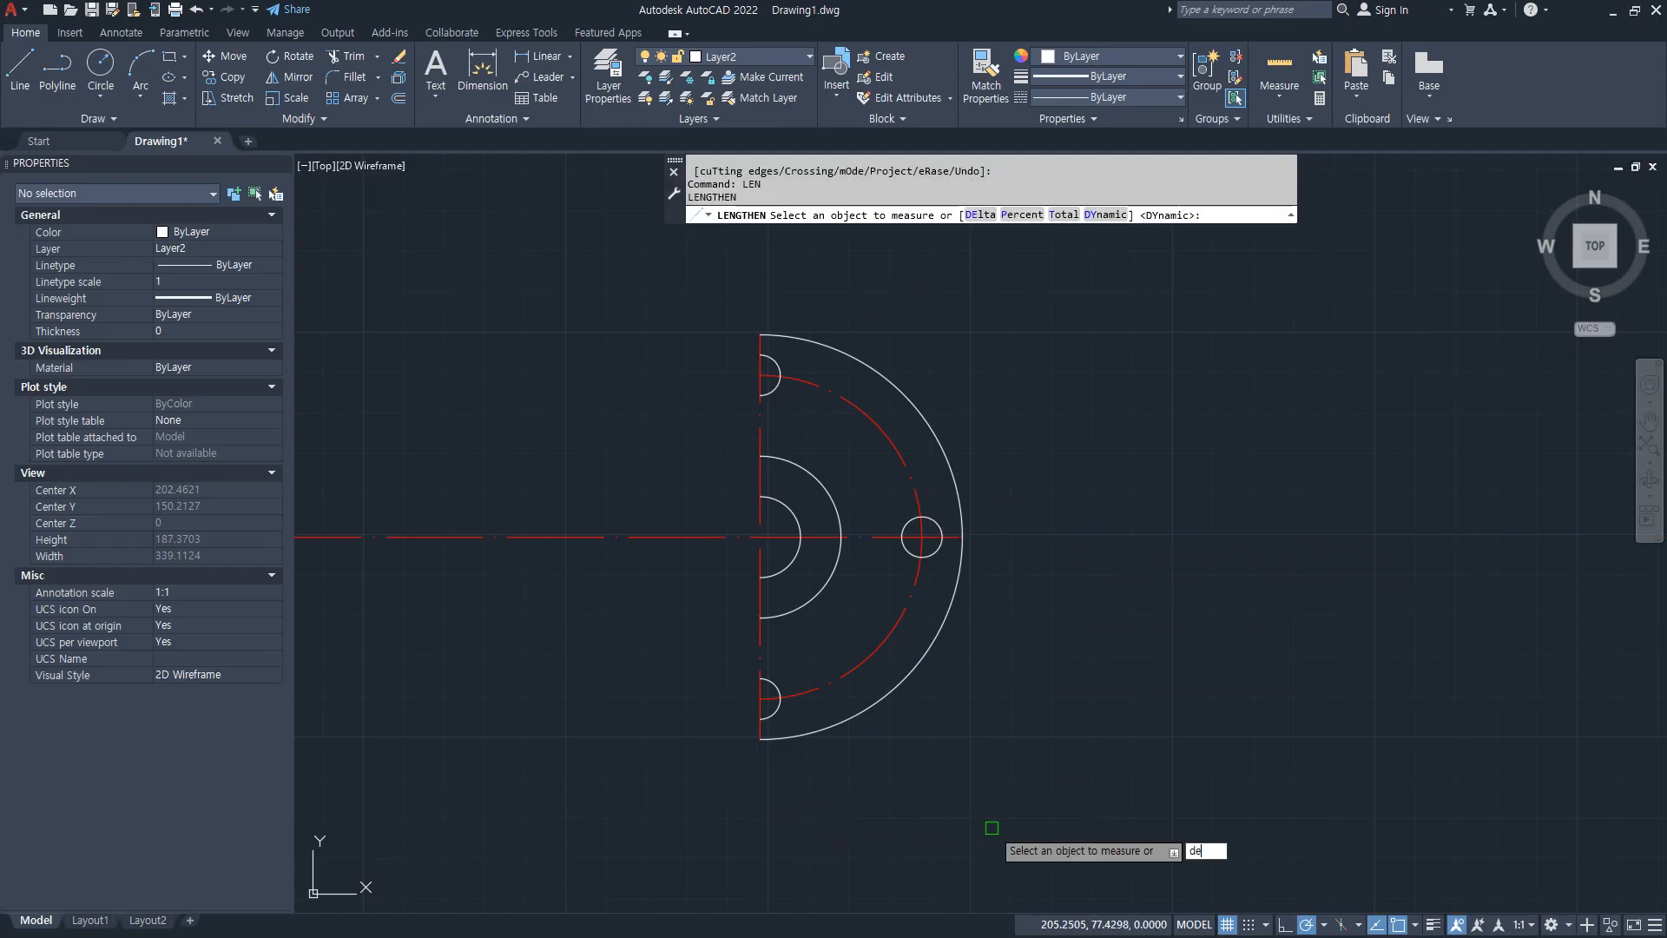
pyautogui.write('de')
pyautogui.press('Return')
pyautogui.write('5')
pyautogui.press('Return')
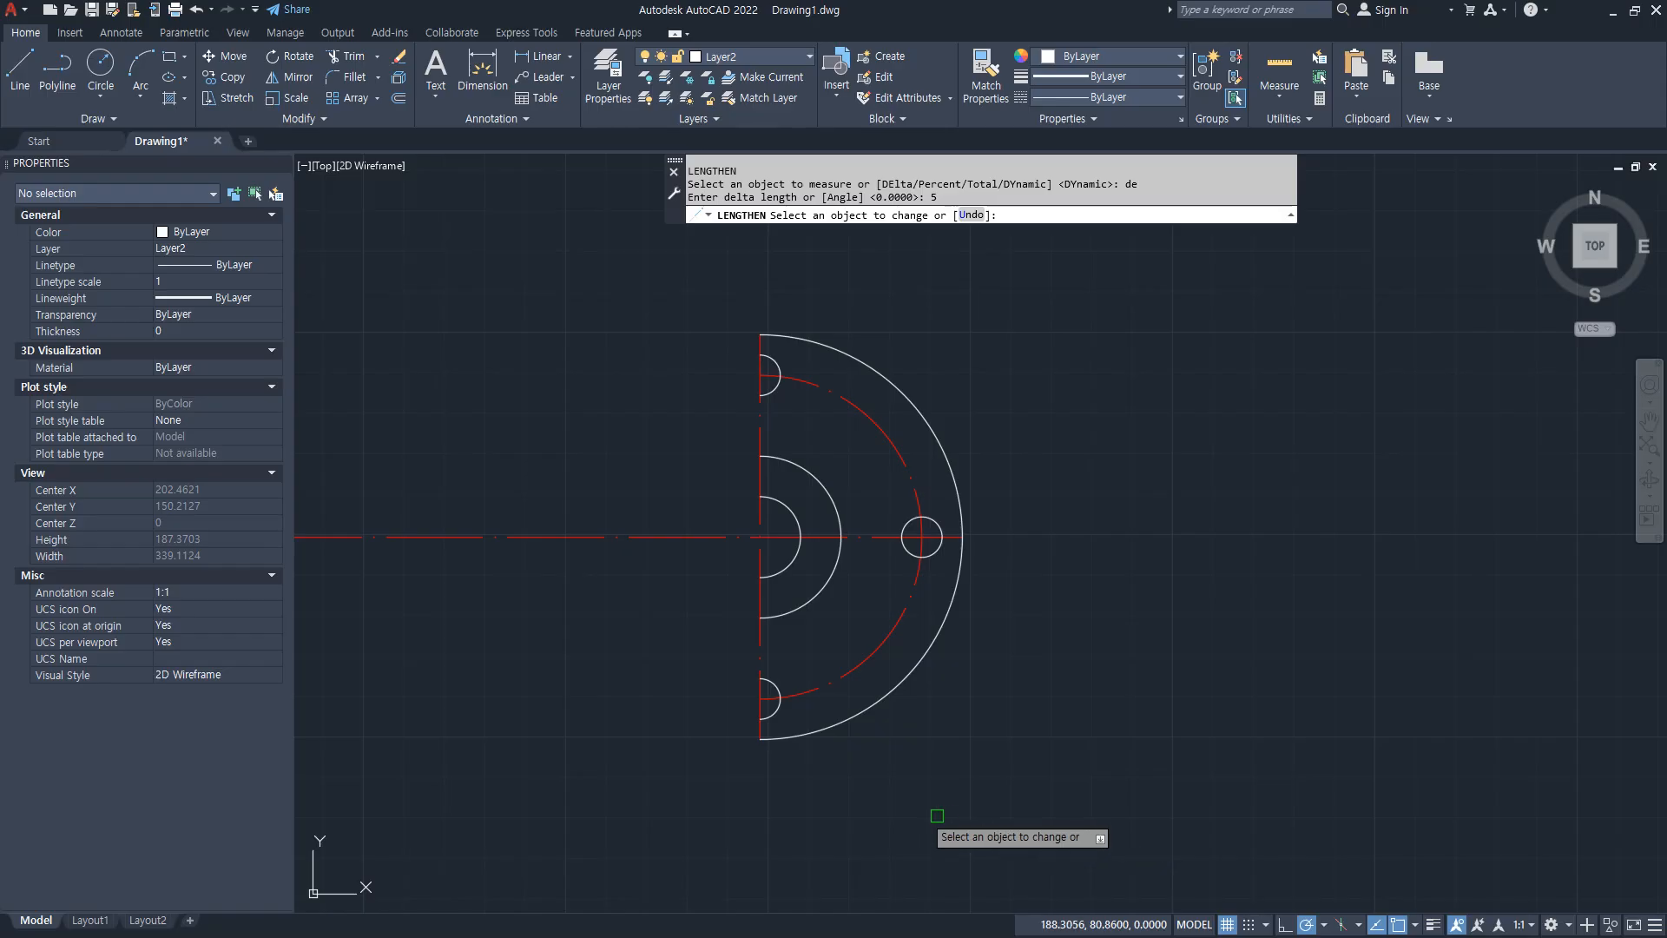
pyautogui.click(761, 731)
pyautogui.click(887, 535)
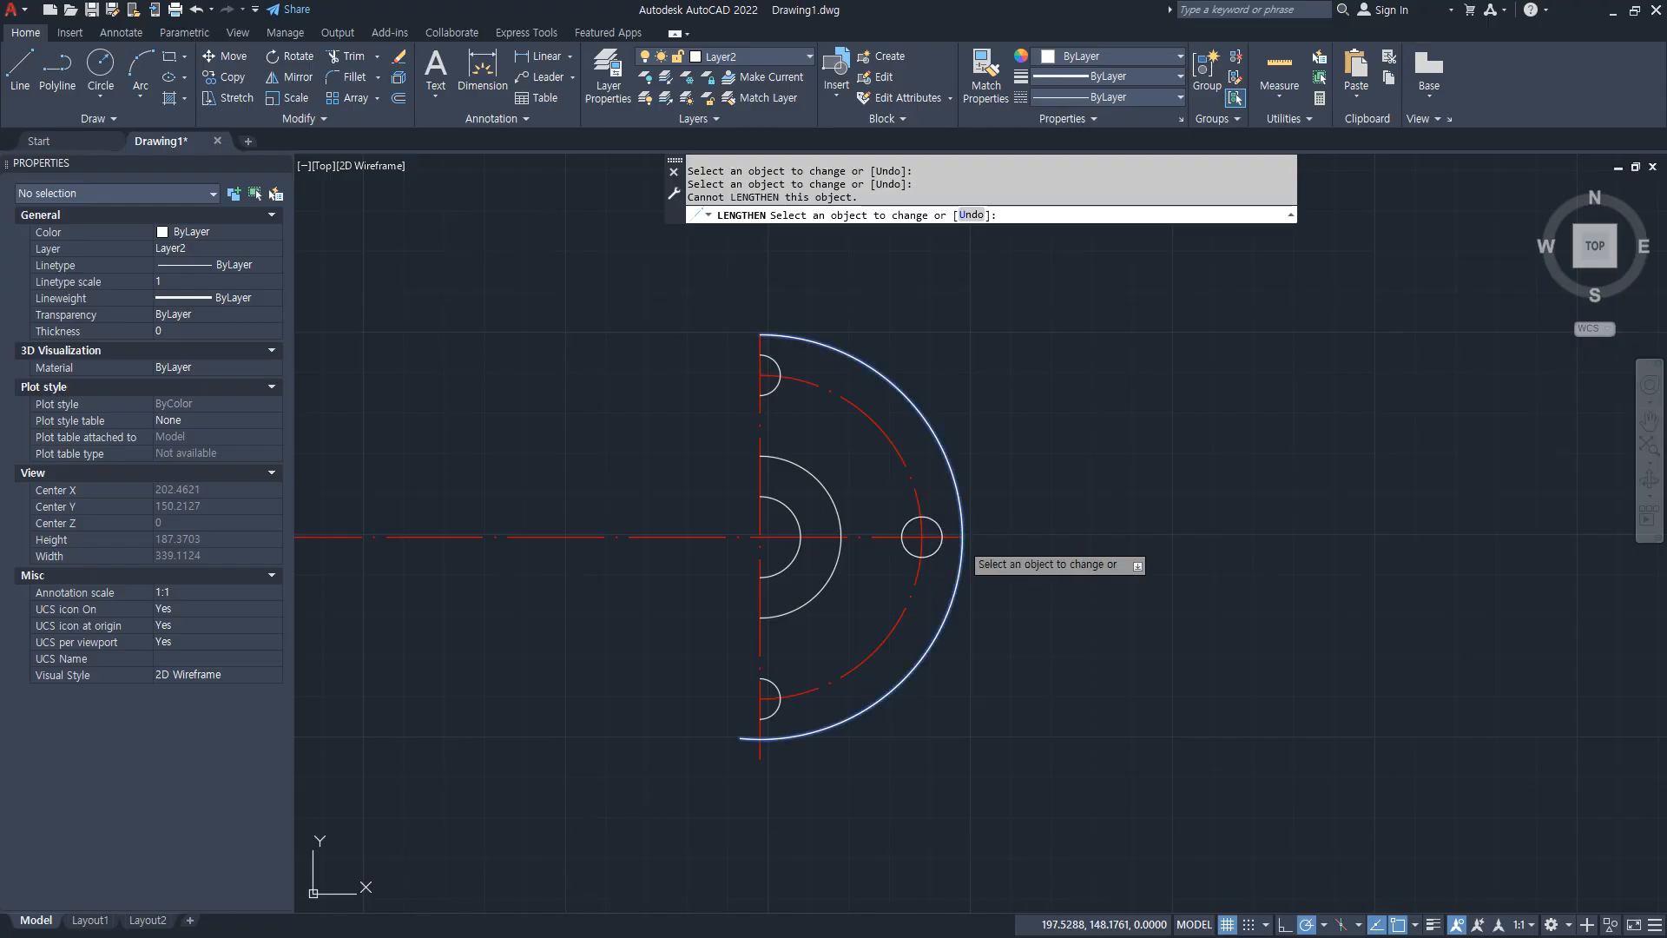
pyautogui.scroll(6, 963, 540)
pyautogui.scroll(-6, 698, 393)
pyautogui.moveTo(653, 389); pyautogui.dragTo(780, 580, button='middle')
pyautogui.click(673, 468)
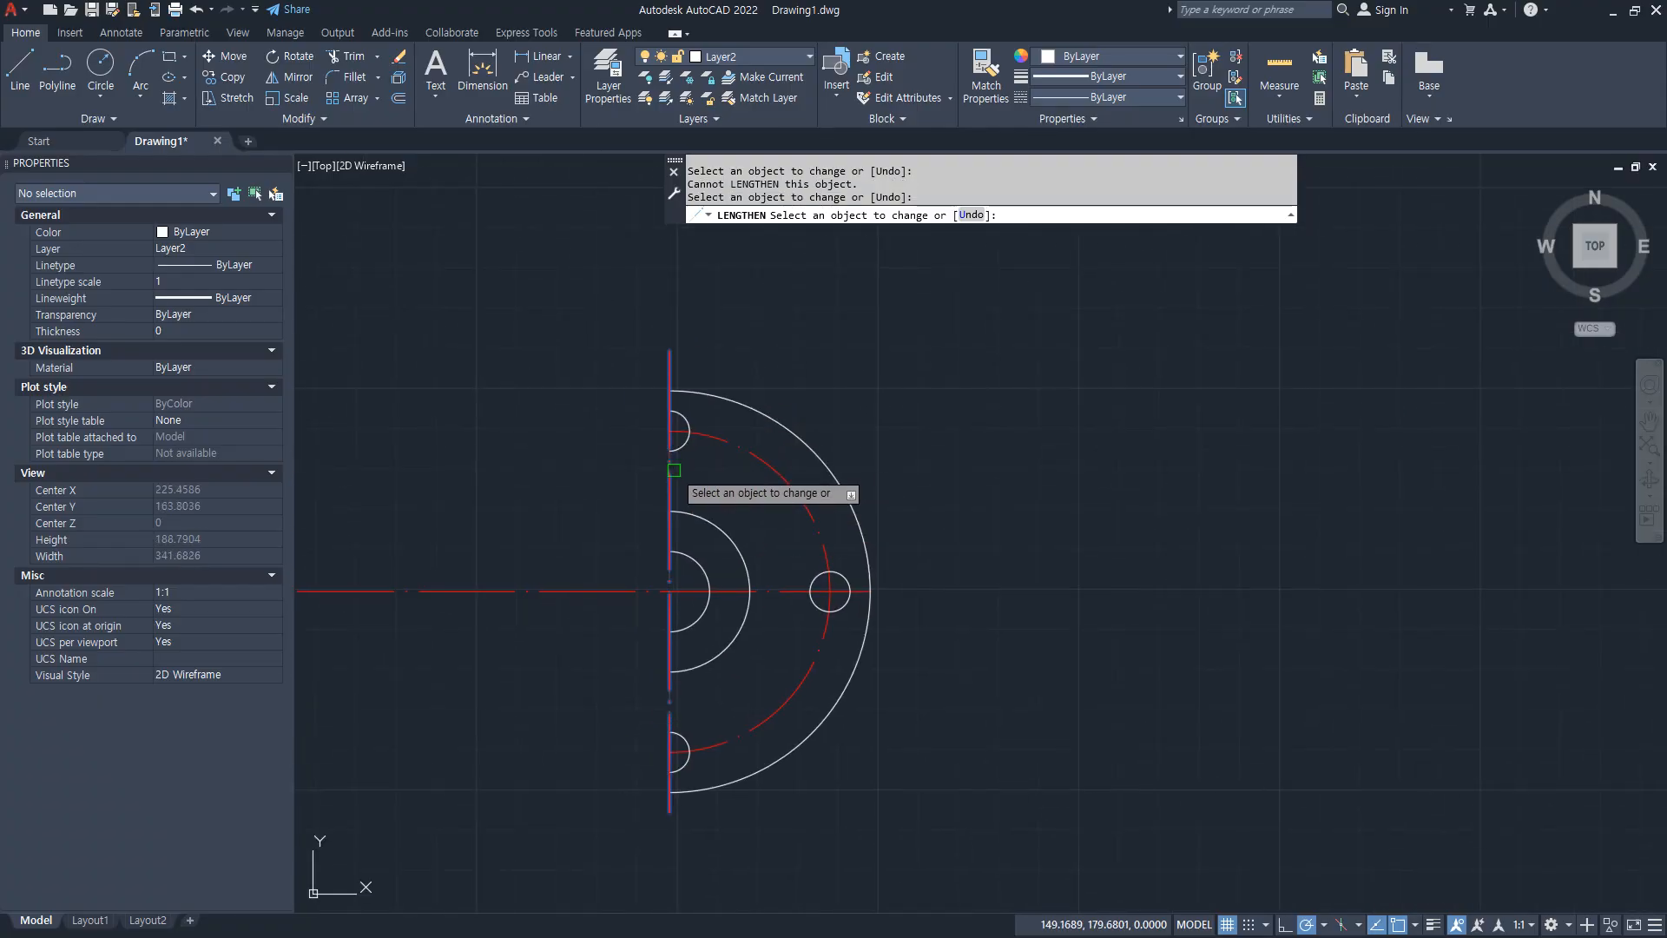
pyautogui.press('space')
# Step: Draw a vertical line about 127 long to the left of the half front view, crossing the horizontal centerline
pyautogui.scroll(-1, 579, 587)
pyautogui.moveTo(579, 562); pyautogui.dragTo(639, 524, button='middle')
pyautogui.scroll(2, 639, 523)
pyautogui.write('L')
pyautogui.press('space')
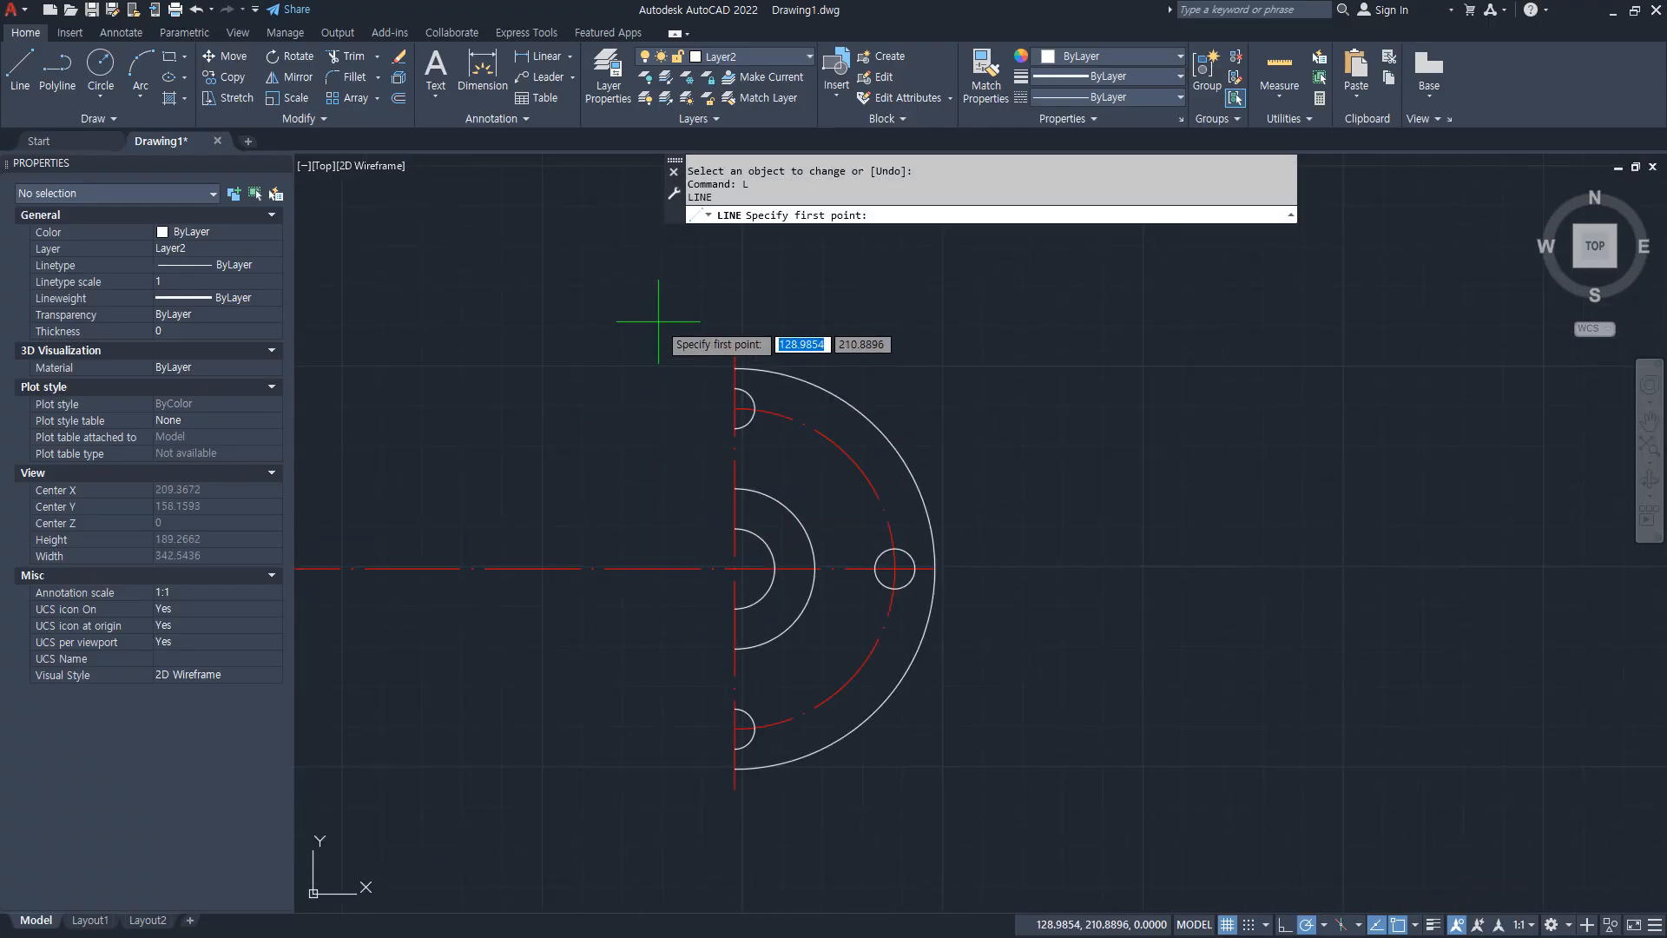
pyautogui.click(658, 322)
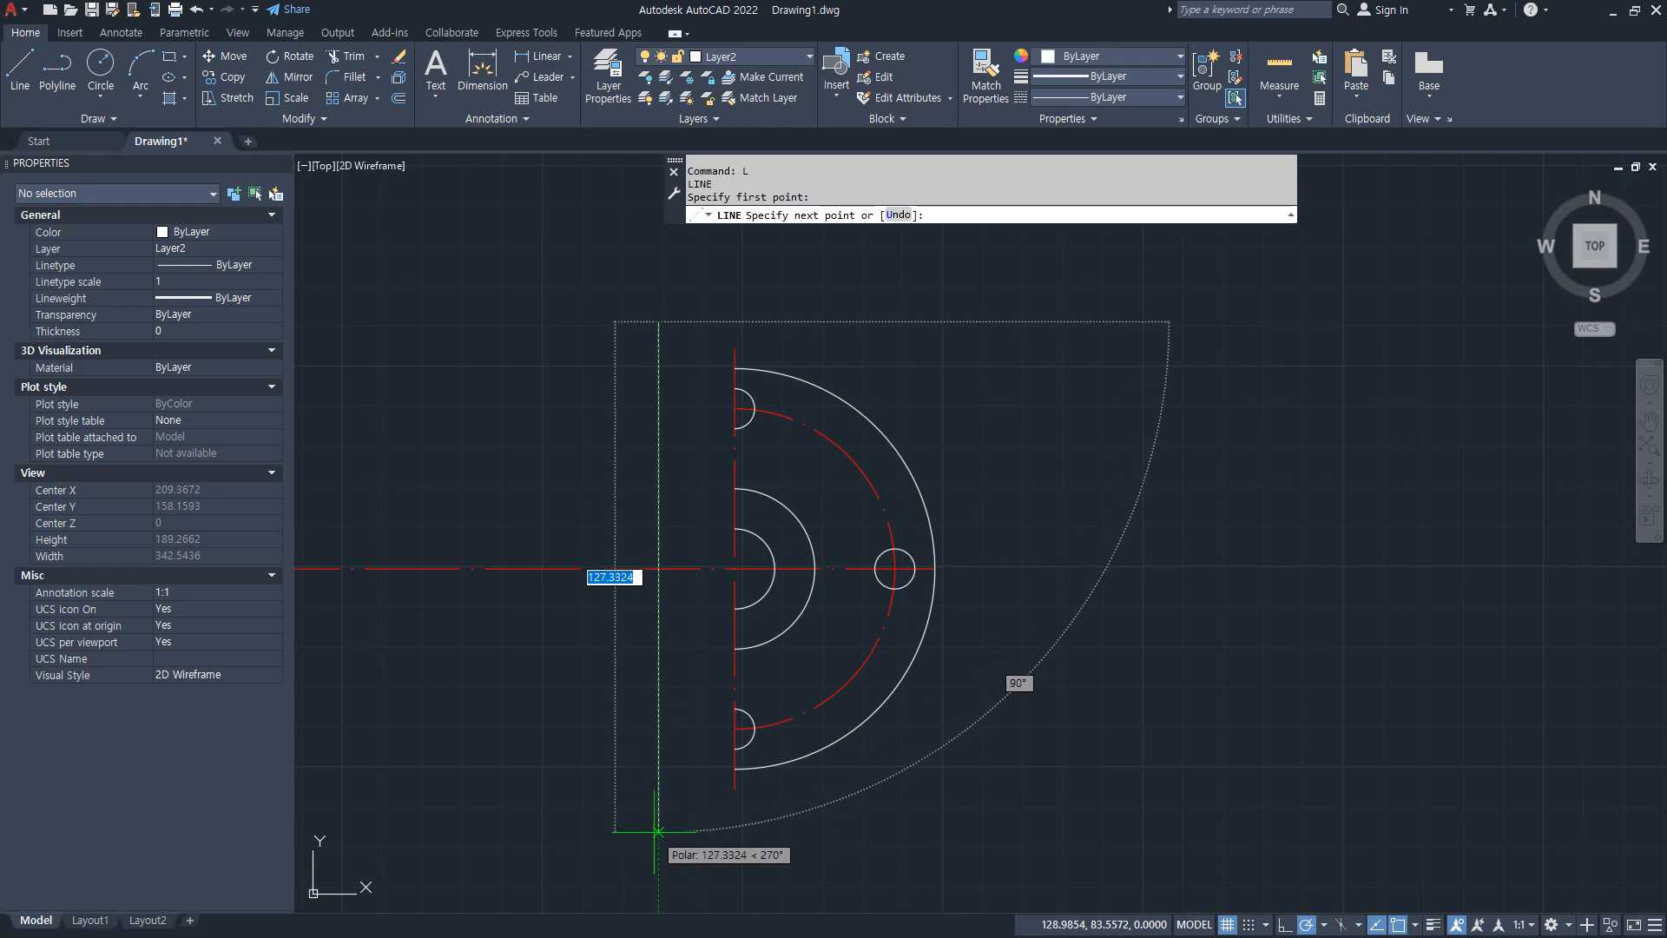
pyautogui.click(654, 824)
pyautogui.press('space')
# Step: Offset the new vertical line 50 to the left for the section view's overall width
pyautogui.write('O')
pyautogui.press('space')
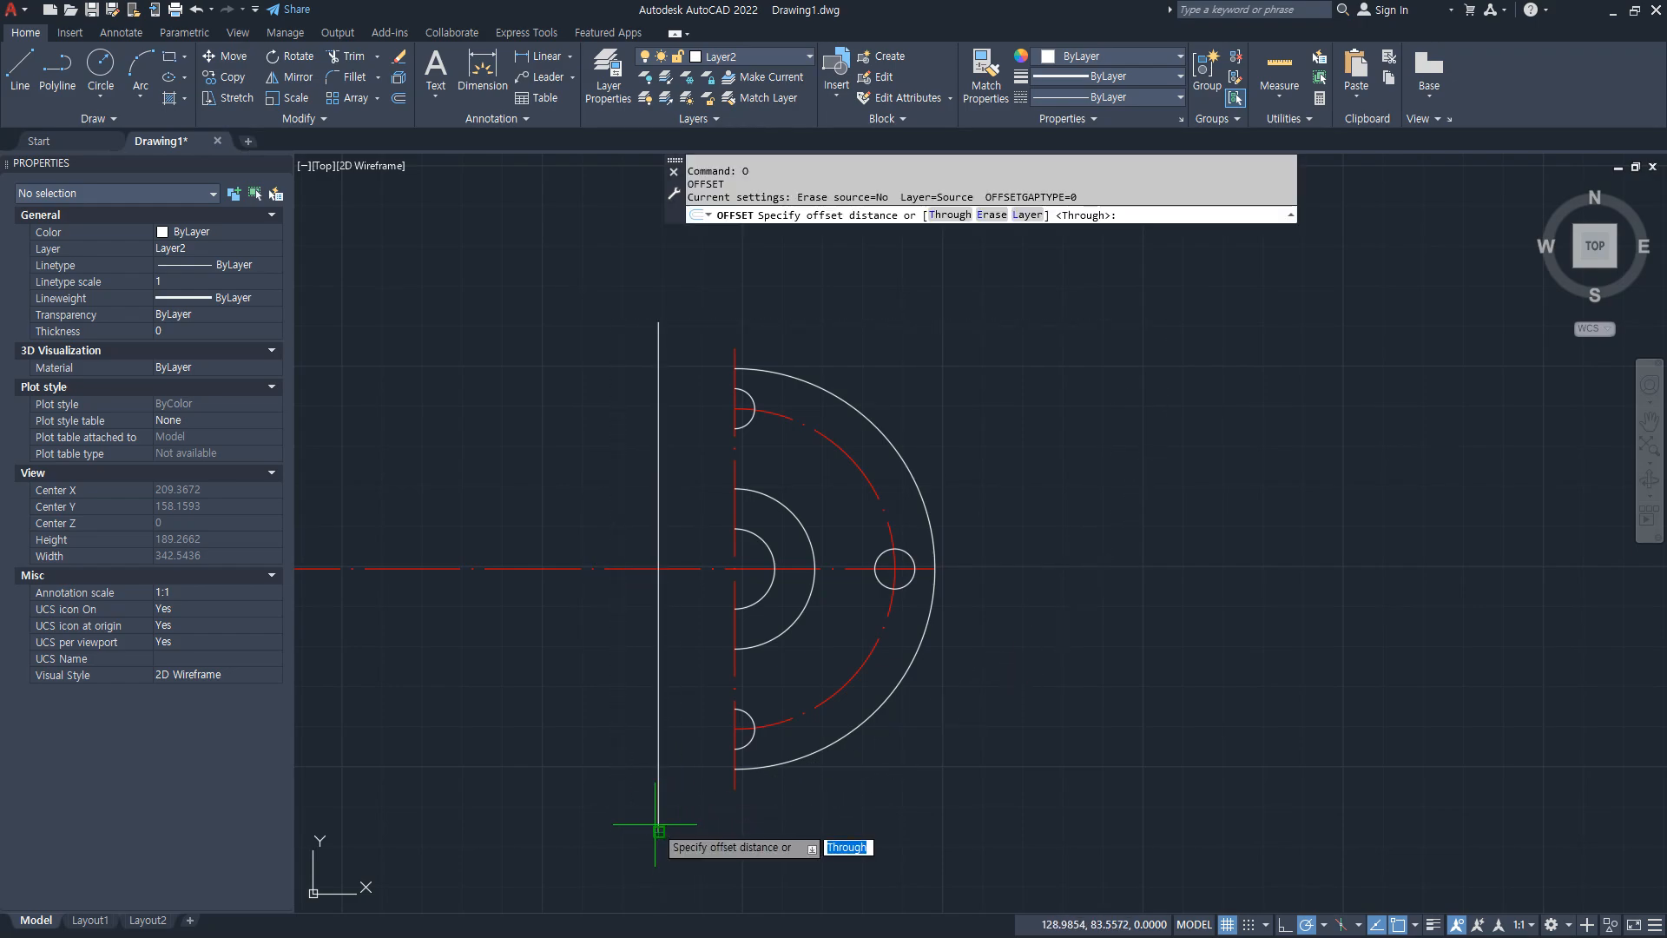
pyautogui.write('50')
pyautogui.press('space')
pyautogui.click(658, 720)
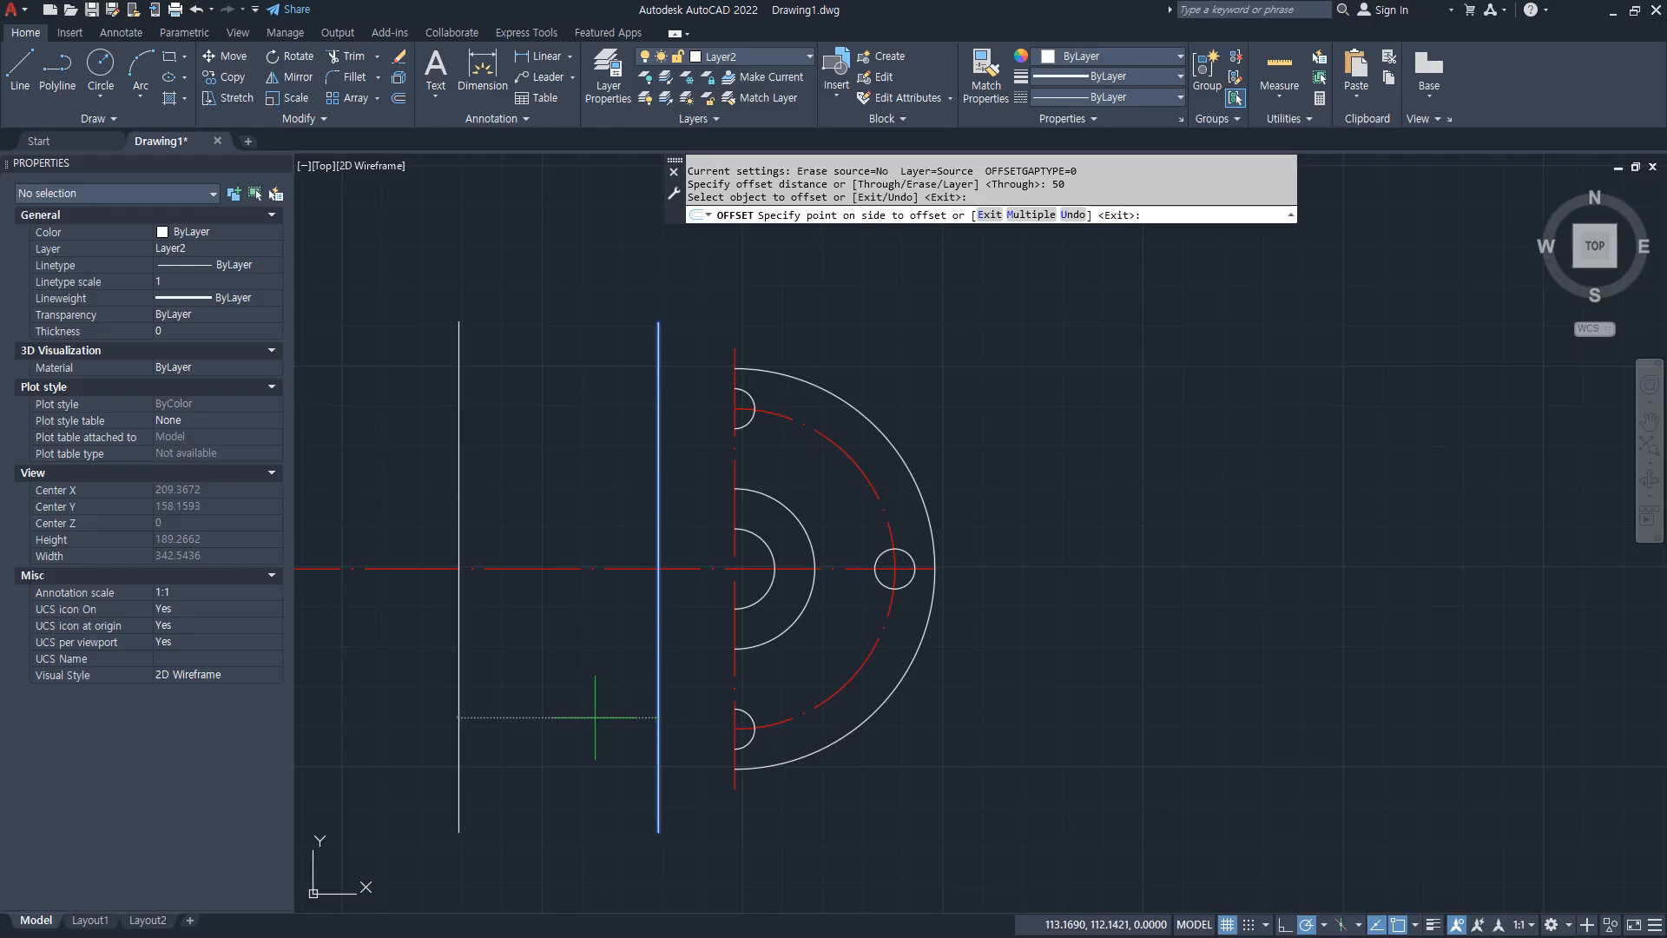
pyautogui.click(586, 705)
pyautogui.press('space')
# Step: Trim the horizontal centerline left of the section view and in the gap between the two views
pyautogui.write('tr')
pyautogui.press('space')
pyautogui.click(434, 569)
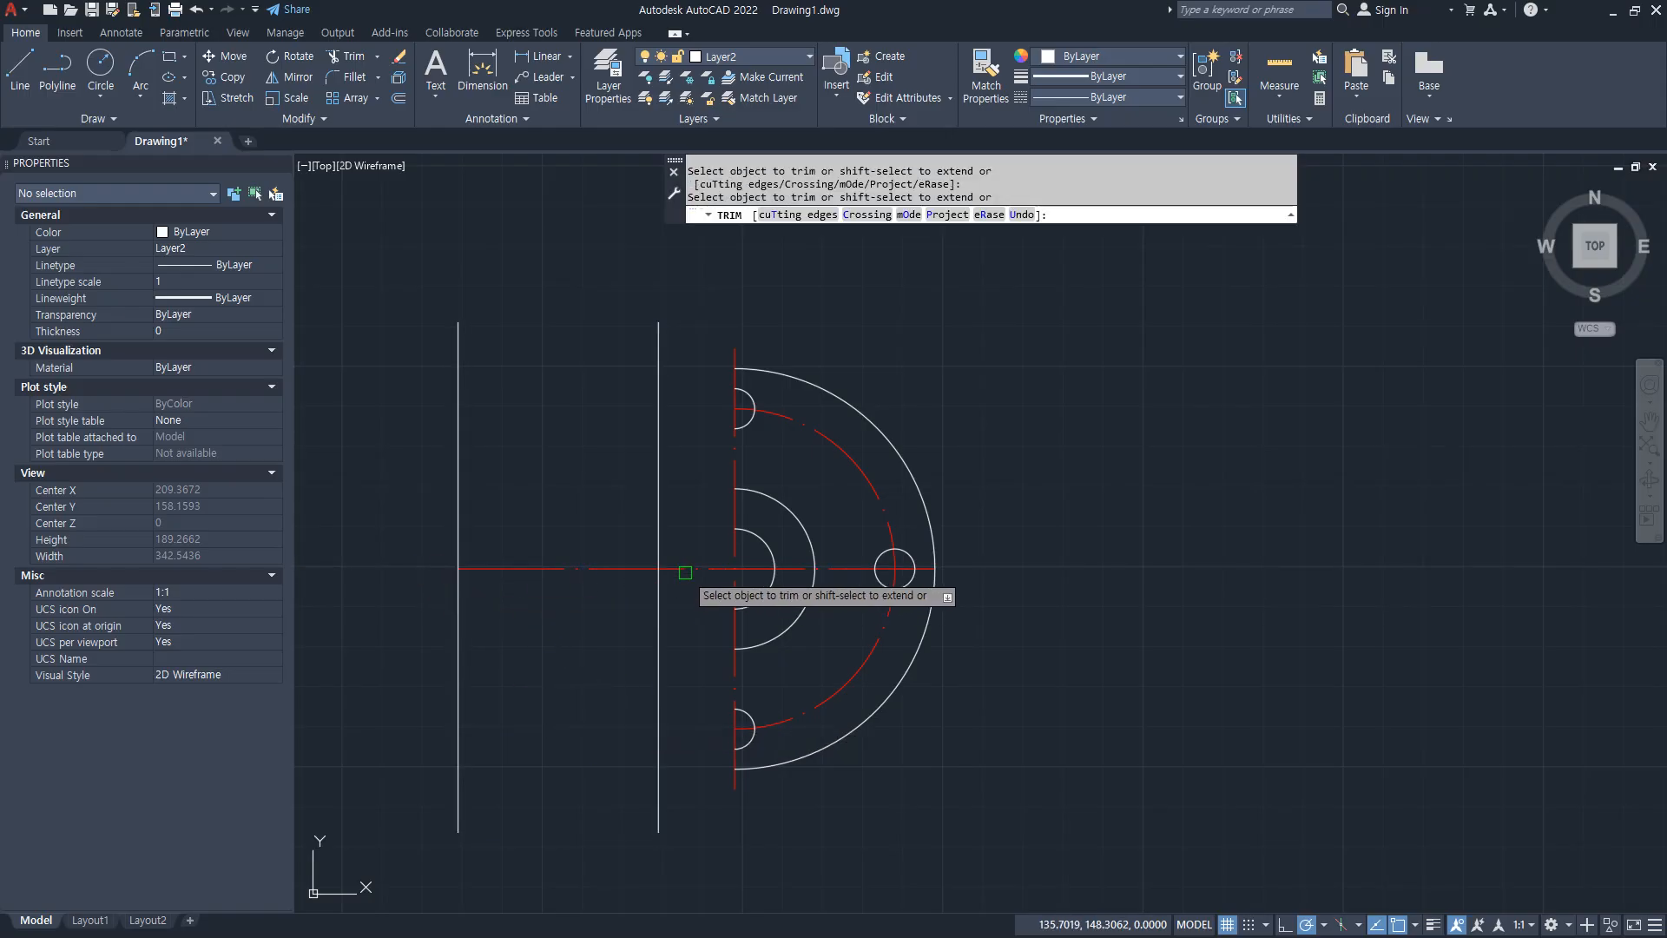
pyautogui.press('space')
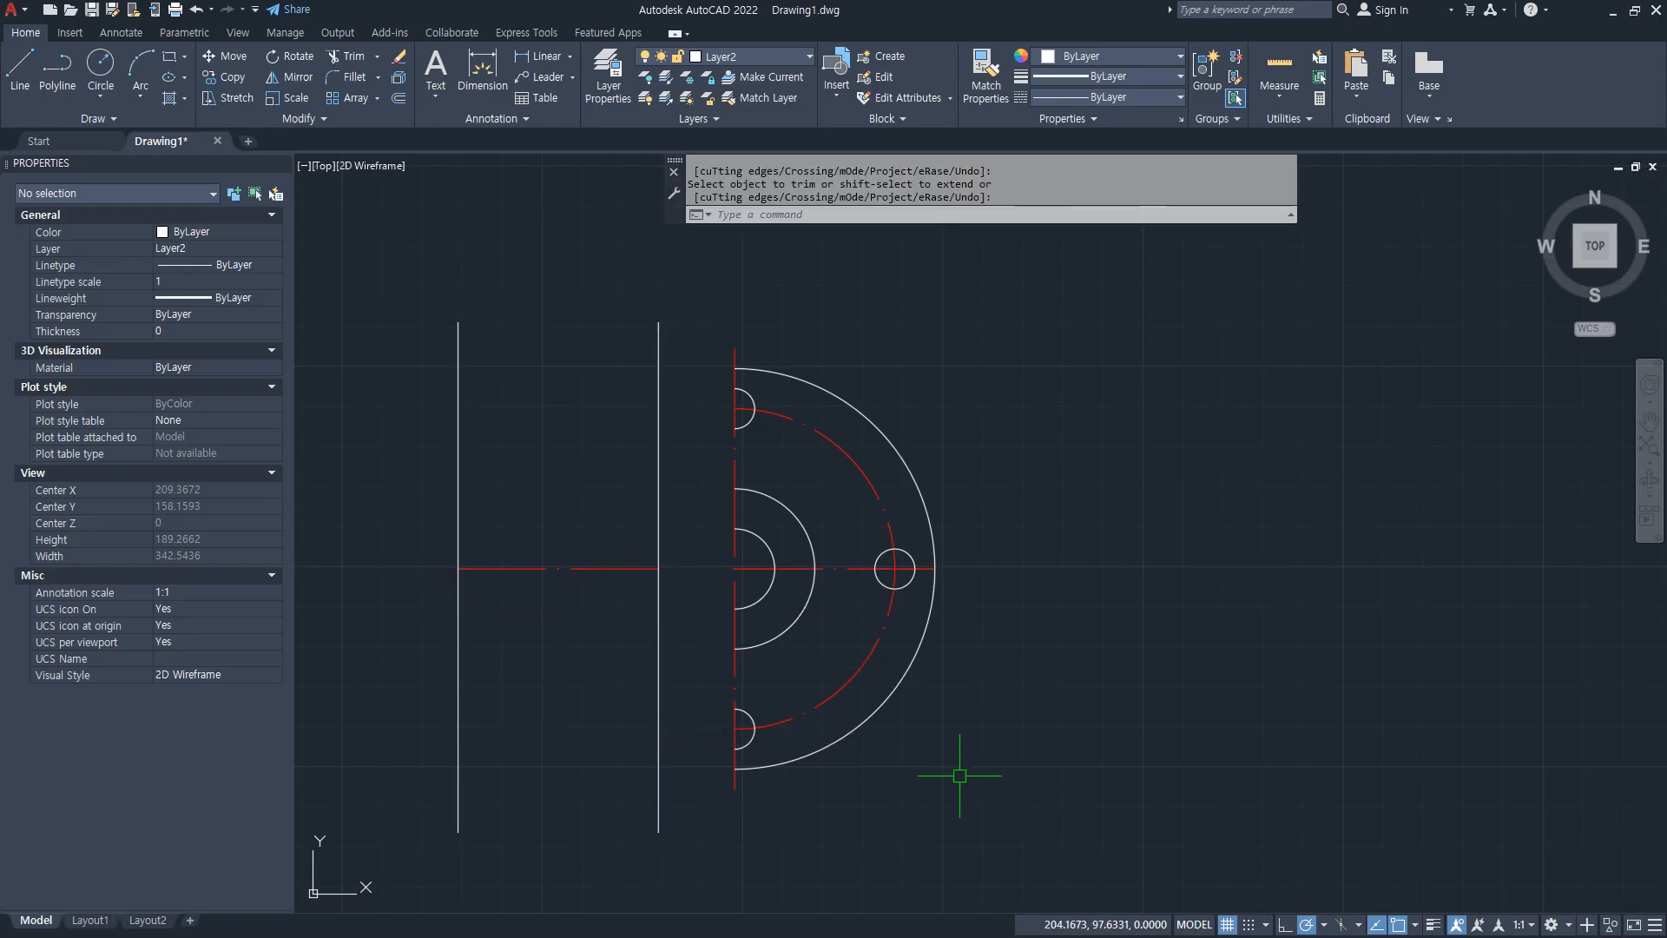
# Step: Move the whole half front view horizontally to the right, farther away from the section view lines
pyautogui.write('m')
pyautogui.press('space')
pyautogui.click(1086, 818)
pyautogui.click(714, 283)
pyautogui.press('space')
pyautogui.click(1032, 405)
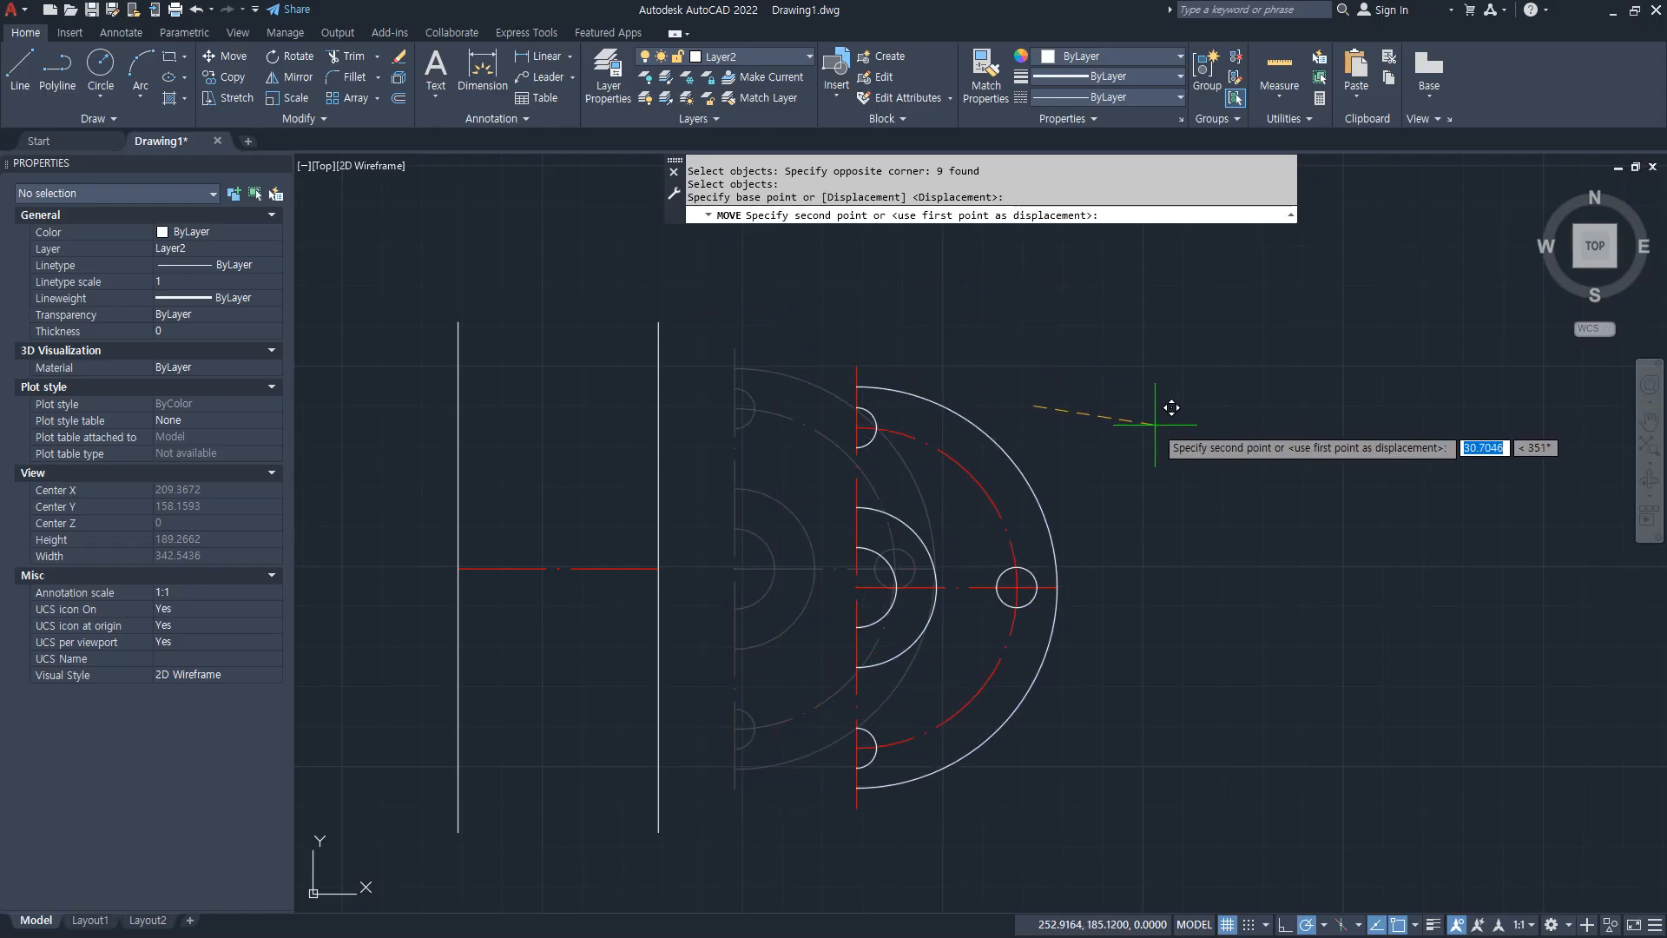
pyautogui.click(1191, 405)
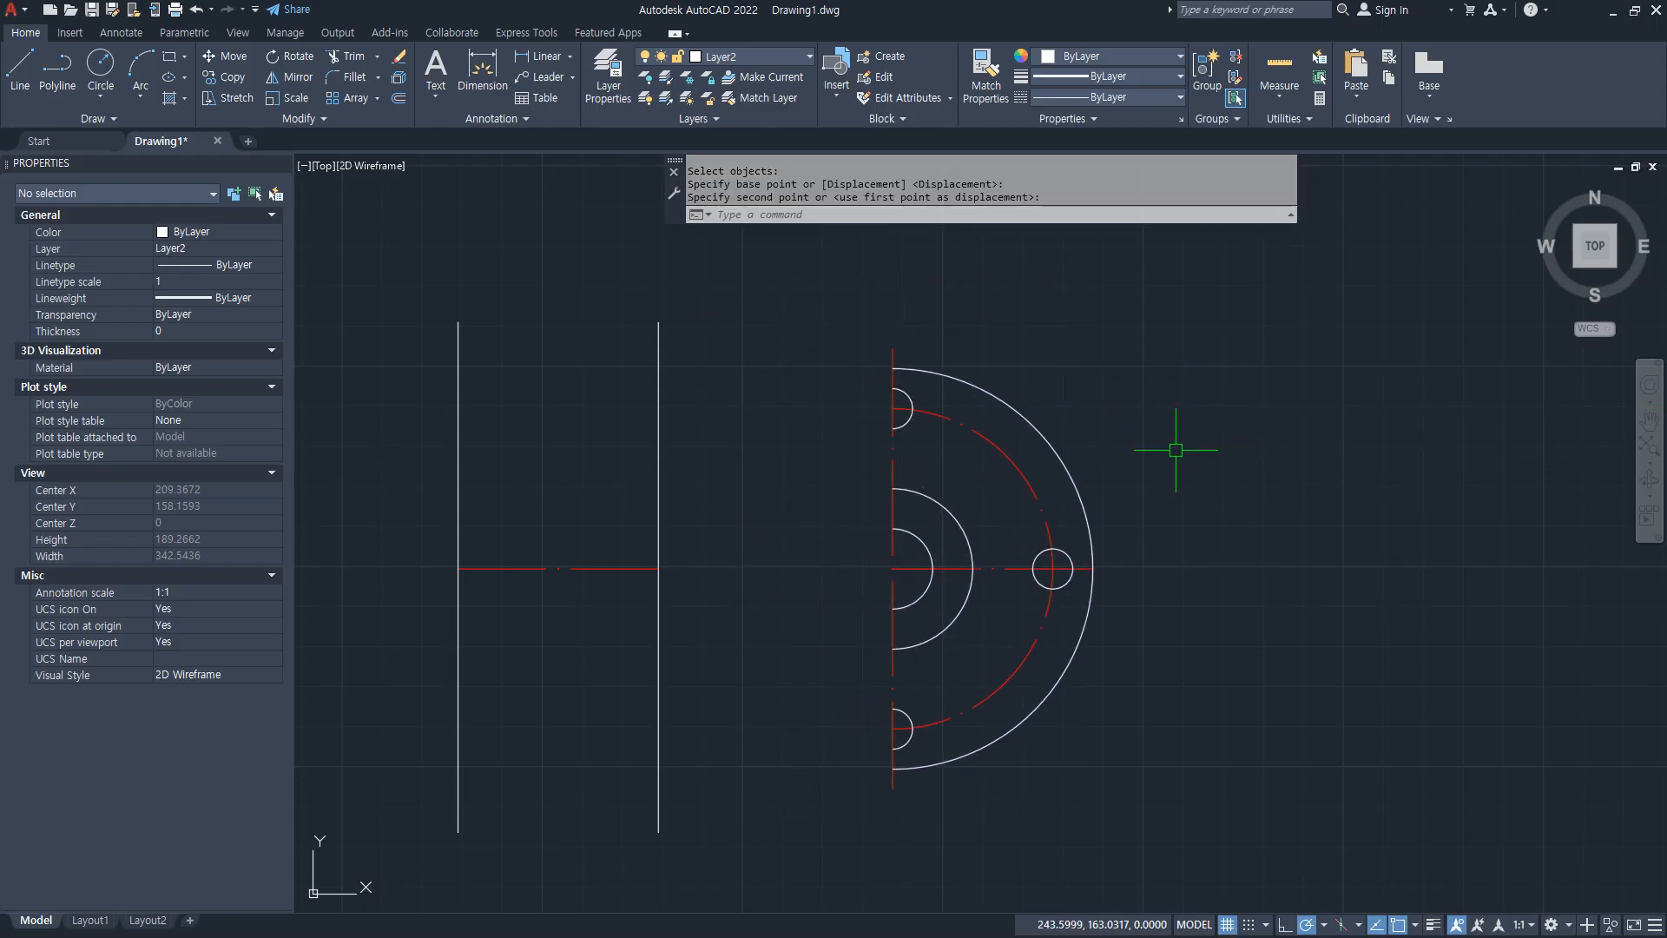
# Step: Project horizontal lines from the upper and lower ends of the outer arc to the section view's left vertical line
pyautogui.press('Escape')
pyautogui.write('l')
pyautogui.press('space')
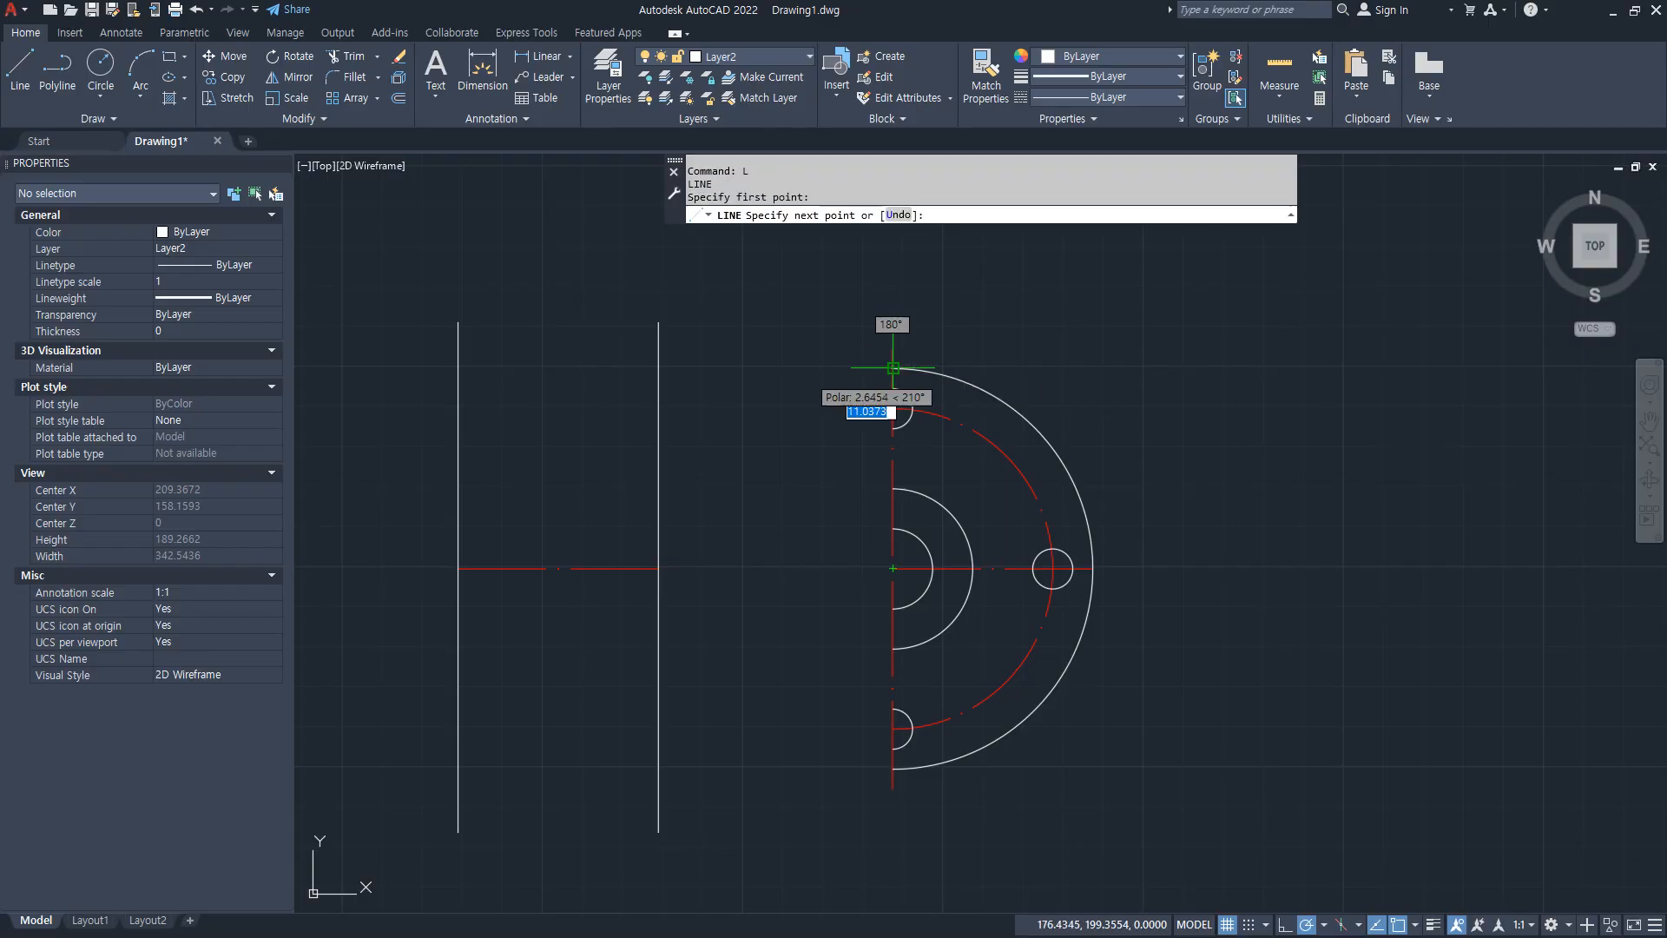
pyautogui.click(891, 366)
pyautogui.click(457, 367)
pyautogui.press('space')
pyautogui.press('space')
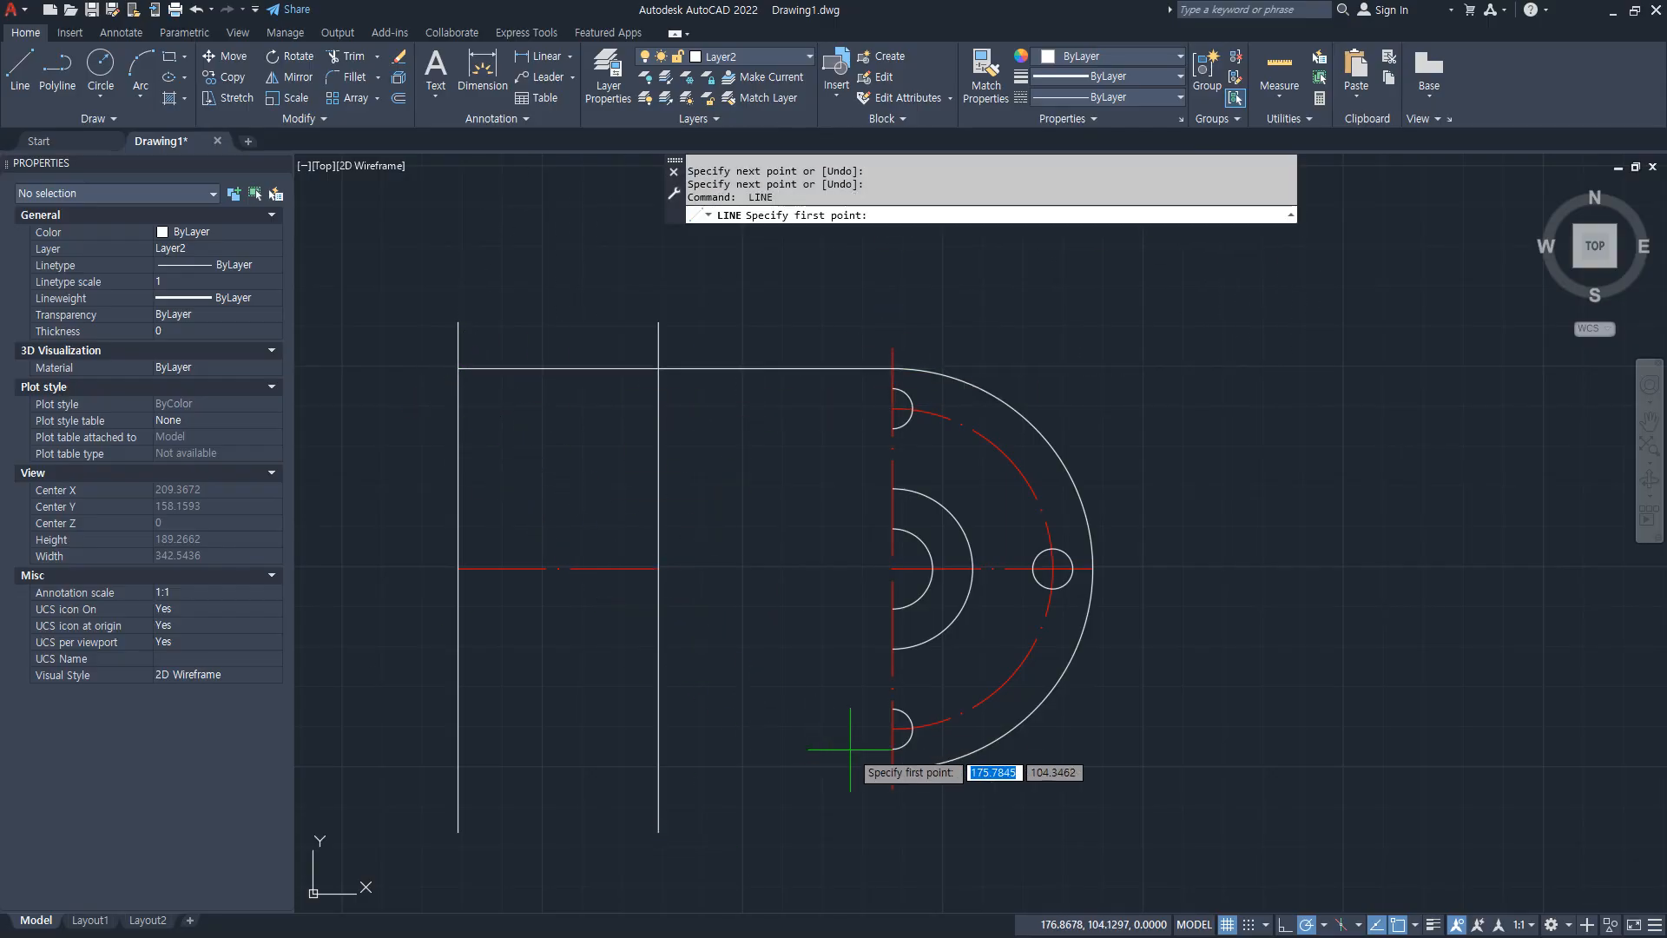
pyautogui.click(892, 768)
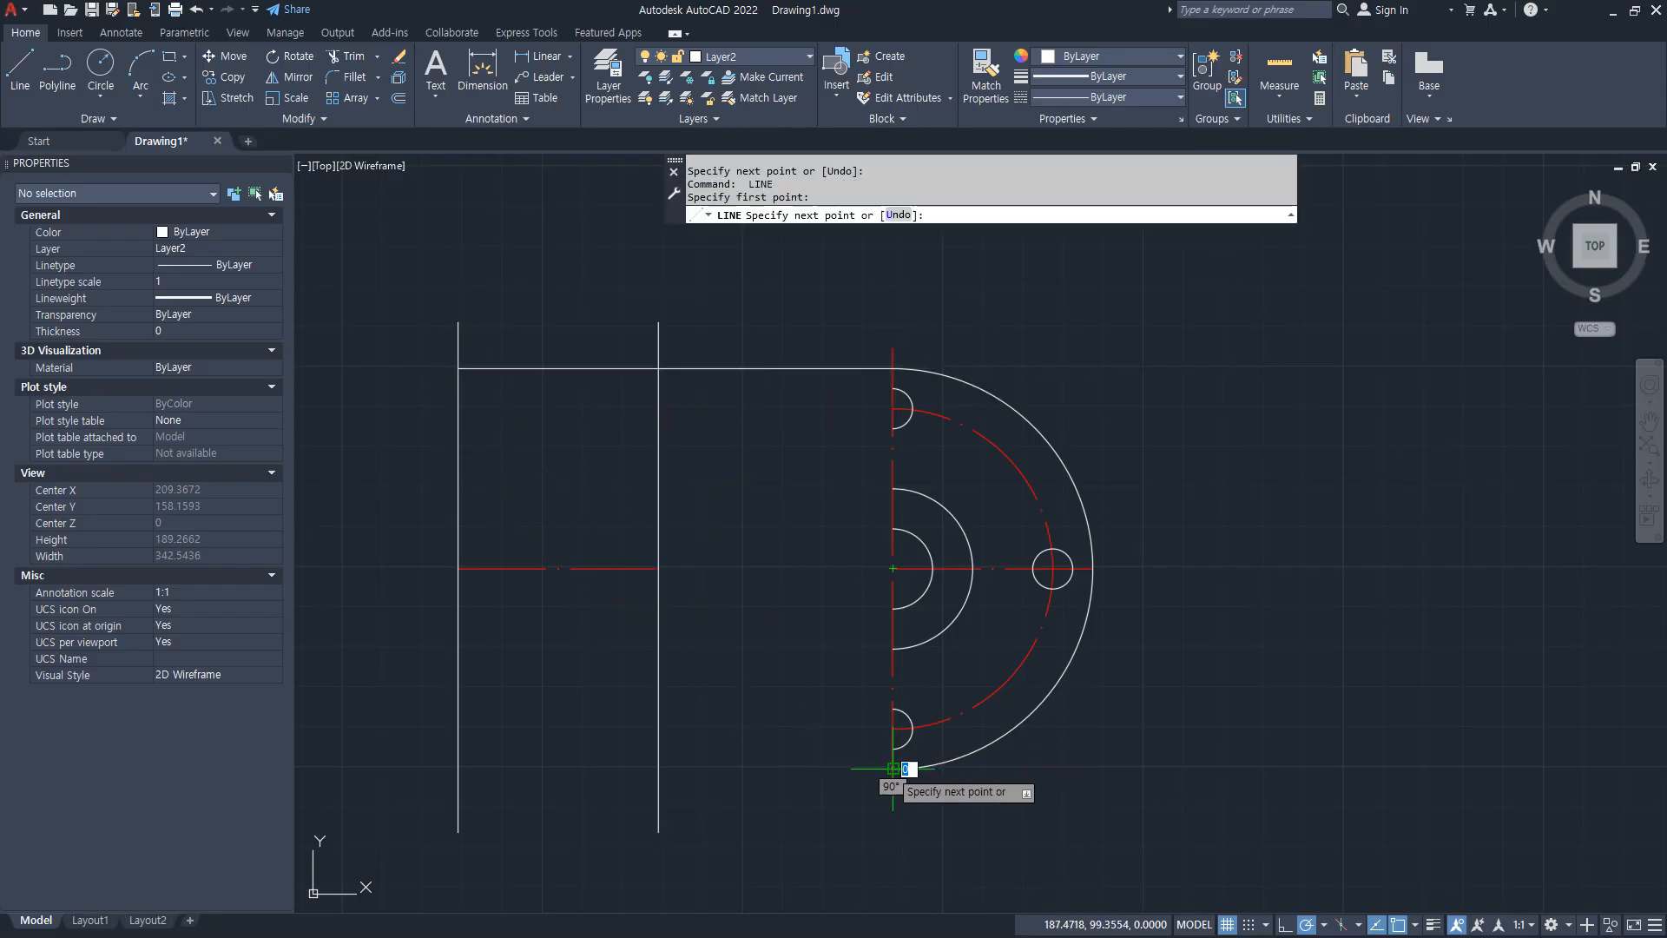
pyautogui.click(456, 768)
pyautogui.press('space')
# Step: Offset the section view's left vertical line 20 to the right for the flange thickness
pyautogui.write('o')
pyautogui.press('space')
pyautogui.write('2')
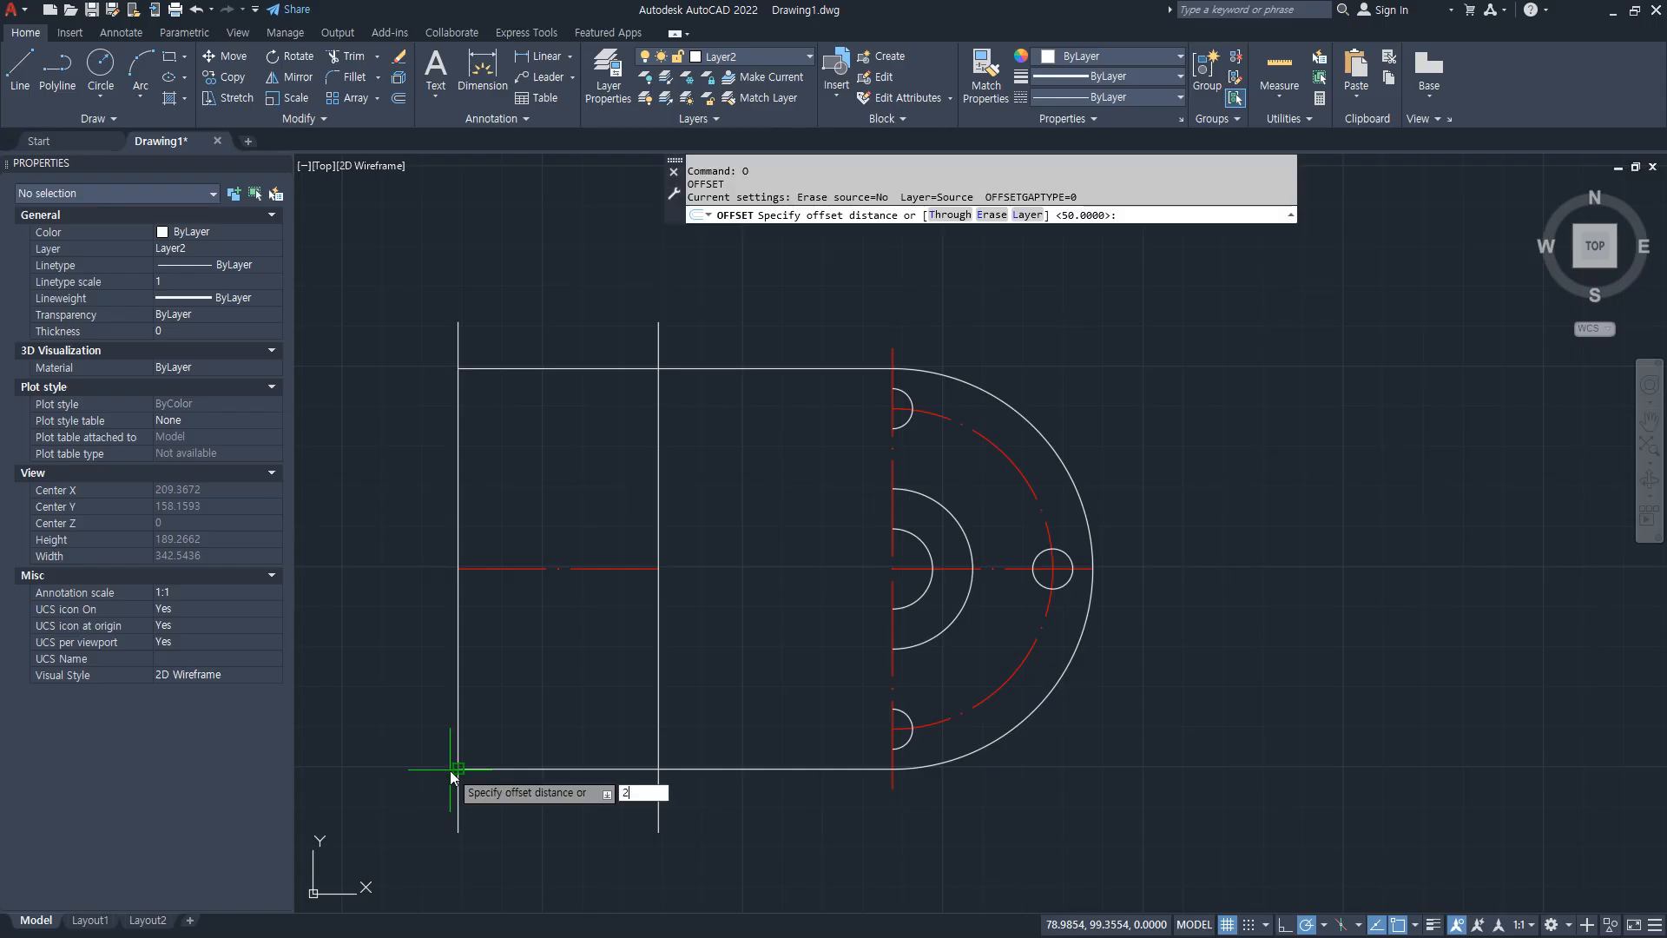
pyautogui.write('0')
pyautogui.press('space')
pyautogui.click(457, 670)
pyautogui.click(521, 671)
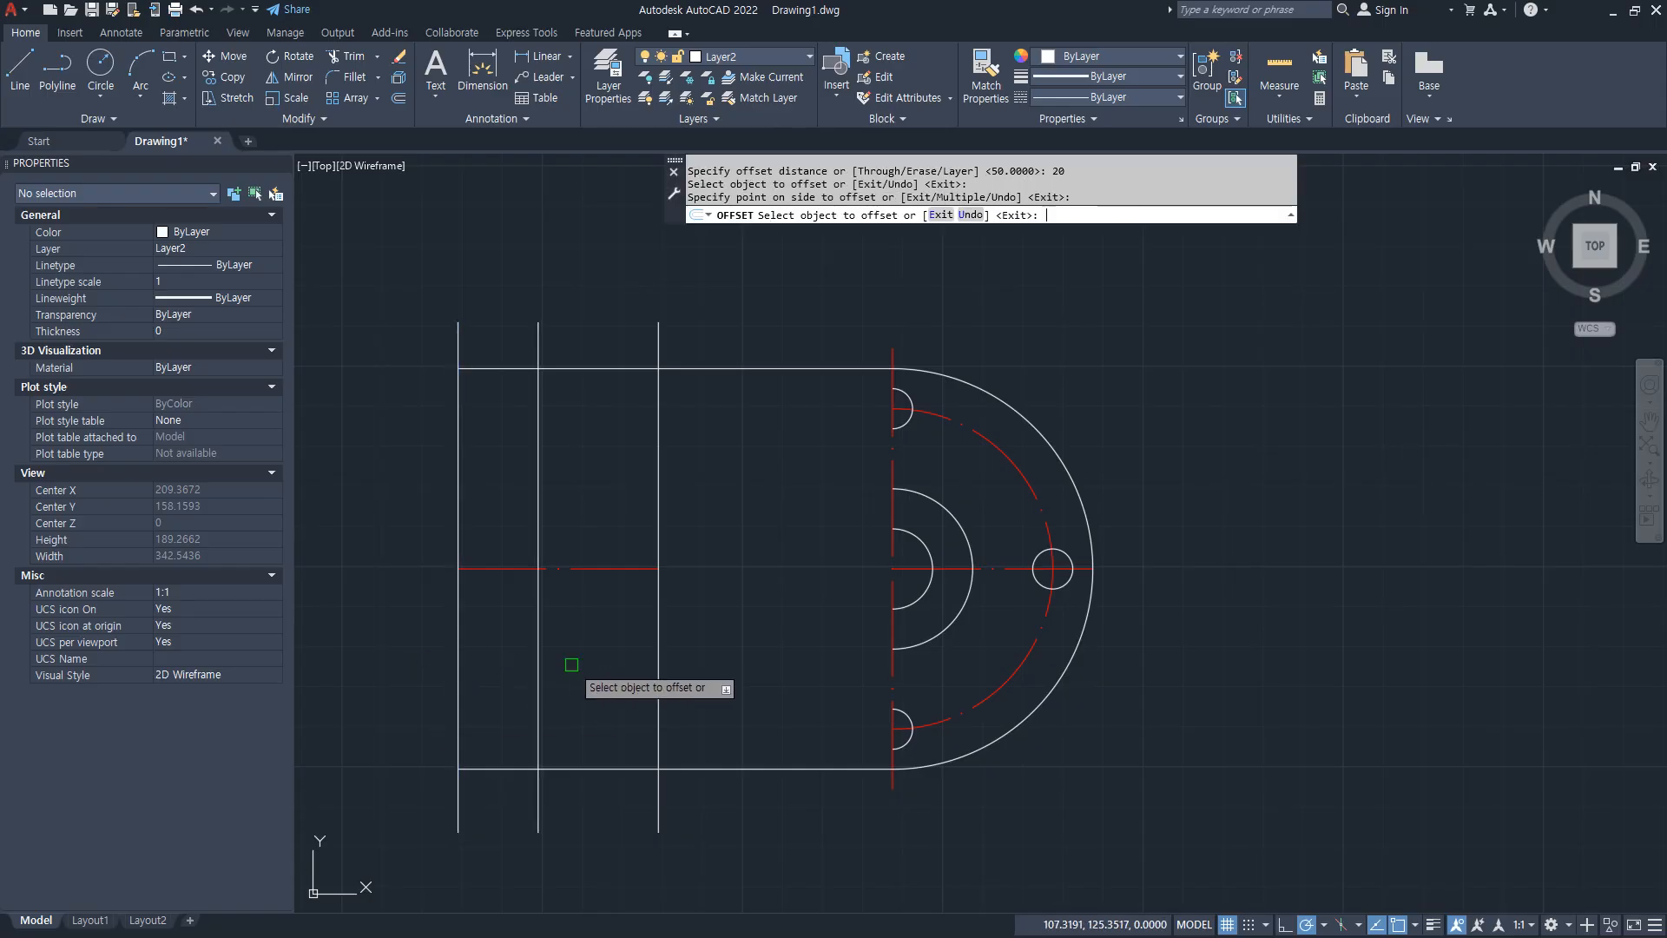
pyautogui.press('space')
# Step: Offset the section view's centerline 20 upward and 20 downward for the hub edges
pyautogui.press('space')
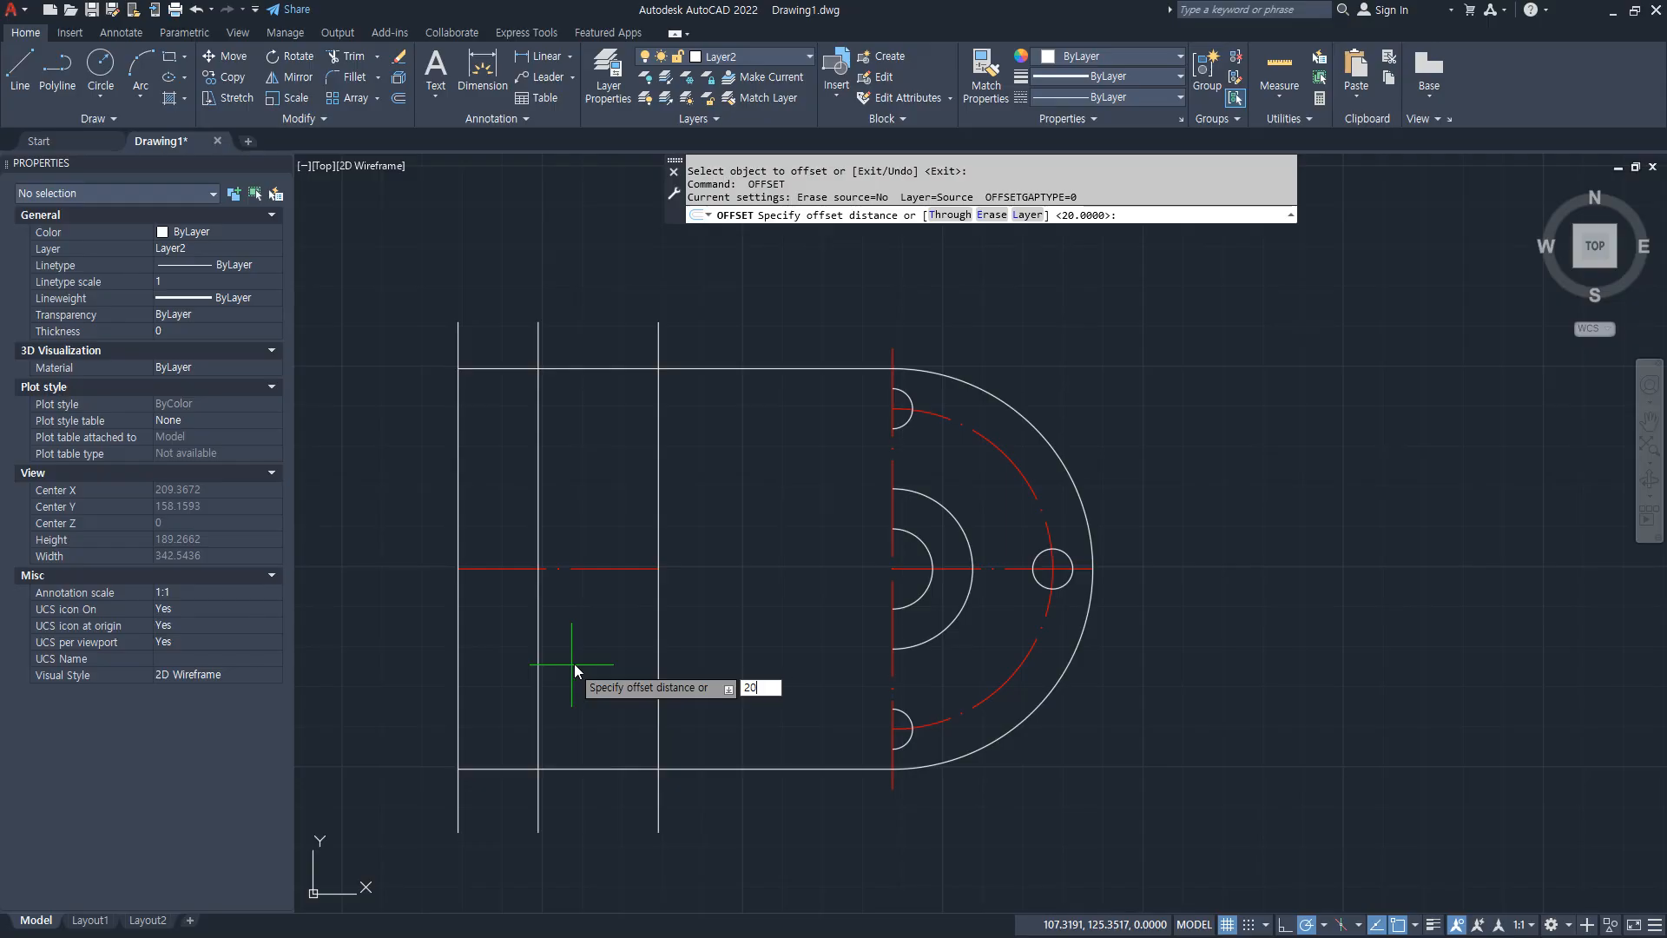
pyautogui.press('space')
pyautogui.click(608, 569)
pyautogui.click(612, 530)
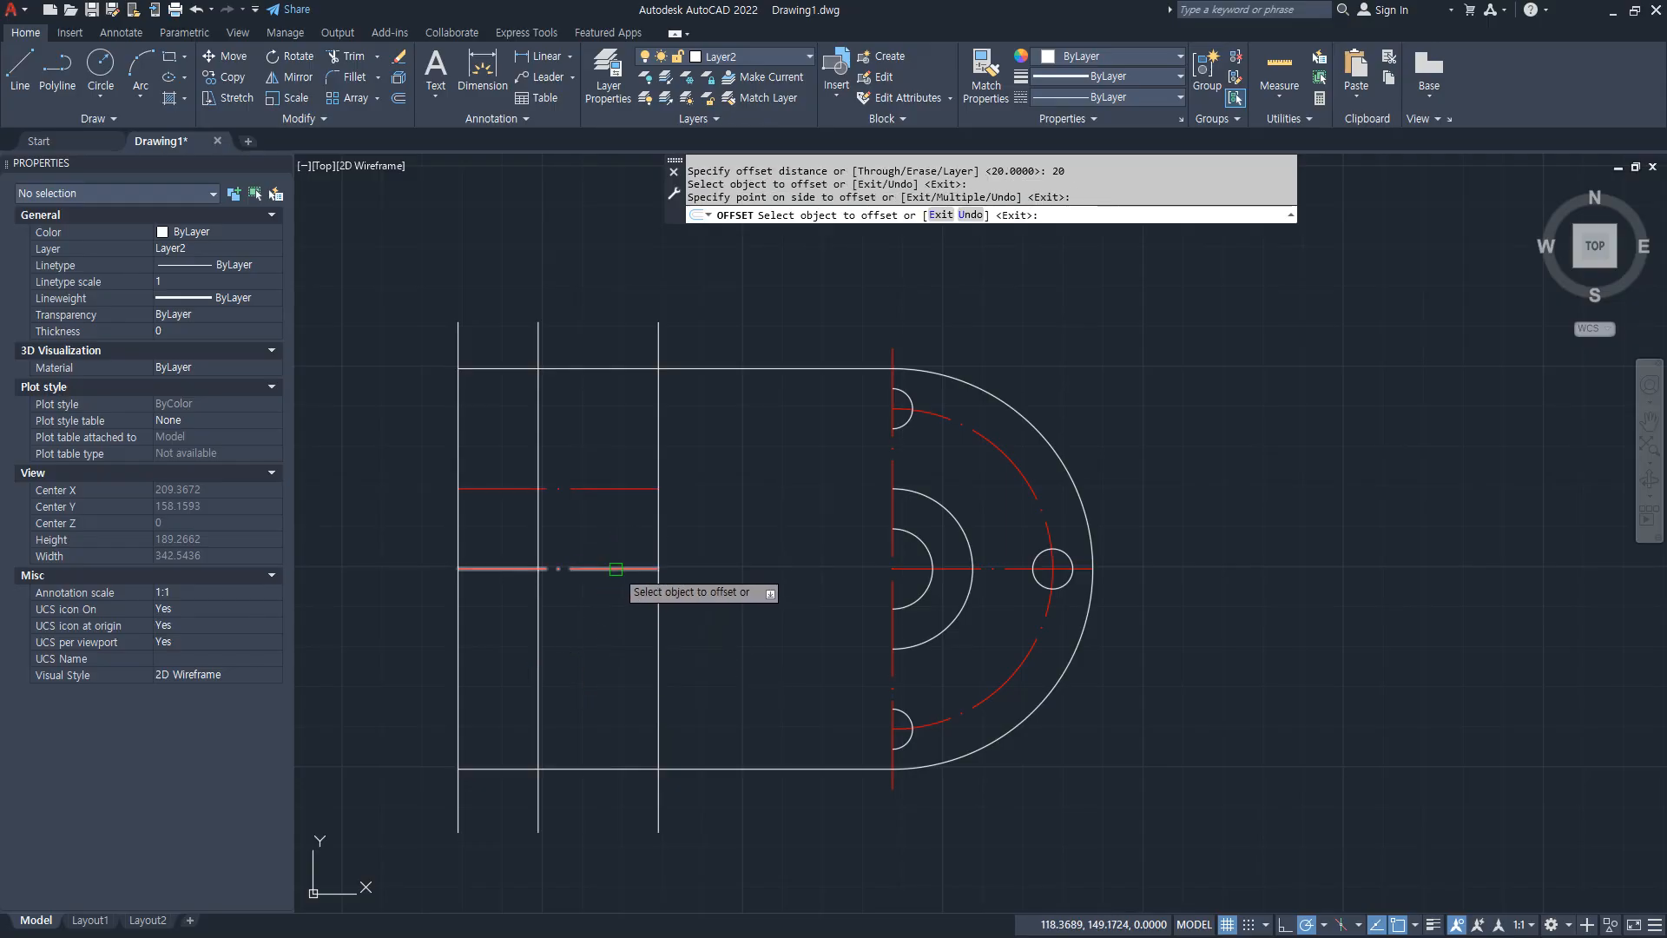
pyautogui.click(615, 568)
pyautogui.click(618, 647)
pyautogui.press('space')
# Step: Match the properties of the right vertical outline onto the two offset hub edge lines
pyautogui.write('ma')
pyautogui.press('space')
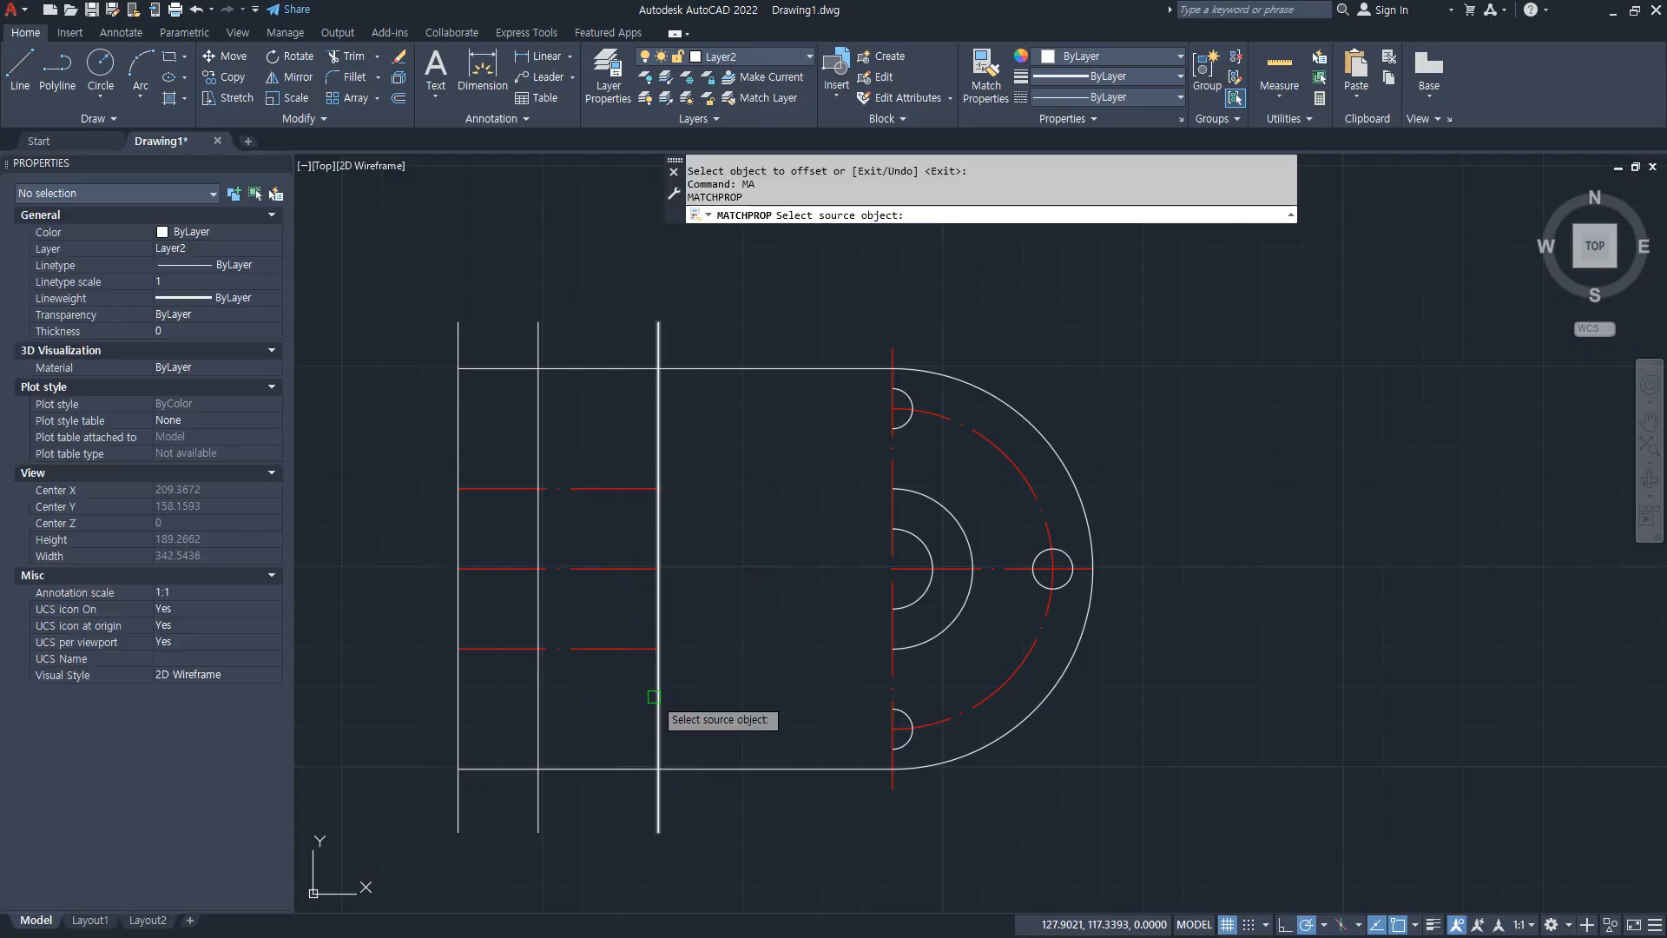
pyautogui.click(655, 693)
pyautogui.click(623, 649)
pyautogui.click(615, 487)
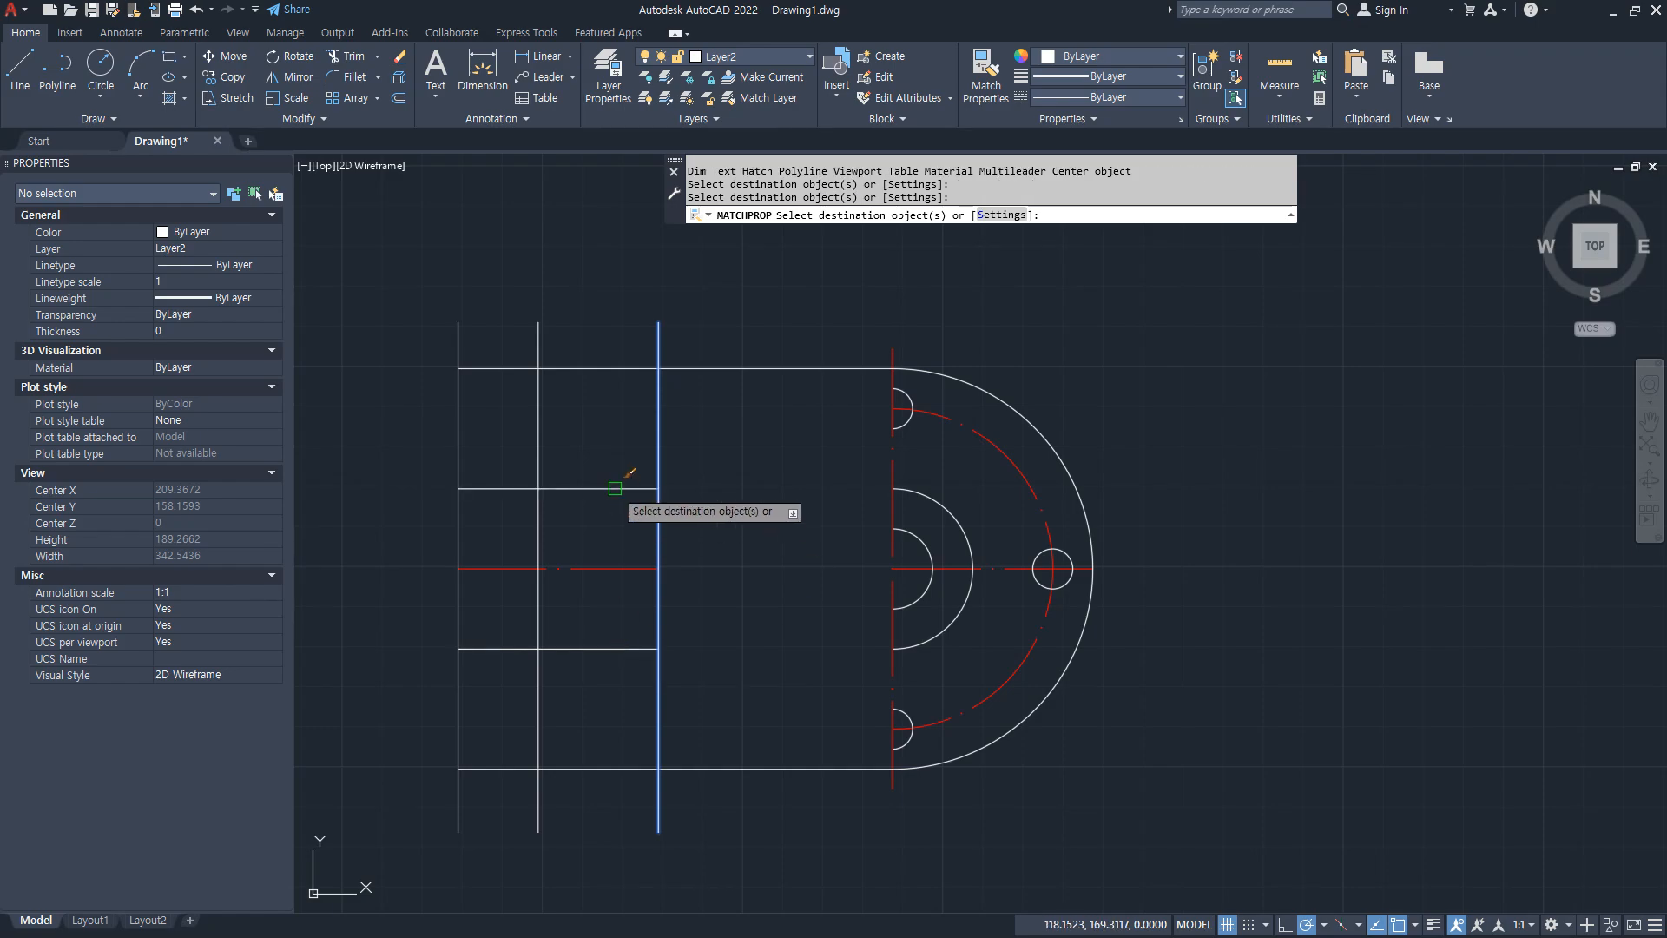
pyautogui.press('space')
# Step: Close the hub's upper and lower right corners with zero-radius fillets
pyautogui.write('f')
pyautogui.press('space')
pyautogui.click(634, 488)
pyautogui.click(657, 521)
pyautogui.press('space')
pyautogui.click(659, 613)
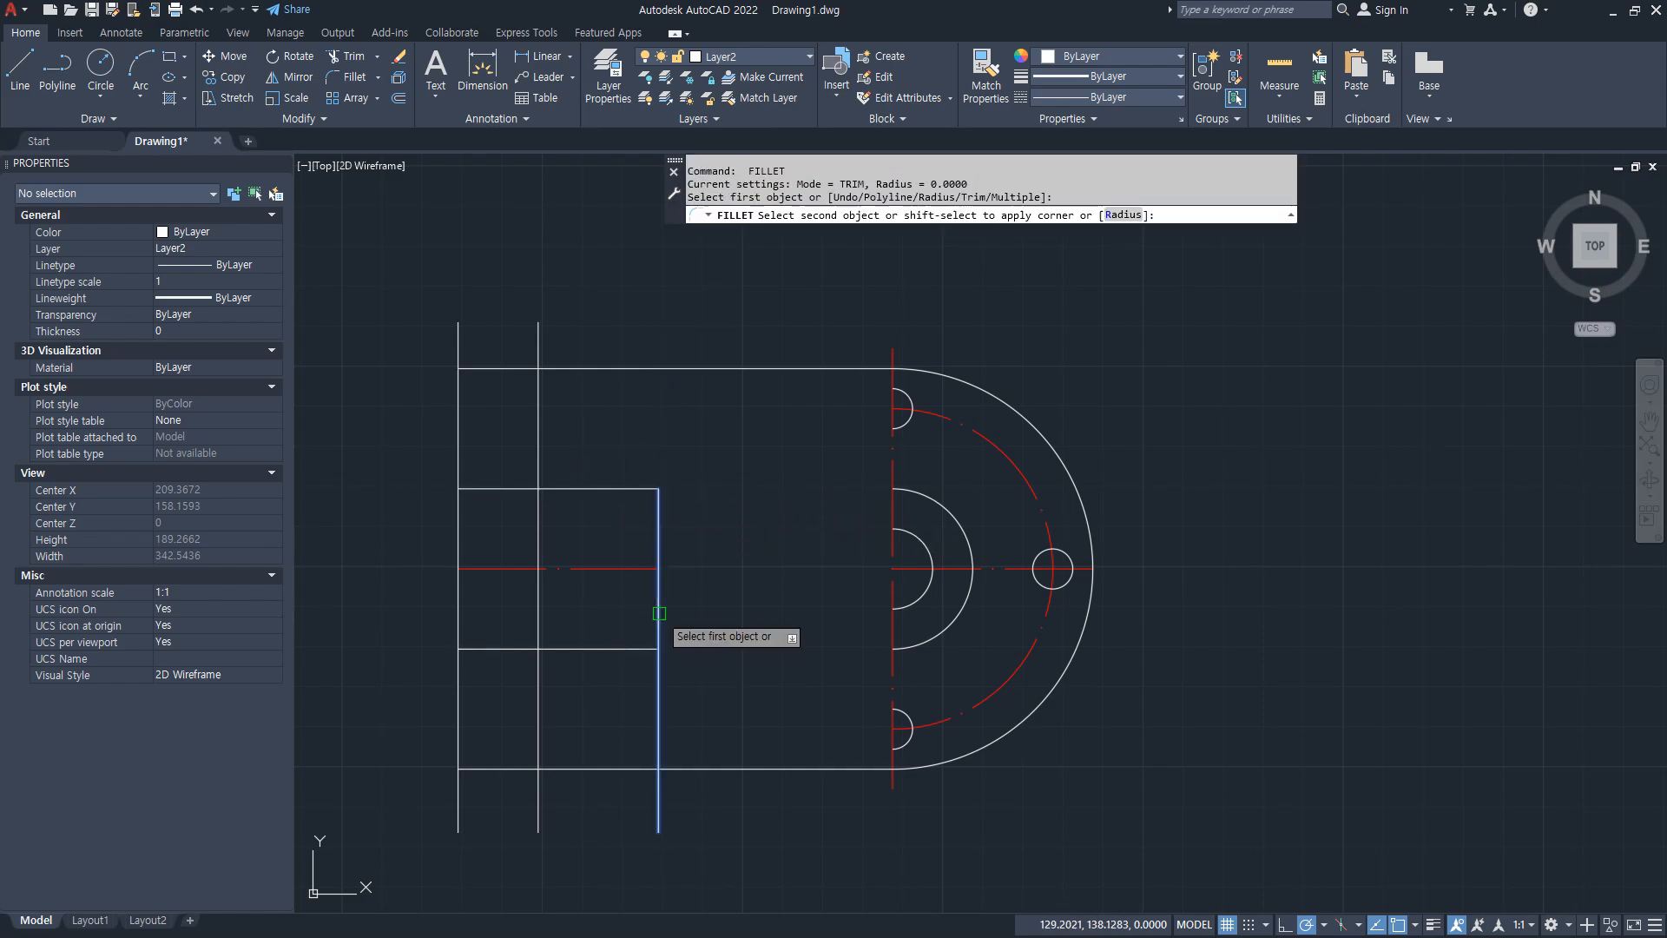
pyautogui.click(591, 648)
# Step: Close the two lower corners of the flange plate with zero-radius fillets
pyautogui.press('space')
pyautogui.click(538, 660)
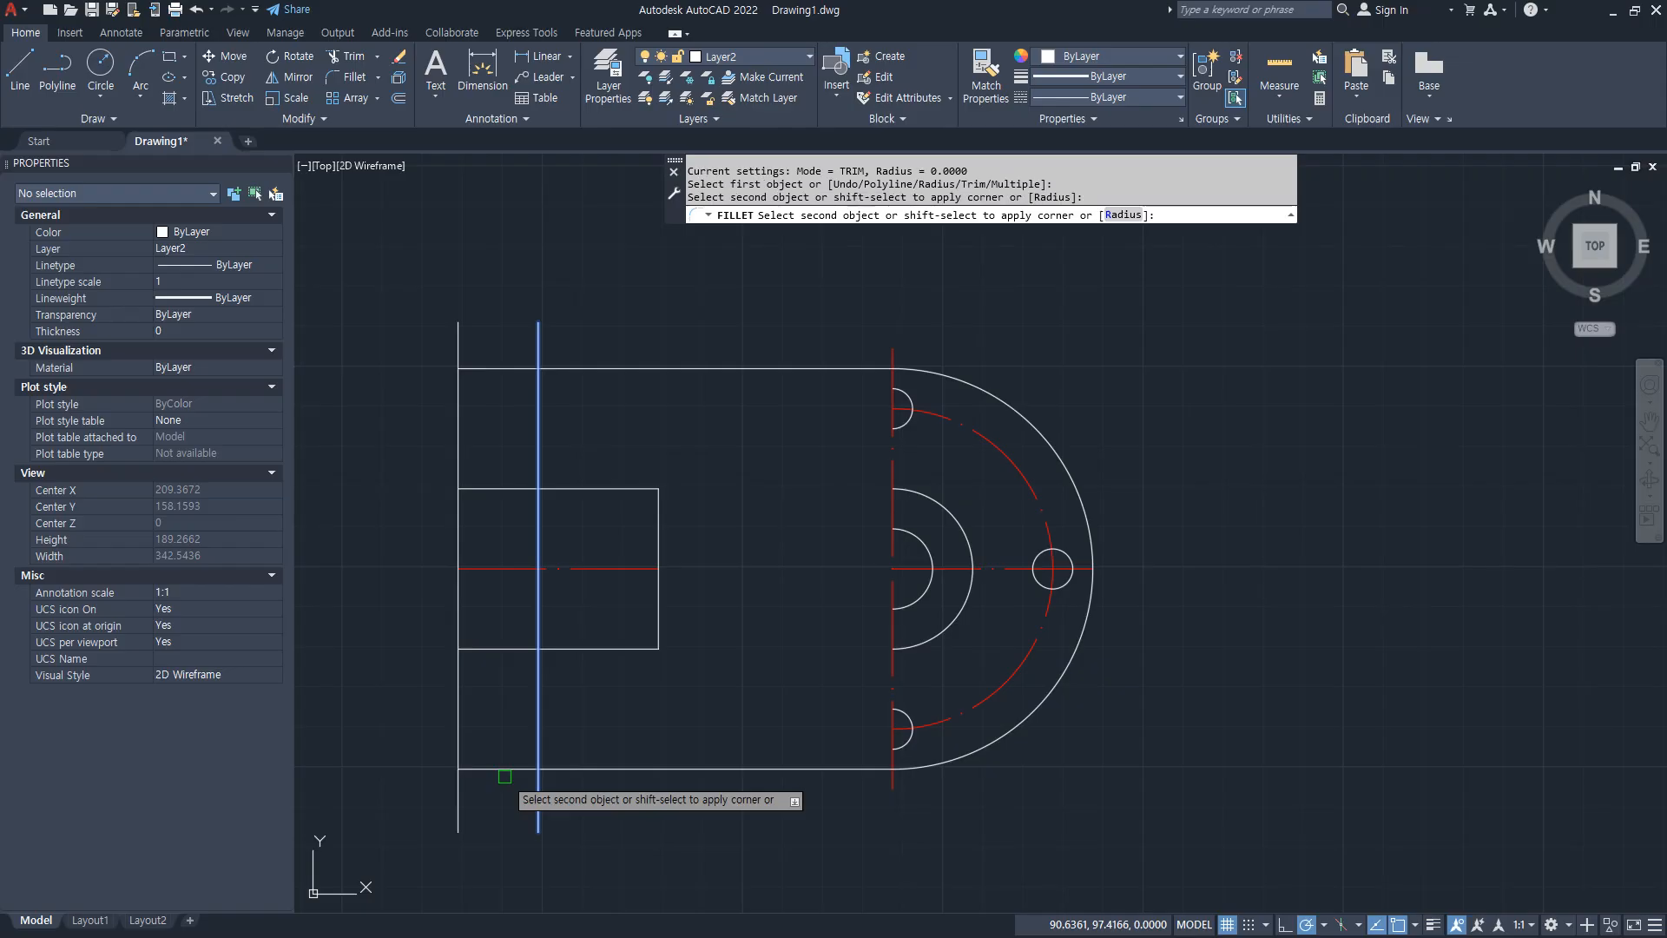
pyautogui.click(503, 771)
pyautogui.press('space')
pyautogui.click(480, 768)
pyautogui.click(456, 719)
# Step: Close the two upper corners of the flange plate with zero-radius fillets
pyautogui.press('space')
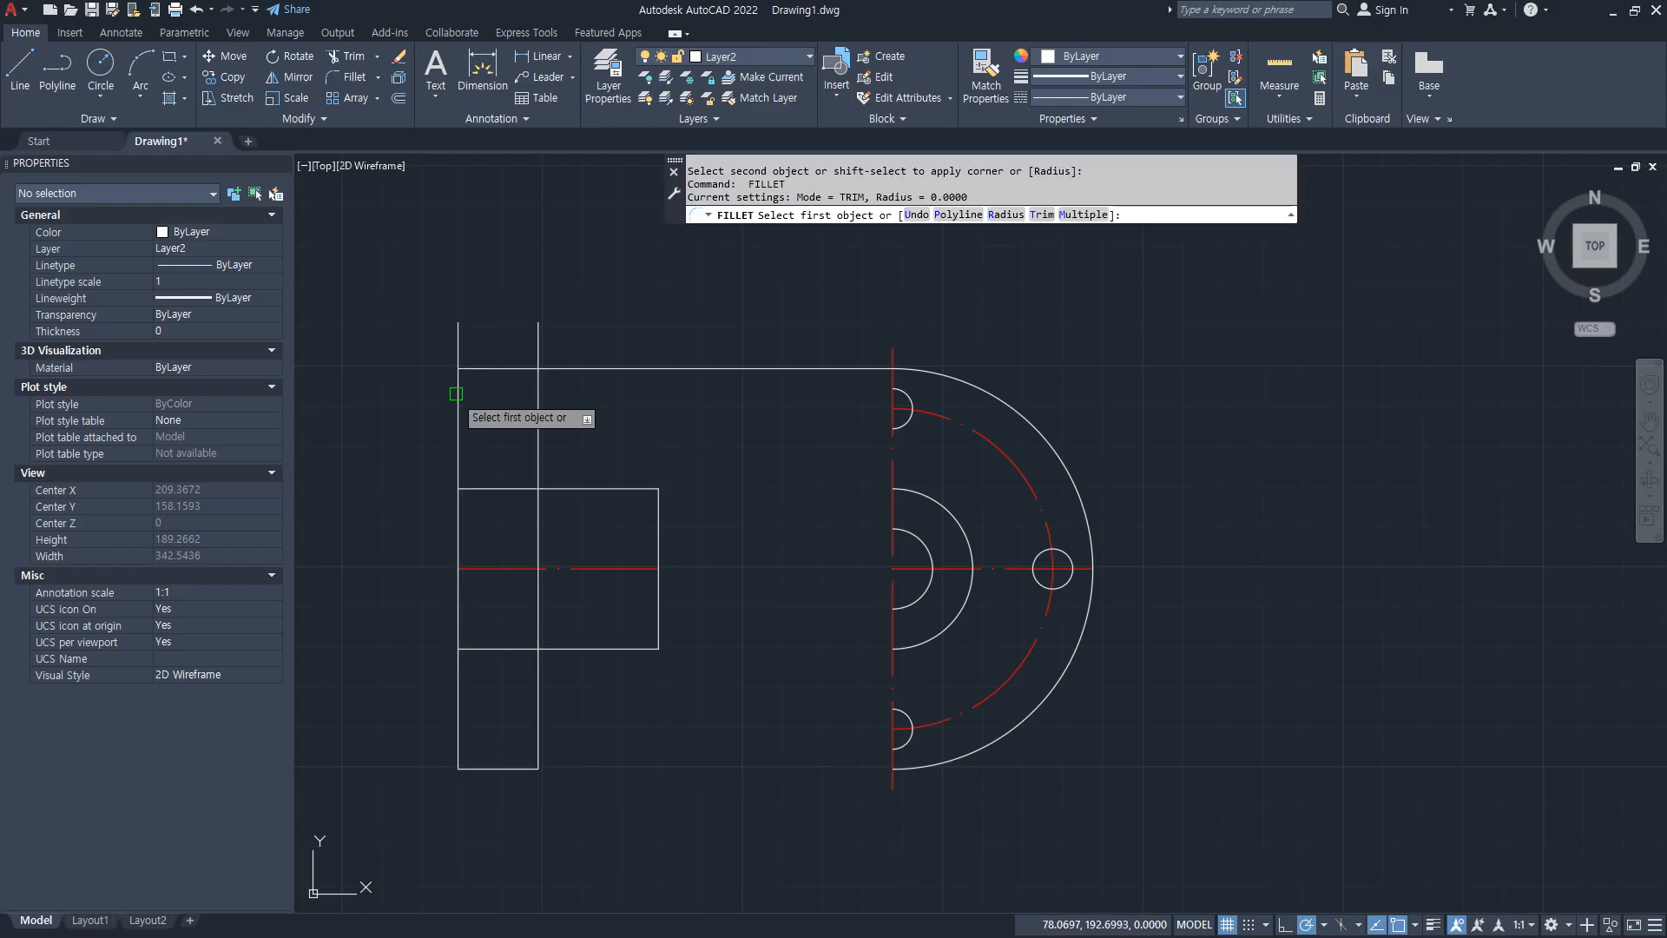
pyautogui.click(456, 393)
pyautogui.click(491, 368)
pyautogui.press('space')
pyautogui.click(521, 368)
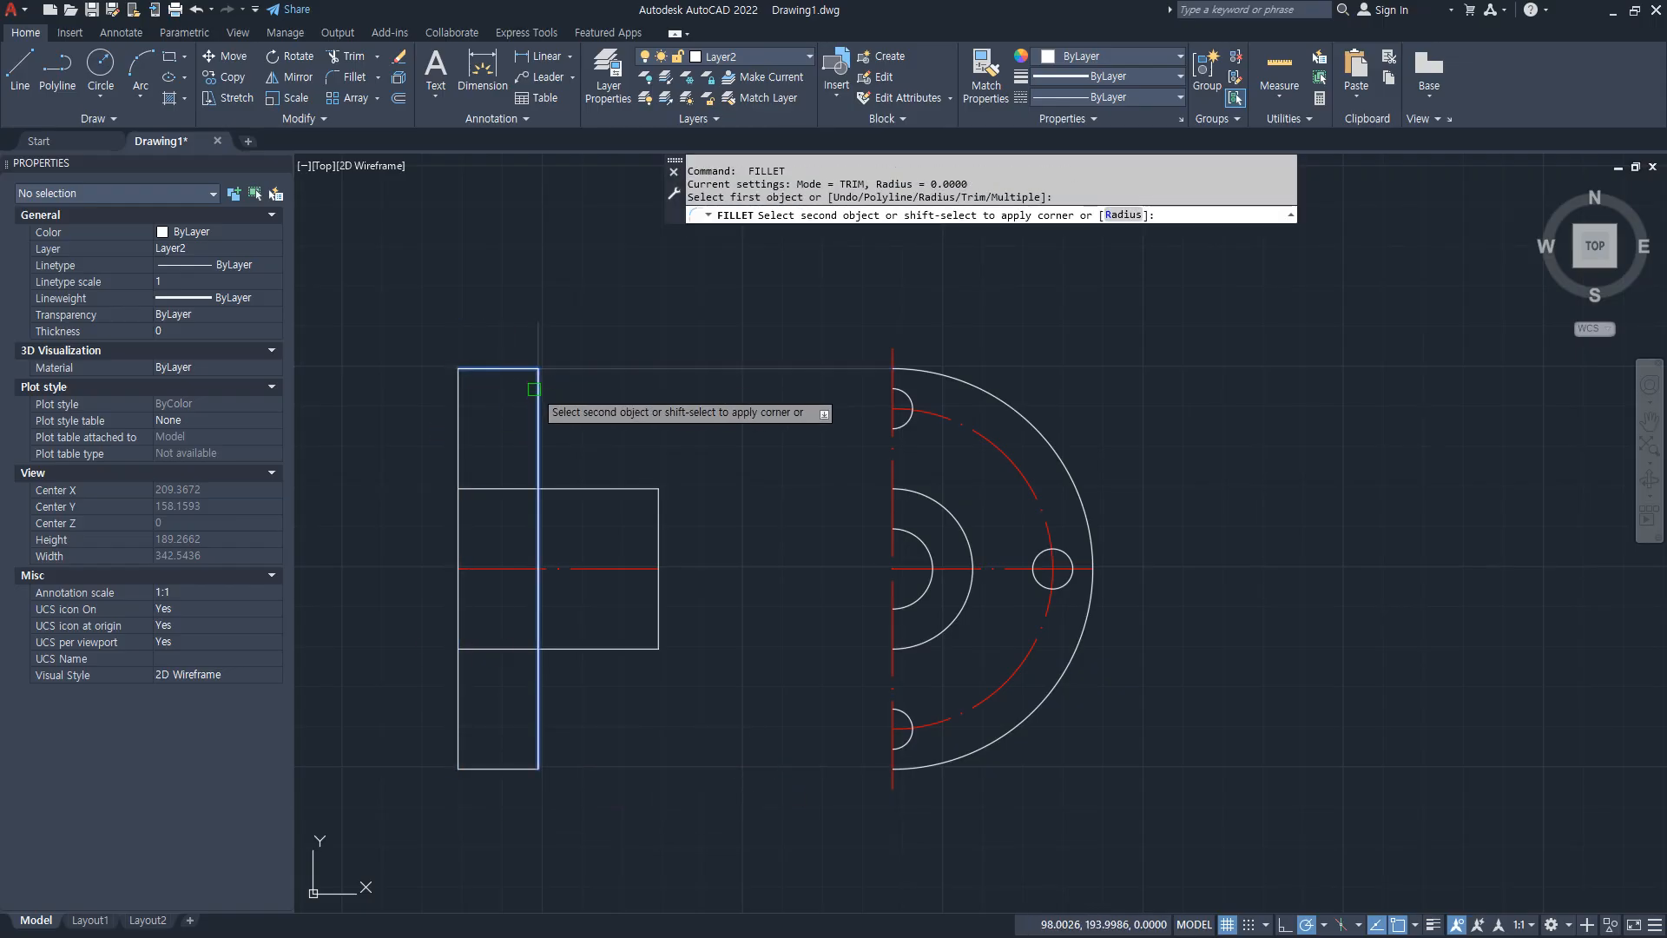
pyautogui.click(534, 389)
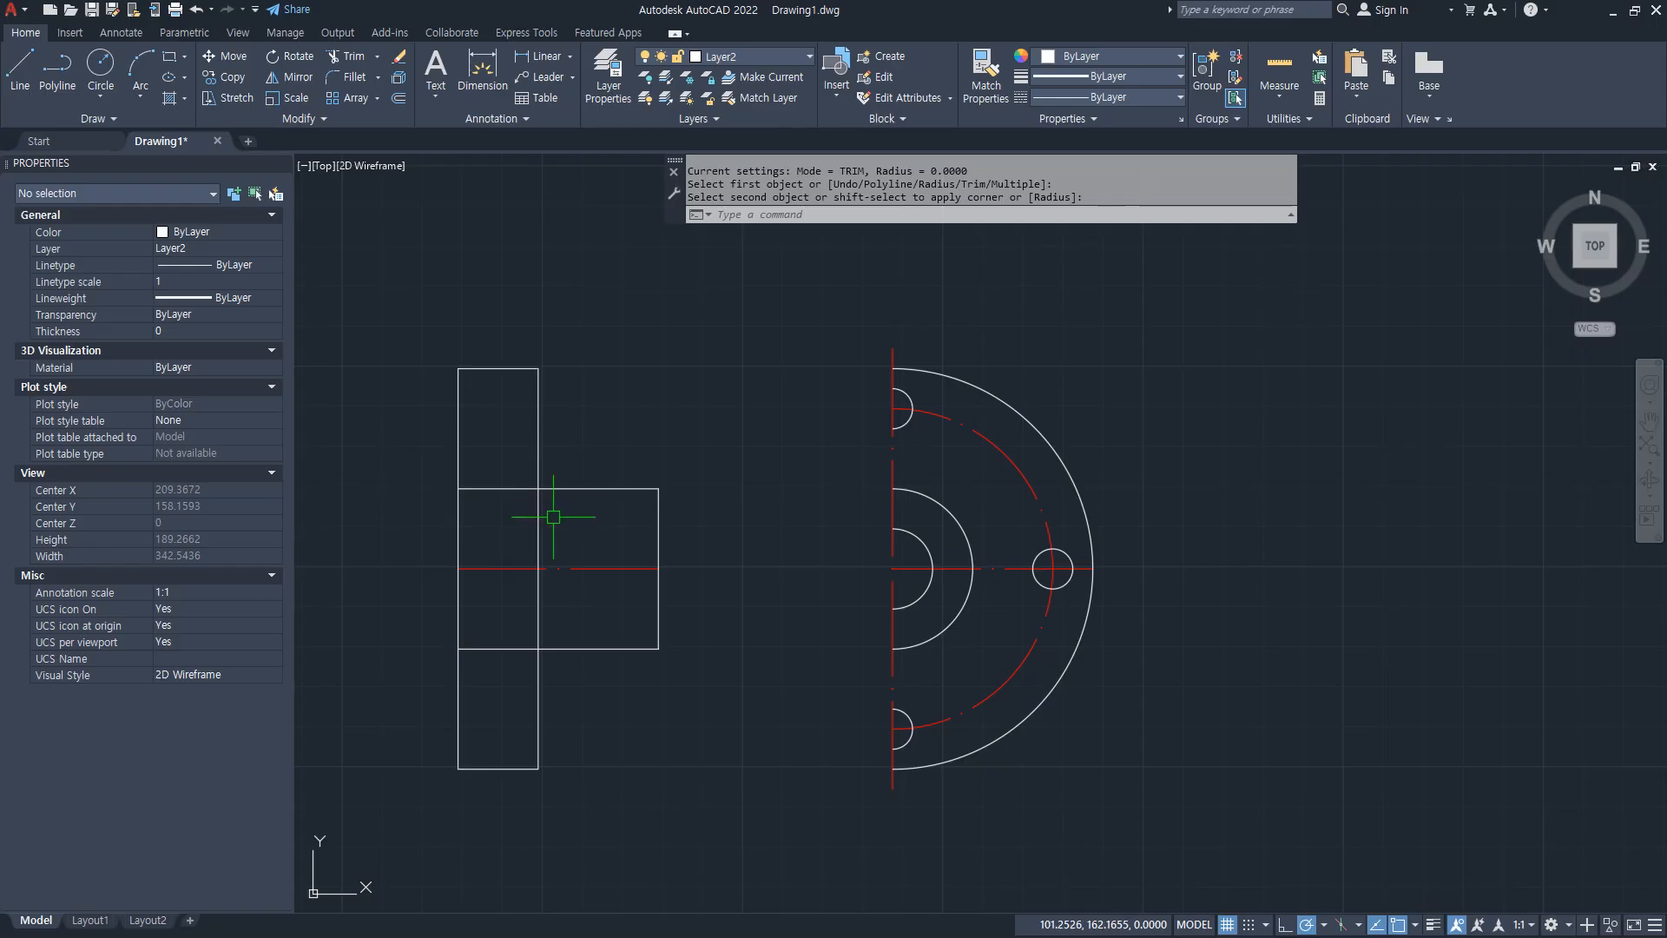
# Step: Trim the plate's right edge between the hub's upper edge and the horizontal centerline in the section view
pyautogui.write('tr')
pyautogui.press('space')
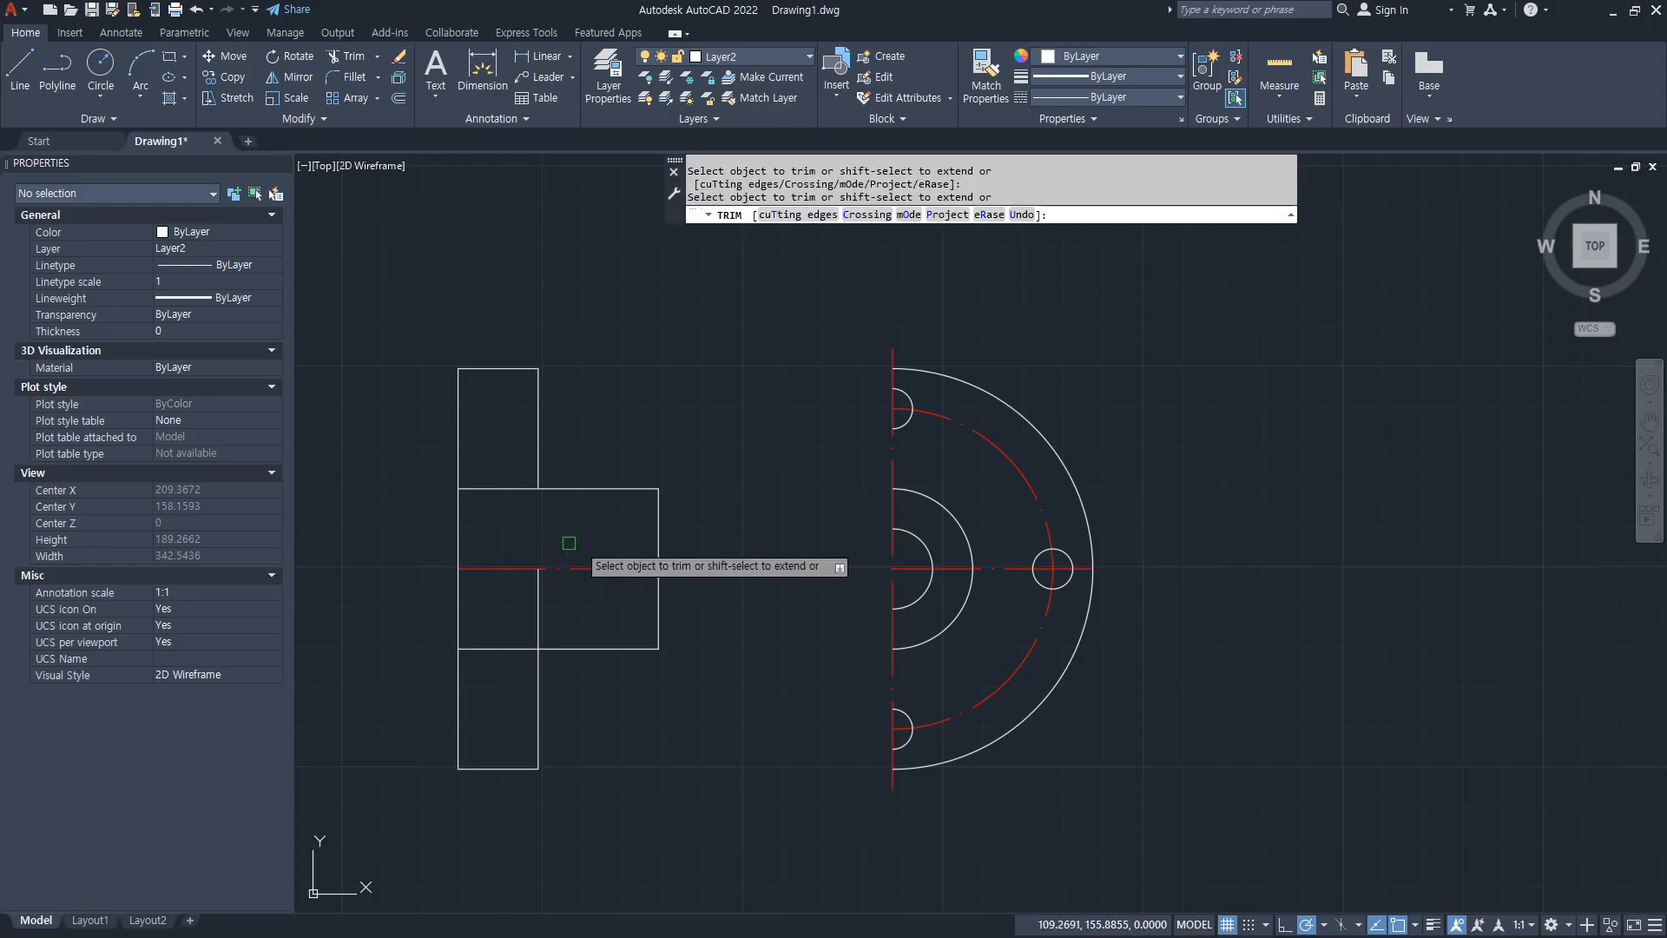
pyautogui.press('Escape')
# Step: Round the upper corner between the flange plate and the hub with a radius 3 fillet
pyautogui.write('f')
pyautogui.press('space')
pyautogui.write('r')
pyautogui.press('space')
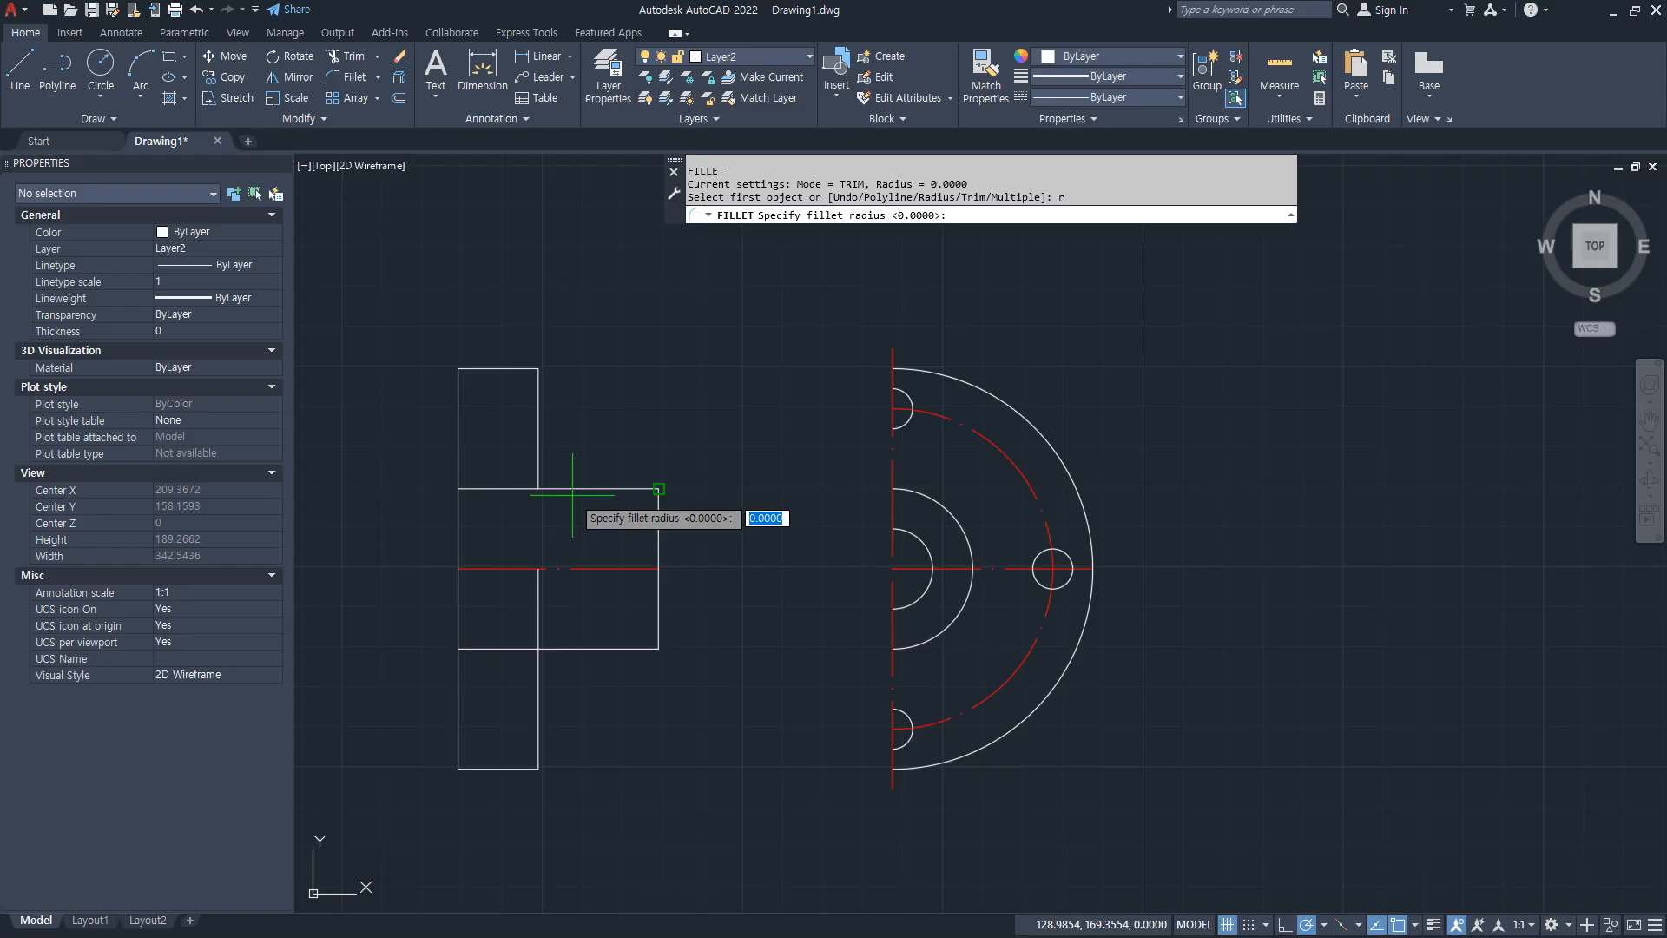
pyautogui.write('3')
pyautogui.press('space')
pyautogui.click(556, 489)
pyautogui.click(537, 459)
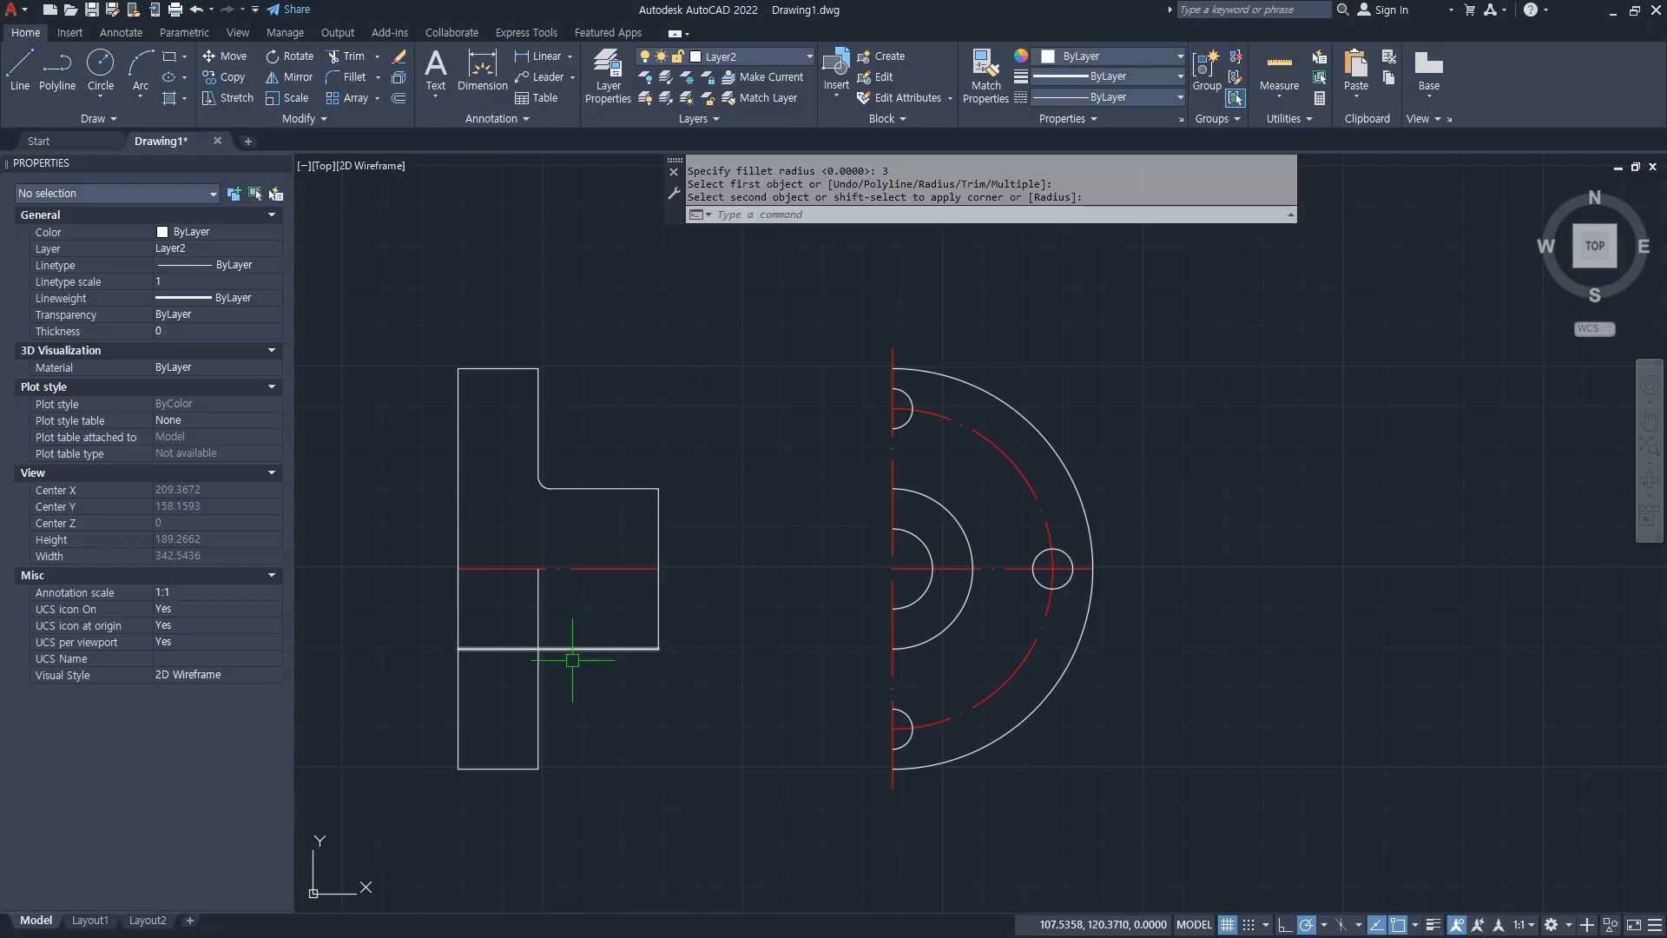
# Step: Trim the hub's lower edge inside the plate and fillet the lower plate-hub corner with radius 3 in No trim mode
pyautogui.write('f')
pyautogui.press('space')
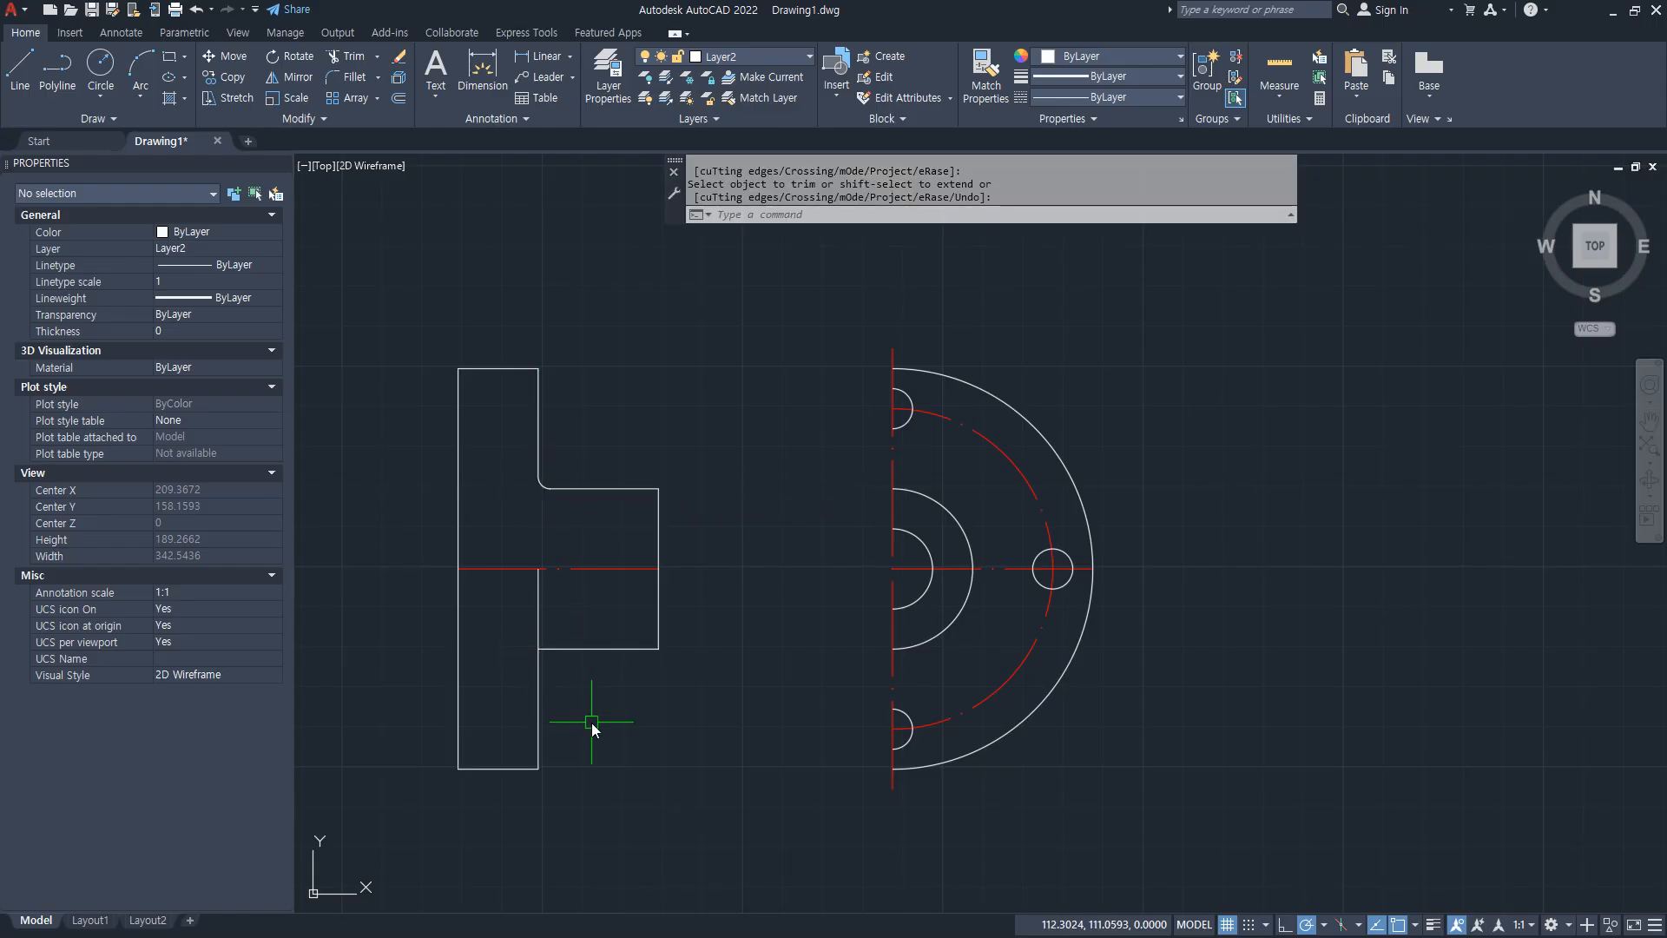
pyautogui.write('t')
pyautogui.press('space')
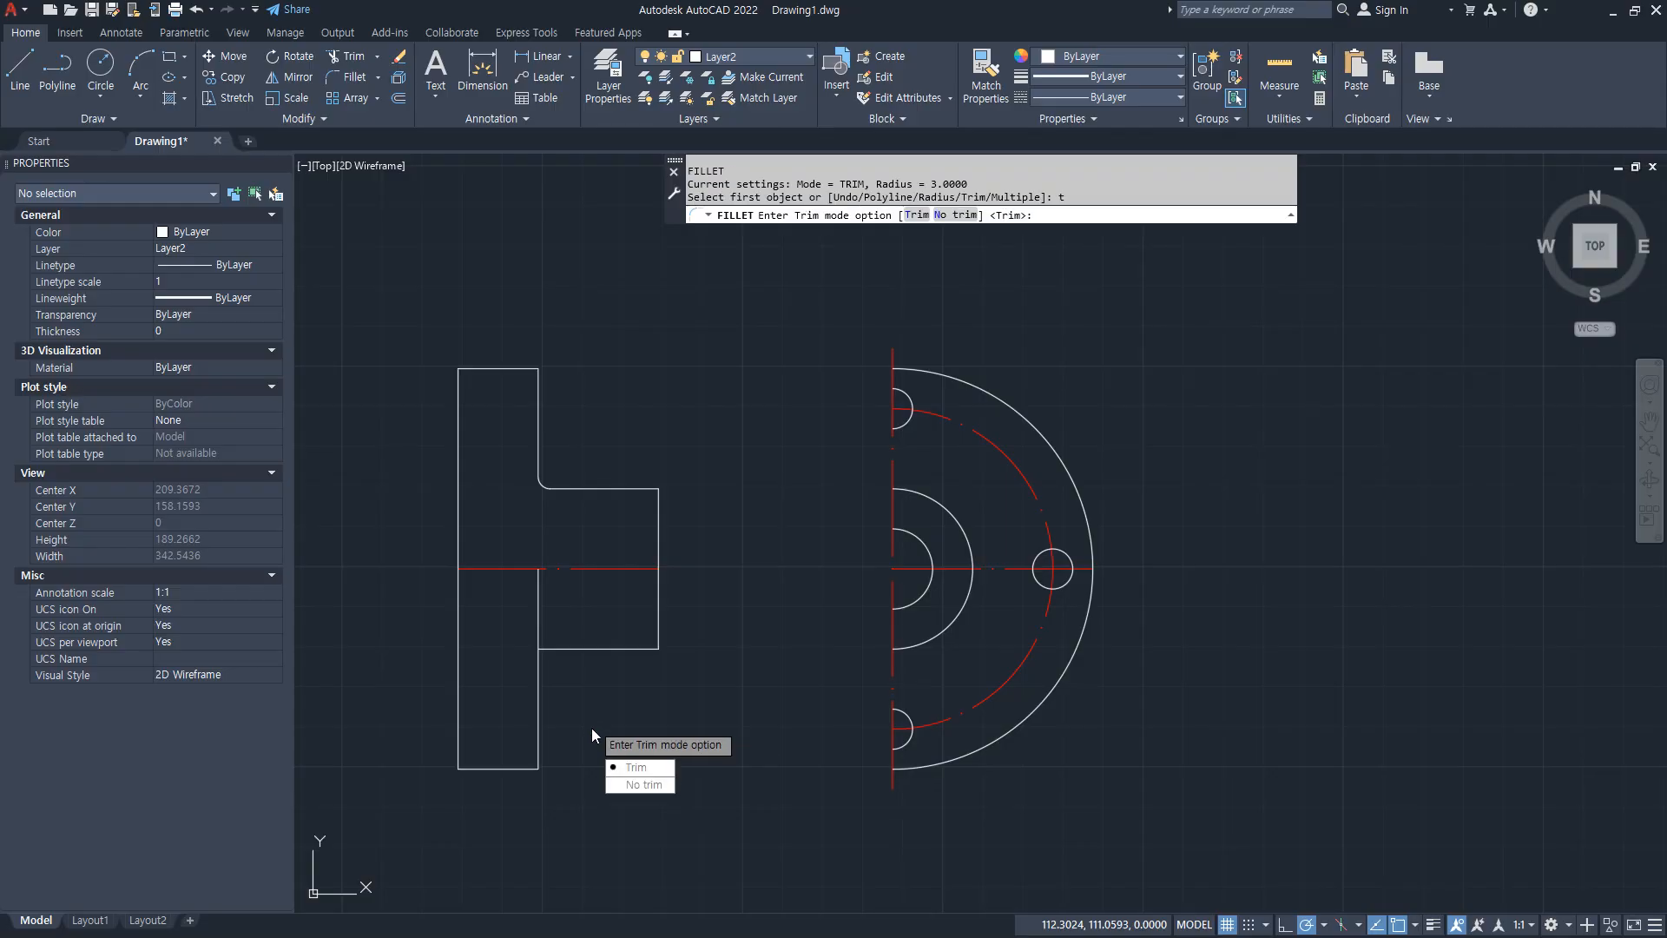
pyautogui.click(622, 788)
pyautogui.click(539, 657)
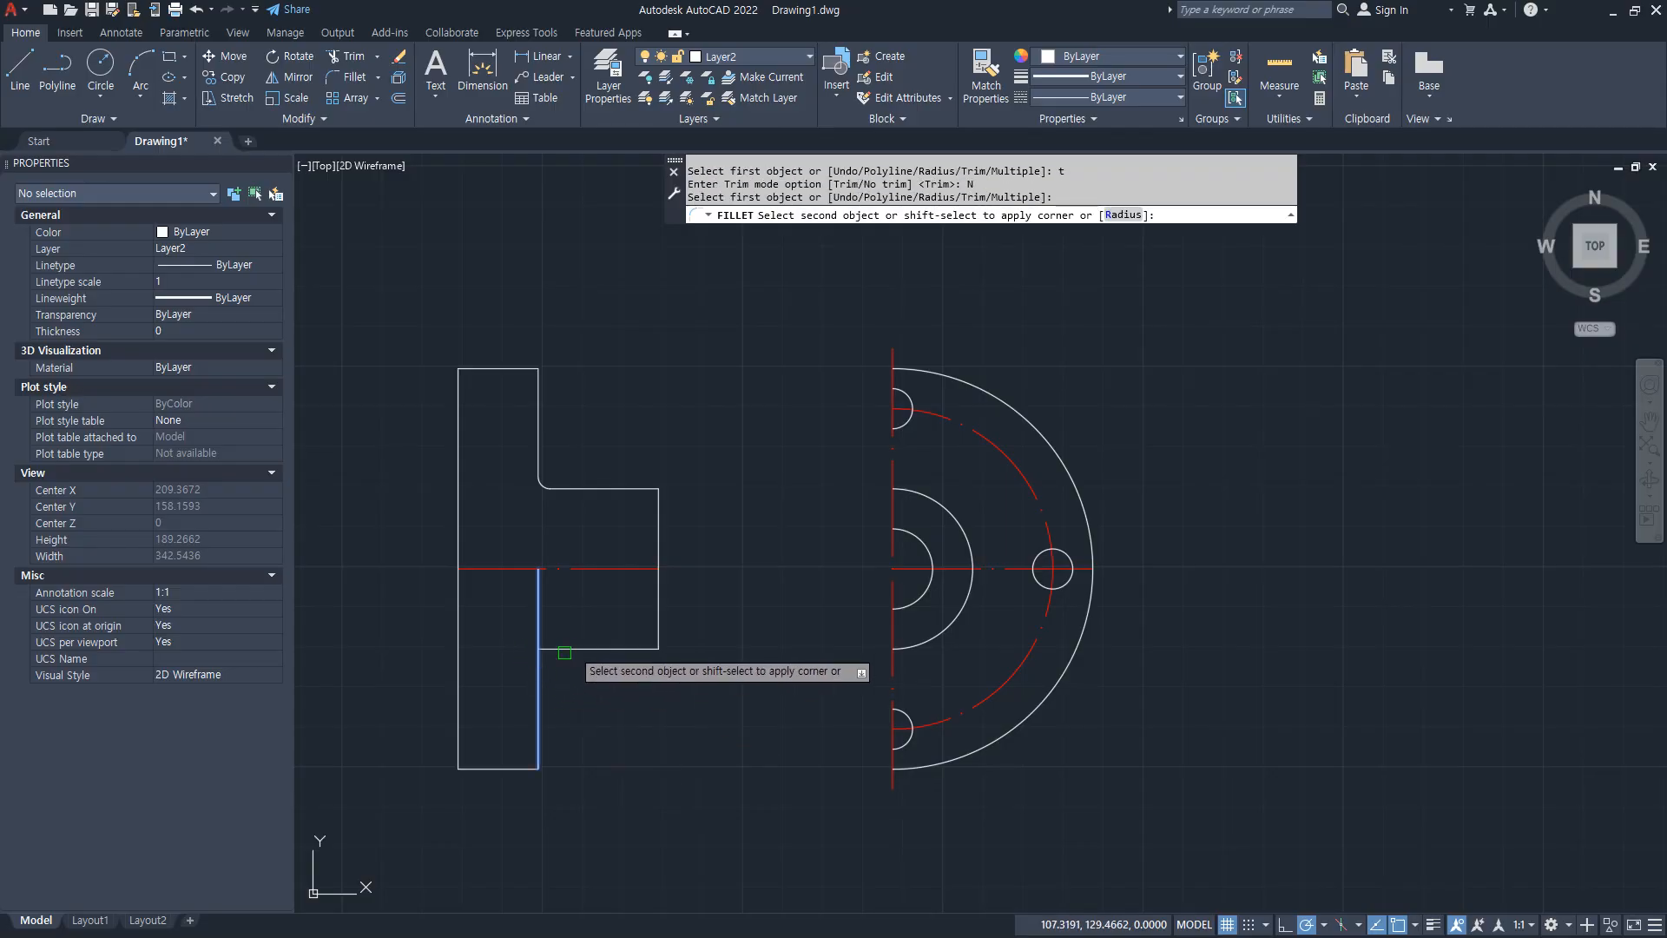
pyautogui.scroll(6, 537, 652)
# Step: Trim the leftover piece of the hub's lower edge beyond the lower fillet arc
pyautogui.write('tr')
pyautogui.press('space')
pyautogui.click(611, 620)
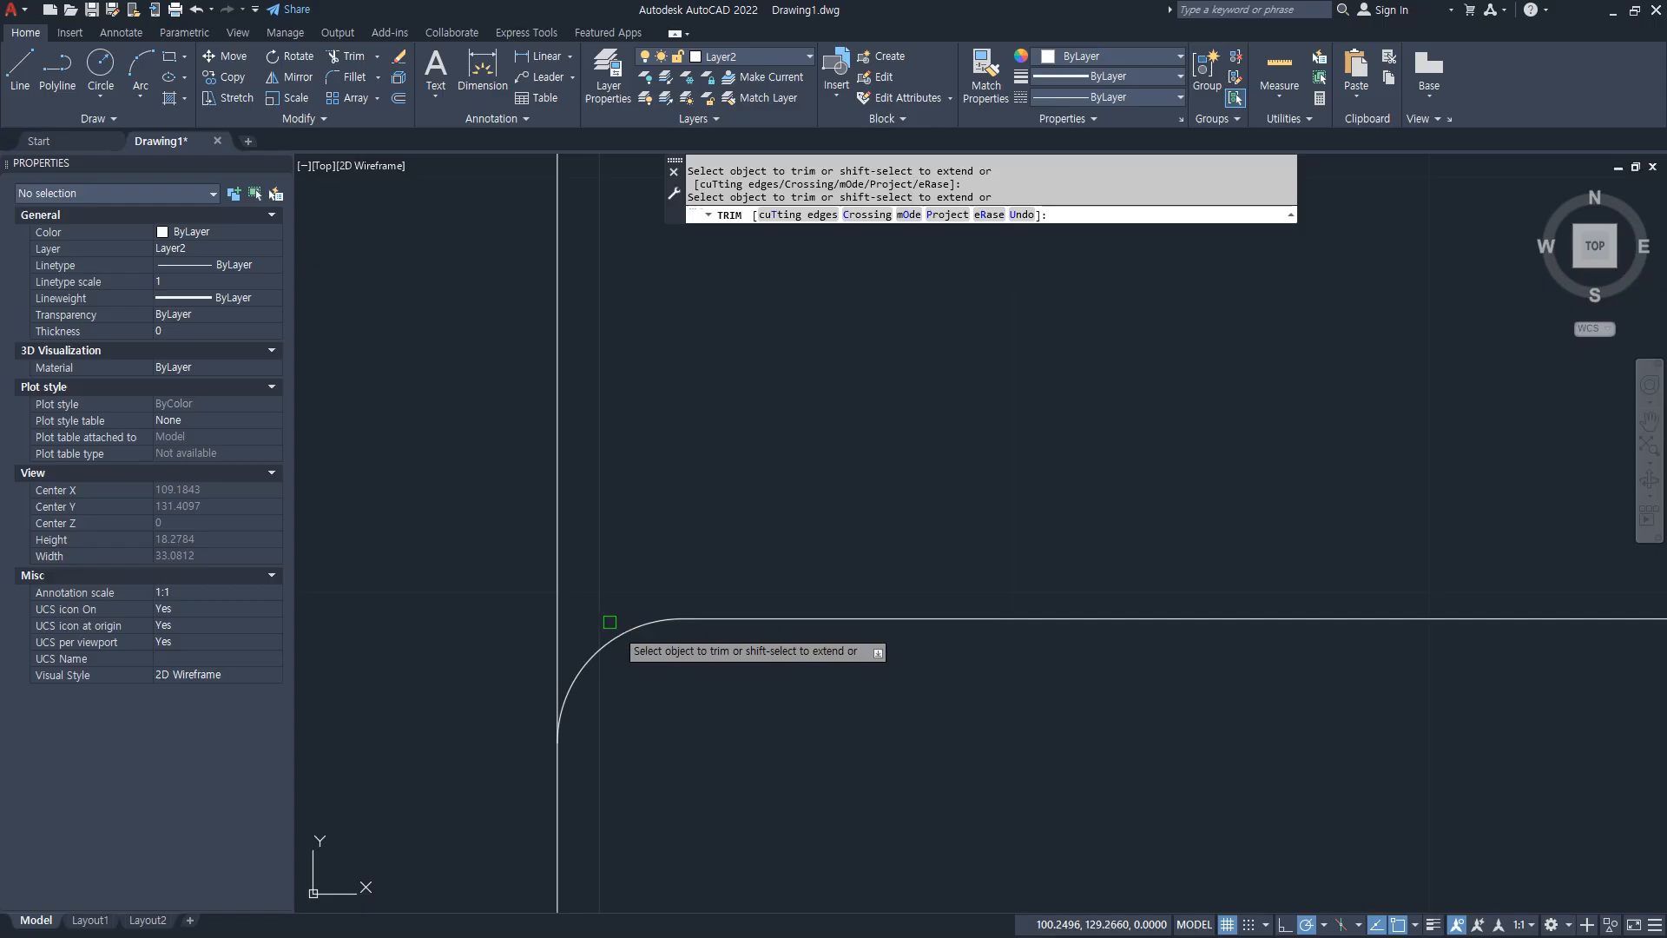
pyautogui.press('space')
pyautogui.scroll(-6, 711, 702)
pyautogui.scroll(4, 710, 701)
pyautogui.scroll(-2, 706, 630)
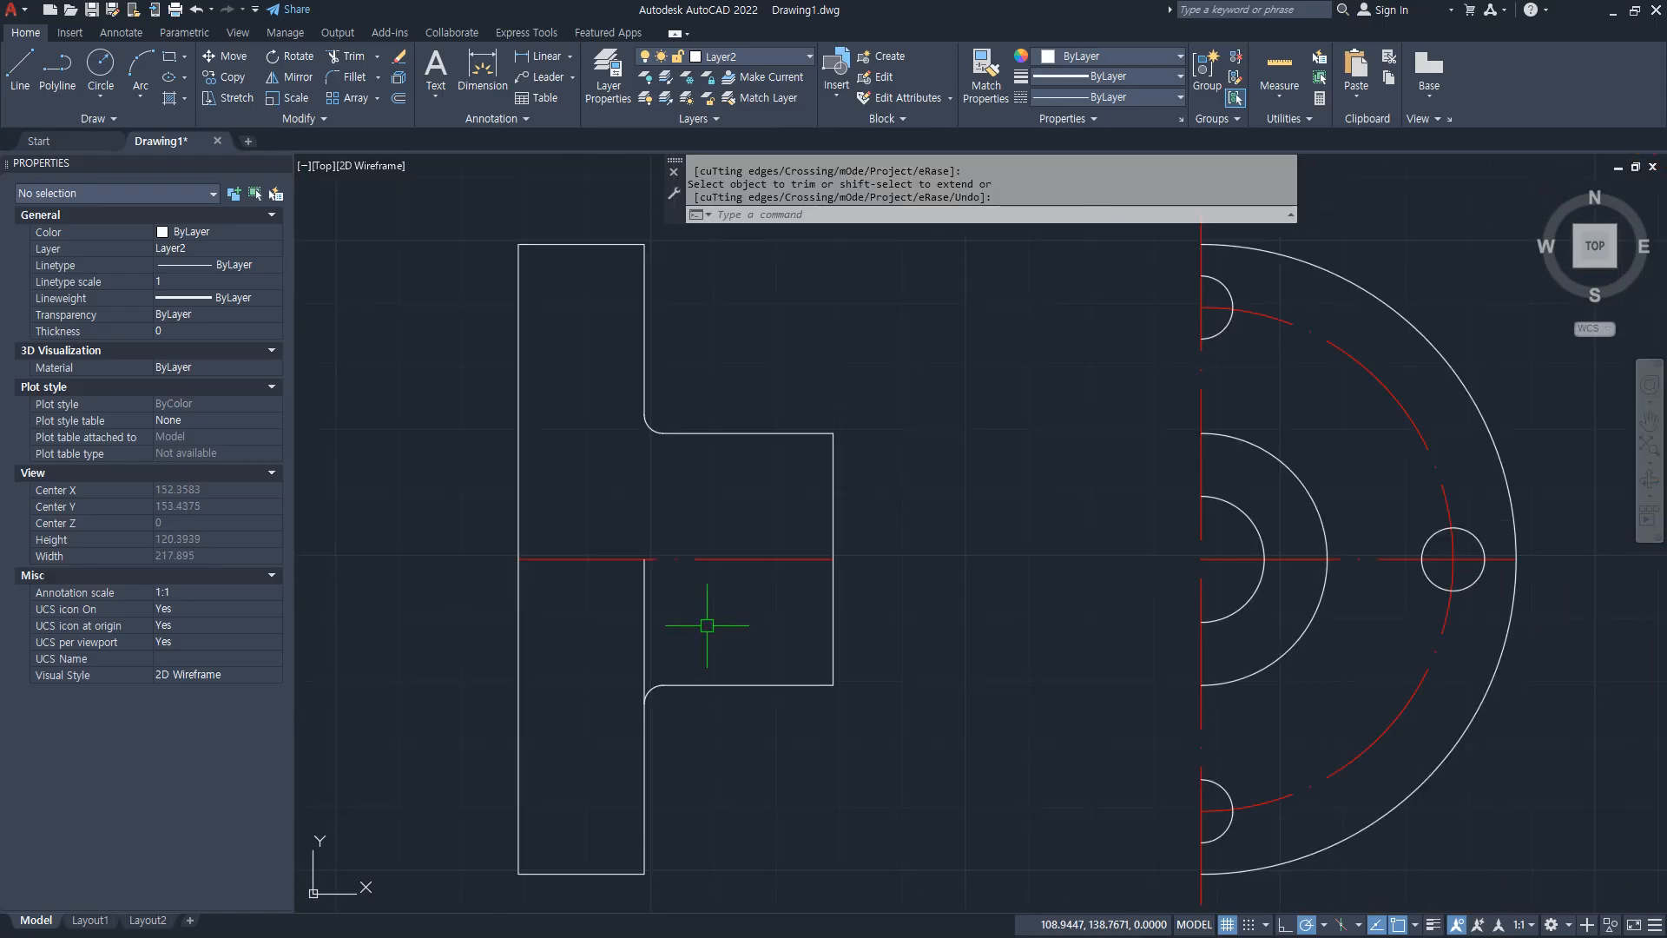
# Step: Project the top of the bore arc to the section's left edge as a line and trim it at the hub's right face
pyautogui.write('l')
pyautogui.press('space')
pyautogui.click(1201, 496)
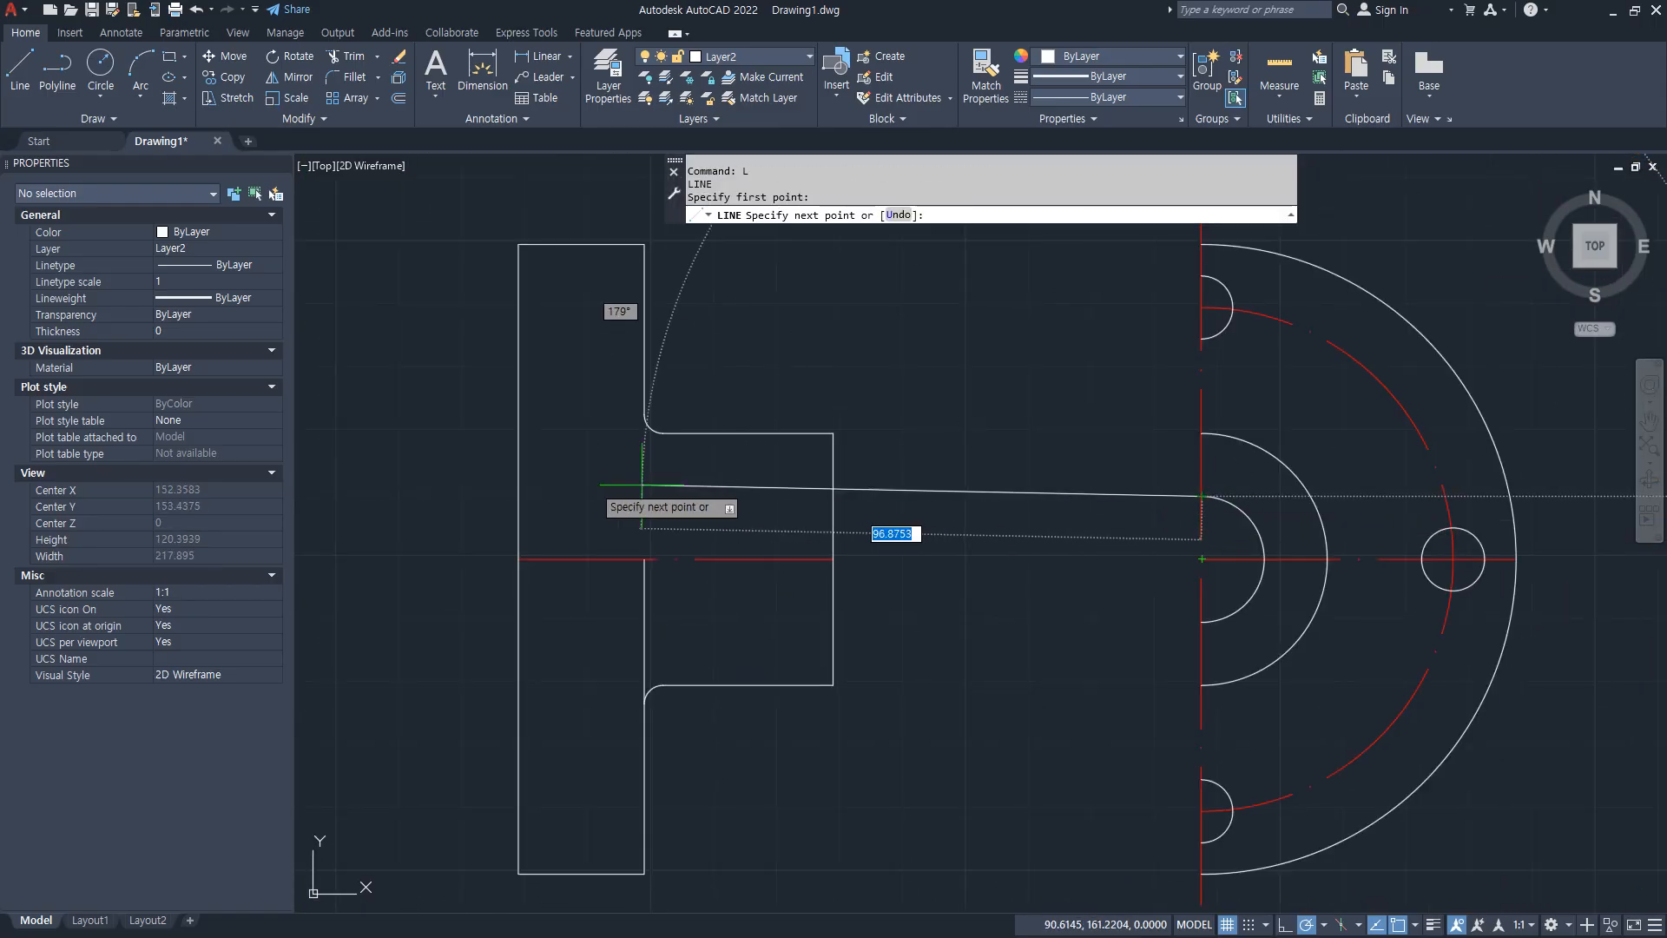
pyautogui.click(520, 496)
pyautogui.press('space')
pyautogui.write('tr')
pyautogui.press('space')
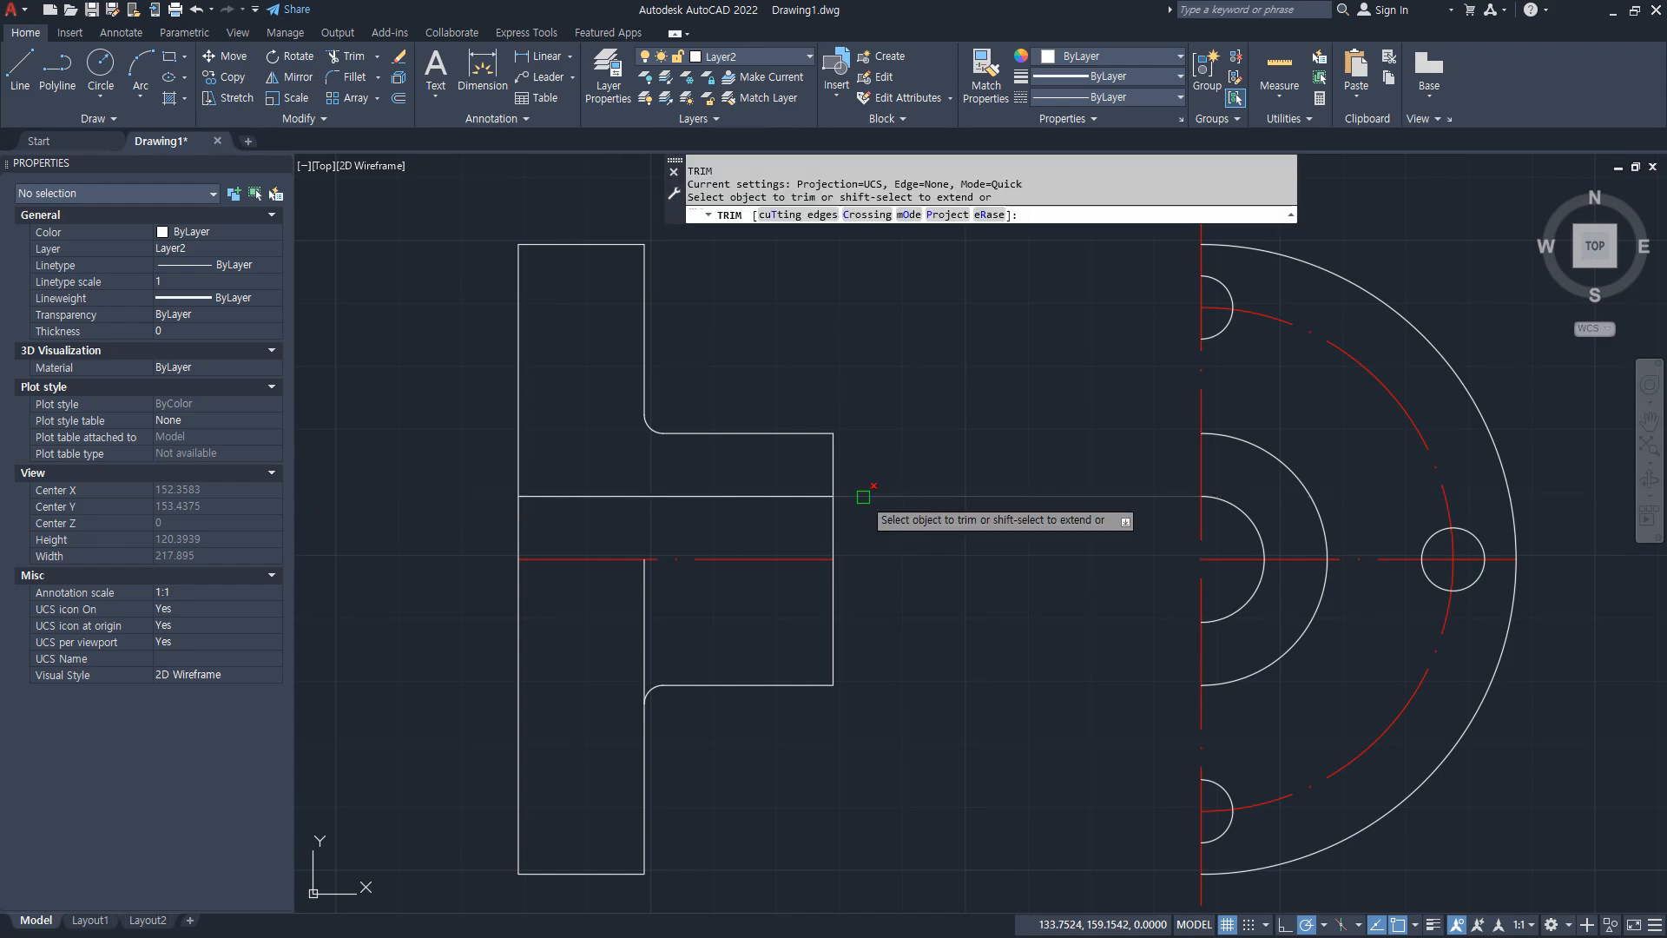
pyautogui.click(873, 495)
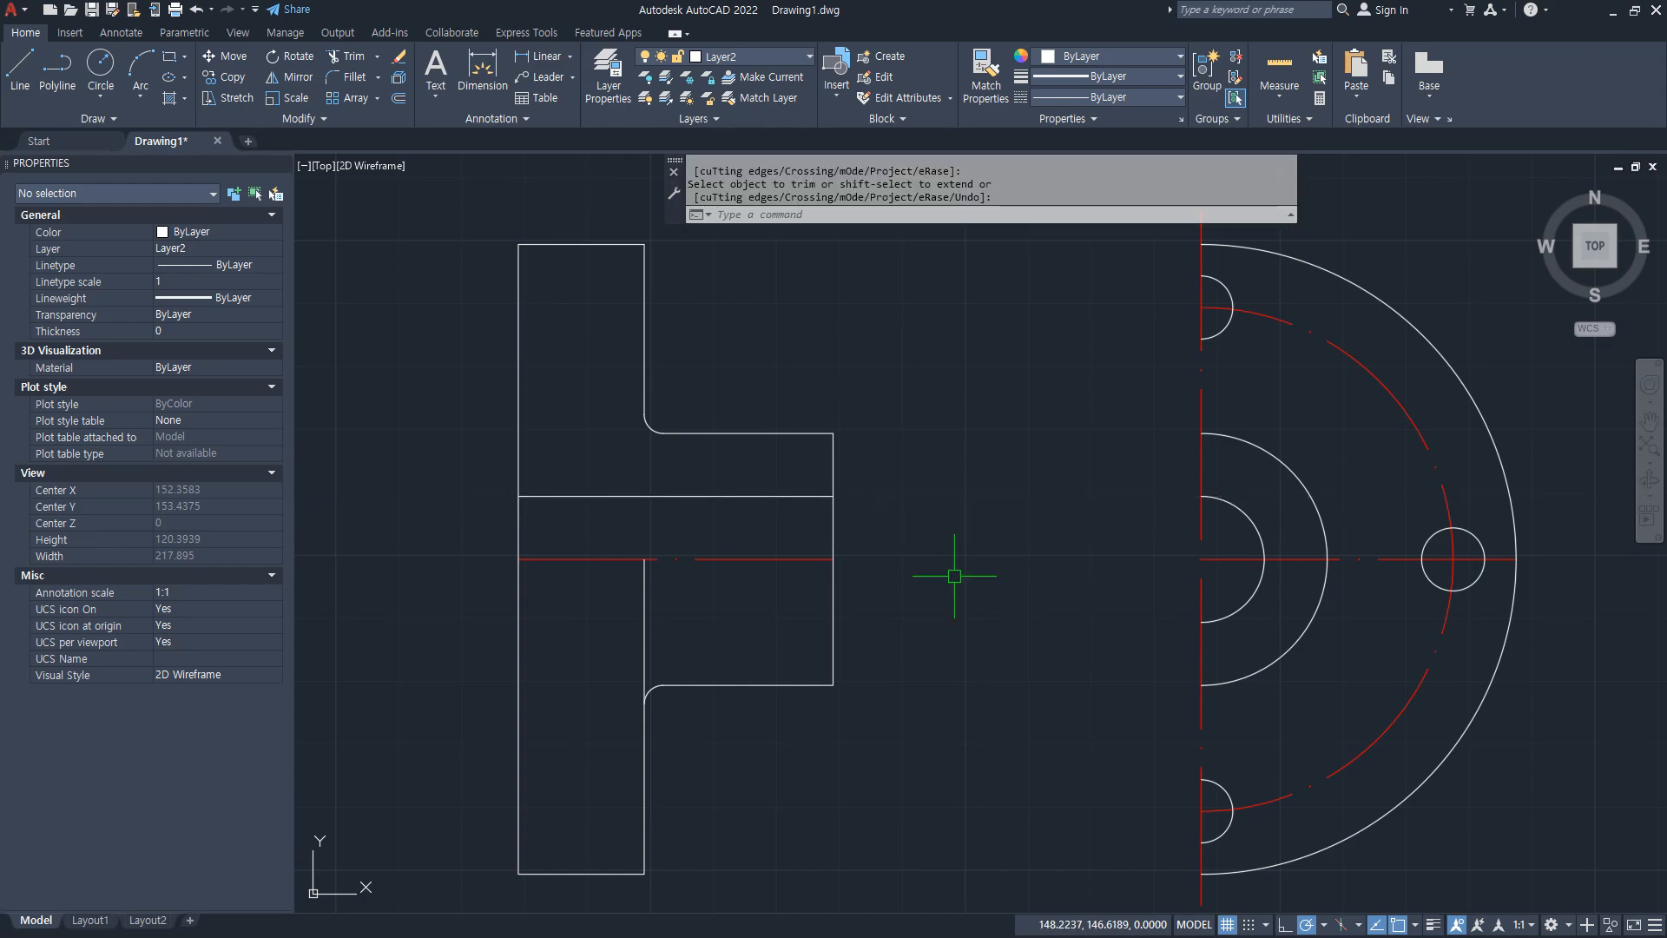
pyautogui.press('space')
# Step: Draw horizontal lines from the centers of the upper and lower bolt holes to the section's left edge
pyautogui.write('l')
pyautogui.press('space')
pyautogui.click(1202, 307)
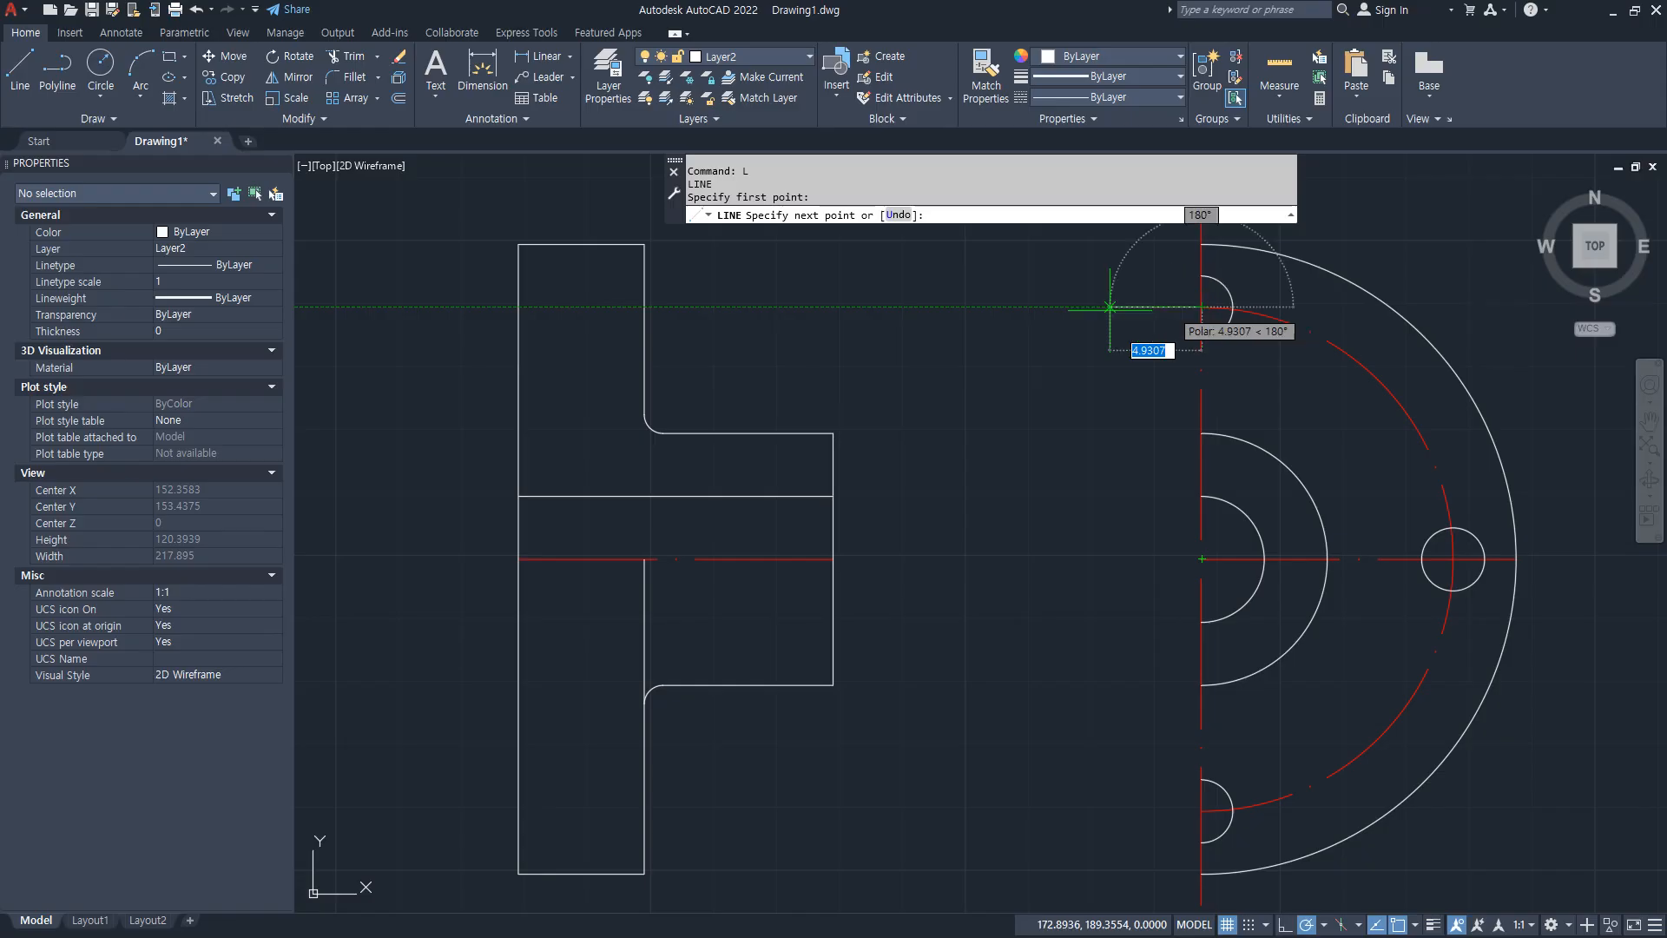
pyautogui.click(518, 306)
pyautogui.press('space')
pyautogui.press('space')
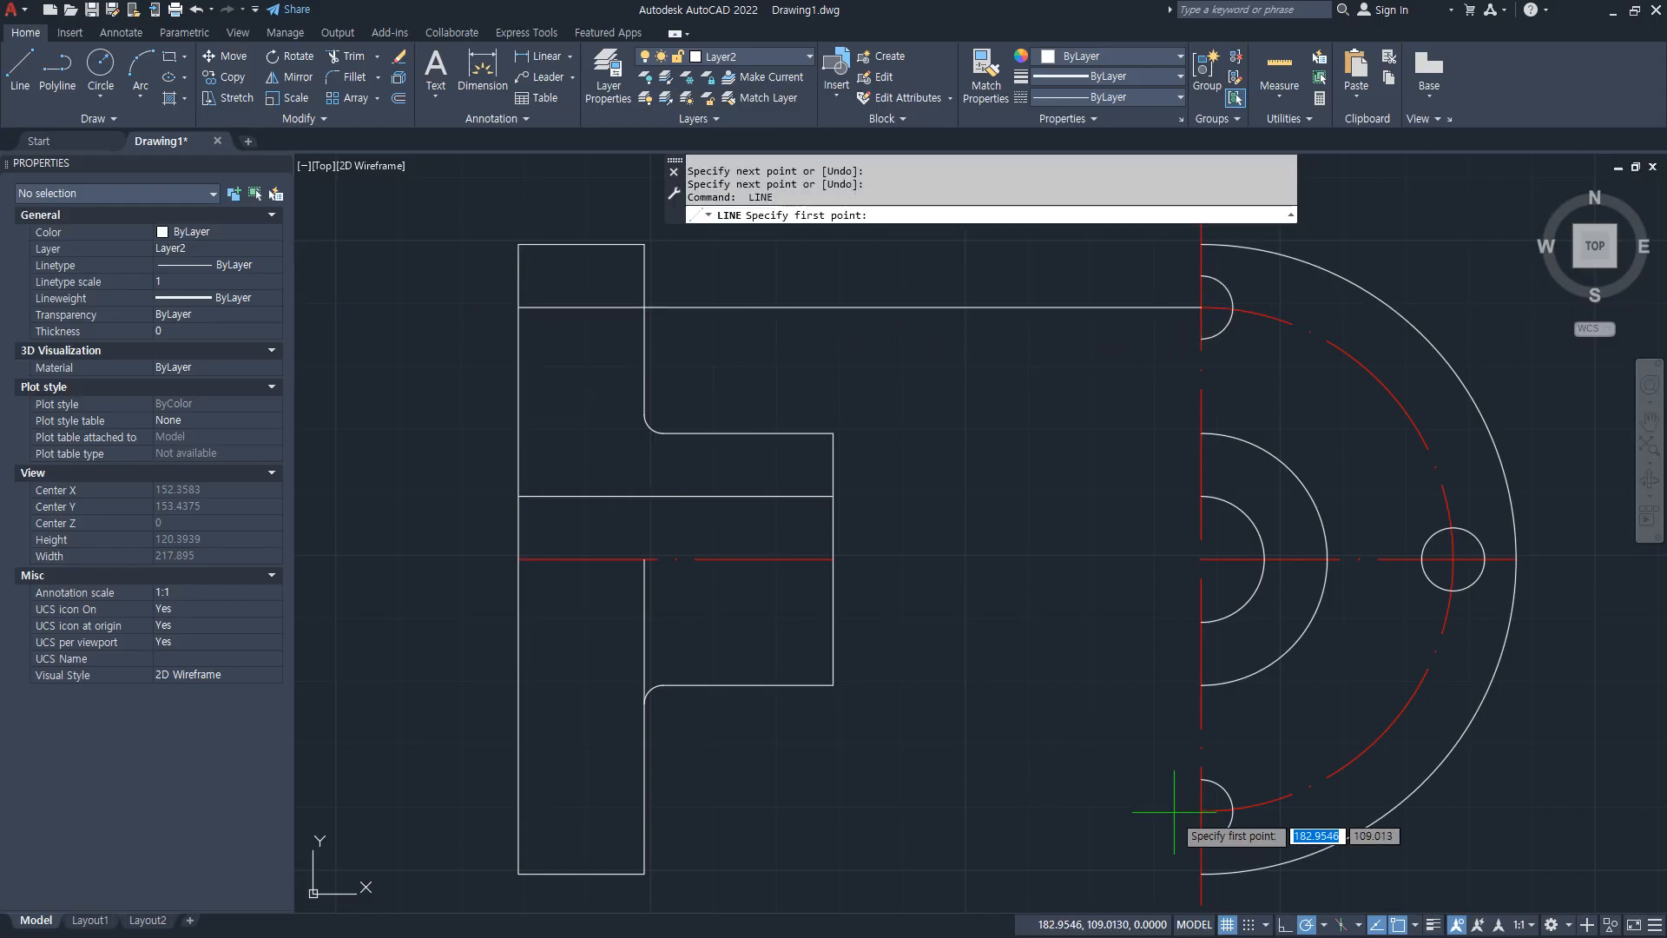
pyautogui.click(1201, 810)
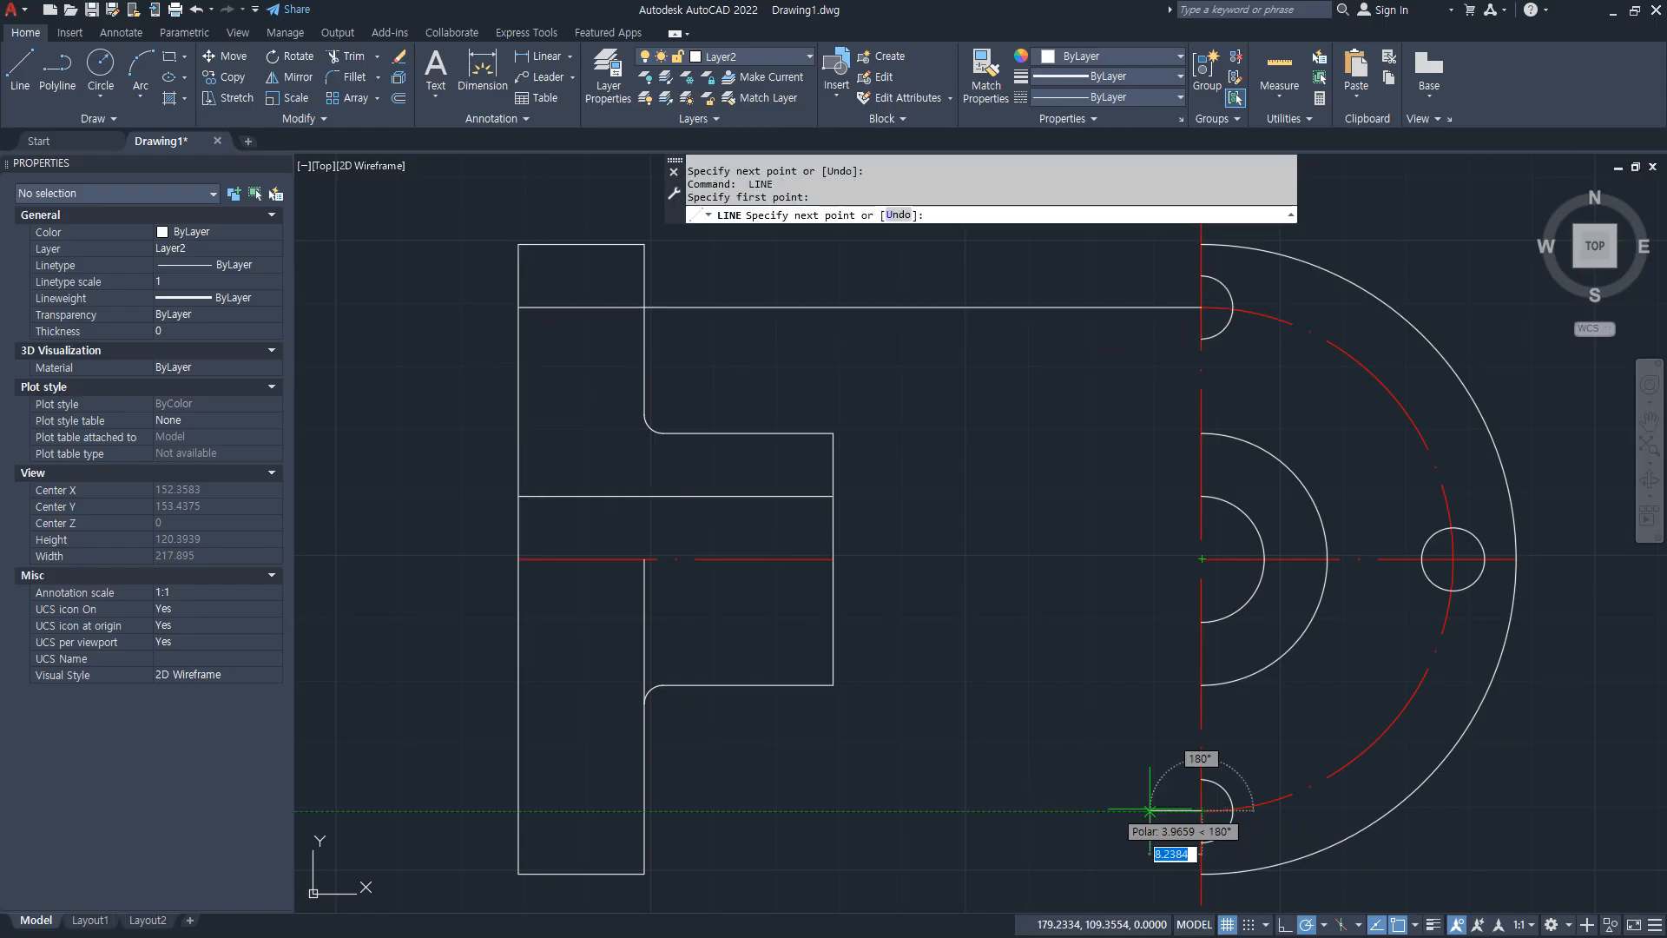
pyautogui.click(519, 810)
pyautogui.press('space')
# Step: Trim the two projected bolt-hole lines at the right face of the flange plate
pyautogui.write('tr')
pyautogui.press('space')
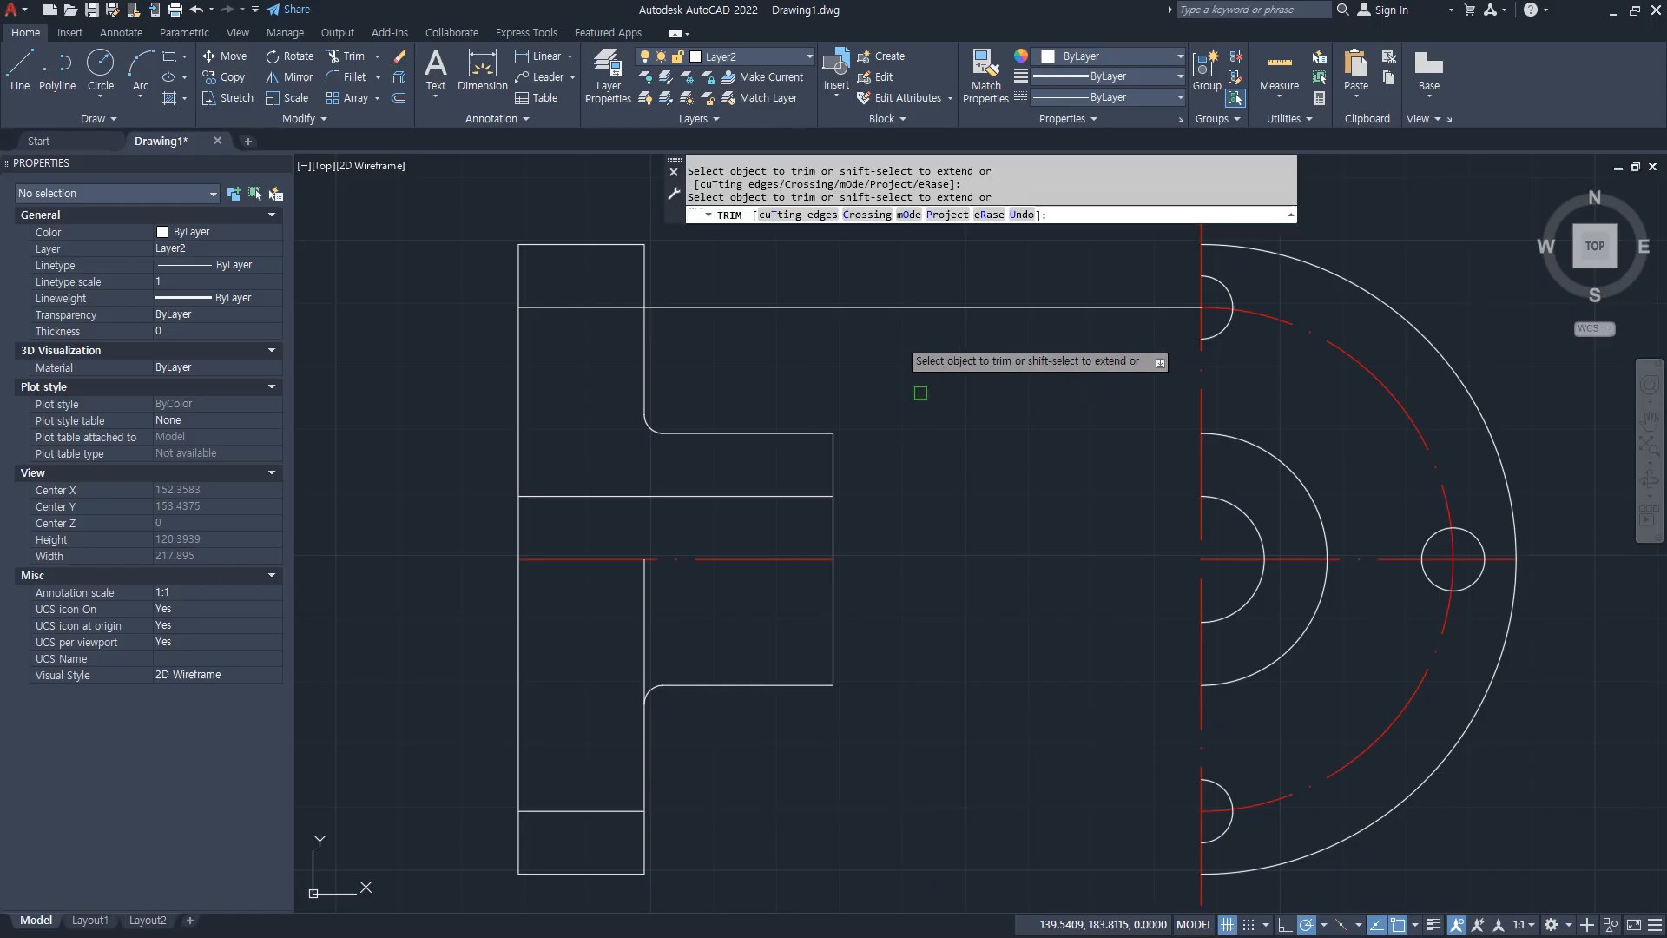
pyautogui.press('space')
# Step: Match the properties of the bolt circle onto the two bolt-hole axis lines in the section view
pyautogui.write('ma')
pyautogui.press('space')
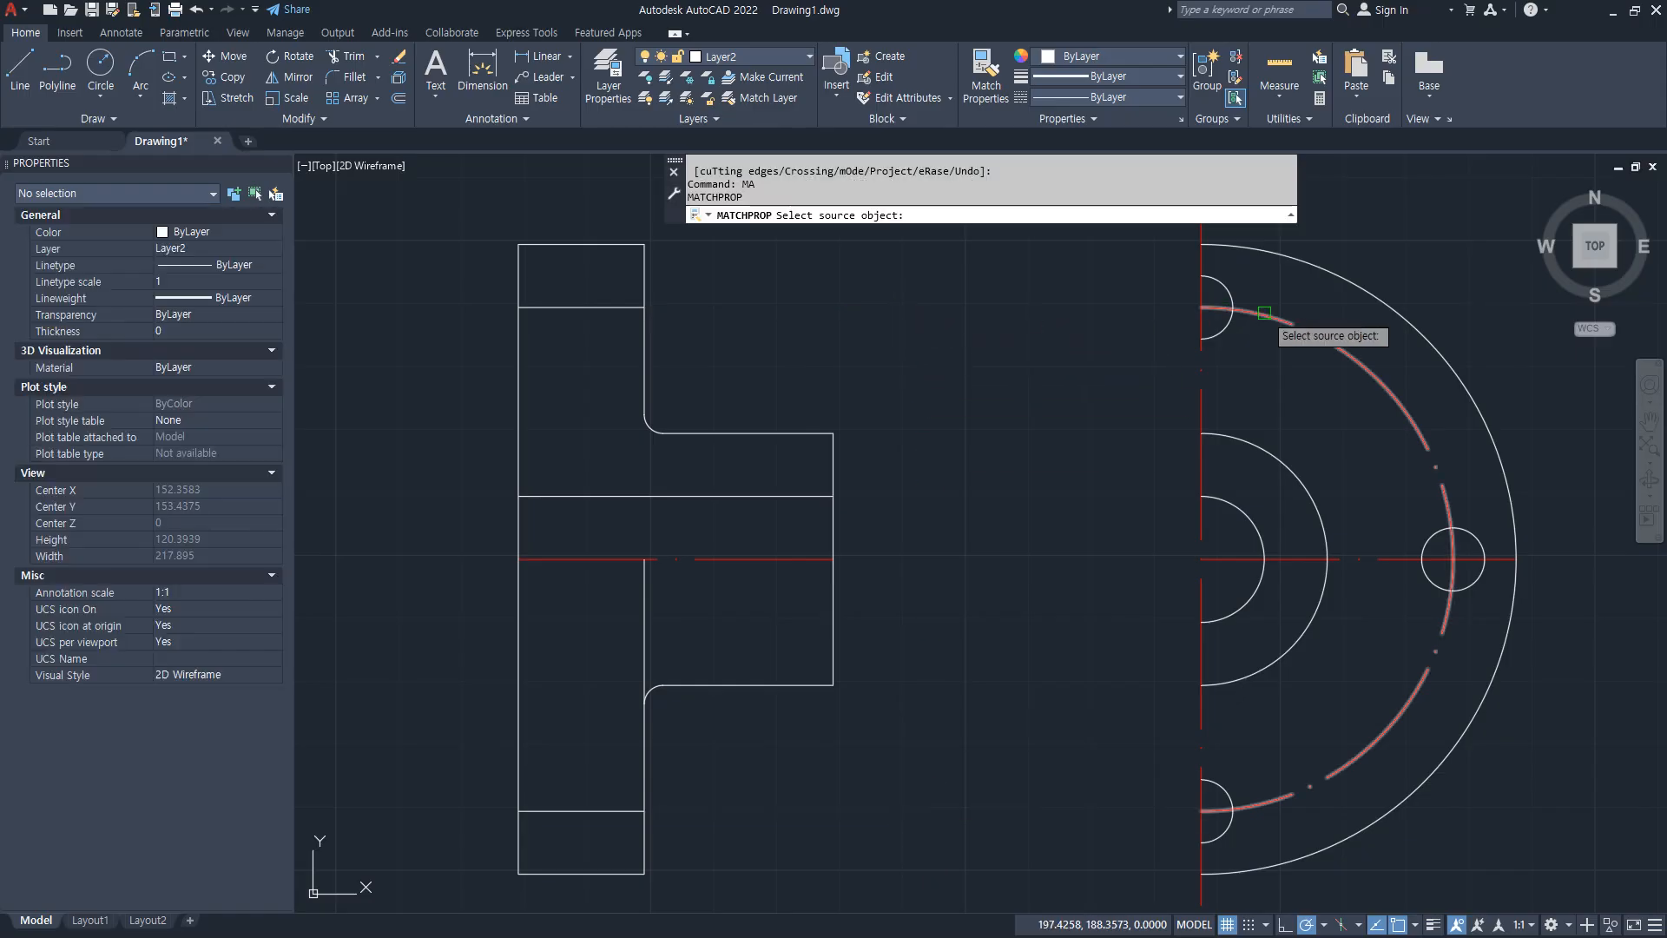
pyautogui.click(1264, 313)
pyautogui.click(605, 306)
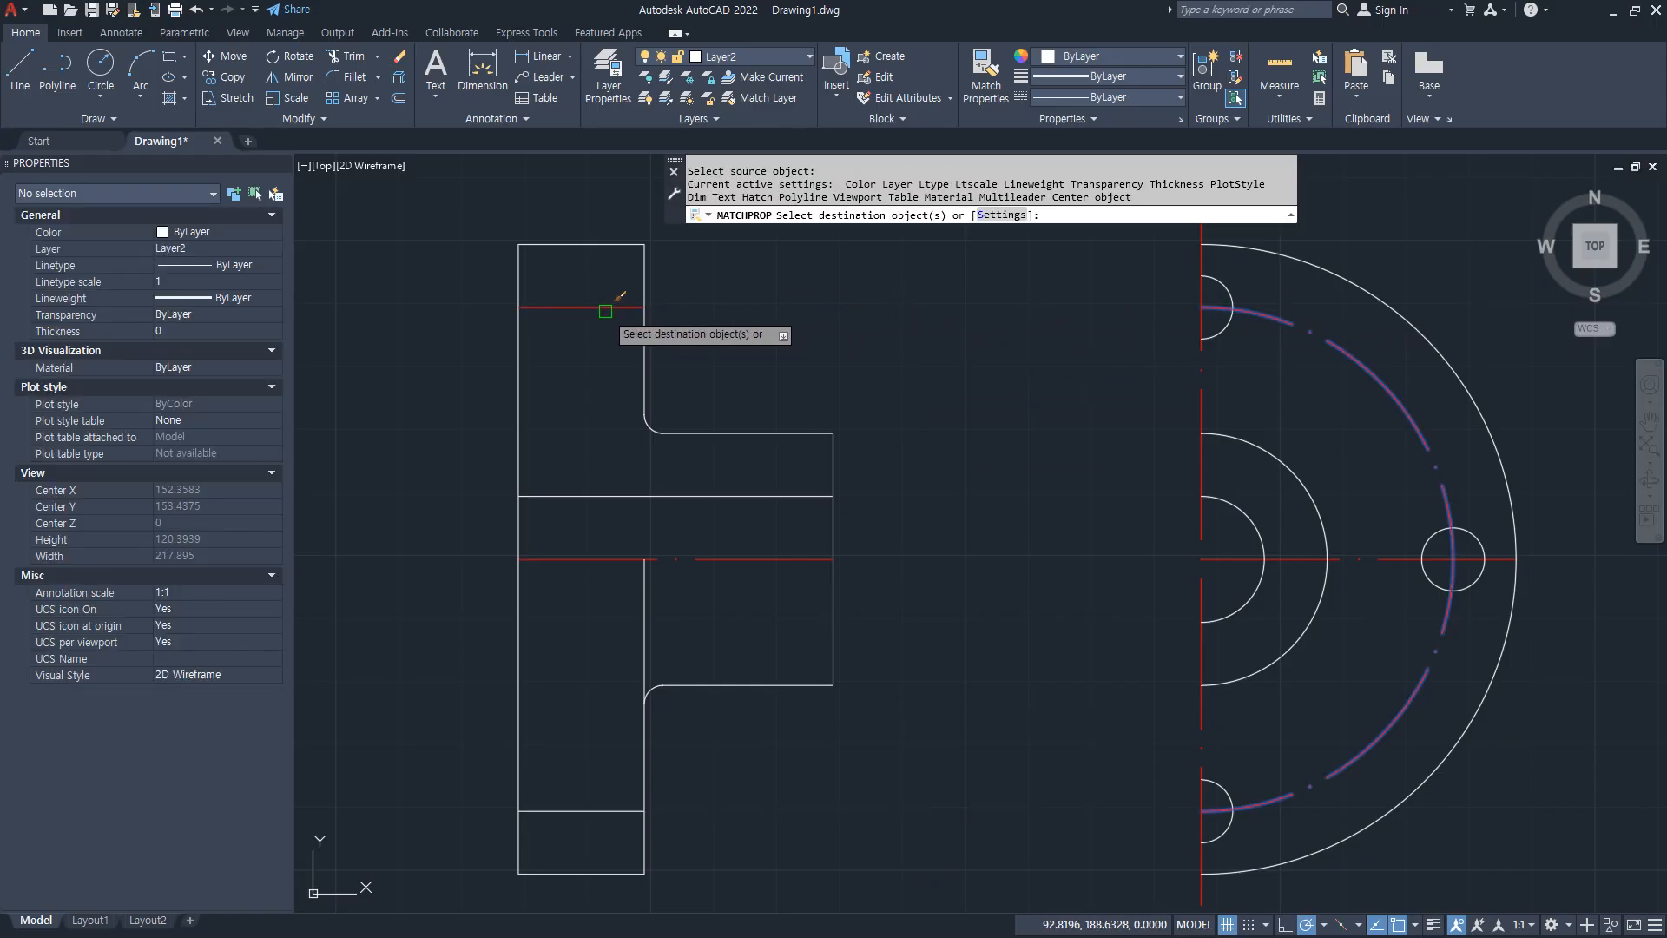
pyautogui.click(580, 810)
pyautogui.press('space')
# Step: Offset the section's upper bolt-hole axis by 5 to both sides
pyautogui.write('o')
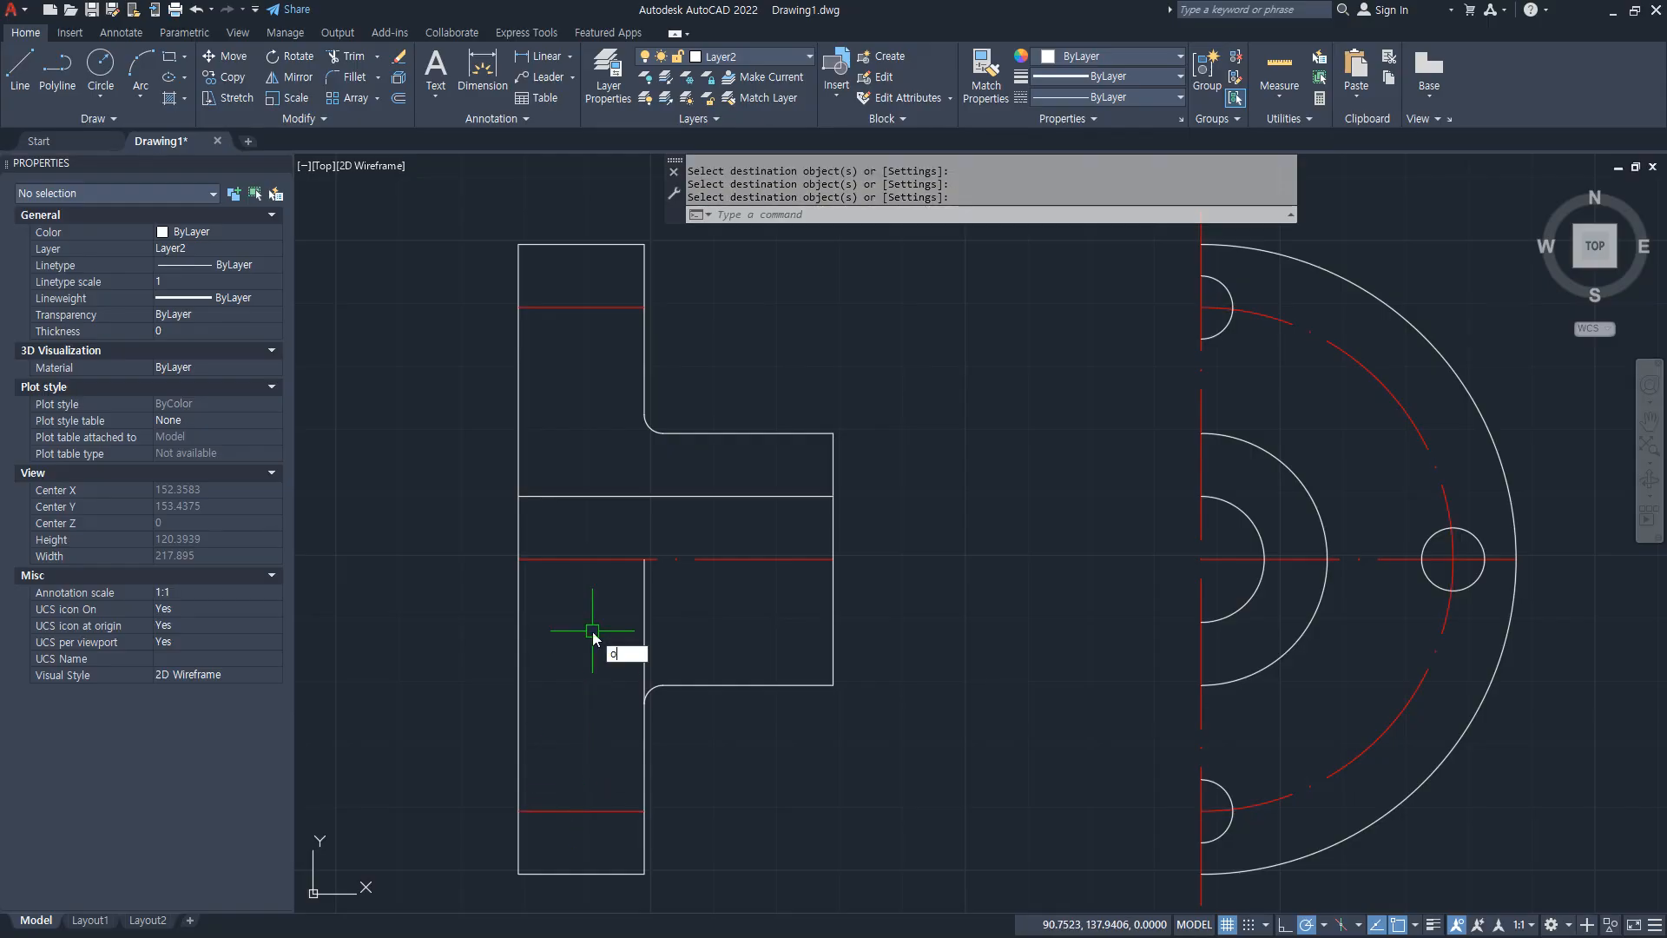
pyautogui.press('space')
pyautogui.write('5')
pyautogui.press('space')
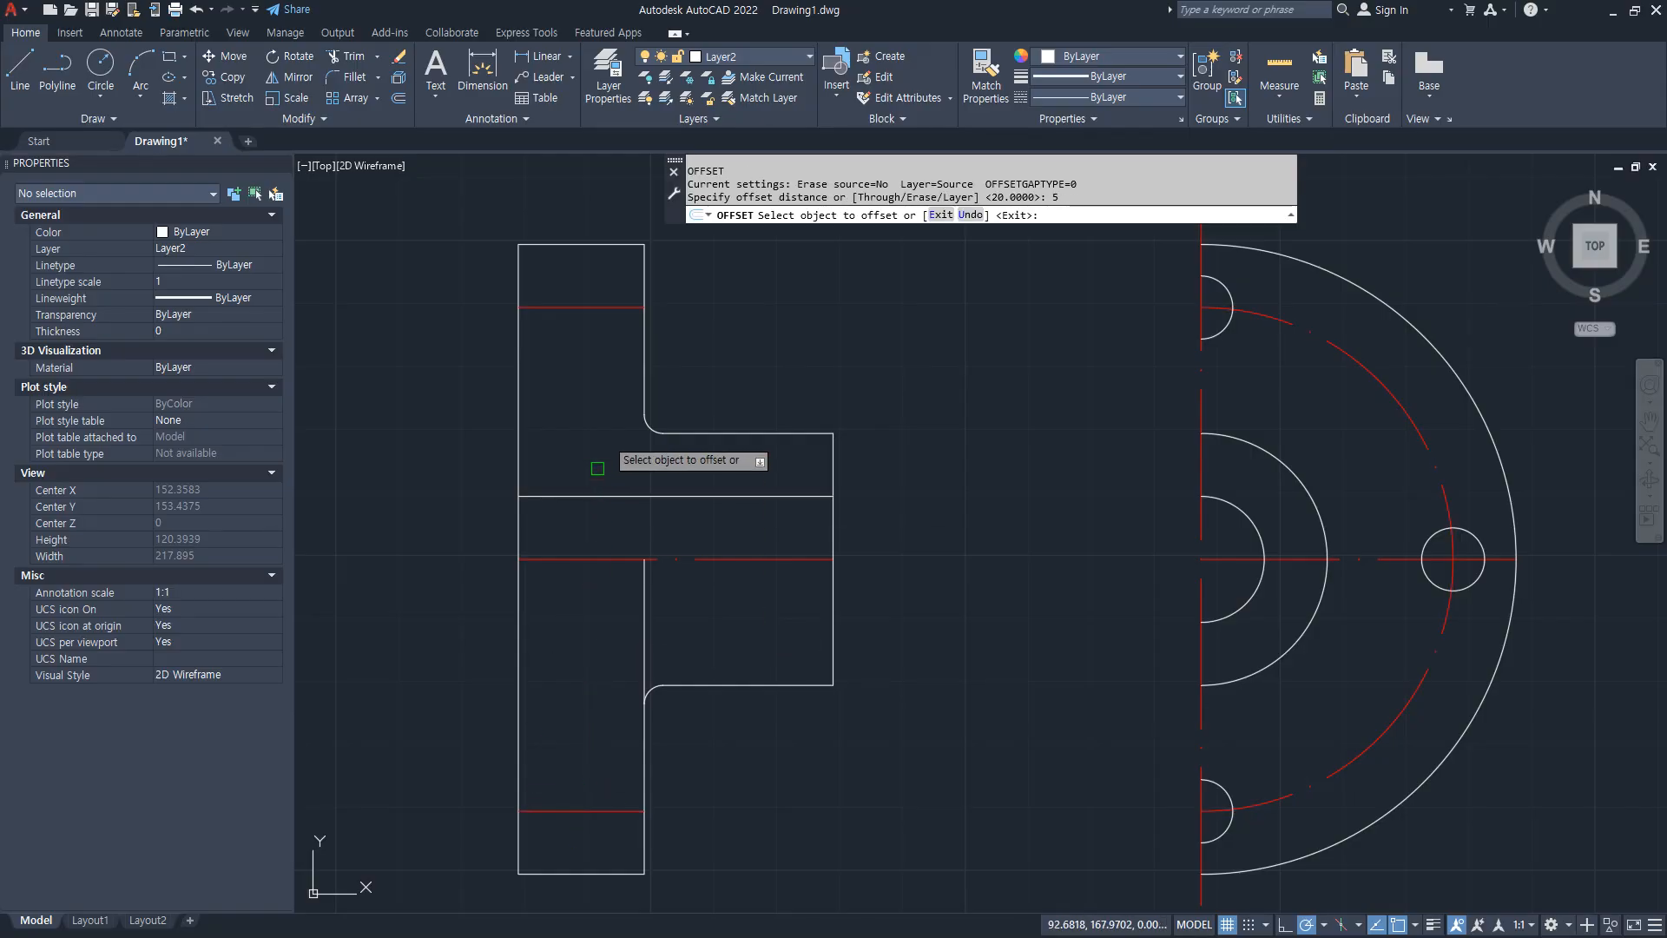
pyautogui.click(595, 306)
pyautogui.click(588, 289)
pyautogui.press('Return')
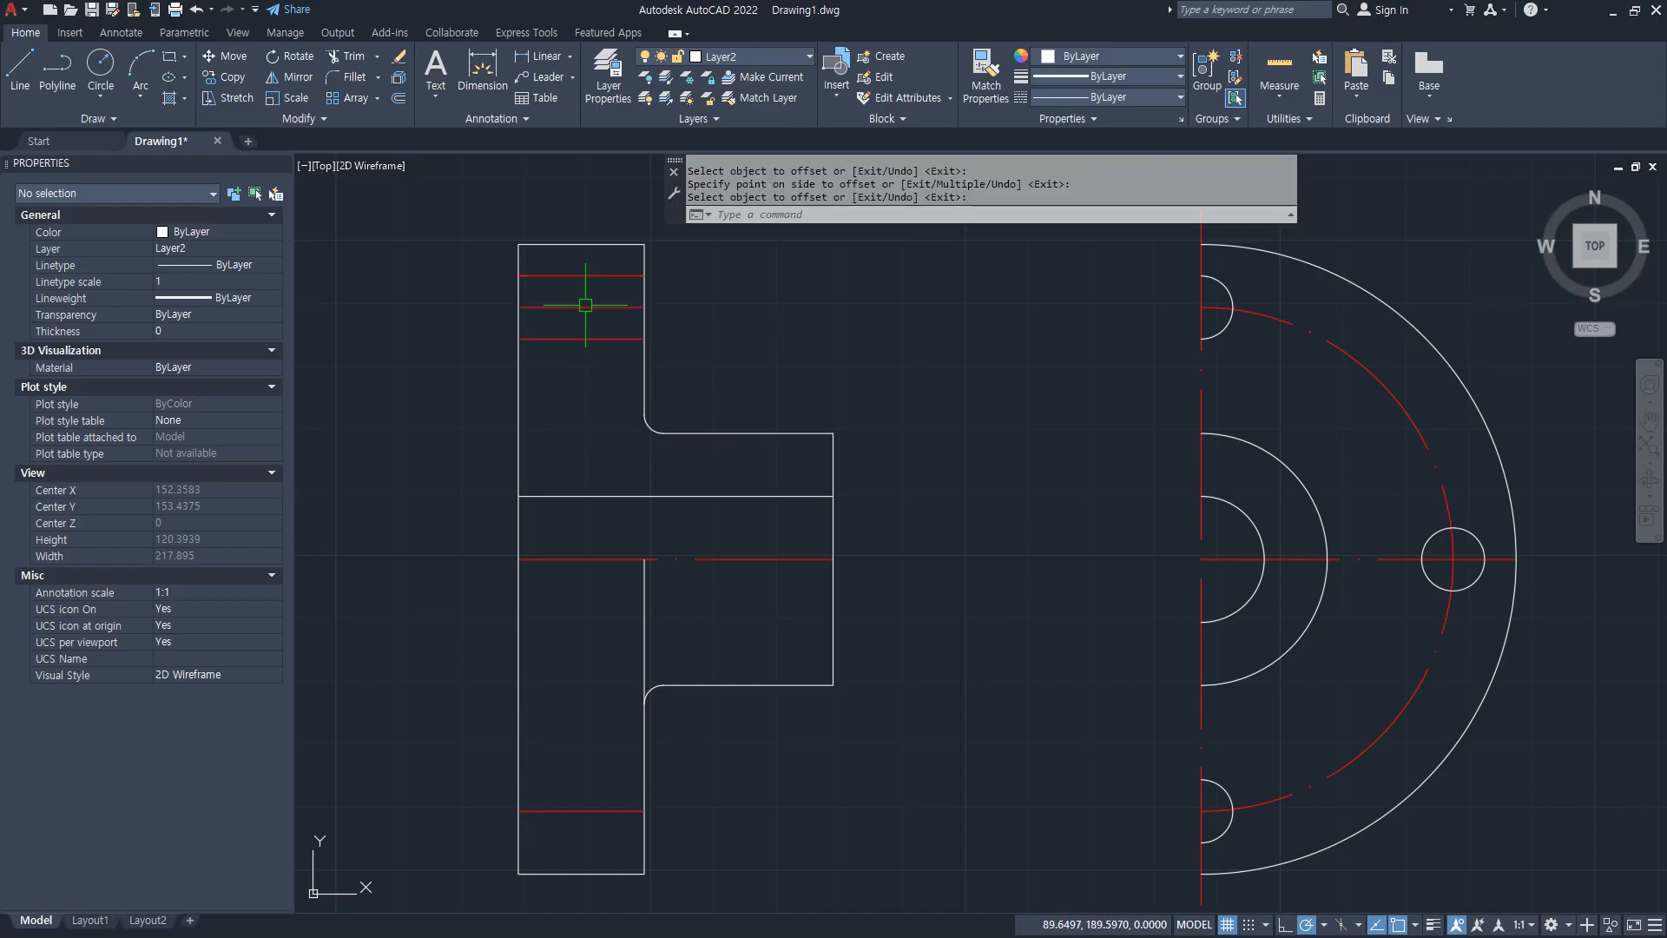
# Step: Match the properties of the plate's right edge onto the two offset lines of the upper bolt hole
pyautogui.write('ma')
pyautogui.press('Return')
pyautogui.click(644, 382)
pyautogui.click(608, 339)
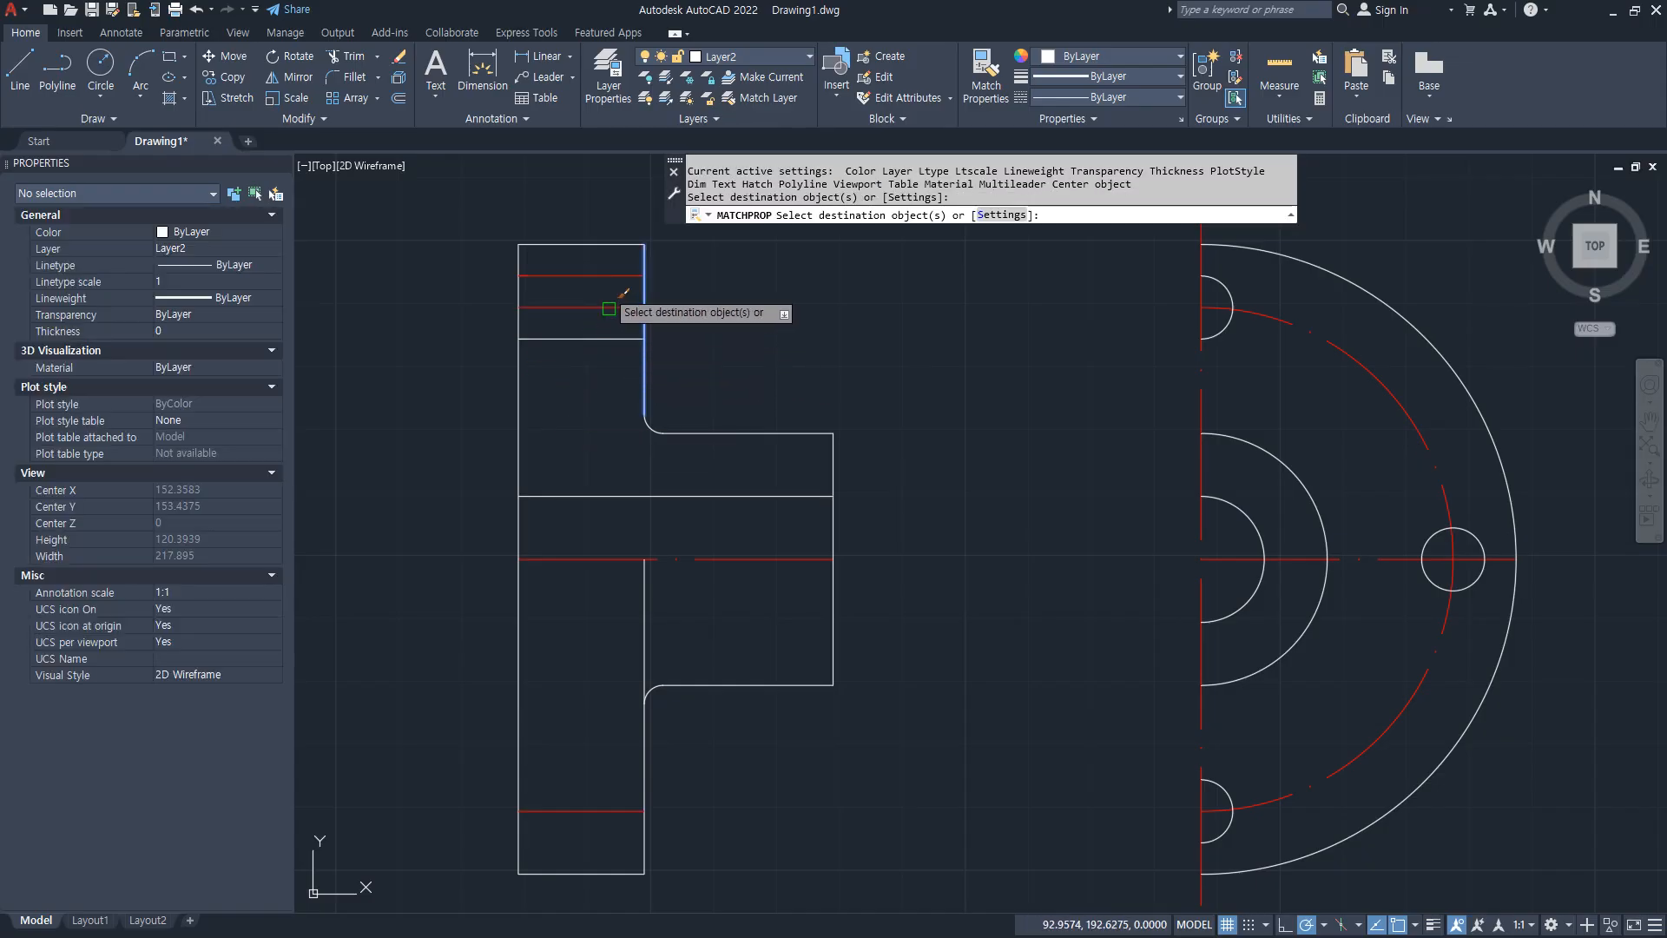
pyautogui.click(605, 276)
pyautogui.press('Return')
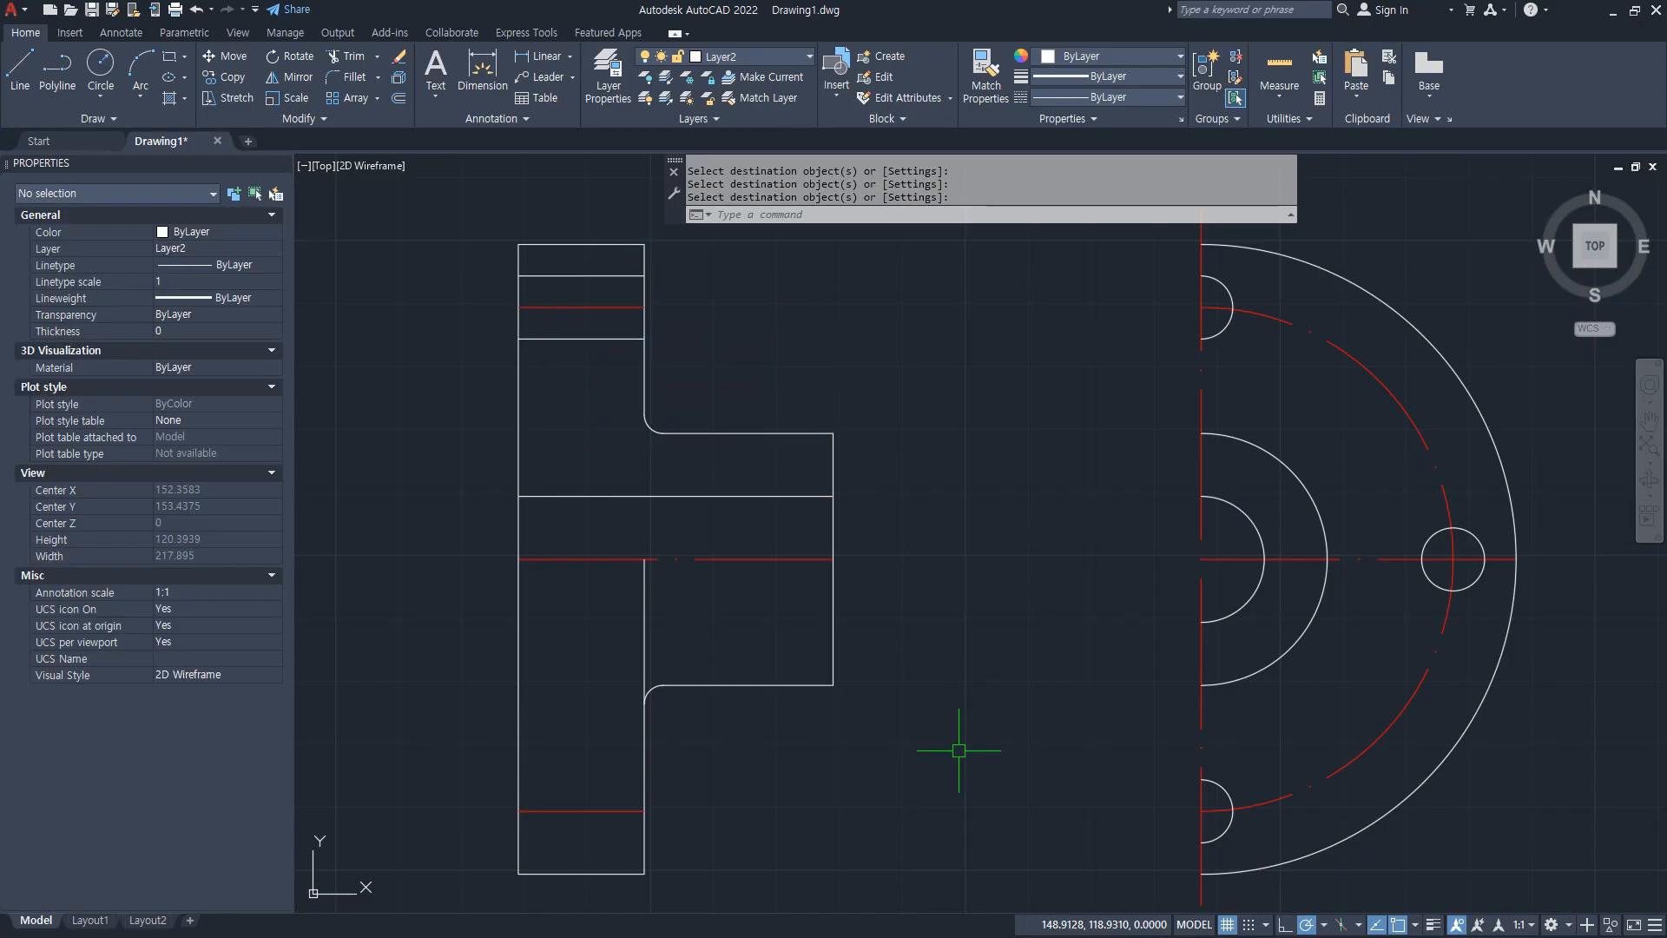
# Step: Lengthen both ends of the section's three centerlines and the right end of the half view's horizontal centerline by a delta of 5
pyautogui.write('len')
pyautogui.press('Return')
pyautogui.write('de')
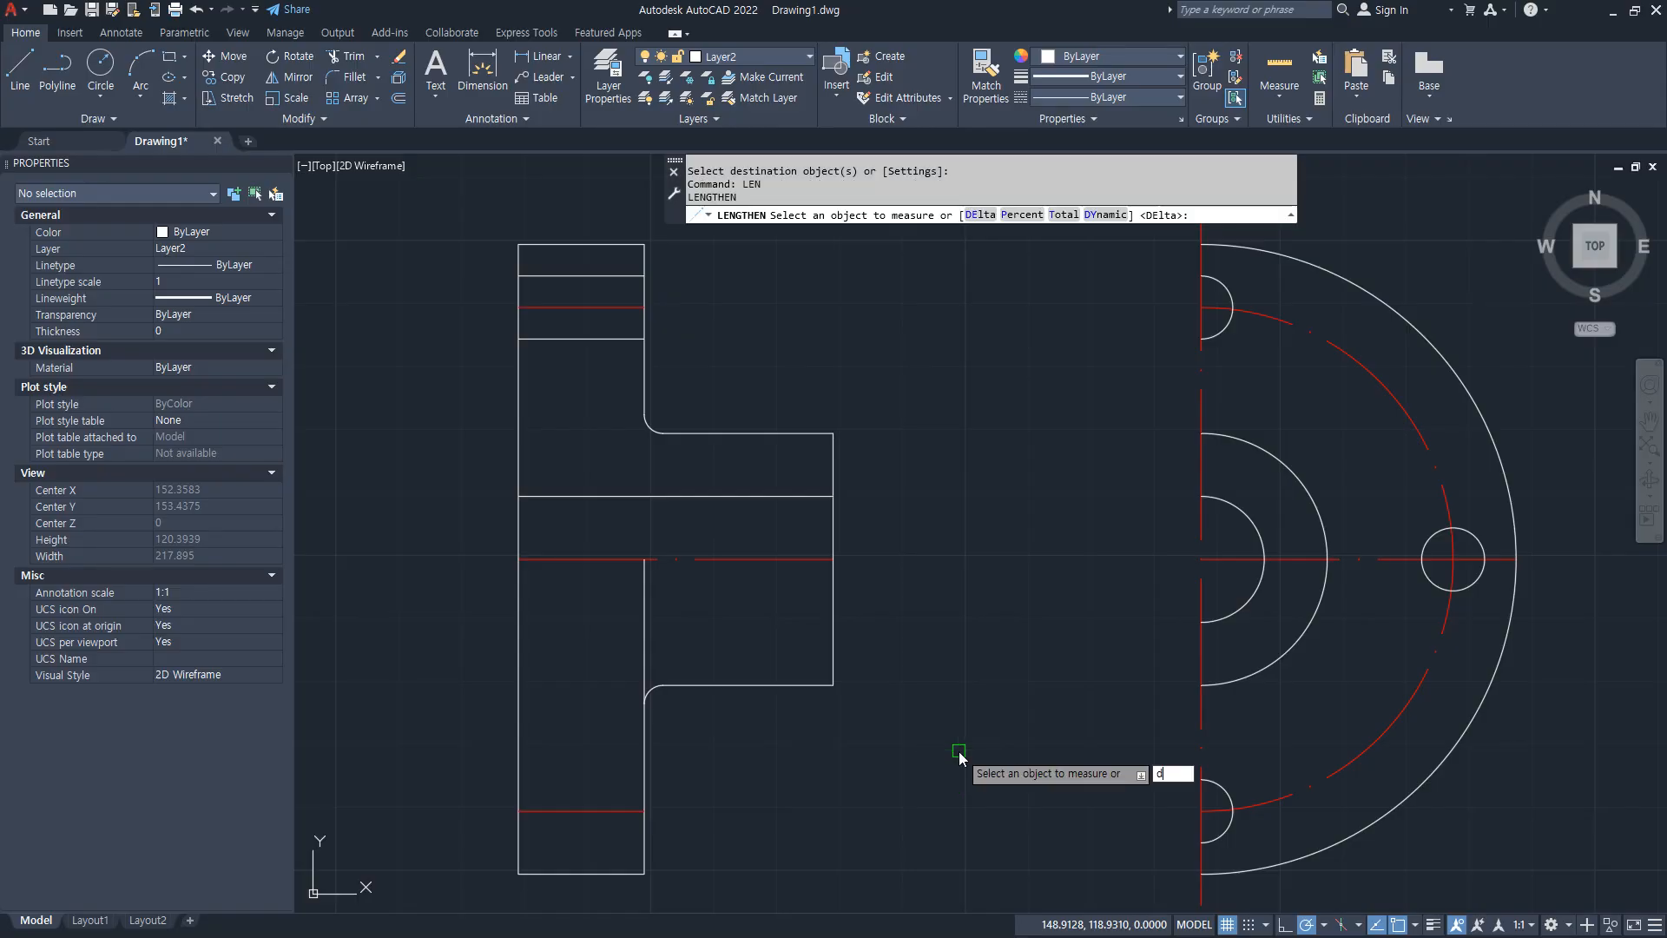
pyautogui.press('Return')
pyautogui.write('5')
pyautogui.press('Return')
pyautogui.click(627, 307)
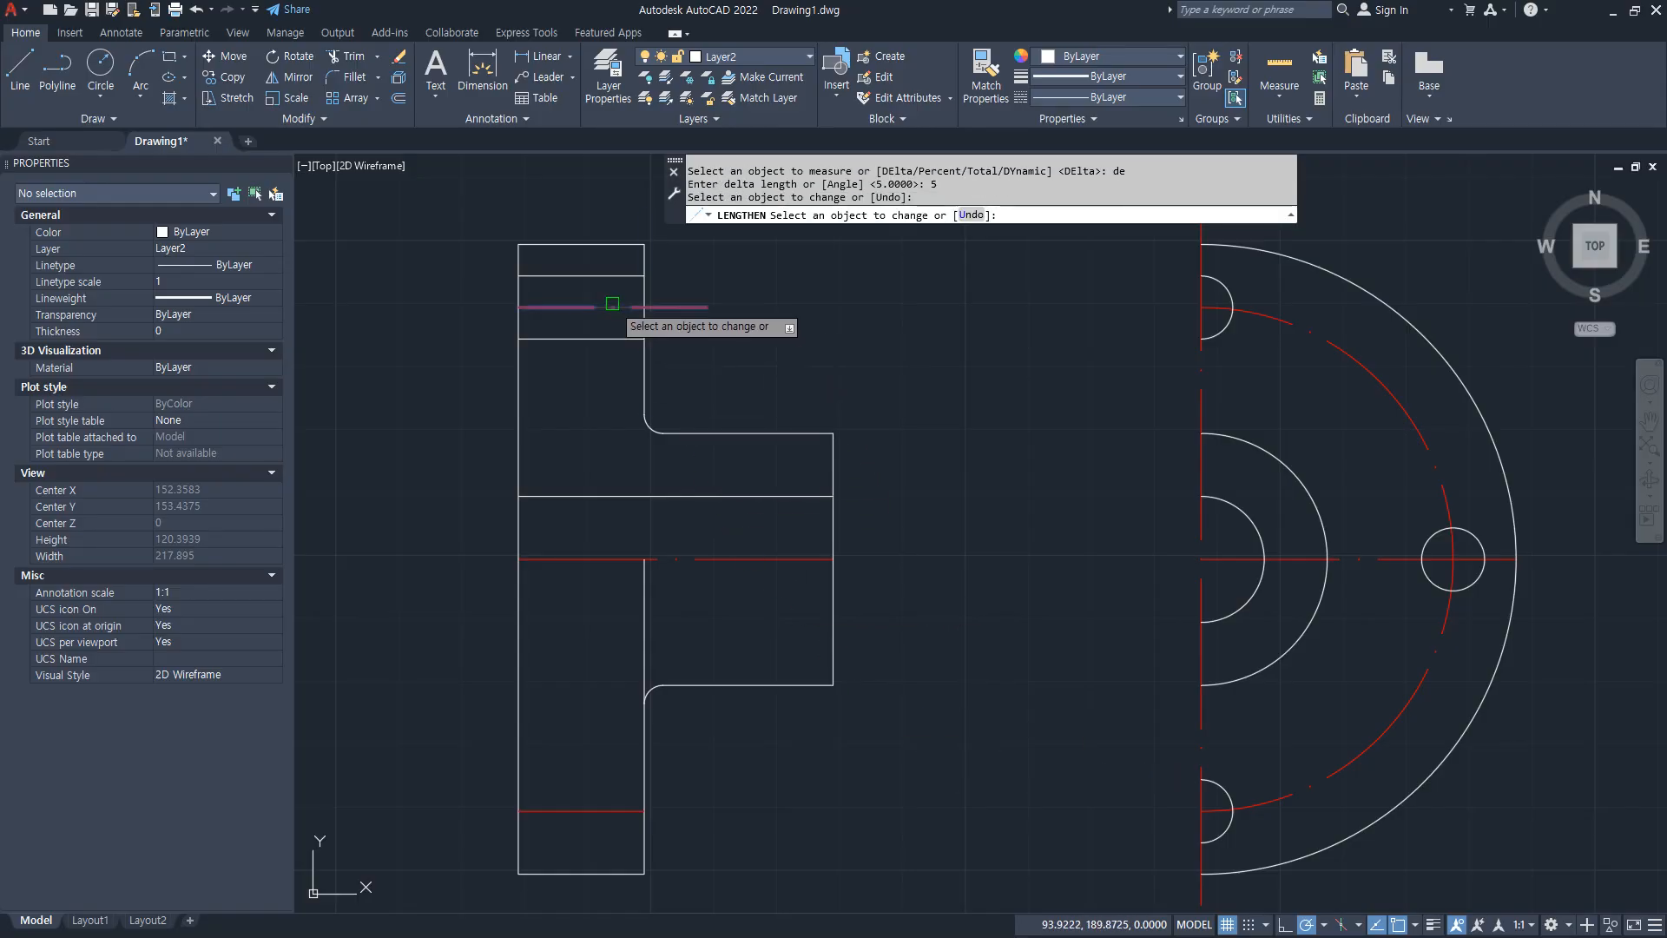
pyautogui.click(569, 308)
pyautogui.click(777, 559)
pyautogui.click(578, 560)
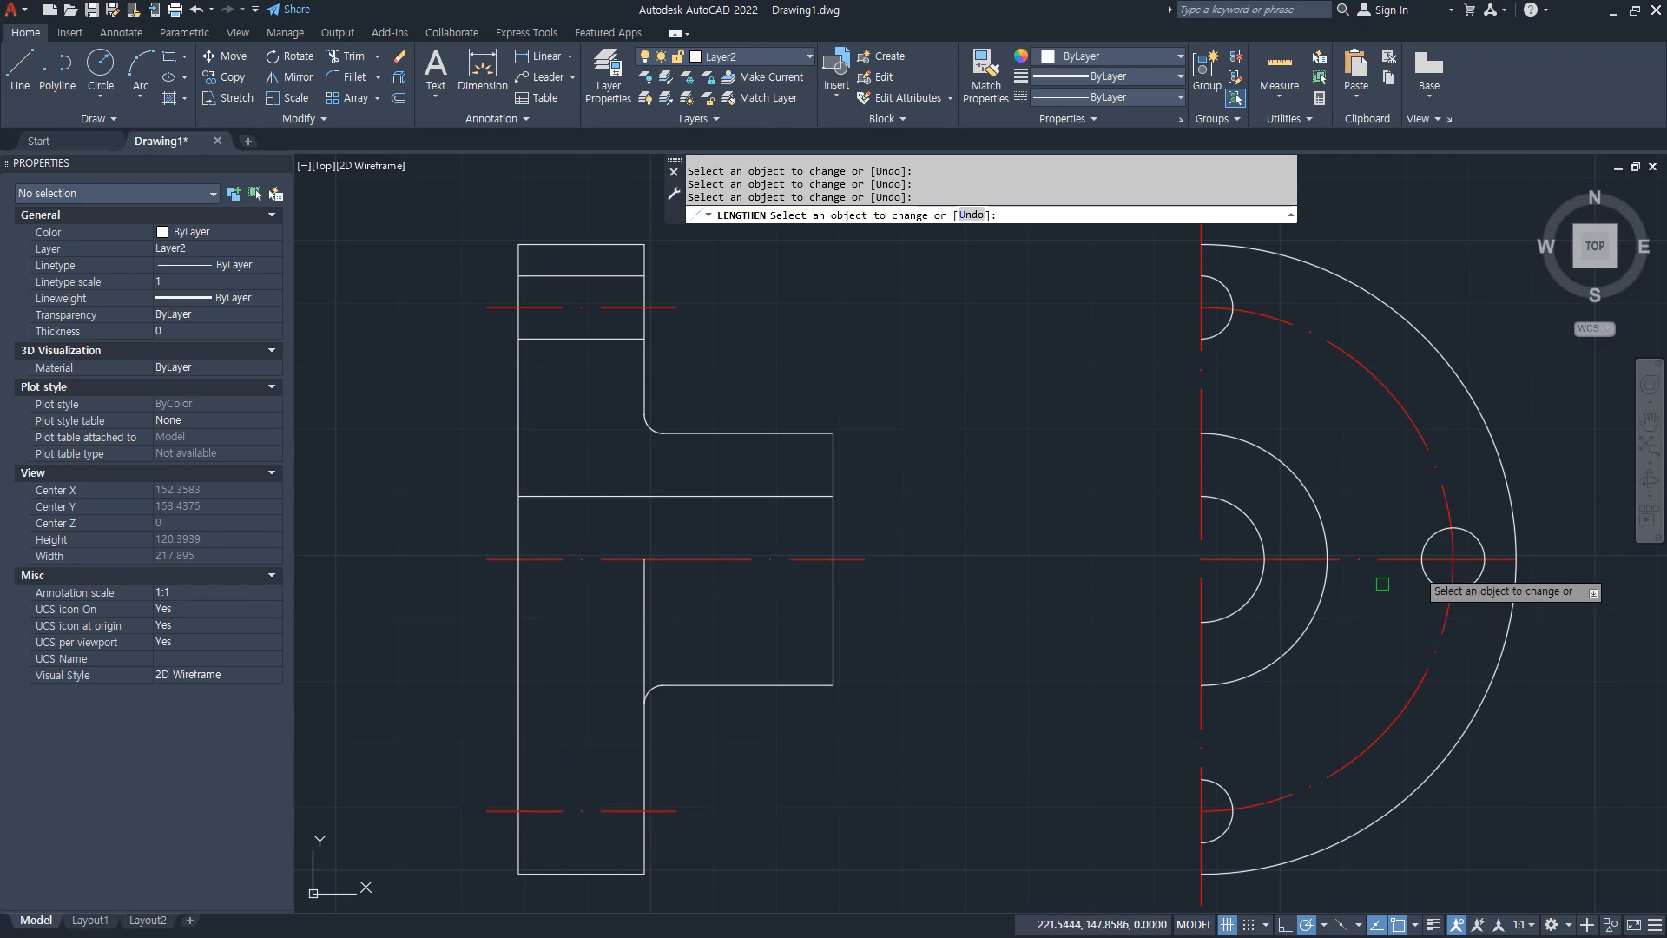
pyautogui.scroll(-2, 1316, 652)
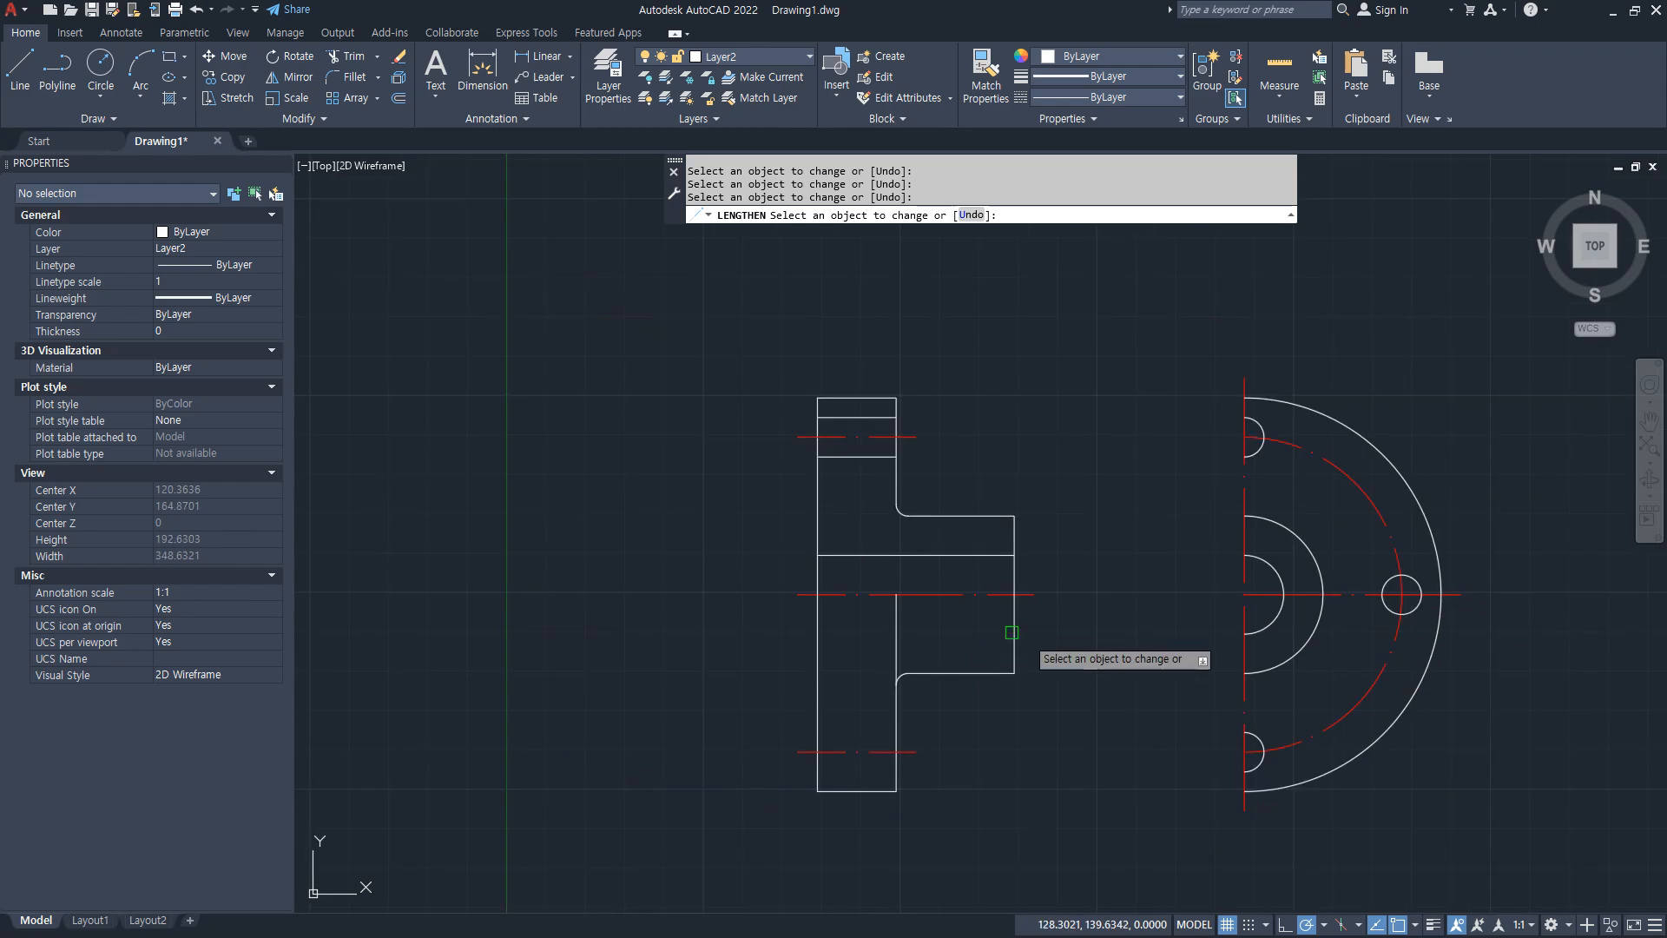
pyautogui.moveTo(1092, 643); pyautogui.dragTo(837, 625, button='middle')
pyautogui.press('Escape')
pyautogui.press('Escape')
pyautogui.press('Escape')
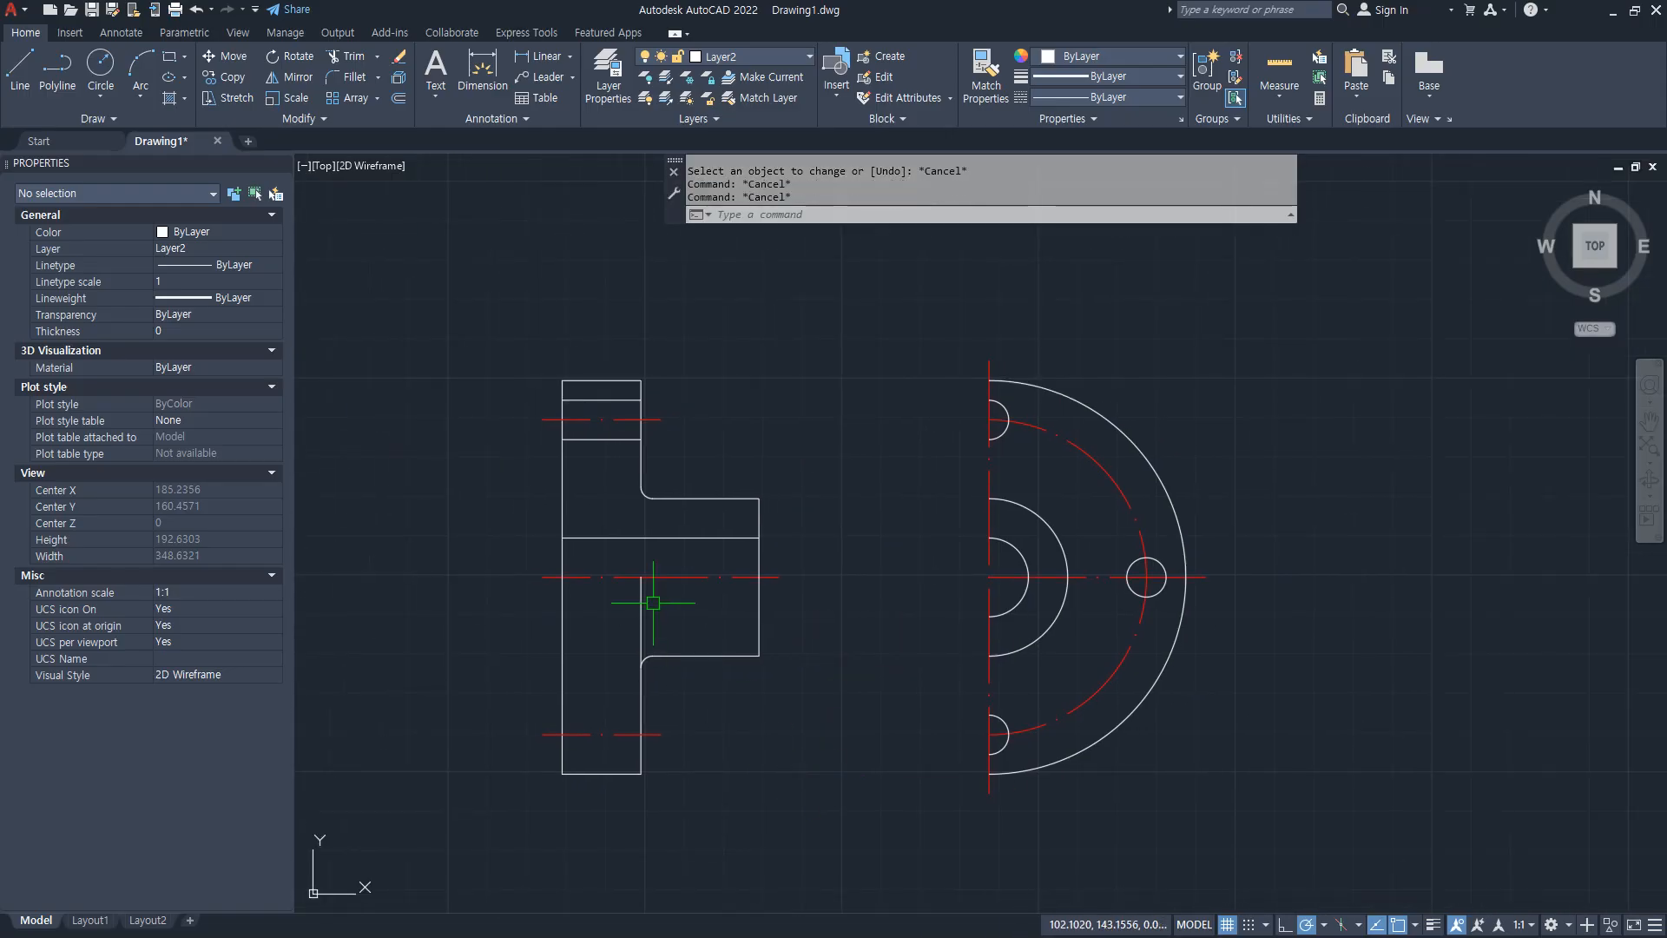
# Step: Hatch the cut areas above and below the upper bolt hole in the section view with pattern ANSI31 at scale 2
pyautogui.write('h')
pyautogui.press('Return')
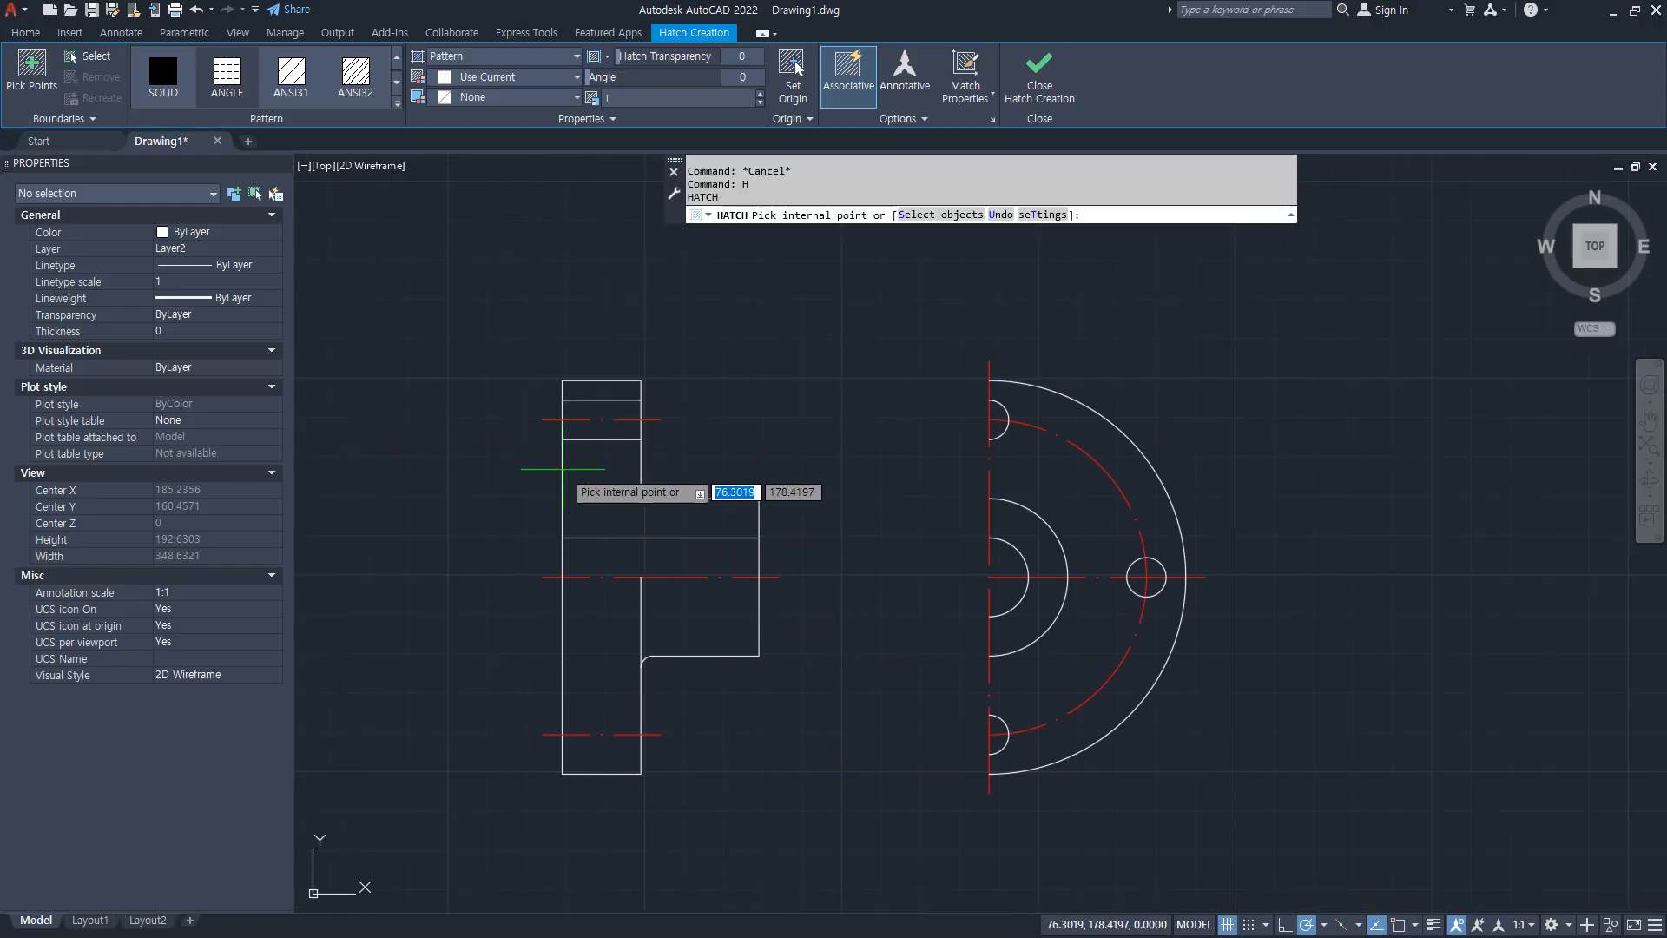
pyautogui.click(580, 473)
pyautogui.click(601, 390)
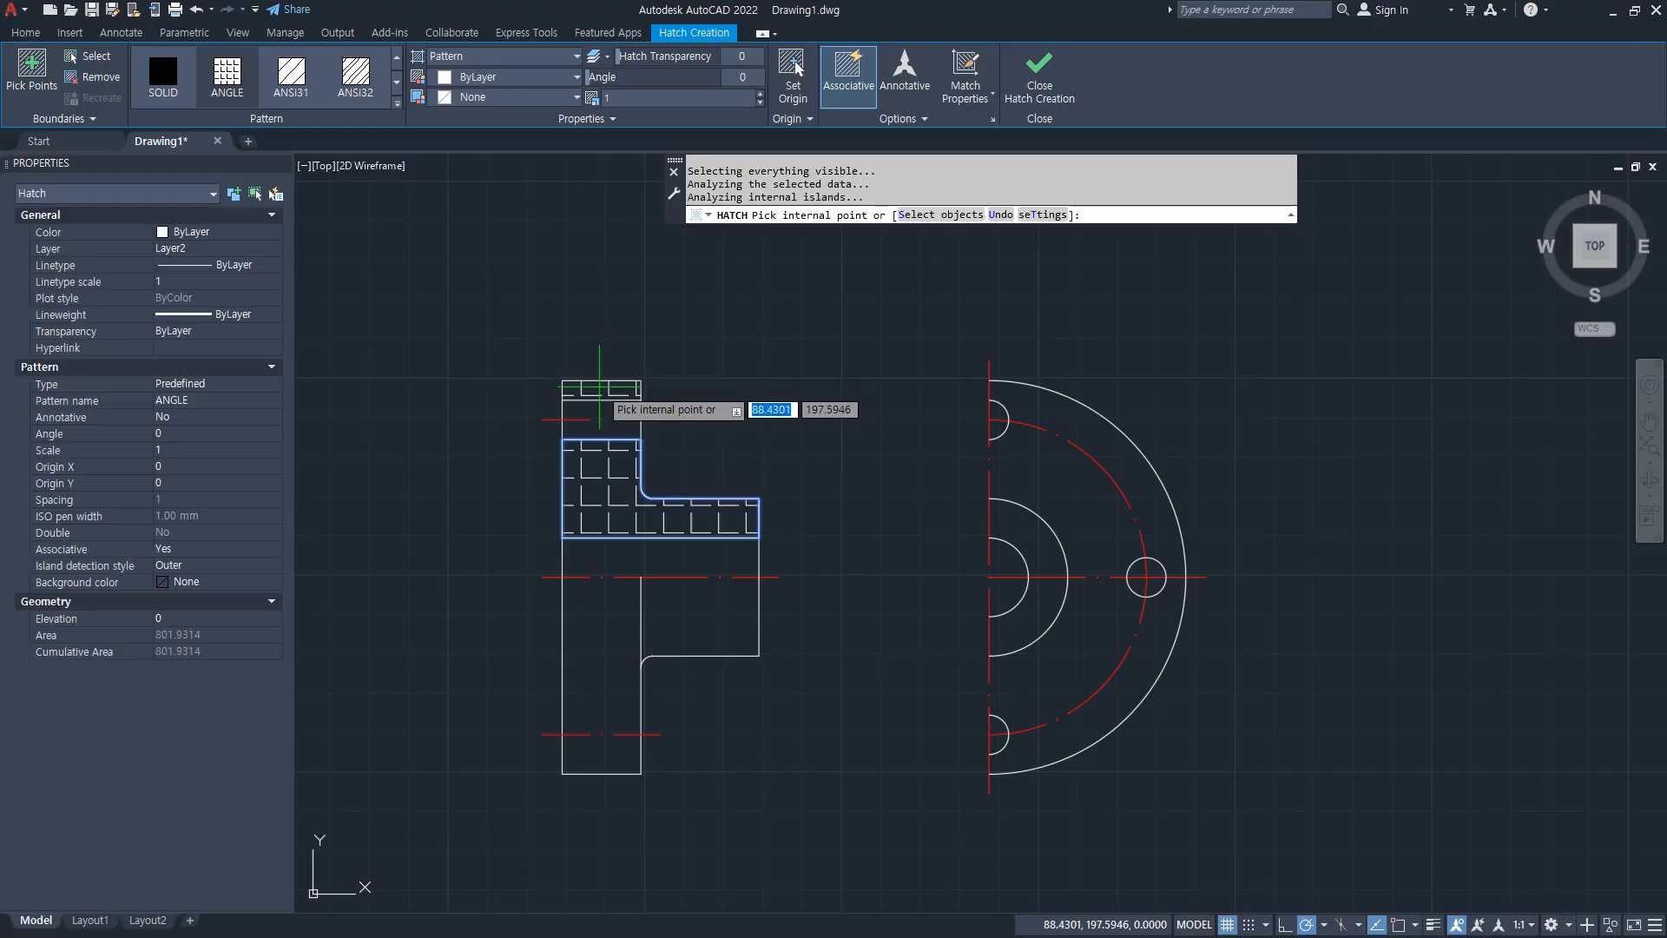
pyautogui.click(376, 105)
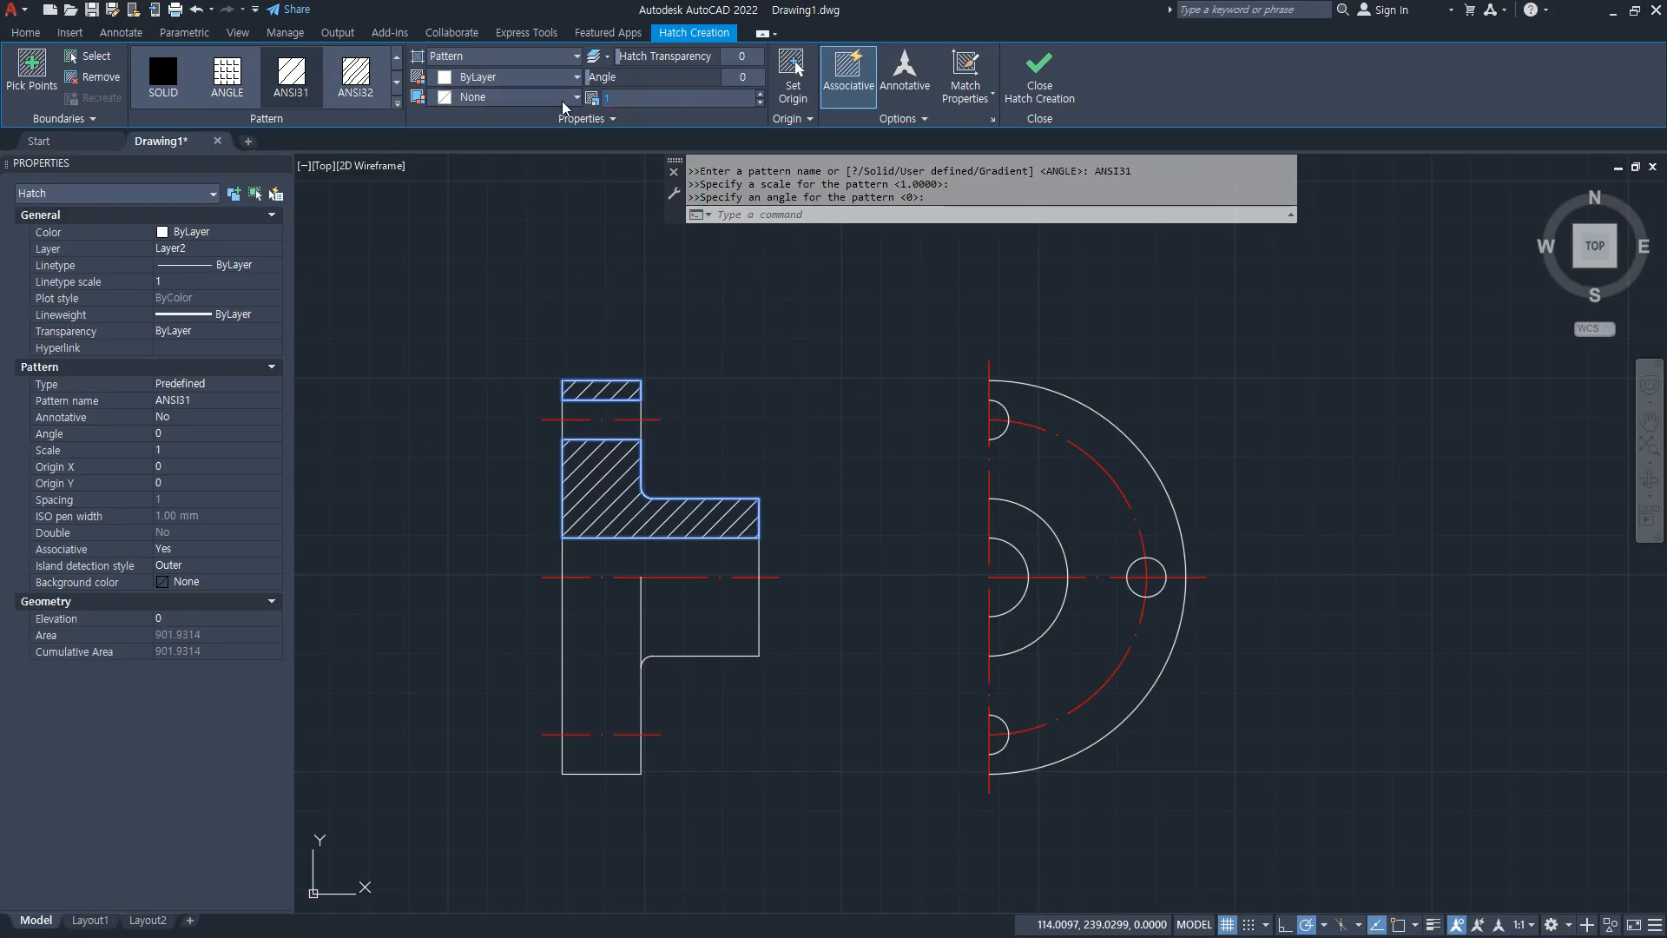
pyautogui.write('2')
pyautogui.press('Return')
pyautogui.press('Escape')
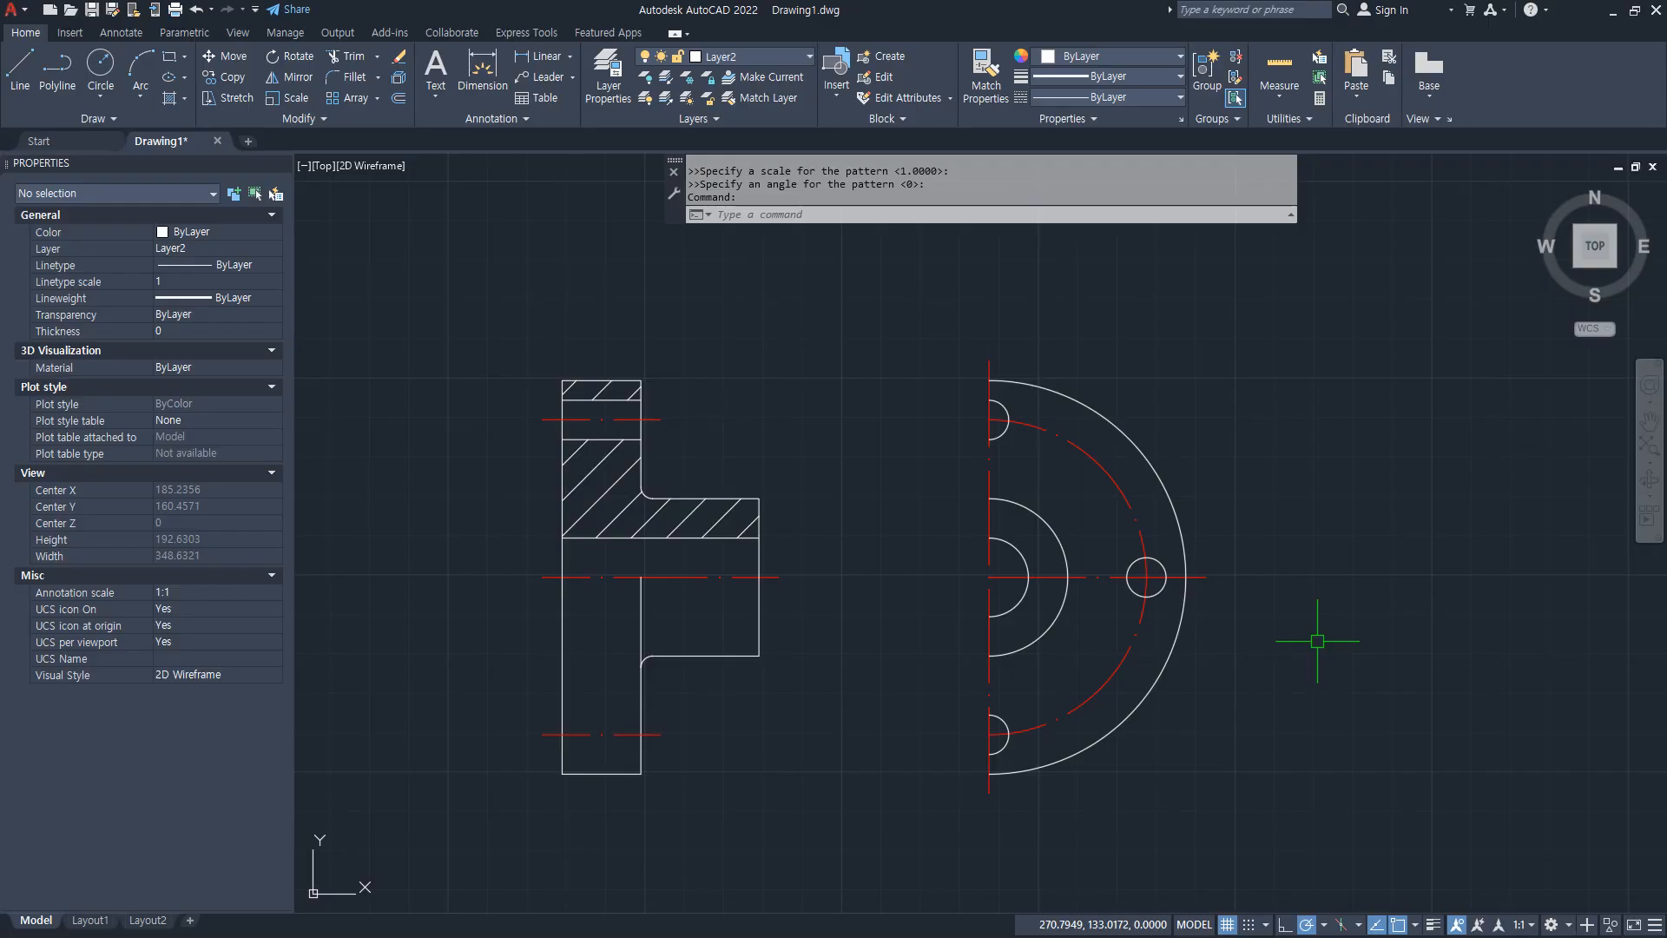
pyautogui.press('Escape')
pyautogui.press('Escape')
pyautogui.press('Escape')
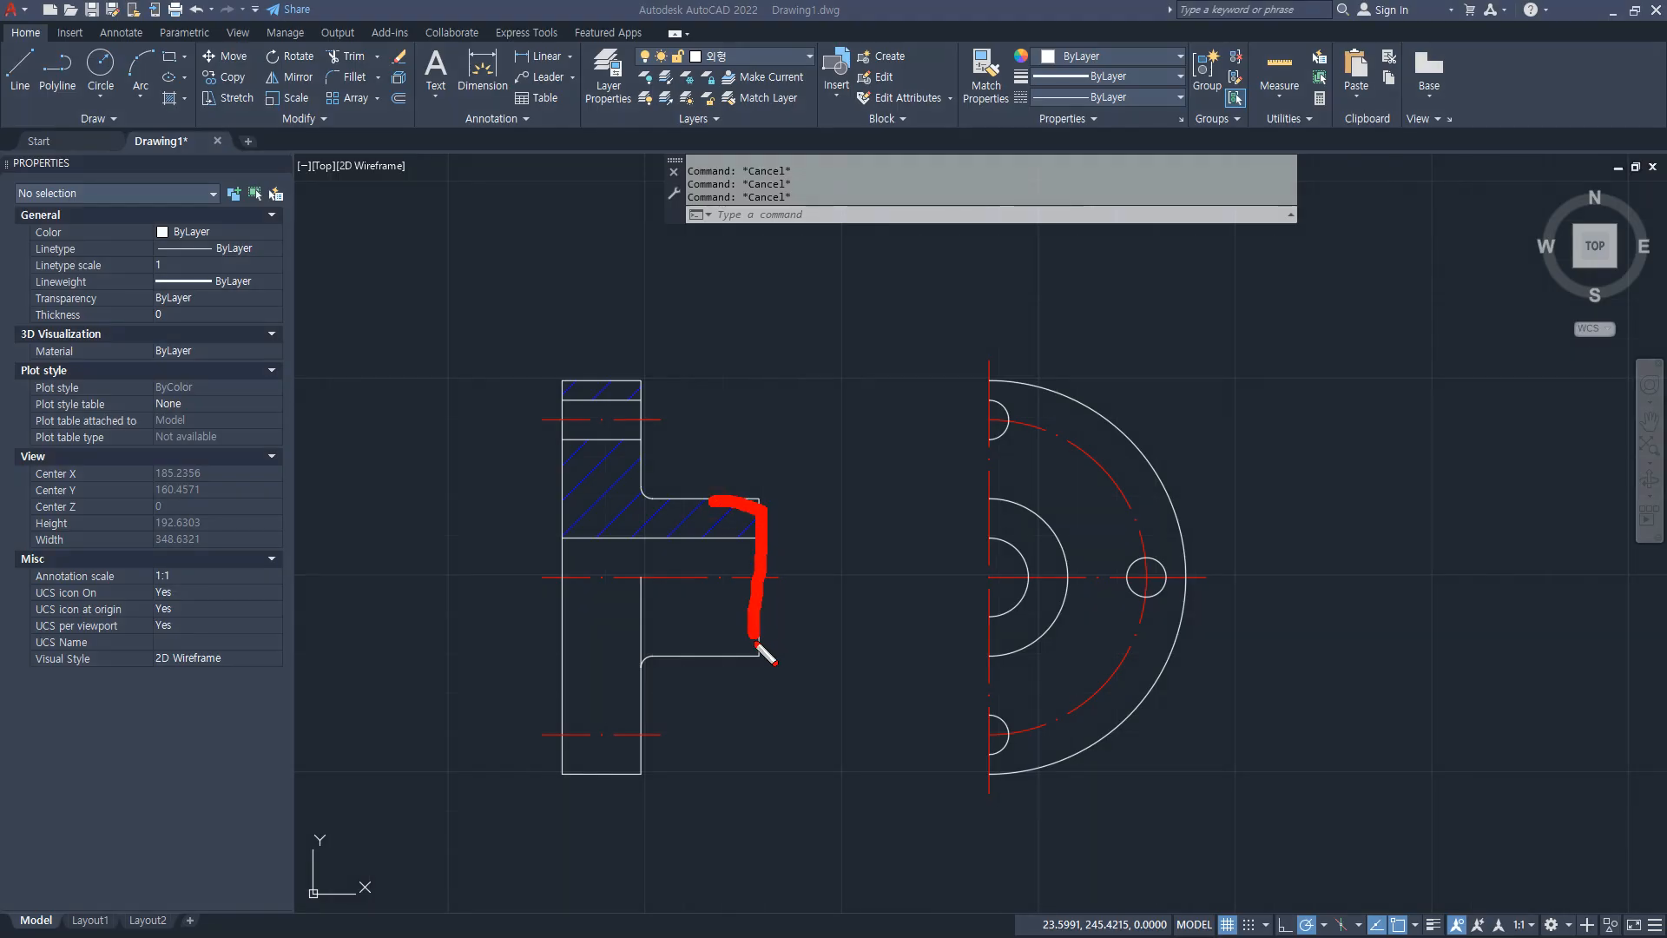
pyautogui.moveTo(1120, 434); pyautogui.dragTo(941, 682)
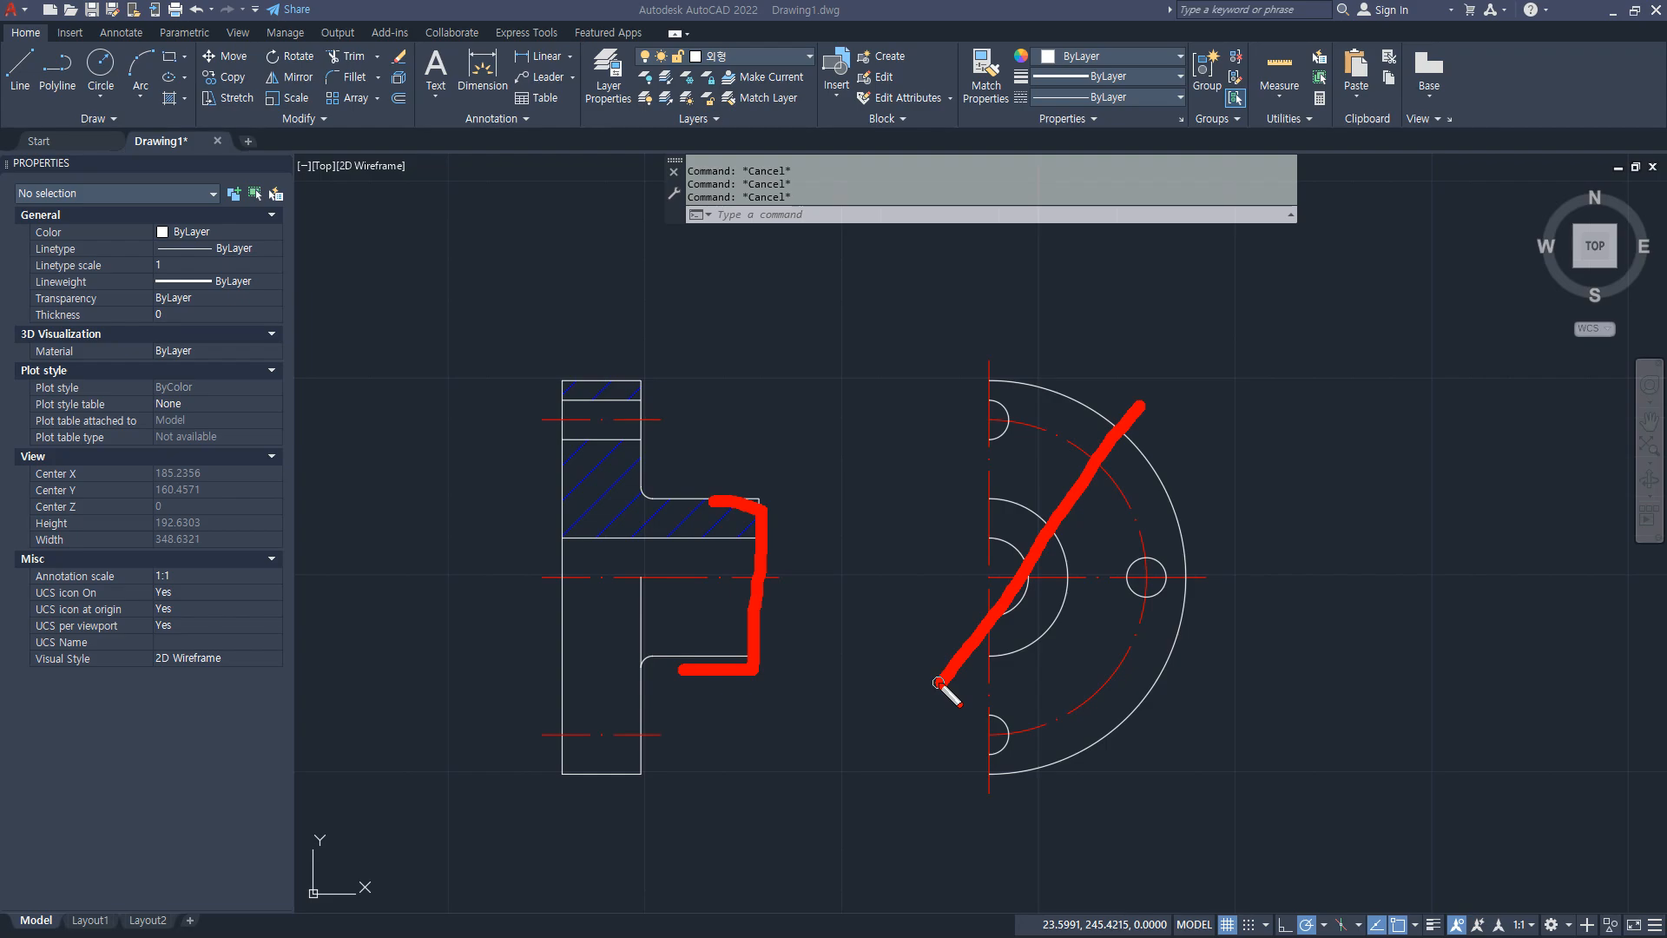
pyautogui.moveTo(723, 799)
pyautogui.mouseDown()
pyautogui.moveTo(695, 825)
pyautogui.moveTo(718, 372)
pyautogui.moveTo(653, 847)
pyautogui.mouseUp()
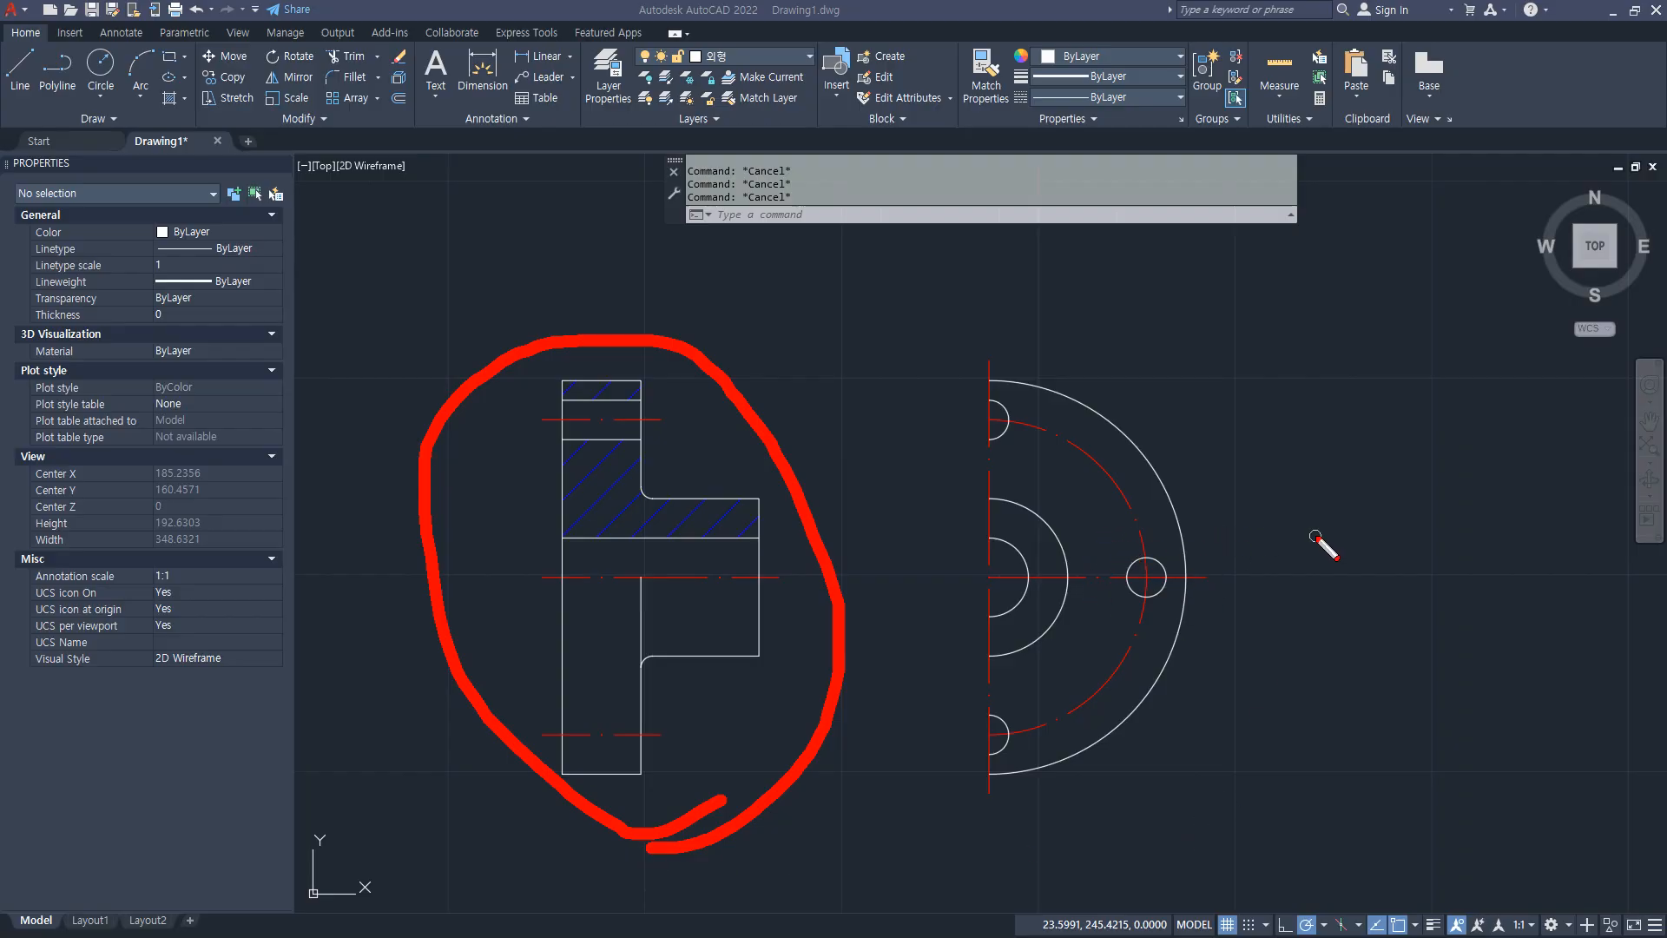
pyautogui.moveTo(523, 841)
pyautogui.mouseDown()
pyautogui.moveTo(398, 512)
pyautogui.moveTo(856, 630)
pyautogui.moveTo(511, 881)
pyautogui.mouseUp()
pyautogui.moveTo(979, 844); pyautogui.dragTo(1207, 833)
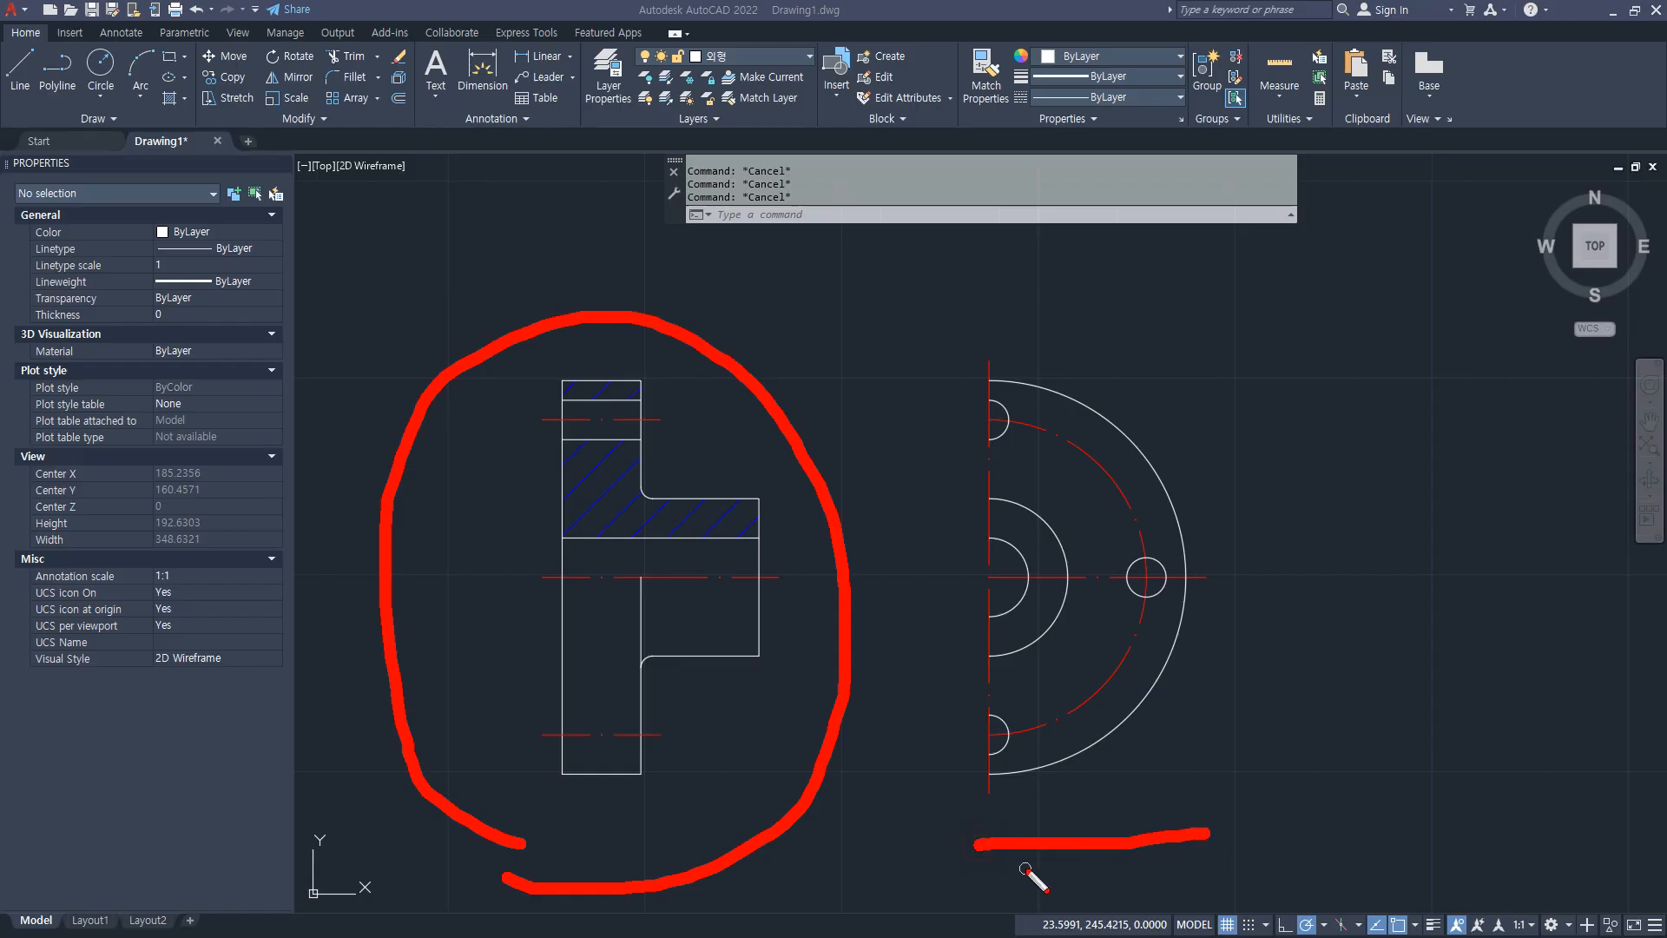
pyautogui.moveTo(1023, 868); pyautogui.dragTo(1218, 864)
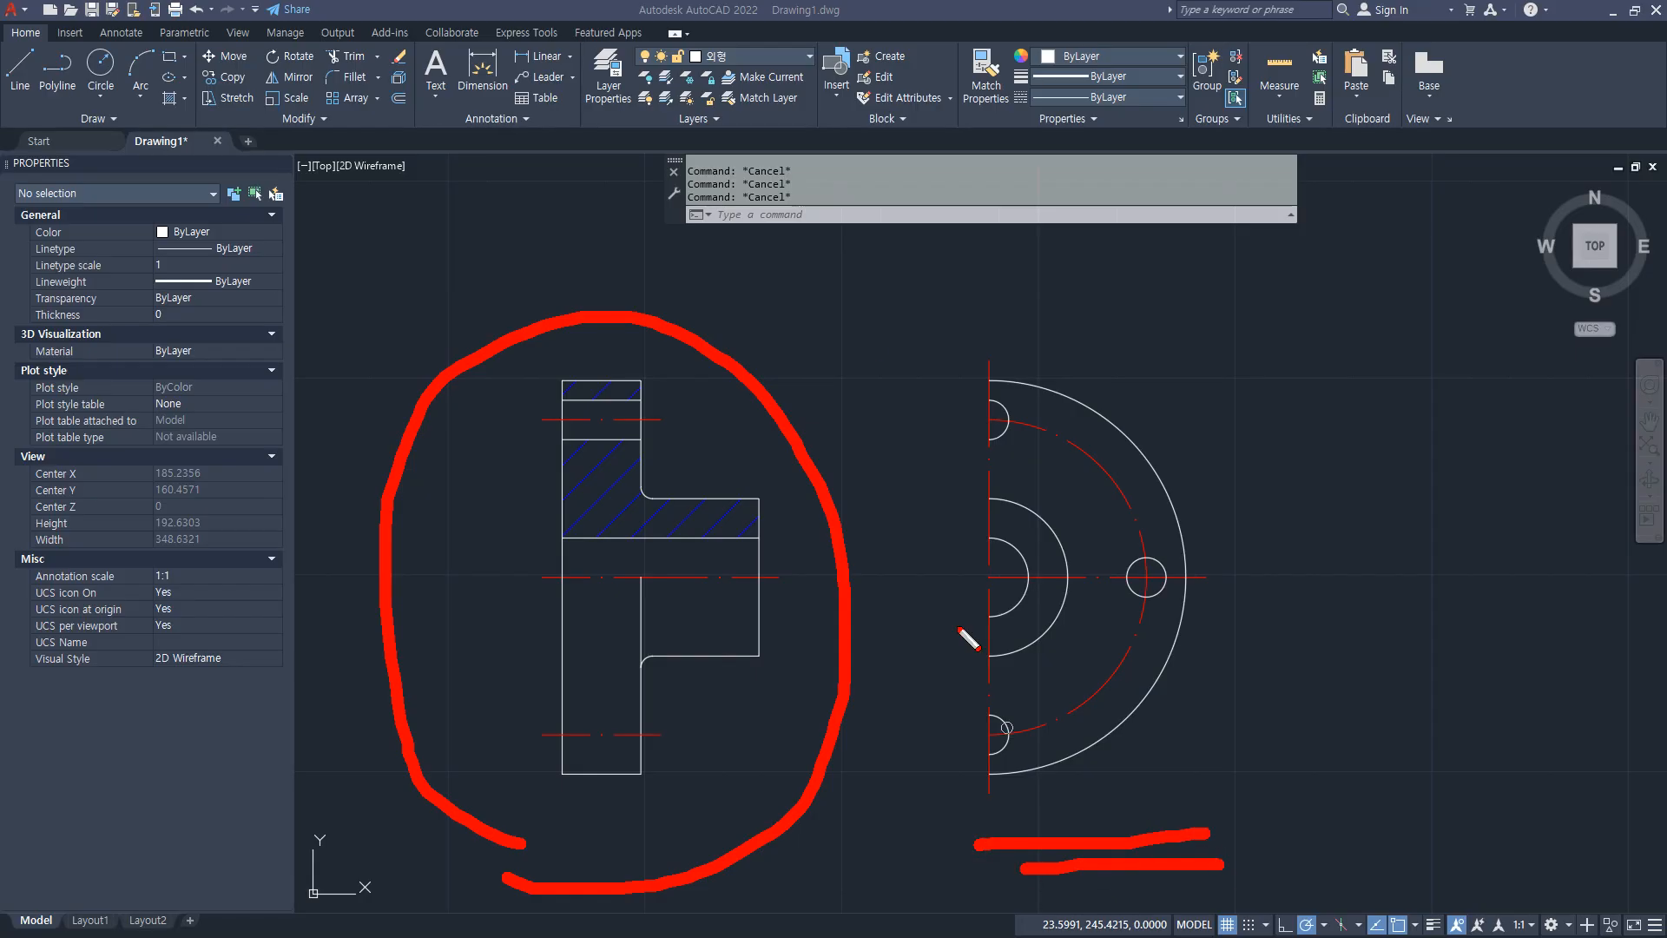
pyautogui.press('Escape')
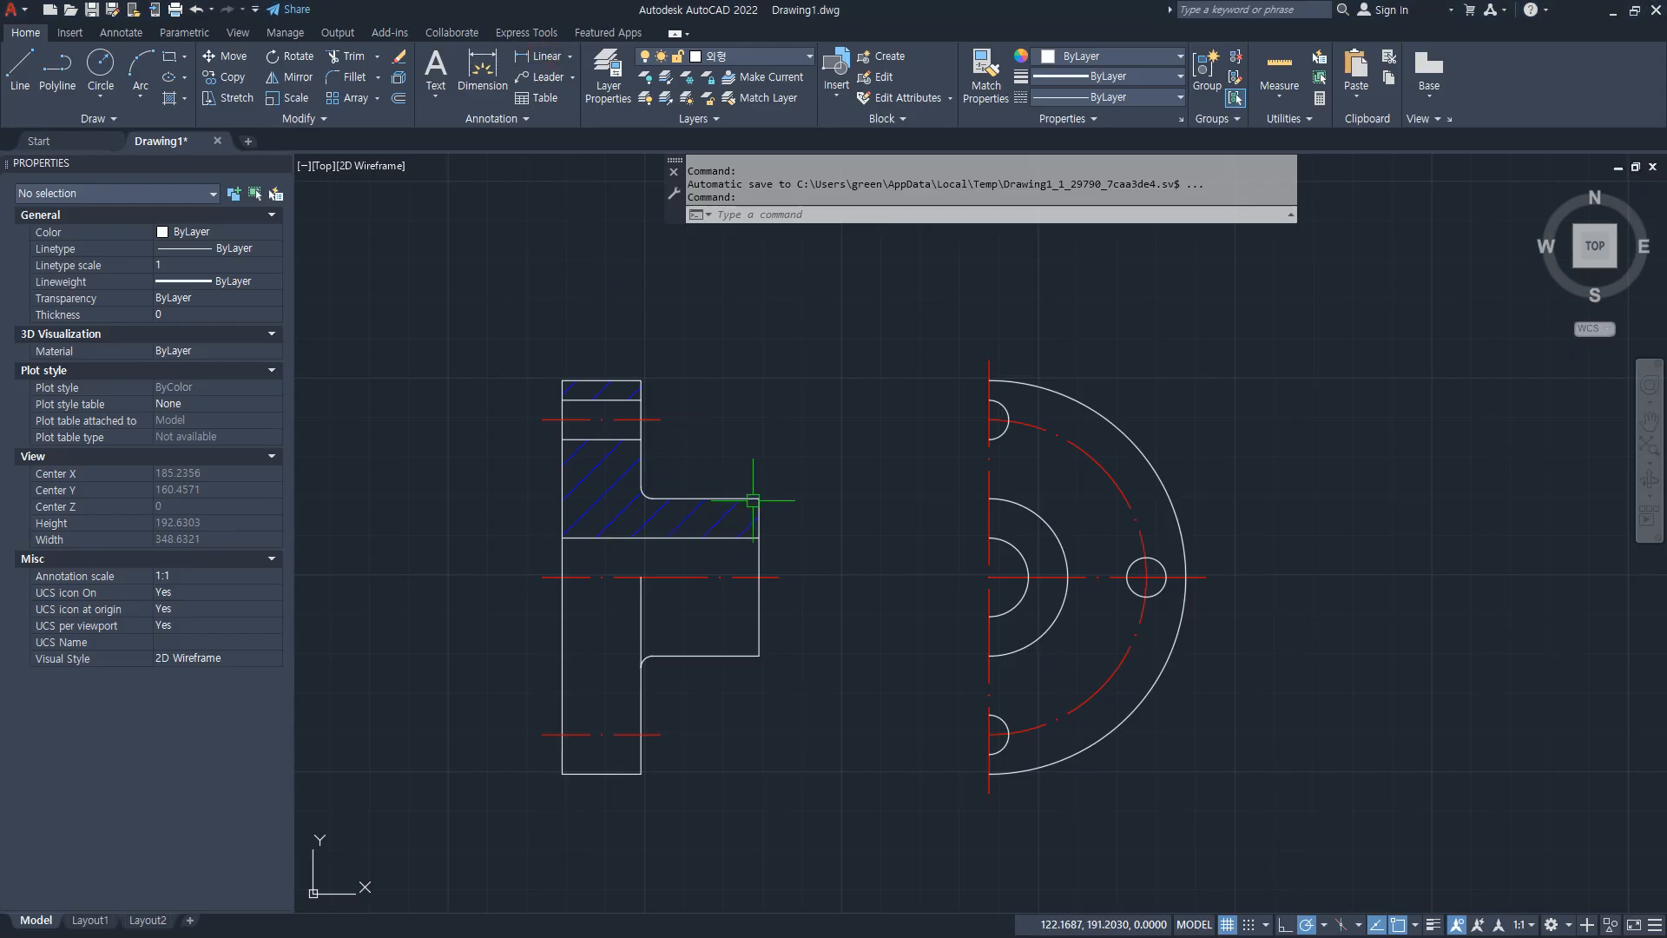
# Step: Make the 치수 layer current and add a vertical linear dimension across the hub's outer diameter at the section's right end
pyautogui.click(759, 59)
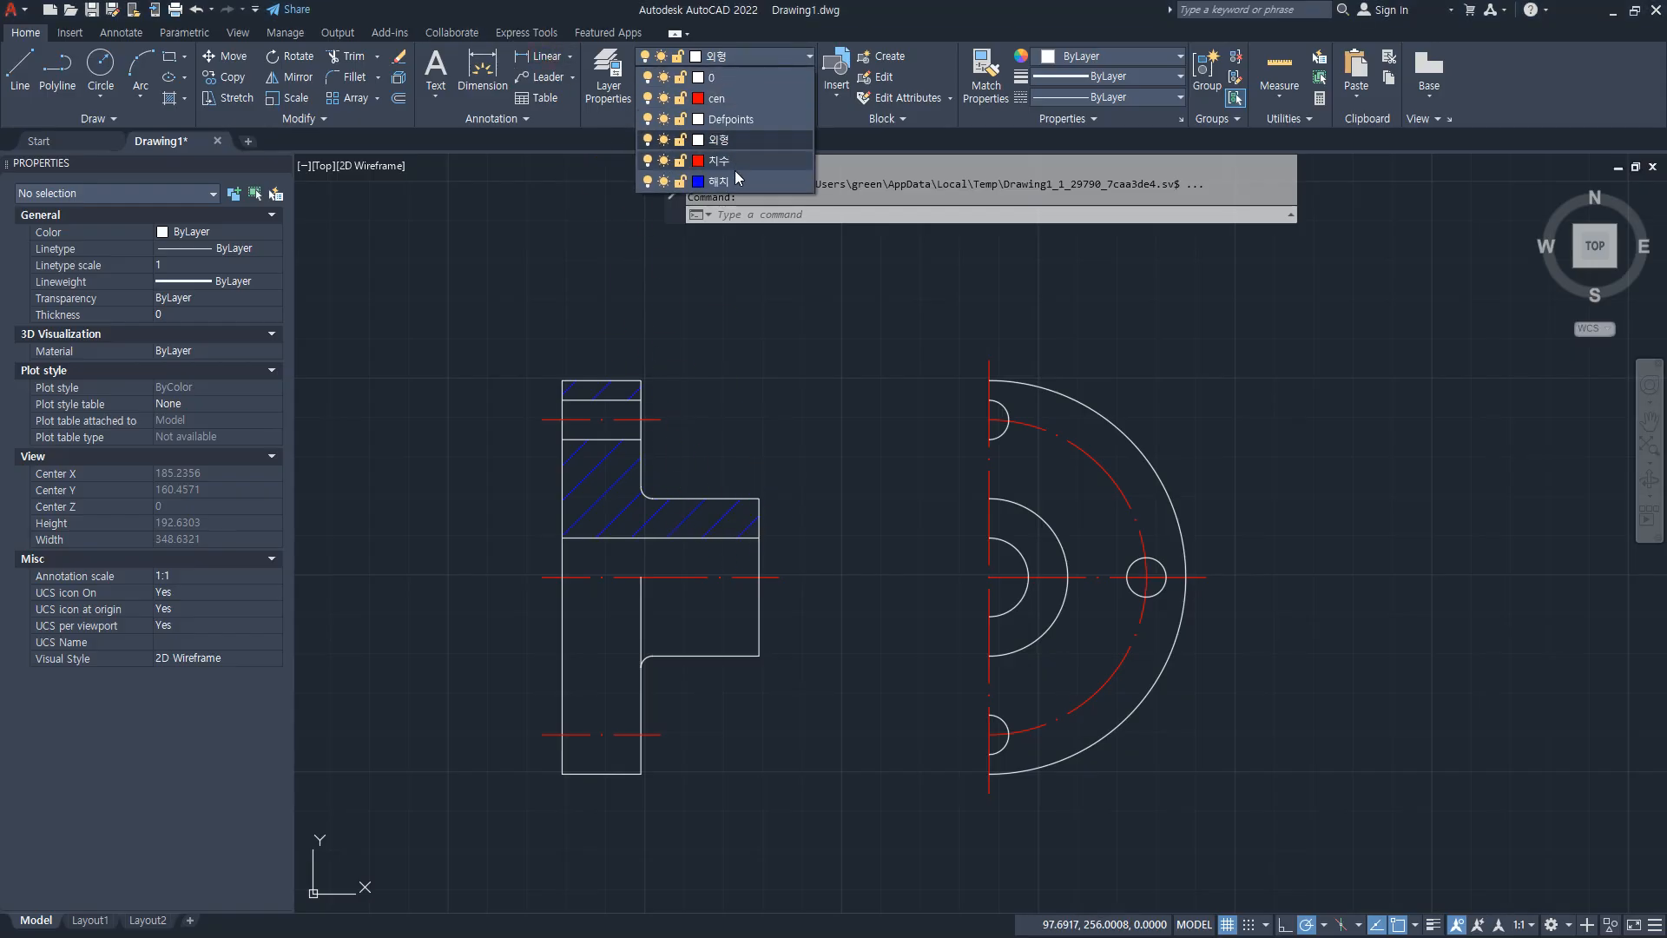
pyautogui.click(733, 178)
pyautogui.click(554, 60)
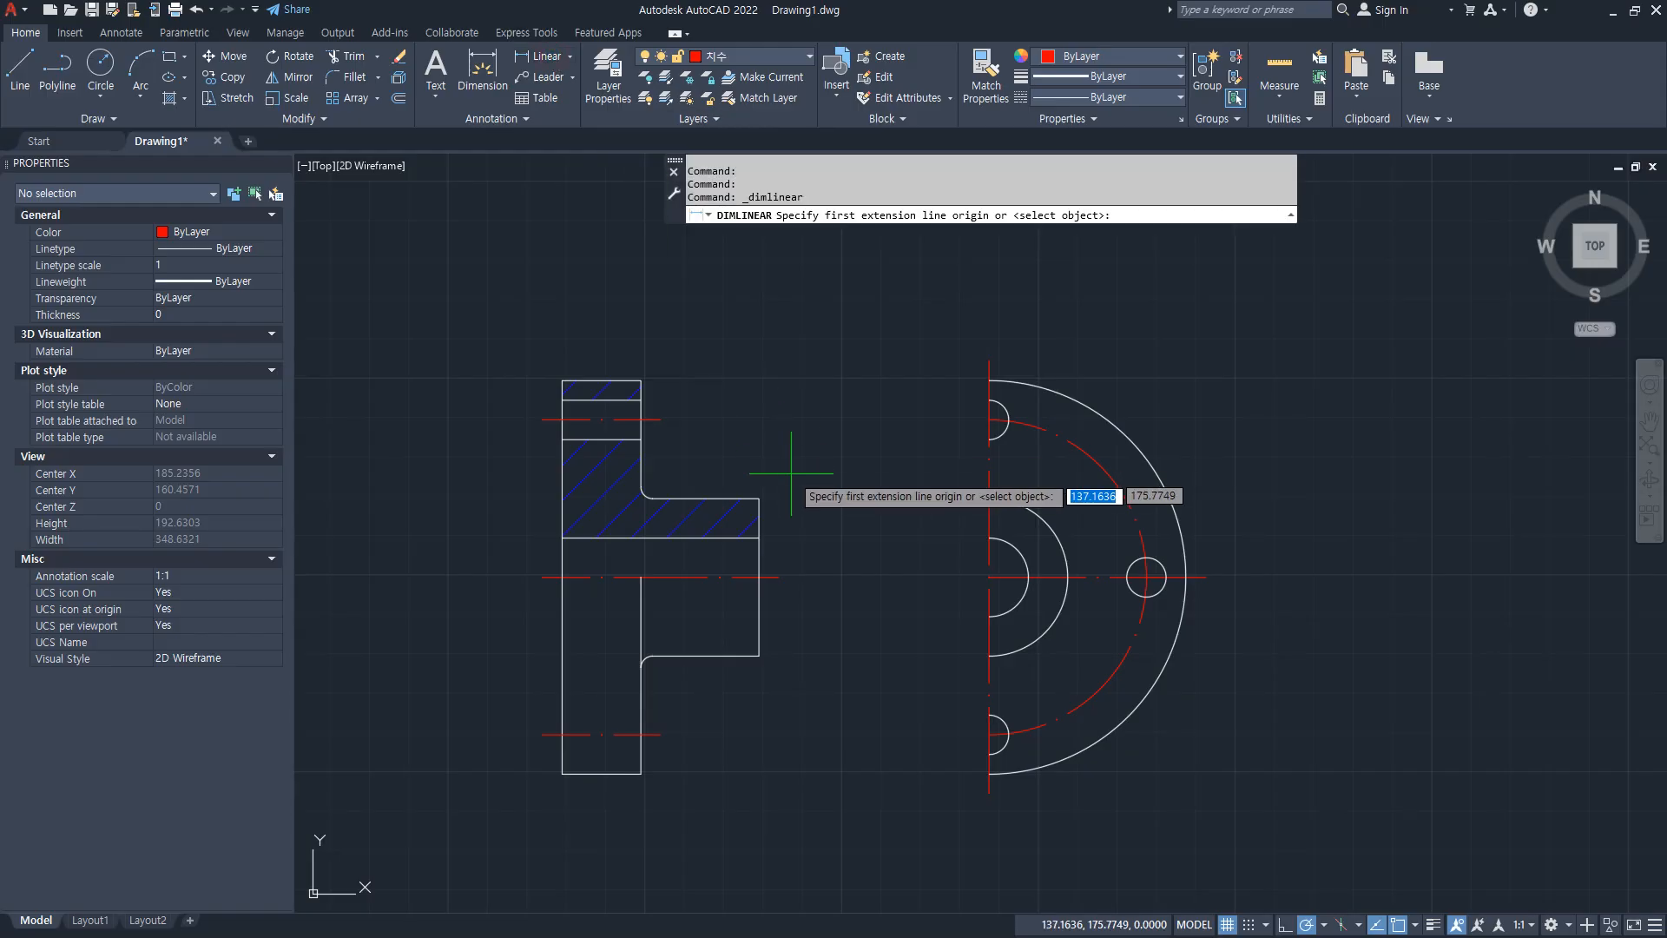
pyautogui.click(759, 499)
pyautogui.click(759, 655)
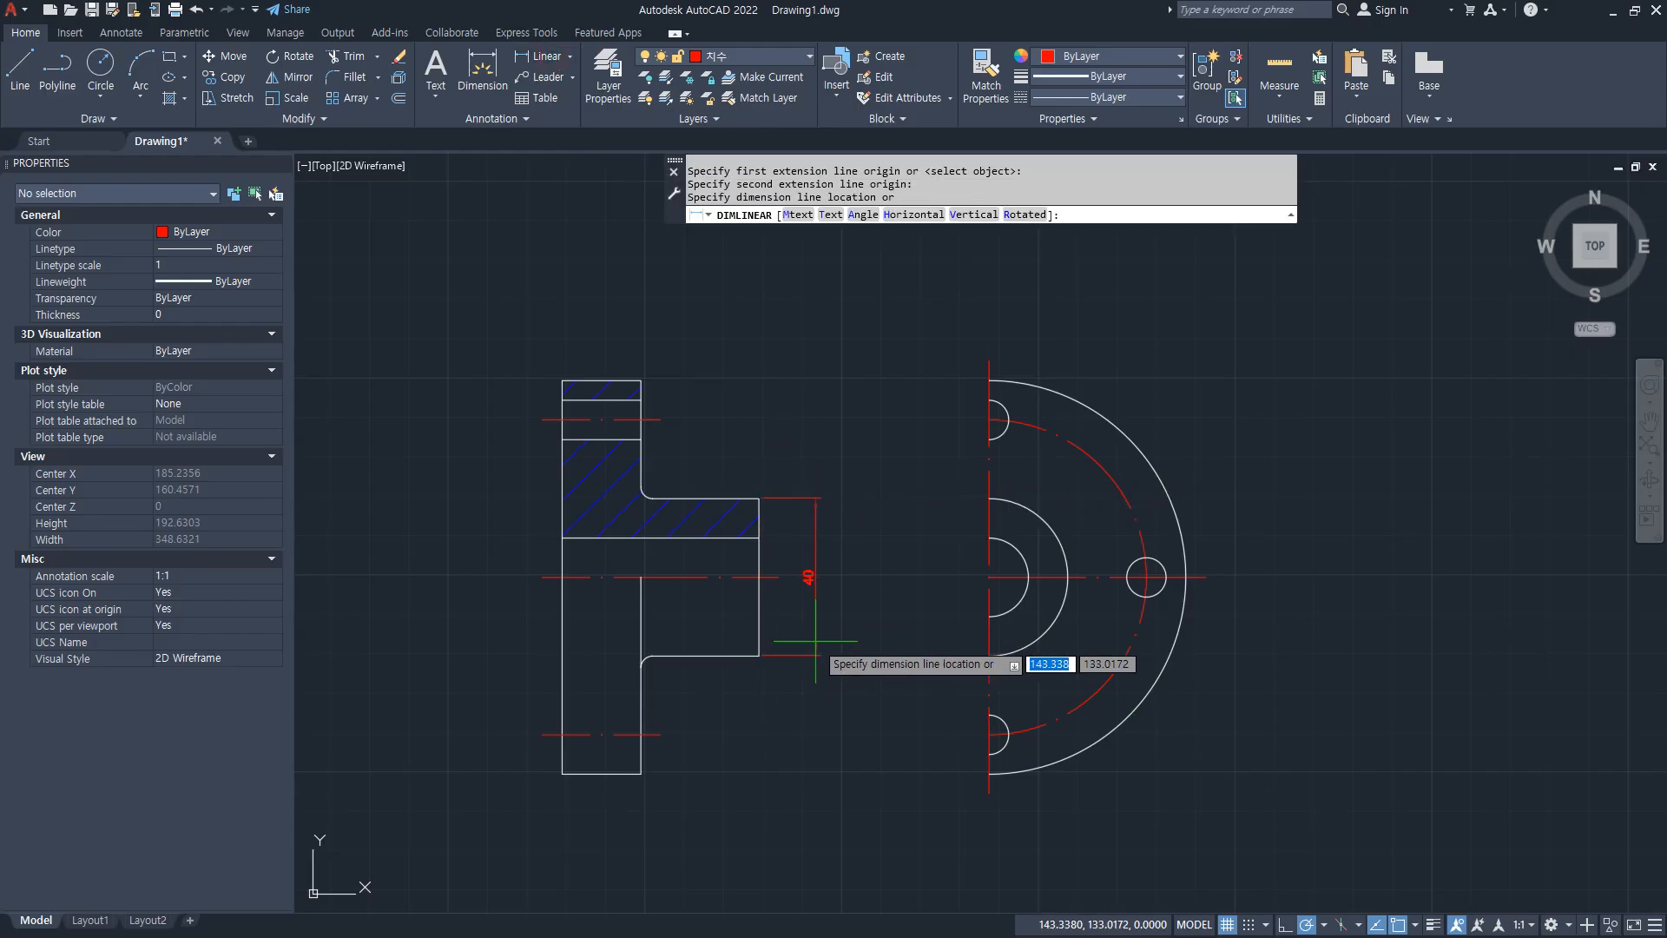
pyautogui.click(817, 577)
pyautogui.scroll(2, 790, 592)
pyautogui.moveTo(755, 612); pyautogui.dragTo(853, 606, button='middle')
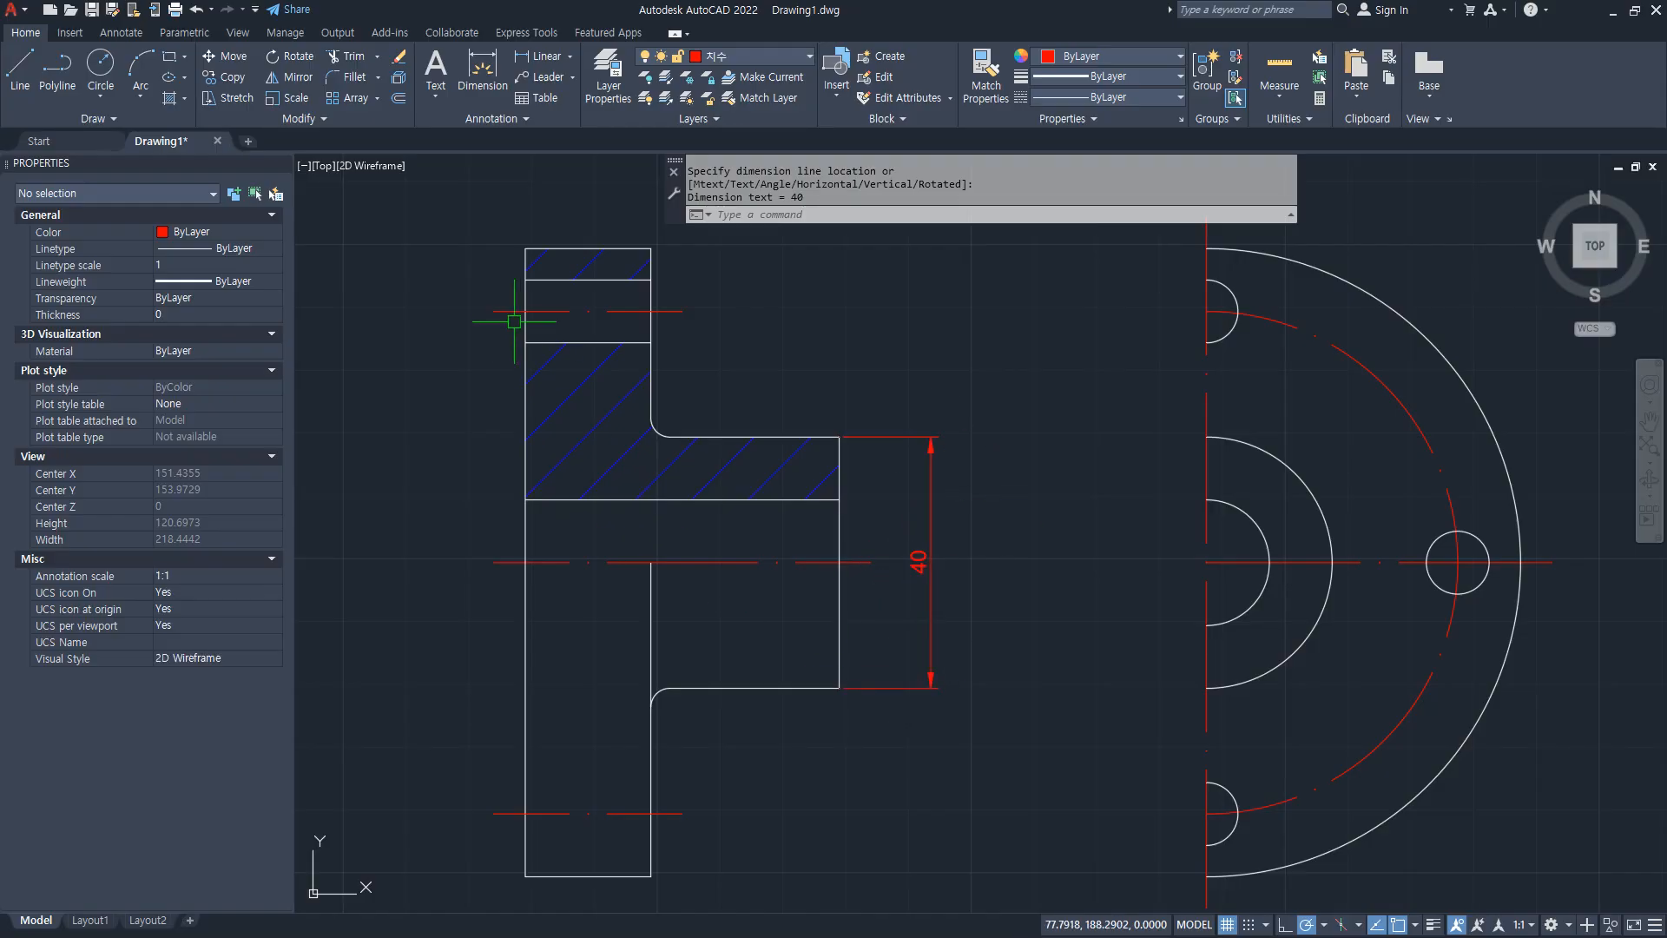
pyautogui.moveTo(890, 409)
pyautogui.mouseDown()
pyautogui.moveTo(824, 688)
pyautogui.moveTo(956, 504)
pyautogui.mouseUp()
pyautogui.moveTo(469, 419); pyautogui.dragTo(433, 508)
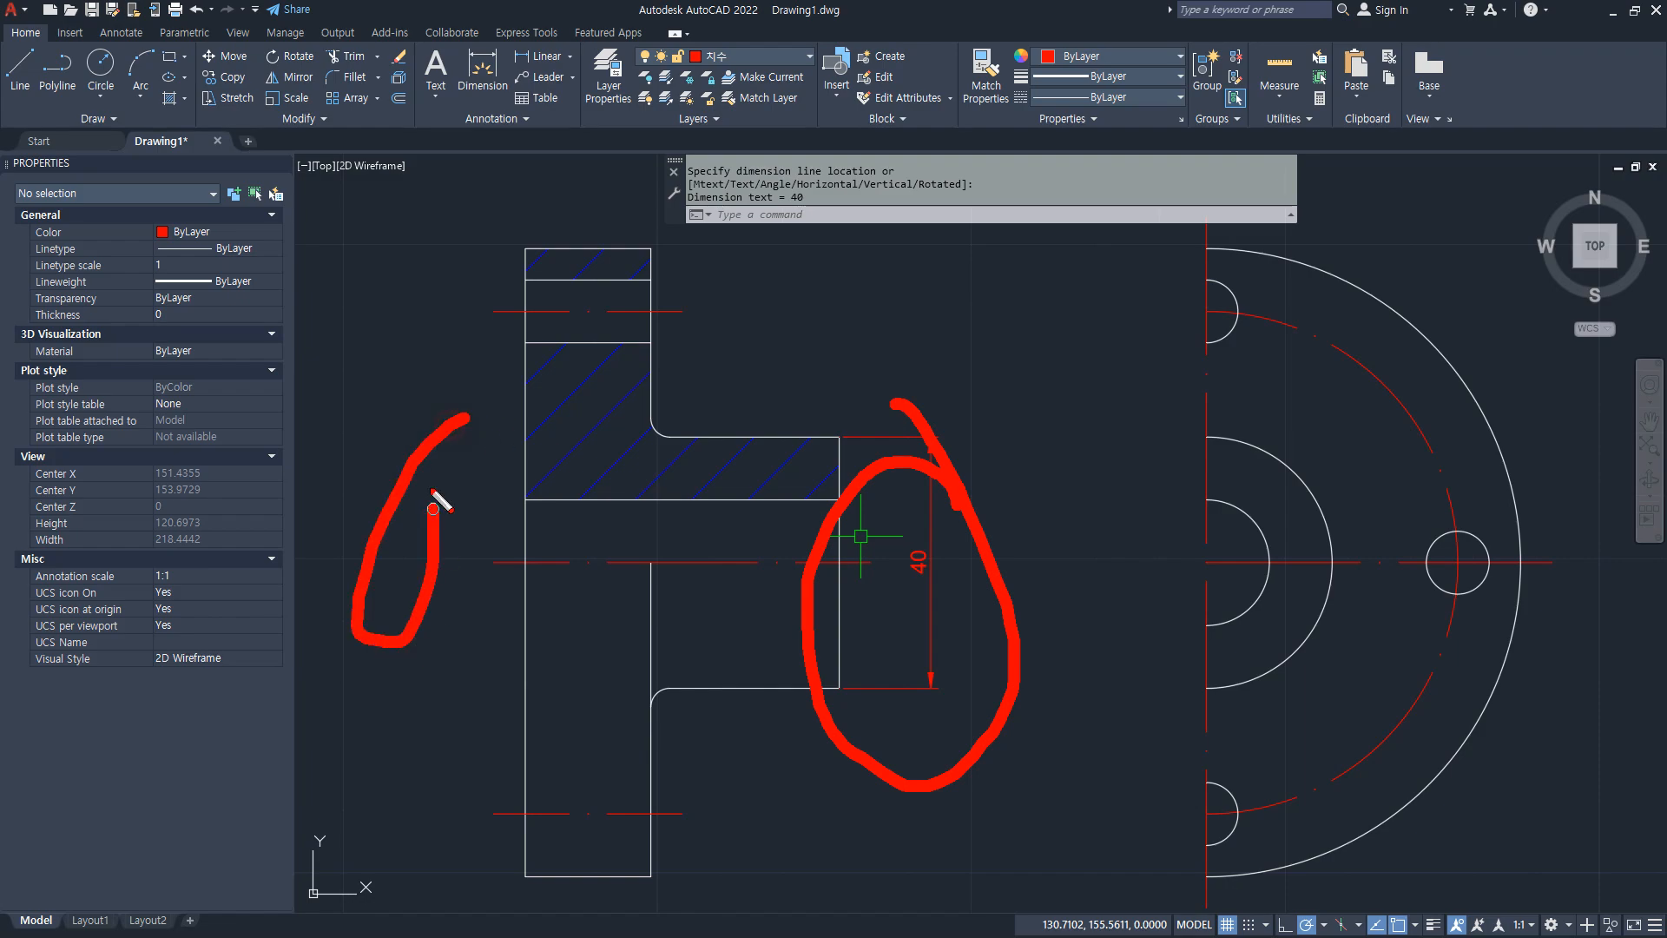
pyautogui.moveTo(483, 261)
pyautogui.mouseDown()
pyautogui.moveTo(347, 542)
pyautogui.moveTo(421, 253)
pyautogui.mouseUp()
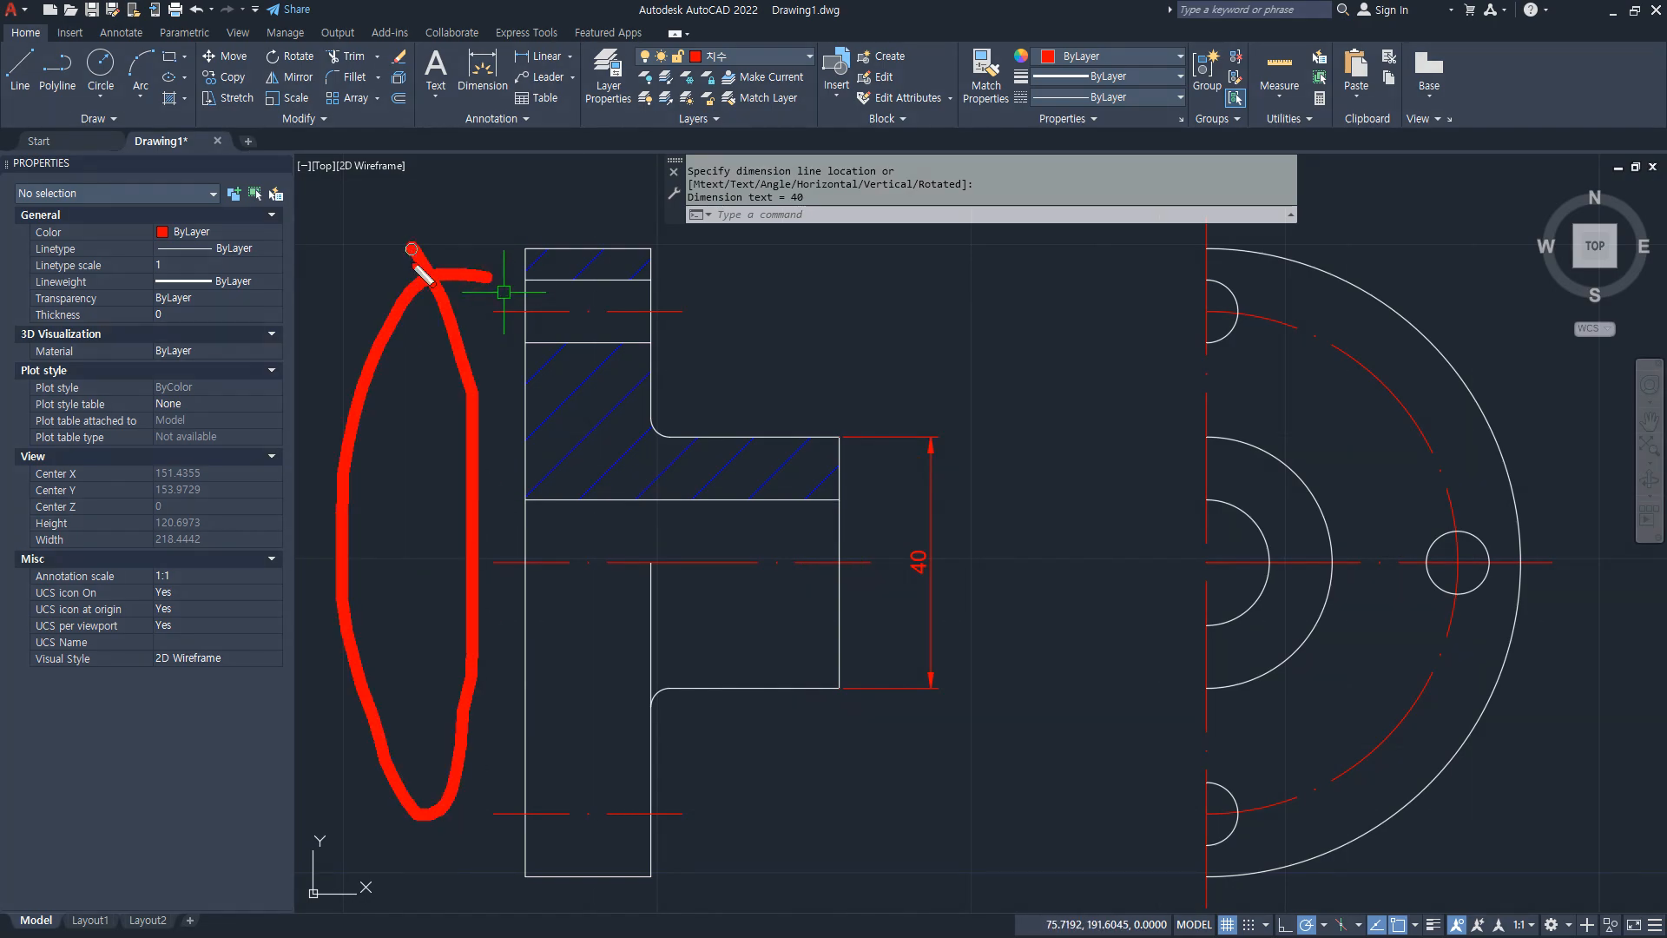
# Step: Add a vertical linear dimension for the bore from its upper edge on the plate's left face to a point 20 straight below
pyautogui.moveTo(586, 483); pyautogui.dragTo(689, 466, button='middle')
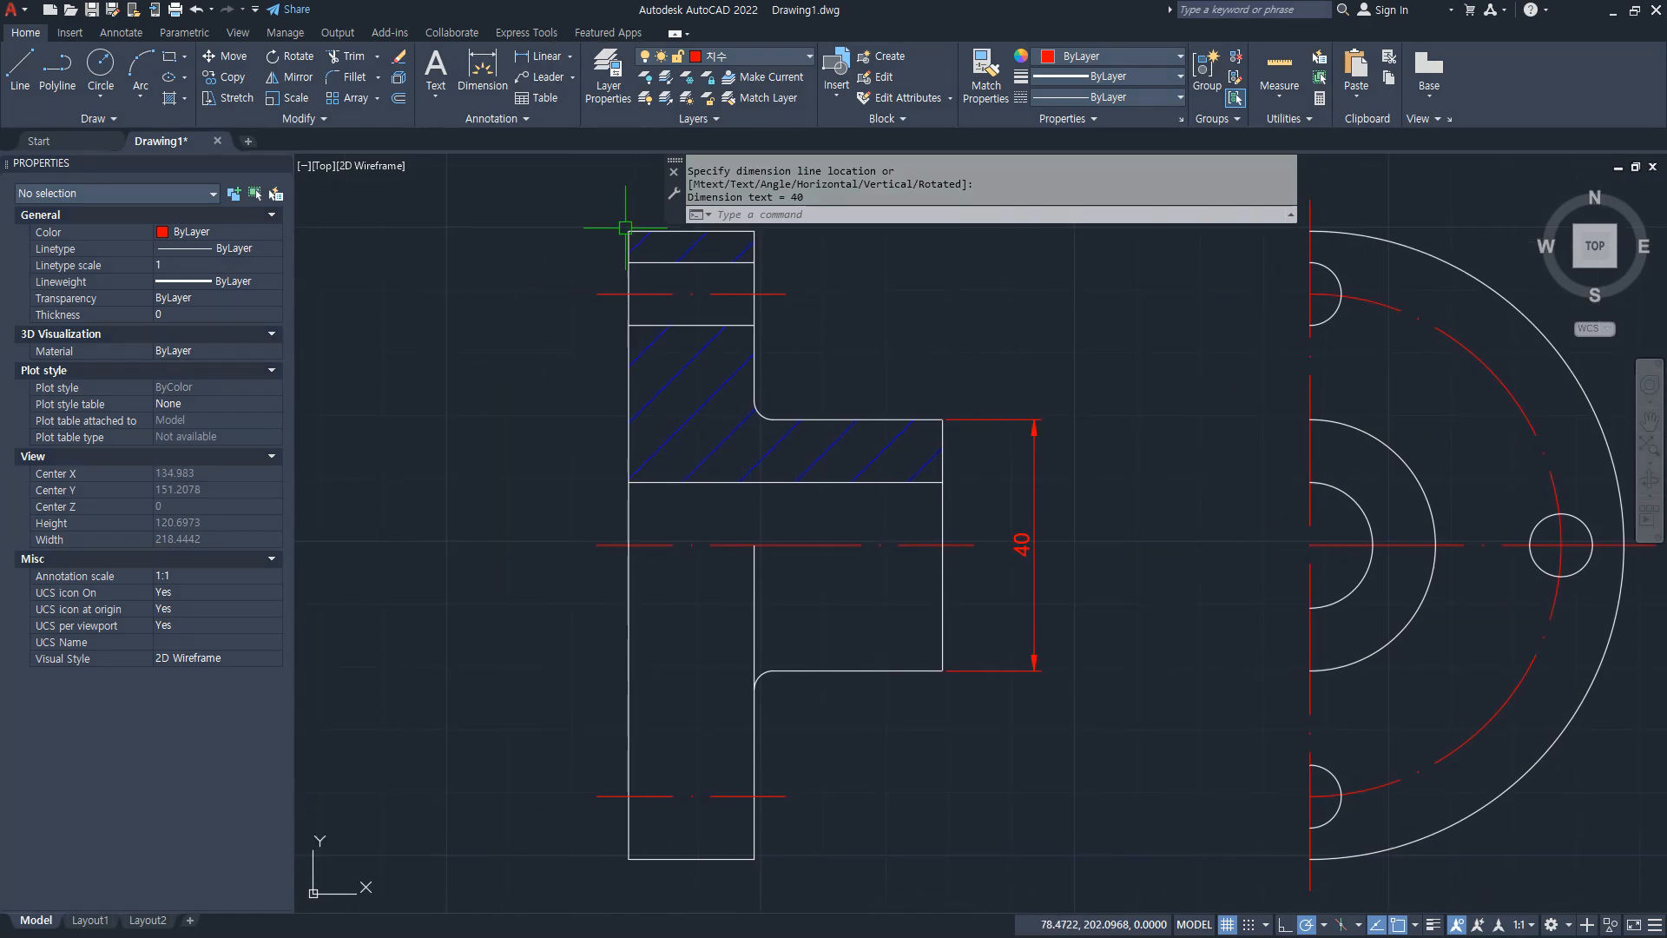
pyautogui.click(540, 56)
pyautogui.click(629, 483)
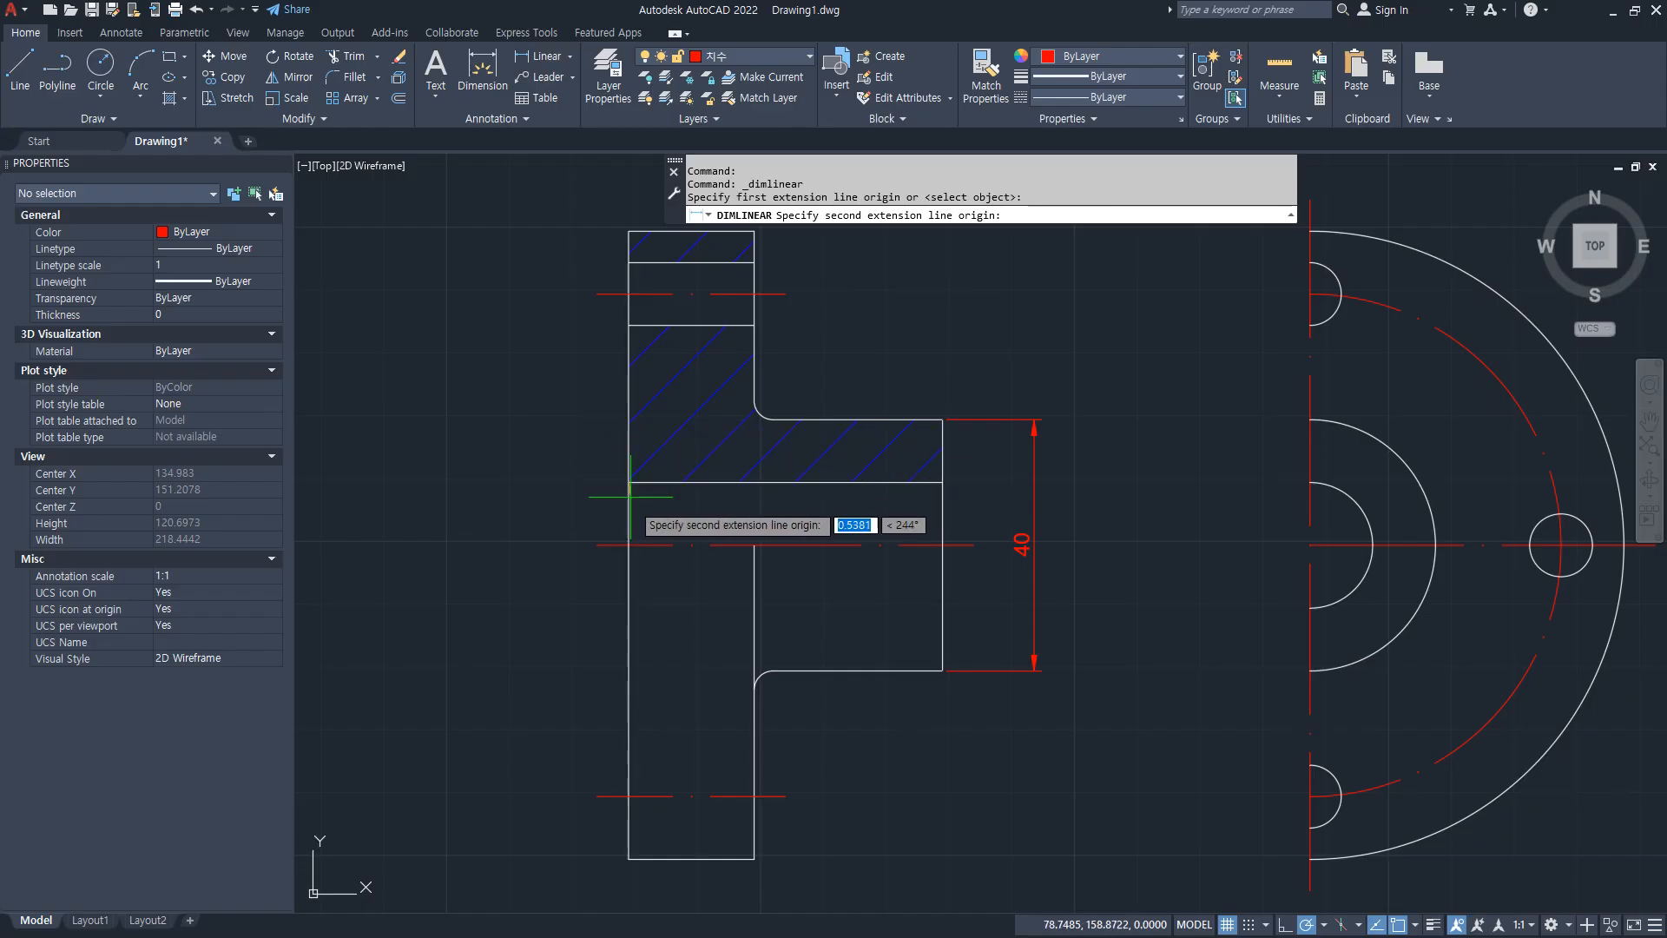
pyautogui.moveTo(844, 588); pyautogui.dragTo(560, 619)
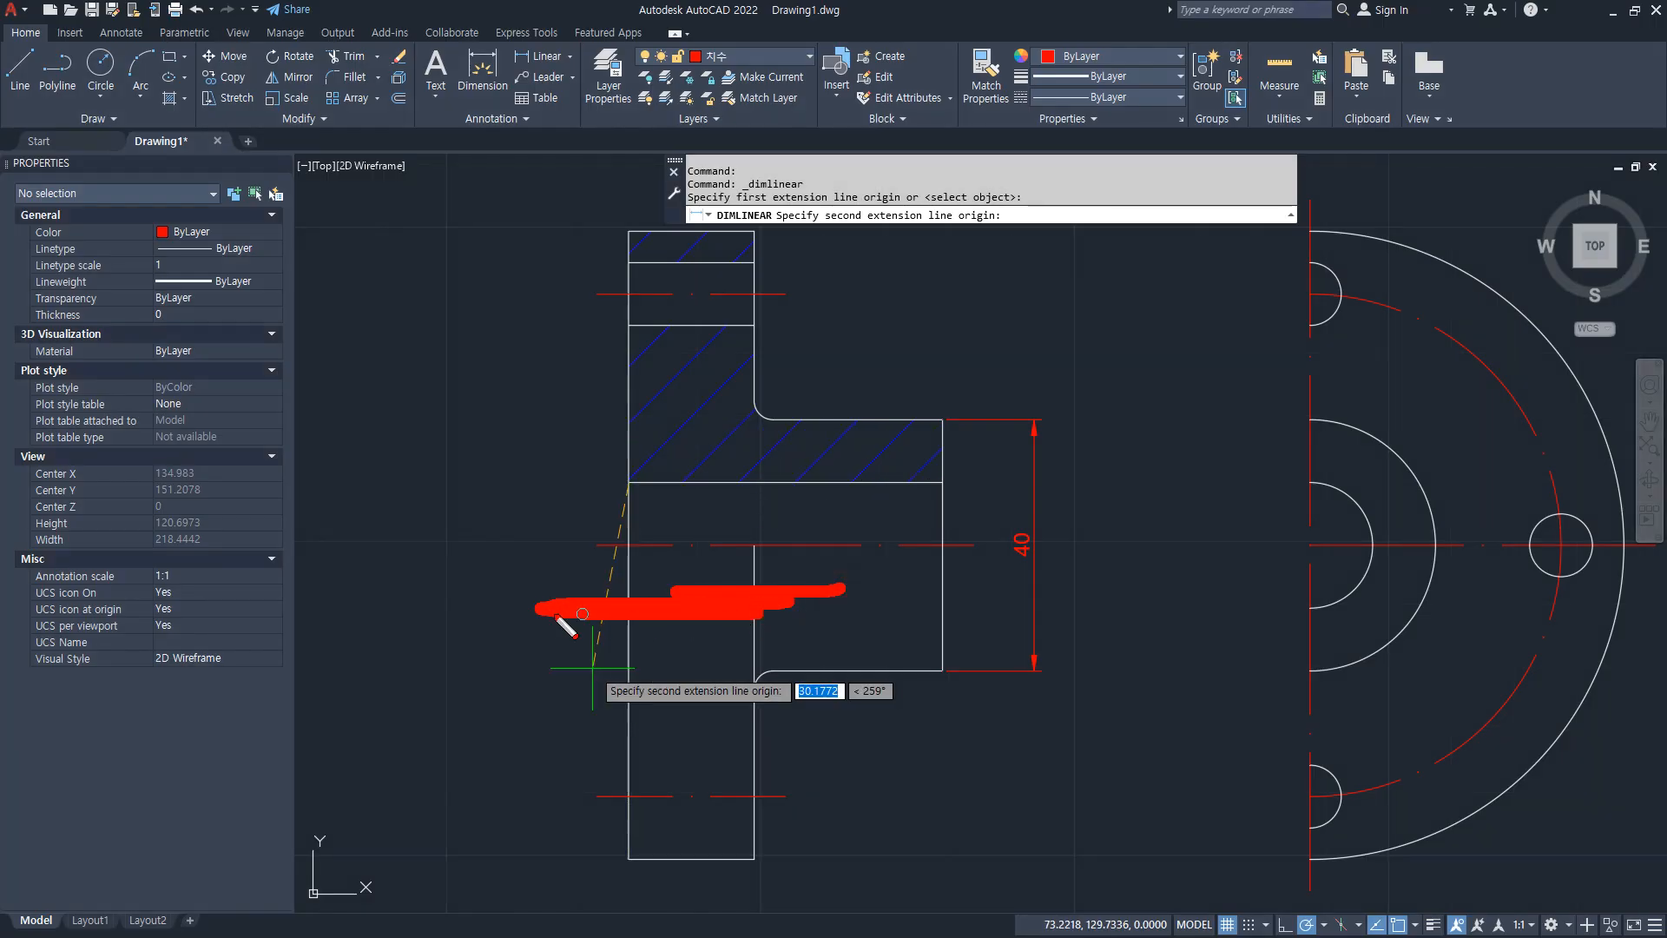
pyautogui.press('Escape')
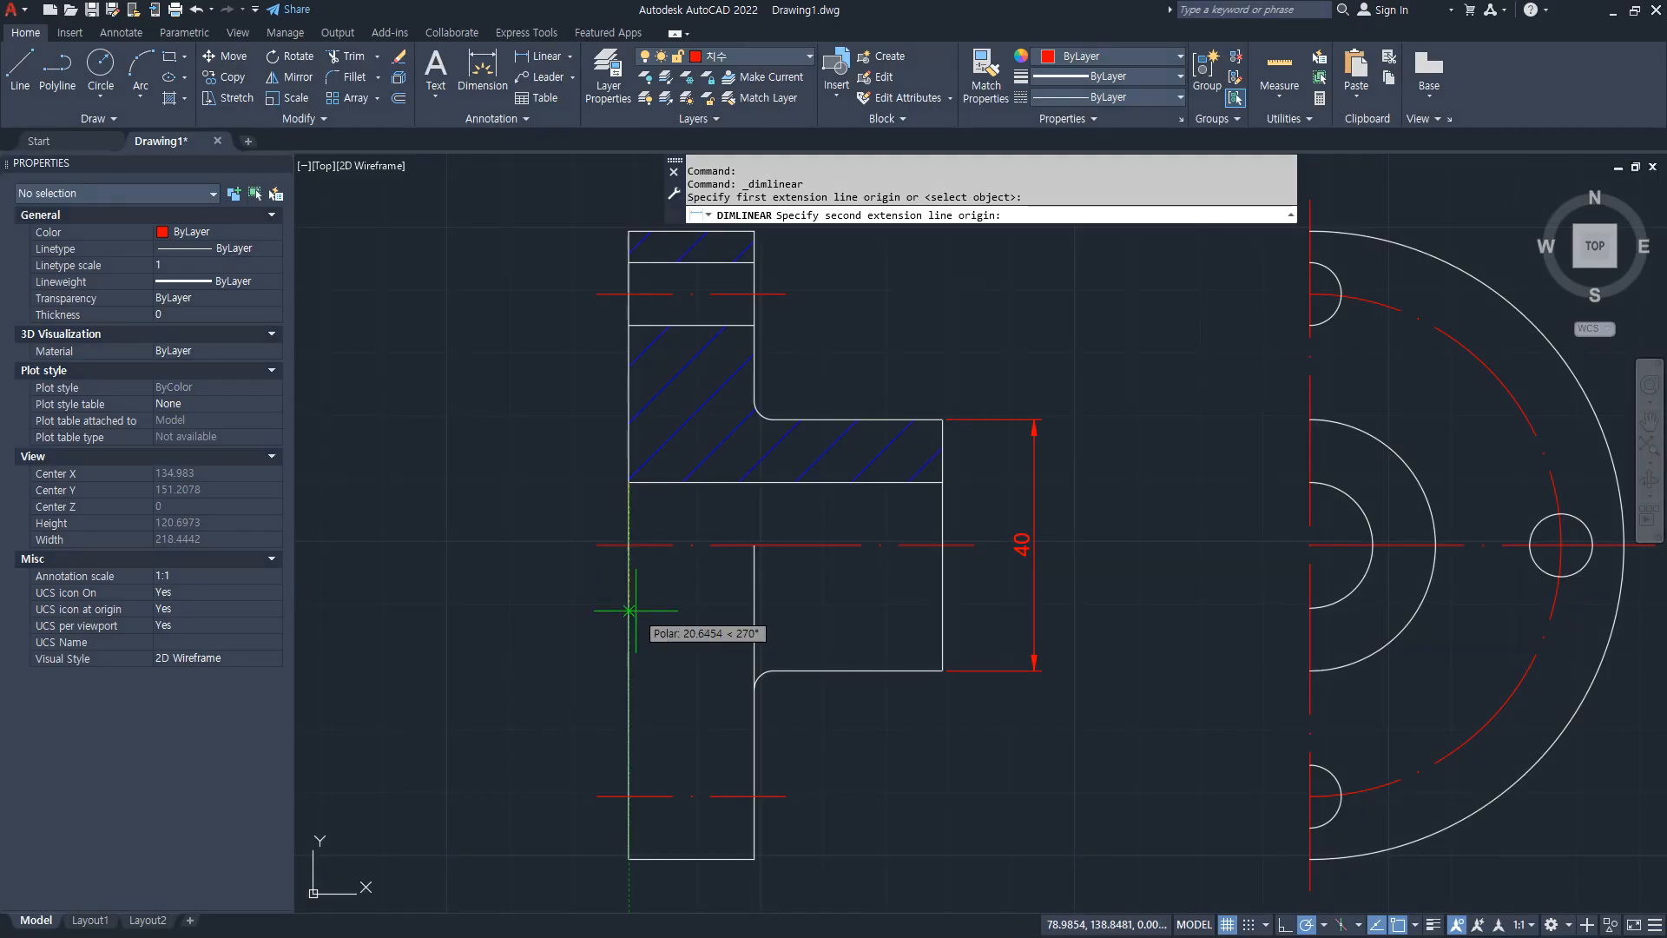
pyautogui.write('20')
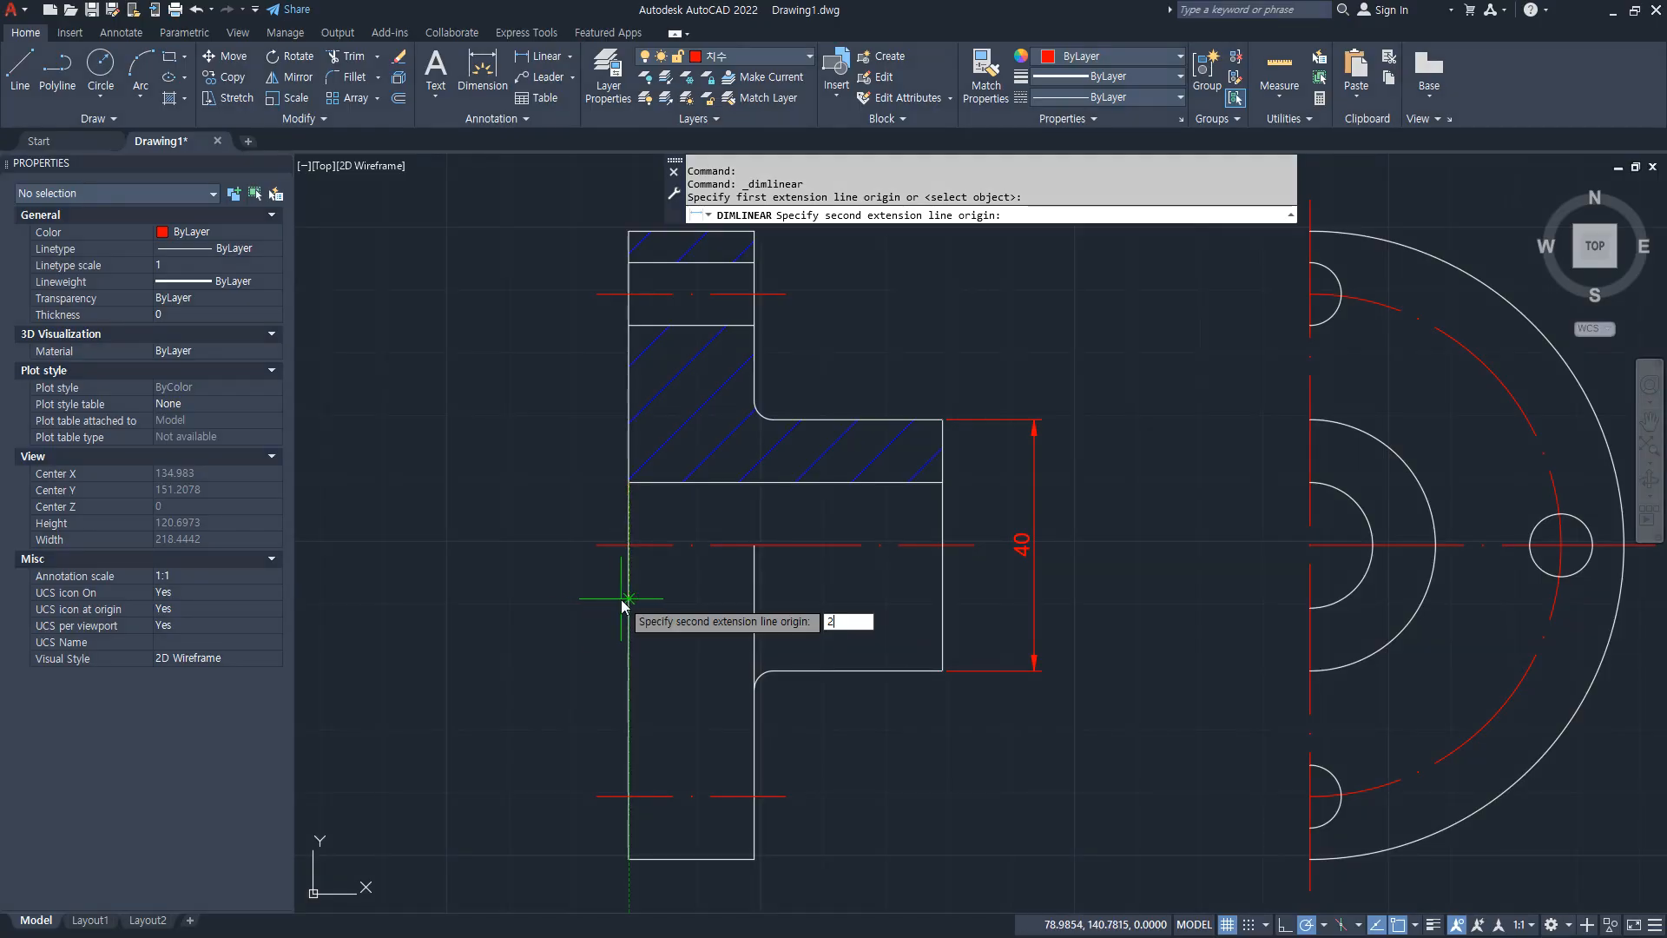
pyautogui.press('Return')
pyautogui.click(565, 590)
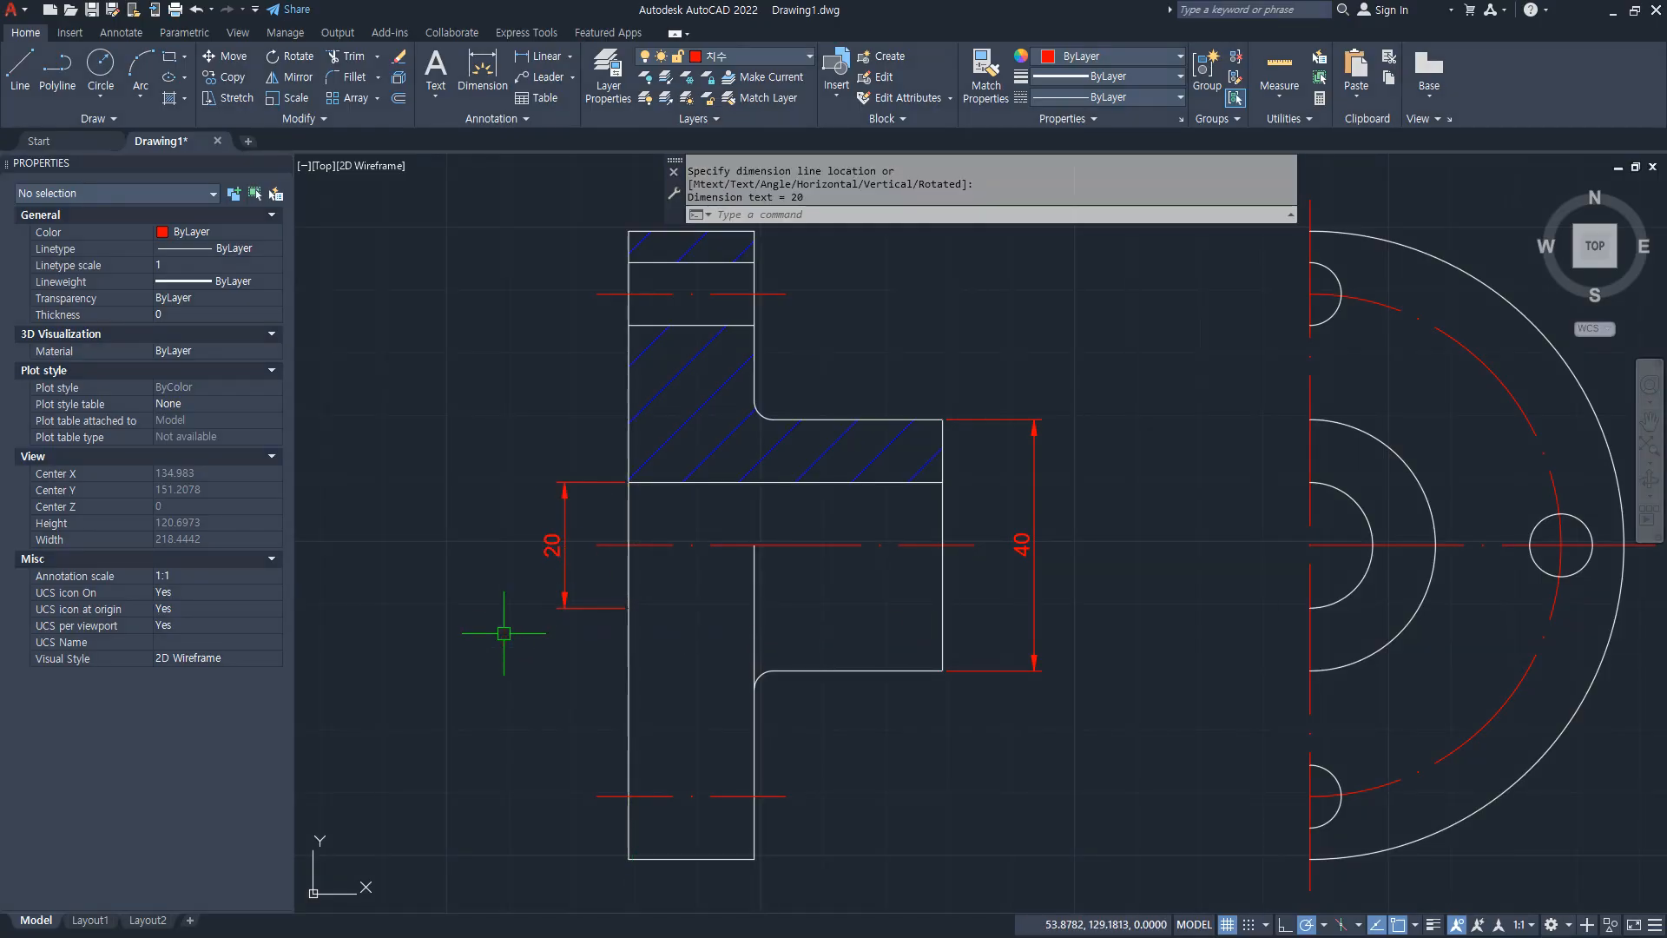
pyautogui.hotkey('ctrl', '2')
pyautogui.moveTo(633, 603)
pyautogui.mouseDown()
pyautogui.moveTo(975, 633)
pyautogui.moveTo(643, 647)
pyautogui.moveTo(647, 589)
pyautogui.mouseUp()
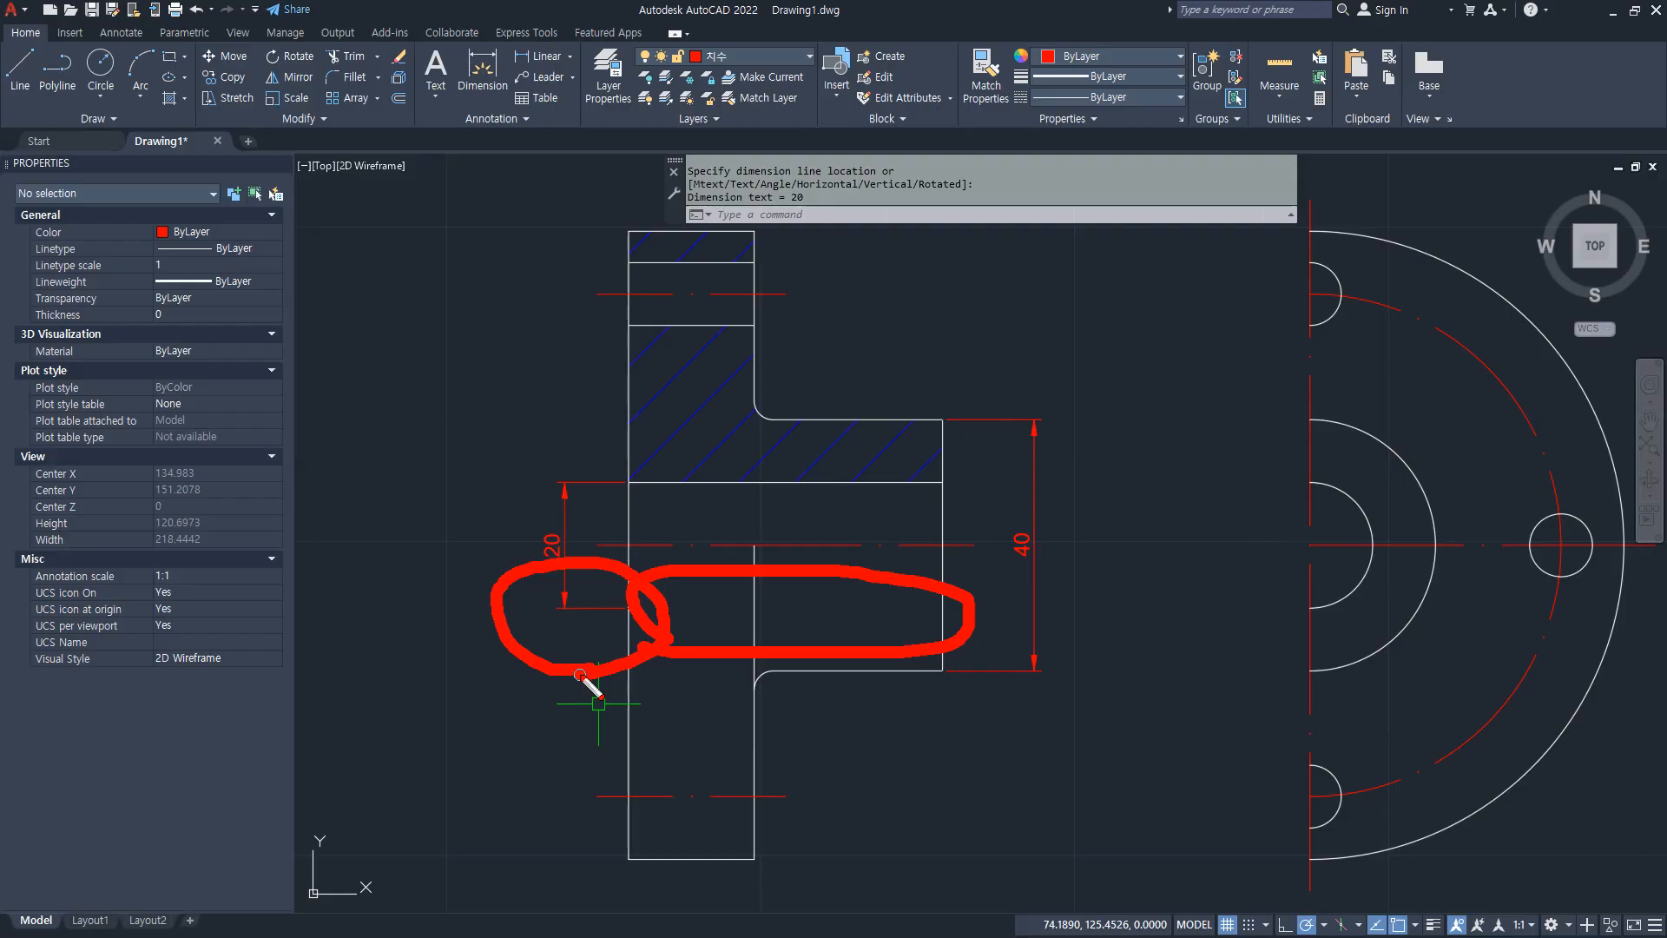
pyautogui.press('Escape')
# Step: Turn off Dim line 2 and Ext line 2 of the bore dimension beside the section's left face
pyautogui.click(563, 598)
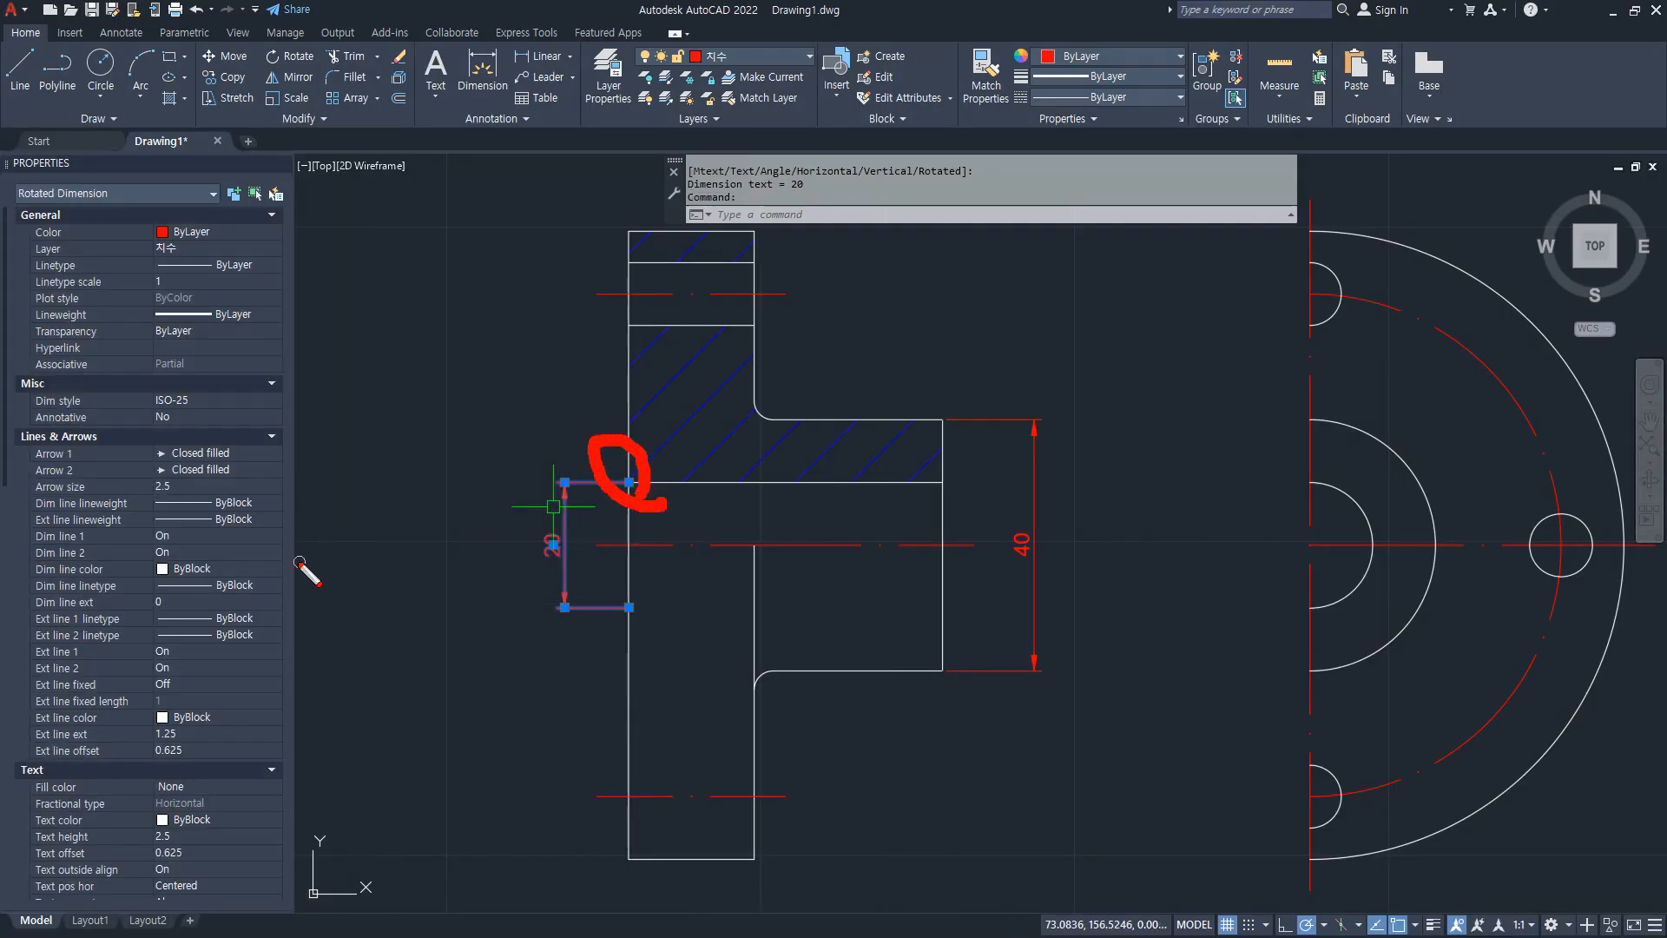
pyautogui.moveTo(554, 643)
pyautogui.mouseDown()
pyautogui.moveTo(671, 636)
pyautogui.moveTo(611, 695)
pyautogui.mouseUp()
pyautogui.press('Escape')
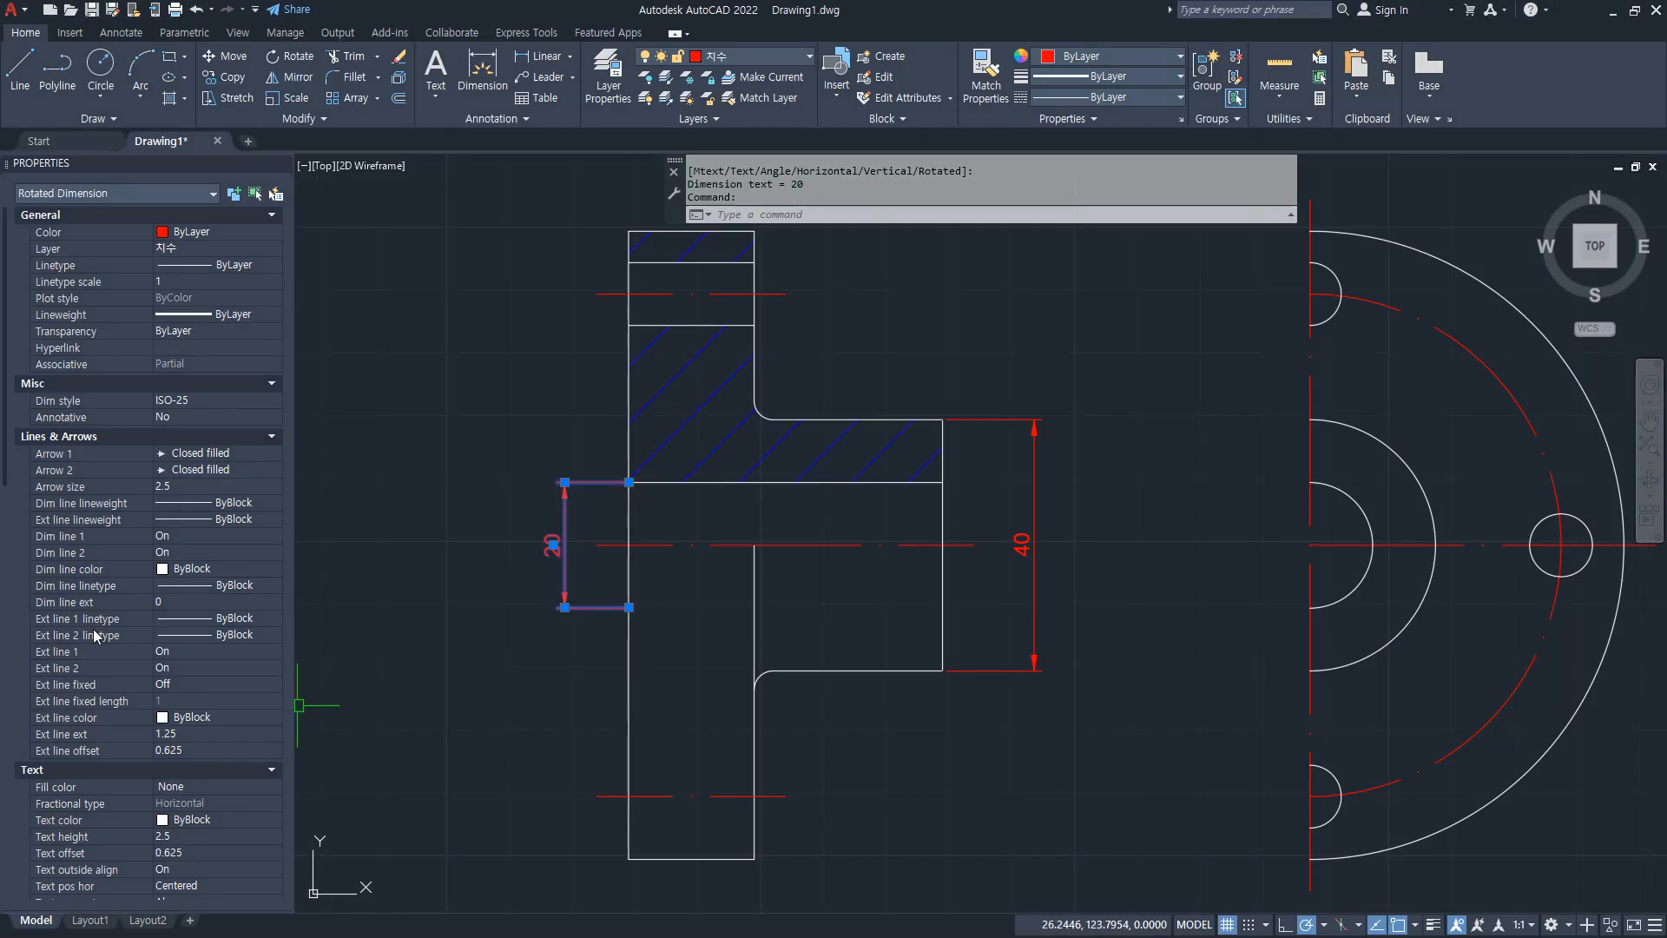
pyautogui.click(156, 553)
pyautogui.click(245, 554)
pyautogui.click(234, 580)
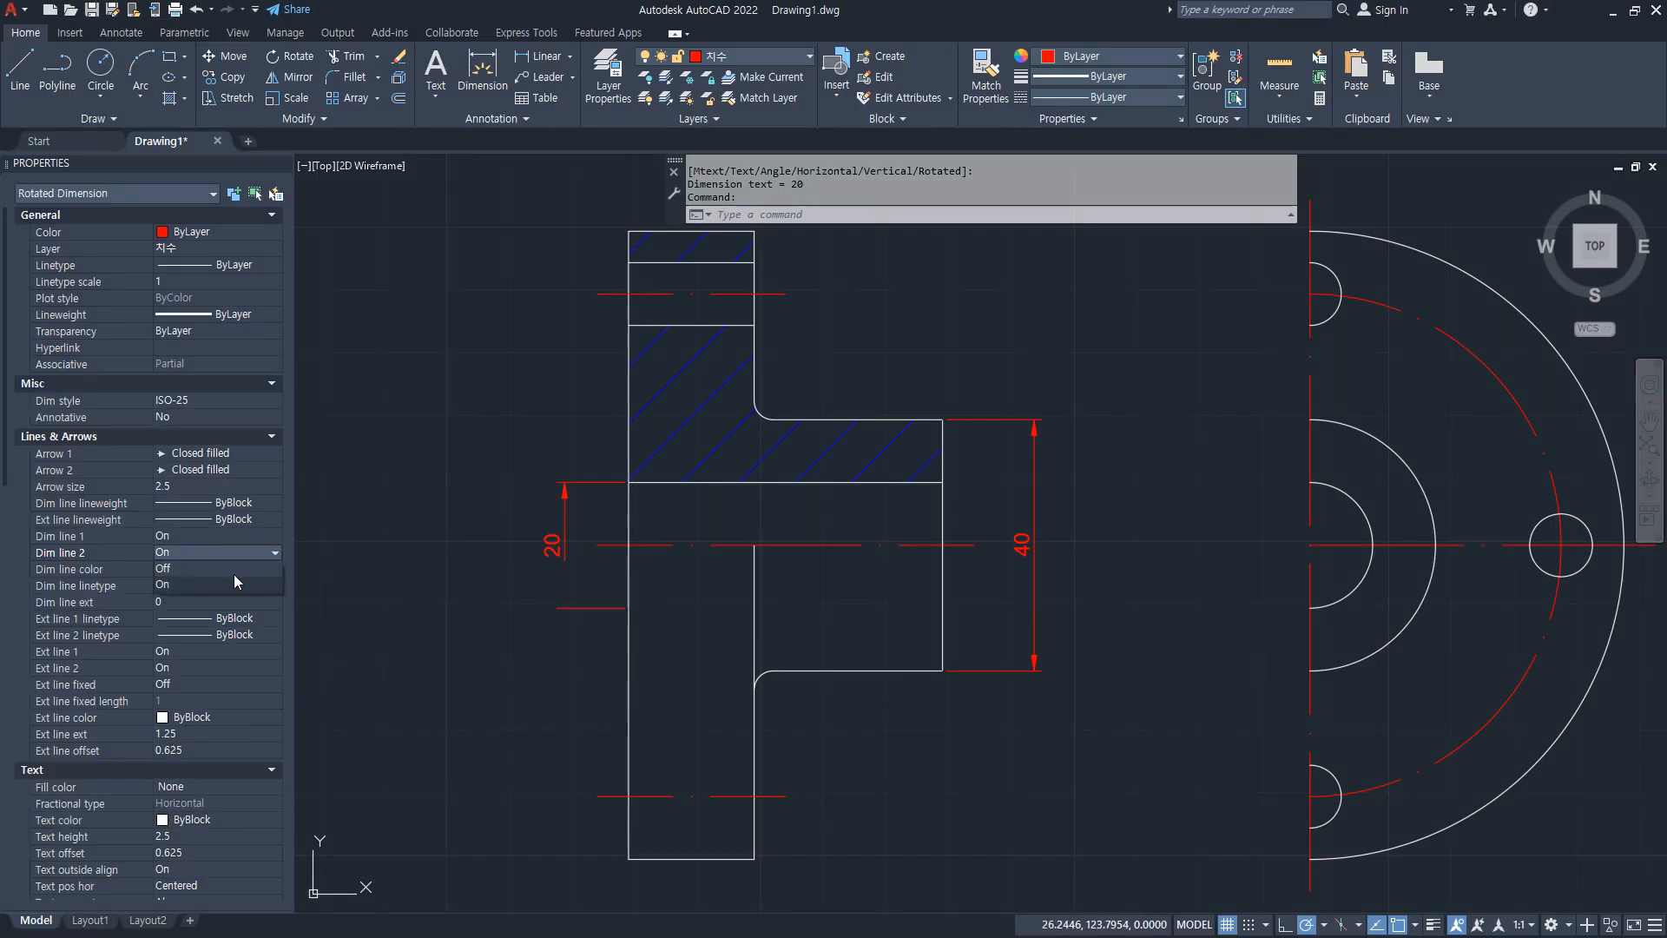
pyautogui.click(218, 668)
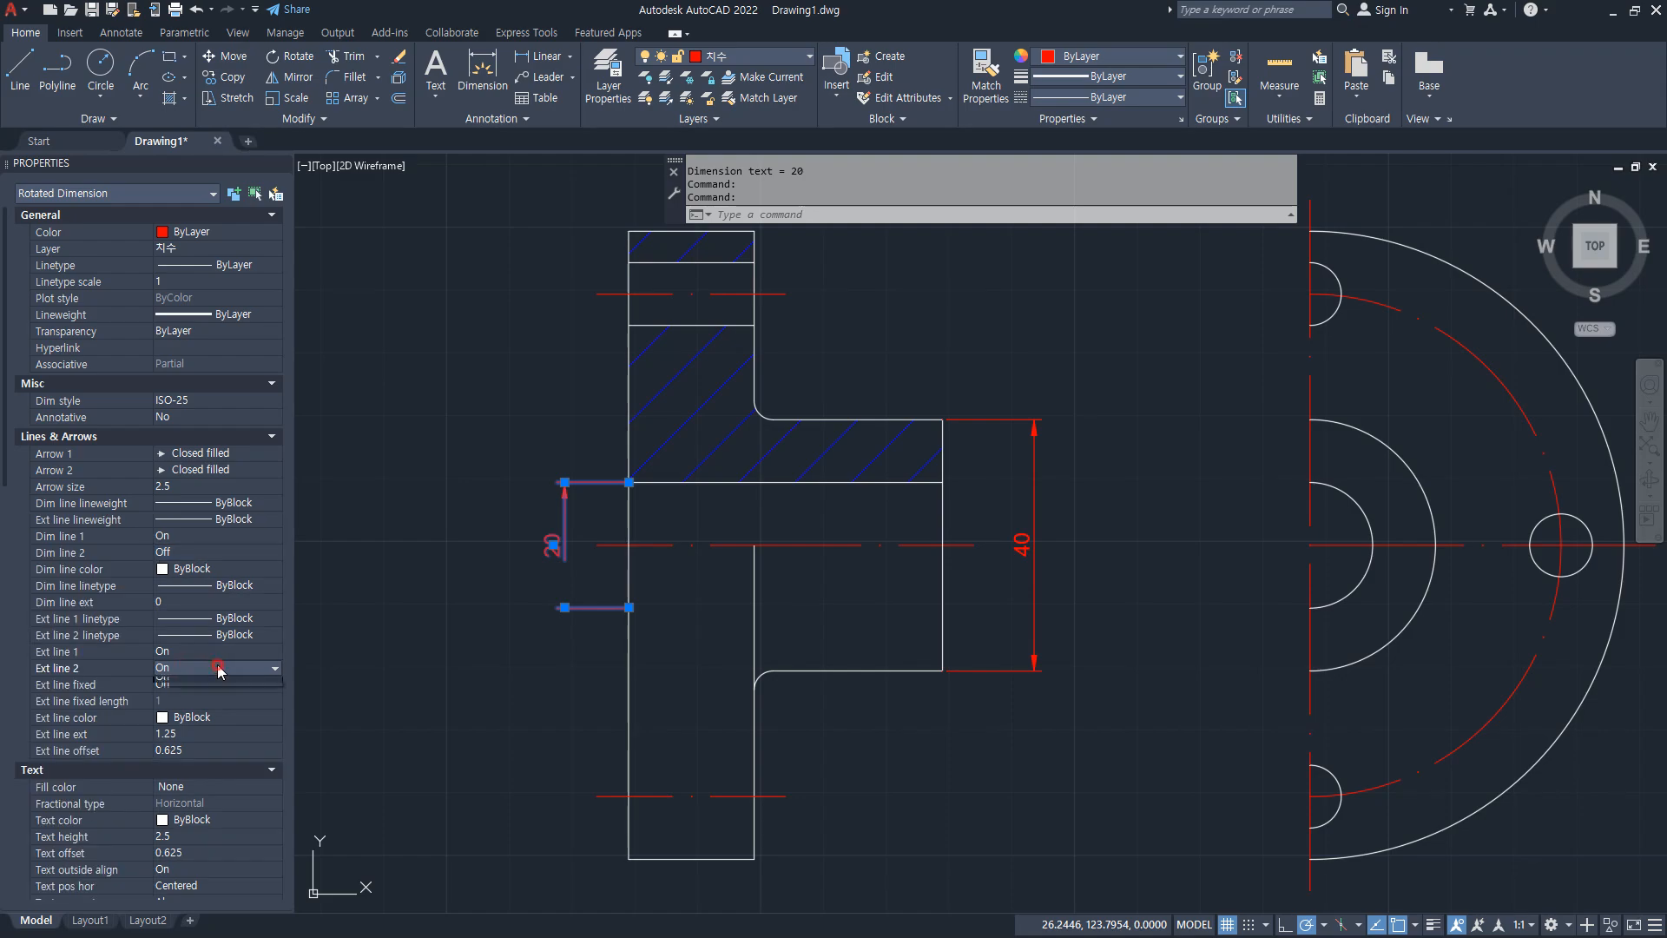
pyautogui.click(210, 685)
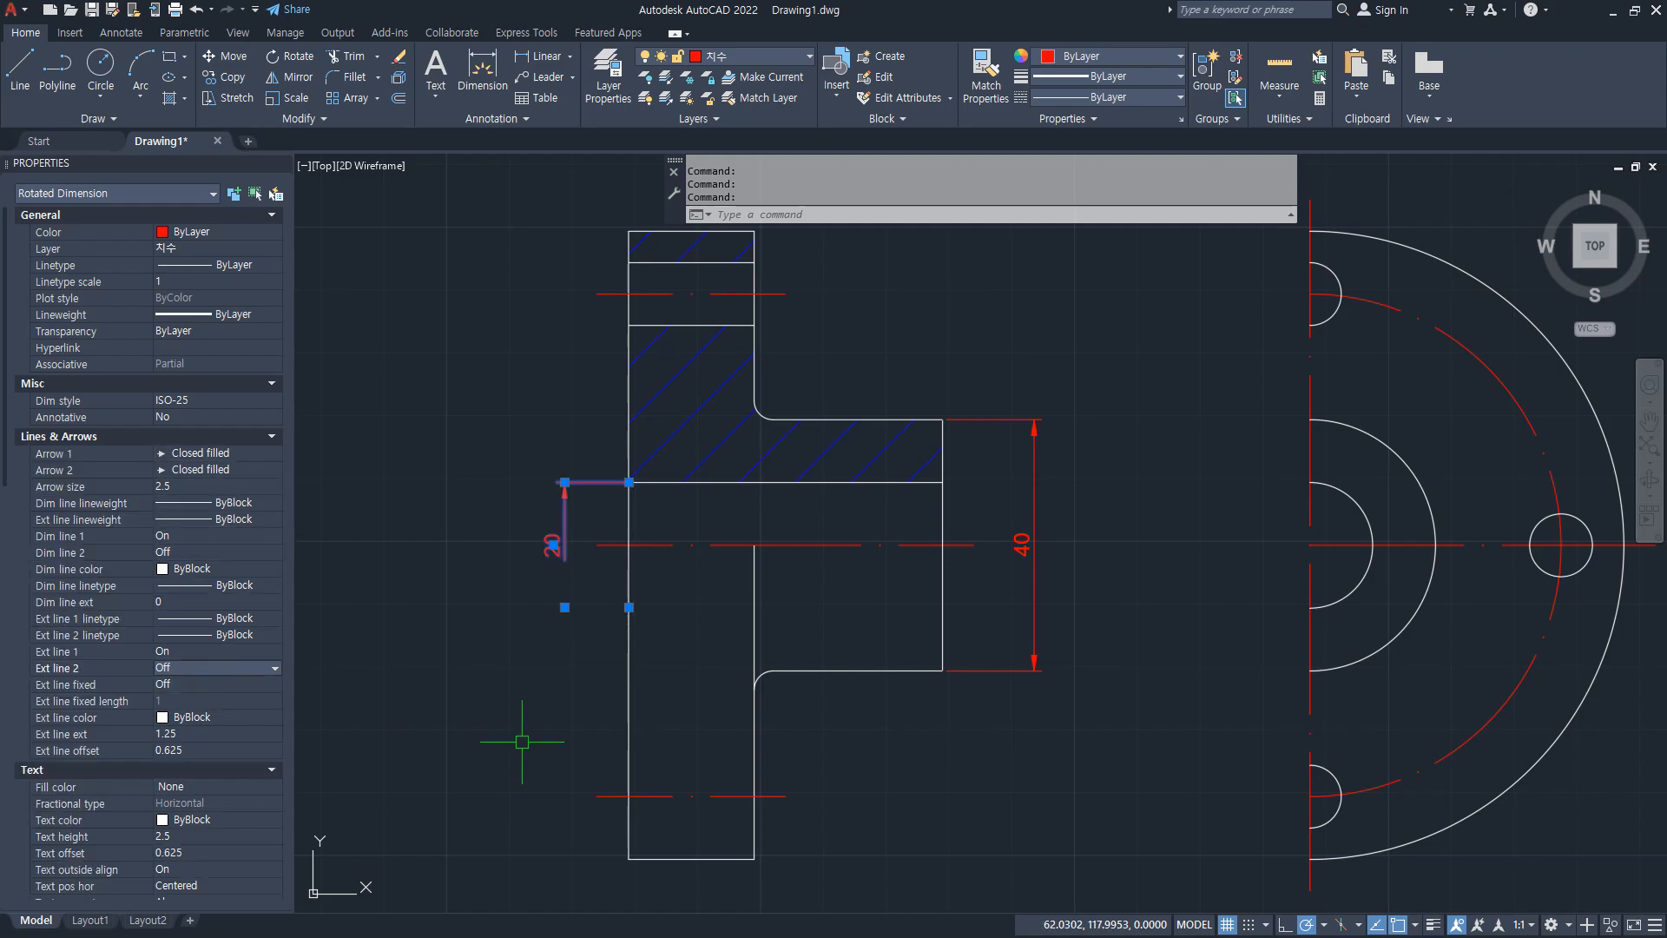
pyautogui.press('Escape')
# Step: Dimension the vertical spacing of the two bolt-hole axes and the plate's full height to the left of the section
pyautogui.click(540, 56)
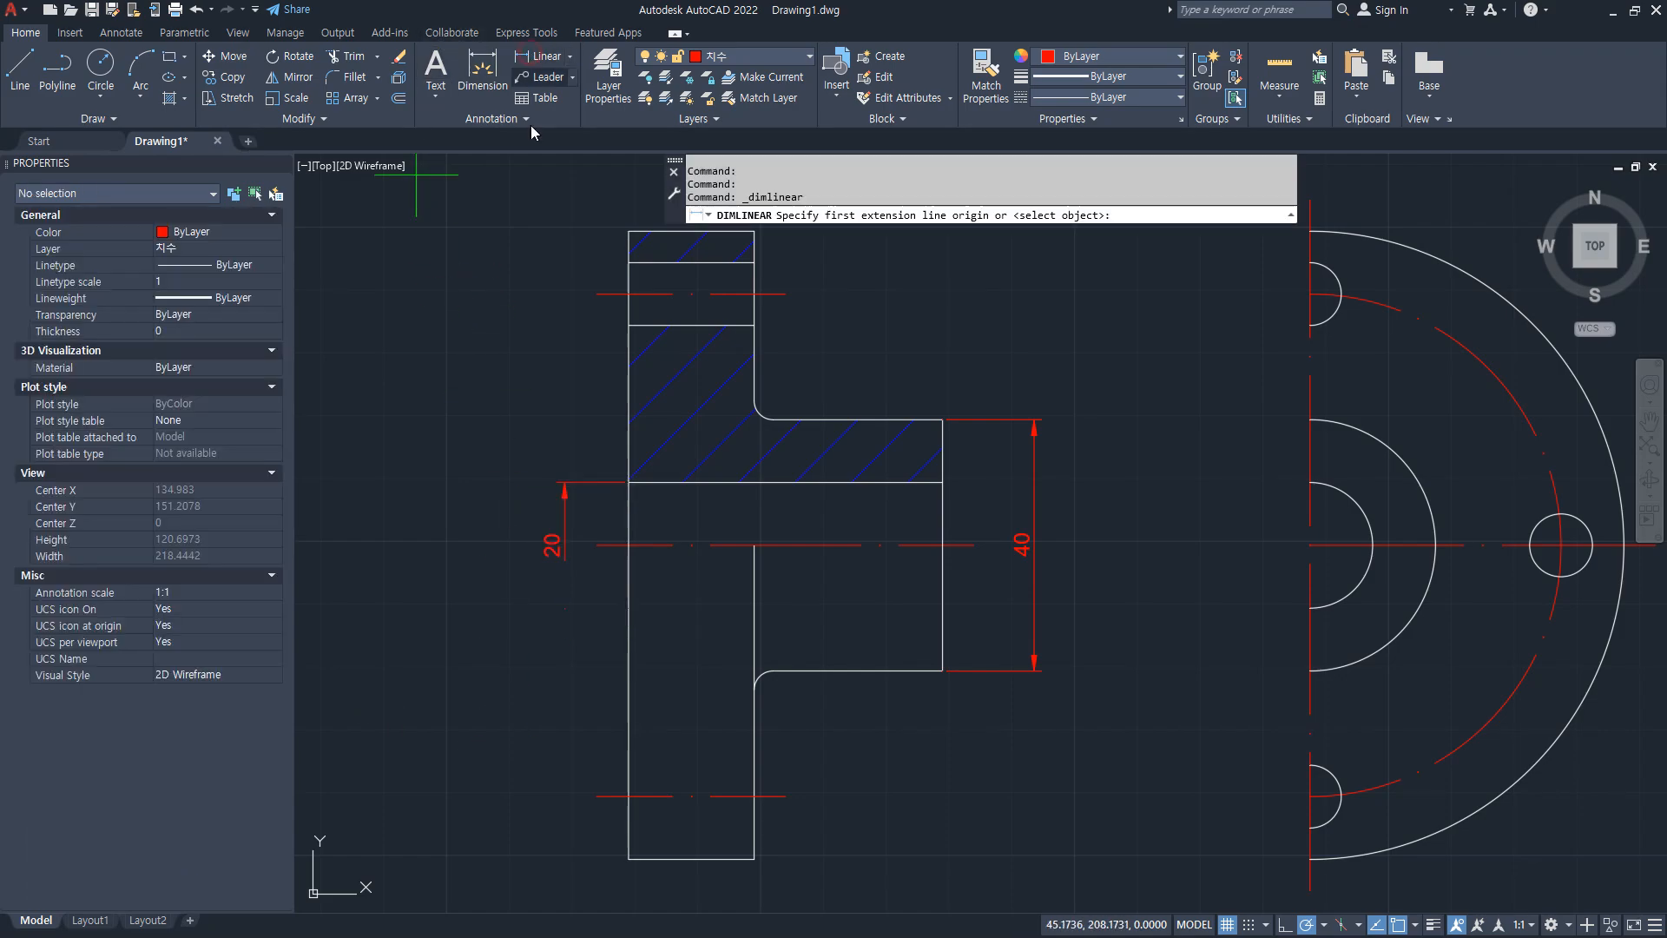
pyautogui.click(597, 293)
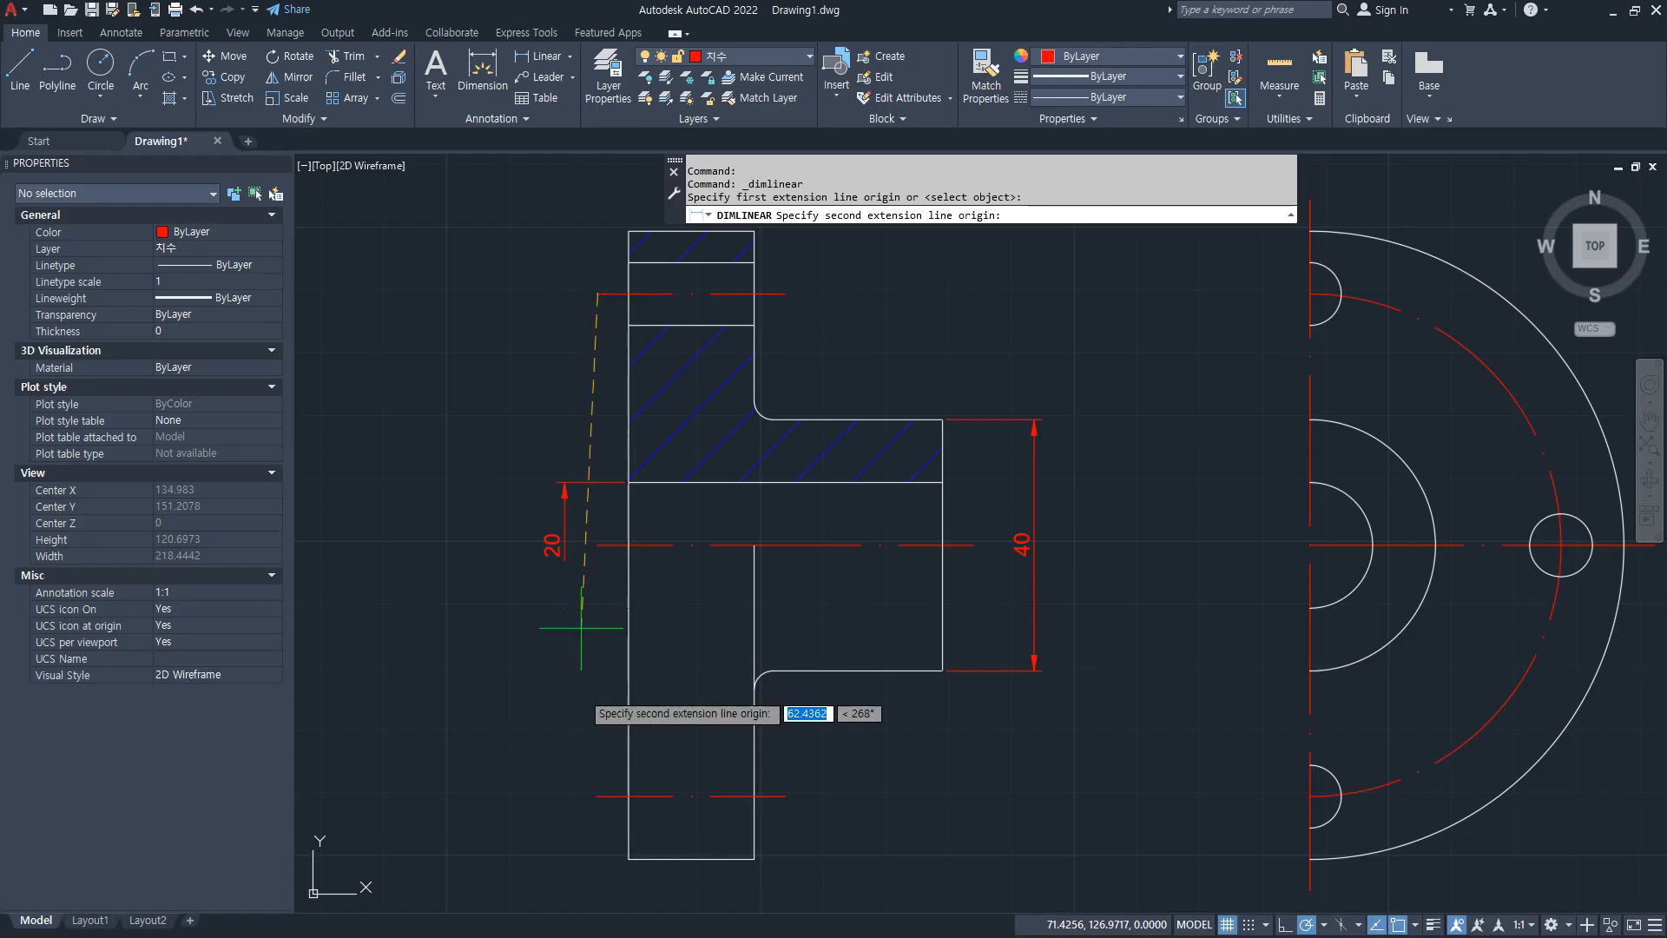
pyautogui.click(598, 796)
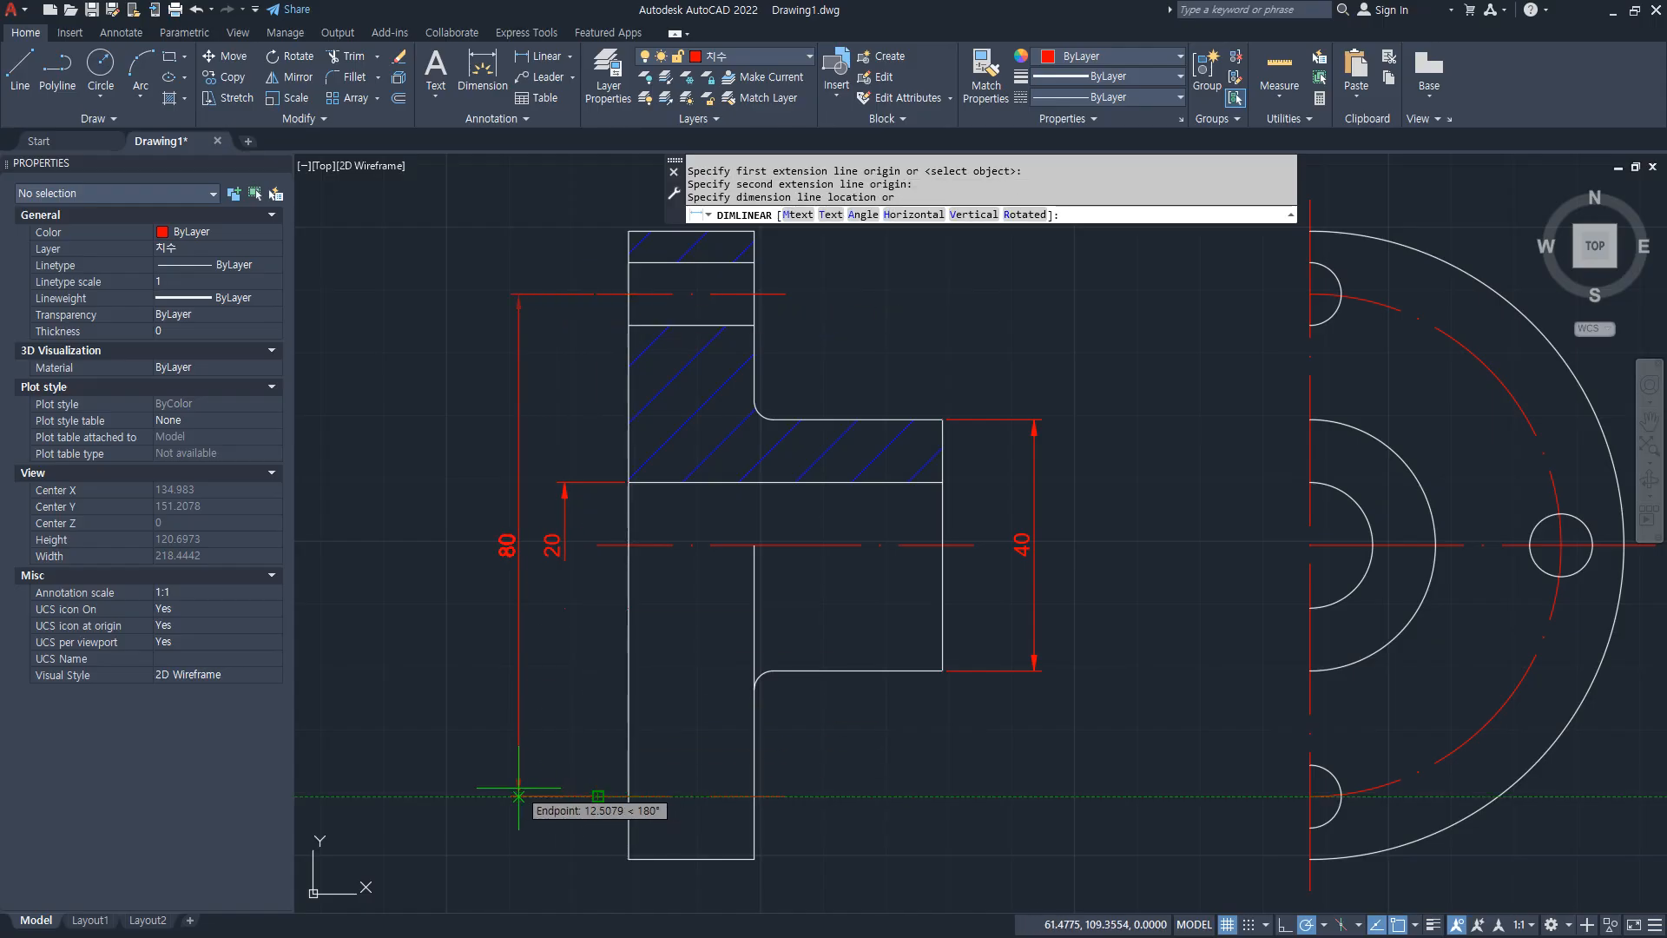
pyautogui.click(538, 796)
pyautogui.press('Return')
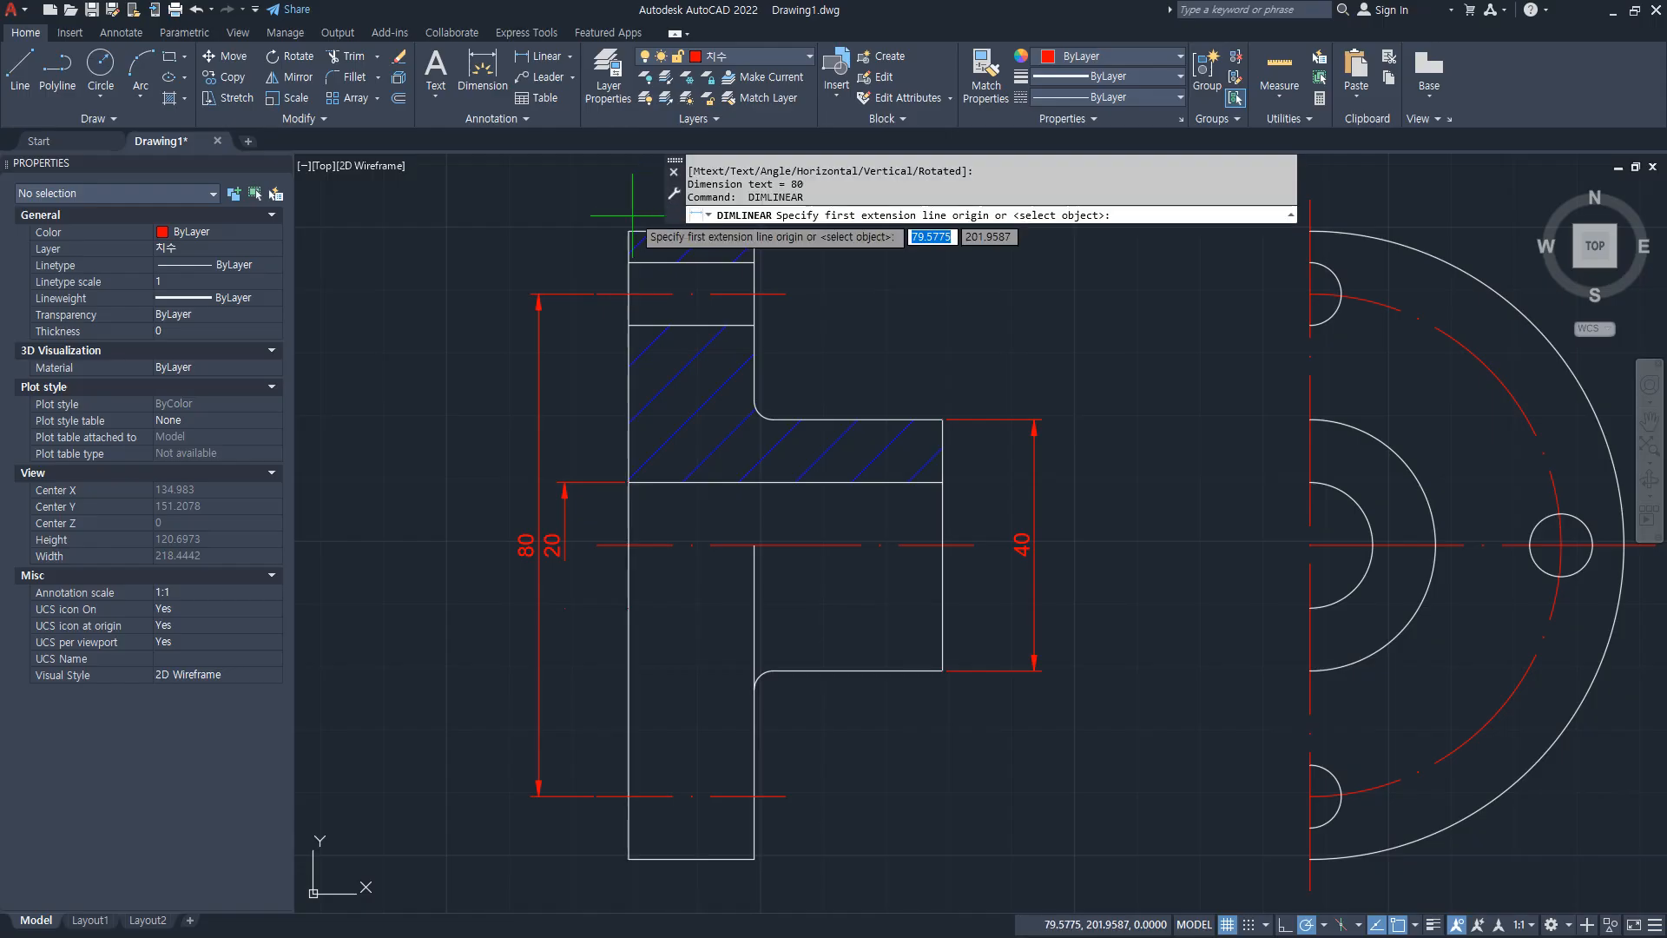
pyautogui.click(629, 230)
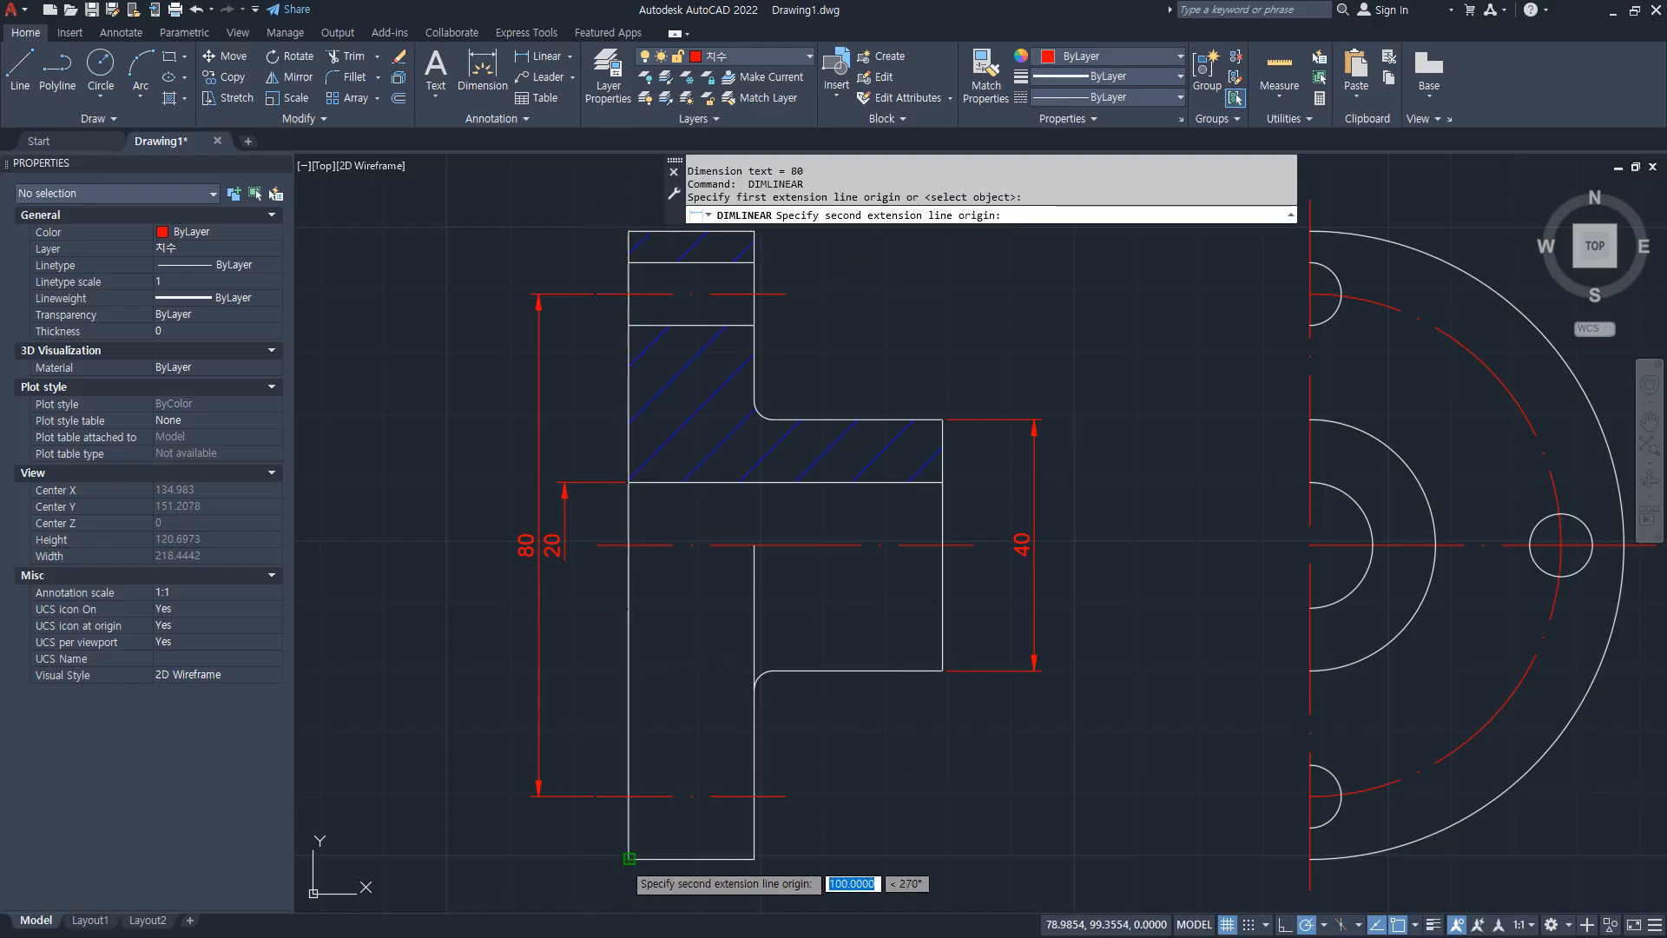
pyautogui.click(628, 858)
pyautogui.click(503, 827)
# Step: Dimension the plate's thickness above the section and the flange's overall length above that dimension
pyautogui.moveTo(642, 339); pyautogui.dragTo(563, 545, button='middle')
pyautogui.press('Return')
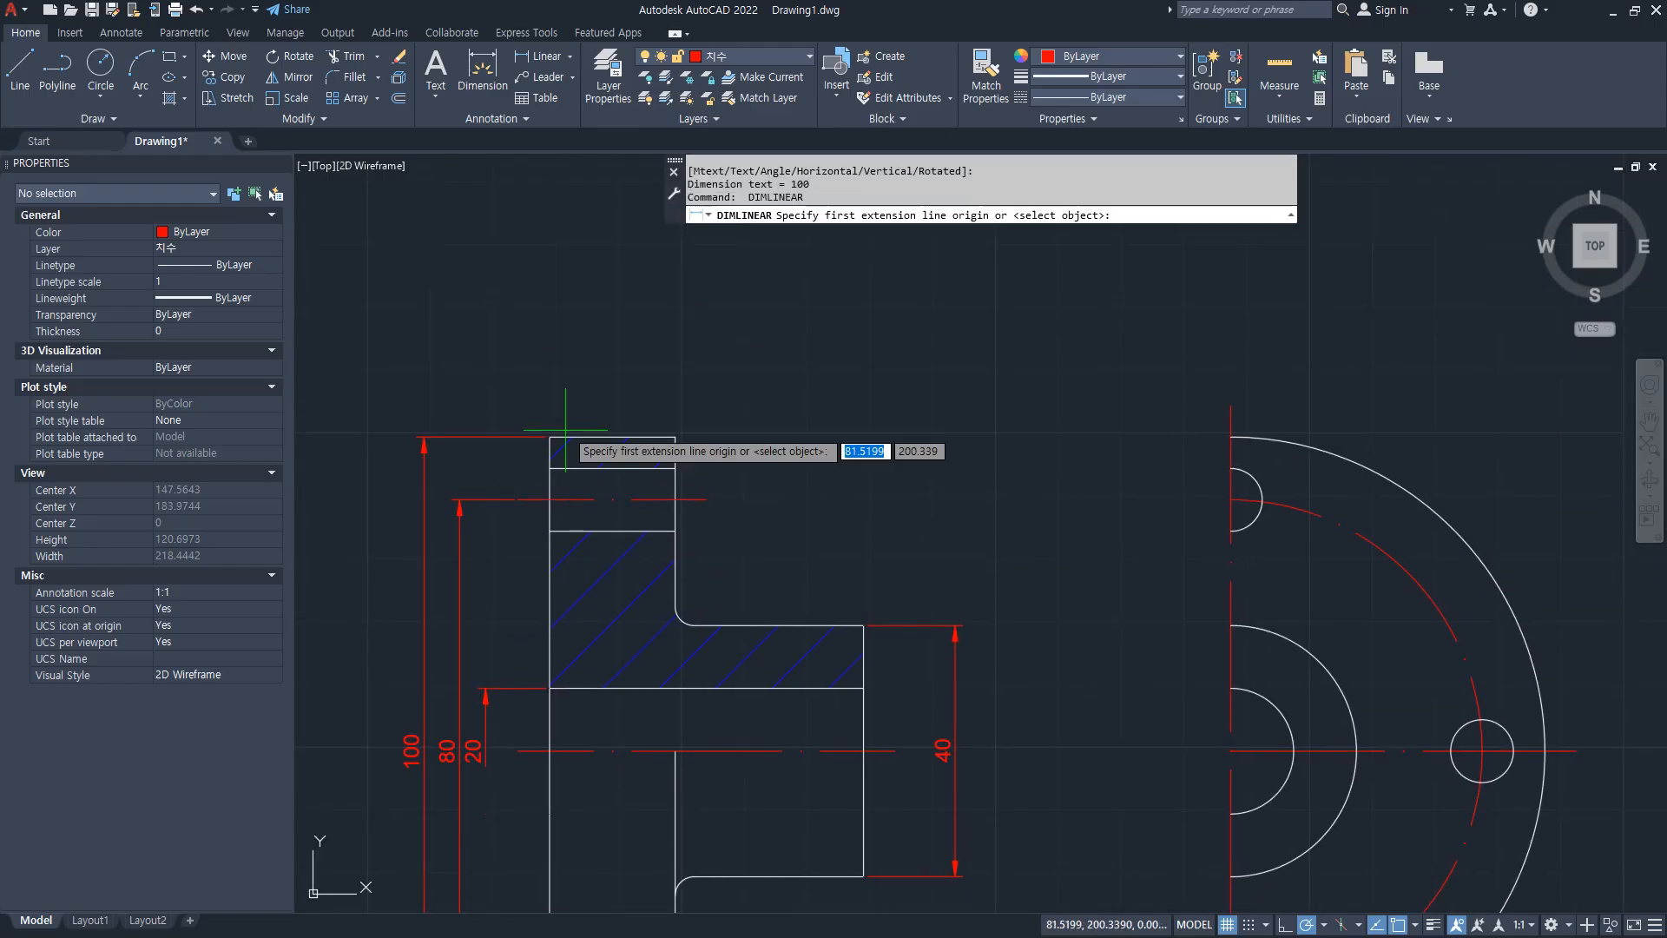
pyautogui.click(550, 437)
pyautogui.click(674, 437)
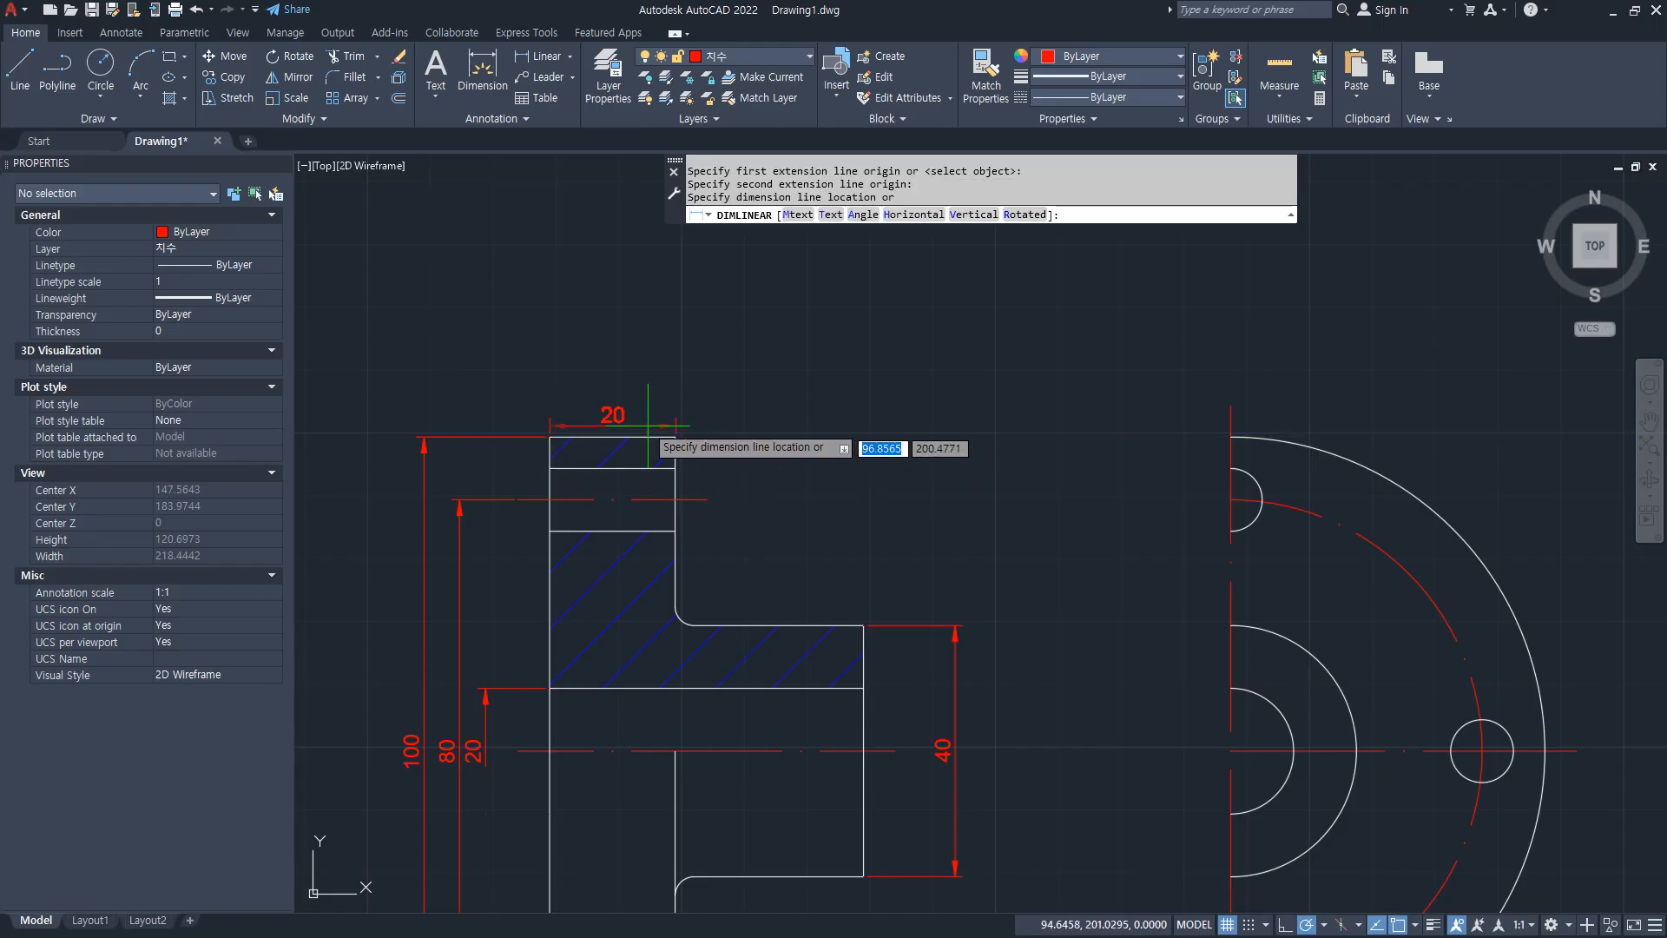
pyautogui.click(620, 382)
pyautogui.press('Return')
pyautogui.click(551, 437)
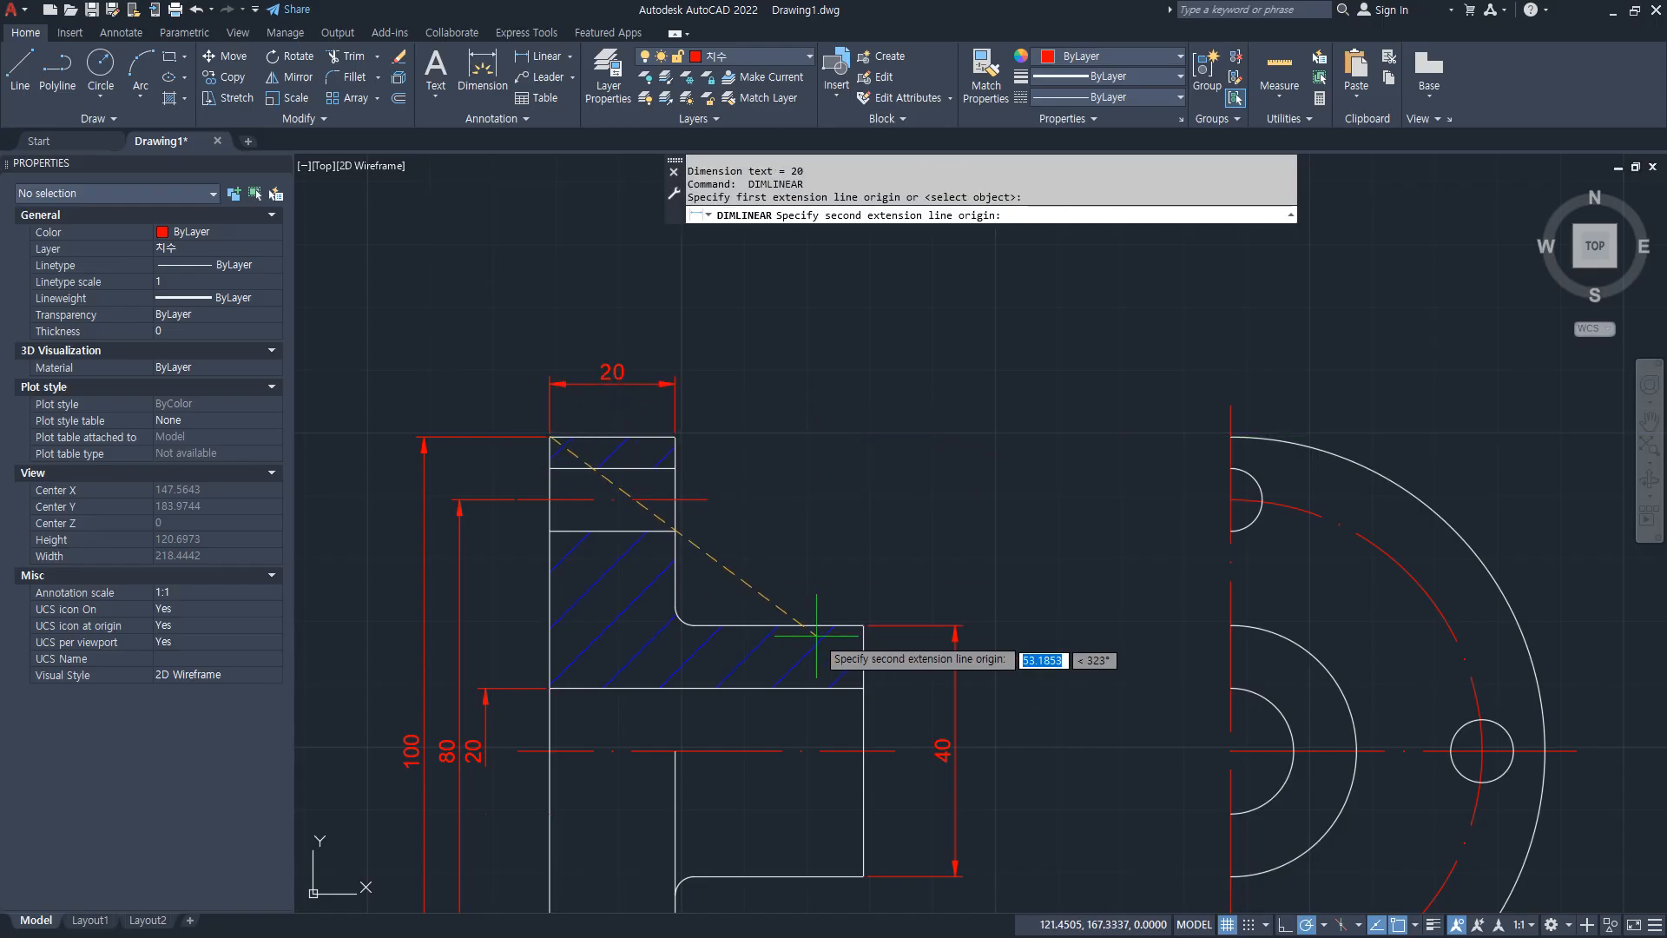
pyautogui.click(864, 623)
pyautogui.click(770, 367)
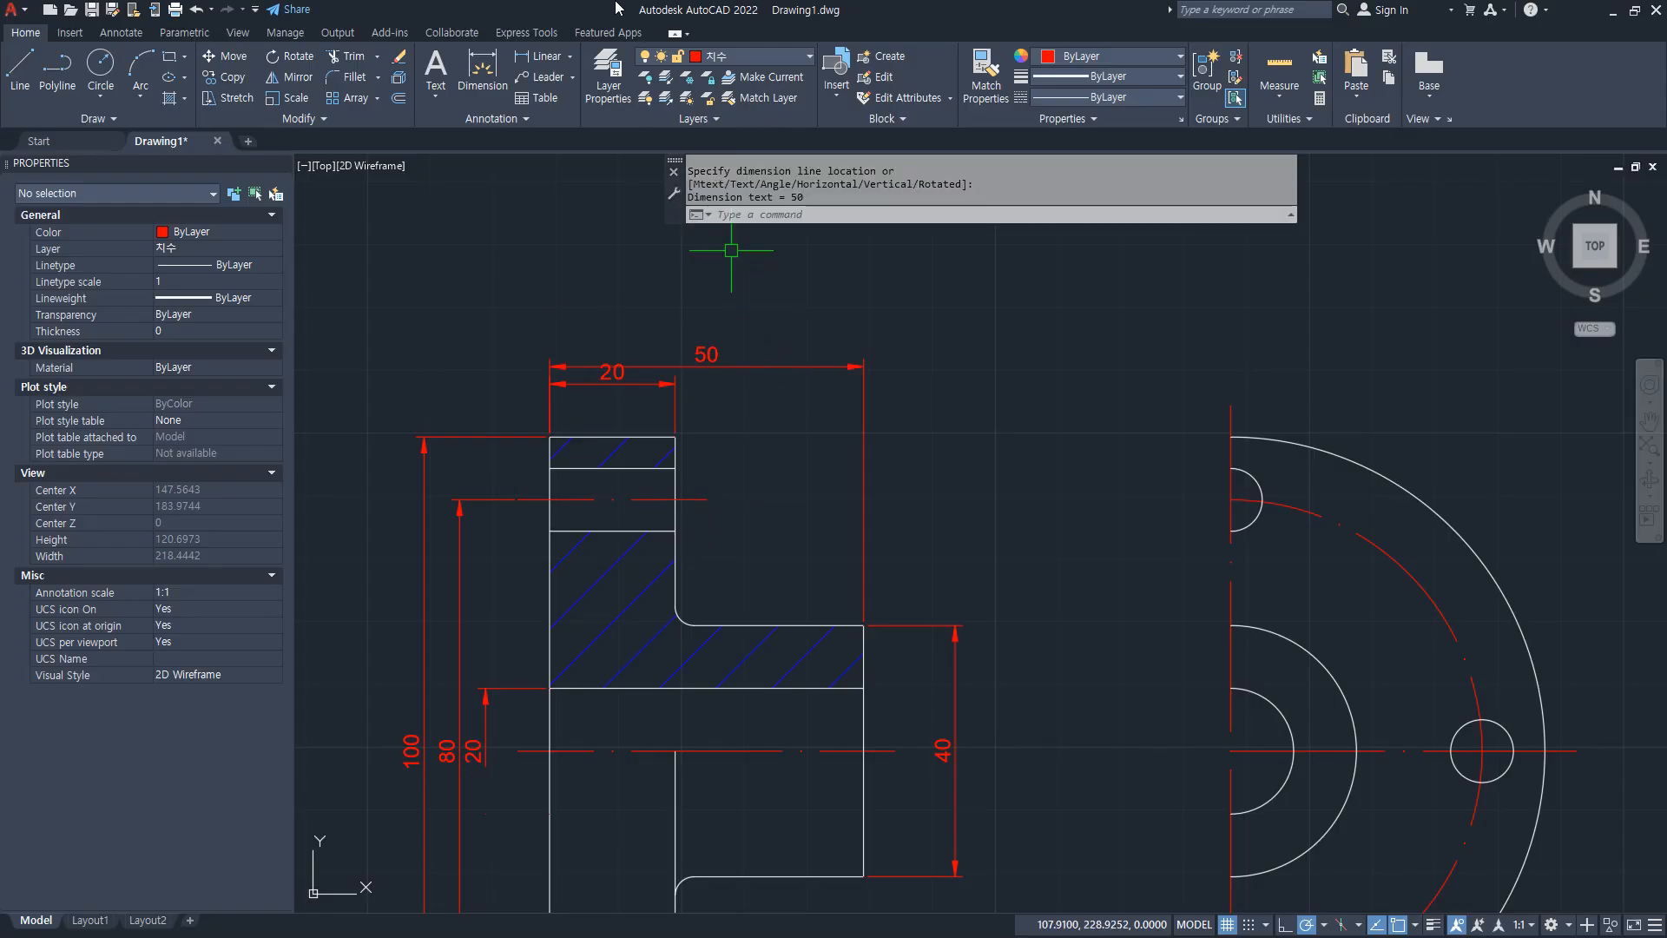
# Step: Space the overall length dimension 8 away from the plate thickness dimension with Adjust Space
pyautogui.click(120, 32)
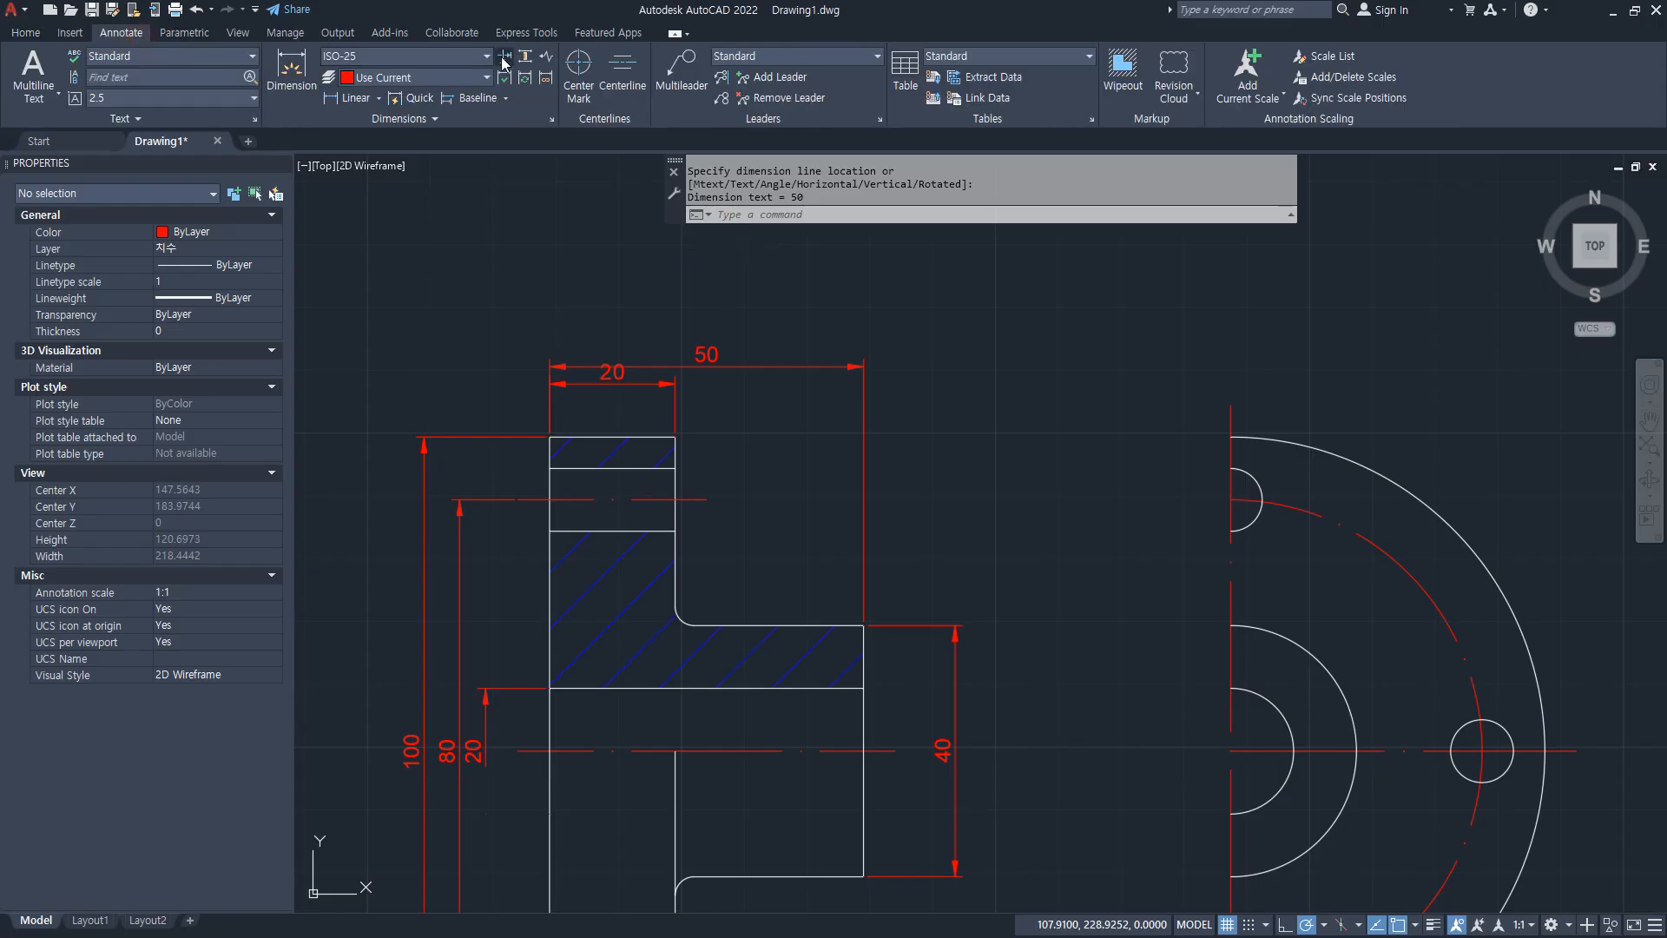
pyautogui.click(529, 59)
pyautogui.click(625, 376)
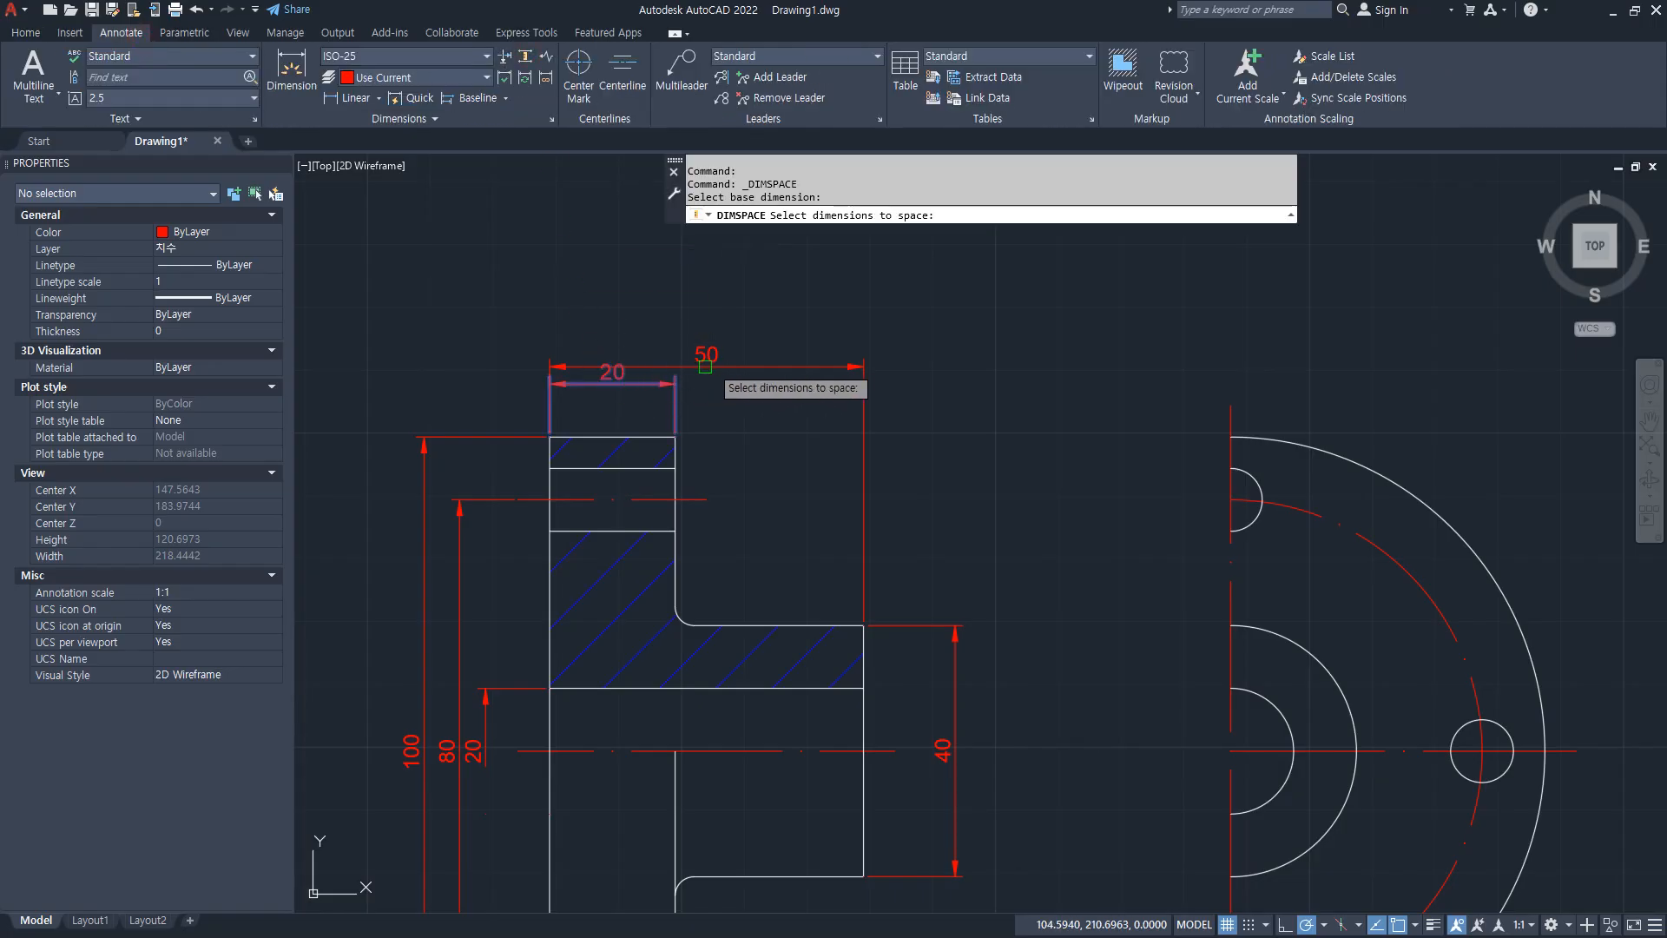
pyautogui.click(717, 363)
pyautogui.press('Return')
pyautogui.write('8')
pyautogui.press('Return')
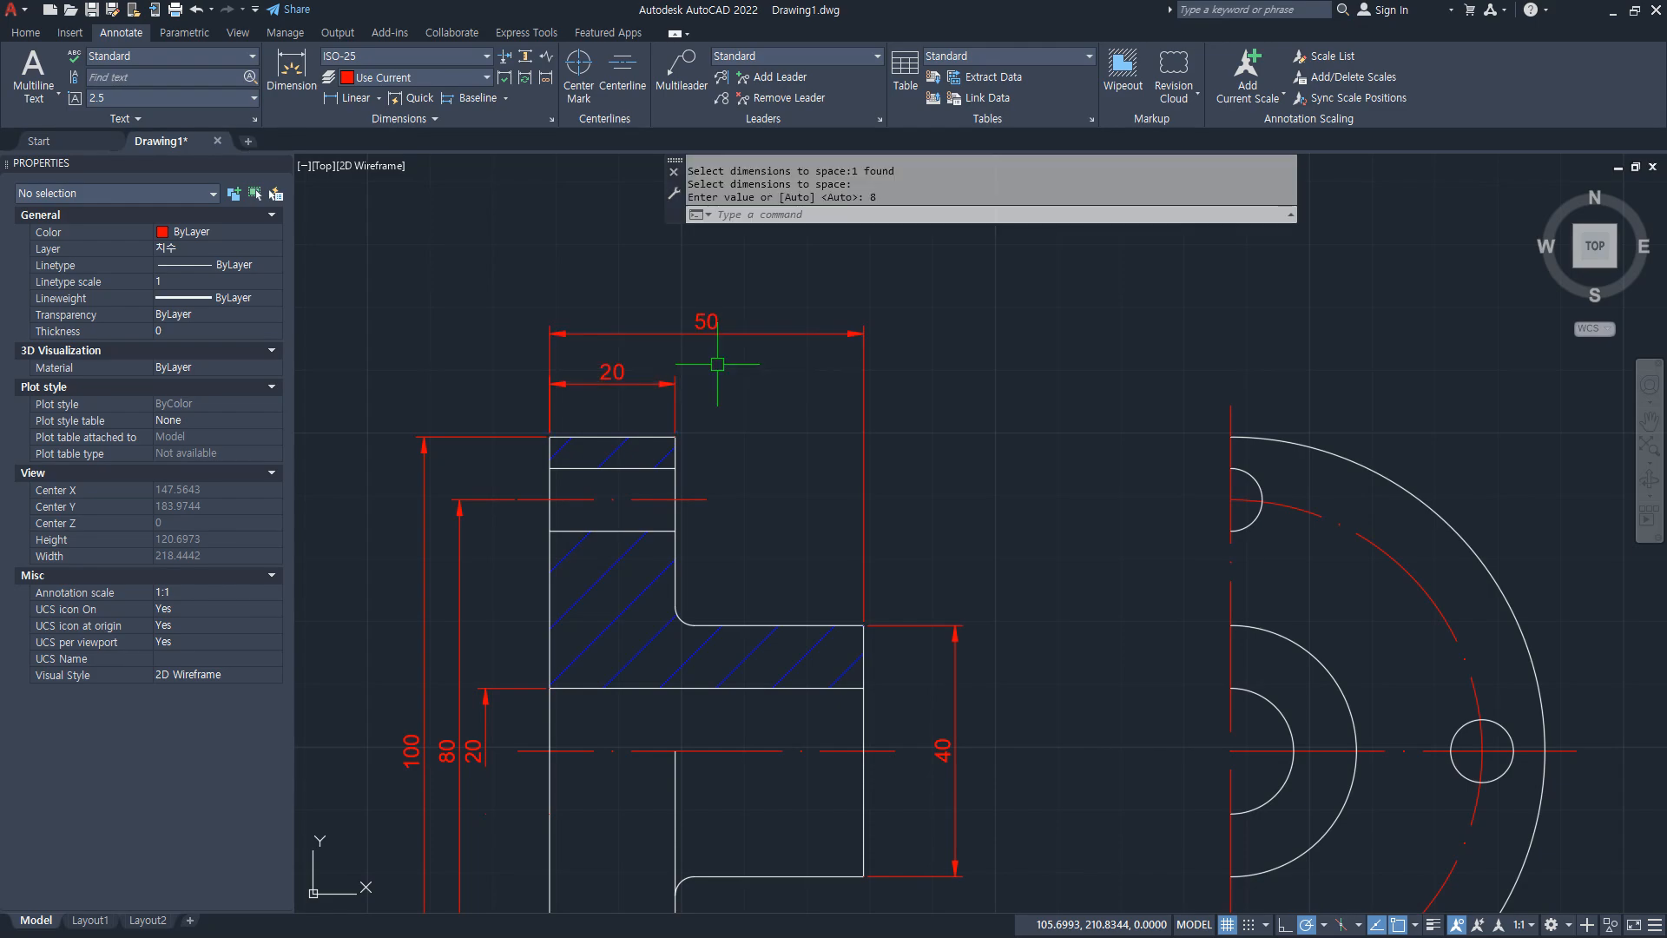
# Step: Space the bolt-hole axis and full-height dimensions at intervals of 8 from the bore dimension
pyautogui.moveTo(550, 483); pyautogui.dragTo(660, 406, button='middle')
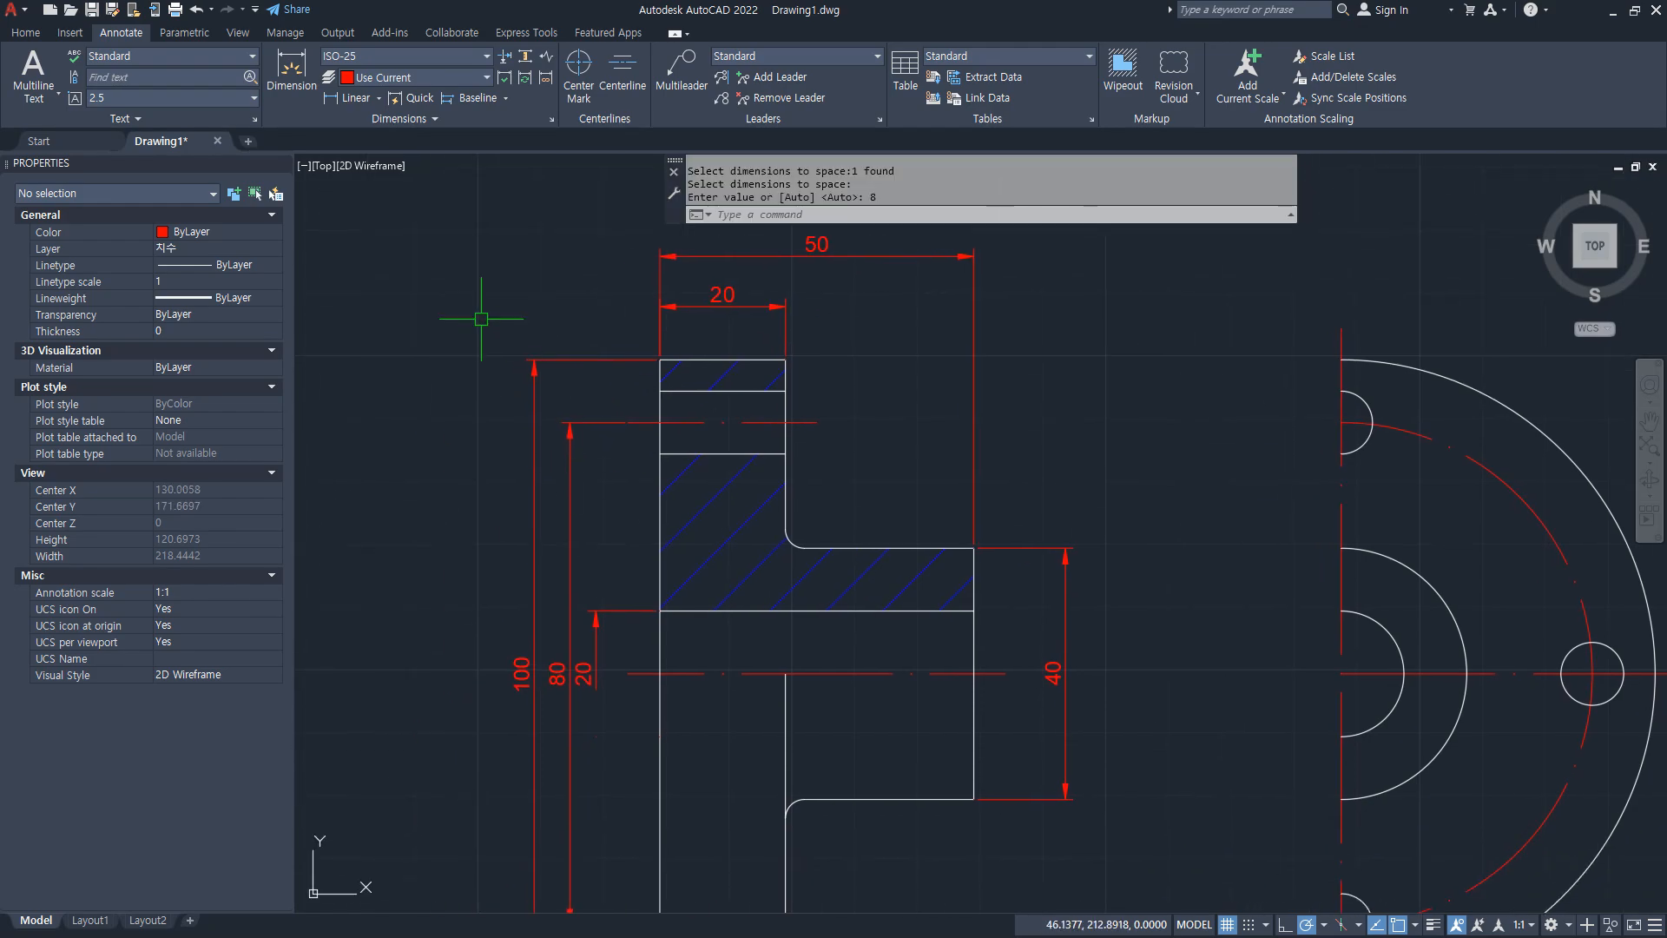
pyautogui.click(526, 59)
pyautogui.click(596, 629)
pyautogui.click(606, 502)
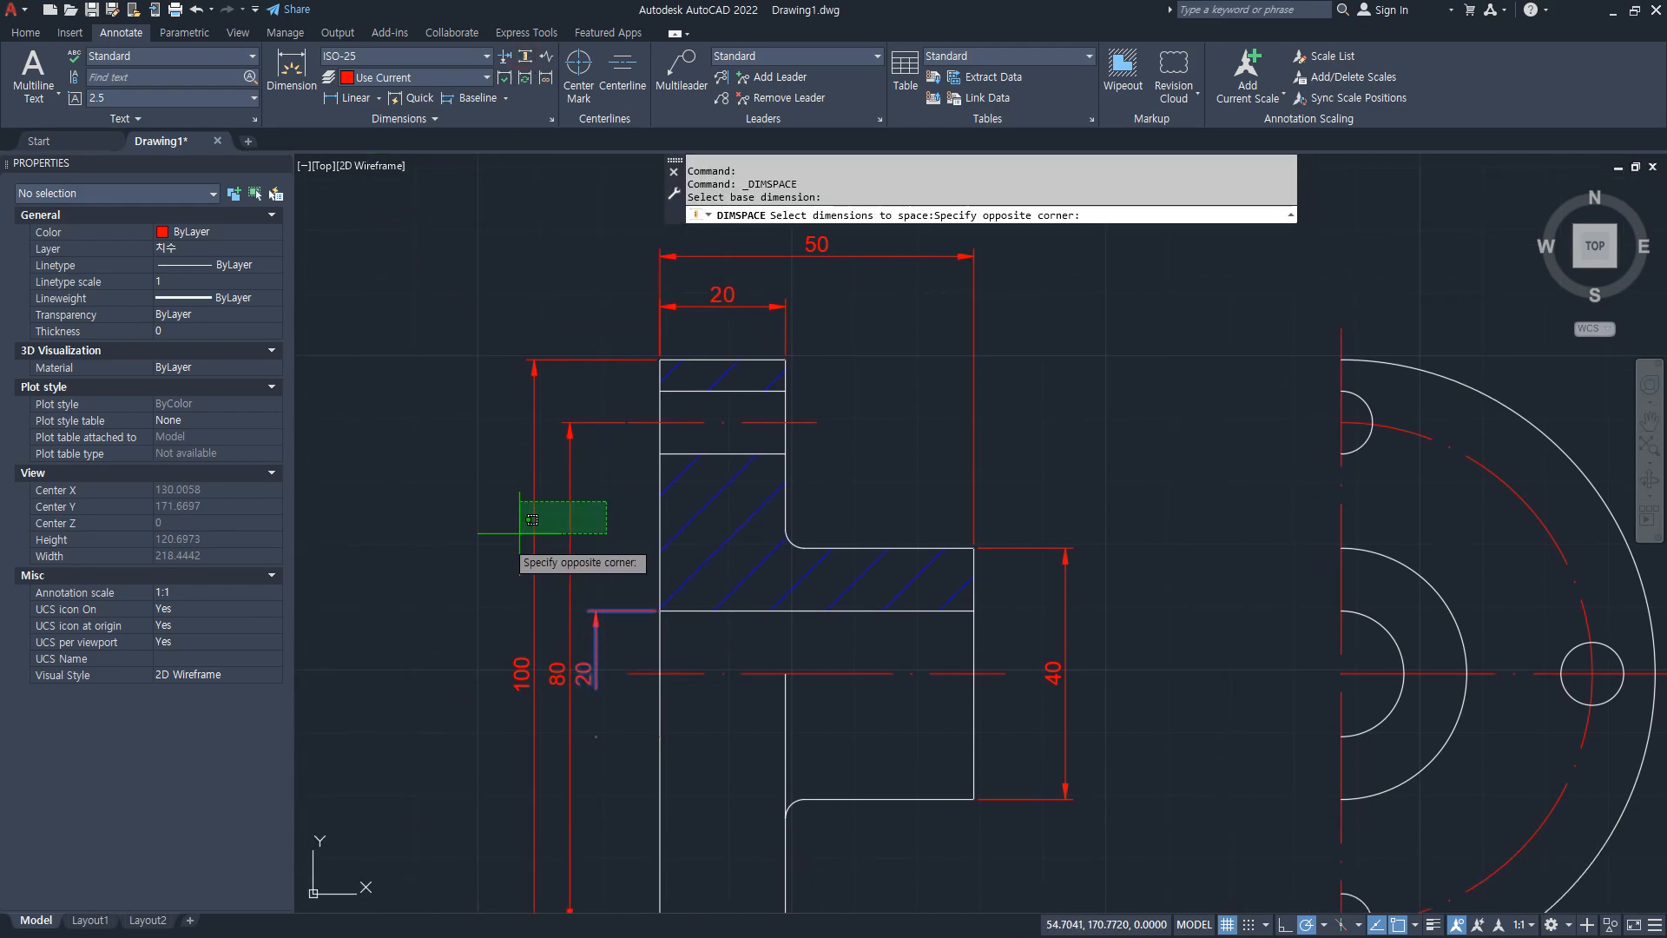
pyautogui.click(533, 520)
pyautogui.press('Return')
pyautogui.write('8')
pyautogui.press('Return')
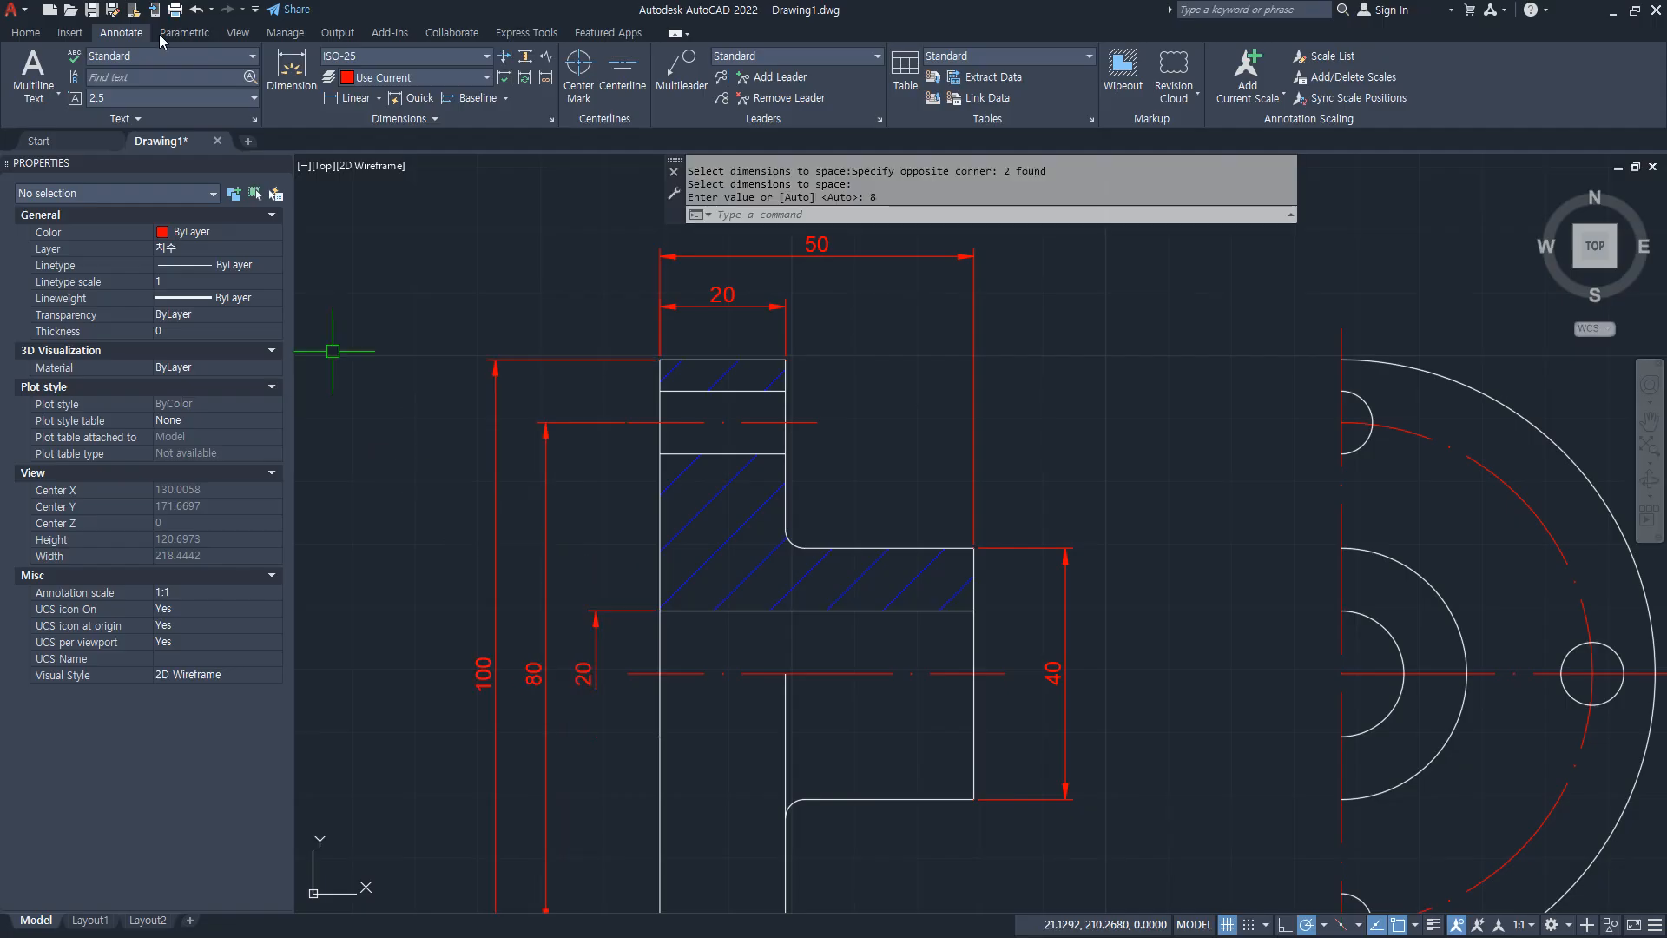
pyautogui.press('Escape')
pyautogui.hotkey('ctrl', 'shift', 'd')
pyautogui.moveTo(666, 486); pyautogui.dragTo(703, 433)
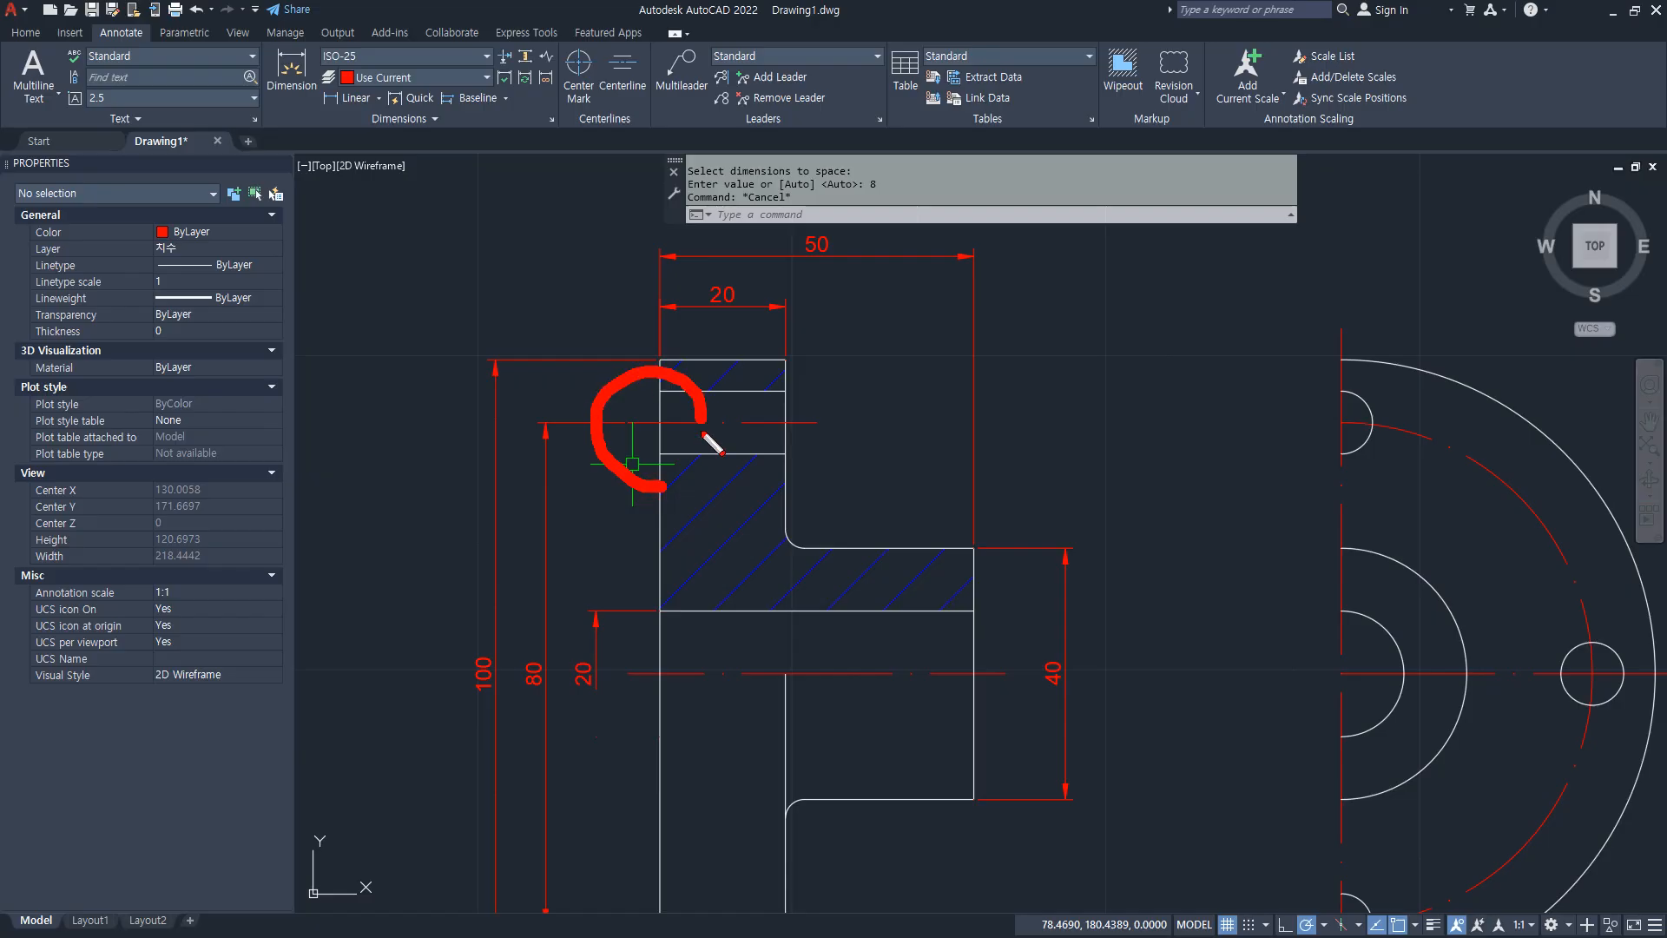
pyautogui.click(505, 98)
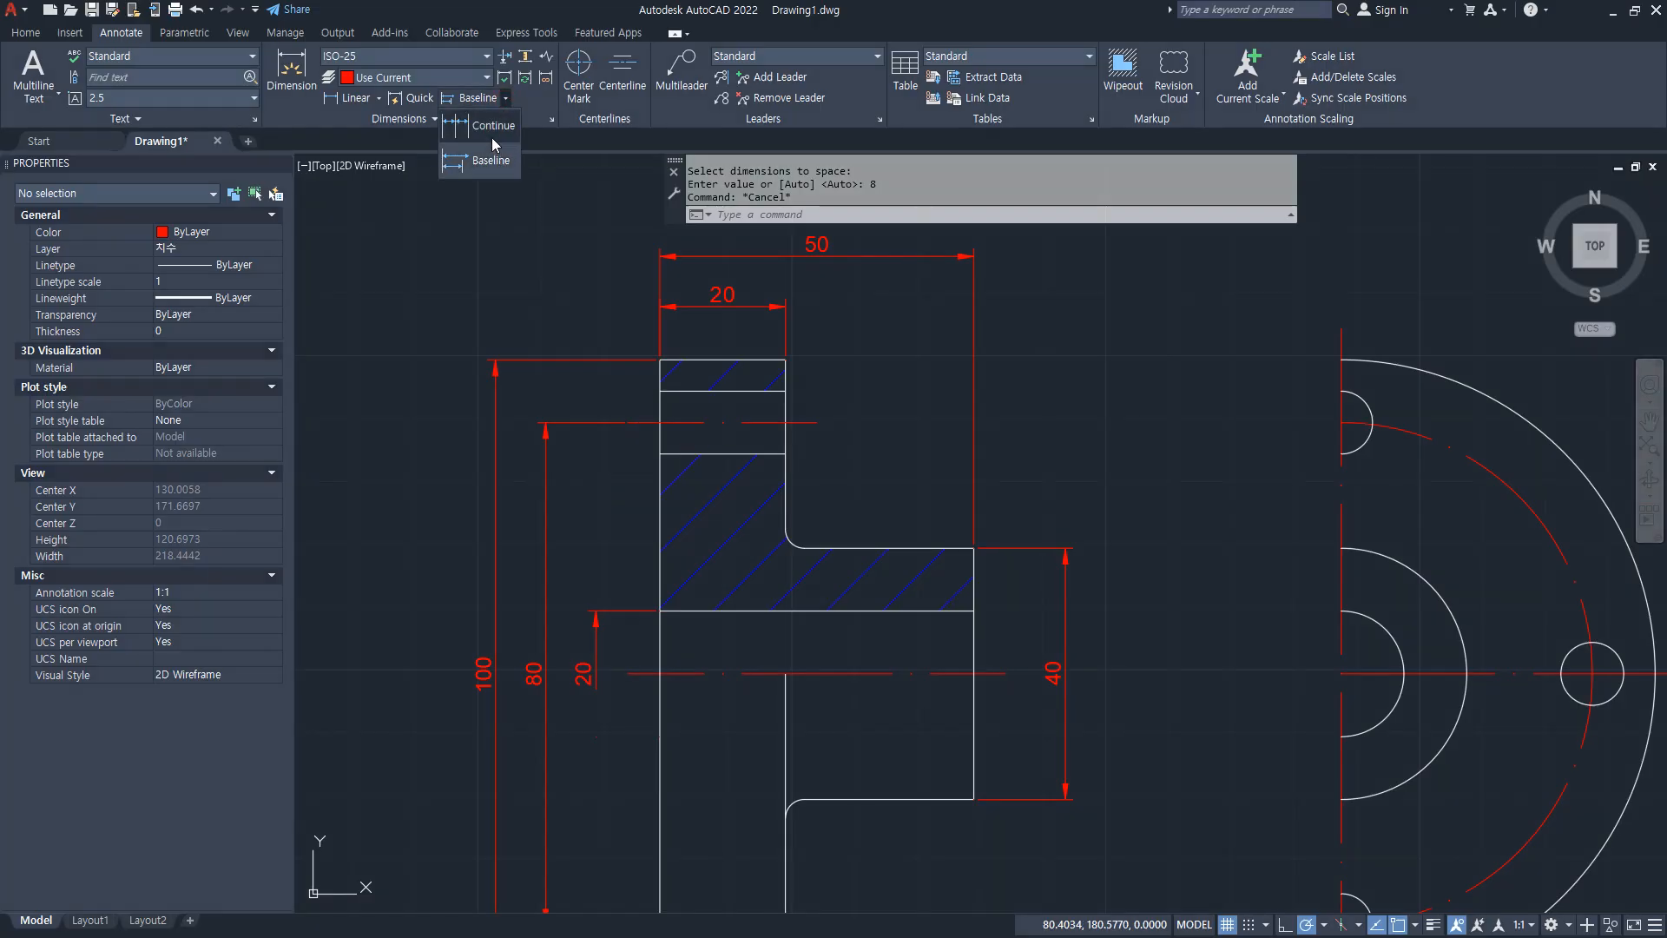
pyautogui.click(491, 132)
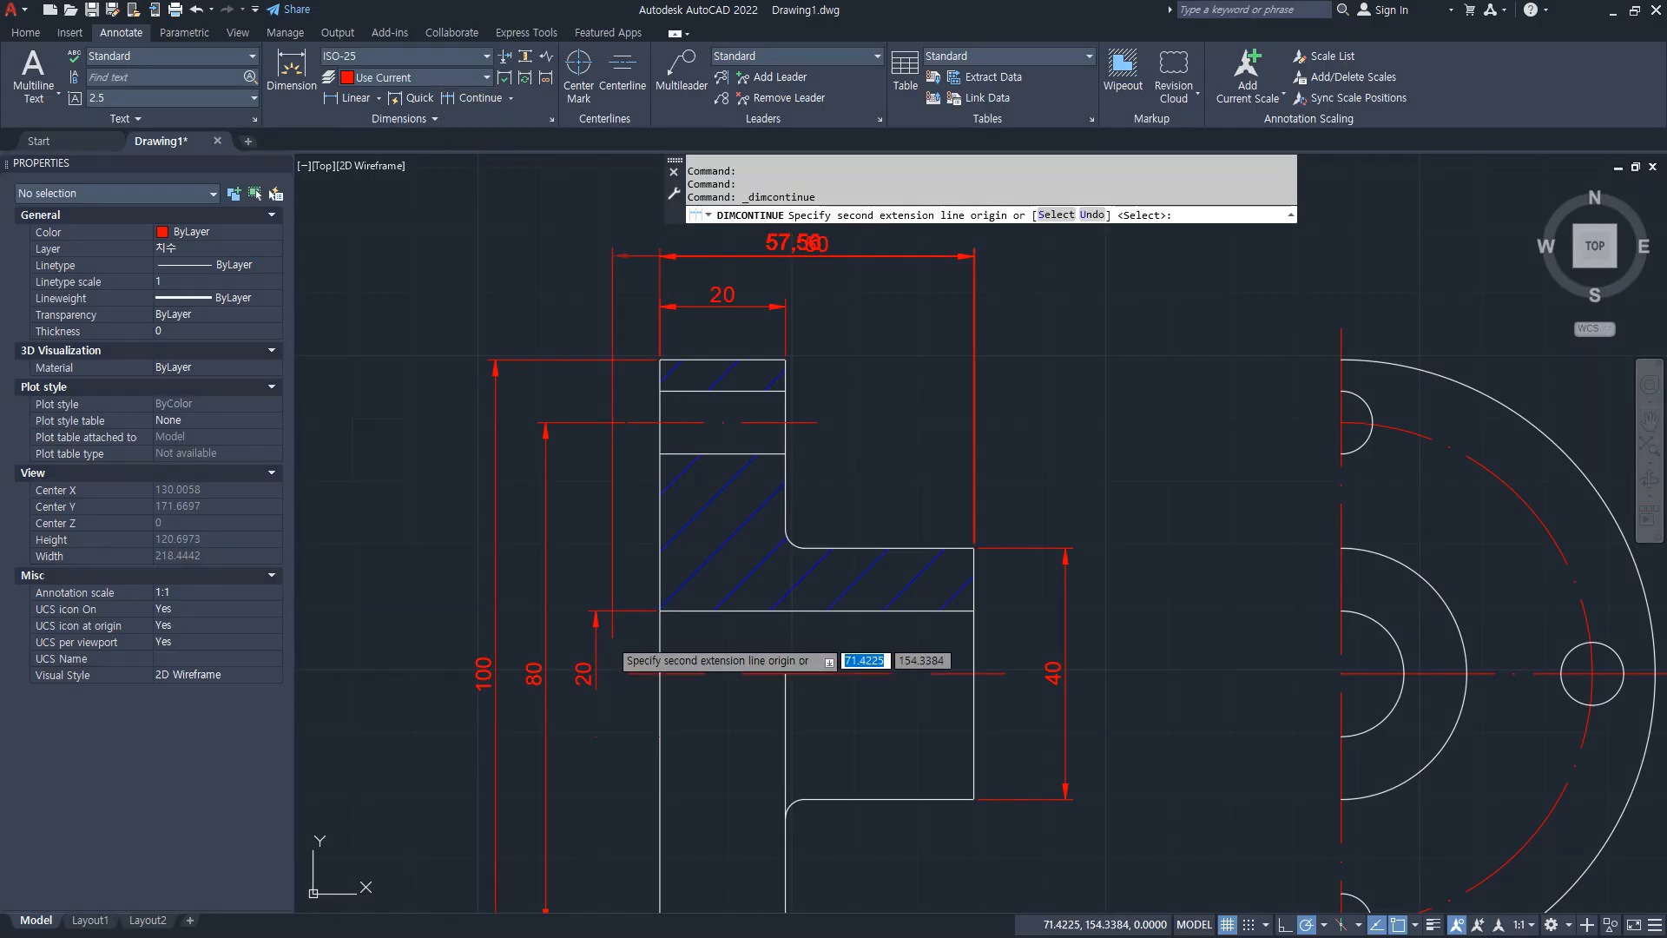
pyautogui.press('Escape')
pyautogui.hotkey('ctrl', 'alt', 'd')
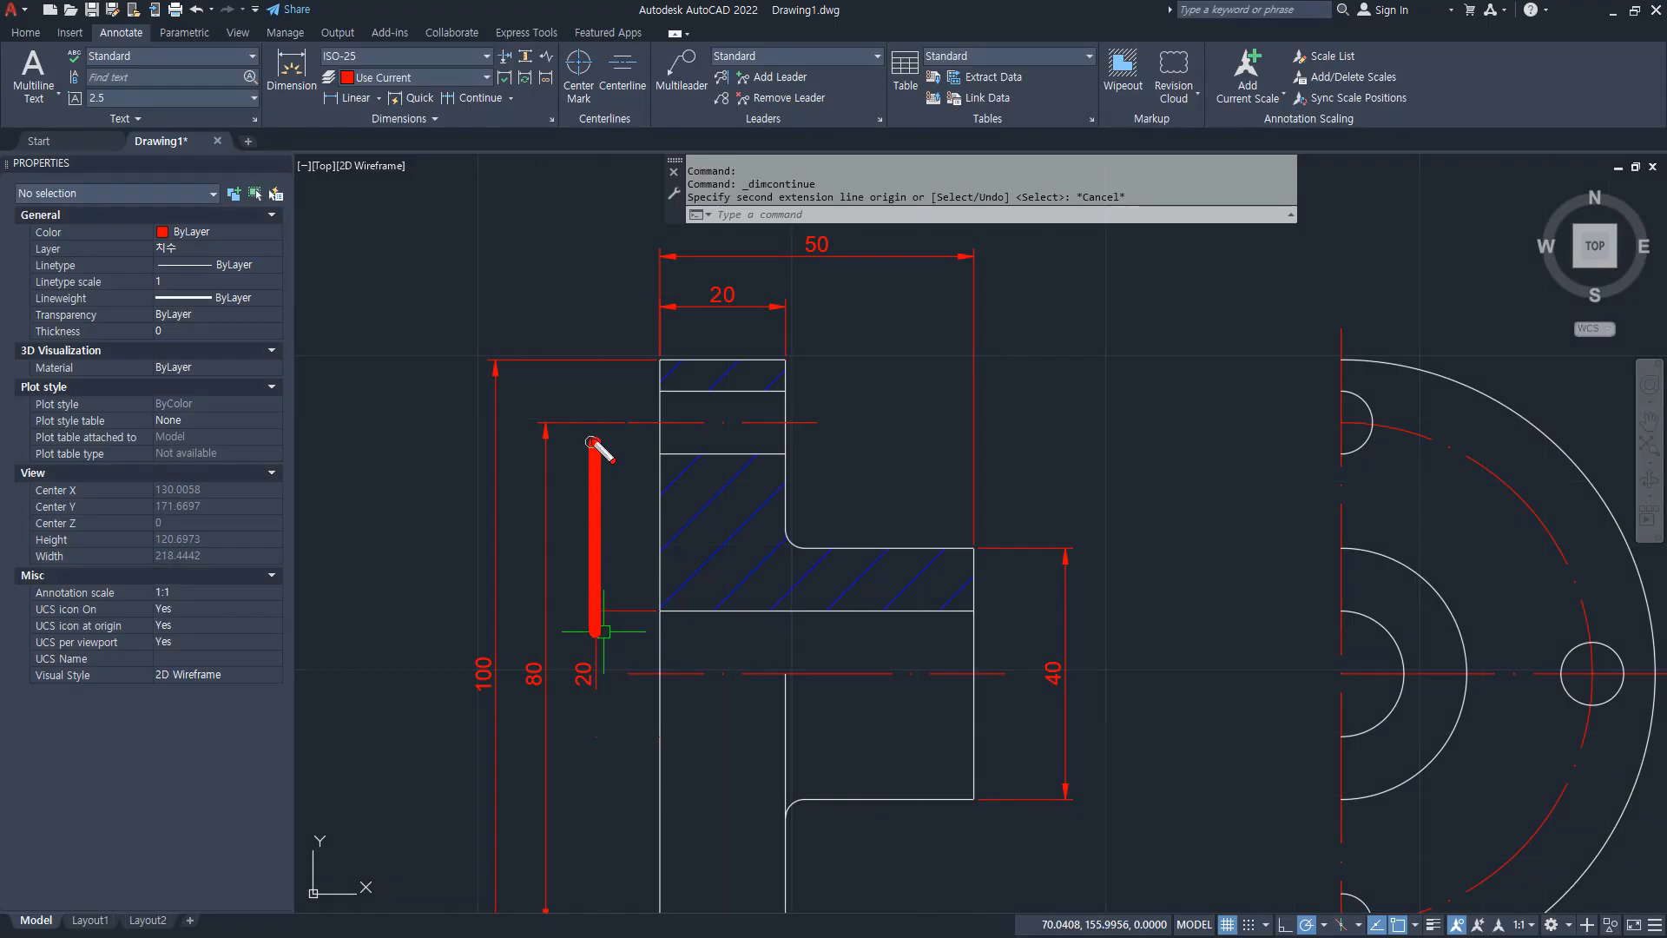
pyautogui.press('Escape')
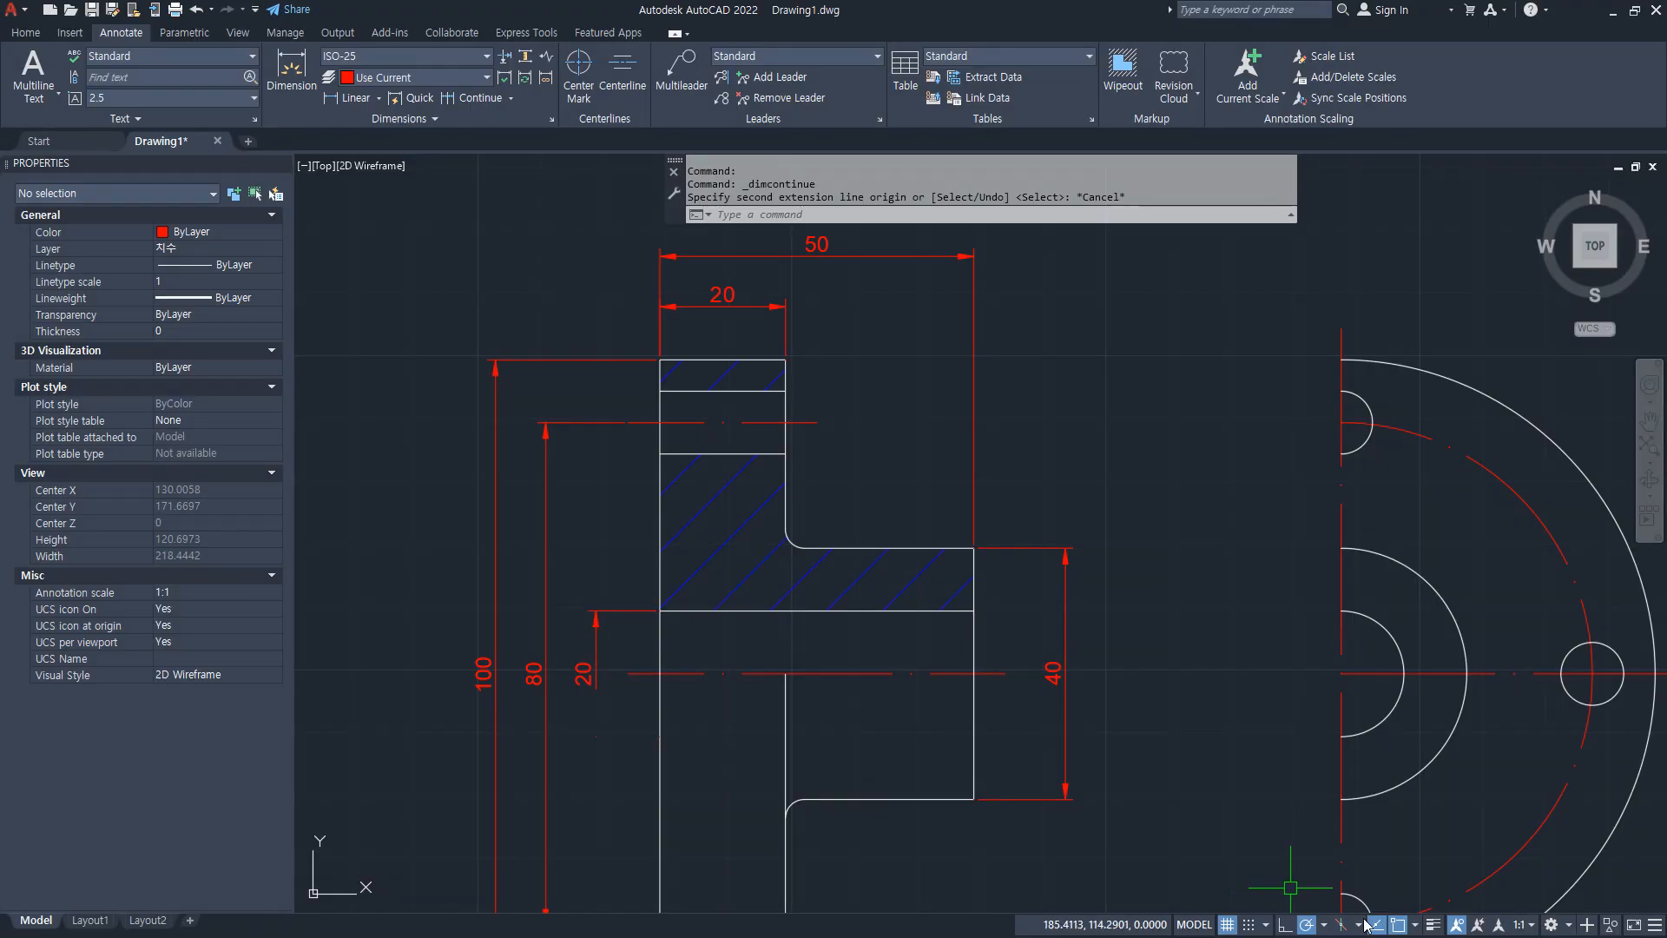
# Step: Turn on the display of lineweights in the drawing
pyautogui.click(1428, 929)
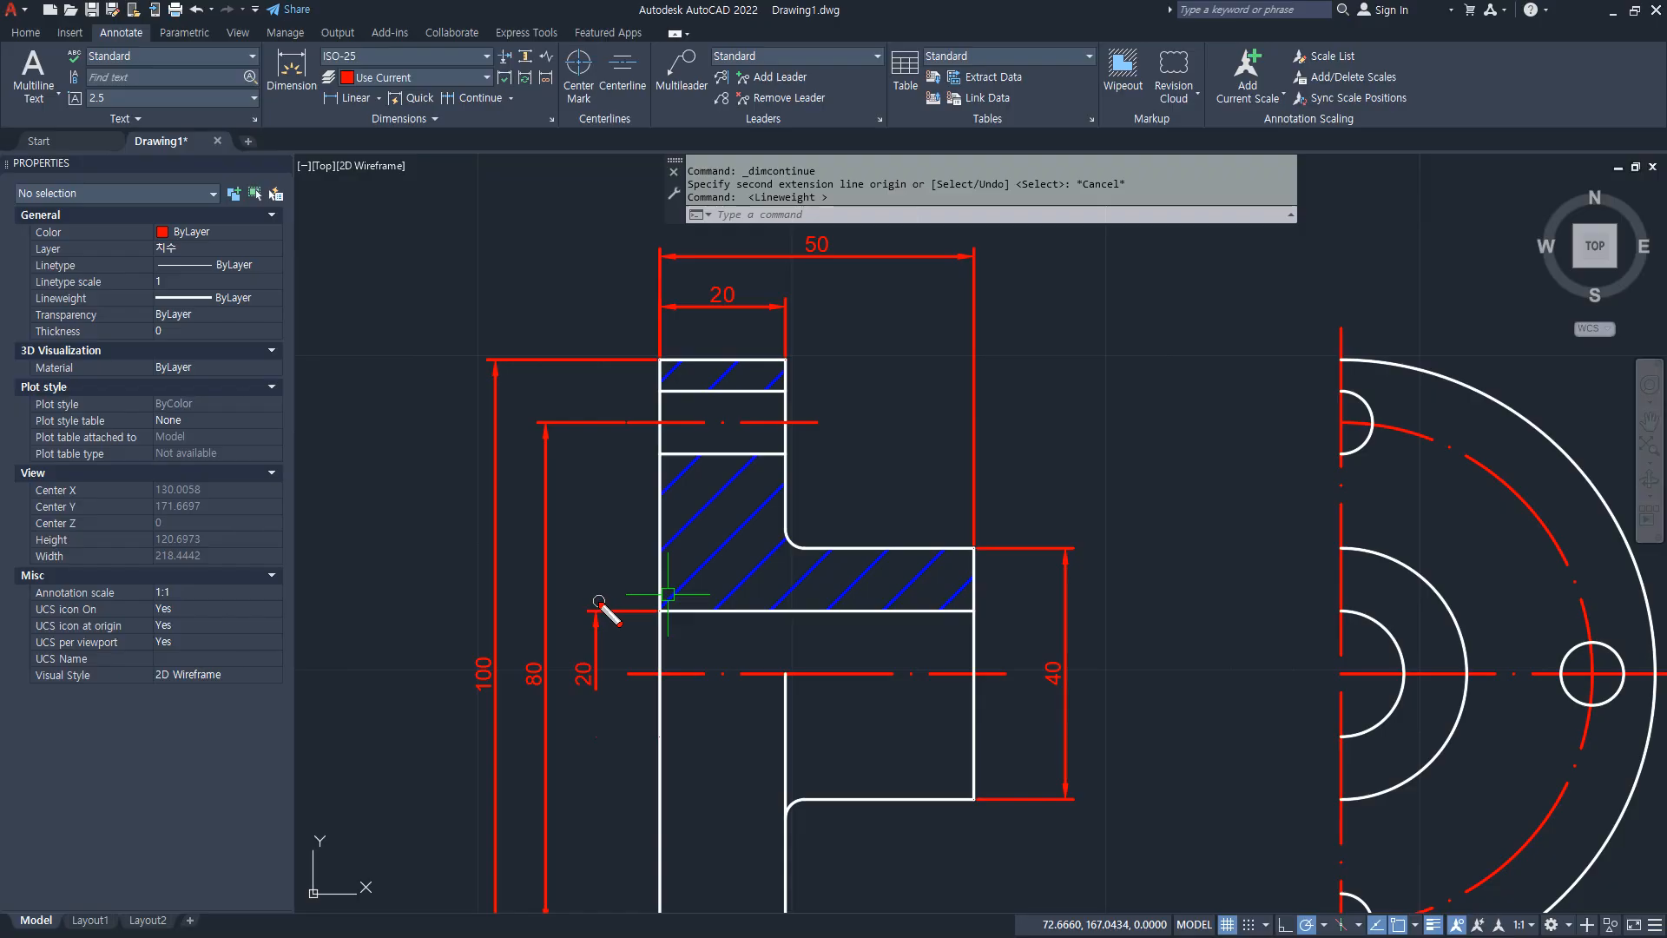
pyautogui.moveTo(593, 602); pyautogui.dragTo(573, 360)
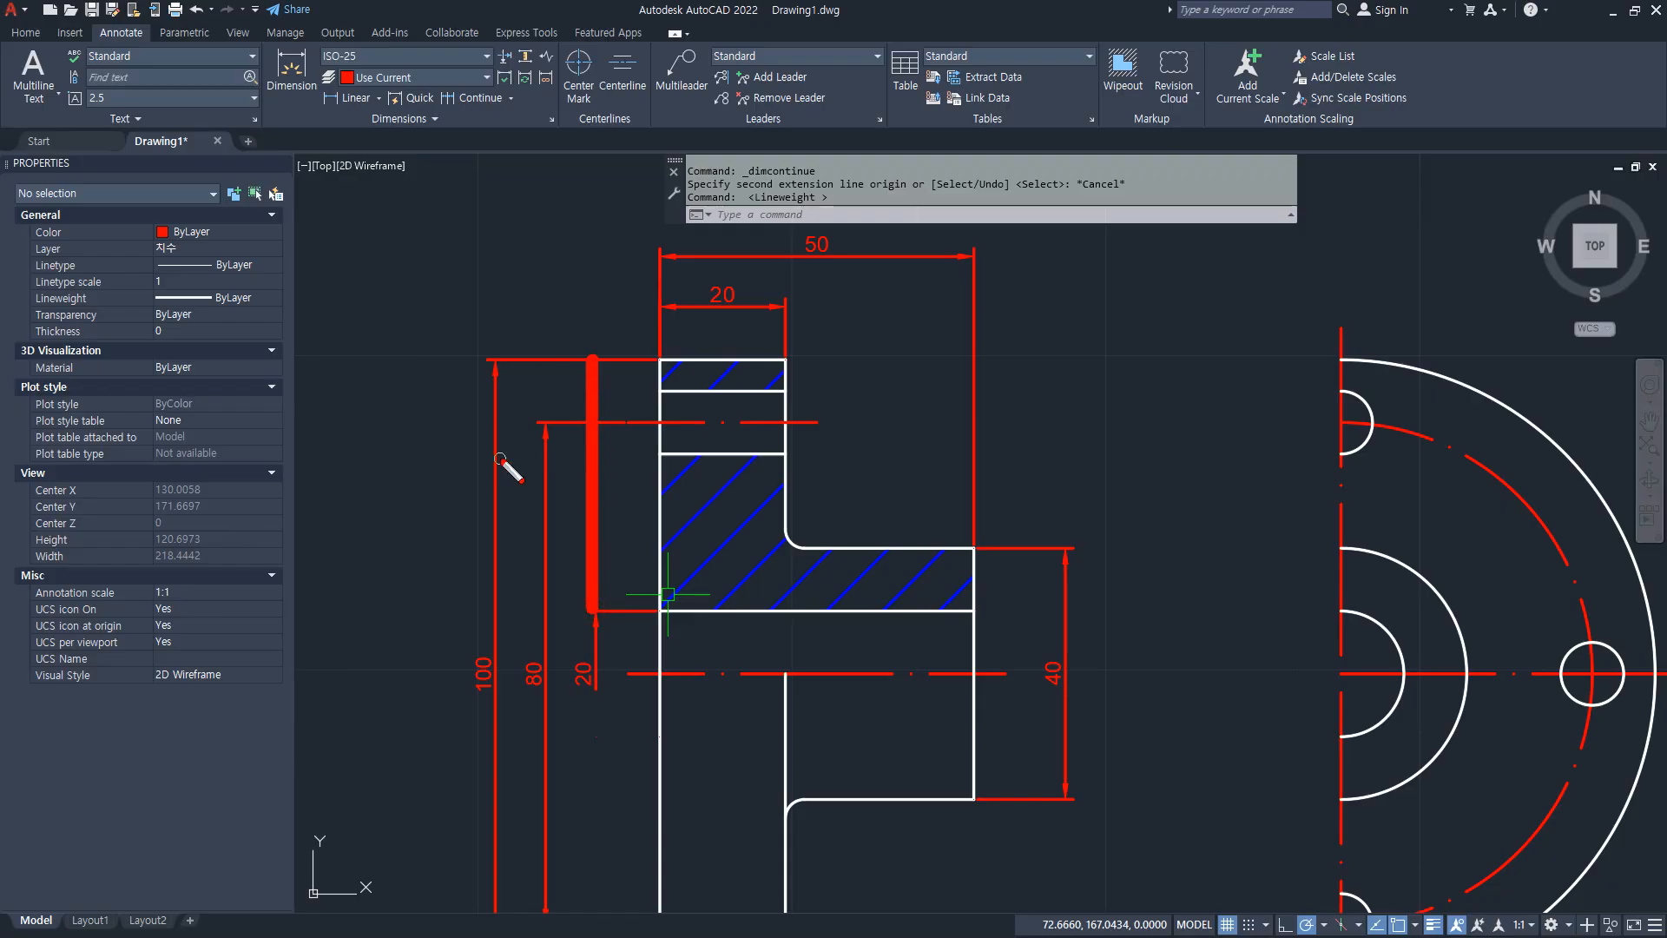
pyautogui.press('Escape')
# Step: Continue the bore dimension left of the section to the lower and upper edges of the upper bolt hole
pyautogui.click(467, 99)
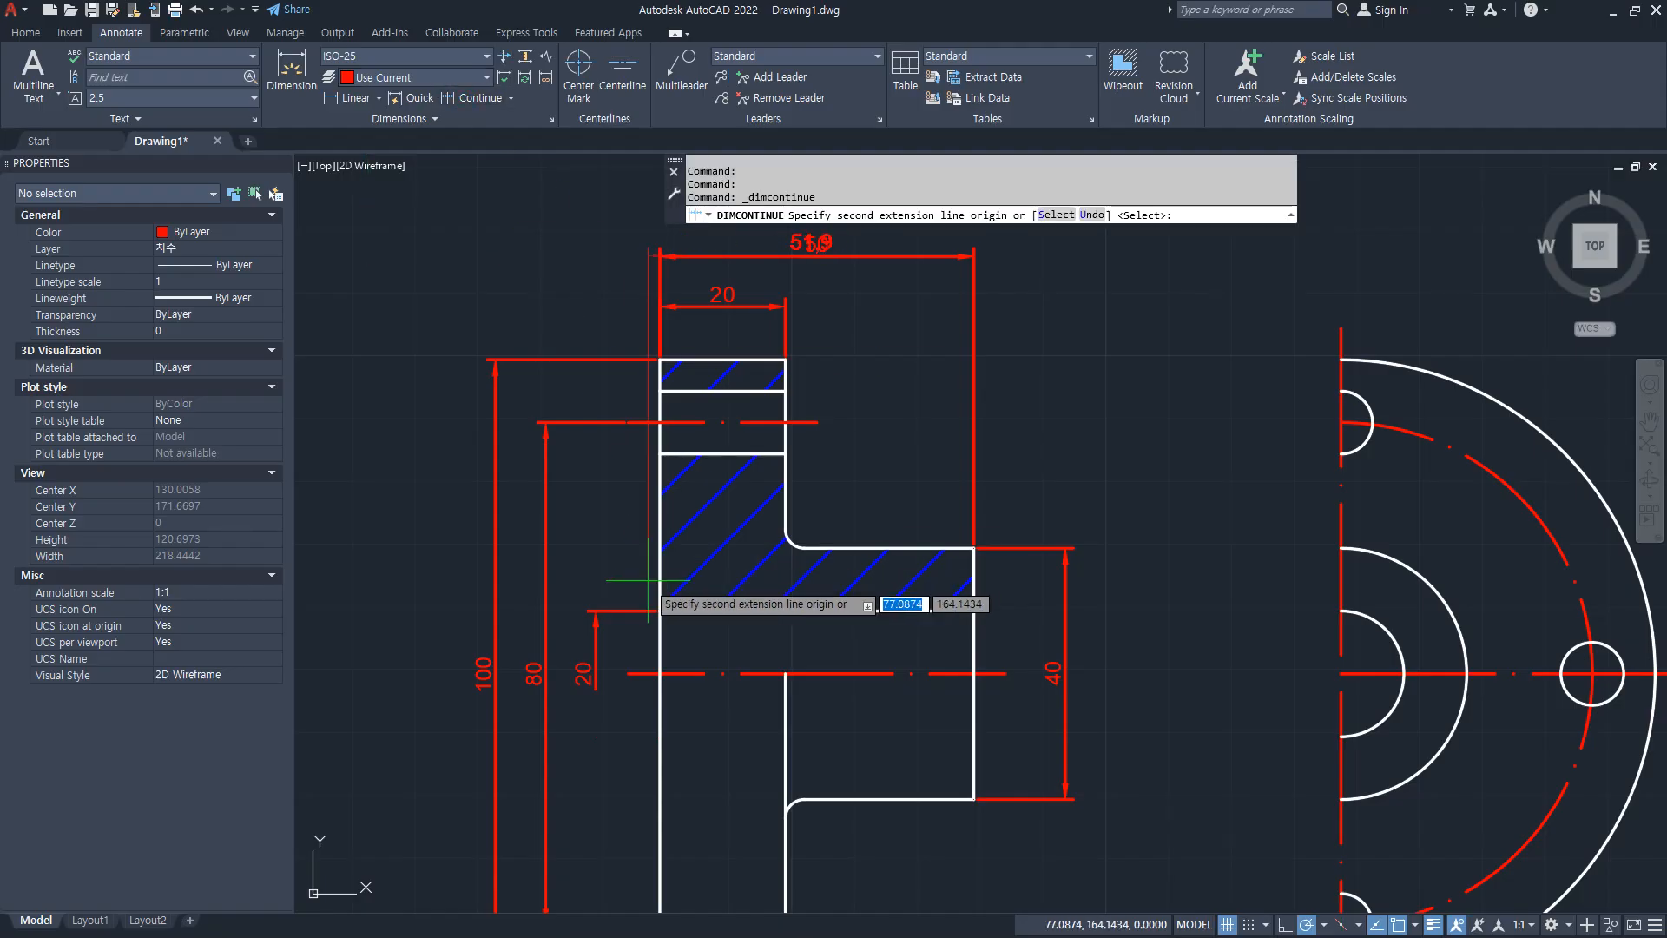
pyautogui.press('Return')
pyautogui.click(596, 634)
pyautogui.click(662, 453)
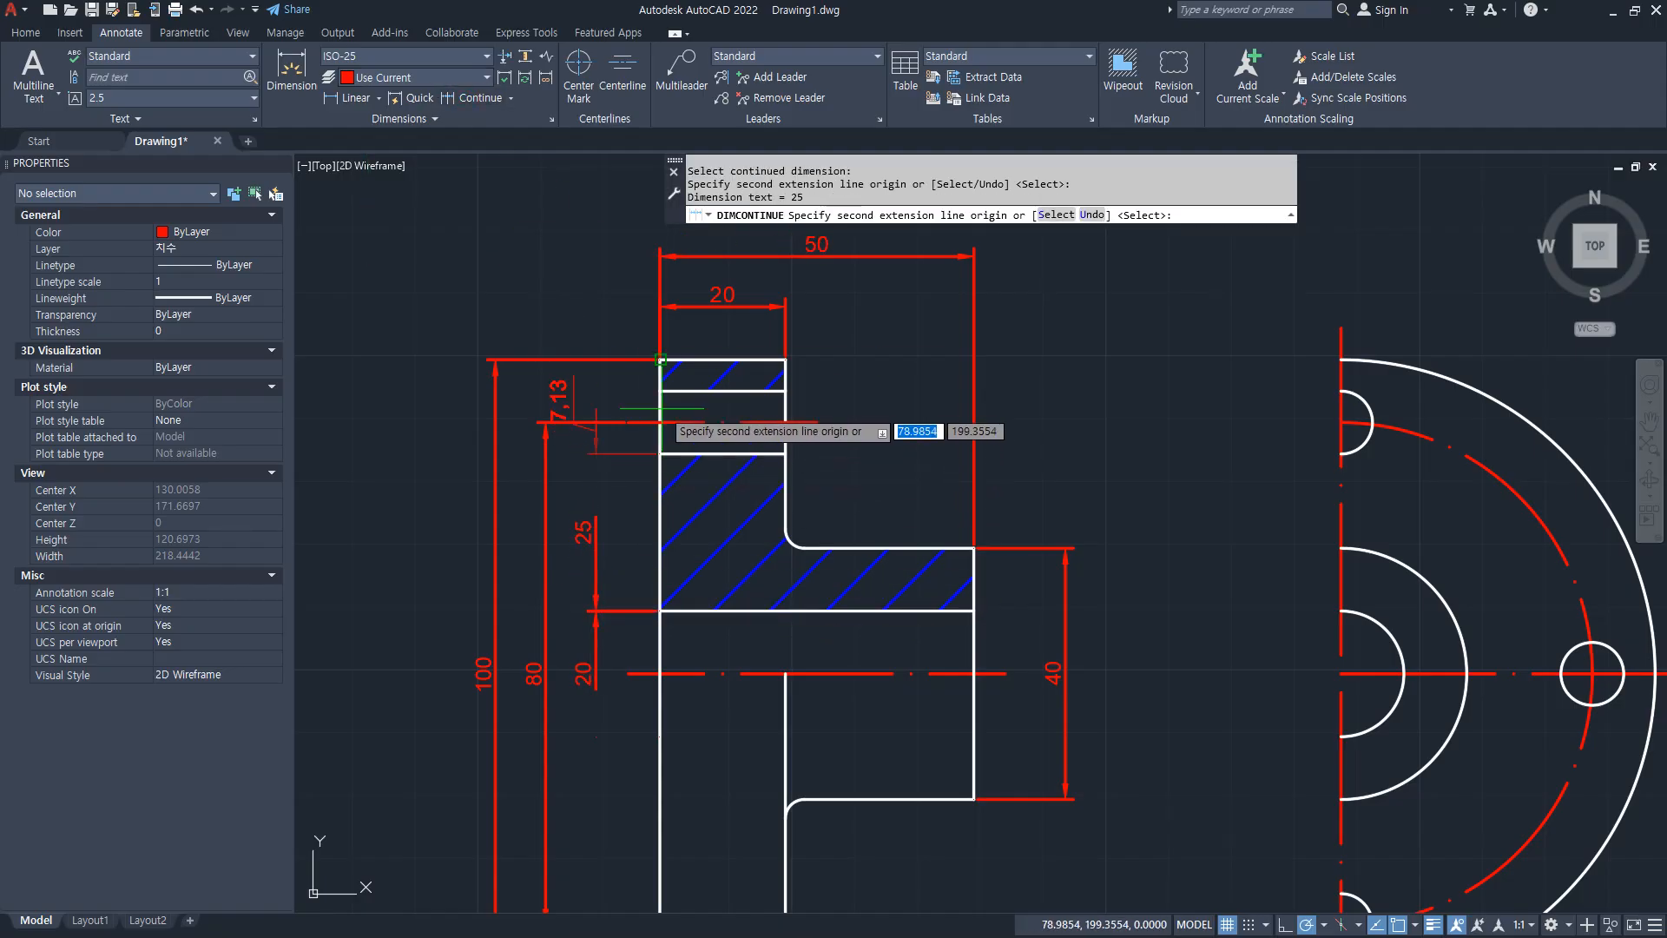
pyautogui.click(661, 390)
pyautogui.press('Escape')
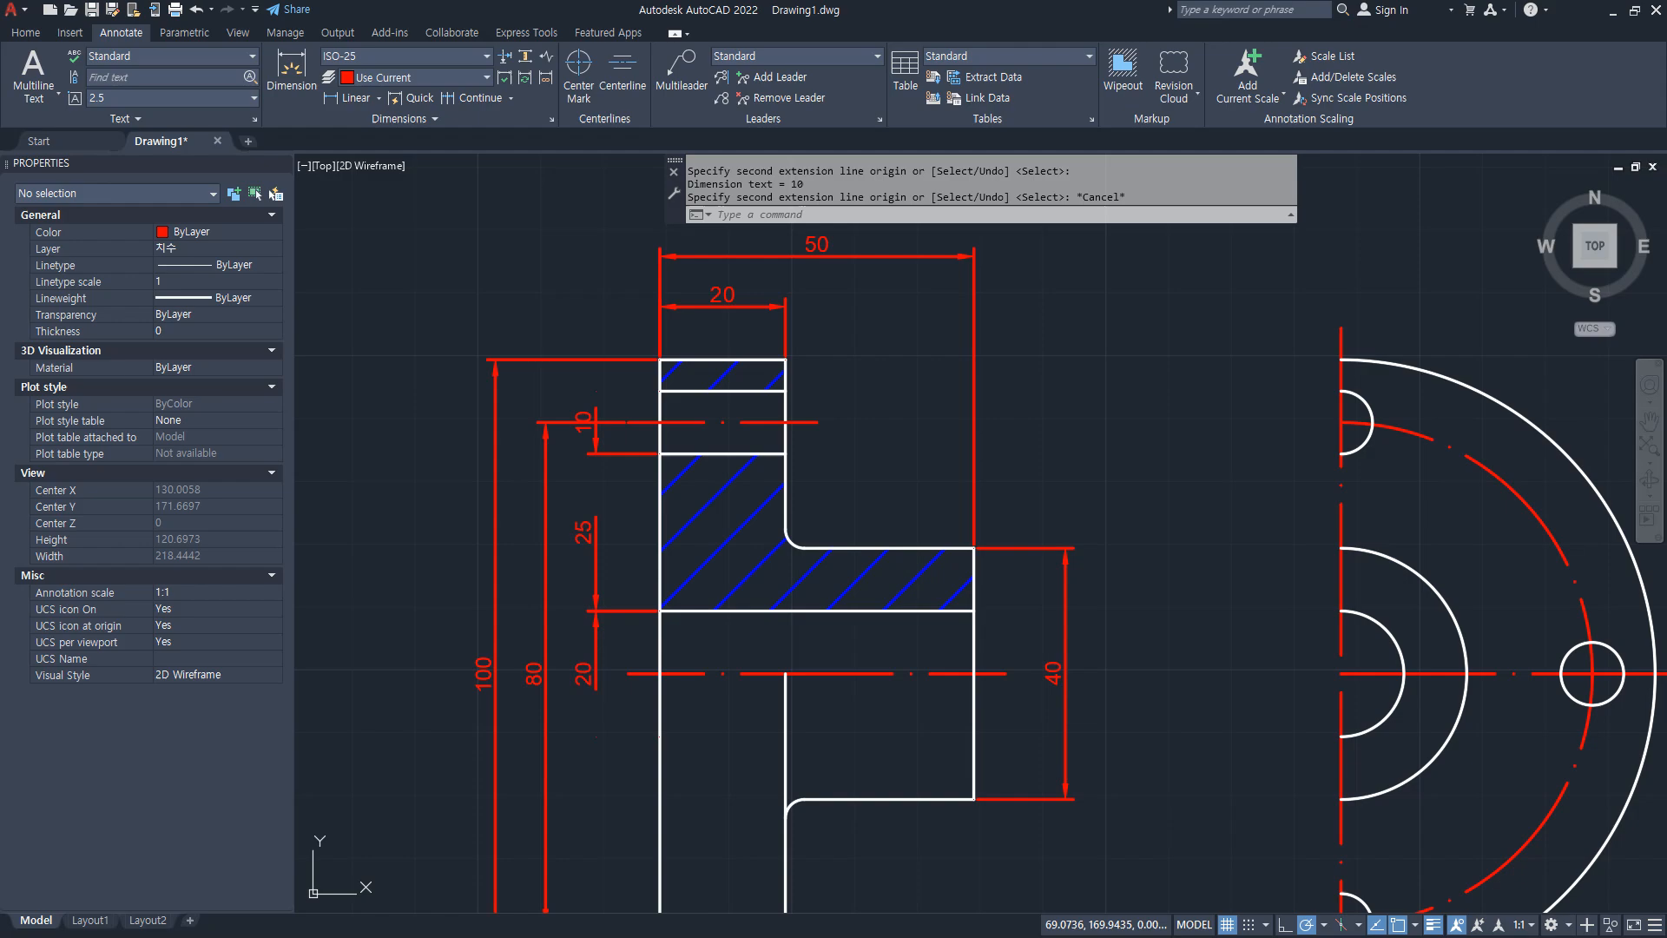
# Step: Erase the continued dimension between the bore edge and the bolt hole's lower edge
pyautogui.click(595, 528)
pyautogui.write('e')
pyautogui.press('Return')
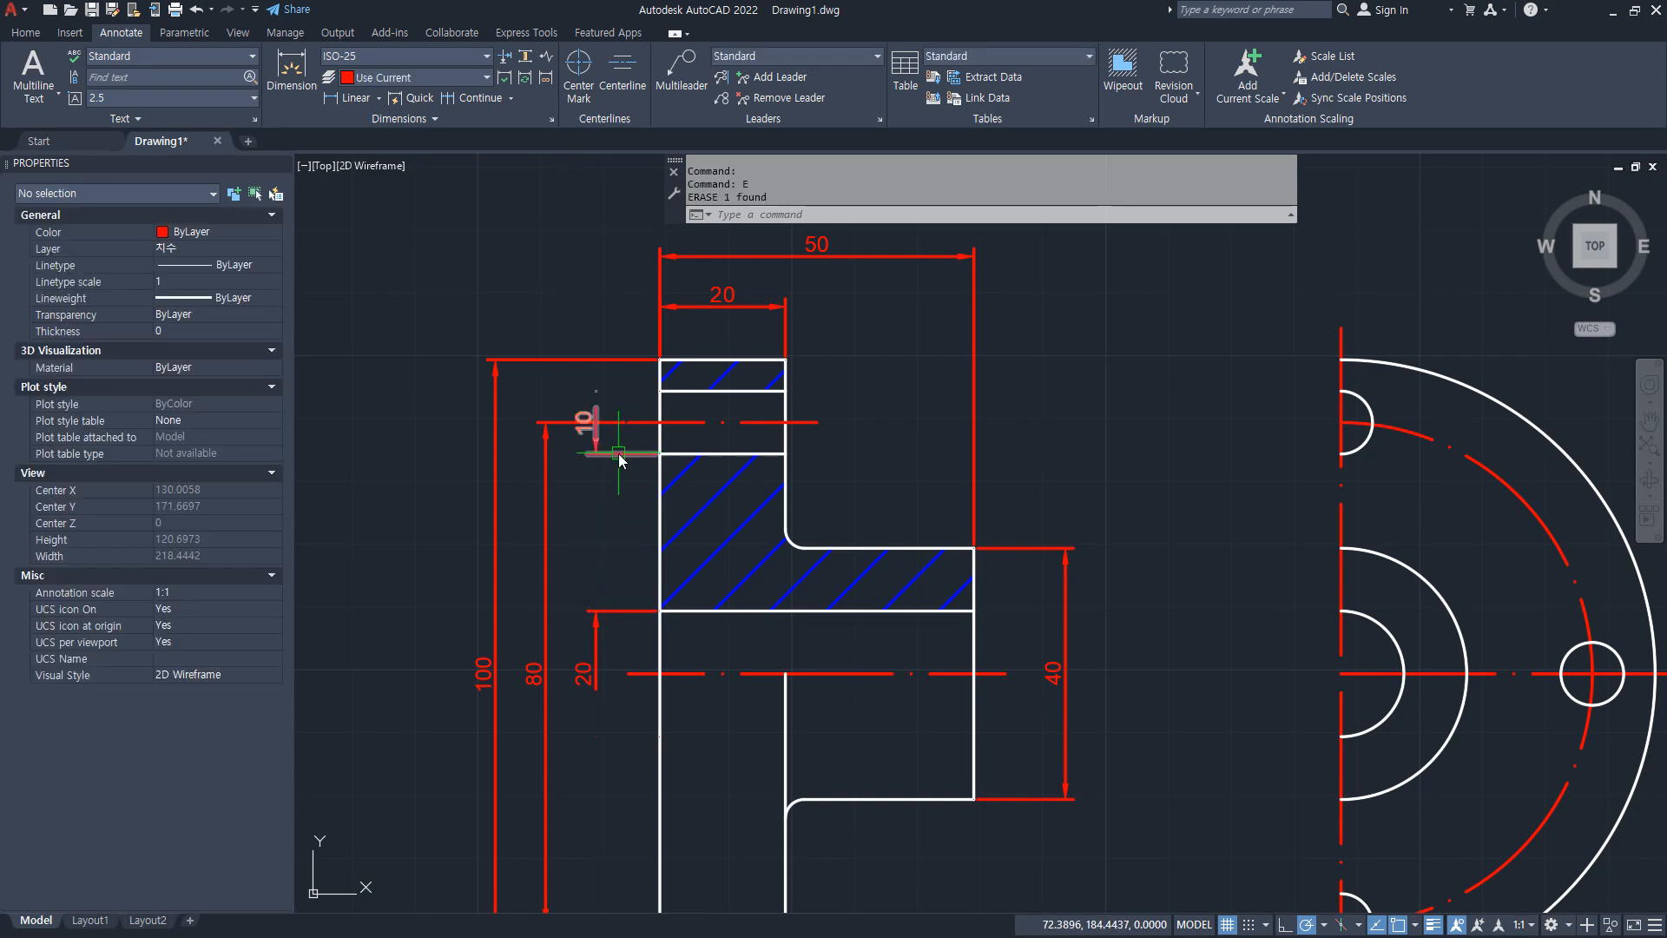
# Step: Match the bolt-hole dimension's properties to those of a dimension whose dimension and extension lines are not suppressed
pyautogui.write('ma')
pyautogui.press('Return')
pyautogui.click(599, 422)
pyautogui.click(595, 448)
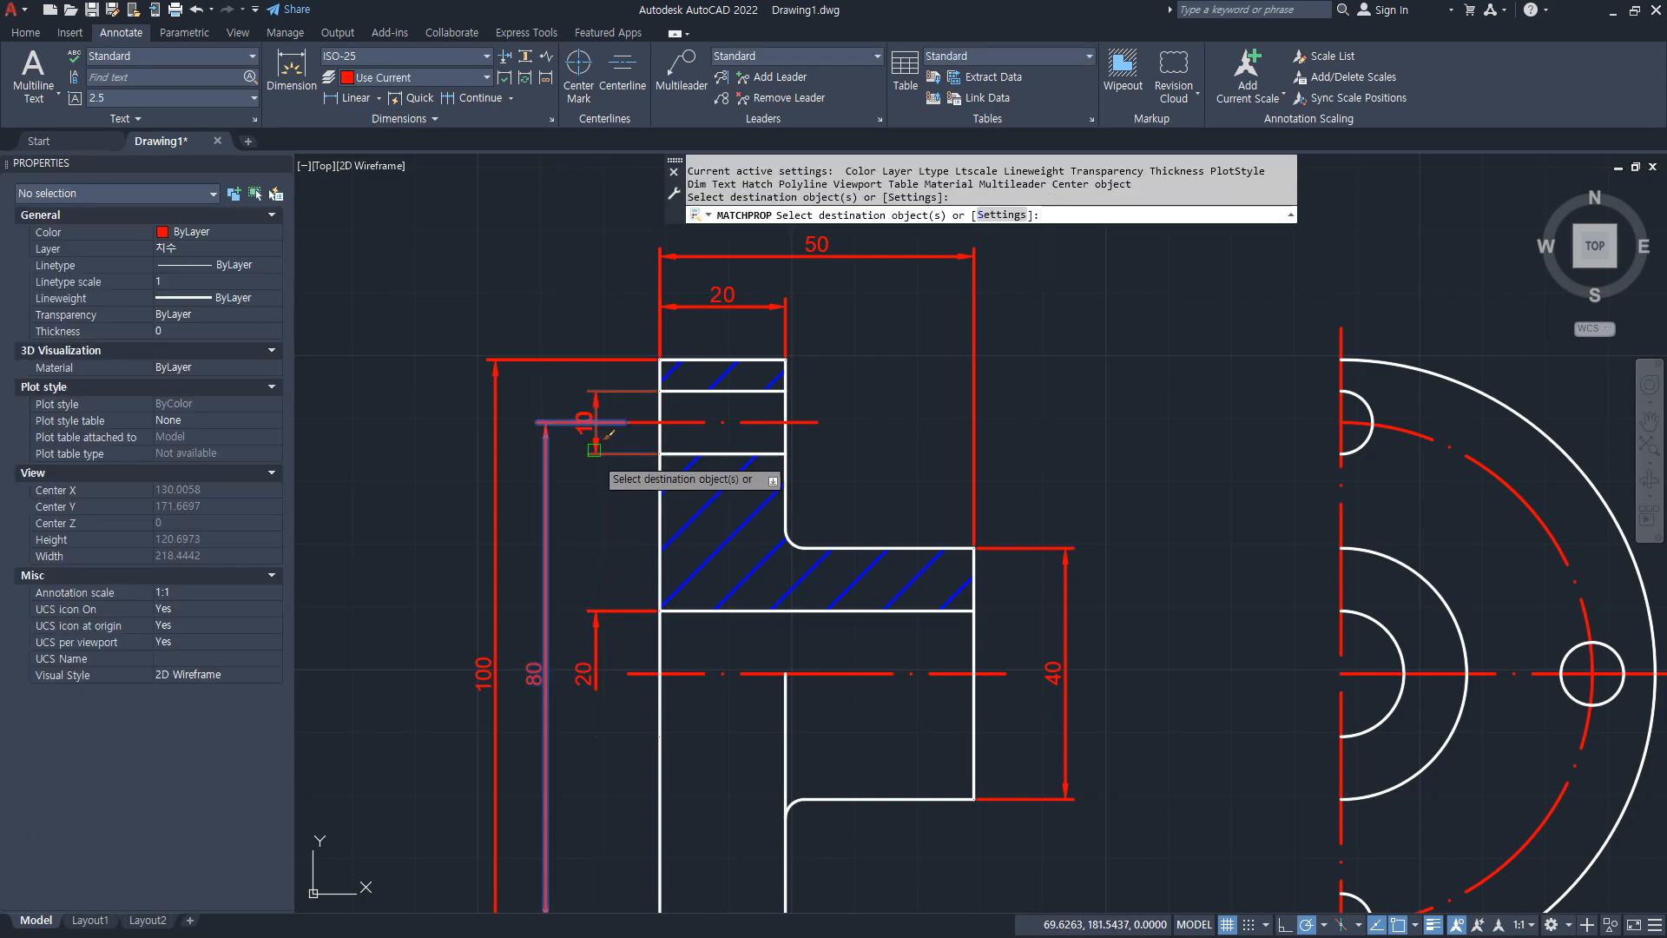
pyautogui.press('Escape')
pyautogui.scroll(4, 573, 408)
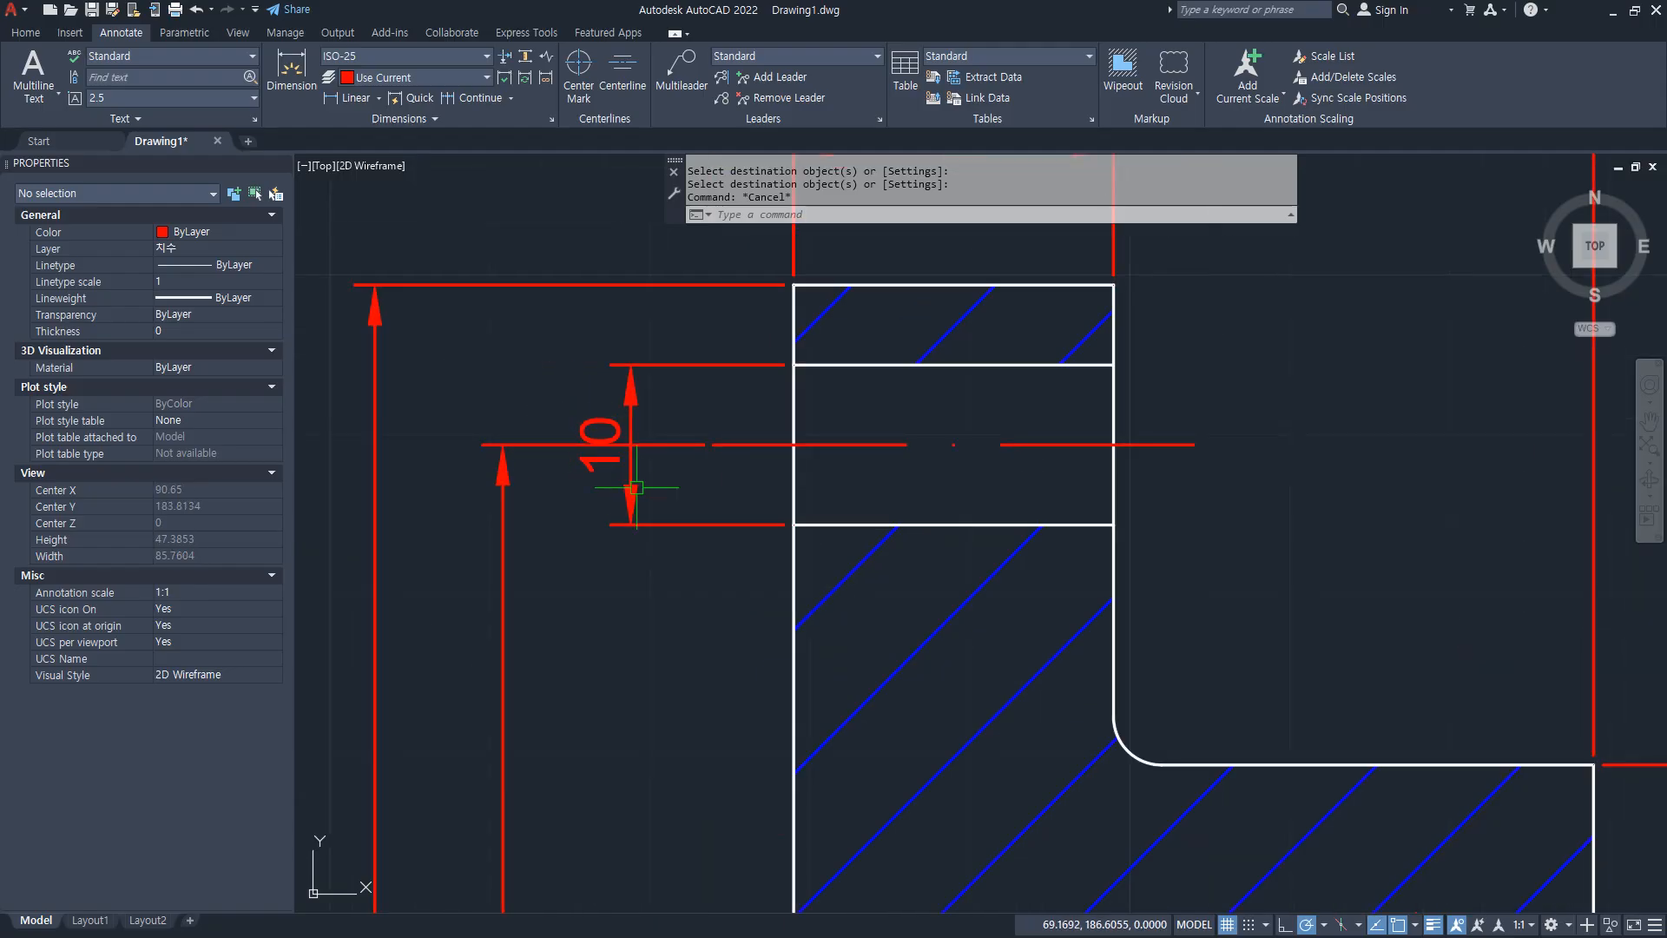
pyautogui.moveTo(647, 534)
pyautogui.mouseDown()
pyautogui.moveTo(594, 405)
pyautogui.moveTo(618, 527)
pyautogui.mouseUp()
pyautogui.press('Escape')
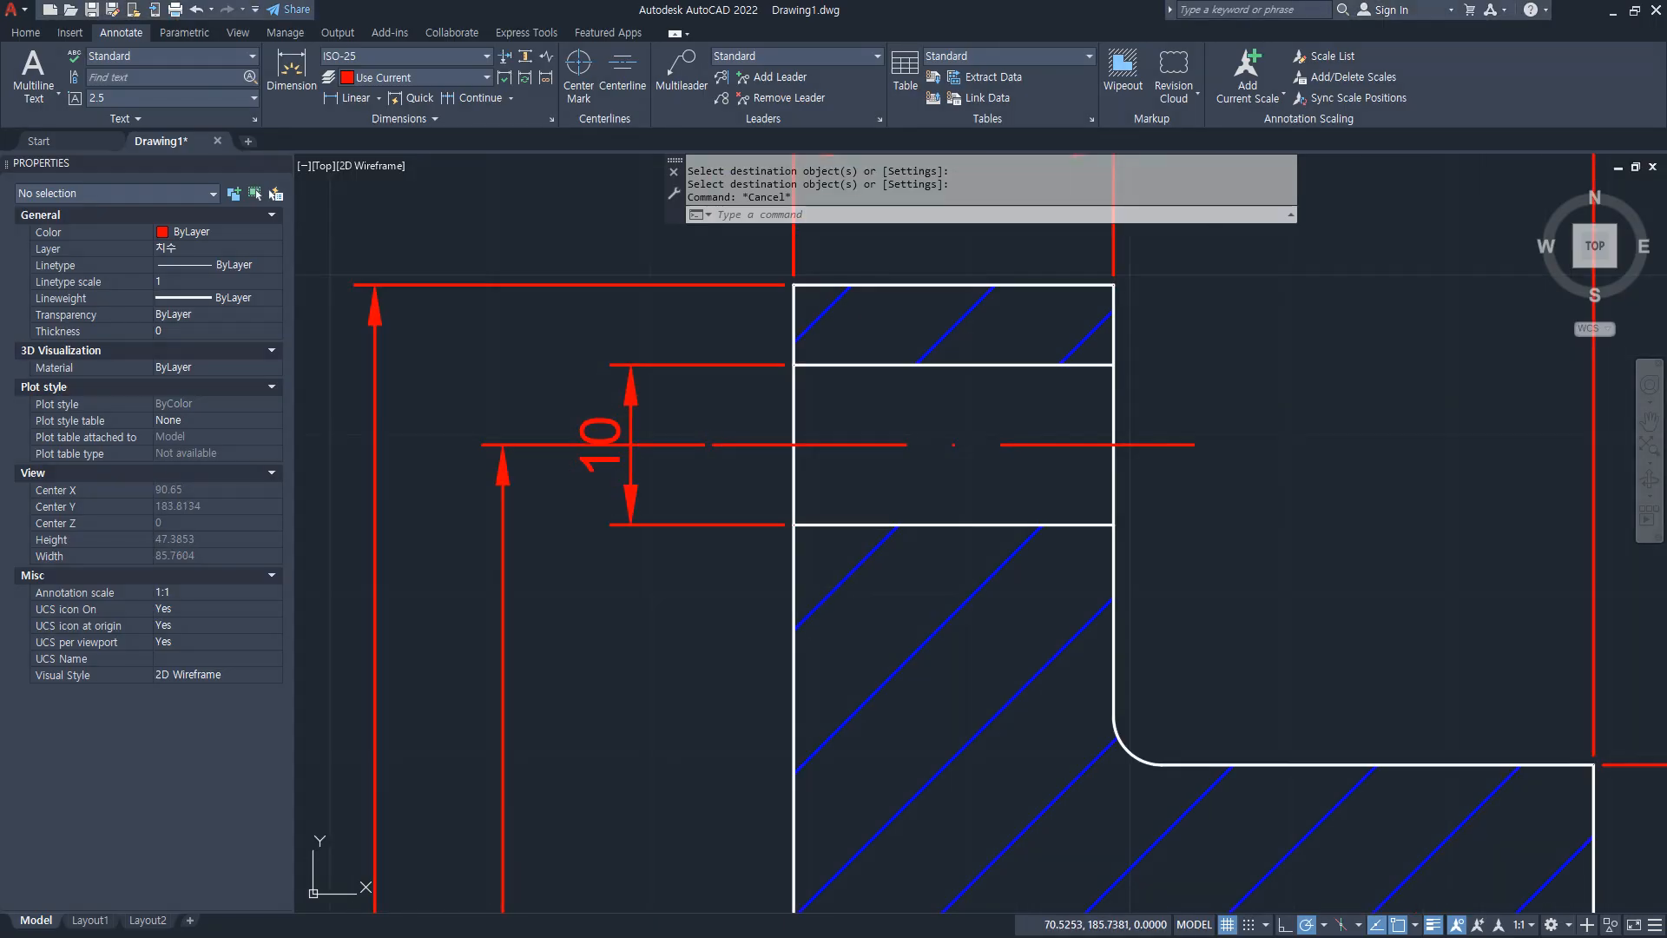
# Step: Break the extension line of the 80 bolt-hole axis dimension where it crosses the bolt-hole dimension
pyautogui.click(503, 57)
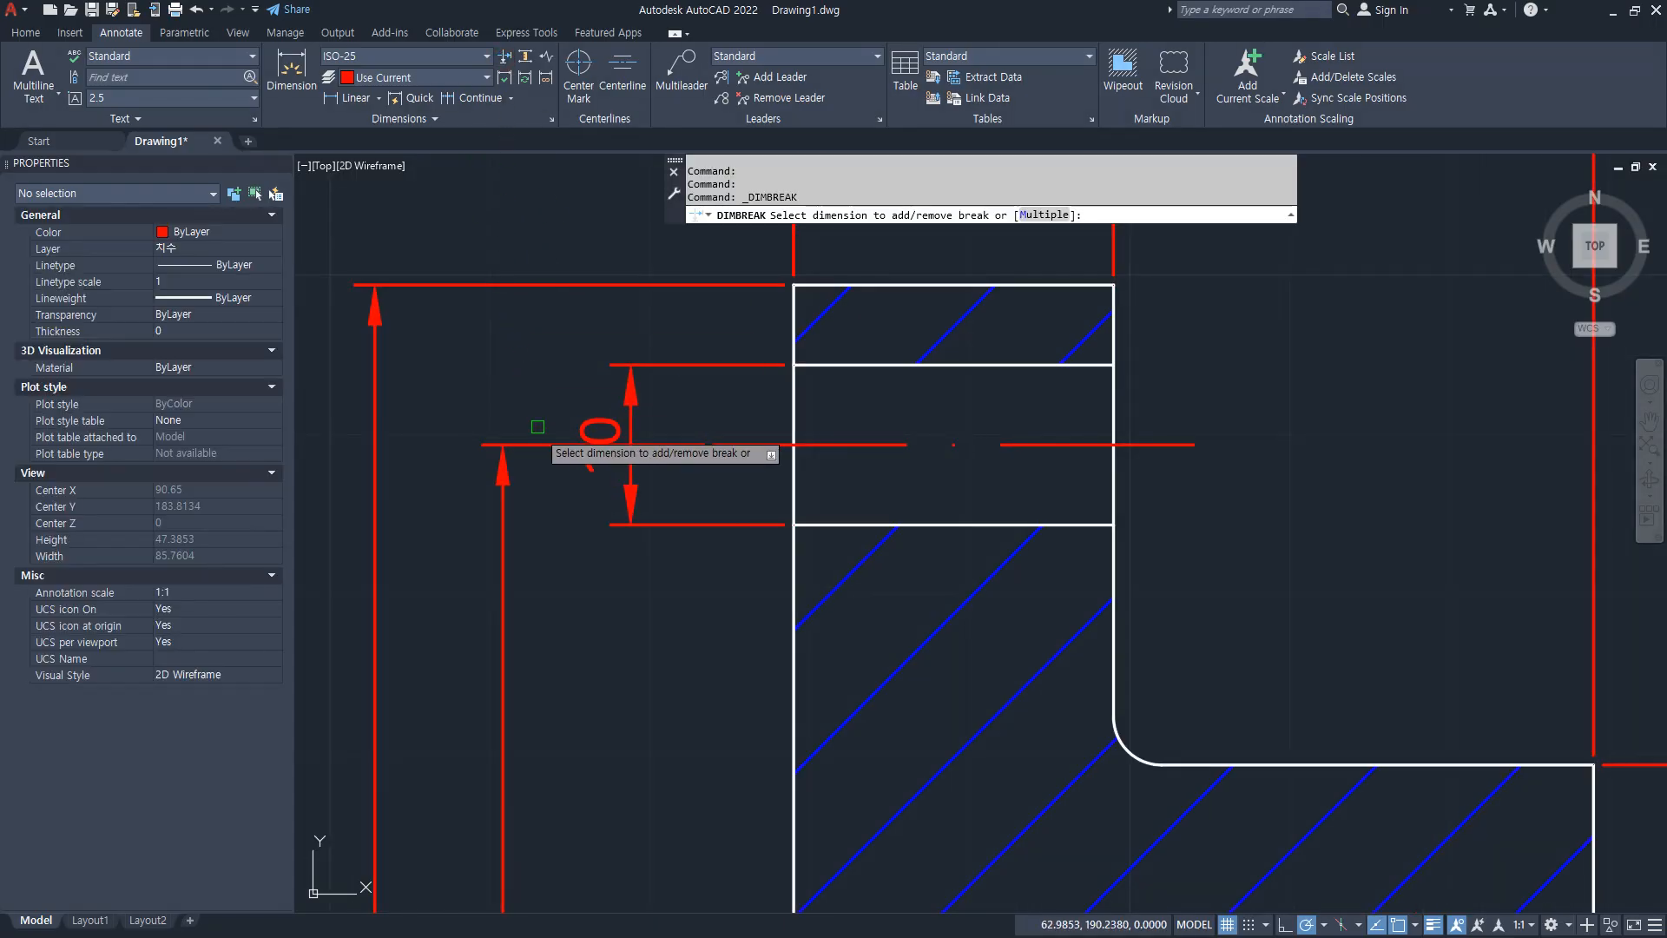
pyautogui.click(502, 454)
pyautogui.click(649, 529)
pyautogui.press('Escape')
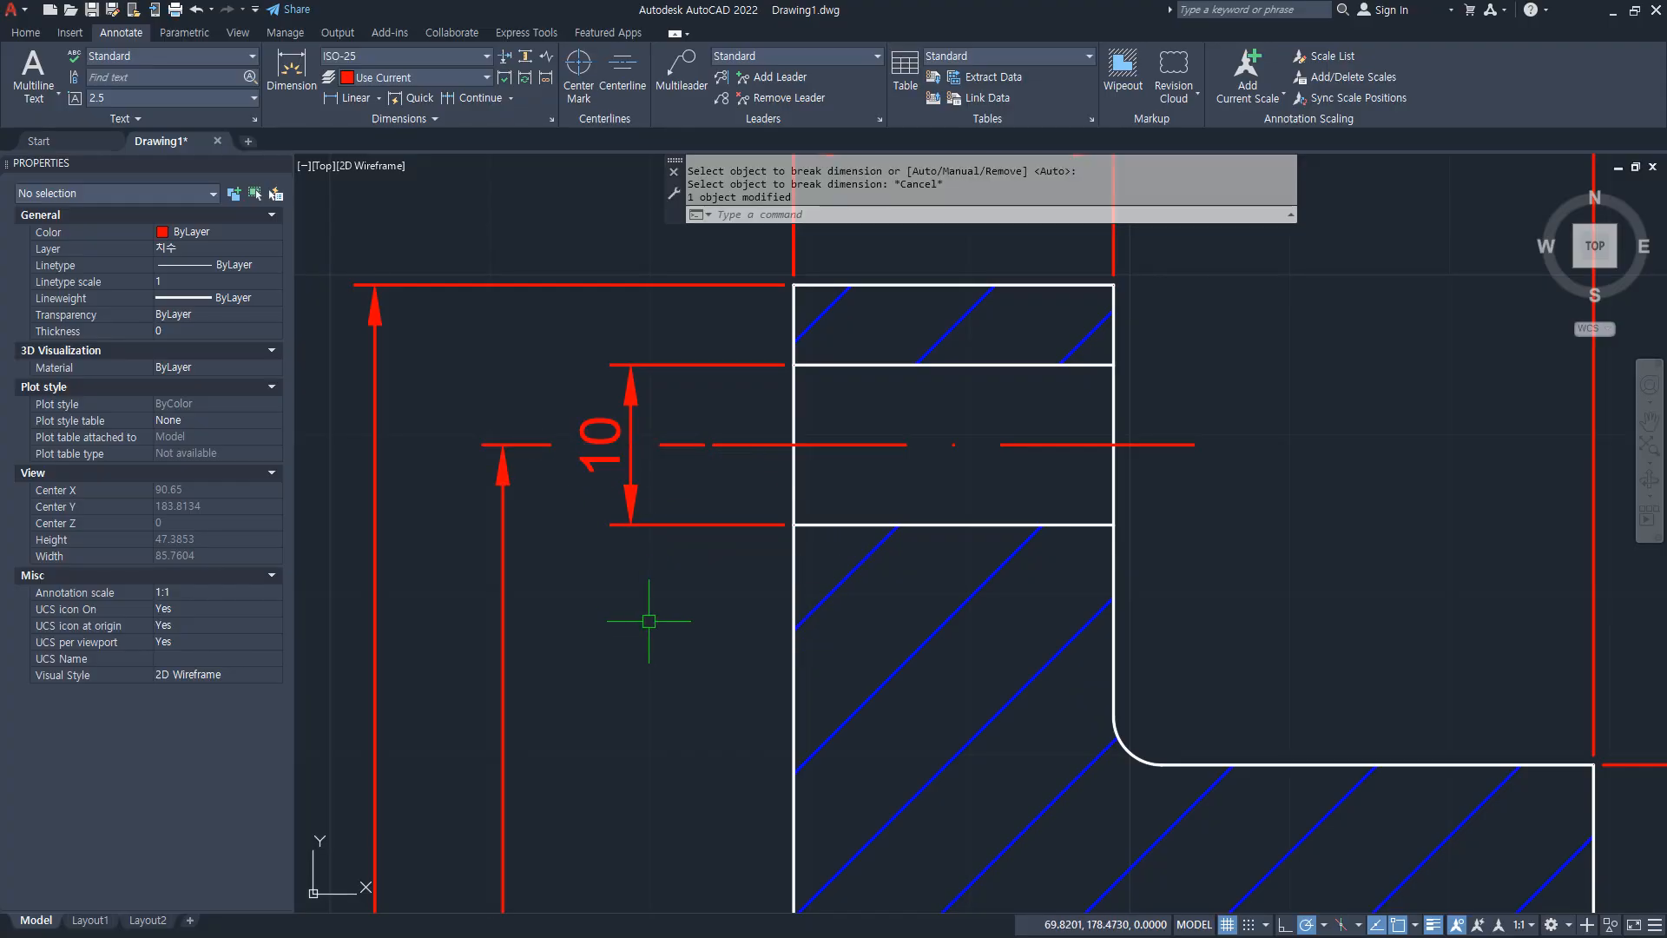
pyautogui.press('Escape')
# Step: Add a diameter symbol in front of the bolt-hole dimension text so that it reads Ø10
pyautogui.scroll(-2, 639, 606)
pyautogui.scroll(1, 637, 592)
pyautogui.scroll(4, 620, 521)
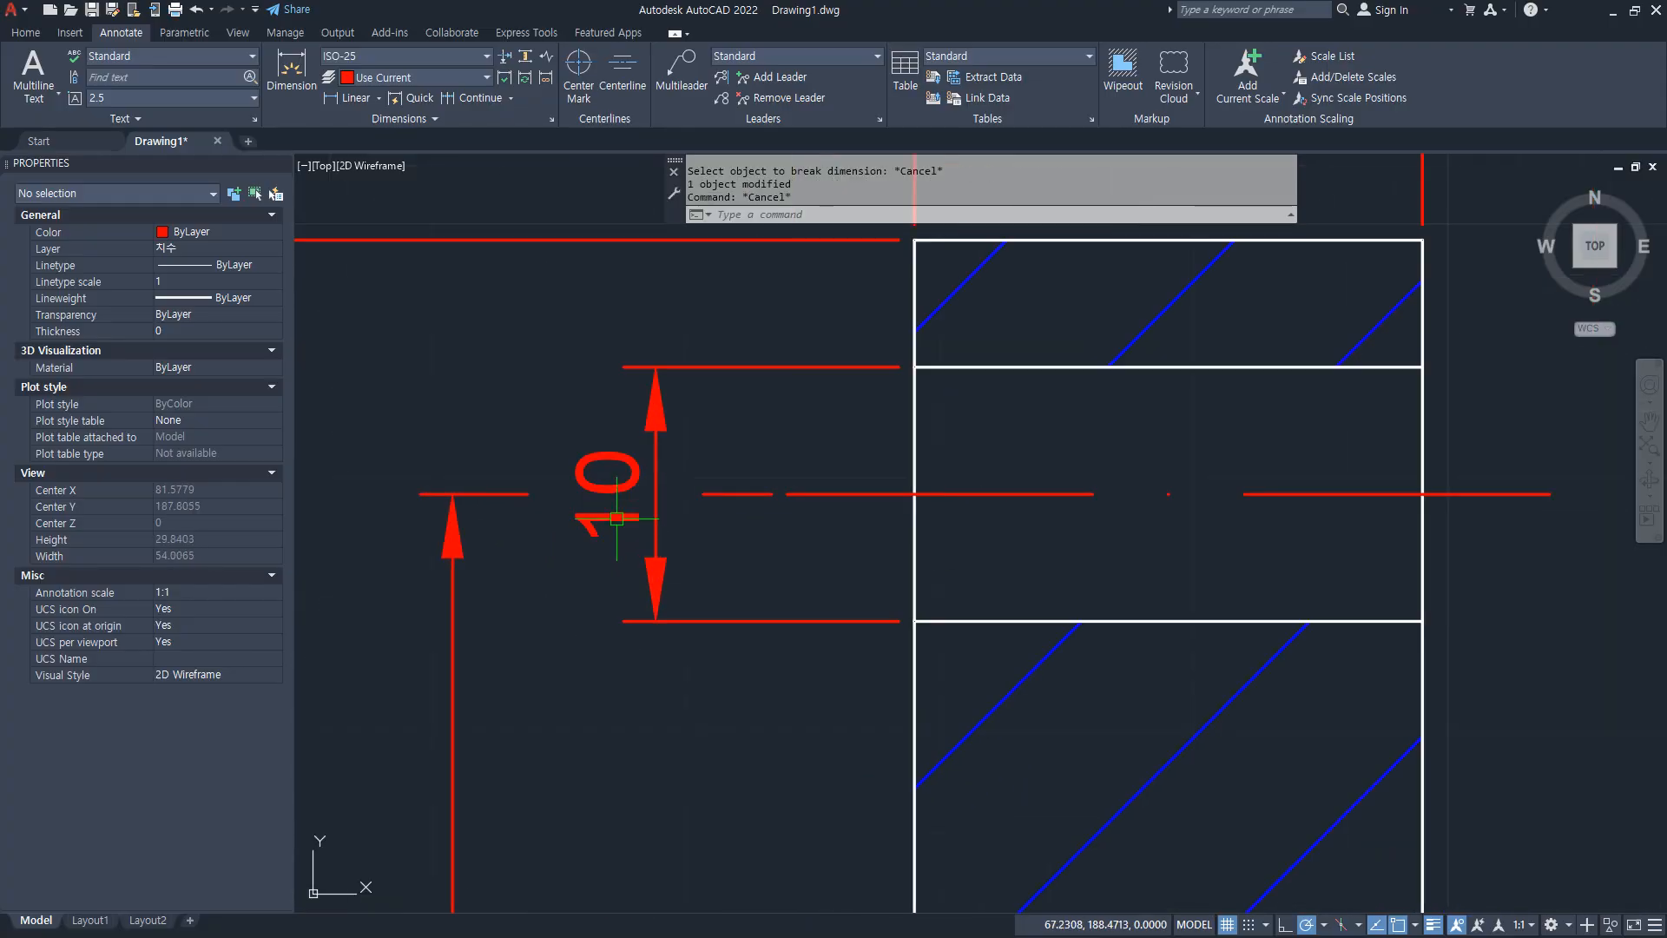
pyautogui.click(618, 517)
pyautogui.doubleClick(612, 504)
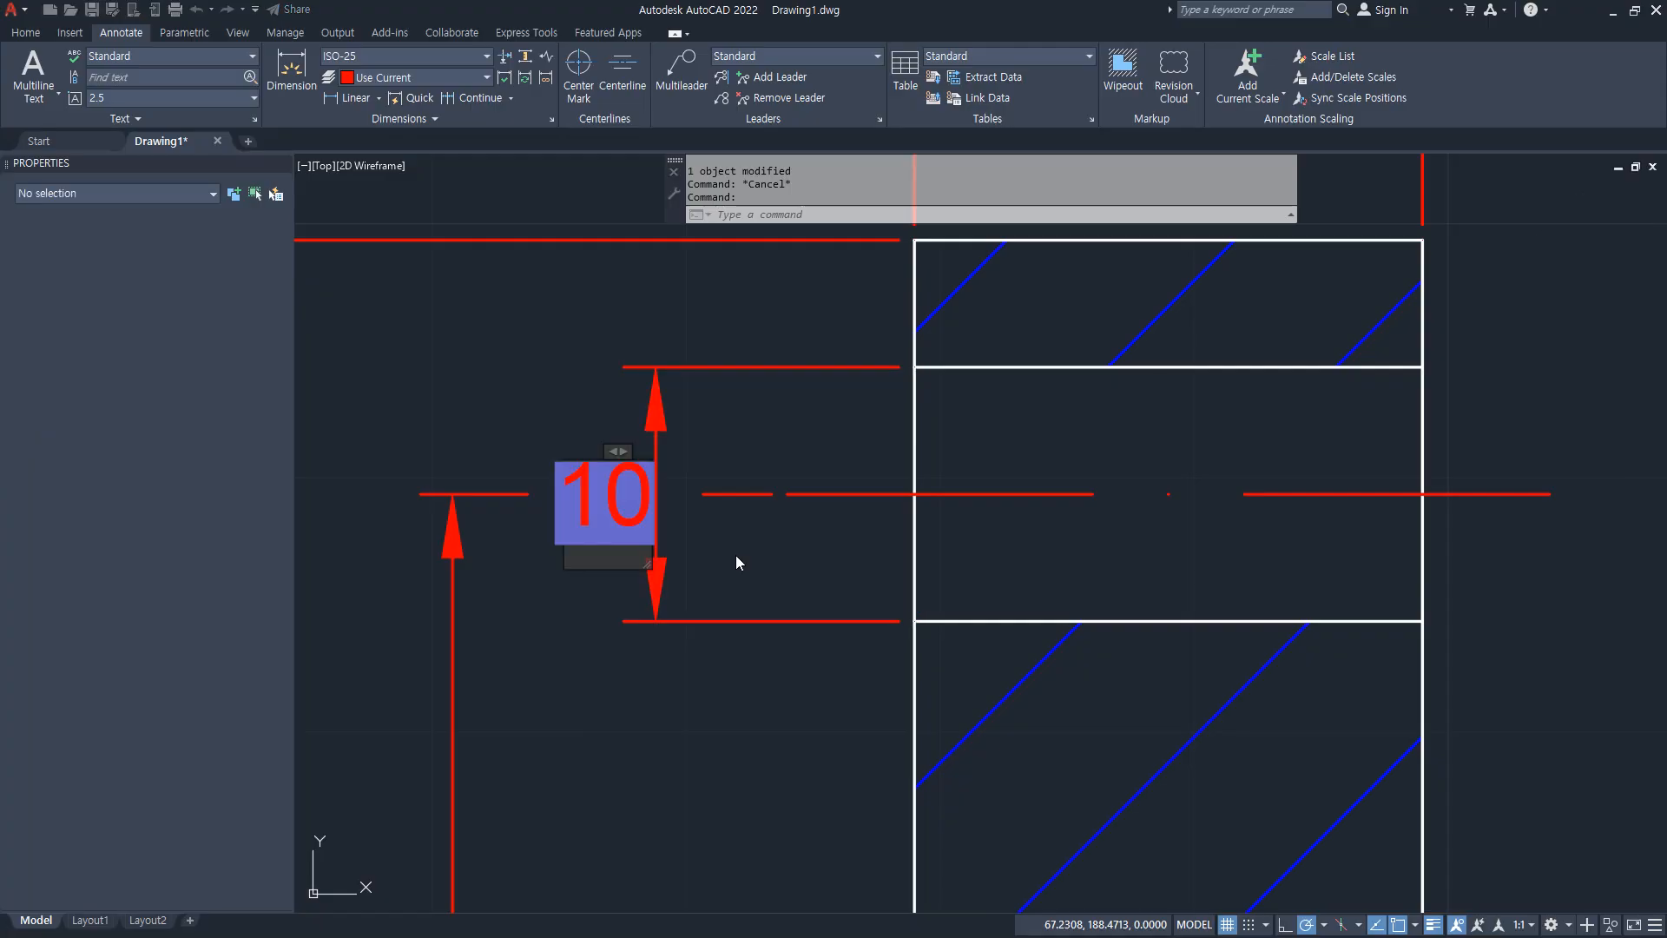
pyautogui.press('Home')
pyautogui.write('%%c')
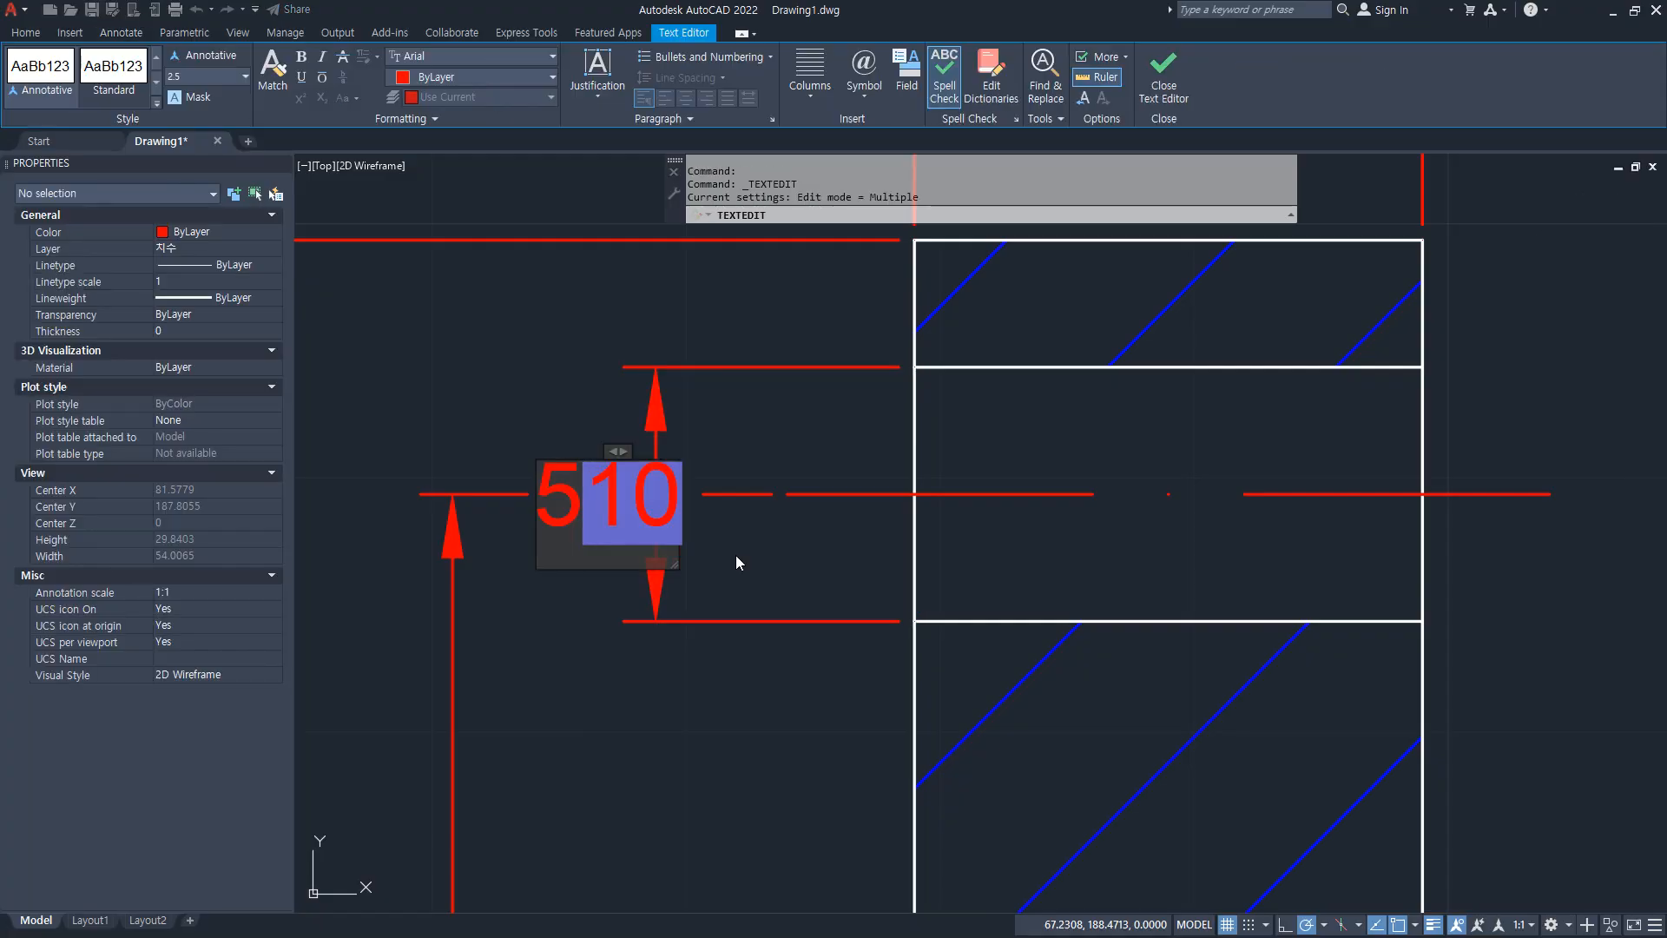
pyautogui.hotkey('shift', 'Home')
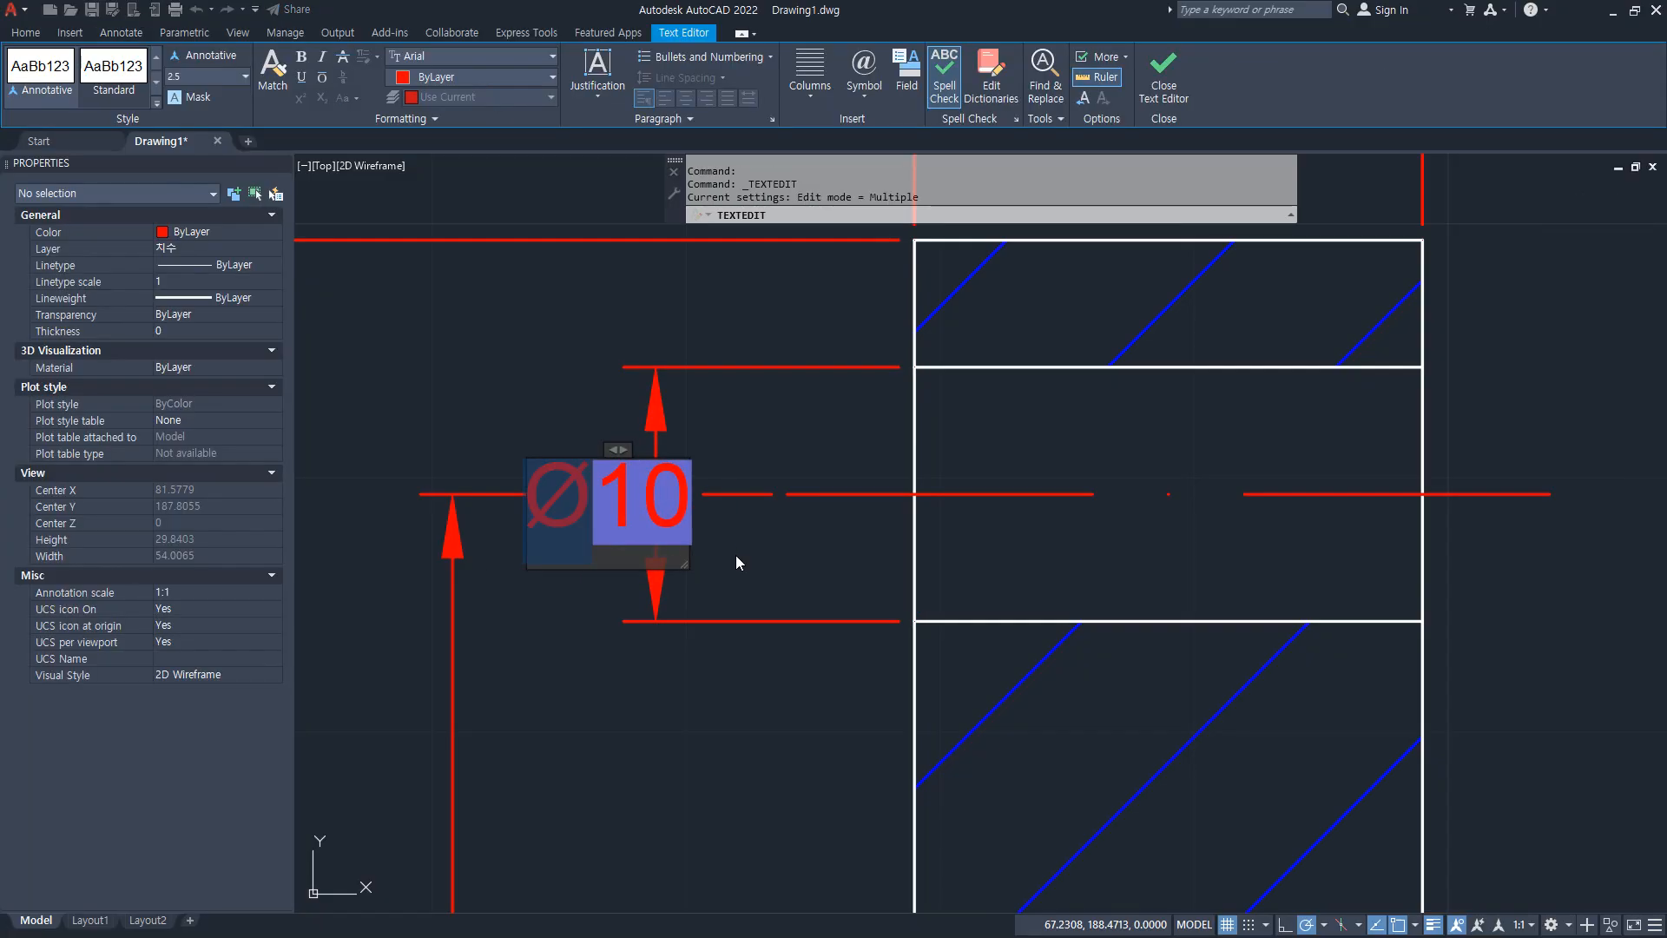
pyautogui.click(736, 556)
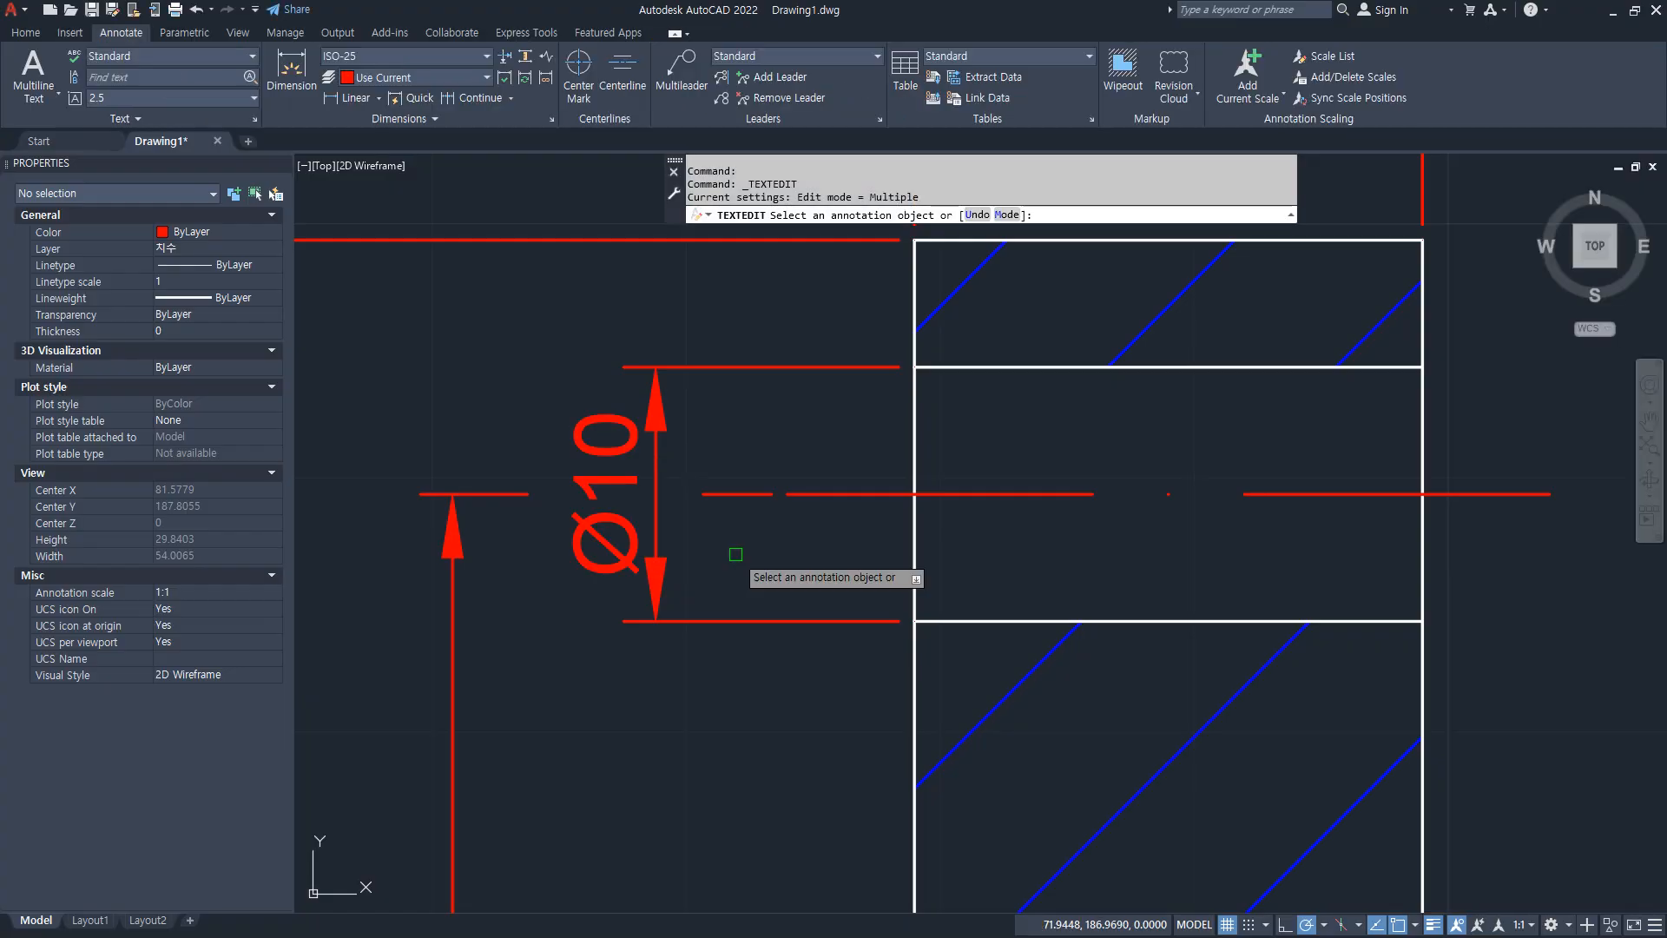
# Step: Add a diameter symbol in front of the bore dimension text so that it reads Ø20
pyautogui.scroll(-2, 737, 556)
pyautogui.moveTo(650, 647); pyautogui.dragTo(684, 230, button='middle')
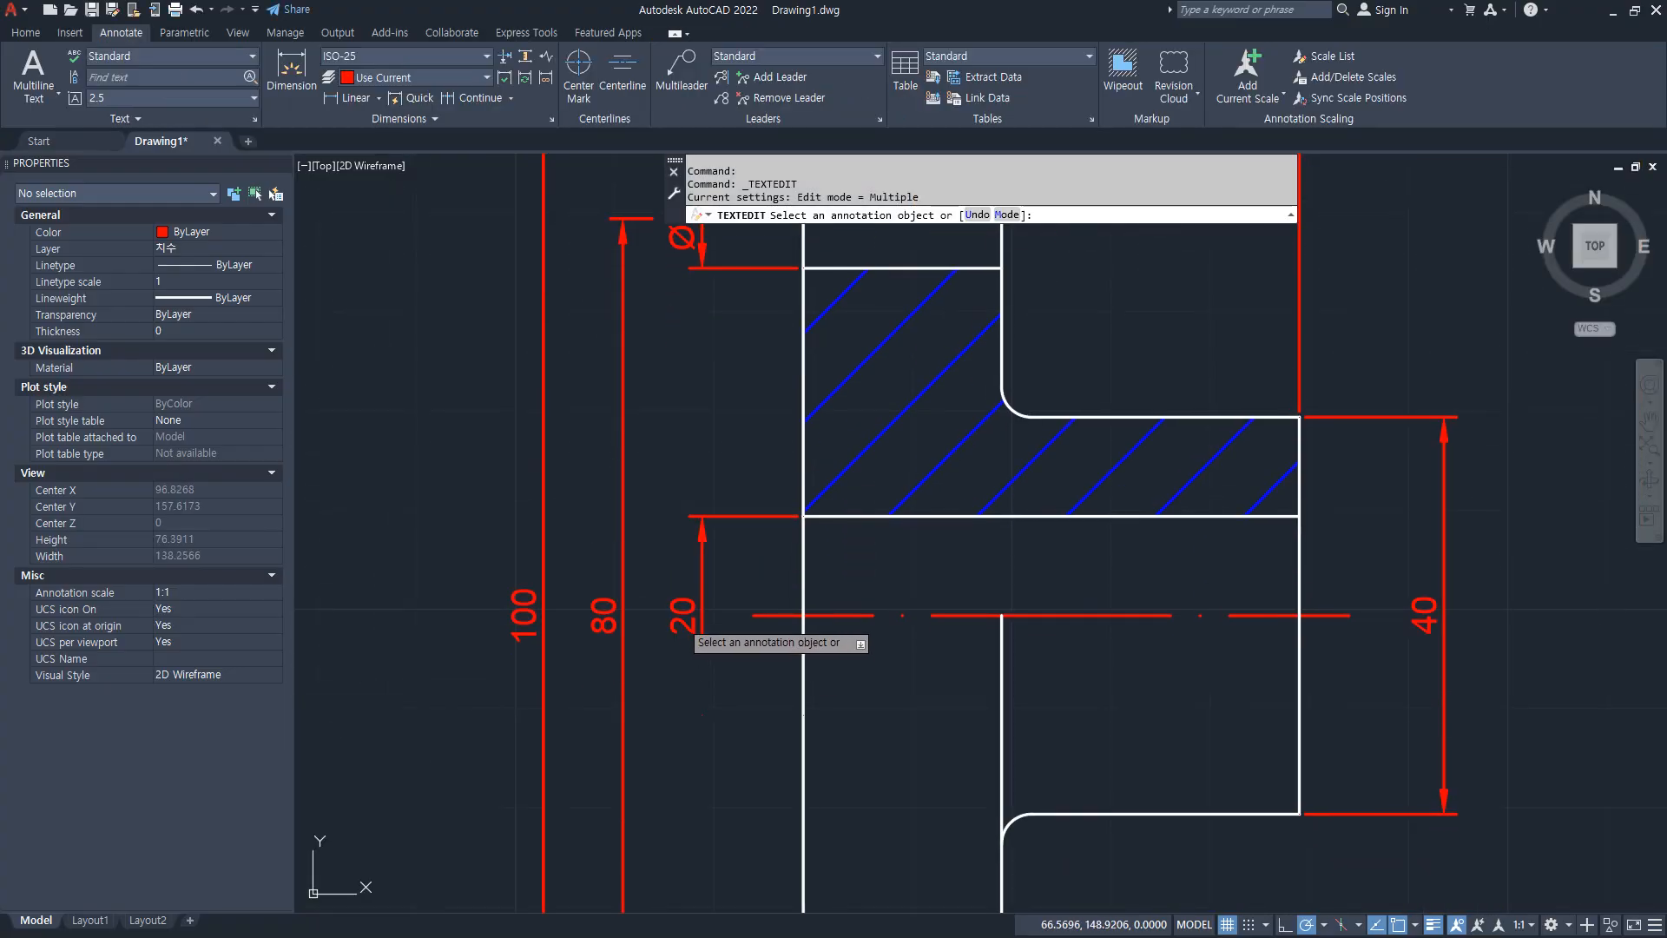
pyautogui.click(685, 618)
pyautogui.press('Home')
pyautogui.write('%%c')
pyautogui.click(775, 709)
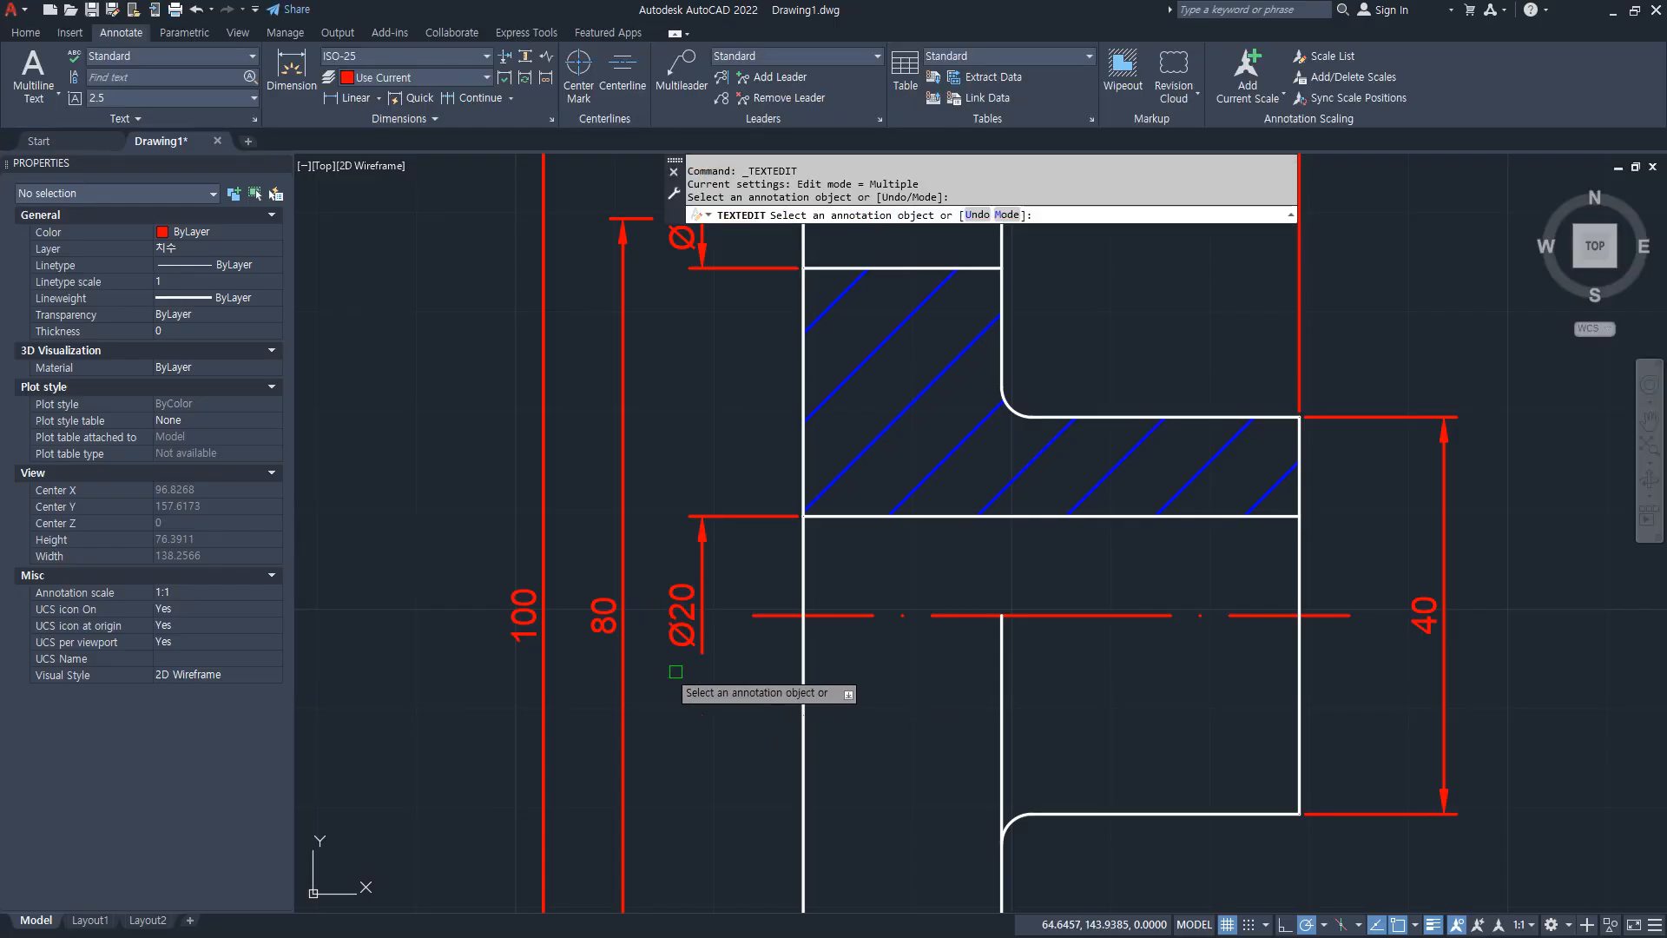
# Step: Add diameter symbols to the bolt-hole axis and full-height dimensions so that they read Ø80 and Ø100
pyautogui.click(608, 627)
pyautogui.press('Home')
pyautogui.write('%%c')
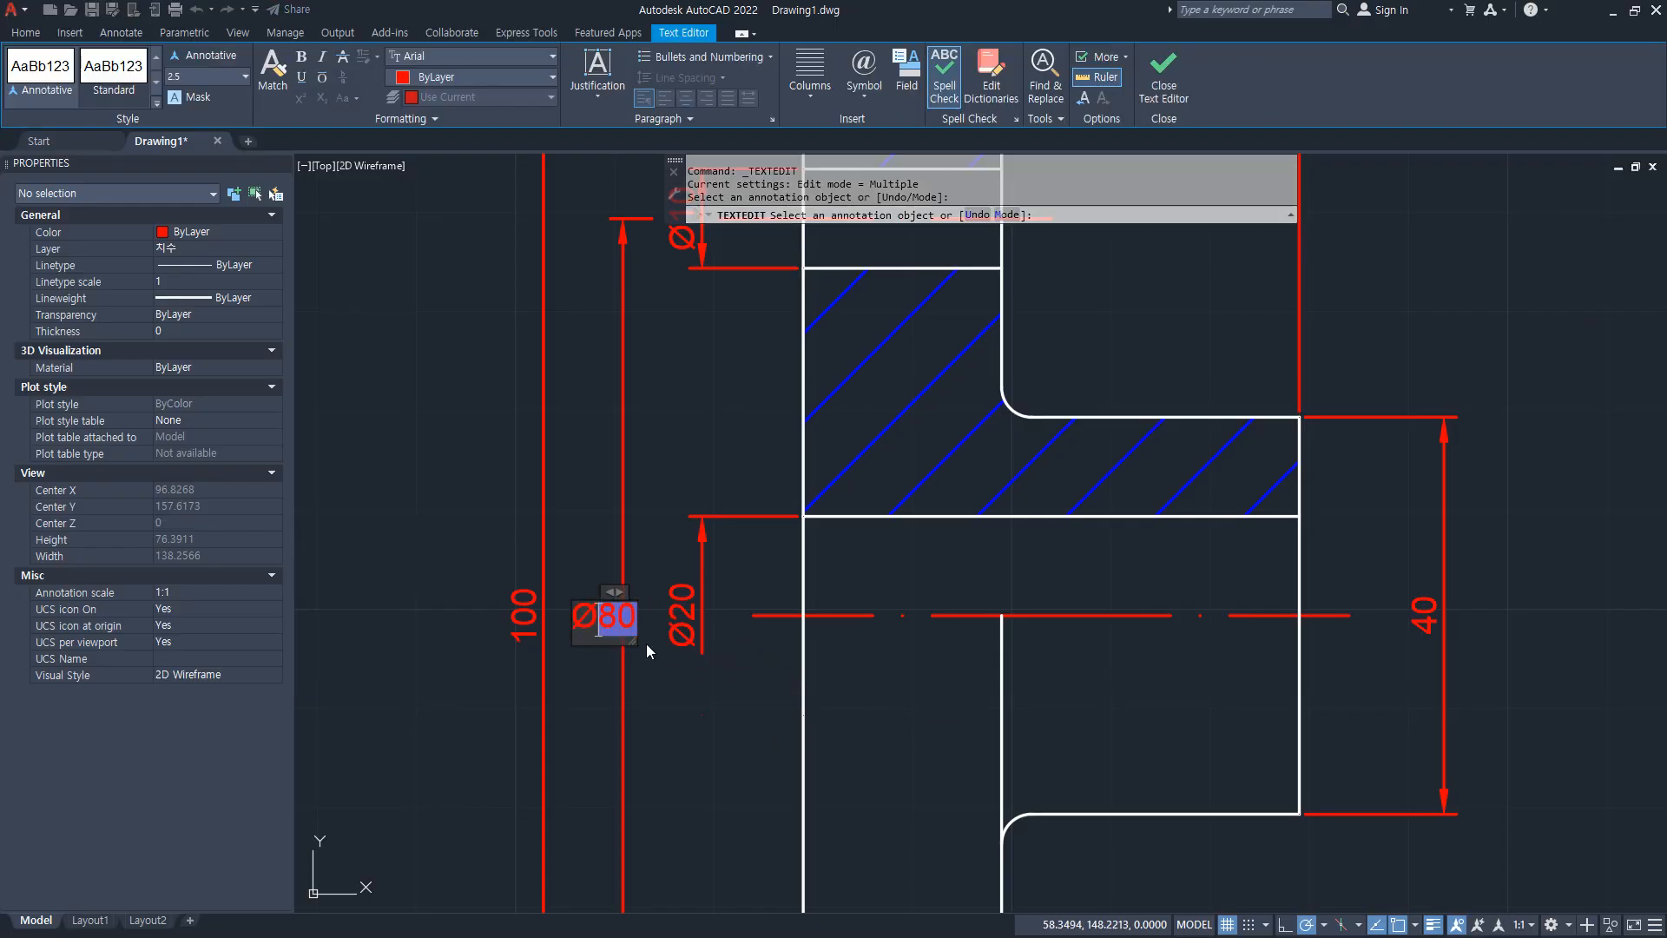
pyautogui.click(646, 650)
pyautogui.click(520, 637)
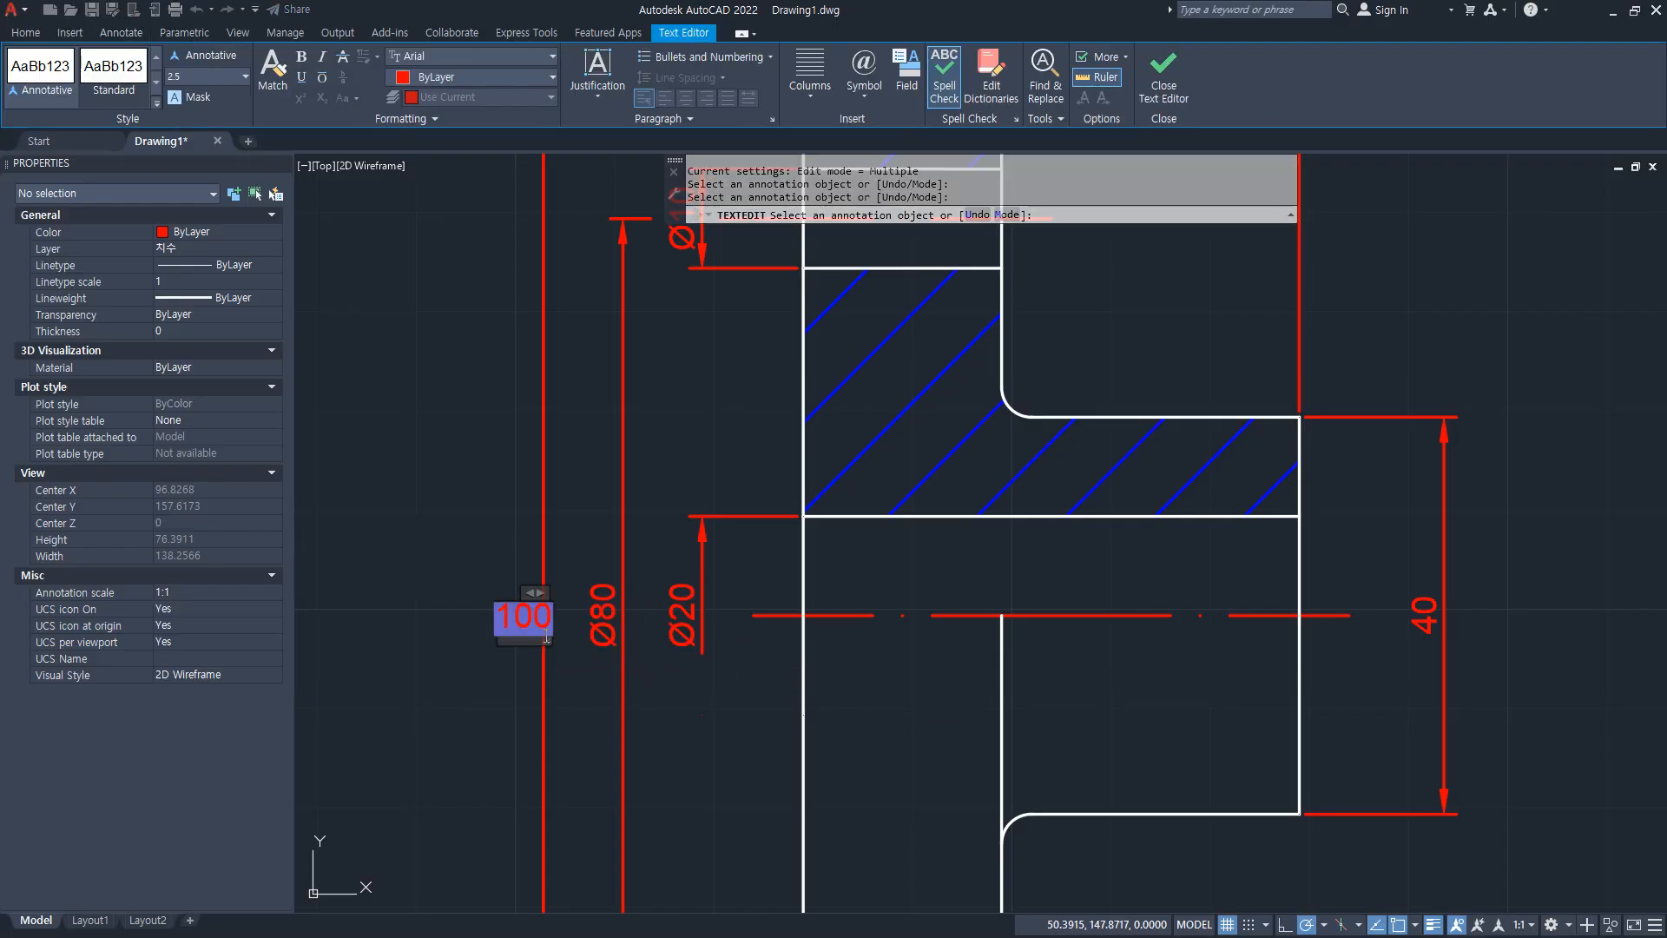
pyautogui.press('Home')
pyautogui.write('%%c')
pyautogui.click(556, 636)
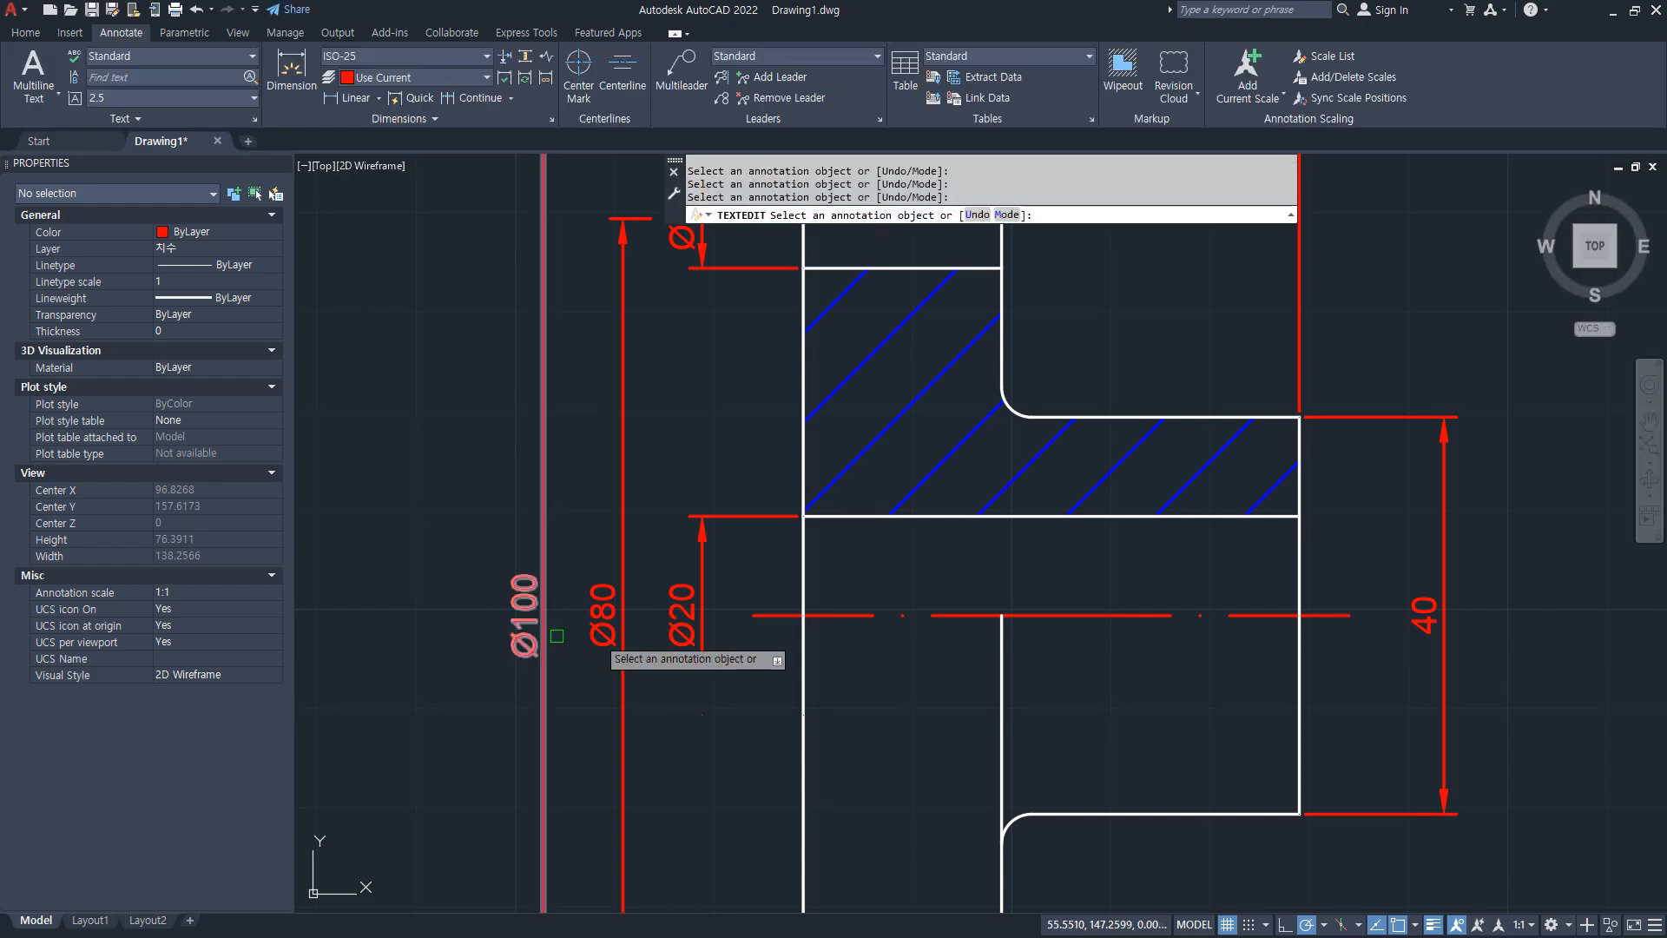
# Step: Add a diameter symbol to the hub dimension at the section's right so that it reads Ø40
pyautogui.click(1424, 617)
pyautogui.press('Home')
pyautogui.write('%%c')
pyautogui.click(1508, 678)
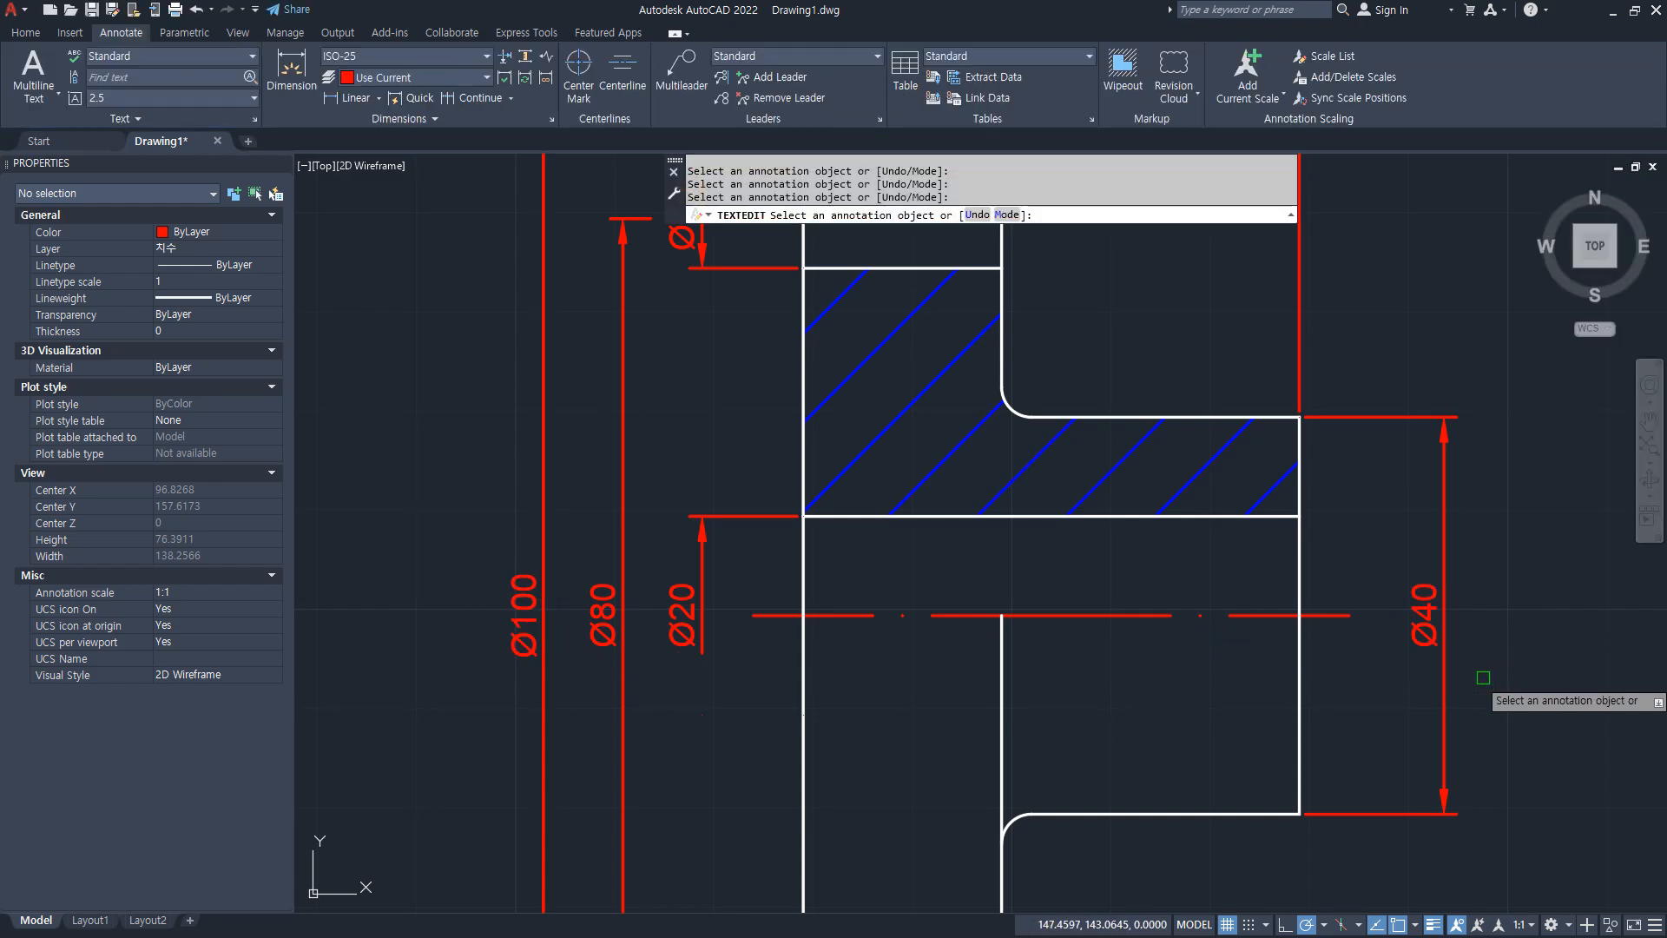
pyautogui.scroll(-4, 738, 580)
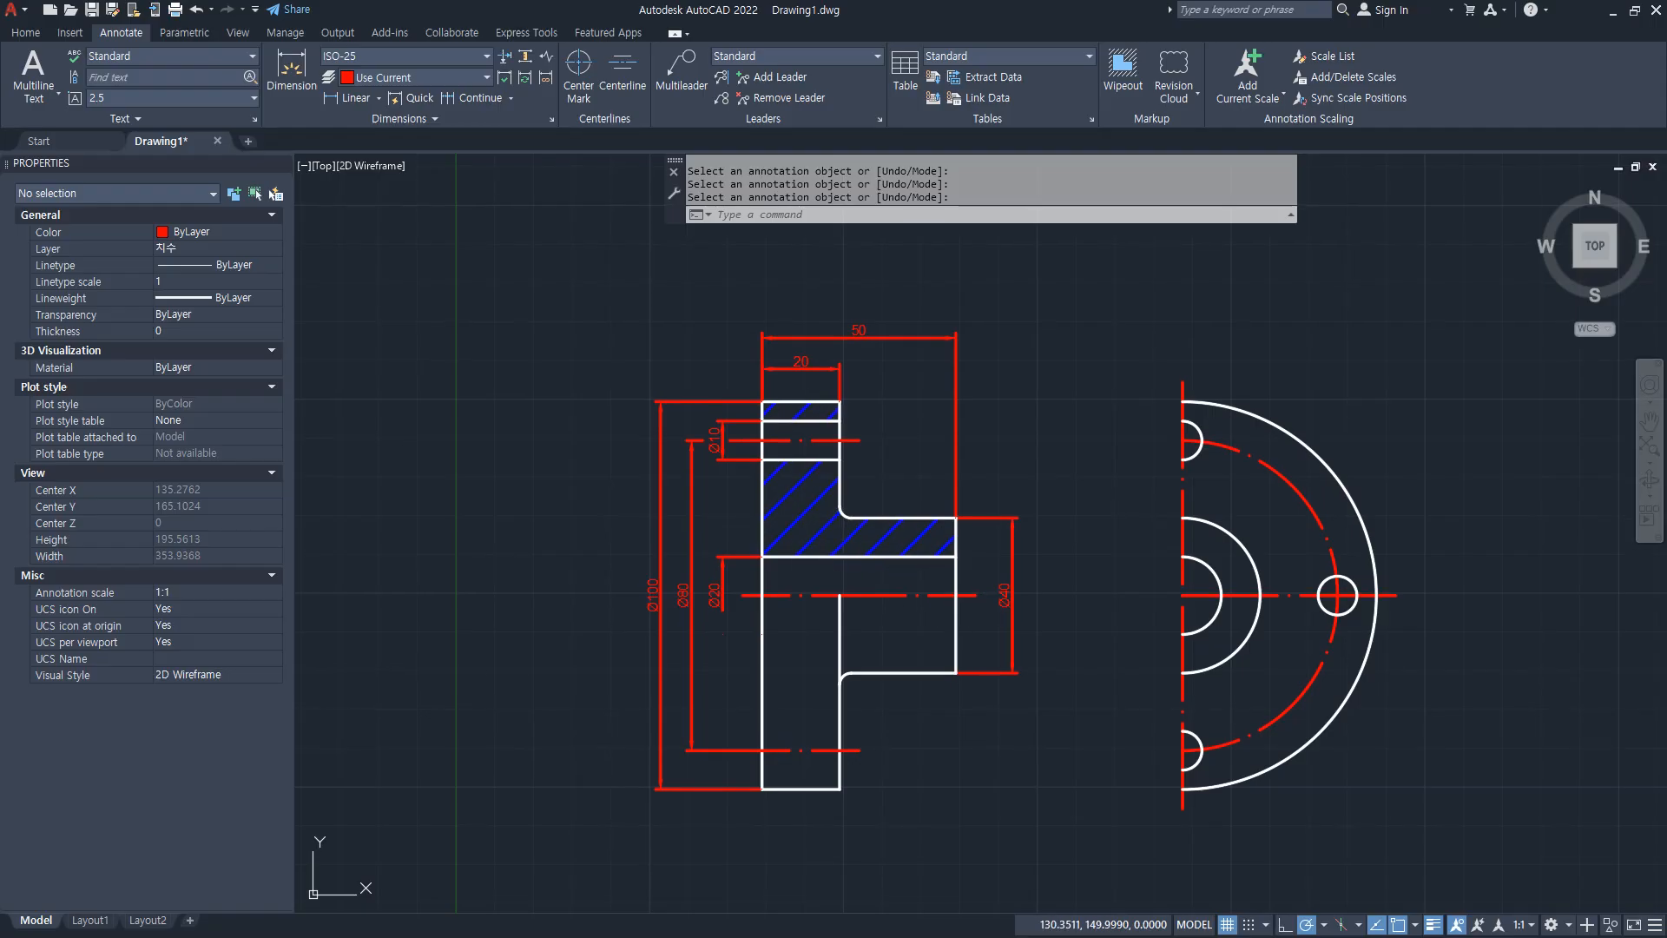
pyautogui.moveTo(967, 594)
pyautogui.mouseDown(button='middle')
pyautogui.moveTo(979, 667)
pyautogui.moveTo(955, 638)
pyautogui.mouseUp(button='middle')
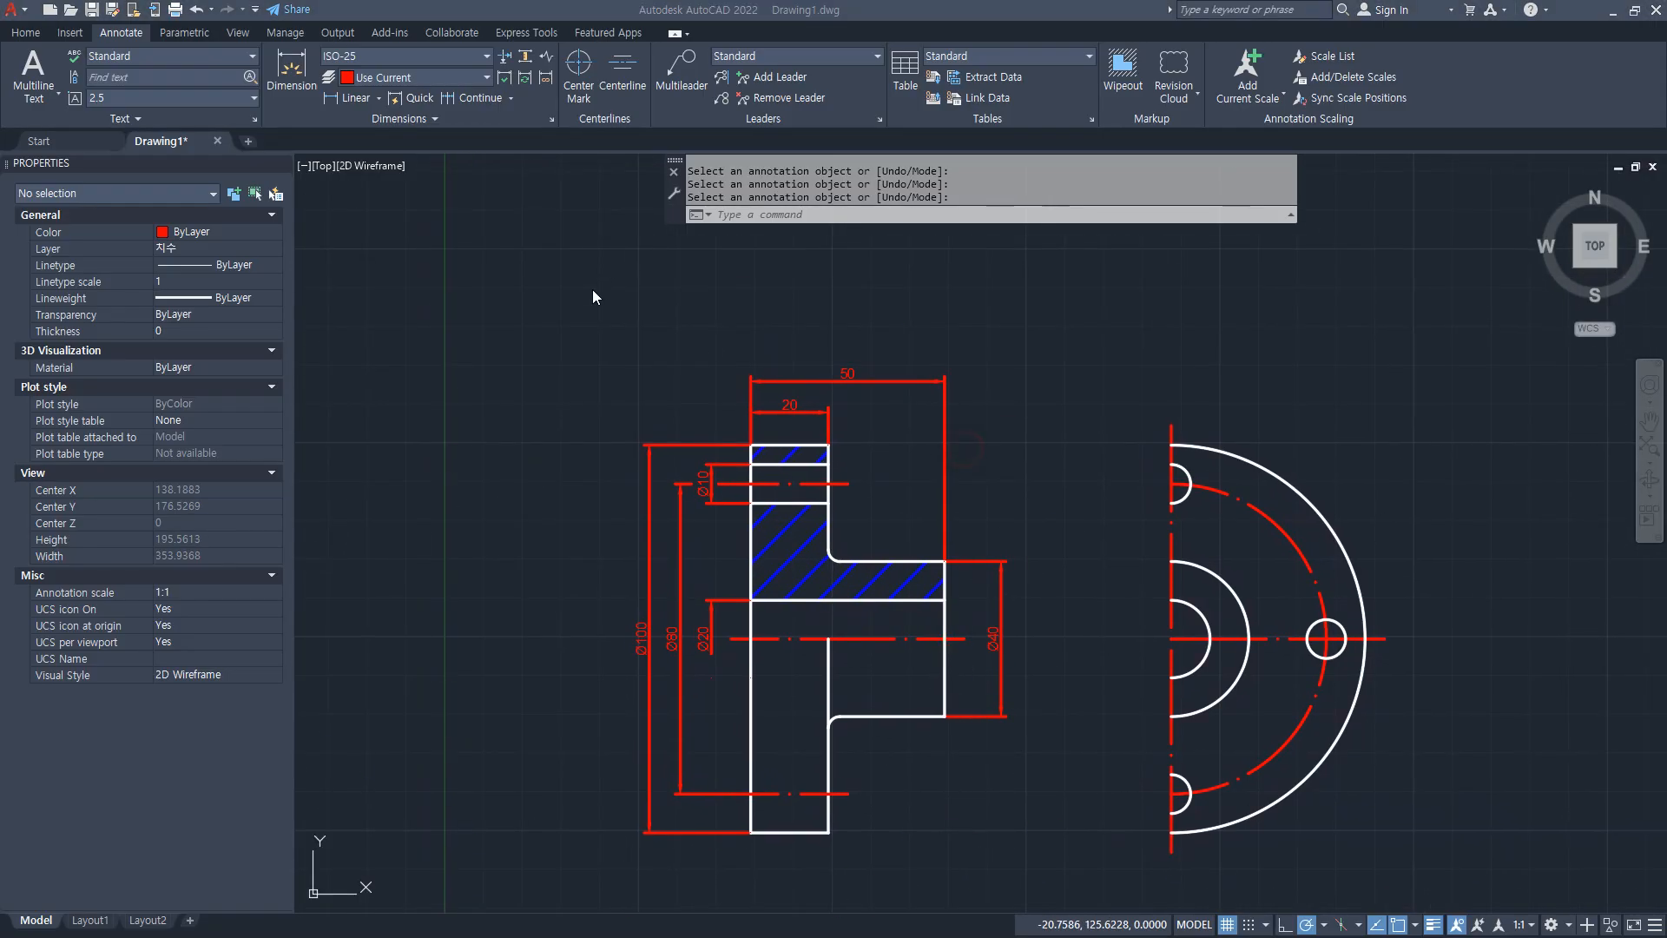
# Step: Examine the line settings of the ISO-25 dimension style and the gap between the Ø10 dimension's extension lines and the part outline
pyautogui.press('Return')
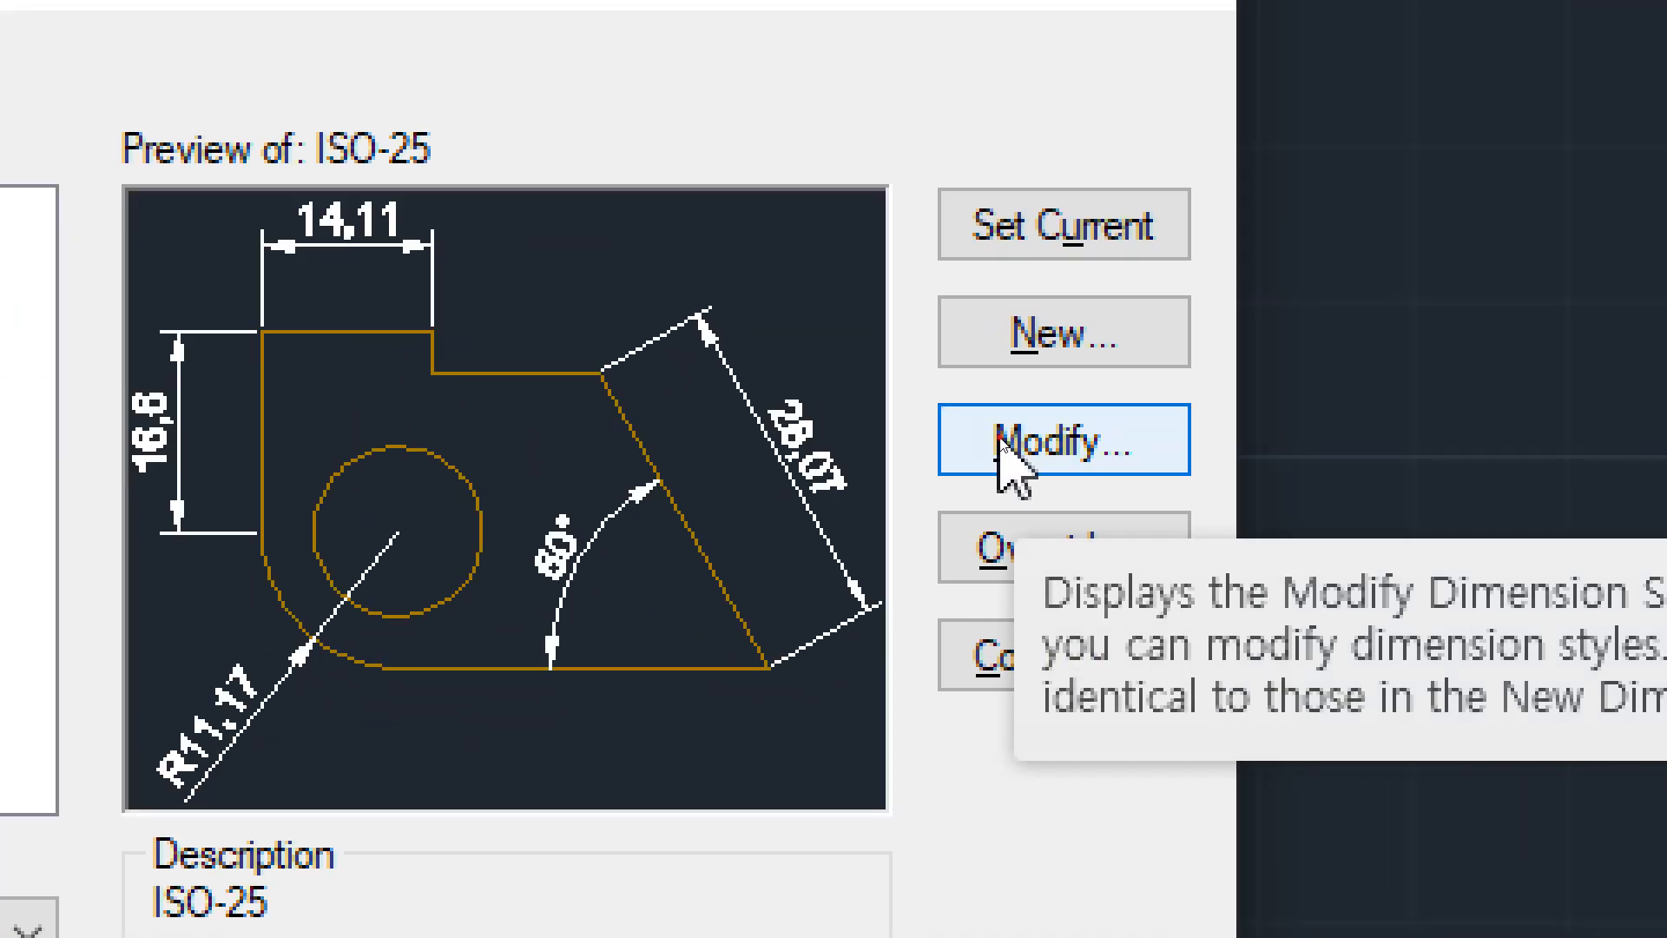
pyautogui.click(1007, 445)
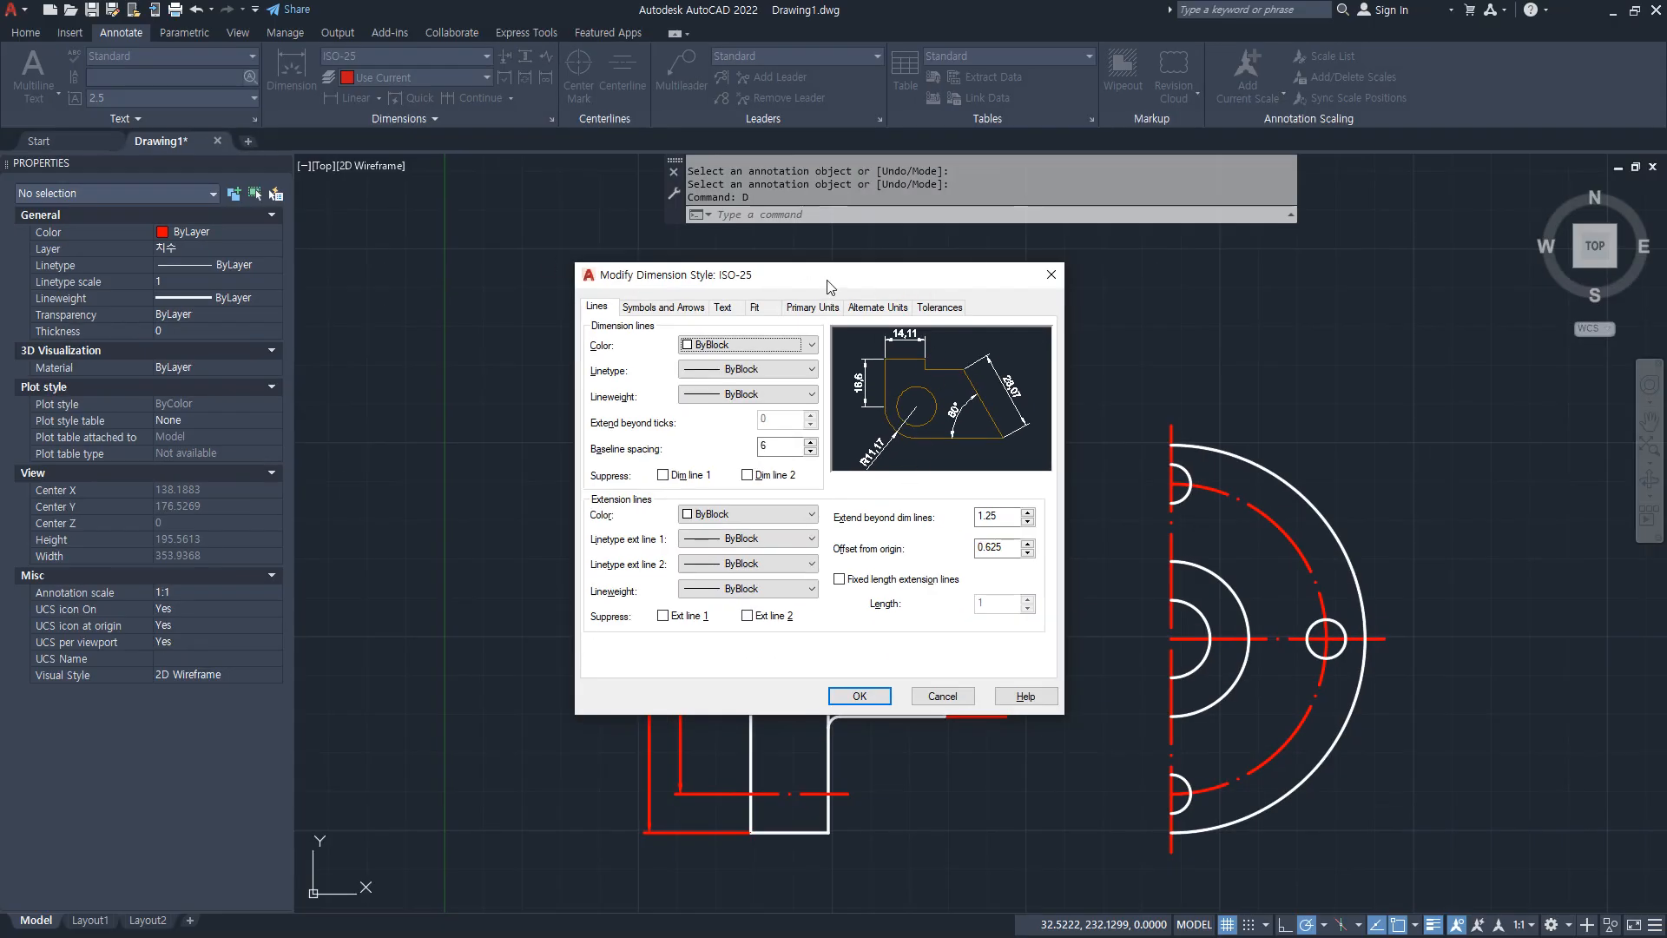
pyautogui.moveTo(826, 280); pyautogui.dragTo(421, 290)
pyautogui.press('Escape')
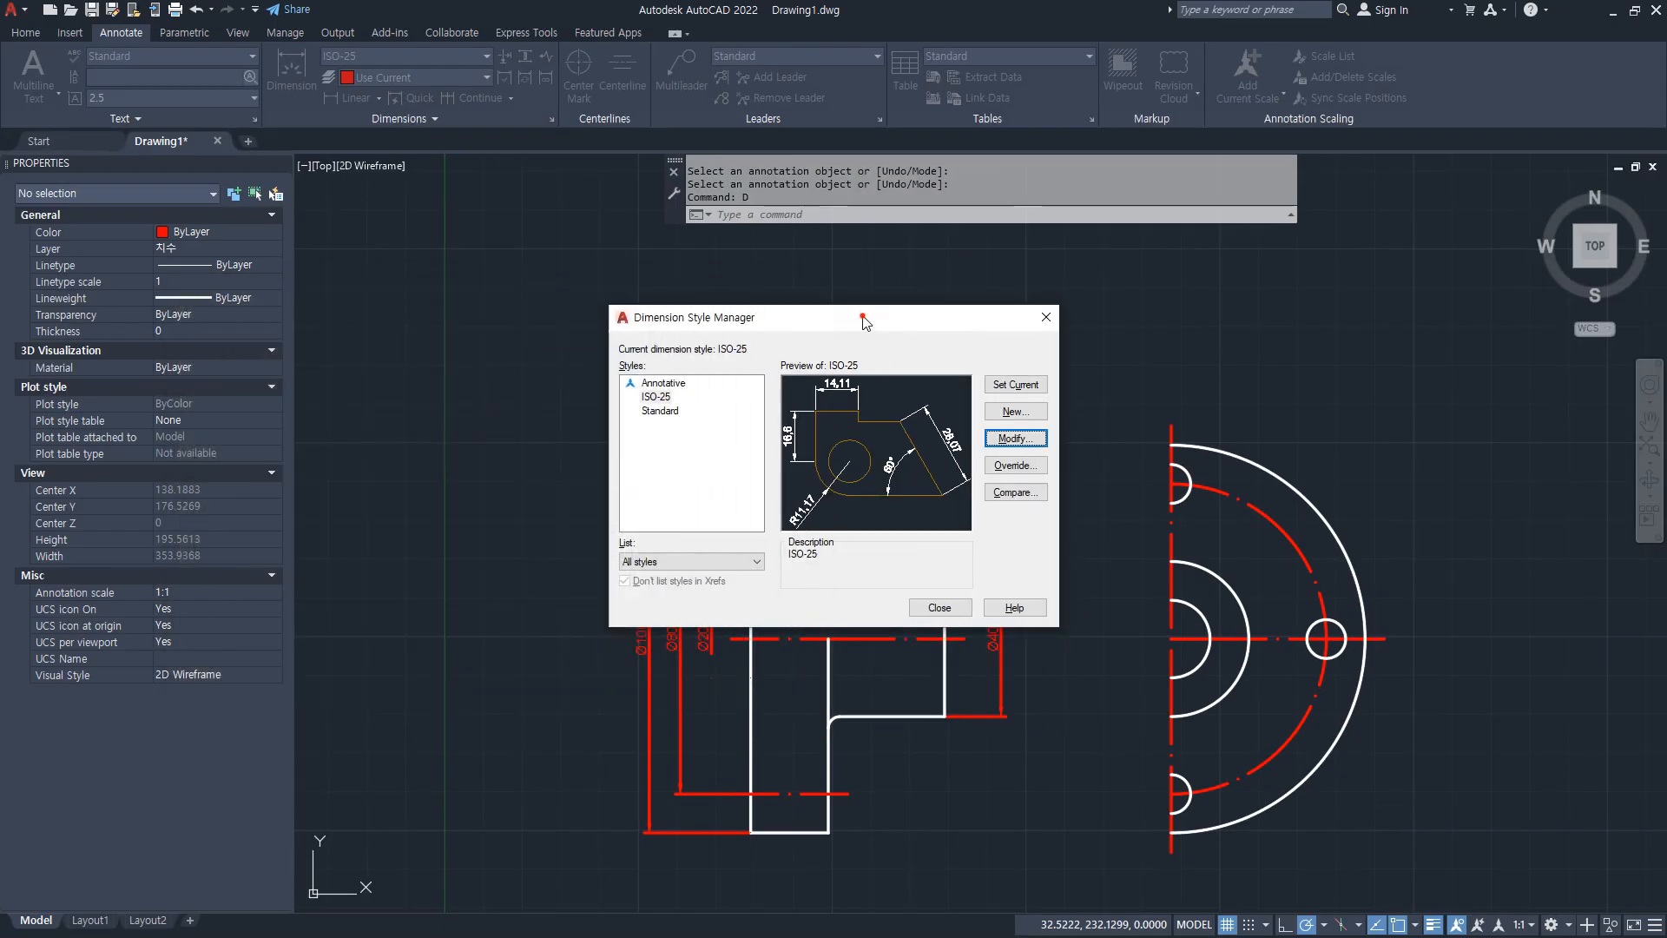
pyautogui.moveTo(863, 318); pyautogui.dragTo(1345, 169)
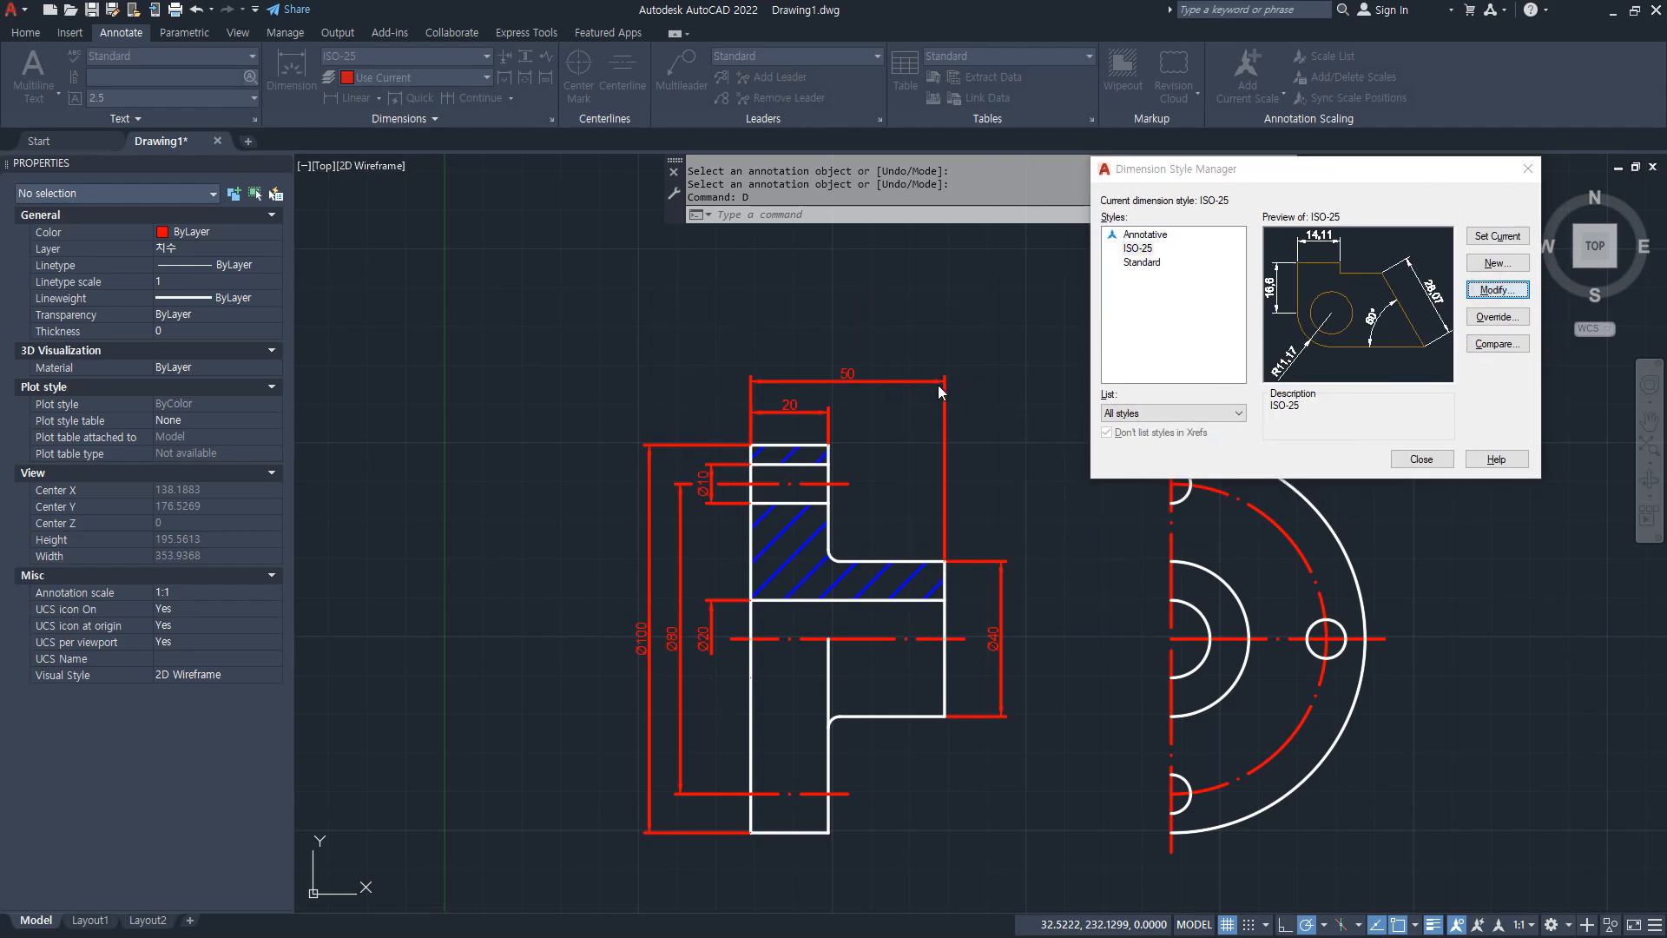
pyautogui.press('Return')
pyautogui.moveTo(800, 276)
pyautogui.mouseDown()
pyautogui.moveTo(372, 222)
pyautogui.moveTo(401, 196)
pyautogui.mouseUp()
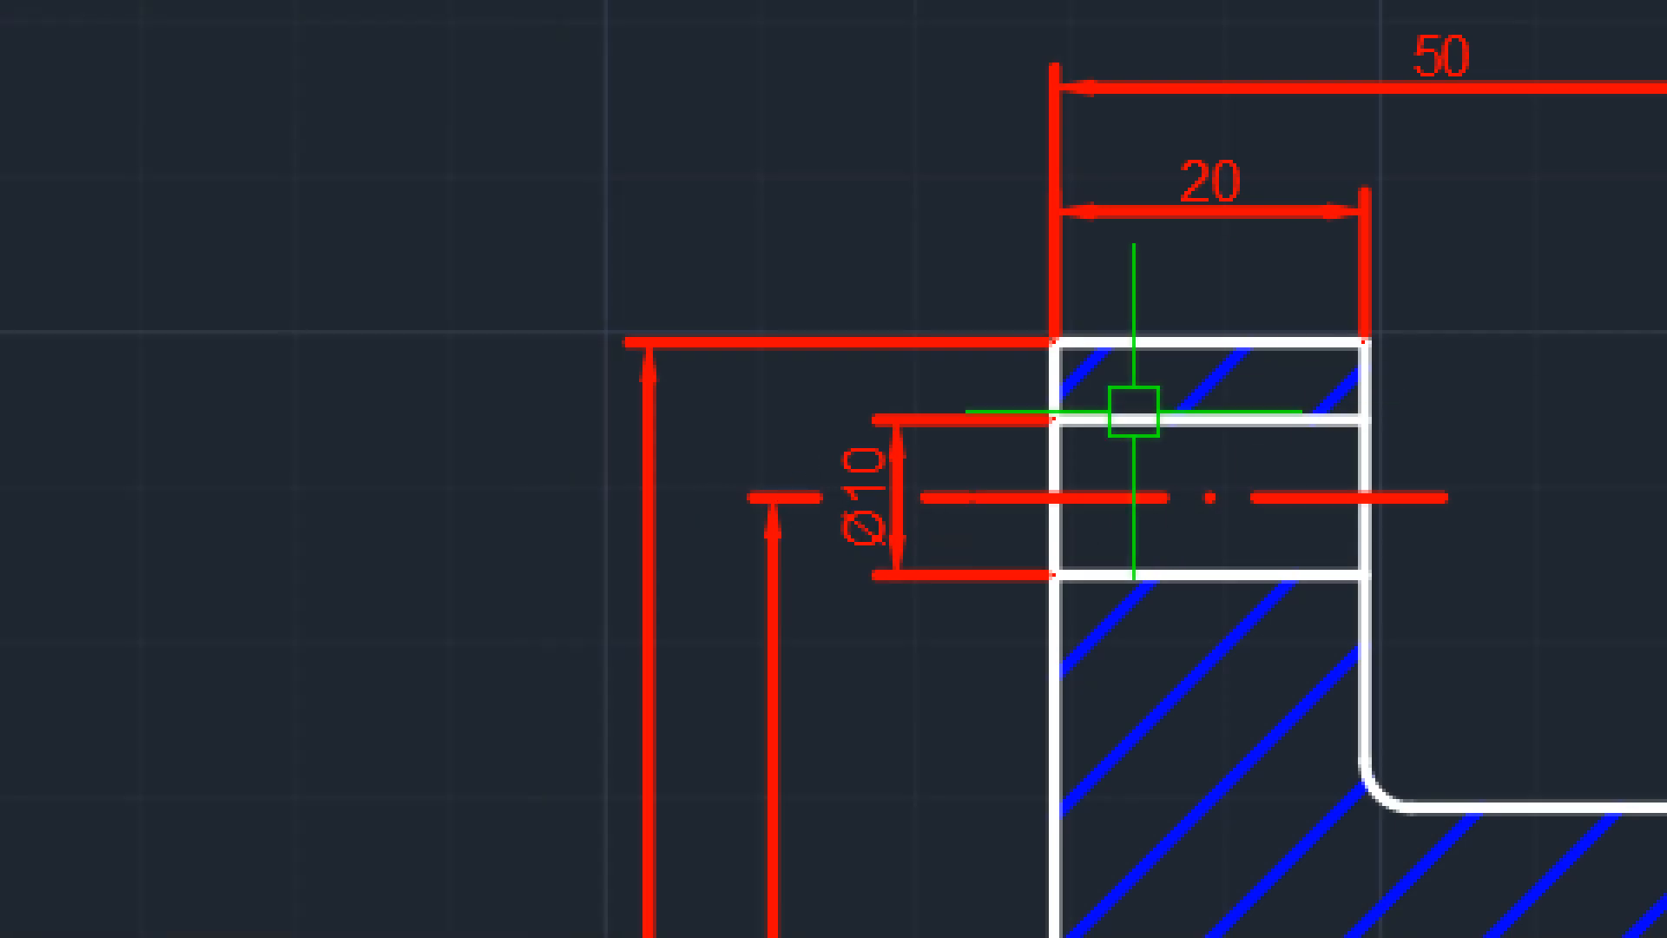
pyautogui.scroll(6, 1028, 386)
pyautogui.moveTo(1120, 391)
pyautogui.mouseDown(button='middle')
pyautogui.moveTo(1400, 490)
pyautogui.moveTo(952, 122)
pyautogui.moveTo(1079, 122)
pyautogui.mouseUp(button='middle')
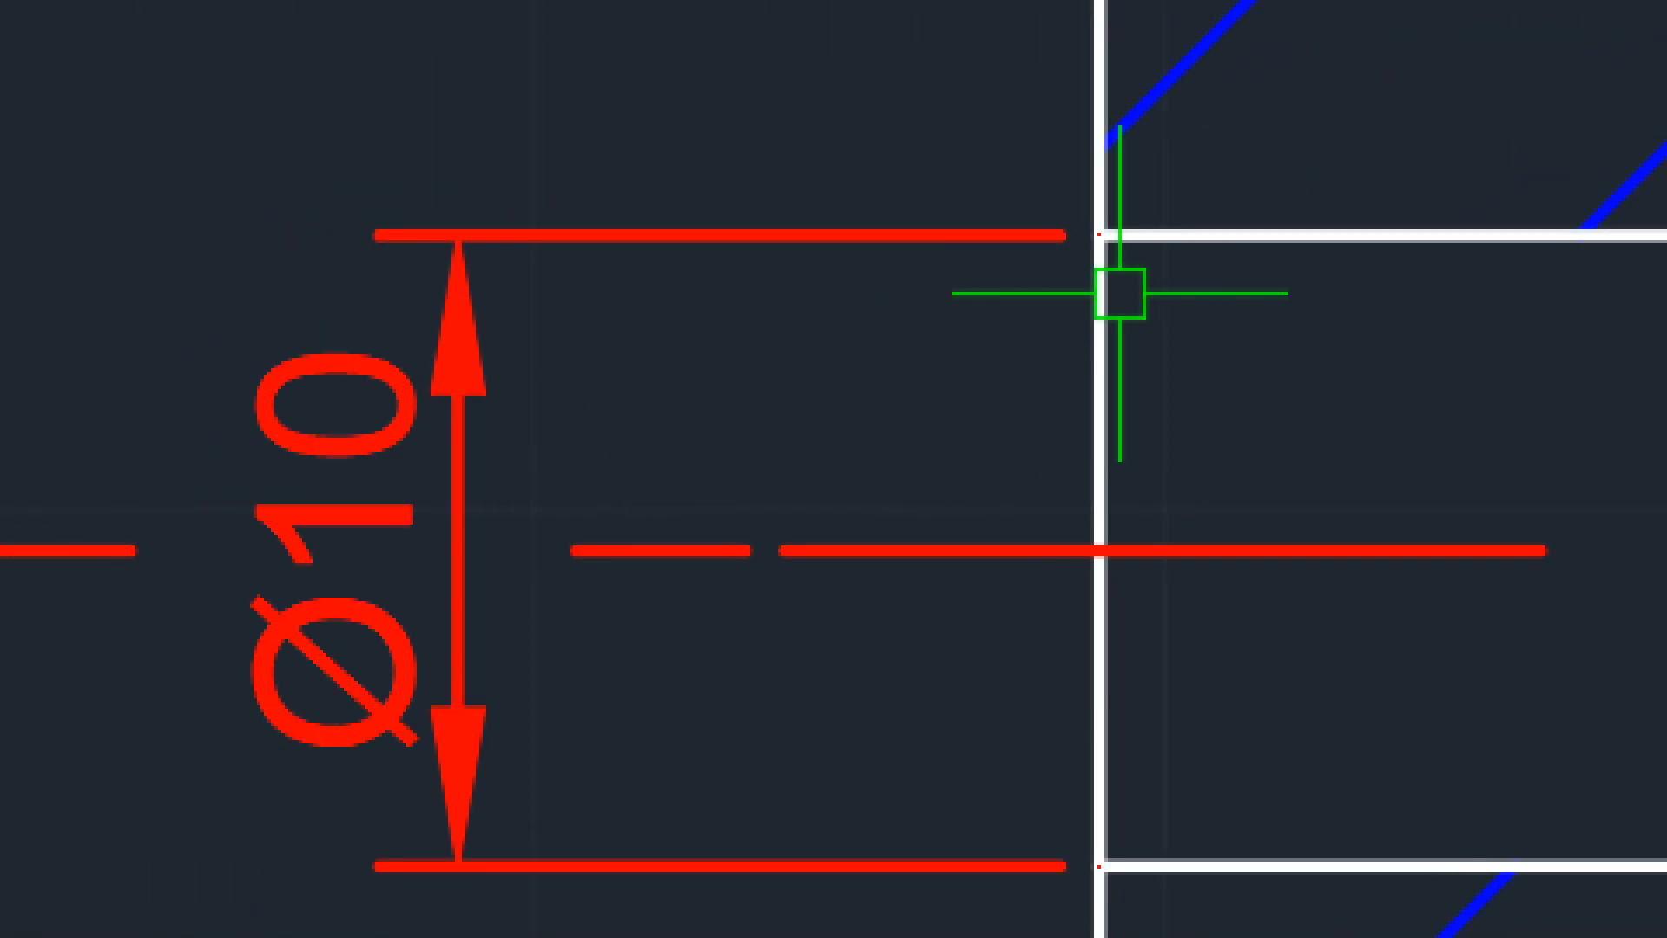
# Step: Try a larger extension of the extension lines beyond the dimension lines in the ISO-25 style and undo it
pyautogui.scroll(2, 1029, 280)
pyautogui.moveTo(1024, 278); pyautogui.dragTo(1208, 642, button='middle')
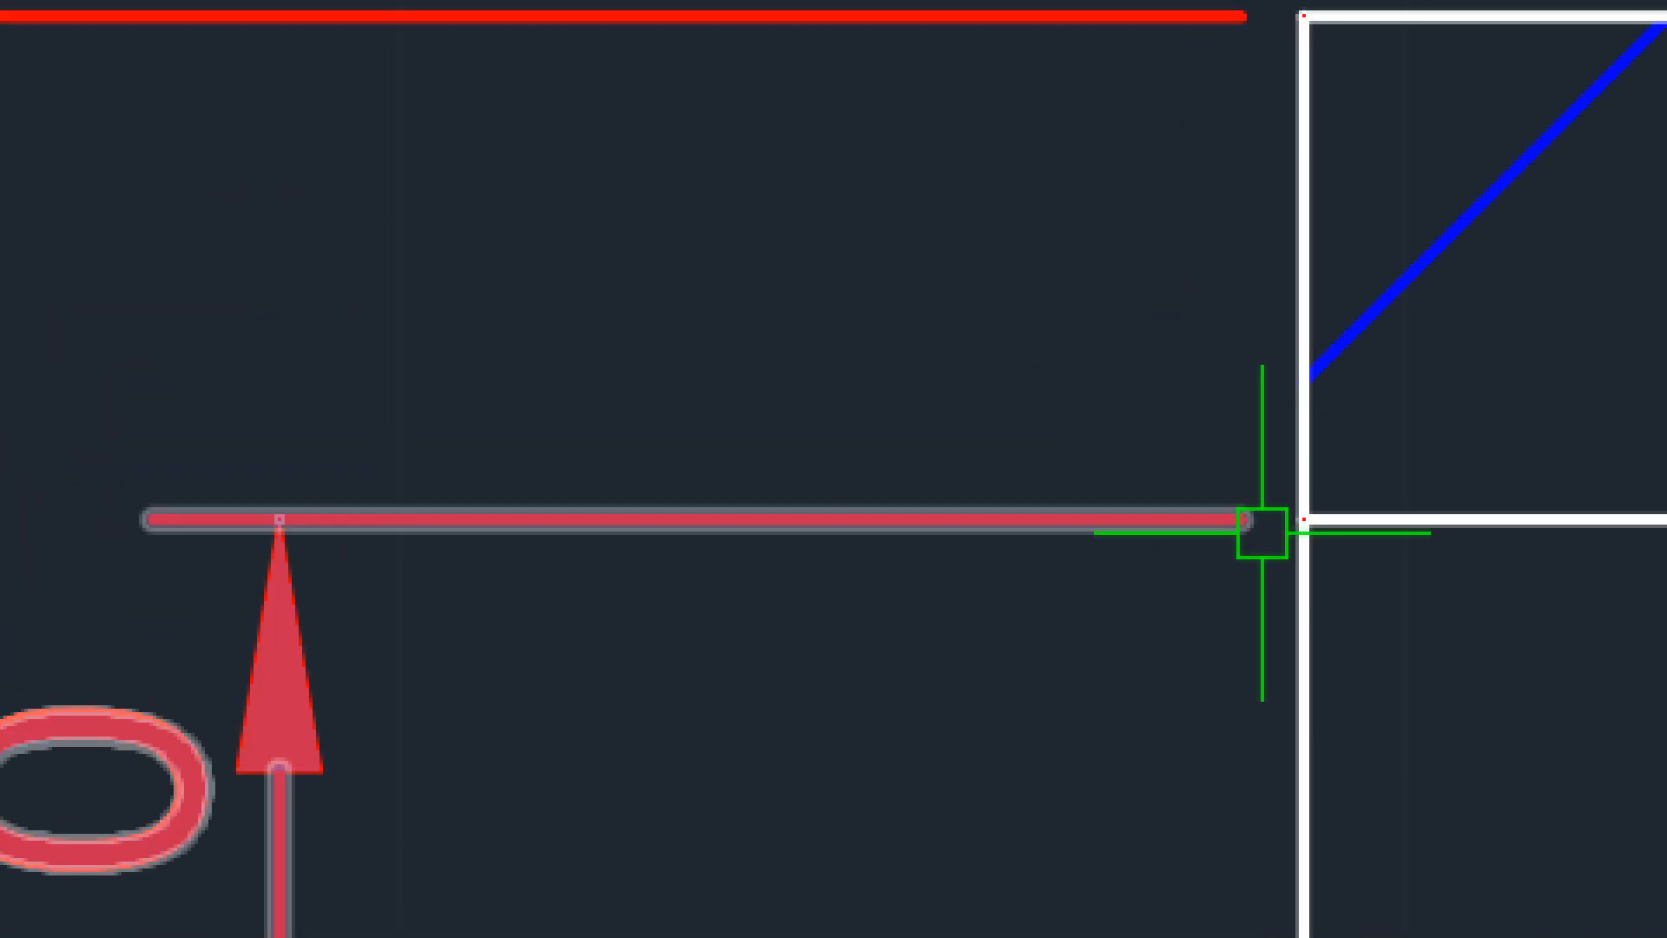
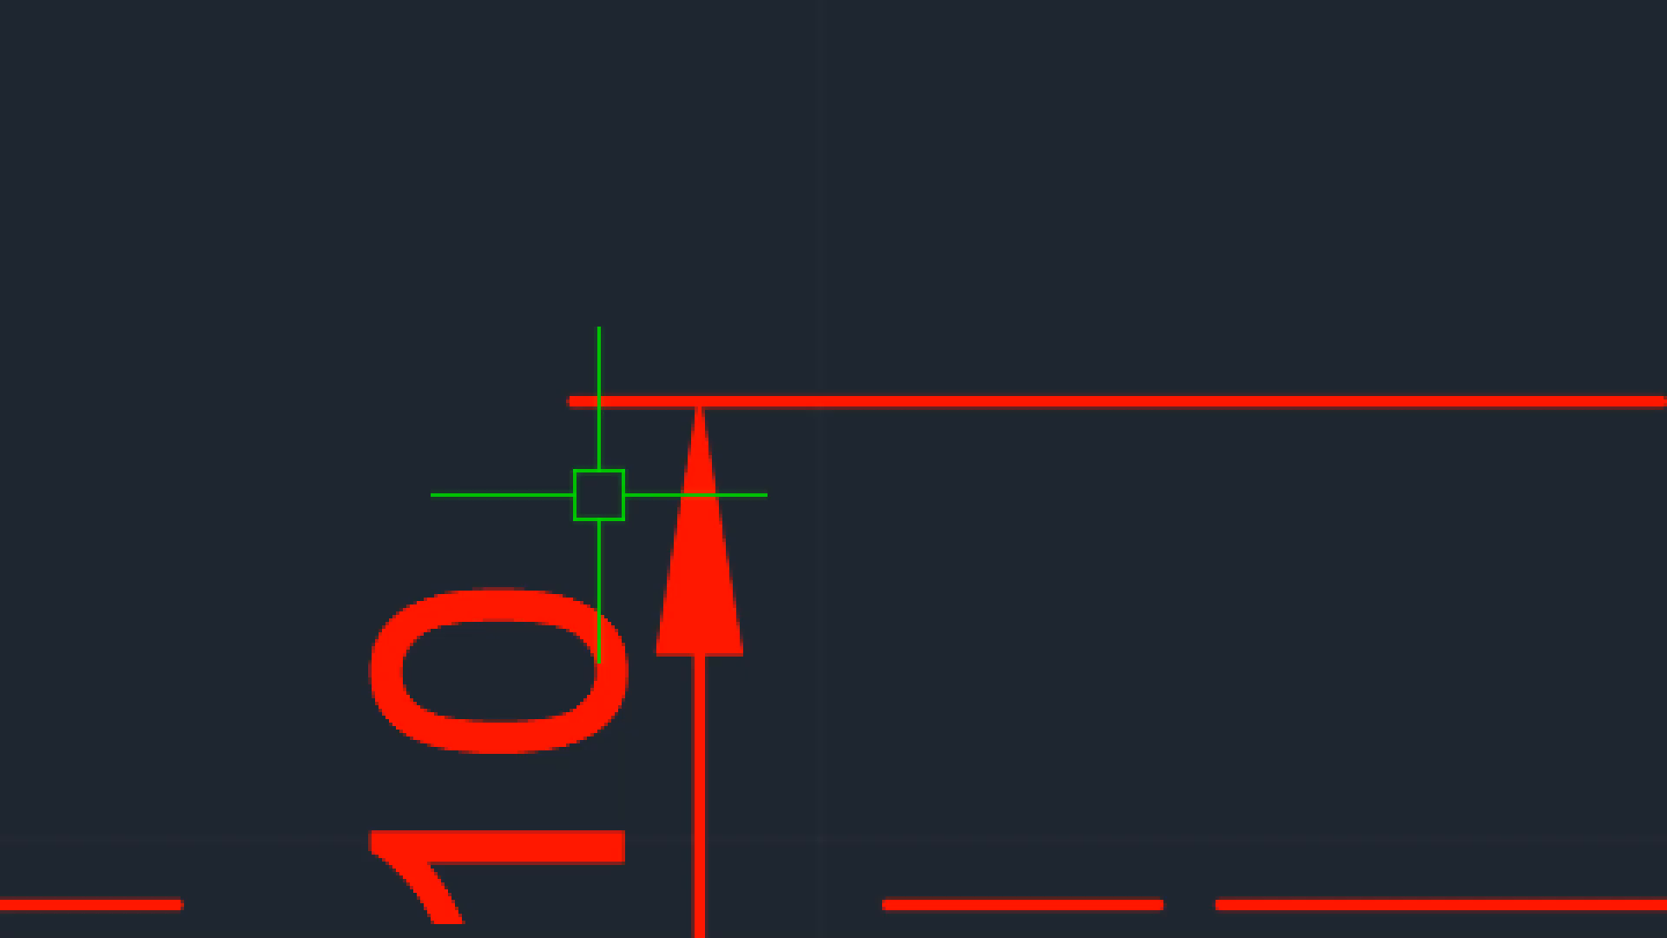
pyautogui.moveTo(669, 473)
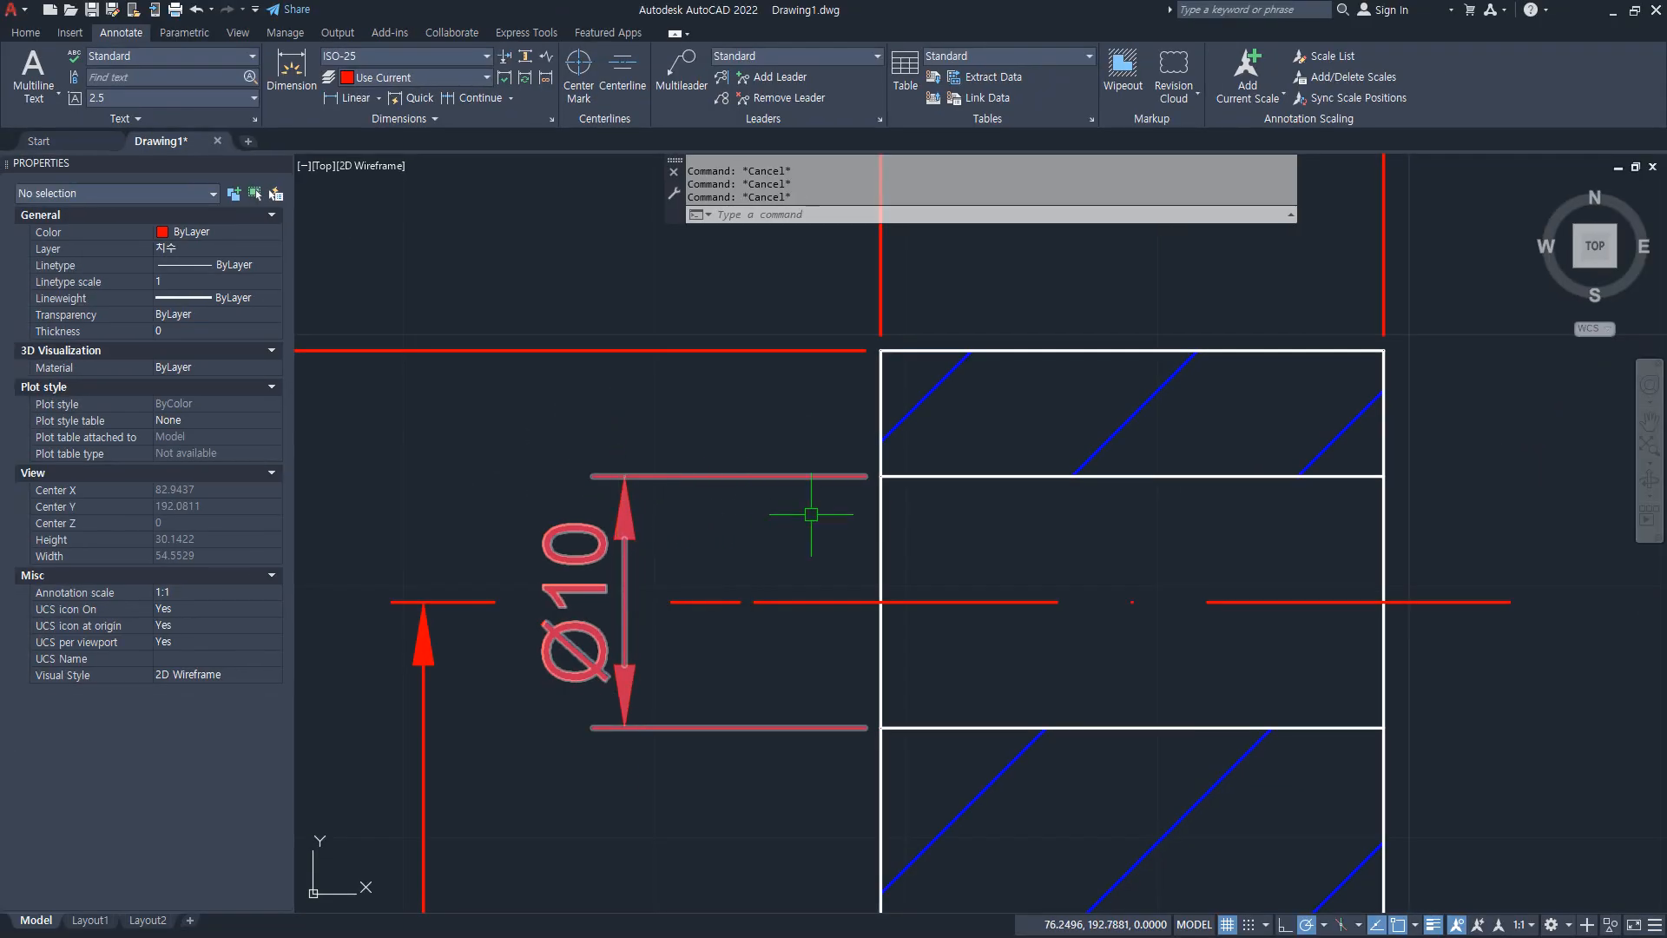
pyautogui.moveTo(831, 516); pyautogui.dragTo(1087, 518, button='middle')
pyautogui.scroll(2, 978, 530)
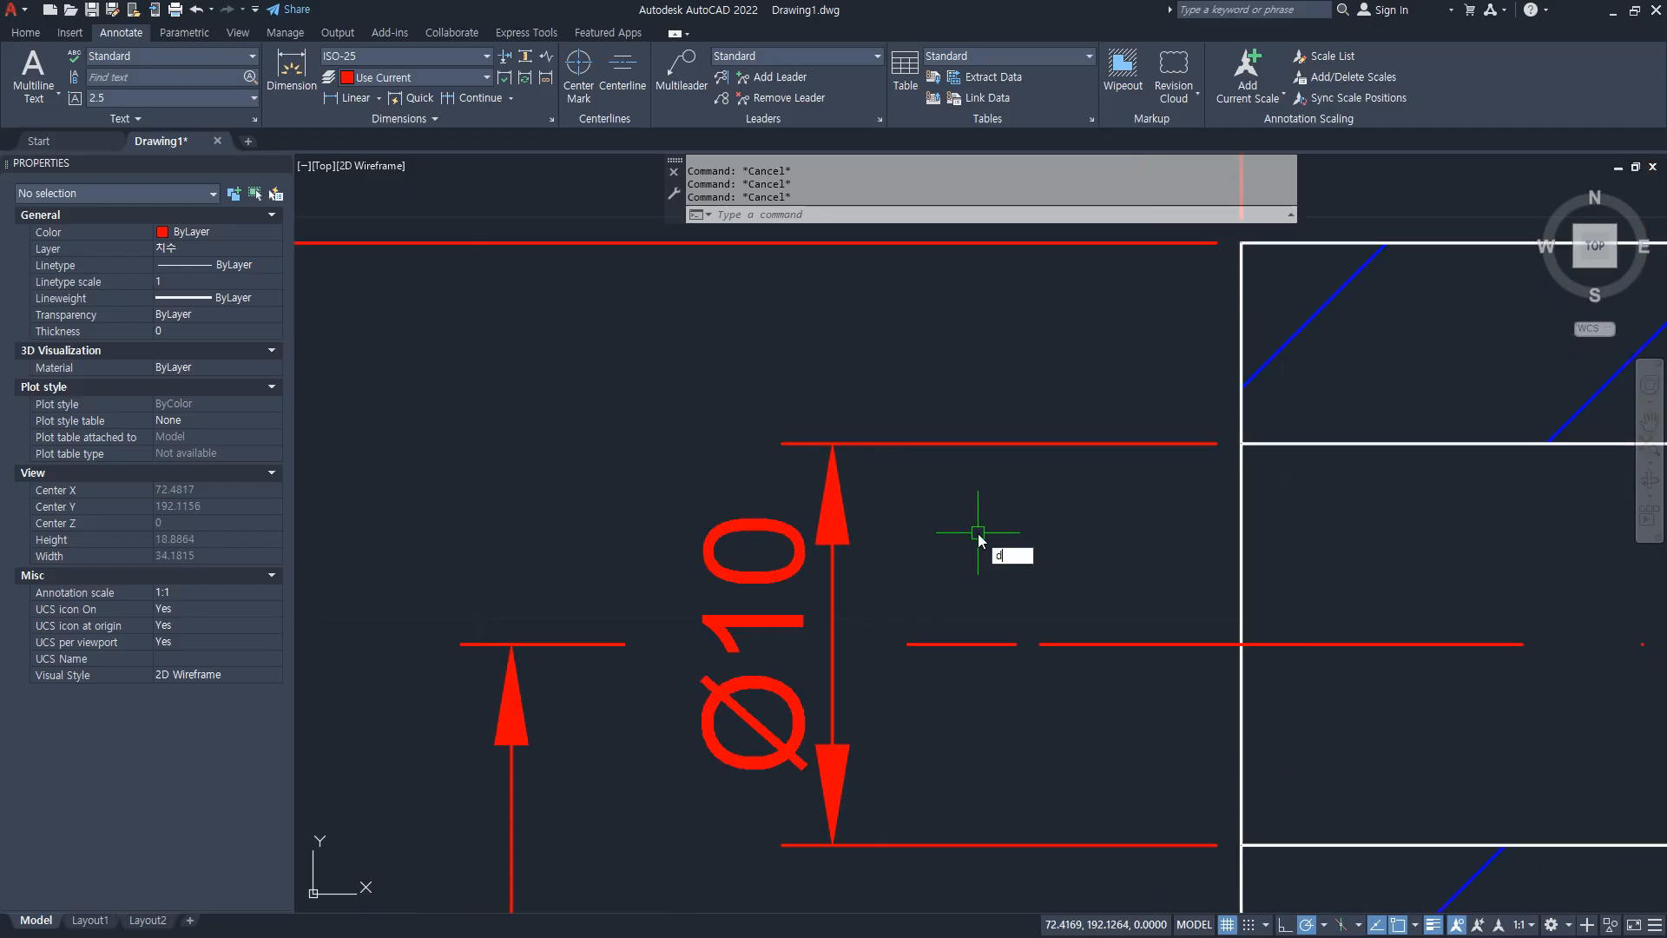
pyautogui.press('Return')
pyautogui.moveTo(800, 305); pyautogui.dragTo(496, 305)
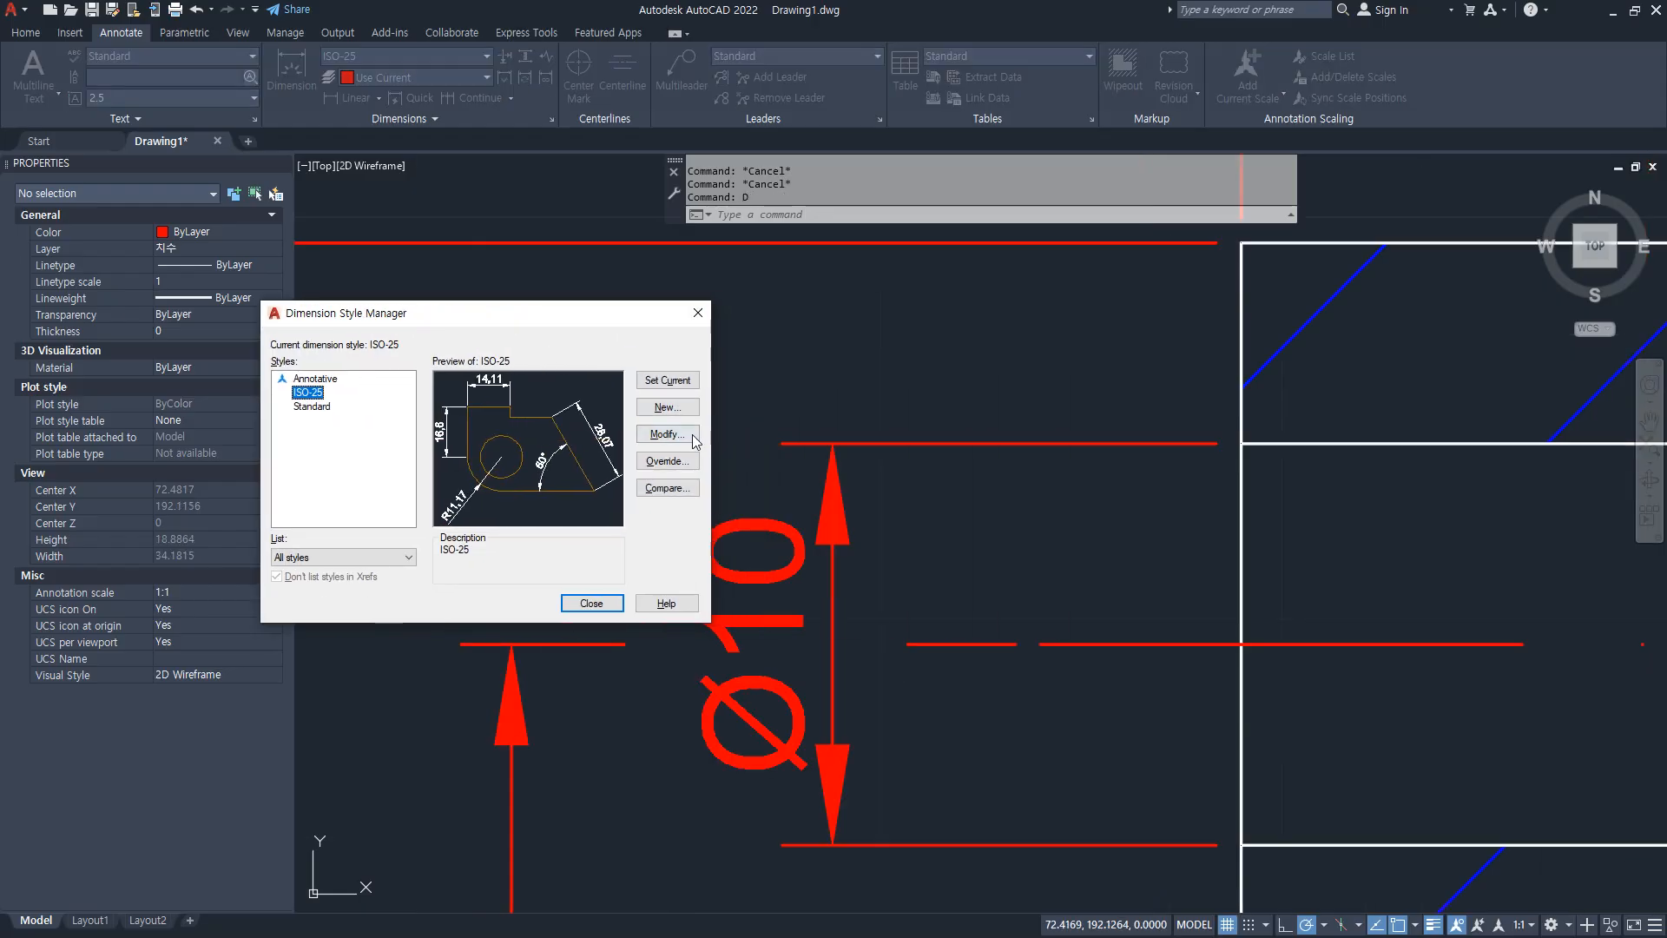
pyautogui.click(691, 434)
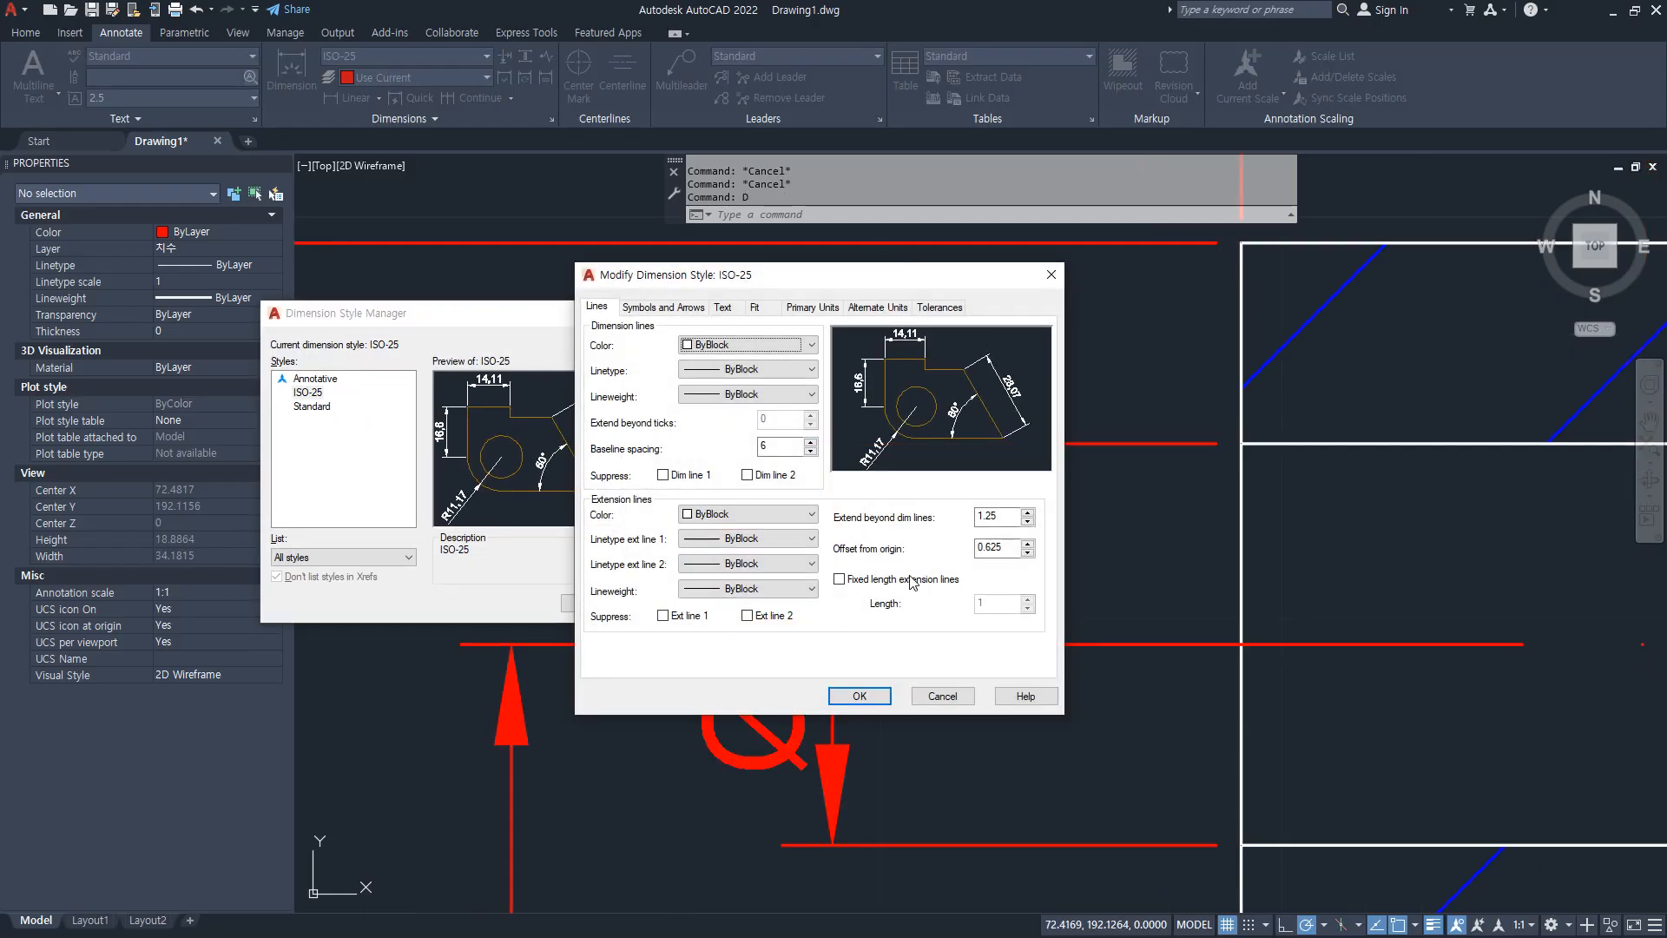
pyautogui.hotkey('ctrl', '2')
pyautogui.moveTo(832, 535); pyautogui.dragTo(1035, 533)
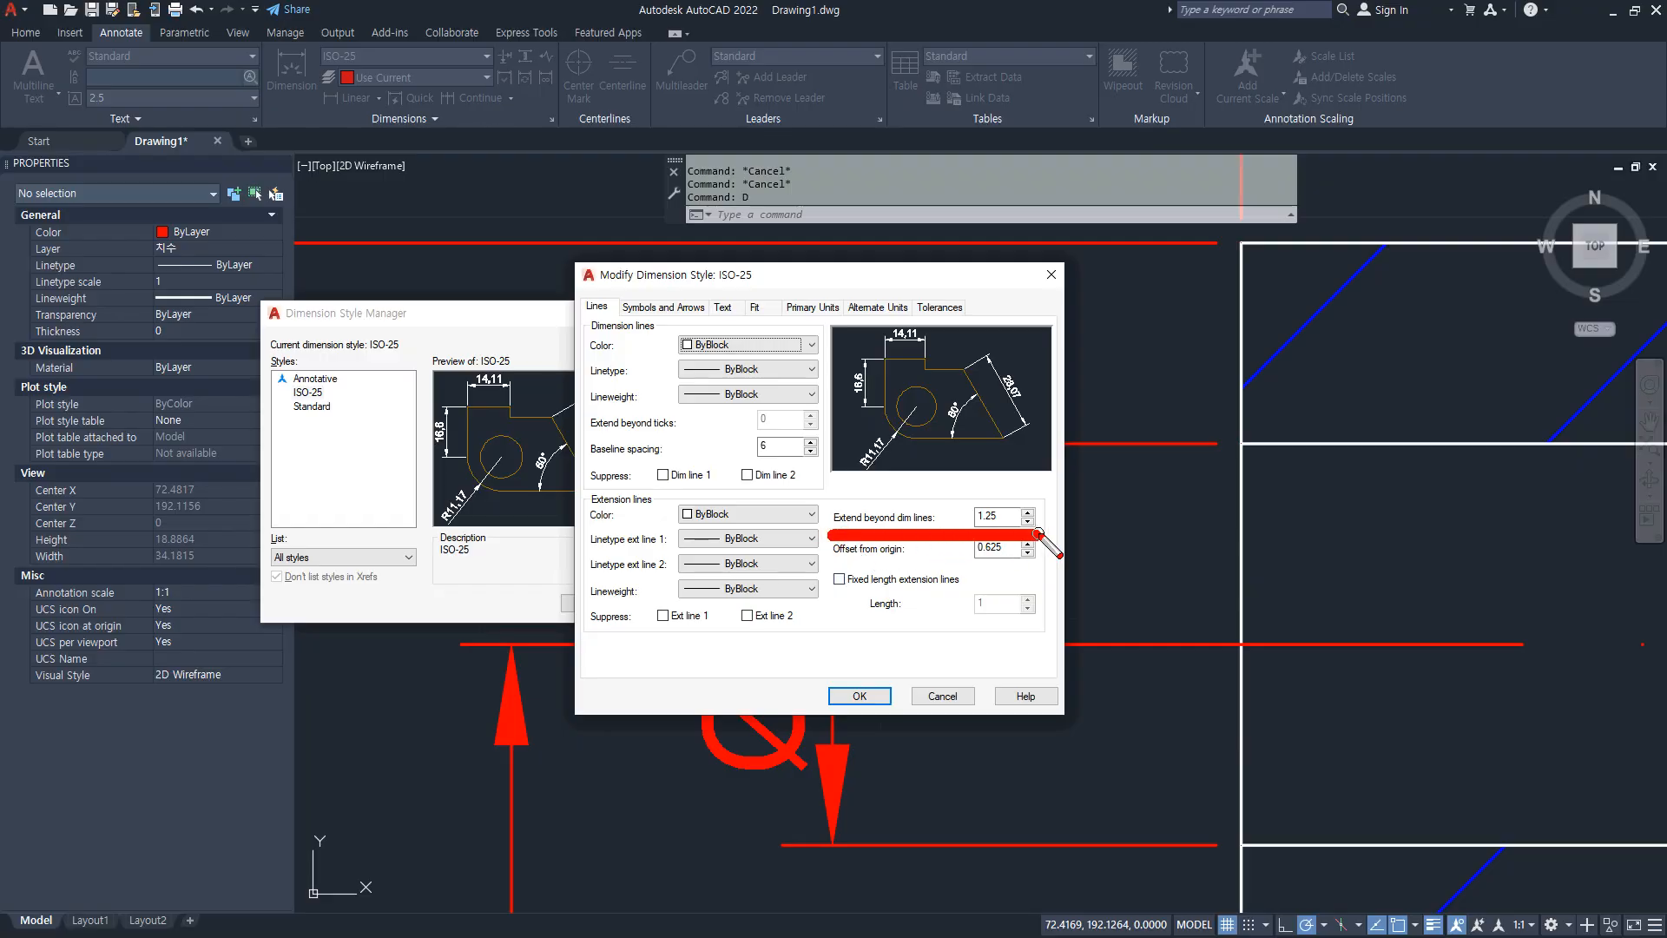
pyautogui.press('Escape')
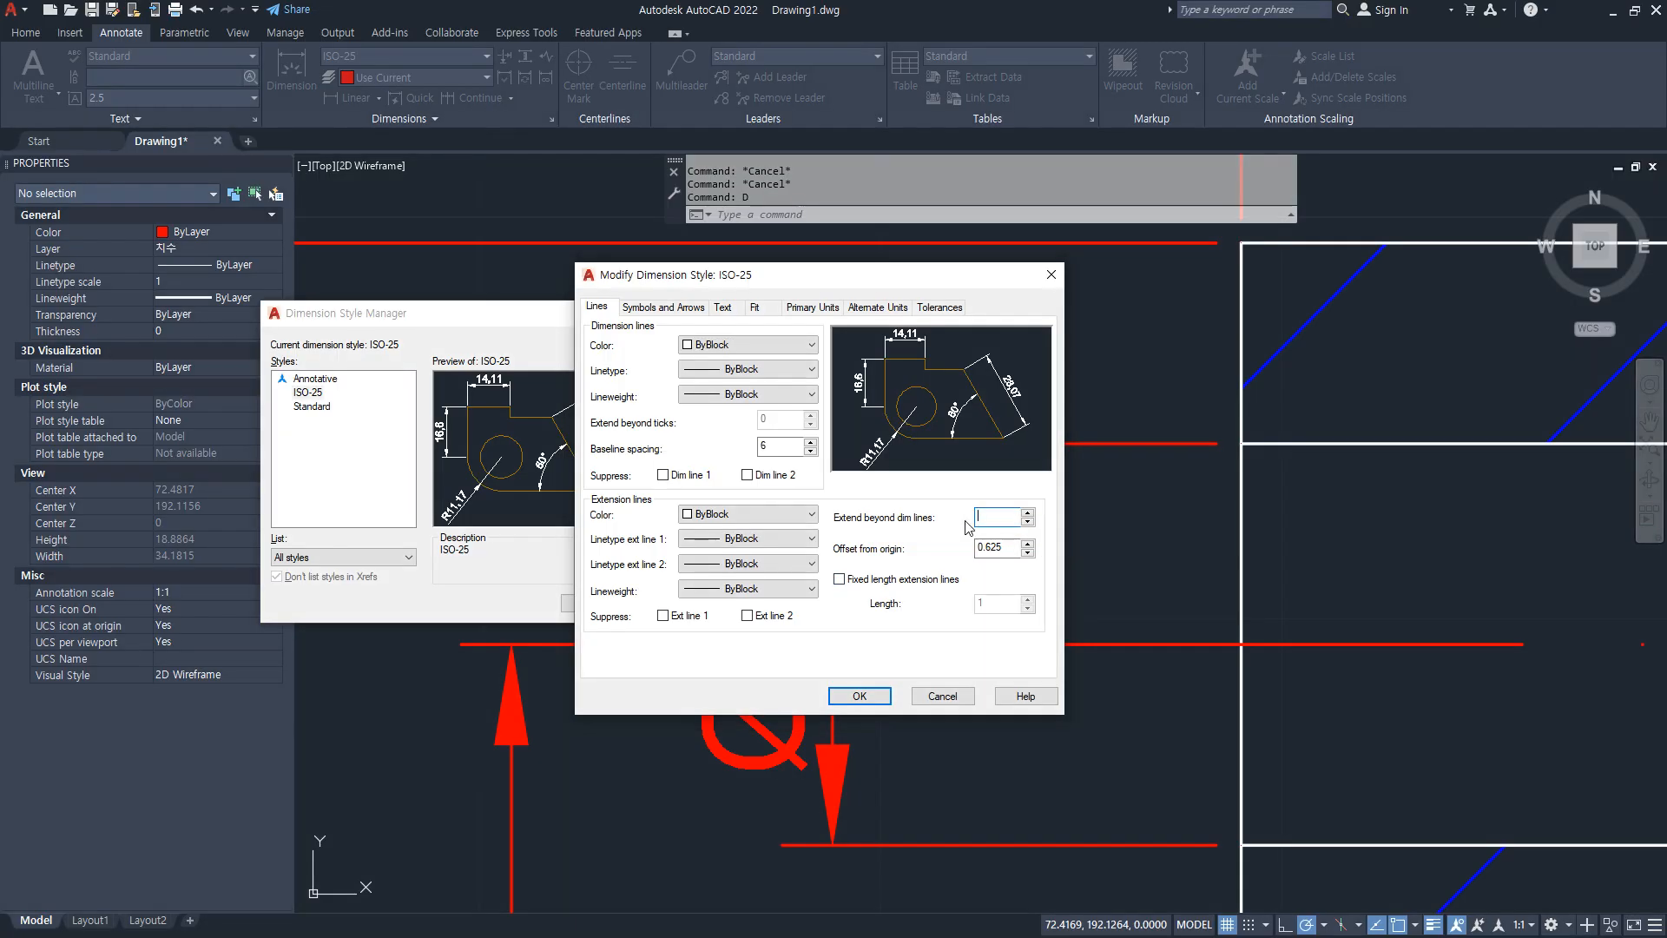
pyautogui.click(859, 697)
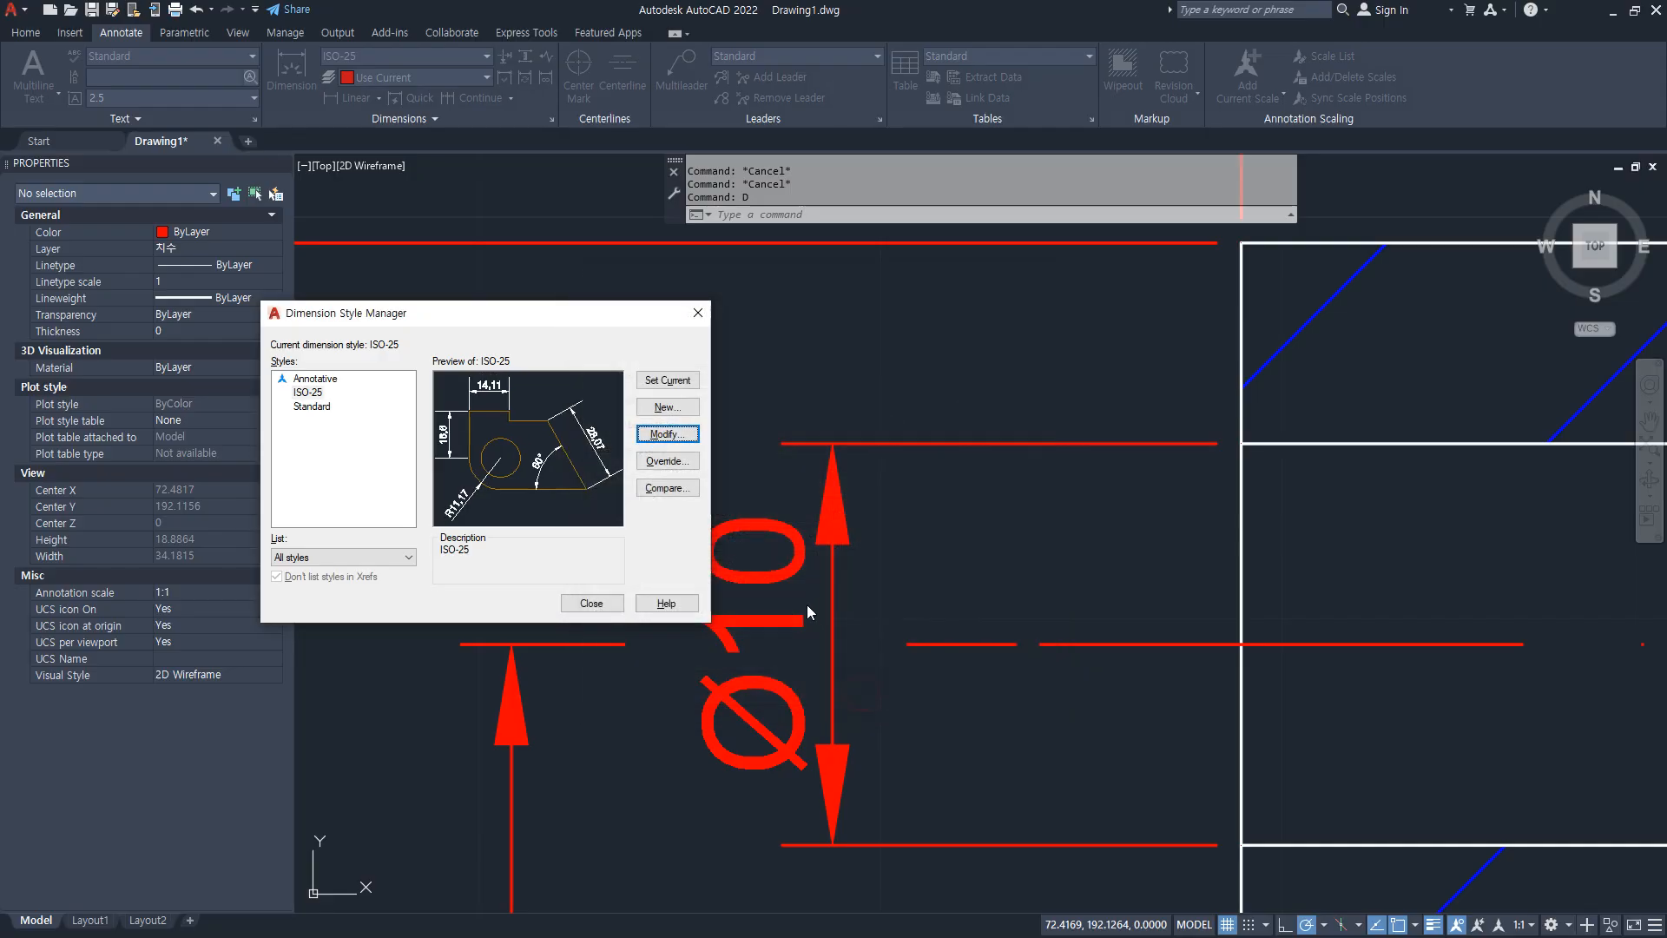
pyautogui.click(591, 605)
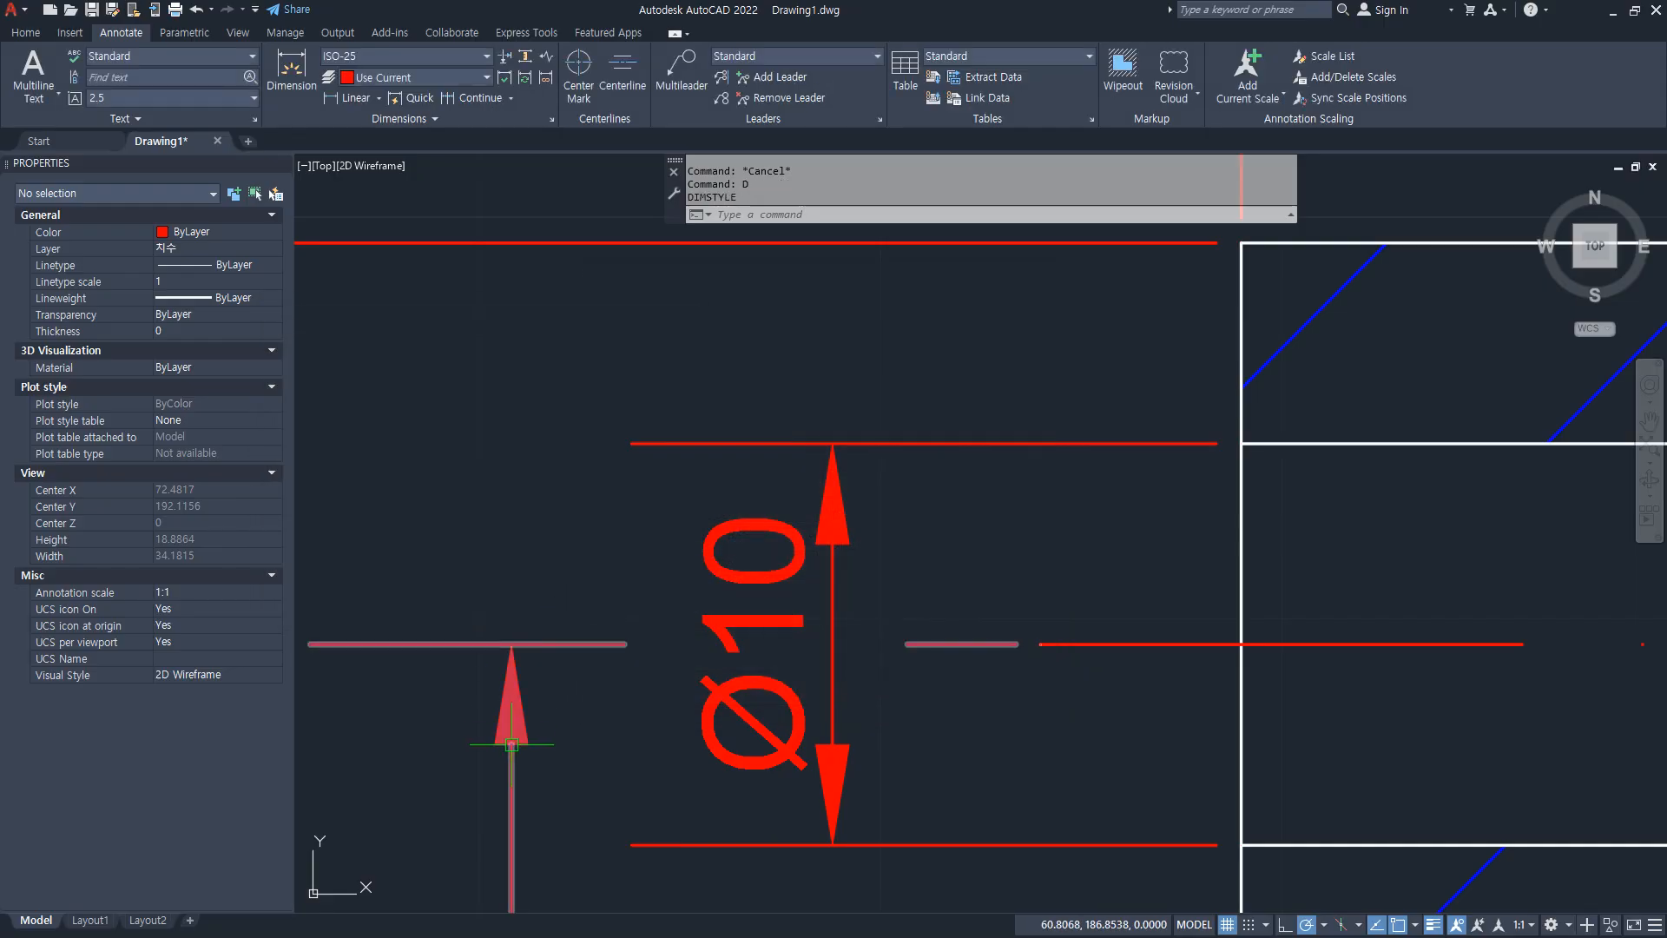
pyautogui.hotkey('ctrl', 'z')
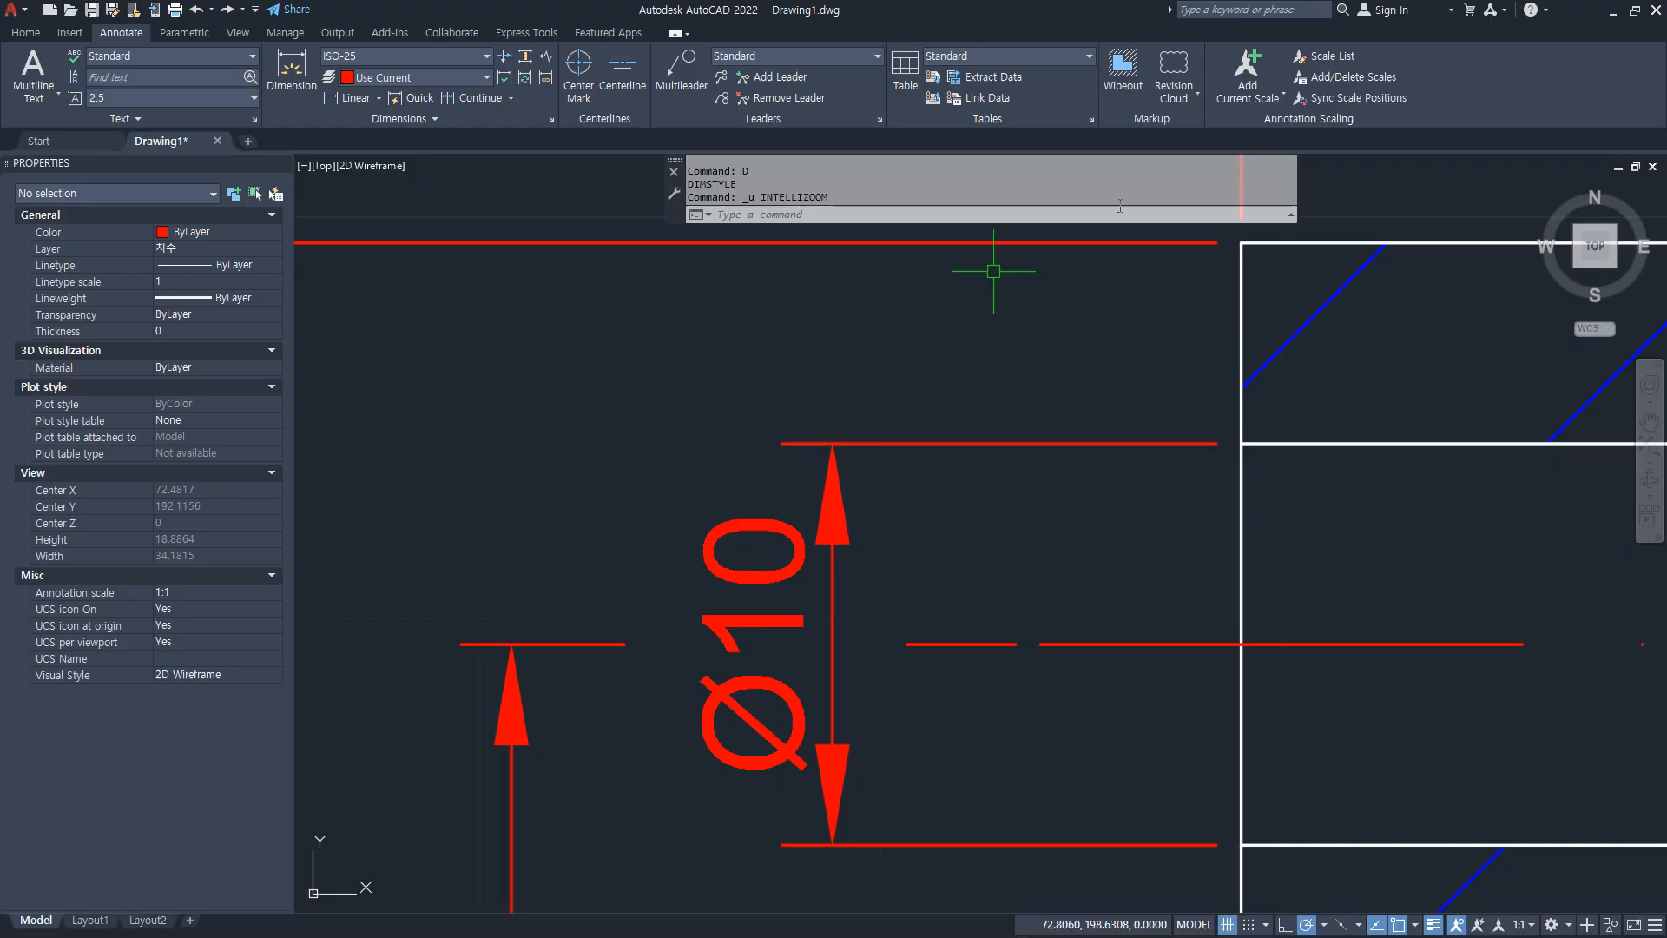
# Step: Try an extension line offset from origin of 5 in the ISO-25 dimension style and undo it
pyautogui.write('d')
pyautogui.press('Return')
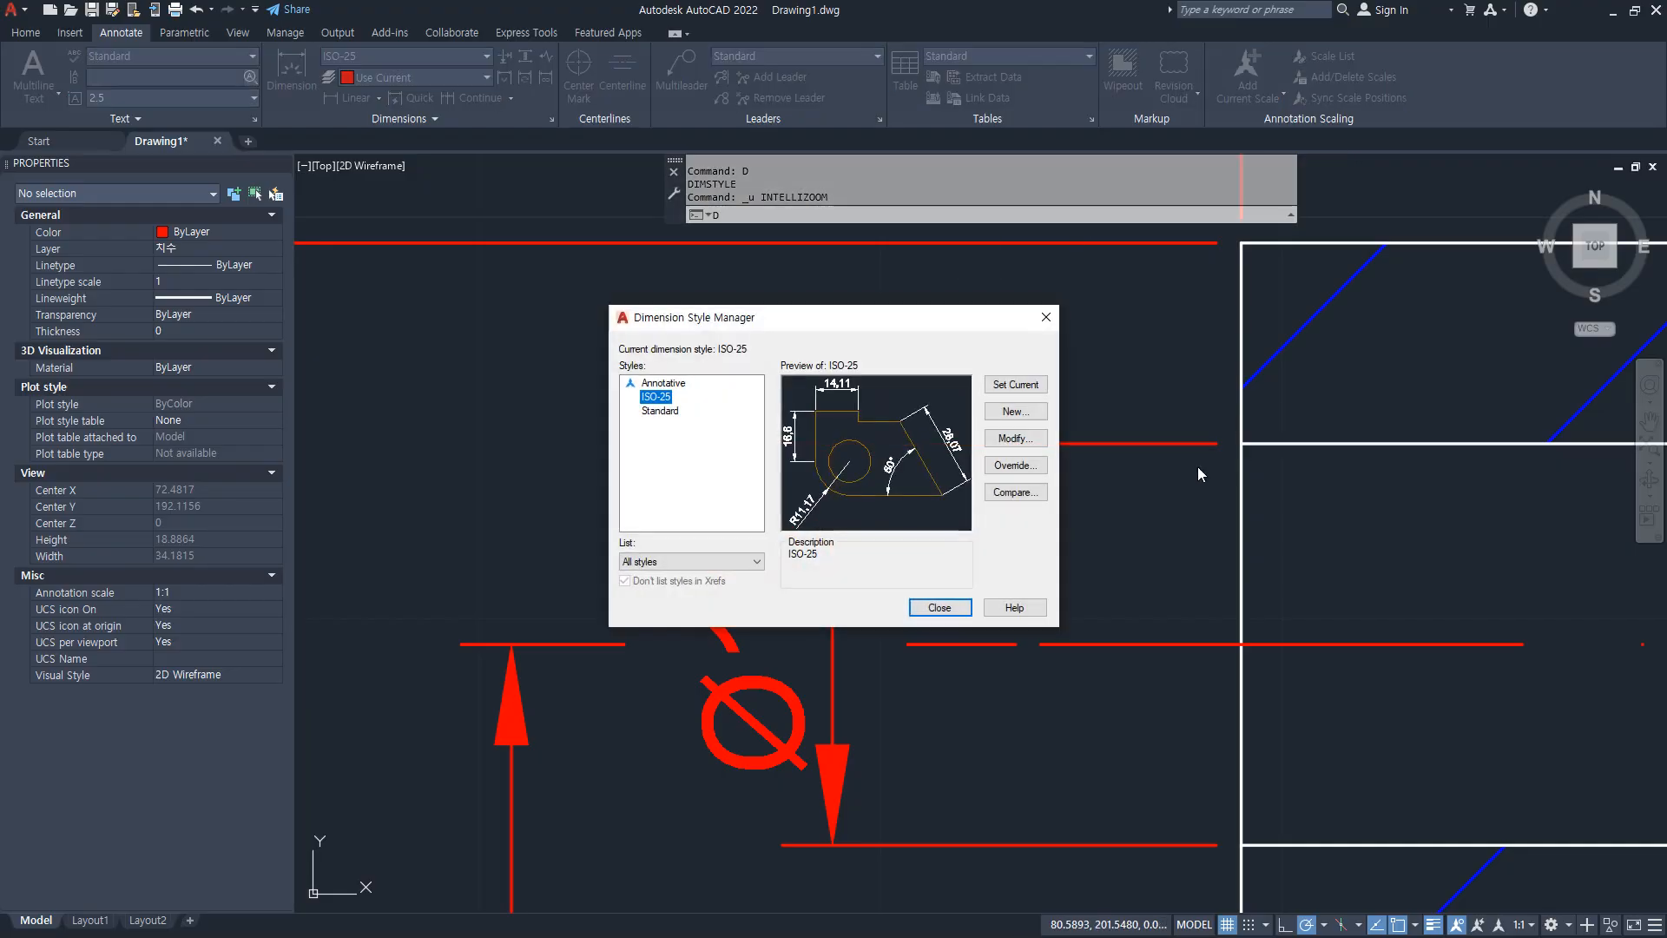
pyautogui.click(1014, 438)
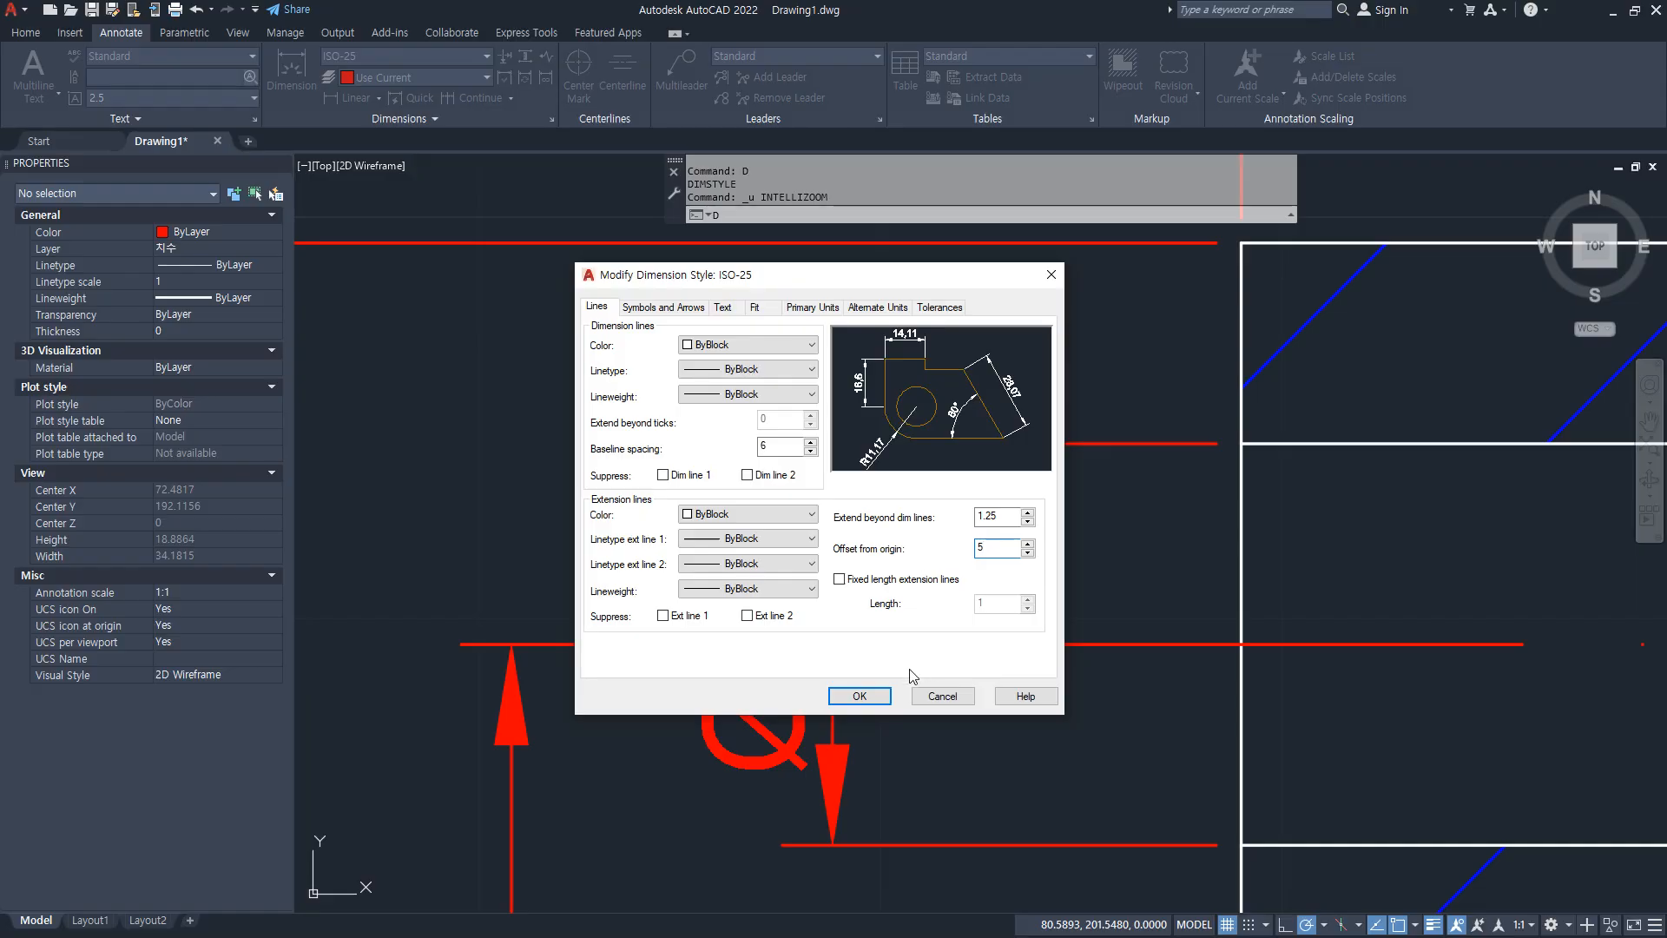
pyautogui.click(860, 695)
pyautogui.click(922, 605)
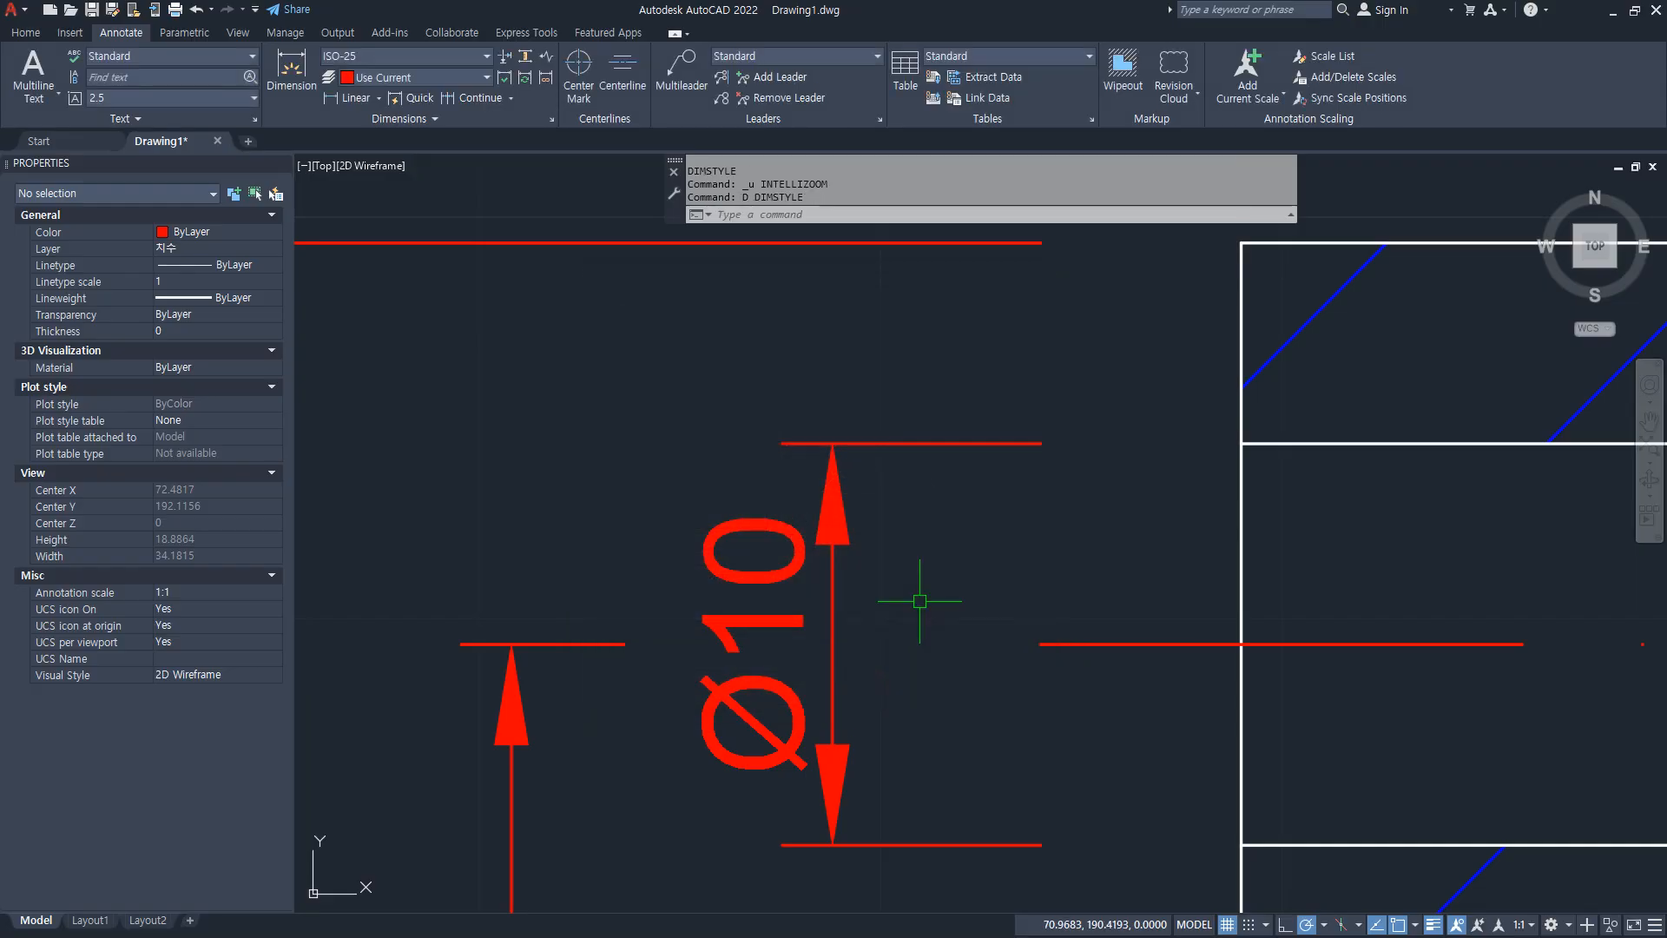
pyautogui.hotkey('ctrl', 'z')
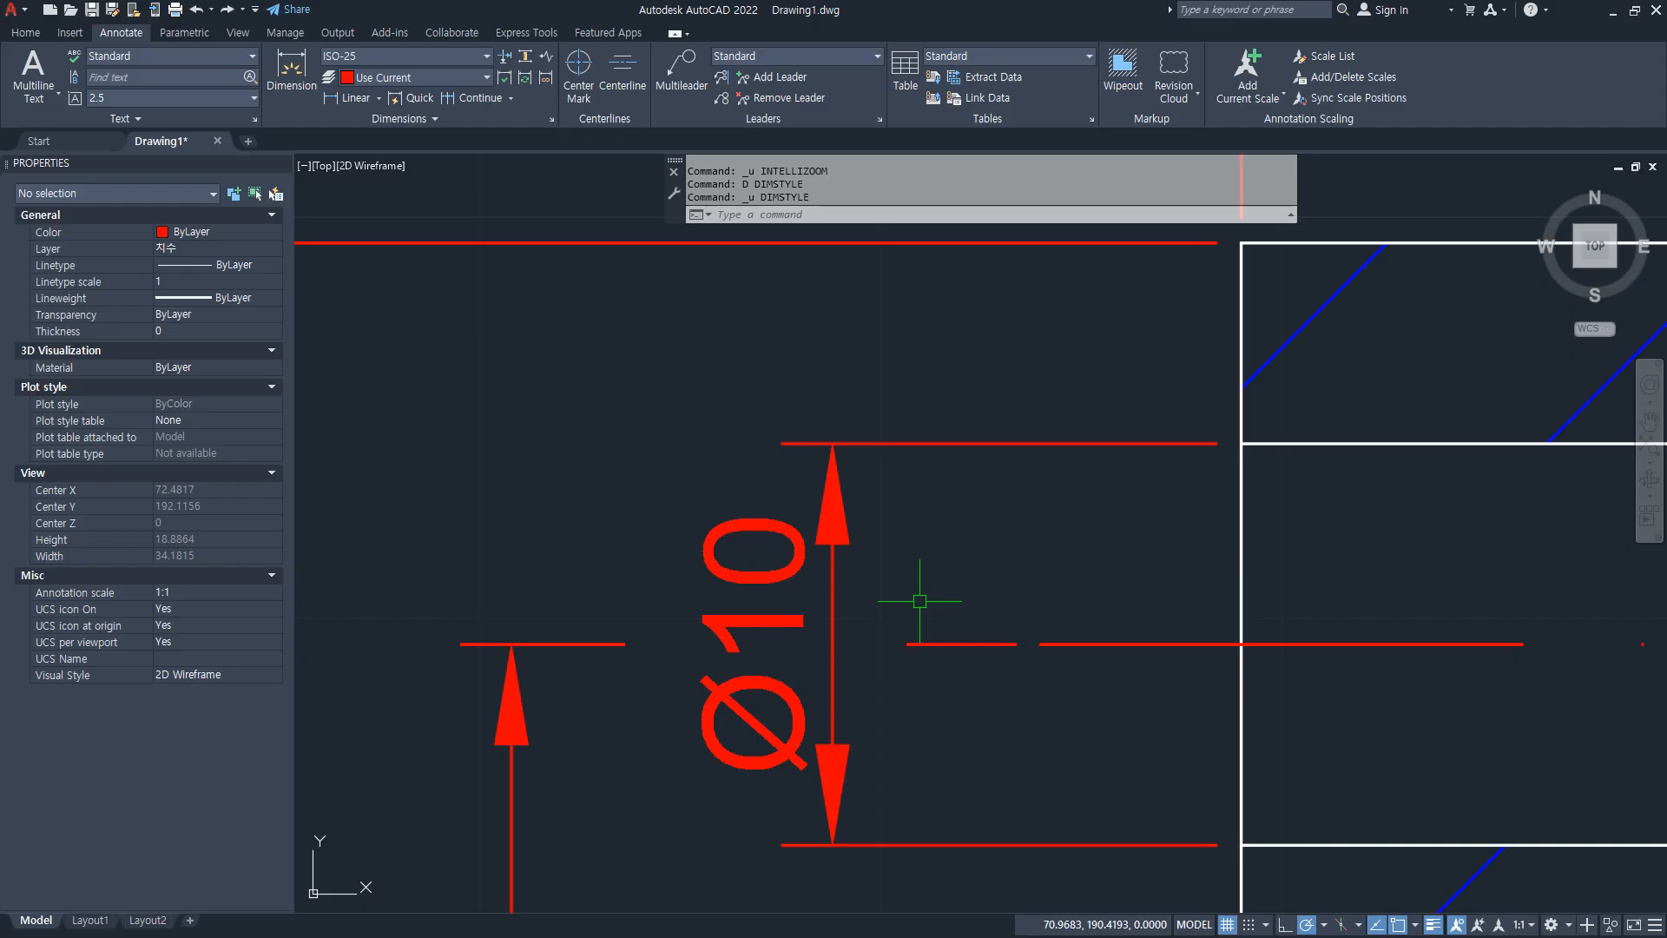
# Step: Create a new blank drawing and zoom it to show the whole drawing area
pyautogui.scroll(-6, 919, 600)
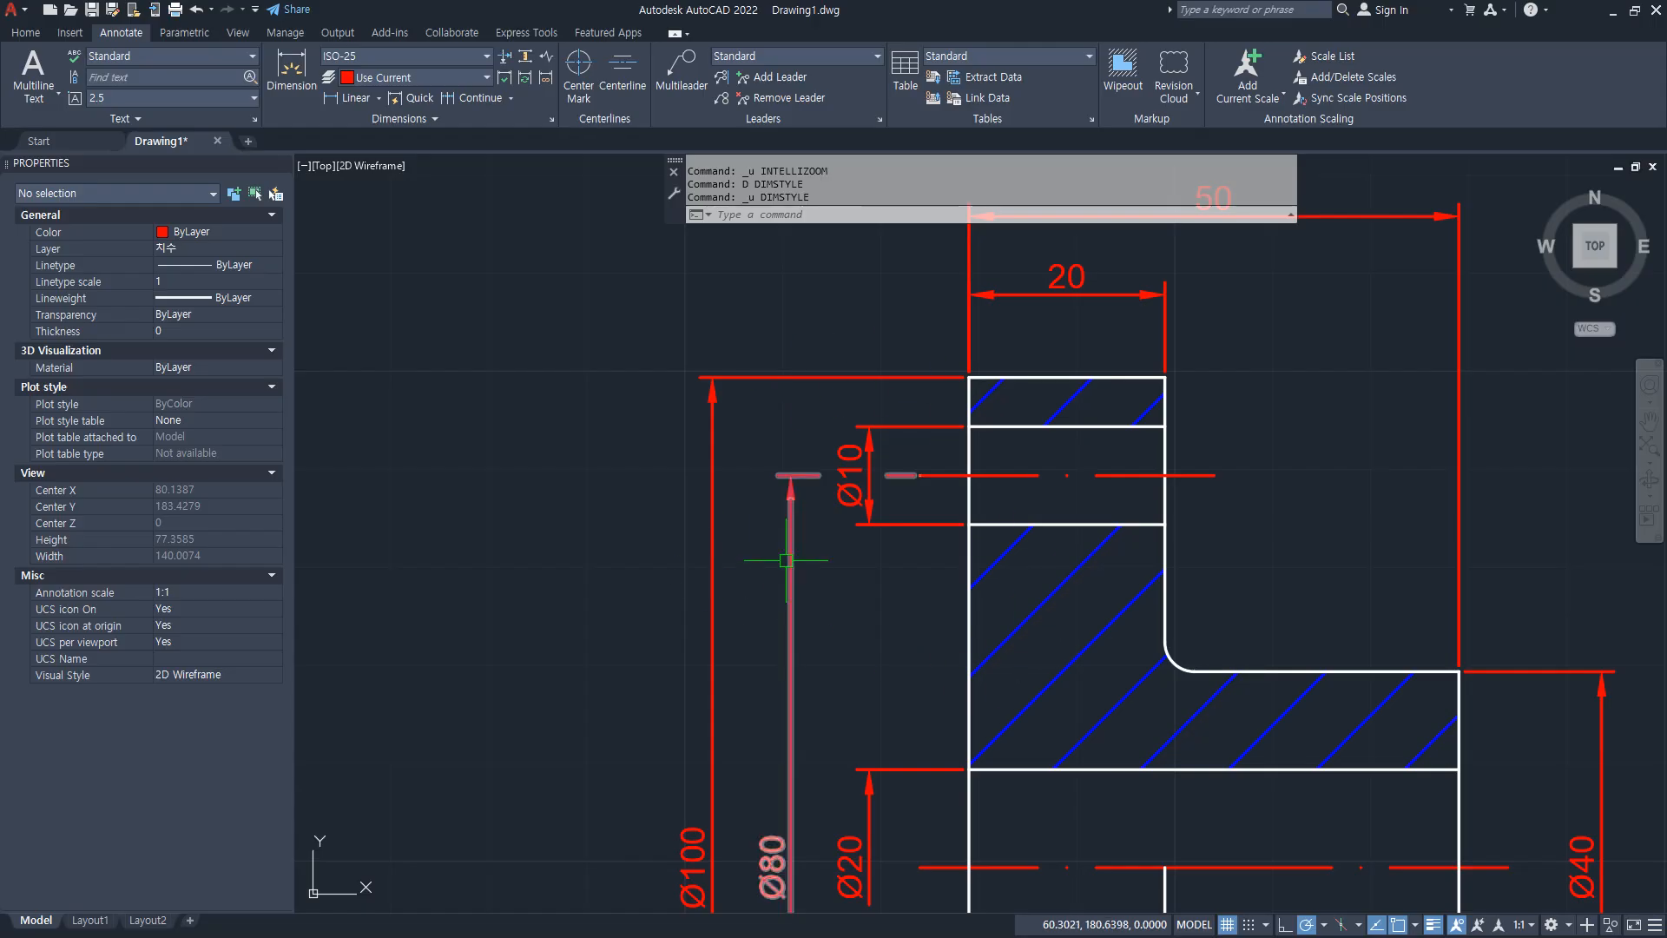
pyautogui.scroll(-2, 781, 556)
pyautogui.scroll(-1, 796, 557)
pyautogui.moveTo(902, 573); pyautogui.dragTo(1077, 595, button='middle')
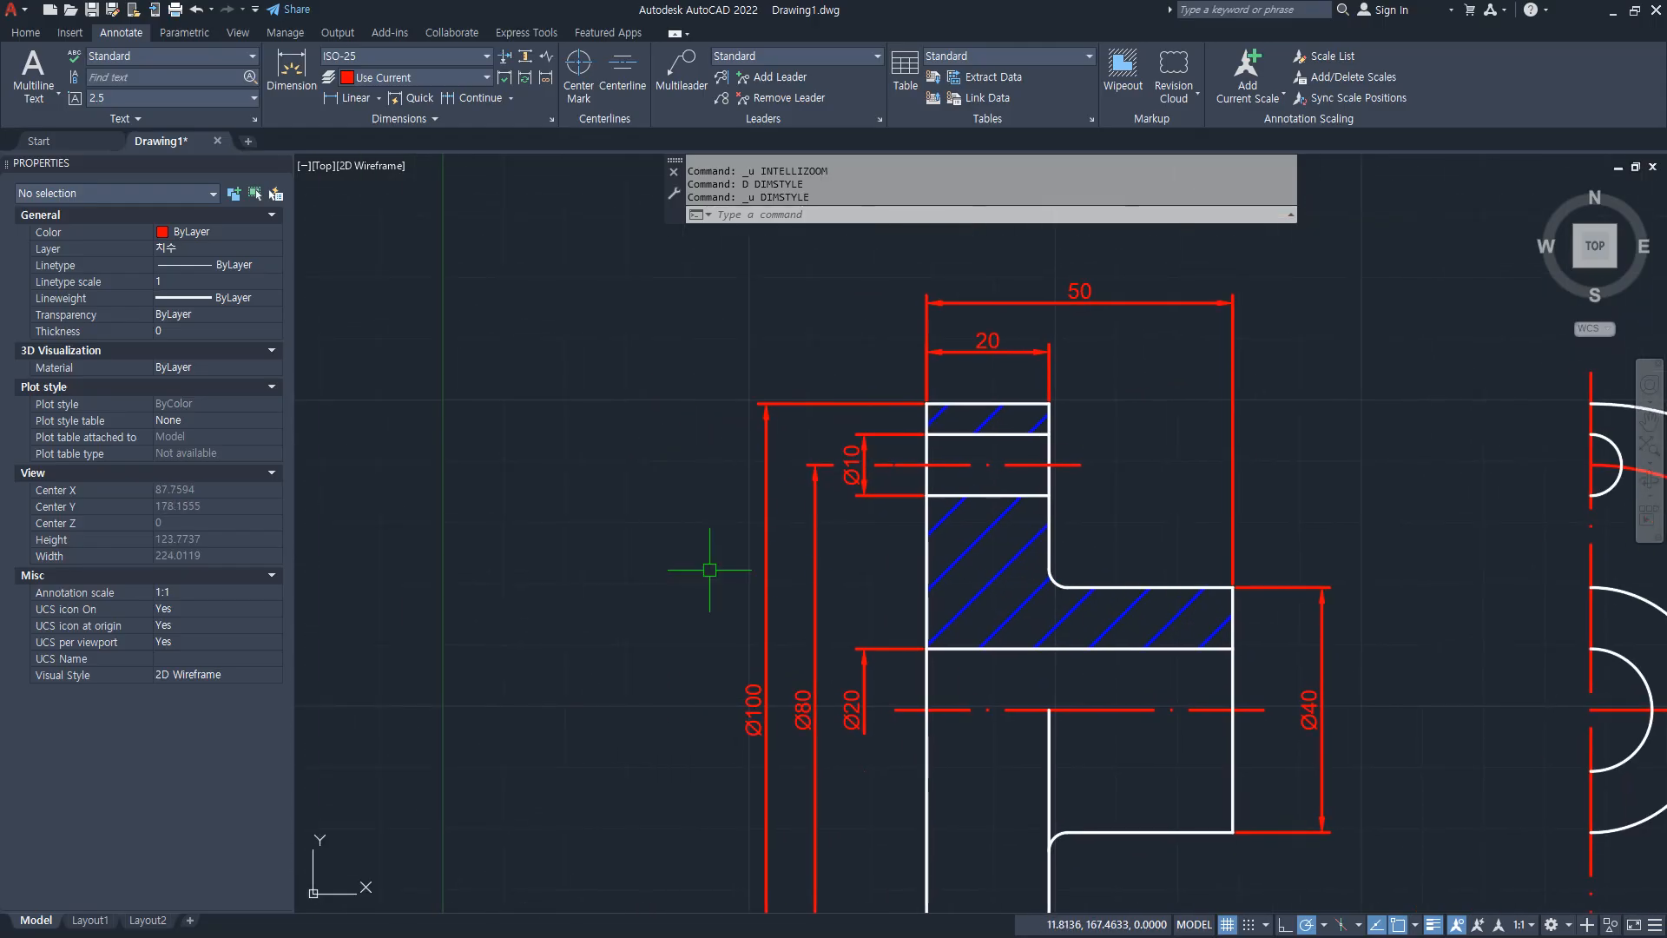
pyautogui.click(248, 142)
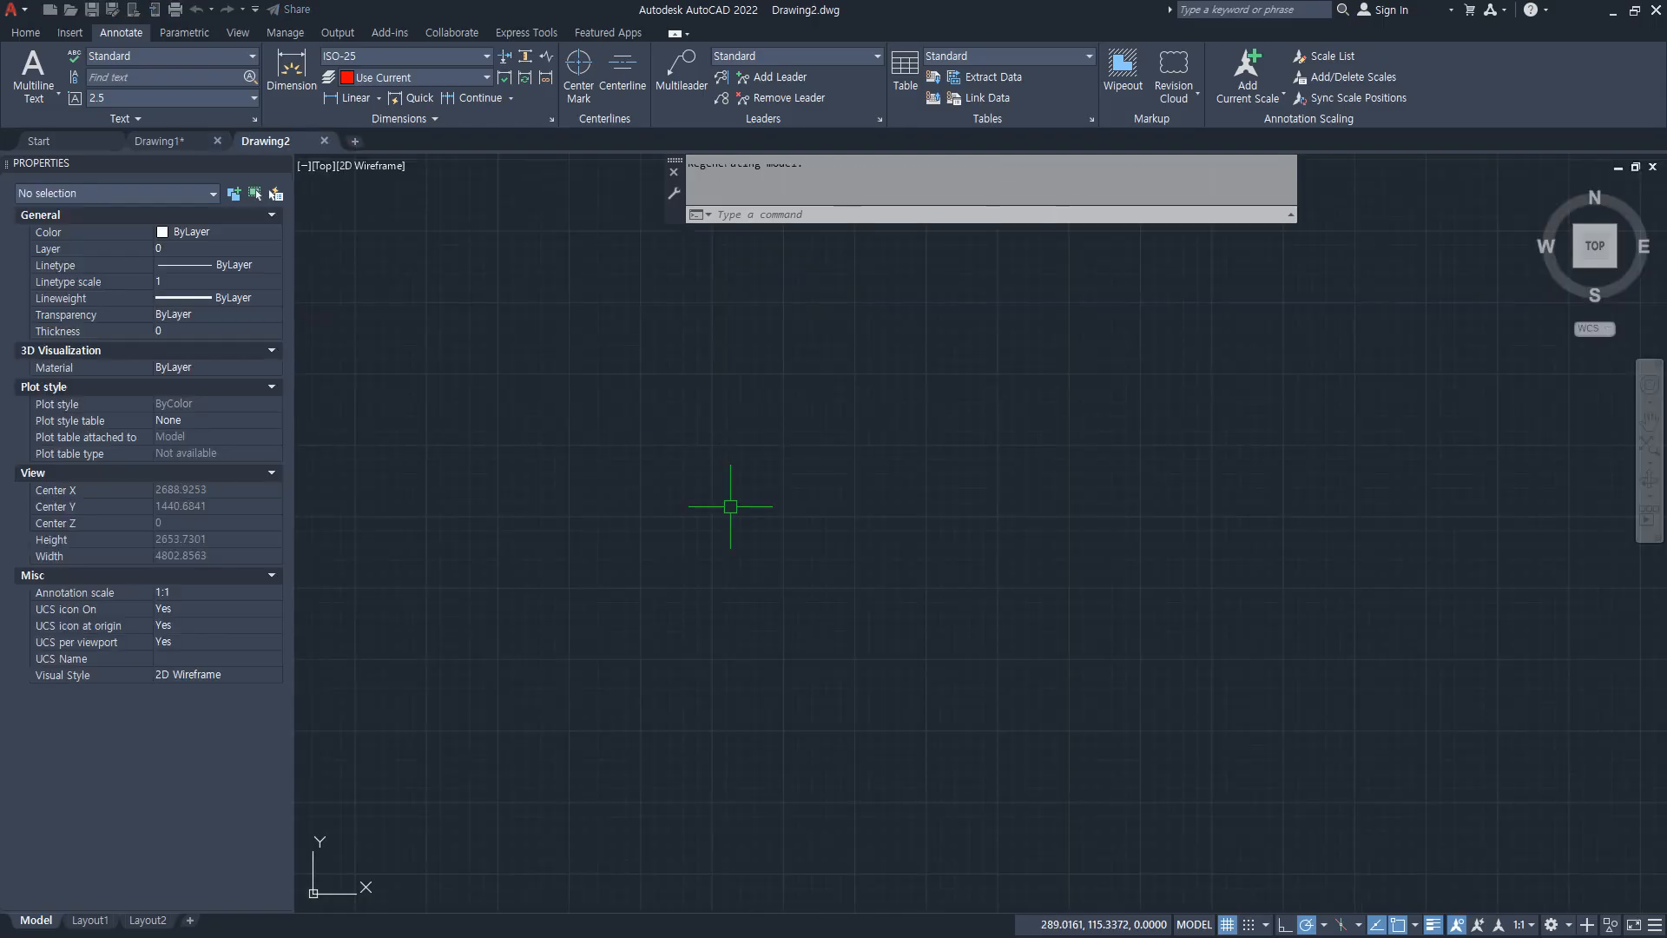
pyautogui.write('z')
pyautogui.press('Return')
pyautogui.write('a')
pyautogui.press('Return')
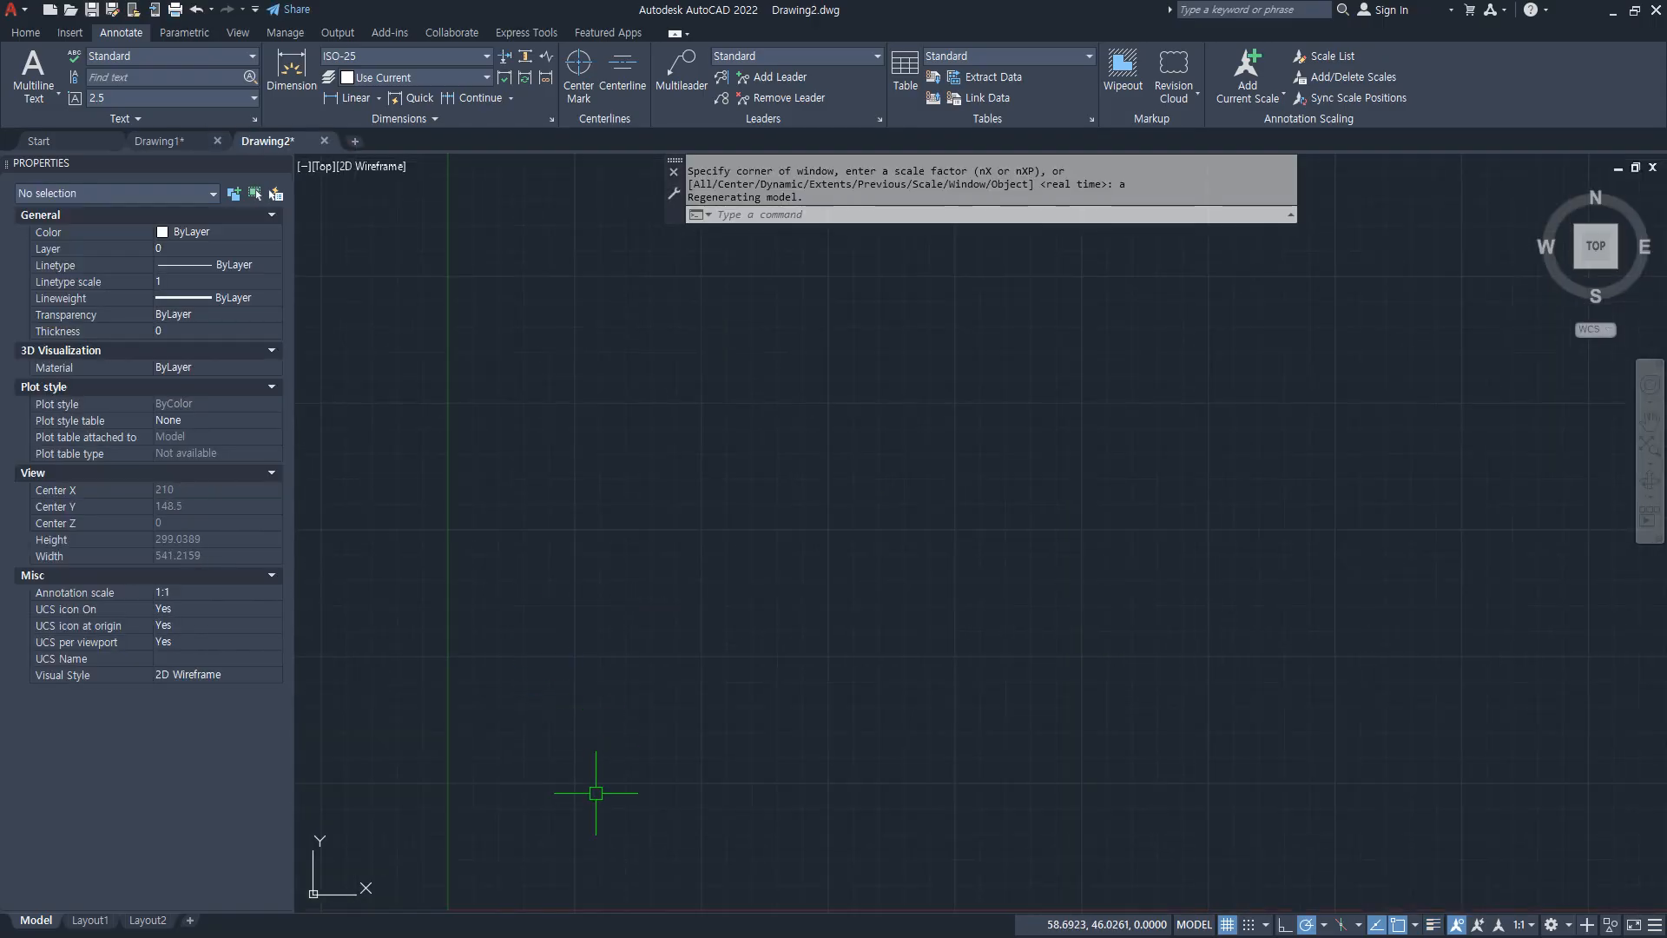
# Step: Draw a 20 by 20 square near the lower-left of the drawing area
pyautogui.write('rec')
pyautogui.press('Return')
pyautogui.click(572, 786)
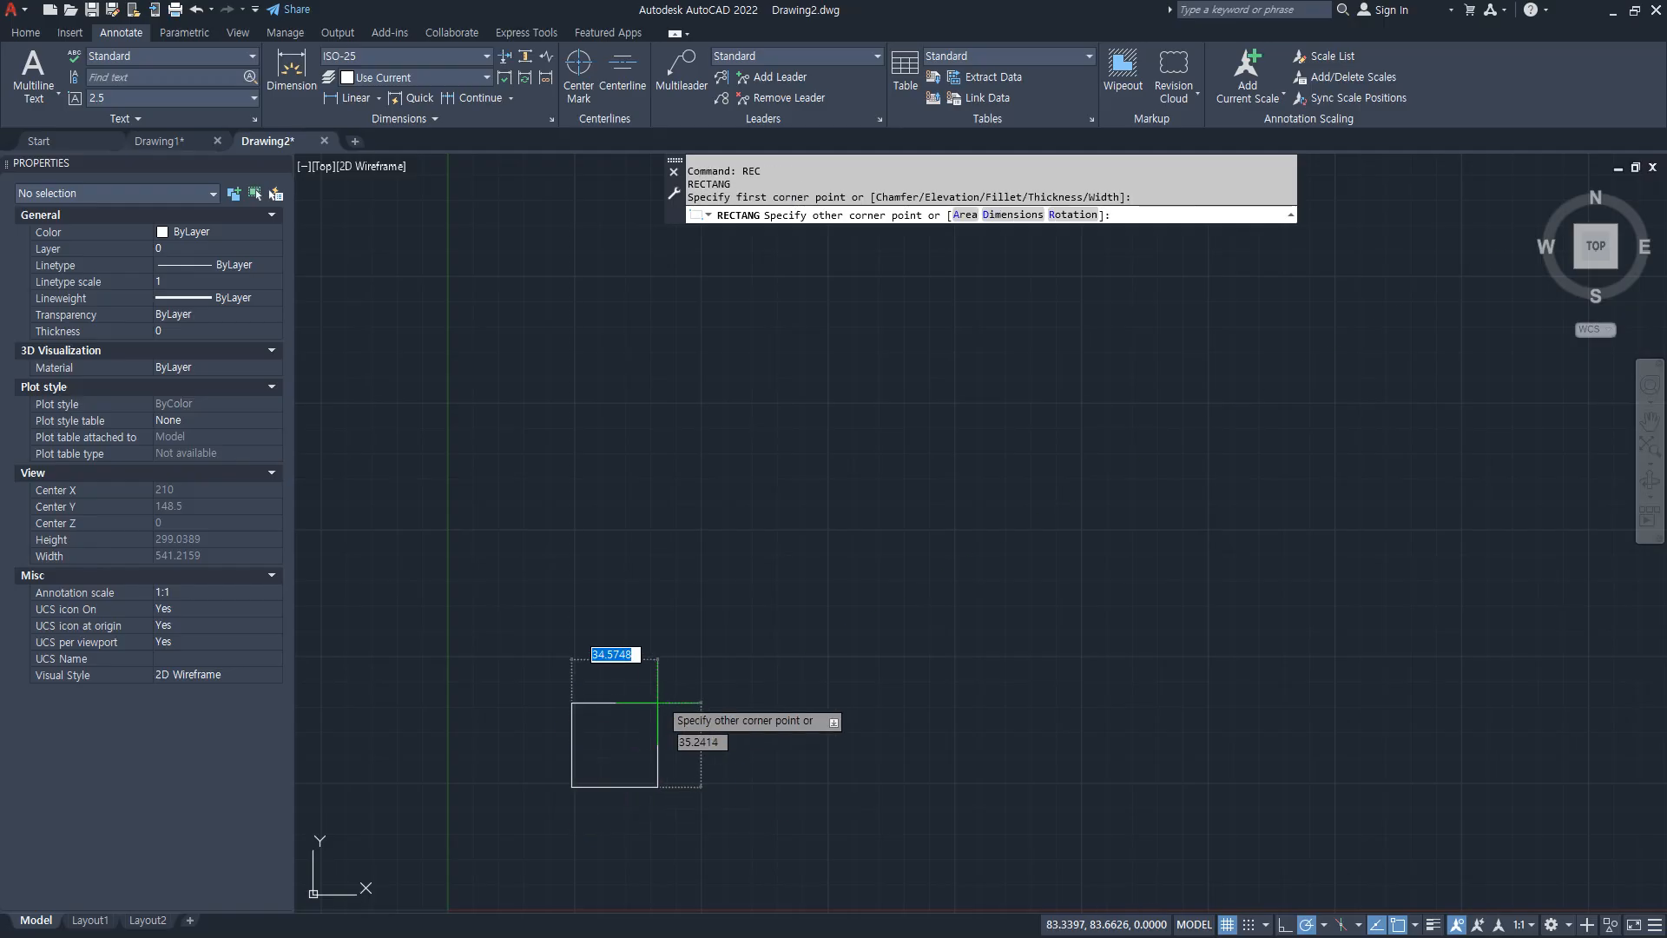
pyautogui.write('20,20')
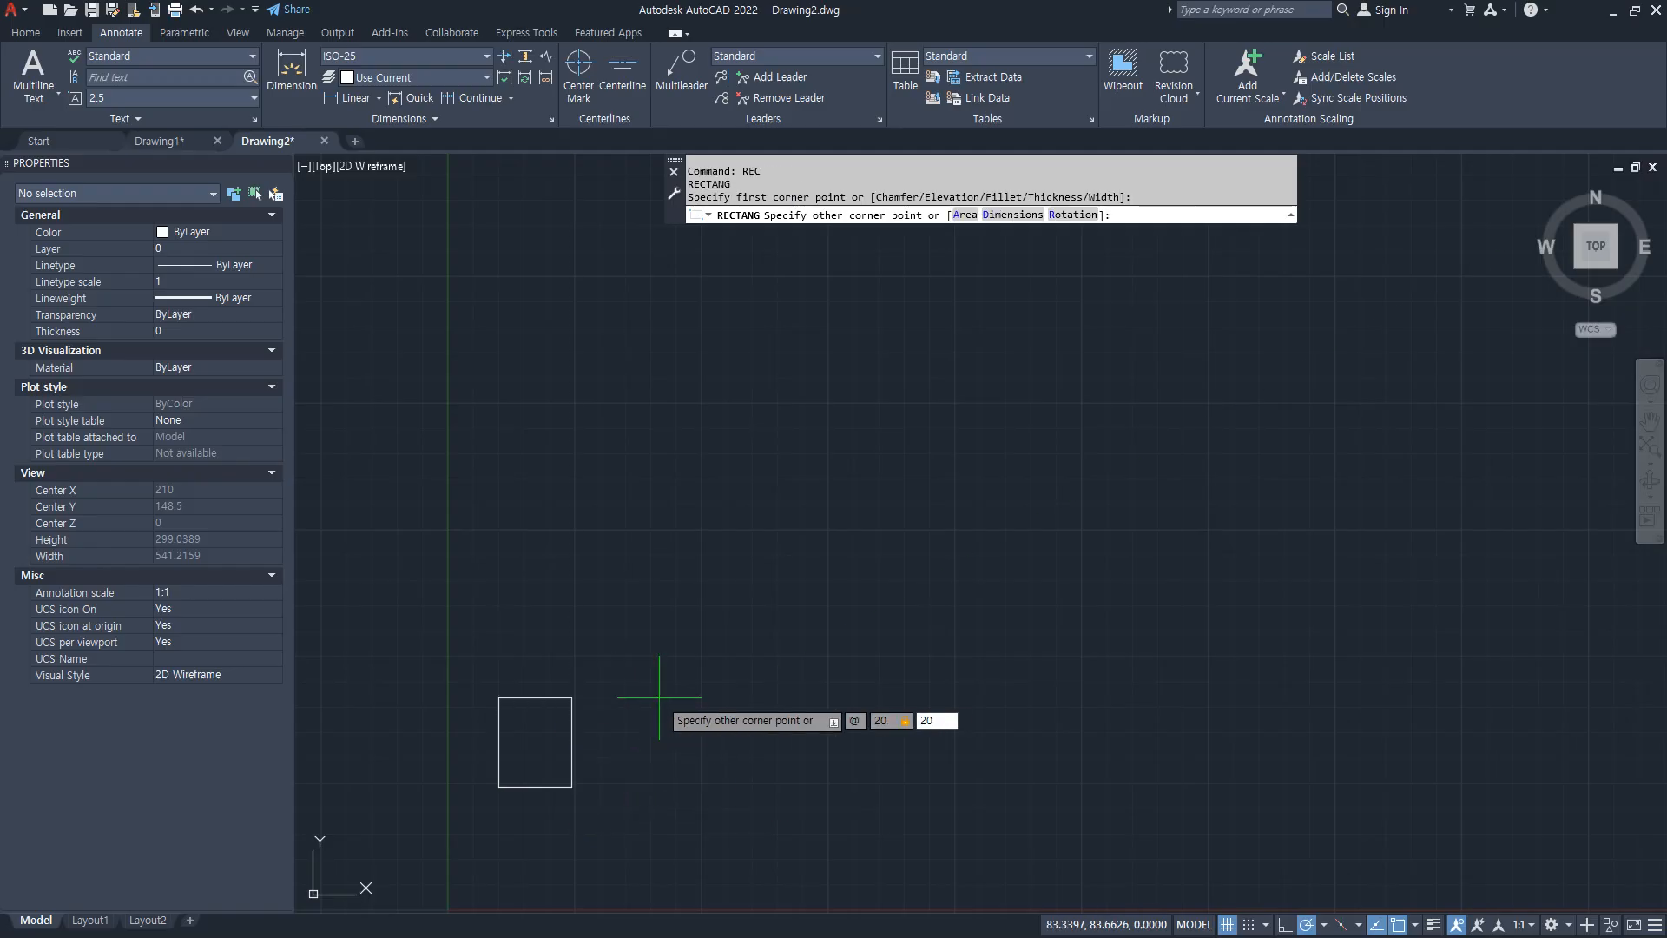
pyautogui.press('Return')
# Step: Copy the square diagonally so that the copy's lower-left corner meets the original's upper-right corner
pyautogui.scroll(2, 662, 692)
pyautogui.write('co')
pyautogui.press('Return')
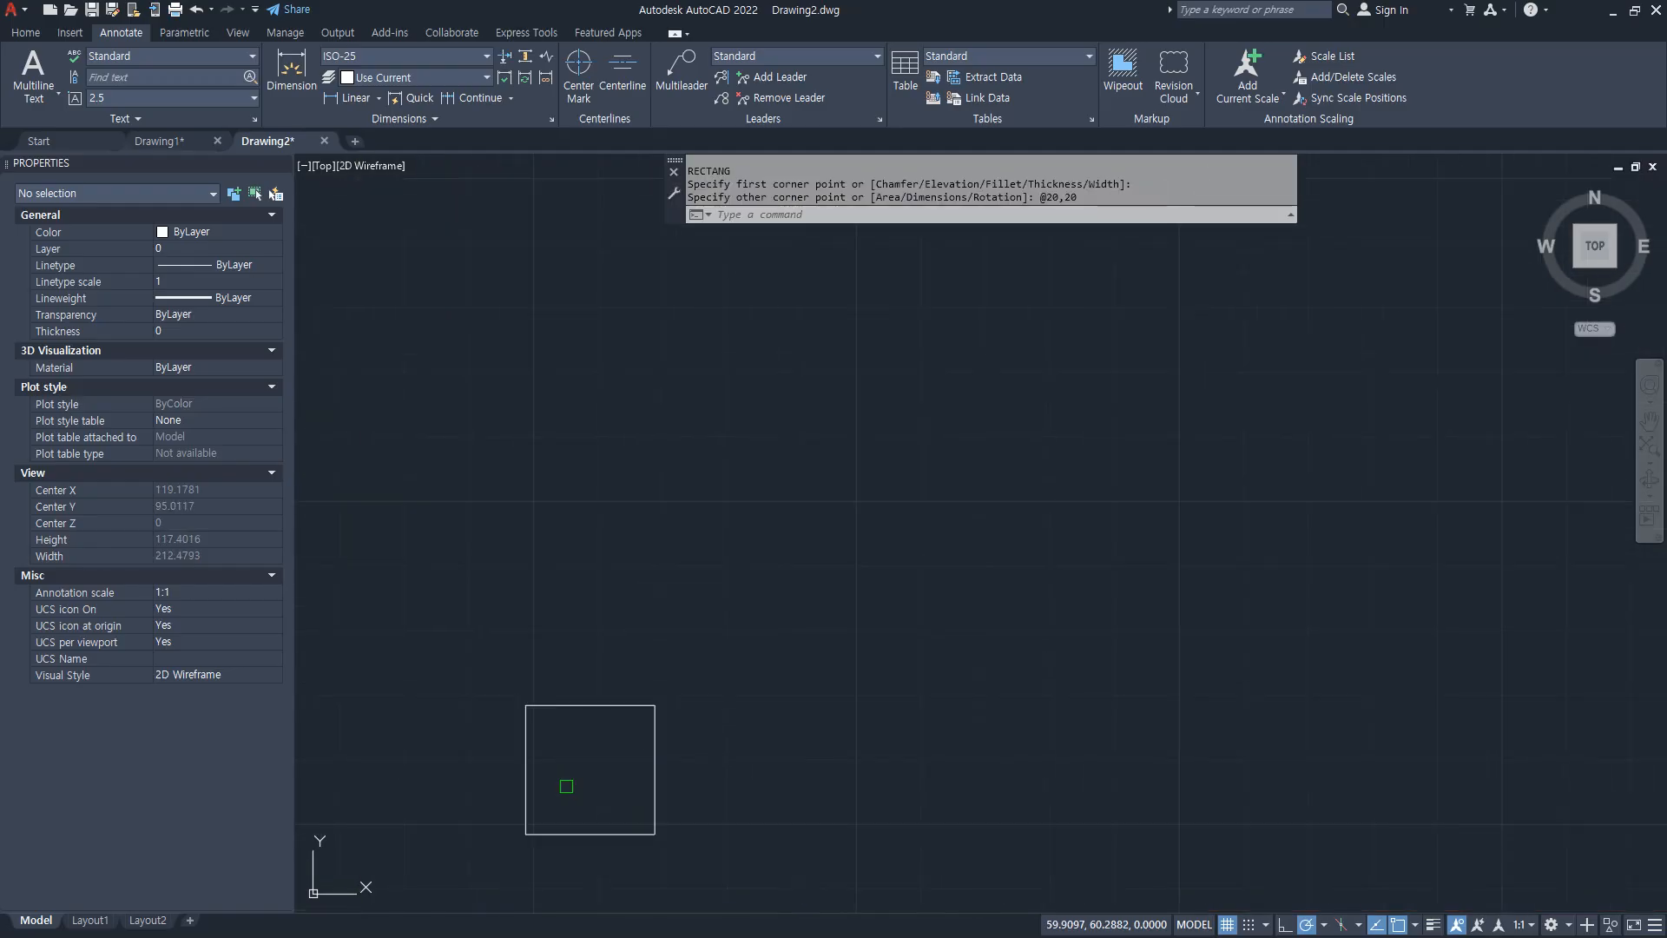
pyautogui.click(563, 785)
pyautogui.click(490, 860)
pyautogui.press('Return')
pyautogui.click(525, 834)
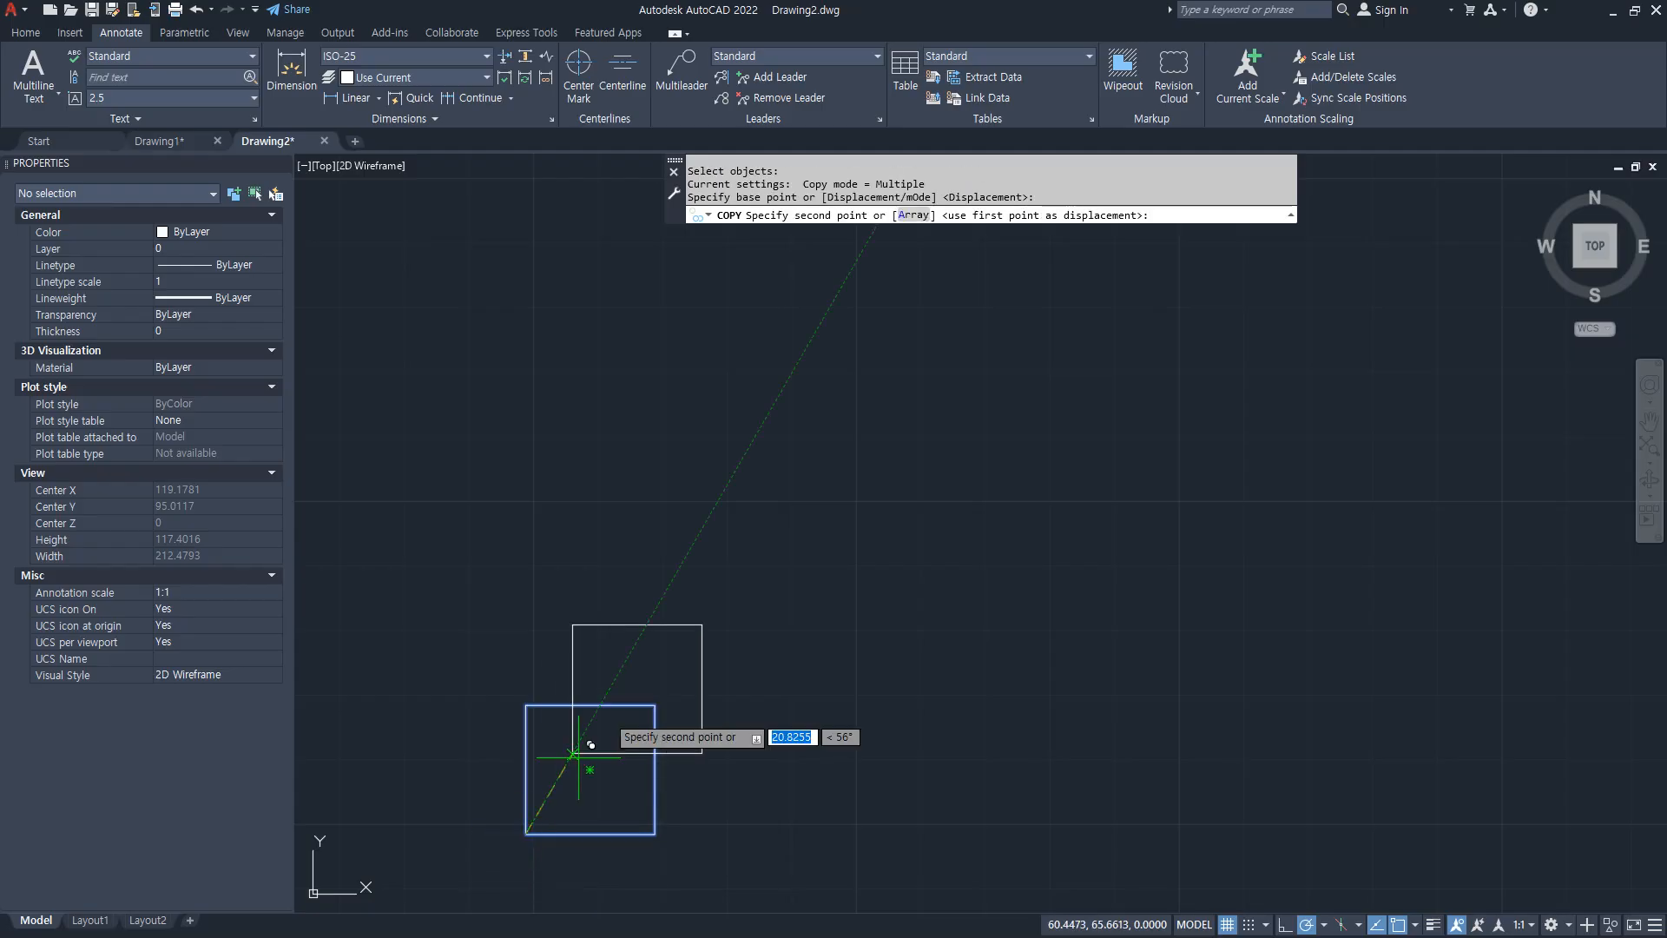
pyautogui.click(655, 705)
pyautogui.press('Return')
# Step: Copy the pair of diagonal squares upward twice, stacking the copies into a staggered column of six squares
pyautogui.press('Return')
pyautogui.click(689, 759)
pyautogui.click(590, 698)
pyautogui.press('Return')
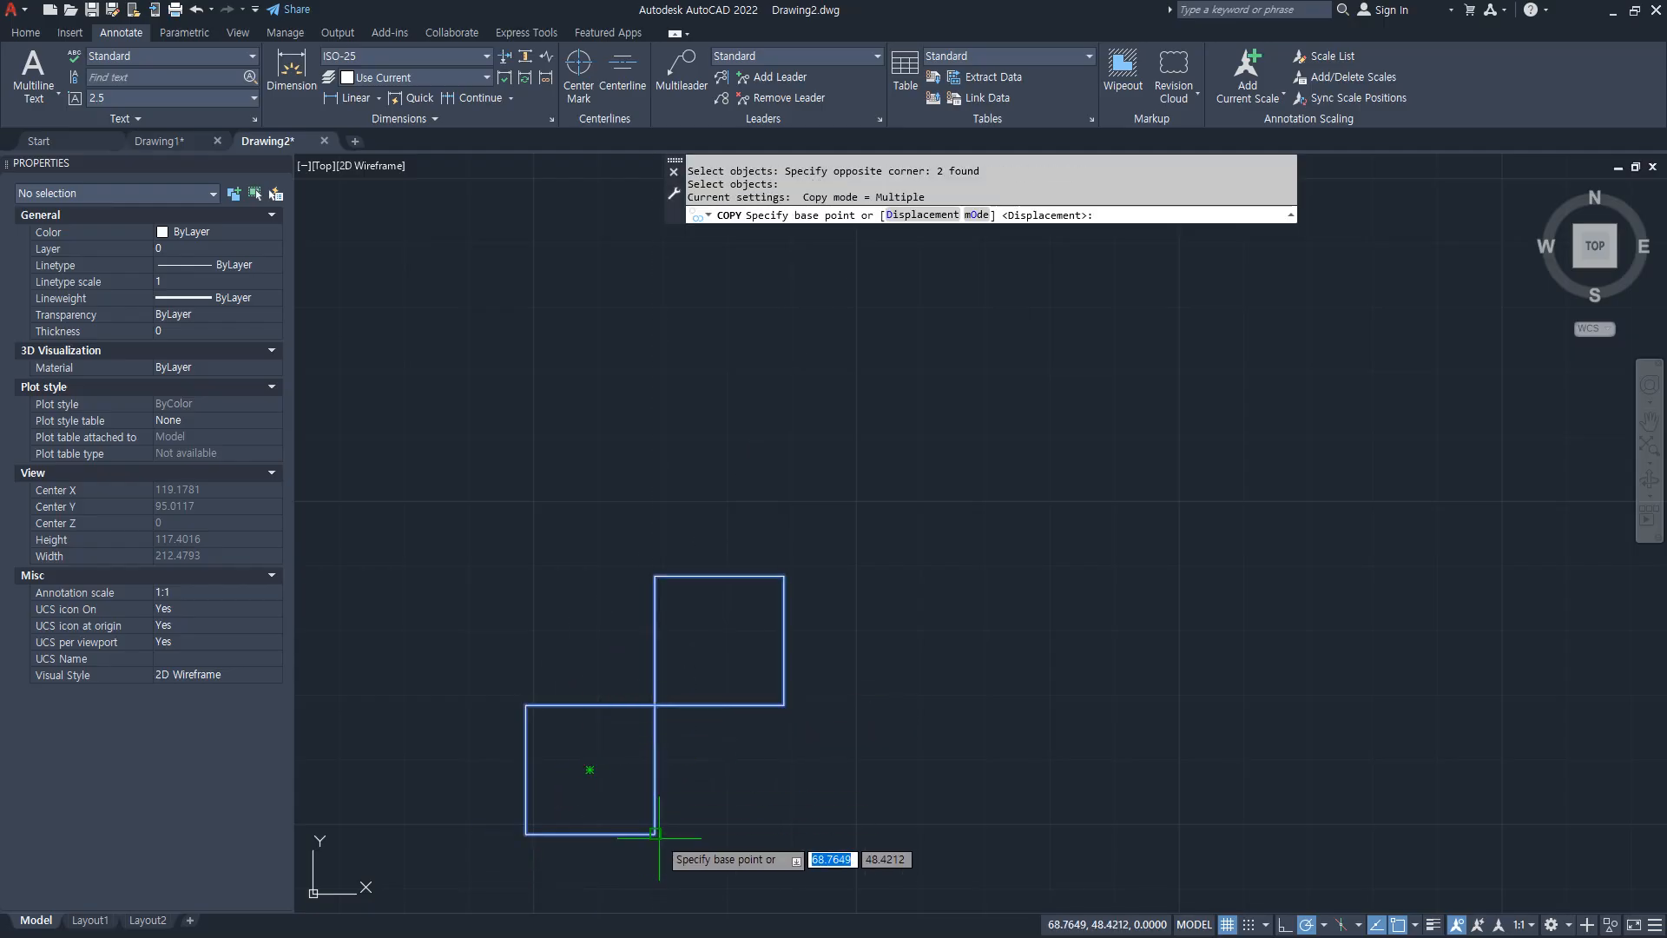
pyautogui.click(654, 834)
pyautogui.click(667, 562)
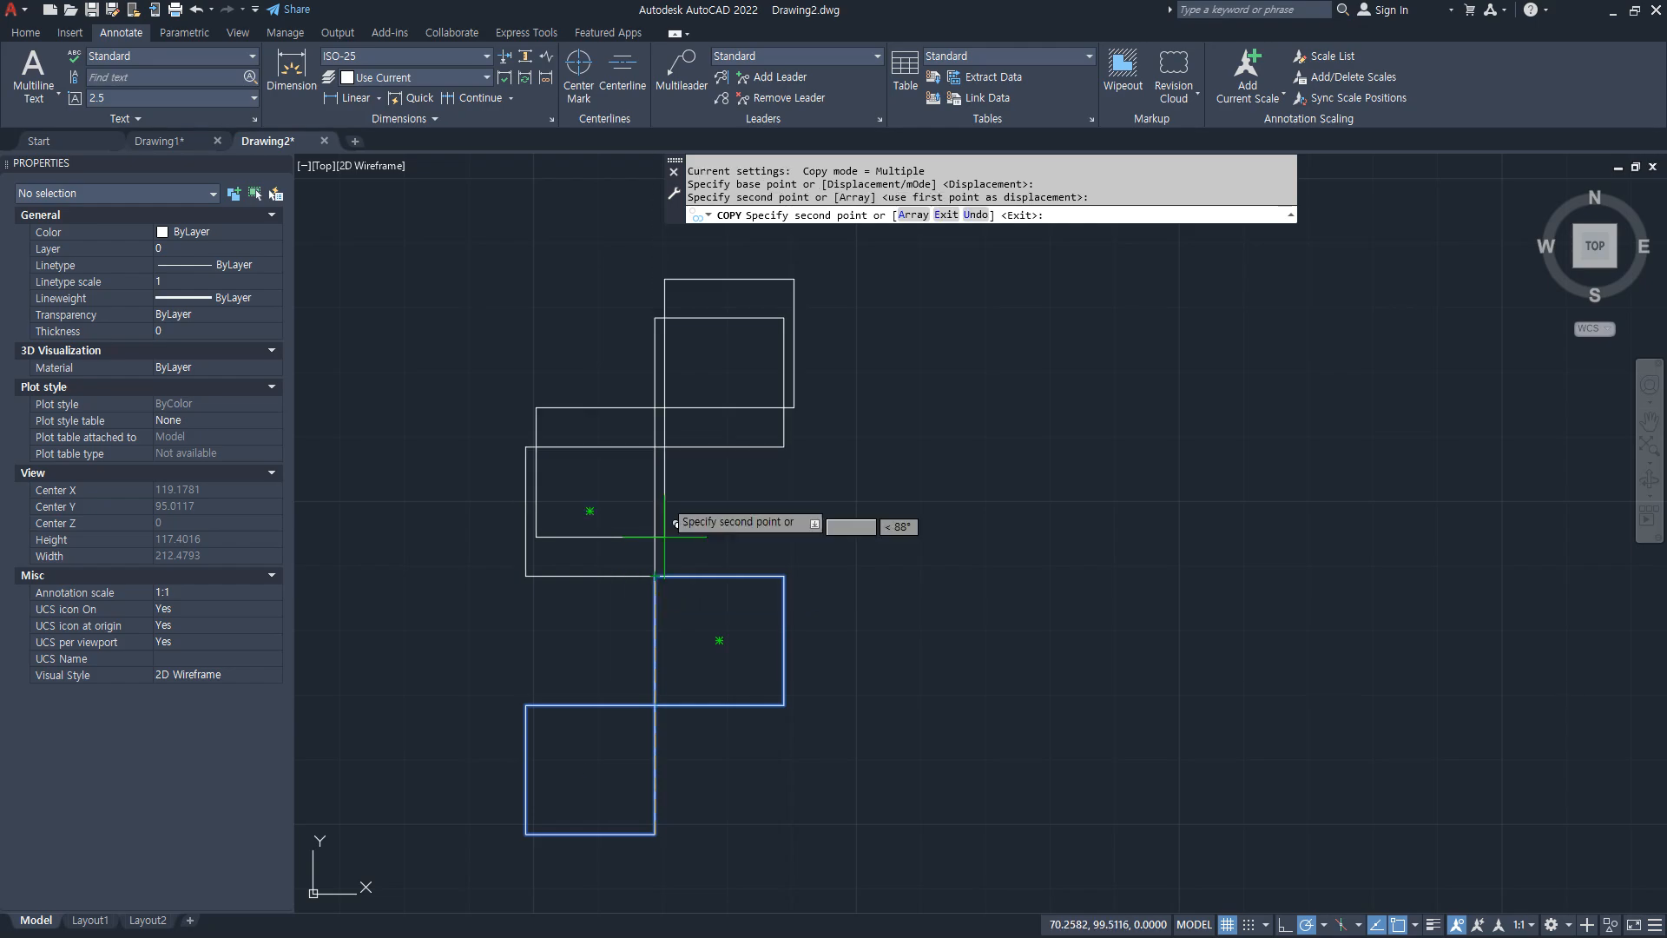
pyautogui.click(667, 304)
pyautogui.press('Return')
# Step: Erase the topmost square of the staggered column
pyautogui.scroll(-2, 752, 466)
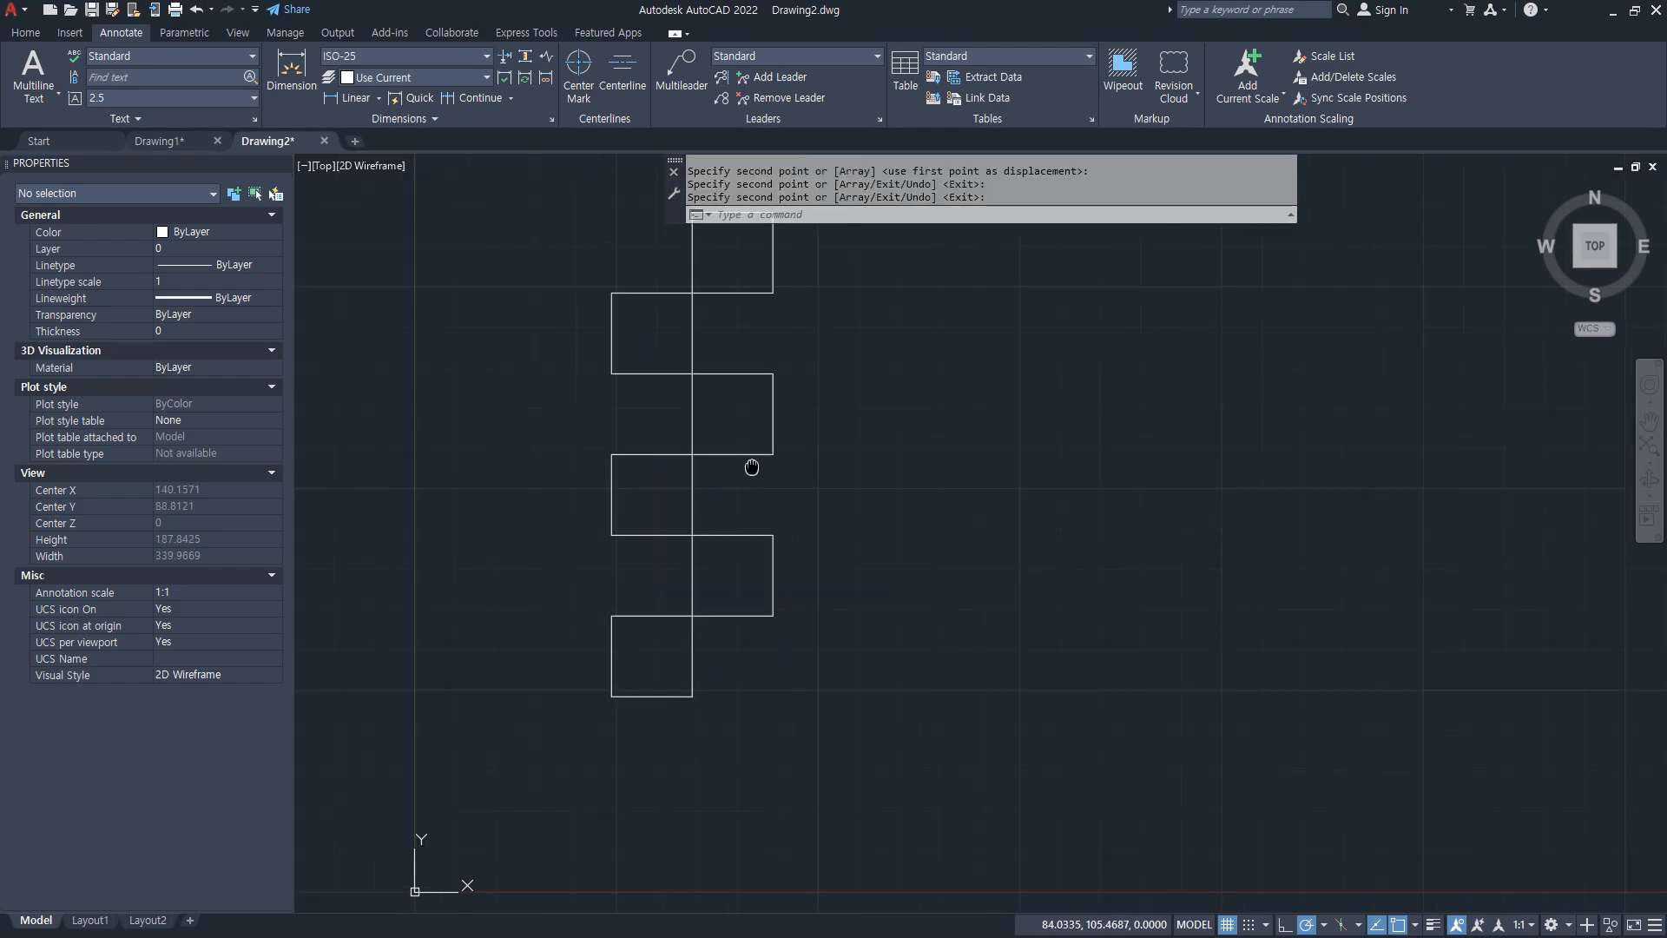
pyautogui.click(648, 396)
pyautogui.write('E')
pyautogui.press('Return')
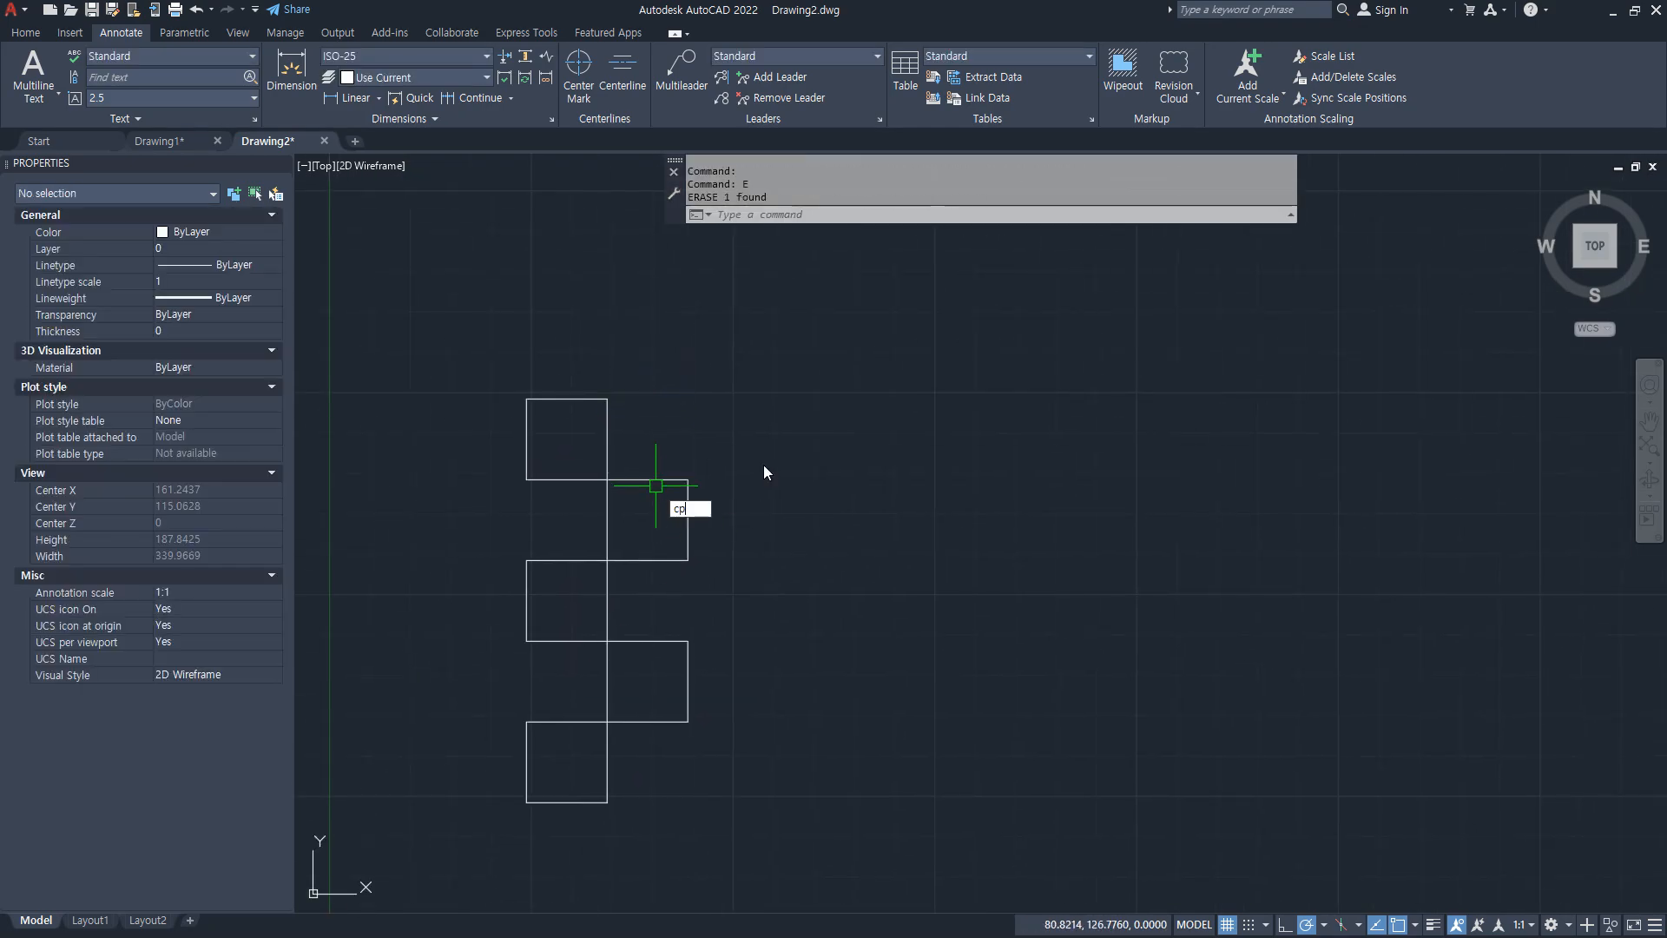
# Step: Copy the five-square column as a horizontal array of 5 items, spaced so that neighbouring columns meet corner to corner
pyautogui.write('co')
pyautogui.press('Return')
pyautogui.click(785, 428)
pyautogui.click(421, 771)
pyautogui.press('Return')
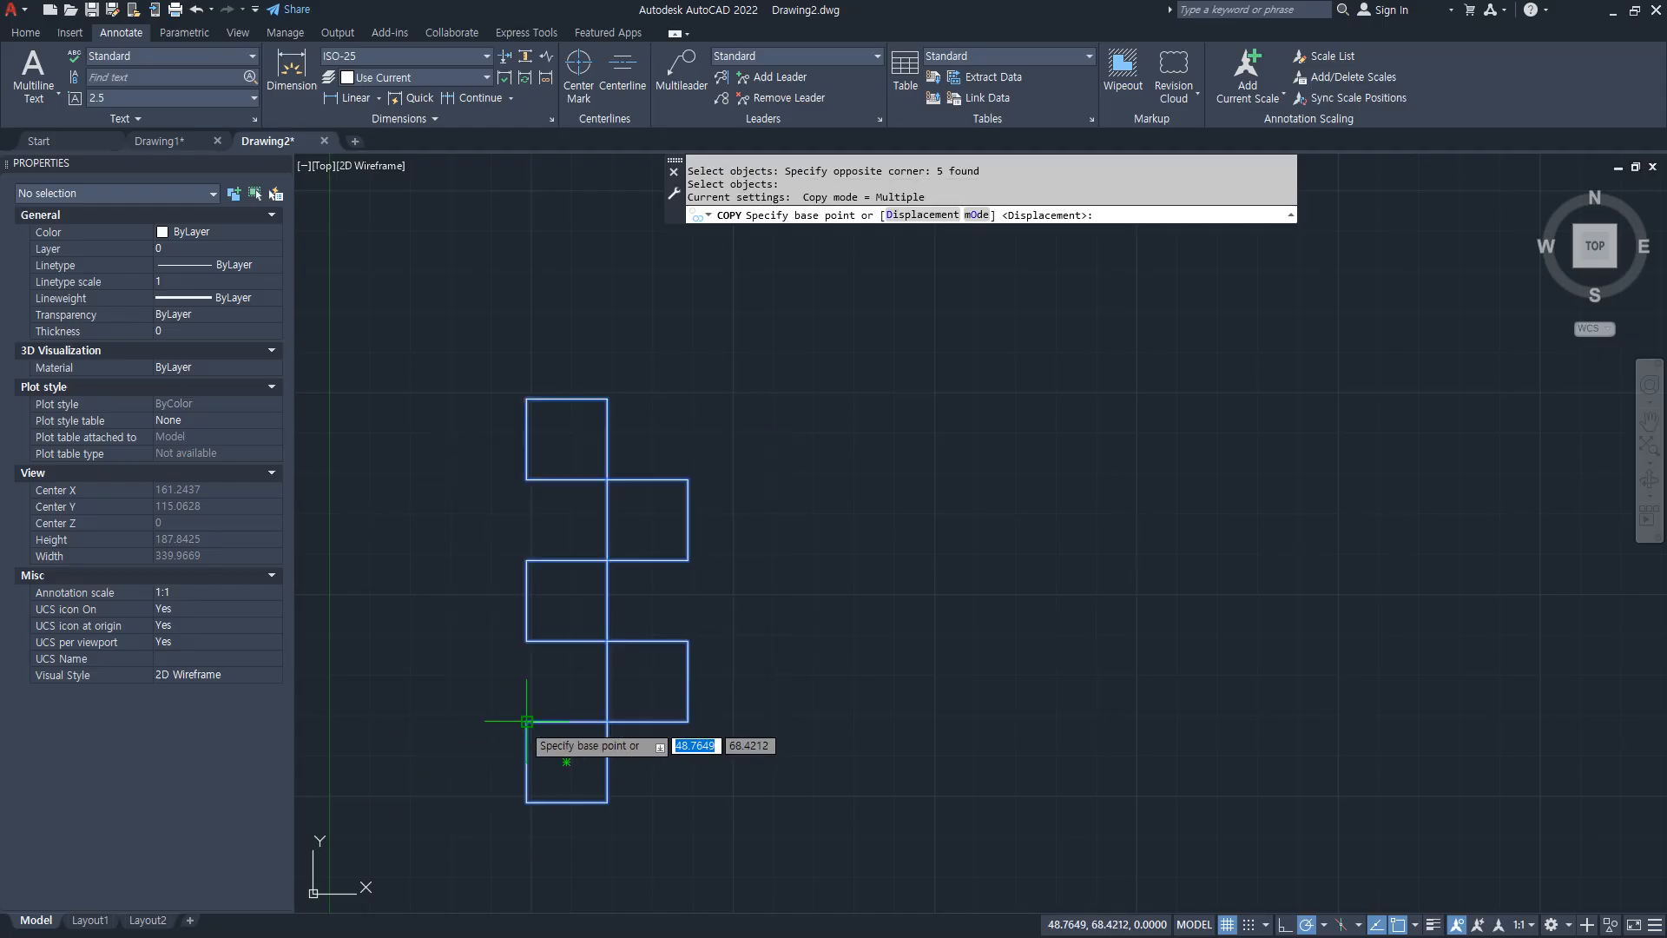
pyautogui.click(565, 759)
pyautogui.write('a')
pyautogui.press('Return')
pyautogui.write('5')
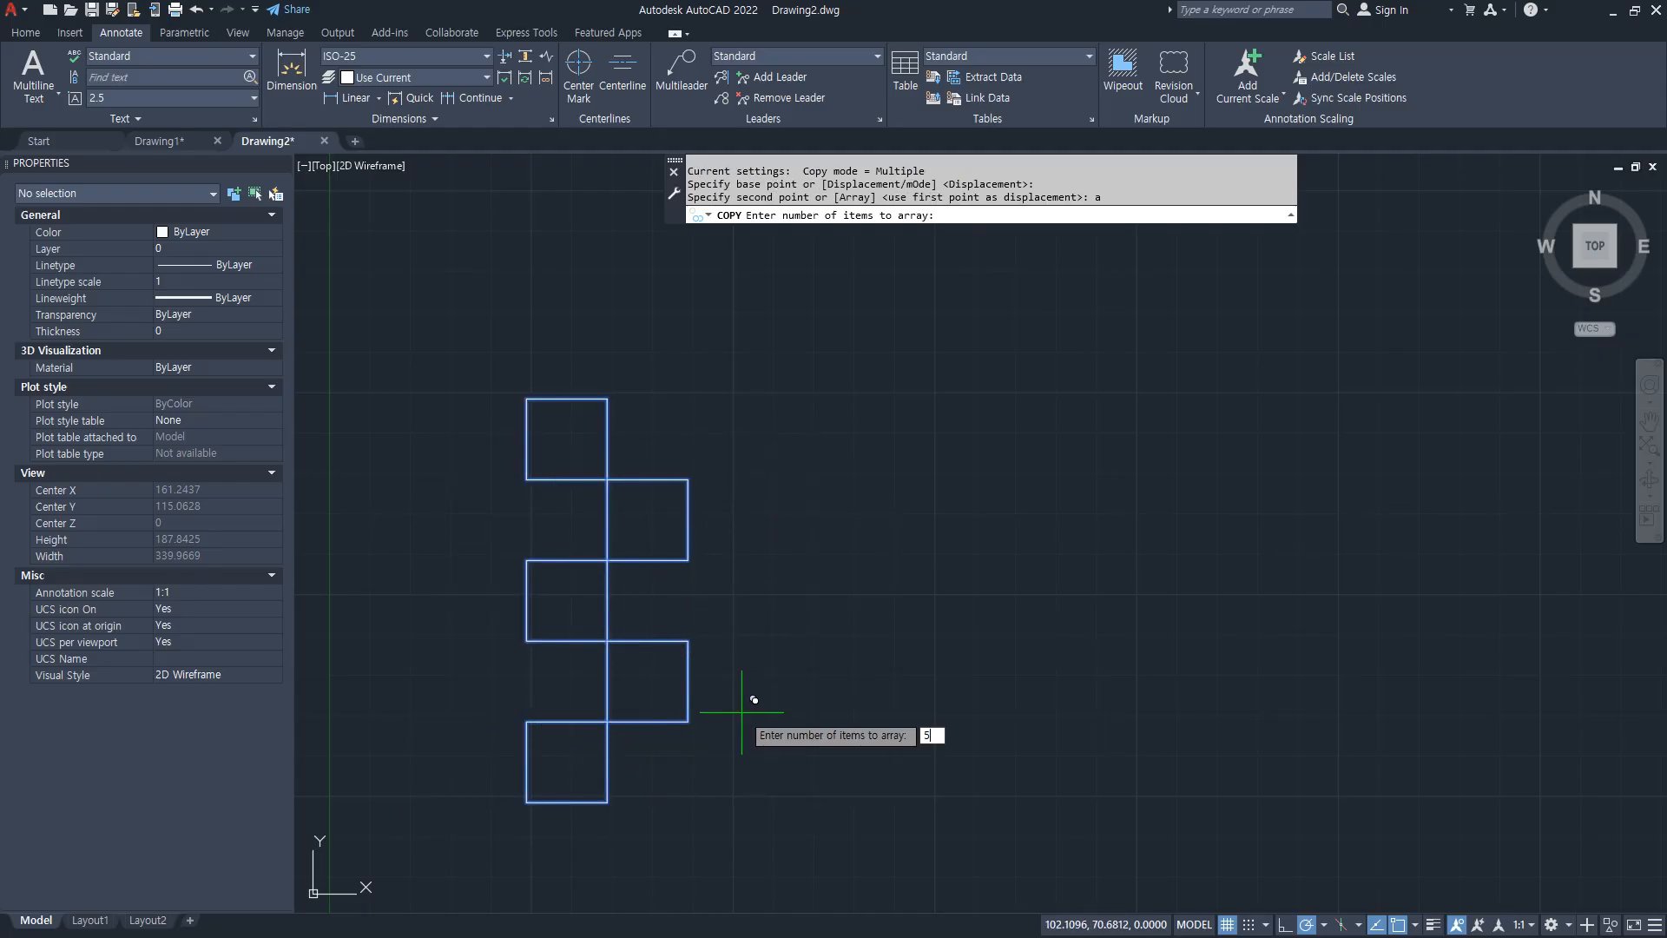
pyautogui.press('Return')
pyautogui.click(688, 721)
pyautogui.press('Return')
# Step: Erase the two squares that protrude at the right end of the checkered grid
pyautogui.click(1380, 722)
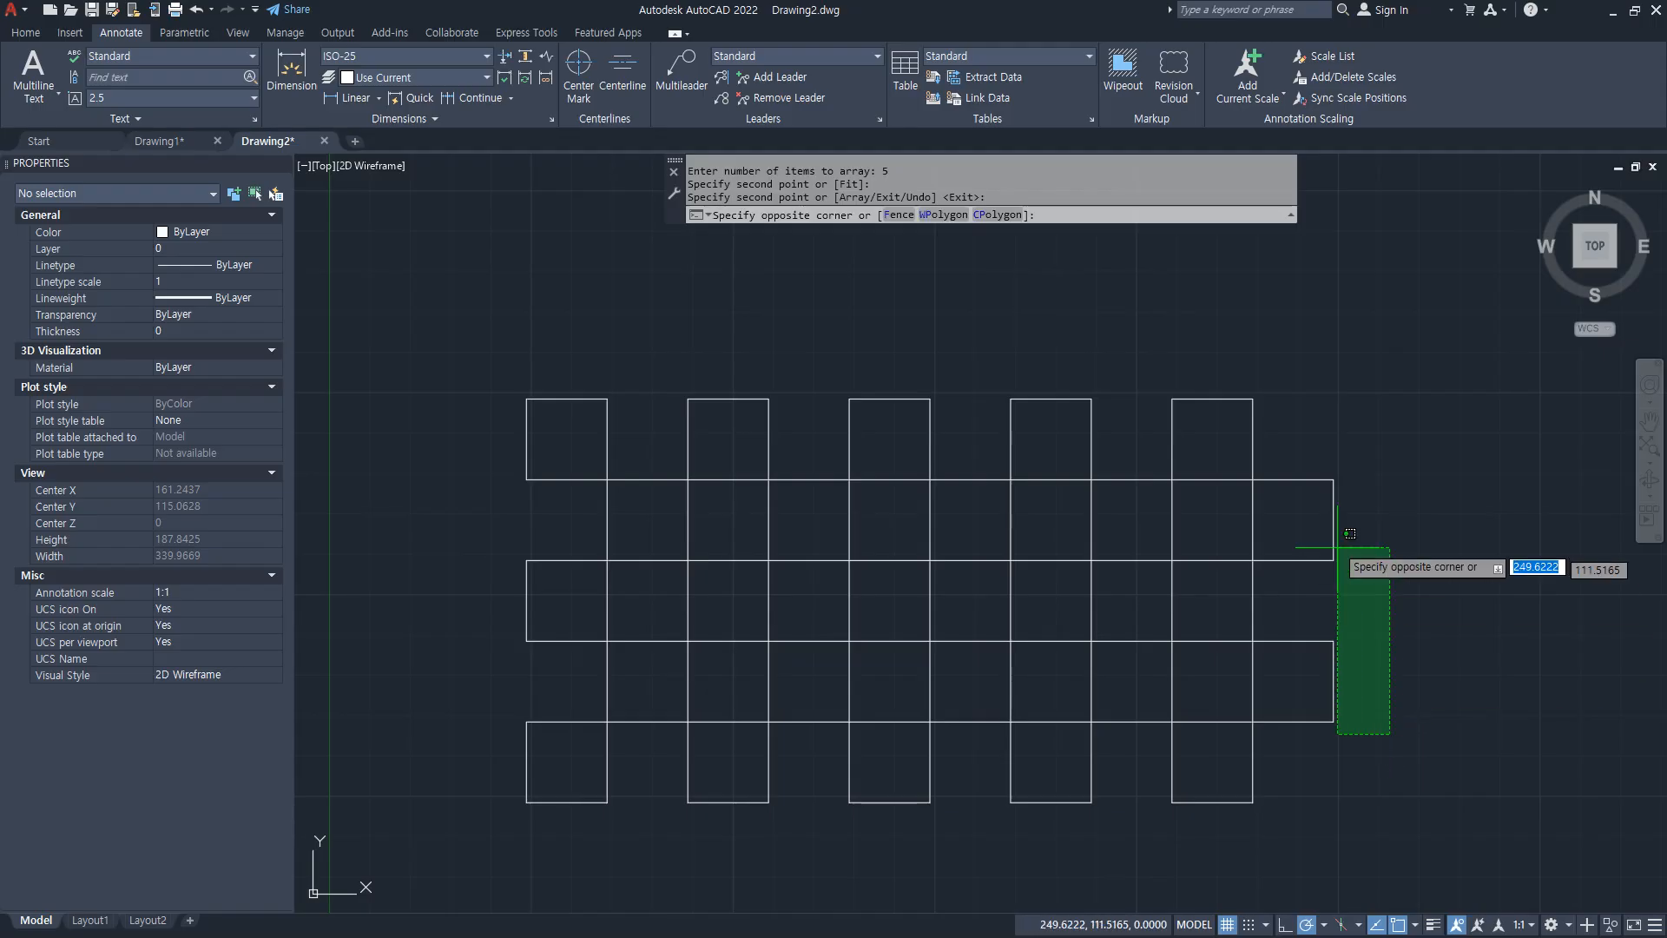
pyautogui.click(1285, 524)
pyautogui.write('e')
pyautogui.press('Return')
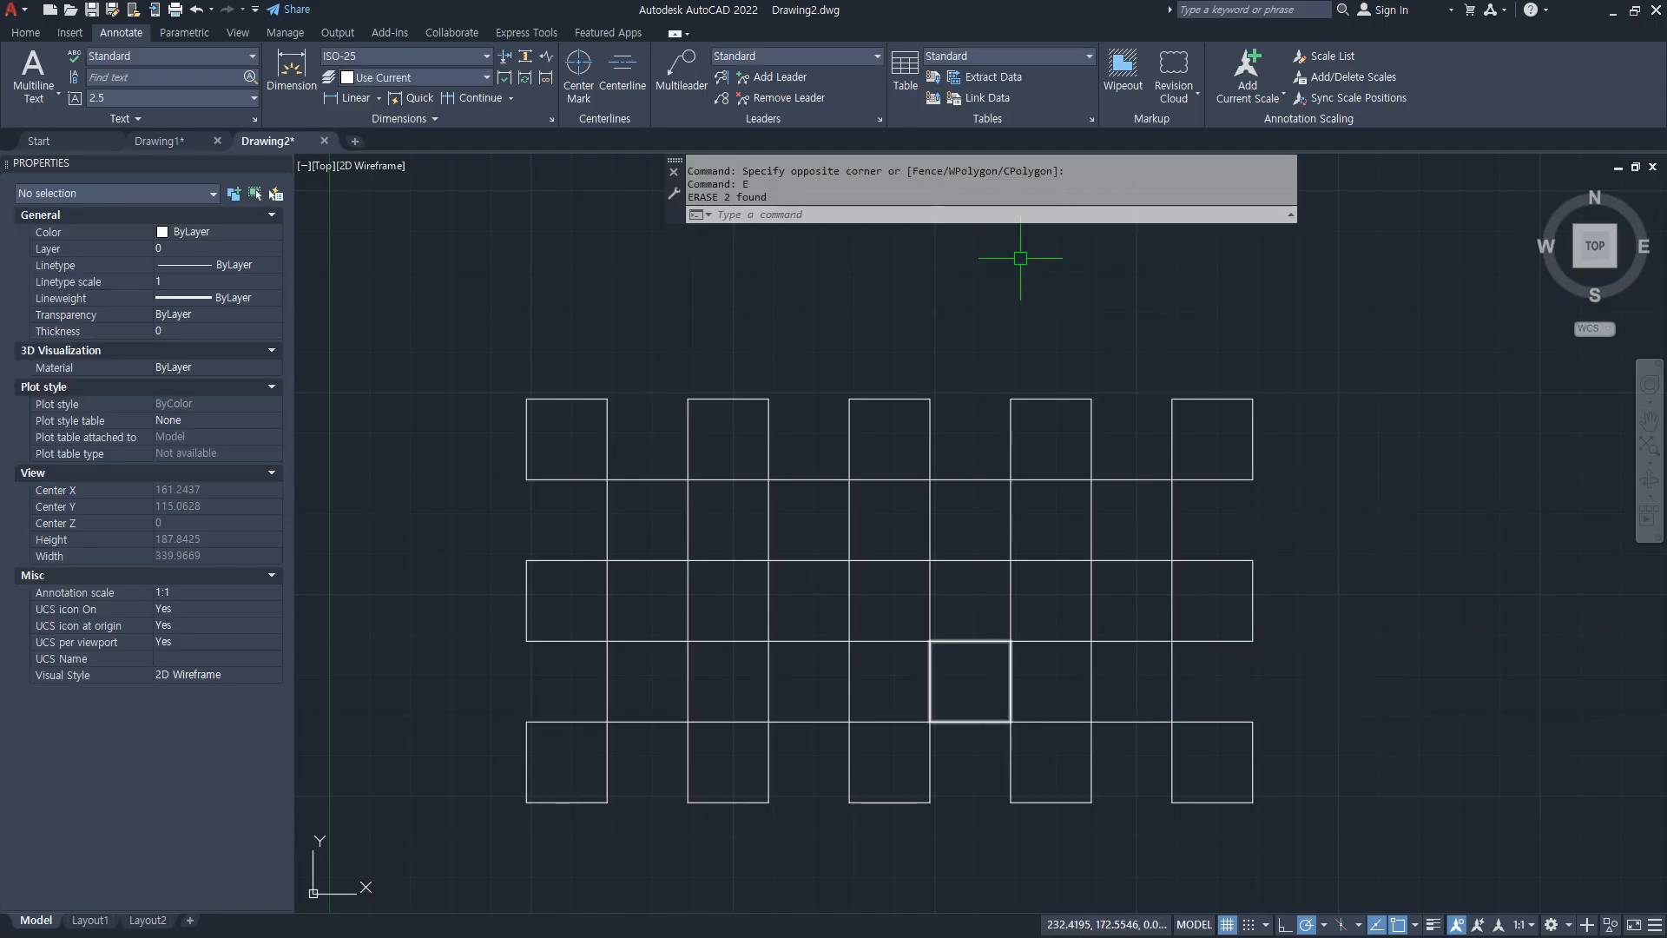
pyautogui.doubleClick(390, 464)
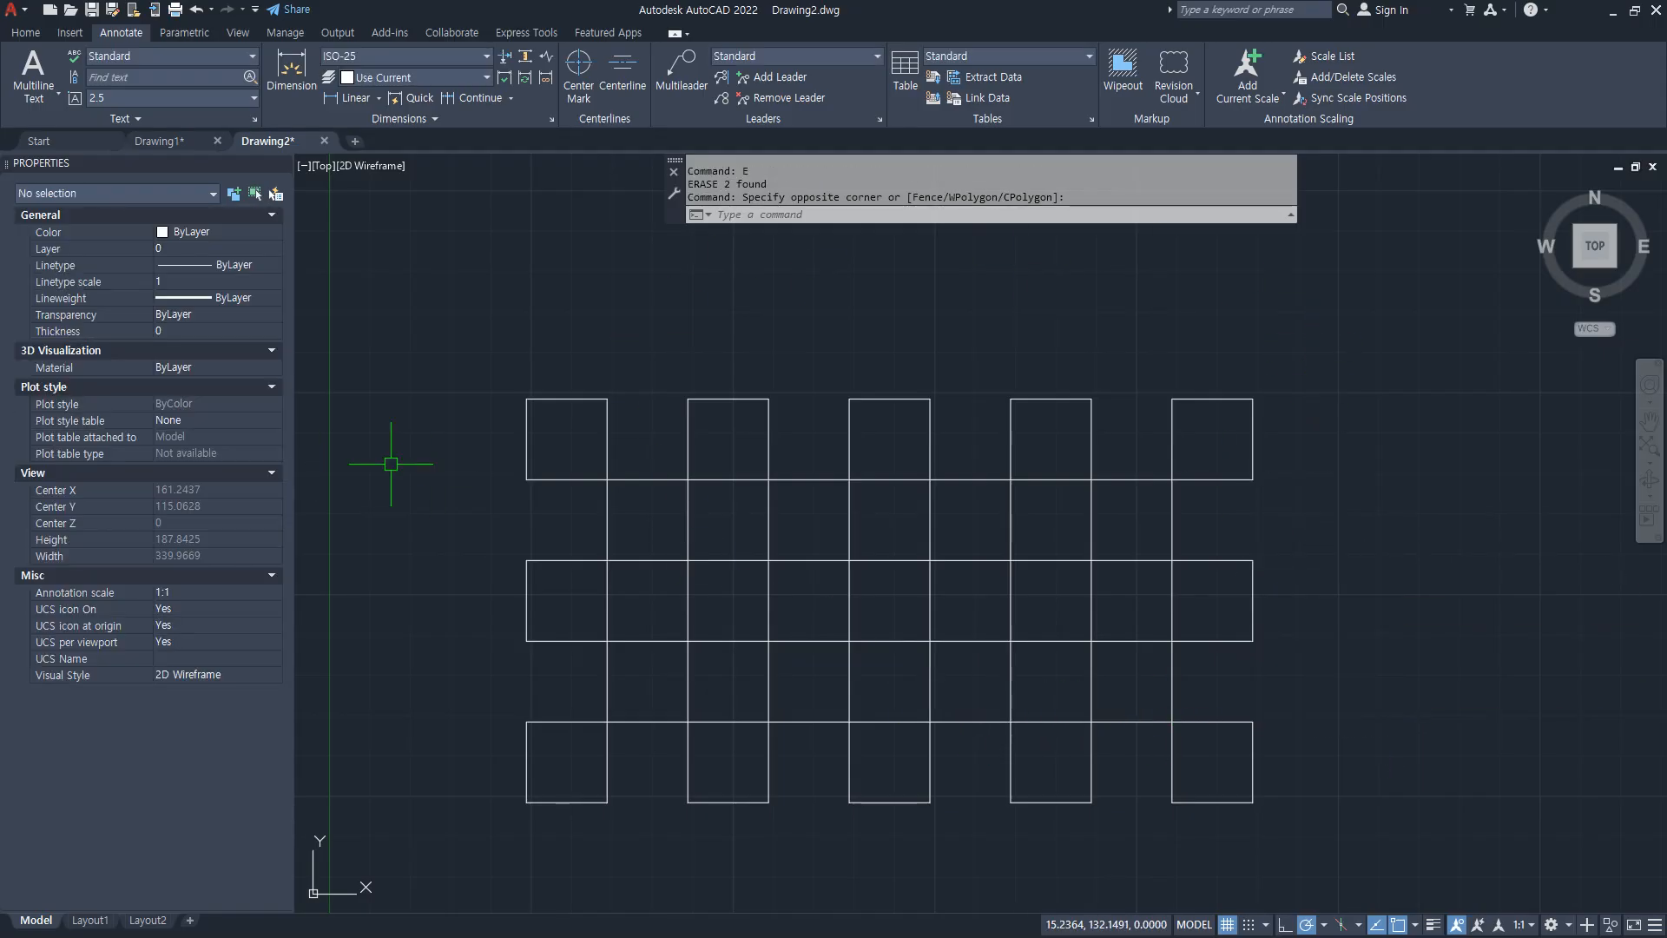
pyautogui.write('d')
pyautogui.press('Return')
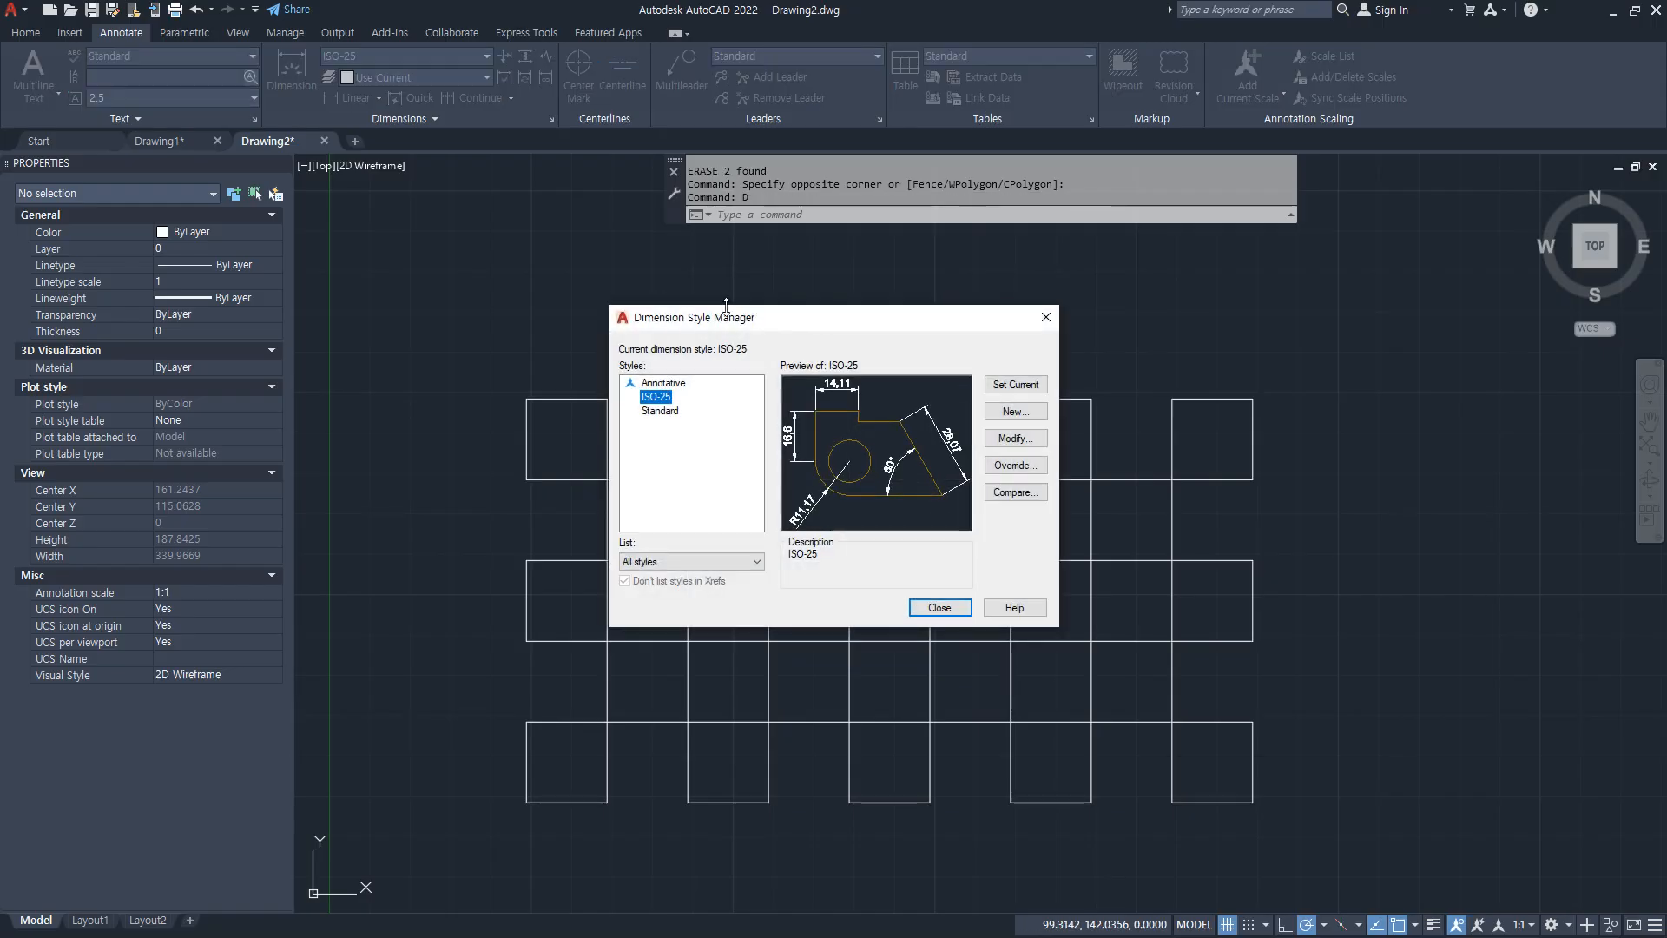
pyautogui.press('Escape')
pyautogui.press('Escape')
# Step: Create a layer named dim with the colour red and make it the current layer
pyautogui.click(608, 77)
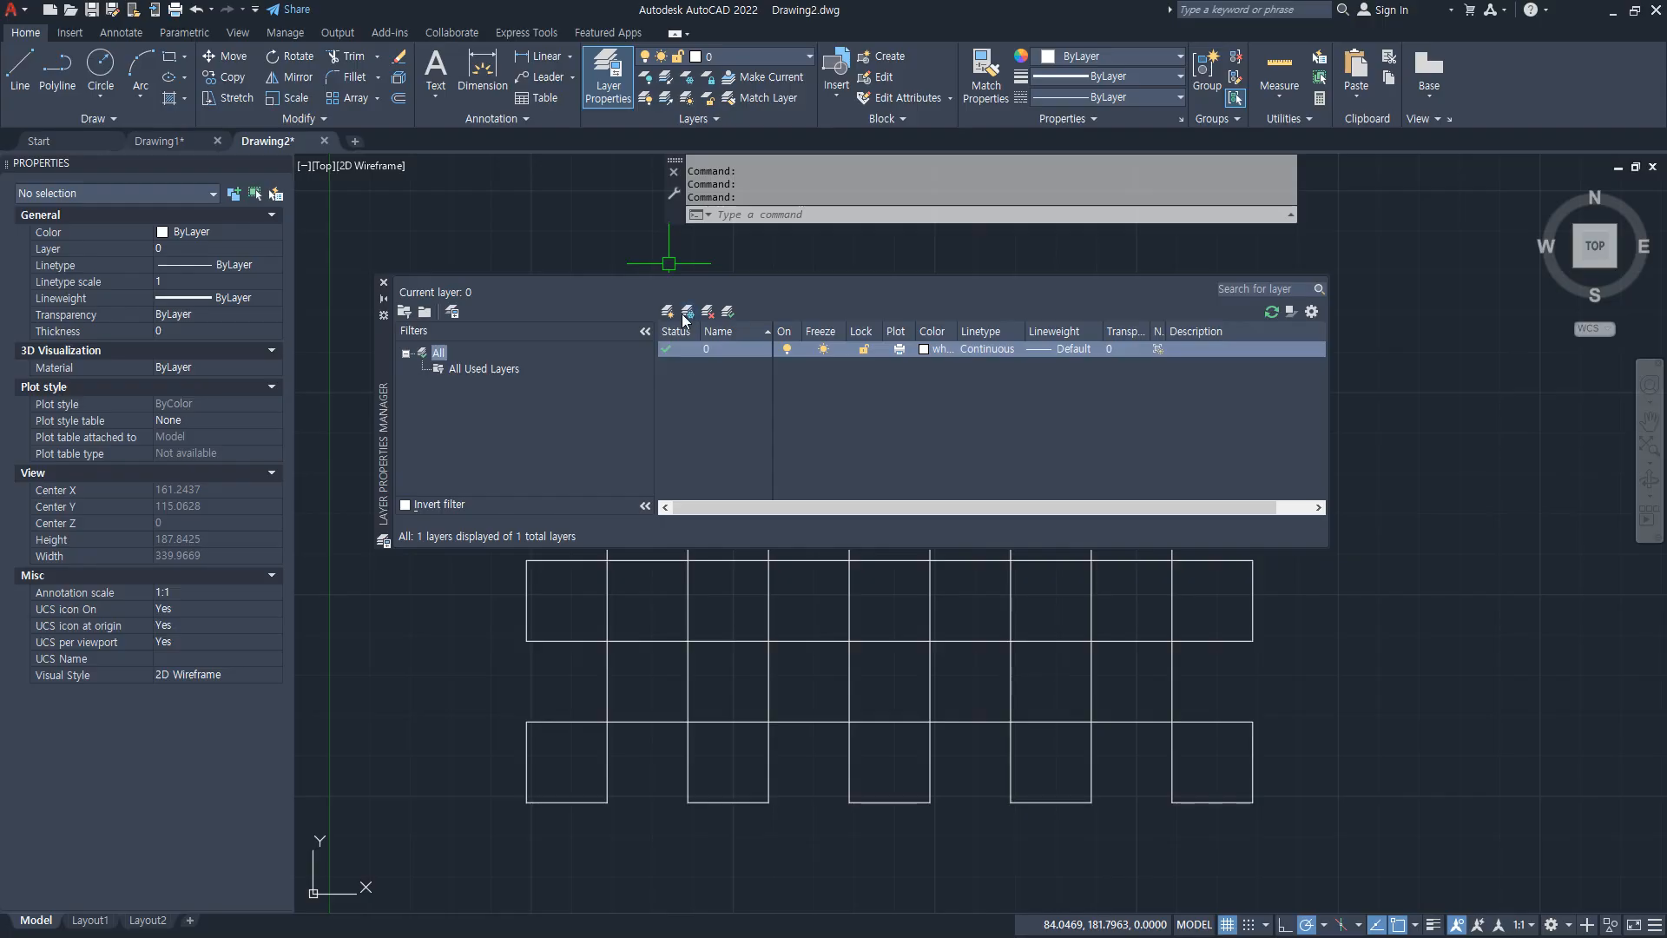
pyautogui.click(668, 311)
pyautogui.write('di')
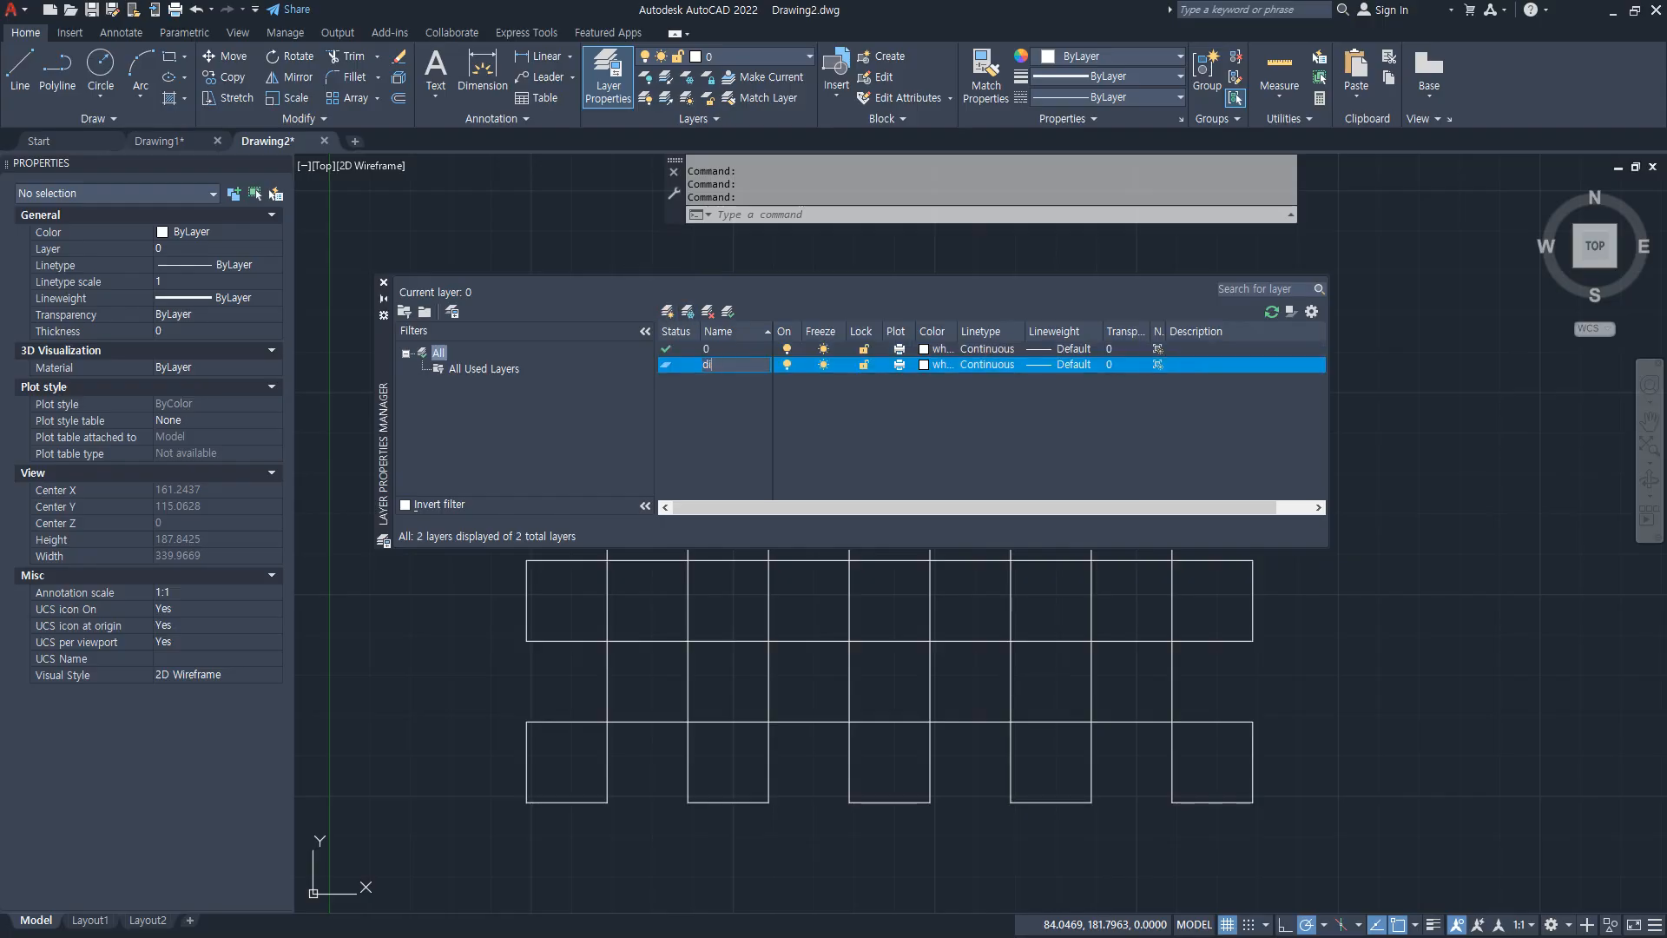
pyautogui.write('m')
pyautogui.click(929, 364)
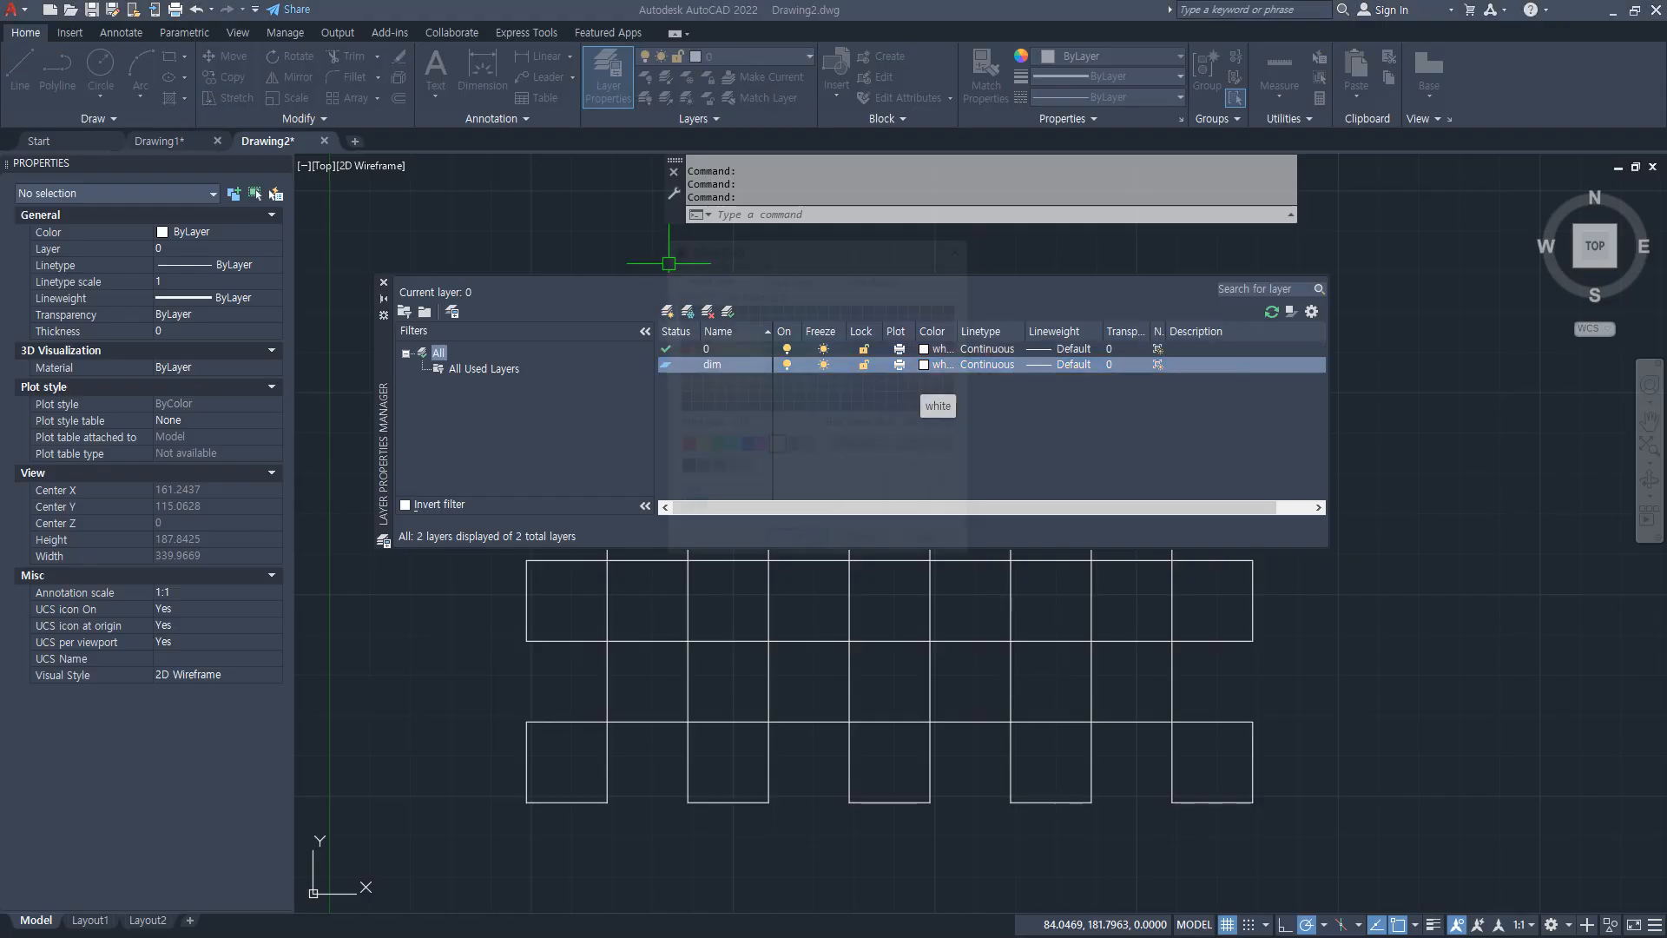
pyautogui.write('1')
pyautogui.press('Return')
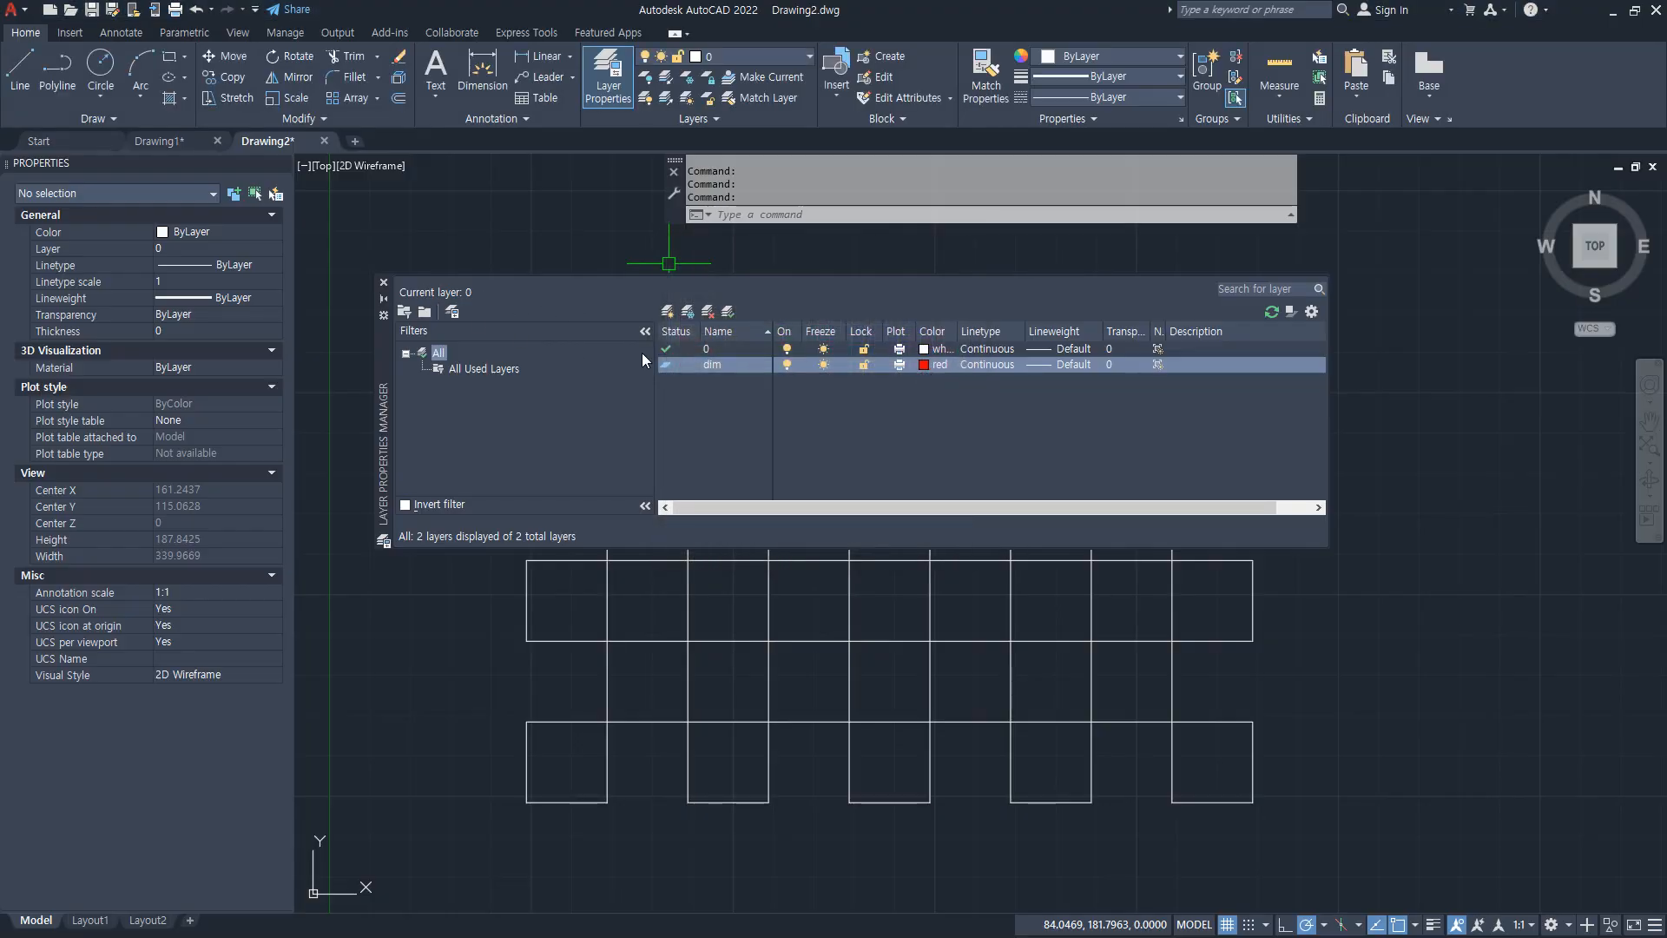
pyautogui.doubleClick(668, 364)
pyautogui.click(382, 282)
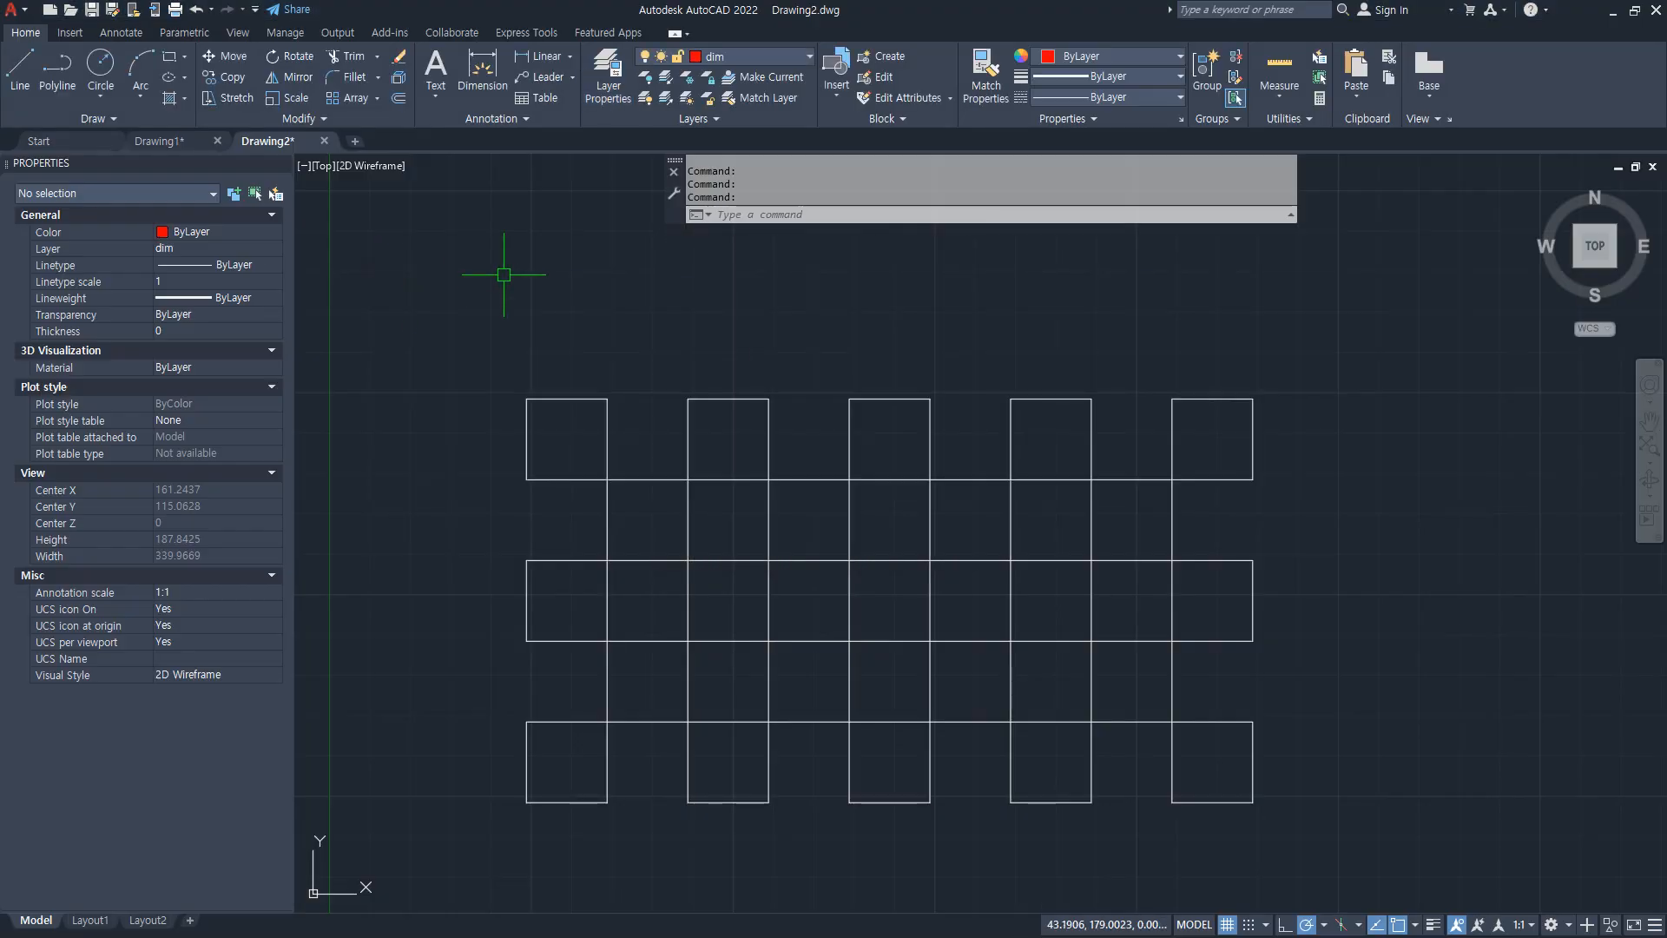
# Step: Modify the ISO-25 dimension style so that its text colour is green
pyautogui.click(119, 35)
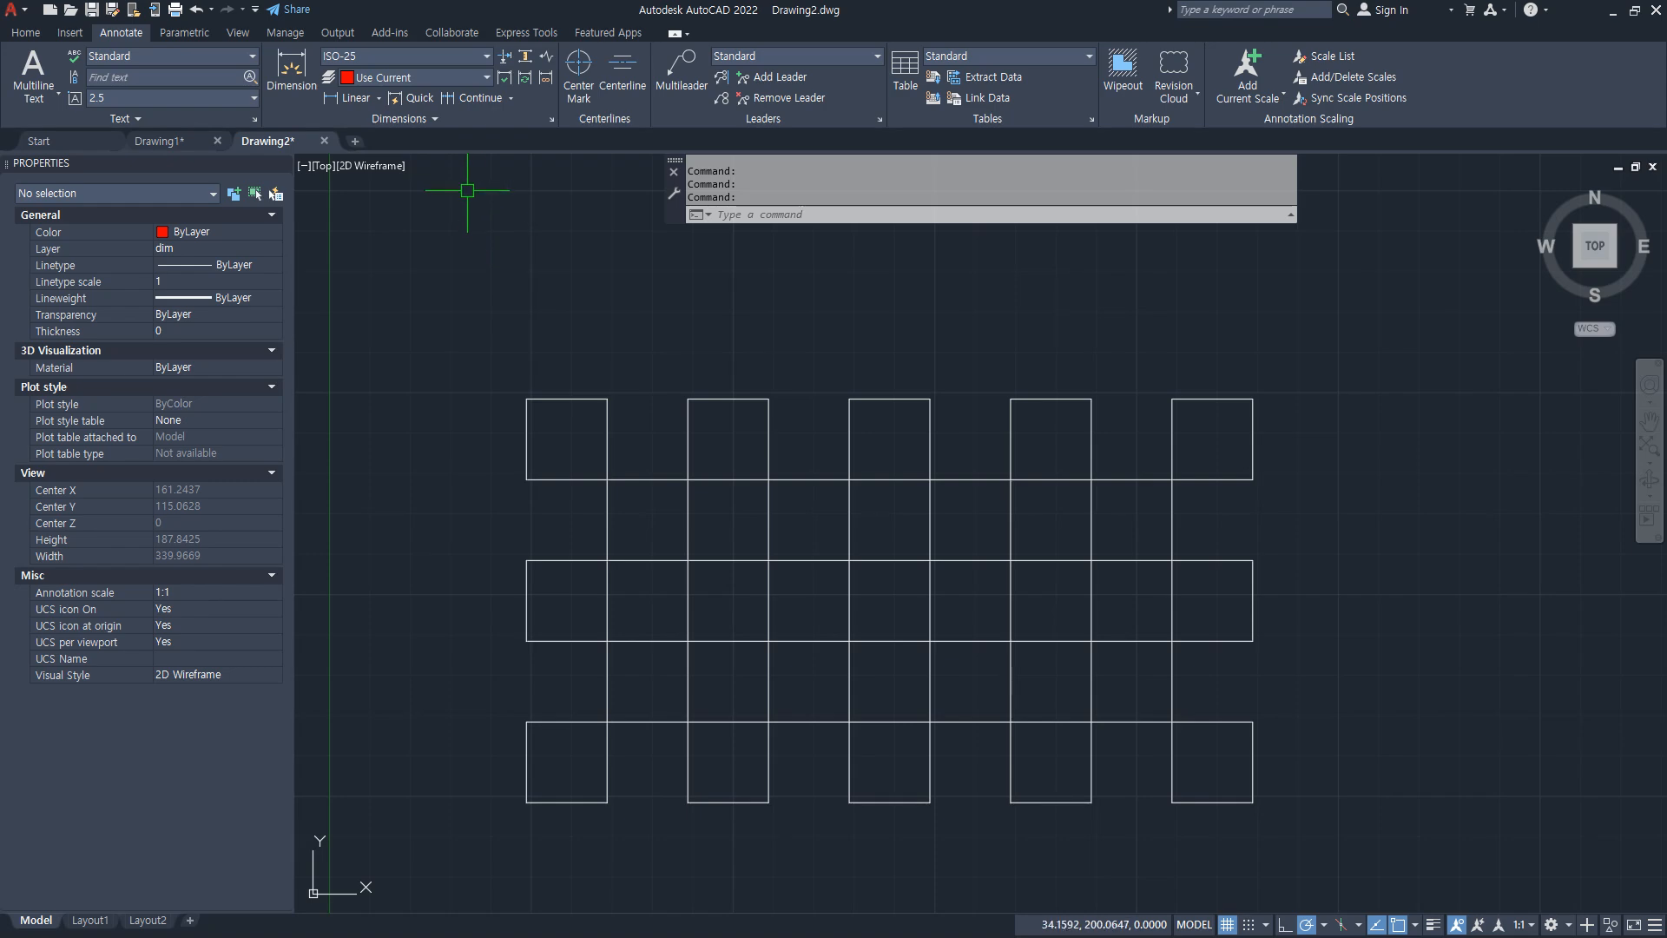
pyautogui.write('D')
pyautogui.press('Return')
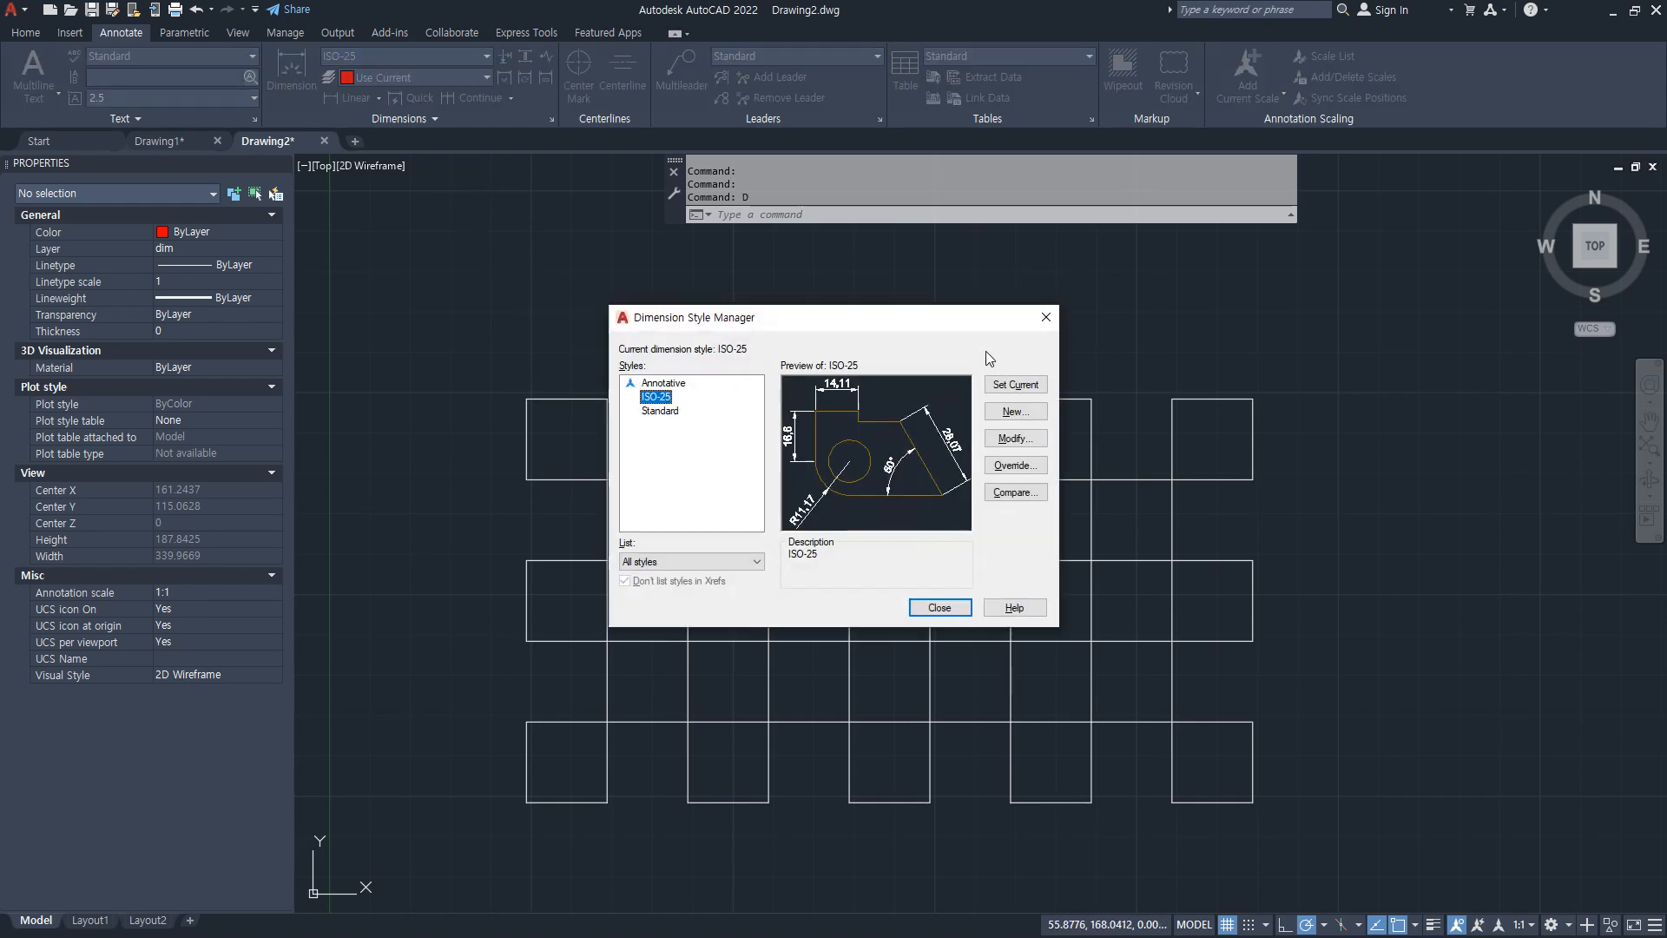
pyautogui.click(1014, 438)
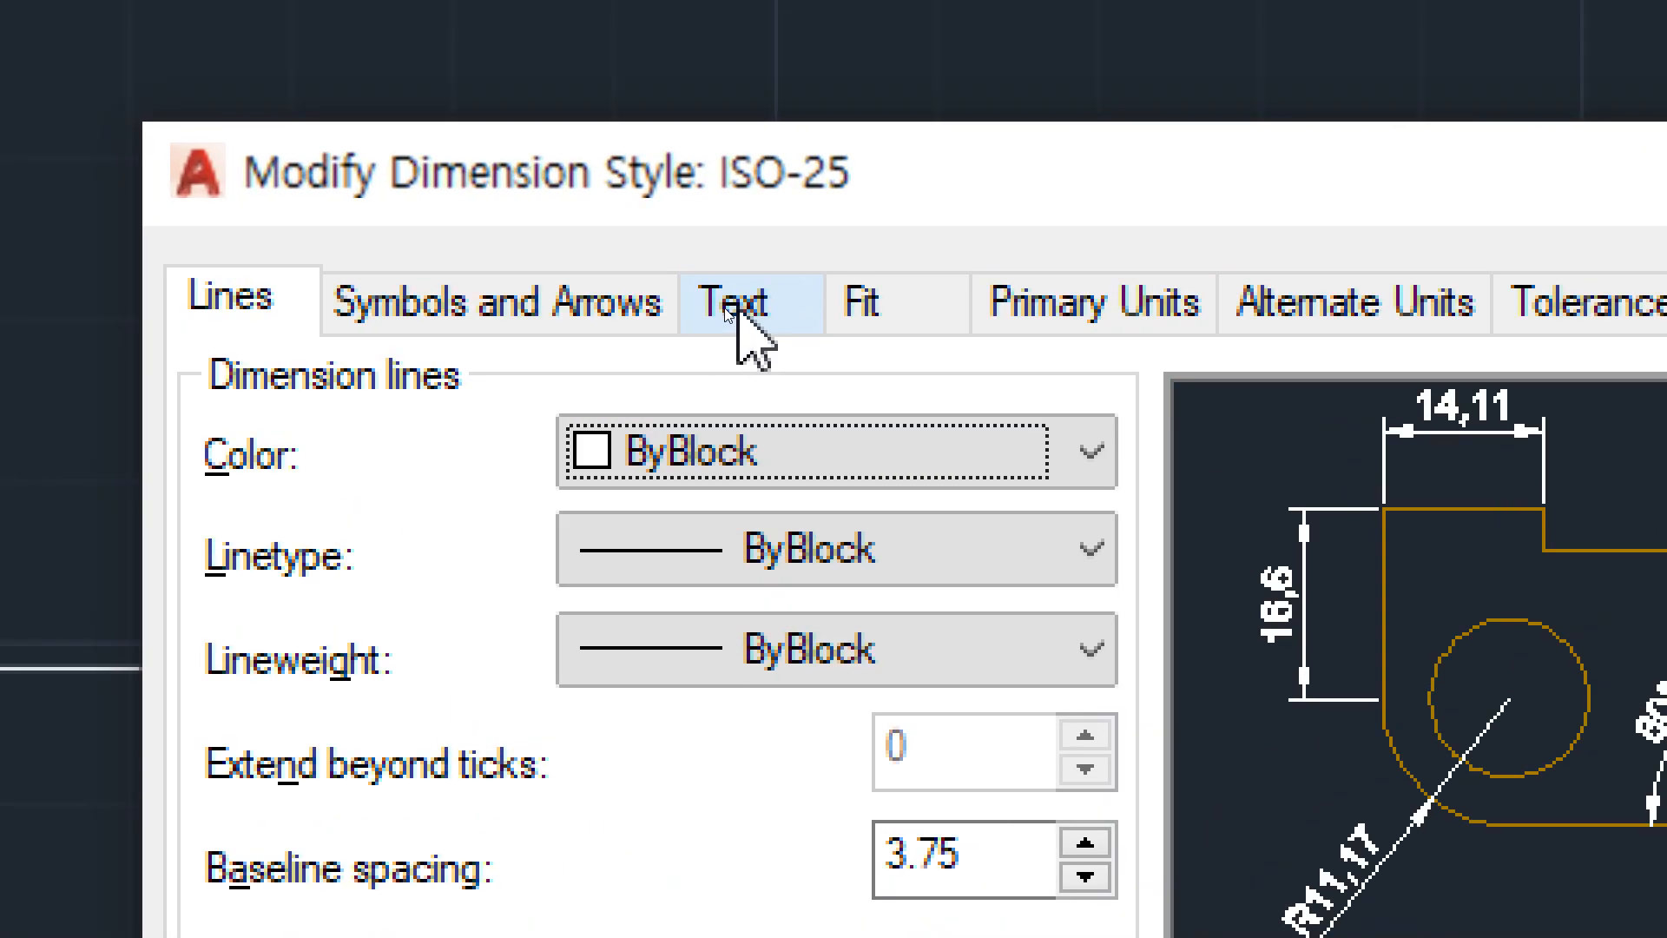
pyautogui.click(744, 298)
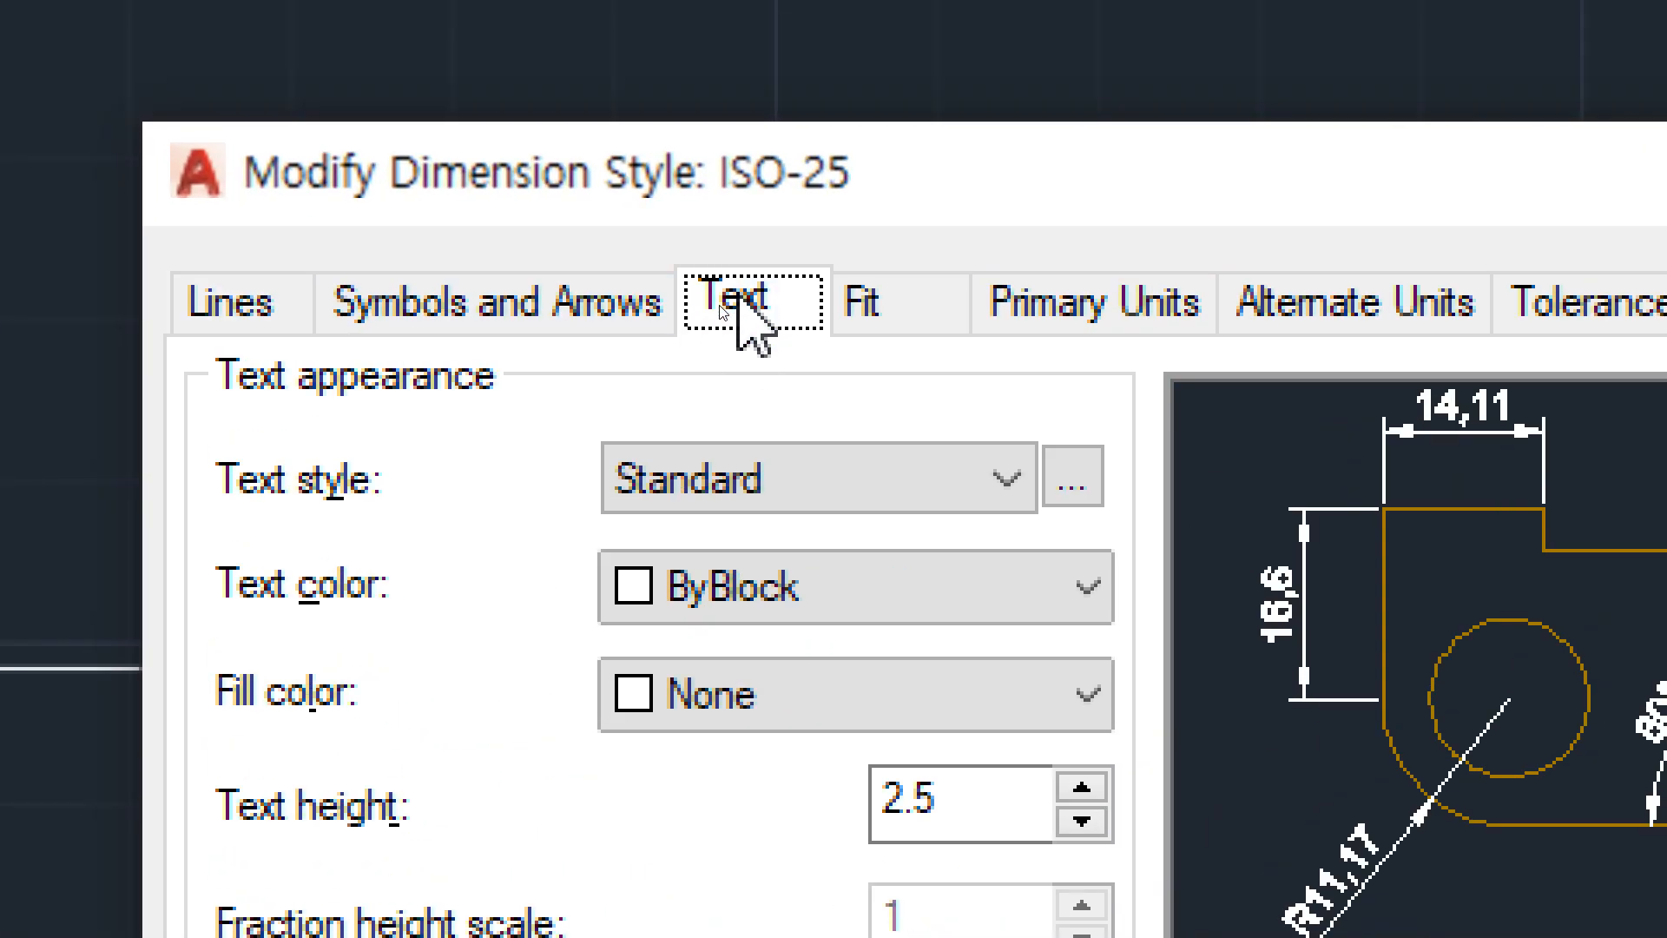
pyautogui.click(803, 606)
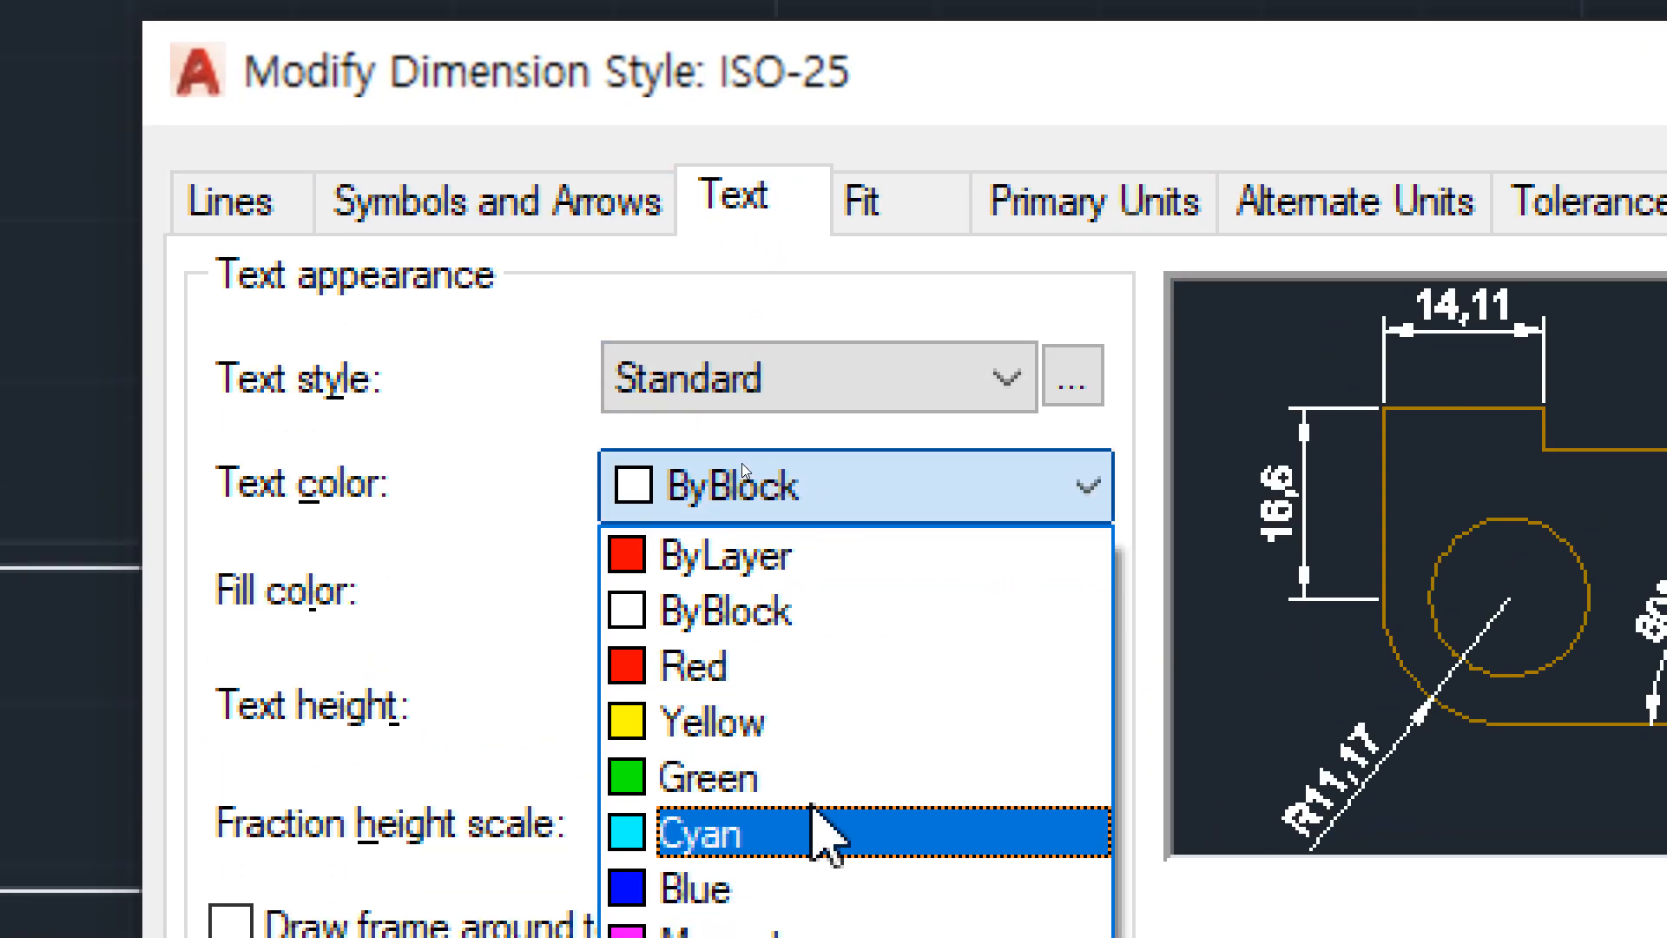
pyautogui.click(812, 777)
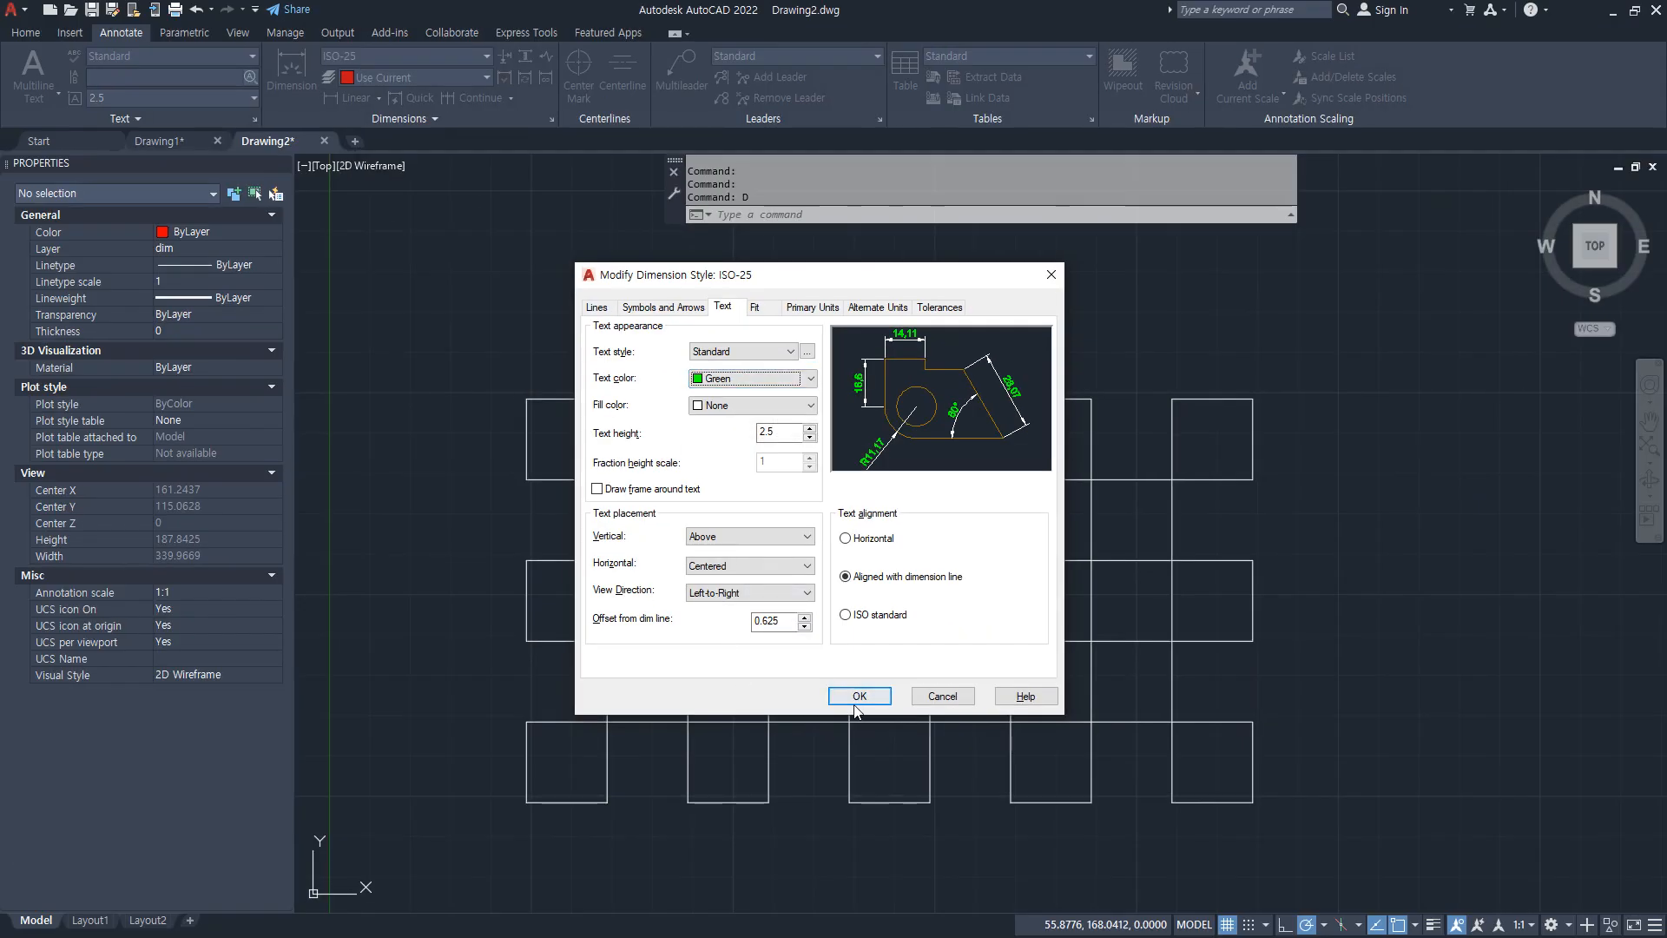
# Step: Set the ISO-25 baseline spacing to 8 and accept the dimension style changes
pyautogui.click(594, 307)
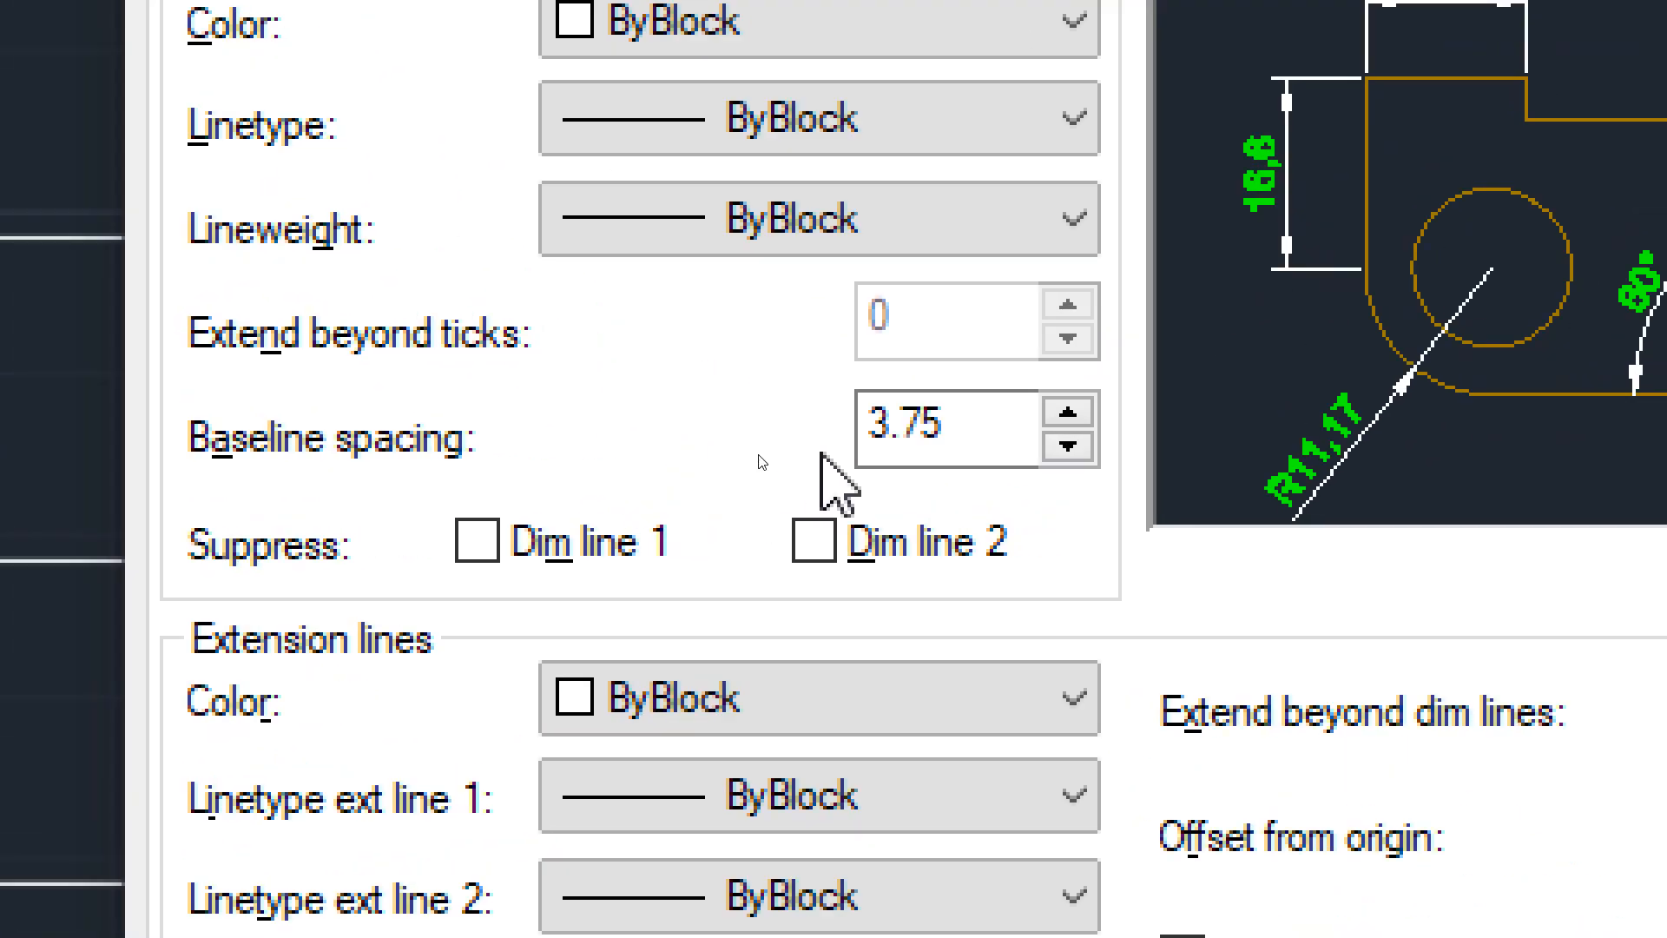
pyautogui.moveTo(781, 453); pyautogui.dragTo(739, 452)
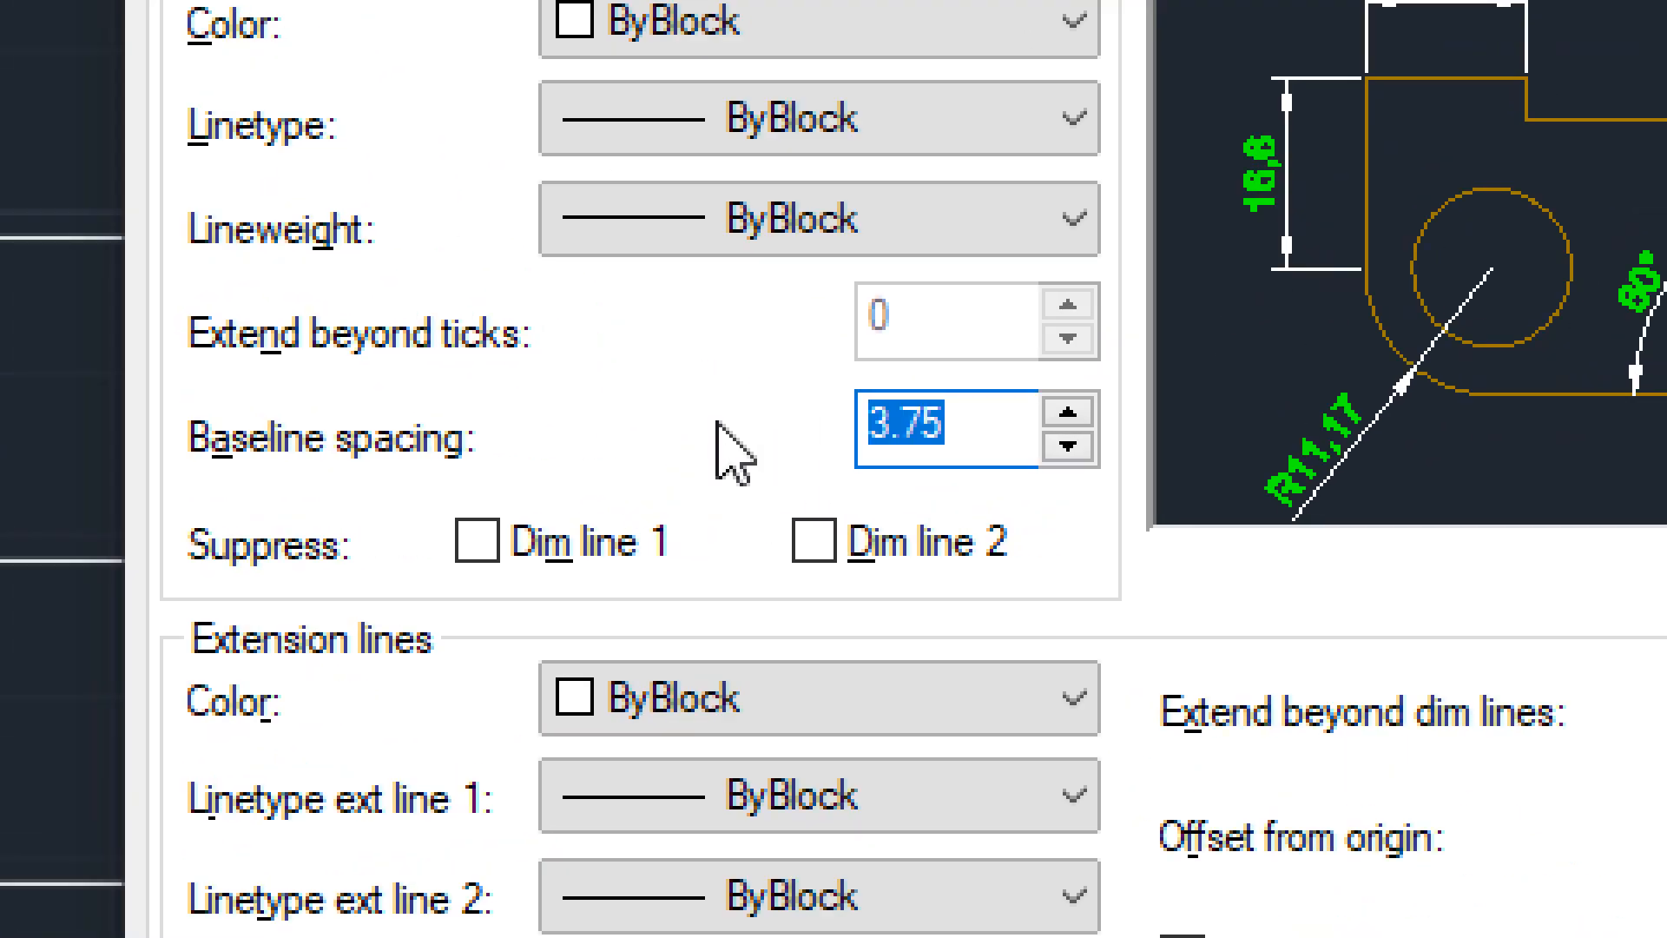
pyautogui.write('8')
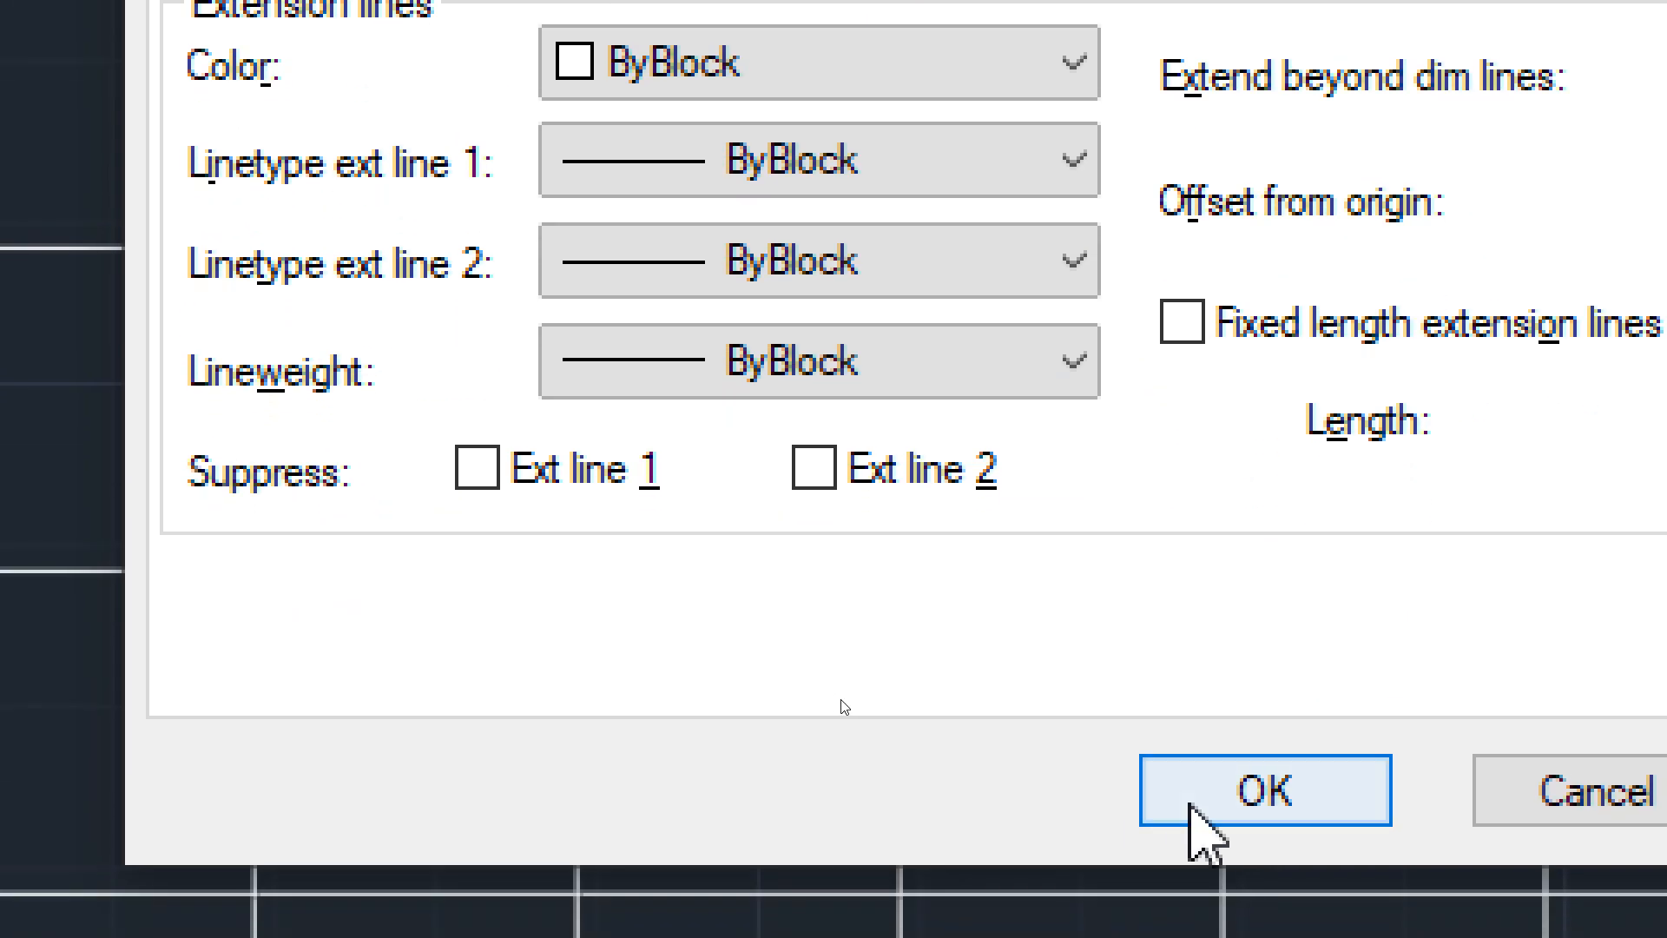
pyautogui.click(1196, 808)
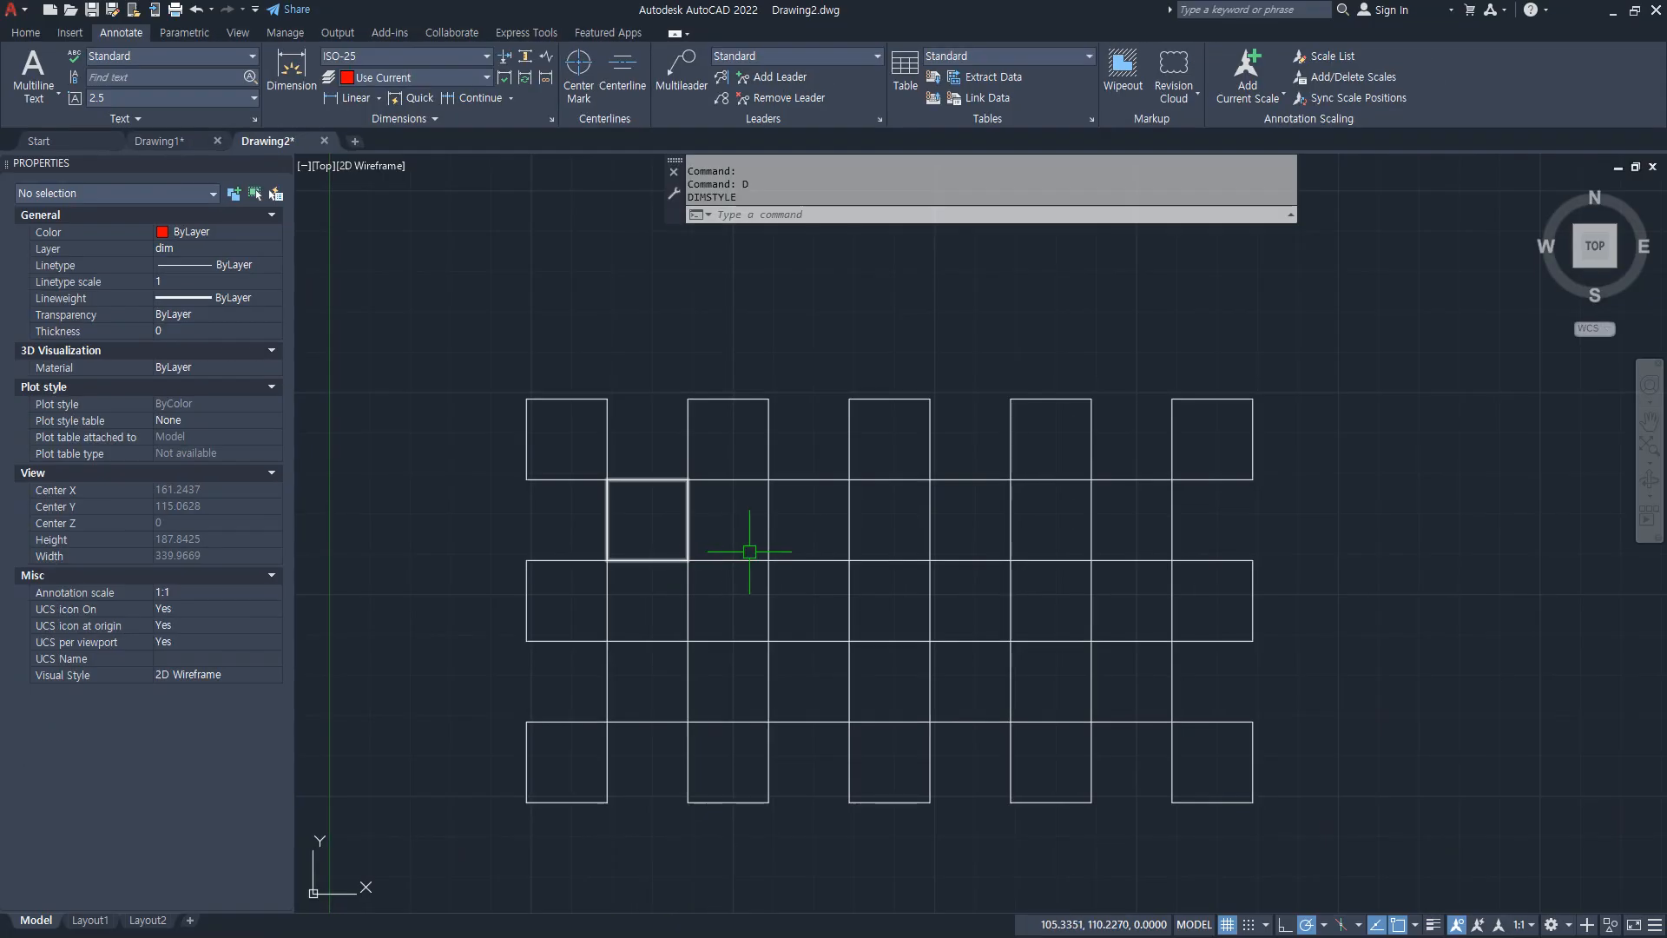
pyautogui.moveTo(625, 446); pyautogui.dragTo(662, 435, button='middle')
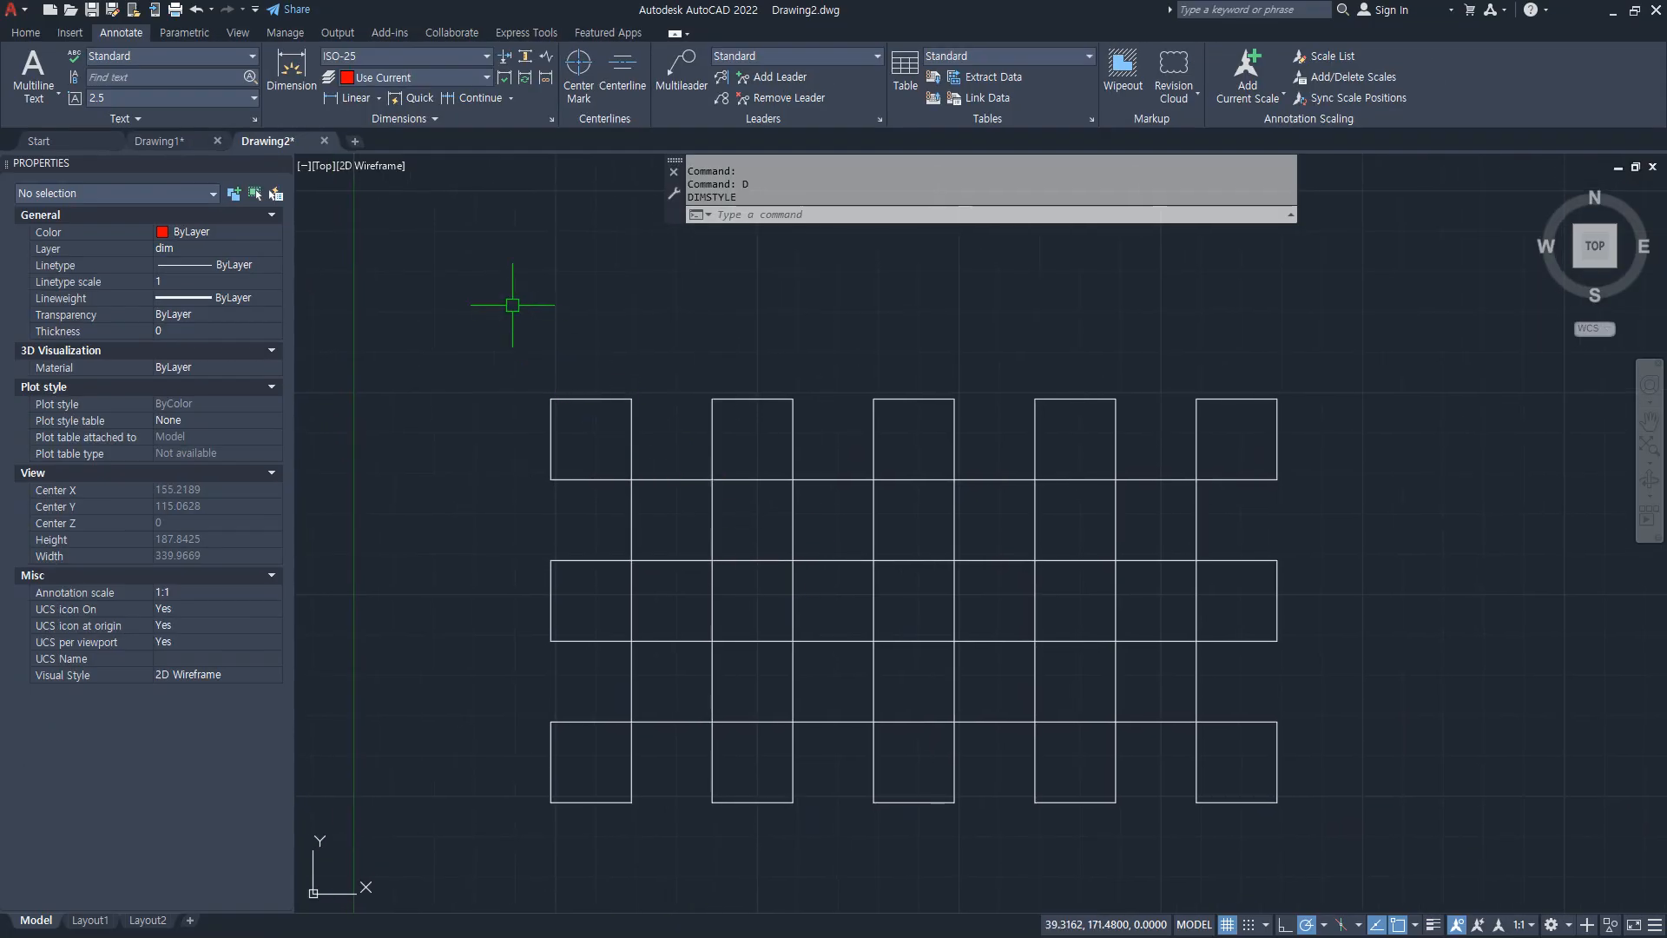
pyautogui.click(350, 97)
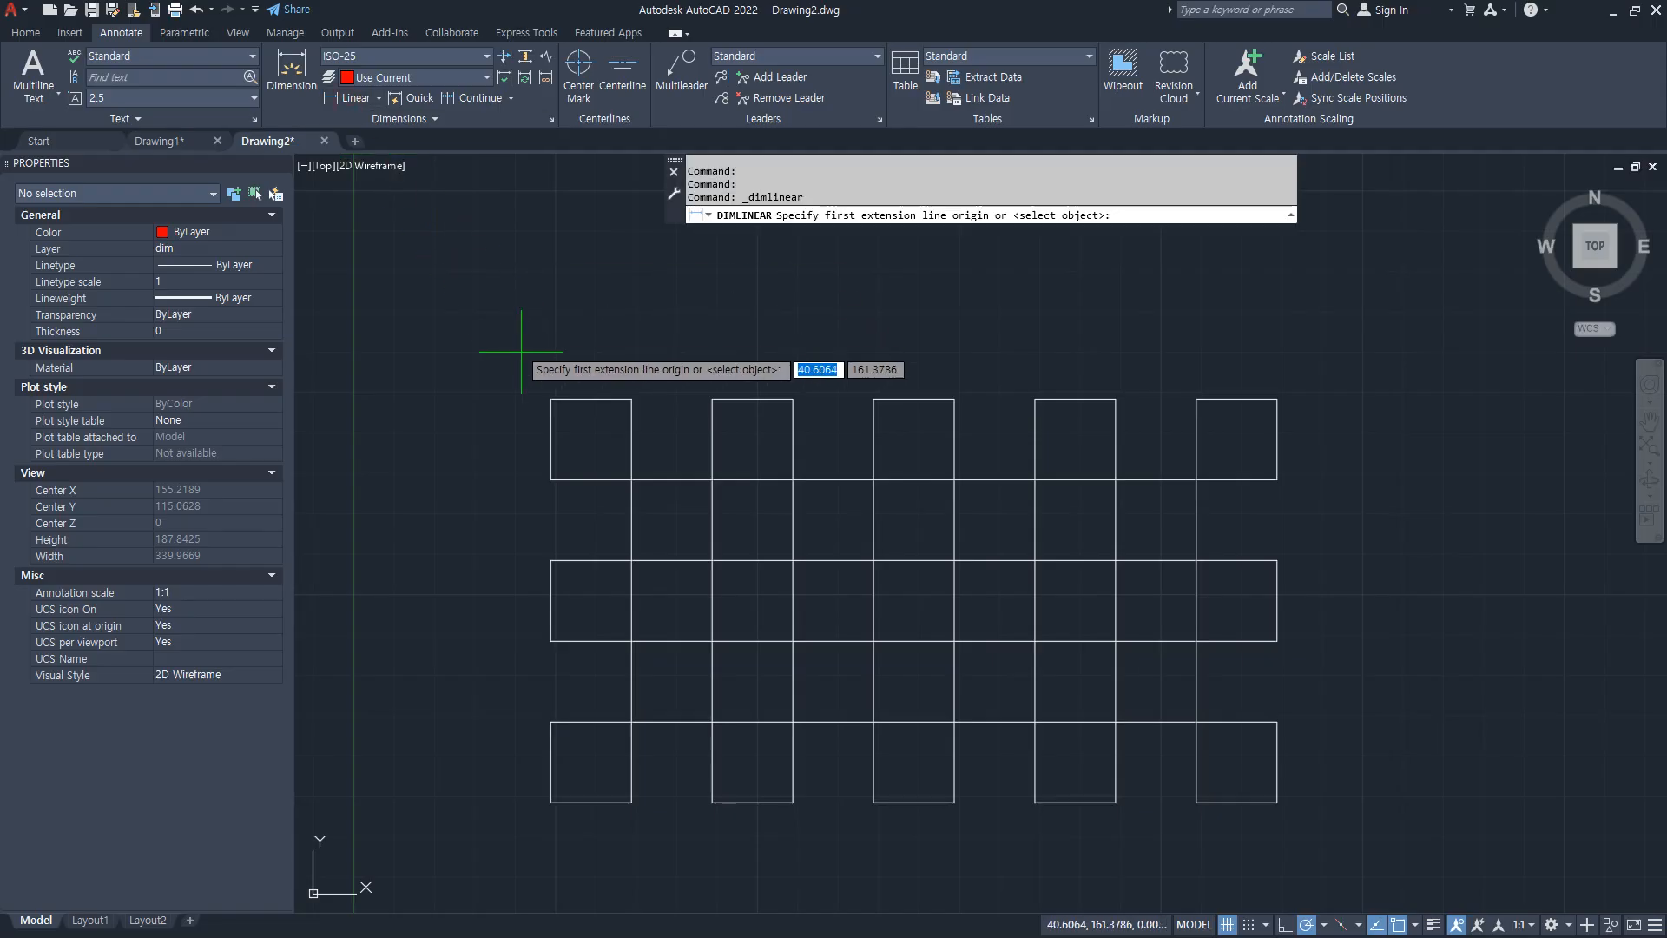
pyautogui.click(551, 398)
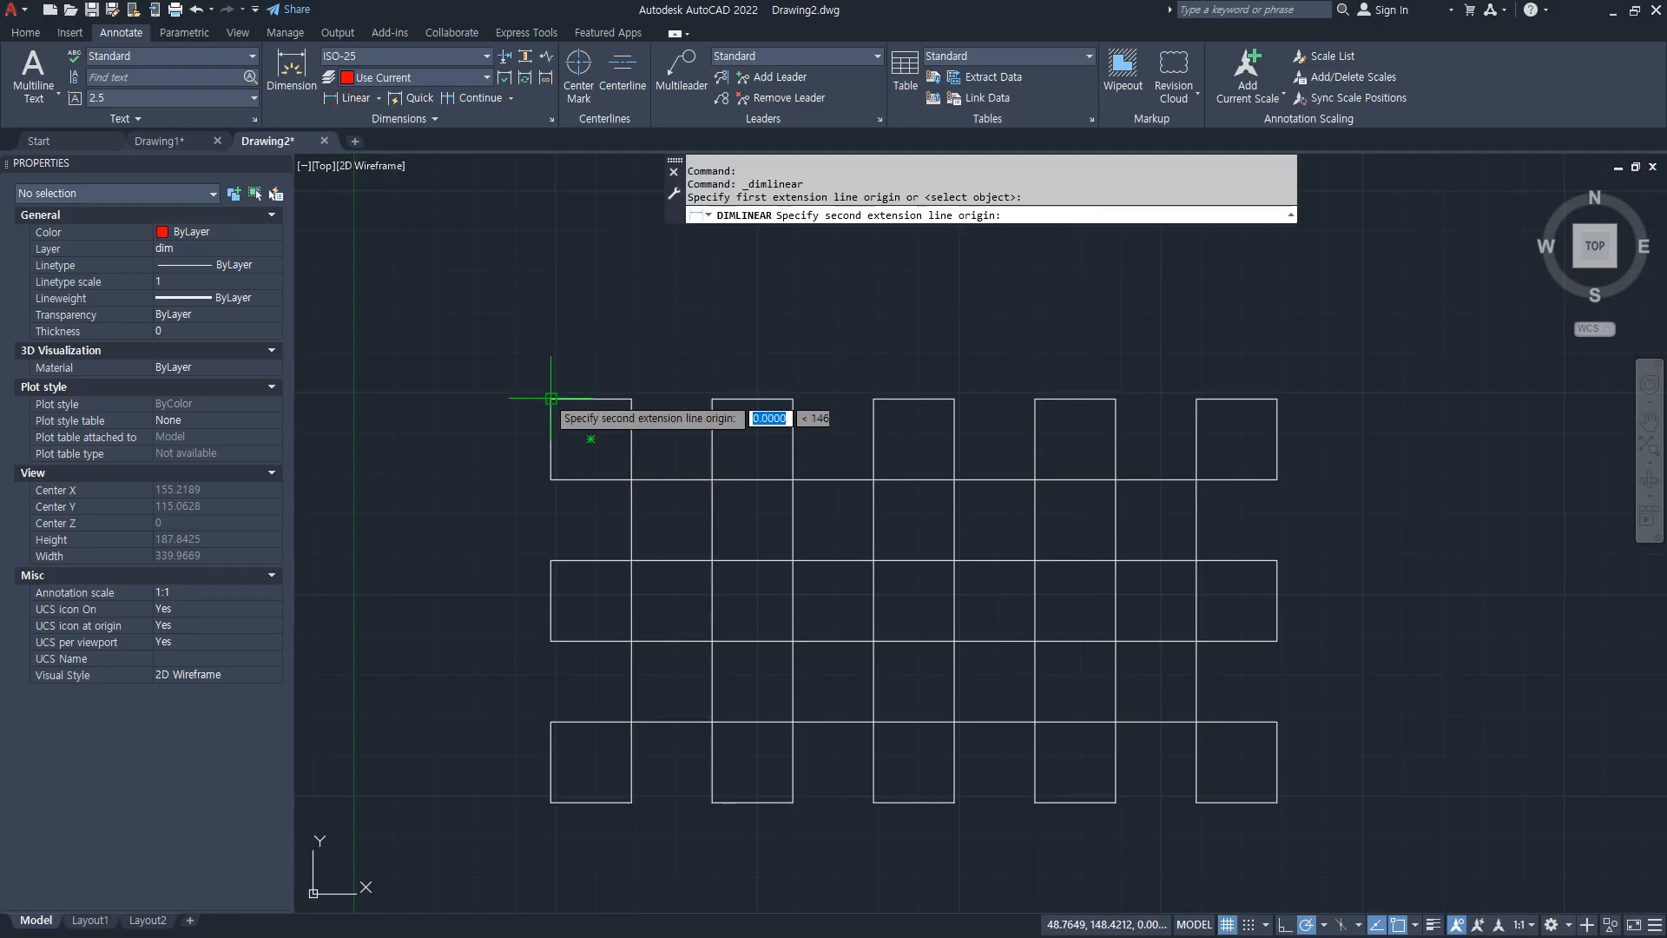
pyautogui.click(631, 397)
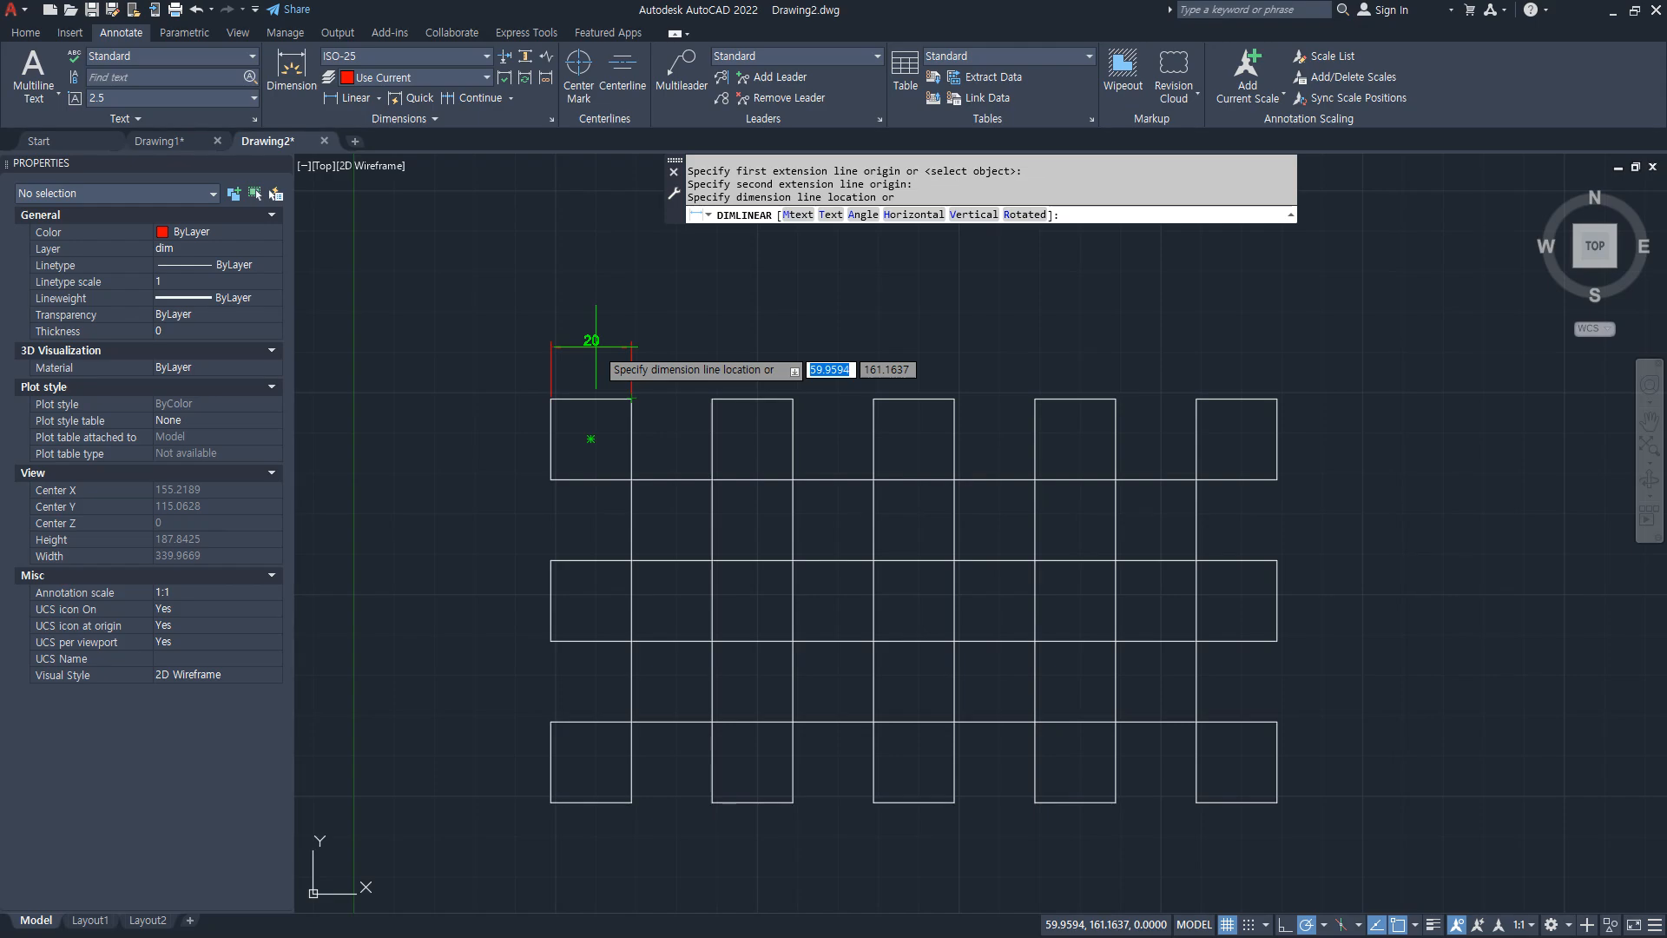
pyautogui.press('Escape')
# Step: Draw a horizontal guide line about 18 units above the grid, extending past both of its ends
pyautogui.write('l')
pyautogui.press('Return')
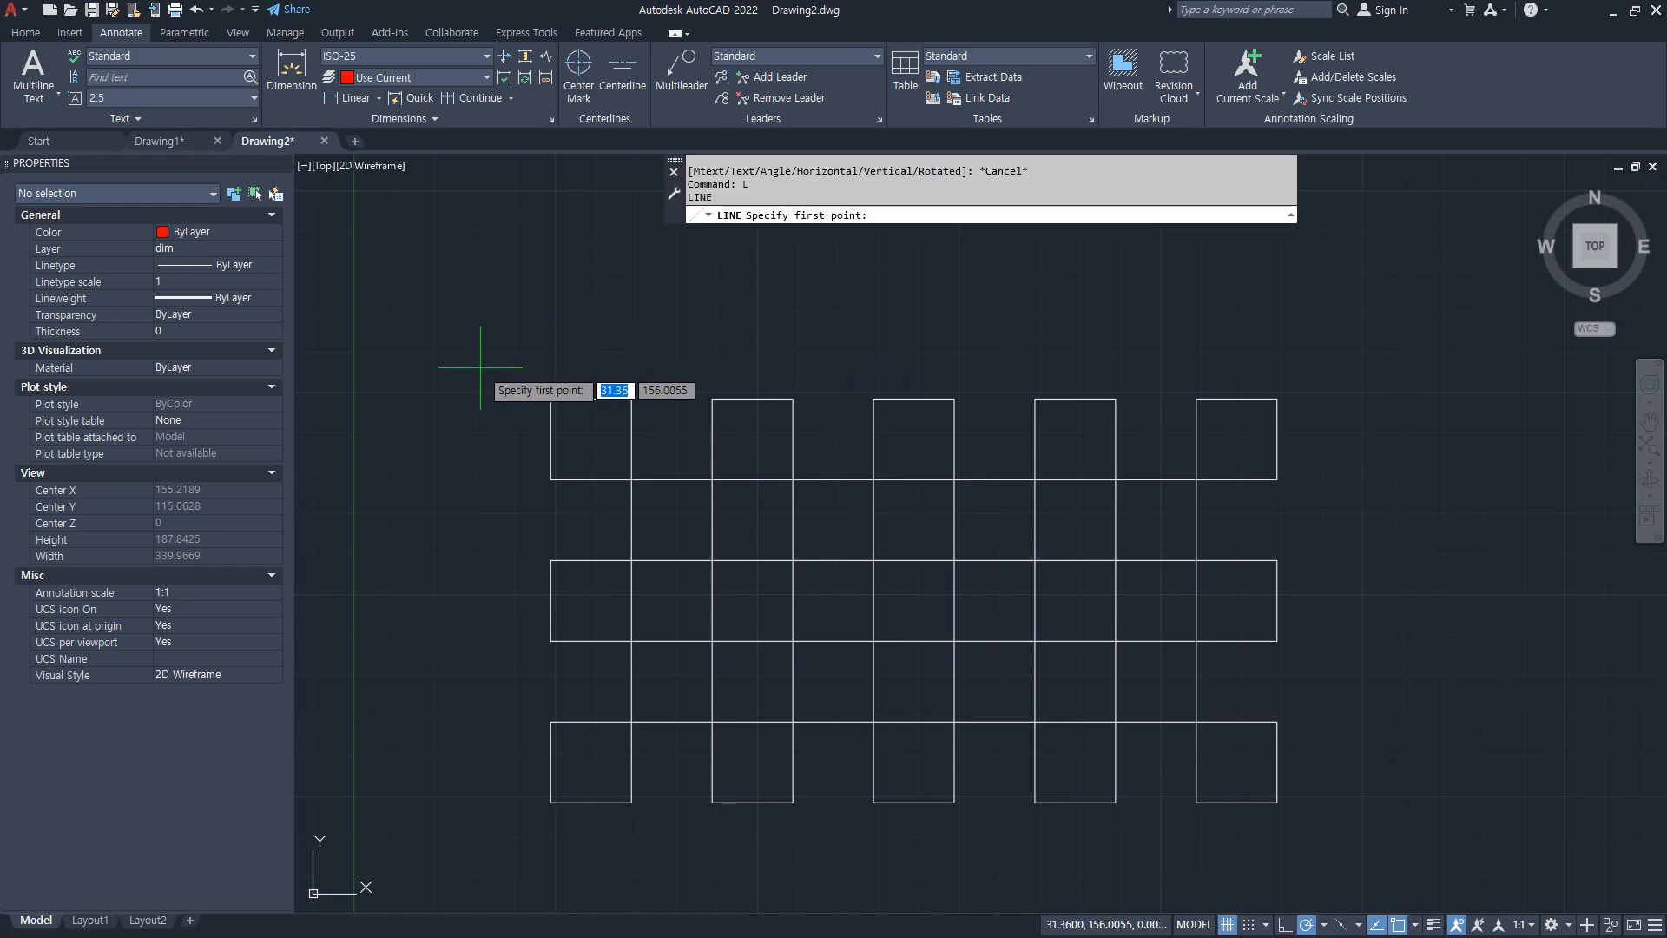
pyautogui.click(445, 325)
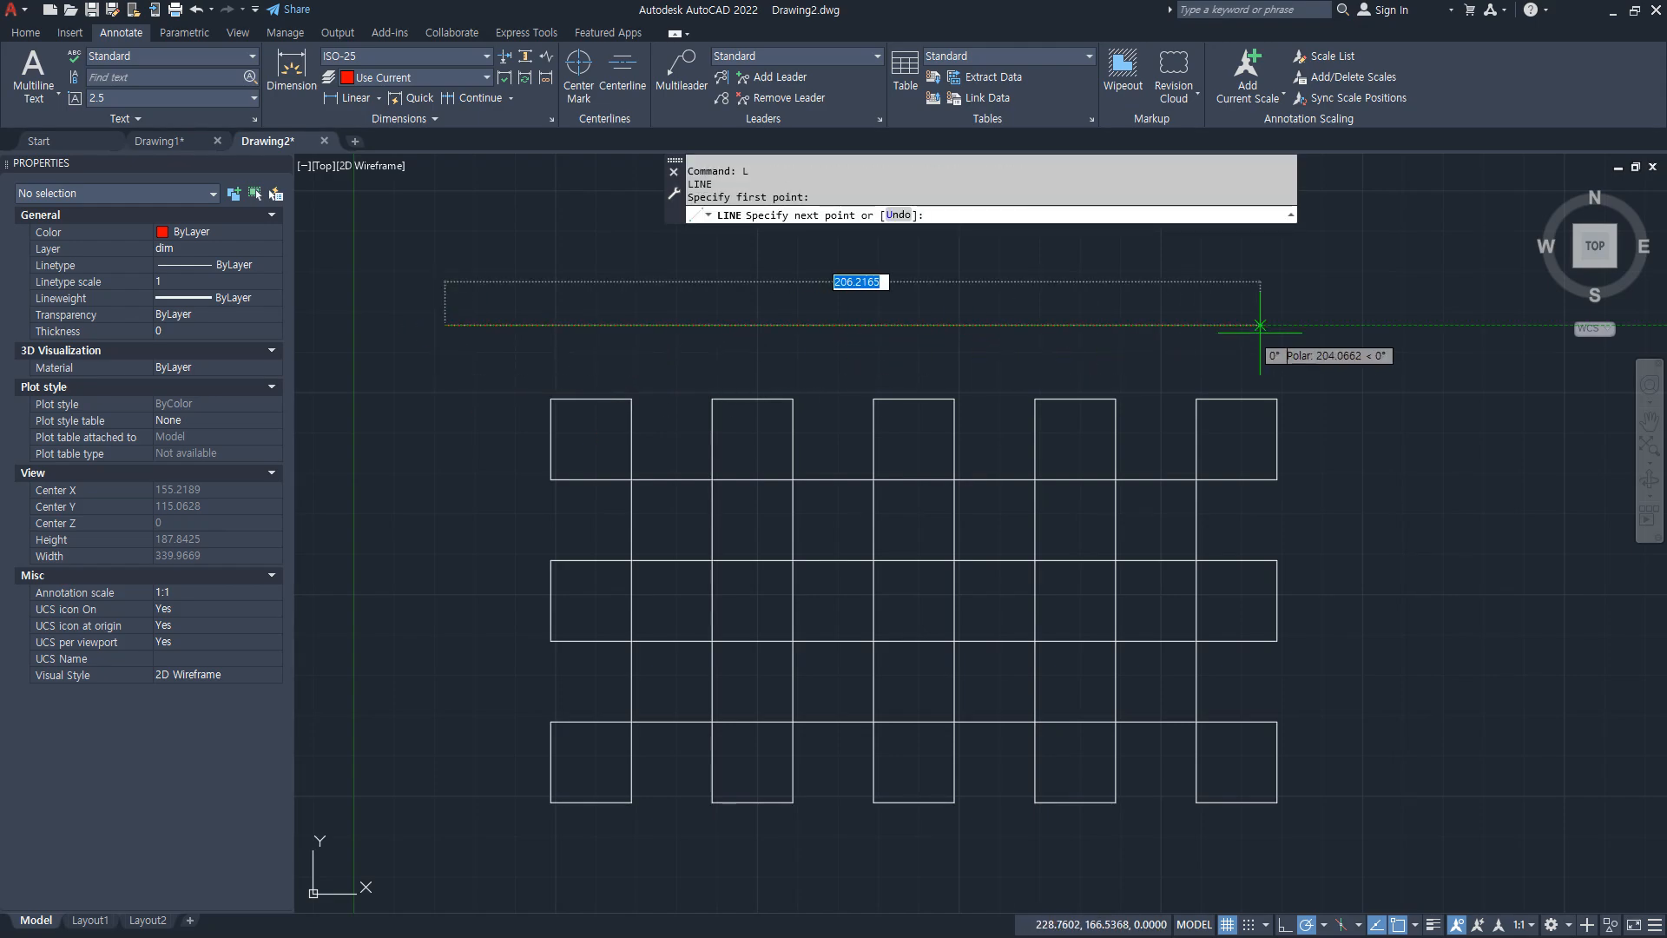
pyautogui.click(1350, 325)
pyautogui.press('Escape')
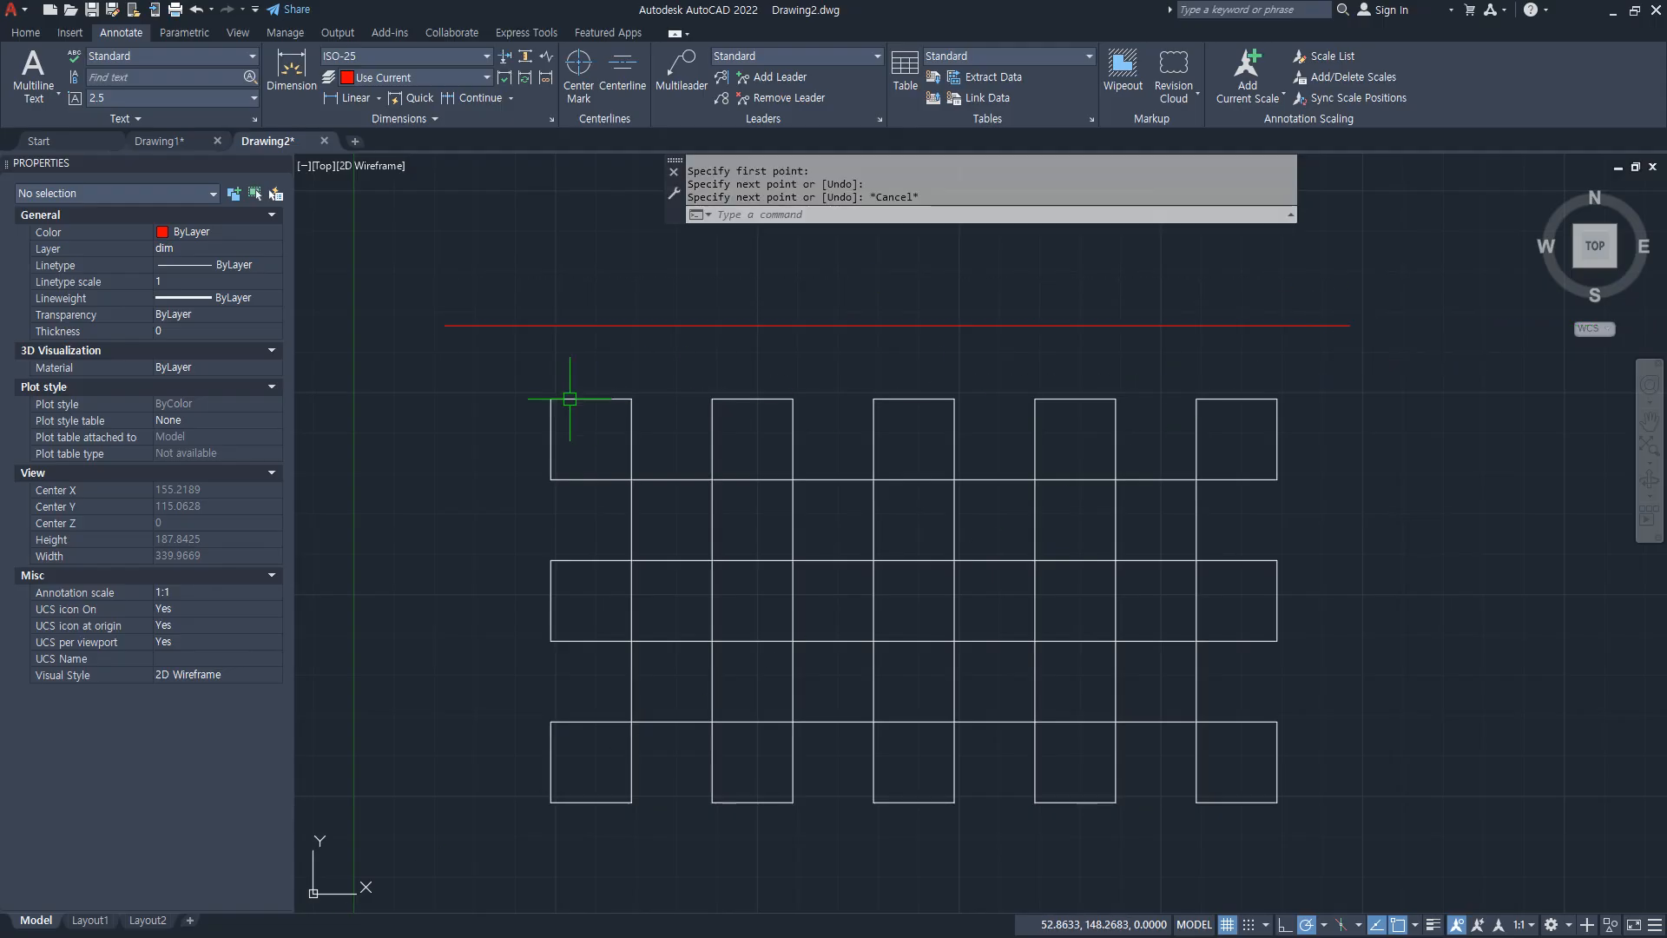
# Step: Draw a vertical line from the grid's upper-left corner up to the horizontal guide line
pyautogui.write('l')
pyautogui.press('Return')
pyautogui.click(550, 399)
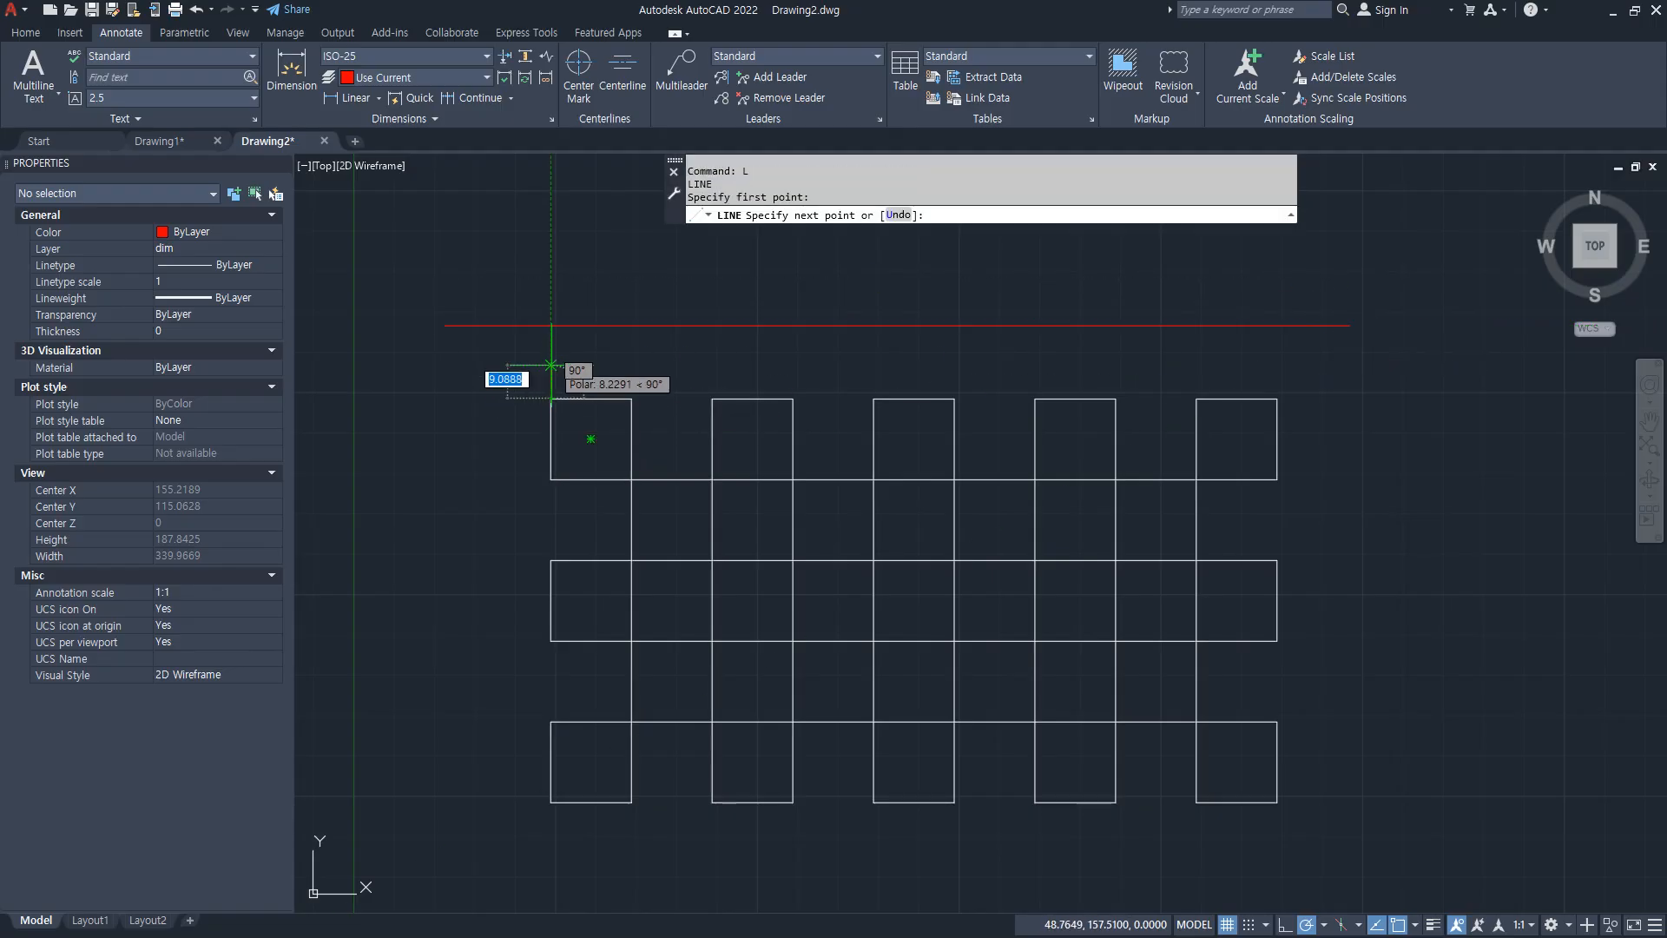
pyautogui.click(551, 326)
pyautogui.press('Return')
# Step: Copy the short vertical line as a horizontal array of 10 items, spaced one square width apart along the grid's top
pyautogui.write('cp')
pyautogui.press('Return')
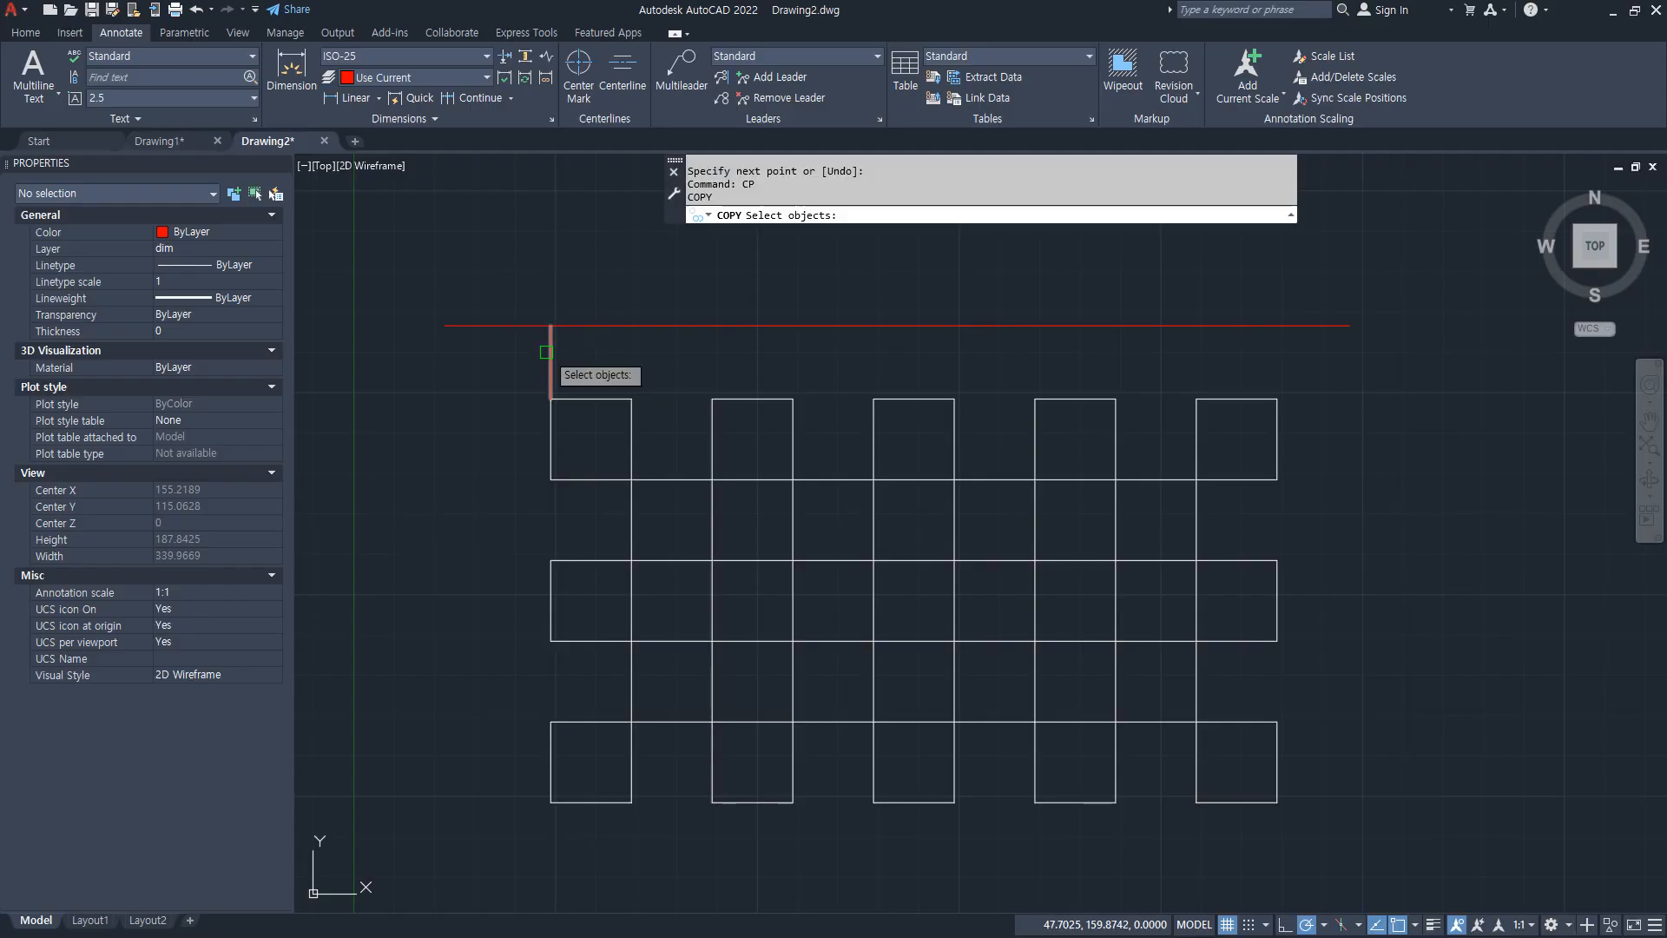
pyautogui.click(546, 351)
pyautogui.press('Return')
pyautogui.click(550, 399)
pyautogui.write('a')
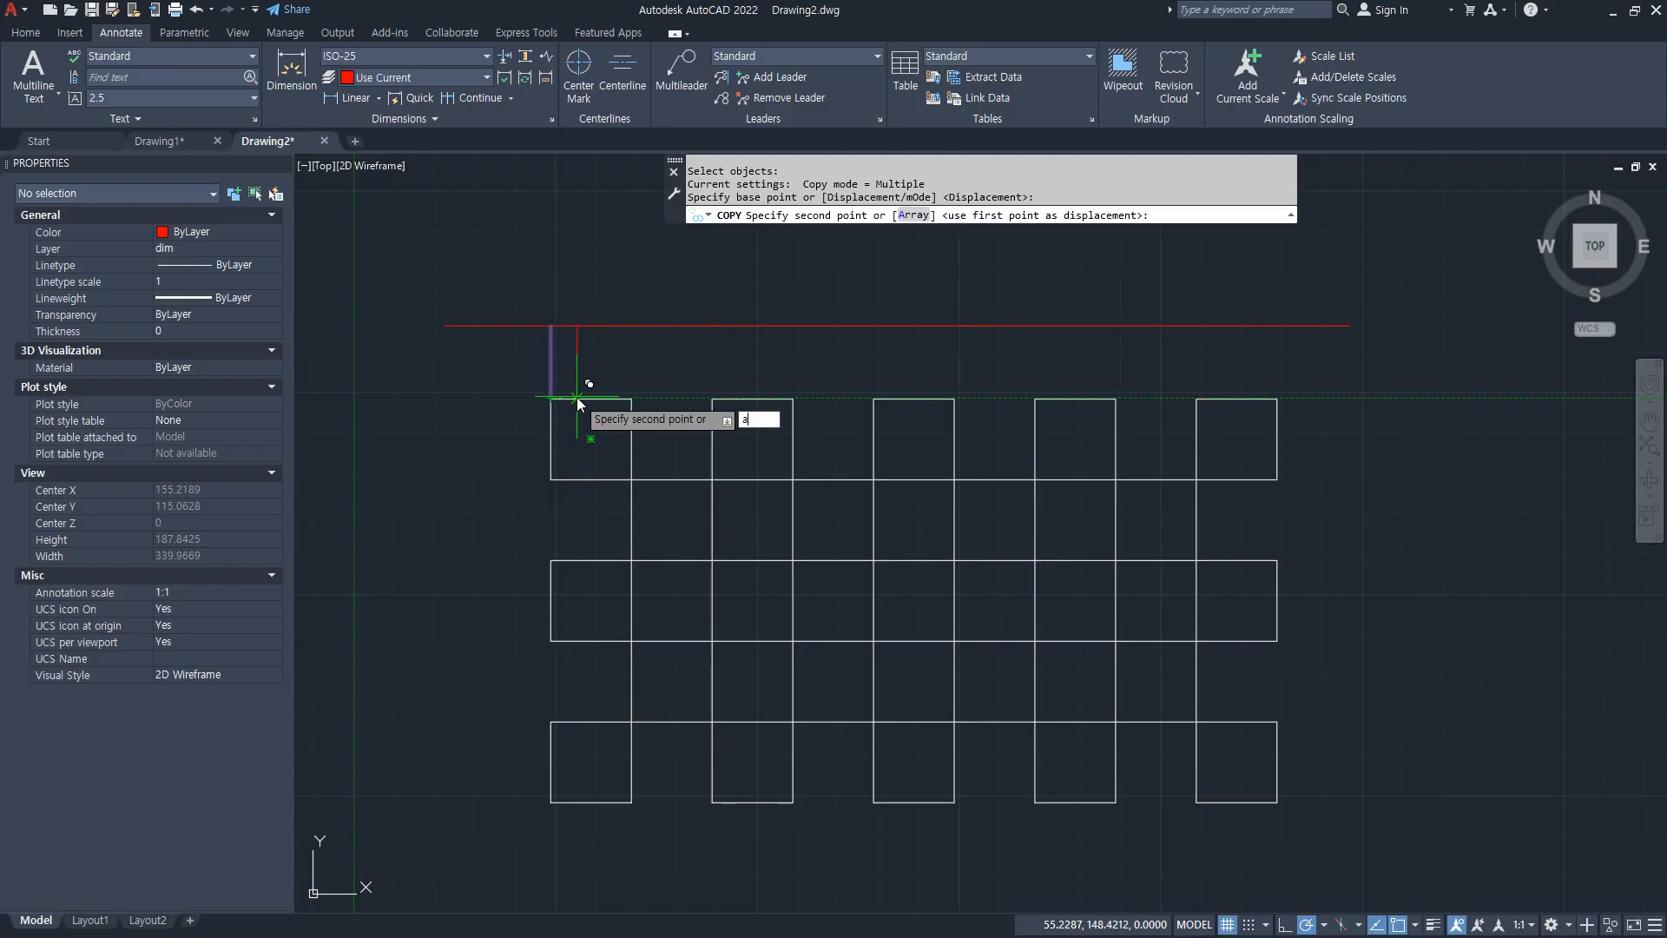
pyautogui.press('Return')
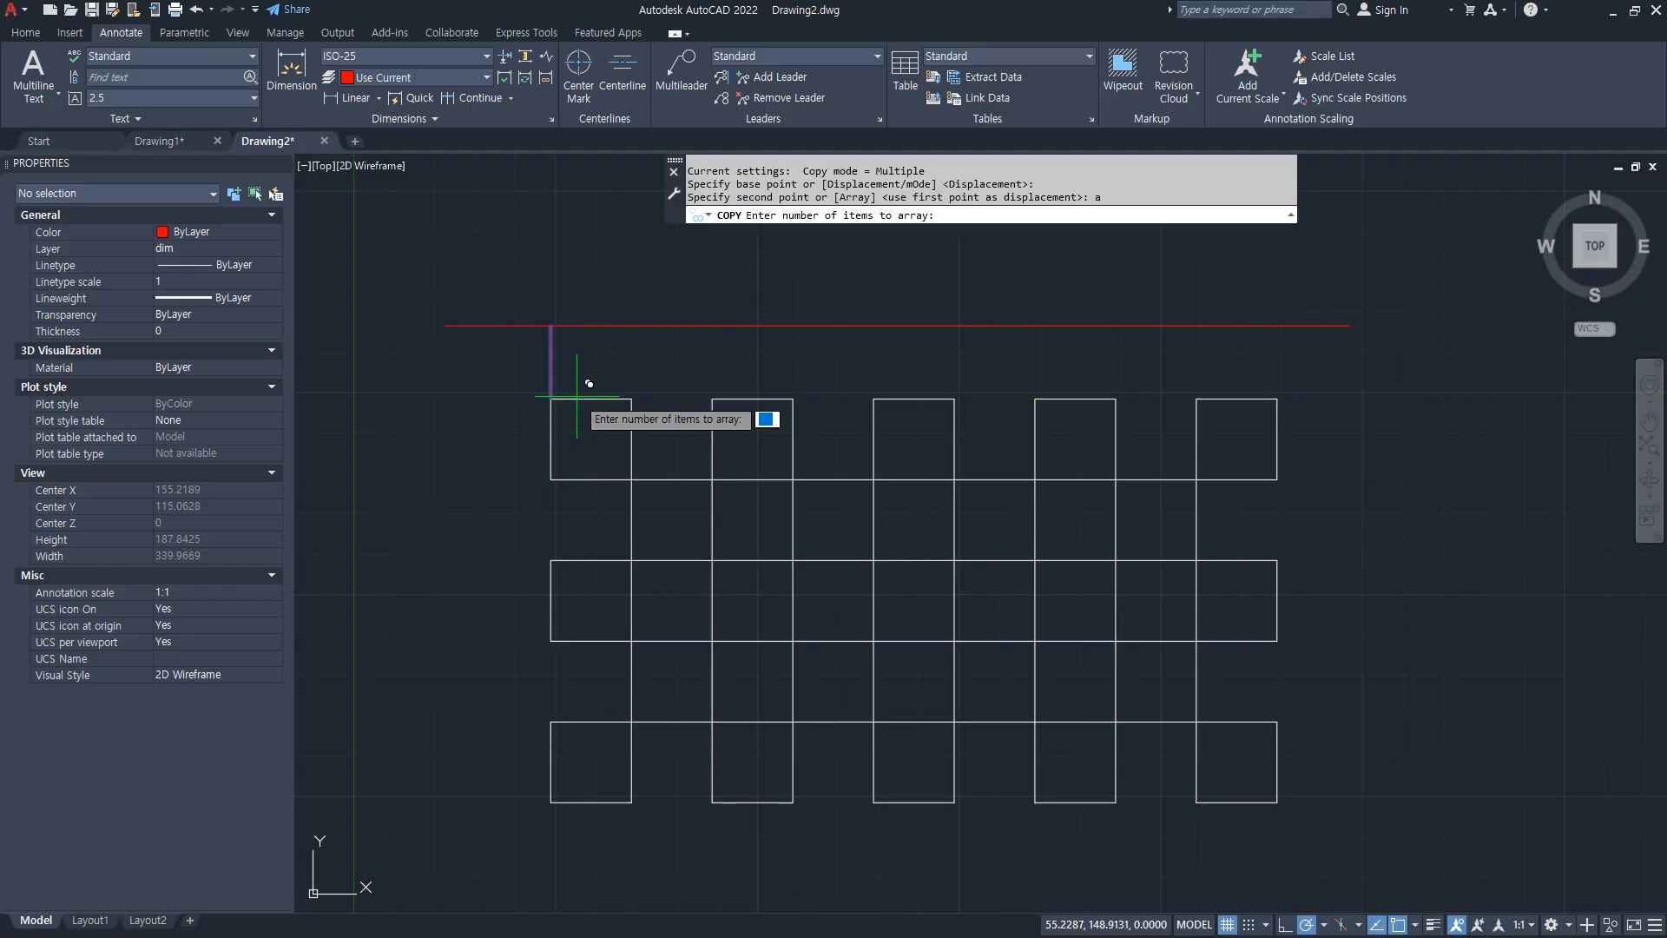
pyautogui.write('10')
pyautogui.press('Return')
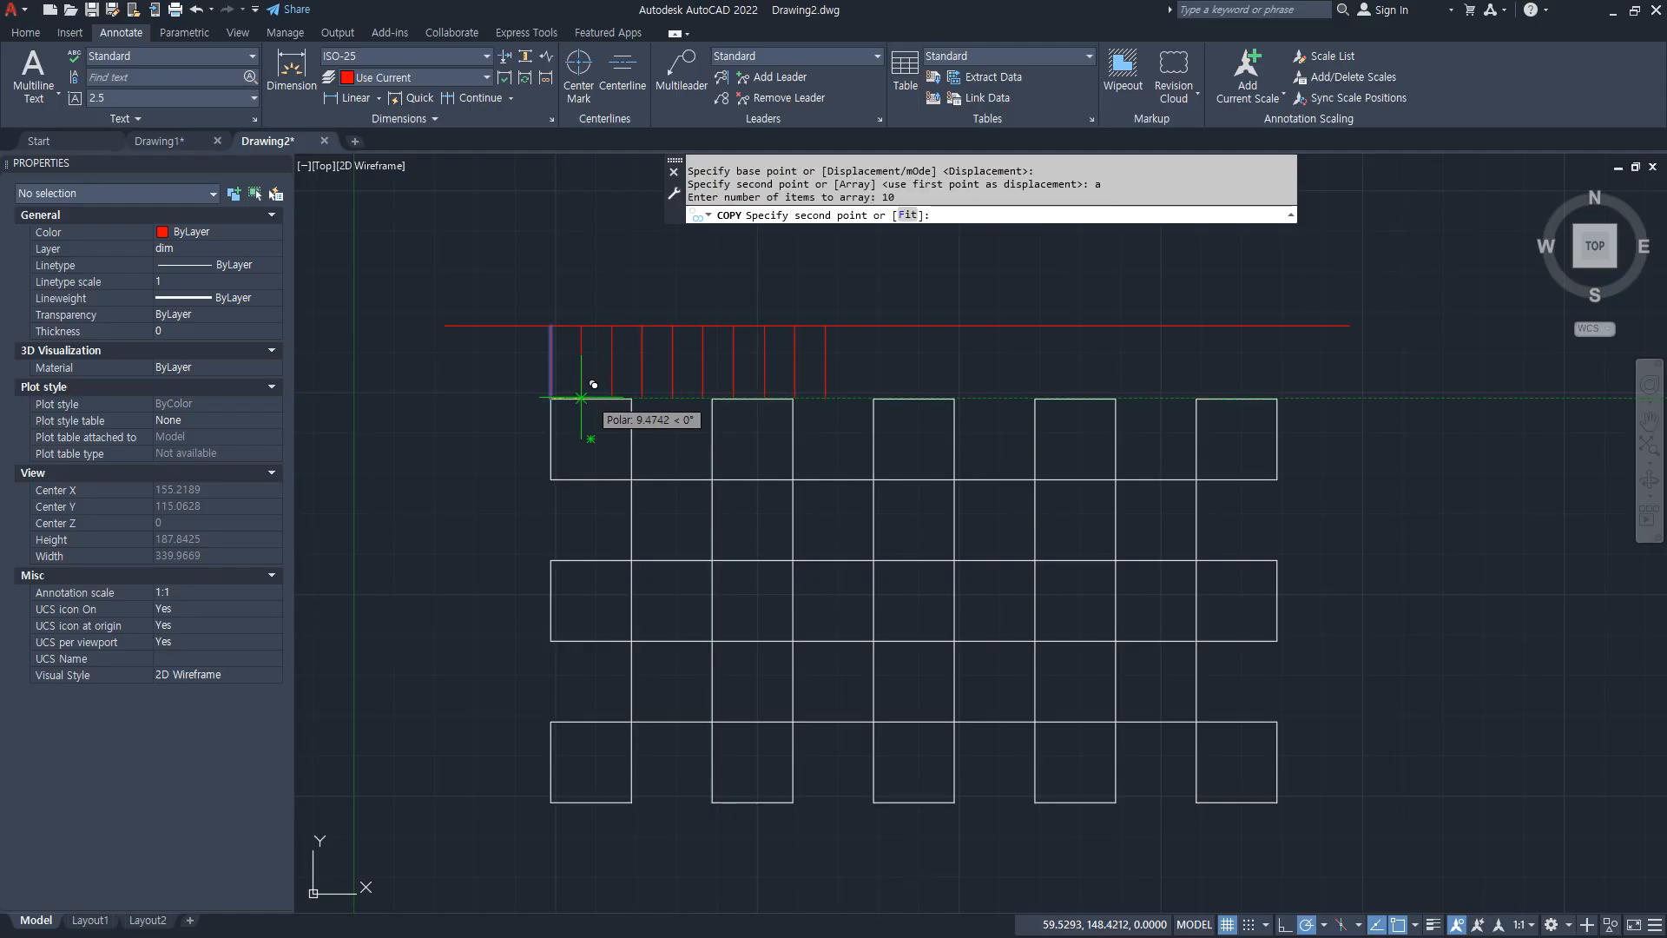
pyautogui.click(631, 398)
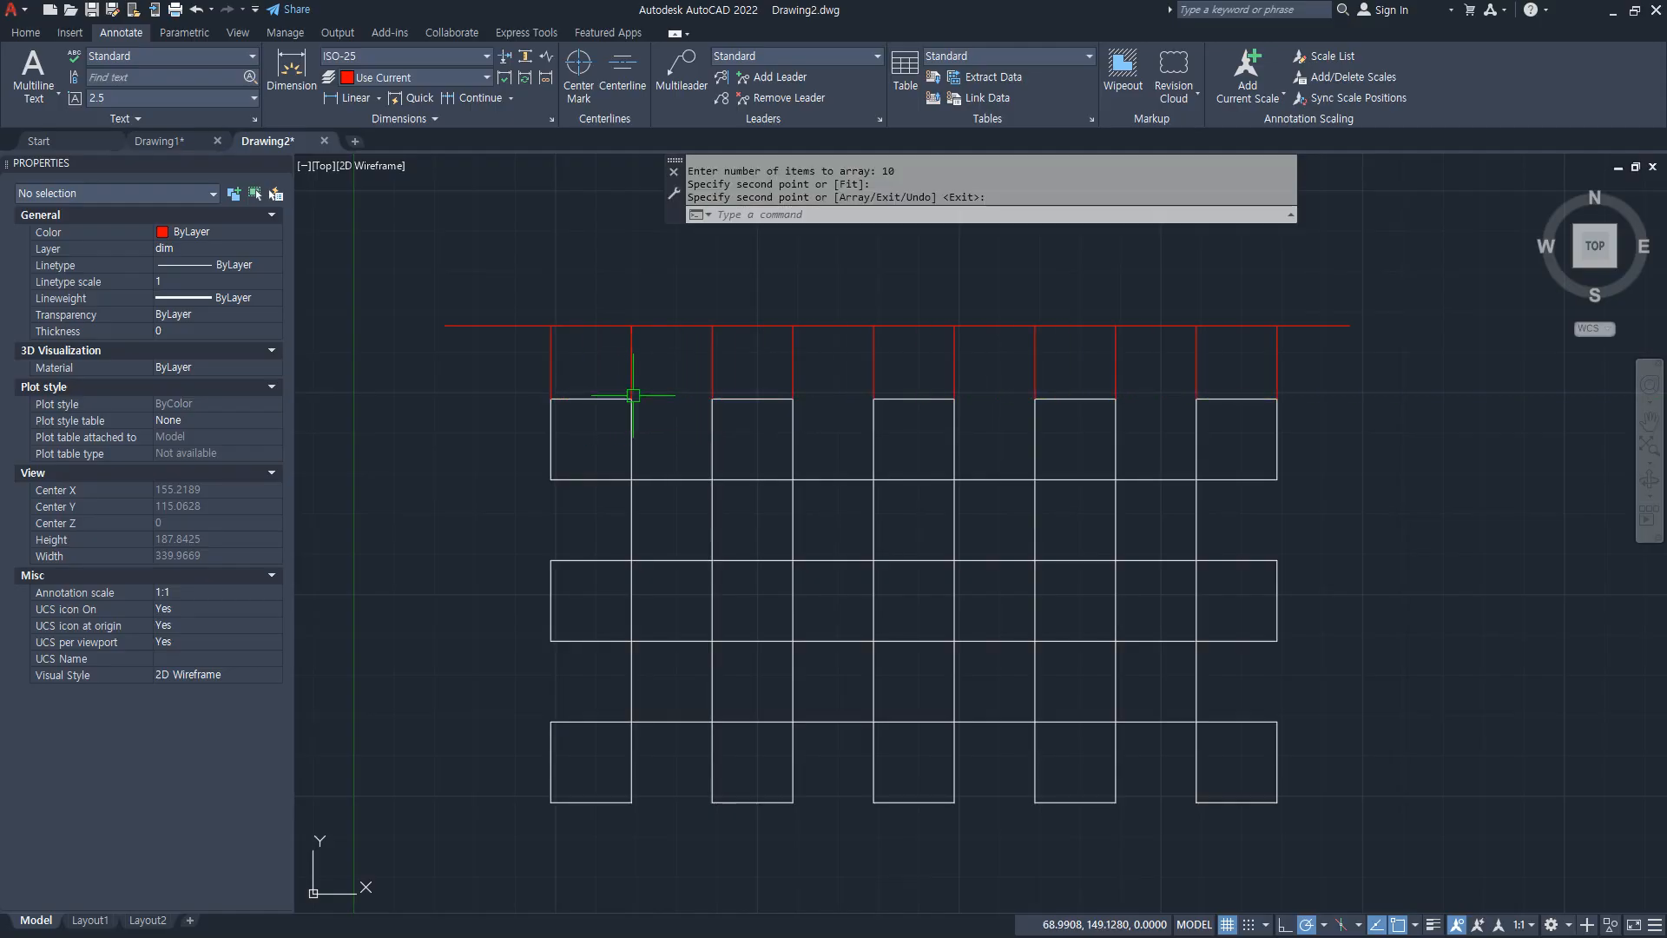
# Step: Add a linear dimension between the first two vertical lines at the horizontal guide, placing it just above the guide
pyautogui.click(357, 98)
pyautogui.click(551, 326)
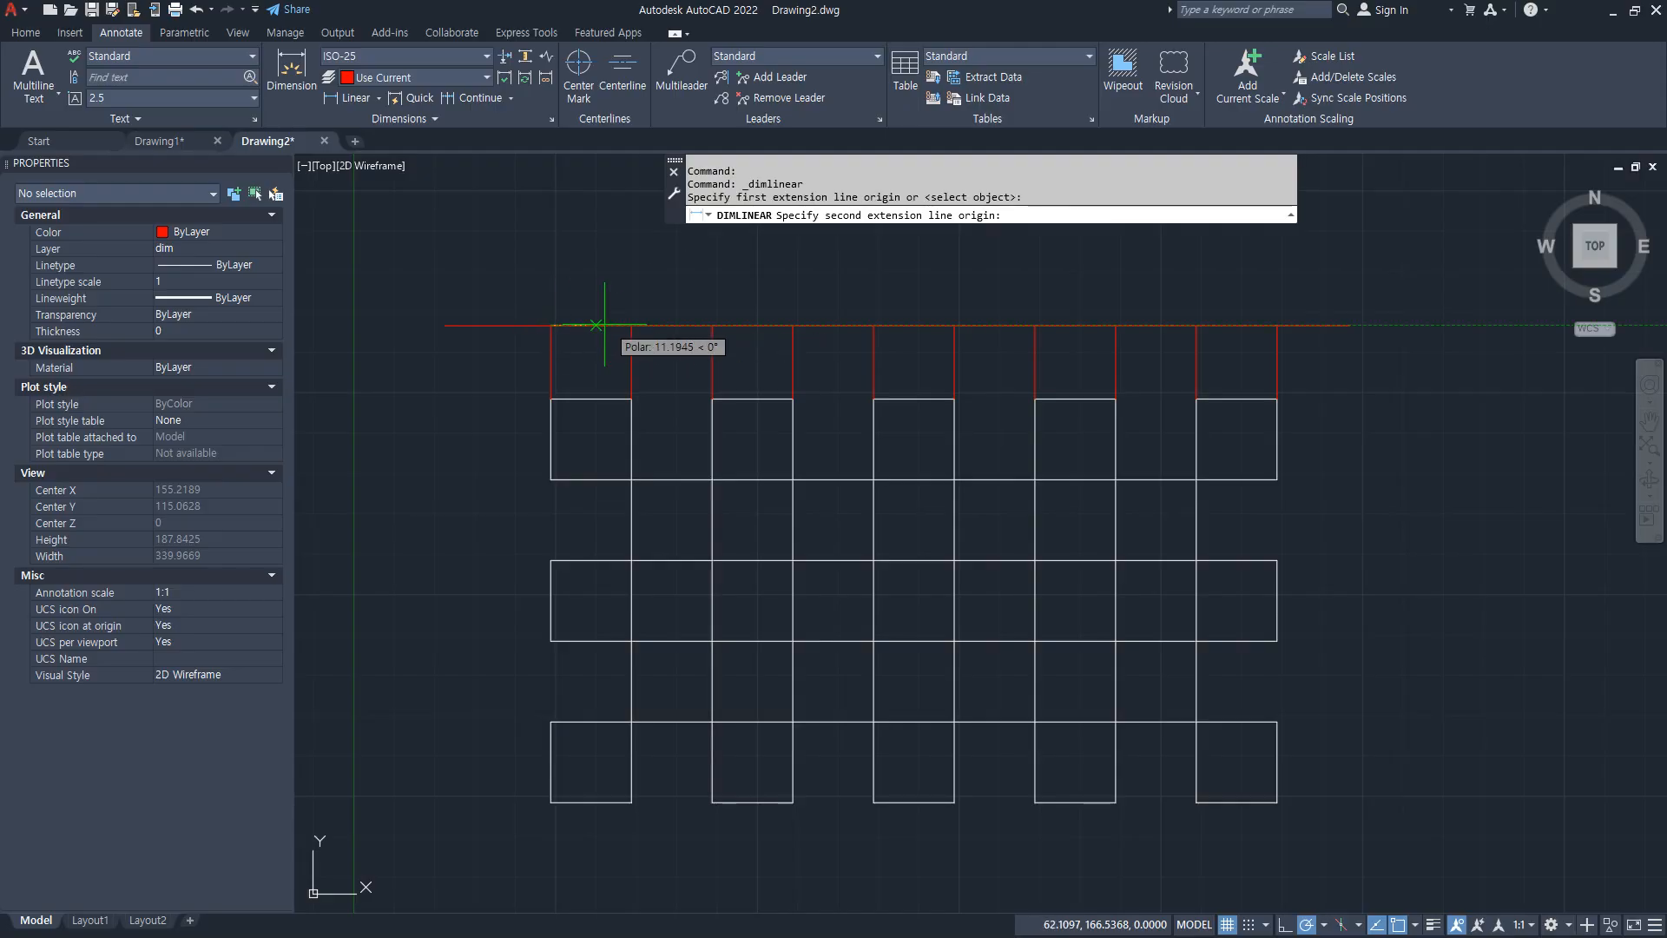
pyautogui.click(631, 325)
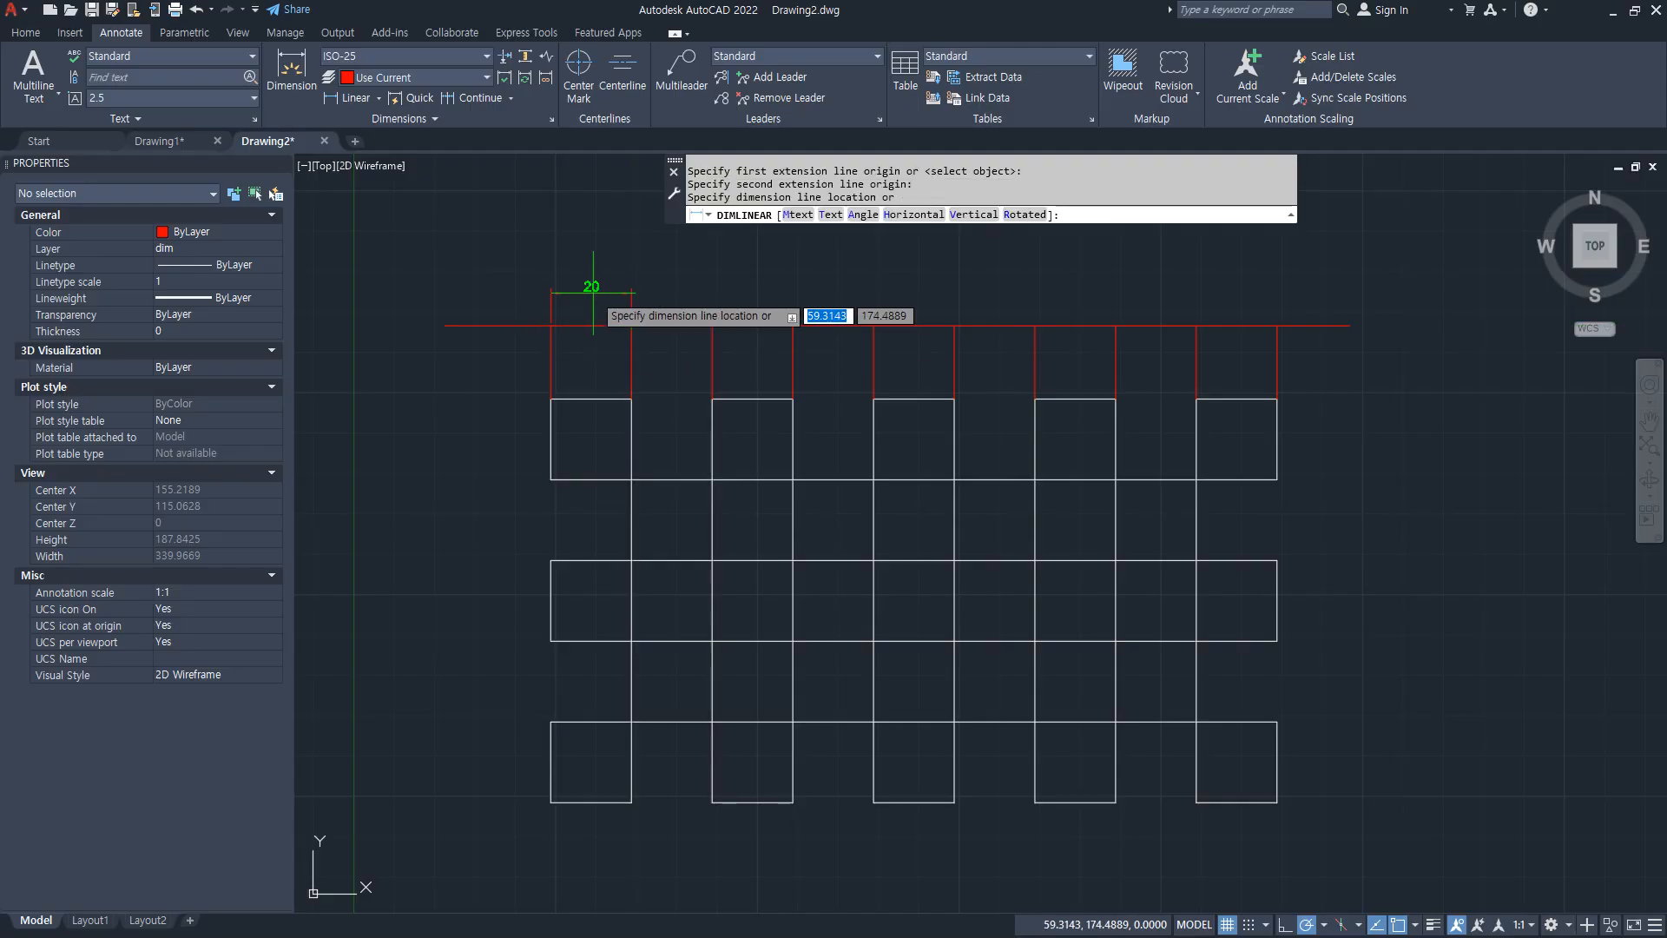
pyautogui.click(586, 293)
# Step: Continue the dimension chain across the remaining vertical lines along the guide, up to the grid's right end
pyautogui.click(473, 98)
pyautogui.click(712, 325)
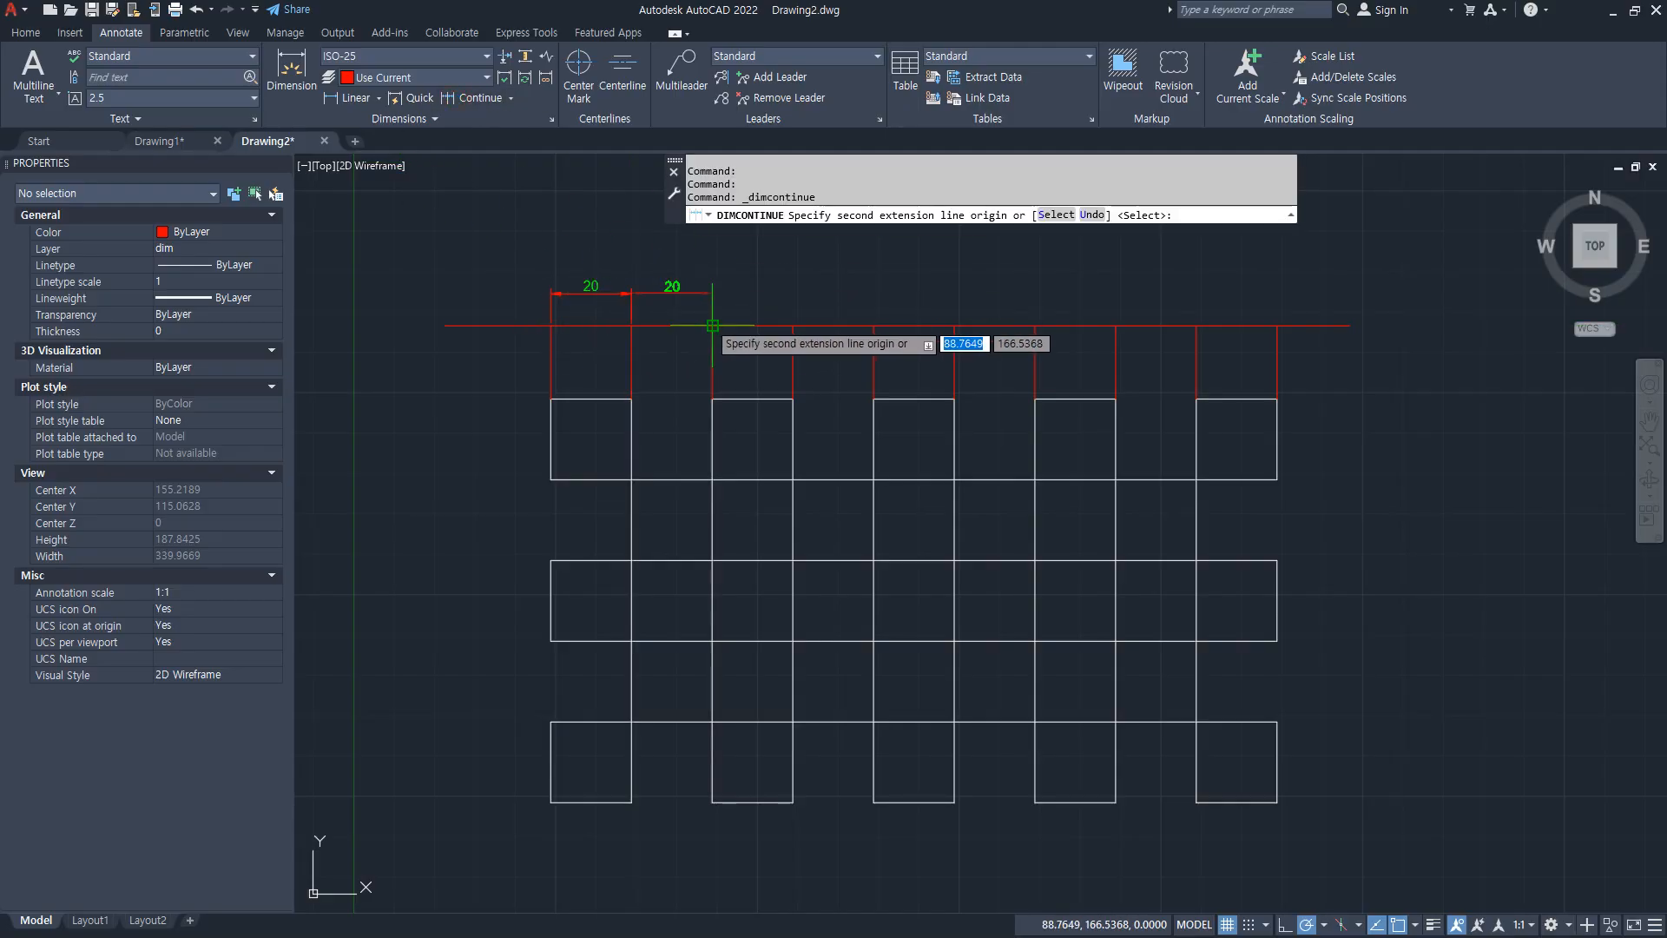
pyautogui.click(792, 325)
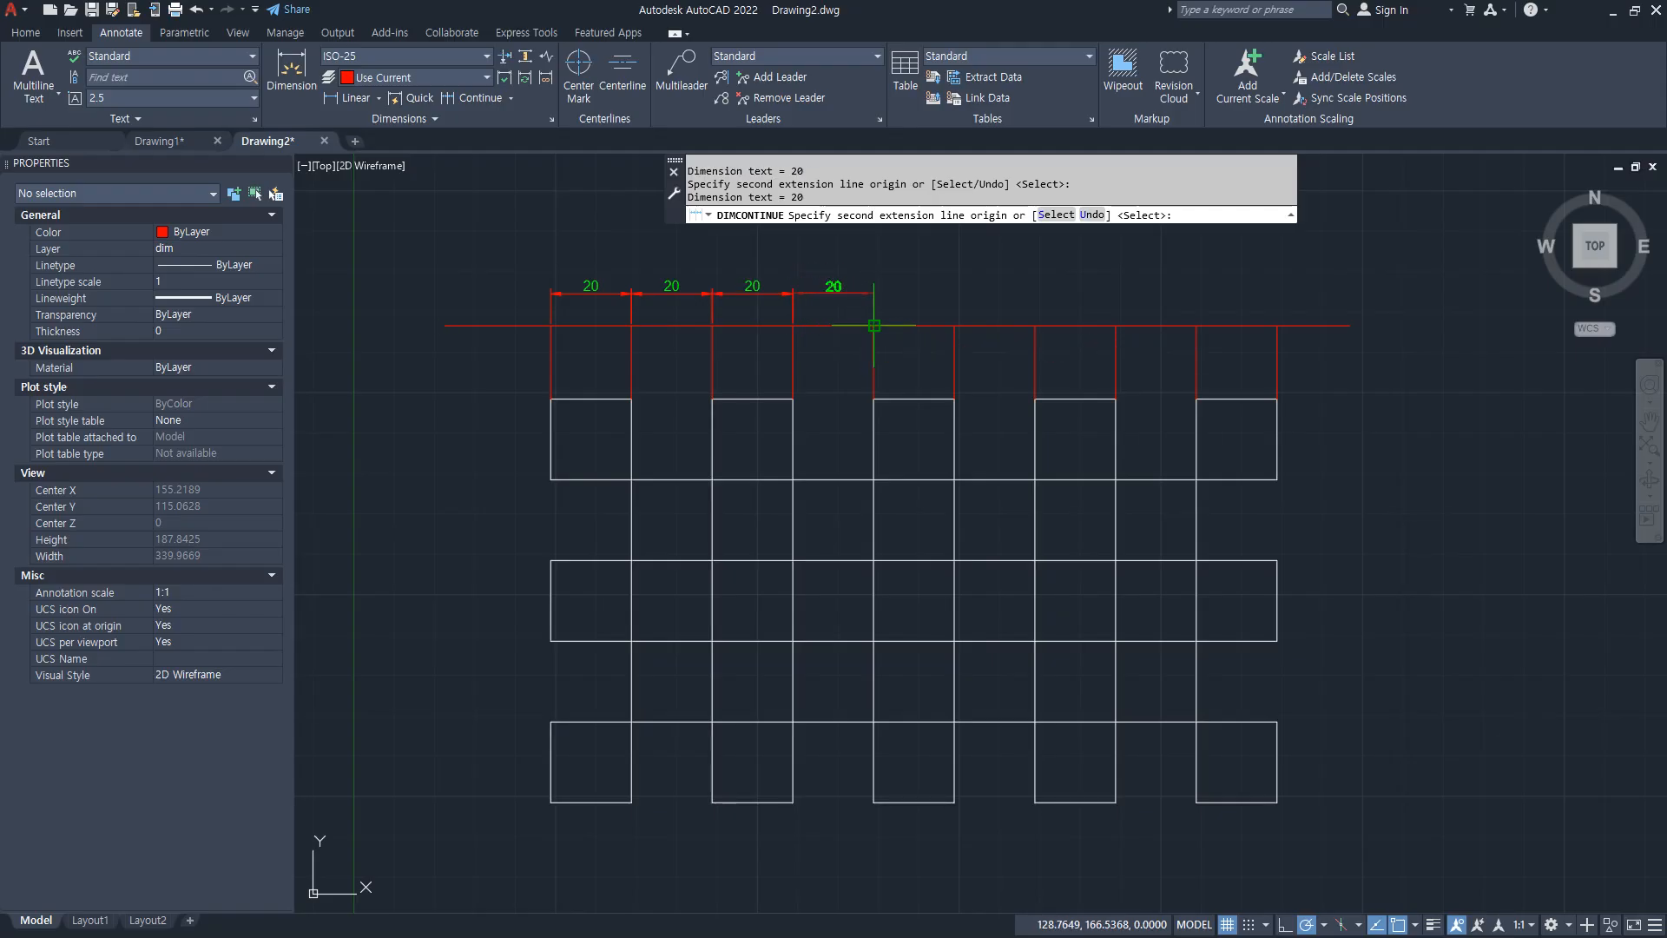
pyautogui.click(873, 326)
pyautogui.click(954, 326)
pyautogui.click(1034, 325)
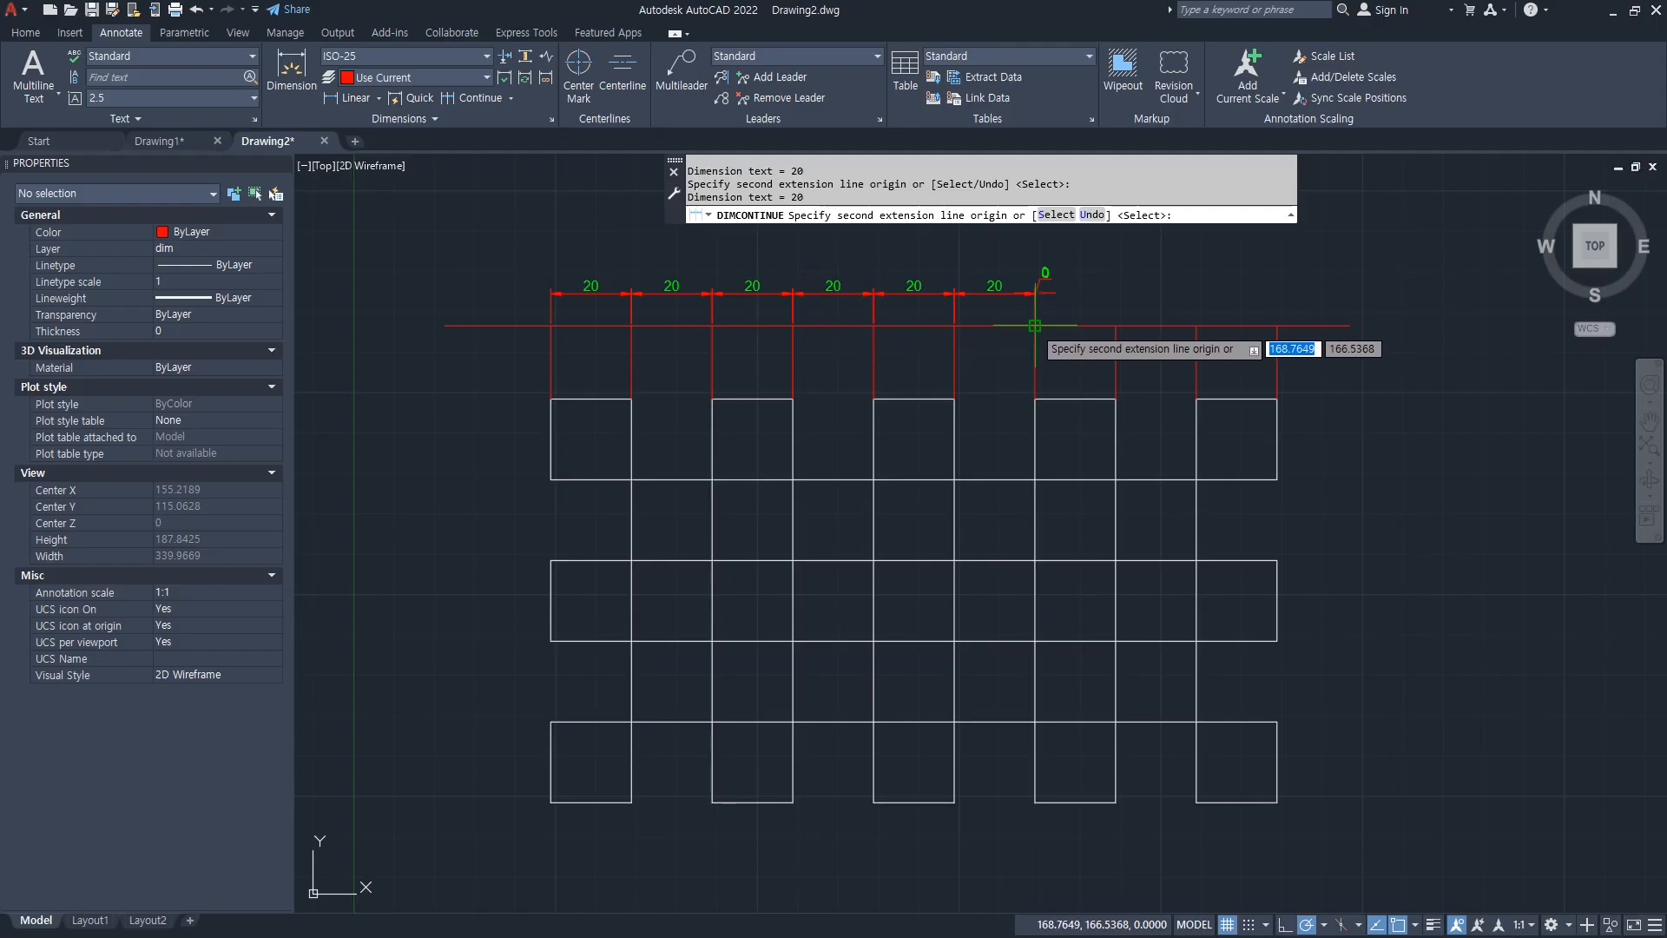
pyautogui.click(1116, 325)
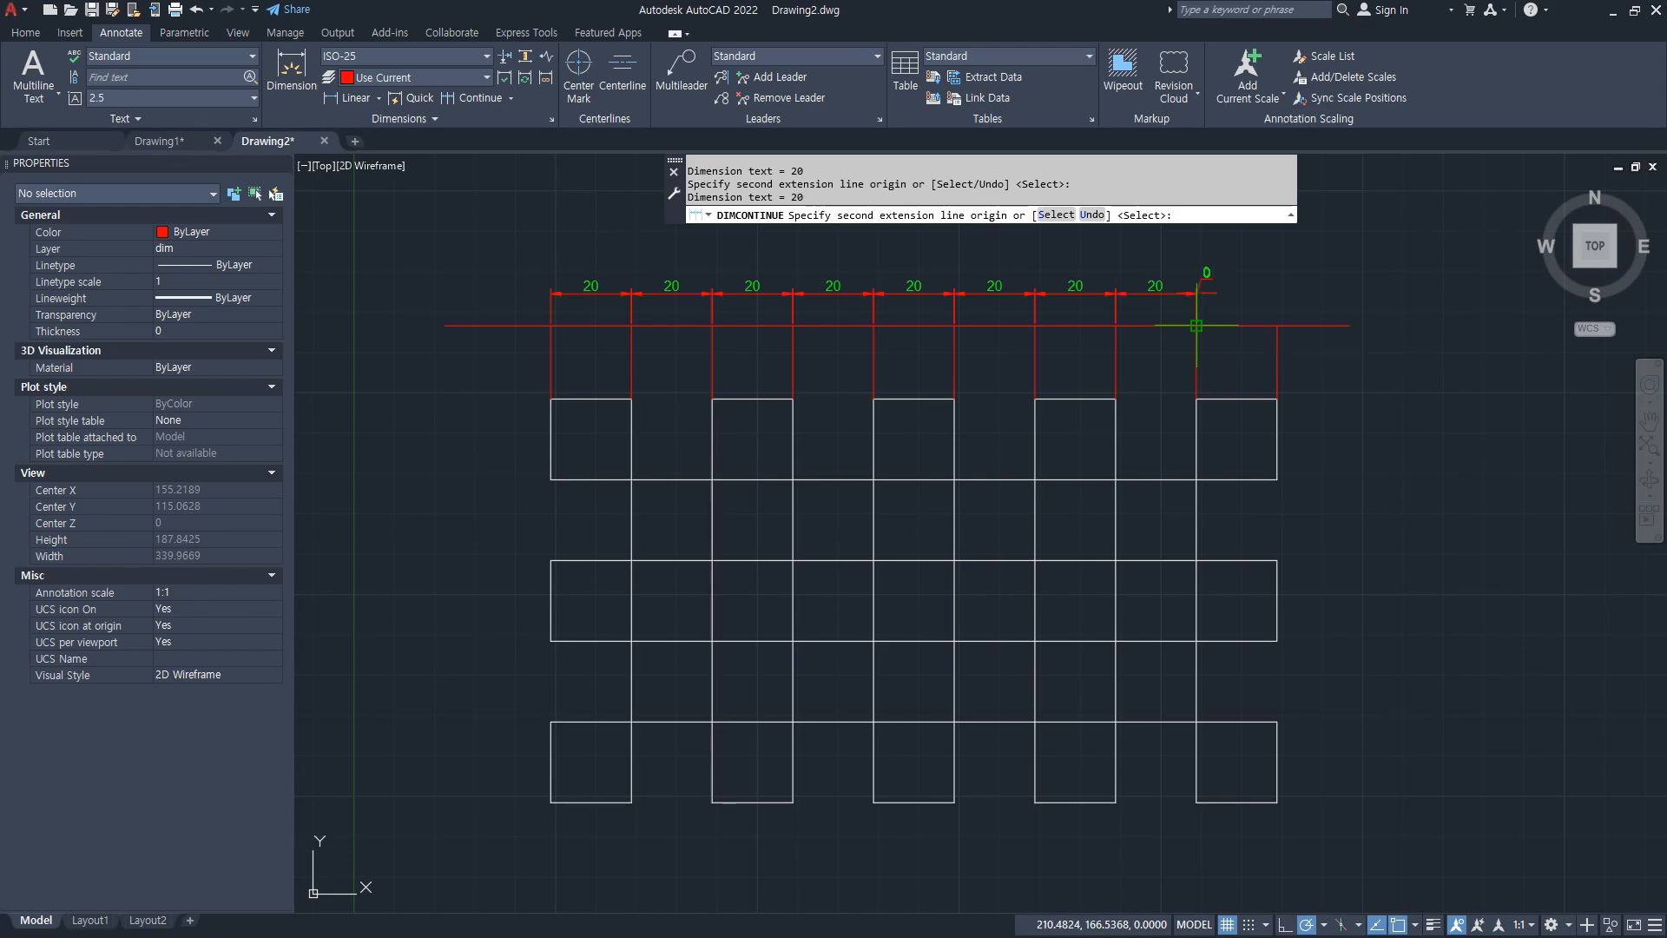
pyautogui.click(1197, 326)
pyautogui.click(1277, 325)
pyautogui.press('Escape')
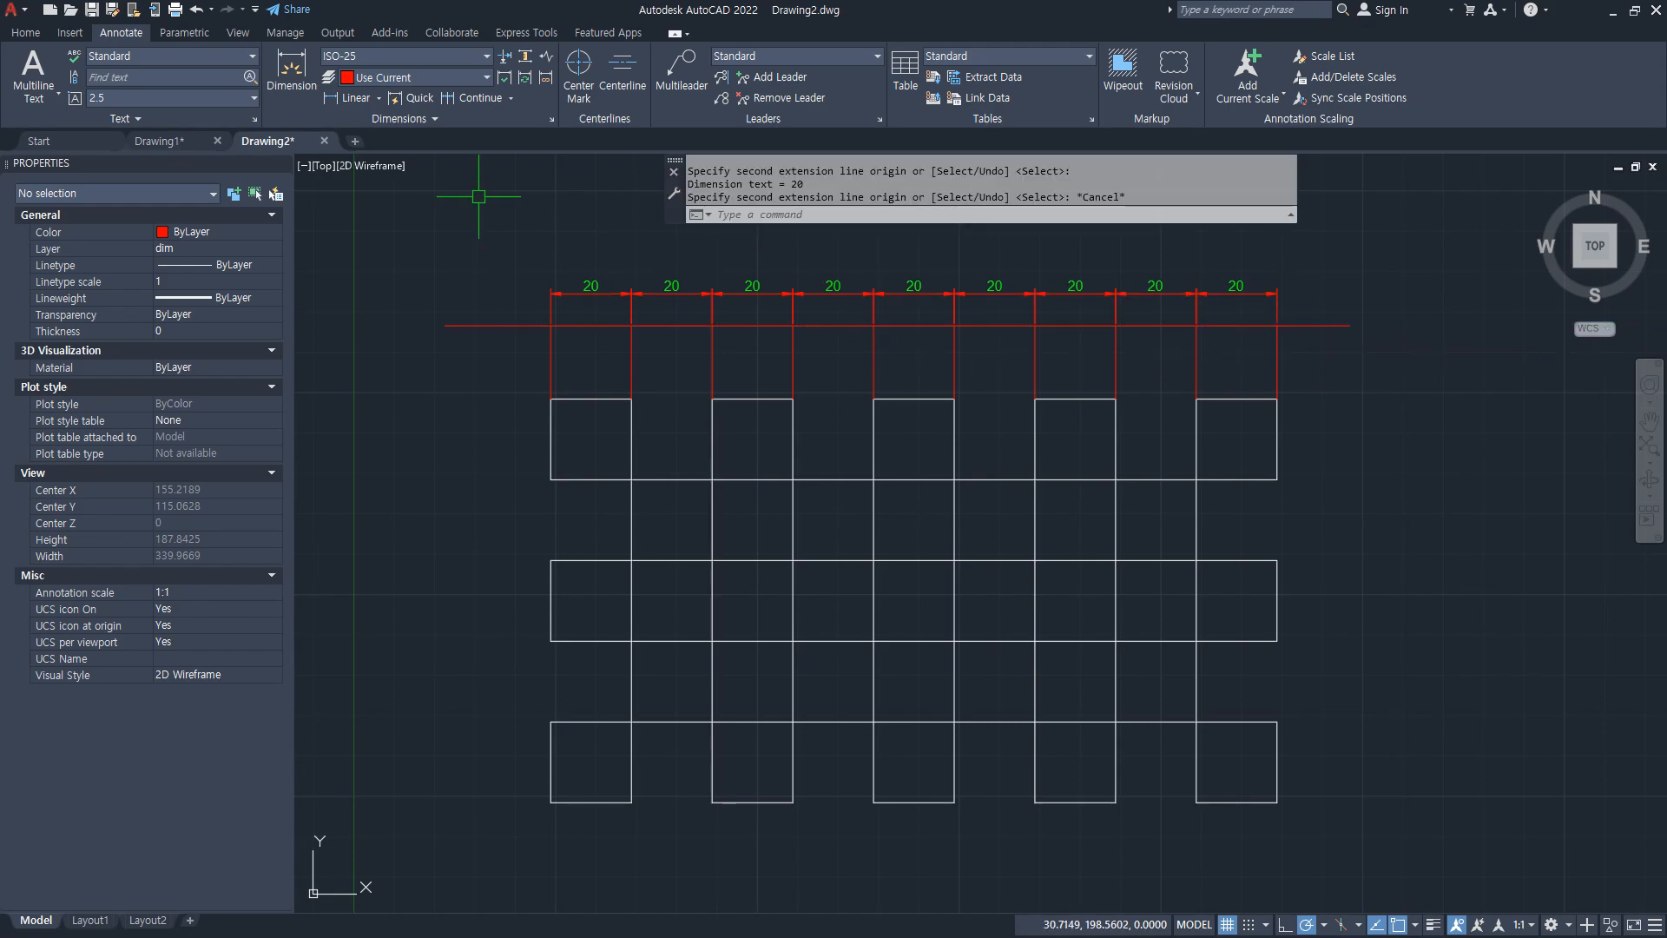
# Step: Add an overall baseline dimension above the top chain, from the grid's left edge to its right edge
pyautogui.click(511, 98)
pyautogui.click(485, 163)
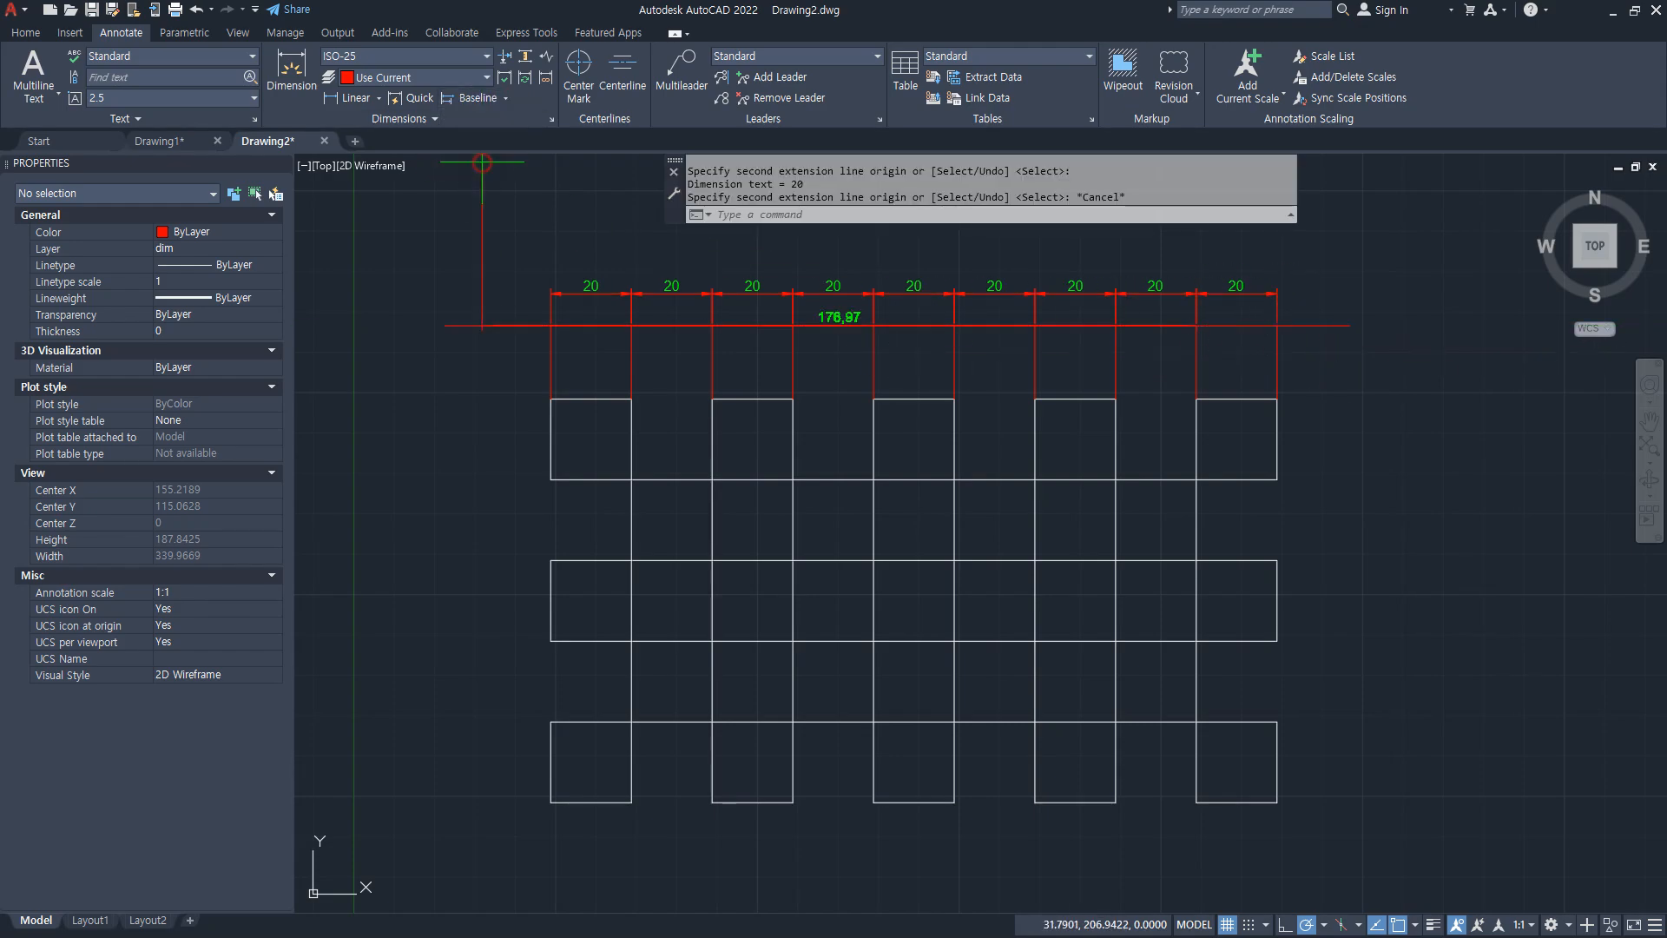
pyautogui.click(546, 304)
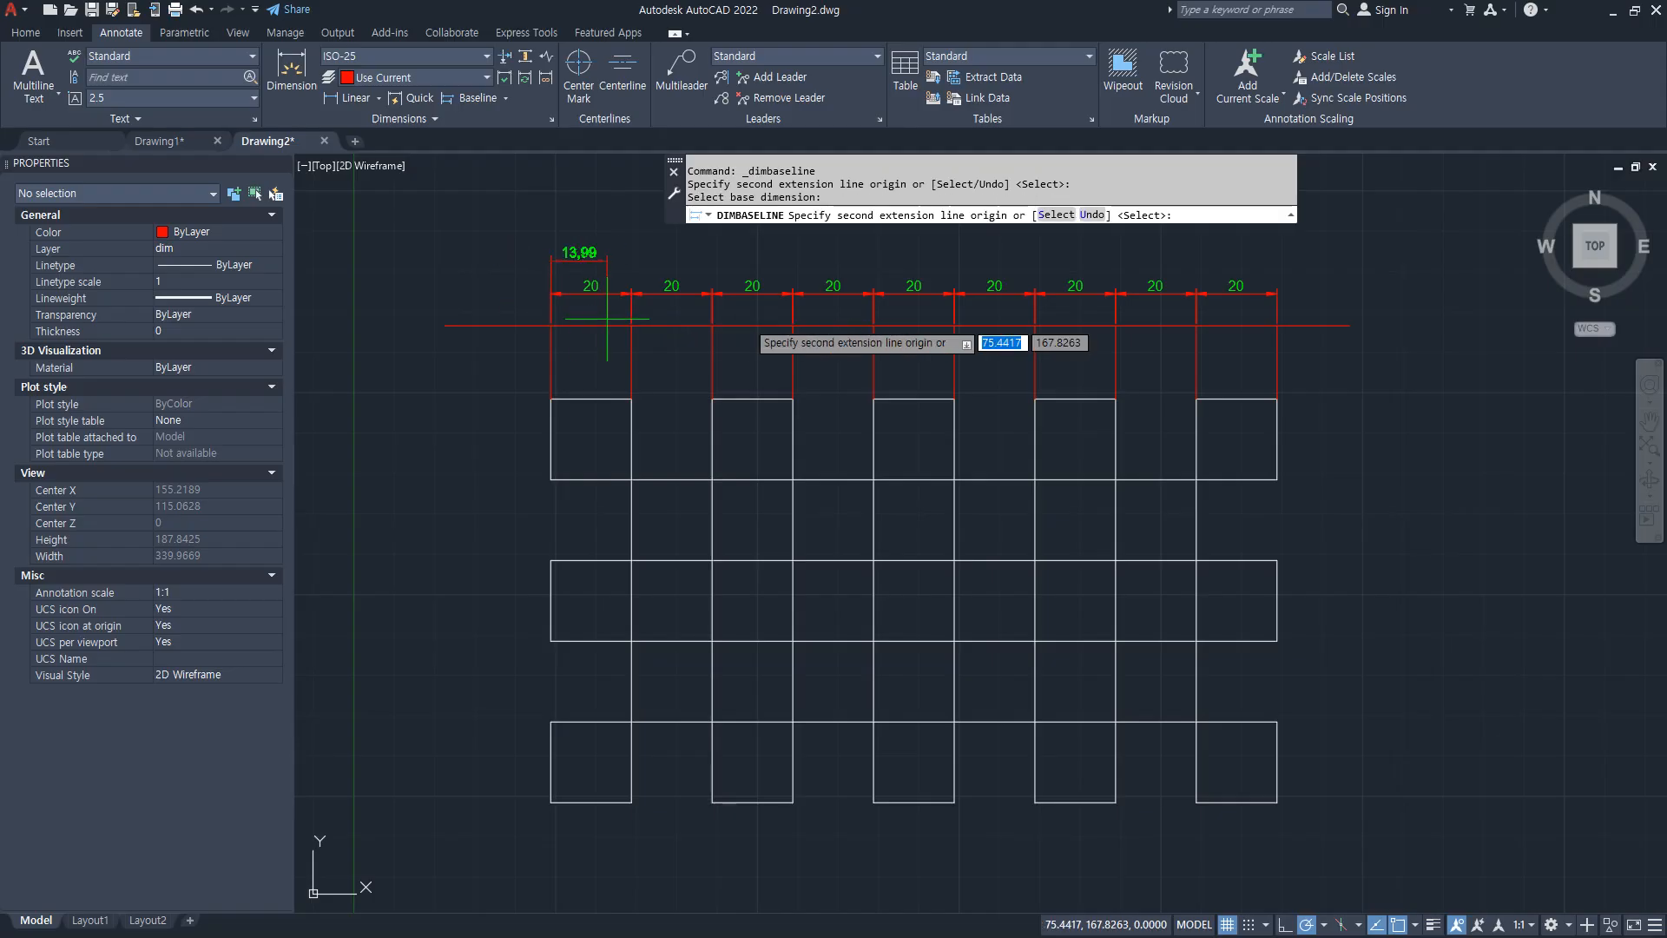
pyautogui.click(1275, 326)
pyautogui.press('Escape')
pyautogui.moveTo(1079, 477); pyautogui.dragTo(1090, 541, button='middle')
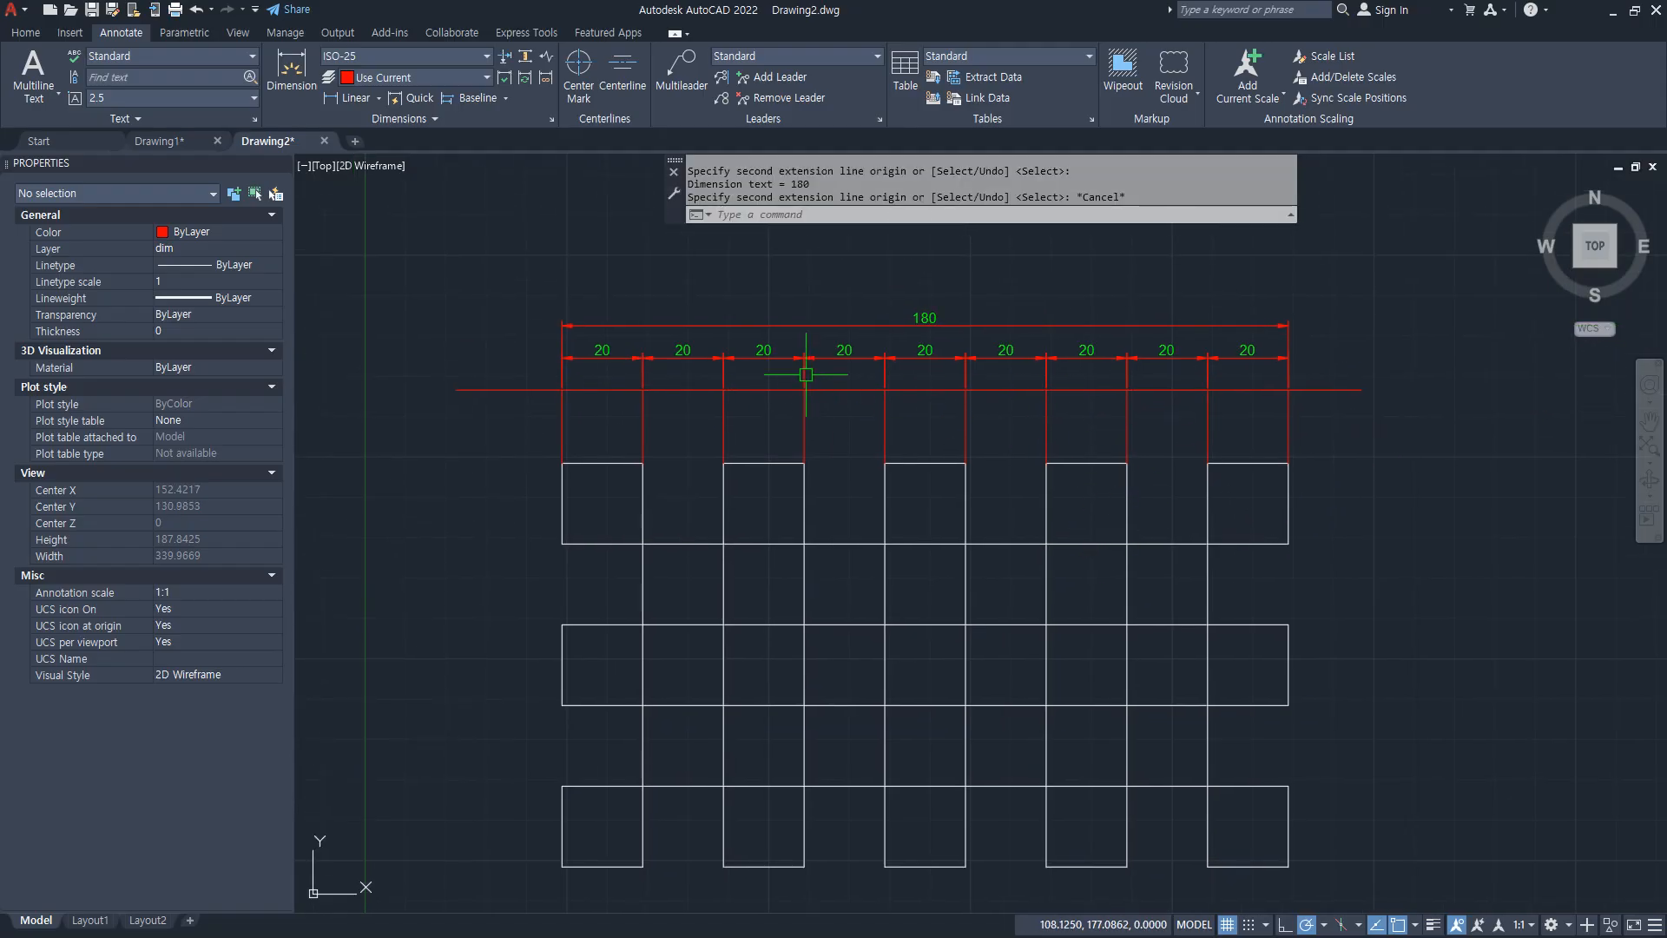
# Step: Delete the horizontal guide line and the ten short vertical lines above the grid
pyautogui.click(1344, 390)
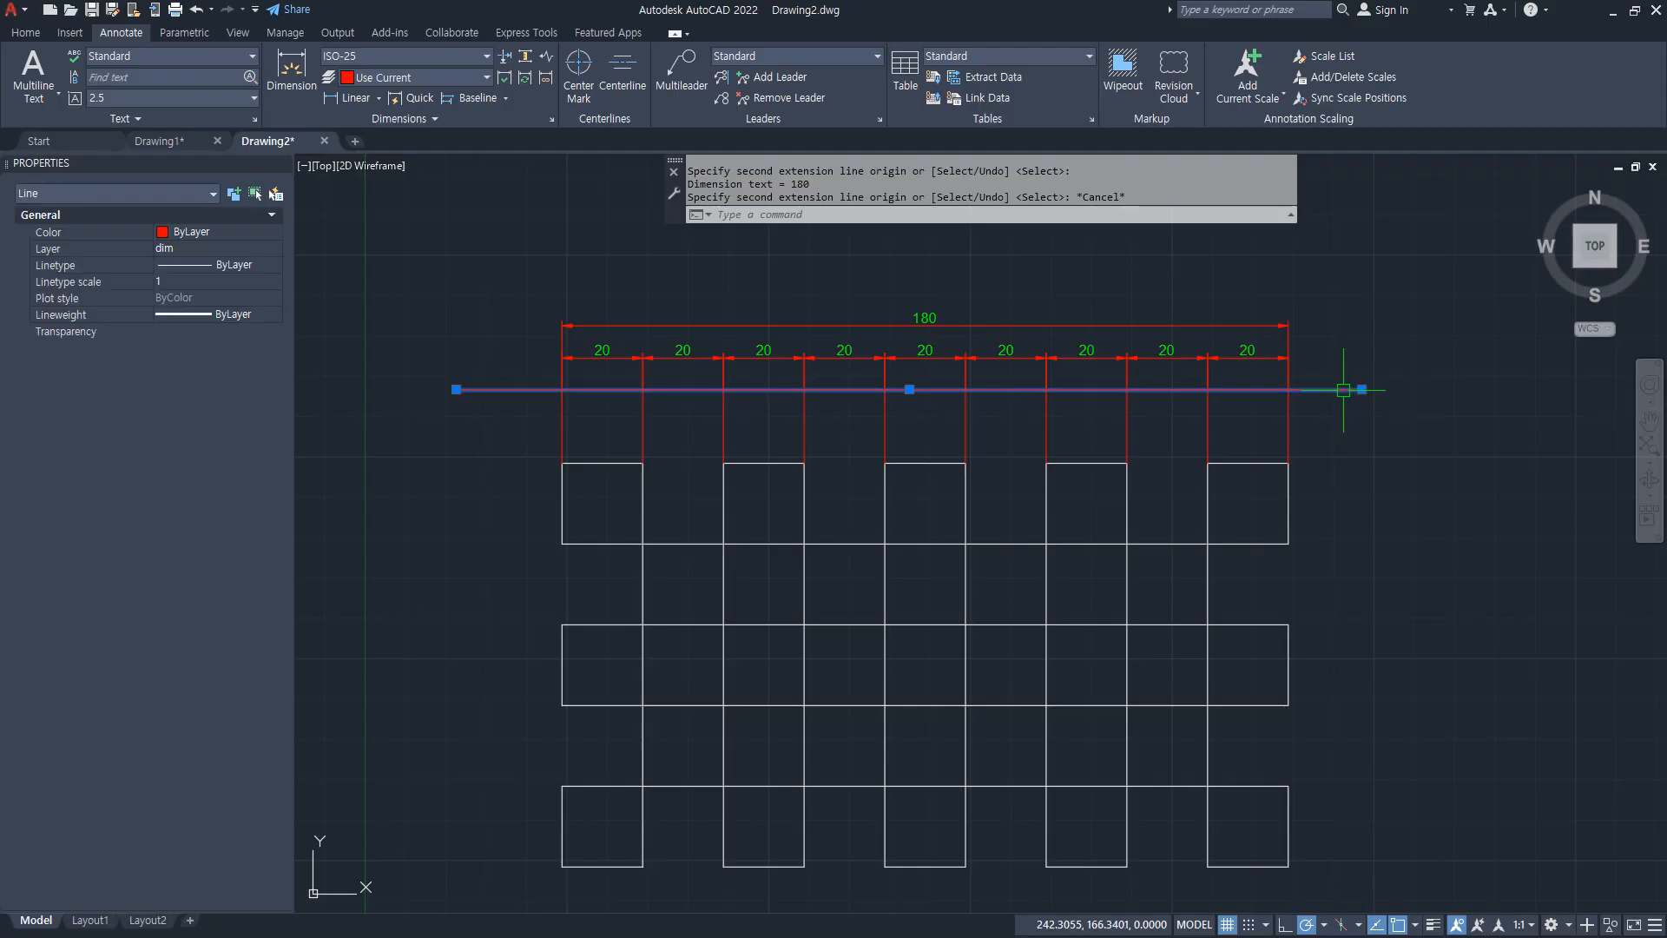
pyautogui.click(1313, 417)
pyautogui.click(467, 427)
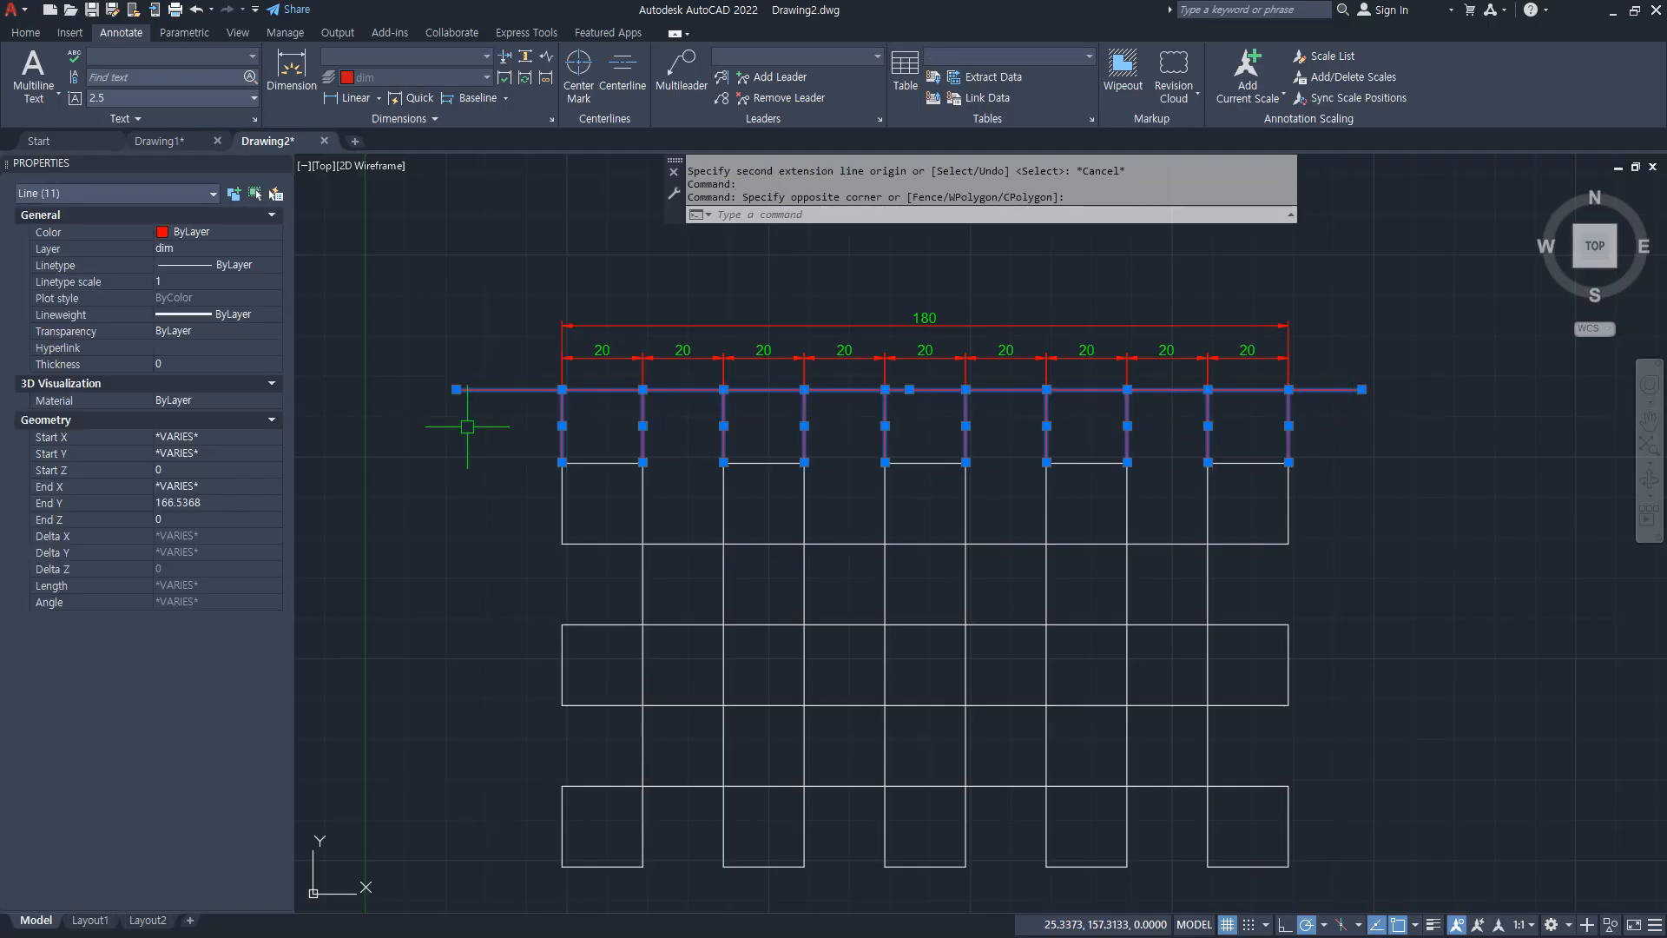
pyautogui.press('Delete')
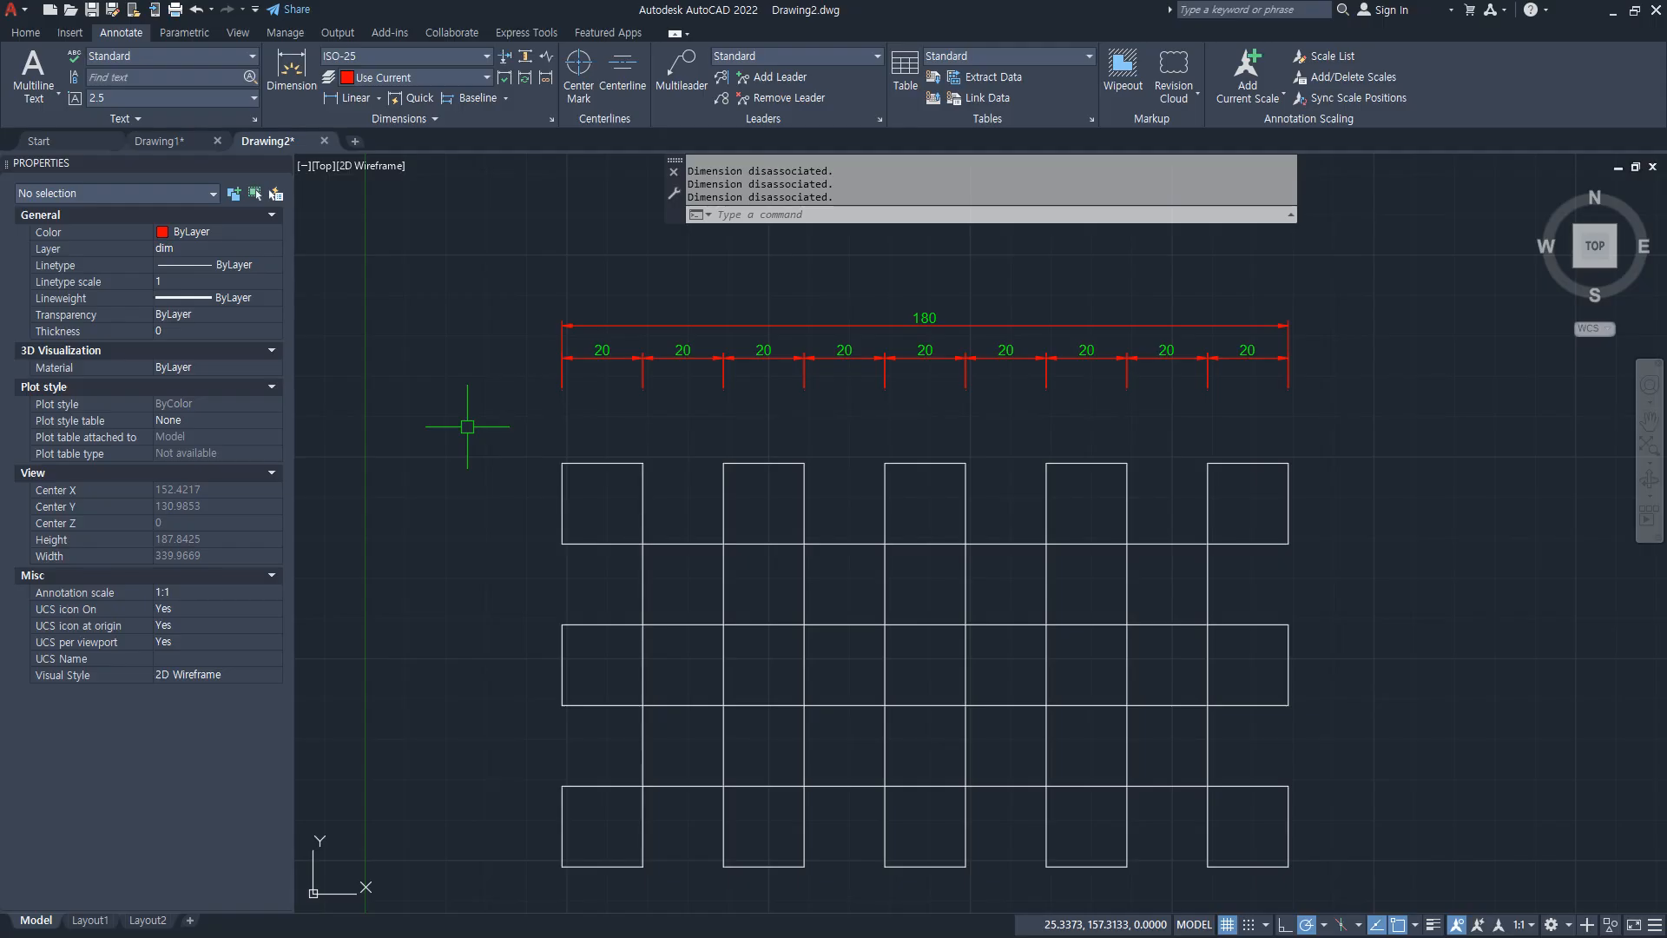
# Step: Modify the ISO-25 dimension style to use fixed length extension lines with a length of 8
pyautogui.write('d')
pyautogui.press('Return')
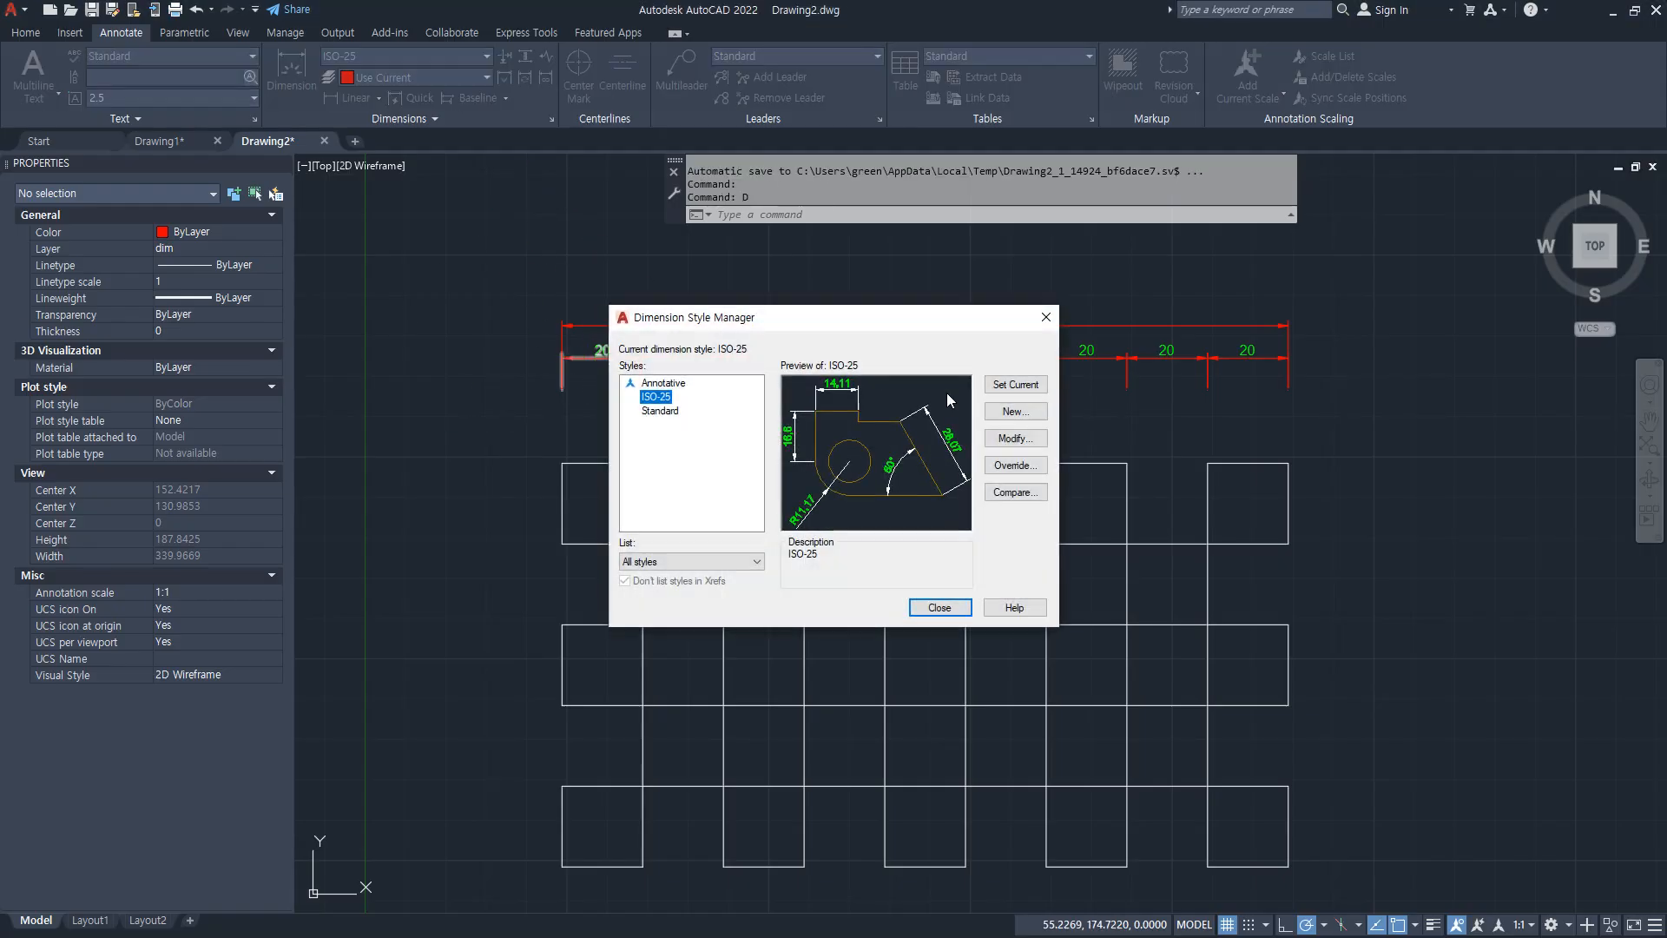
pyautogui.click(1014, 438)
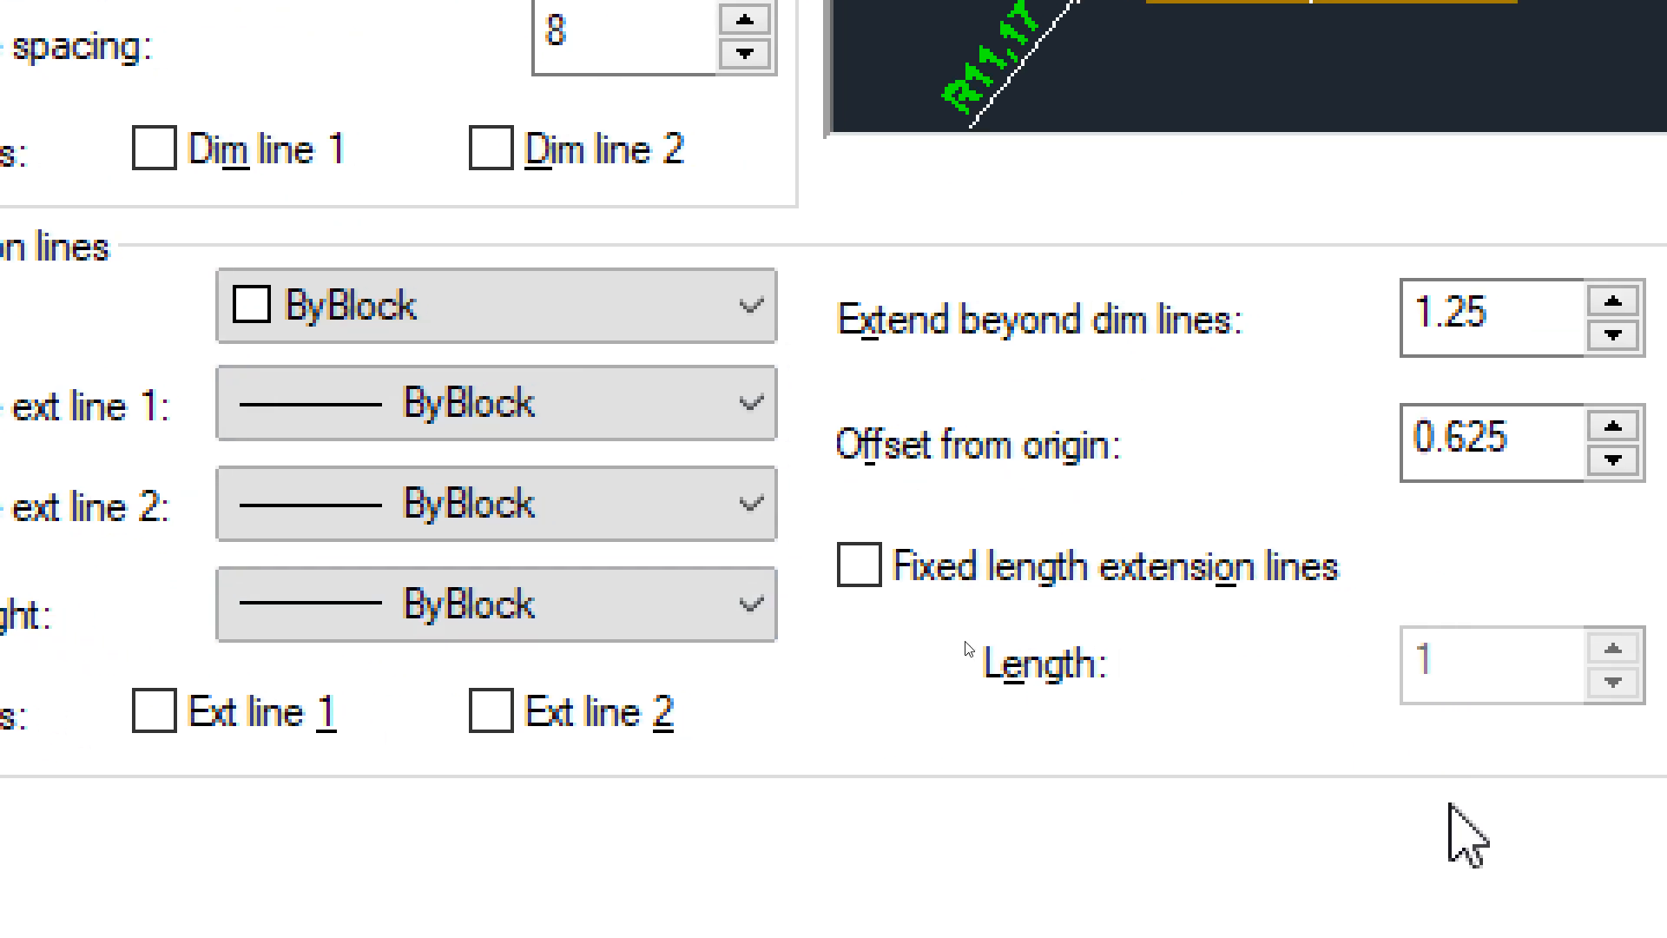
pyautogui.click(987, 573)
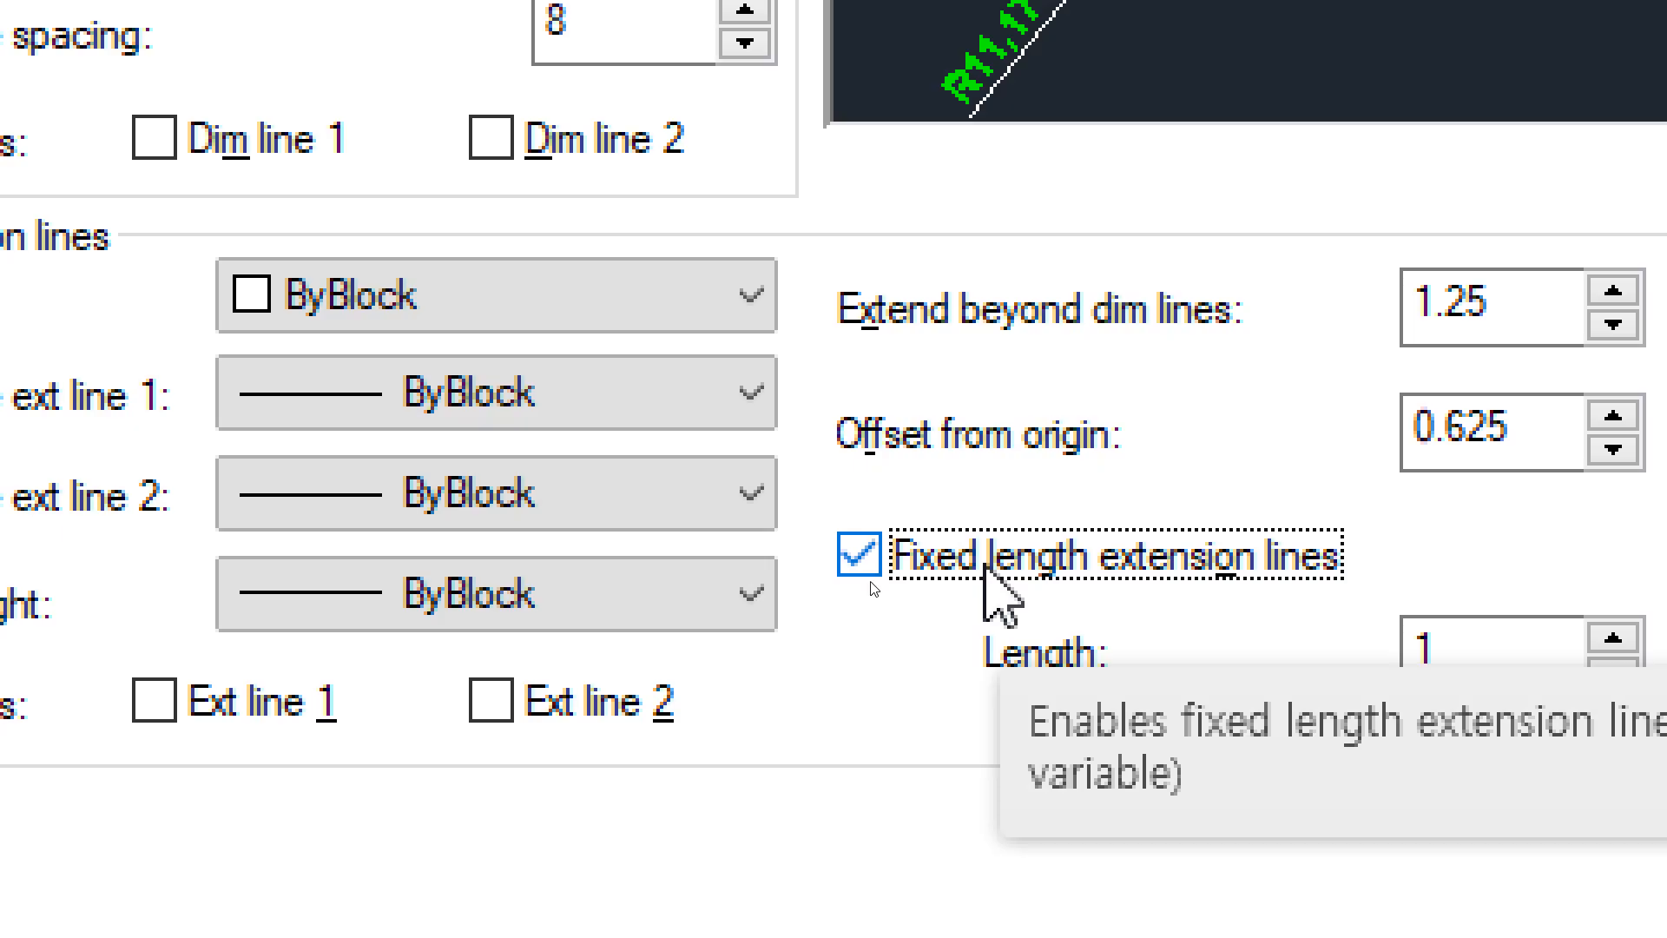
pyautogui.click(1428, 653)
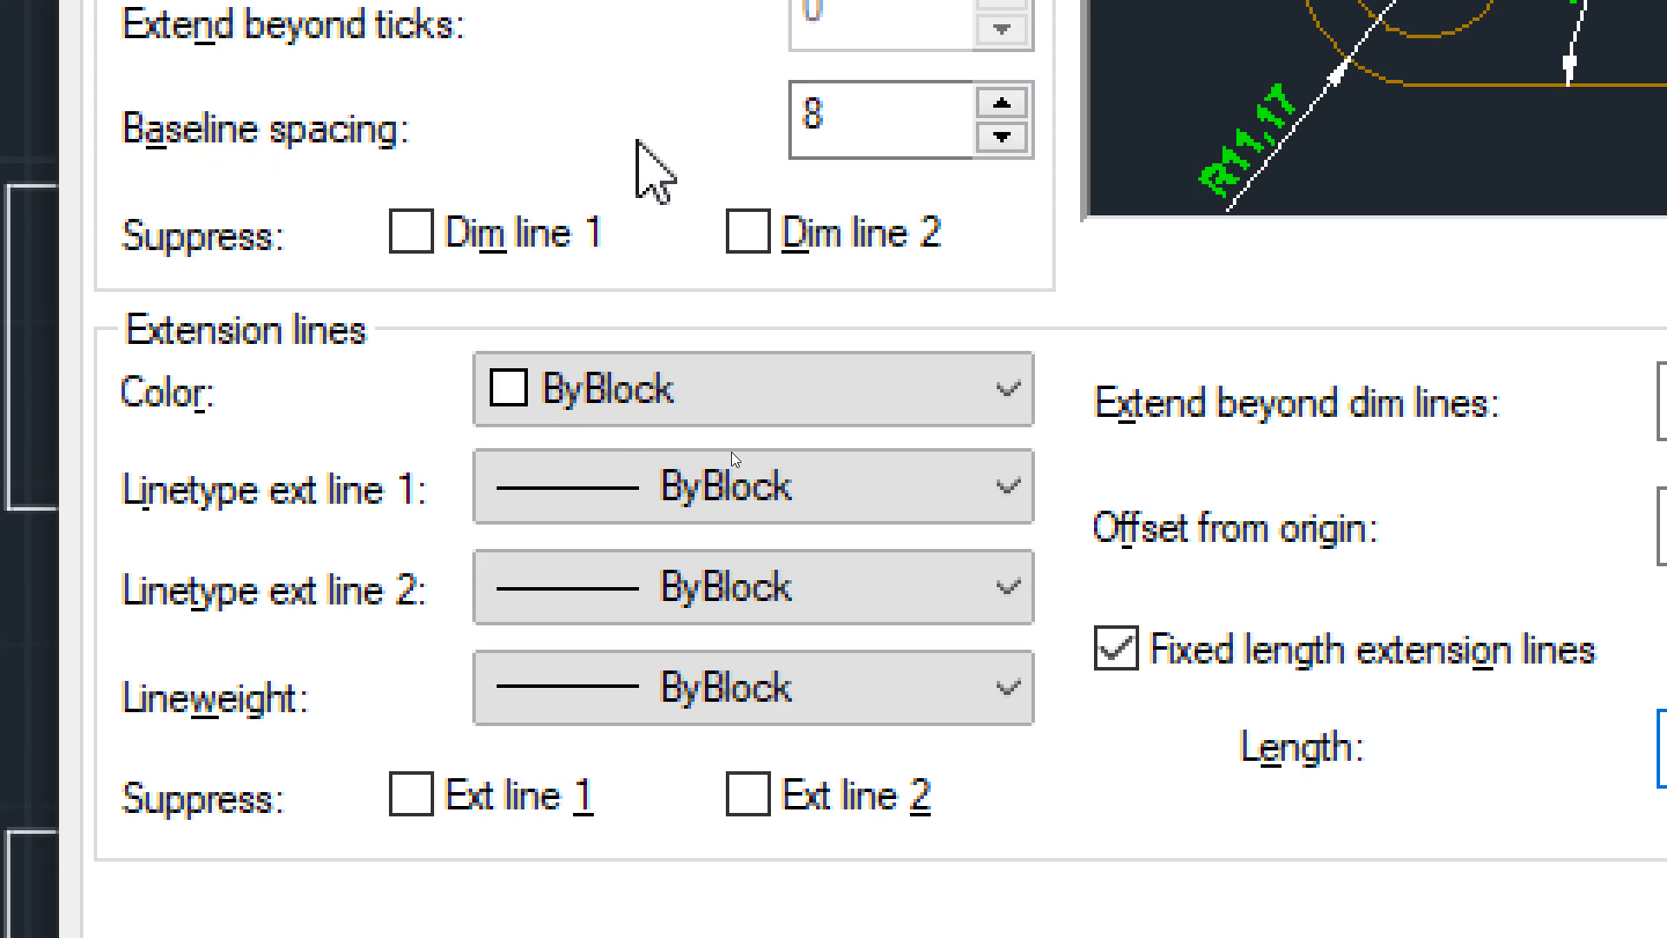
pyautogui.click(854, 119)
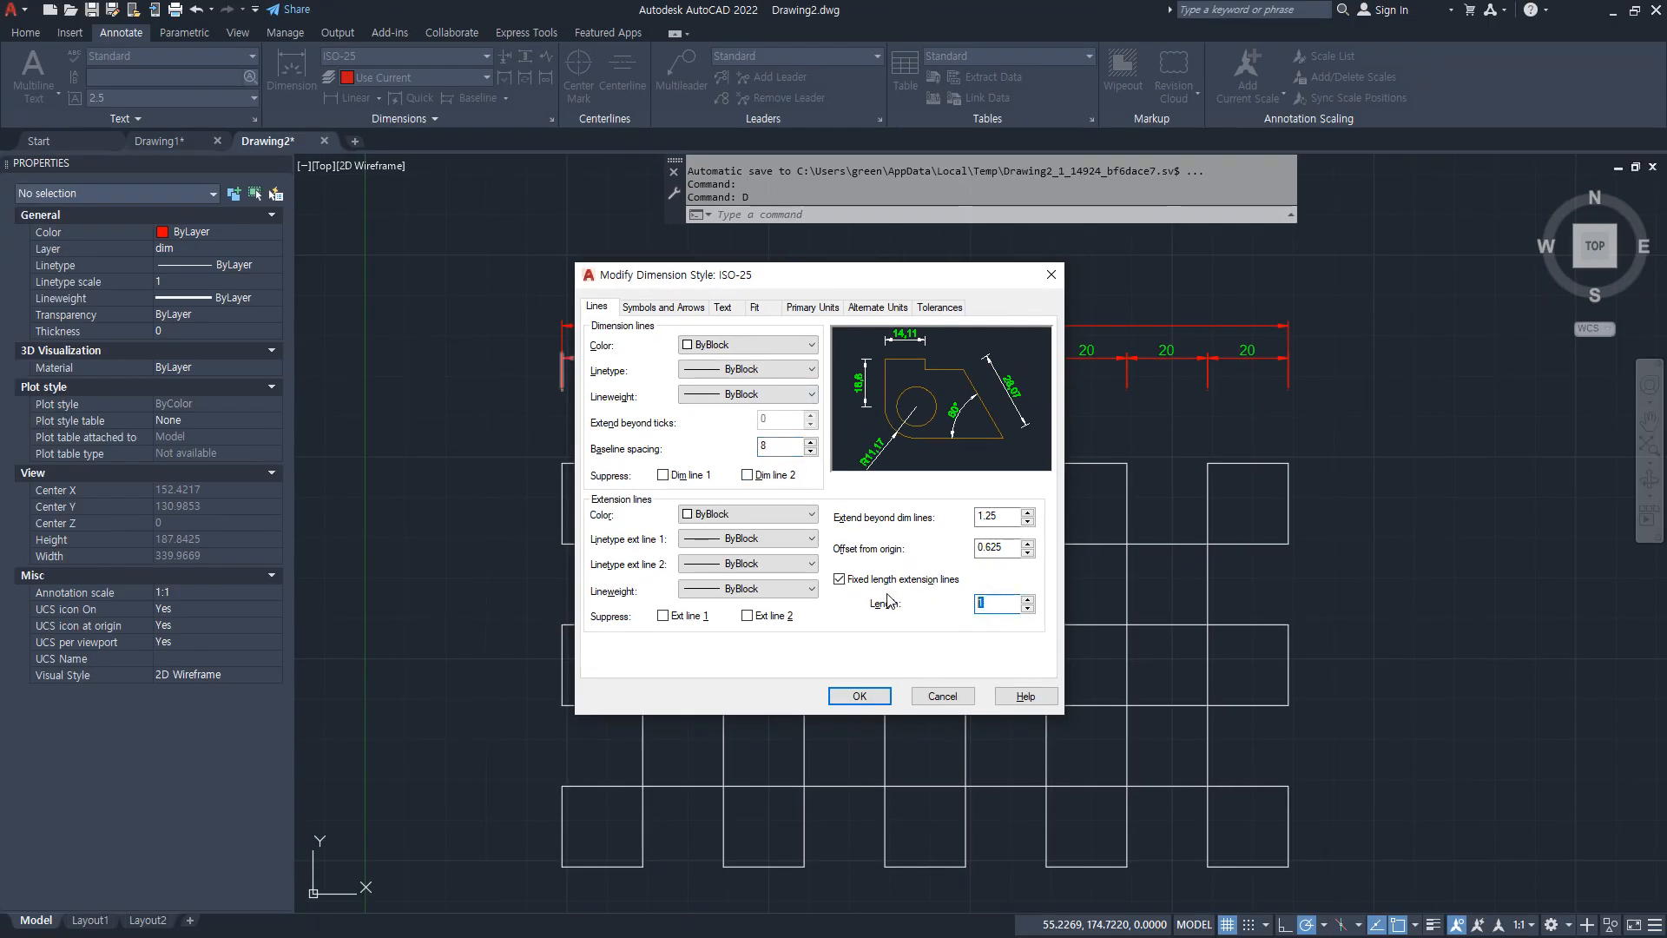
pyautogui.click(860, 694)
pyautogui.click(942, 608)
# Step: Add a linear dimension about 20 units below the lower-left square's bottom edge, and turn on lineweight display while placing it
pyautogui.moveTo(650, 641); pyautogui.dragTo(573, 407, button='middle')
pyautogui.click(340, 103)
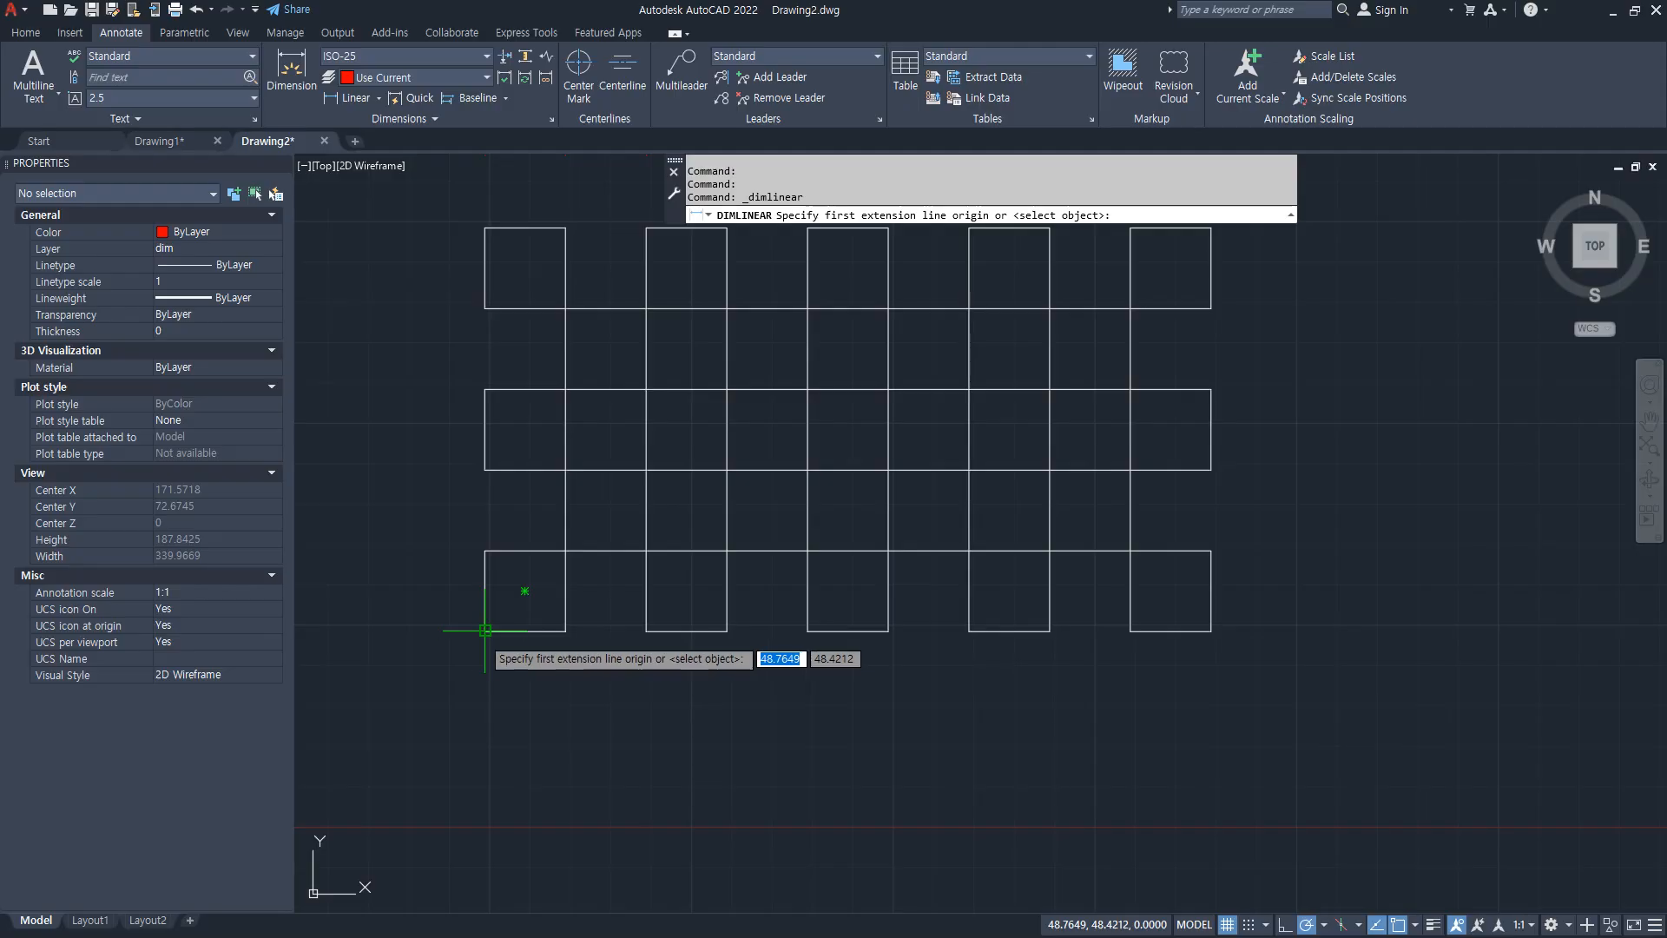
pyautogui.click(485, 630)
pyautogui.click(566, 630)
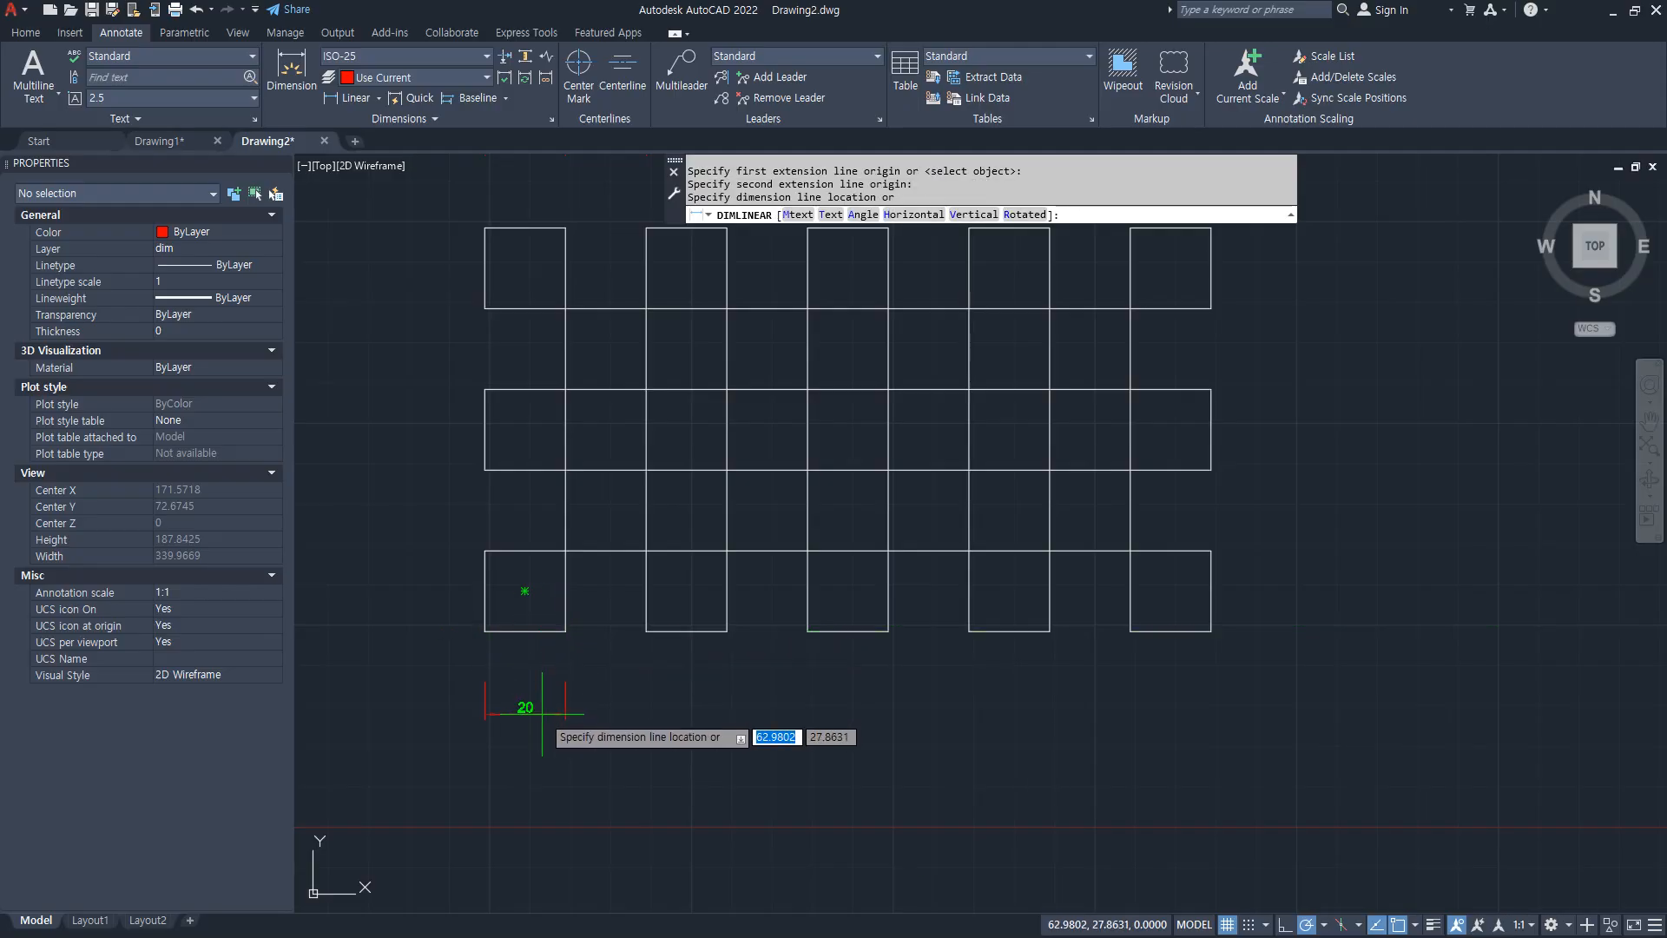
pyautogui.click(1432, 925)
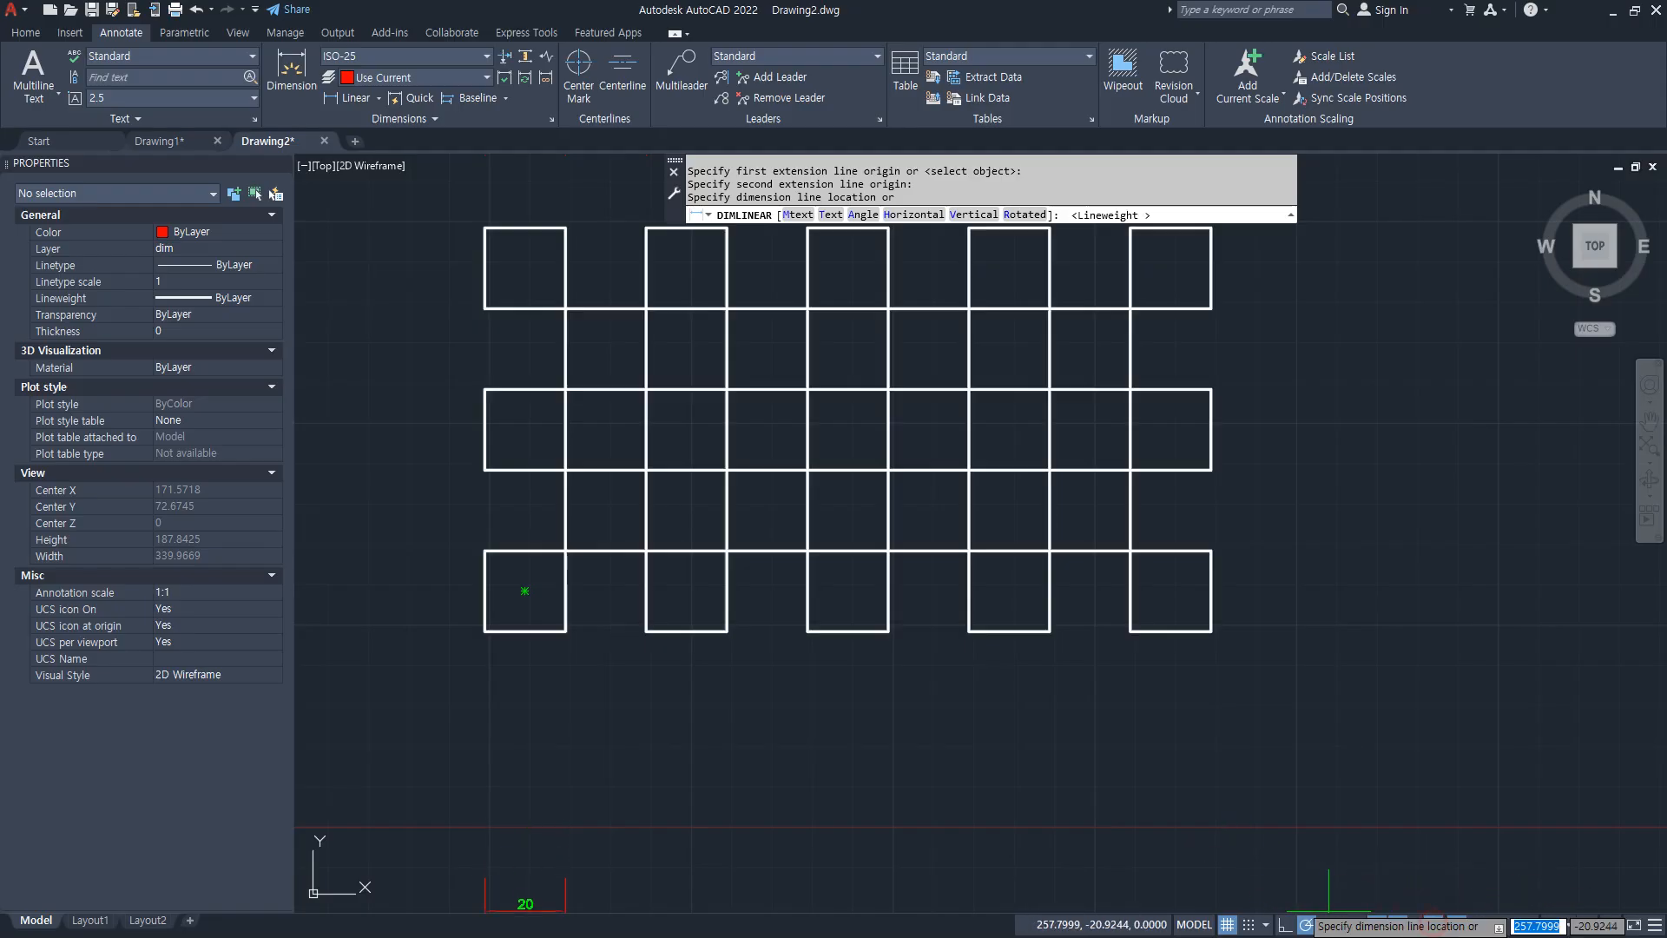
pyautogui.scroll(4, 565, 712)
pyautogui.moveTo(558, 708); pyautogui.dragTo(665, 676, button='middle')
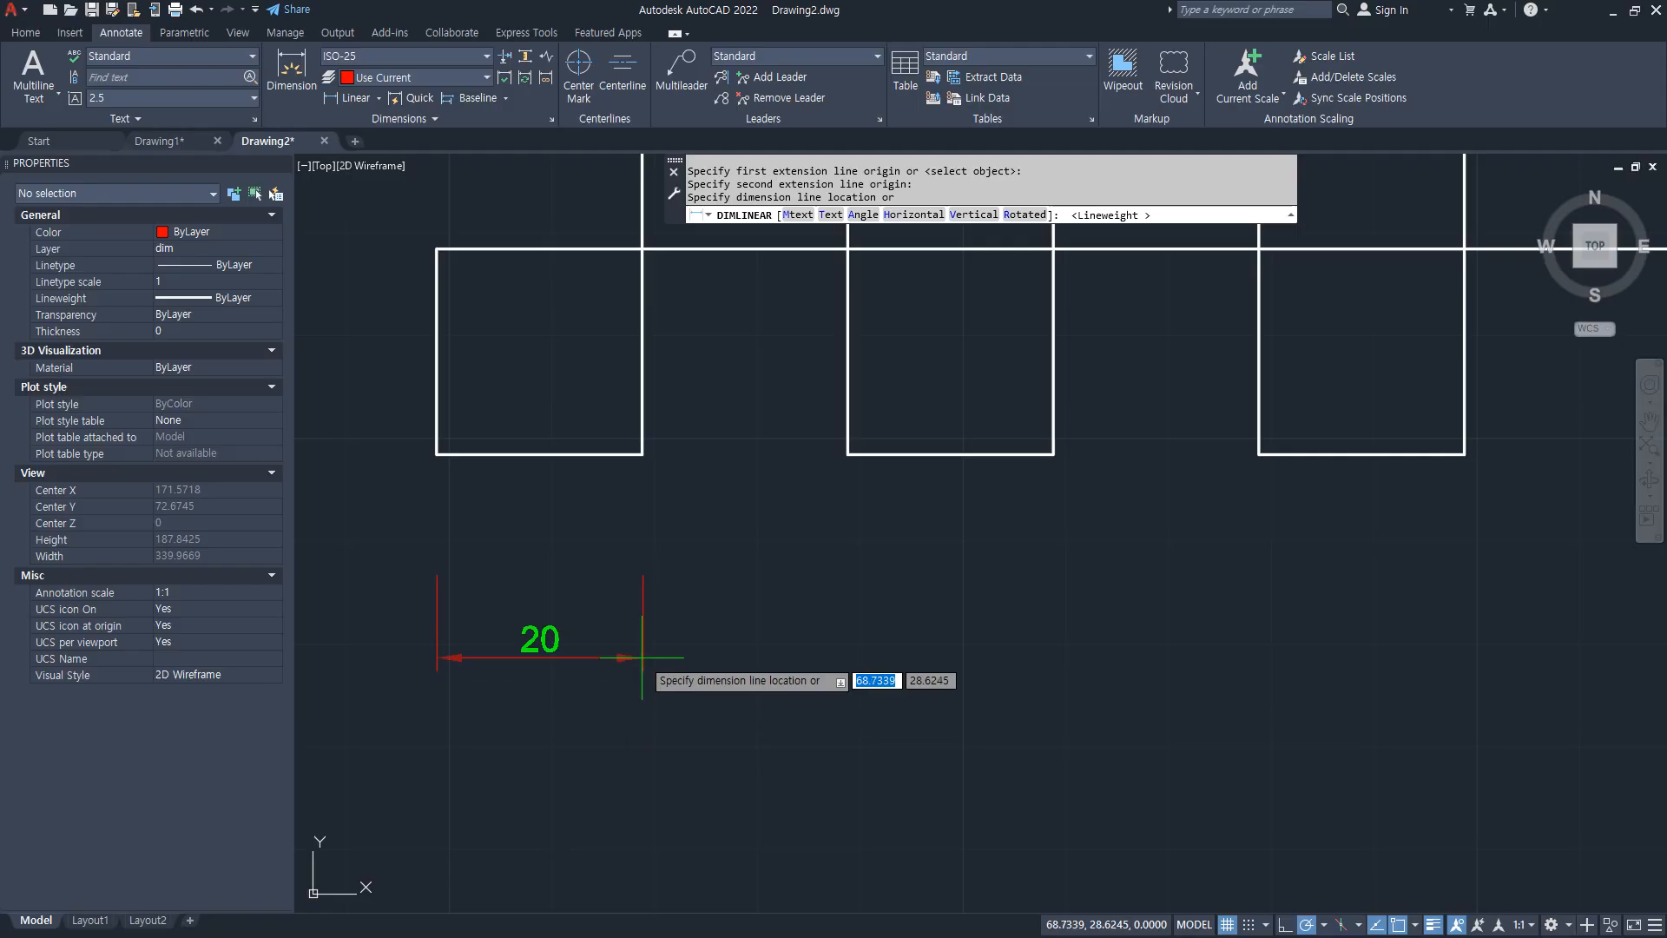
pyautogui.click(642, 657)
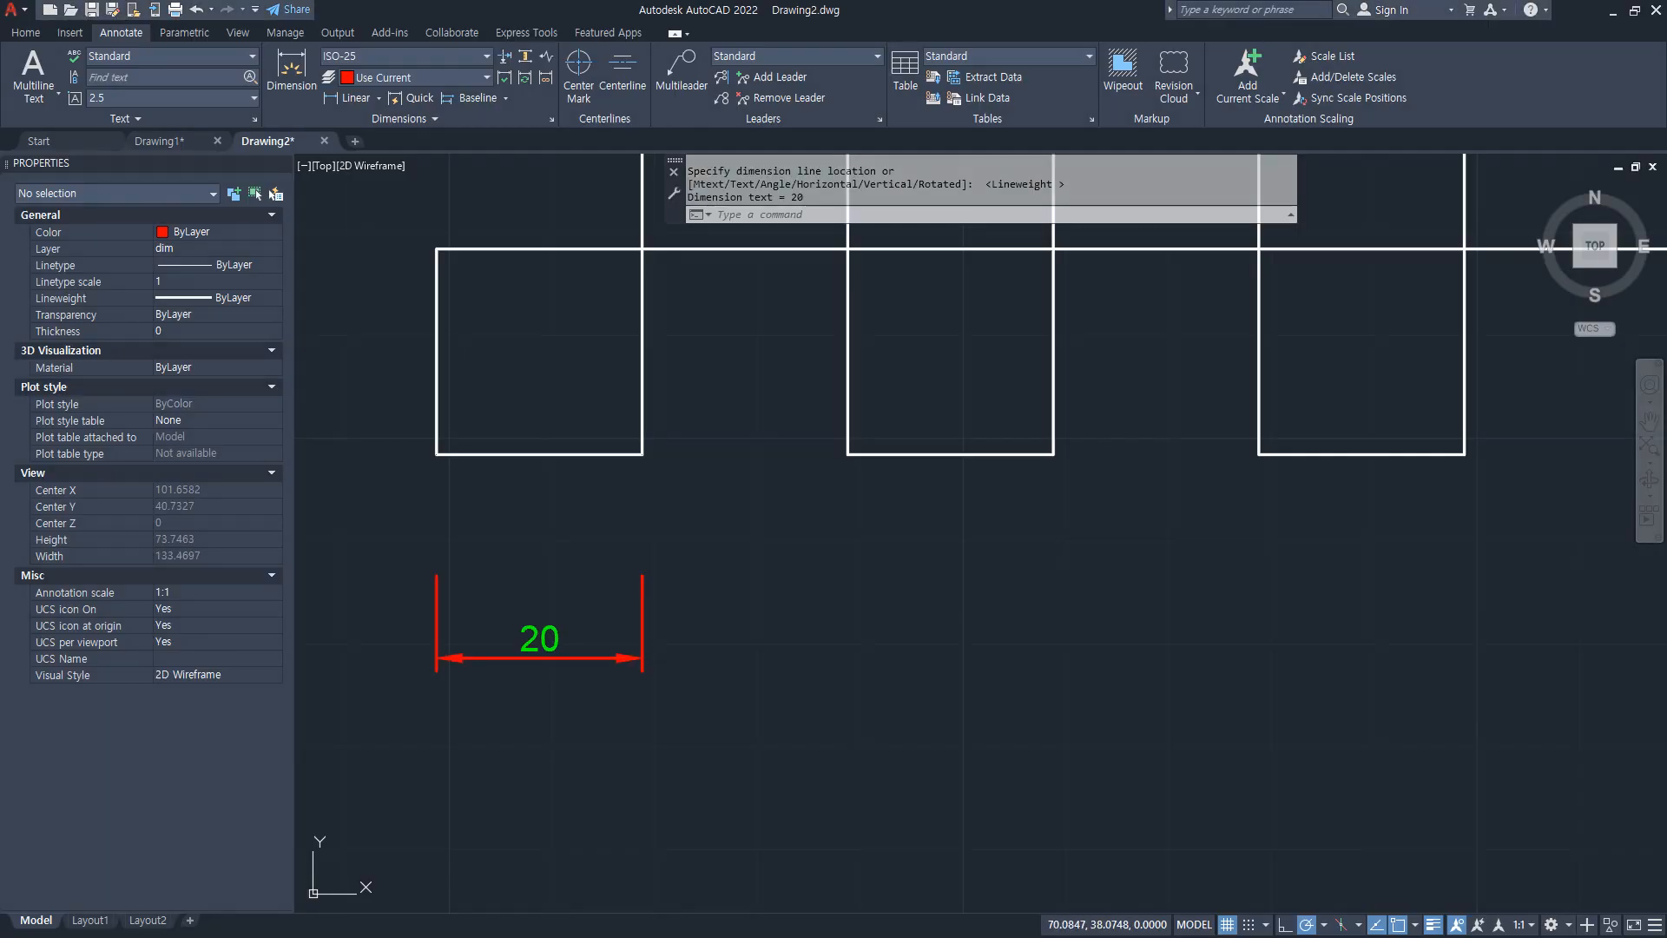
# Step: Continue the dimension chain below the grid through every bottom square corner up to the grid's lower-right corner
pyautogui.click(487, 129)
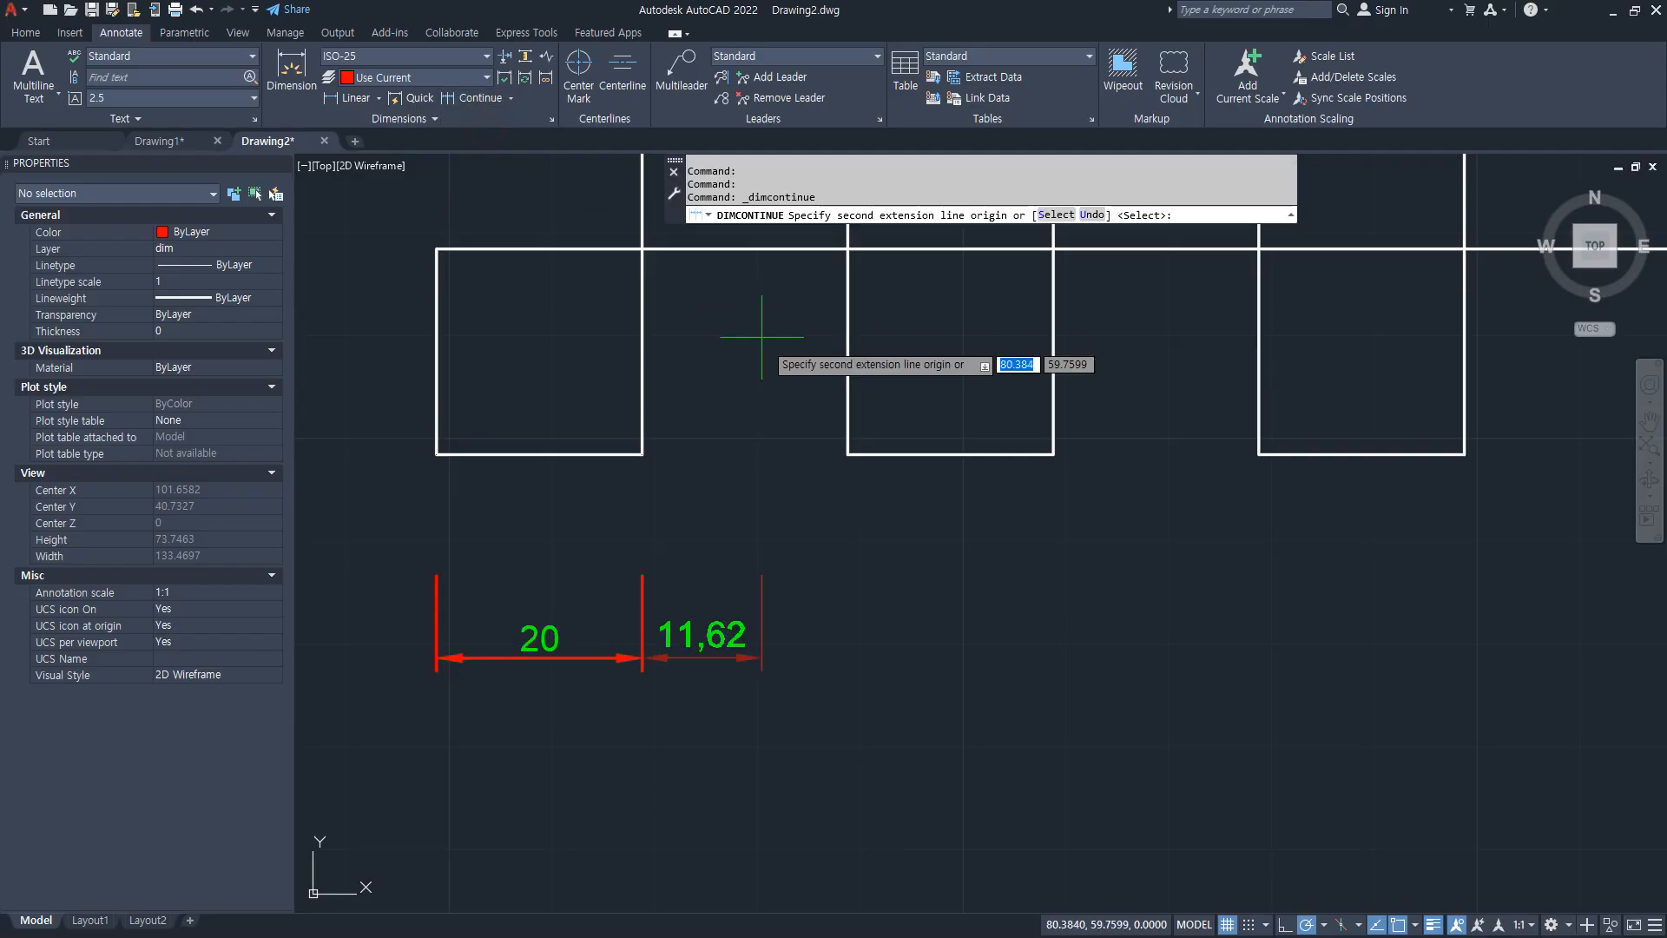
pyautogui.click(847, 453)
pyautogui.click(1053, 453)
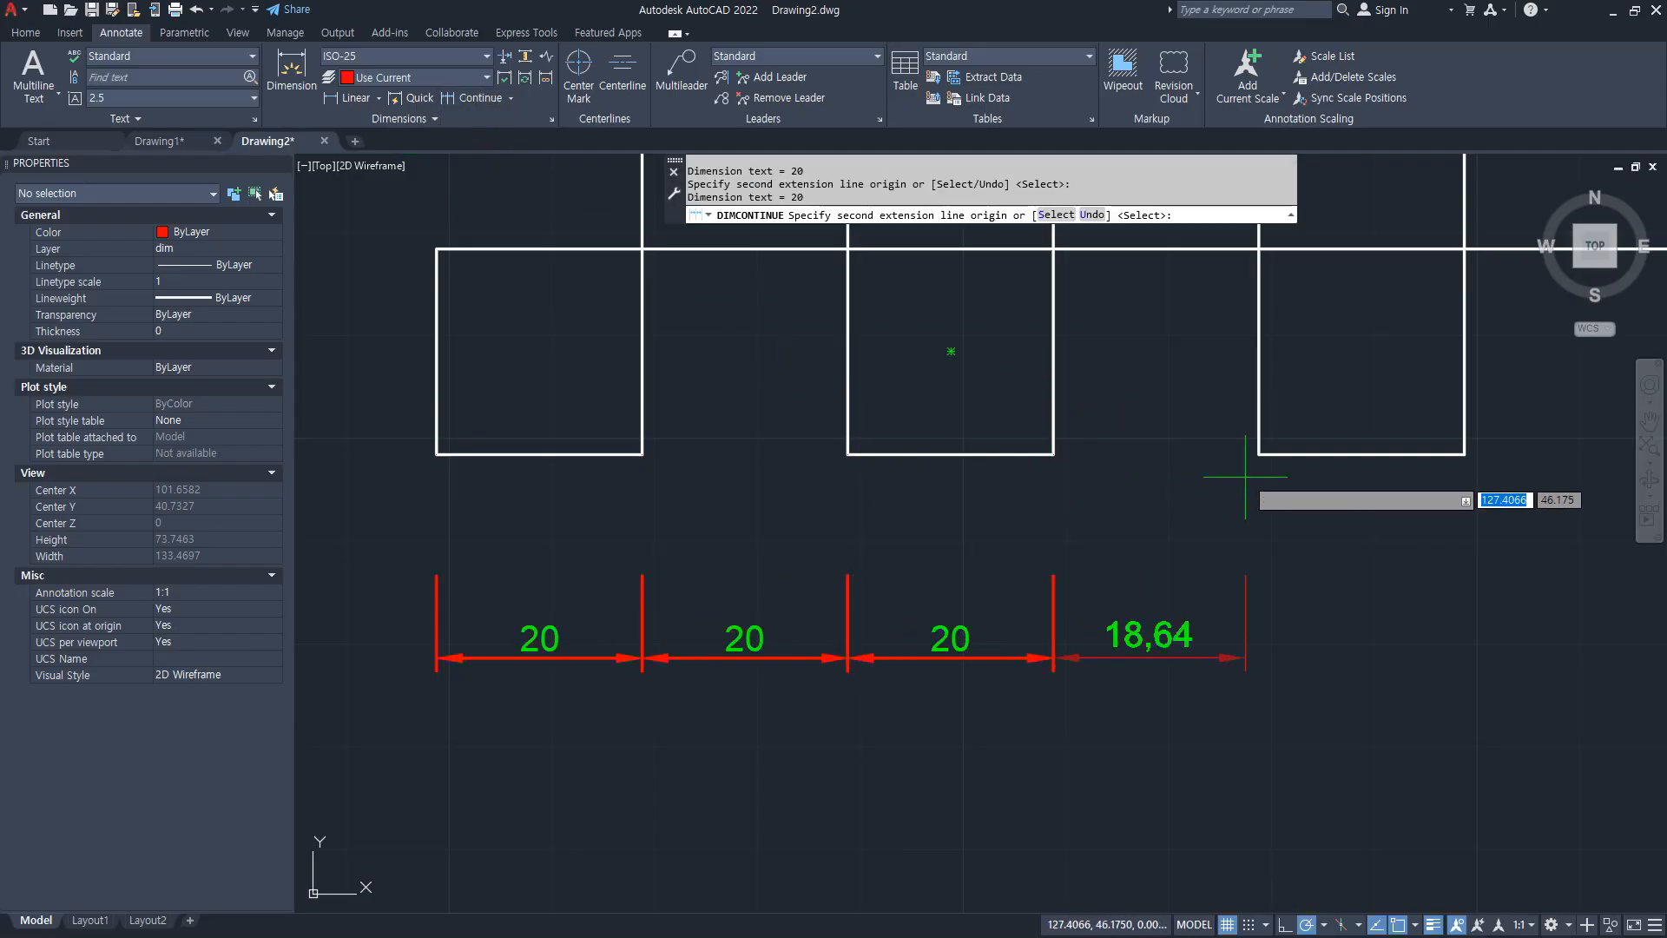
pyautogui.click(1258, 453)
pyautogui.click(1465, 453)
pyautogui.scroll(-2, 1415, 453)
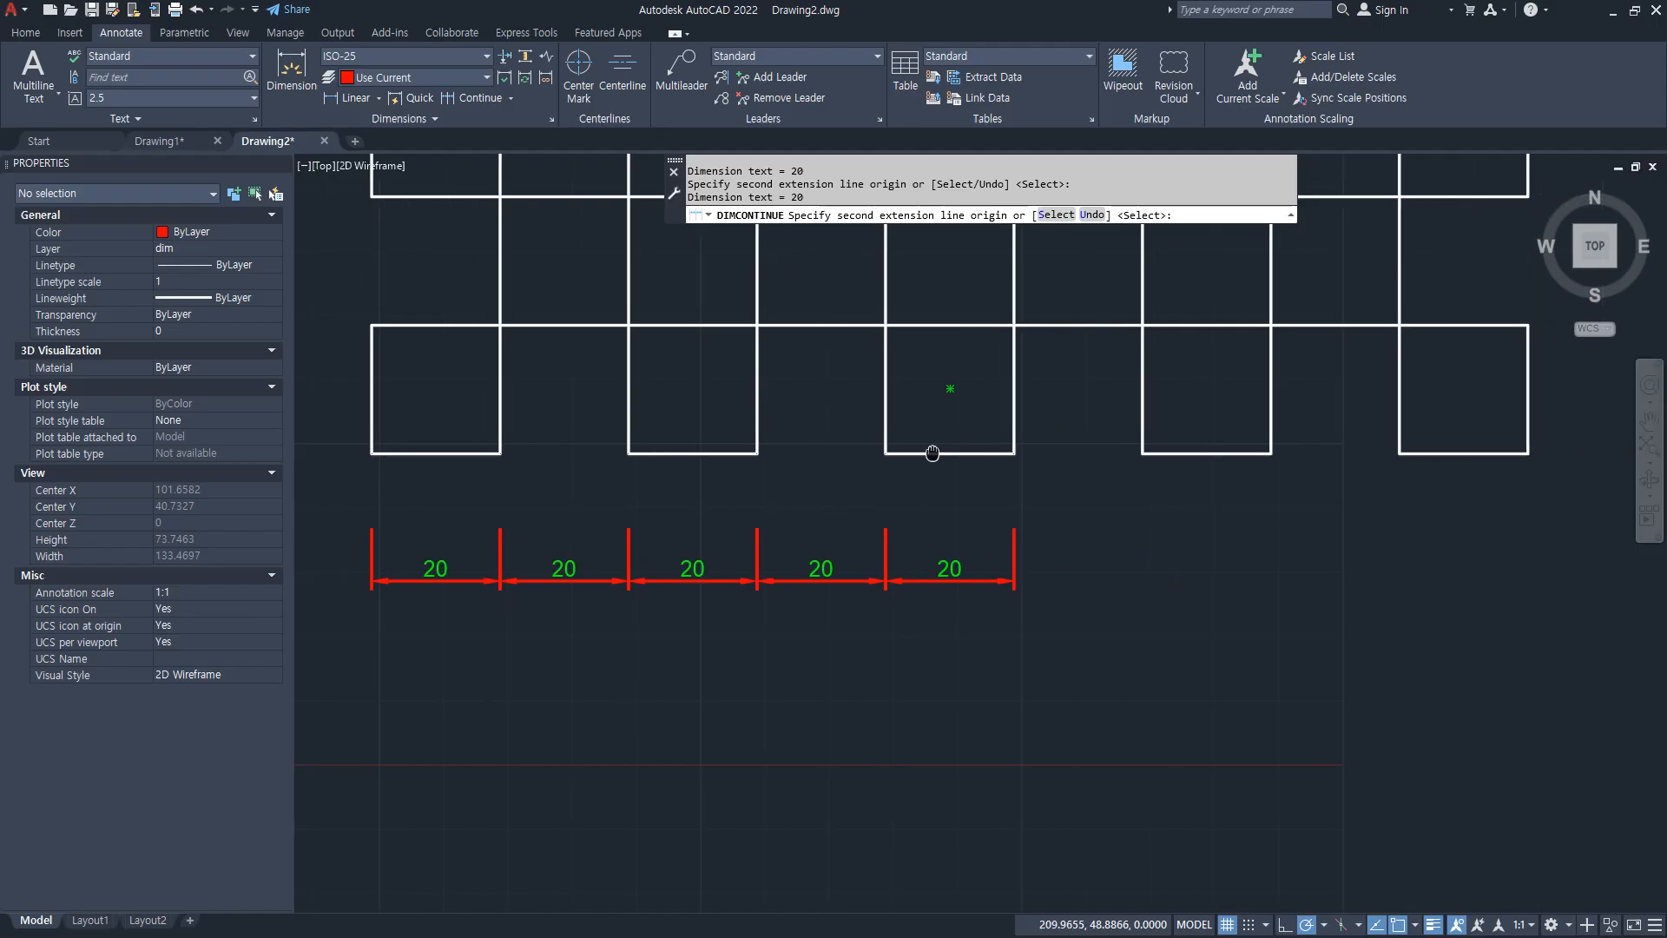
pyautogui.click(1118, 453)
pyautogui.click(1247, 453)
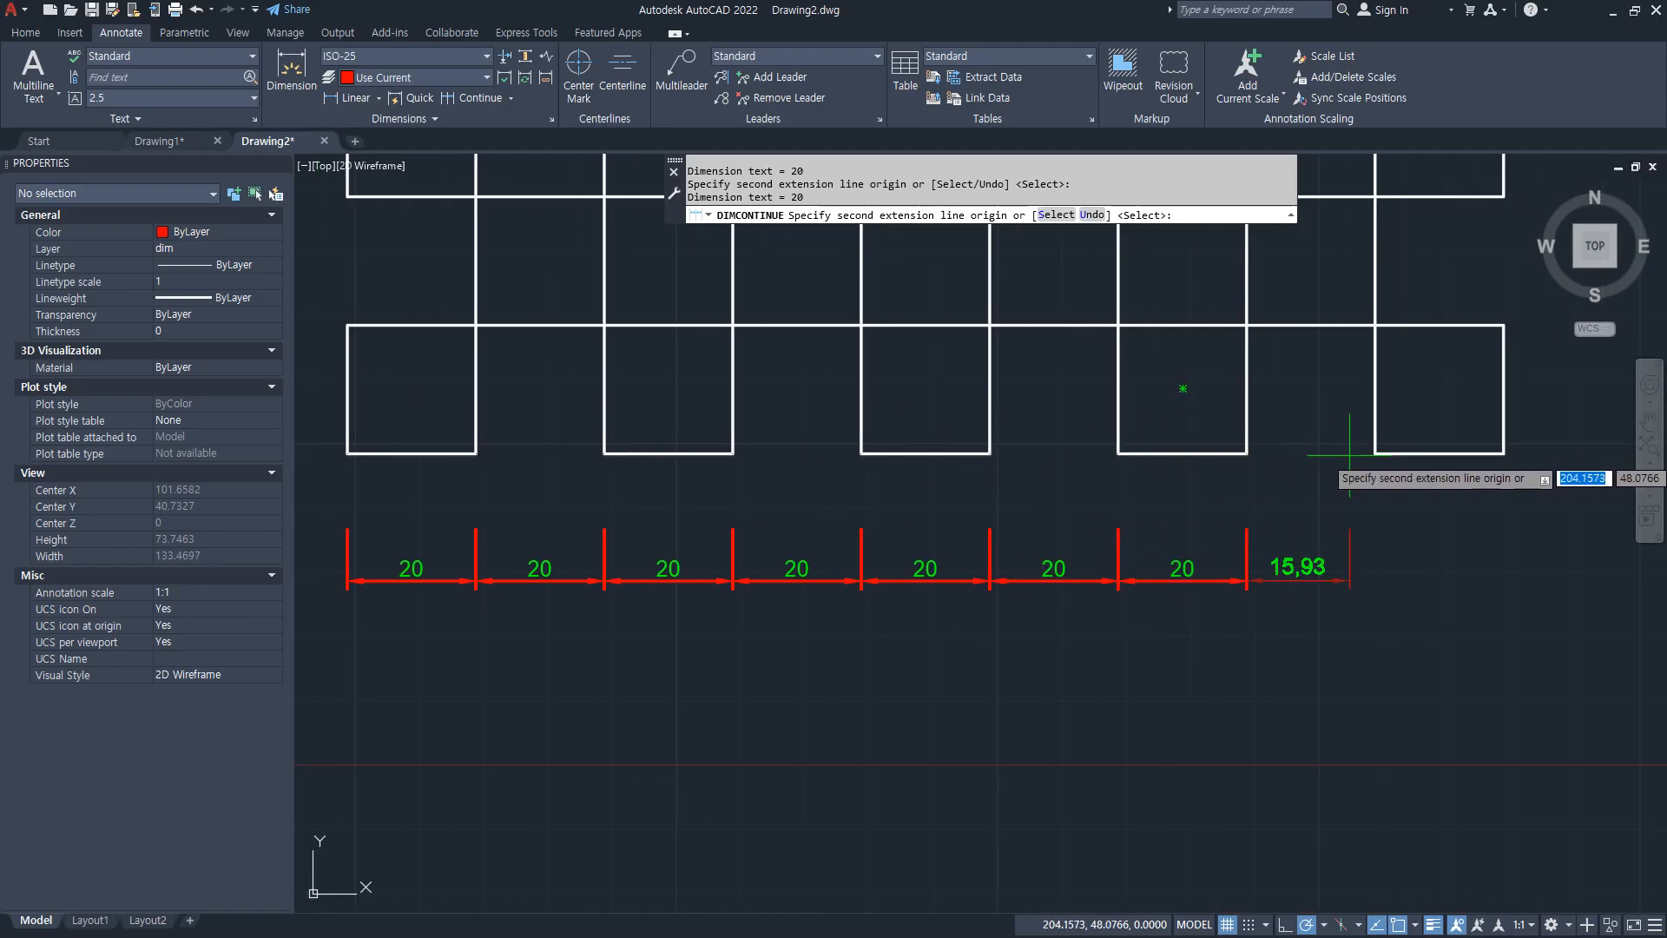
pyautogui.click(1375, 453)
pyautogui.click(1504, 453)
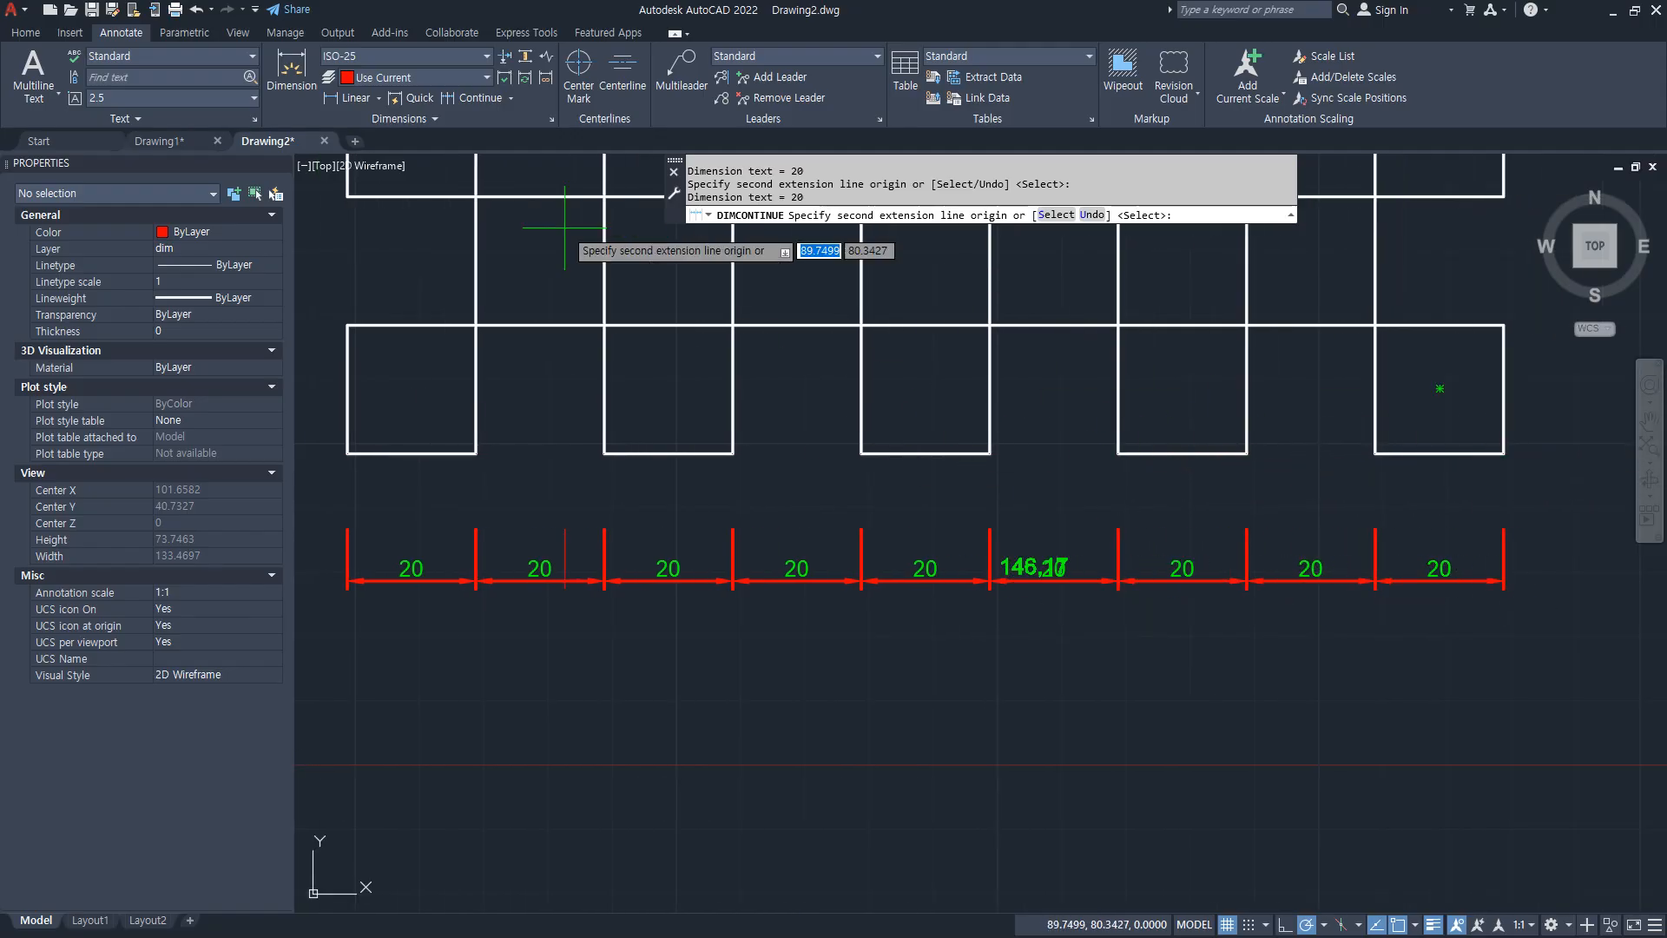
# Step: Add an overall baseline dimension below the bottom chain, from the grid's left edge to its lower-right corner
pyautogui.click(484, 163)
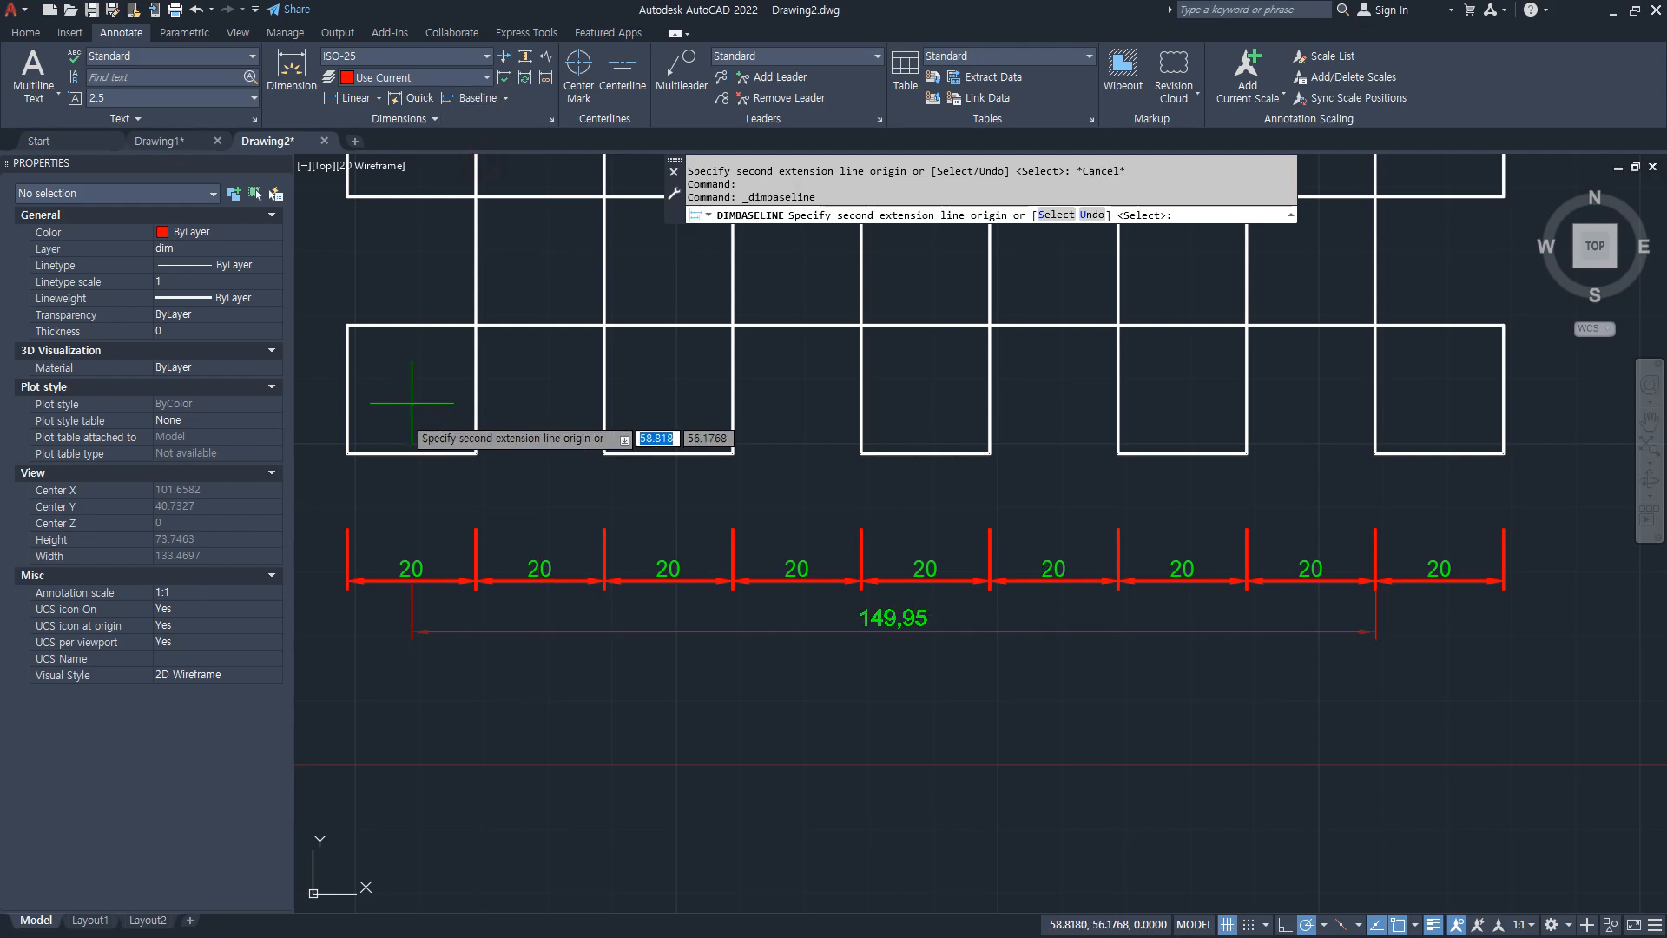
pyautogui.press('Return')
pyautogui.click(351, 560)
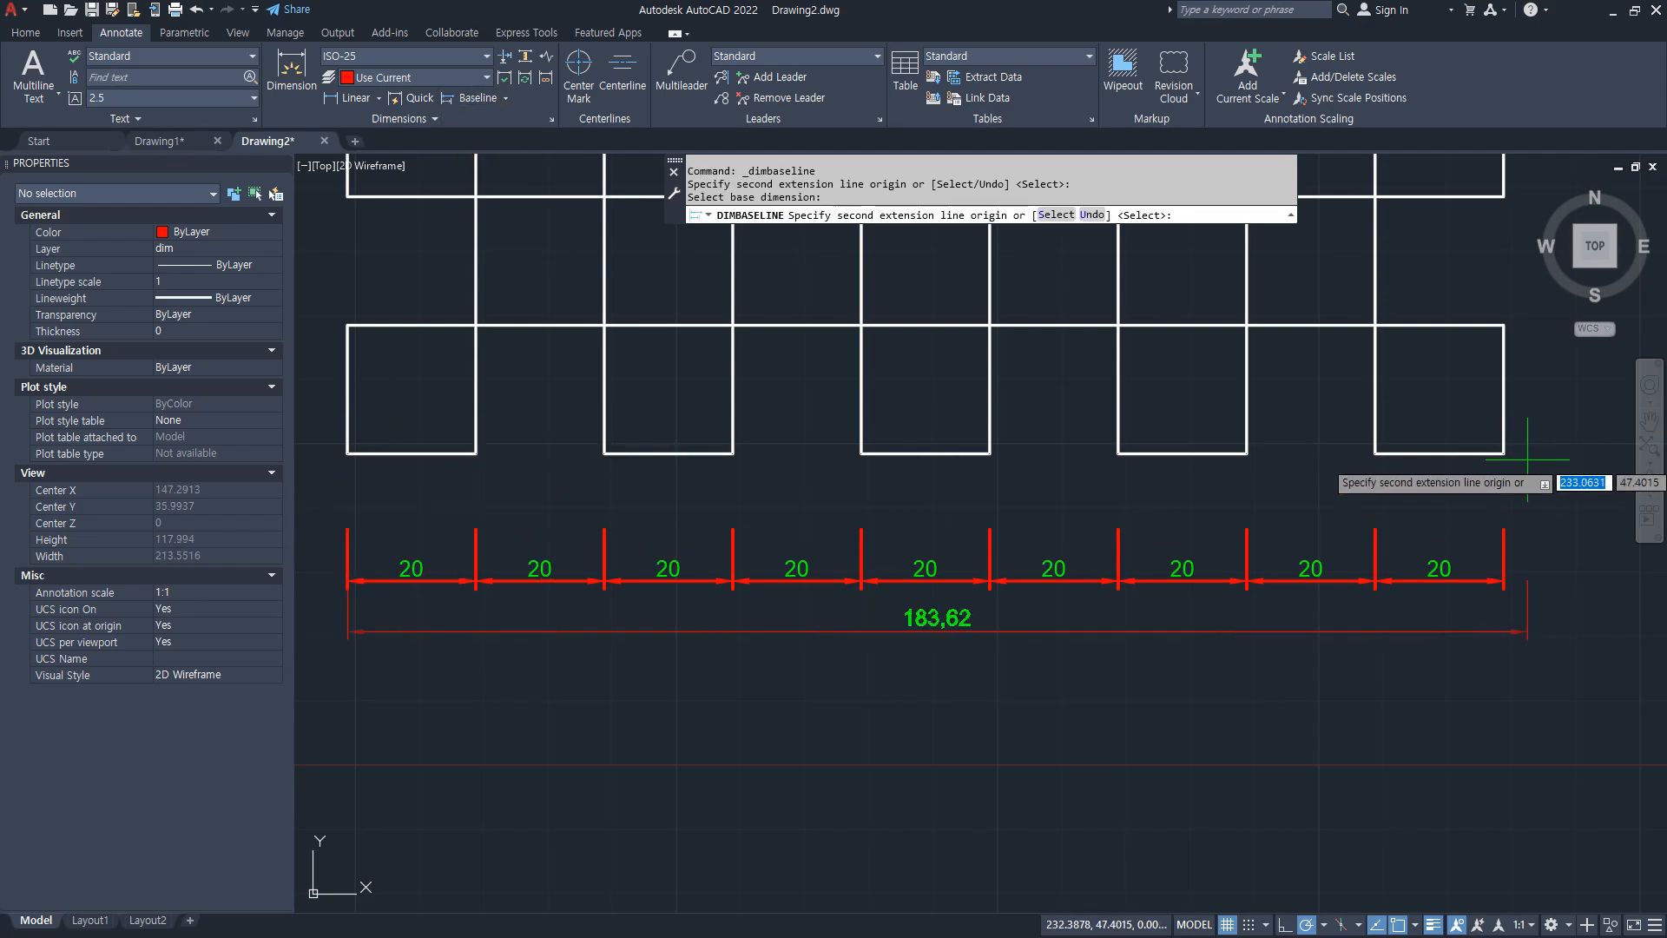
pyautogui.click(1502, 454)
pyautogui.press('Escape')
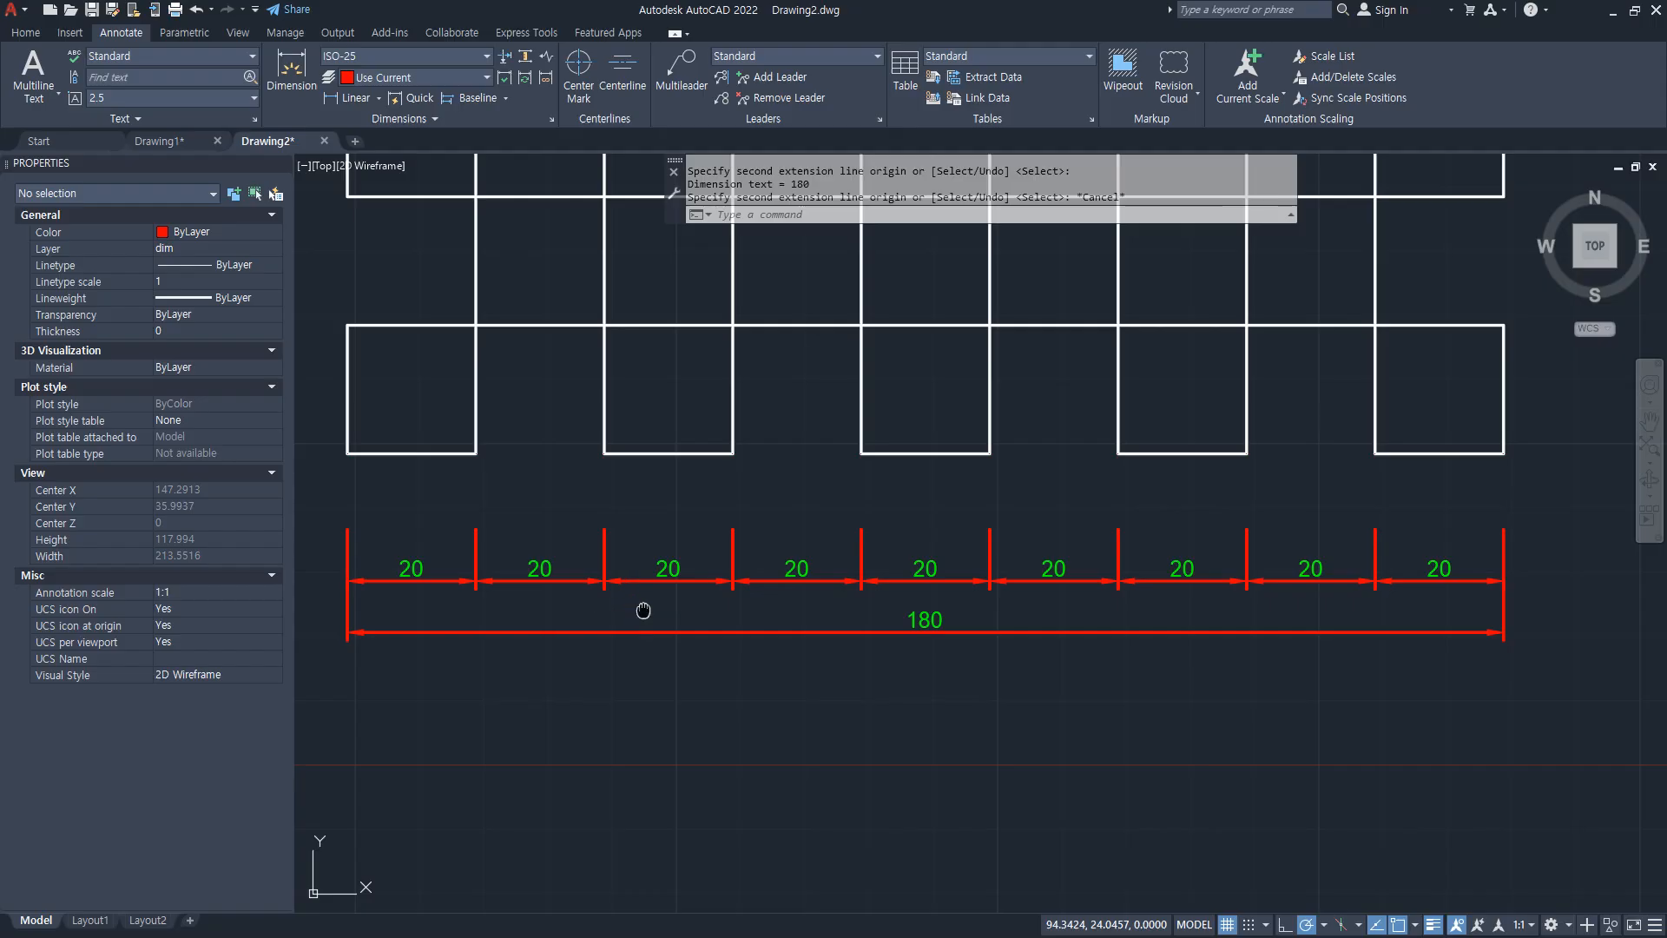
# Step: Check the overlapping extension lines at the bottom chain's left end and erase the overall baseline dimension
pyautogui.moveTo(643, 611); pyautogui.dragTo(827, 593, button='middle')
pyautogui.moveTo(672, 650)
pyautogui.mouseDown(button='middle')
pyautogui.moveTo(562, 632)
pyautogui.moveTo(766, 560)
pyautogui.mouseUp(button='middle')
pyautogui.scroll(4, 588, 495)
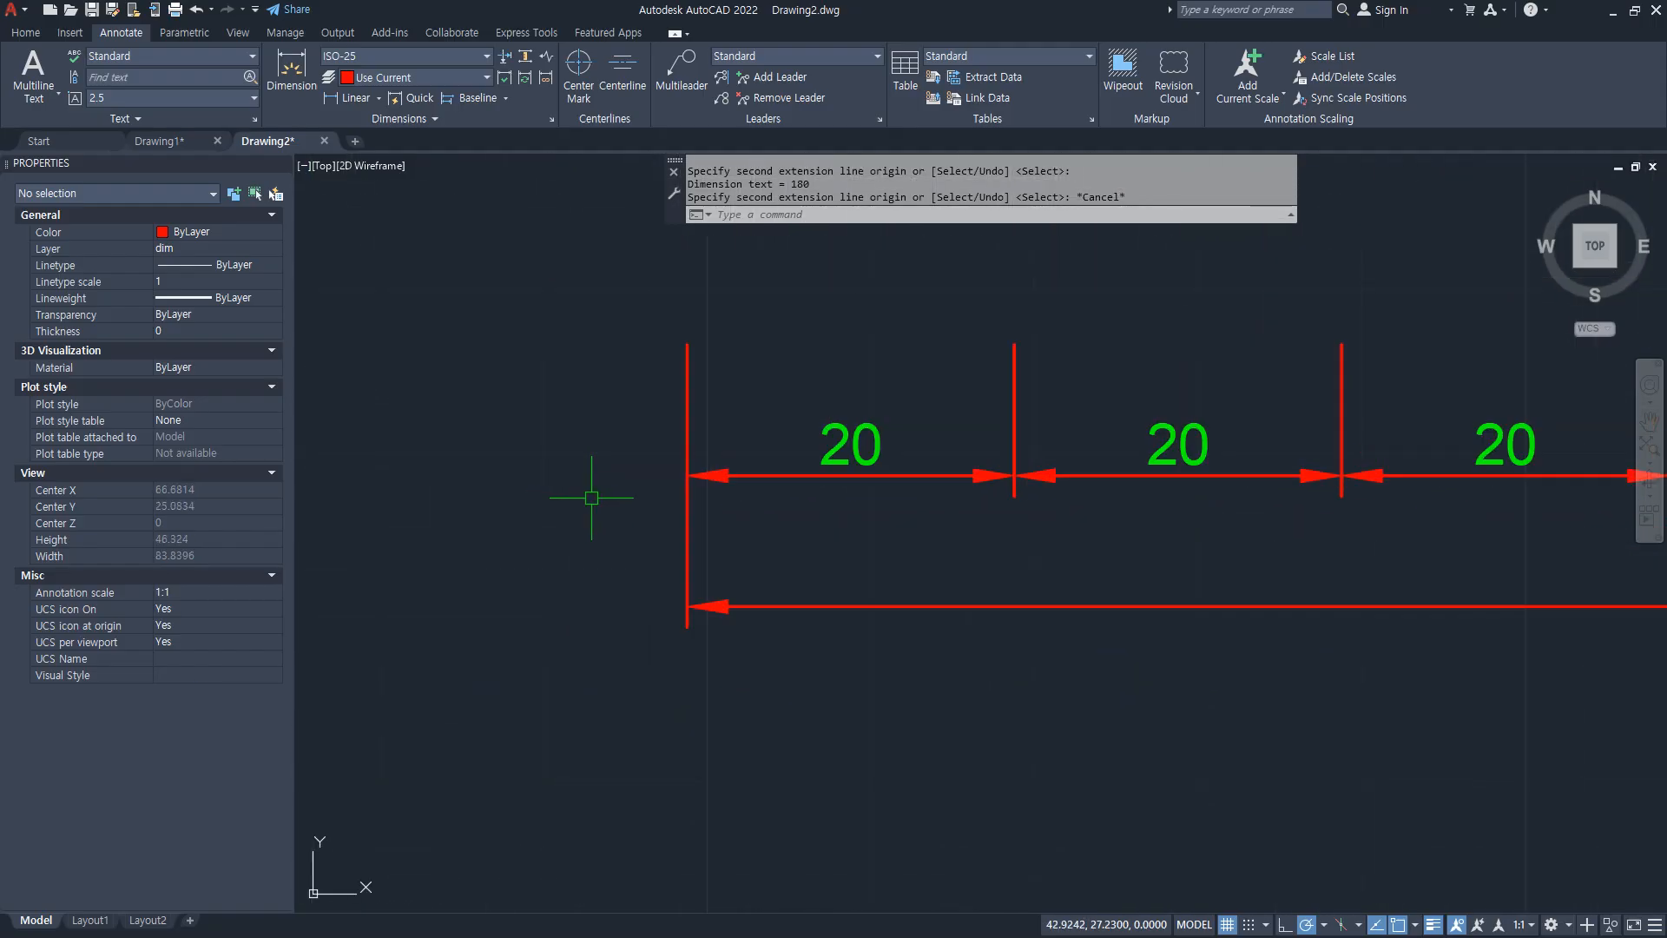
pyautogui.click(682, 545)
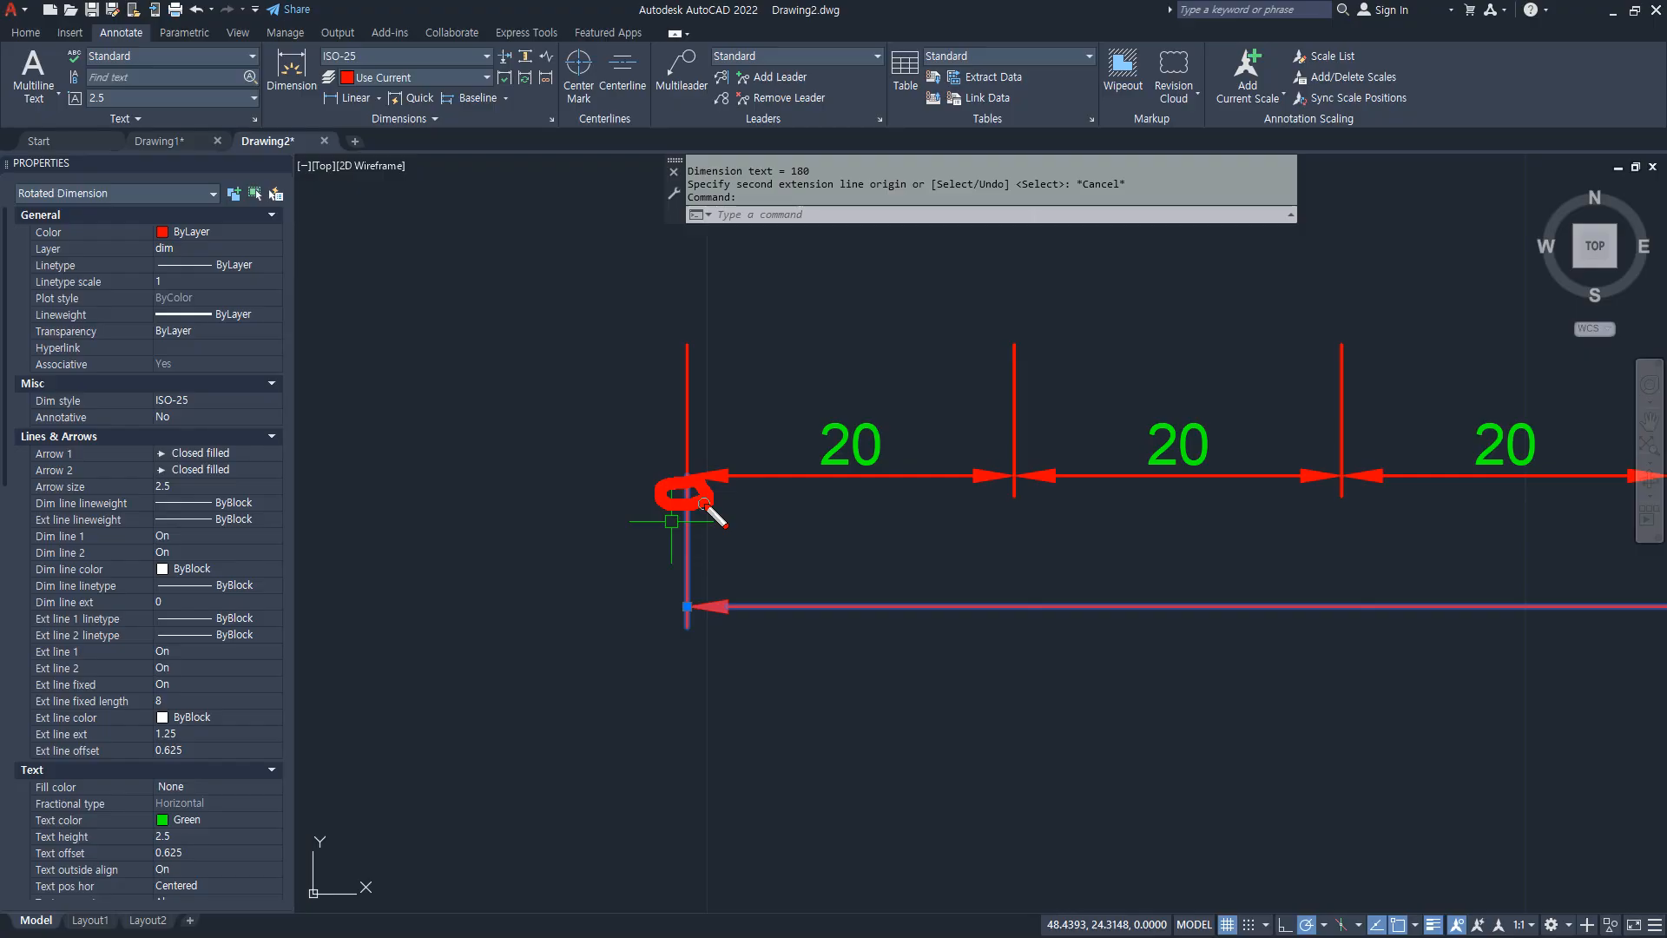
pyautogui.press('Escape')
pyautogui.write('E')
pyautogui.press('Return')
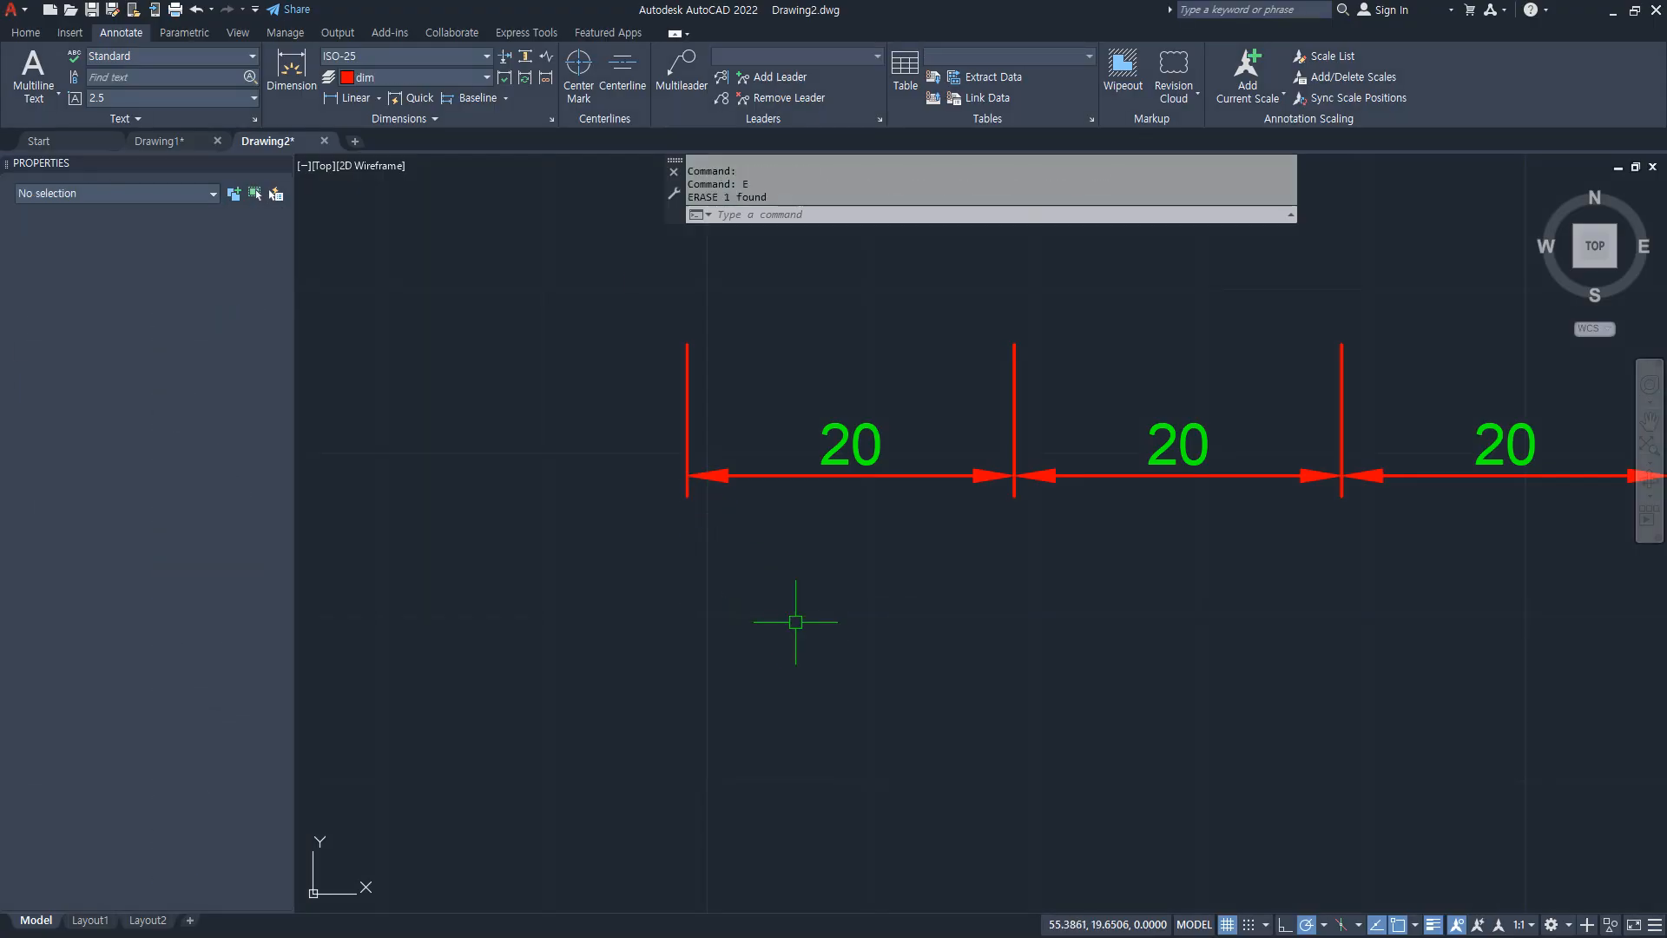
# Step: Shorten the fixed length of the extension lines in the ISO-25 dimension style
pyautogui.write('D')
pyautogui.press('Return')
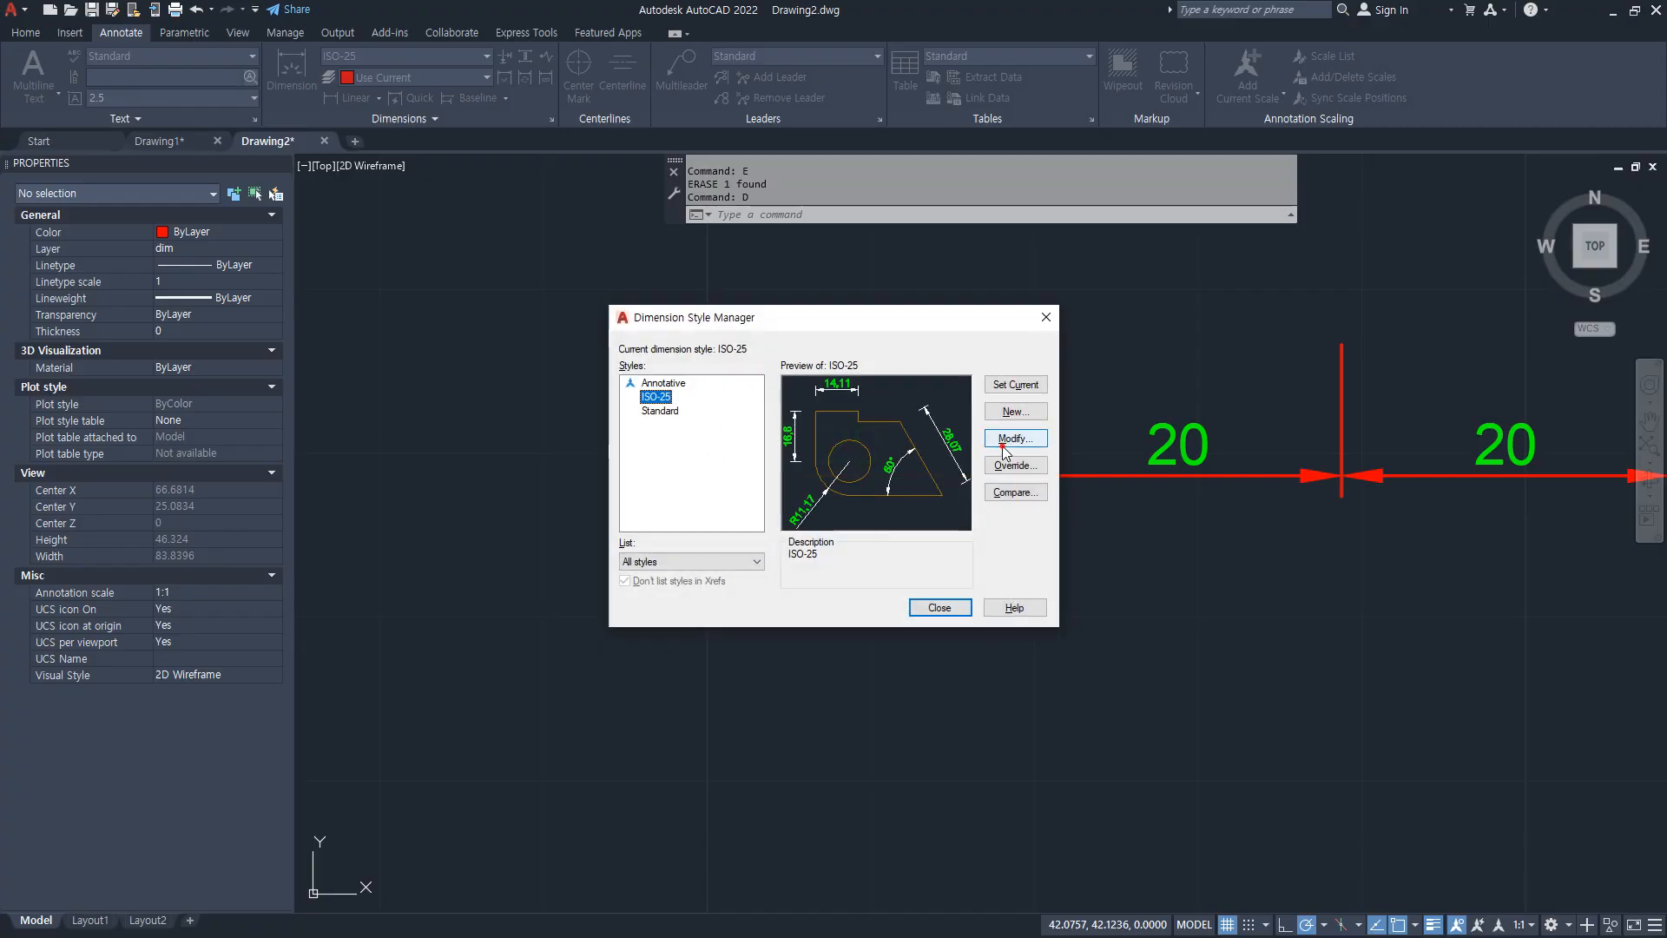
pyautogui.click(1006, 440)
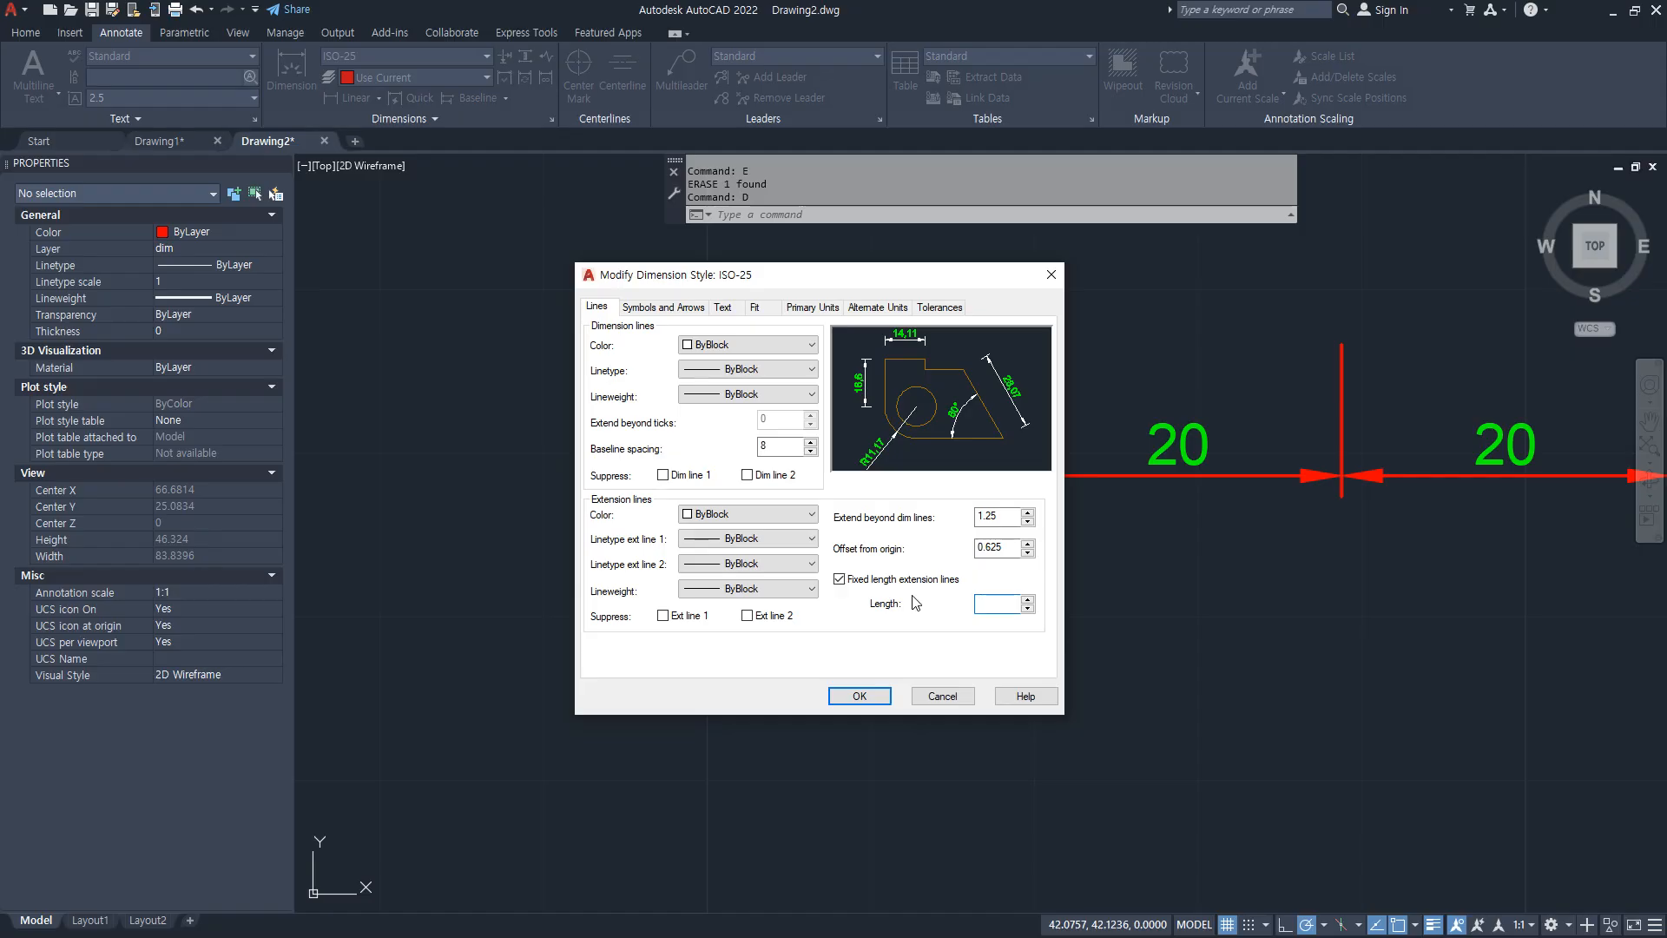
pyautogui.click(857, 696)
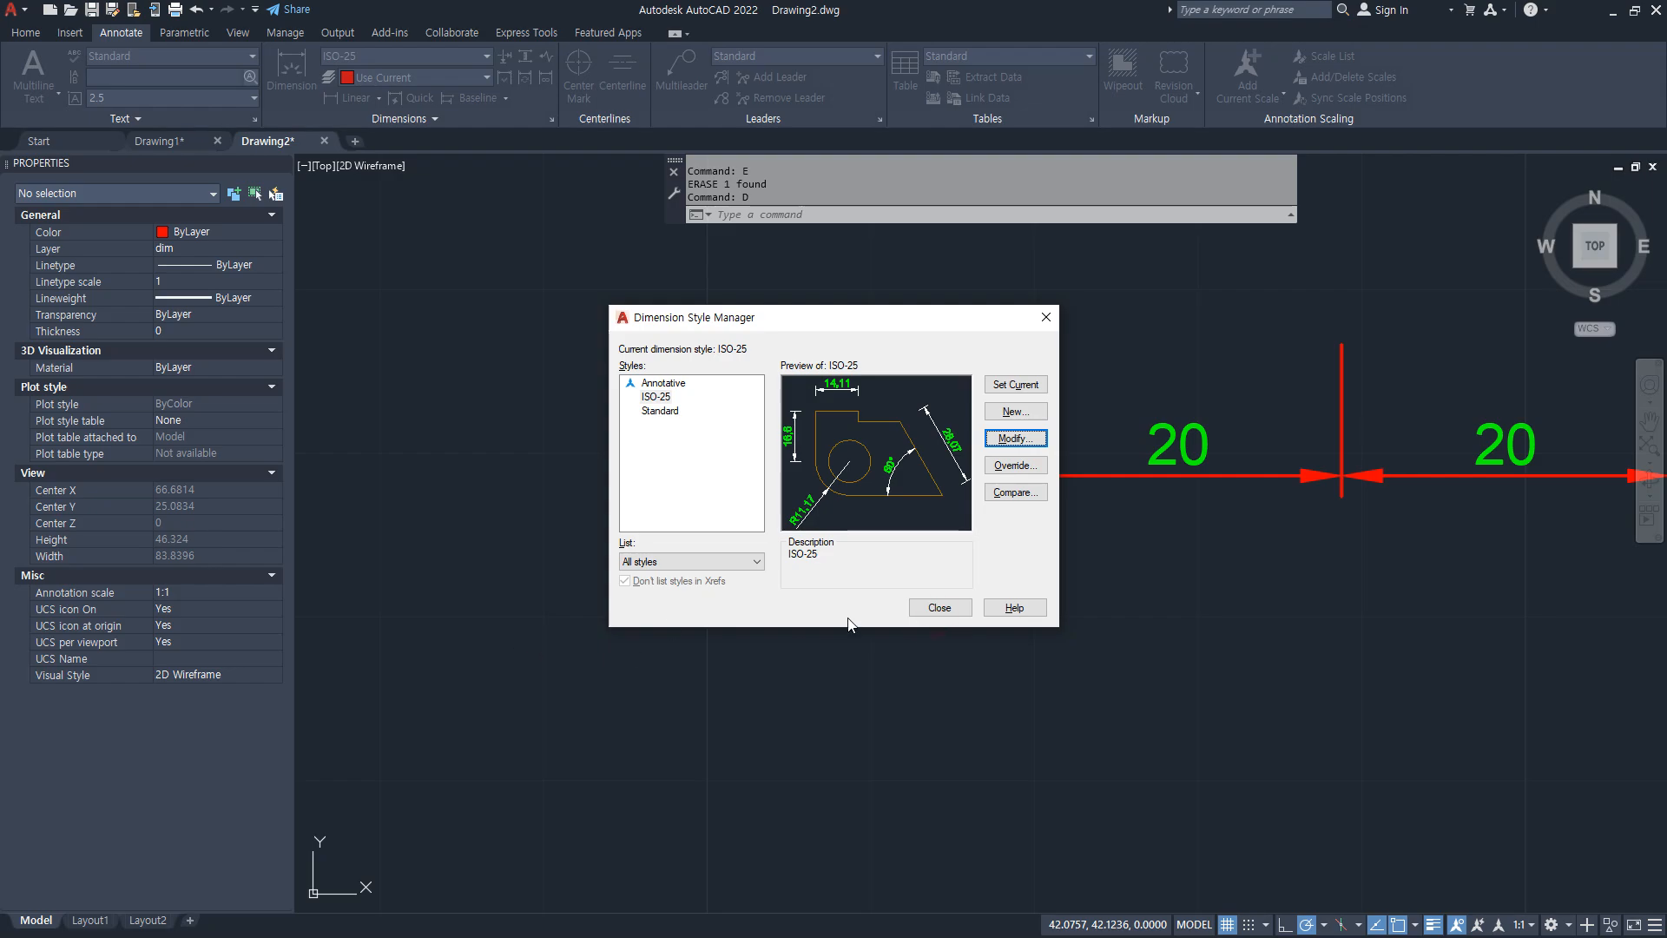
pyautogui.click(917, 609)
# Step: Add baseline dimensions below the bottom chain, from the grid's left edge to the lower-left corners of the second through fifth bottom squares
pyautogui.scroll(-2, 994, 578)
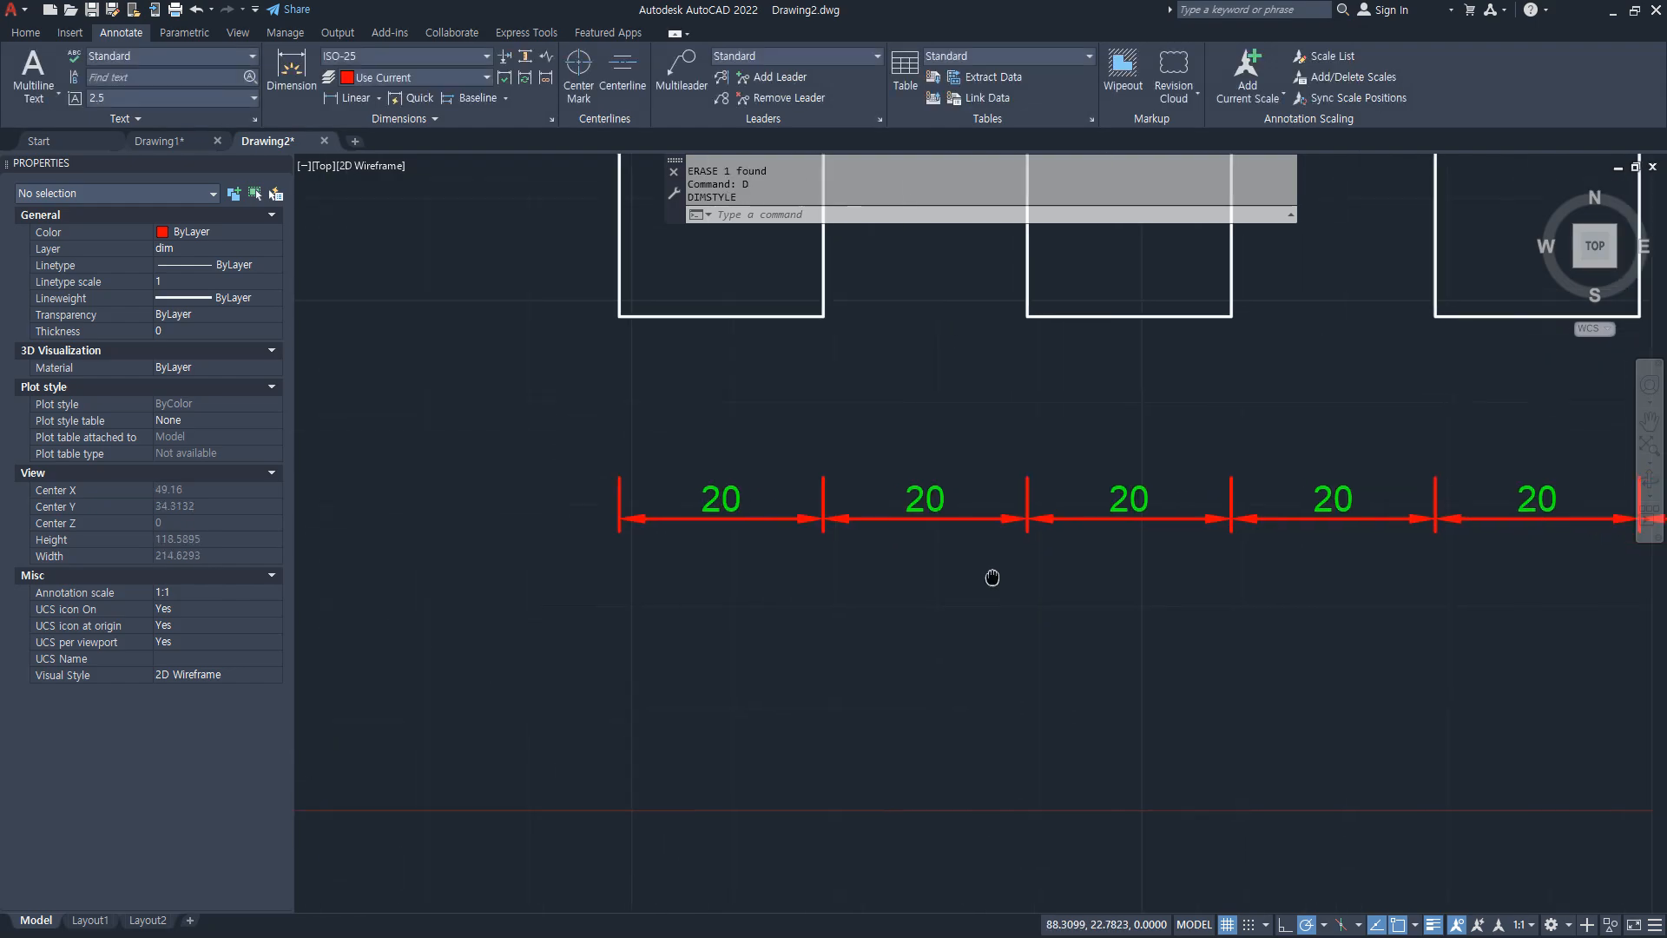
pyautogui.click(479, 98)
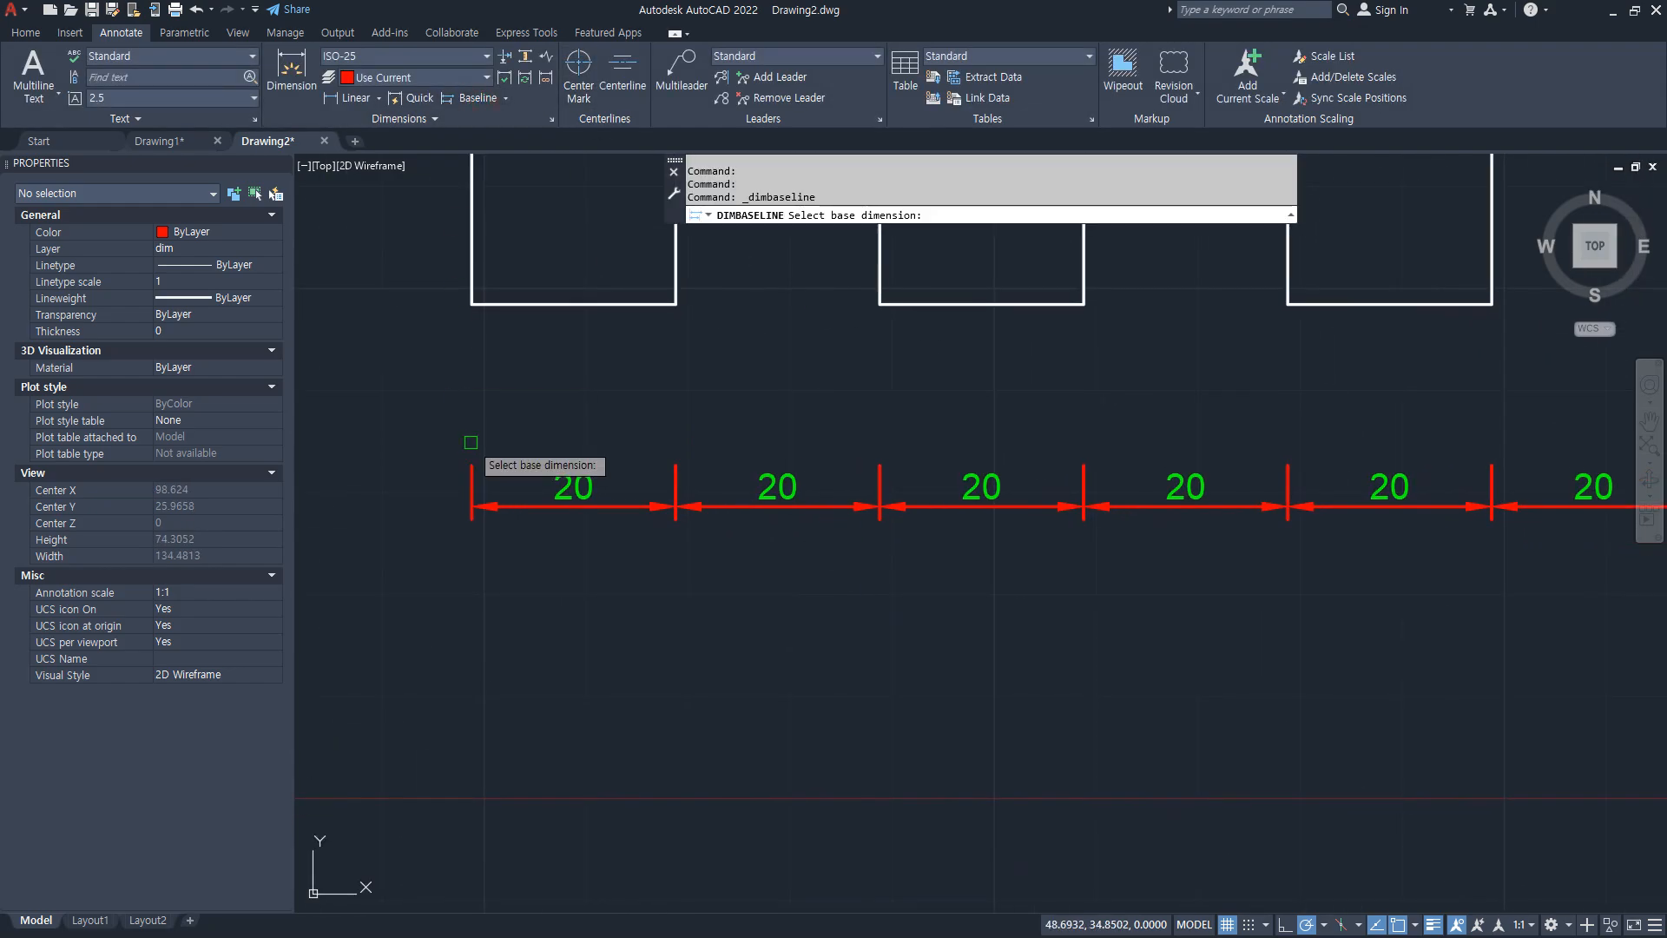
pyautogui.click(479, 490)
pyautogui.click(880, 303)
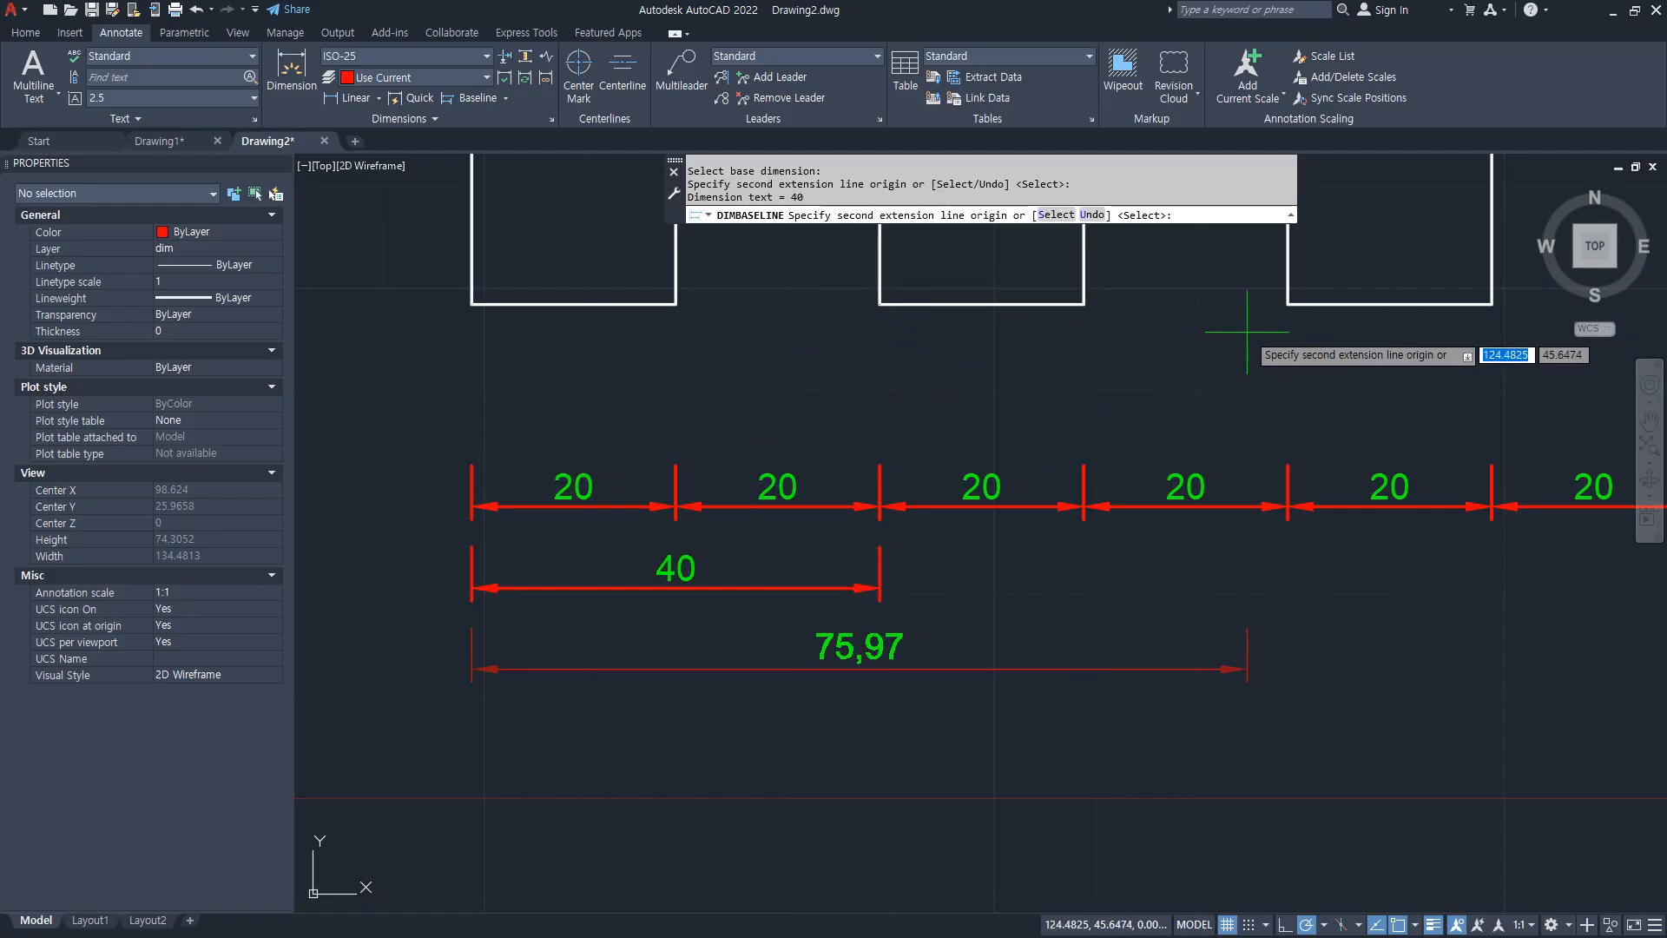
pyautogui.click(1288, 304)
pyautogui.scroll(-2, 1381, 393)
pyautogui.scroll(-2, 966, 338)
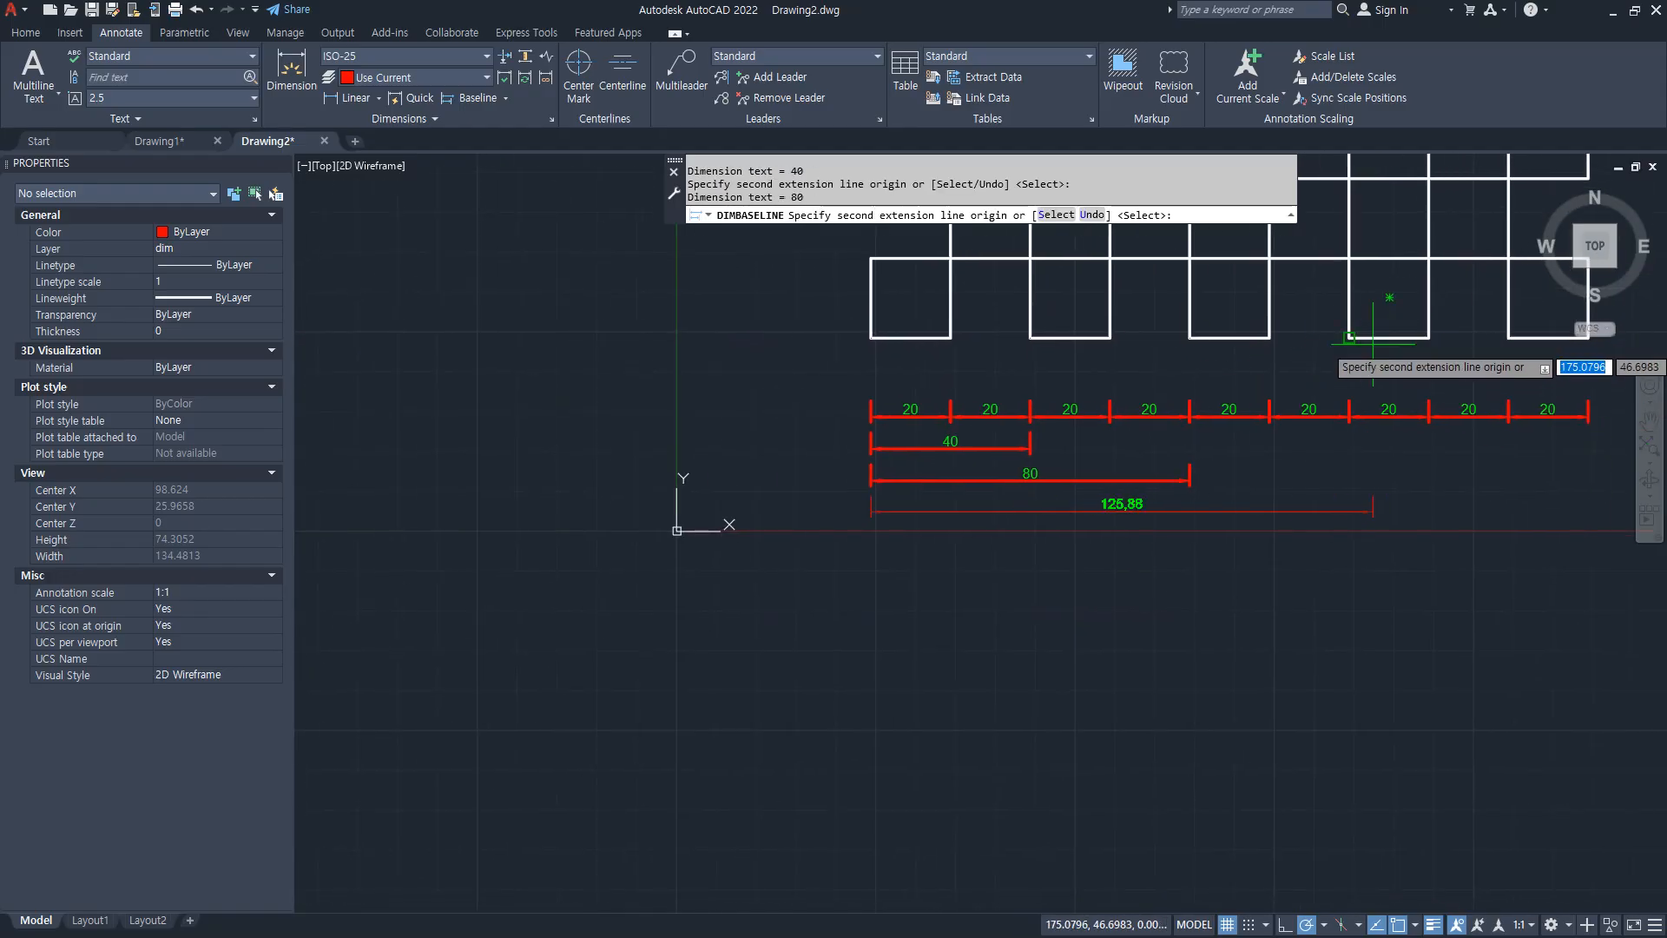
pyautogui.click(1349, 337)
pyautogui.click(1509, 338)
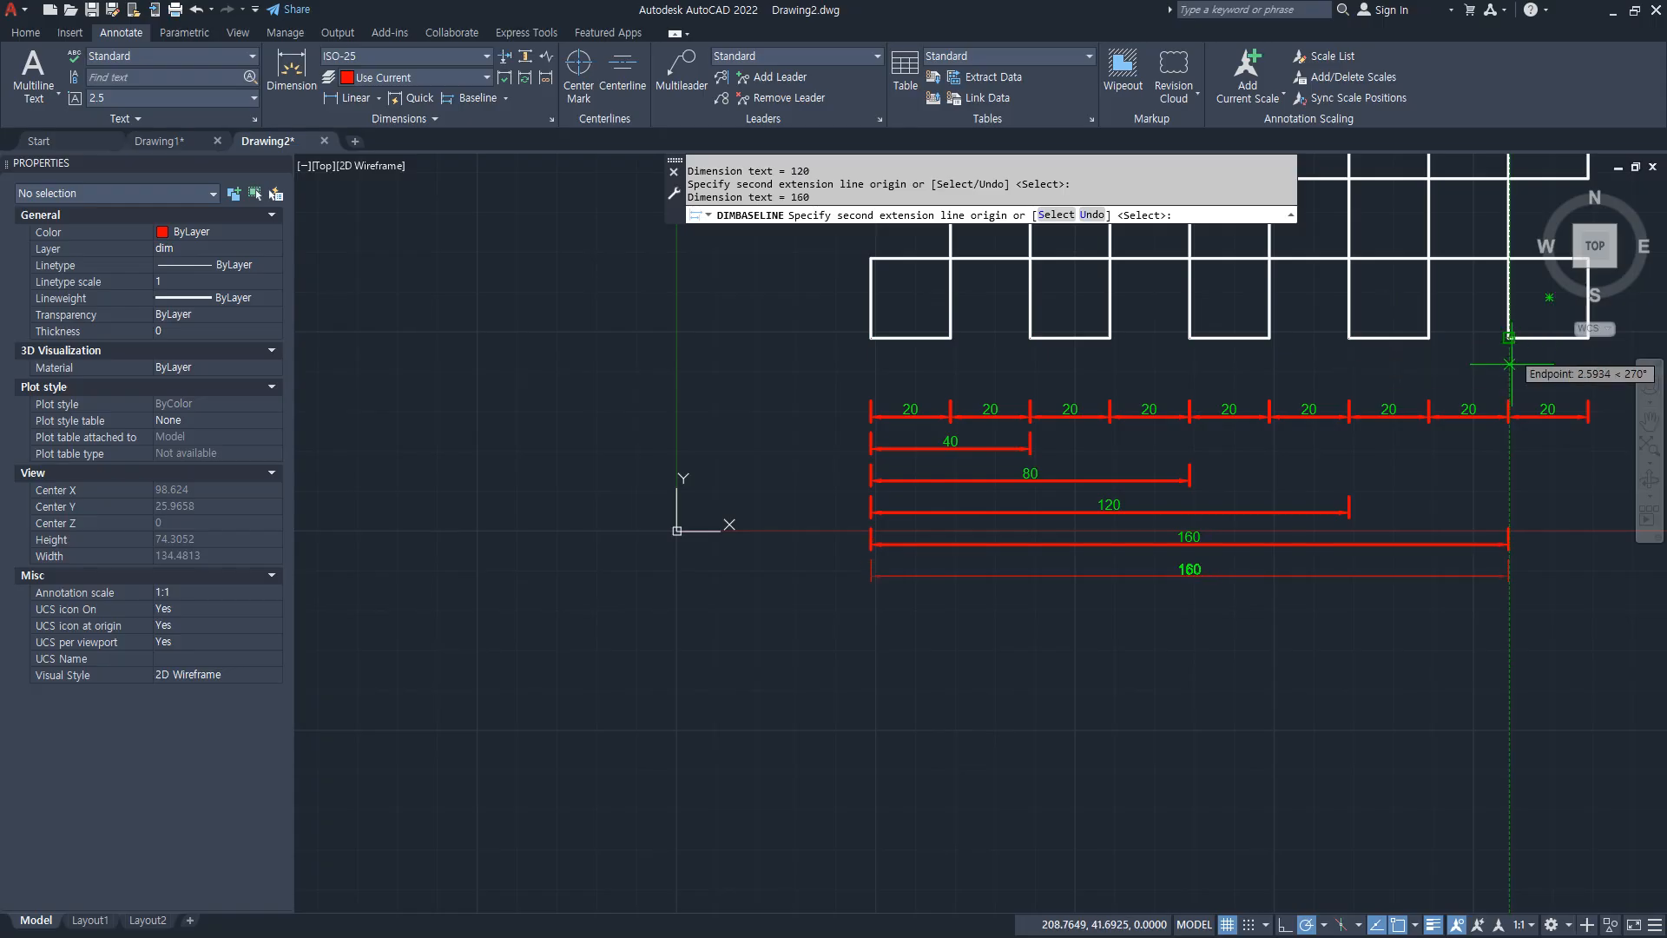
pyautogui.press('Escape')
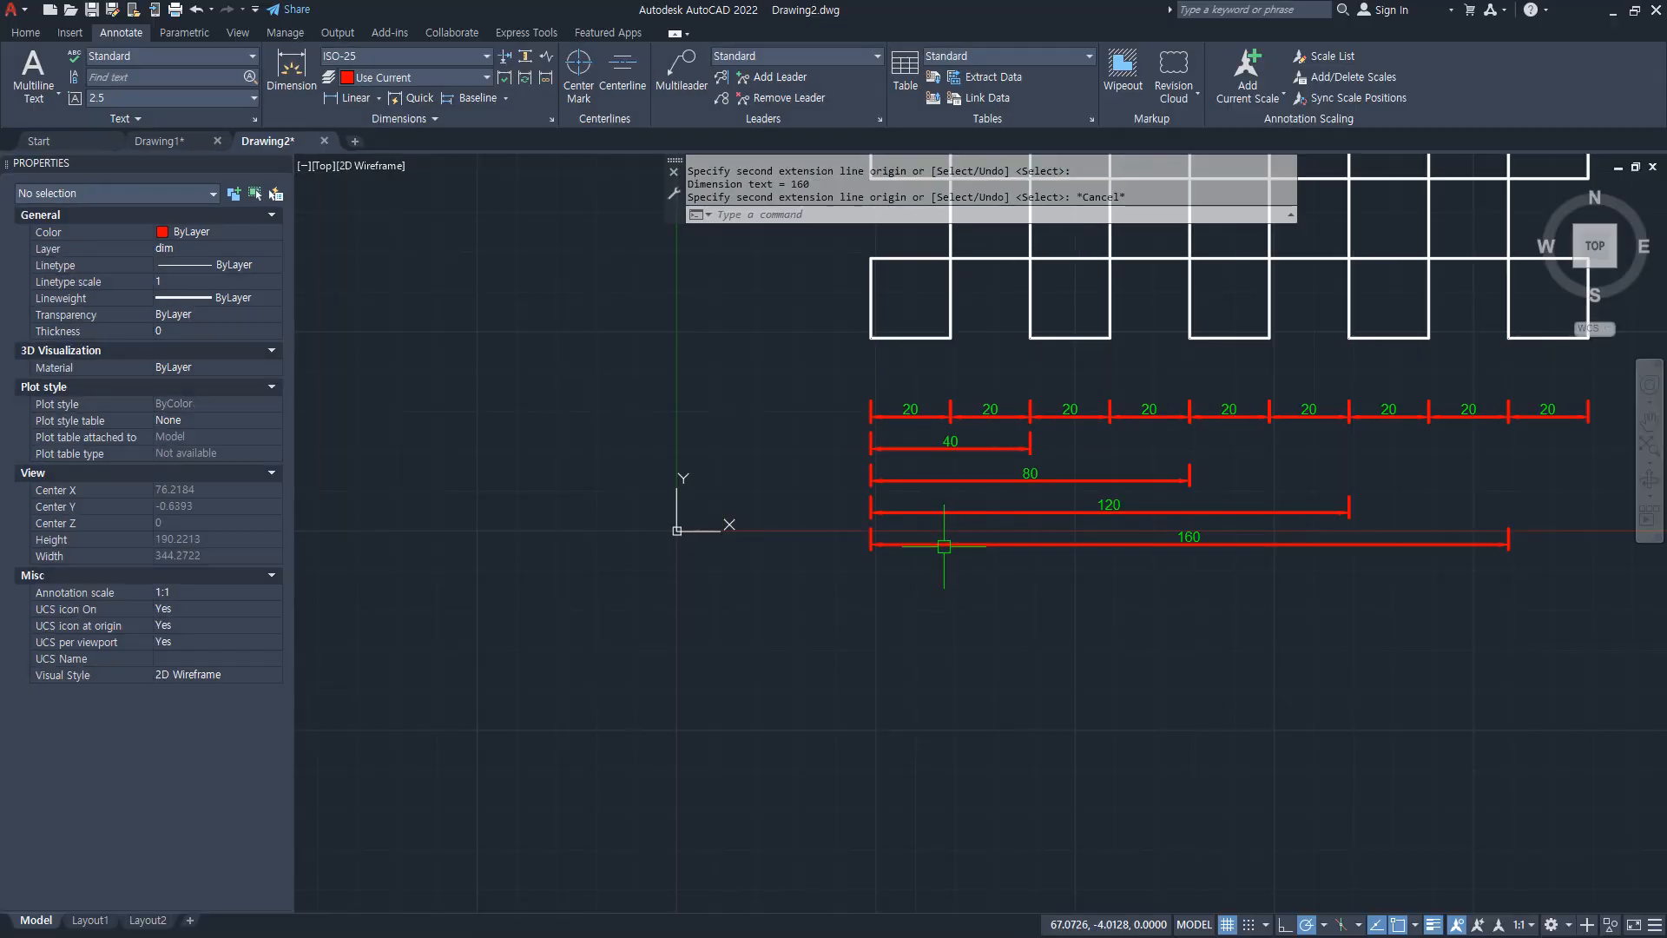
# Step: Examine the gap between the left extension lines and the spacing between the two lowest baseline dimensions
pyautogui.scroll(8, 947, 543)
pyautogui.moveTo(445, 449)
pyautogui.mouseDown()
pyautogui.moveTo(436, 363)
pyautogui.moveTo(449, 462)
pyautogui.mouseUp()
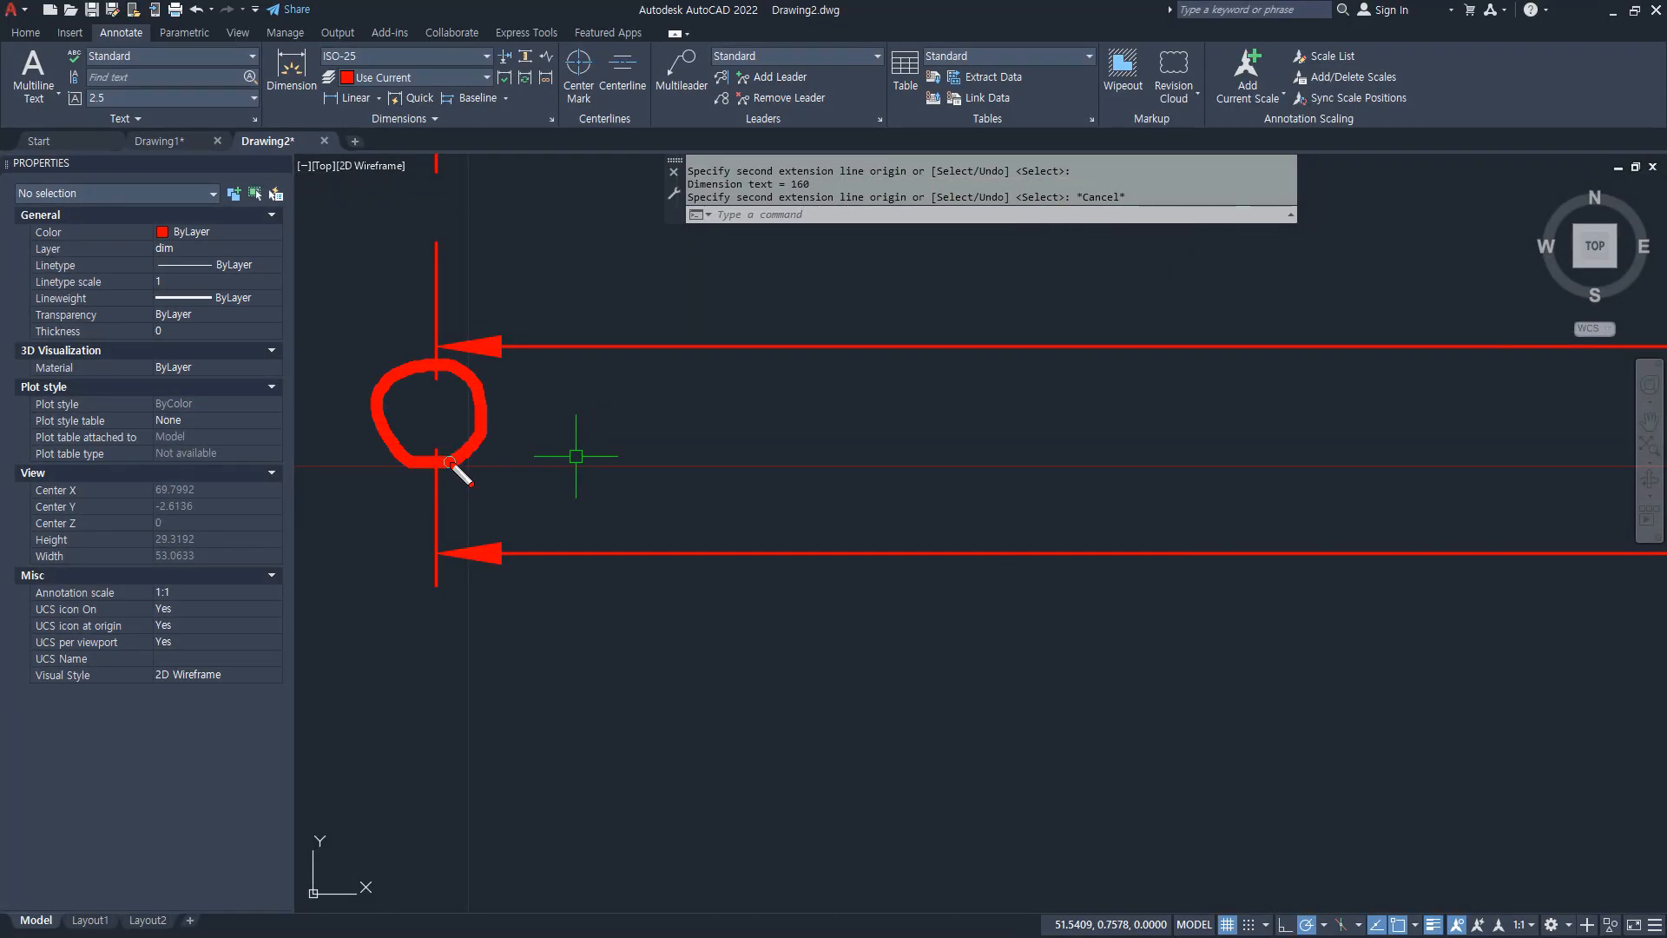
pyautogui.press('Escape')
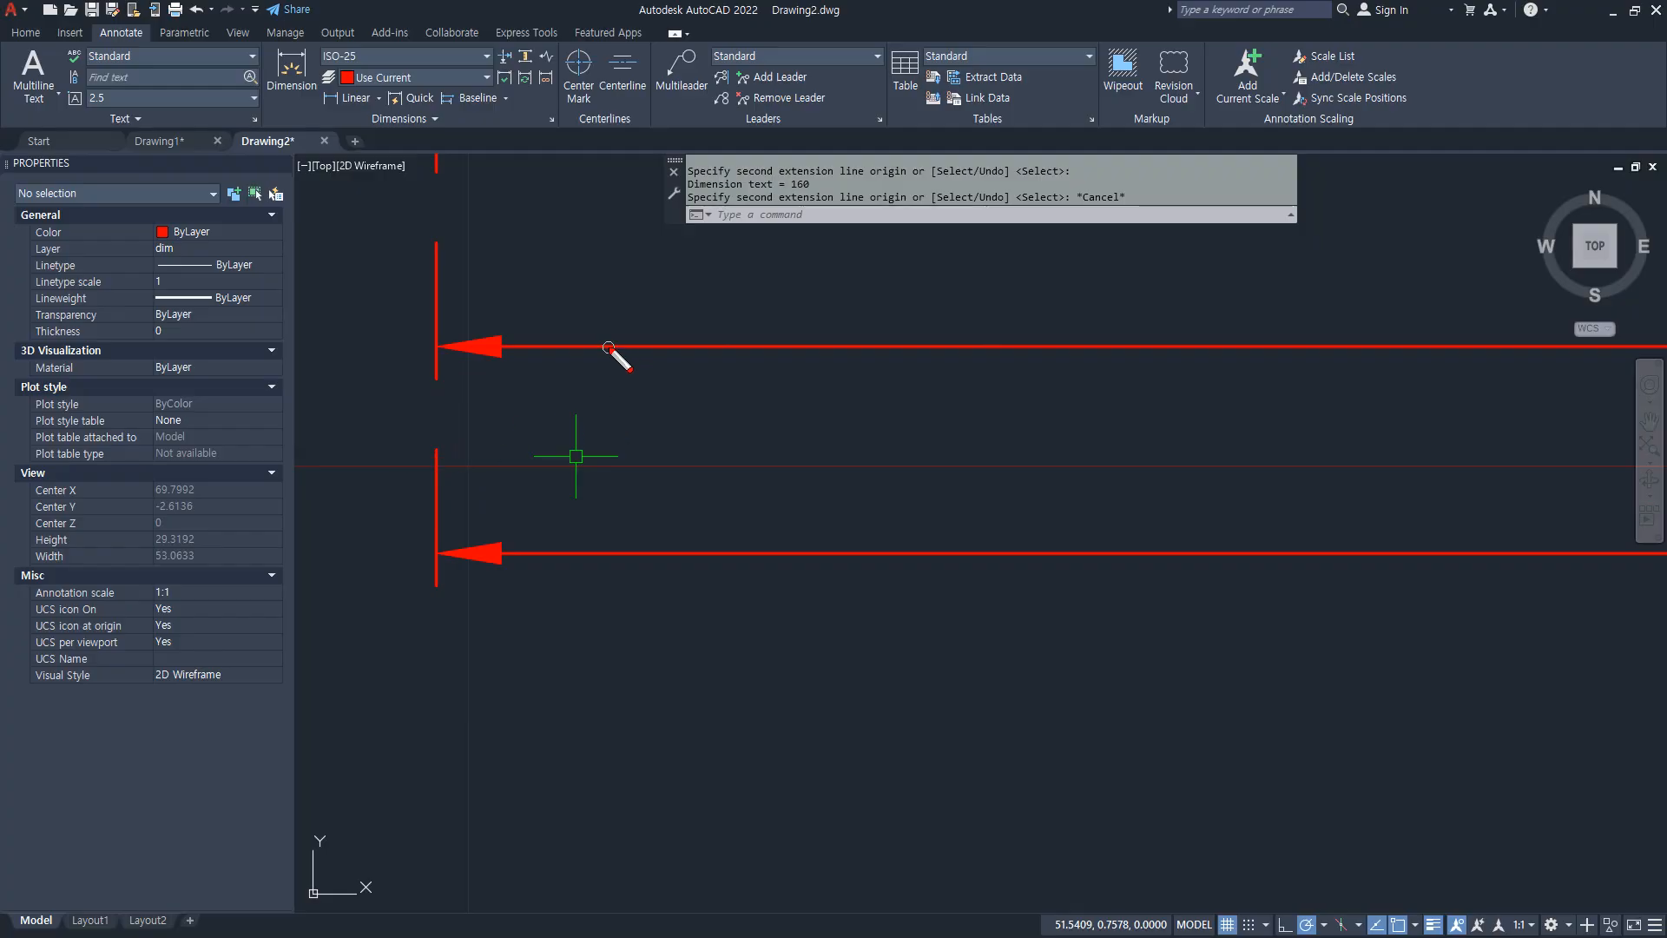
pyautogui.moveTo(631, 347); pyautogui.dragTo(617, 553)
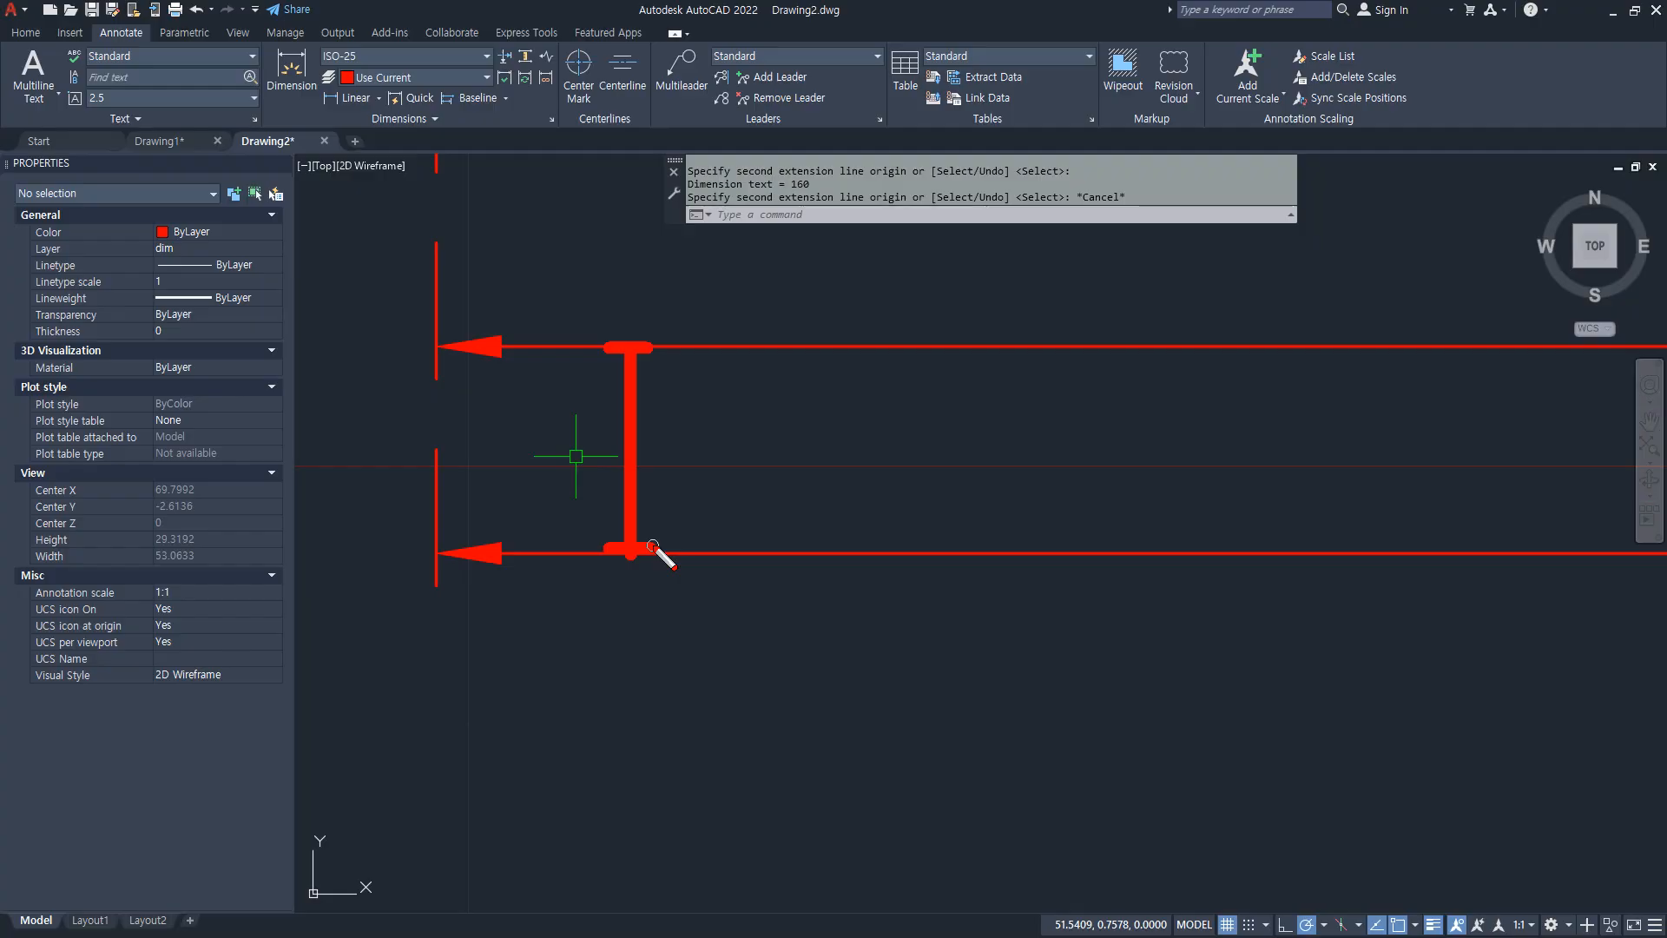
pyautogui.press('Escape')
pyautogui.scroll(-8, 700, 532)
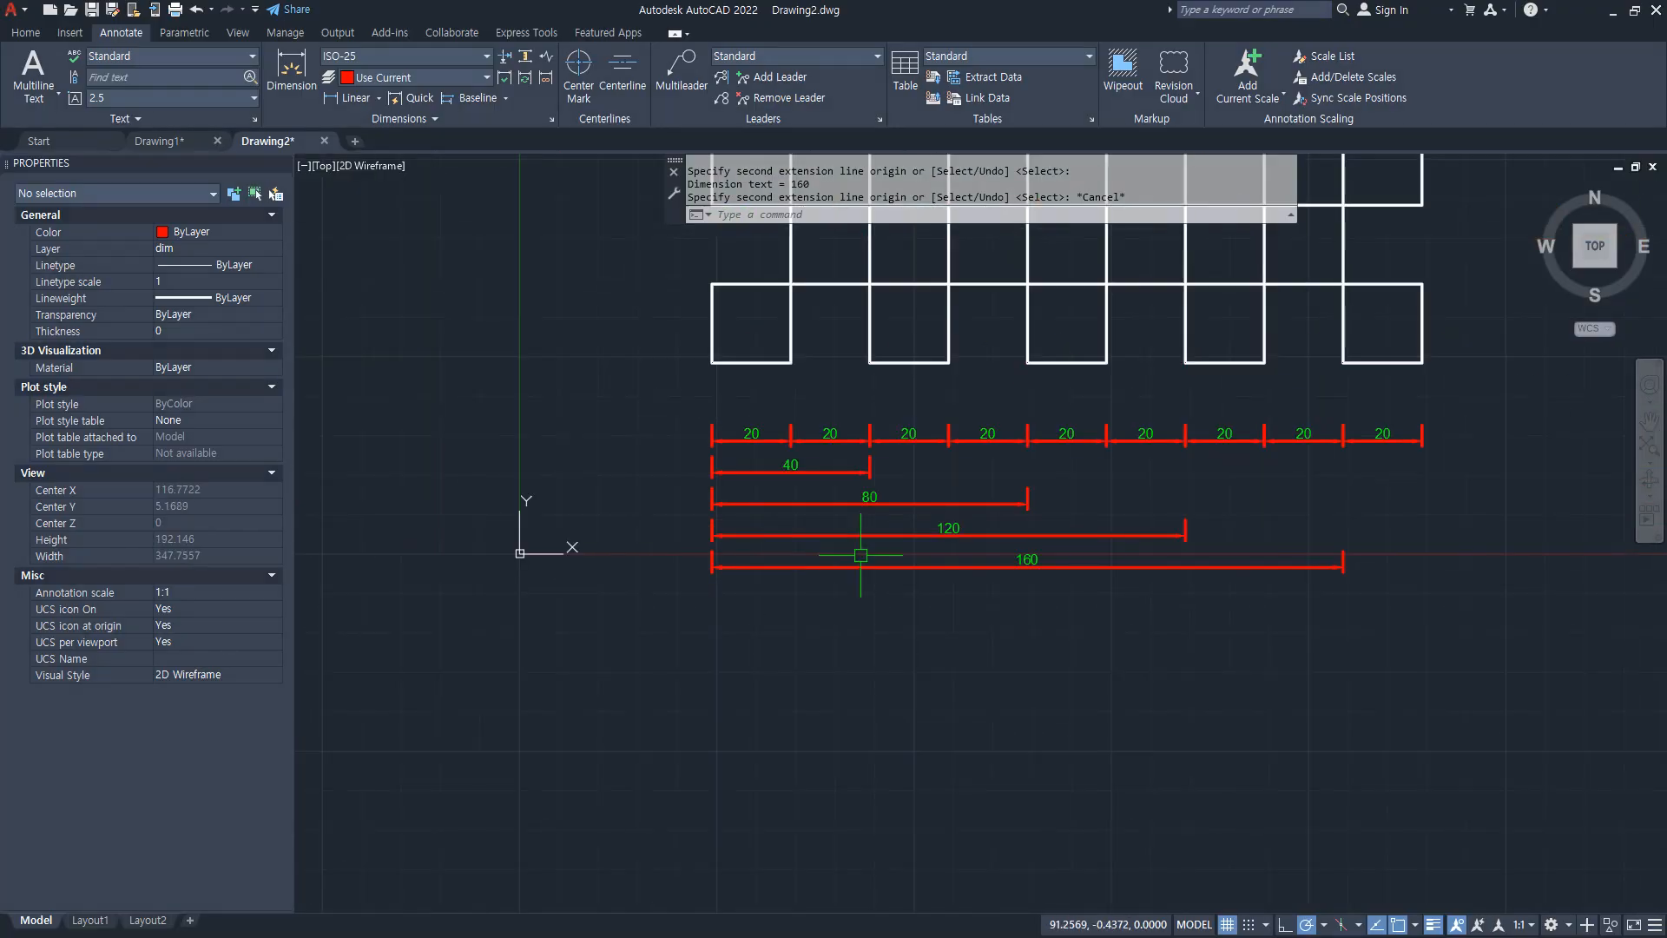
# Step: Set the first and second arrowheads of the ISO-25 dimension style to Dot
pyautogui.write('d')
pyautogui.press('Return')
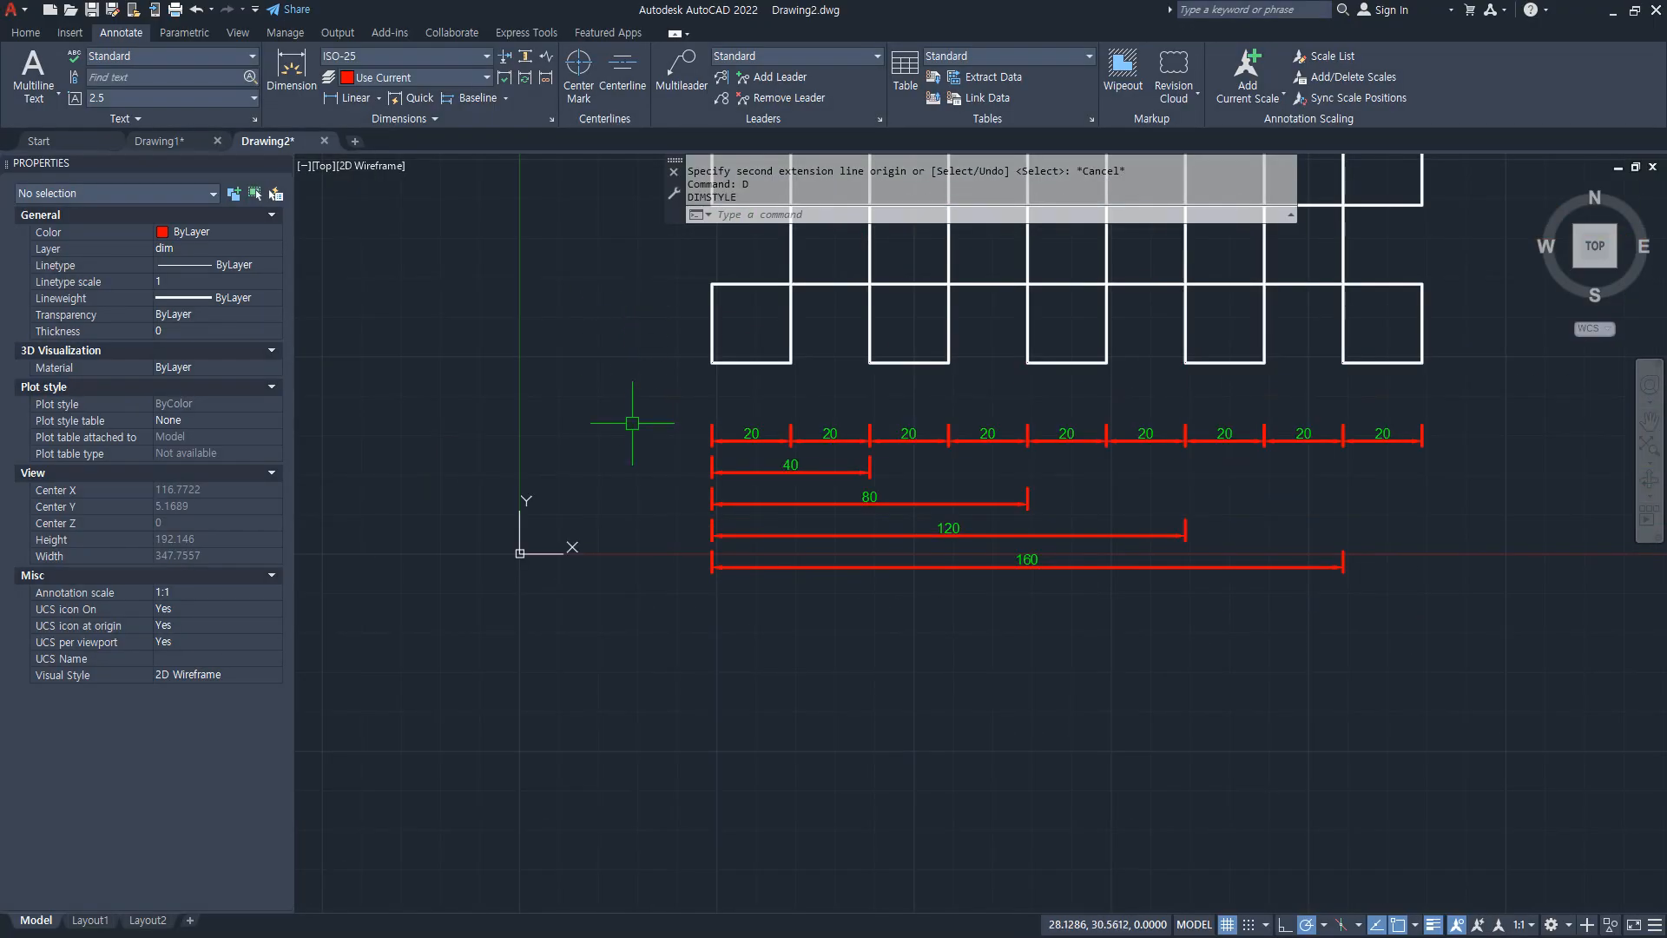
pyautogui.write('d')
pyautogui.press('Return')
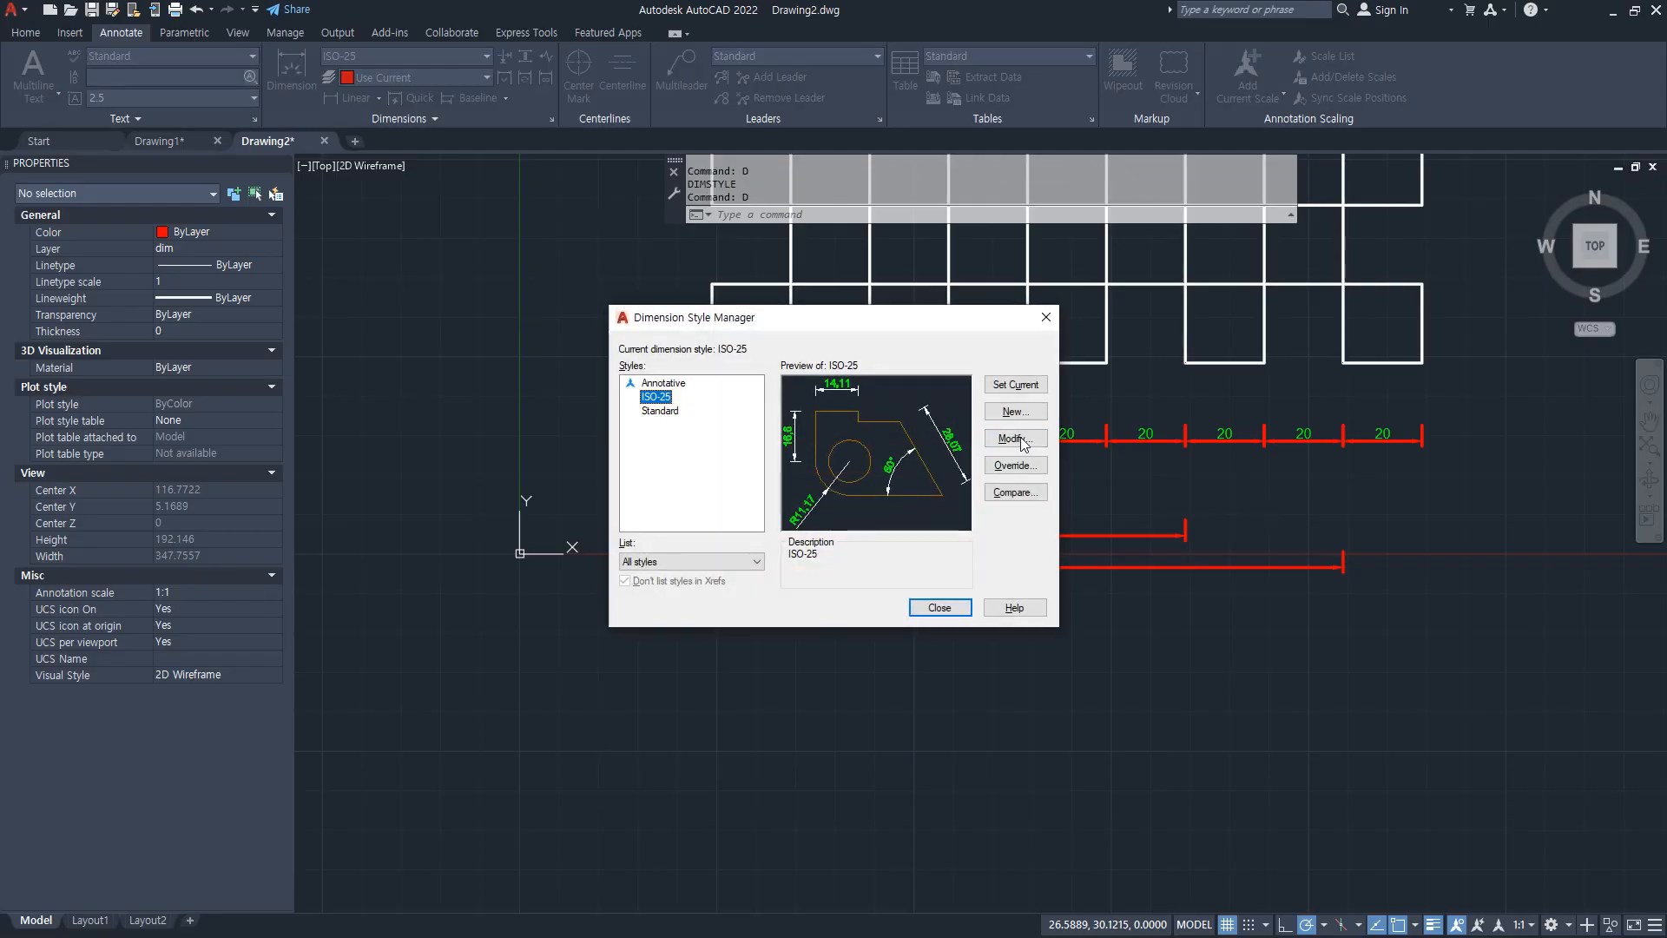
pyautogui.click(1021, 441)
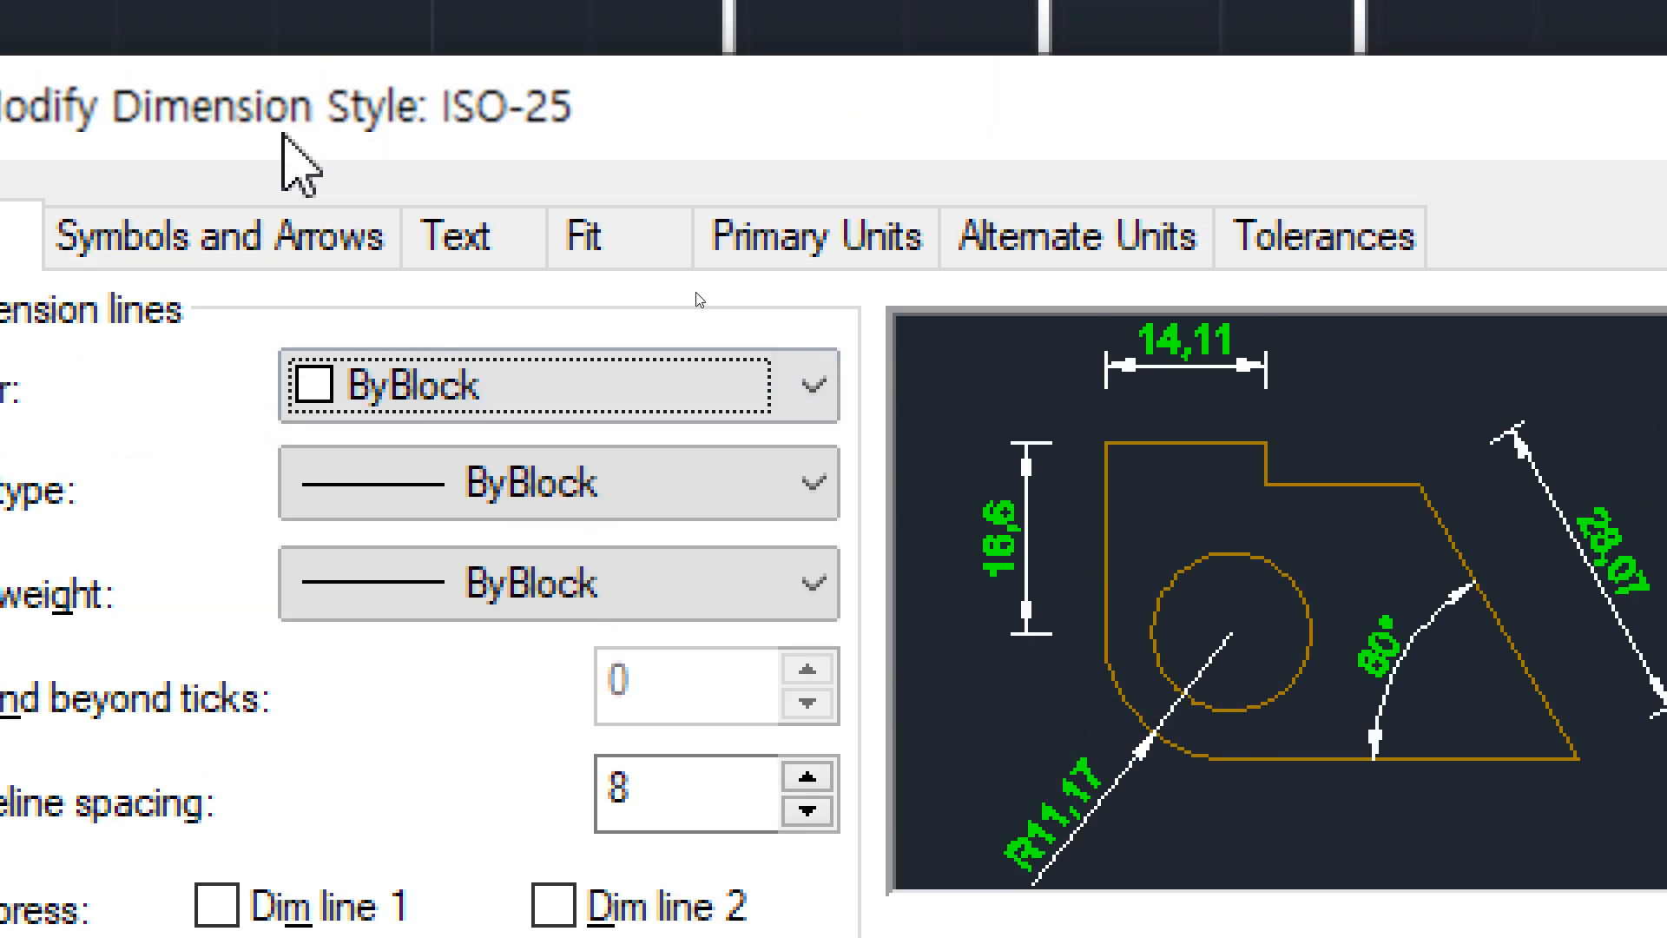
pyautogui.click(165, 236)
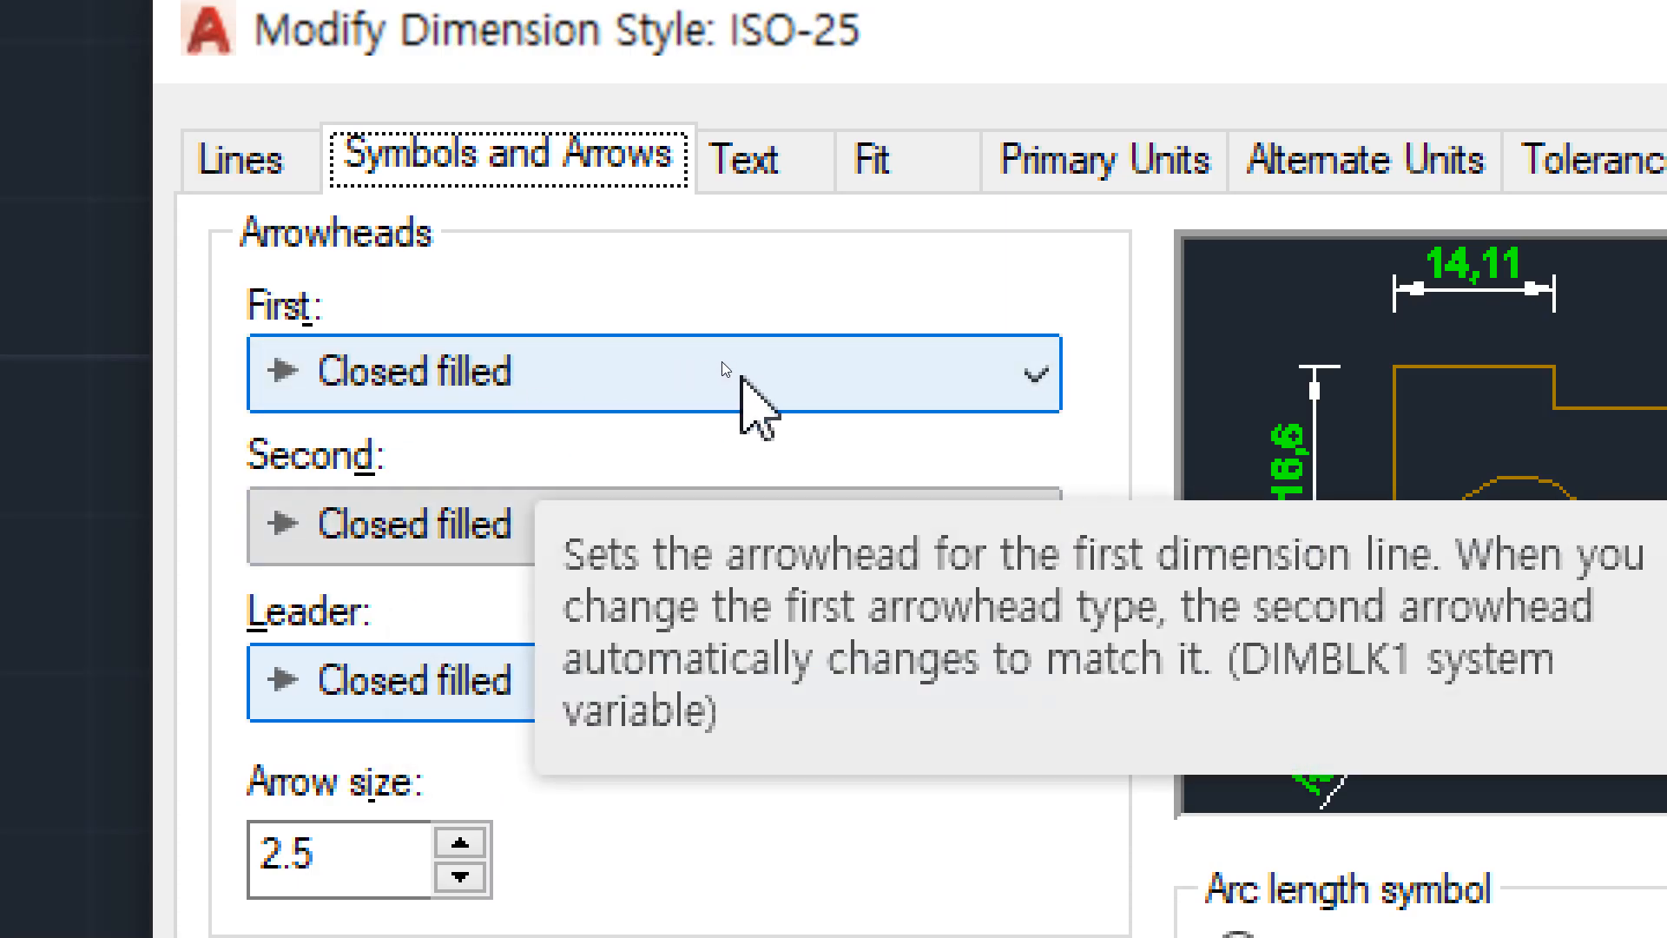
pyautogui.click(741, 376)
pyautogui.click(560, 621)
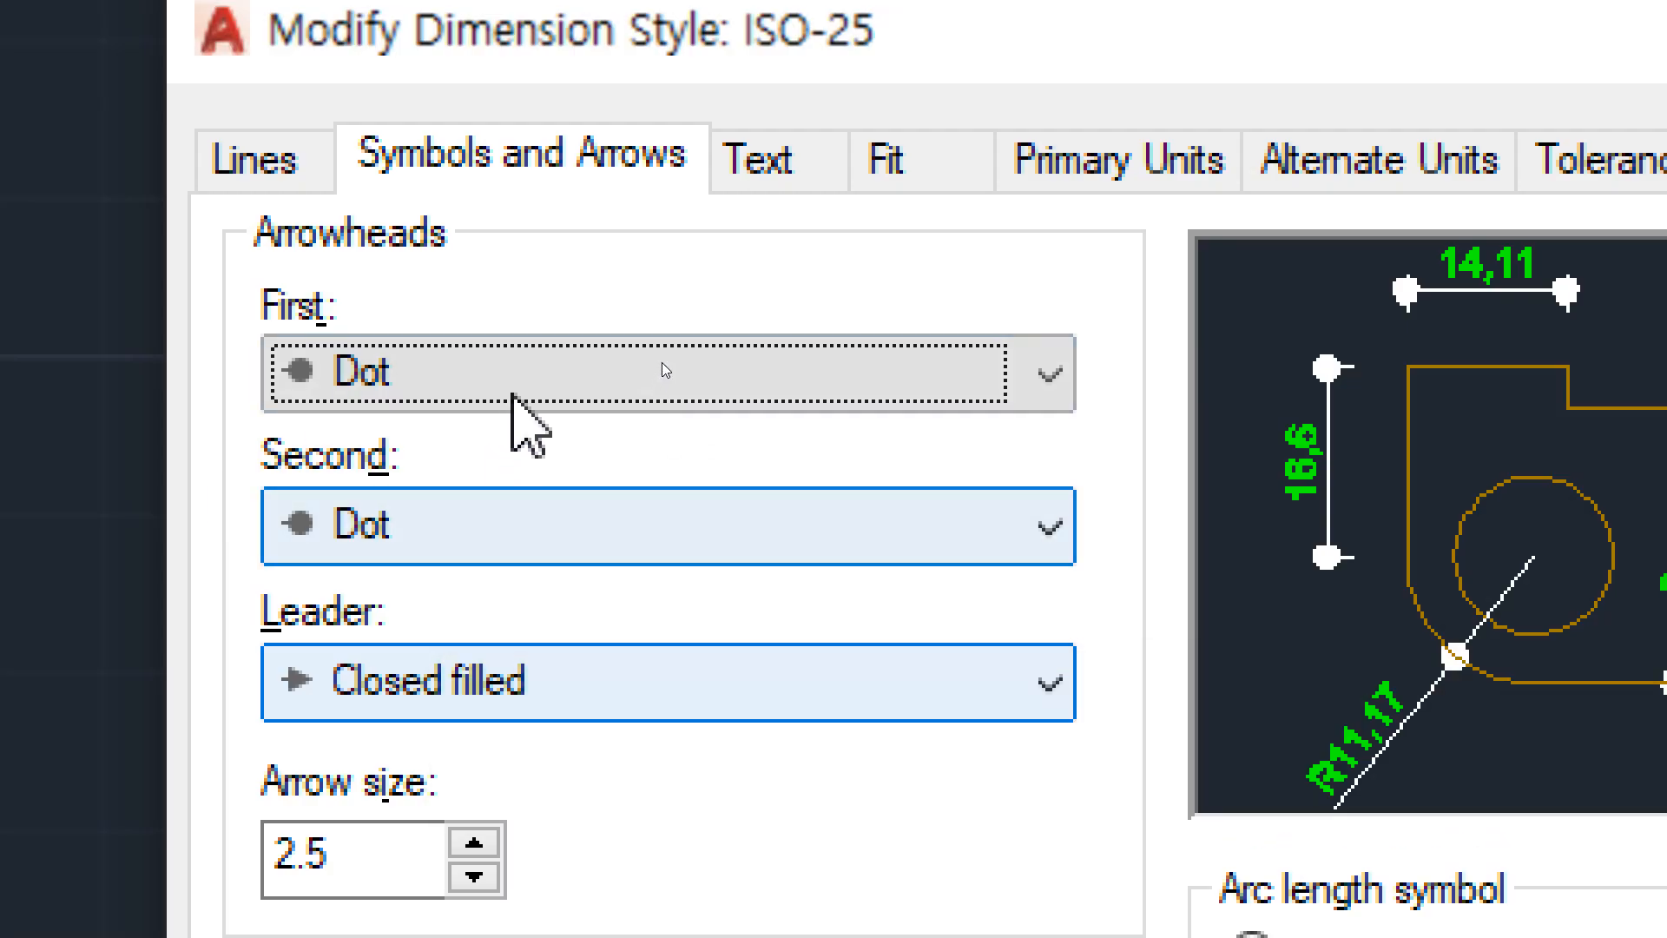
# Step: Set the ISO-25 dimension style's first arrowhead to Oblique and its second arrowhead to Closed filled
pyautogui.click(514, 380)
pyautogui.click(500, 753)
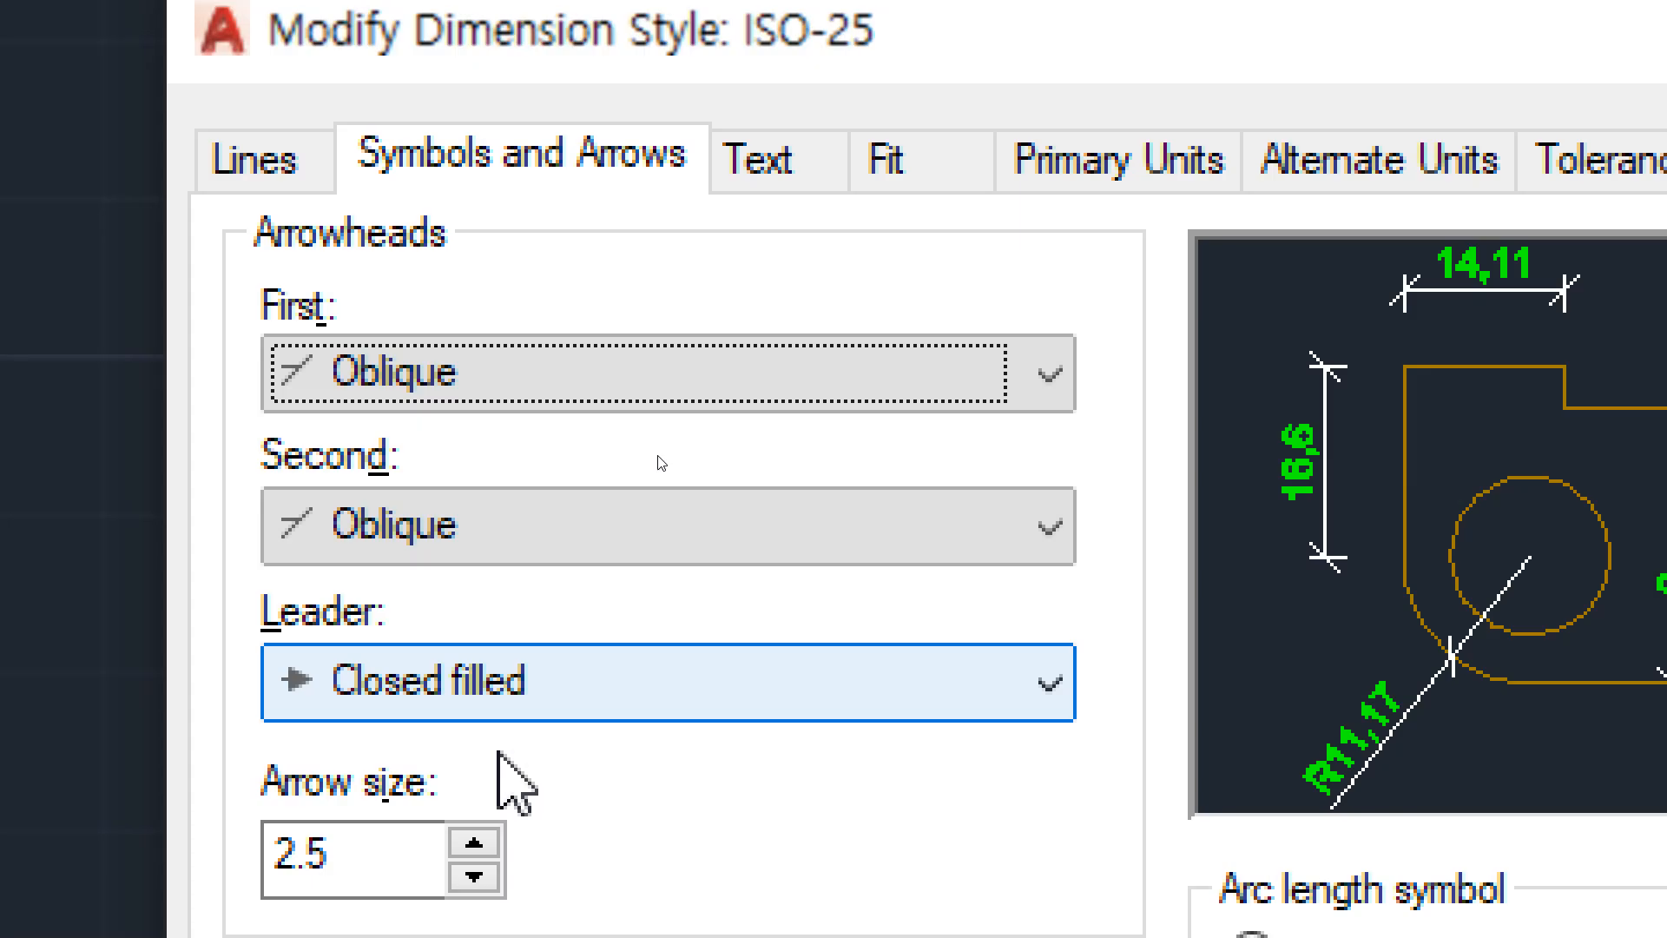
pyautogui.click(633, 542)
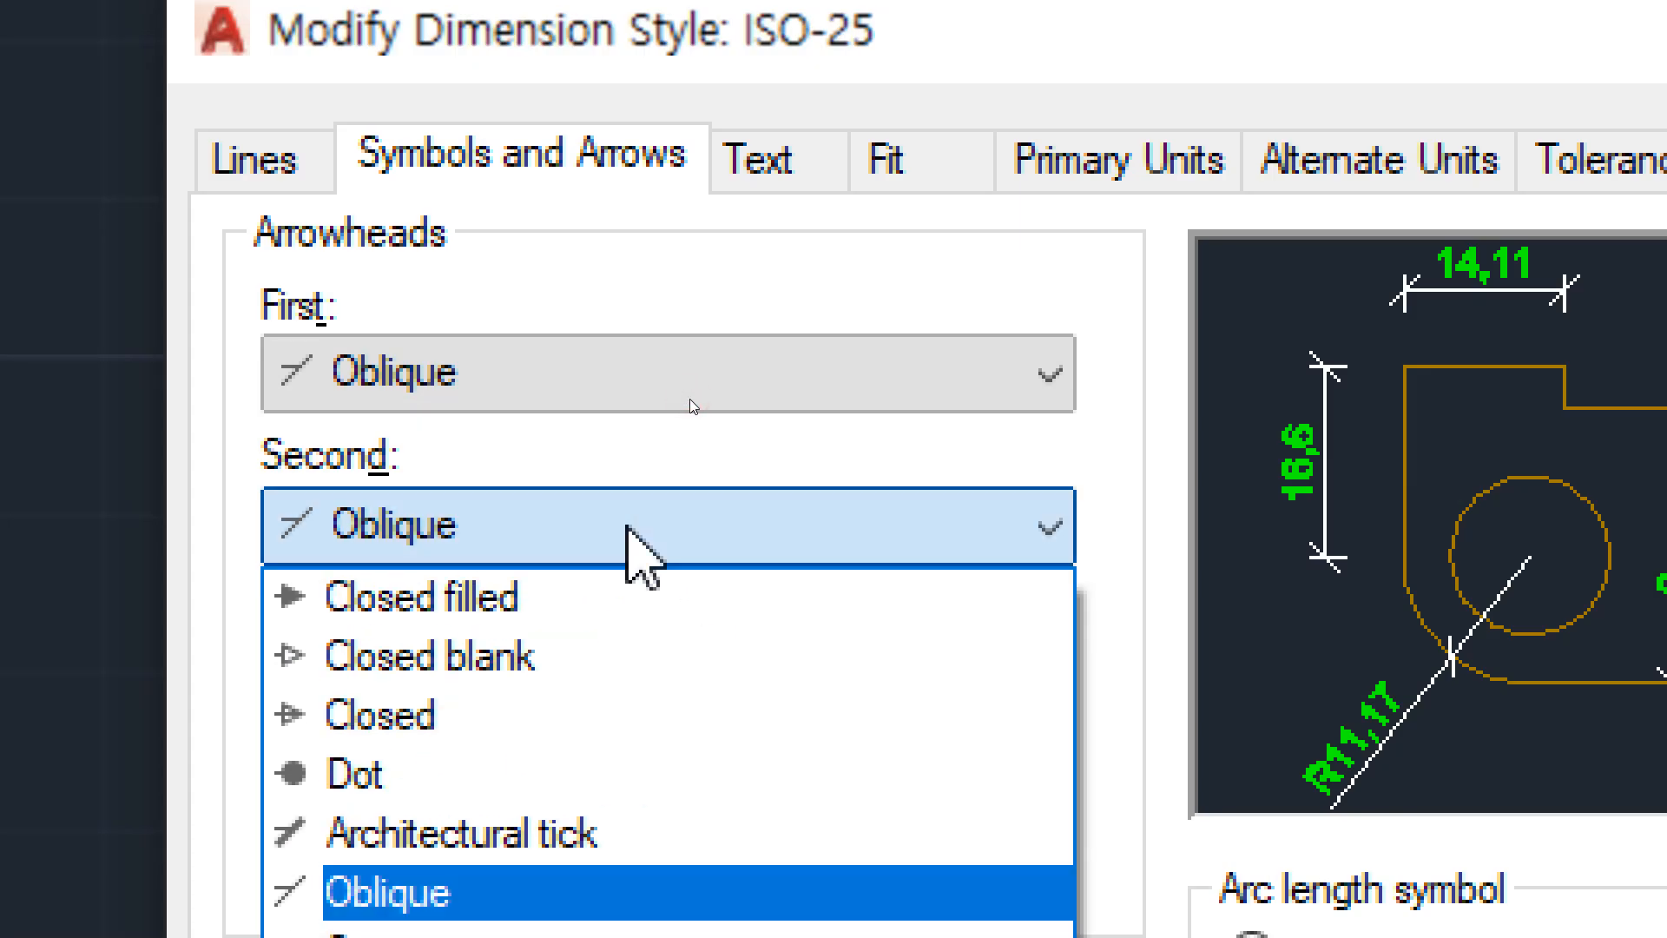
pyautogui.click(580, 615)
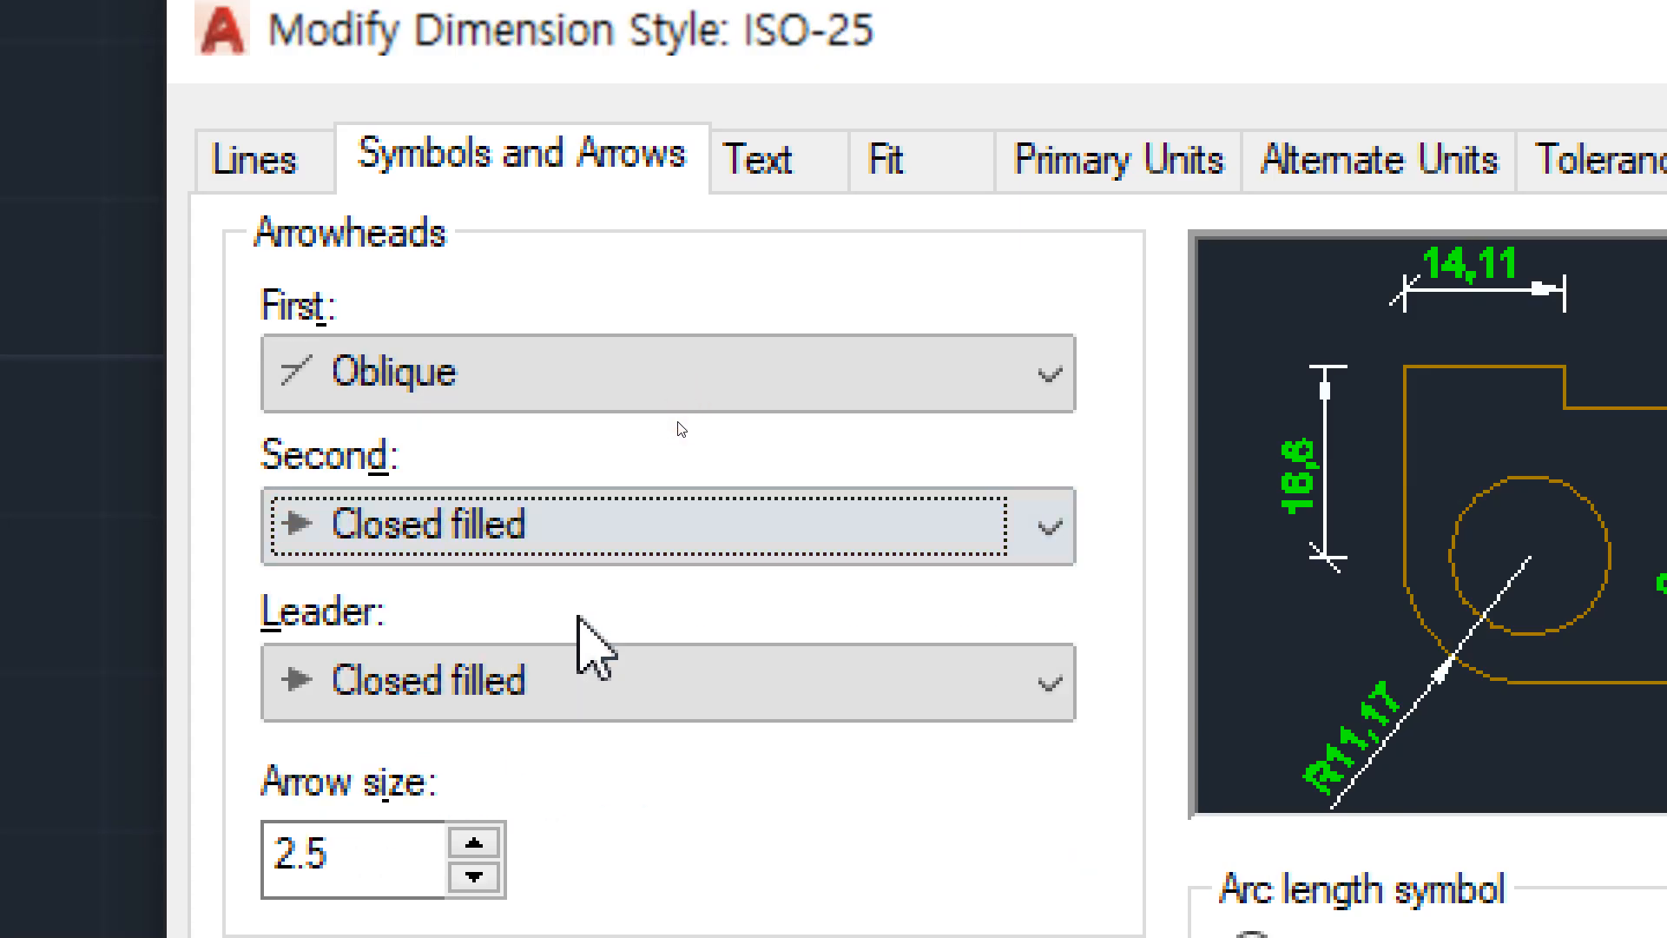
# Step: Set the dimension style's first arrowhead to Dot and its second arrowhead to Open 30
pyautogui.click(953, 378)
pyautogui.click(816, 621)
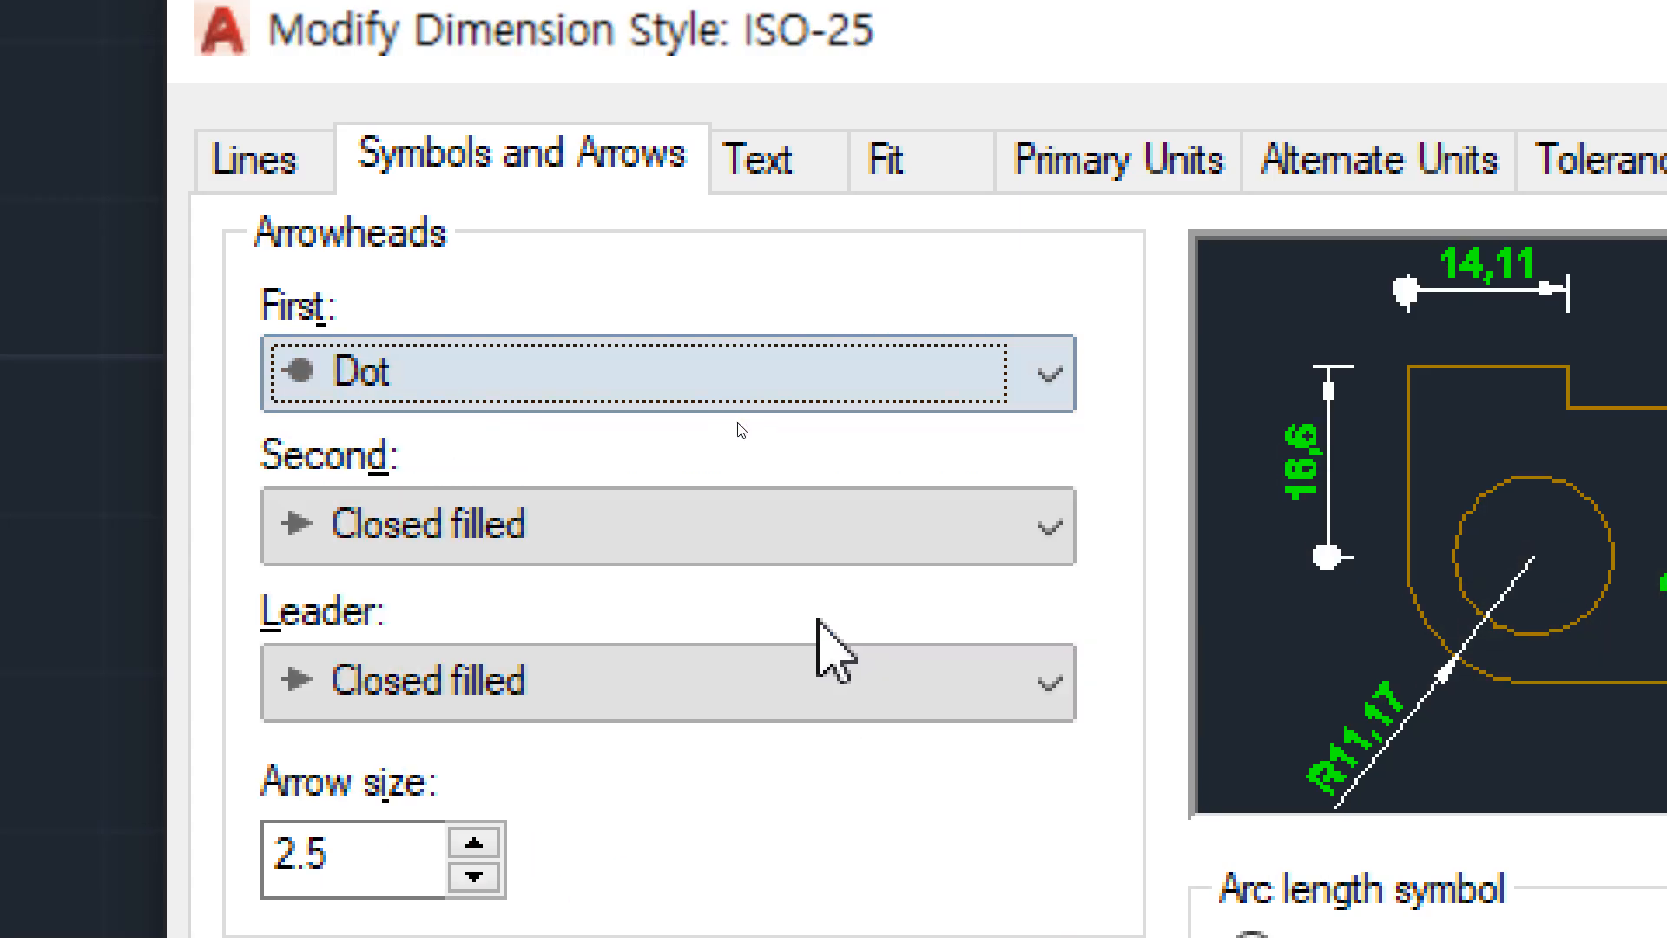
pyautogui.click(833, 543)
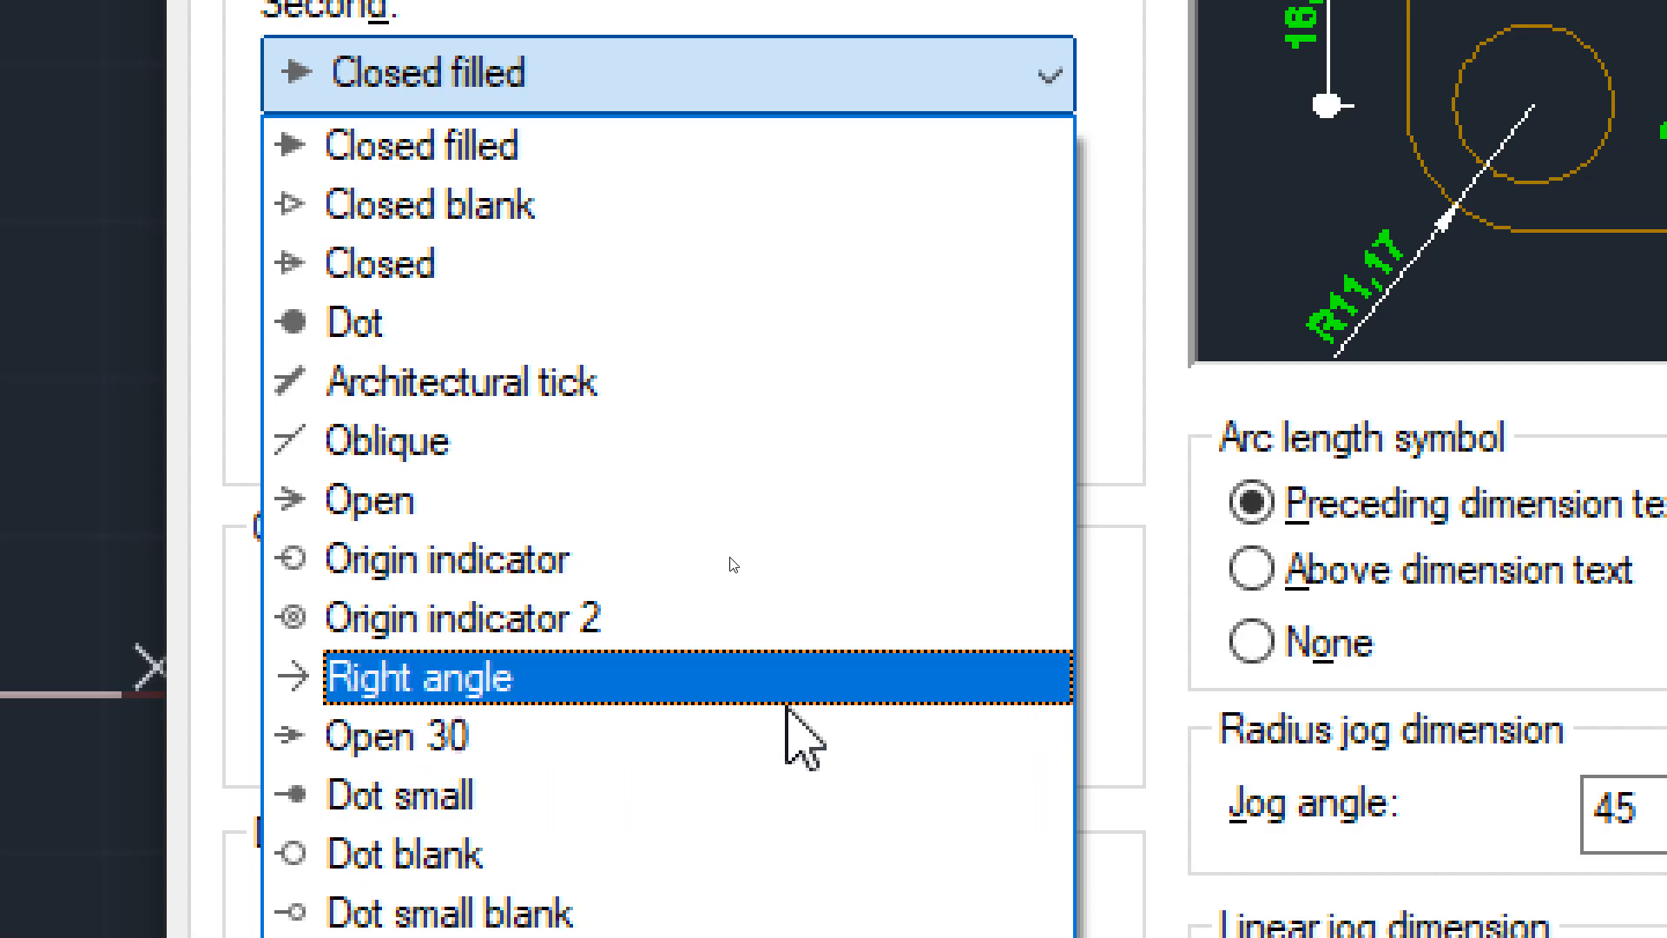
pyautogui.click(792, 937)
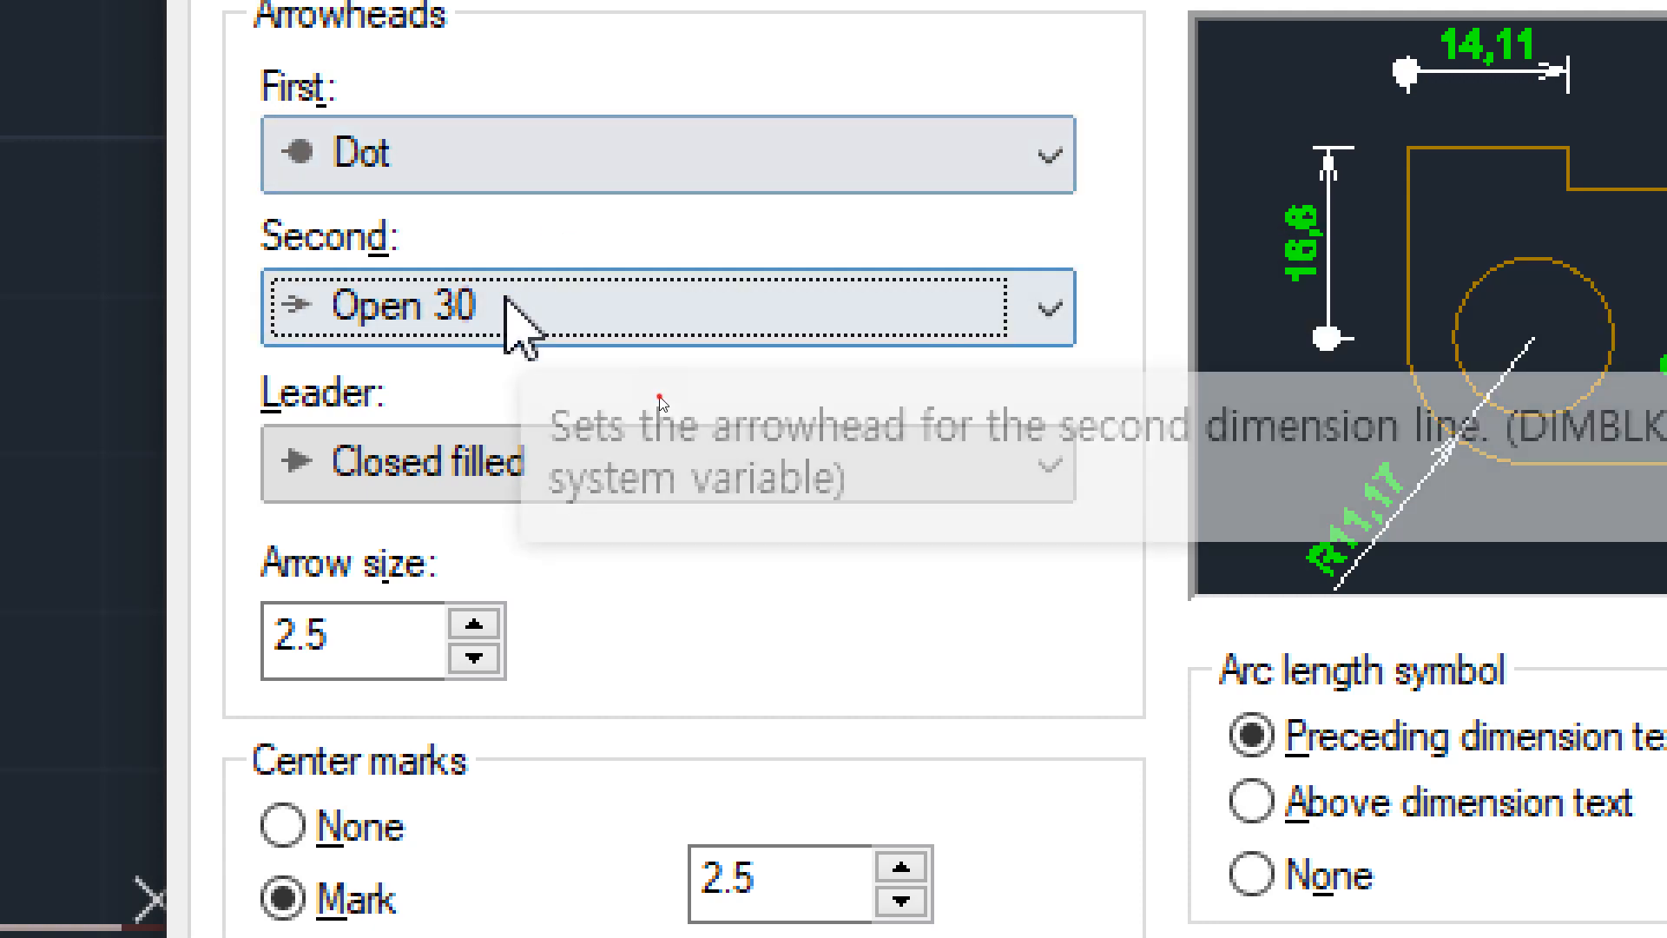
# Step: Set the second arrowhead to Dot, and switch the first arrowhead to Closed filled so both match
pyautogui.click(506, 302)
pyautogui.click(543, 556)
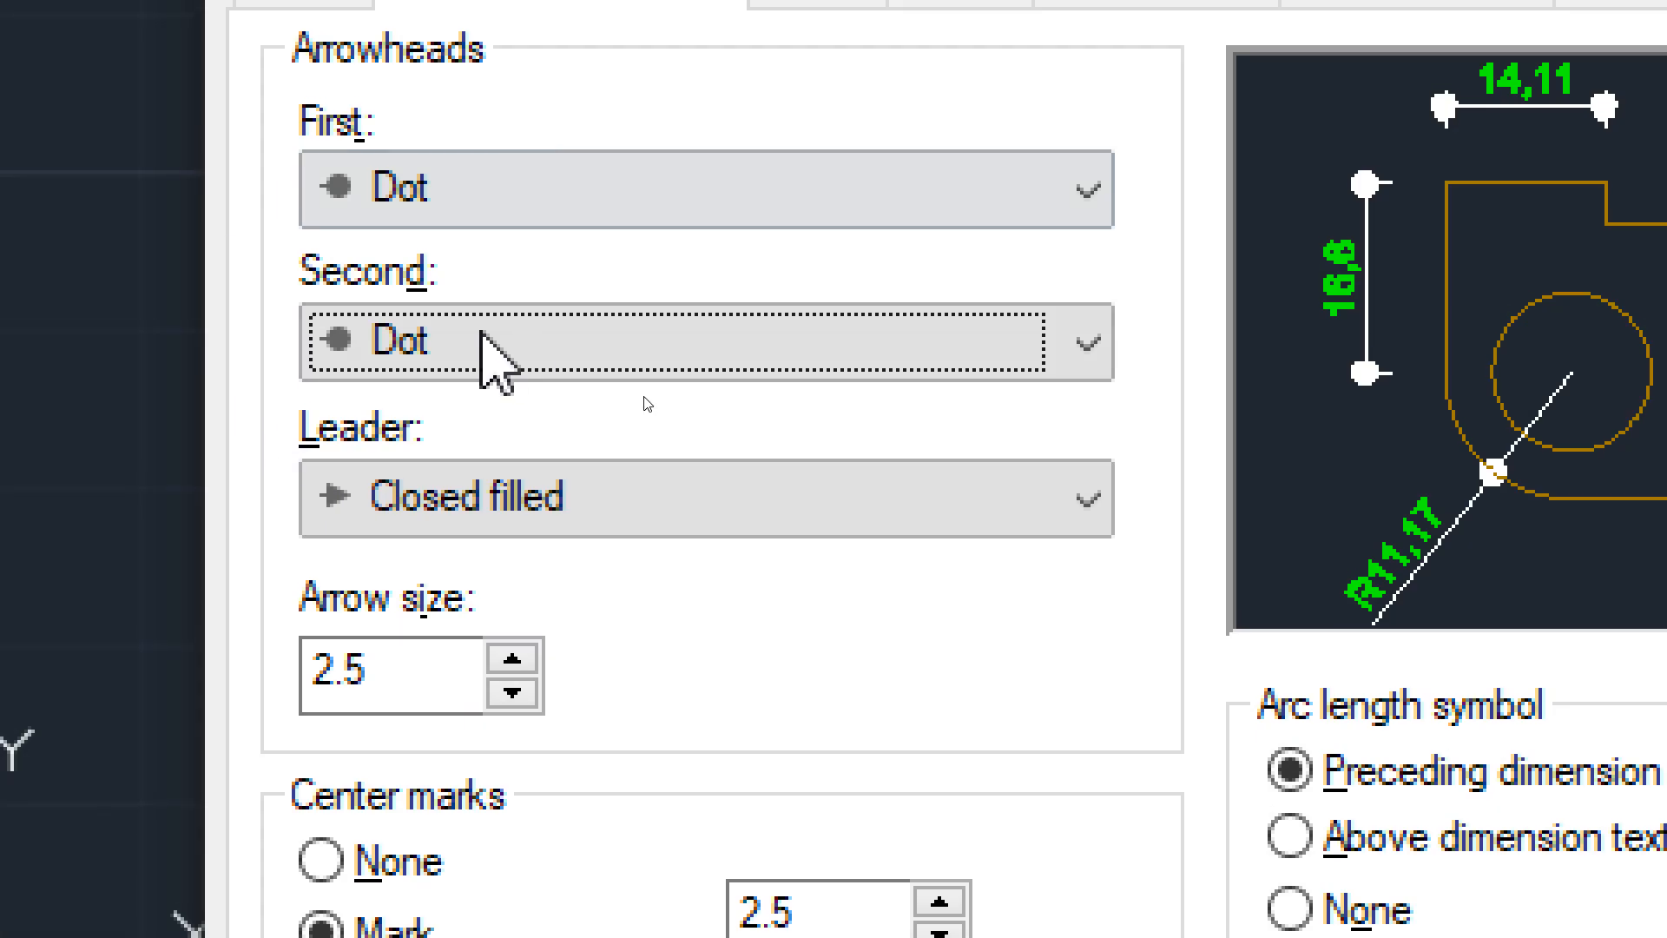
pyautogui.click(853, 205)
pyautogui.click(834, 259)
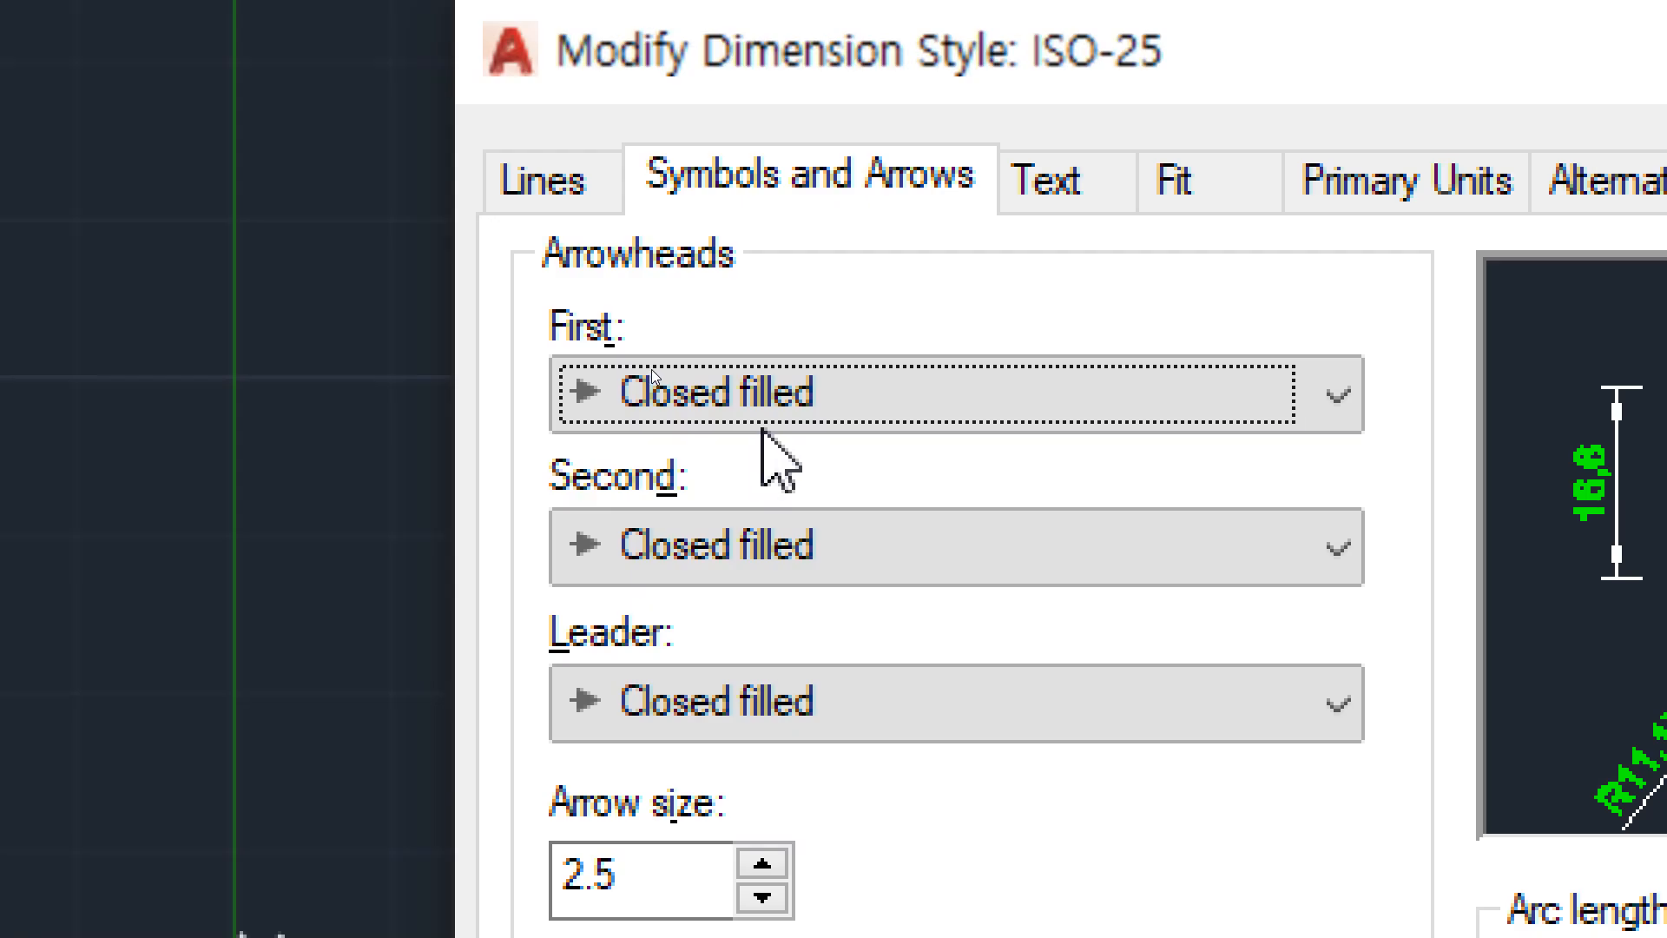
# Step: Set both arrowheads of the ISO-25 dimension style to Dot and apply the style change to the drawing
pyautogui.click(781, 408)
pyautogui.click(768, 667)
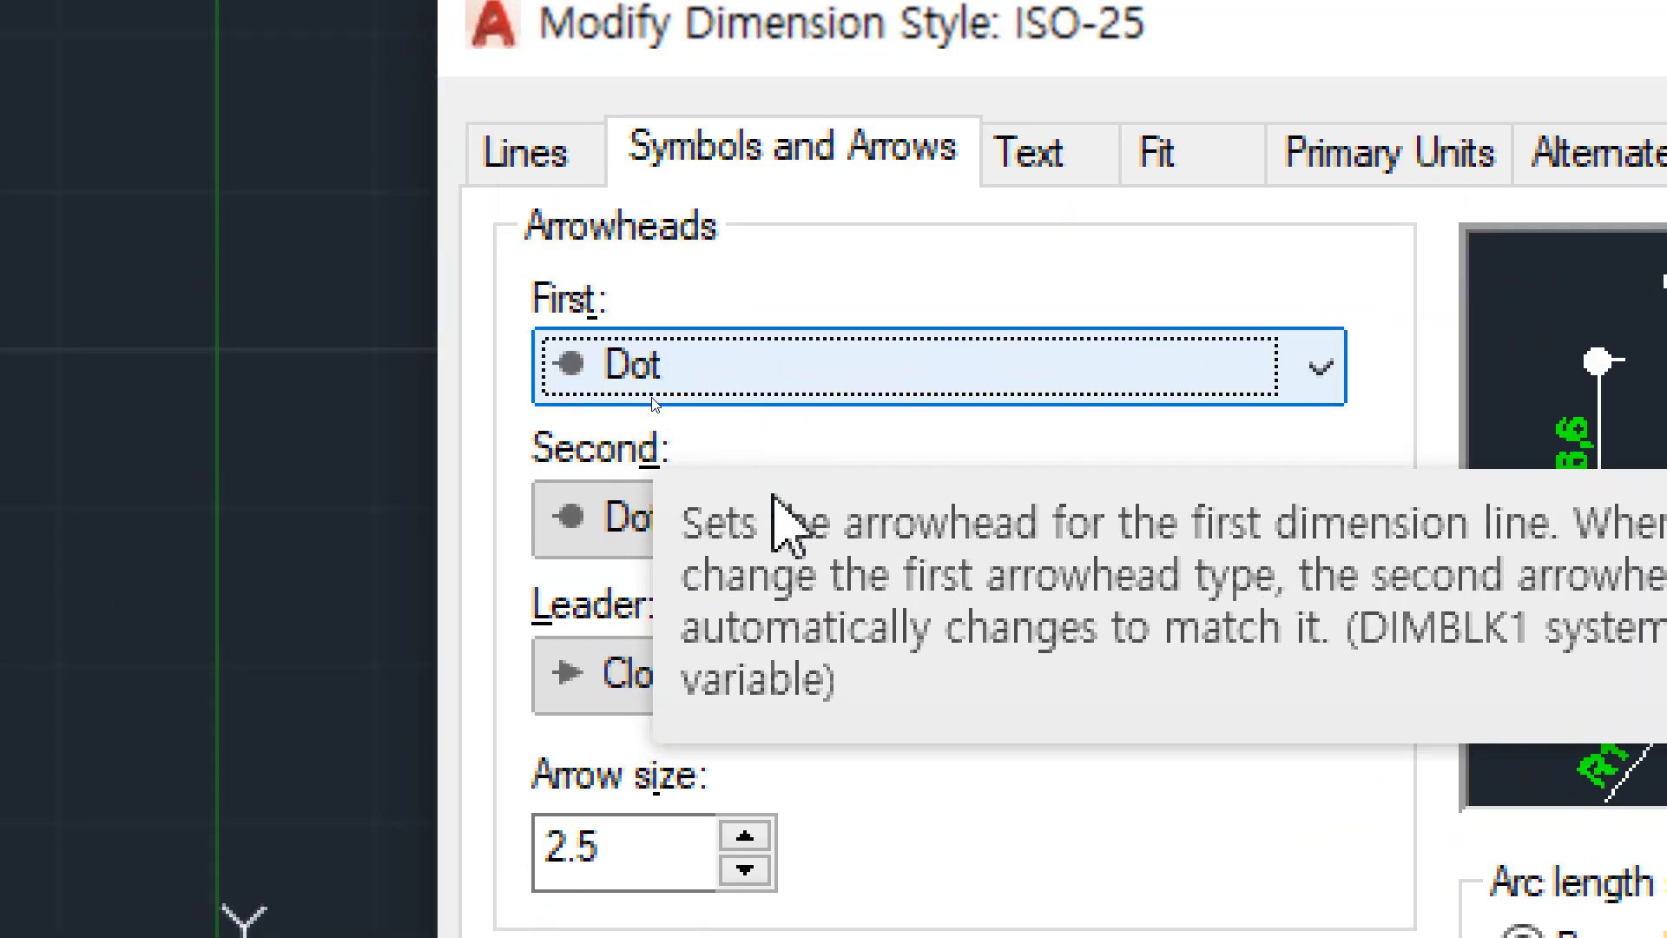
pyautogui.click(792, 356)
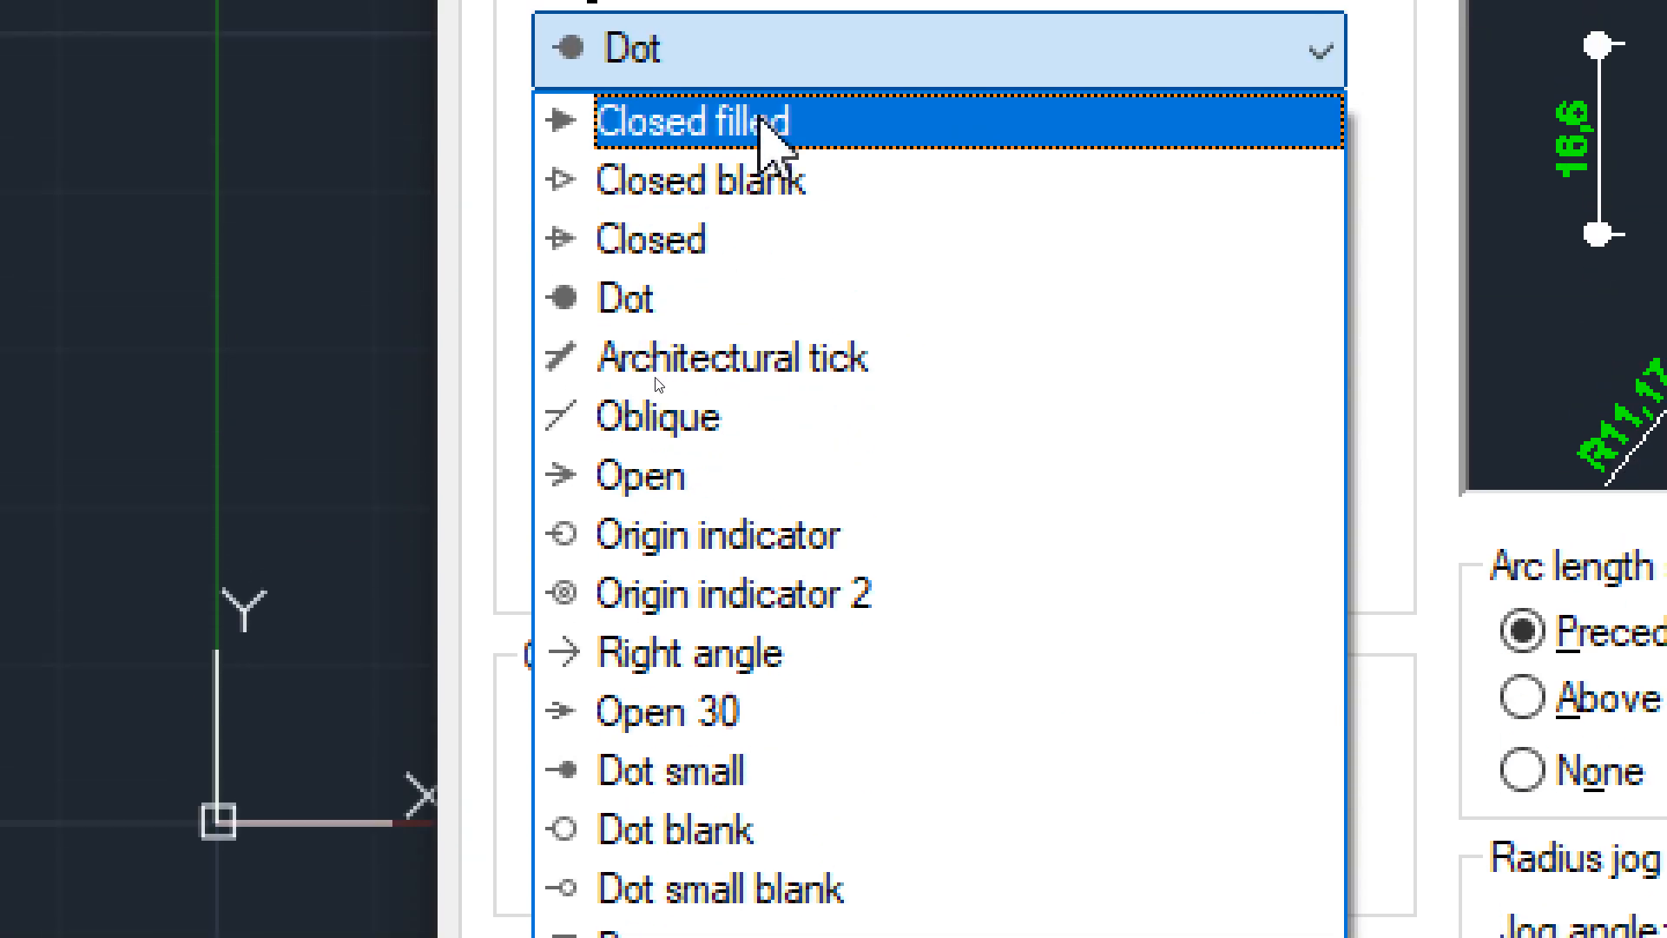
pyautogui.click(747, 304)
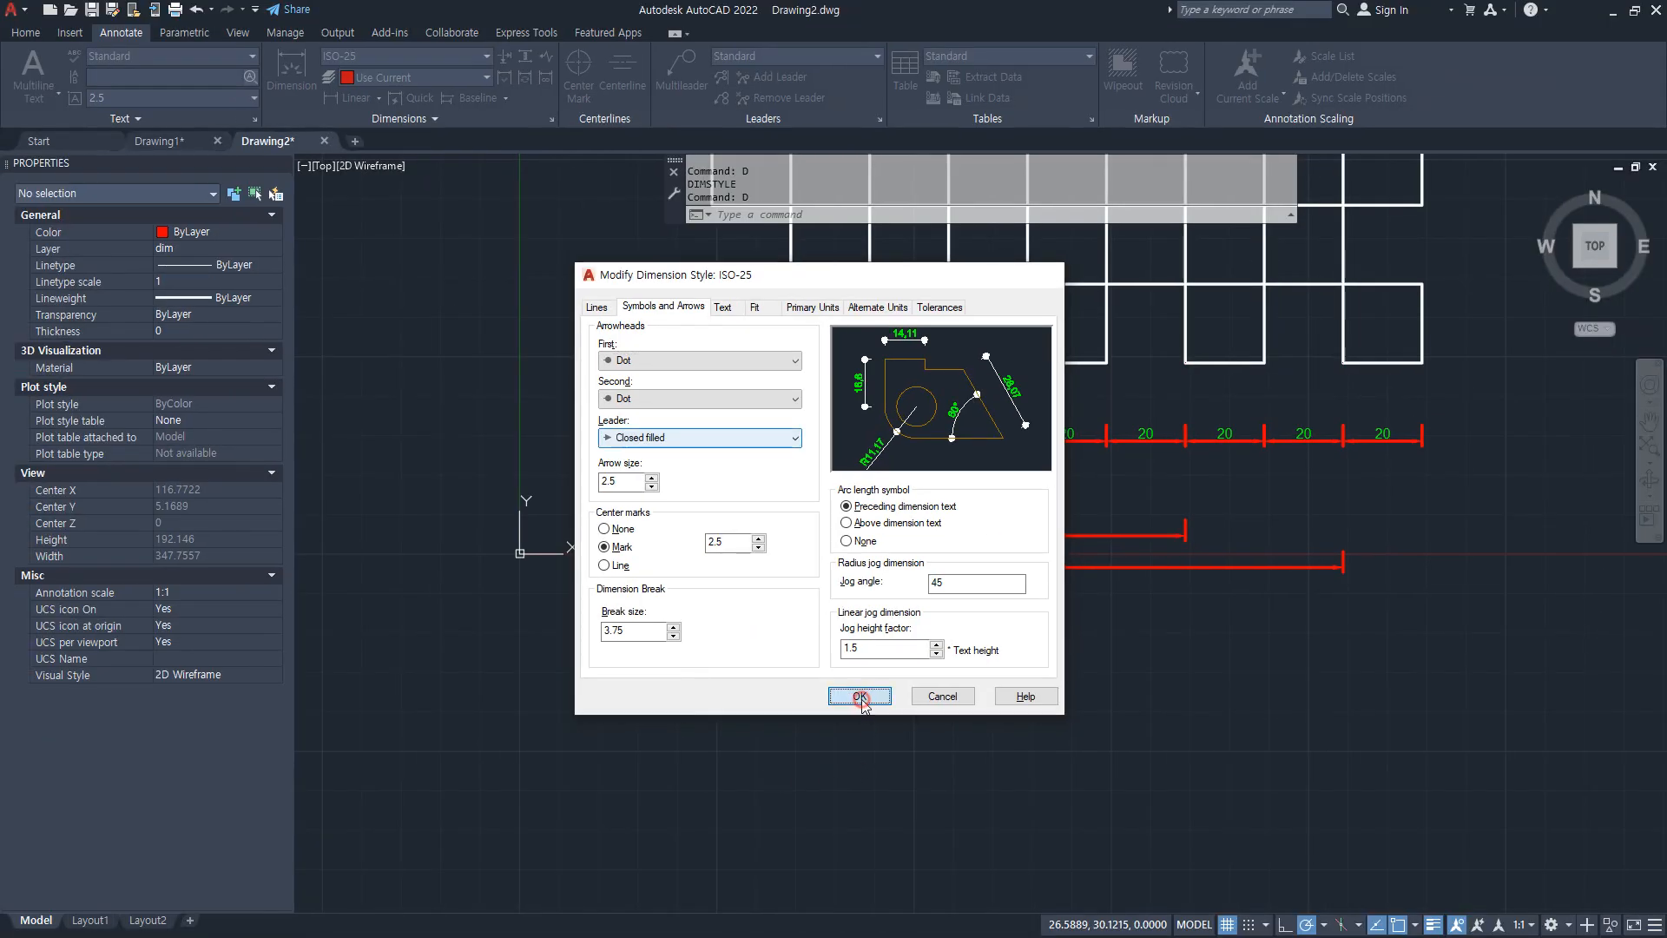
pyautogui.click(860, 701)
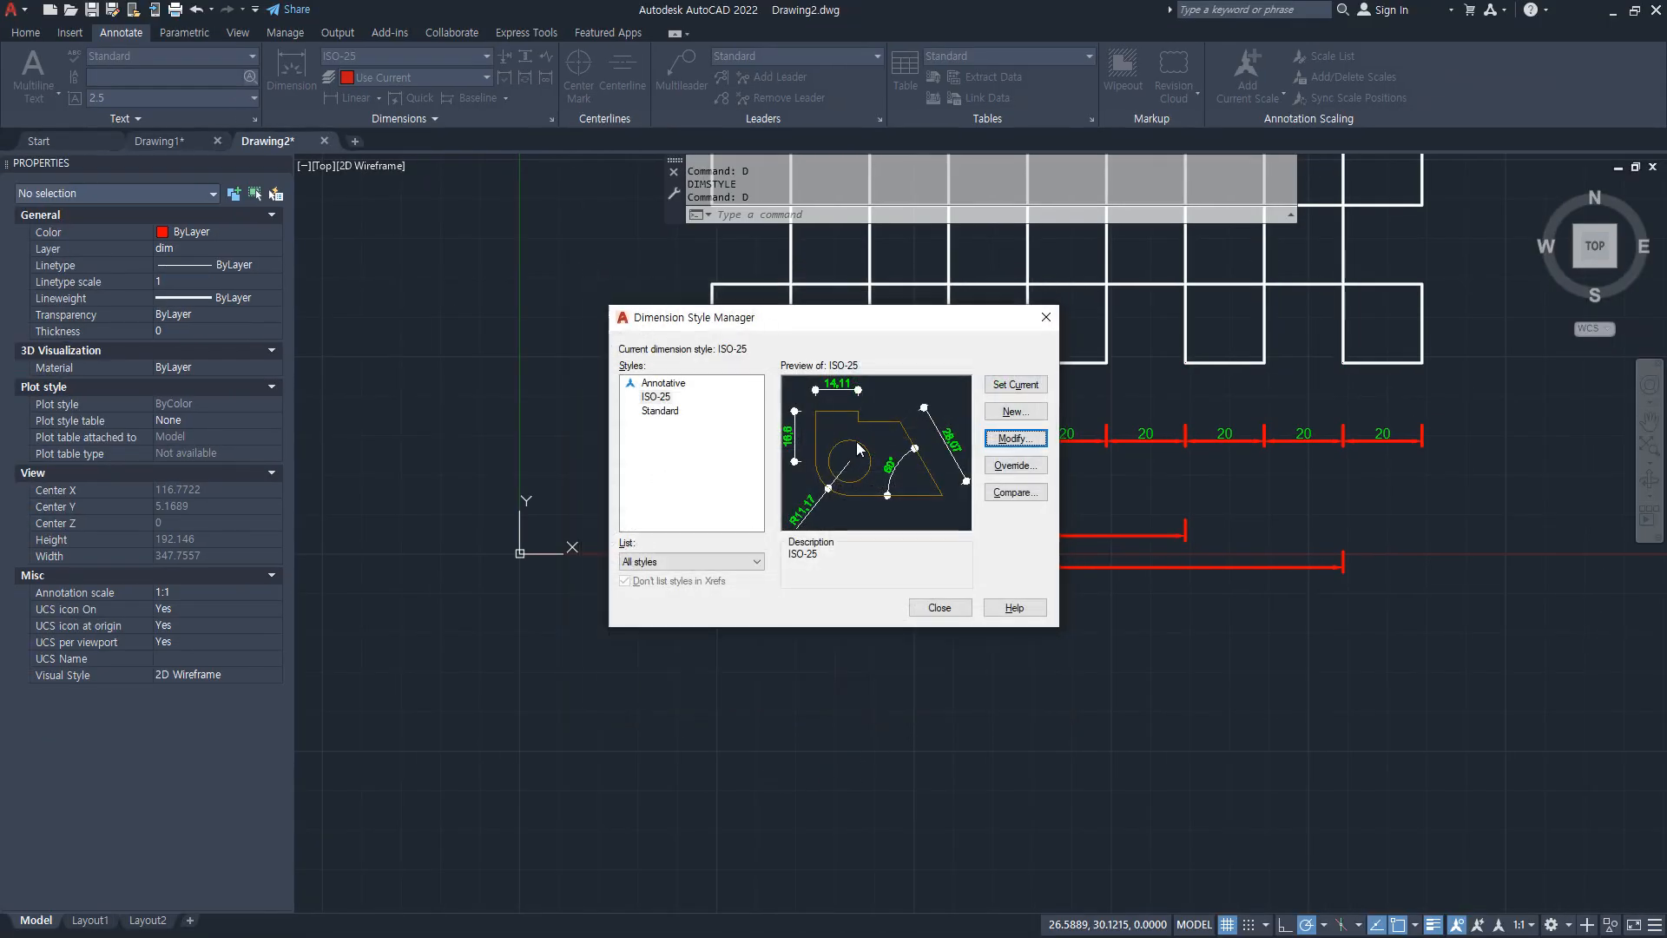
pyautogui.click(941, 606)
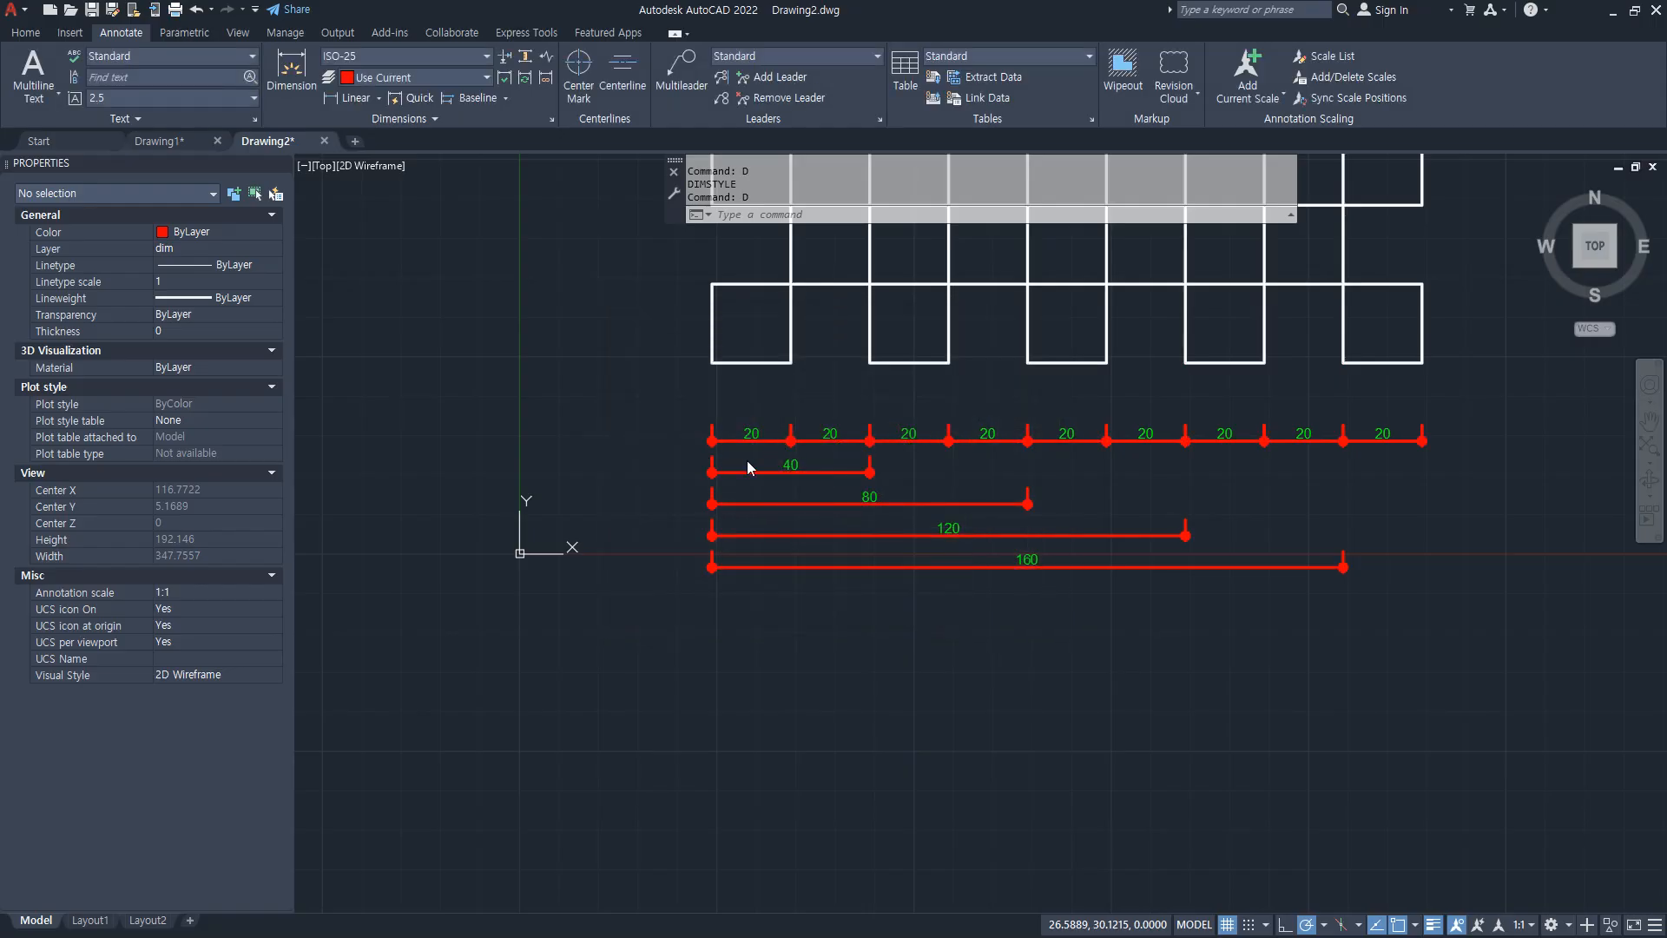
# Step: Examine the dot arrowheads on the dimensions below the grid up close
pyautogui.click(747, 441)
pyautogui.scroll(2, 701, 447)
pyautogui.scroll(2, 674, 445)
pyautogui.press('Escape')
pyautogui.press('Escape')
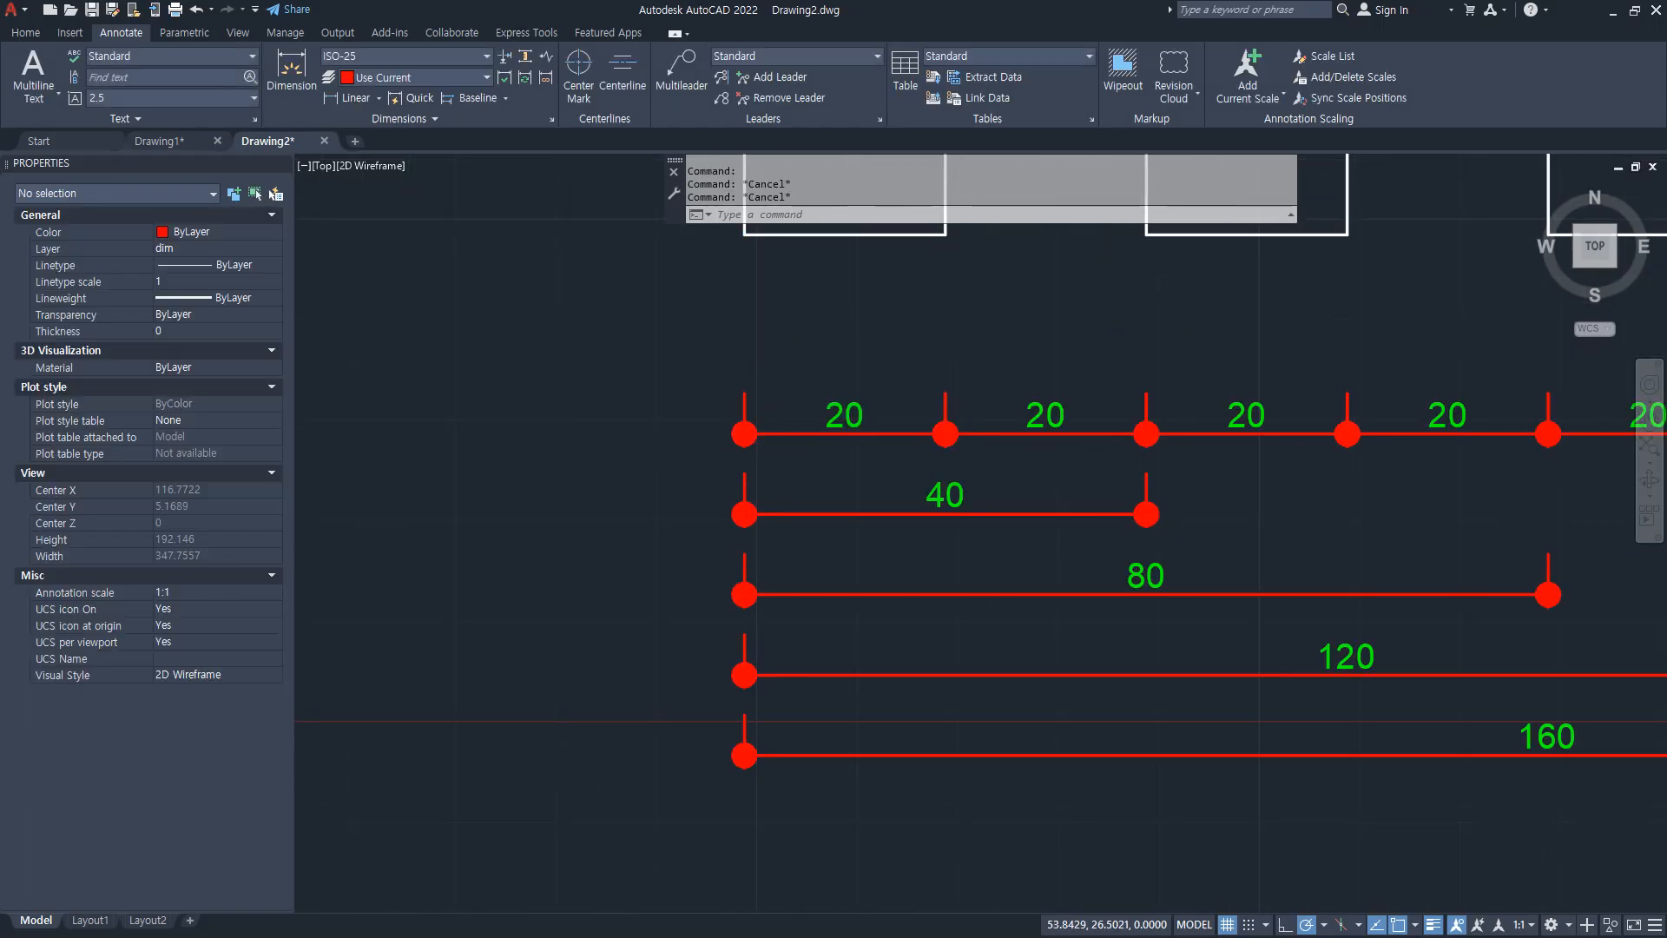
pyautogui.scroll(5, 759, 439)
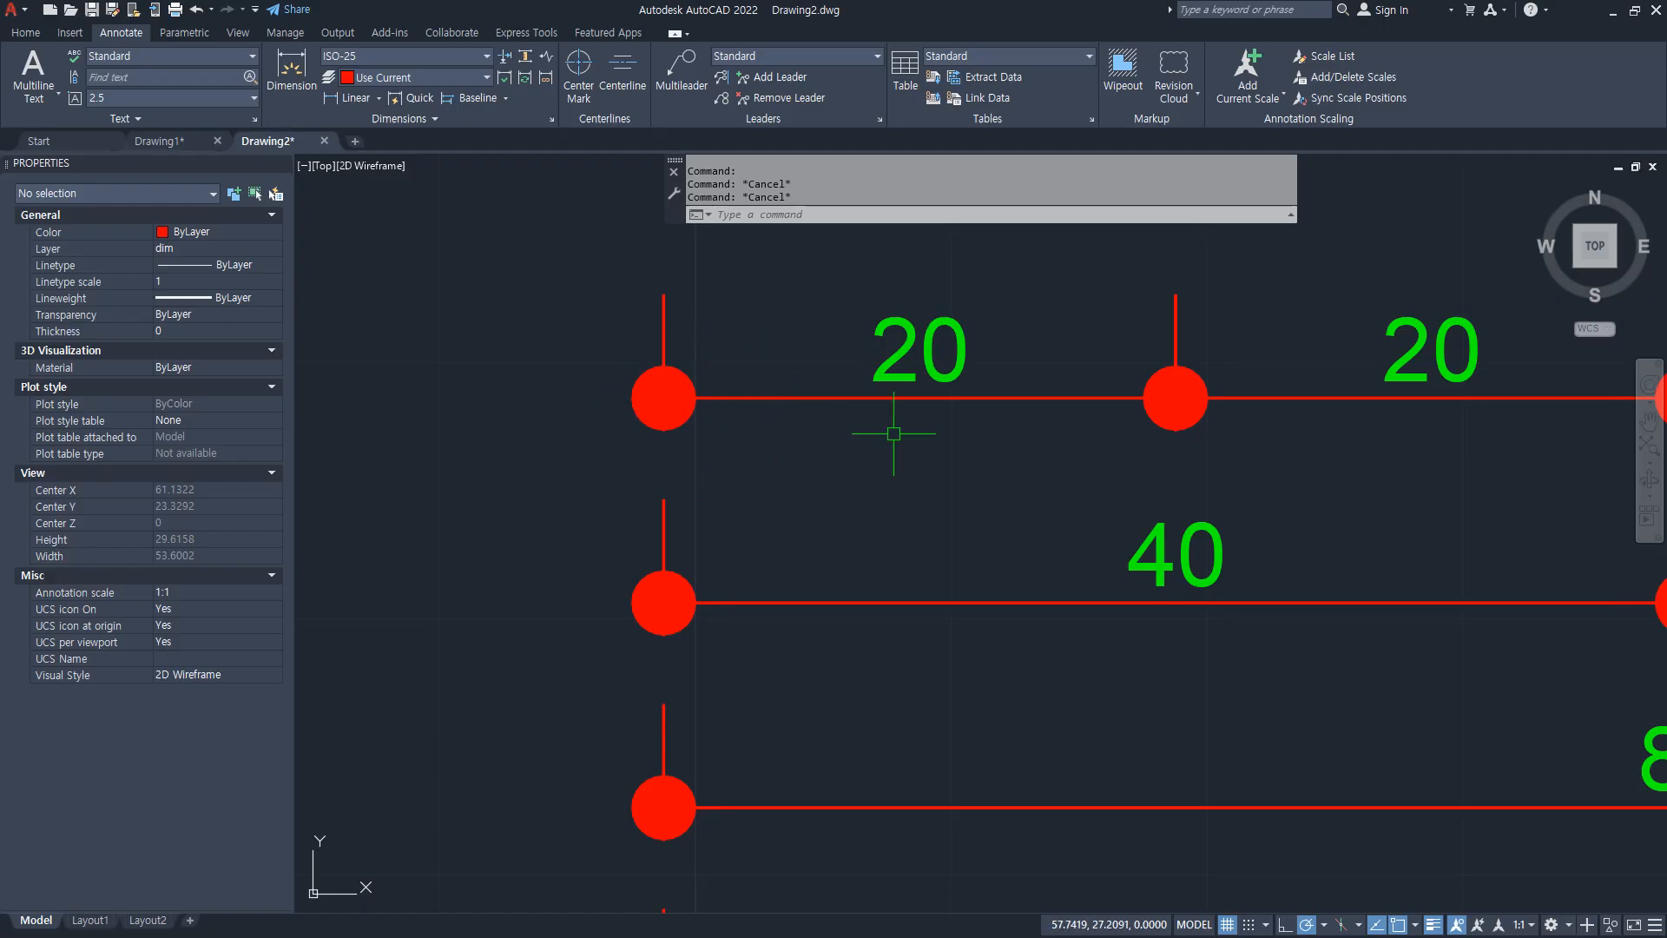
pyautogui.moveTo(893, 433); pyautogui.dragTo(1004, 437, button='middle')
# Step: Change both arrowheads of the ISO-25 dimension style to Dot small and apply the change
pyautogui.write('d')
pyautogui.press('Return')
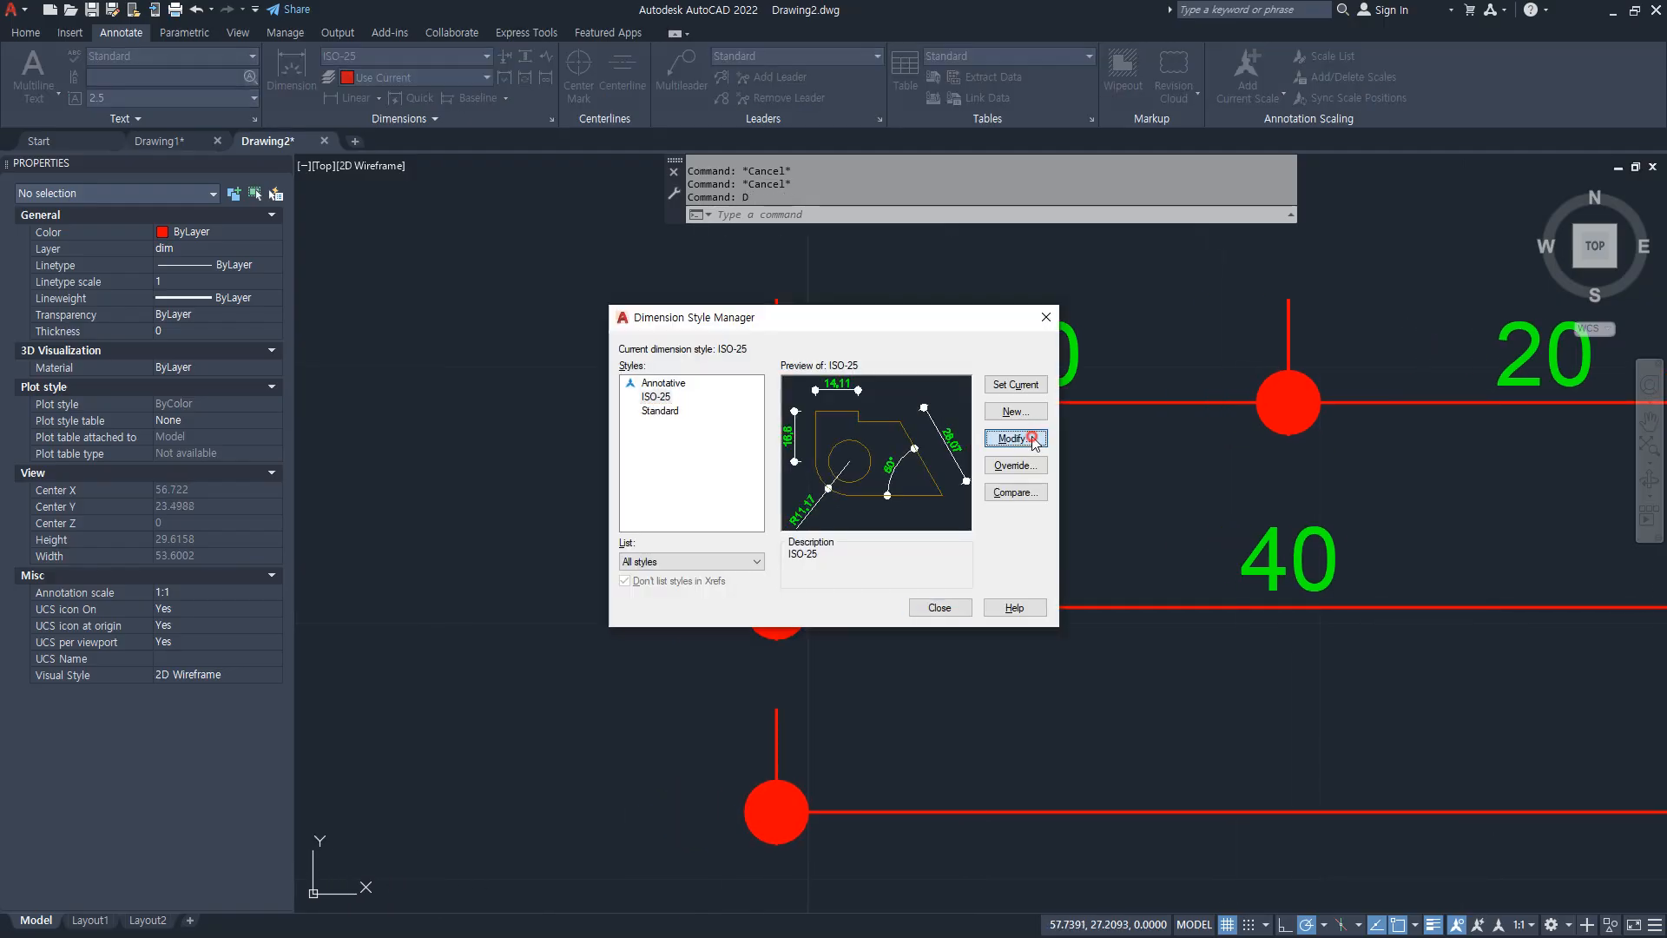
pyautogui.click(1031, 438)
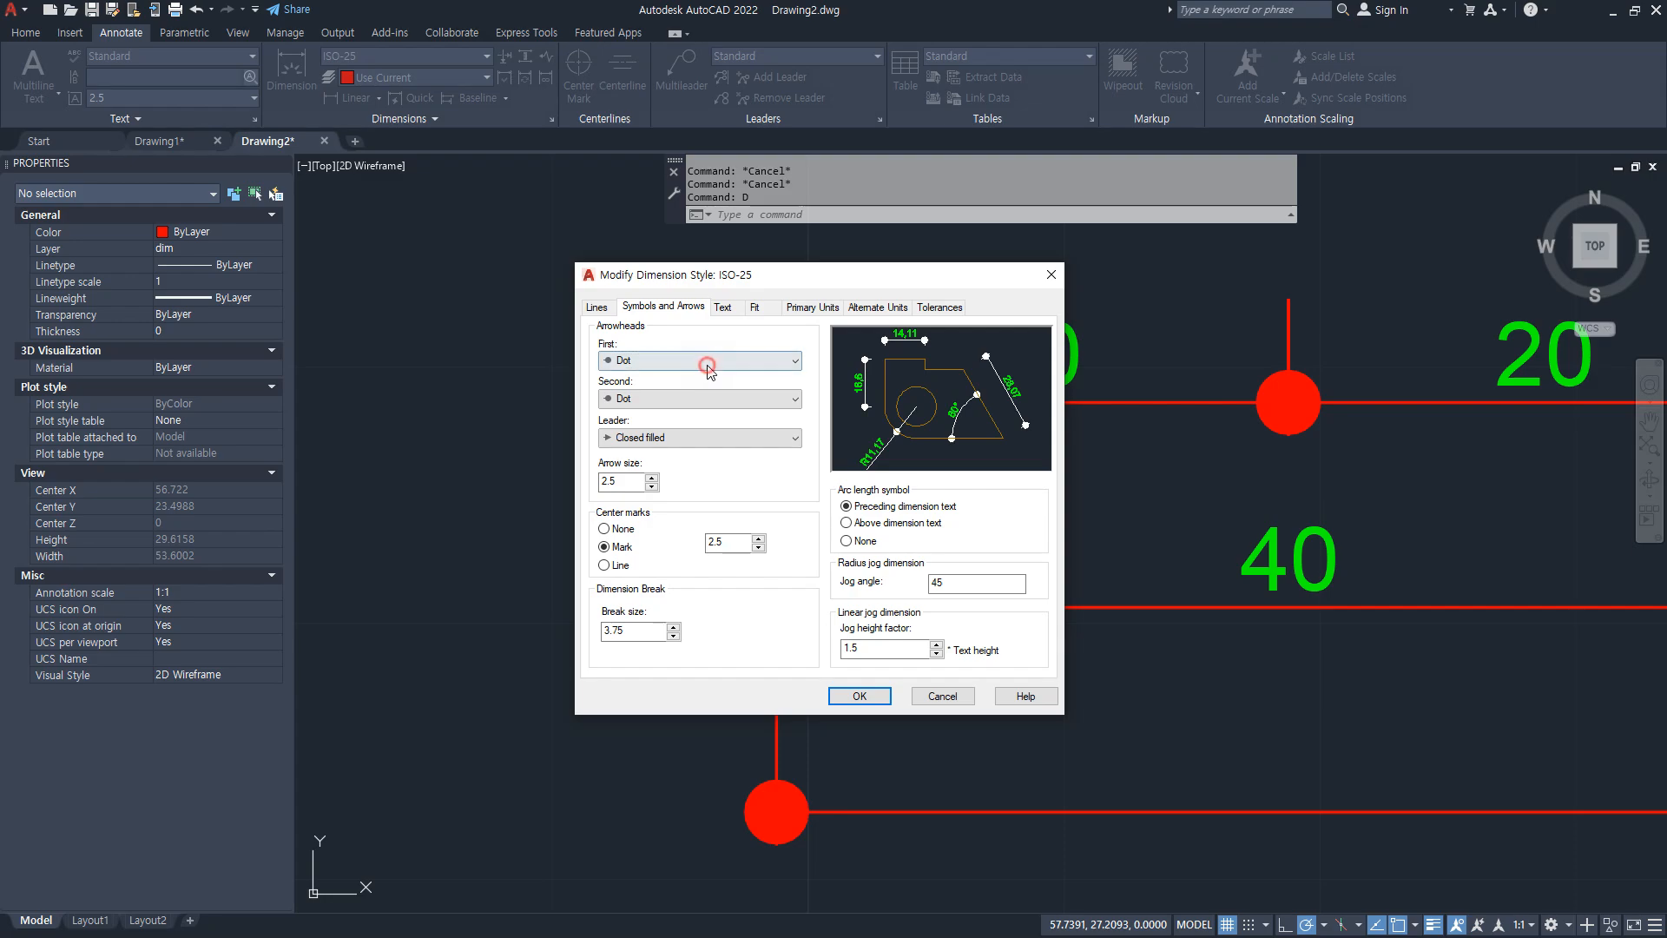
pyautogui.click(707, 365)
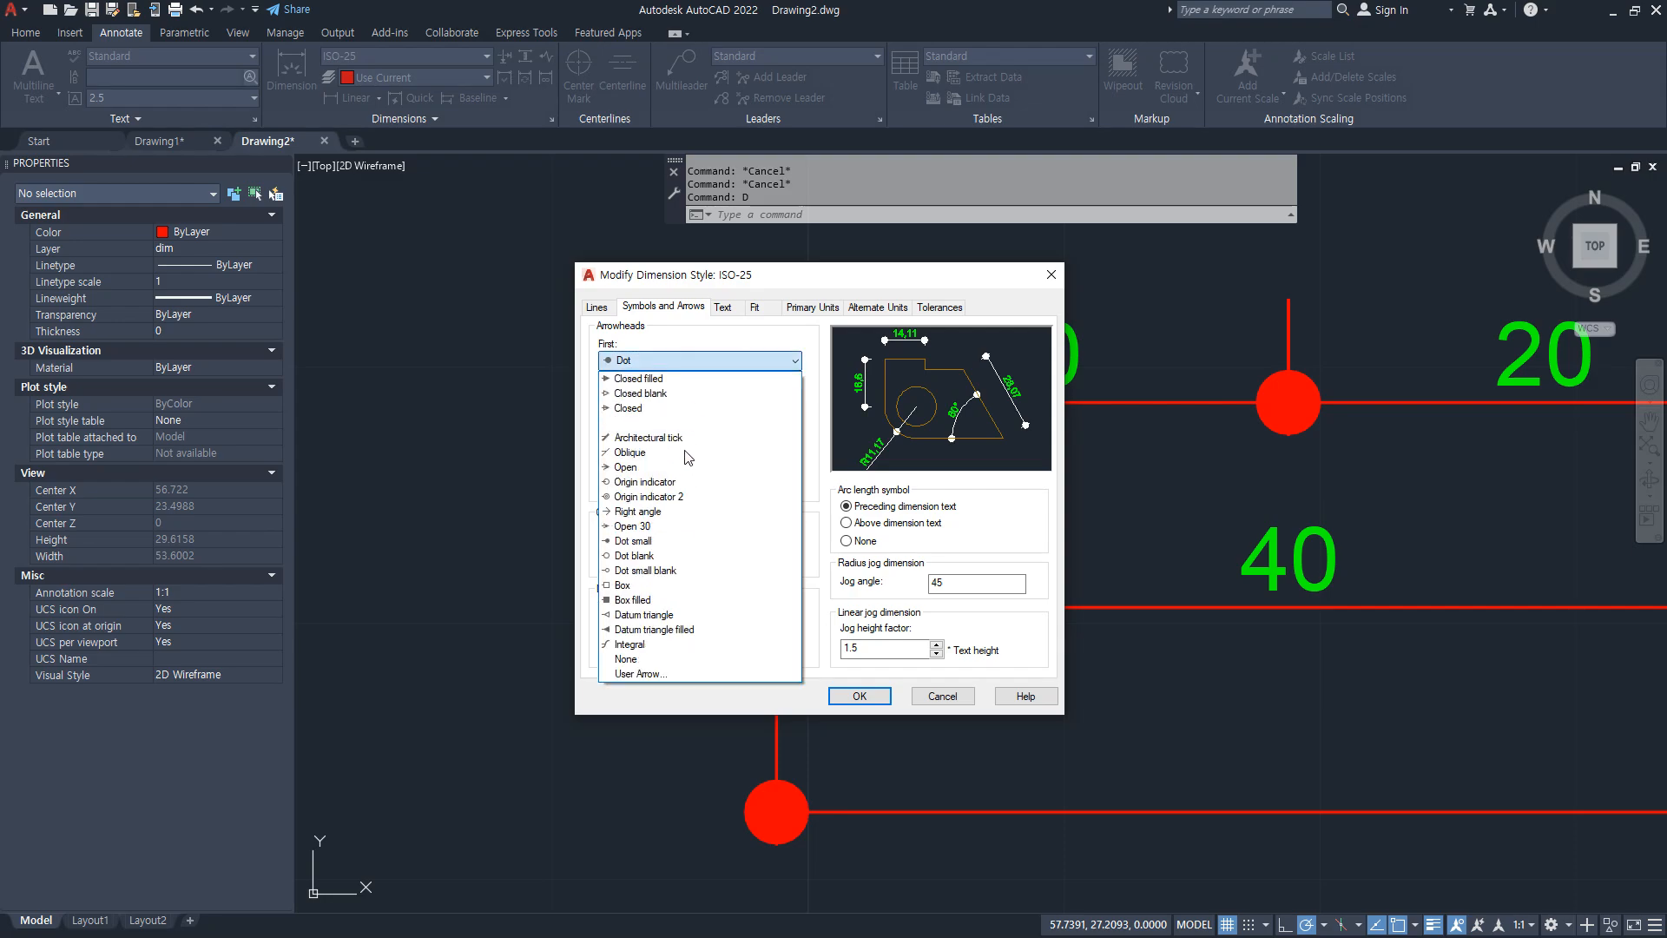
pyautogui.click(687, 546)
pyautogui.click(858, 695)
pyautogui.click(920, 607)
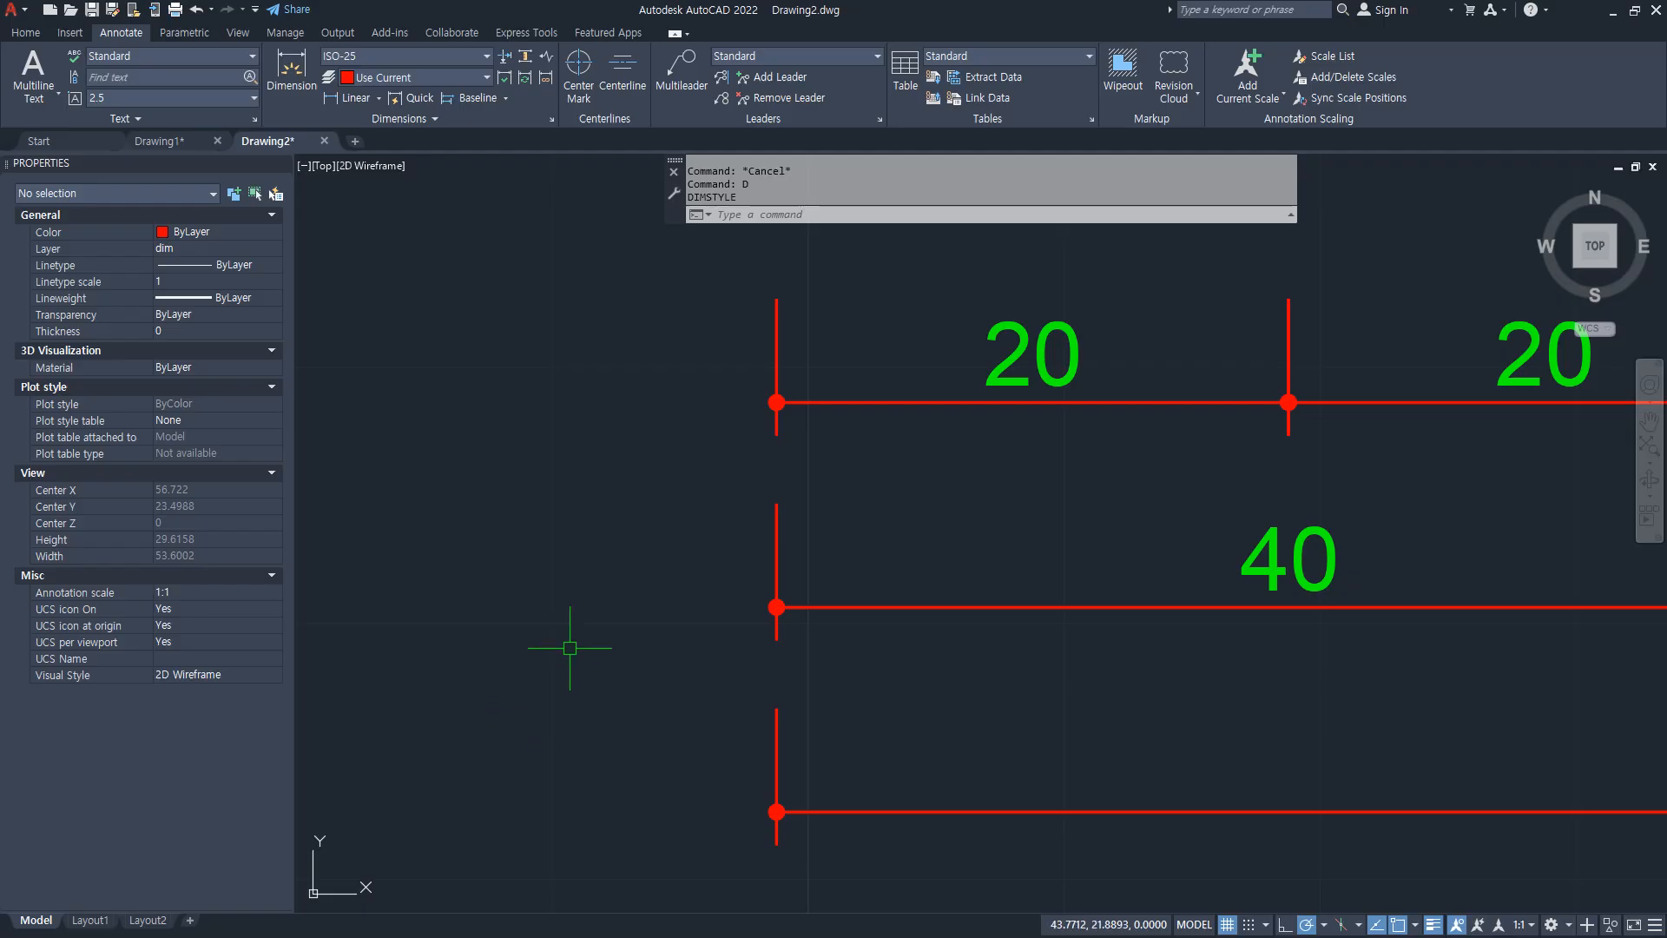
# Step: Modify the ISO-25 dimension style to use Dot for both arrowheads with an arrow size of 1, and apply it
pyautogui.write('d')
pyautogui.press('Return')
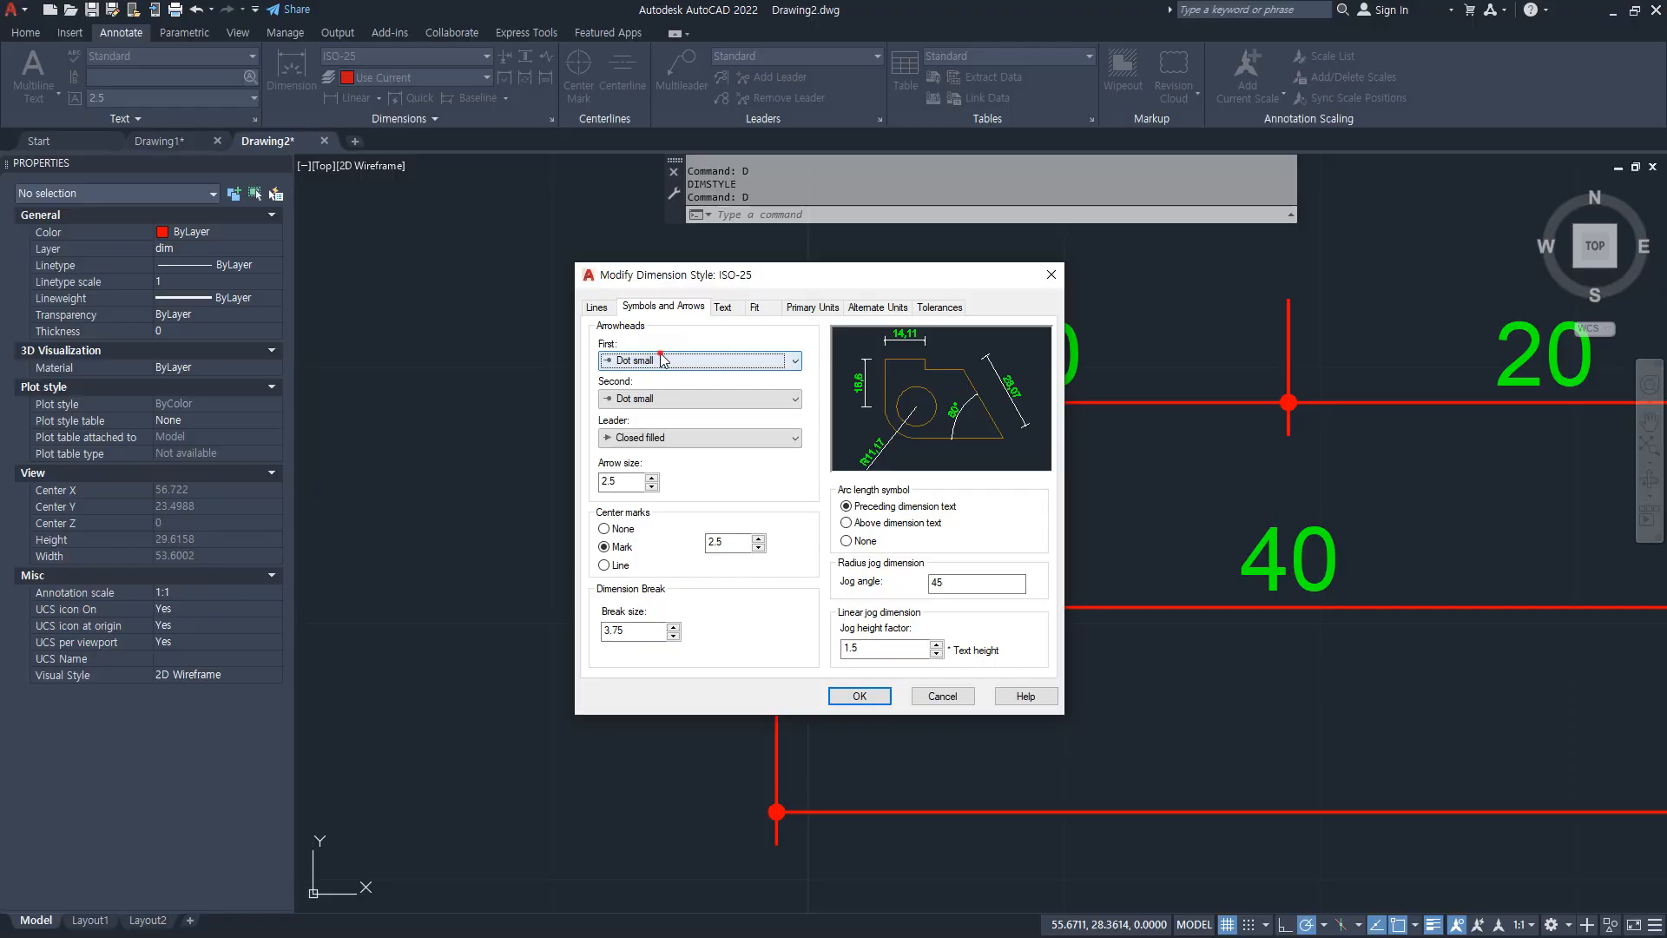
pyautogui.click(663, 362)
pyautogui.click(621, 423)
pyautogui.doubleClick(634, 482)
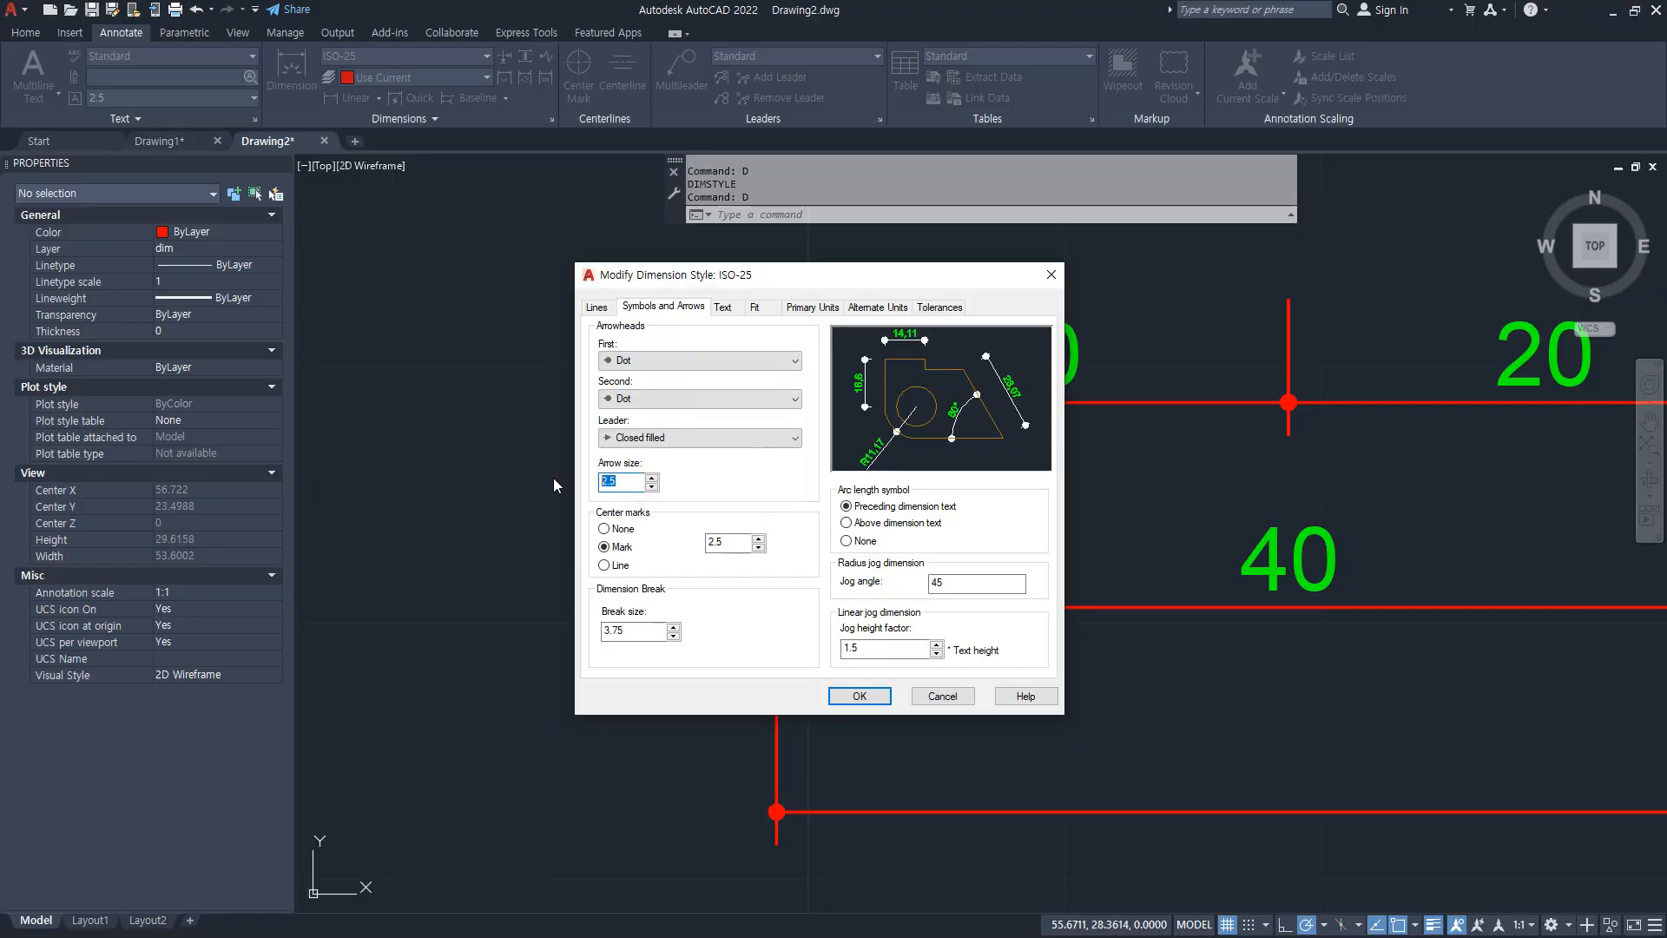
pyautogui.write('1')
pyautogui.click(860, 695)
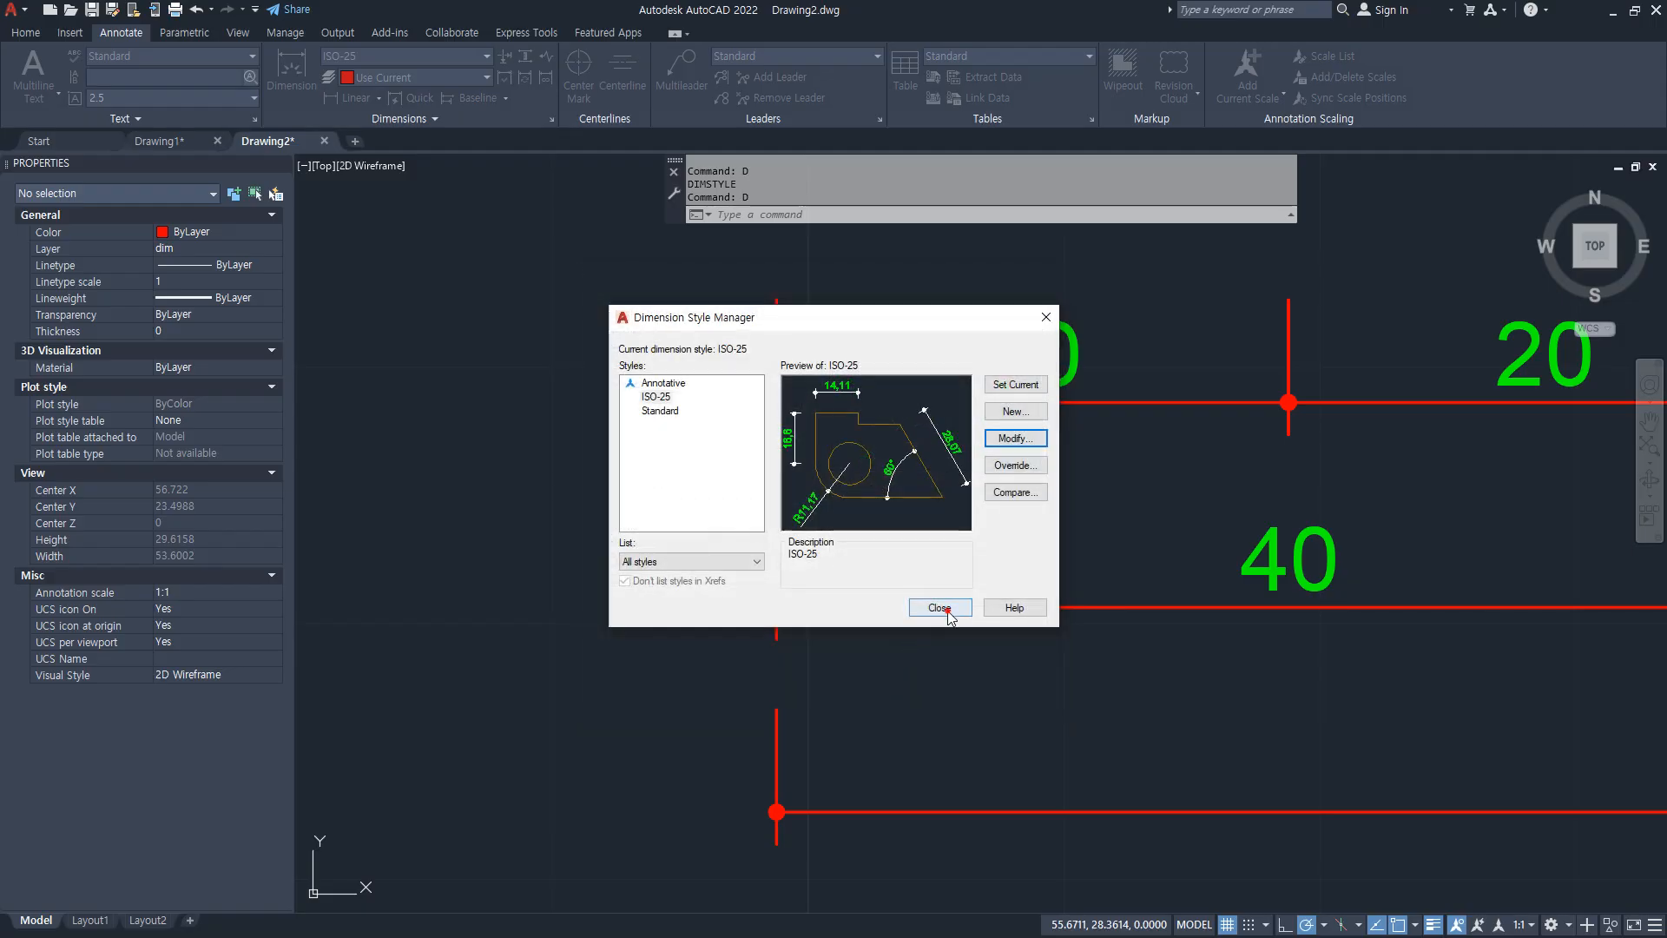
pyautogui.click(938, 607)
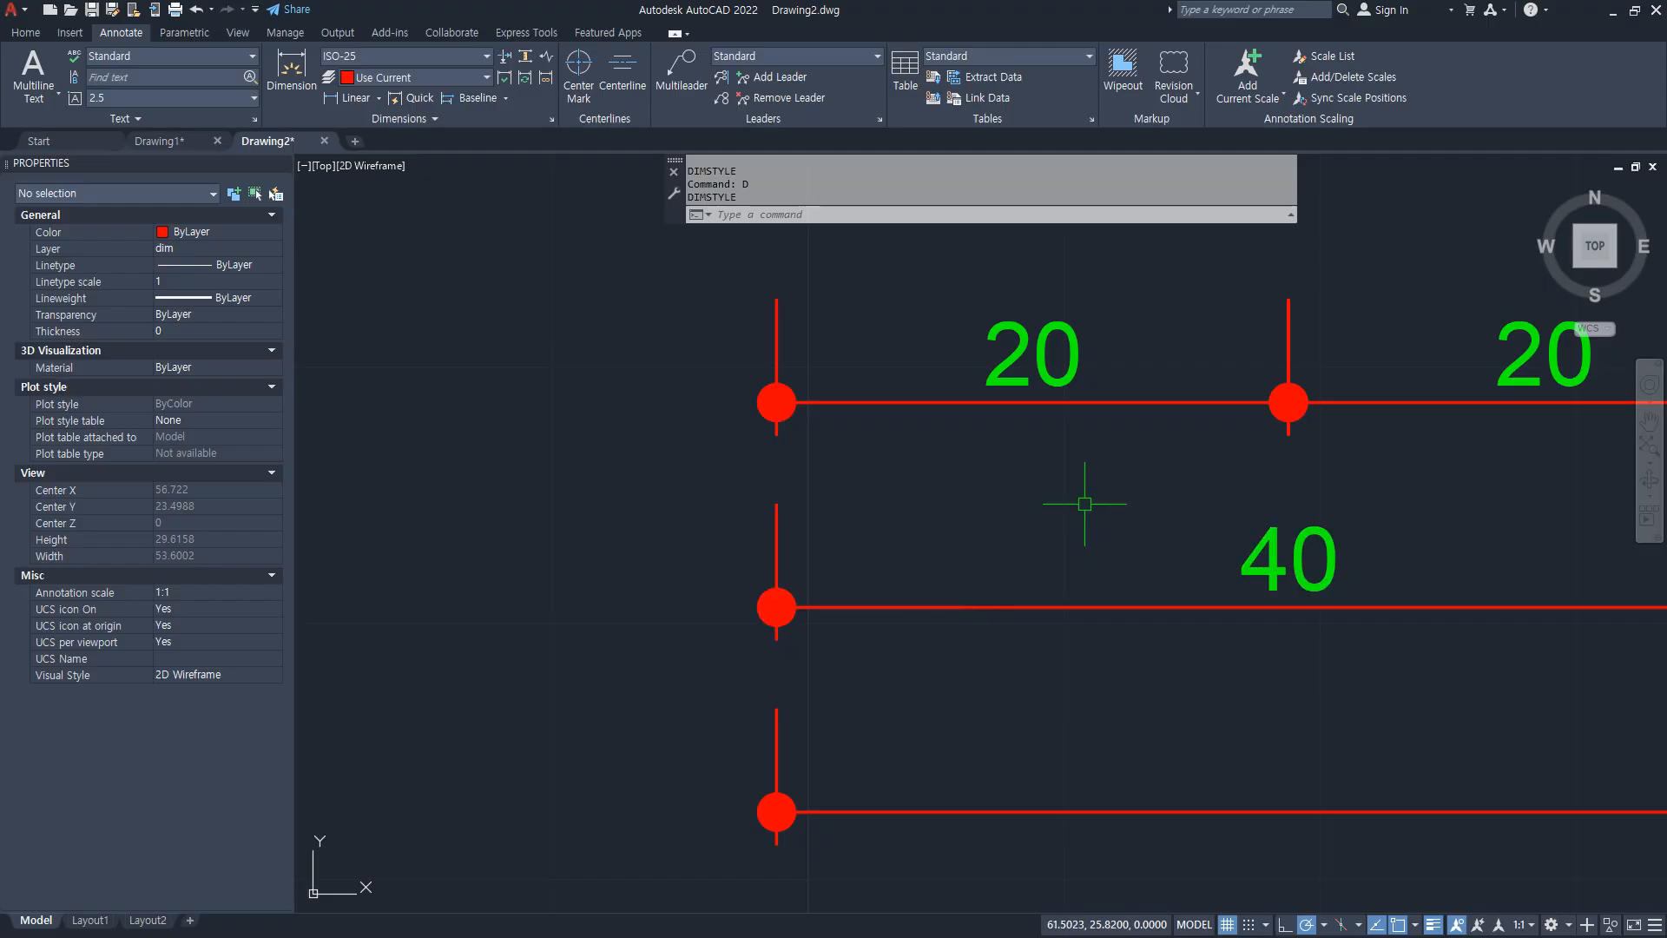
# Step: Examine the resized dot arrowheads on the dimension rows and across the whole grid drawing
pyautogui.moveTo(1083, 503); pyautogui.dragTo(863, 461, button='middle')
pyautogui.scroll(-5, 1005, 447)
pyautogui.moveTo(1005, 446); pyautogui.dragTo(712, 453, button='middle')
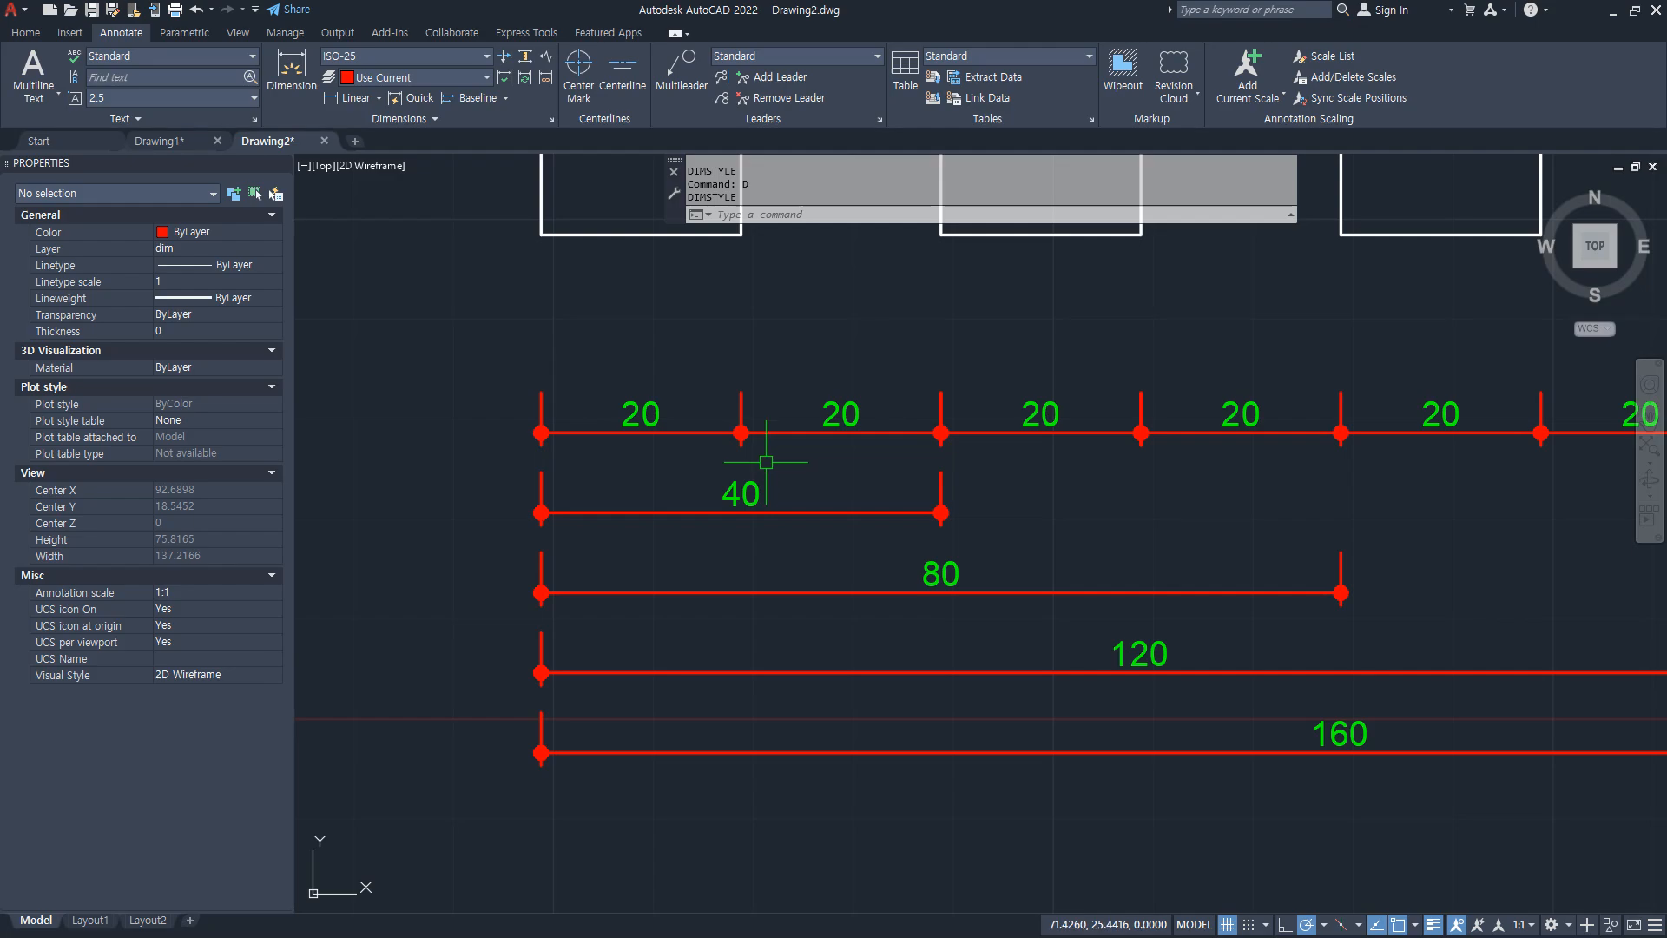
pyautogui.moveTo(679, 329); pyautogui.dragTo(764, 503, button='middle')
pyautogui.scroll(-2, 763, 503)
pyautogui.moveTo(626, 462); pyautogui.dragTo(878, 475, button='middle')
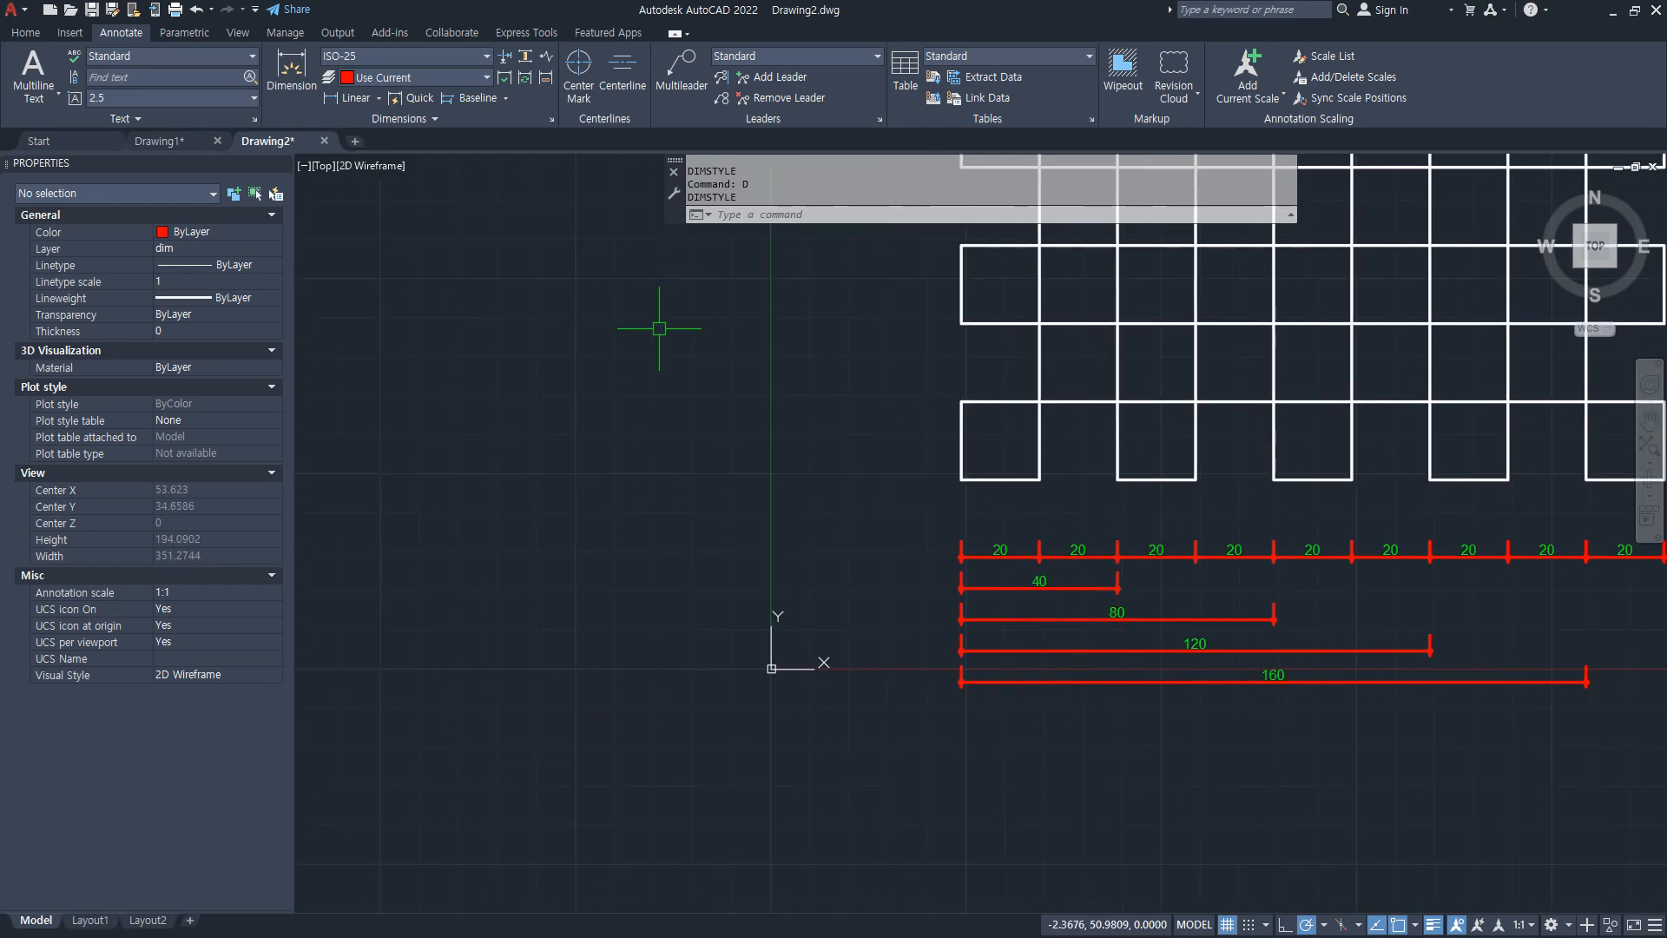
pyautogui.scroll(-2, 770, 491)
pyautogui.moveTo(1354, 639)
pyautogui.mouseDown(button='middle')
pyautogui.moveTo(1108, 726)
pyautogui.moveTo(1078, 706)
pyautogui.mouseUp(button='middle')
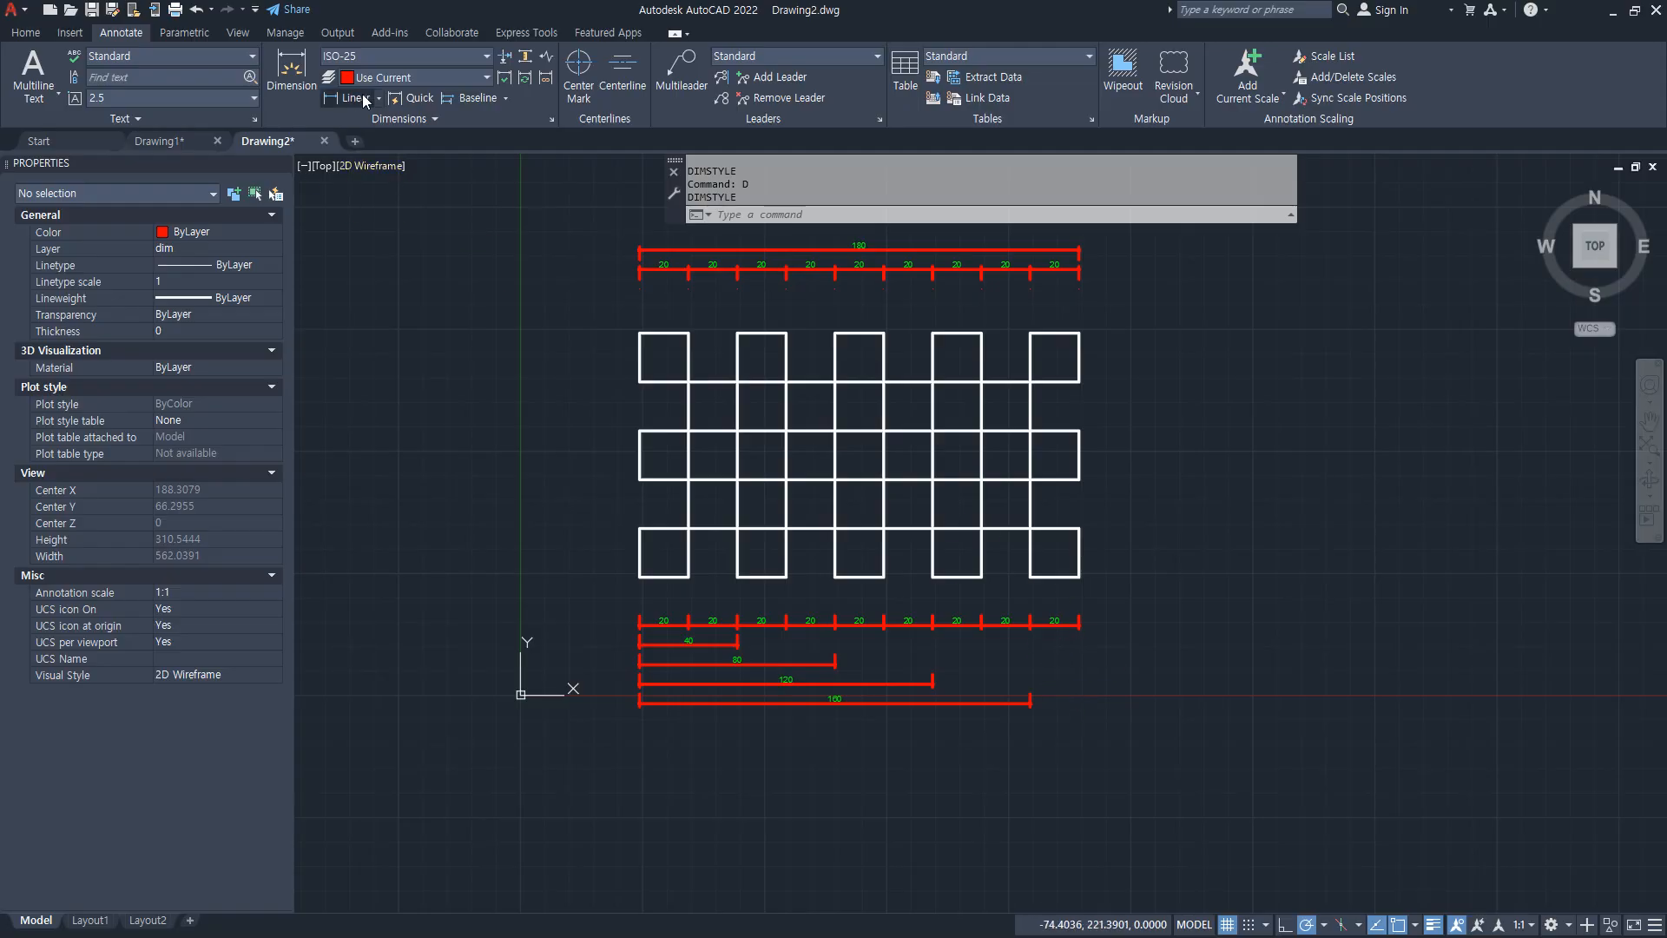
# Step: Make layer 0 the current layer
pyautogui.click(26, 33)
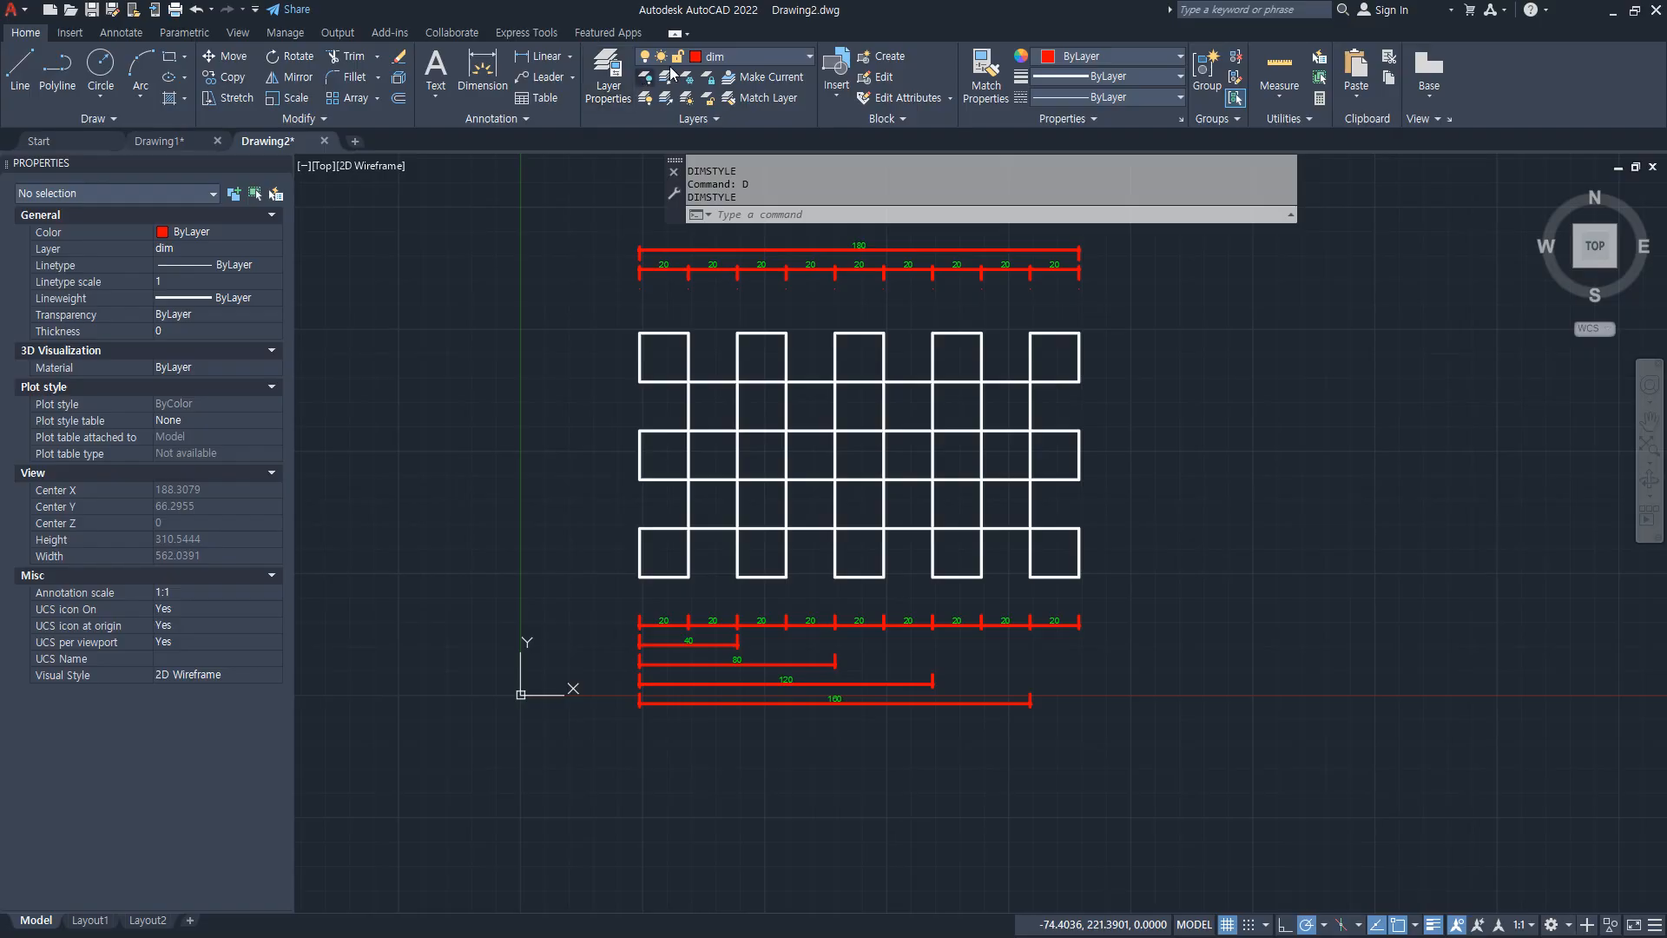
pyautogui.click(745, 63)
pyautogui.click(728, 83)
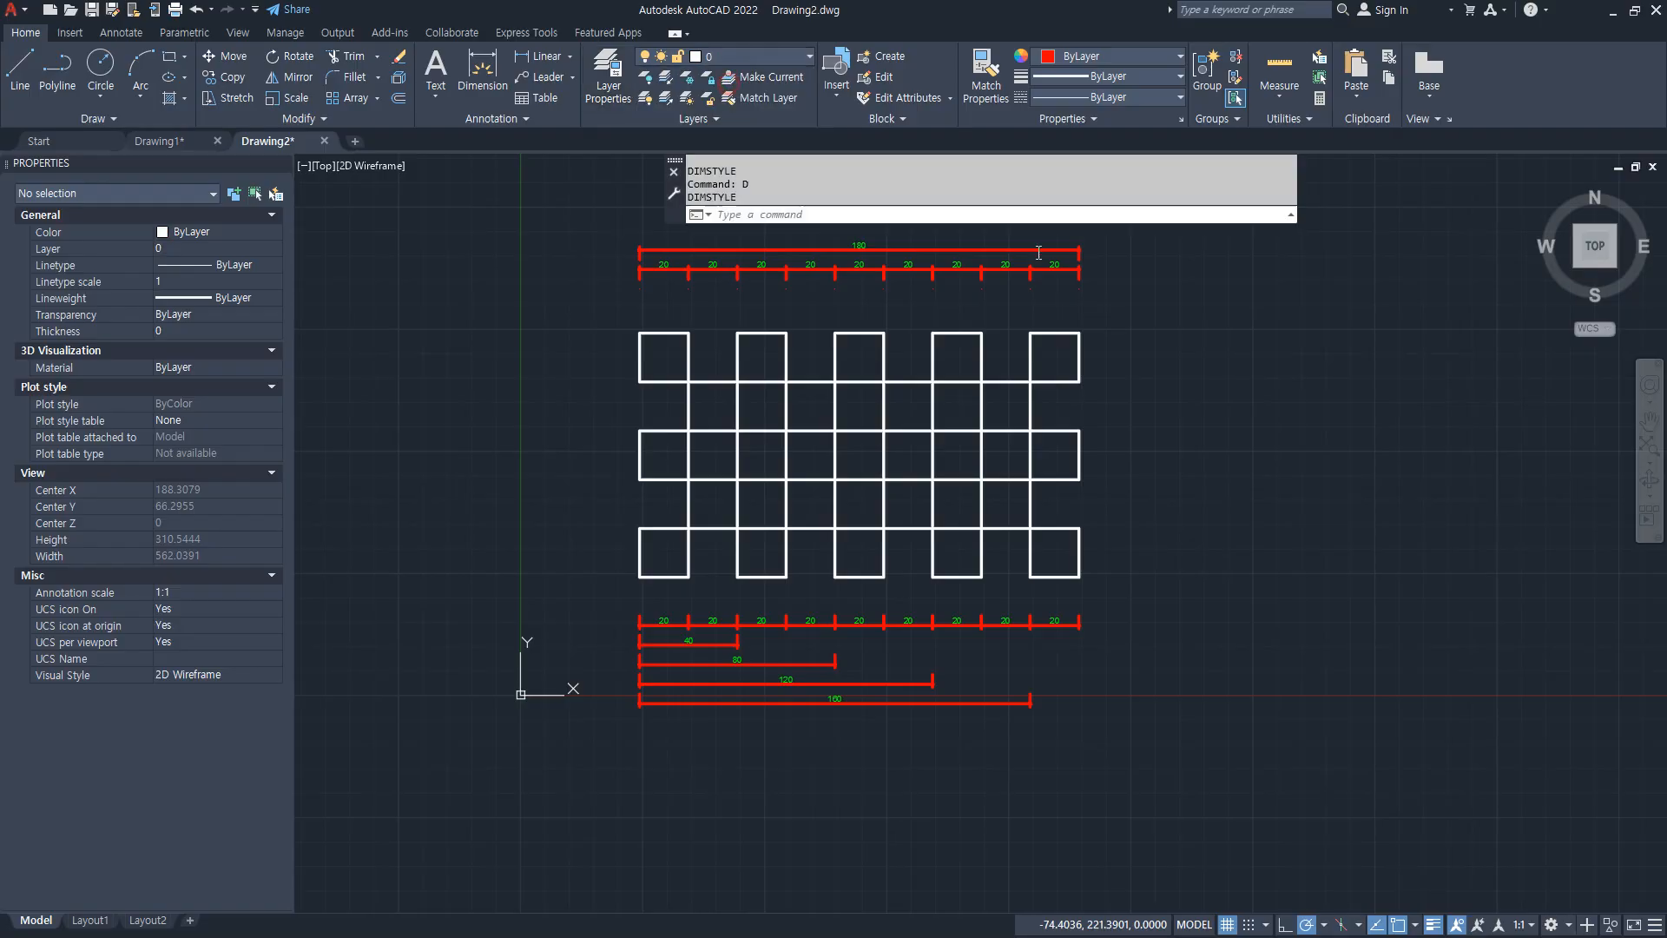
# Step: Erase the whole grid together with all of its dimensions
pyautogui.click(1151, 742)
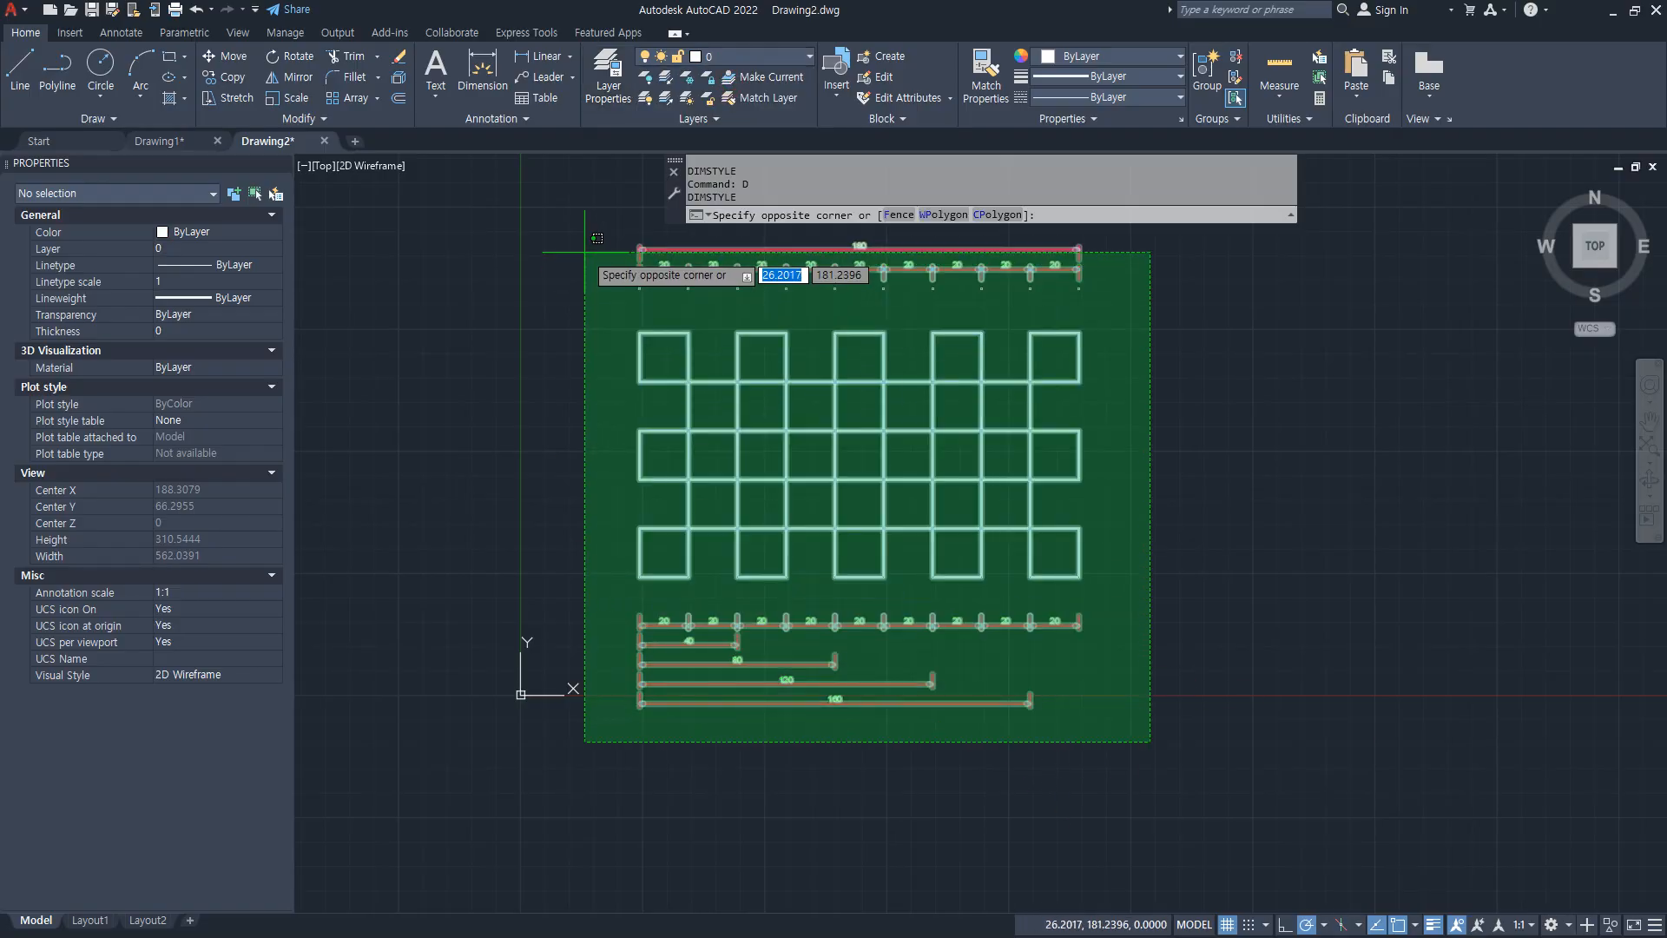
pyautogui.click(539, 193)
pyautogui.write('e z a l')
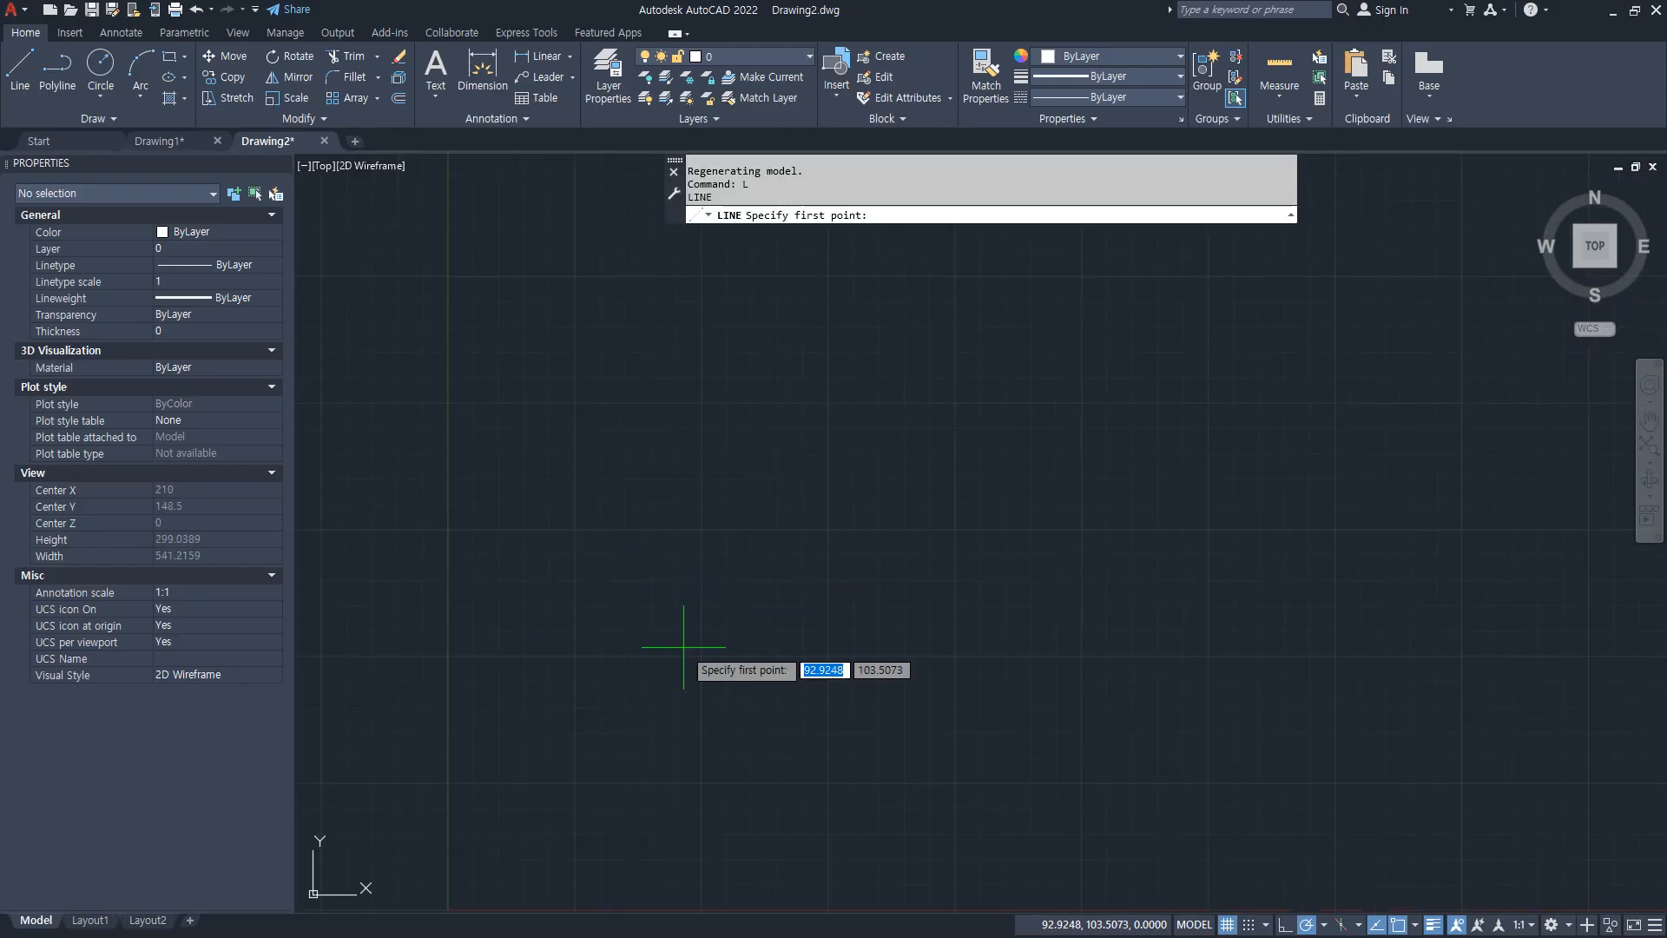
# Step: Draw a vertical line 20 units long upward in the empty drawing area
pyautogui.click(683, 647)
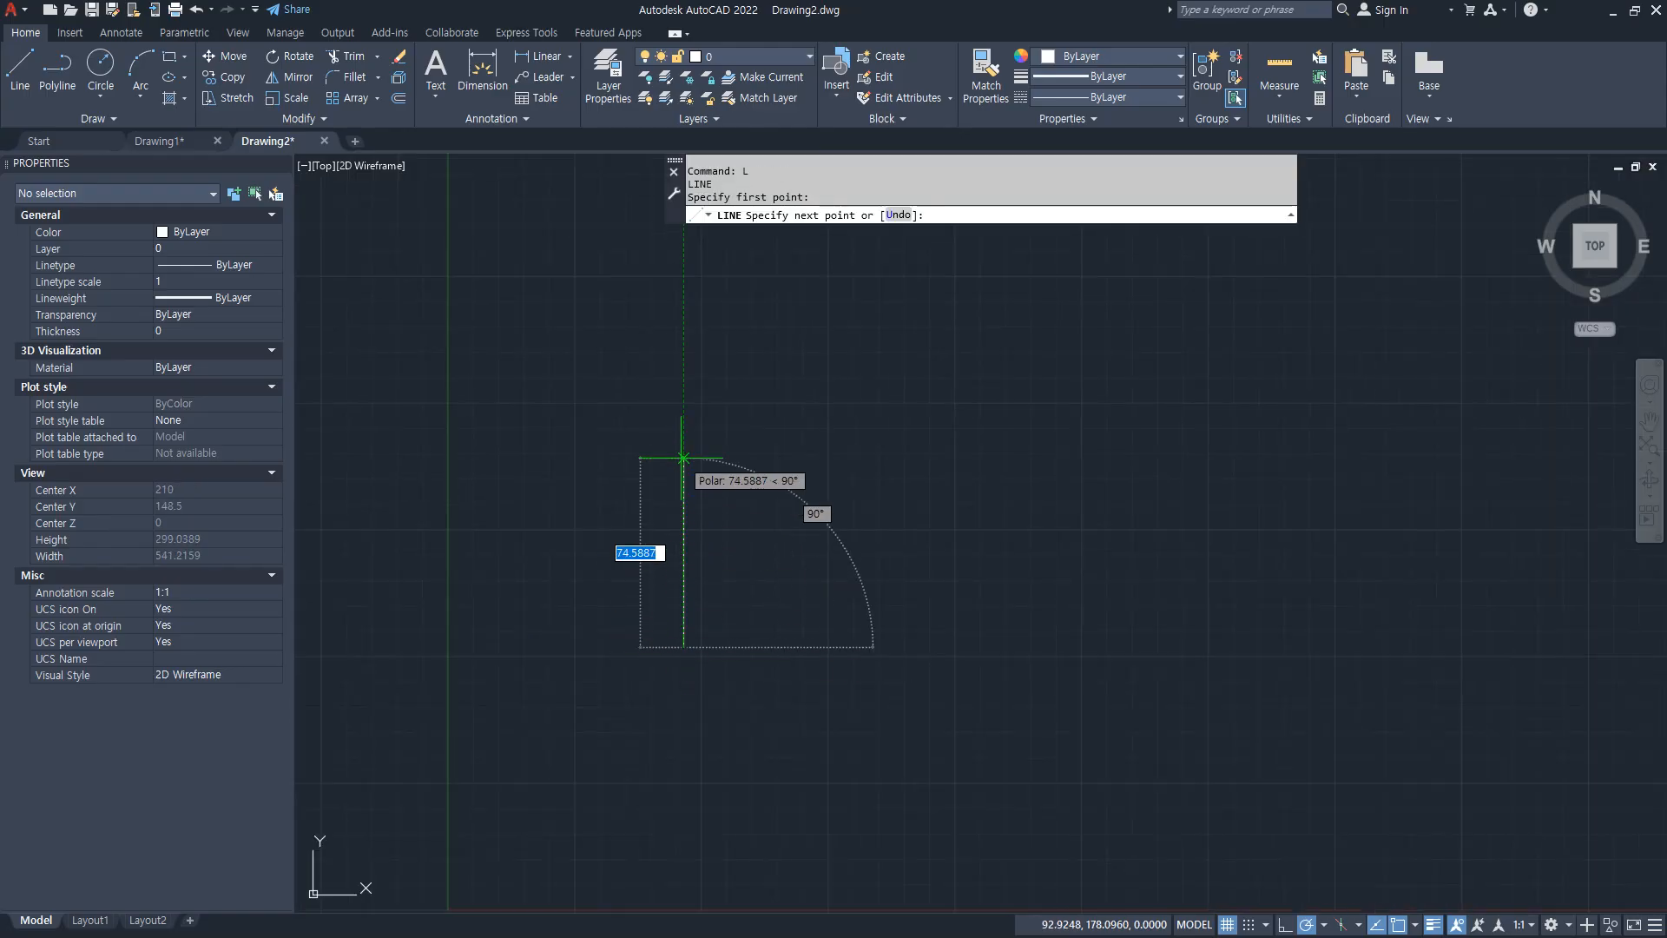
pyautogui.write('20')
pyautogui.press('Return')
pyautogui.press('Return')
pyautogui.scroll(5, 681, 603)
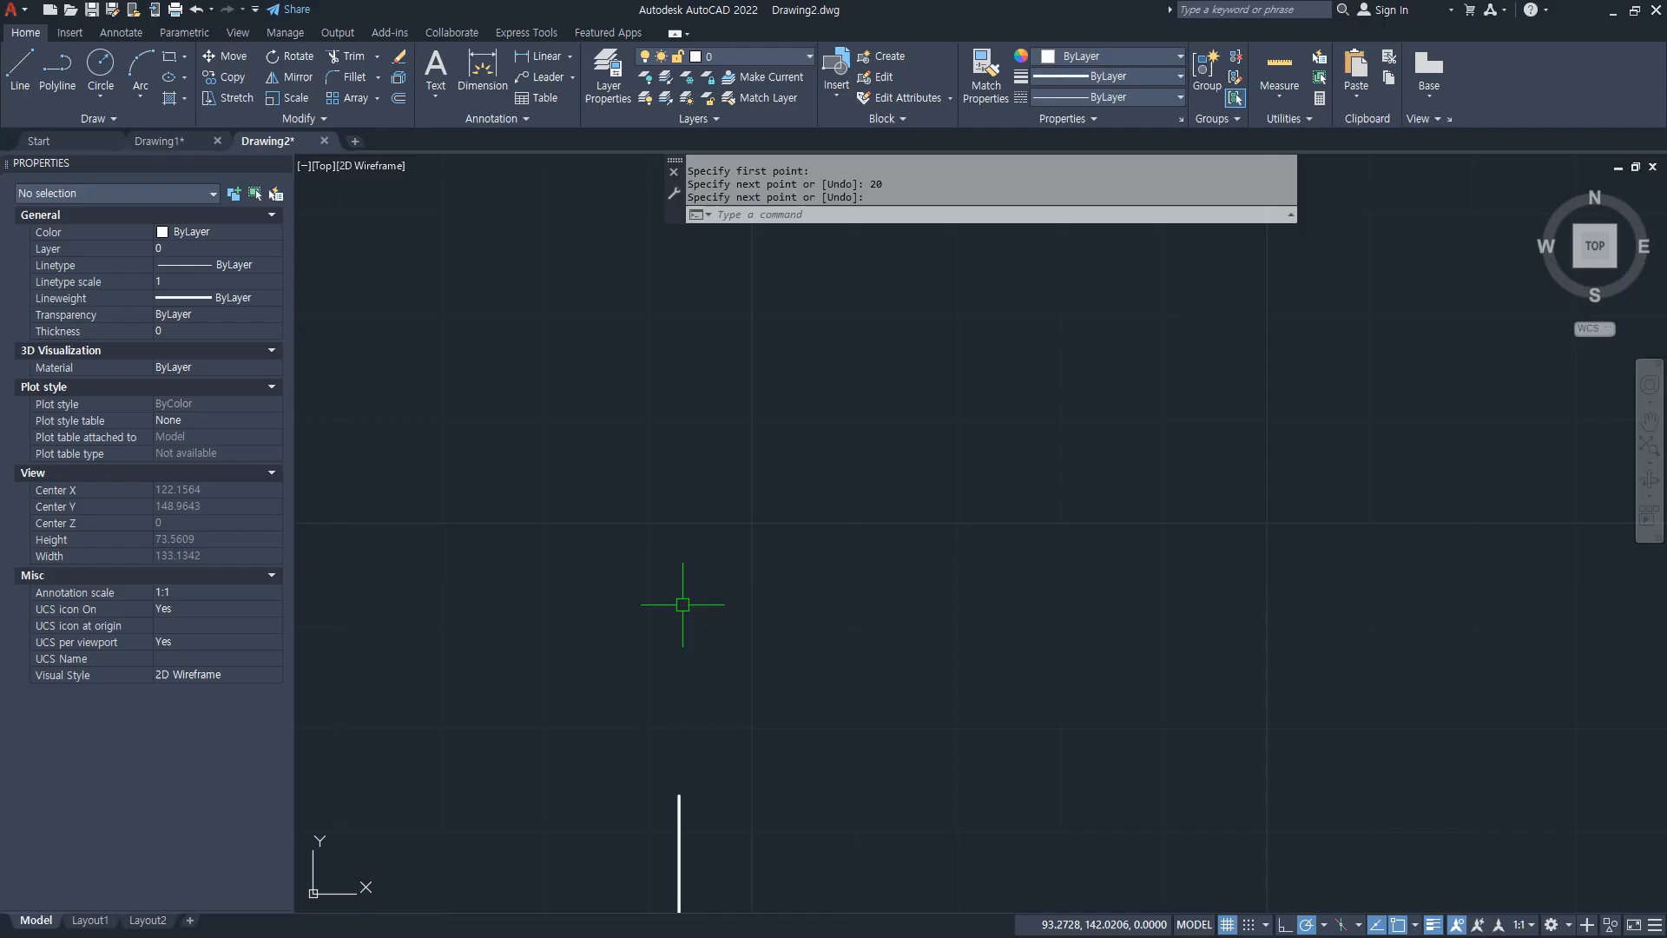
pyautogui.moveTo(682, 603); pyautogui.dragTo(709, 330, button='middle')
pyautogui.scroll(2, 674, 522)
pyautogui.write('o ')
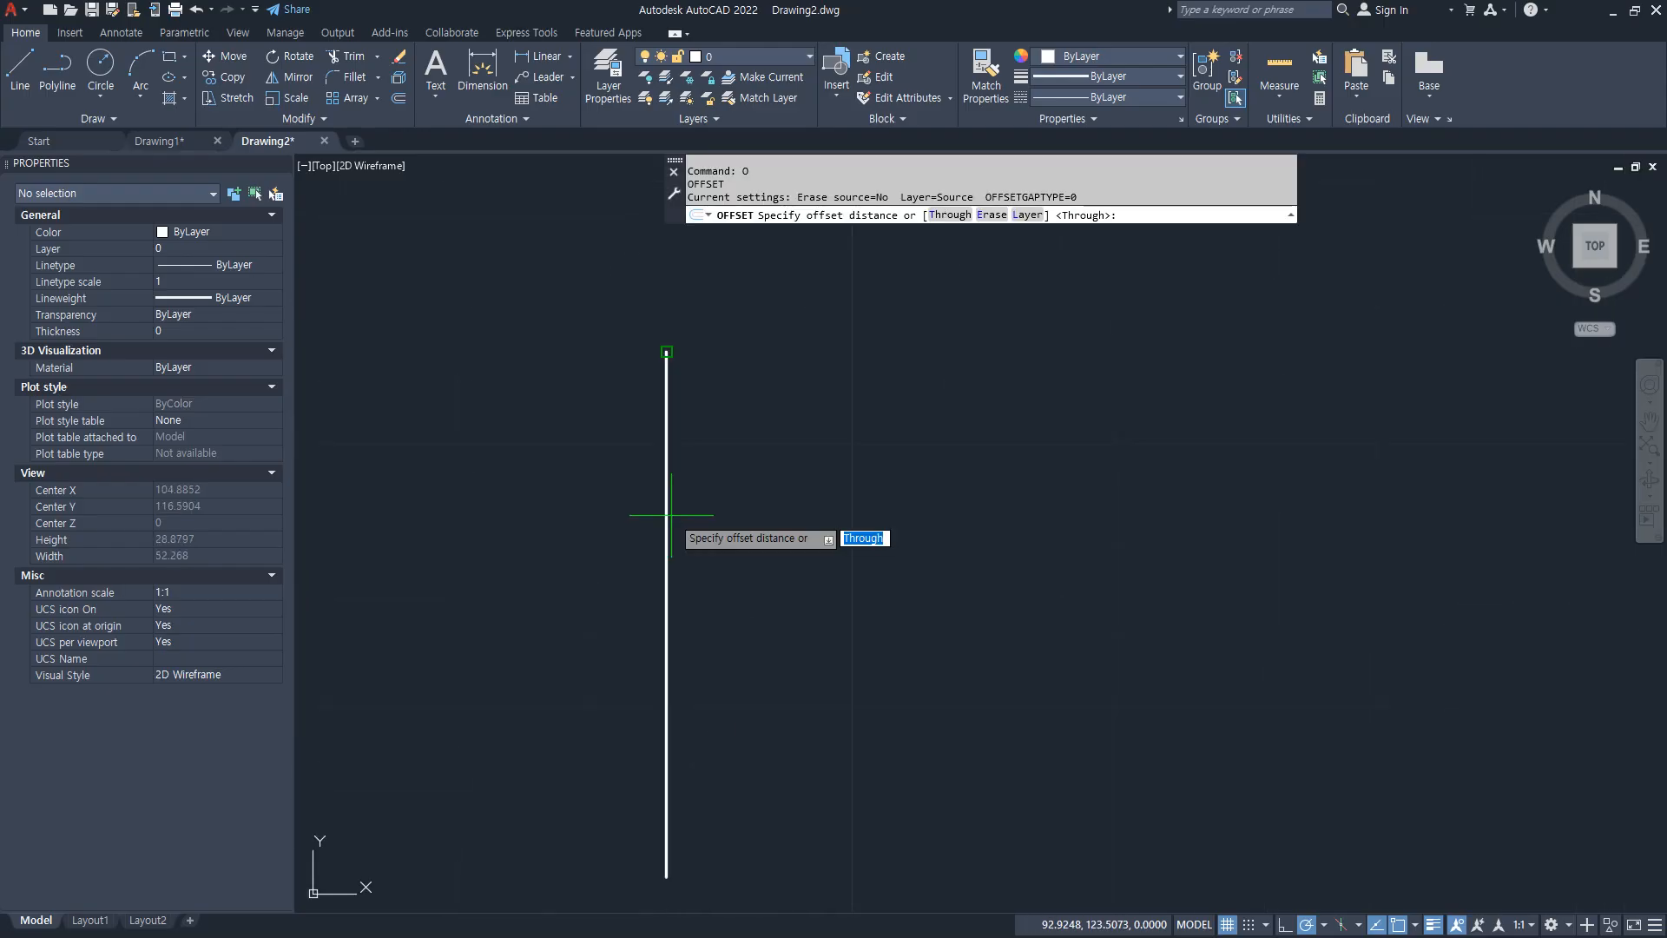
pyautogui.write('5')
pyautogui.click(671, 506)
pyautogui.press('space')
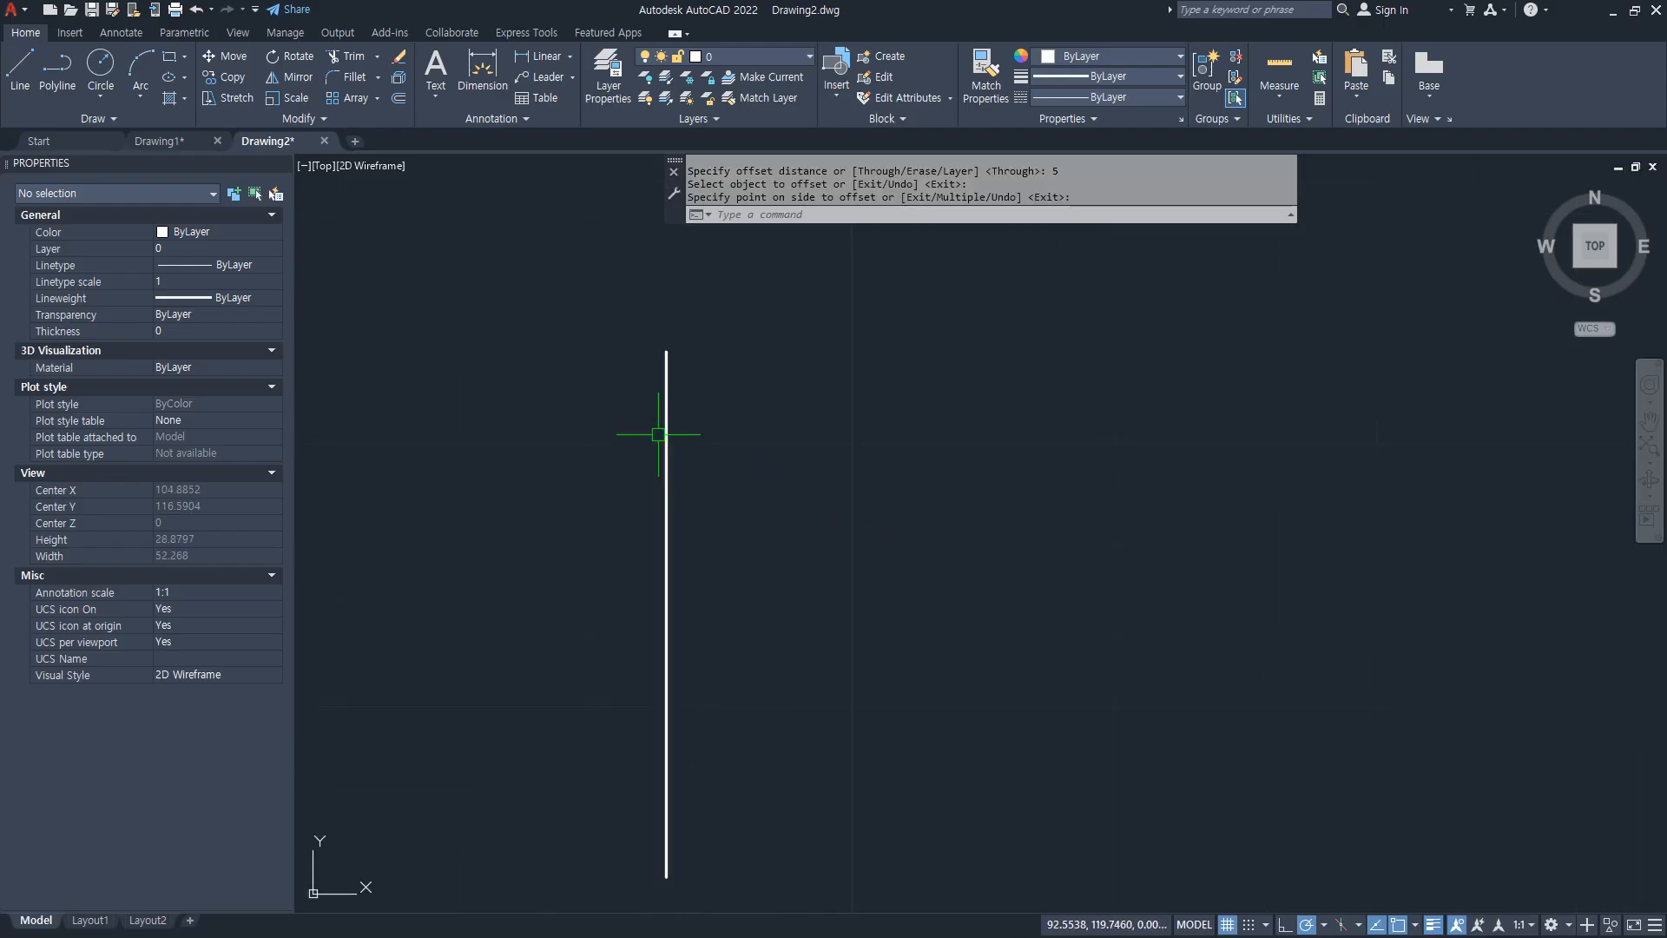
# Step: Offset the vertical line repeatedly to the right at 3-unit spacing, using each new copy as the source, until there are seven lines
pyautogui.press('space')
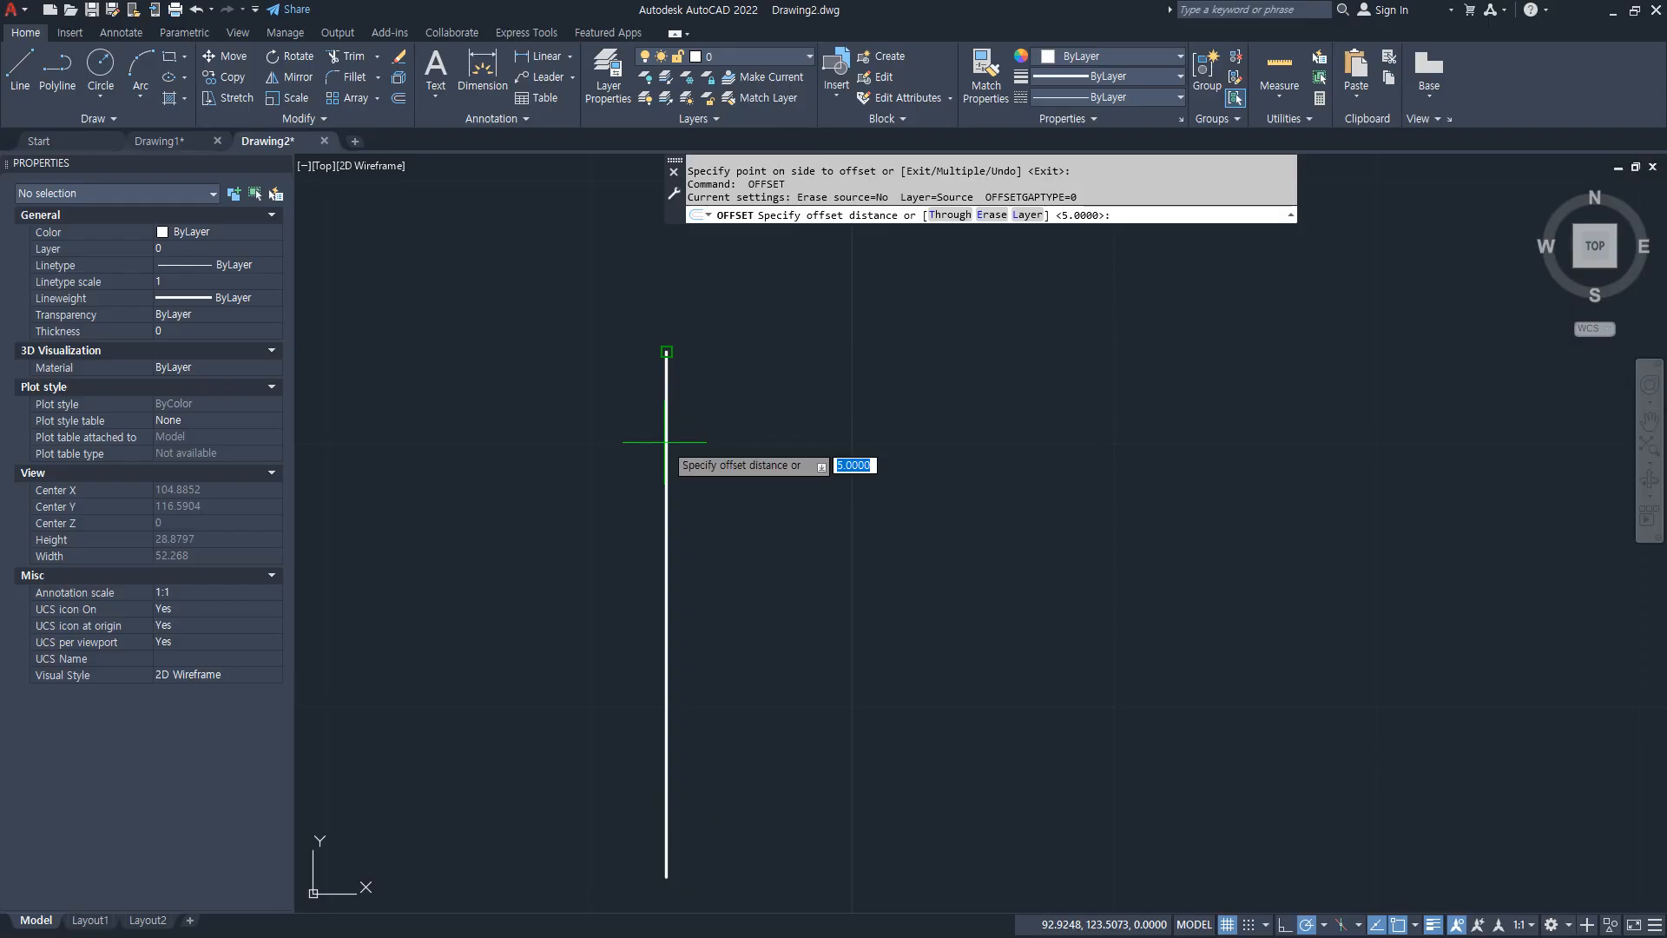
pyautogui.write('3')
pyautogui.press('space')
pyautogui.click(665, 443)
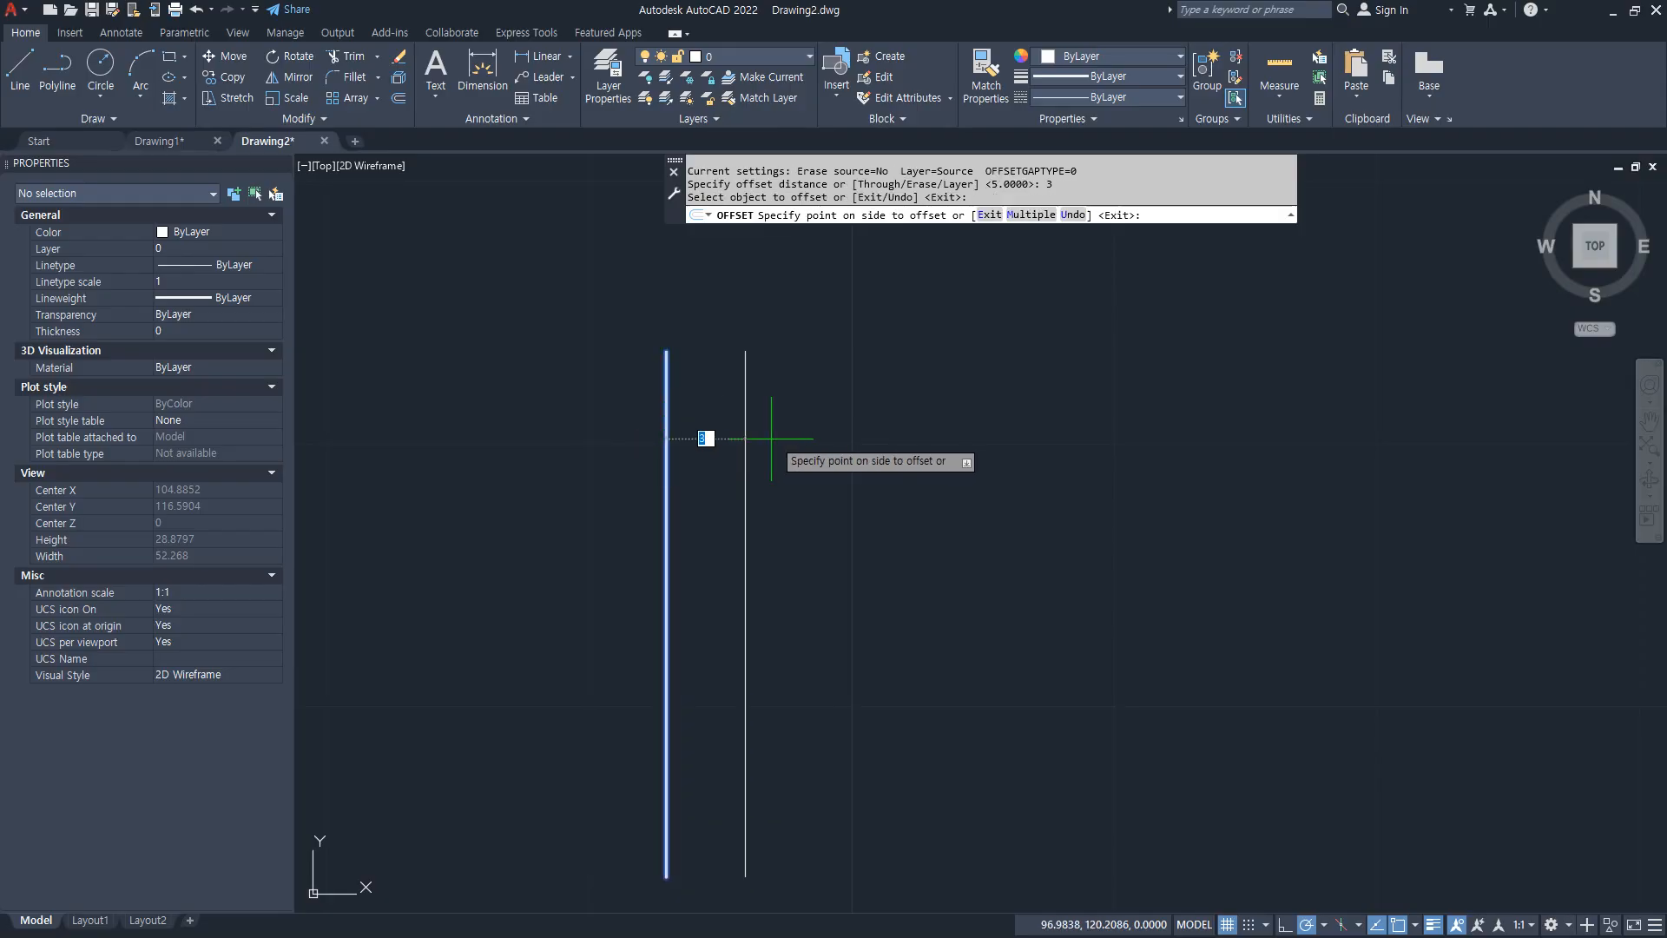
pyautogui.click(753, 446)
pyautogui.click(747, 447)
pyautogui.click(788, 461)
pyautogui.click(824, 476)
pyautogui.click(915, 503)
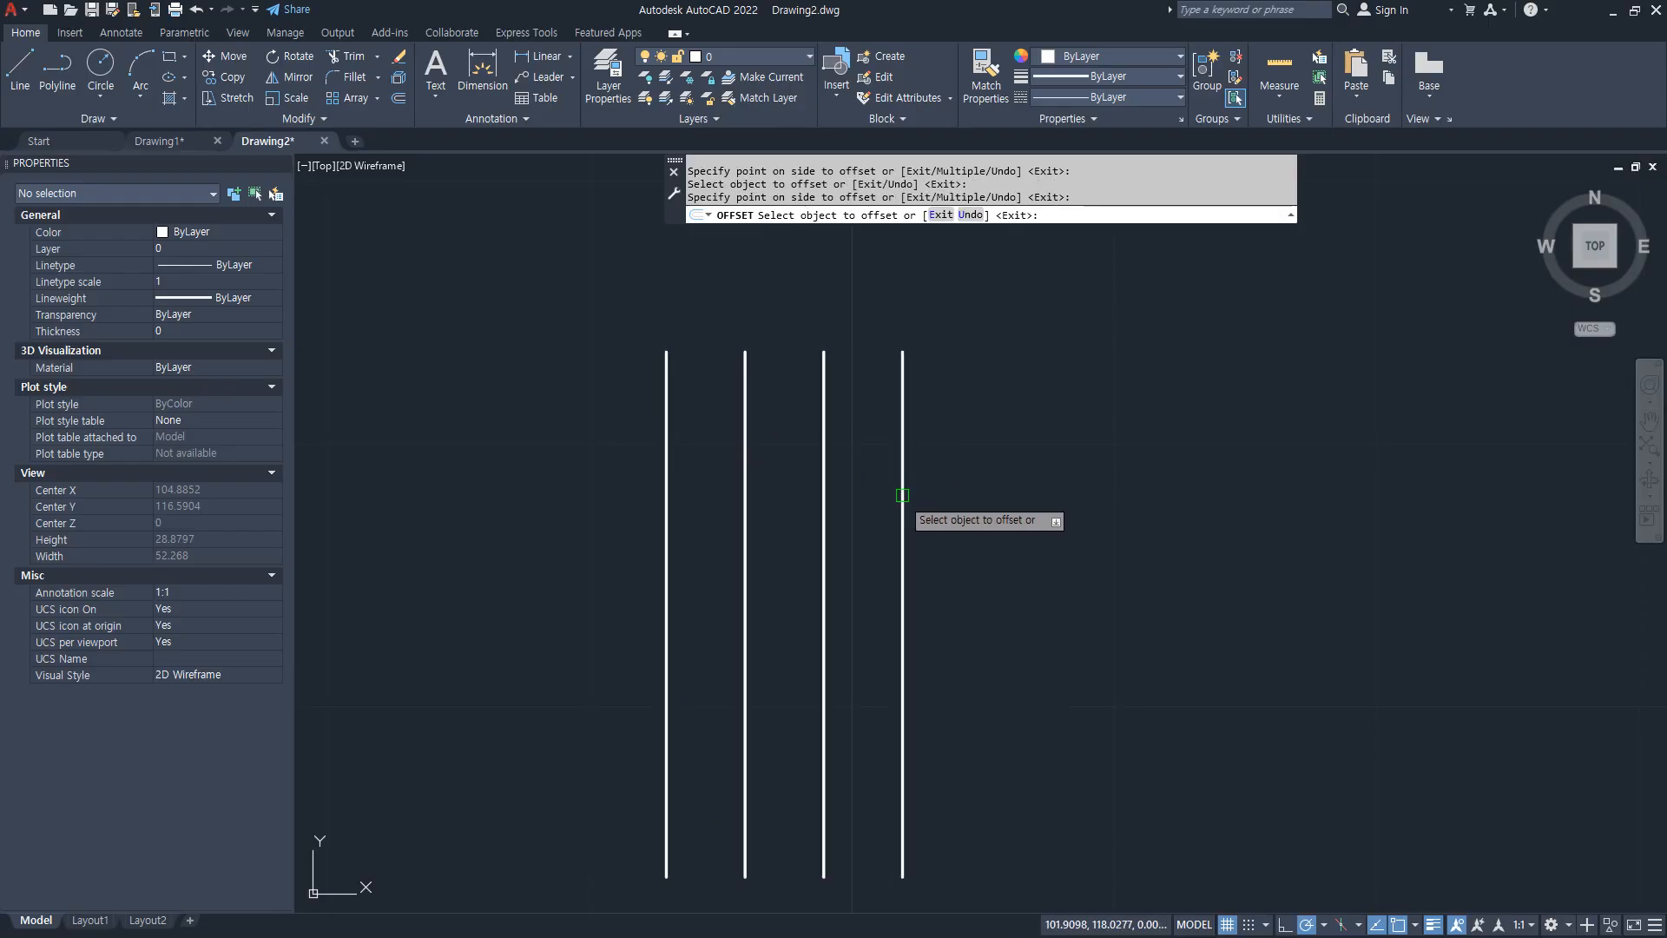
pyautogui.click(903, 507)
pyautogui.click(955, 510)
pyautogui.click(981, 534)
pyautogui.click(1029, 523)
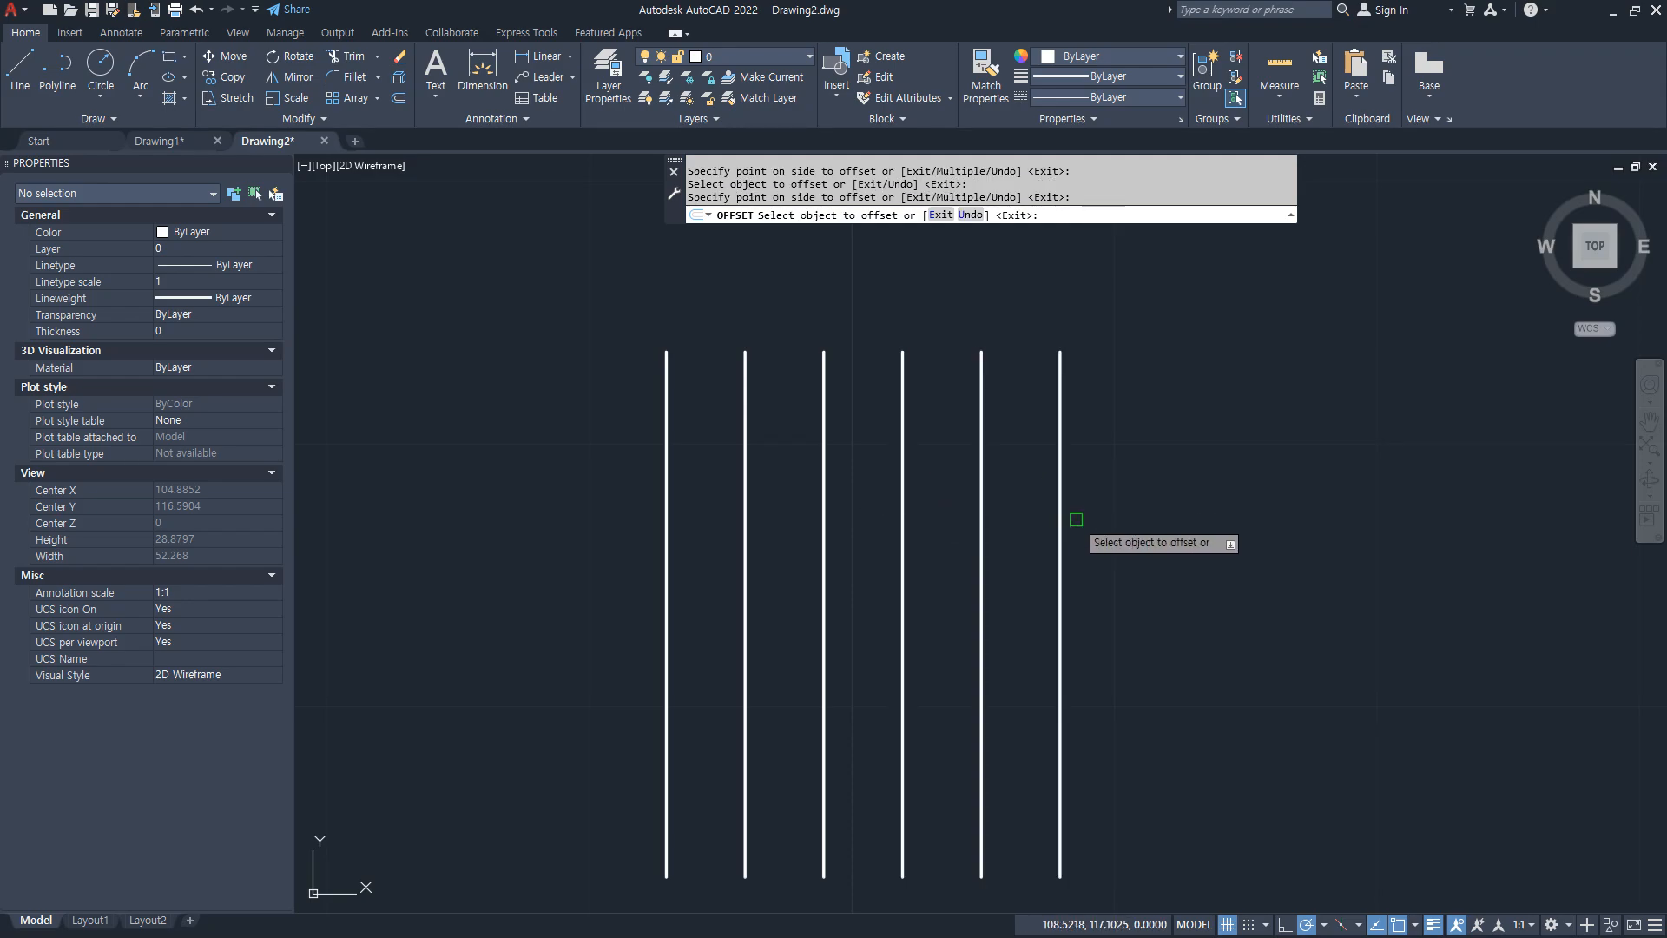
pyautogui.click(1061, 522)
pyautogui.click(1120, 522)
pyautogui.press('space')
# Step: Add a linear dimension between the upper ends of the first two vertical lines, placed above them
pyautogui.moveTo(740, 417); pyautogui.dragTo(721, 499, button='middle')
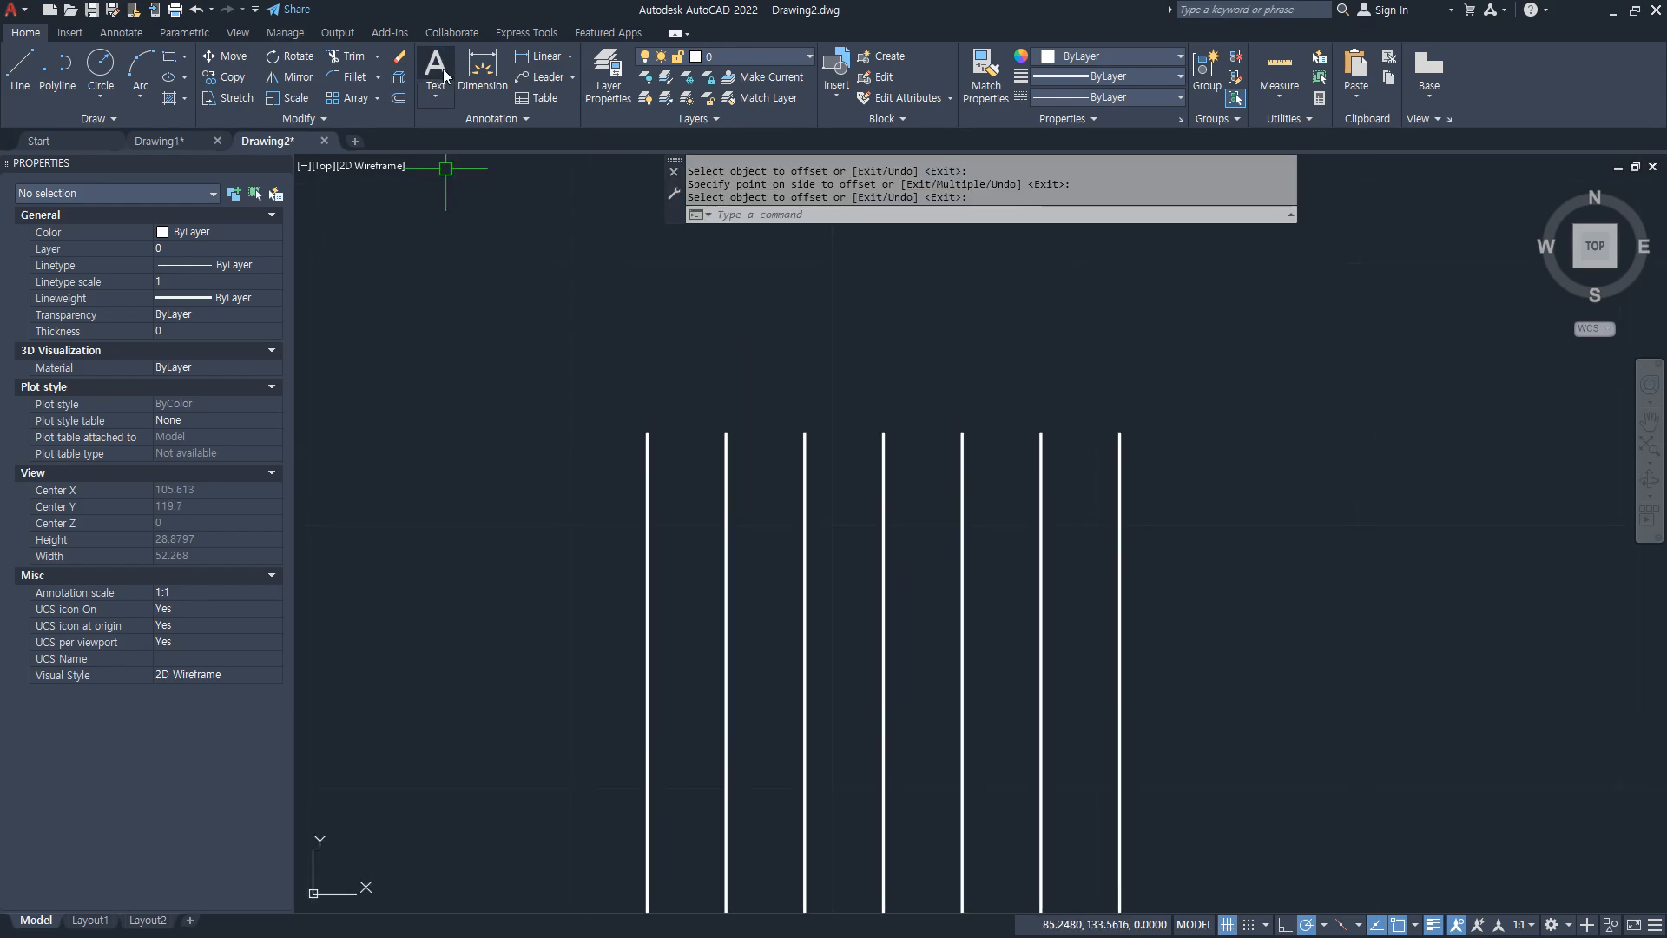
pyautogui.click(523, 63)
pyautogui.click(646, 433)
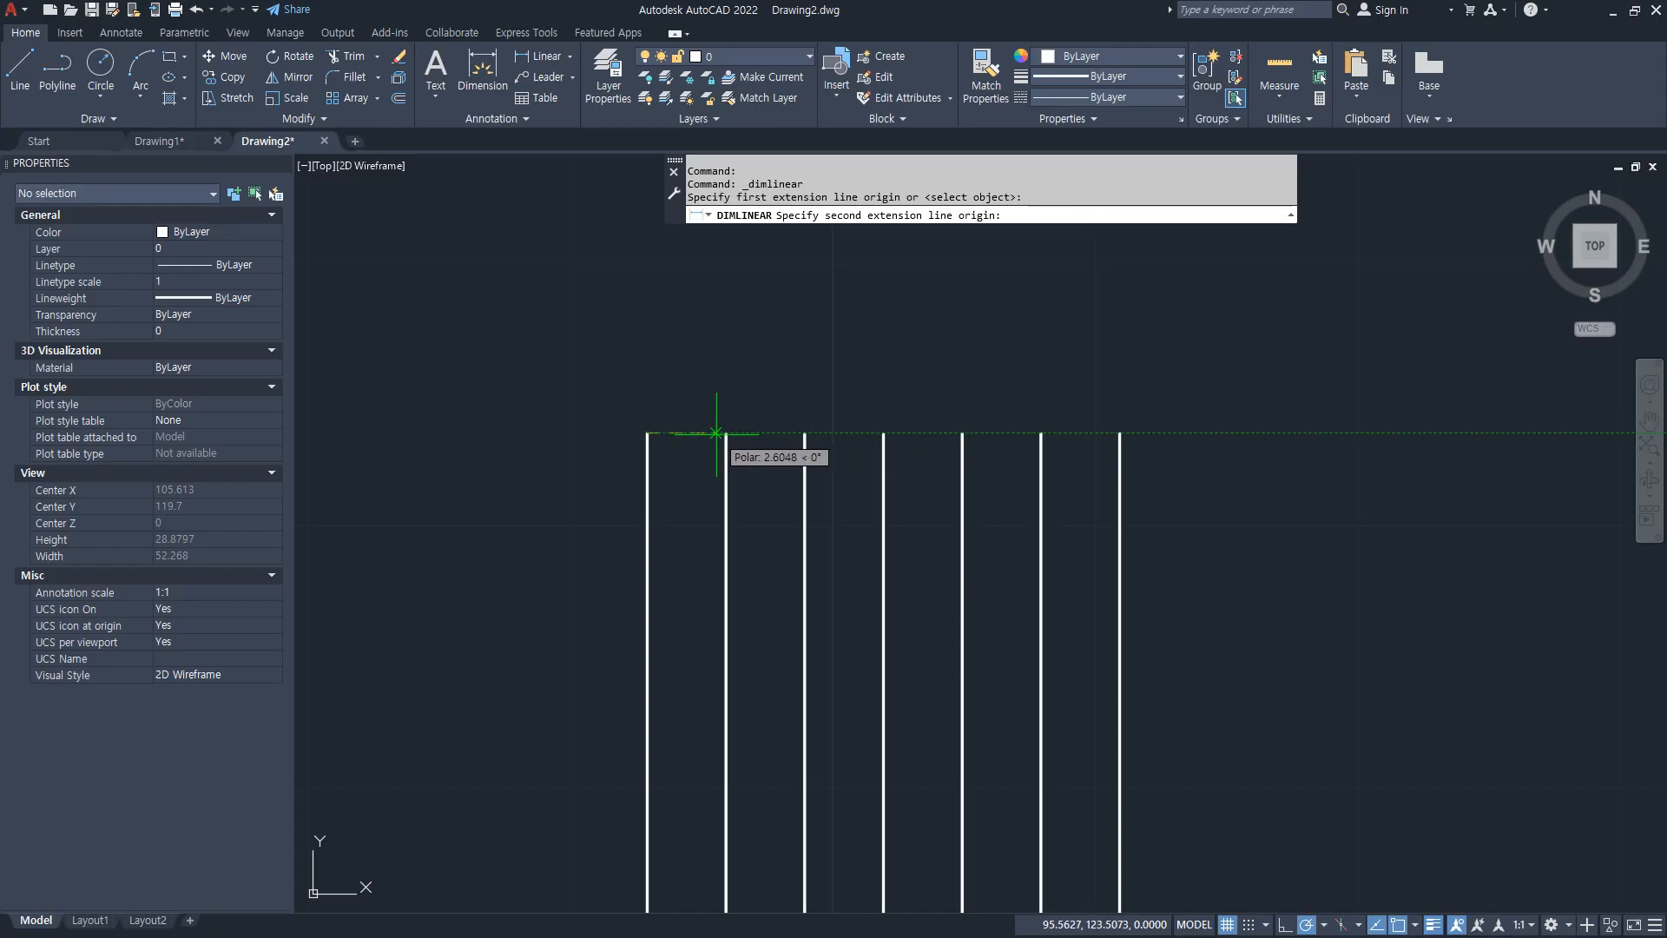
pyautogui.click(726, 432)
pyautogui.click(672, 311)
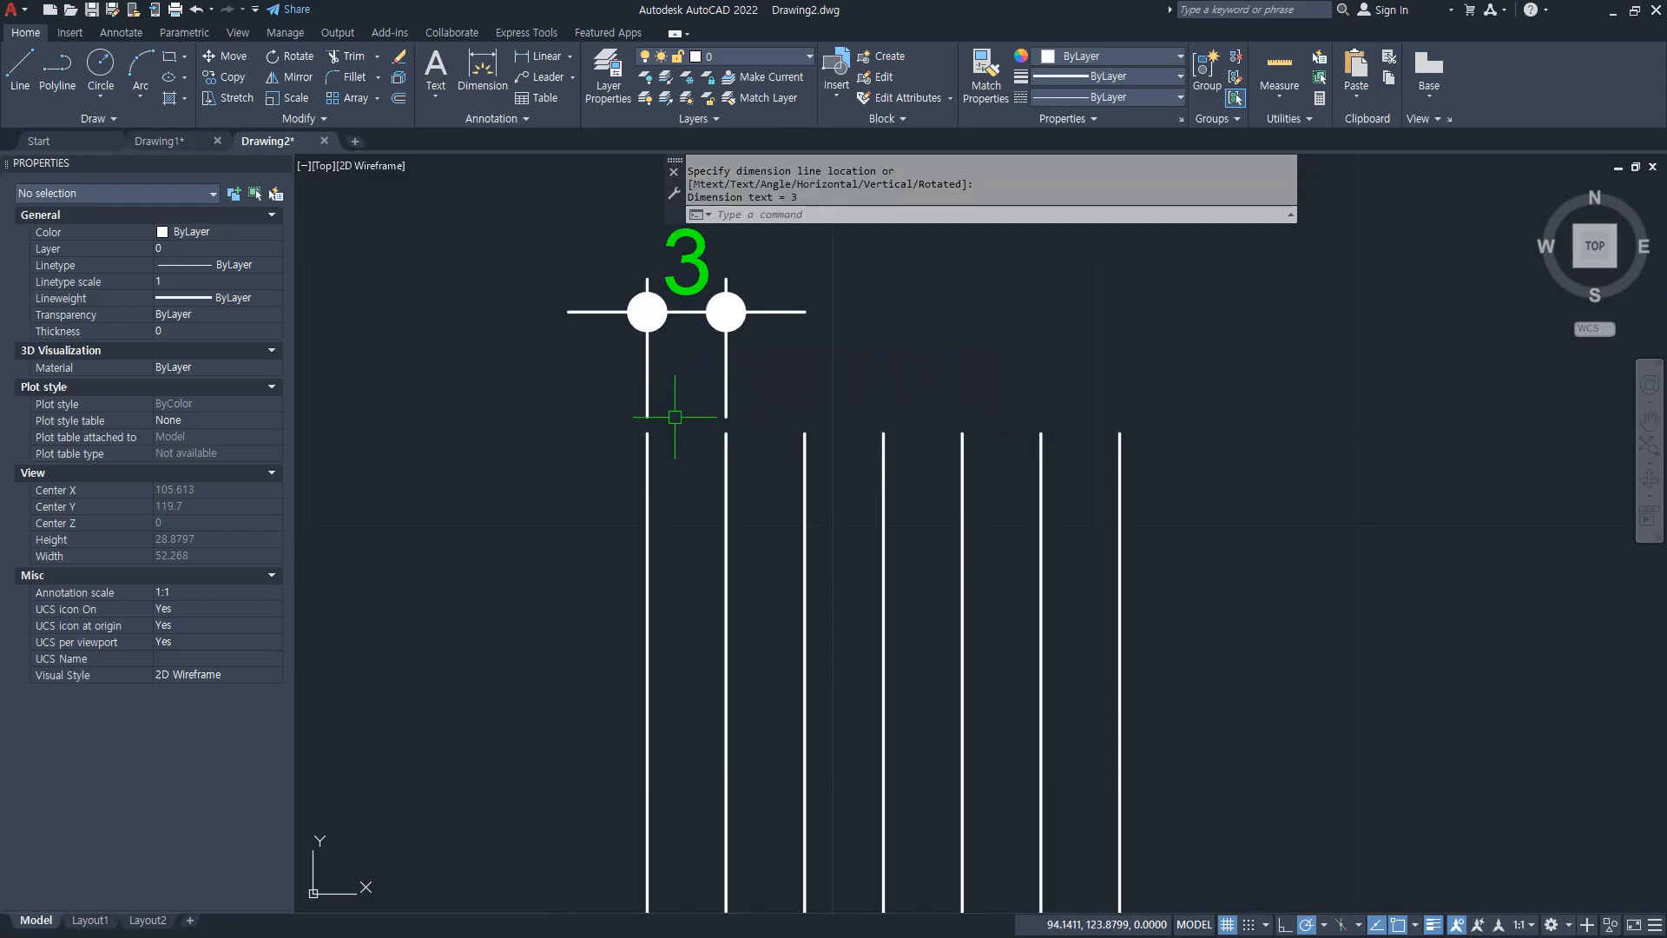
# Step: Continue the dimension chain from the first dimension across the upper ends of the remaining five lines
pyautogui.moveTo(675, 417); pyautogui.dragTo(663, 521, button='middle')
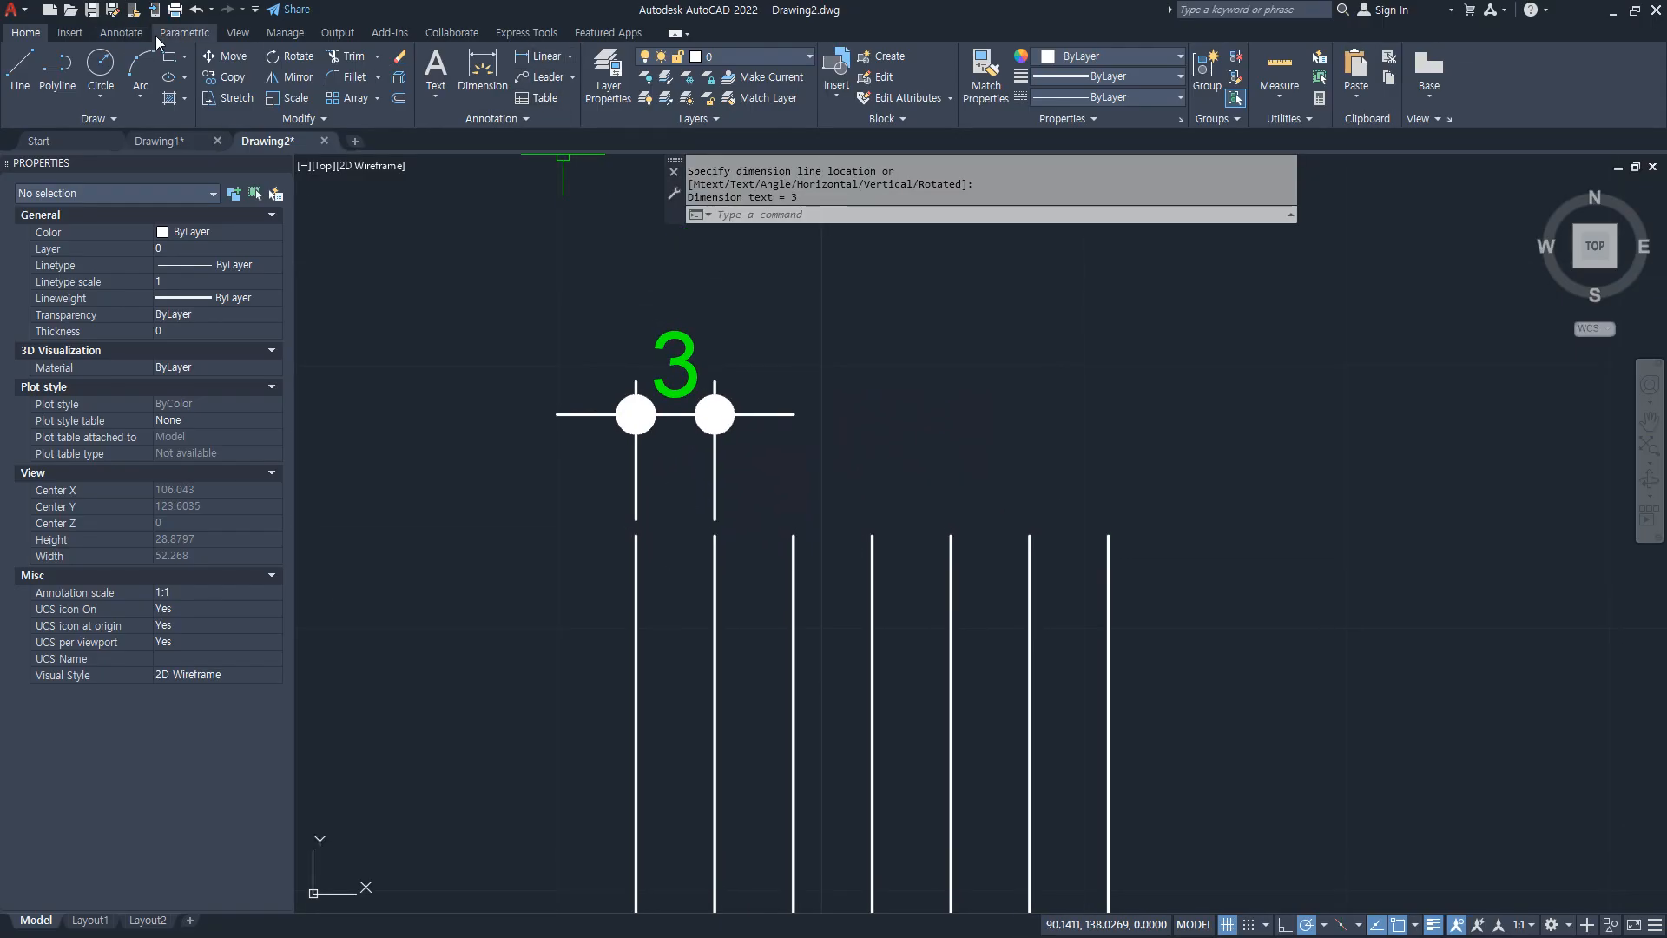
pyautogui.click(120, 32)
pyautogui.click(473, 98)
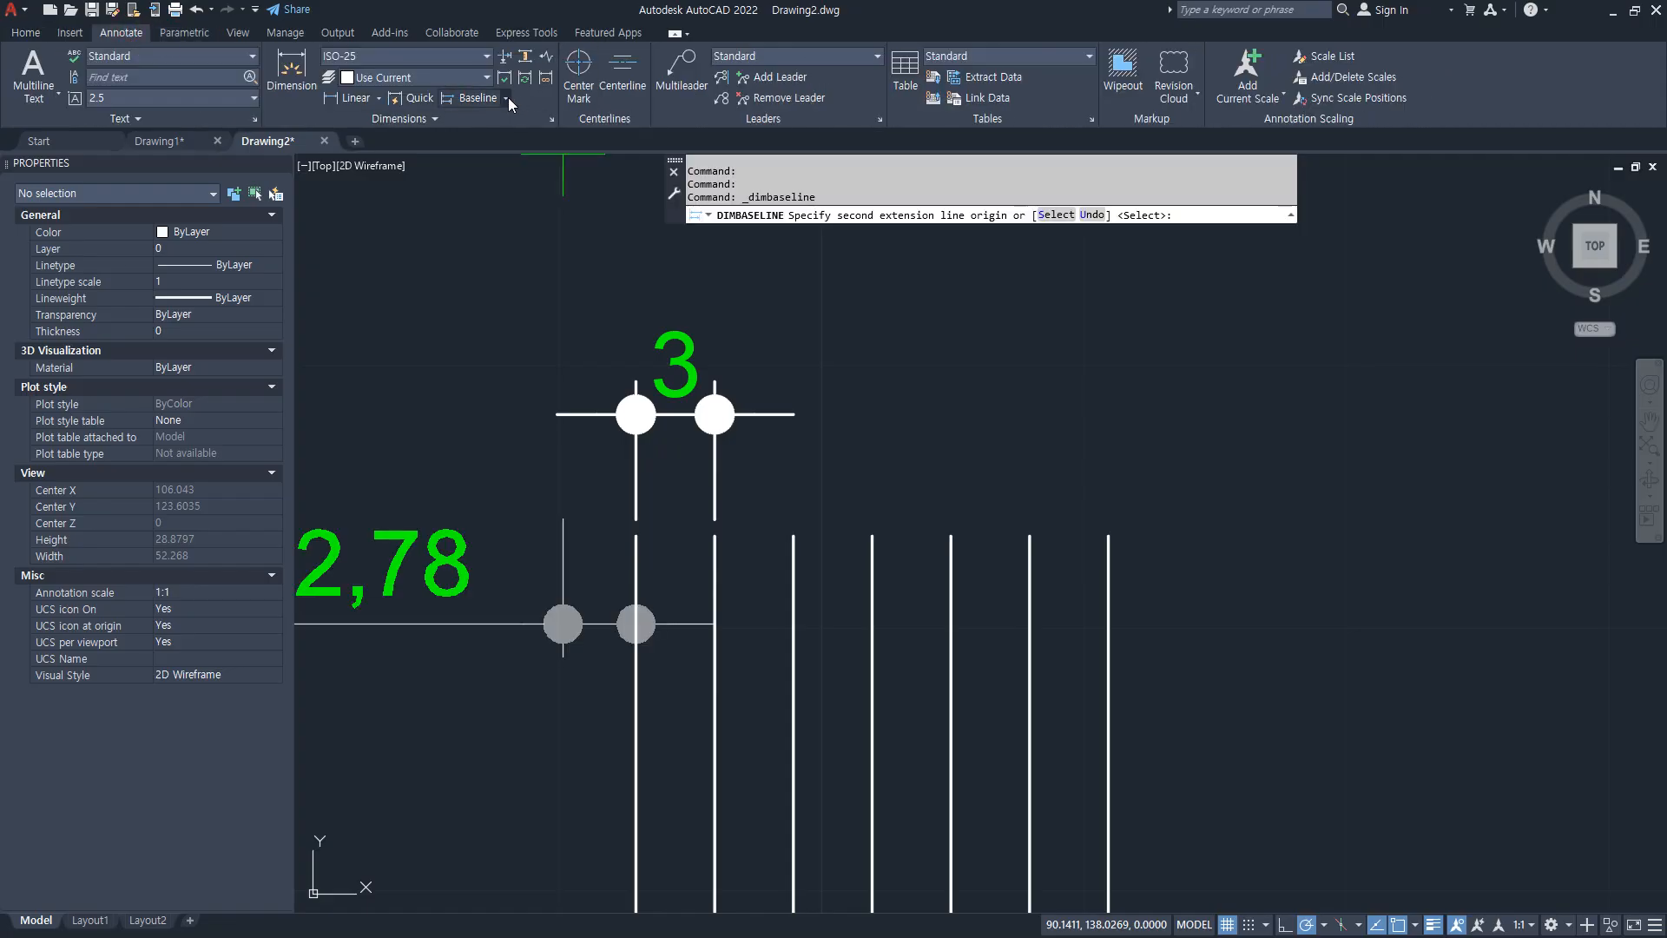
pyautogui.click(505, 98)
pyautogui.click(493, 126)
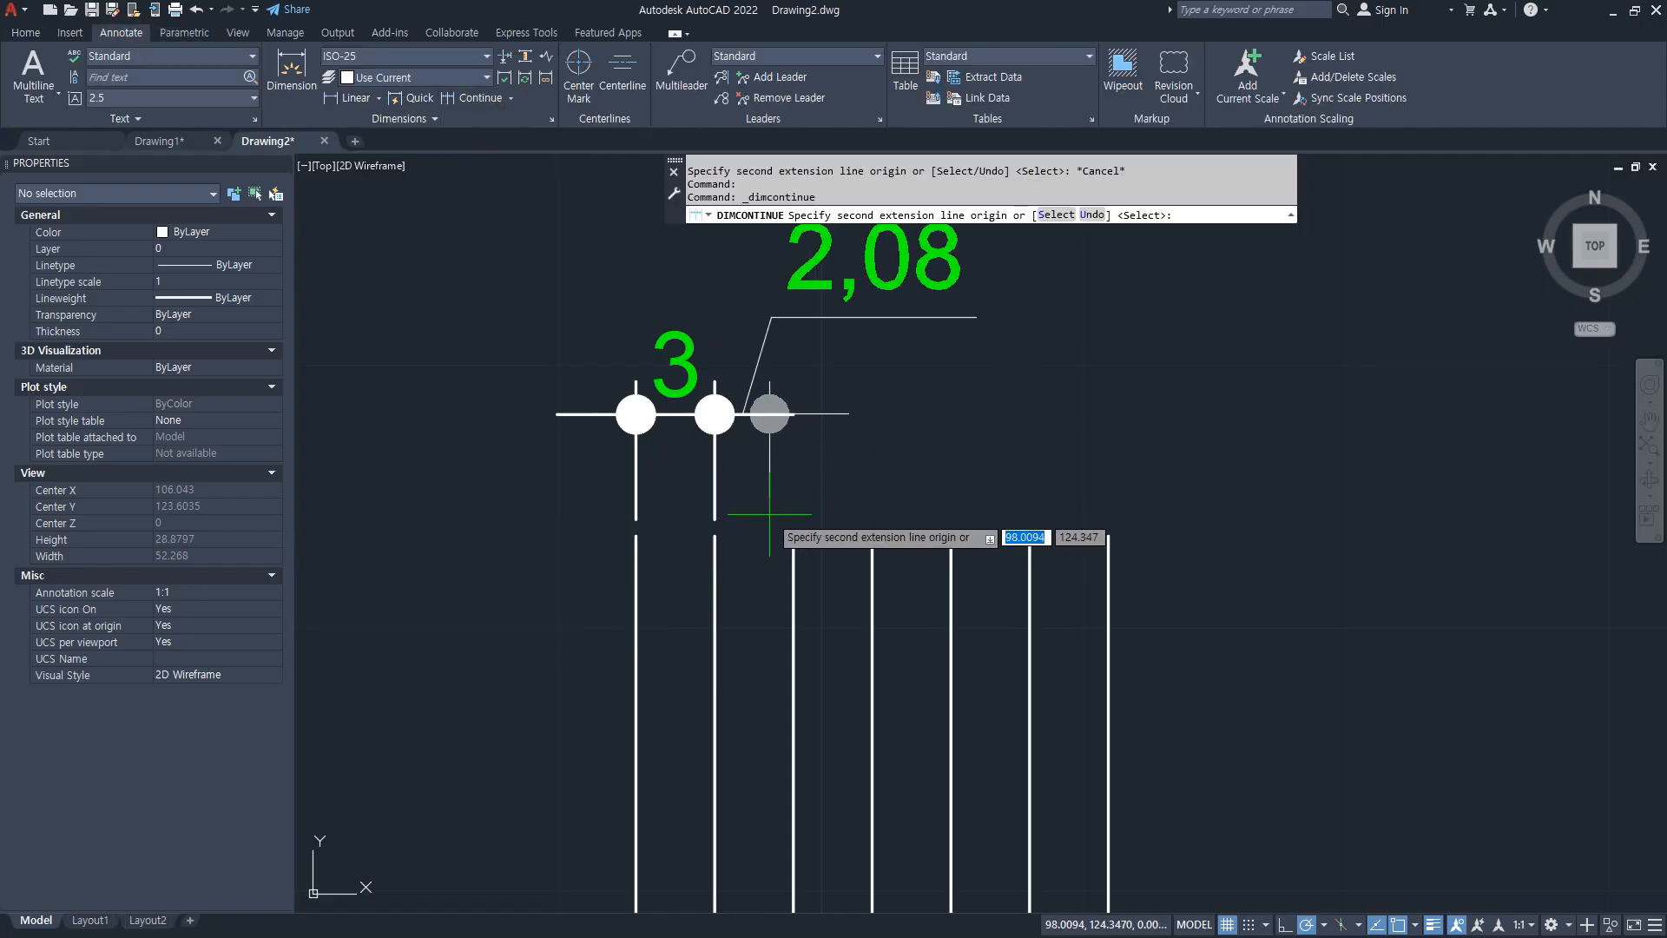
pyautogui.click(793, 536)
pyautogui.click(872, 536)
pyautogui.click(951, 536)
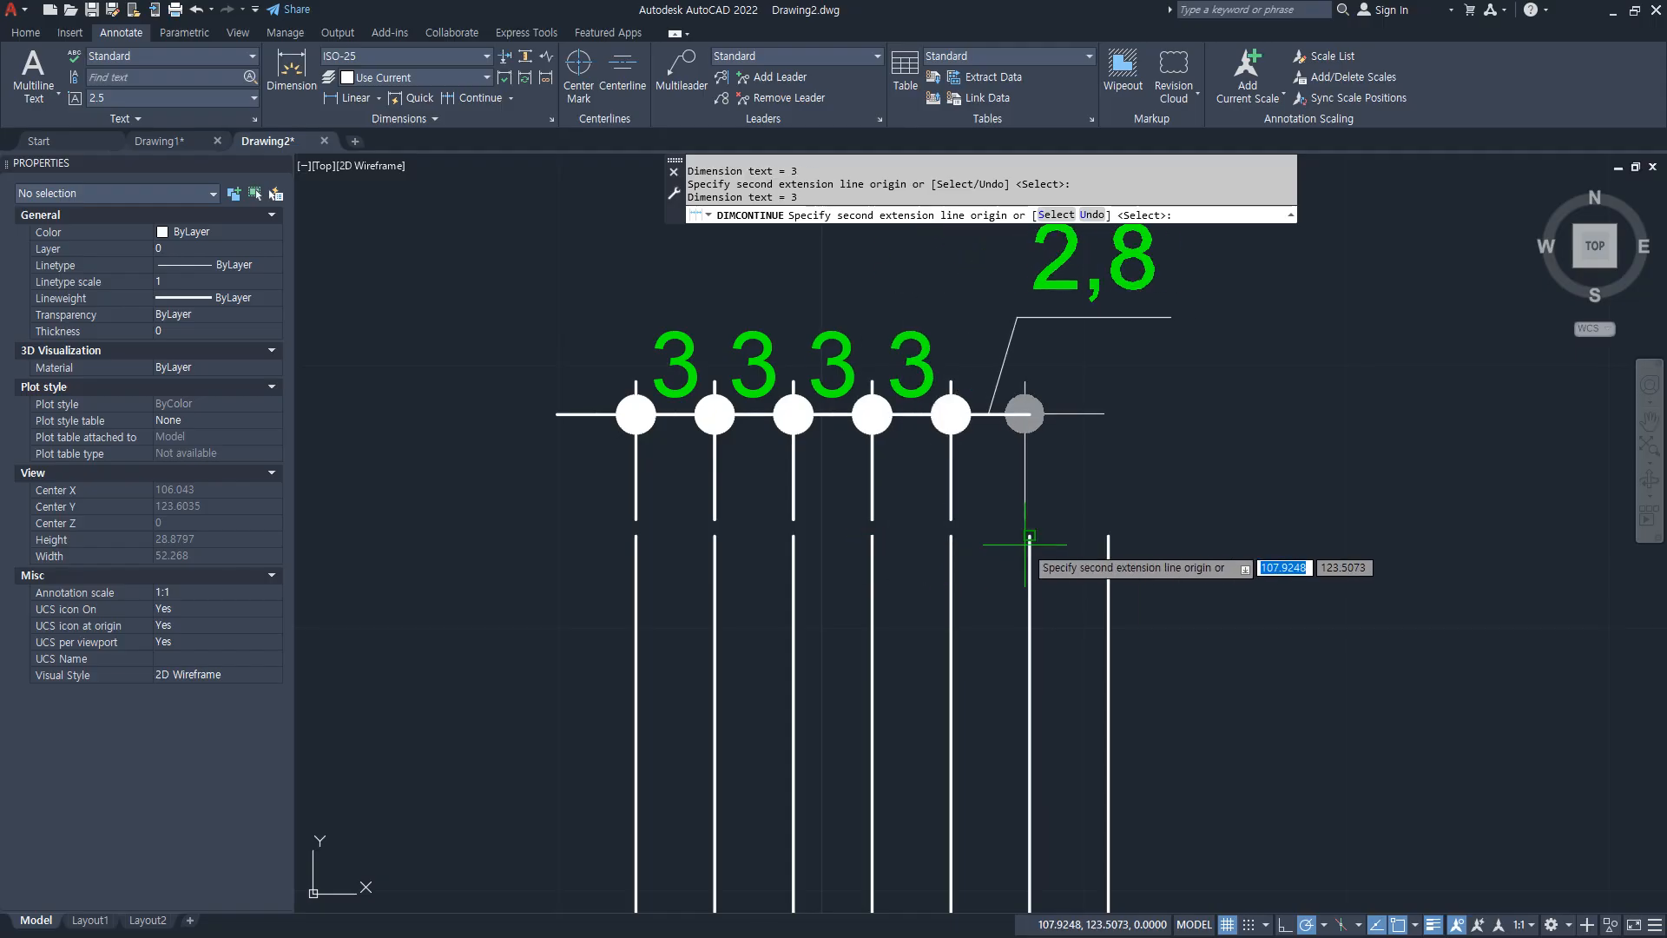
pyautogui.click(1030, 536)
pyautogui.click(1109, 535)
pyautogui.press('Escape')
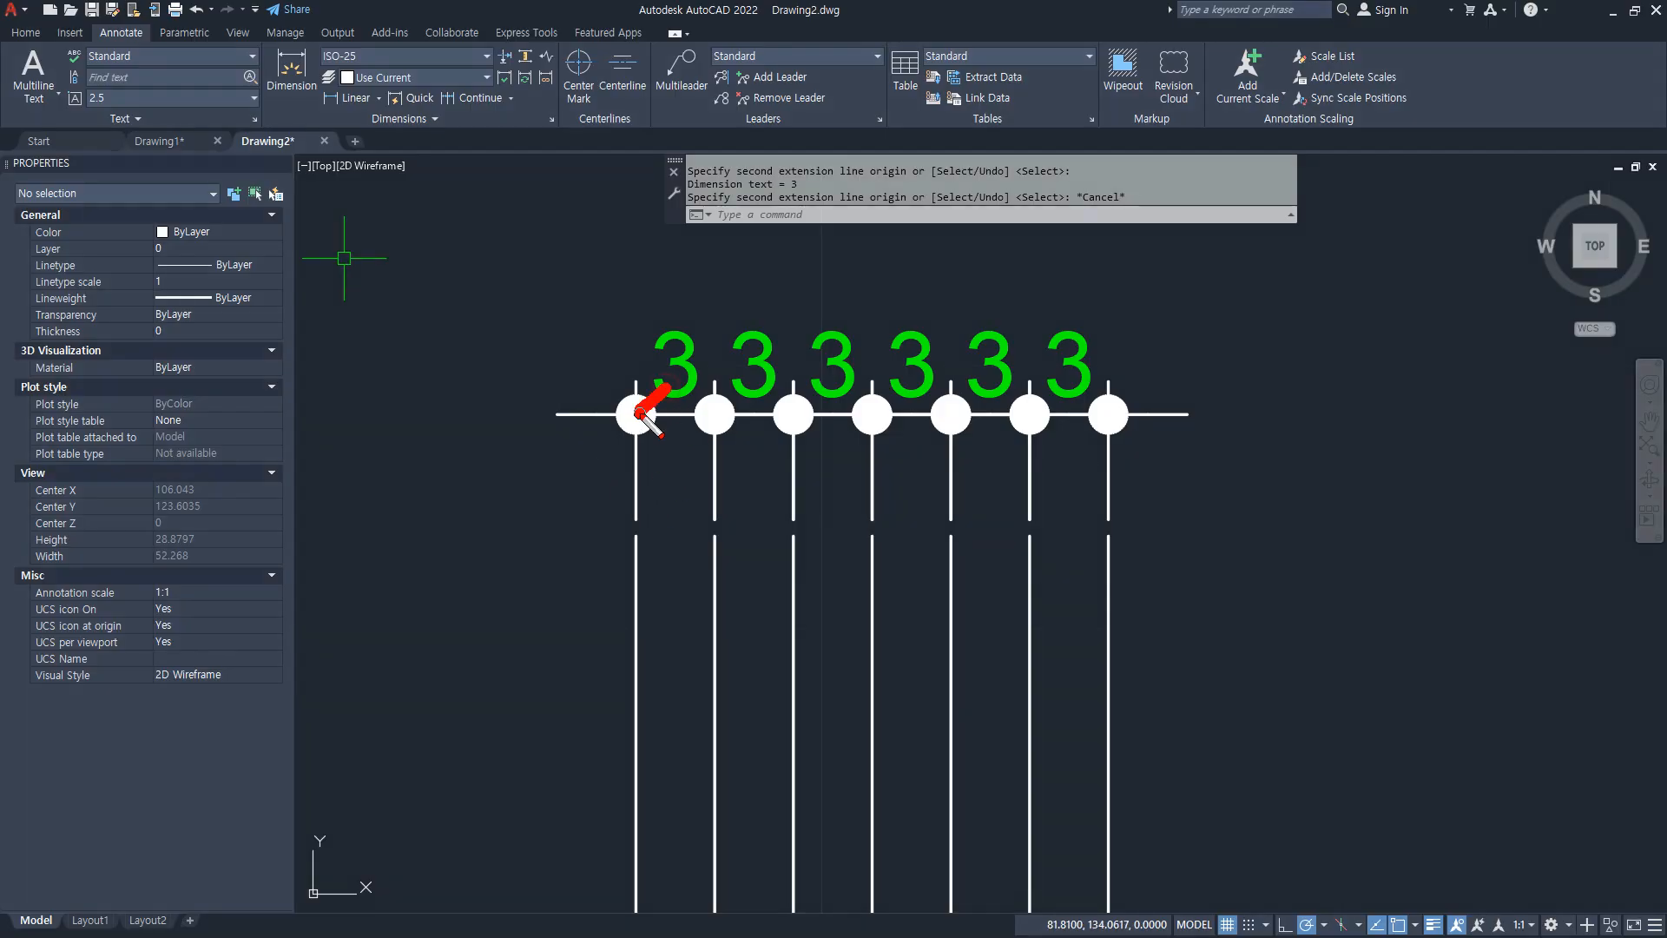
pyautogui.moveTo(640, 414); pyautogui.dragTo(717, 471)
pyautogui.moveTo(743, 400); pyautogui.dragTo(660, 433)
pyautogui.moveTo(834, 404); pyautogui.dragTo(769, 448)
pyautogui.moveTo(883, 398); pyautogui.dragTo(843, 440)
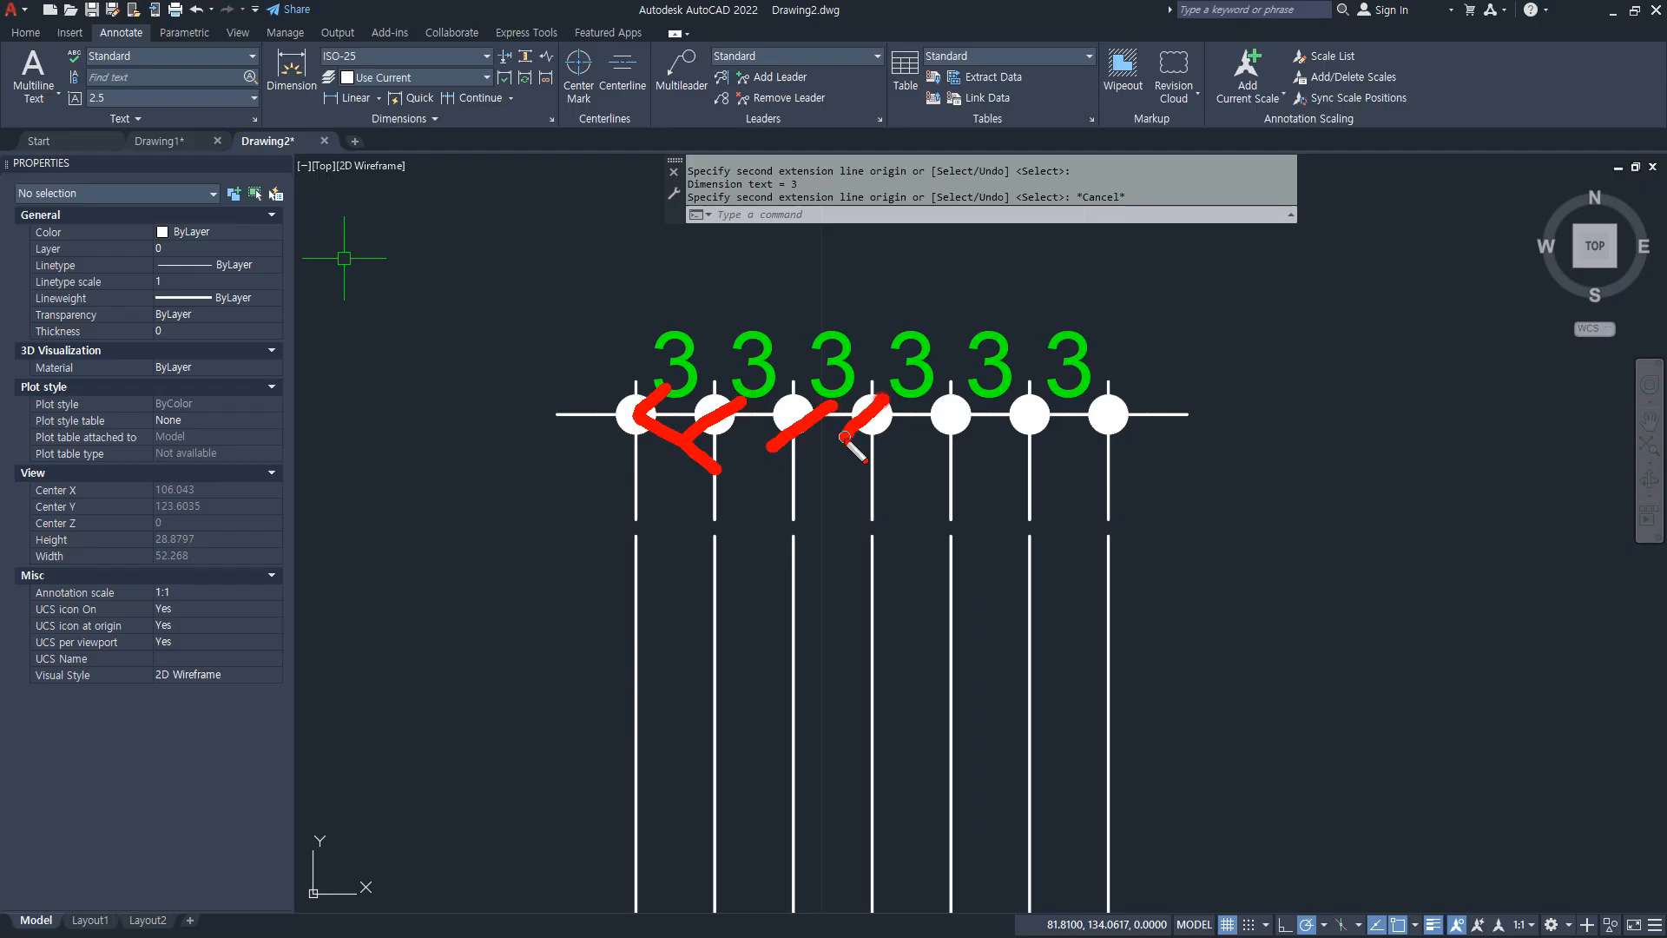
pyautogui.moveTo(963, 396); pyautogui.dragTo(929, 434)
pyautogui.moveTo(1042, 395); pyautogui.dragTo(1002, 431)
pyautogui.moveTo(1081, 371)
pyautogui.mouseDown()
pyautogui.moveTo(1113, 426)
pyautogui.moveTo(1045, 492)
pyautogui.mouseUp()
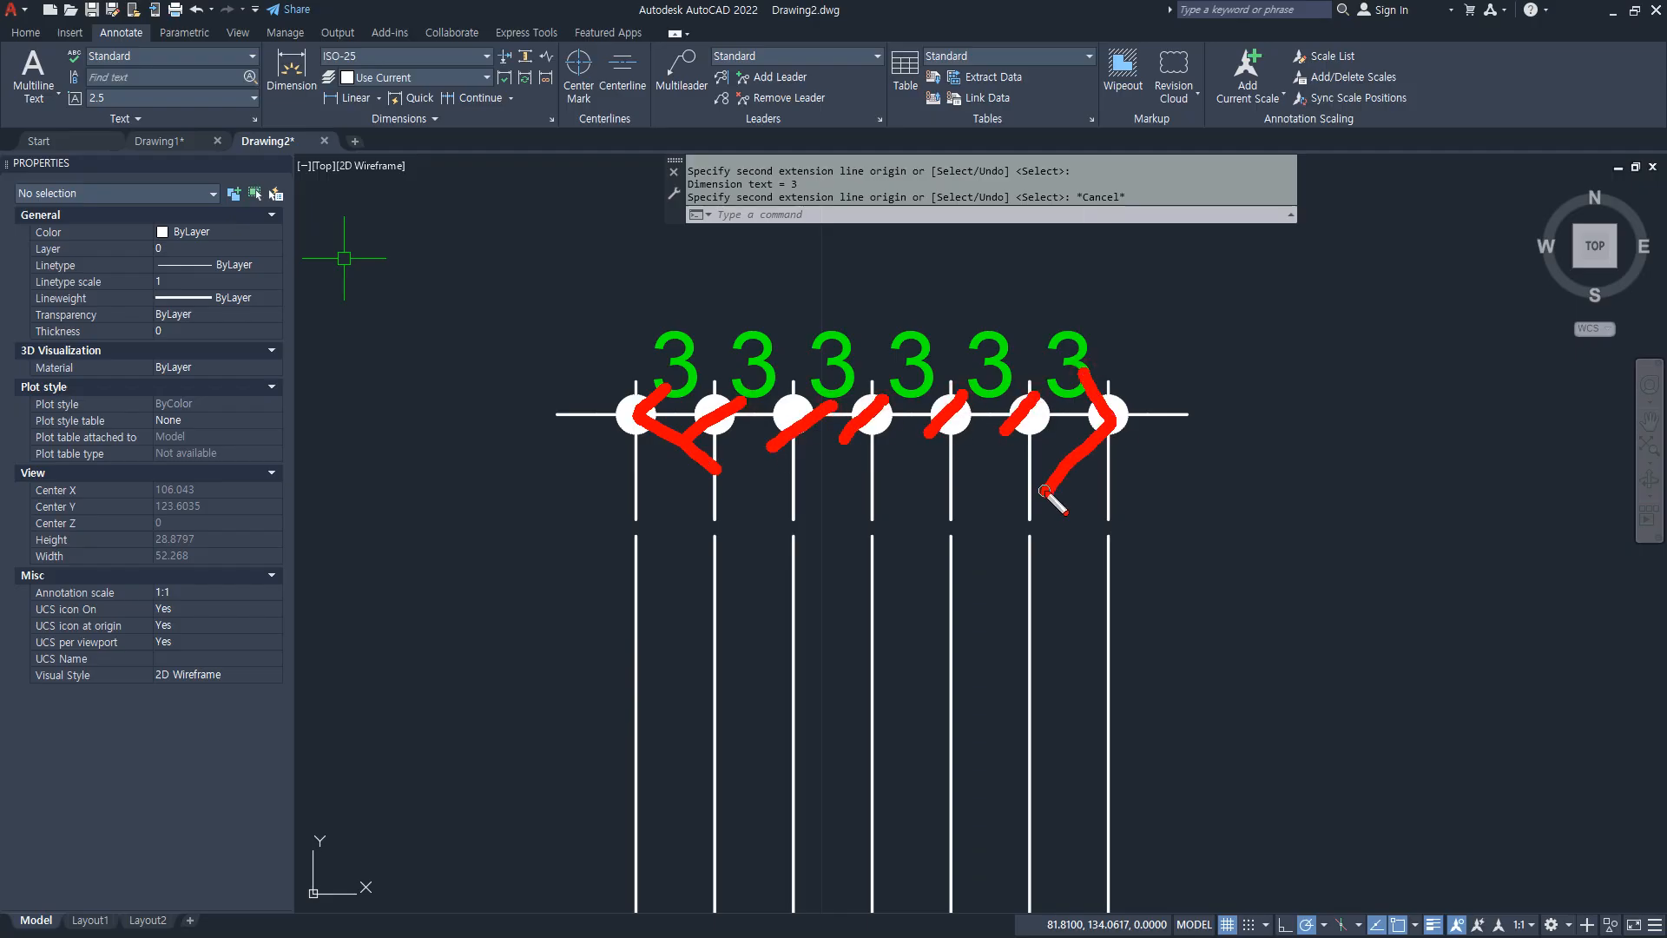
pyautogui.press('Escape')
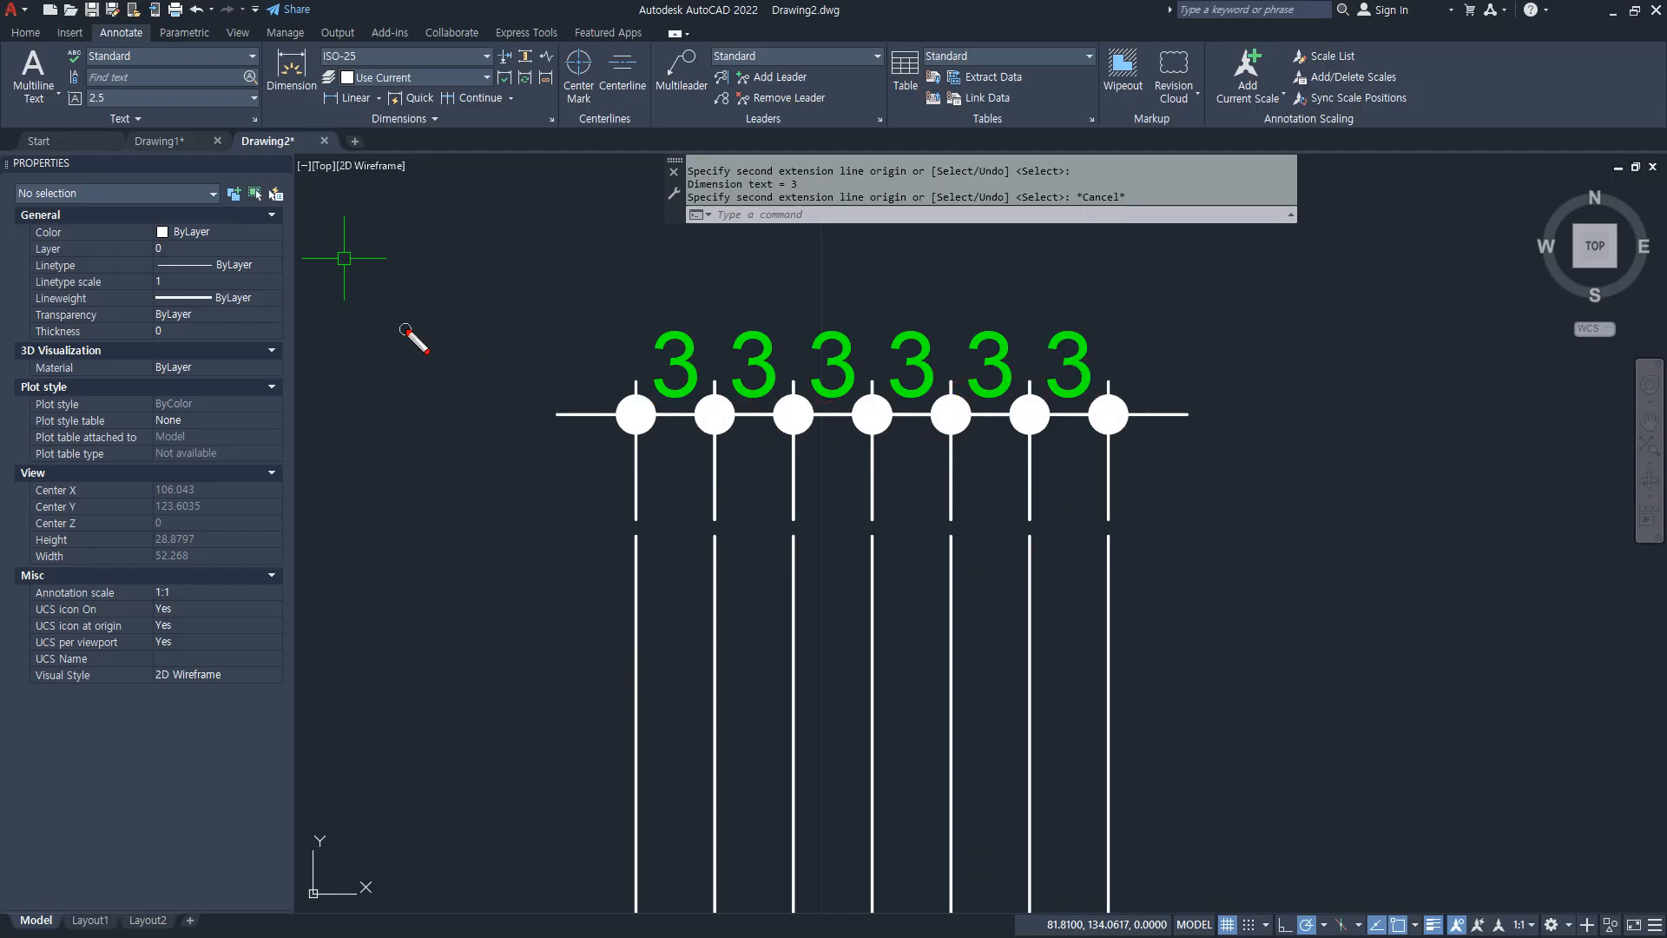
pyautogui.moveTo(658, 452)
pyautogui.mouseDown()
pyautogui.moveTo(665, 420)
pyautogui.moveTo(751, 391)
pyautogui.mouseUp()
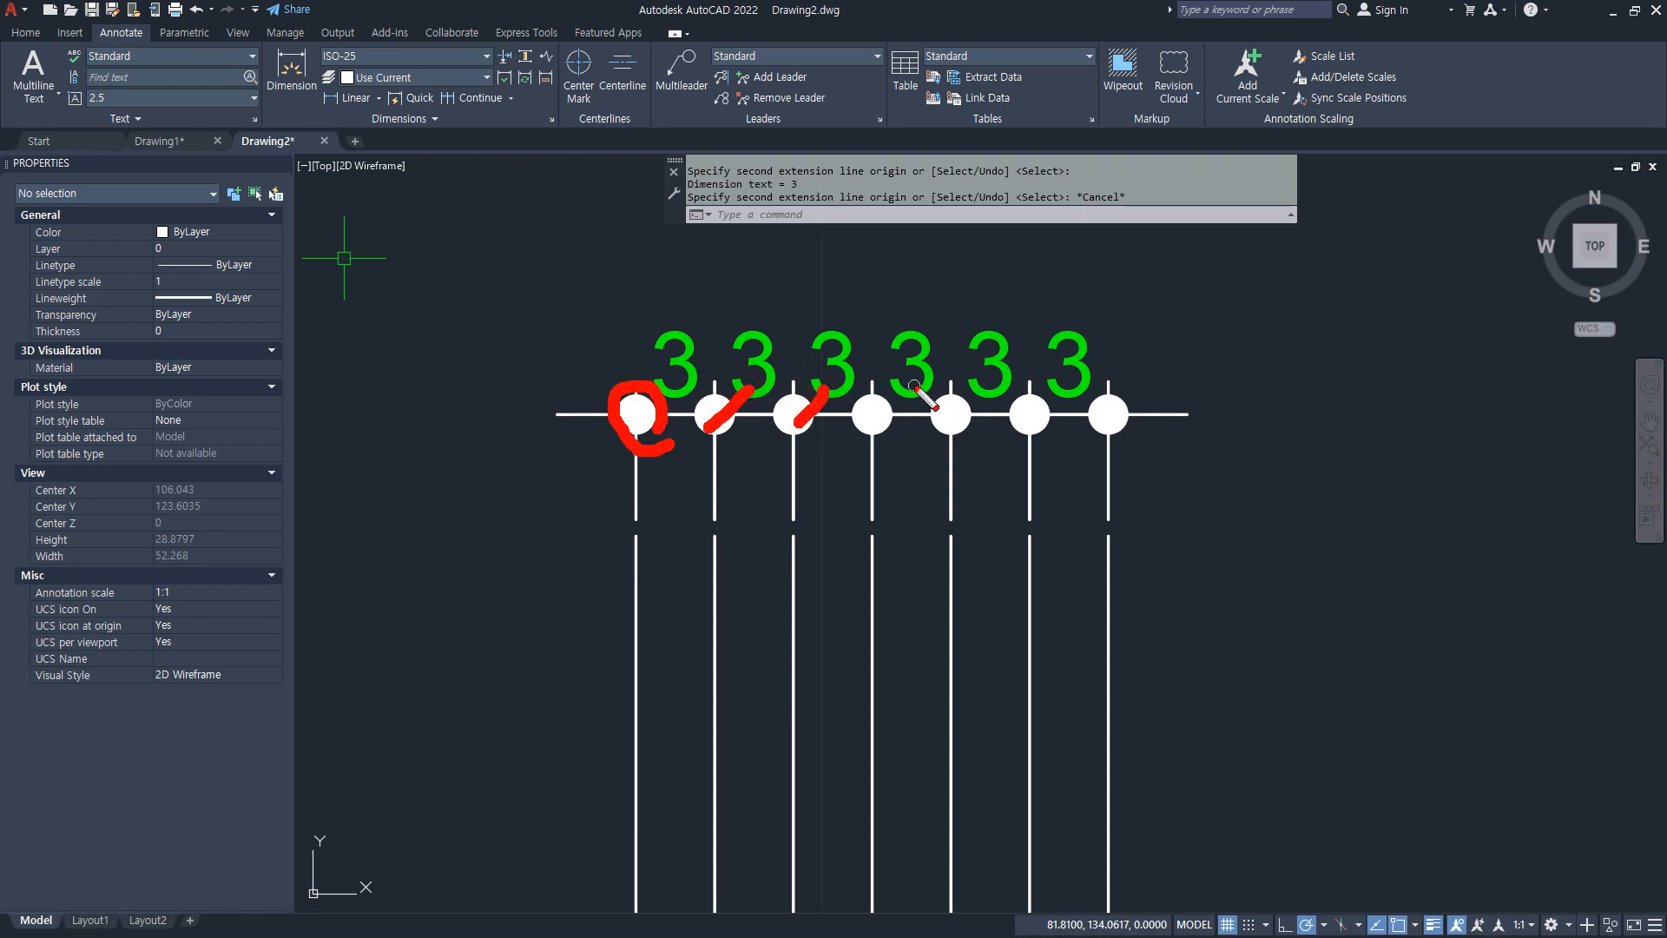
pyautogui.moveTo(914, 384); pyautogui.dragTo(868, 438)
pyautogui.moveTo(1004, 388); pyautogui.dragTo(979, 419)
pyautogui.moveTo(1120, 400); pyautogui.dragTo(1167, 406)
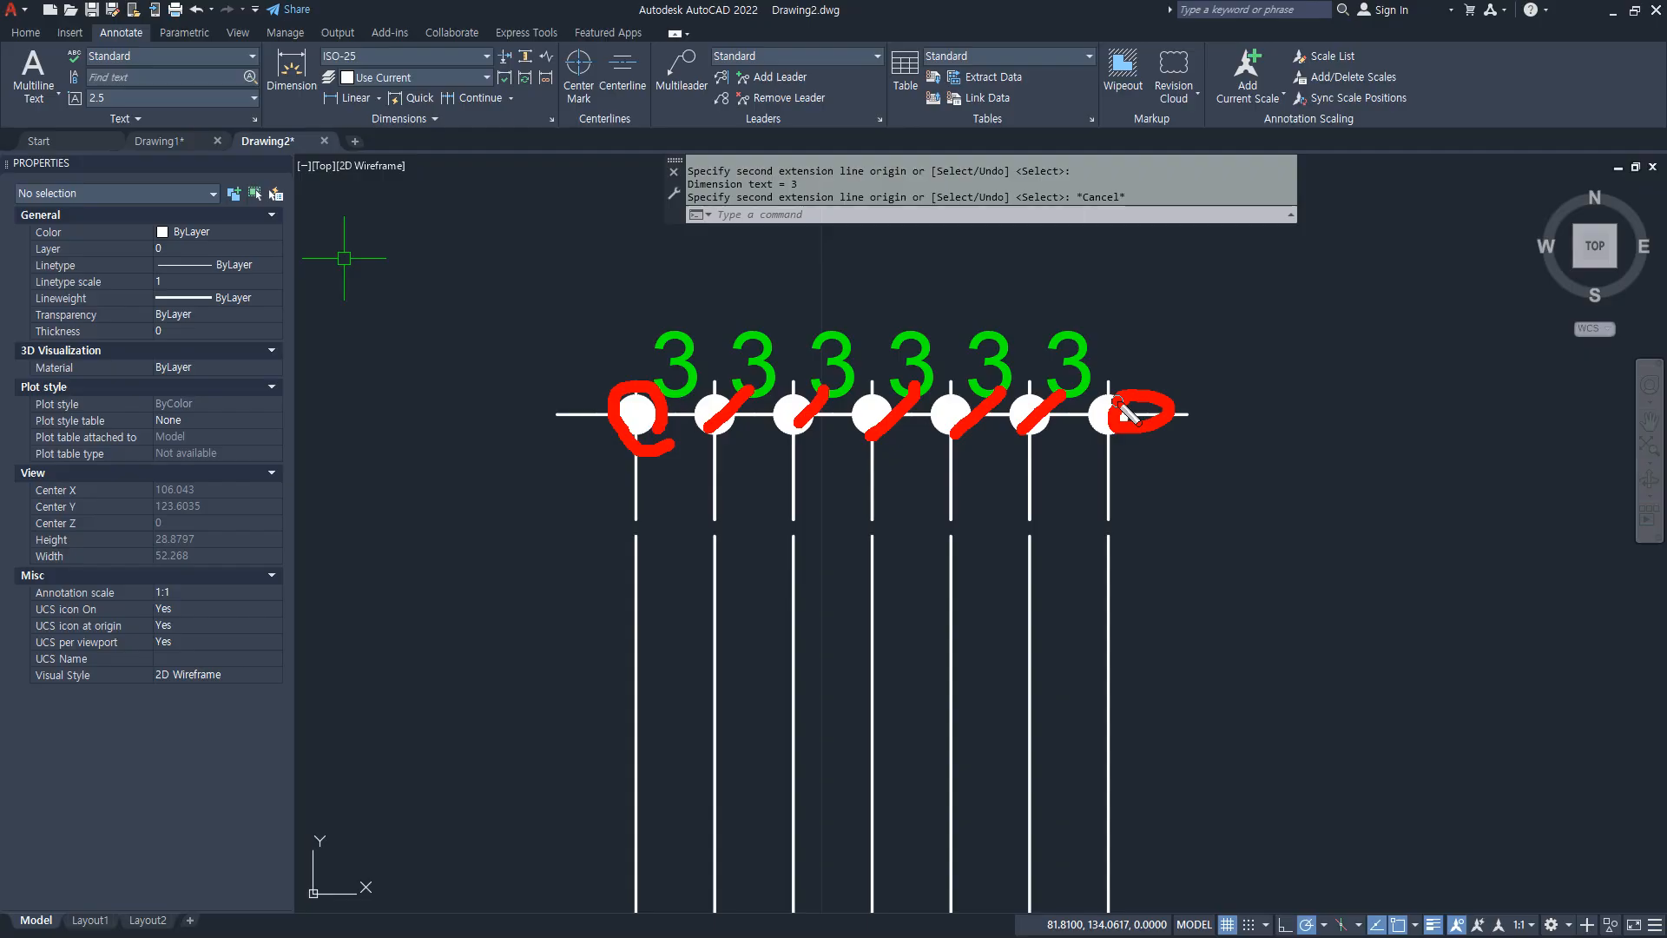
pyautogui.press('e')
pyautogui.moveTo(682, 372); pyautogui.dragTo(643, 415)
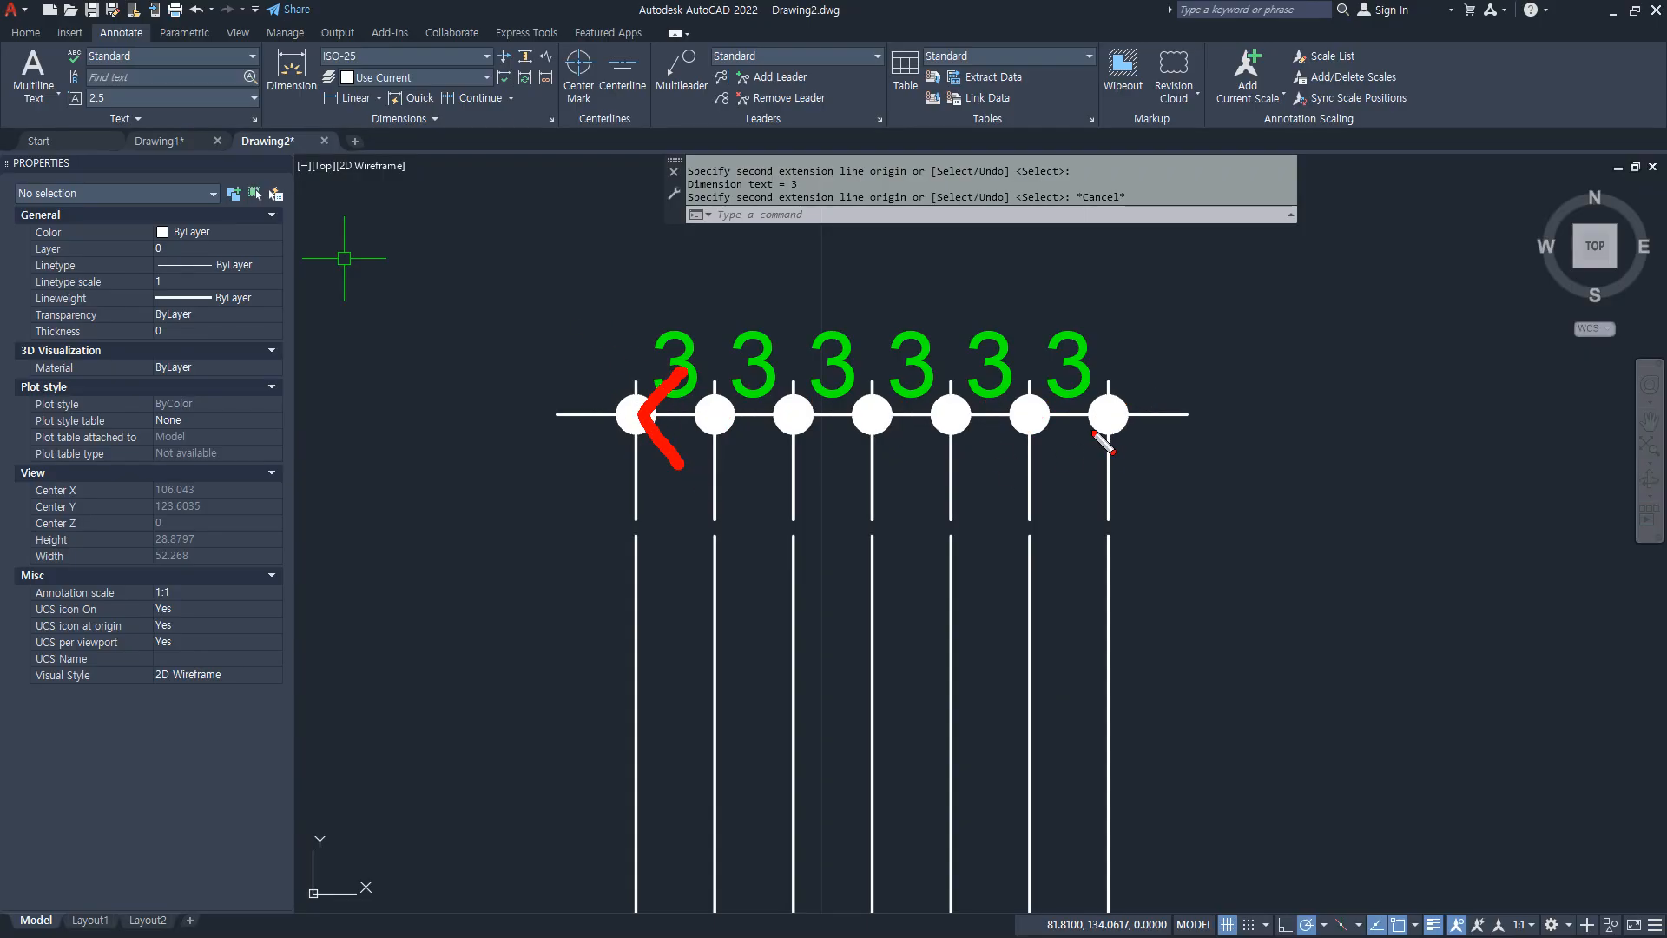
pyautogui.moveTo(1091, 396); pyautogui.dragTo(1070, 473)
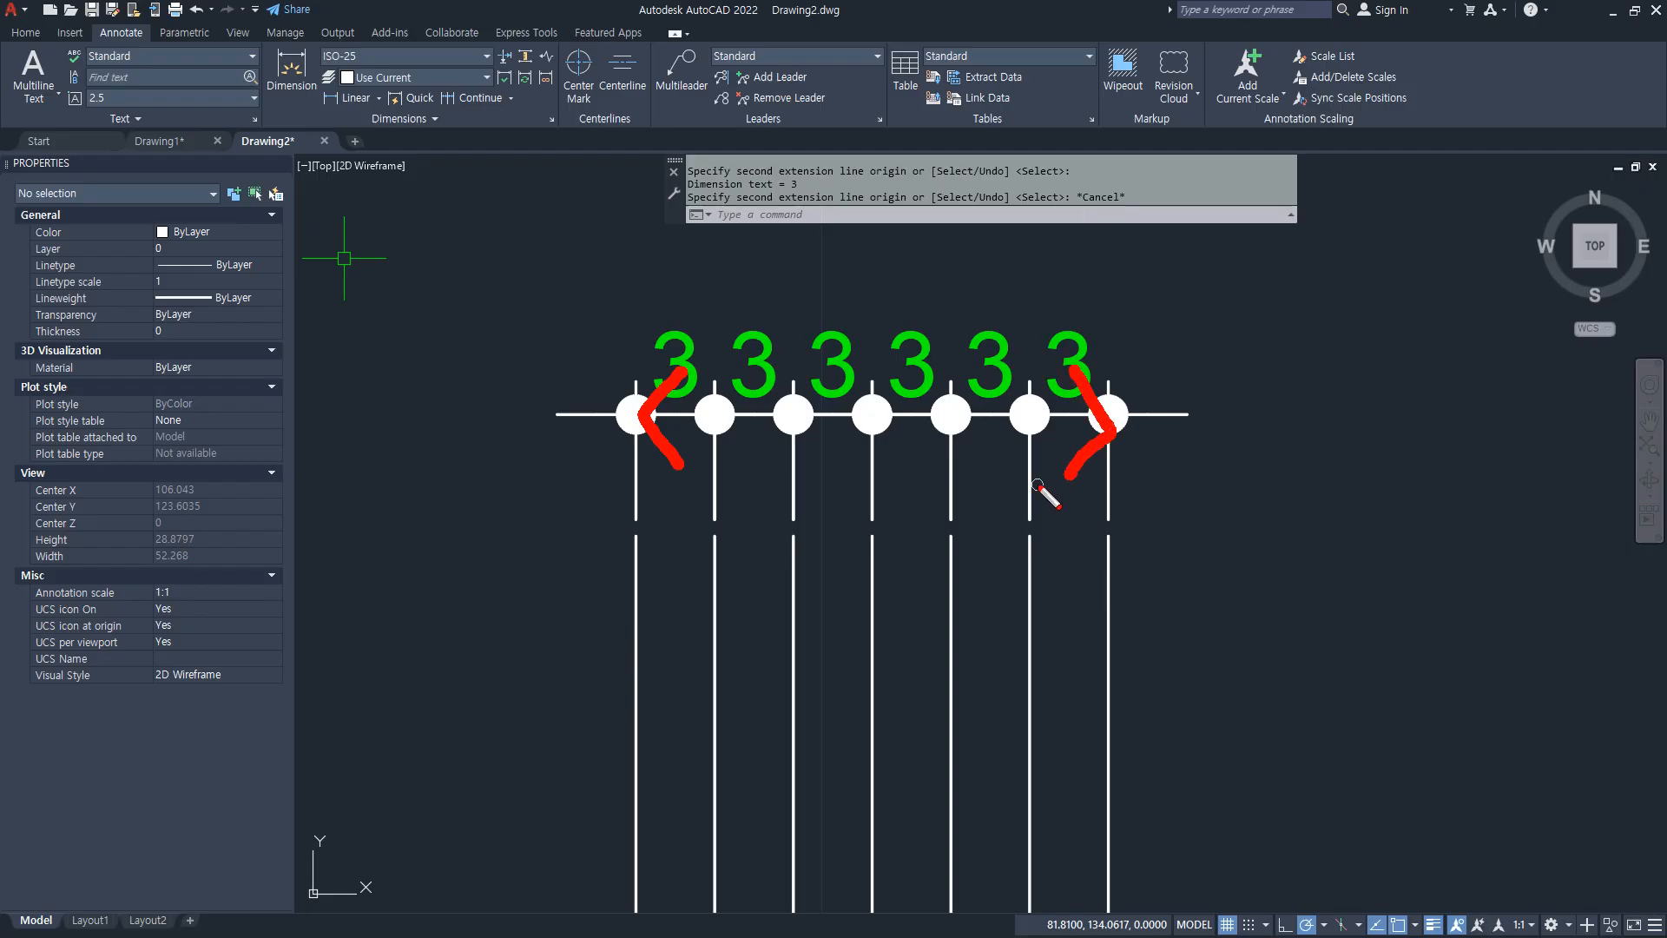
pyautogui.press('e')
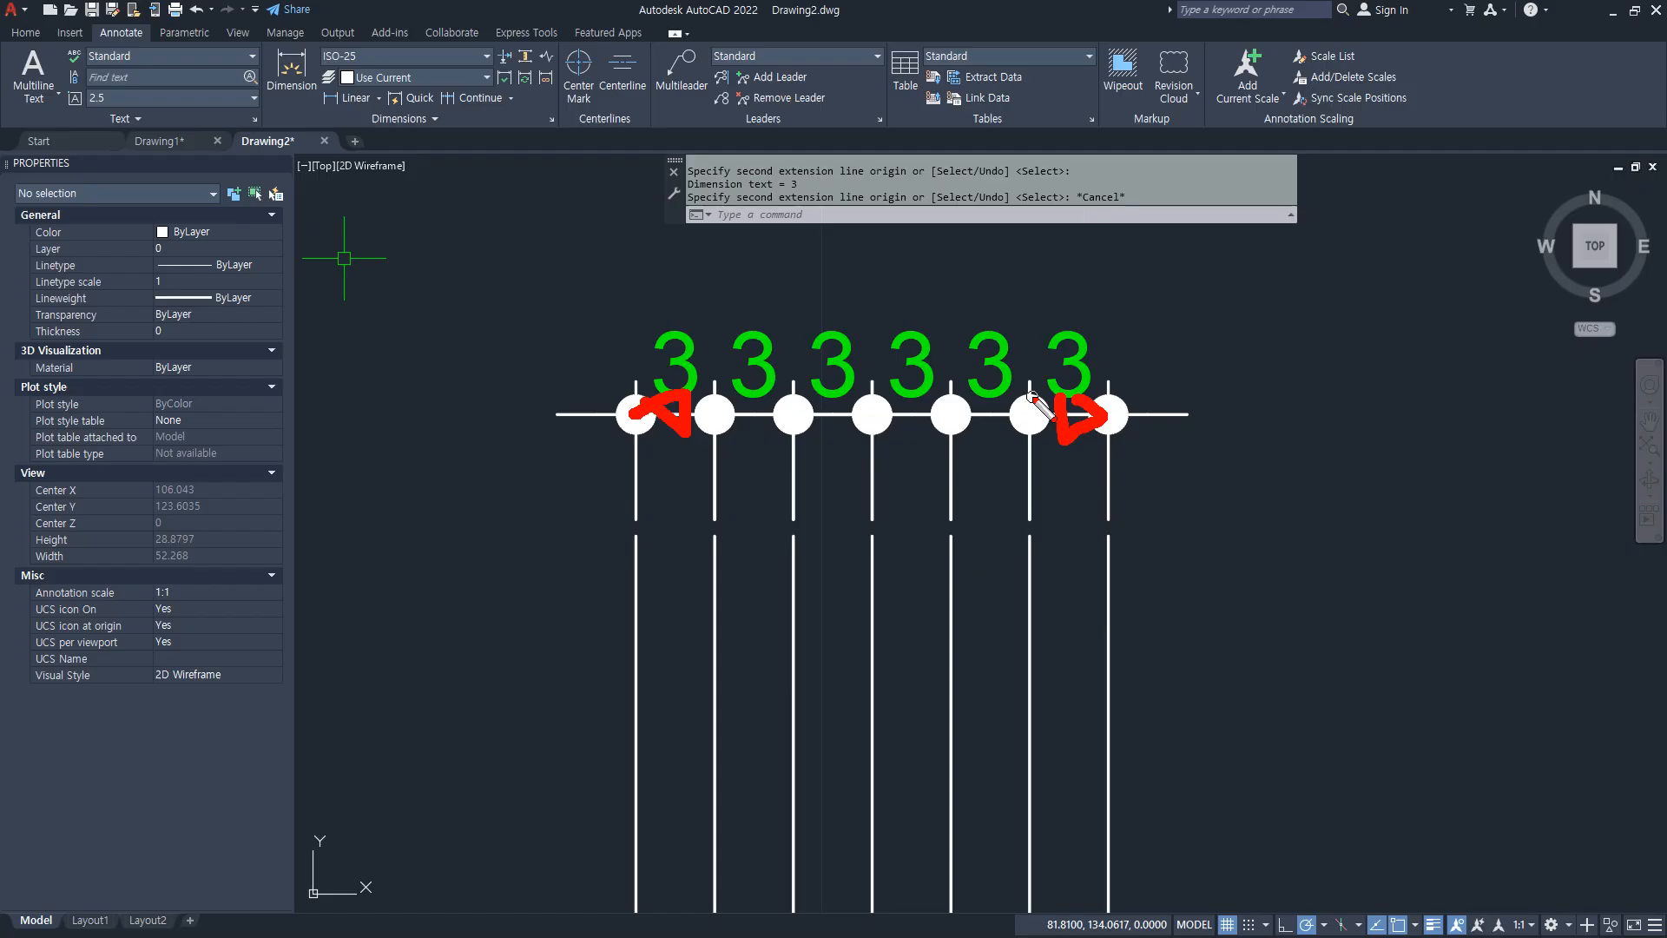
pyautogui.press('Escape')
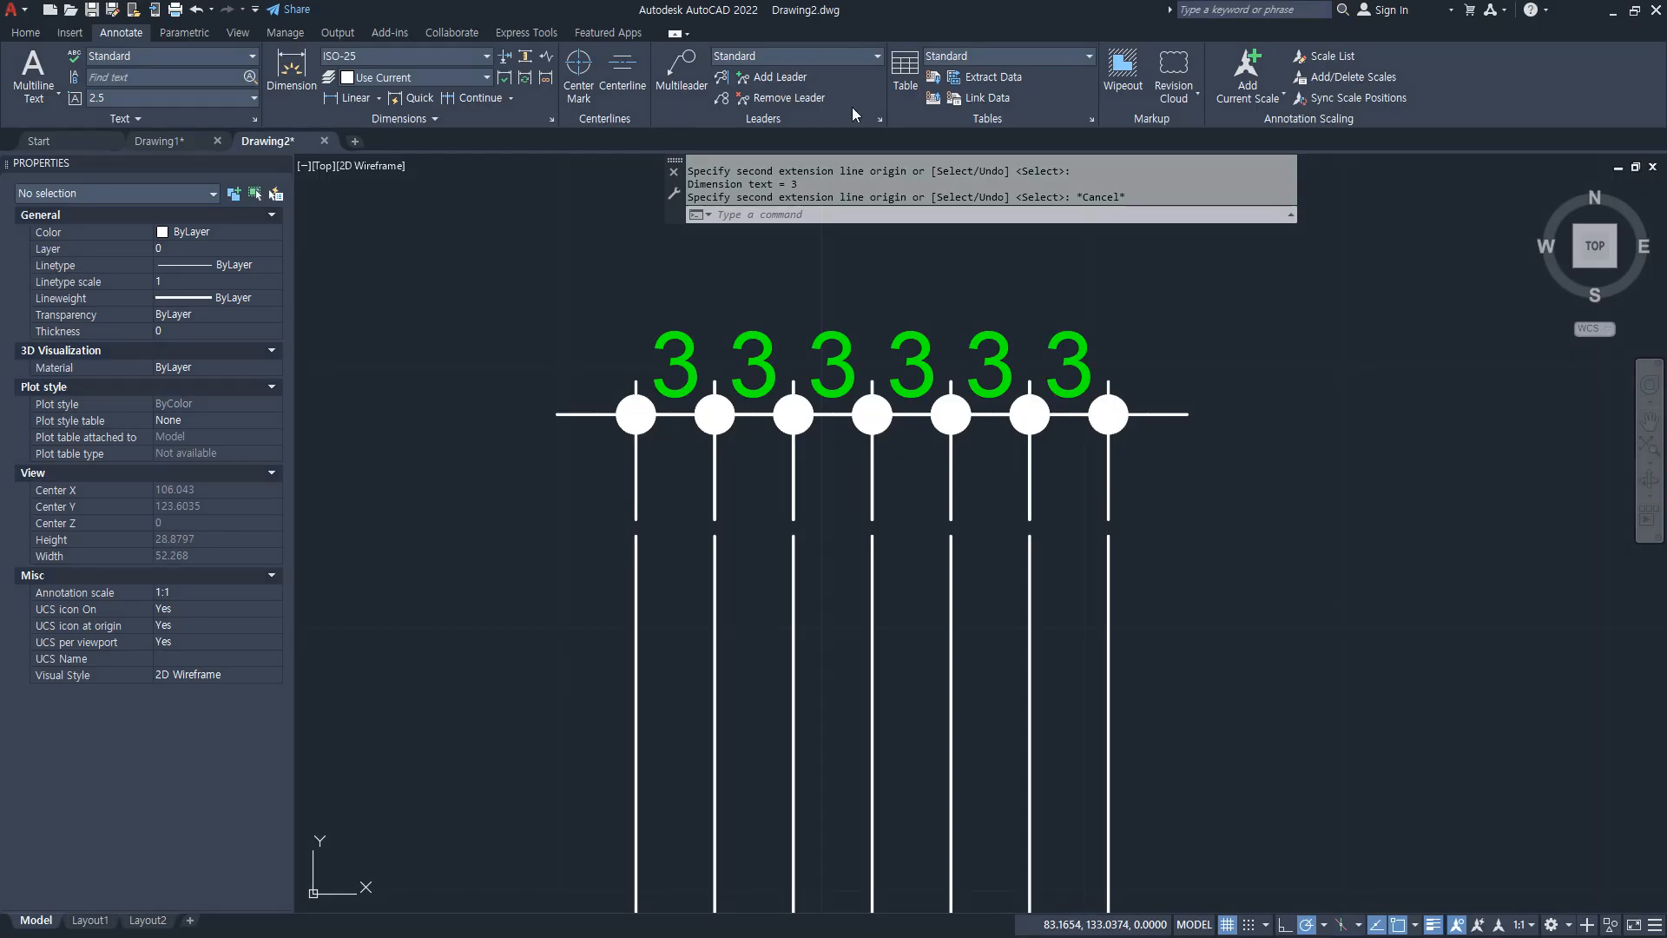
# Step: Set Arrow 2 of the first dimension in the chain to Oblique and deselect it
pyautogui.click(635, 508)
pyautogui.moveTo(632, 488); pyautogui.dragTo(353, 569, button='middle')
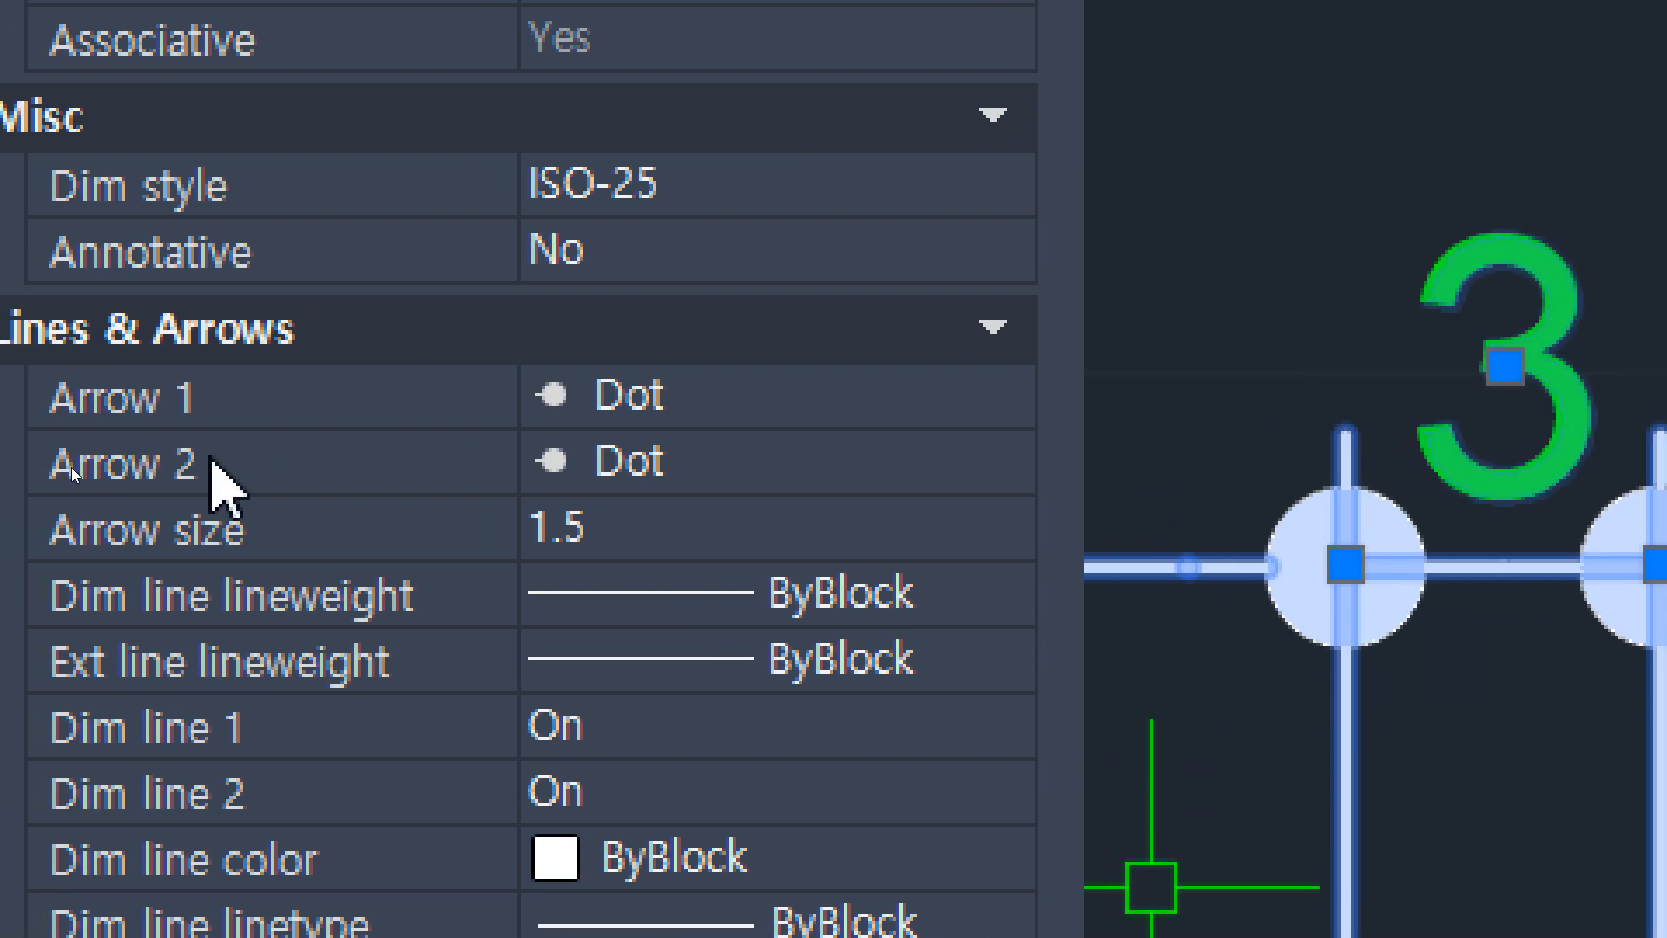
pyautogui.click(856, 461)
pyautogui.click(938, 465)
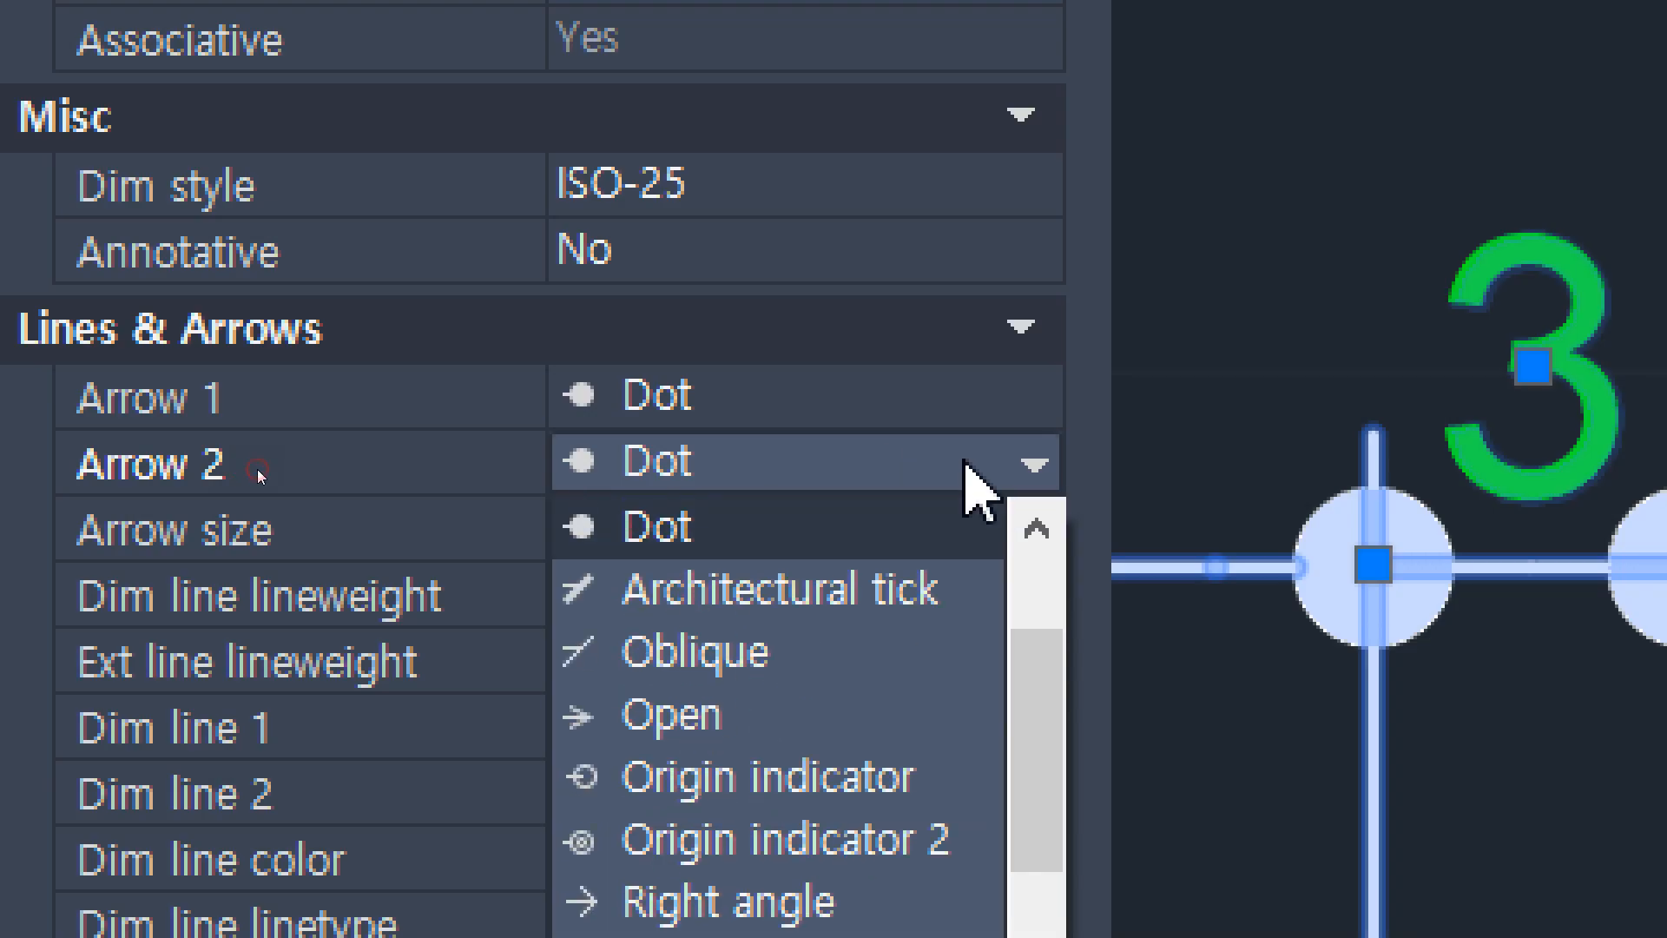
pyautogui.click(894, 653)
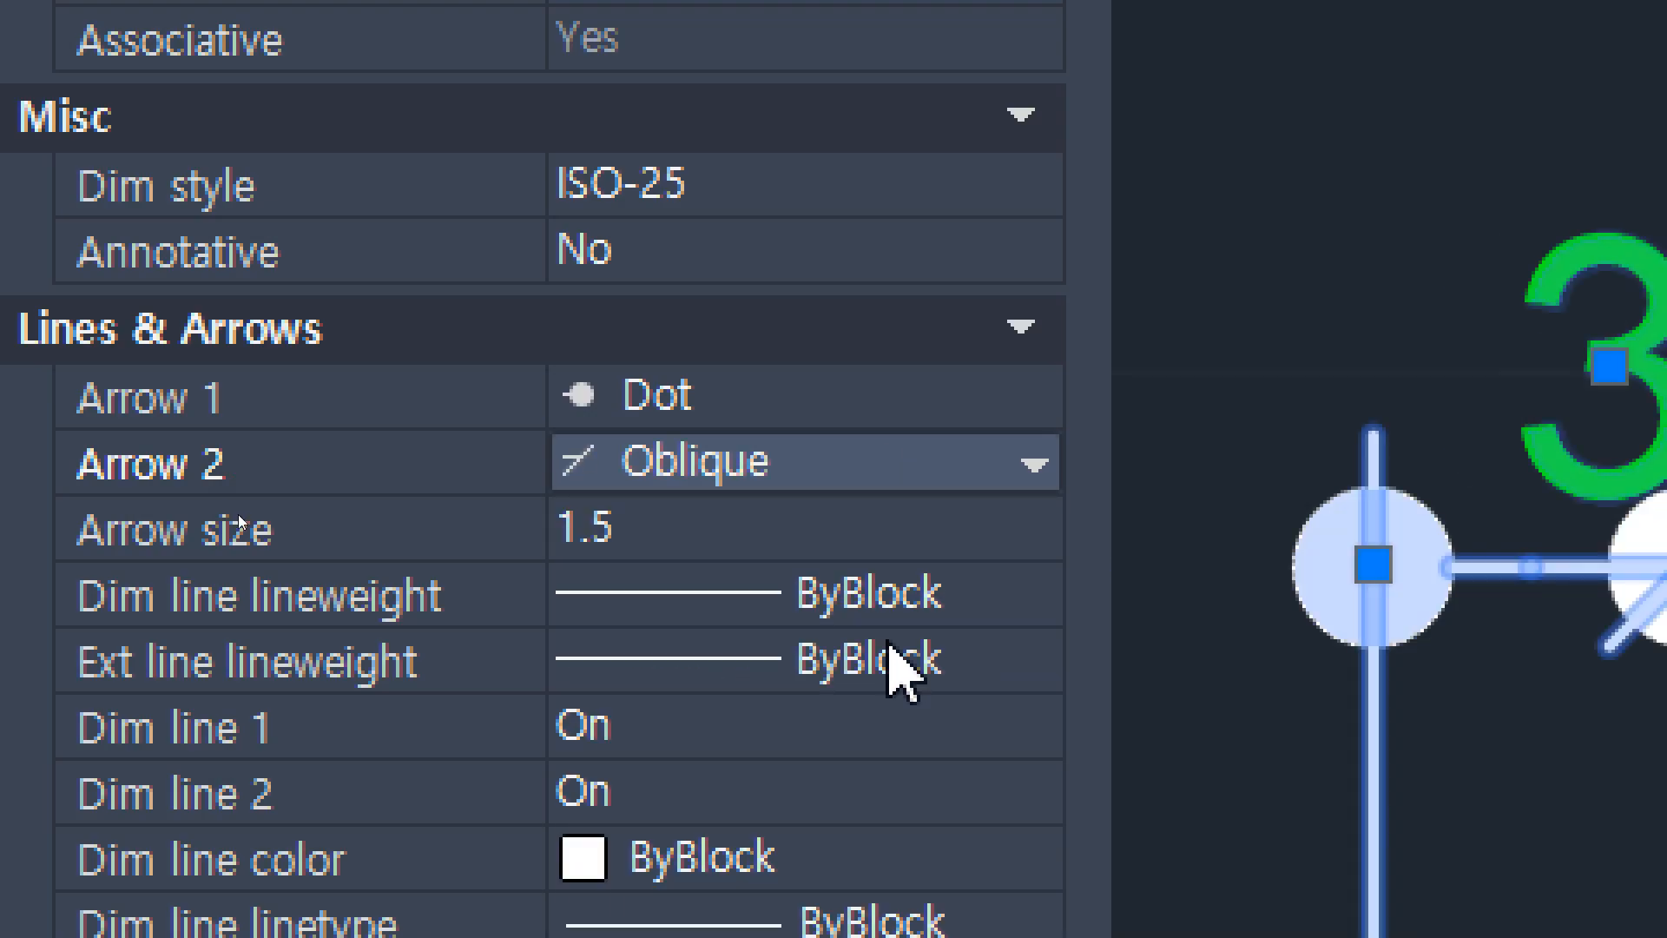
pyautogui.press('Escape')
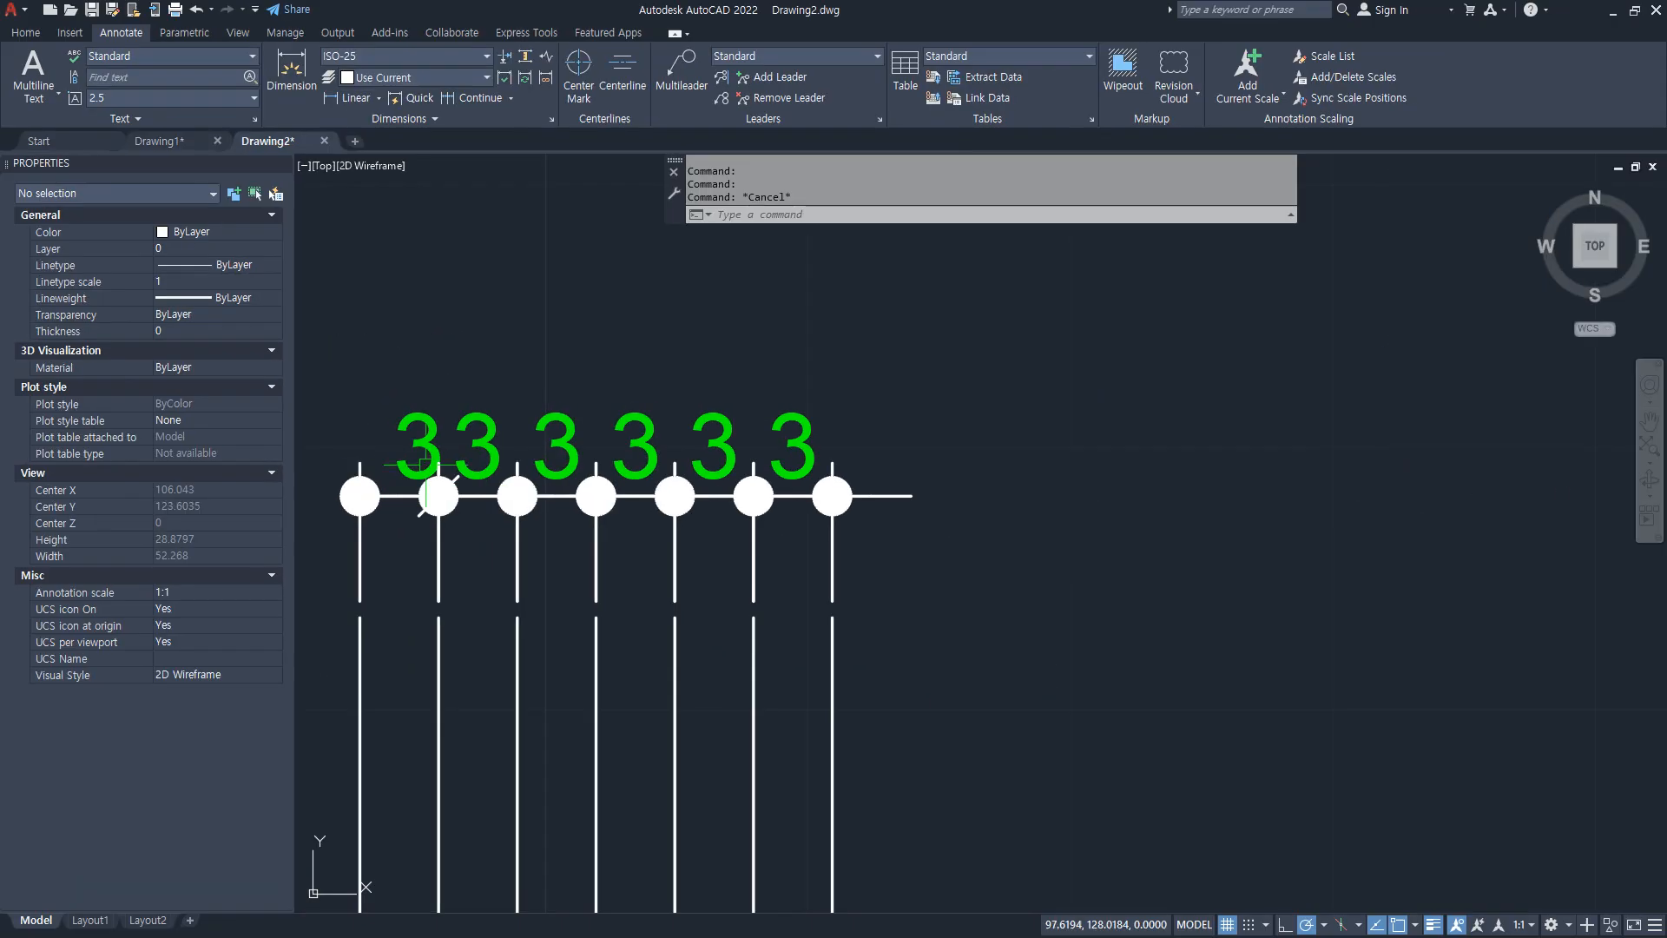
pyautogui.scroll(2, 584, 439)
pyautogui.moveTo(1296, 231); pyautogui.dragTo(1455, 241, button='middle')
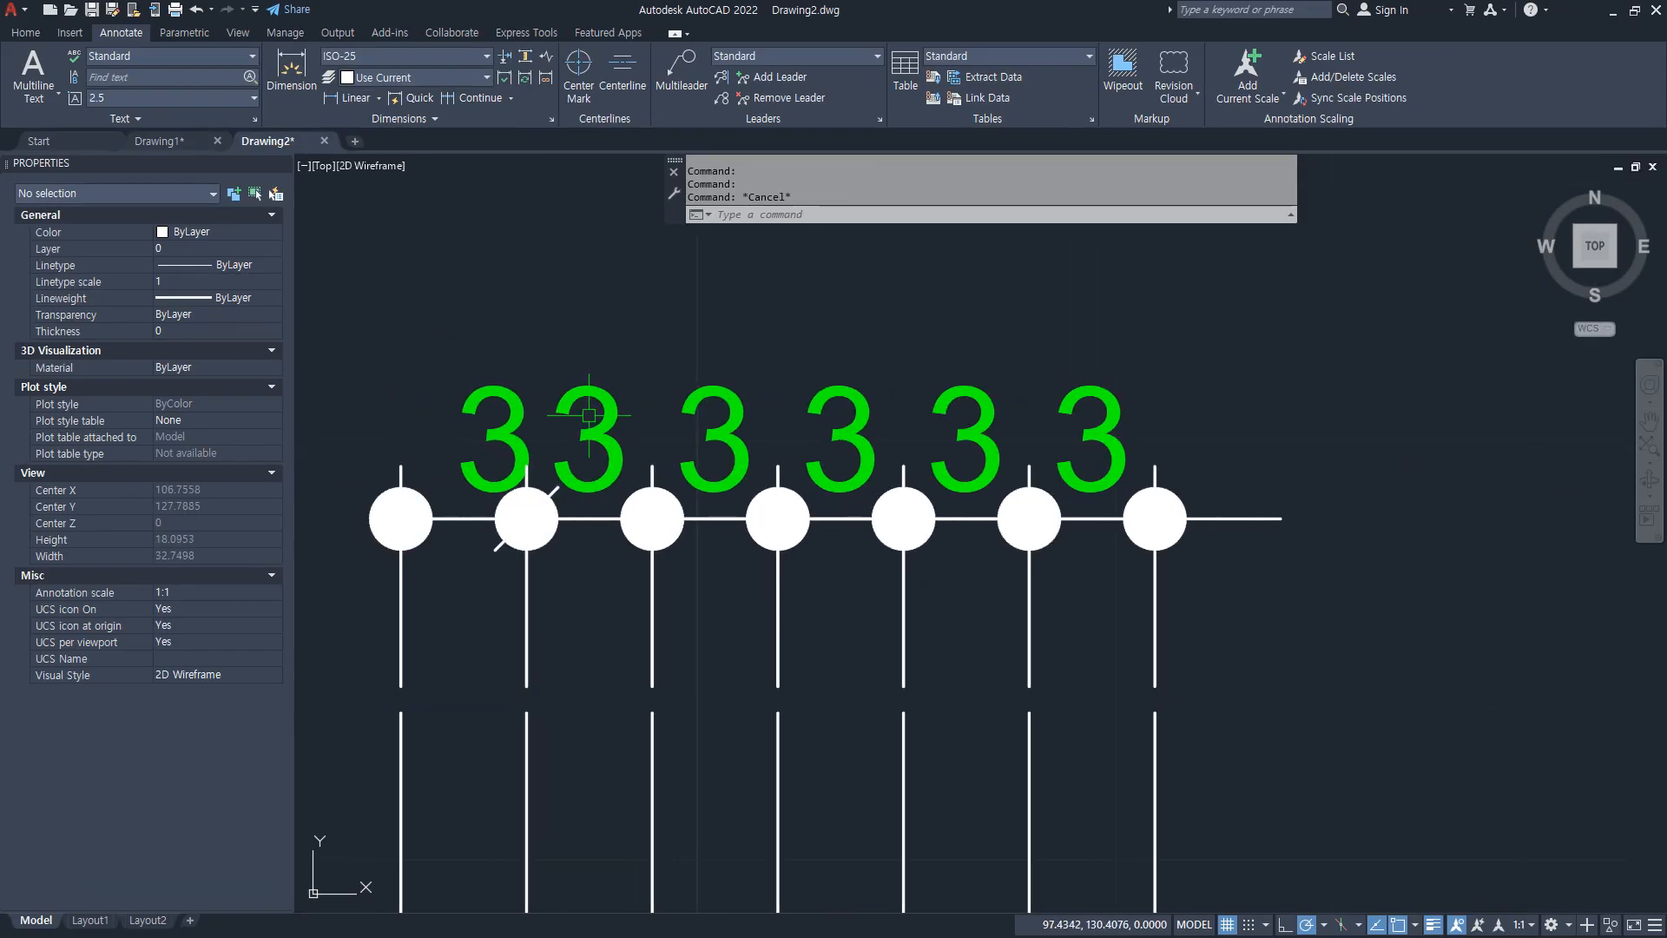
pyautogui.moveTo(547, 561); pyautogui.dragTo(500, 564)
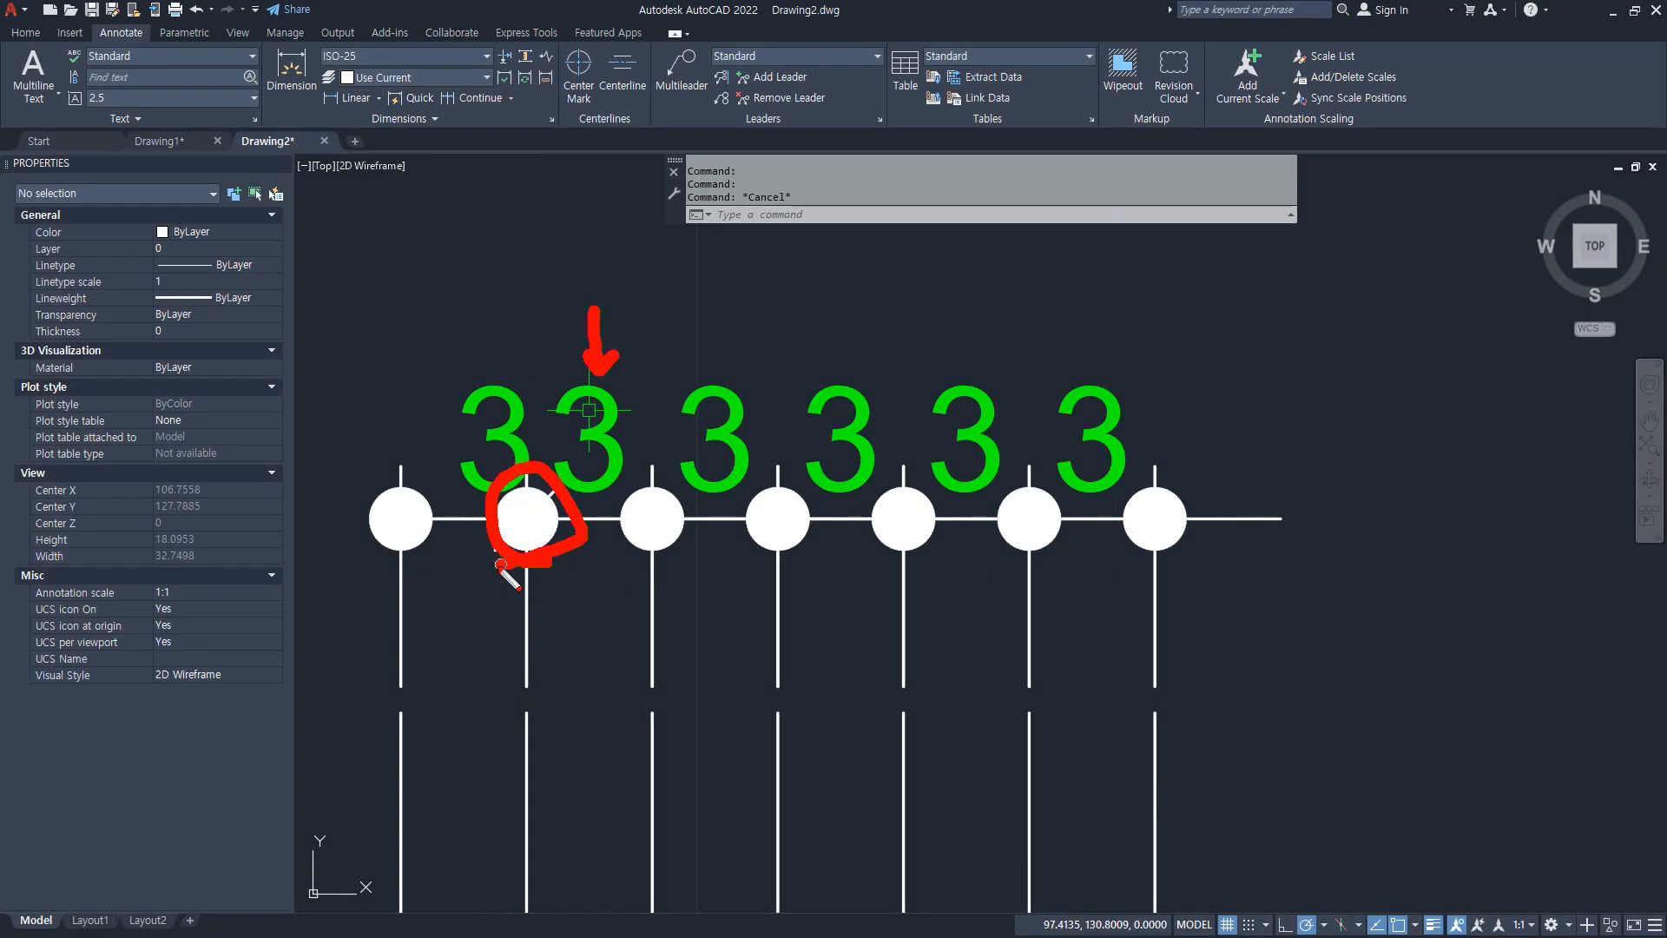
pyautogui.press('Escape')
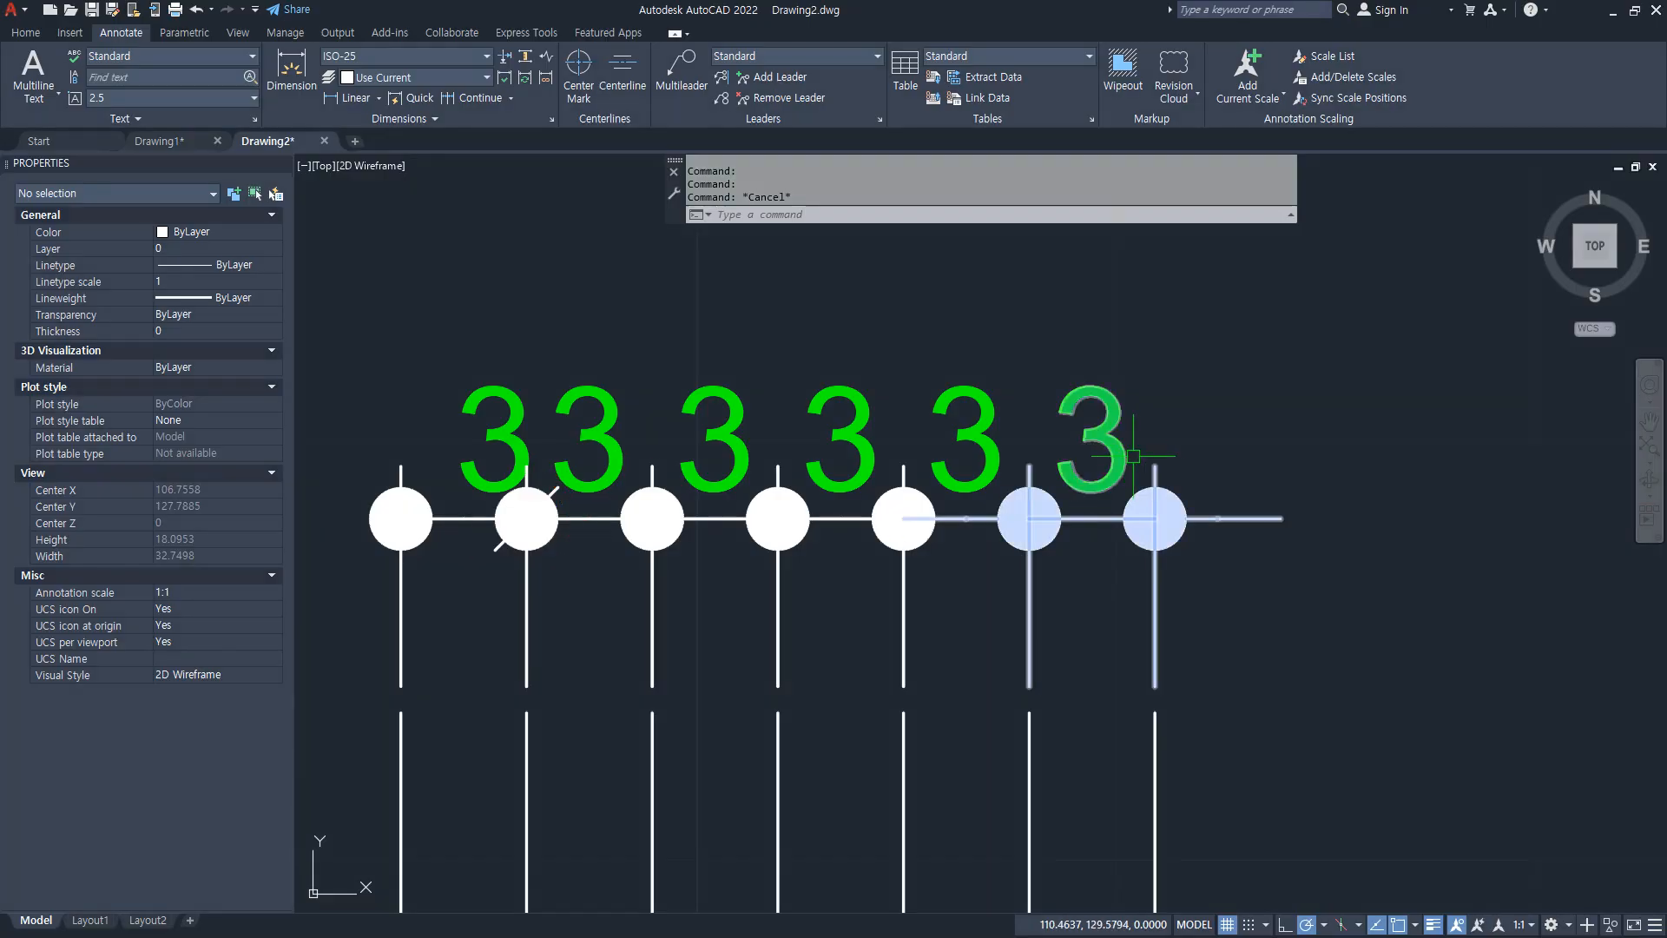
# Step: Set Arrow 1 of the last dimension in the chain to Oblique and deselect it
pyautogui.click(1155, 508)
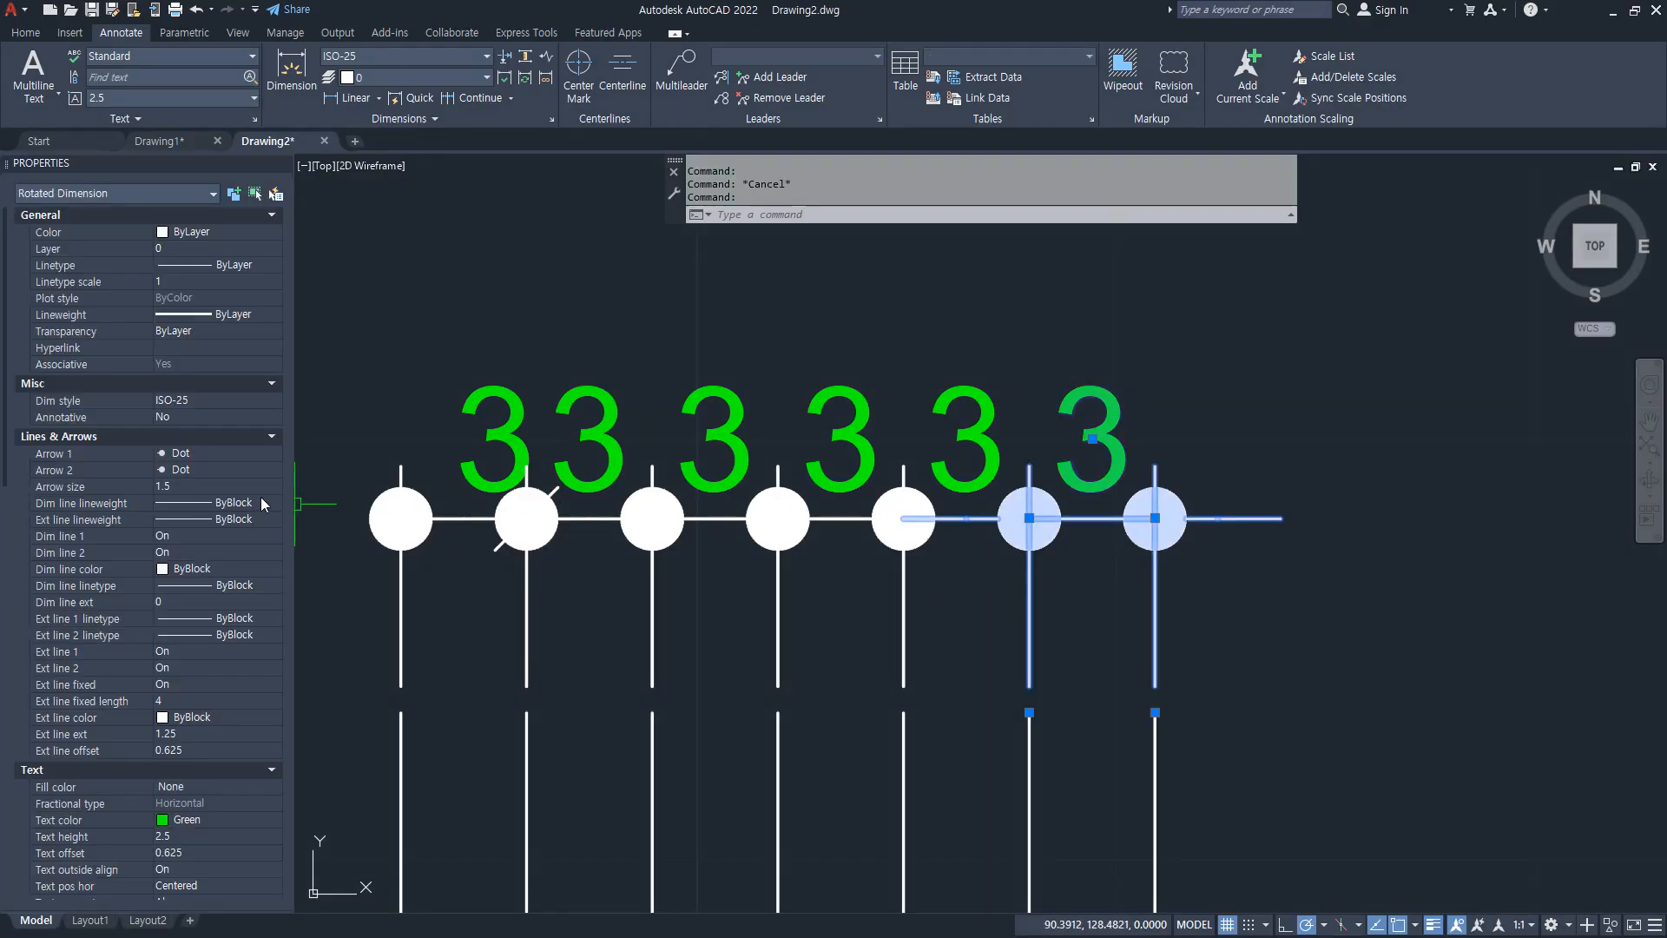
pyautogui.click(221, 454)
pyautogui.click(222, 454)
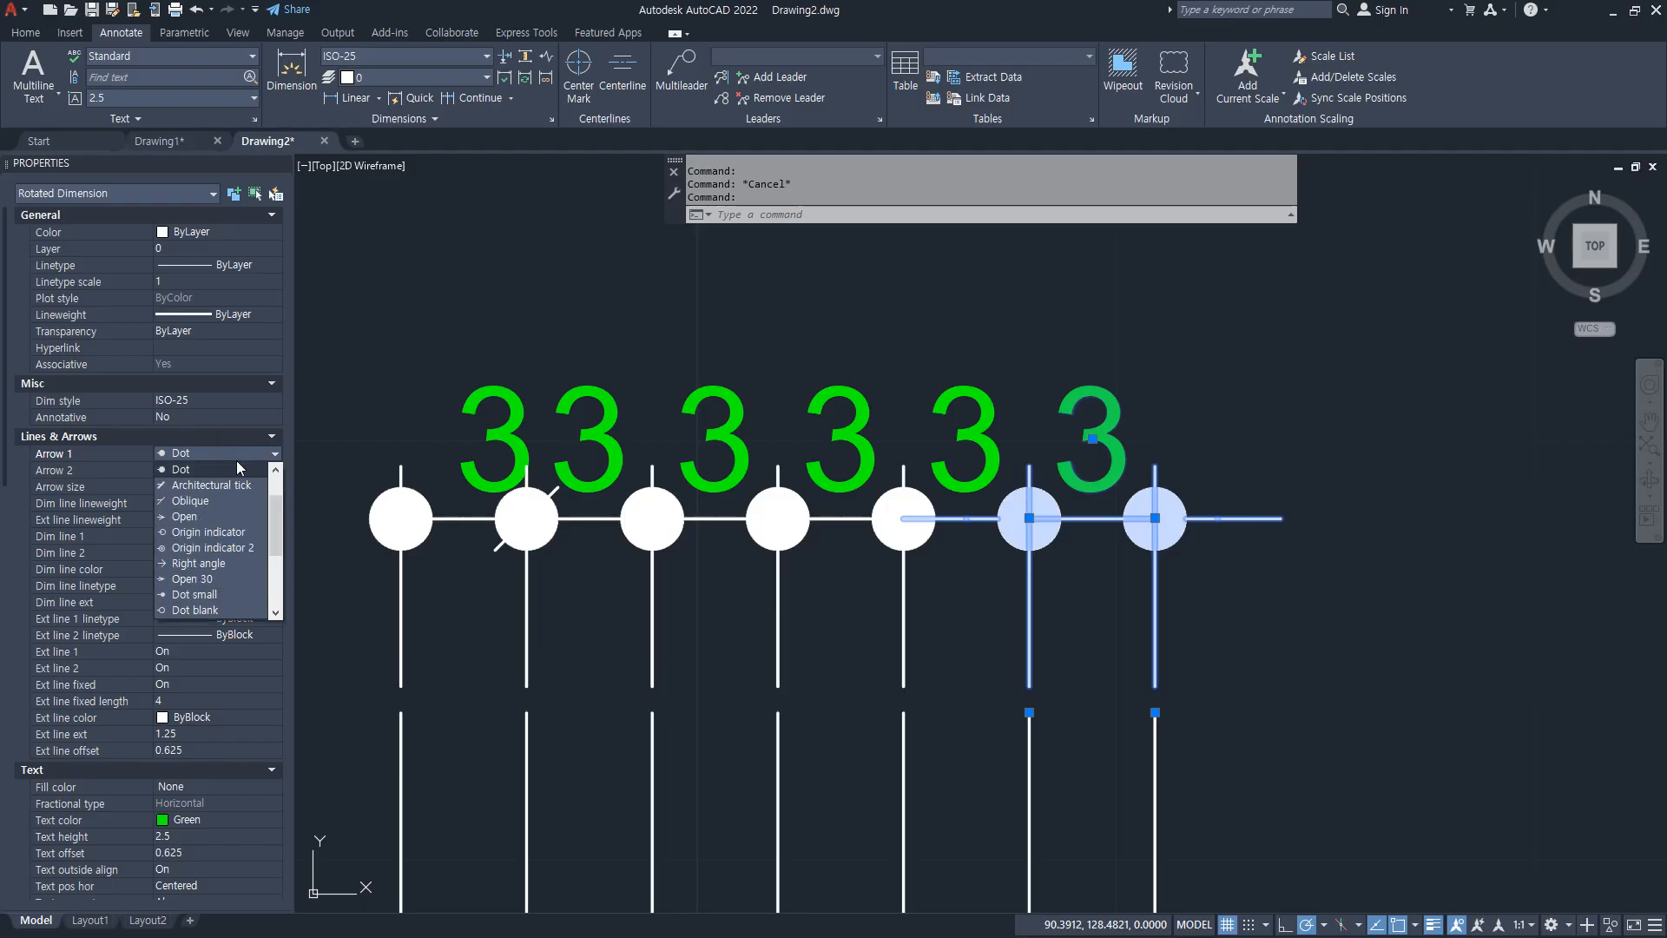
pyautogui.click(221, 501)
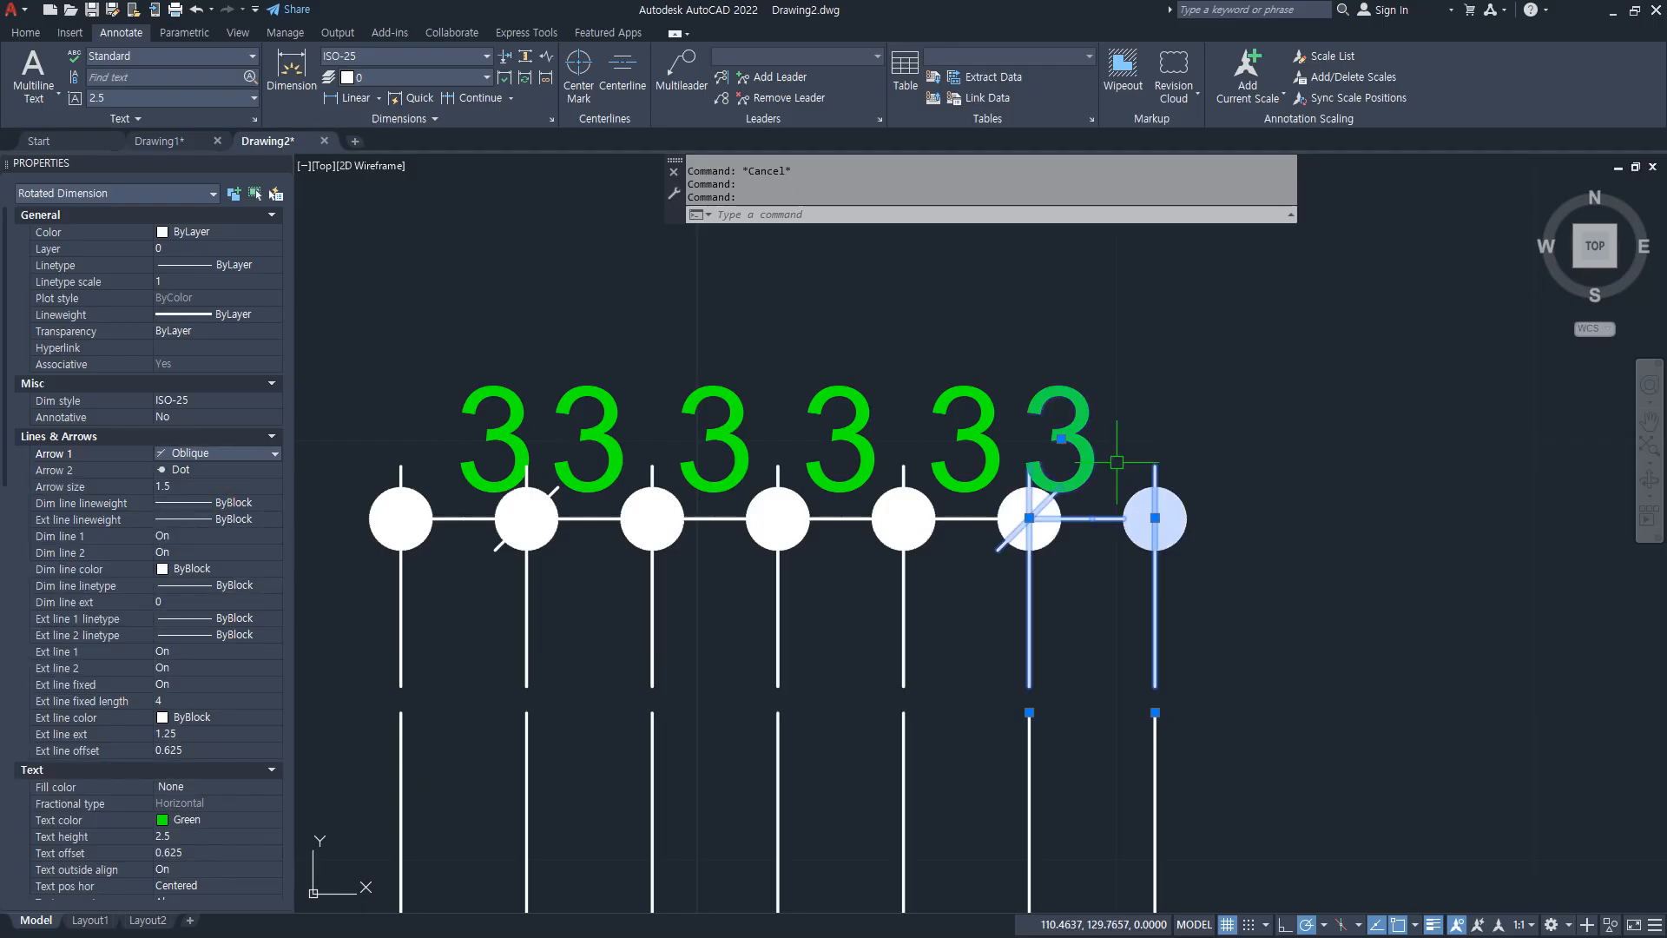
pyautogui.press('Escape')
pyautogui.press('Escape')
# Step: Set Arrow 1 and Arrow 2 of the four middle dimensions in the chain to Oblique and deselect them
pyautogui.click(970, 346)
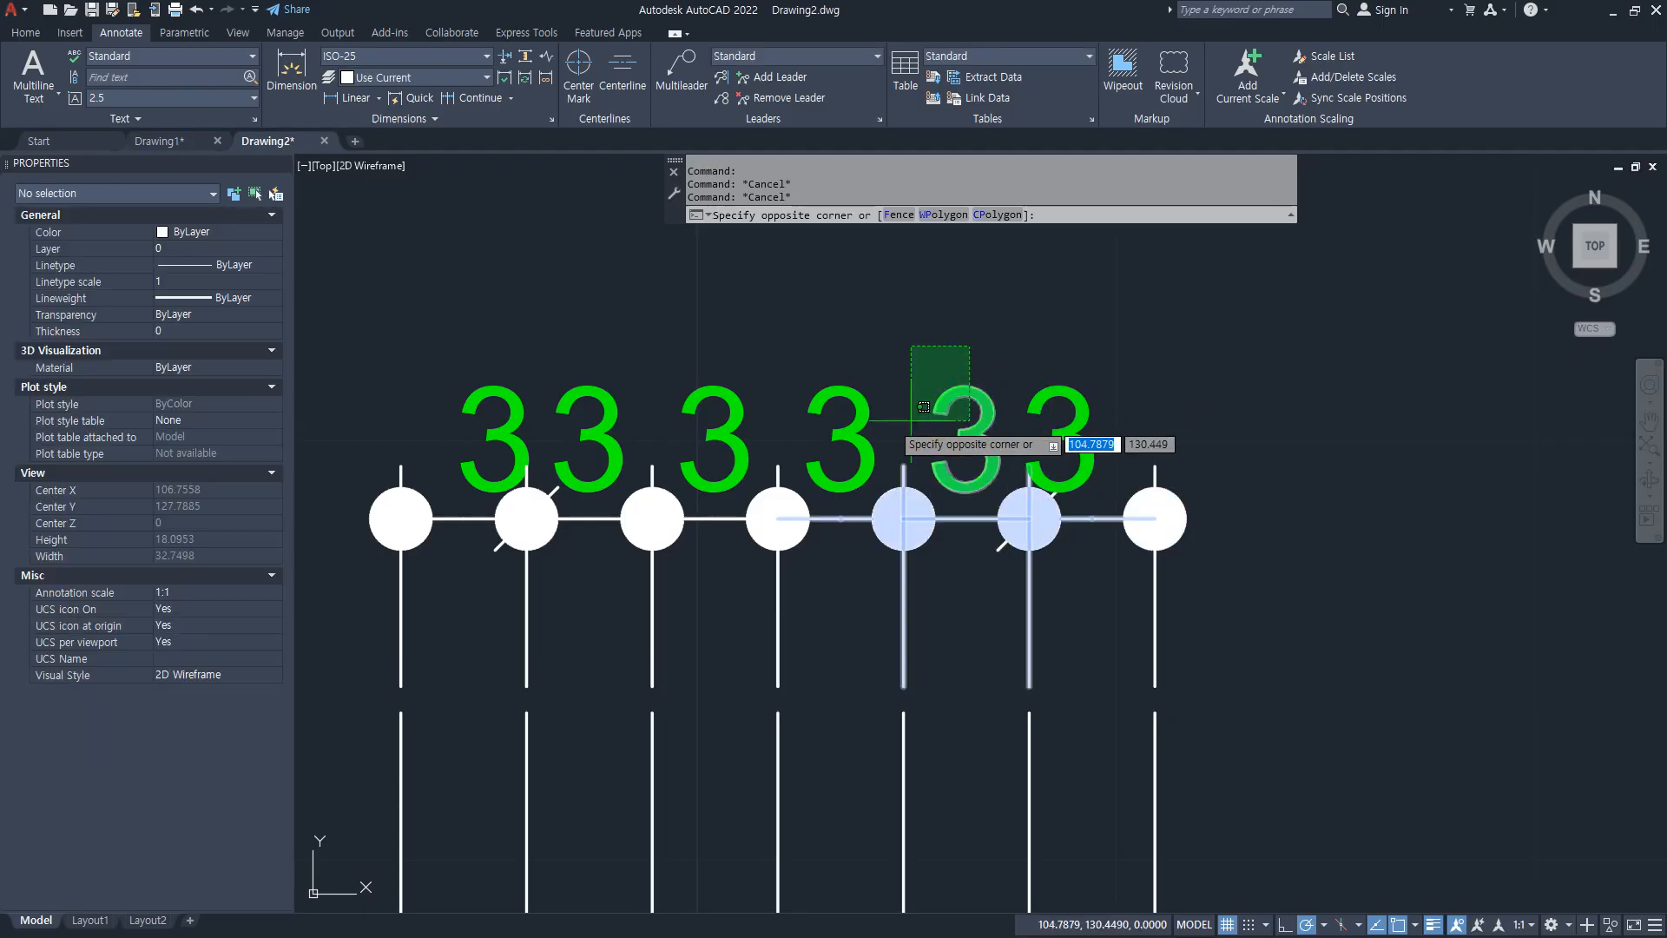
pyautogui.click(617, 420)
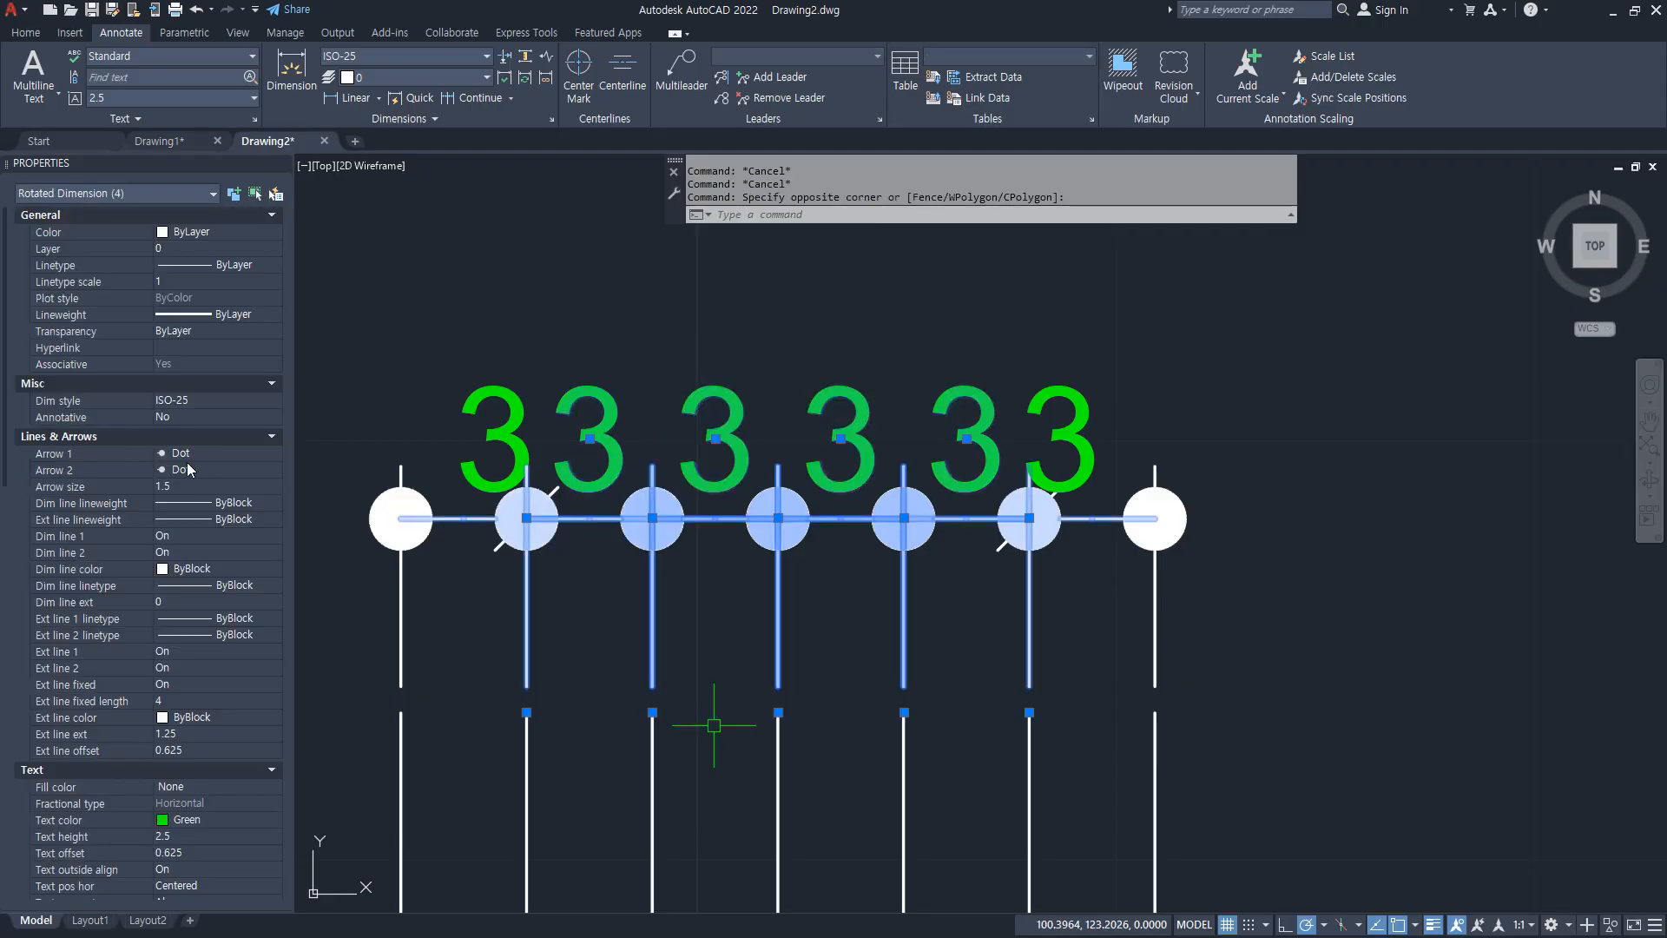
pyautogui.click(195, 451)
pyautogui.click(217, 449)
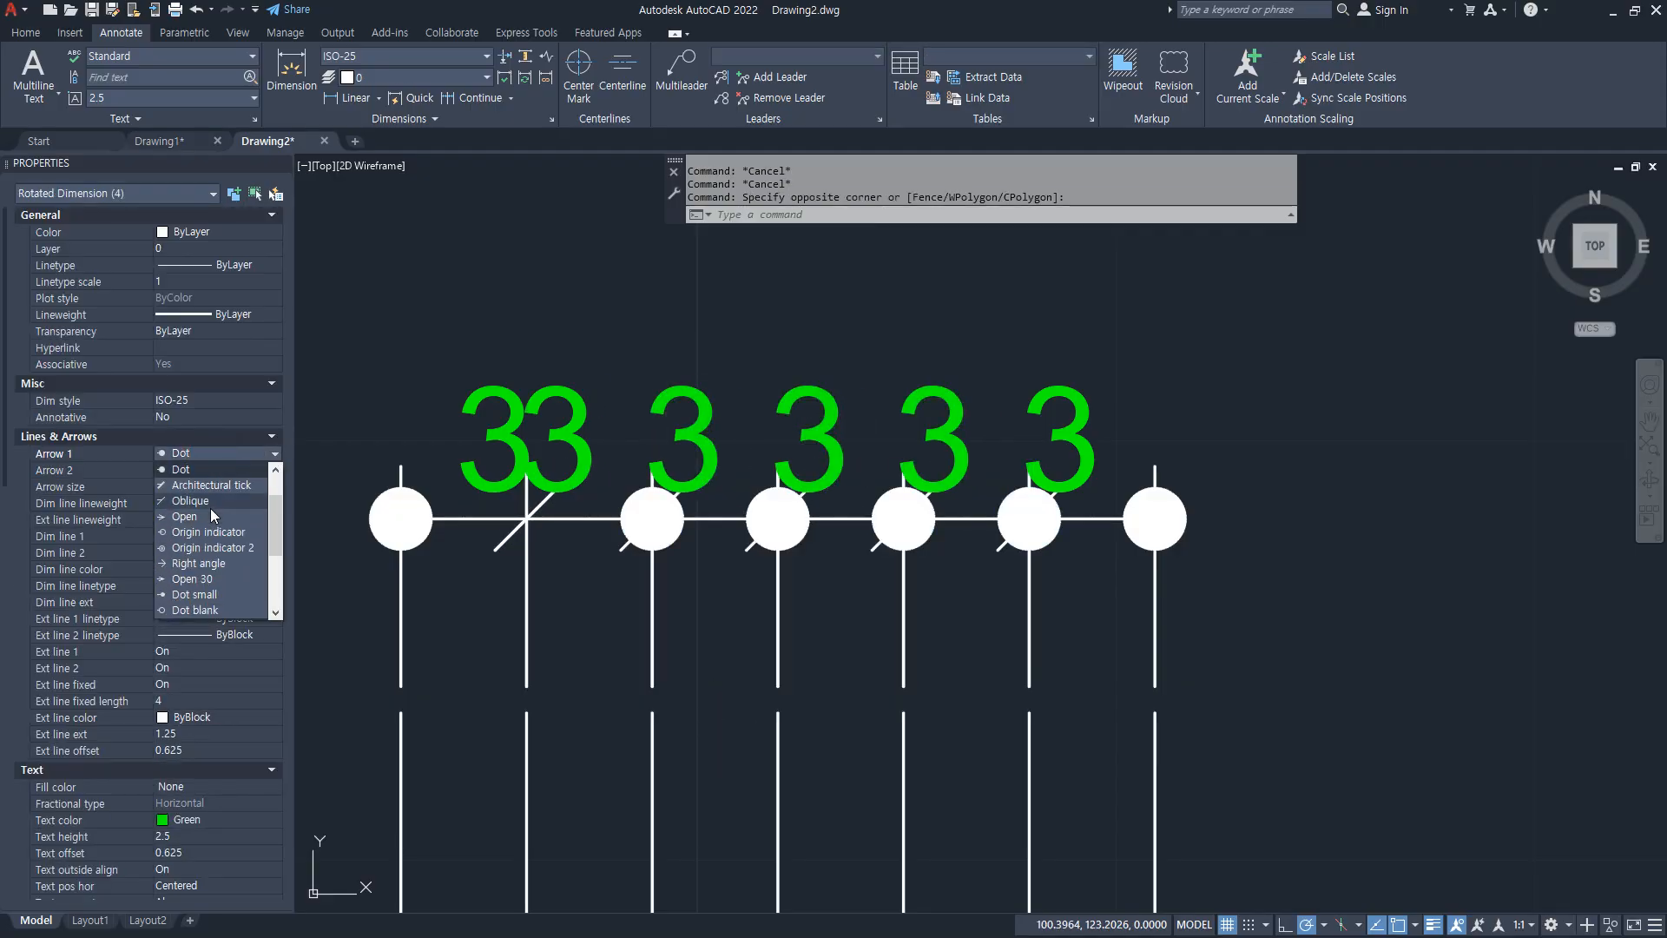
pyautogui.click(236, 501)
pyautogui.click(235, 473)
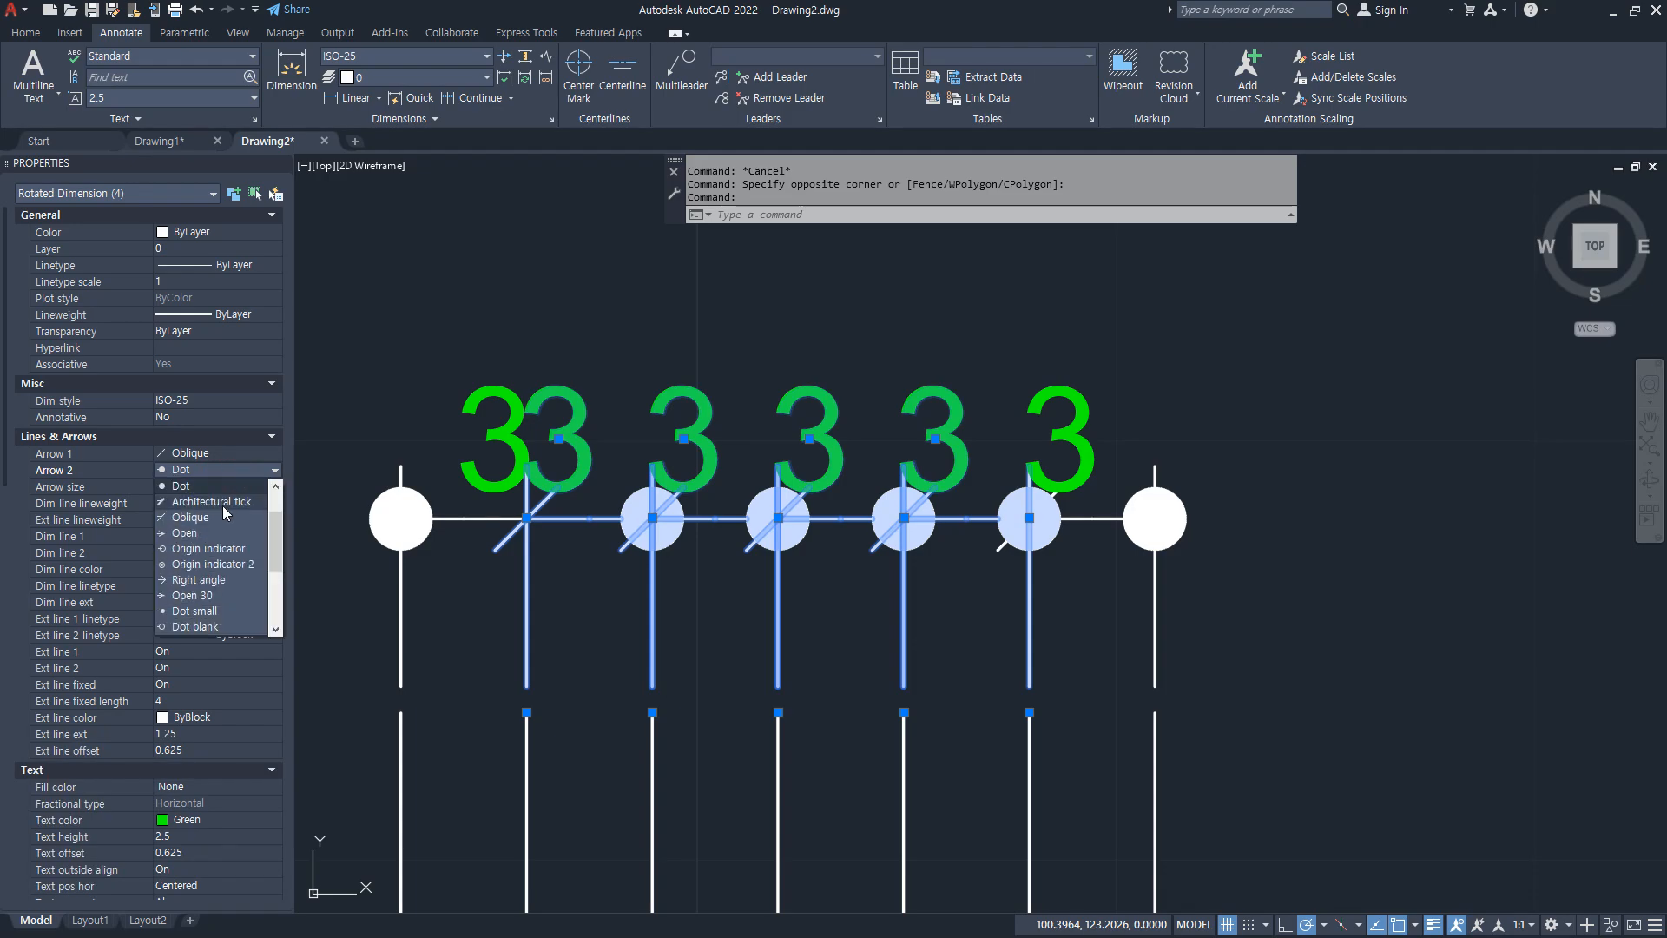
pyautogui.click(217, 517)
pyautogui.press('Escape')
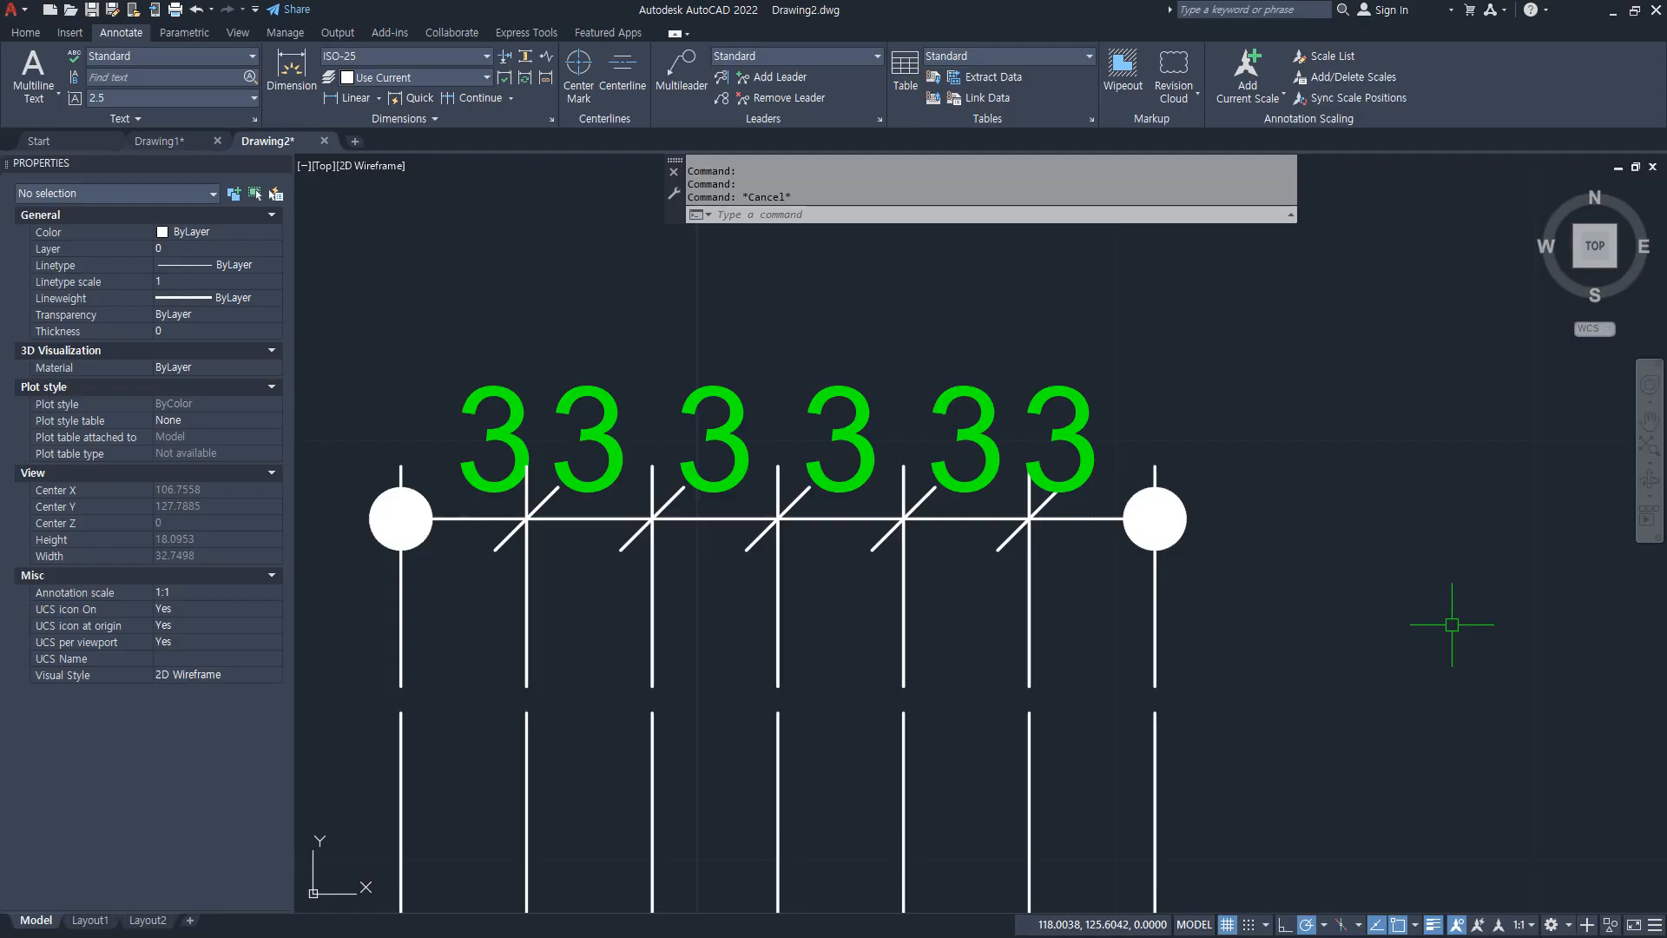
# Step: Open the ISO-25 dimension style for modification and set its first and second arrowheads to Oblique
pyautogui.click(1162, 540)
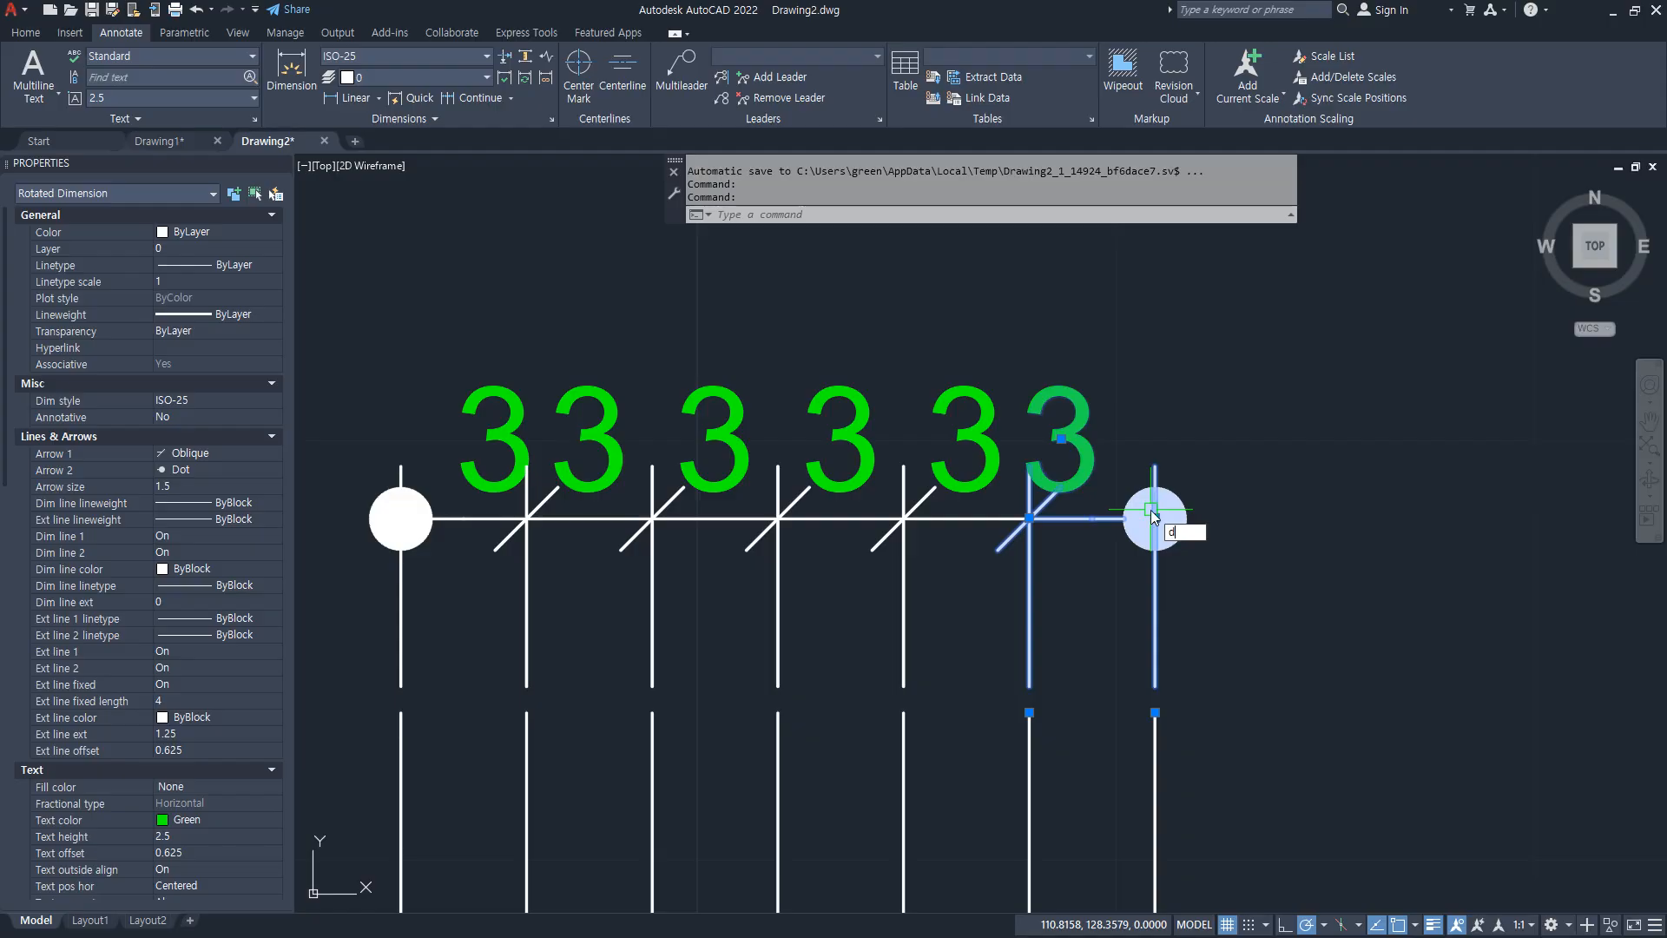
pyautogui.press('Return')
pyautogui.click(1012, 441)
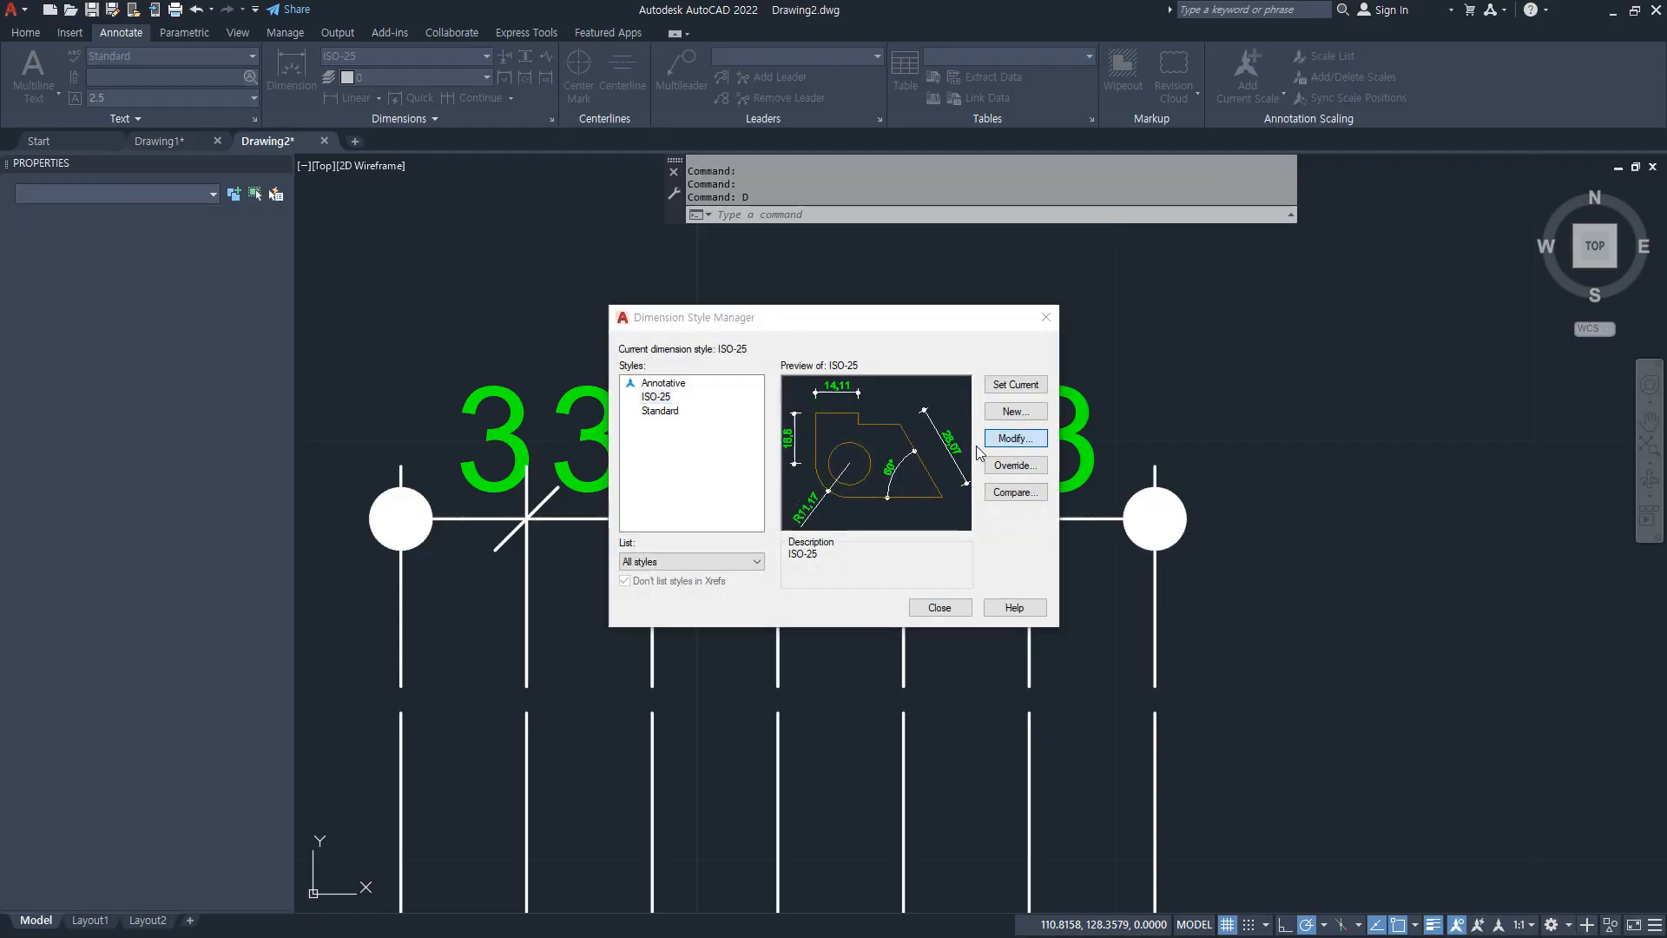
pyautogui.click(687, 366)
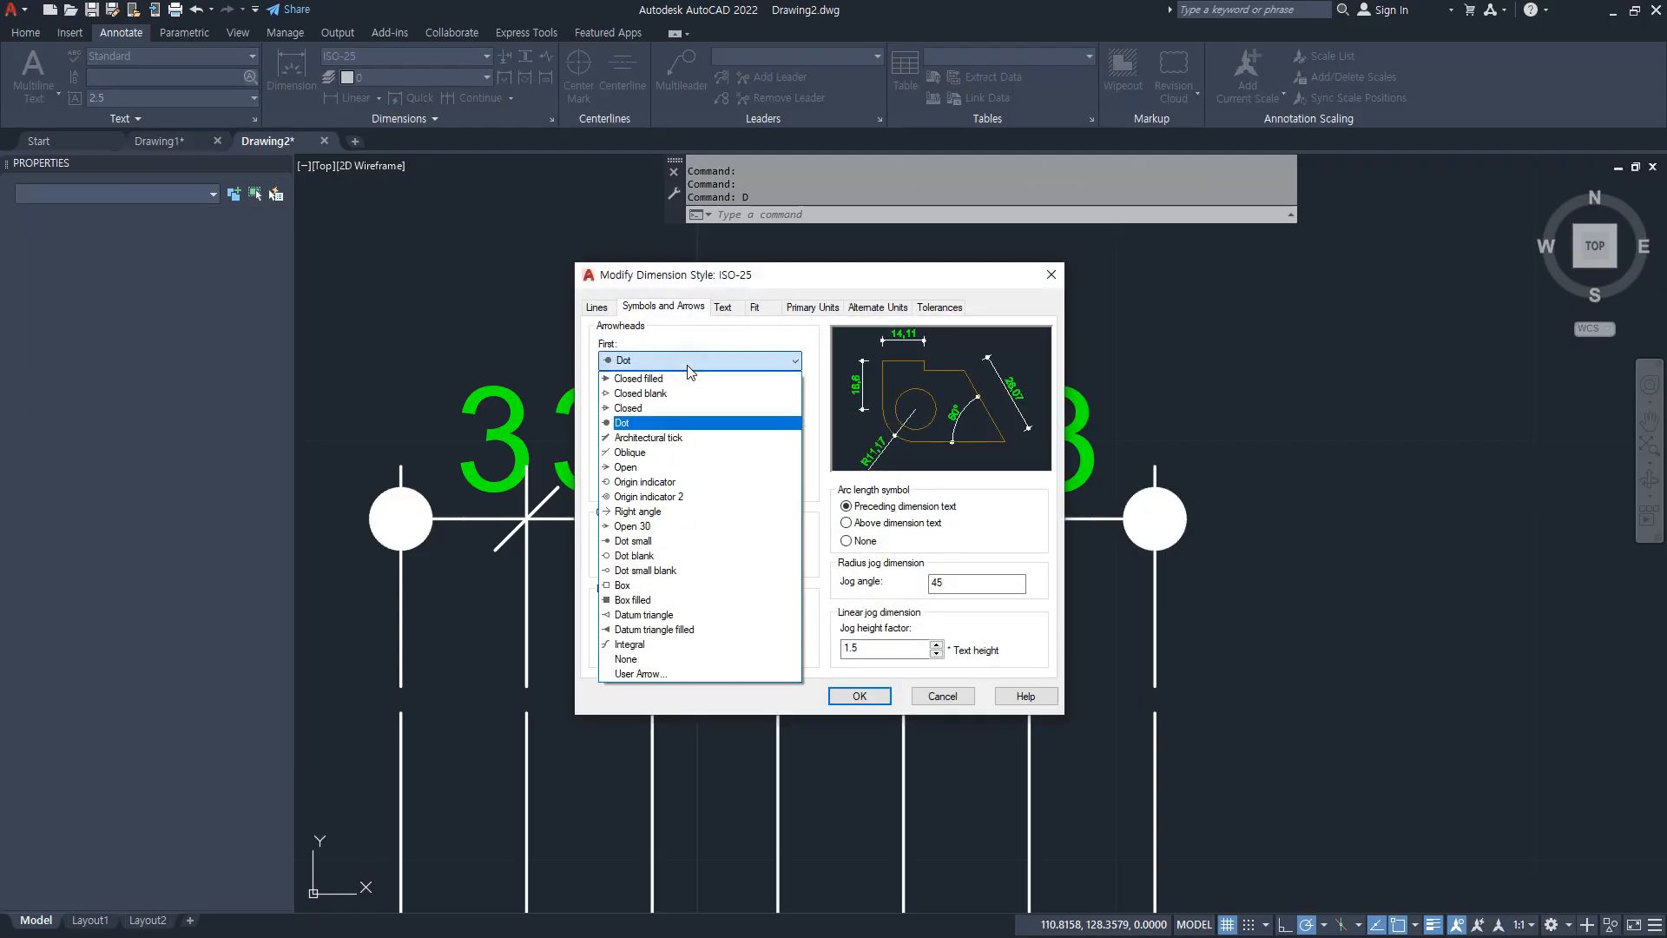
pyautogui.click(655, 452)
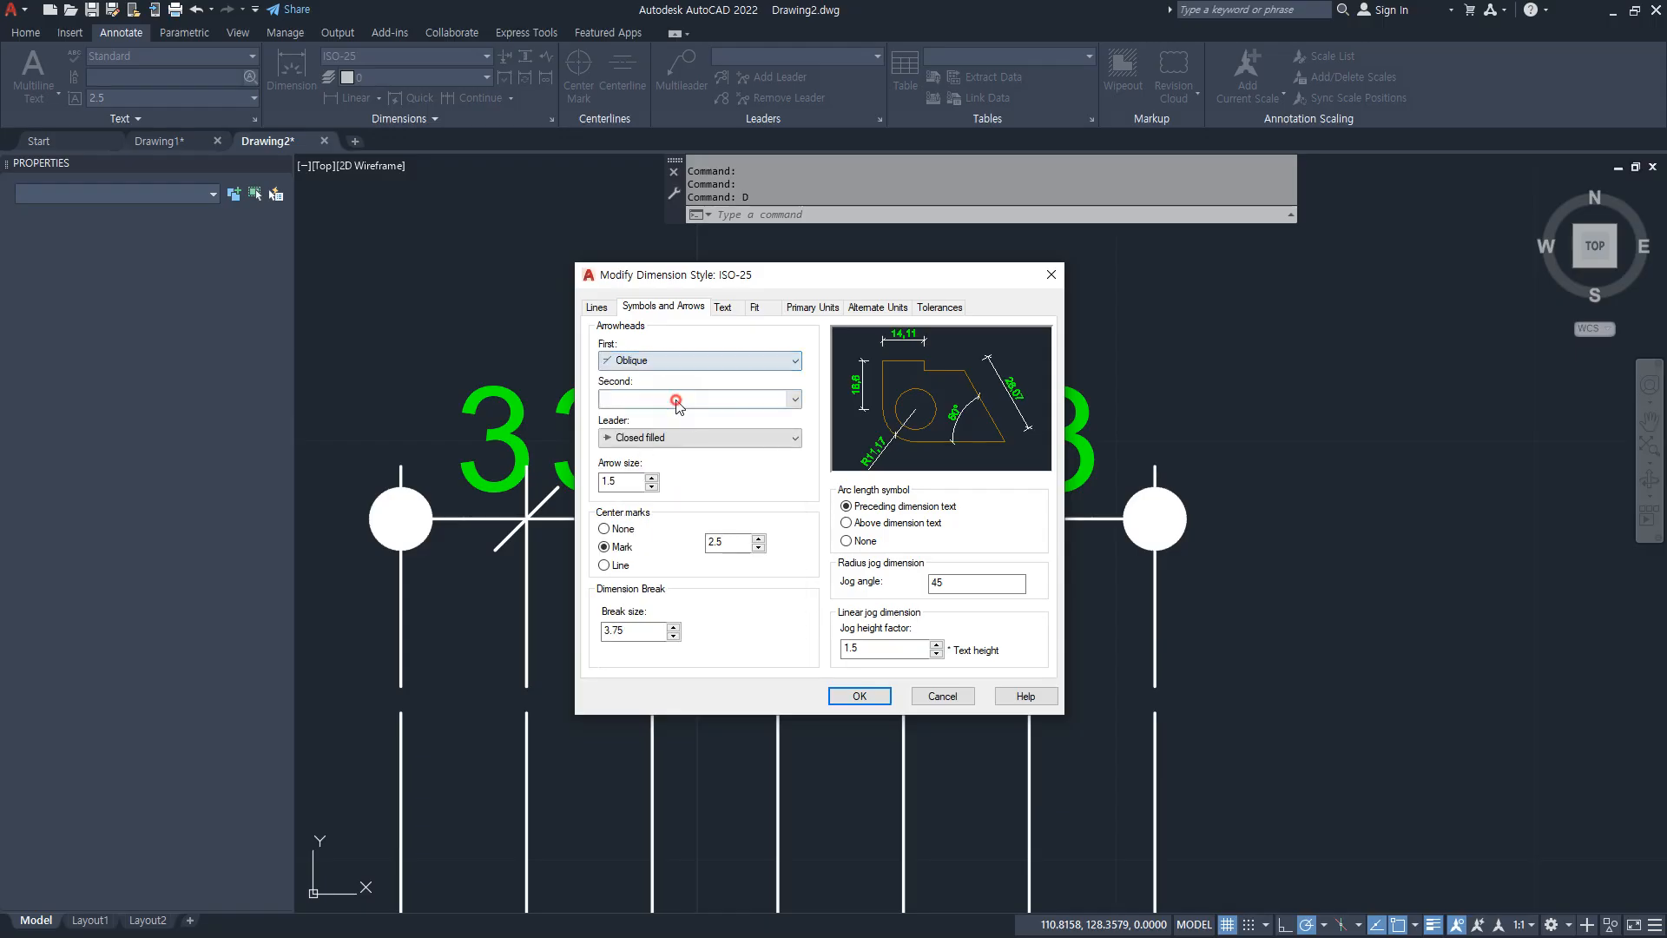
pyautogui.click(673, 400)
pyautogui.click(656, 489)
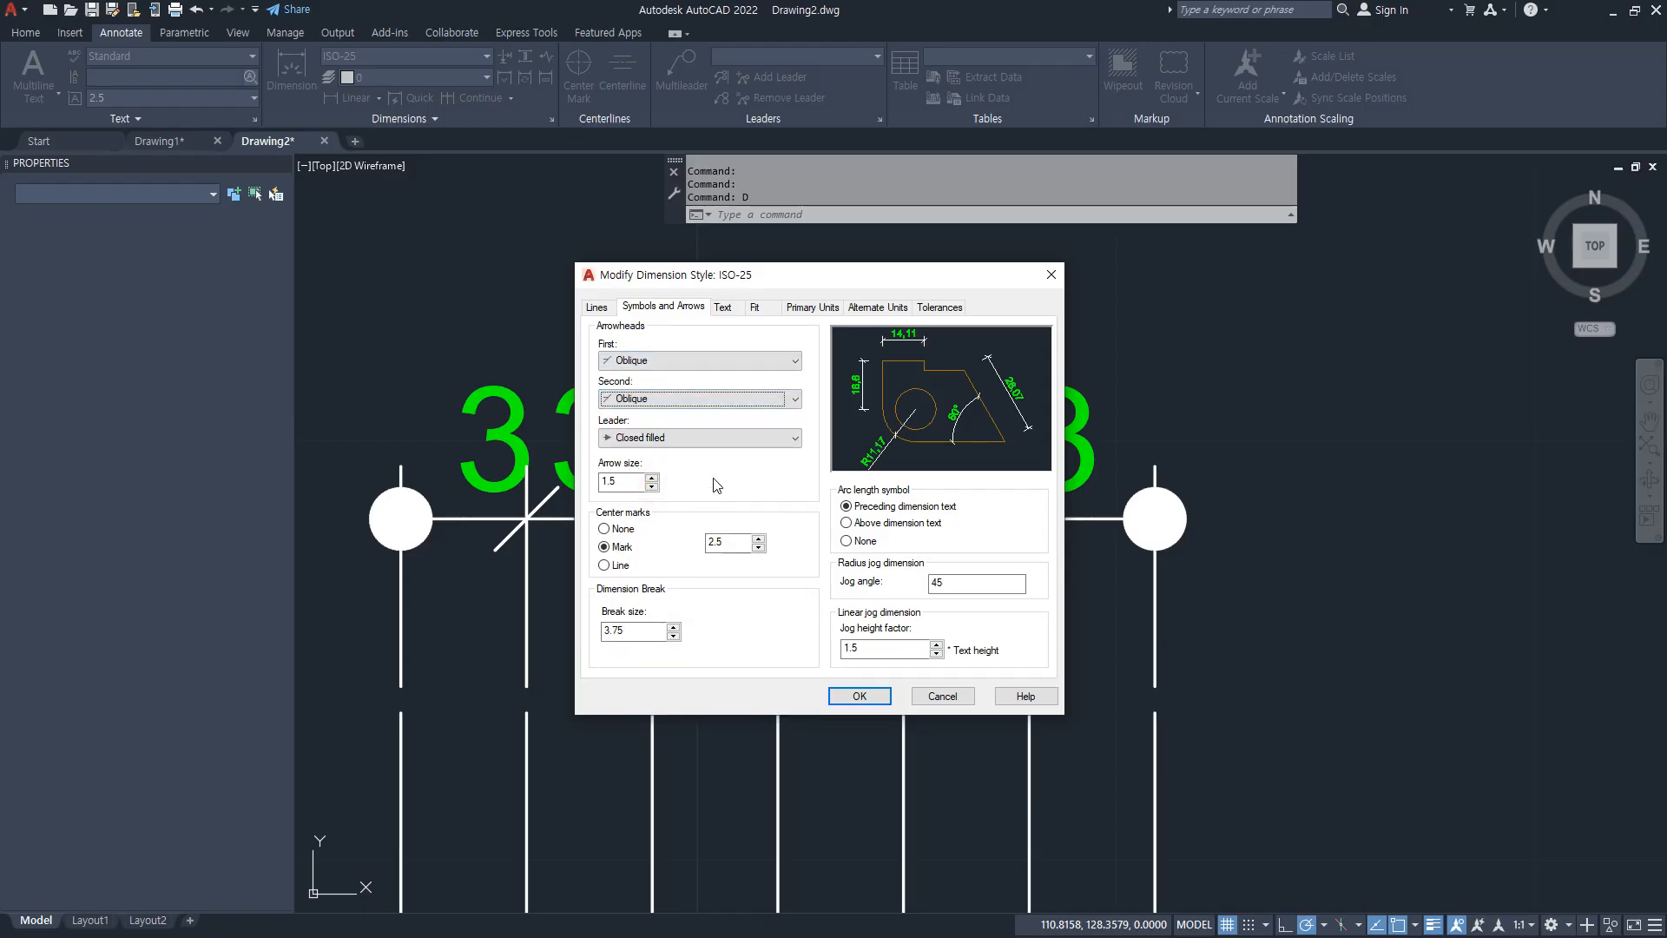
# Step: Check the dimension line settings, then set the style's first and second arrowheads to Closed filled
pyautogui.click(596, 308)
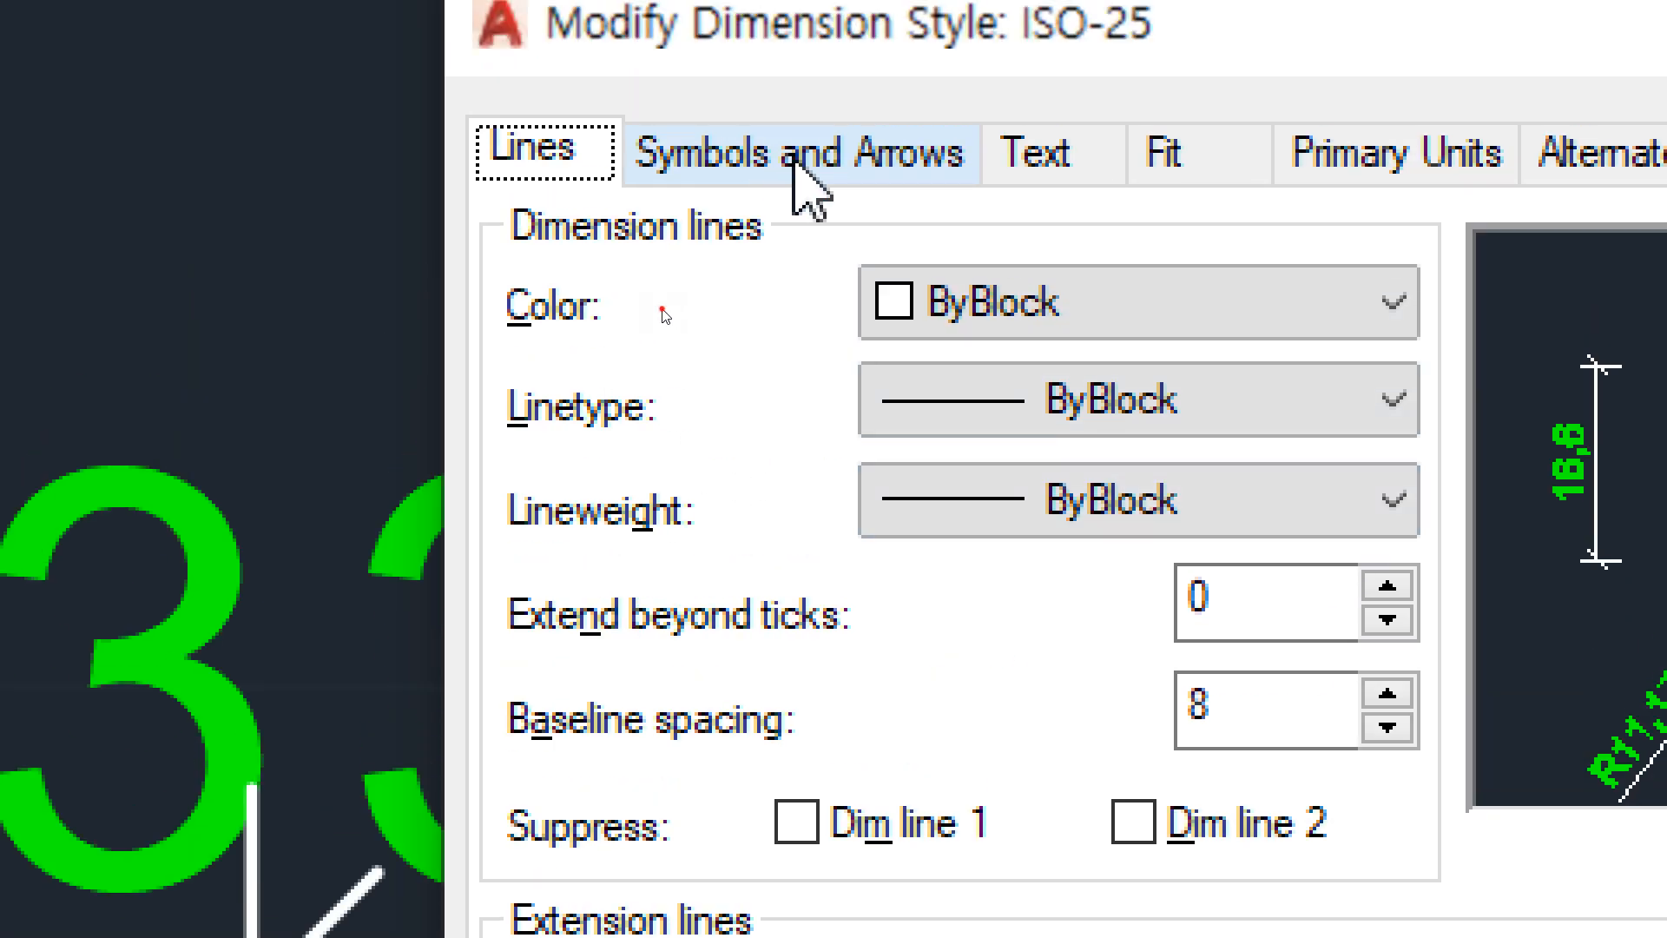
pyautogui.click(807, 187)
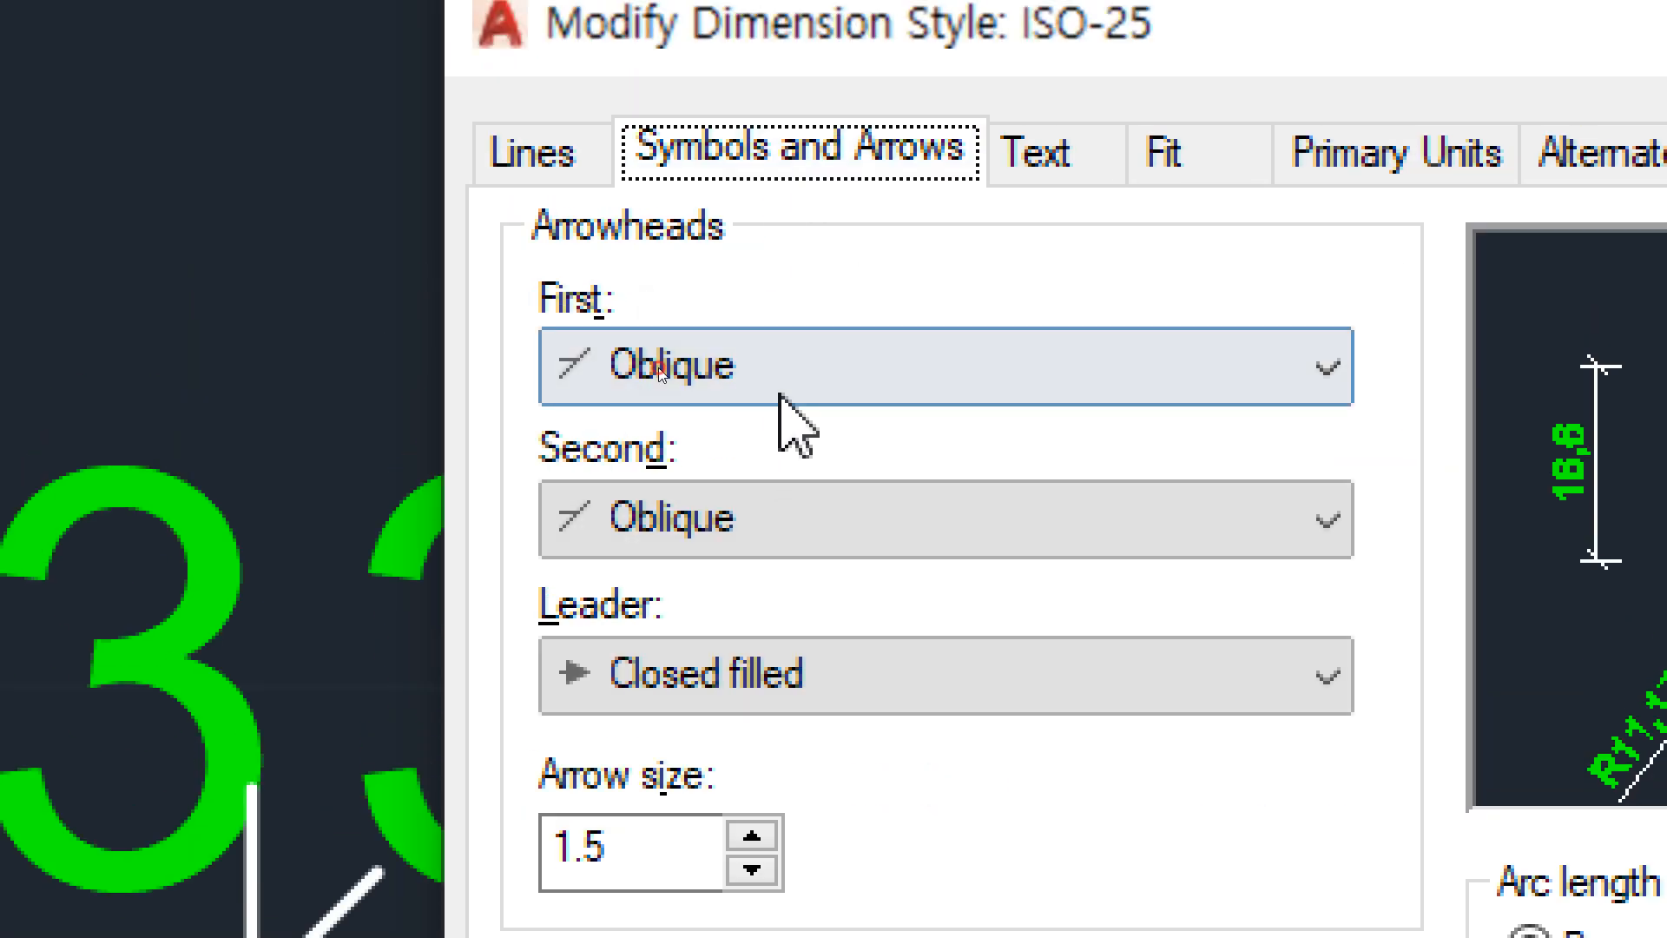
pyautogui.click(778, 382)
pyautogui.click(782, 440)
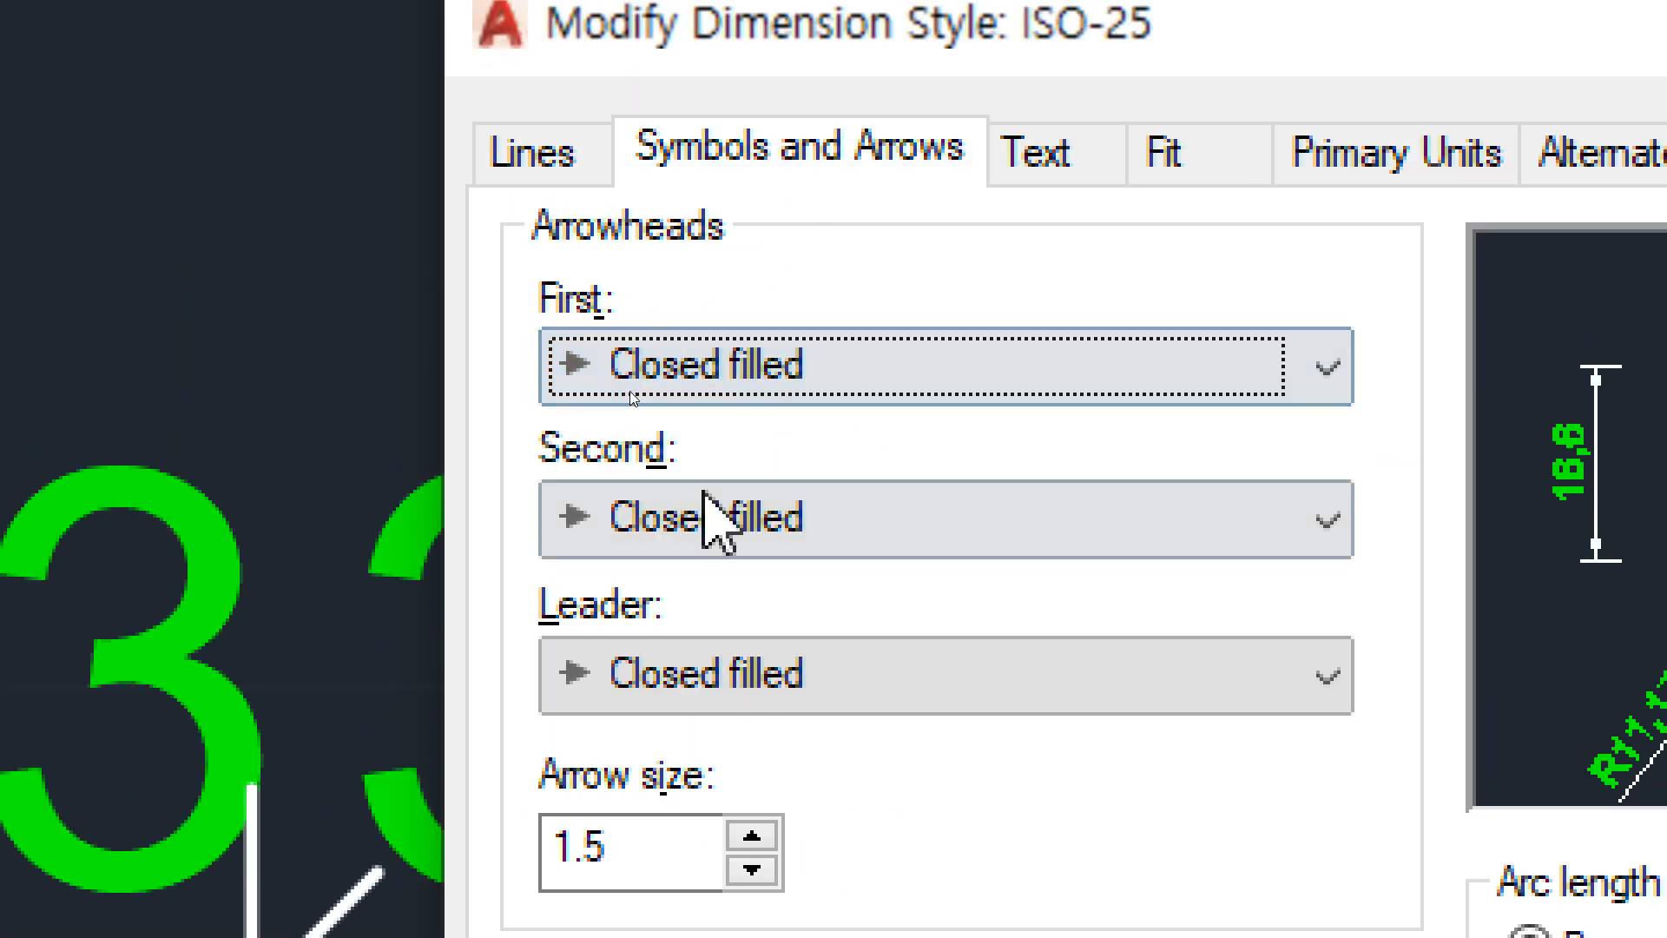
# Step: Check whether Extend beyond ticks is editable, then set the style's first and second arrowheads to Architectural tick
pyautogui.click(573, 146)
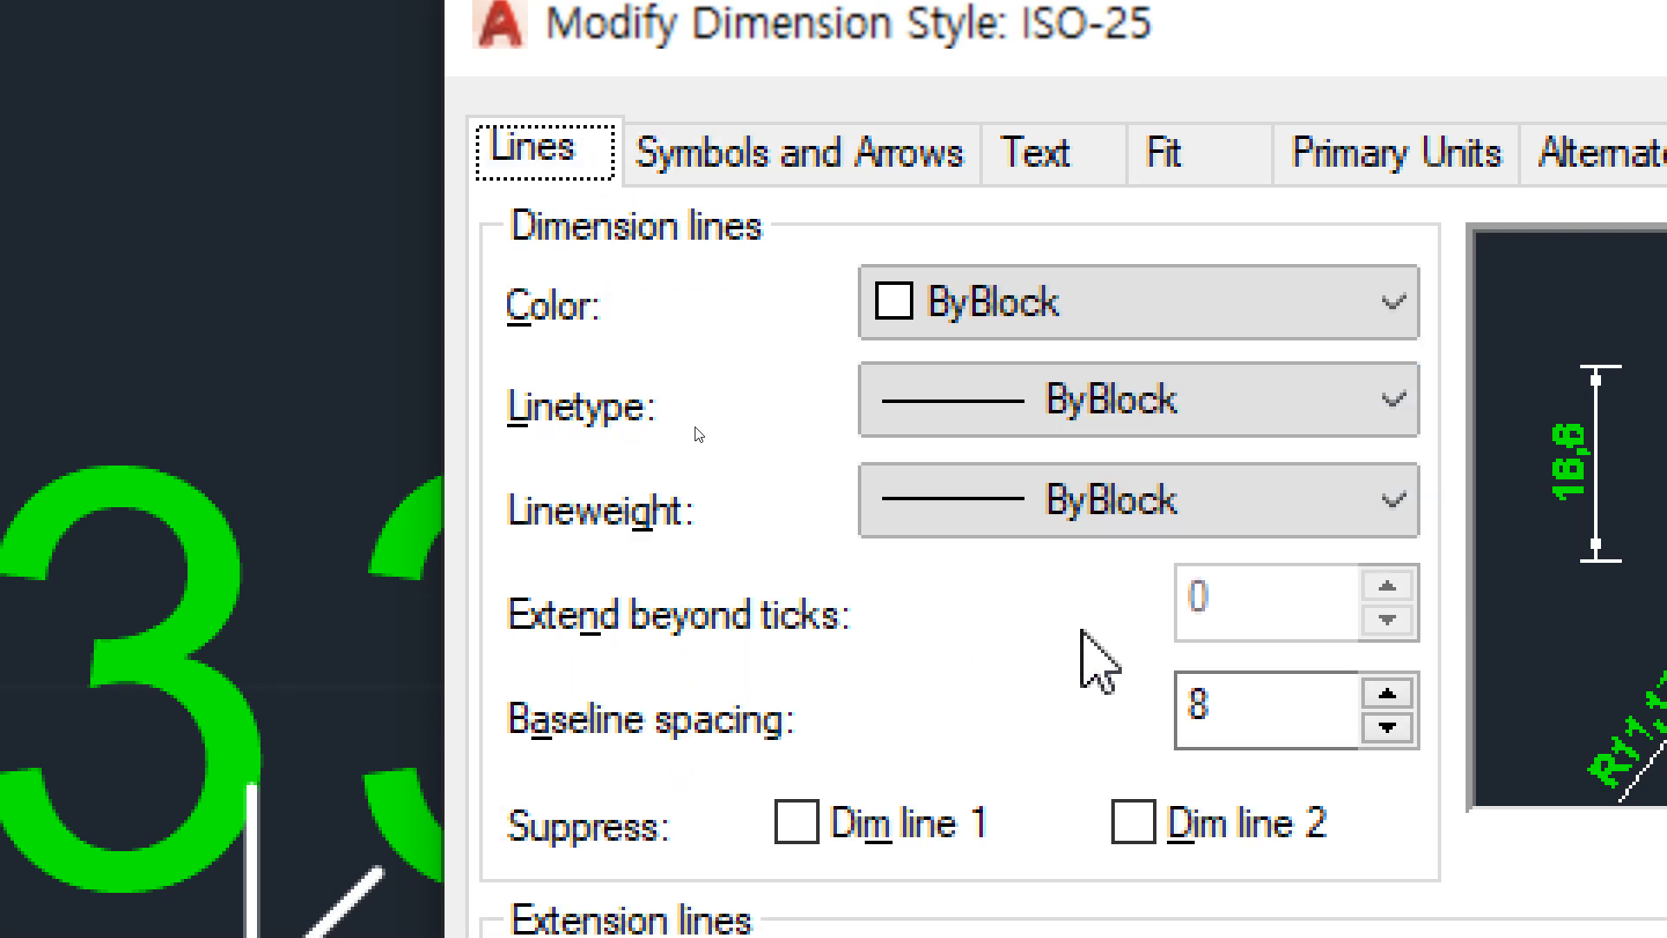
pyautogui.click(727, 169)
pyautogui.click(825, 356)
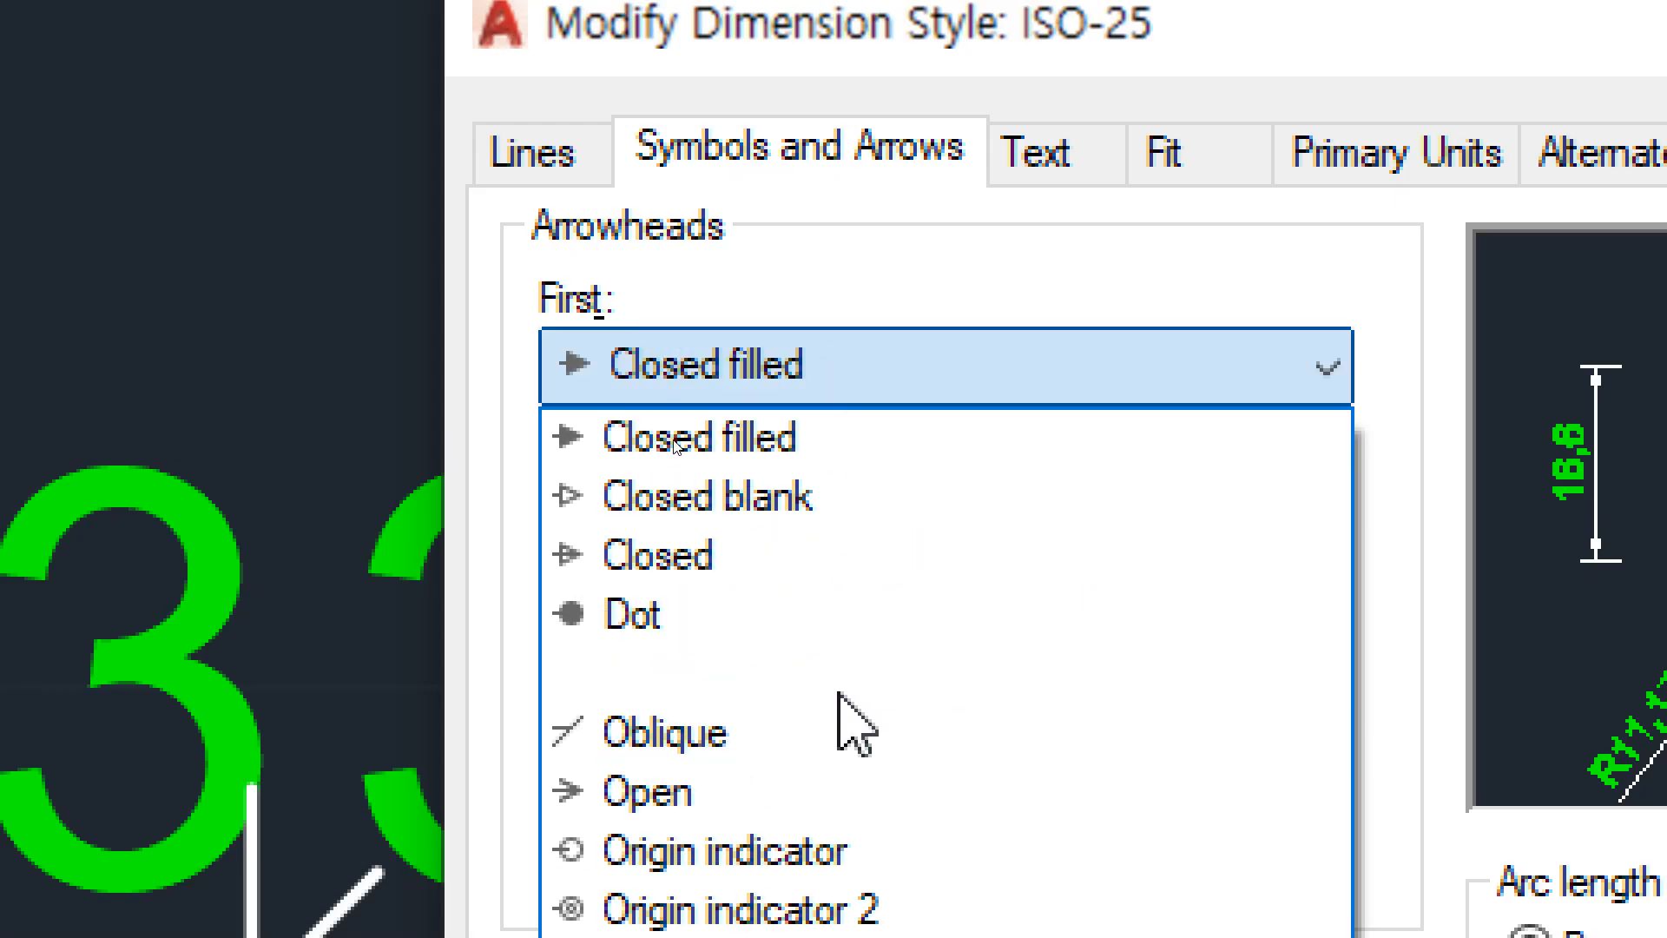
pyautogui.click(825, 686)
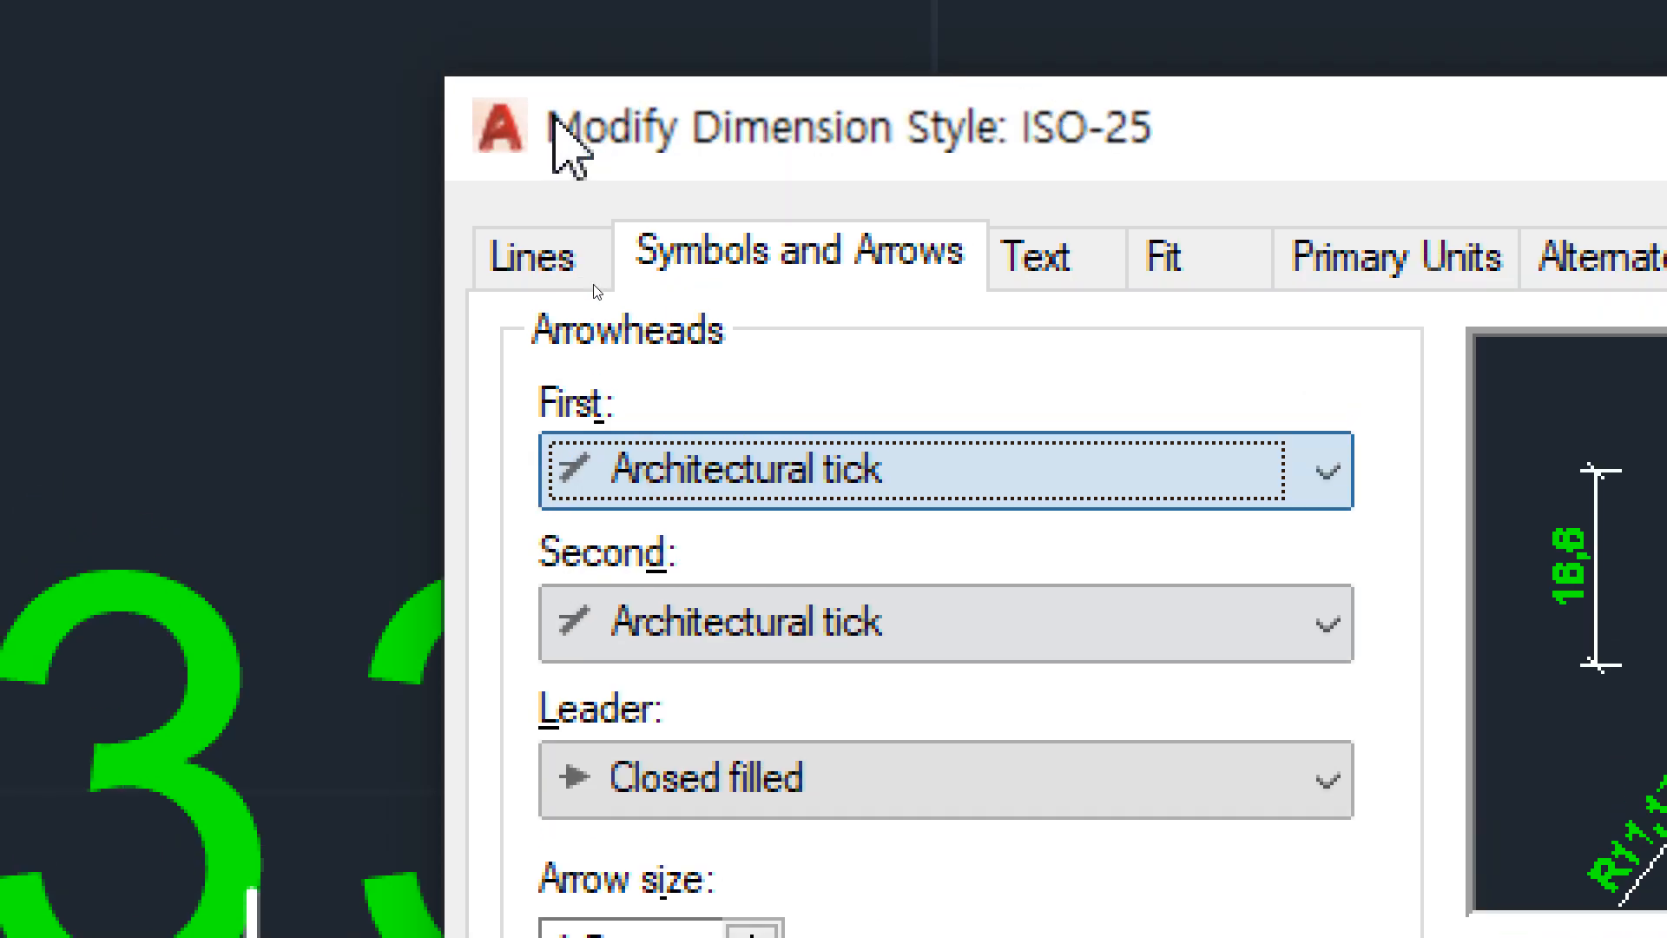
# Step: Set Extend beyond ticks to 4 in the ISO-25 style, accept the changes and close the Dimension Style Manager
pyautogui.click(520, 166)
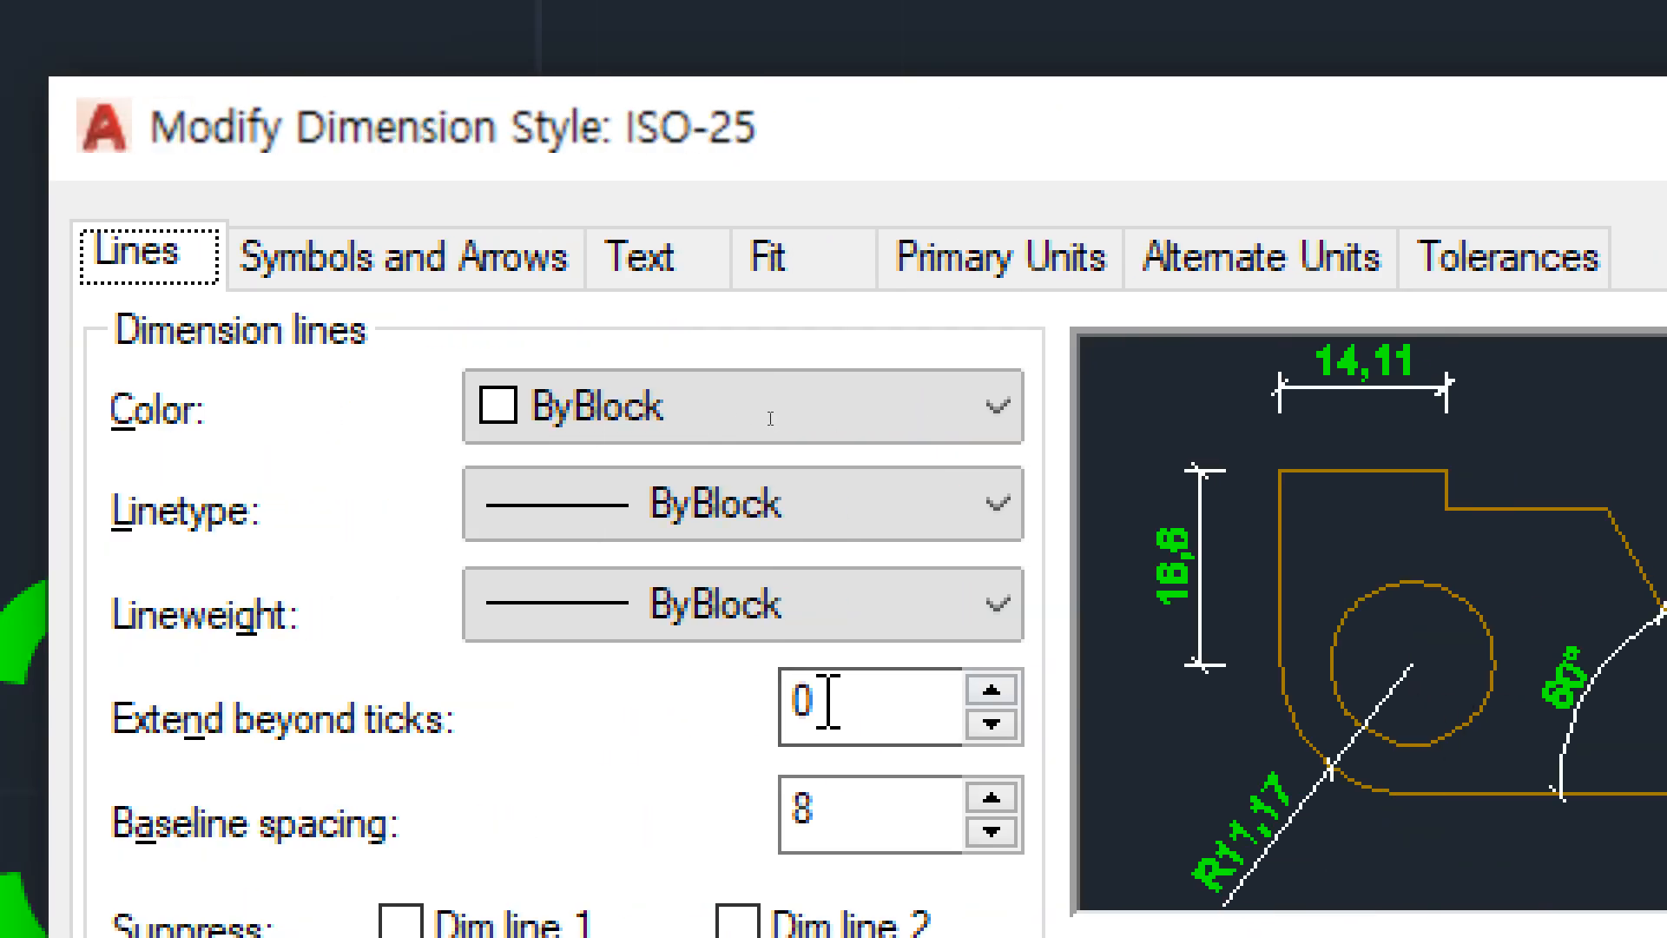
pyautogui.doubleClick(829, 701)
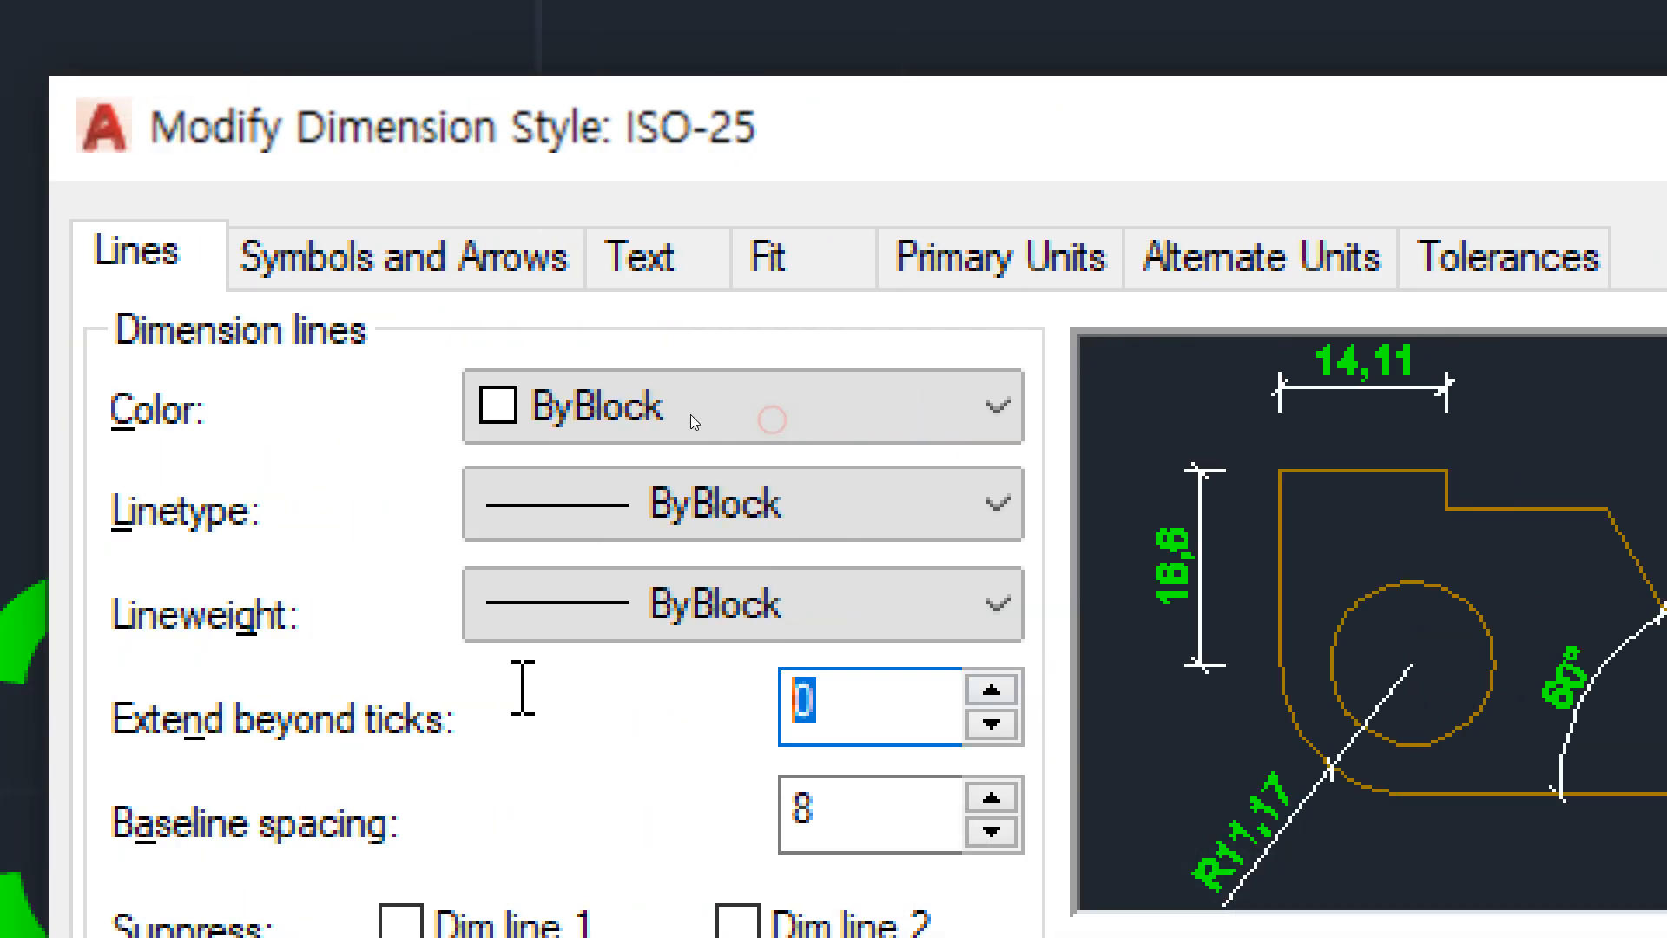
pyautogui.write('4')
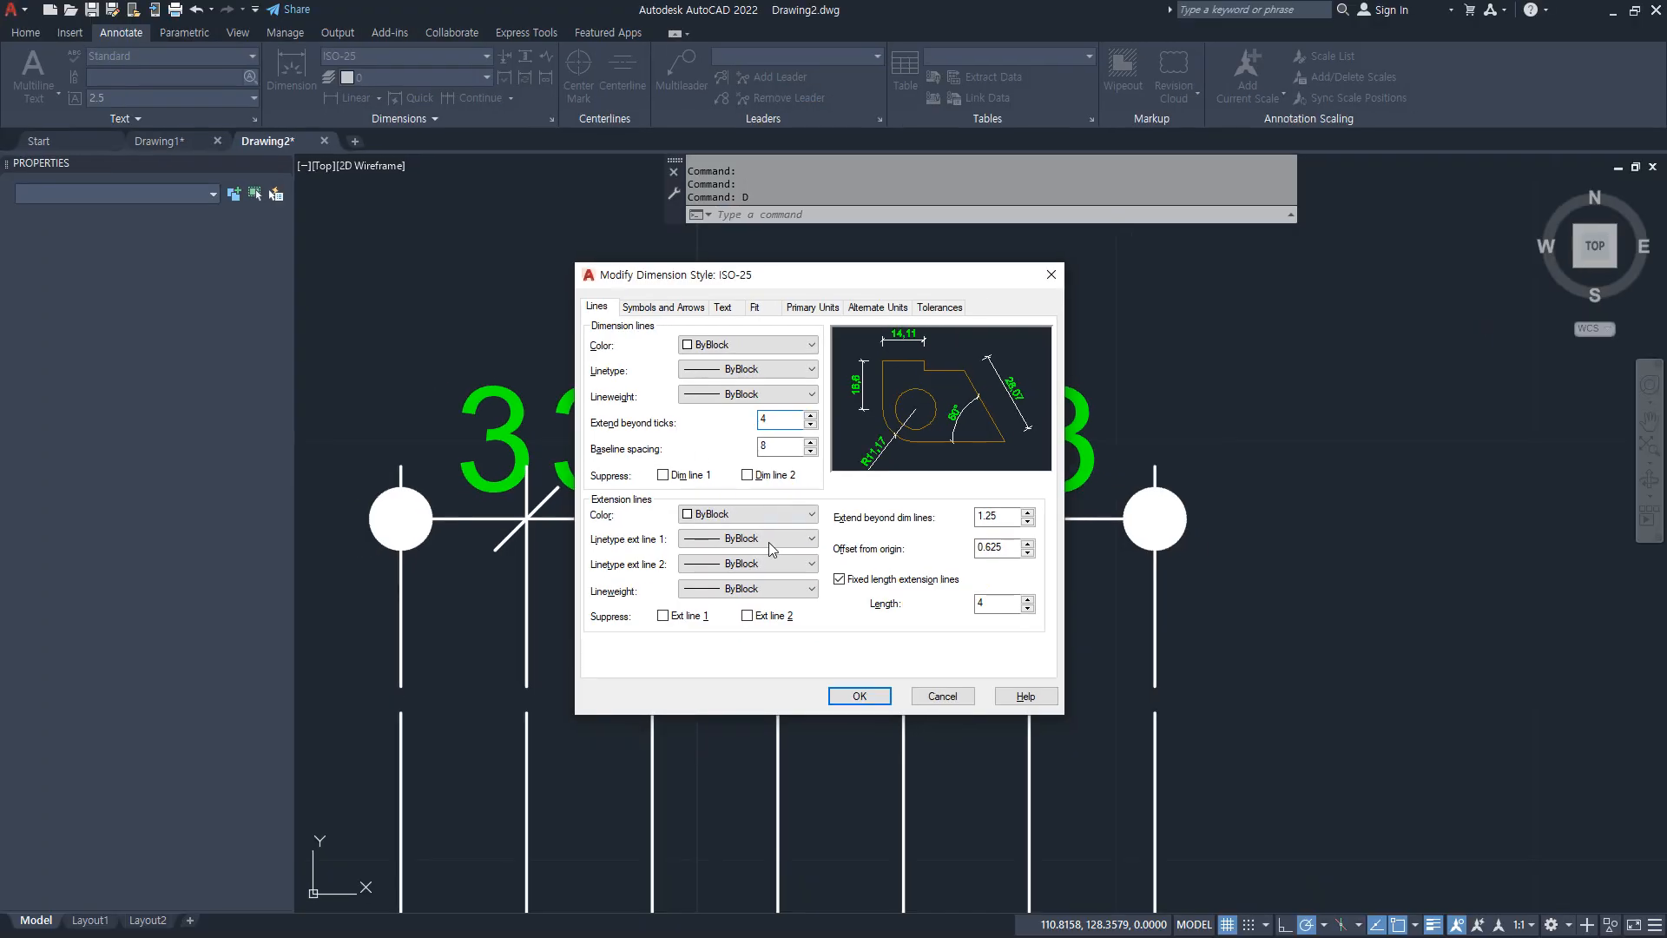
pyautogui.click(855, 698)
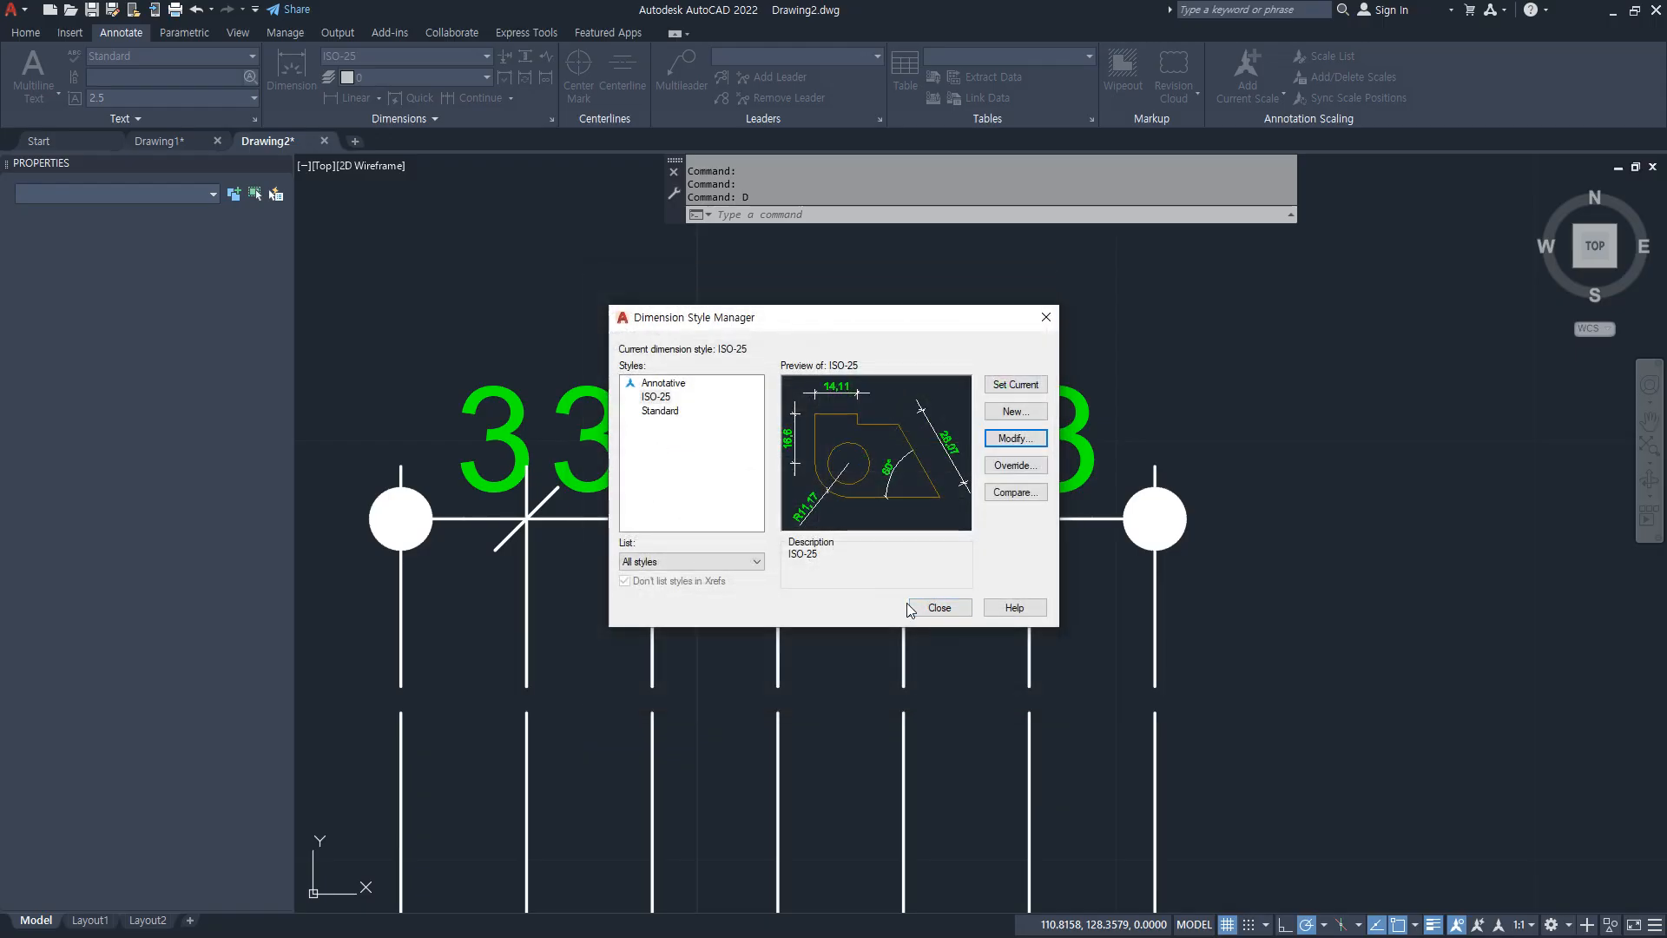
pyautogui.click(939, 610)
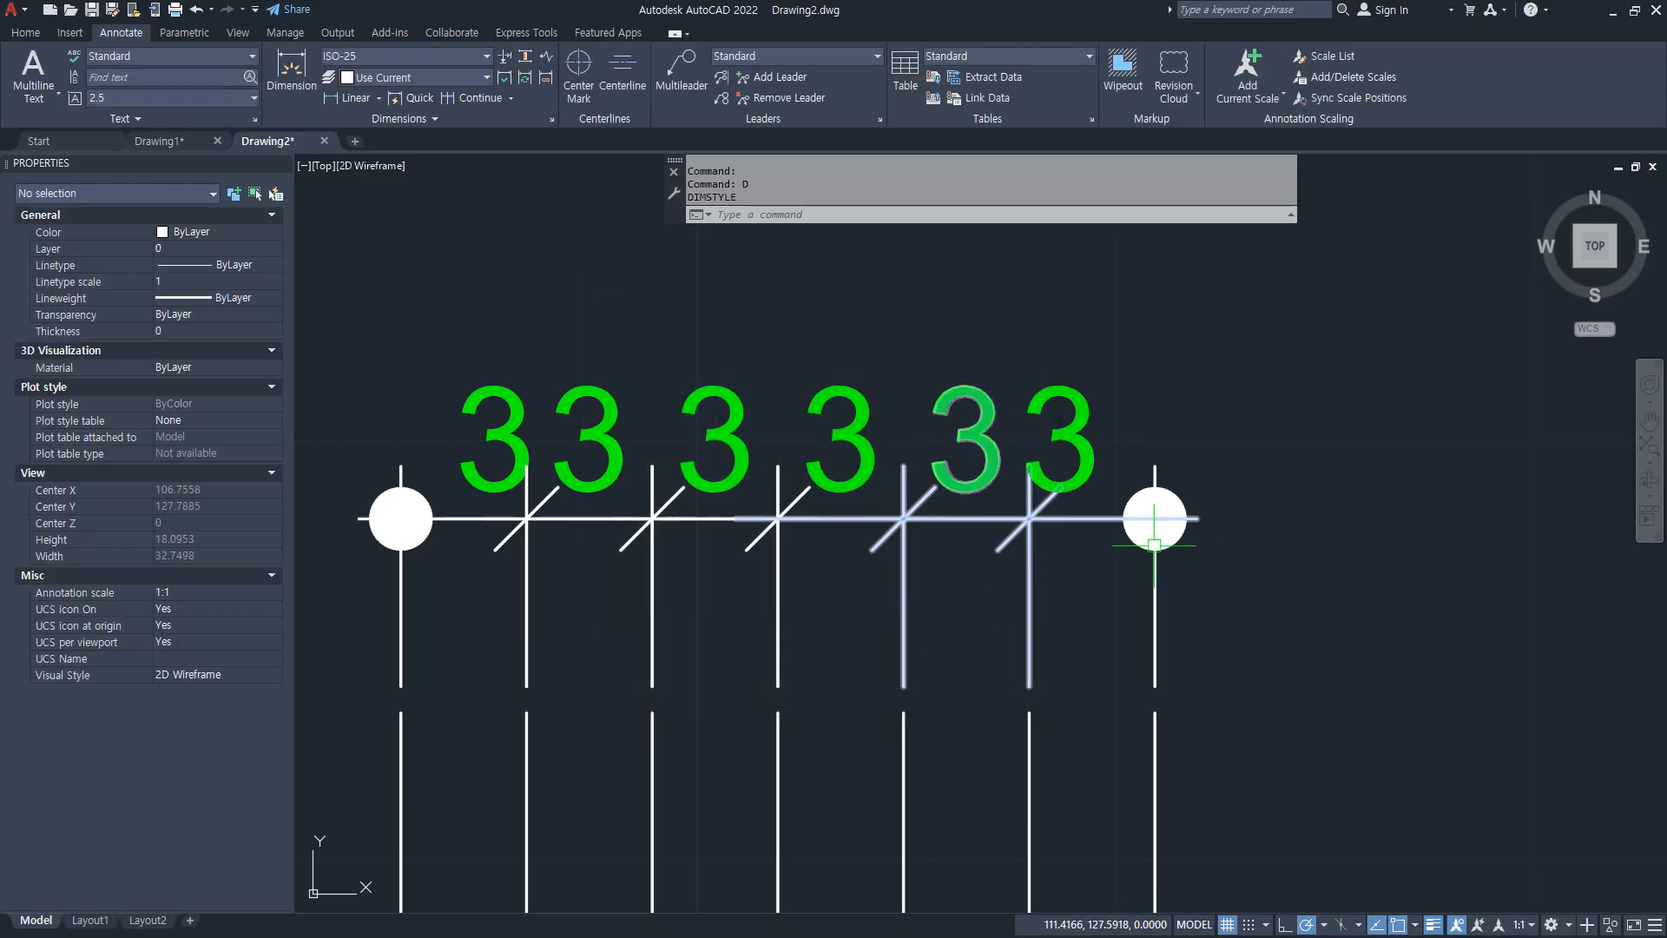
# Step: Select all six dimensions in the chain and set their Arrow 1 to Dot
pyautogui.click(1264, 642)
pyautogui.click(363, 593)
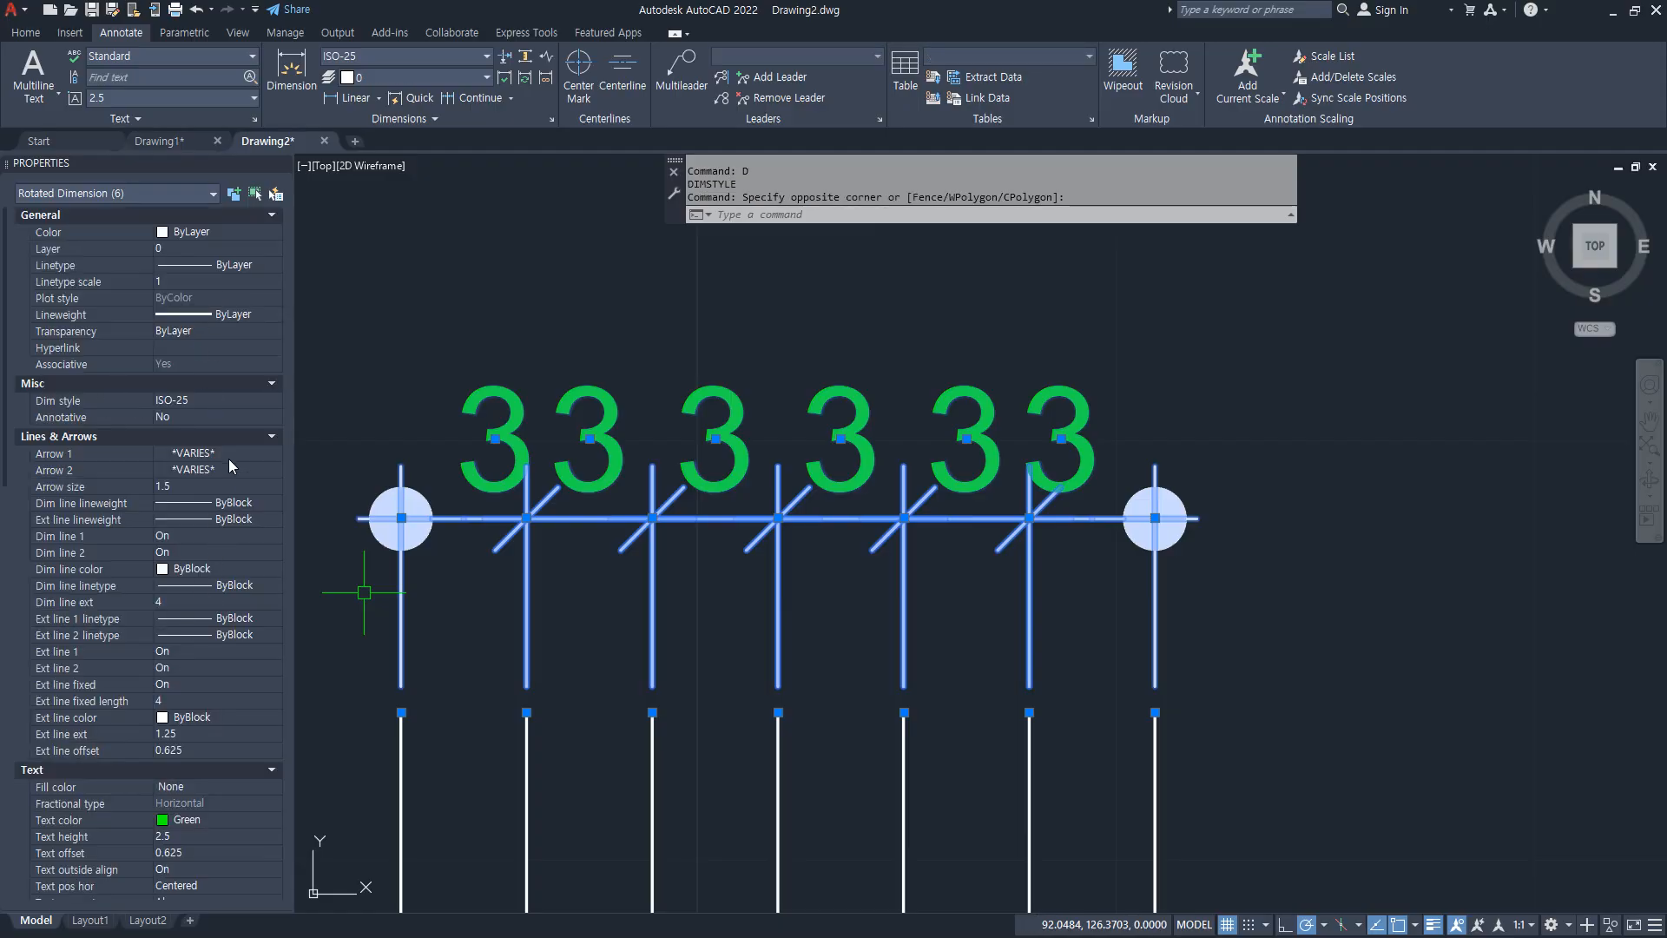
pyautogui.click(248, 455)
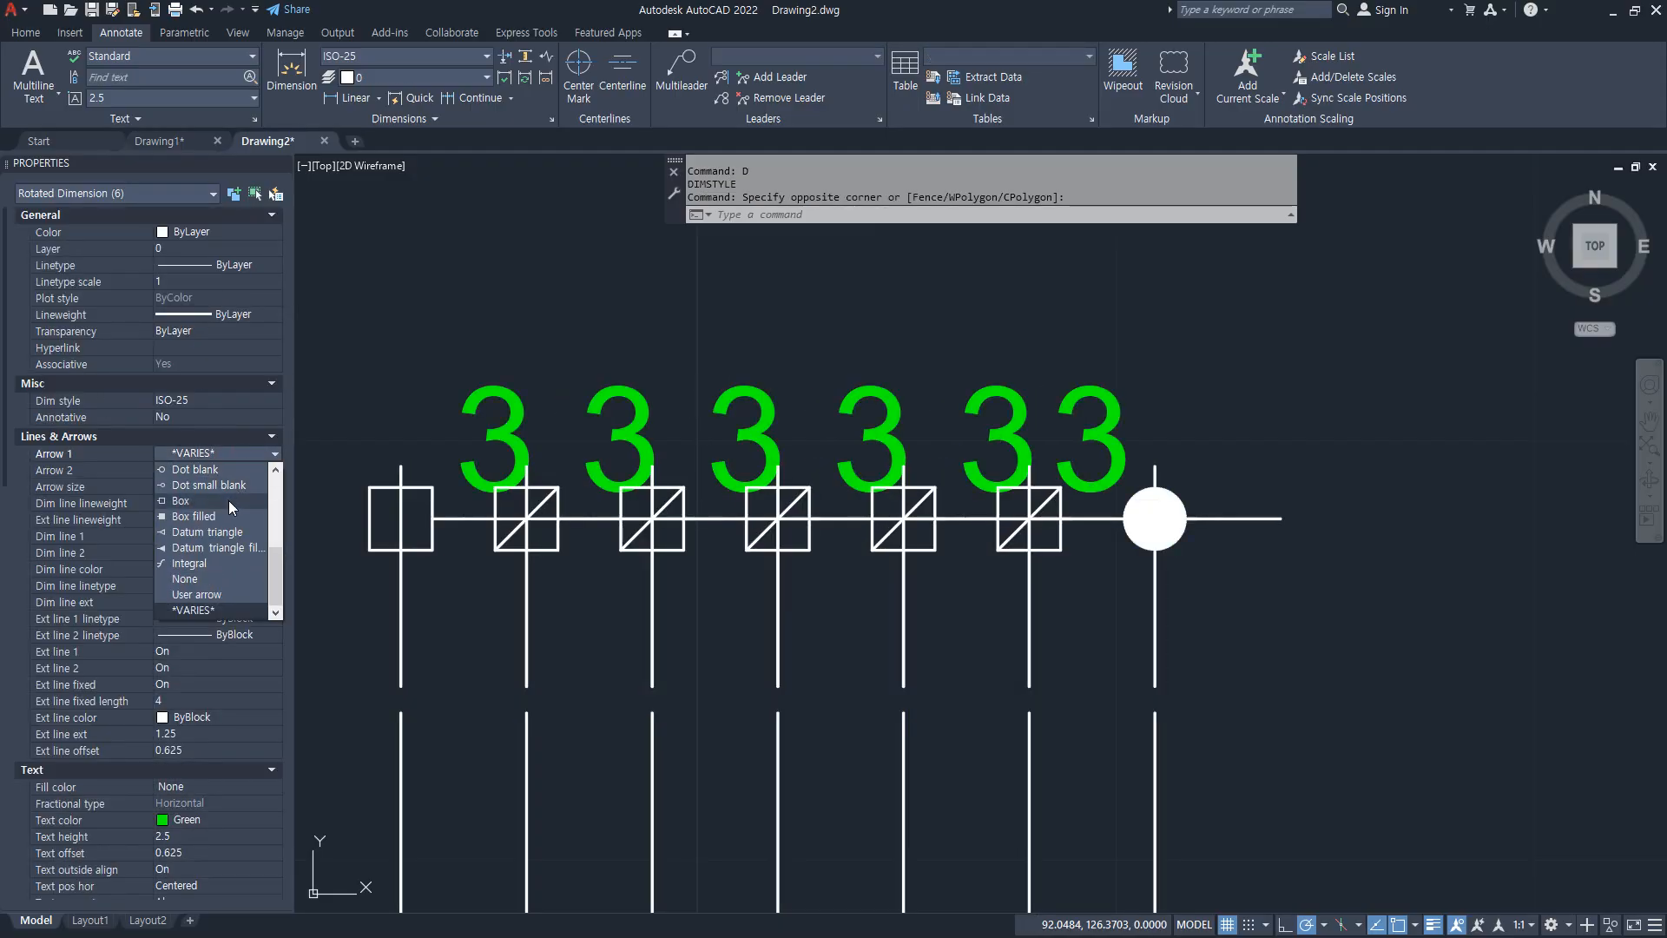
pyautogui.scroll(4, 227, 500)
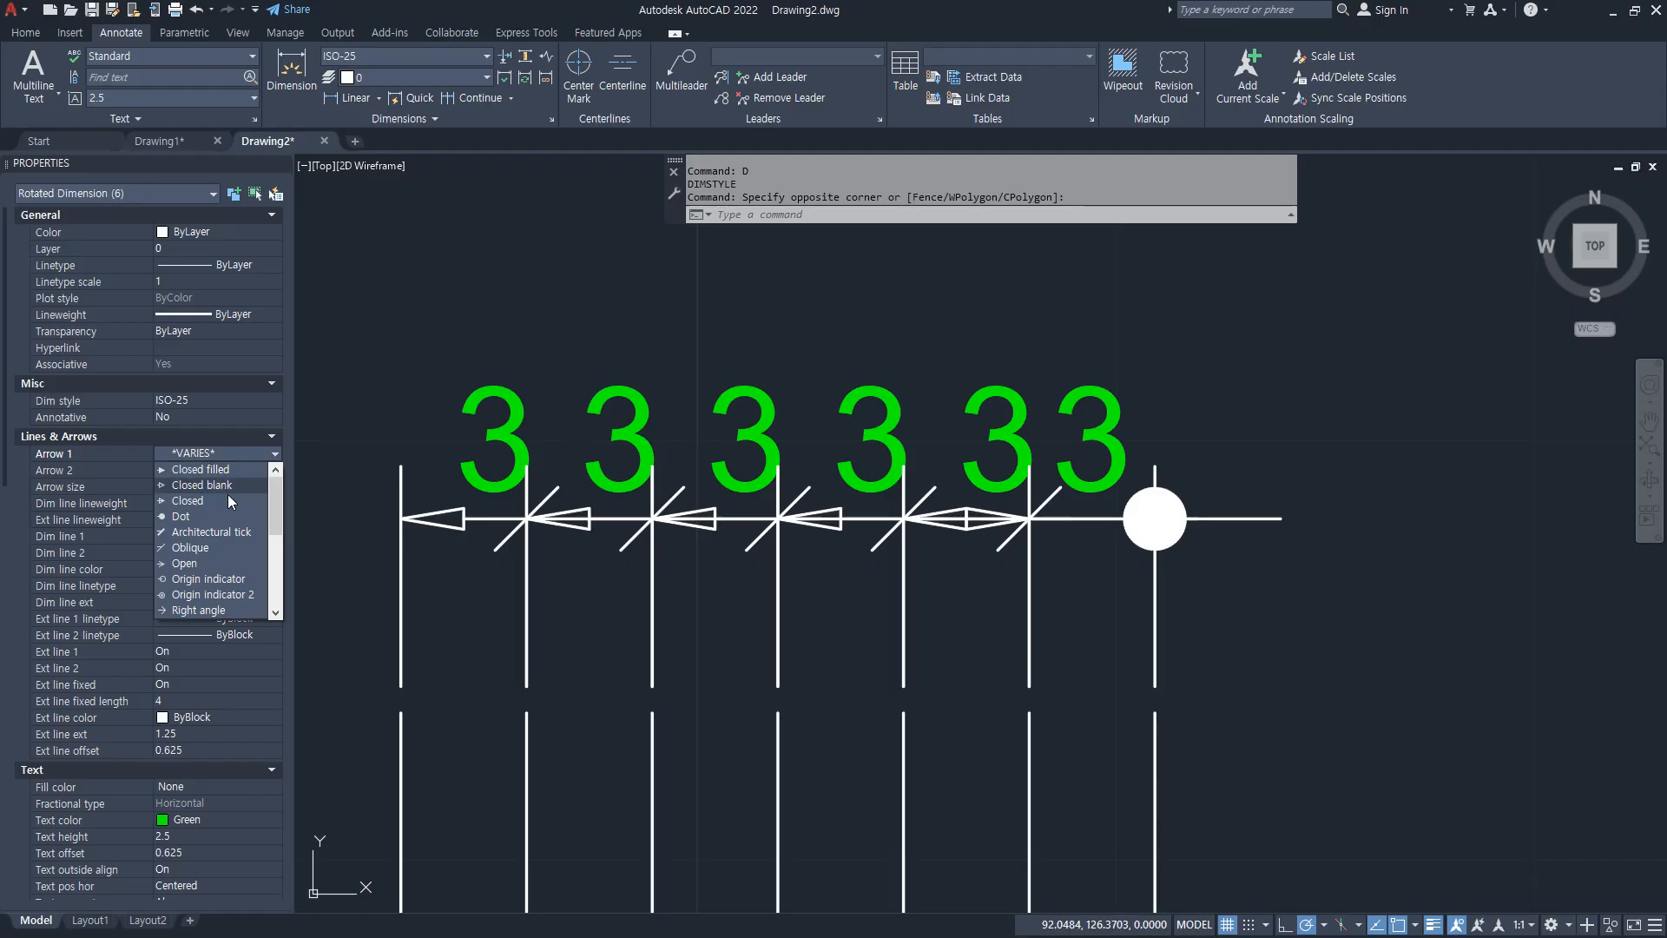
pyautogui.click(217, 517)
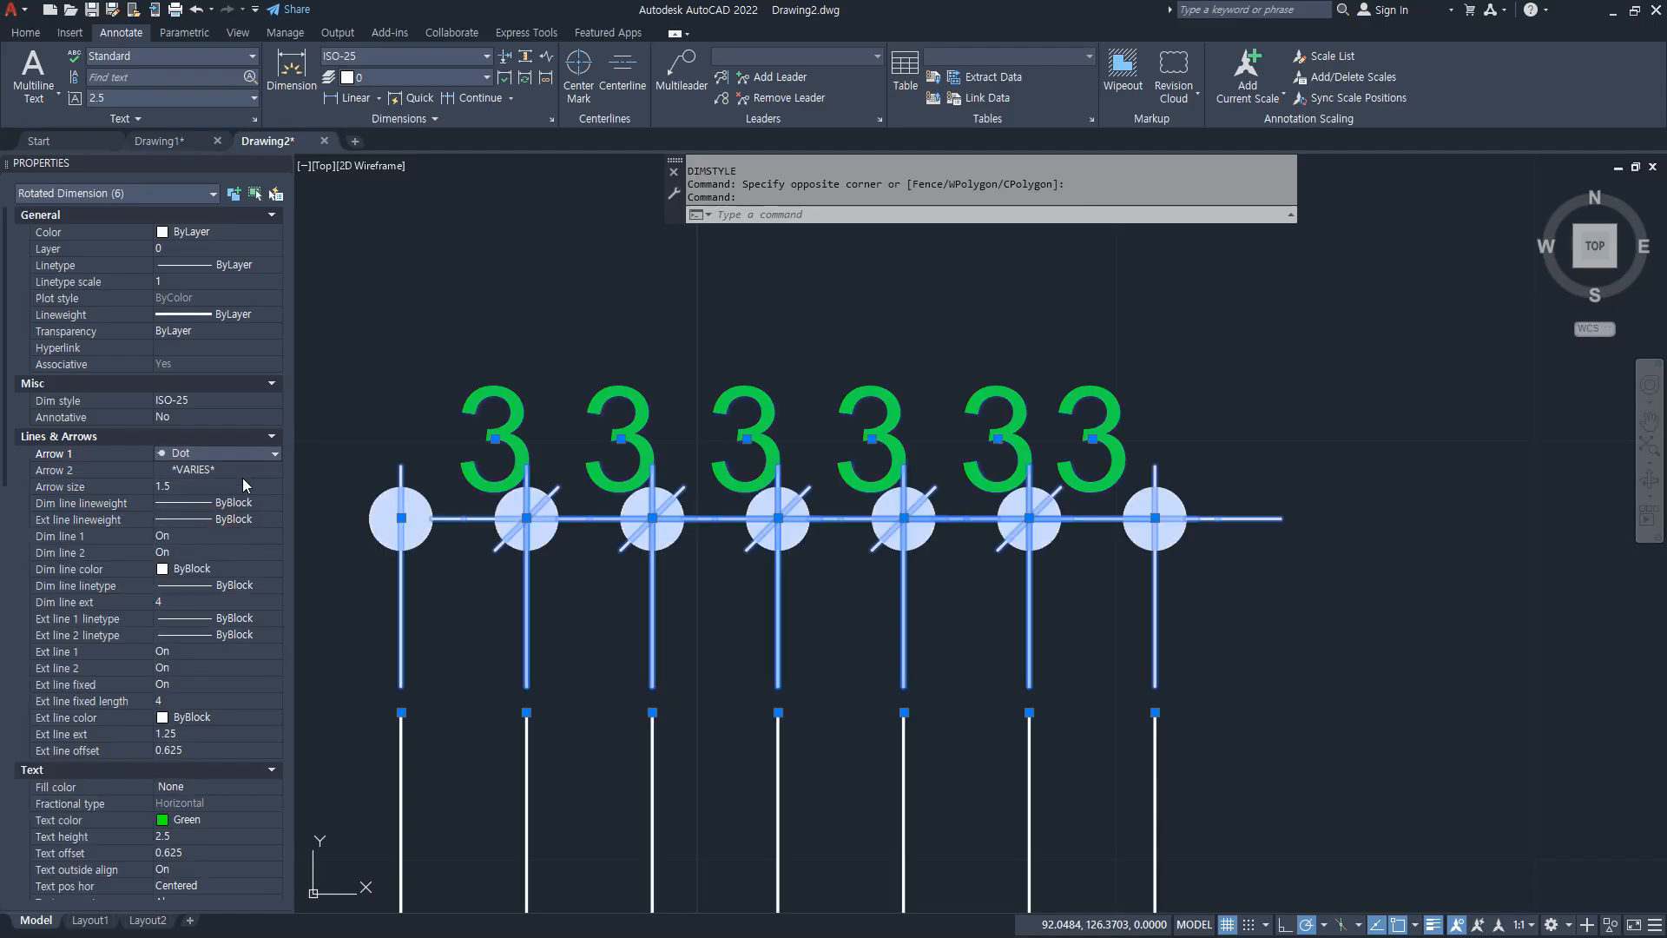
pyautogui.click(246, 472)
pyautogui.click(252, 471)
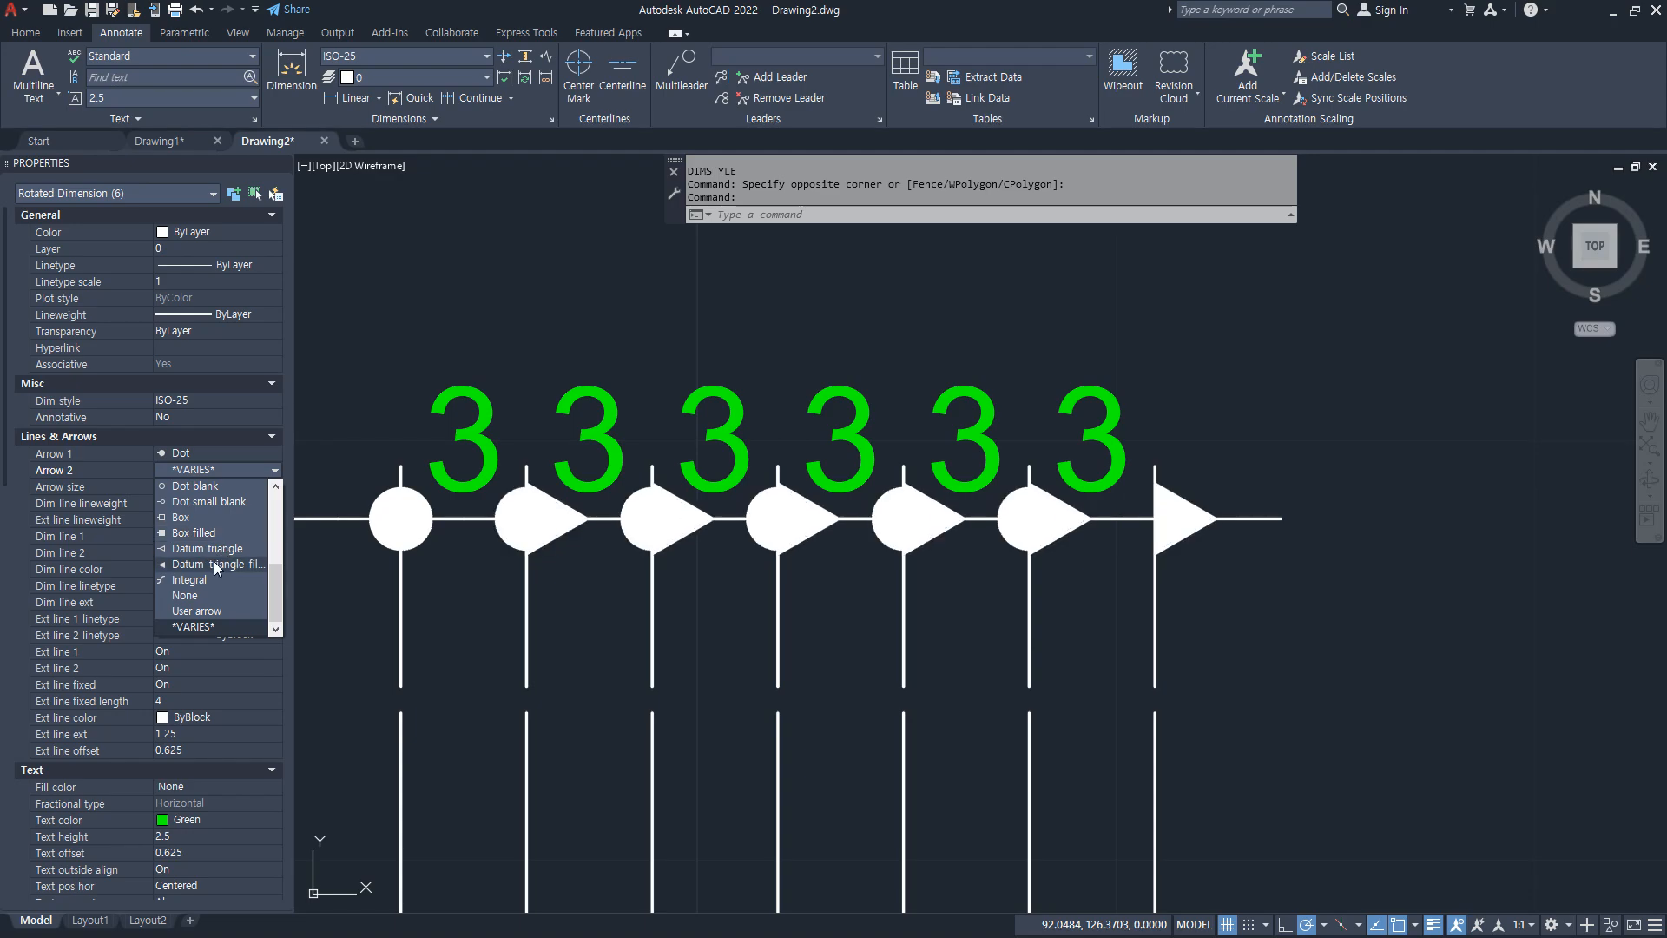
pyautogui.scroll(1, 234, 500)
pyautogui.click(243, 487)
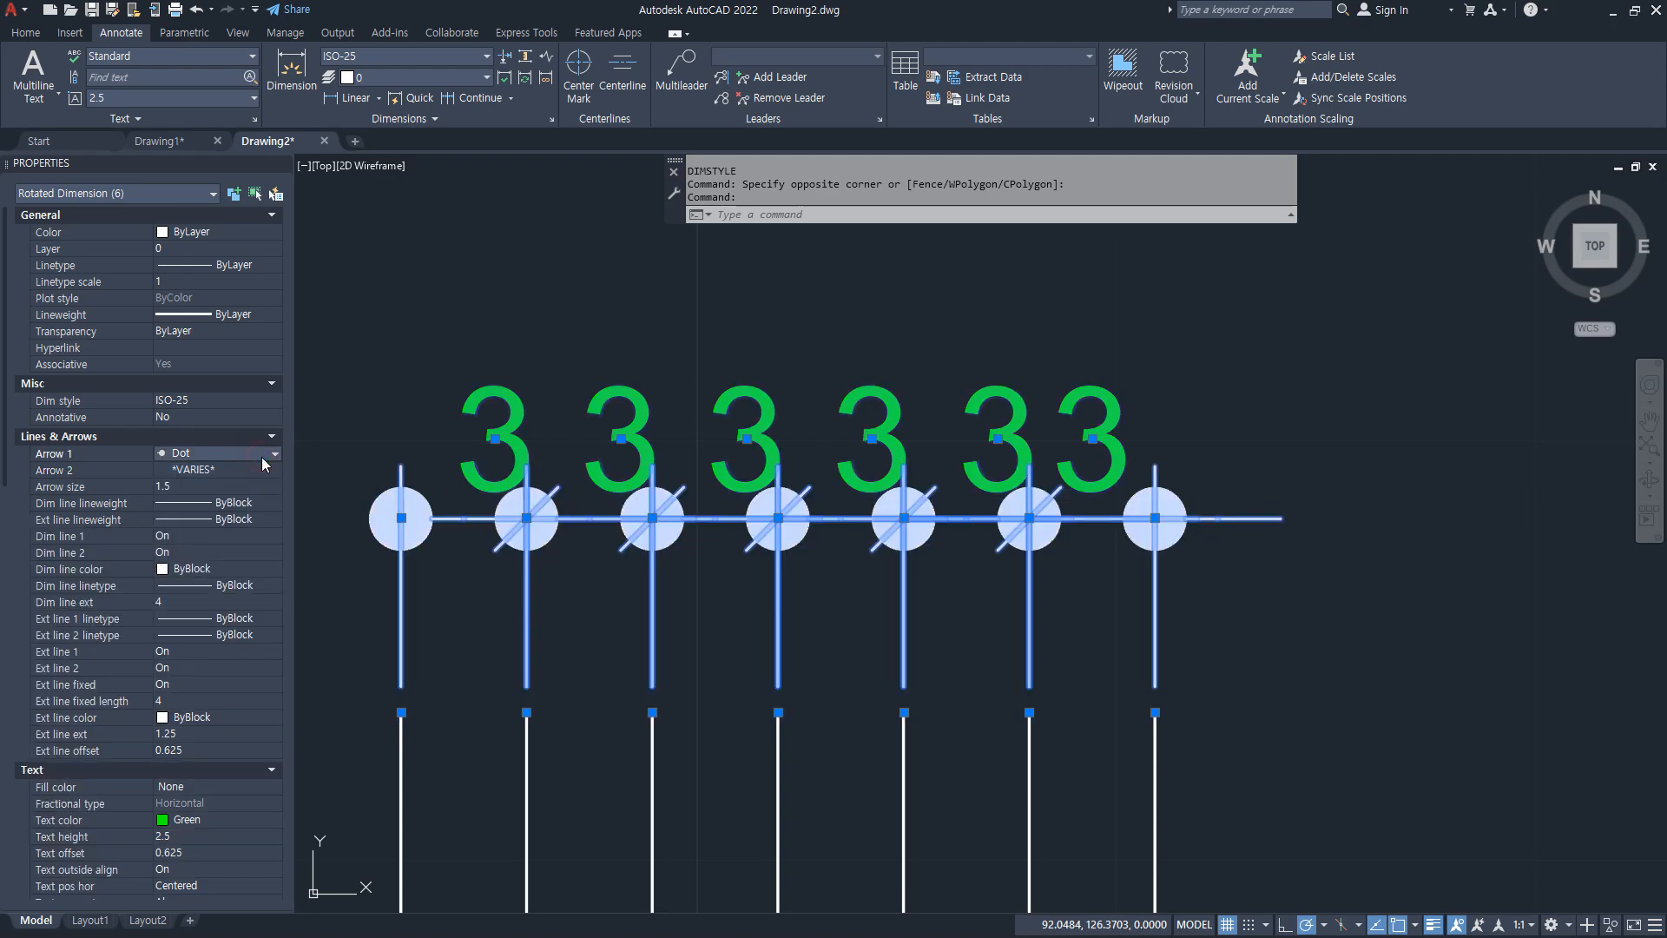
# Step: Set Arrow 1 and Arrow 2 of the six selected dimensions to Architectural tick and deselect them
pyautogui.click(263, 459)
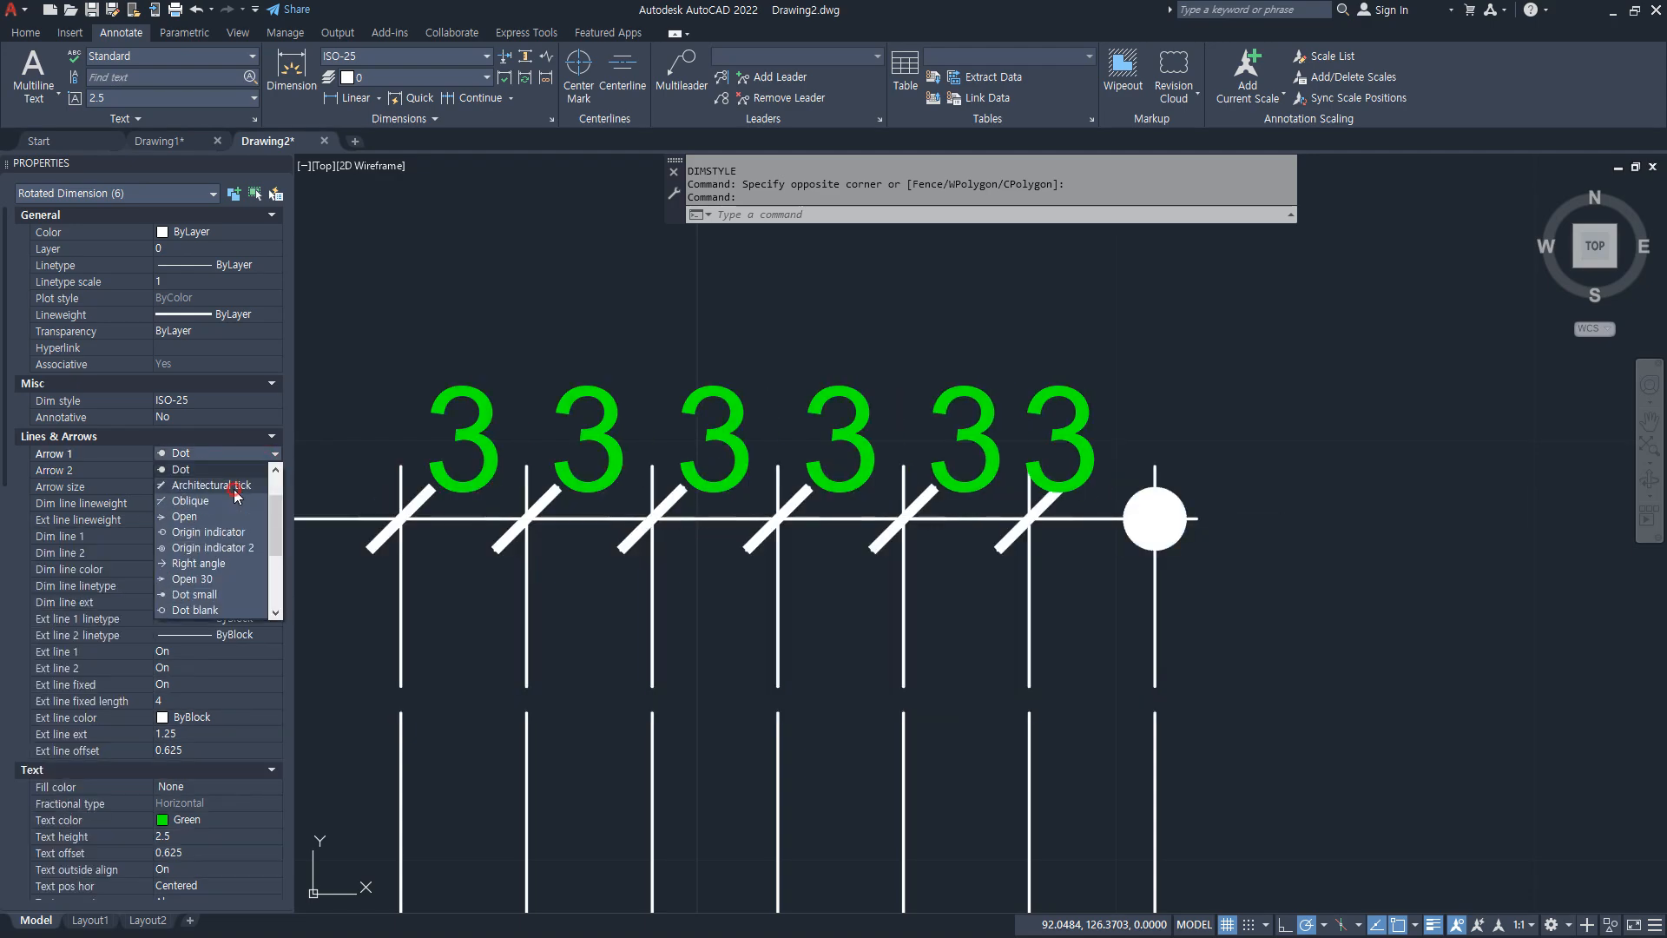
pyautogui.click(238, 488)
pyautogui.click(273, 470)
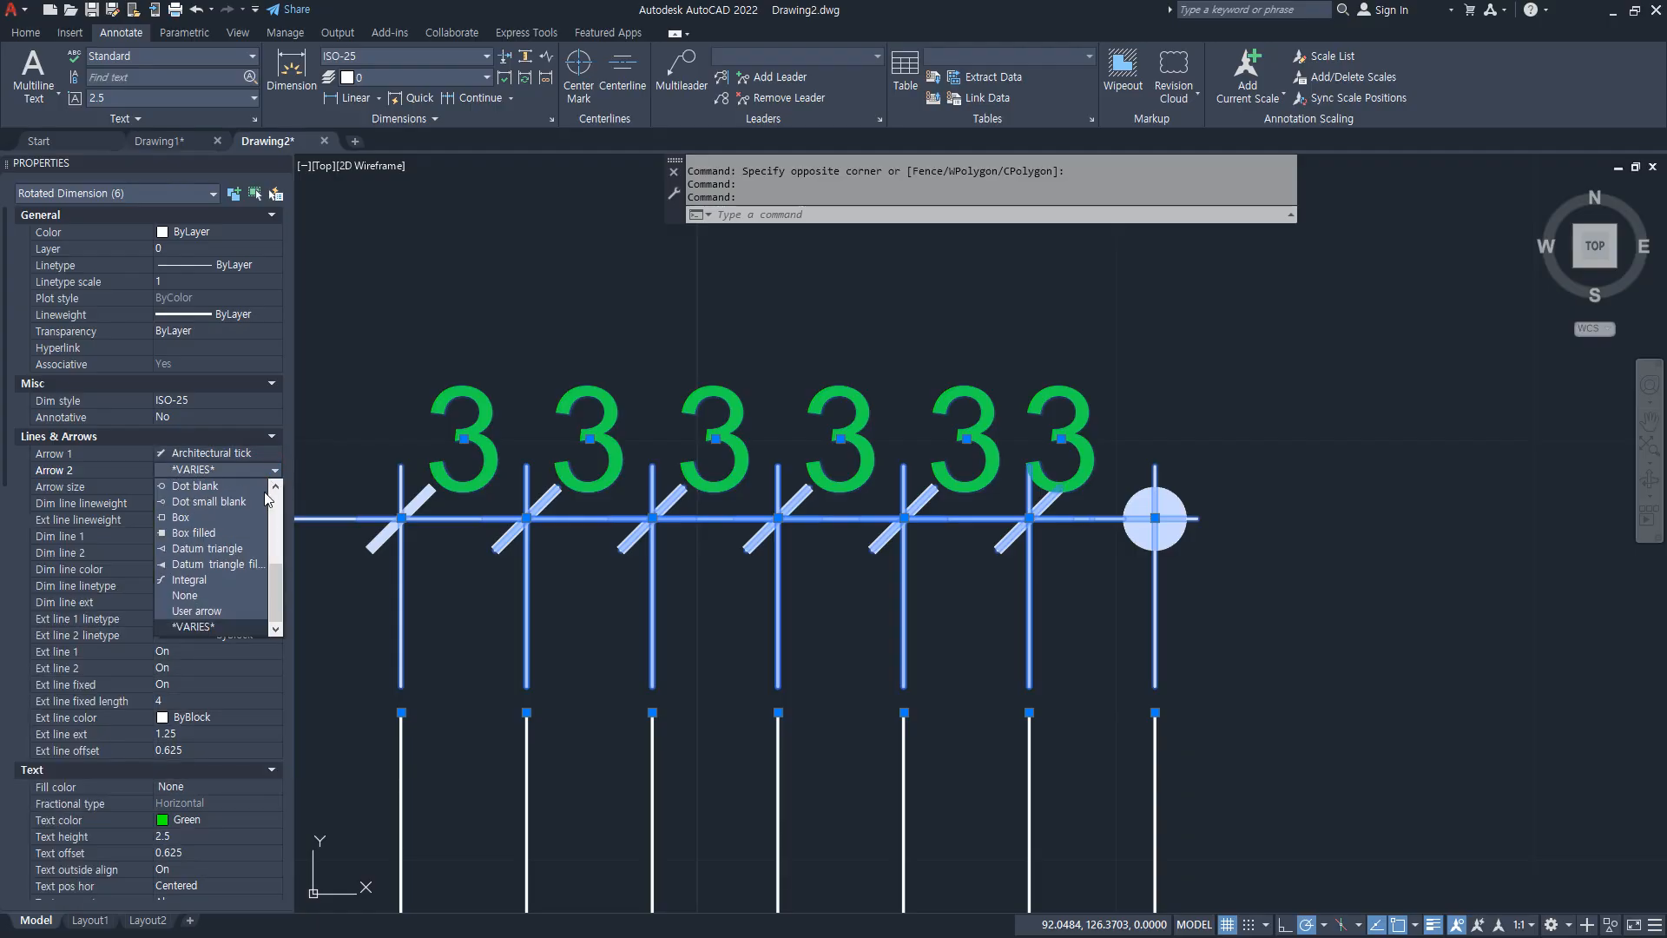
pyautogui.scroll(1, 241, 549)
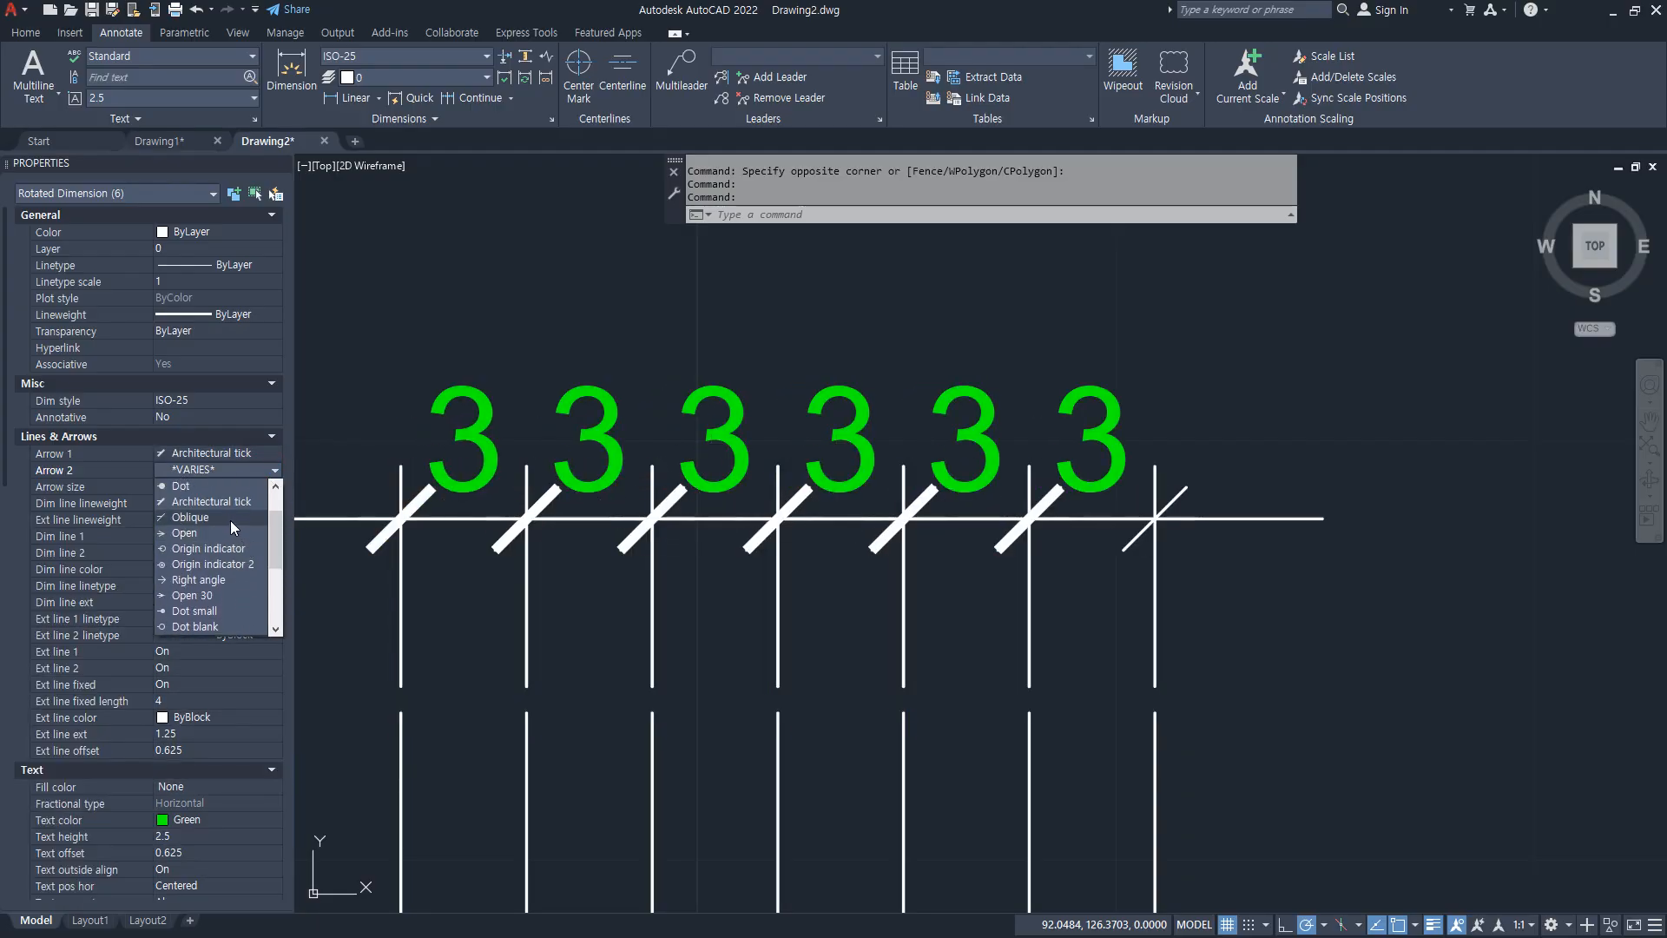
pyautogui.click(231, 509)
pyautogui.click(1256, 604)
pyautogui.press('Escape')
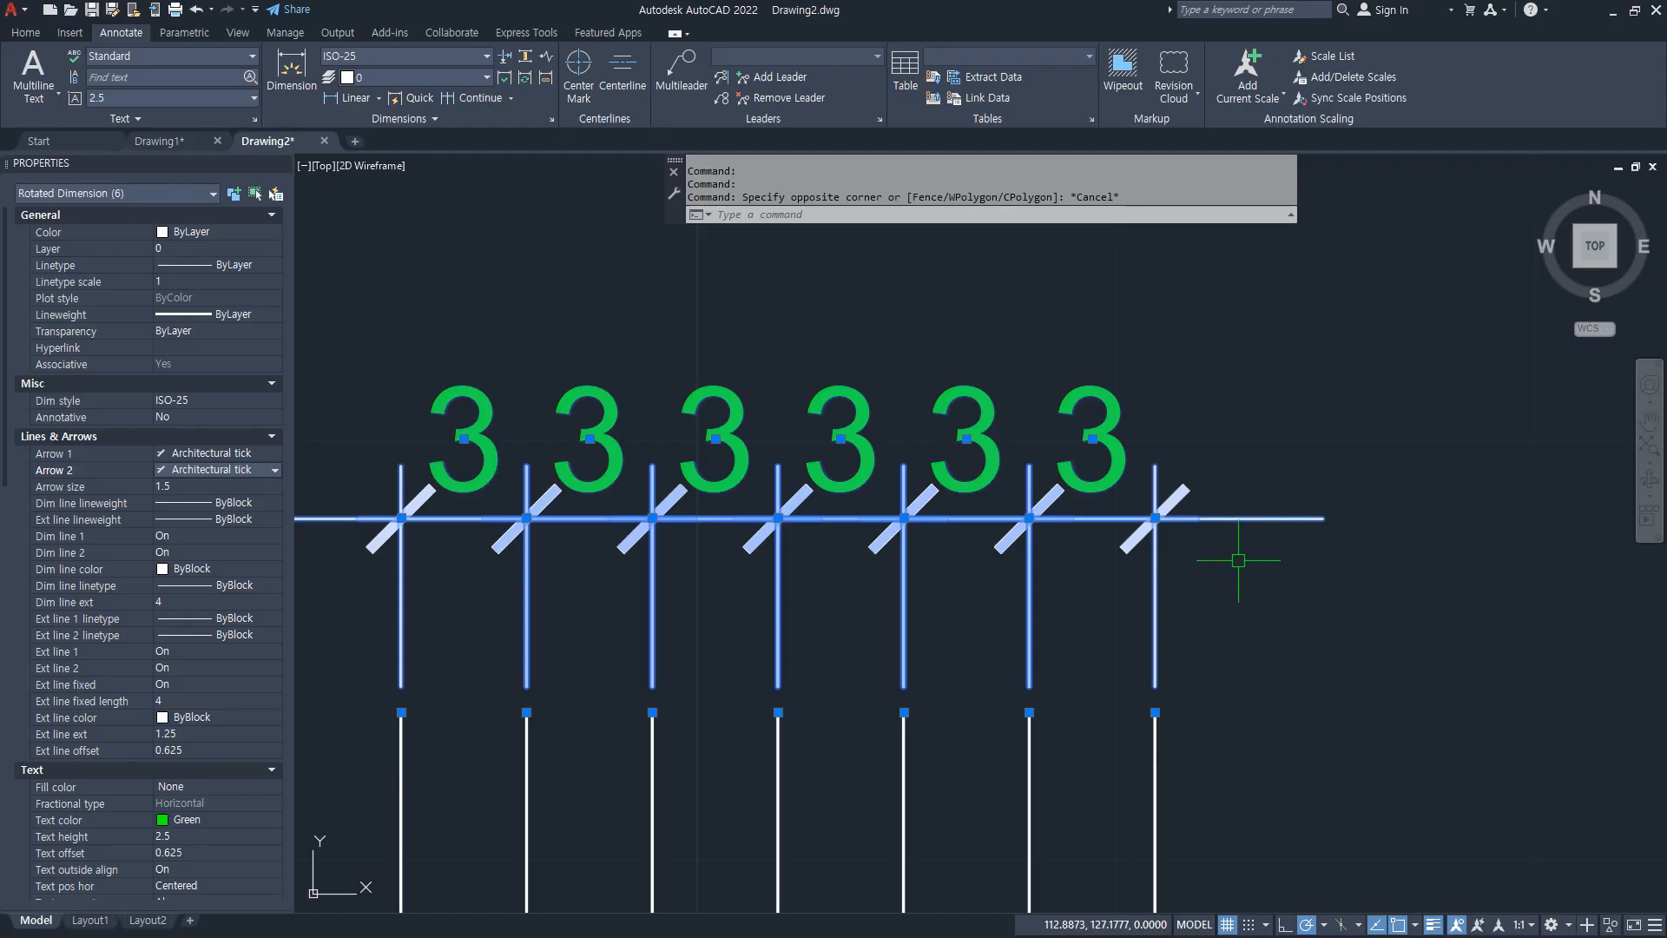
pyautogui.moveTo(1303, 577)
pyautogui.mouseDown()
pyautogui.moveTo(1161, 531)
pyautogui.moveTo(1345, 534)
pyautogui.mouseUp()
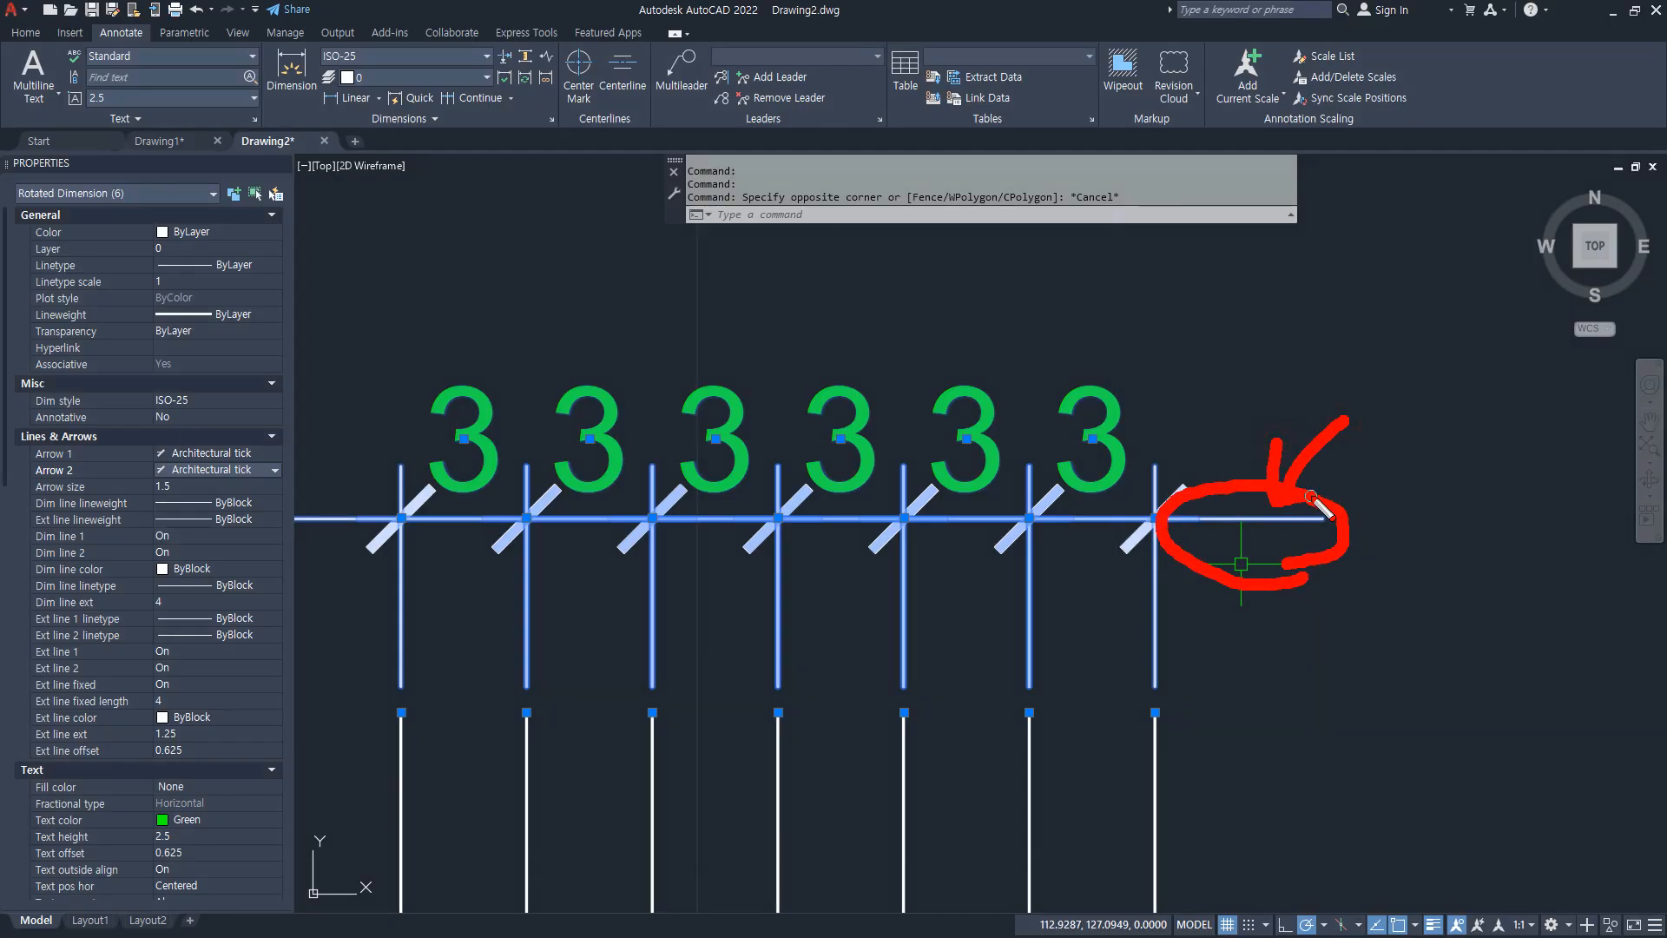
pyautogui.press('Escape')
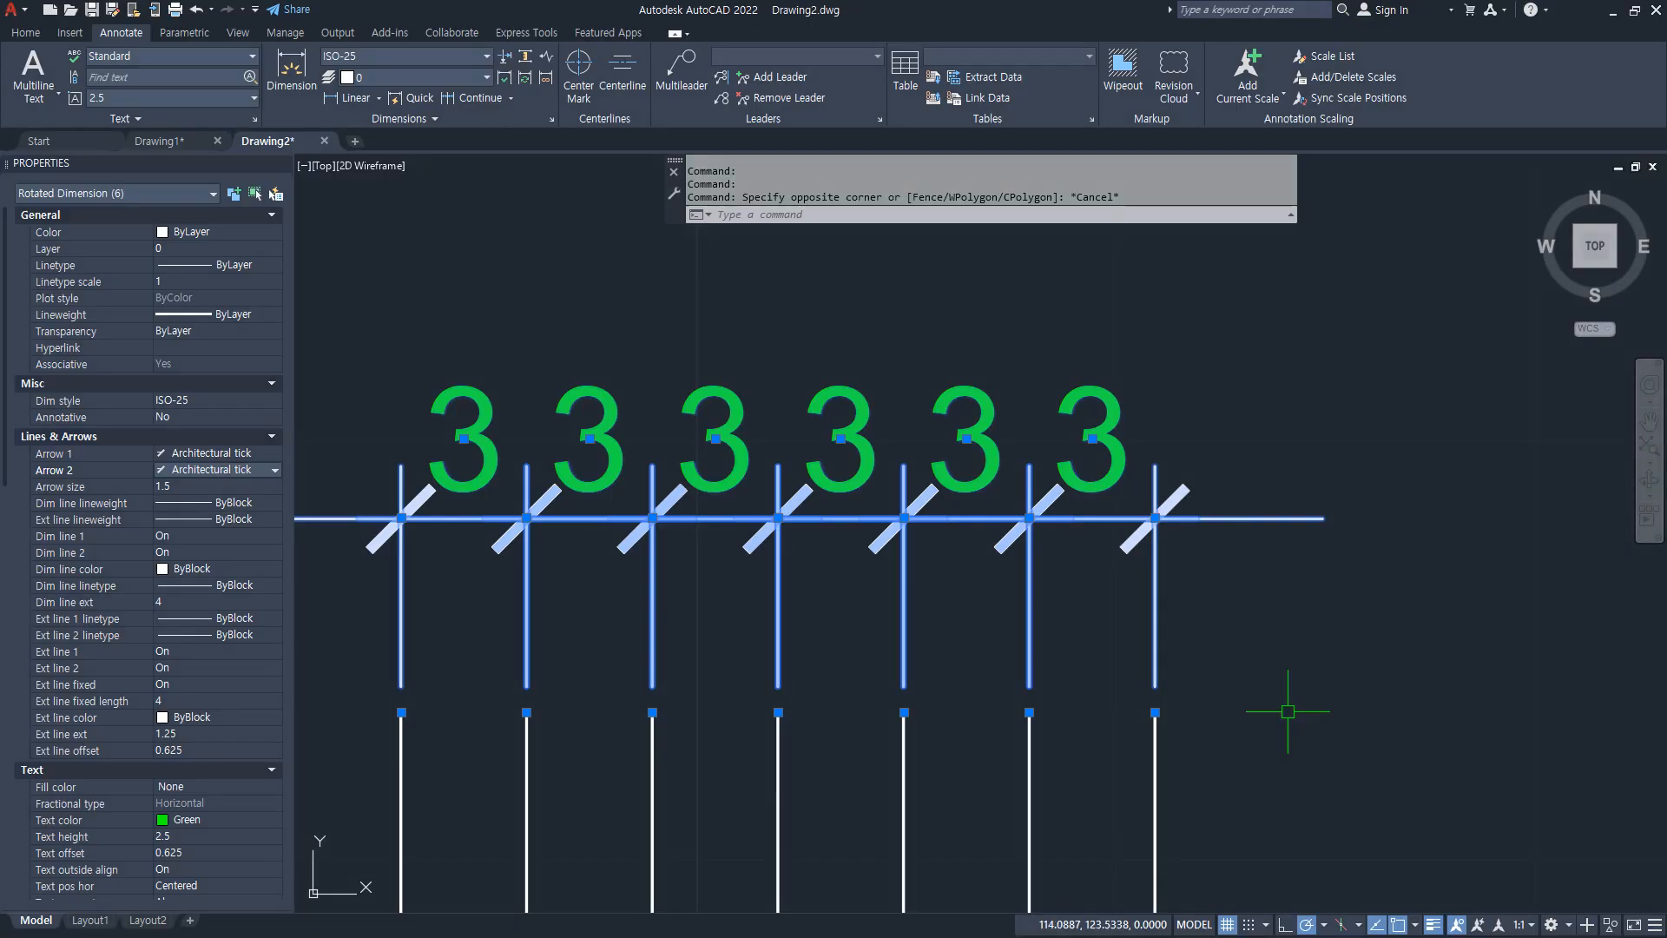
pyautogui.moveTo(1315, 589); pyautogui.dragTo(1454, 581, button='middle')
pyautogui.press('Escape')
pyautogui.press('Escape')
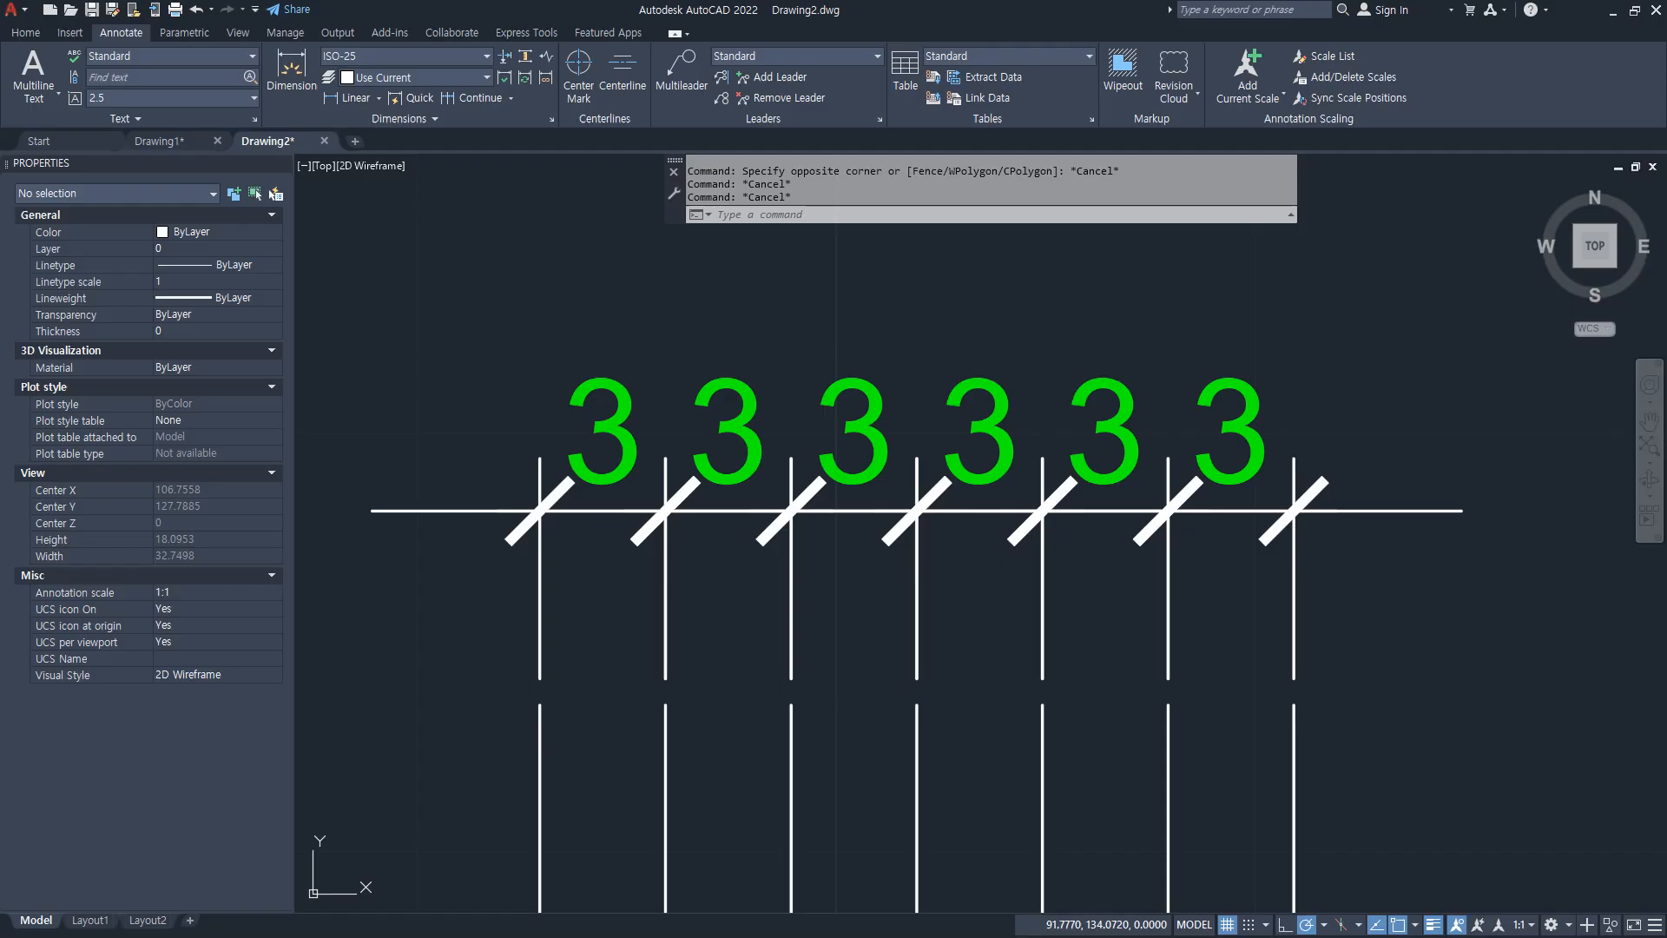
# Step: Examine the Extend beyond ticks, arrowhead and arrow size settings of the ISO-25 style and close the Dimension Style Manager
pyautogui.write('D')
pyautogui.press('Return')
pyautogui.click(1006, 441)
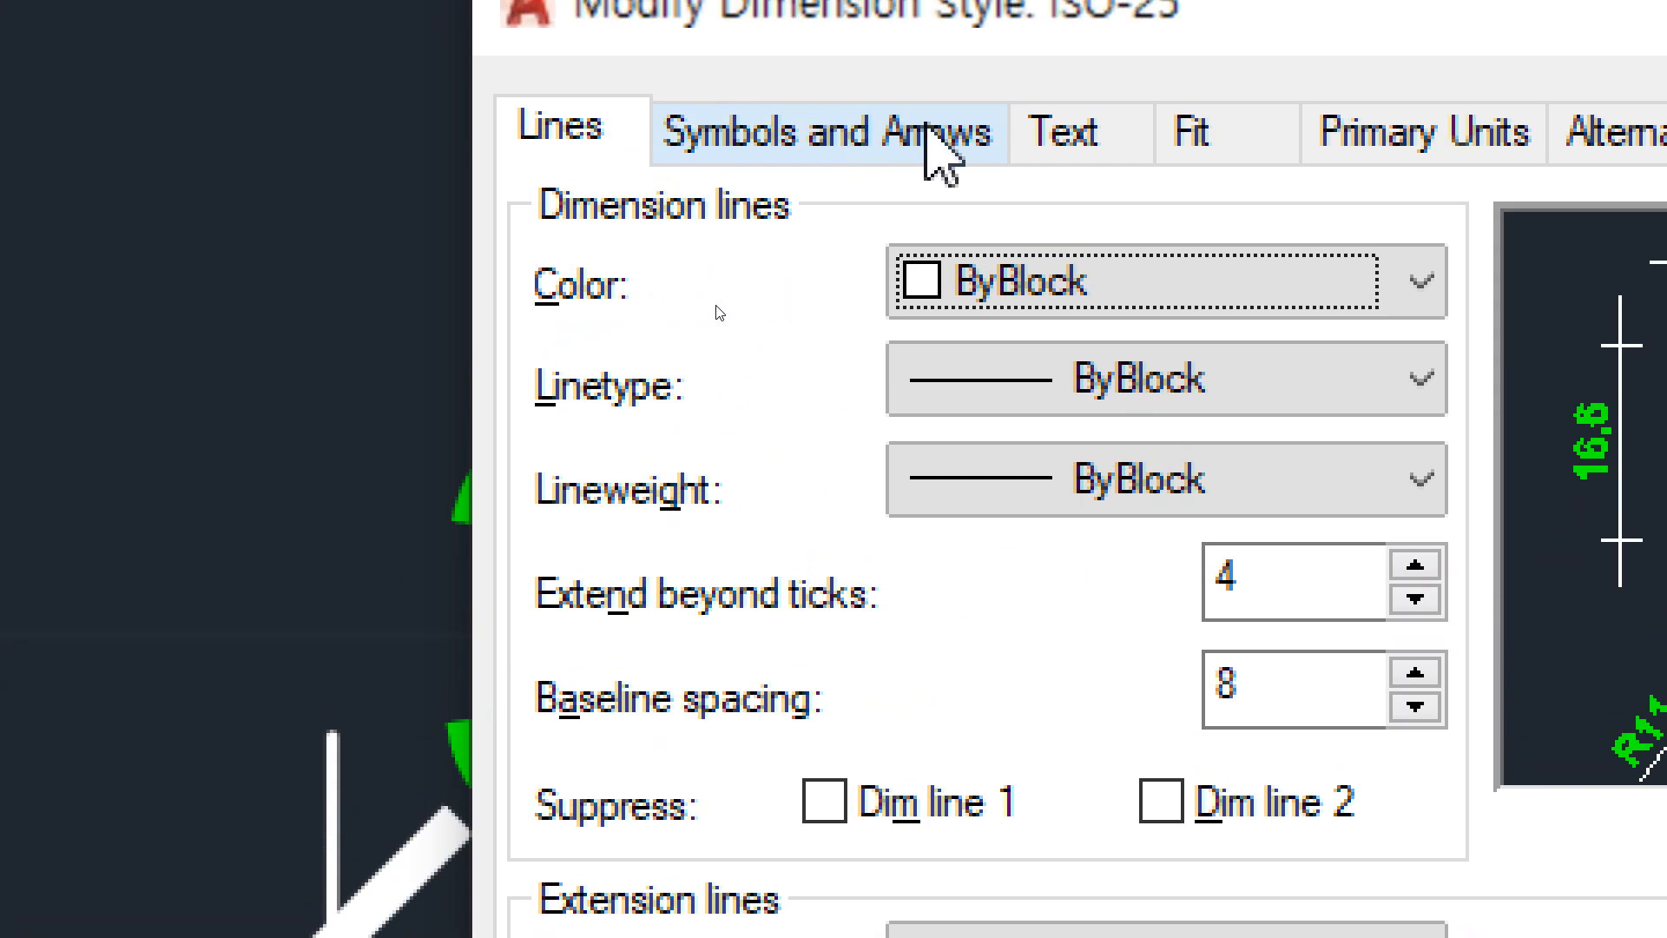
pyautogui.click(859, 135)
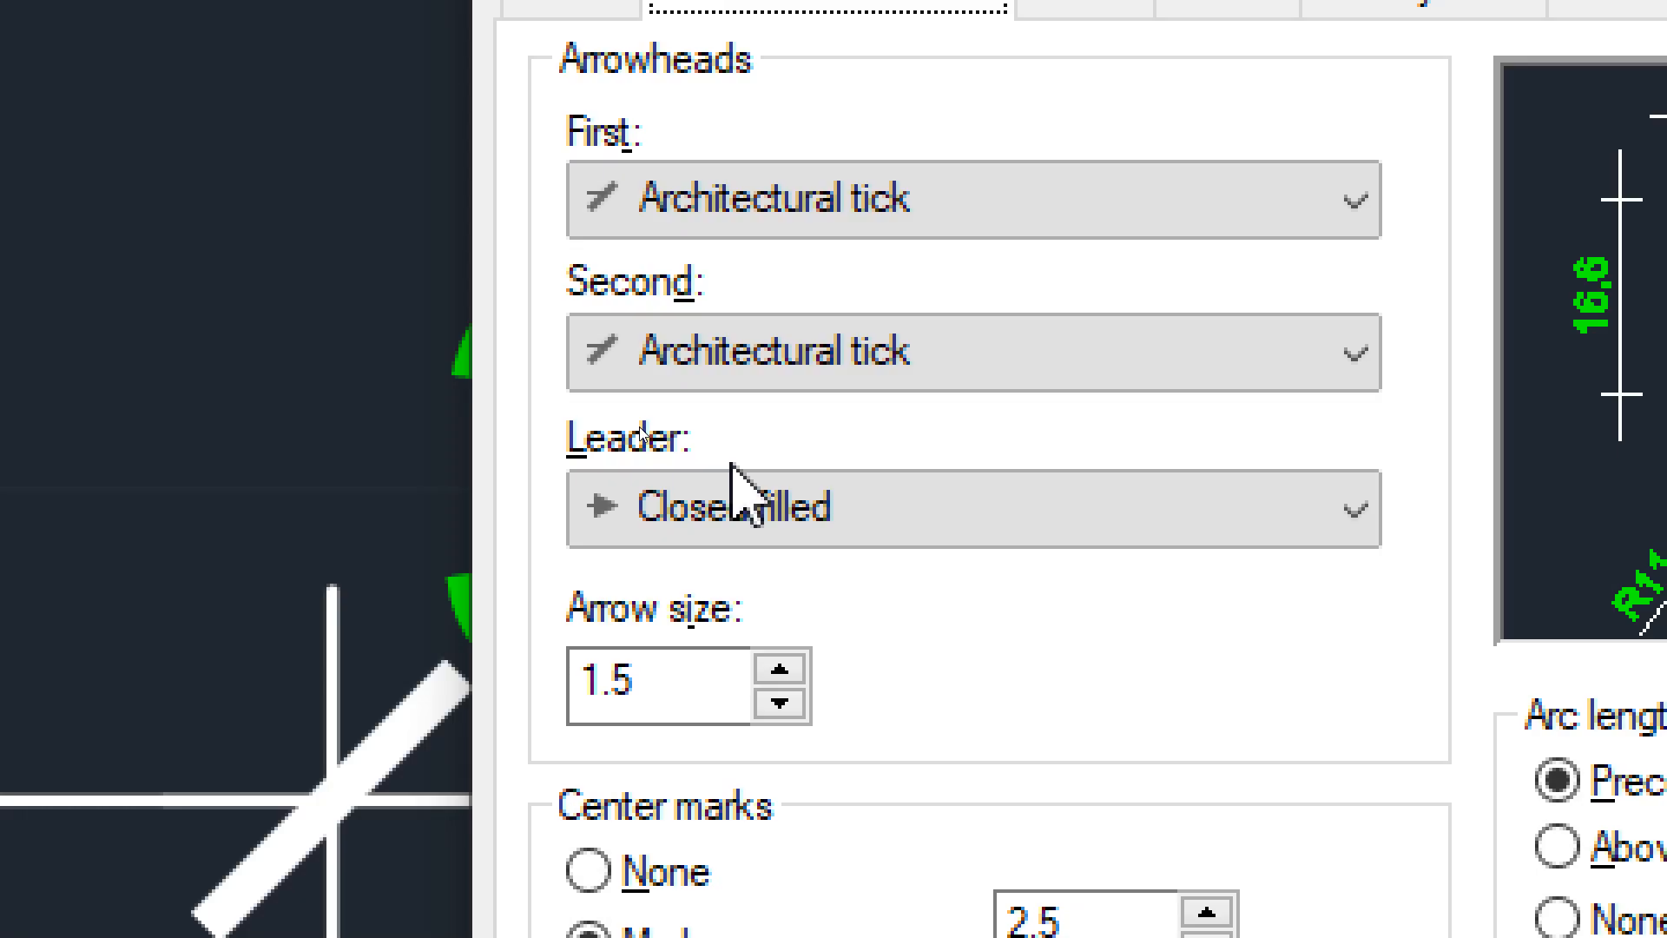
pyautogui.moveTo(651, 681); pyautogui.dragTo(503, 681)
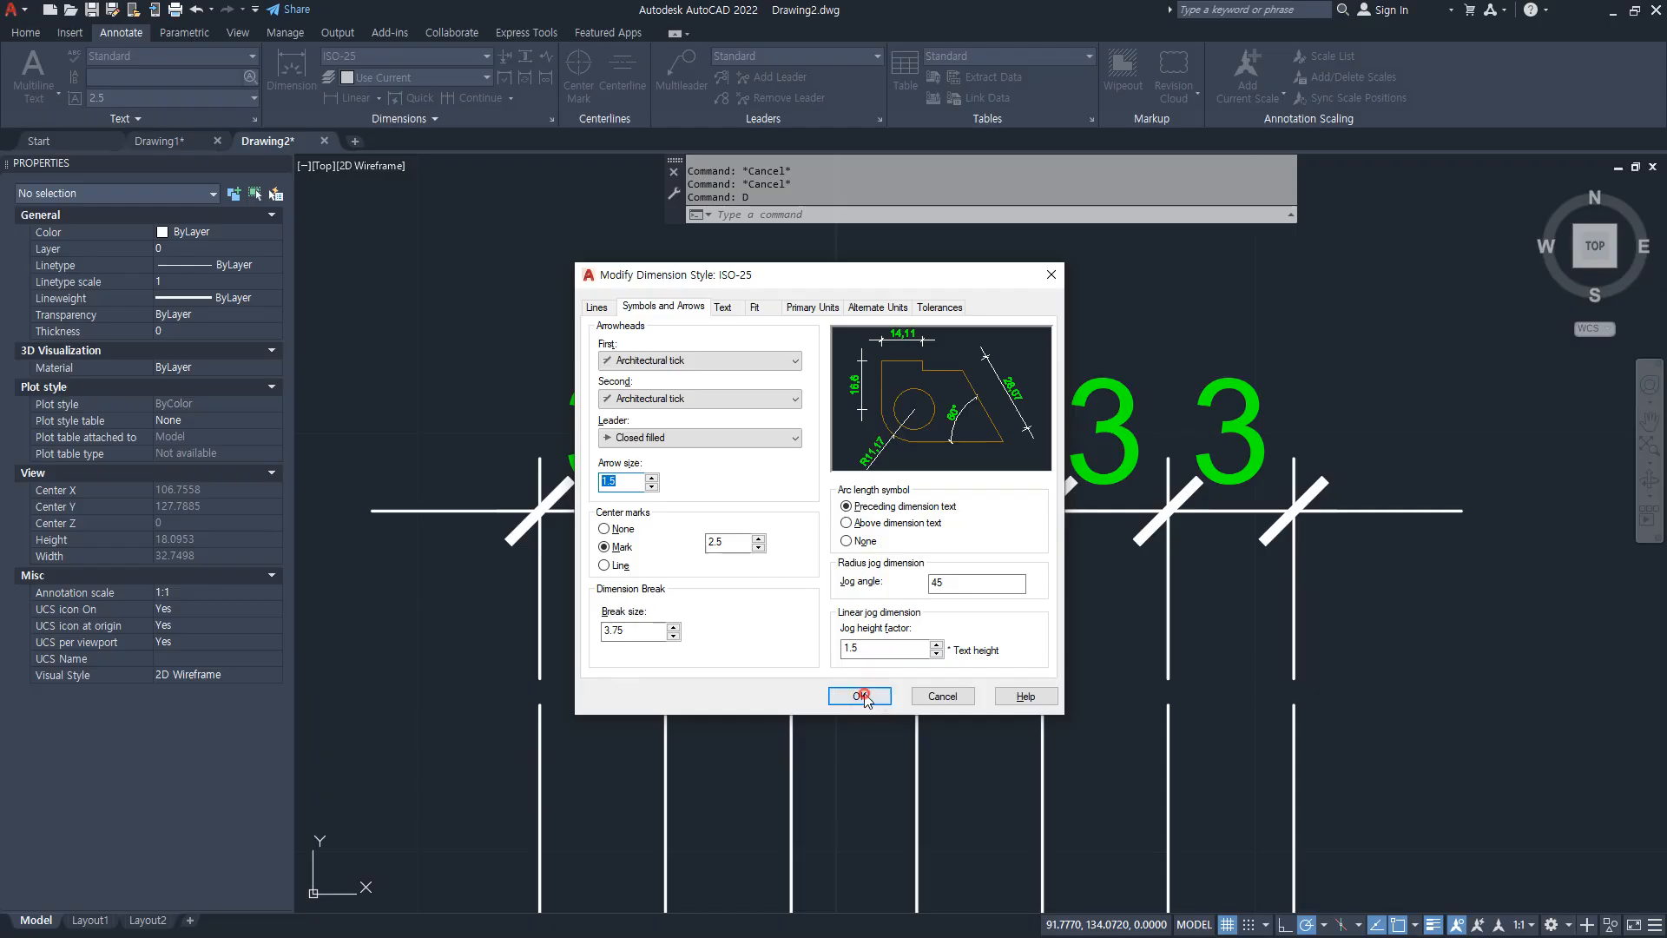
pyautogui.click(859, 696)
pyautogui.press('Escape')
# Step: Erase the whole dimension chain together with all the vertical lines below it
pyautogui.click(1497, 713)
pyautogui.click(573, 393)
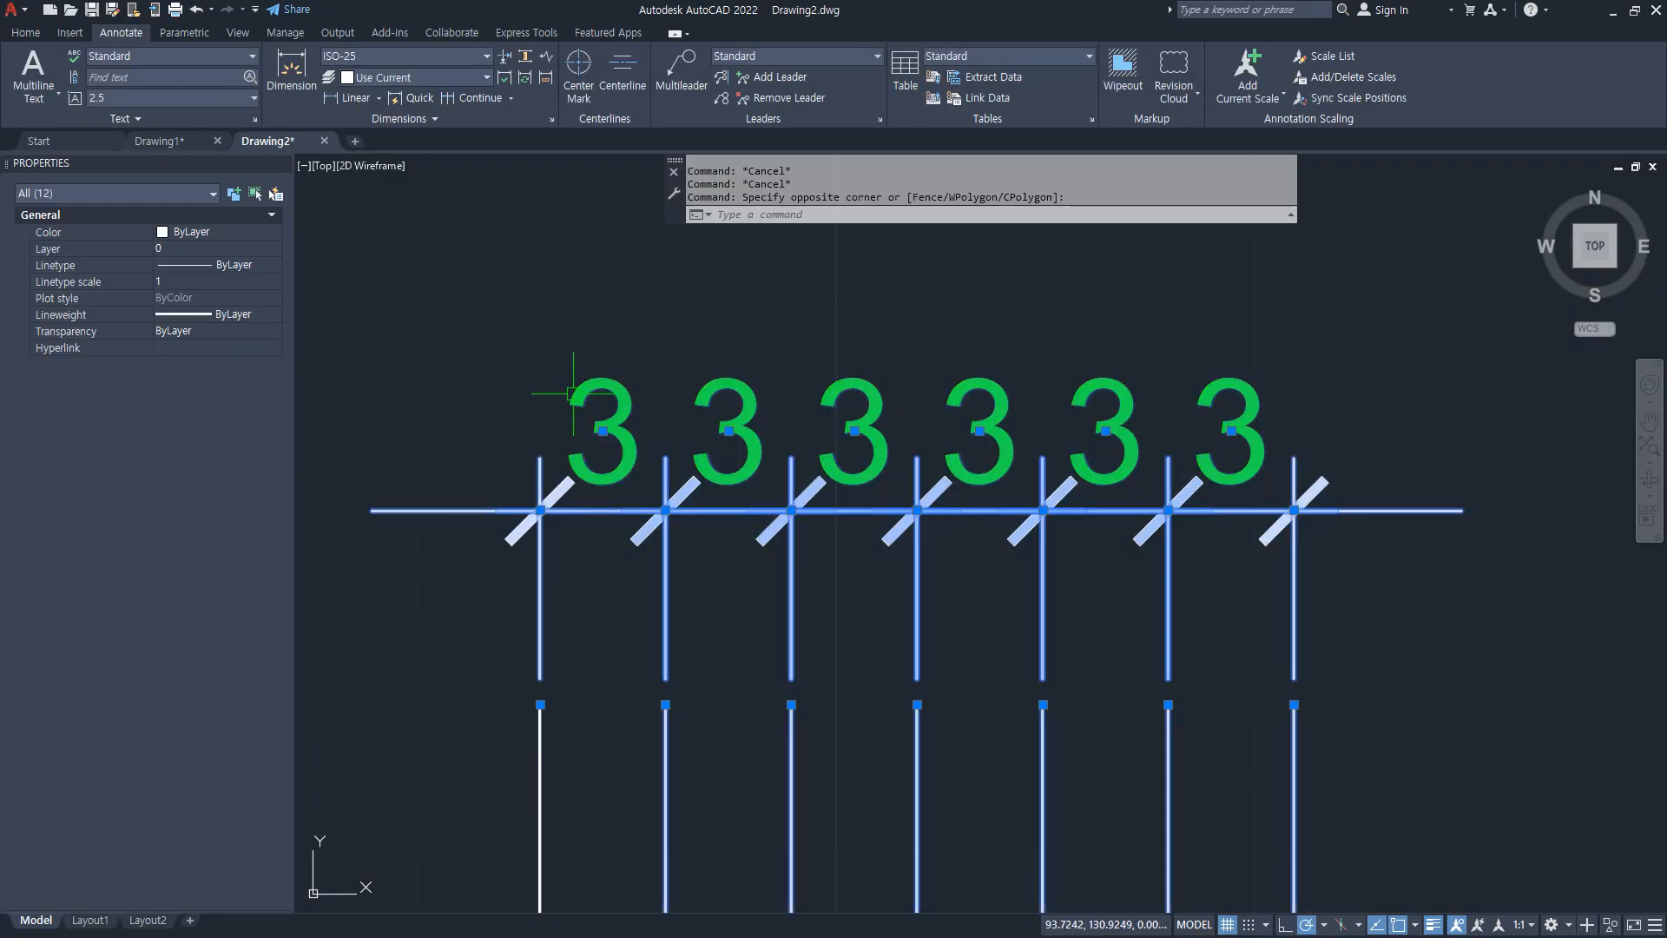
pyautogui.write('e')
pyautogui.press('space')
pyautogui.click(695, 736)
pyautogui.click(492, 628)
pyautogui.write('e')
pyautogui.press('space')
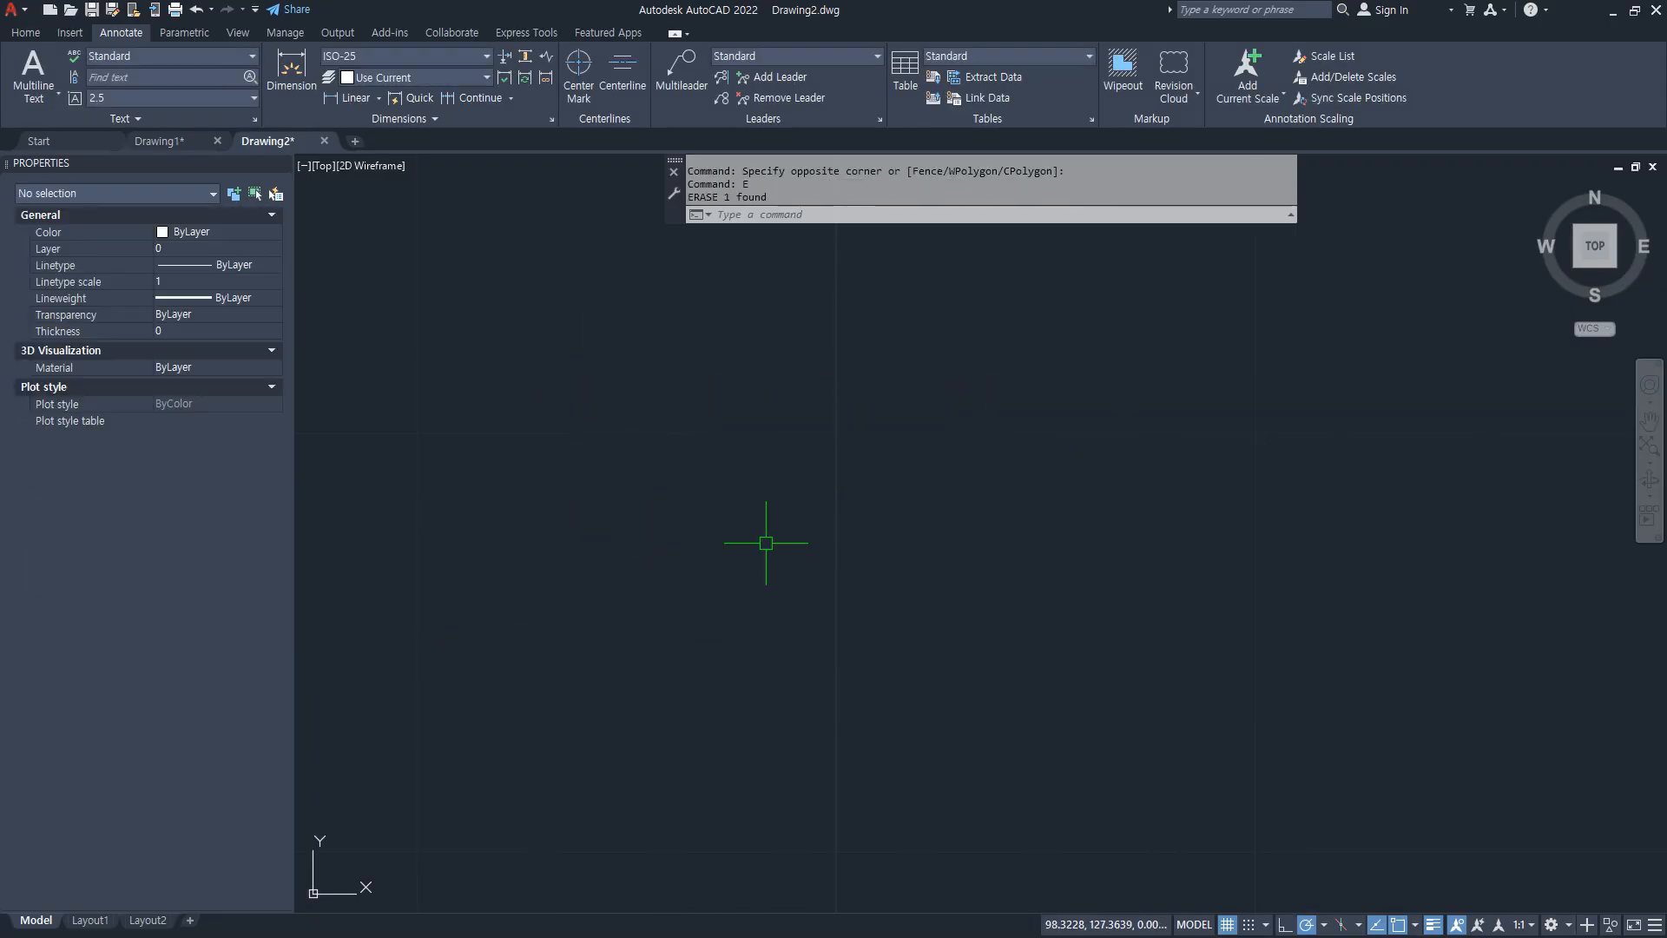
# Step: Draw a circle with a radius of 20 in the empty drawing area
pyautogui.write('c')
pyautogui.press('space')
pyautogui.click(828, 461)
pyautogui.write('20')
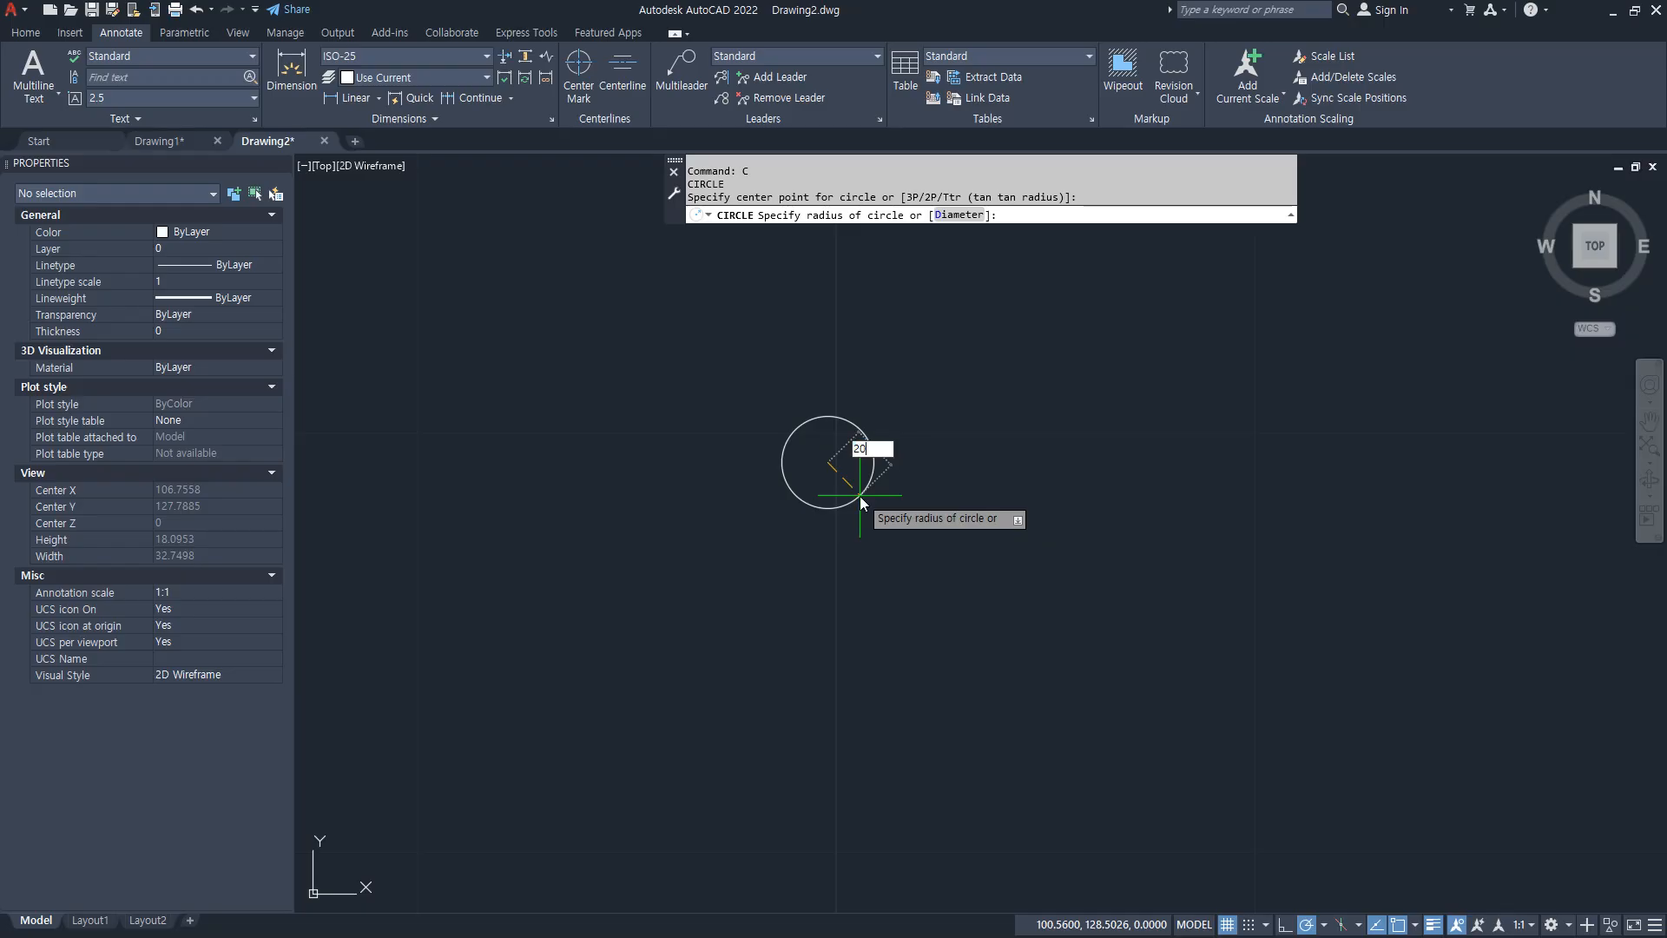
pyautogui.press('space')
# Step: Draw a second circle with a radius of 20 to the right of the first one
pyautogui.write('z')
pyautogui.press('space')
pyautogui.write('a')
pyautogui.press('space')
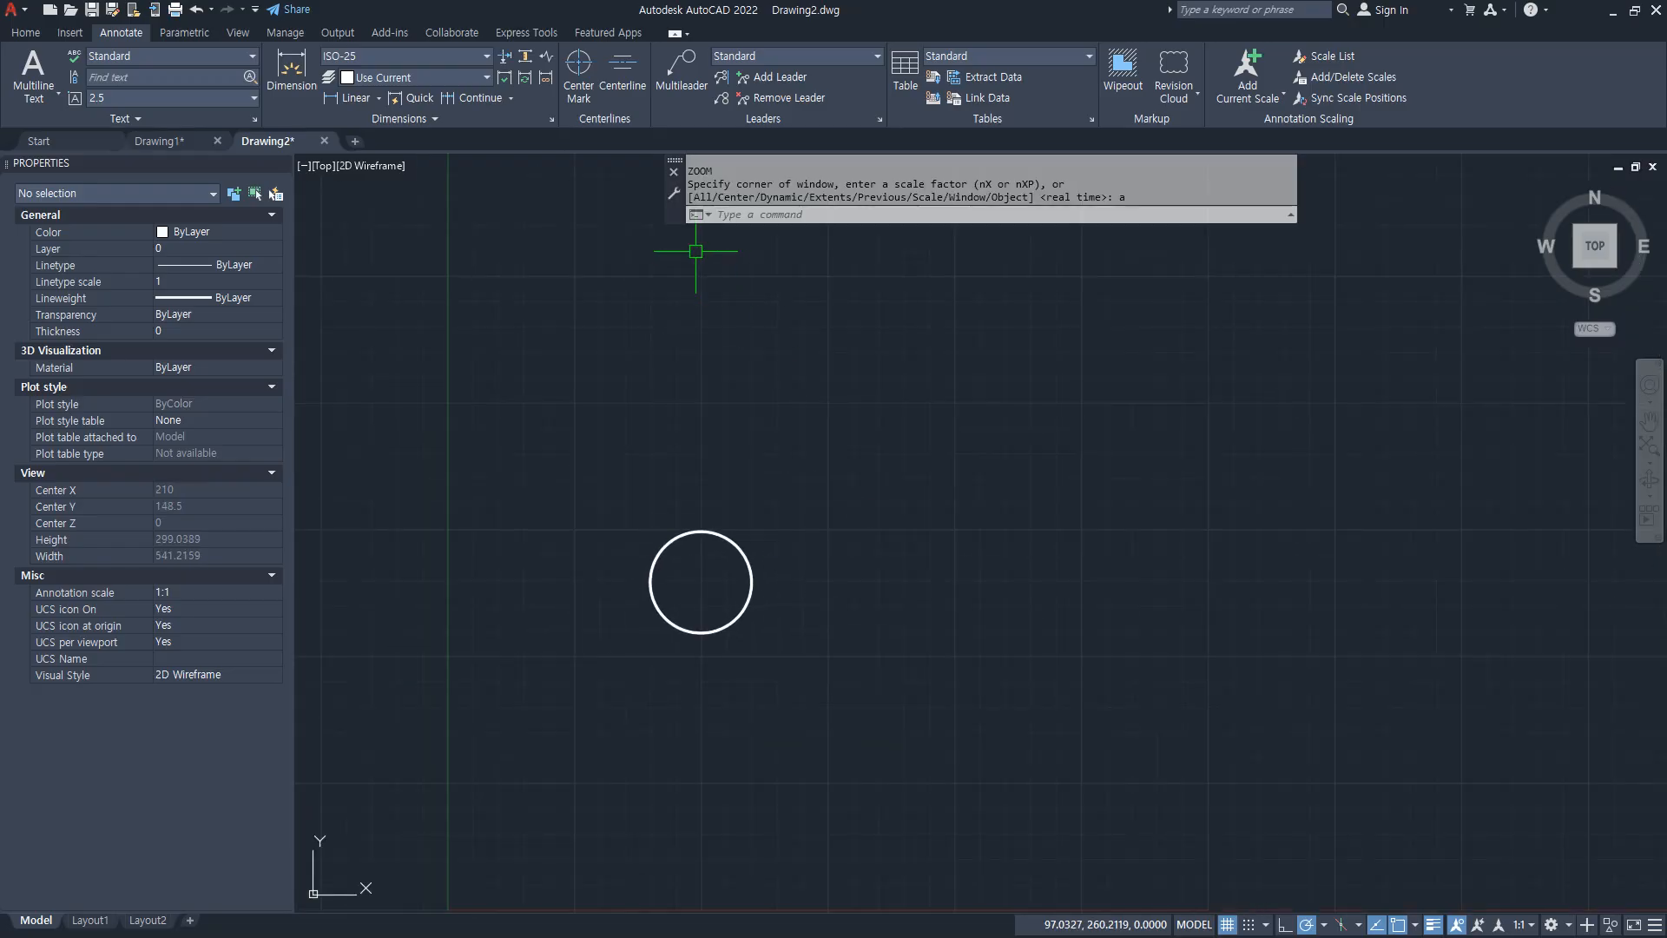
pyautogui.write('c')
pyautogui.press('space')
pyautogui.click(908, 587)
pyautogui.press('space')
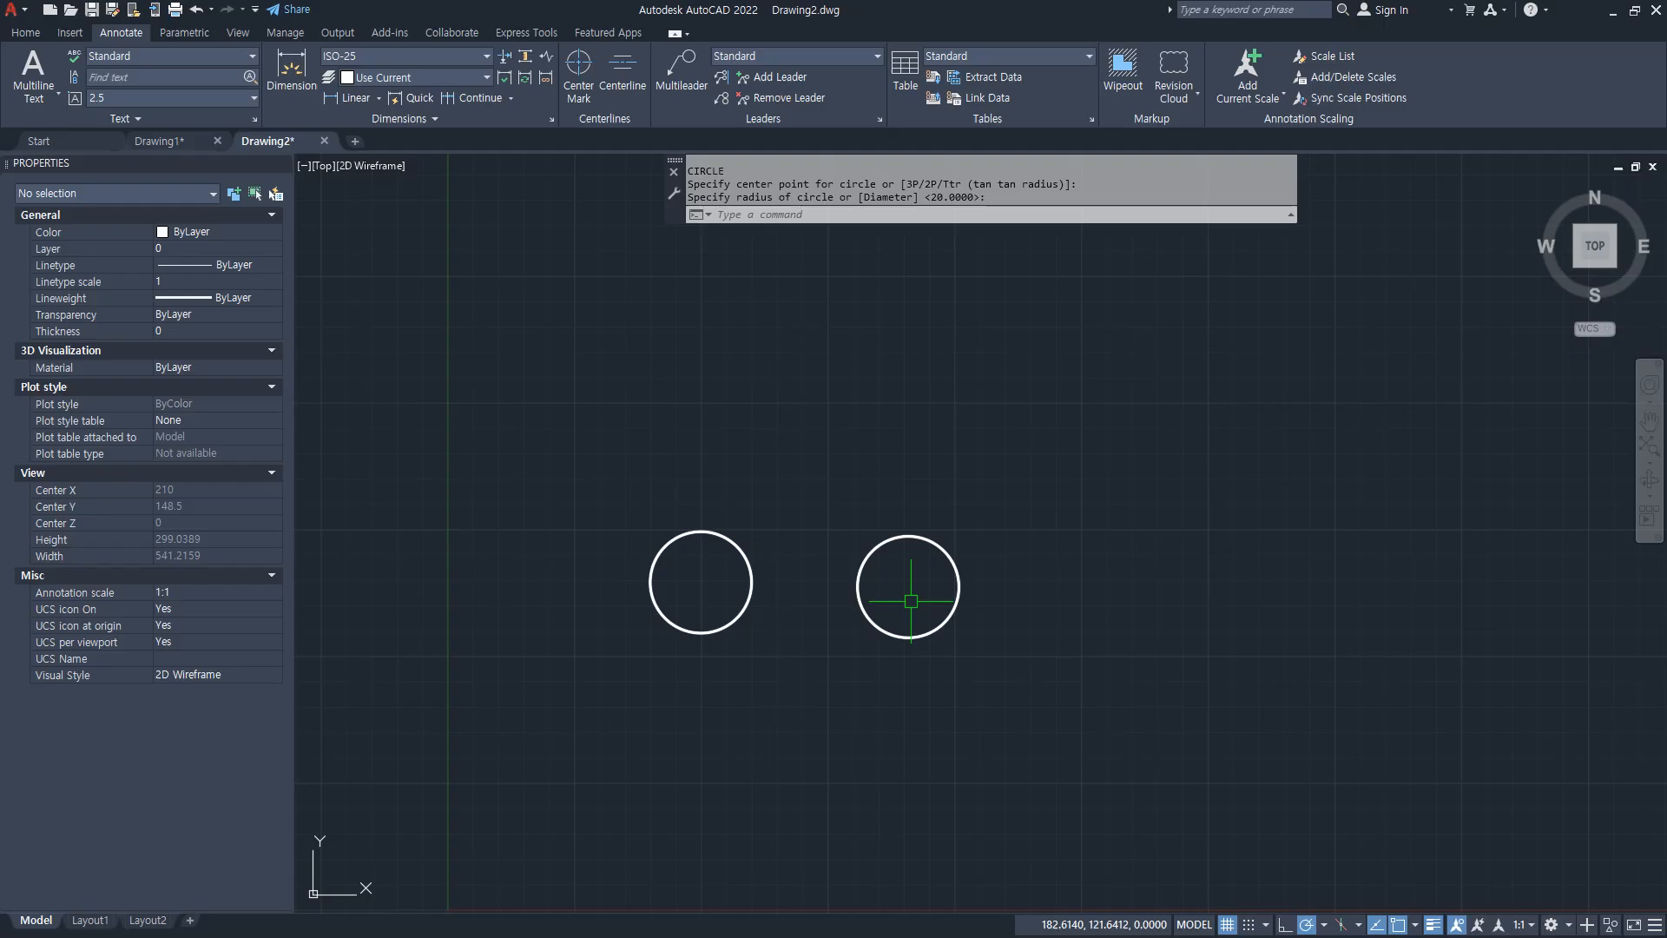
# Step: Add a center mark to the left circle with the Center Mark command and end the command
pyautogui.click(578, 76)
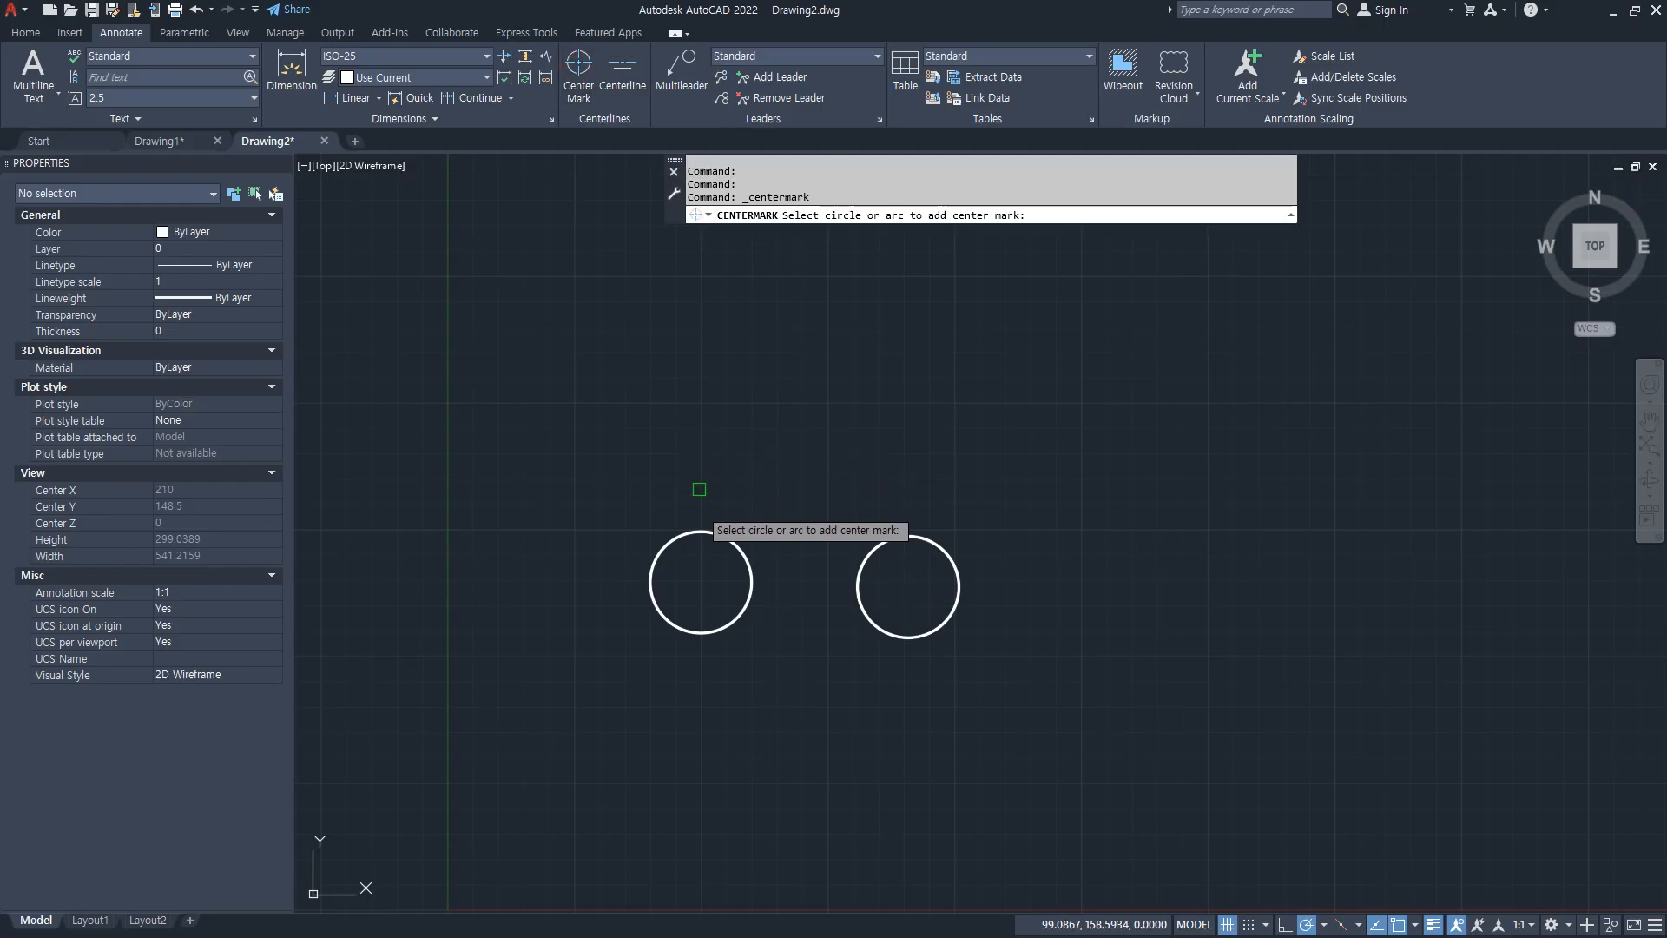
pyautogui.click(699, 526)
pyautogui.scroll(4, 749, 604)
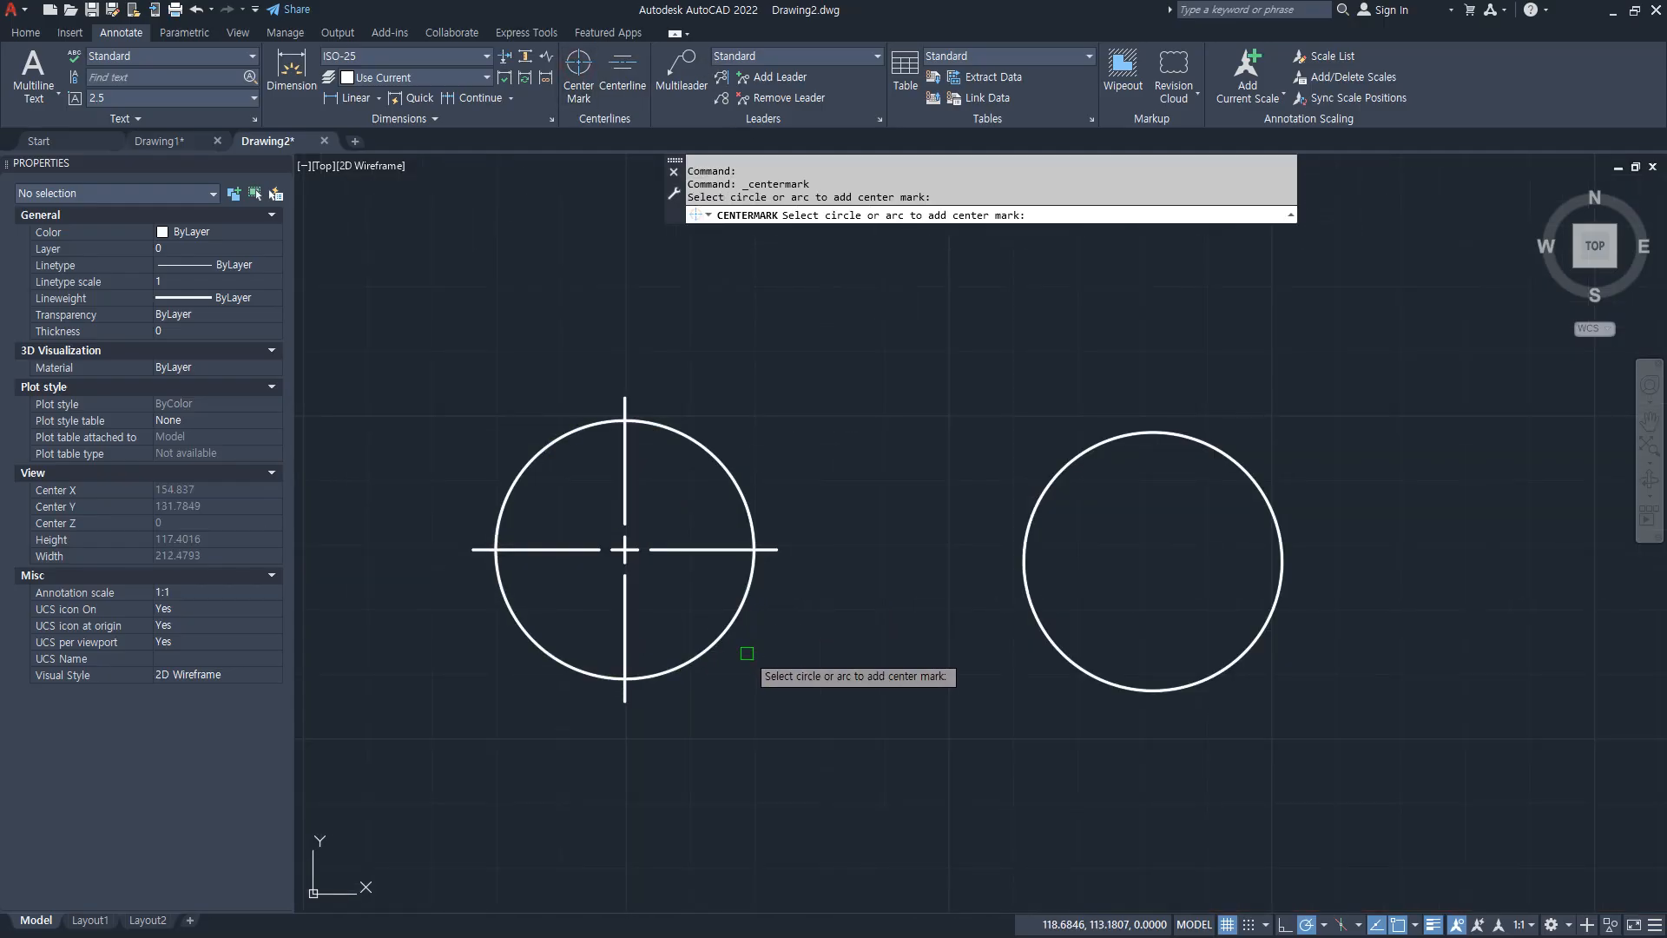
pyautogui.press('Escape')
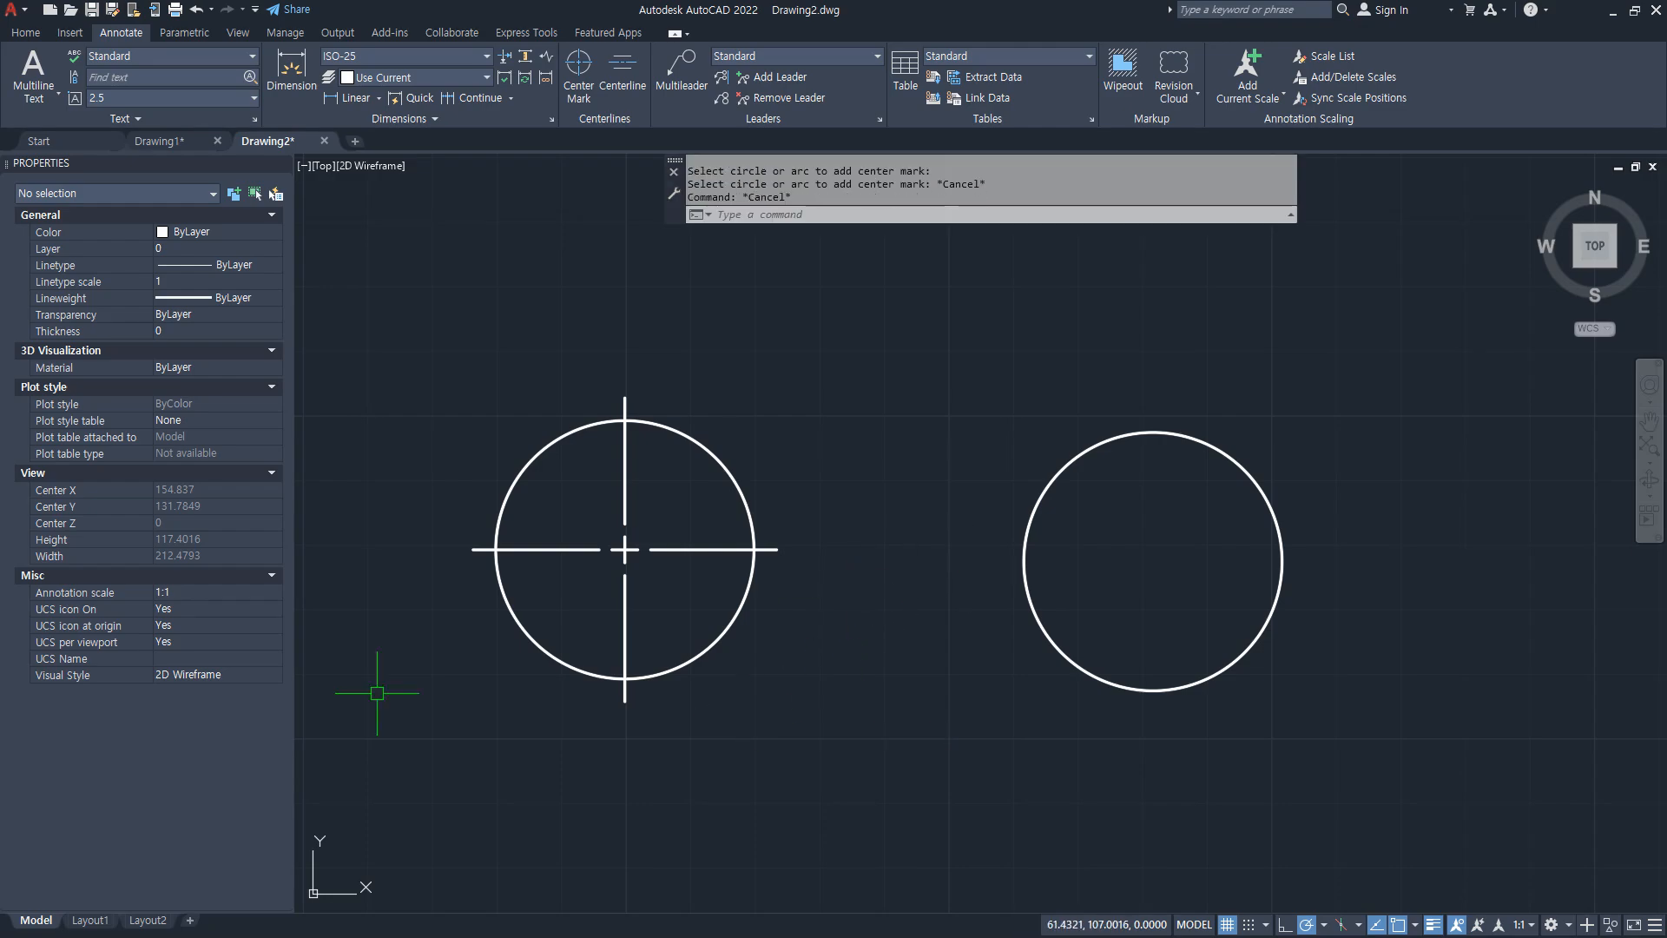
# Step: Switch to Notepad, write the command name dimcenter and return to AutoCAD
pyautogui.hotkey('alt', 'Tab')
pyautogui.write('di')
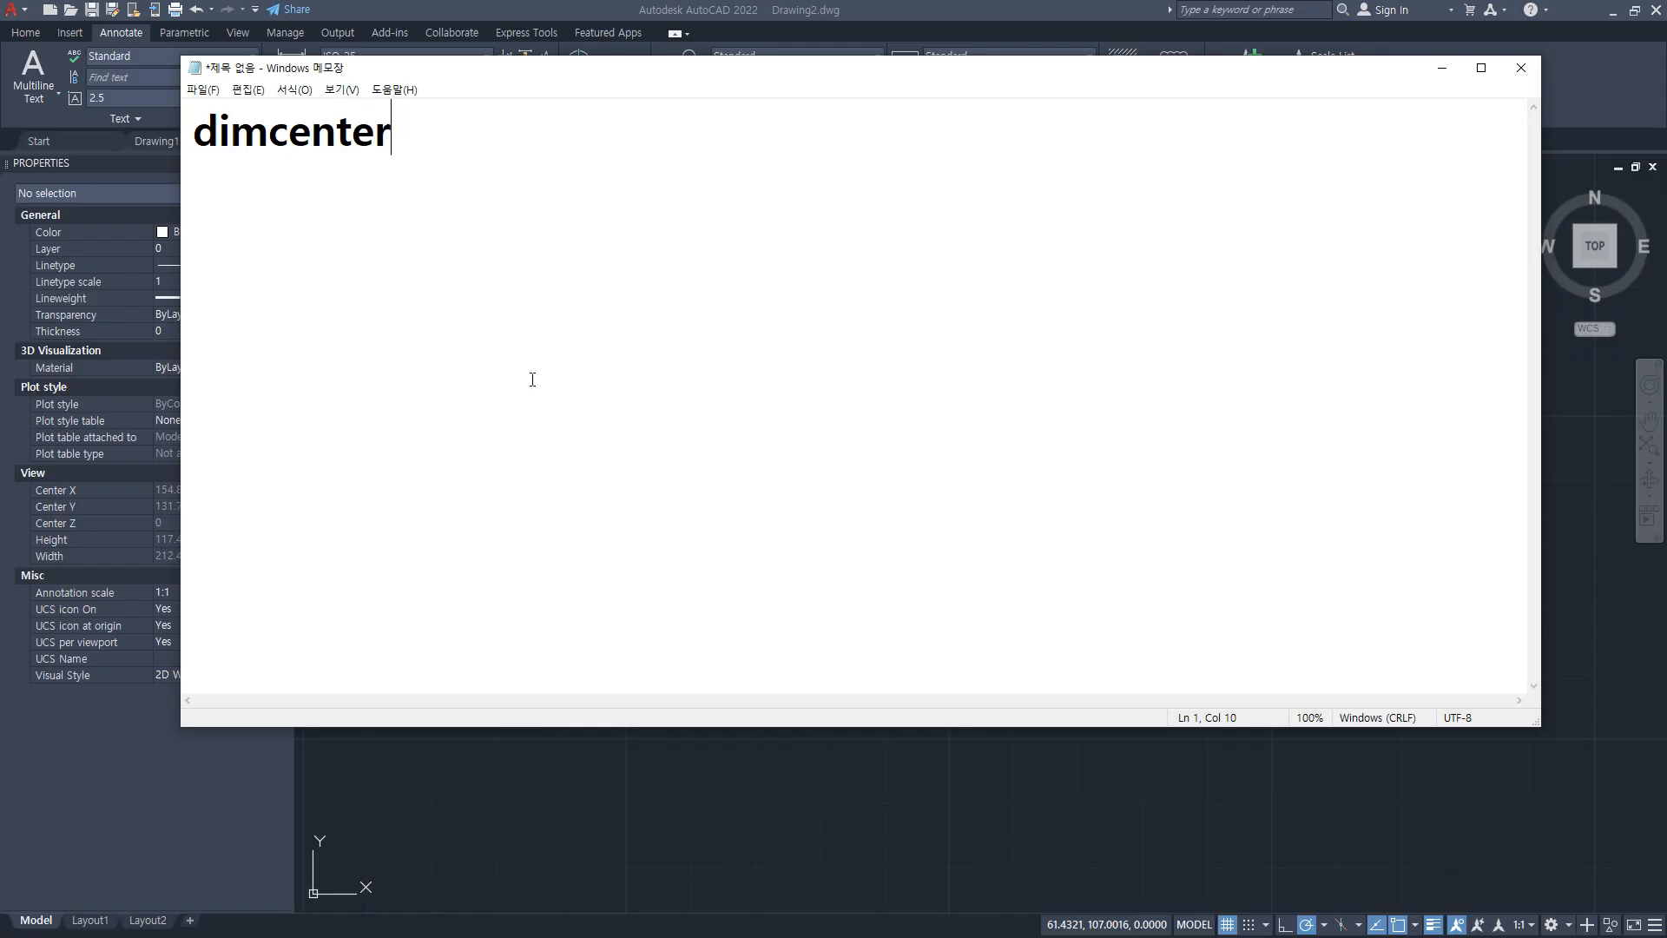
pyautogui.hotkey('alt', 'Tab')
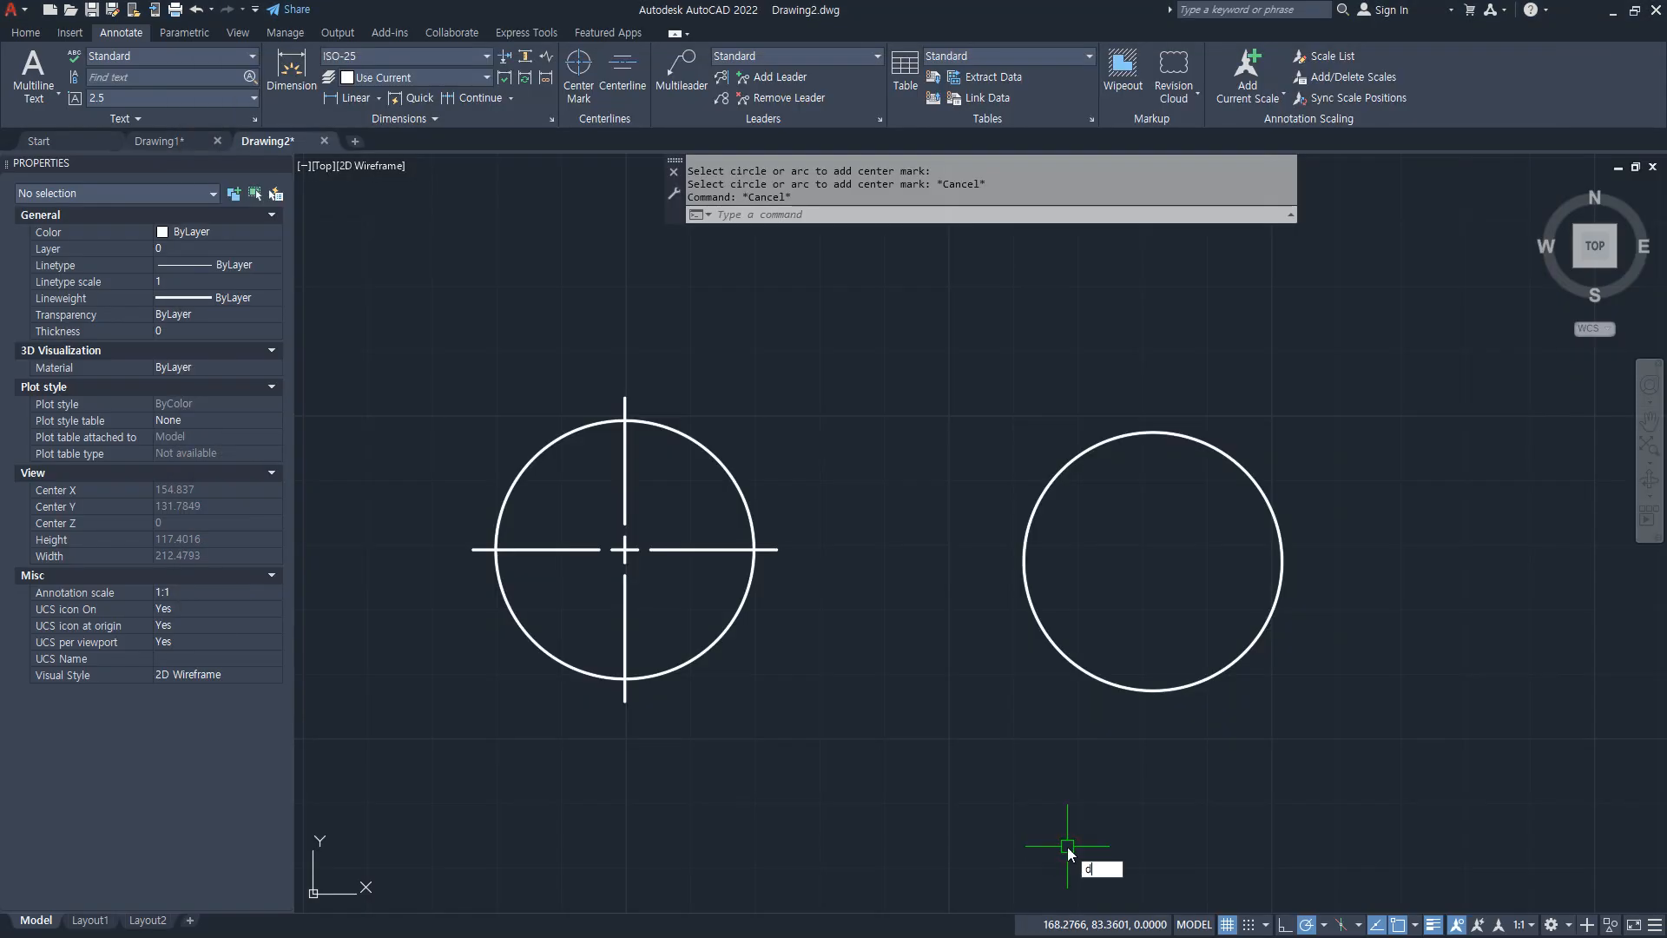
# Step: Add a center mark to the right circle with the DIMCENTER command
pyautogui.write('dimcenter')
pyautogui.press('Return')
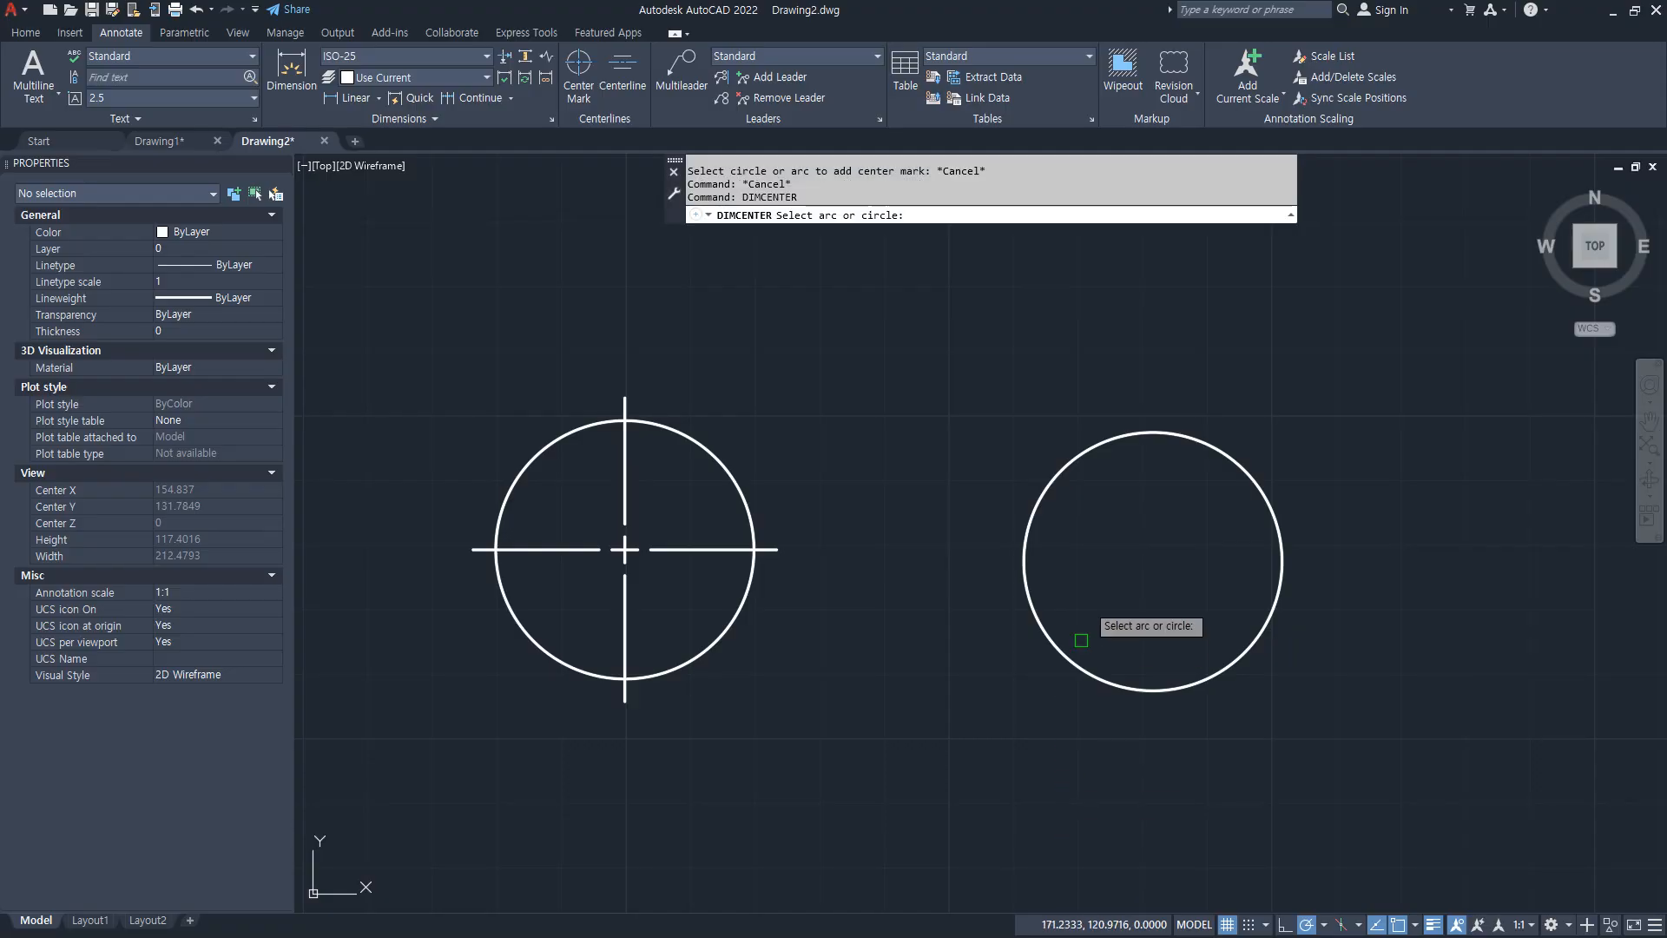
pyautogui.click(1135, 432)
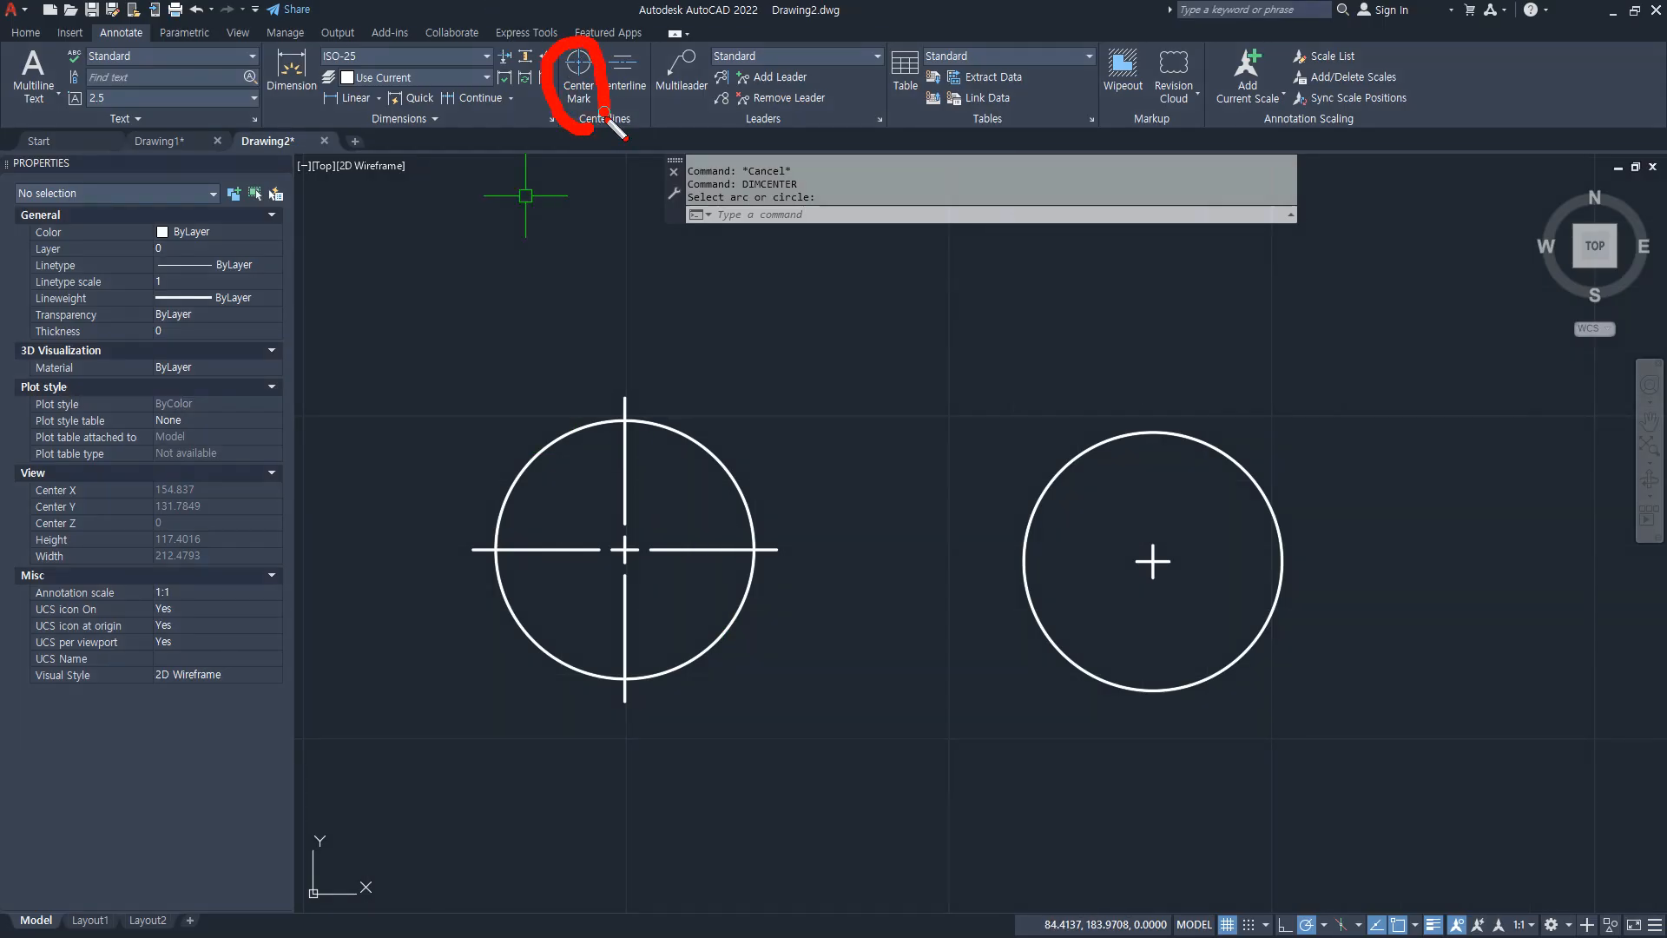
# Step: Select the left circle's center mark to examine whether it is a single object, and deselect it
pyautogui.moveTo(674, 598)
pyautogui.mouseDown()
pyautogui.moveTo(633, 492)
pyautogui.moveTo(615, 604)
pyautogui.mouseUp()
pyautogui.press('Escape')
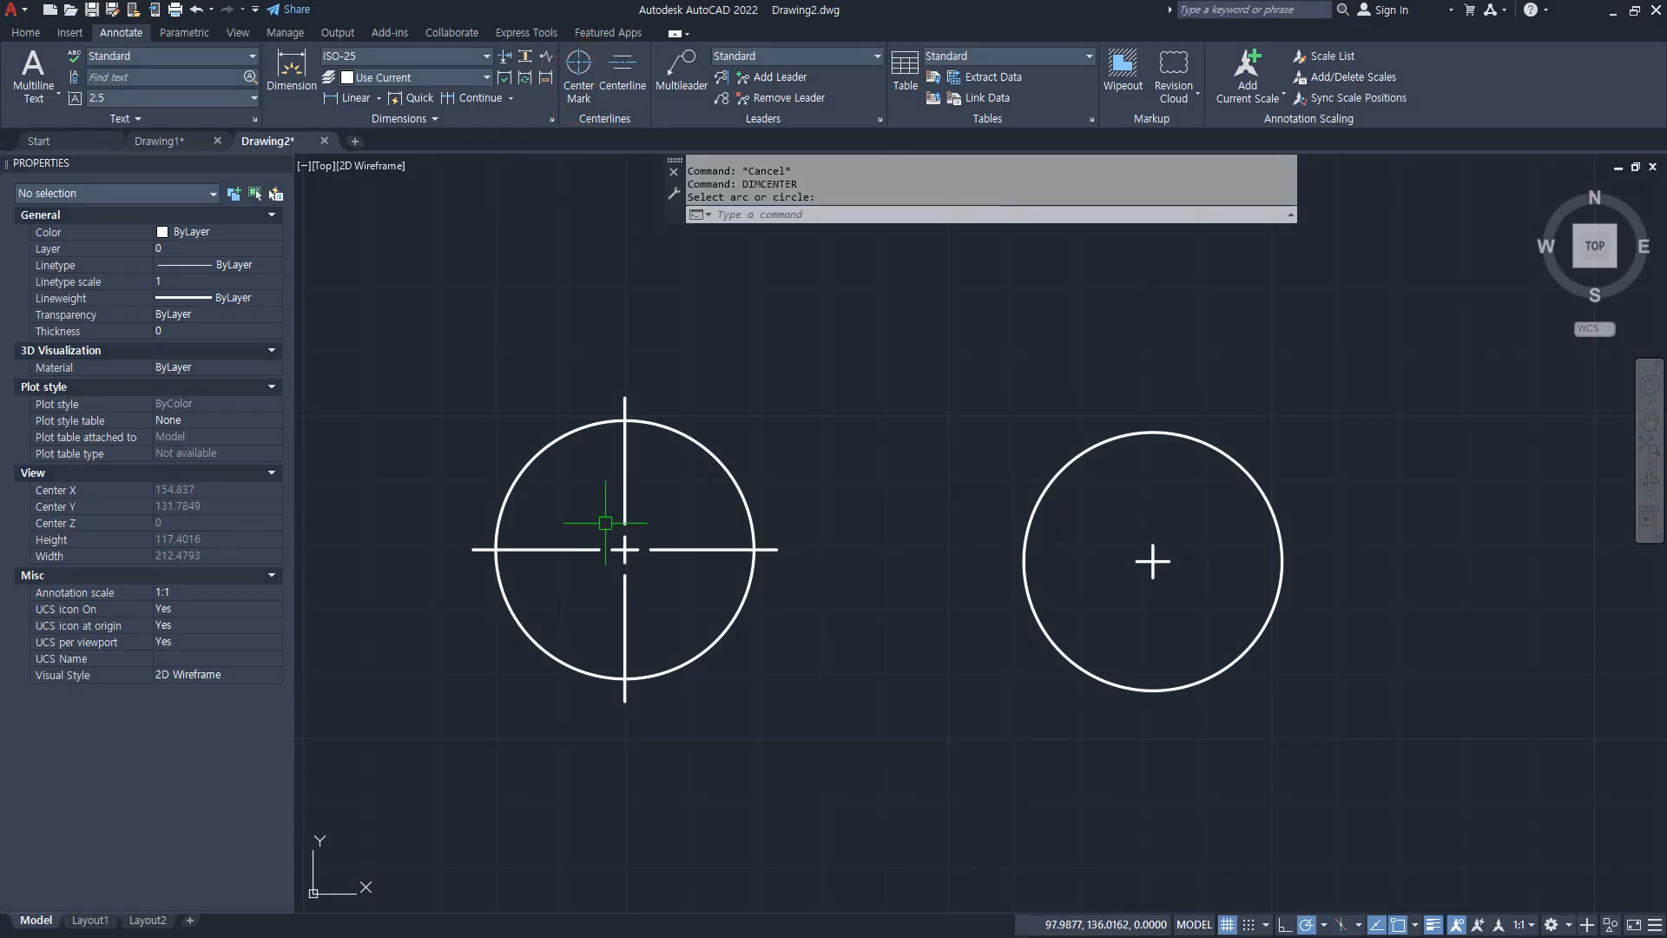
pyautogui.click(626, 488)
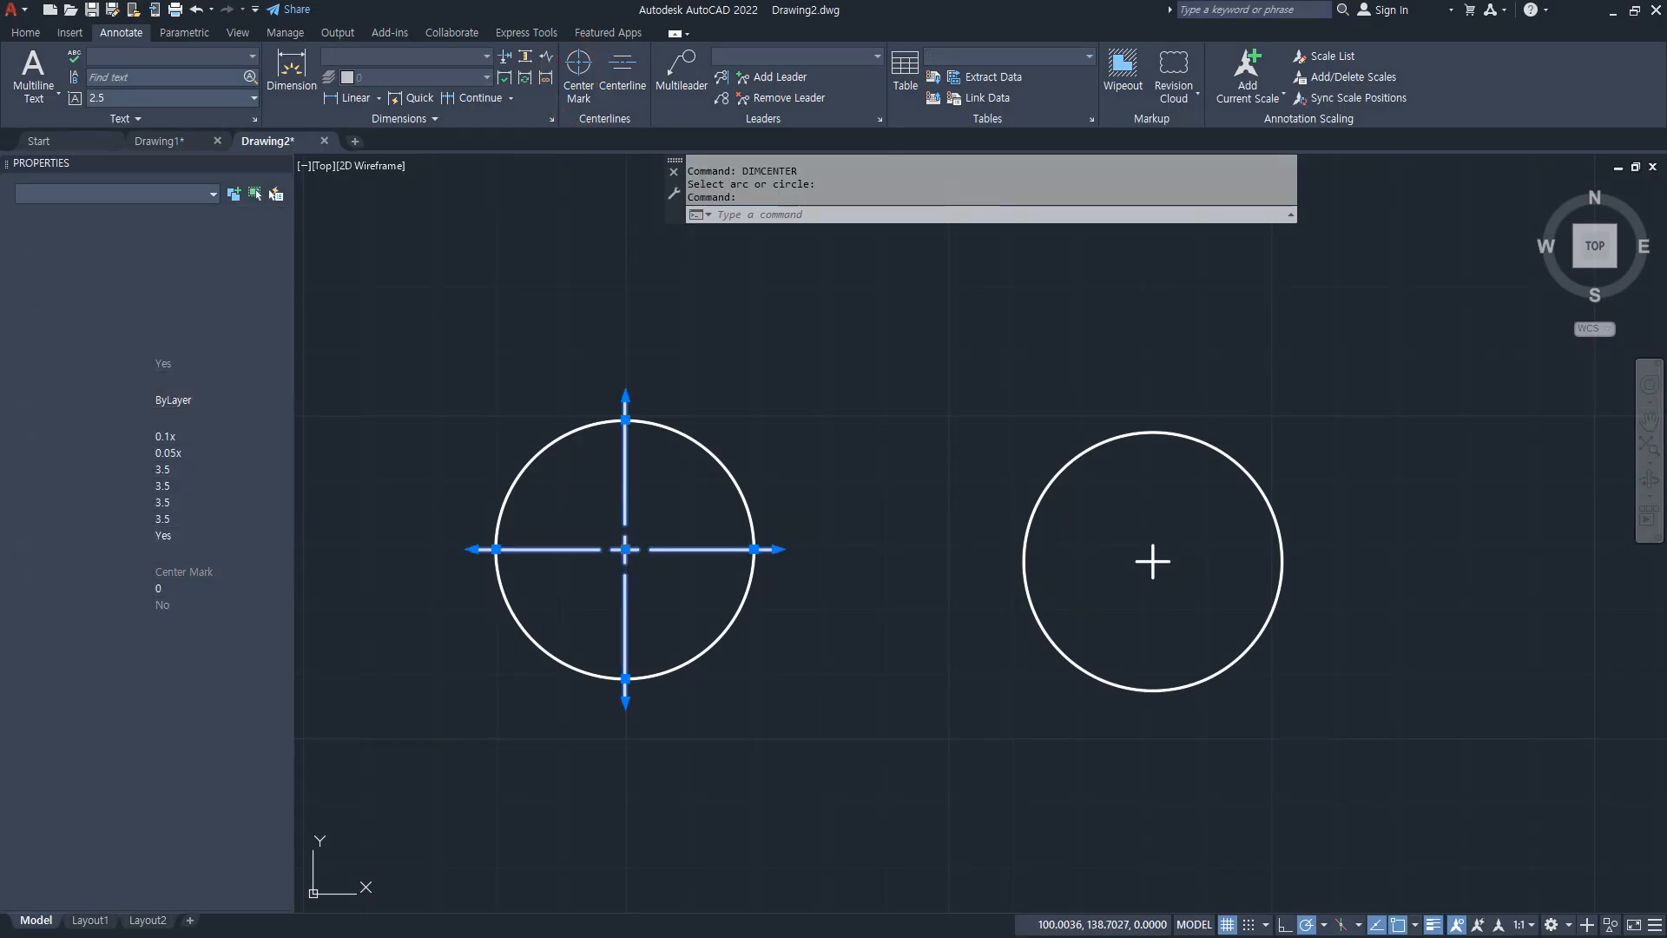
pyautogui.press('Escape')
# Step: Try moving the vertical line of the right circle's center mark to the left, and undo the move
pyautogui.scroll(4, 1411, 584)
pyautogui.moveTo(1092, 574); pyautogui.dragTo(1210, 614, button='middle')
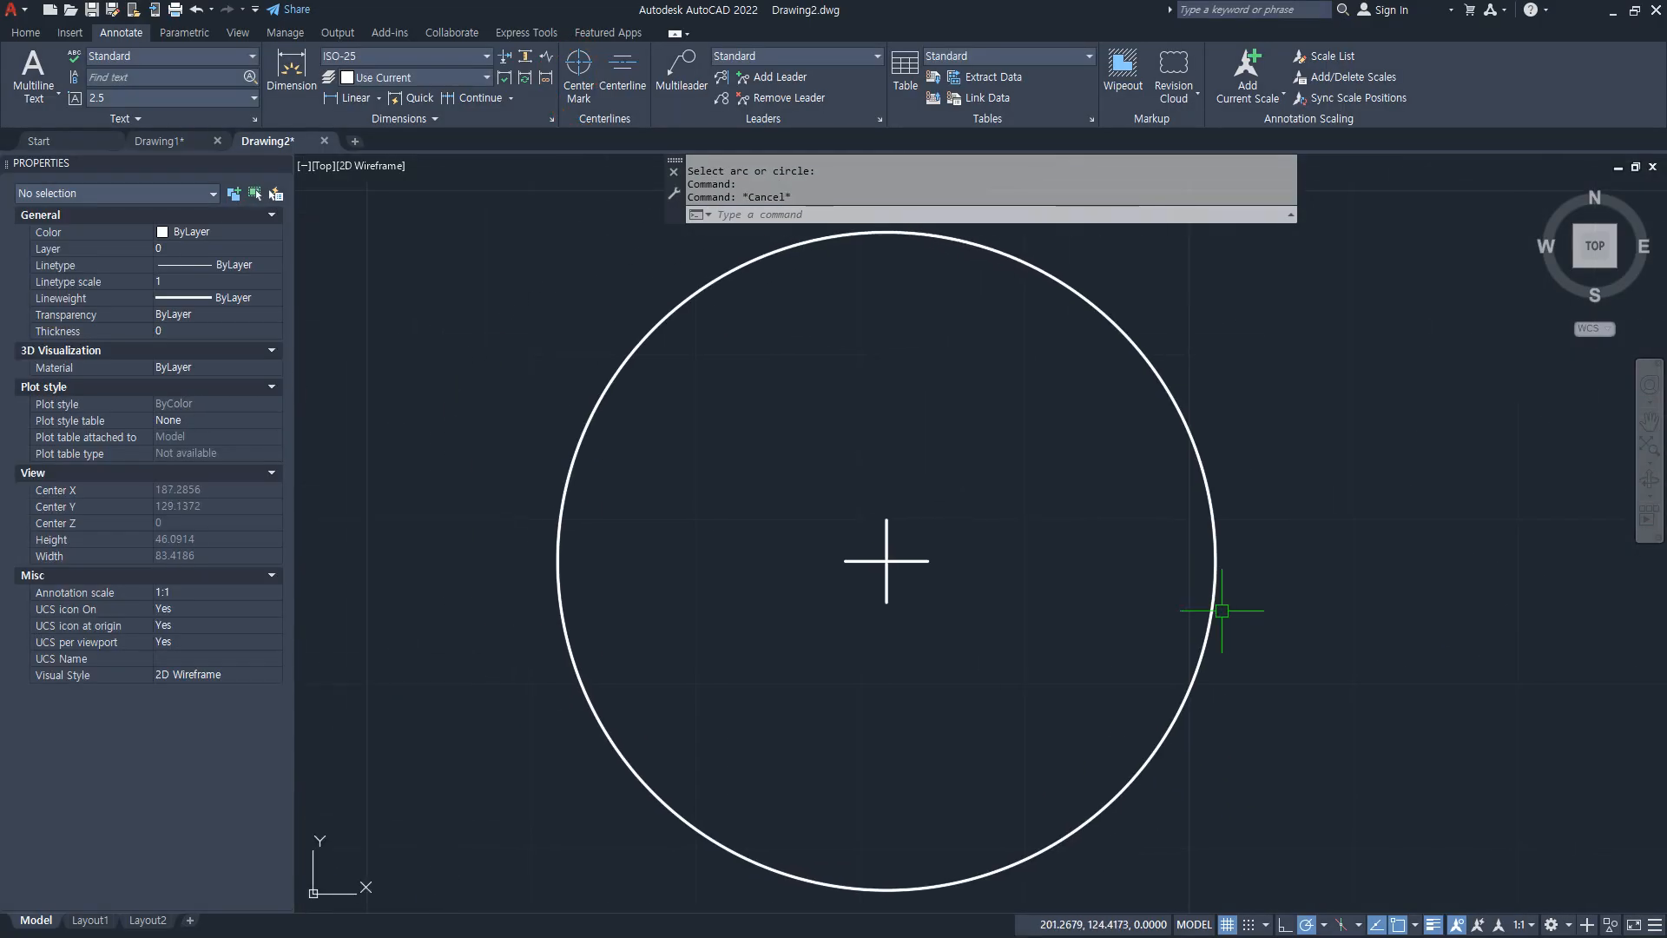
pyautogui.write('M')
pyautogui.press('Return')
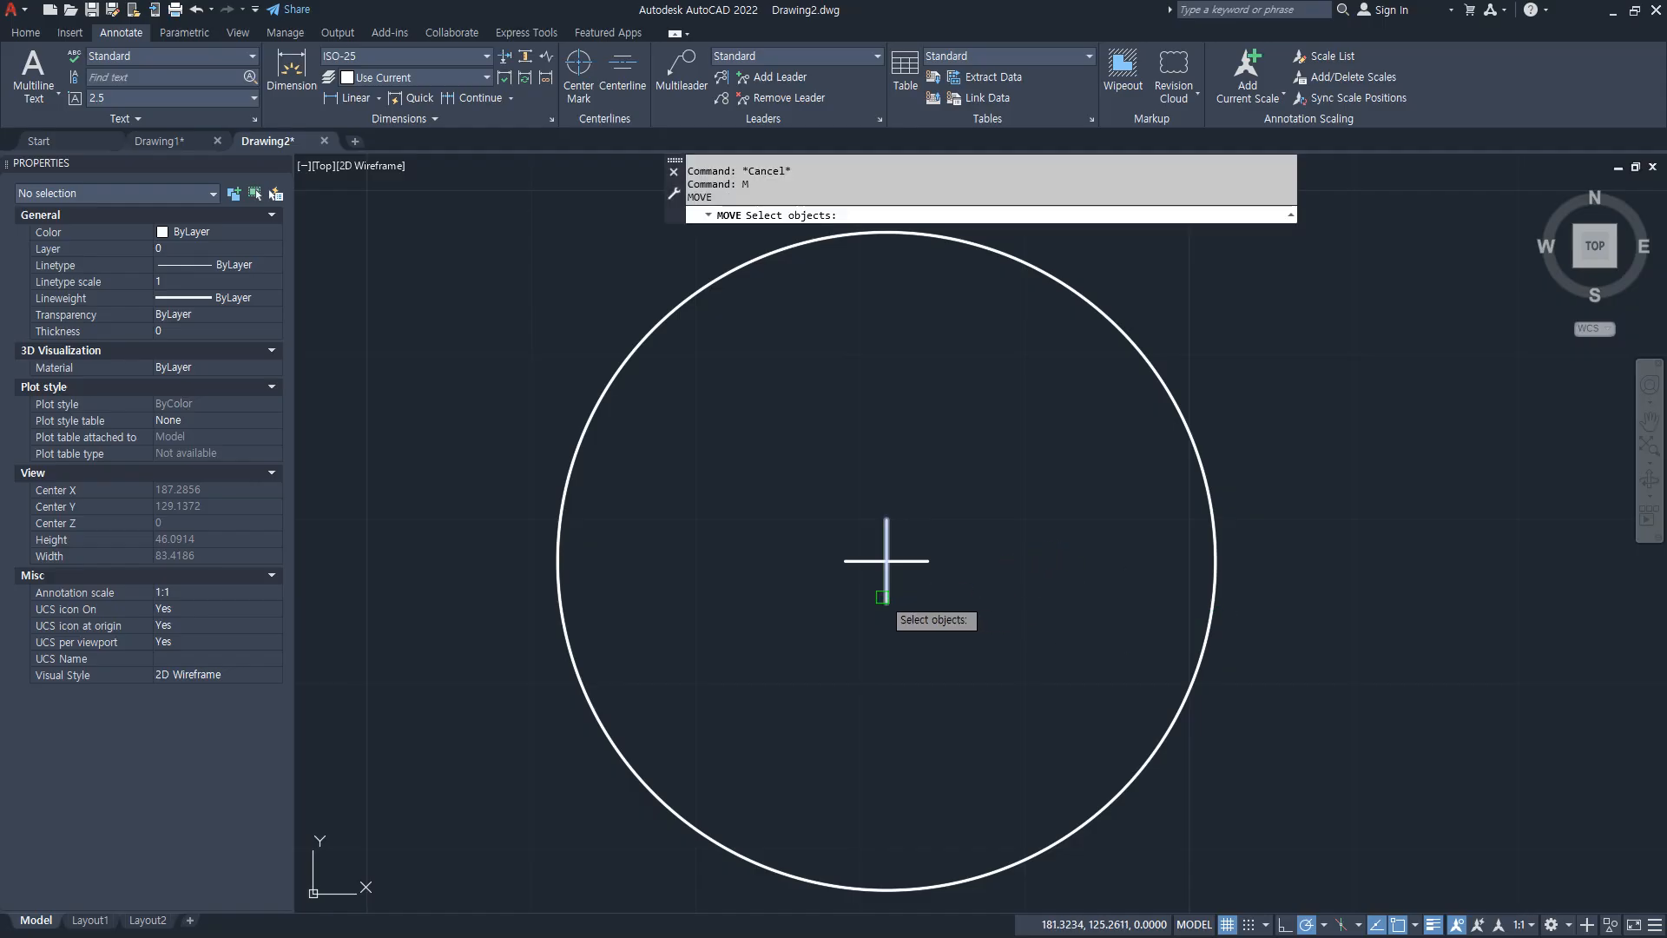
pyautogui.click(886, 575)
pyautogui.press('Return')
pyautogui.click(946, 573)
pyautogui.click(746, 573)
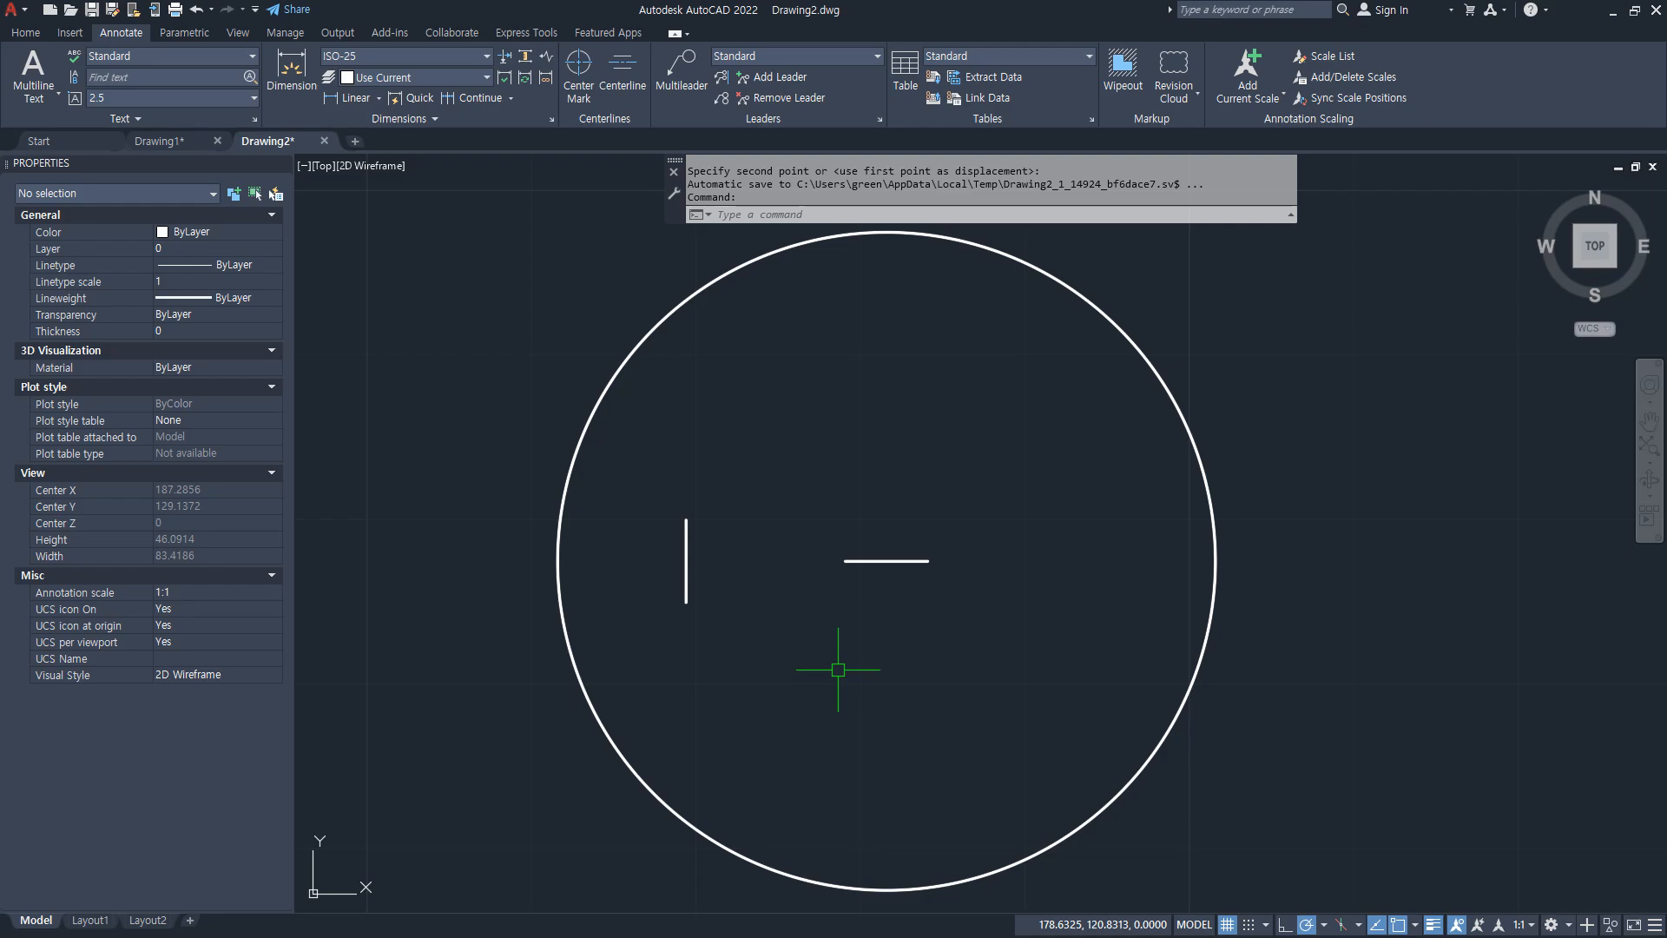
pyautogui.hotkey('ctrl', 'z')
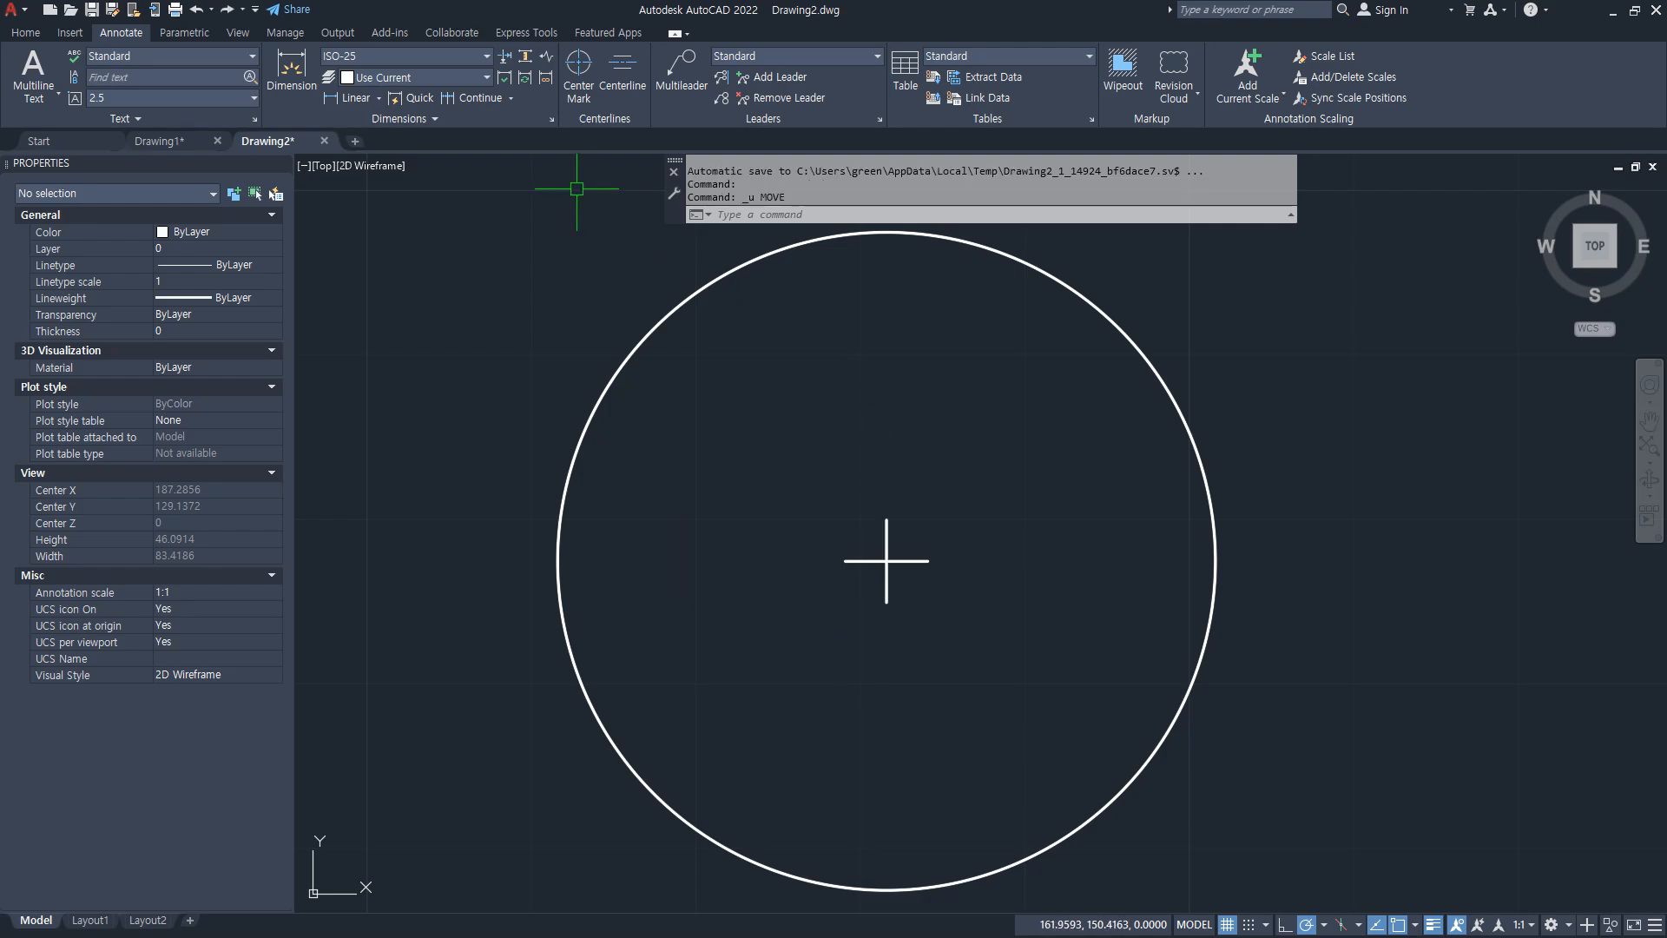
# Step: Place a horizontal linear dimension below the center mark, from its lower end to its right end
pyautogui.click(330, 102)
pyautogui.scroll(2, 874, 604)
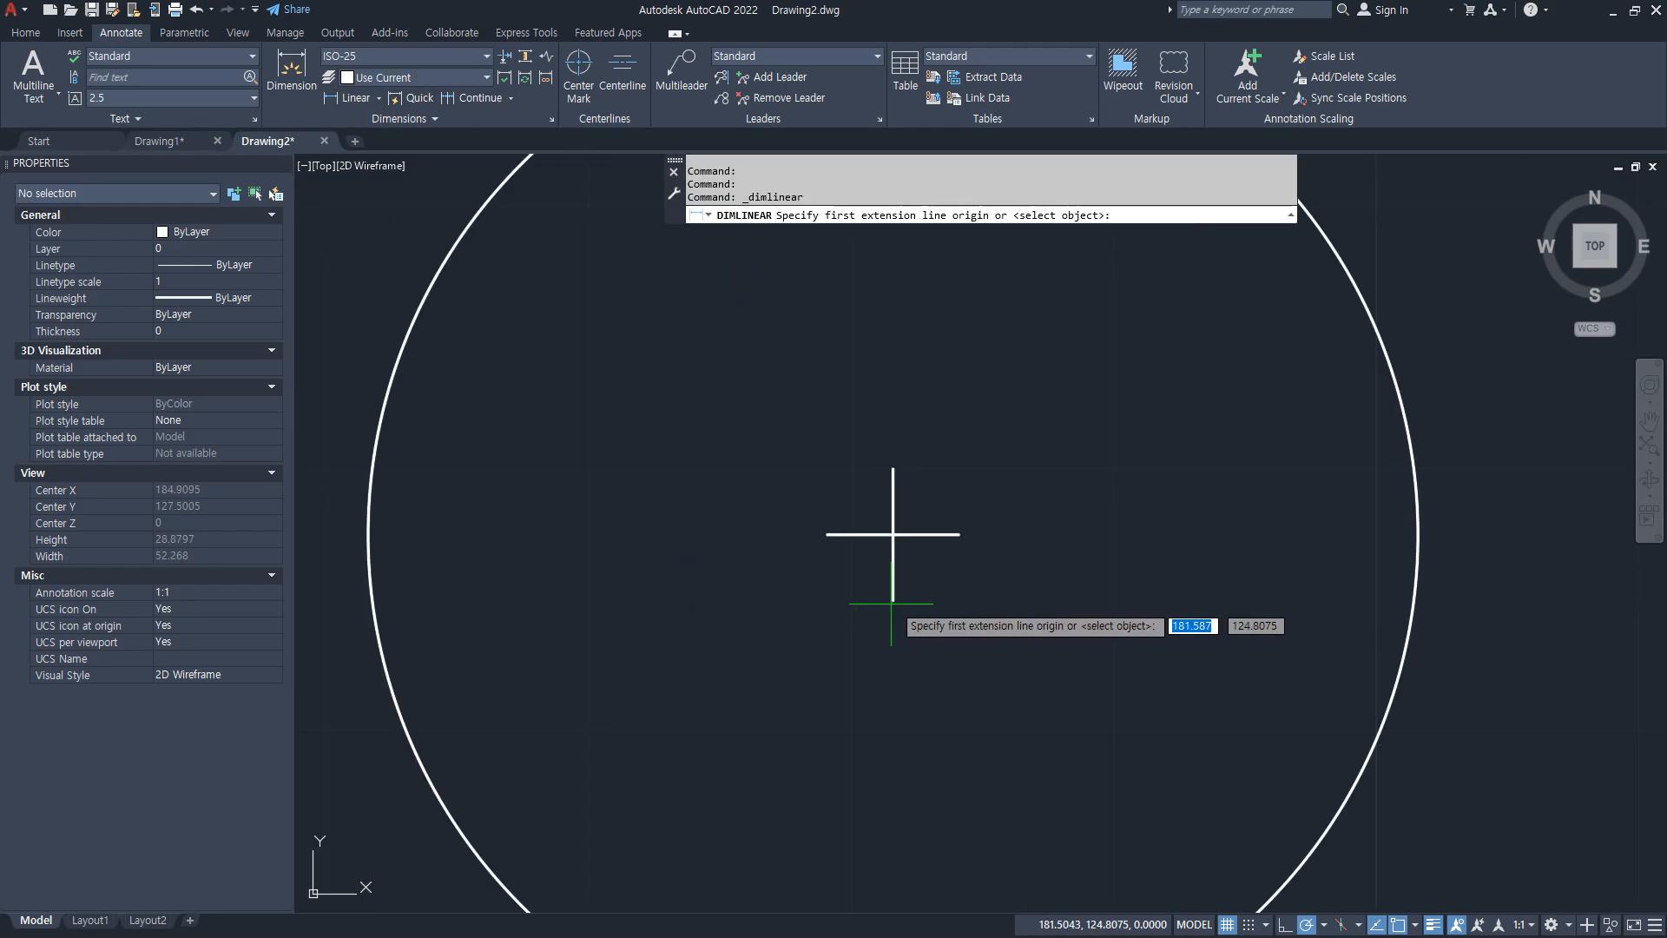
pyautogui.click(893, 598)
pyautogui.click(959, 535)
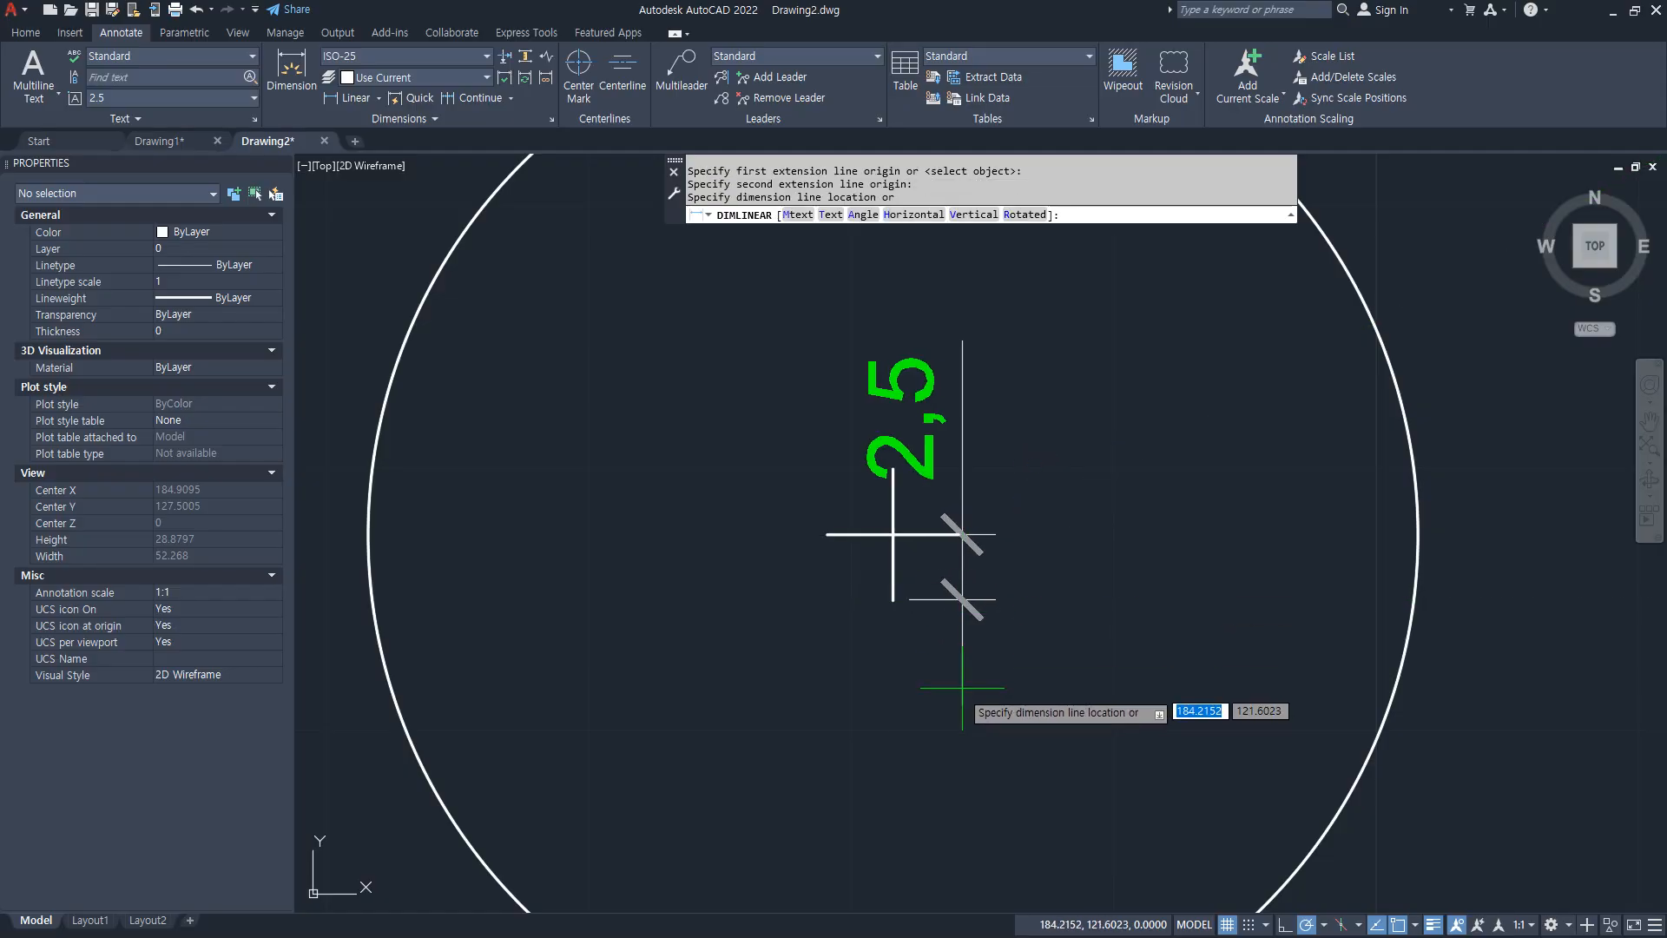
pyautogui.click(1038, 751)
# Step: Place a vertical linear dimension to the right of the center mark, from its lower end to its right end
pyautogui.press('Return')
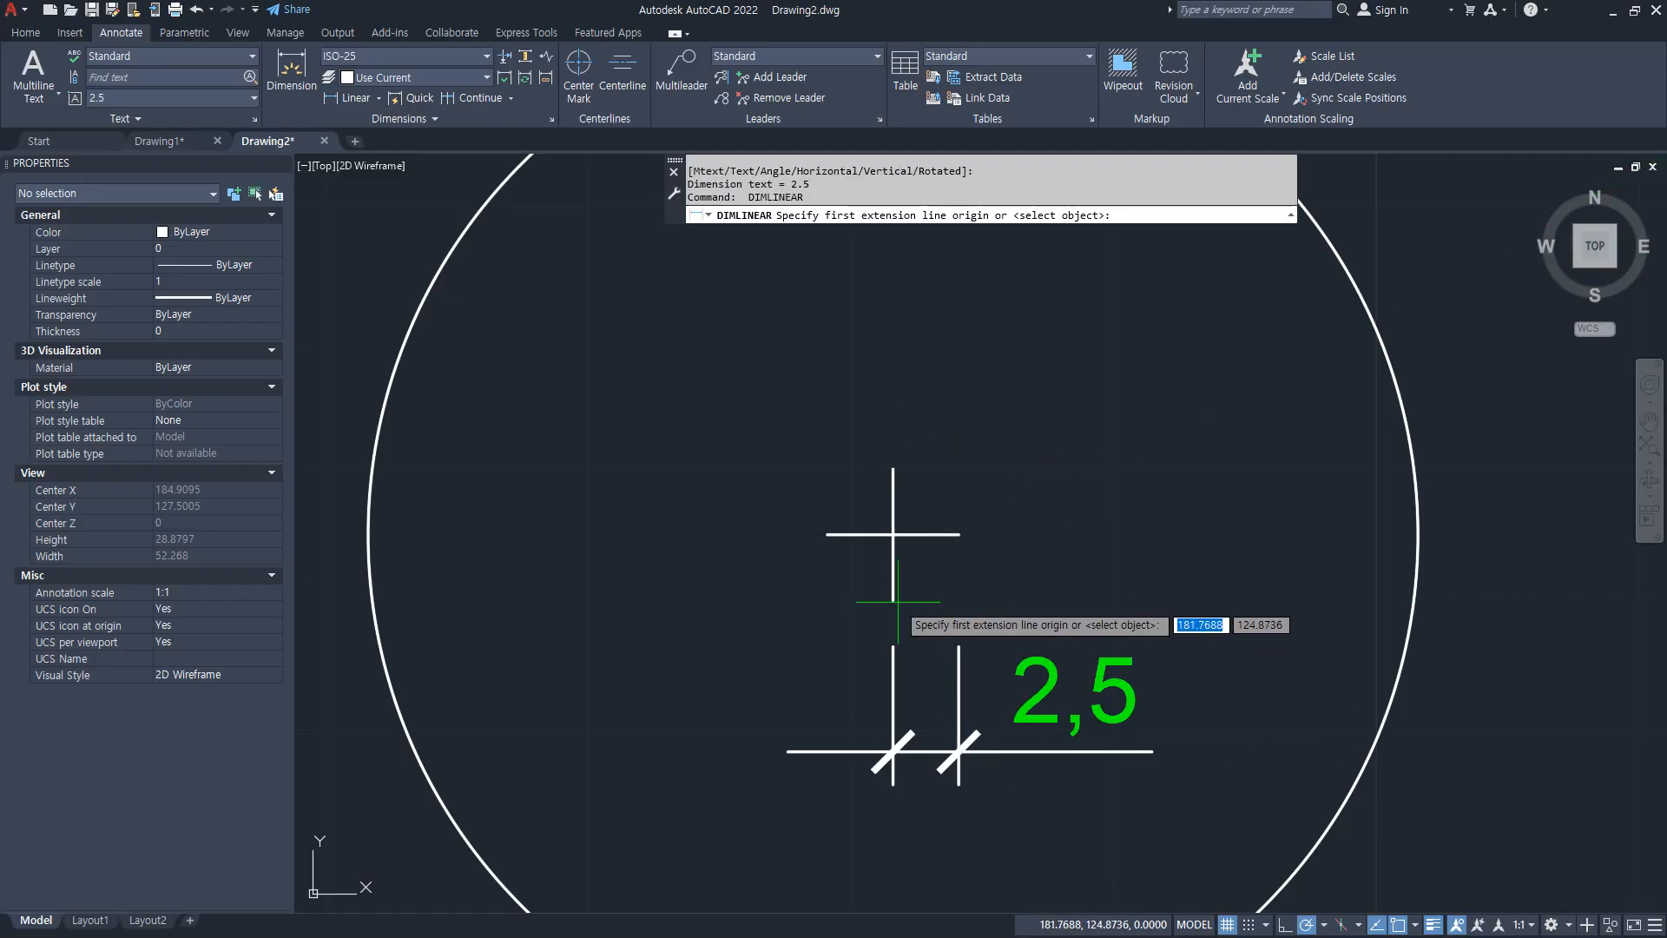
pyautogui.click(894, 599)
pyautogui.click(960, 534)
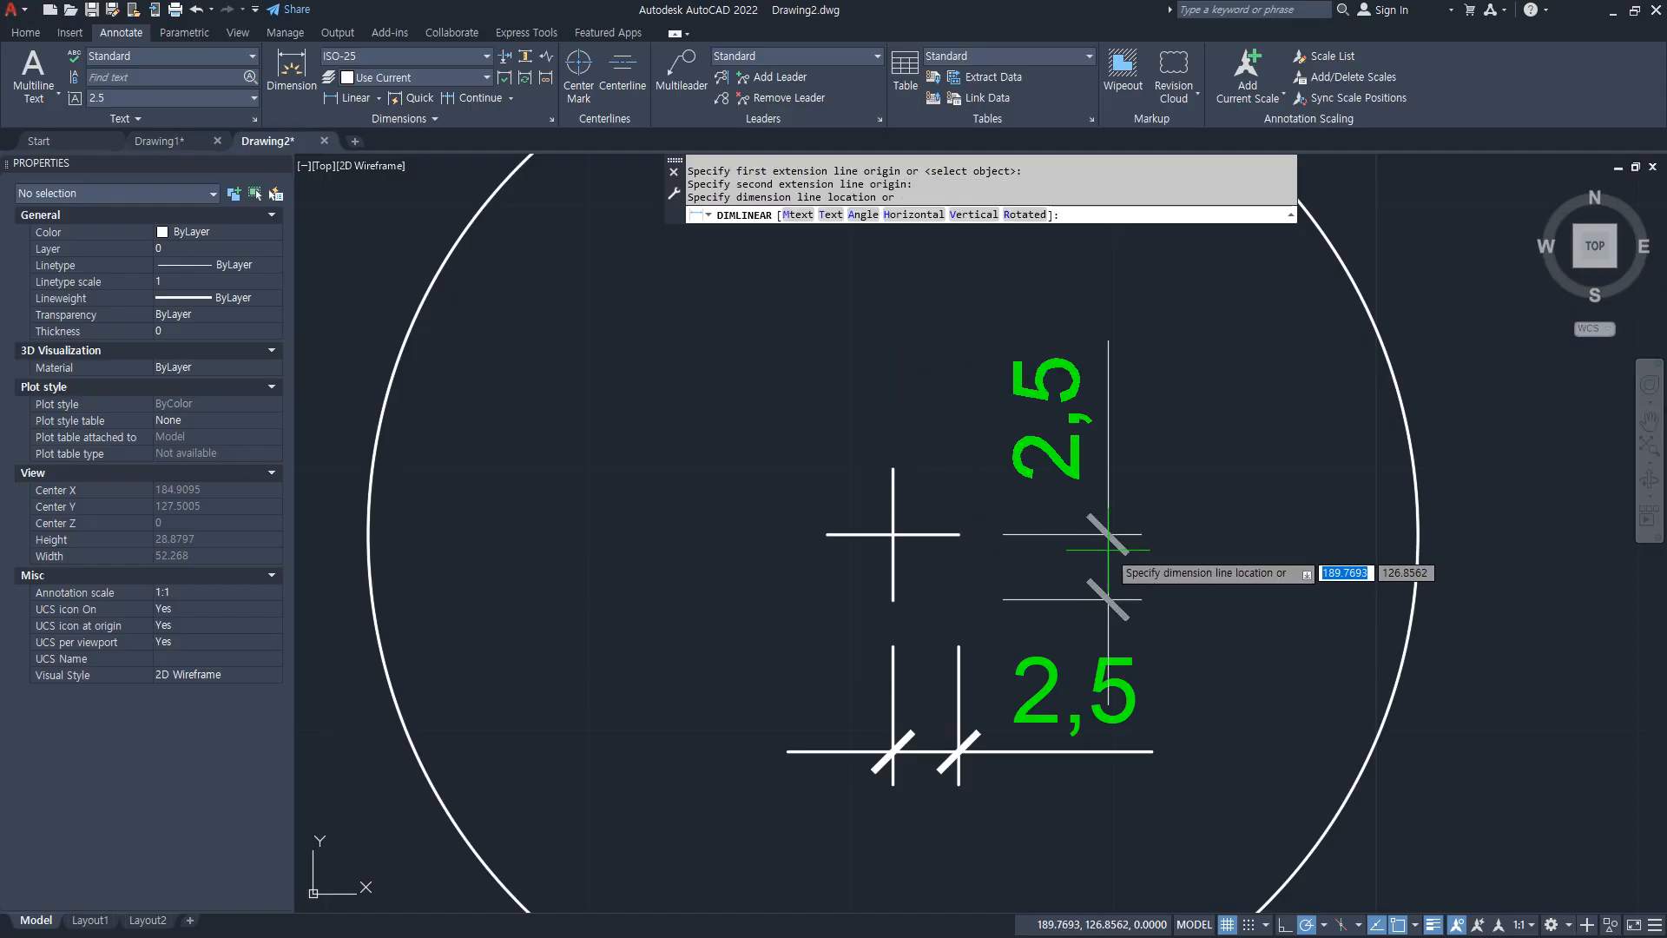
pyautogui.click(1108, 569)
pyautogui.press('Escape')
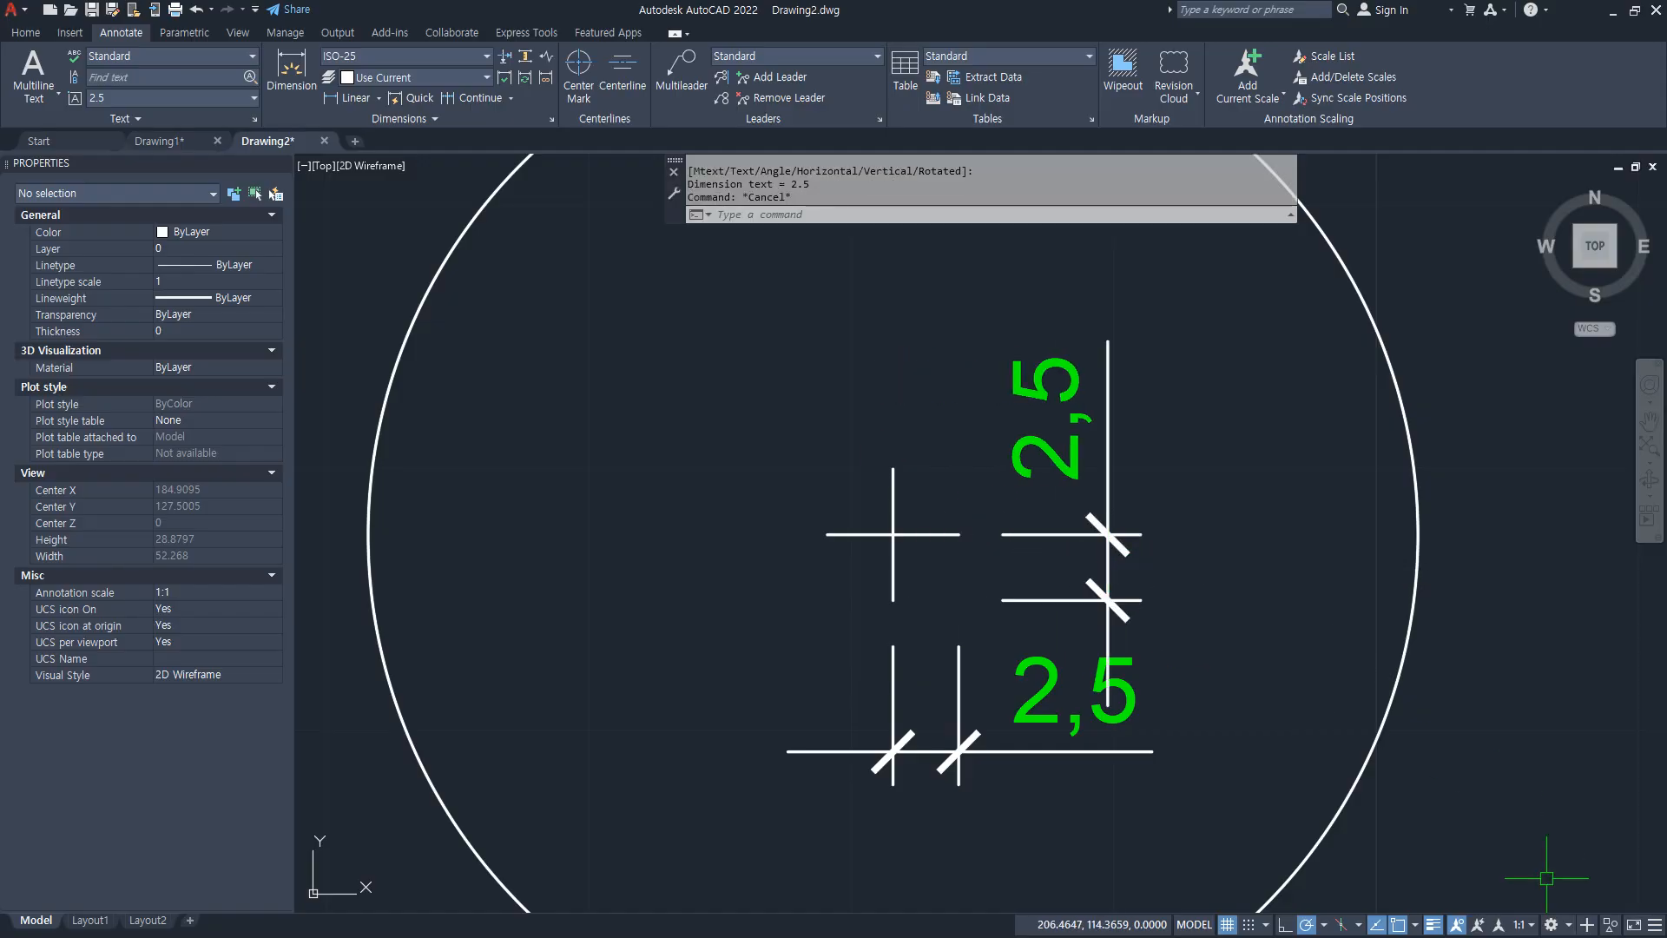
# Step: Set the center marks of the ISO-25 style to Line, accept the change and close the Dimension Style Manager
pyautogui.write('d')
pyautogui.press('Return')
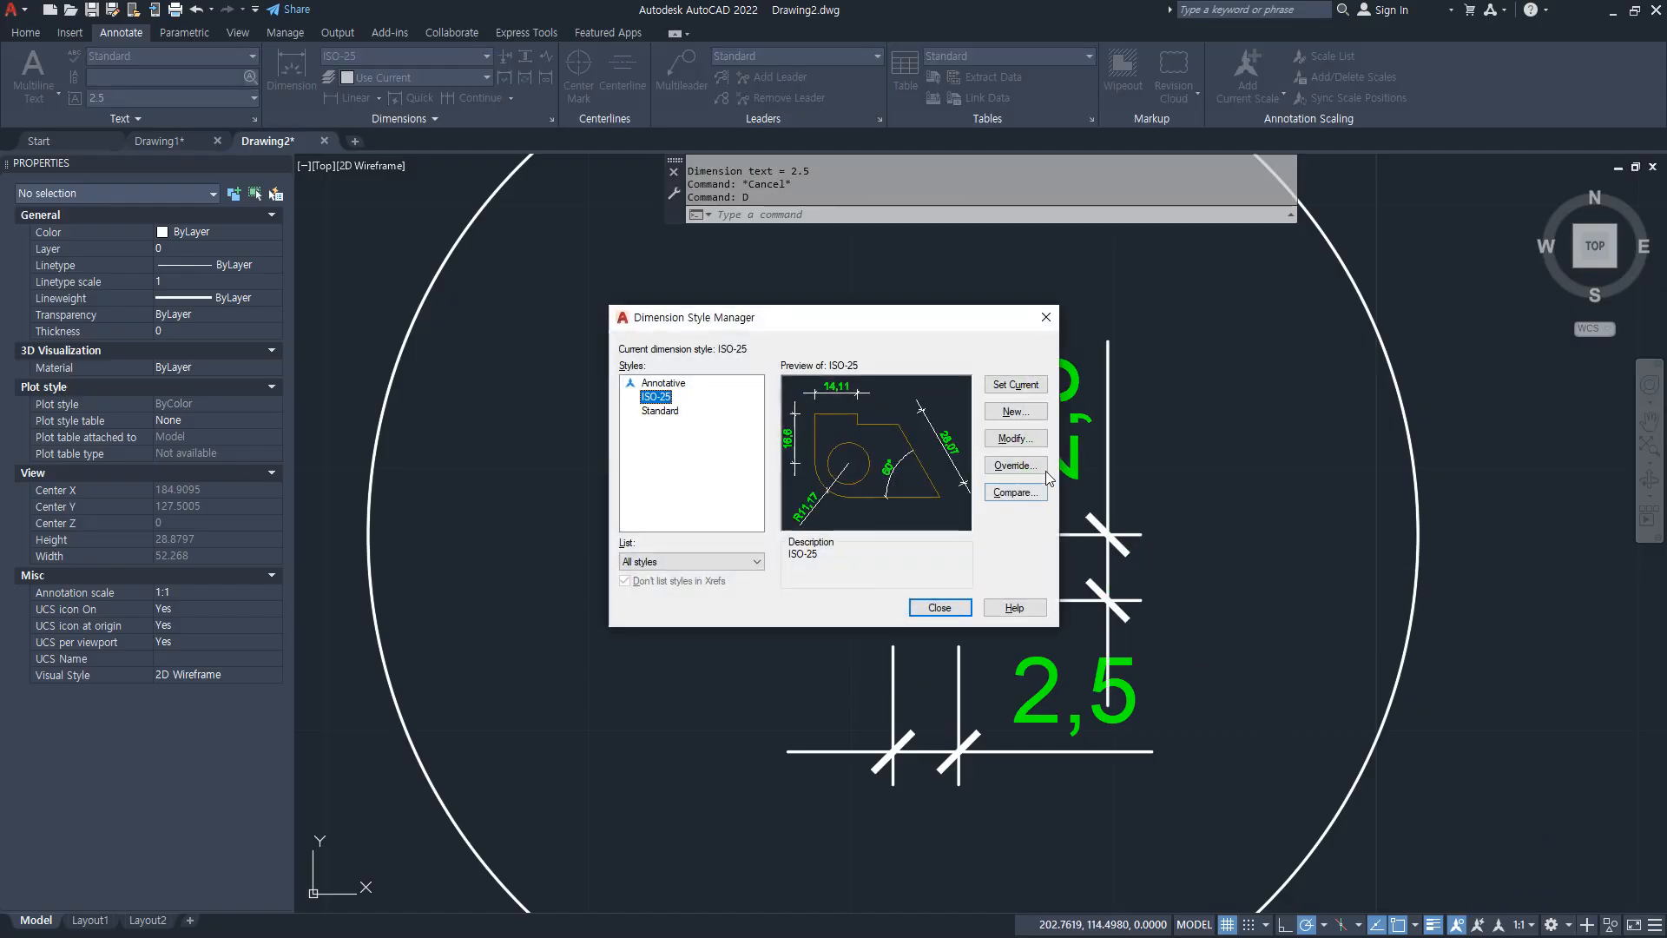
pyautogui.click(1029, 440)
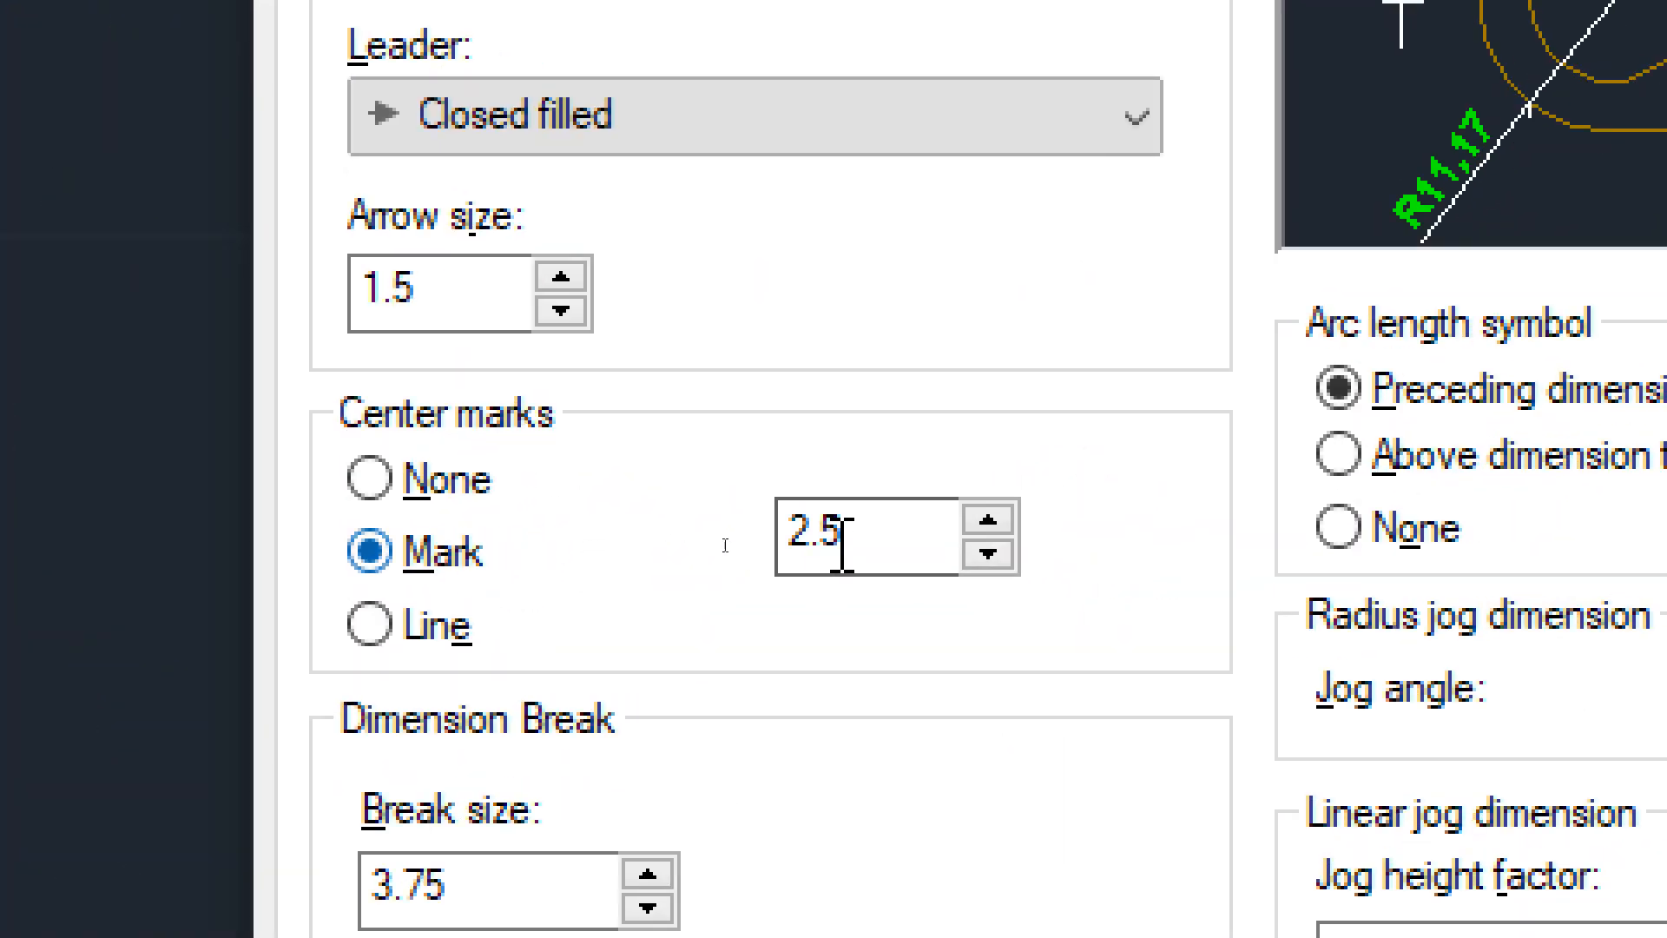
pyautogui.click(800, 539)
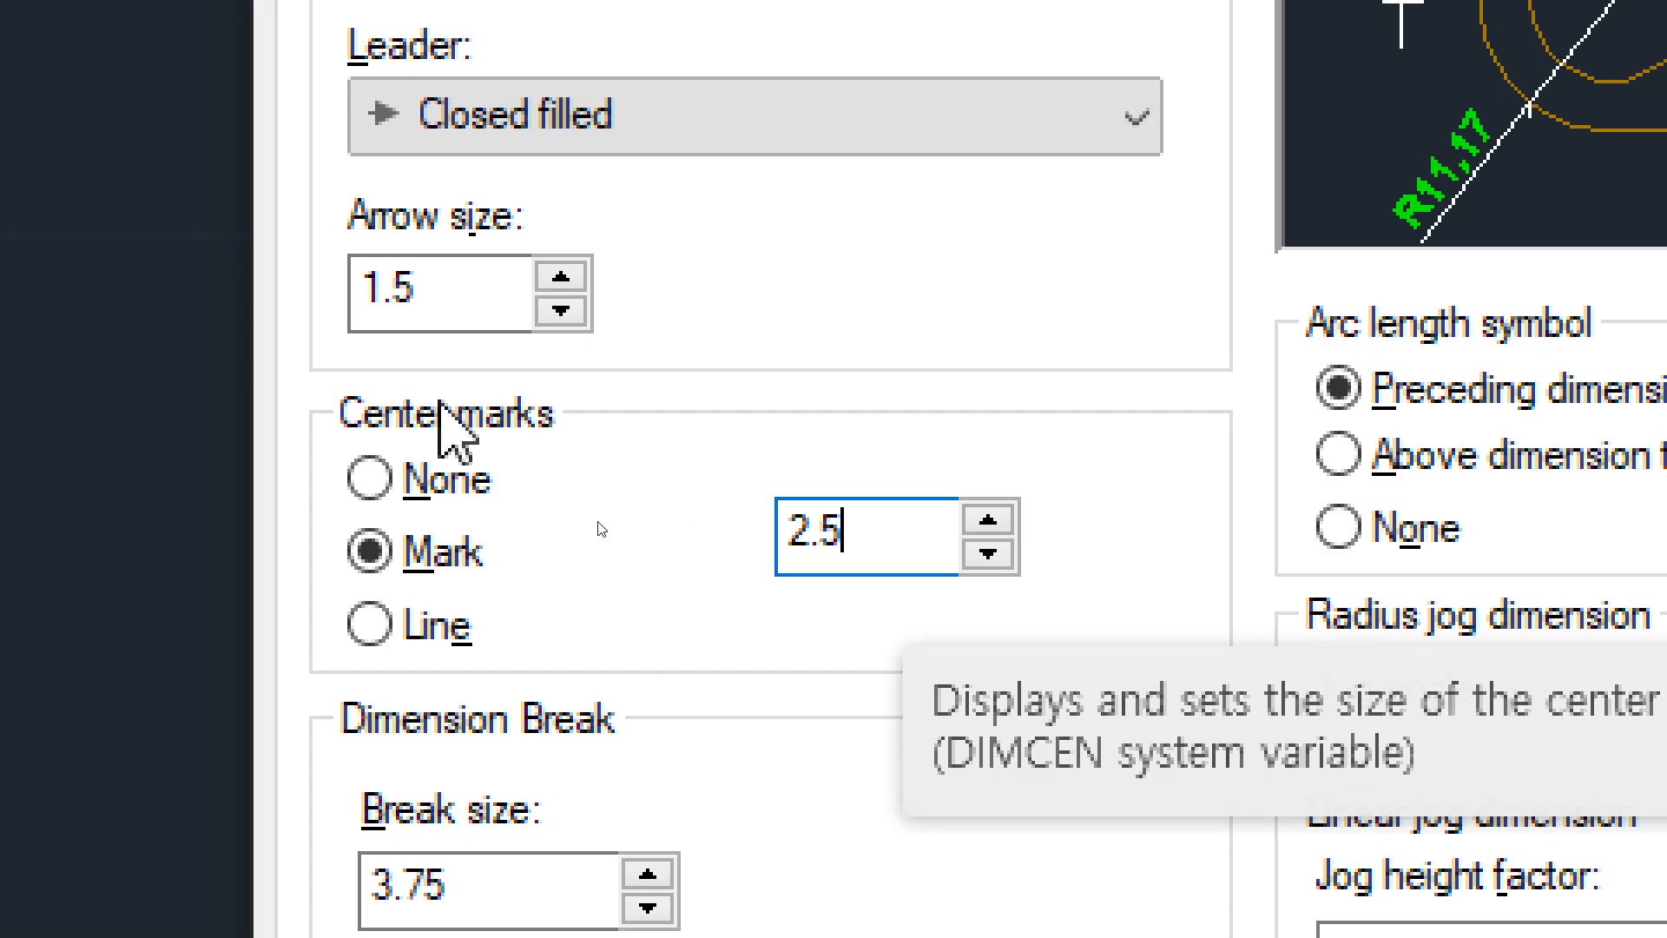
pyautogui.click(371, 626)
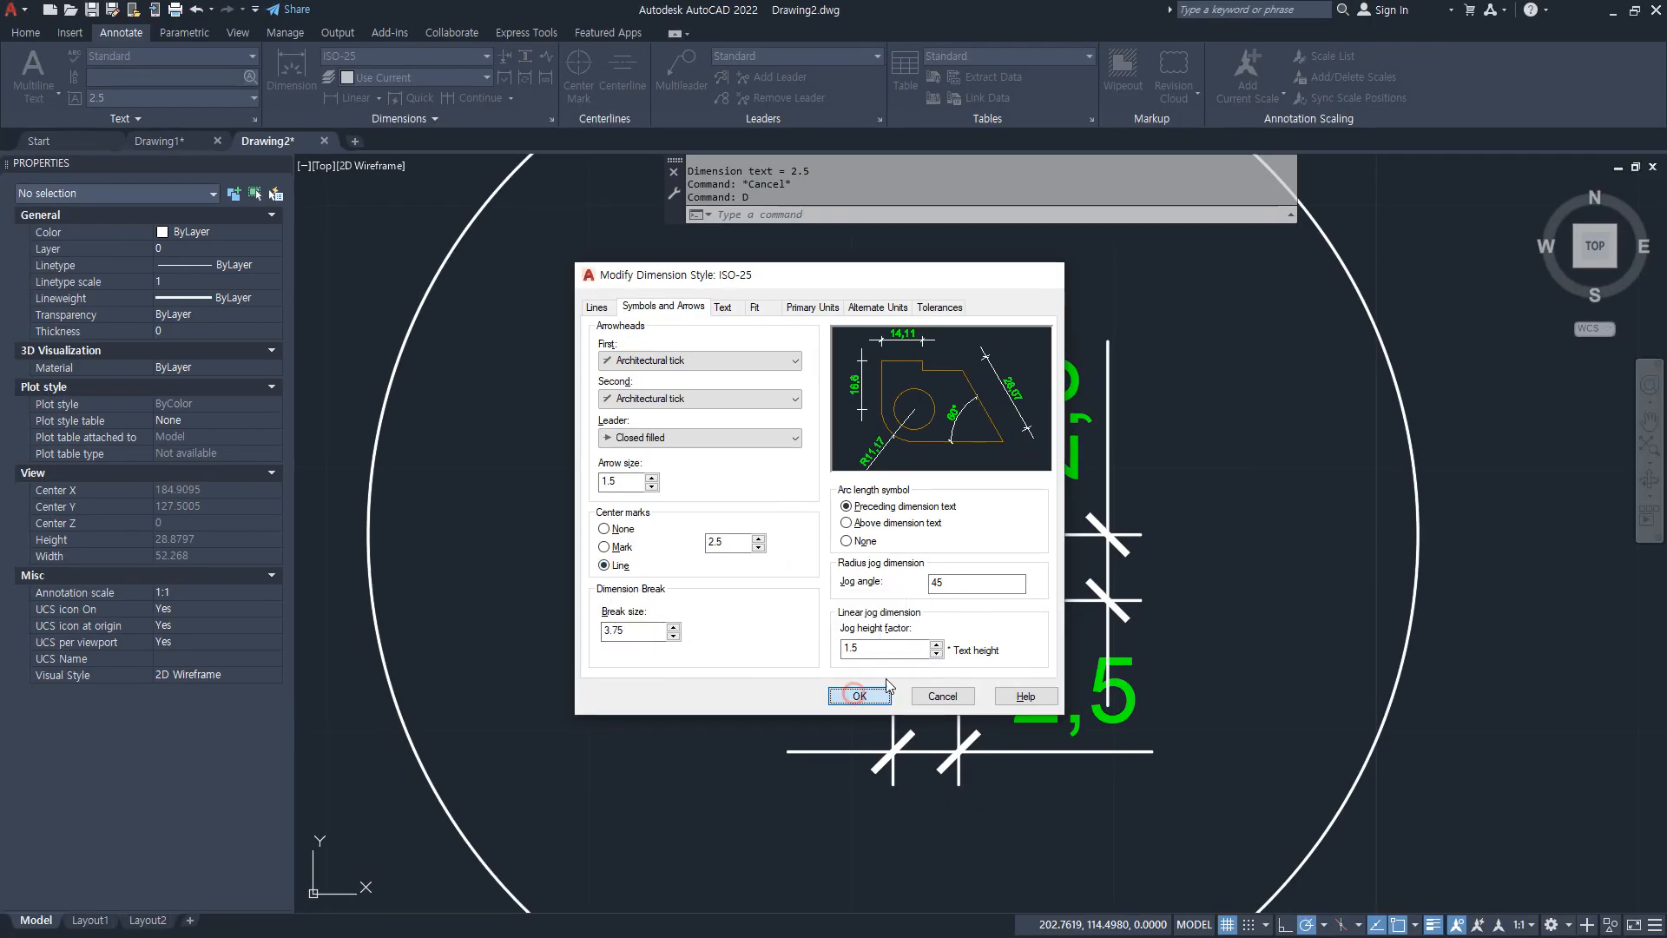
pyautogui.click(857, 695)
pyautogui.click(945, 603)
# Step: Erase the right circle's center mark lines and the two linear dimensions beside them
pyautogui.click(1193, 788)
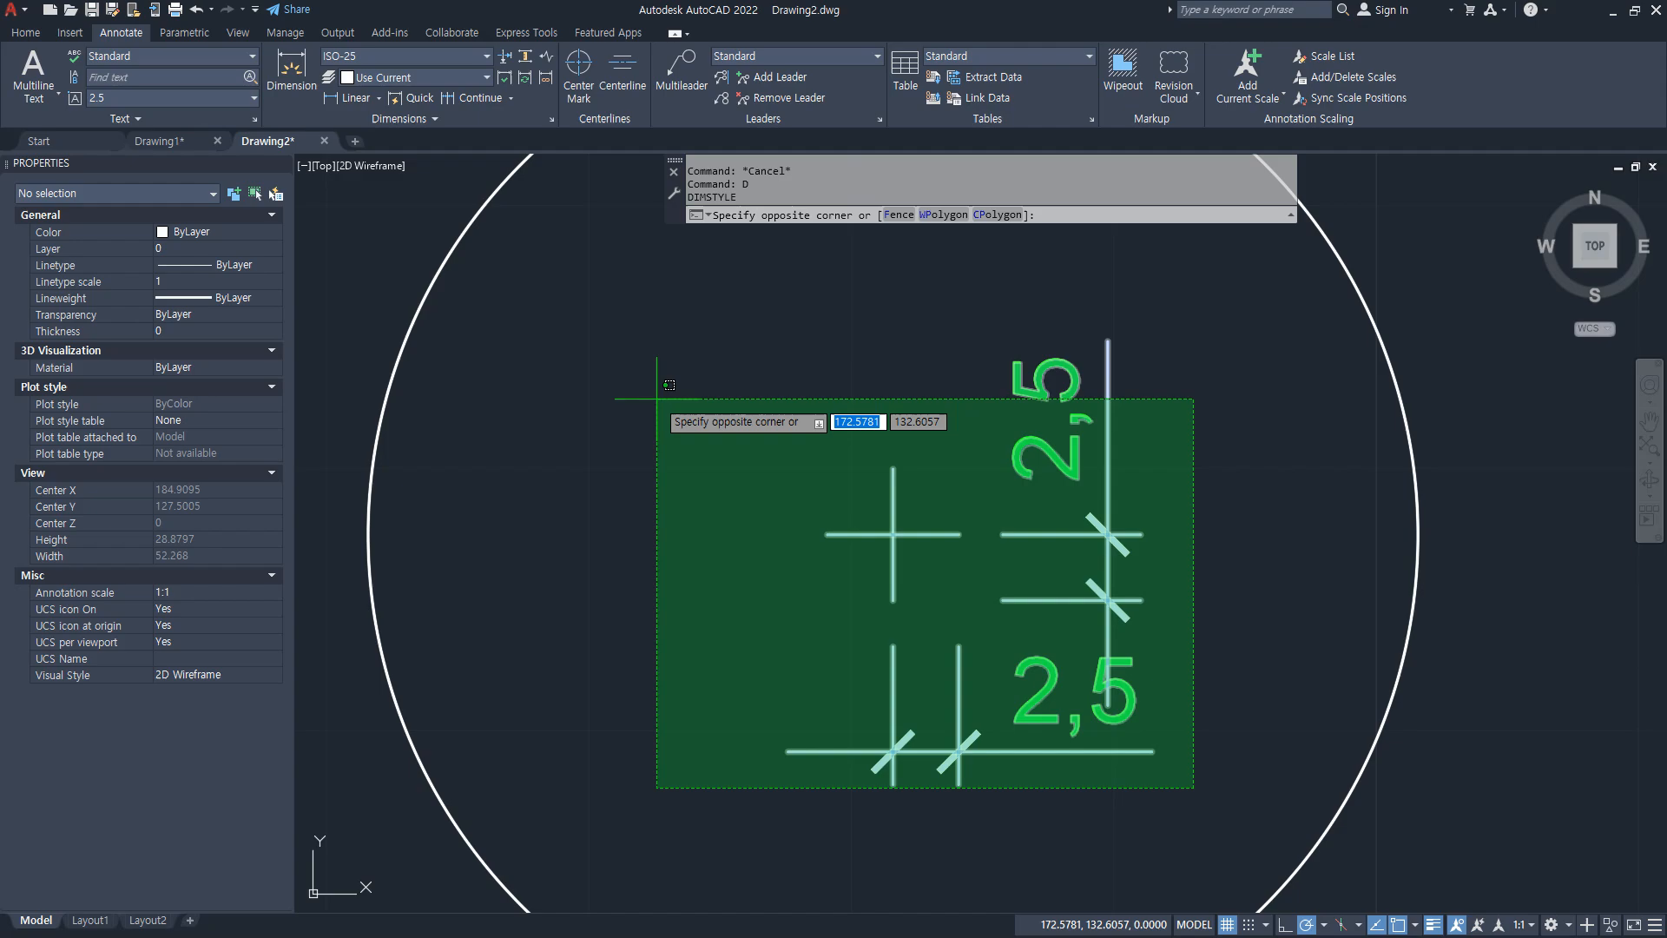
pyautogui.click(657, 399)
pyautogui.write('E')
pyautogui.press('Return')
# Step: Add center lines to the right circle with the DIMCENTER command and inspect them up close
pyautogui.write('dimcen')
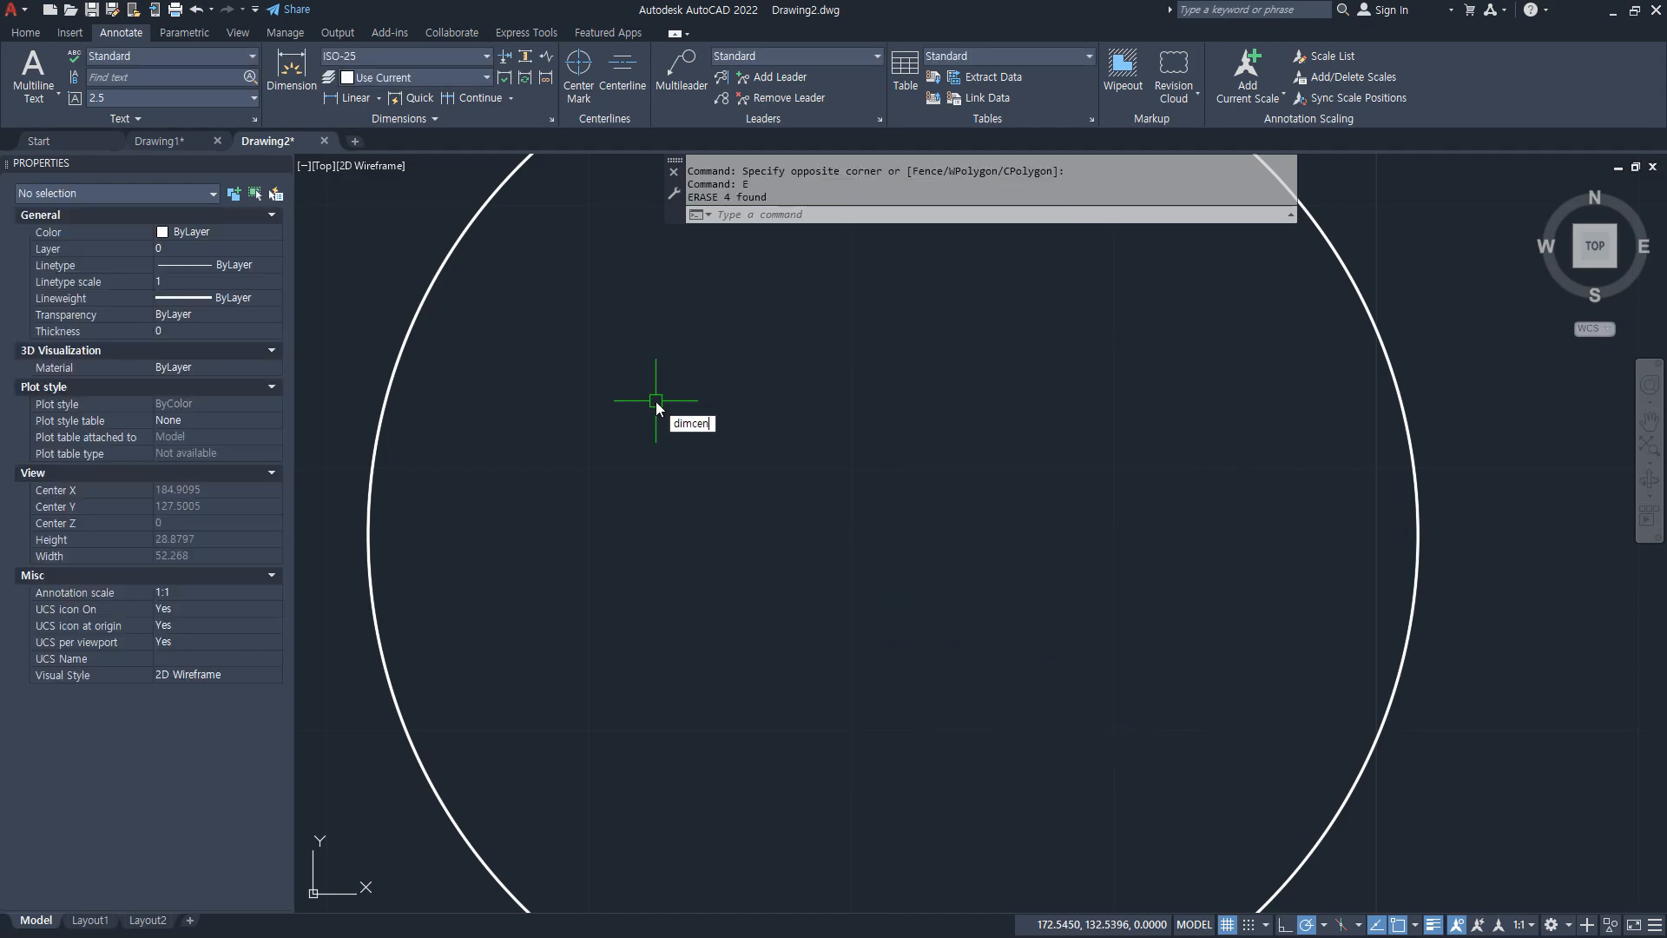
pyautogui.write('ter')
pyautogui.press('Return')
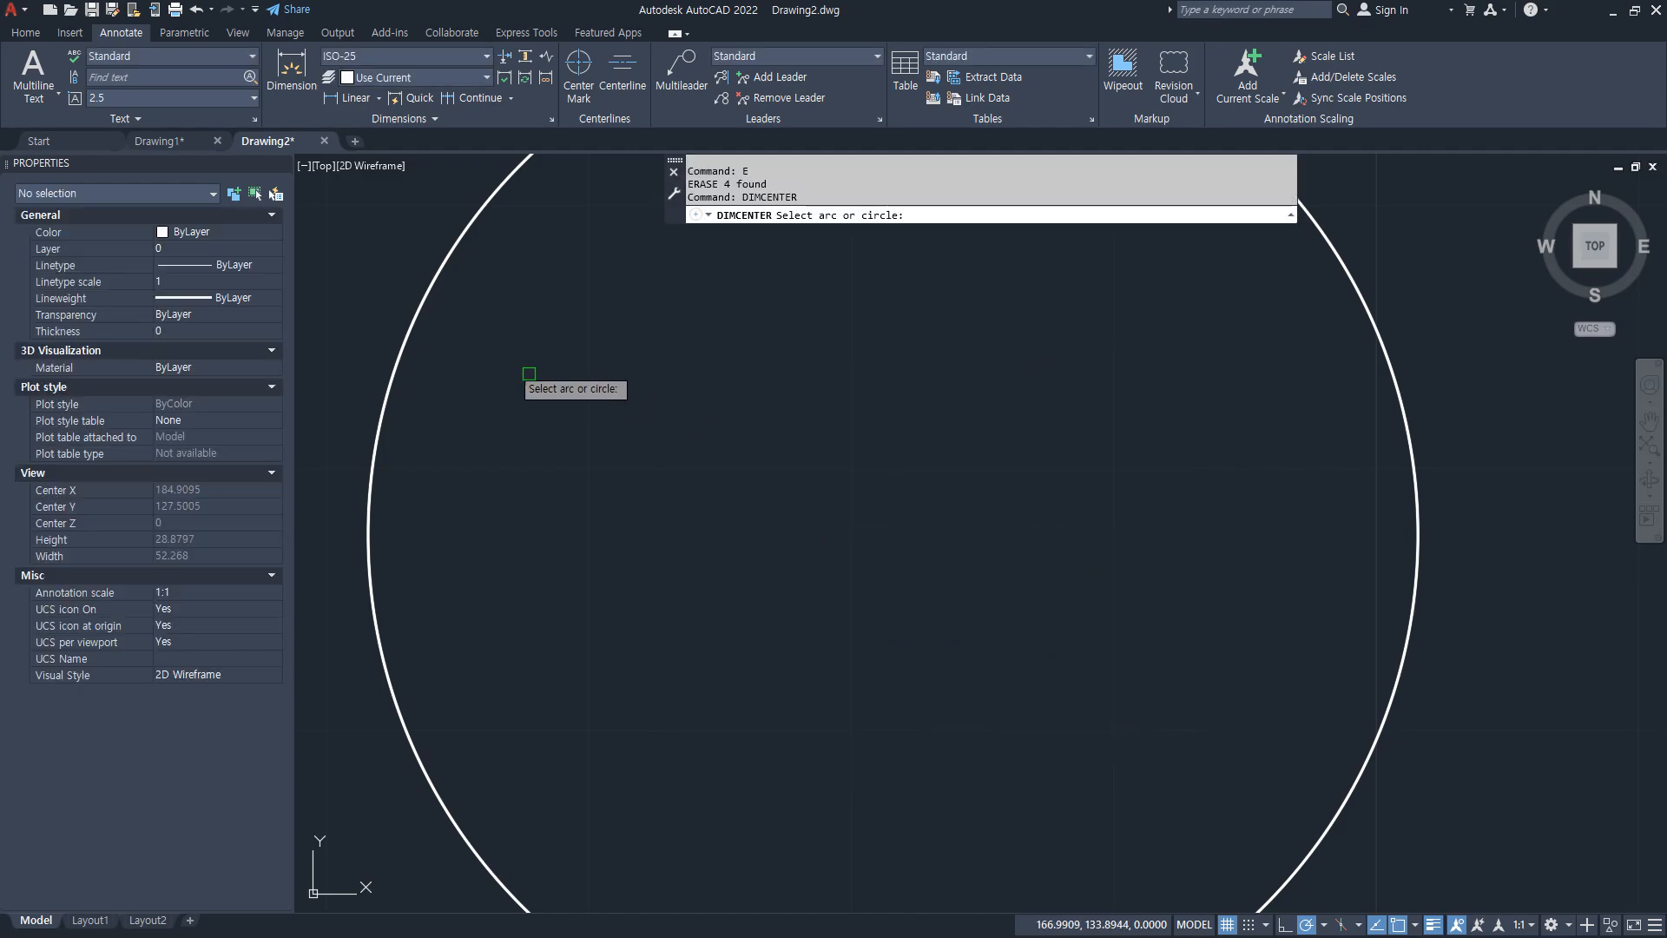
pyautogui.click(432, 271)
pyautogui.scroll(-5, 558, 342)
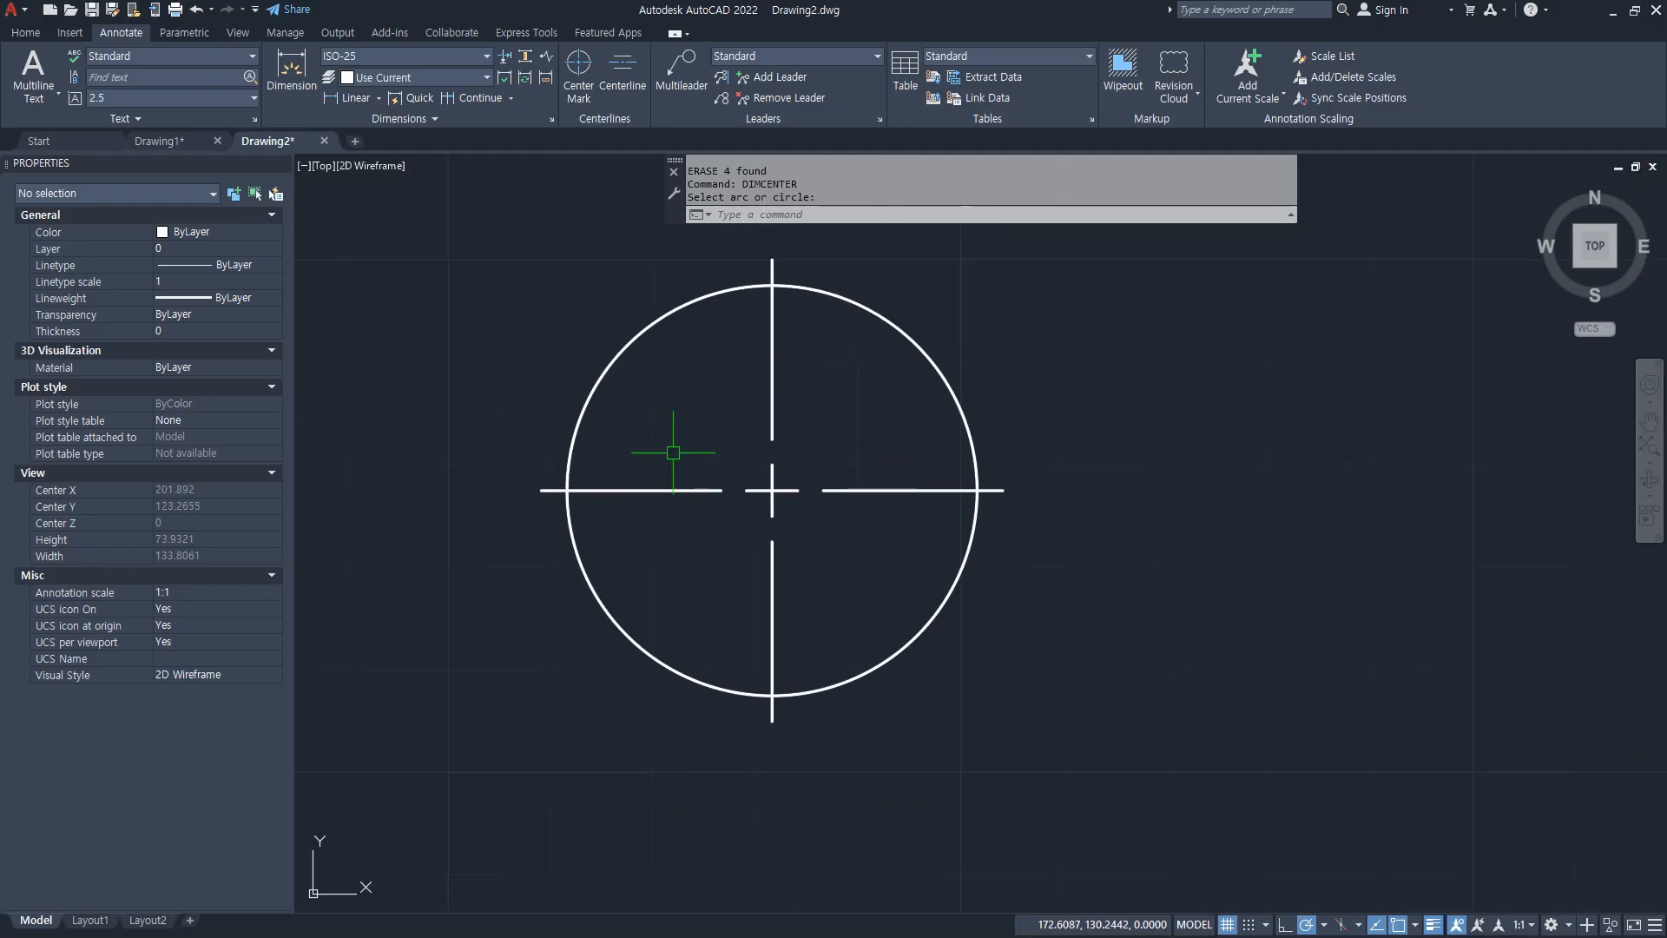
pyautogui.scroll(4, 722, 487)
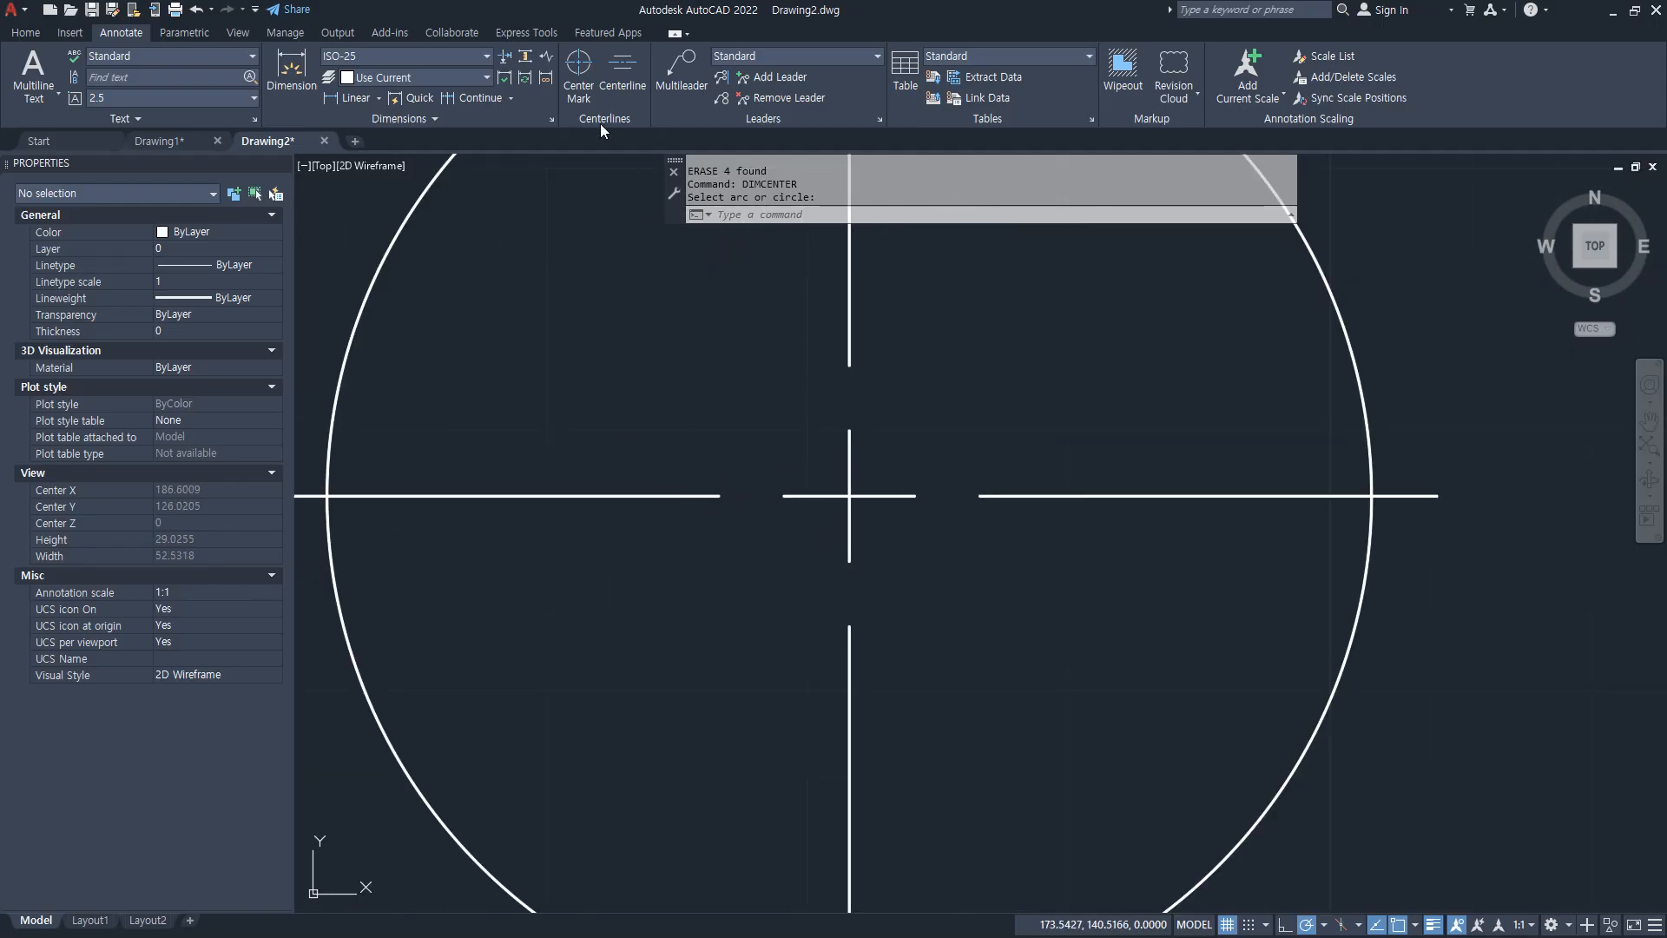
# Step: Place a horizontal linear dimension below the center mark, from its lower end to its right end
pyautogui.click(355, 99)
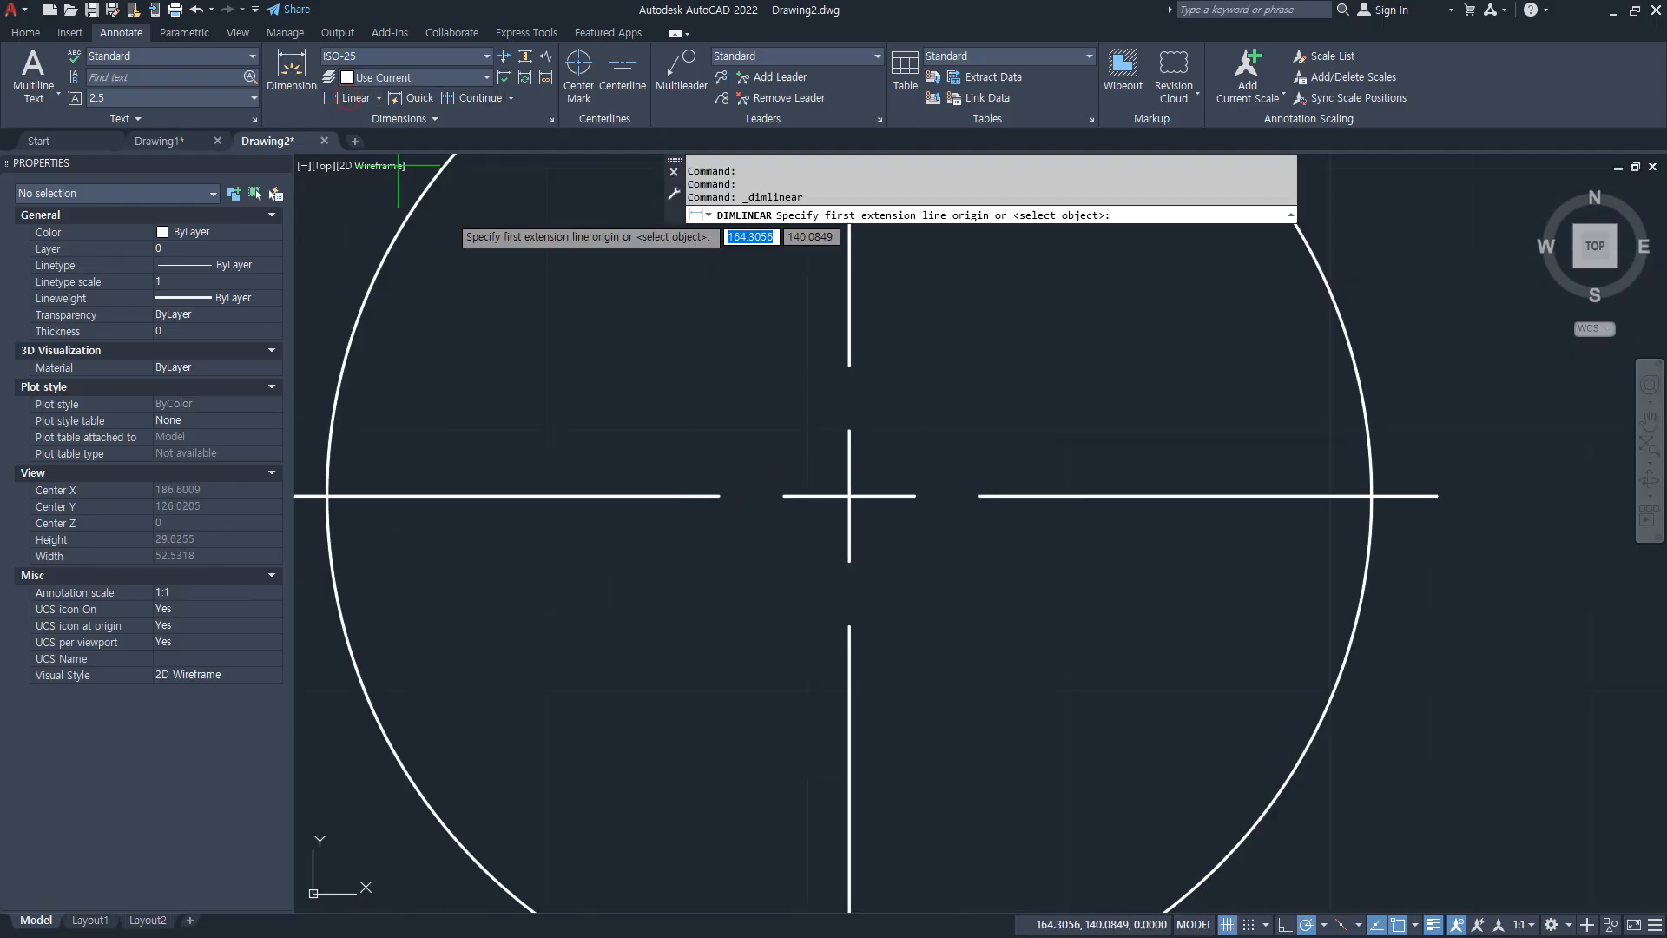
pyautogui.click(849, 559)
pyautogui.click(849, 495)
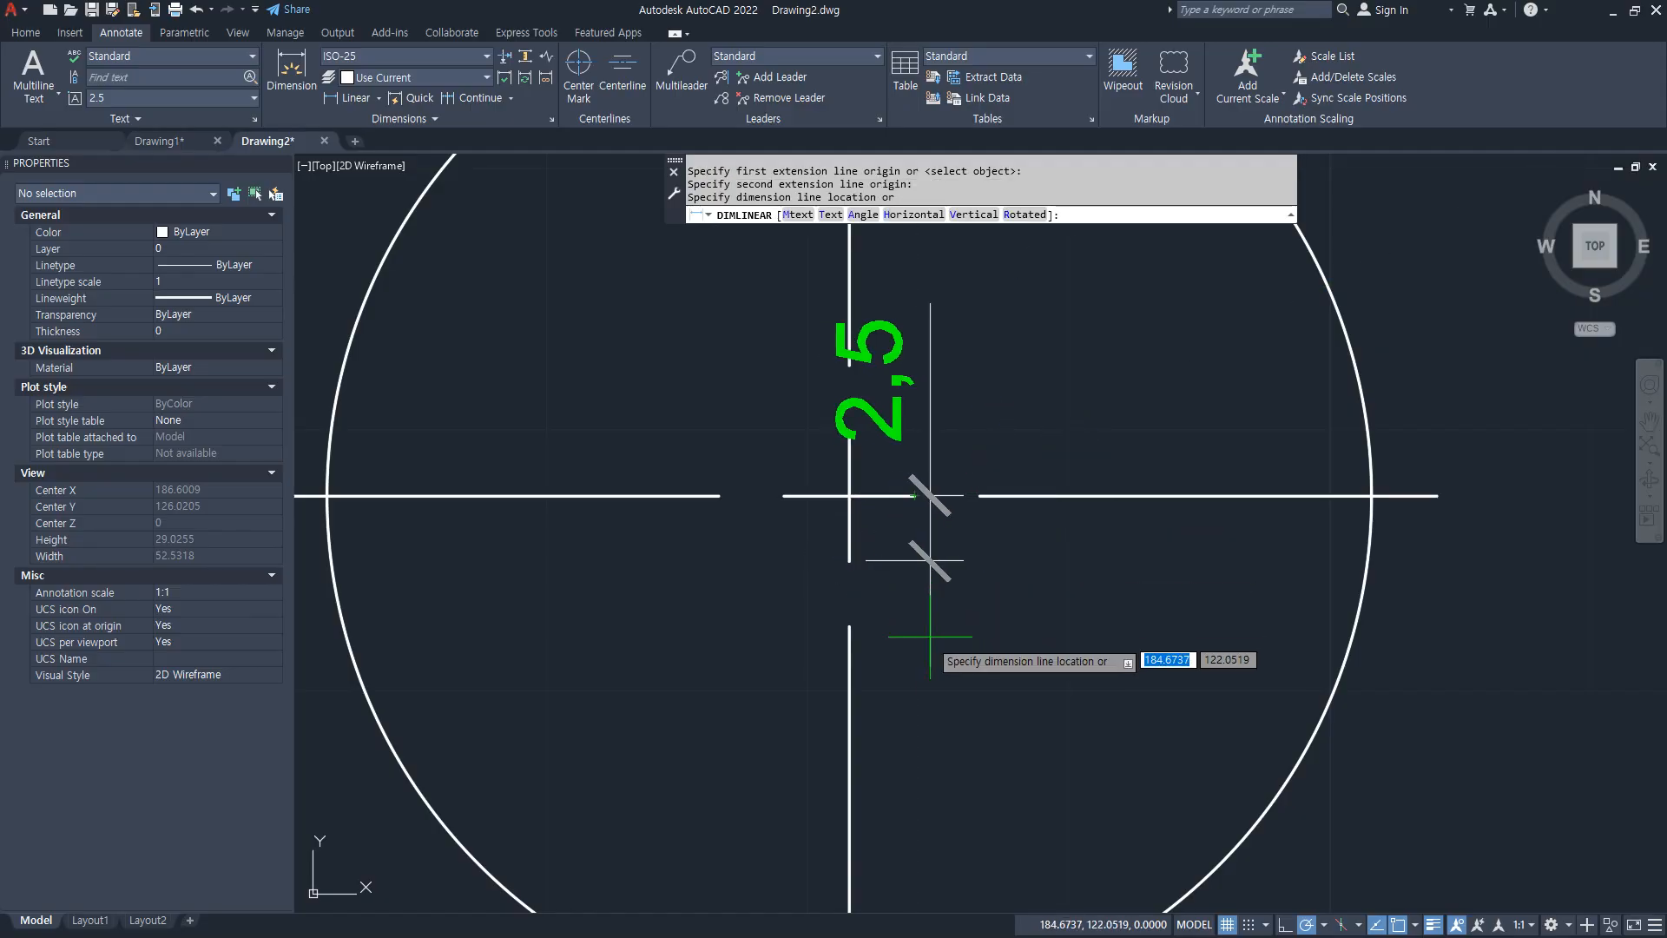
pyautogui.click(886, 651)
# Step: Dimension the gap between the center mark's right end and the right center line, placing the dimension above it
pyautogui.press('Return')
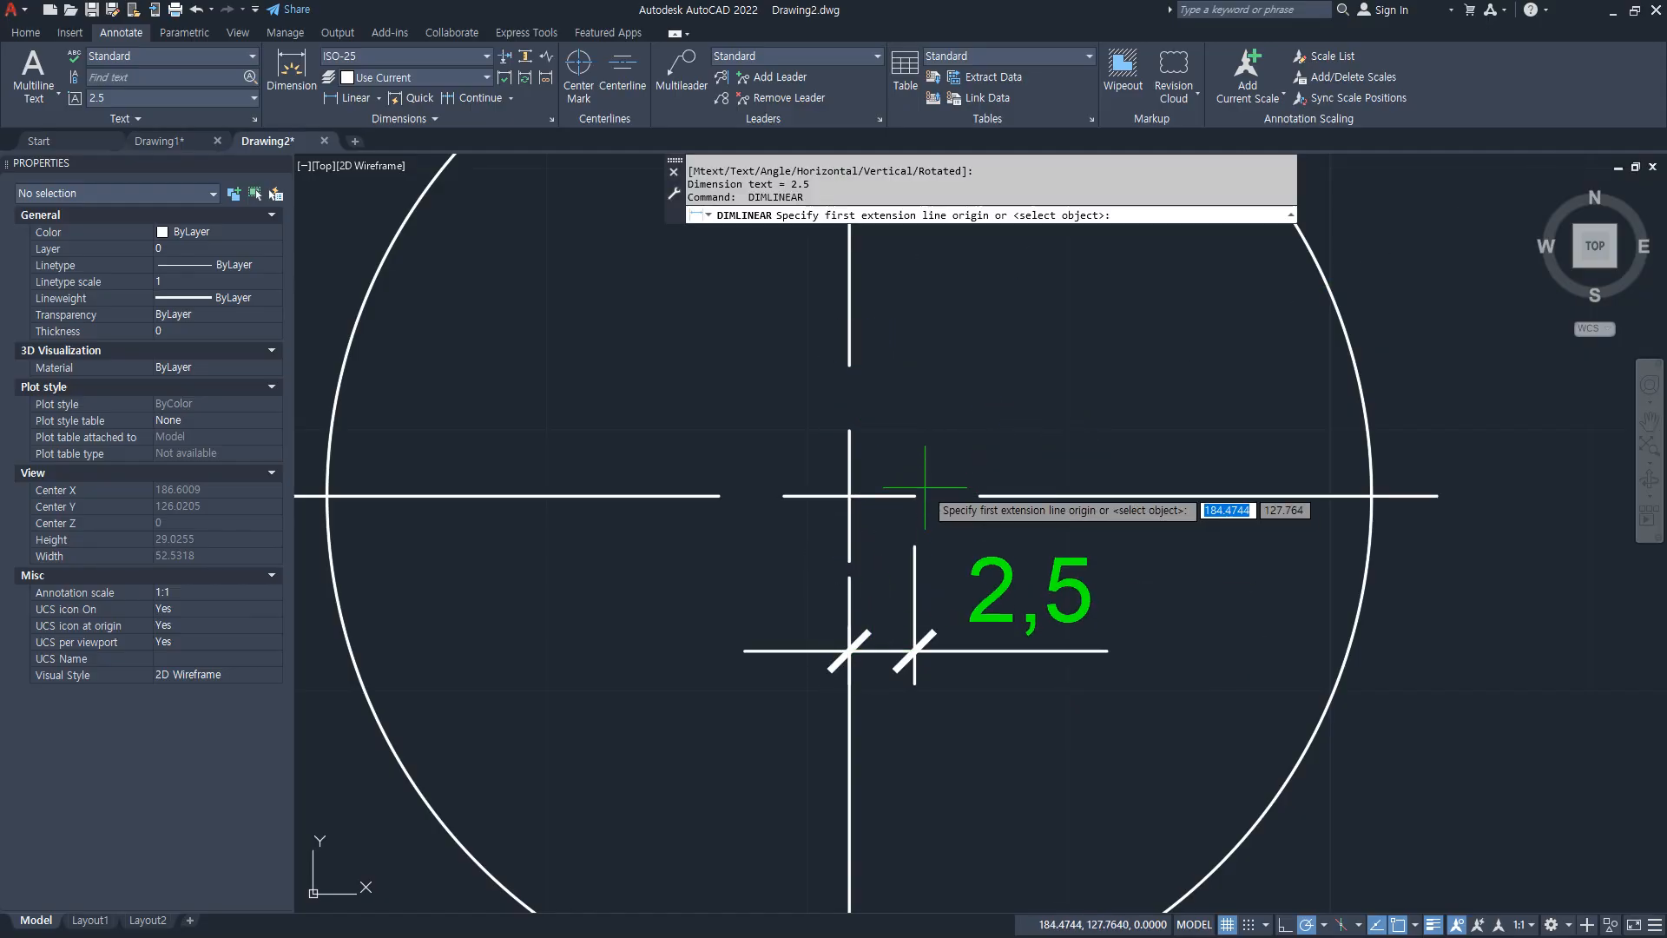
pyautogui.click(914, 496)
pyautogui.click(980, 496)
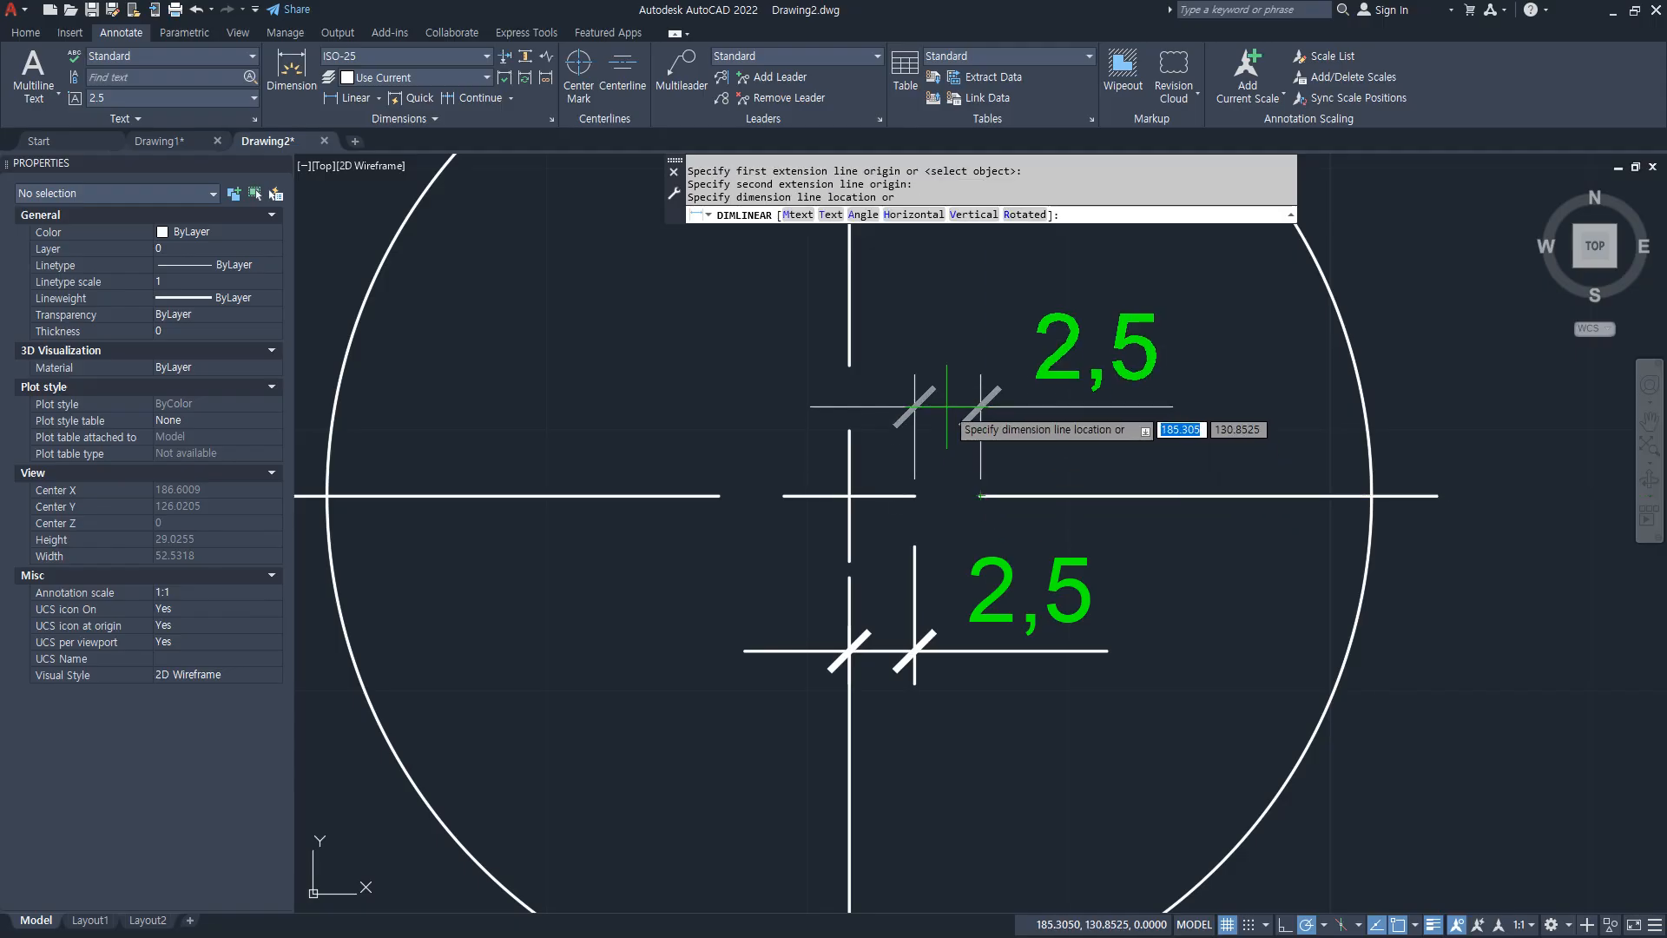
pyautogui.click(946, 408)
# Step: Dimension the right center line's overhang beyond the circle, placing the dimension below it
pyautogui.press('Return')
pyautogui.click(1371, 496)
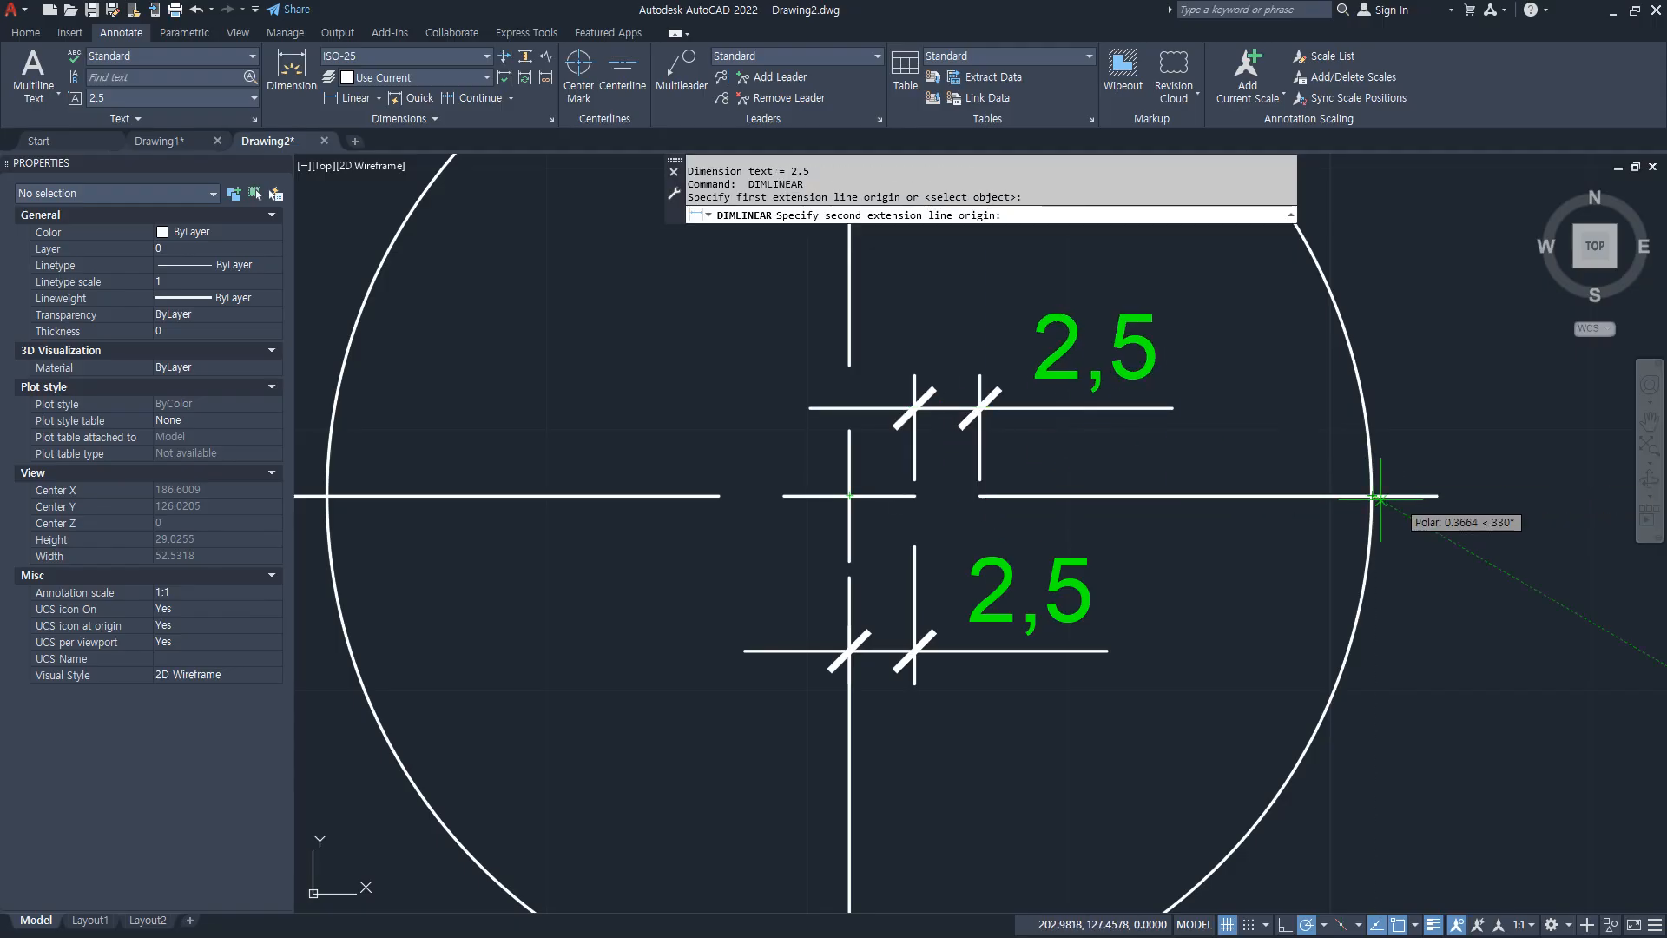
pyautogui.click(1437, 496)
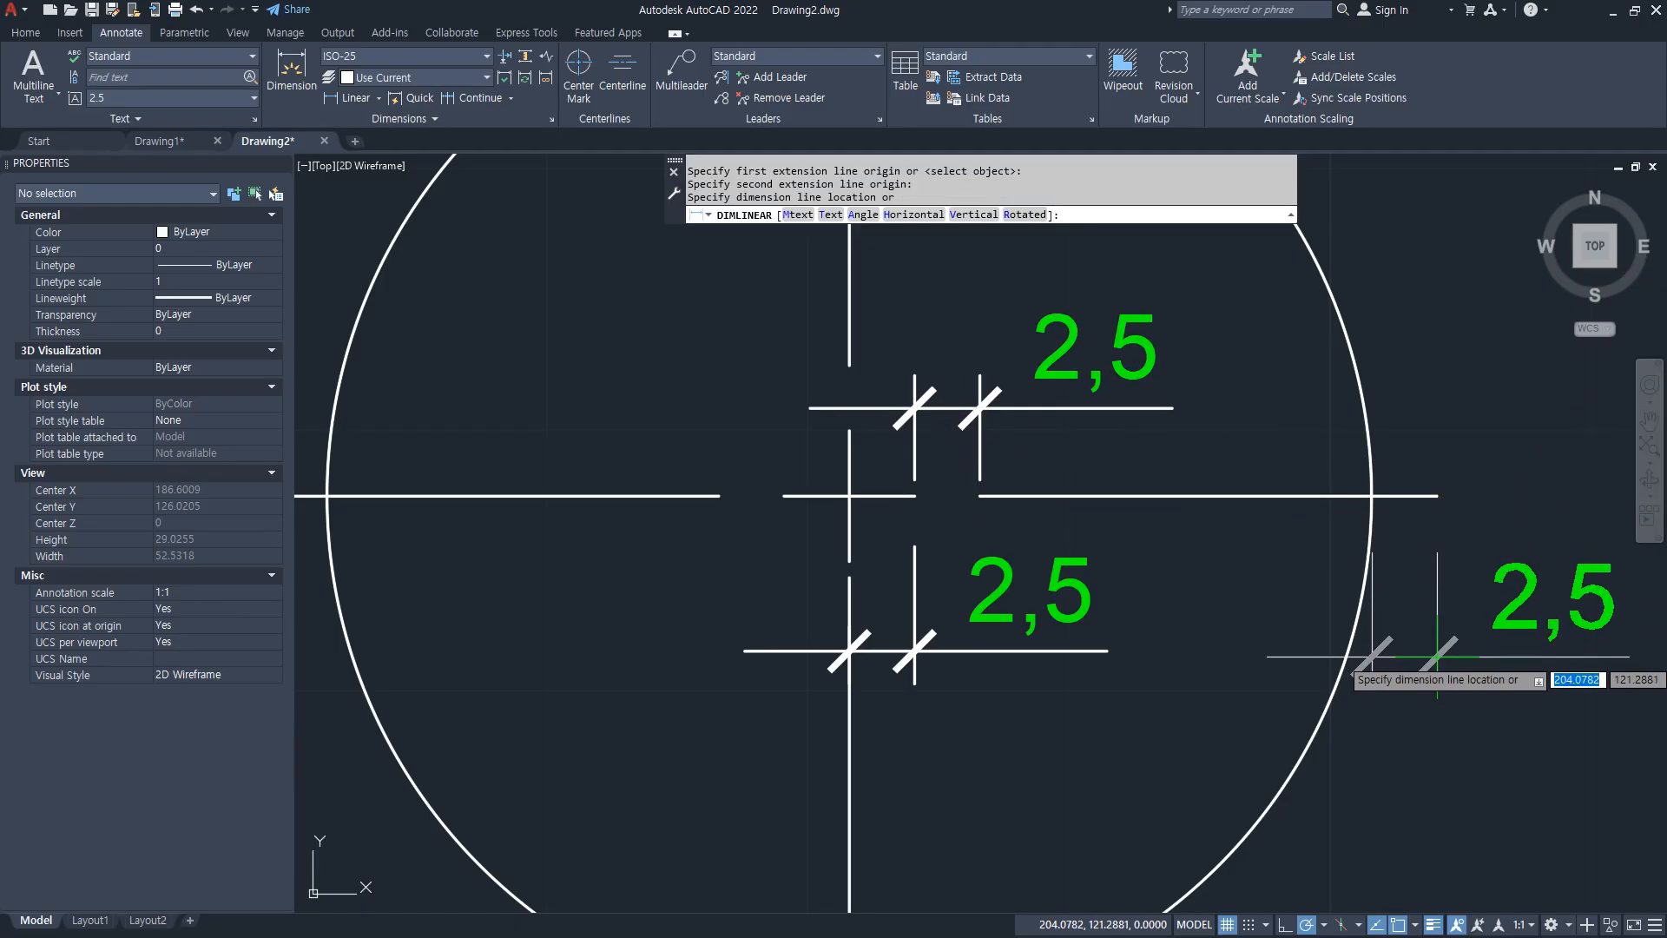
pyautogui.click(1389, 656)
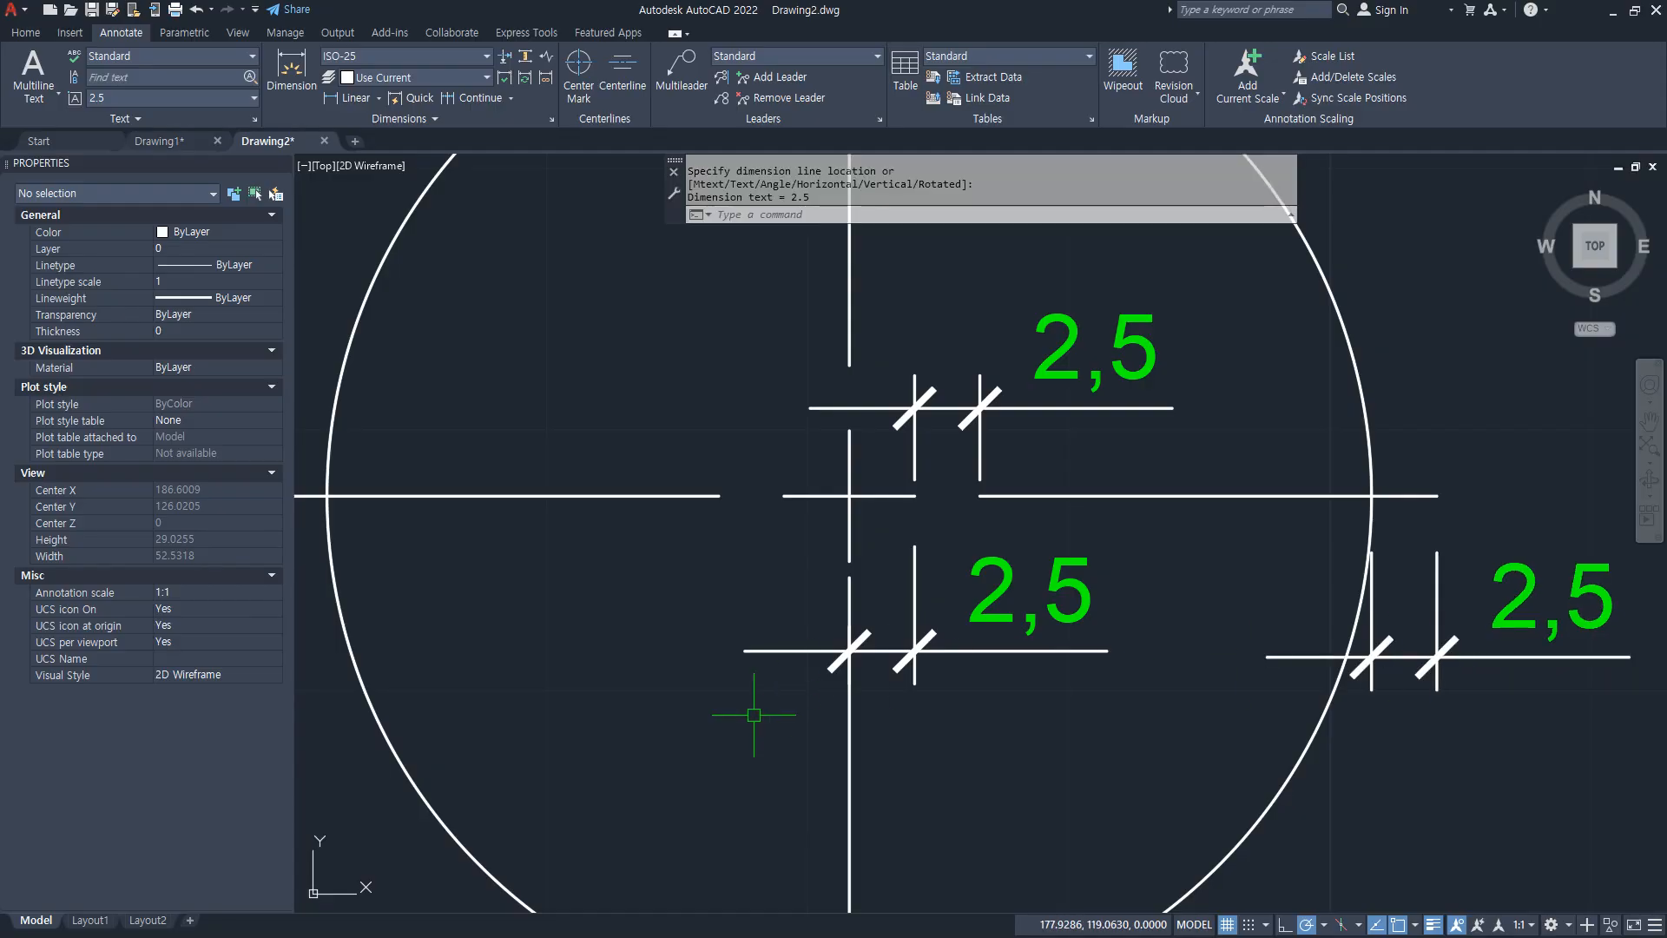
pyautogui.press('Escape')
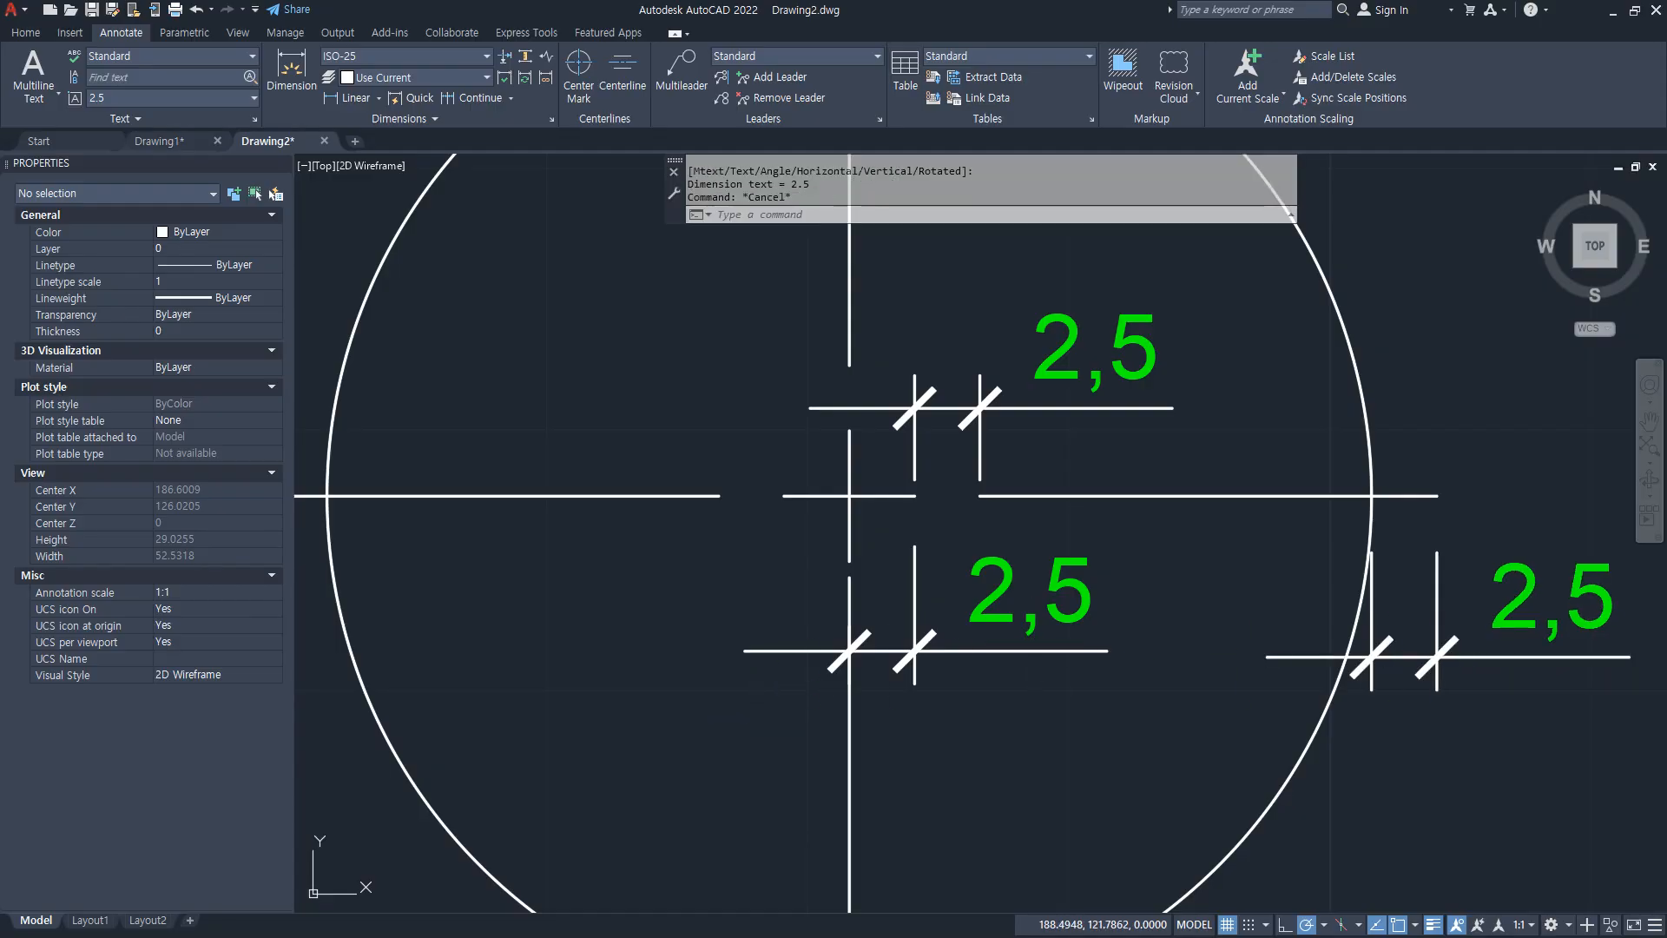
# Step: Erase the three linear dimensions around the right circle's center lines
pyautogui.click(1030, 644)
pyautogui.click(925, 674)
pyautogui.click(1477, 665)
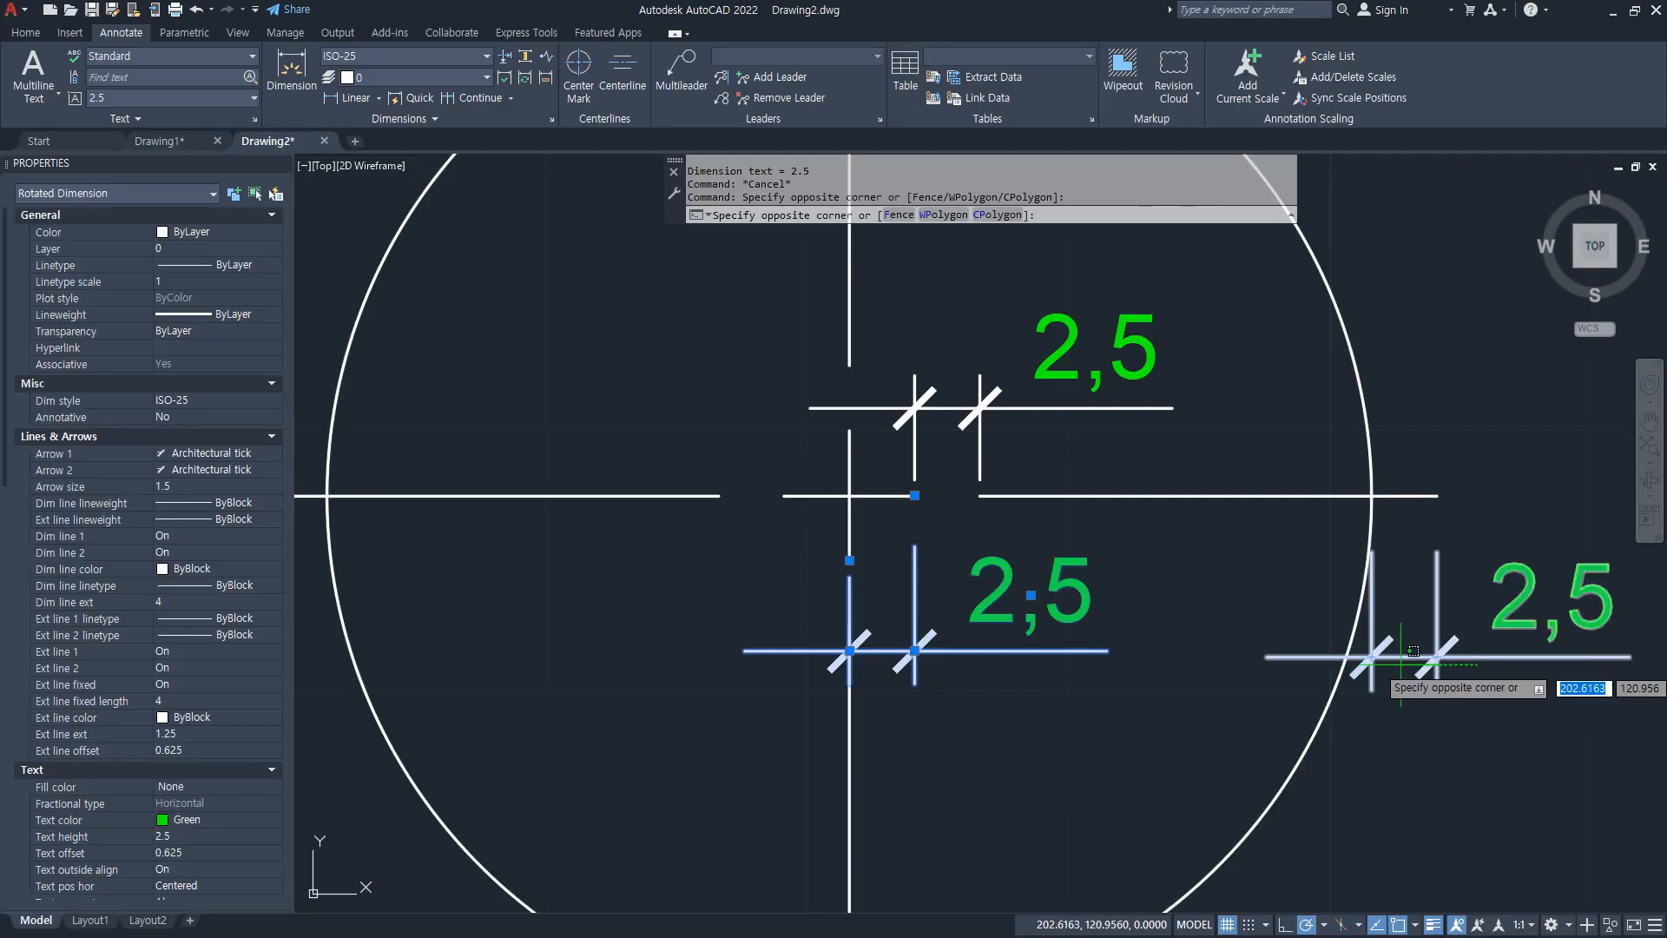
pyautogui.click(1413, 650)
pyautogui.click(1016, 386)
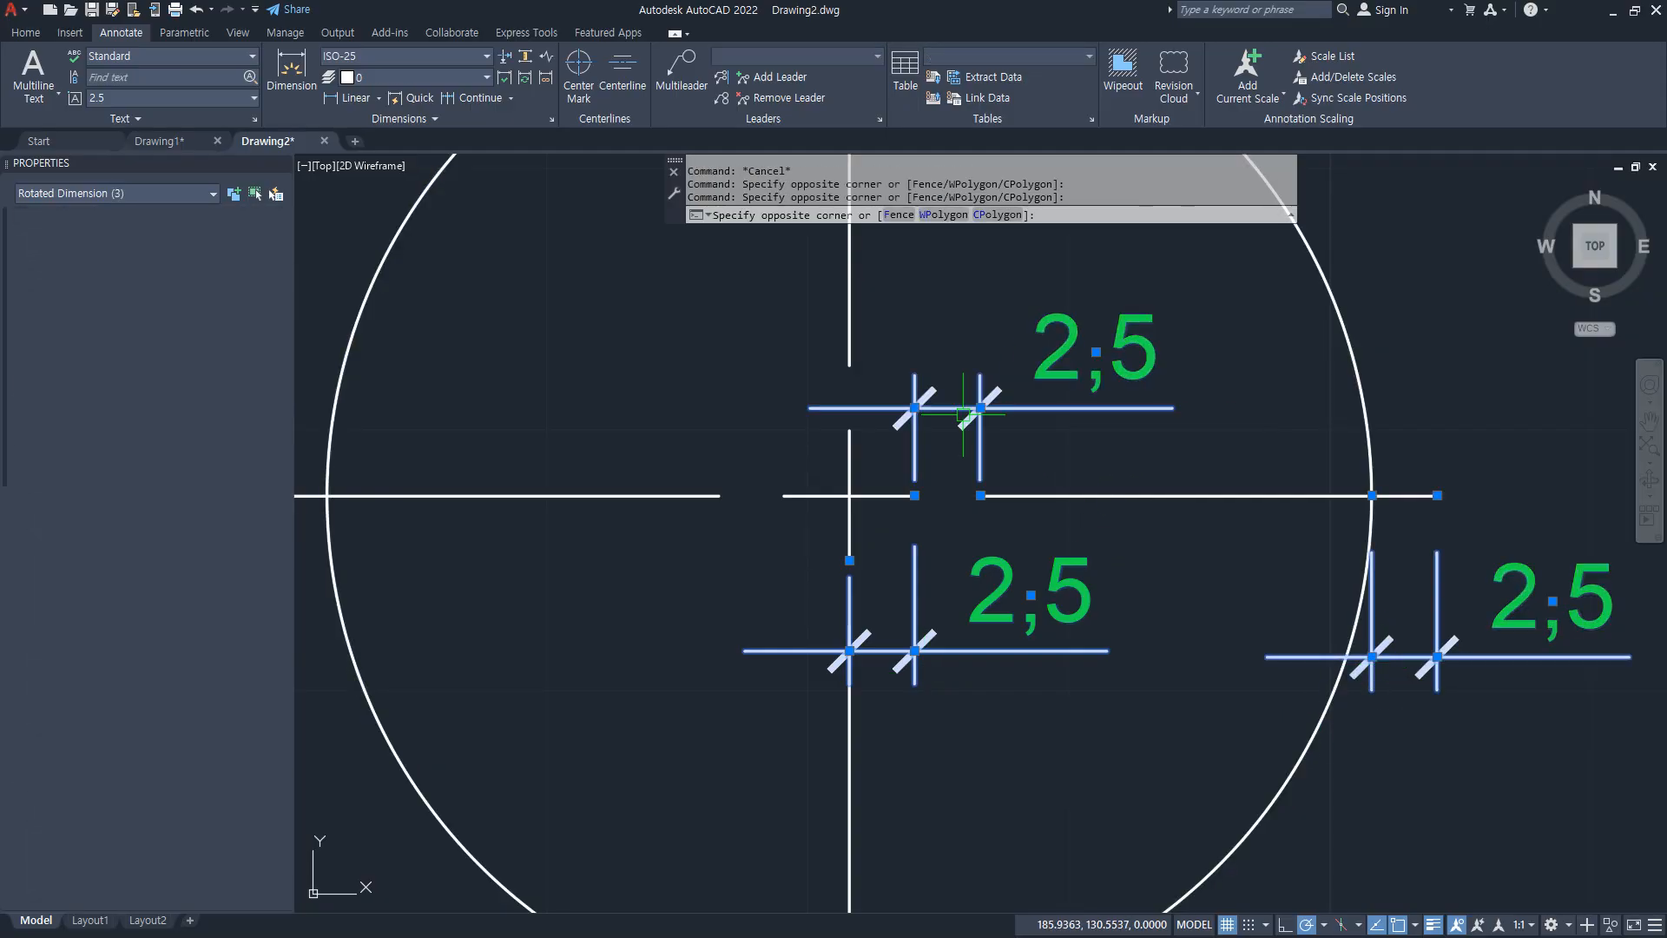
pyautogui.write('E')
pyautogui.press('Return')
# Step: Move the center mark's short horizontal line up and to the right, and the right center line slightly downward
pyautogui.scroll(-2, 946, 586)
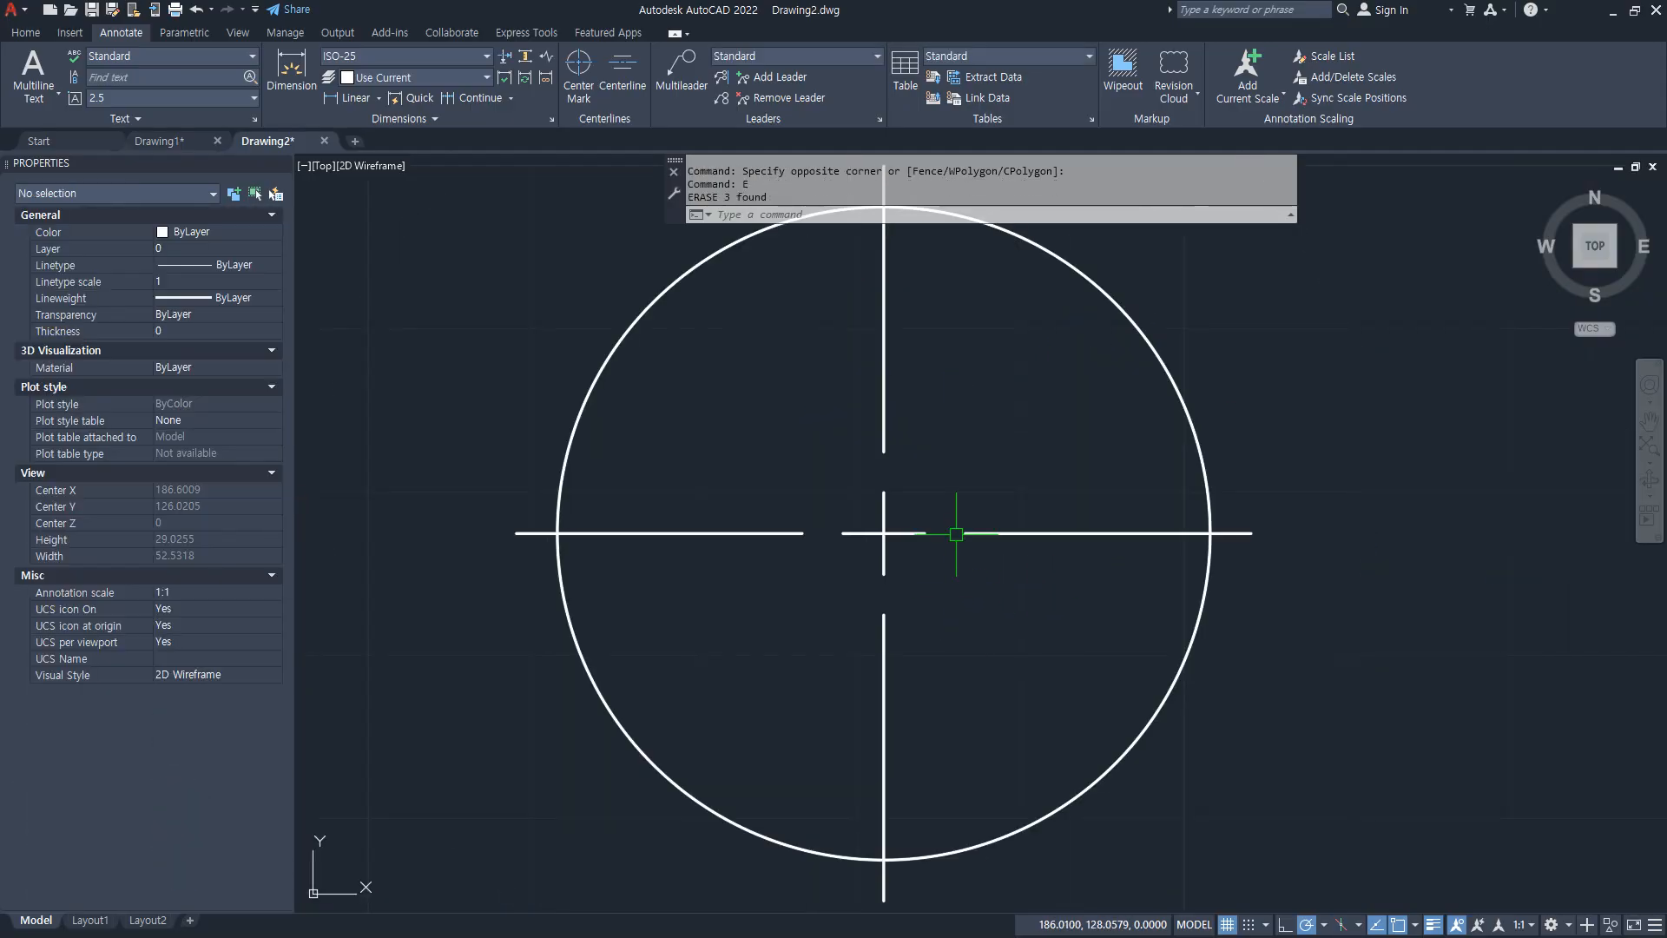
pyautogui.write('M')
pyautogui.press('Return')
pyautogui.press('Return')
pyautogui.click(903, 528)
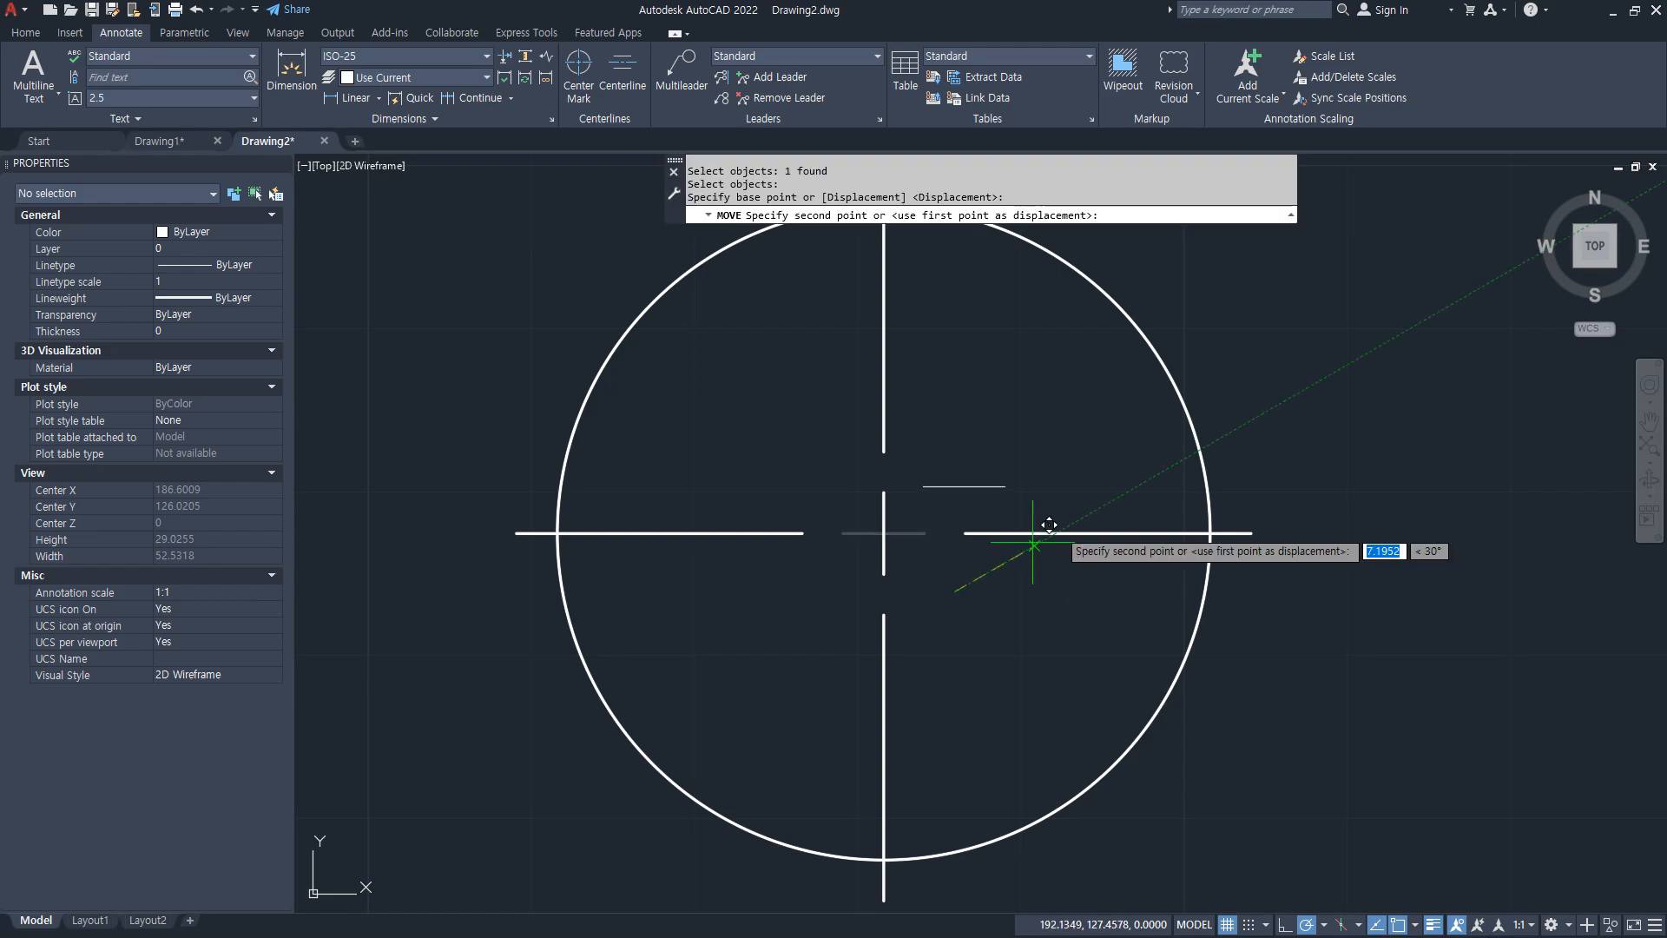
pyautogui.click(1066, 384)
pyautogui.press('Return')
pyautogui.click(1072, 533)
pyautogui.press('Return')
pyautogui.click(1052, 599)
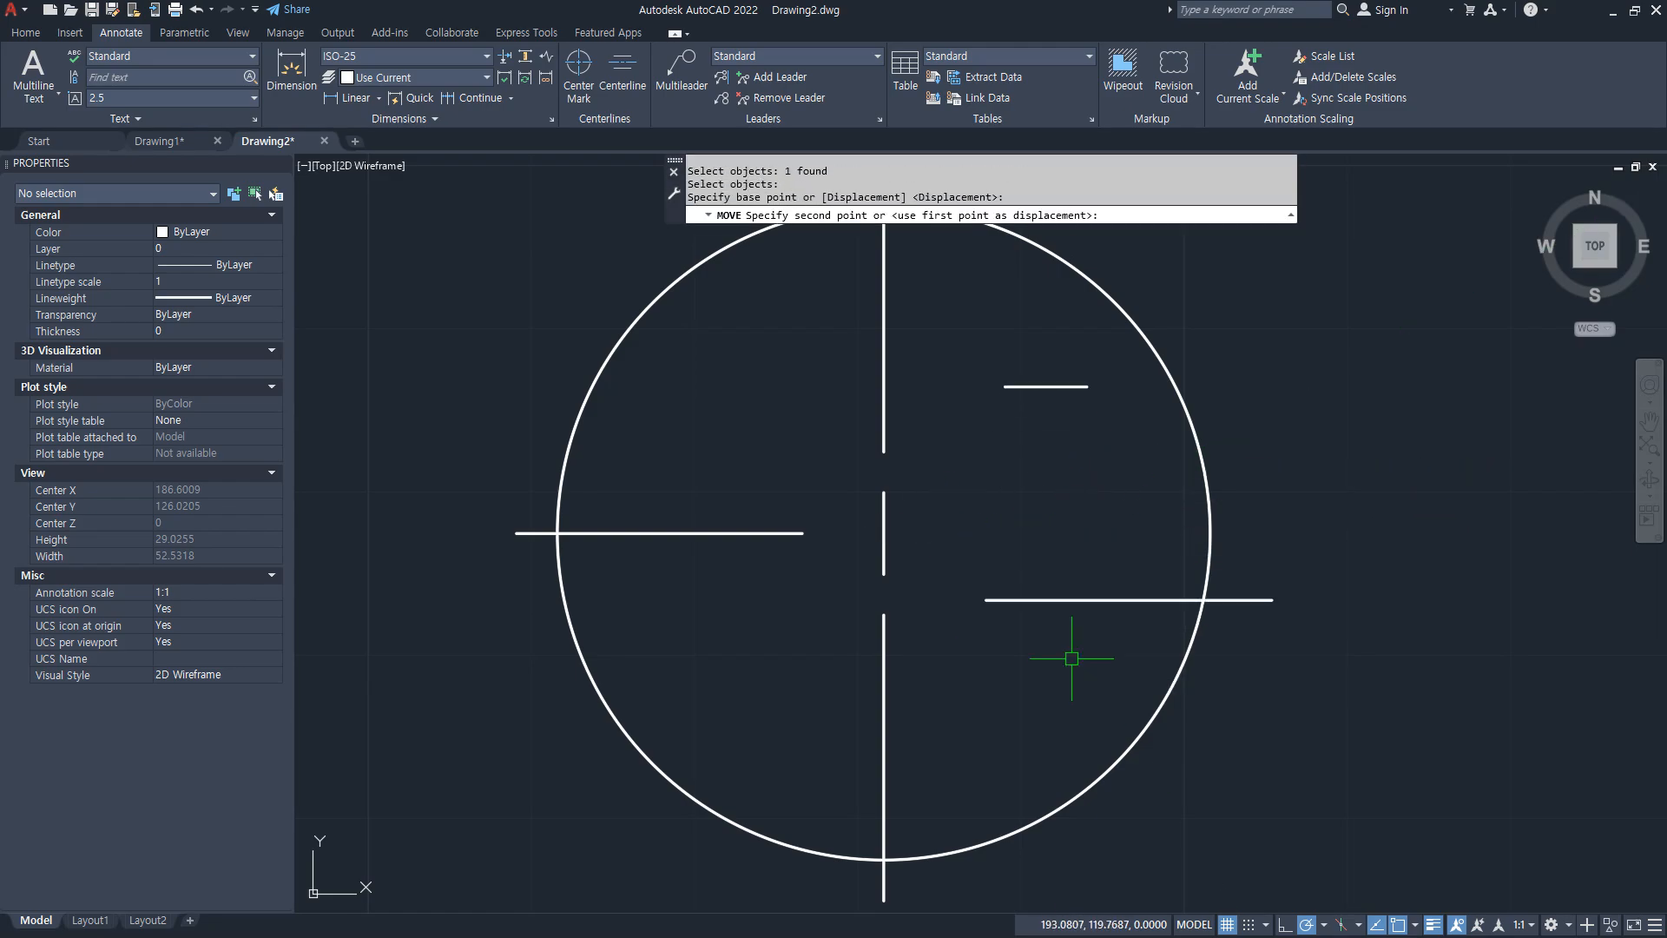
pyautogui.click(1073, 665)
# Step: Move the center mark's short vertical line to the right and the upper center line to the left
pyautogui.press('Return')
pyautogui.click(884, 535)
pyautogui.press('Return')
pyautogui.click(916, 545)
pyautogui.click(1011, 518)
pyautogui.press('Return')
pyautogui.click(884, 435)
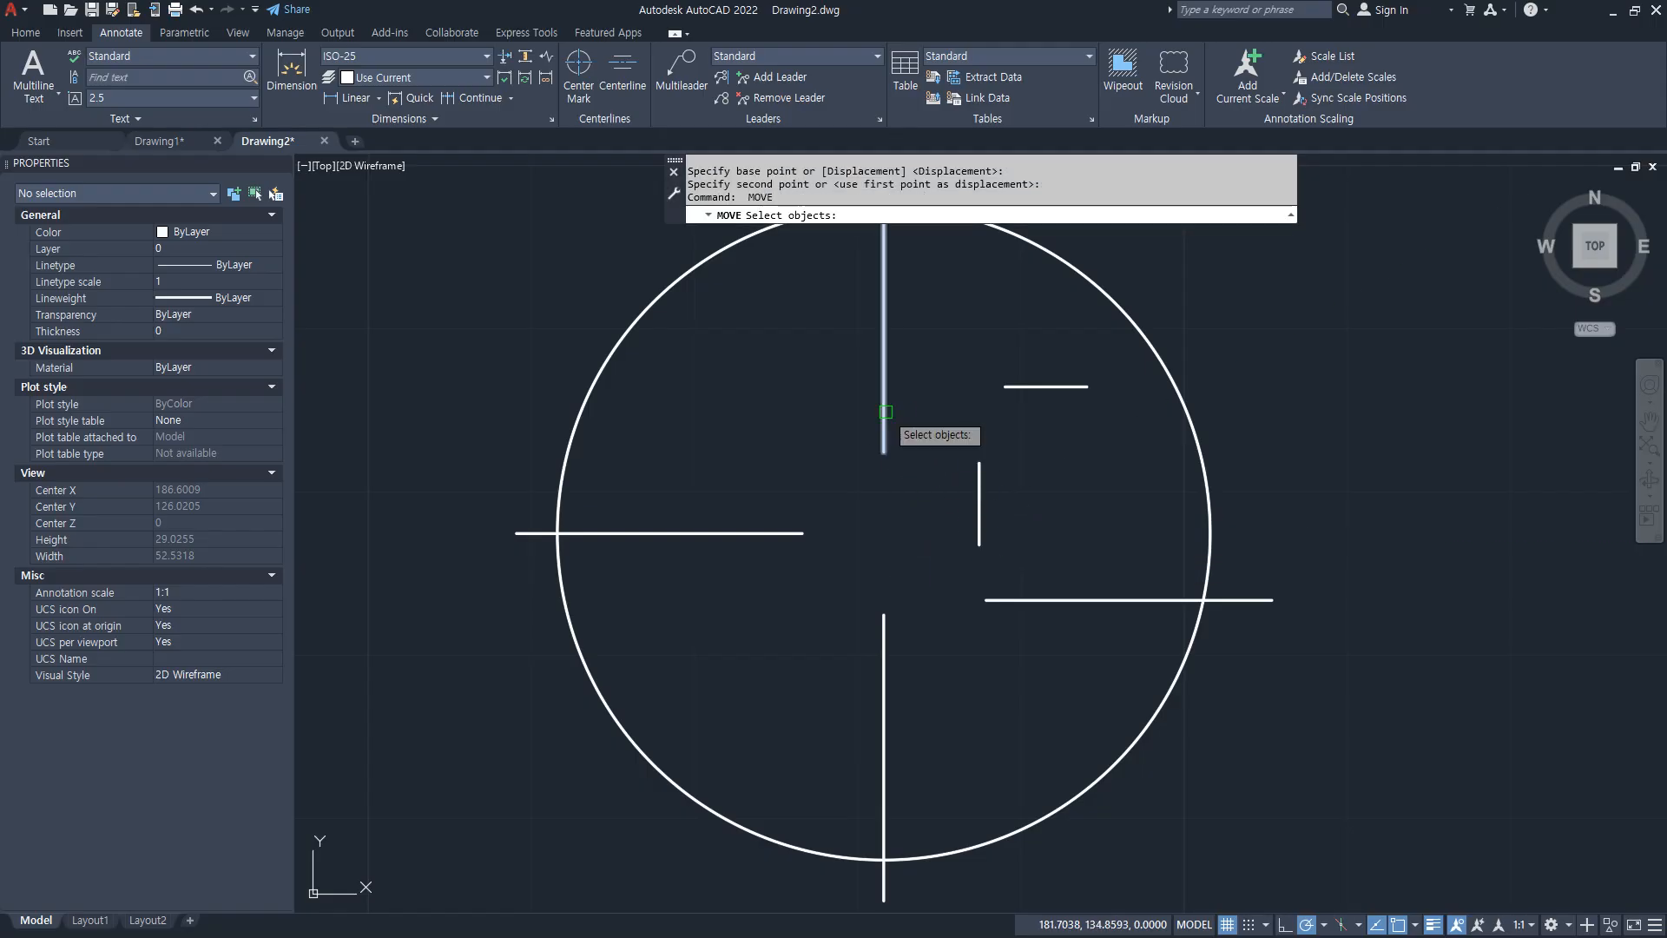
pyautogui.press('Return')
pyautogui.click(933, 461)
pyautogui.click(807, 448)
# Step: Erase the six separate center lines of the right circle, keeping the circle itself
pyautogui.scroll(-5, 806, 553)
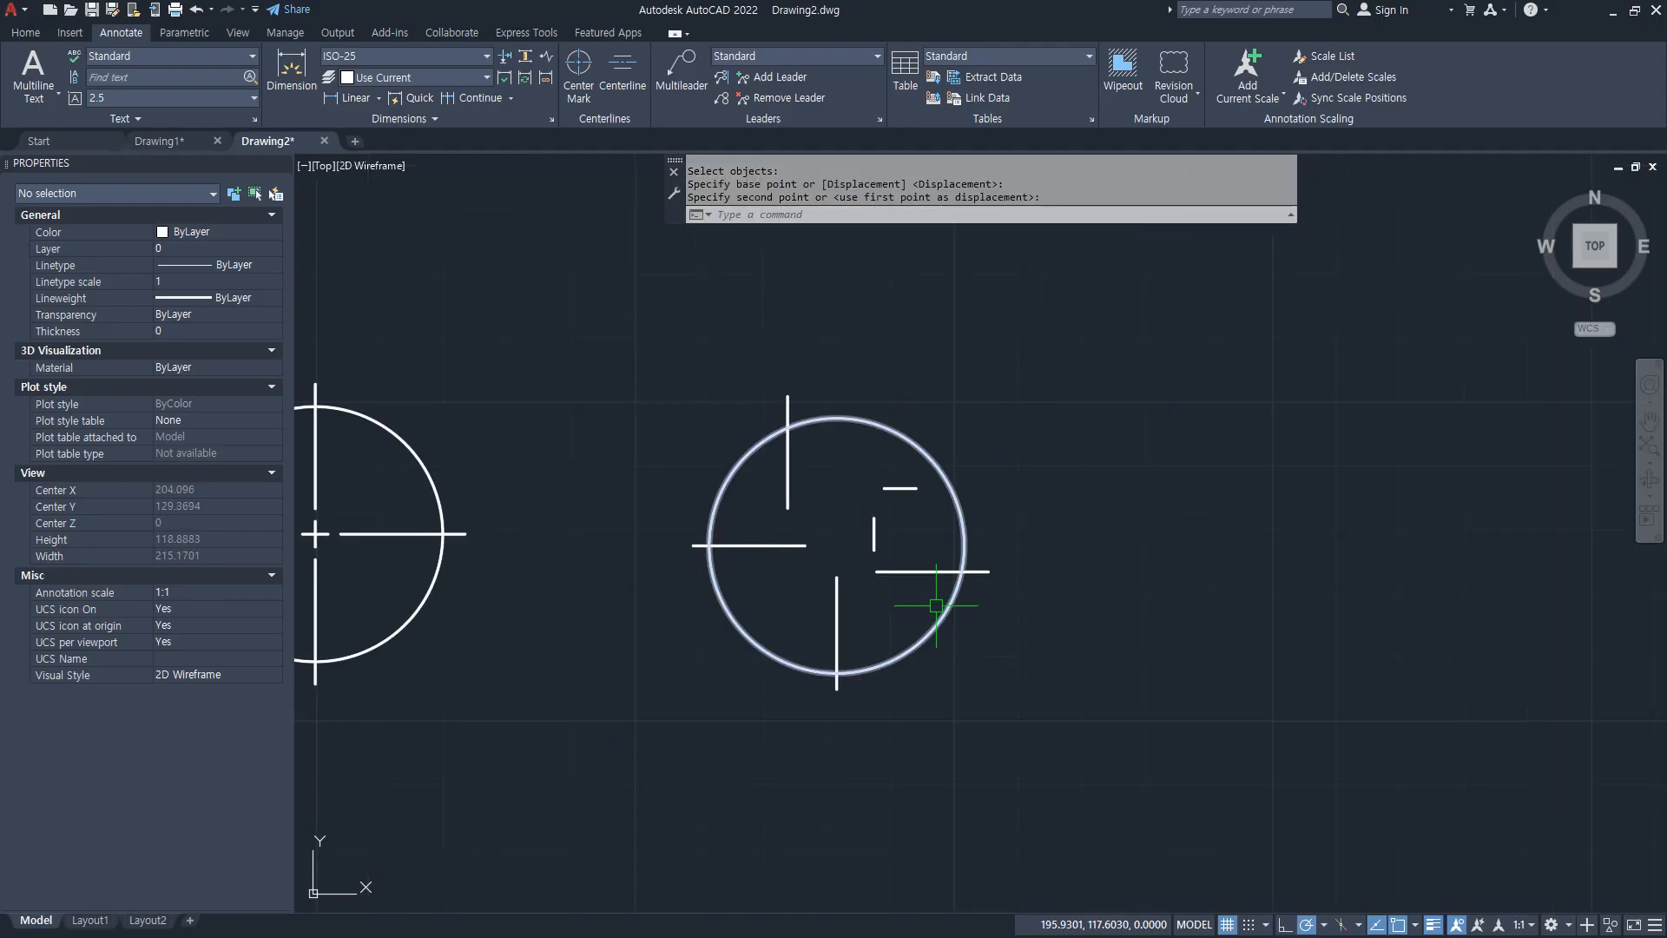
pyautogui.moveTo(638, 543); pyautogui.dragTo(1024, 573, button='middle')
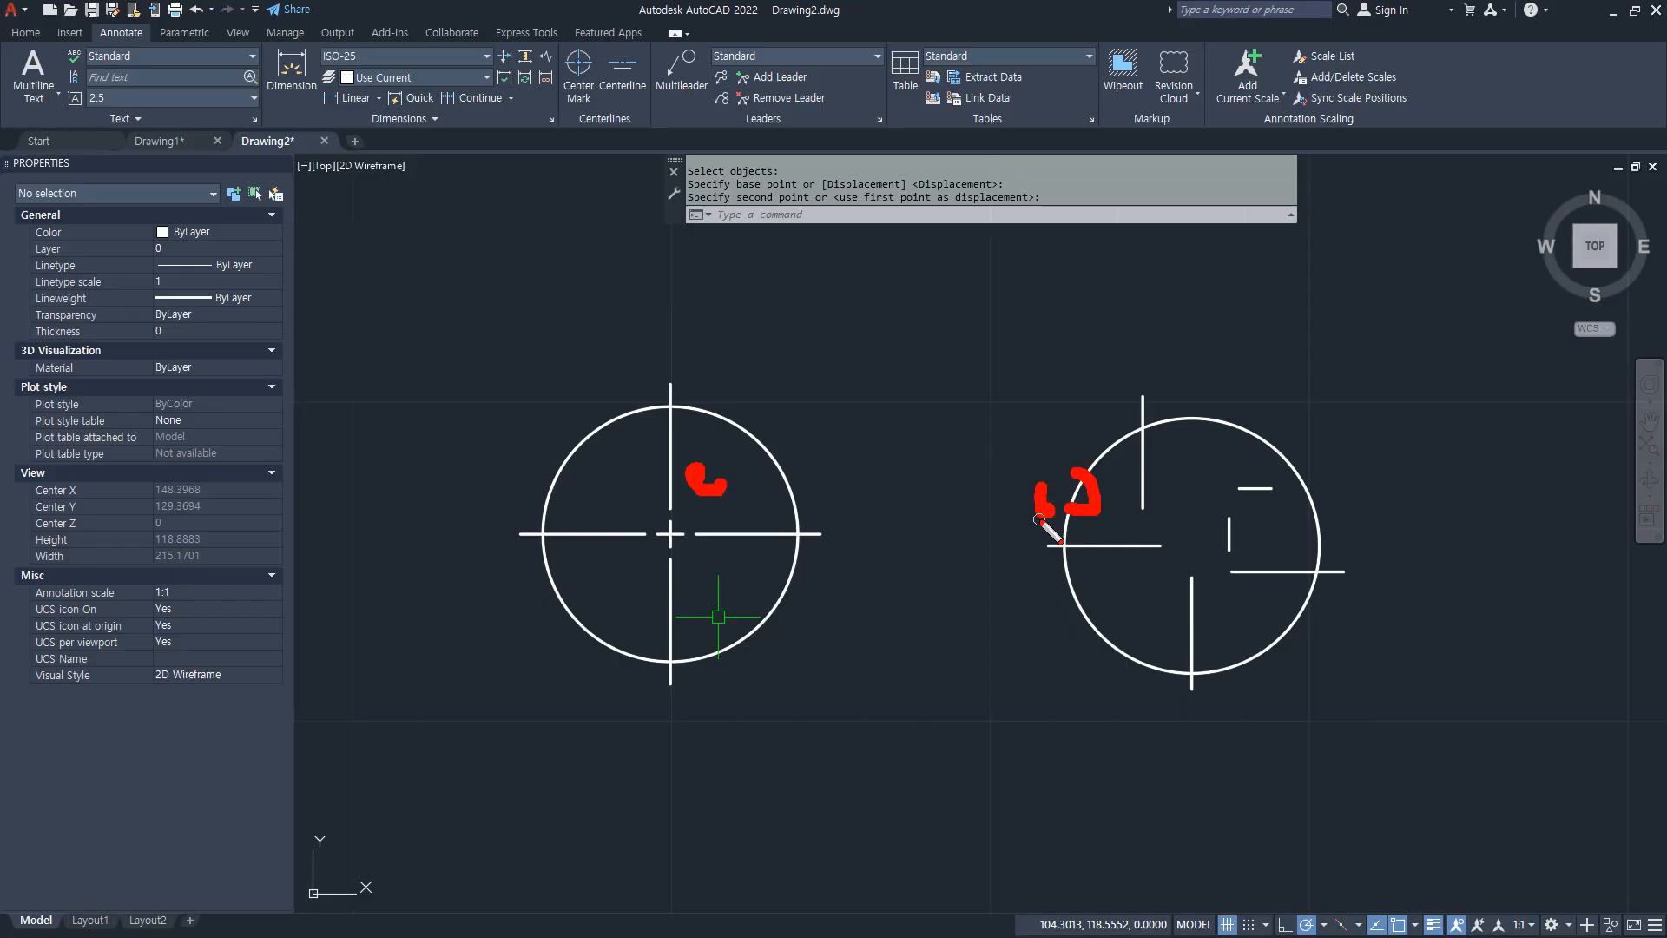
pyautogui.press('Escape')
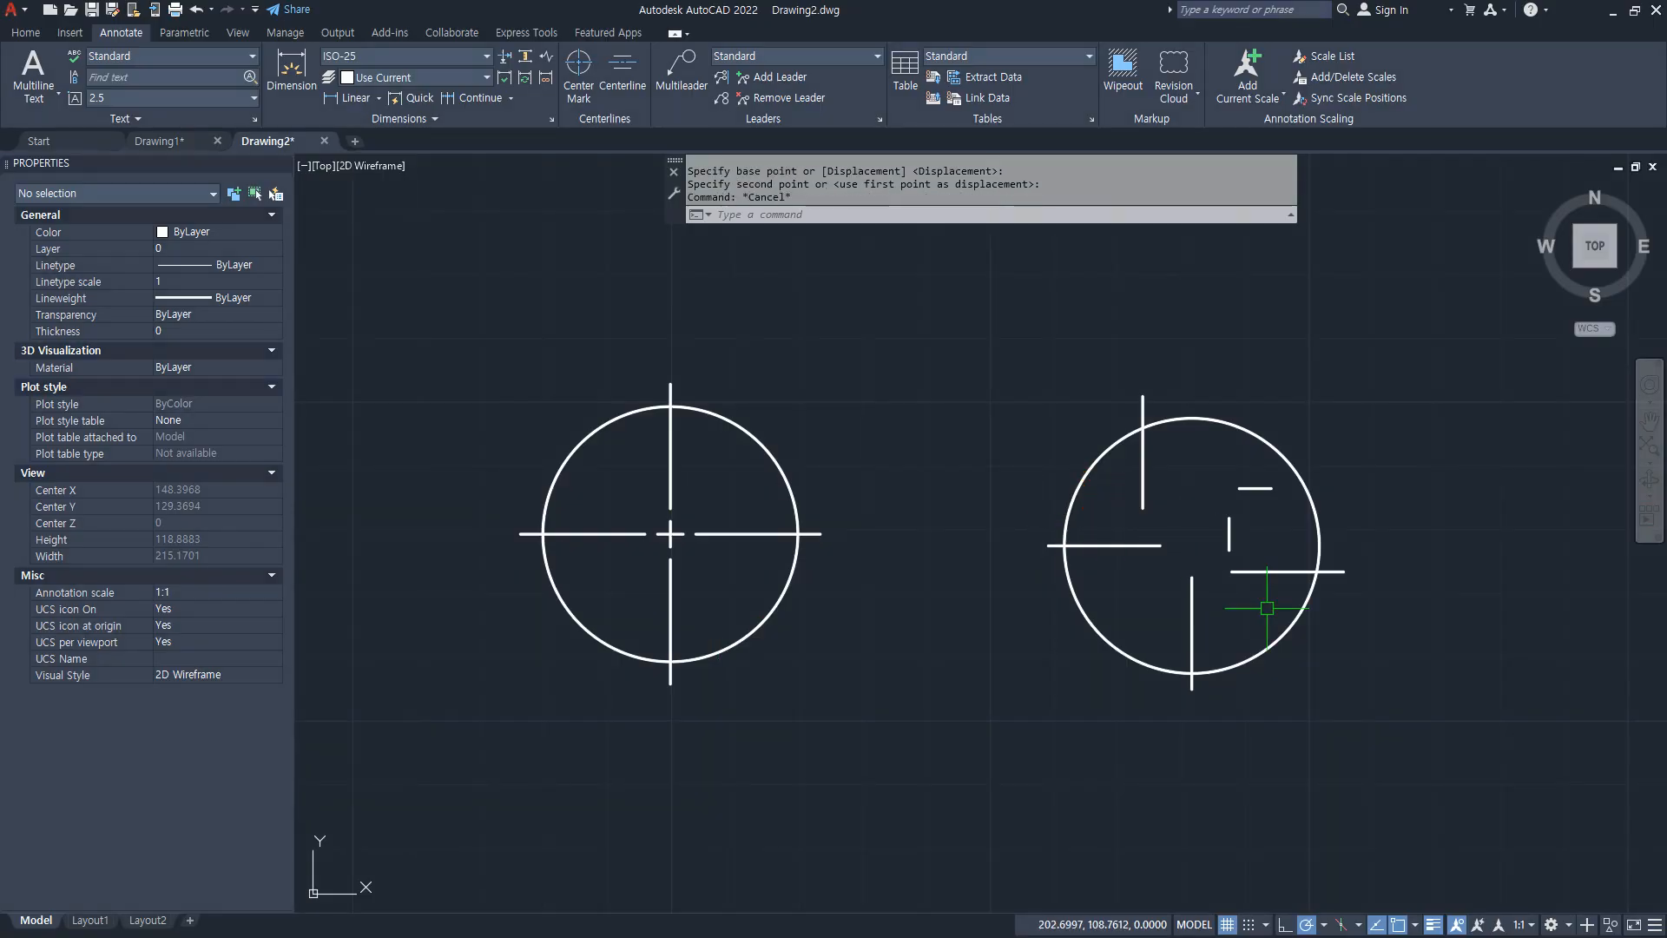
pyautogui.click(1244, 633)
pyautogui.click(1133, 488)
pyautogui.write('E')
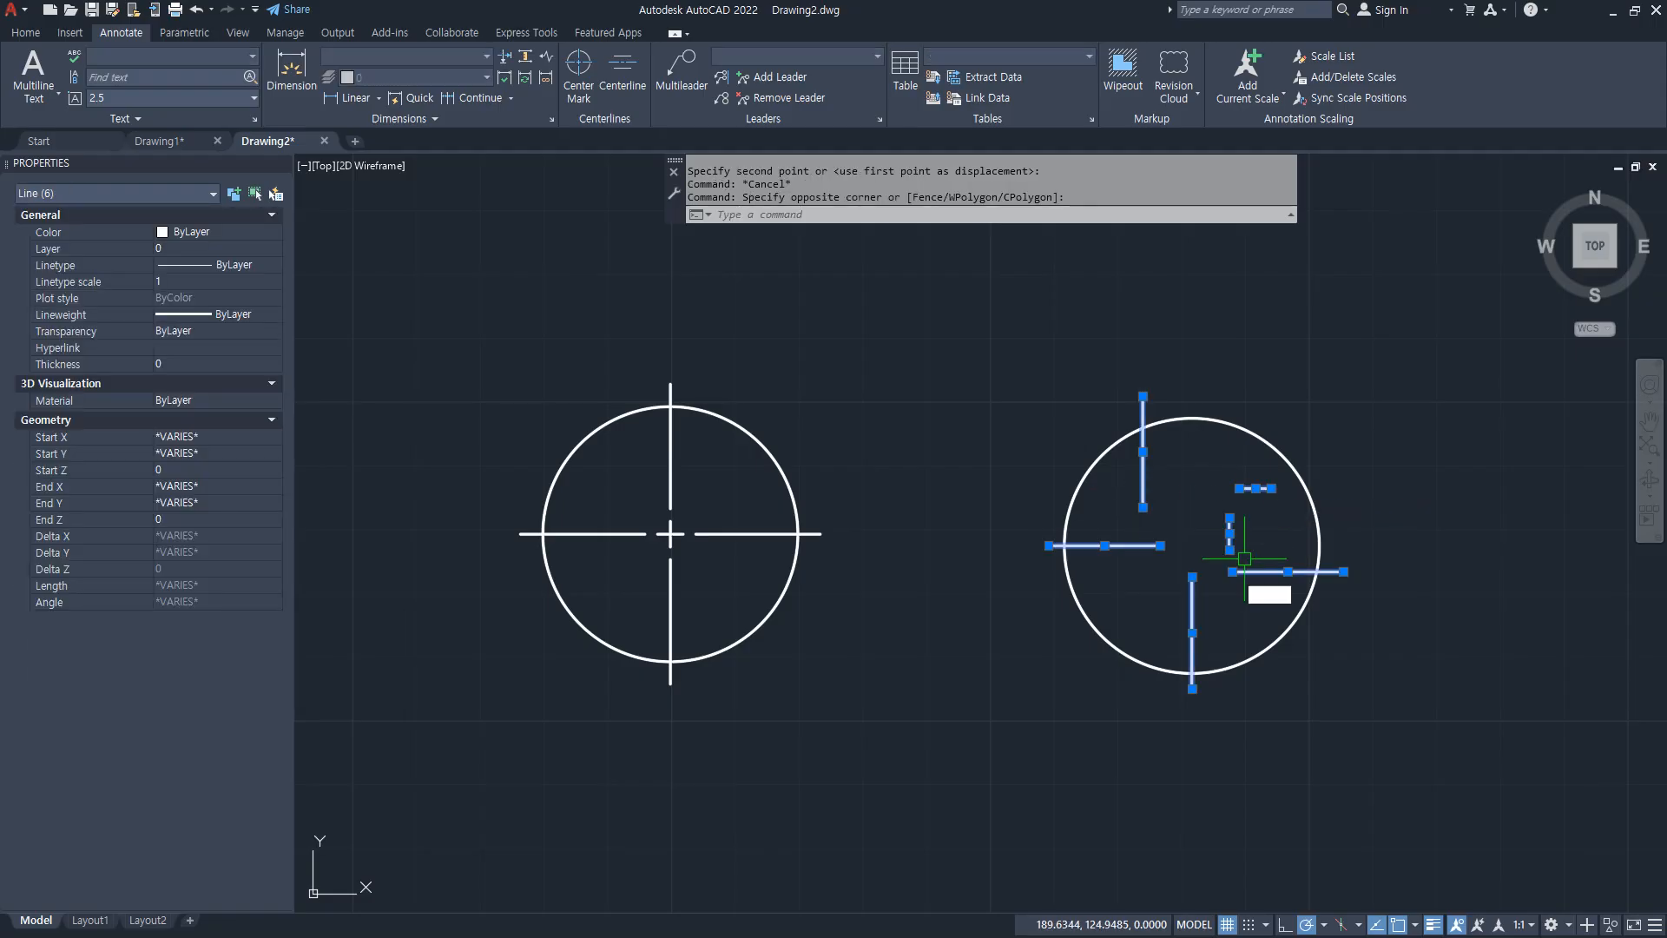
pyautogui.press('Return')
# Step: Set the ISO-25 style's center mark size to 5 and add center lines to the right circle with DIMCENTER
pyautogui.write('D')
pyautogui.press('Return')
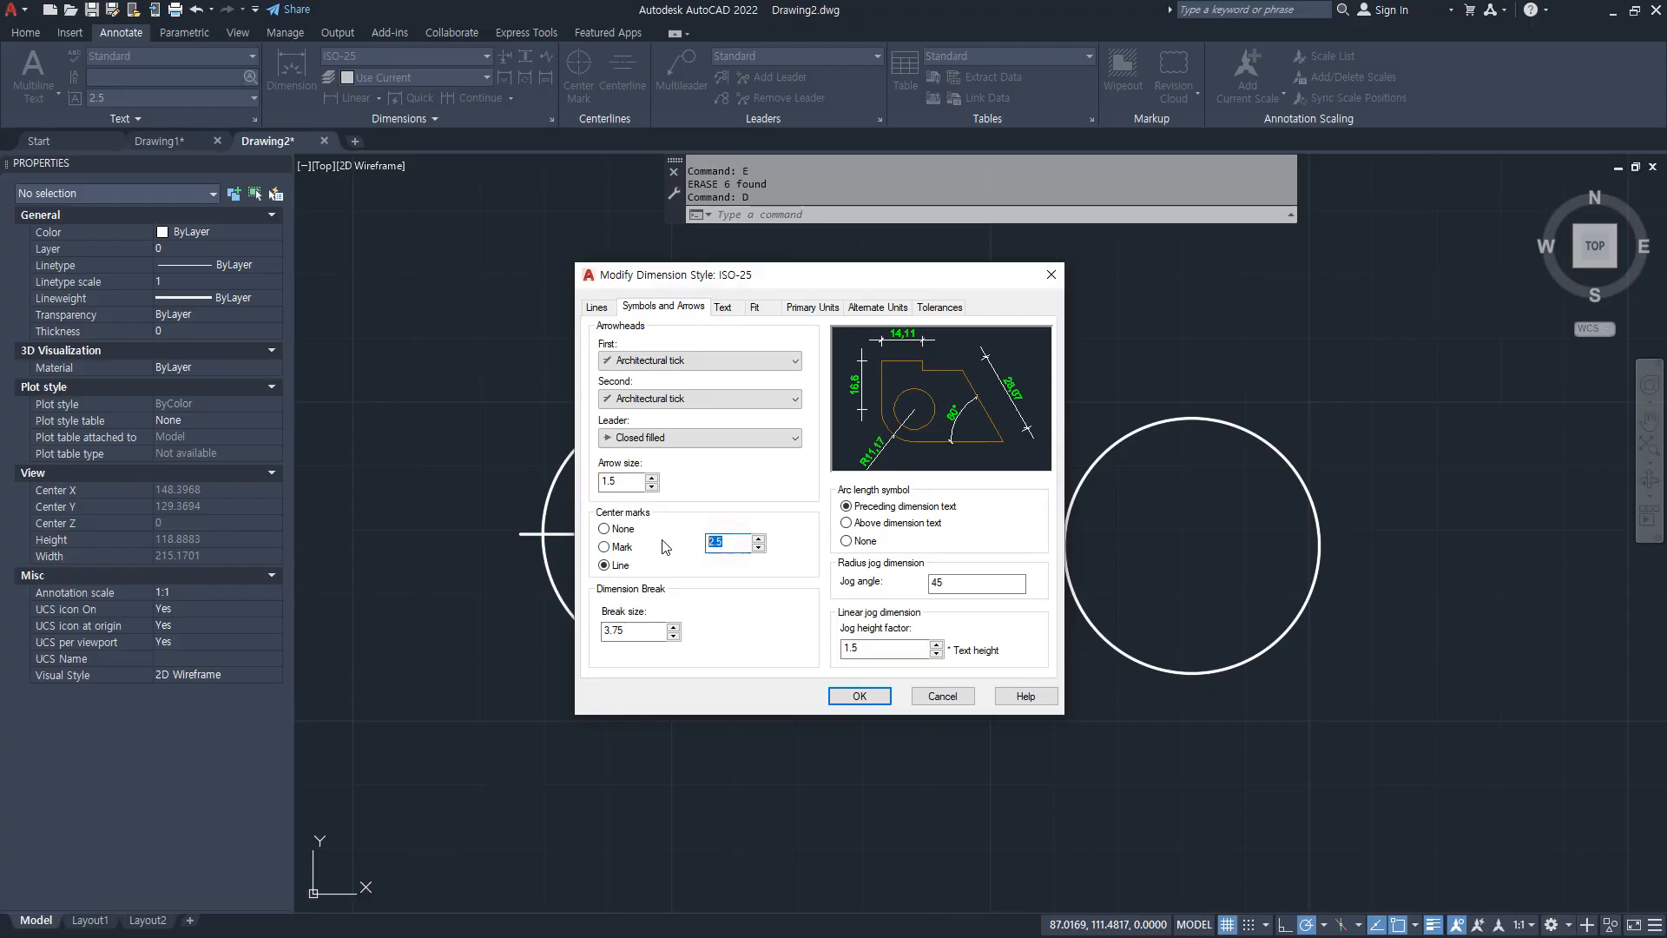
pyautogui.click(860, 697)
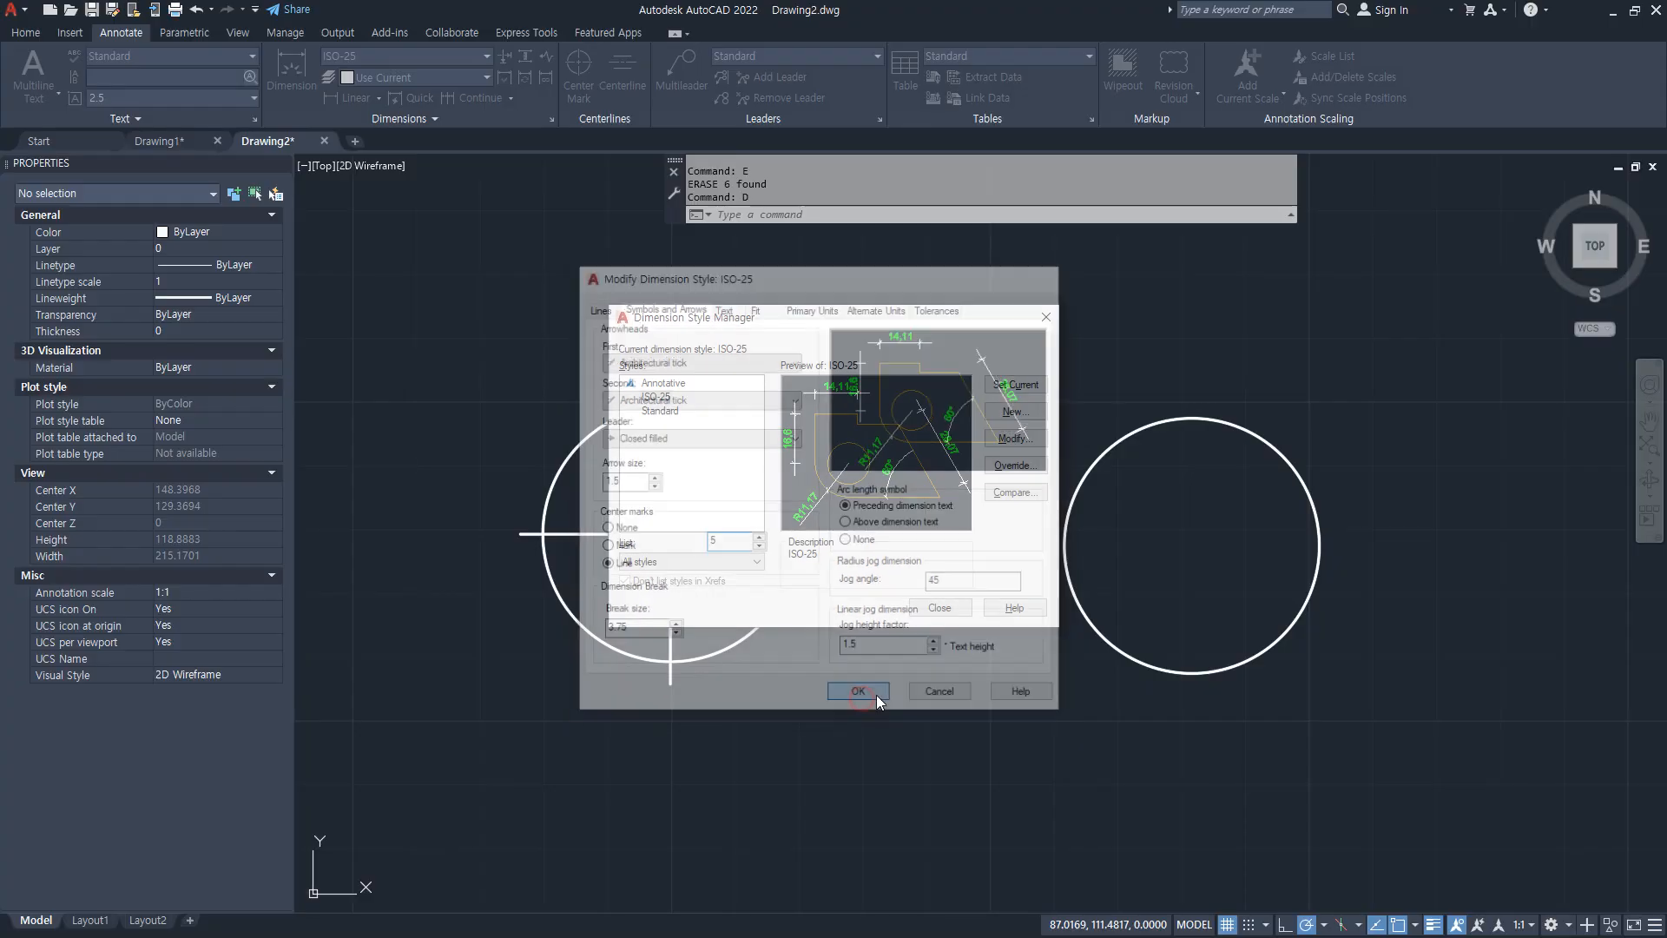
pyautogui.click(939, 608)
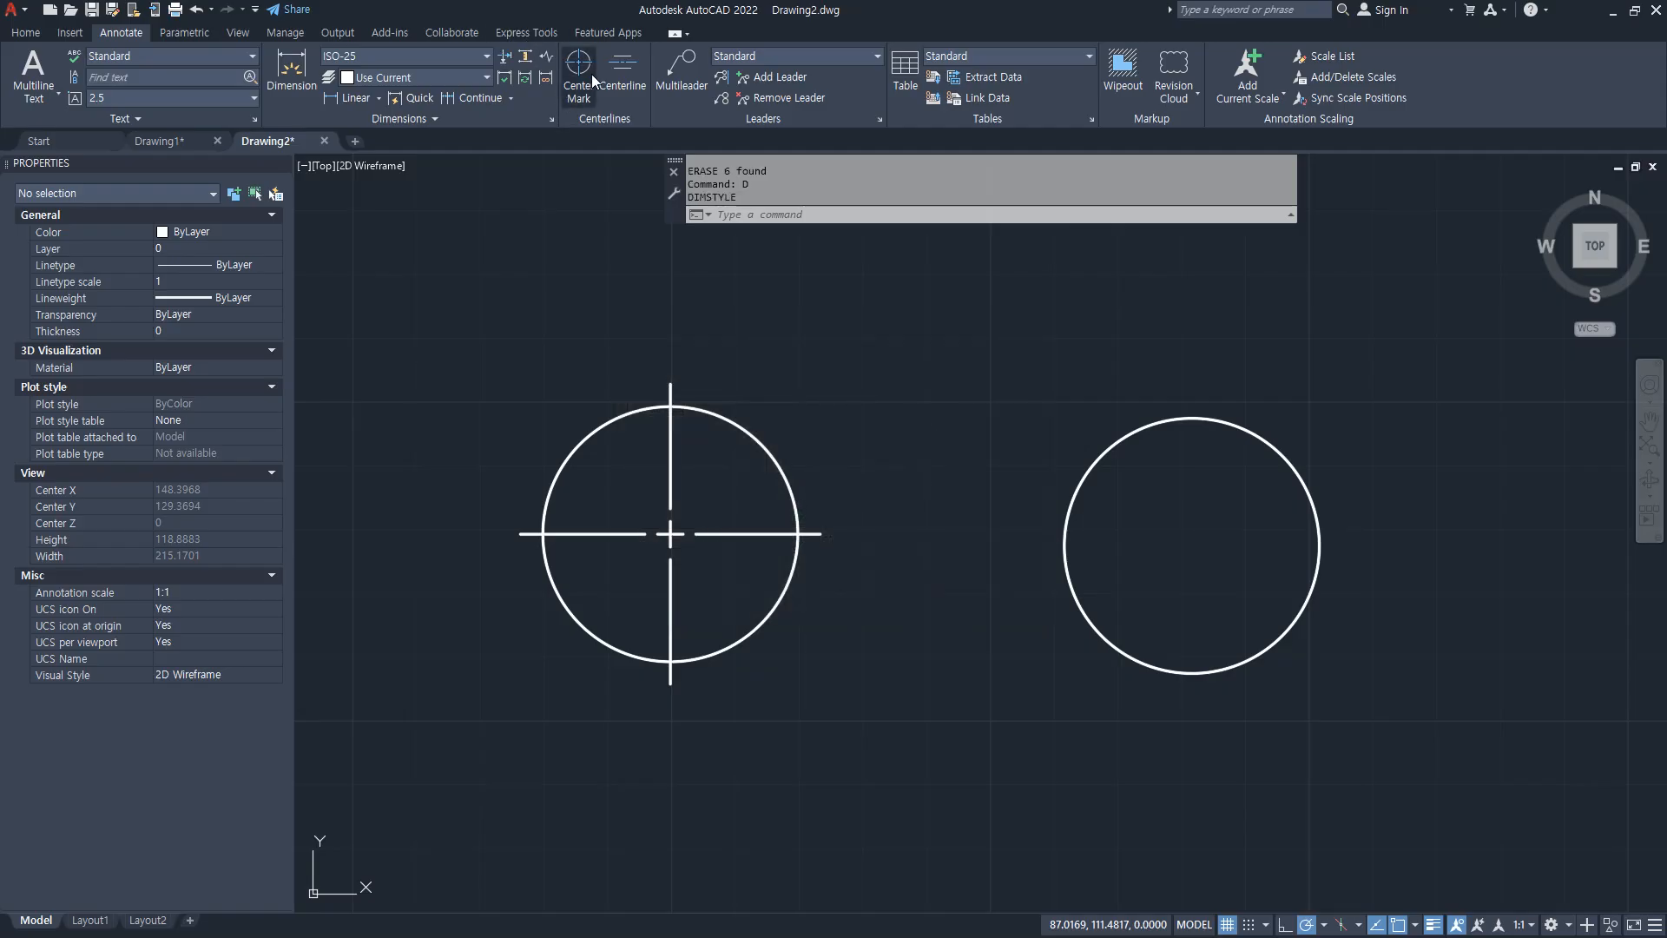
pyautogui.click(592, 74)
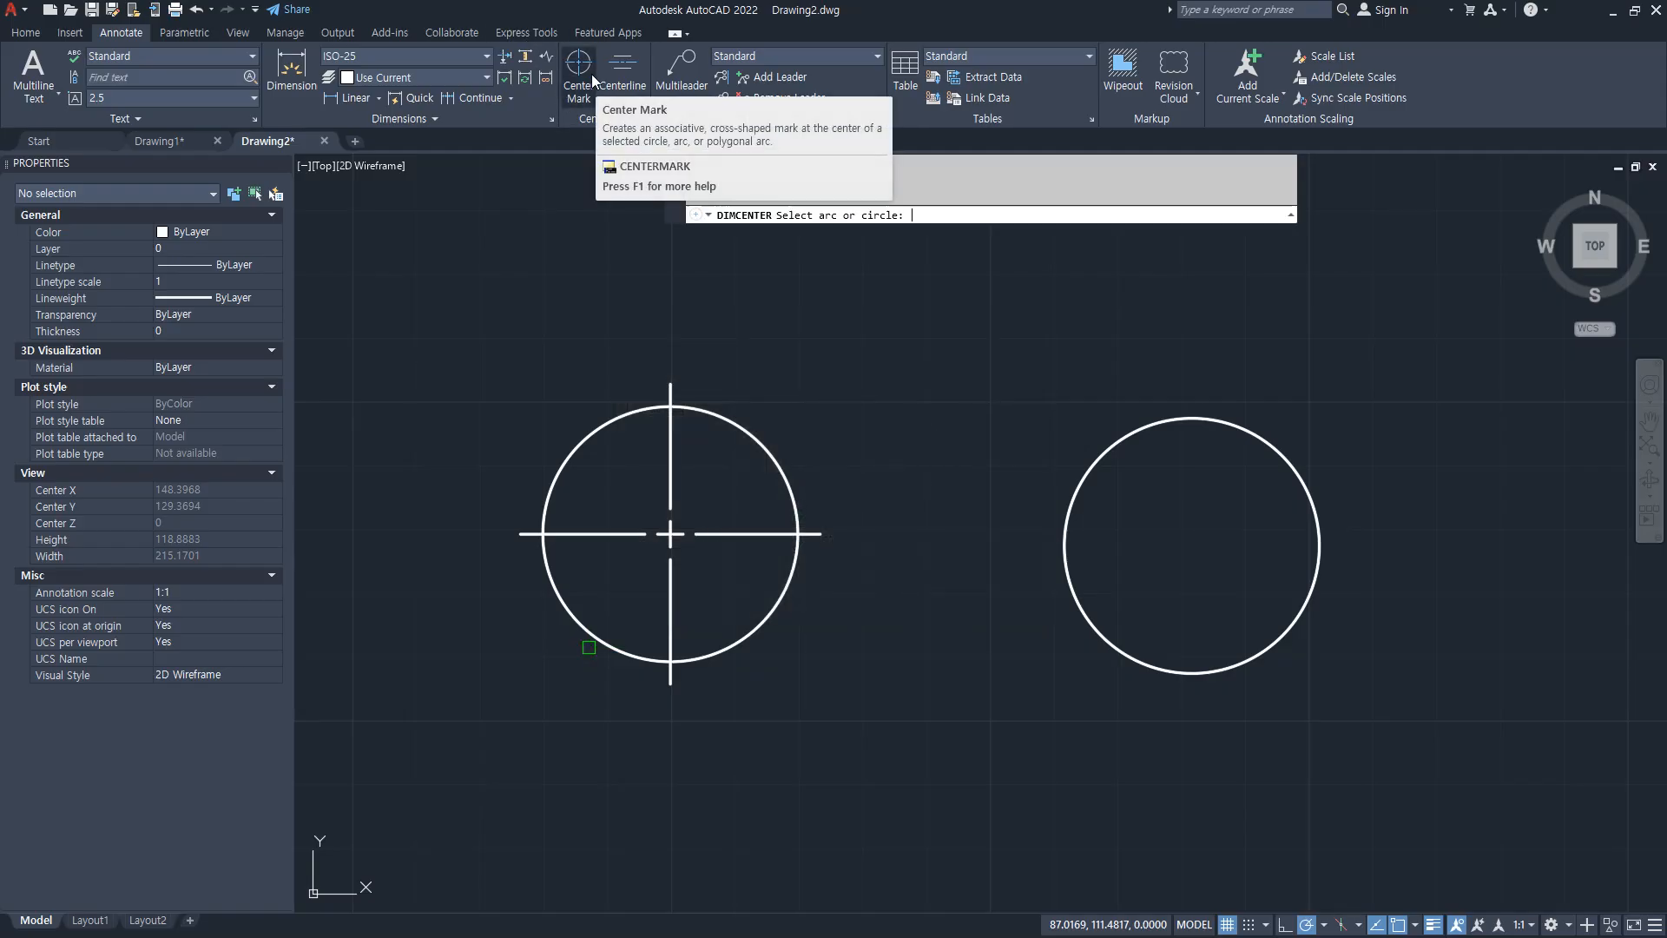
pyautogui.click(1116, 442)
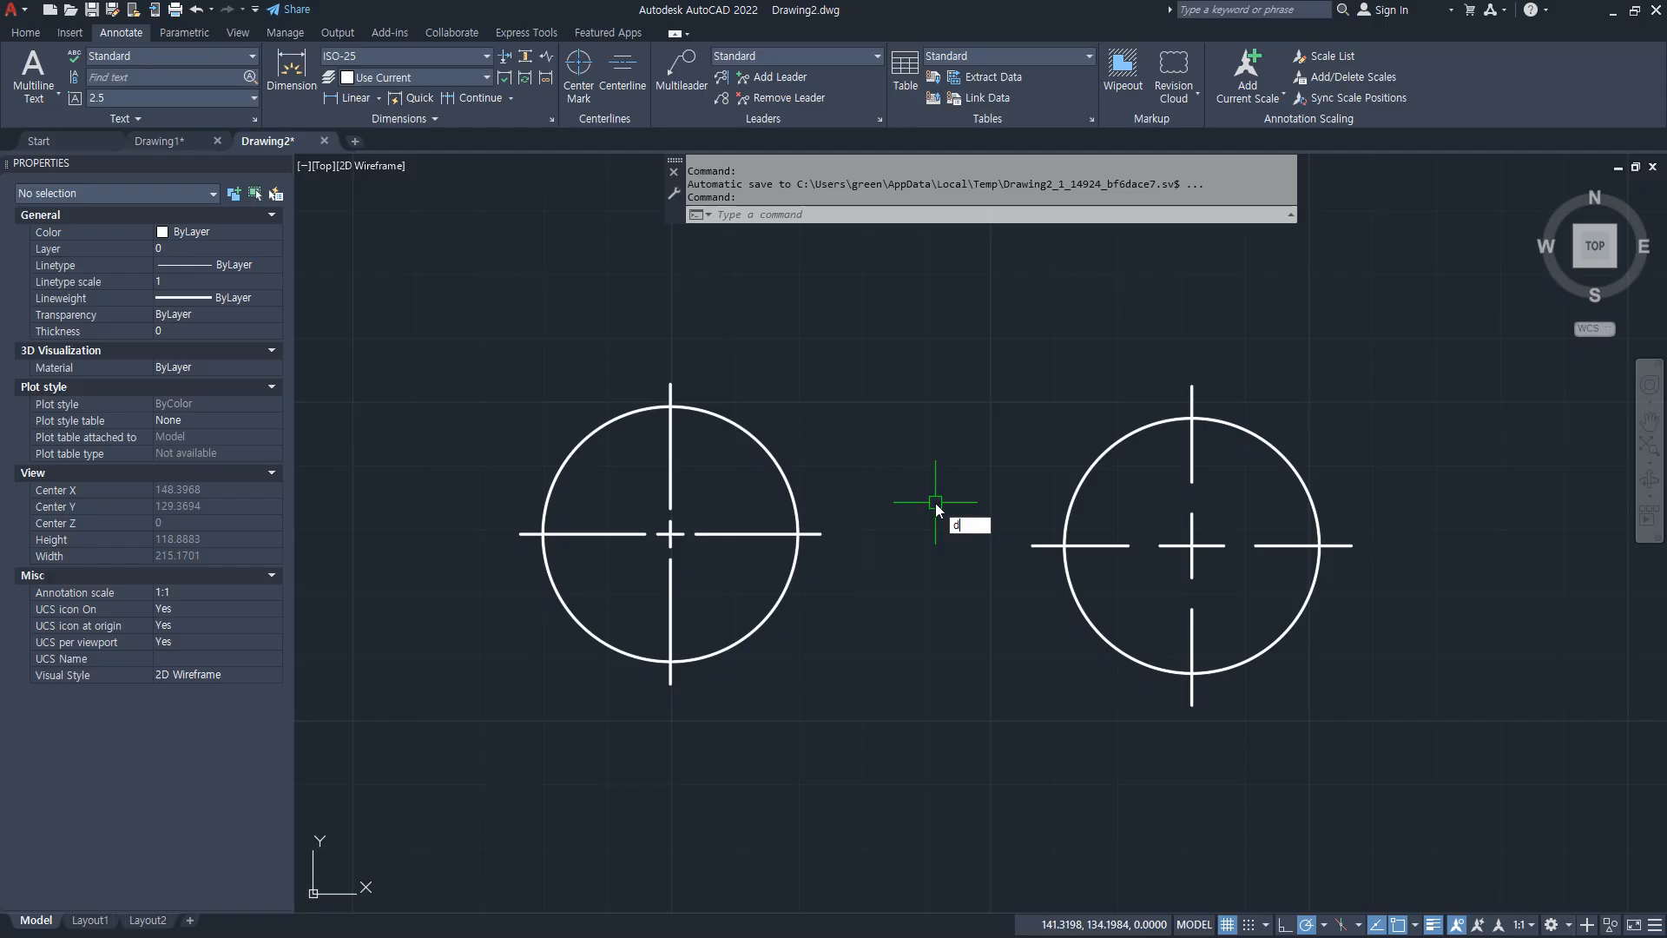
# Step: Open the ISO-25 dimension style's Text settings for modification and check the available text styles
pyautogui.press('Return')
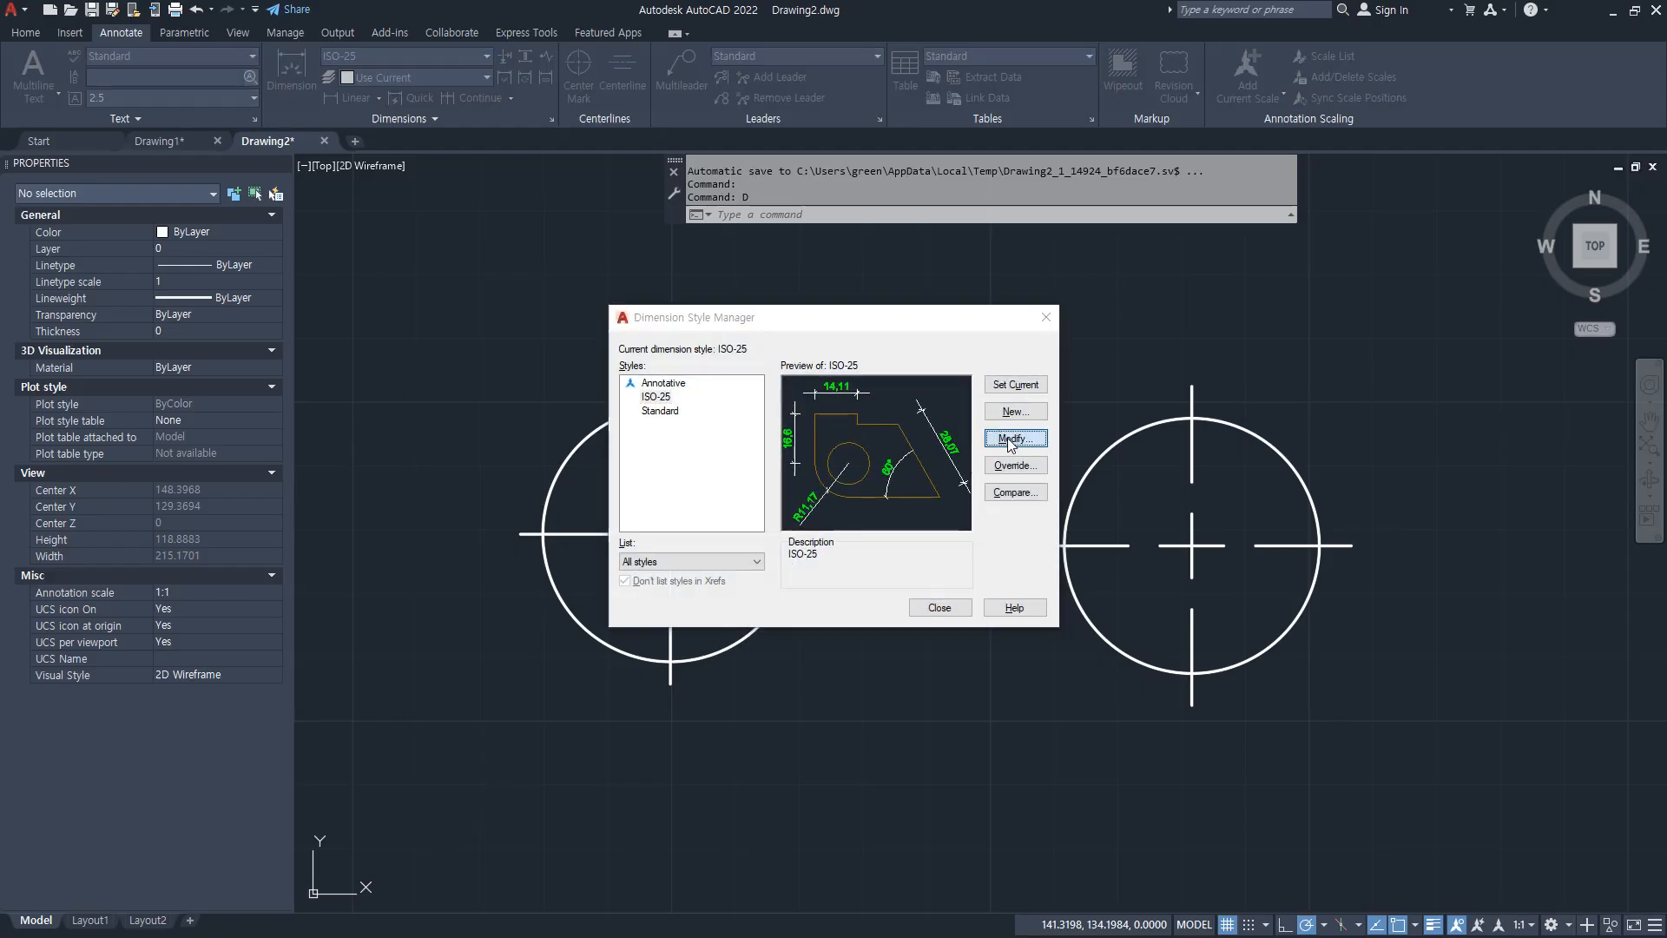
pyautogui.click(1012, 440)
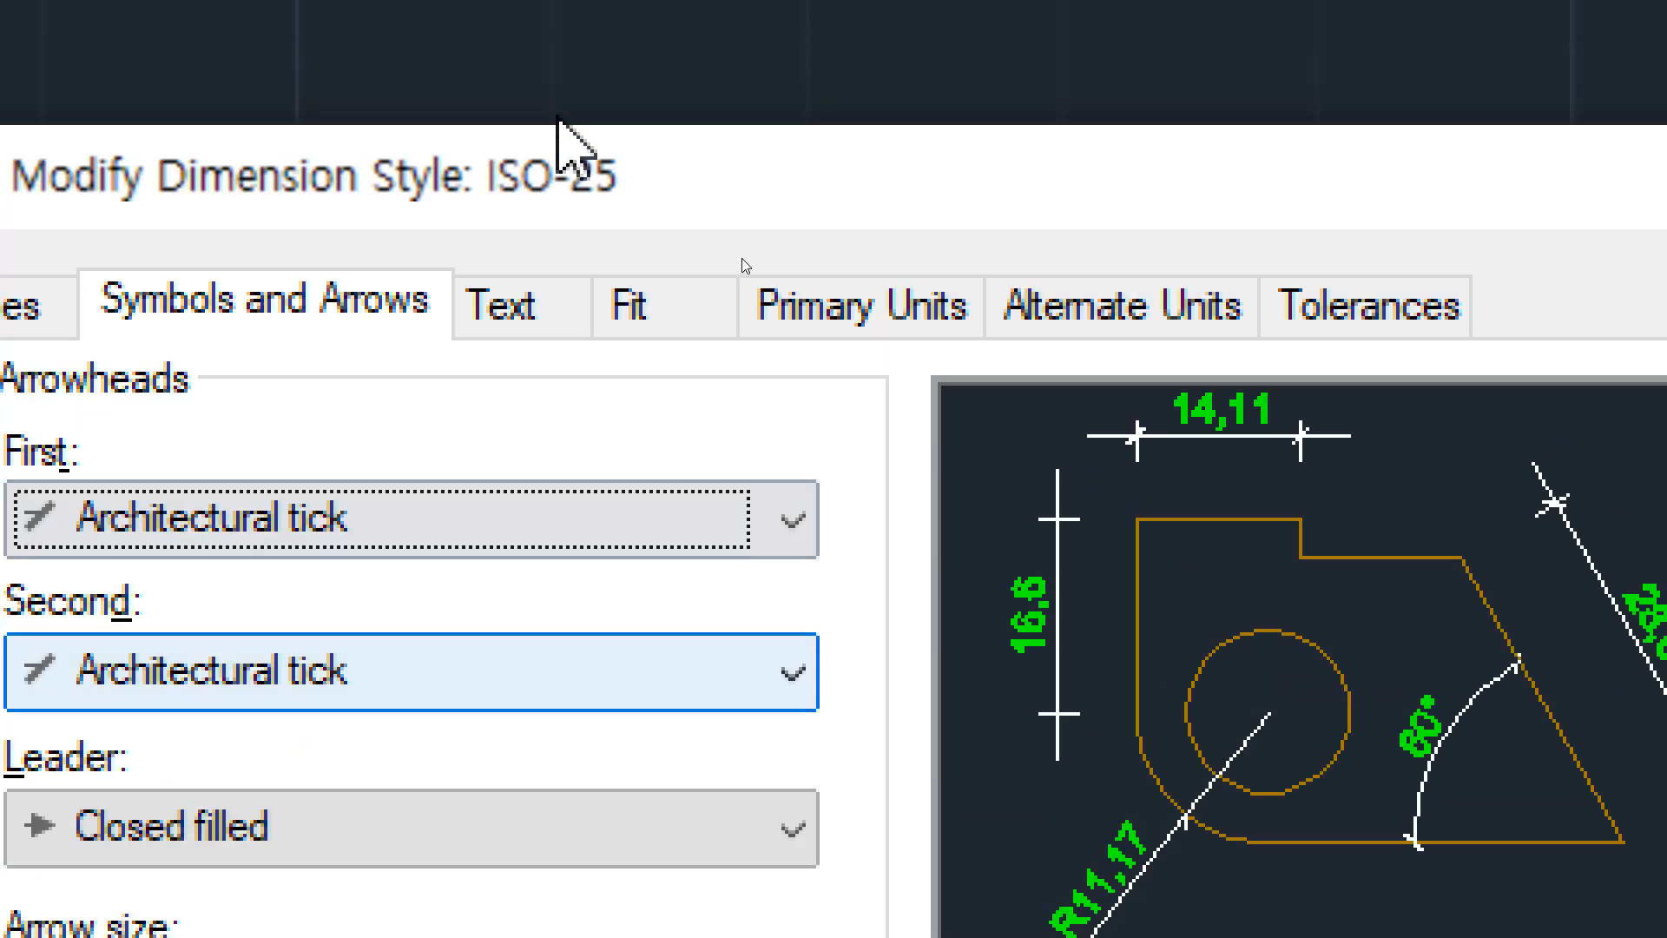
pyautogui.click(529, 295)
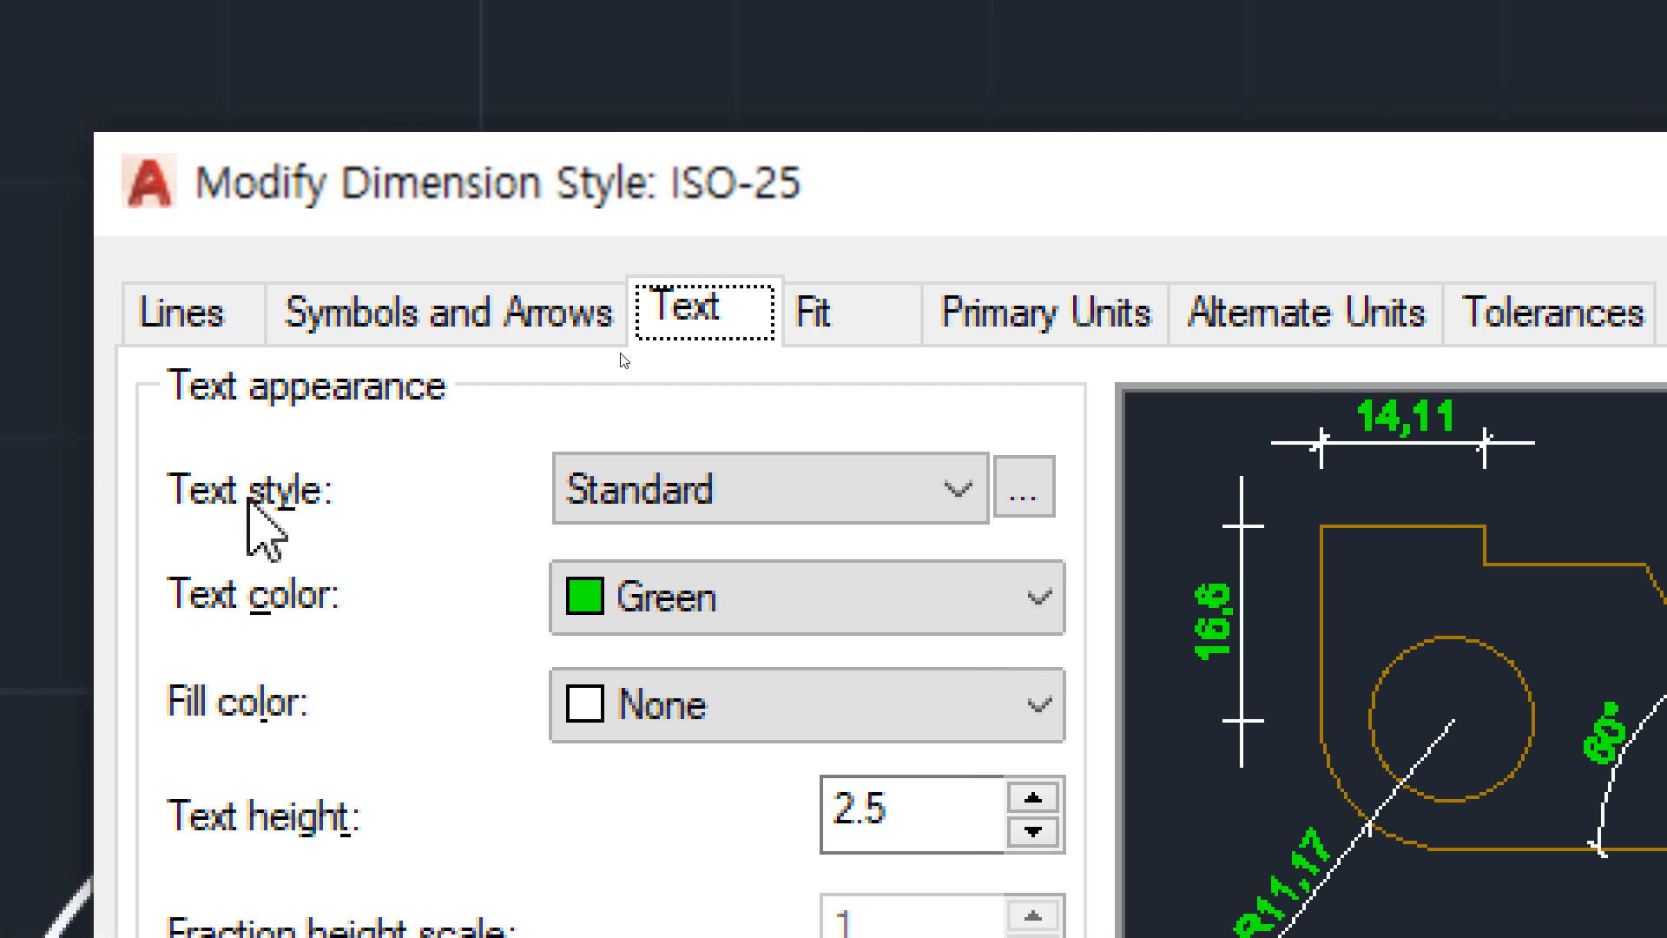
pyautogui.click(878, 506)
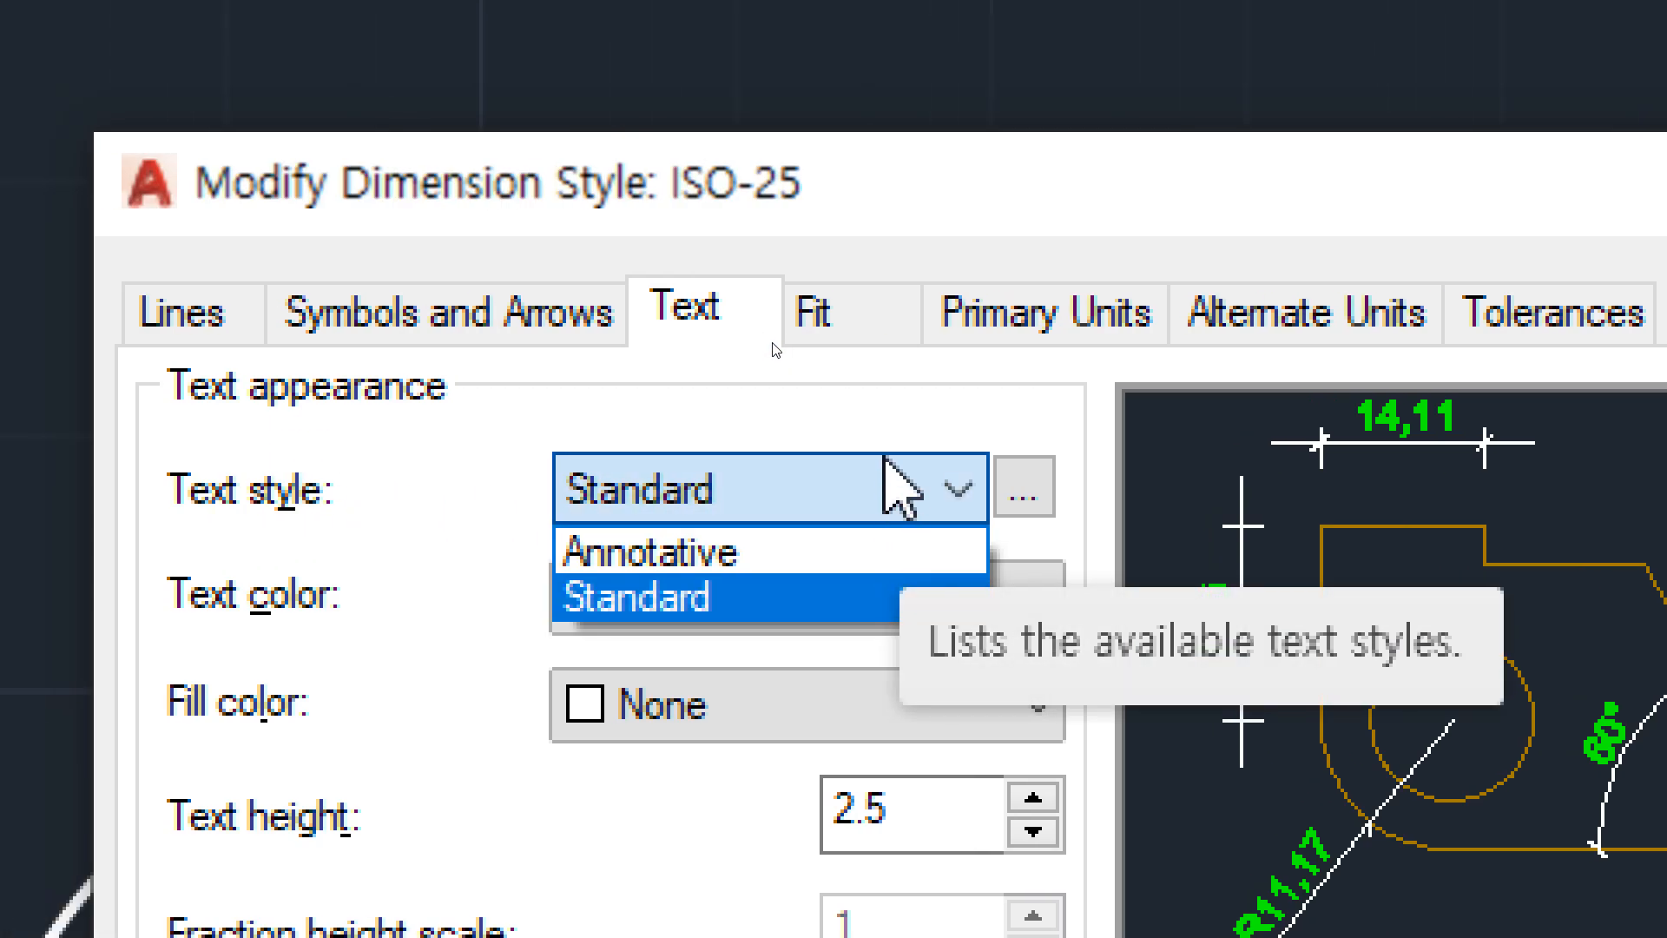
pyautogui.click(887, 429)
# Step: Create a new text style named HG from the dimension style's text style setting
pyautogui.click(1022, 489)
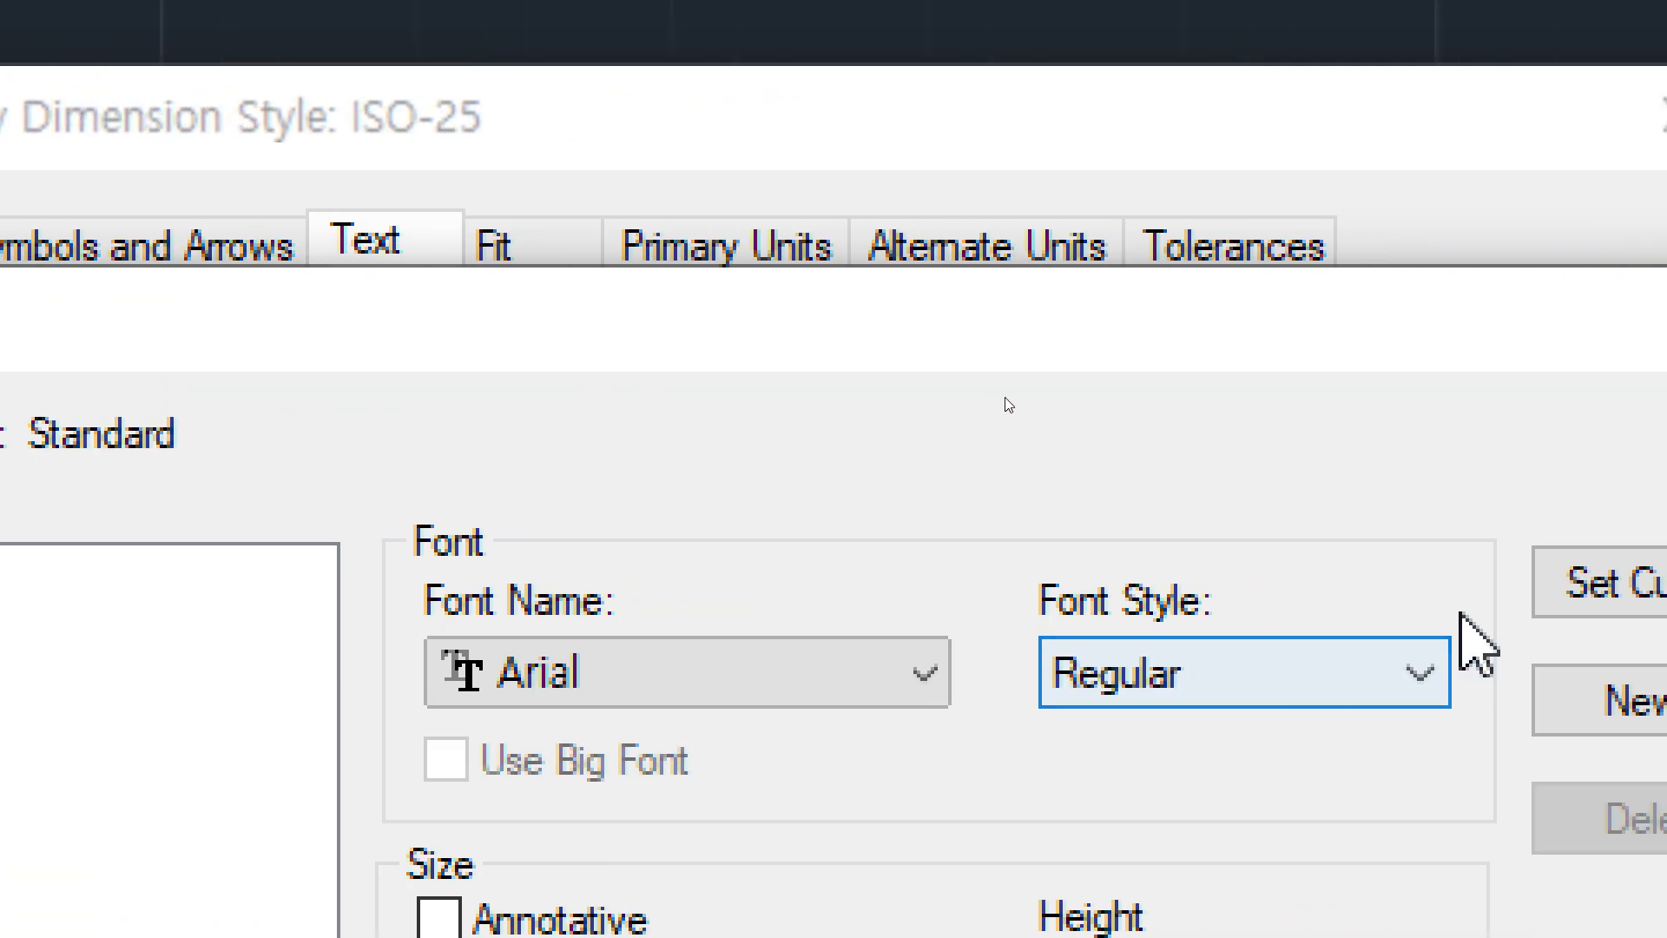
pyautogui.click(1502, 705)
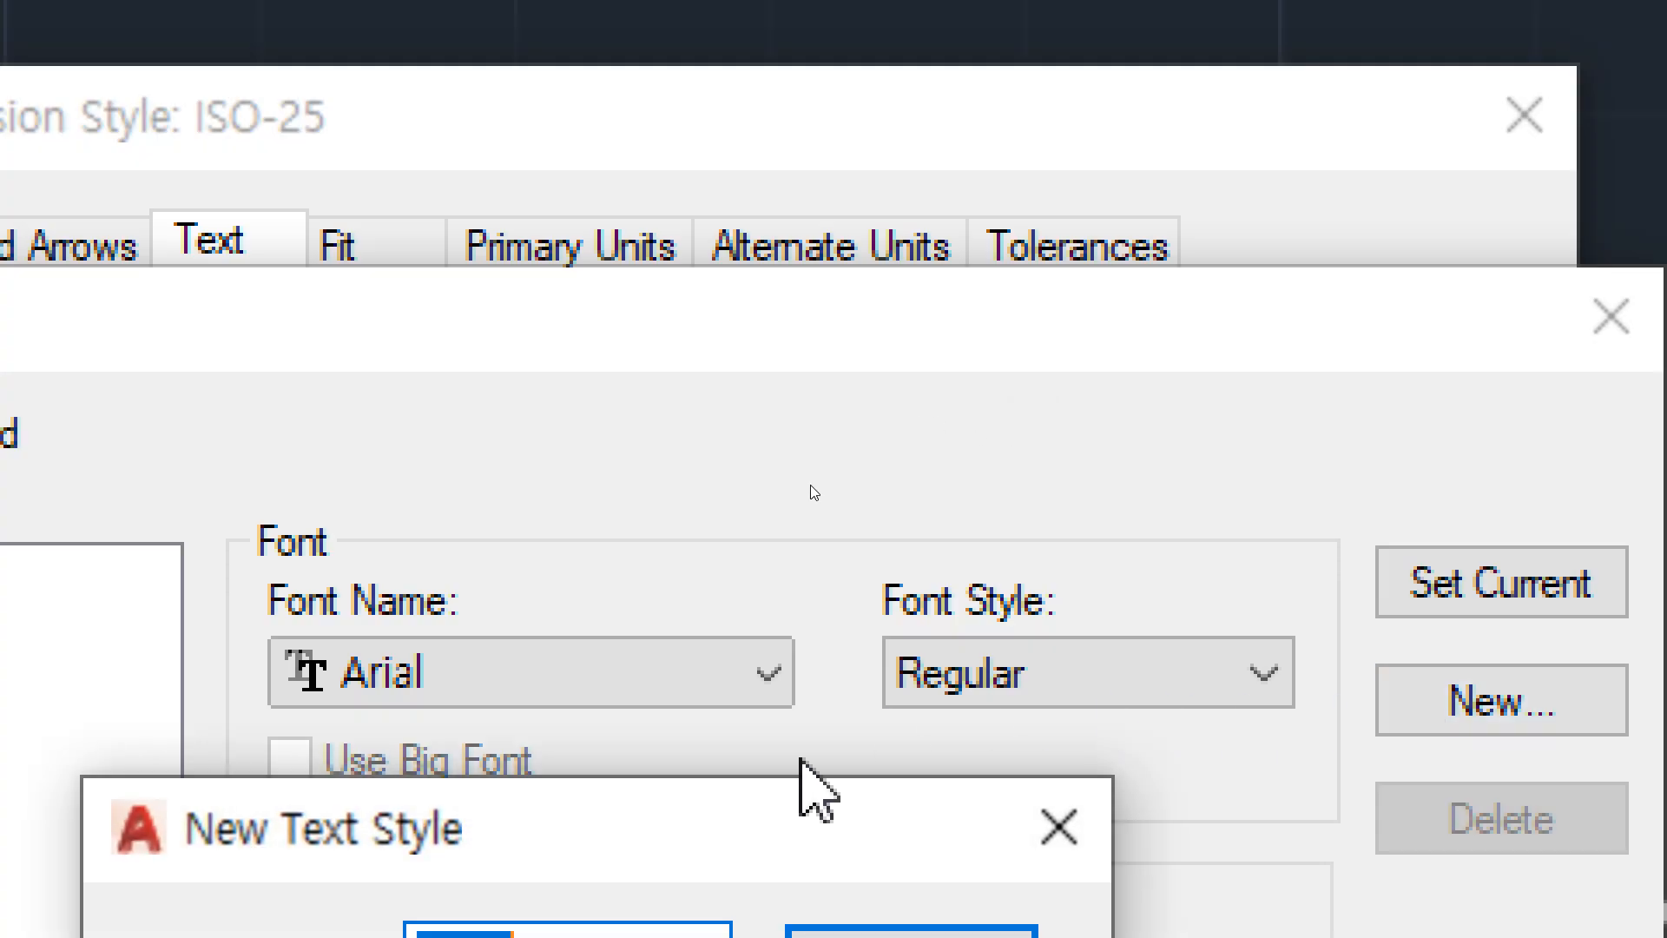
pyautogui.write('H')
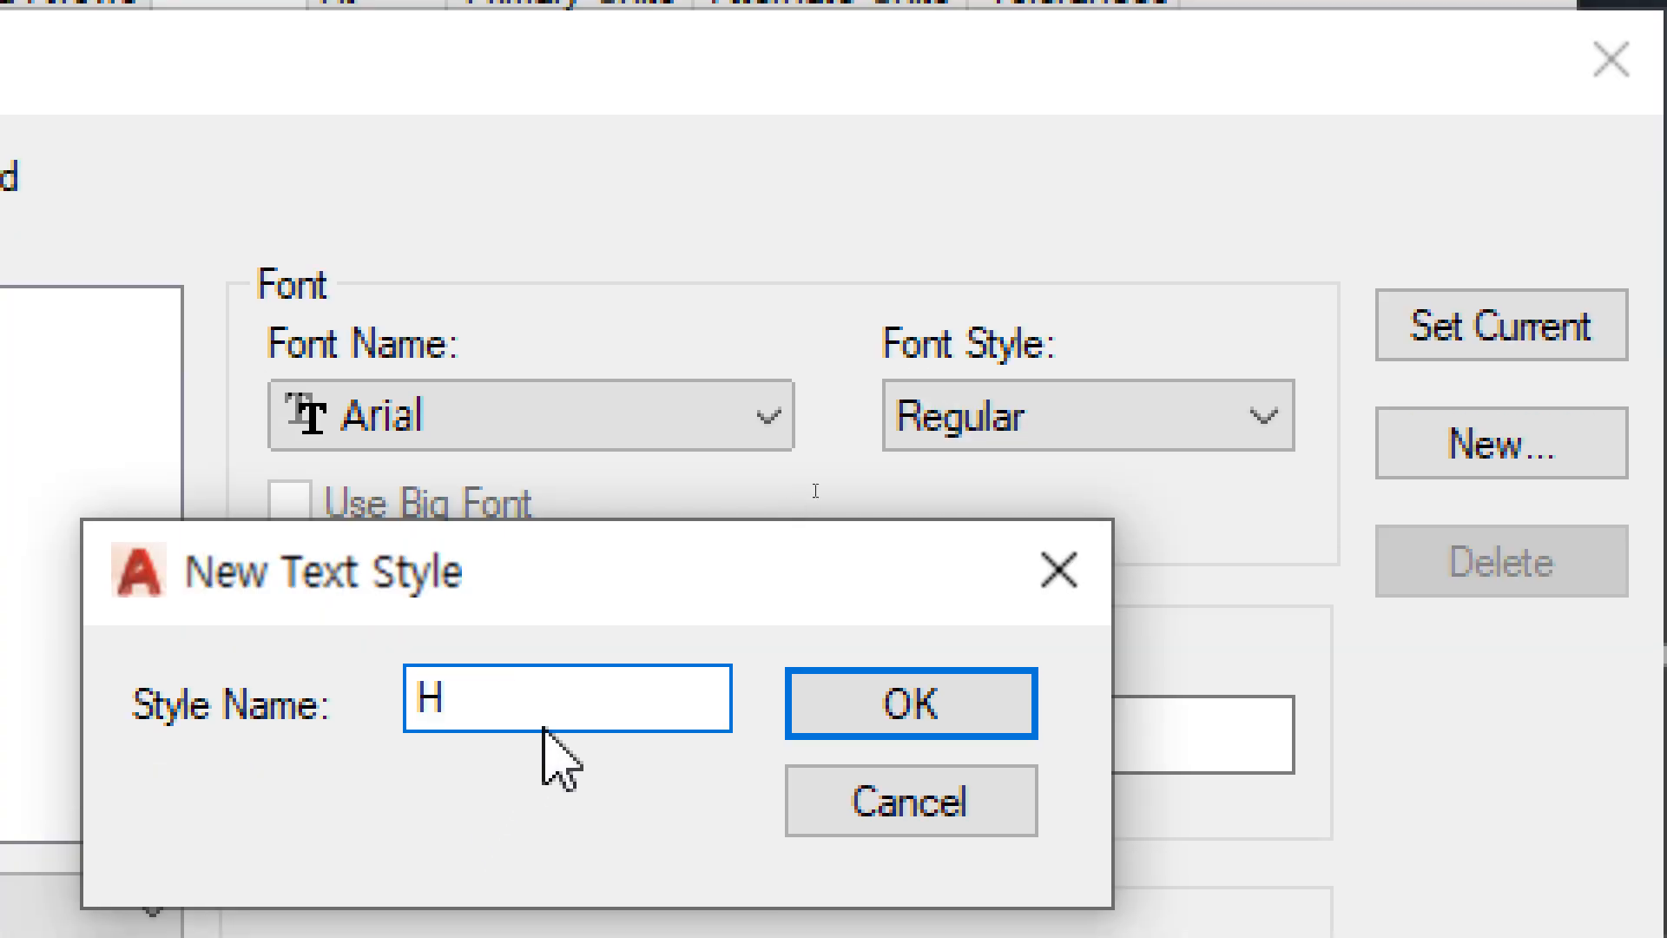
pyautogui.write('G')
pyautogui.click(826, 702)
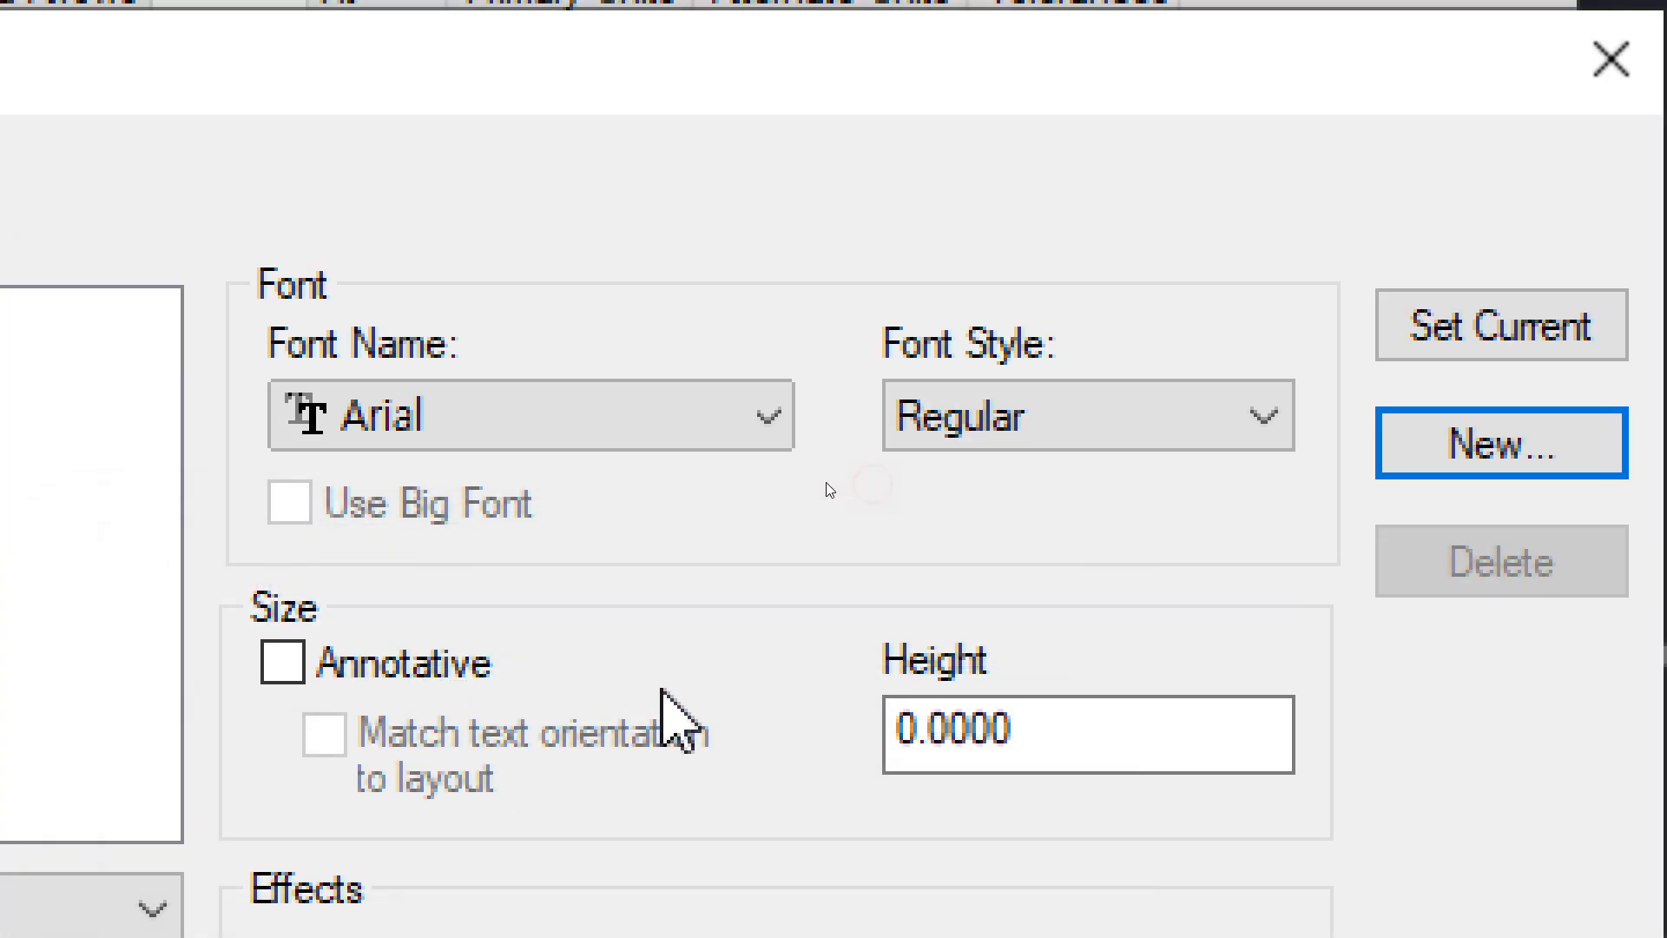
# Step: Select the HG text style and change its font to one of the Korean fonts
pyautogui.click(217, 438)
pyautogui.click(191, 382)
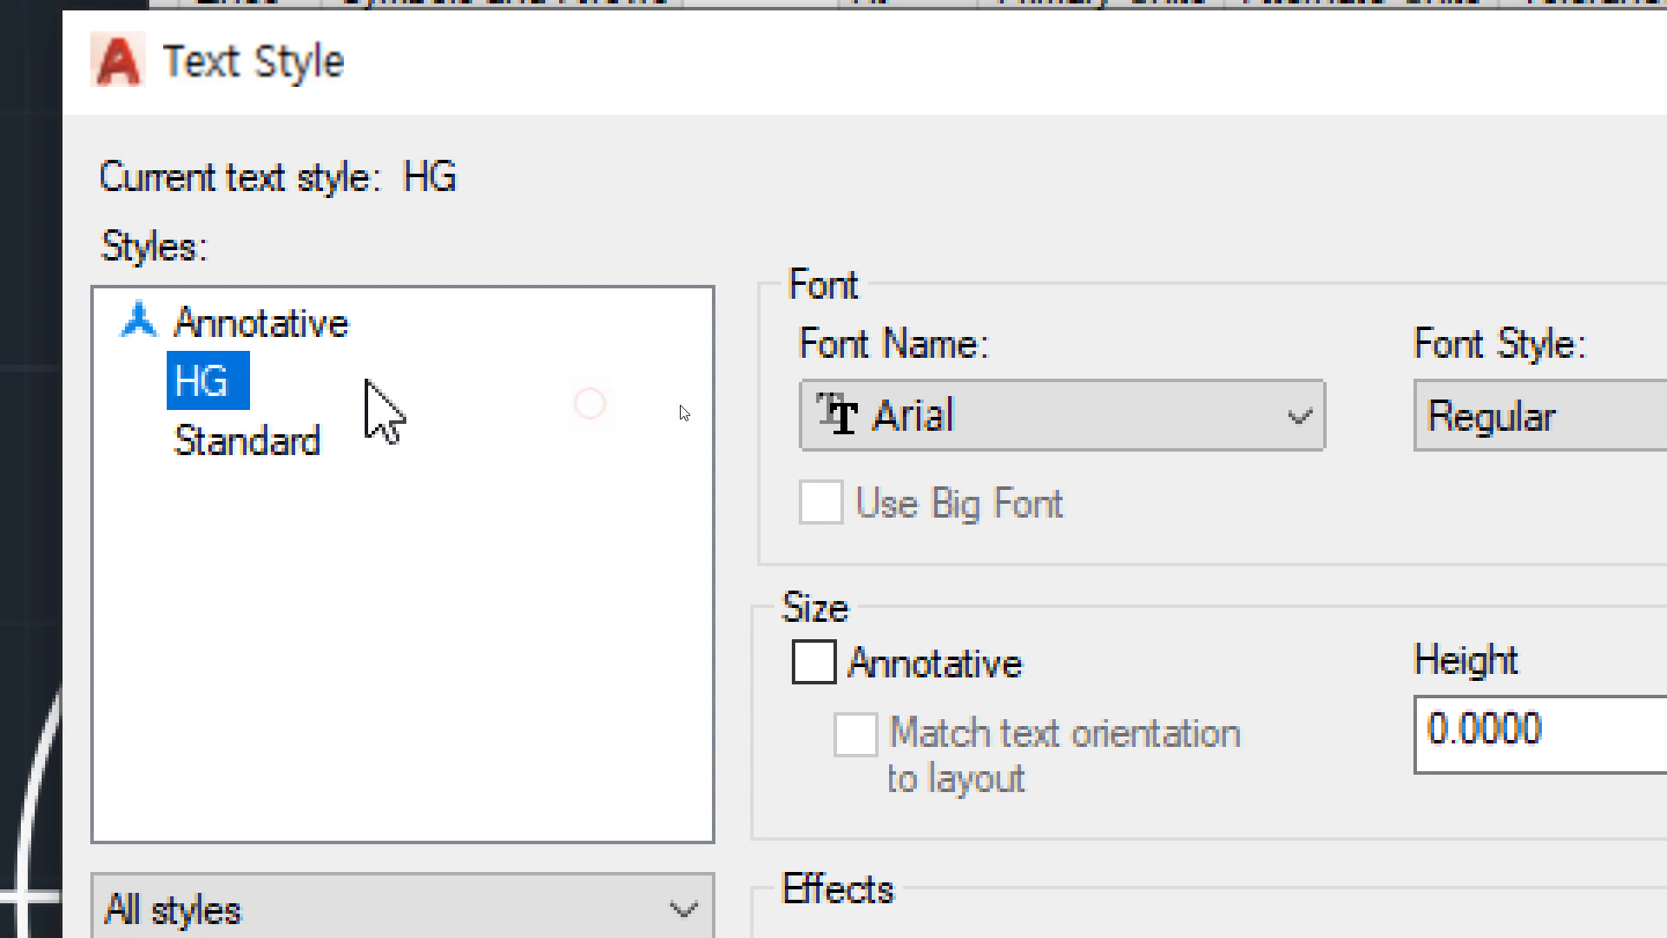
pyautogui.click(1072, 416)
pyautogui.press('w')
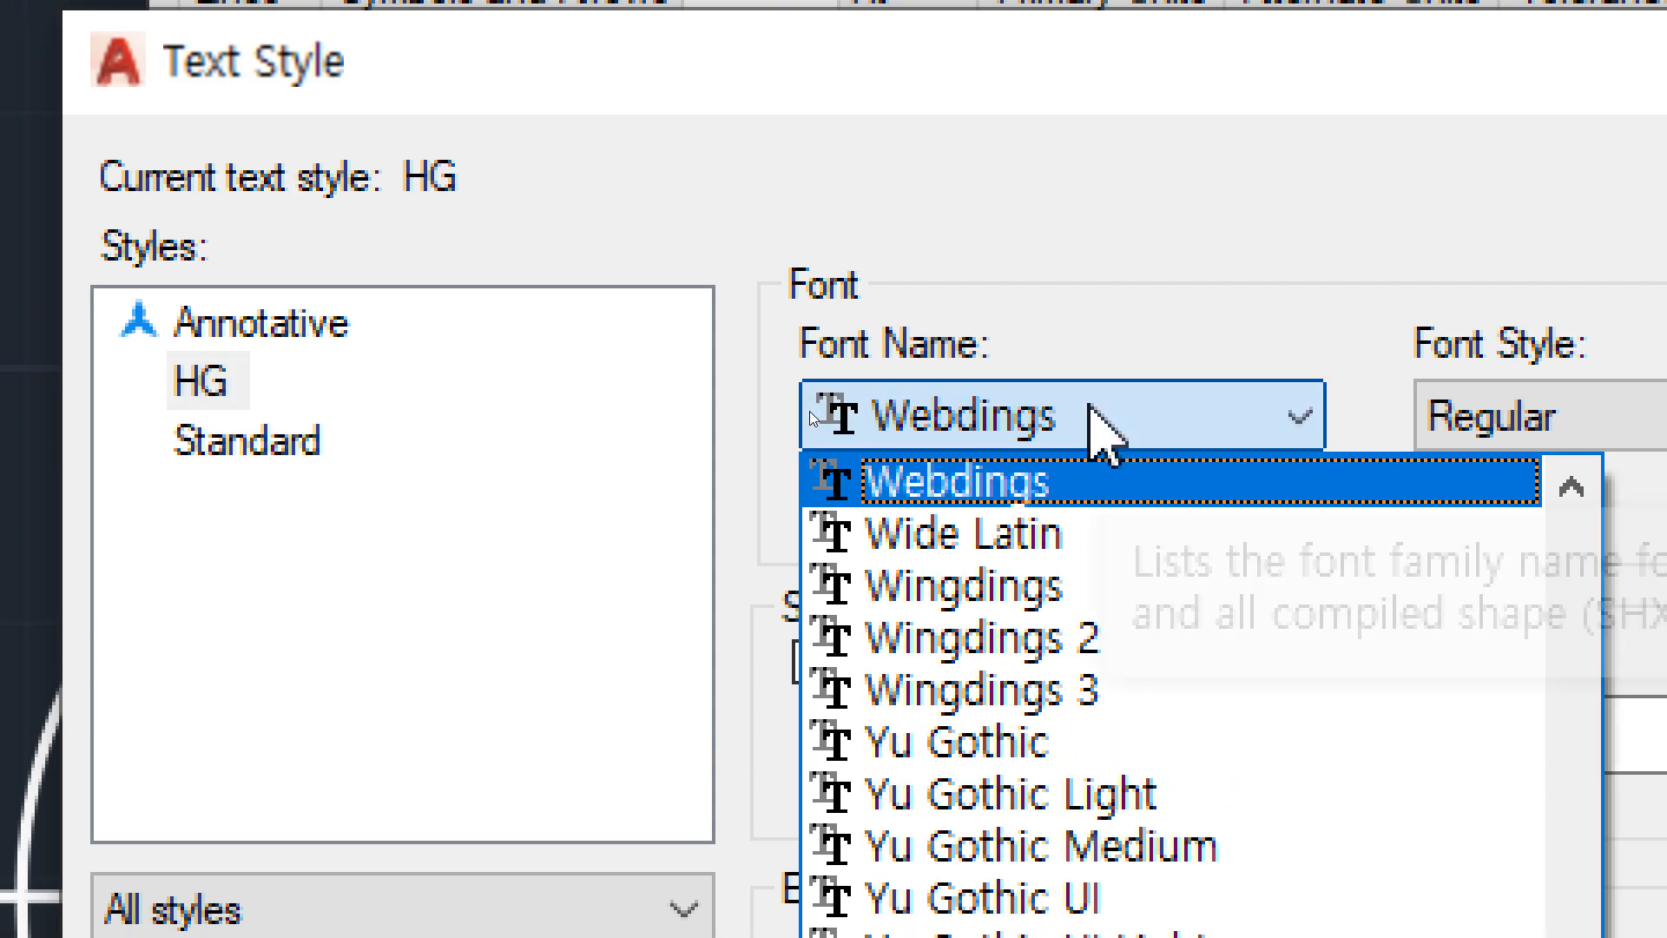
pyautogui.scroll(-1, 1110, 673)
pyautogui.scroll(-3, 1126, 703)
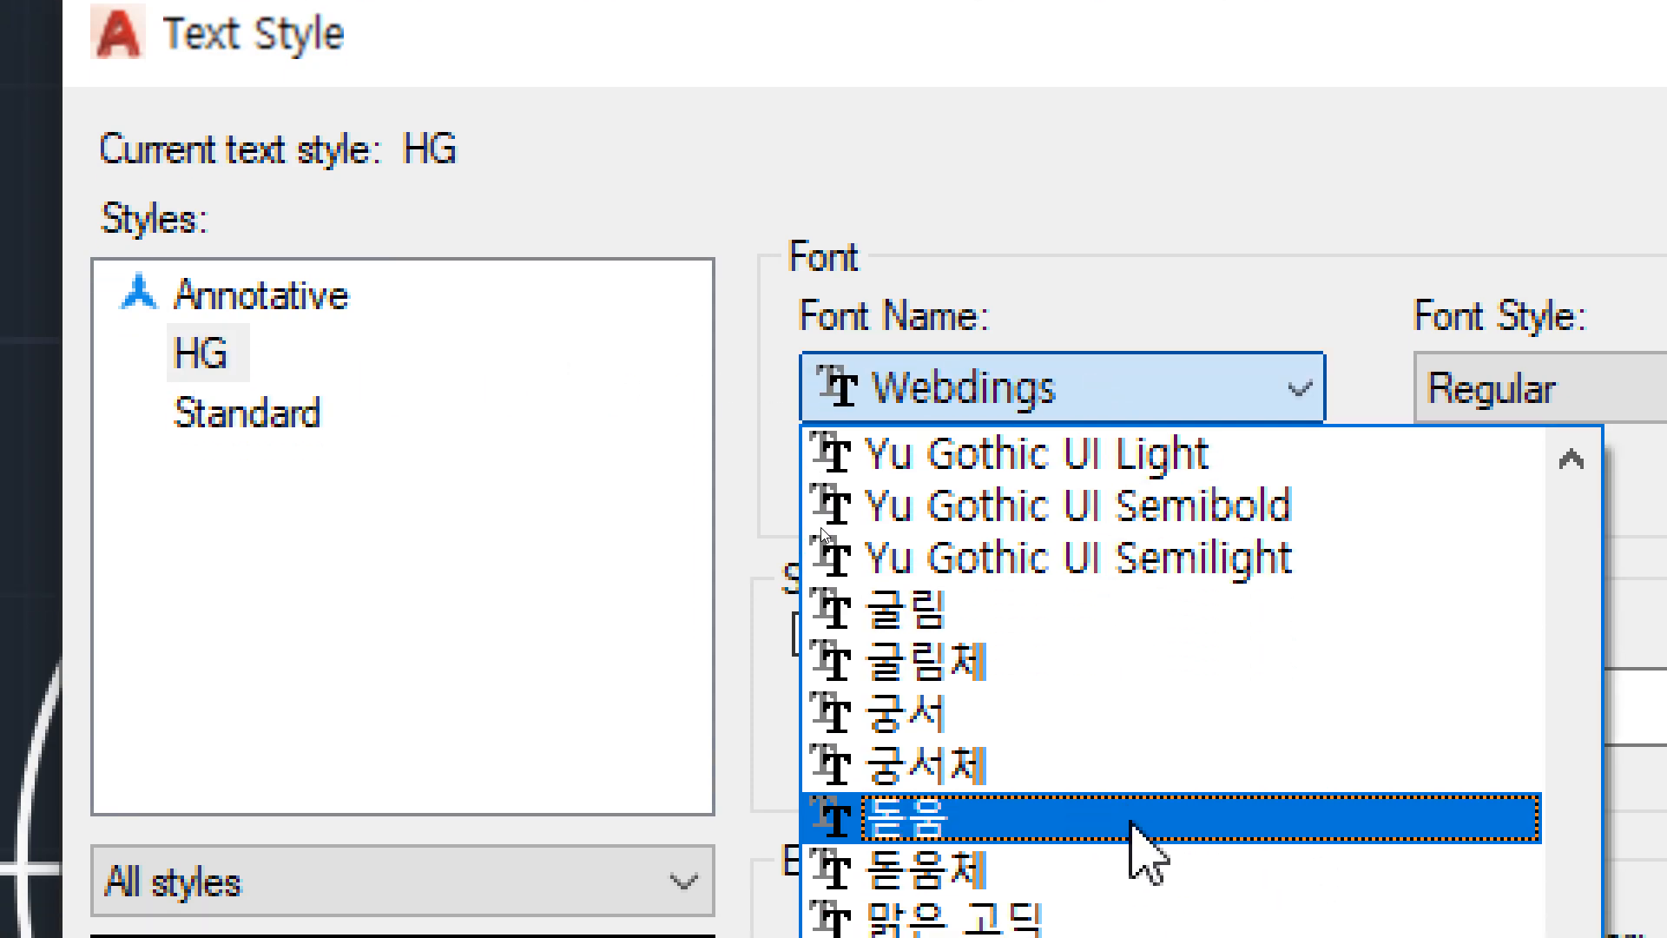
pyautogui.click(1122, 725)
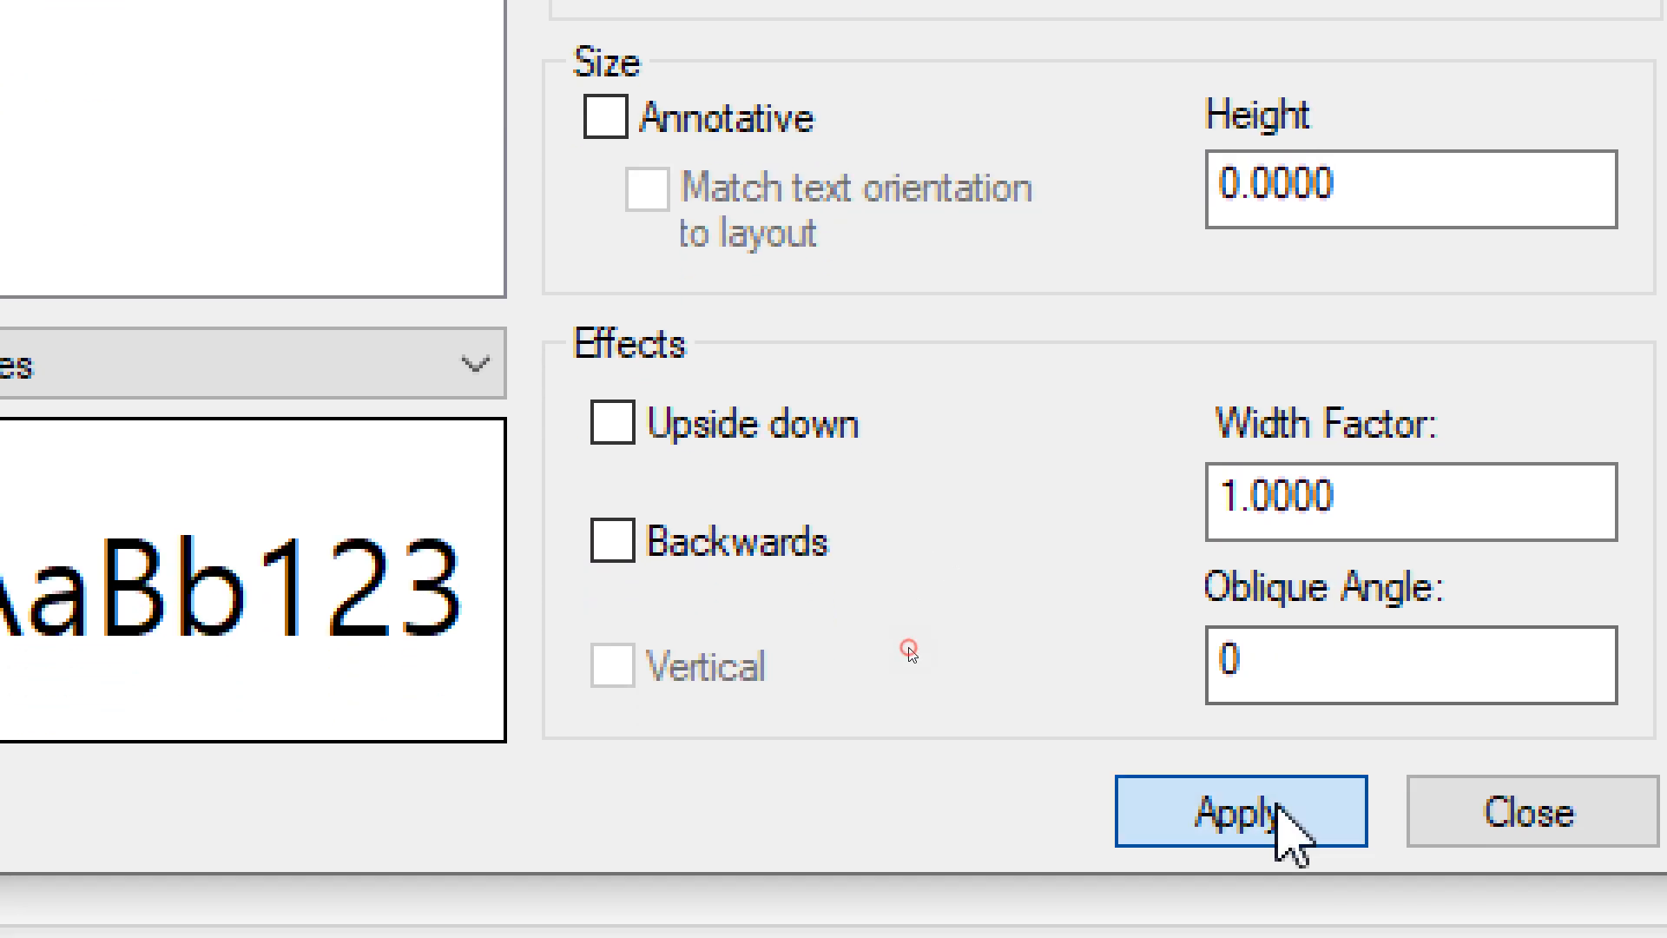
# Step: Apply the HG text style's font change and set HG as the ISO-25 dimension text style
pyautogui.click(1263, 894)
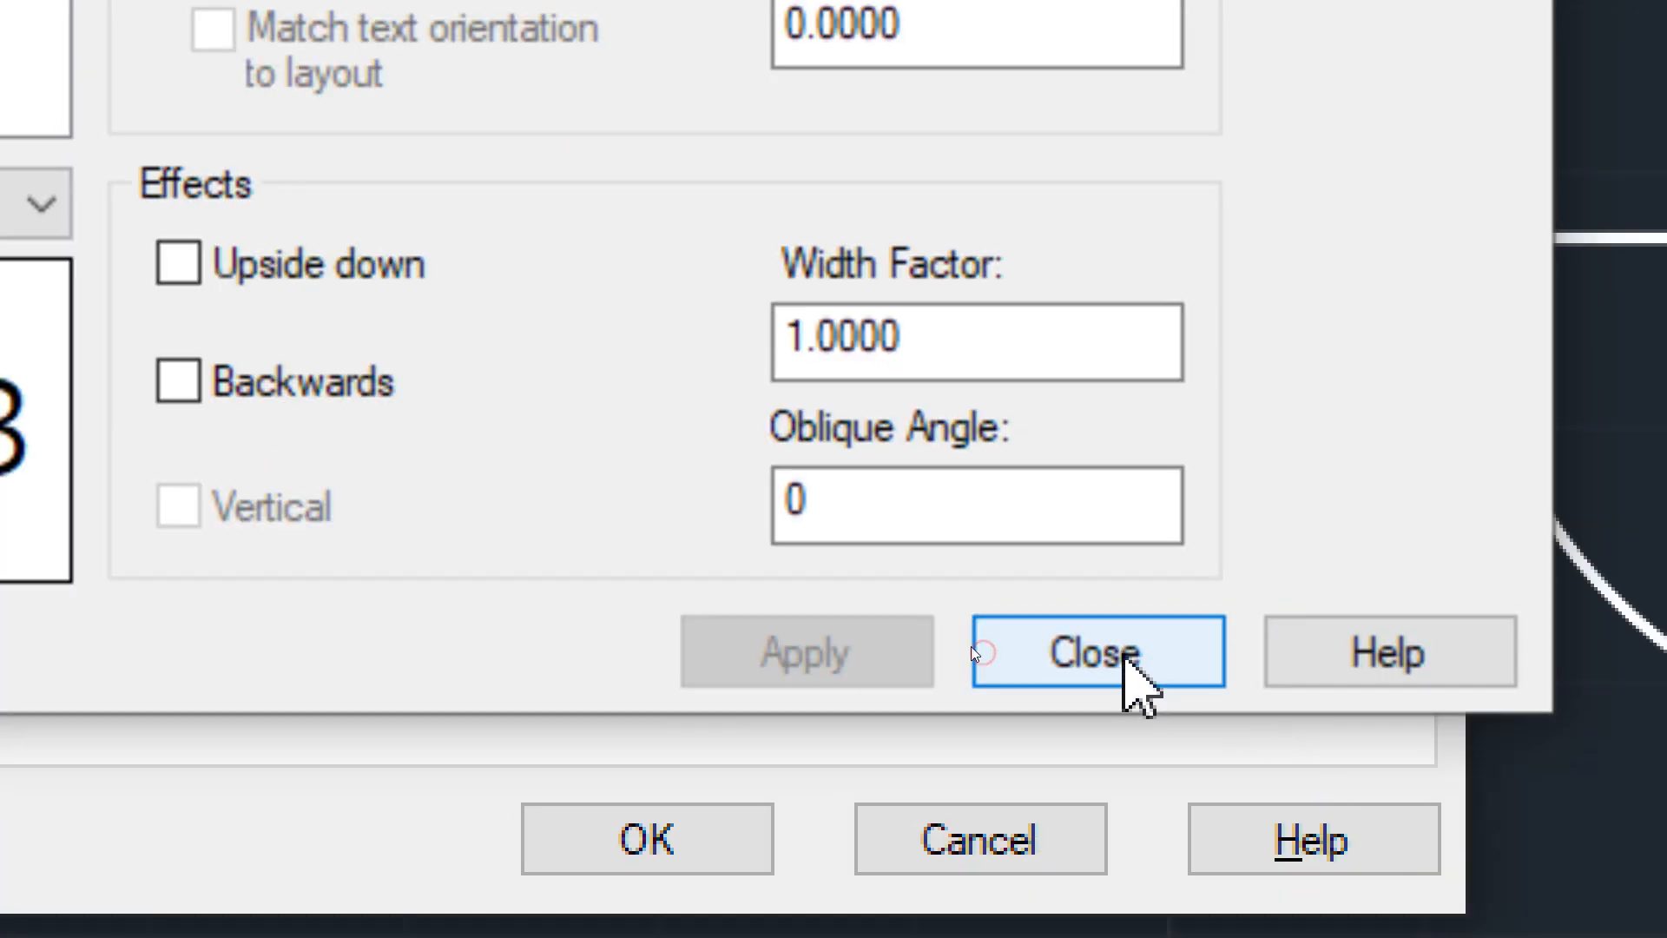
pyautogui.click(1127, 660)
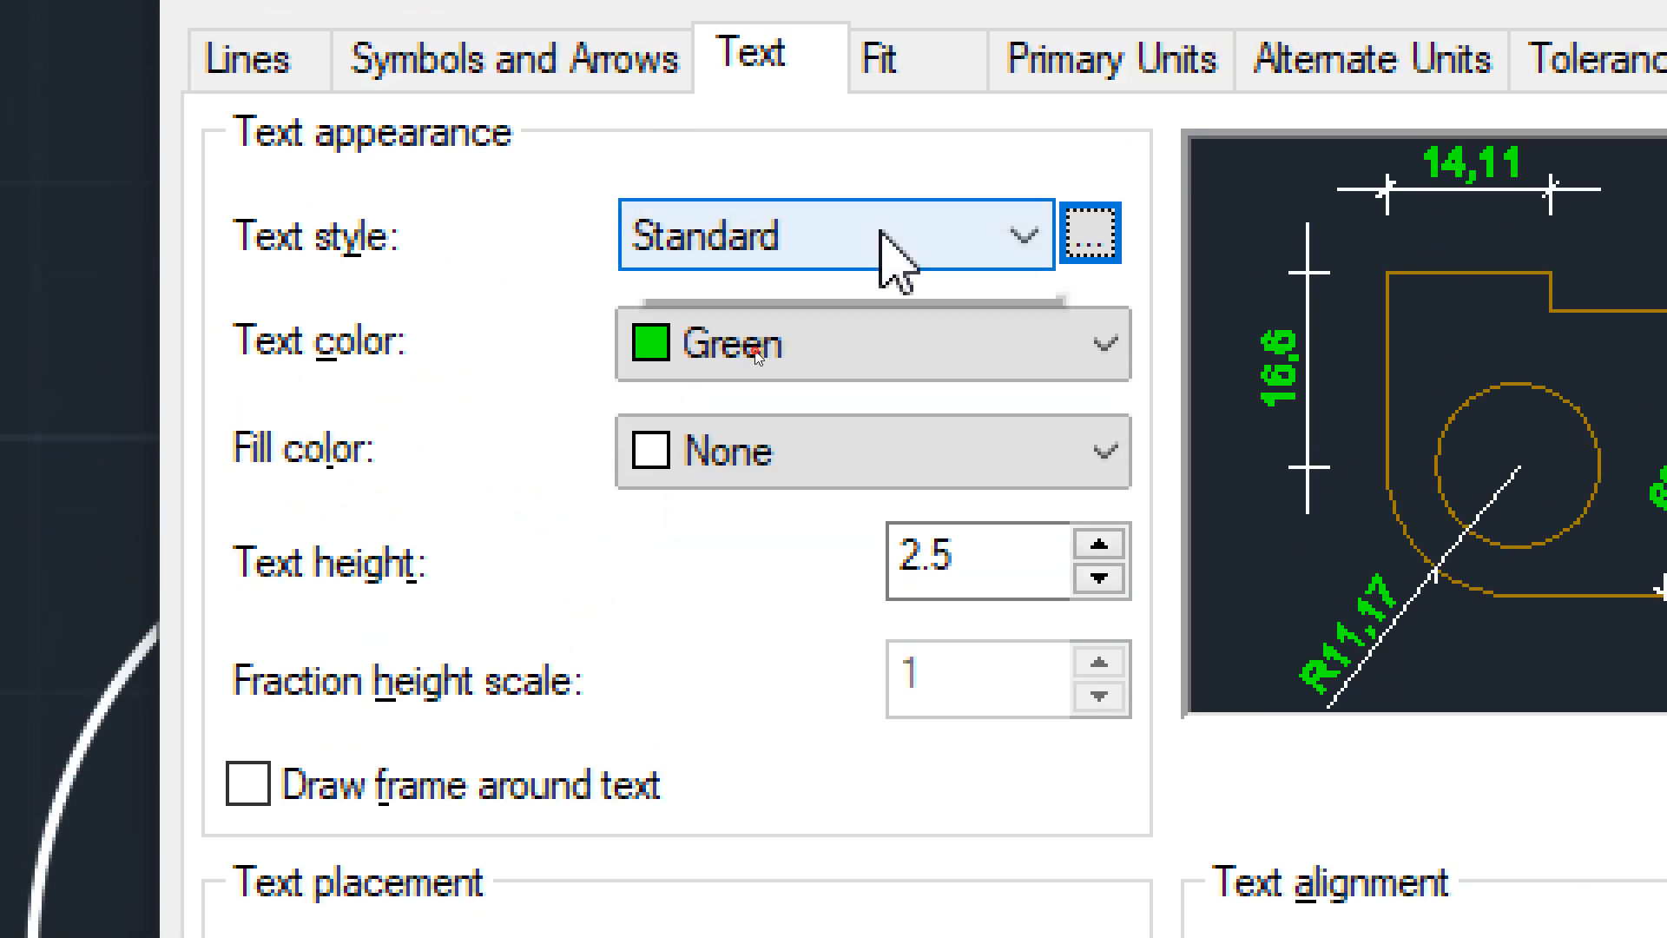
pyautogui.click(881, 234)
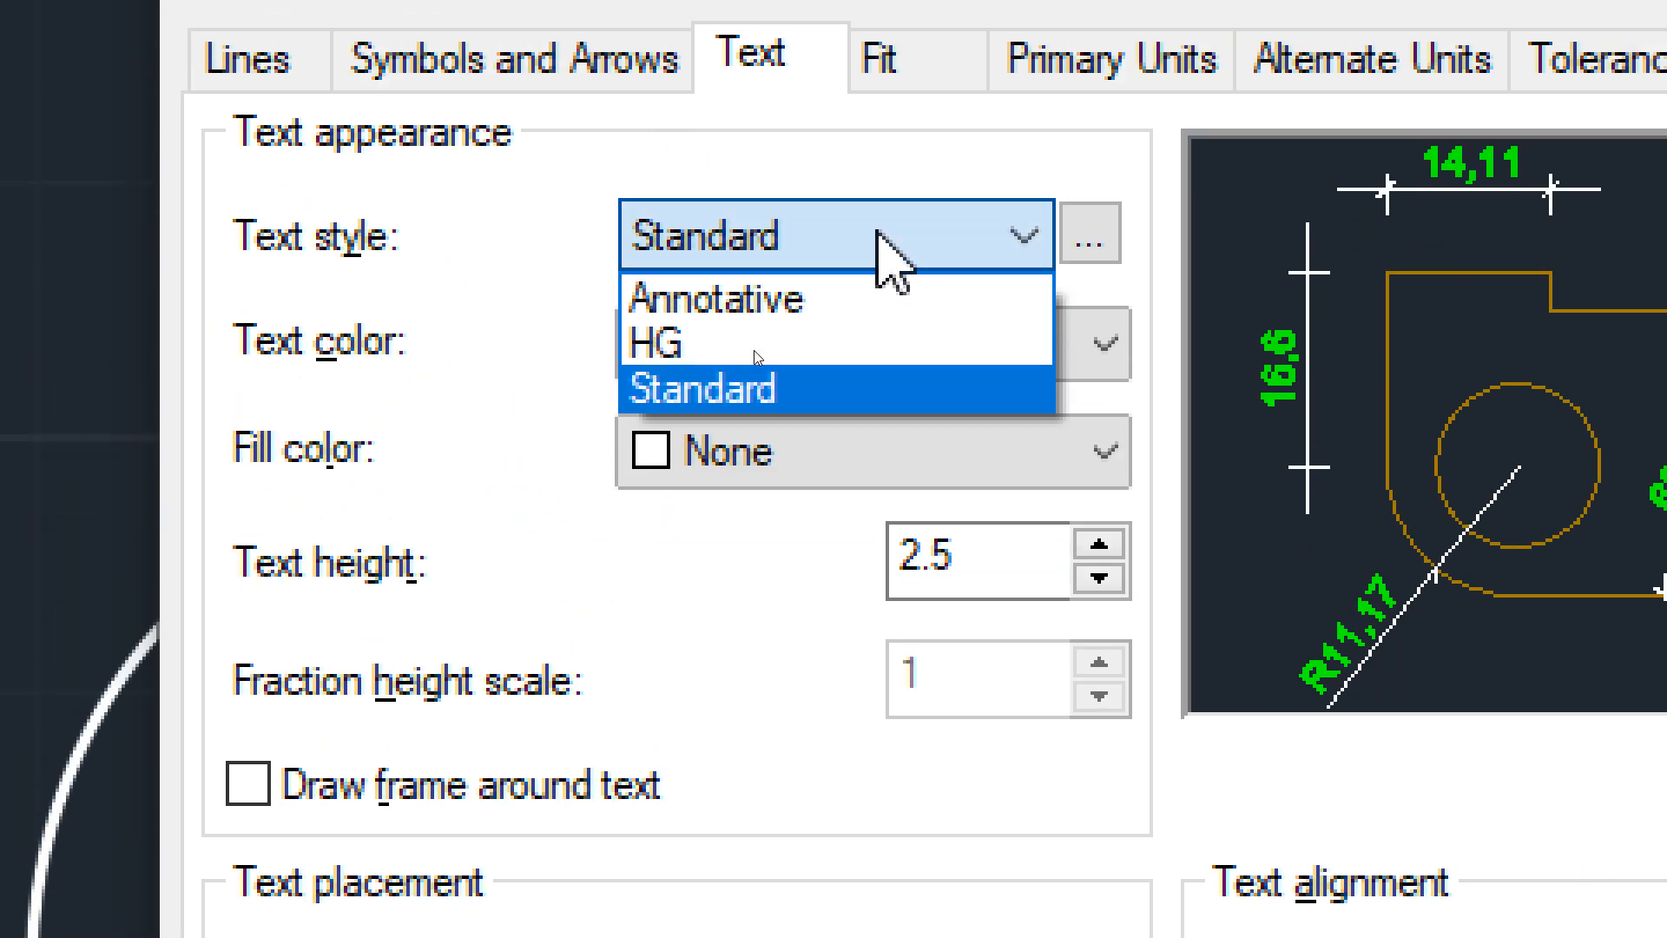
pyautogui.click(738, 352)
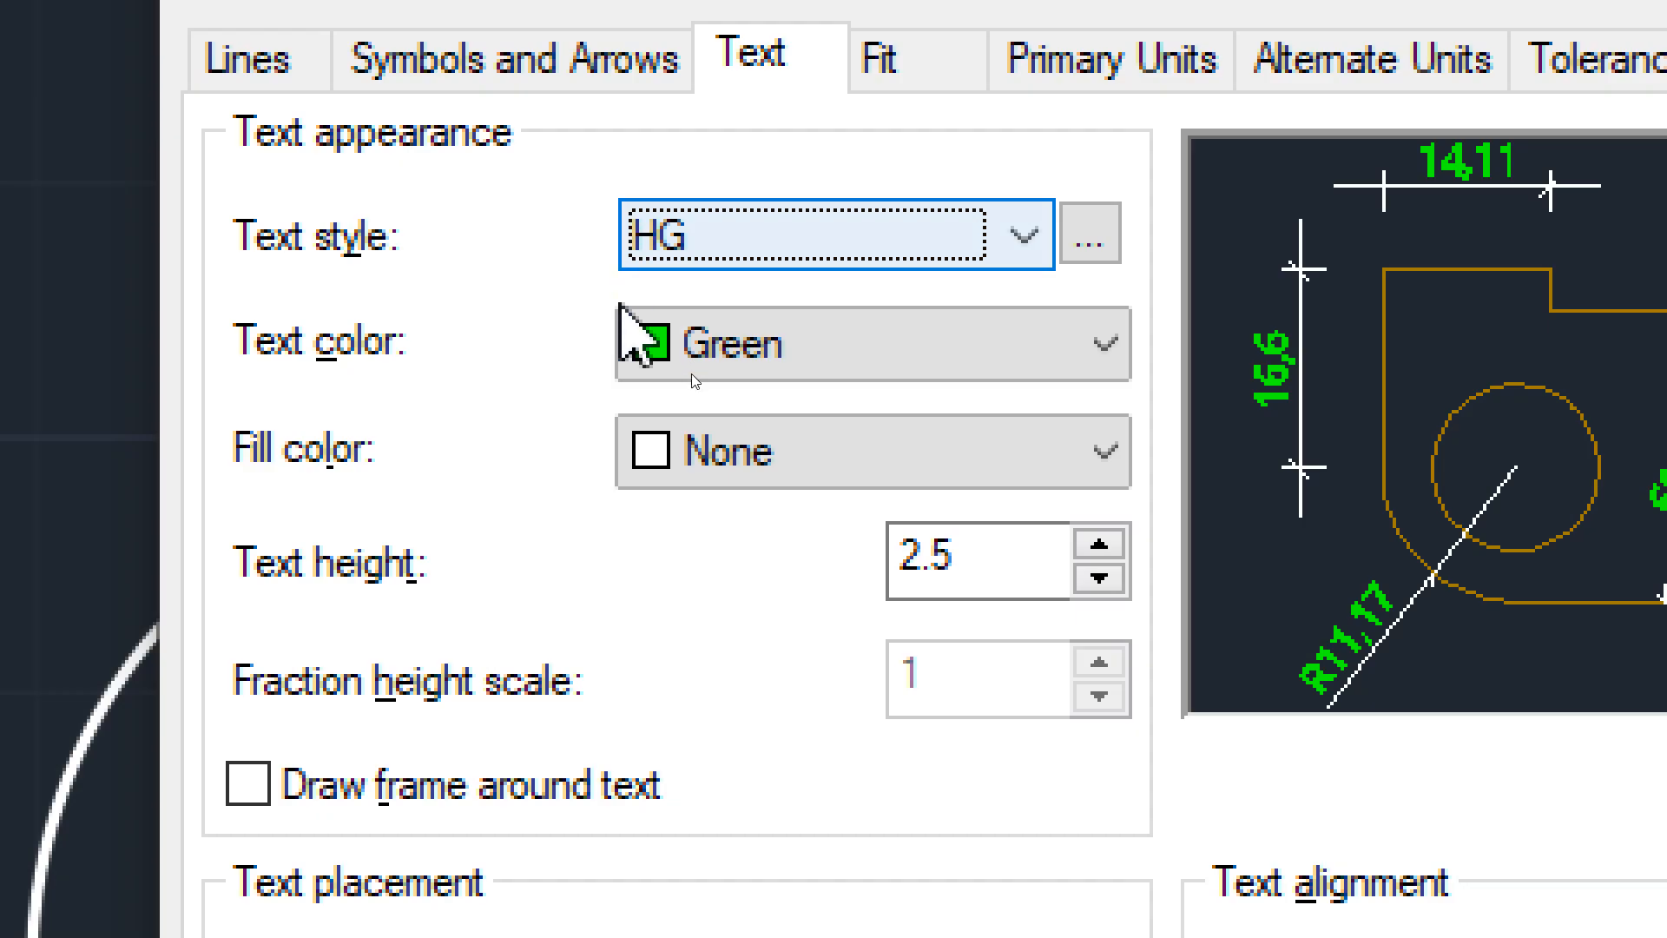
# Step: Keep the dimension text color Green, set the text fill color to Red, and save the ISO-25 style
pyautogui.click(929, 349)
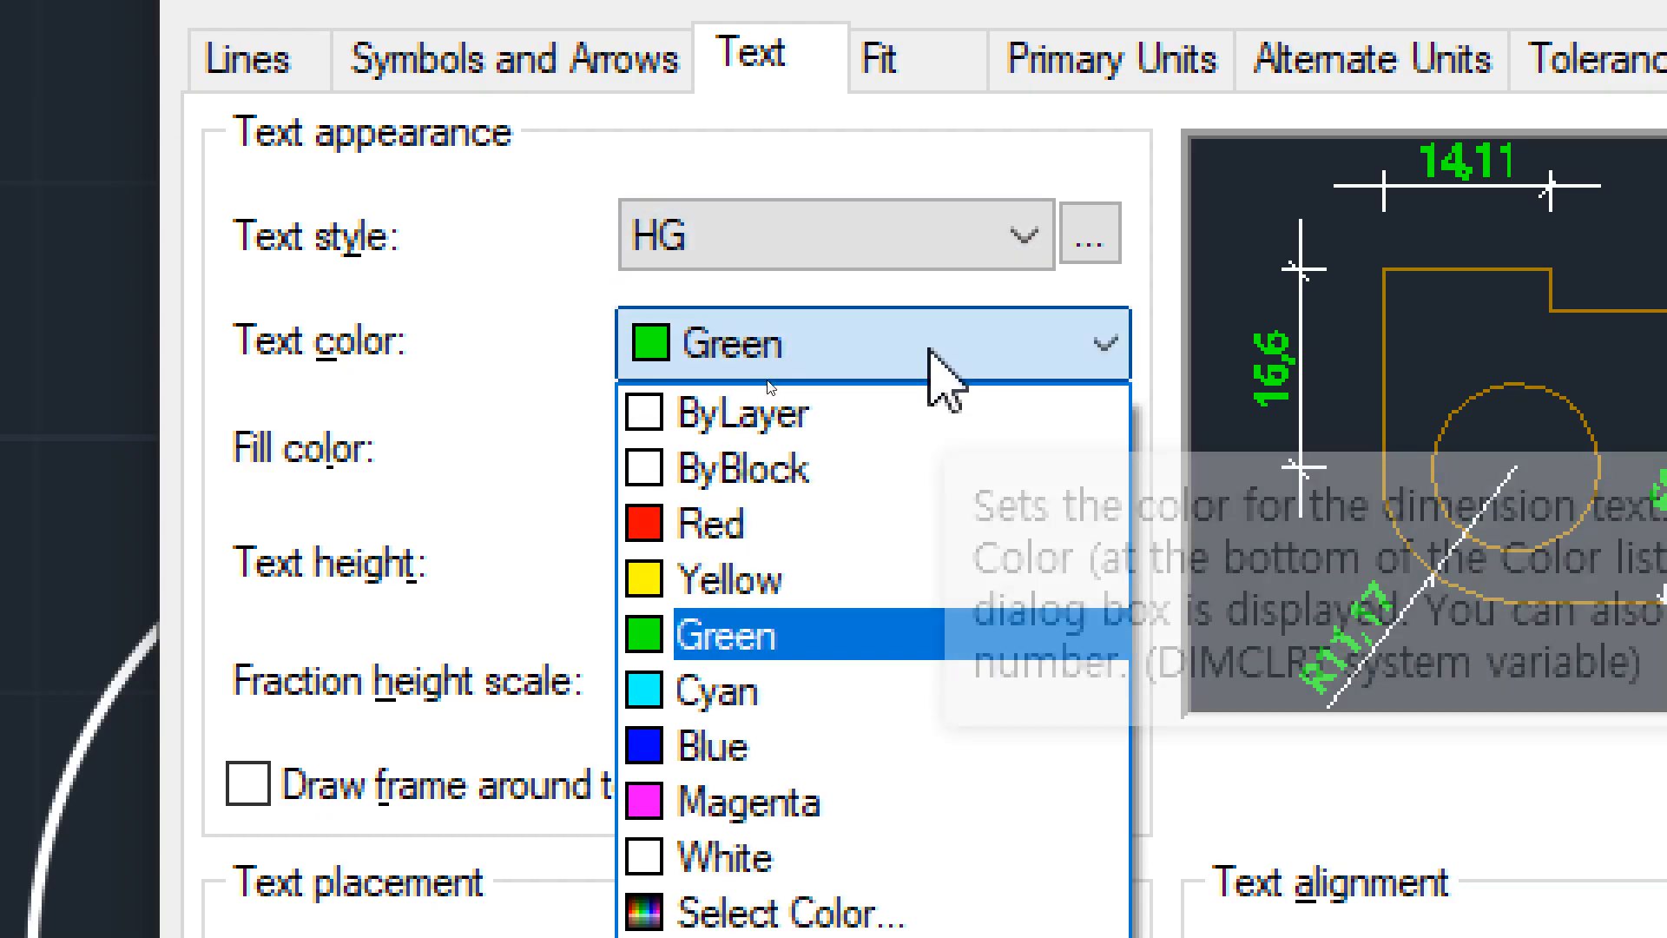
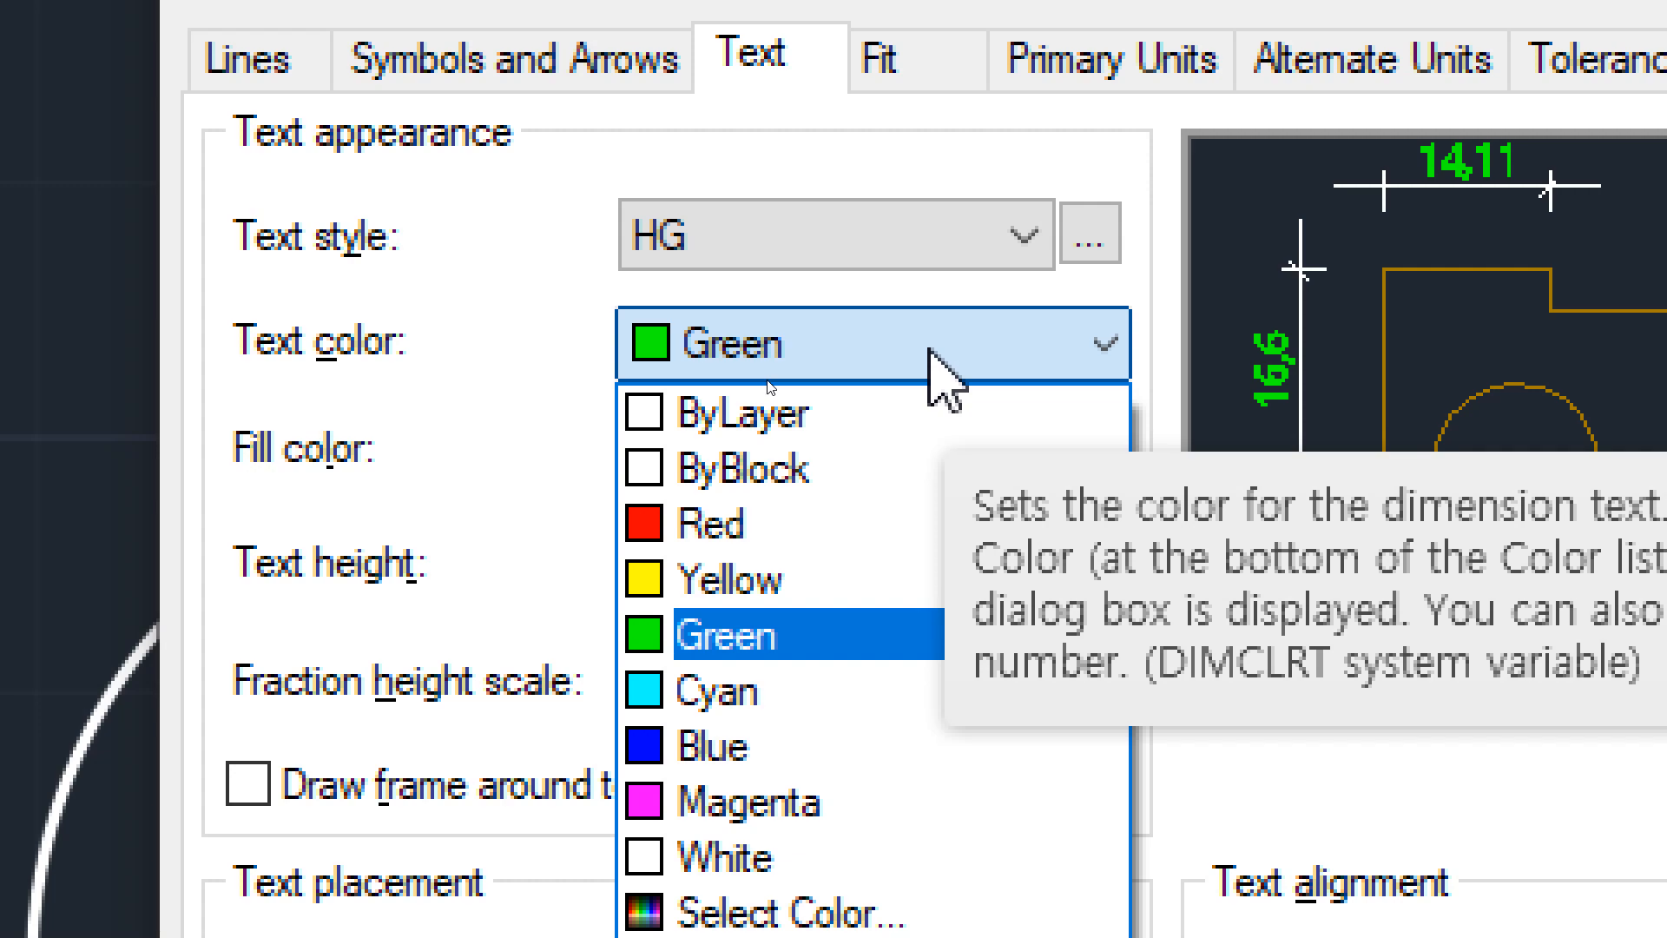
pyautogui.click(738, 647)
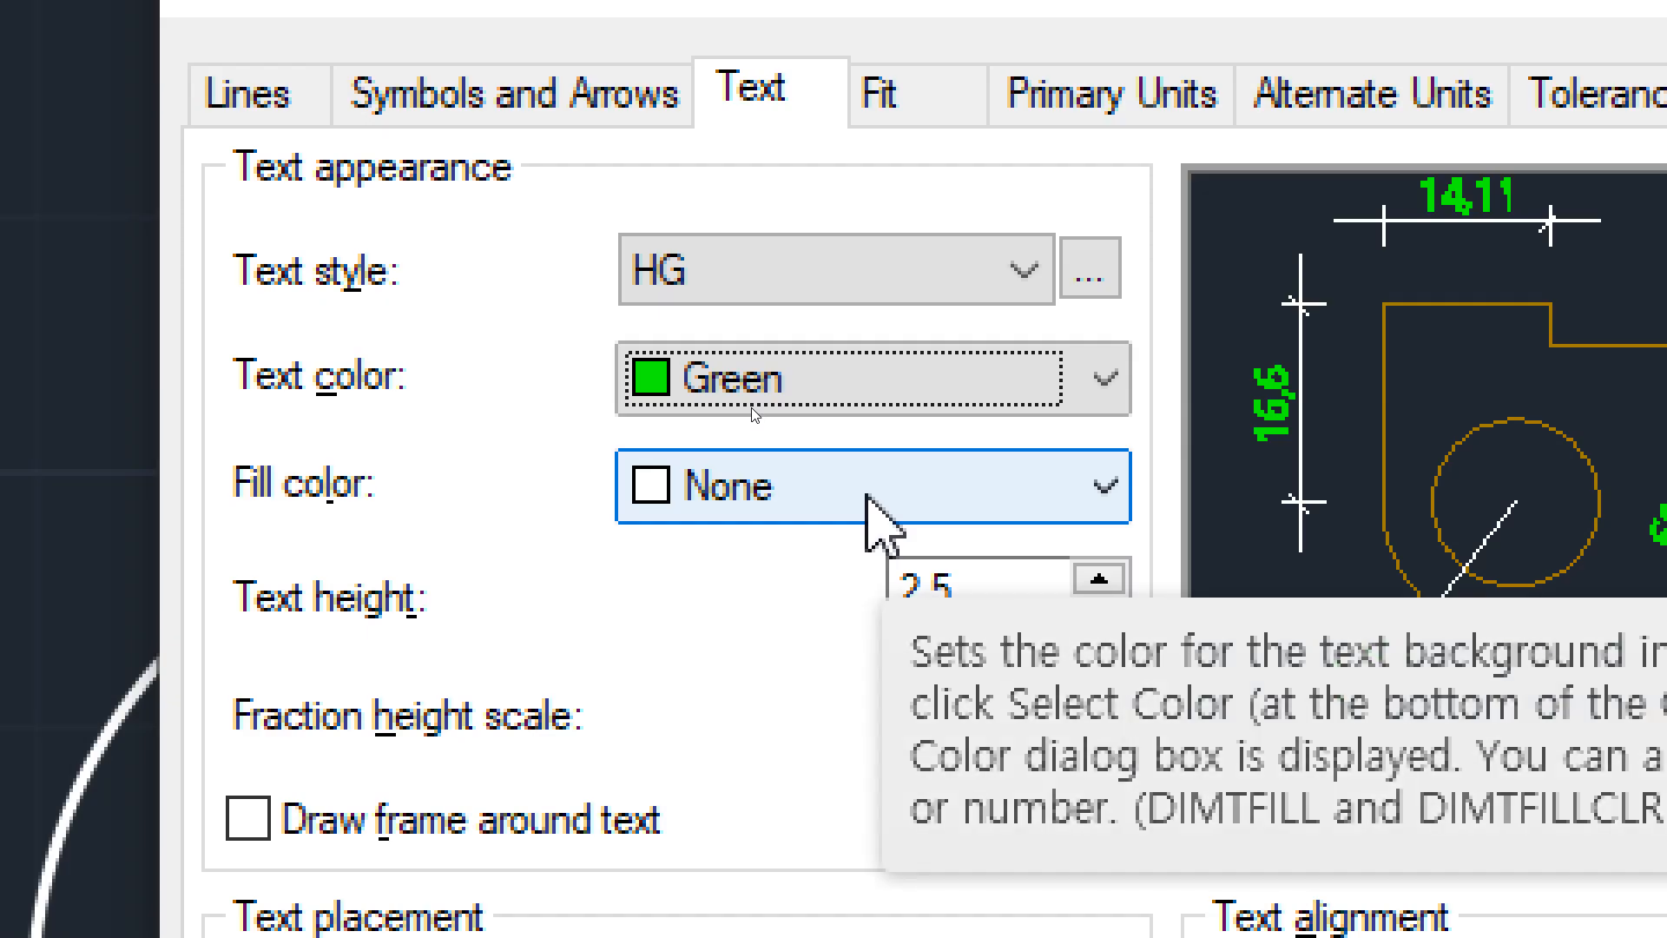
pyautogui.click(866, 498)
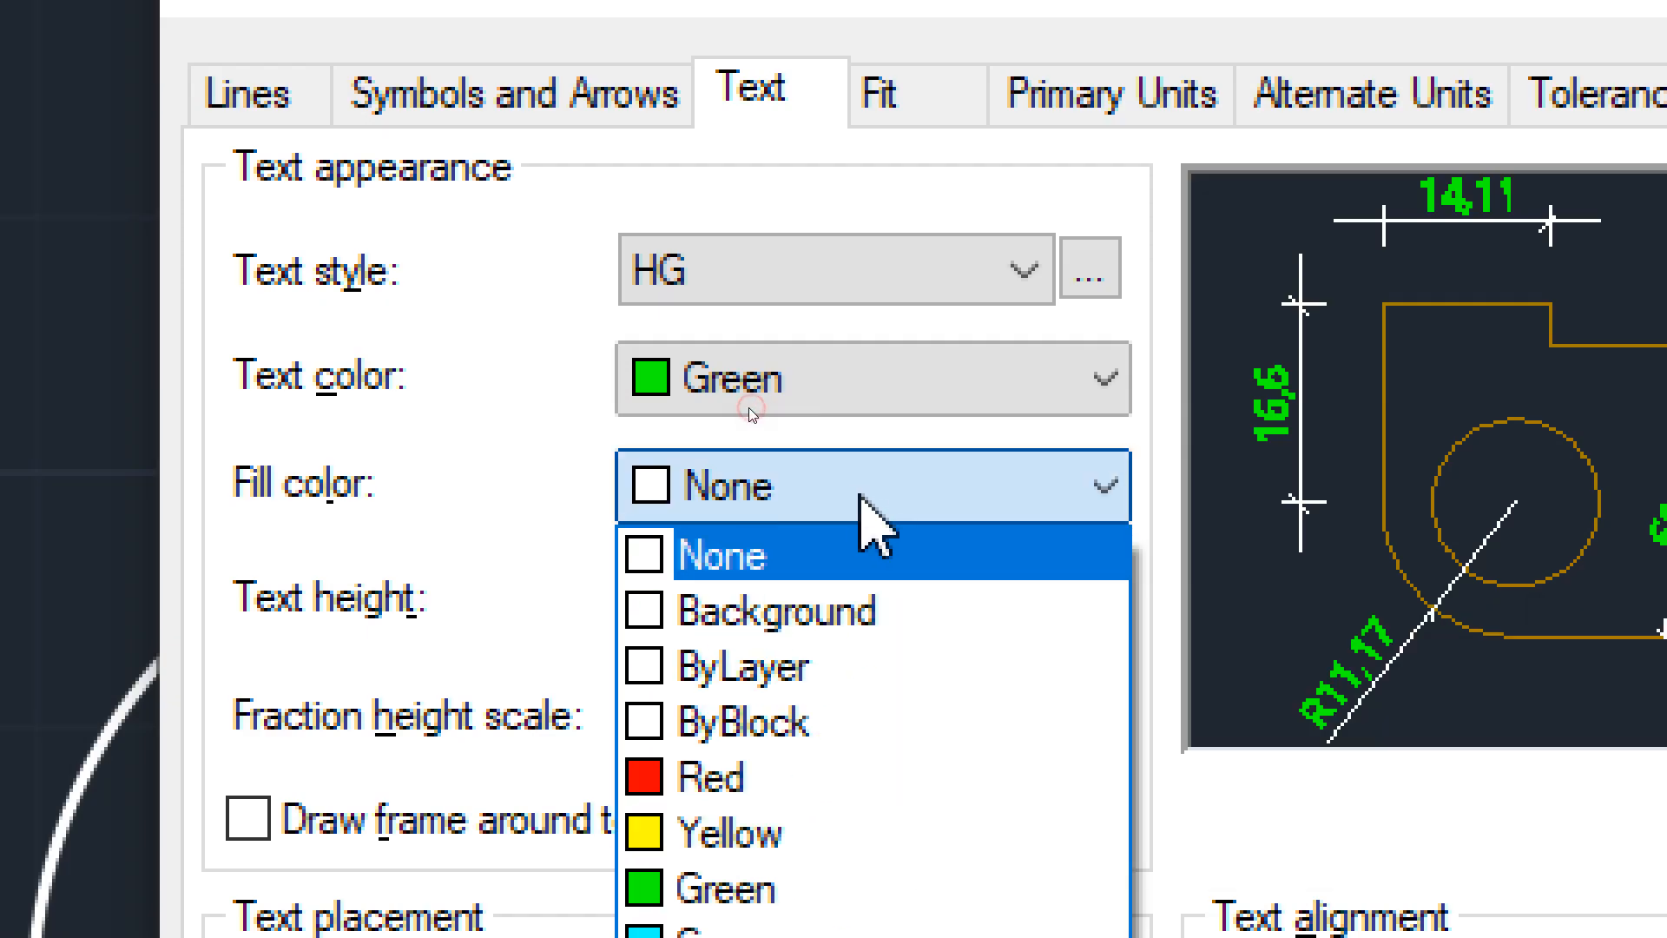
pyautogui.click(792, 764)
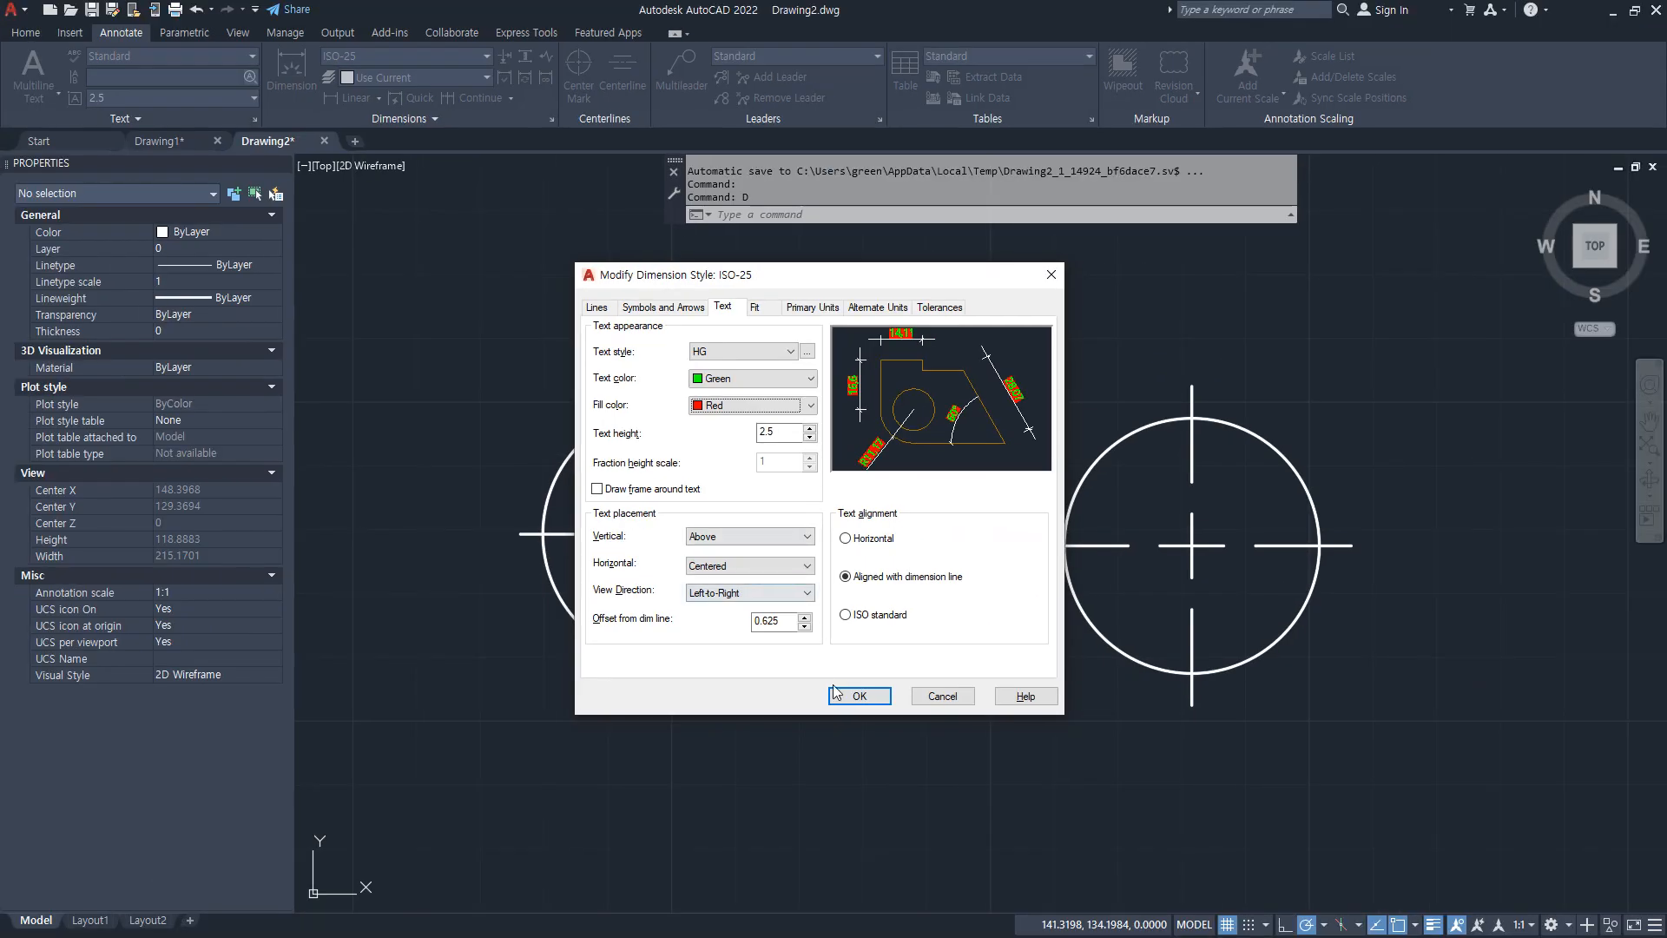
pyautogui.click(838, 694)
pyautogui.click(941, 608)
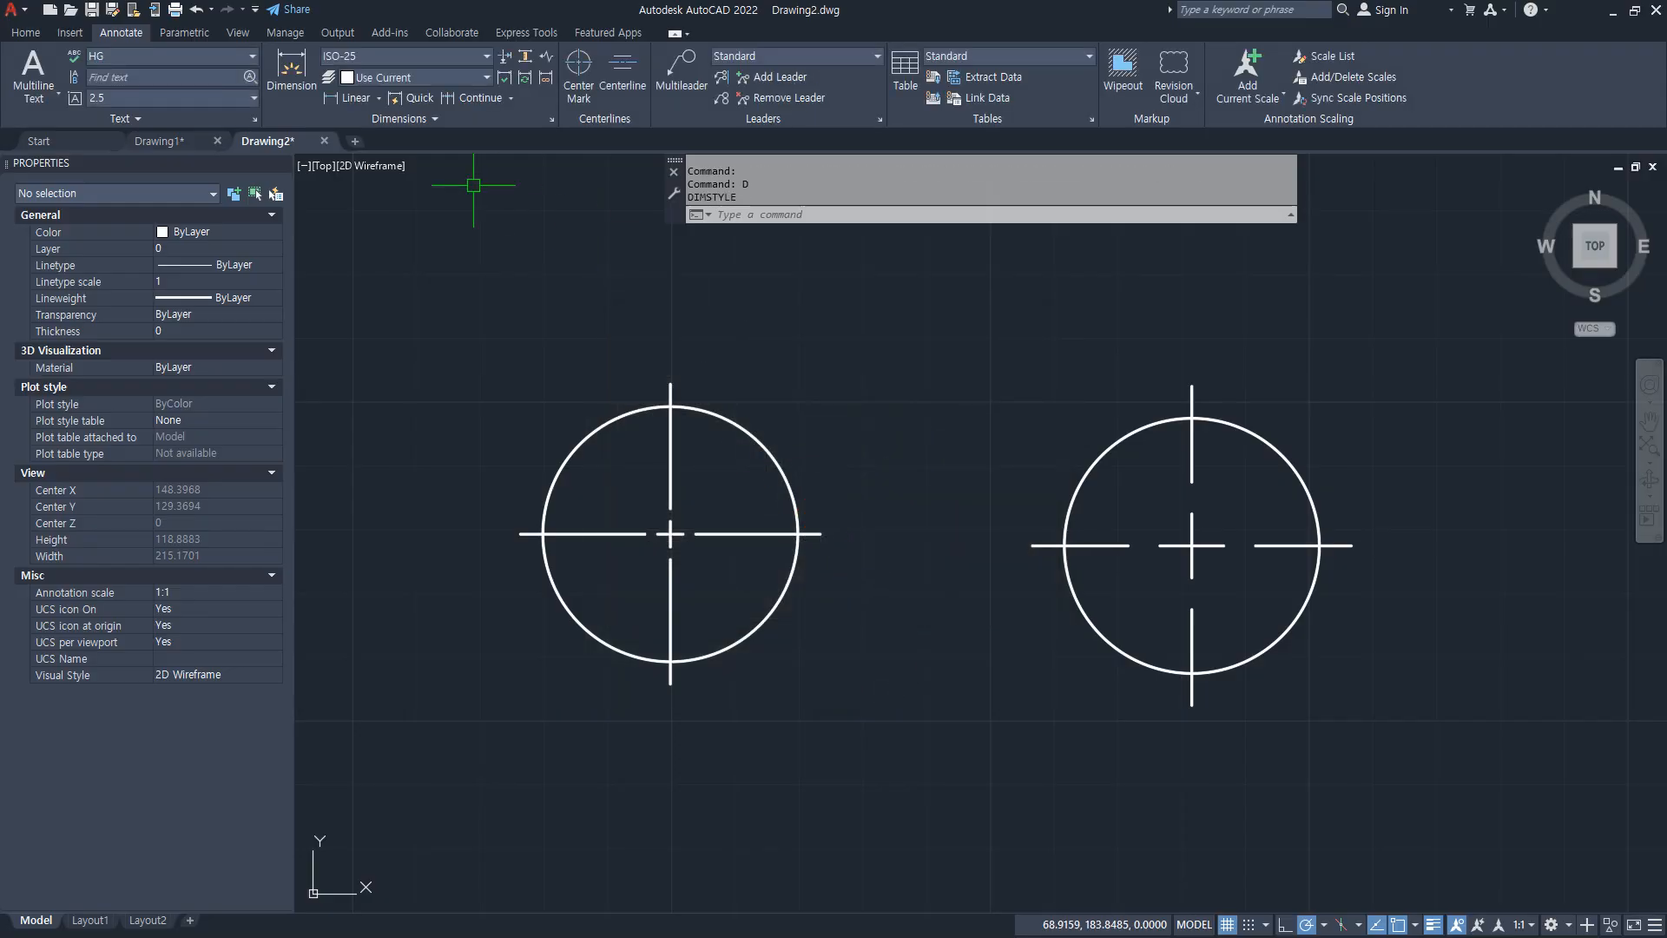
# Step: Add a linear dimension above the left circle from its center line's upper end to its right end
pyautogui.click(351, 98)
pyautogui.click(671, 384)
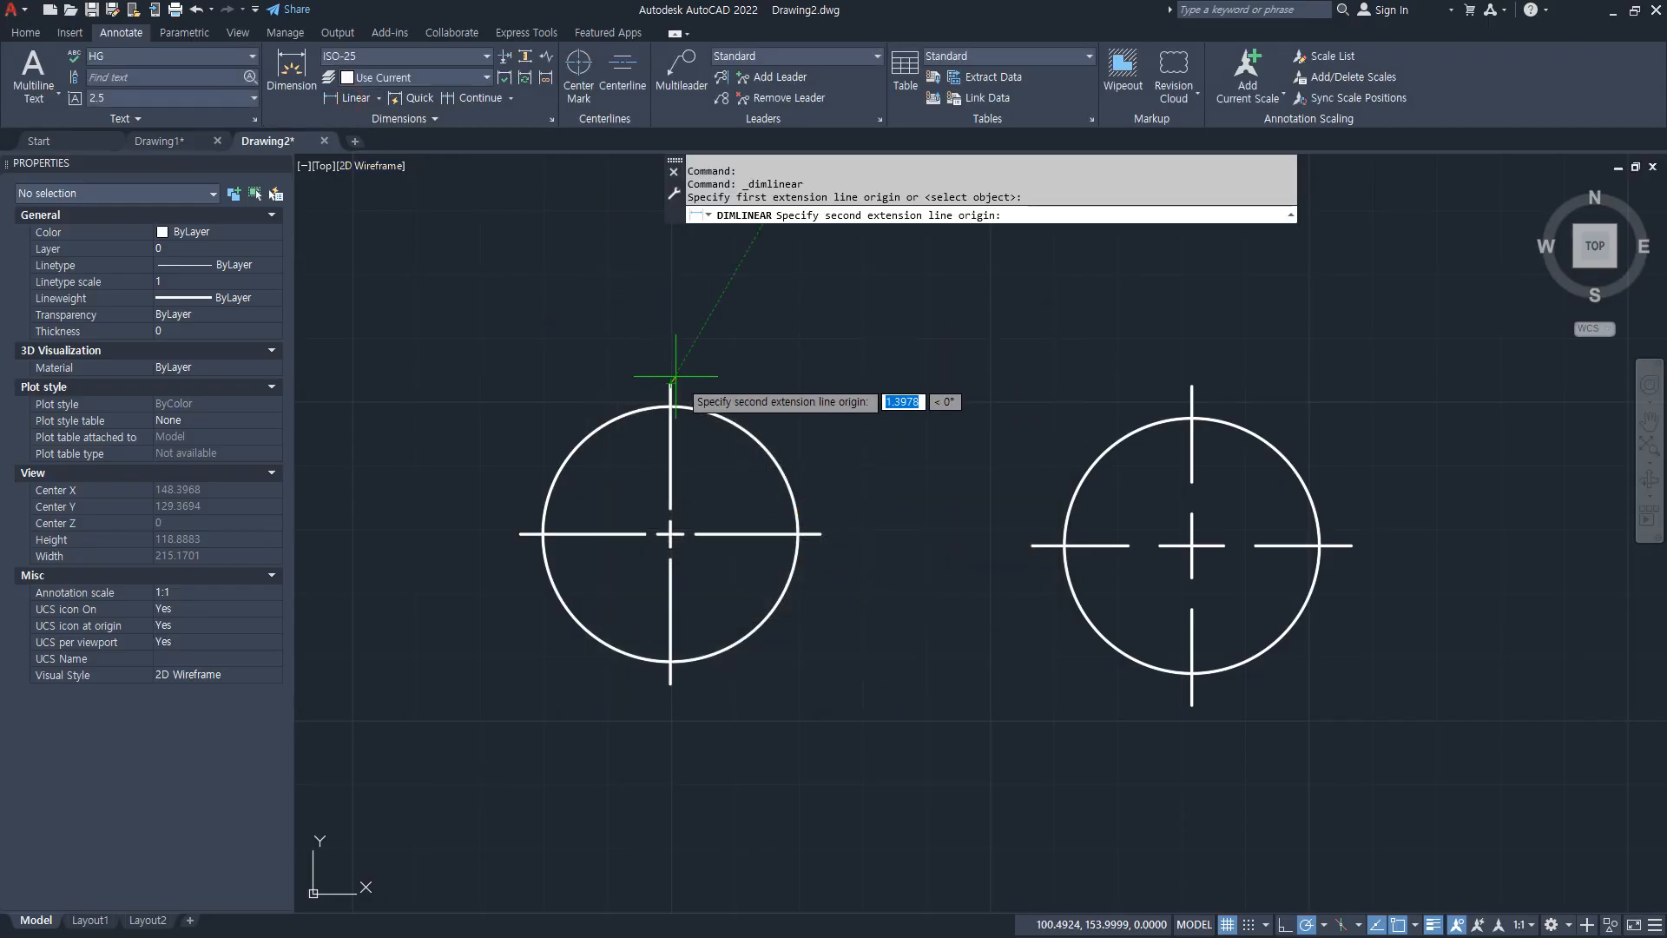
pyautogui.click(819, 533)
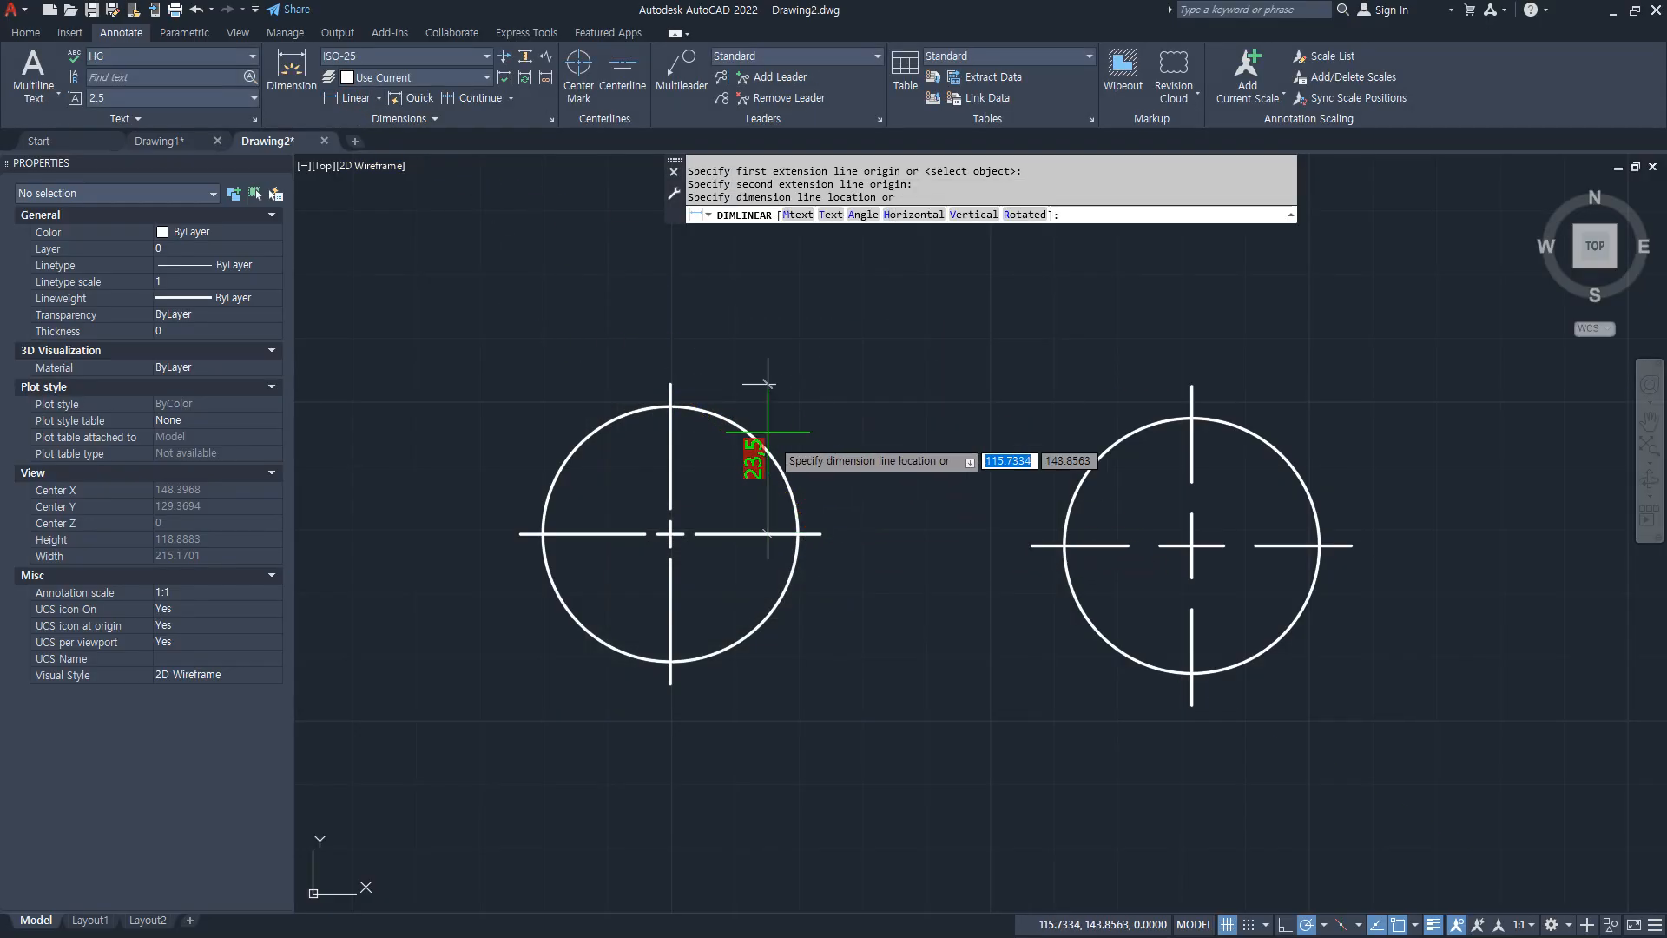
pyautogui.click(732, 345)
pyautogui.scroll(8, 732, 344)
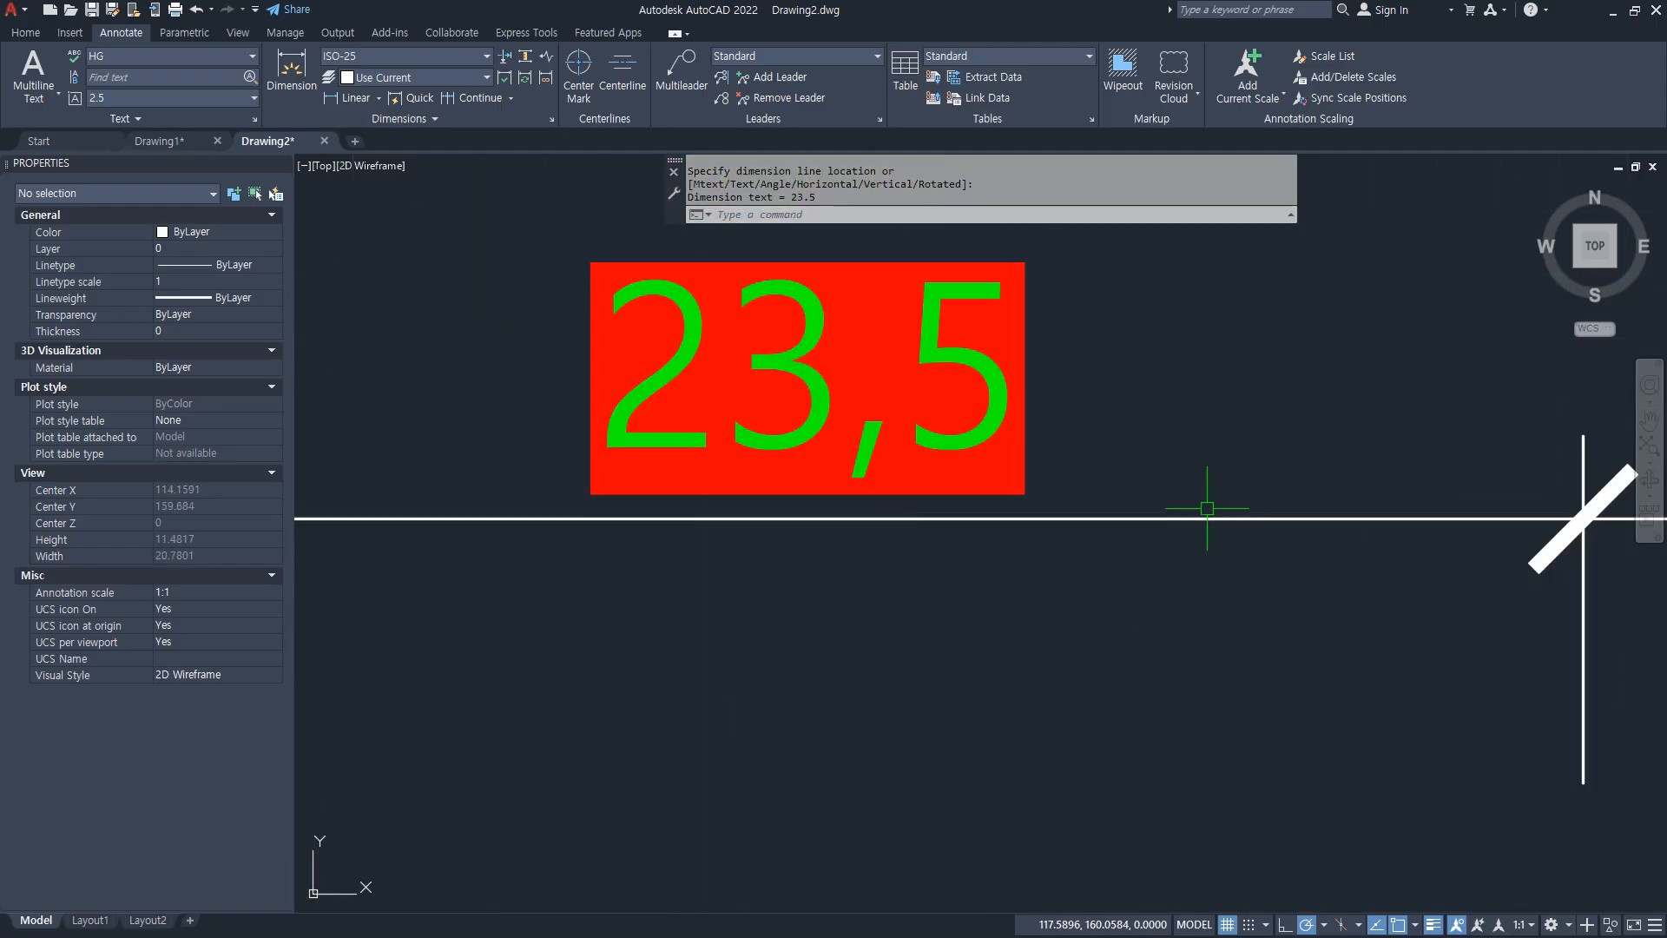
# Step: Reopen the ISO-25 dimension style for modification and set its text fill color to None
pyautogui.write('d')
pyautogui.press('Return')
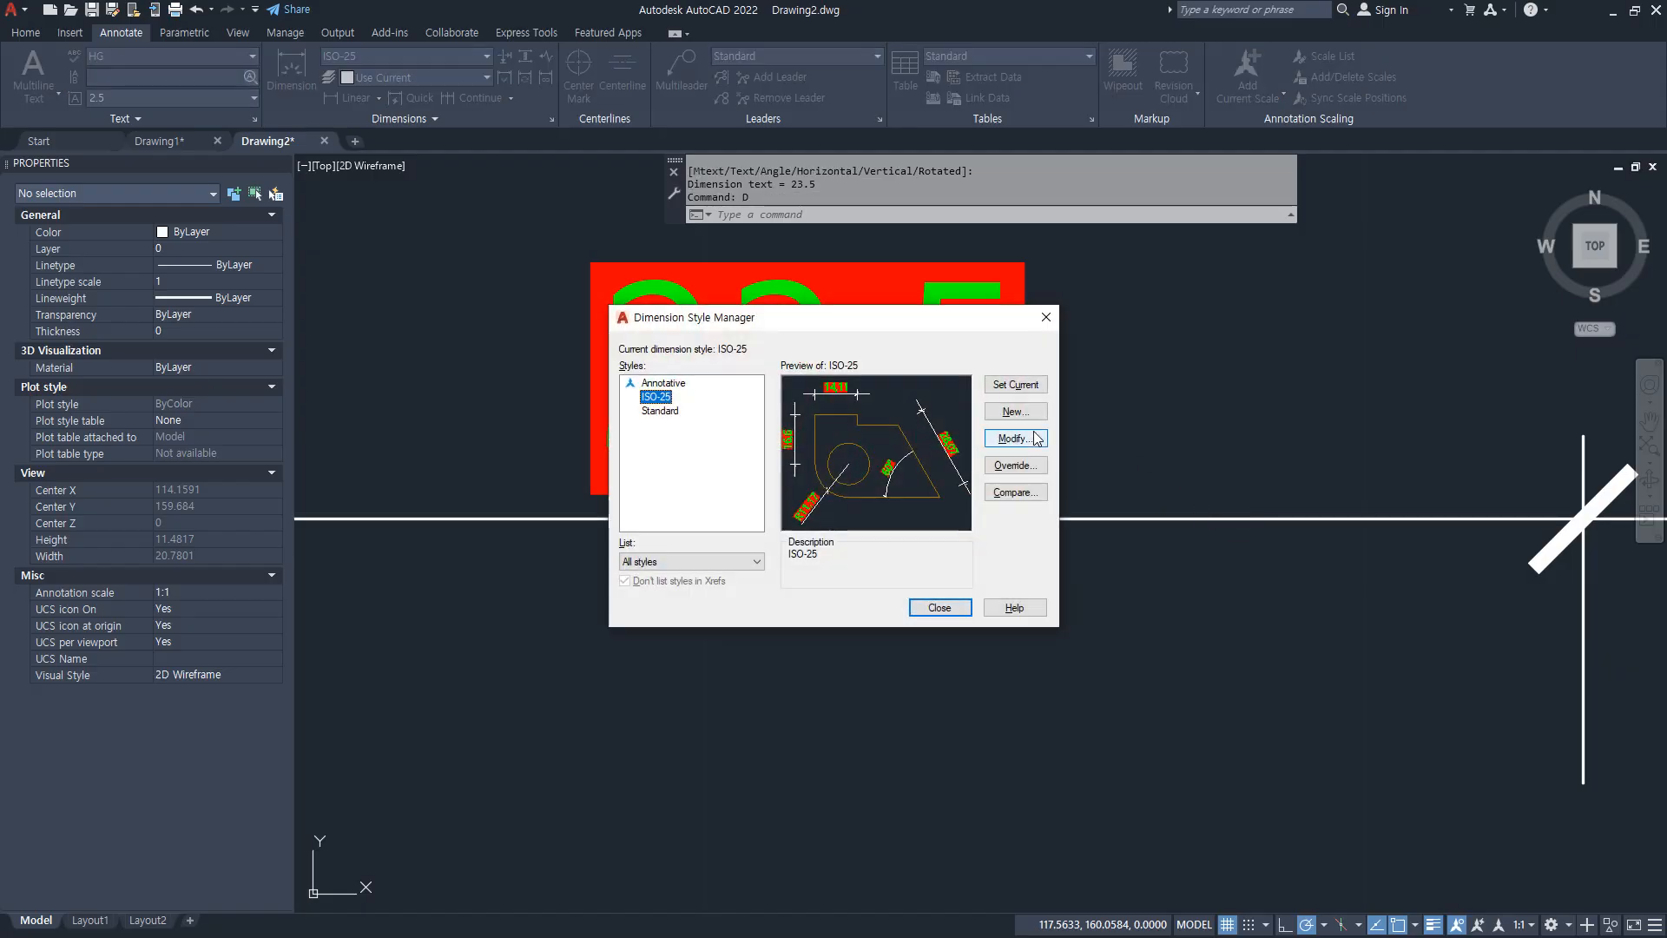
pyautogui.click(1035, 439)
pyautogui.click(747, 405)
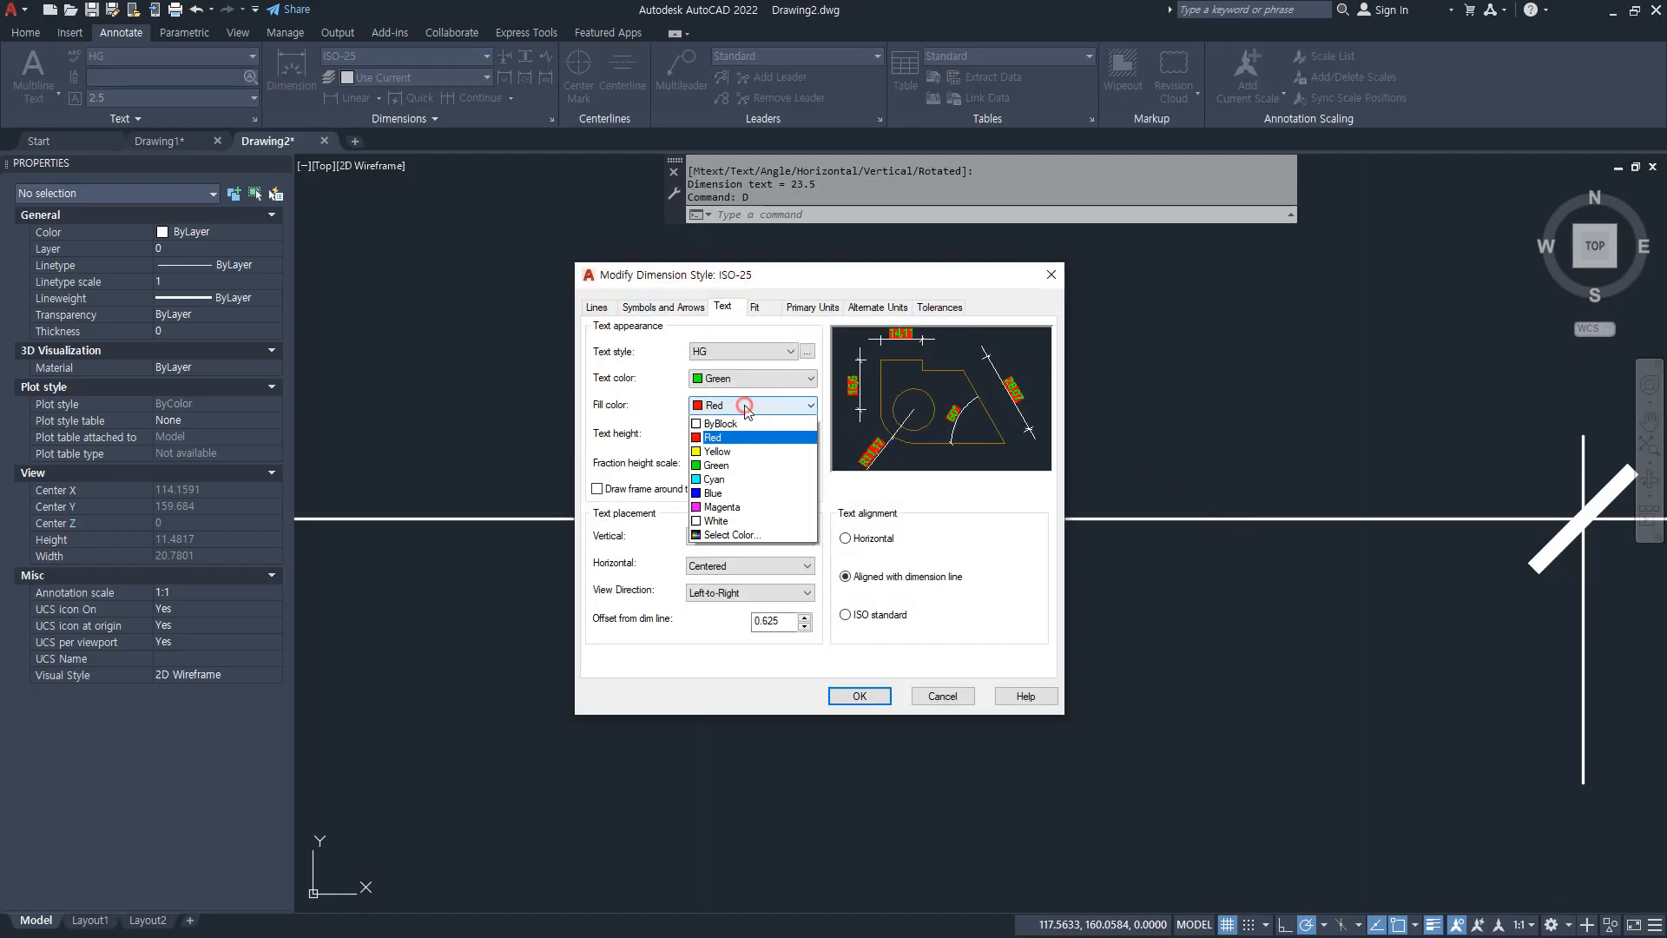
pyautogui.click(737, 420)
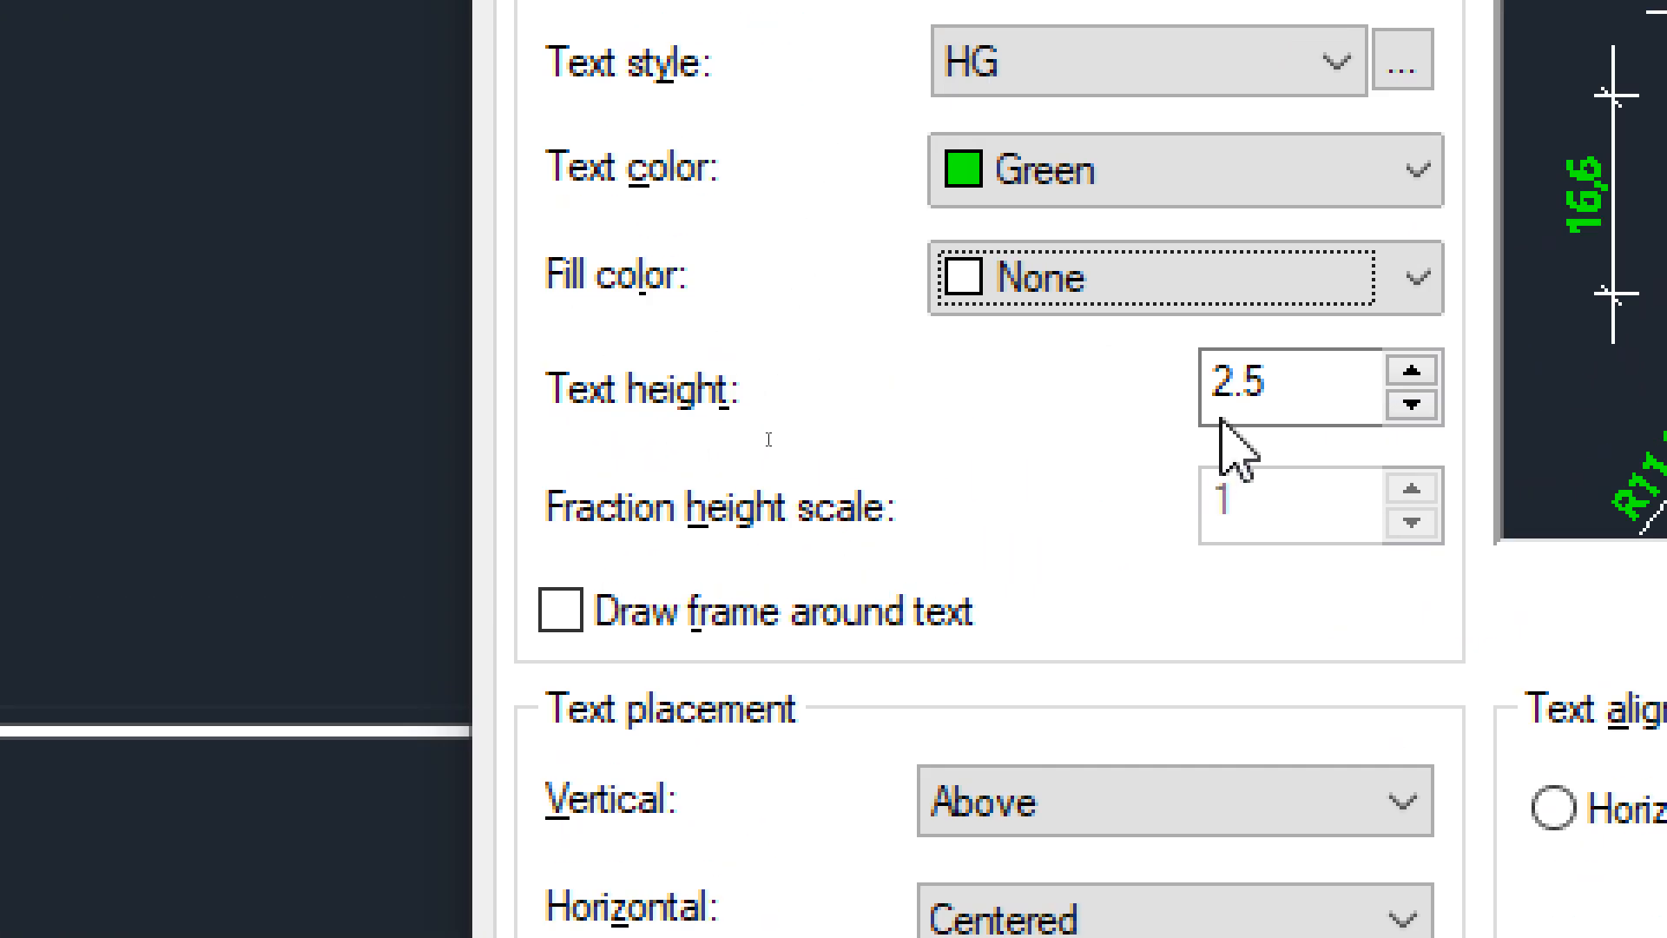
# Step: Check the text height setting, turn on the frame around dimension text, and save the ISO-25 style
pyautogui.click(783, 436)
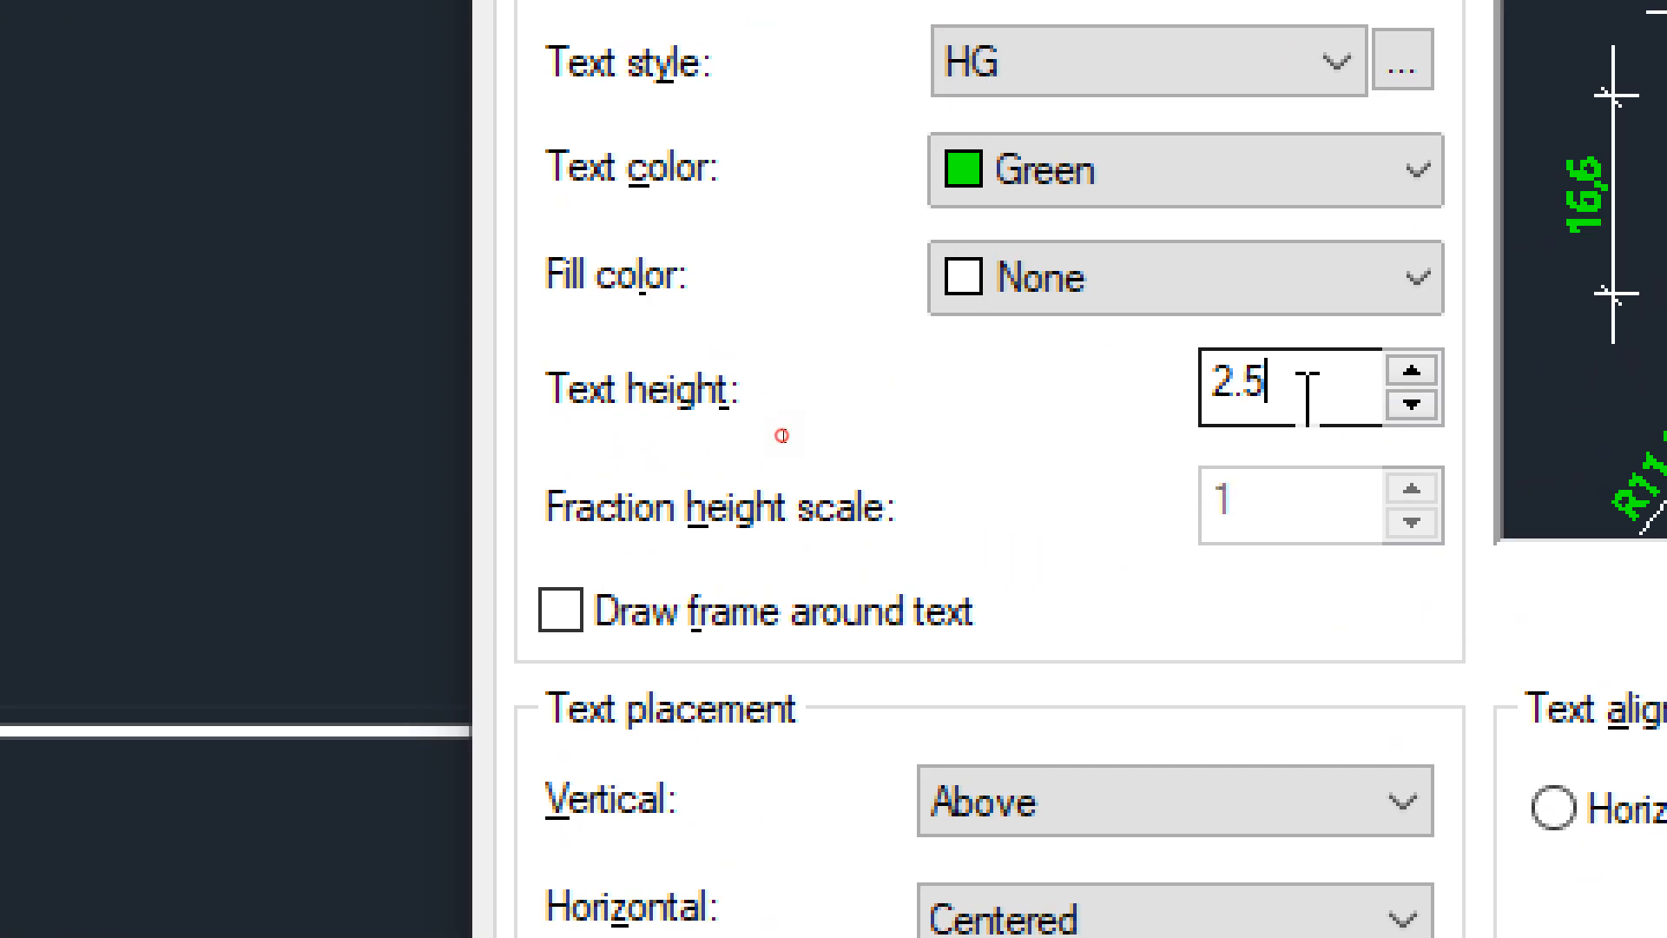
pyautogui.doubleClick(1307, 395)
pyautogui.moveTo(966, 655)
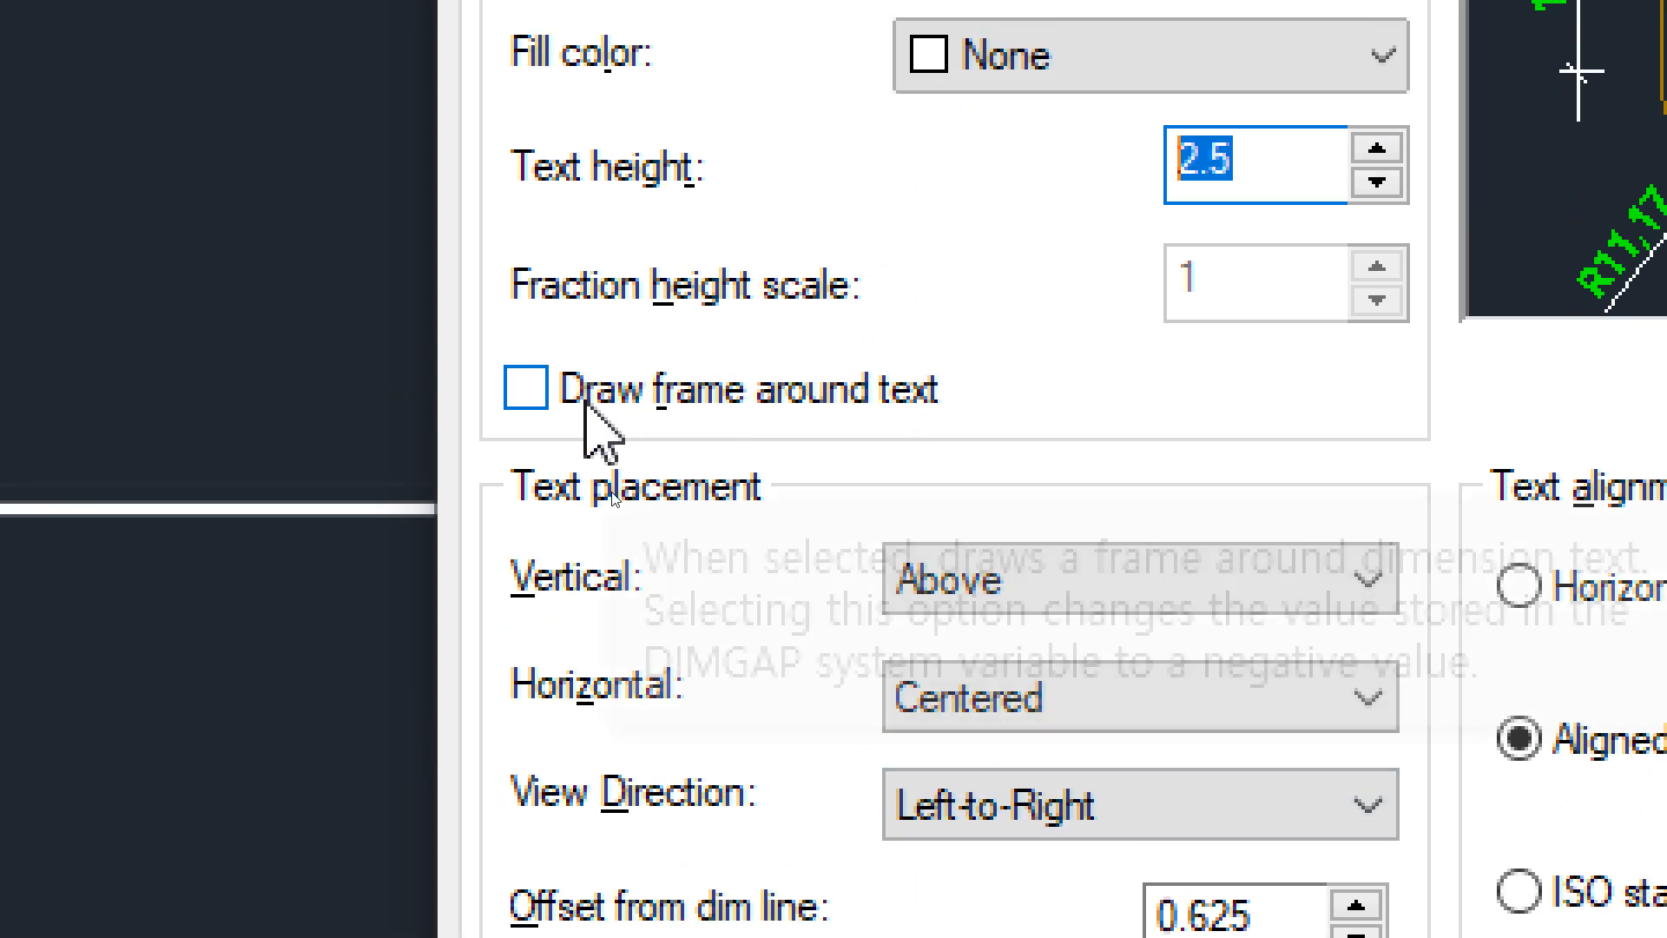
pyautogui.click(712, 404)
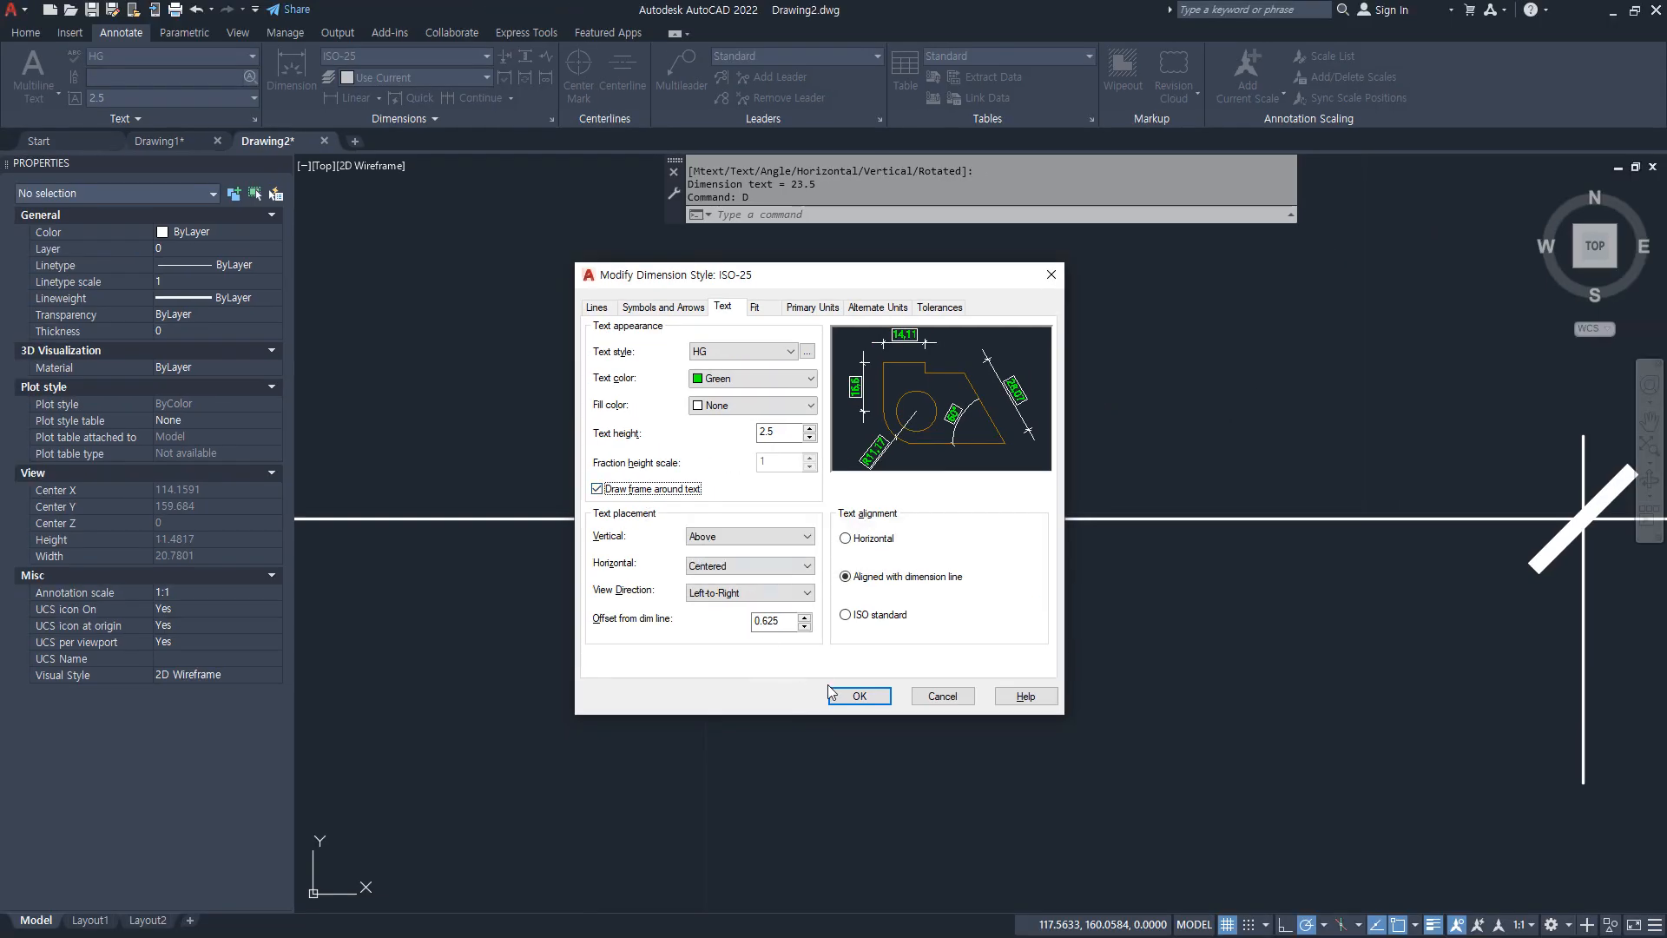
pyautogui.click(851, 694)
pyautogui.click(934, 607)
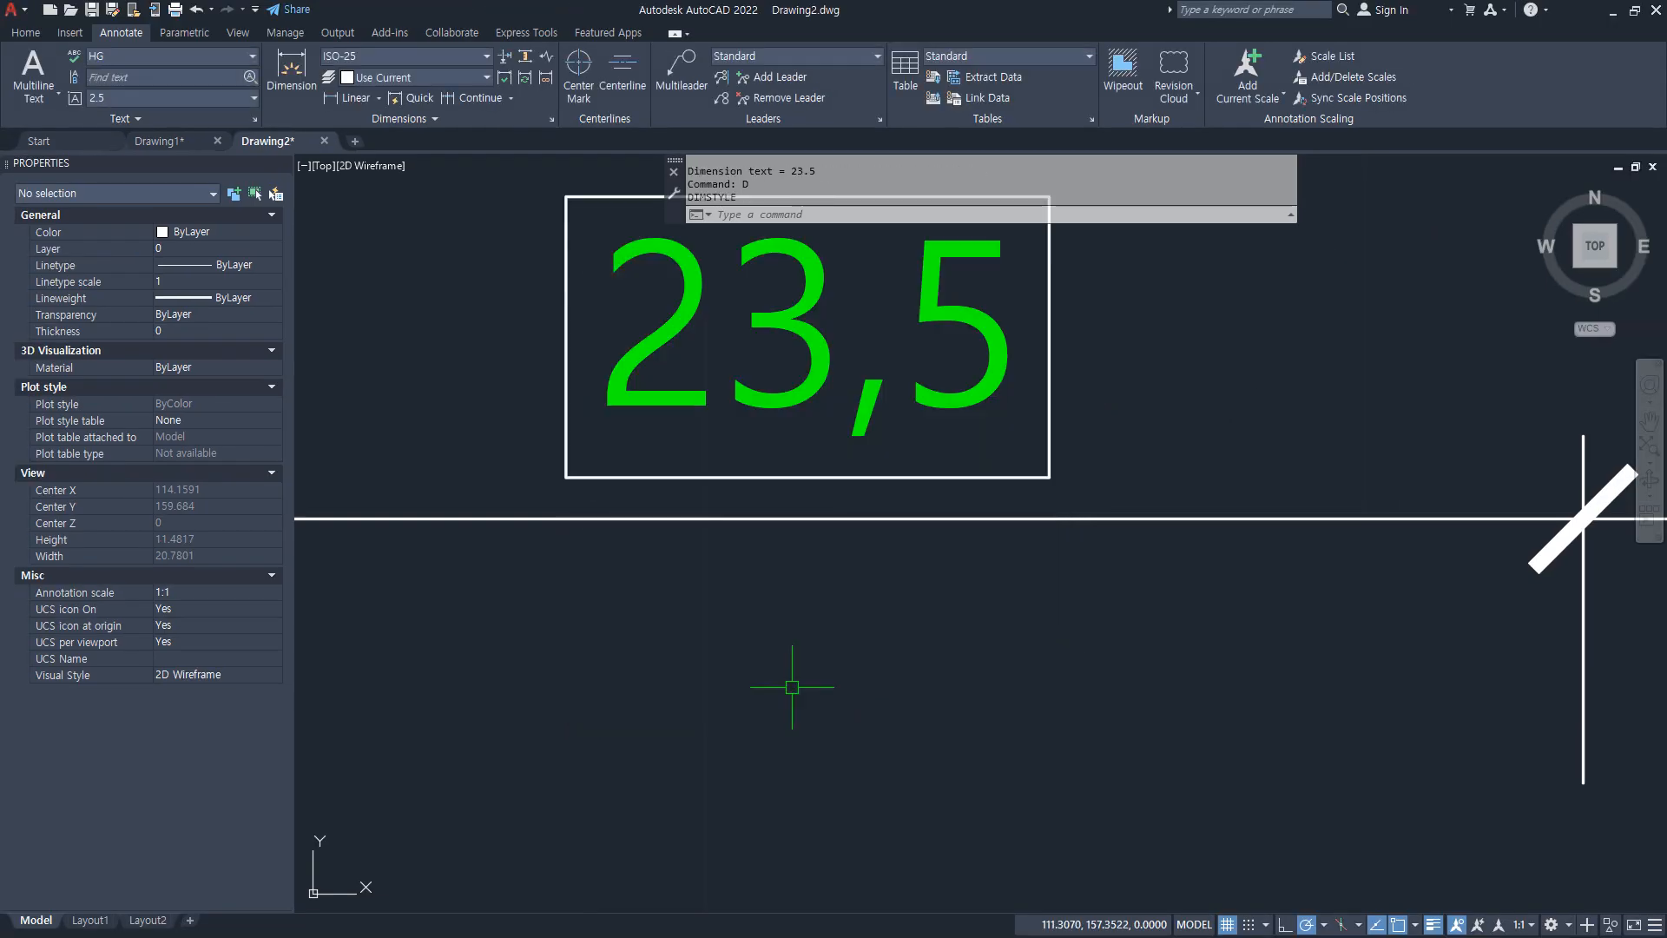
pyautogui.moveTo(793, 681); pyautogui.dragTo(808, 775, button='middle')
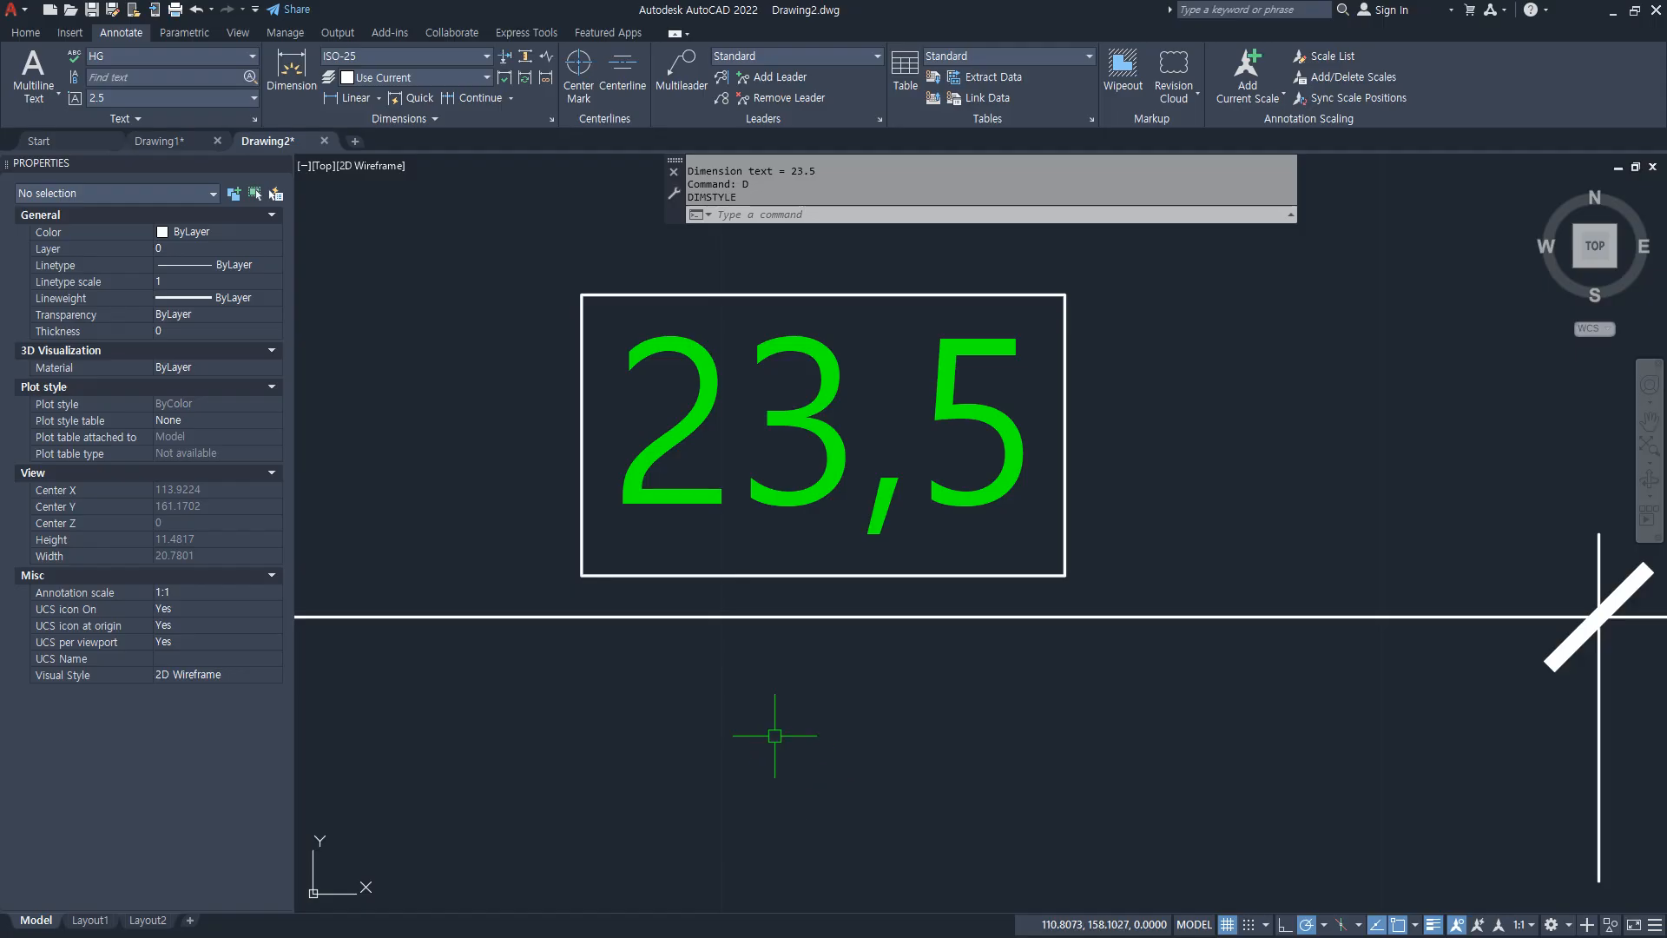
# Step: Erase both circles with their center lines and the linear dimension from Drawing2
pyautogui.hotkey('ctrl', 'Tab')
pyautogui.hotkey('ctrl', 'Tab')
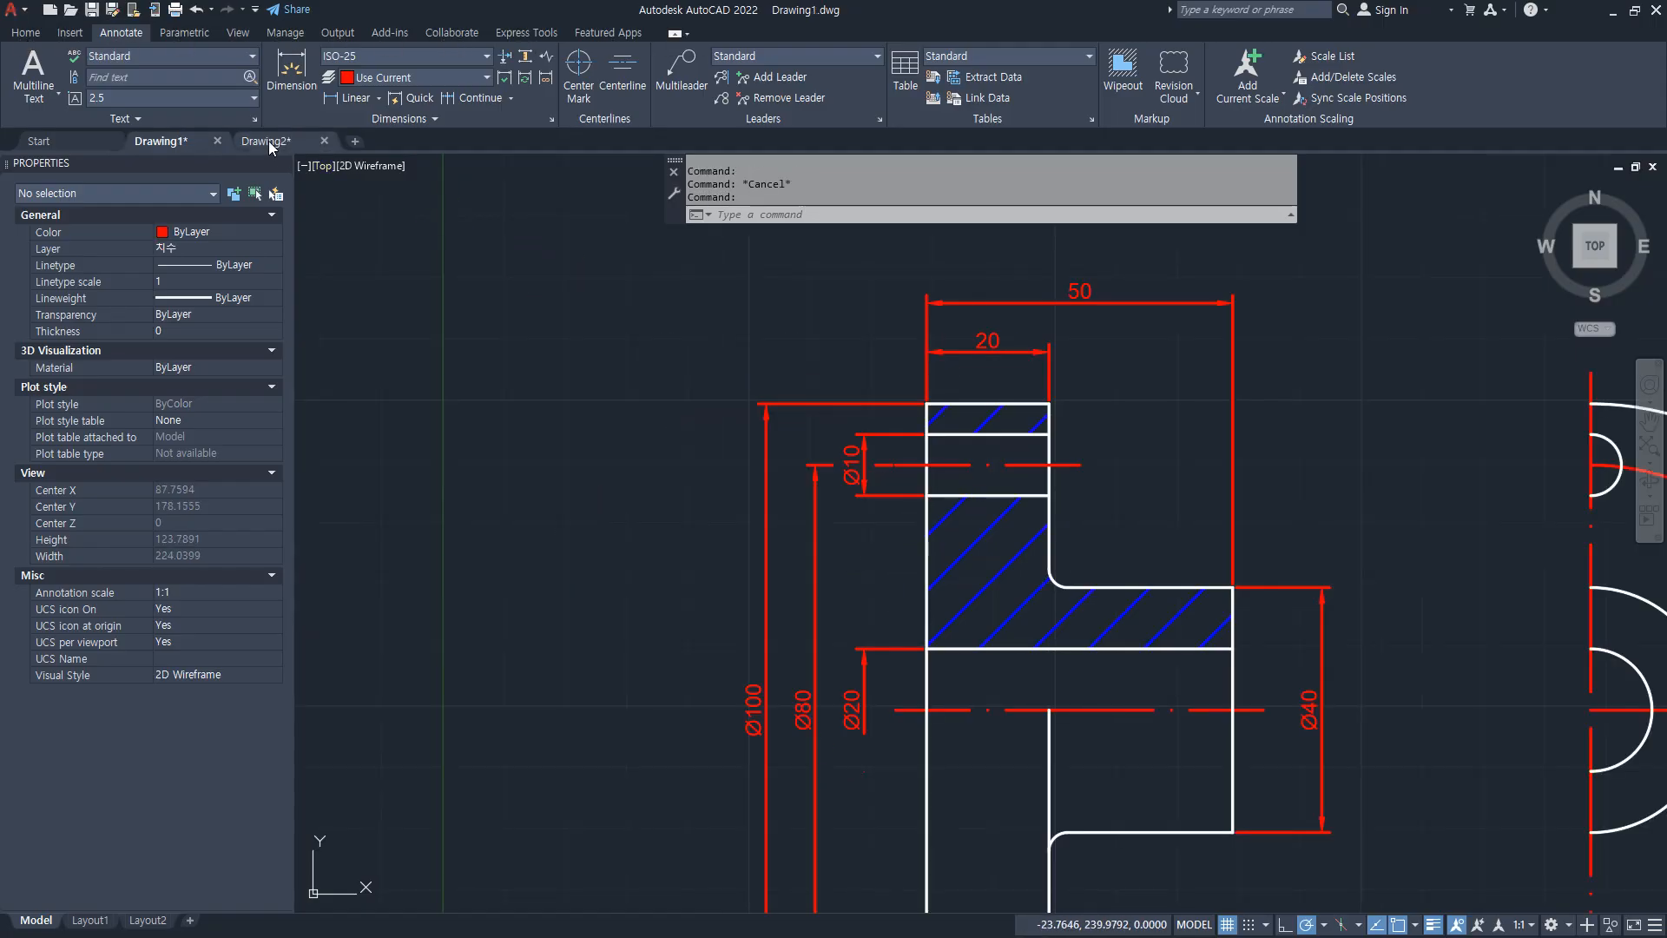
pyautogui.scroll(-4, 967, 637)
pyautogui.click(1201, 670)
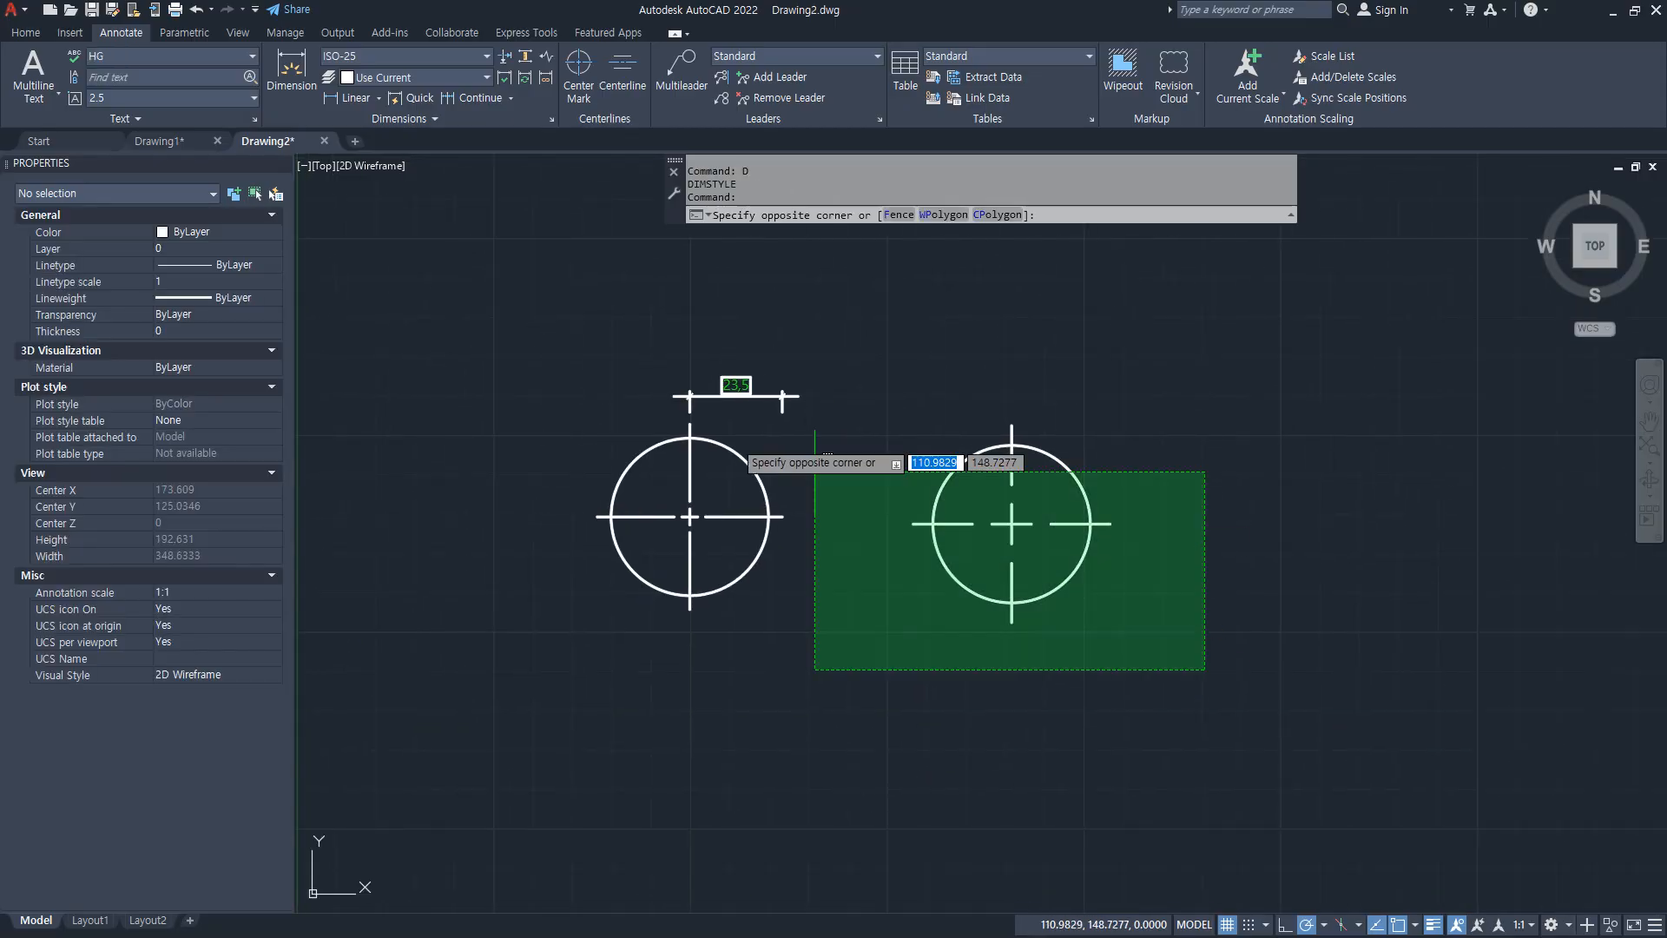
pyautogui.click(565, 365)
pyautogui.press('Delete')
# Step: Draw a 20 by 20 square with the Rectangle command in the emptied drawing
pyautogui.write('z')
pyautogui.press('Return')
pyautogui.write('a')
pyautogui.press('Return')
pyautogui.write('rec')
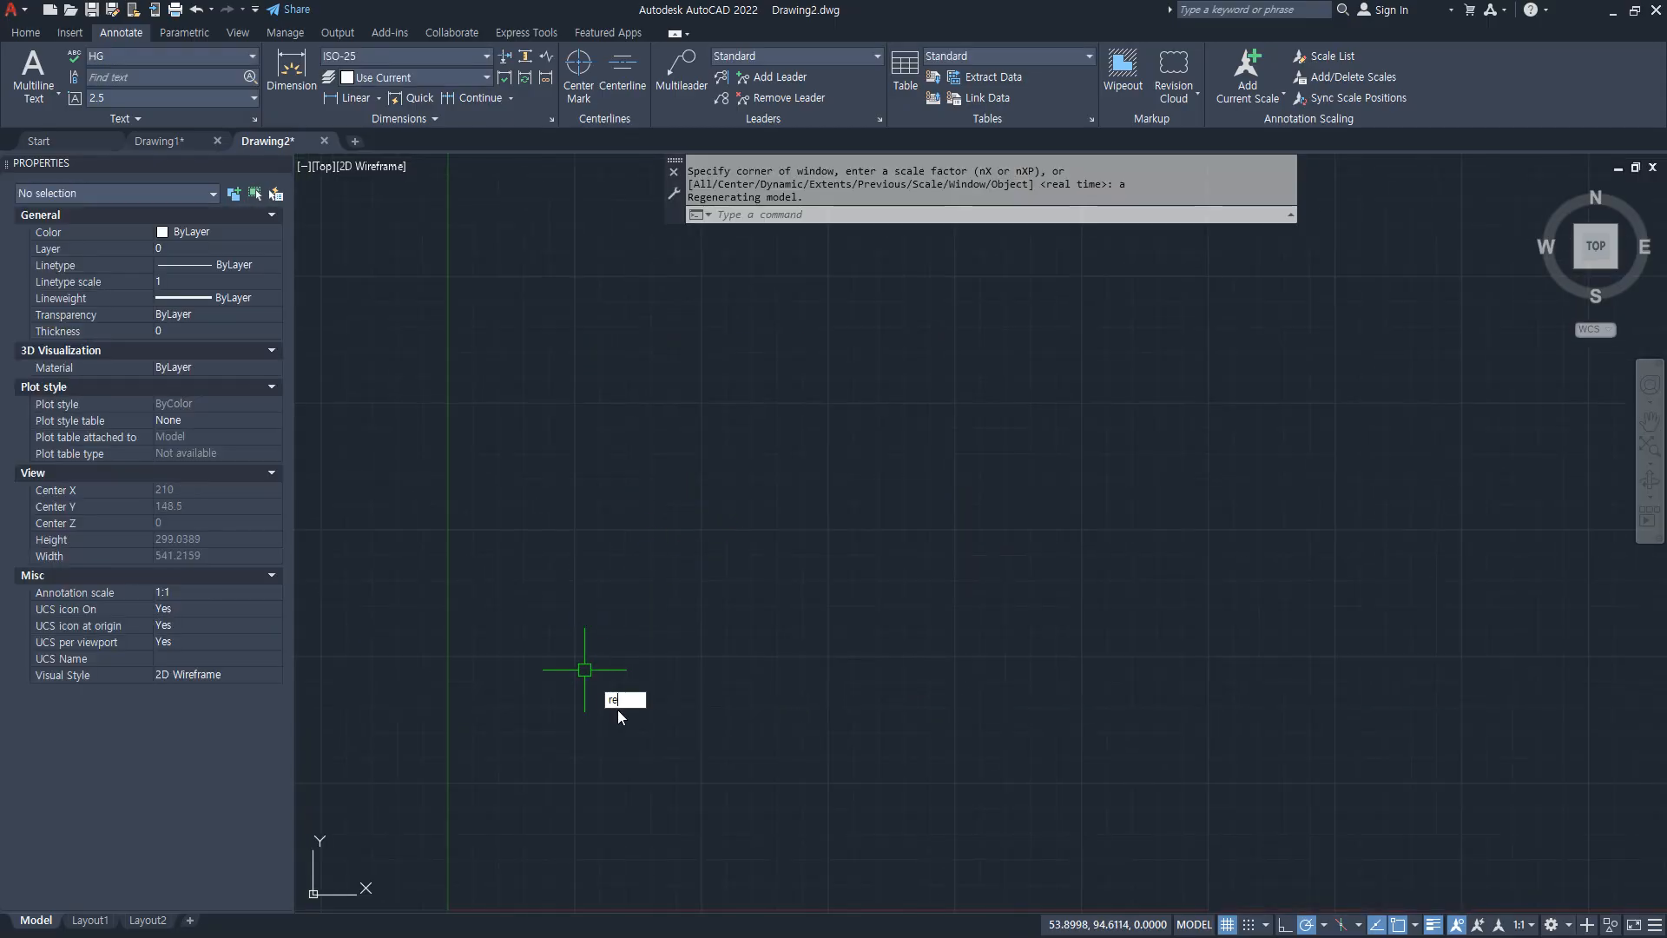
pyautogui.press('Return')
pyautogui.click(623, 745)
pyautogui.write('20,20')
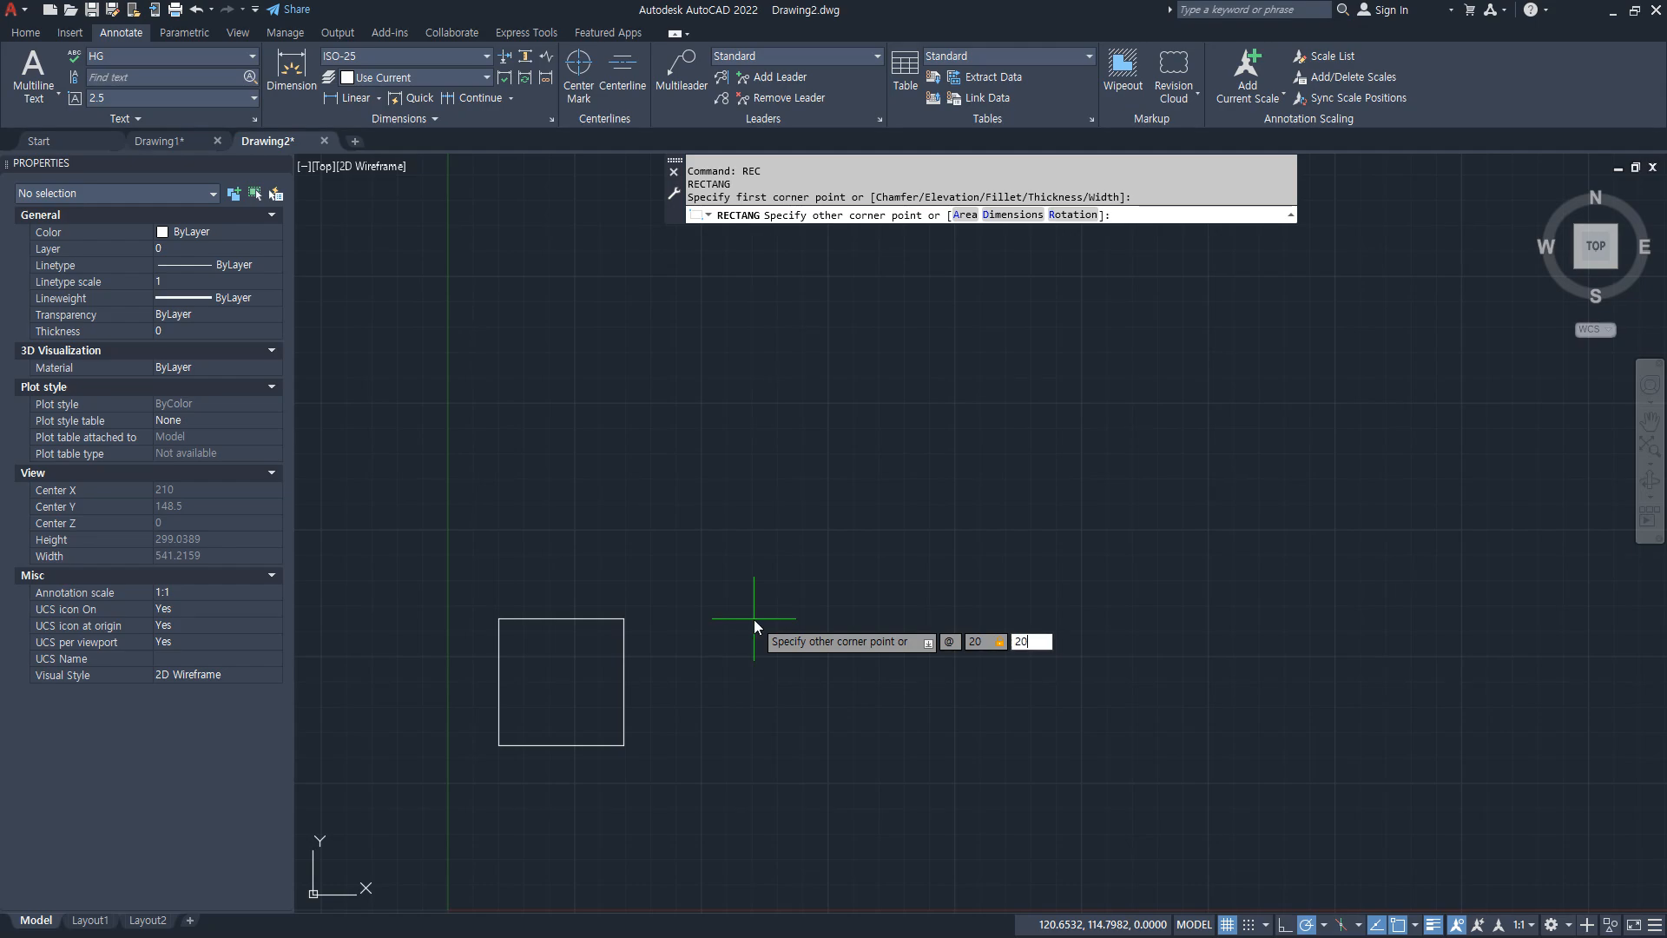
pyautogui.press('Return')
# Step: Copy the square diagonally so the copy's lower-left corner meets the original's upper-right corner
pyautogui.write('cp')
pyautogui.press('Return')
pyautogui.click(734, 774)
pyautogui.click(507, 628)
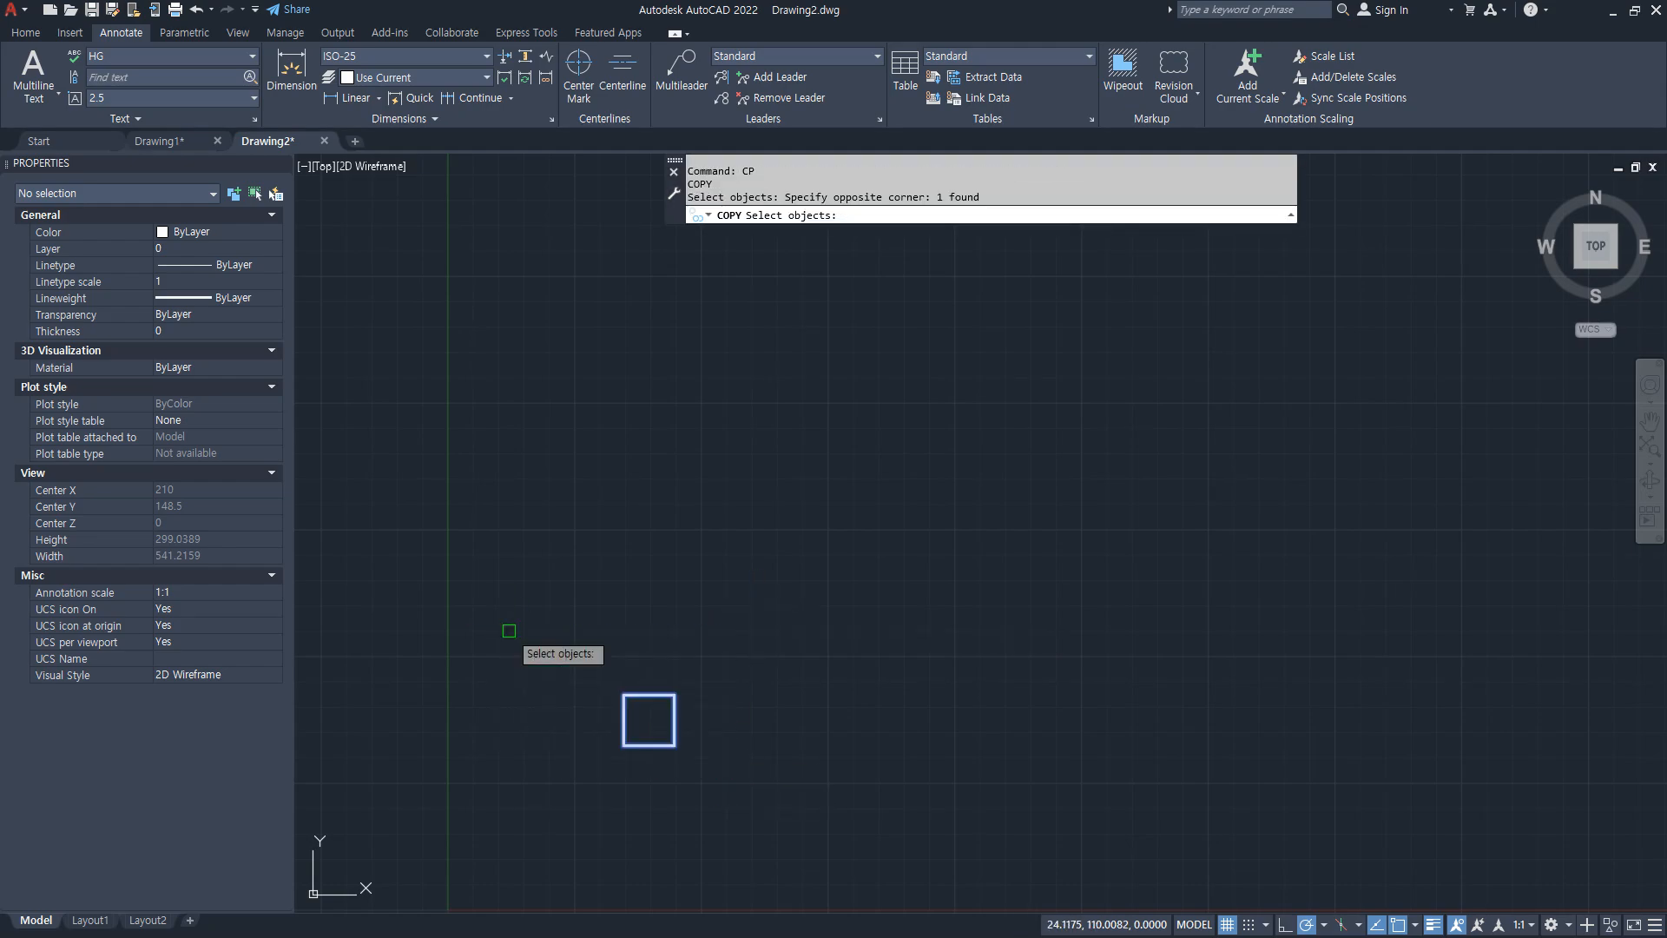
pyautogui.press('Return')
pyautogui.click(624, 745)
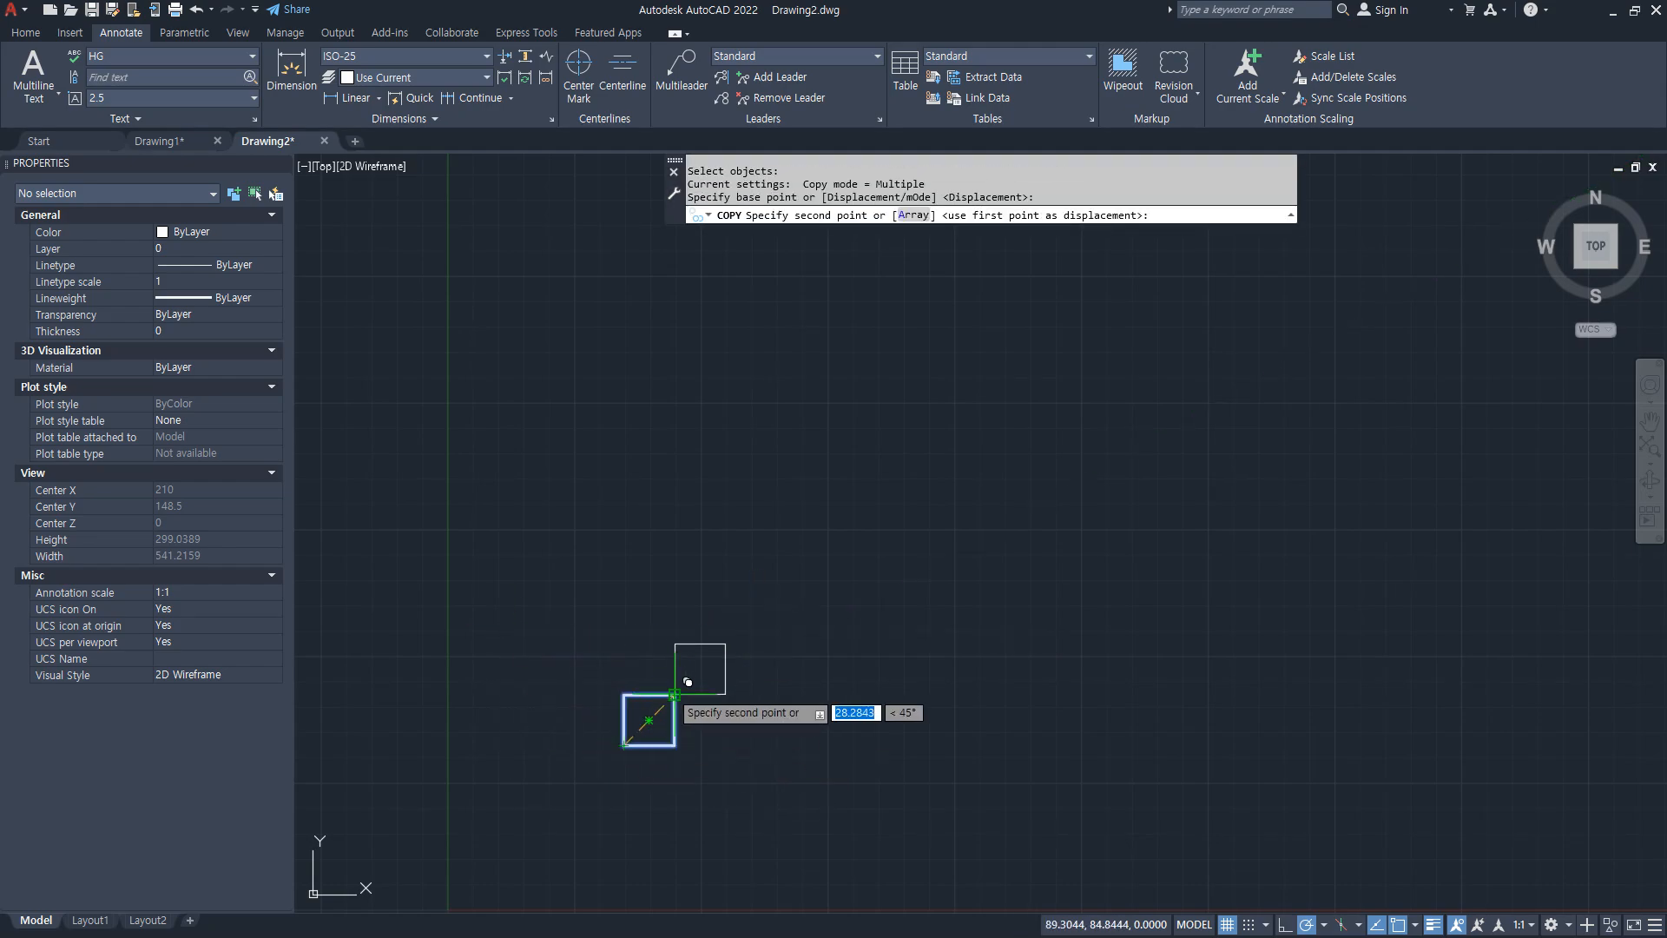
pyautogui.click(675, 694)
pyautogui.press('Return')
# Step: Copy the two squares straight up twice to stack a staggered column, and erase the topmost square
pyautogui.press('Return')
pyautogui.click(766, 752)
pyautogui.click(625, 648)
pyautogui.press('Return')
pyautogui.click(680, 752)
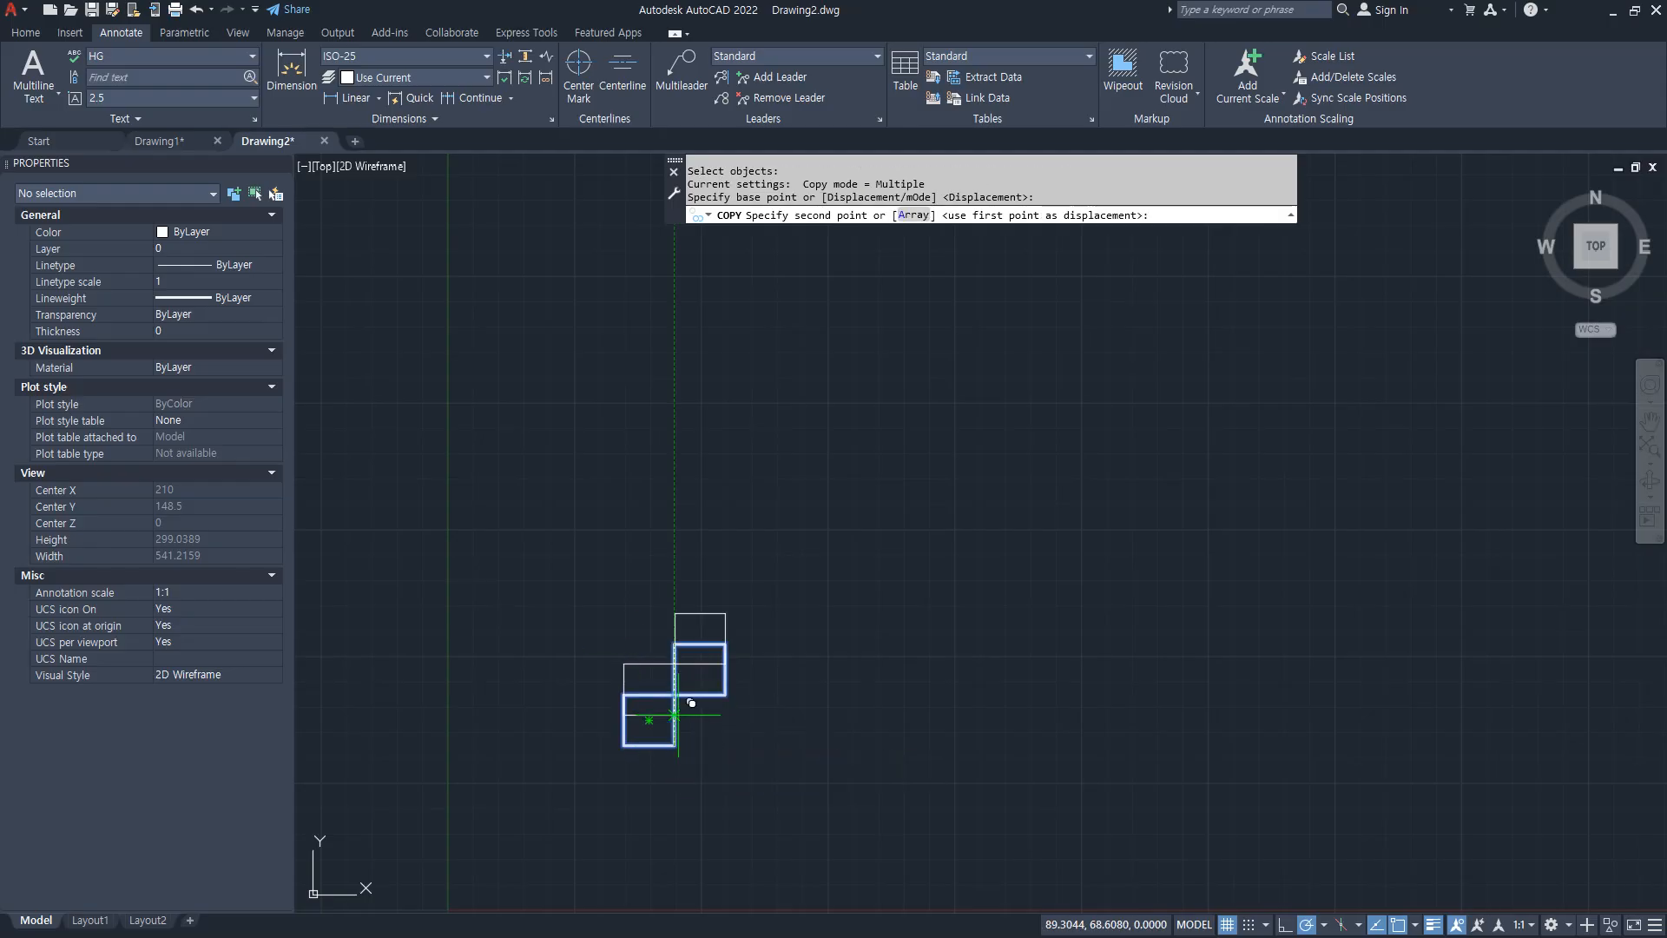
pyautogui.click(675, 644)
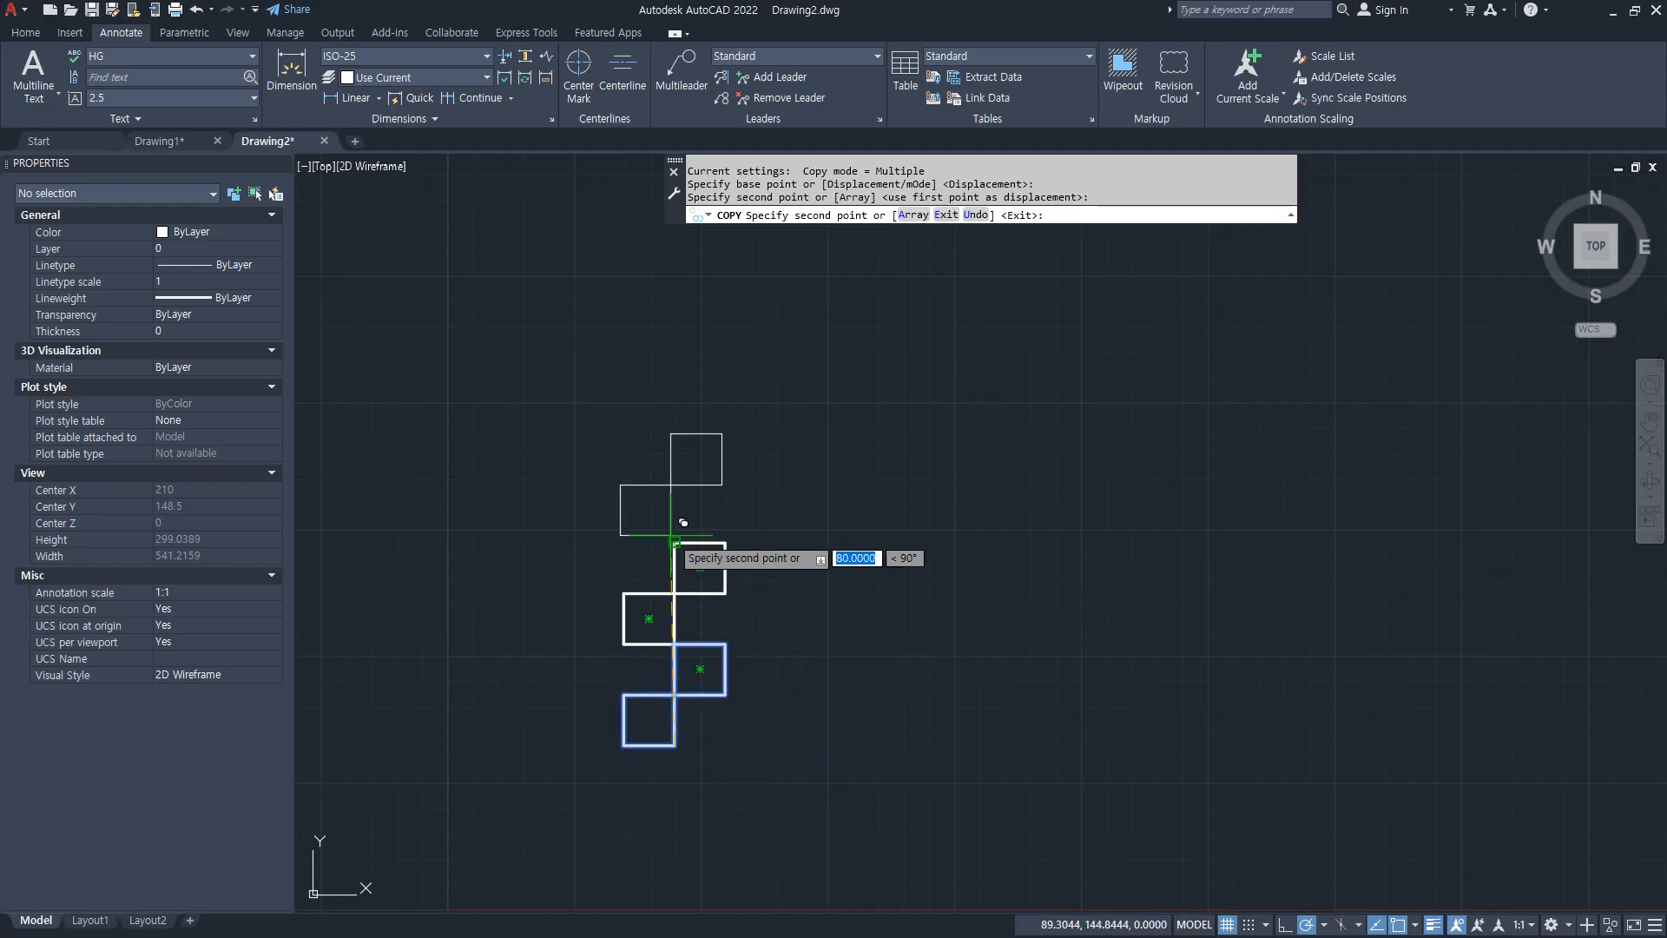
pyautogui.click(676, 492)
pyautogui.press('Escape')
pyautogui.click(726, 467)
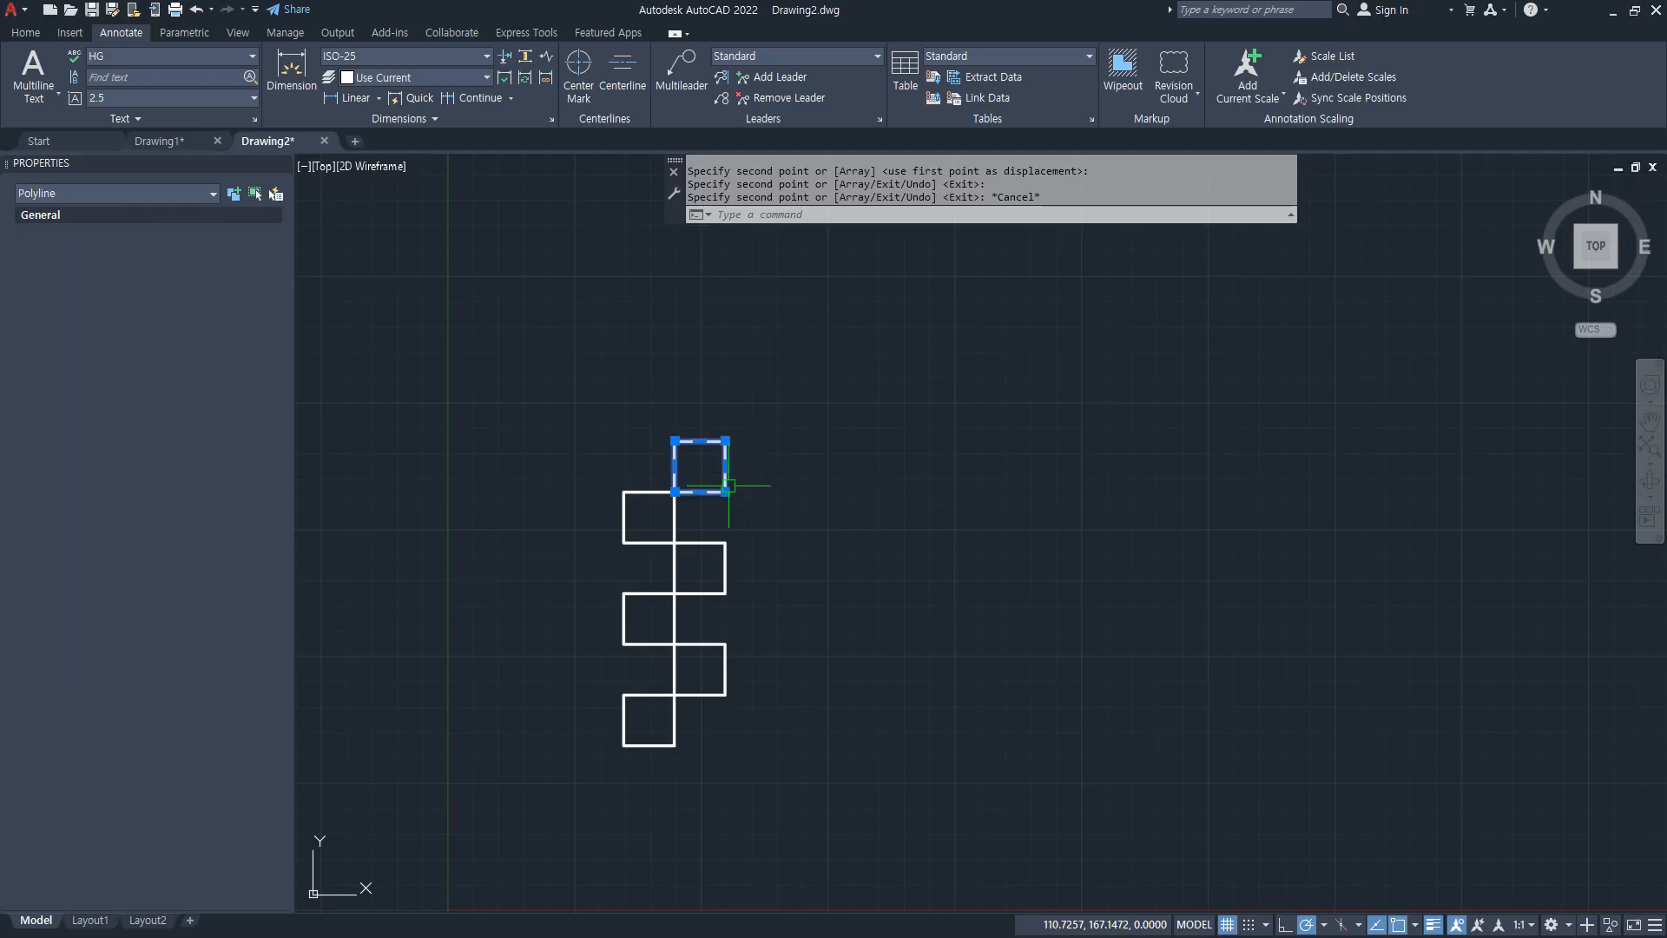
pyautogui.press('Delete')
# Step: Copy the five-square column horizontally as an array of 5 items, spaced by the column's full width
pyautogui.write('cp')
pyautogui.press('Return')
pyautogui.click(791, 763)
pyautogui.click(554, 513)
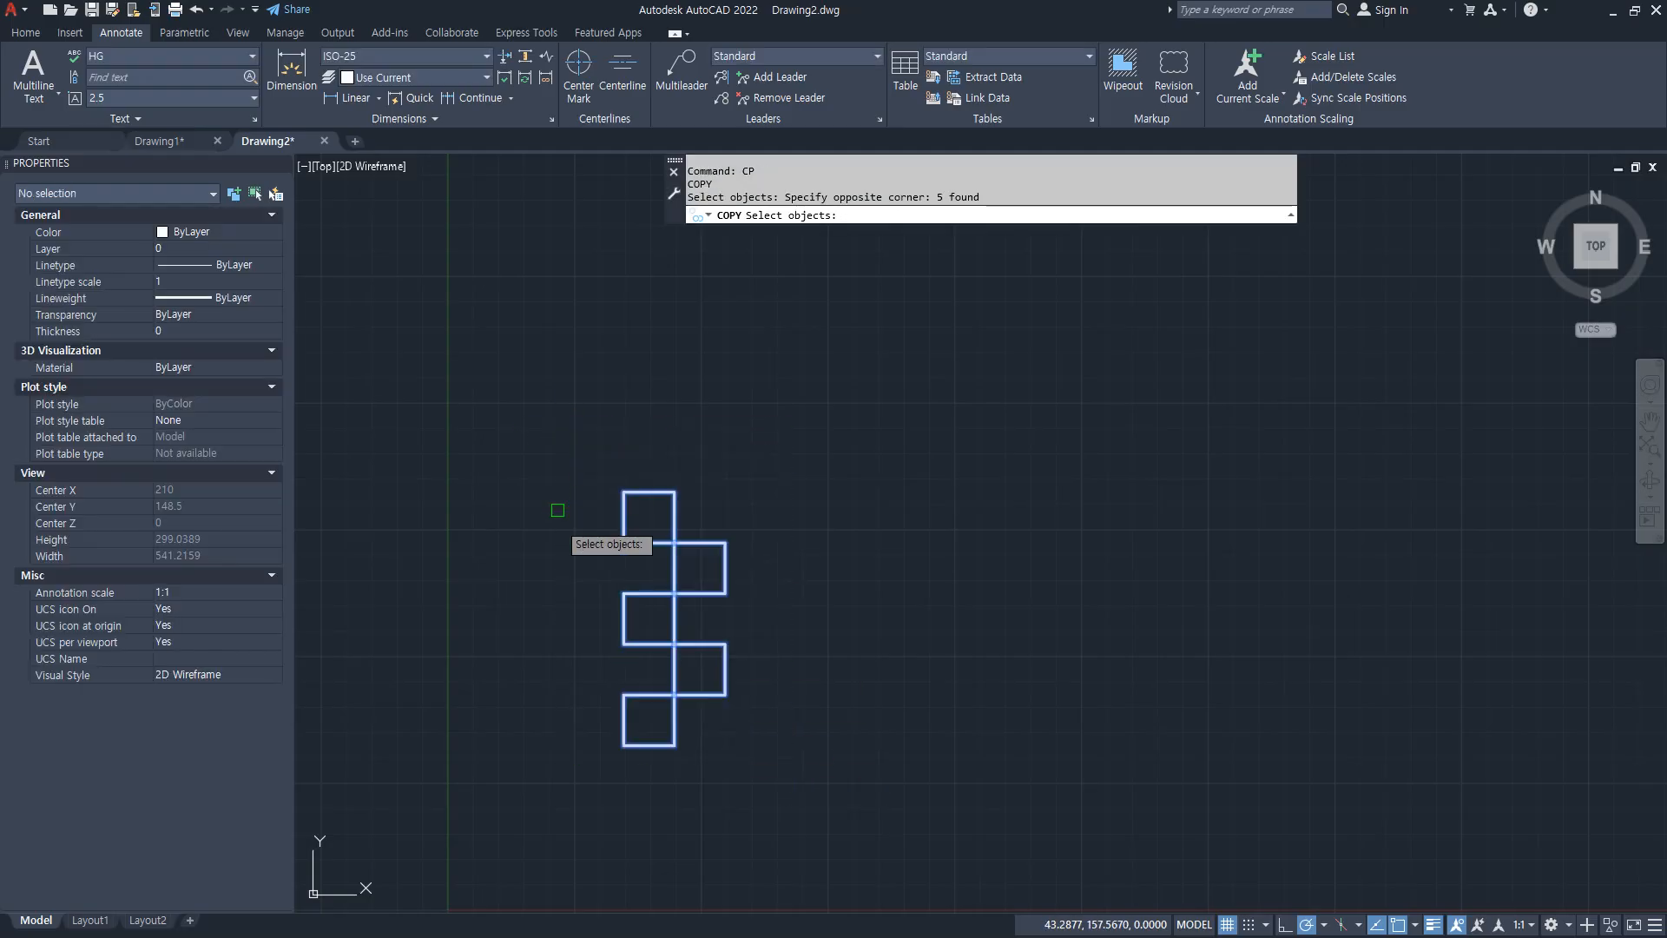
pyautogui.press('Return')
pyautogui.click(623, 644)
pyautogui.write('a')
pyautogui.press('Return')
pyautogui.write('5')
pyautogui.press('Return')
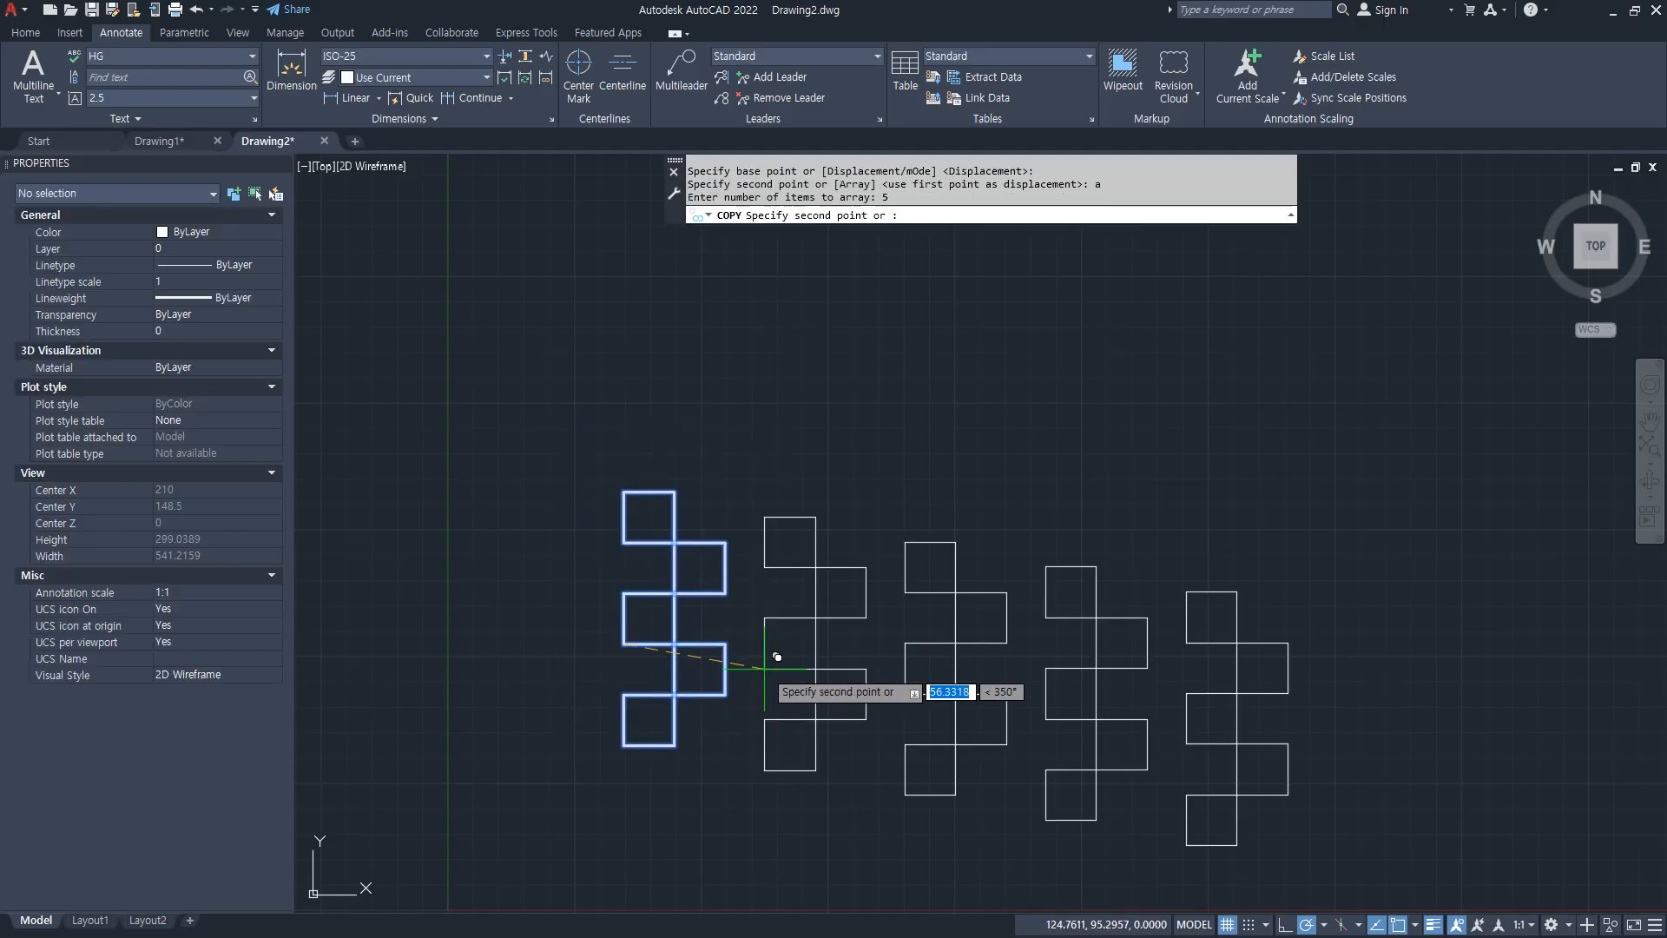
pyautogui.click(726, 645)
pyautogui.press('Escape')
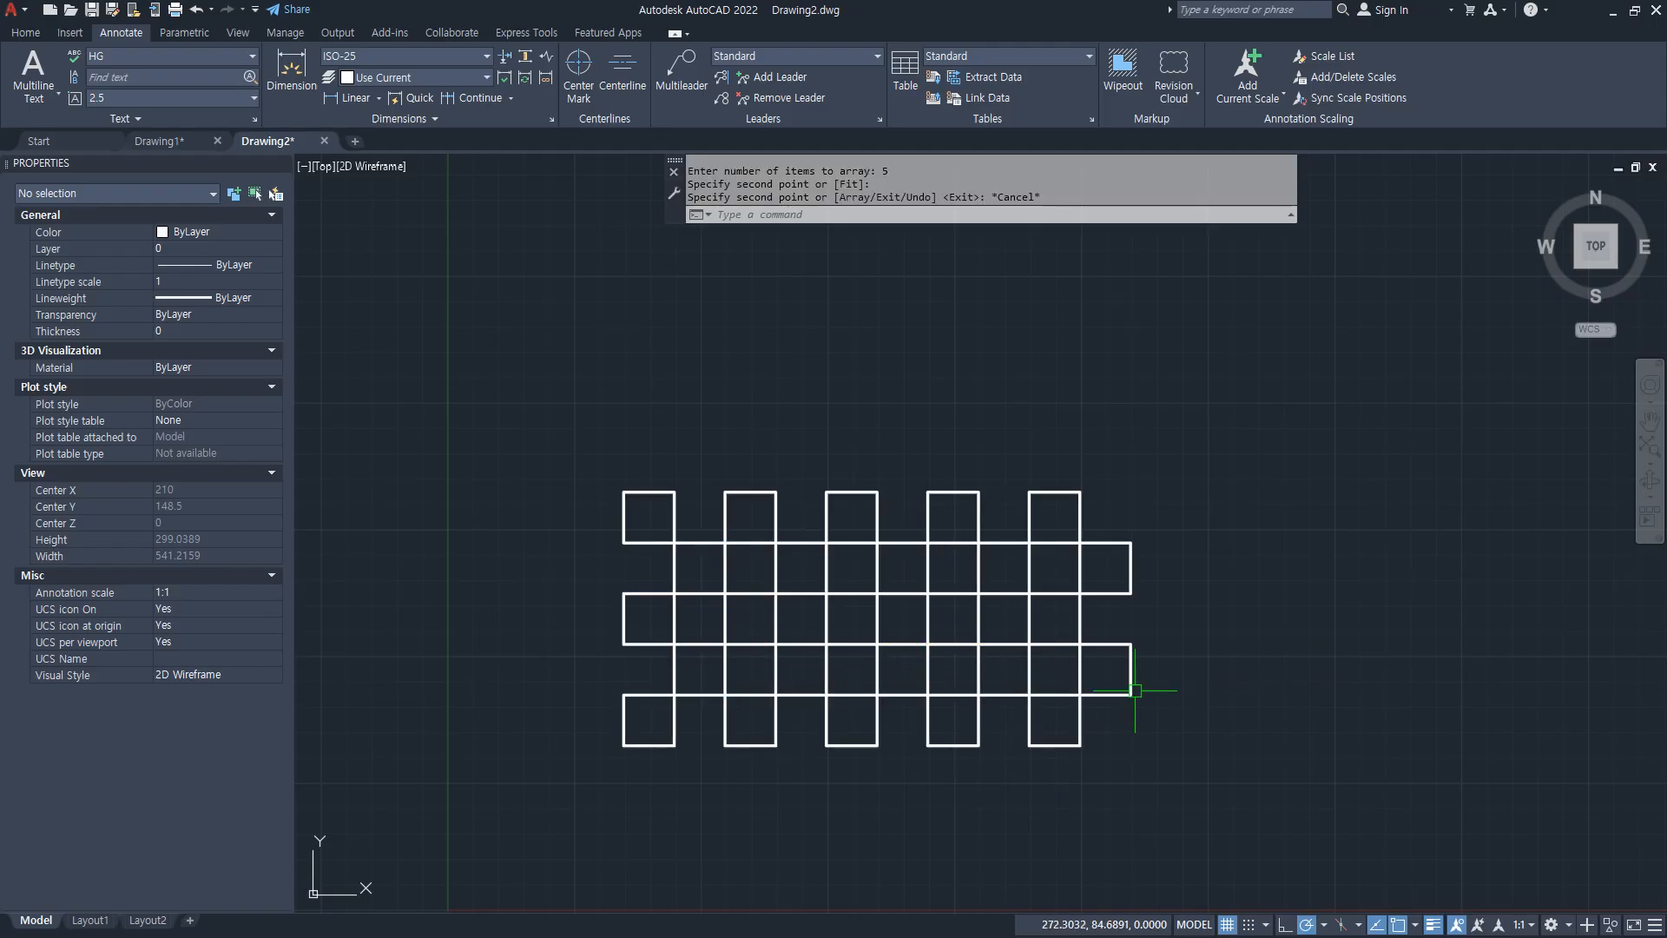
# Step: Erase the two protruding squares at the right end of the grid
pyautogui.click(1135, 693)
pyautogui.click(1114, 577)
pyautogui.write('e')
pyautogui.press('Return')
# Step: Add a linear dimension above the top edge of the grid's upper-left square
pyautogui.scroll(2, 903, 476)
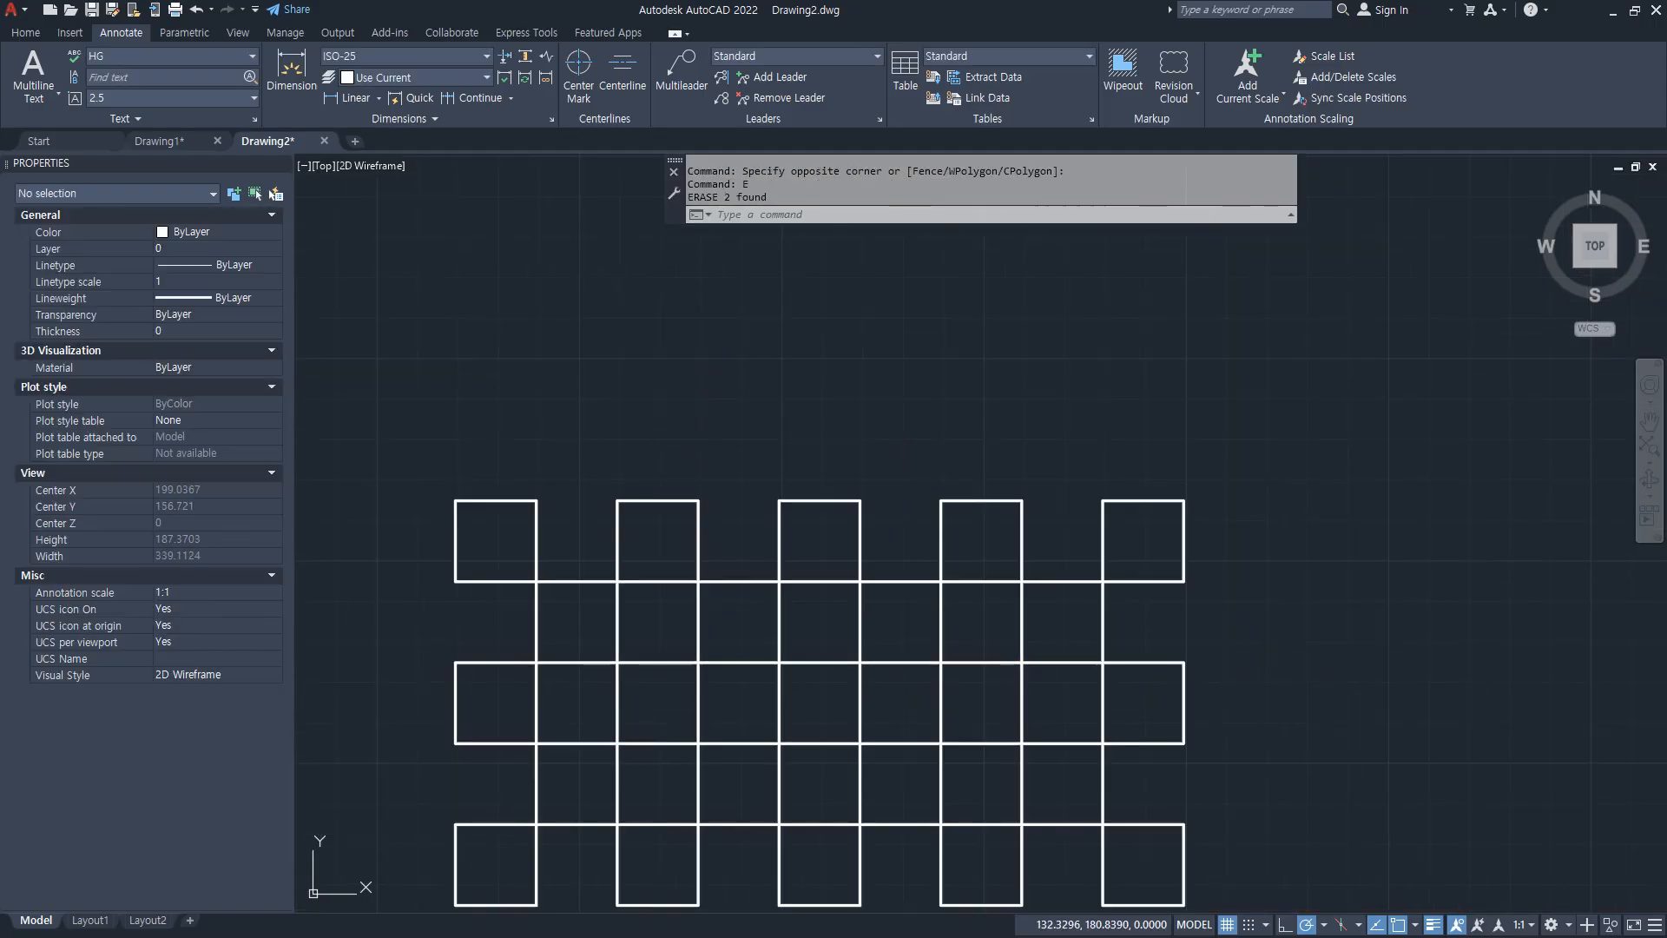
pyautogui.moveTo(901, 476); pyautogui.dragTo(949, 448, button='middle')
pyautogui.click(354, 98)
pyautogui.click(504, 471)
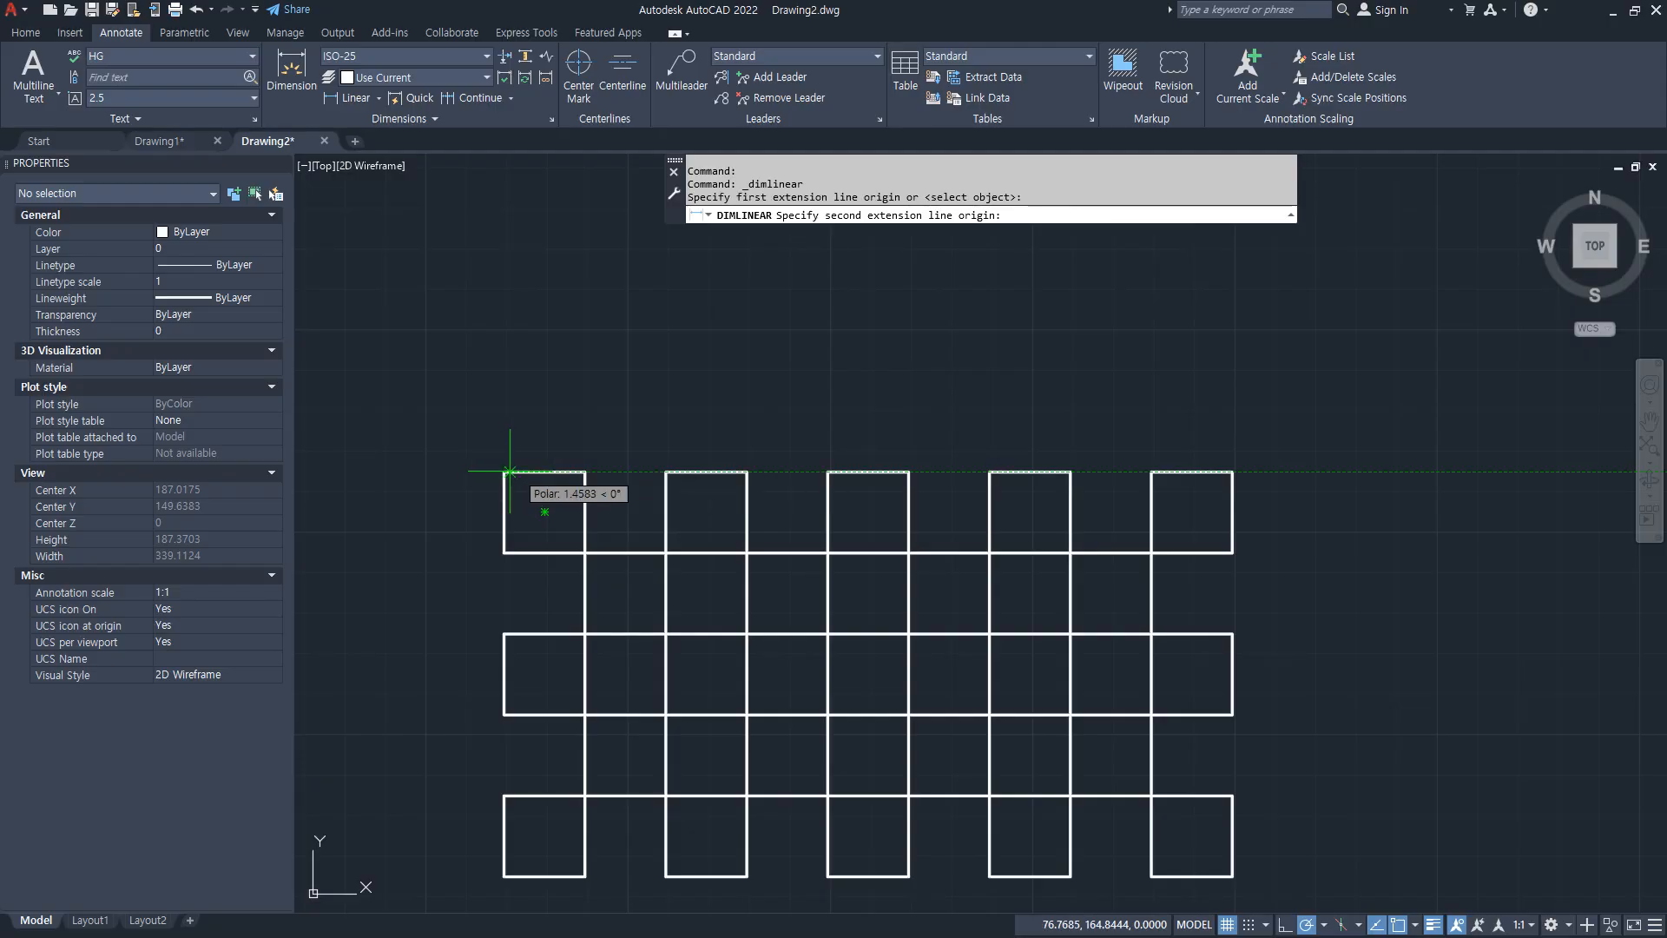
pyautogui.click(586, 472)
pyautogui.click(536, 421)
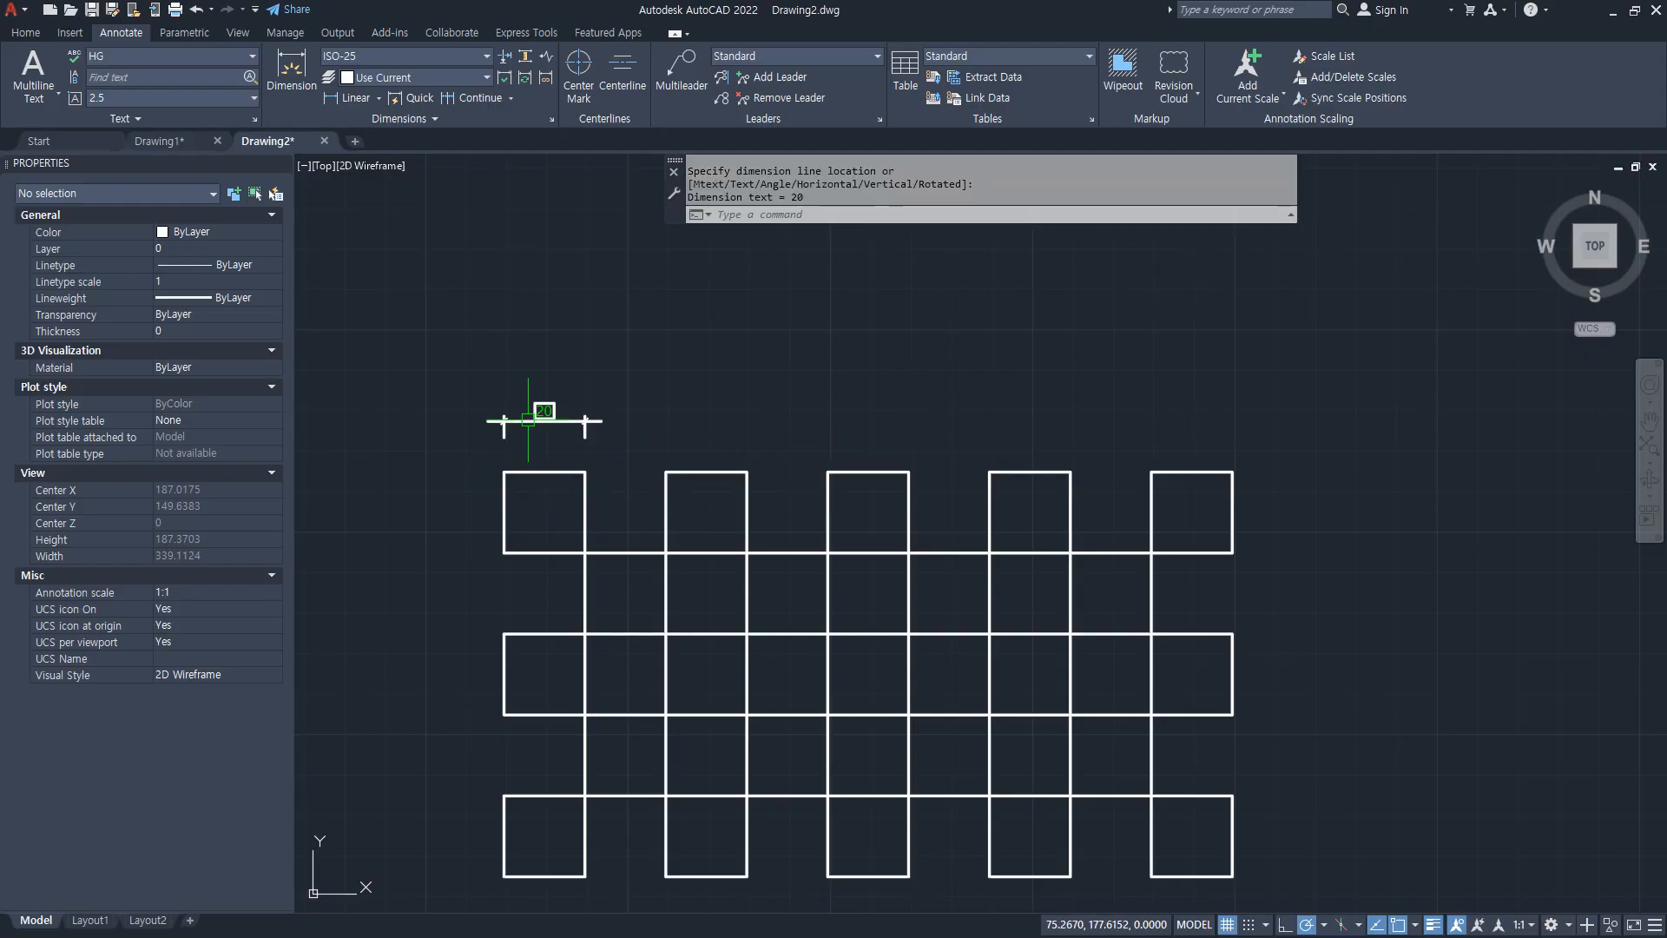
# Step: Continue the dimension chain across the grid's upper edge, through each square corner to the upper-right end
pyautogui.scroll(2, 537, 423)
pyautogui.click(480, 97)
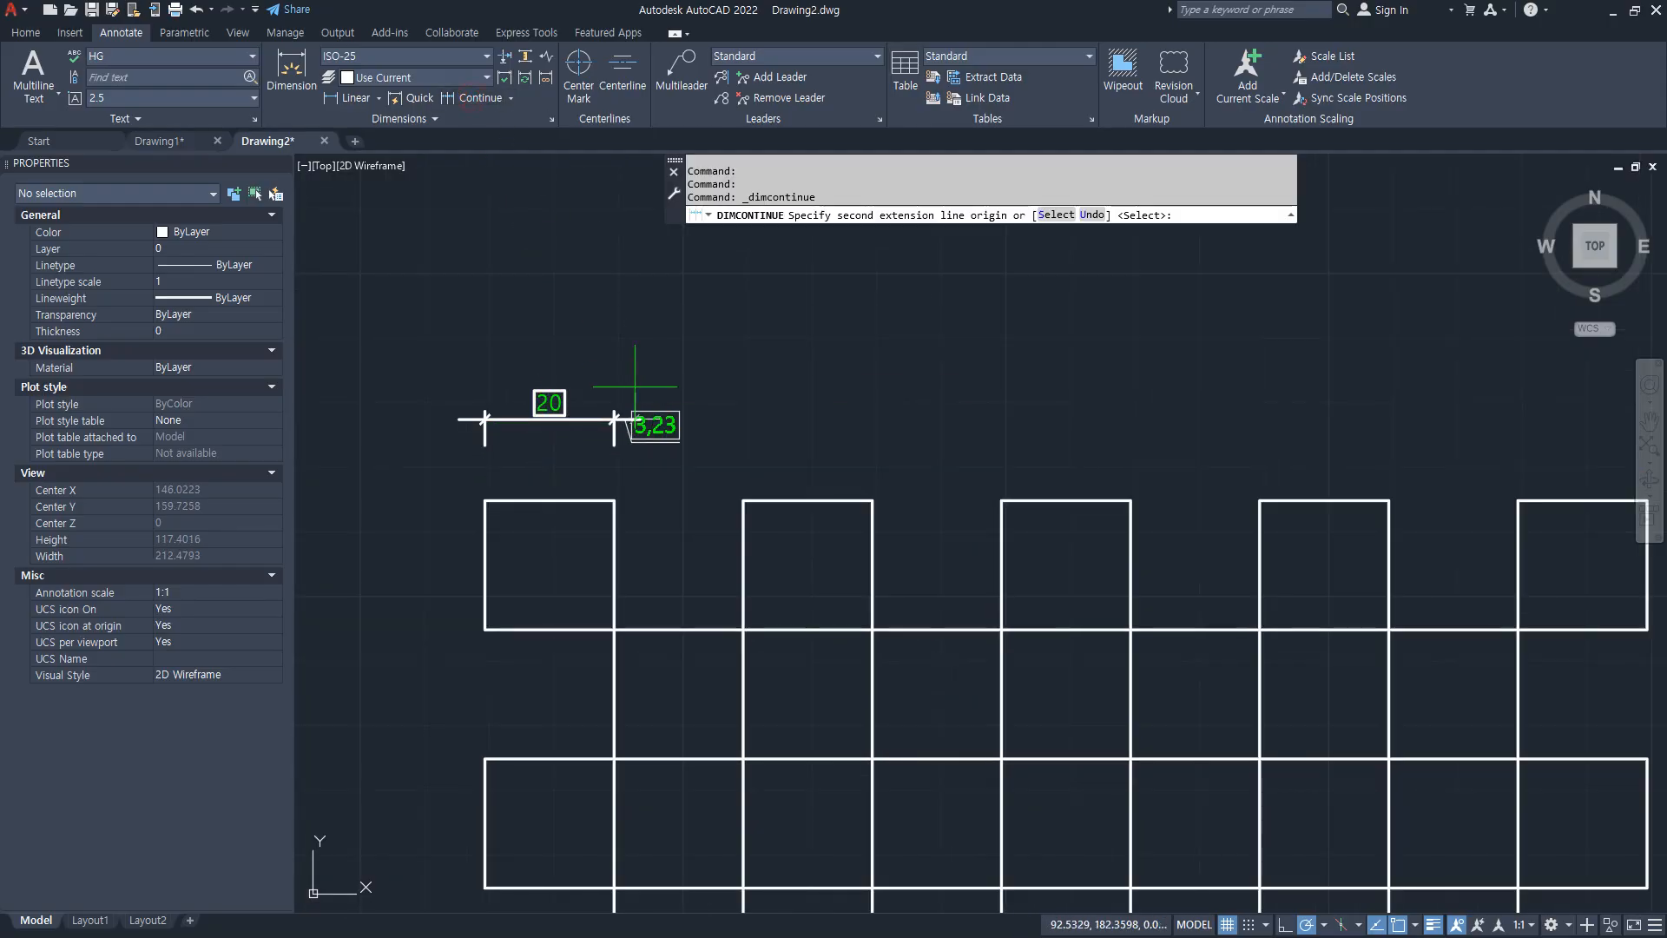
pyautogui.click(743, 501)
pyautogui.click(873, 501)
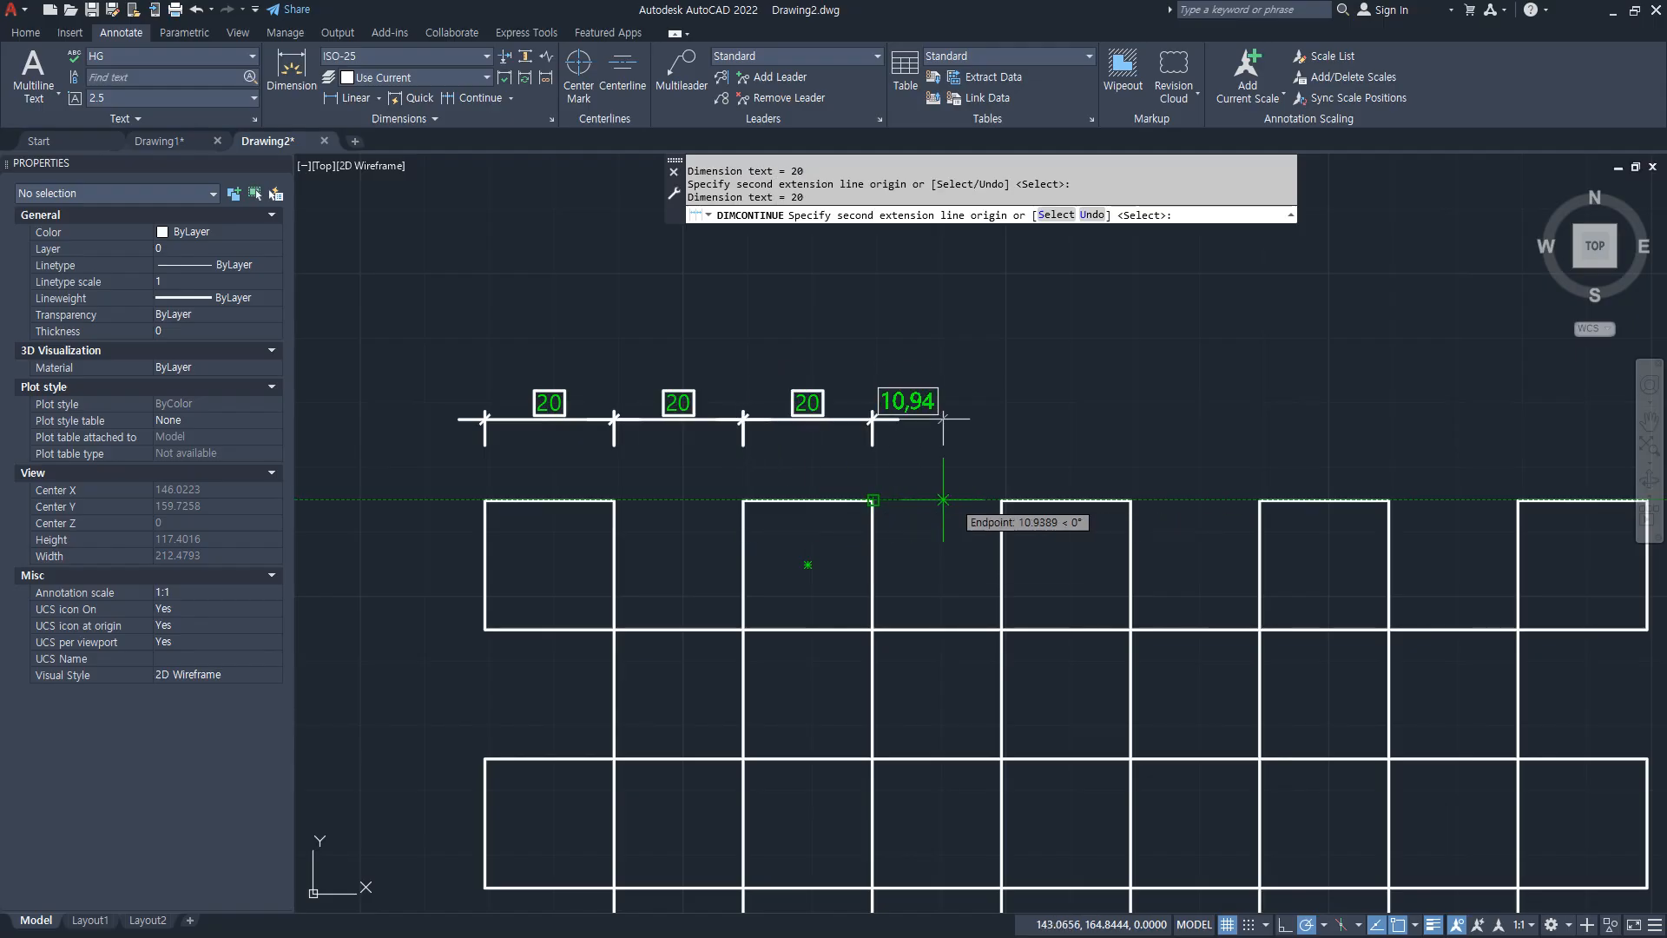
pyautogui.click(1001, 501)
pyautogui.click(1130, 501)
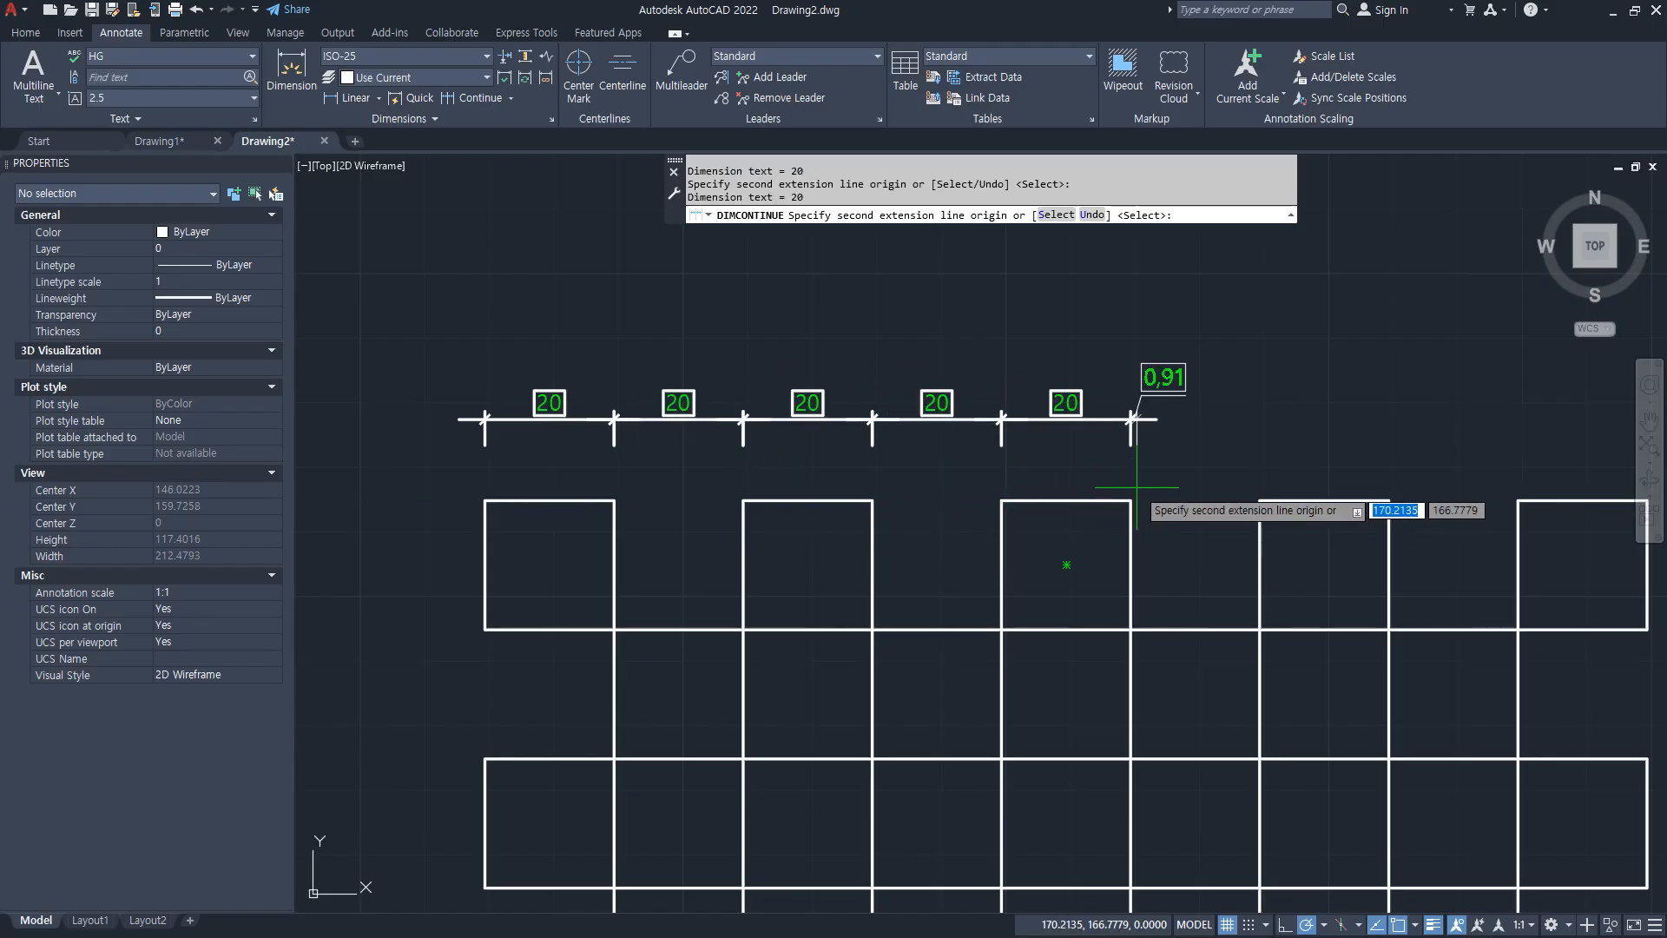
pyautogui.click(1259, 501)
pyautogui.click(1389, 501)
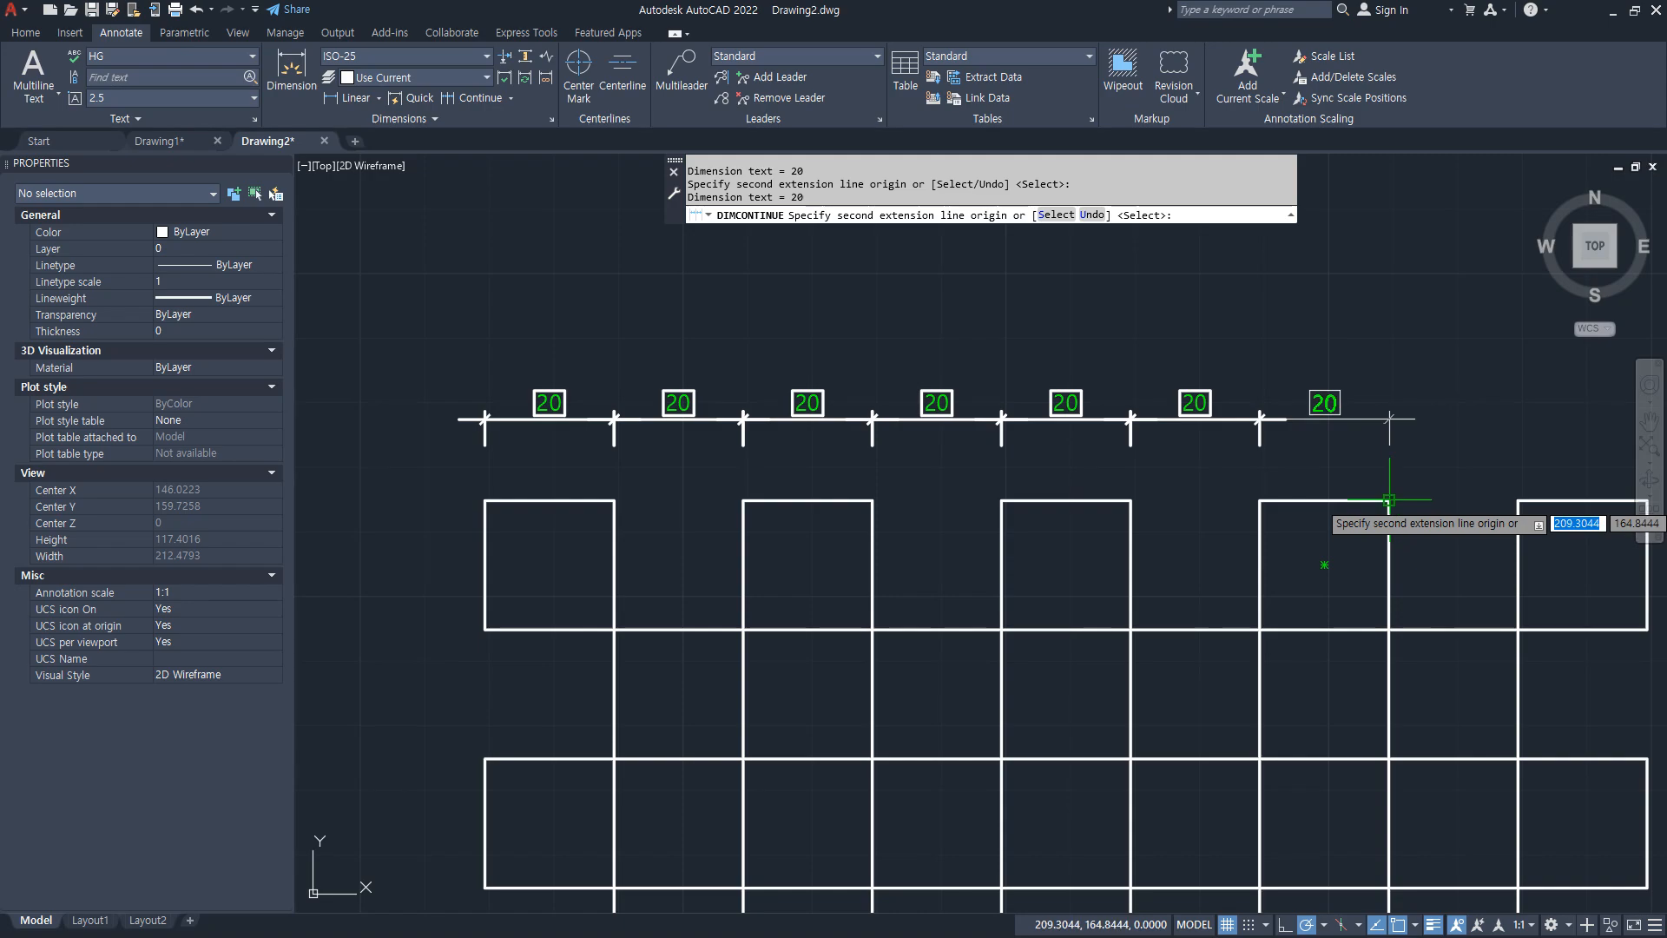
pyautogui.click(1517, 501)
pyautogui.moveTo(1506, 496); pyautogui.dragTo(1441, 492, button='middle')
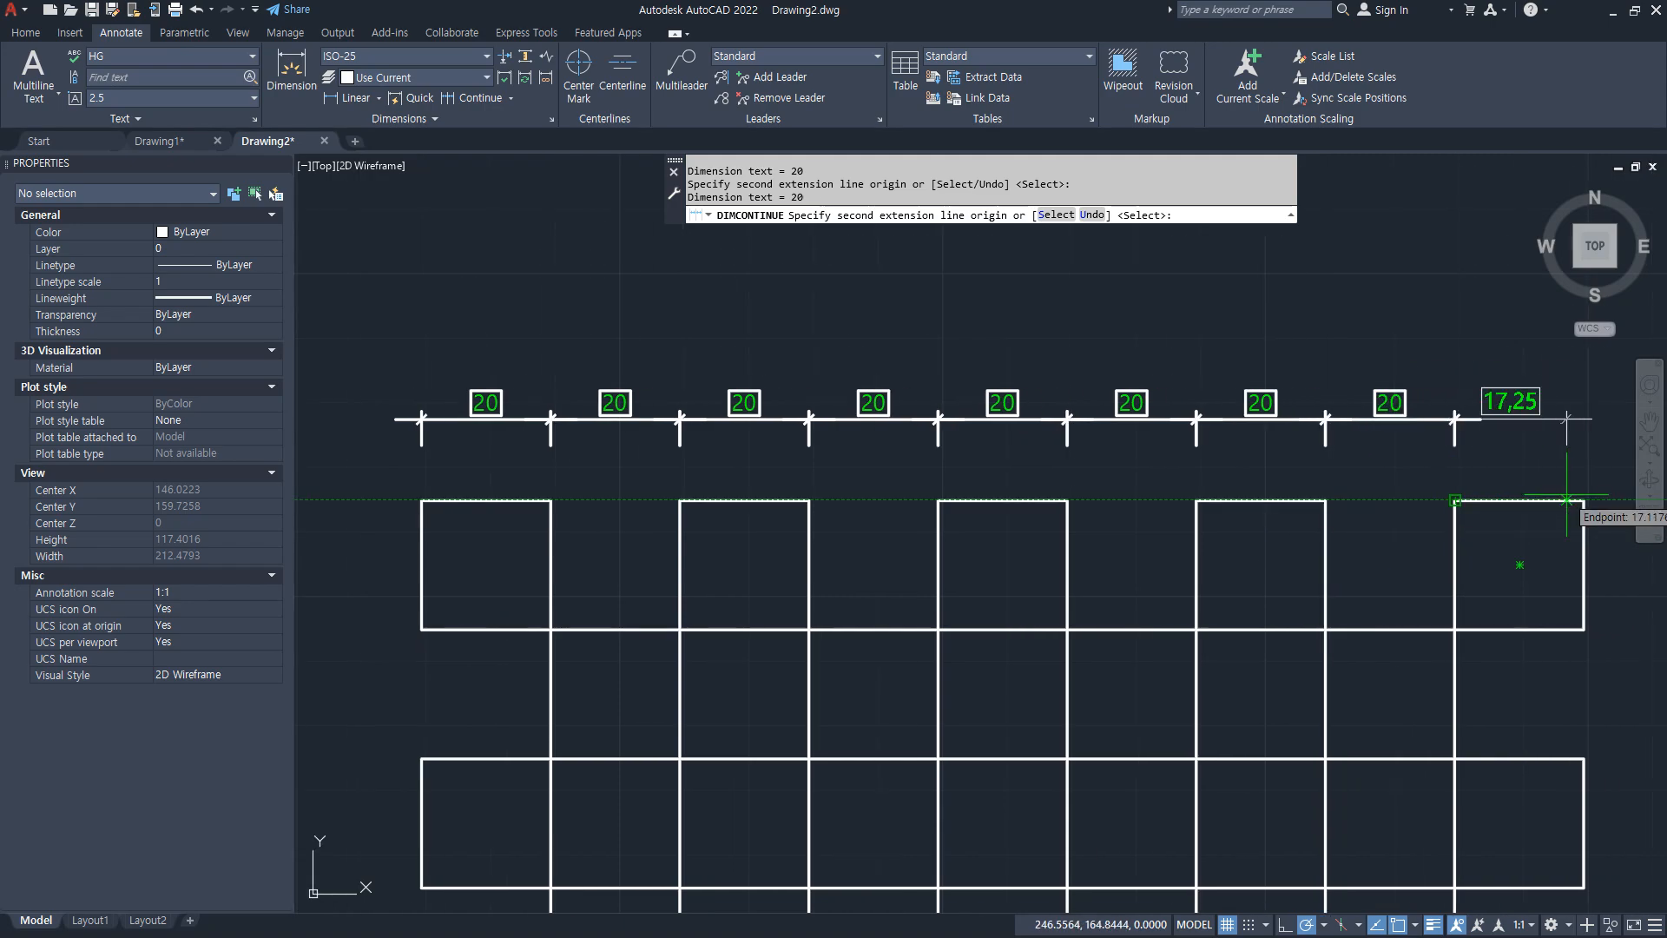
pyautogui.click(1584, 501)
pyautogui.press('Return')
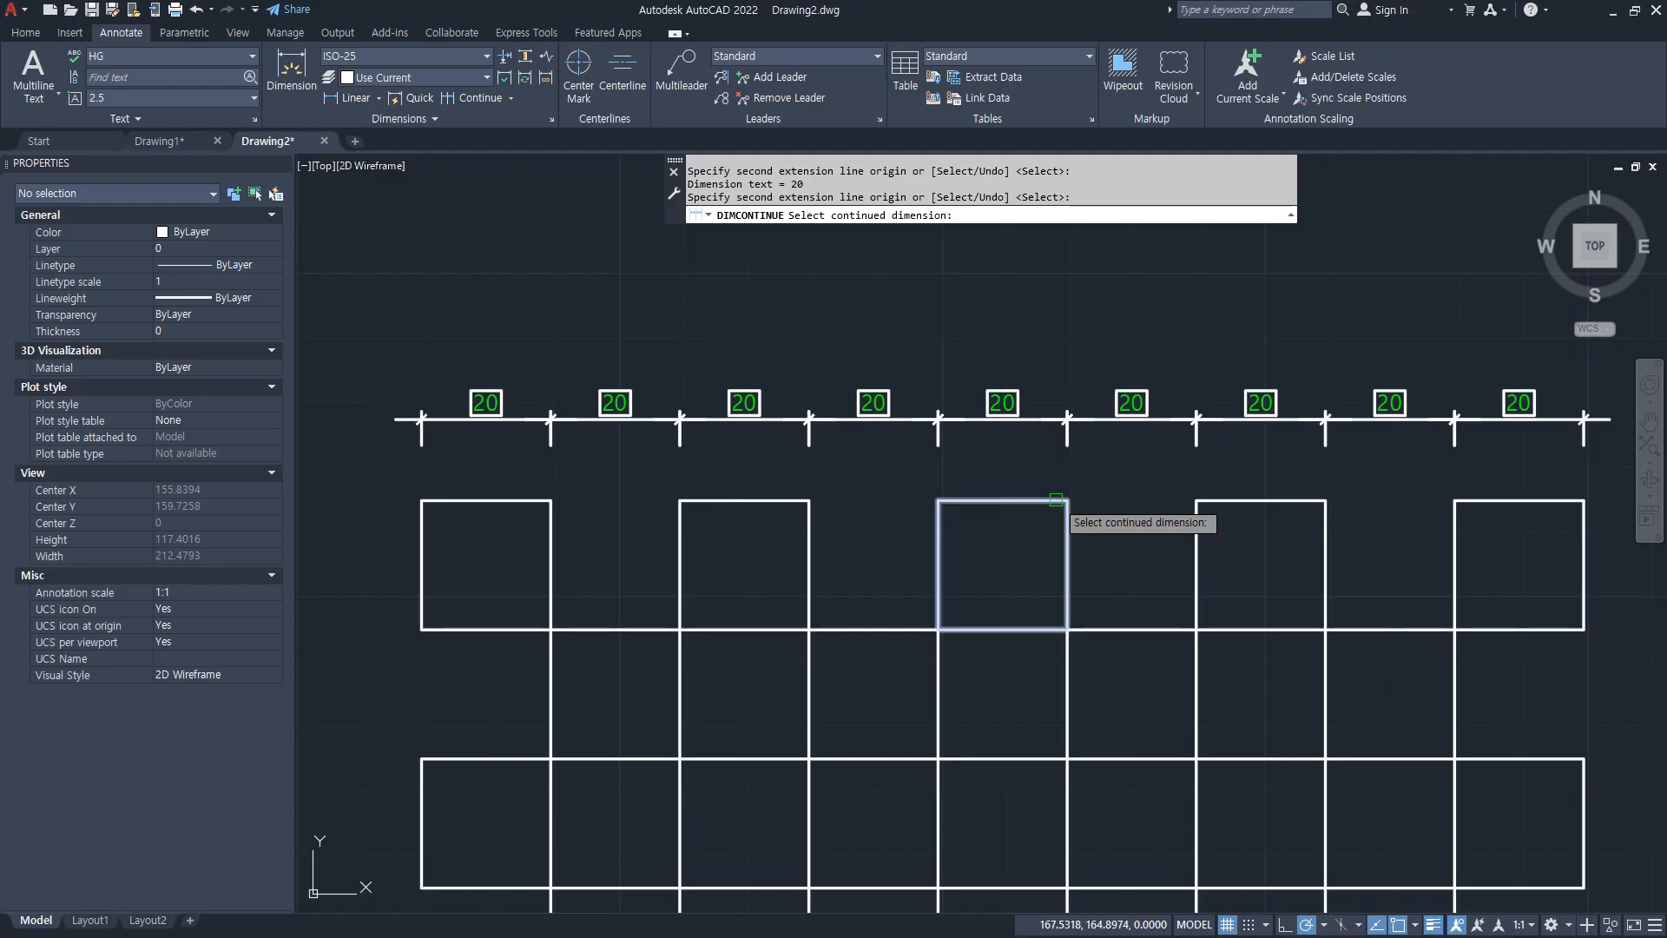
pyautogui.moveTo(650, 564)
pyautogui.mouseDown()
pyautogui.moveTo(1279, 436)
pyautogui.moveTo(1359, 606)
pyautogui.moveTo(672, 540)
pyautogui.mouseUp()
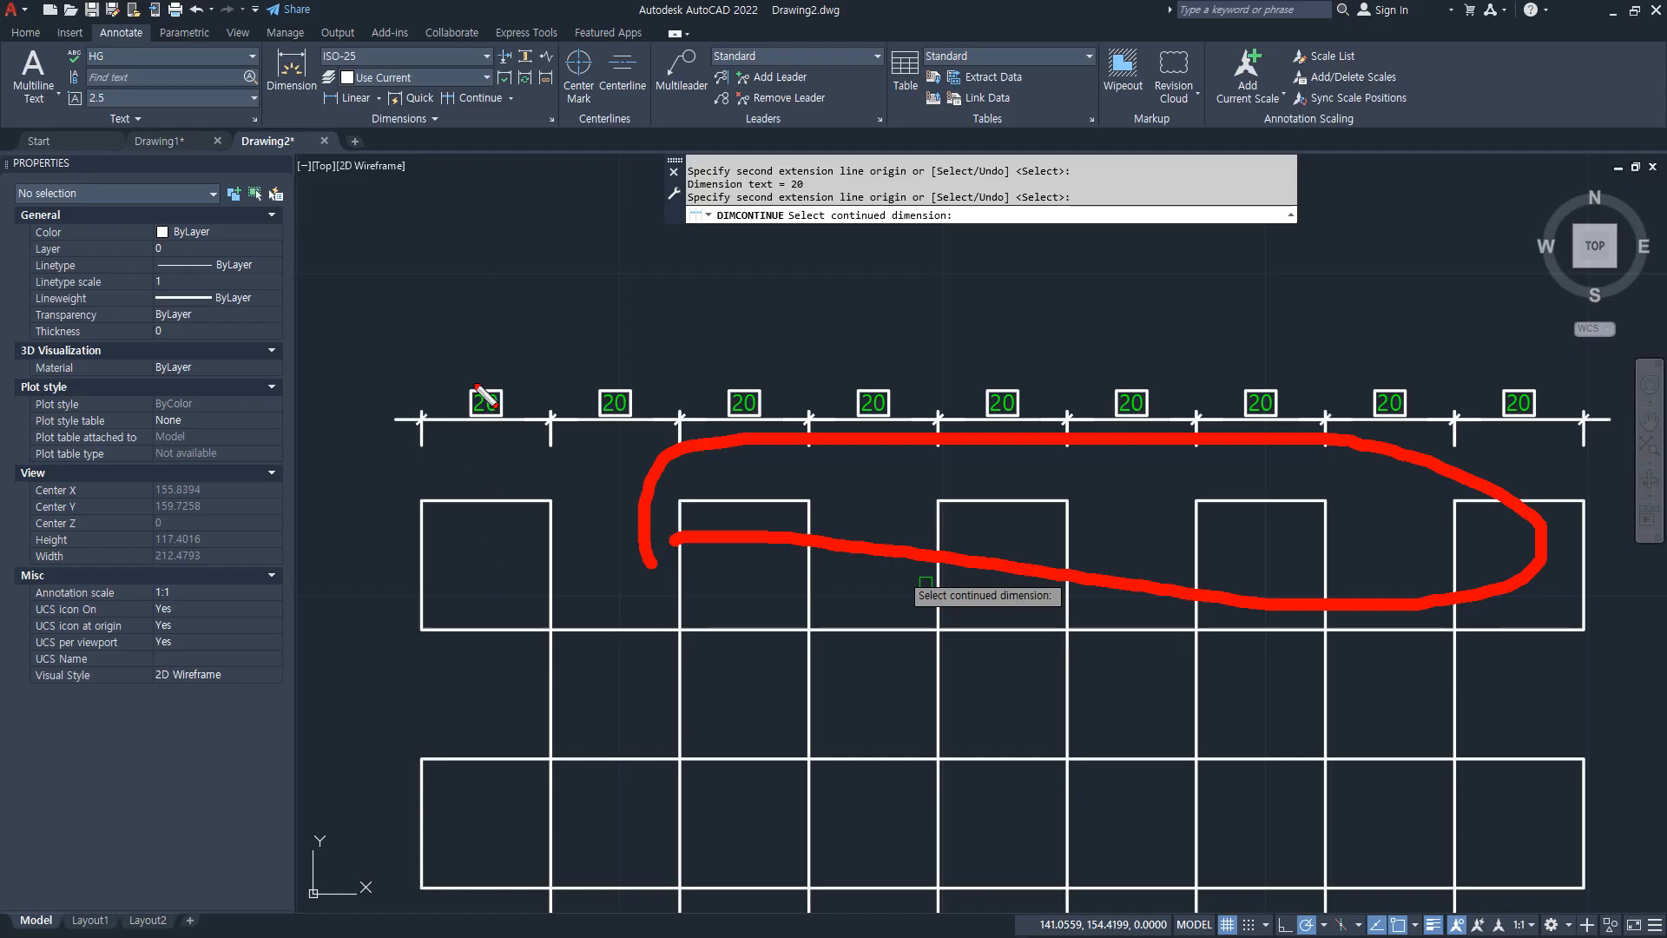
pyautogui.moveTo(531, 434)
pyautogui.mouseDown()
pyautogui.moveTo(464, 463)
pyautogui.moveTo(511, 458)
pyautogui.mouseUp()
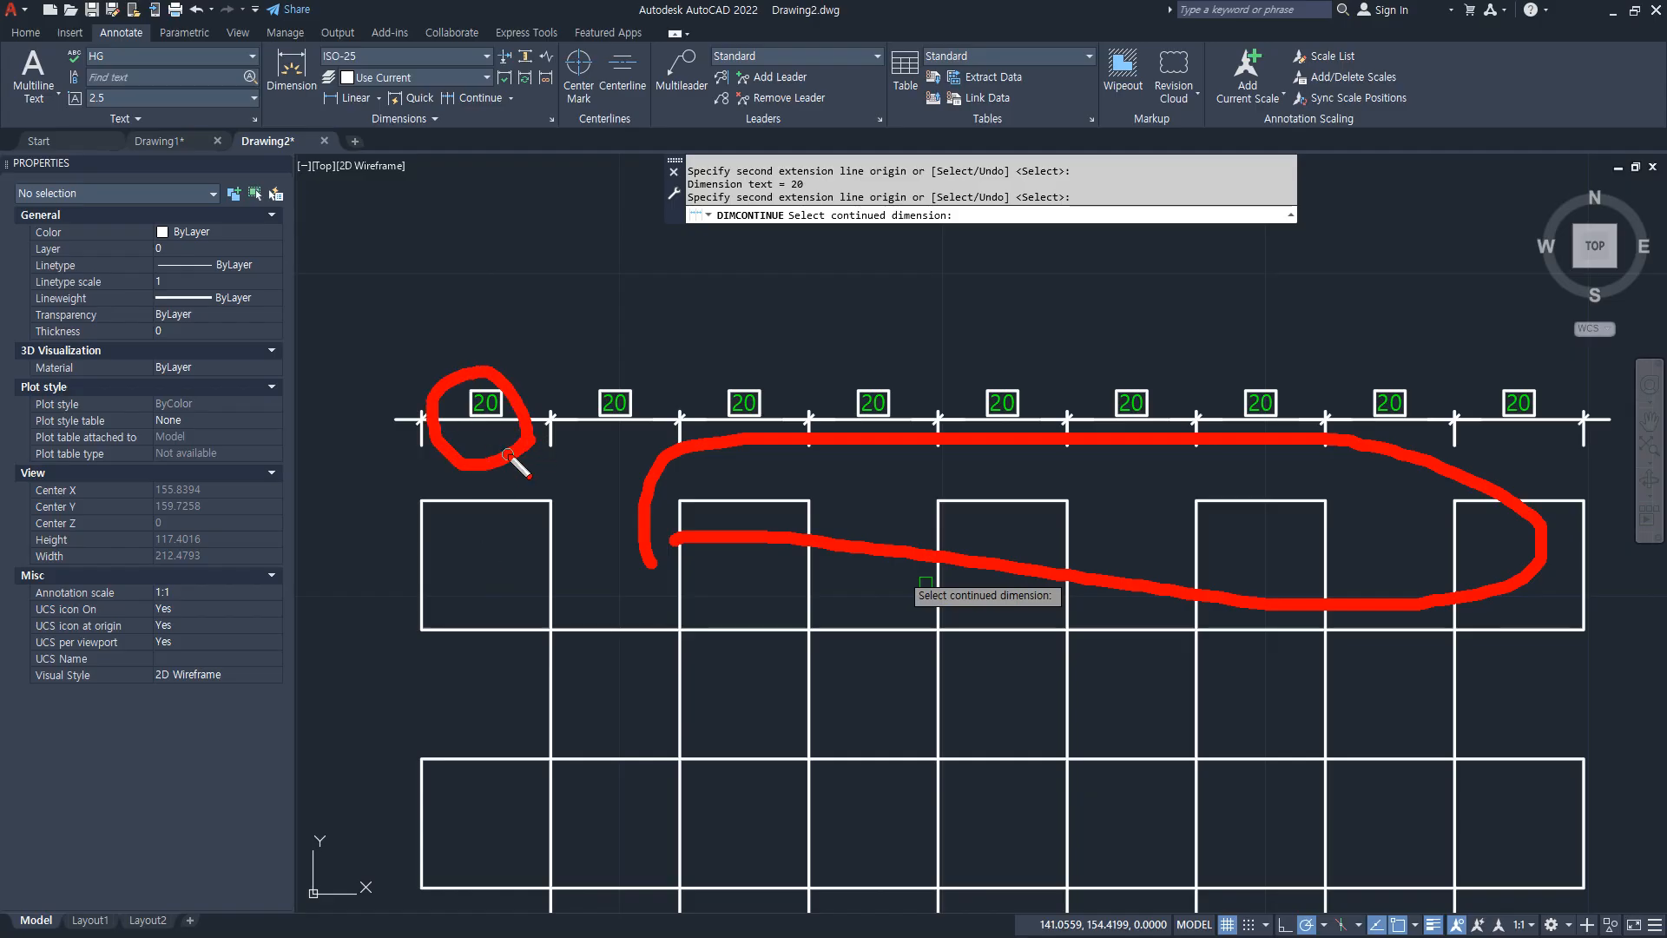
pyautogui.press('Escape')
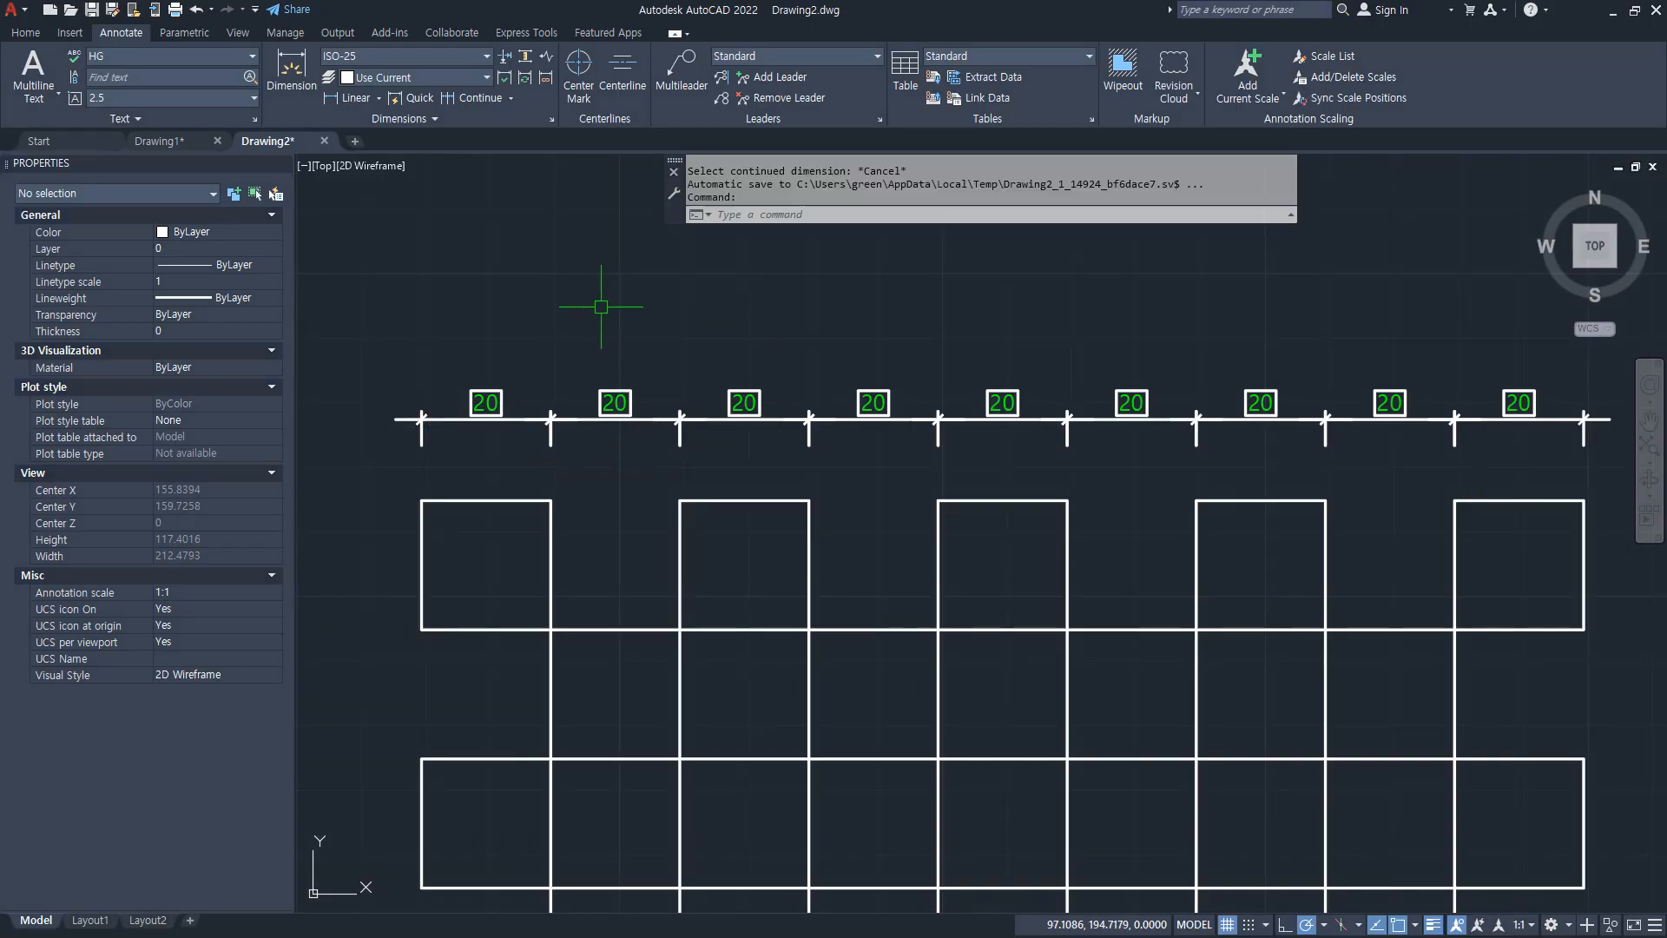
# Step: Modify the ISO-25 dimension style to turn off the frame around the text, and apply the change
pyautogui.write('d')
pyautogui.press('Return')
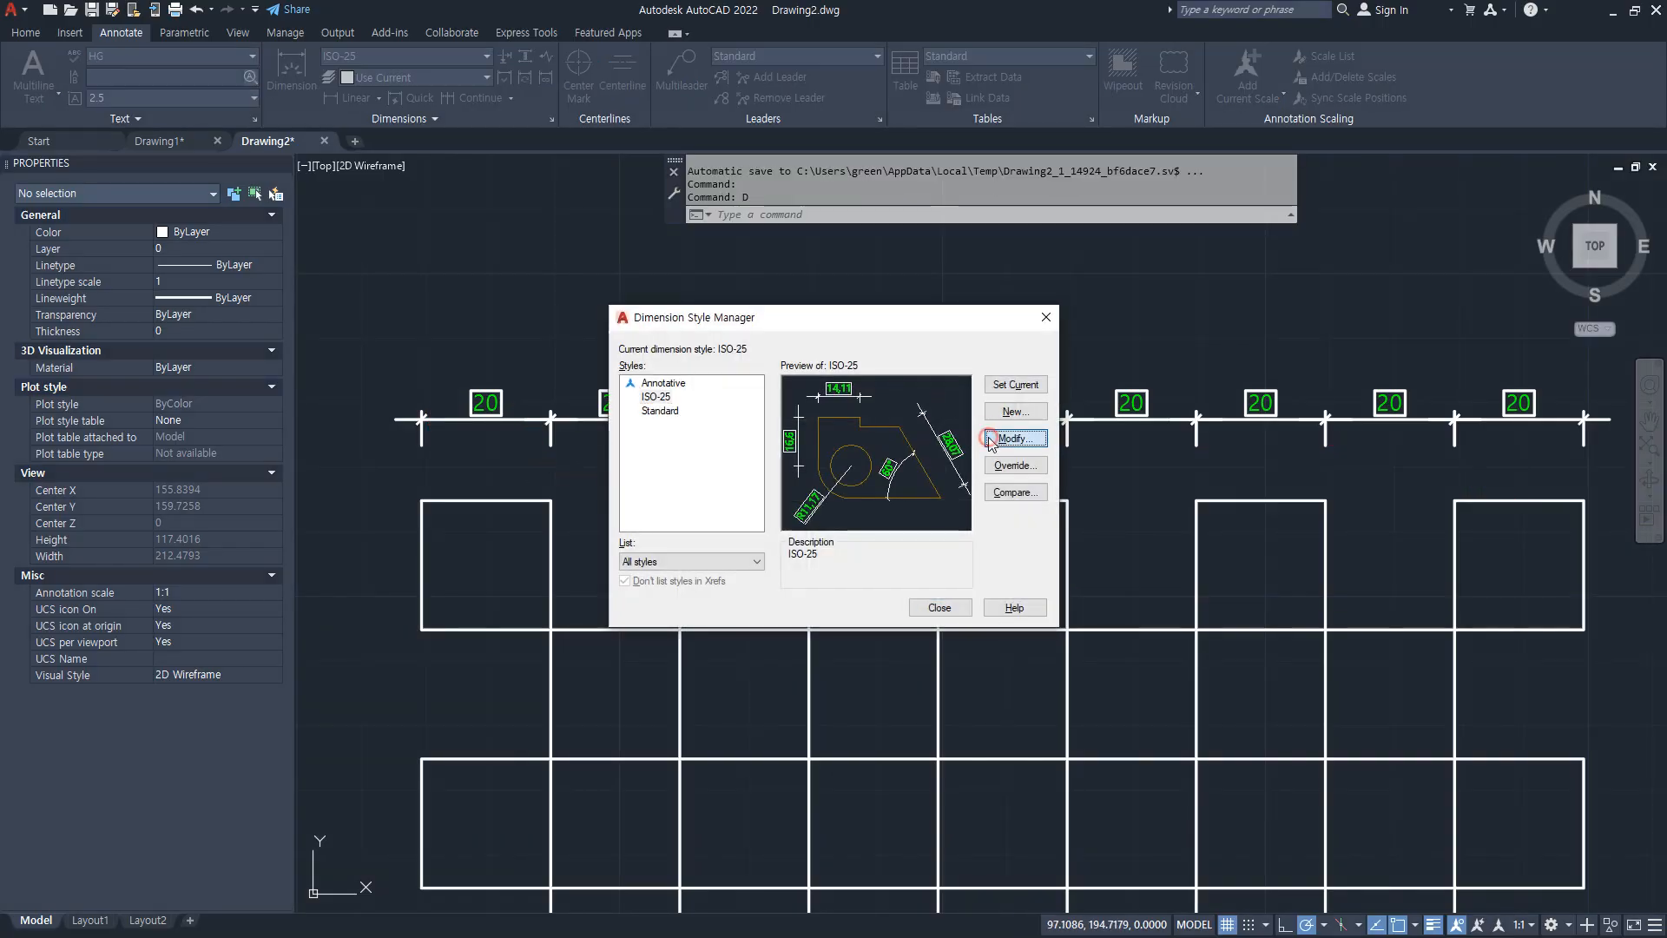
pyautogui.click(1011, 439)
pyautogui.click(633, 489)
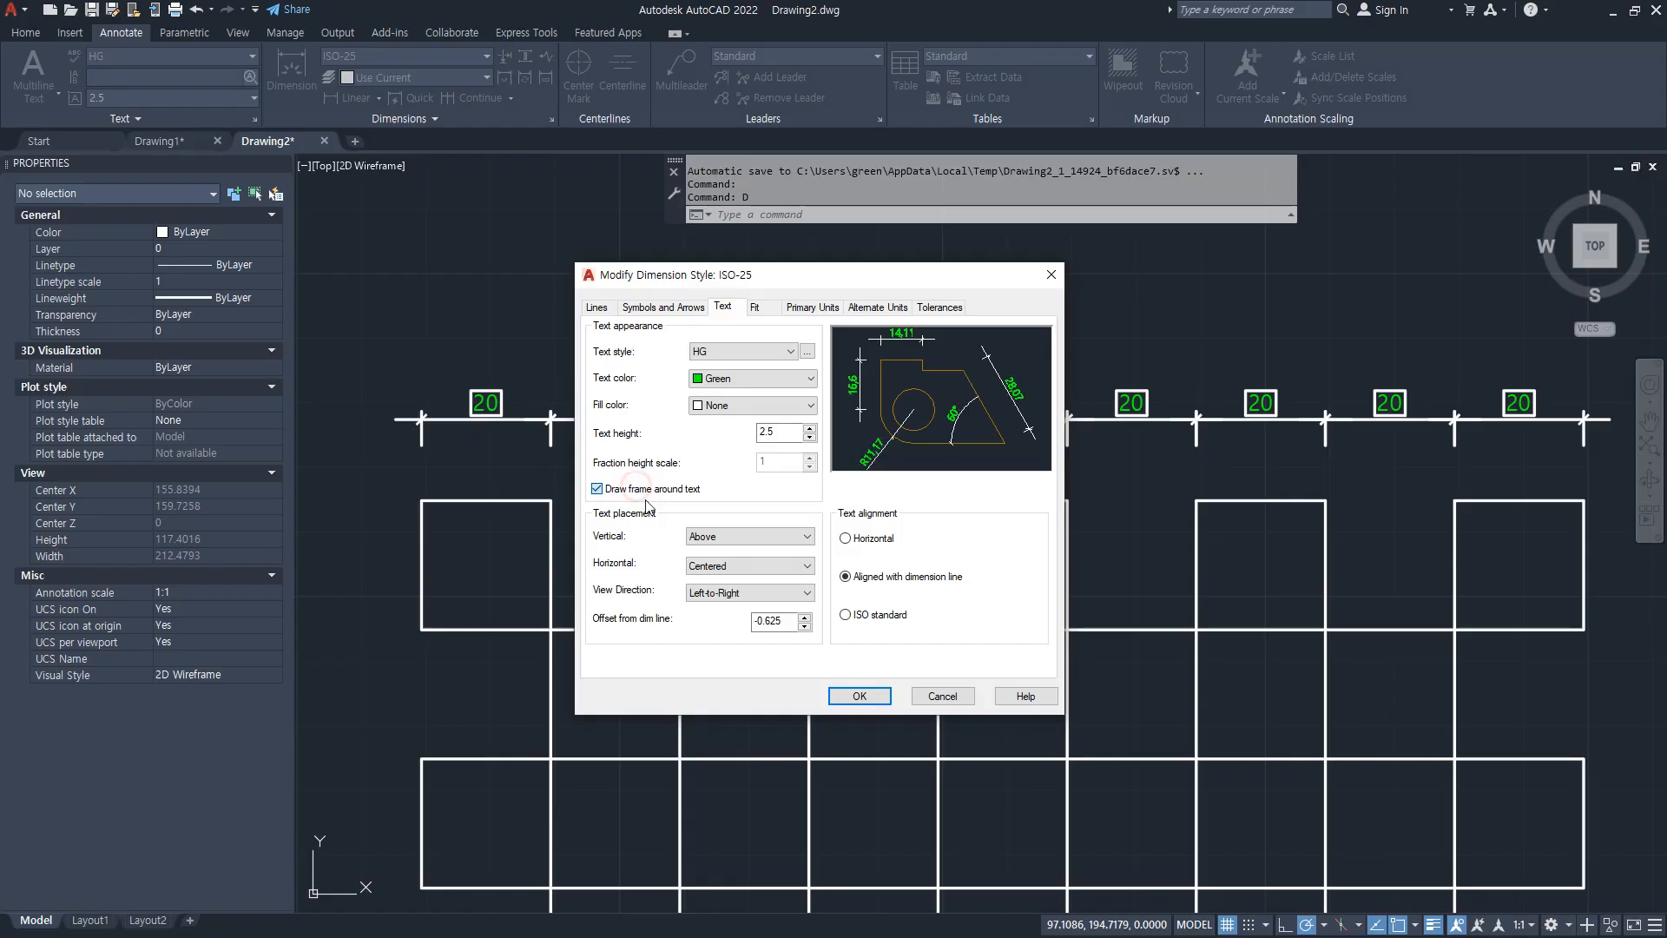
pyautogui.click(859, 696)
pyautogui.click(939, 607)
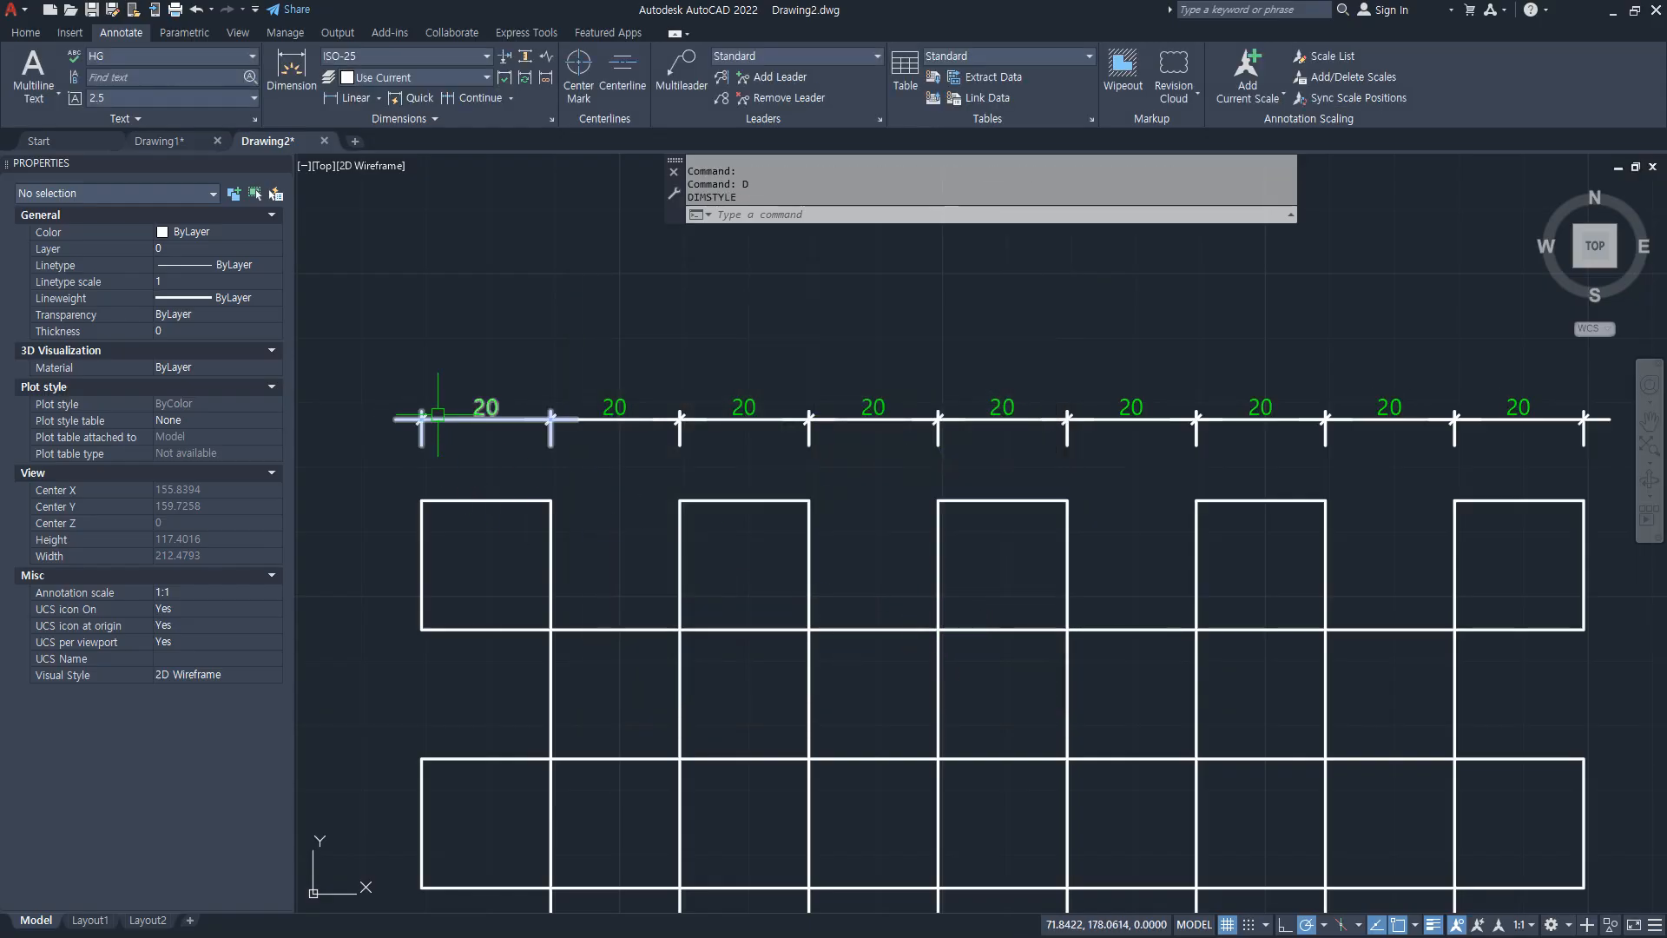
pyautogui.moveTo(409, 337); pyautogui.dragTo(434, 381)
pyautogui.moveTo(444, 352)
pyautogui.mouseDown()
pyautogui.moveTo(444, 380)
pyautogui.moveTo(396, 369)
pyautogui.mouseUp()
pyautogui.moveTo(1492, 360)
pyautogui.mouseDown()
pyautogui.moveTo(1501, 398)
pyautogui.moveTo(1447, 376)
pyautogui.mouseUp()
pyautogui.press('Escape')
# Step: Set the text offset of the leftmost dimension to 0 and examine its text's spacing from the dimension line
pyautogui.click(545, 420)
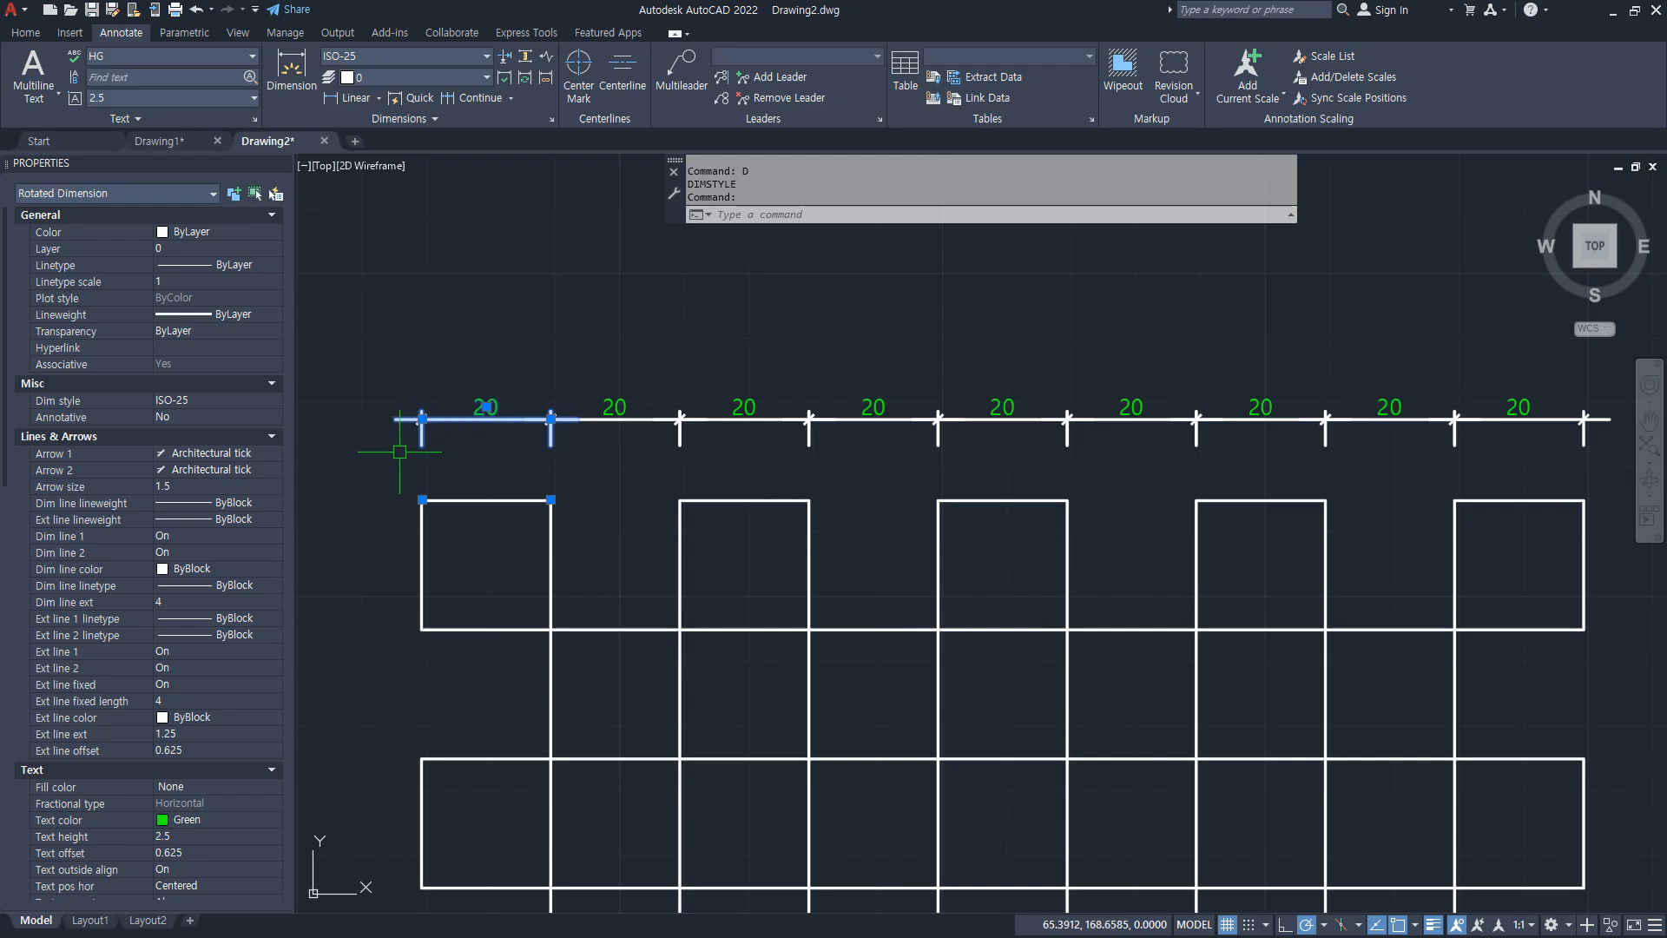
pyautogui.moveTo(467, 434); pyautogui.dragTo(439, 549, button='middle')
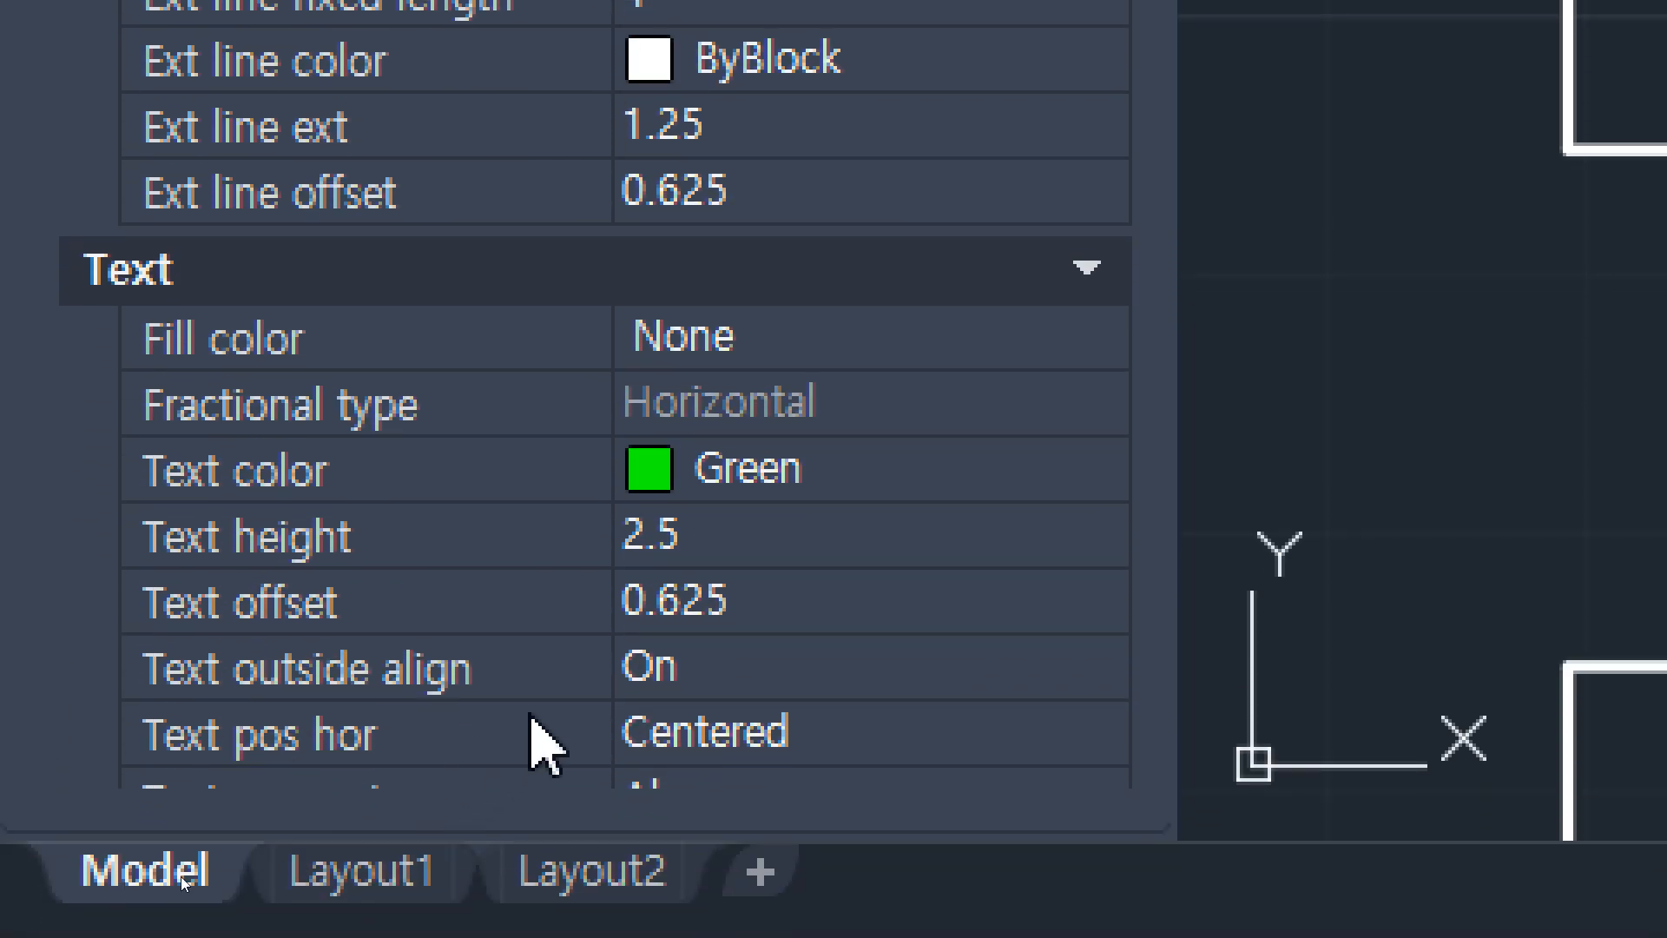
pyautogui.click(790, 608)
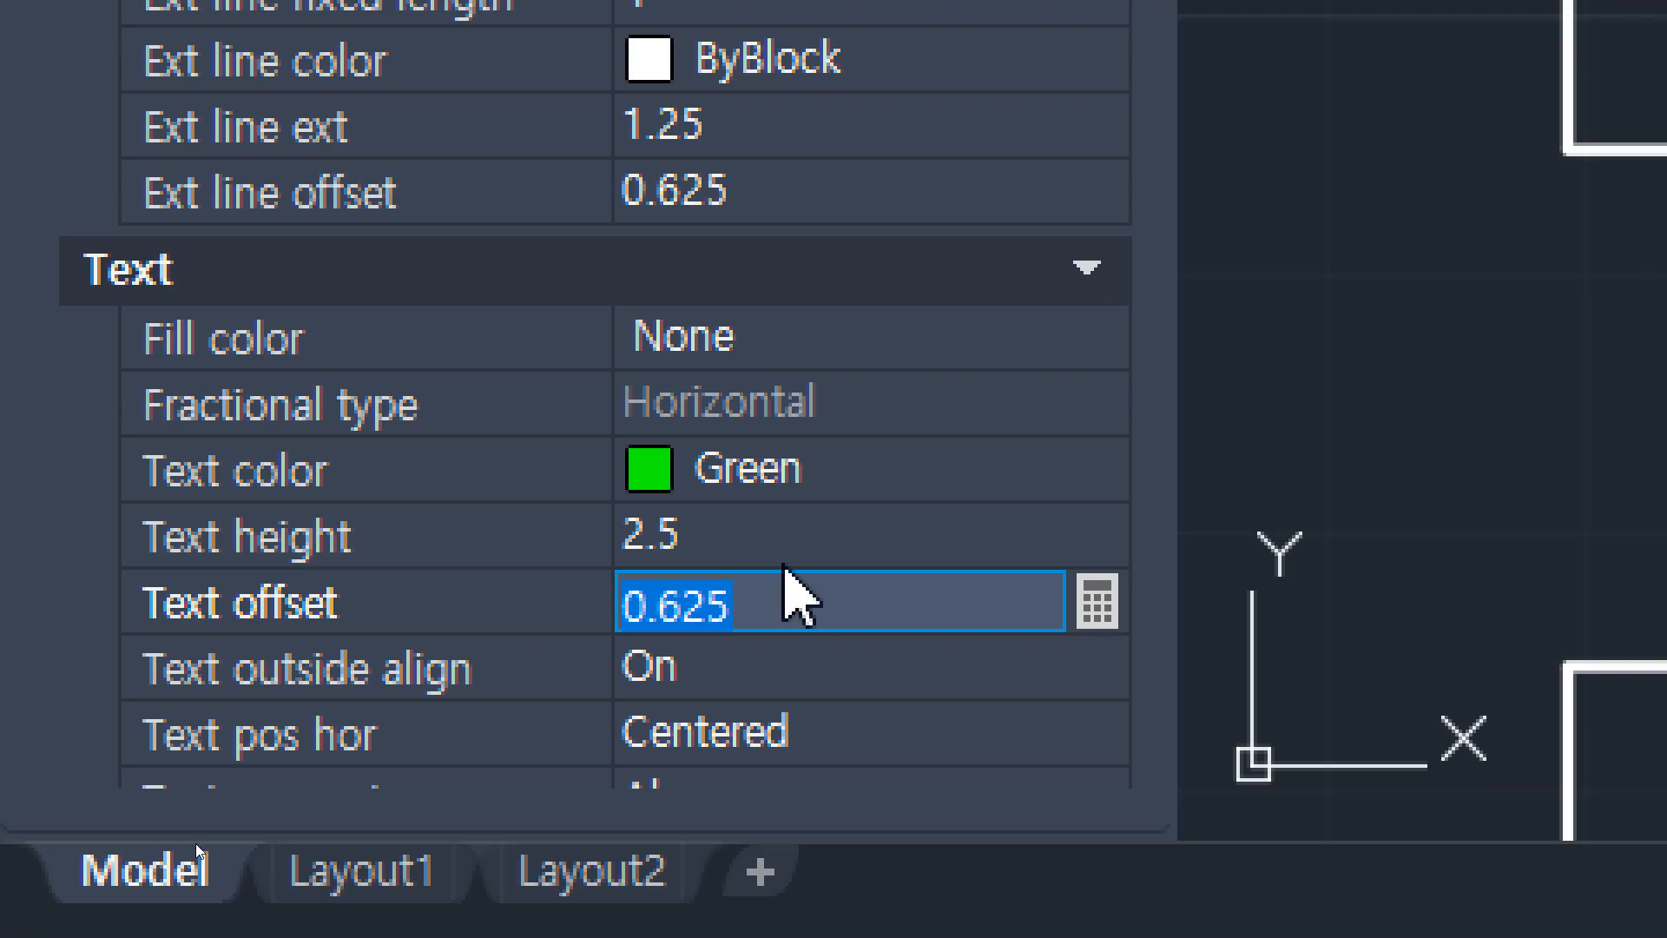
pyautogui.write('0')
pyautogui.press('Tab')
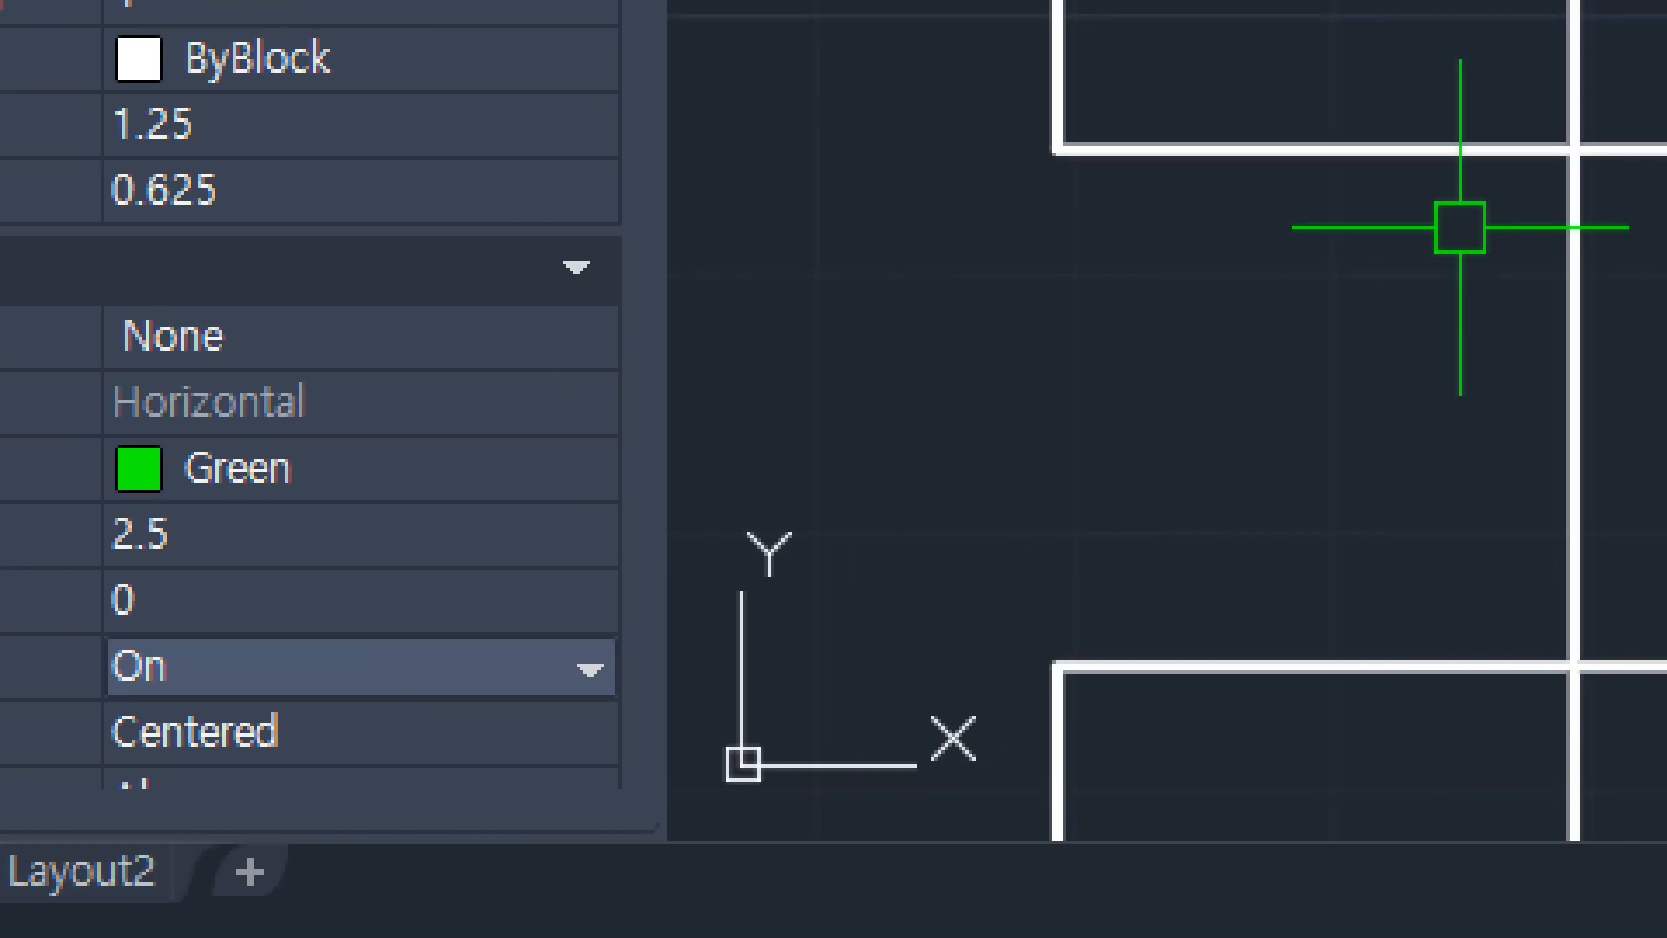
pyautogui.moveTo(1265, 200)
pyautogui.mouseDown(button='middle')
pyautogui.moveTo(1050, 784)
pyautogui.moveTo(1019, 937)
pyautogui.mouseUp(button='middle')
pyautogui.moveTo(1090, 199)
pyautogui.mouseDown(button='middle')
pyautogui.moveTo(1134, 376)
pyautogui.moveTo(1604, 260)
pyautogui.mouseUp(button='middle')
pyautogui.scroll(6, 1133, 377)
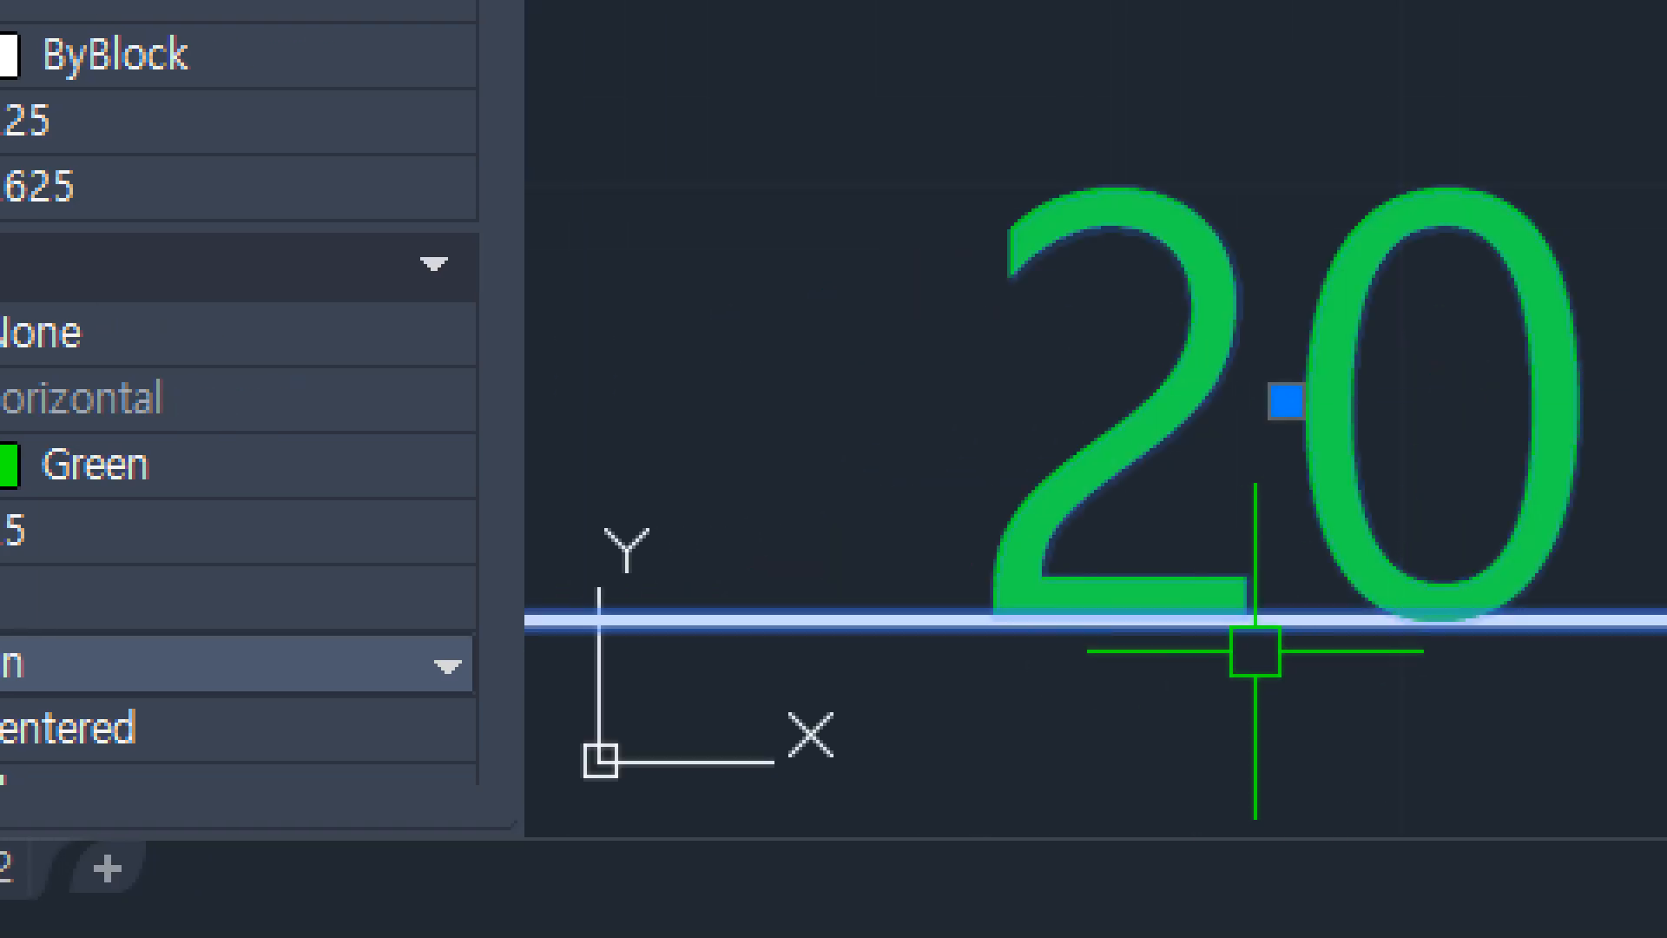
pyautogui.moveTo(1254, 651); pyautogui.dragTo(1210, 715, button='middle')
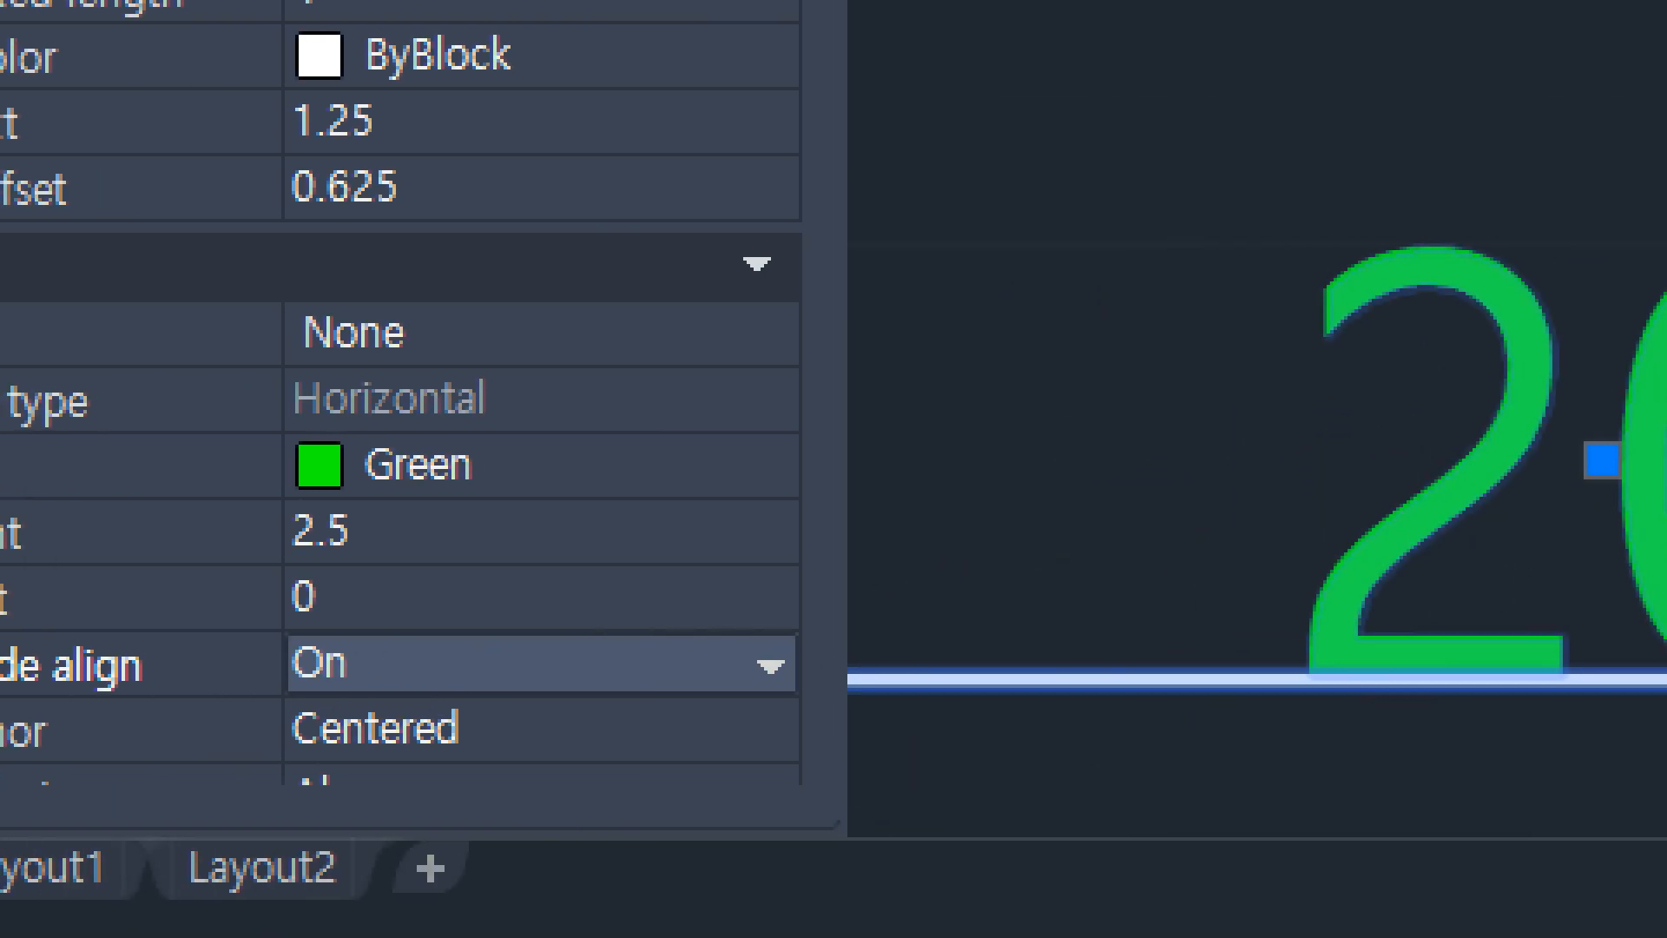
pyautogui.scroll(-3, 1071, 603)
pyautogui.moveTo(1071, 602); pyautogui.dragTo(1030, 613, button='middle')
# Step: Set the leftmost dimension's text offset to 0.625
pyautogui.click(330, 599)
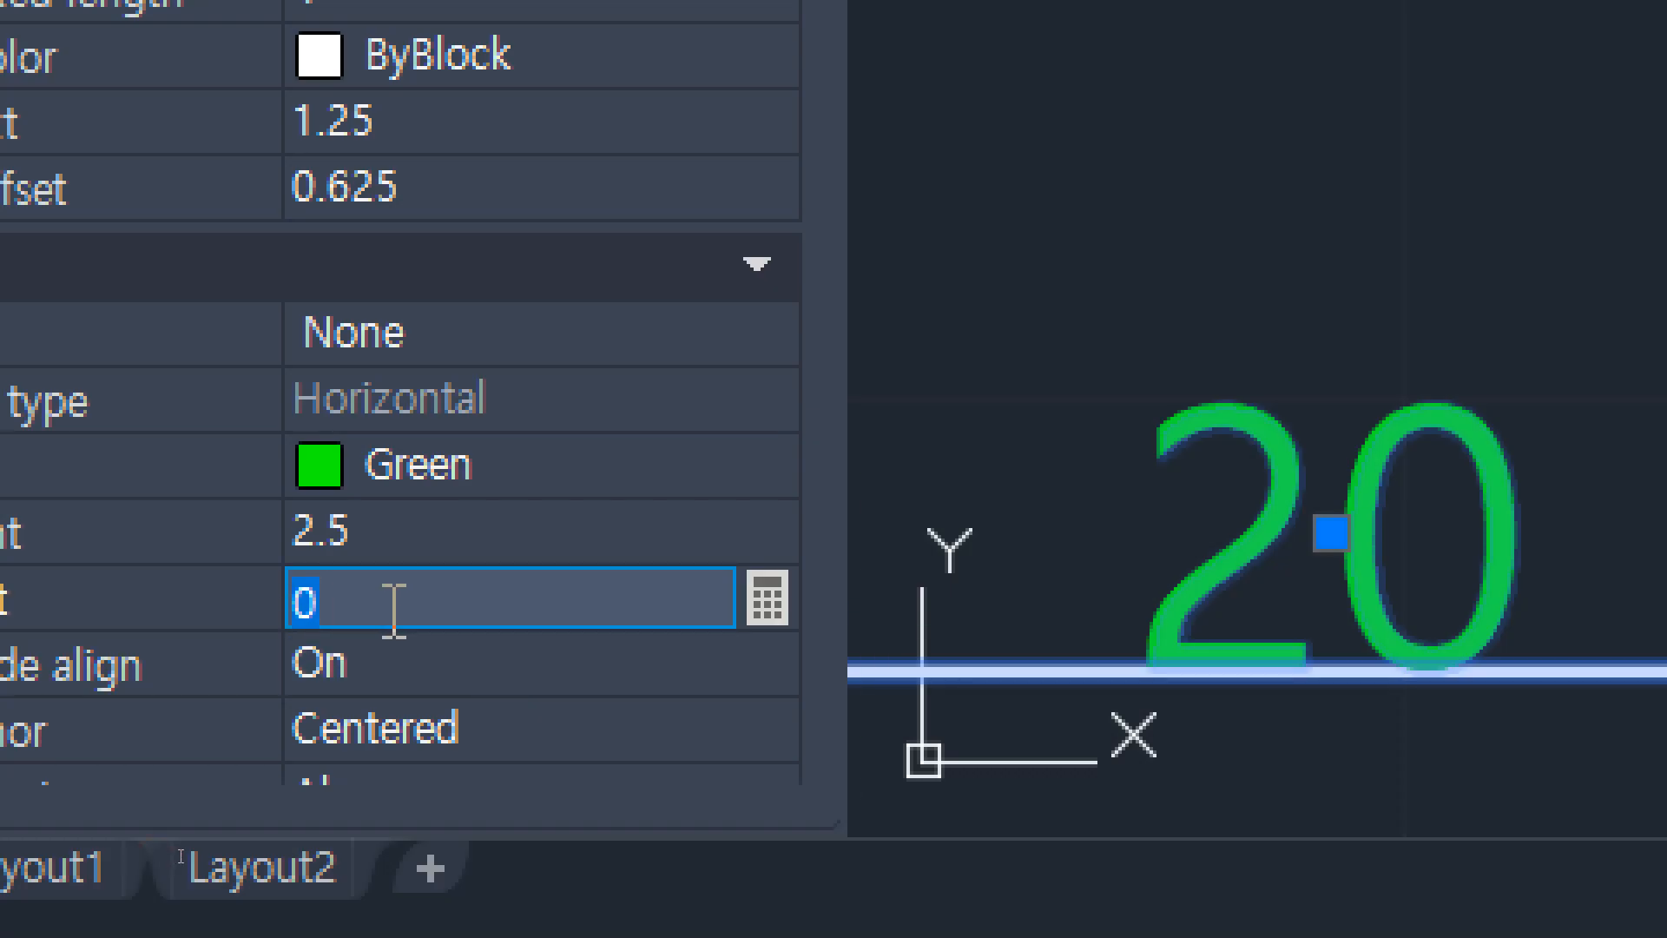
pyautogui.write('0.625')
pyautogui.press('Return')
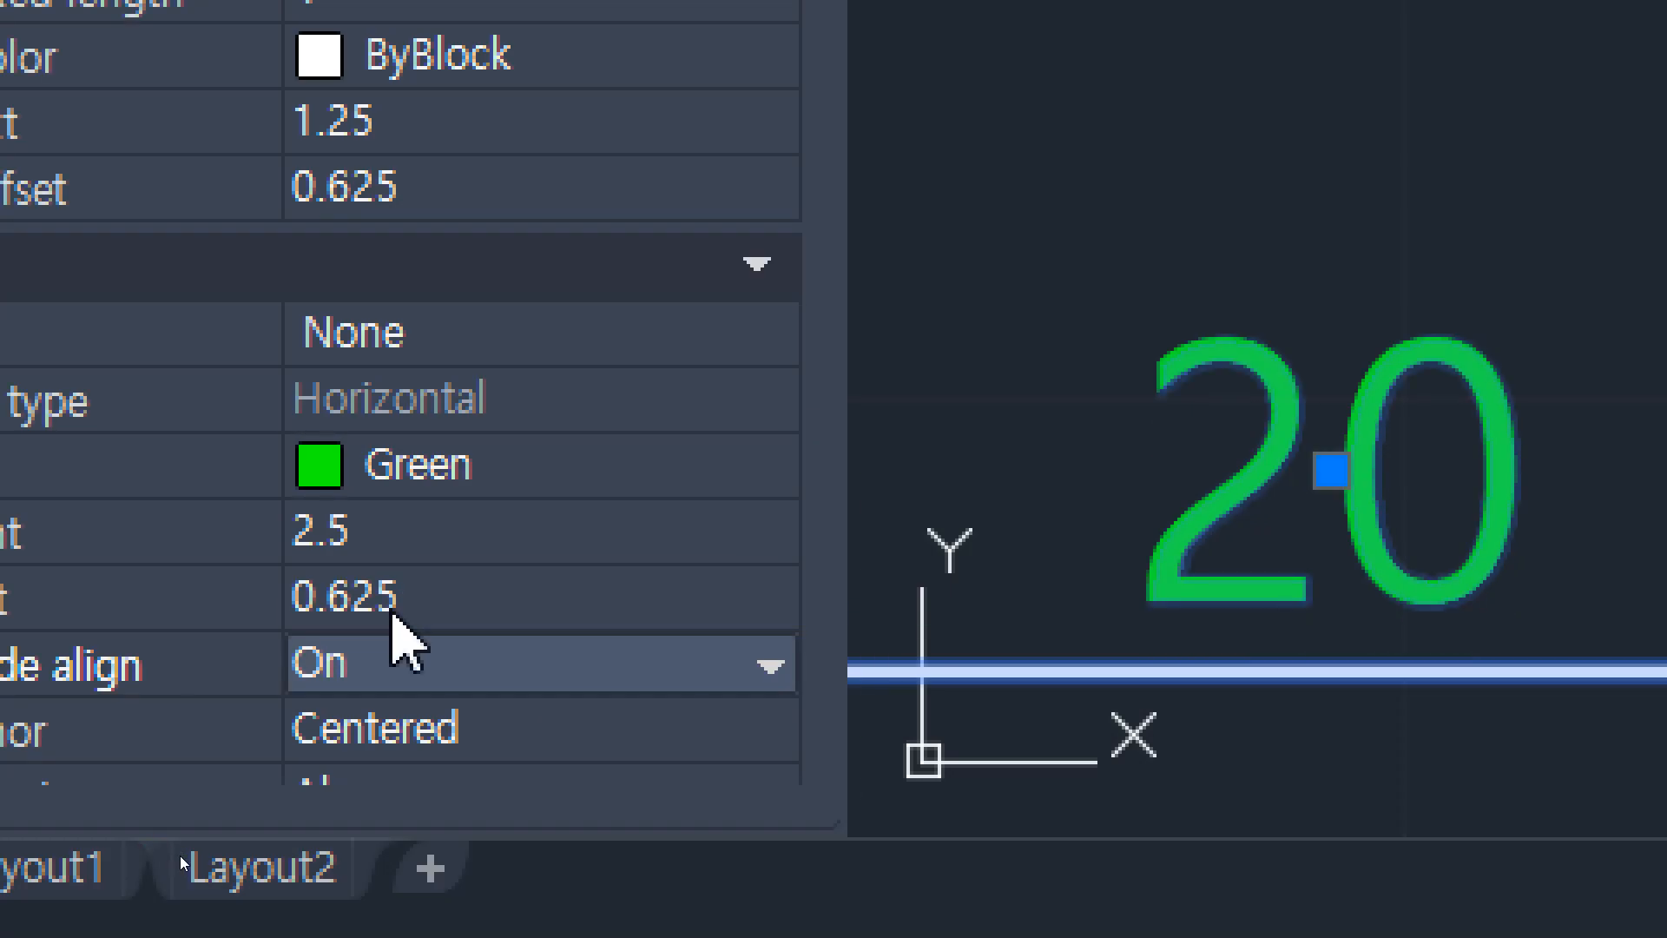
# Step: Set the leftmost dimension's text offset to -0.625 to frame its text, and deselect the dimension
pyautogui.click(392, 607)
pyautogui.press('Home')
pyautogui.write('-')
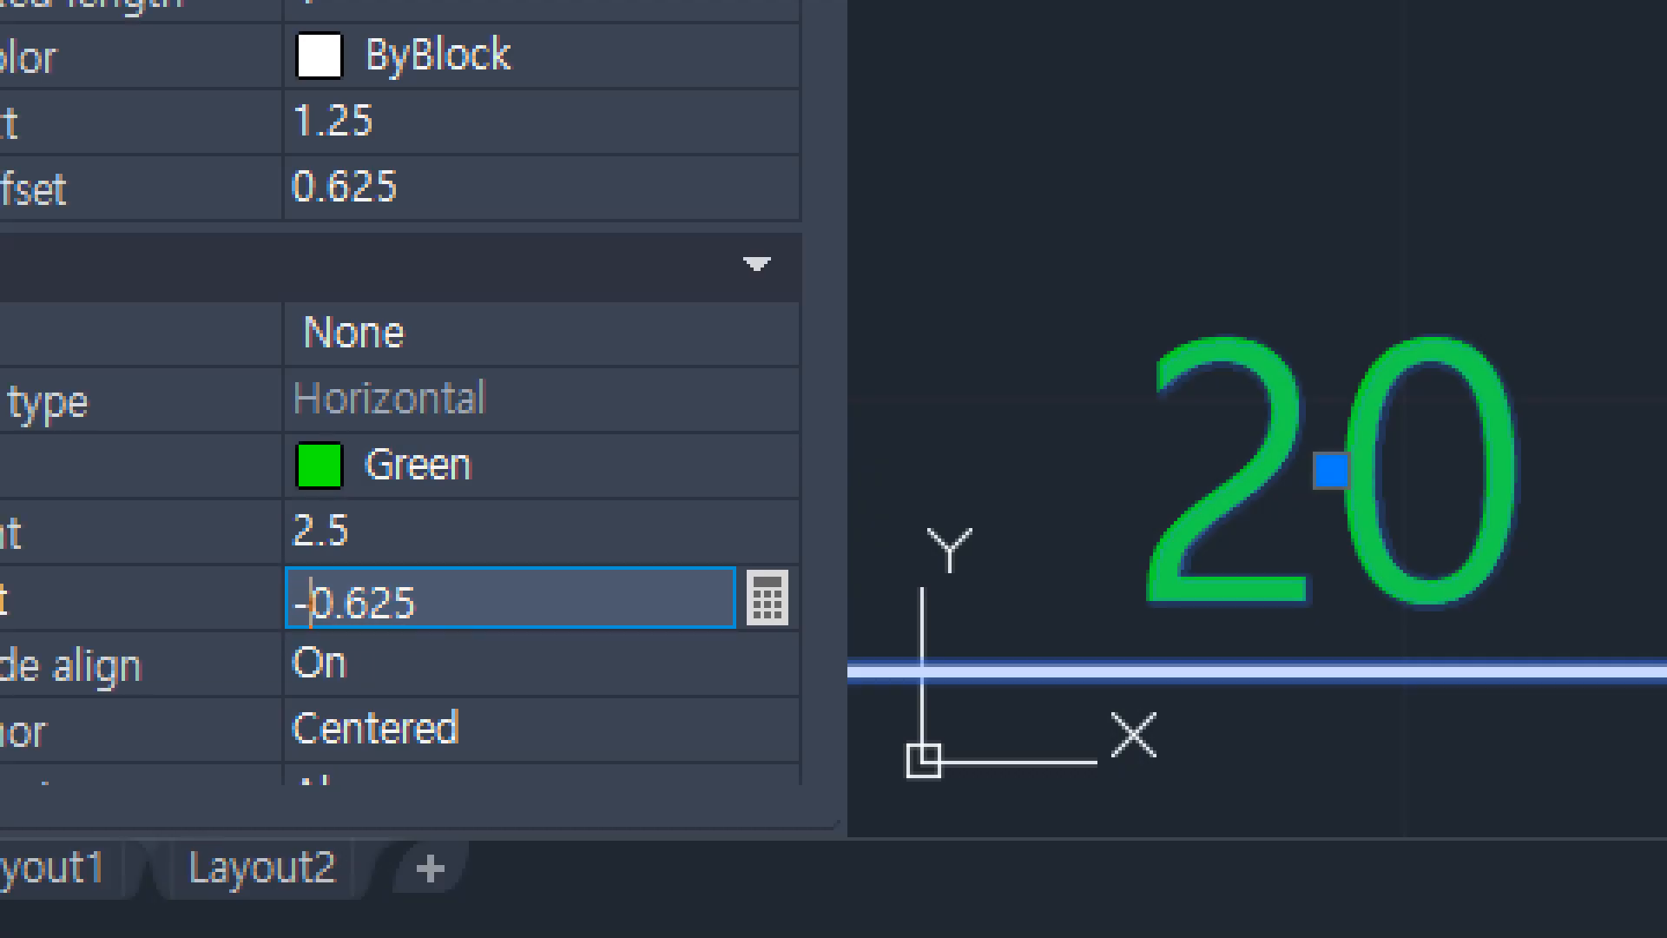
pyautogui.press('Return')
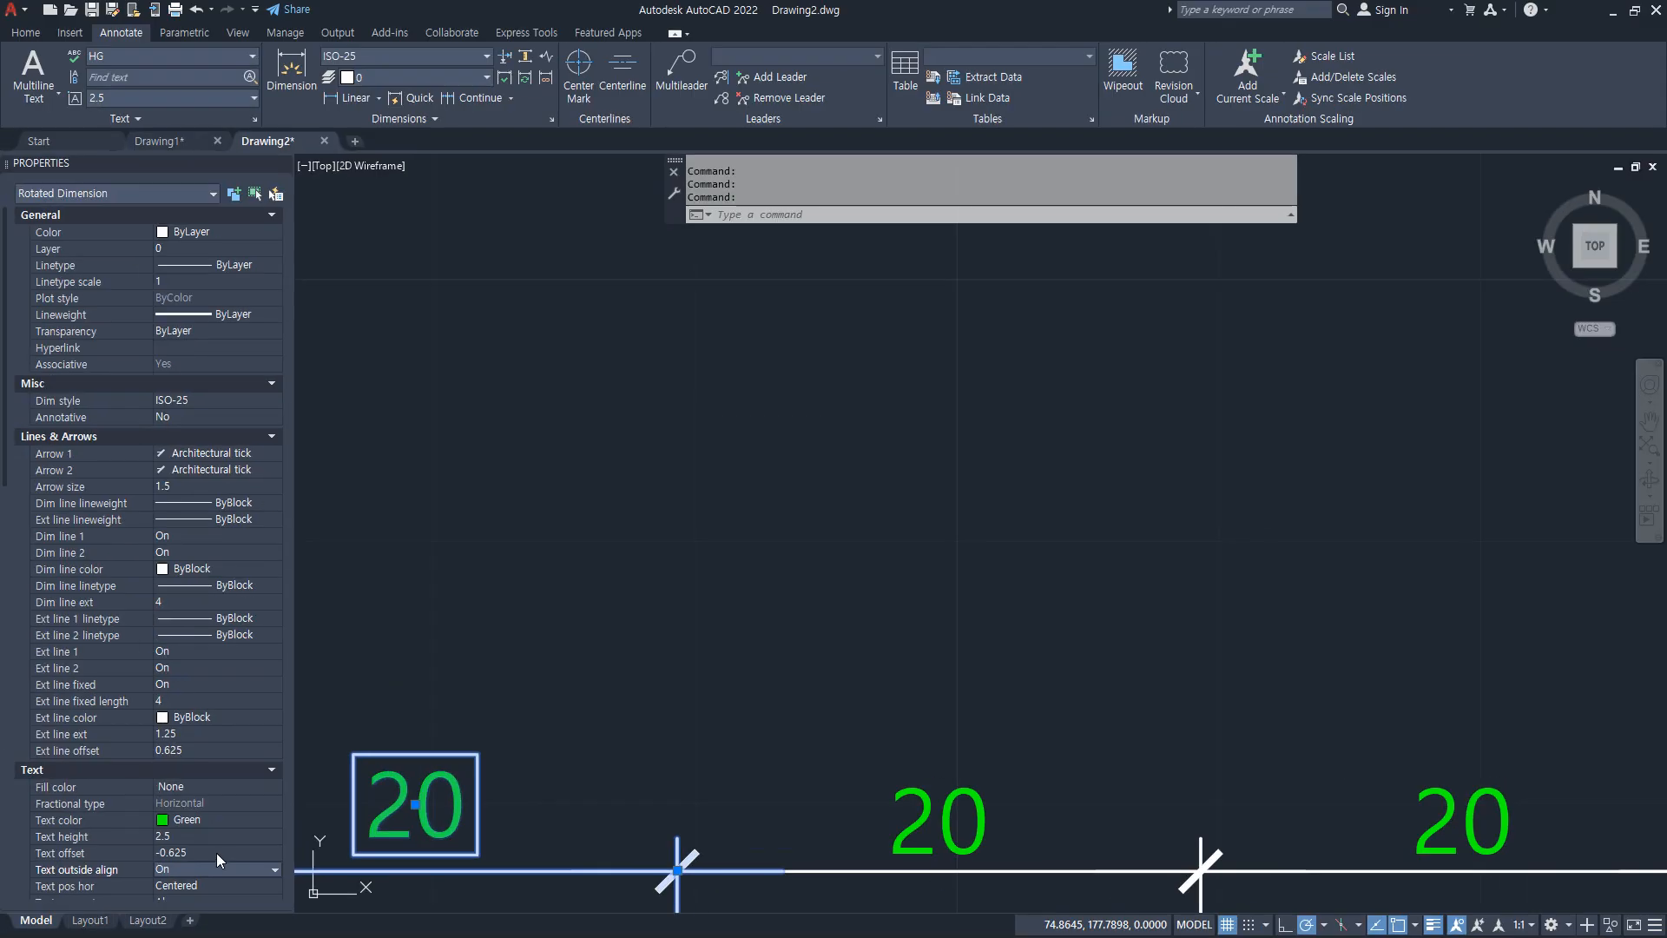
pyautogui.press('Escape')
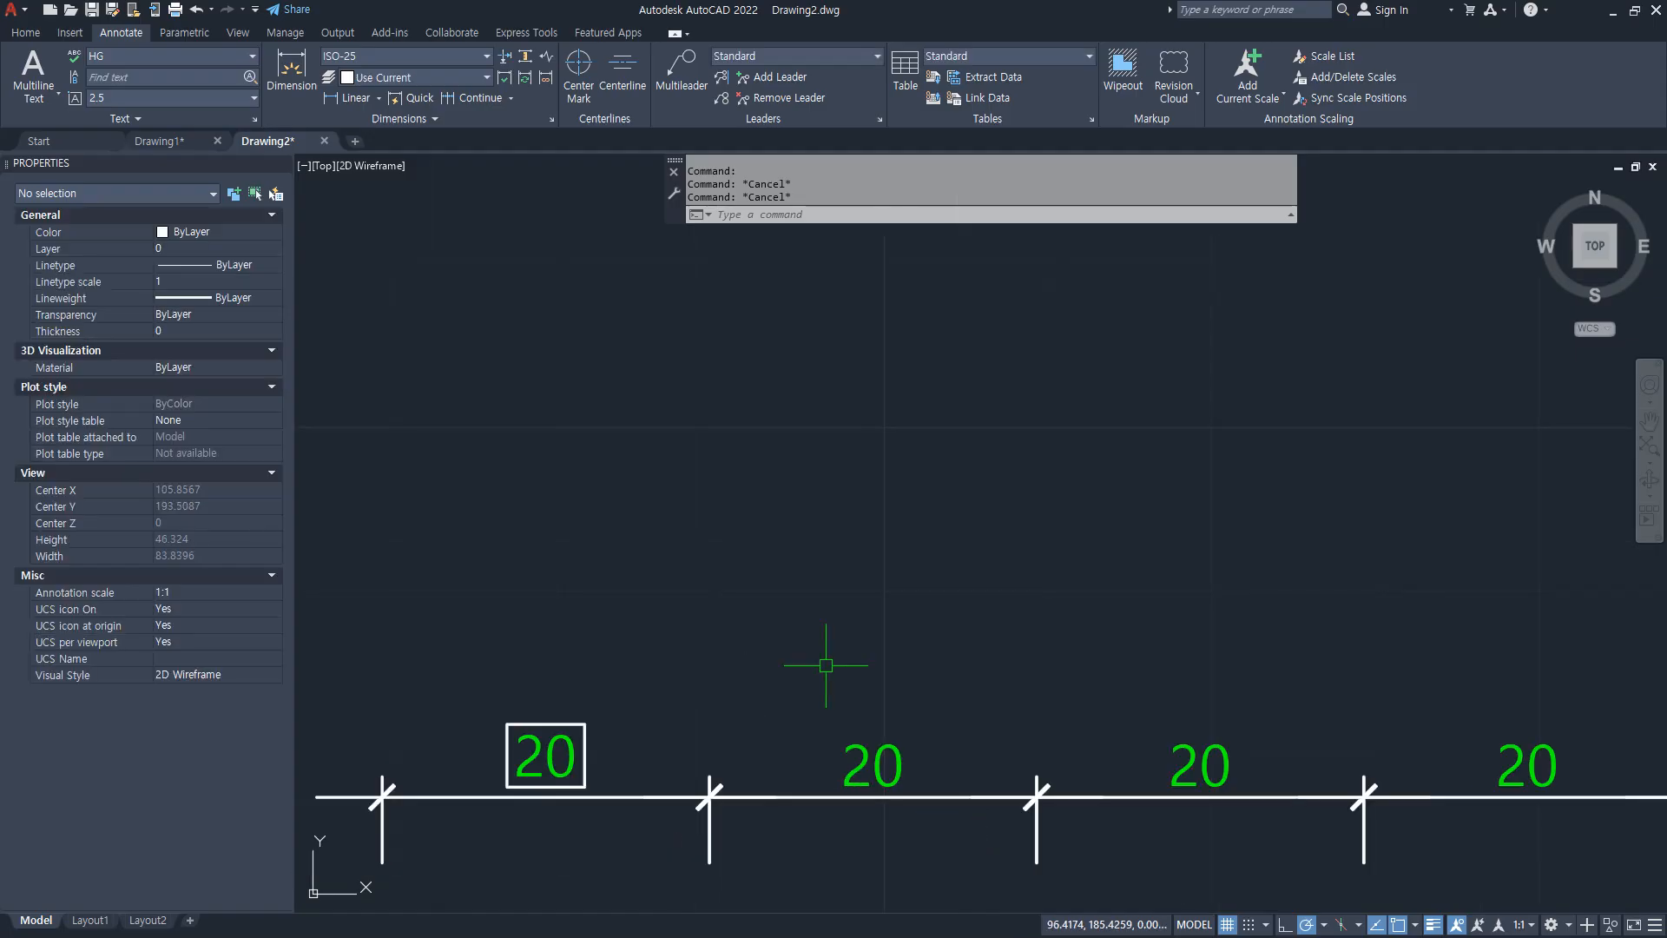
pyautogui.moveTo(826, 665)
pyautogui.mouseDown(button='middle')
pyautogui.moveTo(826, 383)
pyautogui.moveTo(711, 439)
pyautogui.mouseUp(button='middle')
pyautogui.scroll(-5, 852, 393)
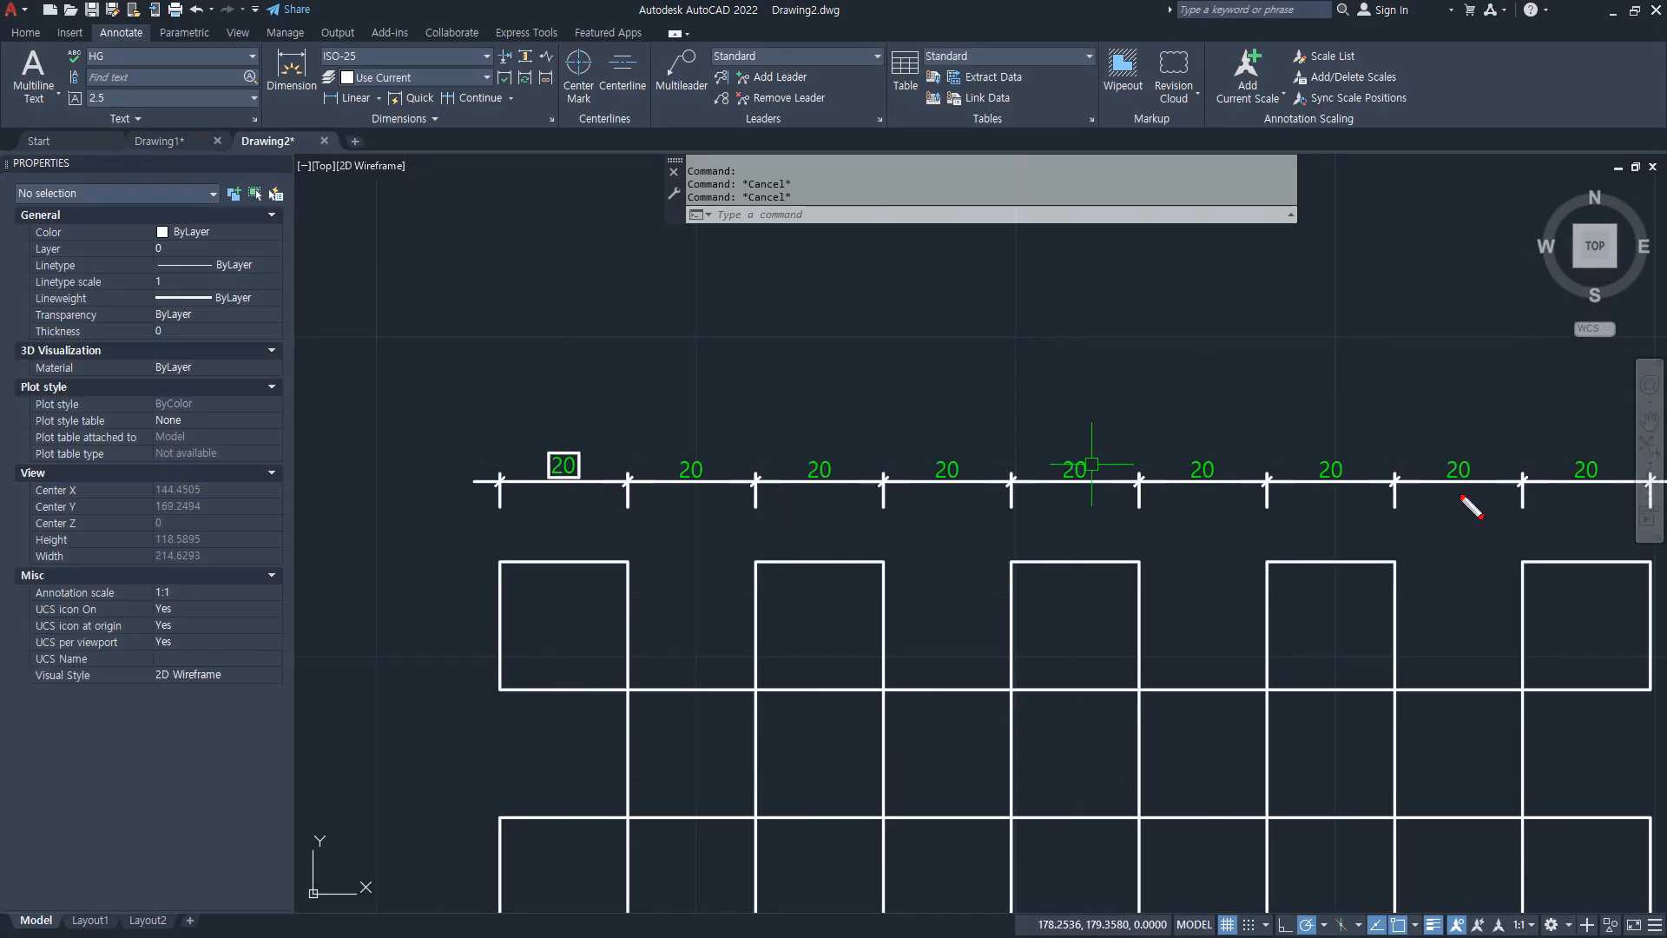
pyautogui.moveTo(1560, 497)
pyautogui.mouseDown()
pyautogui.moveTo(1000, 510)
pyautogui.moveTo(822, 406)
pyautogui.moveTo(1478, 426)
pyautogui.moveTo(1168, 536)
pyautogui.moveTo(829, 465)
pyautogui.moveTo(1500, 451)
pyautogui.moveTo(1341, 523)
pyautogui.mouseUp()
pyautogui.moveTo(612, 511)
pyautogui.mouseDown()
pyautogui.moveTo(447, 469)
pyautogui.moveTo(539, 530)
pyautogui.mouseUp()
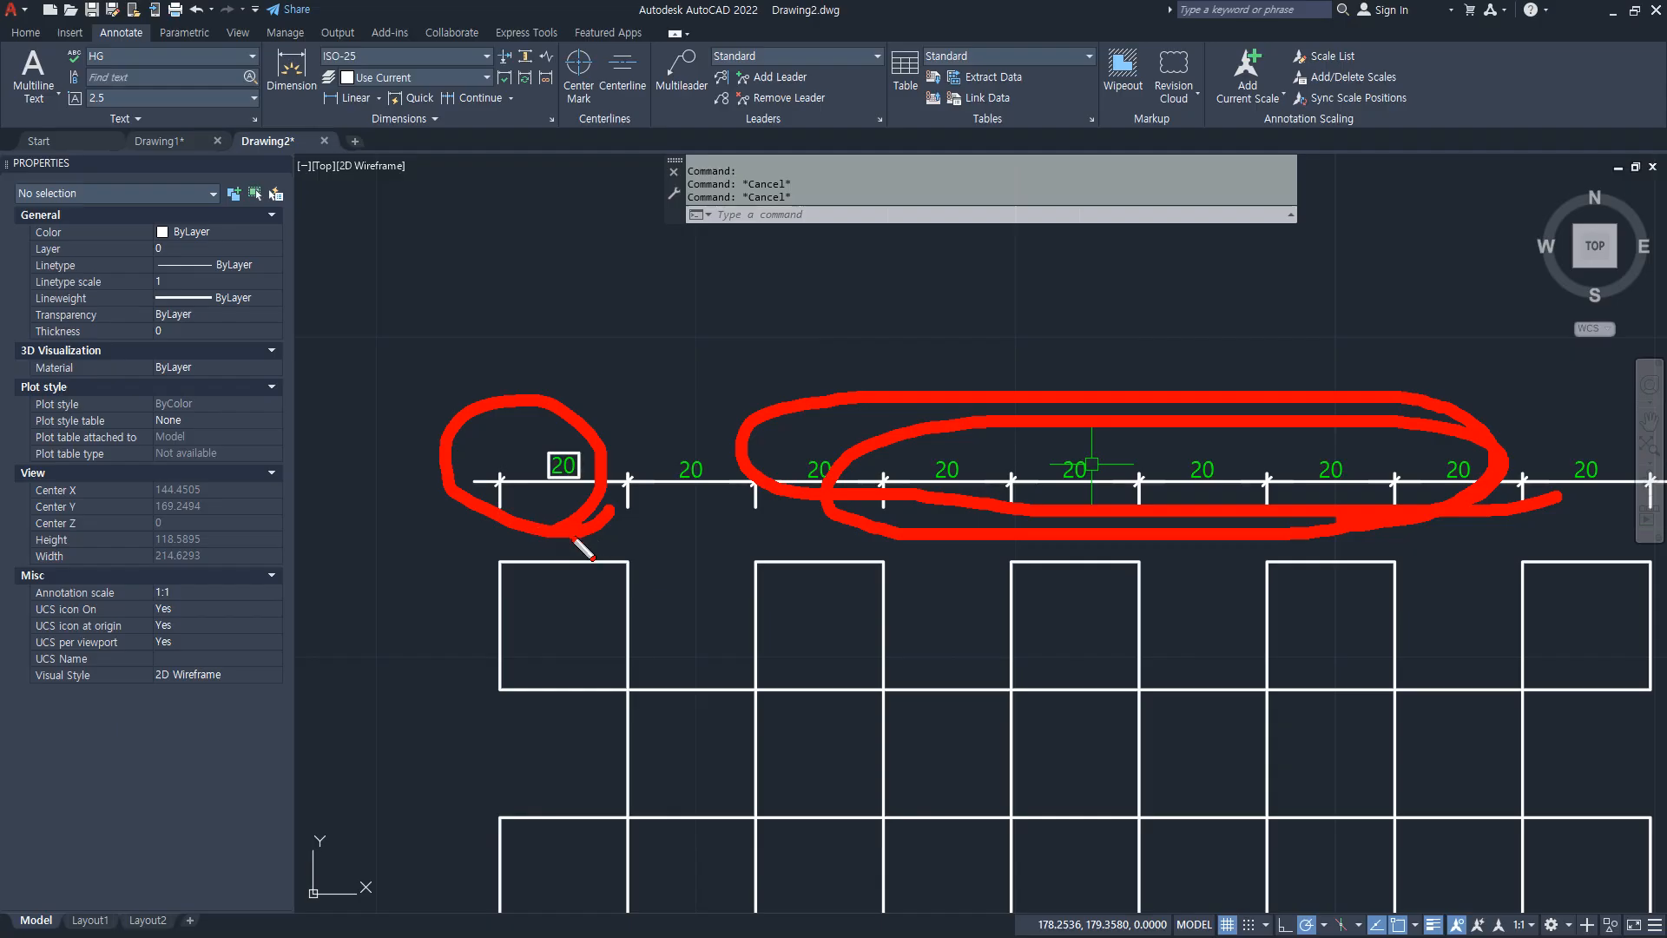
pyautogui.moveTo(576, 531)
pyautogui.mouseDown()
pyautogui.moveTo(598, 431)
pyautogui.moveTo(565, 529)
pyautogui.moveTo(530, 526)
pyautogui.mouseUp()
pyautogui.press('Escape')
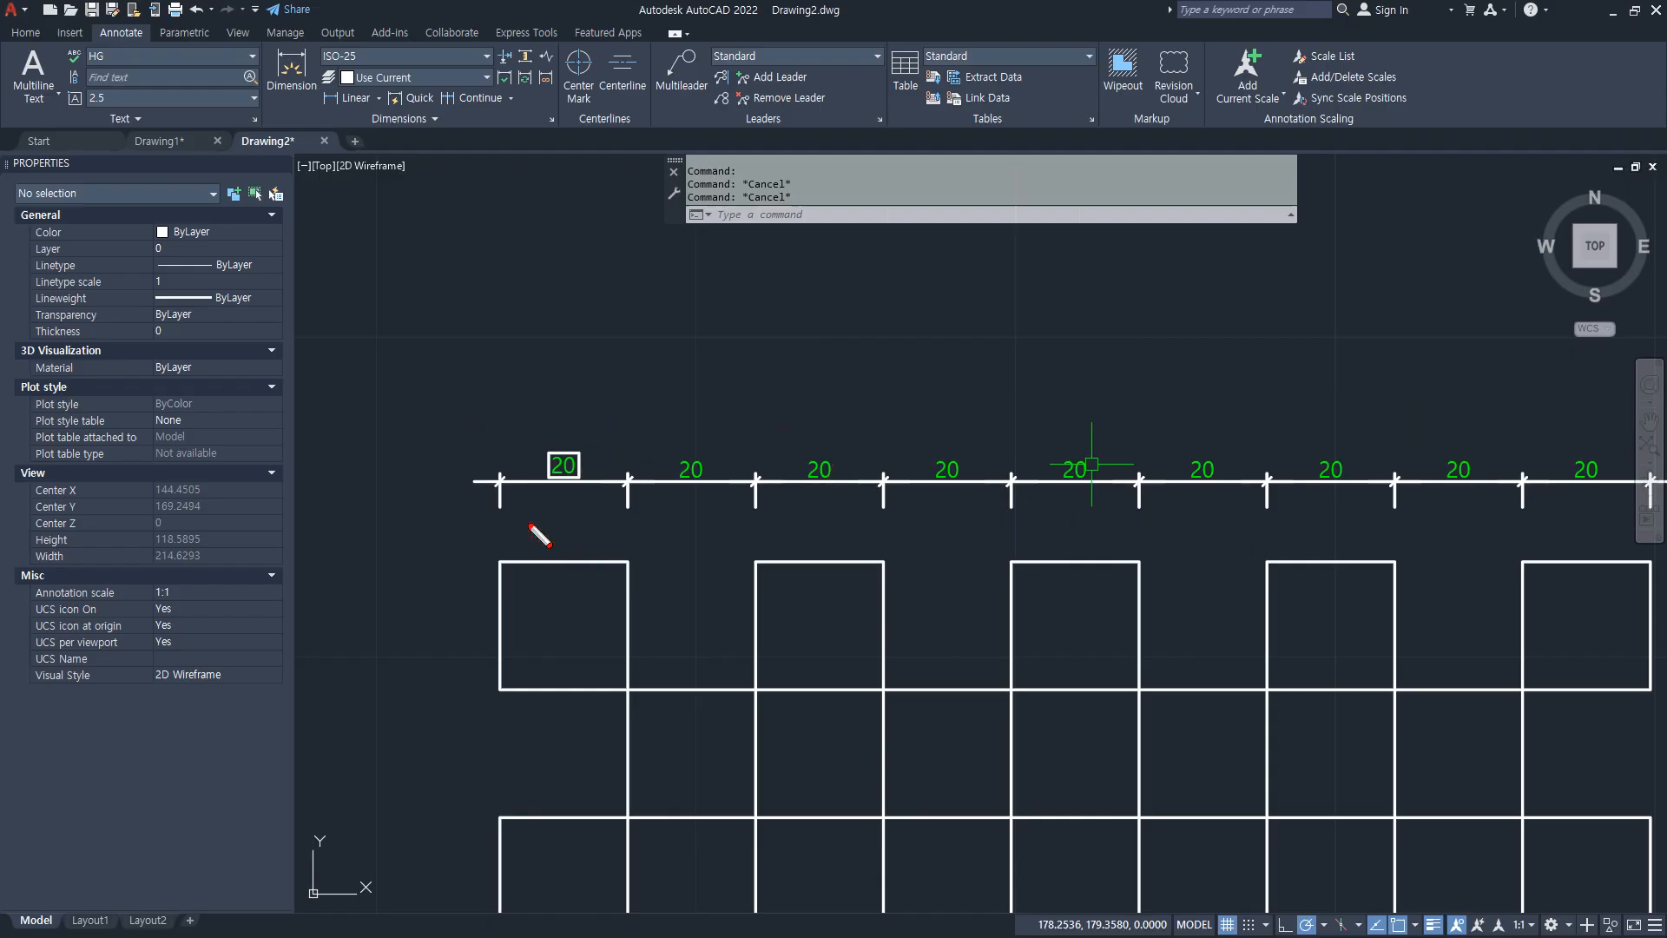
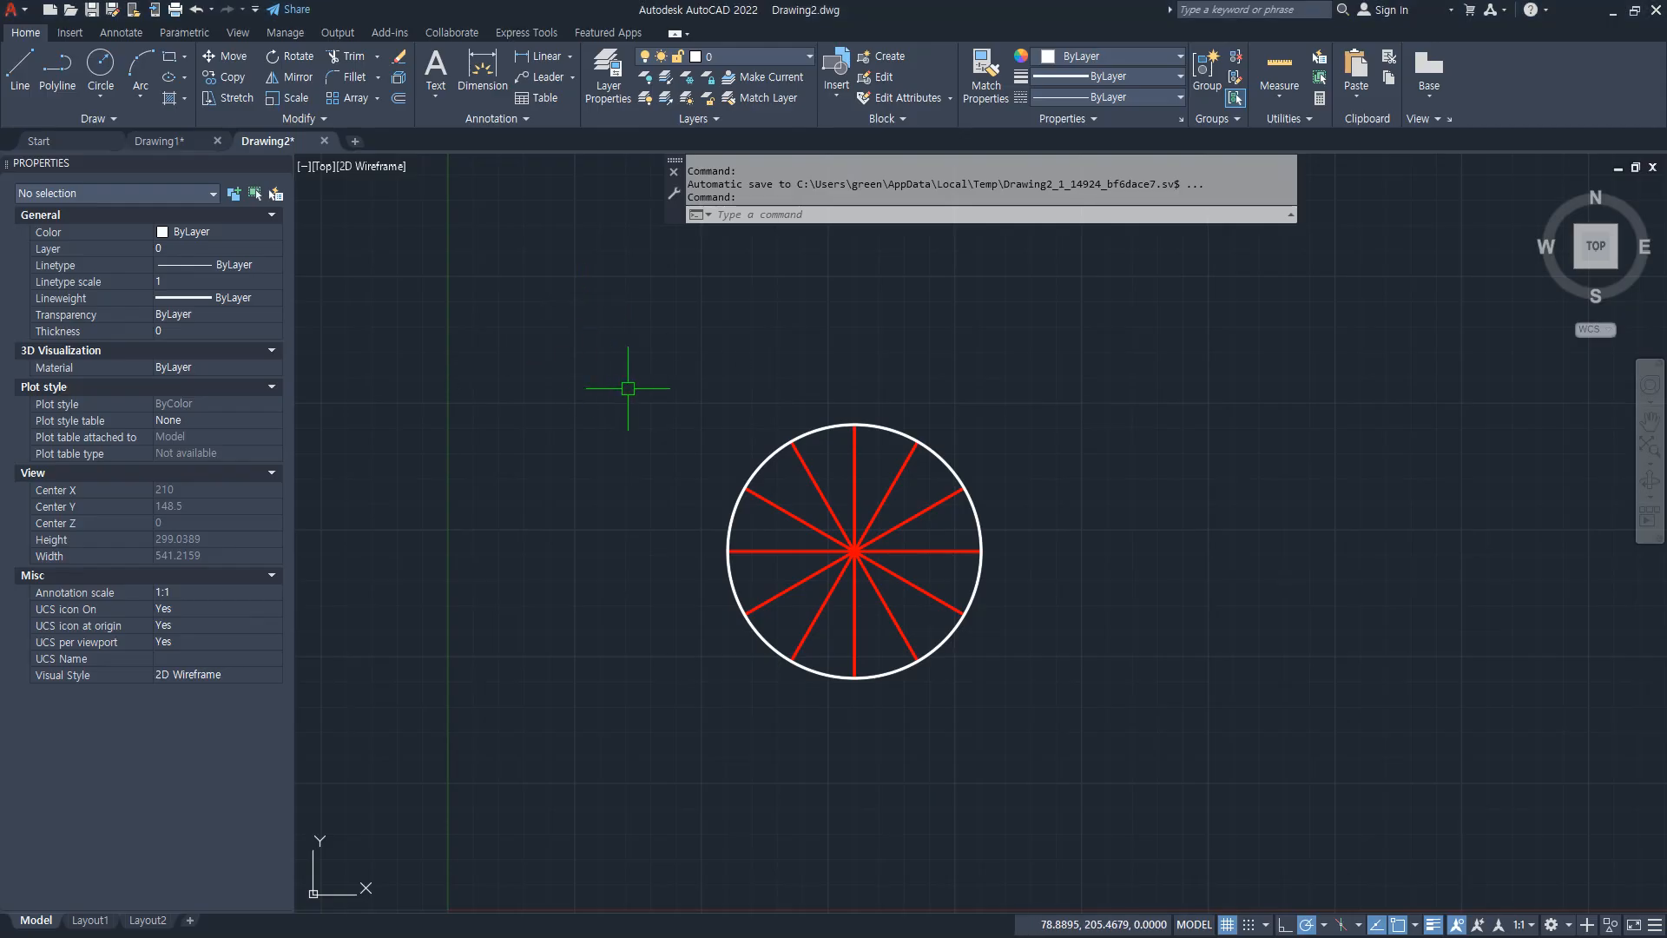
# Step: Add an angular dimension between the circle's right-hand horizontal red line and the next line above, placing the arc outside the circle
pyautogui.click(500, 78)
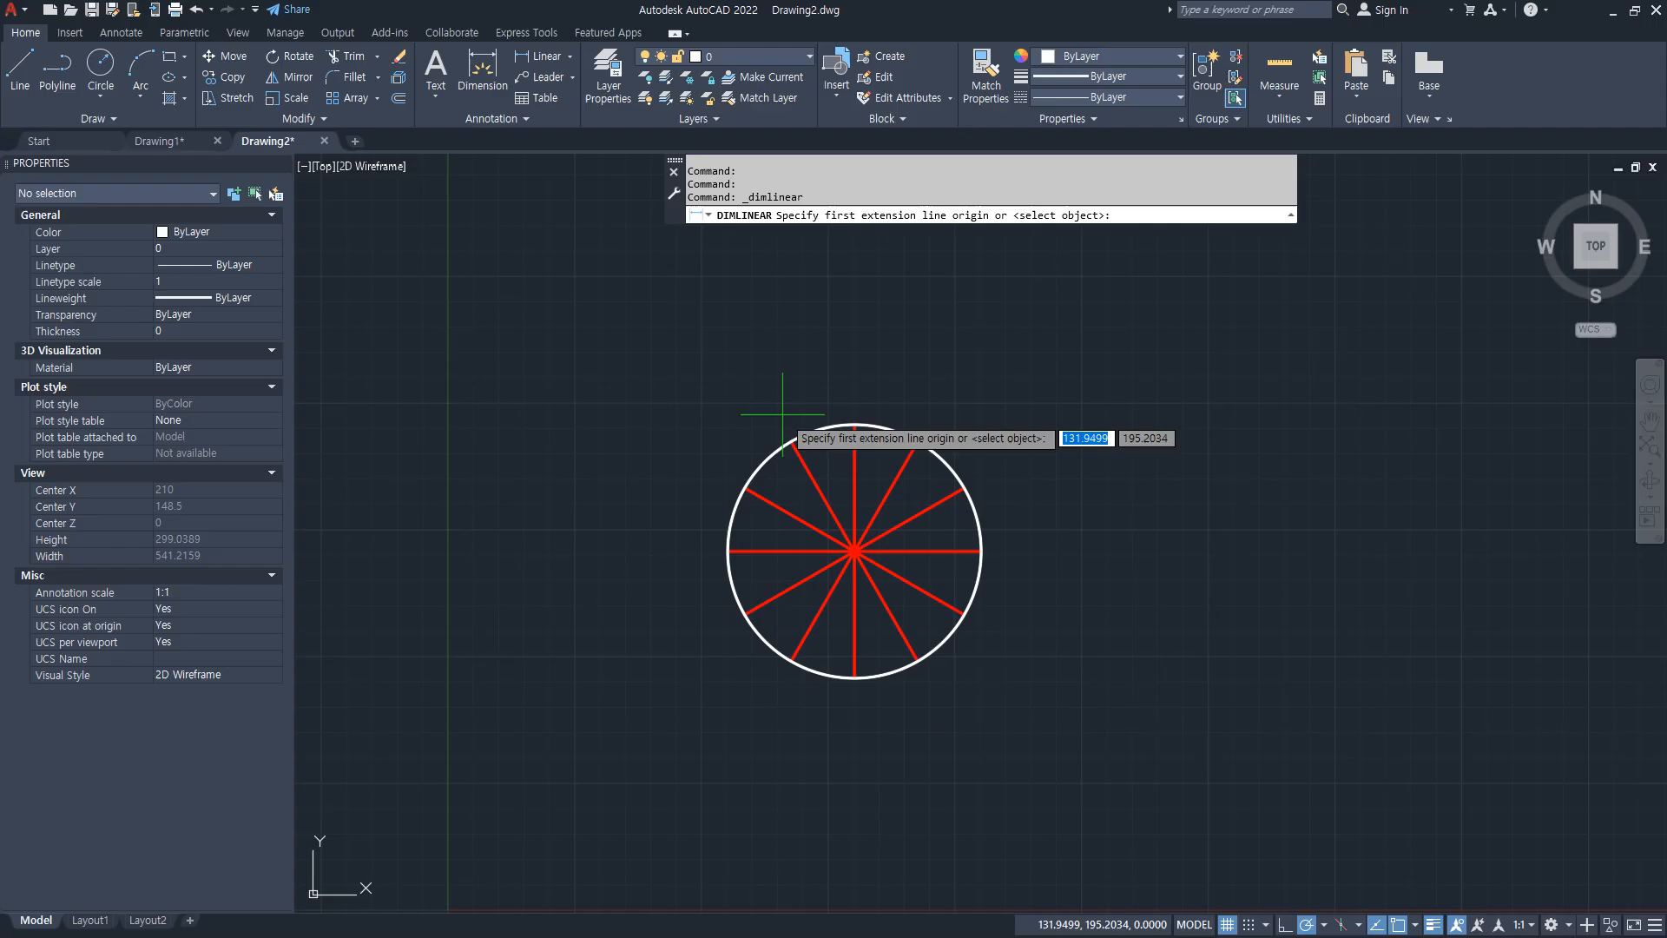
pyautogui.click(569, 56)
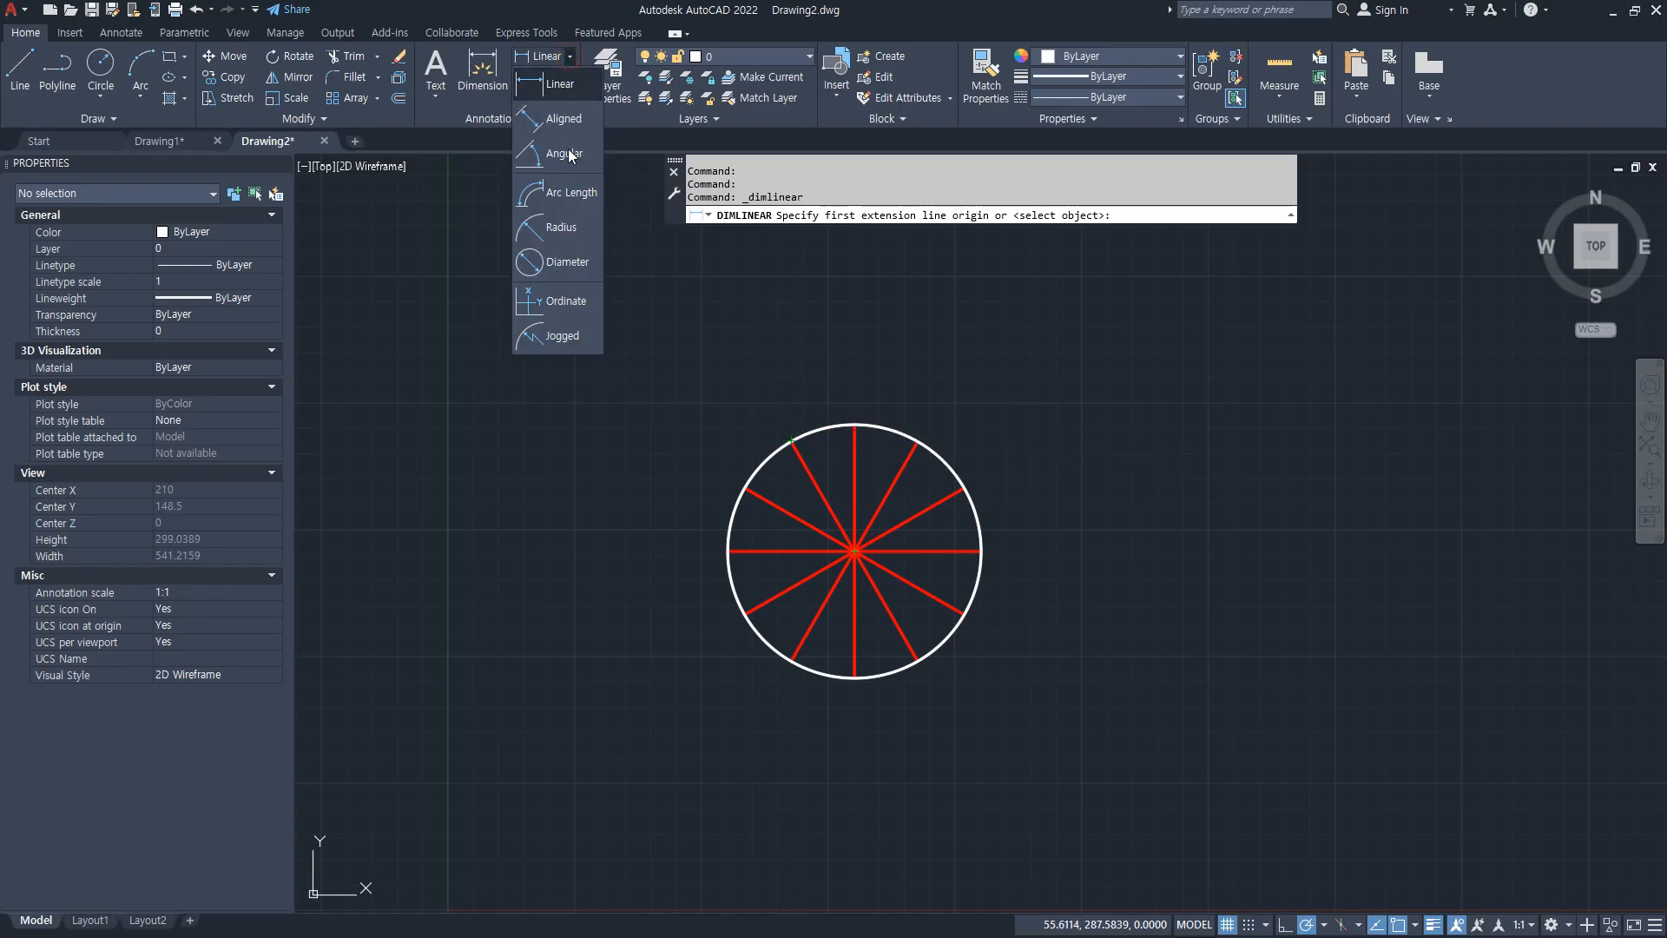
pyautogui.click(576, 155)
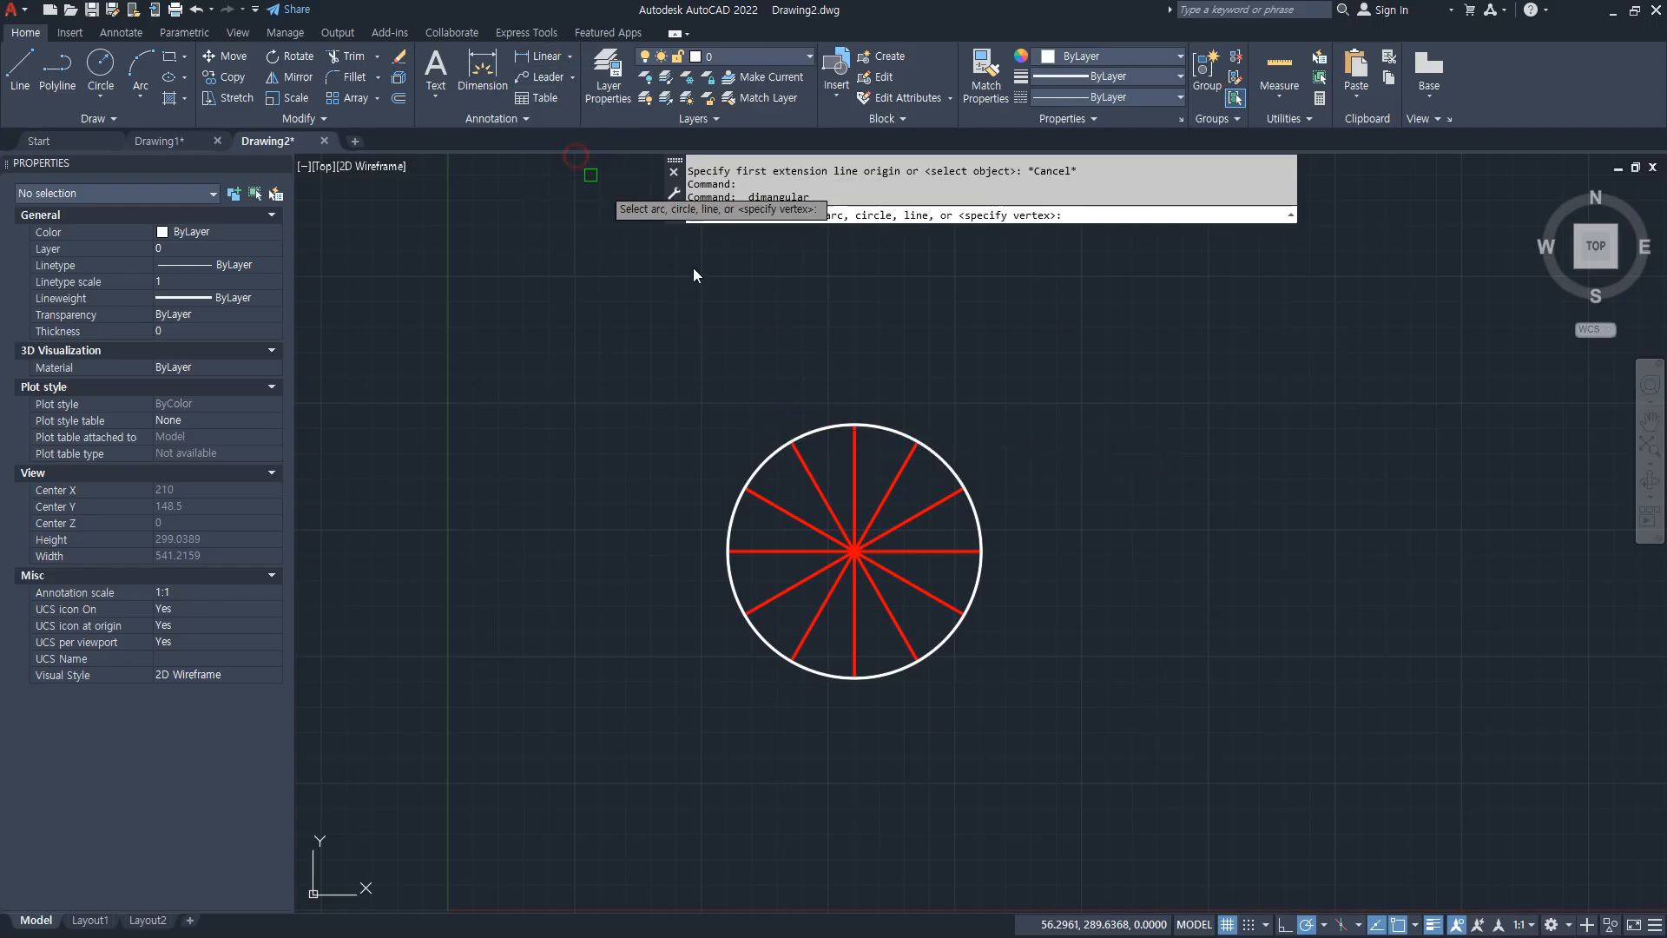
pyautogui.click(956, 547)
pyautogui.click(946, 498)
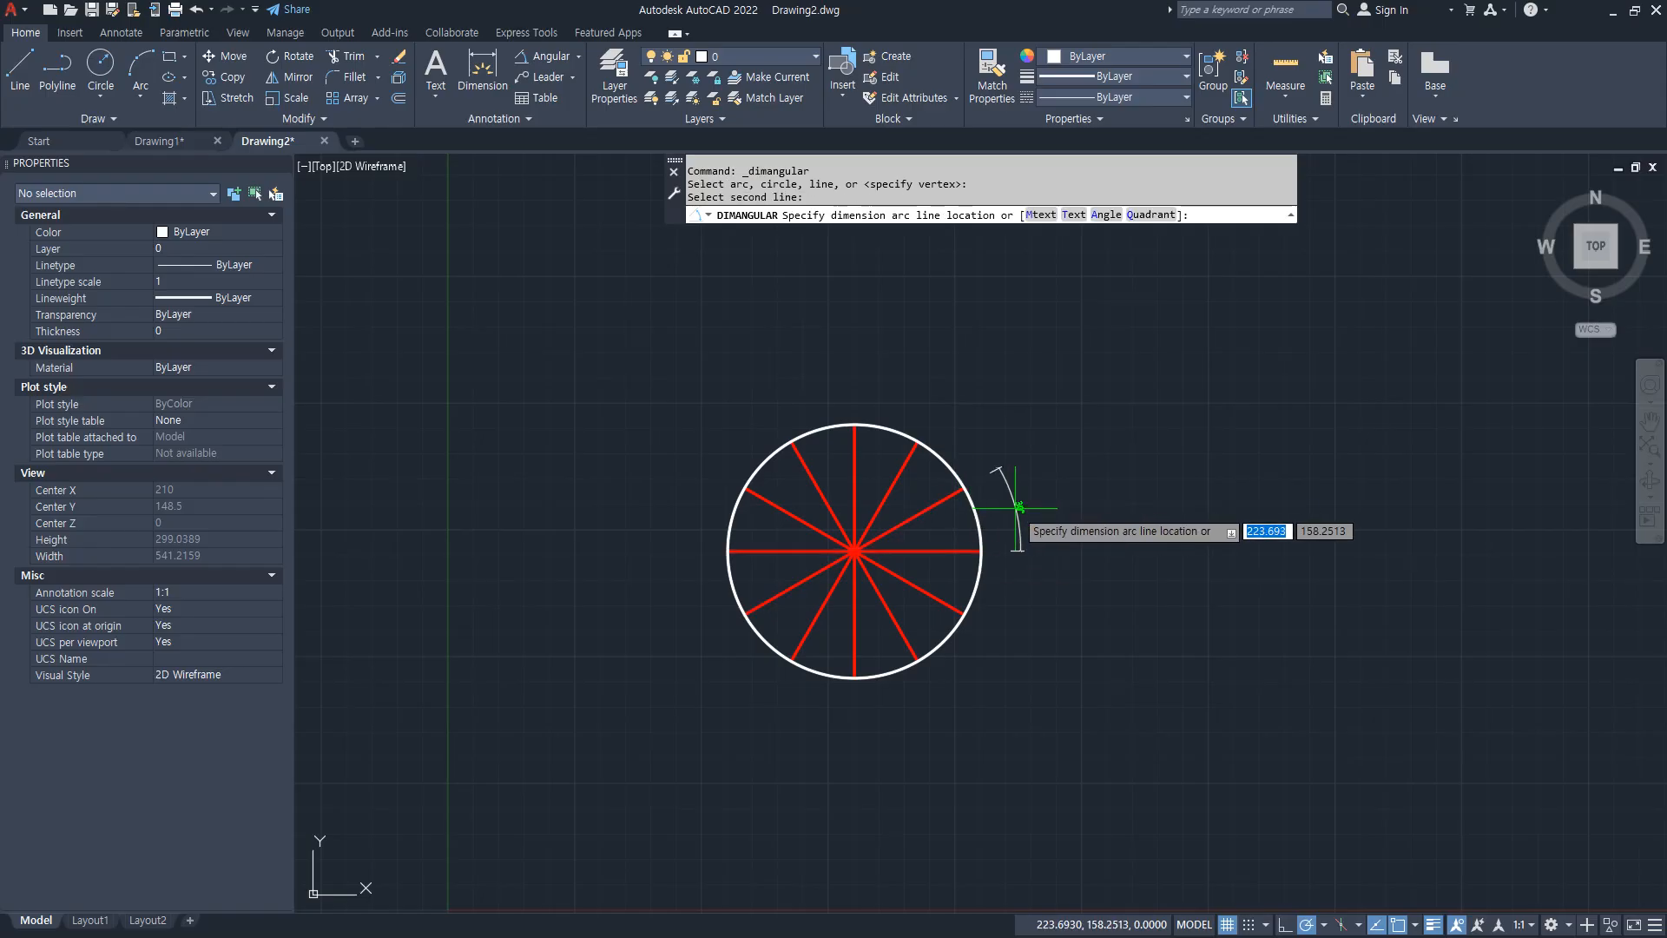
pyautogui.scroll(4, 1002, 513)
pyautogui.click(1003, 512)
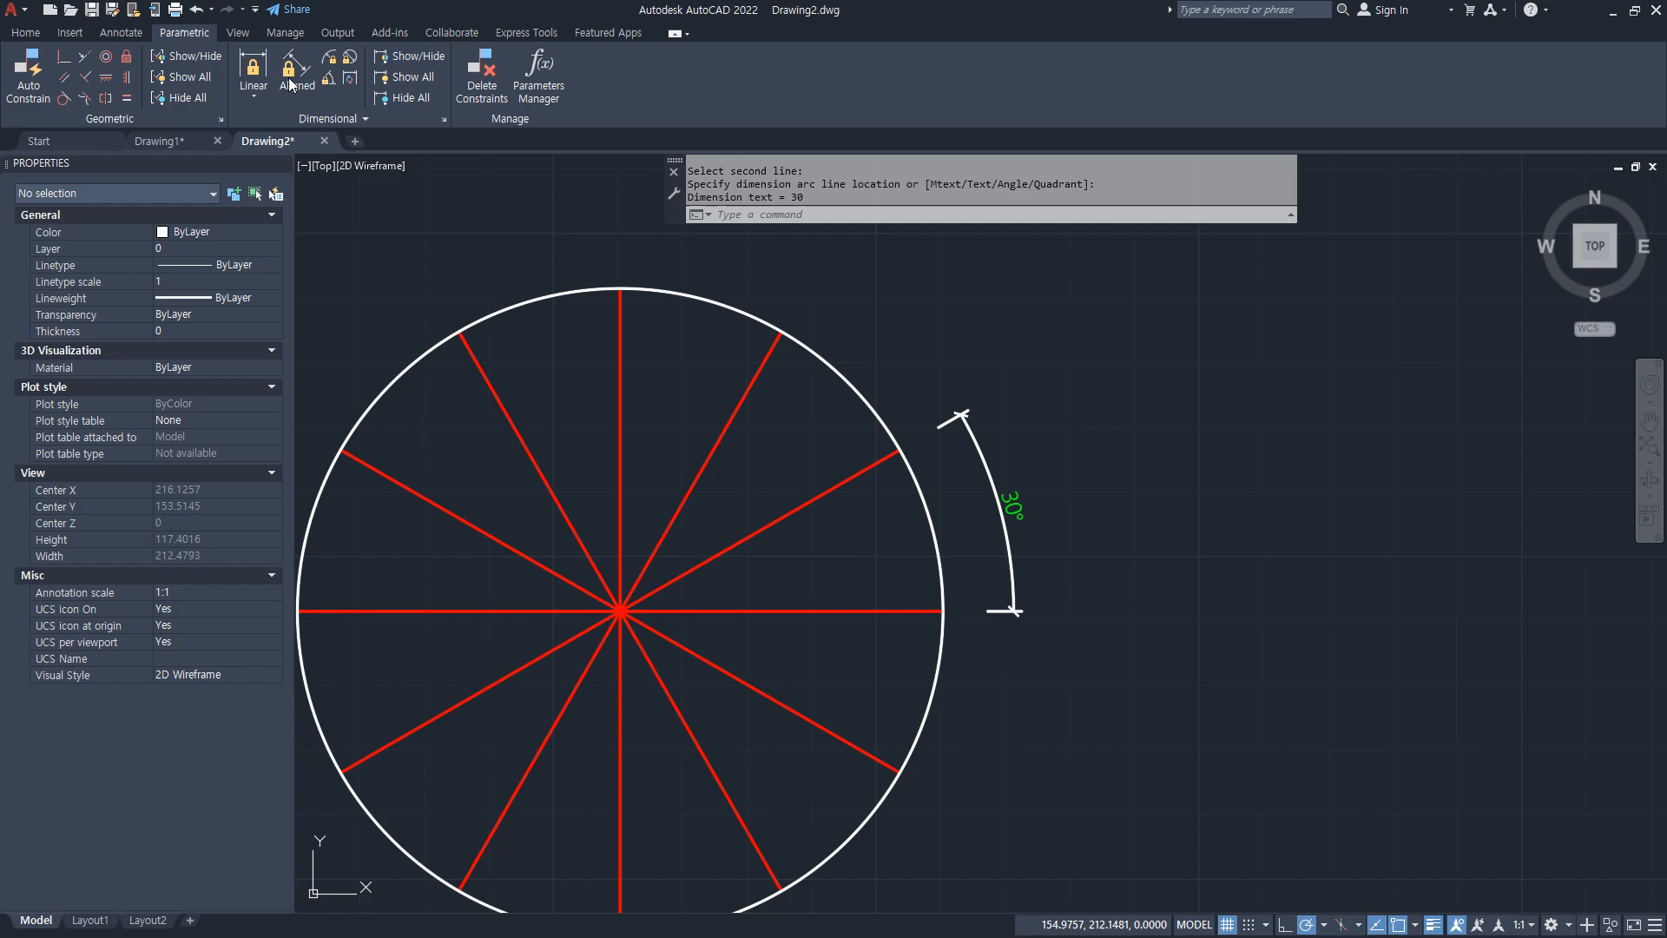
# Step: Continue the angular dimension counterclockwise over the circle's upper half, from line to line up to the left-hand end of the horizontal line
pyautogui.click(120, 32)
pyautogui.click(459, 98)
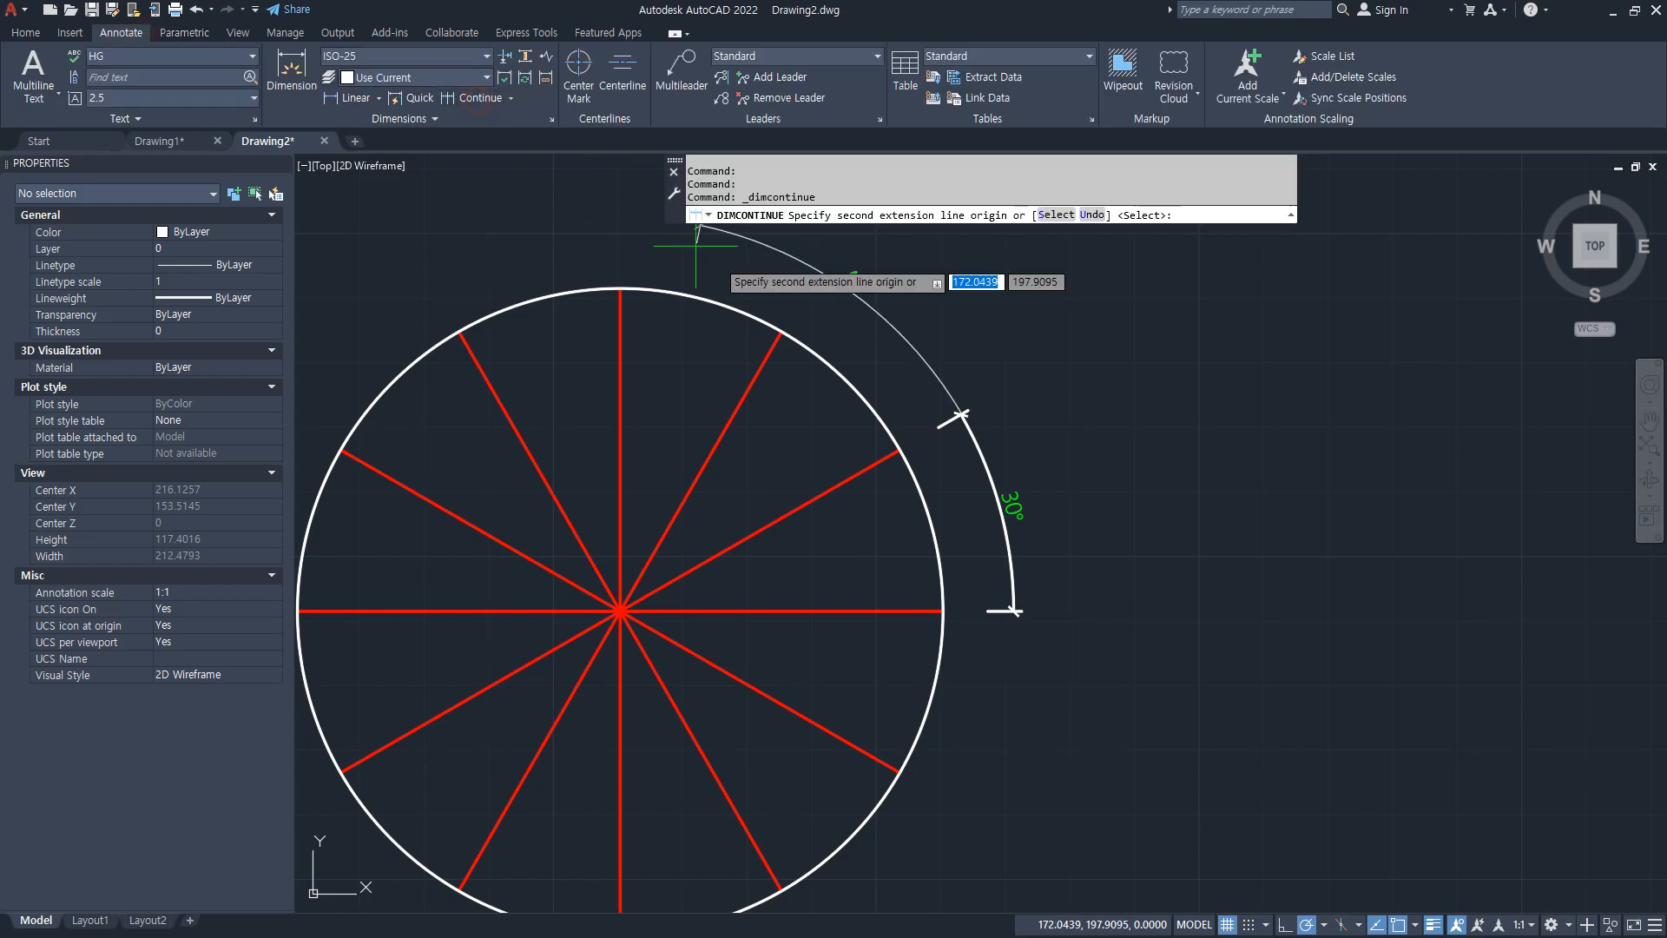
pyautogui.click(781, 331)
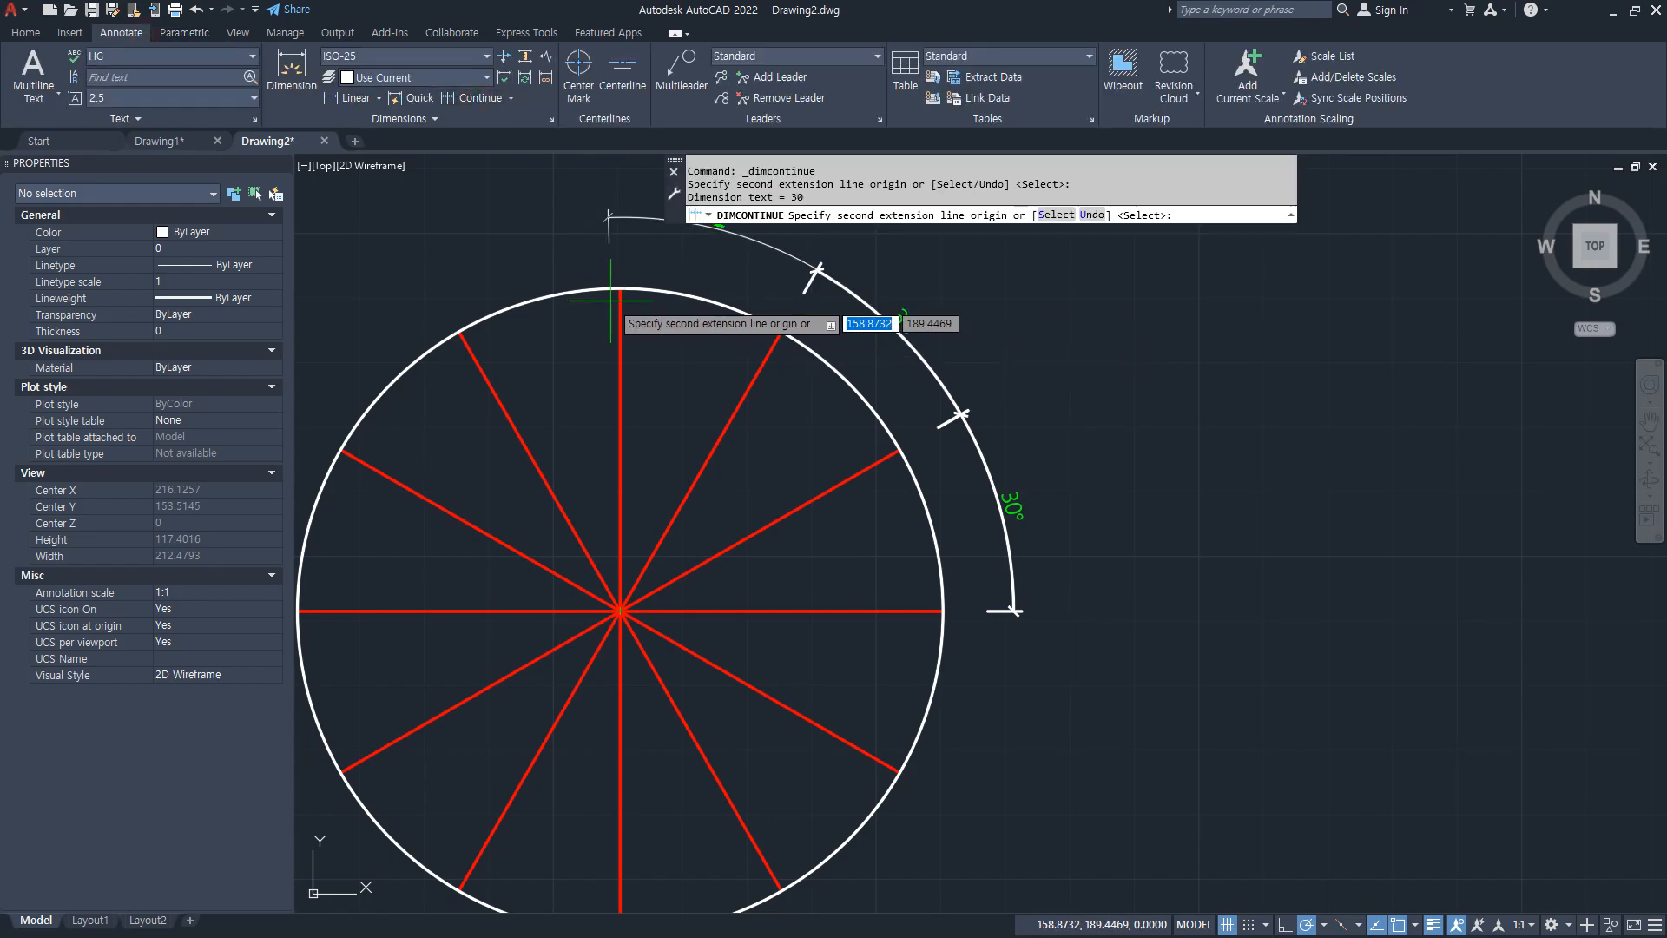
pyautogui.click(619, 288)
pyautogui.click(466, 341)
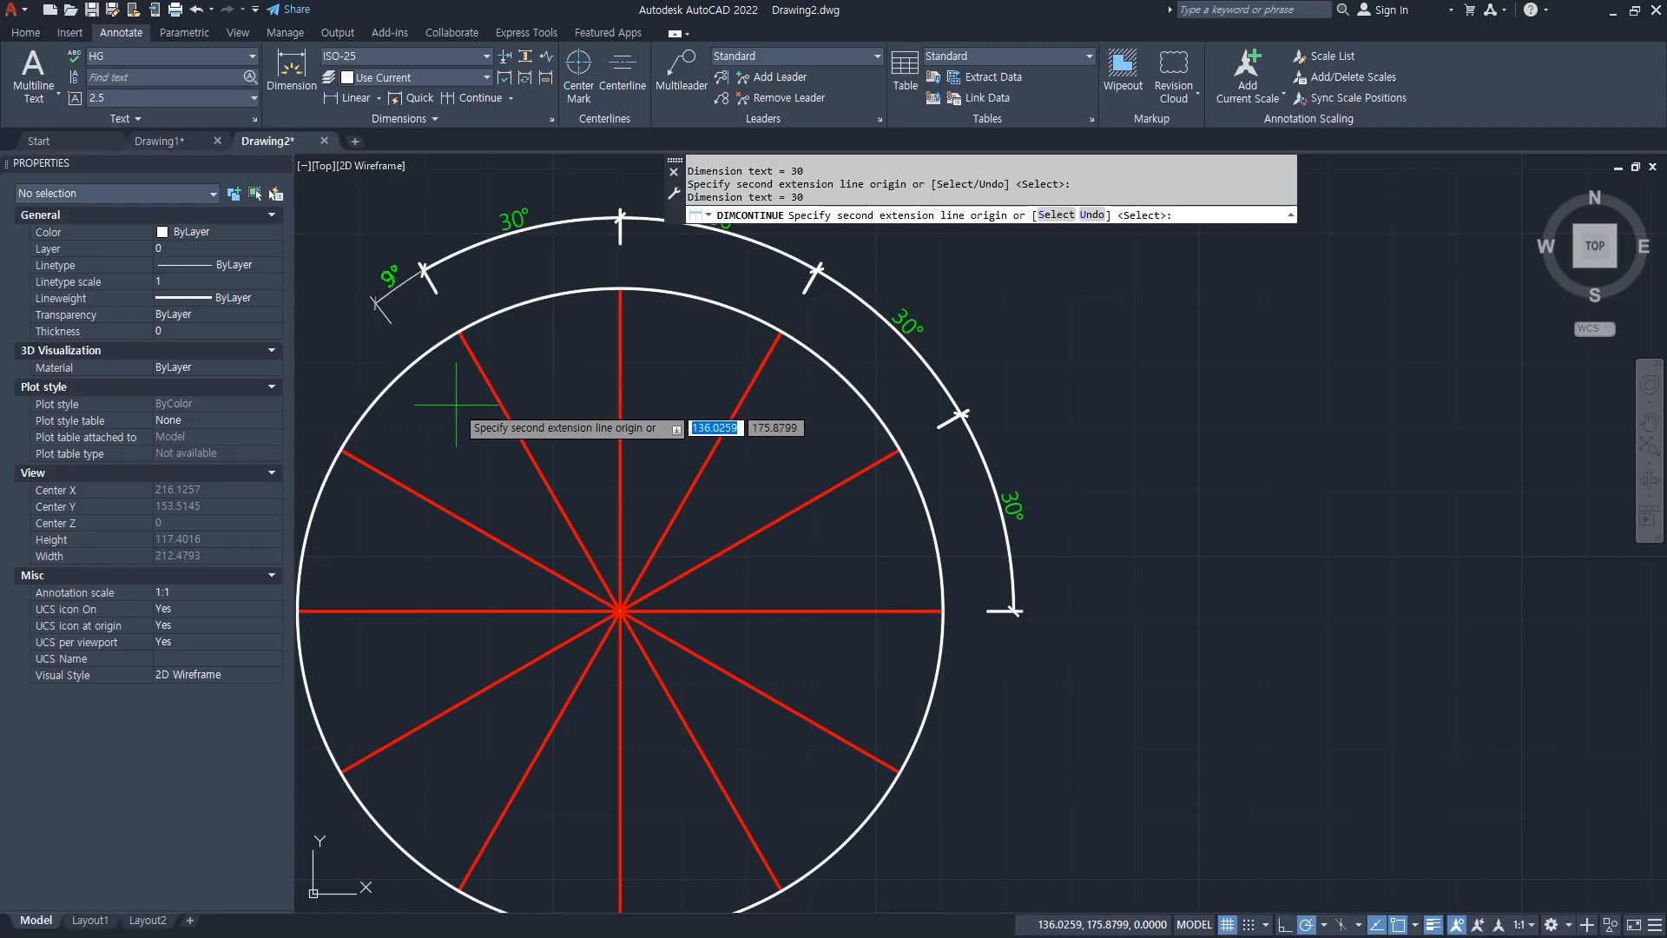
pyautogui.moveTo(455, 443); pyautogui.dragTo(594, 393, button='middle')
pyautogui.click(501, 422)
pyautogui.click(484, 563)
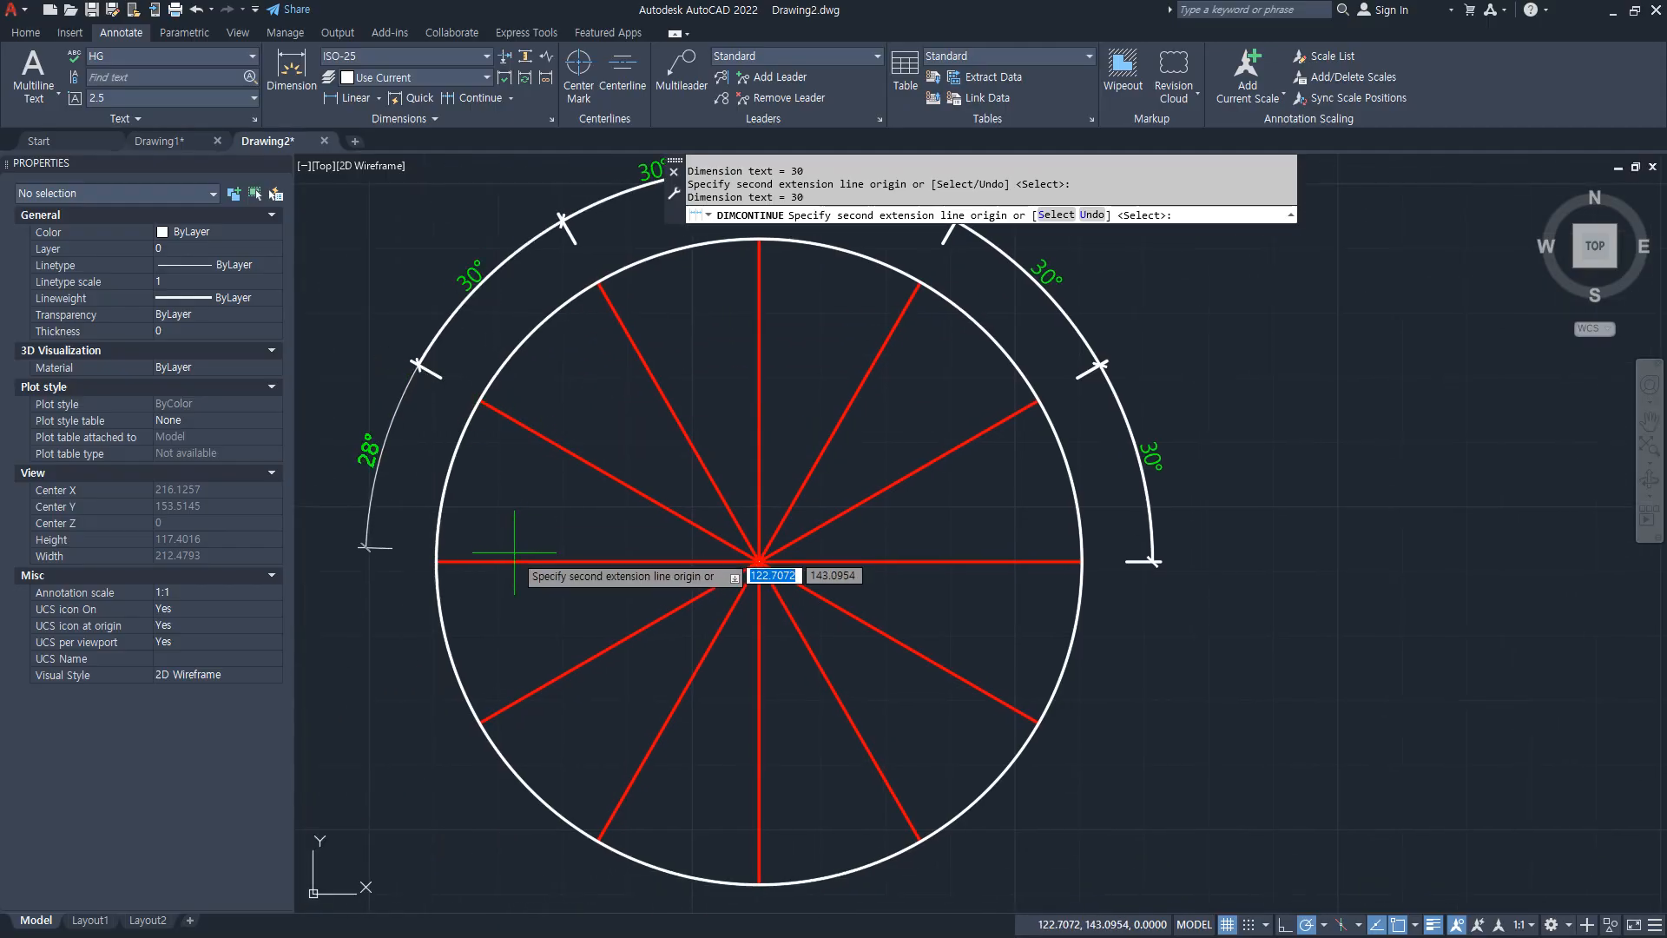
# Step: Complete the ring of continued angular dimensions around the circle's lower half, back to the right-hand end of the horizontal line
pyautogui.click(483, 720)
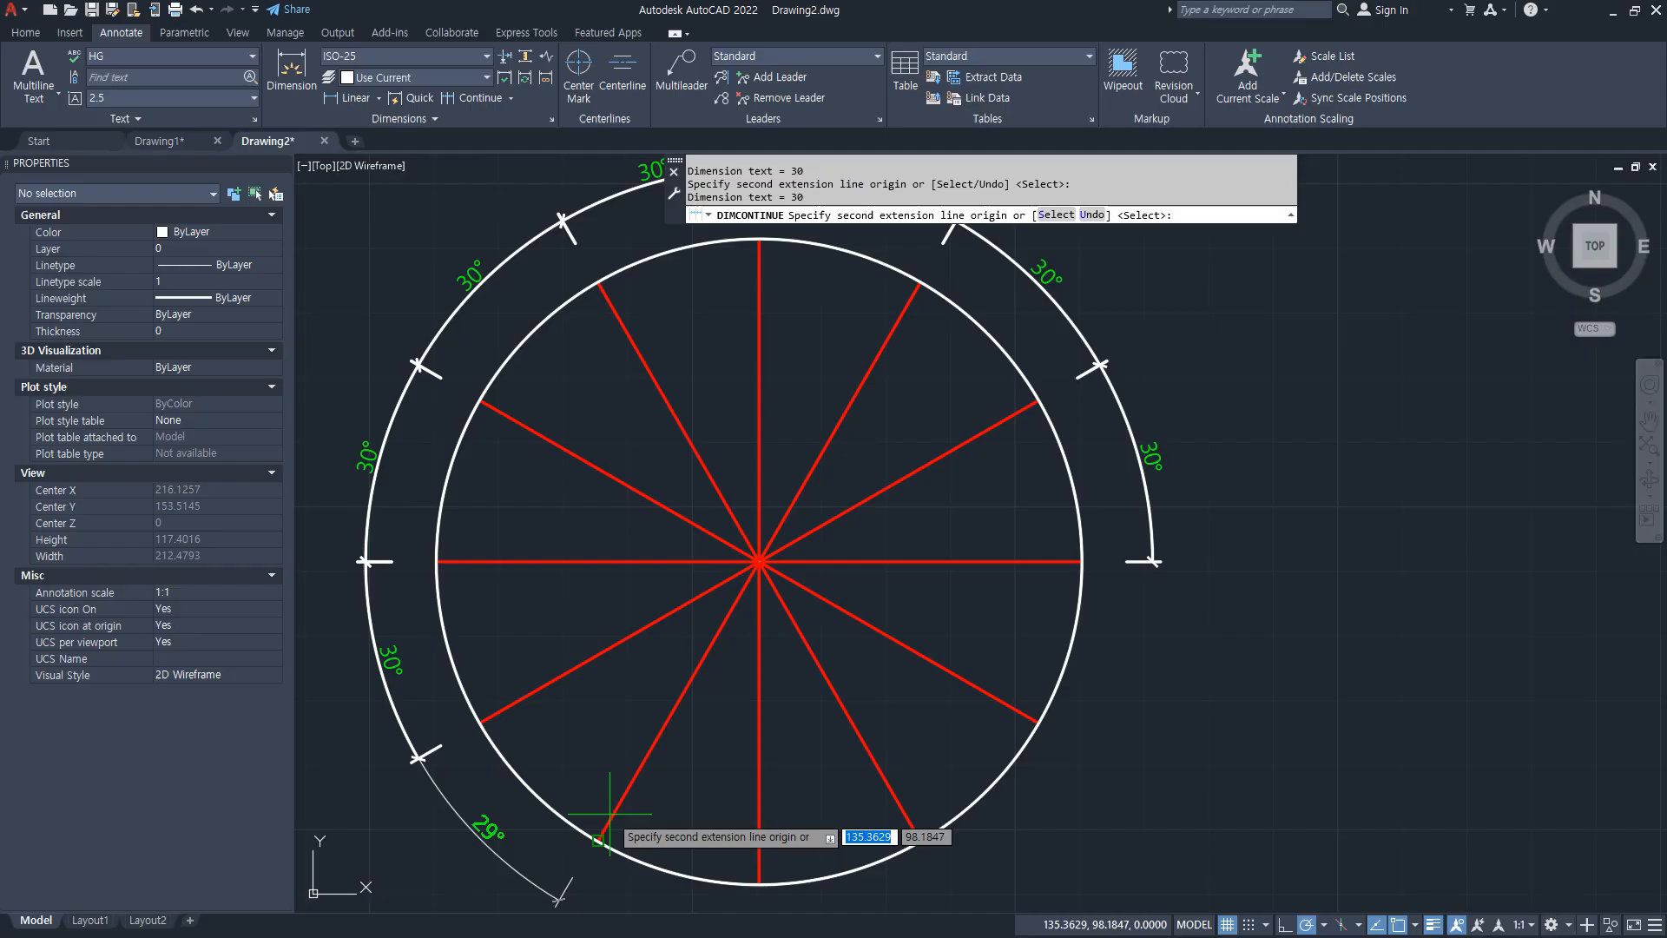
pyautogui.click(599, 839)
pyautogui.click(754, 855)
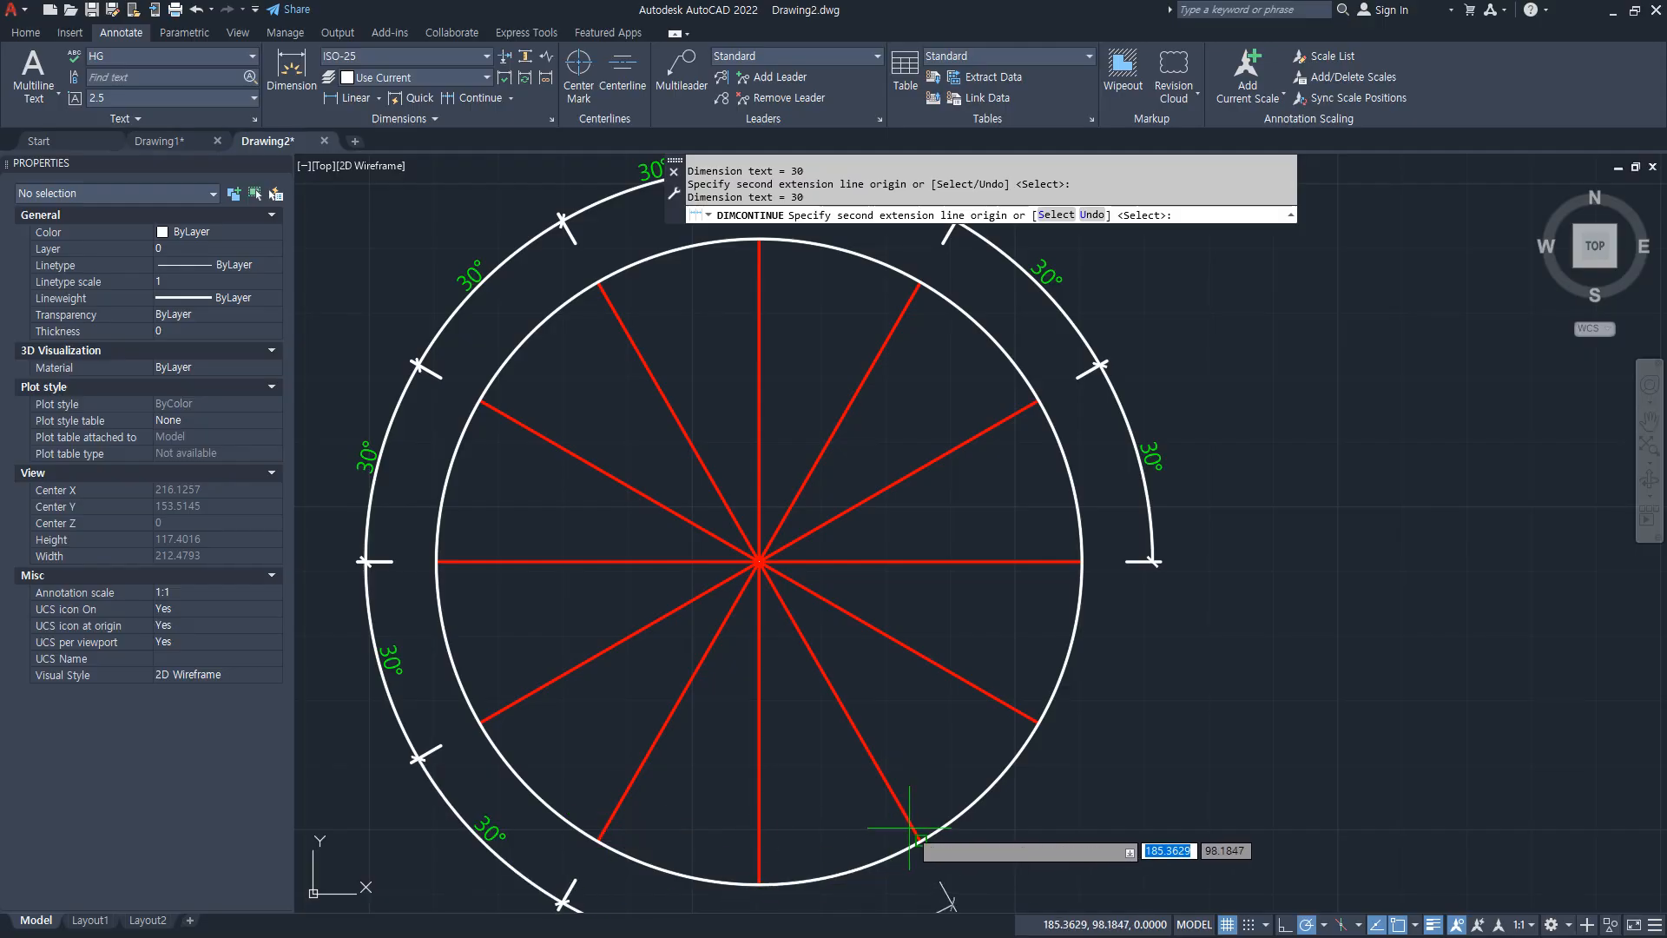
pyautogui.click(916, 836)
pyautogui.click(1029, 719)
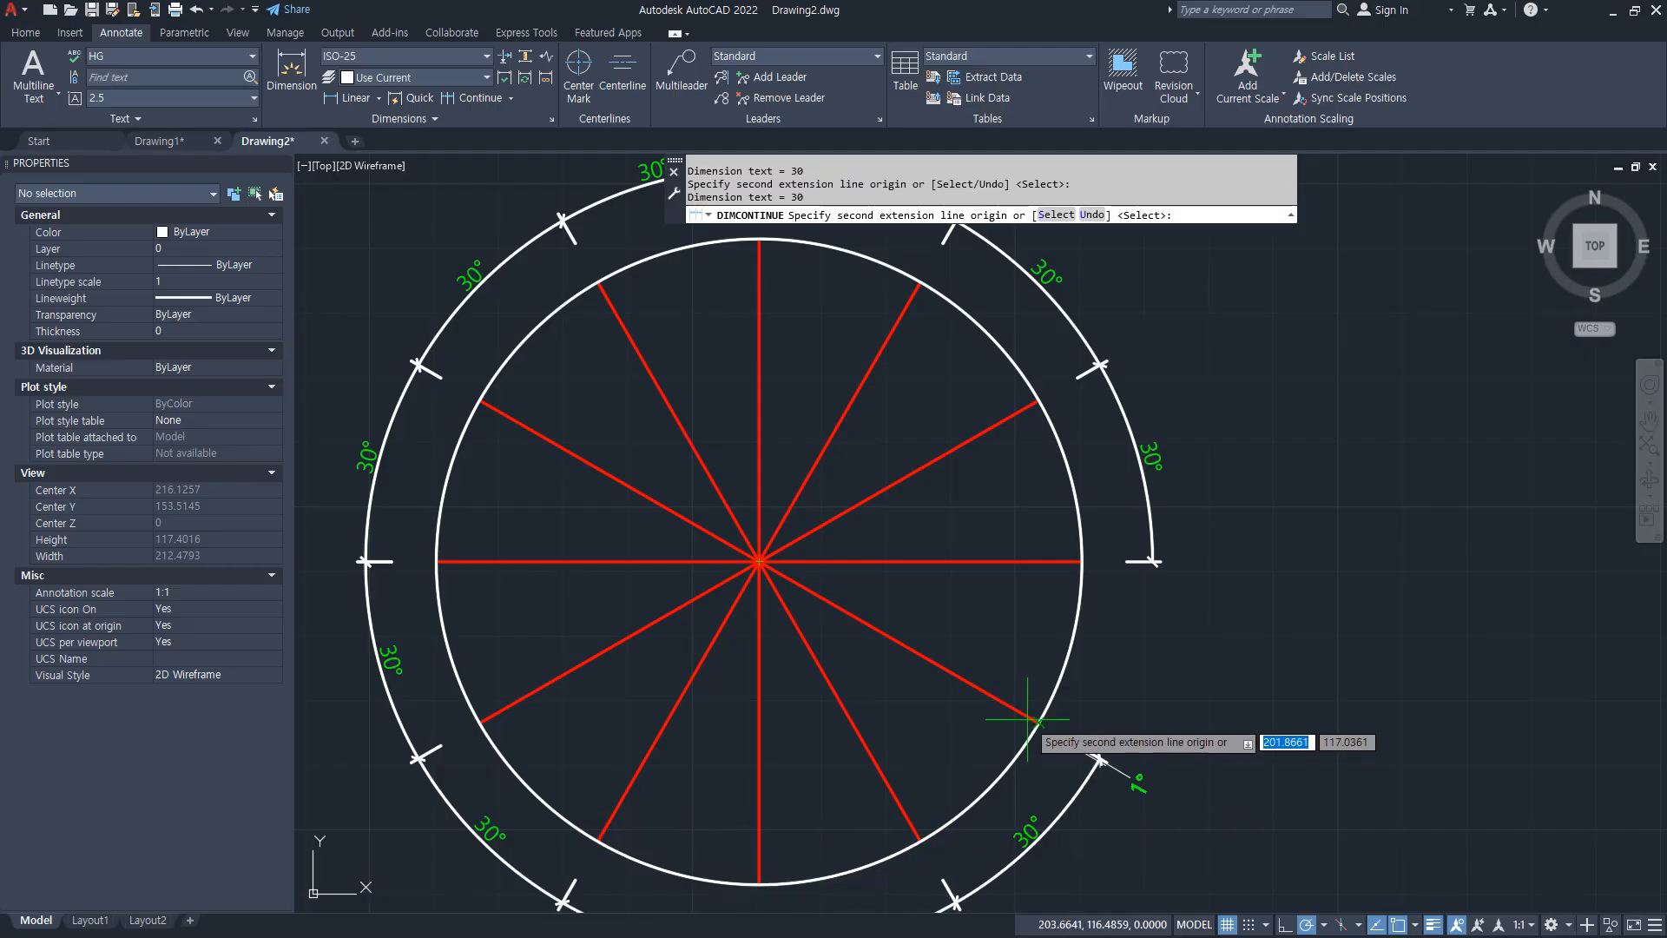
pyautogui.click(1081, 562)
pyautogui.press('Return')
# Step: Add a horizontal linear dimension above the circle between the outer ends of the two red lines flanking the upper vertical one
pyautogui.click(351, 97)
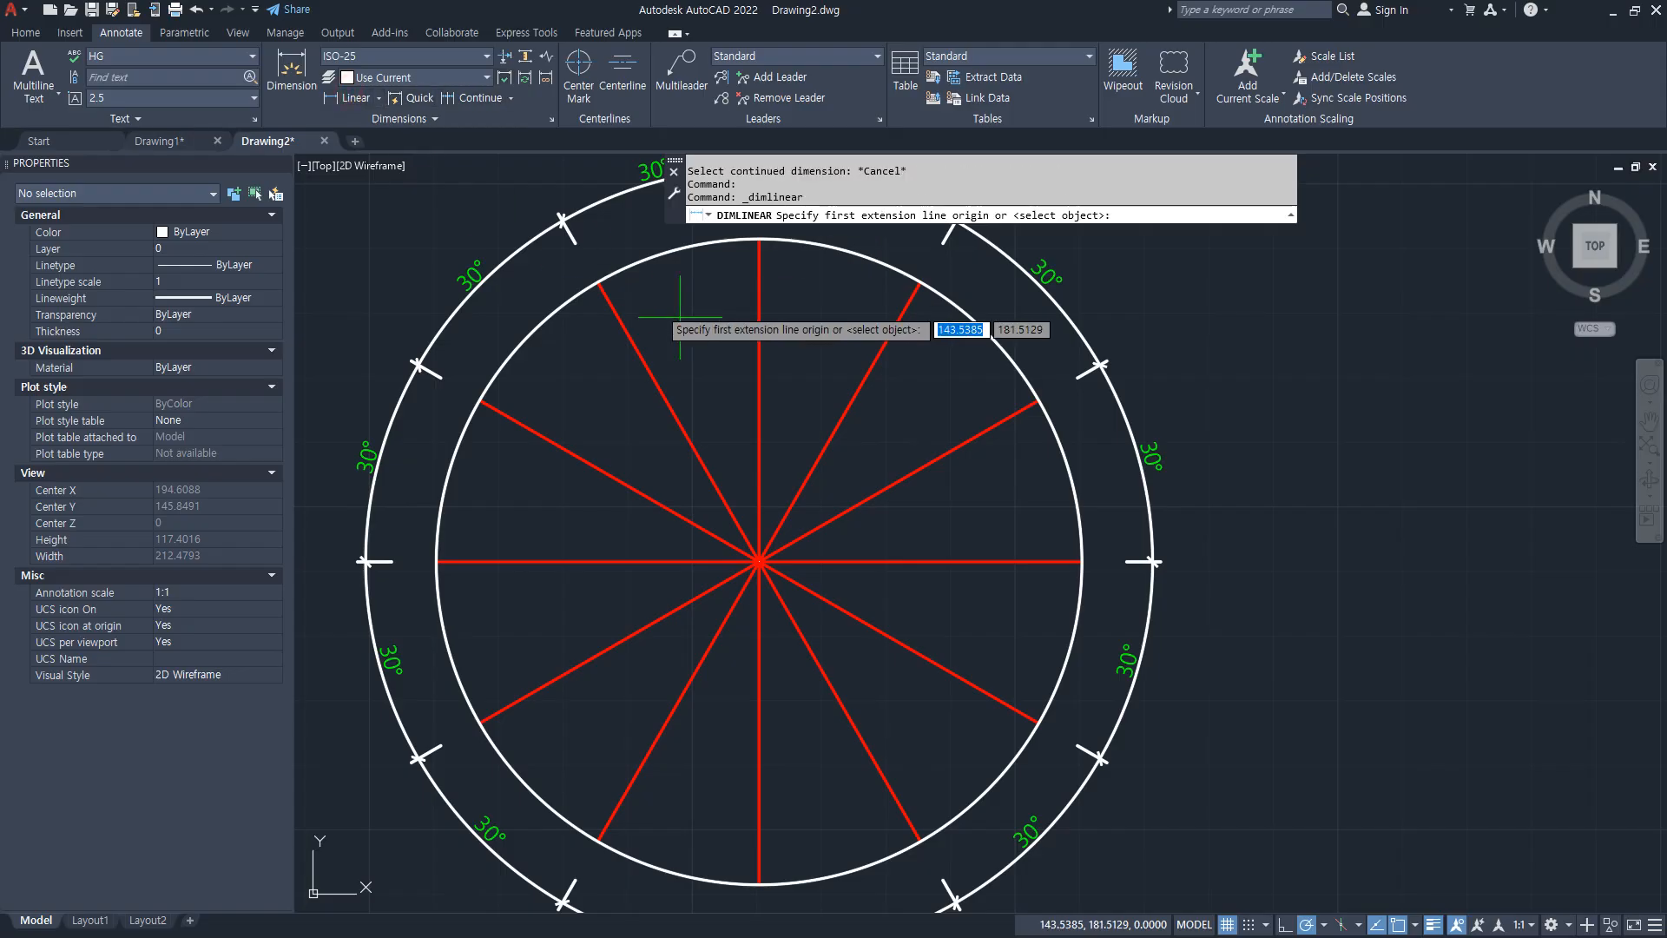
pyautogui.scroll(-3, 613, 449)
pyautogui.click(606, 434)
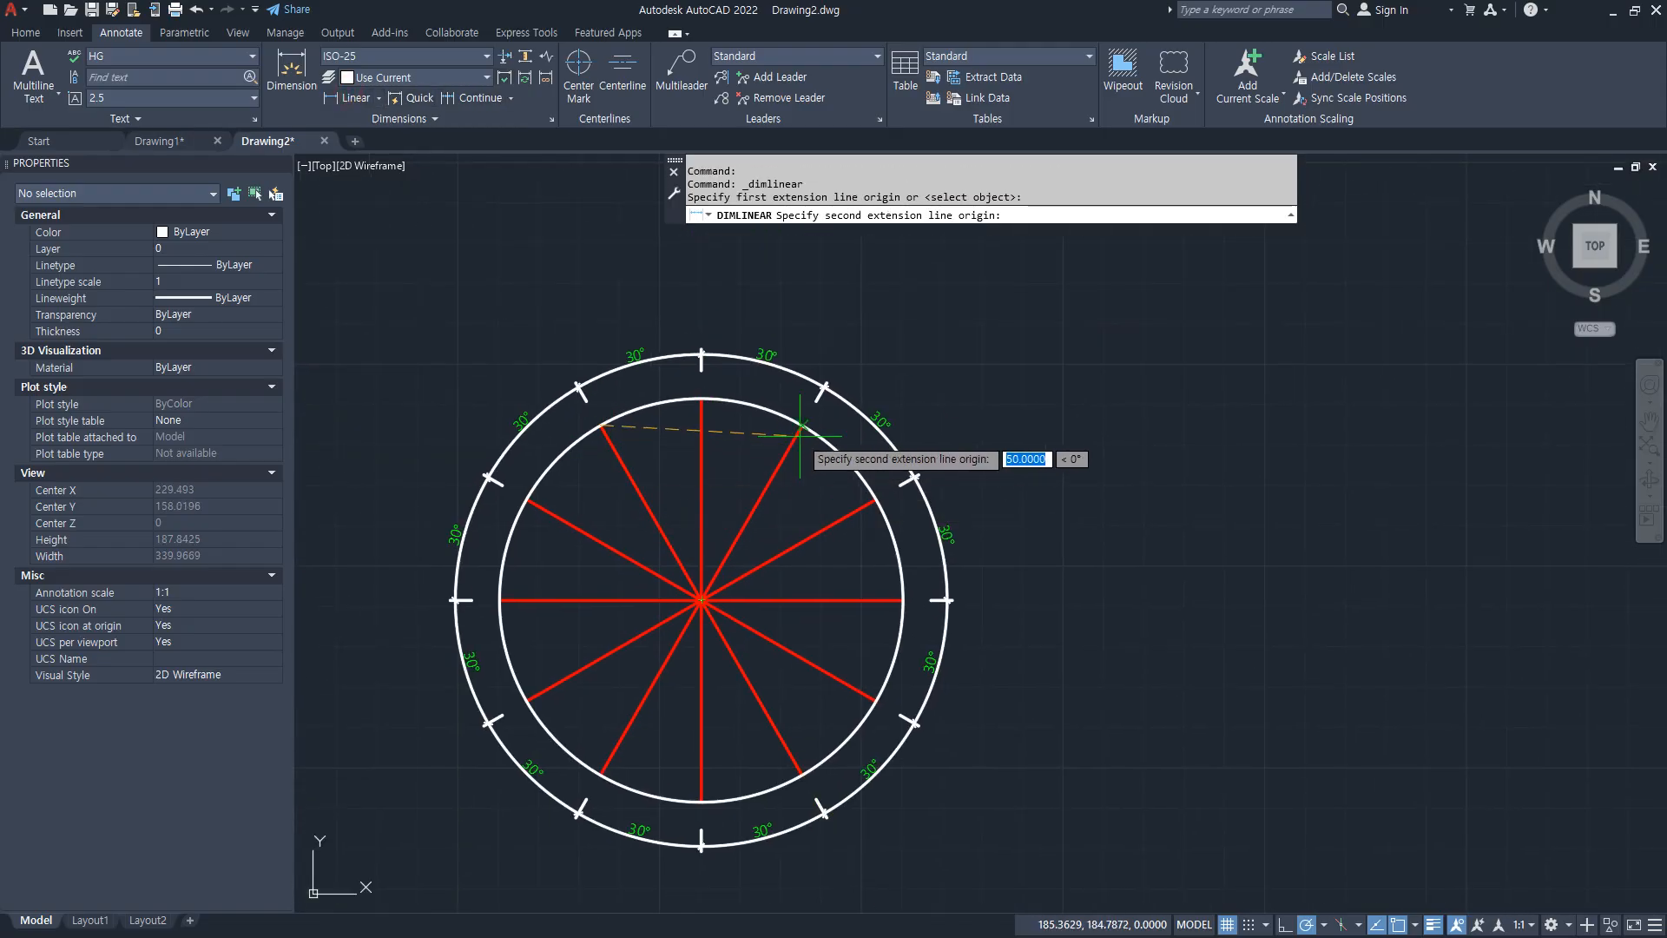
pyautogui.click(800, 429)
pyautogui.click(749, 314)
# Step: Add a vertical linear dimension left of the circle between the outer ends of the lines above and below the horizontal one
pyautogui.moveTo(577, 566); pyautogui.dragTo(625, 556, button='middle')
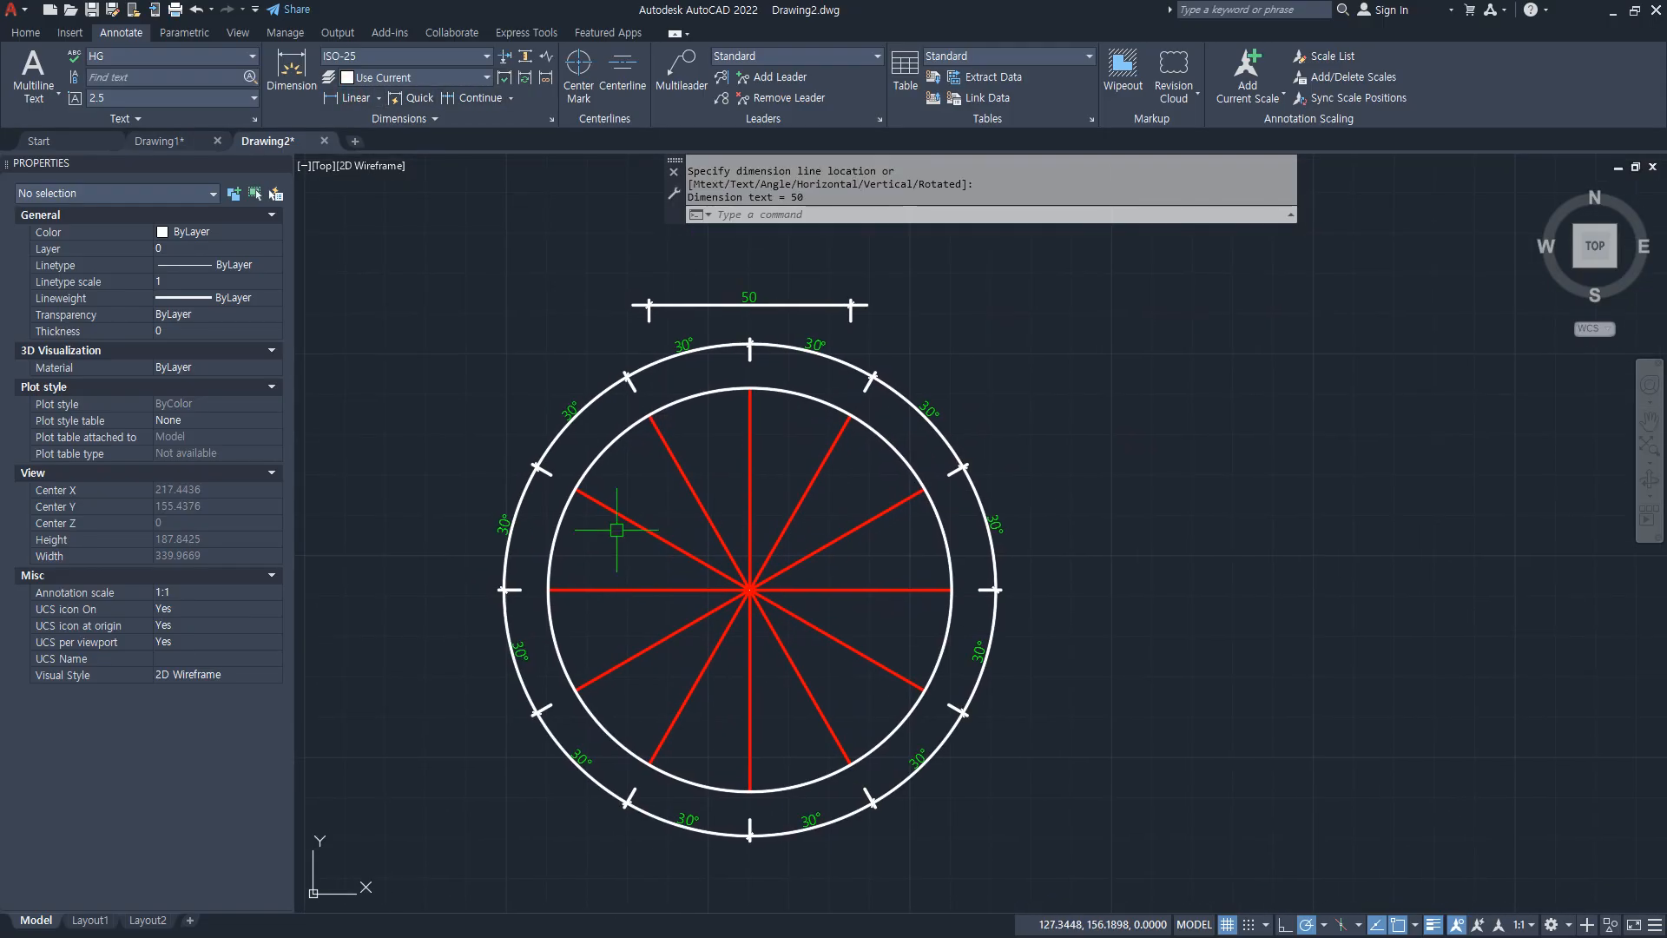
pyautogui.press('Return')
pyautogui.click(527, 500)
pyautogui.click(577, 690)
pyautogui.click(460, 591)
# Step: Add a horizontal linear dimension below the circle between the outer ends of the two lines flanking the lower vertical one
pyautogui.press('Return')
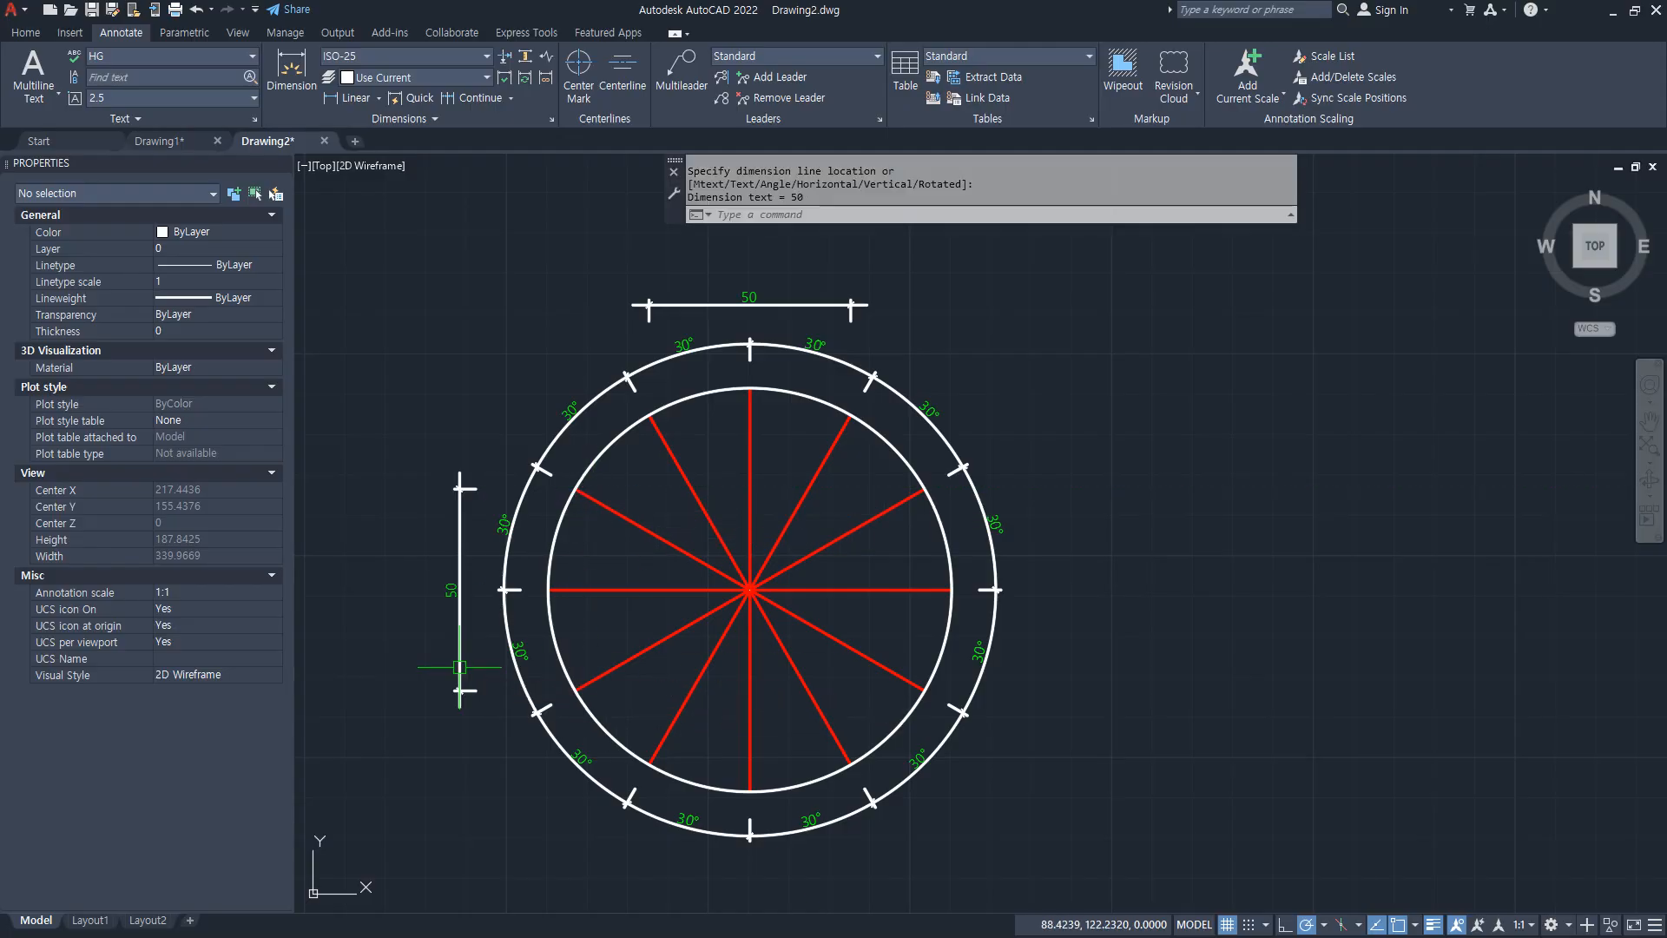
pyautogui.moveTo(707, 797); pyautogui.dragTo(671, 711, button='middle')
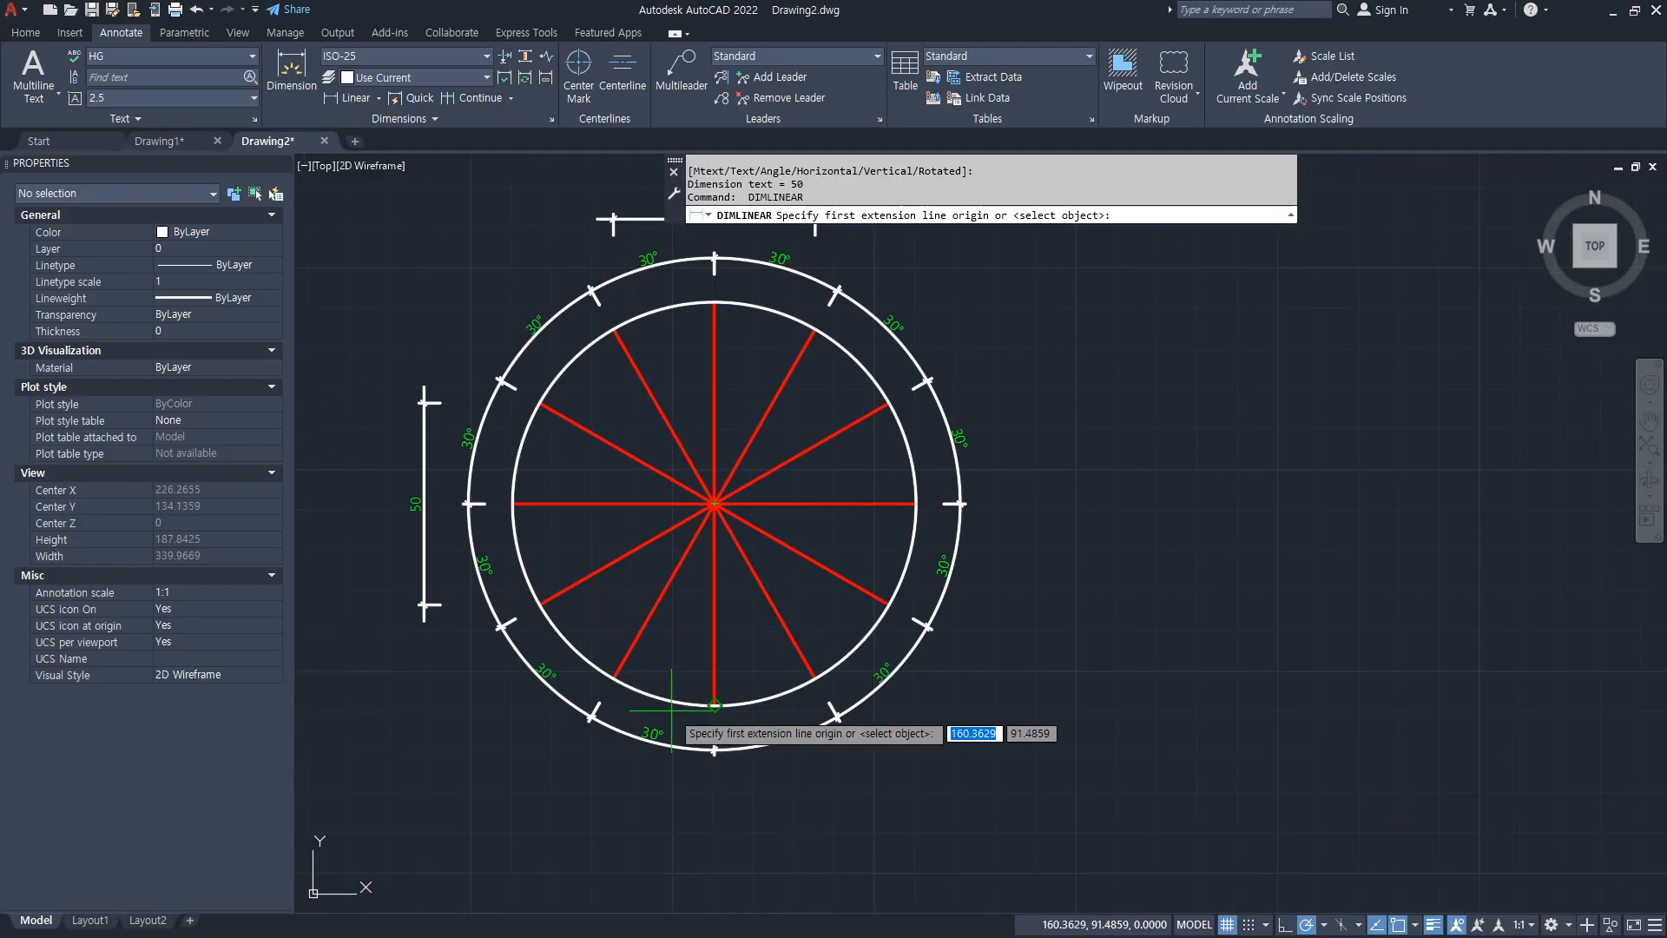
pyautogui.click(615, 677)
pyautogui.click(816, 677)
pyautogui.click(786, 797)
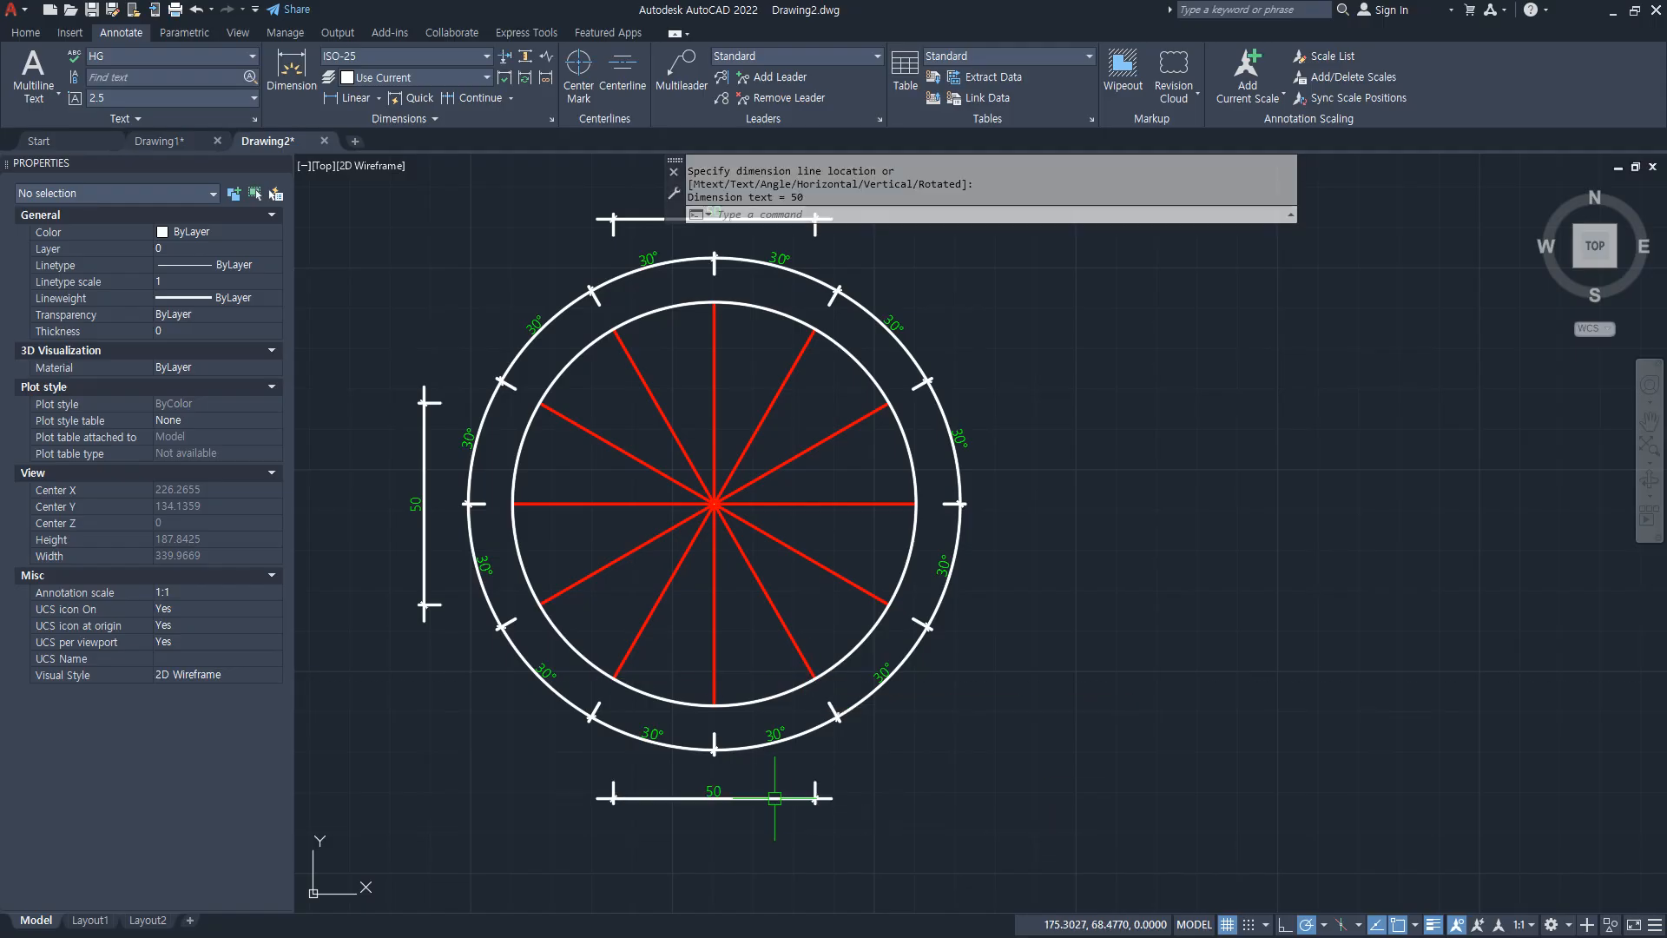
# Step: Add a vertical linear dimension right of the circle between the outer ends of the lines below and above the horizontal one
pyautogui.press('Return')
pyautogui.click(886, 599)
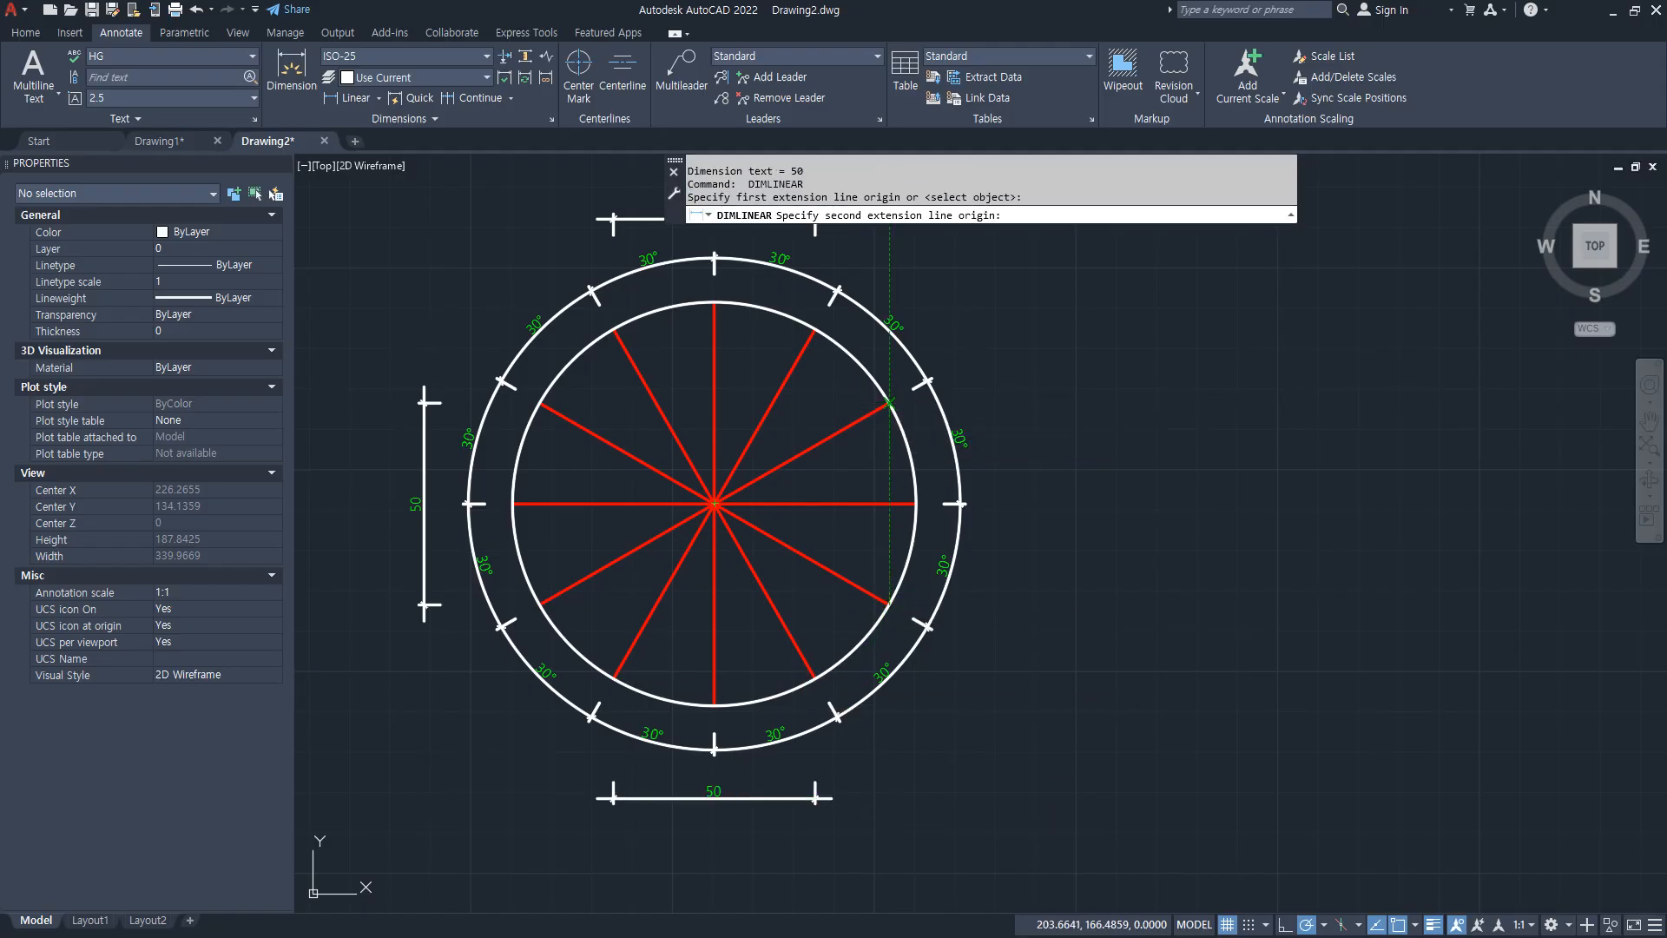
pyautogui.click(887, 403)
pyautogui.click(1026, 455)
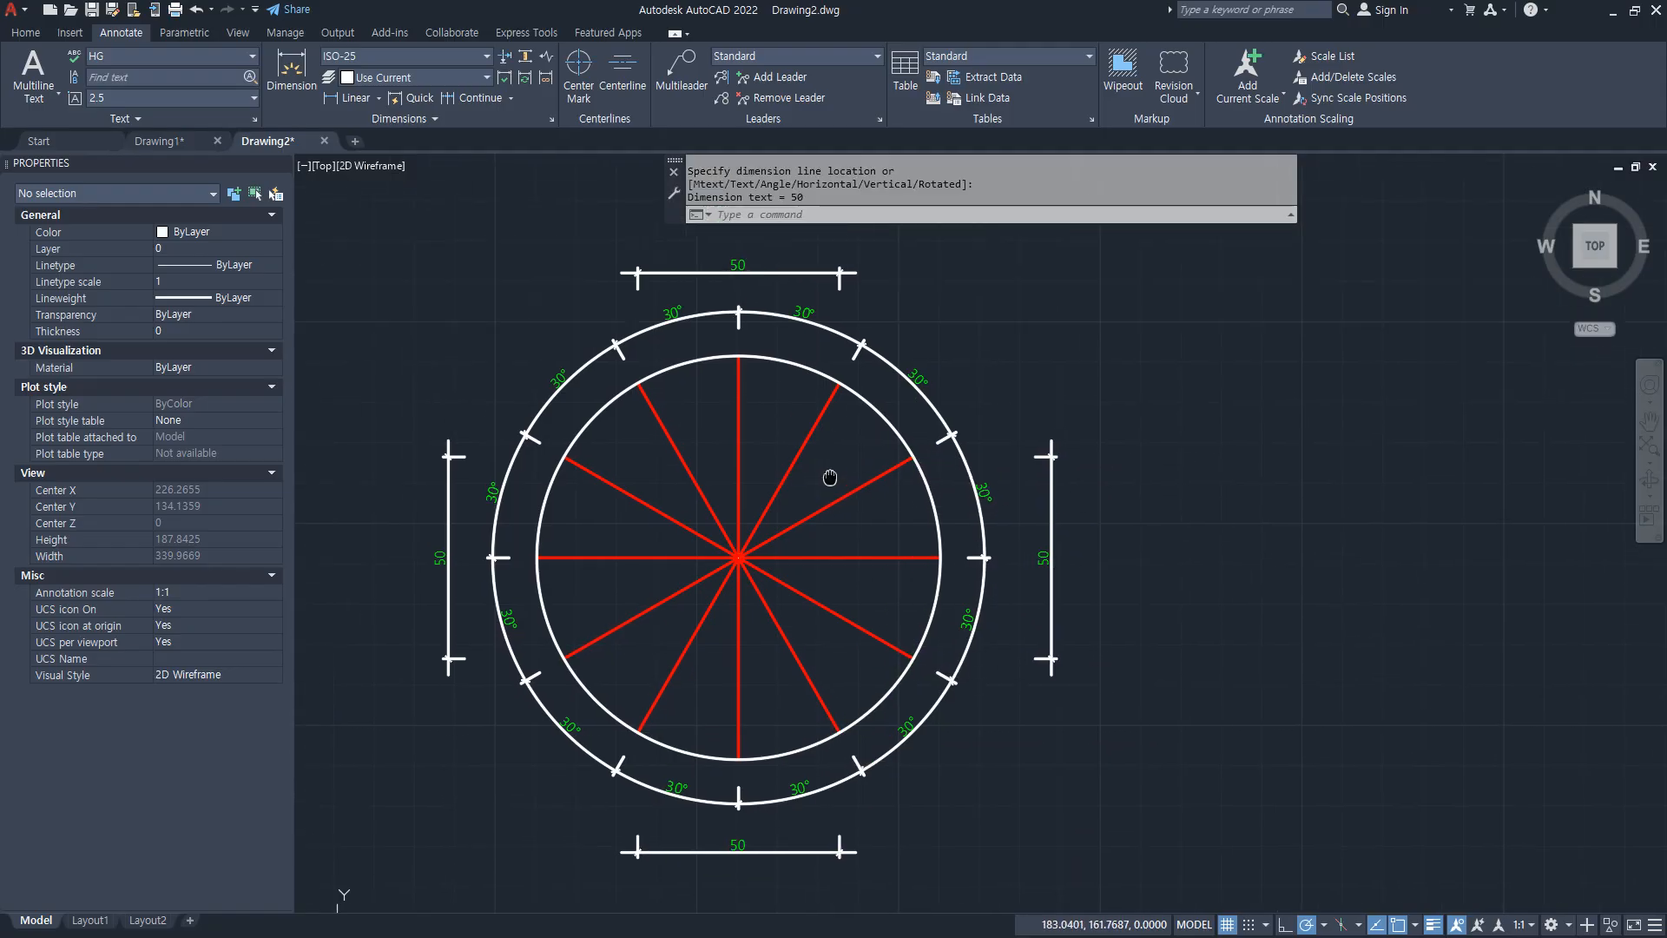
# Step: Examine on which side of the arc the angular dimension texts sit around the circle's upper half
pyautogui.scroll(3, 868, 487)
pyautogui.moveTo(963, 561); pyautogui.dragTo(1178, 570, button='middle')
pyautogui.hotkey('ctrl', '2')
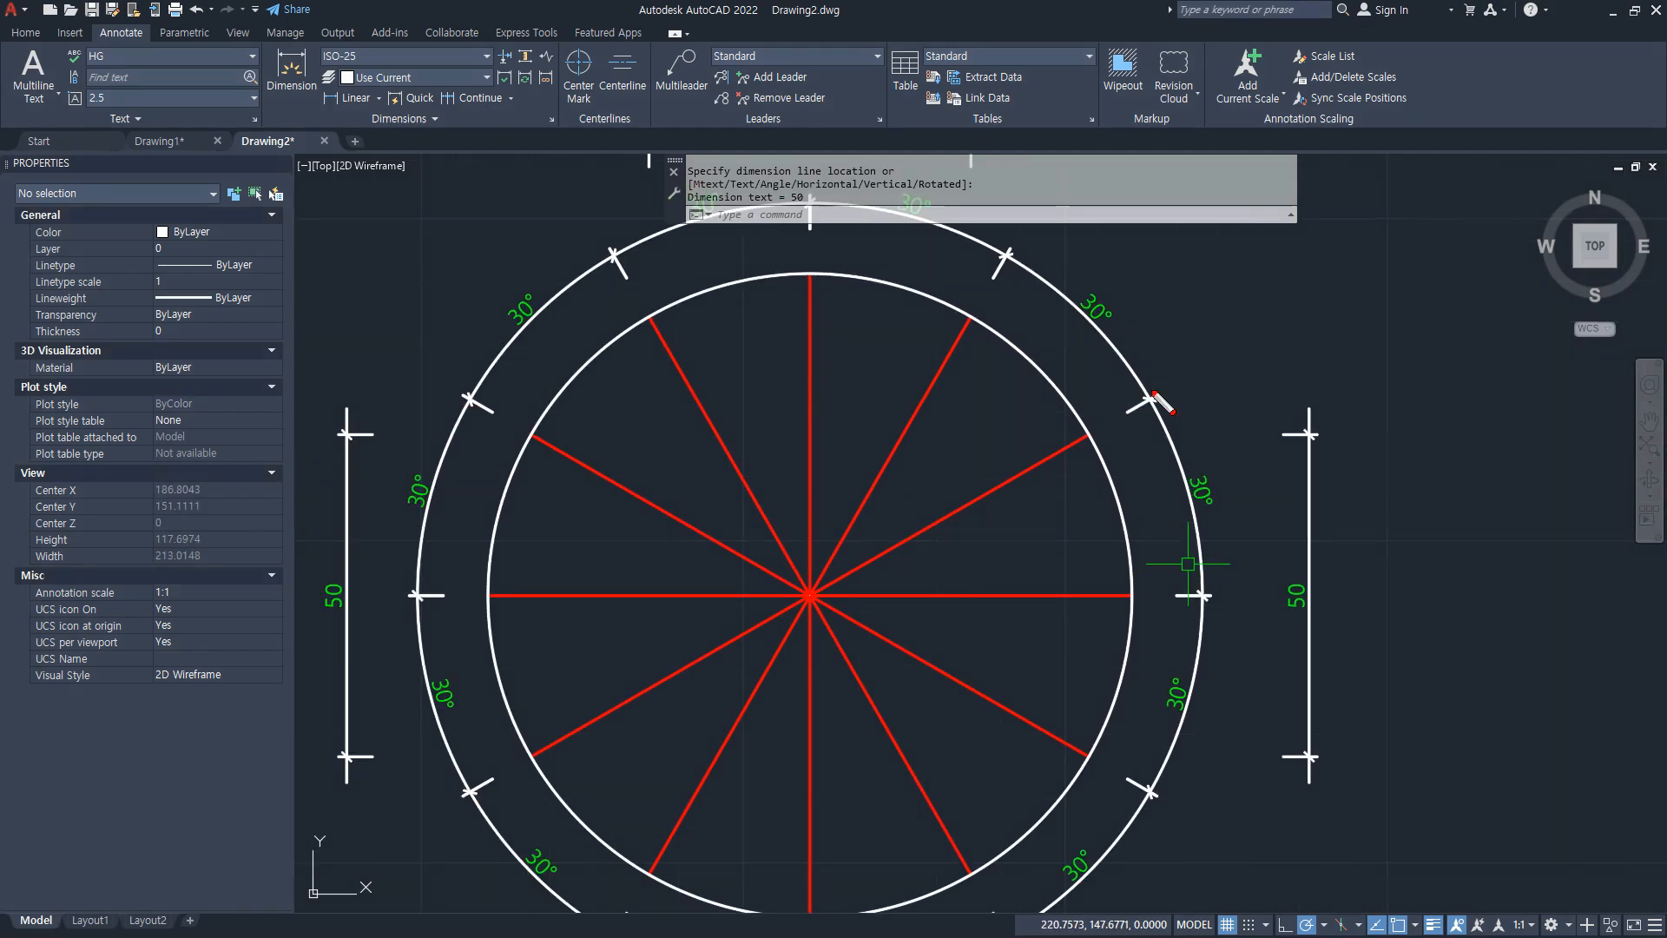
pyautogui.moveTo(1152, 390); pyautogui.dragTo(1194, 527)
pyautogui.moveTo(1208, 469); pyautogui.dragTo(1225, 421)
pyautogui.moveTo(1084, 318); pyautogui.dragTo(1111, 251)
pyautogui.moveTo(984, 211); pyautogui.dragTo(986, 252)
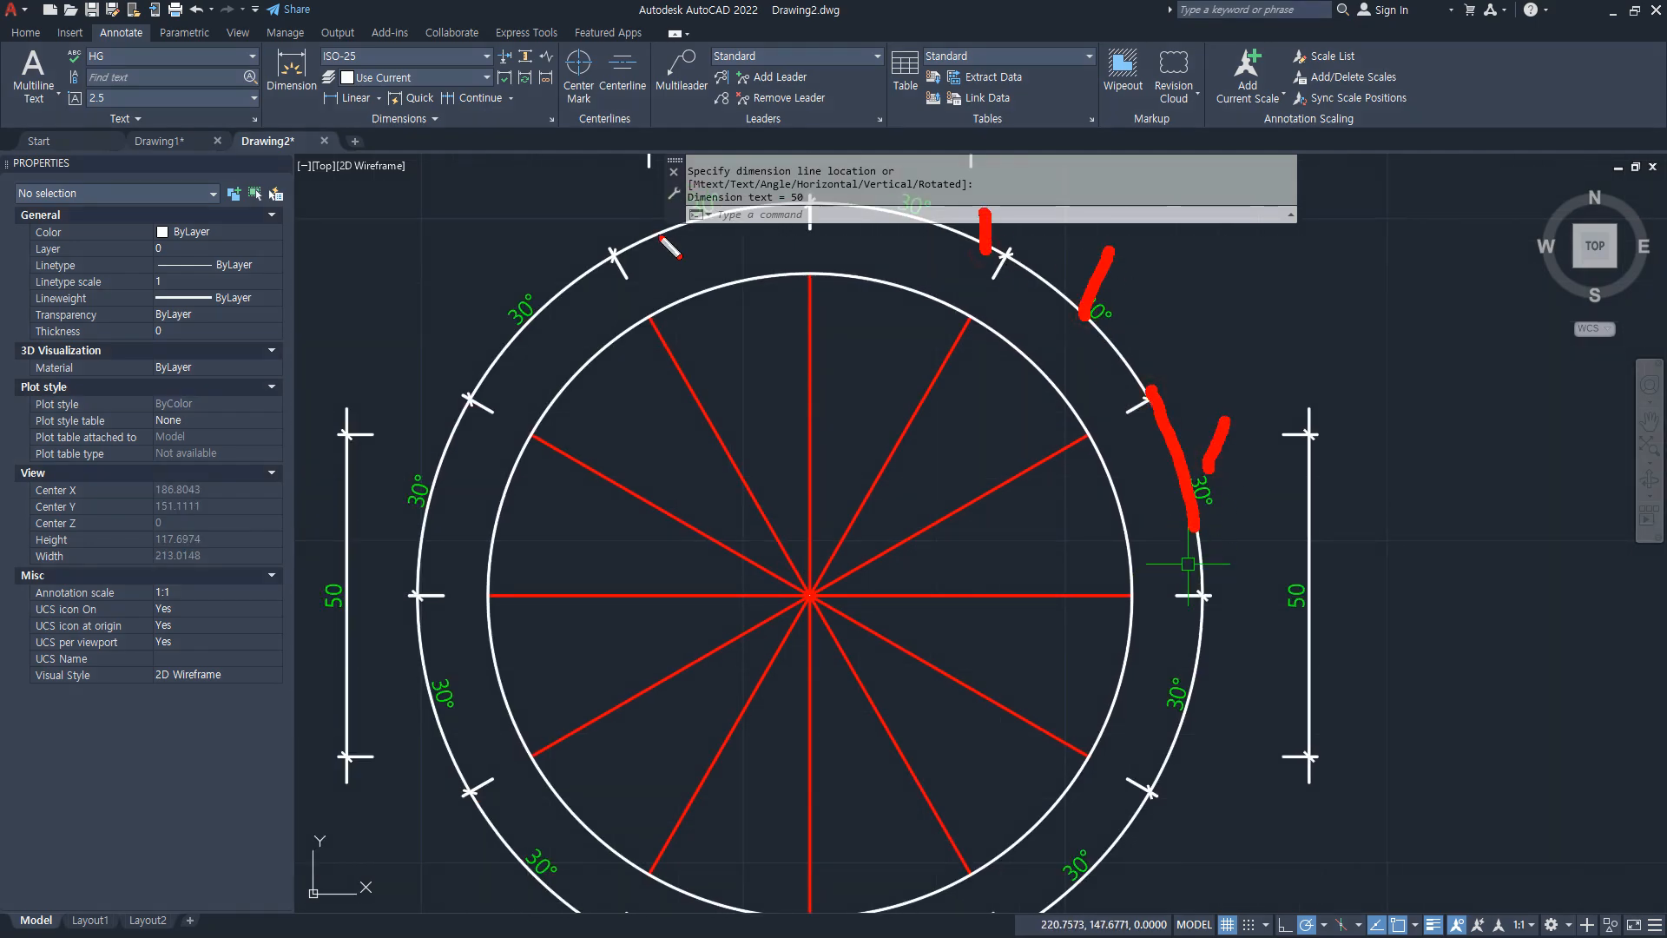
pyautogui.moveTo(638, 208); pyautogui.dragTo(660, 237)
pyautogui.moveTo(521, 276); pyautogui.dragTo(545, 297)
pyautogui.moveTo(480, 463); pyautogui.dragTo(409, 461)
pyautogui.press('Escape')
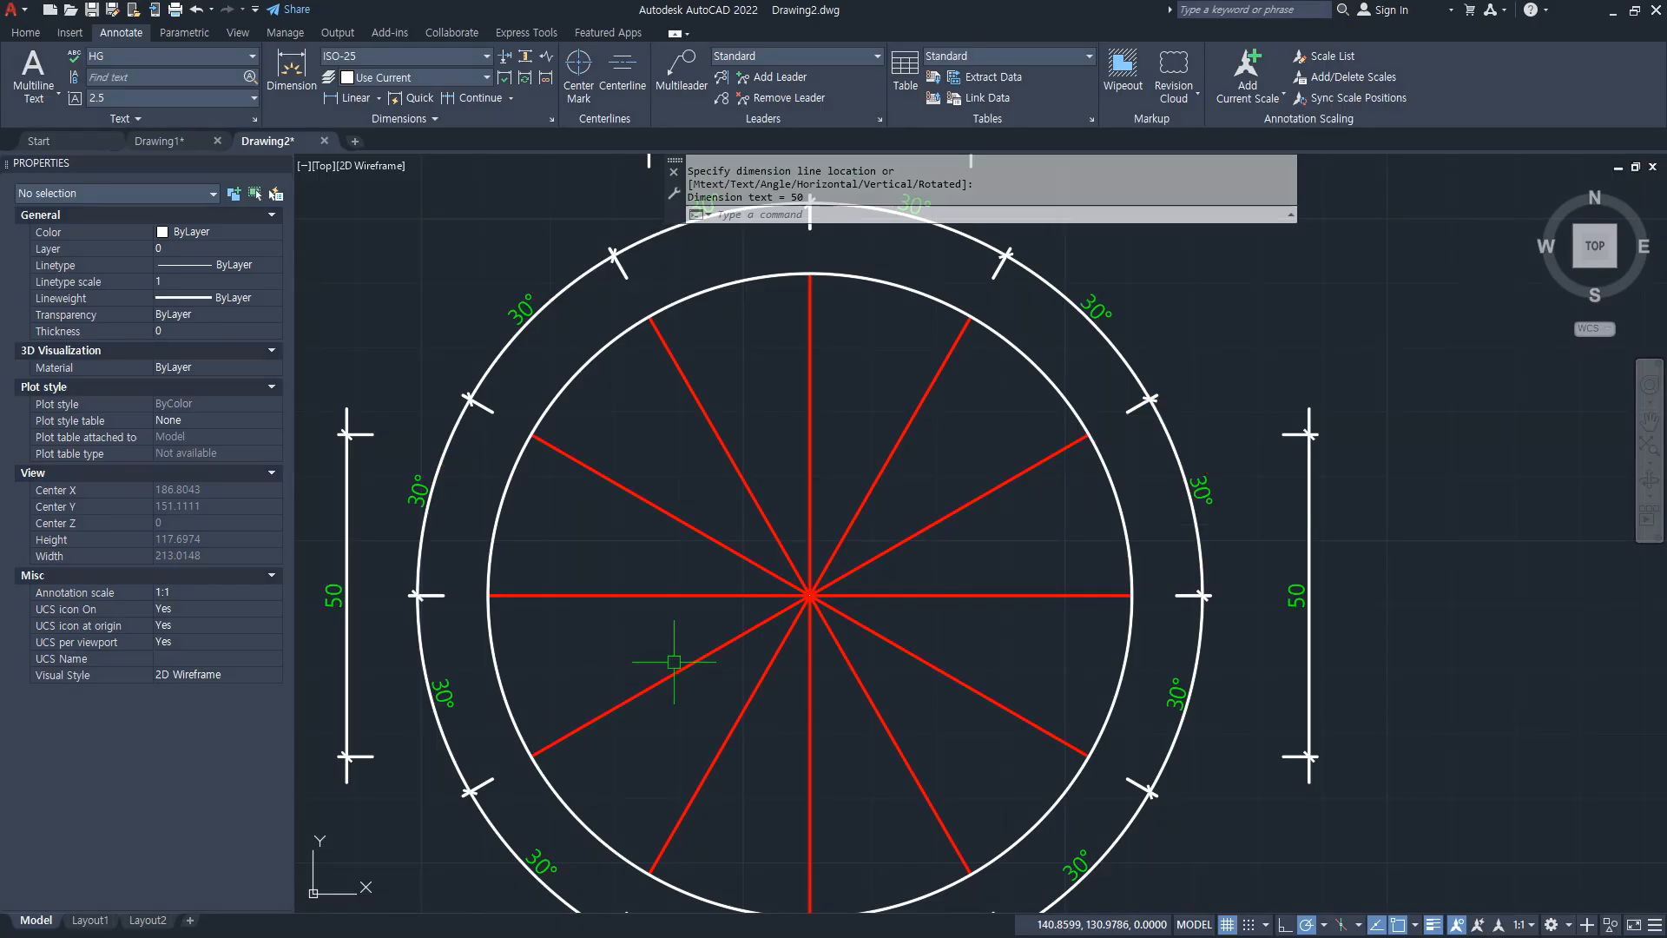
# Step: Compare the side and reading direction of the text on the four linear dimensions around the circle
pyautogui.moveTo(686, 594)
pyautogui.mouseDown(button='middle')
pyautogui.moveTo(708, 462)
pyautogui.moveTo(797, 510)
pyautogui.mouseUp(button='middle')
pyautogui.hotkey('ctrl', '2')
pyautogui.moveTo(463, 395)
pyautogui.mouseDown()
pyautogui.moveTo(479, 614)
pyautogui.moveTo(400, 560)
pyautogui.moveTo(442, 549)
pyautogui.mouseUp()
pyautogui.moveTo(1423, 552); pyautogui.dragTo(1437, 540)
pyautogui.press('Escape')
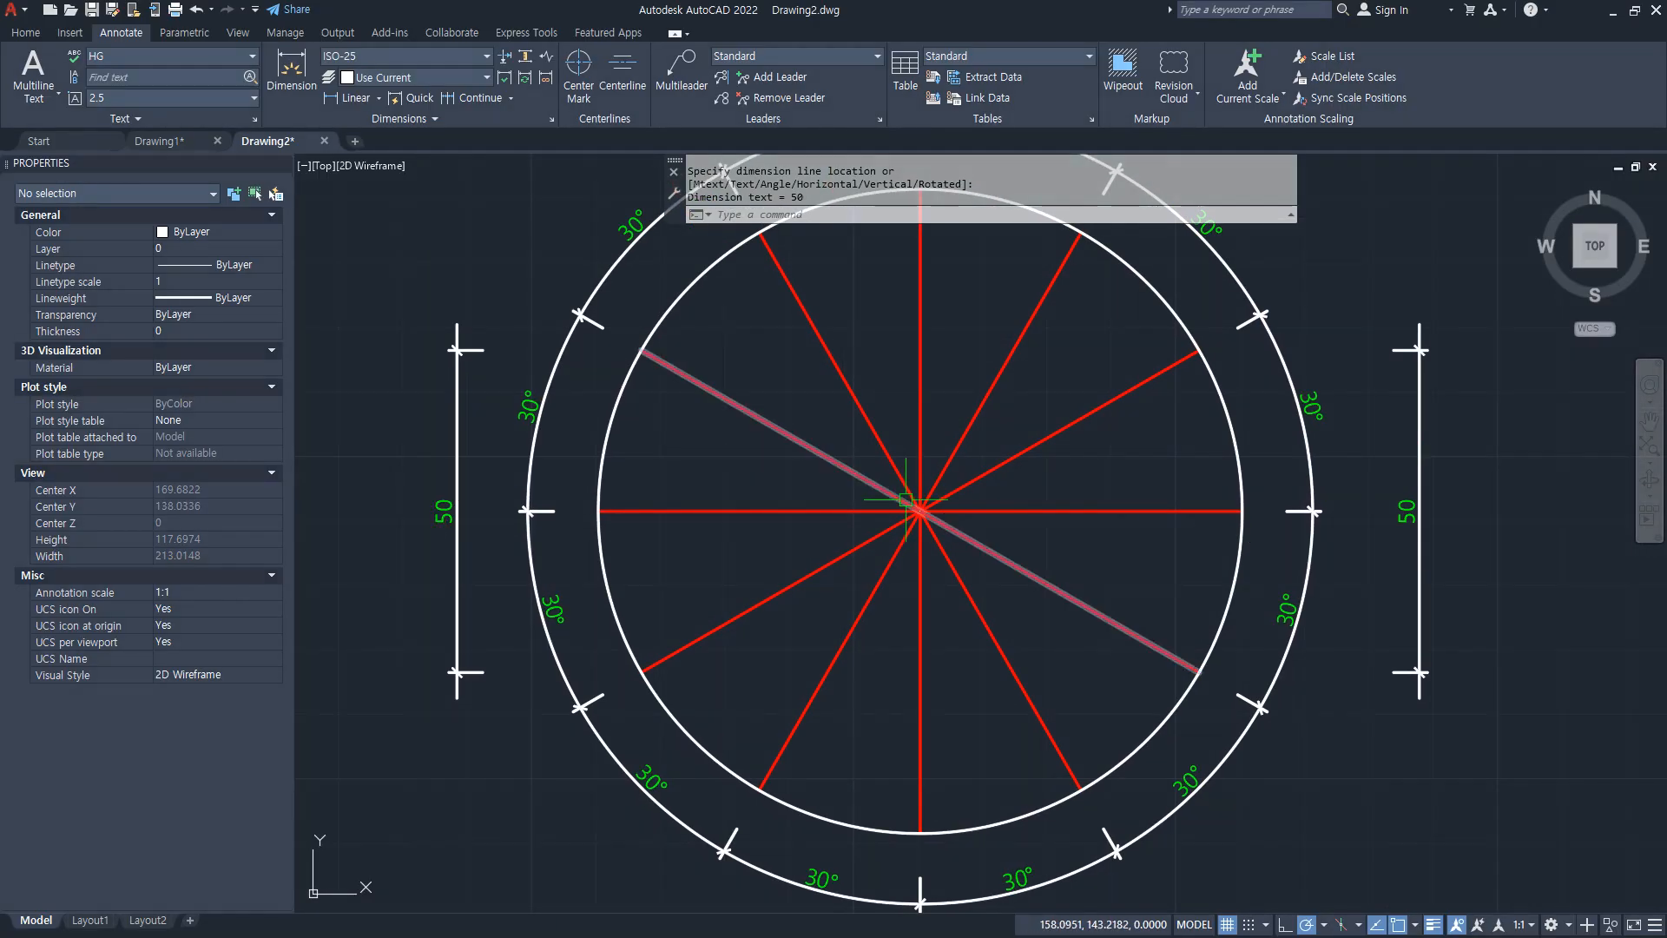
pyautogui.scroll(-1, 904, 497)
pyautogui.moveTo(904, 497); pyautogui.dragTo(879, 613, button='middle')
pyautogui.hotkey('ctrl', '2')
pyautogui.moveTo(927, 373); pyautogui.dragTo(925, 369)
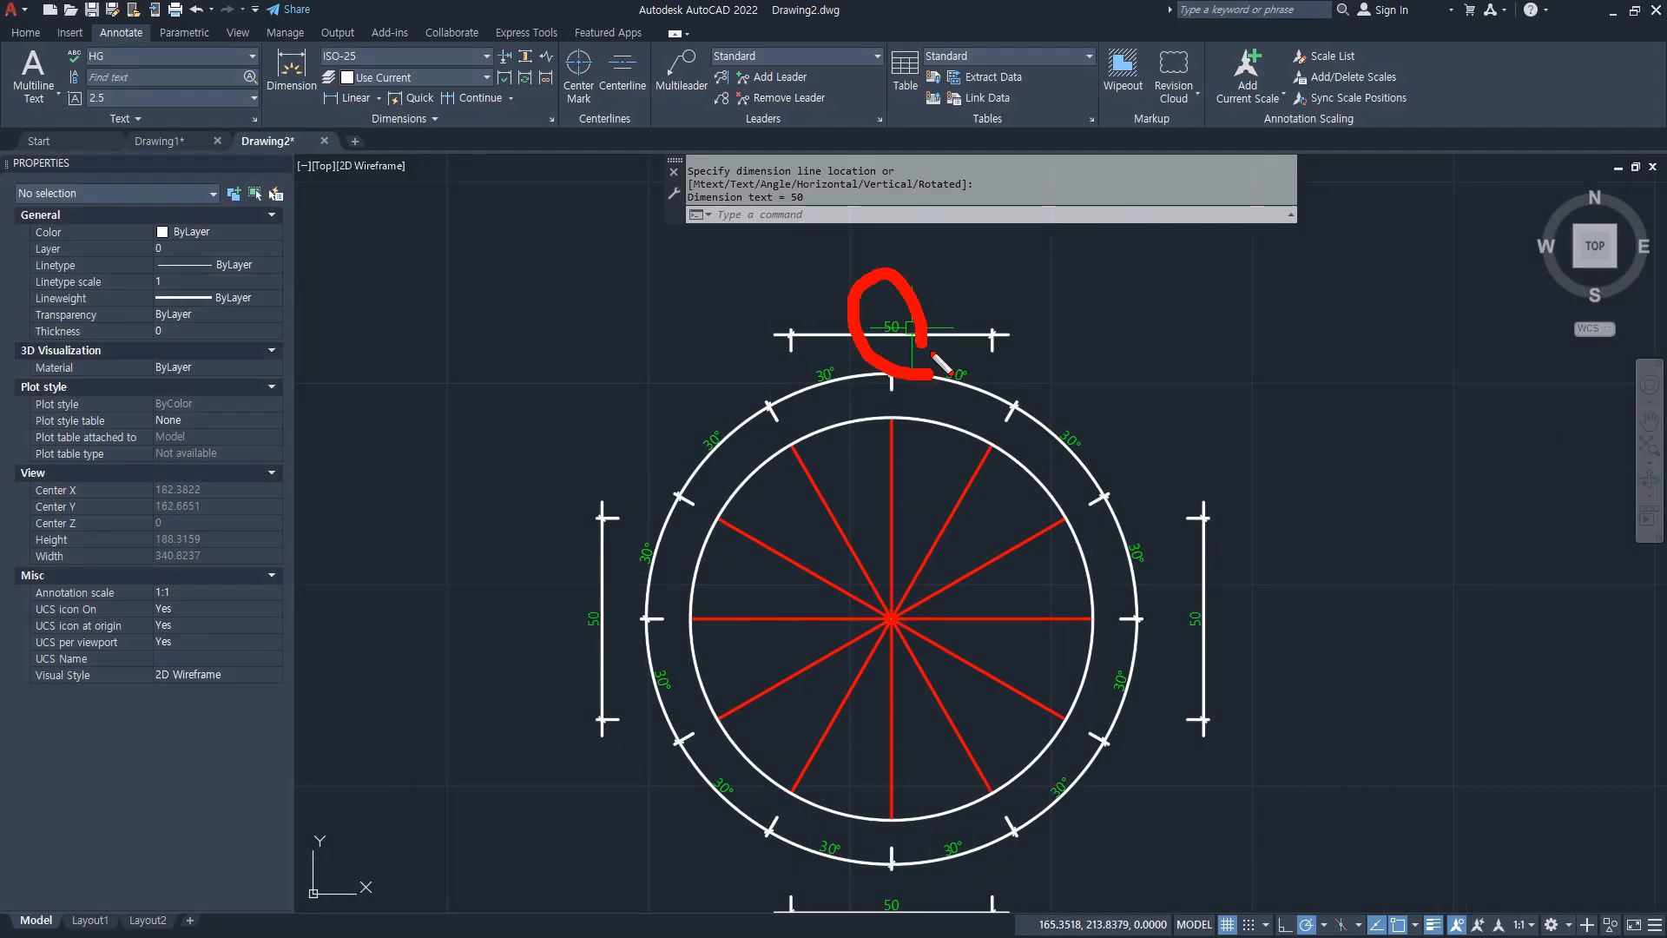
pyautogui.press('Escape')
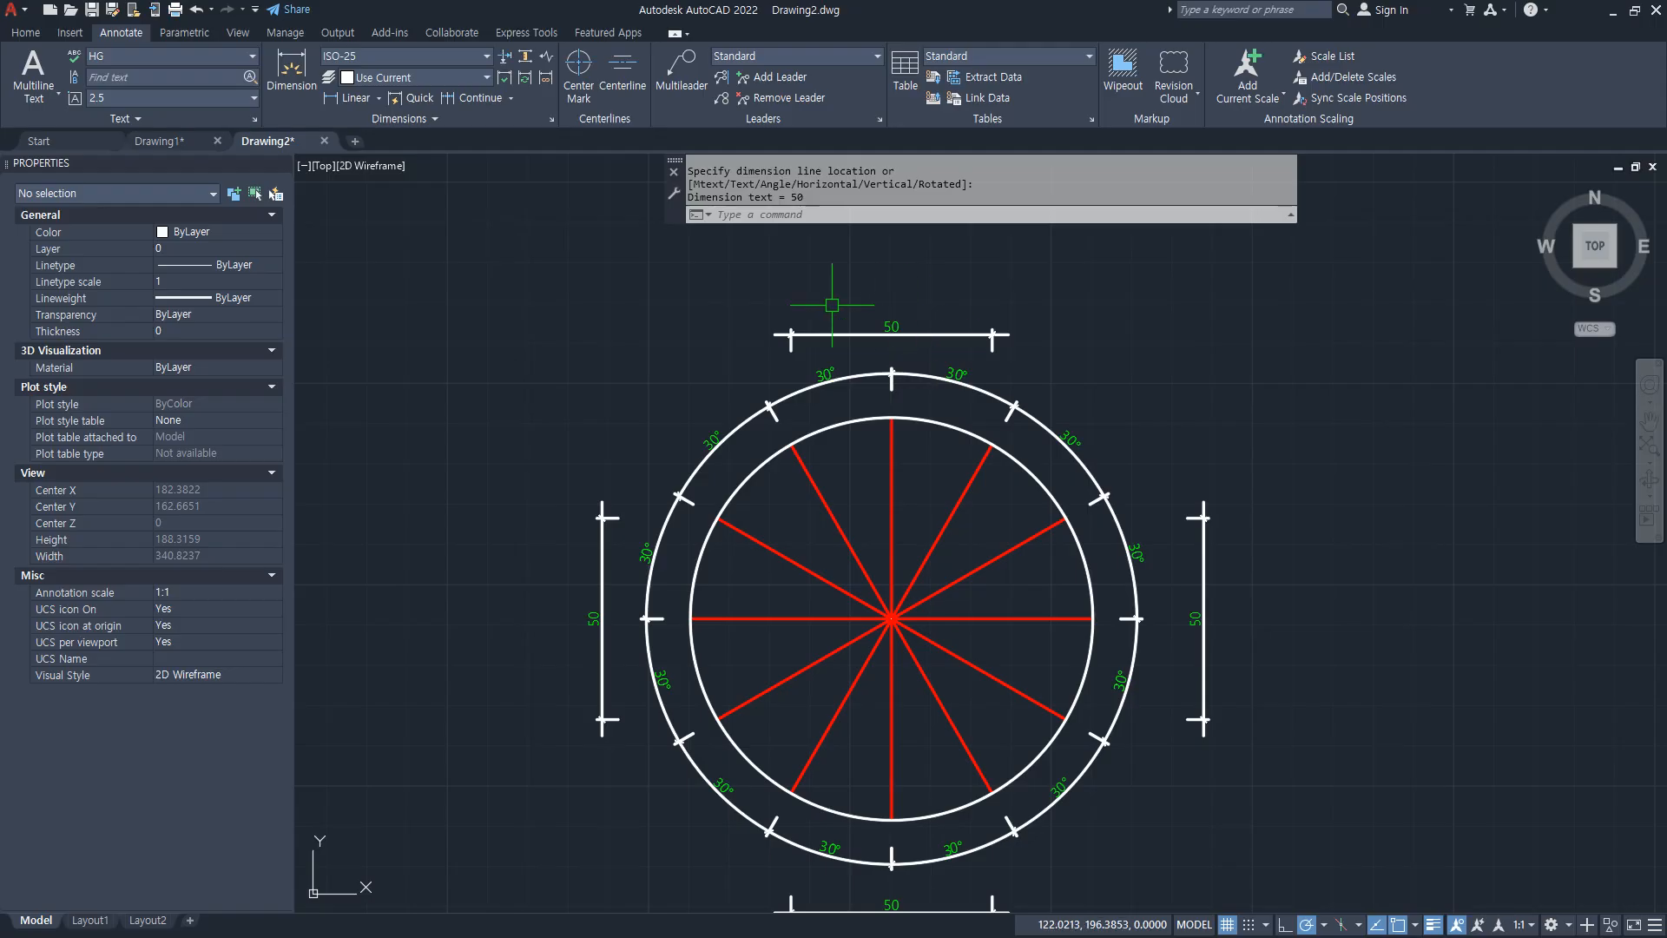
pyautogui.moveTo(590, 658)
pyautogui.mouseDown()
pyautogui.moveTo(507, 639)
pyautogui.moveTo(511, 669)
pyautogui.mouseUp()
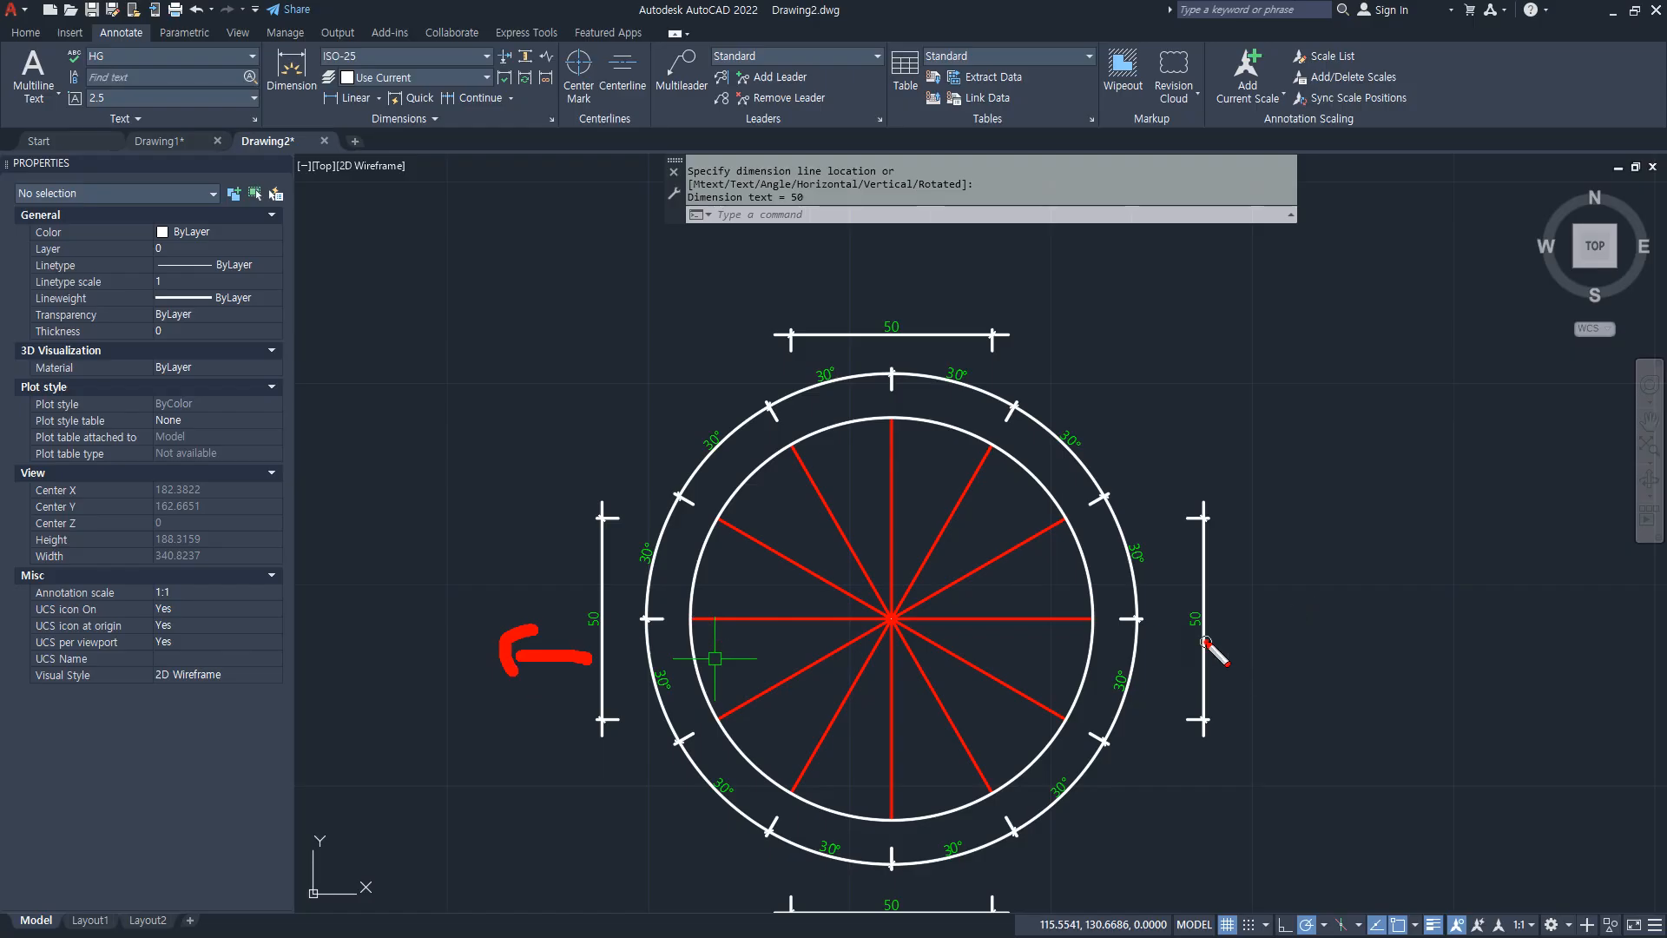
pyautogui.moveTo(1208, 642)
pyautogui.mouseDown()
pyautogui.moveTo(1137, 643)
pyautogui.moveTo(1153, 667)
pyautogui.mouseUp()
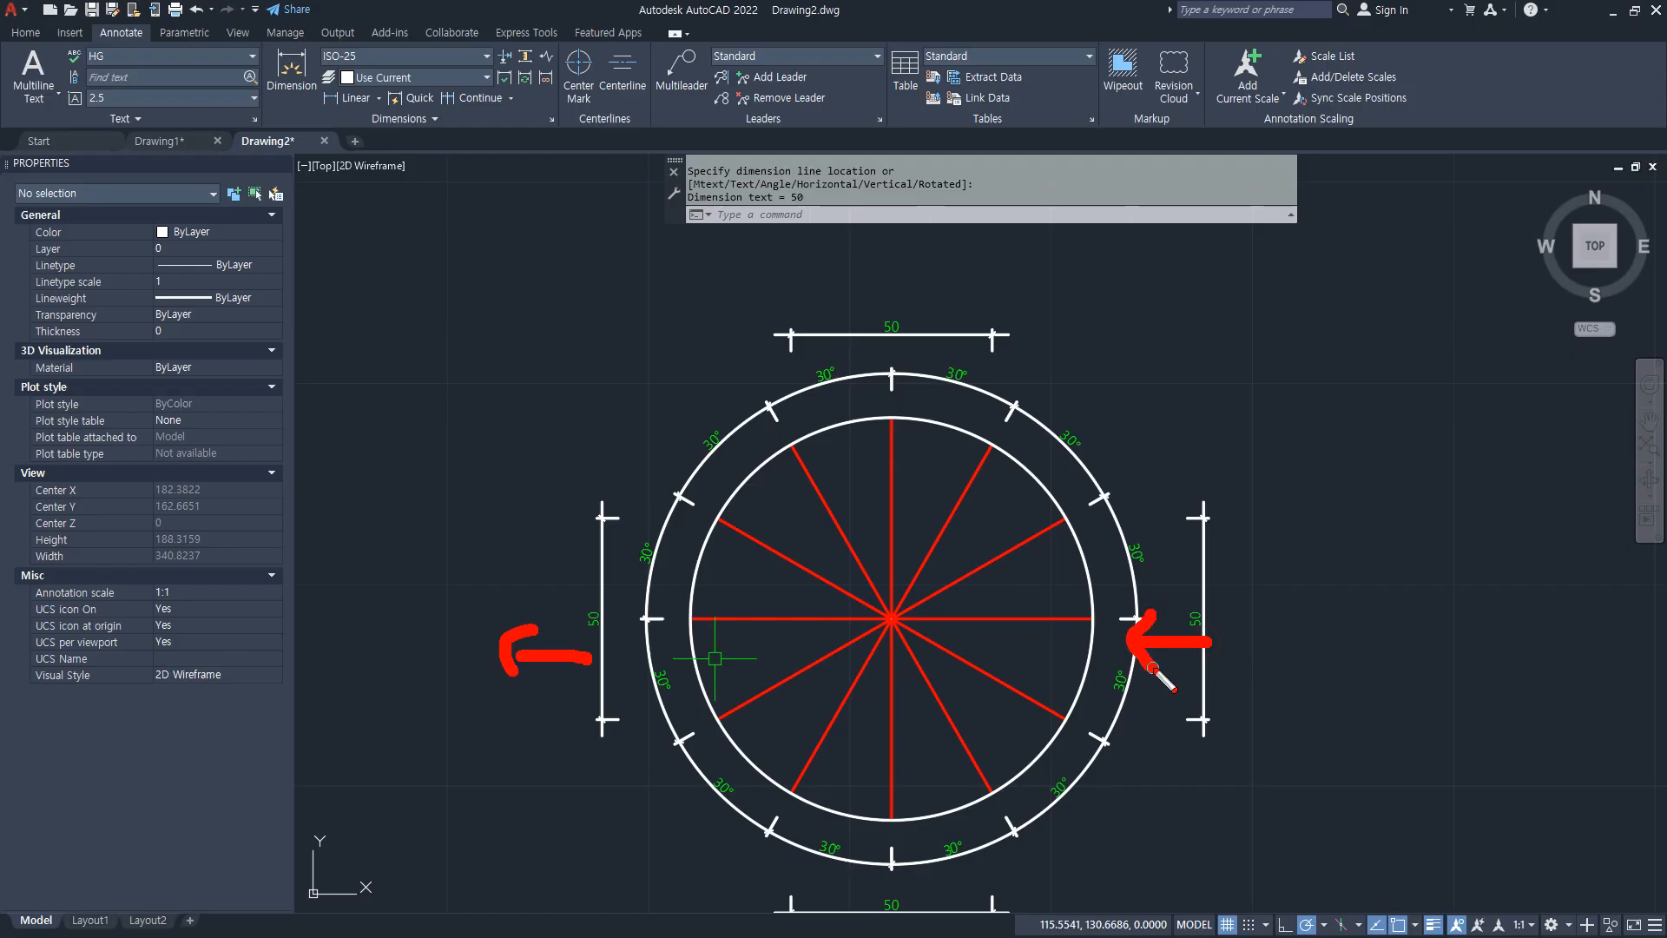
pyautogui.moveTo(936, 334)
pyautogui.mouseDown()
pyautogui.moveTo(935, 276)
pyautogui.moveTo(994, 304)
pyautogui.mouseUp()
pyautogui.moveTo(947, 896)
pyautogui.mouseDown()
pyautogui.moveTo(946, 827)
pyautogui.moveTo(974, 837)
pyautogui.mouseUp()
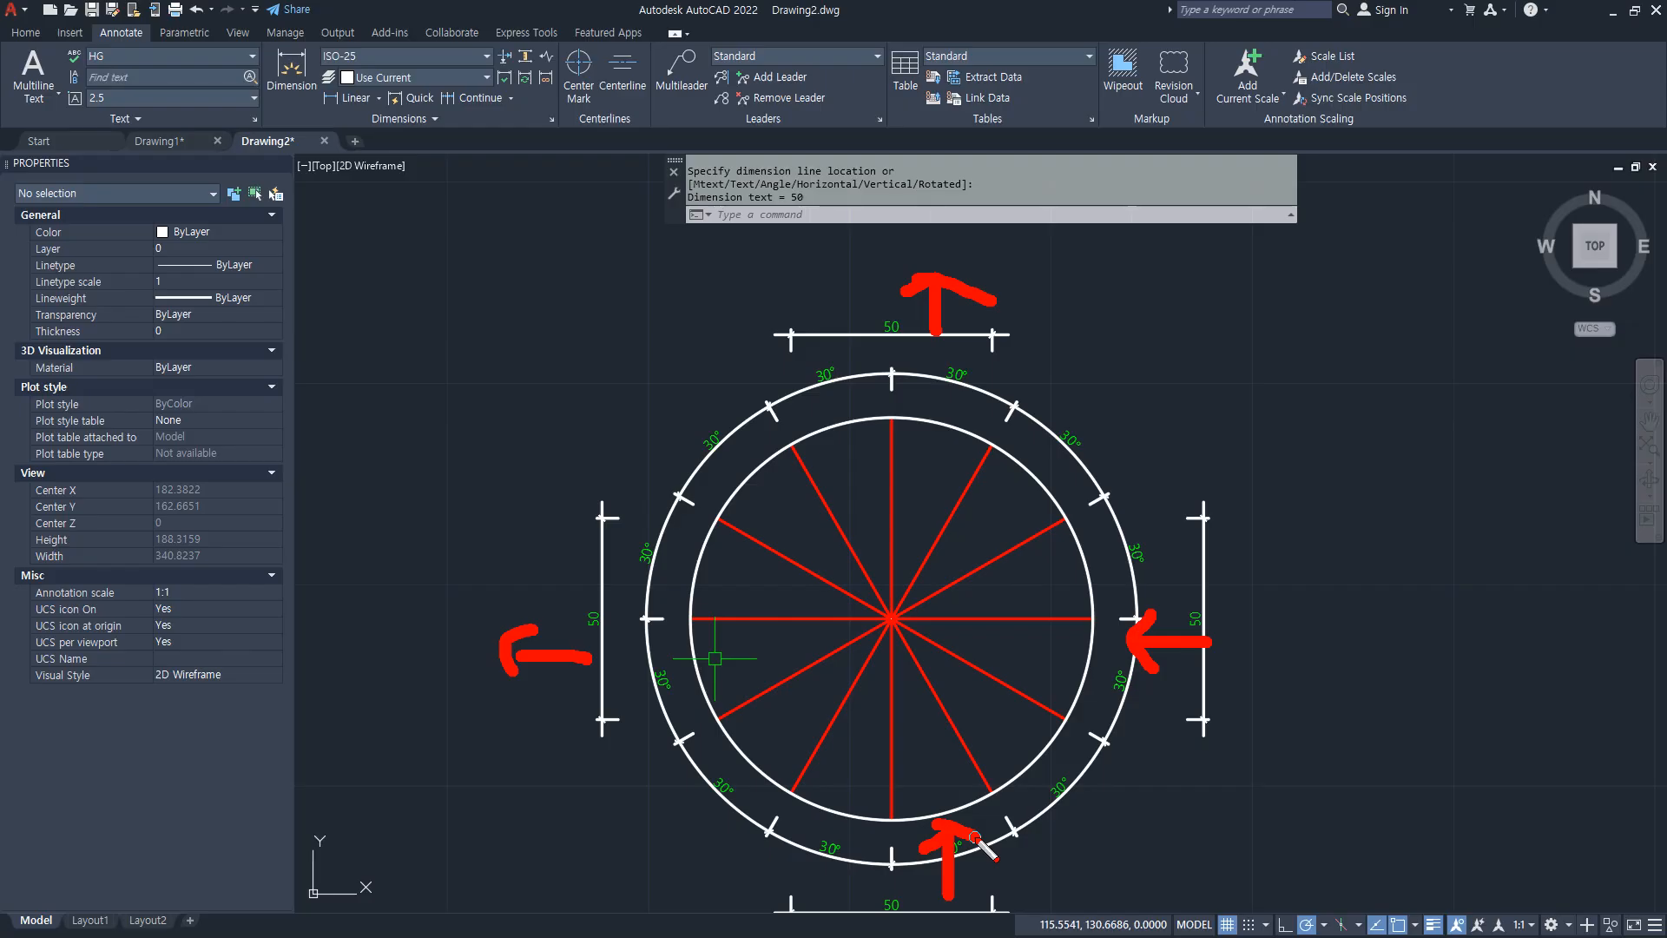
pyautogui.press('Escape')
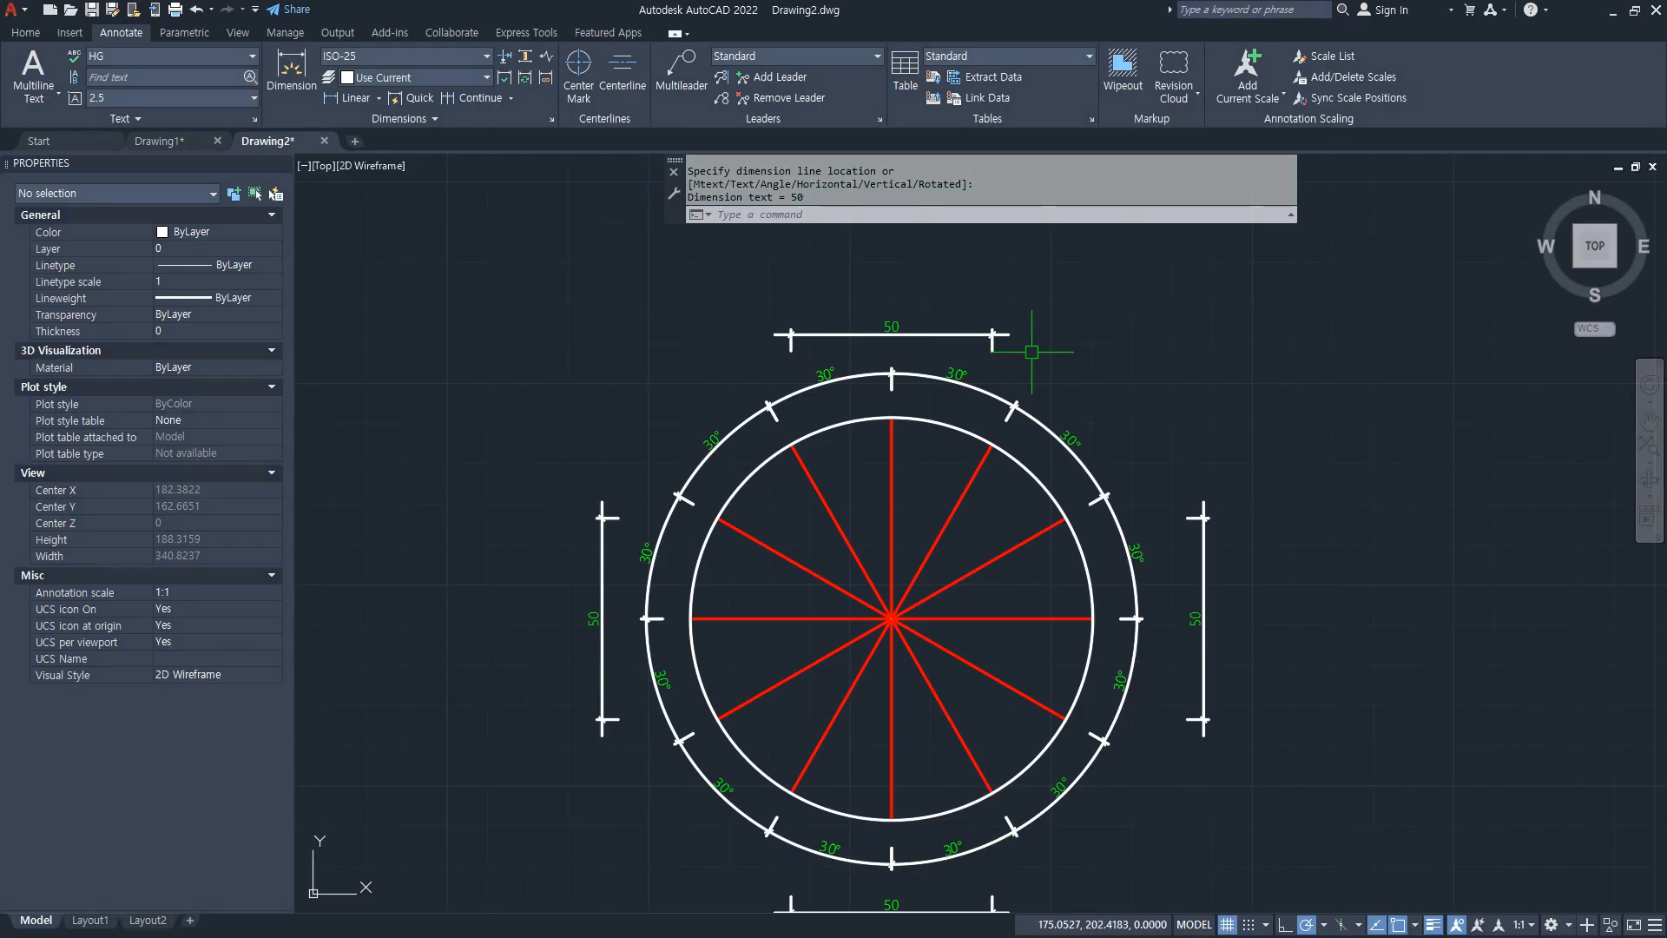
# Step: Set the ISO-25 dimension style's vertical text placement to Centered, apply it, and examine the dimension texts above the circle
pyautogui.write('D')
pyautogui.press('Return')
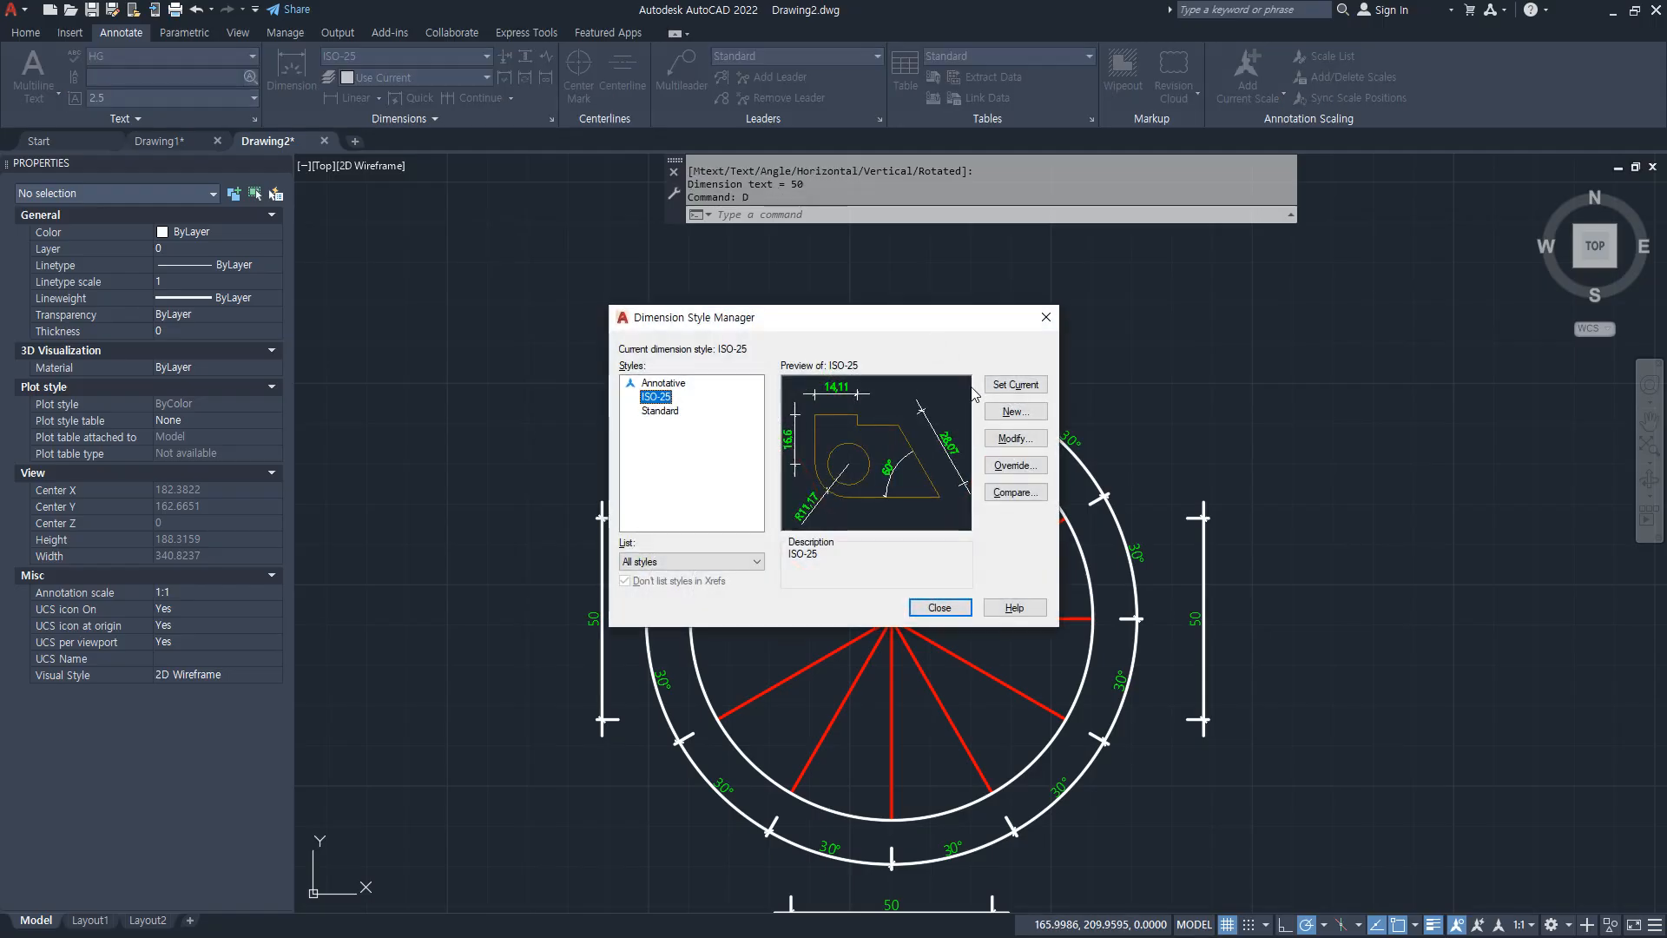
pyautogui.click(1015, 439)
pyautogui.click(724, 310)
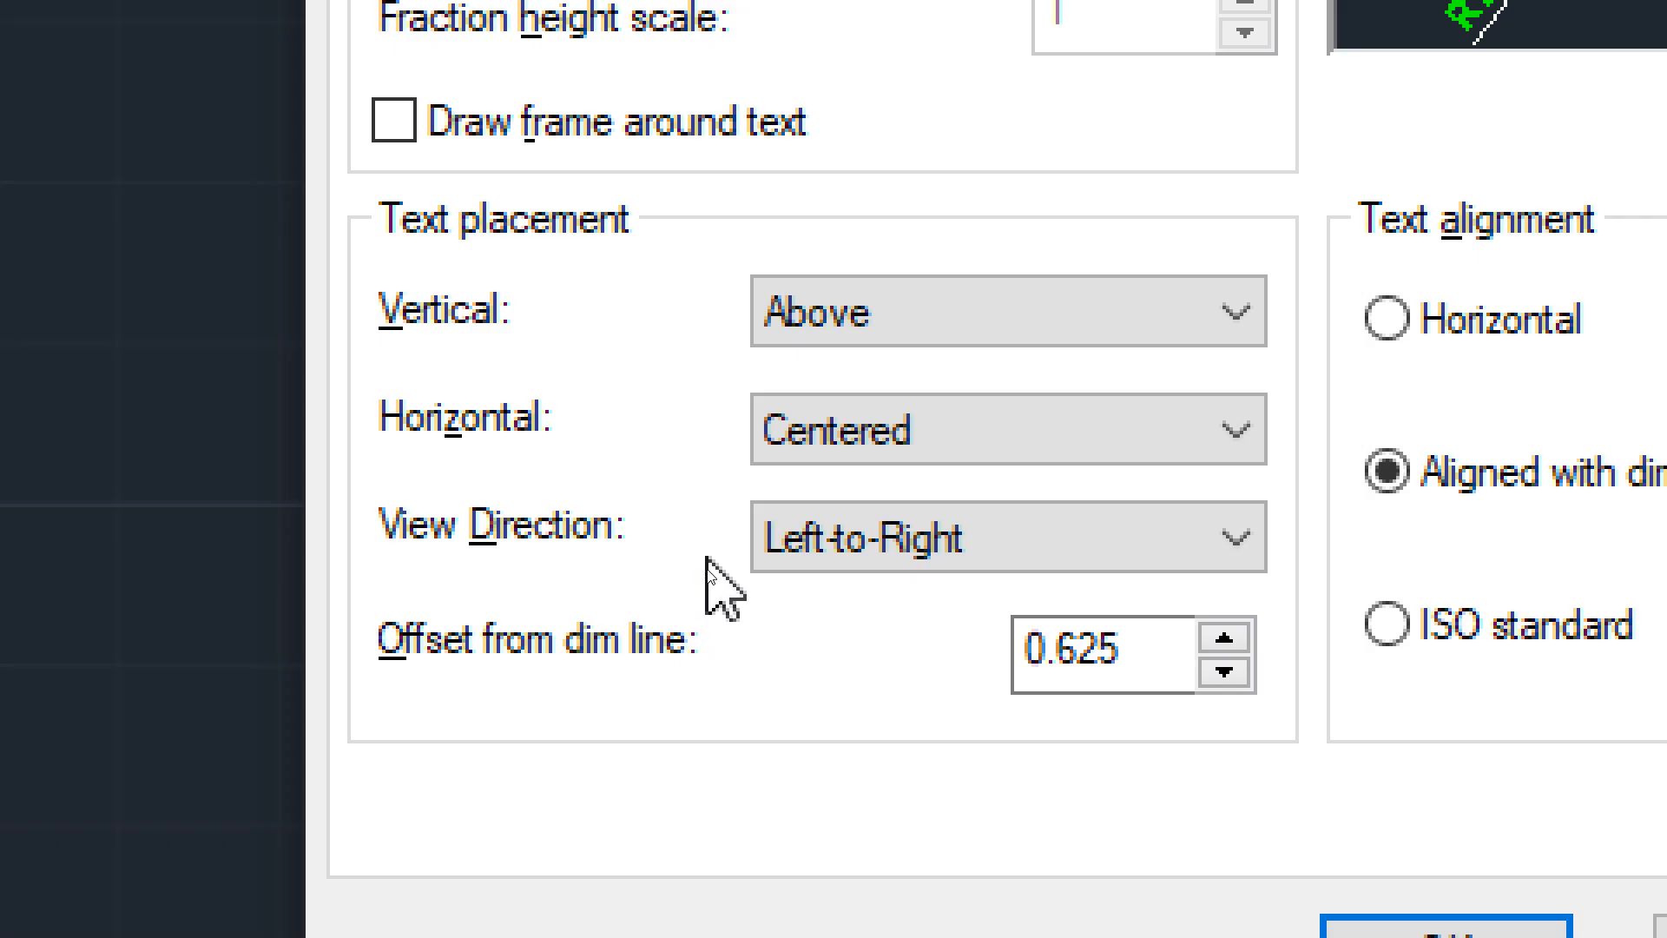
pyautogui.click(1033, 300)
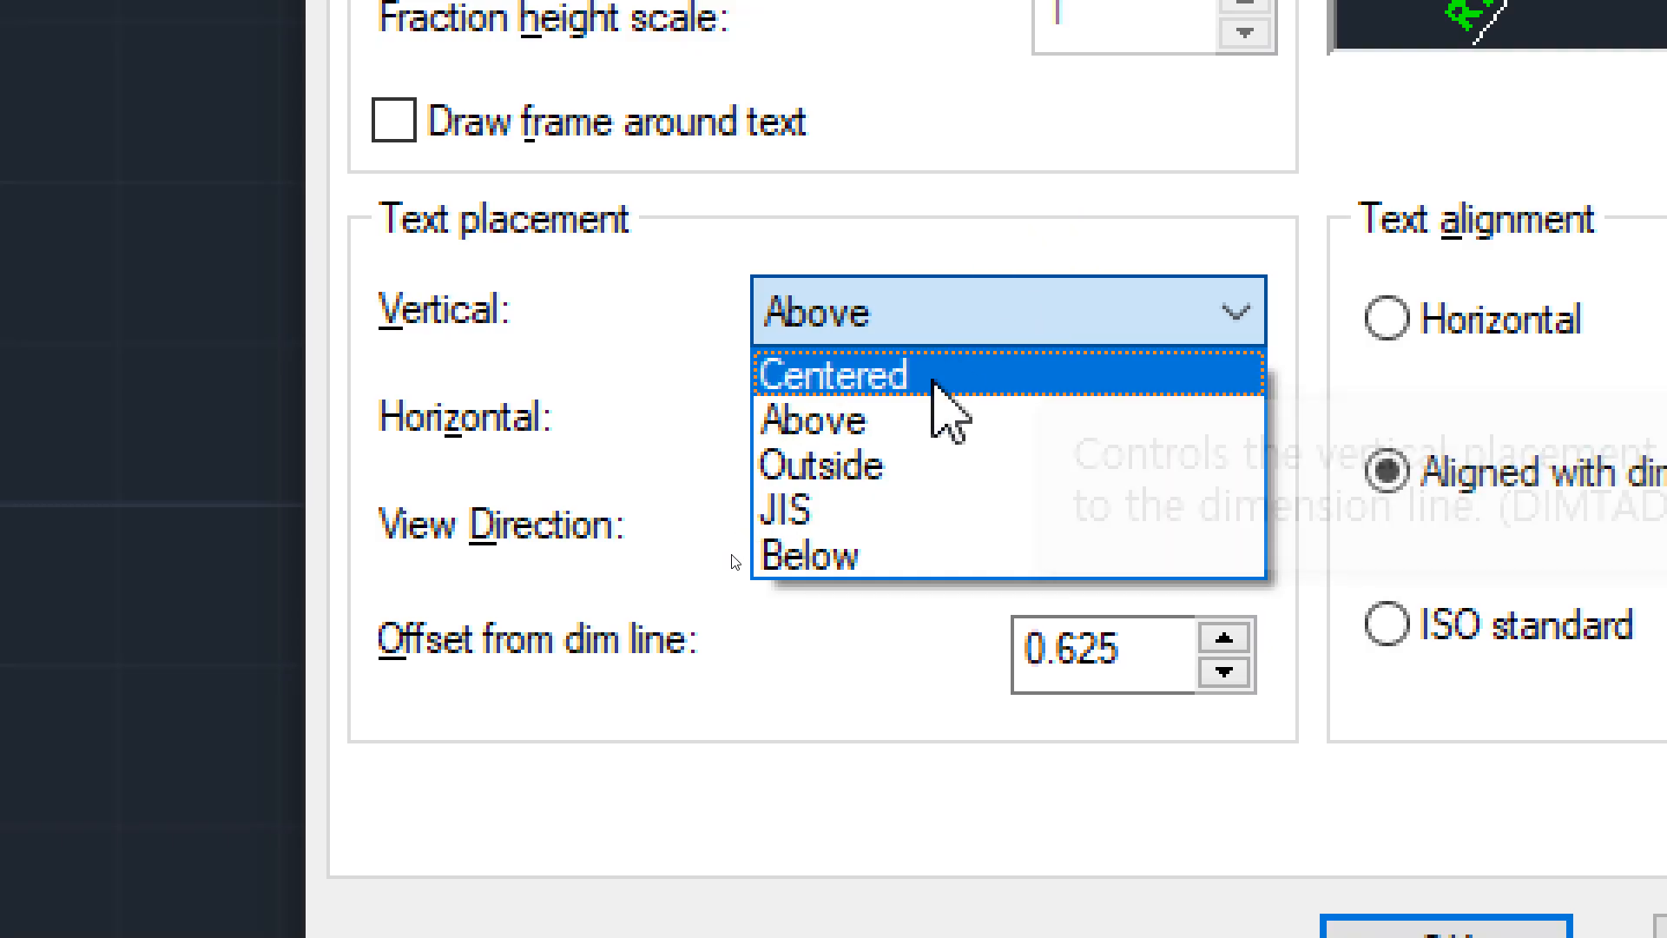
pyautogui.click(934, 377)
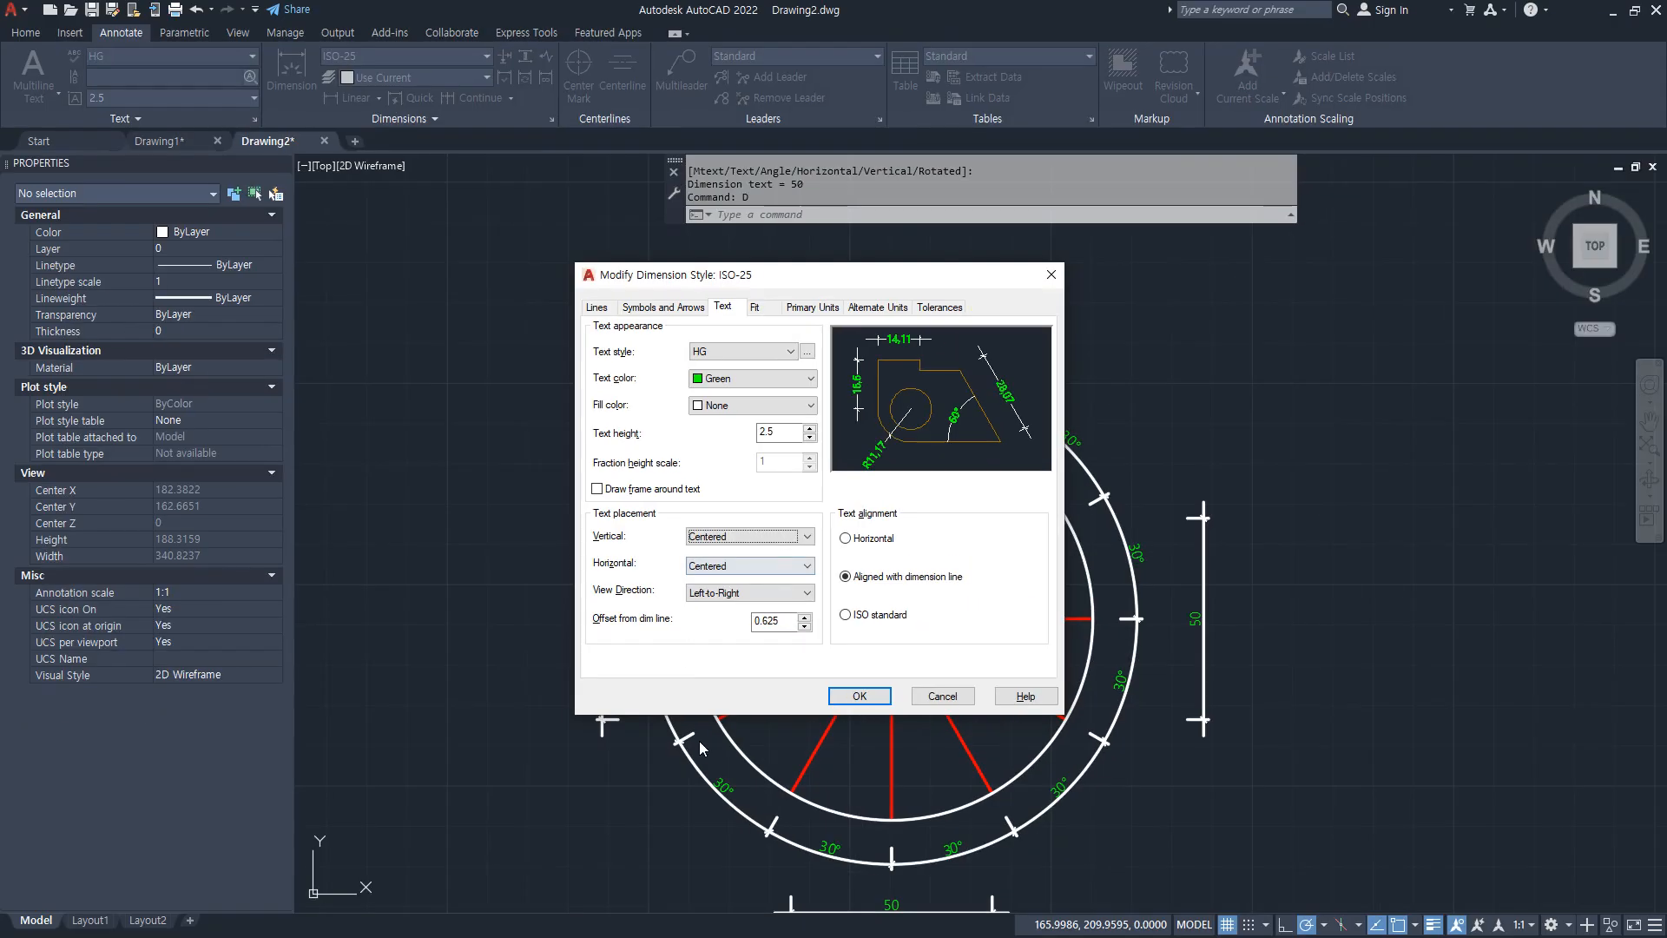
pyautogui.click(1446, 927)
pyautogui.click(921, 608)
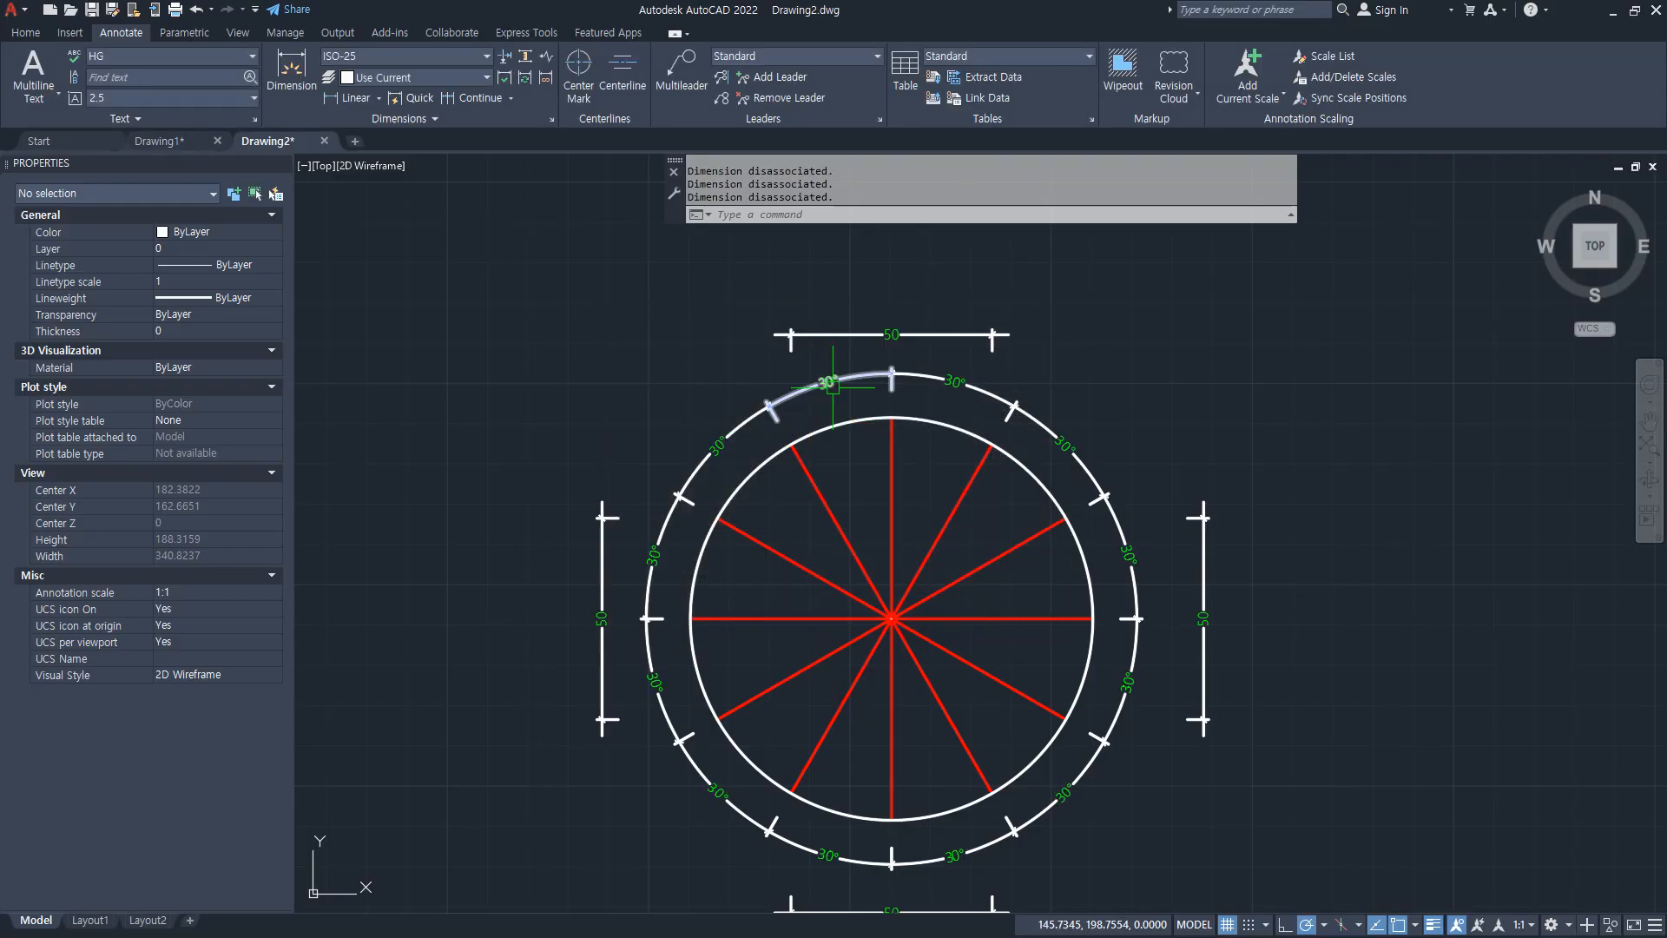
pyautogui.scroll(4, 863, 354)
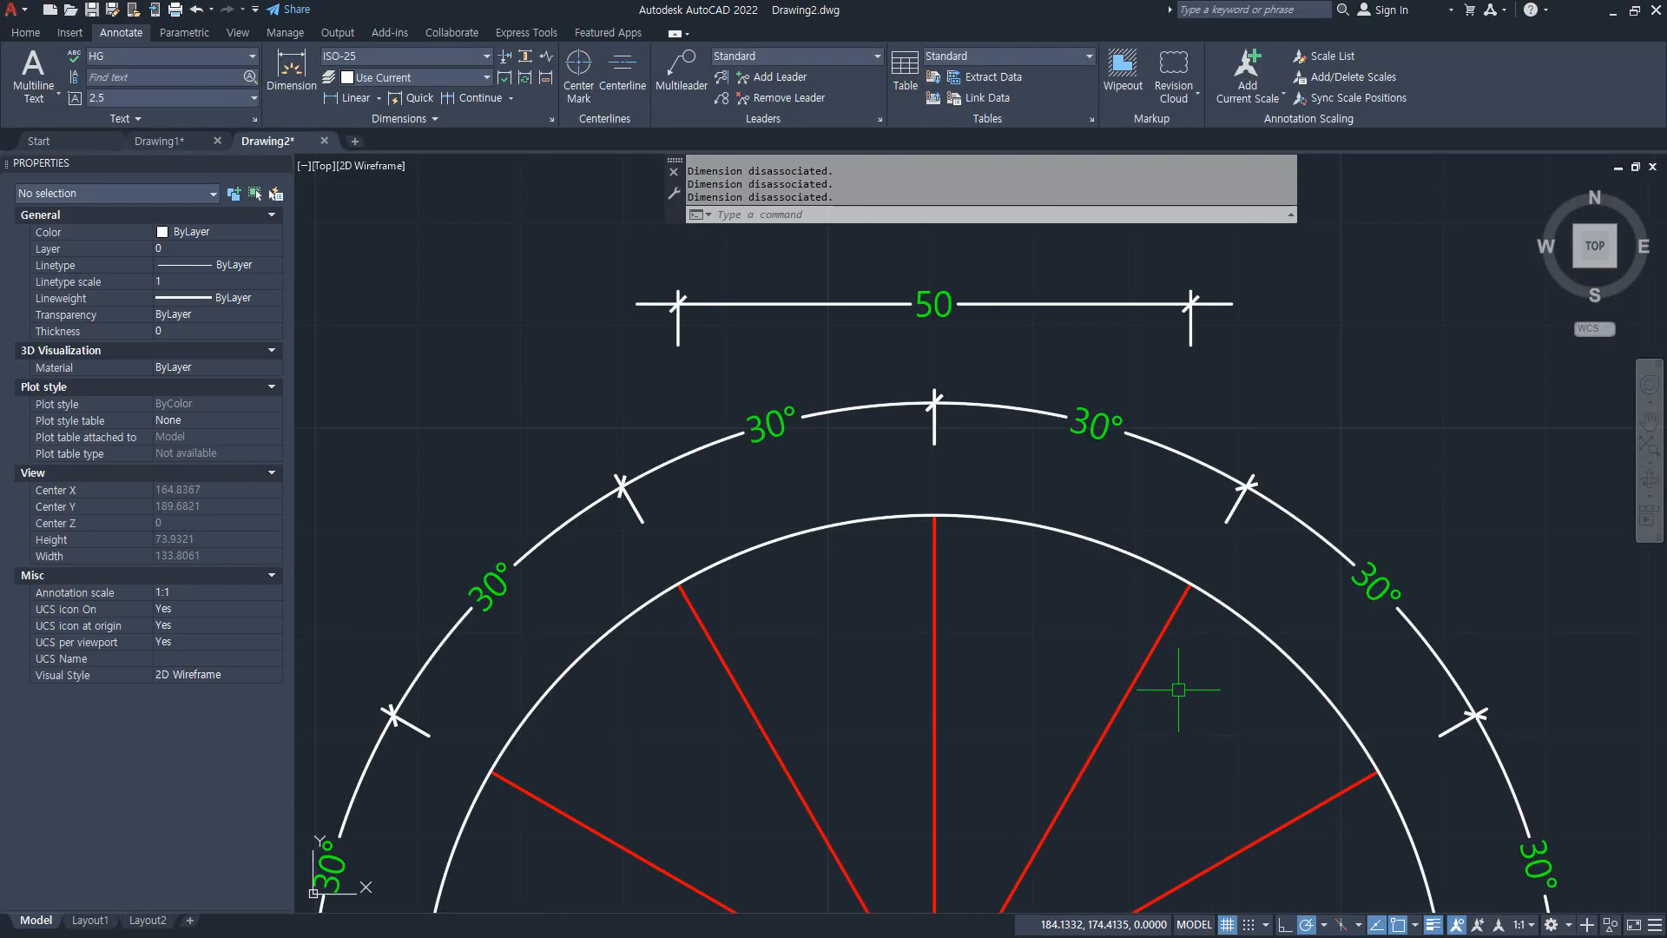
# Step: Set the ISO-25 dimension style's vertical text placement to Below and apply it to the drawing
pyautogui.write('d')
pyautogui.press('Return')
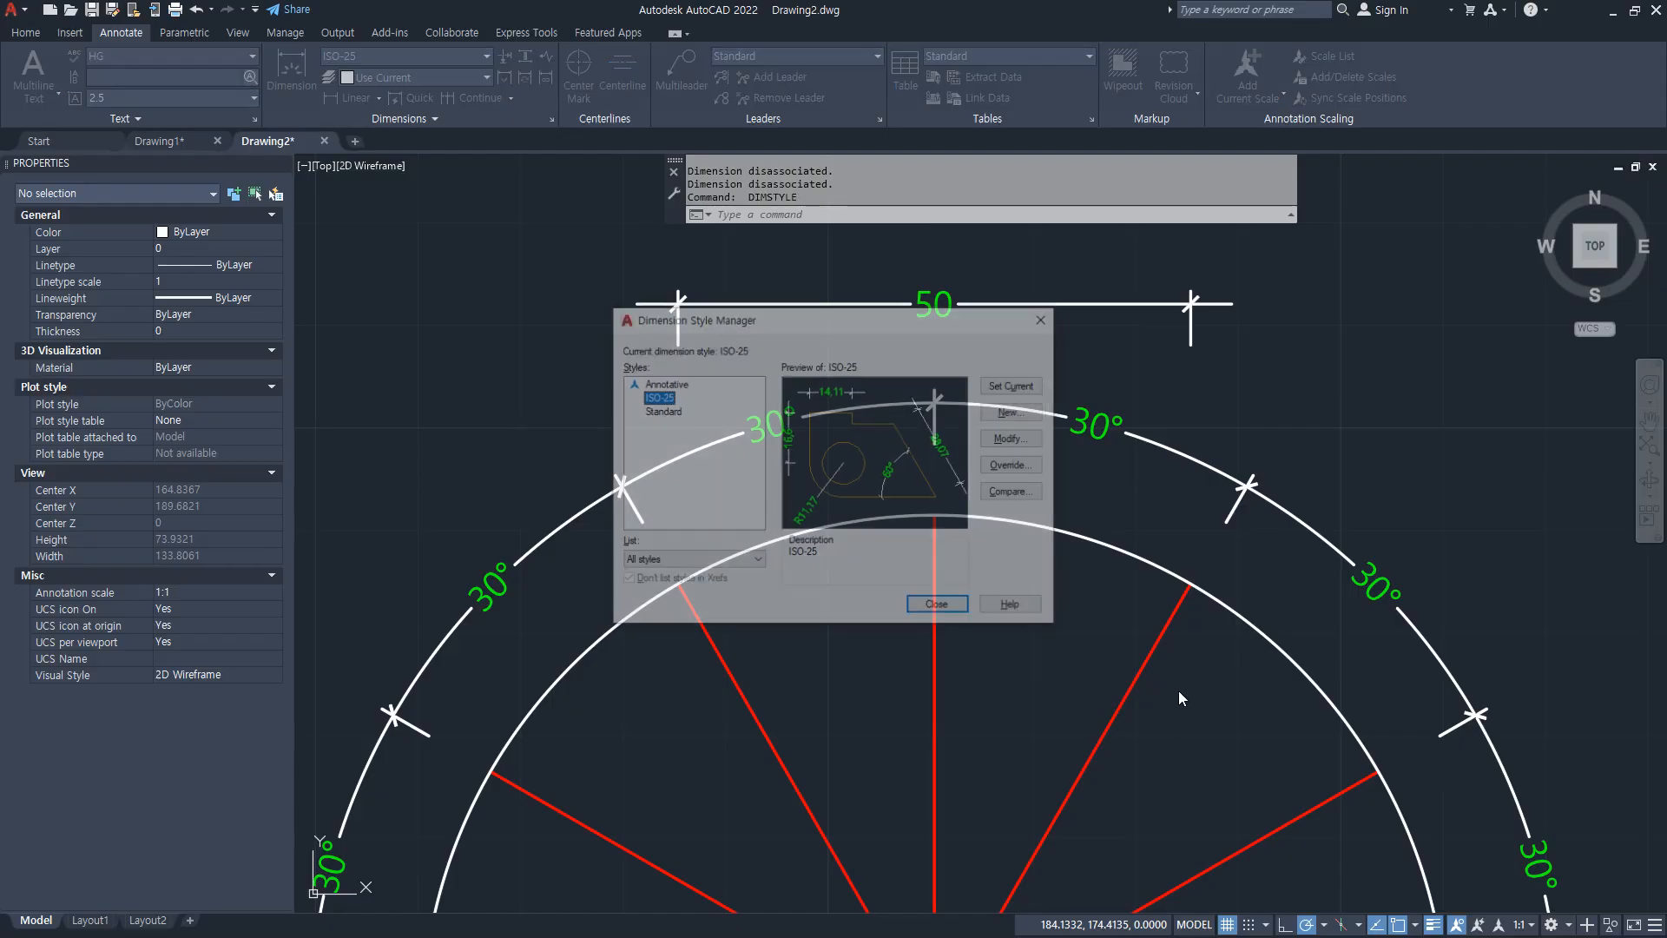
pyautogui.click(1032, 446)
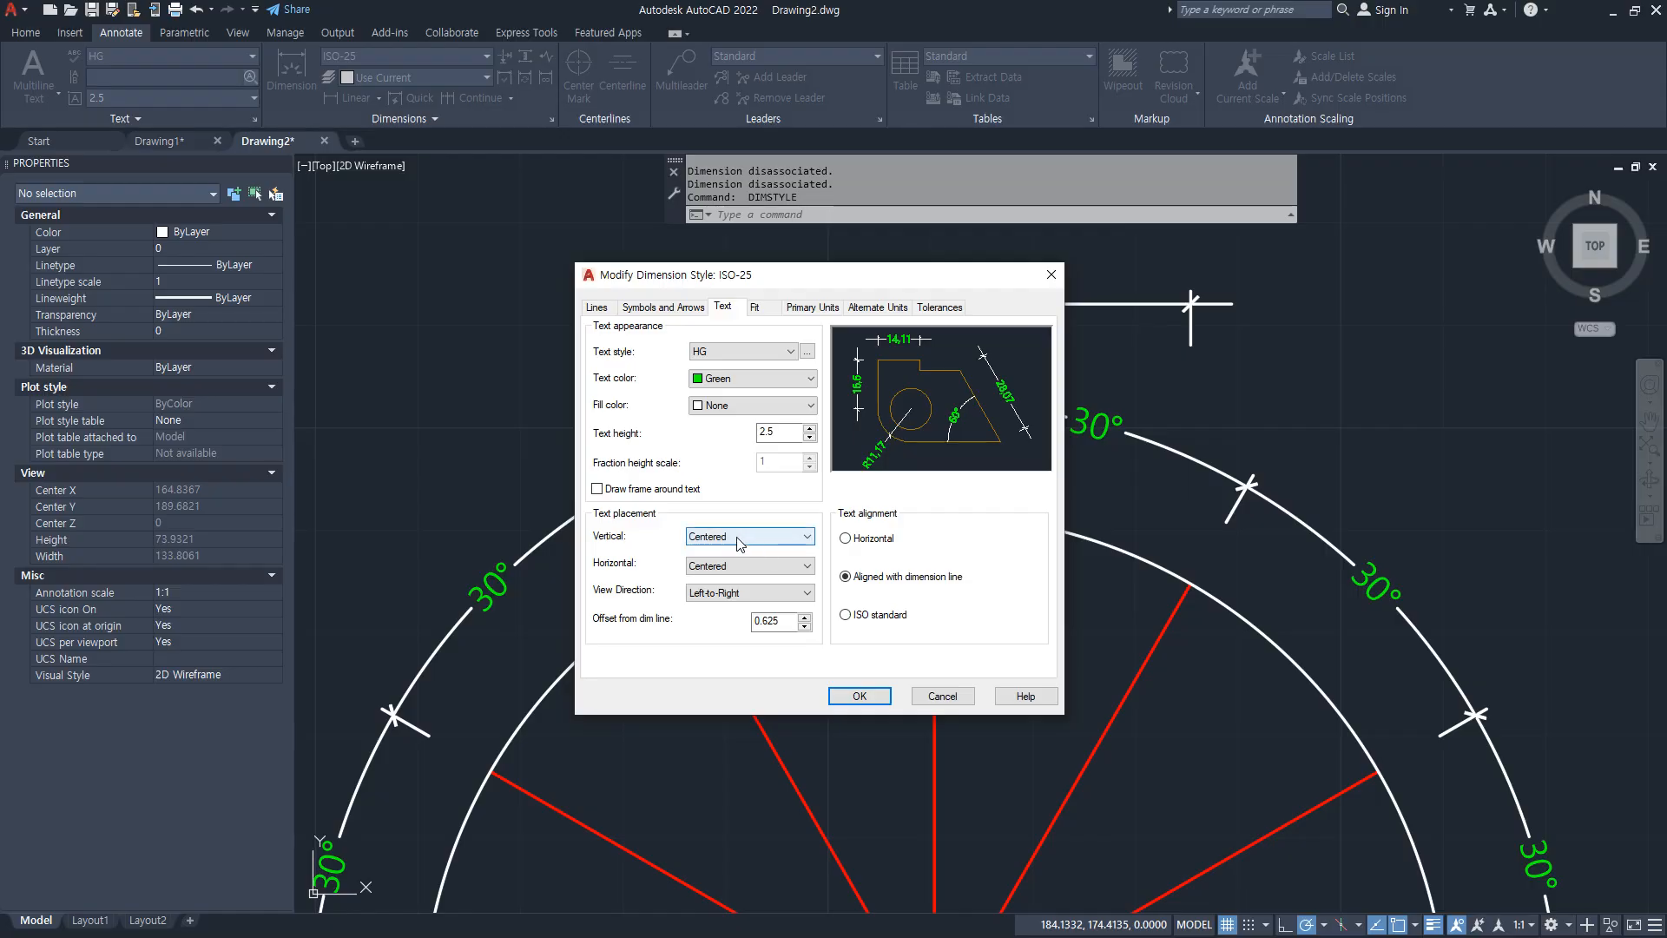
pyautogui.press('Escape')
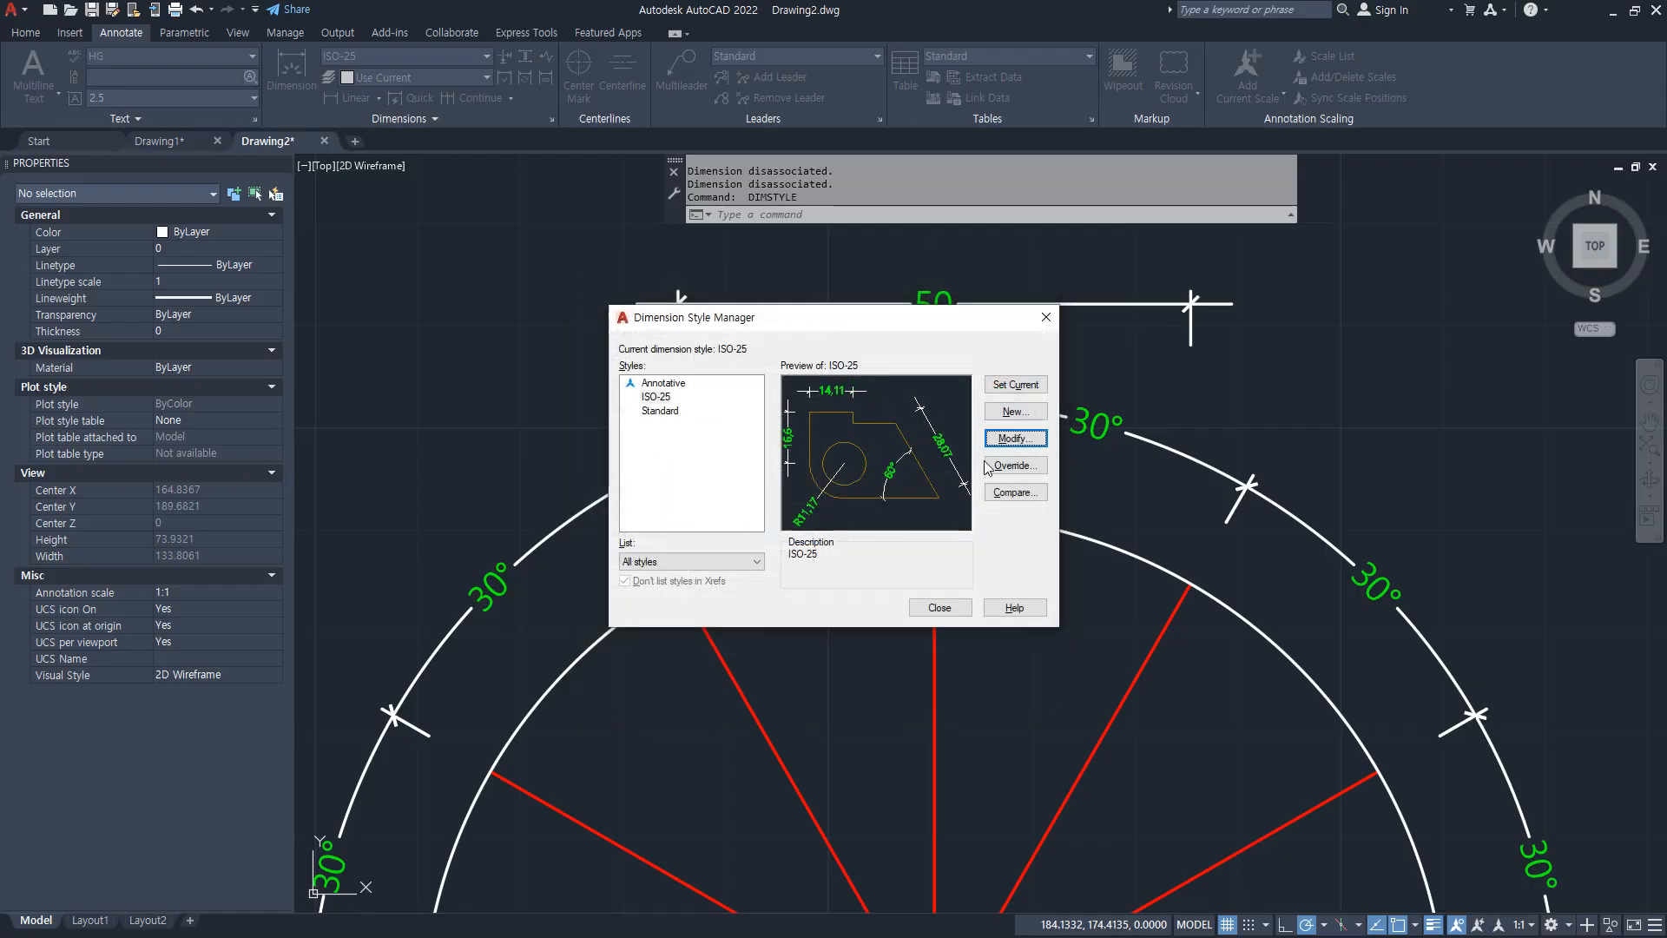
pyautogui.click(1014, 441)
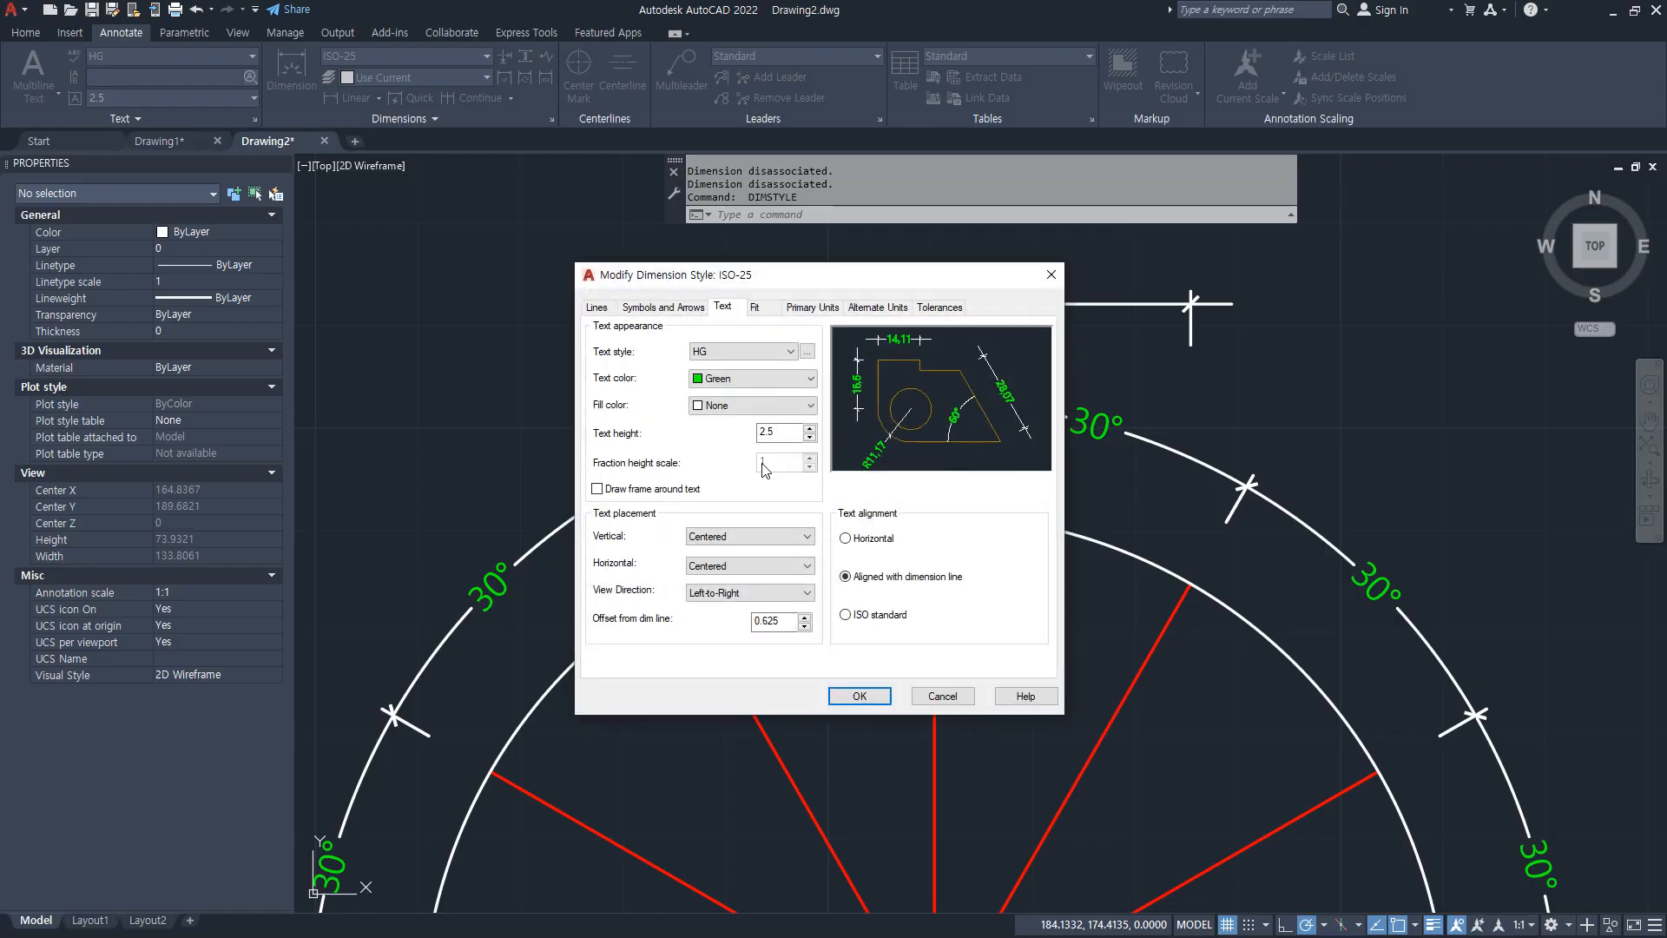
pyautogui.click(745, 537)
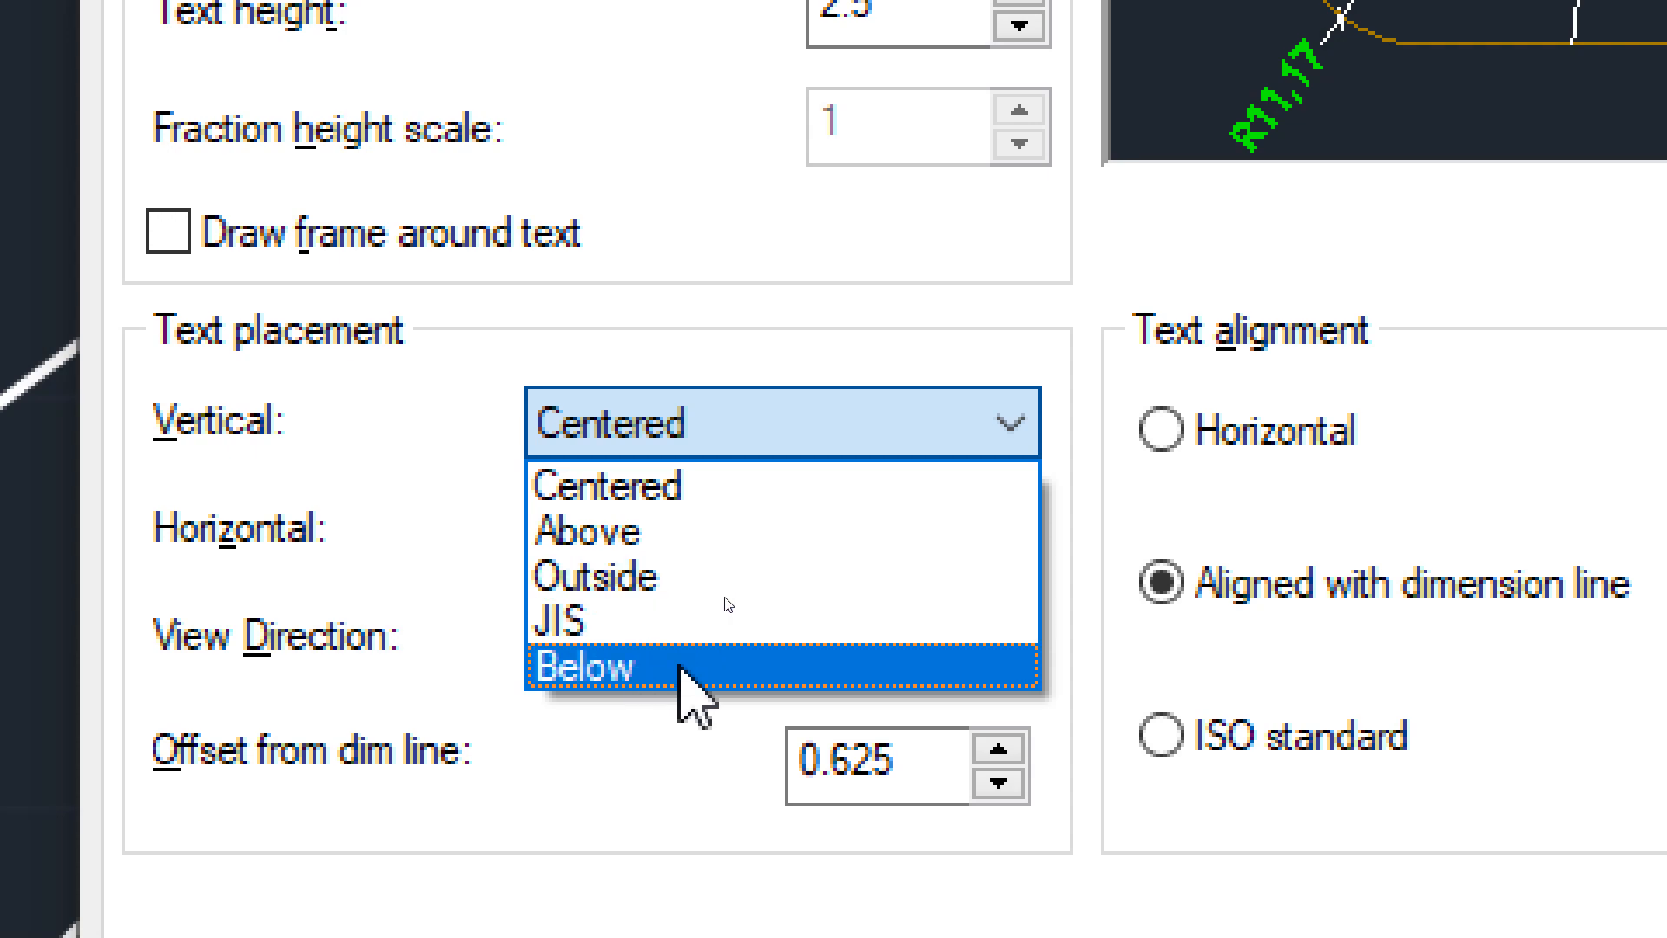
pyautogui.click(680, 667)
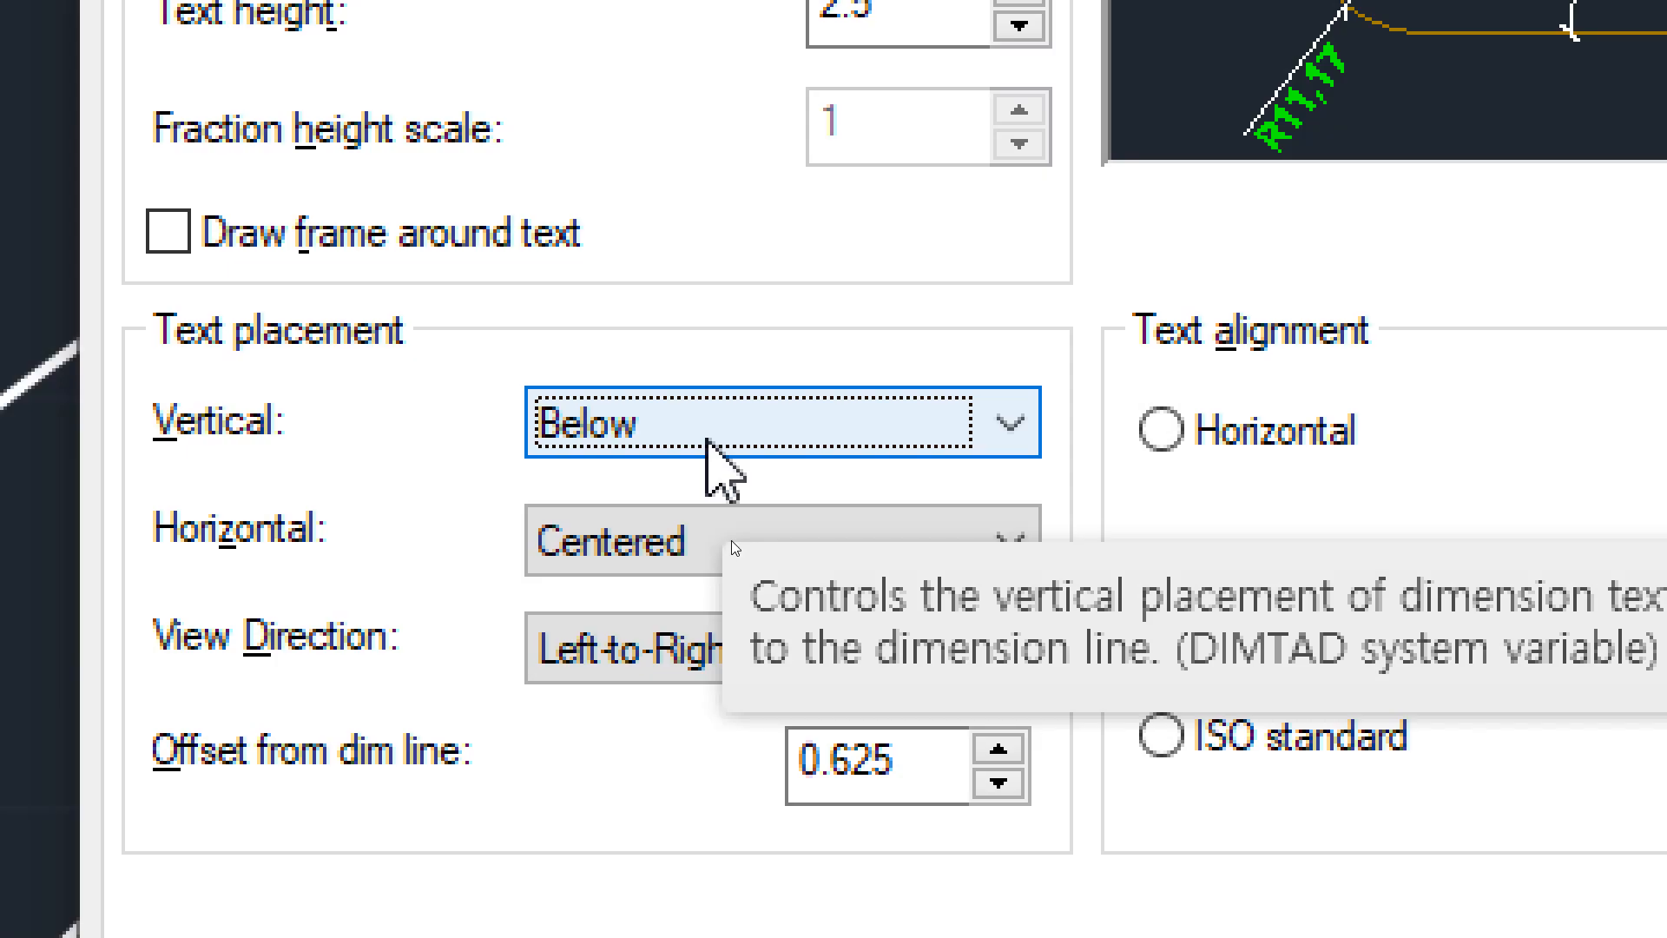
pyautogui.click(707, 439)
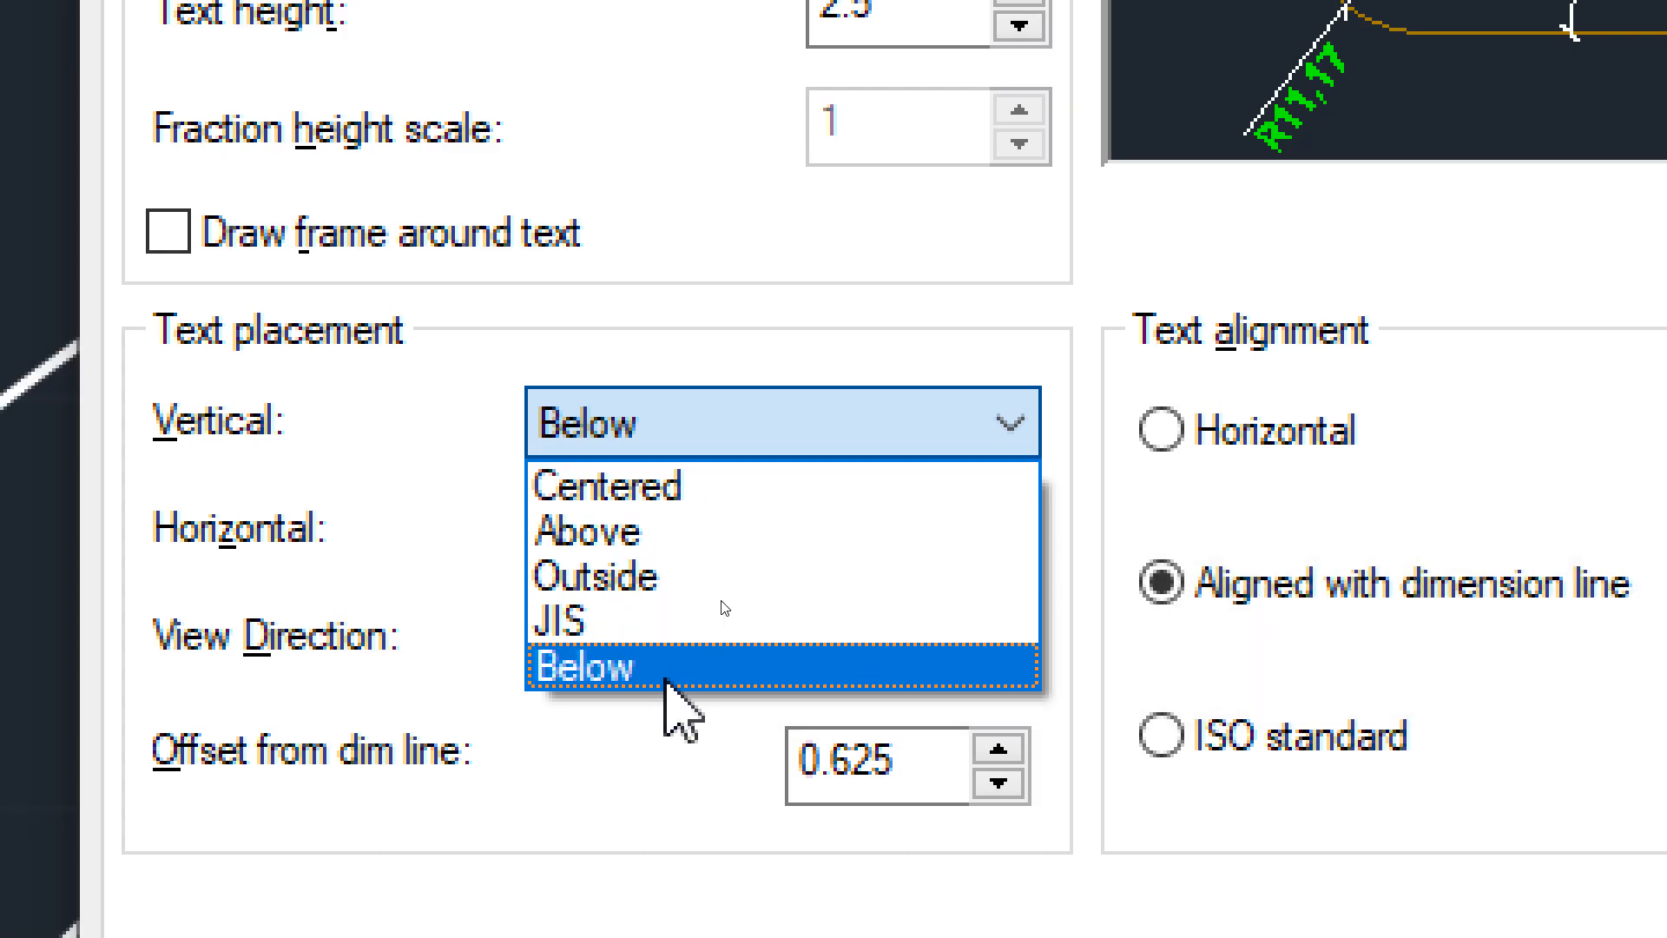
pyautogui.click(669, 686)
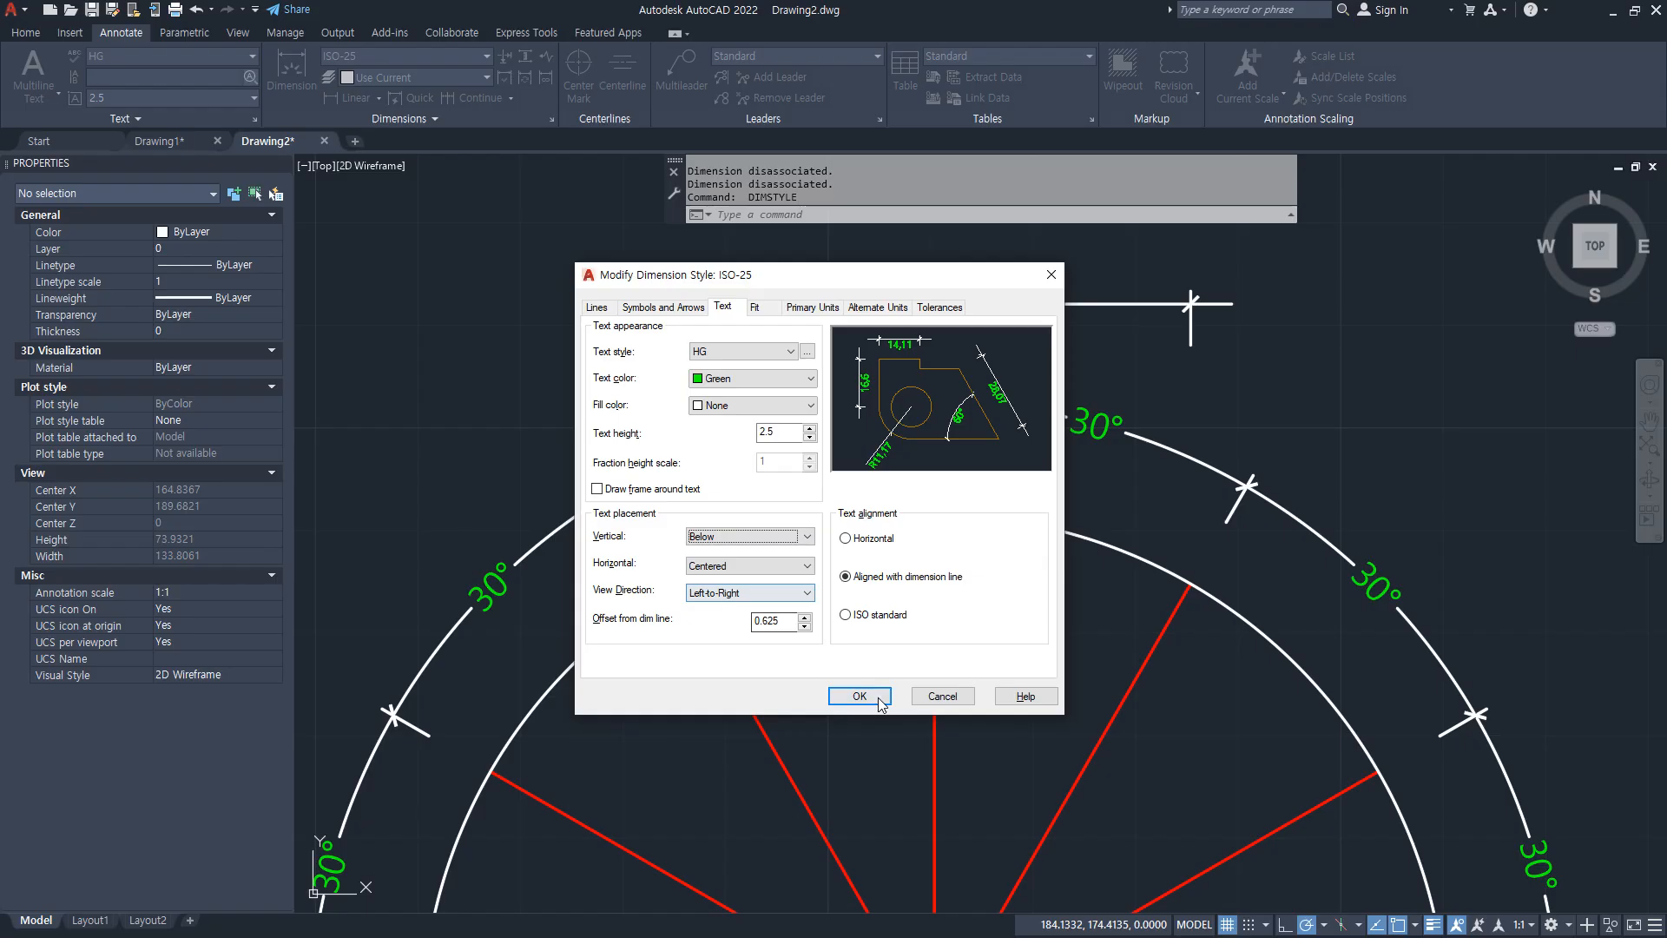
pyautogui.click(858, 695)
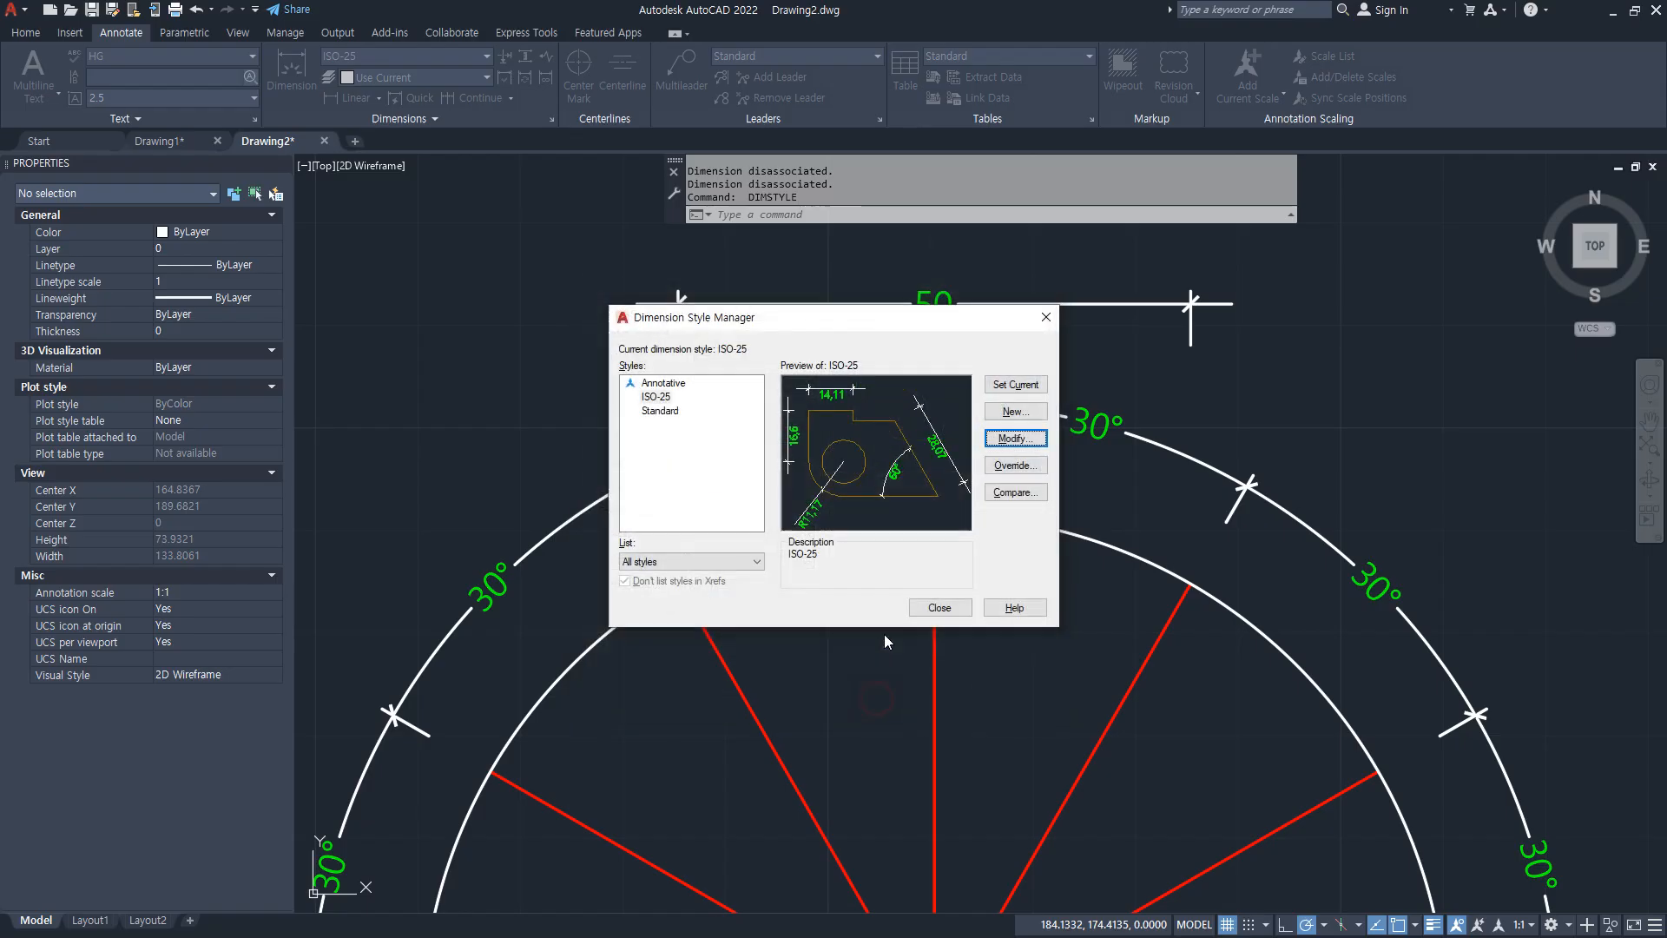
pyautogui.click(960, 607)
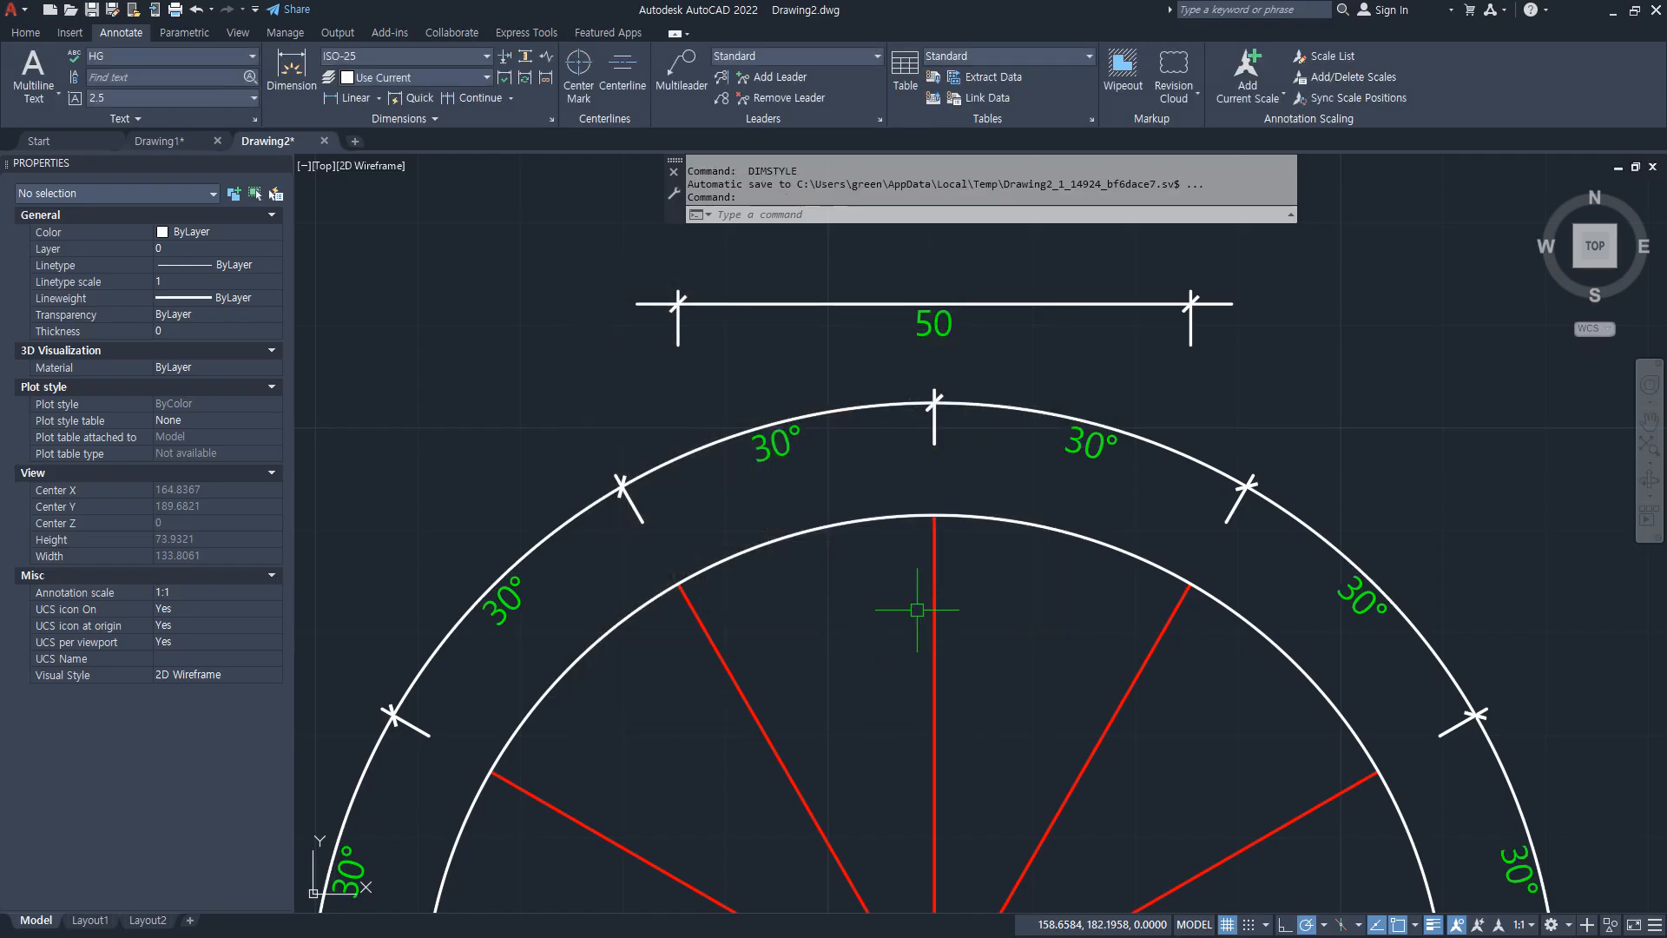
# Step: Change the ISO-25 dimension style's vertical text placement to Outside and apply it to the drawing
pyautogui.write('d')
pyautogui.press('Return')
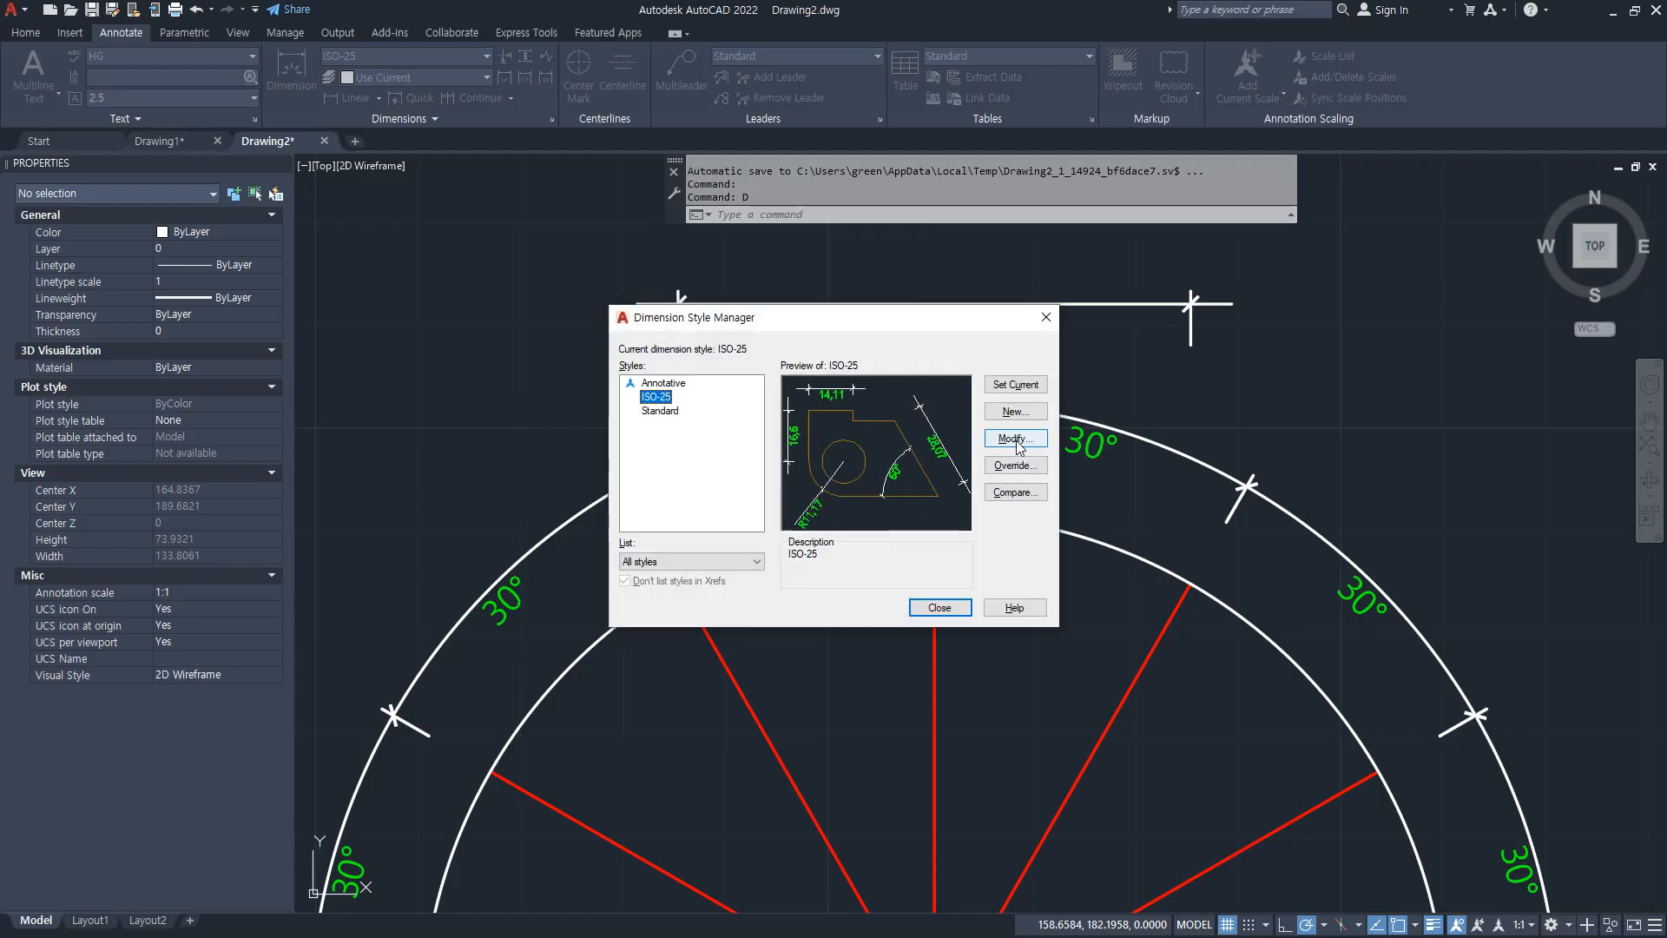
pyautogui.click(1015, 438)
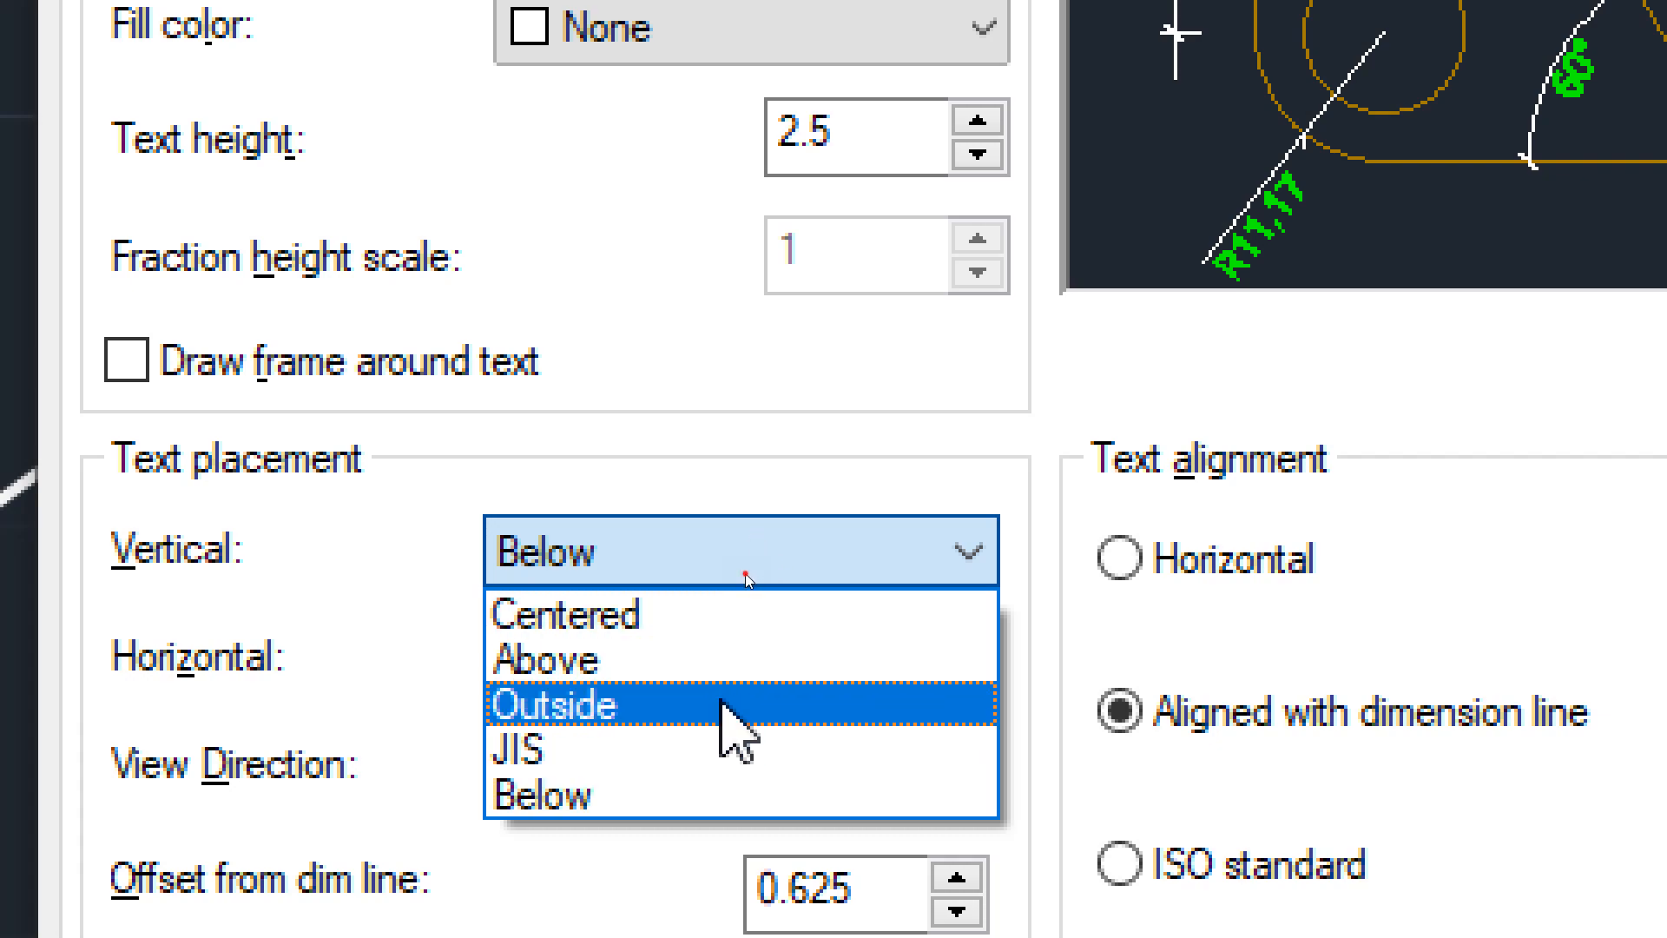
pyautogui.click(721, 703)
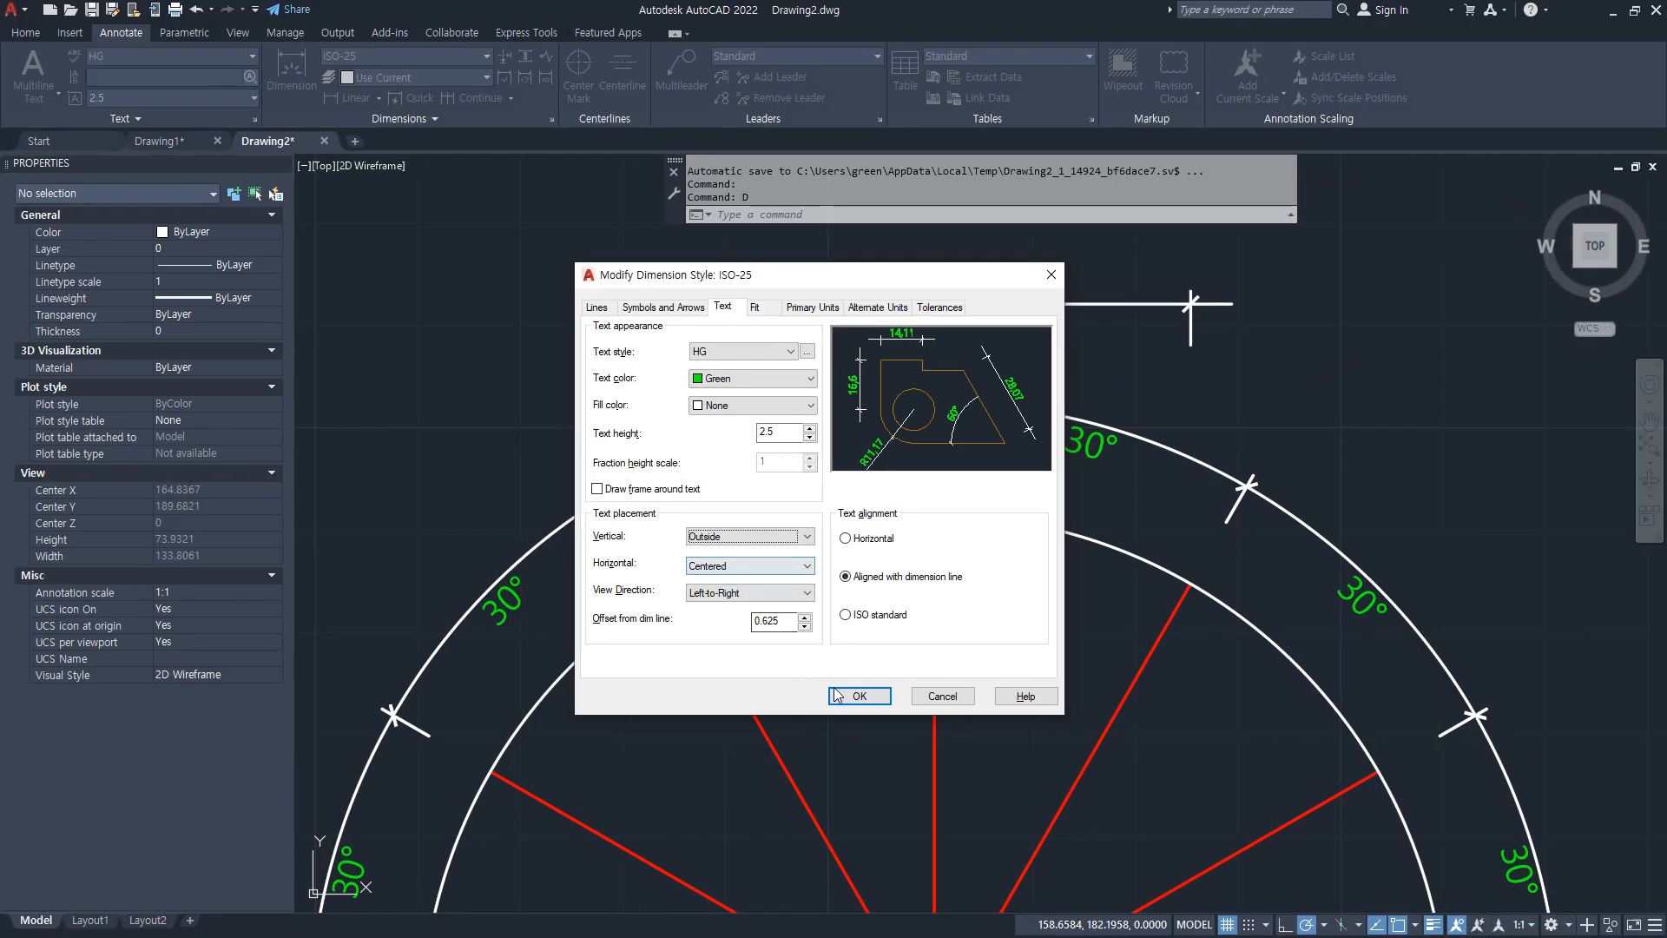
pyautogui.click(837, 695)
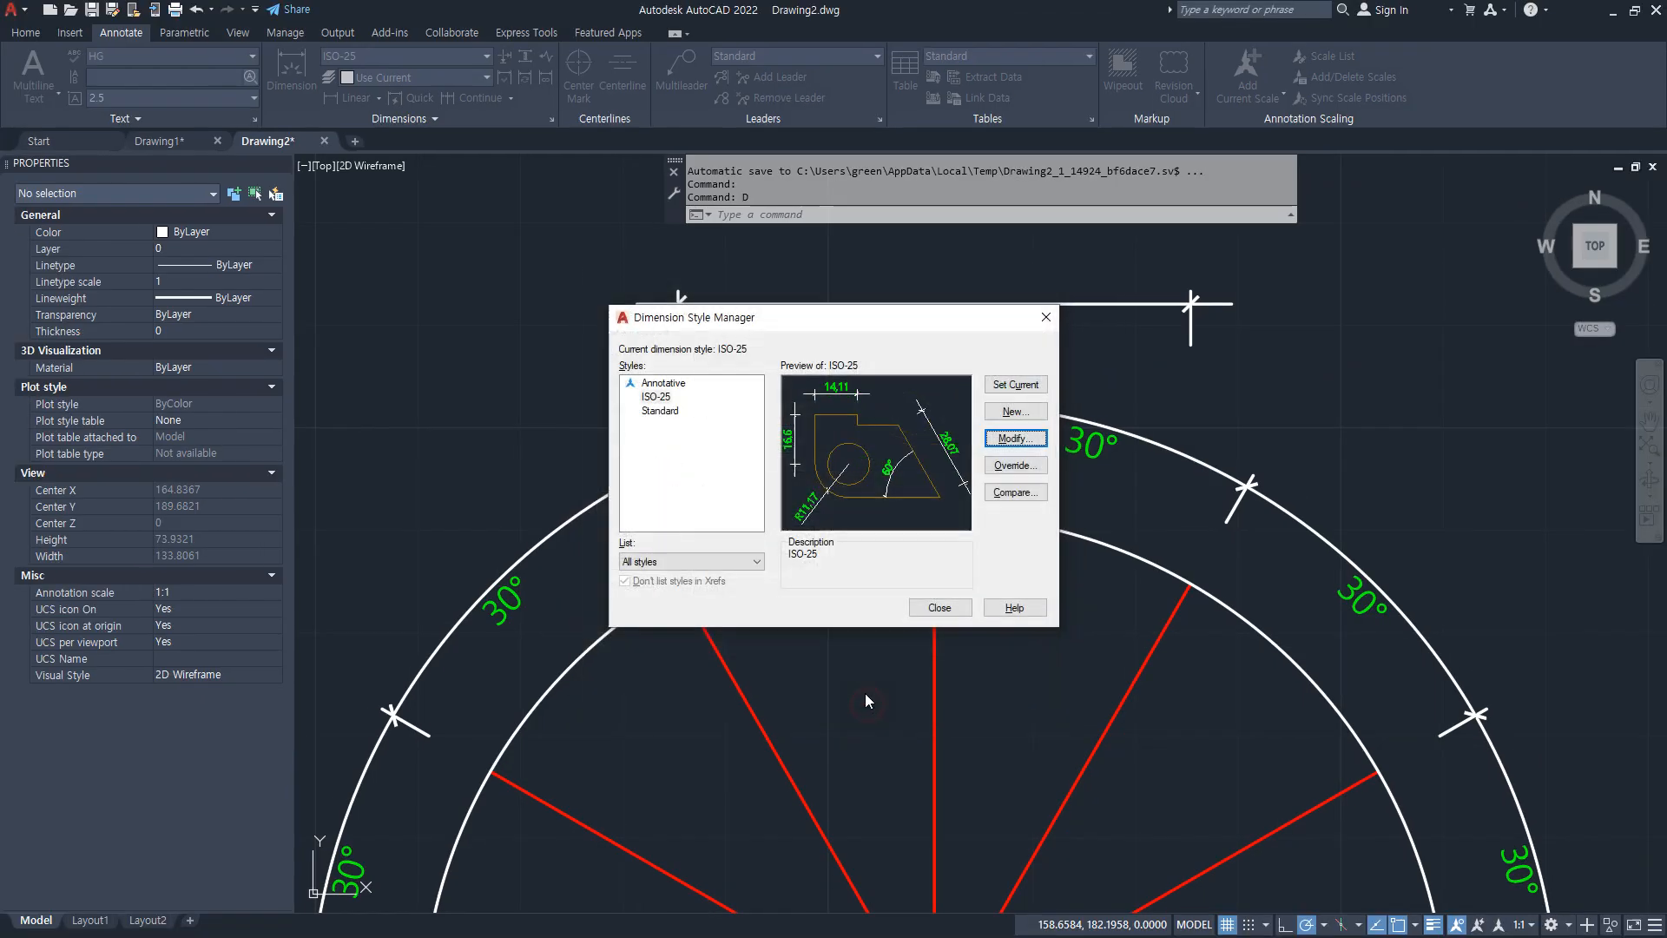
pyautogui.click(947, 607)
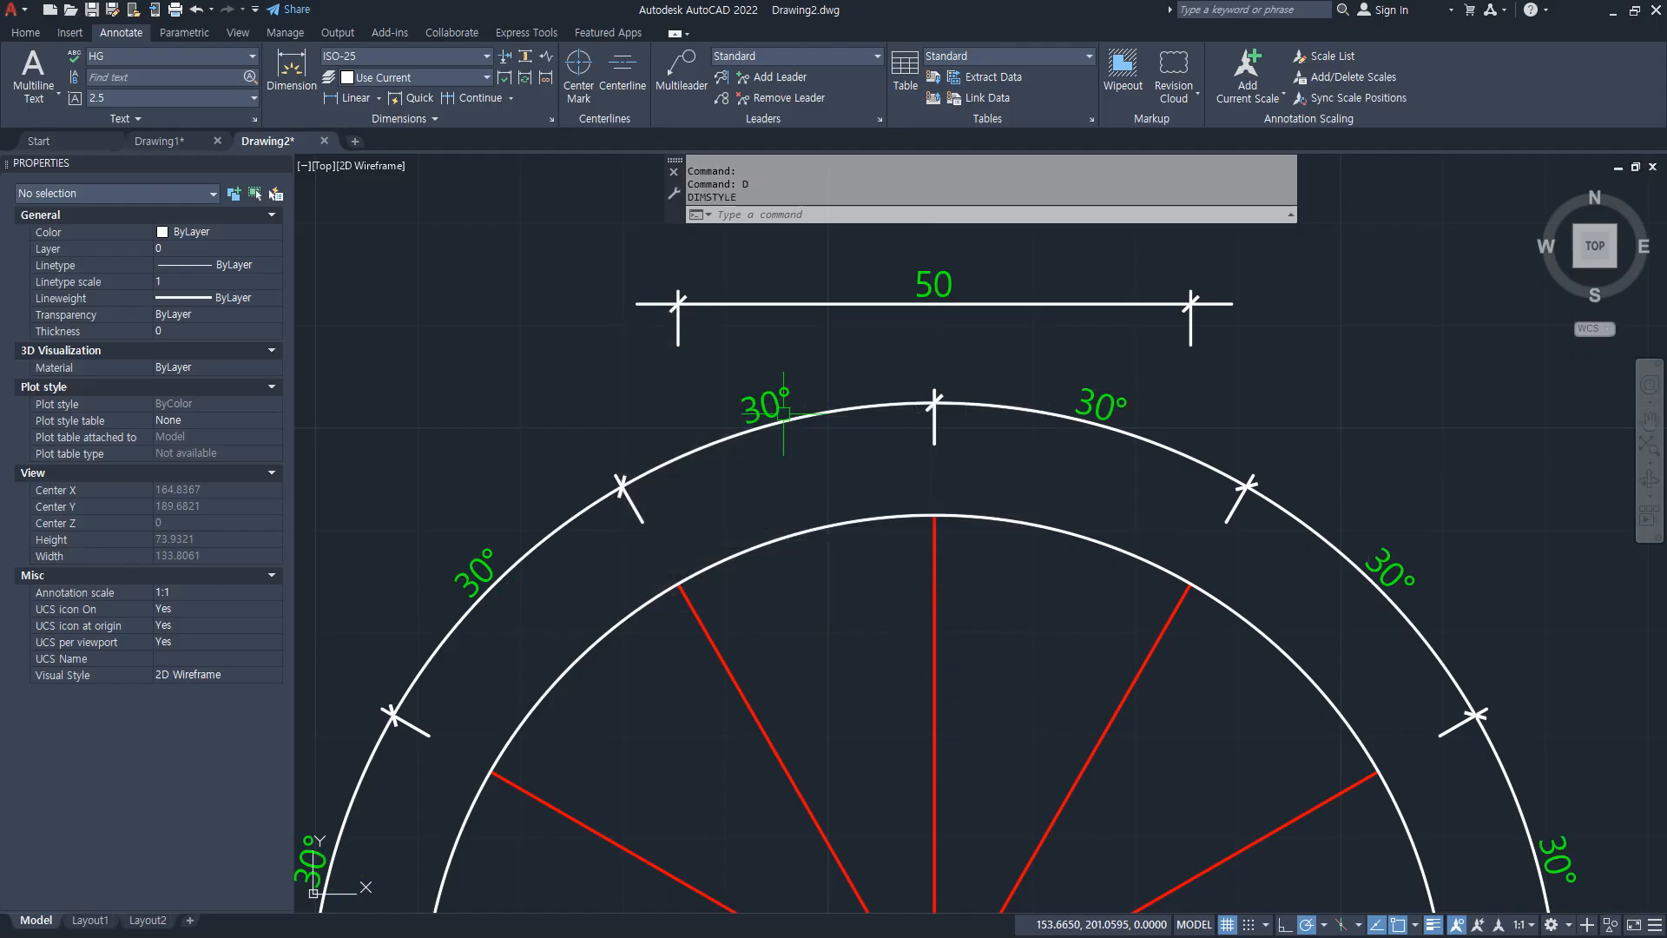
# Step: Examine on which side the text sits on the angular dimensions around the circle's lower half and on the two vertical linear dimensions
pyautogui.scroll(-4, 846, 539)
pyautogui.moveTo(840, 585); pyautogui.dragTo(837, 387, button='middle')
pyautogui.scroll(2, 841, 613)
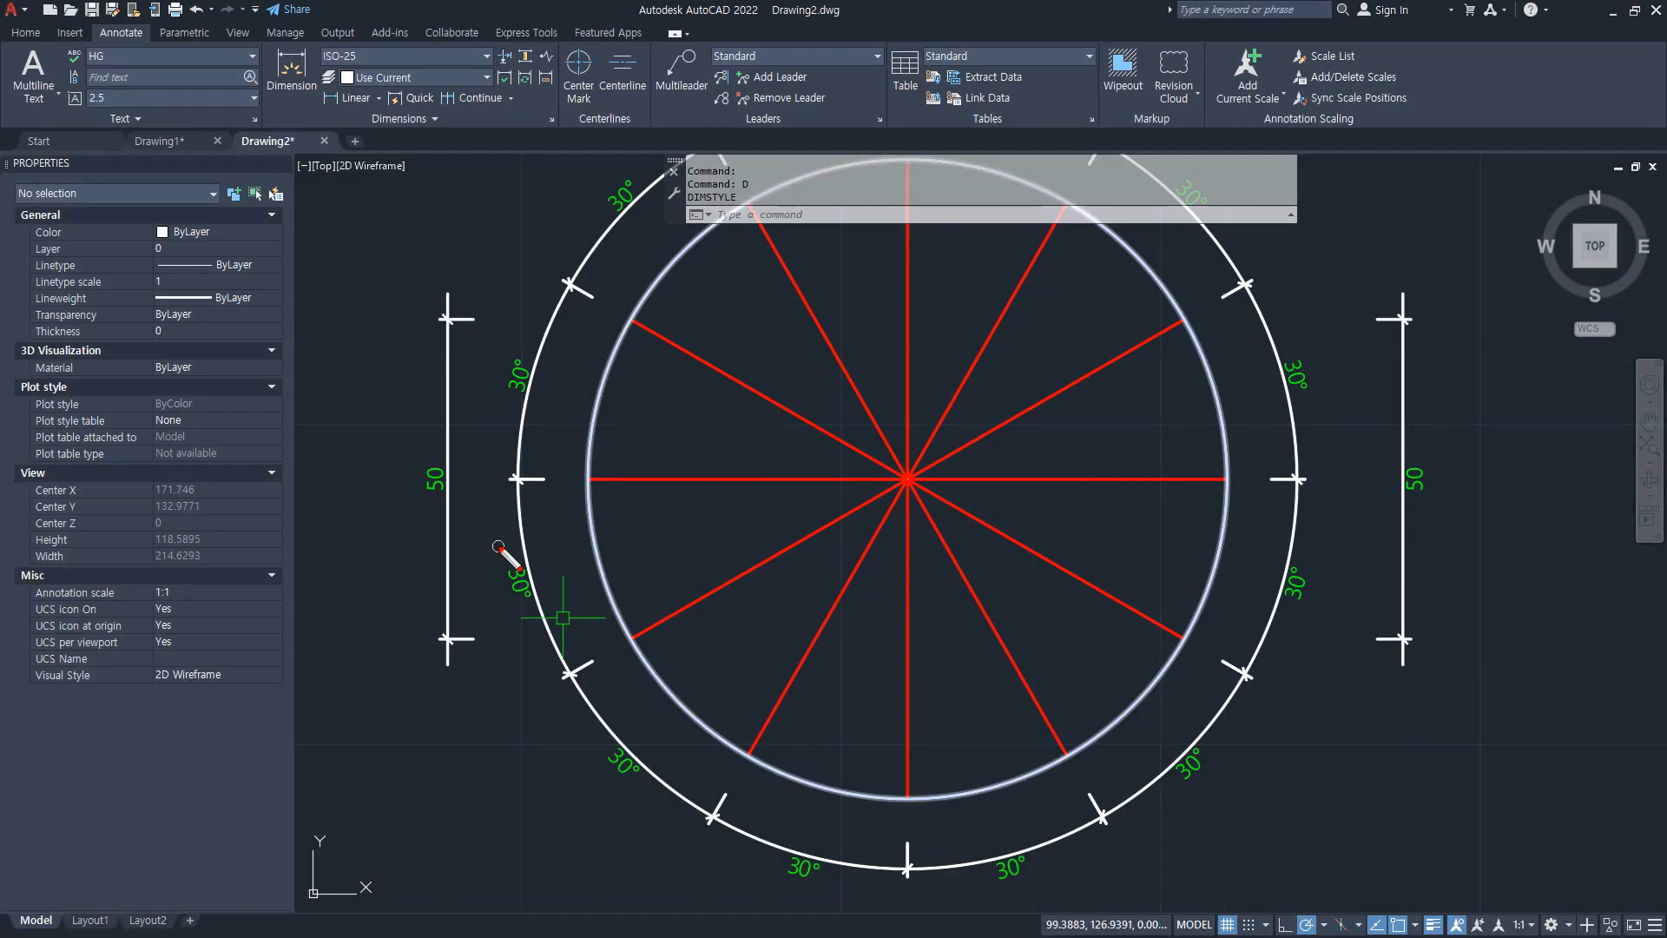
pyautogui.click(839, 835)
pyautogui.click(1027, 837)
pyautogui.click(1166, 737)
pyautogui.click(1245, 579)
pyautogui.moveTo(433, 533)
pyautogui.mouseDown()
pyautogui.moveTo(460, 526)
pyautogui.moveTo(438, 537)
pyautogui.mouseUp()
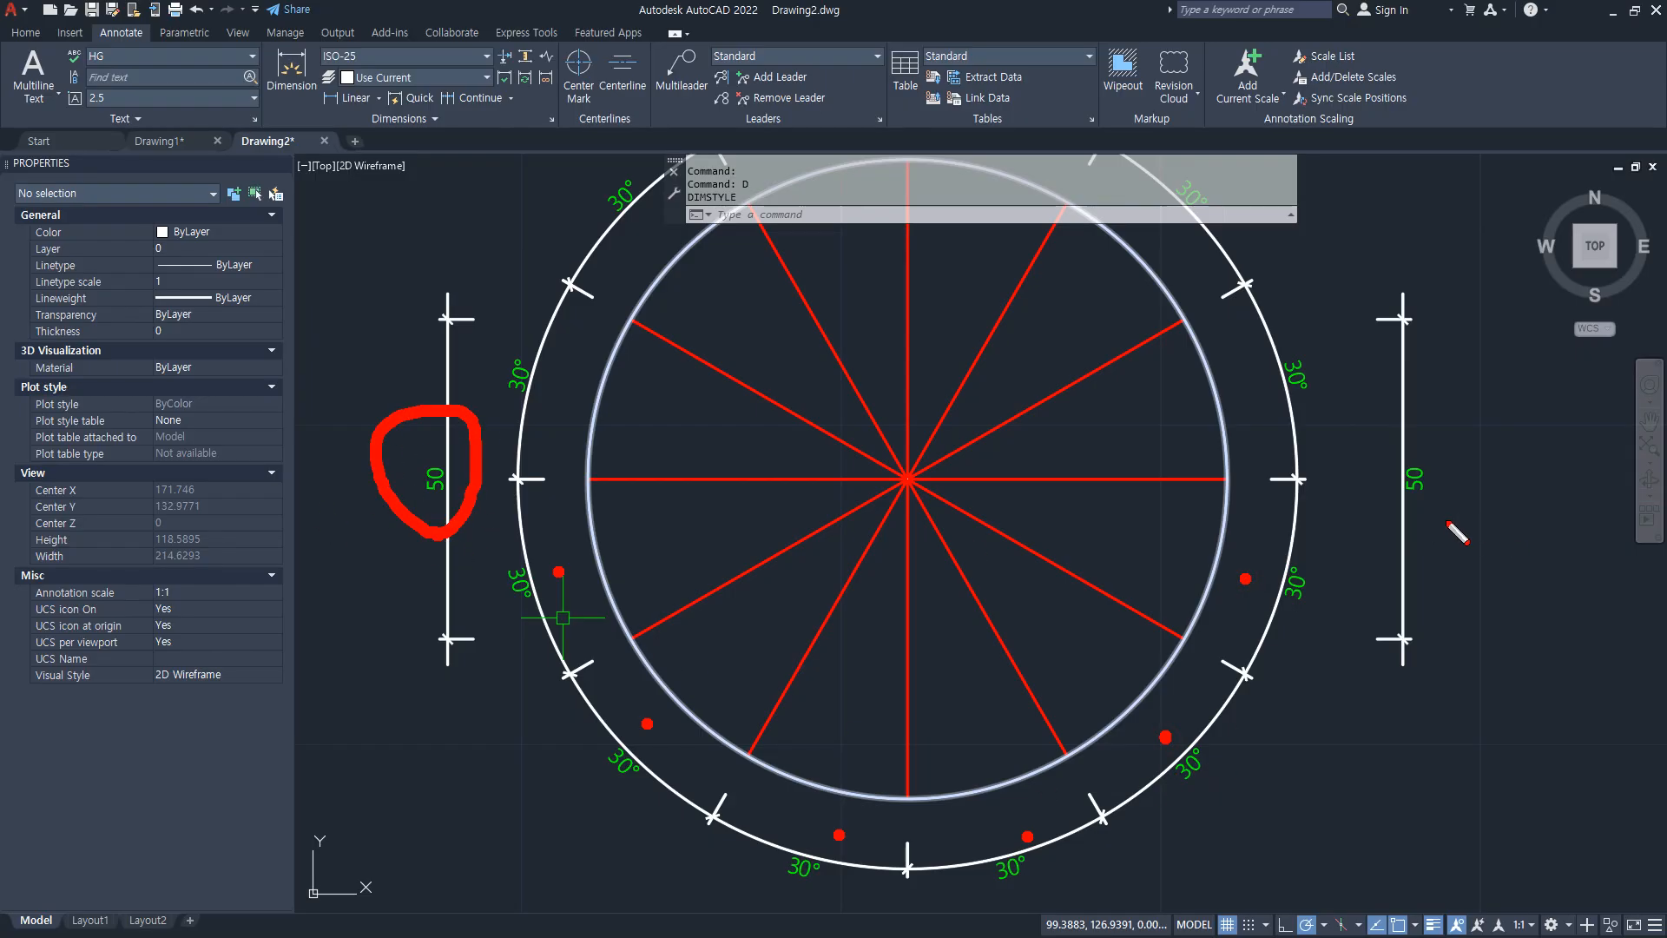
pyautogui.moveTo(1417, 521)
pyautogui.mouseDown()
pyautogui.moveTo(1394, 456)
pyautogui.moveTo(1456, 548)
pyautogui.mouseUp()
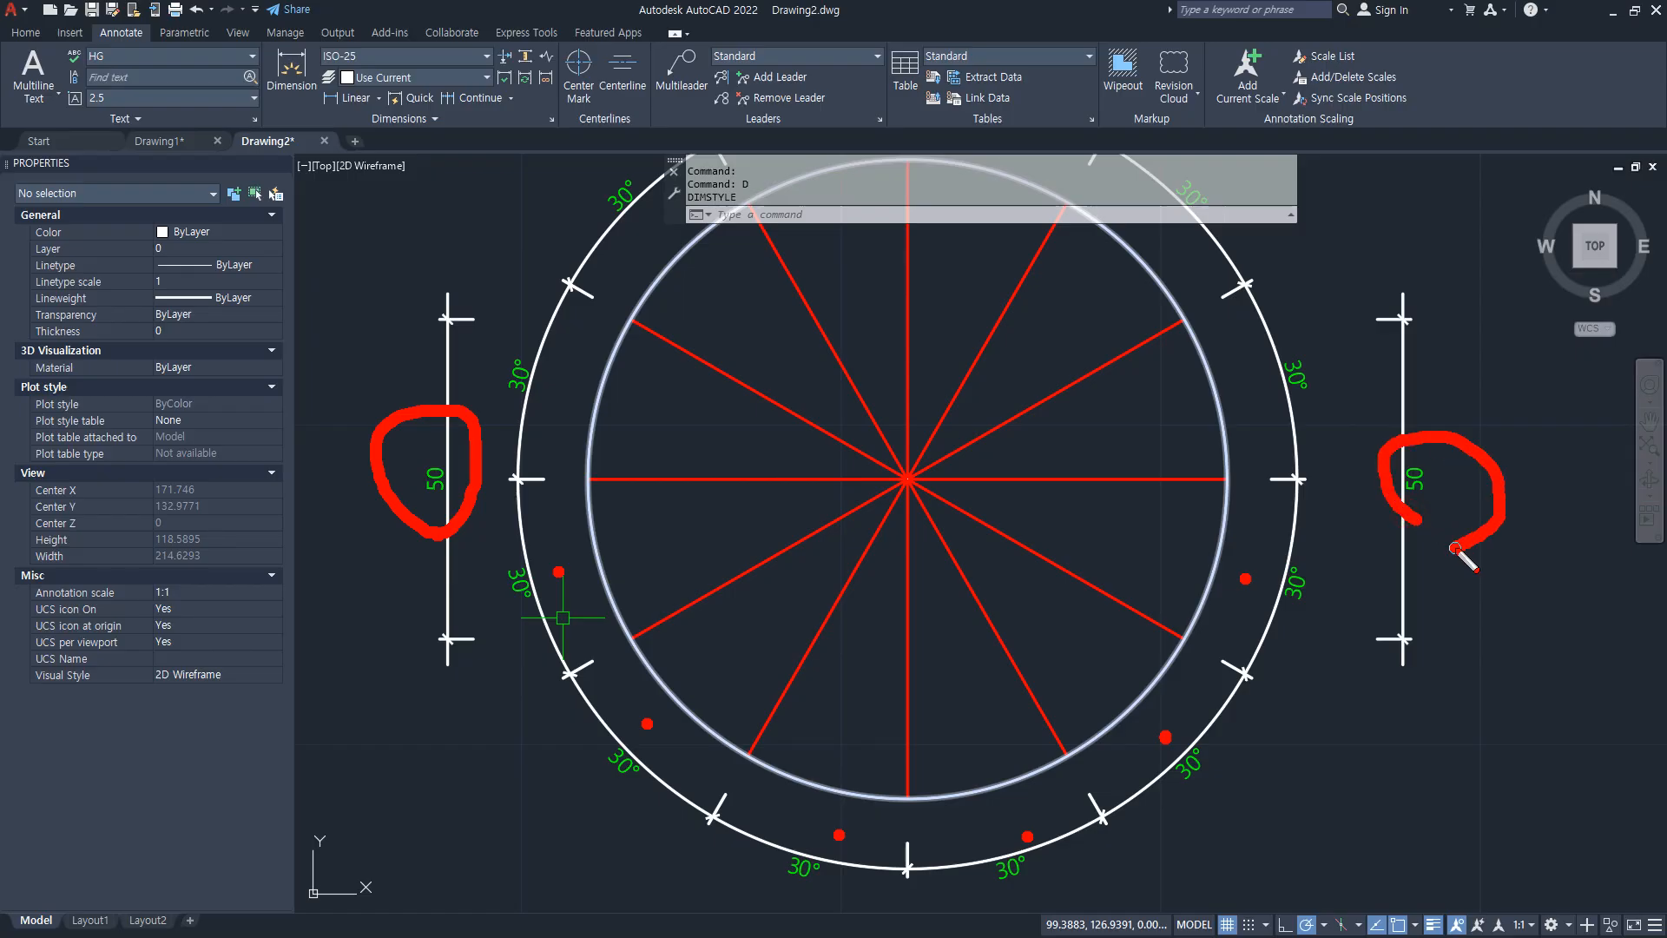
pyautogui.press('Escape')
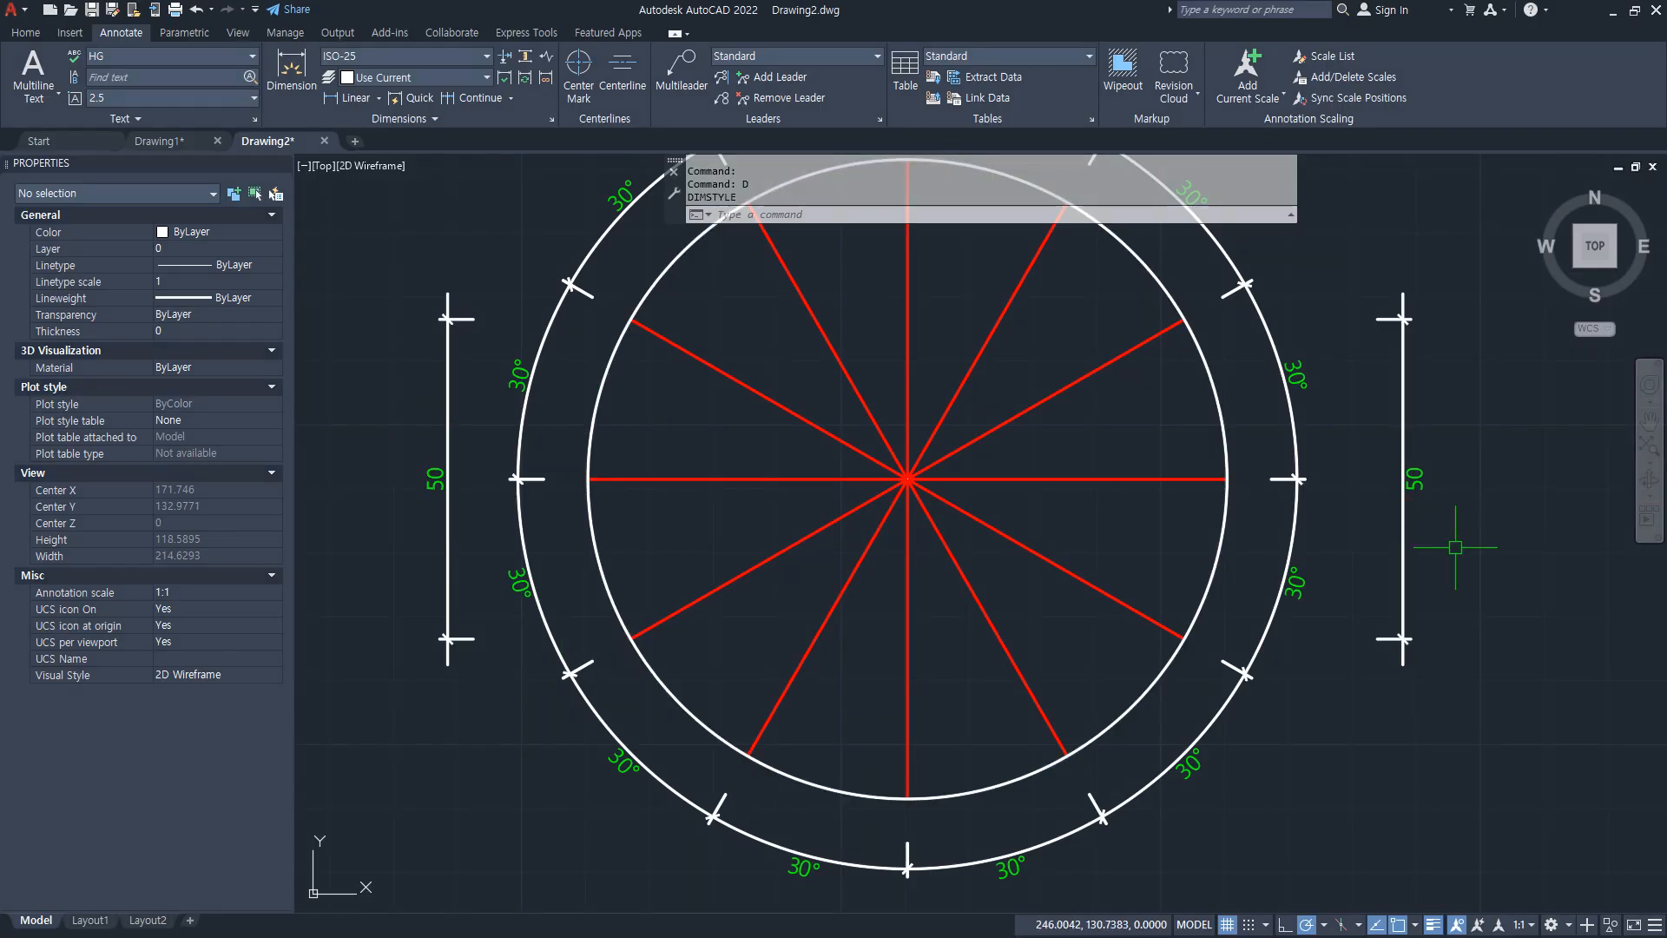
# Step: Compare the side of the text on the horizontal linear dimensions above and below the circle
pyautogui.scroll(-1, 1406, 533)
pyautogui.moveTo(1169, 565); pyautogui.dragTo(1020, 602, button='middle')
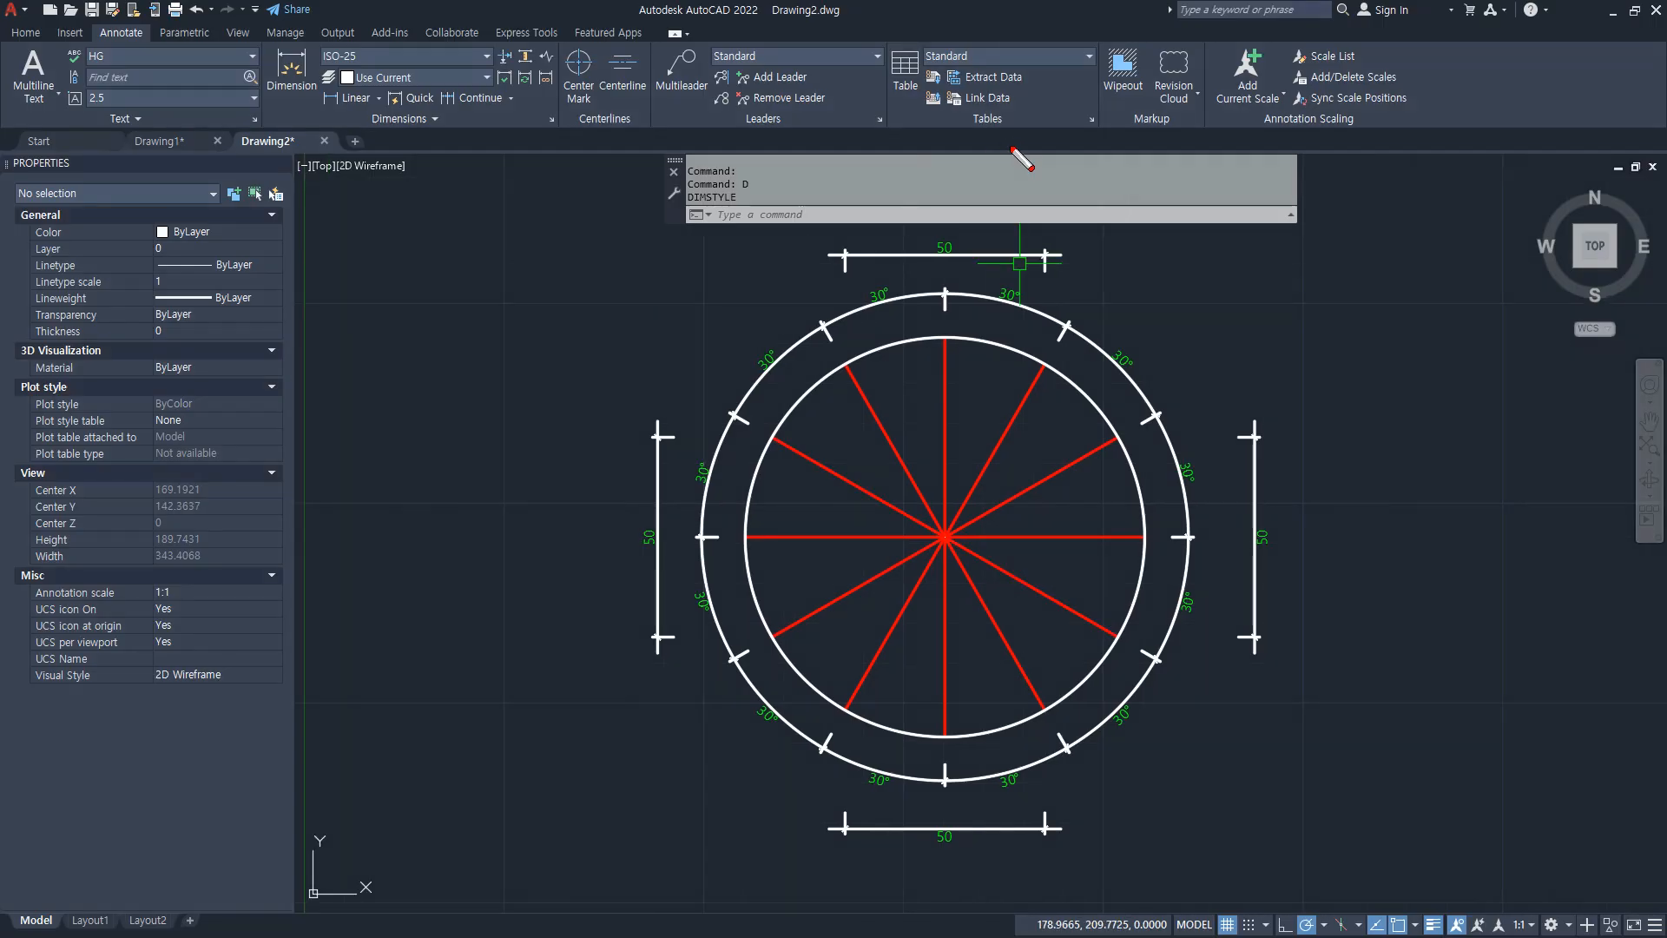
pyautogui.moveTo(981, 270)
pyautogui.mouseDown()
pyautogui.moveTo(893, 241)
pyautogui.moveTo(968, 261)
pyautogui.mouseUp()
pyautogui.moveTo(954, 890)
pyautogui.mouseDown()
pyautogui.moveTo(1000, 855)
pyautogui.moveTo(948, 892)
pyautogui.mouseUp()
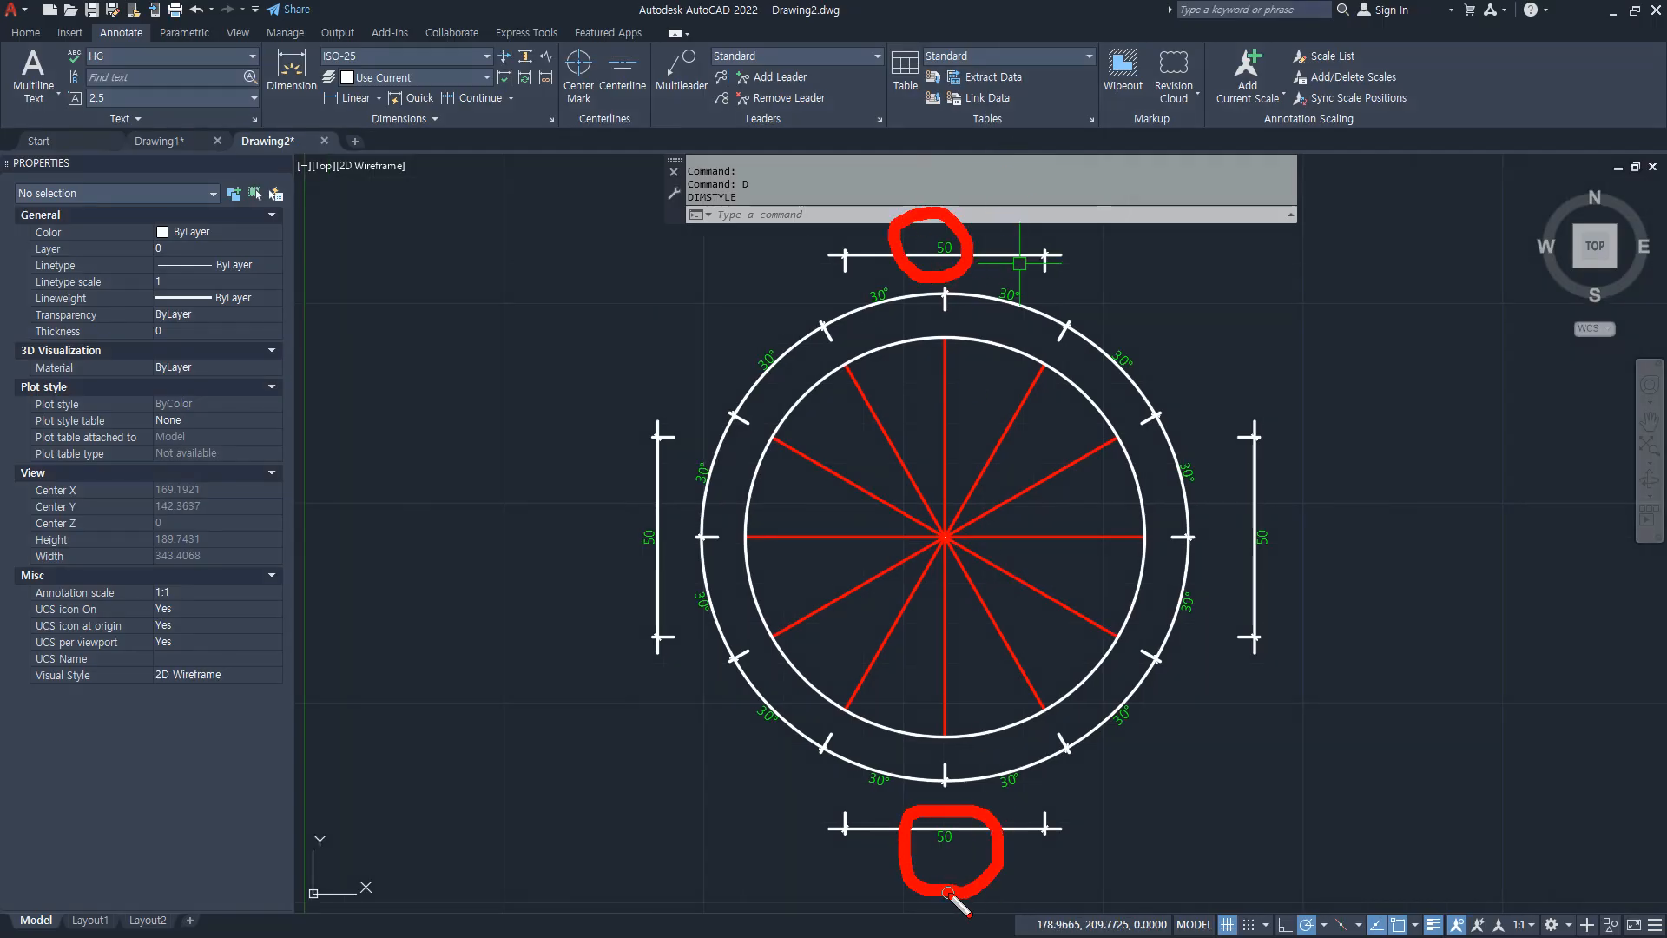
pyautogui.press('Escape')
# Step: Set the ISO-25 dimension style's vertical text placement back to Above and apply it
pyautogui.write('d')
pyautogui.press('Return')
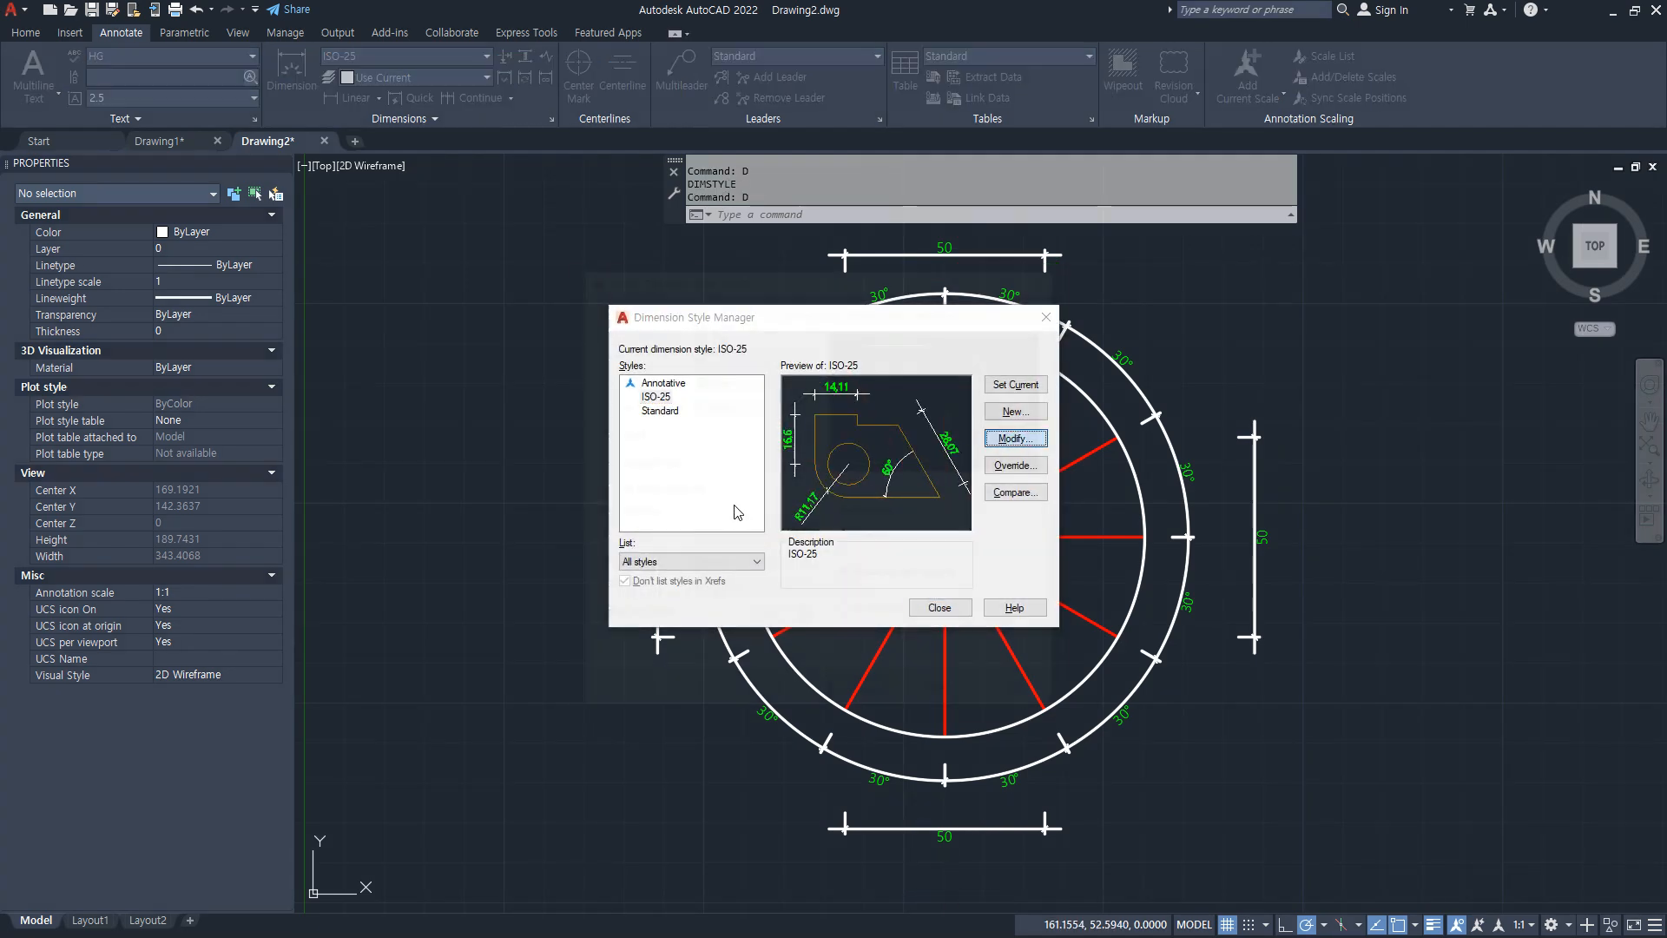
pyautogui.click(1015, 437)
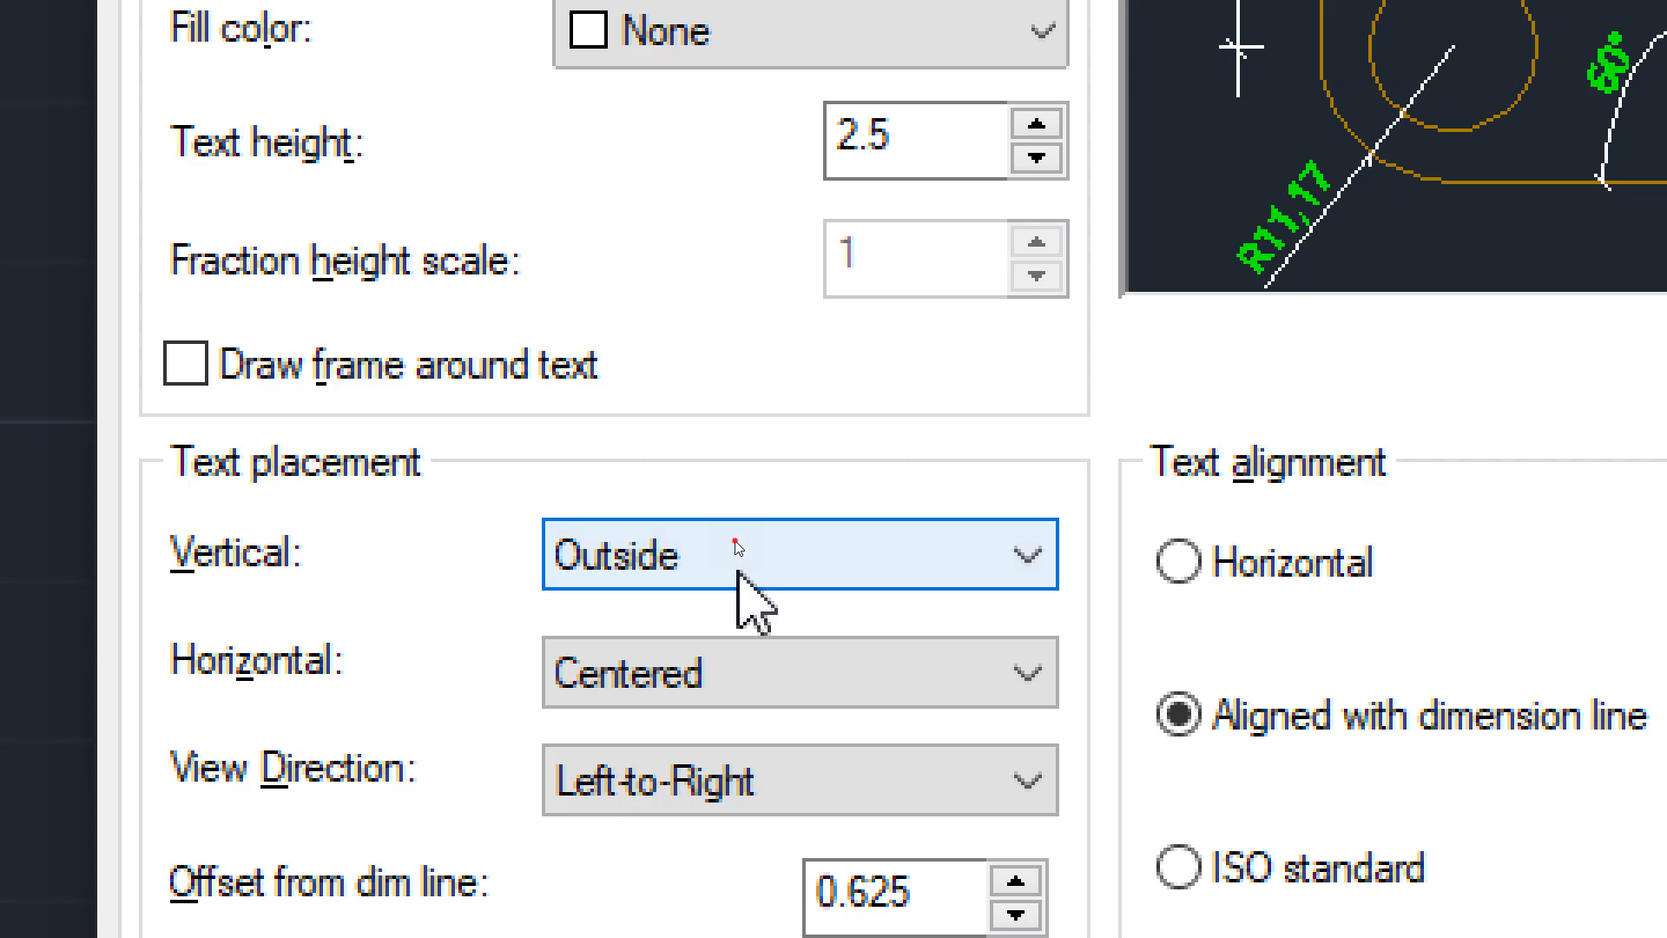
pyautogui.click(739, 571)
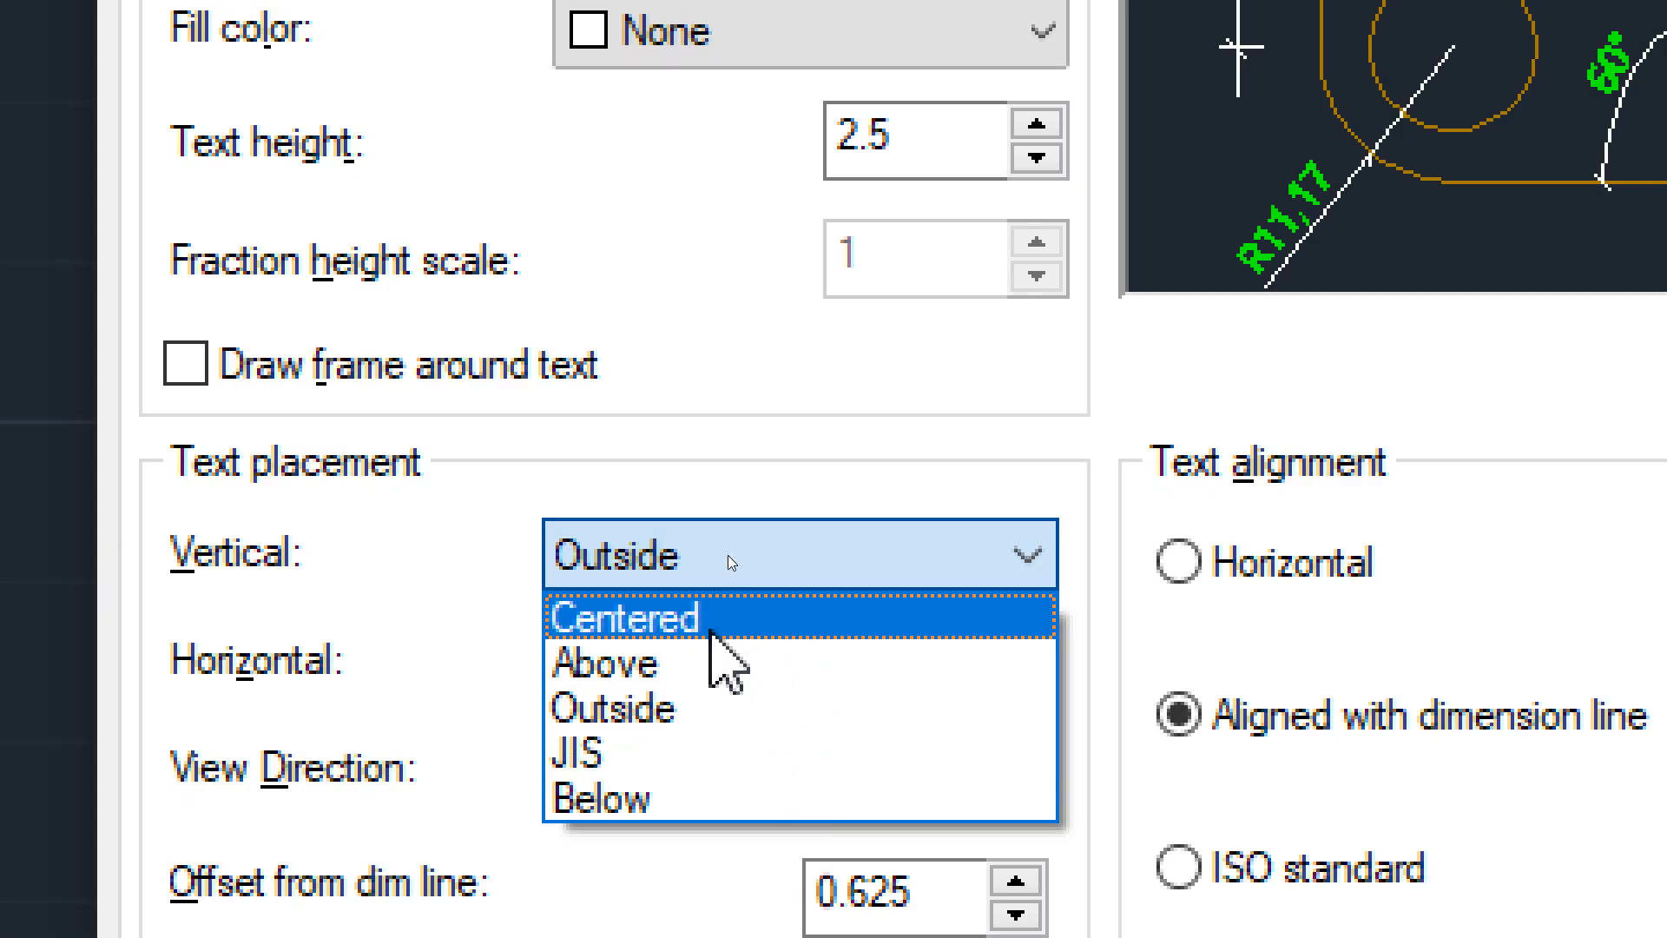
pyautogui.click(709, 660)
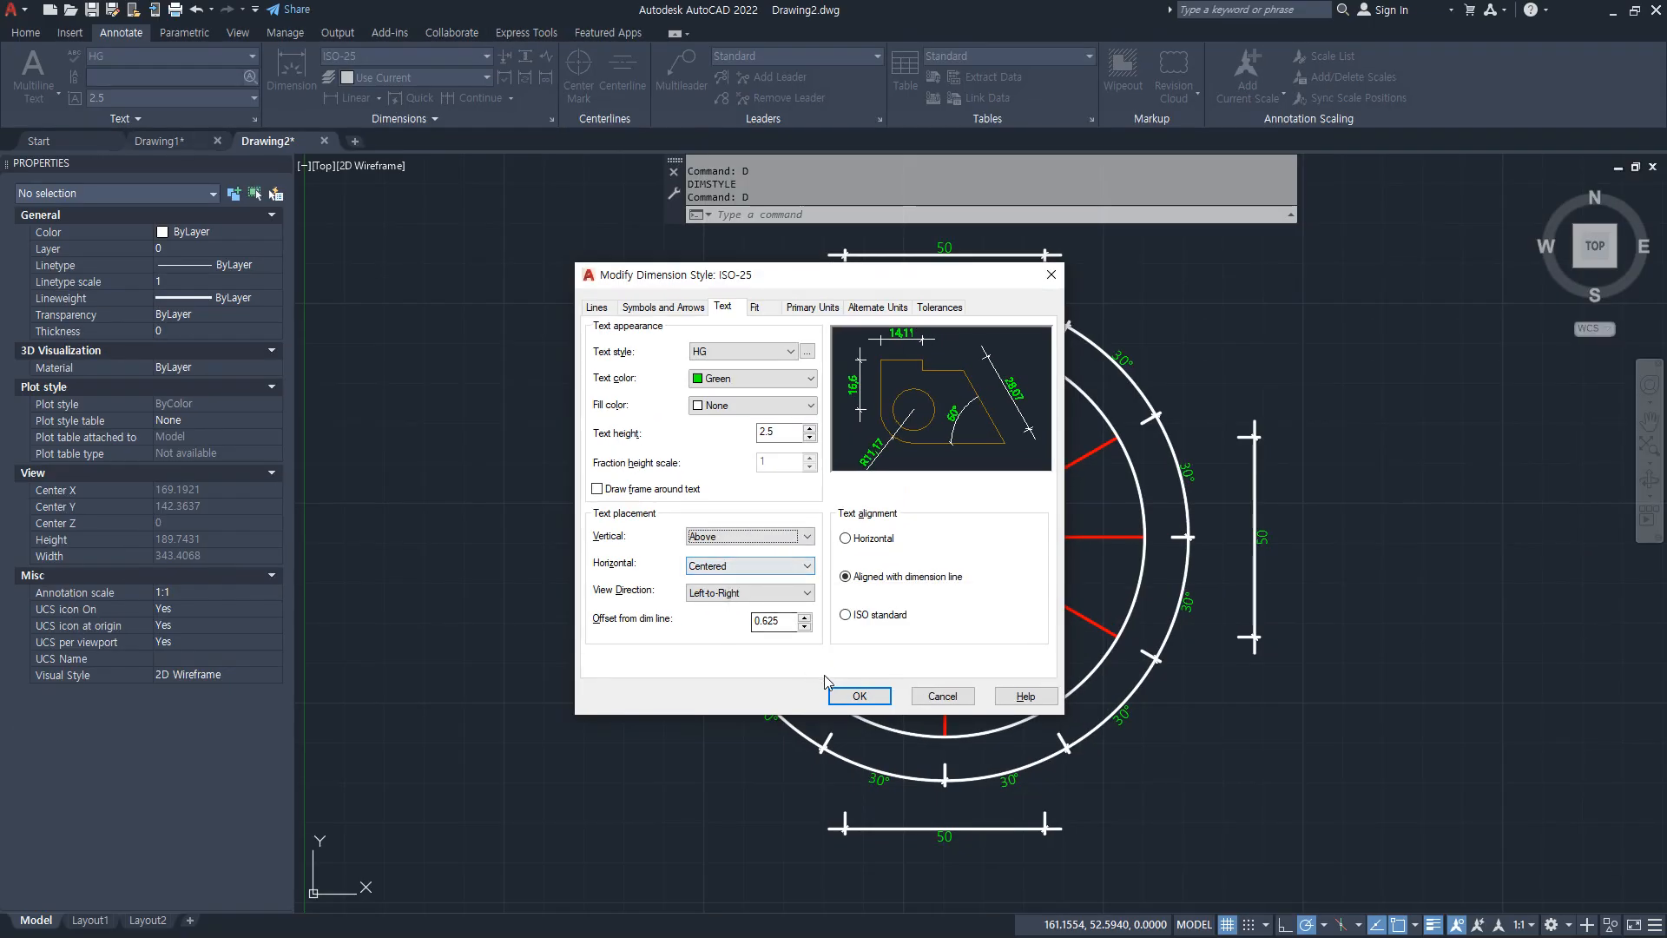
pyautogui.click(878, 708)
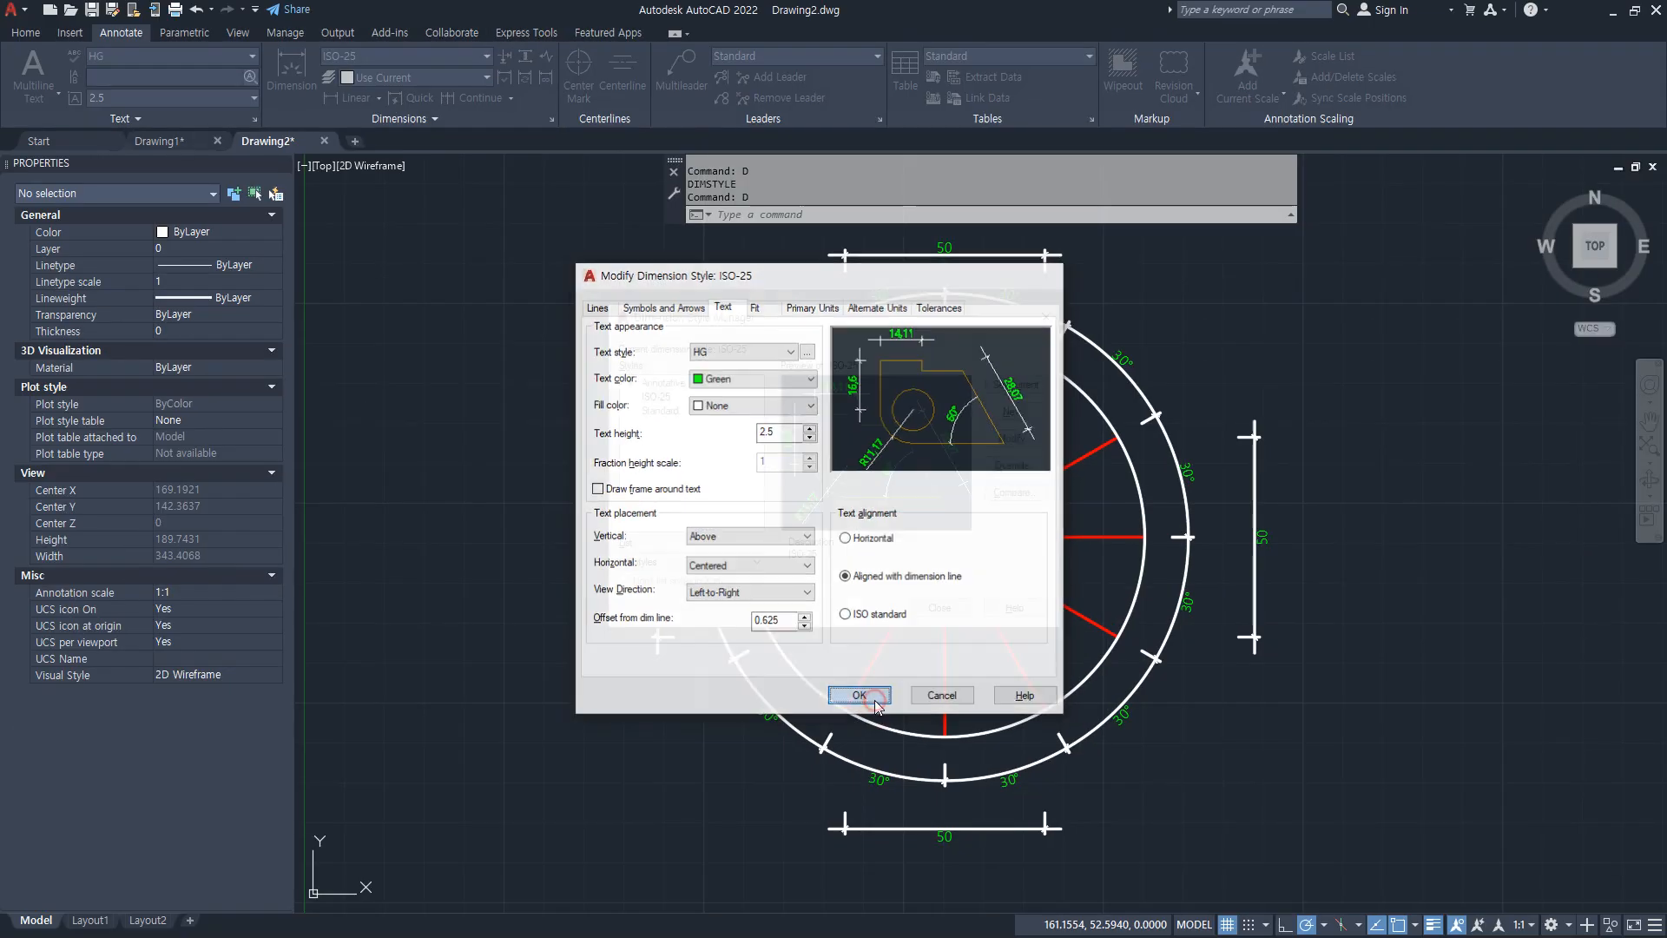
pyautogui.click(942, 606)
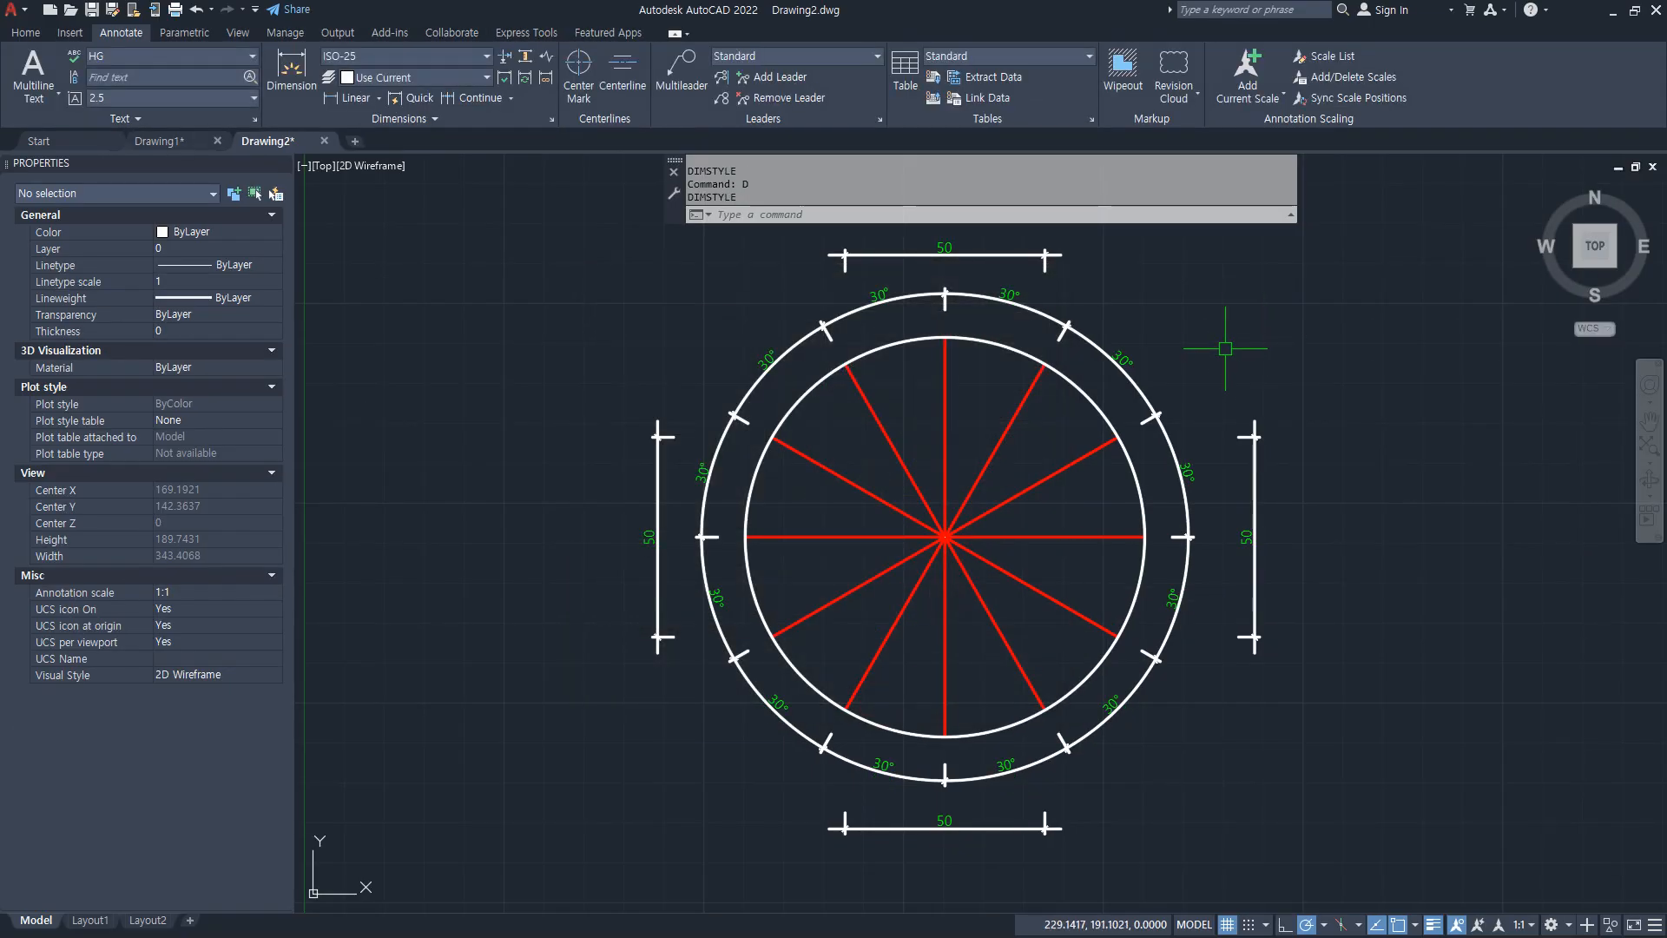
# Step: Set the ISO-25 dimension style's horizontal text placement to At Ext Line 1, apply it, and examine the dimension texts above the circle
pyautogui.write('d')
pyautogui.press('Return')
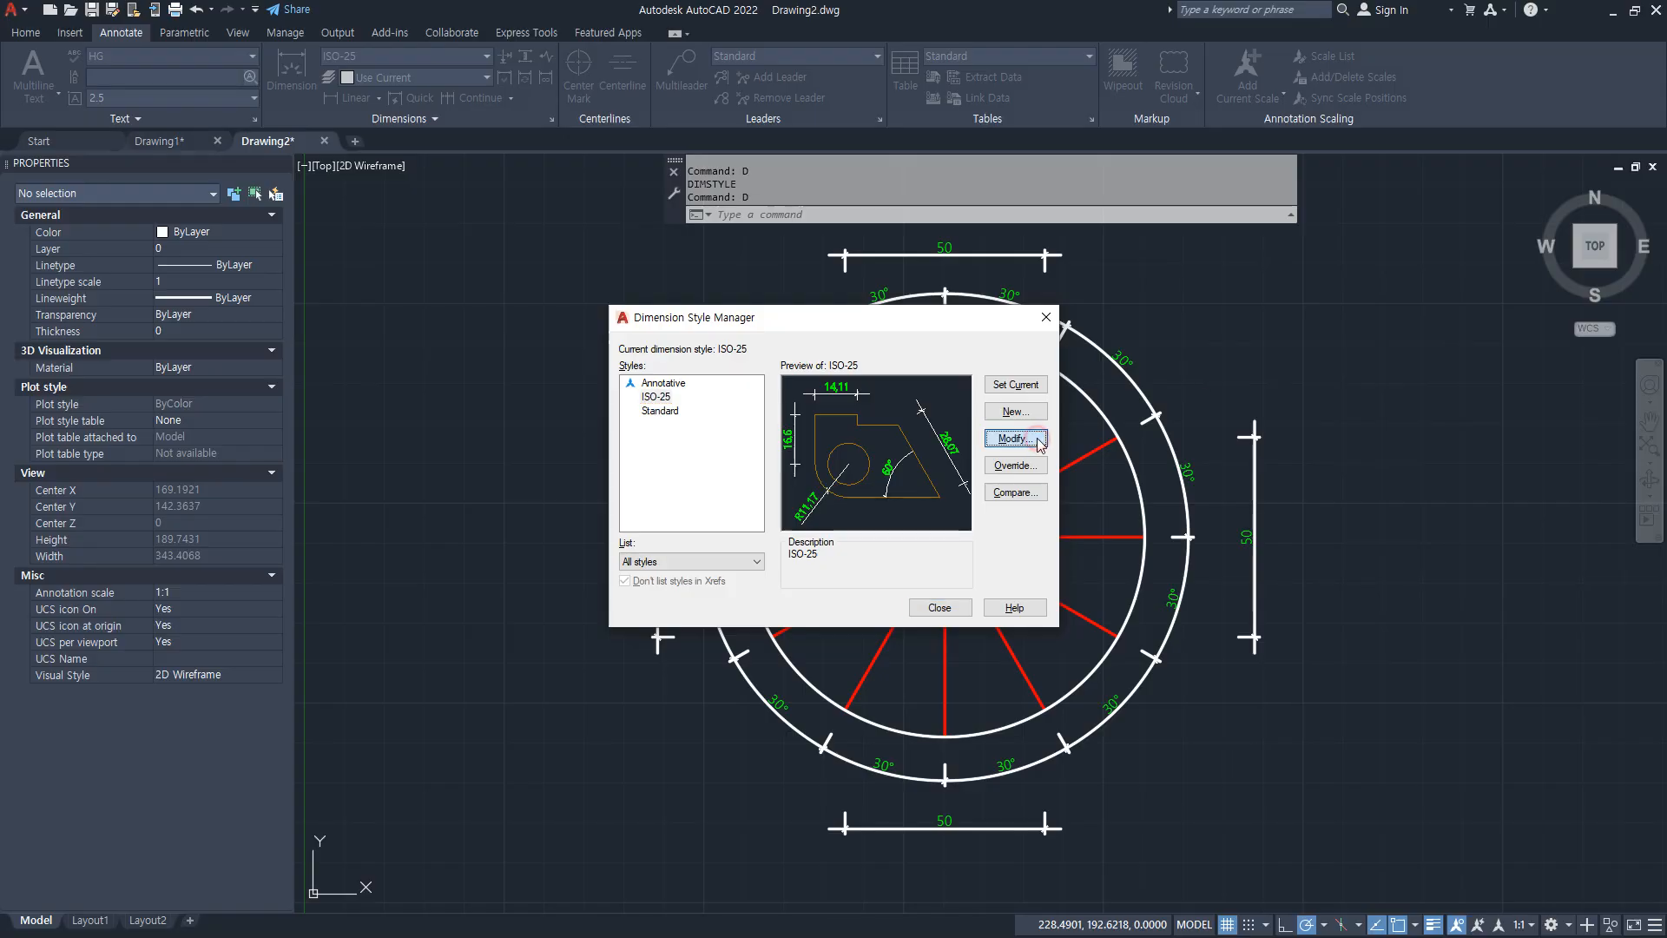
pyautogui.click(1011, 437)
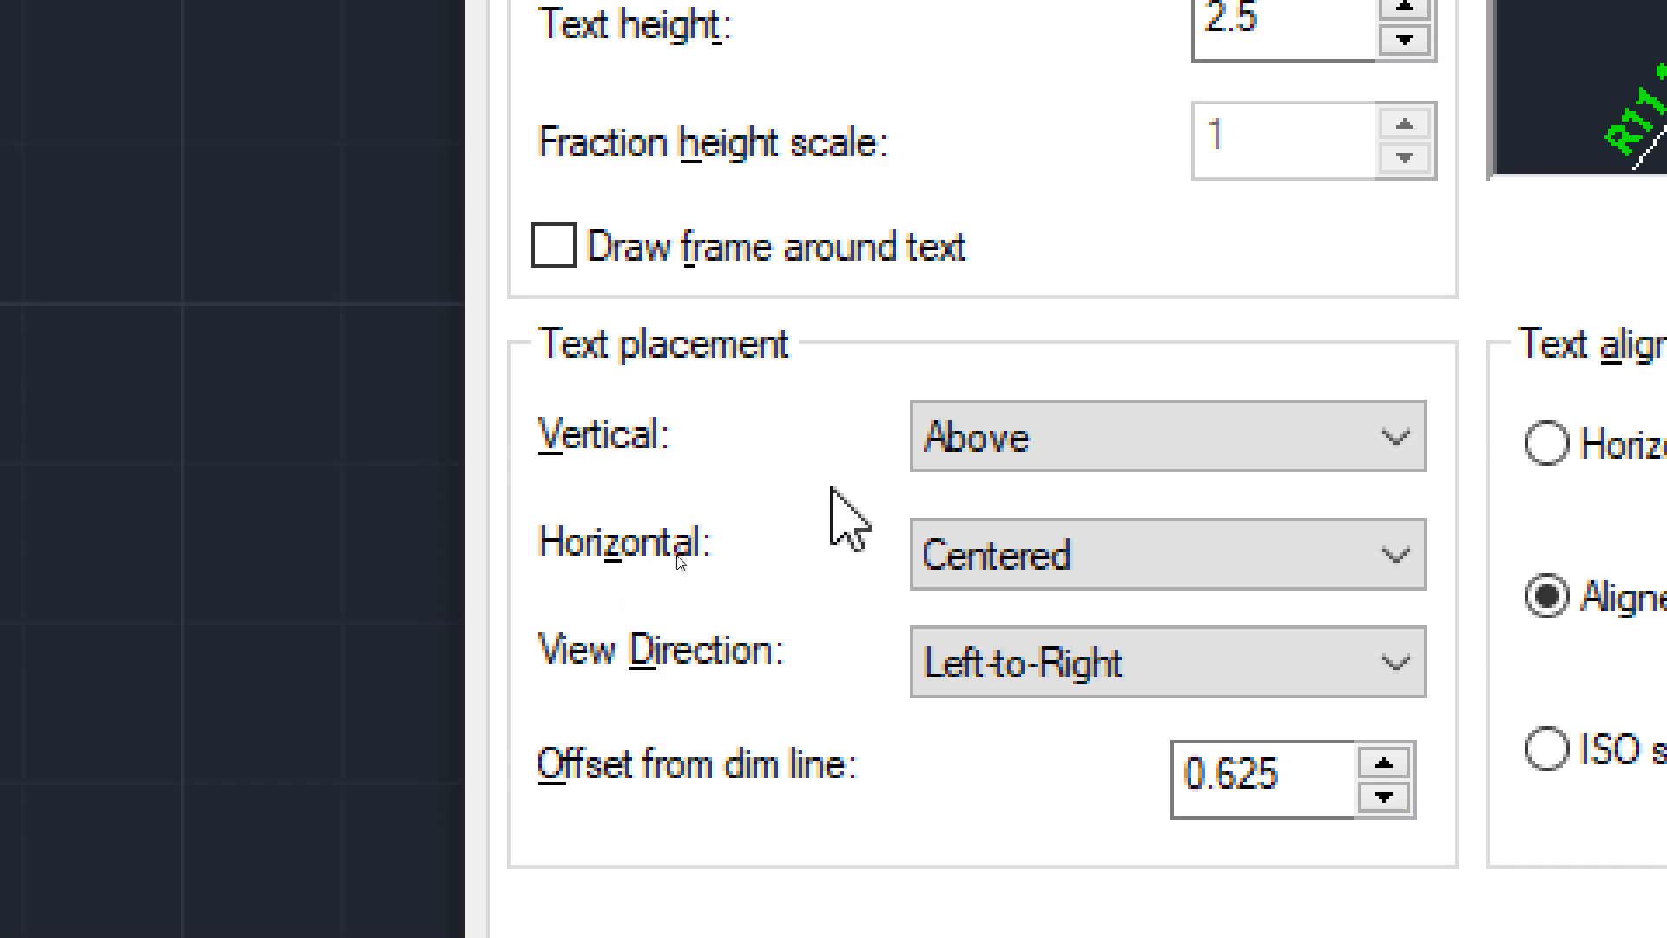
pyautogui.click(1159, 594)
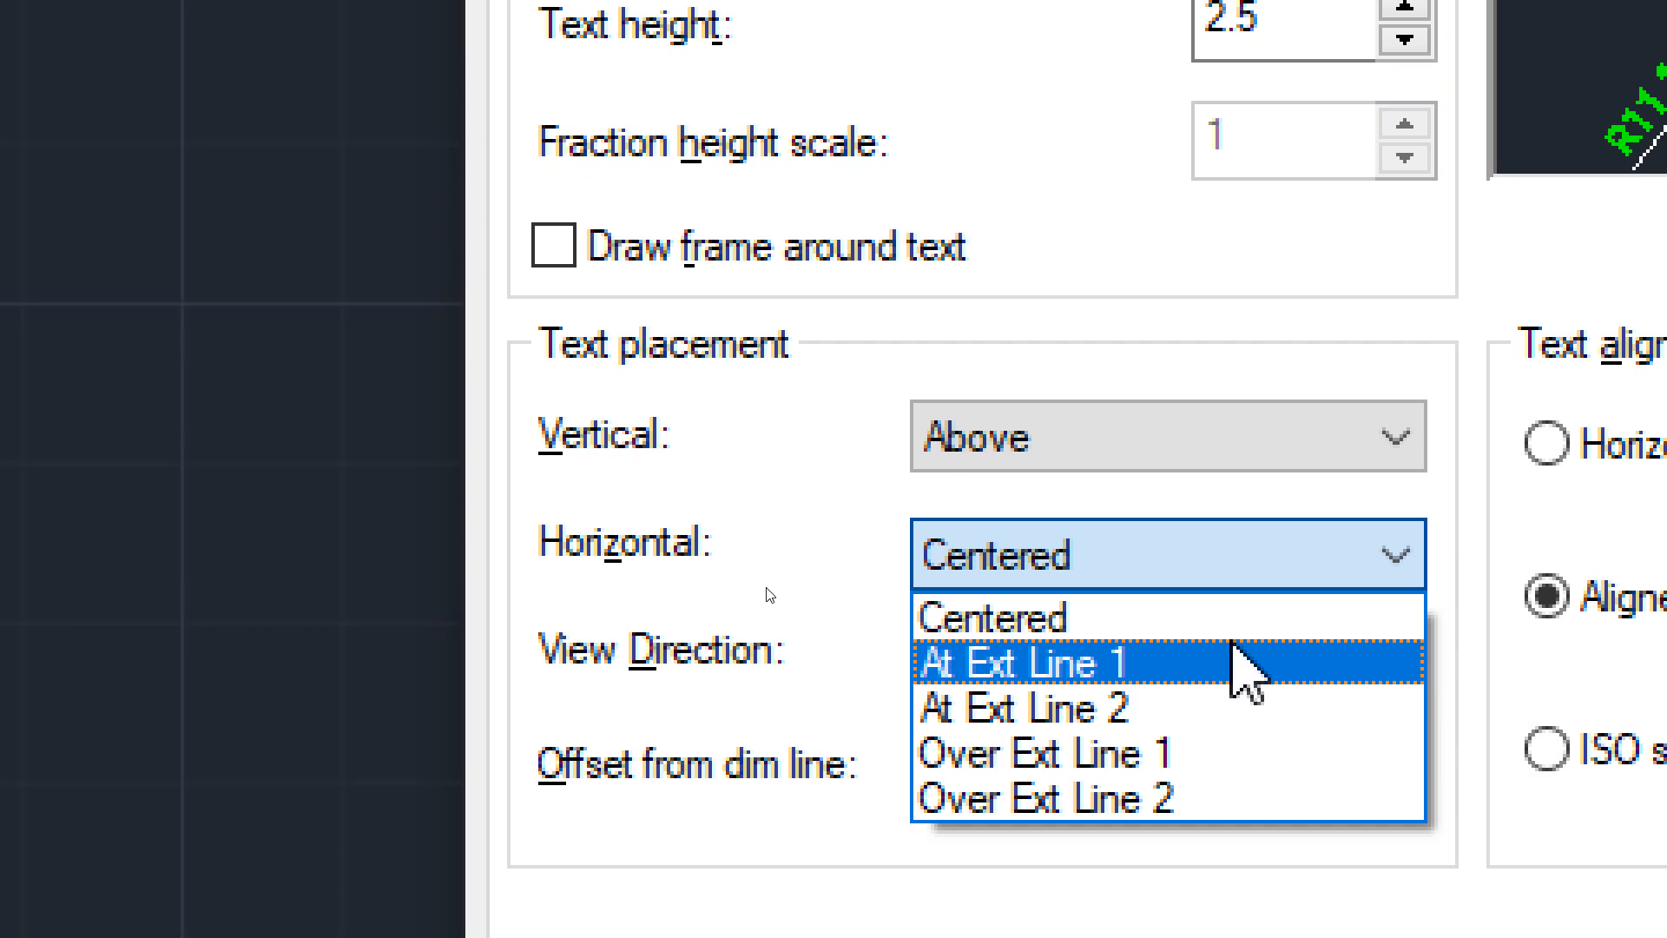
pyautogui.click(1232, 660)
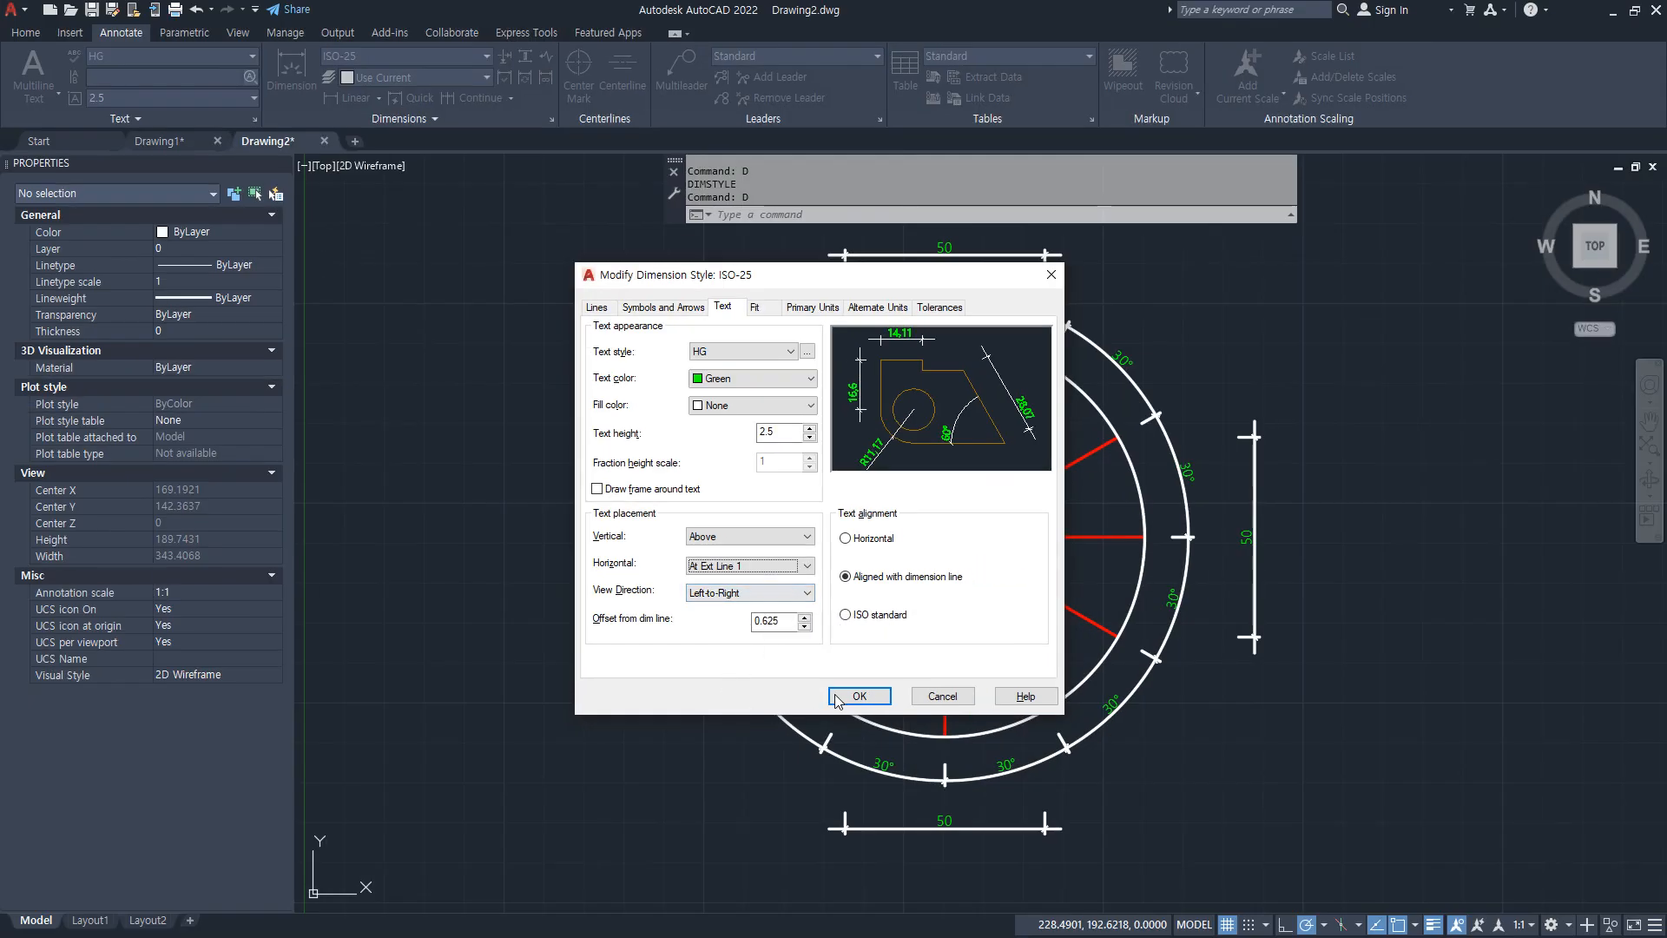
pyautogui.click(859, 695)
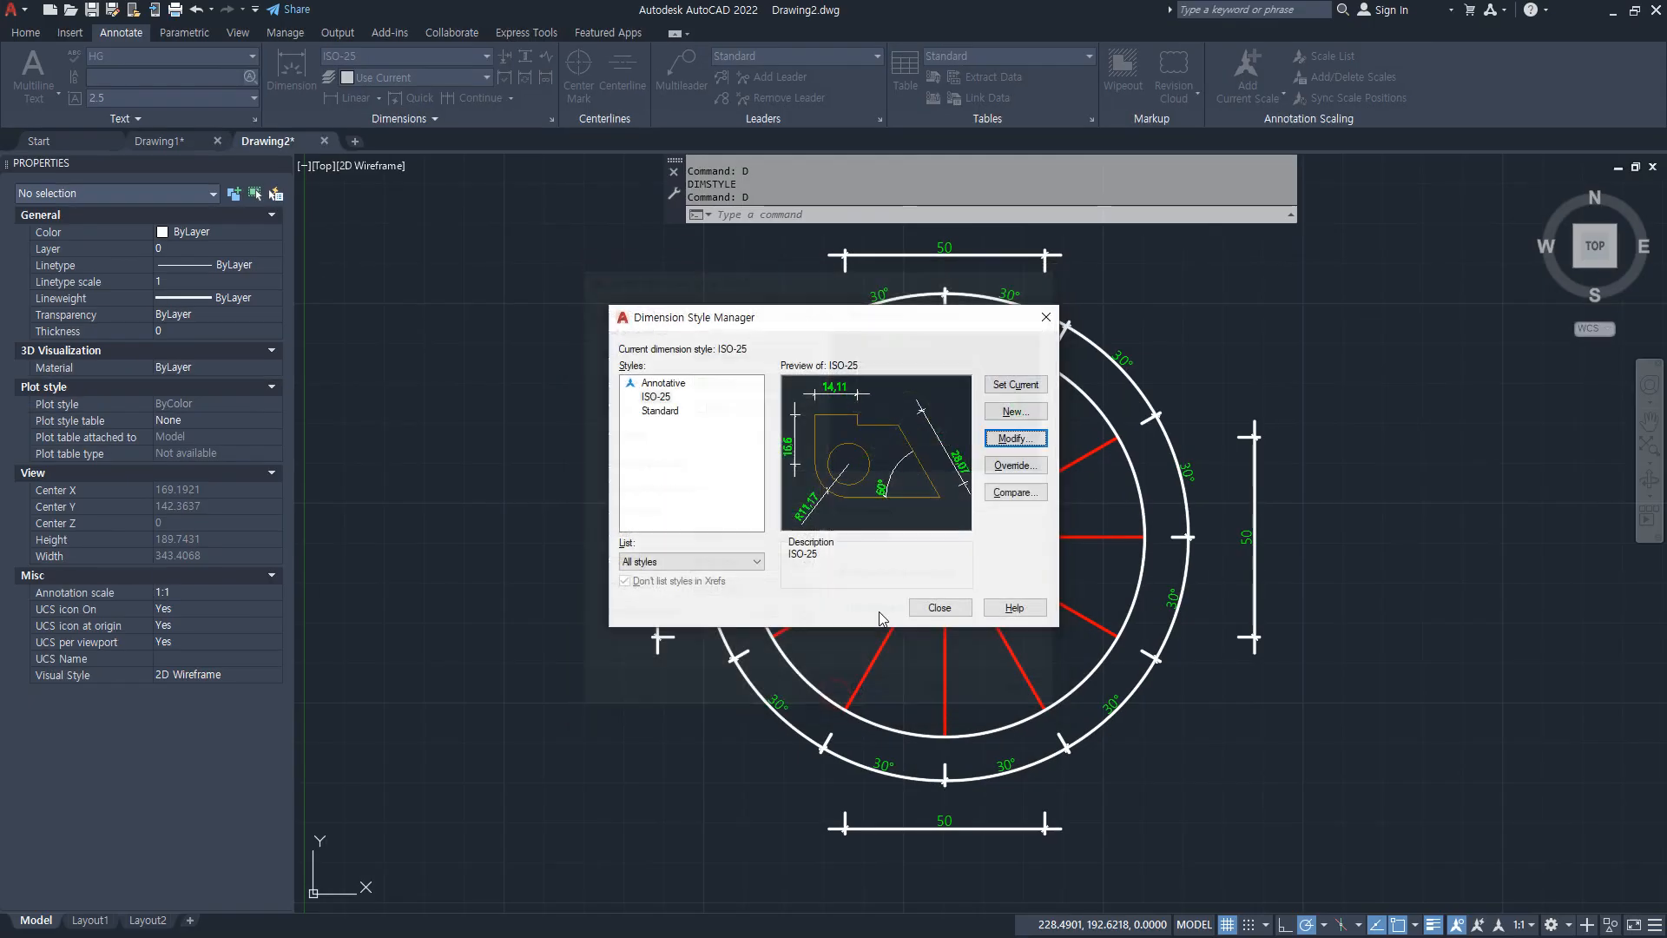
pyautogui.click(939, 607)
pyautogui.scroll(6, 1223, 584)
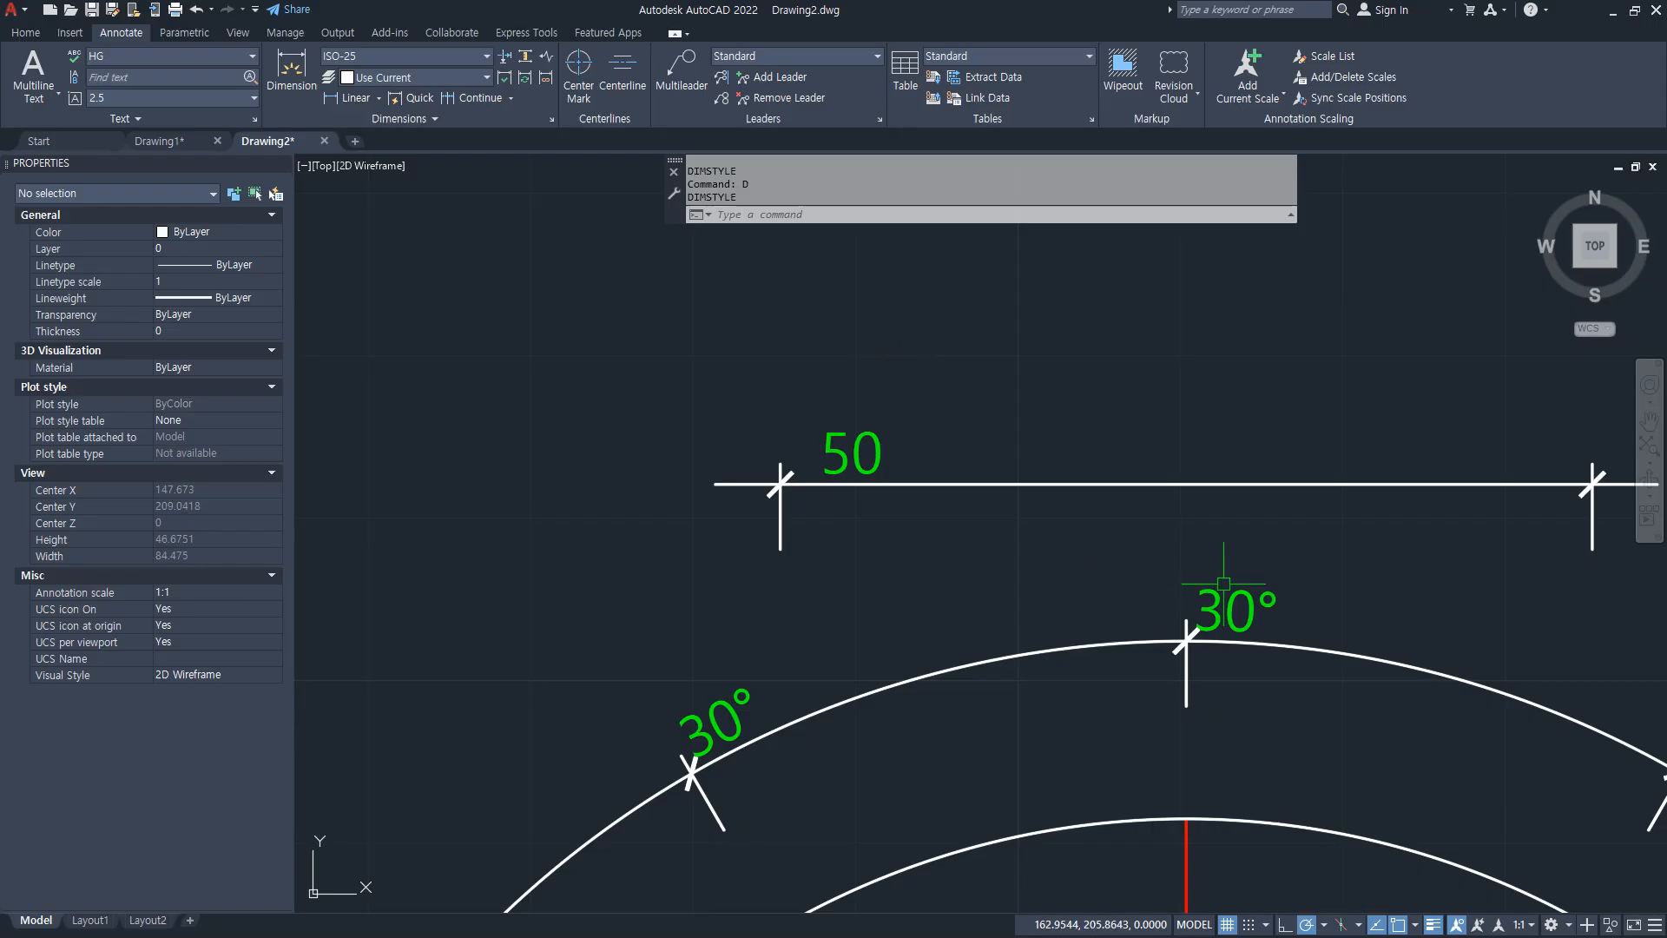
pyautogui.moveTo(1224, 584); pyautogui.dragTo(1033, 549, button='middle')
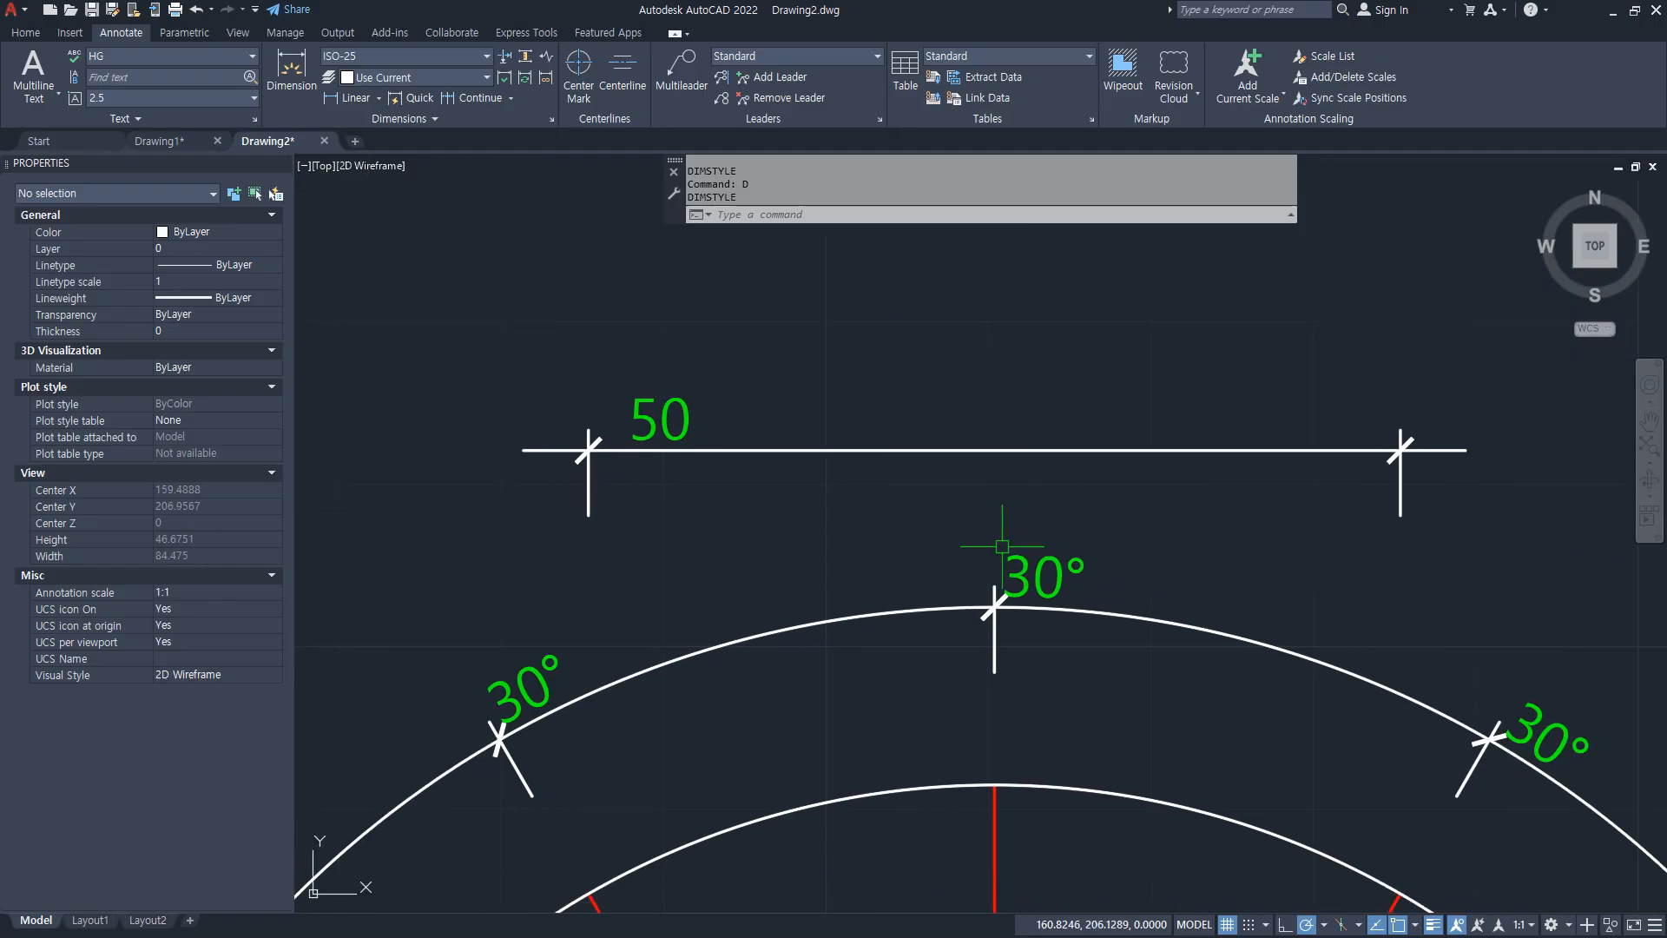
# Step: Set the ISO-25 dimension style's horizontal text placement to Over Ext Line 1 and apply it to the drawing
pyautogui.write('d')
pyautogui.press('Return')
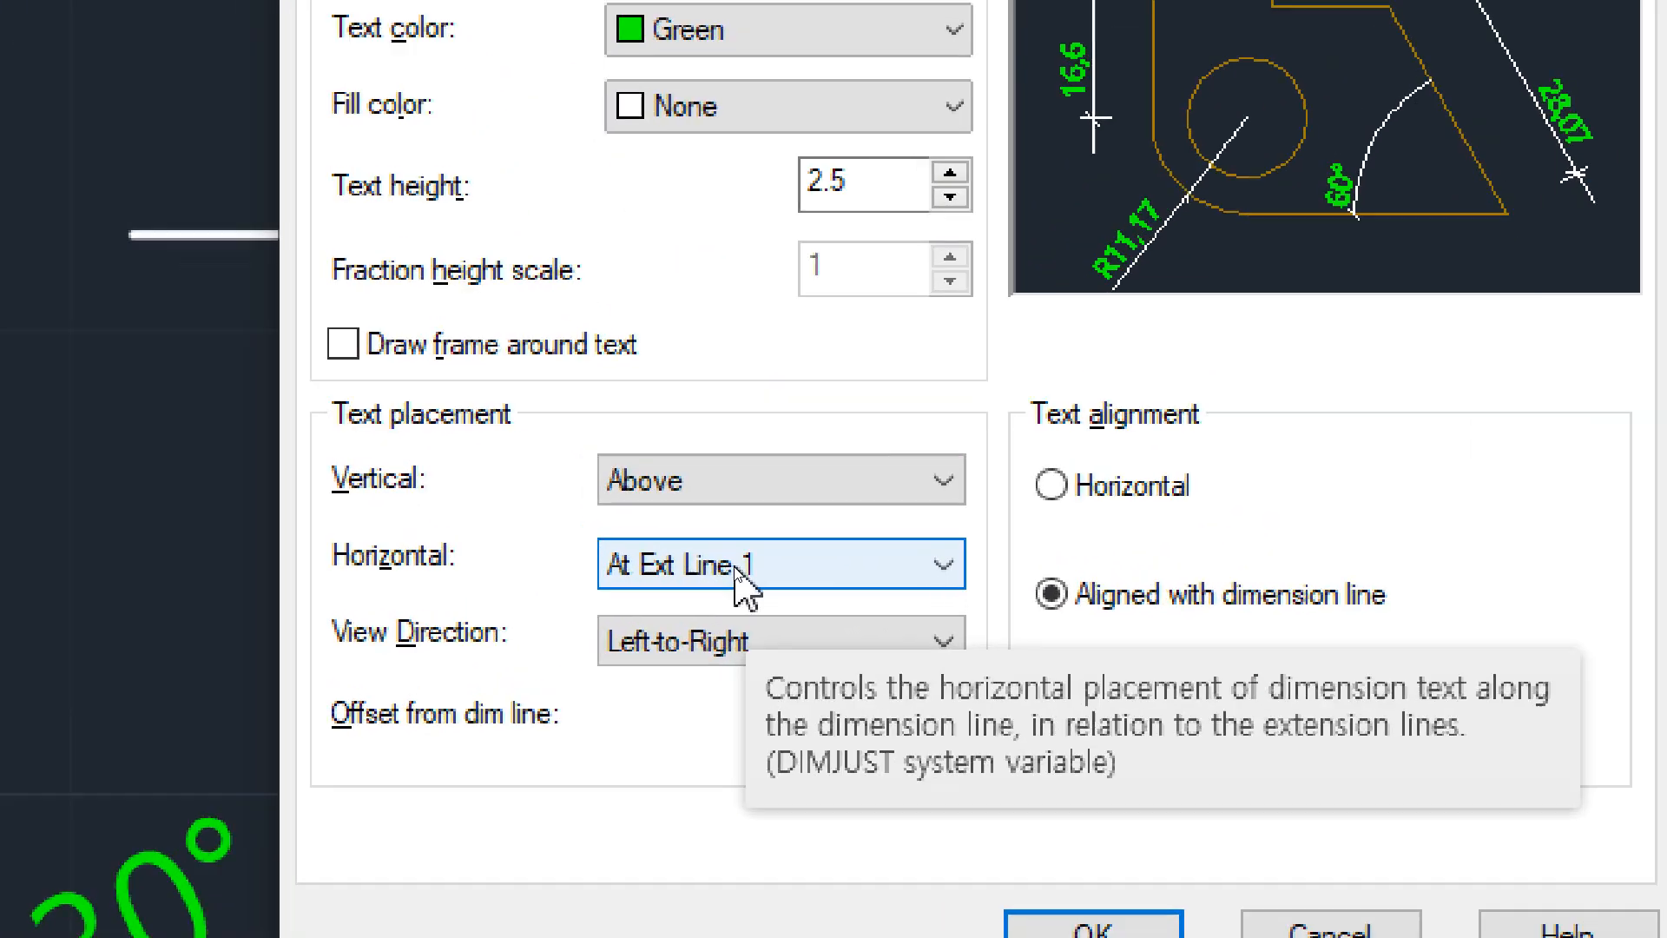
pyautogui.click(736, 571)
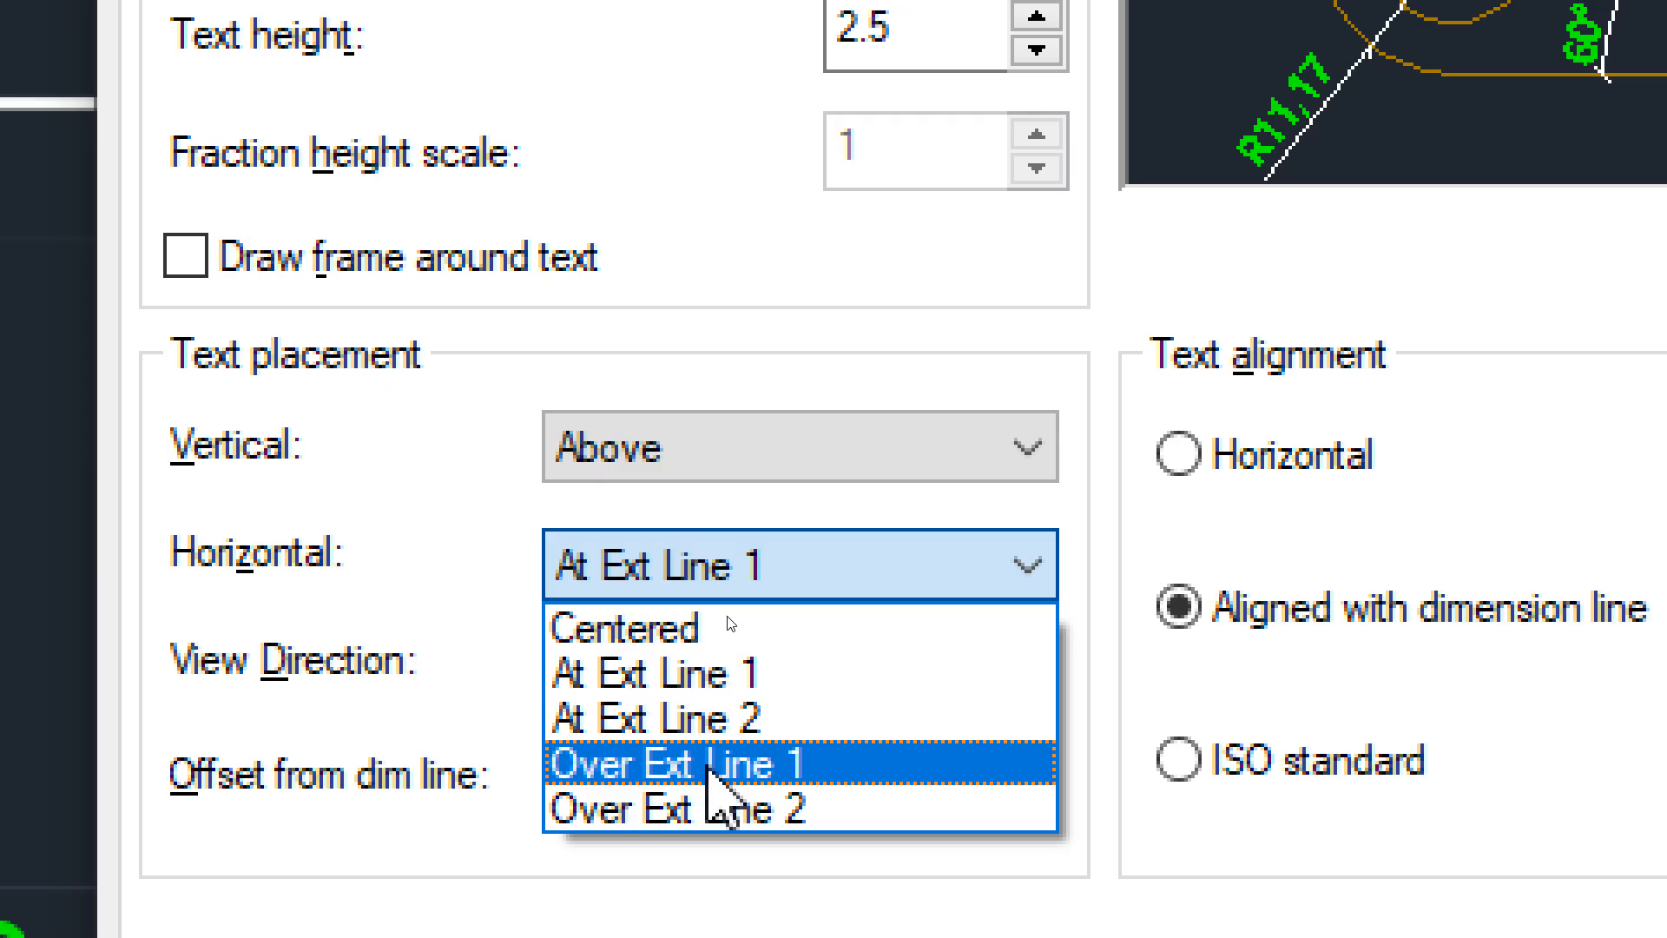
pyautogui.click(708, 765)
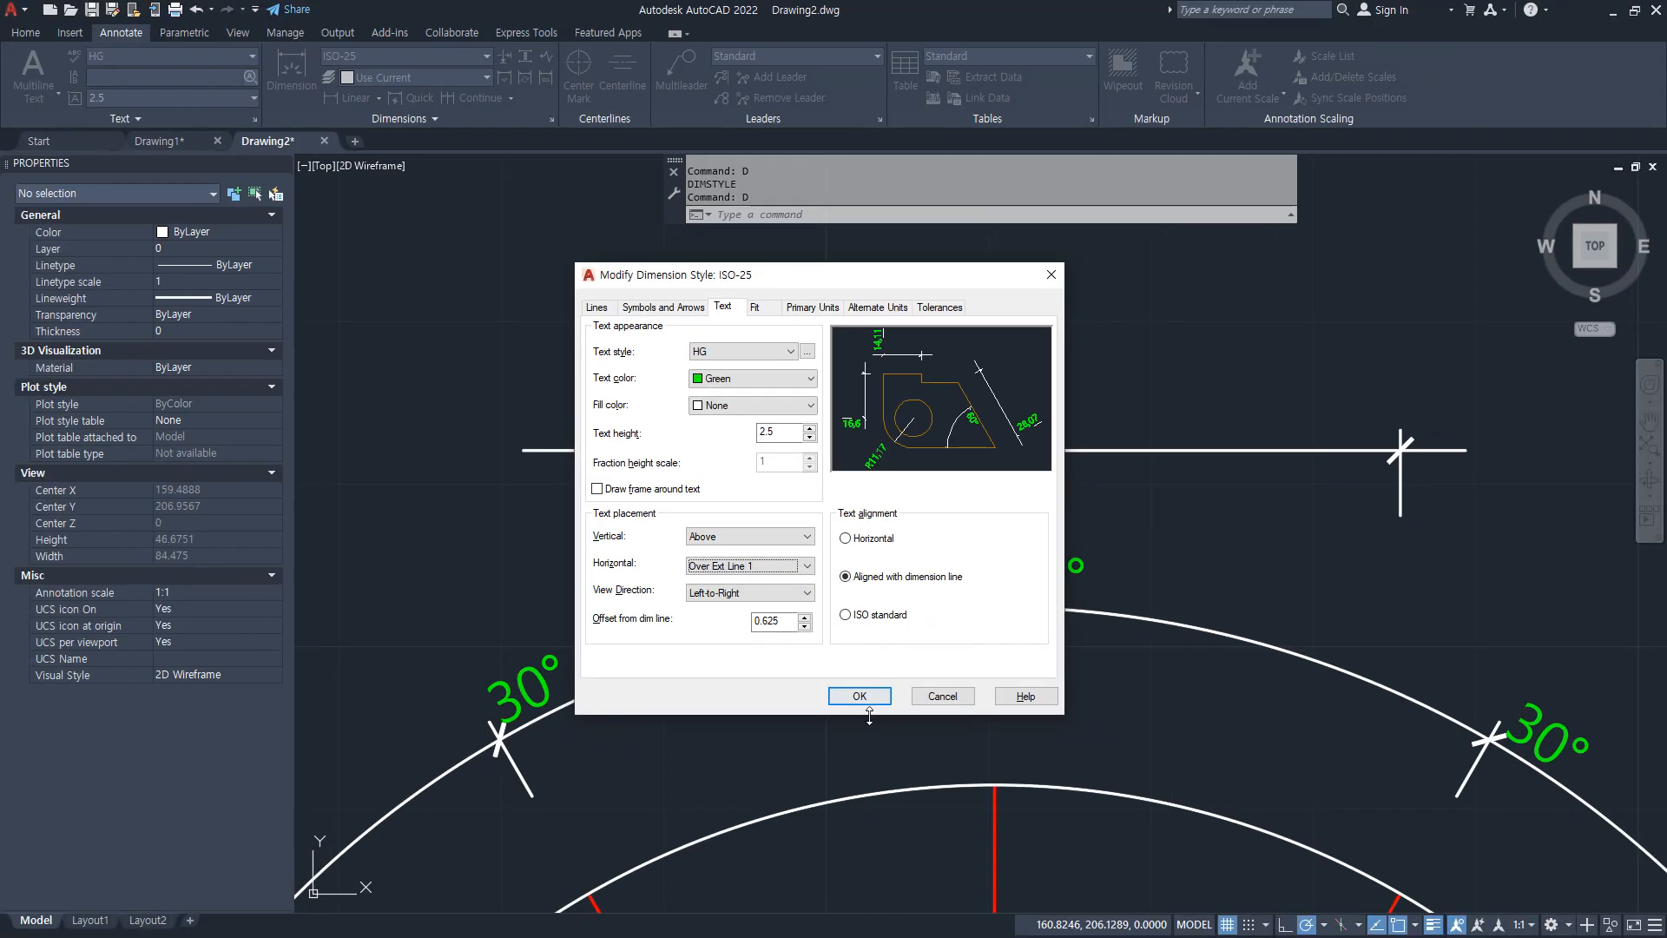
pyautogui.click(872, 688)
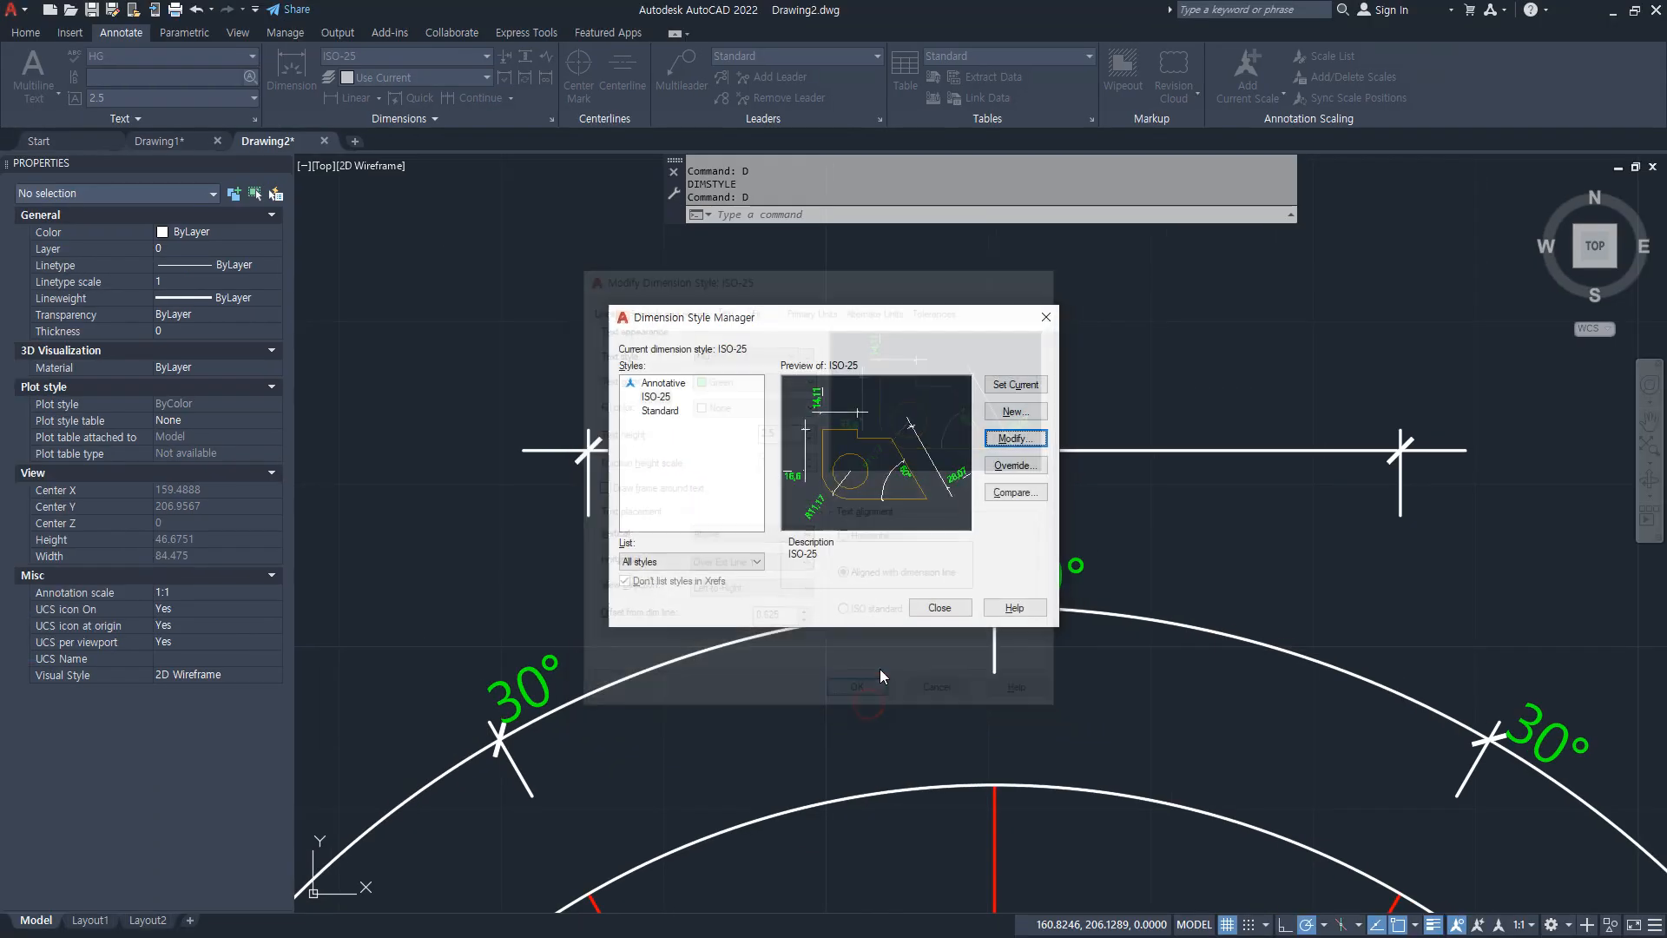
pyautogui.click(938, 608)
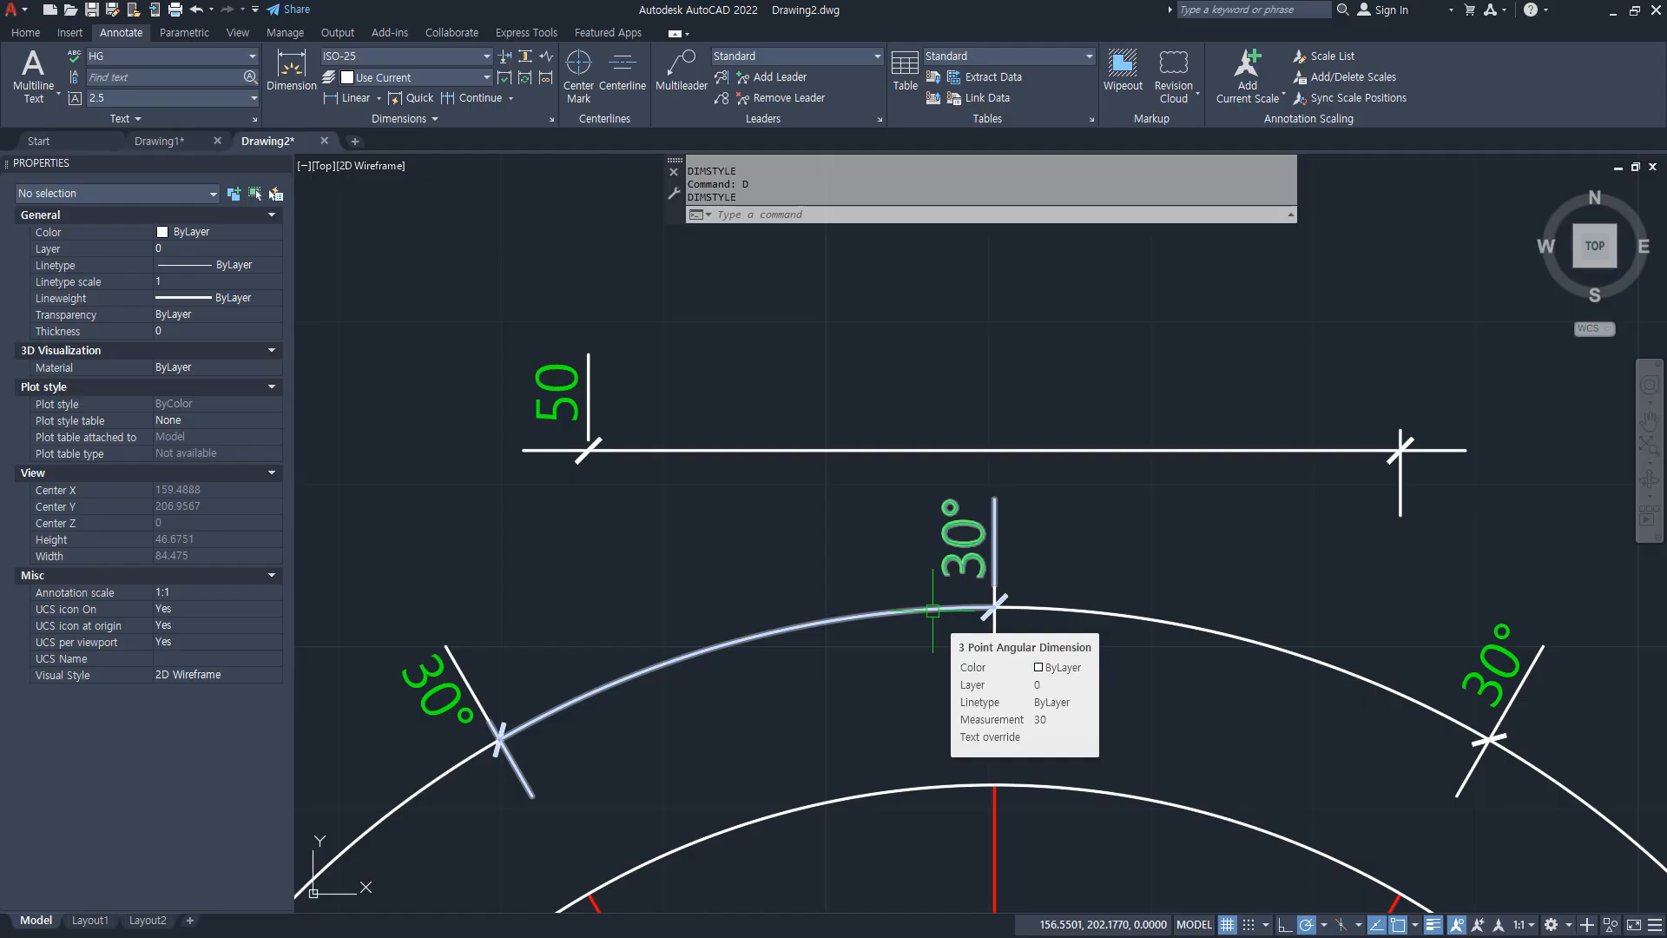
# Step: Set the ISO-25 style's horizontal text placement back to Centered and keep the view direction as Left-to-Right
pyautogui.write('D')
pyautogui.press('Return')
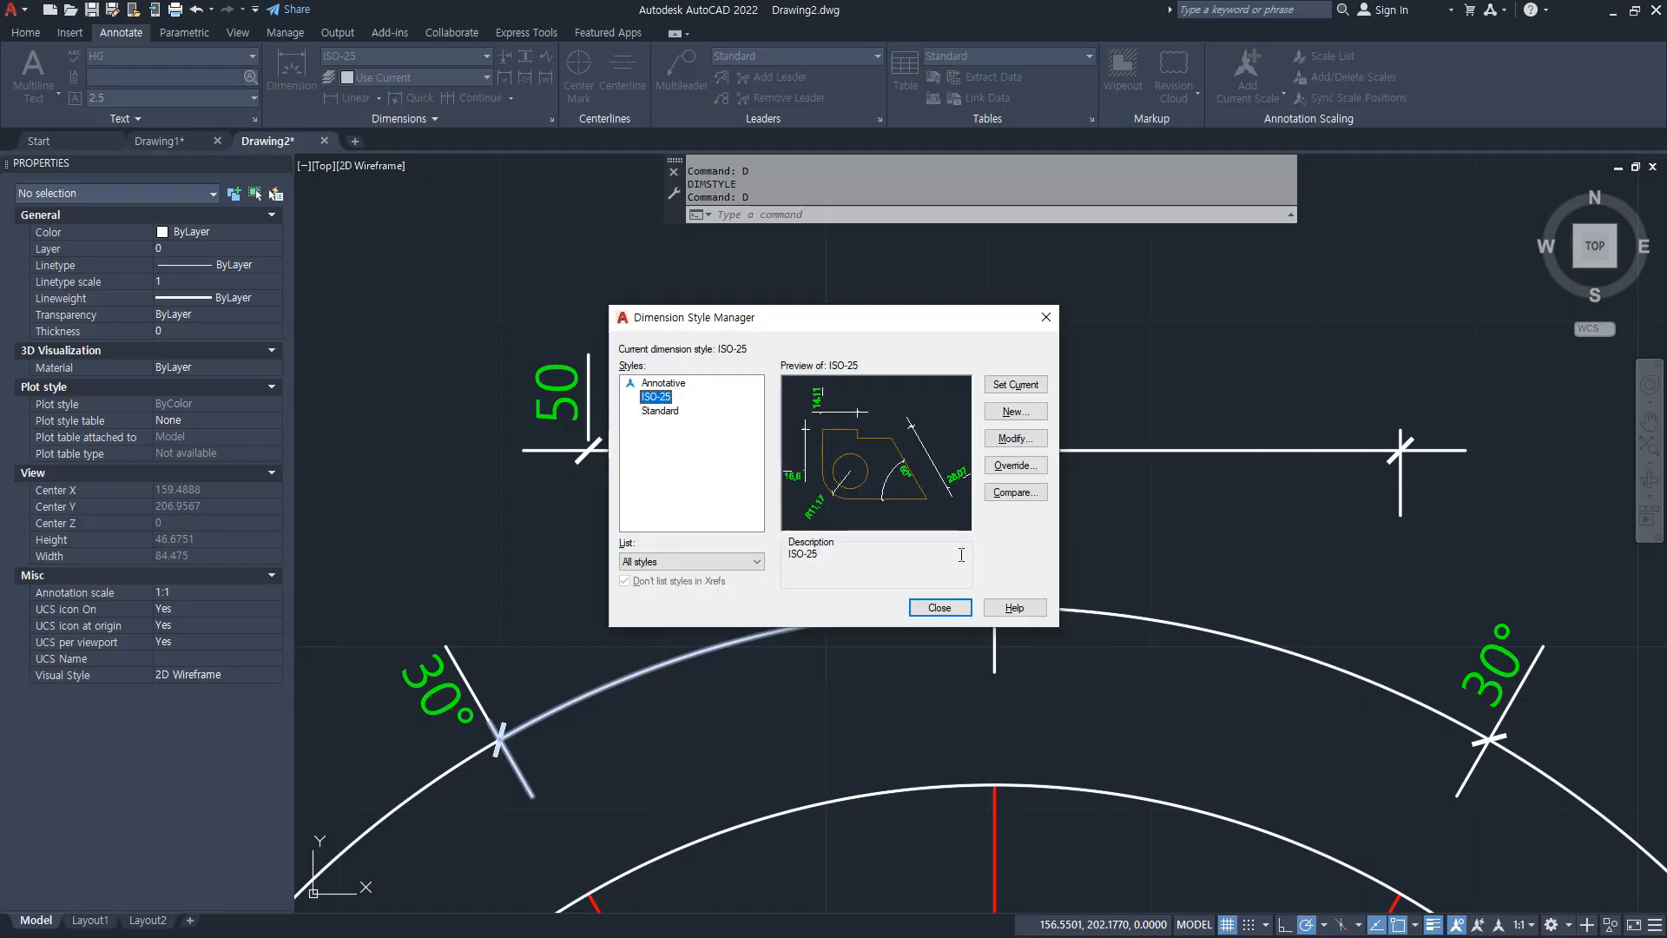
pyautogui.click(1012, 440)
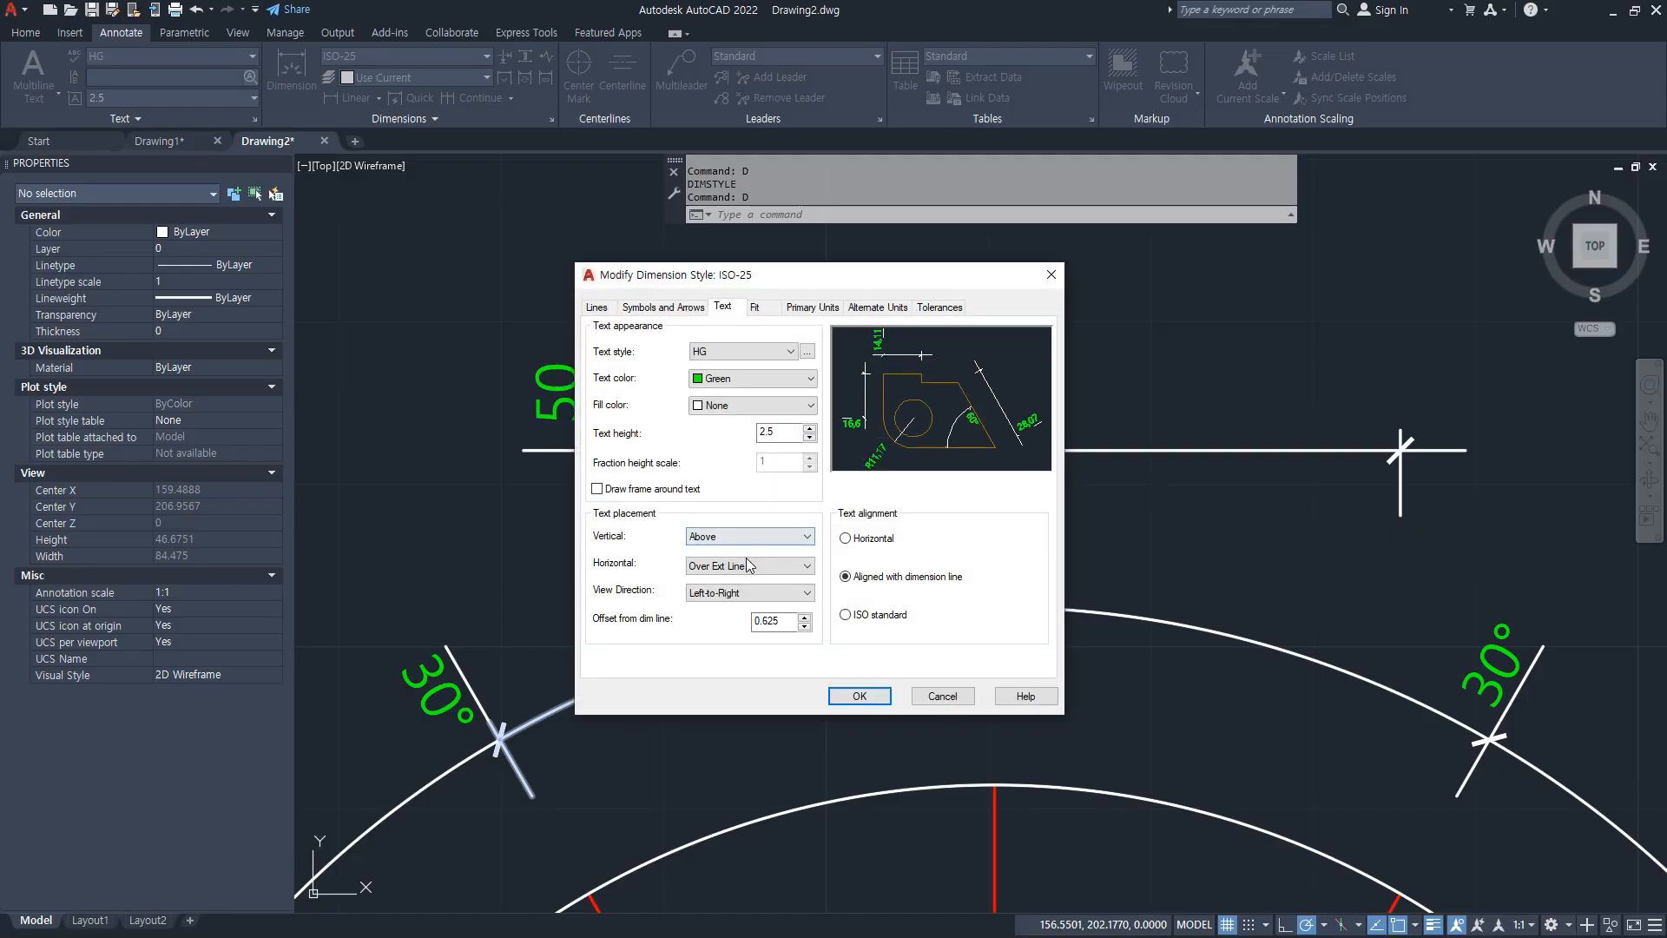
pyautogui.click(748, 566)
pyautogui.click(750, 581)
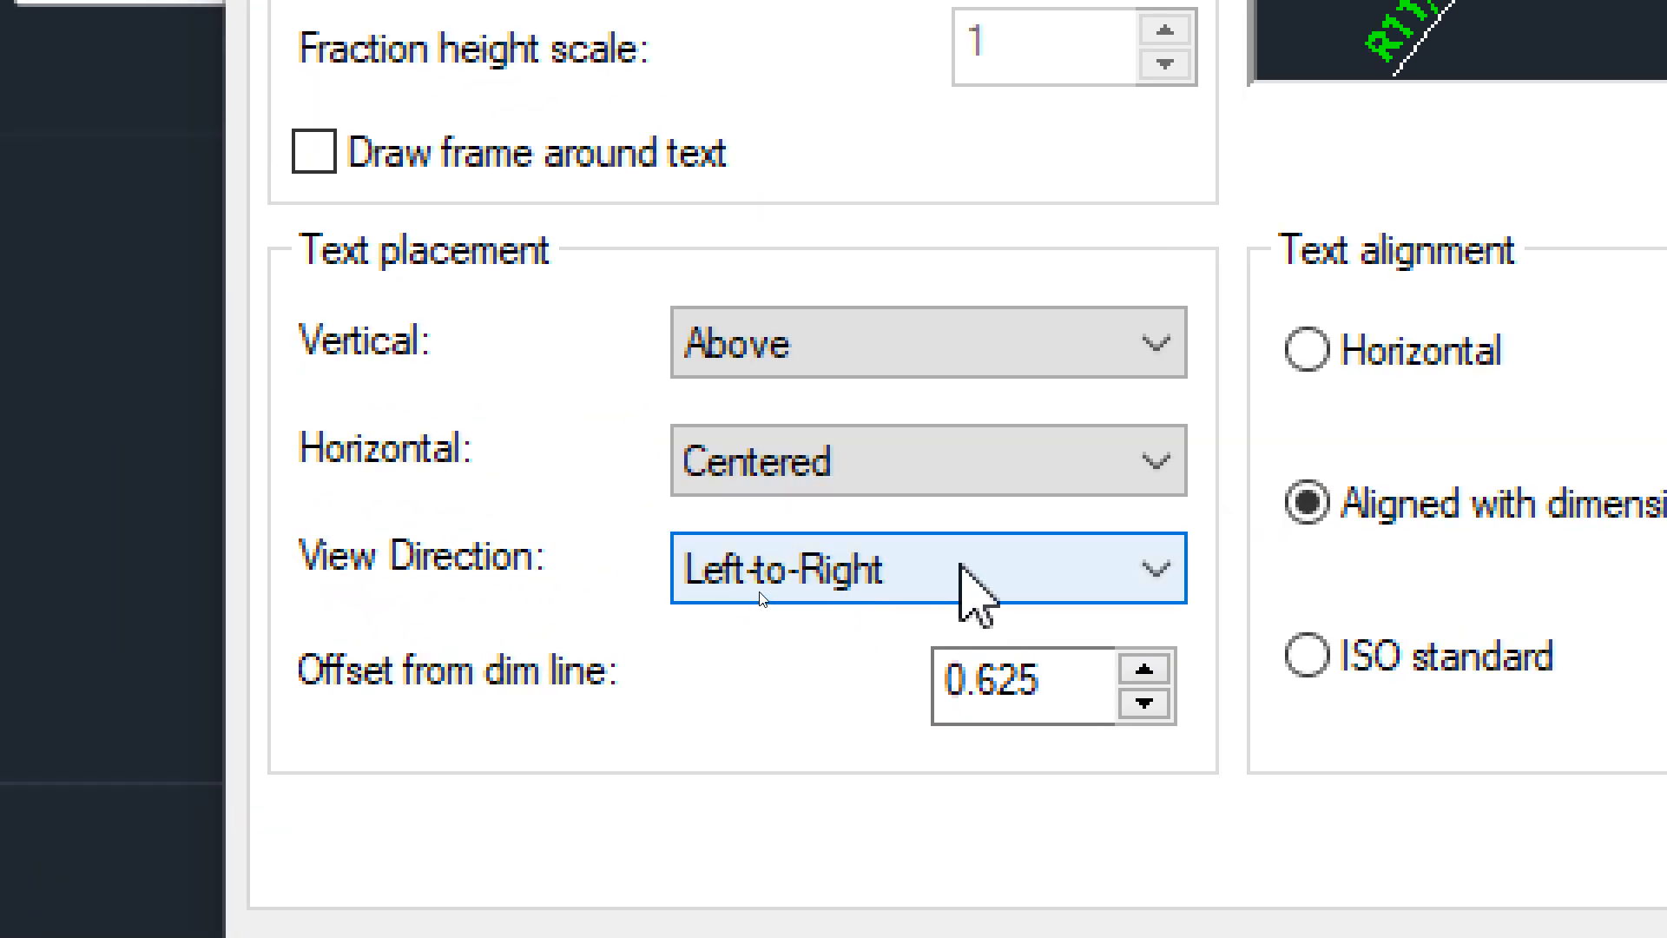
pyautogui.click(790, 585)
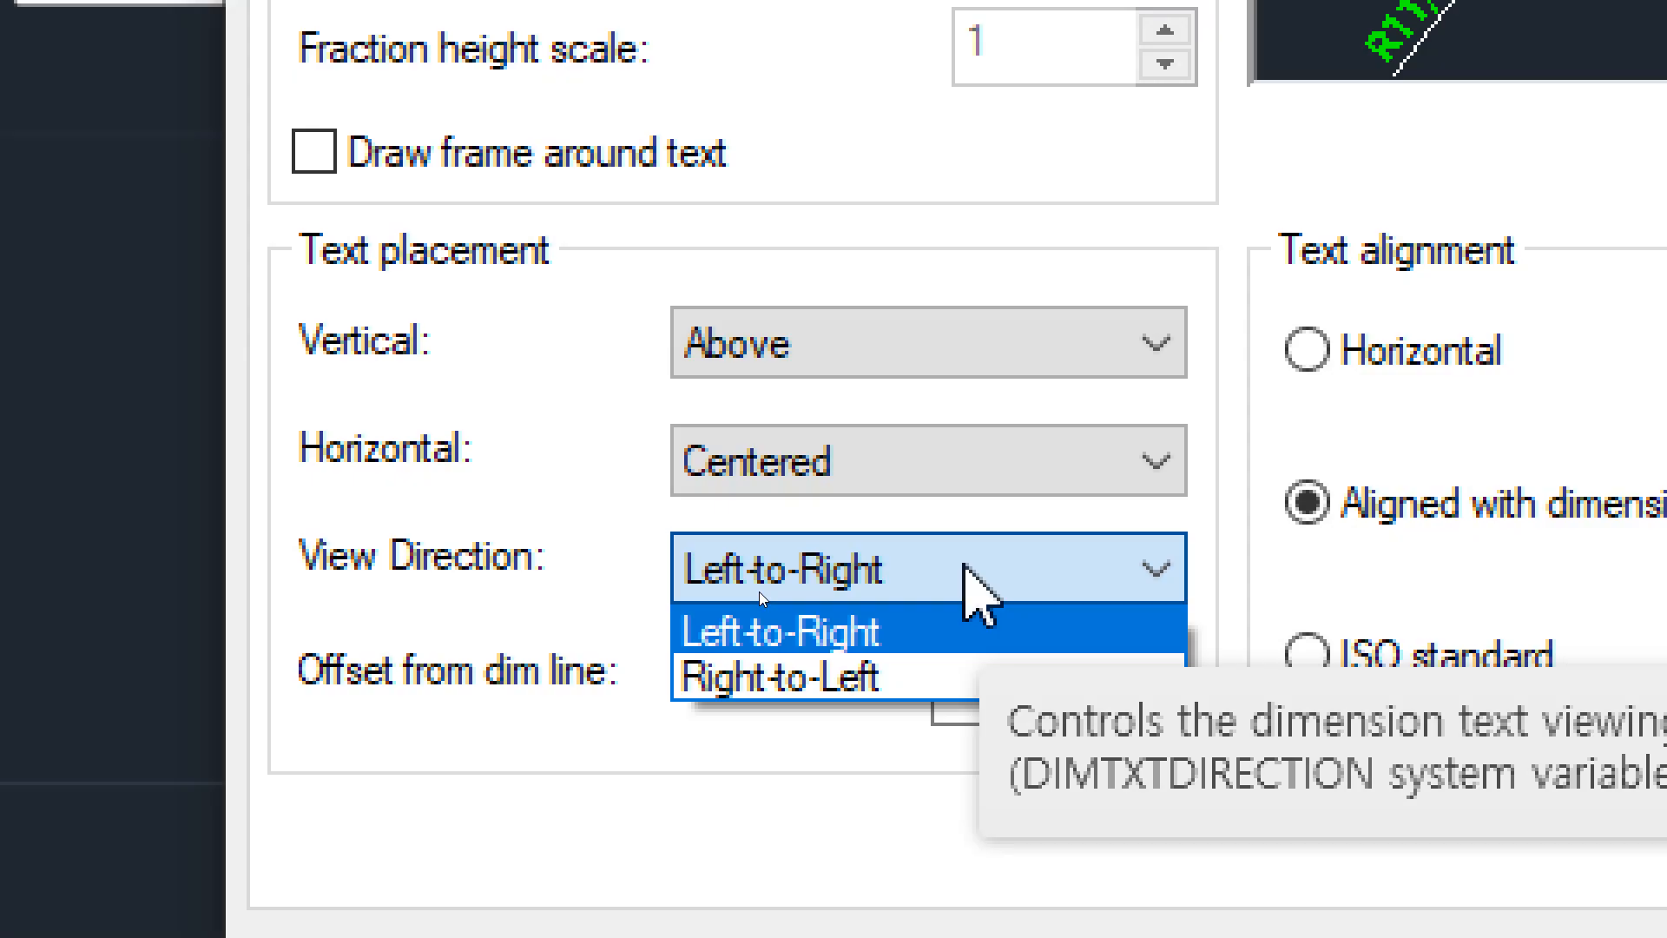
pyautogui.click(883, 639)
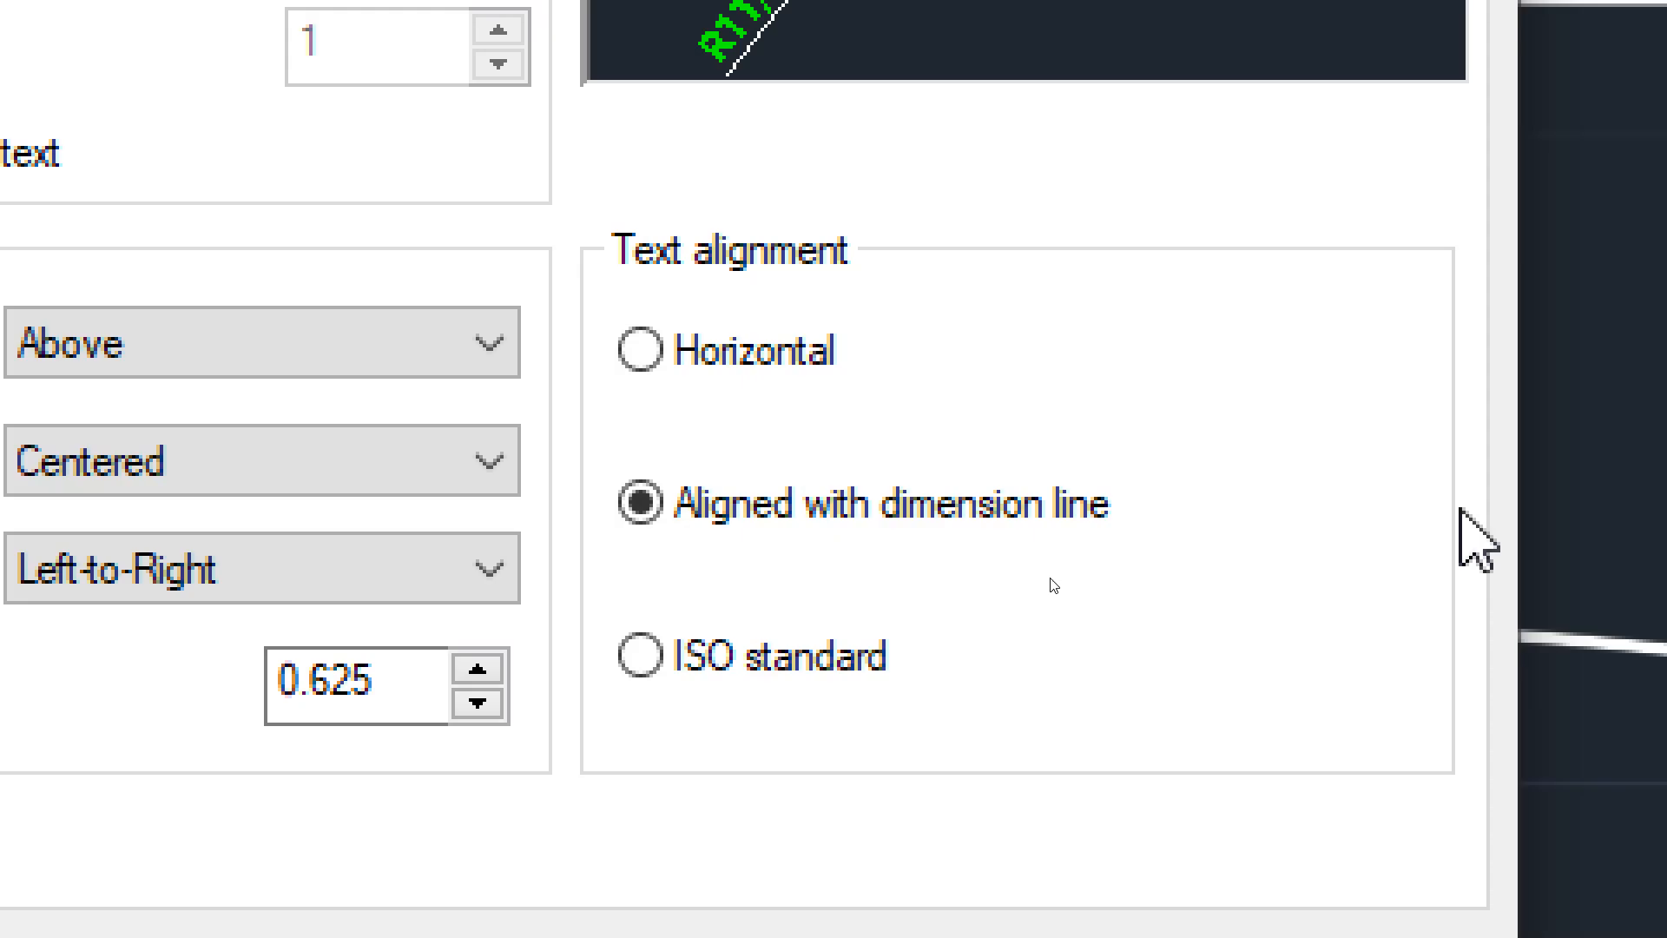
# Step: Set the style's text alignment to Horizontal, apply the changes, and examine the angular and linear dimension texts around the circle
pyautogui.click(691, 358)
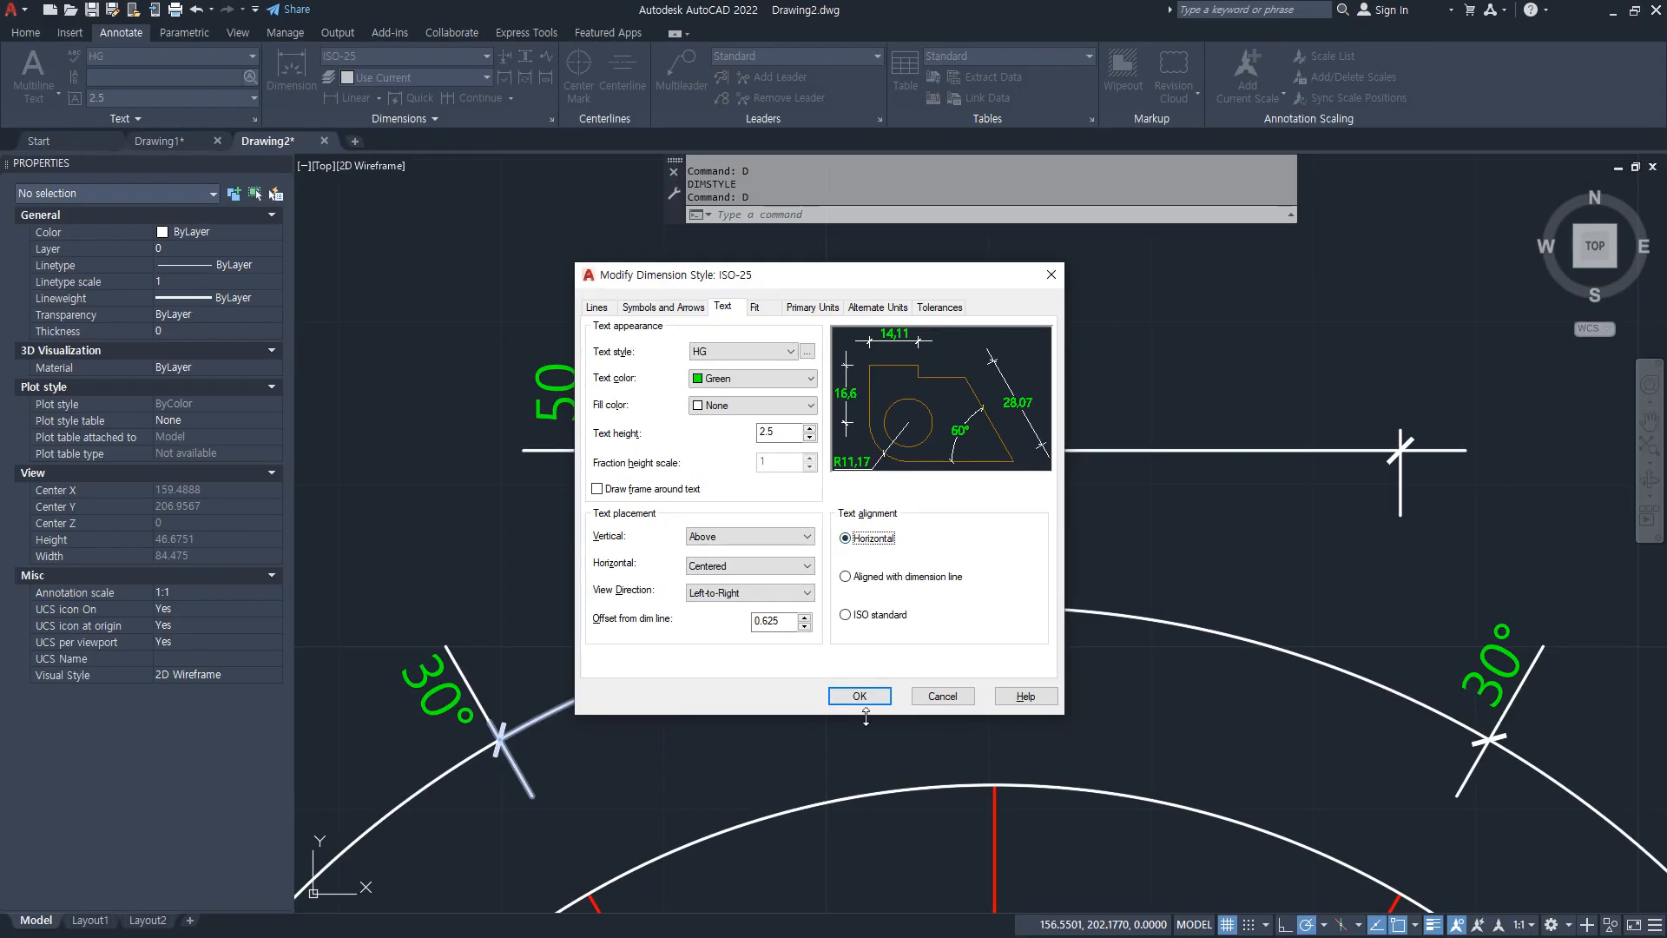
pyautogui.click(859, 695)
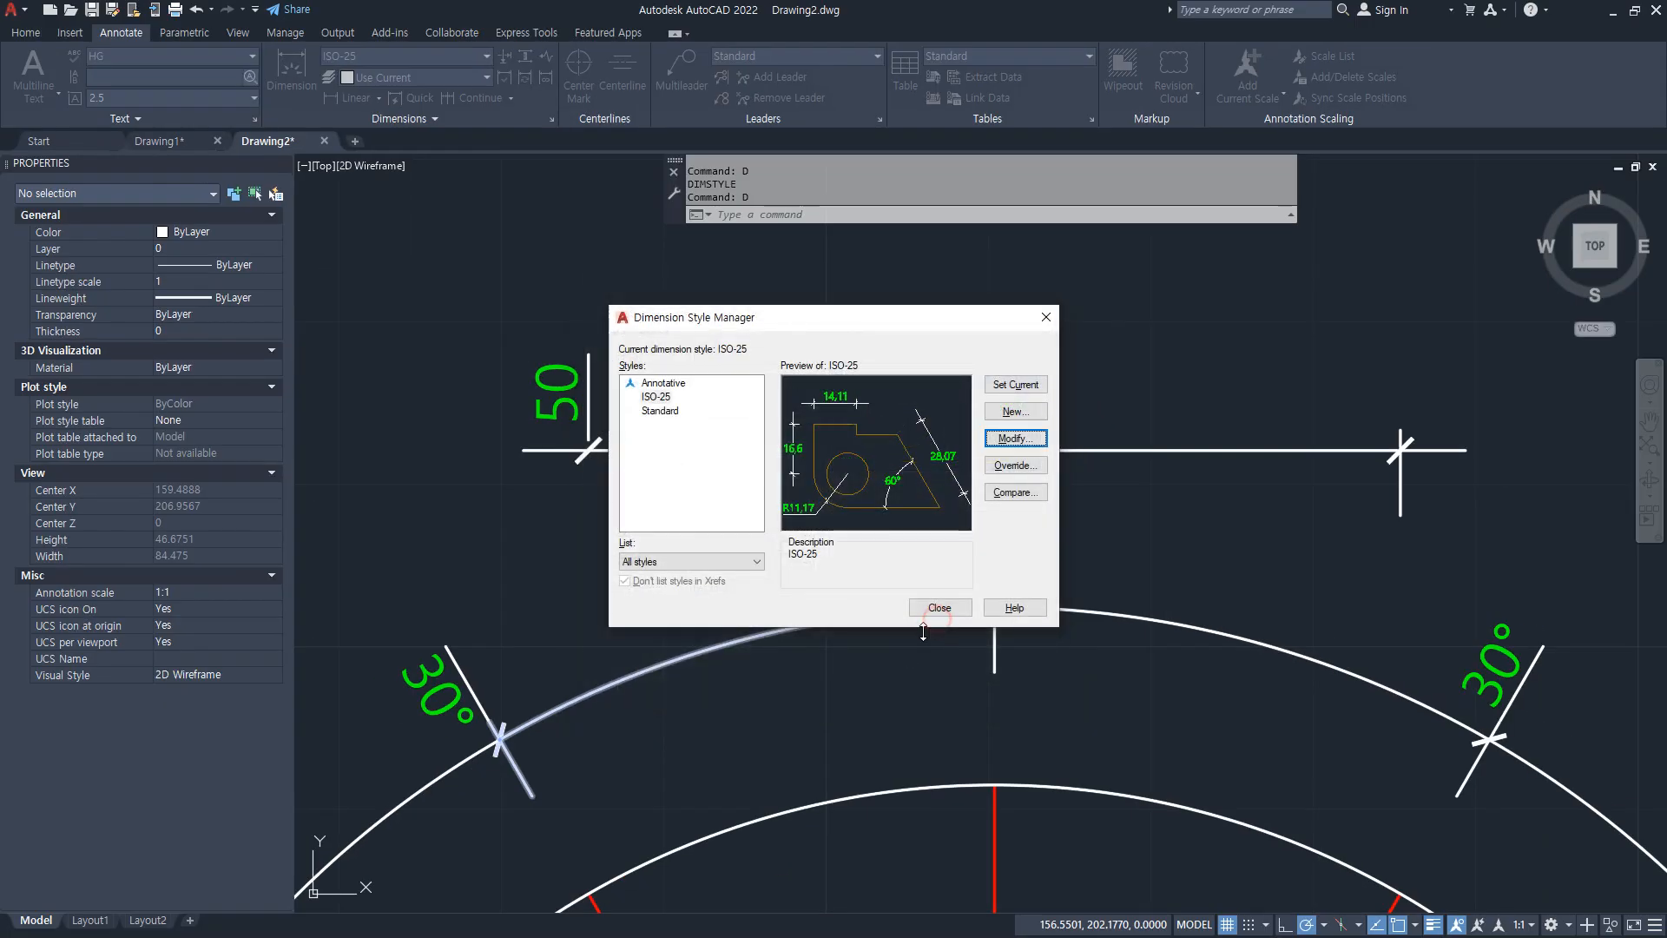
pyautogui.click(936, 612)
pyautogui.moveTo(923, 651)
pyautogui.mouseDown(button='middle')
pyautogui.moveTo(673, 313)
pyautogui.moveTo(614, 258)
pyautogui.mouseUp(button='middle')
pyautogui.moveTo(1088, 469); pyautogui.dragTo(766, 285, button='middle')
pyautogui.moveTo(1269, 569); pyautogui.dragTo(877, 294, button='middle')
pyautogui.moveTo(1232, 663); pyautogui.dragTo(971, 391, button='middle')
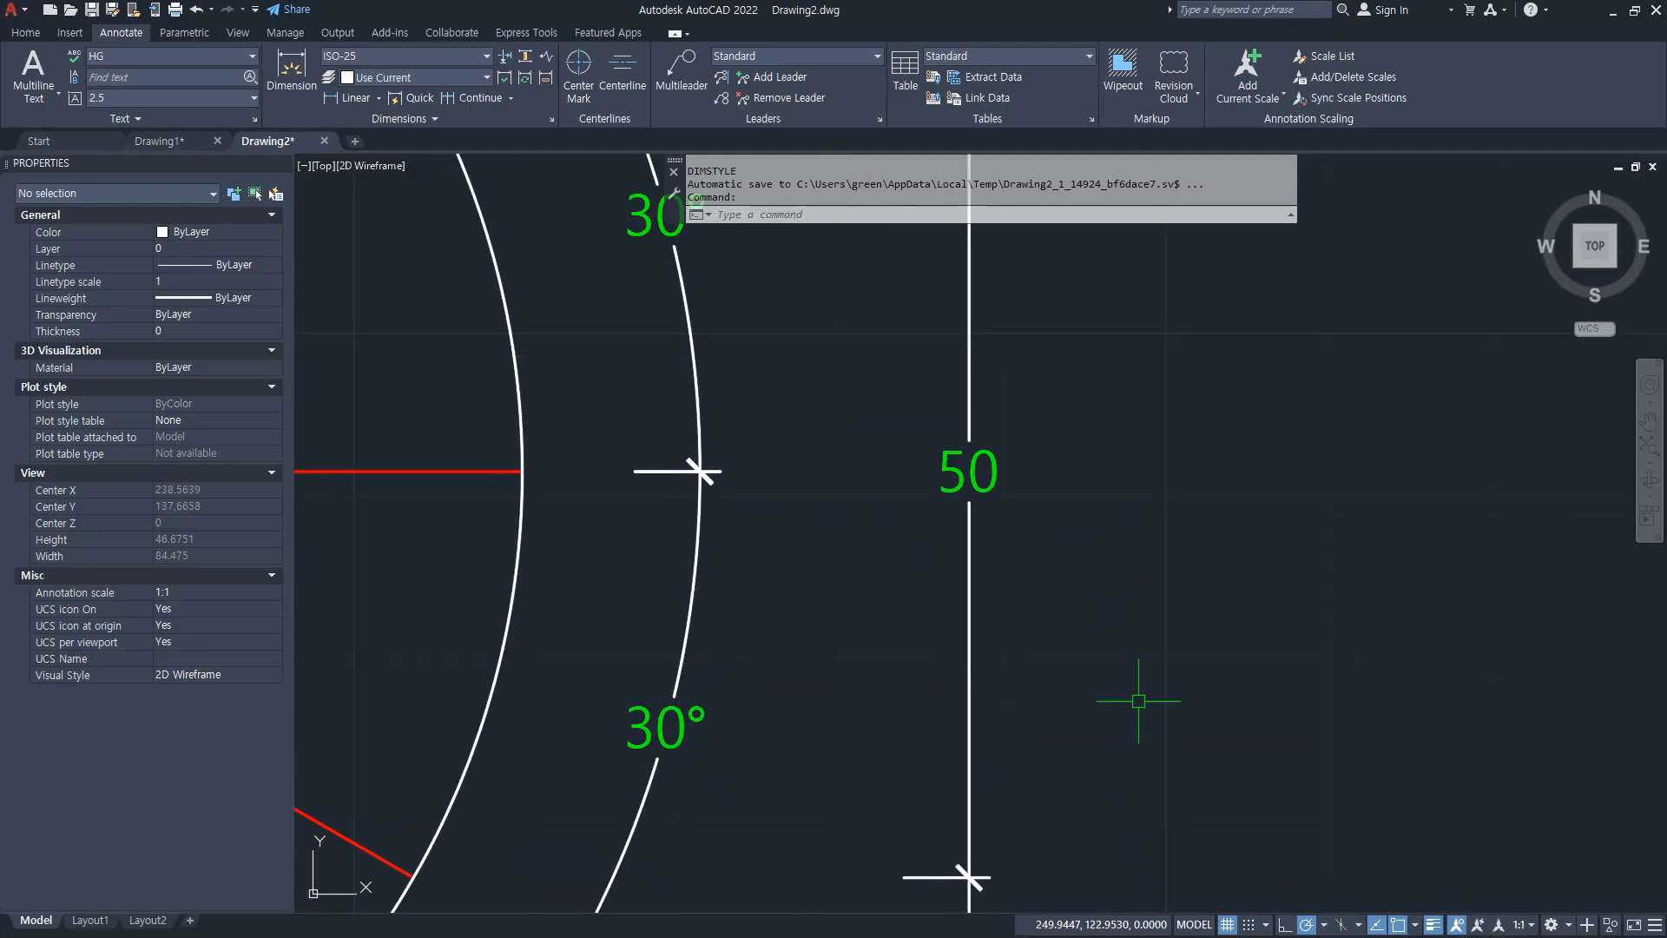
pyautogui.moveTo(369, 196); pyautogui.dragTo(699, 491, button='middle')
pyautogui.moveTo(417, 217); pyautogui.dragTo(853, 604, button='middle')
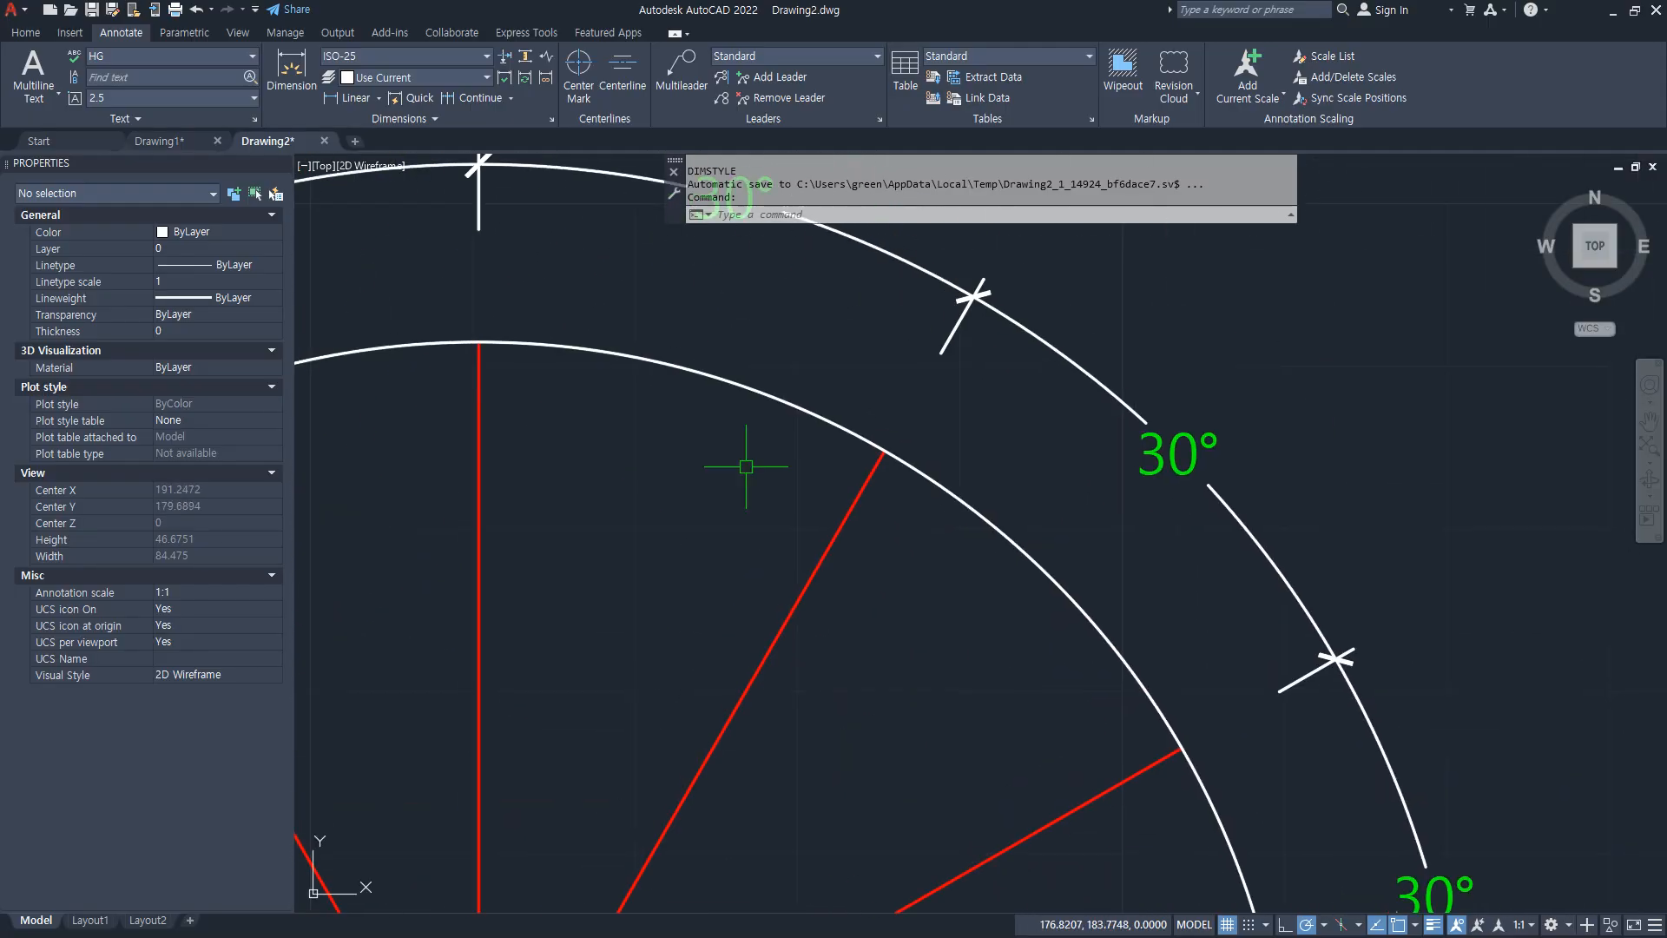
pyautogui.moveTo(772, 496); pyautogui.dragTo(931, 670, button='middle')
# Step: Set the ISO-25 style's text alignment to Aligned with dimension line, apply it, and examine the dimensions around the circle's upper-right part
pyautogui.write('d')
pyautogui.press('Return')
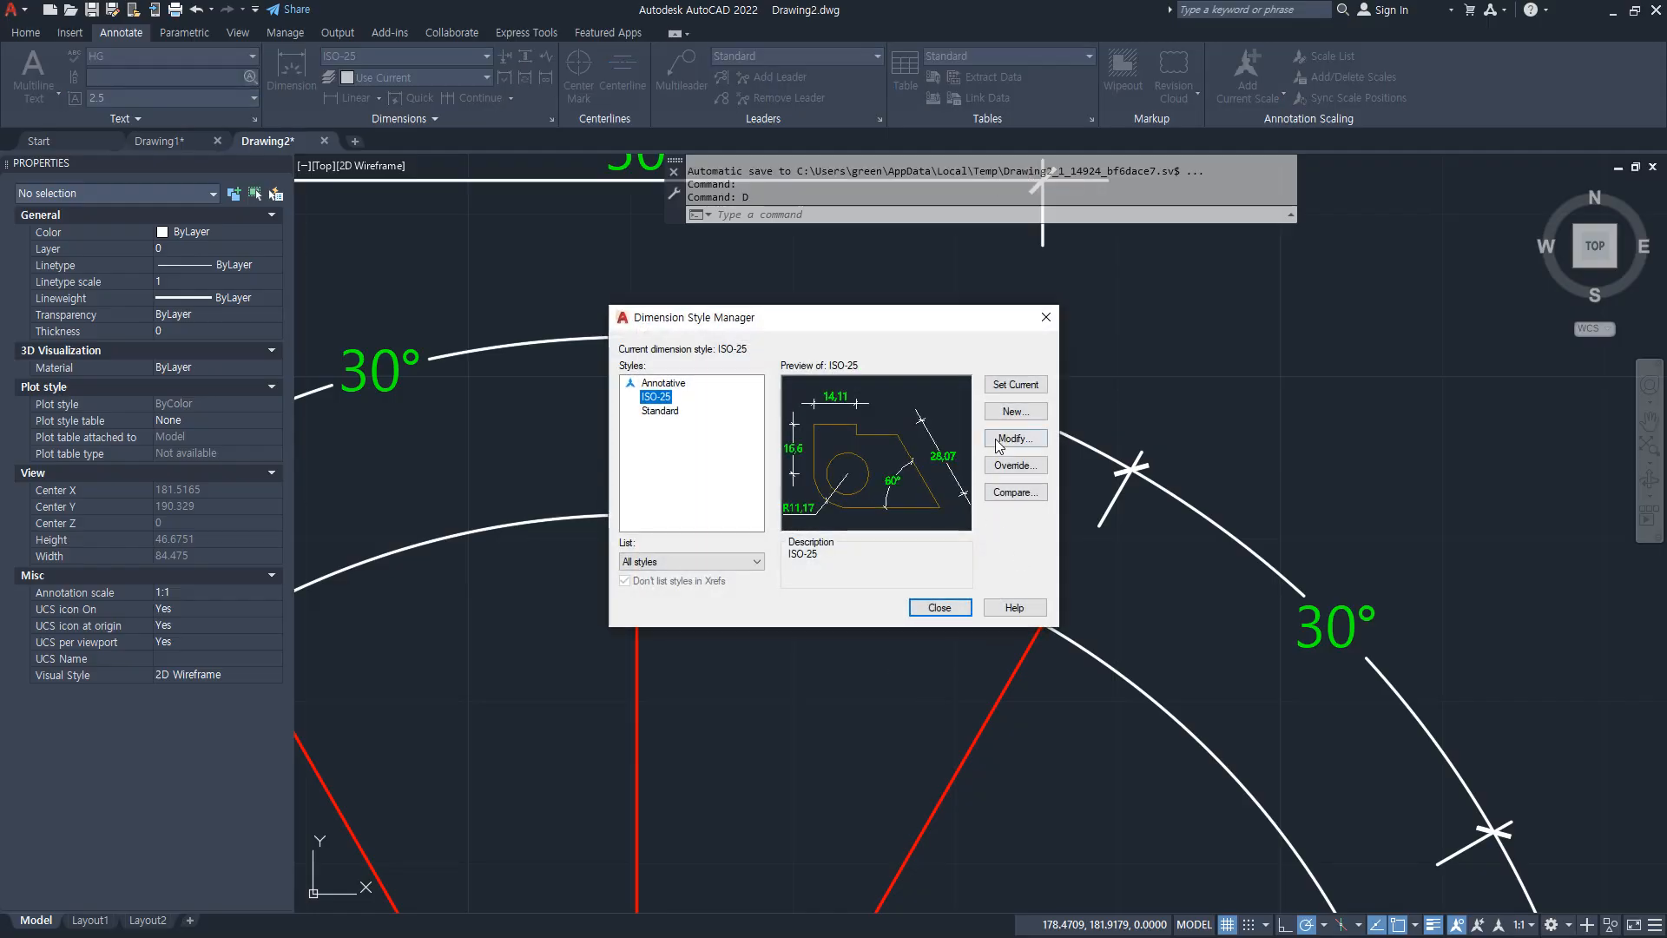
pyautogui.click(997, 440)
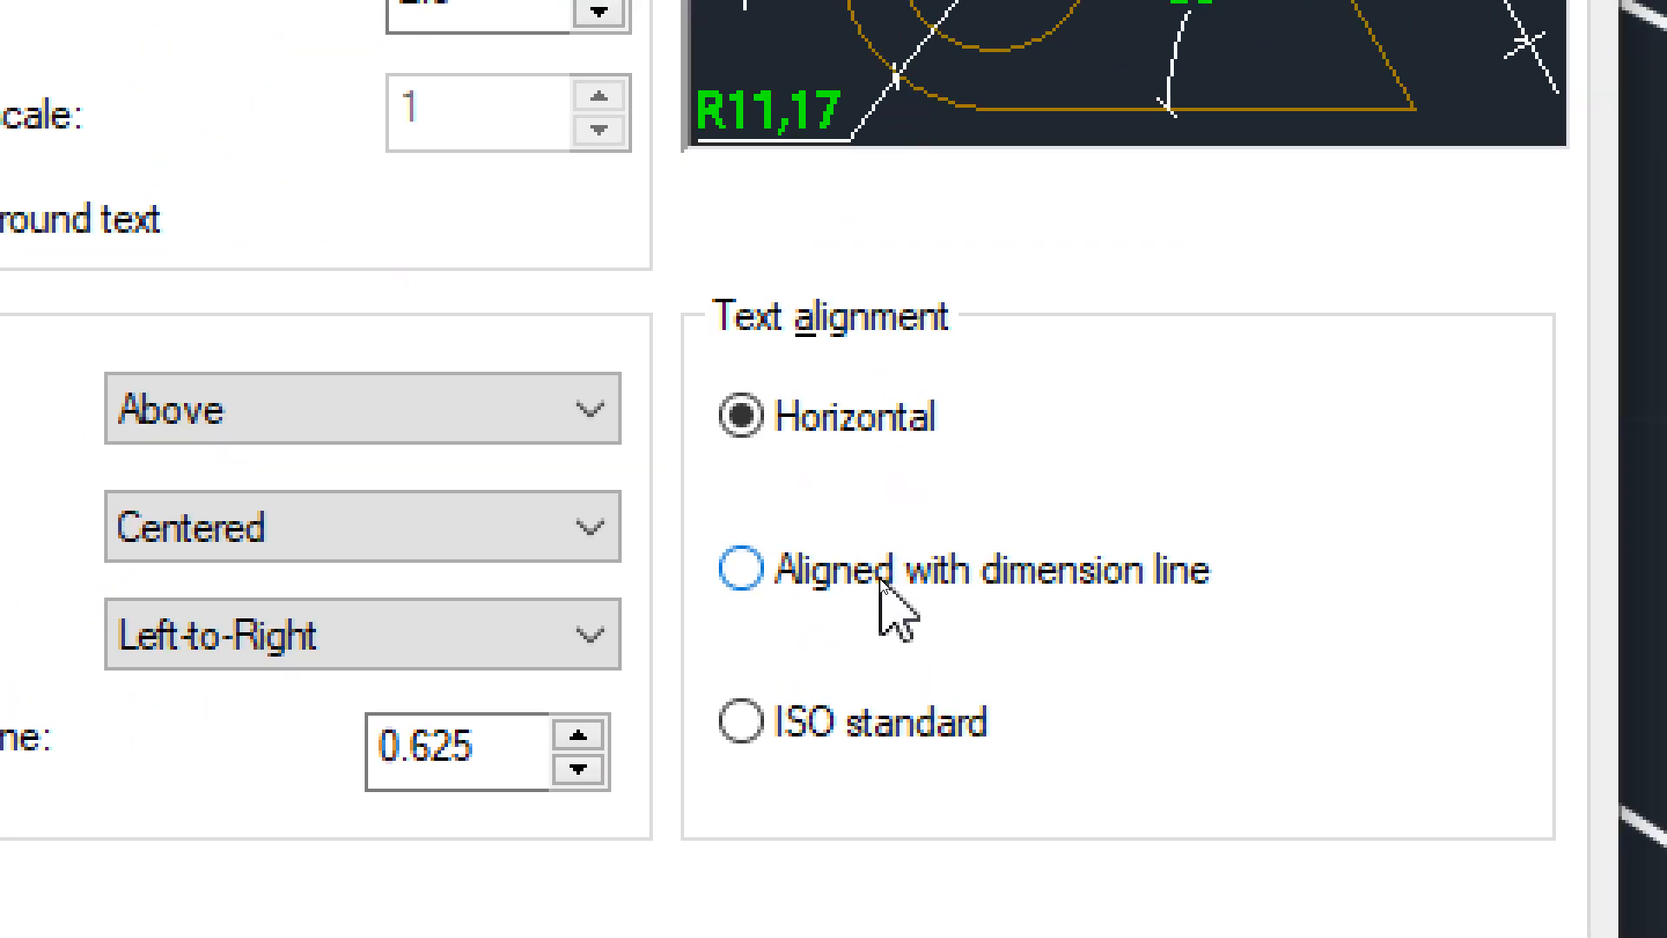
pyautogui.click(879, 577)
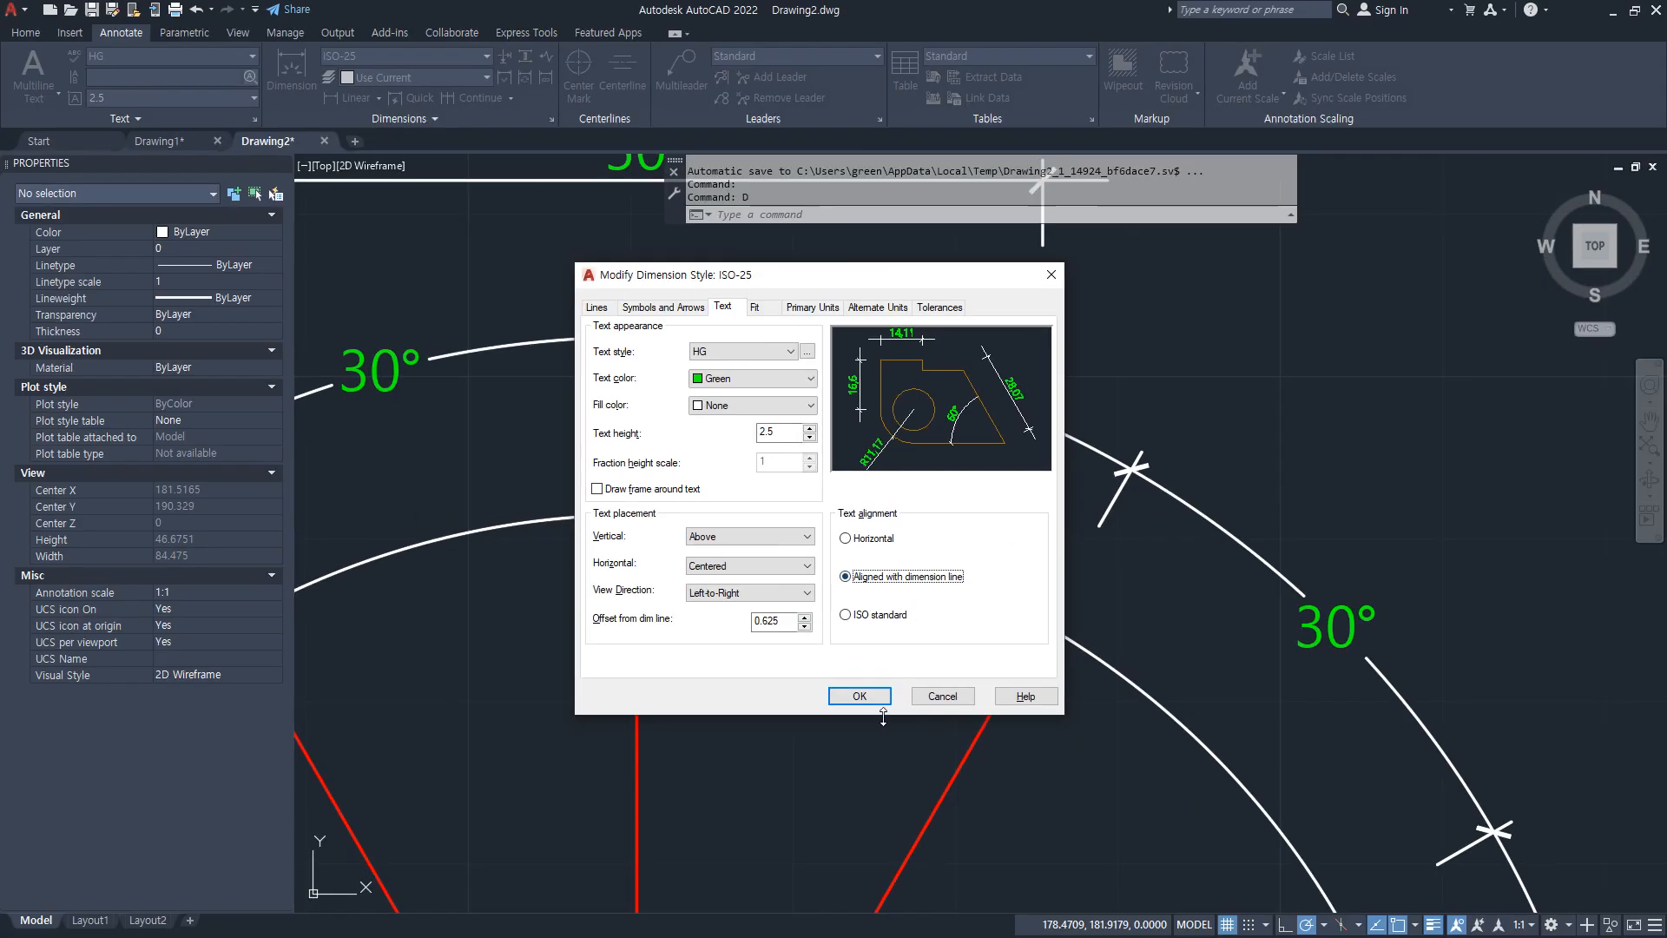
pyautogui.click(861, 696)
pyautogui.click(943, 604)
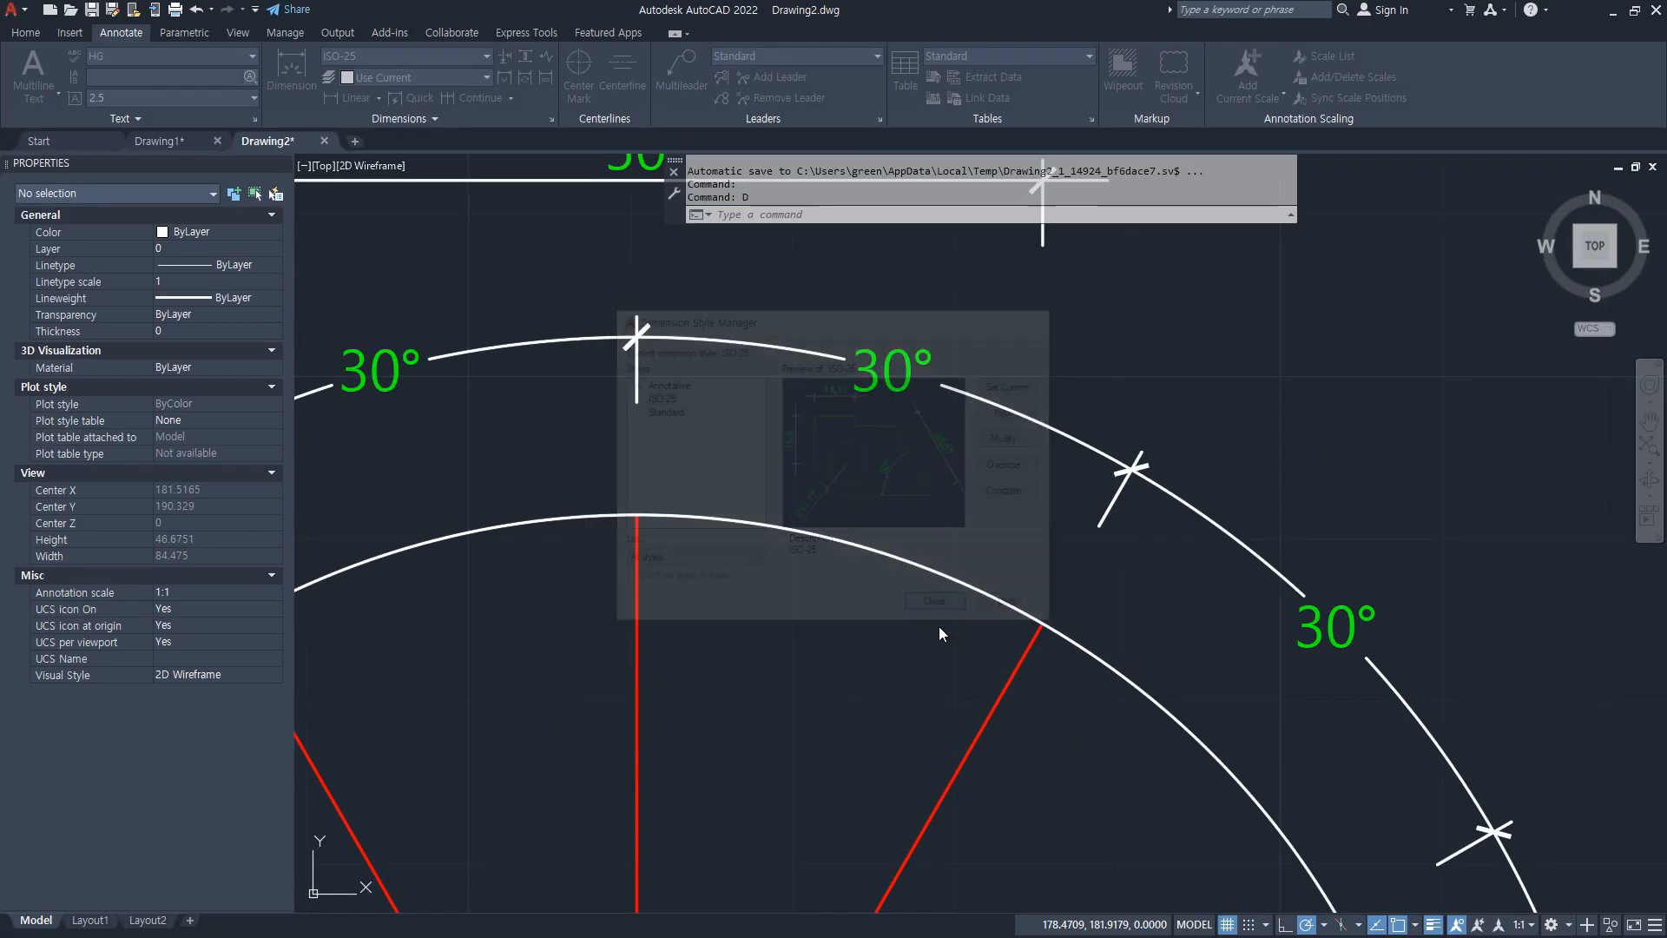
pyautogui.scroll(-1, 1002, 674)
pyautogui.moveTo(1000, 597)
pyautogui.mouseDown(button='middle')
pyautogui.moveTo(1005, 576)
pyautogui.moveTo(556, 335)
pyautogui.mouseUp(button='middle')
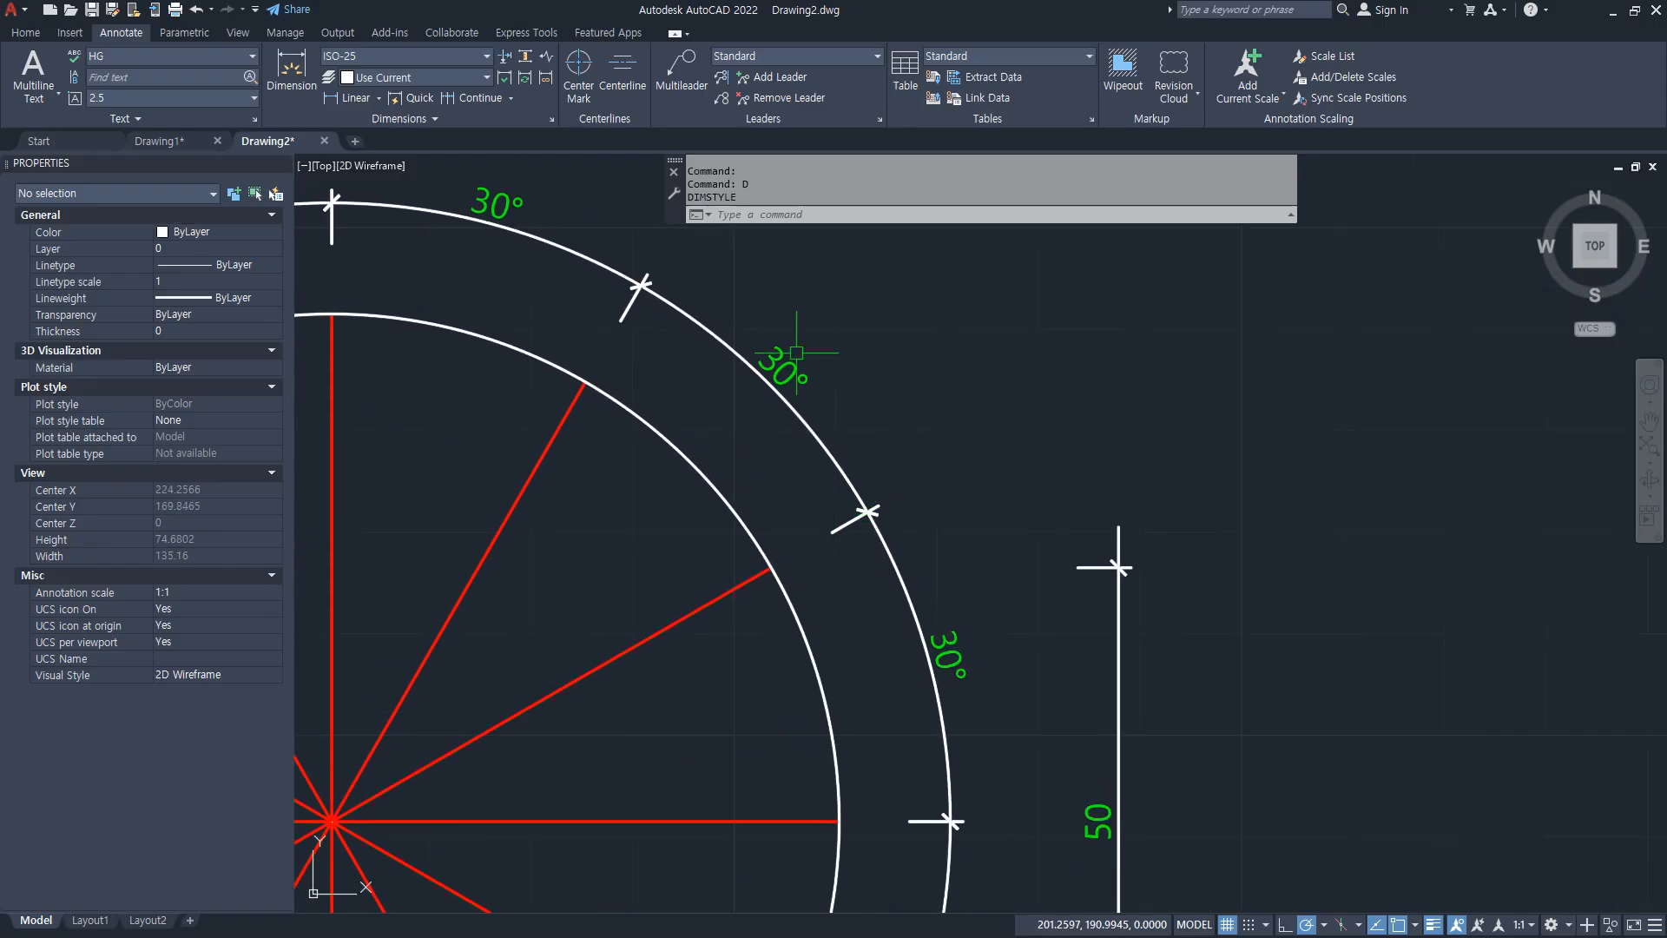
# Step: Add a radius dimension to the divided circle's upper-right part, with its text placed outside the ring of angular dimensions
pyautogui.click(379, 98)
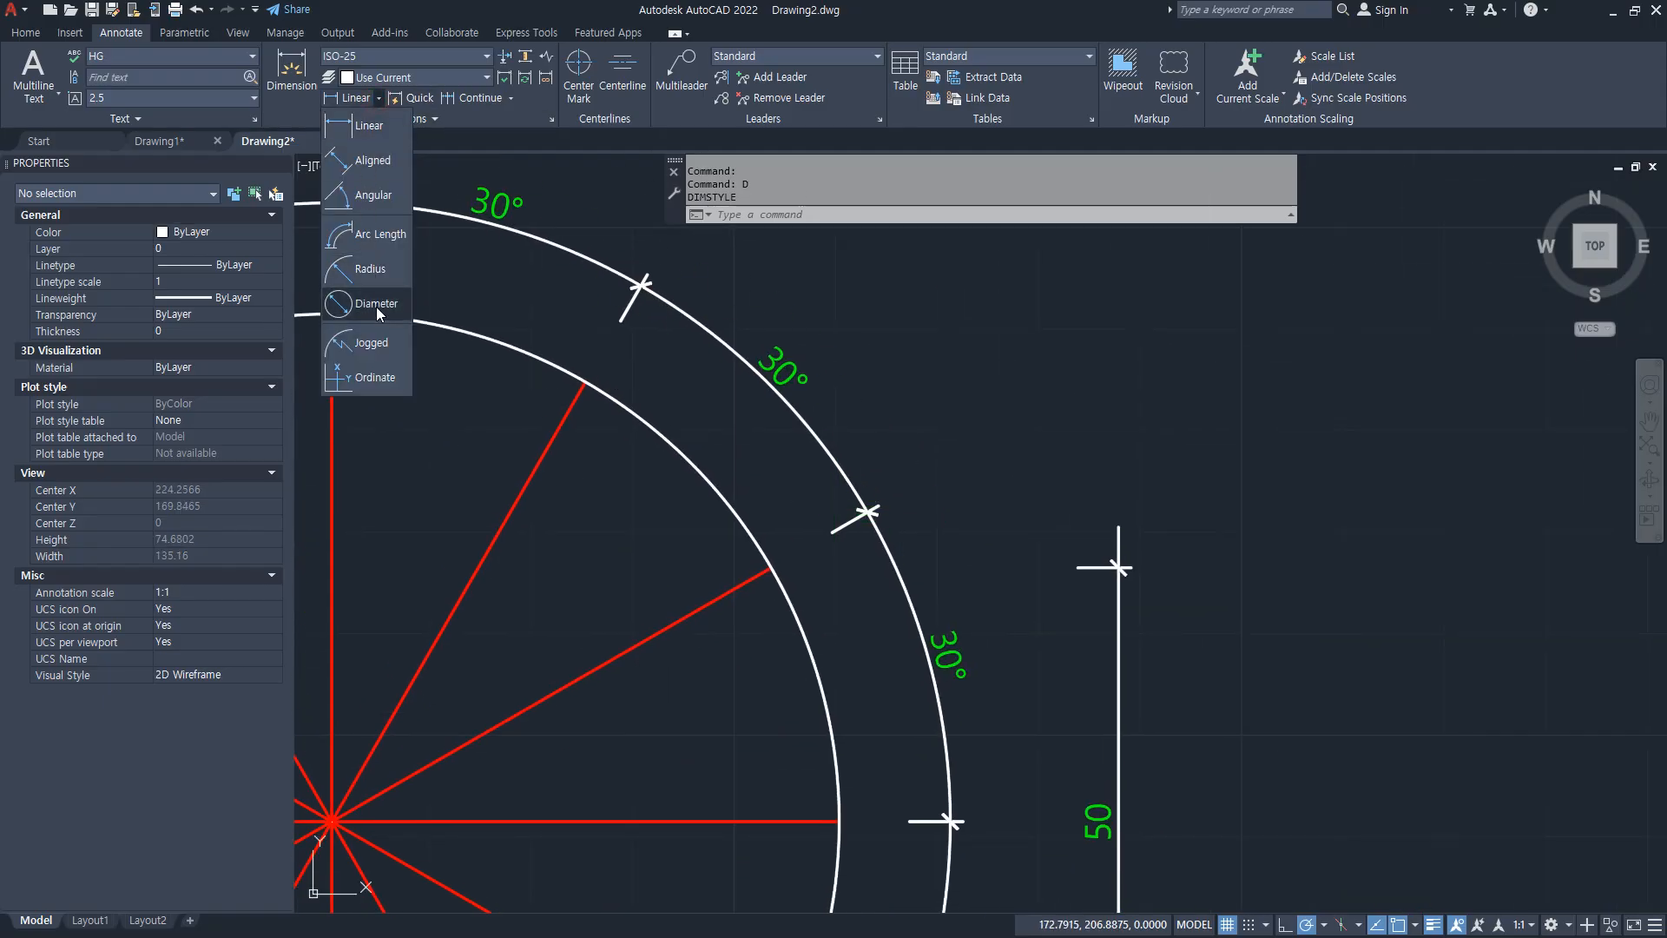
pyautogui.click(378, 269)
pyautogui.click(739, 521)
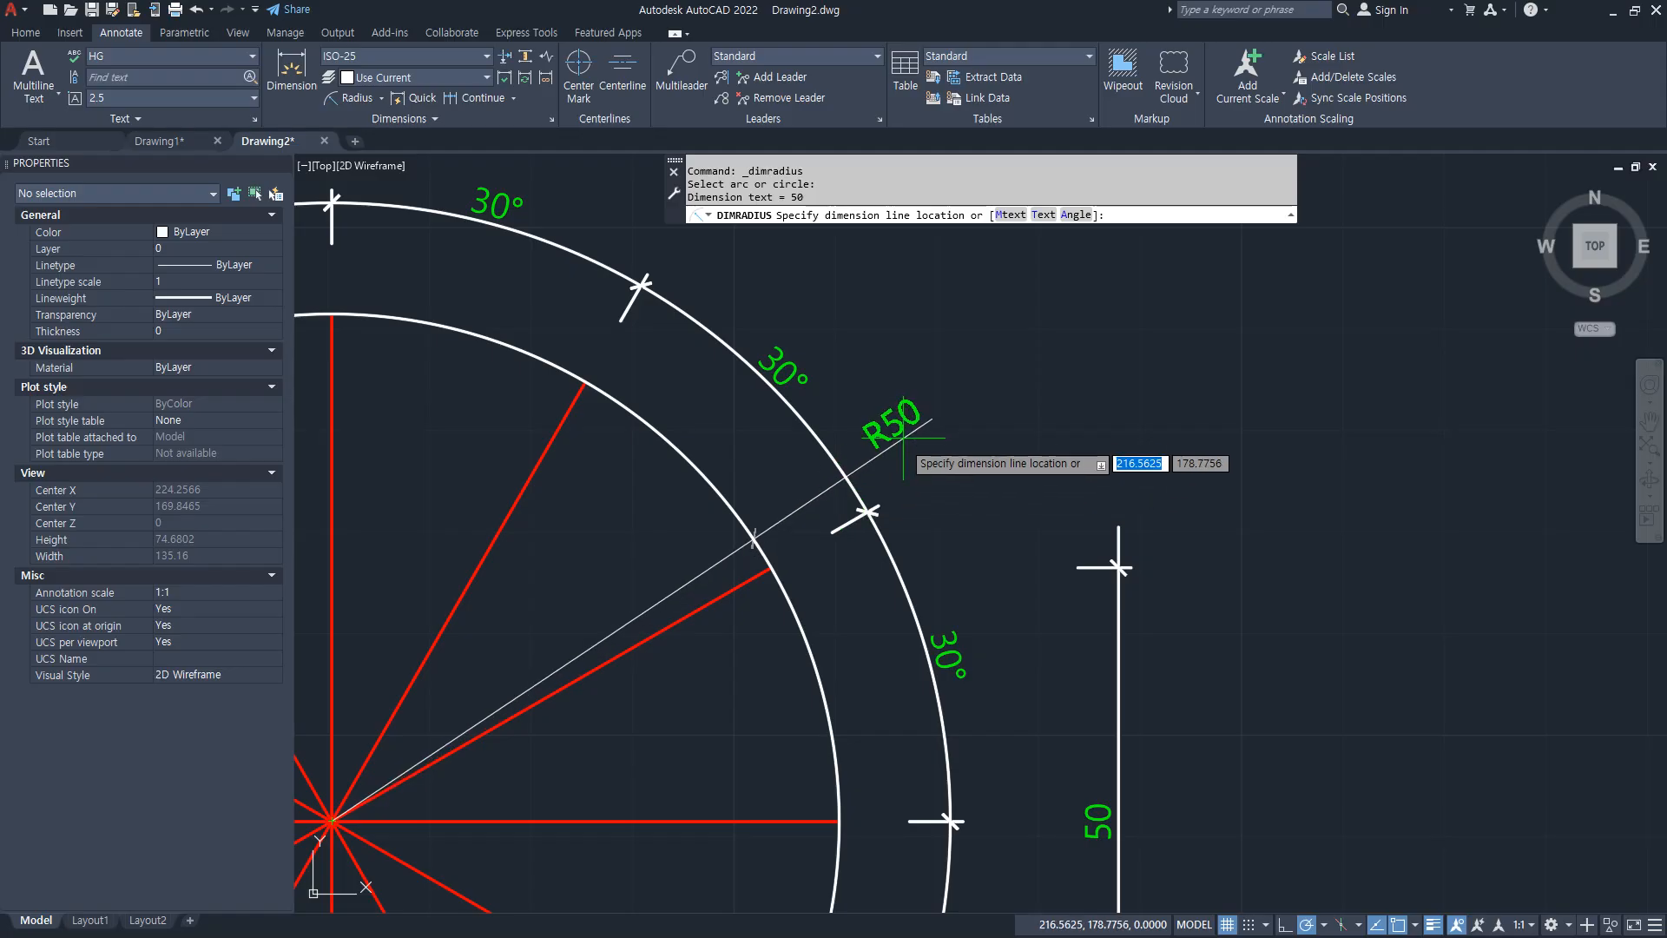
pyautogui.click(936, 373)
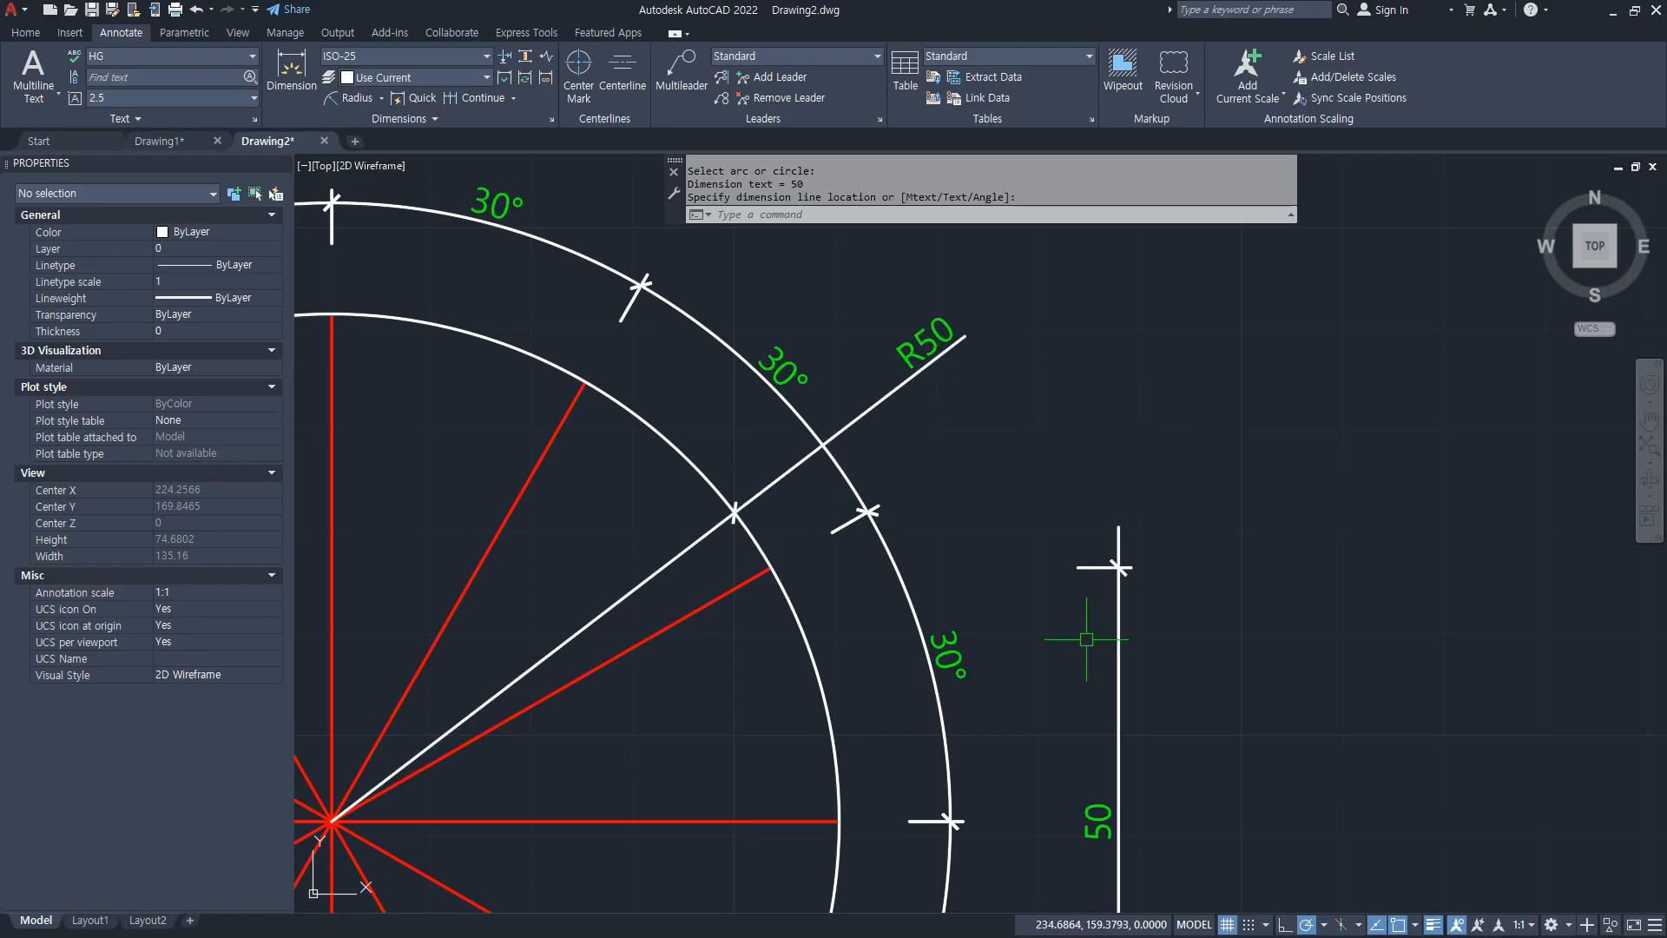
pyautogui.moveTo(538, 643); pyautogui.dragTo(957, 344)
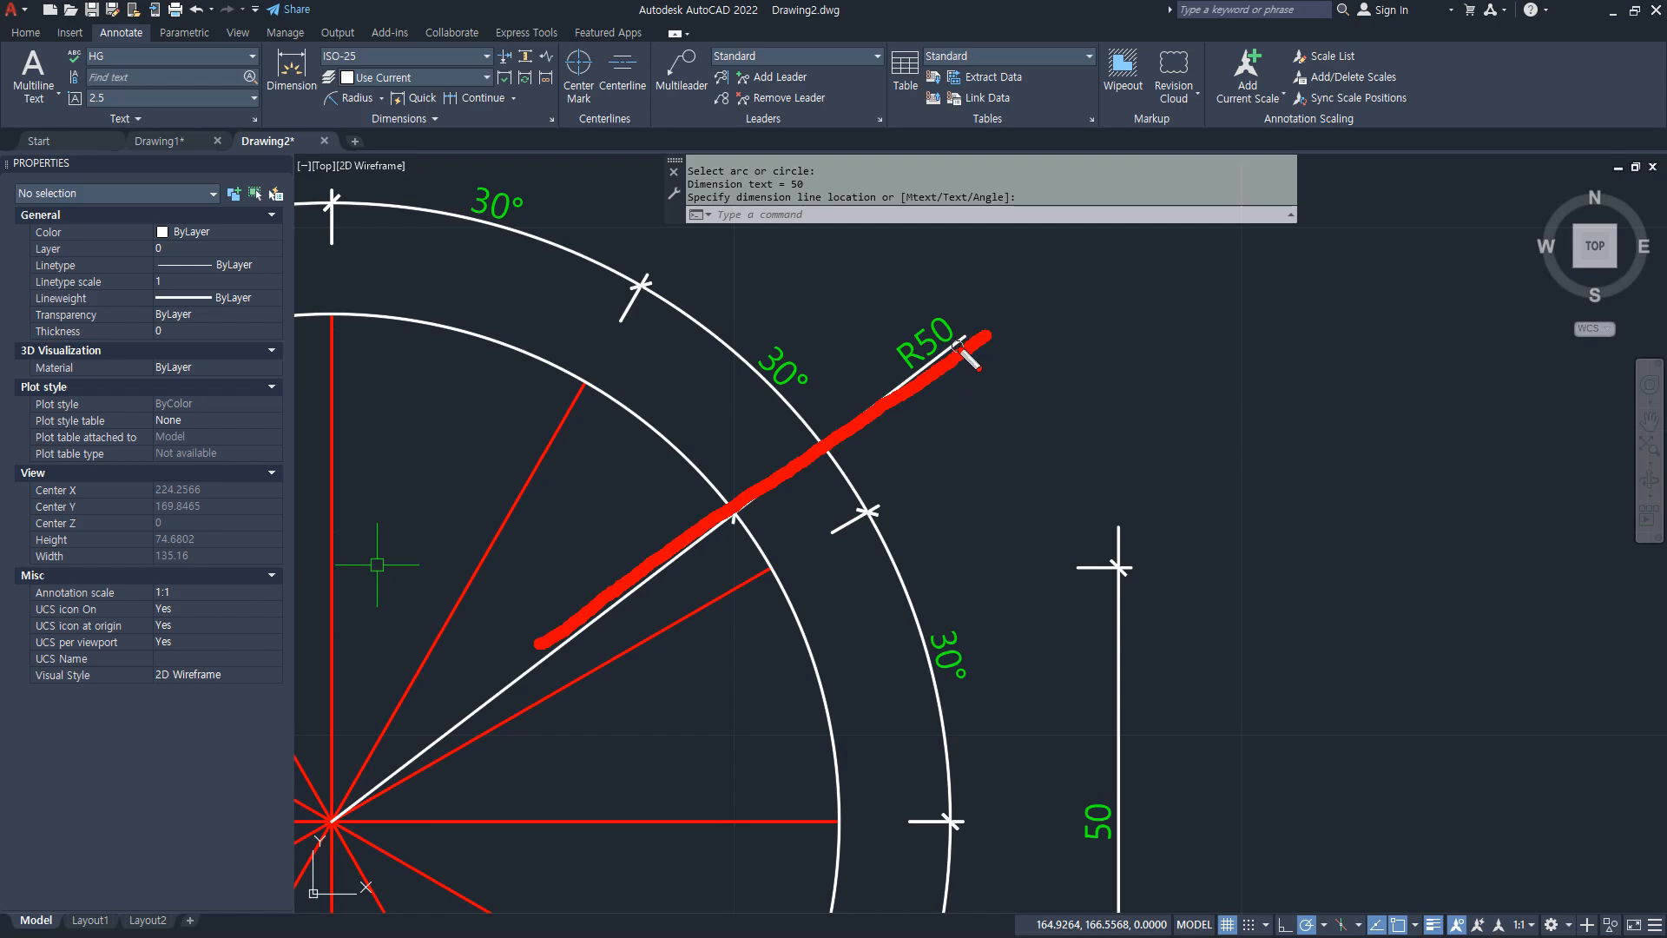
# Step: Set the ISO-25 style's text alignment to Horizontal, apply it, and check how the radius dimension text is aligned
pyautogui.write('D')
pyautogui.press('Return')
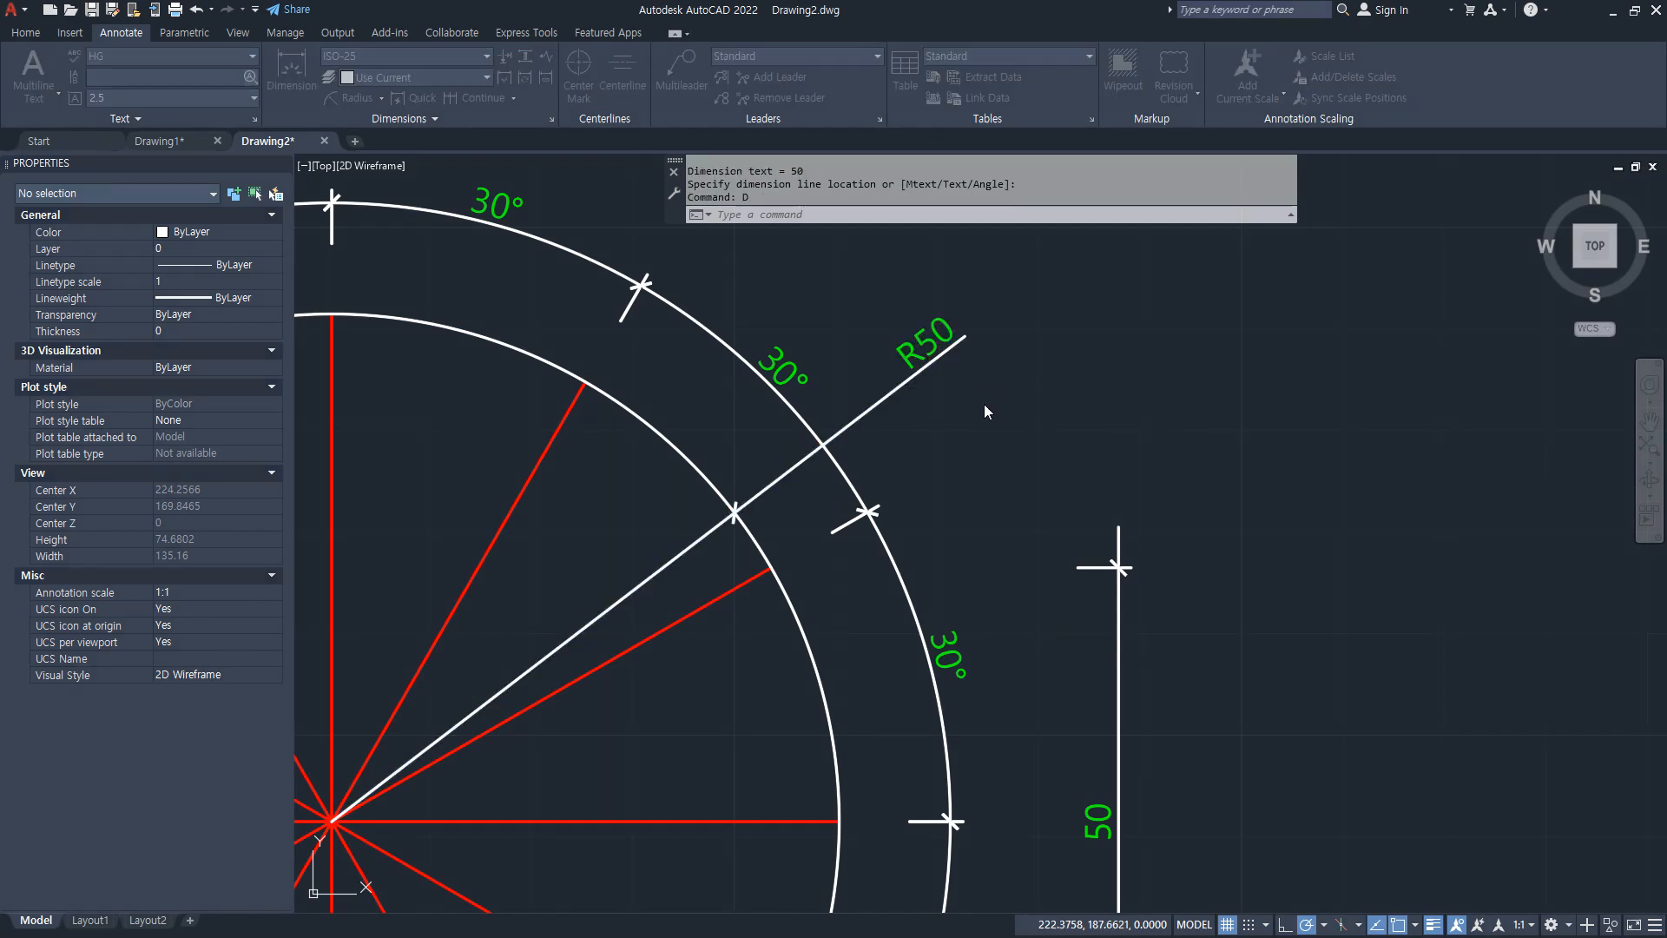
pyautogui.click(1016, 436)
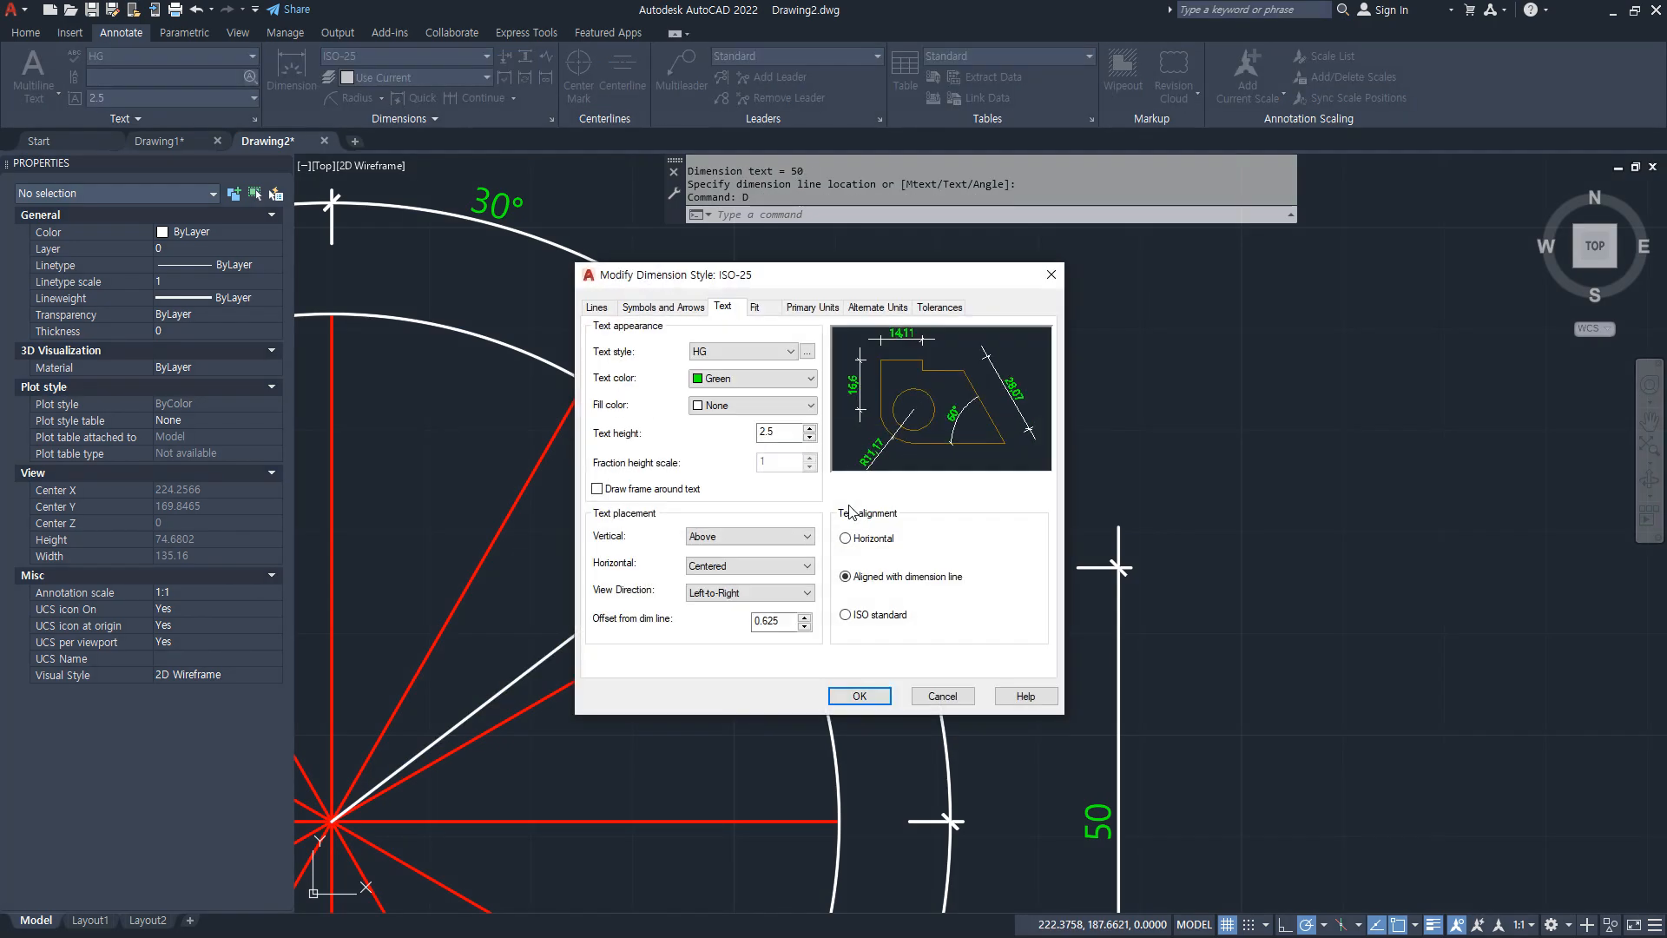
pyautogui.click(847, 539)
pyautogui.click(859, 696)
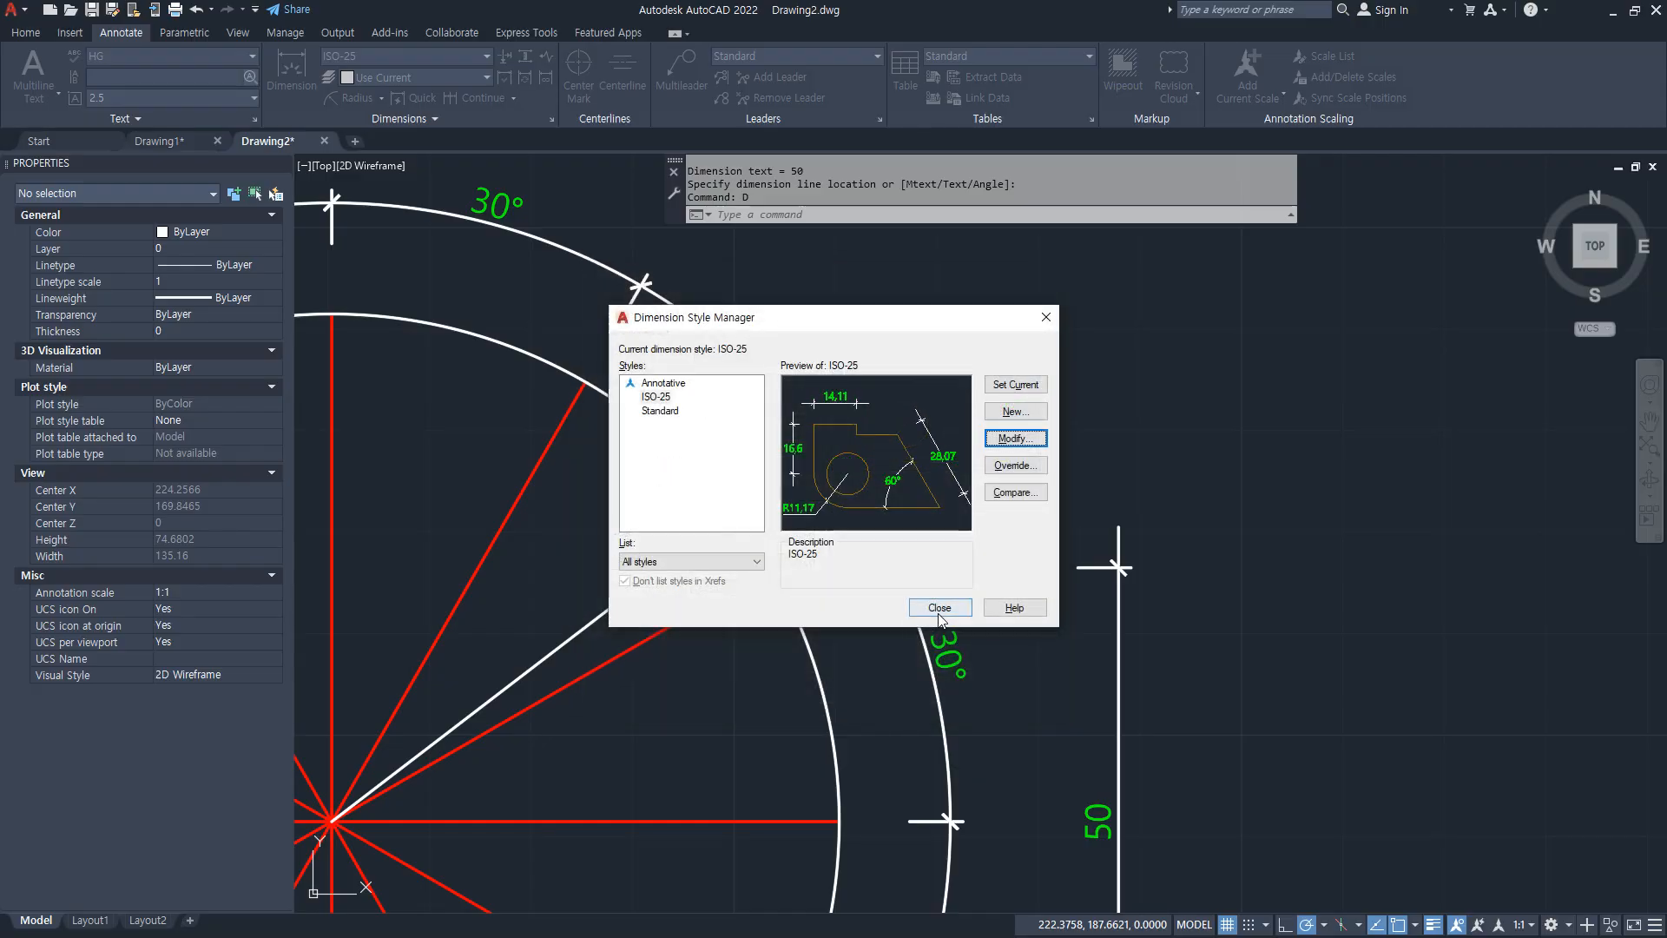
pyautogui.click(940, 608)
pyautogui.moveTo(1024, 423)
pyautogui.mouseDown()
pyautogui.moveTo(960, 279)
pyautogui.moveTo(1013, 447)
pyautogui.mouseUp()
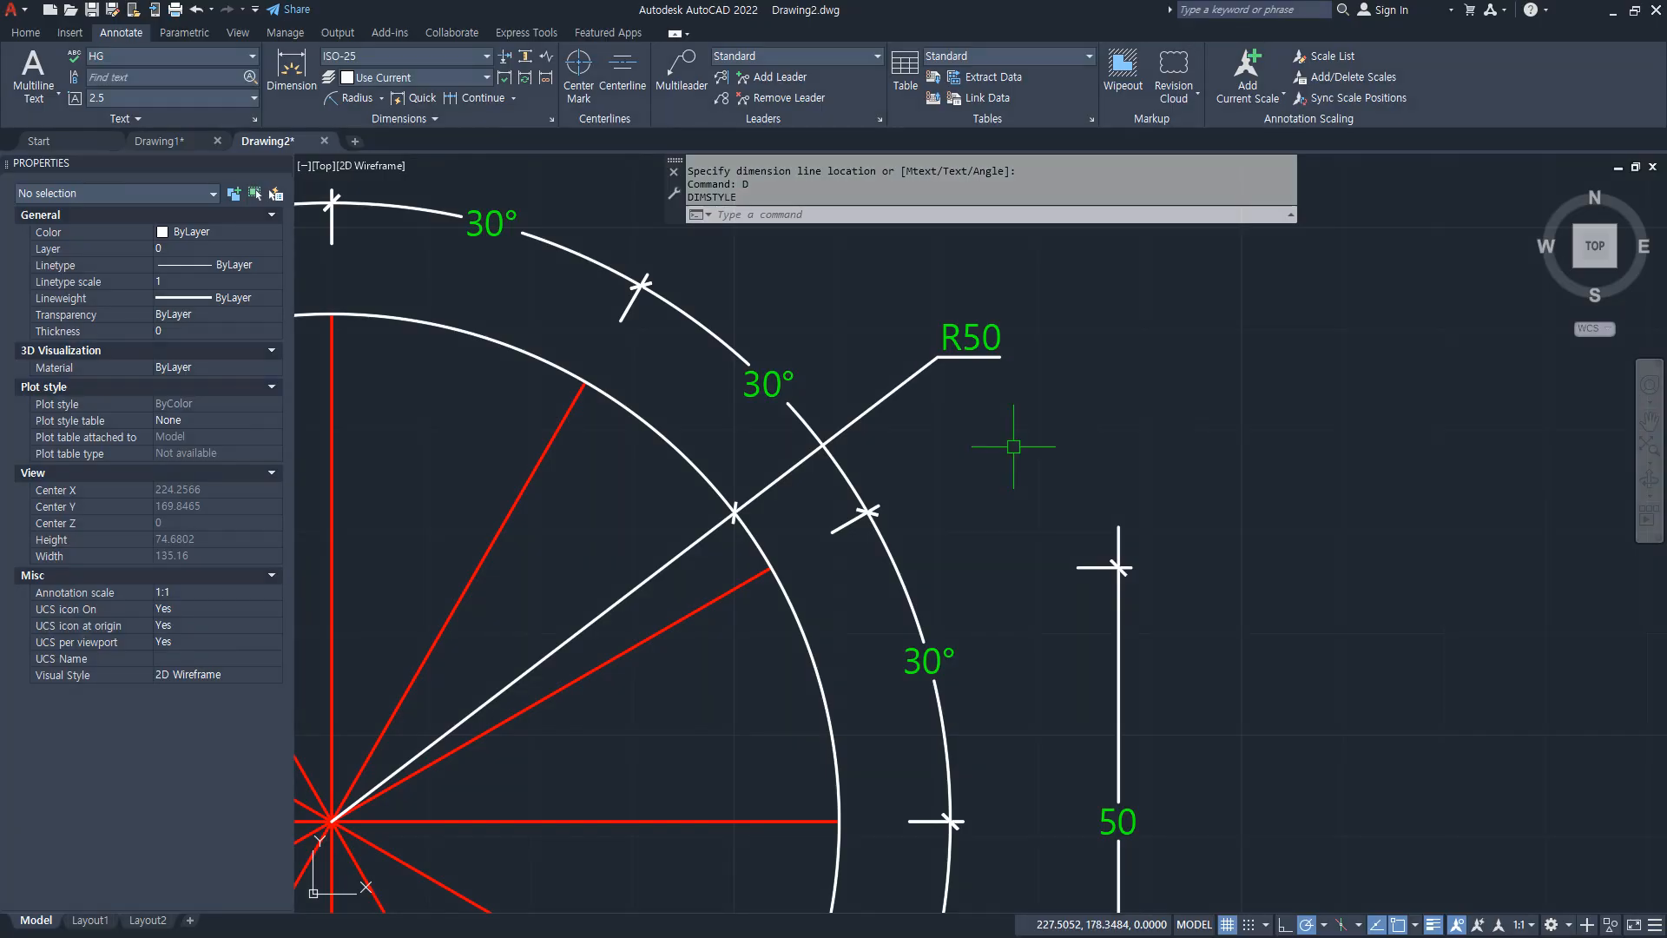
# Step: Set the ISO-25 style's text alignment to ISO standard, apply it, and compare the radius dimension text with the angular ones
pyautogui.write('d')
pyautogui.press('Return')
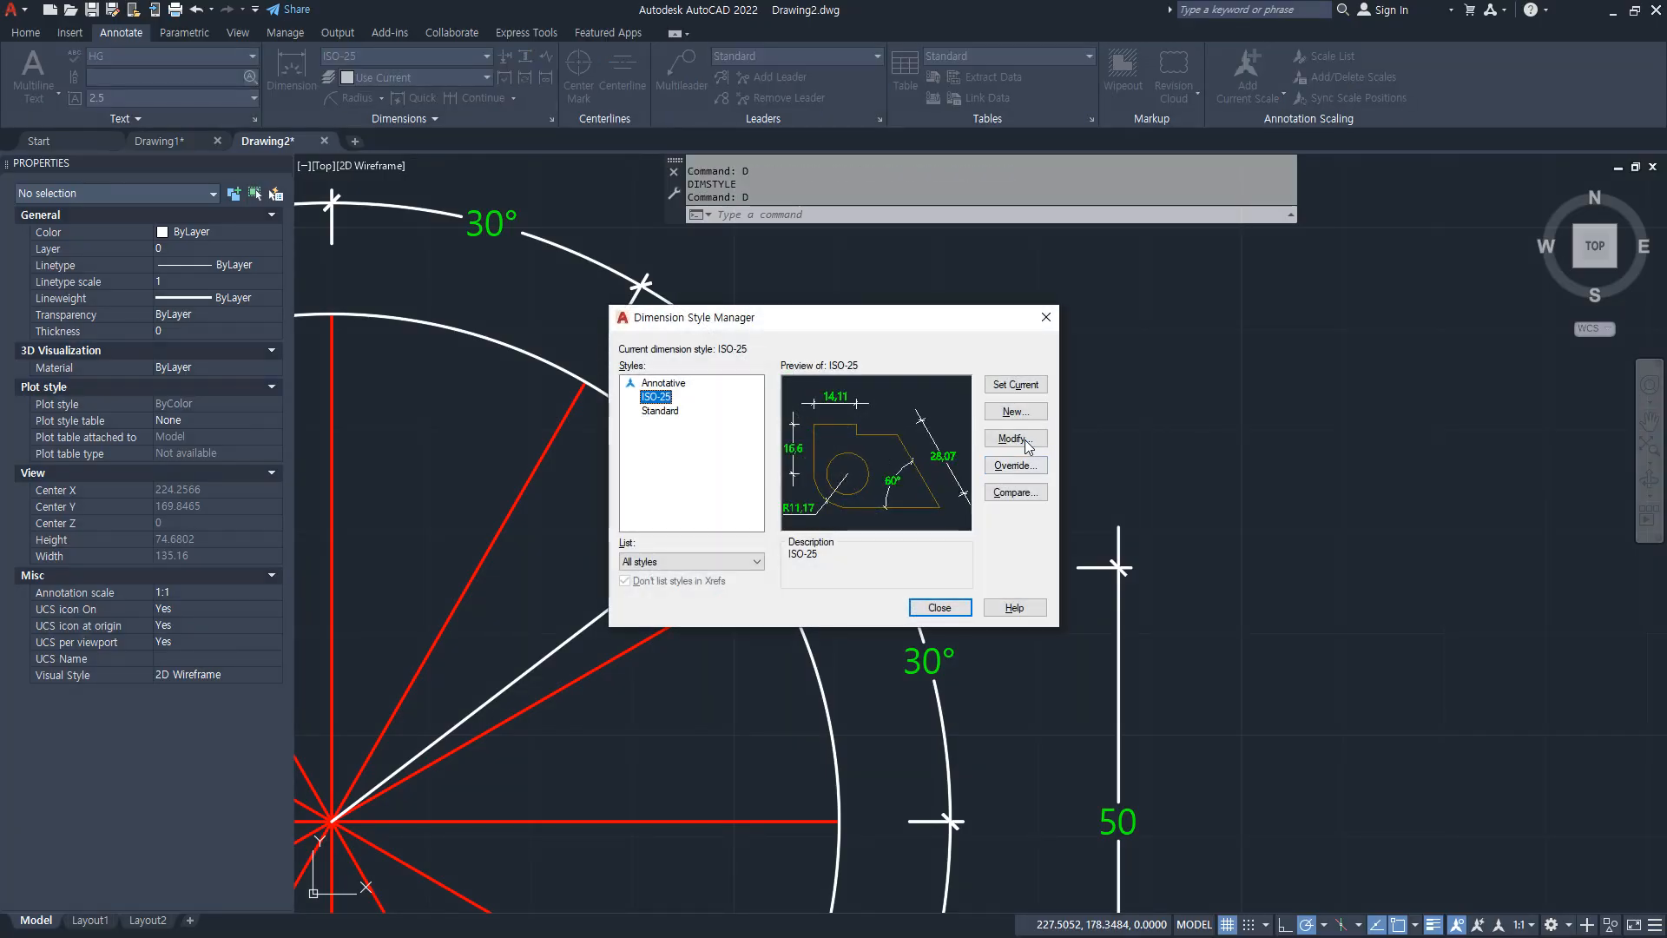
pyautogui.click(1015, 437)
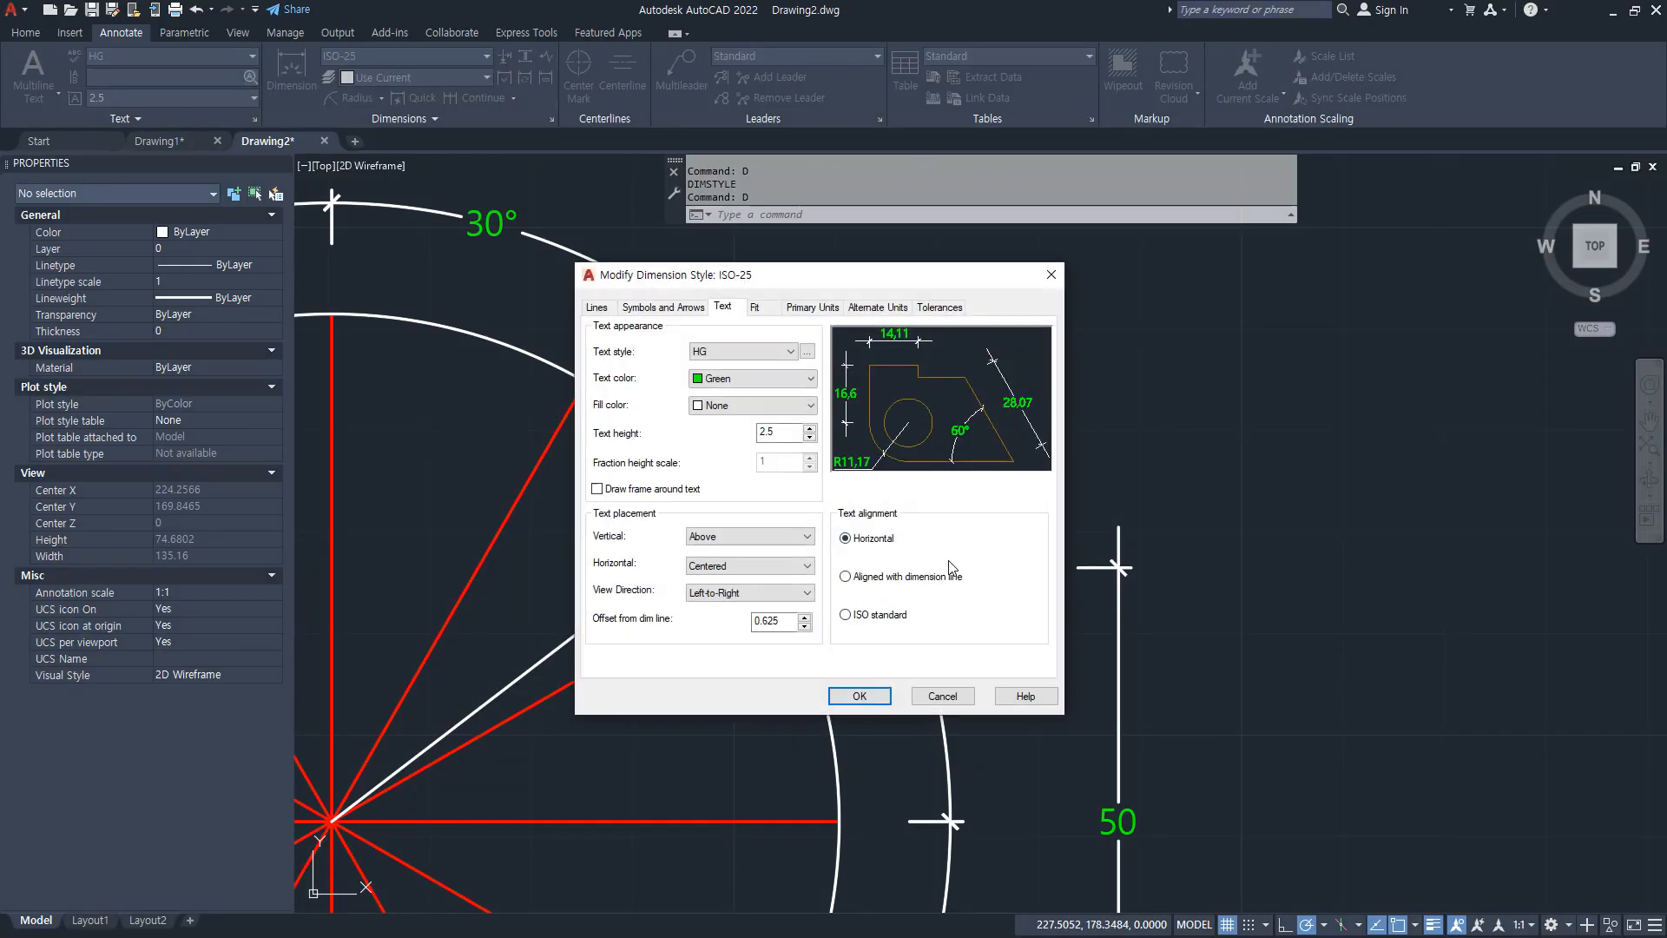
pyautogui.click(875, 619)
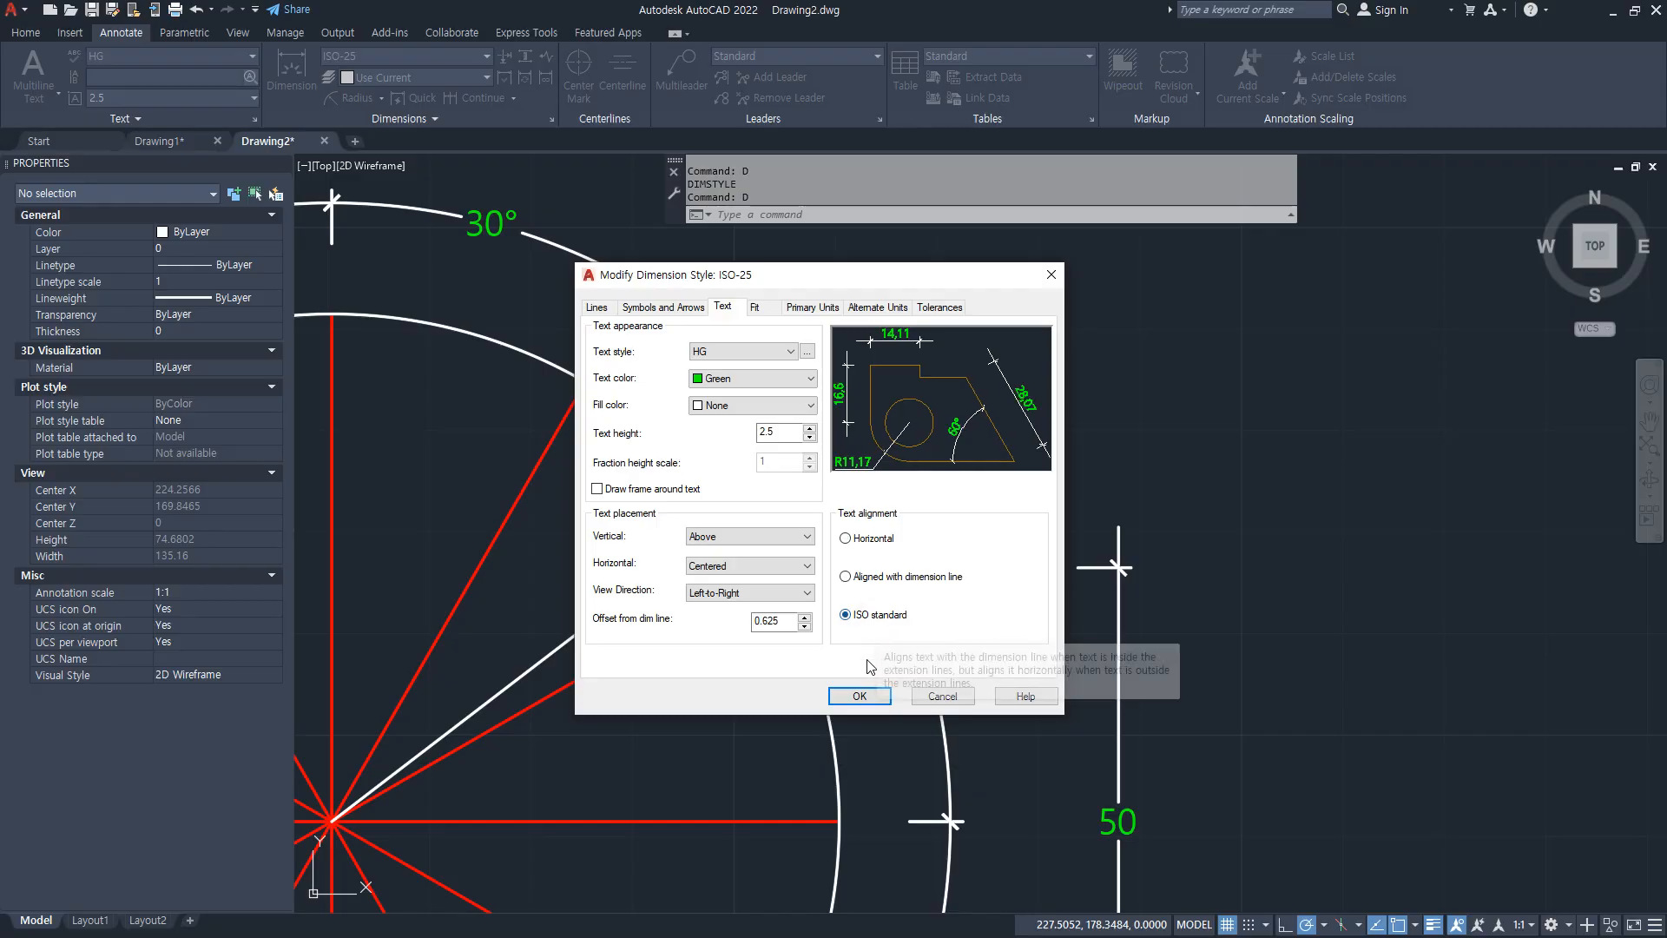
pyautogui.click(866, 695)
pyautogui.click(940, 608)
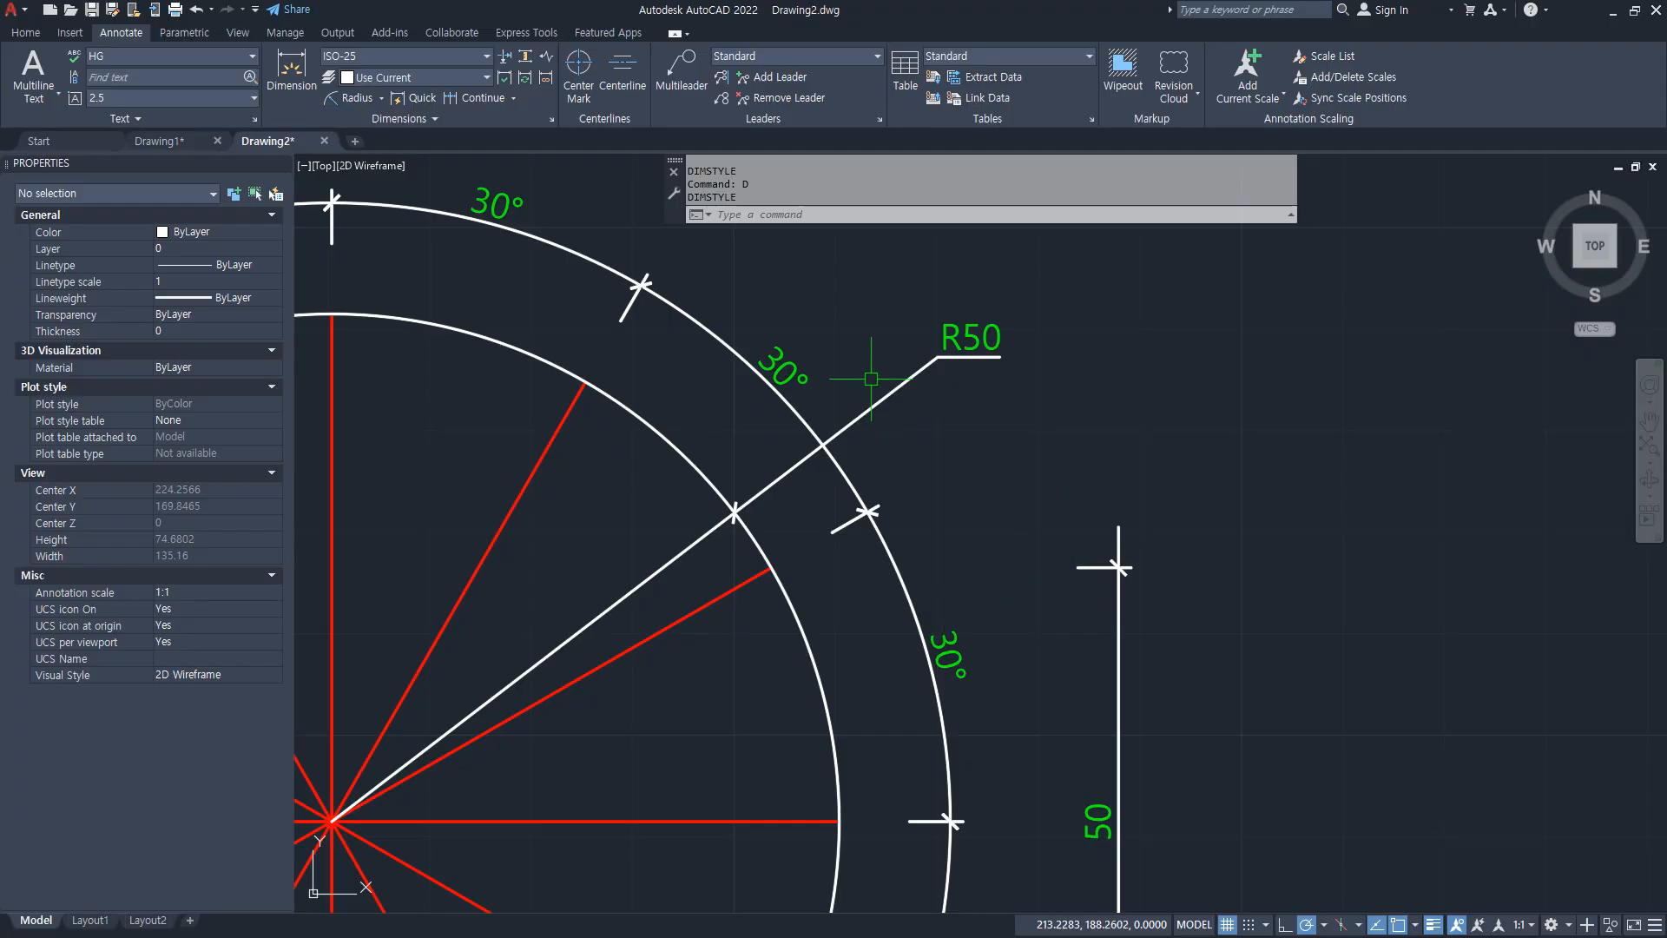
pyautogui.moveTo(984, 373)
pyautogui.mouseDown()
pyautogui.moveTo(1068, 327)
pyautogui.moveTo(982, 408)
pyautogui.mouseUp()
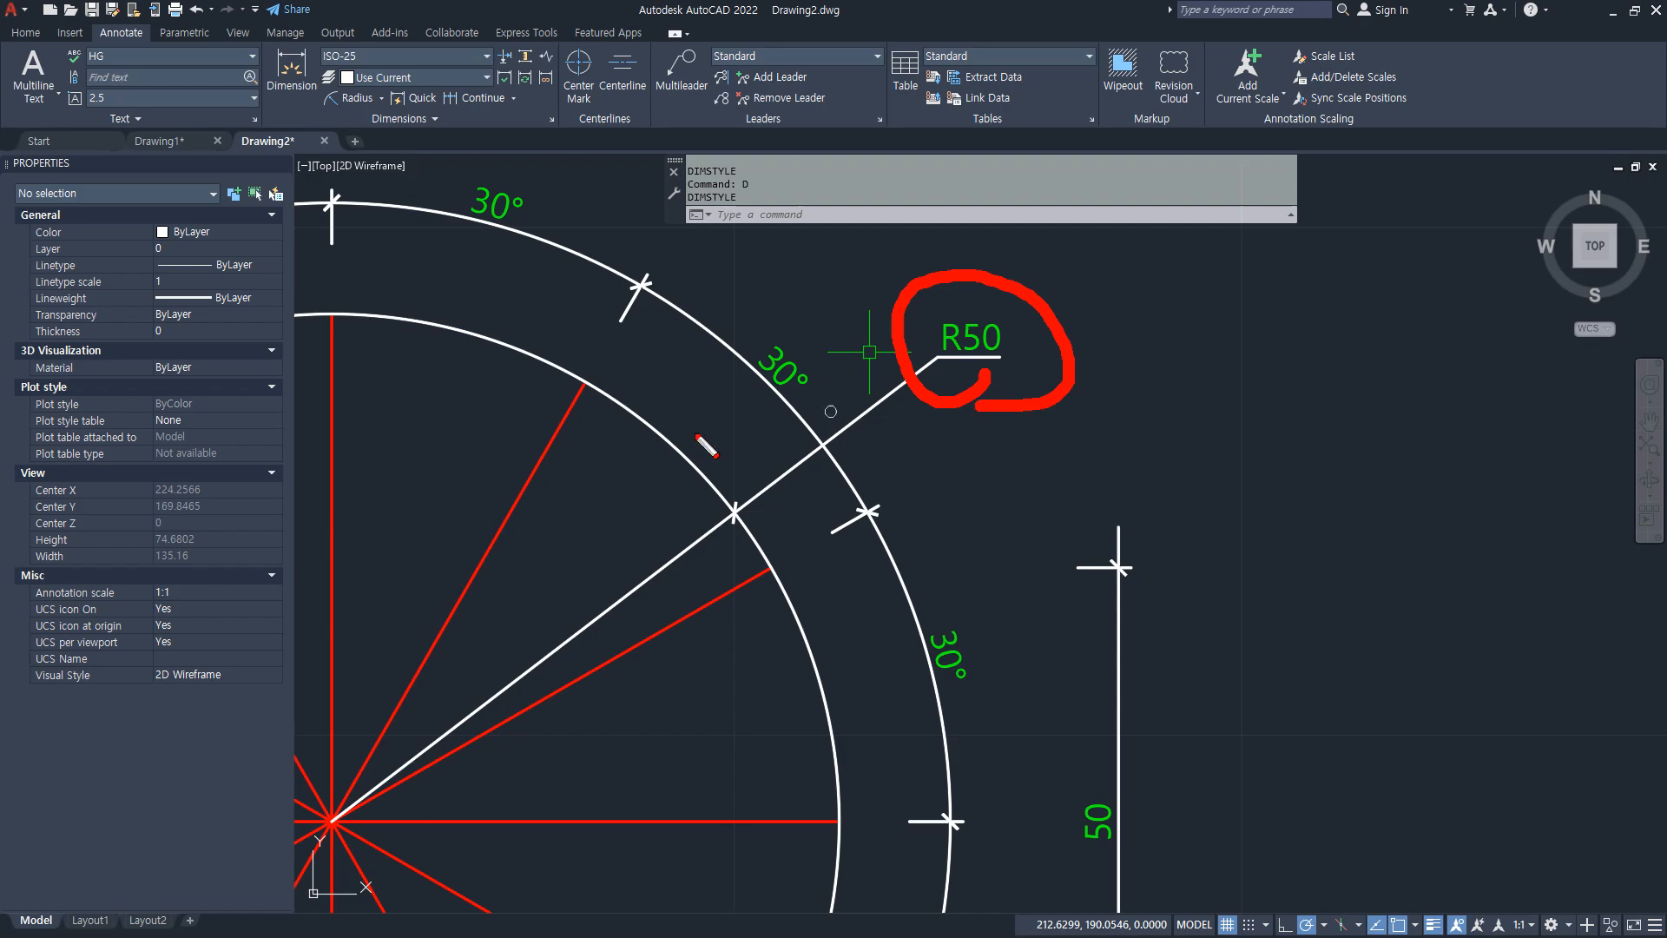
pyautogui.press('Escape')
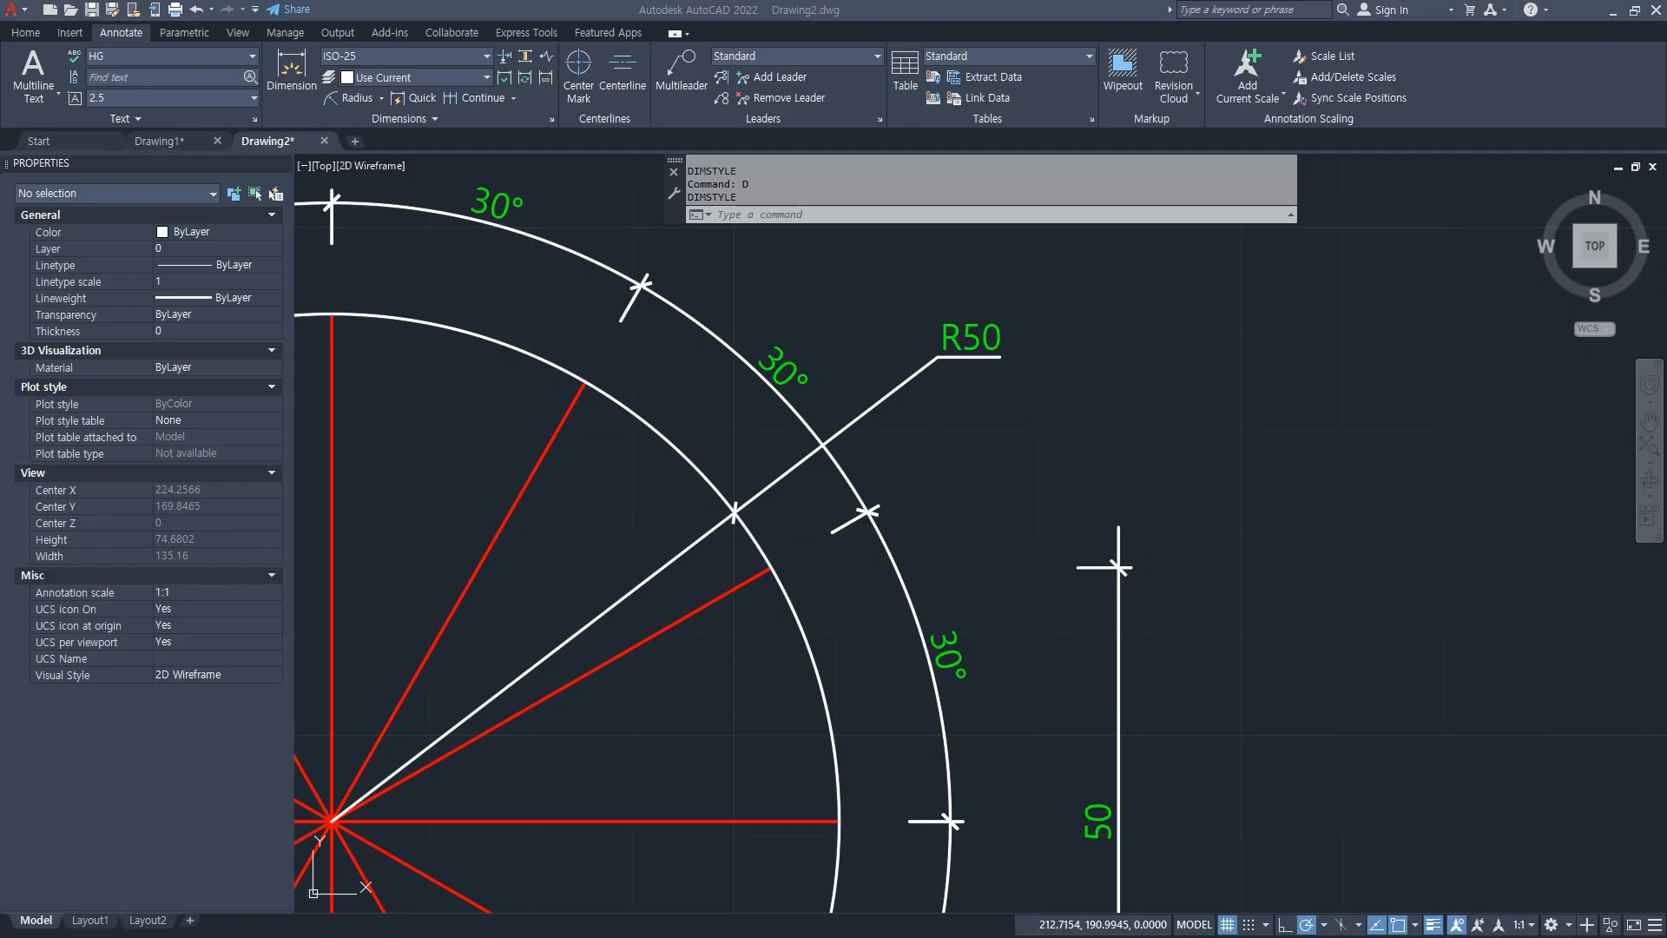
# Step: Switch to the browser, open the 과년도 기출문제 post on the CAT2급 board, and look through its exam drawings
pyautogui.moveTo(0, 56); pyautogui.dragTo(651, 55)
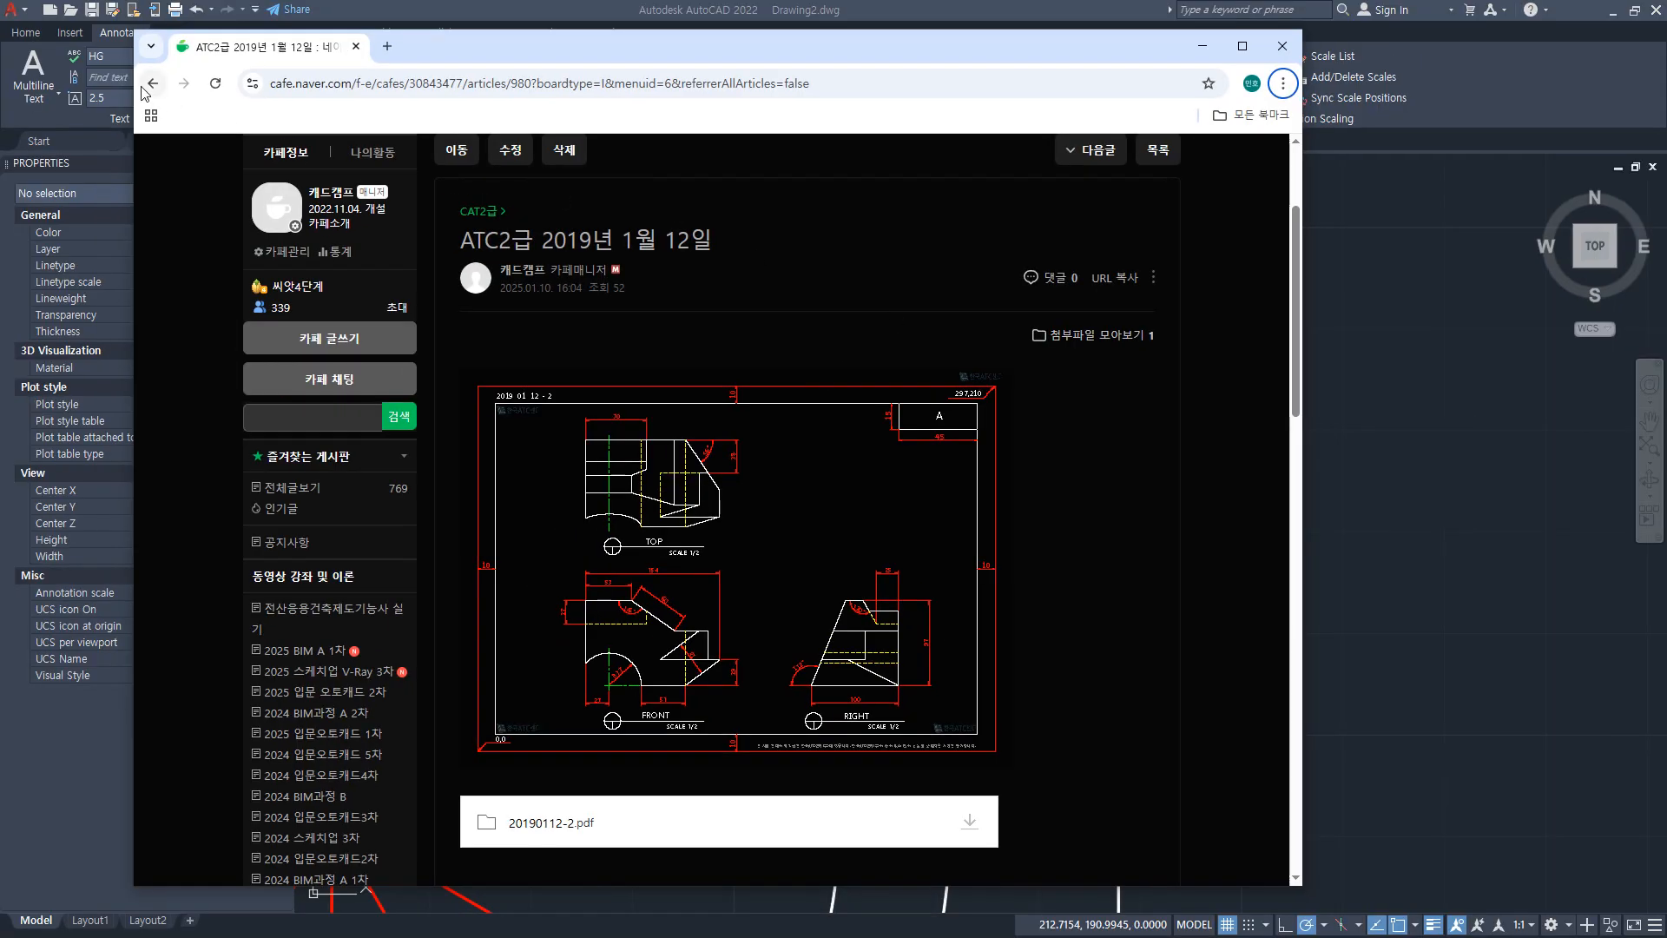
pyautogui.click(153, 83)
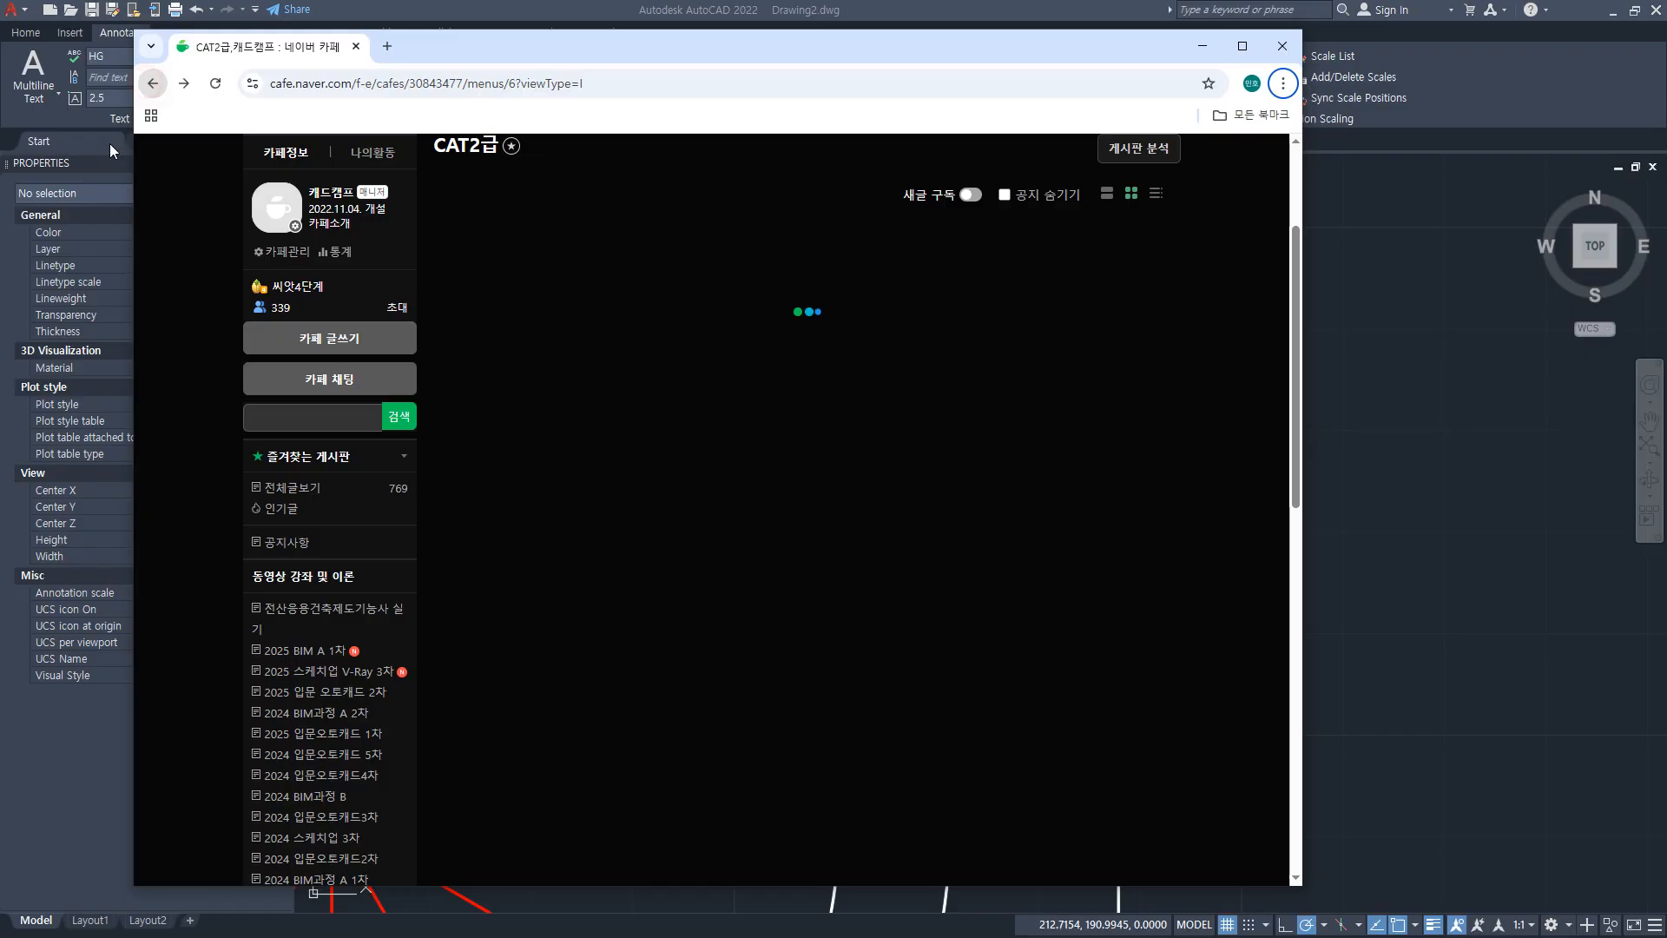
pyautogui.click(1122, 444)
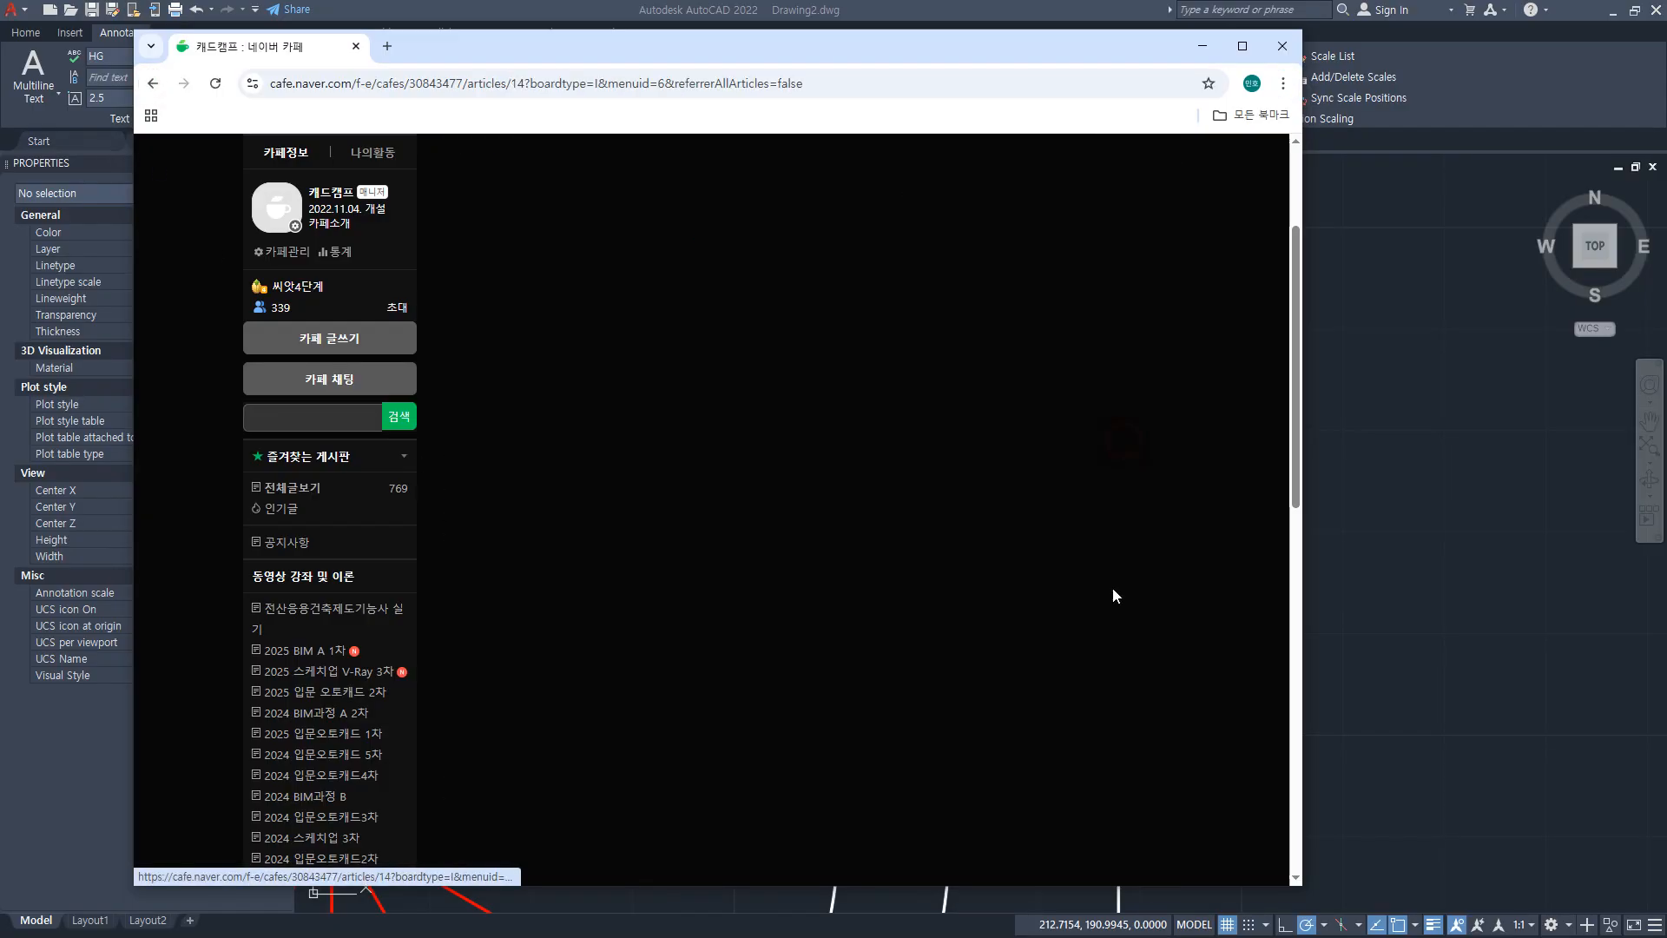
pyautogui.scroll(-8, 976, 566)
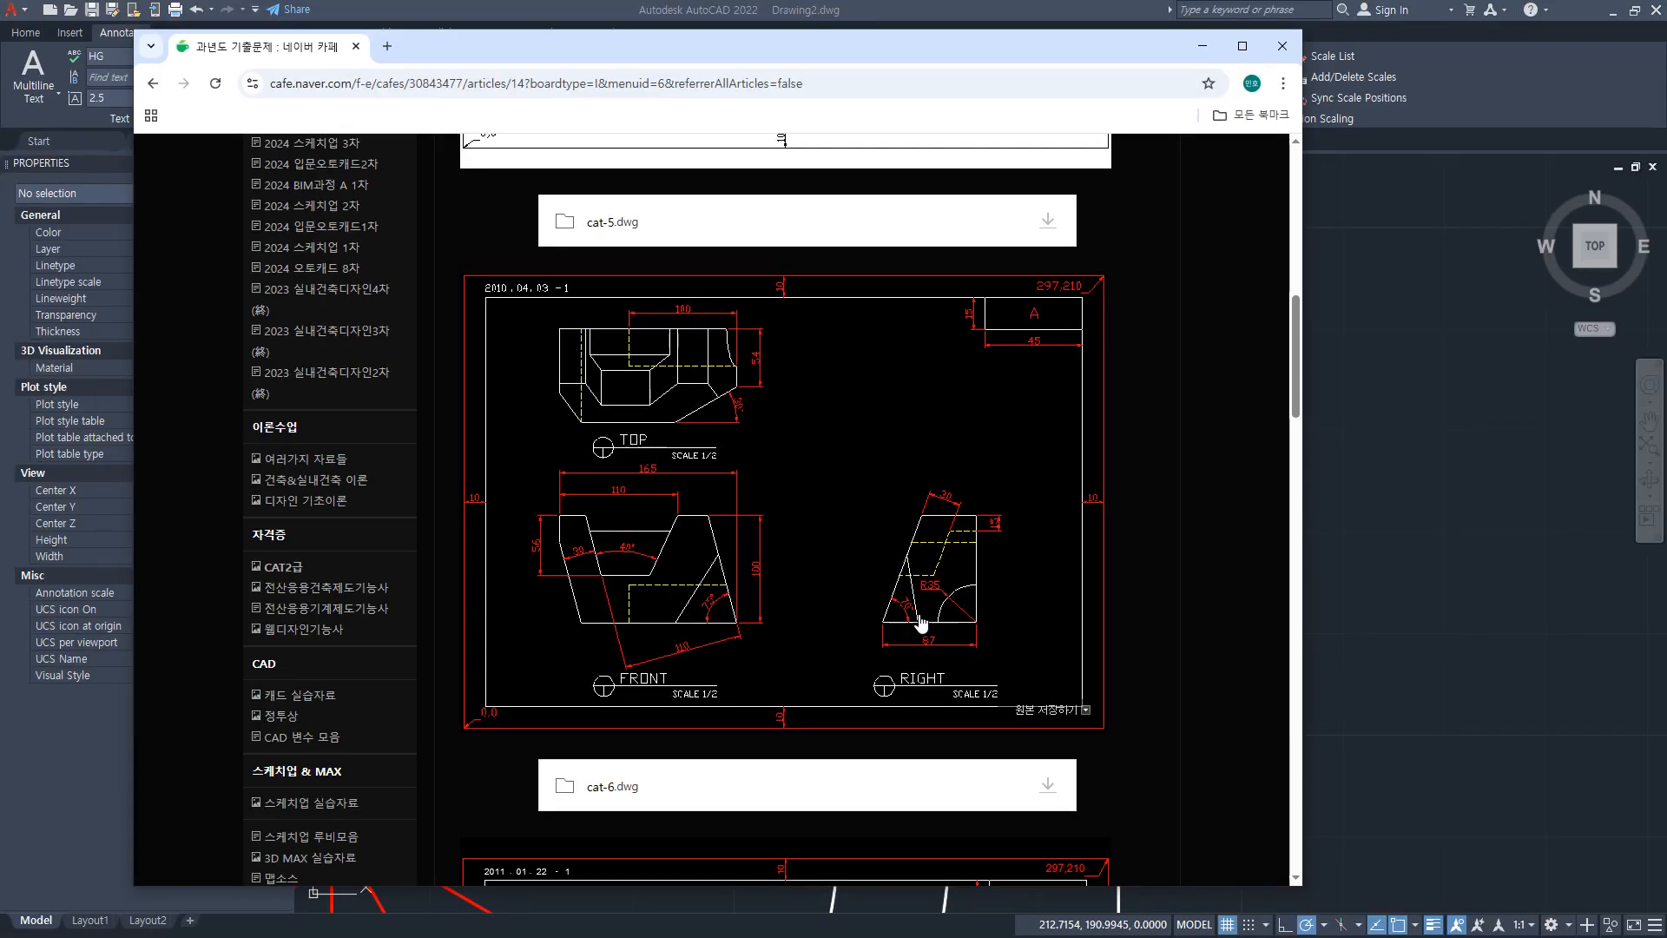
pyautogui.scroll(-5, 856, 625)
pyautogui.scroll(-6, 856, 631)
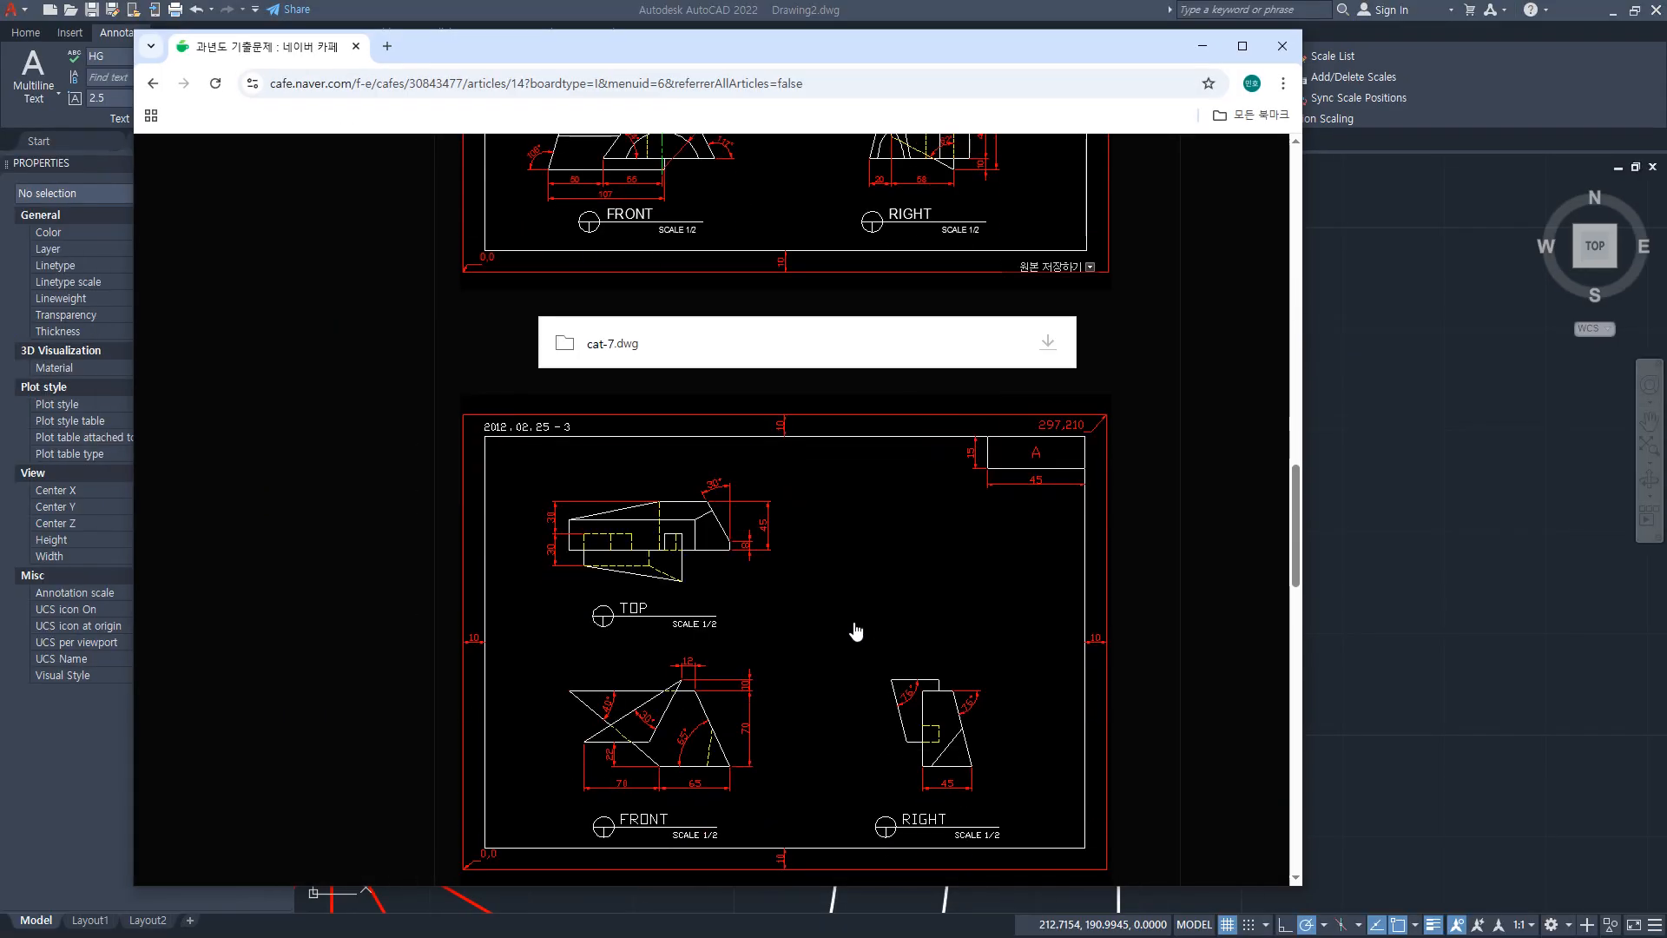
# Step: Go back to the CAT2급 board, open the CAT 초급 예제 post, and look through its example drawings
pyautogui.click(152, 87)
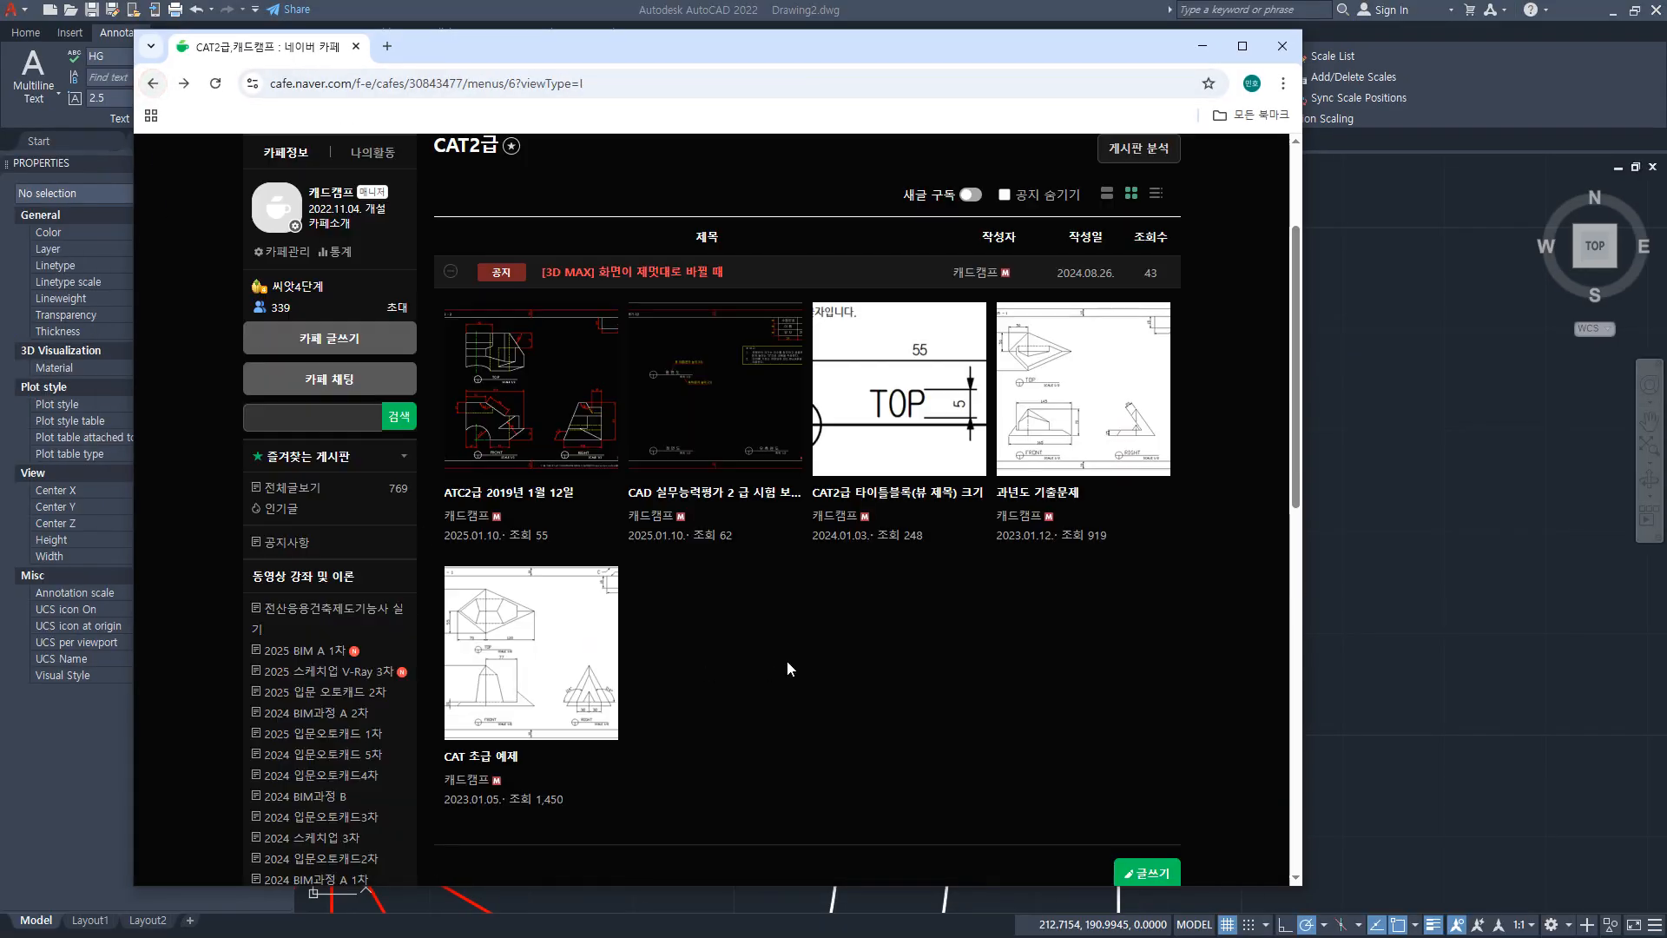
pyautogui.click(543, 690)
pyautogui.scroll(-15, 599, 675)
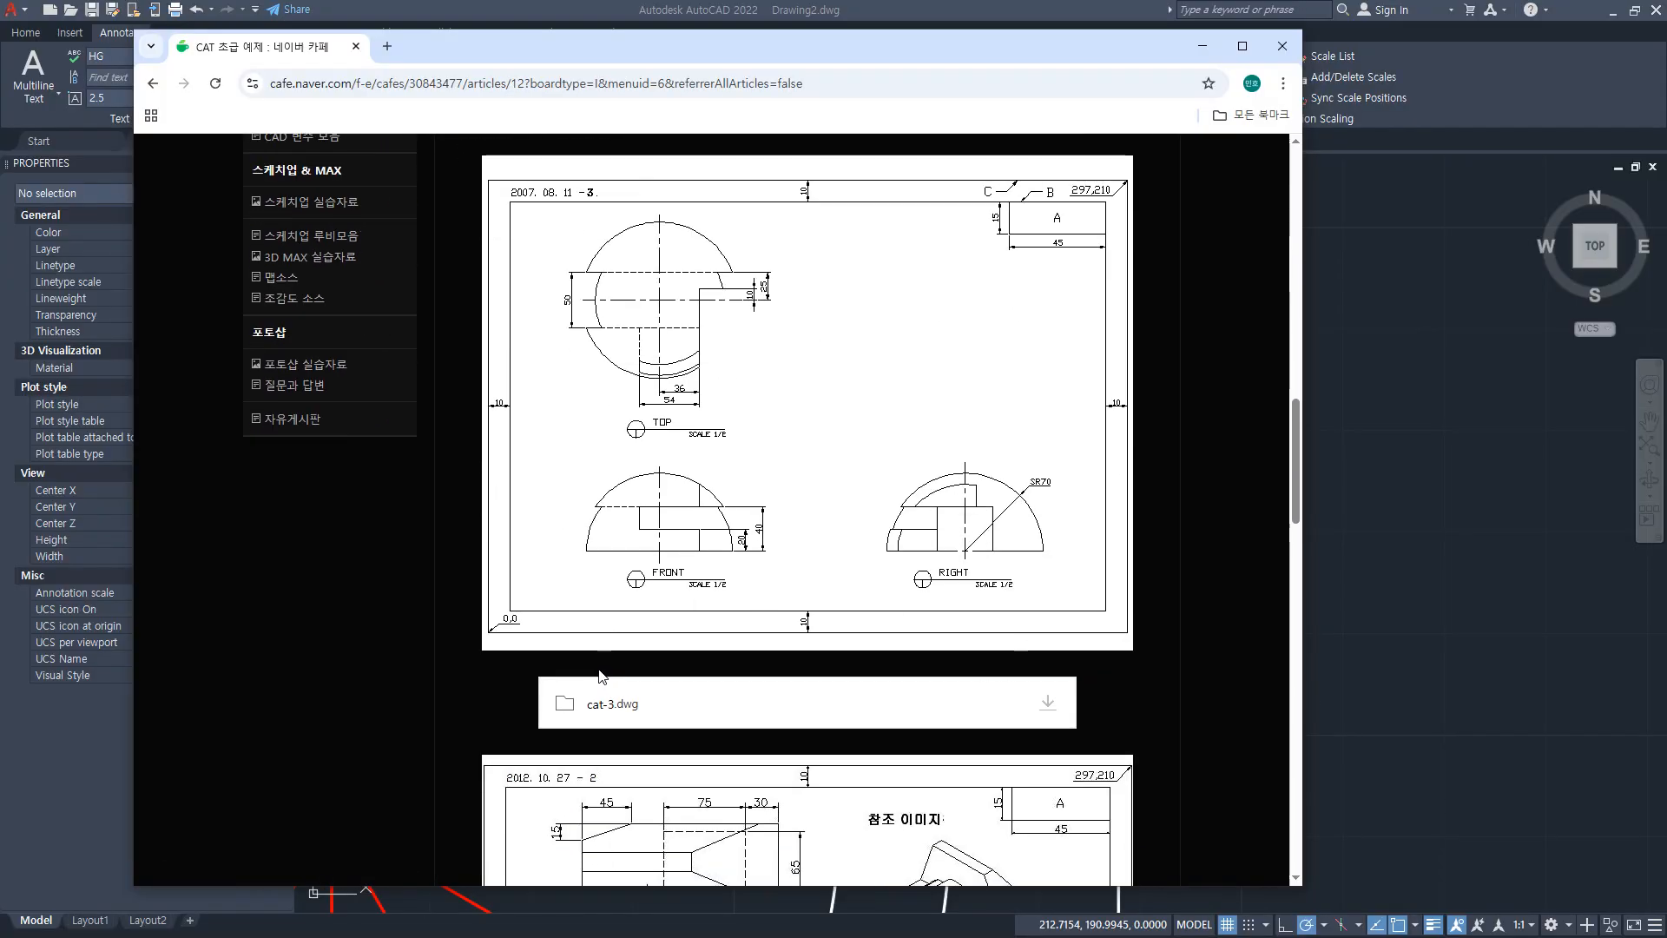
pyautogui.scroll(-8, 599, 675)
pyautogui.scroll(2, 599, 676)
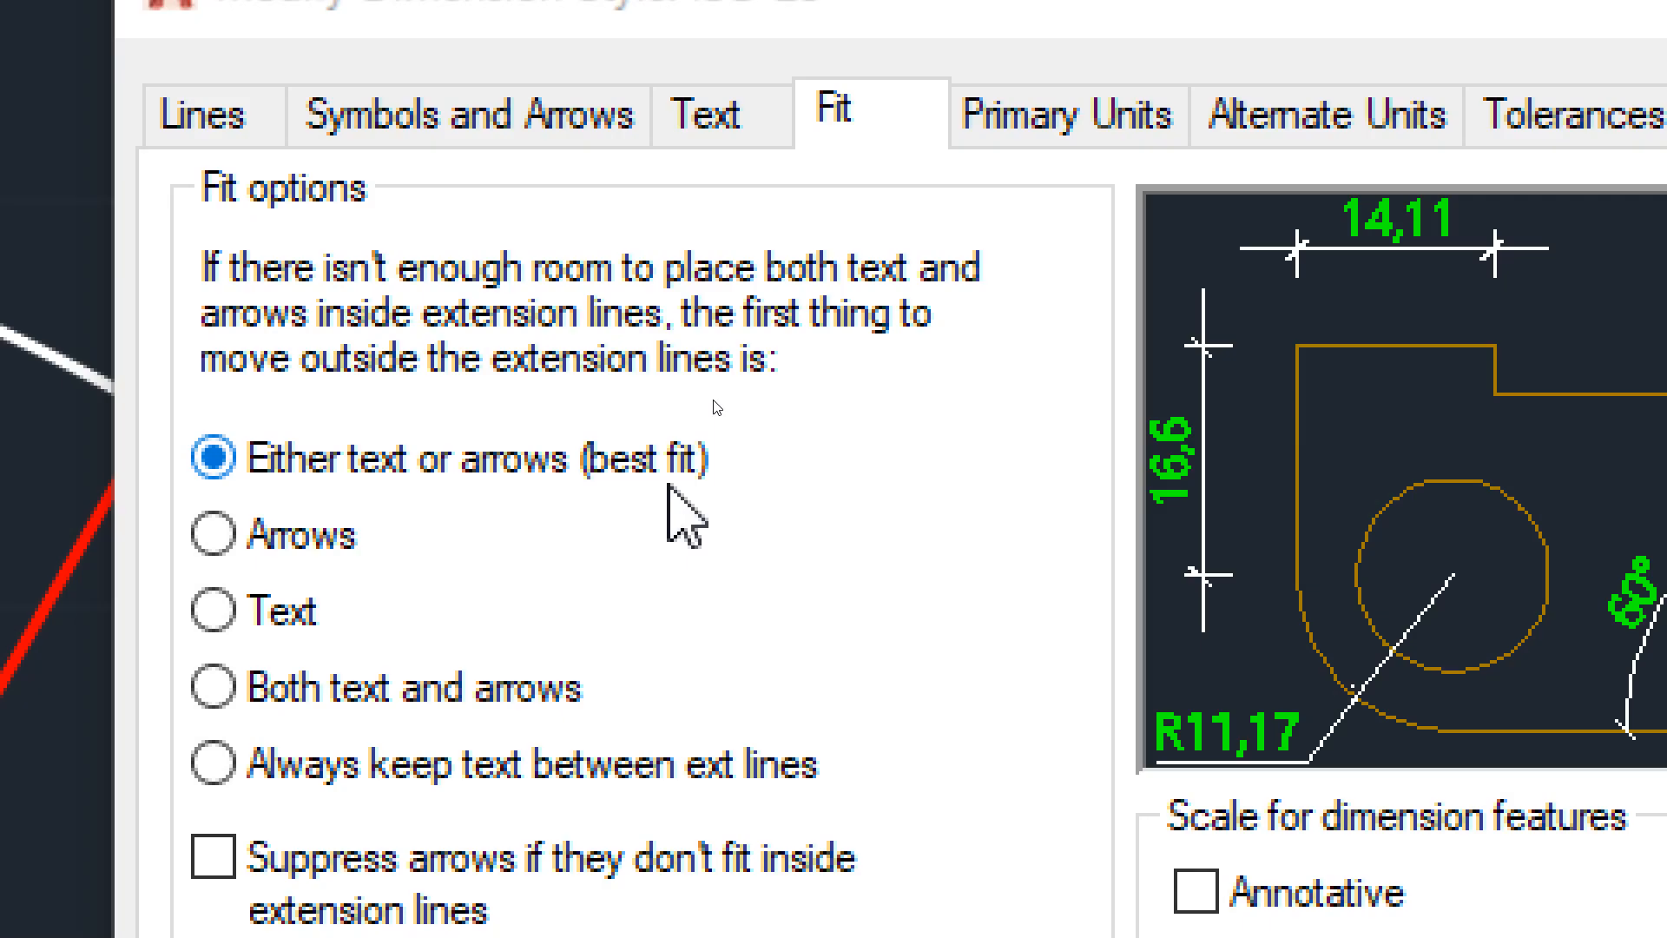
# Step: Try the ISO-25 style's fit options in the preview, then restore Either text or arrows (best fit) and apply it
pyautogui.click(385, 562)
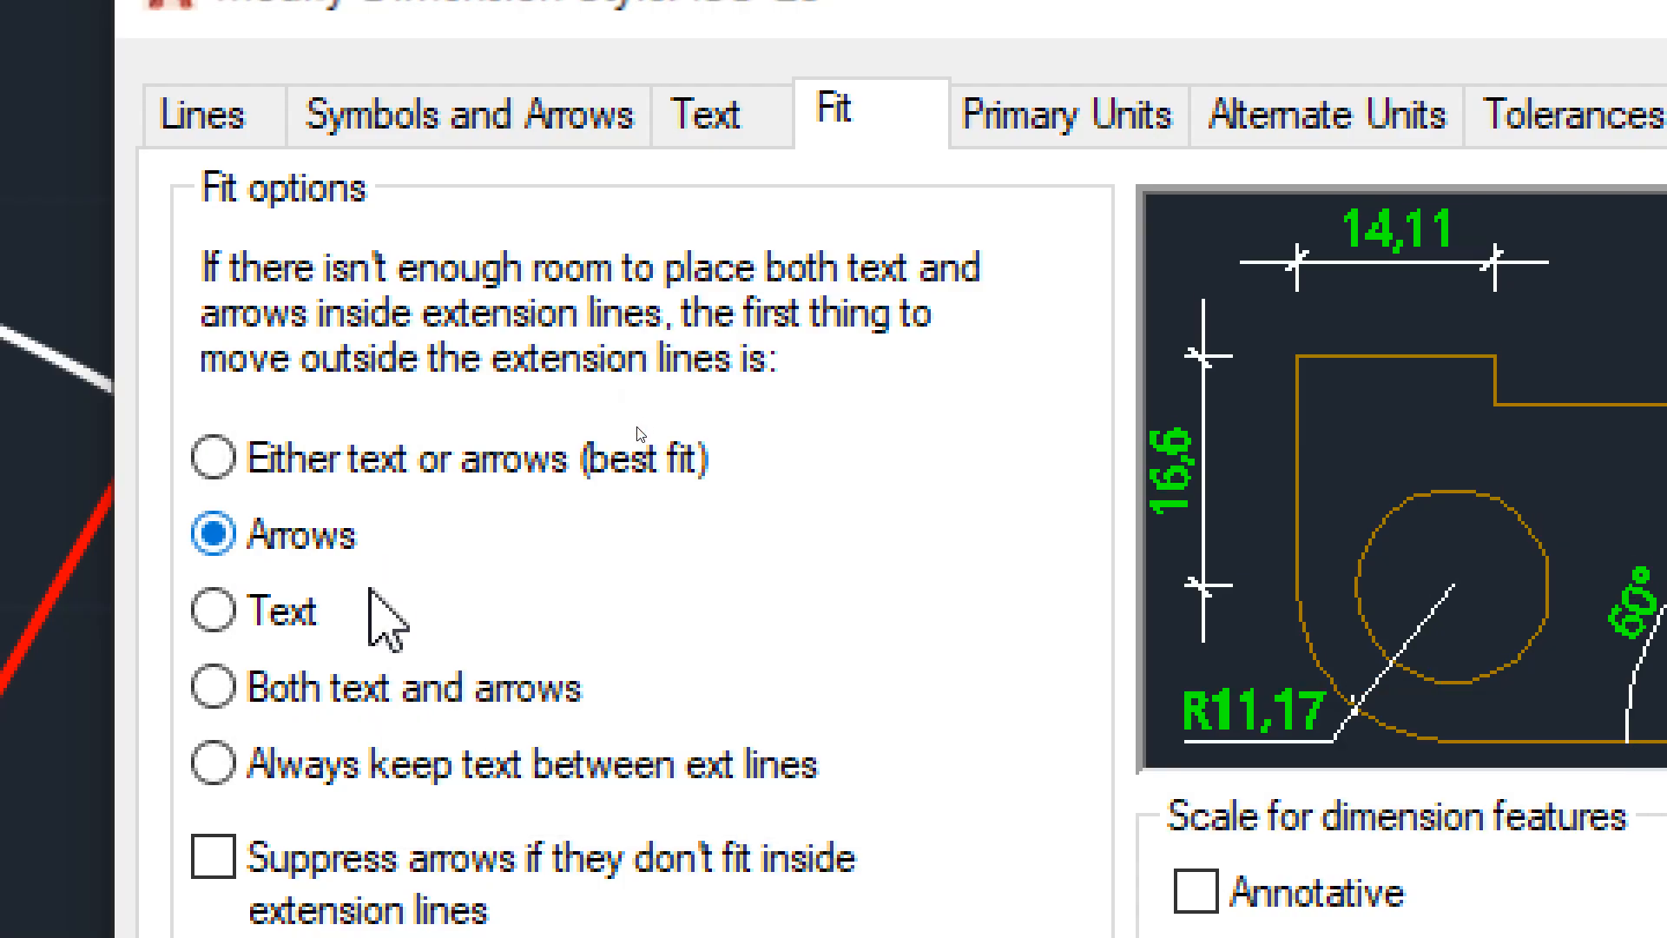
pyautogui.click(363, 621)
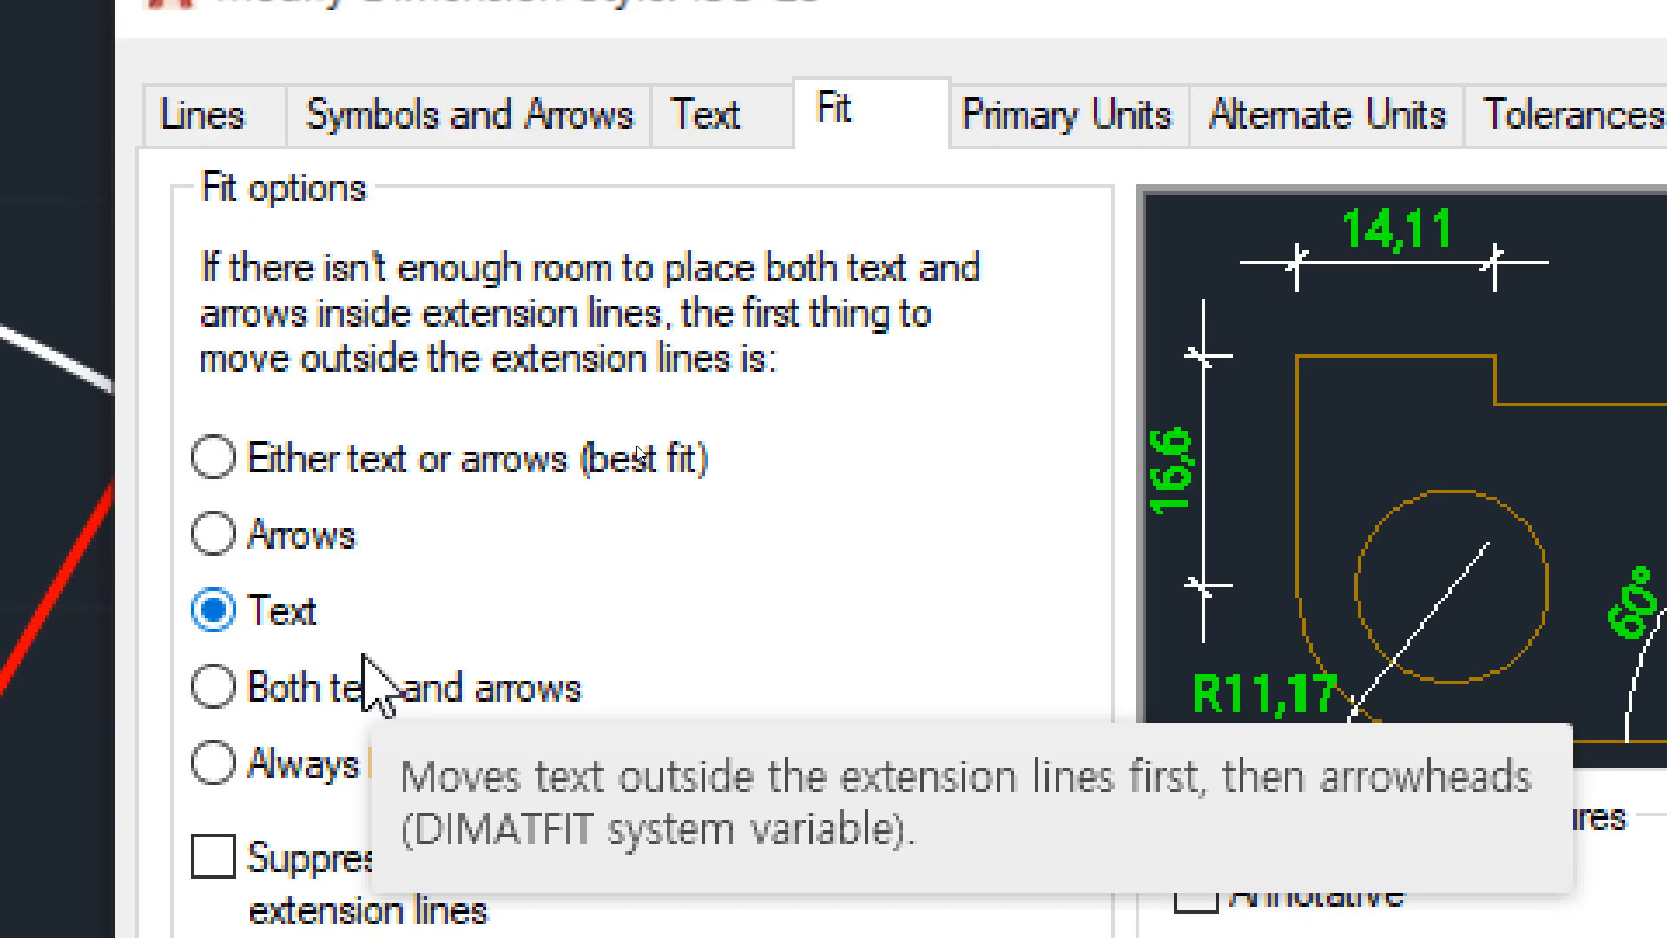
pyautogui.click(363, 700)
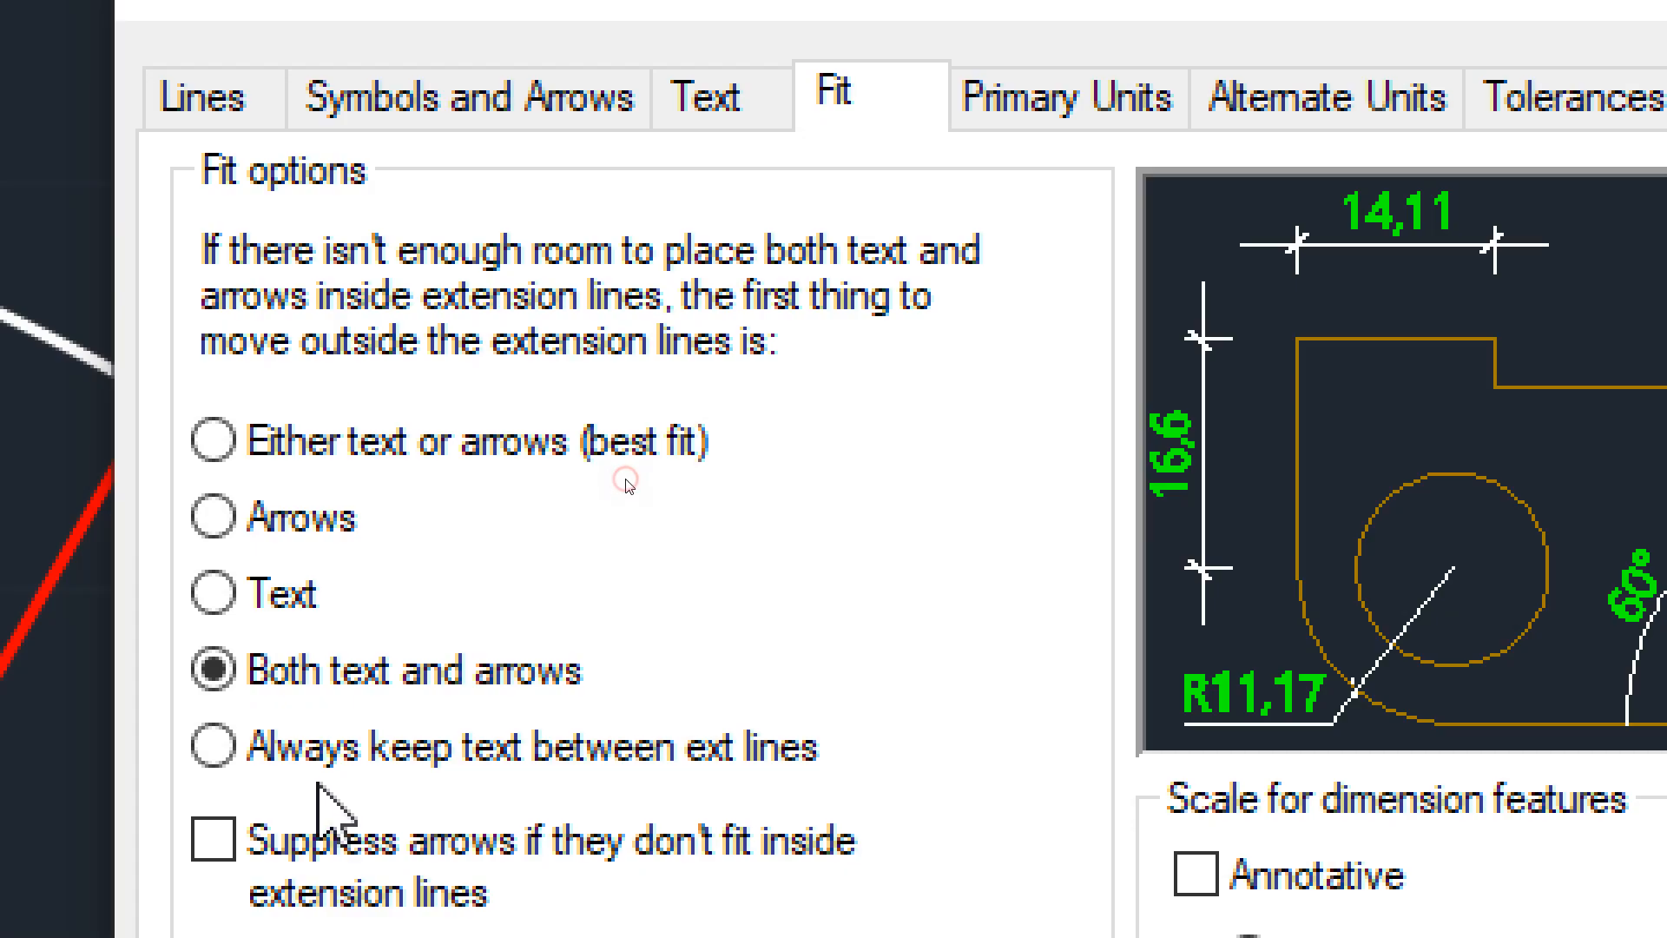
pyautogui.click(321, 746)
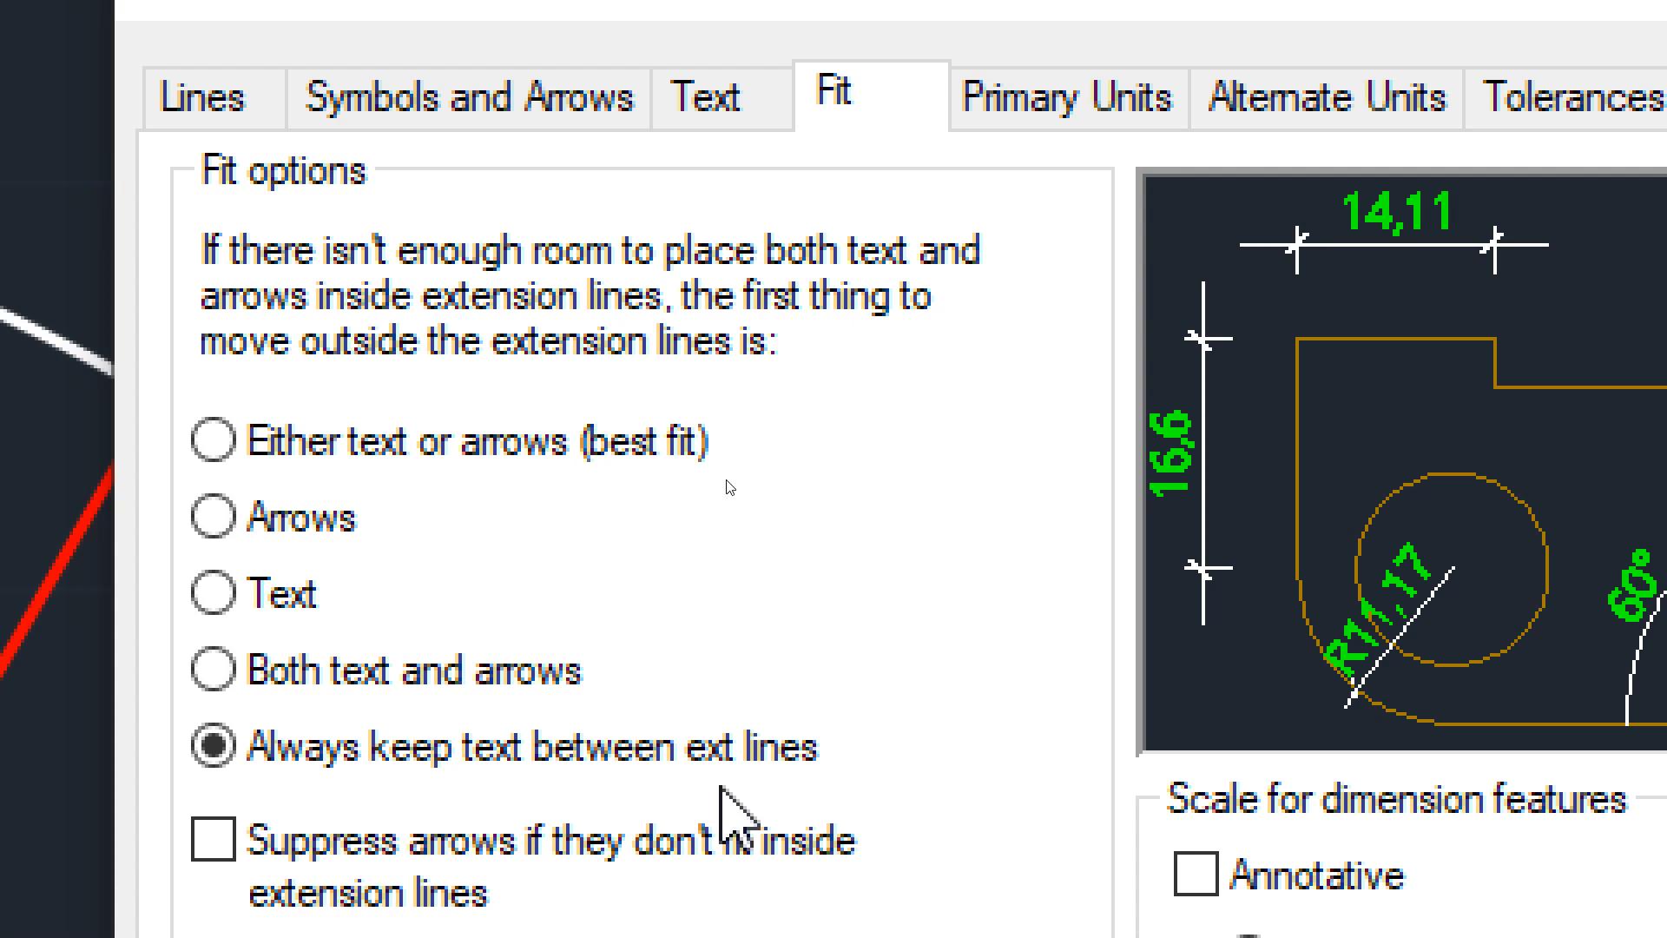
pyautogui.click(259, 521)
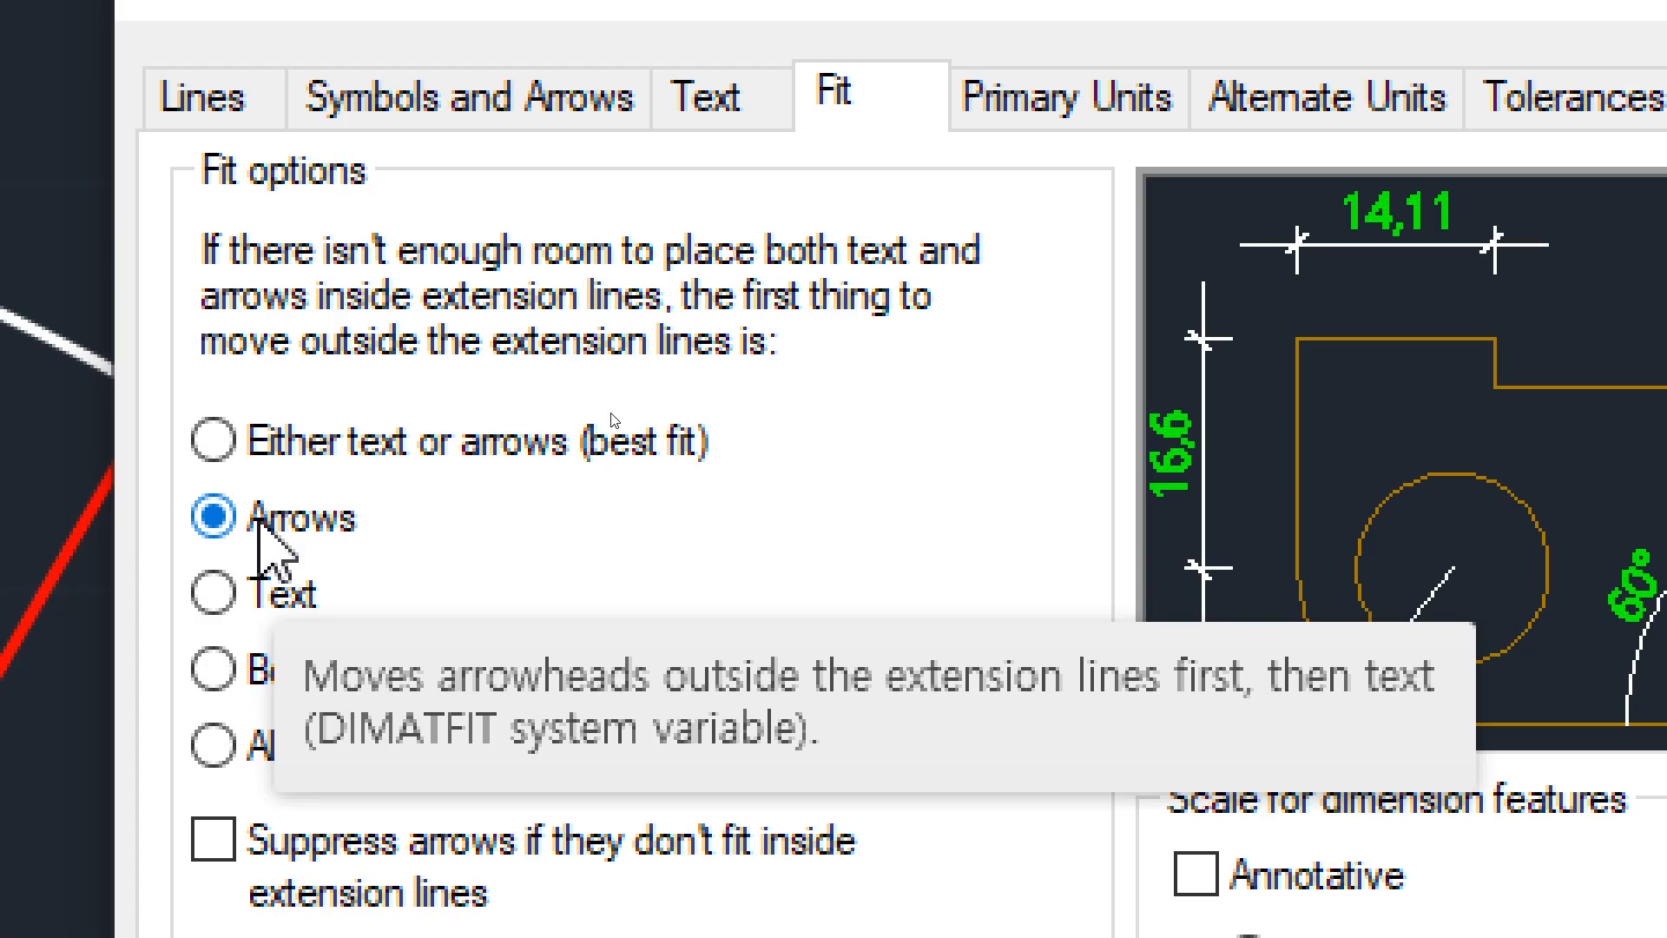
pyautogui.click(309, 444)
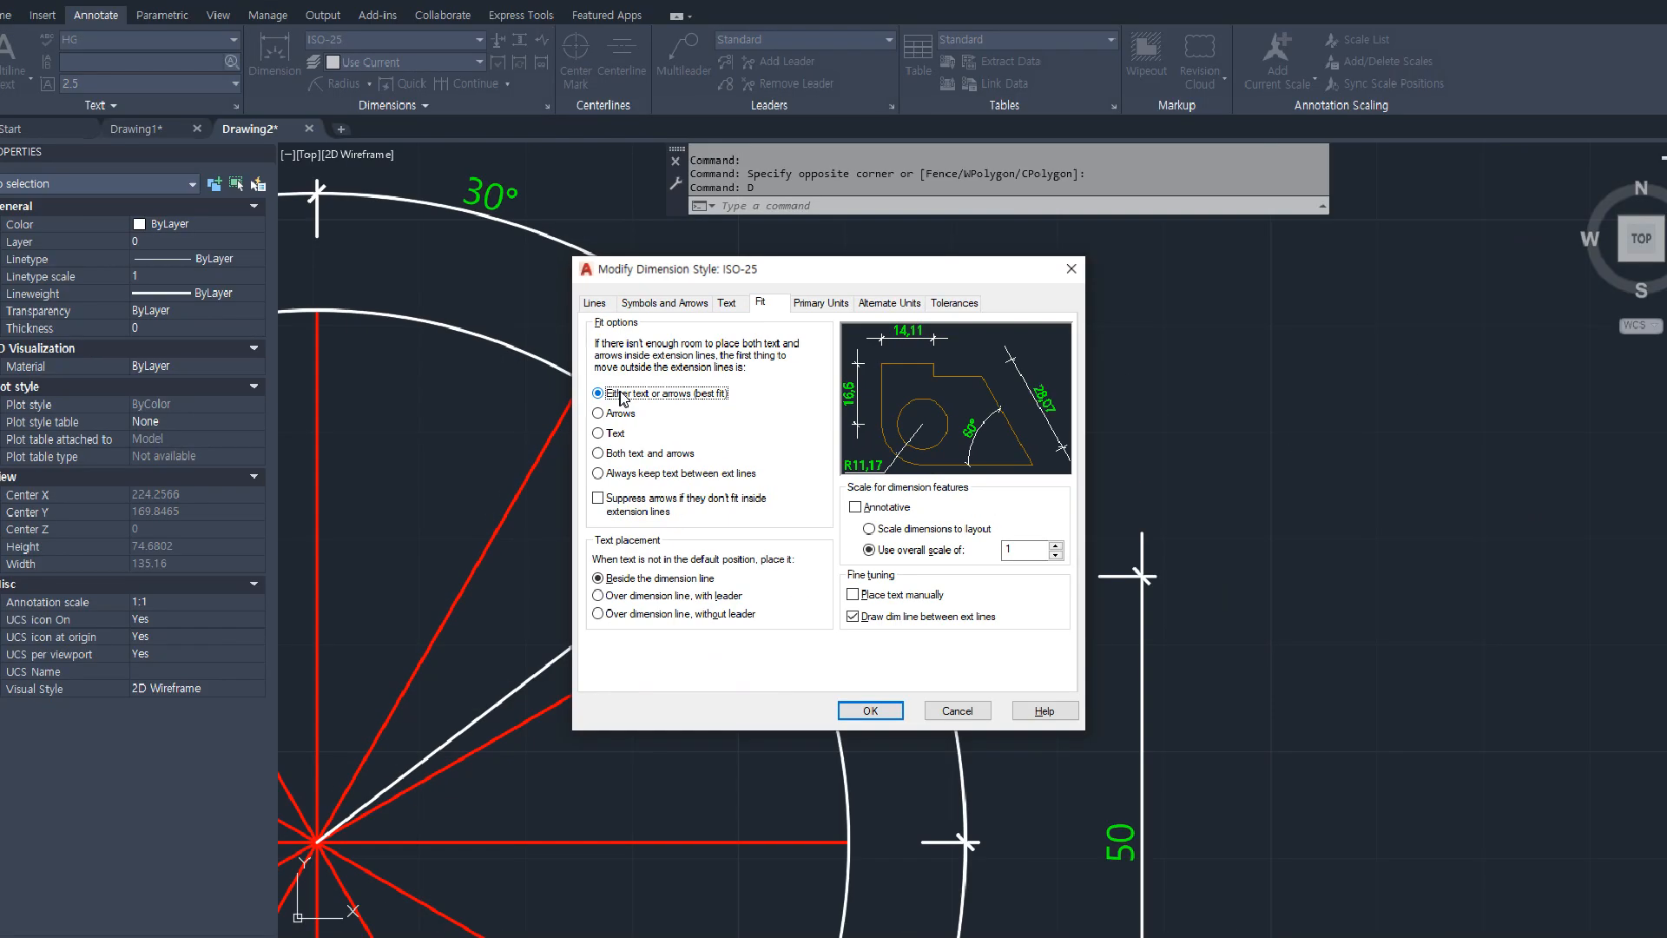
pyautogui.click(867, 712)
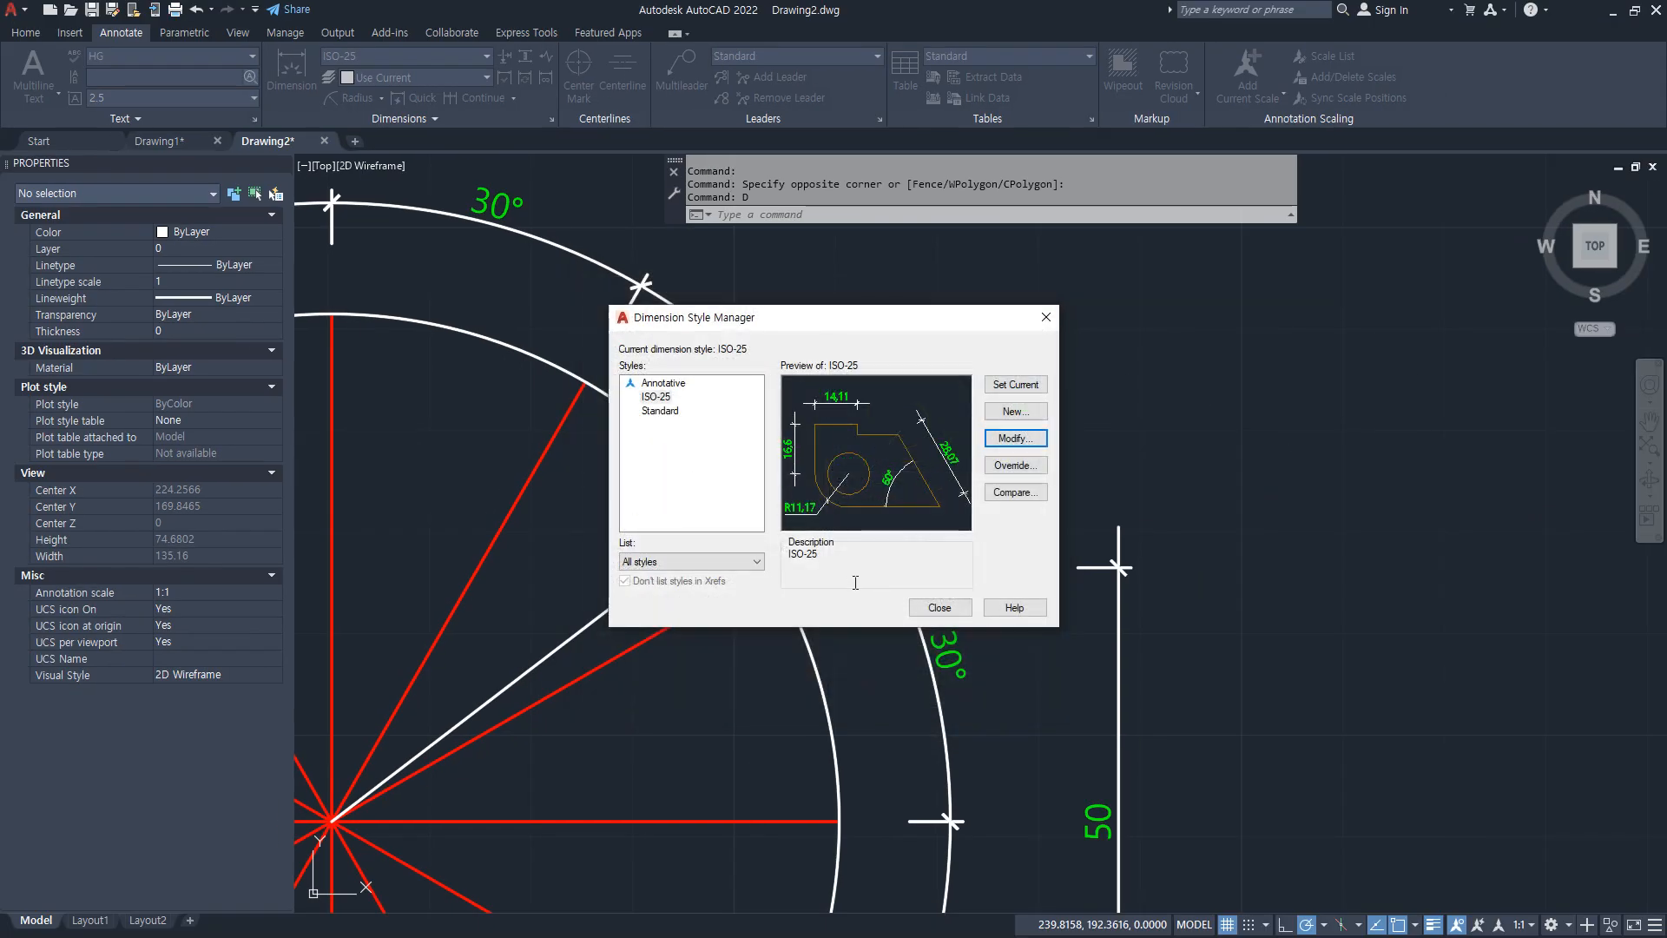
pyautogui.click(939, 607)
# Step: Erase the radius dimension whose text sits outside the ring of angular dimensions
pyautogui.click(875, 398)
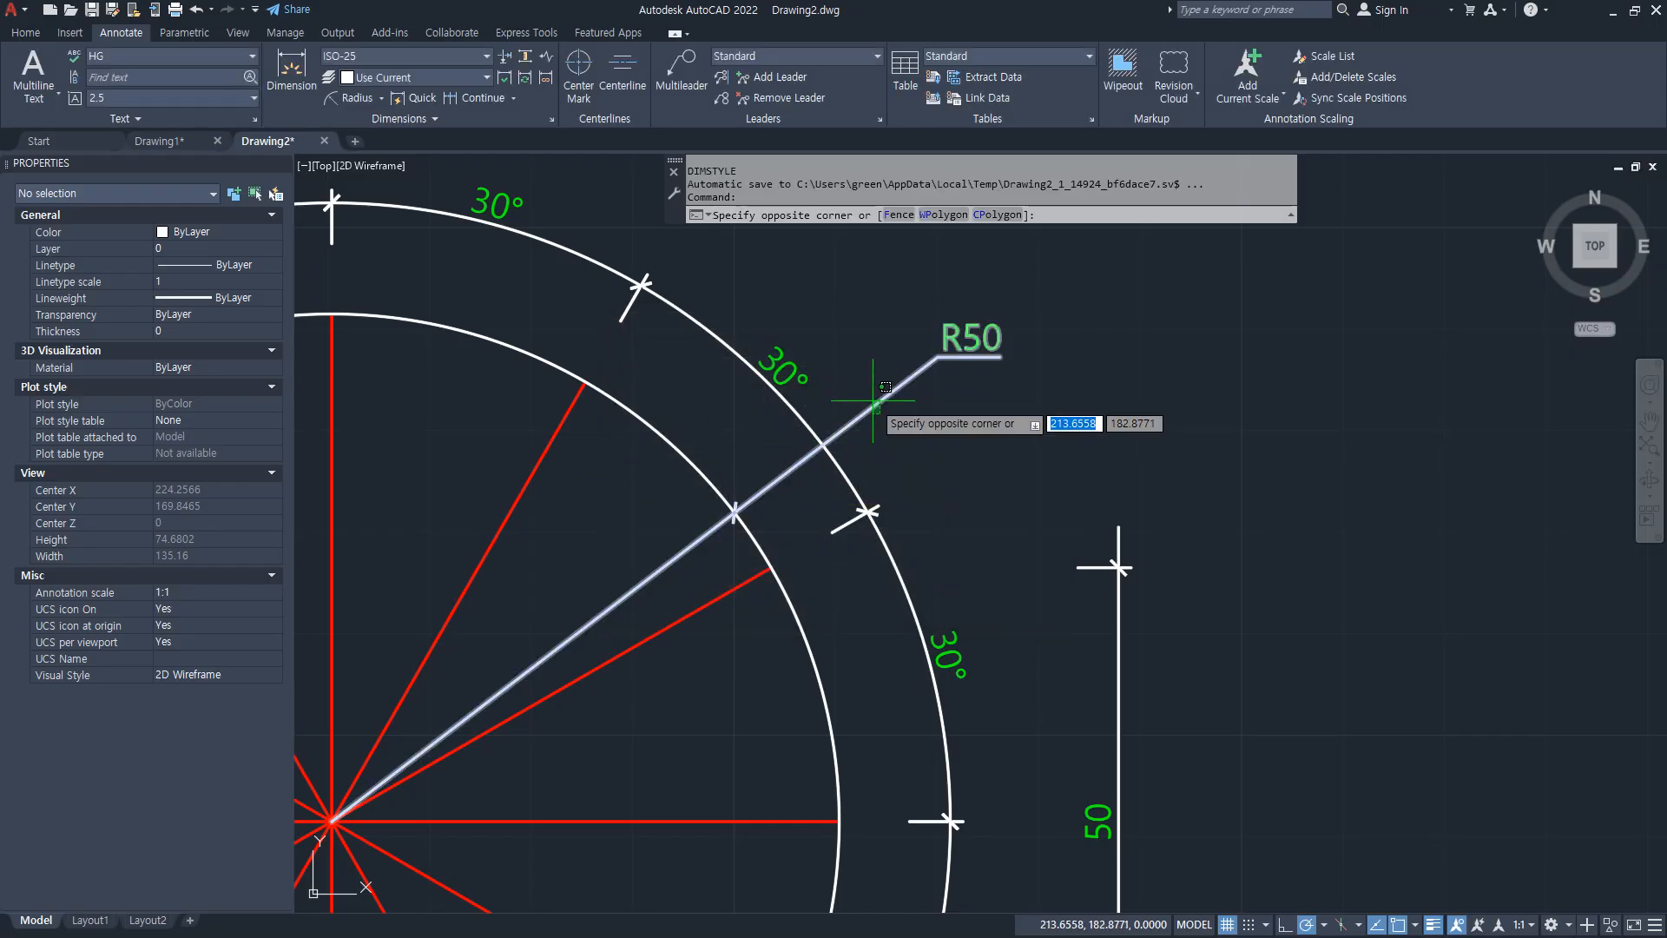
pyautogui.click(877, 382)
pyautogui.write('e')
pyautogui.press('Return')
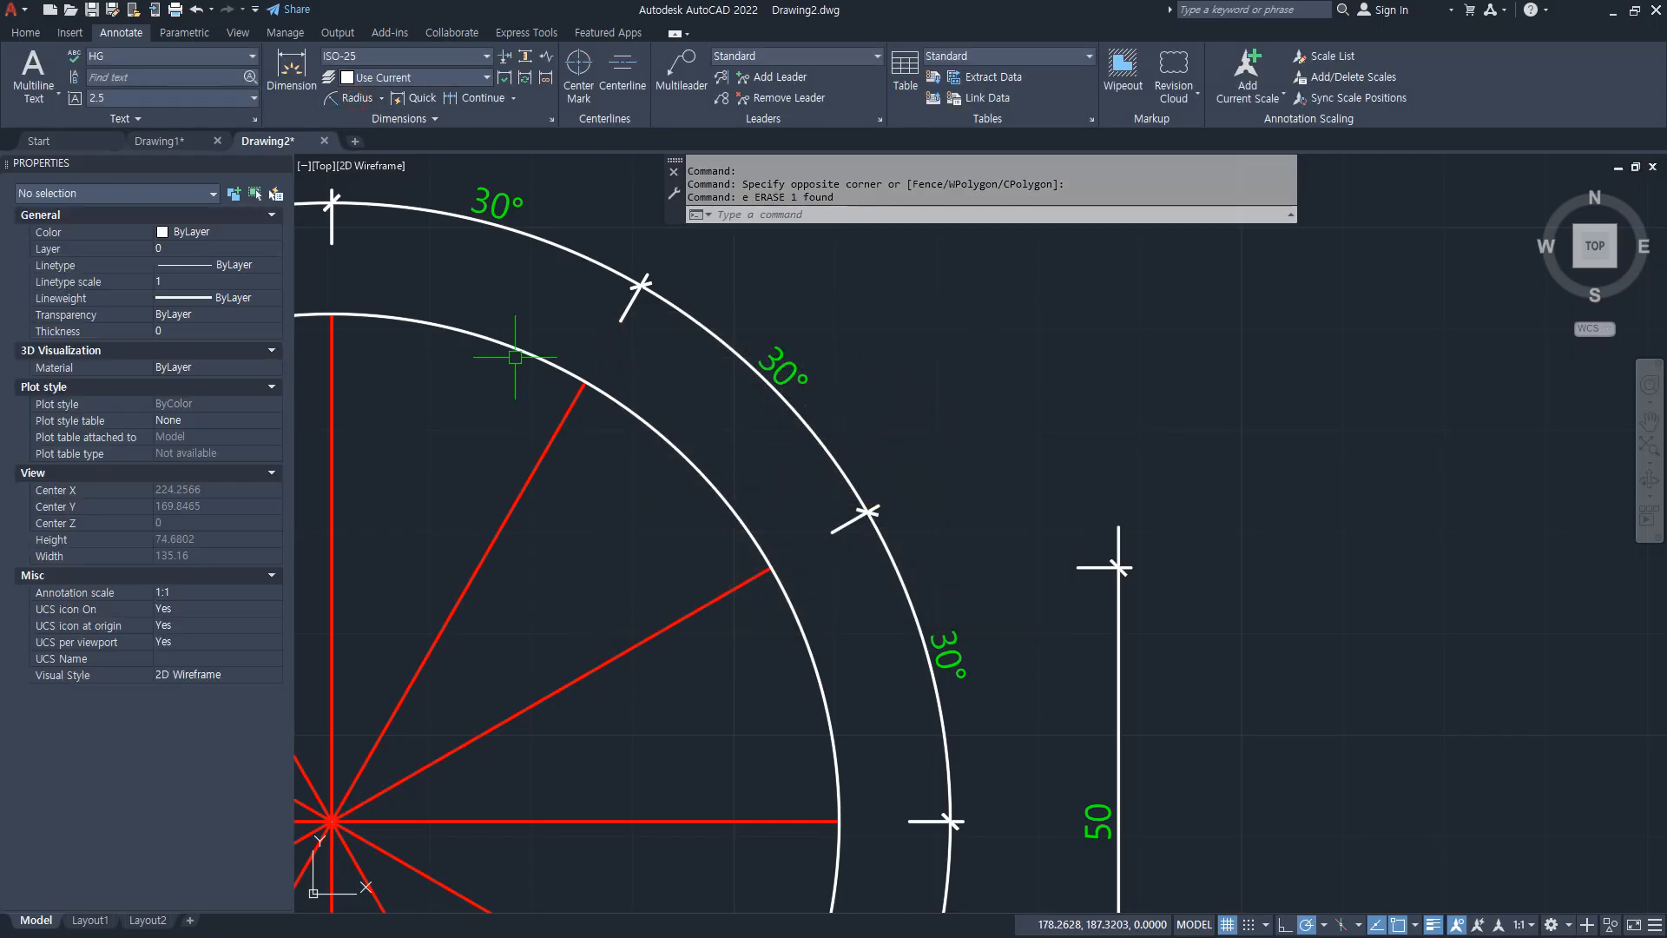
# Step: Add a radius dimension near the top of the divided circle, with its text inside the circle
pyautogui.click(357, 98)
pyautogui.click(502, 344)
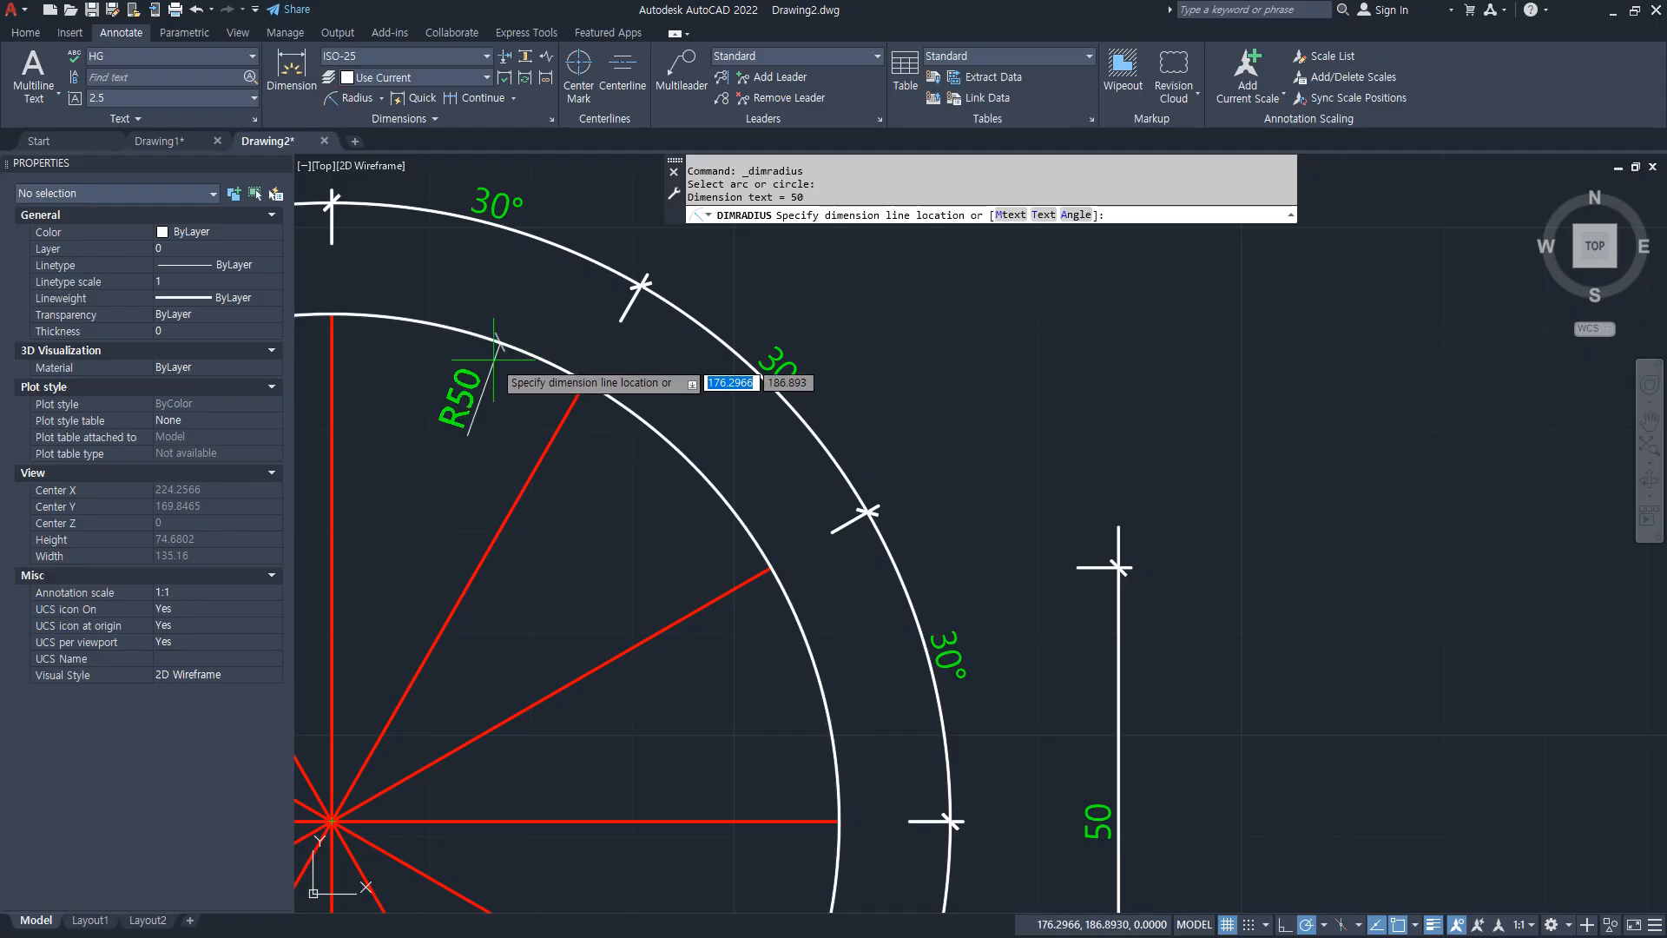
pyautogui.click(498, 346)
pyautogui.scroll(4, 469, 420)
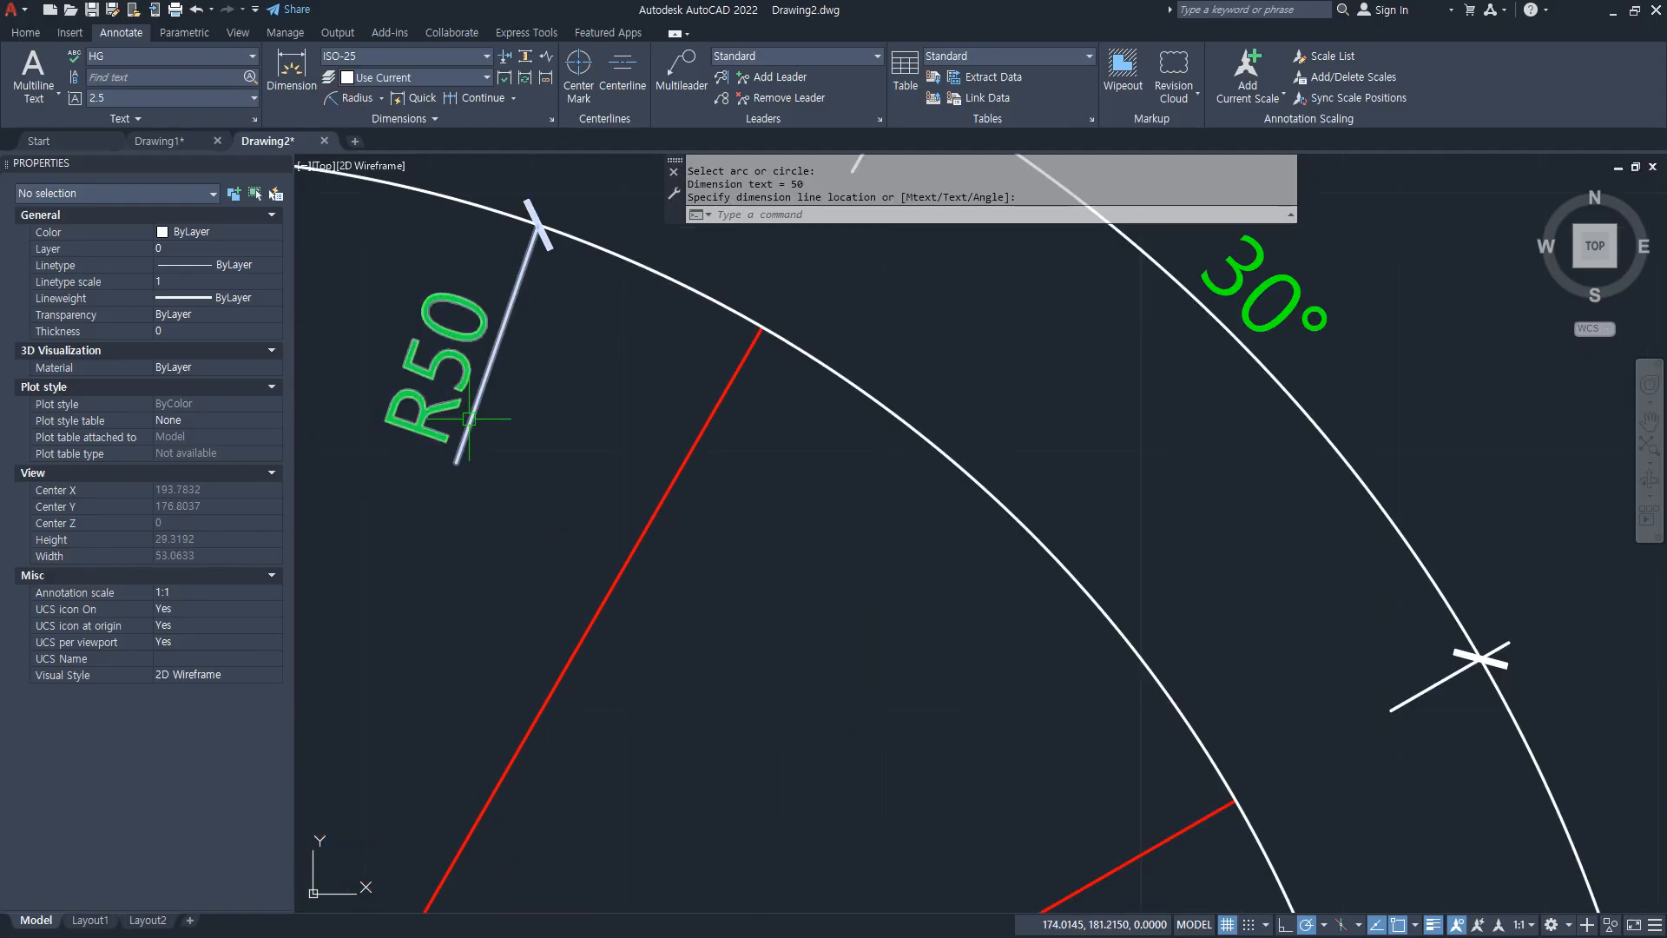
pyautogui.scroll(-3, 469, 419)
pyautogui.moveTo(578, 369); pyautogui.dragTo(856, 365, button='middle')
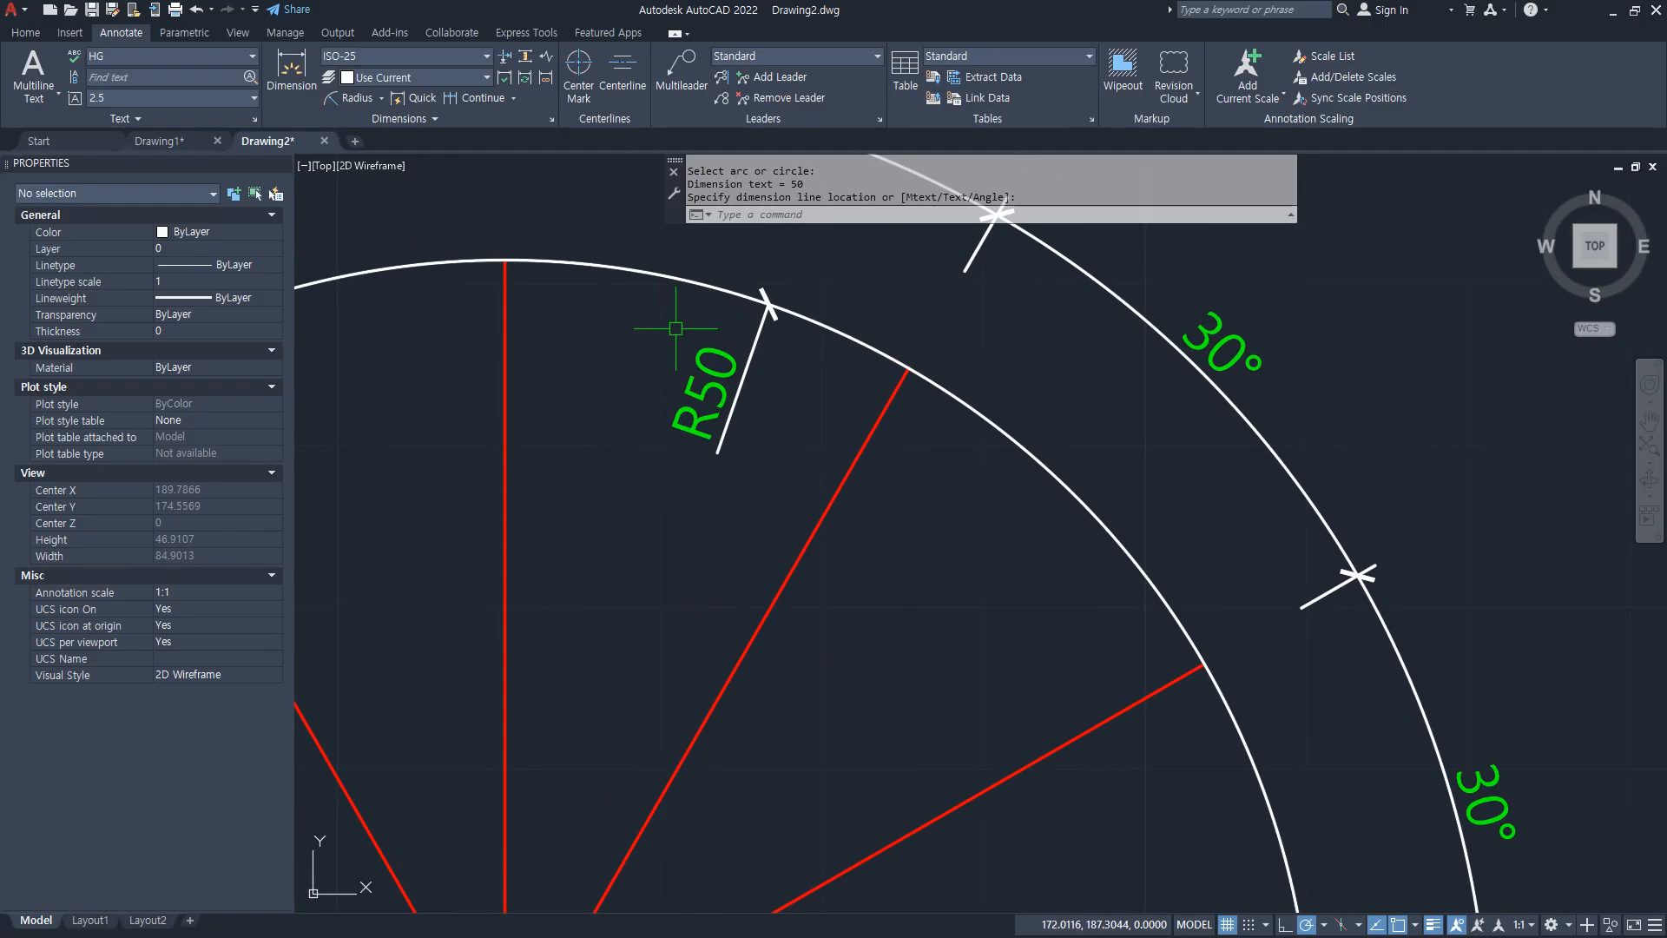
# Step: Set the ISO-25 style's fit option to Arrows and apply it to the drawing
pyautogui.write('d')
pyautogui.press('Return')
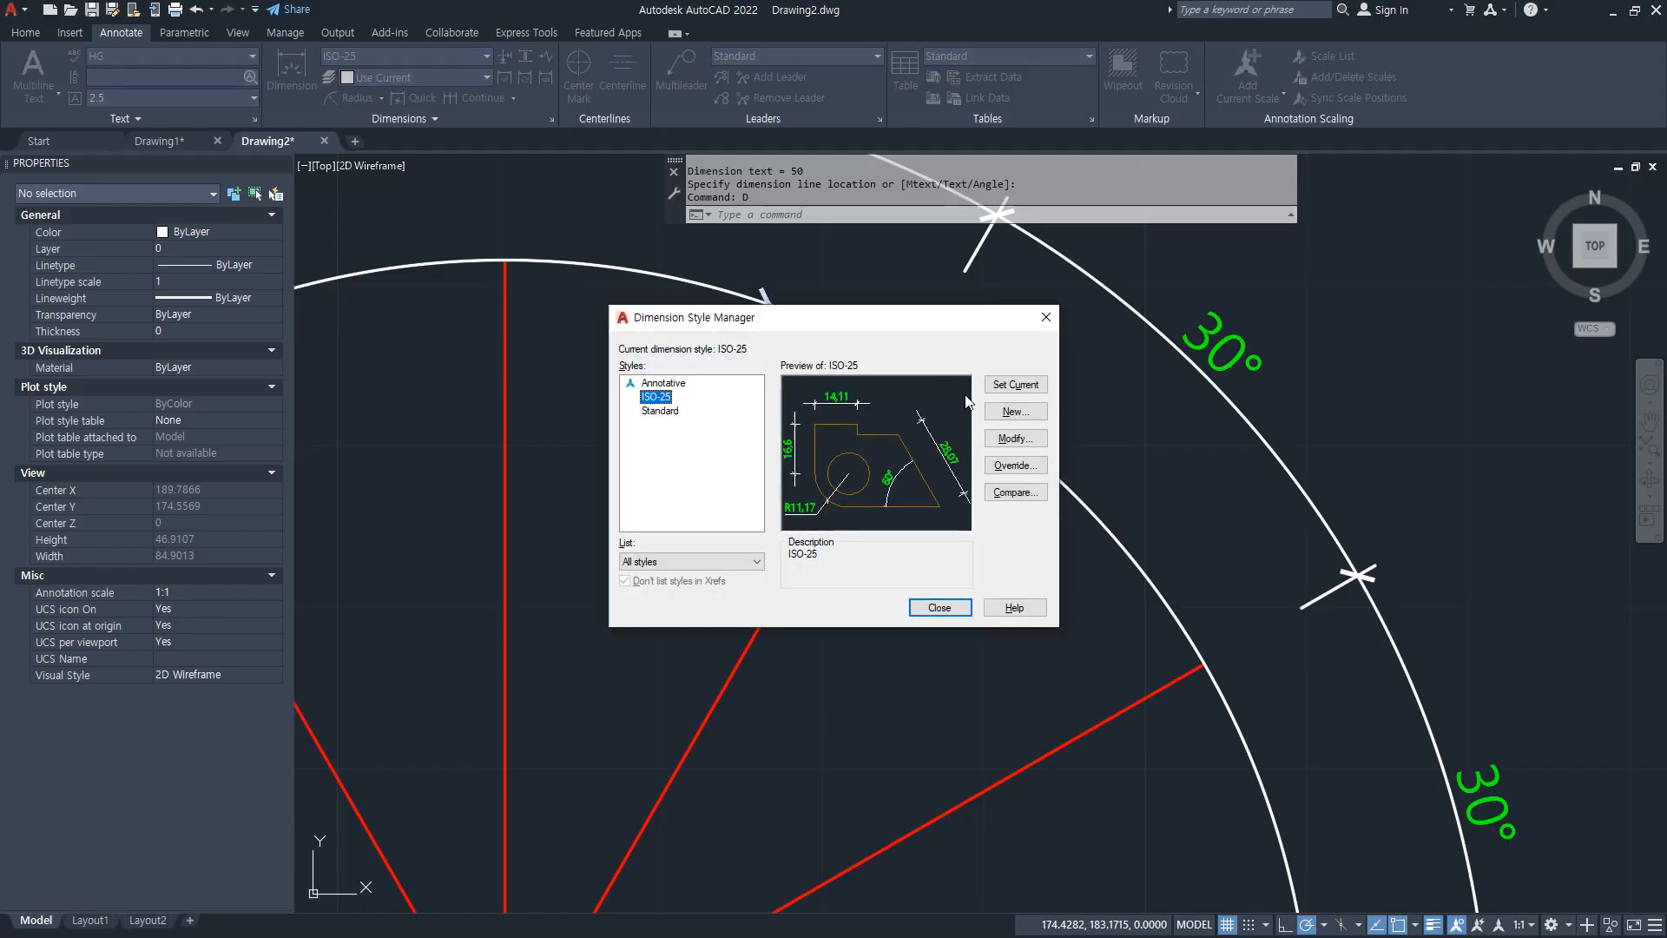
pyautogui.click(1014, 440)
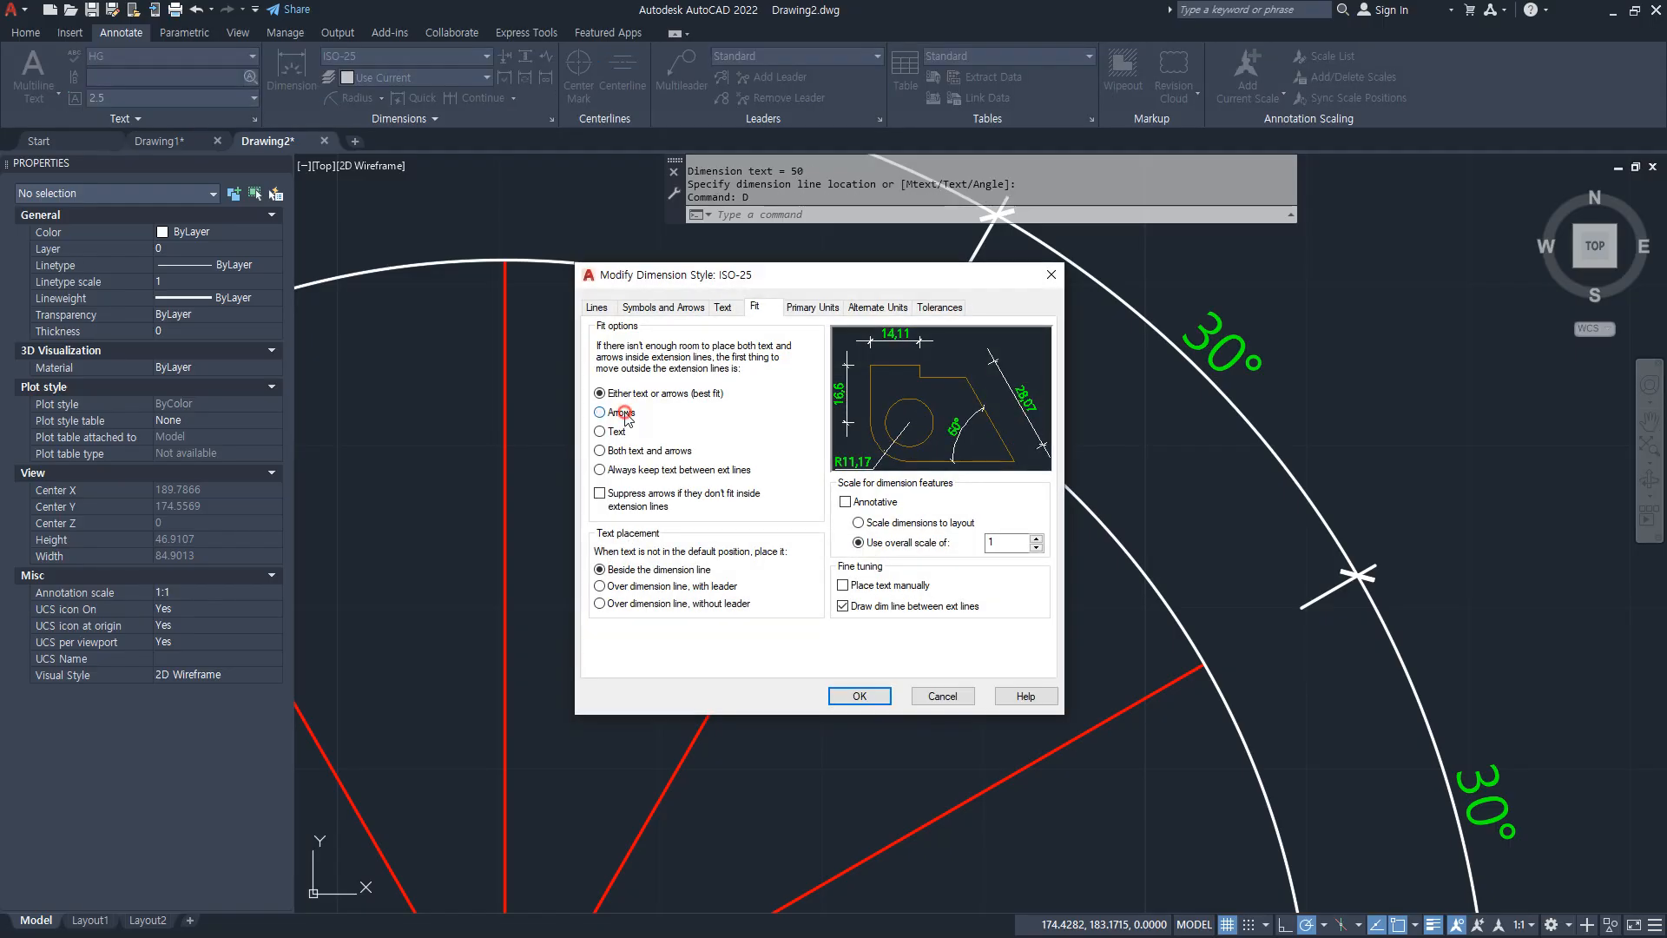
pyautogui.click(624, 414)
pyautogui.click(855, 695)
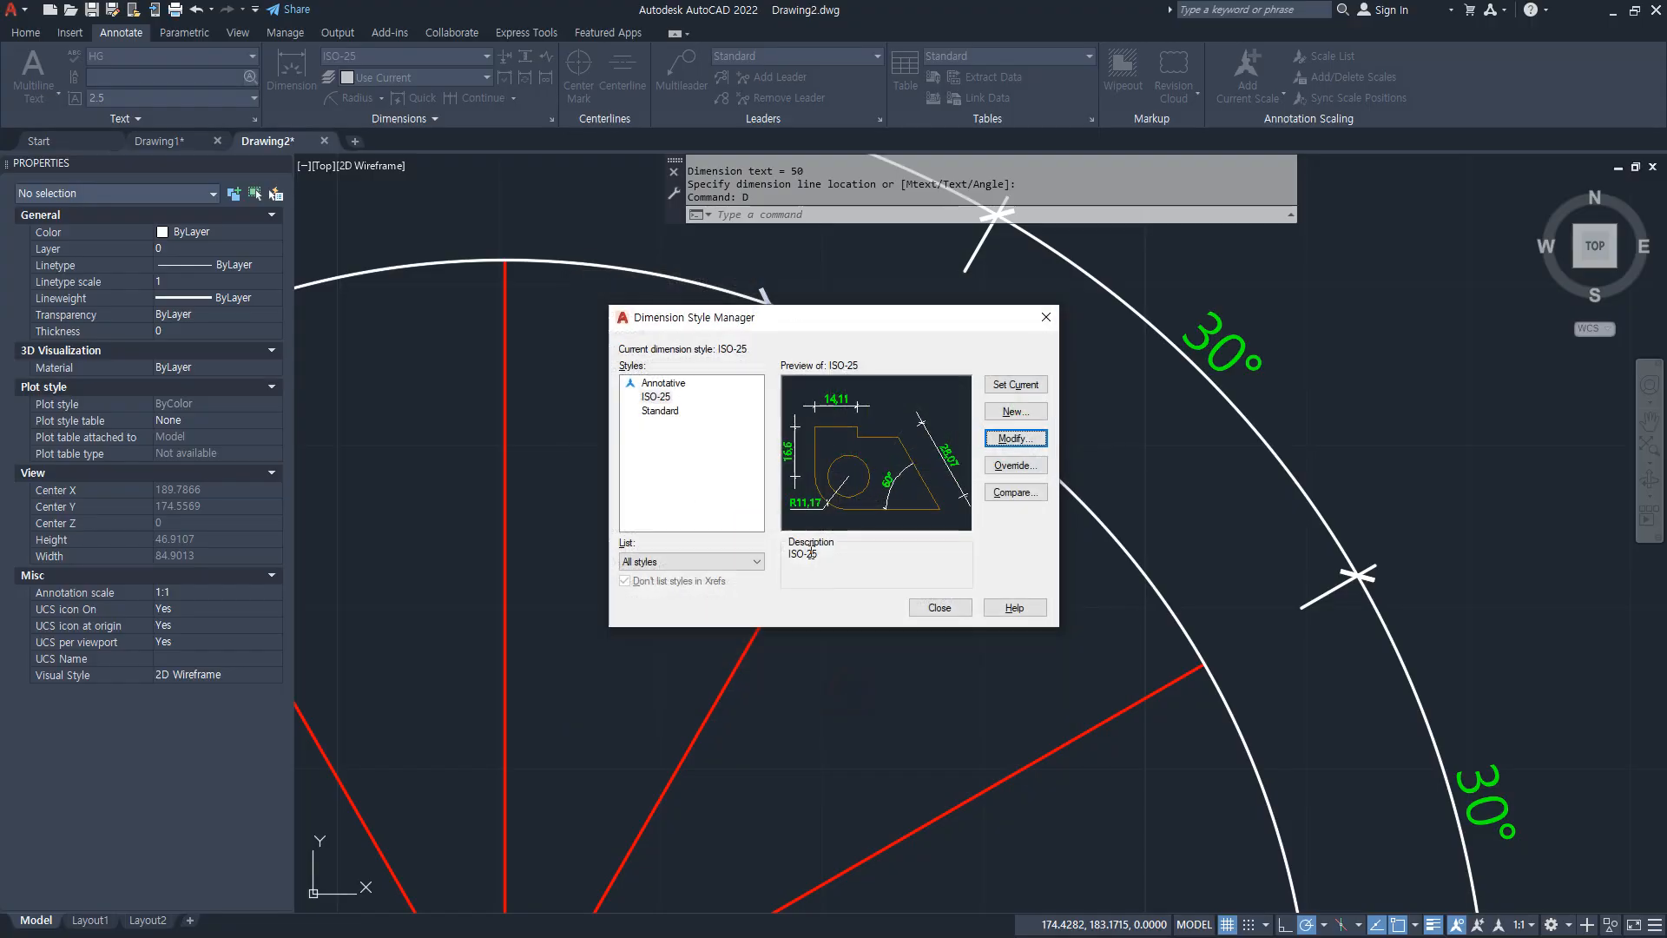
pyautogui.click(938, 606)
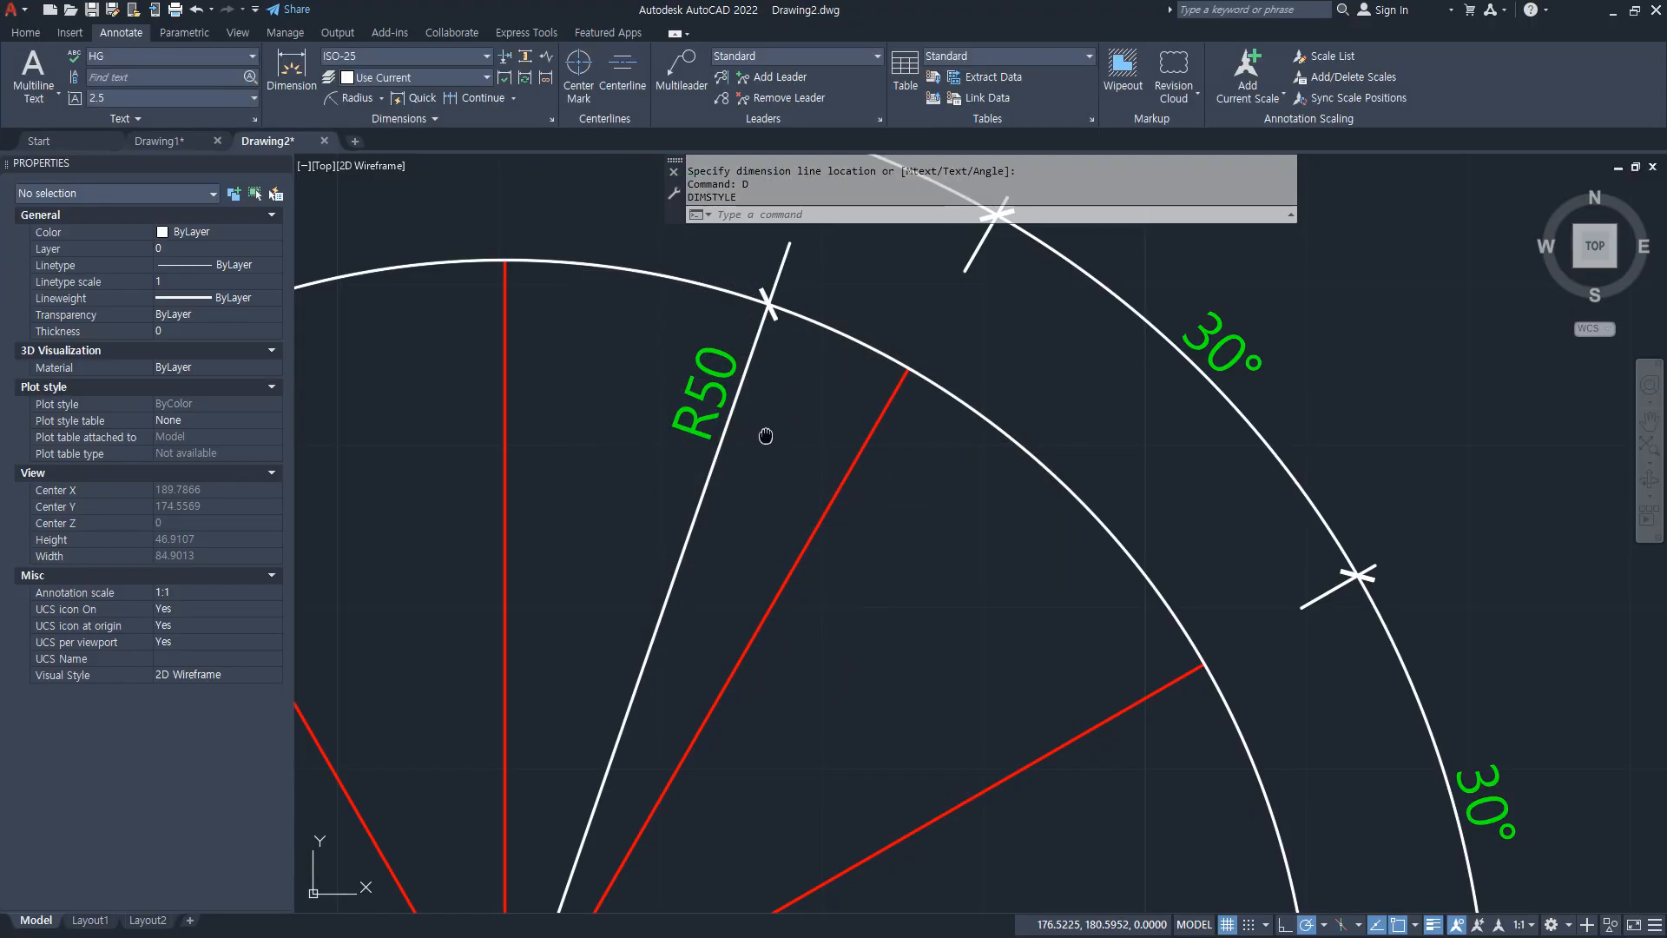
# Step: Start another radius dimension on the upper-right part of the divided circle
pyautogui.moveTo(765, 435); pyautogui.dragTo(744, 354, button='middle')
pyautogui.click(372, 103)
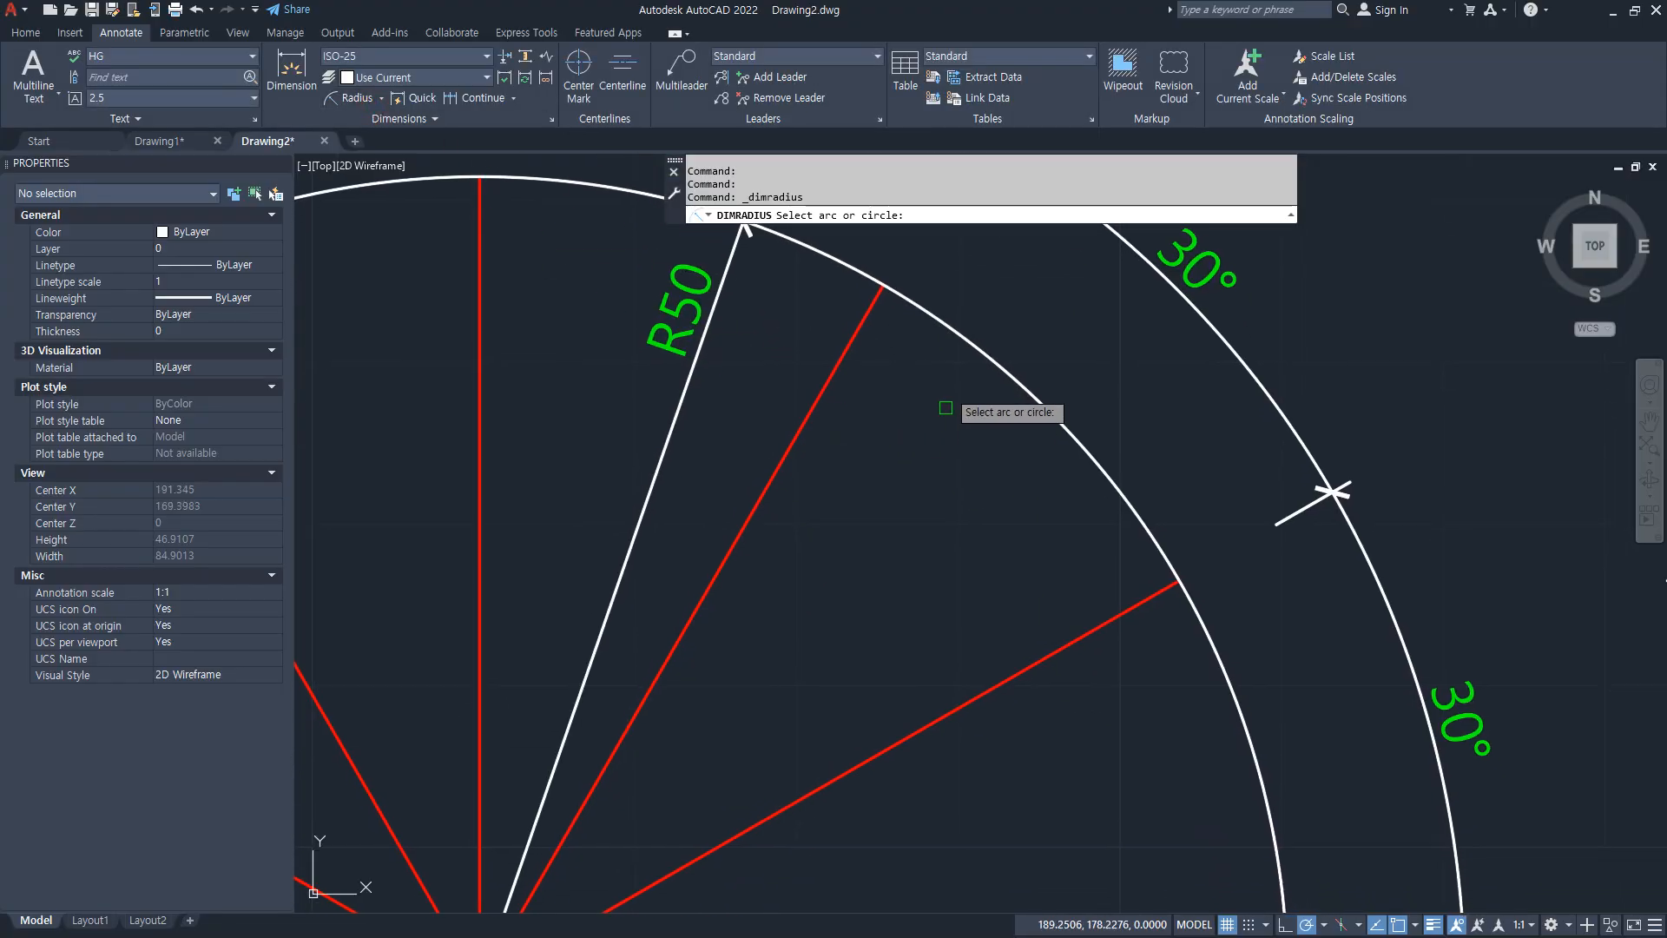
pyautogui.click(1042, 397)
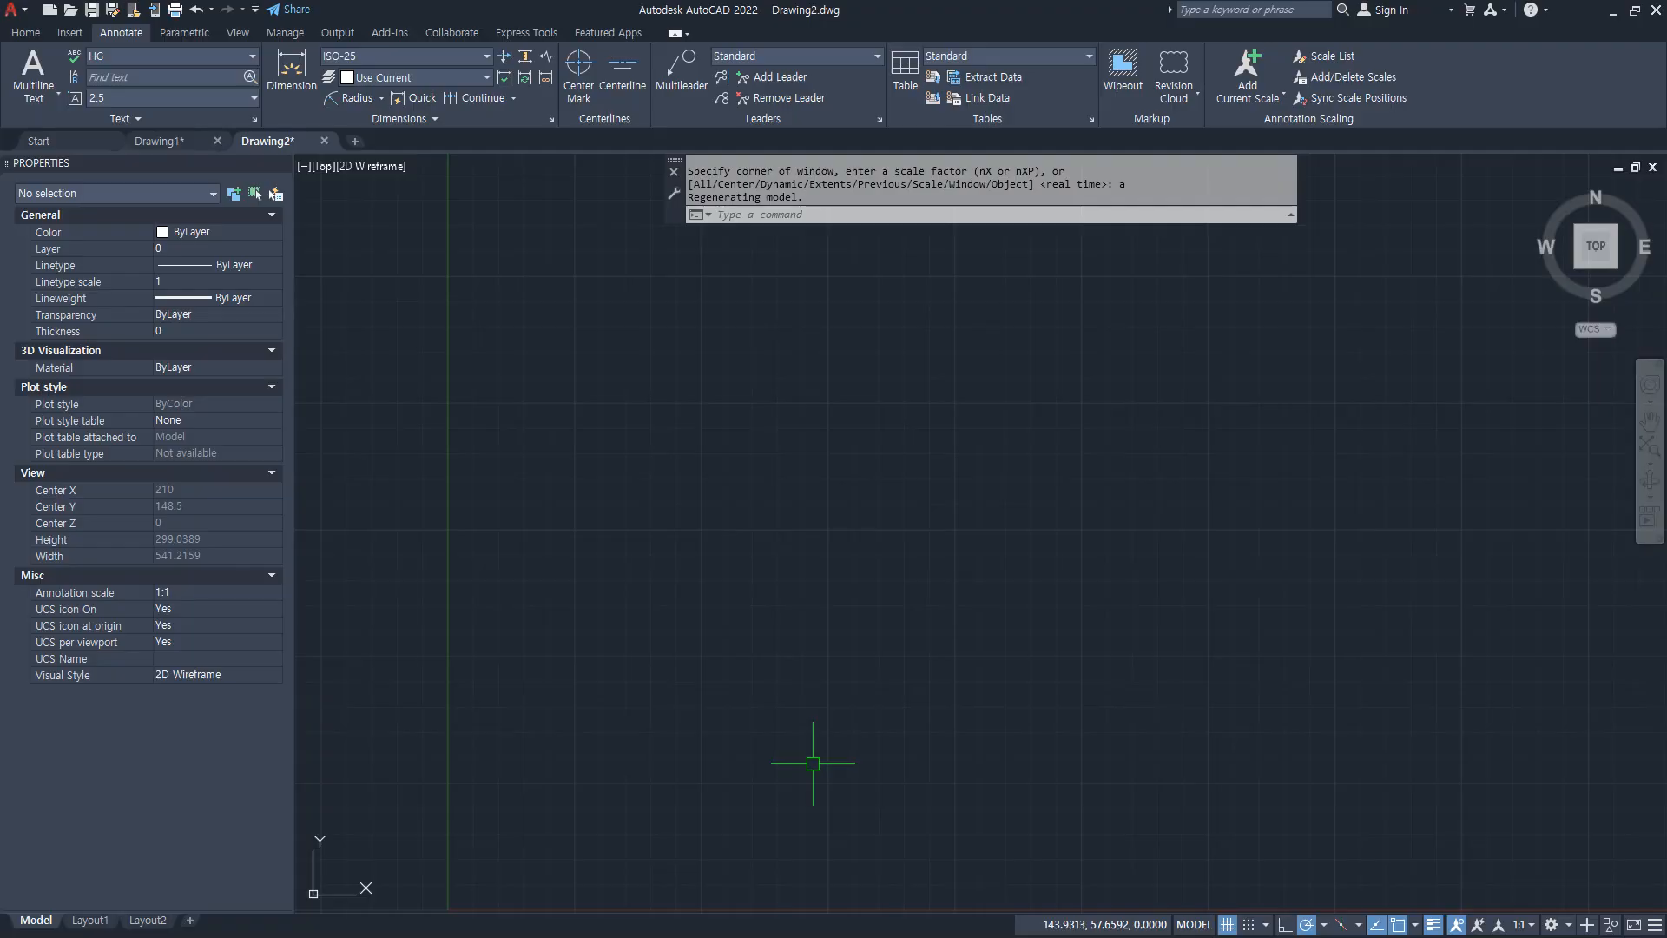
# Step: Draw a rectangle 3 wide and 10 high in the empty drawing area
pyautogui.write('rec')
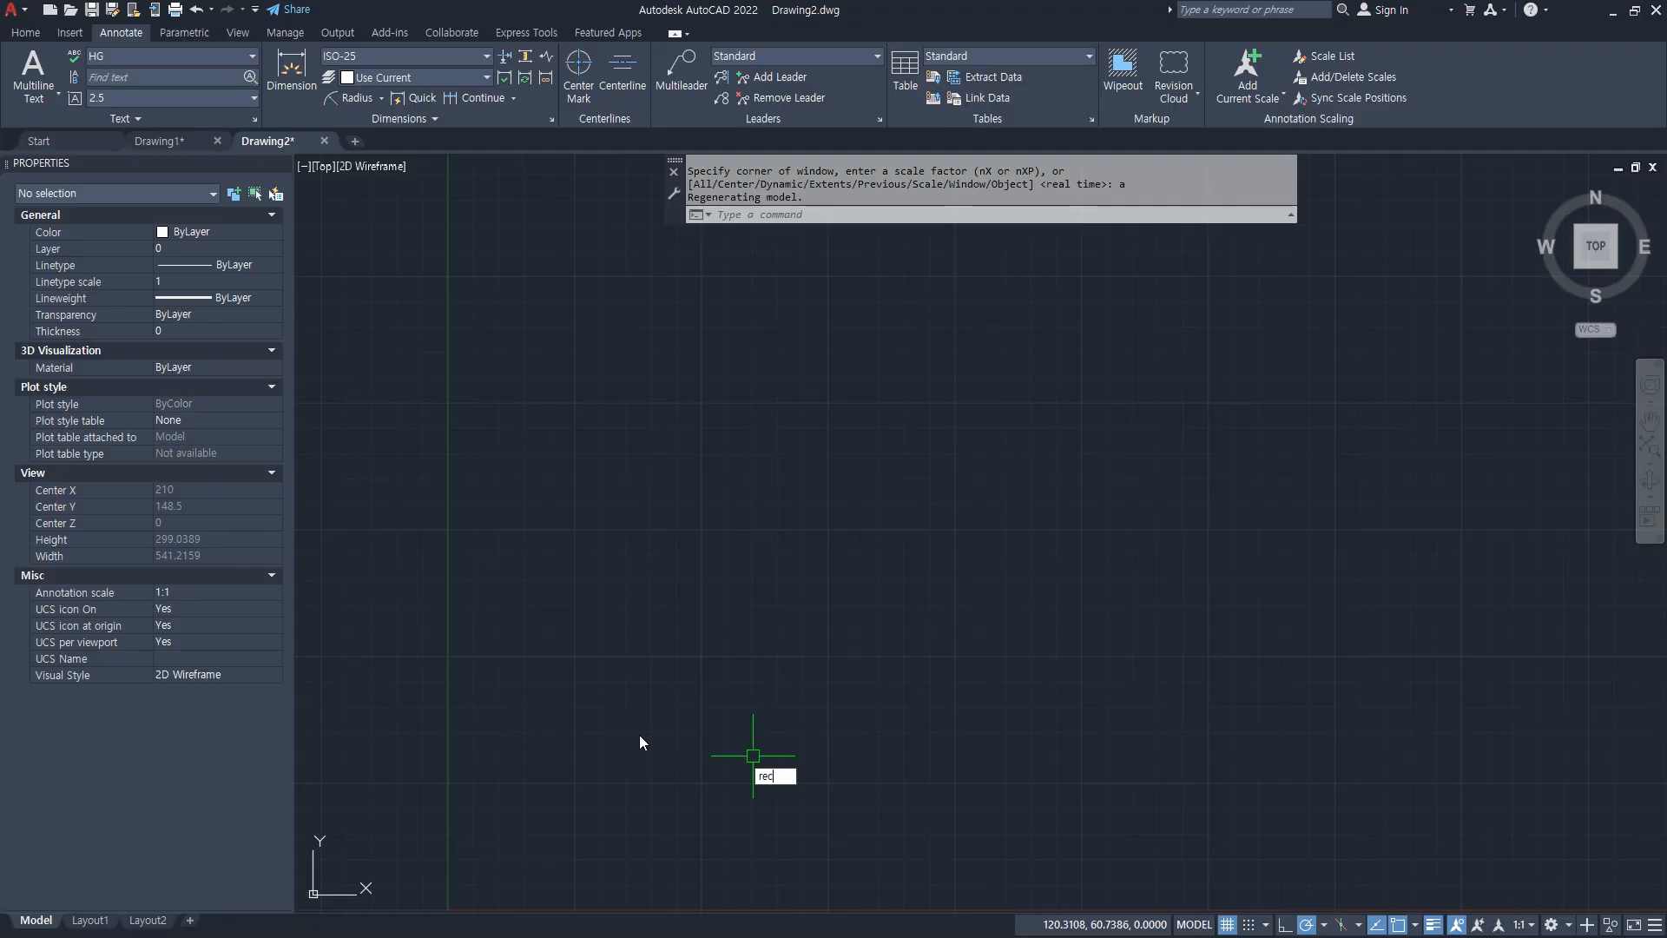
pyautogui.press('Return')
pyautogui.click(640, 745)
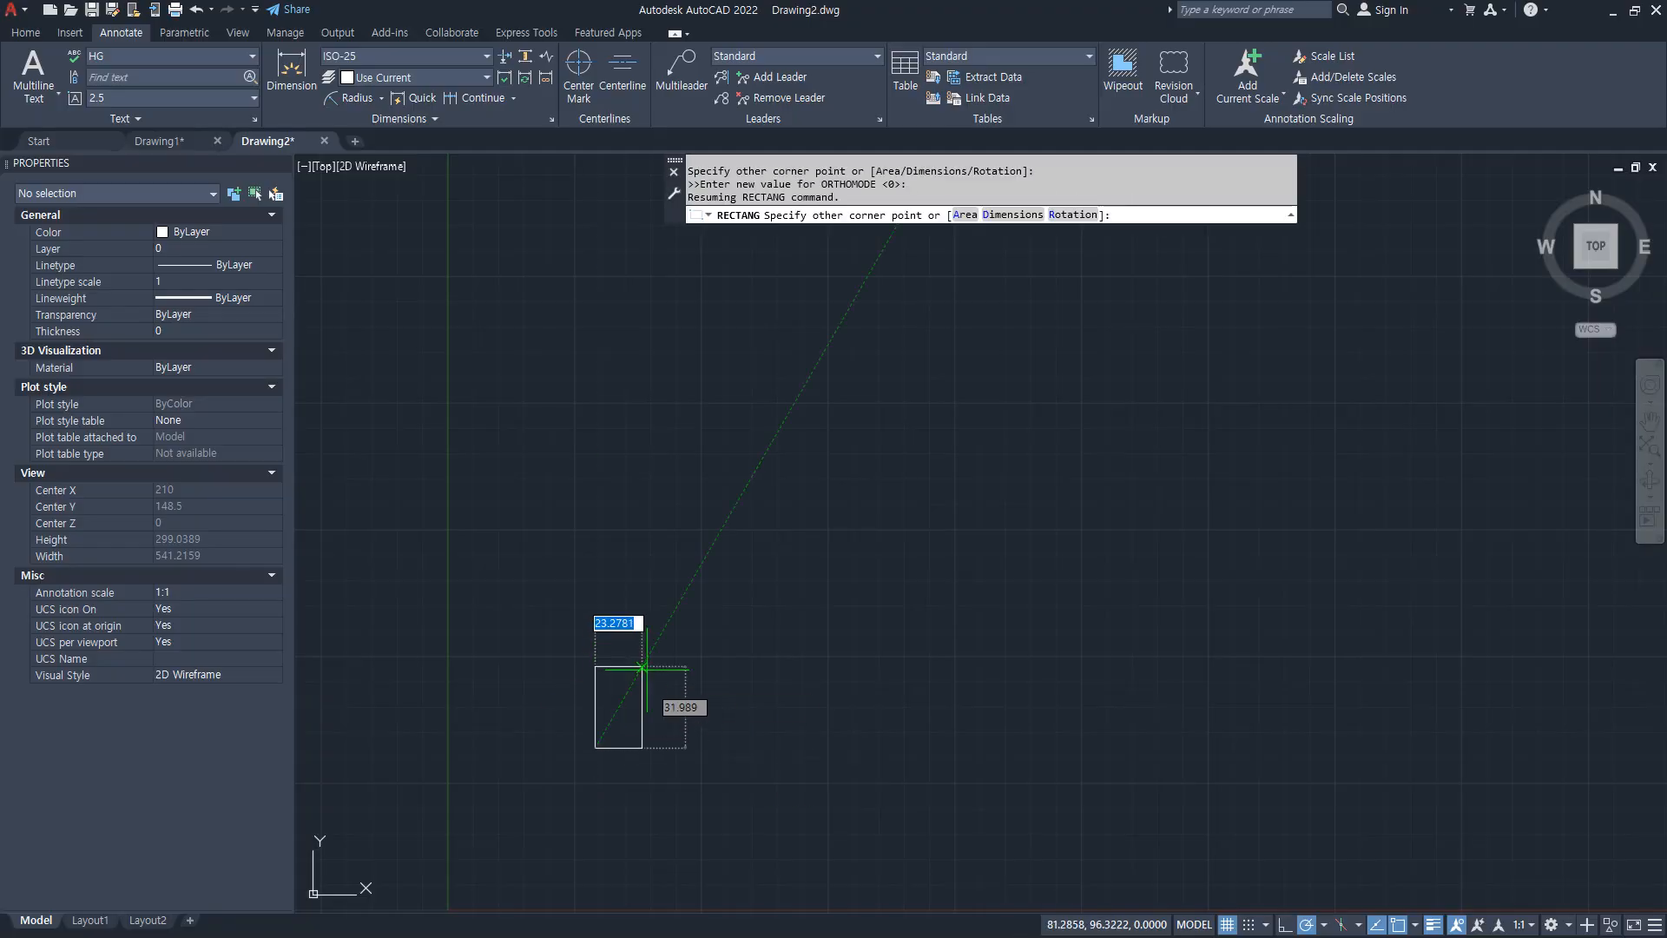
pyautogui.write('@3')
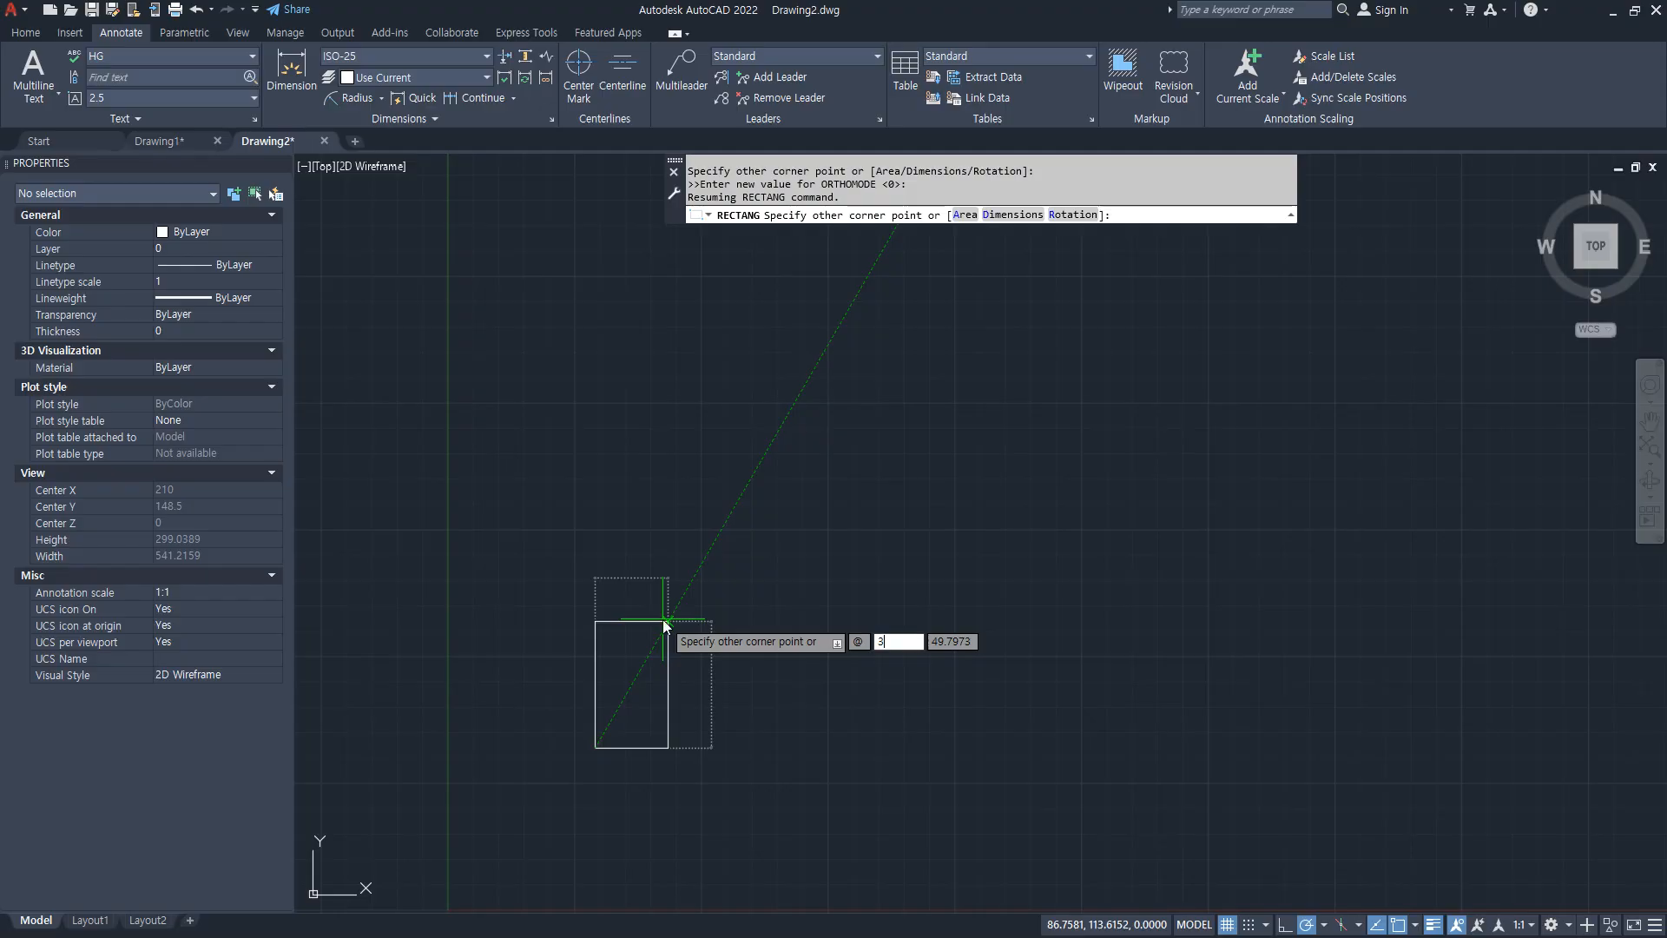
pyautogui.press('Tab')
pyautogui.write('10')
pyautogui.press('Return')
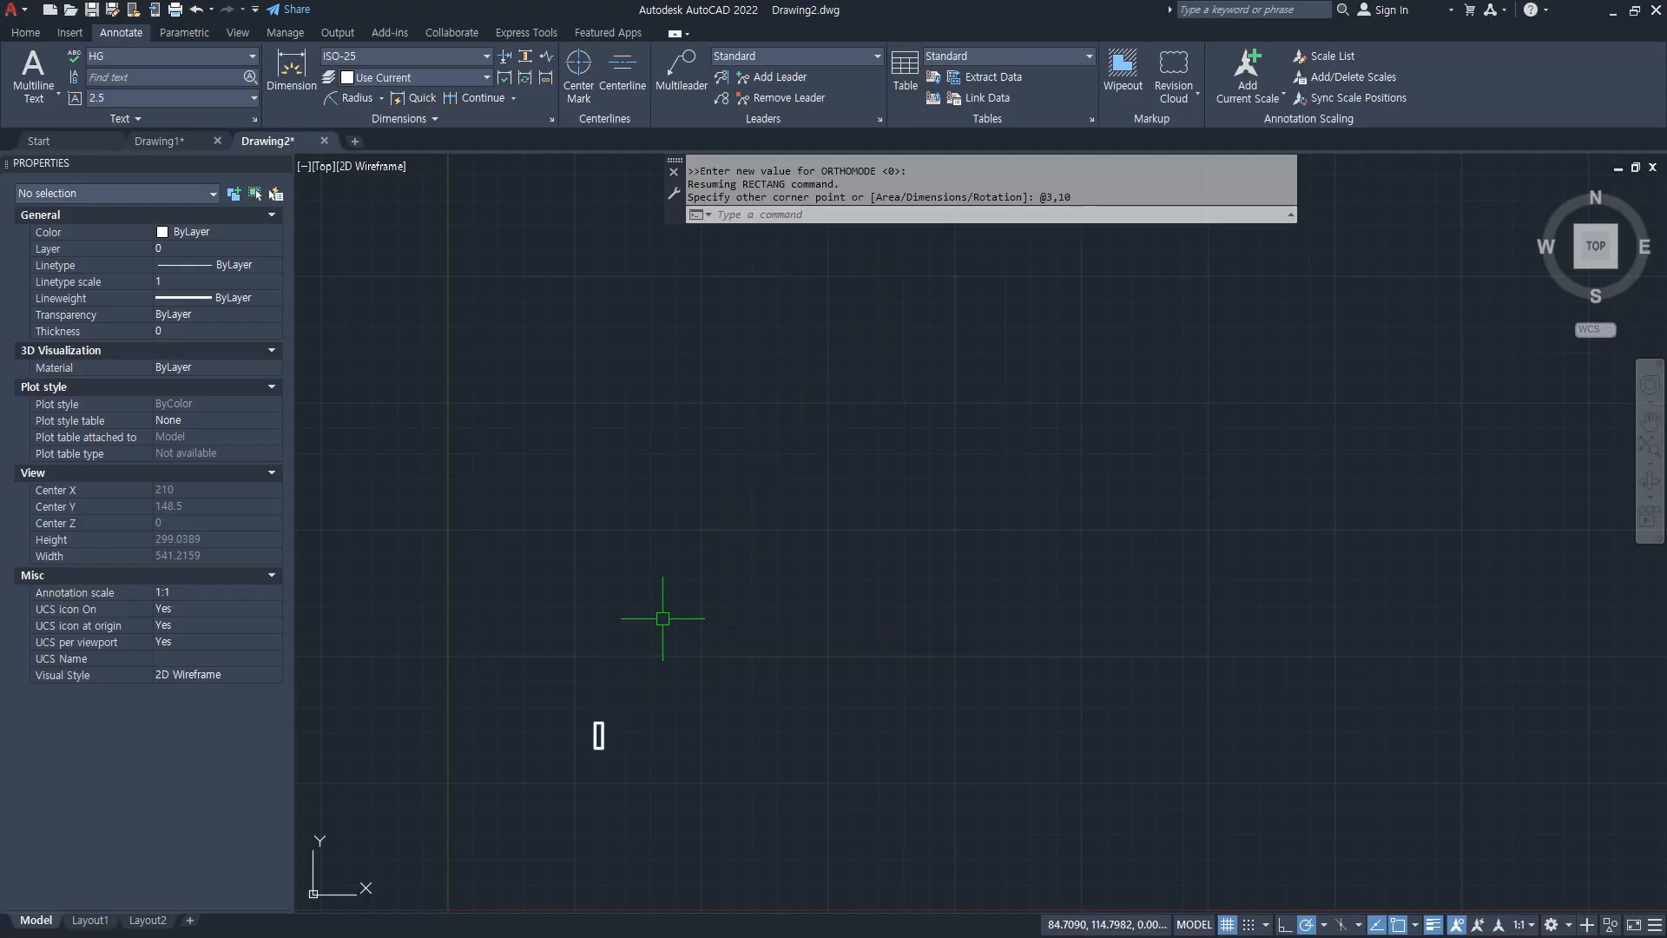
# Step: Add a horizontal linear dimension across the small rectangle's top edge, placed above it
pyautogui.scroll(10, 614, 744)
pyautogui.moveTo(549, 616); pyautogui.dragTo(979, 601, button='middle')
pyautogui.click(380, 104)
pyautogui.click(373, 129)
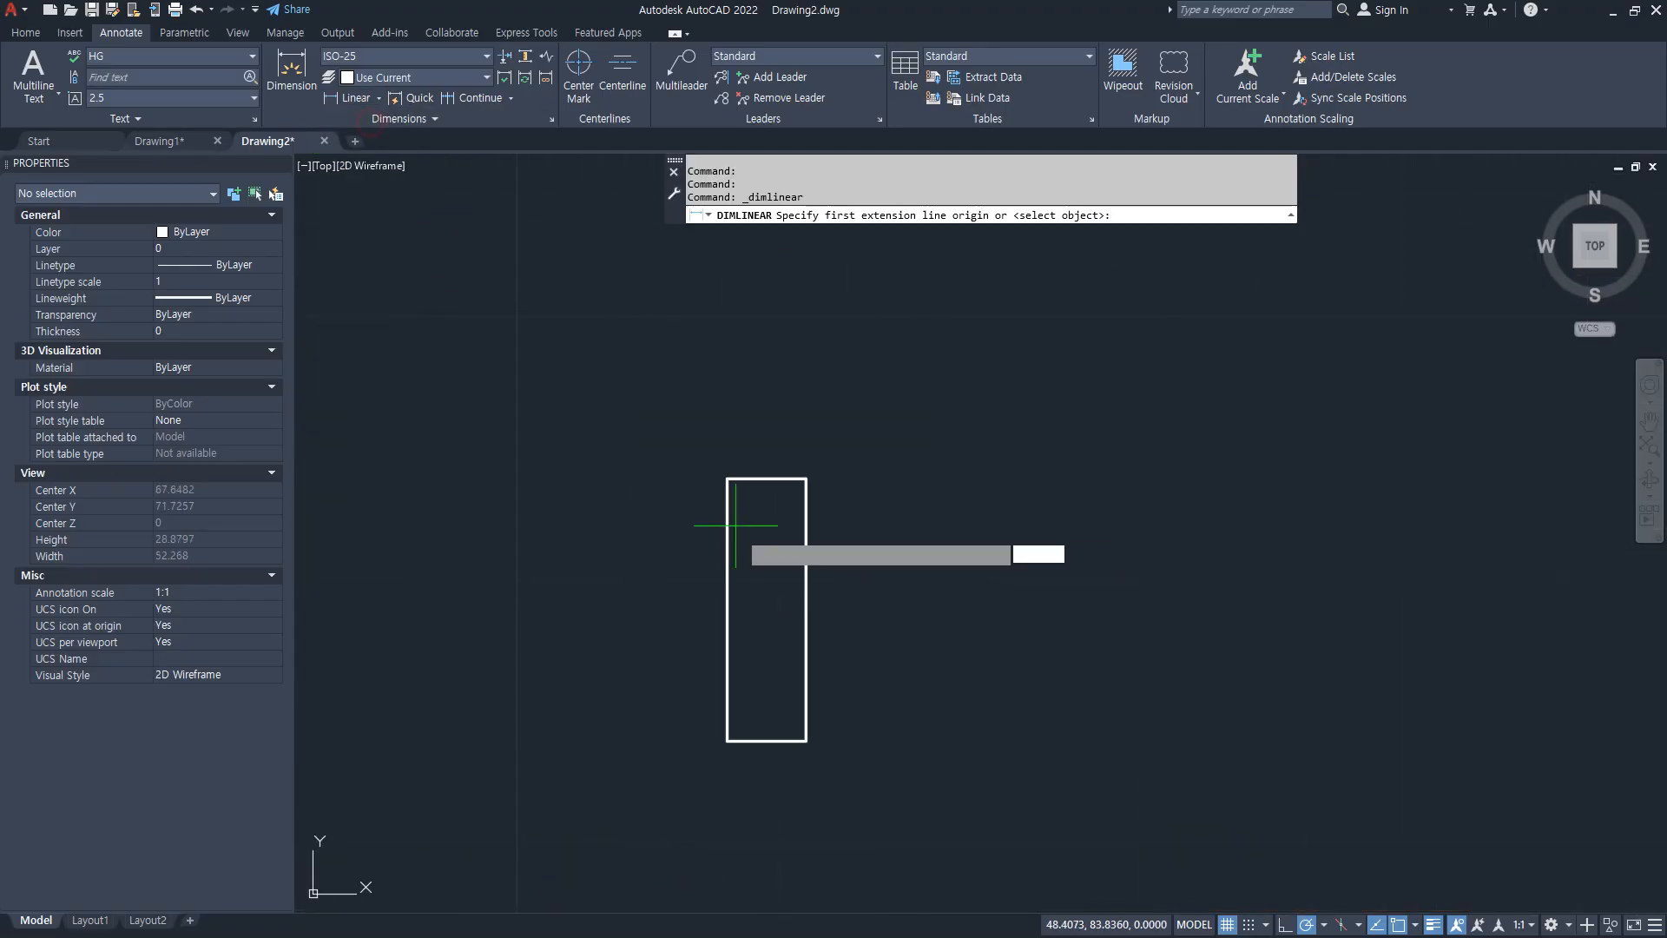
pyautogui.click(727, 479)
pyautogui.click(806, 478)
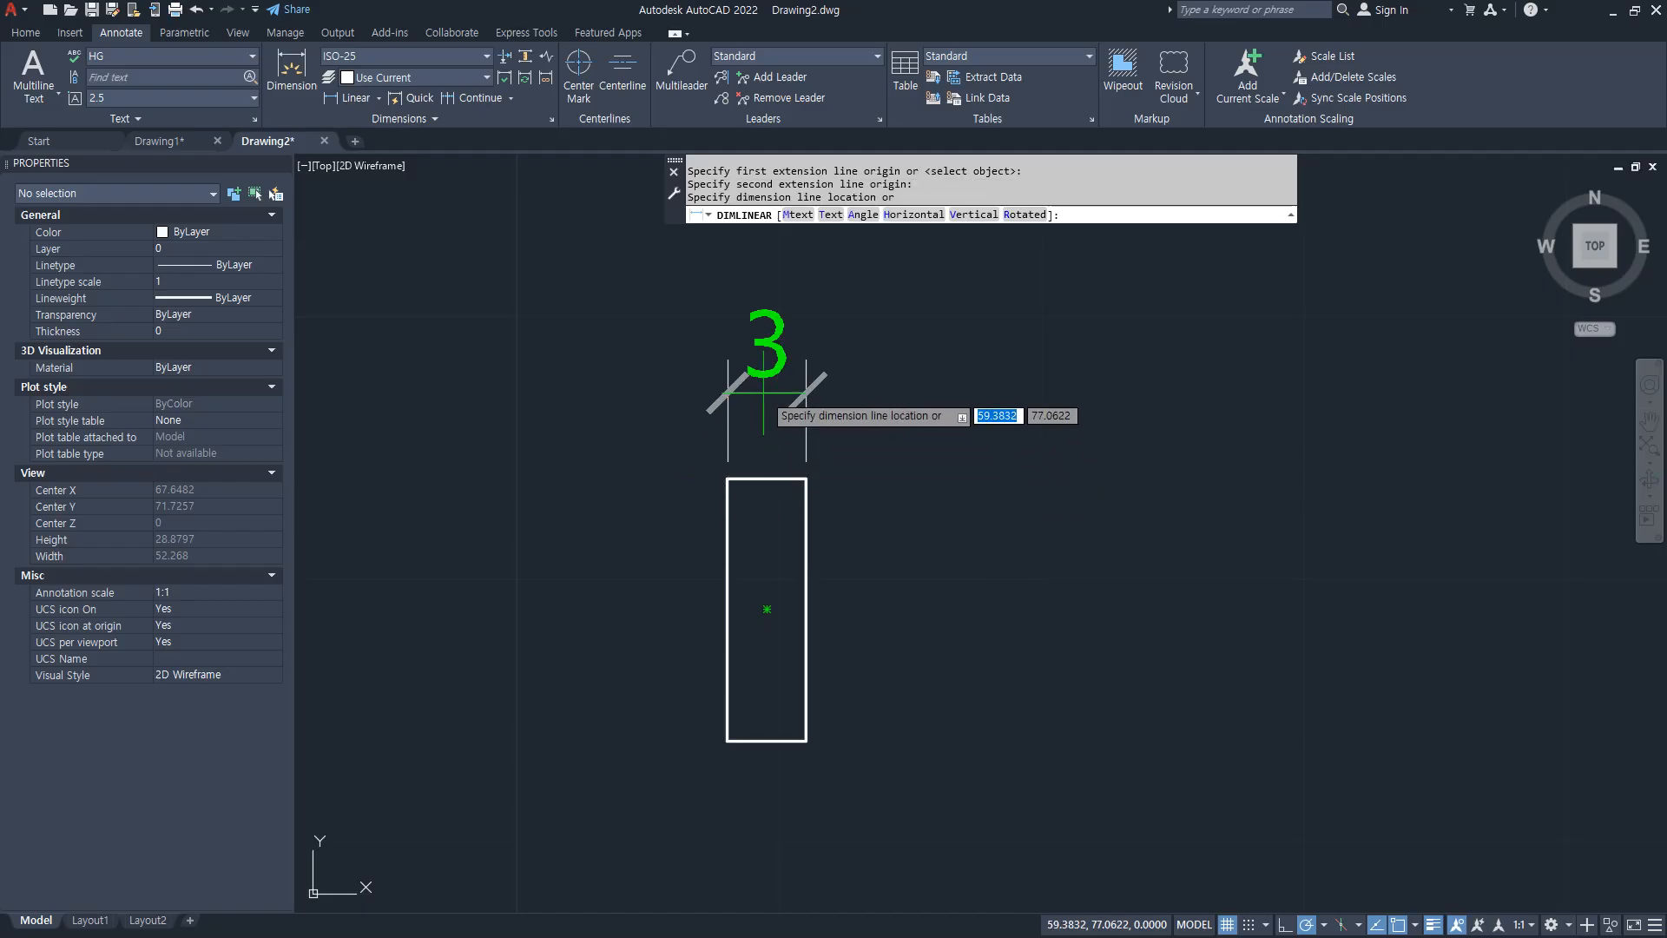
pyautogui.moveTo(767, 379); pyautogui.dragTo(734, 564, button='middle')
pyautogui.click(720, 479)
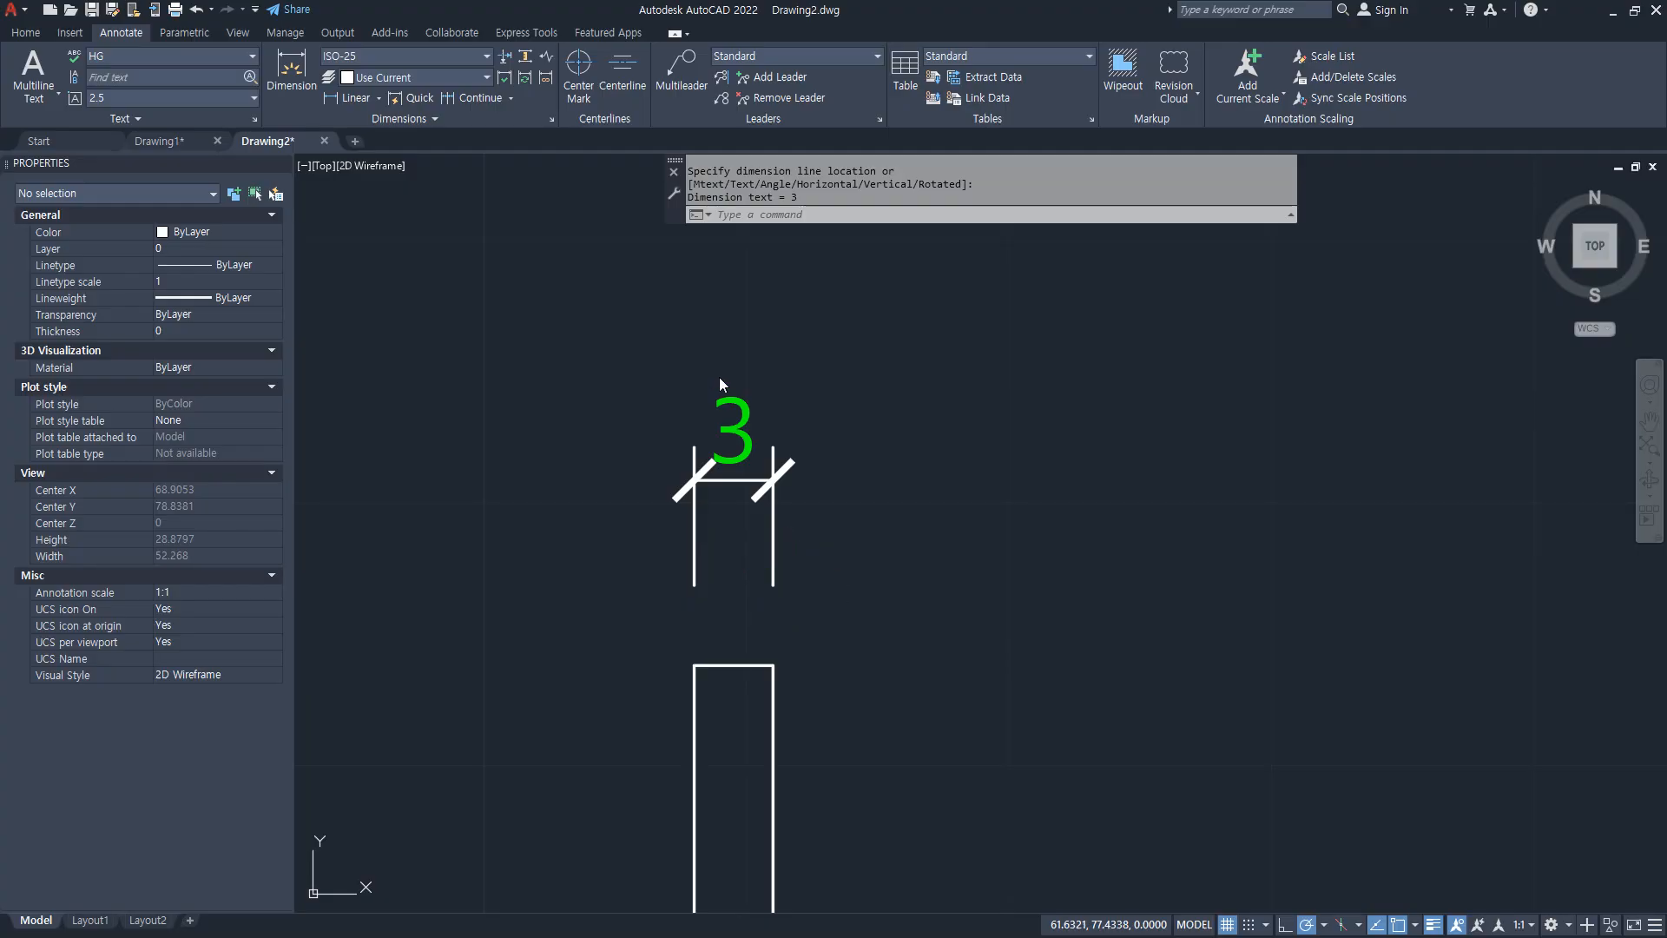
# Step: Set the ISO-25 dimension style's first and second arrowheads to Closed filled and apply the change to the drawing
pyautogui.write('D')
pyautogui.press('Return')
pyautogui.moveTo(914, 318); pyautogui.dragTo(1234, 315)
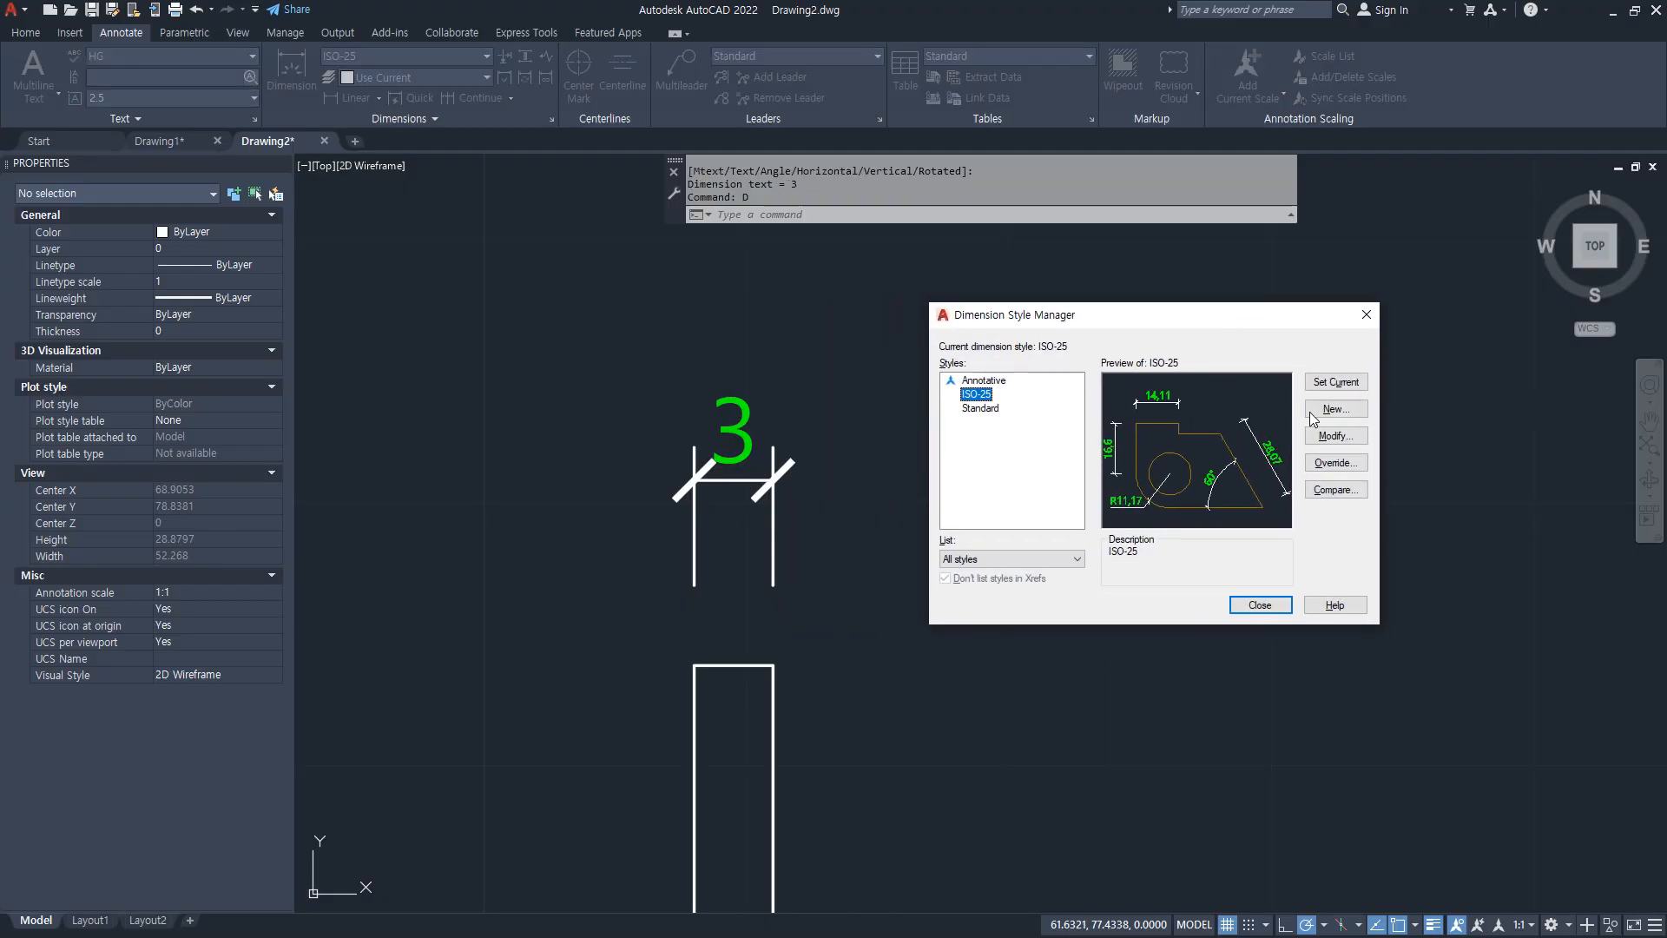
pyautogui.press('Return')
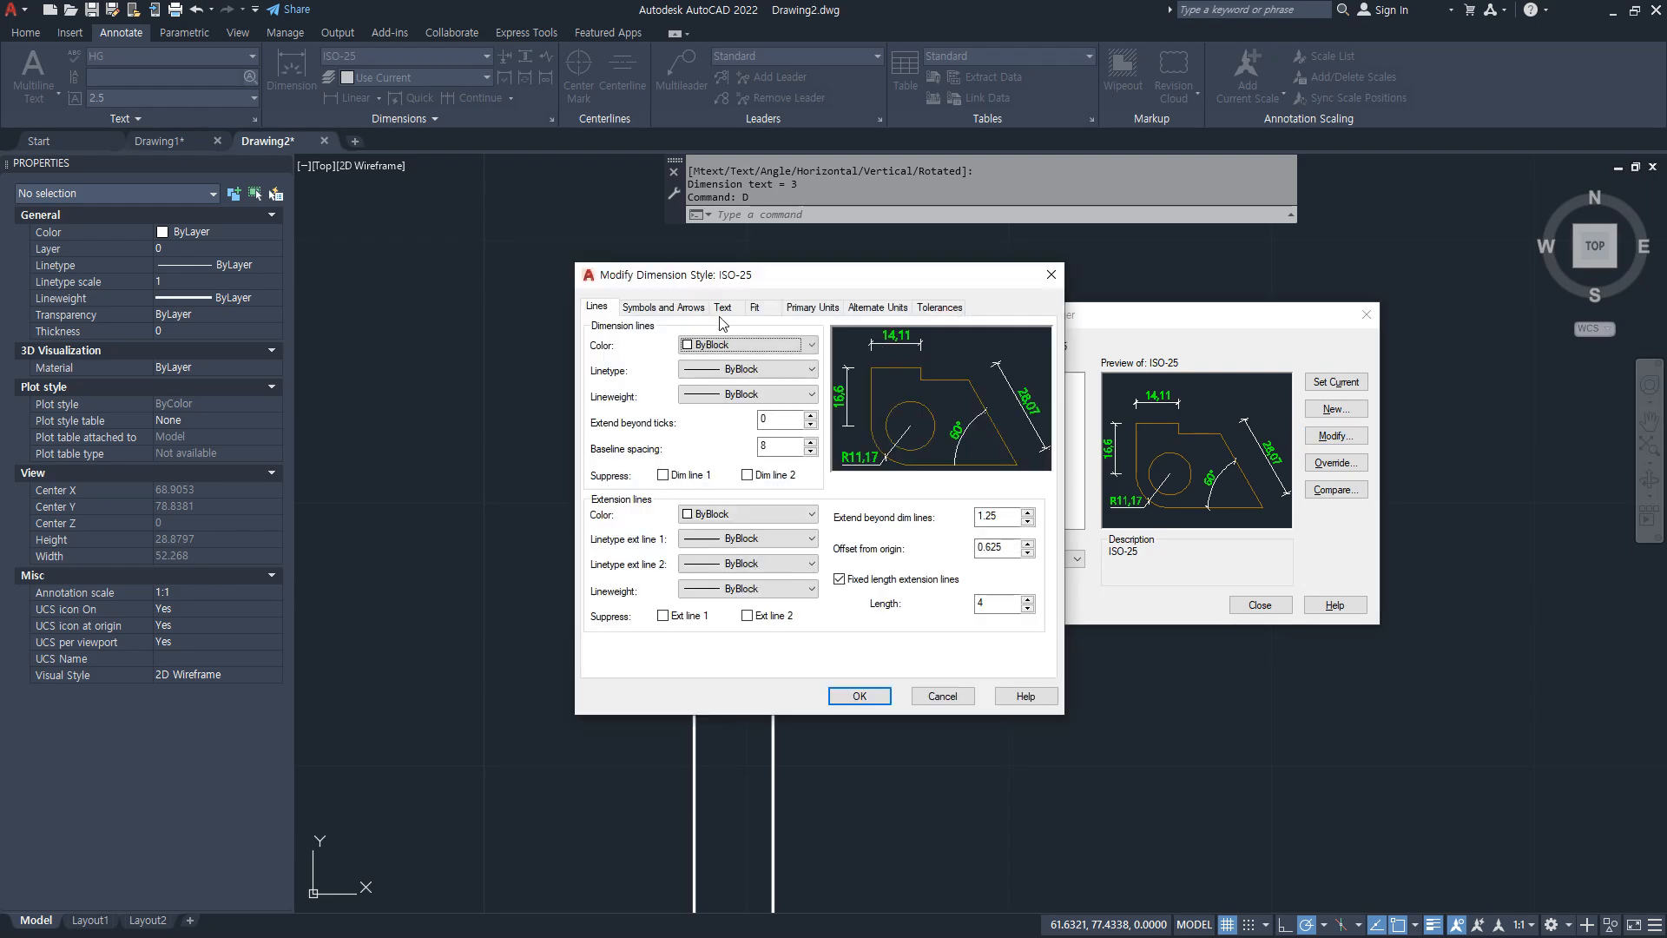
pyautogui.click(662, 307)
pyautogui.click(696, 360)
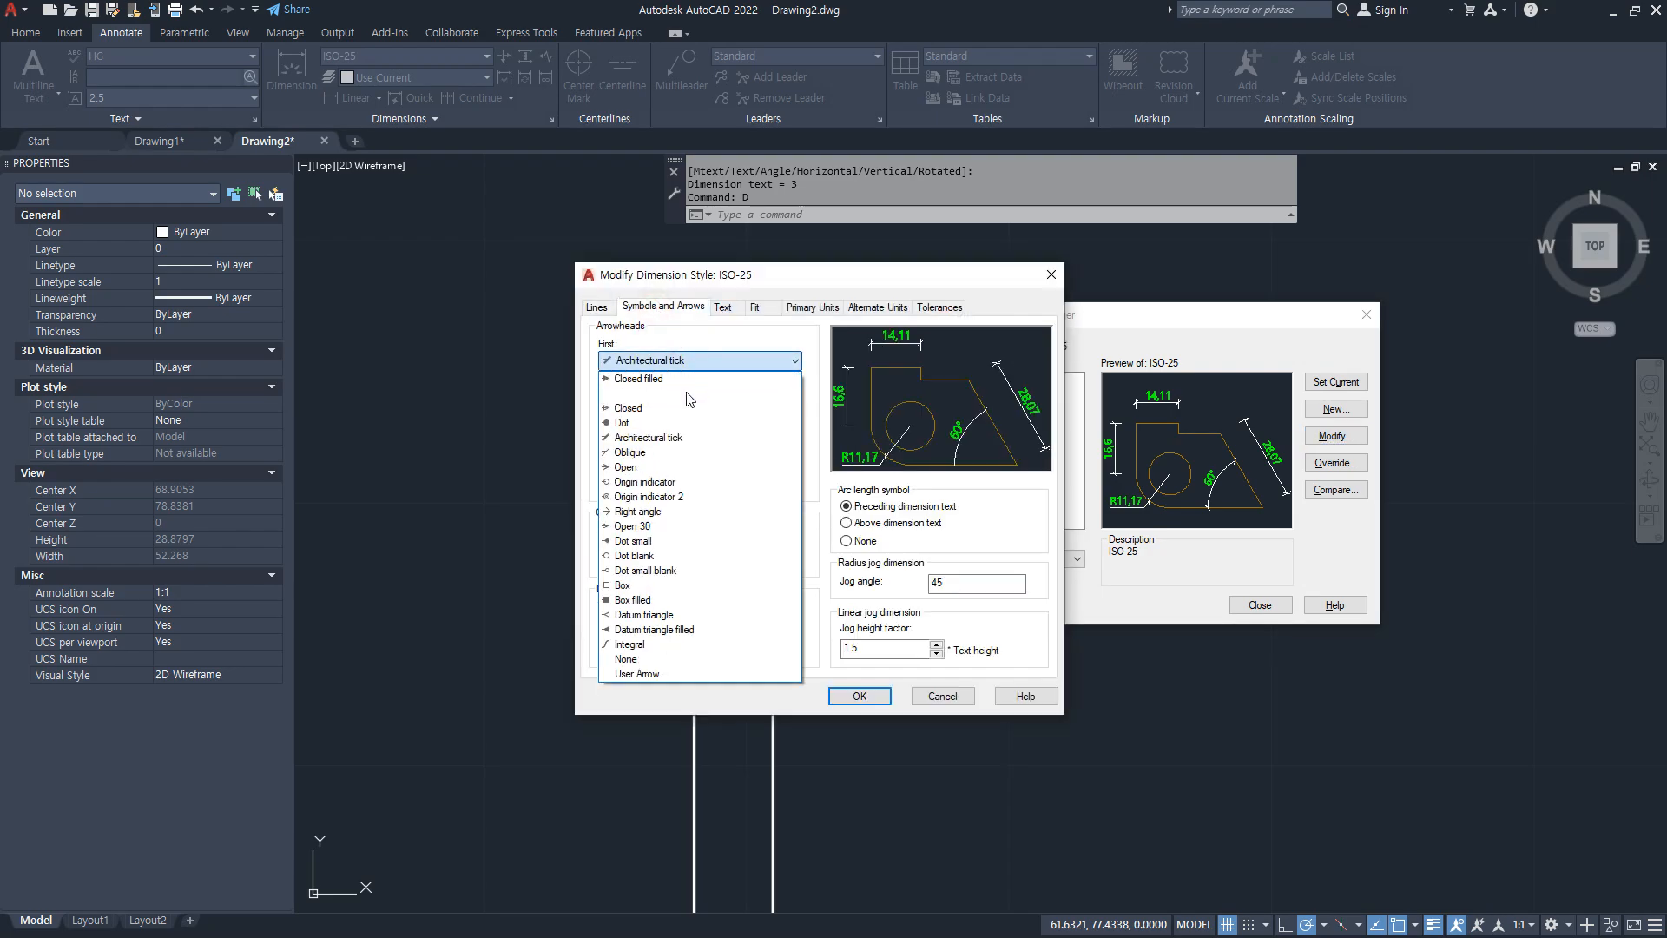
pyautogui.click(681, 382)
pyautogui.click(859, 696)
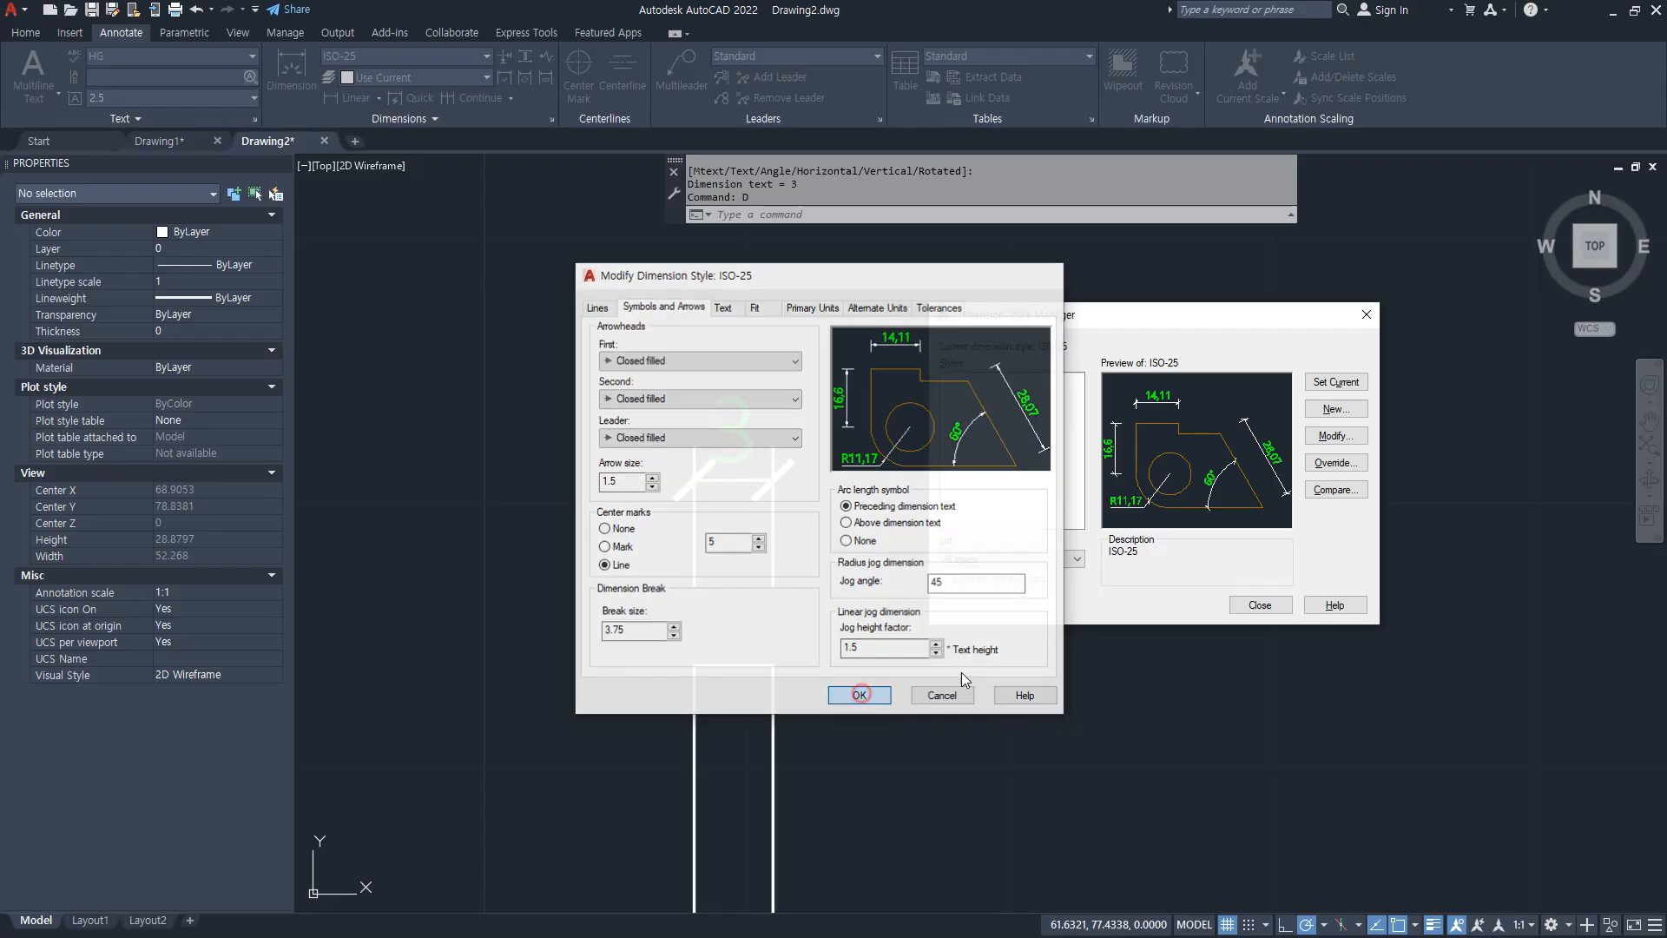
pyautogui.click(1241, 609)
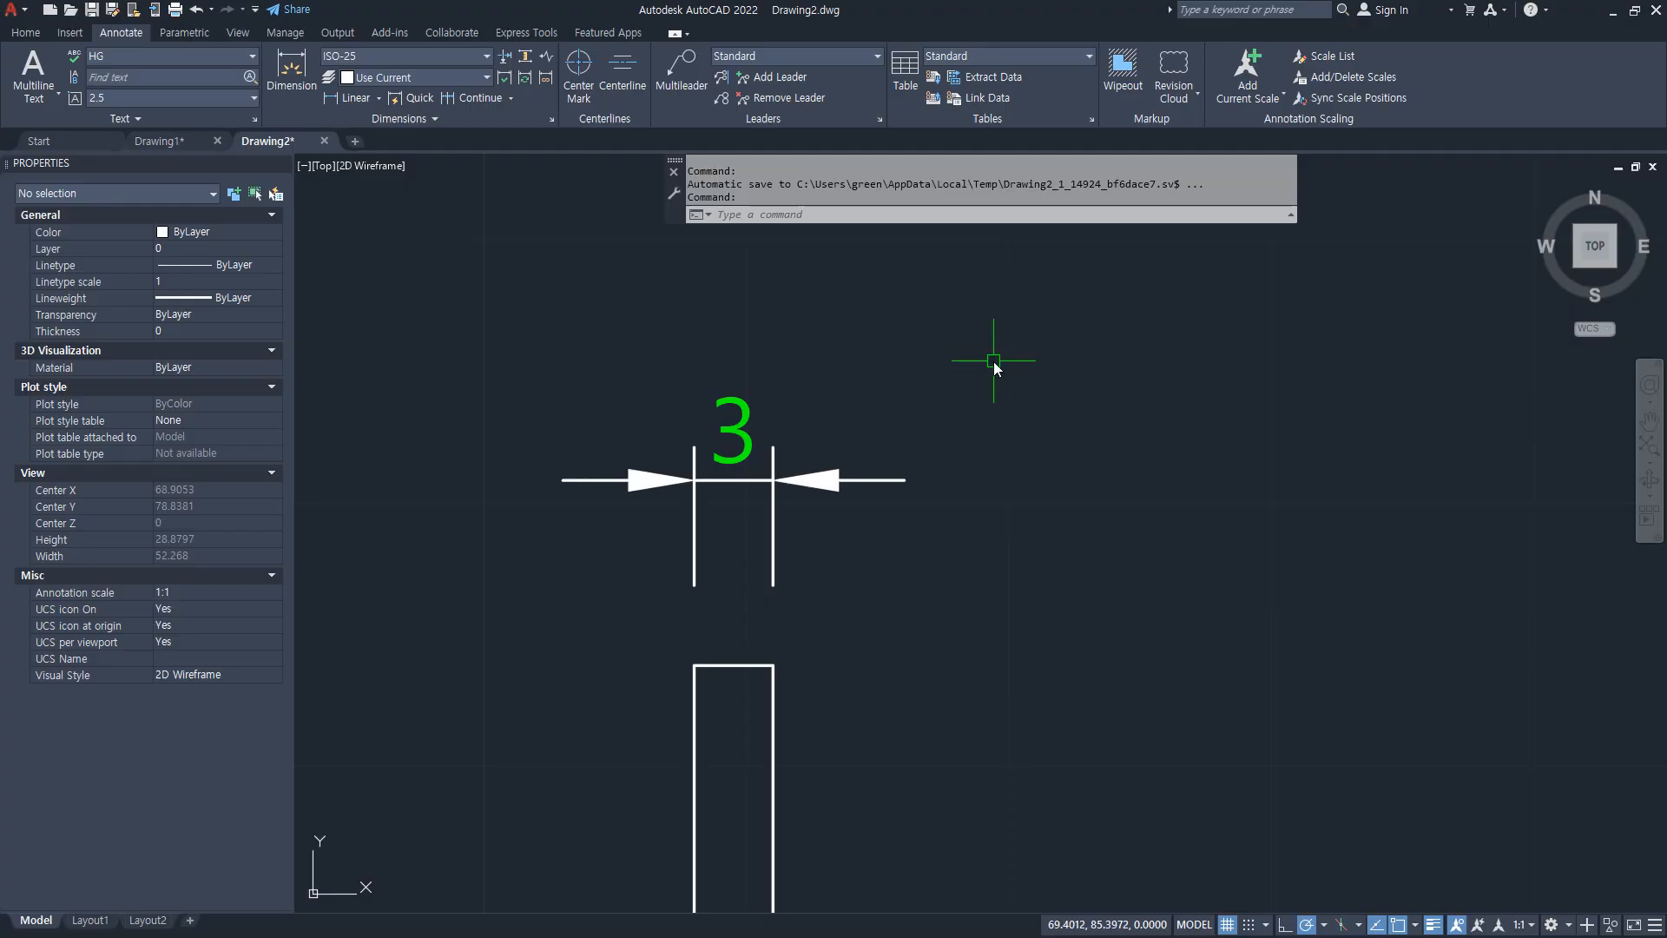
# Step: Set the ISO-25 style's fit option to Both text and arrows and apply it to the drawing
pyautogui.write('D')
pyautogui.press('Return')
pyautogui.click(1010, 439)
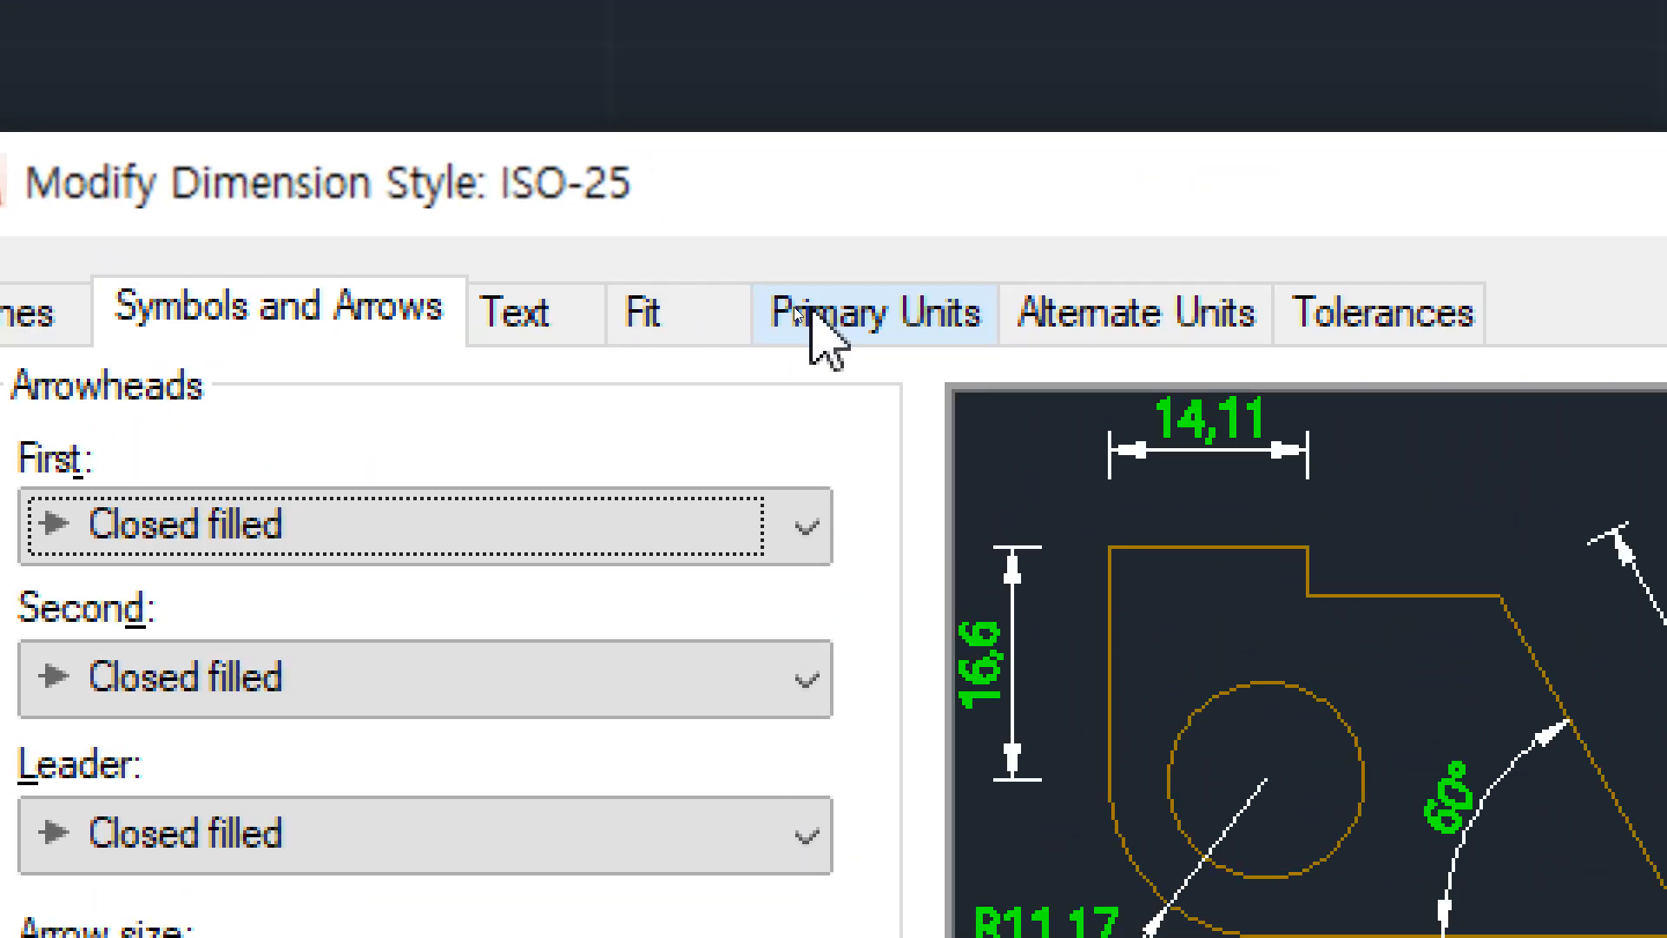
pyautogui.click(686, 319)
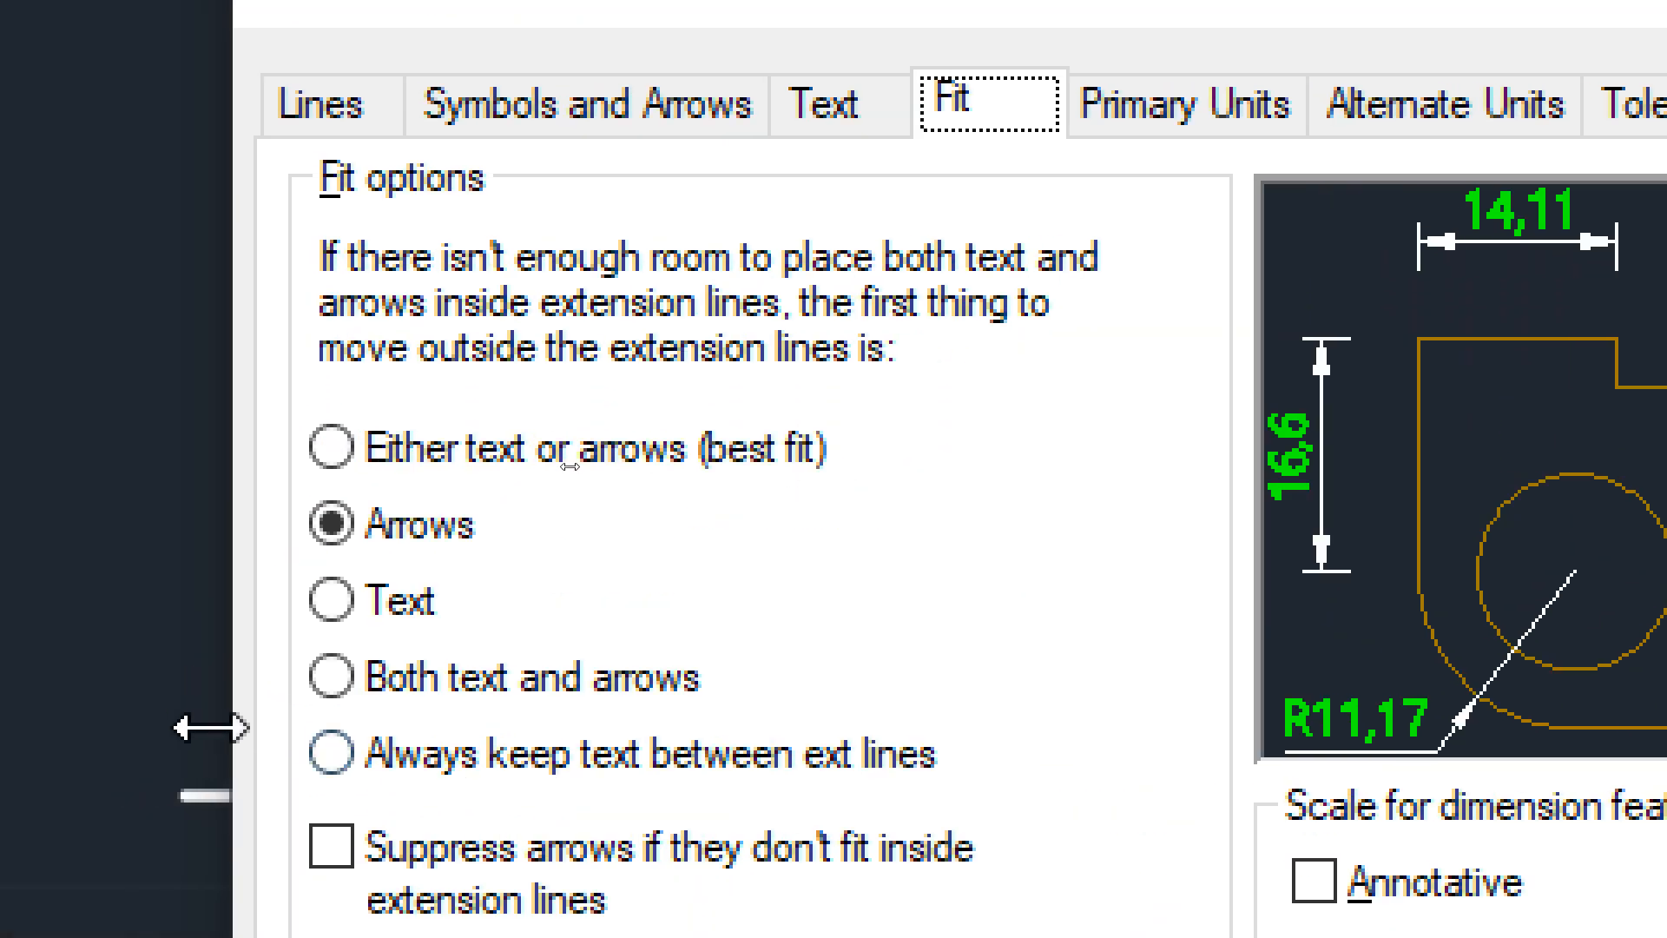
pyautogui.click(333, 678)
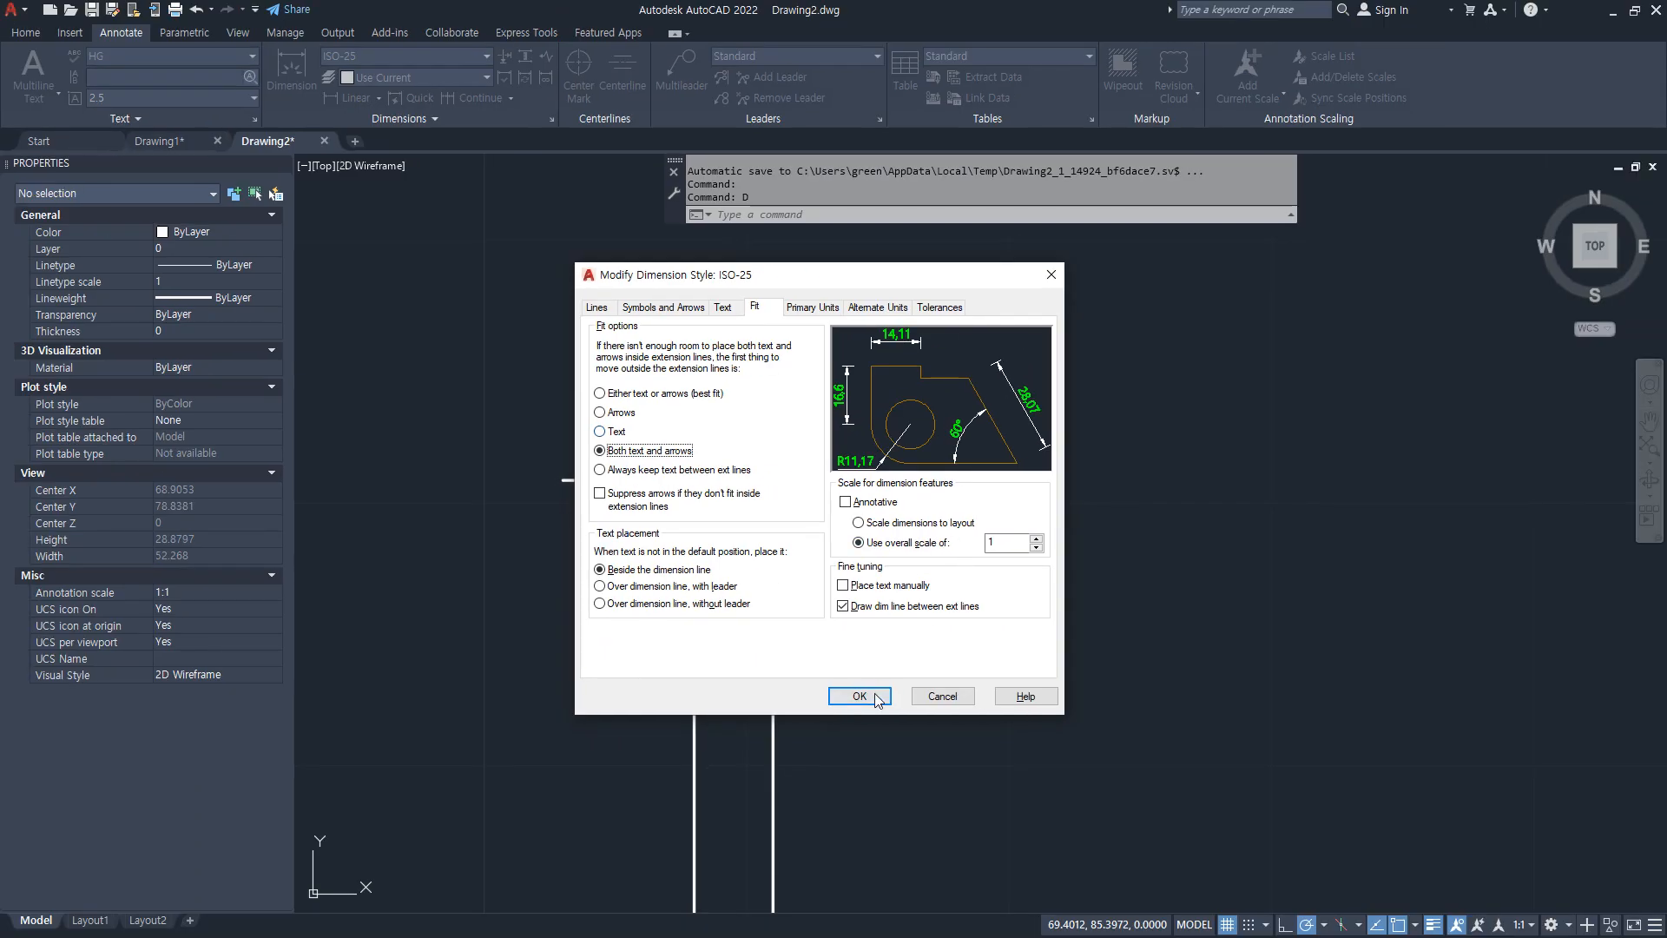
pyautogui.click(860, 696)
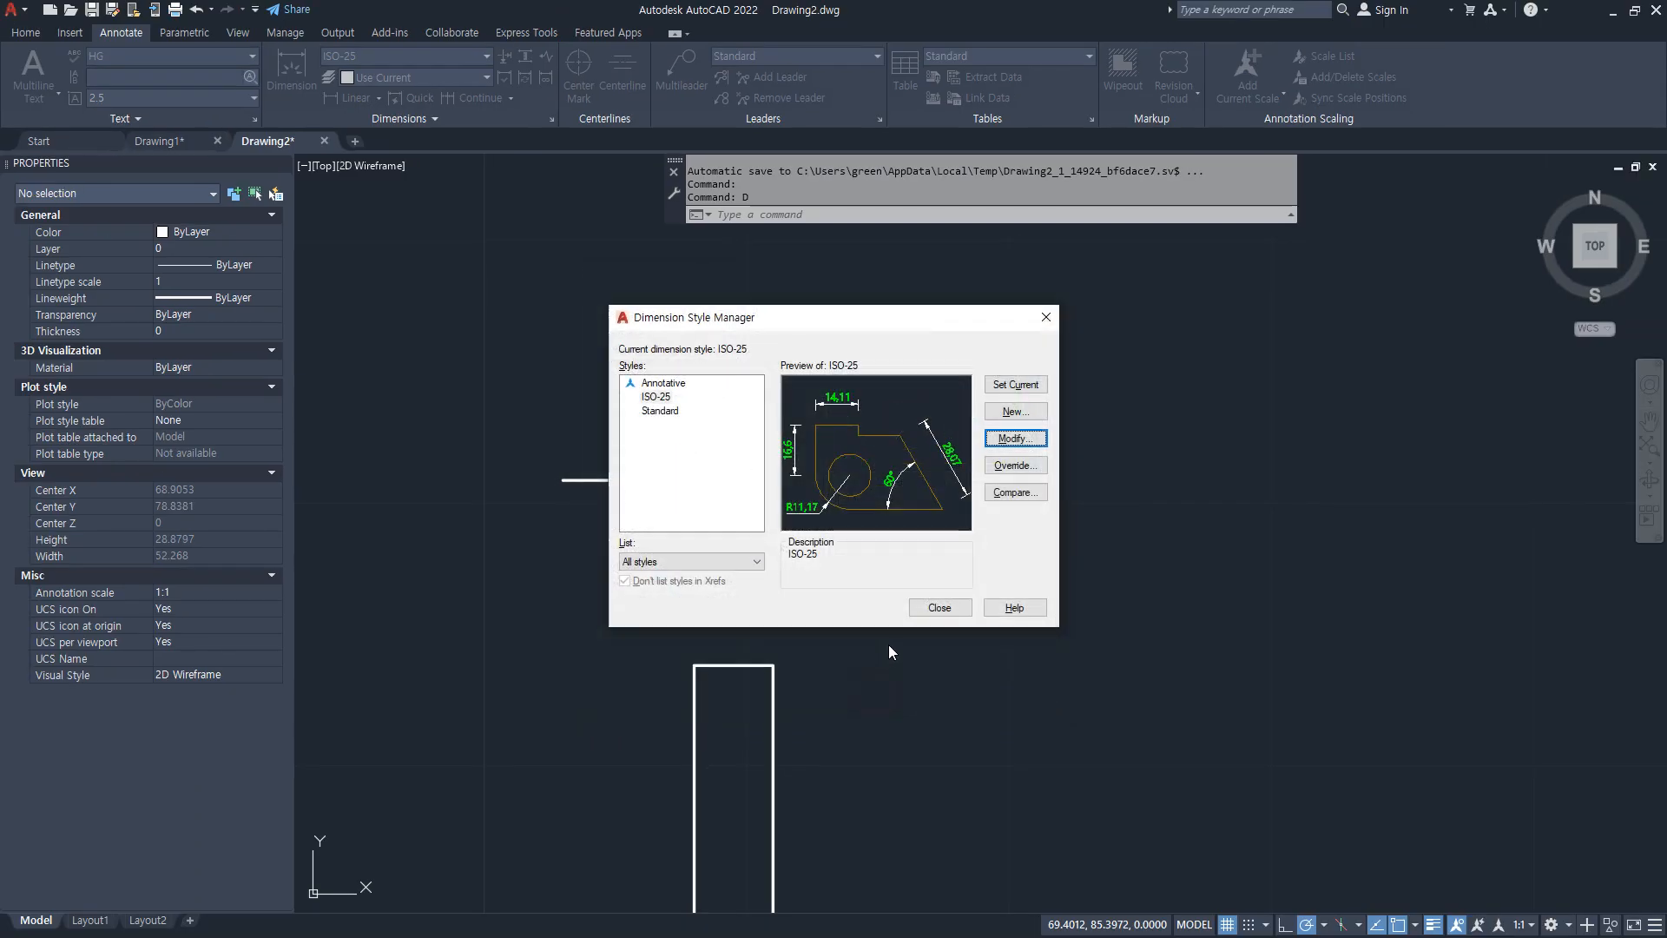
pyautogui.click(941, 603)
# Step: Delete the linear dimension above the small rectangle
pyautogui.scroll(2, 843, 511)
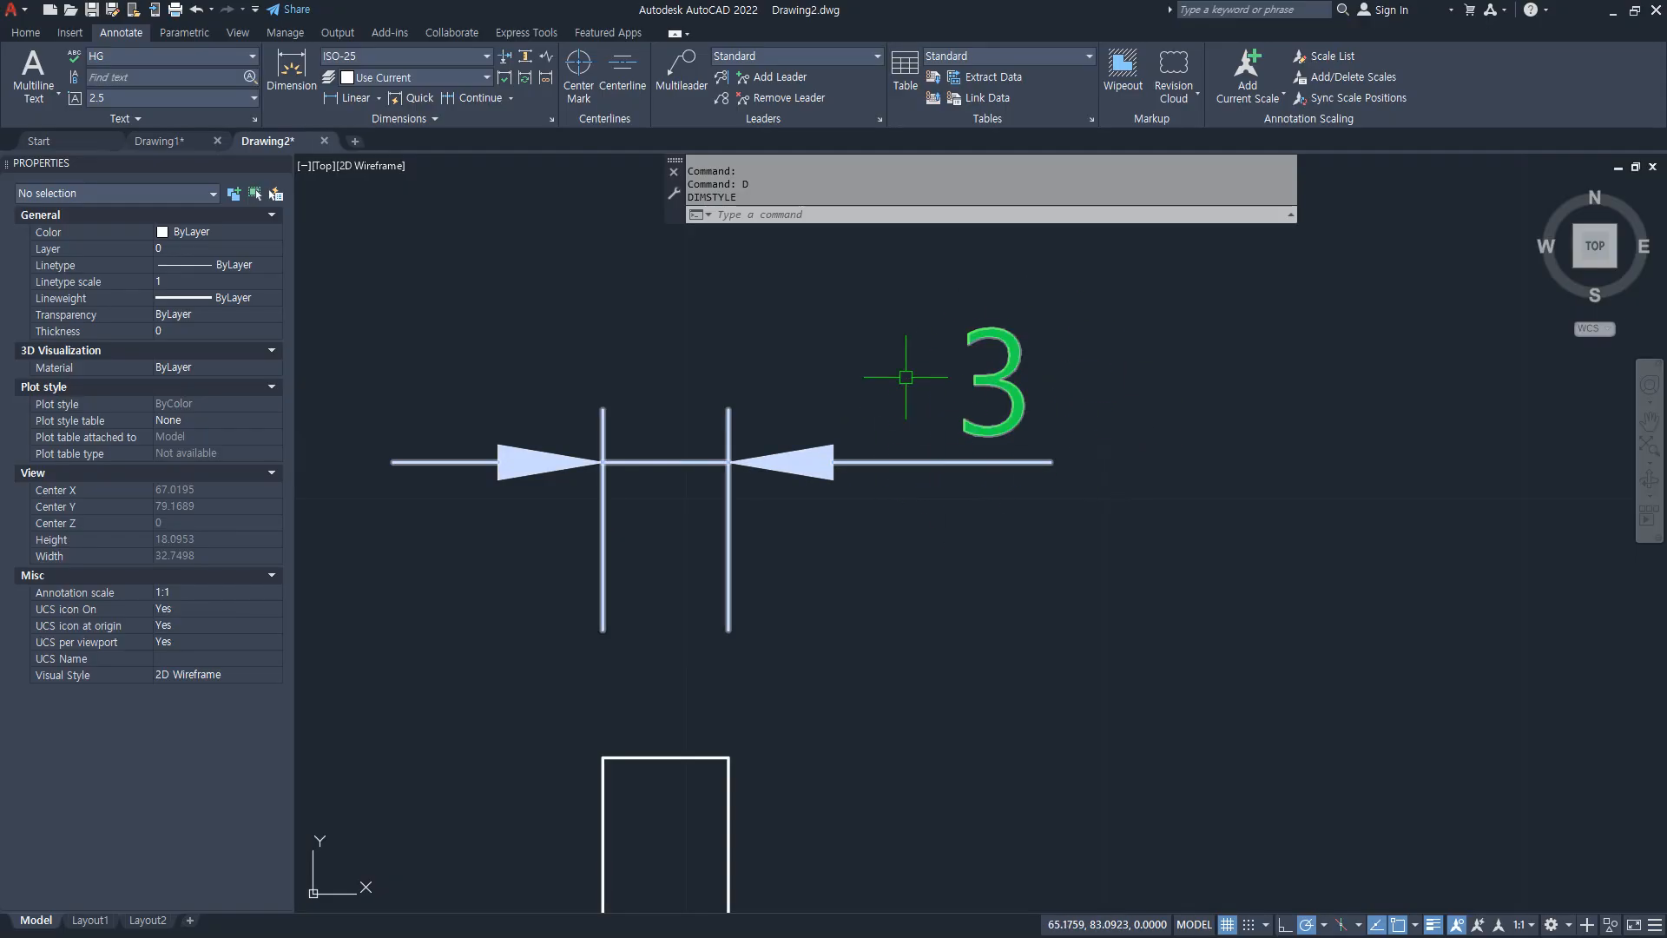
pyautogui.moveTo(906, 377); pyautogui.dragTo(1108, 440, button='middle')
pyautogui.scroll(-2, 1078, 508)
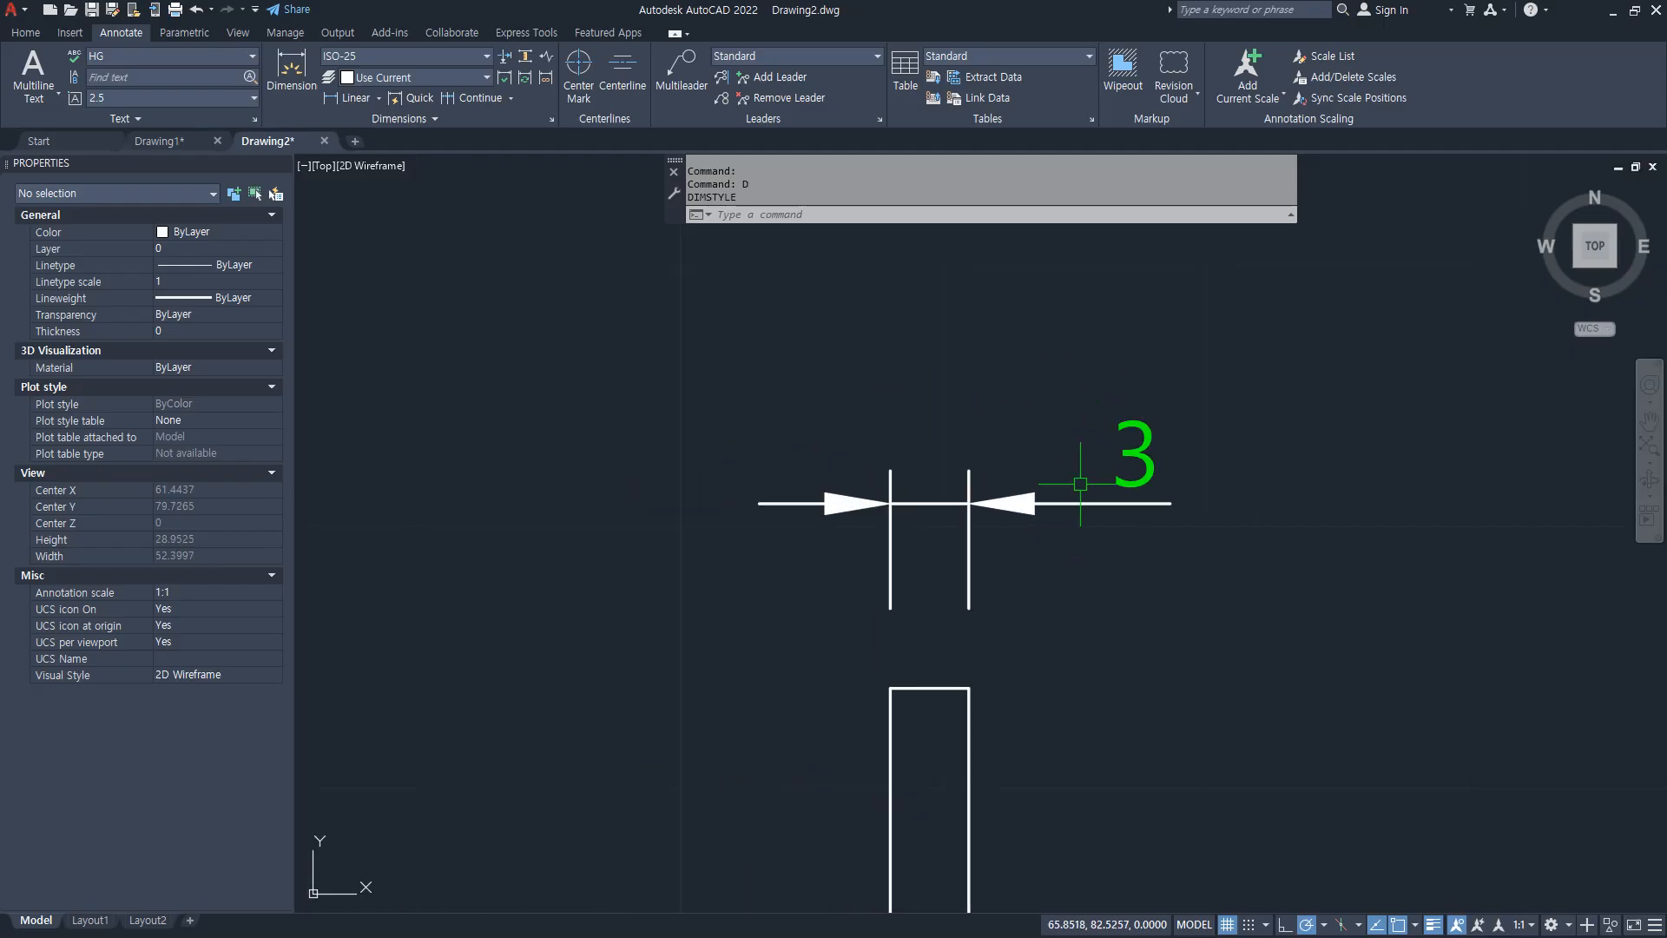
pyautogui.click(1209, 545)
pyautogui.click(773, 417)
pyautogui.press('Delete')
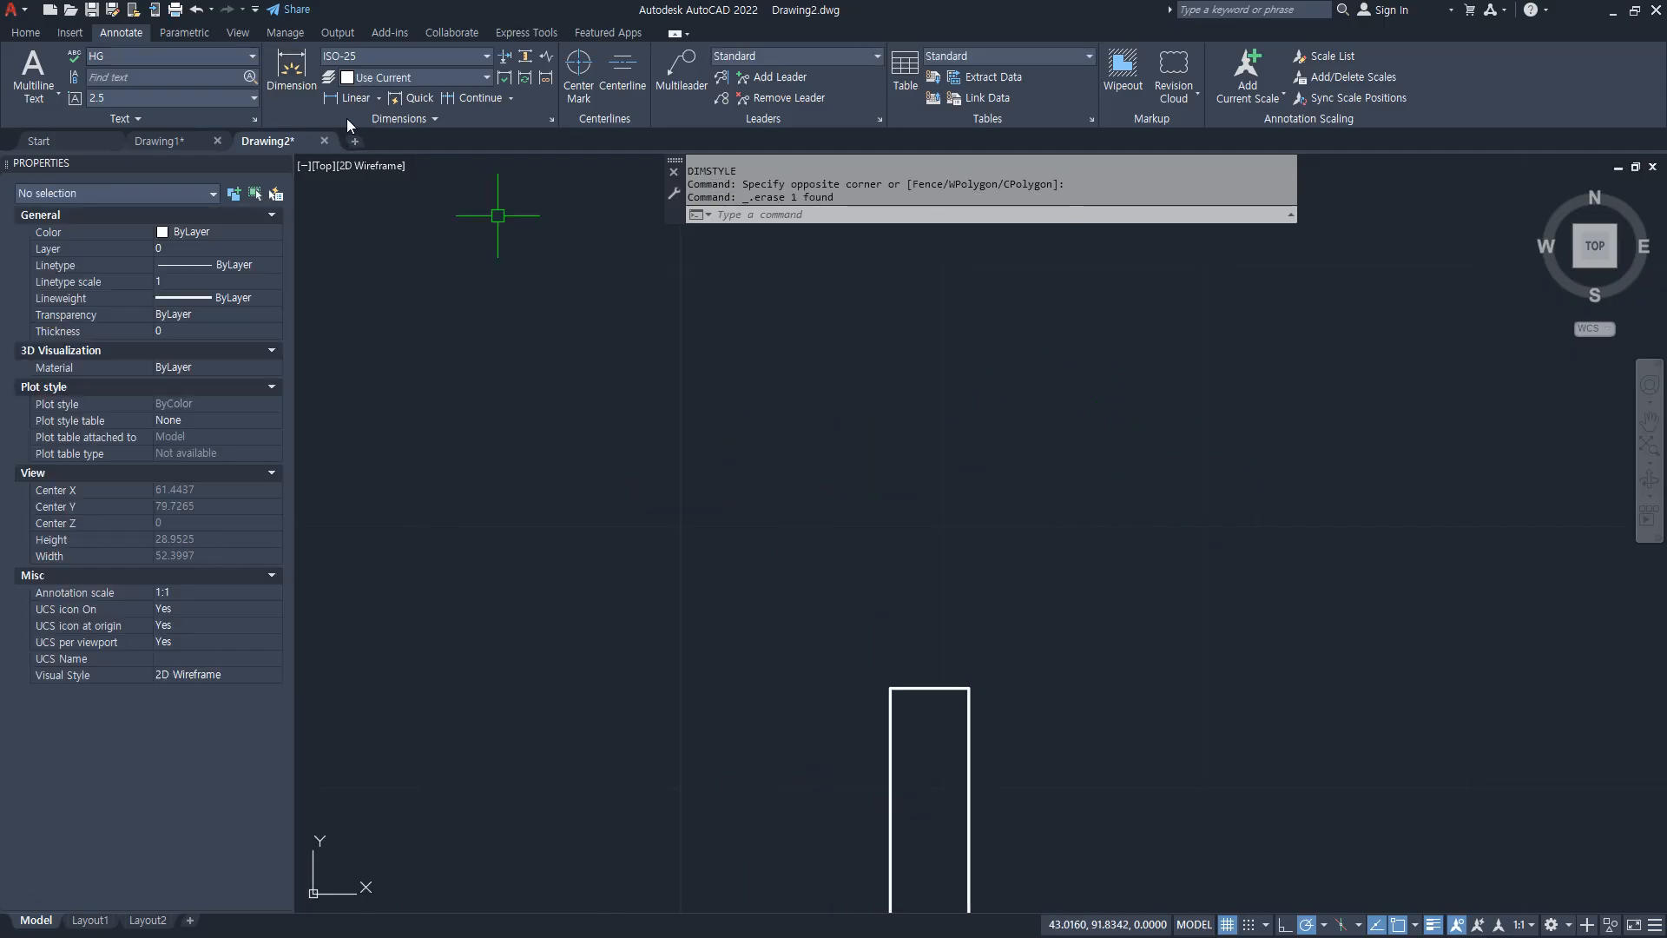
# Step: Add a linear dimension from the small rectangle's upper-right corner to its upper-left corner, placed well above the top edge
pyautogui.click(352, 97)
pyautogui.click(969, 689)
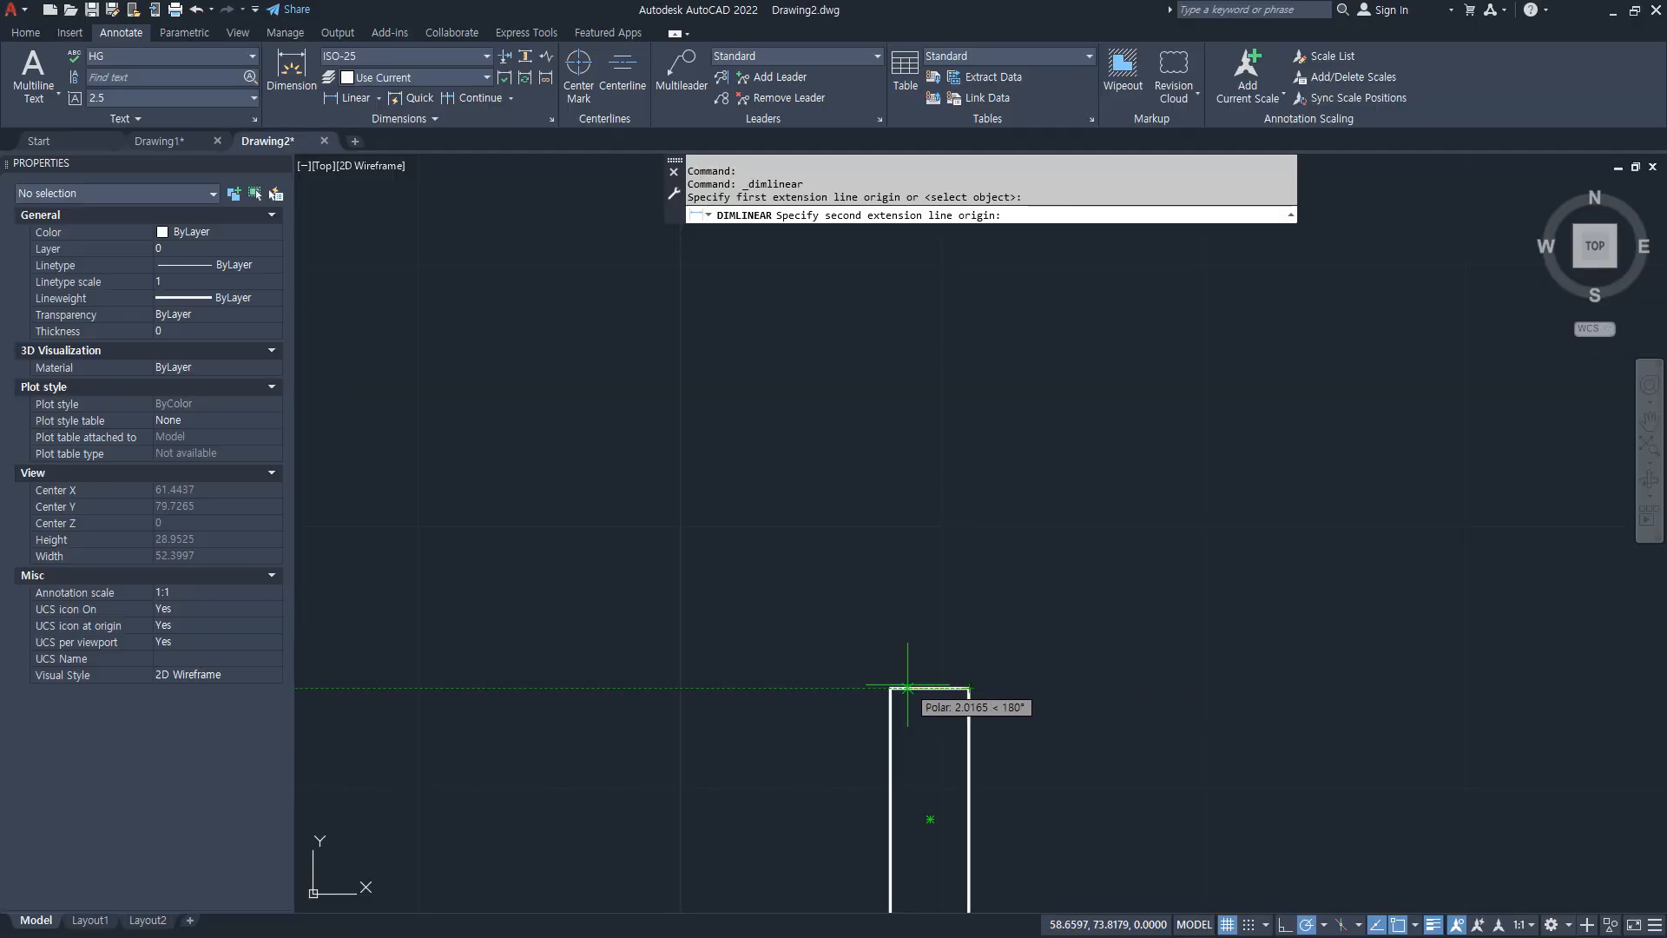
pyautogui.click(890, 689)
pyautogui.click(894, 424)
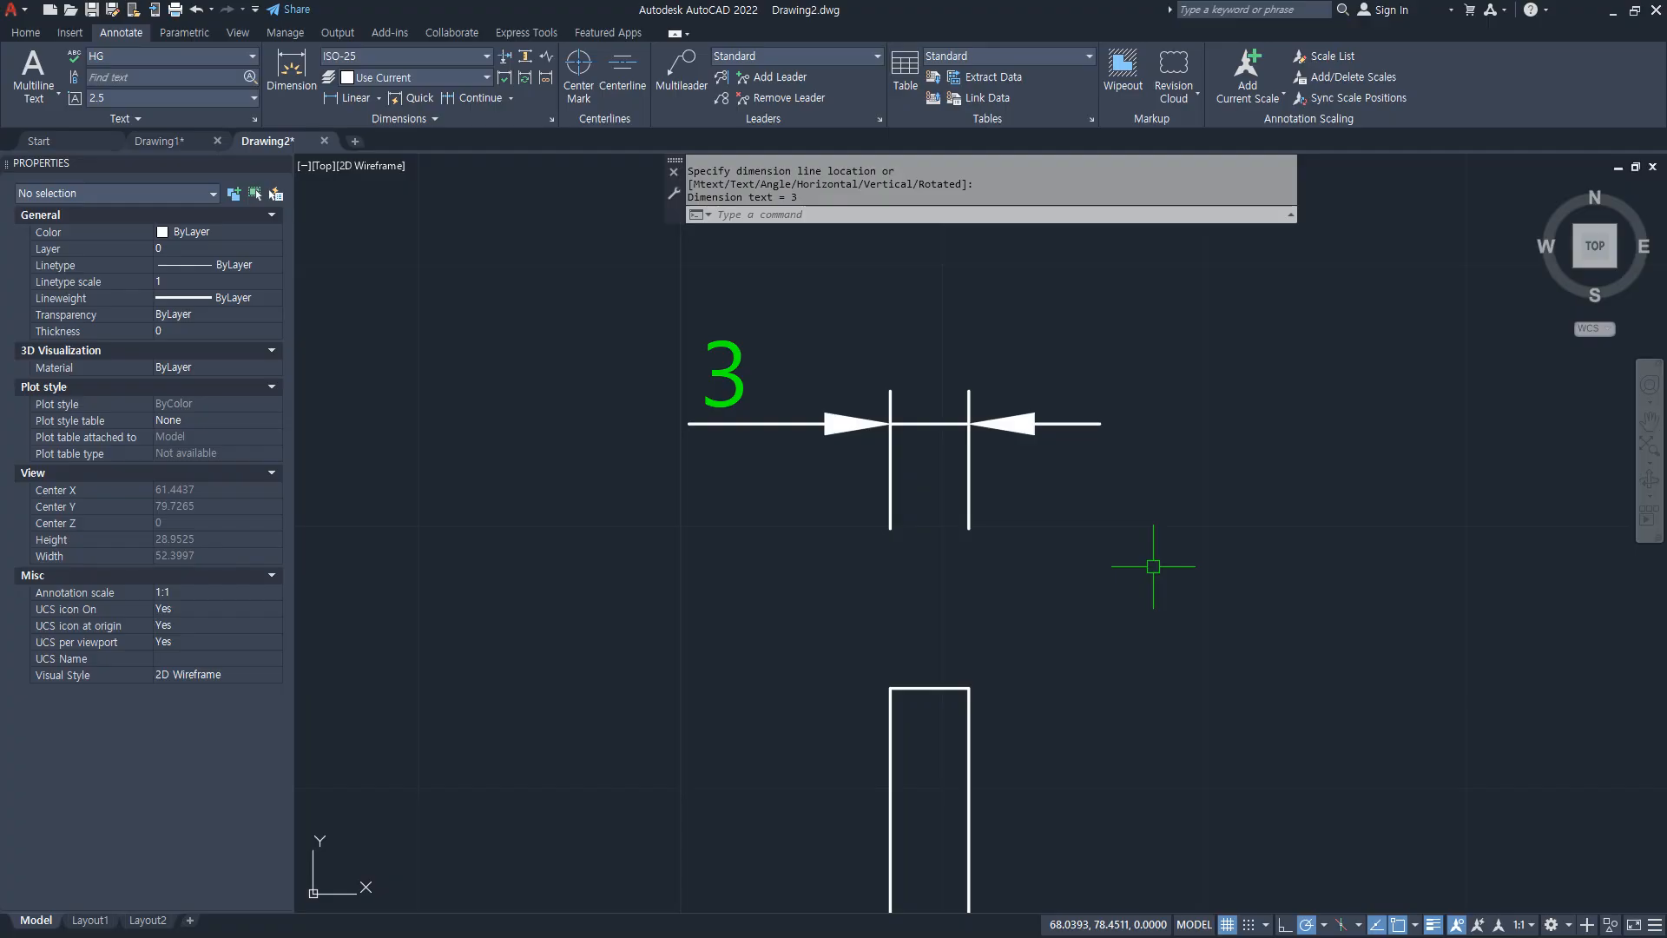
# Step: Add a second linear dimension from the upper-left to the upper-right corner, placed just above the rectangle's top edge
pyautogui.press('Return')
pyautogui.click(890, 688)
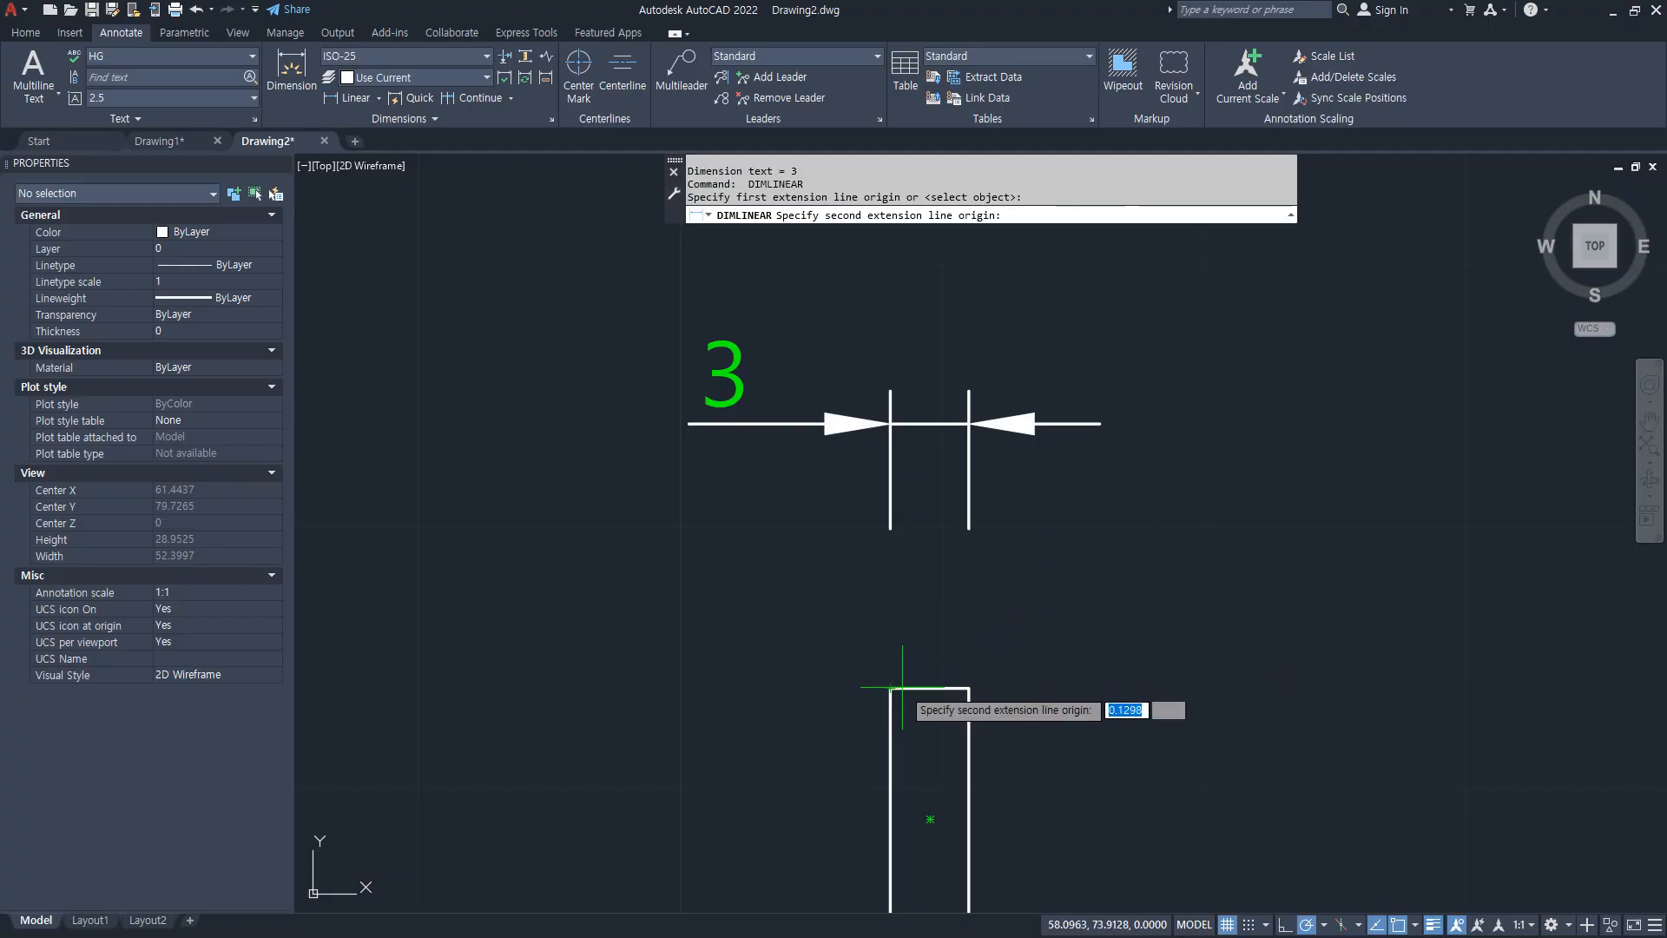
pyautogui.click(969, 688)
pyautogui.click(969, 620)
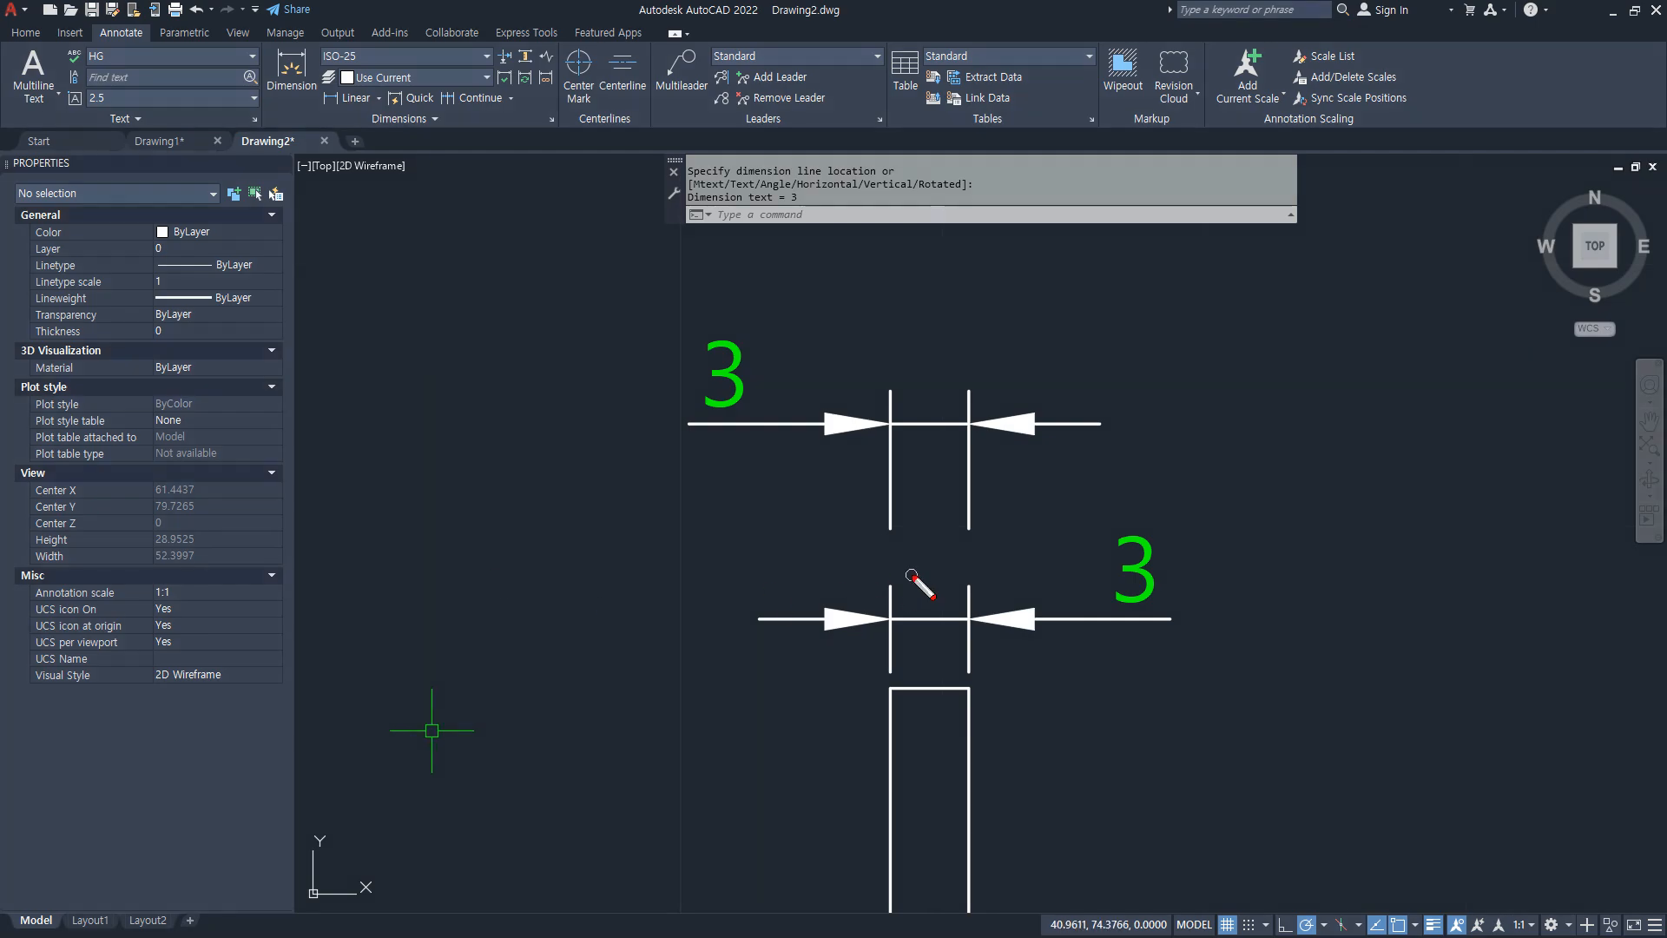
pyautogui.moveTo(960, 580)
pyautogui.mouseDown()
pyautogui.moveTo(966, 714)
pyautogui.moveTo(975, 582)
pyautogui.mouseUp()
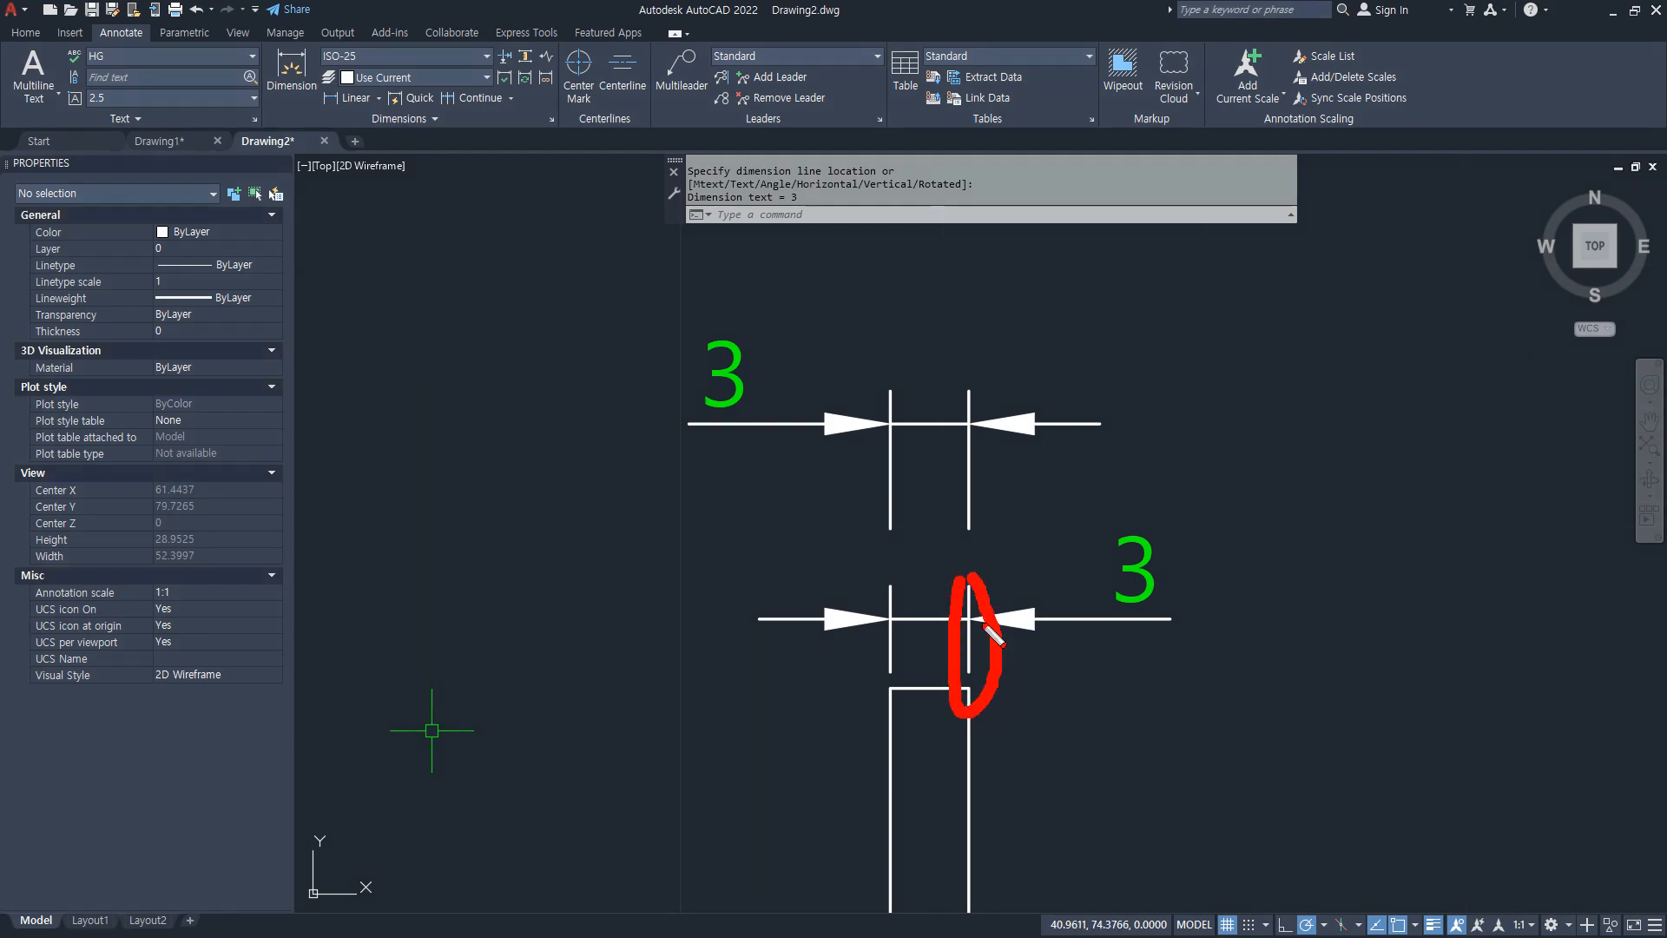
pyautogui.moveTo(1007, 638); pyautogui.dragTo(1107, 638)
pyautogui.moveTo(883, 533)
pyautogui.mouseDown()
pyautogui.moveTo(884, 483)
pyautogui.moveTo(746, 468)
pyautogui.mouseUp()
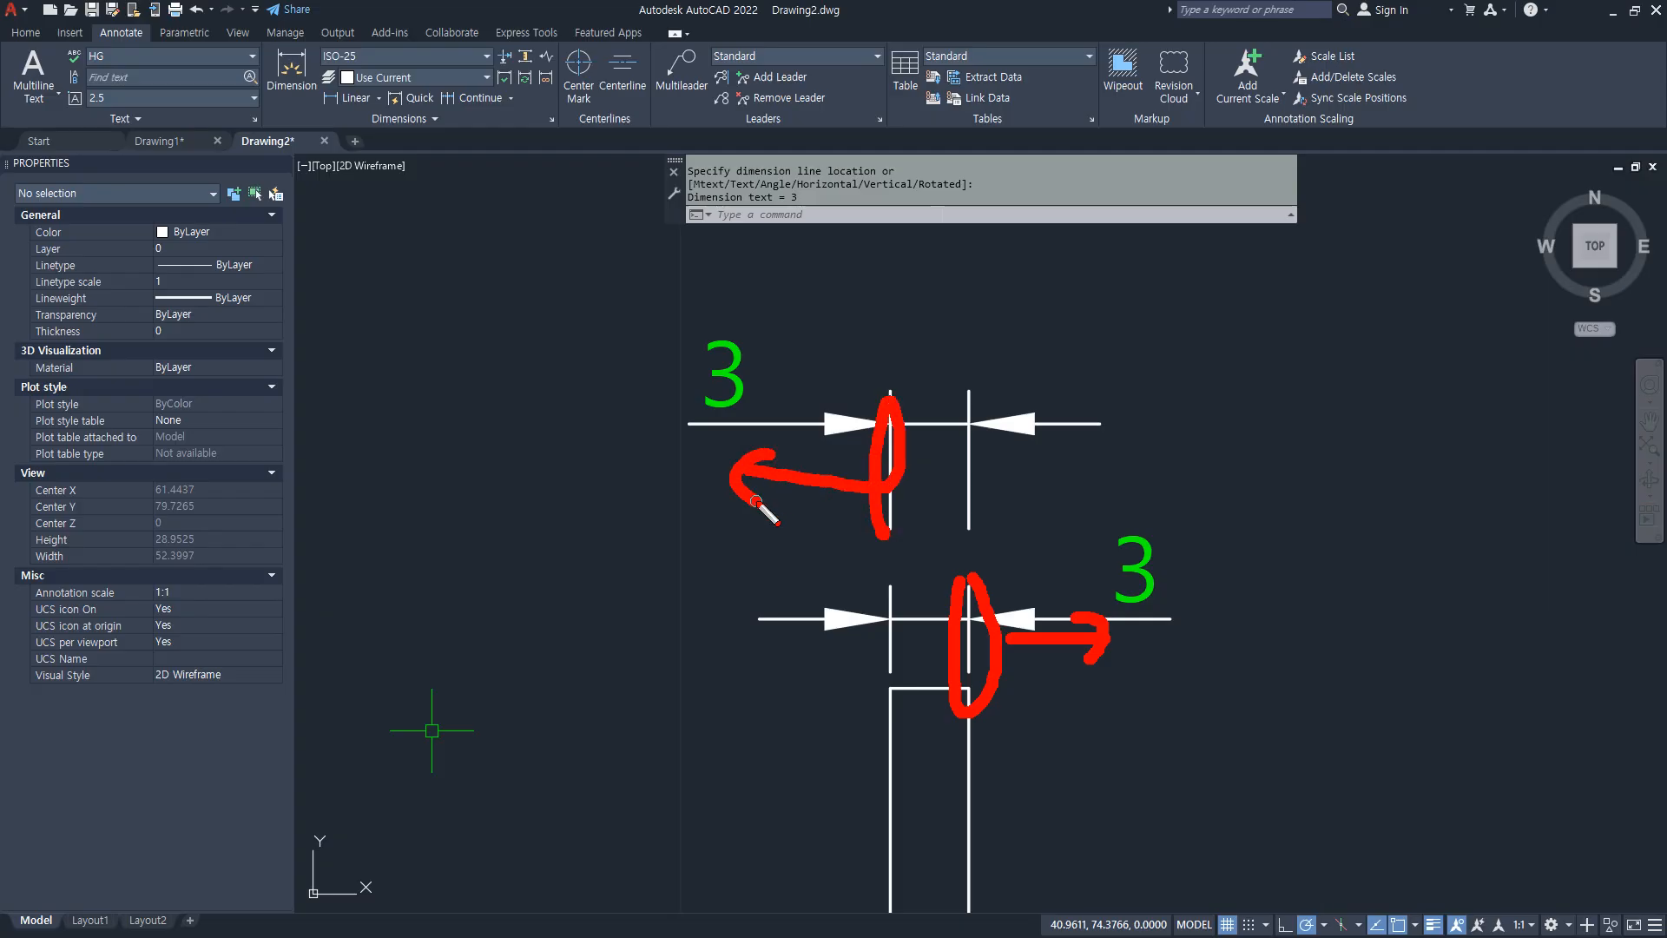
pyautogui.press('Escape')
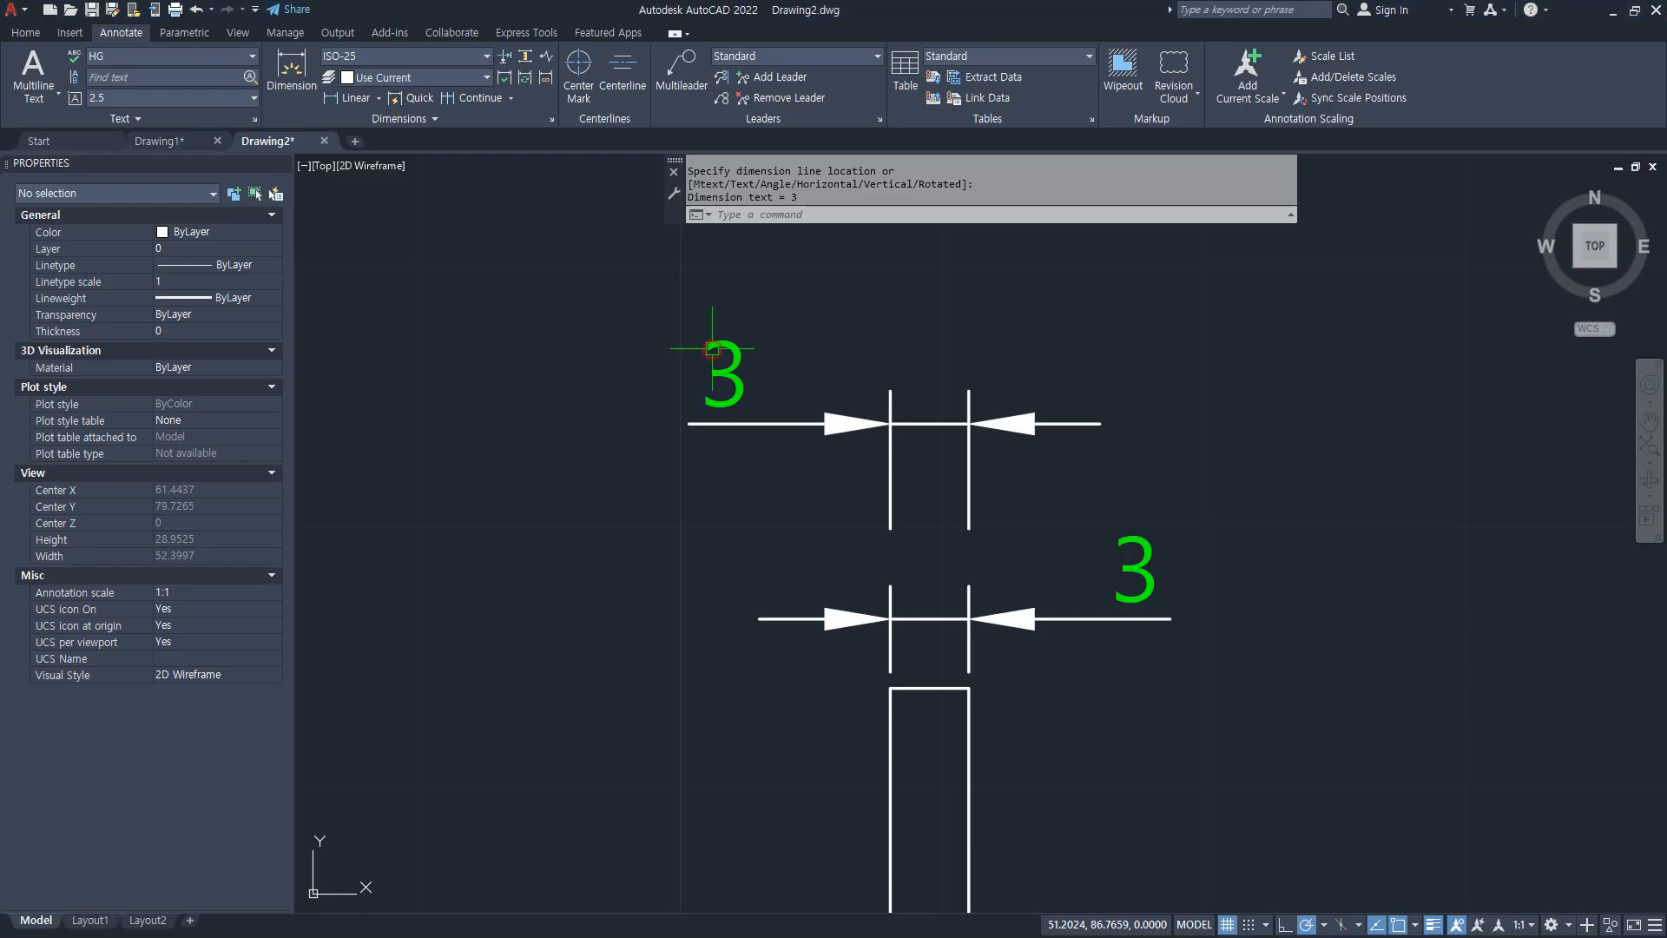
# Step: Set the ISO-25 style's fit option to Always keep text between ext lines and apply it to the drawing
pyautogui.write('D')
pyautogui.press('Return')
pyautogui.click(1016, 437)
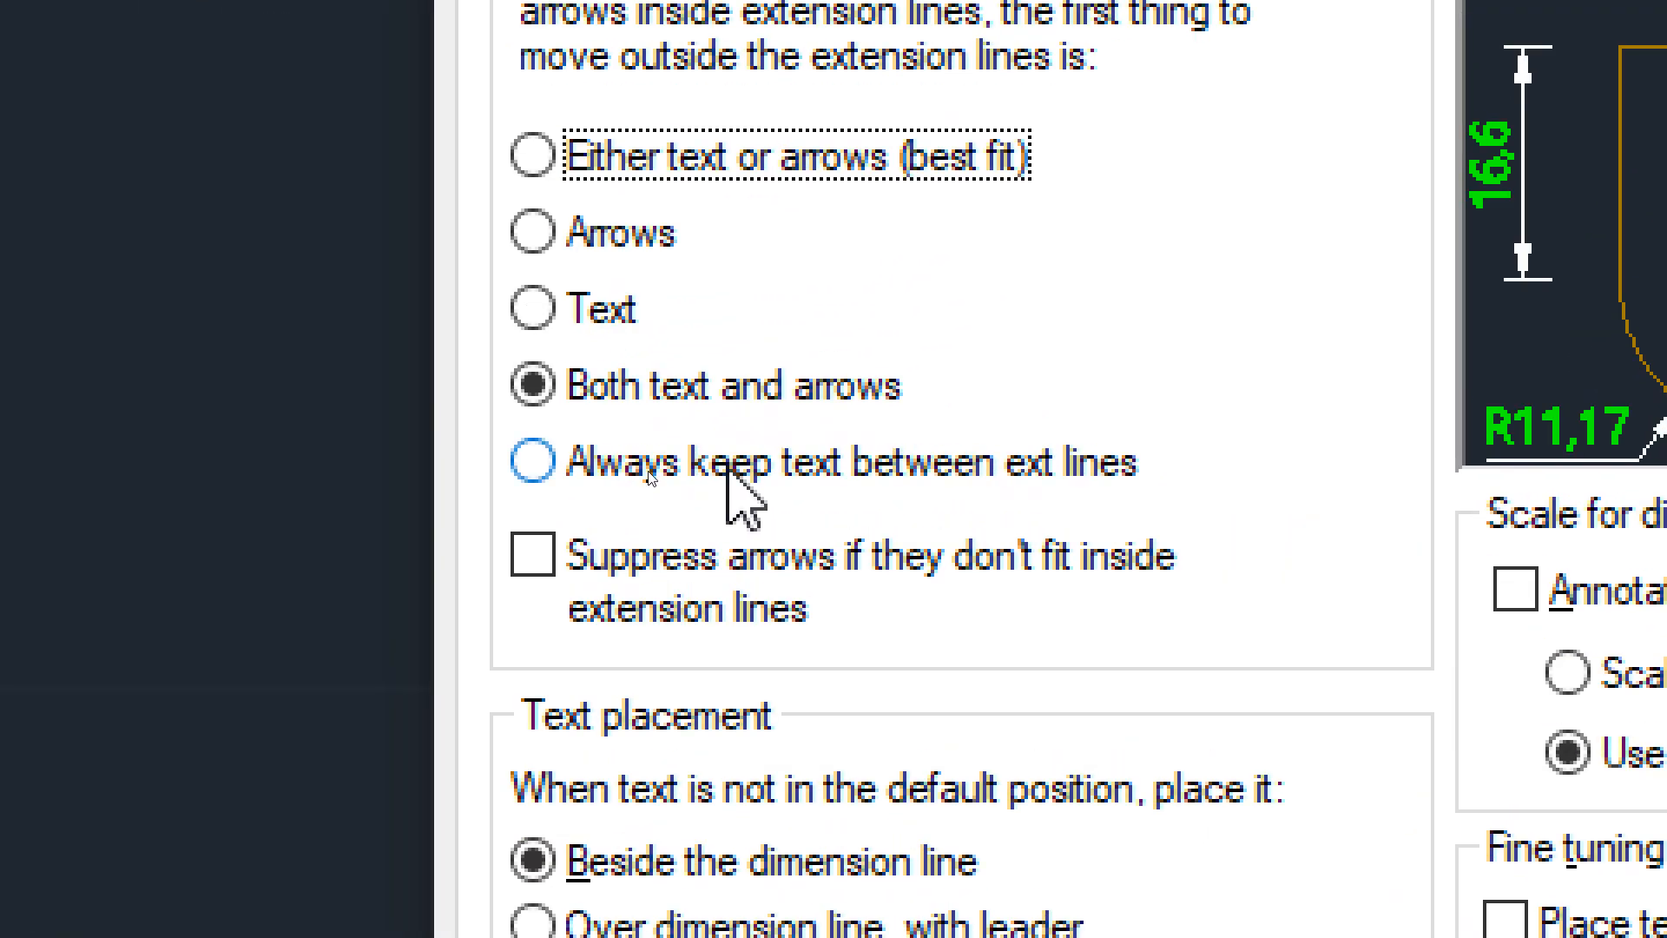
pyautogui.click(657, 471)
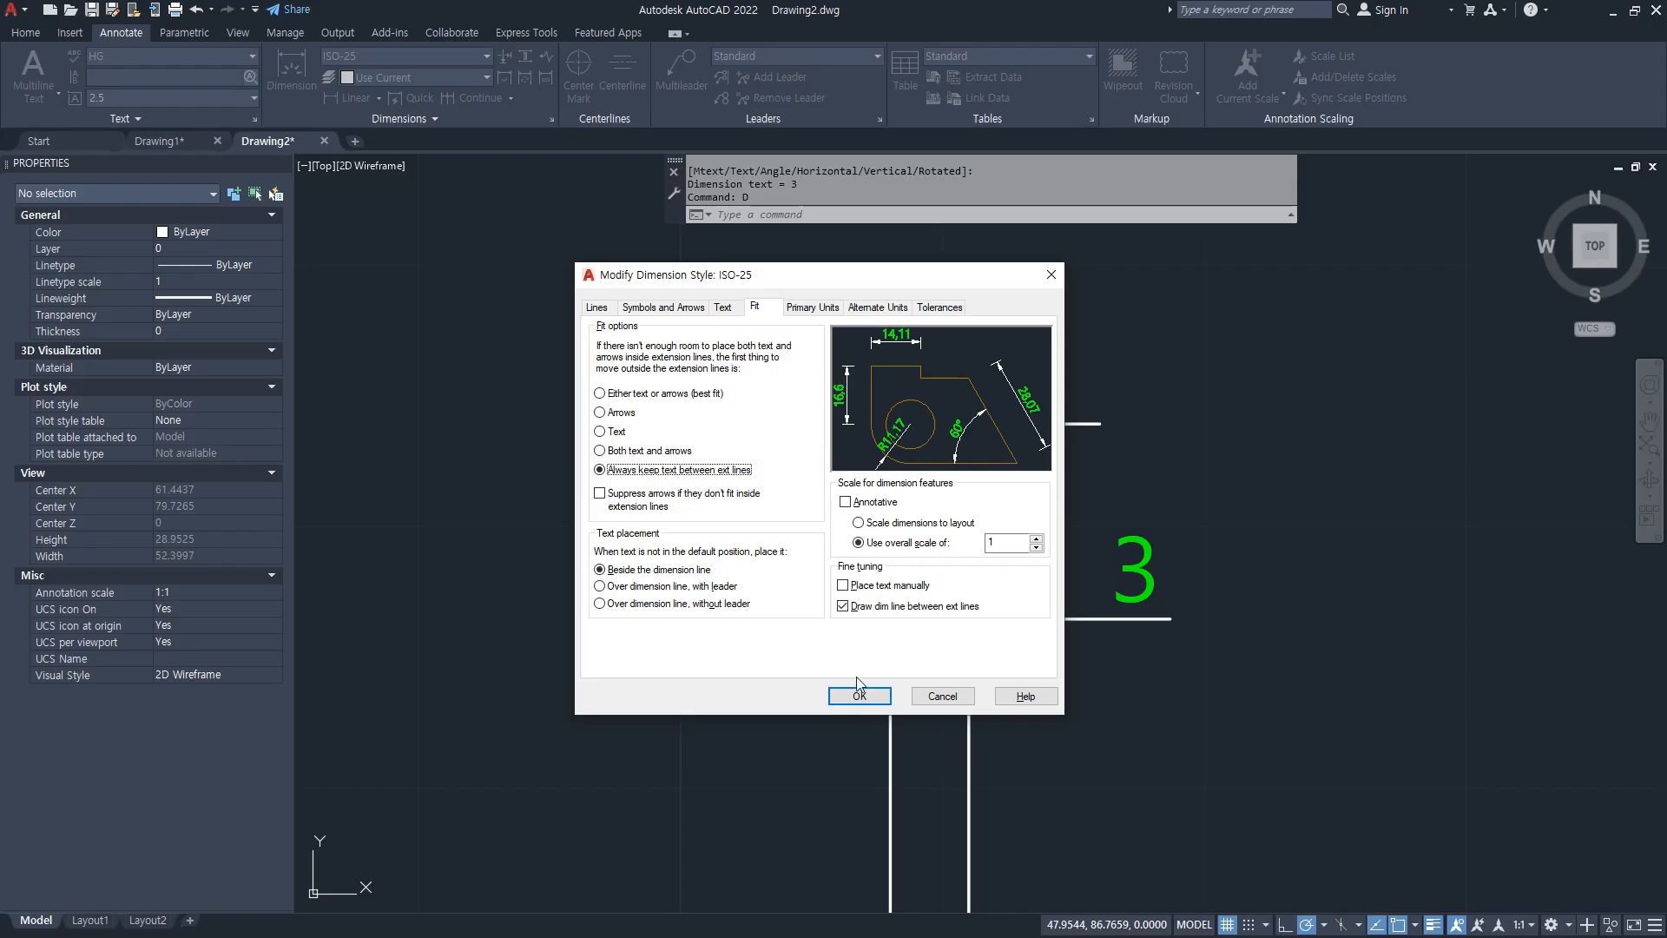
pyautogui.click(859, 696)
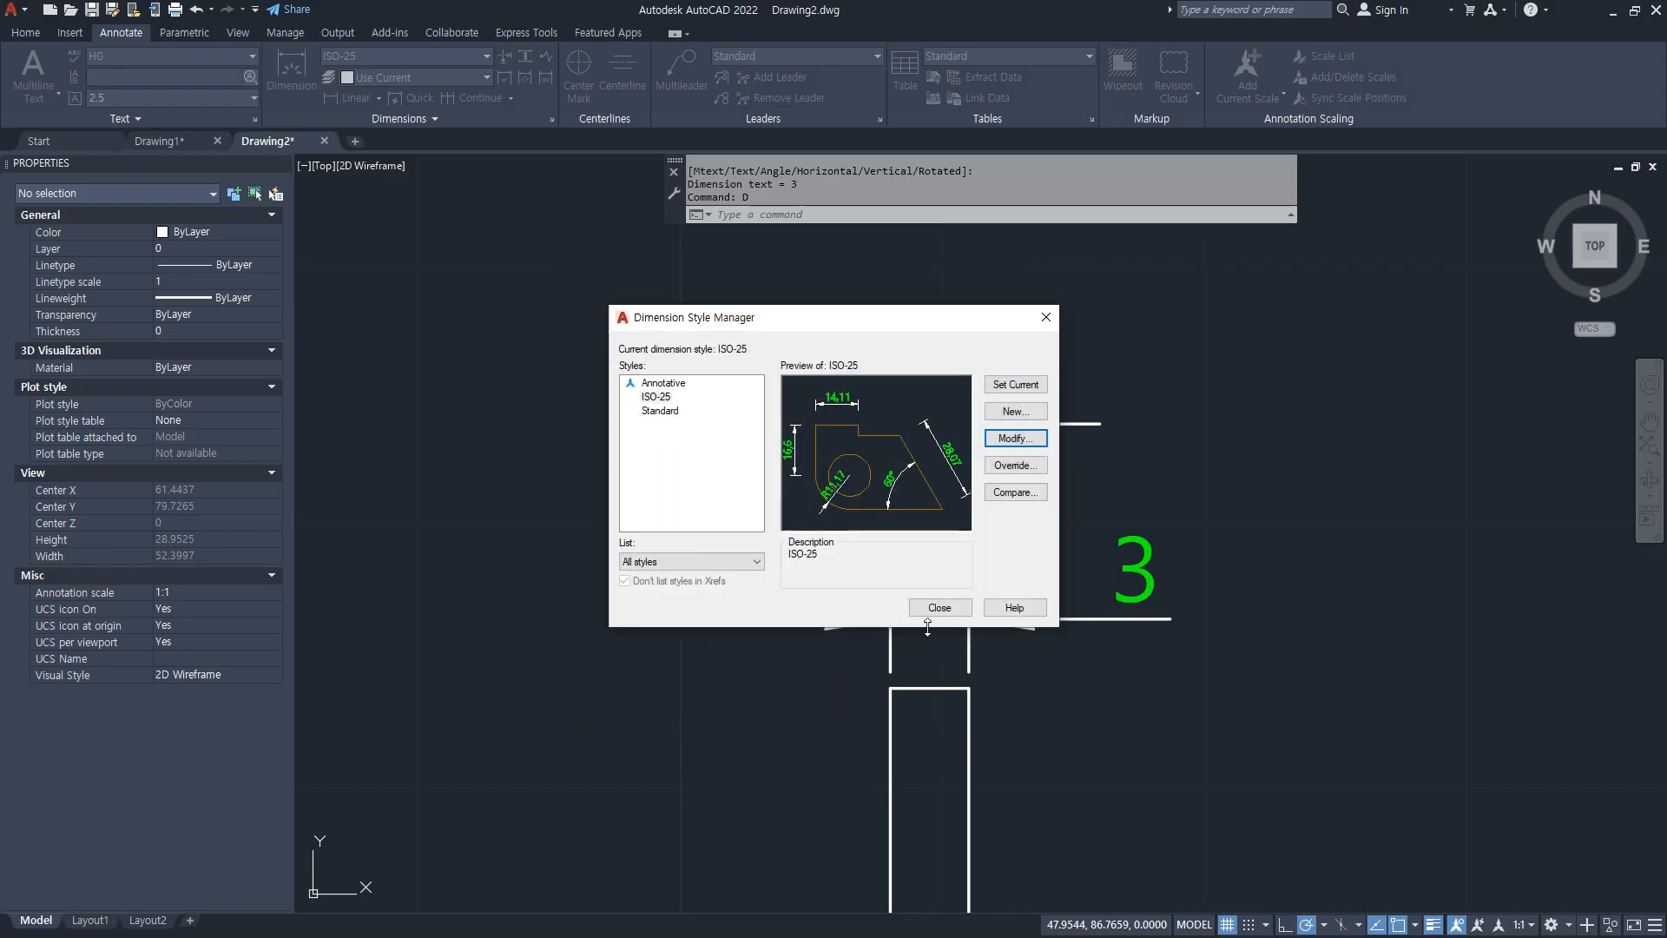
pyautogui.click(941, 605)
pyautogui.moveTo(1036, 690); pyautogui.dragTo(955, 639, button='middle')
pyautogui.scroll(-3, 959, 692)
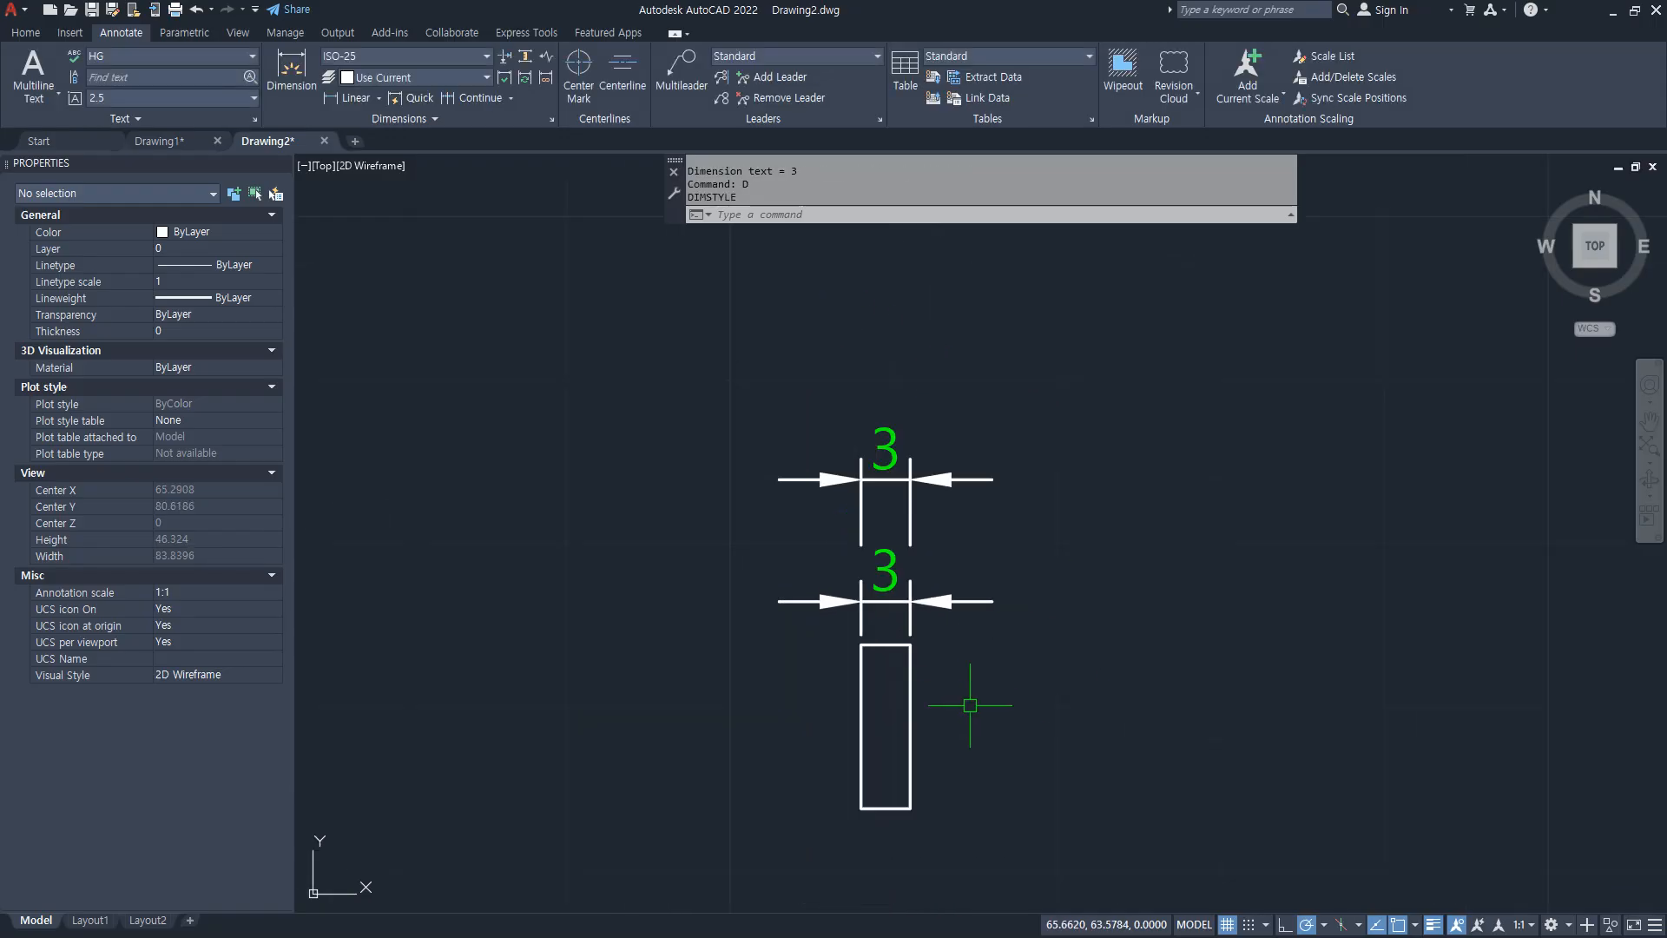
# Step: Stretch the rectangle and both of its width dimensions 1.5 units narrower by moving their right side to the left
pyautogui.write('s')
pyautogui.press('Return')
pyautogui.click(1104, 883)
pyautogui.click(895, 353)
pyautogui.press('Return')
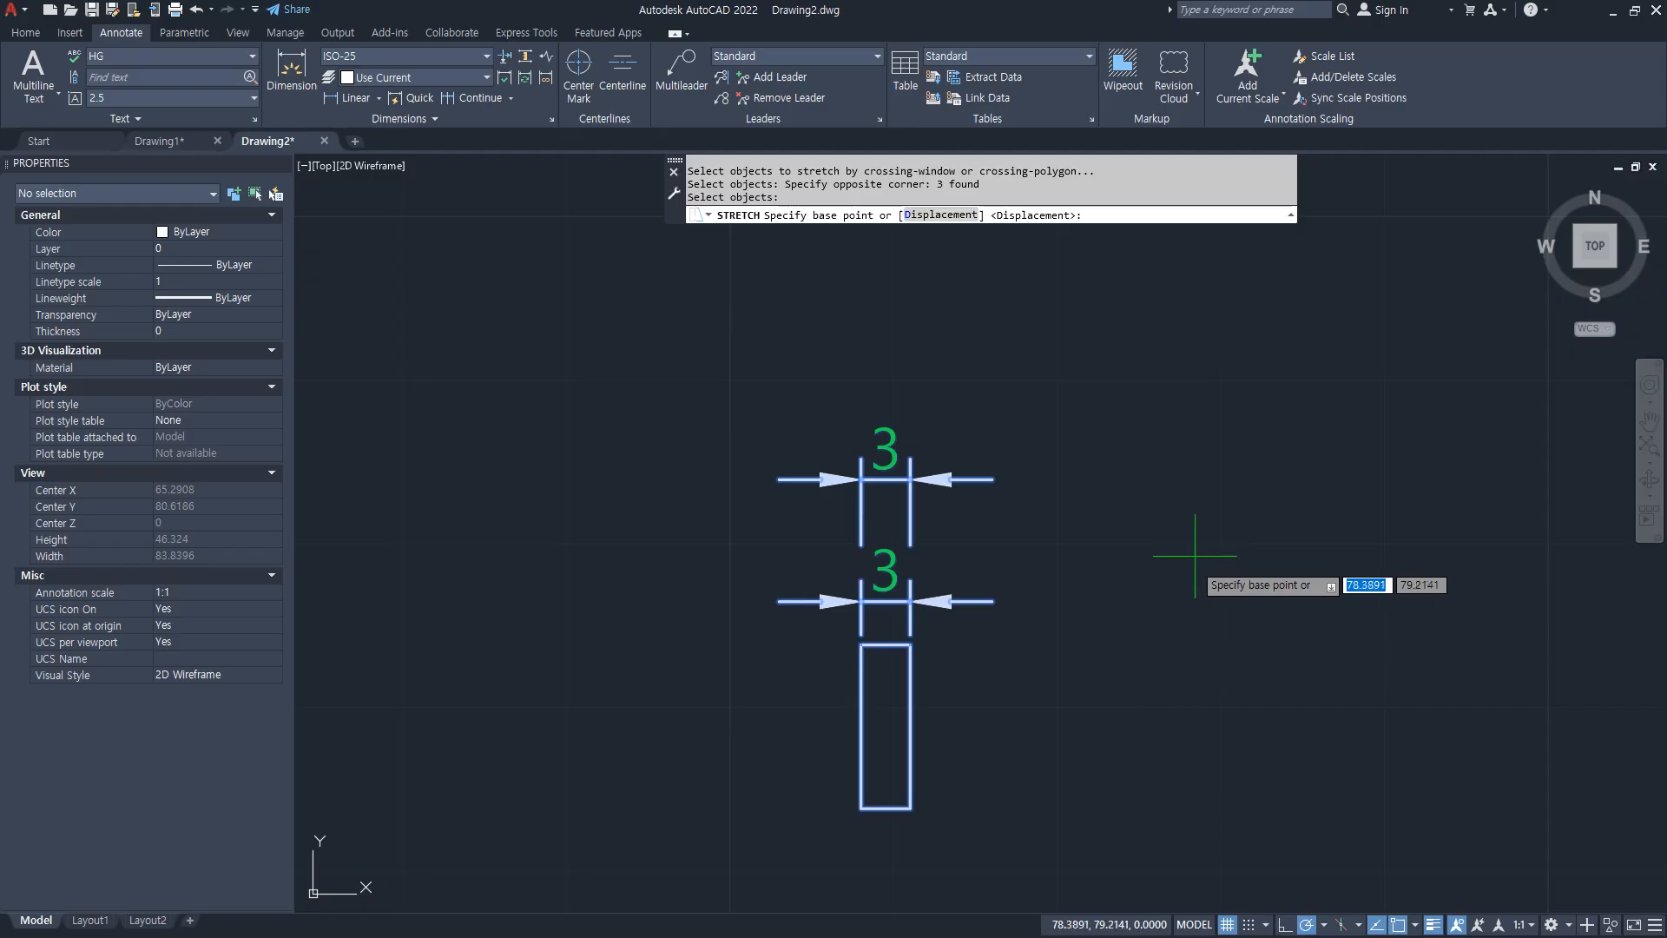
pyautogui.click(1189, 565)
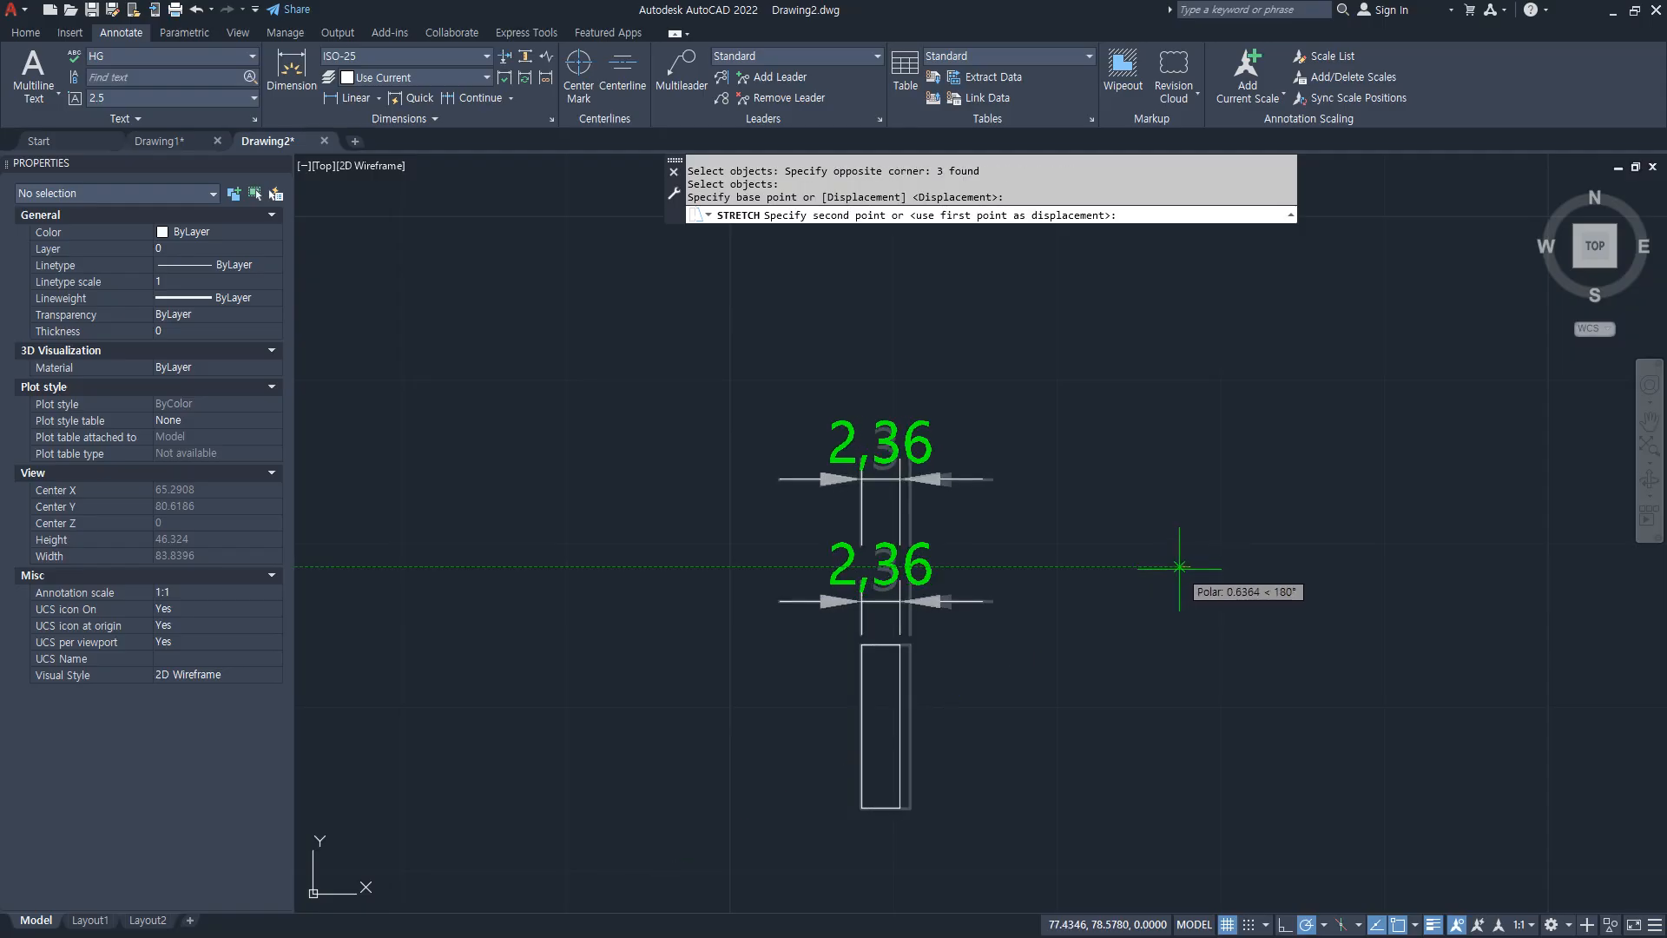
pyautogui.write('1.5')
pyautogui.press('Return')
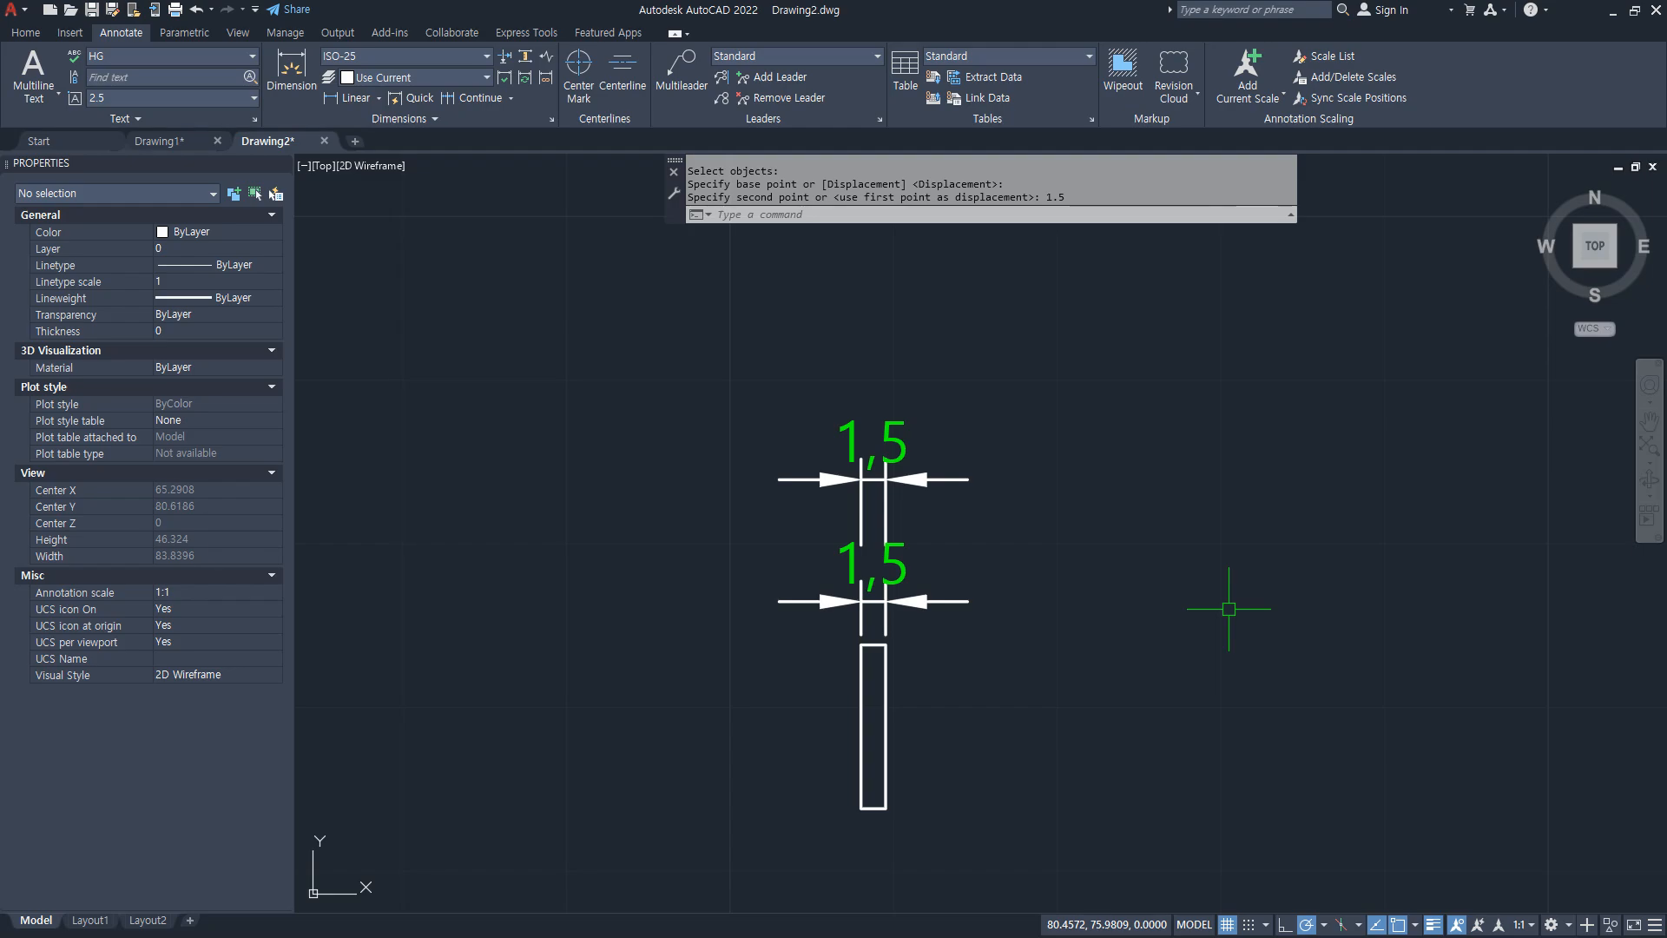
# Step: Erase the upper of the two width dimensions above the rectangle
pyautogui.click(1023, 476)
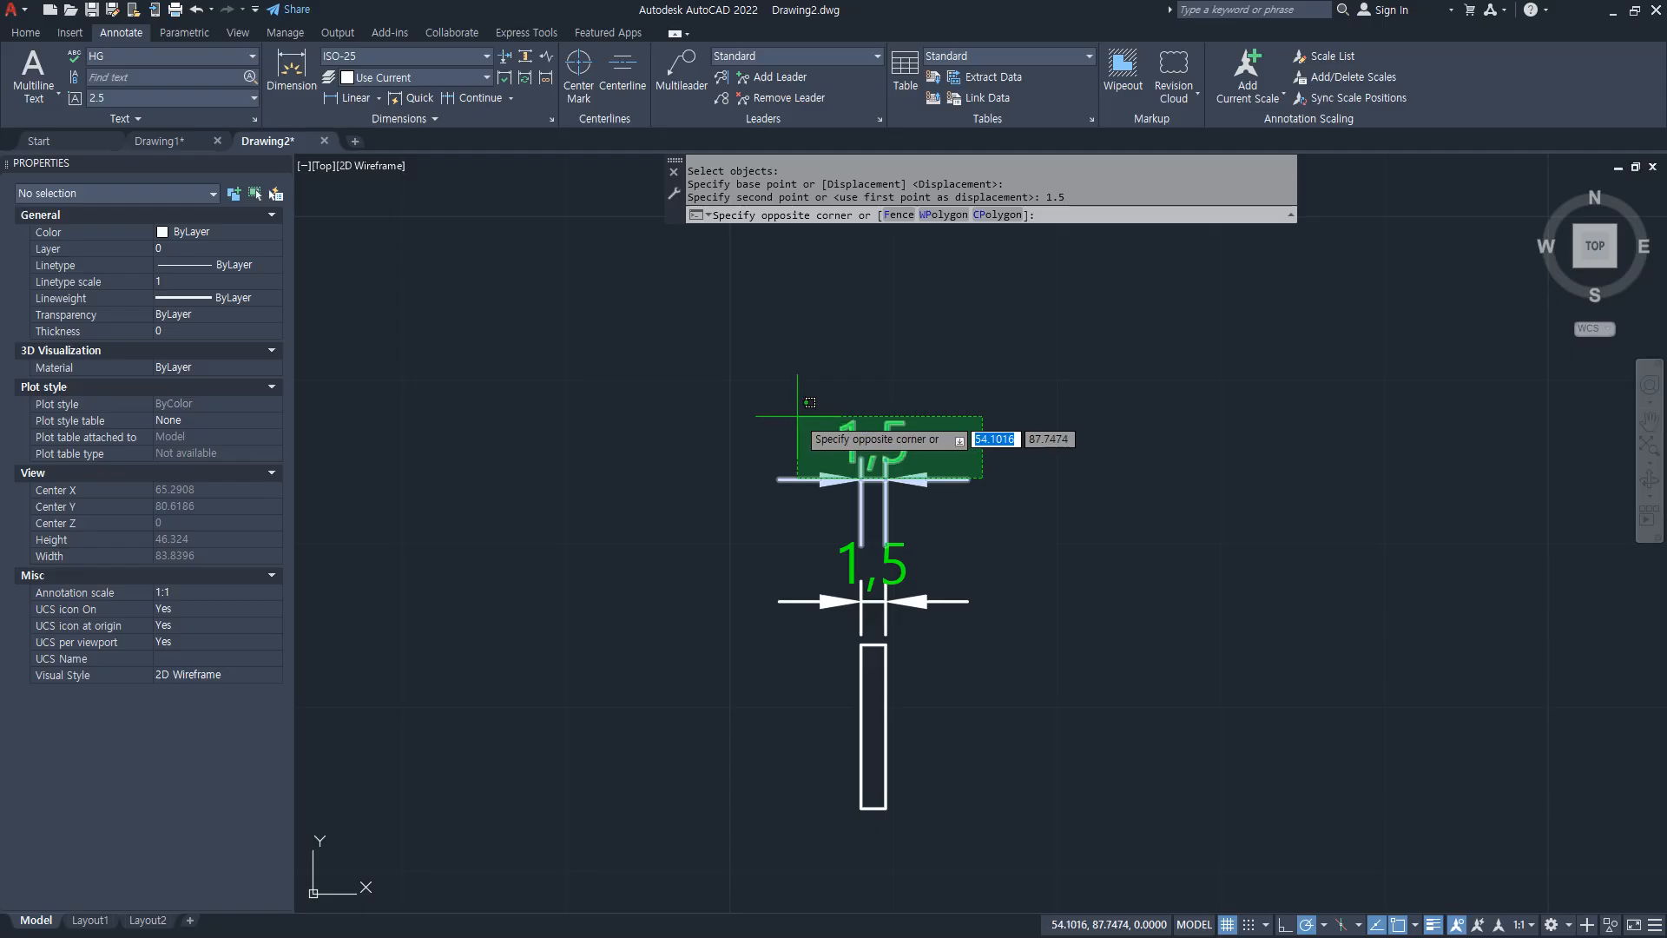
pyautogui.click(797, 416)
pyautogui.write('e')
pyautogui.press('Return')
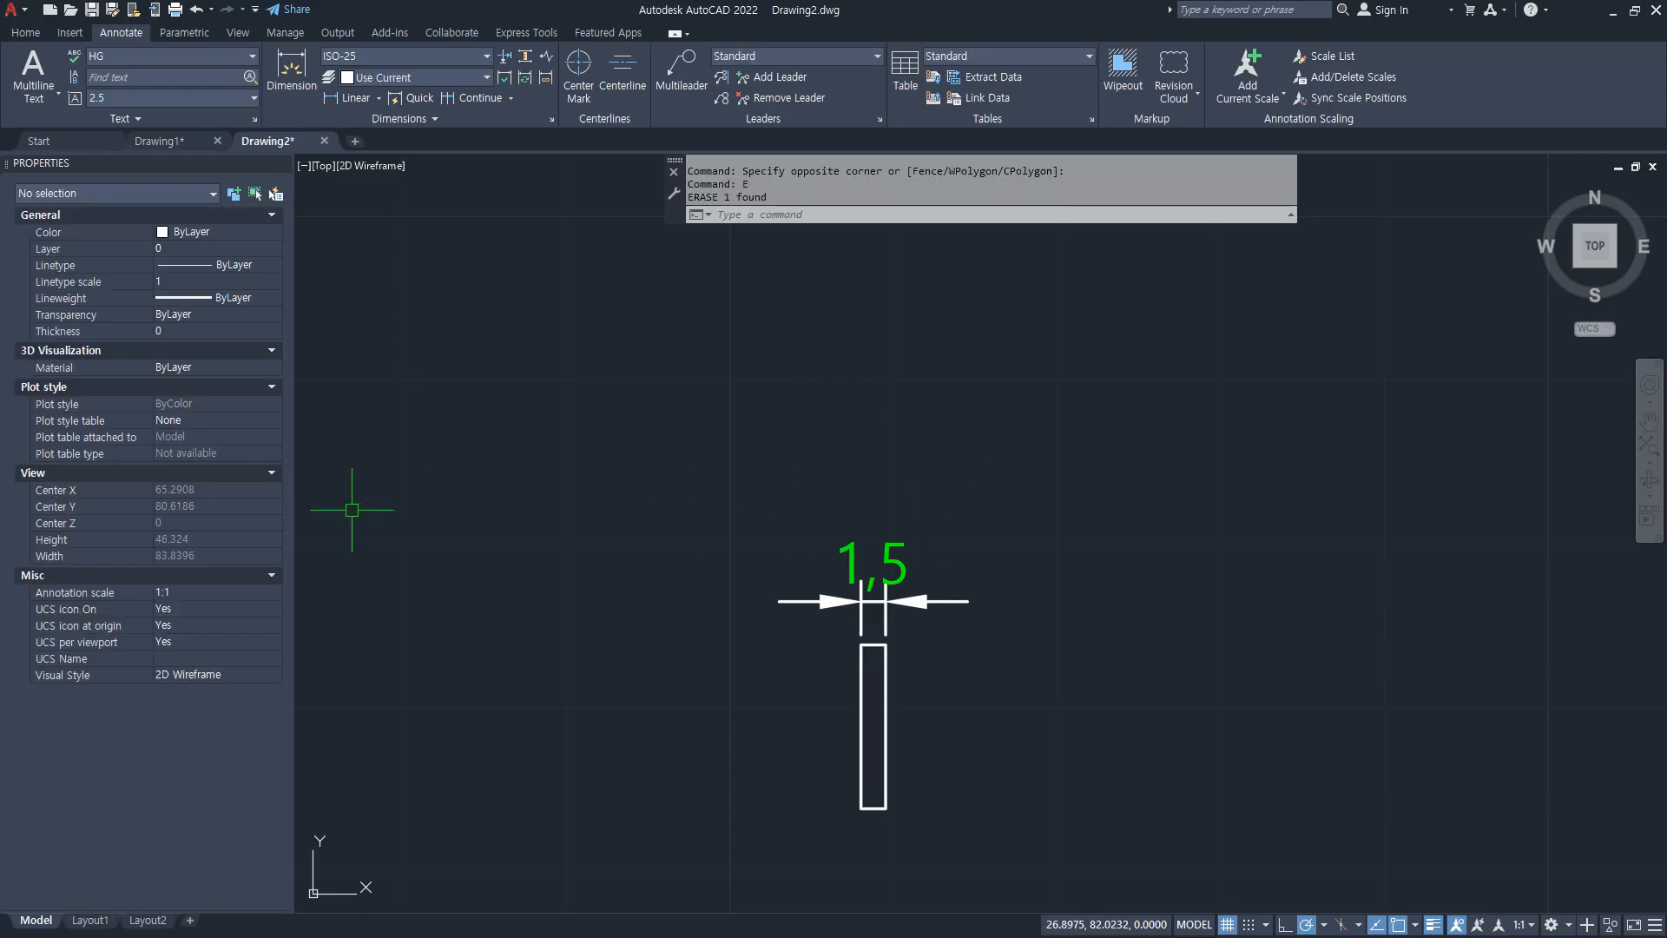
# Step: Modify the ISO-25 dimension style to suppress arrows if they don't fit inside the extension lines
pyautogui.press('Return')
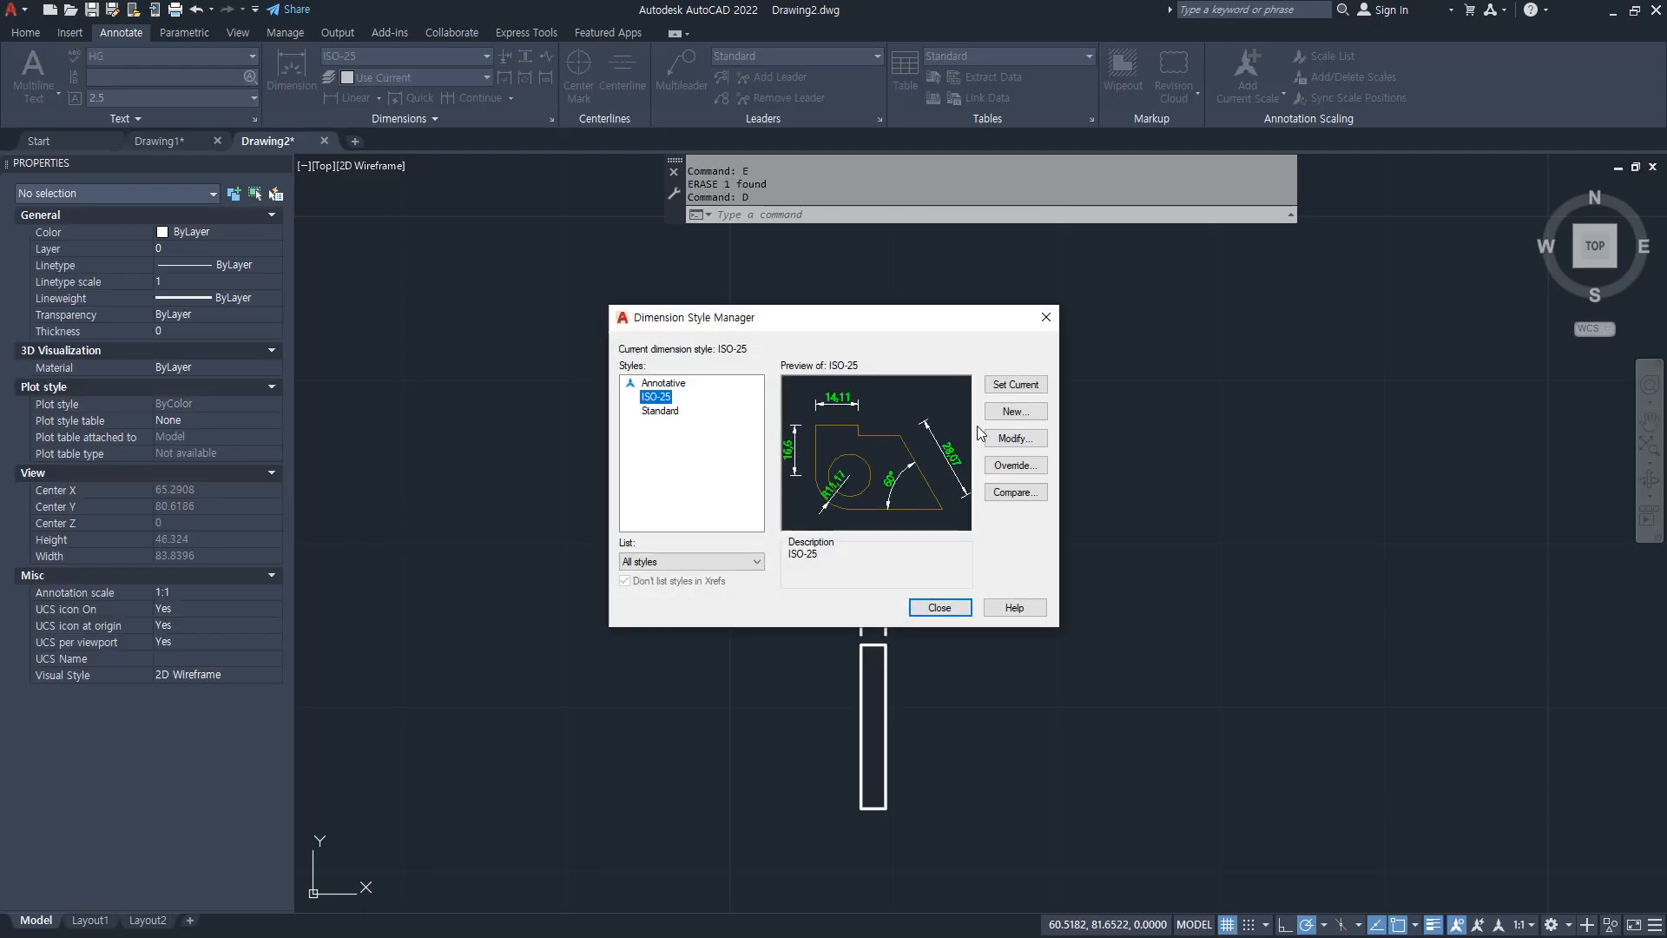
pyautogui.click(1013, 439)
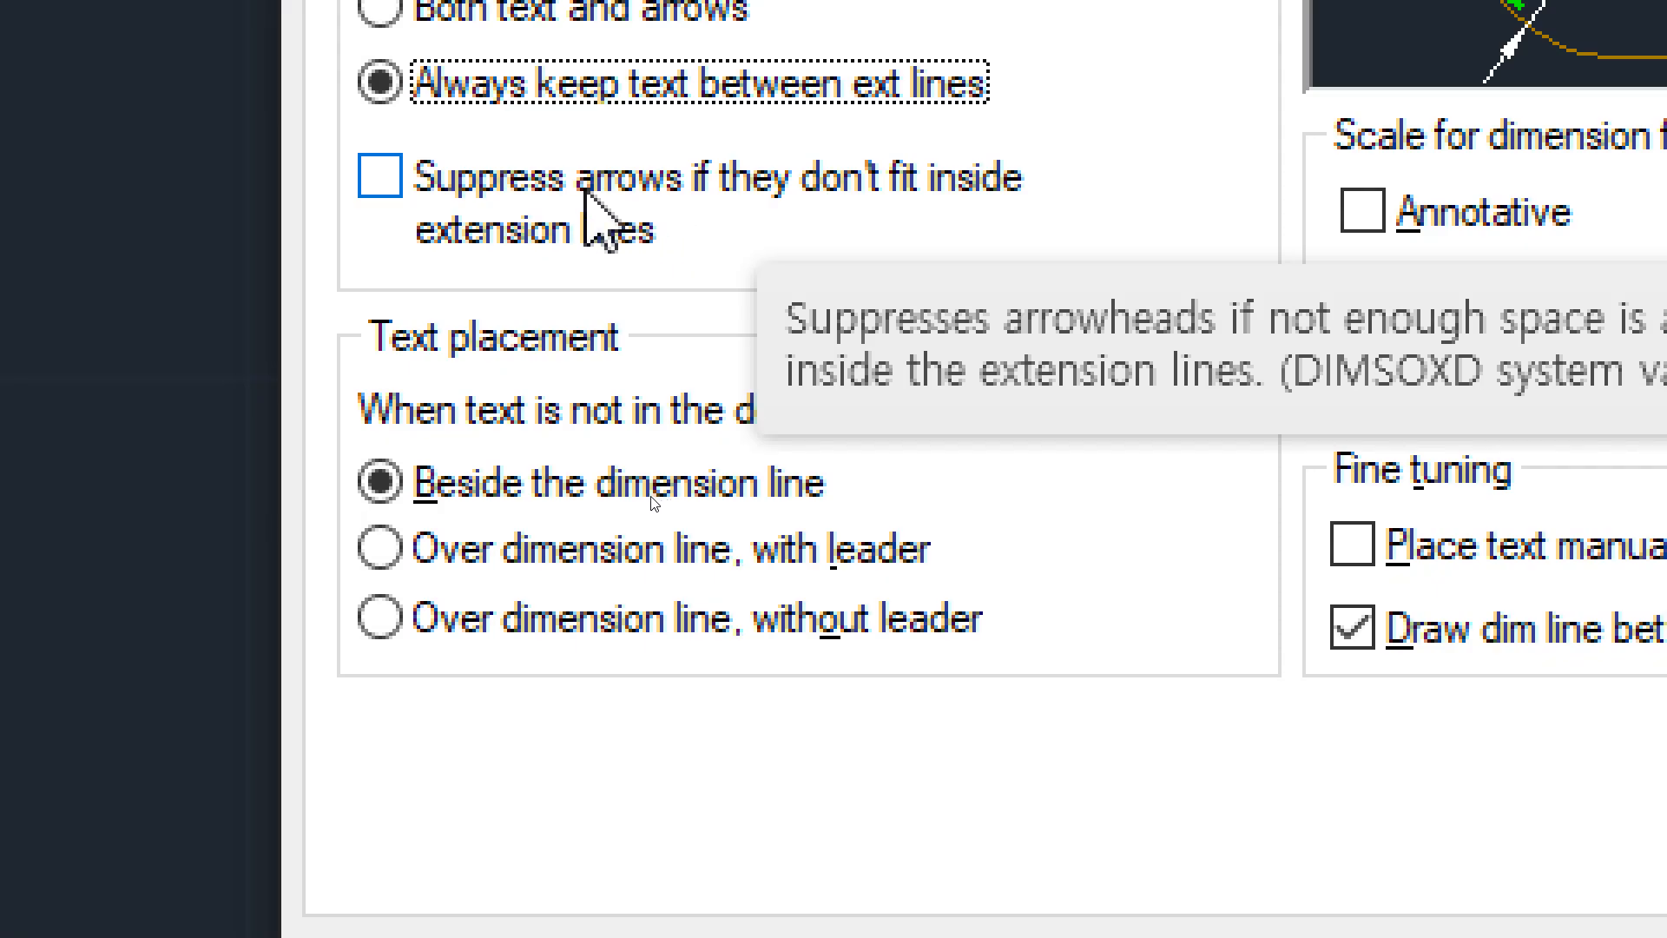
pyautogui.click(587, 196)
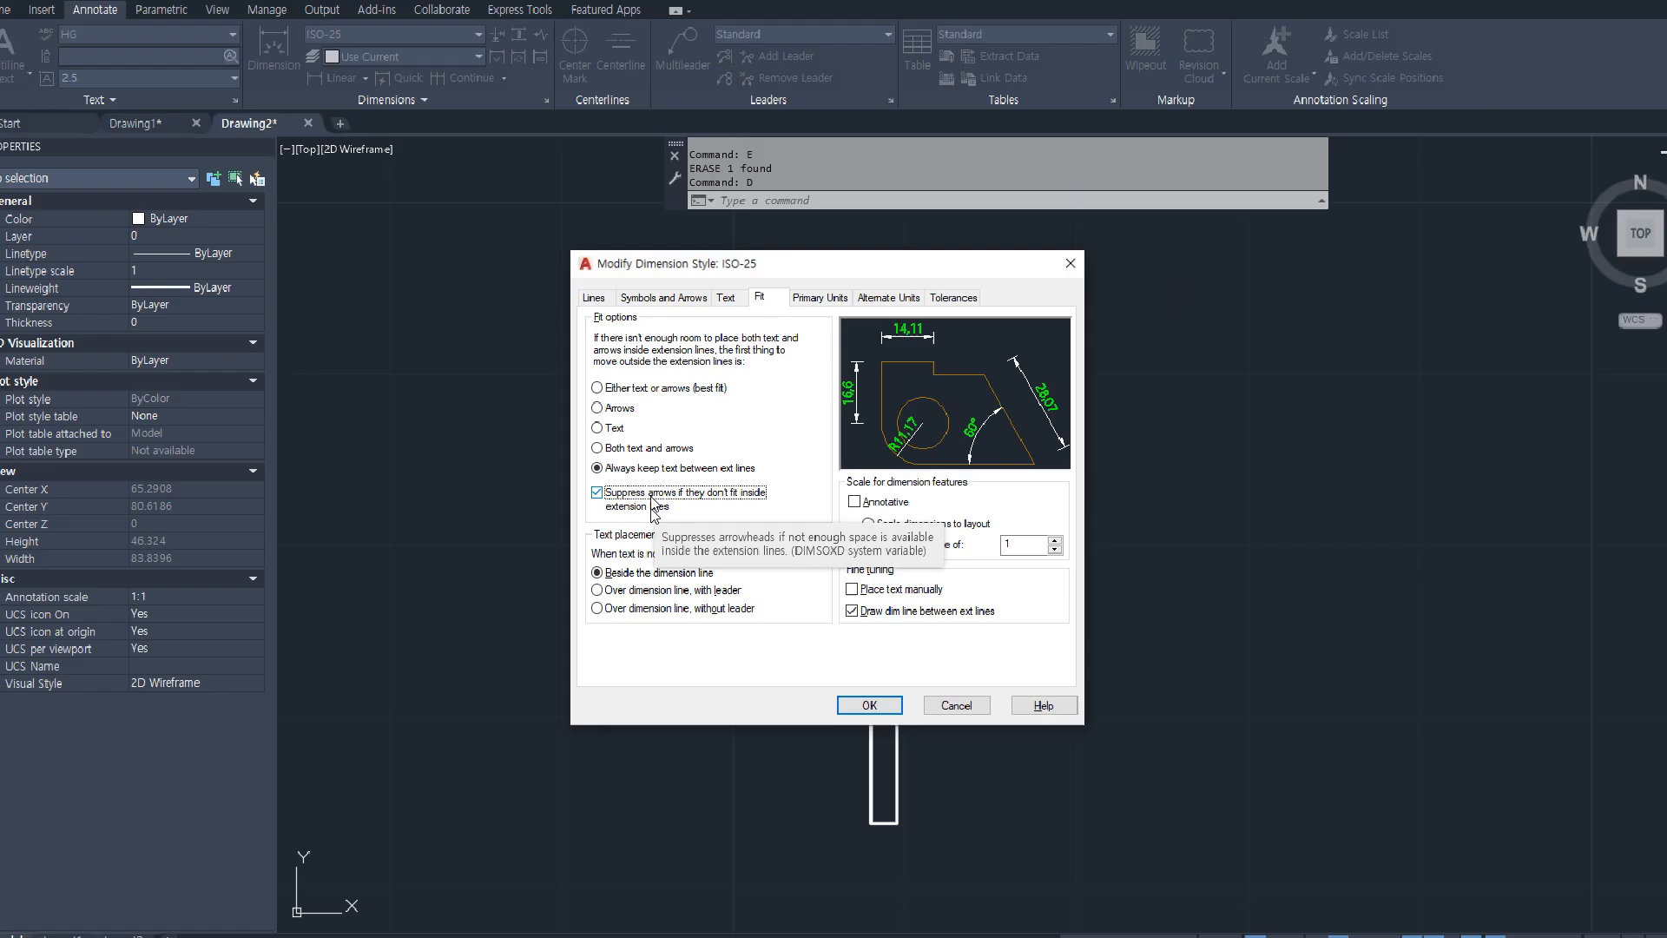
pyautogui.click(859, 697)
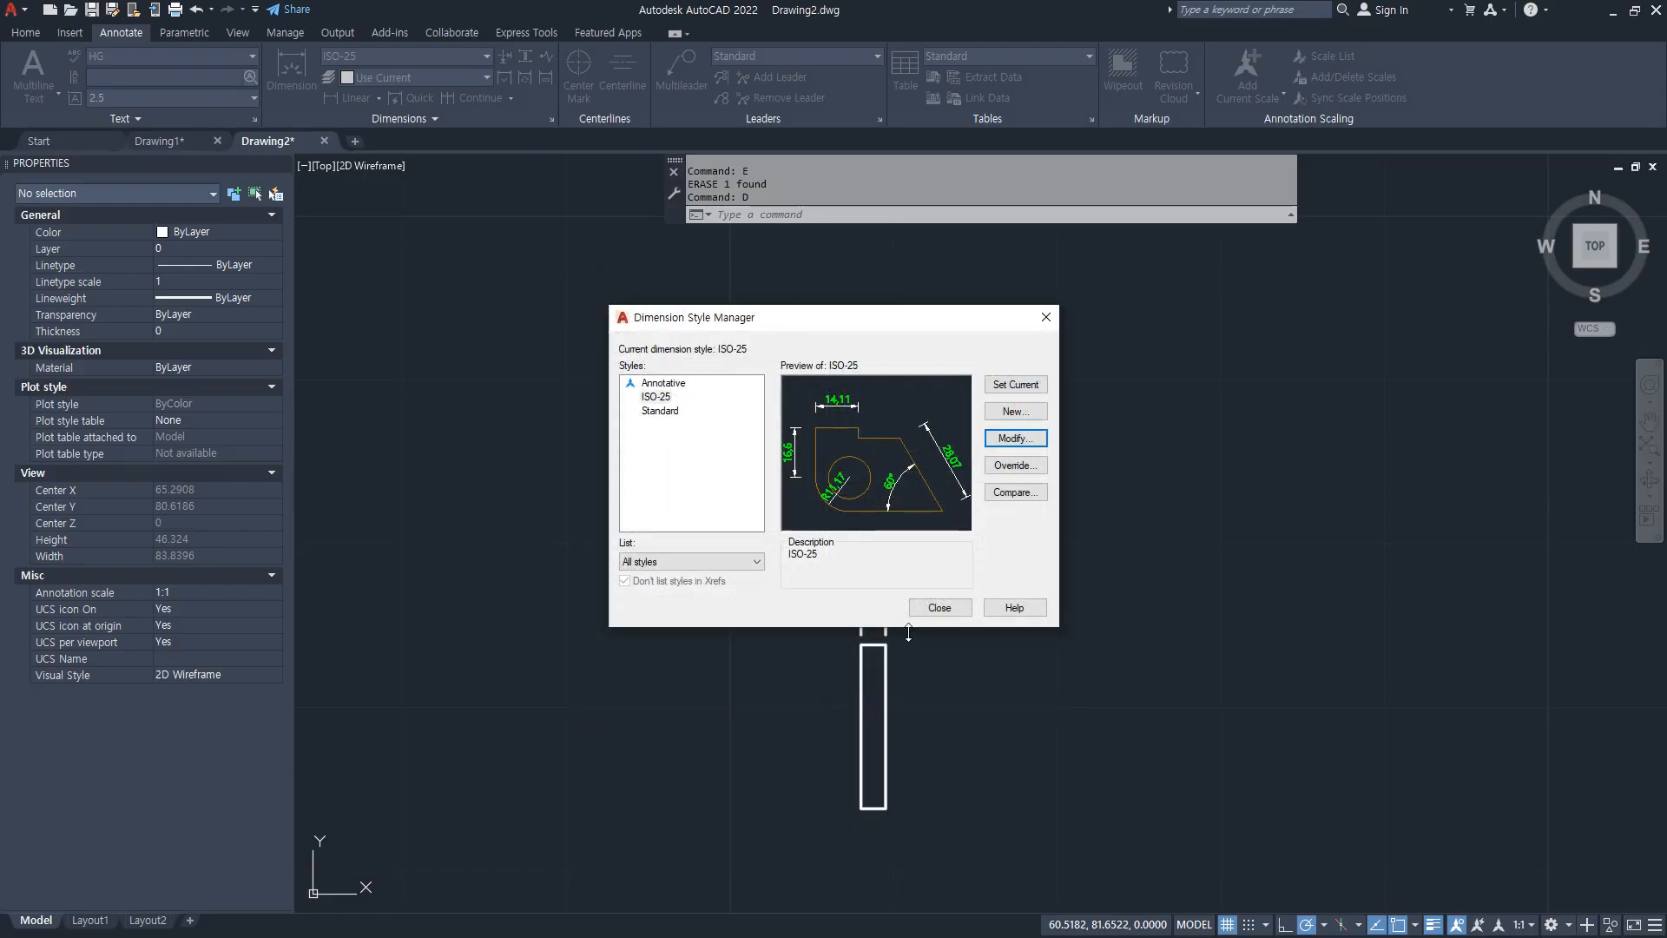
pyautogui.click(928, 608)
# Step: Copy the rectangle with its dimension as a side-by-side array of 5 items, spaced by the rectangle's 1.5 width
pyautogui.scroll(2, 904, 681)
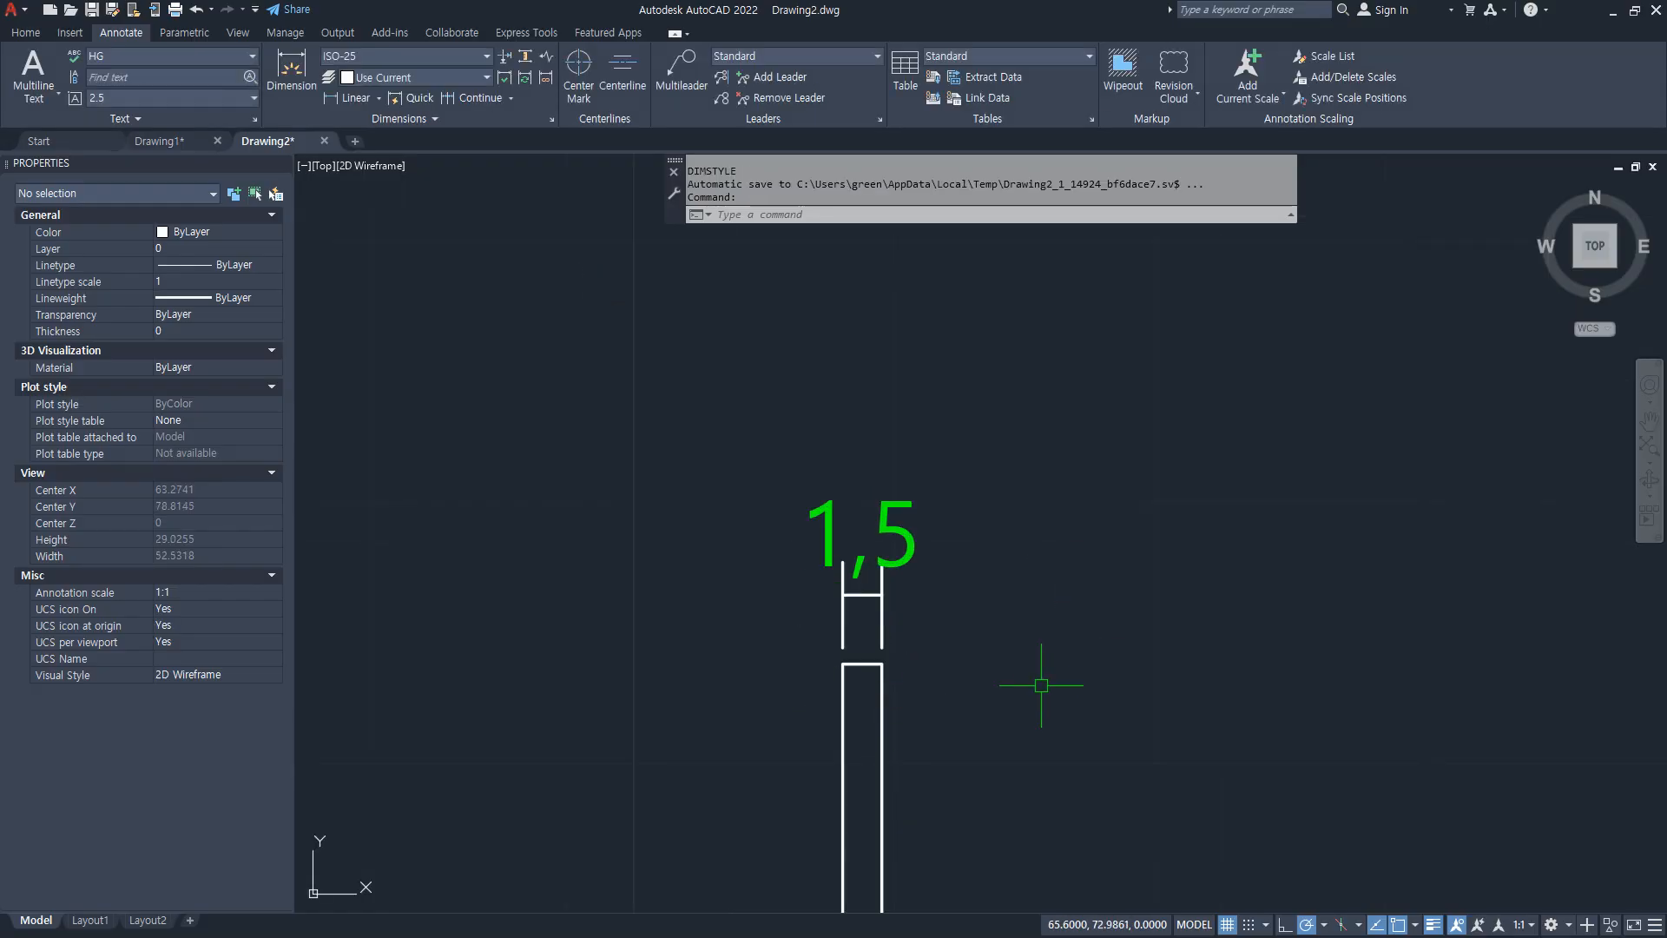
pyautogui.moveTo(1042, 681); pyautogui.dragTo(910, 565, button='middle')
pyautogui.write('co')
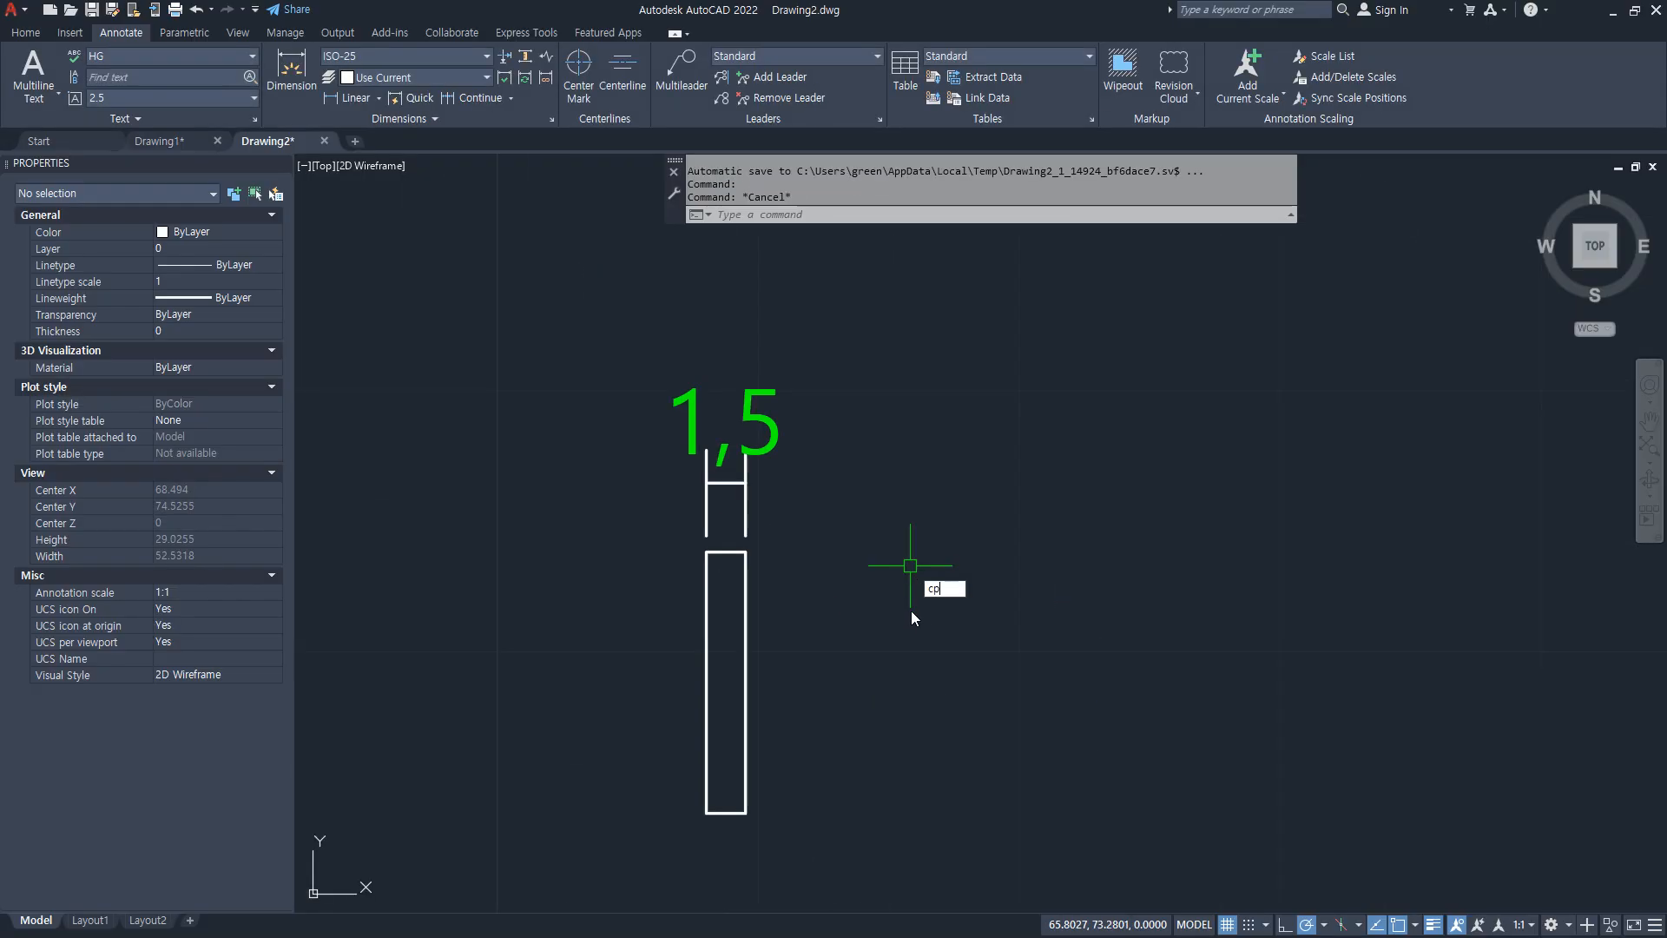
pyautogui.press('space')
pyautogui.click(877, 780)
pyautogui.click(653, 291)
pyautogui.press('space')
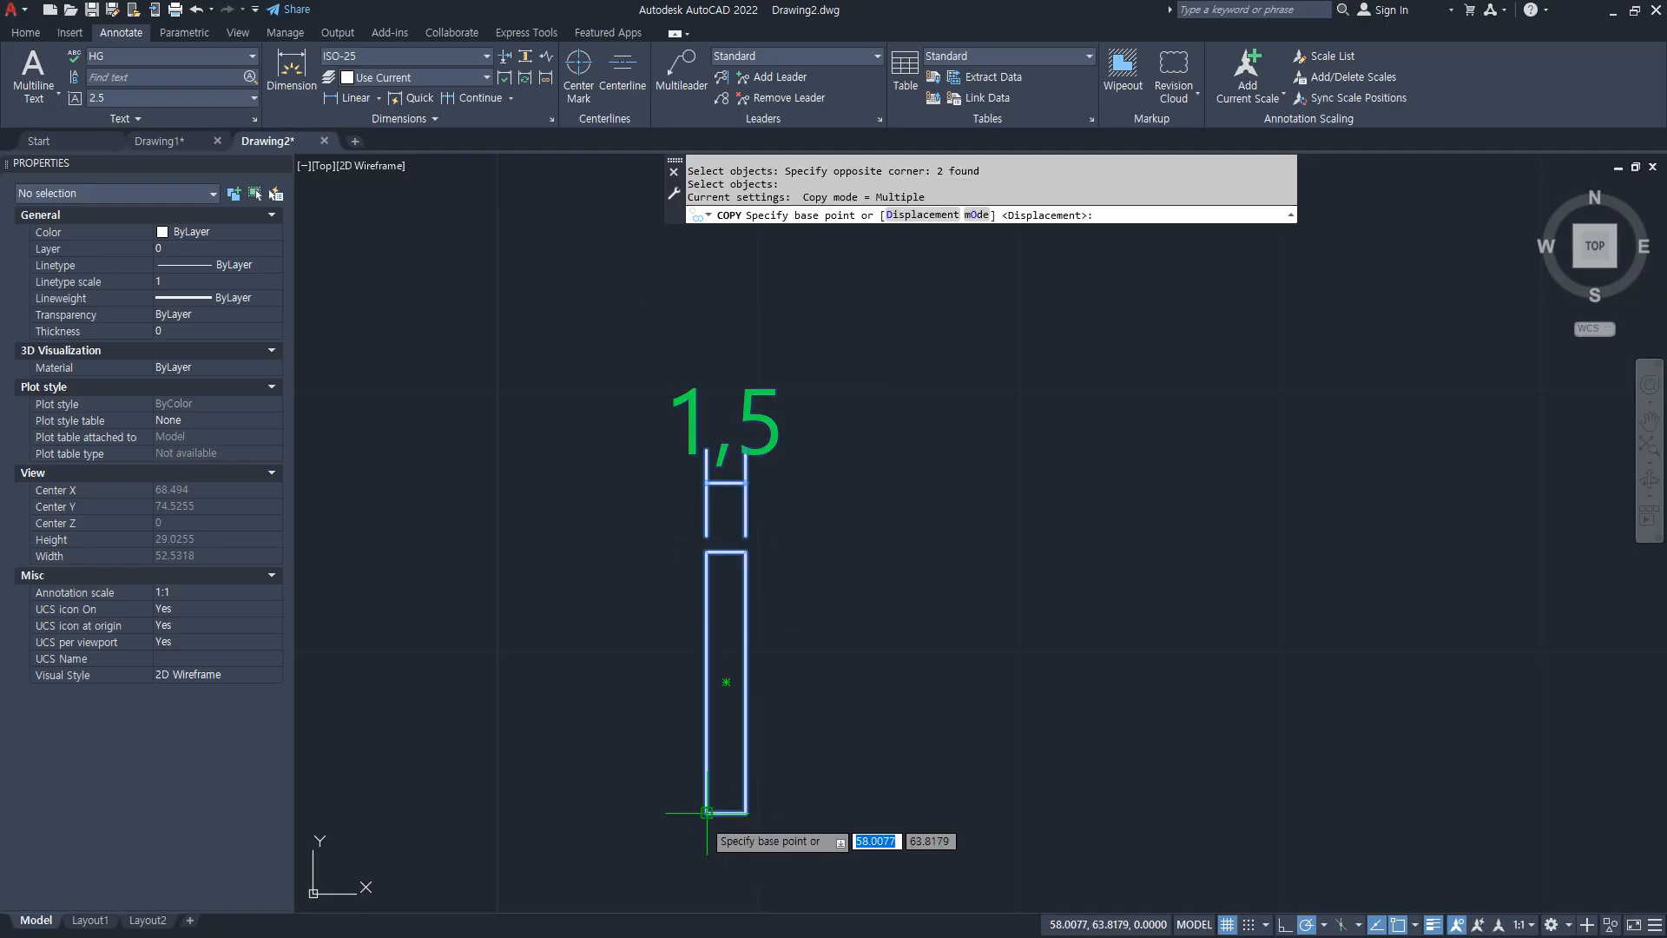
pyautogui.click(706, 813)
pyautogui.write('a')
pyautogui.press('space')
pyautogui.write('5')
pyautogui.press('space')
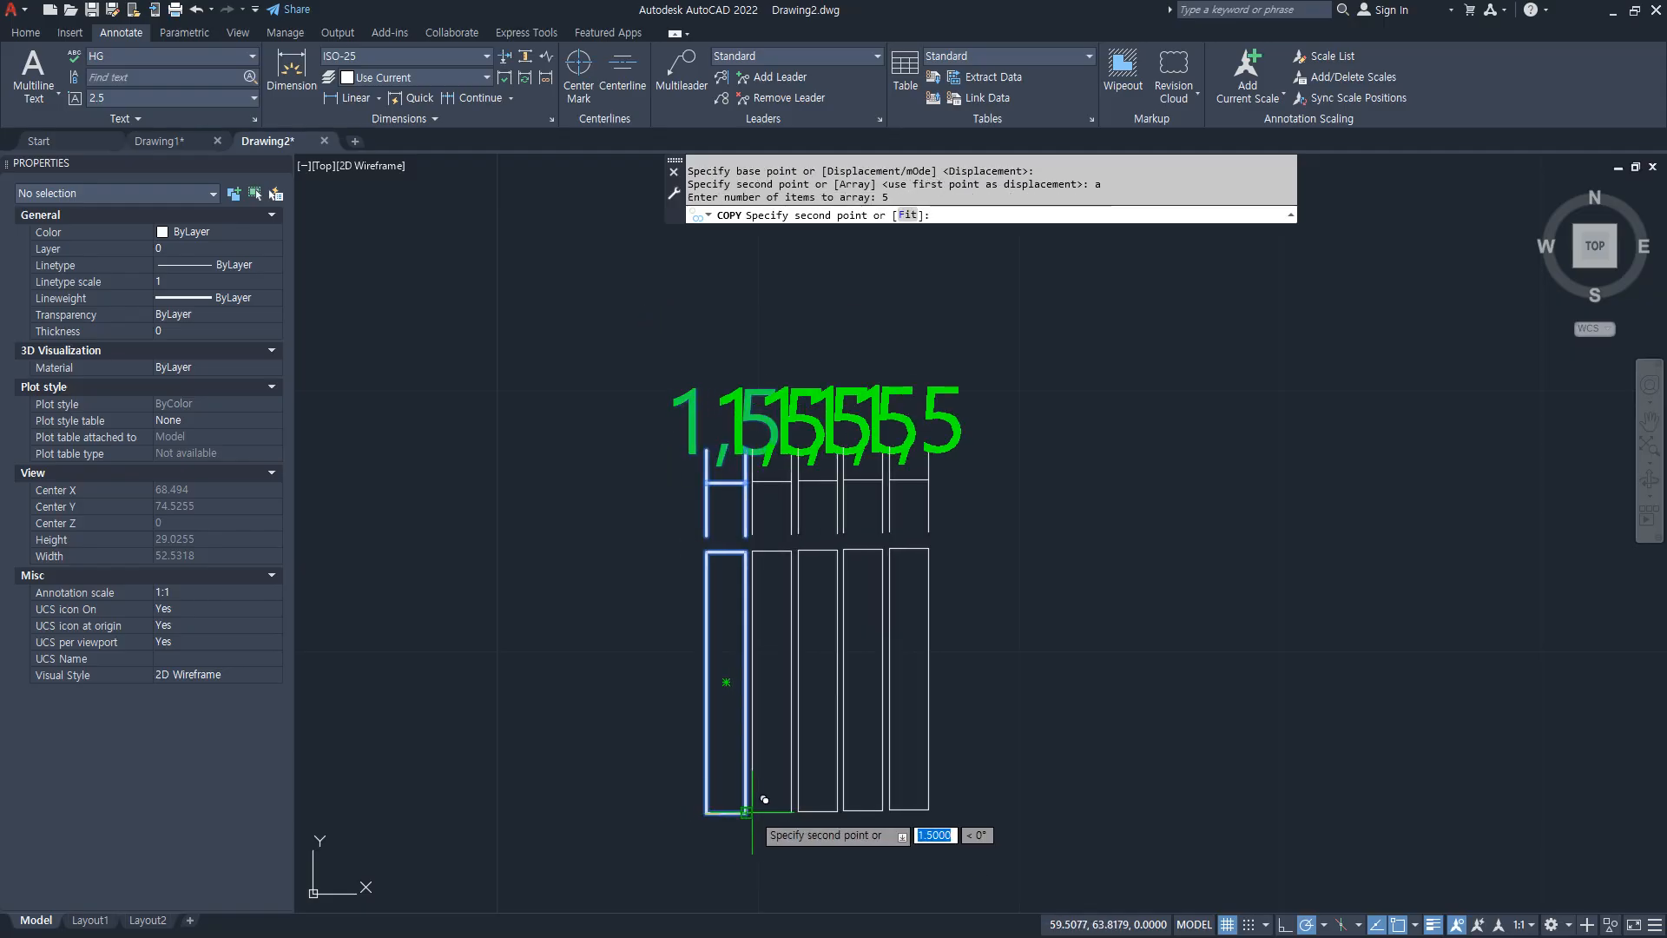
pyautogui.click(745, 813)
pyautogui.press('space')
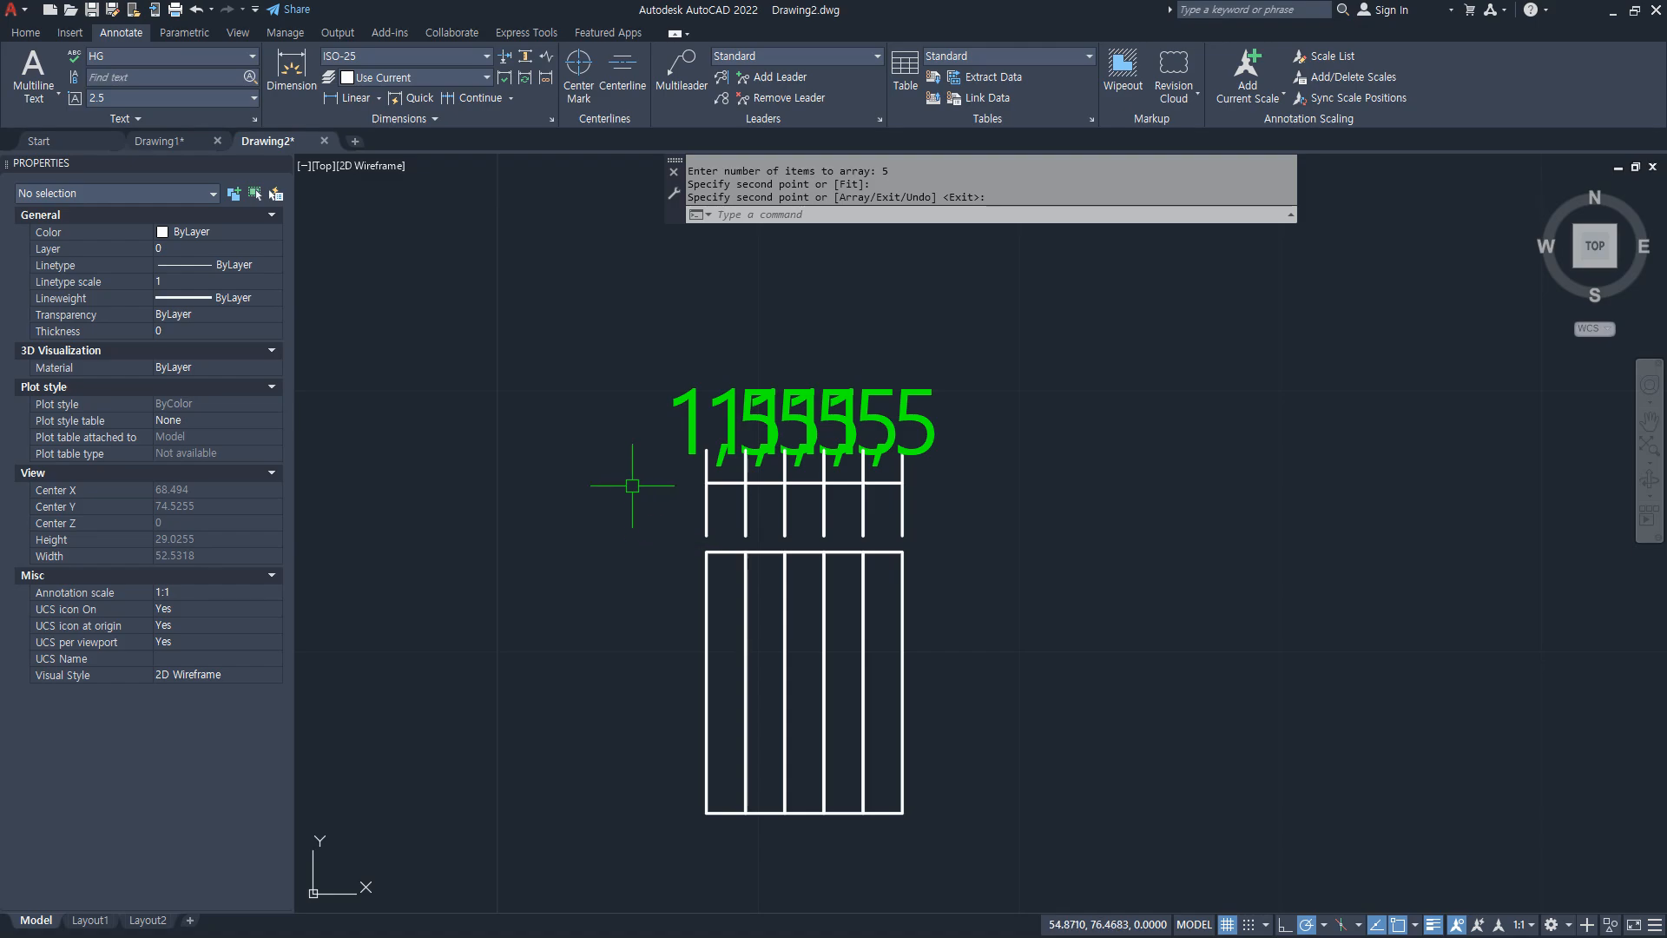
pyautogui.scroll(5, 700, 454)
pyautogui.click(1046, 555)
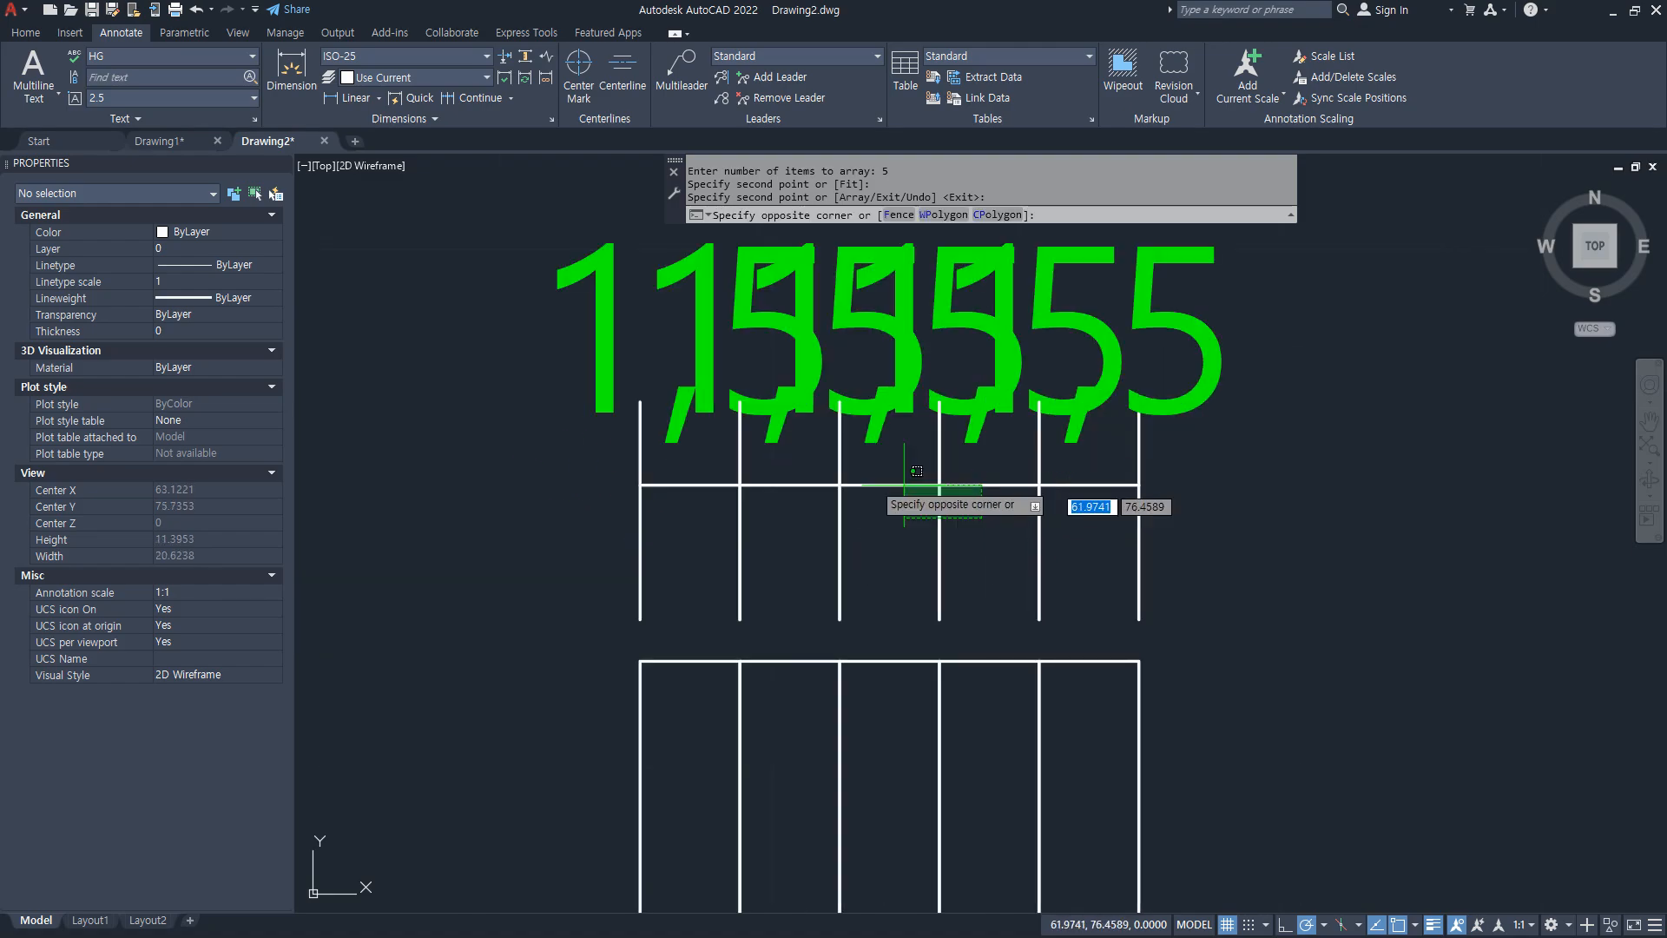
pyautogui.click(729, 447)
pyautogui.write('d')
pyautogui.press('Return')
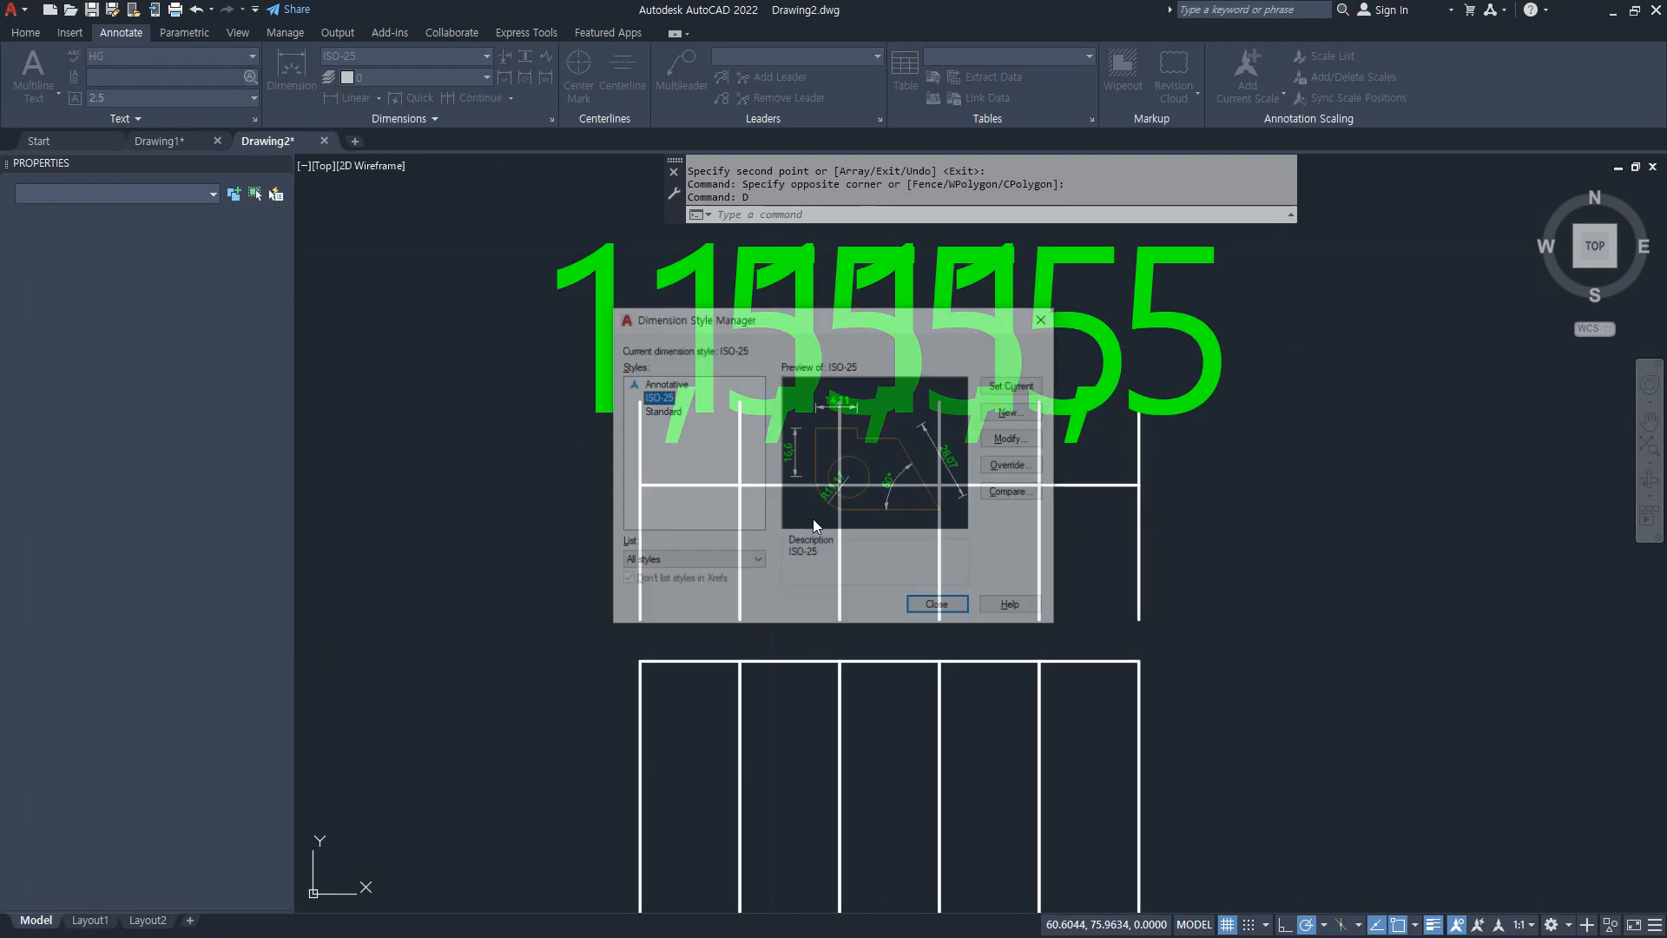
pyautogui.press('Escape')
pyautogui.press('Escape')
# Step: Set both arrowheads of the three middle dimensions to Oblique
pyautogui.click(994, 512)
pyautogui.click(786, 447)
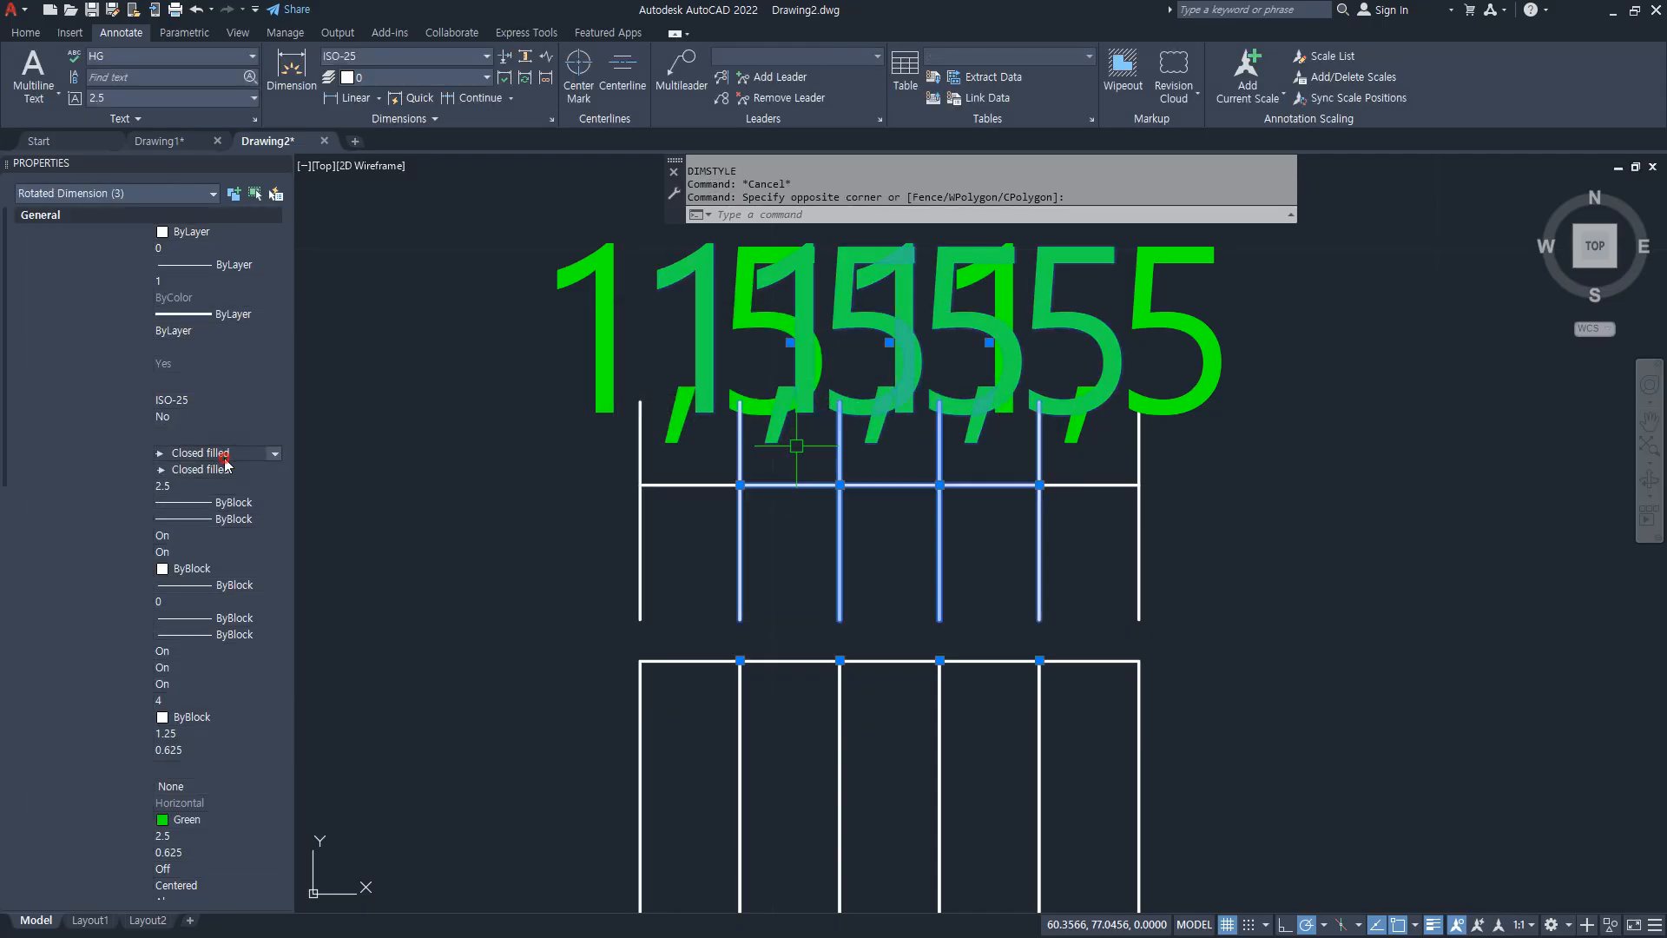
pyautogui.click(217, 452)
pyautogui.click(274, 452)
pyautogui.click(195, 547)
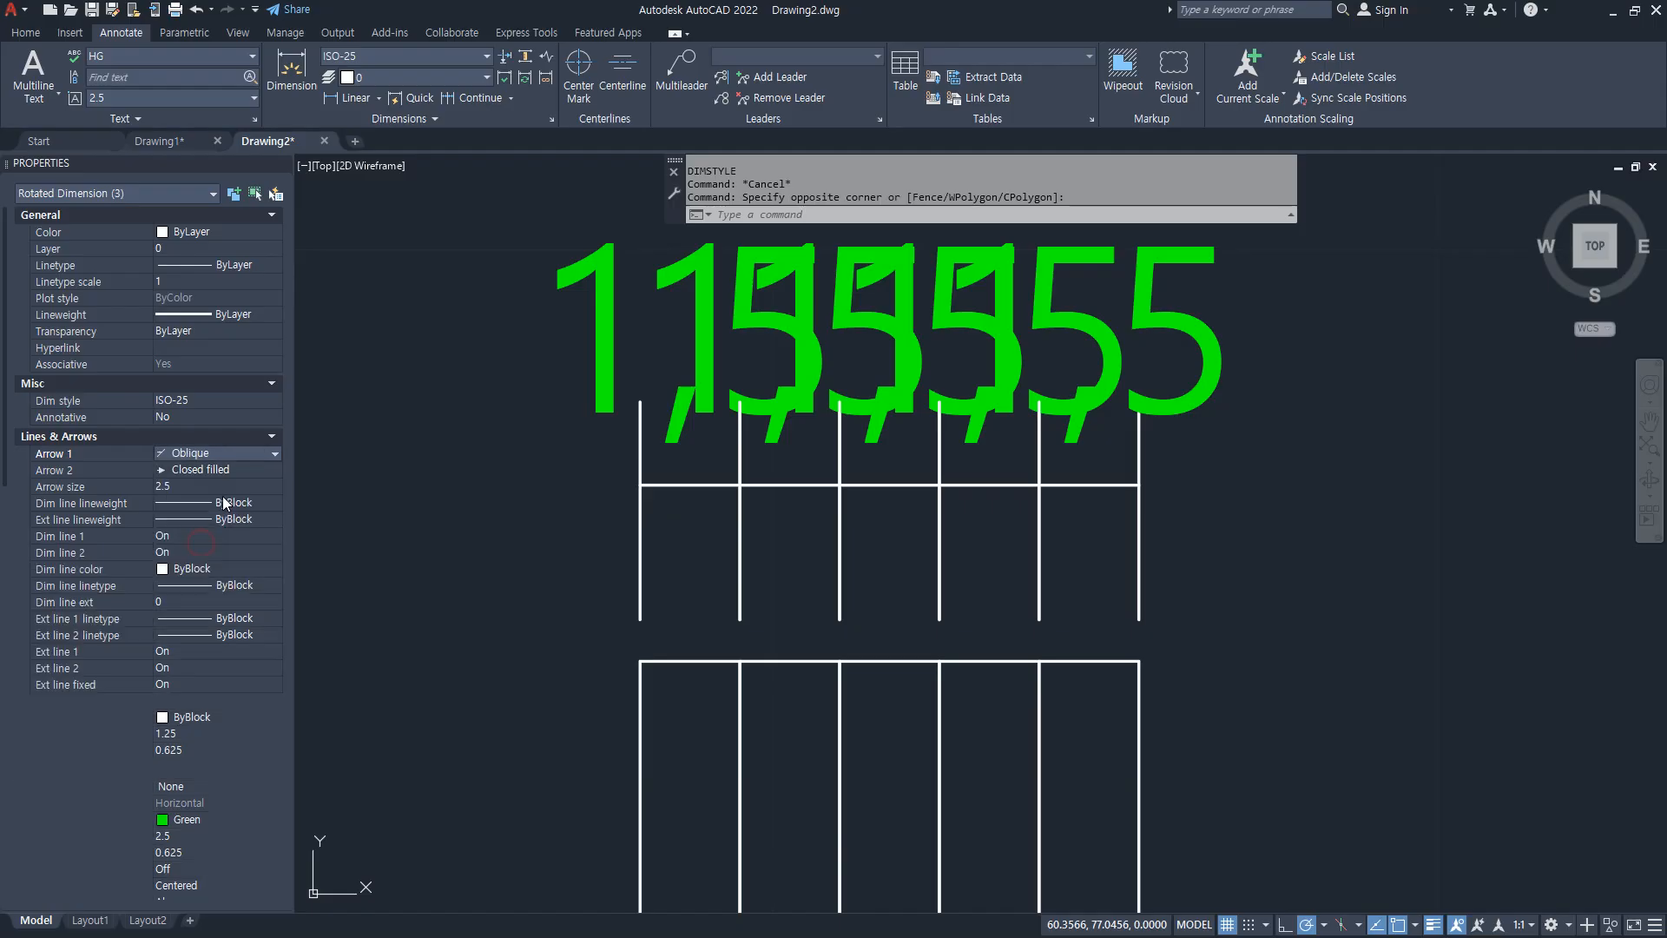
pyautogui.click(222, 470)
pyautogui.click(275, 470)
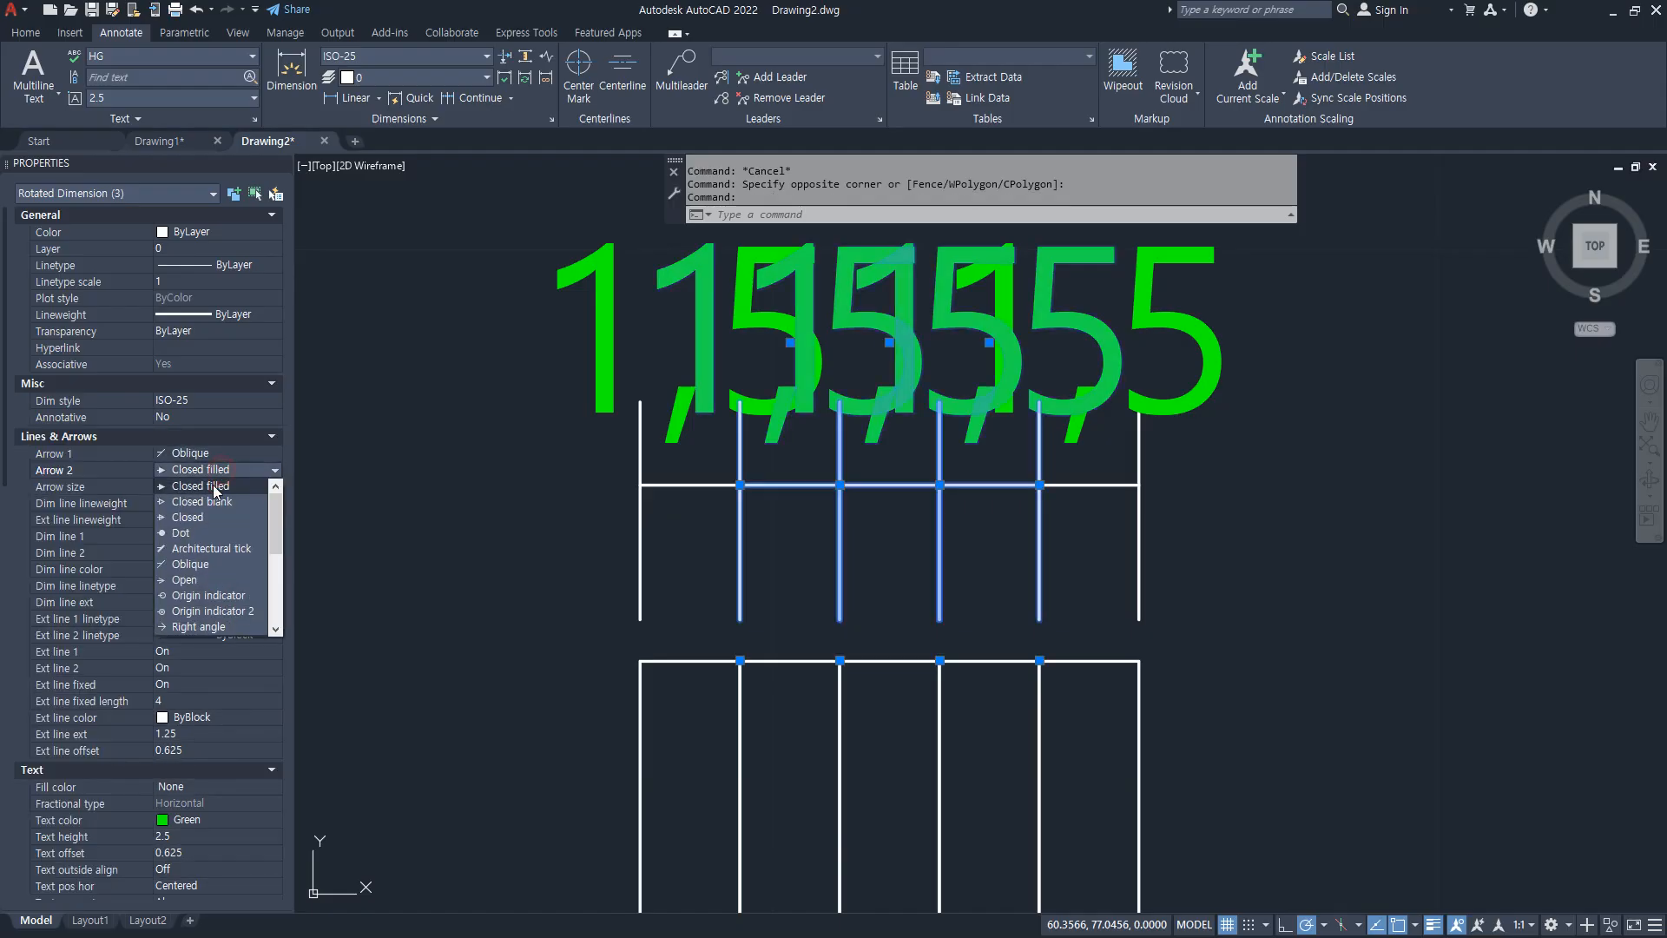
pyautogui.click(195, 566)
pyautogui.press('Escape')
pyautogui.press('Escape')
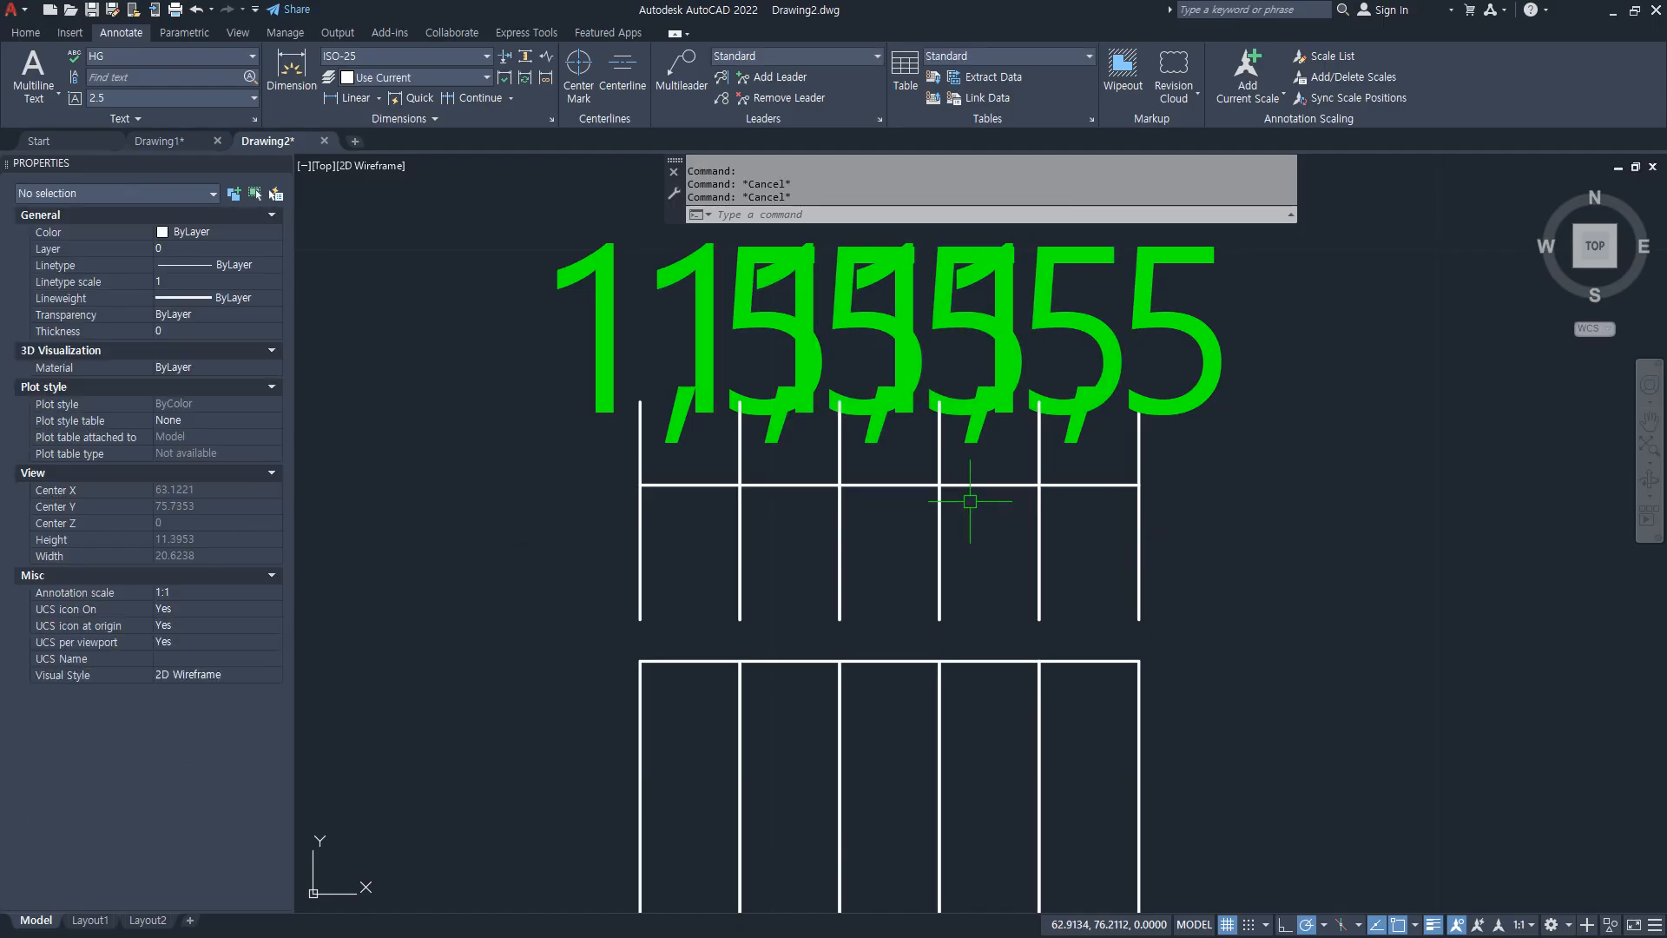
# Step: Turn off arrow suppression in the fit options of the ISO-25 dimension style
pyautogui.write('d')
pyautogui.press('Return')
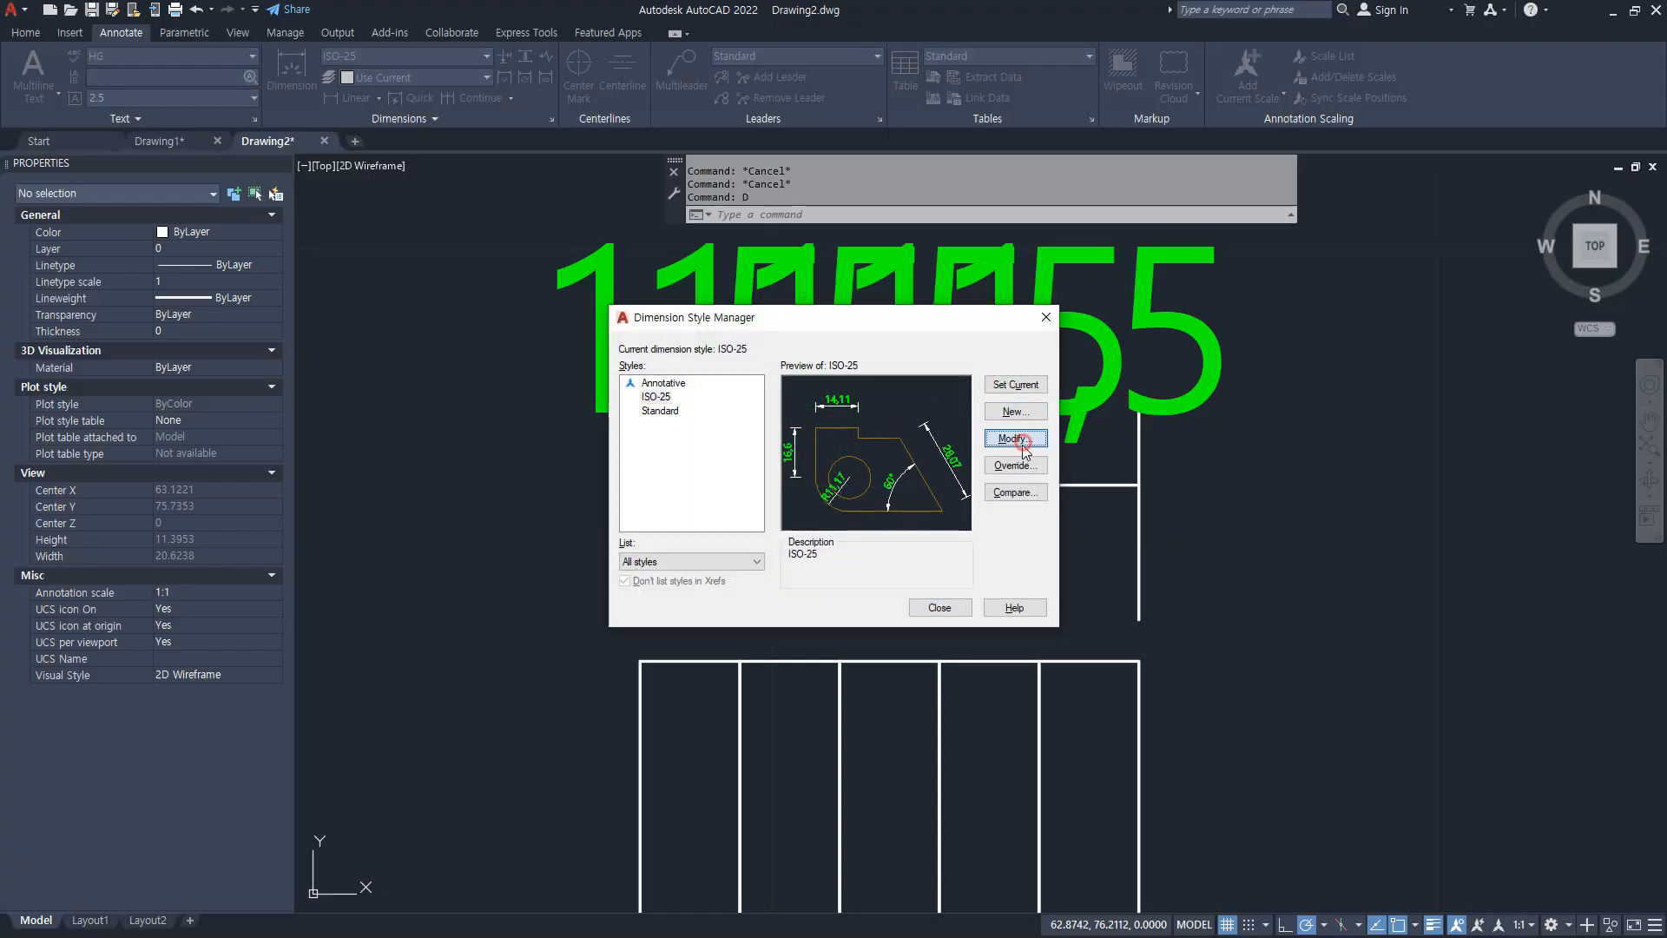
pyautogui.click(1014, 438)
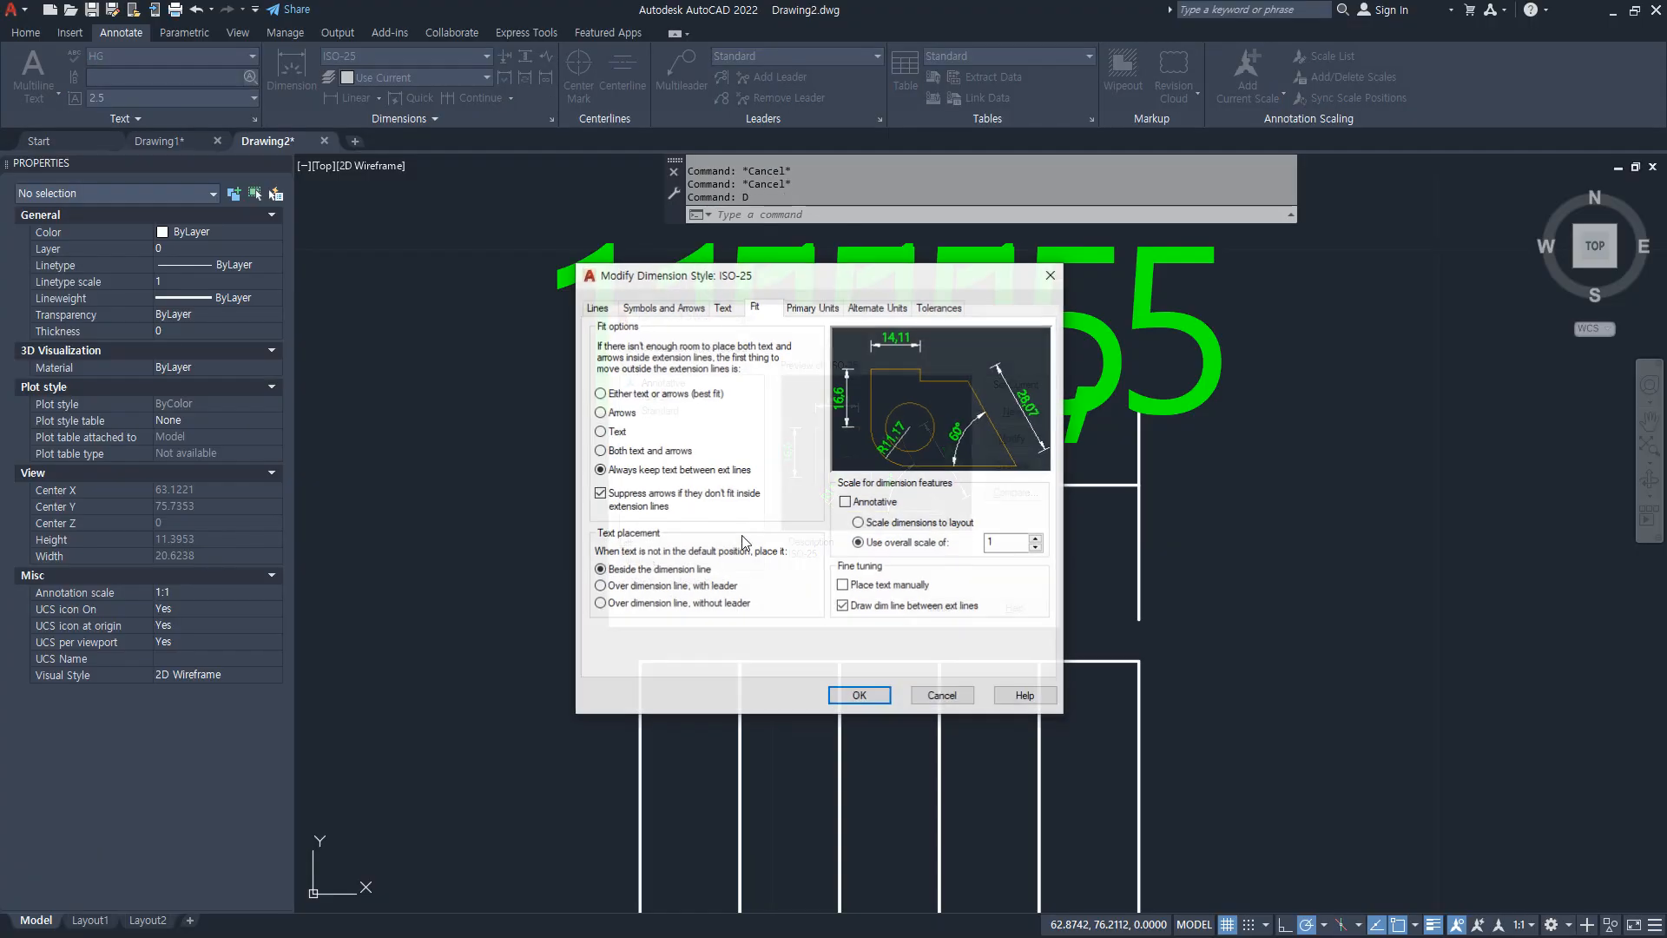
pyautogui.click(643, 493)
pyautogui.click(849, 699)
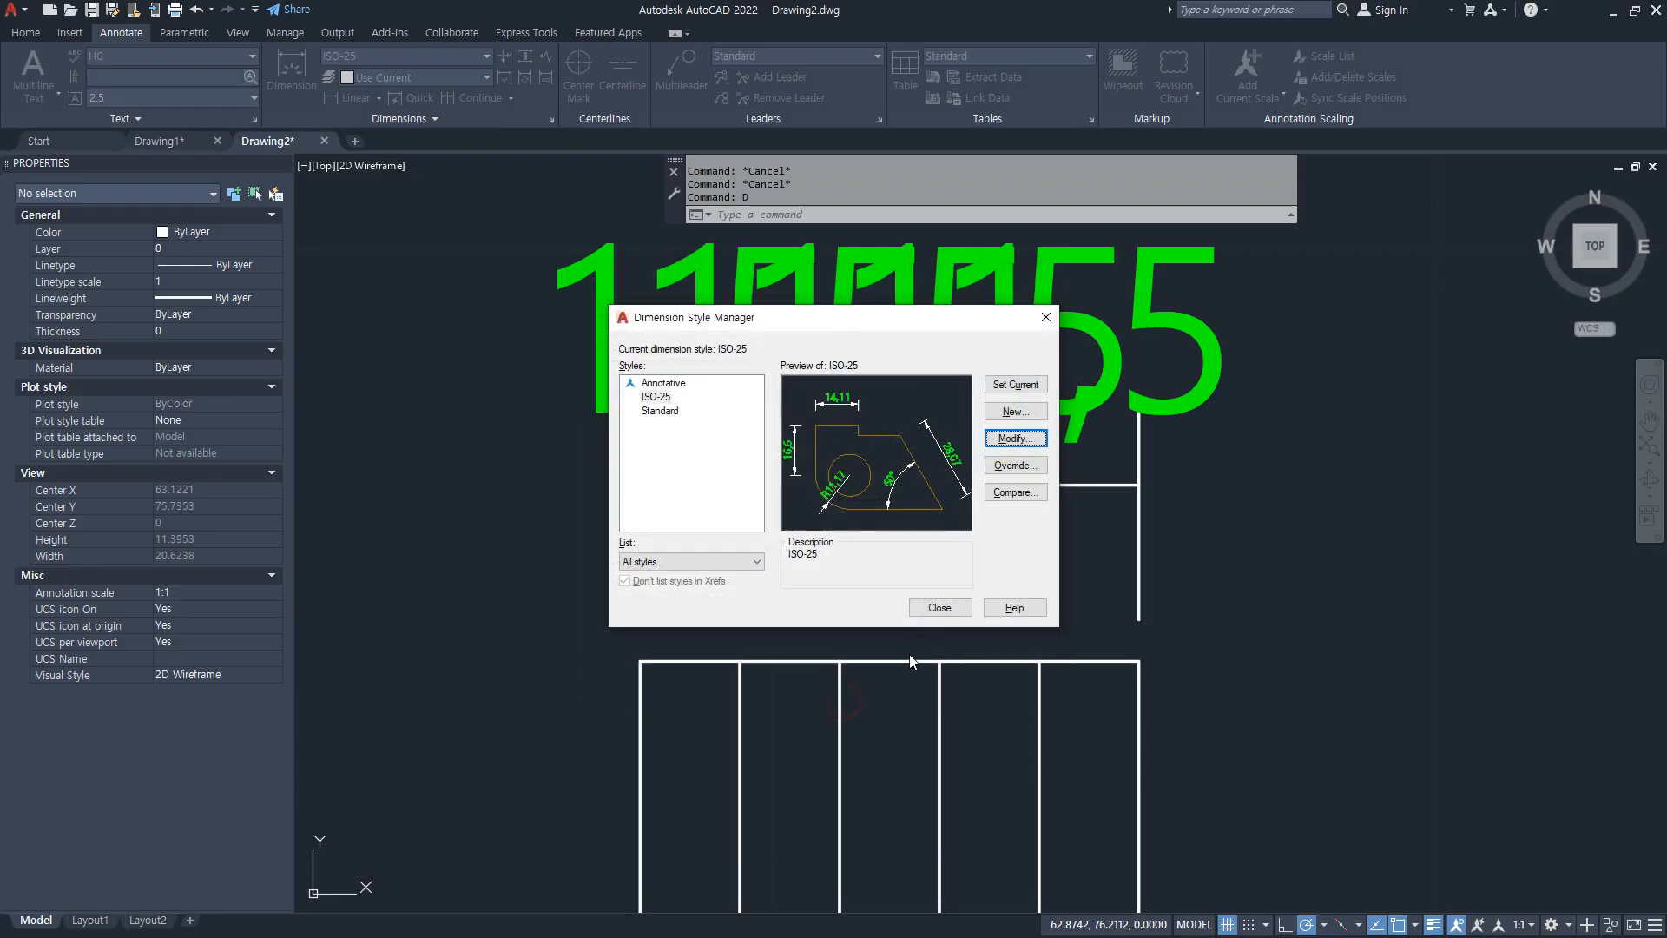
pyautogui.click(936, 611)
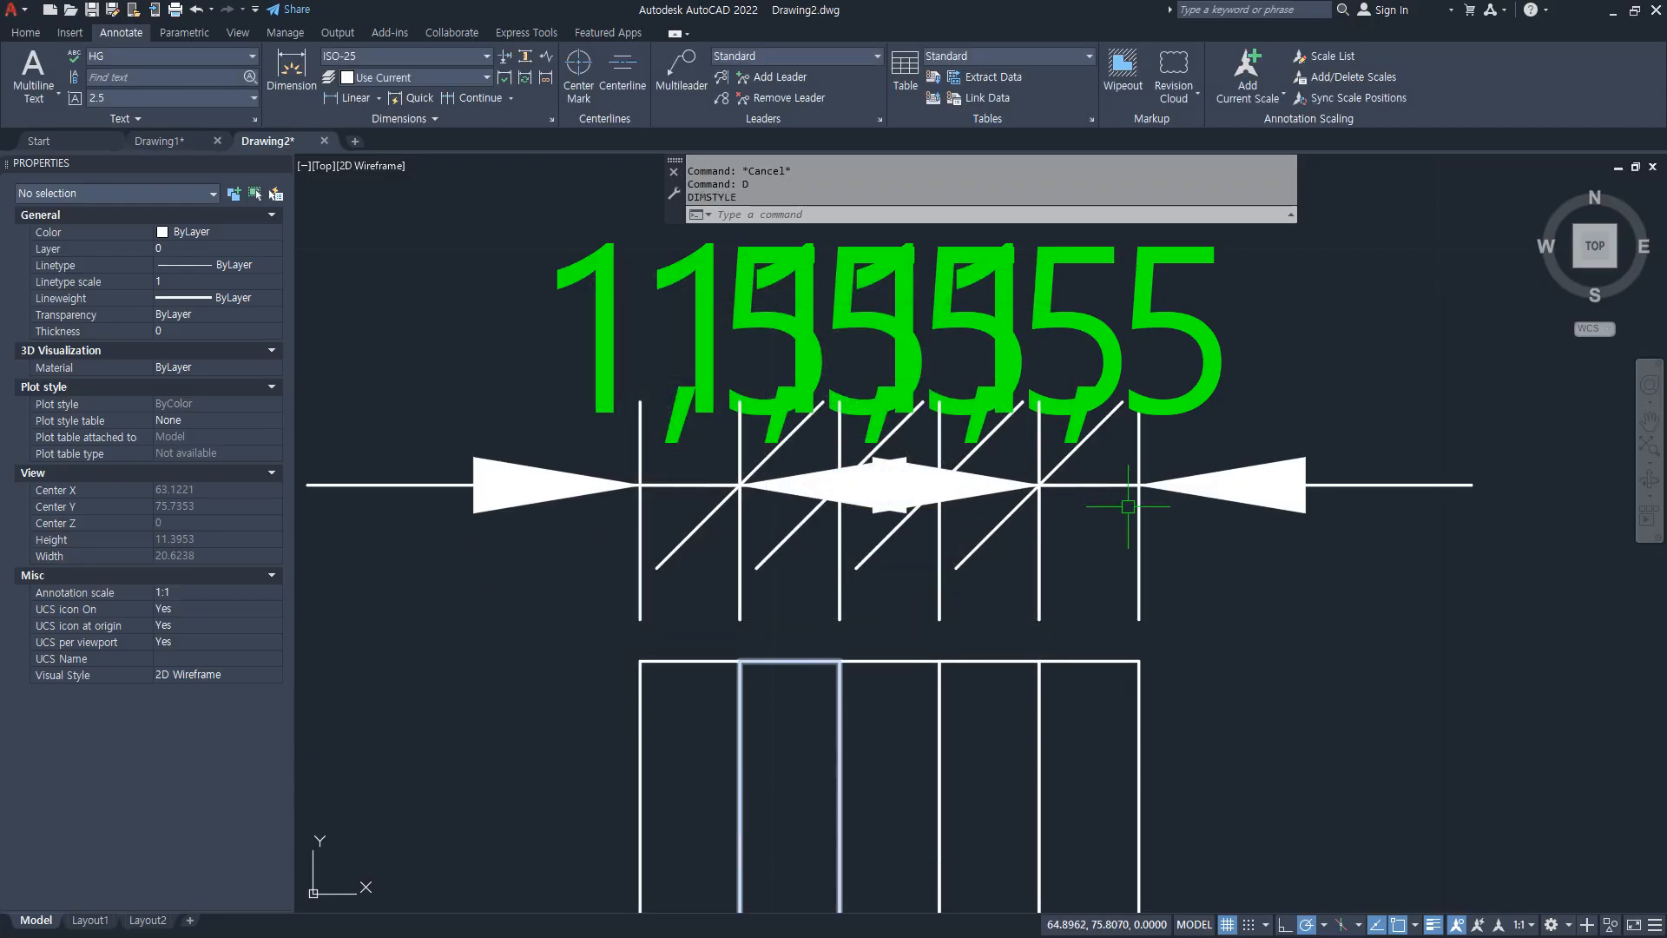
pyautogui.click(598, 482)
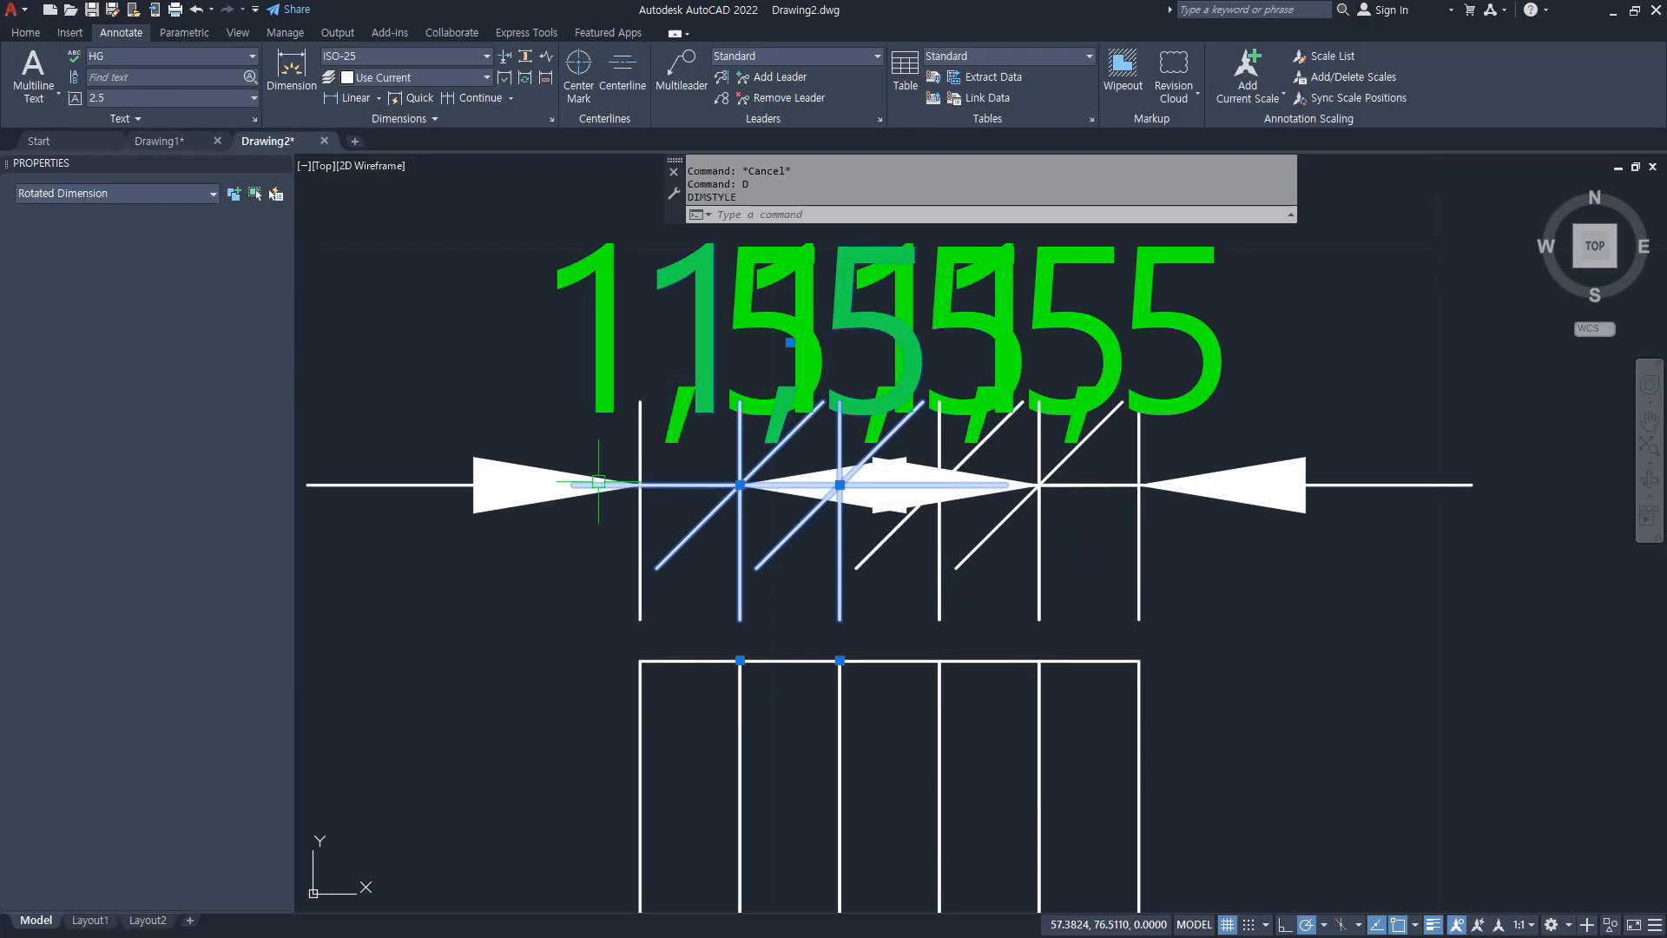
pyautogui.press('Escape')
pyautogui.press('Escape')
pyautogui.press('Escape')
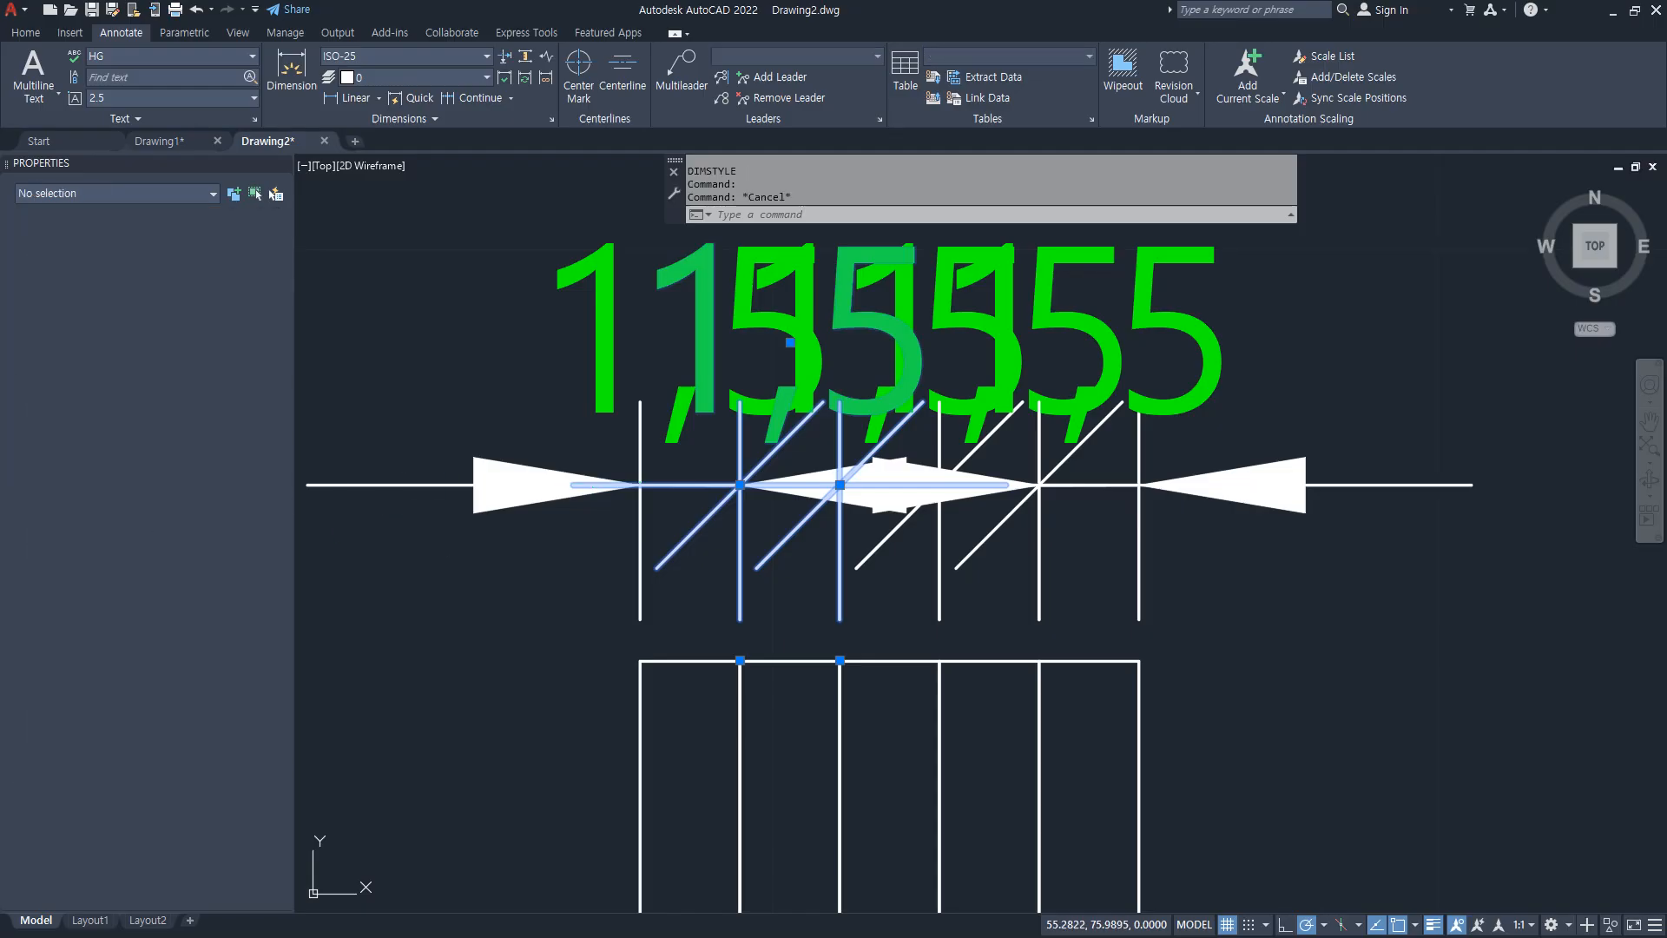
# Step: Set the second arrowhead of the leftmost dimension in the row to Oblique
pyautogui.click(409, 486)
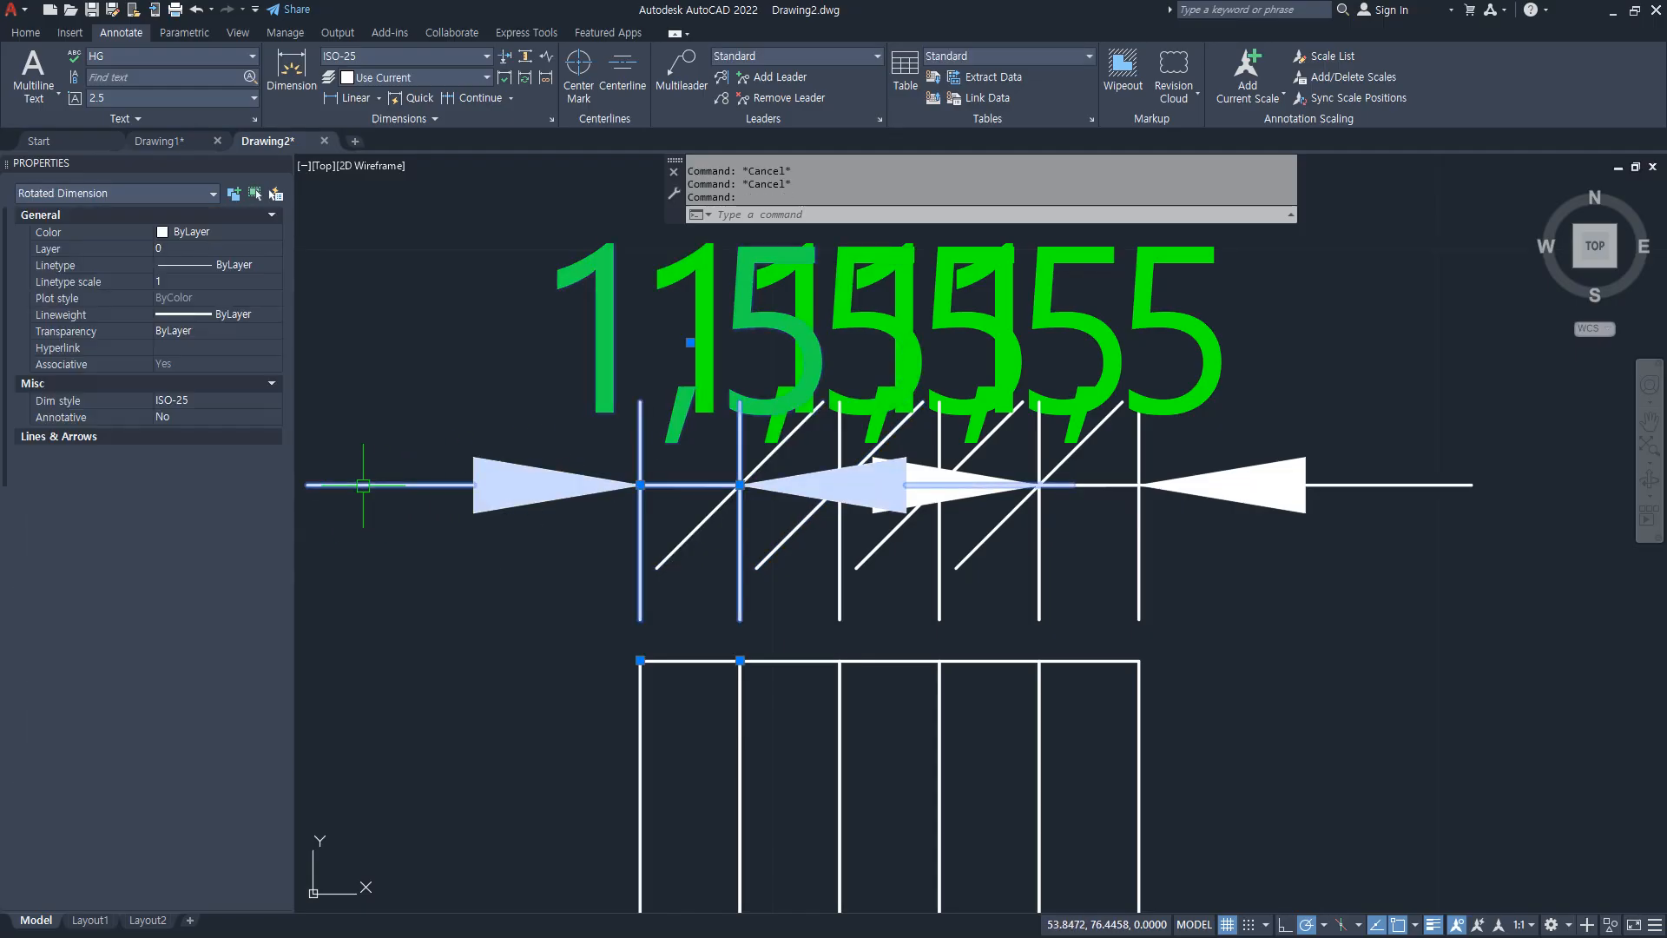
pyautogui.click(215, 475)
pyautogui.click(200, 553)
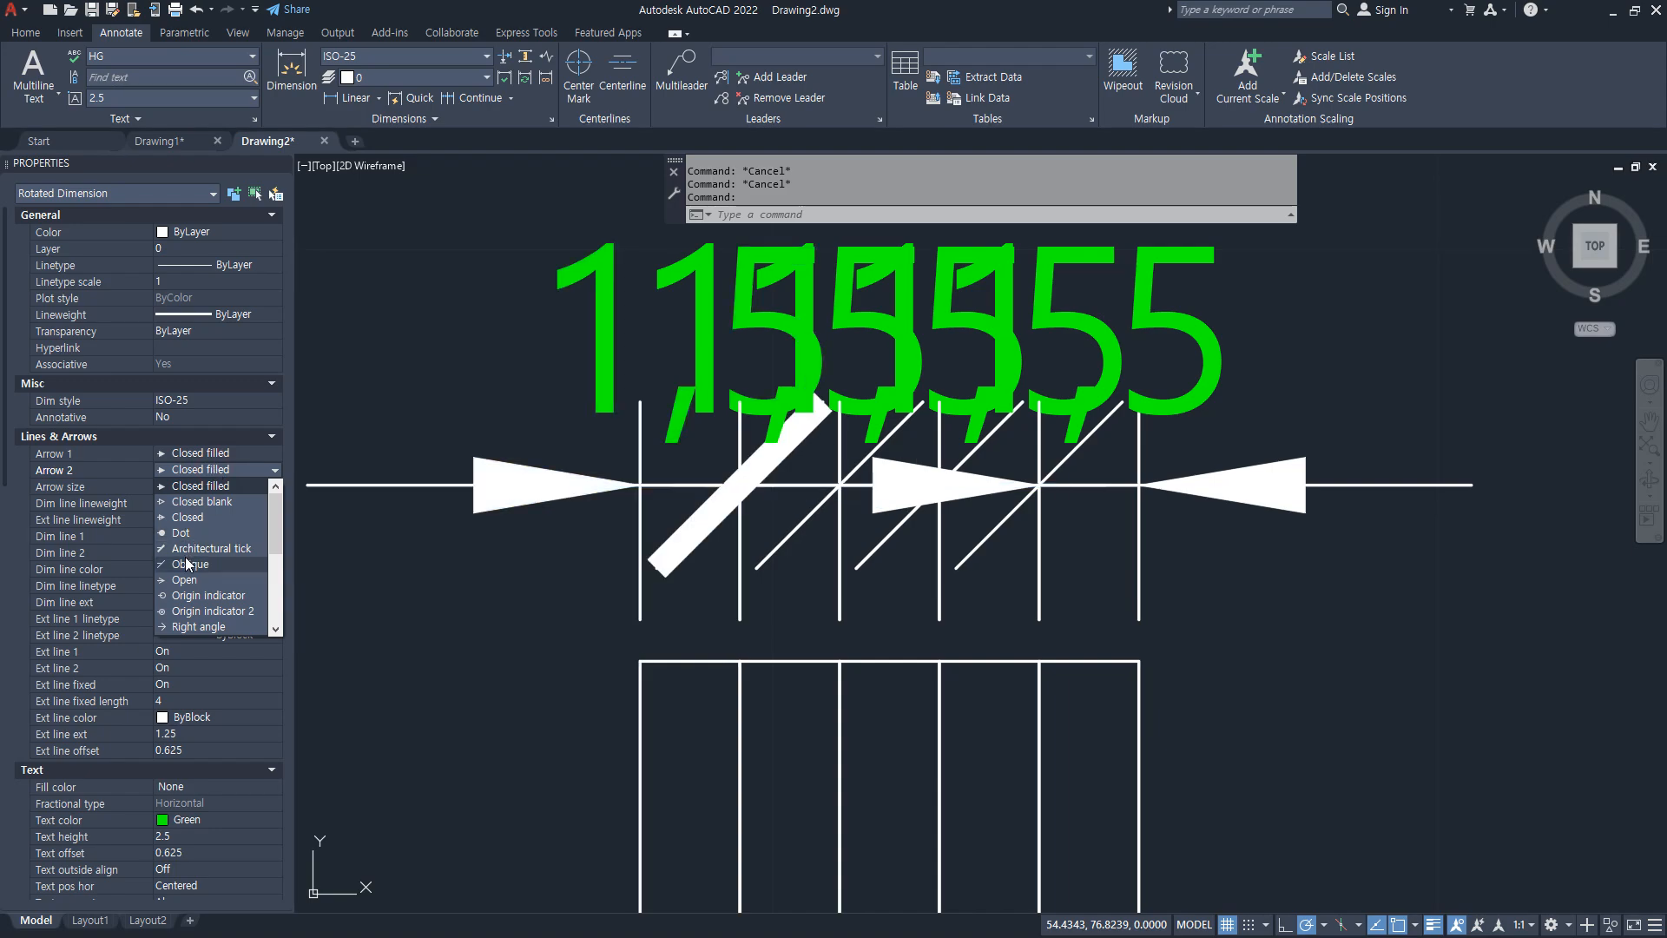
pyautogui.press('Escape')
# Step: Set the first arrowhead of the rightmost dimension in the row to Oblique
pyautogui.click(1328, 484)
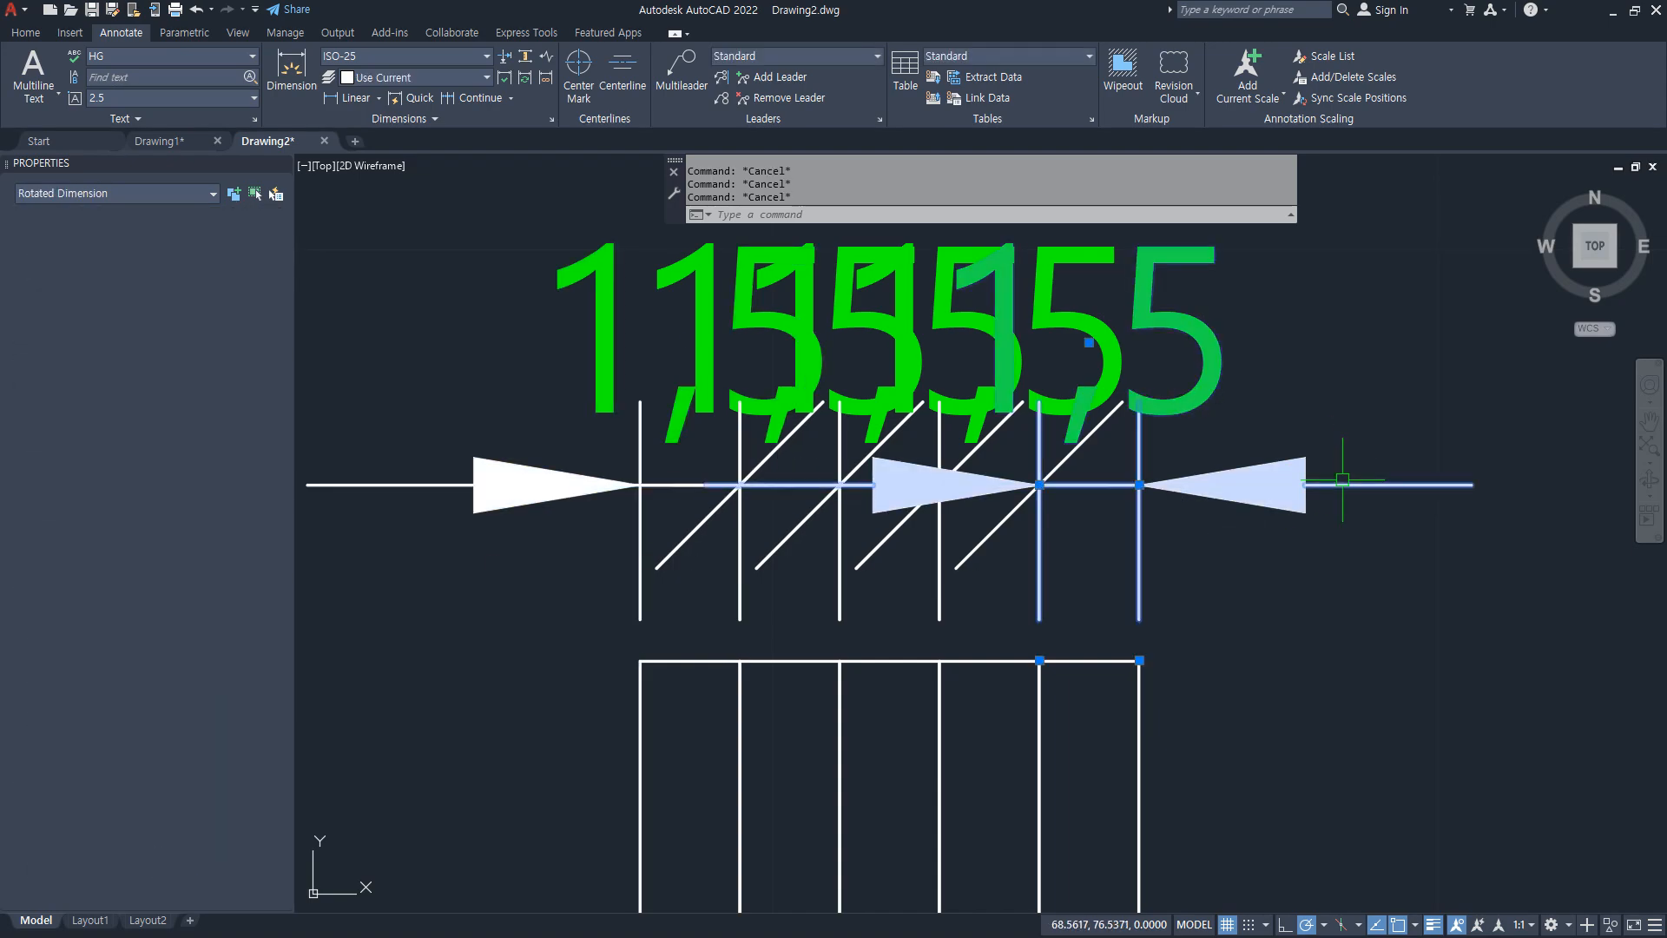
pyautogui.click(209, 453)
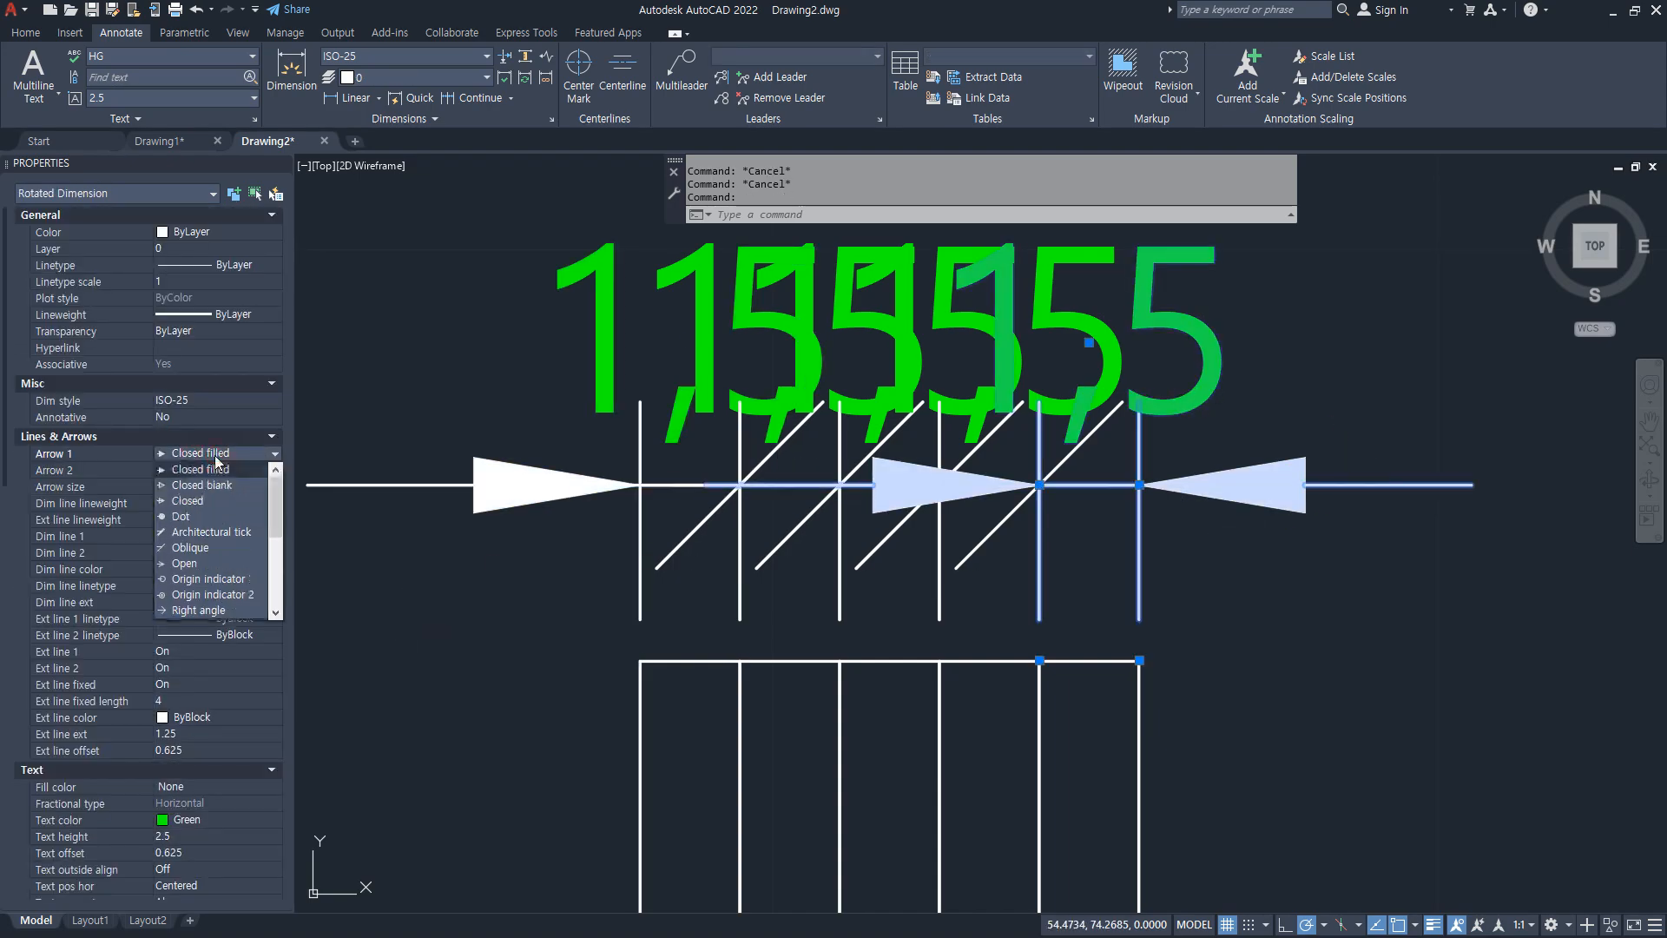
pyautogui.click(184, 554)
pyautogui.press('Escape')
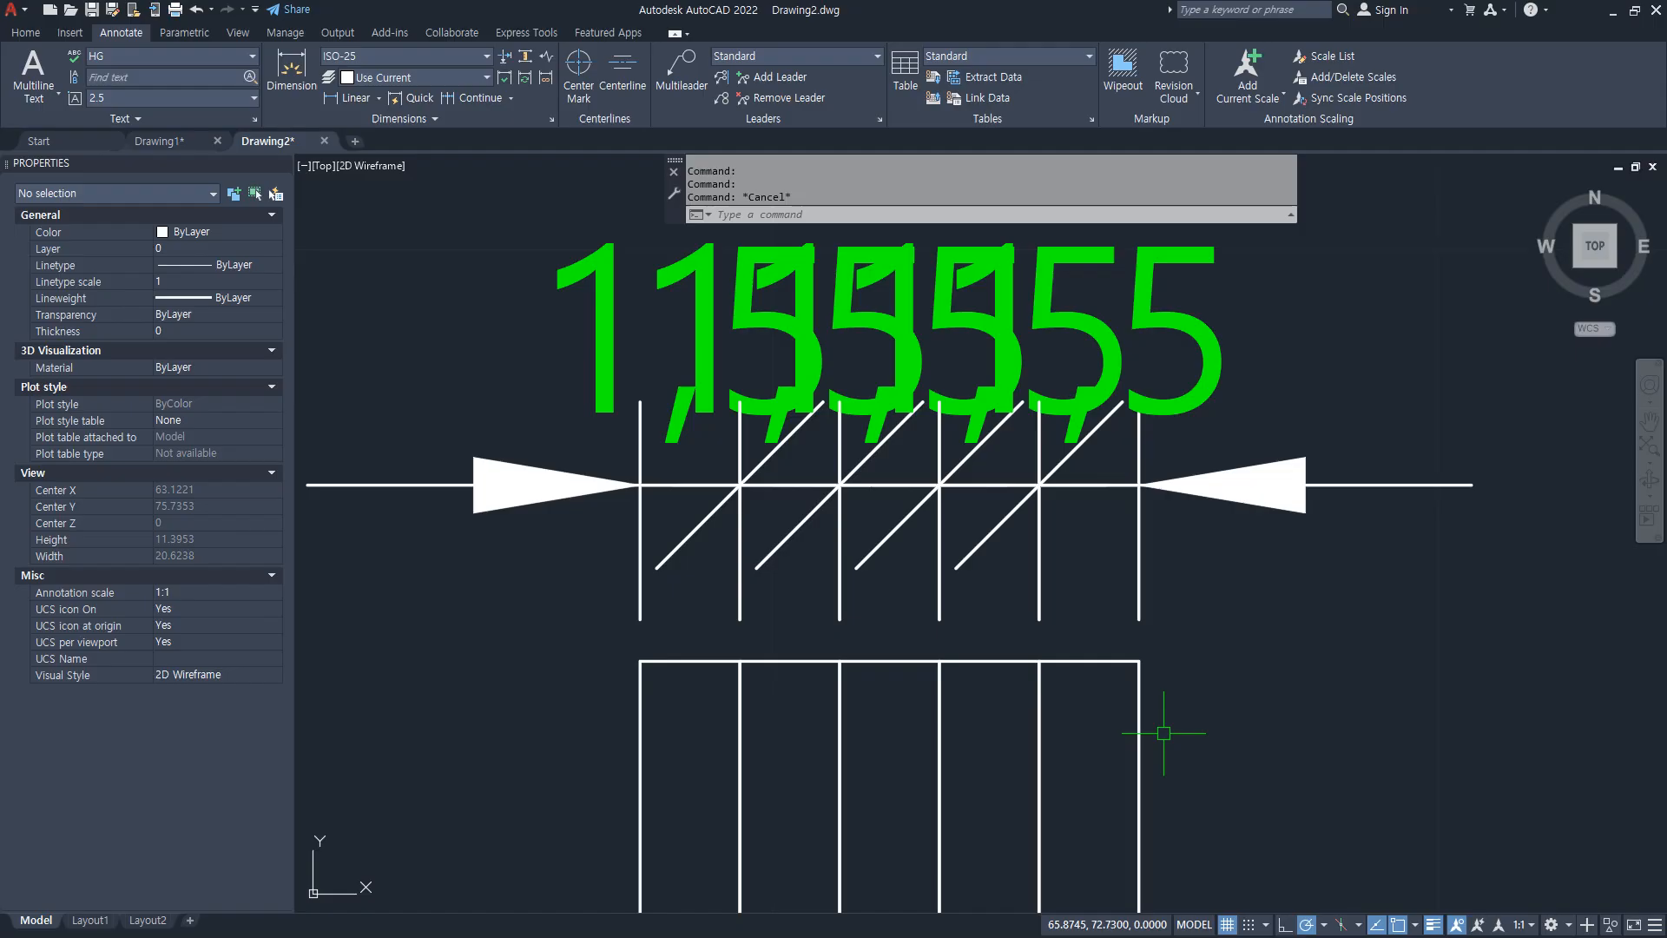
# Step: Set the fit option of the ISO-25 dimension style to move Arrows outside the extension lines first
pyautogui.press('Return')
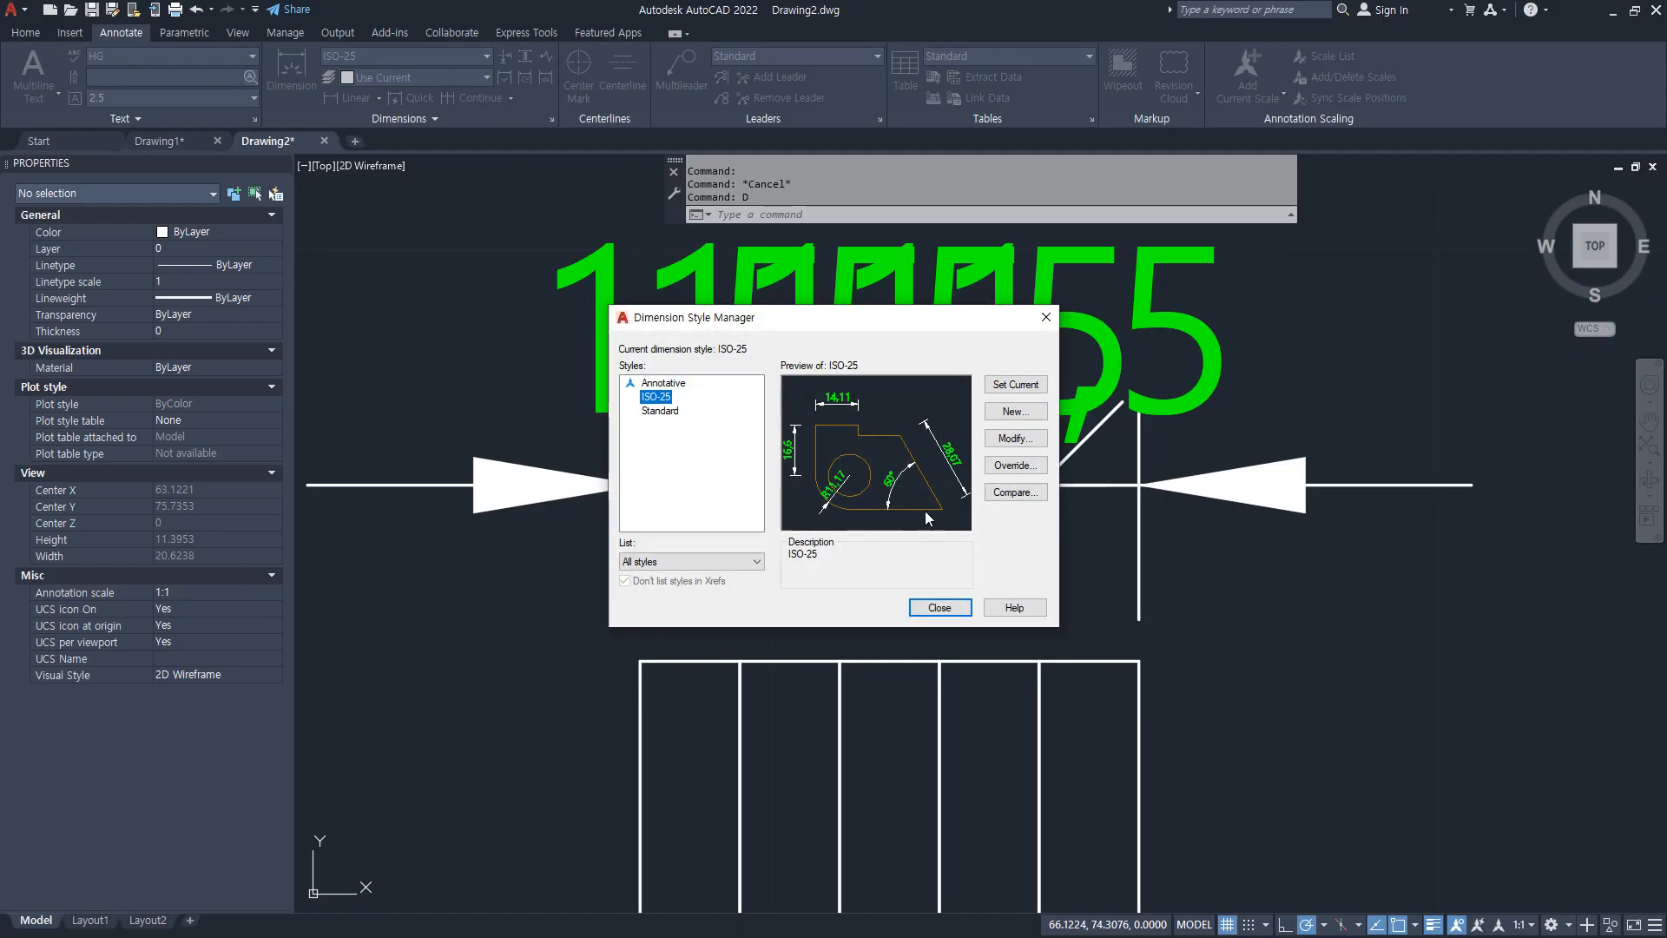
pyautogui.click(1016, 438)
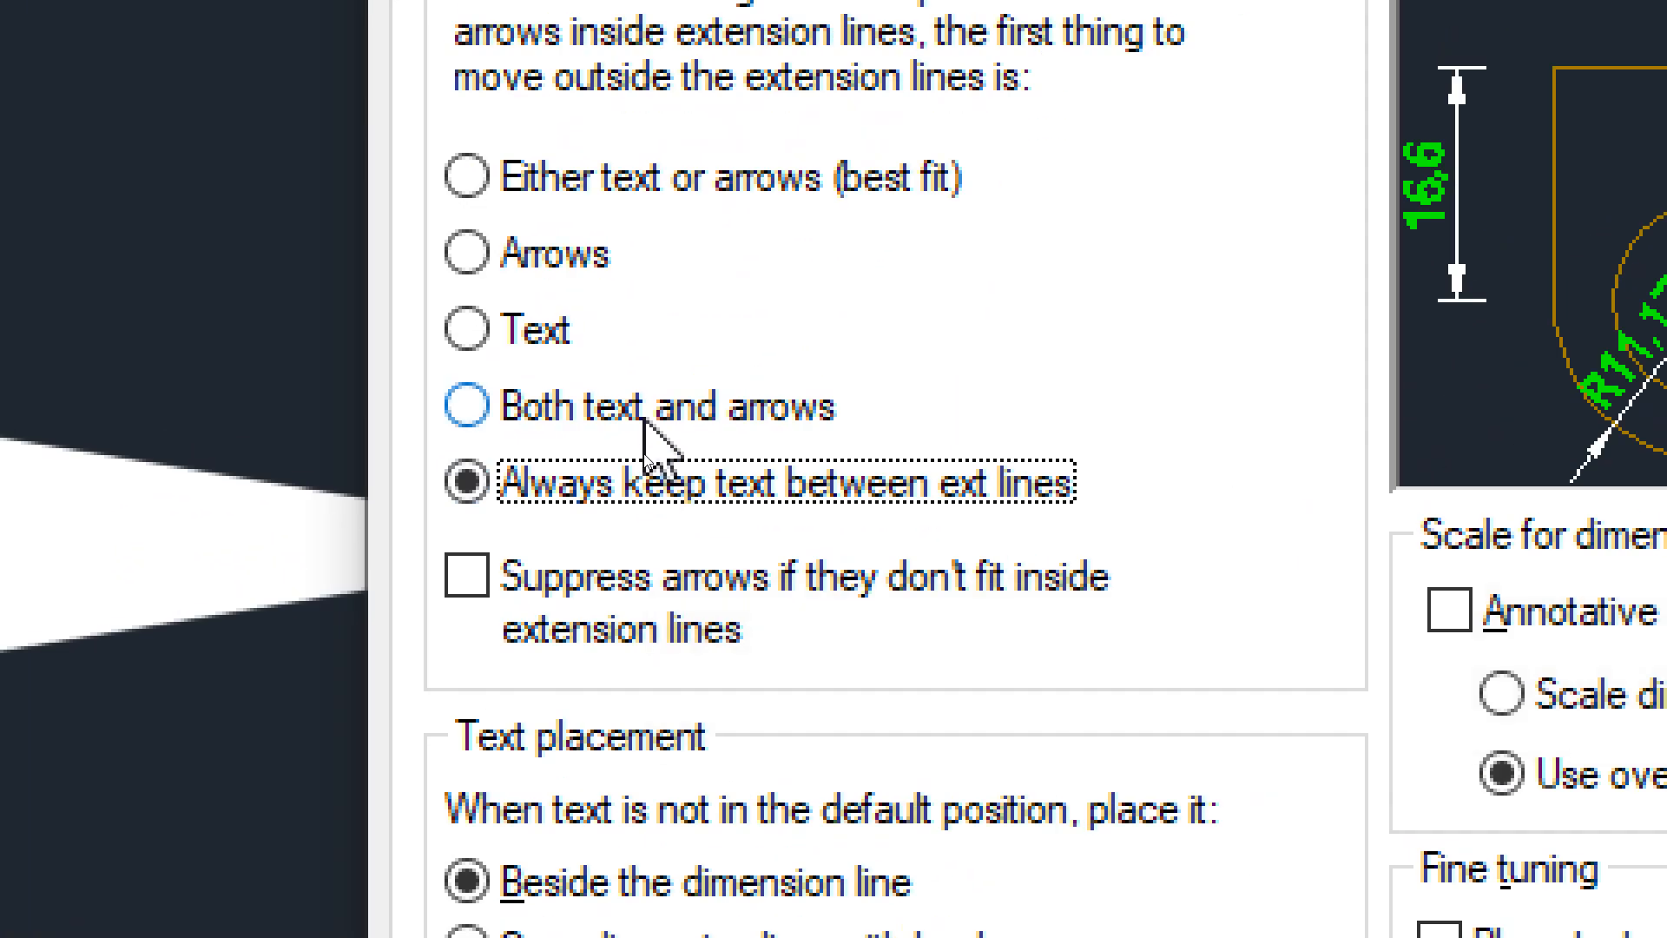
pyautogui.click(605, 451)
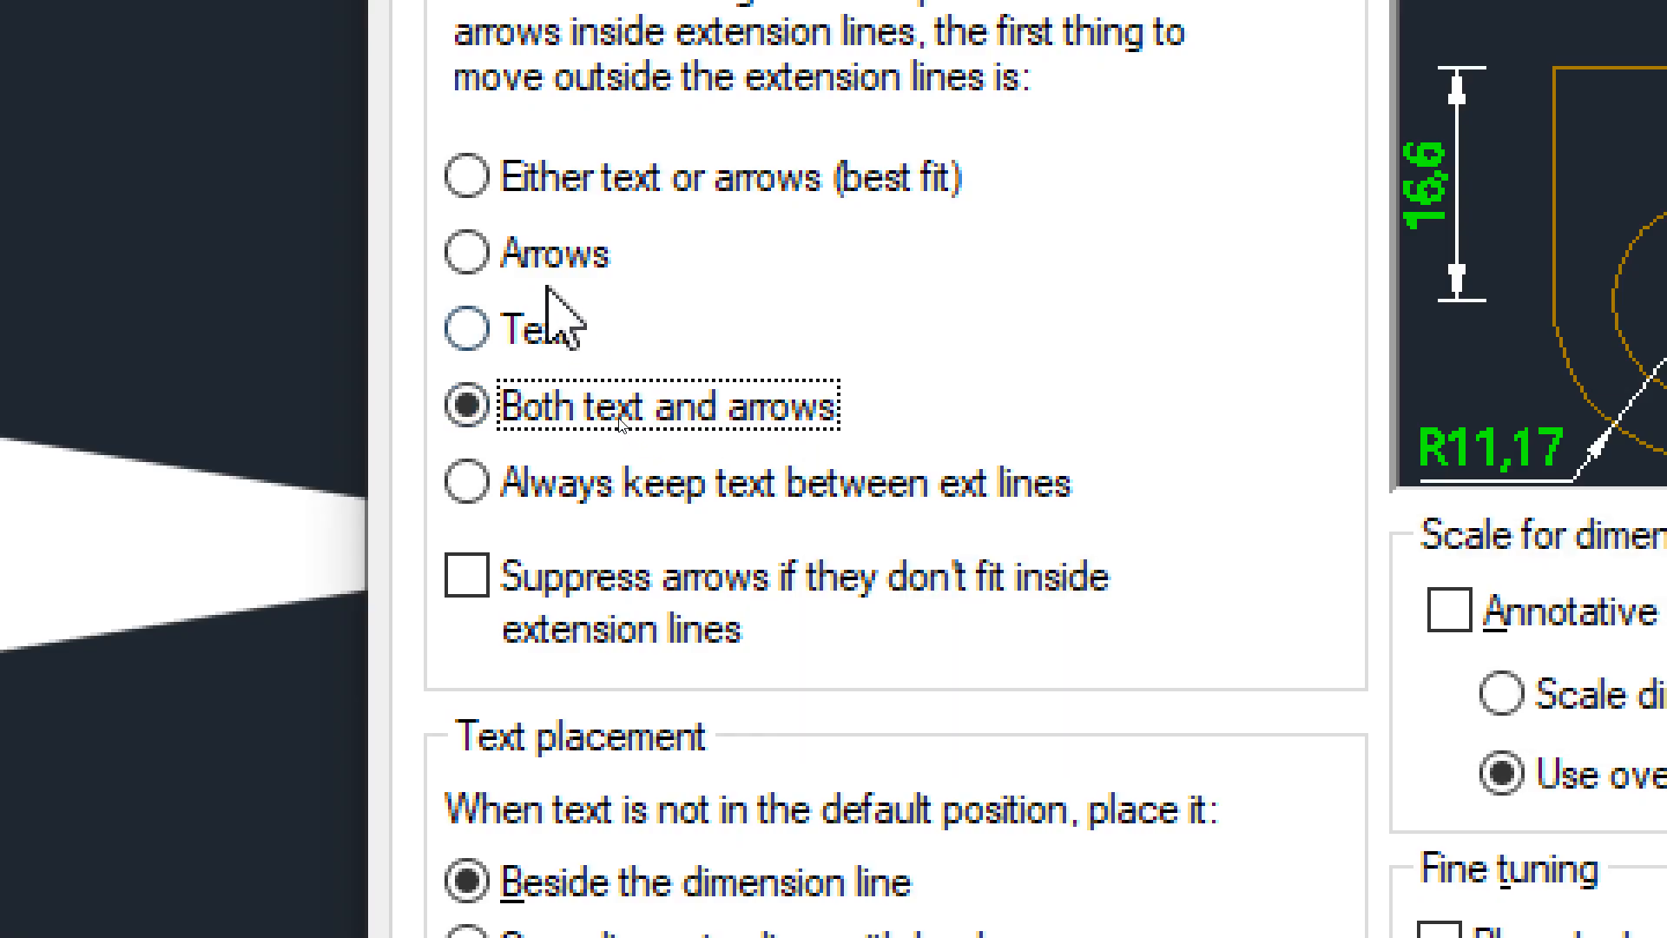
pyautogui.click(544, 276)
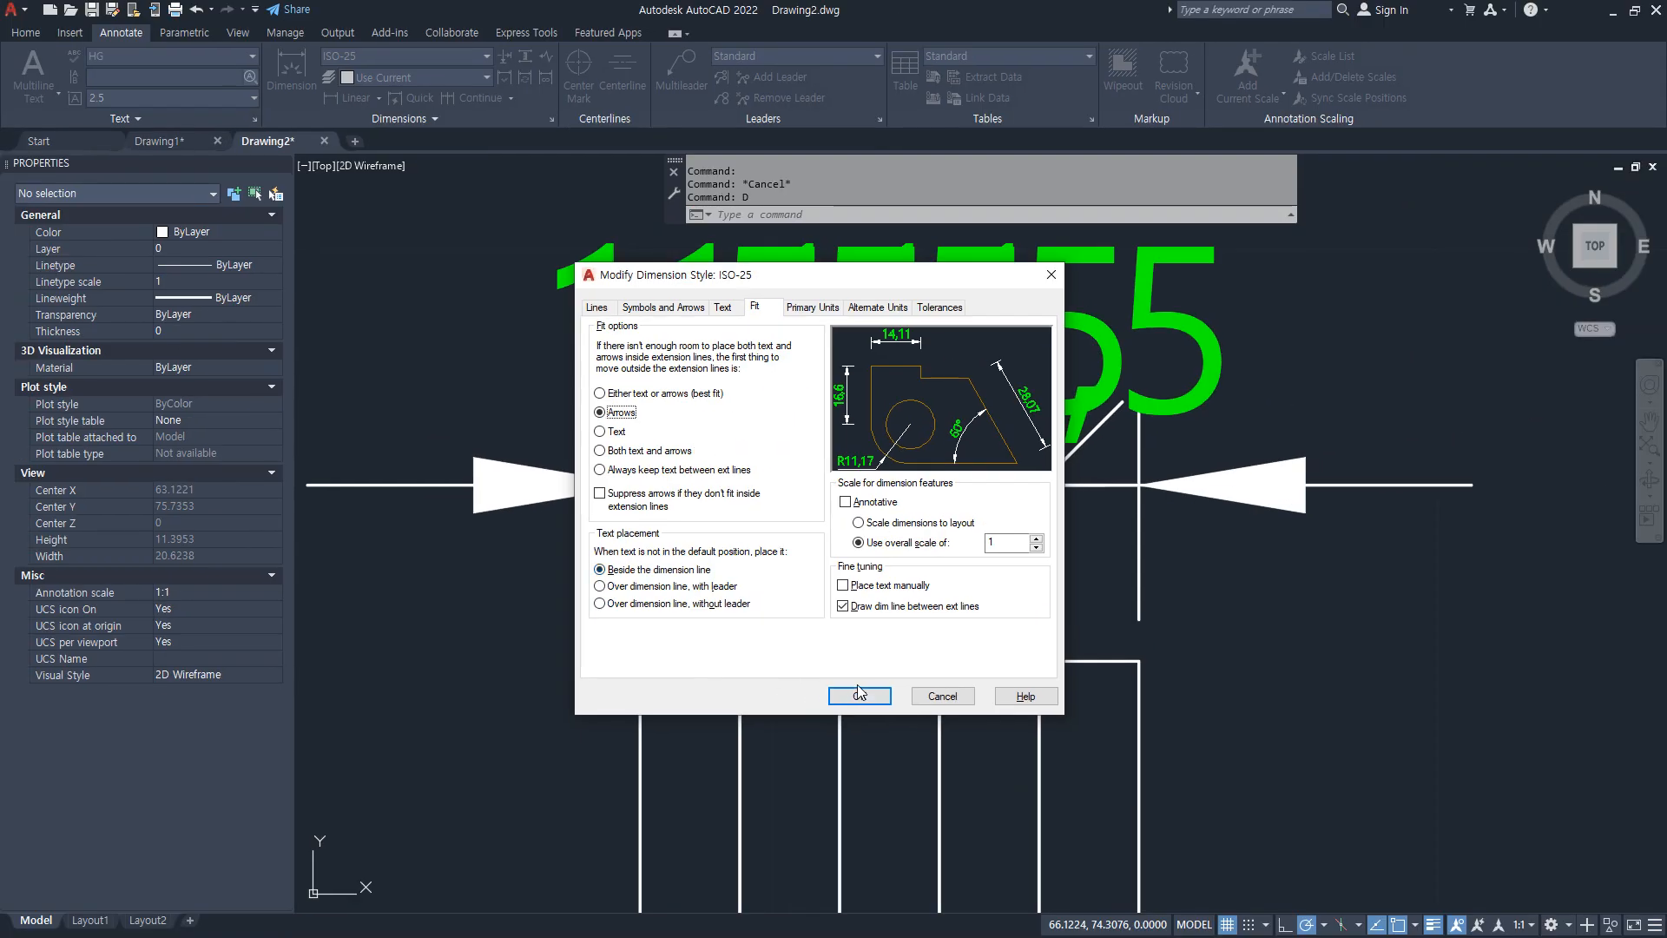
pyautogui.click(857, 695)
pyautogui.click(938, 608)
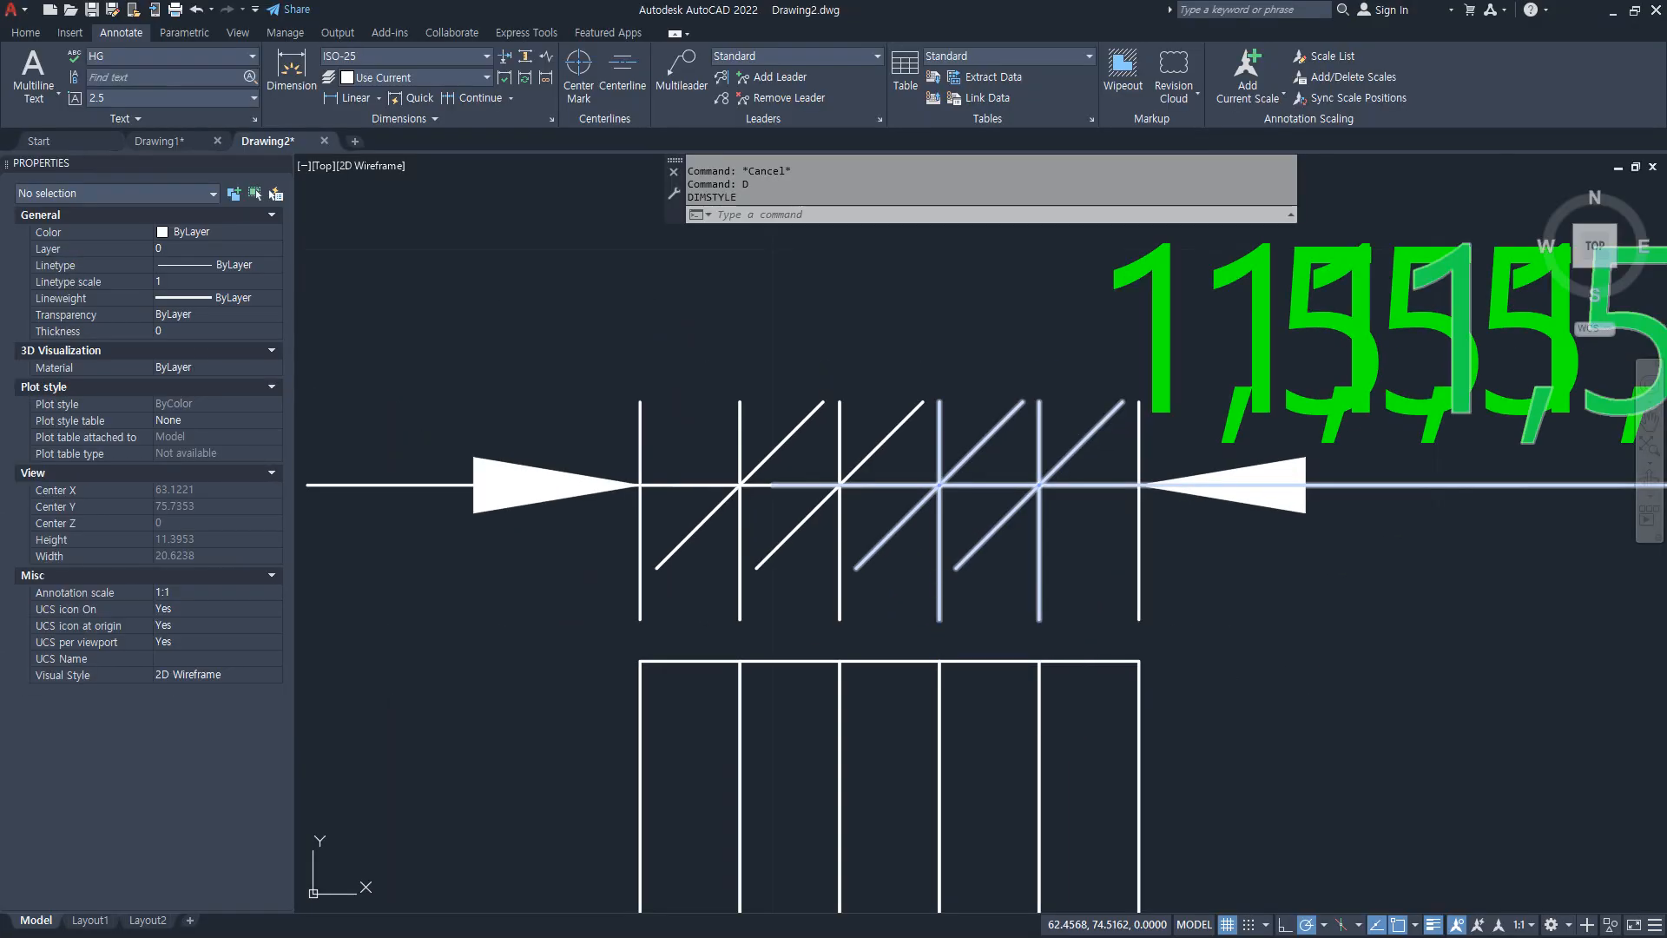
# Step: Set the text placement of the ISO-25 dimension style to Over dimension line, with leader
pyautogui.write('d')
pyautogui.press('Return')
pyautogui.click(1013, 439)
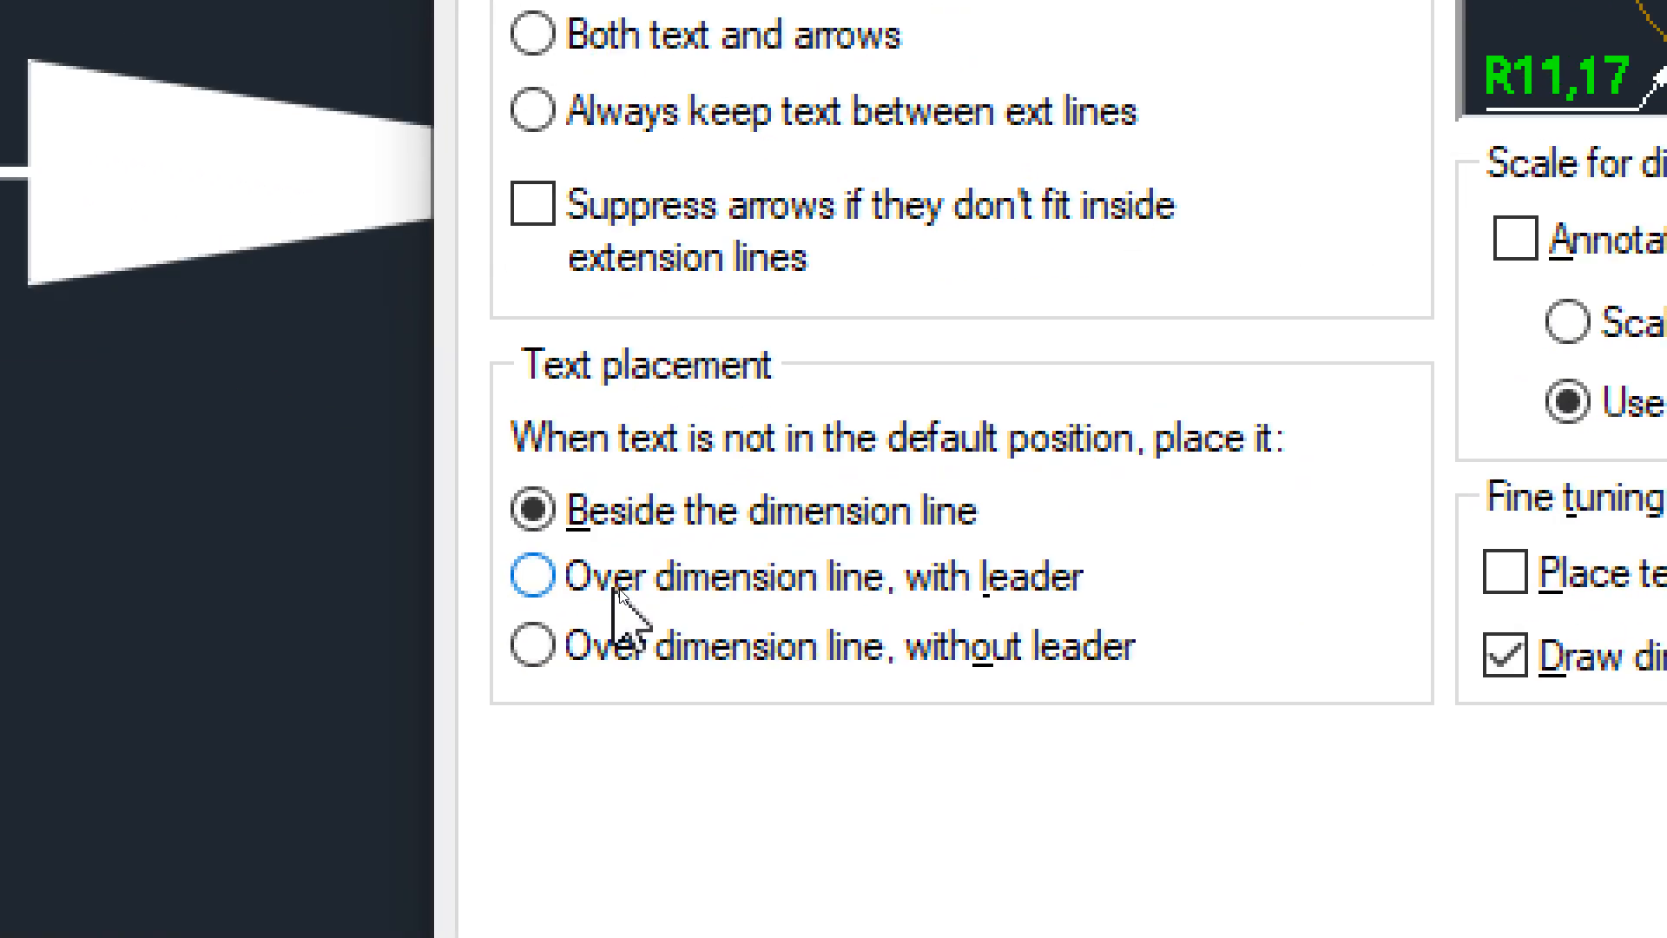
pyautogui.click(622, 588)
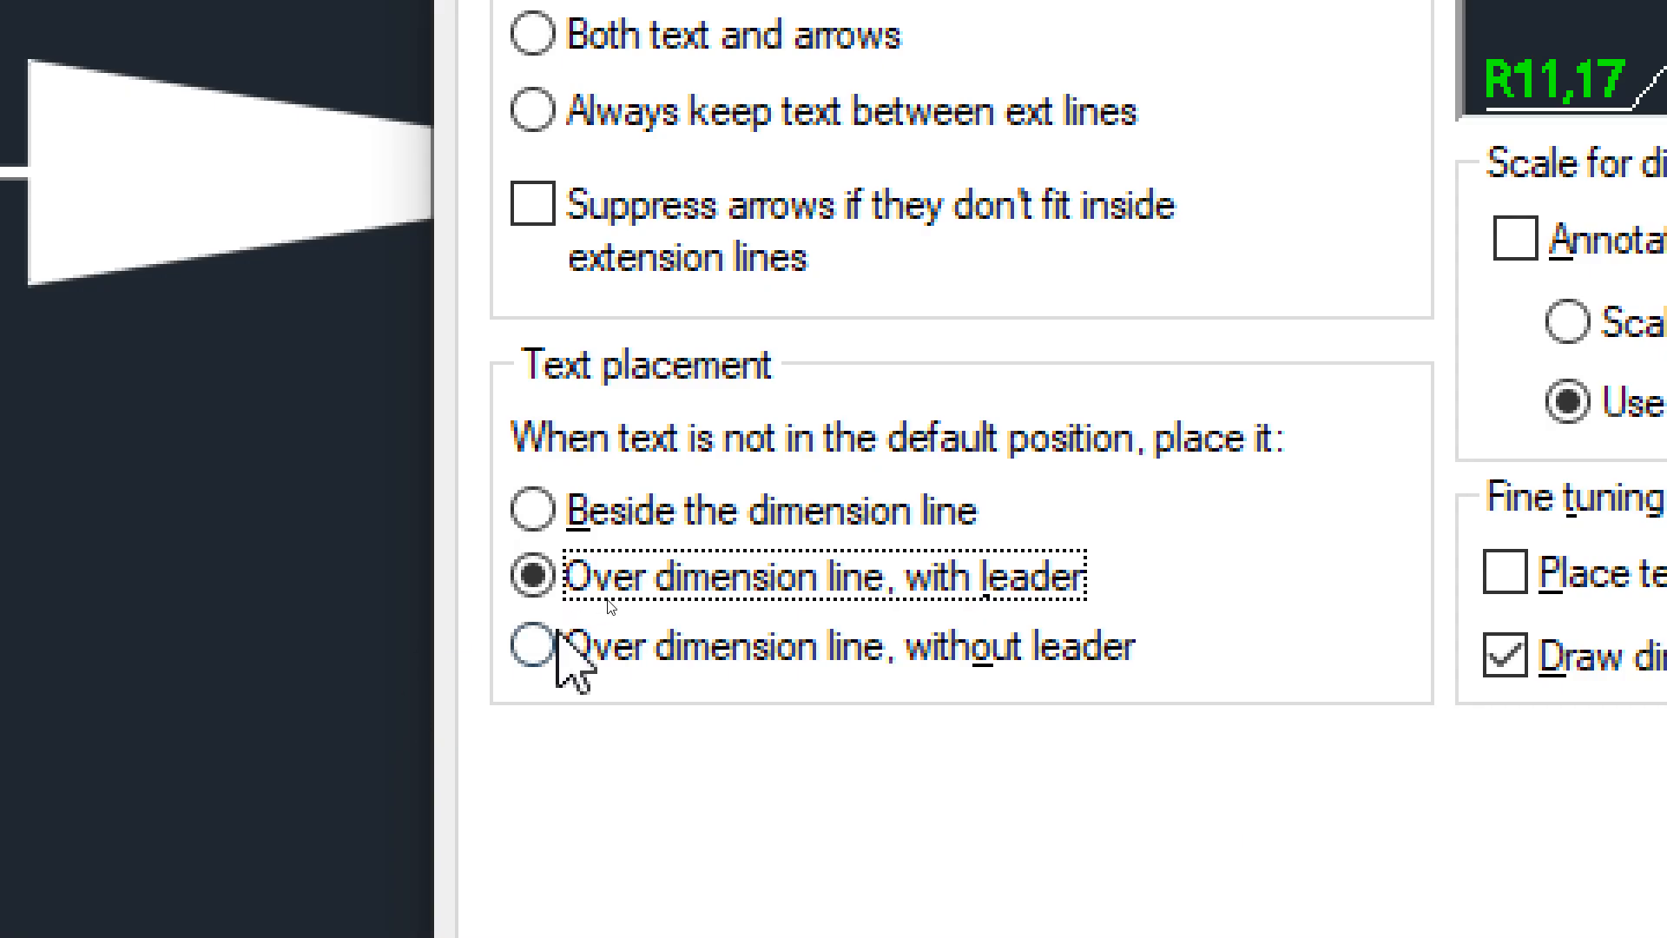
pyautogui.click(584, 648)
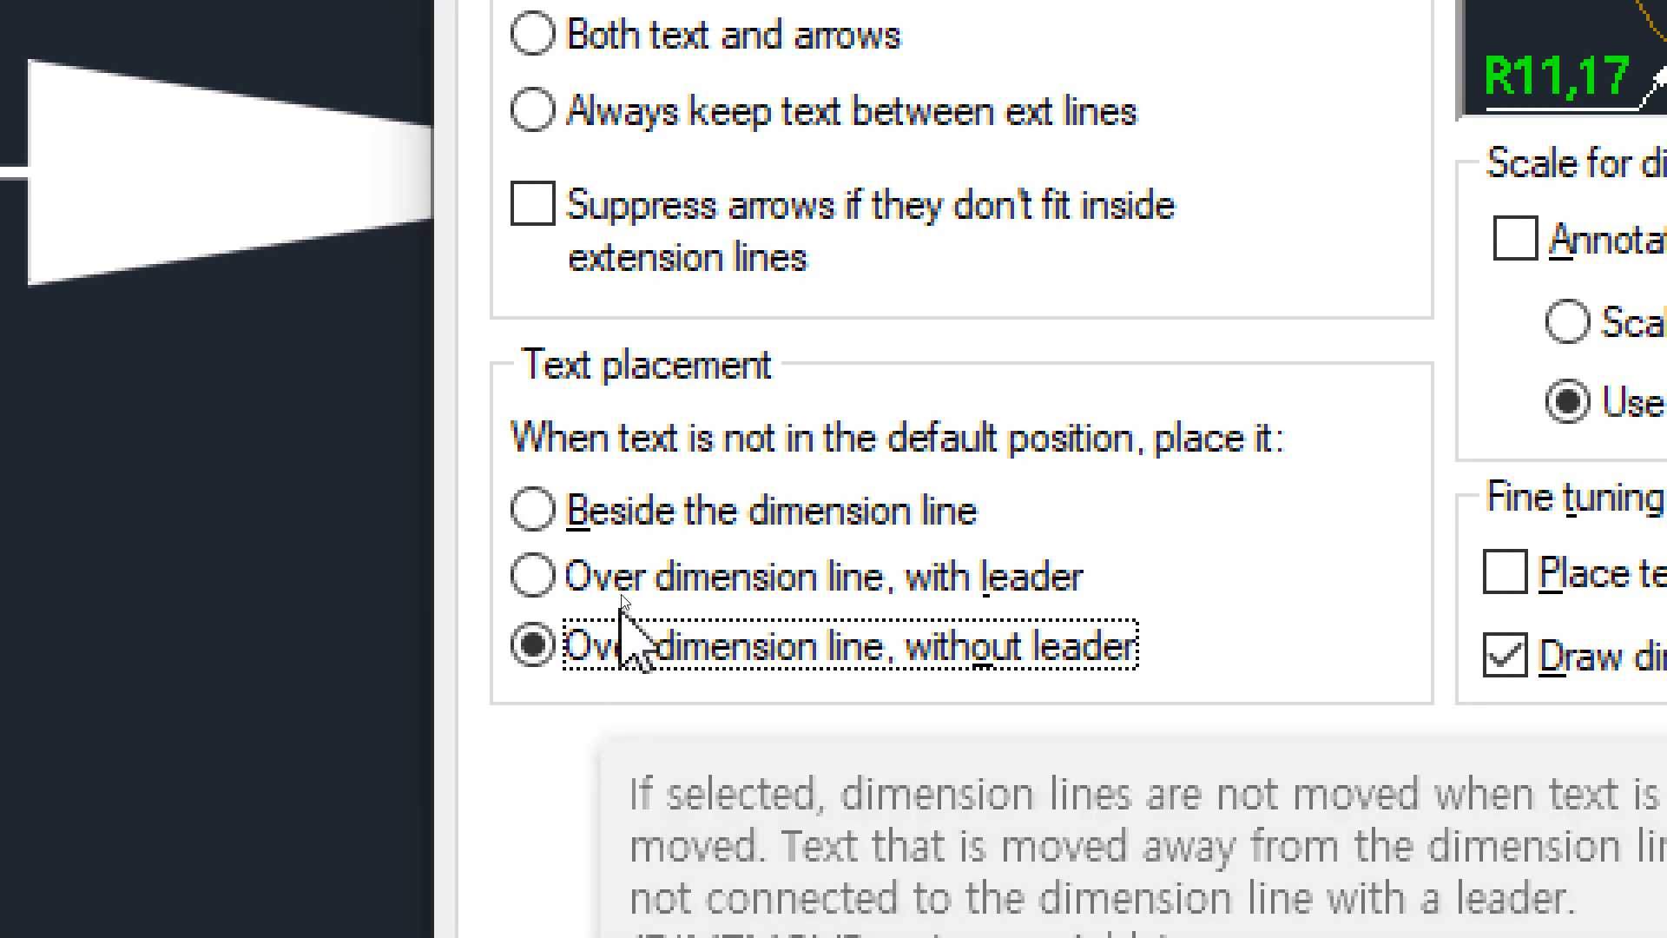
pyautogui.click(644, 576)
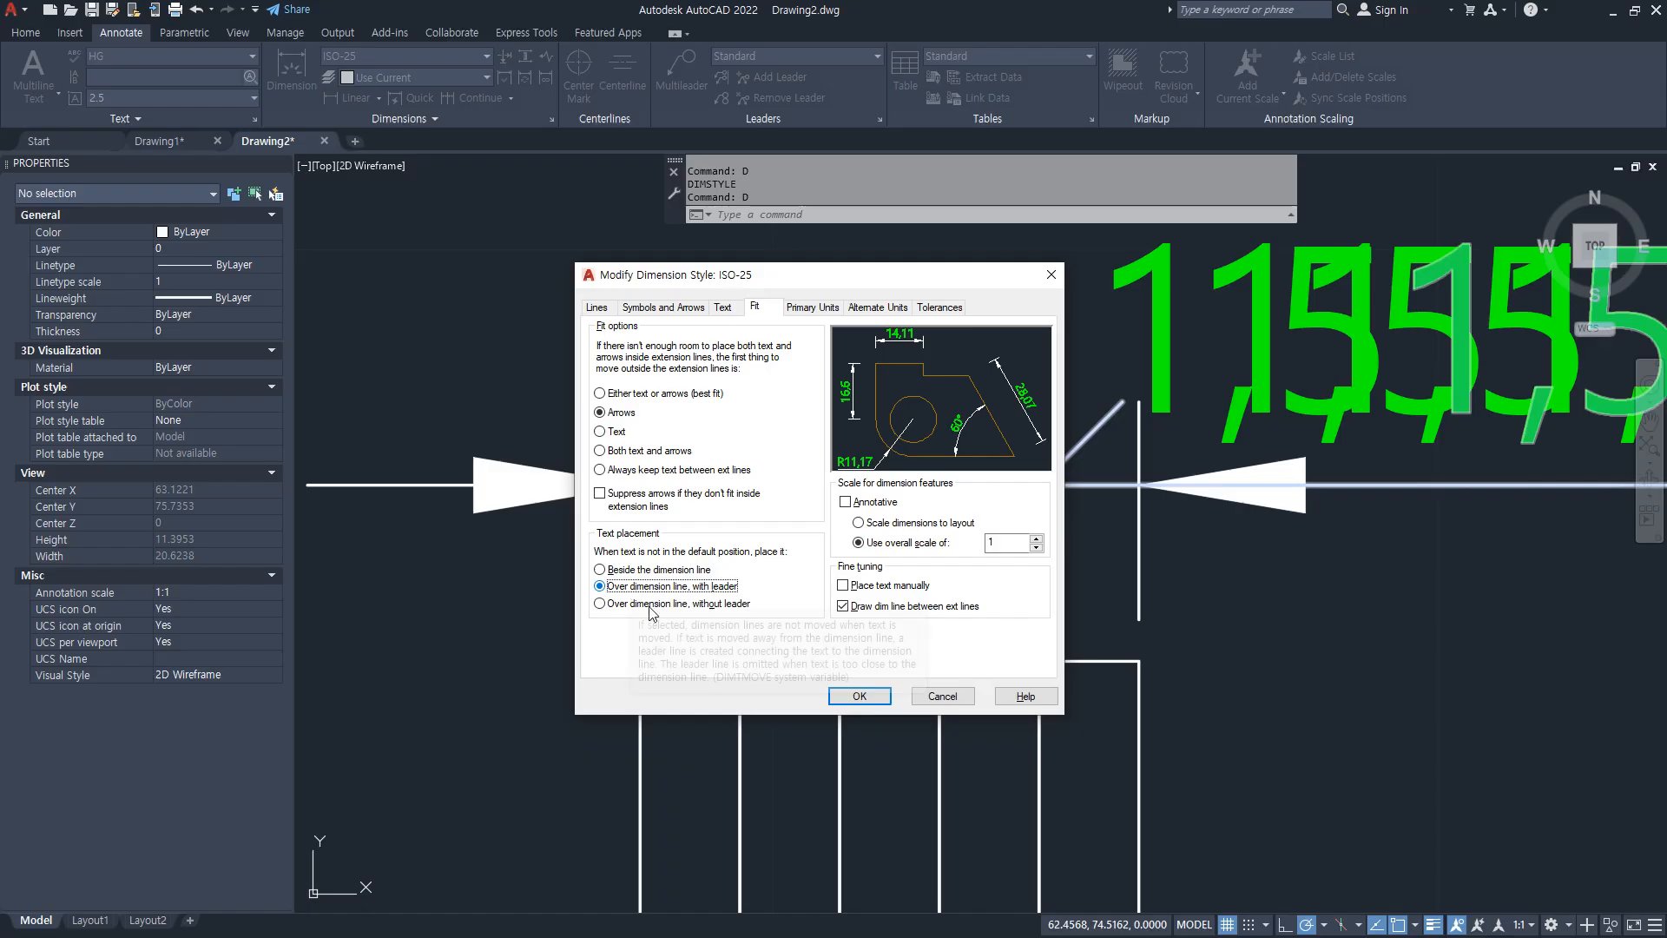
pyautogui.click(851, 699)
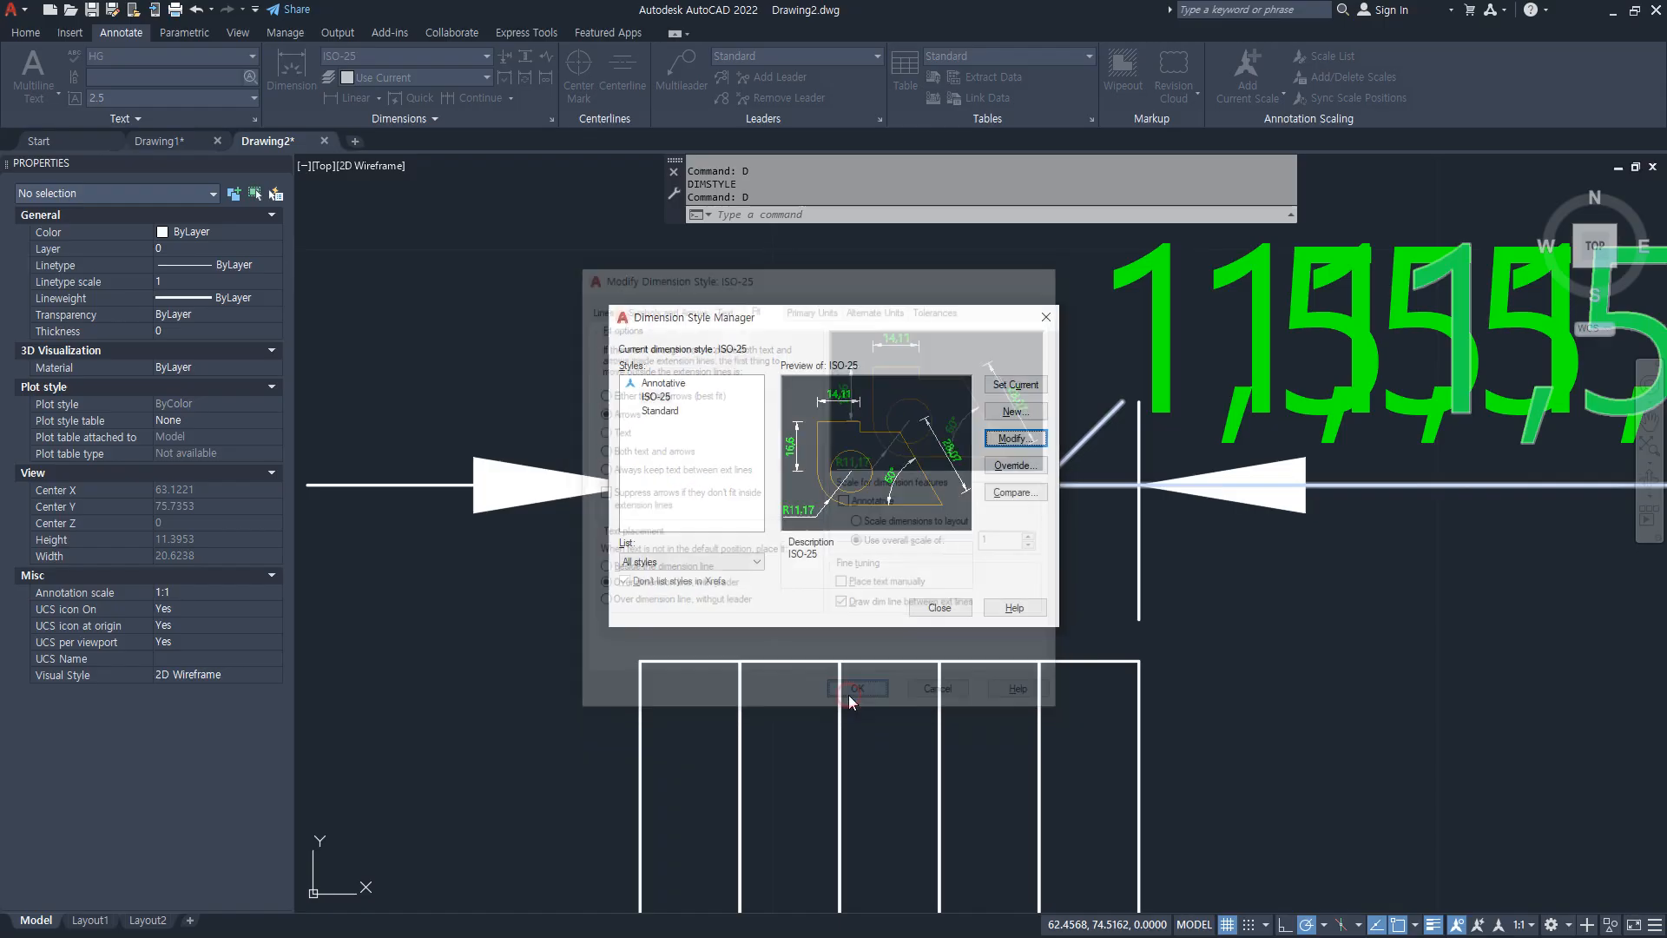
pyautogui.click(930, 611)
# Step: Move the texts of the two leftmost dimensions up and to the left, clear of the overlapping texts
pyautogui.scroll(-4, 841, 614)
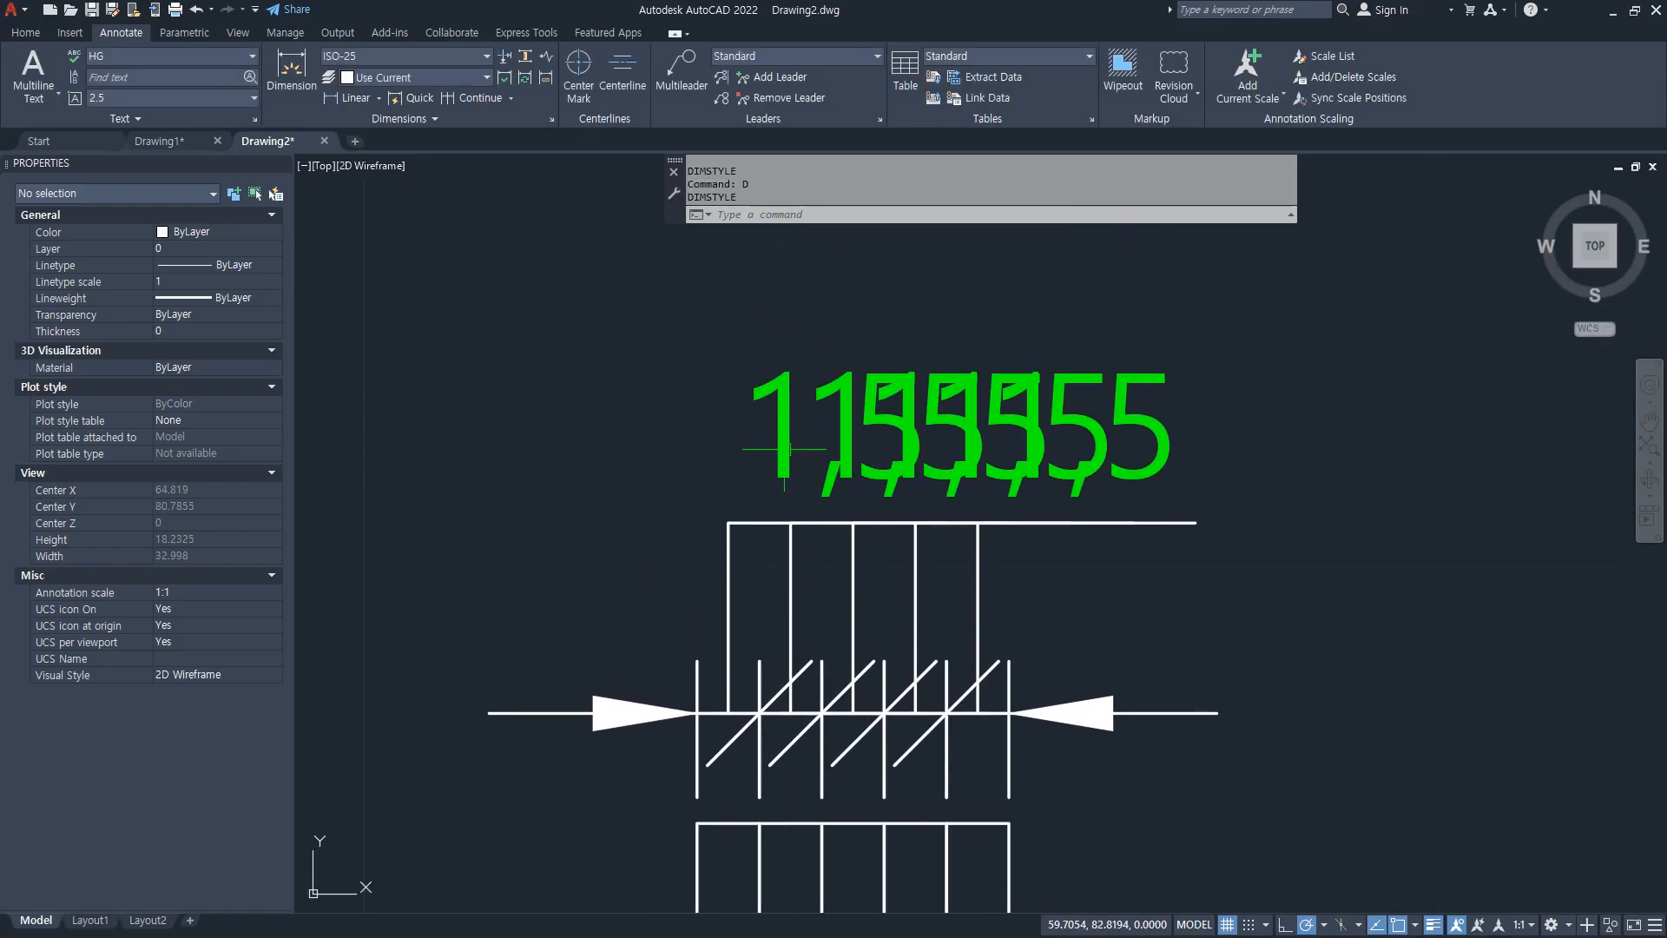
pyautogui.click(785, 449)
pyautogui.click(690, 560)
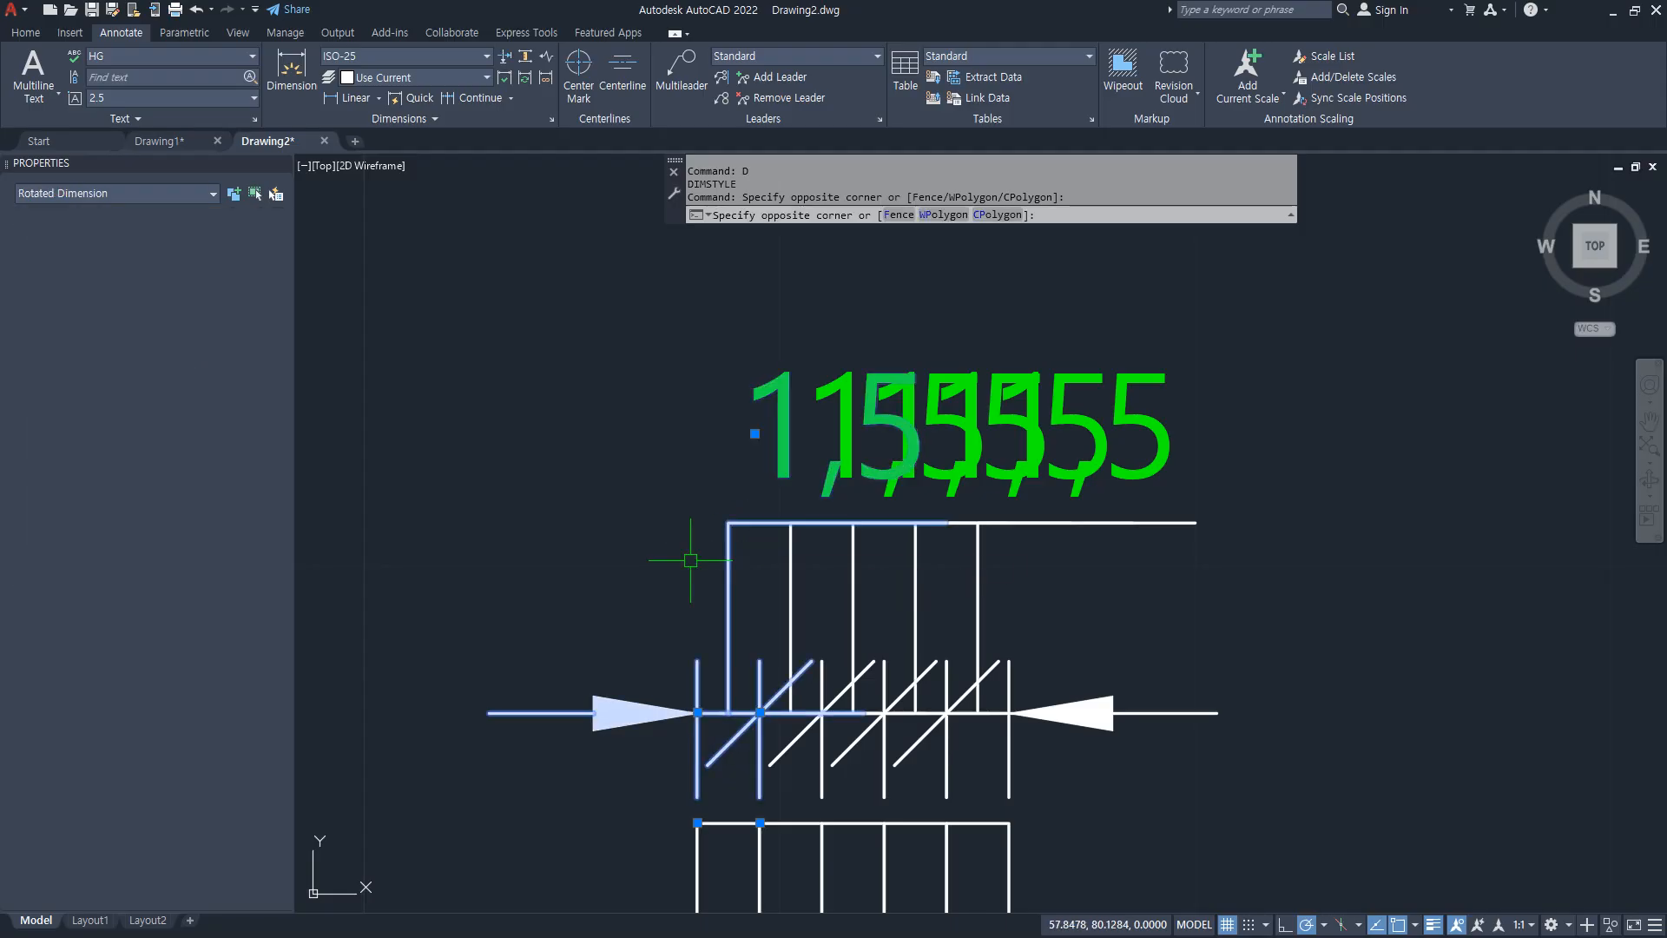
pyautogui.click(755, 434)
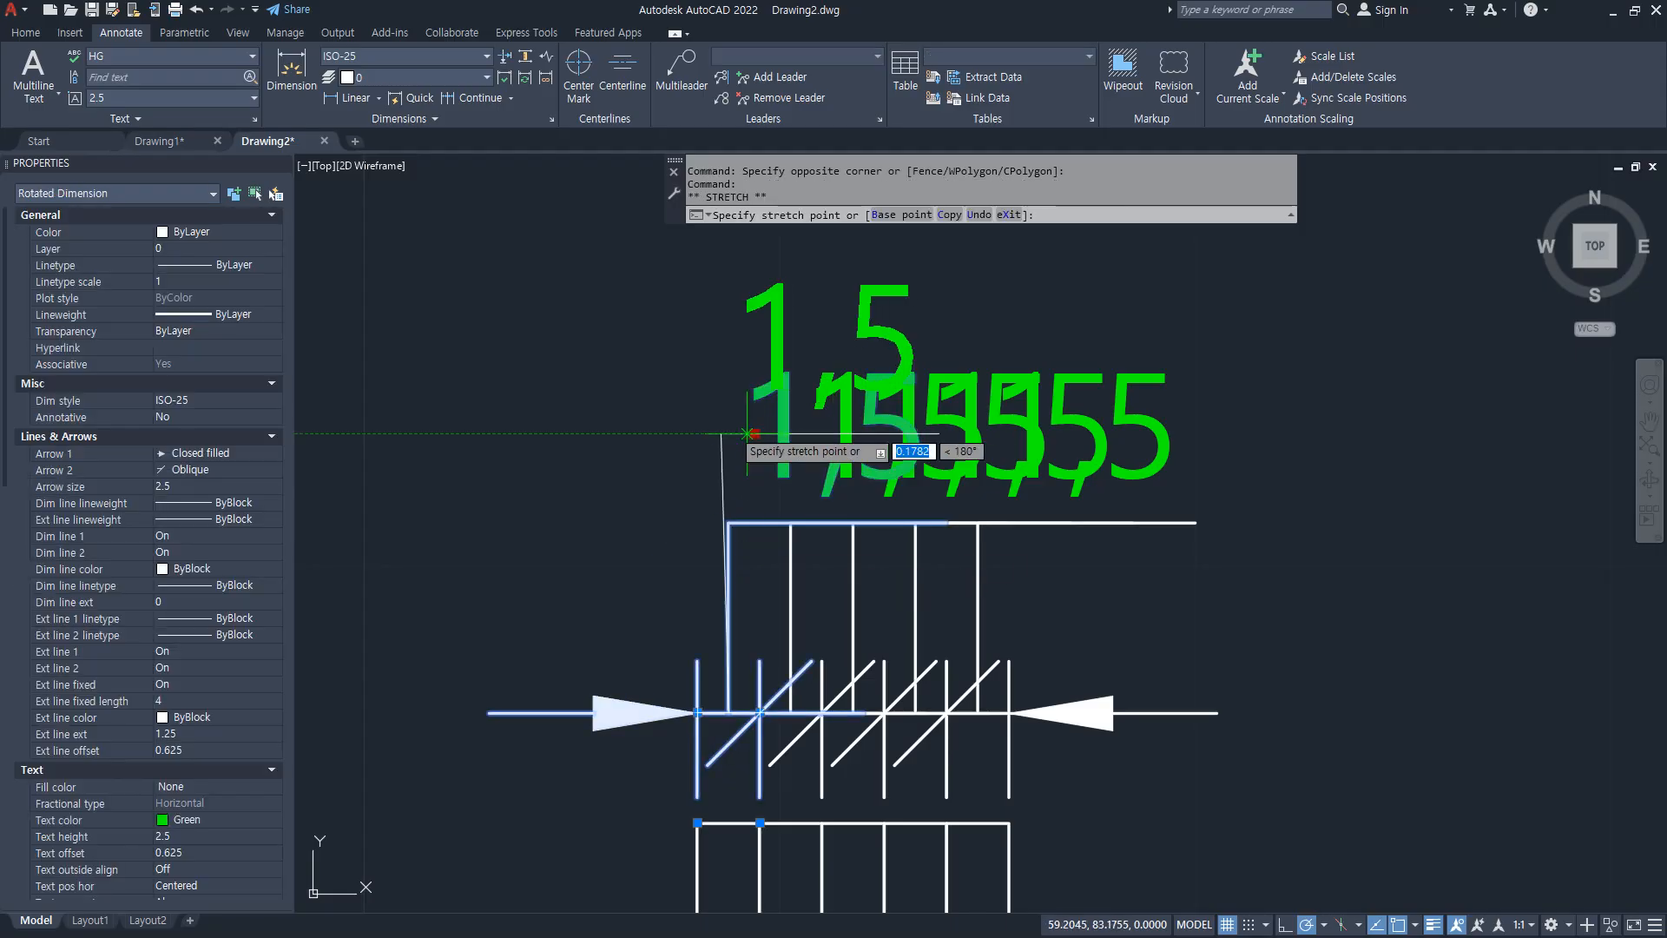
pyautogui.click(525, 356)
pyautogui.press('Escape')
pyautogui.click(802, 430)
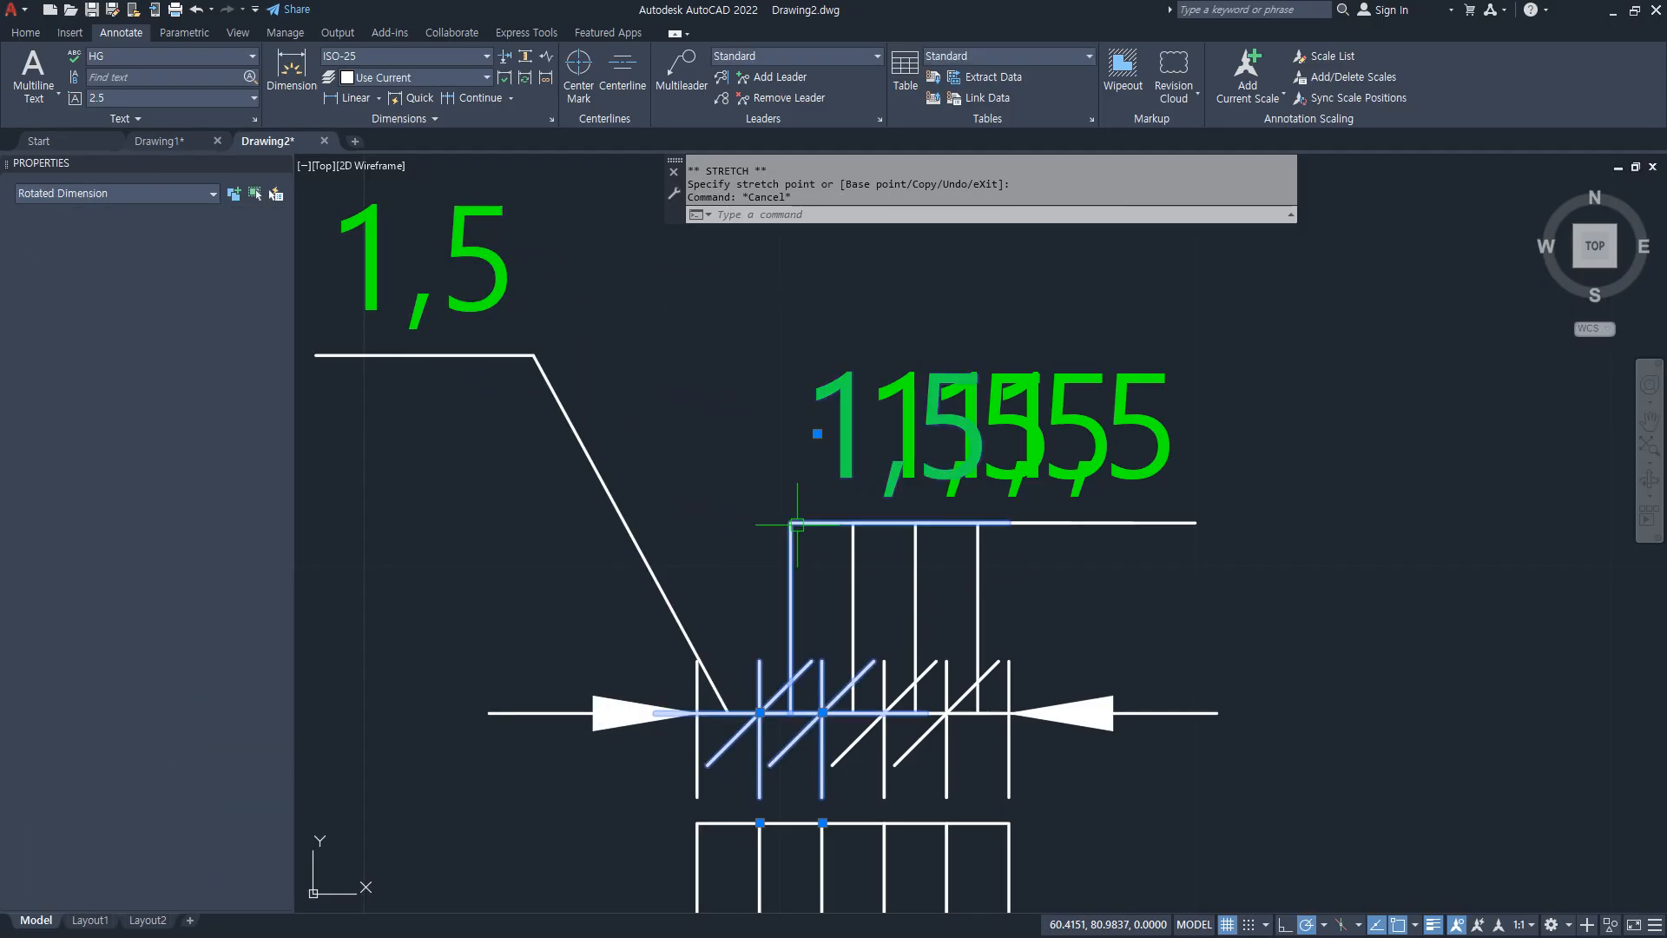
pyautogui.click(812, 429)
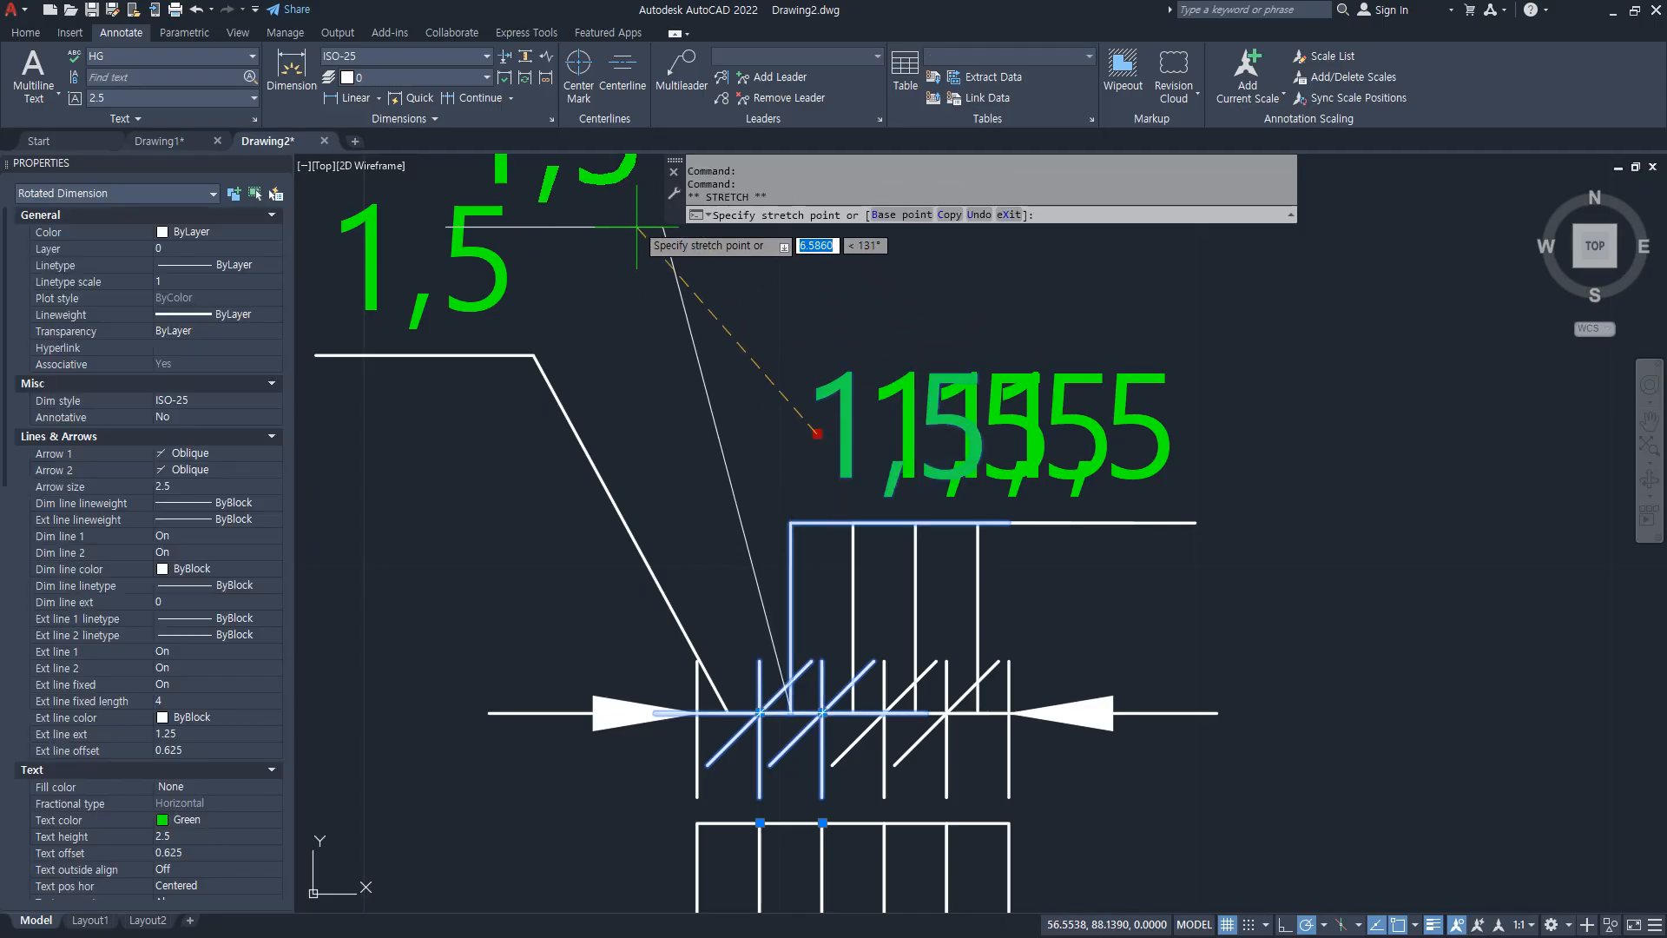
pyautogui.click(623, 177)
pyautogui.press('Escape')
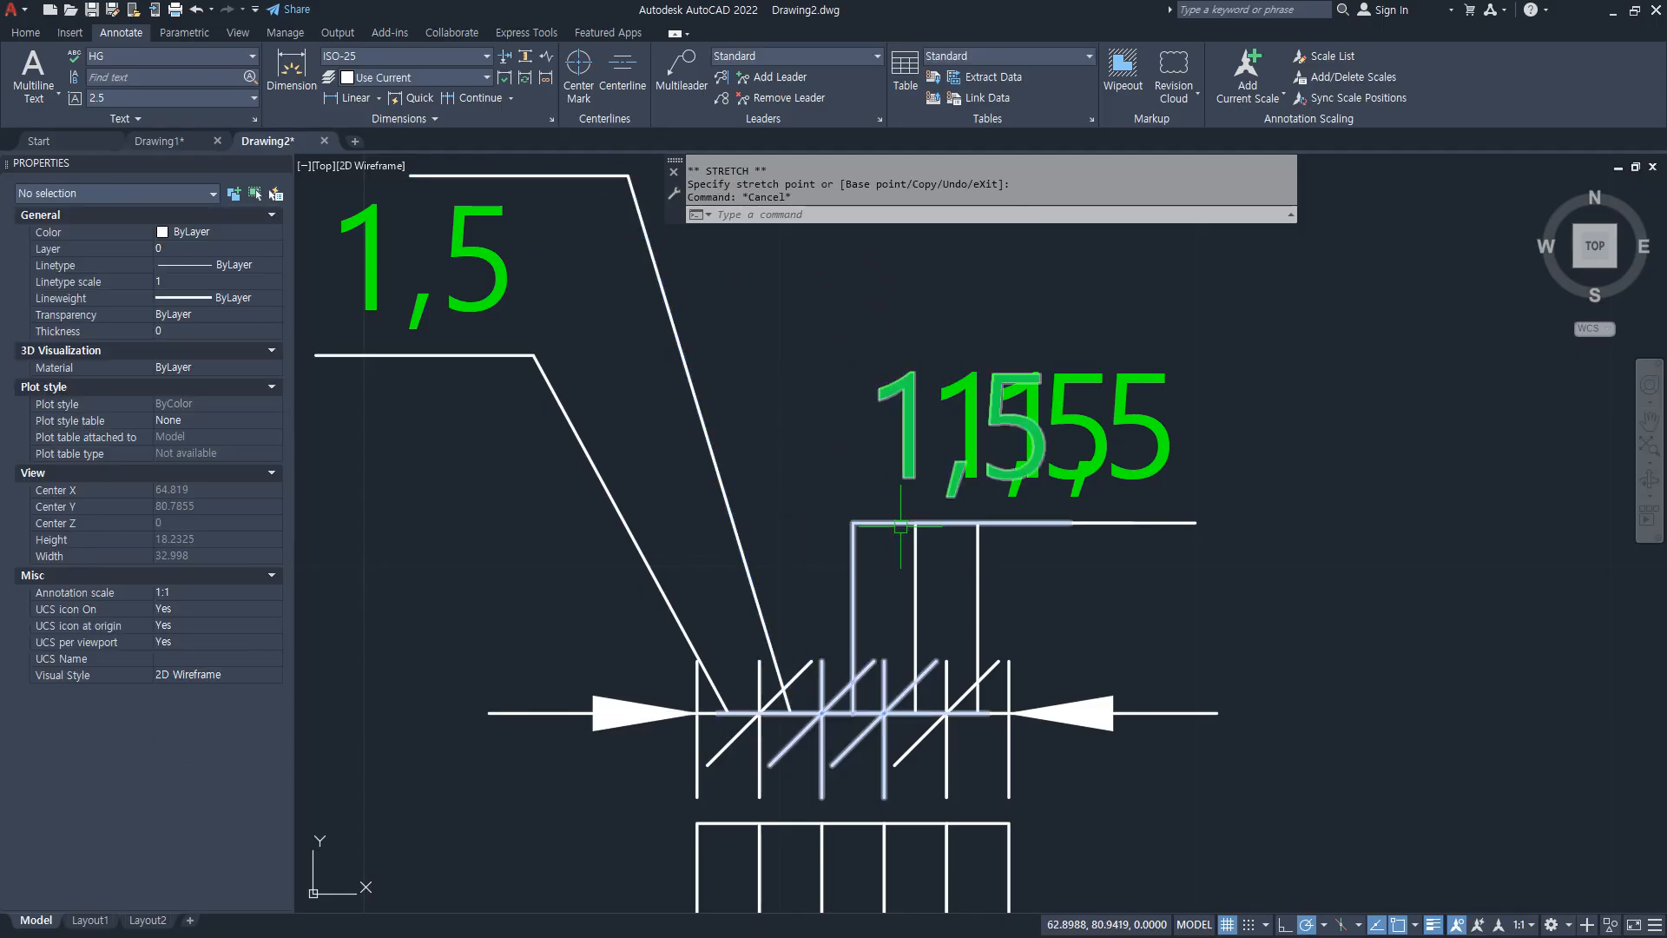
# Step: Move the text of the middle dimension up above the remaining overlapping texts
pyautogui.click(887, 519)
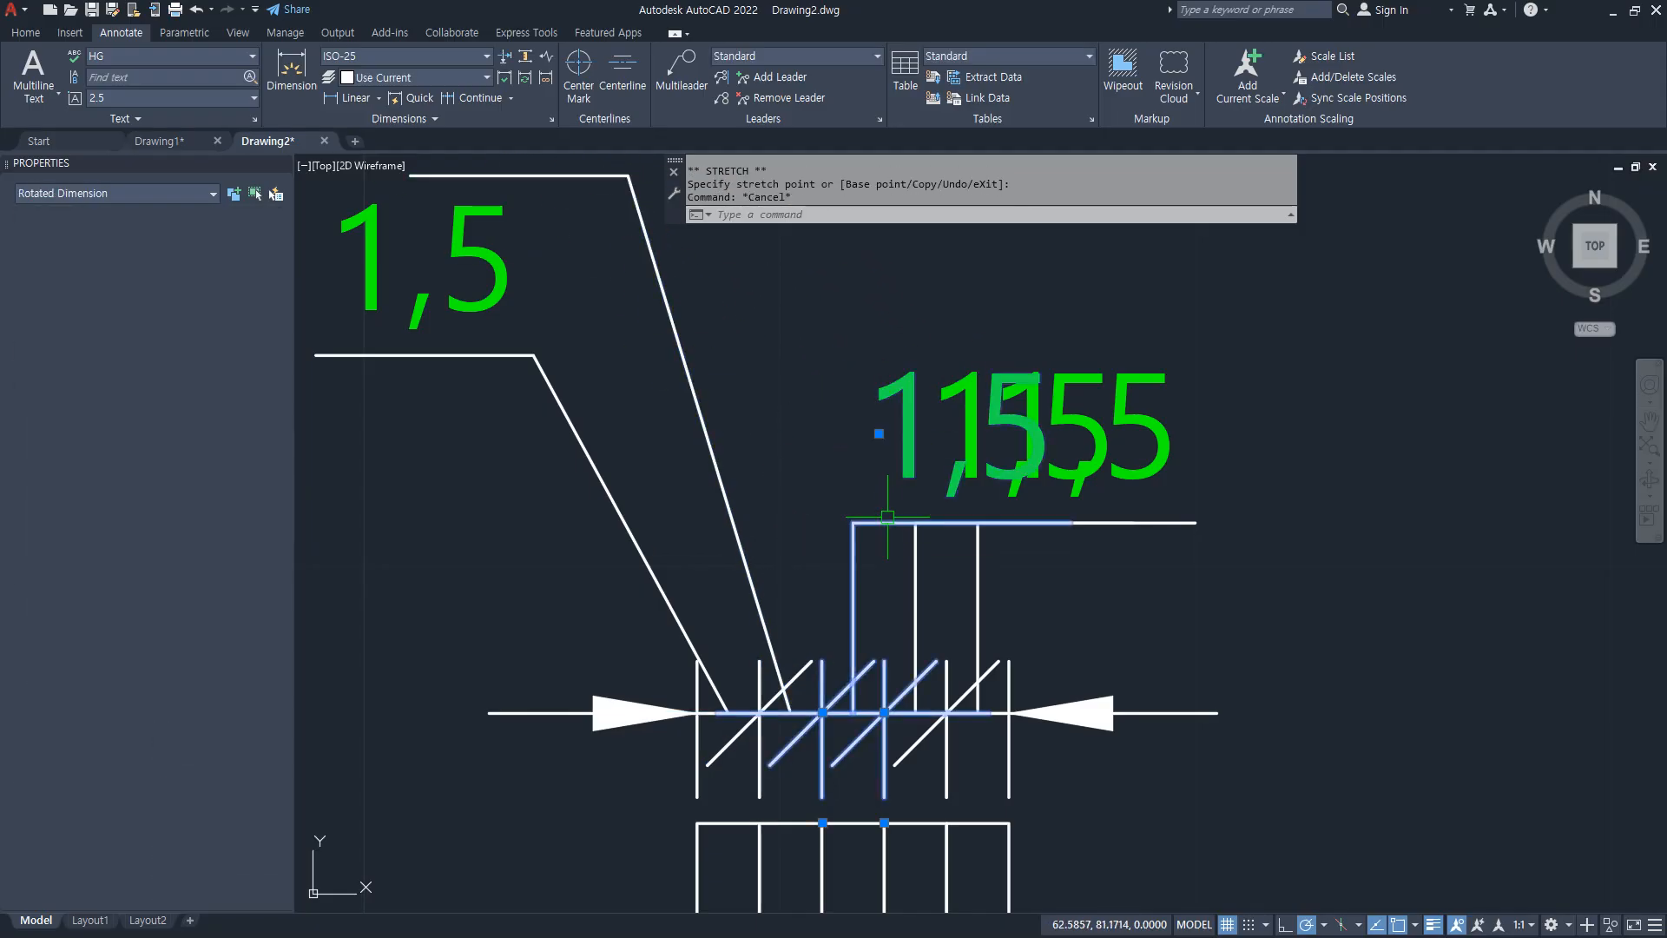
pyautogui.click(879, 433)
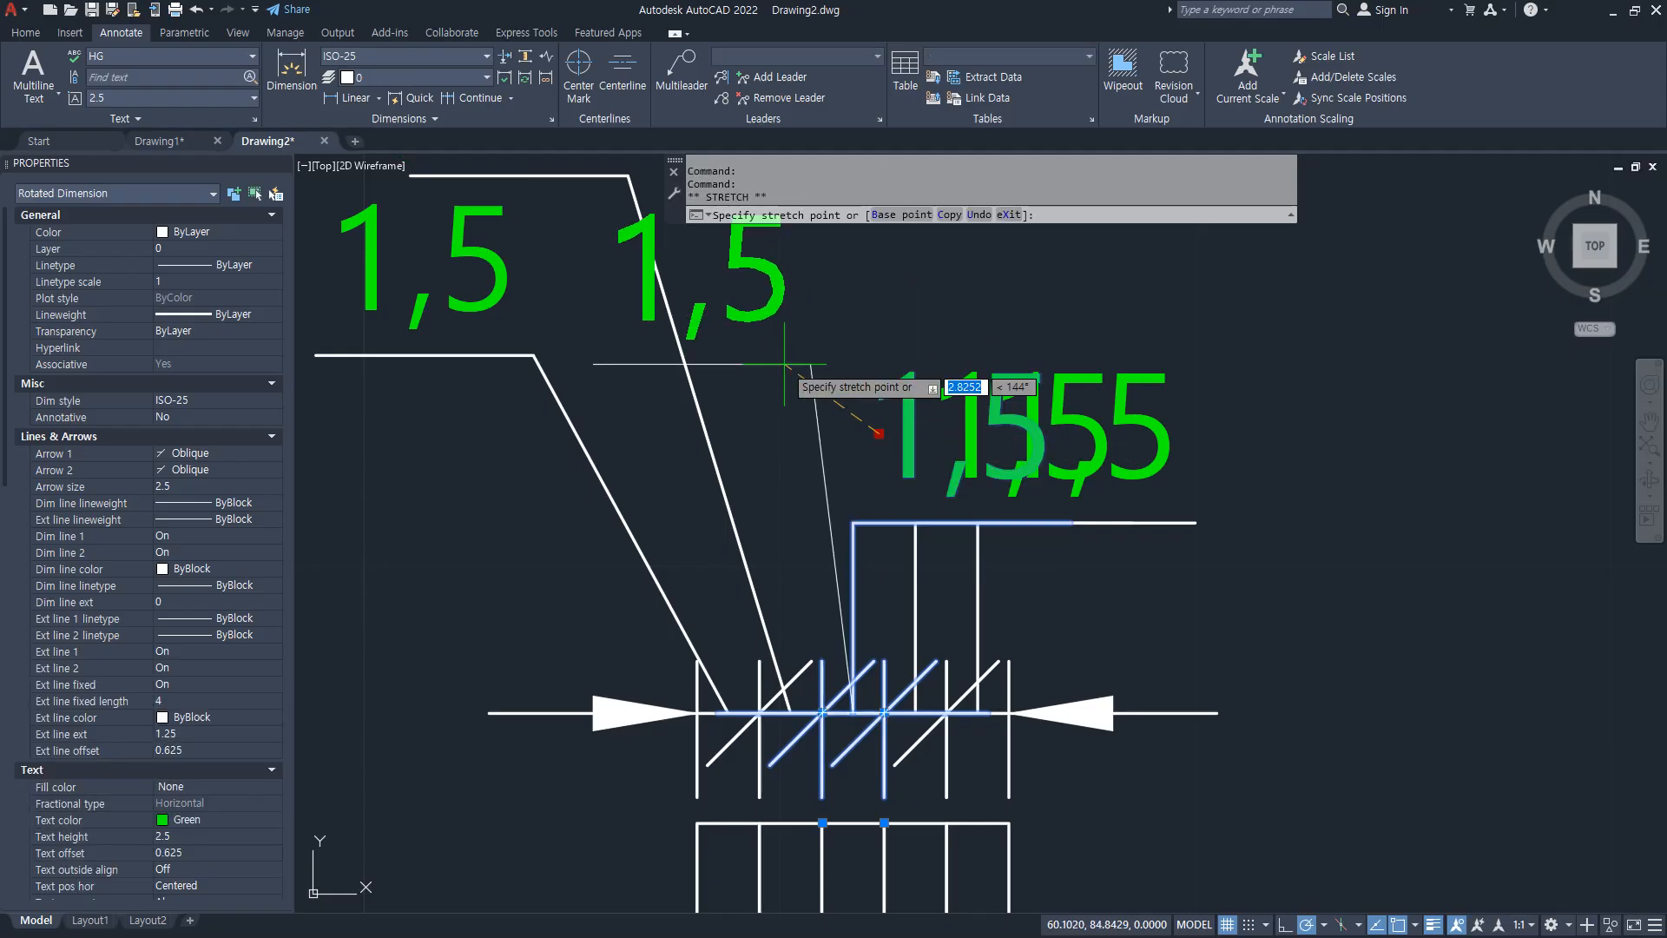
pyautogui.click(857, 296)
pyautogui.moveTo(1000, 617); pyautogui.dragTo(912, 608, button='middle')
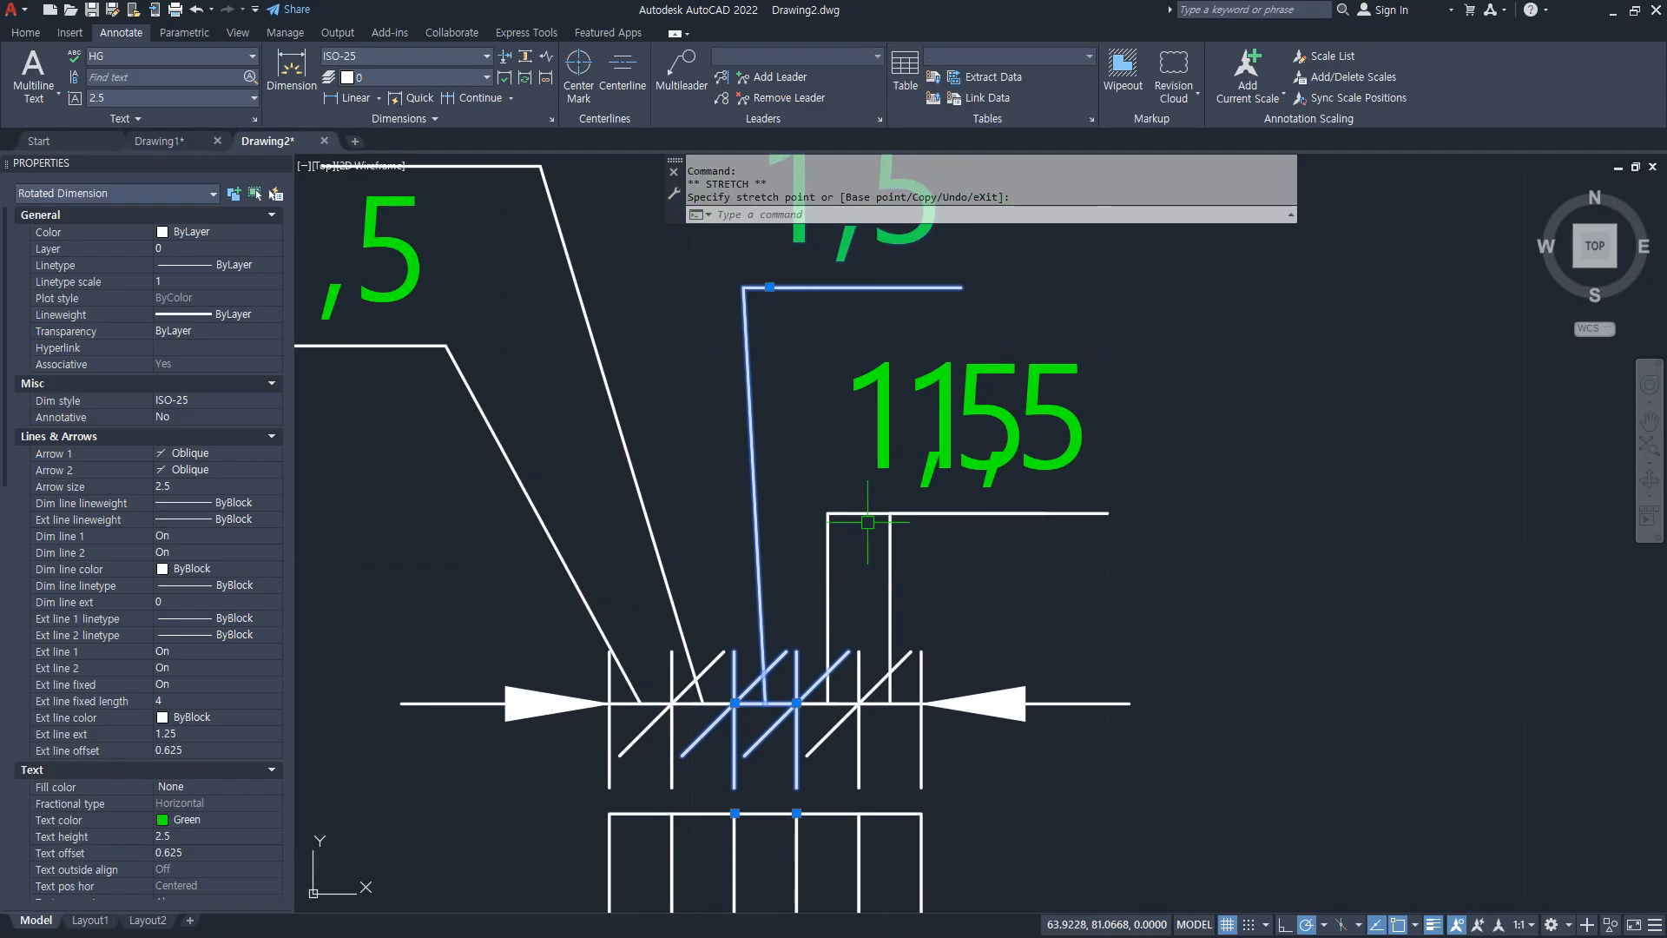
pyautogui.press('Escape')
# Step: Move the texts of the two rightmost dimensions up and to the right to spread out their leaders
pyautogui.click(832, 512)
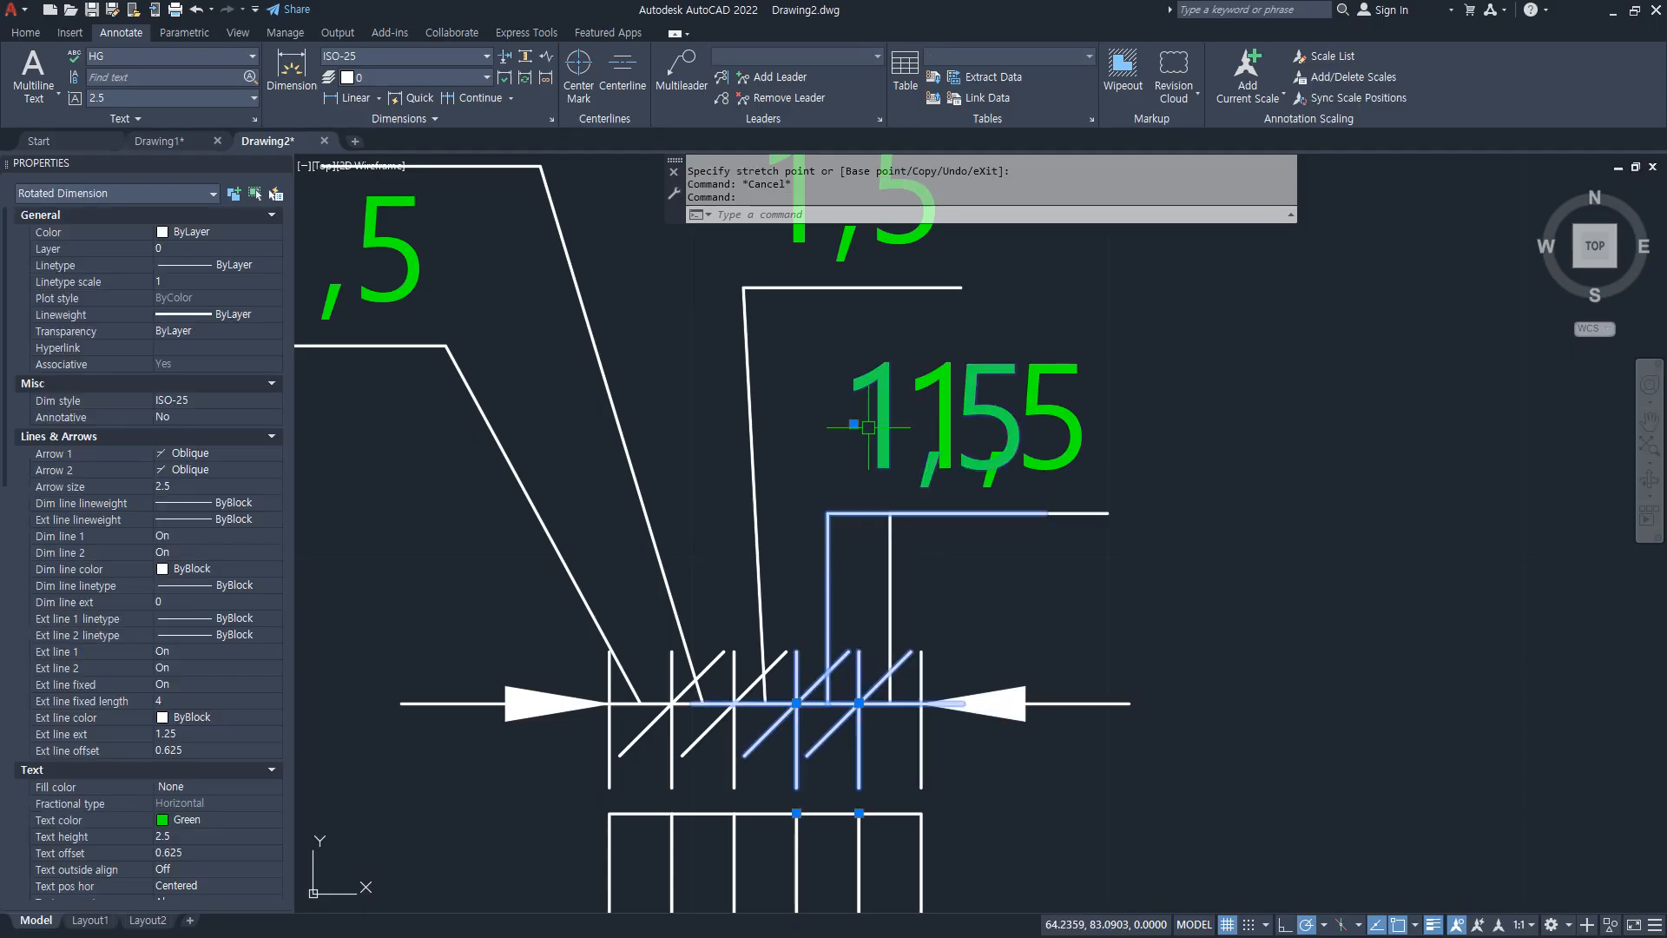
pyautogui.click(833, 511)
pyautogui.press('Escape')
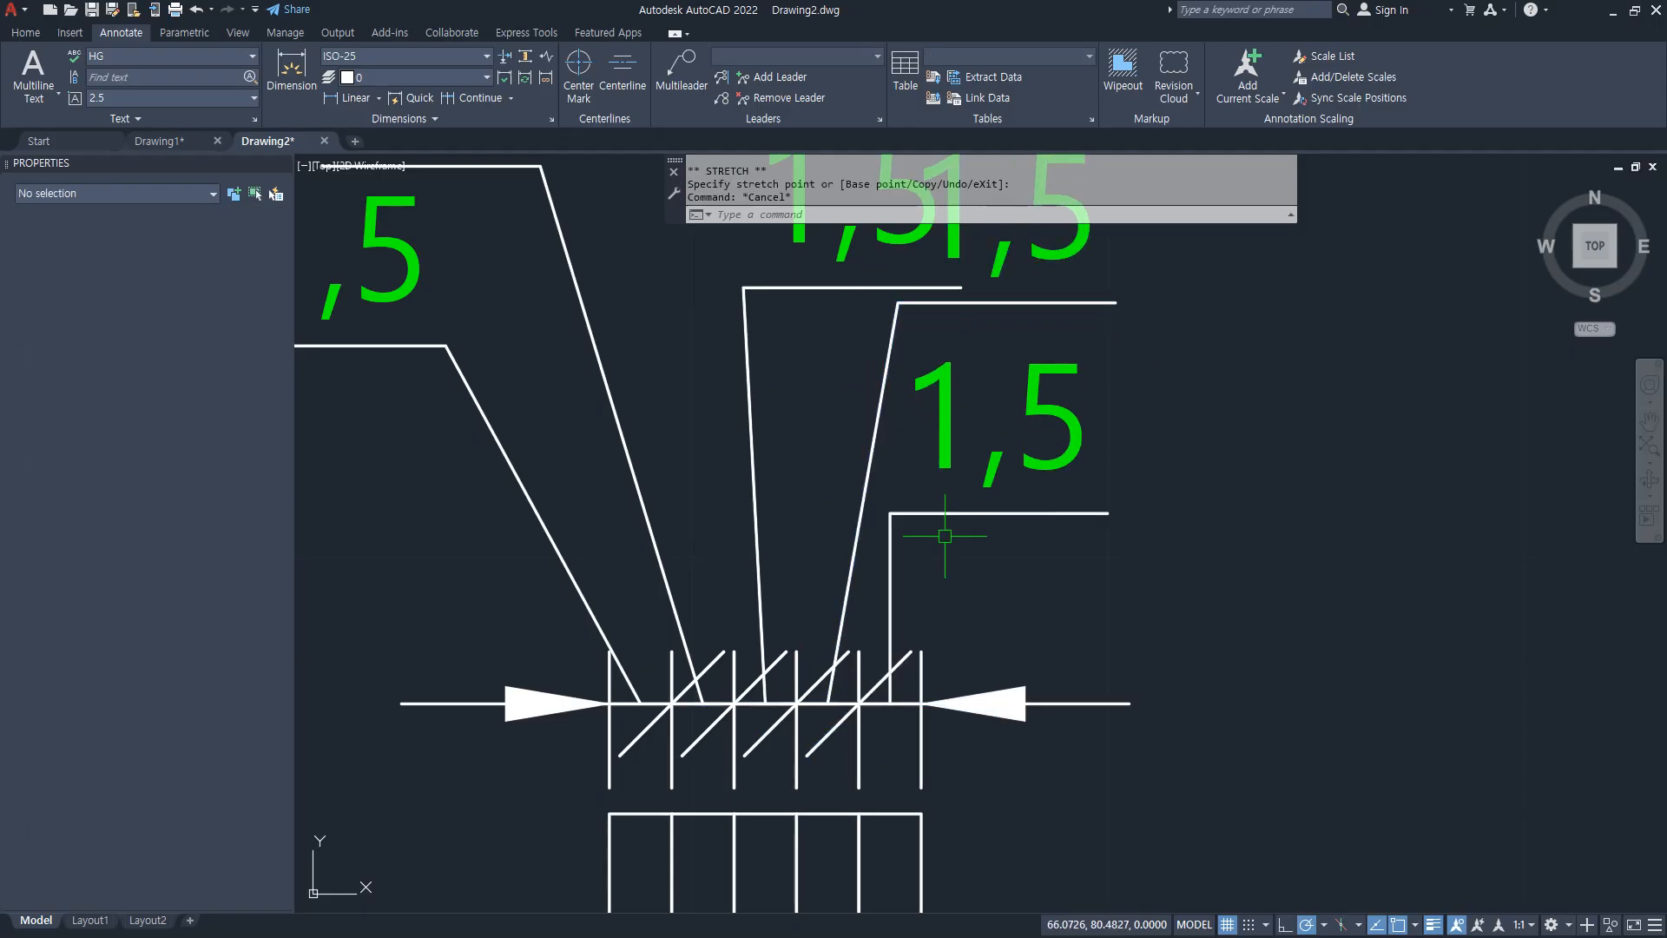
pyautogui.click(916, 425)
pyautogui.click(916, 424)
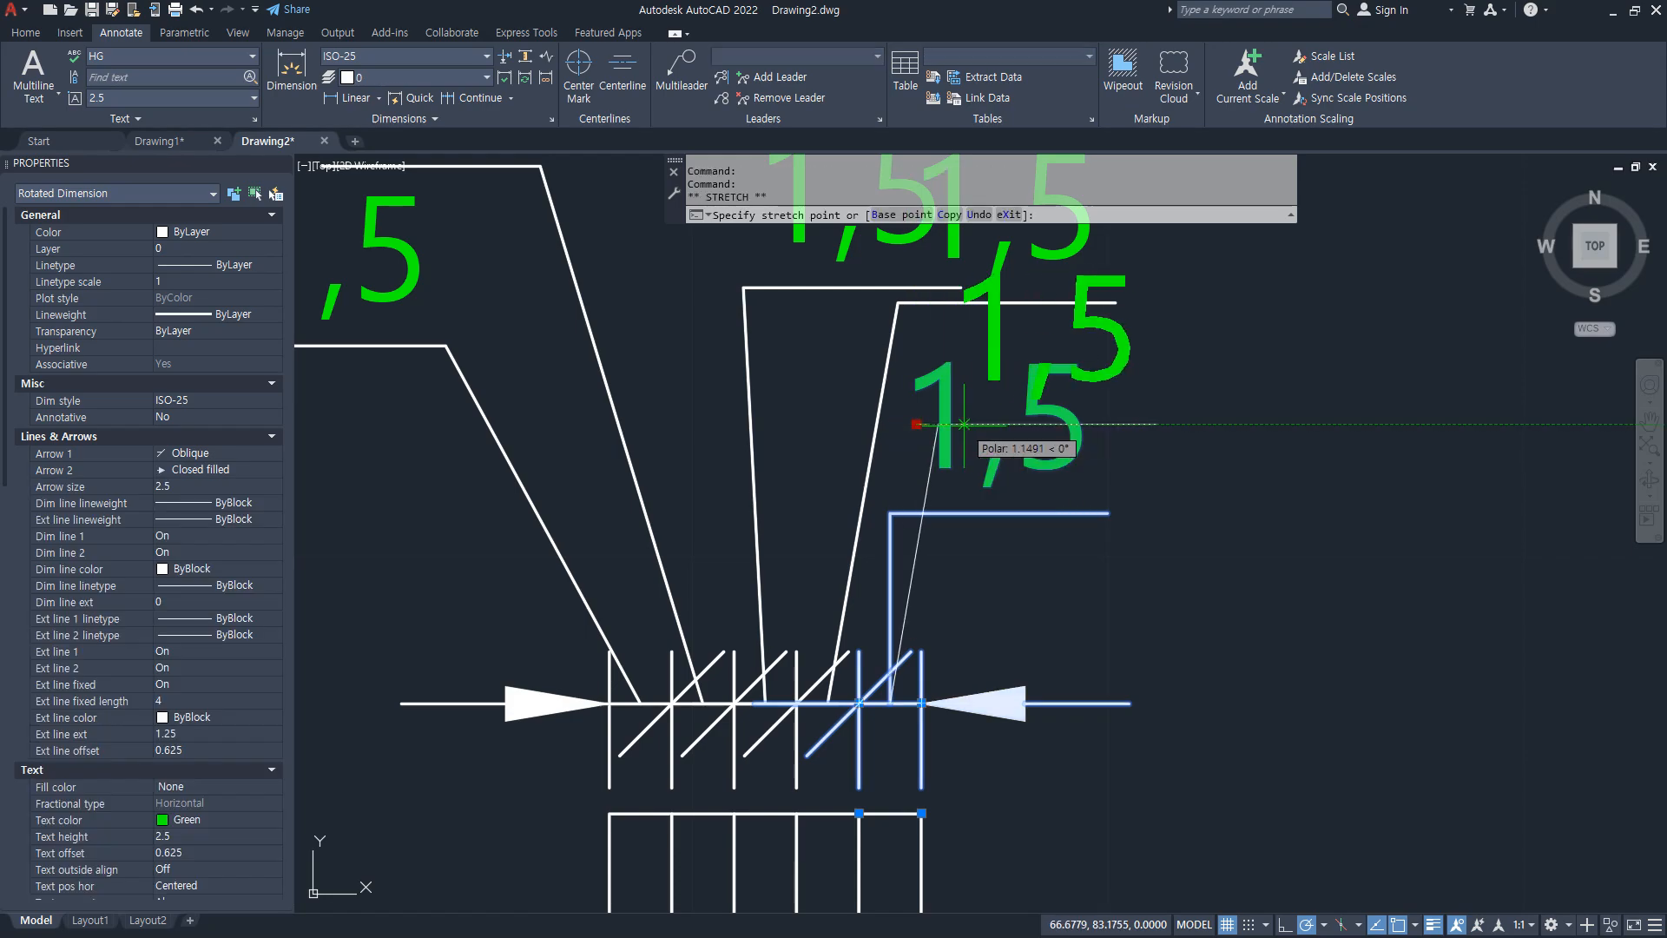
pyautogui.scroll(2, 917, 673)
pyautogui.press('Escape')
pyautogui.press('Escape')
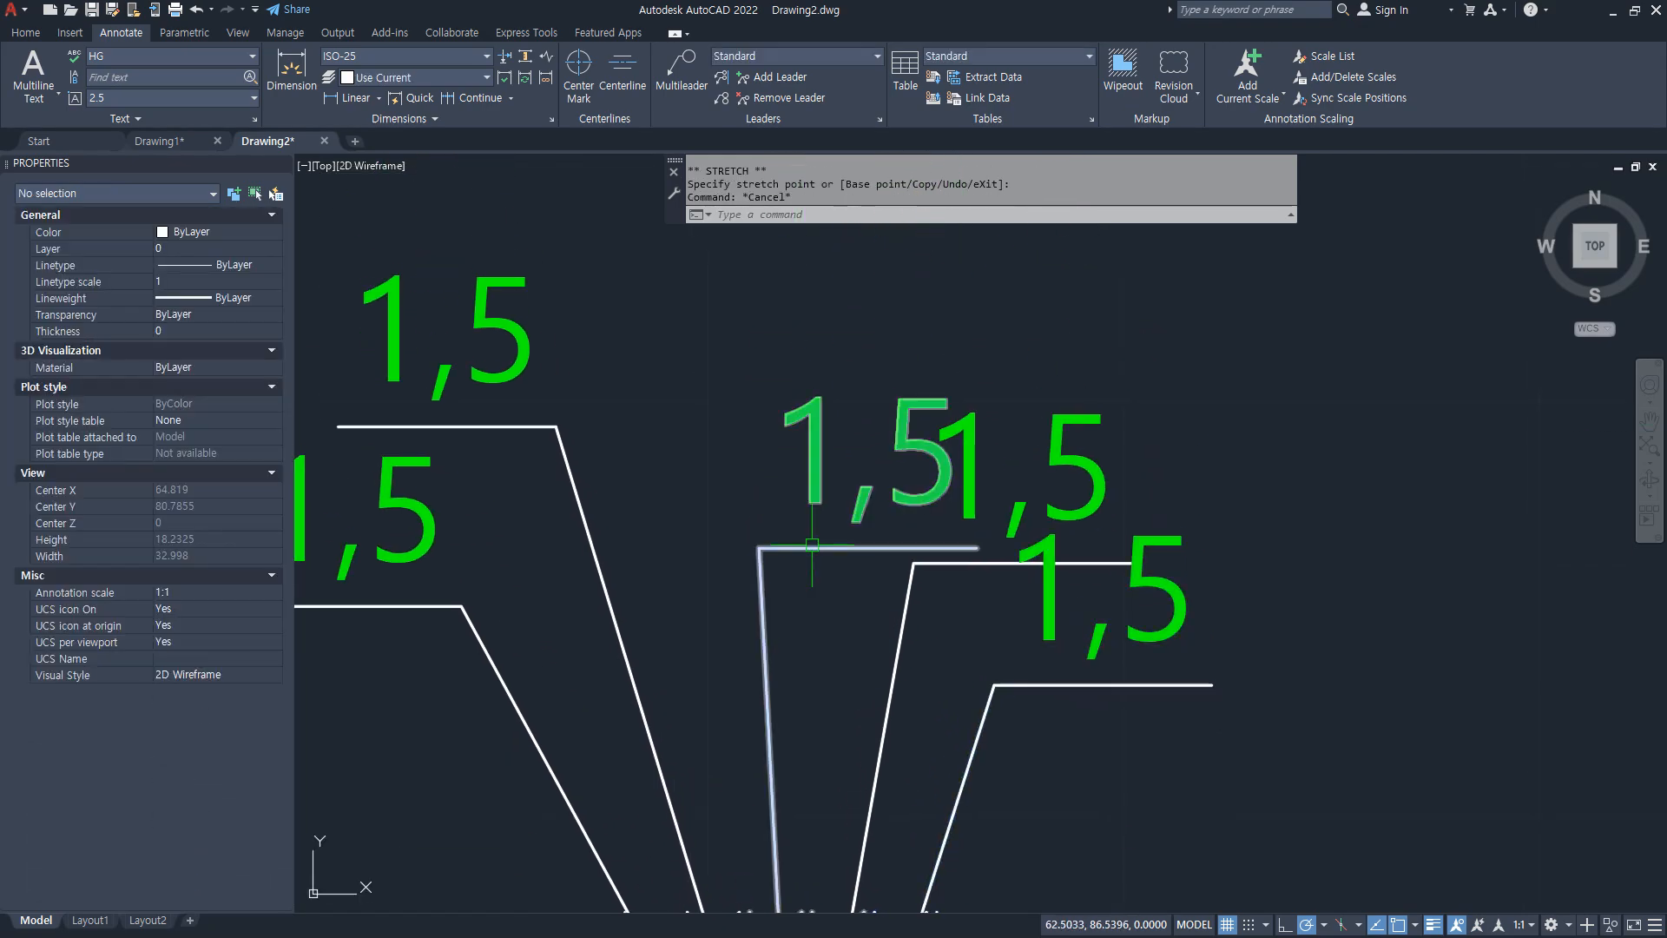
# Step: Raise the middle dimension's text further so it clears the neighbouring text on its right
pyautogui.click(756, 550)
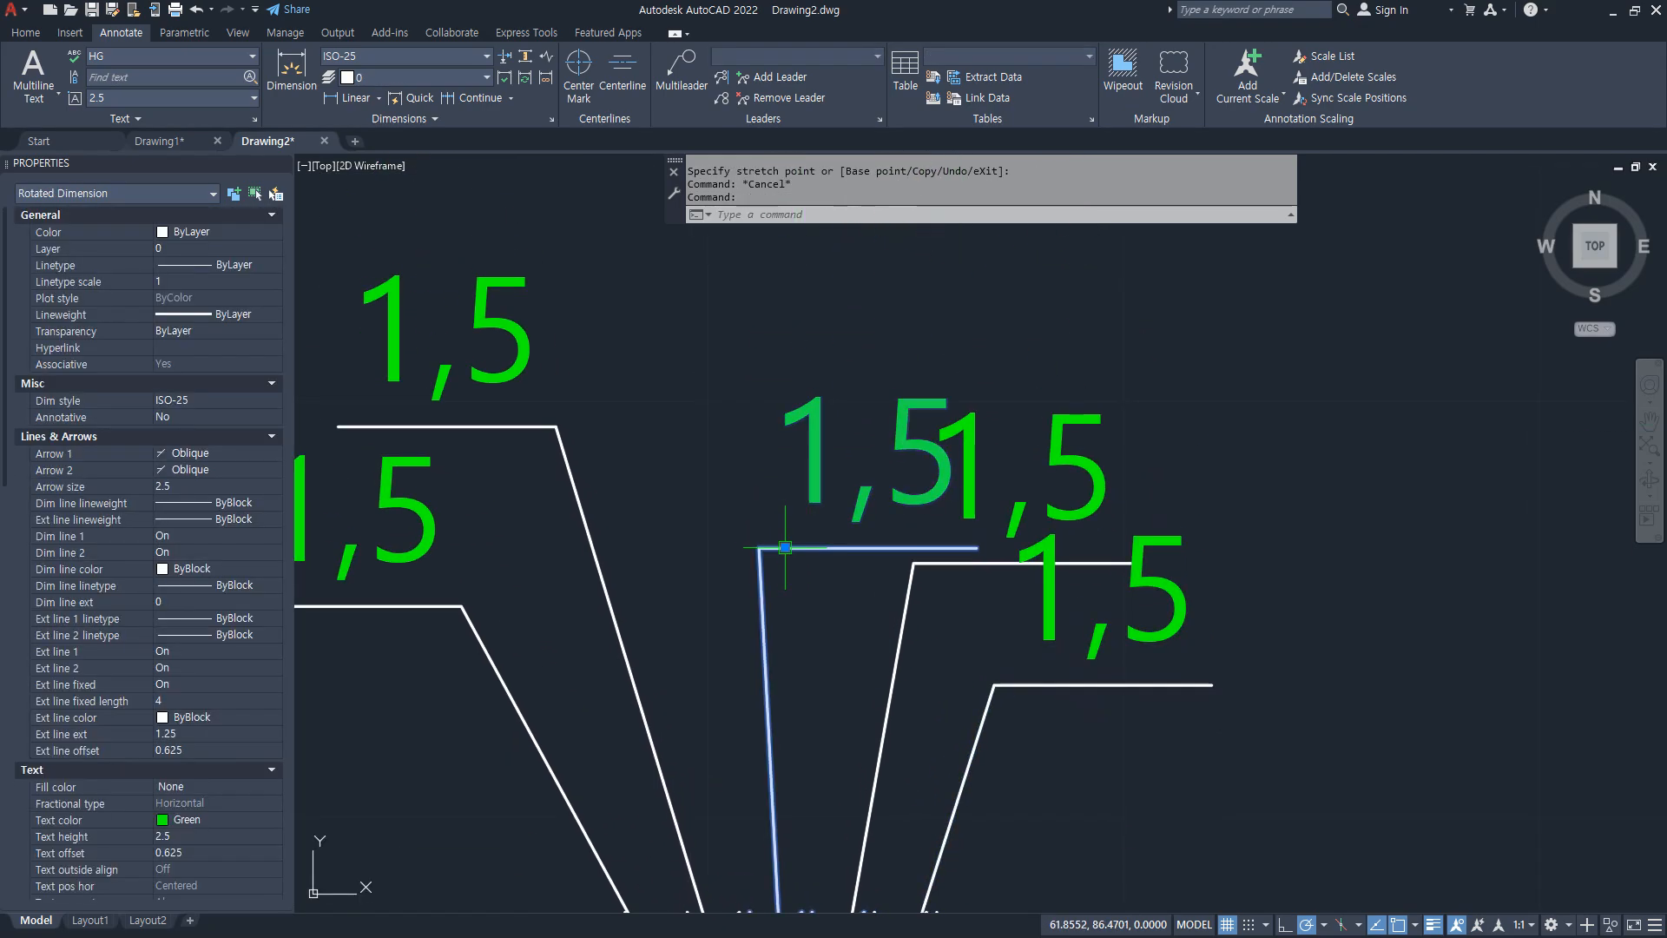
pyautogui.click(785, 547)
pyautogui.scroll(-3, 781, 382)
pyautogui.moveTo(823, 644); pyautogui.dragTo(833, 612, button='middle')
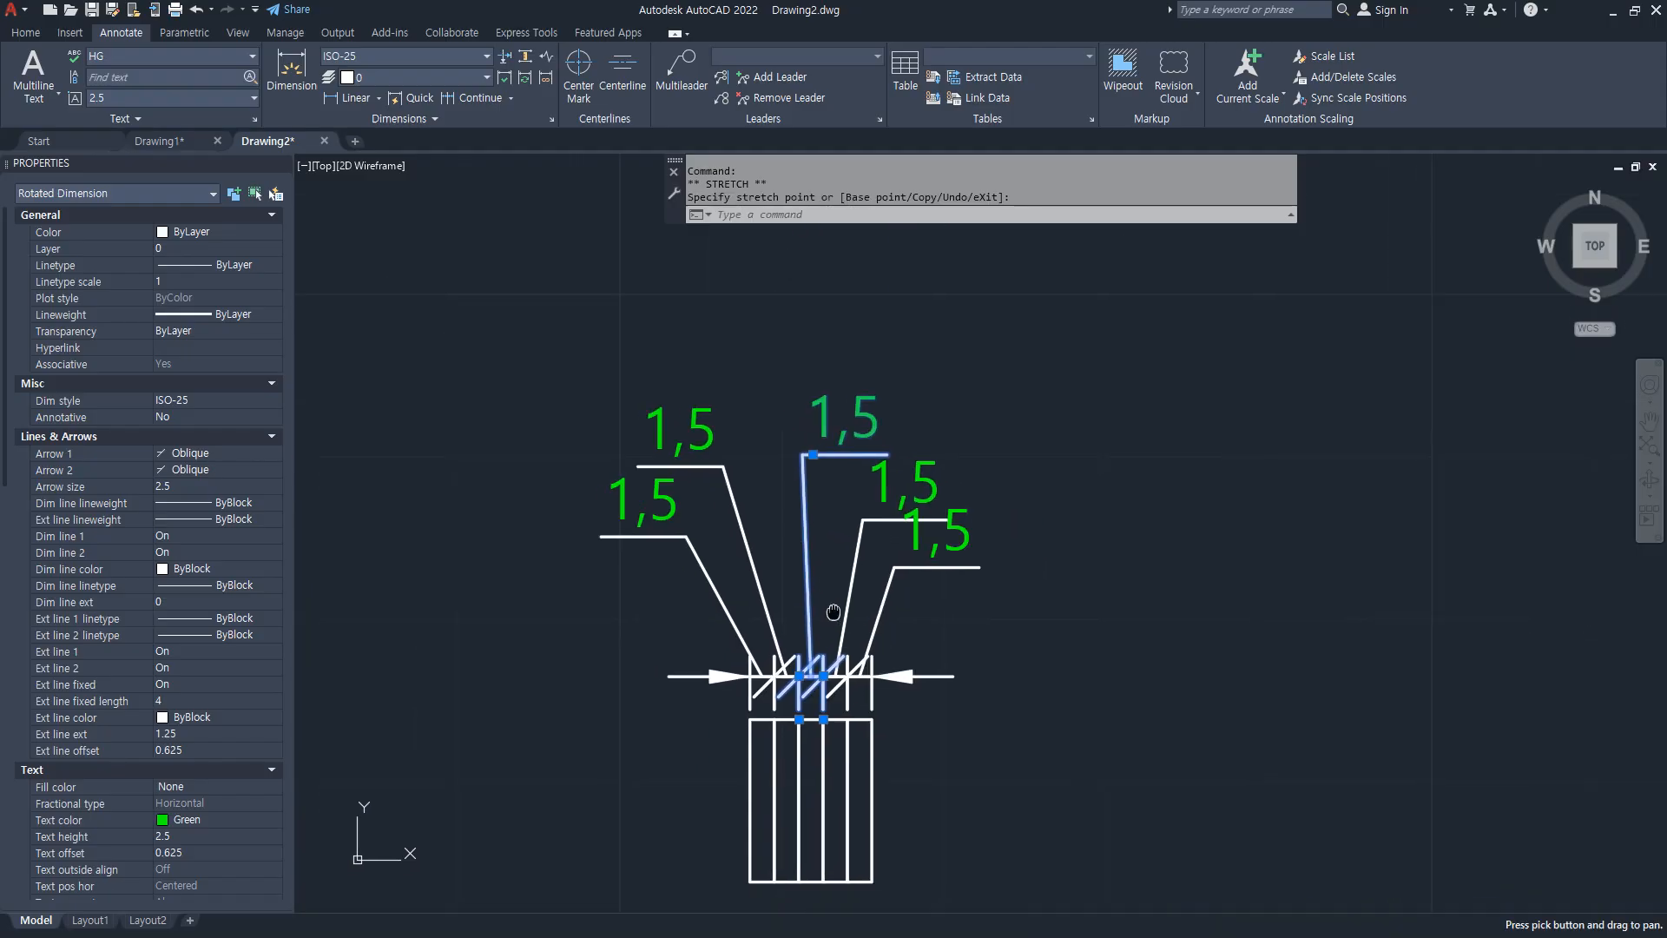
pyautogui.scroll(2, 834, 612)
pyautogui.press('Escape')
pyautogui.press('Escape')
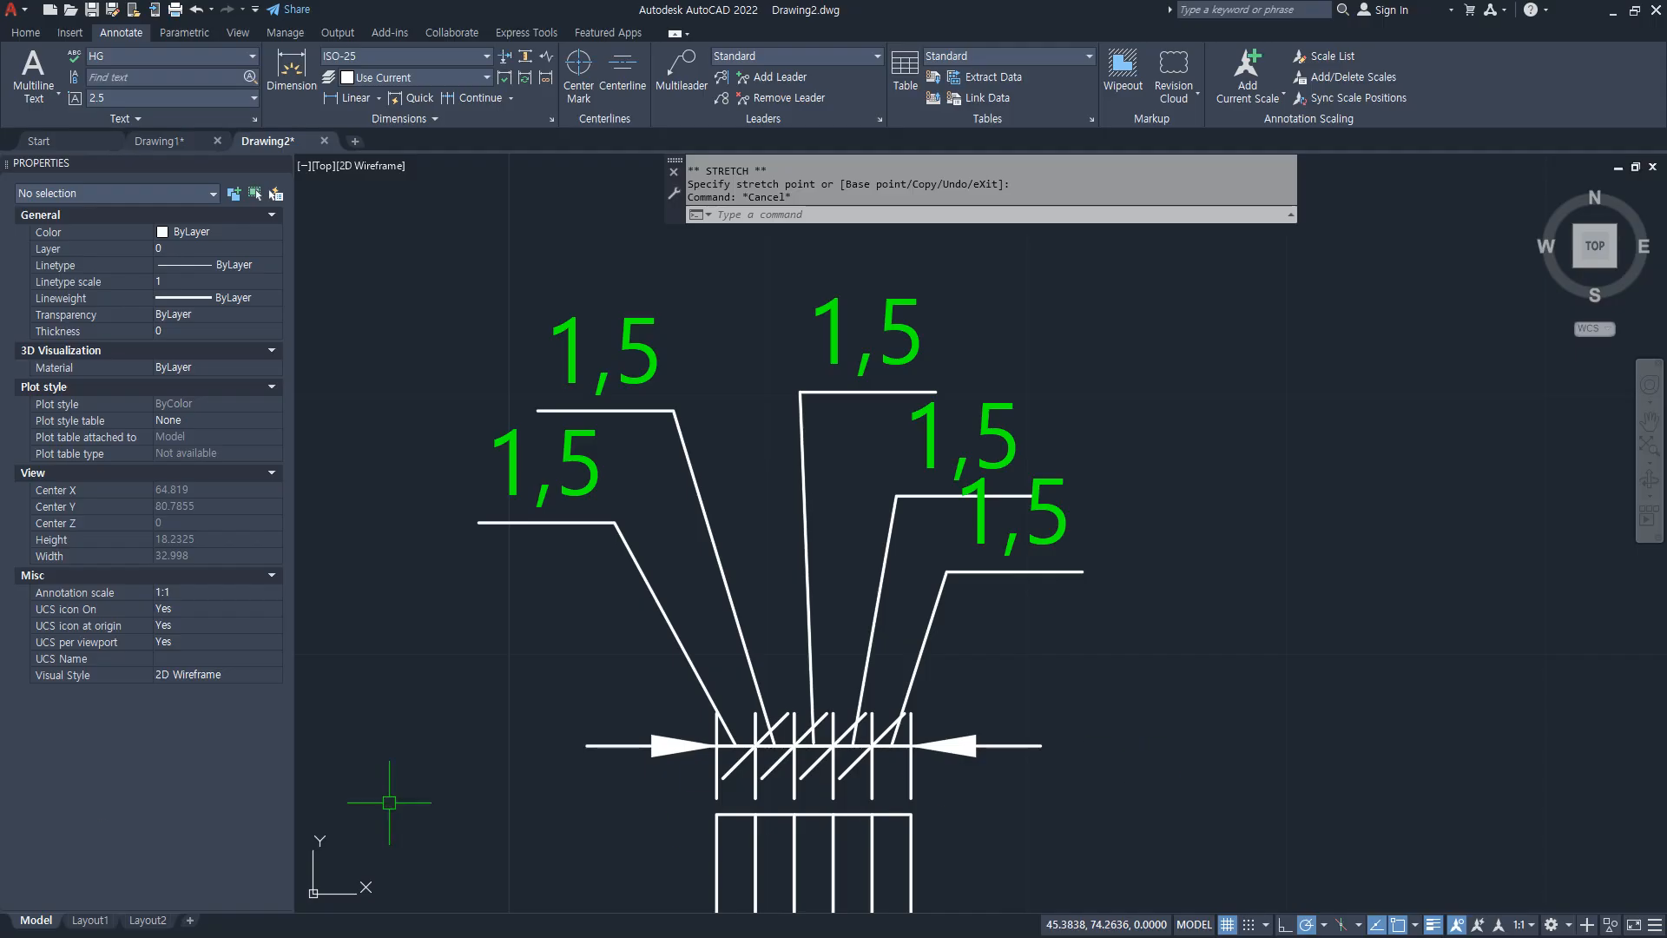
# Step: Set the text placement of the ISO-25 dimension style to Over dimension line, without leader
pyautogui.click(547, 411)
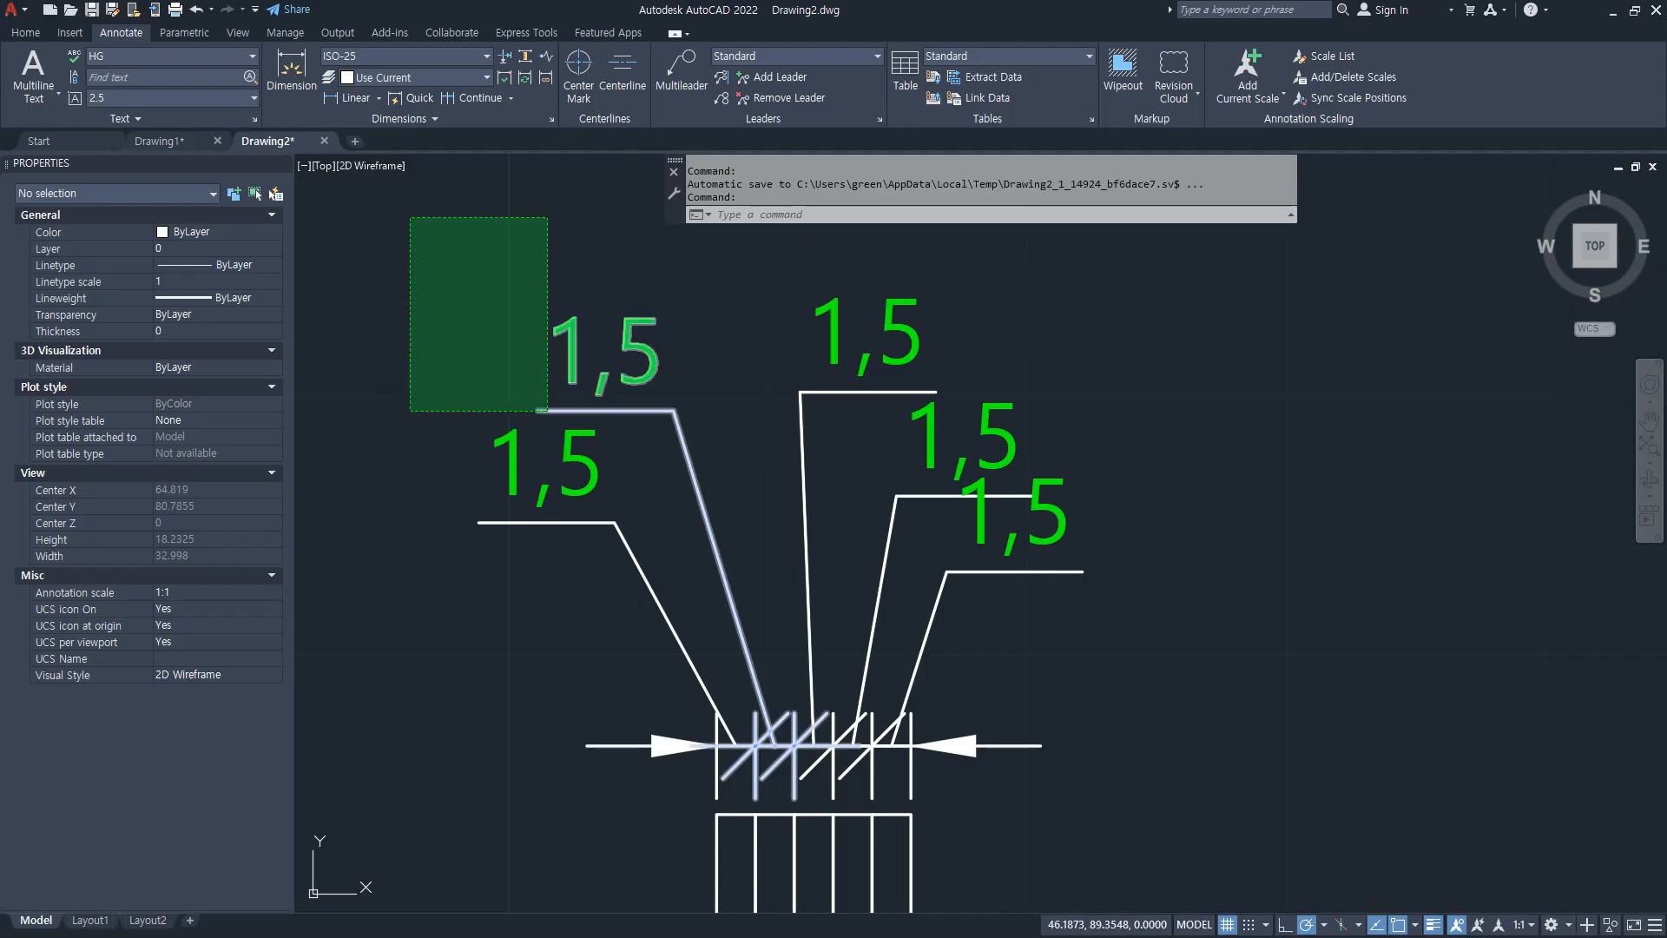
pyautogui.write('d')
pyautogui.press('Return')
pyautogui.click(1042, 447)
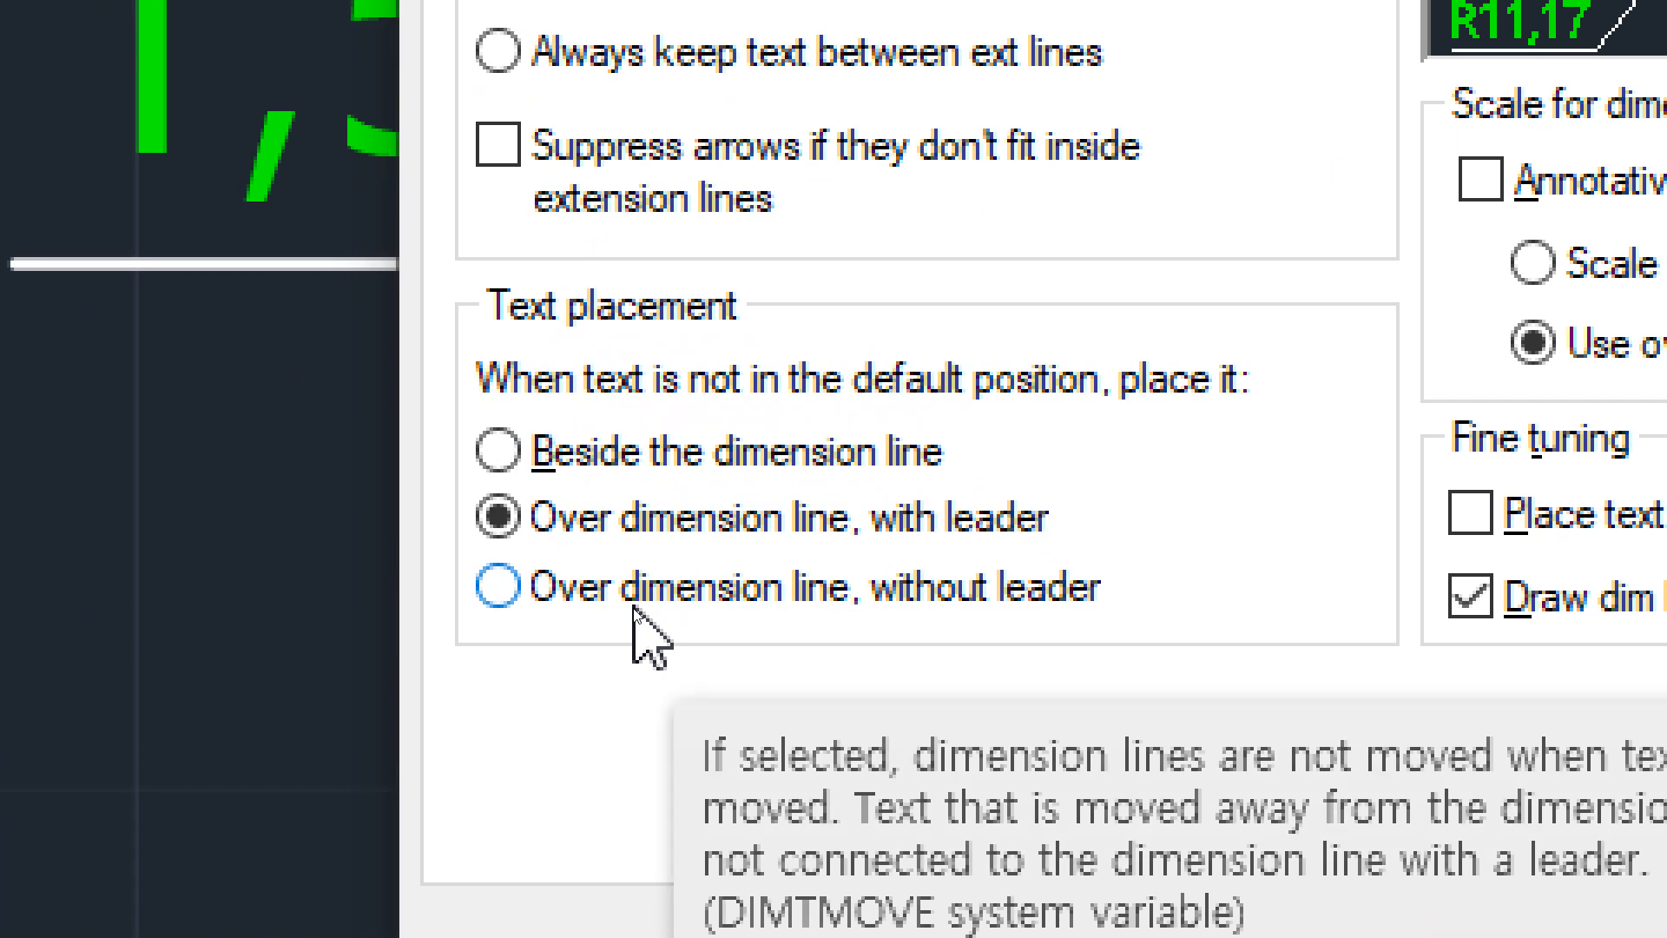
pyautogui.click(635, 606)
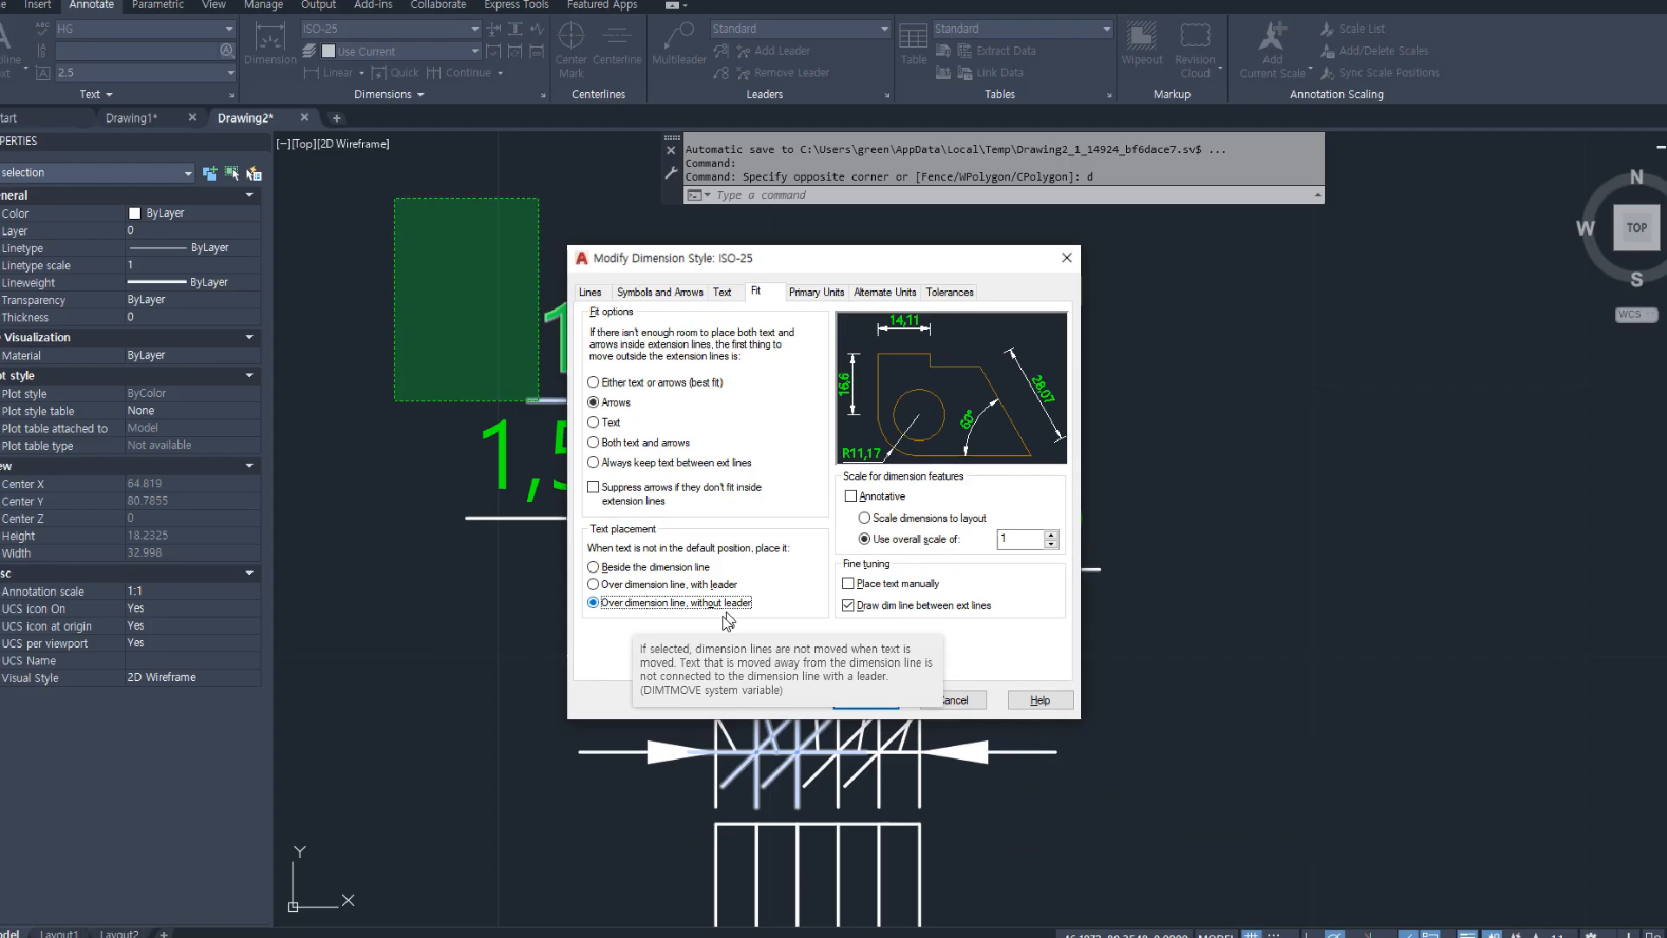
pyautogui.click(866, 700)
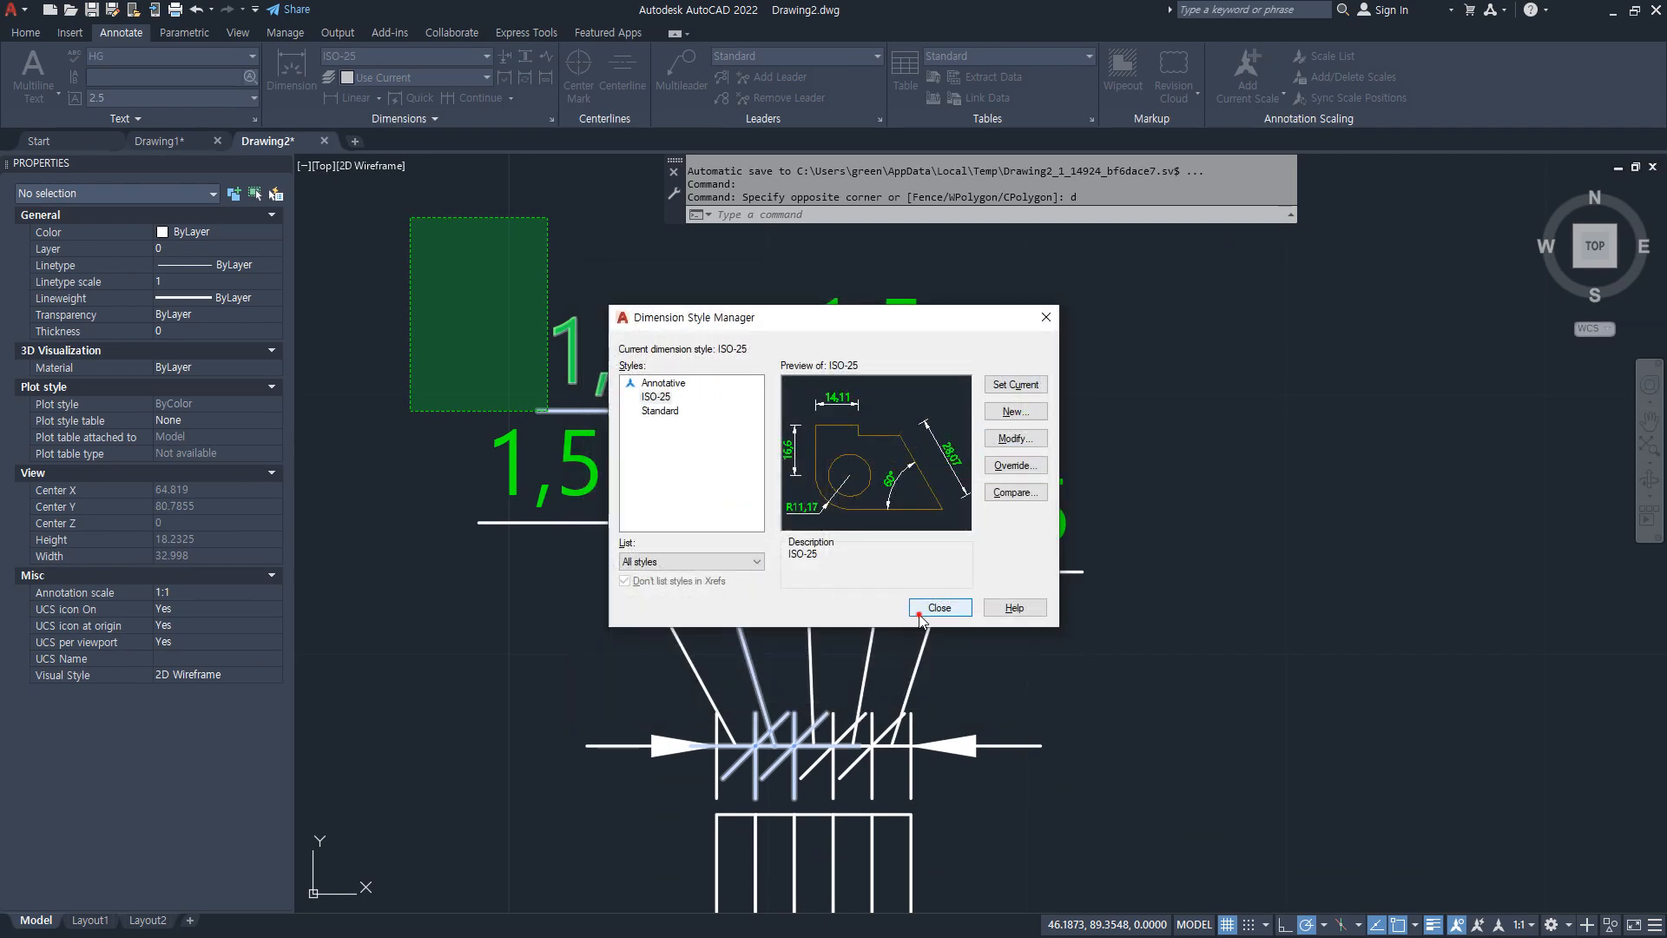
pyautogui.click(920, 614)
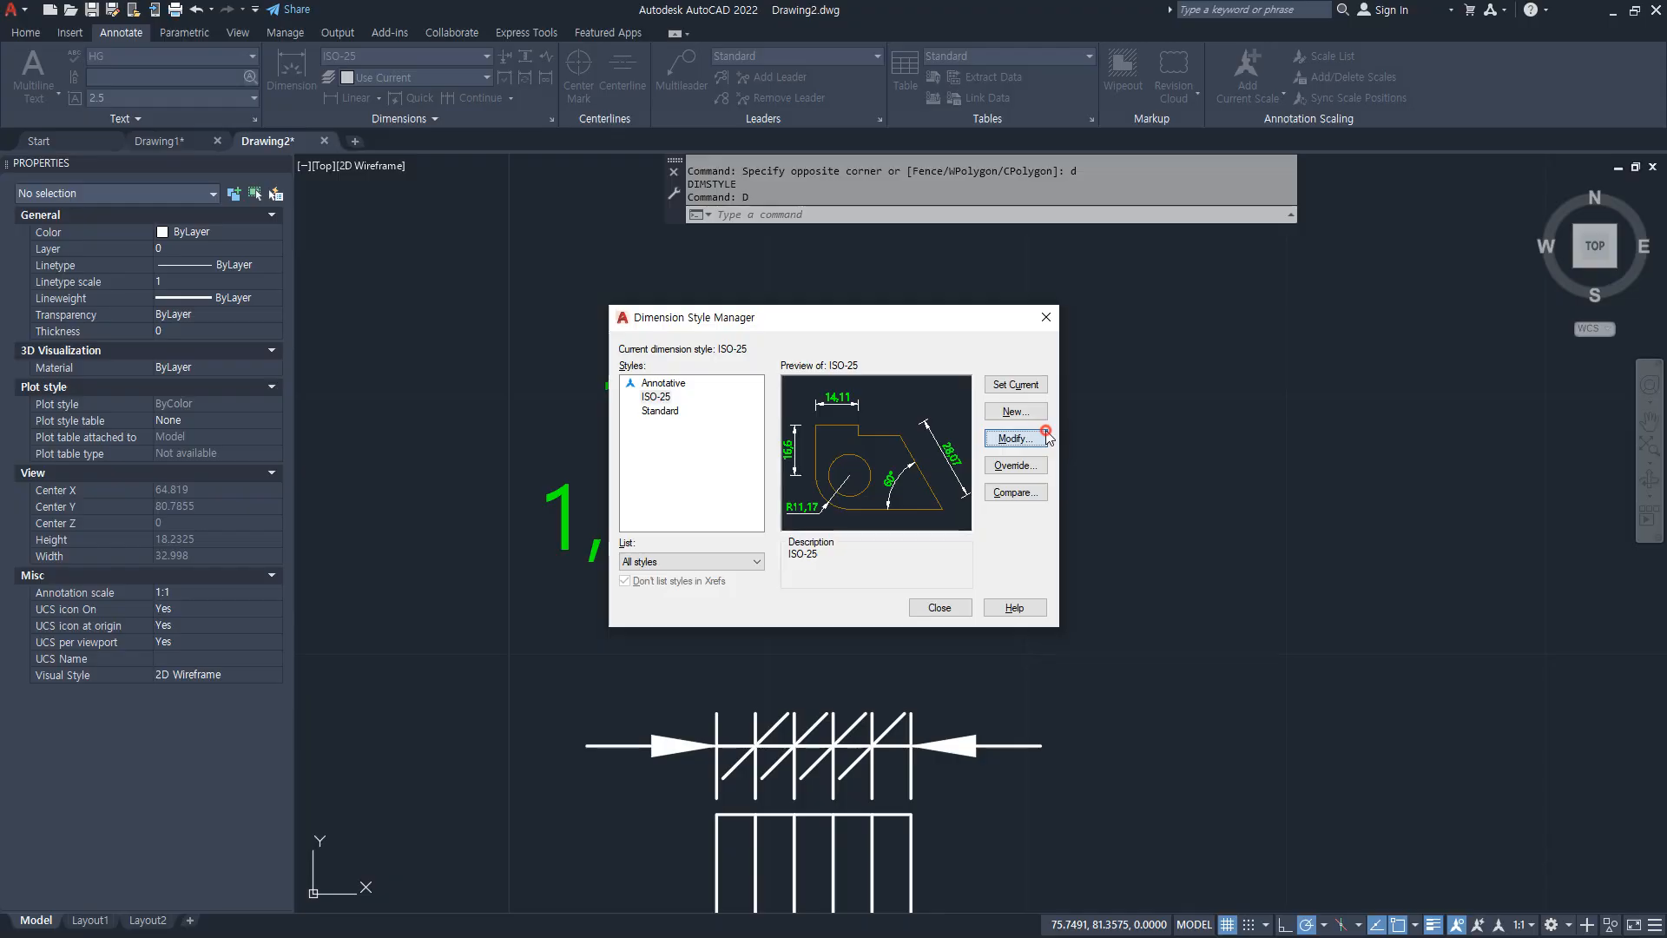
# Step: Set the text placement of the ISO-25 dimension style back to Beside the dimension line
pyautogui.click(1045, 436)
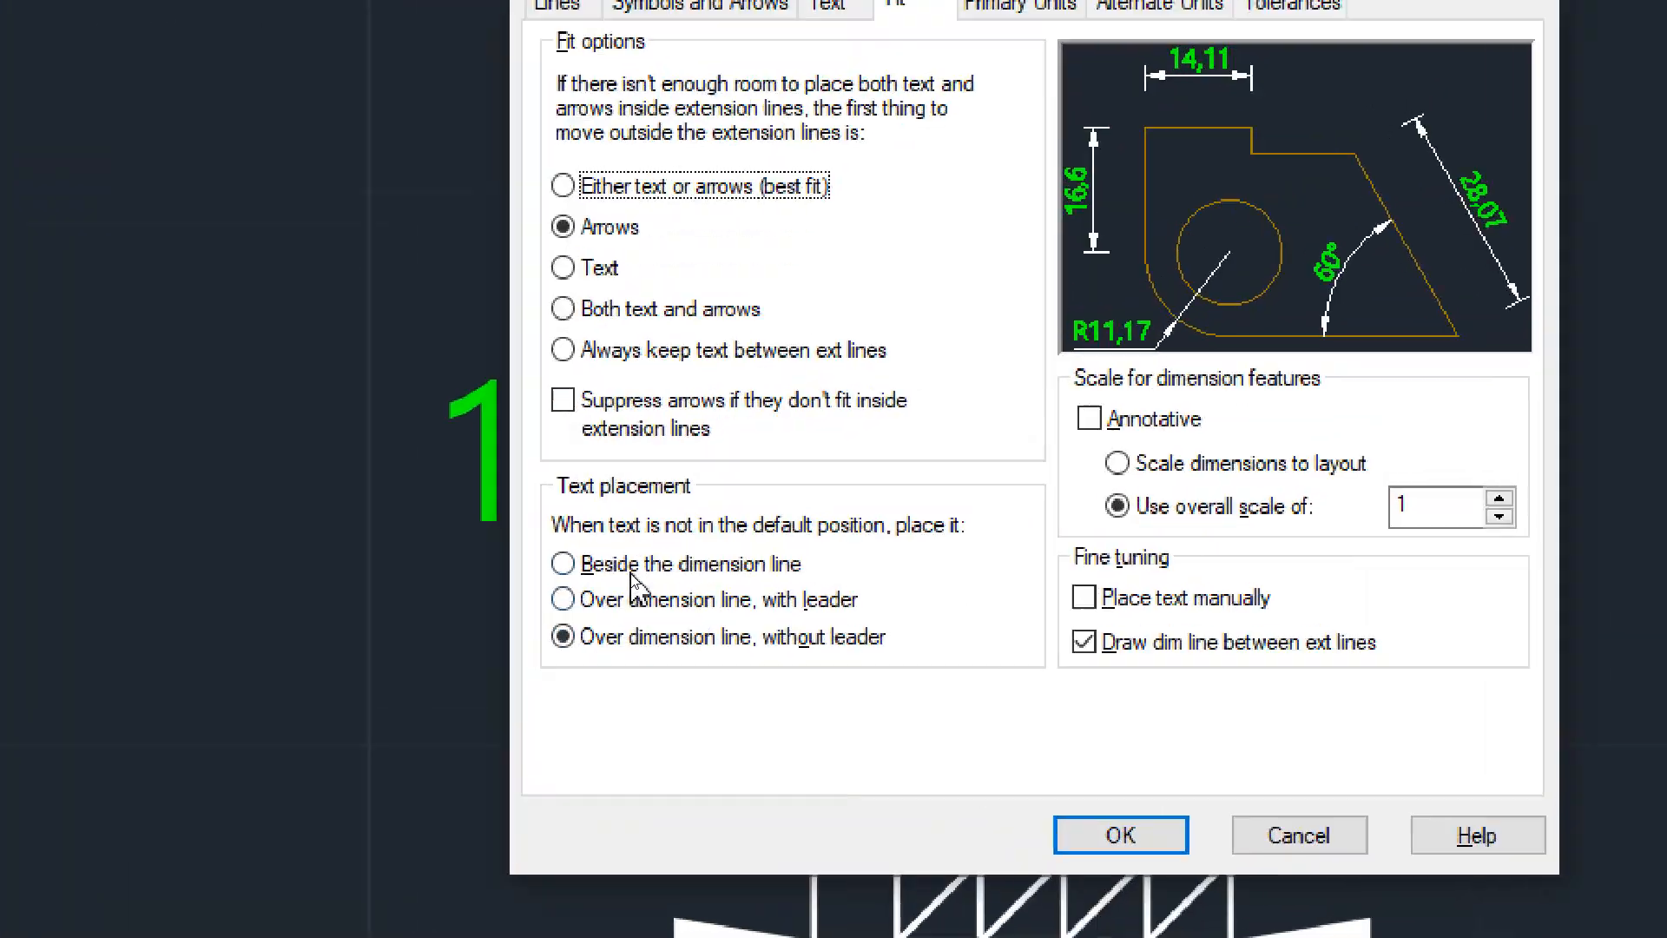
pyautogui.click(630, 573)
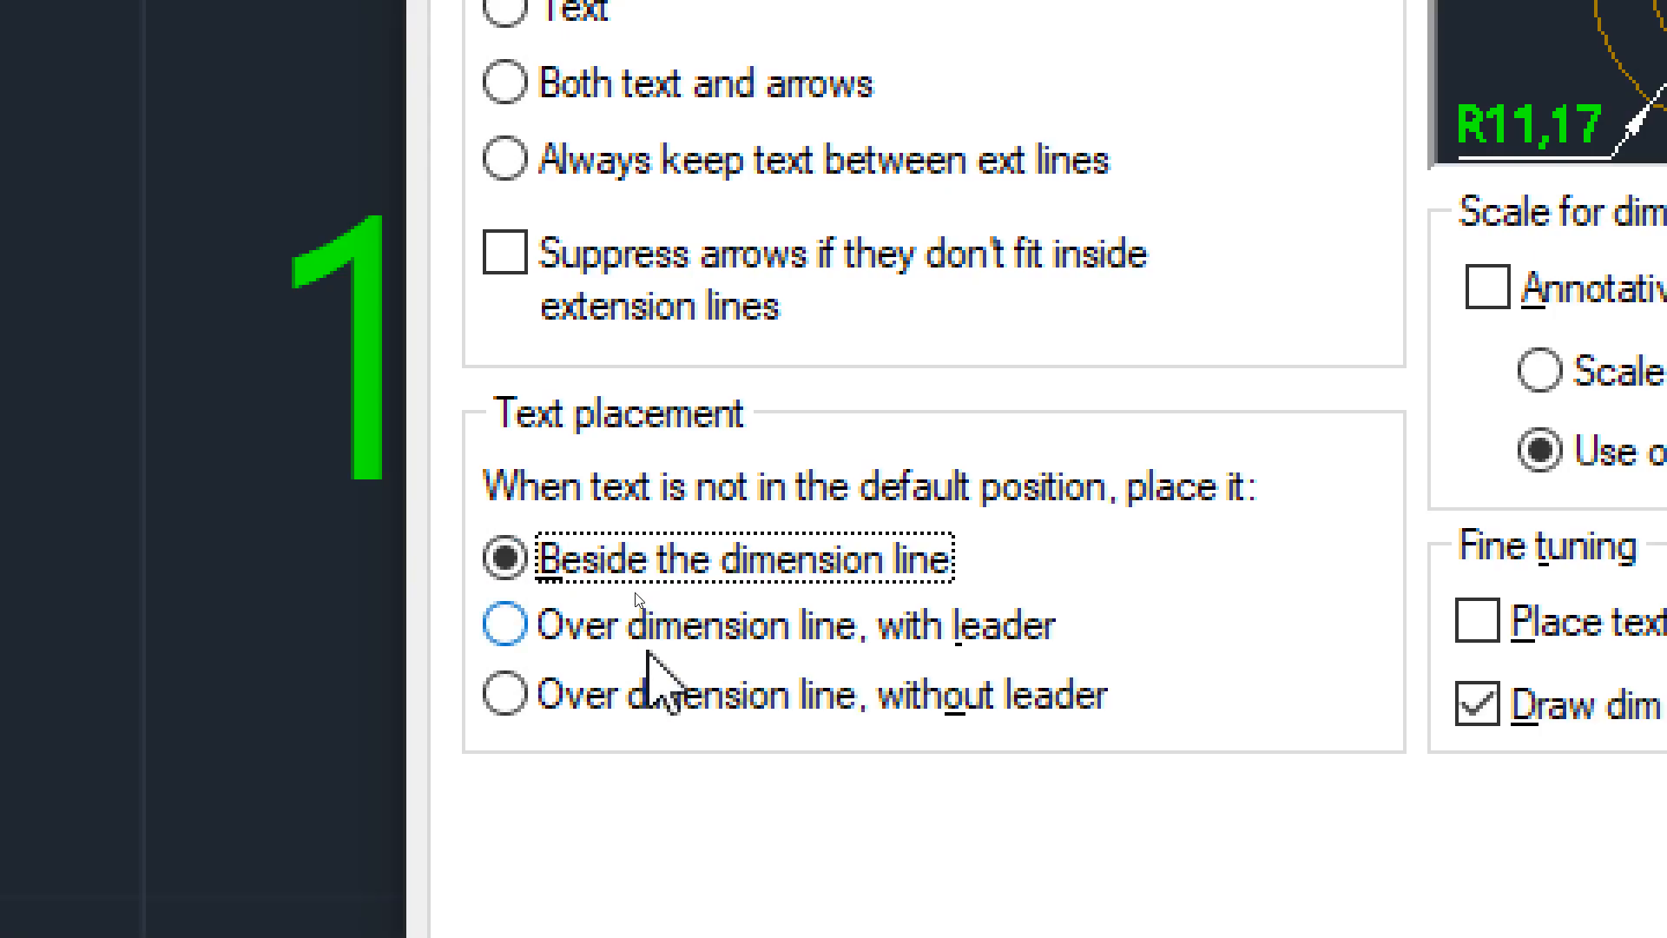
pyautogui.click(655, 632)
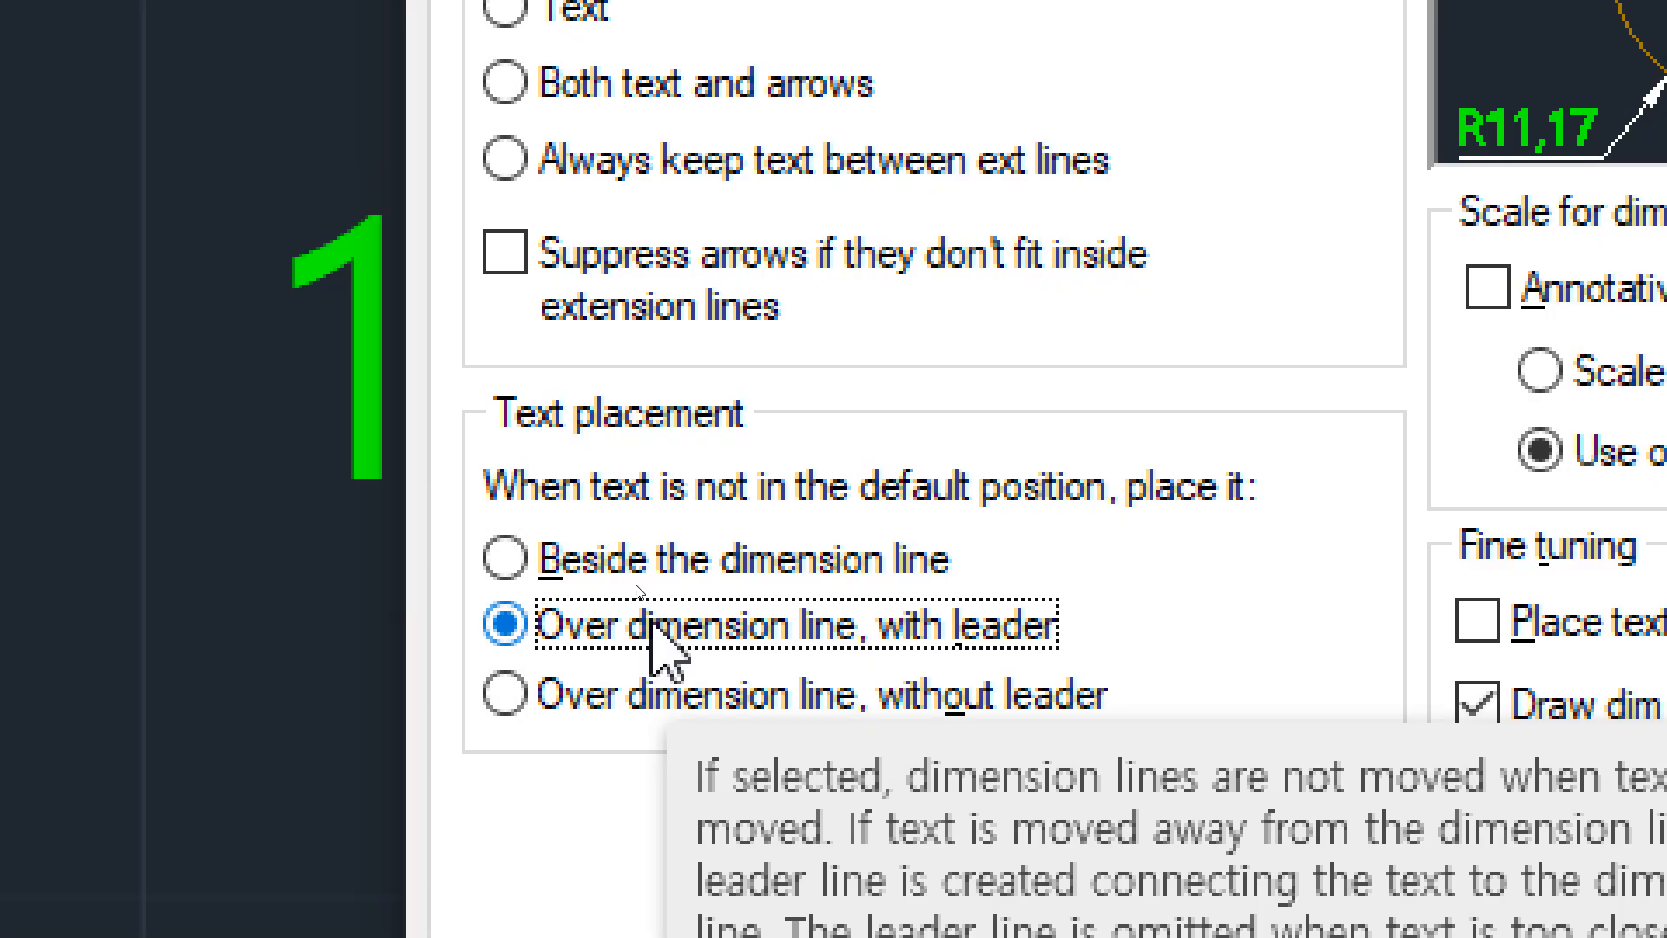
pyautogui.click(834, 562)
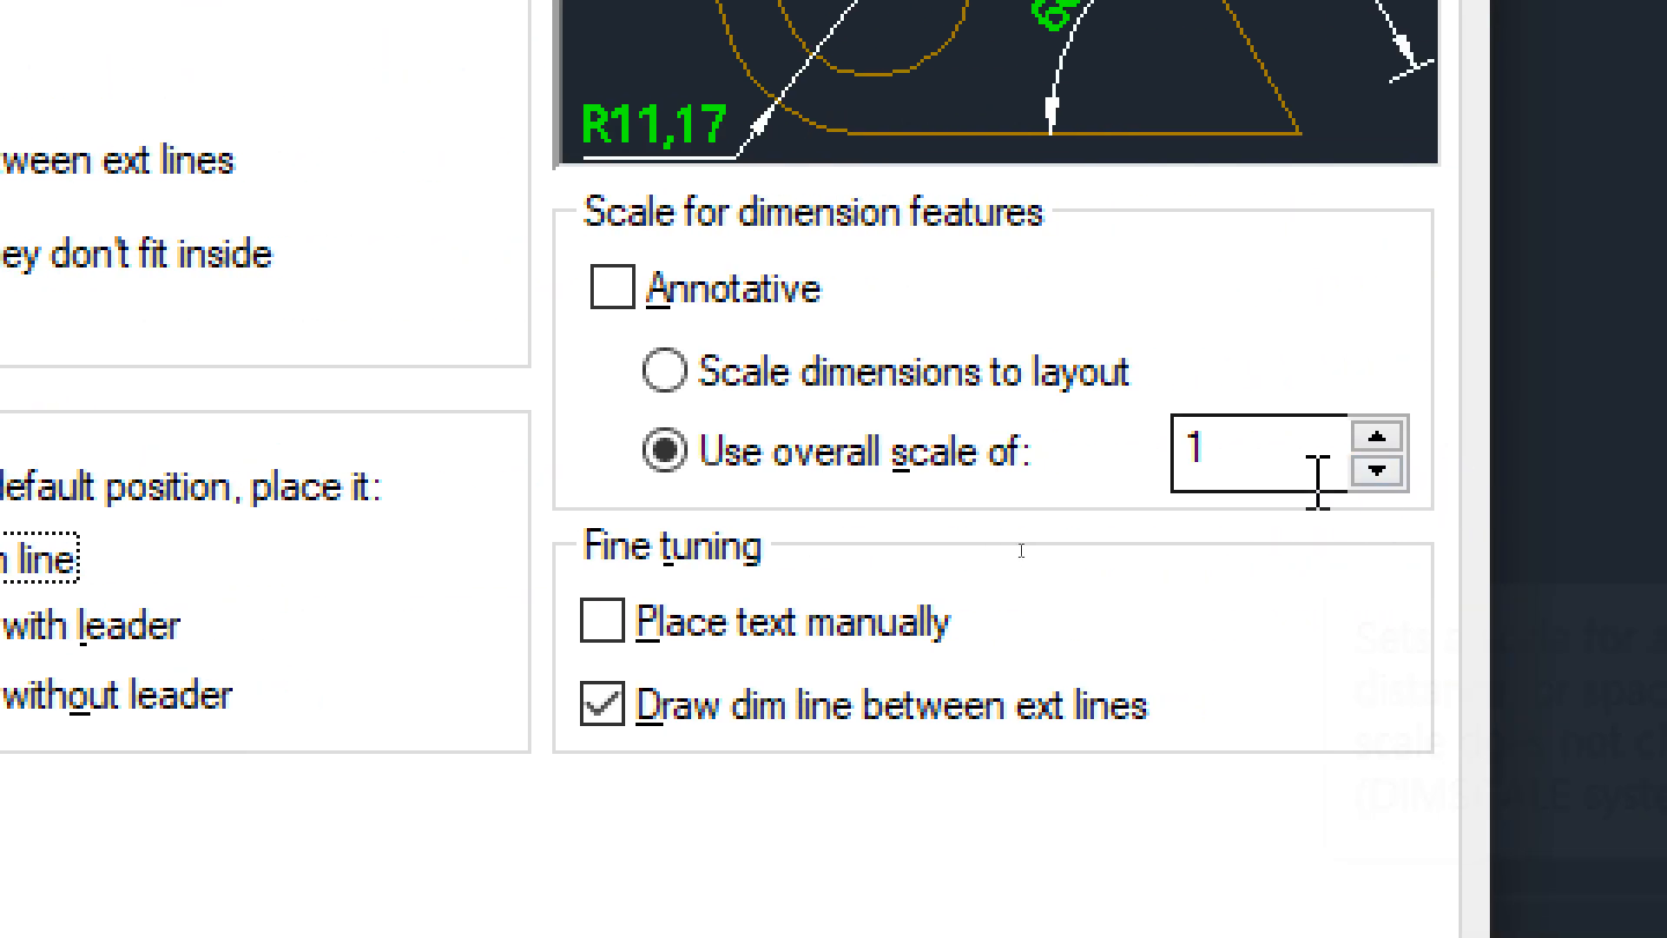
# Step: Examine the overall scale value for dimension features in the Fit settings of the ISO-25 dimension style
pyautogui.doubleClick(1213, 443)
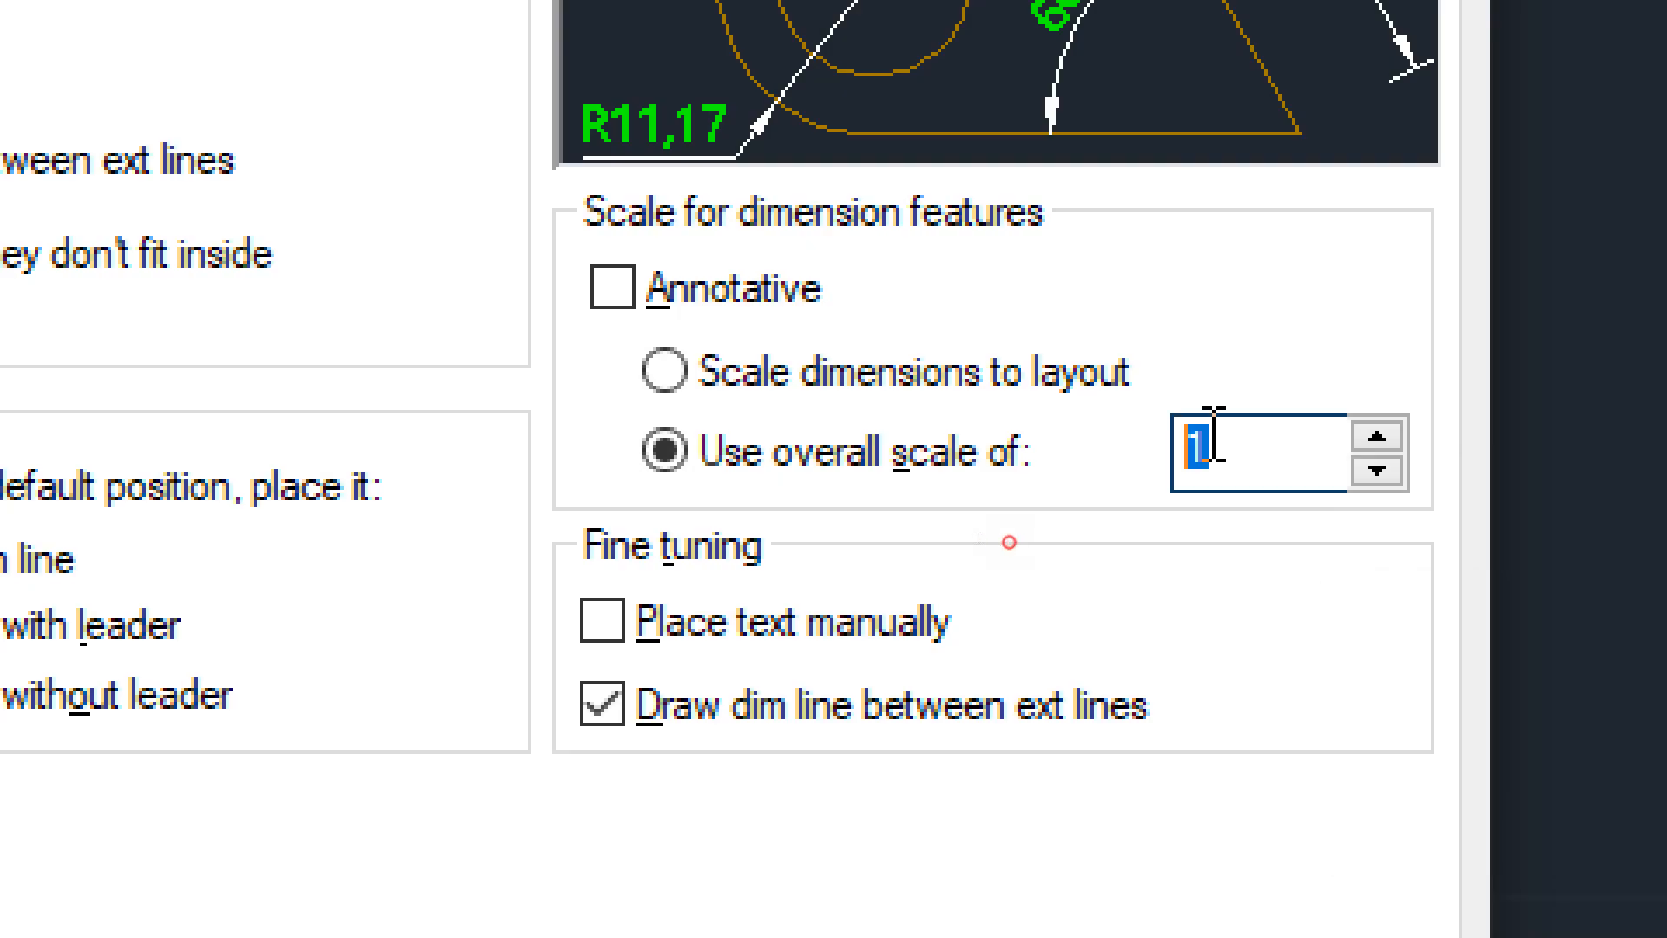
pyautogui.moveTo(1101, 436)
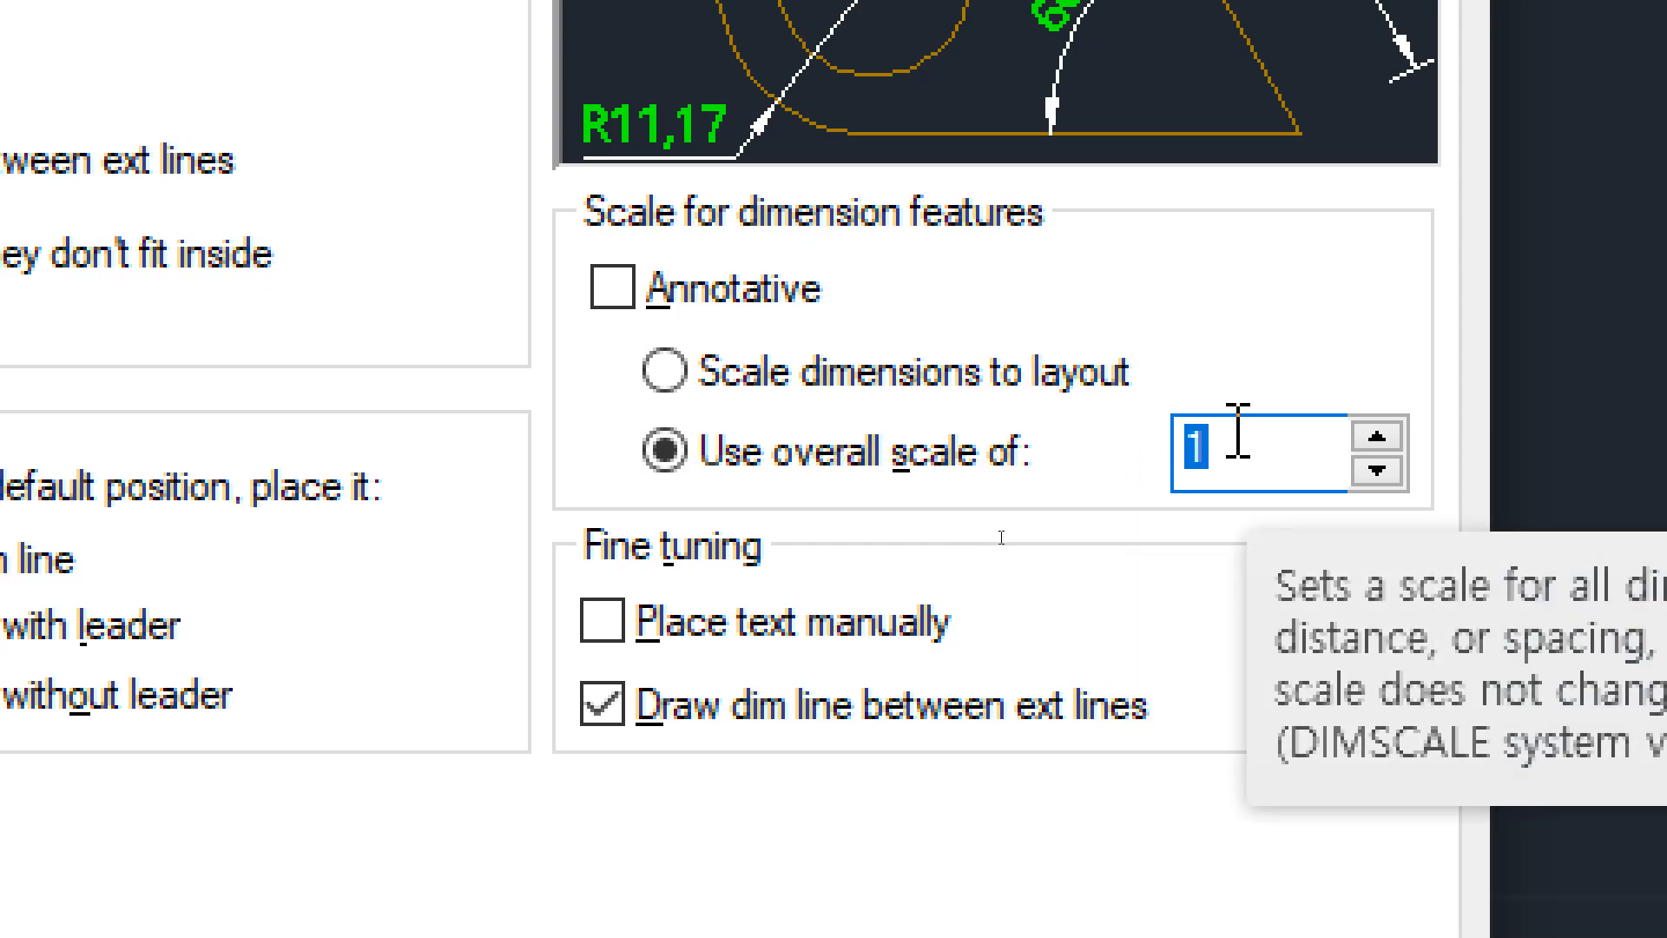
pyautogui.click(1237, 431)
pyautogui.doubleClick(1237, 432)
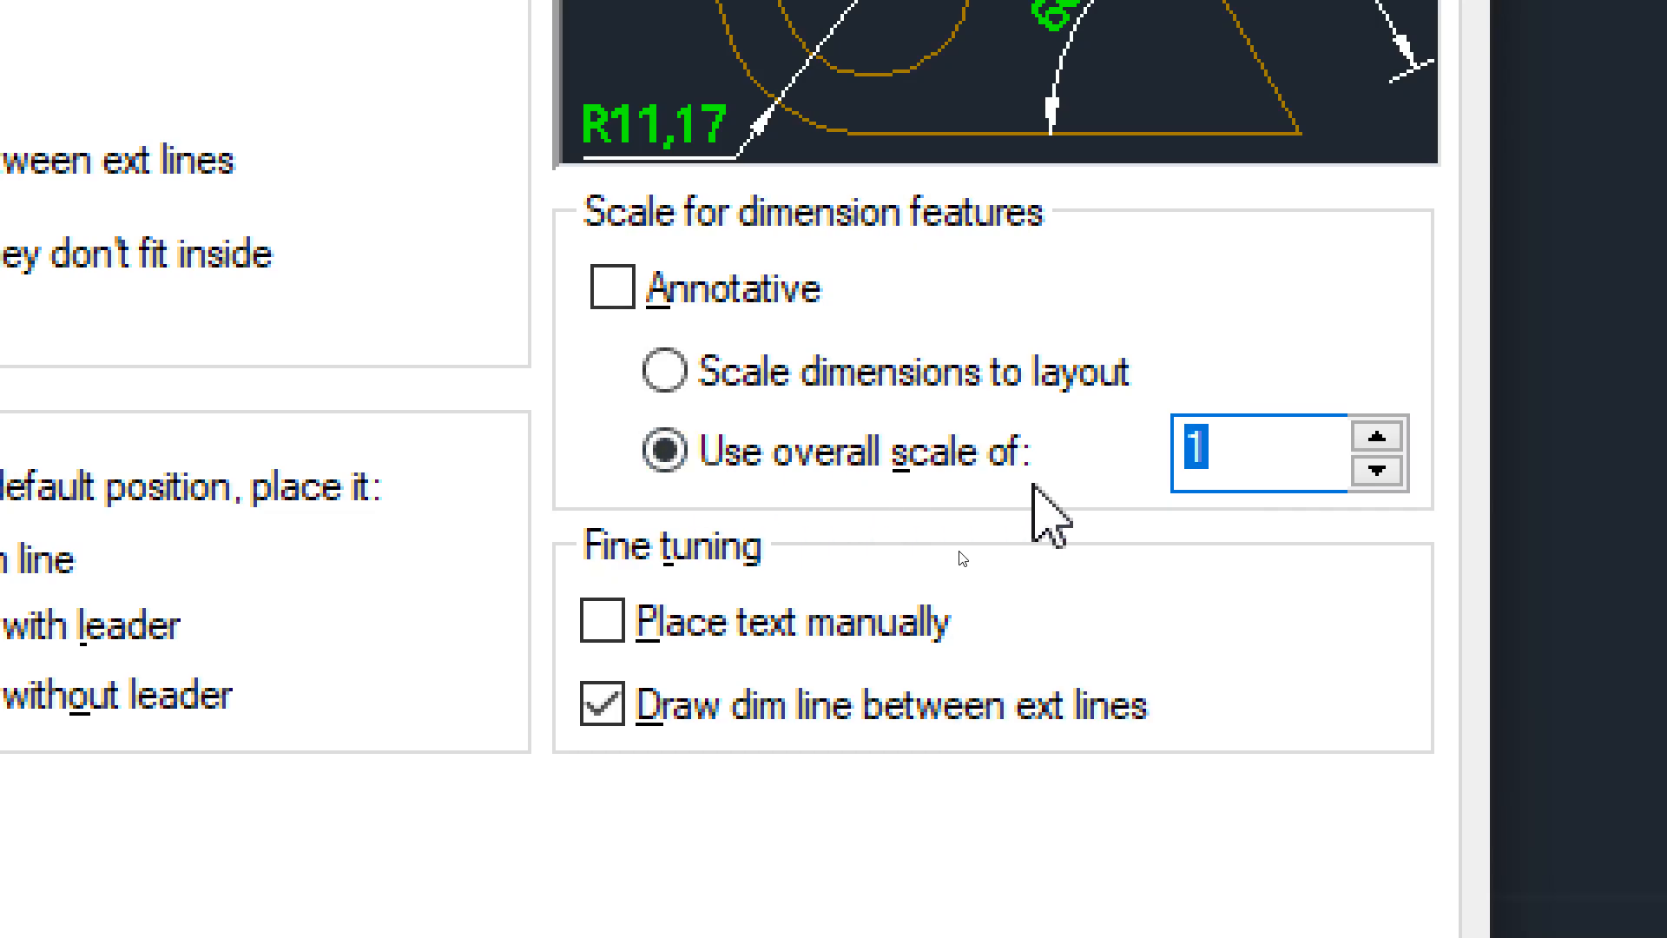
pyautogui.click(1261, 468)
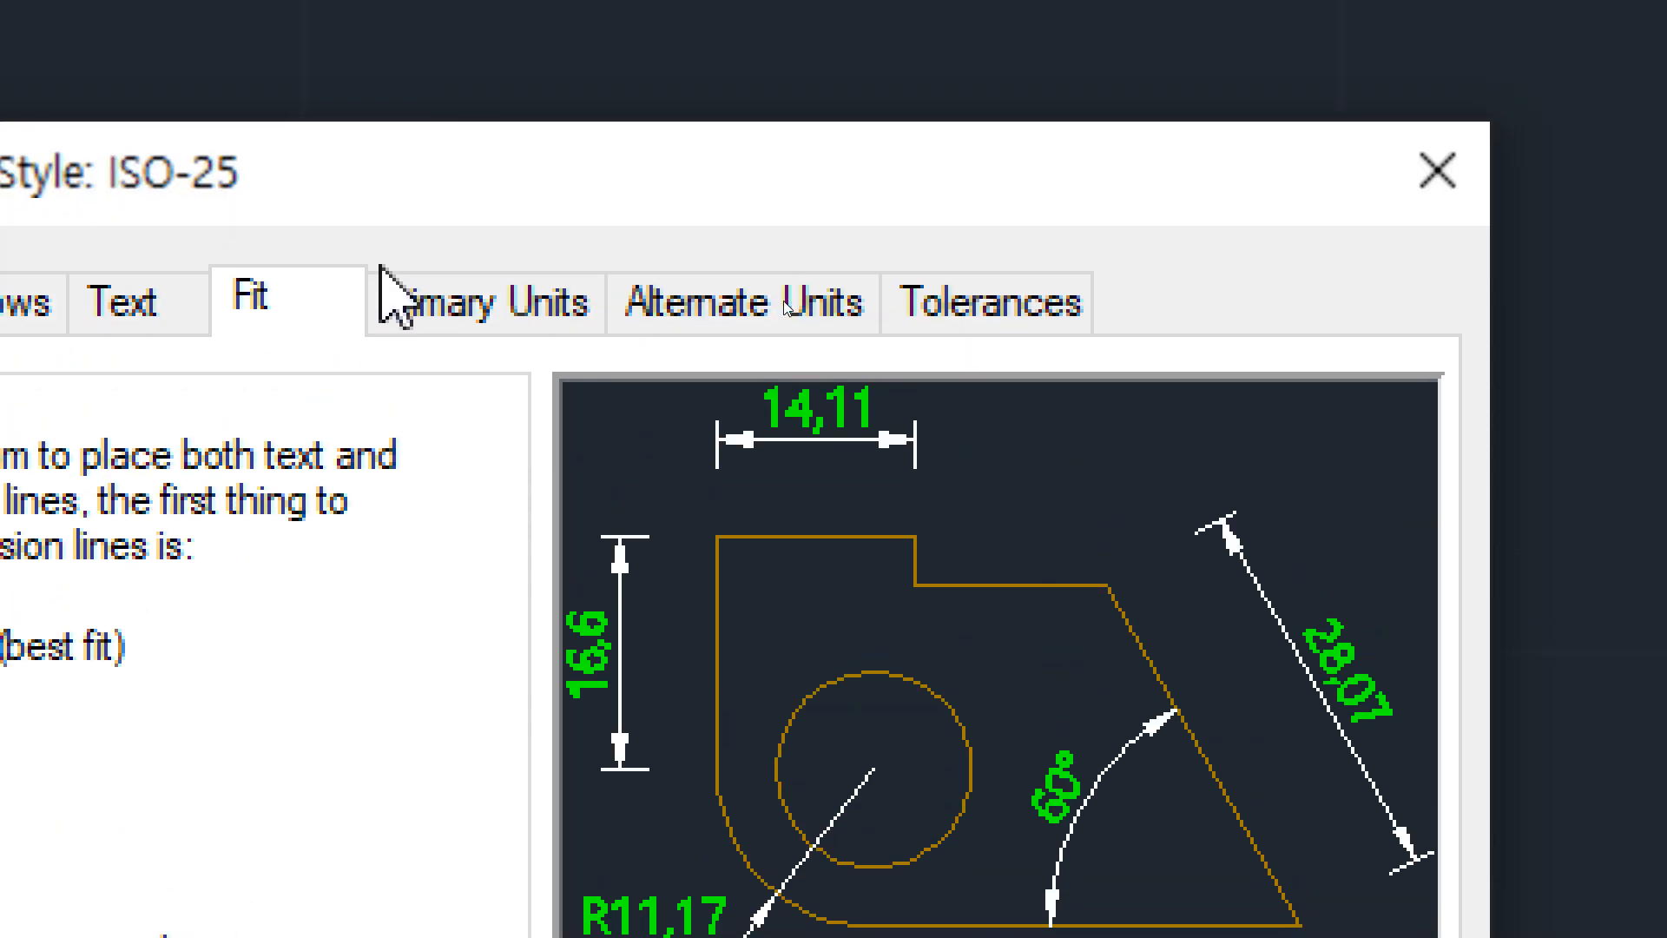
# Step: Show the primary units settings of ISO-25, accept the style modifications and close the Dimension Style Manager
pyautogui.click(477, 323)
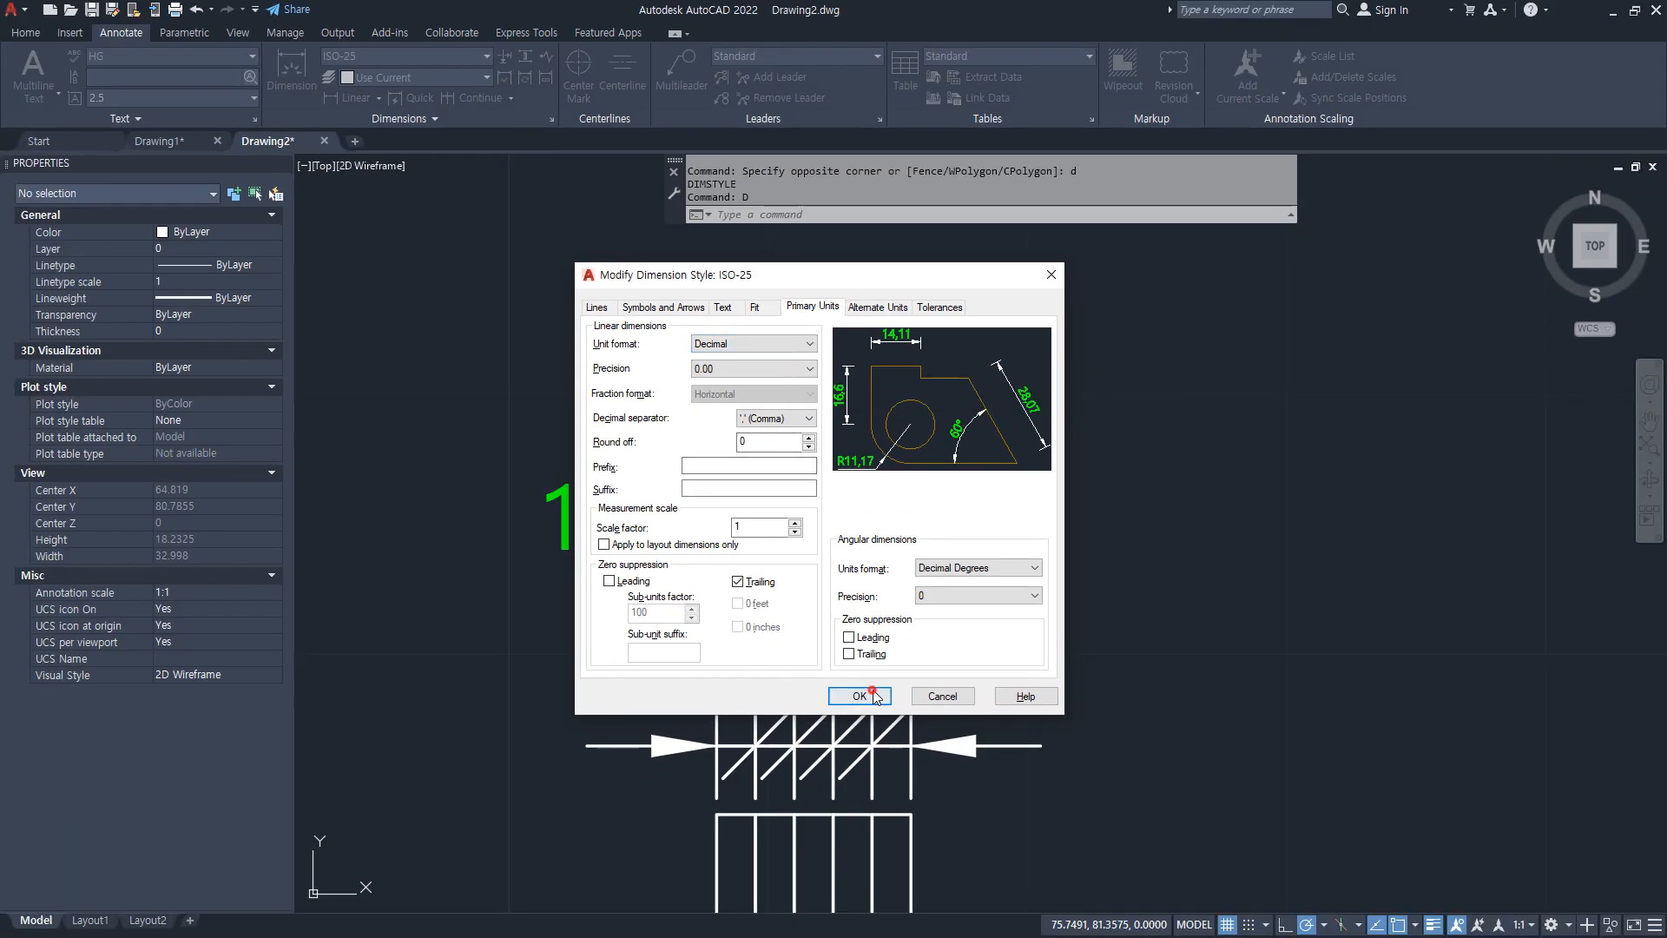
pyautogui.click(859, 692)
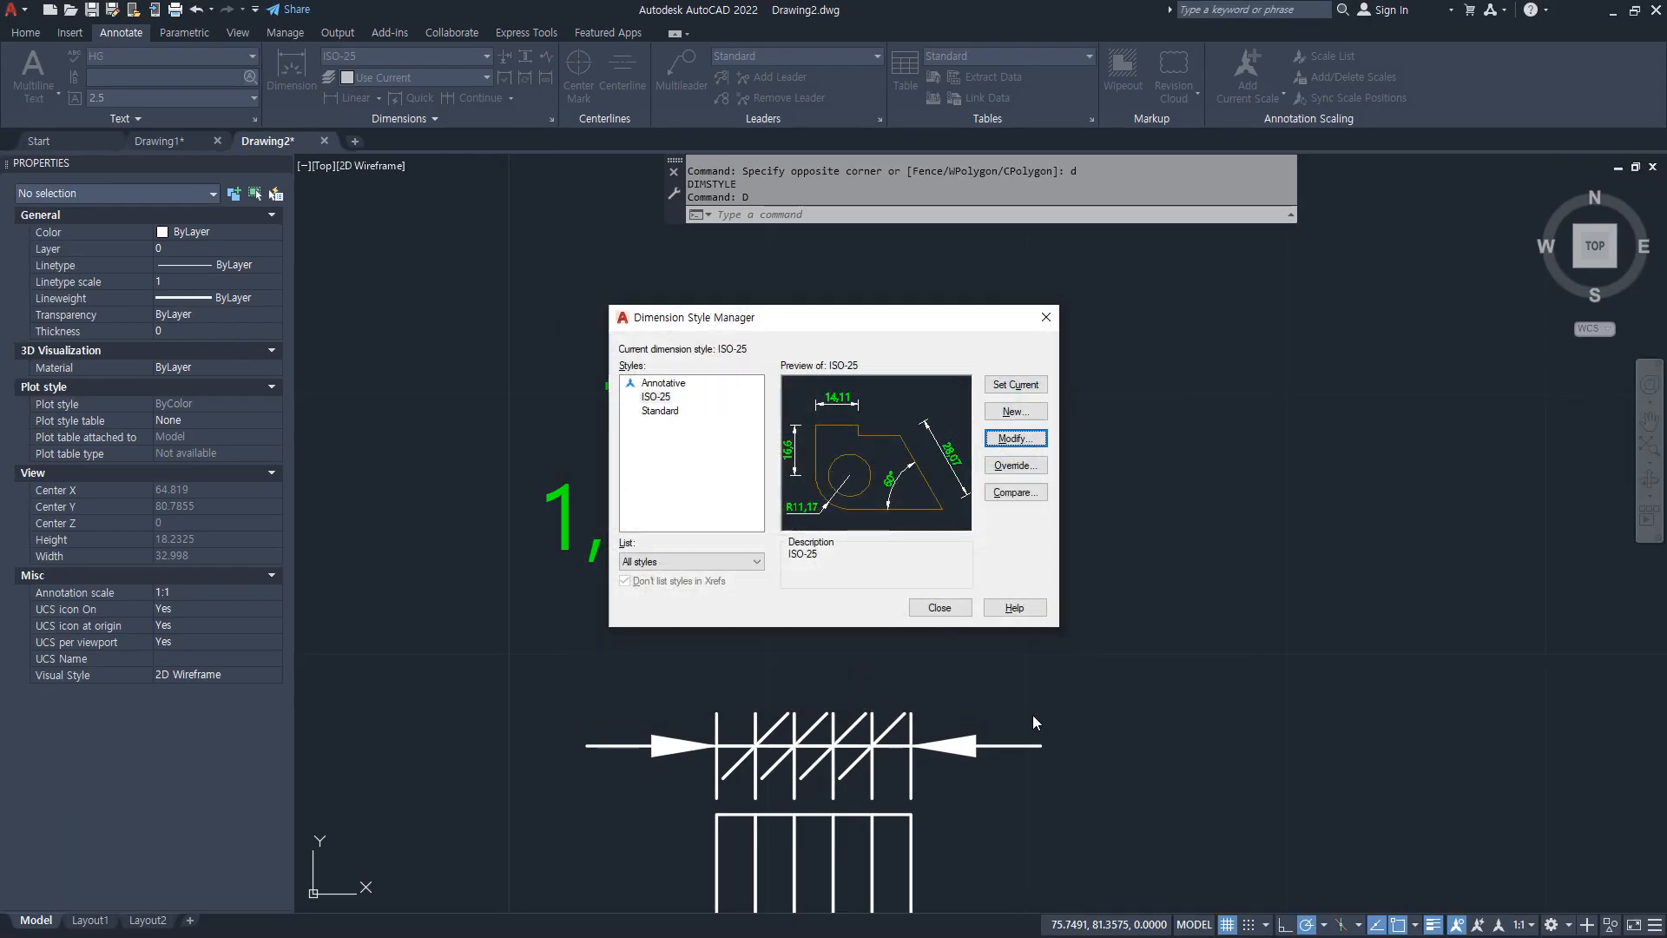
pyautogui.click(939, 607)
# Step: Delete the narrow rectangles together with all their dimensions and zoom to the whole drawing area
pyautogui.click(1209, 827)
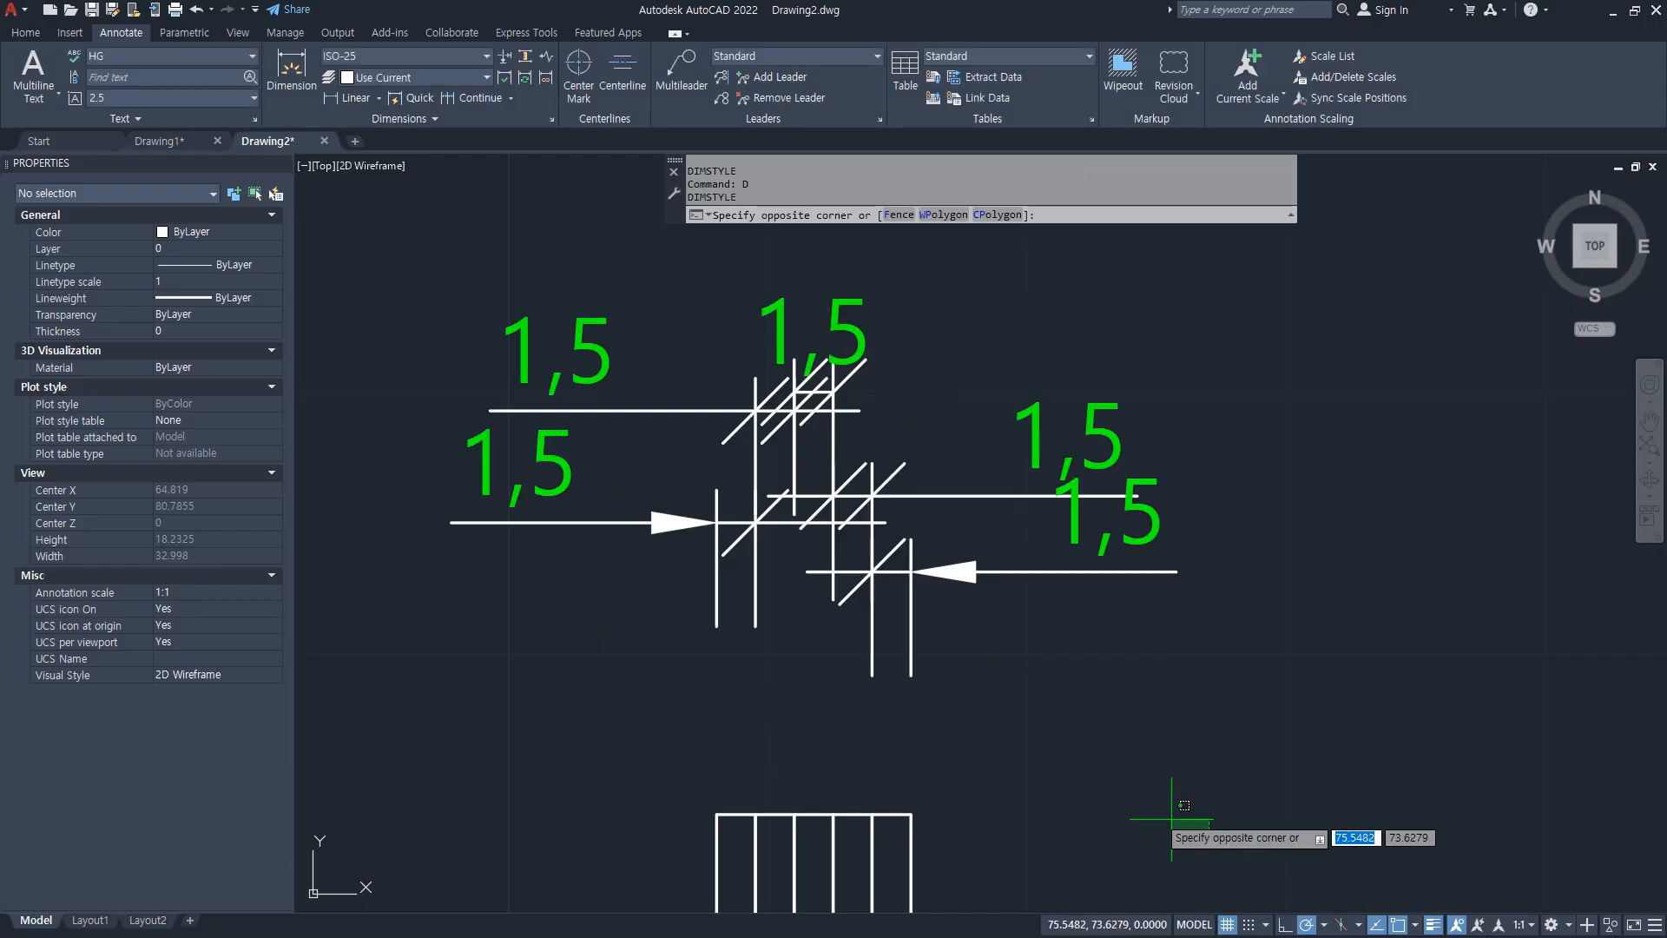
pyautogui.click(503, 316)
pyautogui.press('Delete')
pyautogui.write('z')
pyautogui.press('Return')
pyautogui.write('a')
pyautogui.press('Return')
pyautogui.write('re')
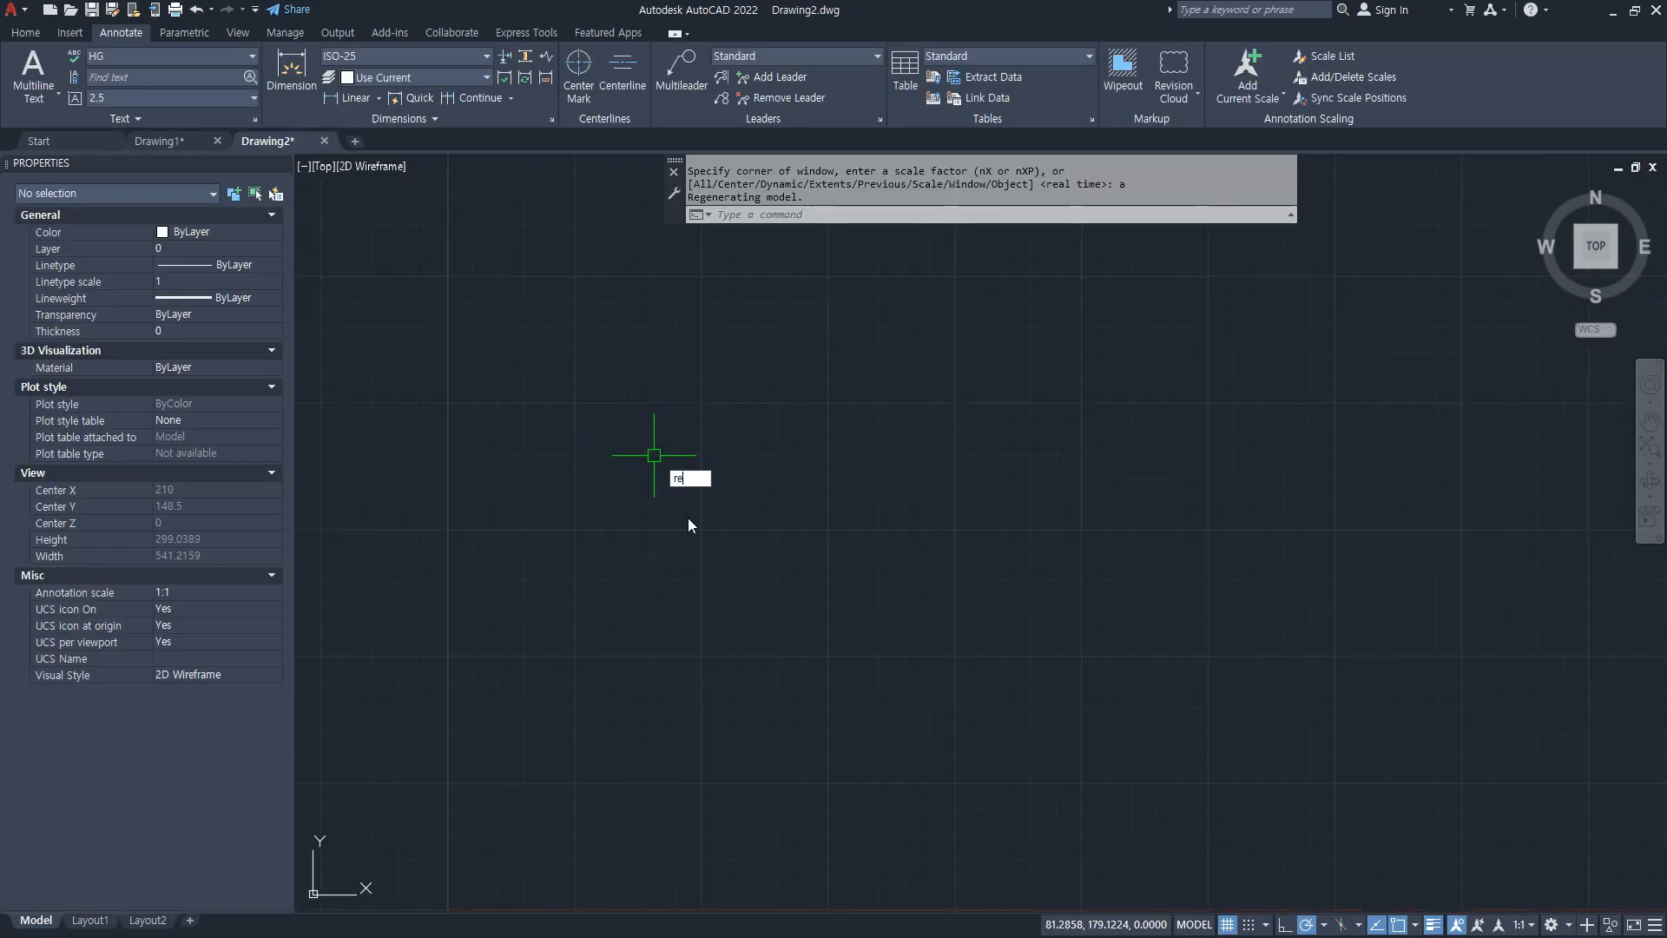
pyautogui.write('c')
pyautogui.press('Return')
pyautogui.click(698, 657)
pyautogui.write('100')
pyautogui.press('Tab')
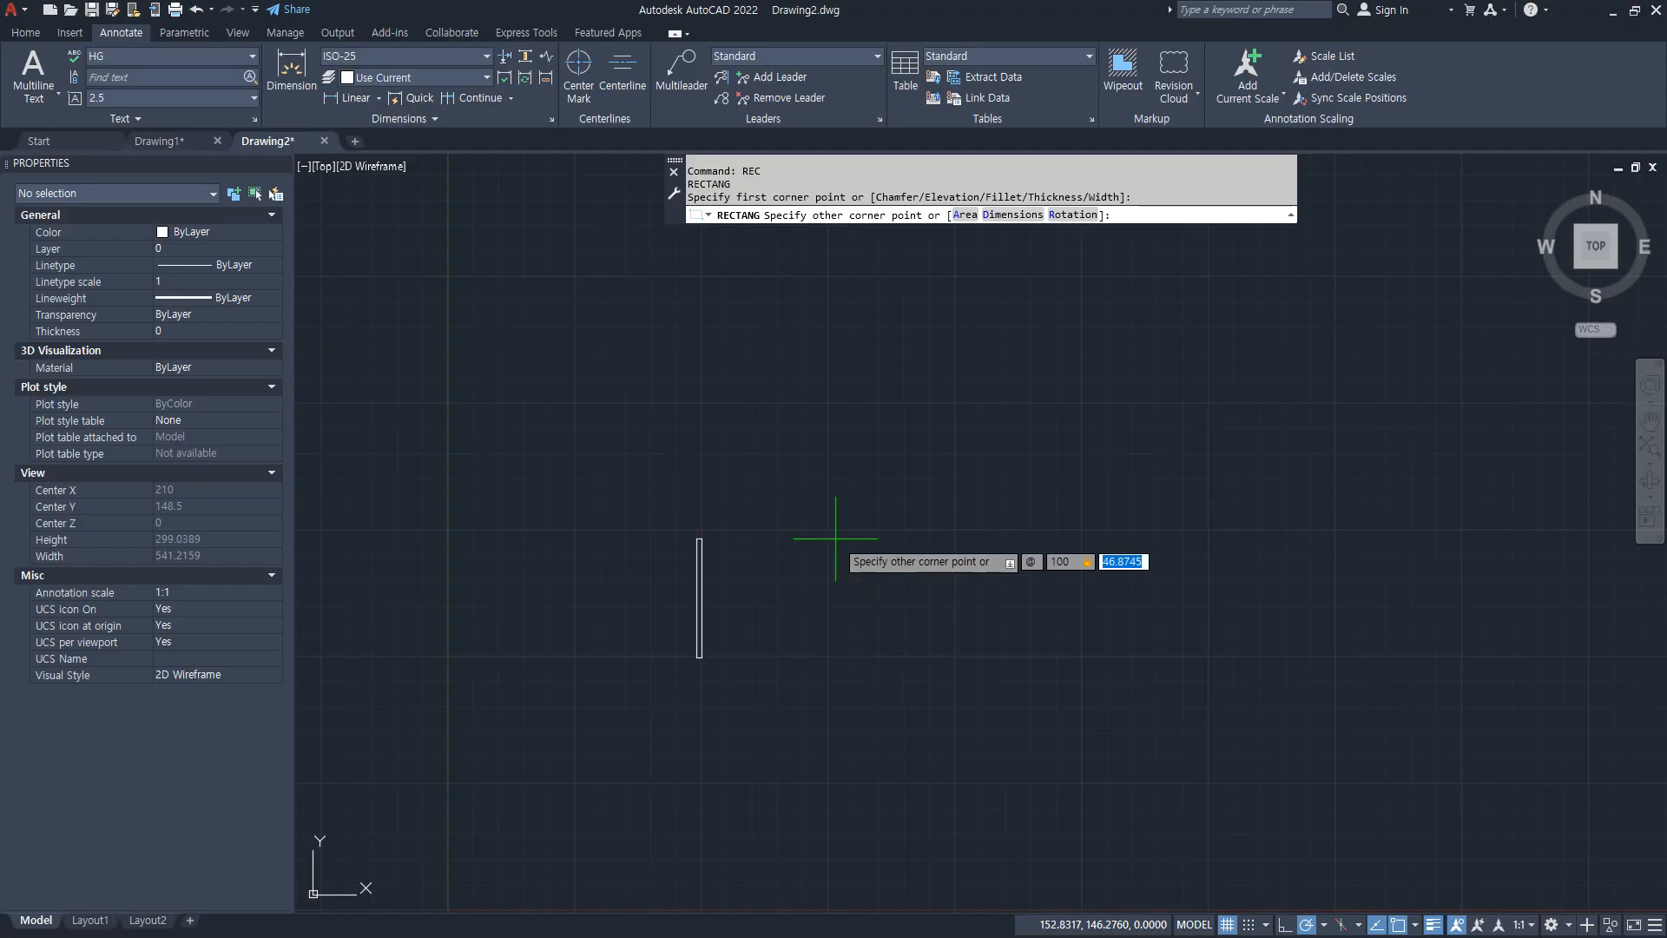
pyautogui.write('100')
pyautogui.press('Escape')
# Step: Draw a 1000 by 1000 rectangle in the empty drawing area
pyautogui.press('Return')
pyautogui.click(641, 668)
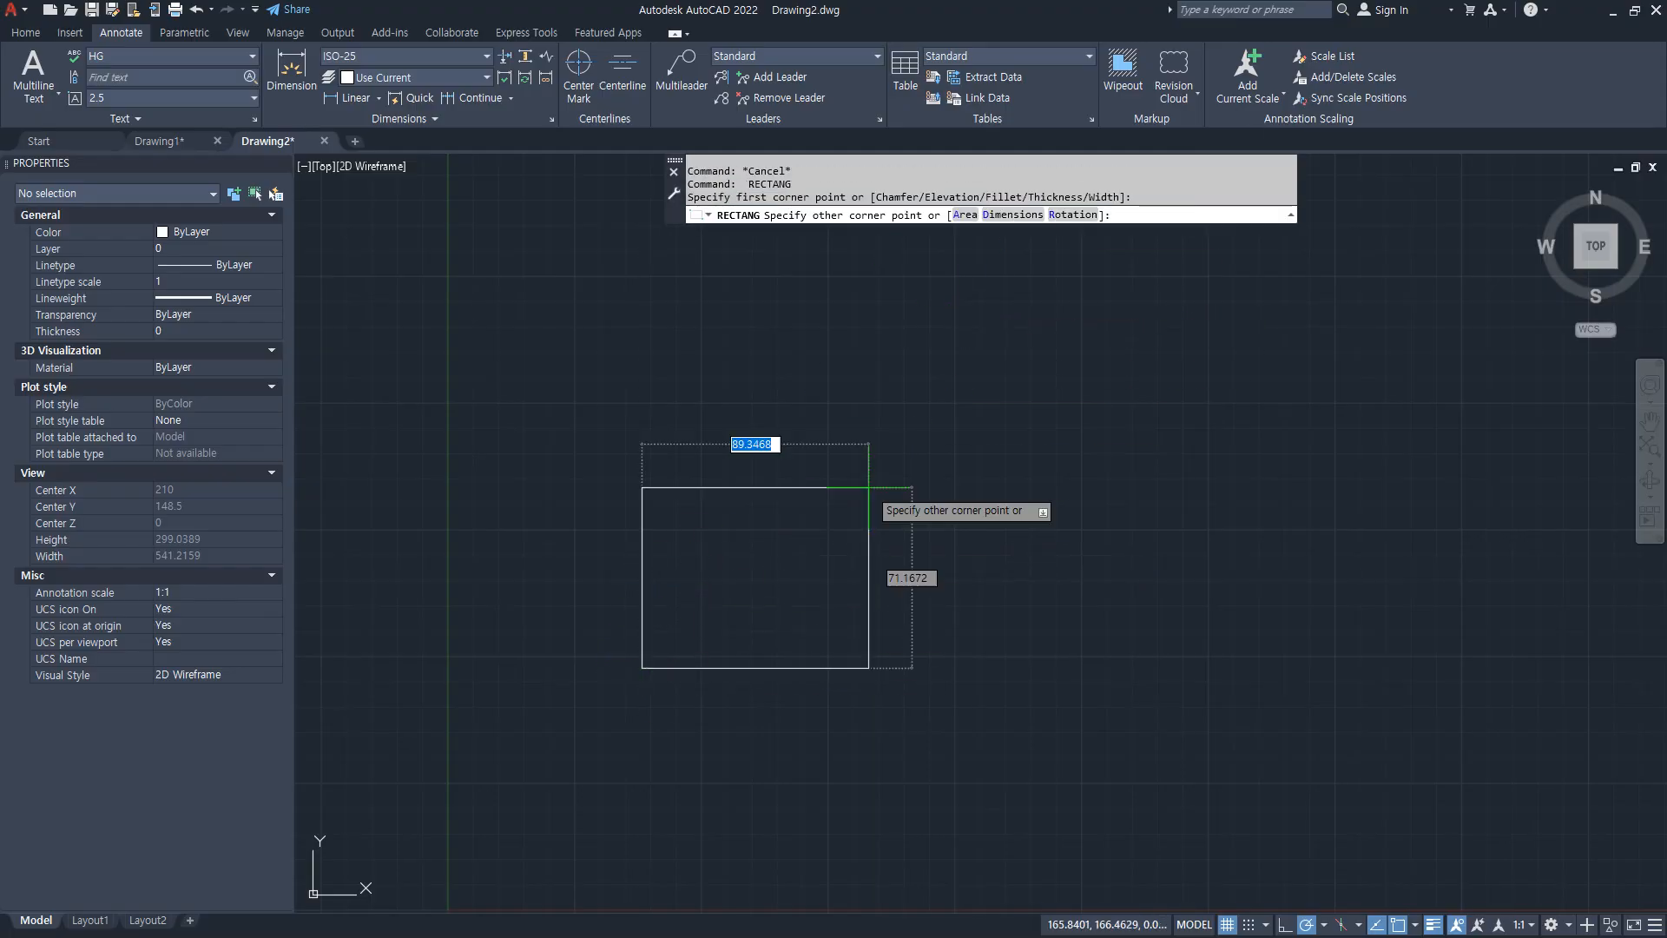
pyautogui.write('@1000')
pyautogui.press('Tab')
pyautogui.write('1')
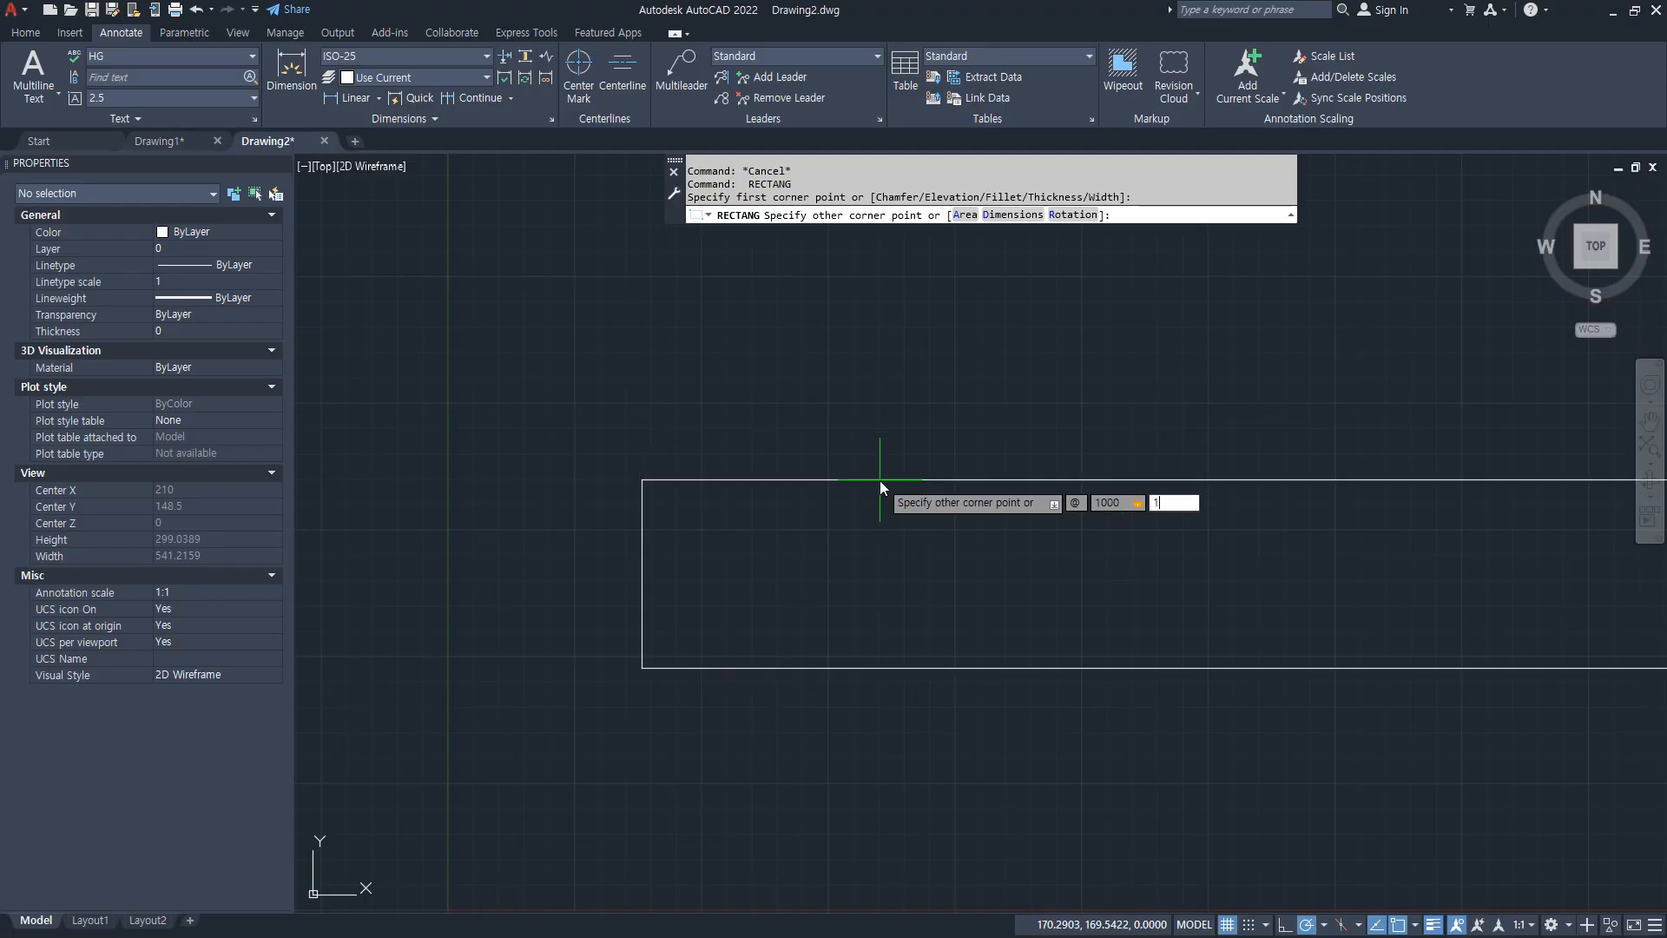
pyautogui.write('000')
pyautogui.press('Return')
# Step: Add a horizontal linear dimension across the large square's top edge, placed just above it
pyautogui.scroll(-3, 860, 509)
pyautogui.moveTo(973, 346); pyautogui.dragTo(725, 855, button='middle')
pyautogui.click(351, 97)
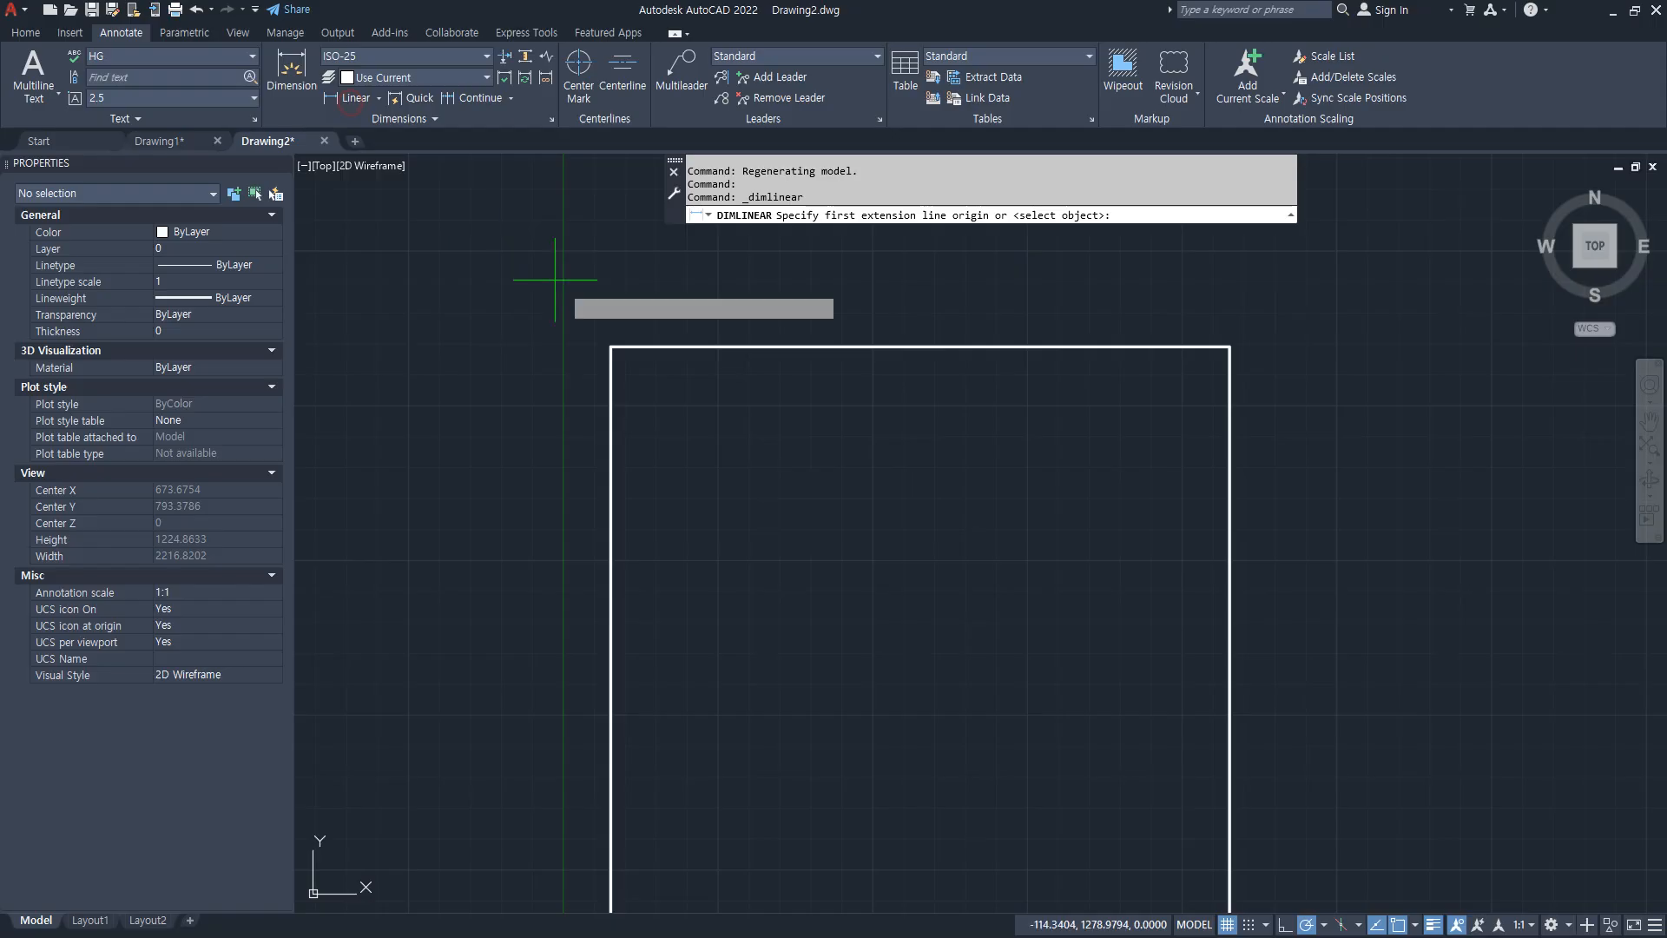
pyautogui.click(611, 347)
pyautogui.click(1228, 348)
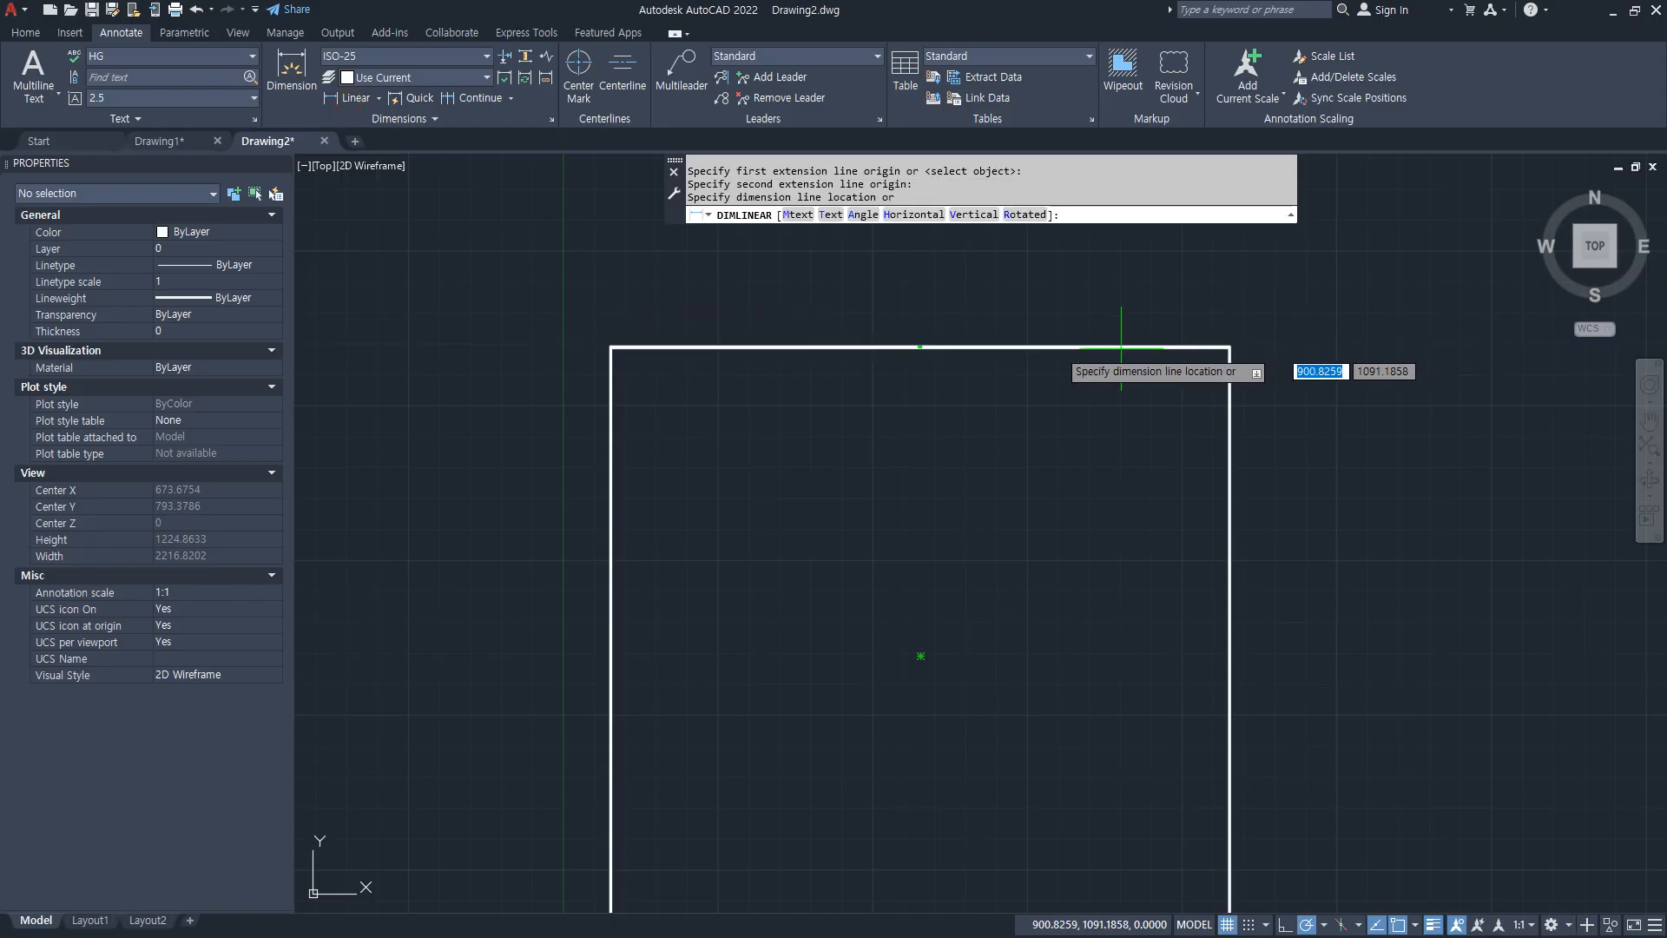
pyautogui.click(999, 337)
# Step: Set the linear unit format of the ISO-25 dimension style to Windows Desktop and apply it to the drawing
pyautogui.scroll(6, 923, 335)
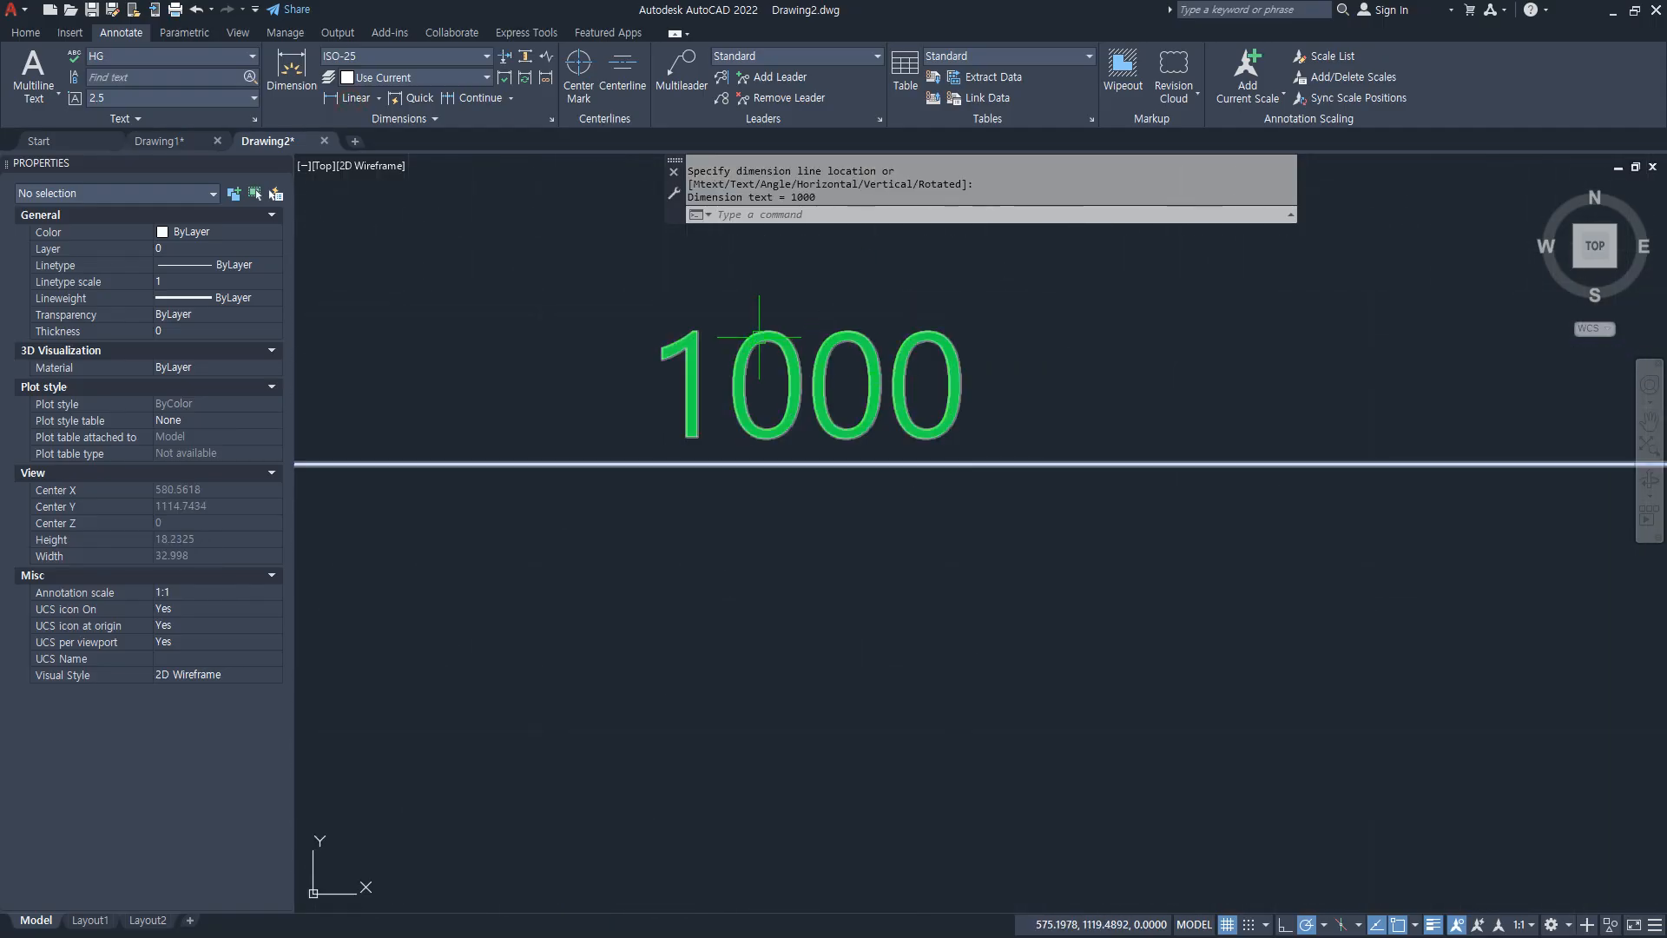
pyautogui.moveTo(759, 337); pyautogui.dragTo(737, 439, button='middle')
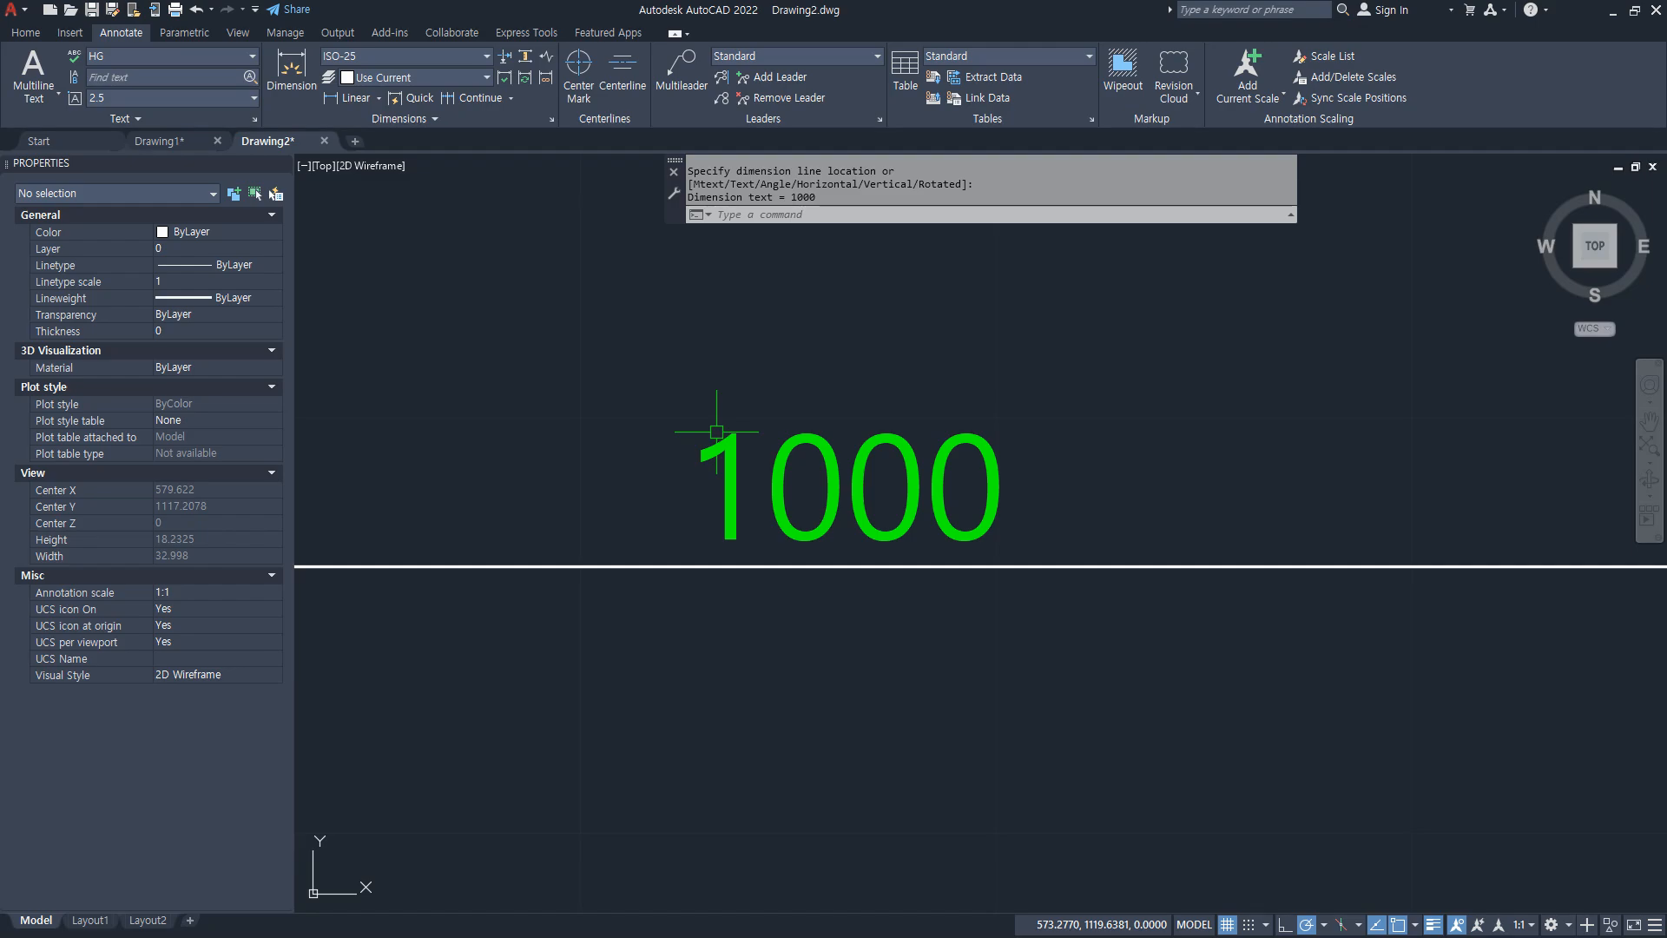
pyautogui.write('D')
pyautogui.press('Return')
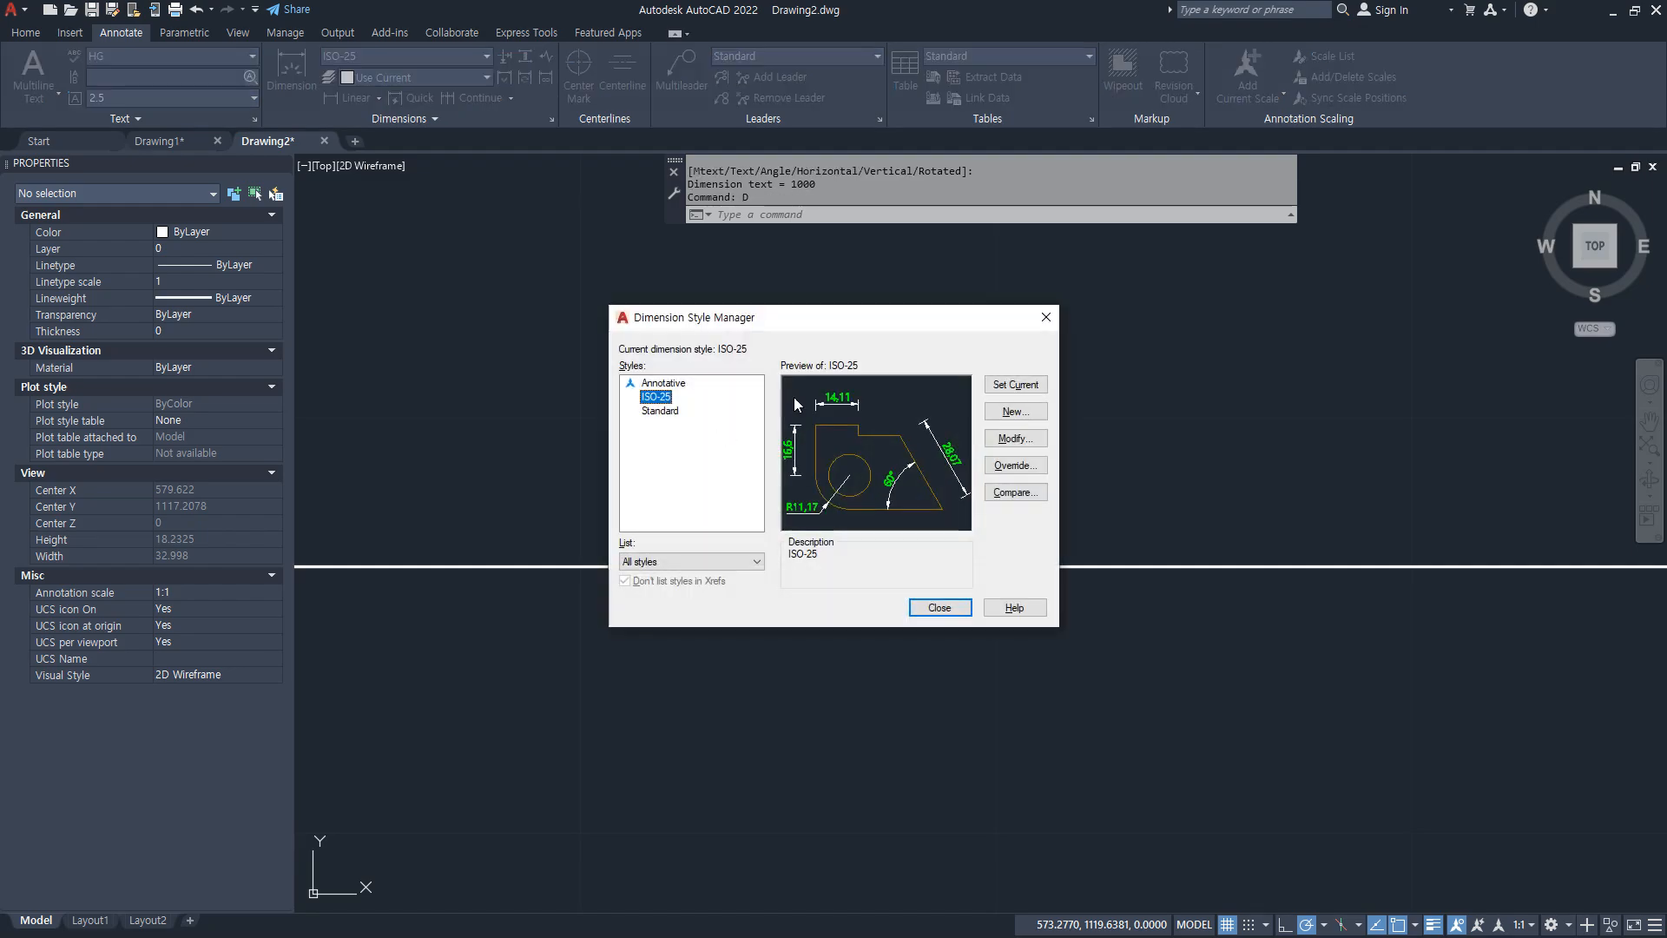
pyautogui.click(1009, 439)
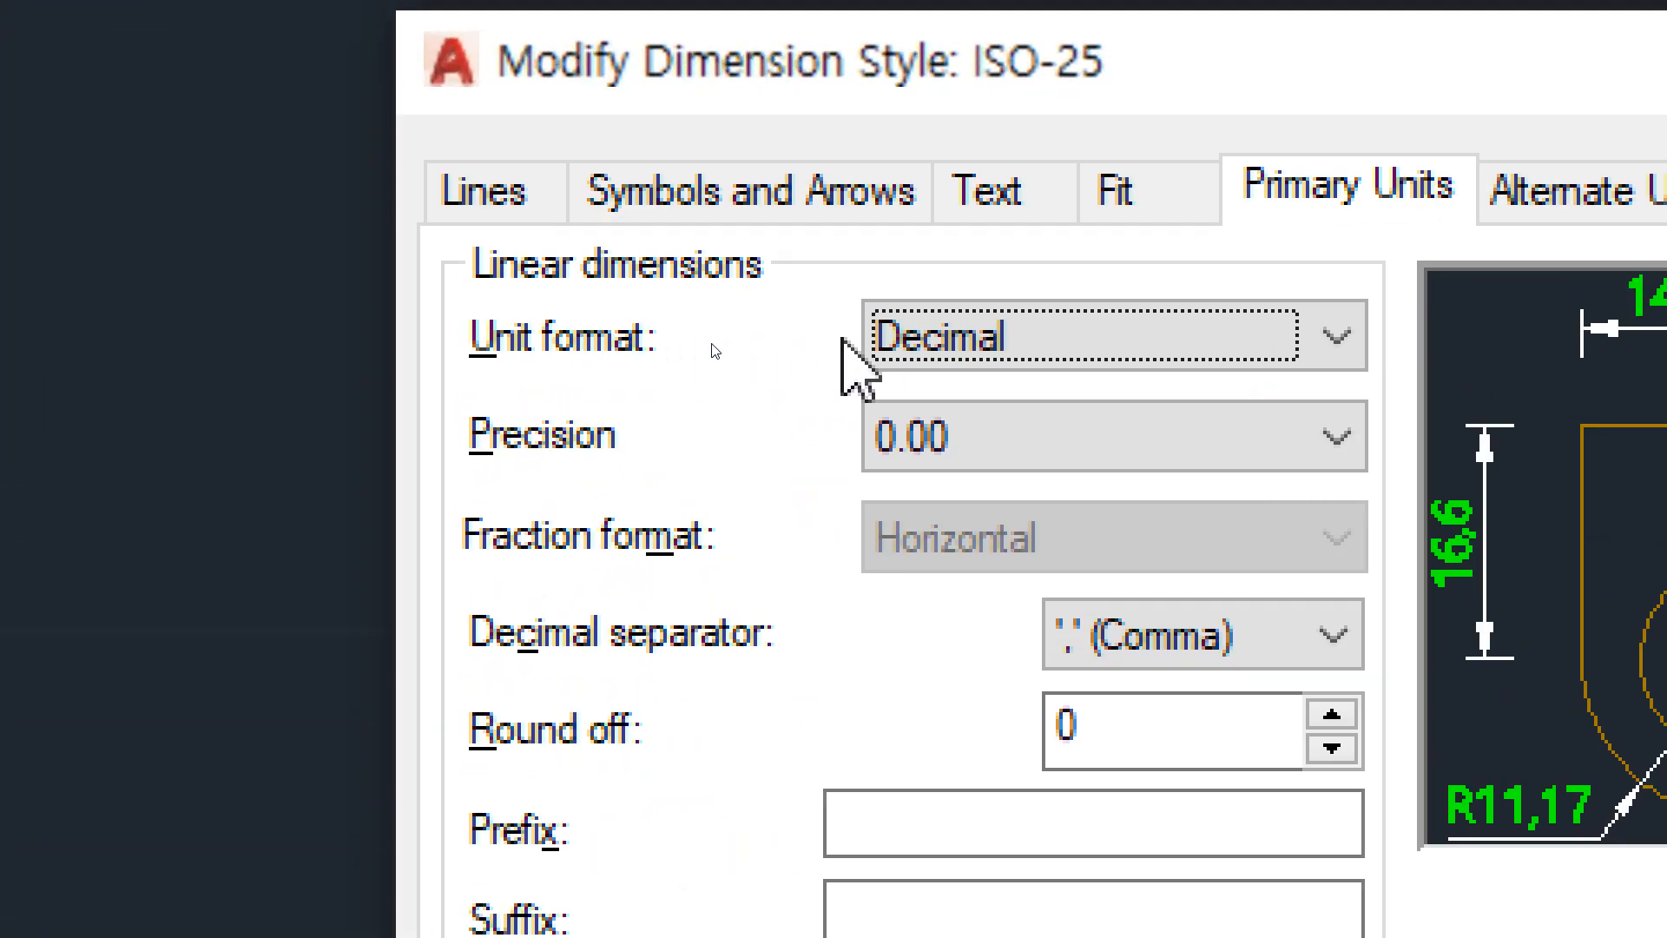
pyautogui.click(1007, 339)
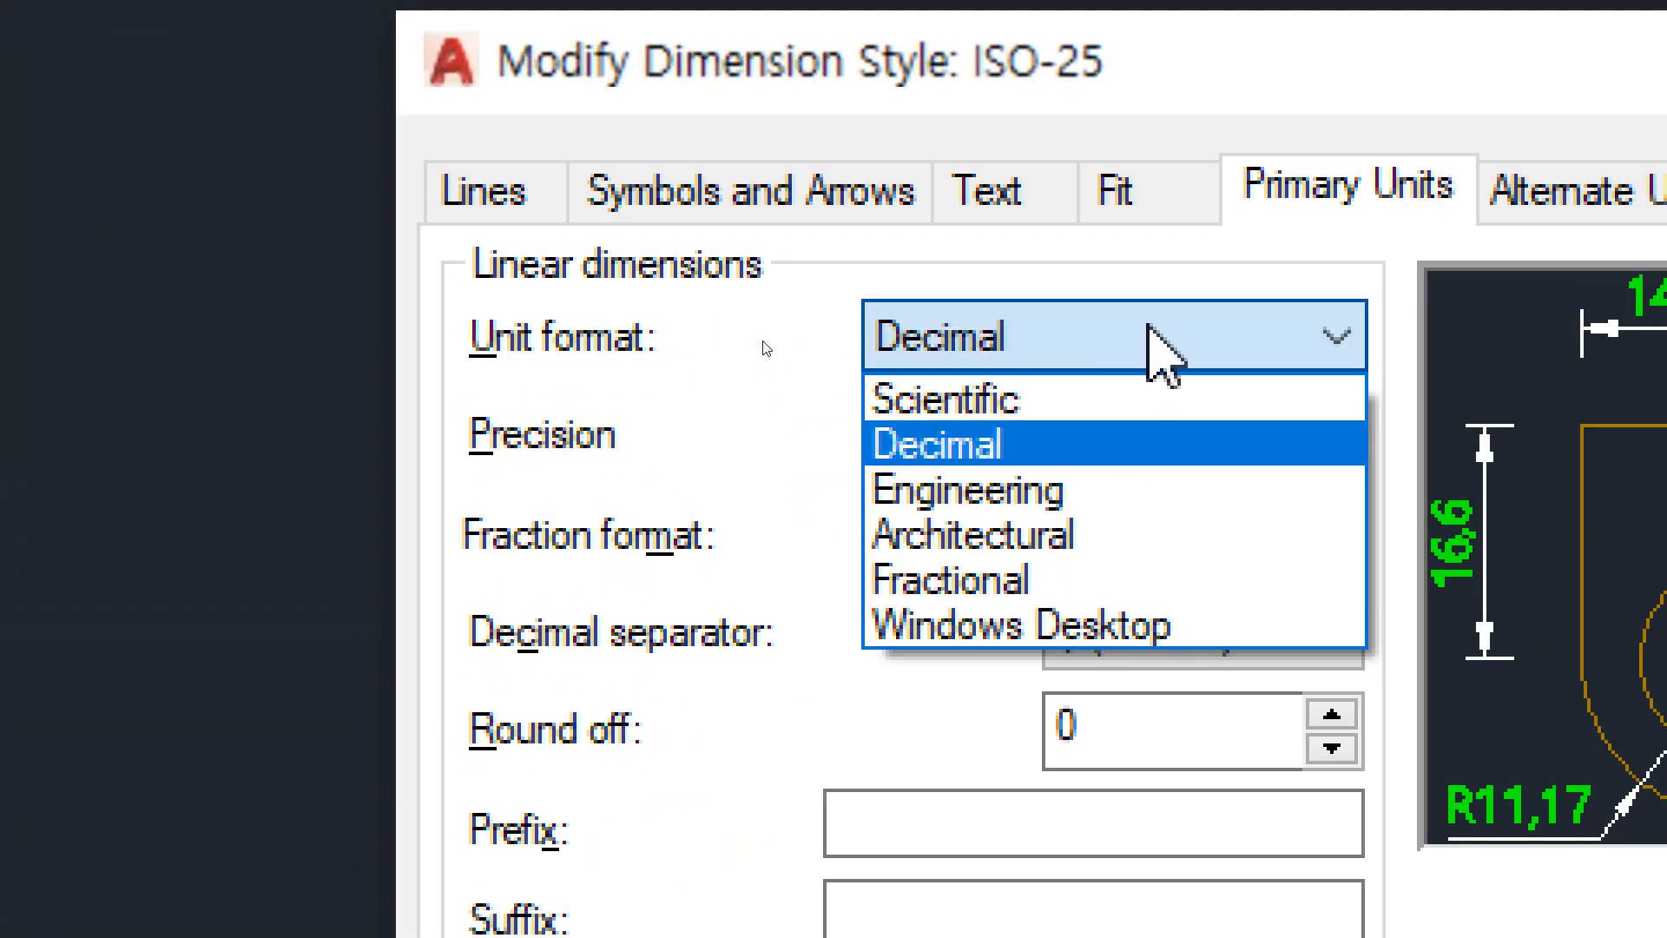
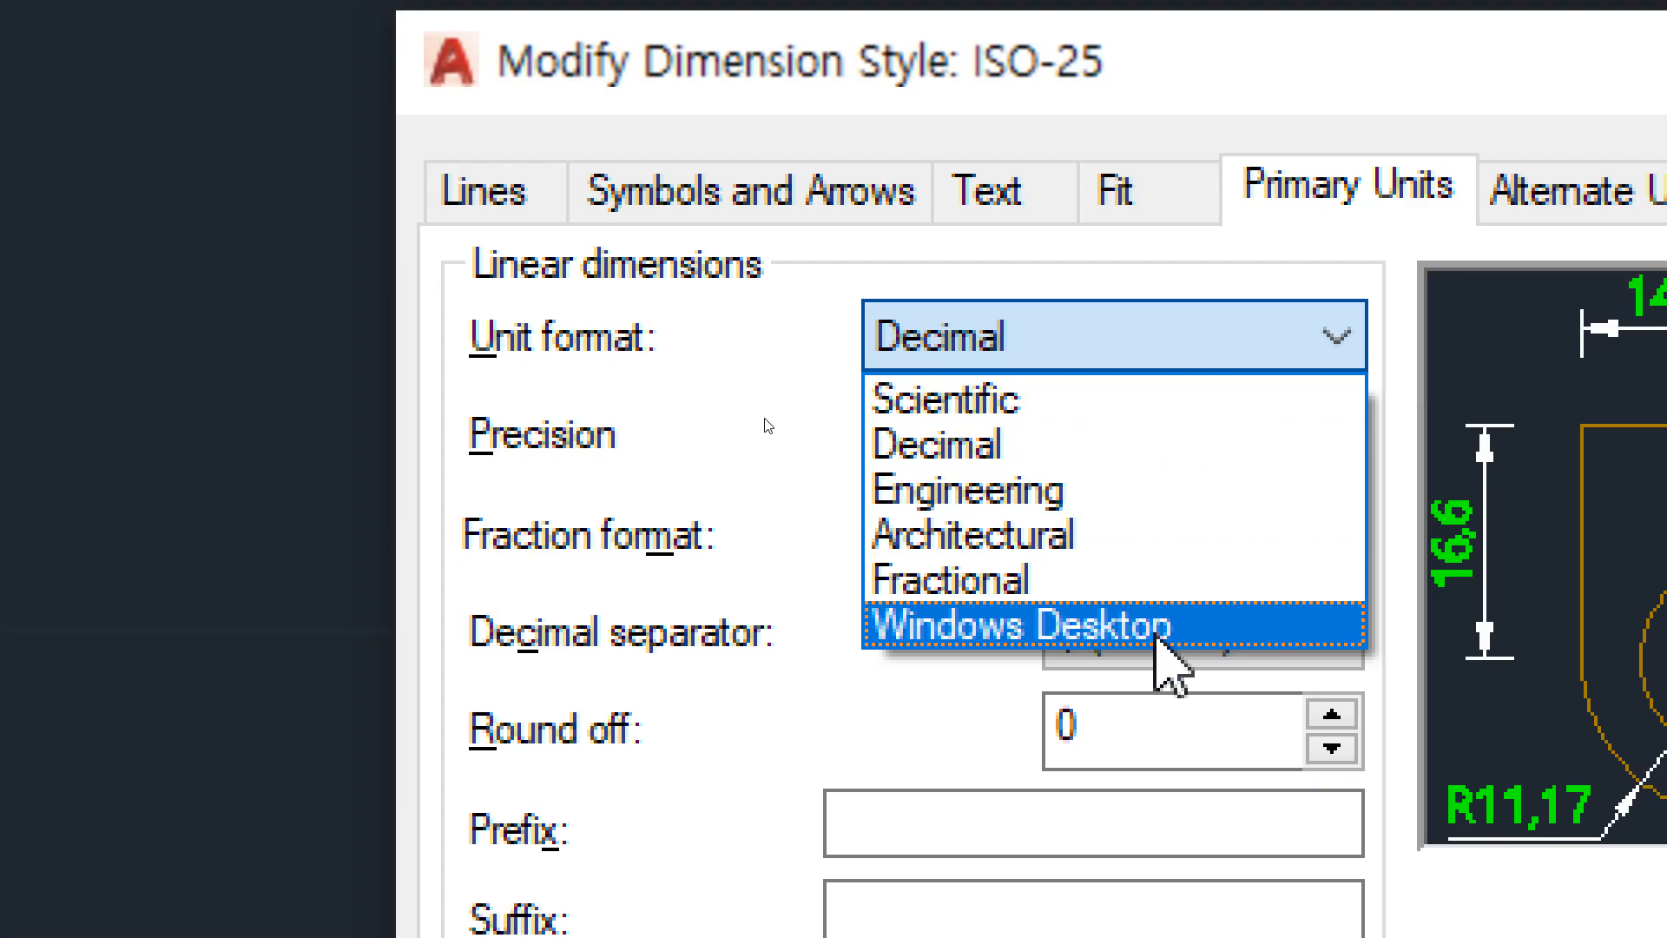
pyautogui.click(1164, 626)
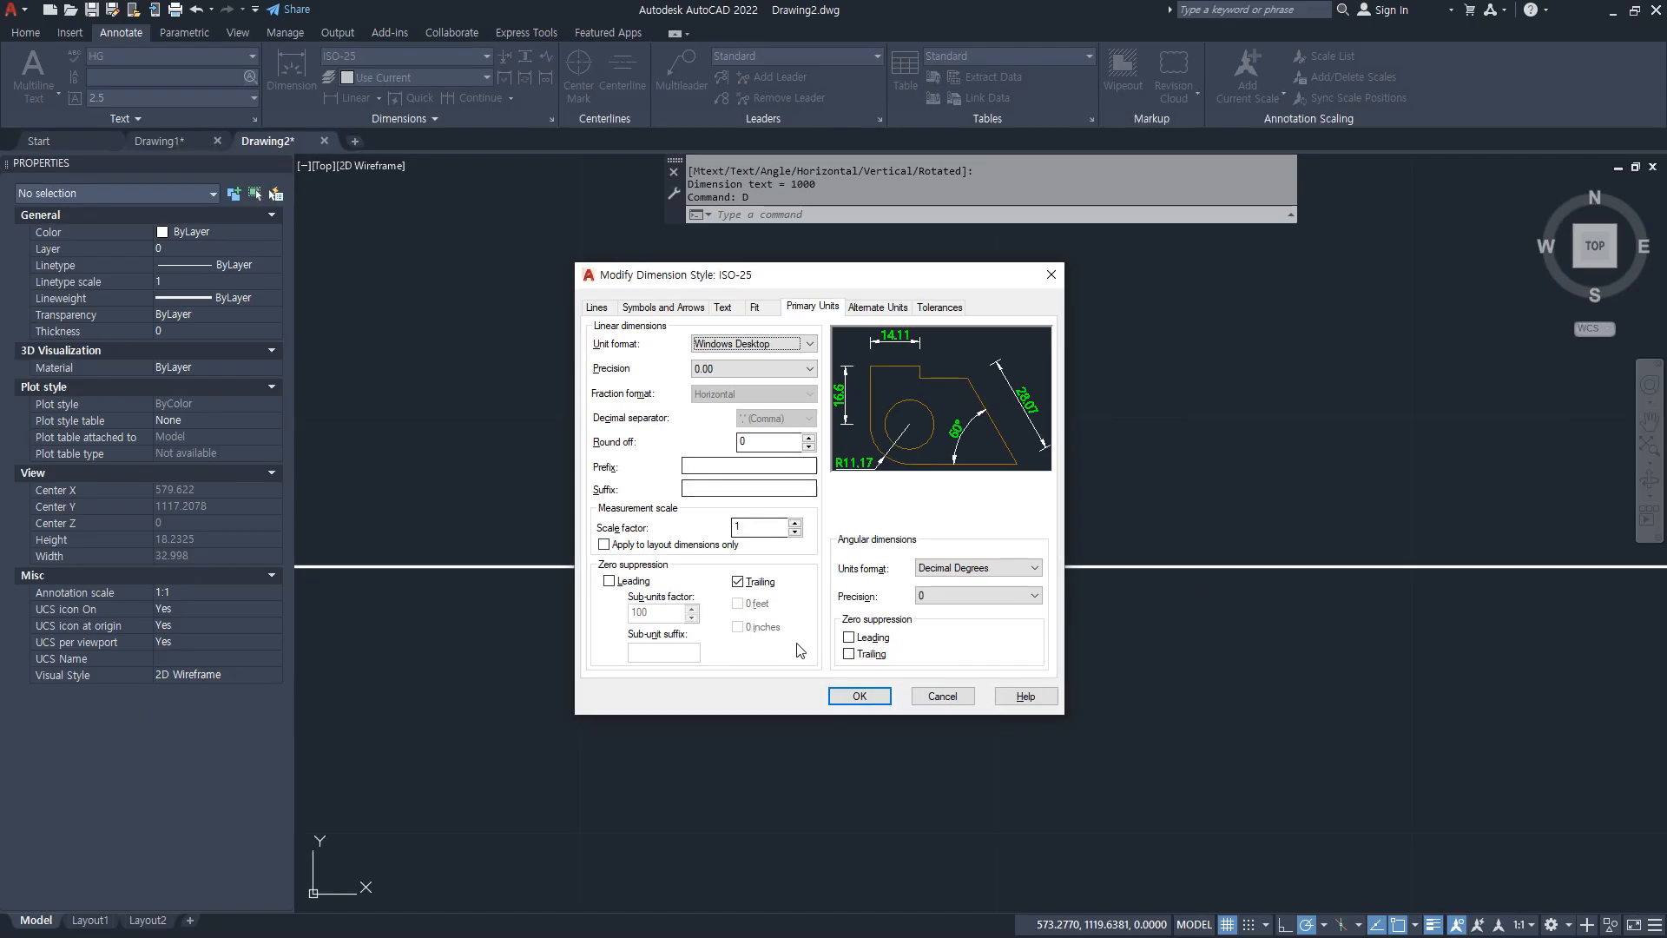
pyautogui.click(850, 697)
pyautogui.click(934, 607)
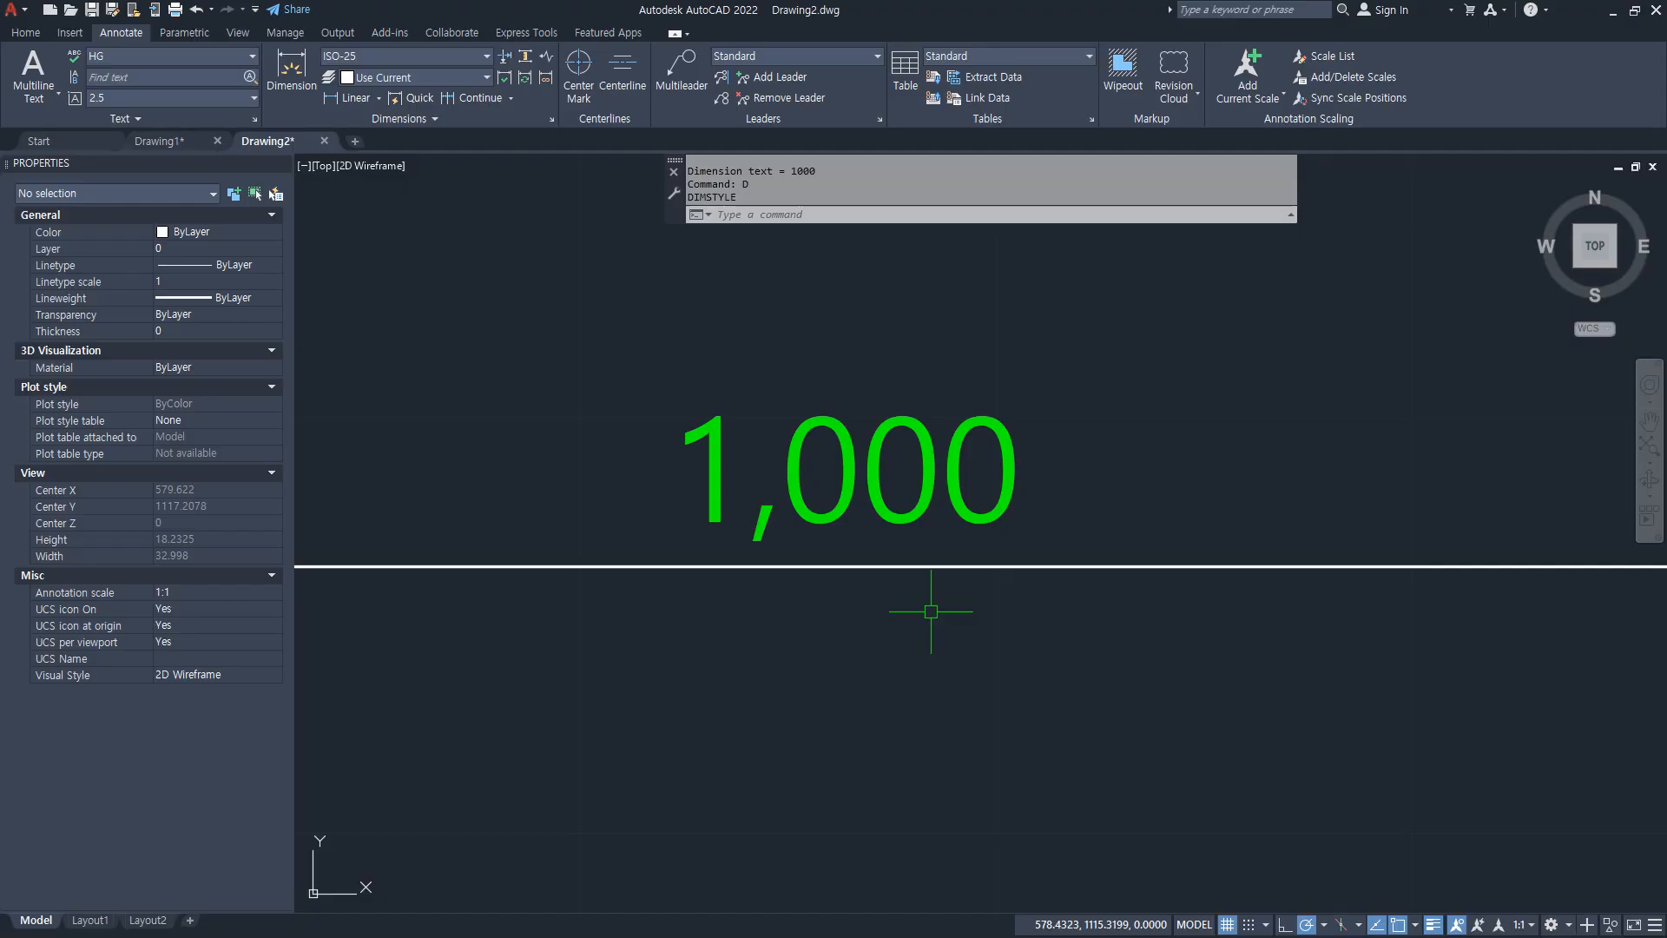
# Step: Draw a 5.5 by 5.5 rectangle inside the large square, near its left side
pyautogui.scroll(-15, 931, 611)
pyautogui.write('r')
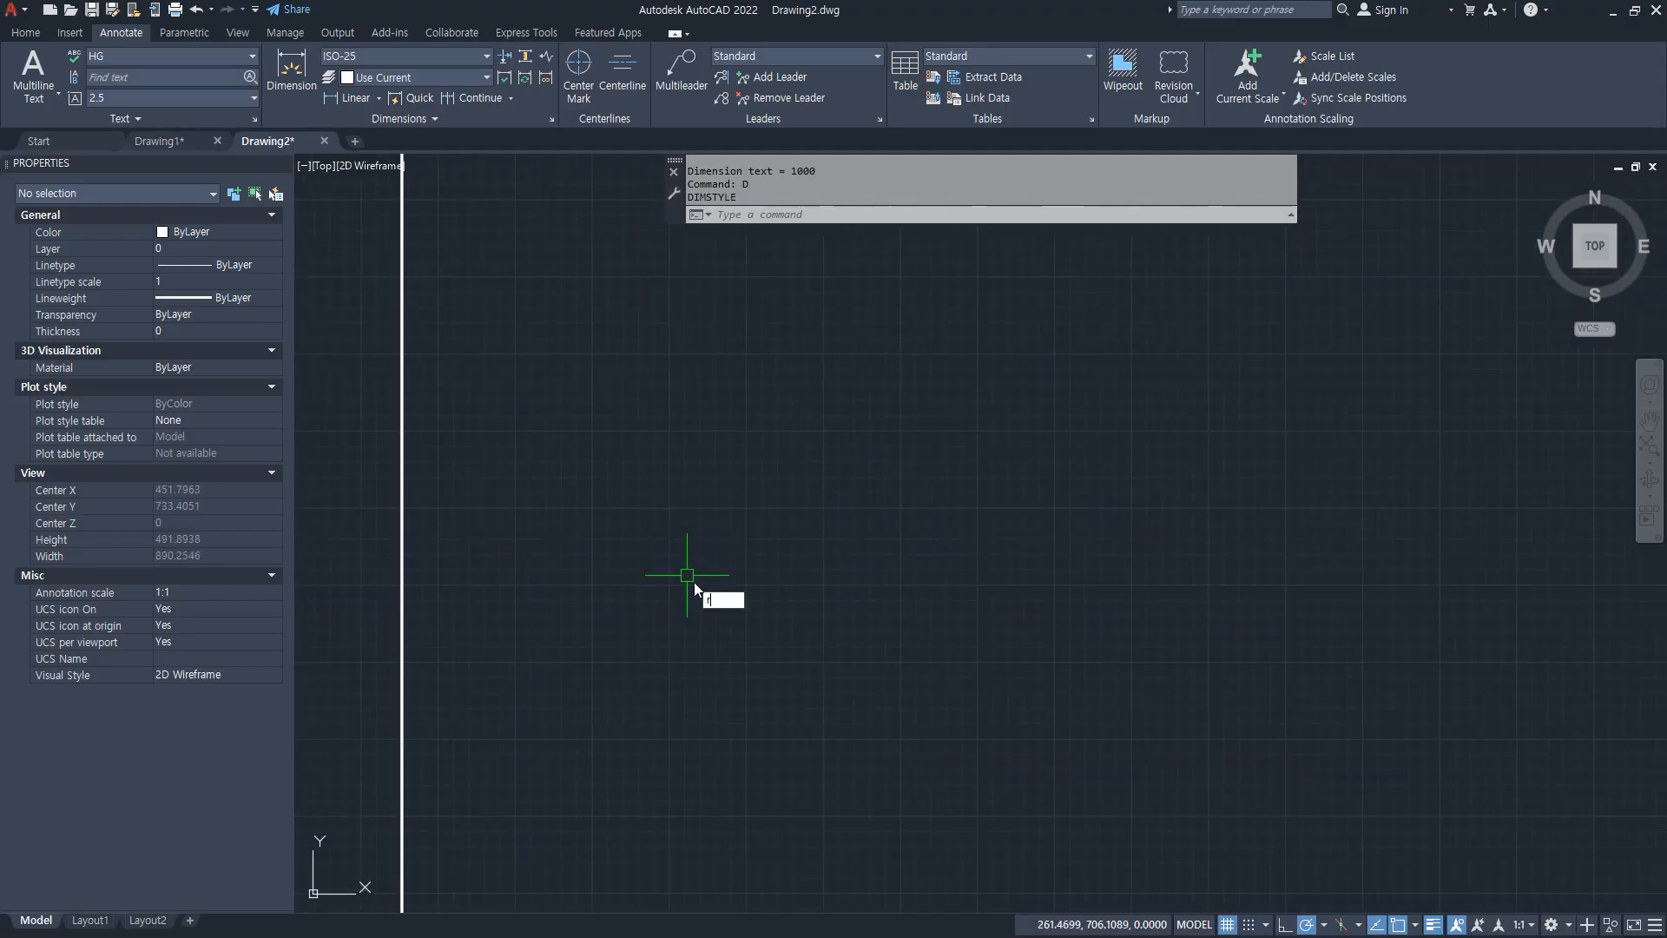
pyautogui.write('ec')
pyautogui.press('Return')
pyautogui.click(686, 626)
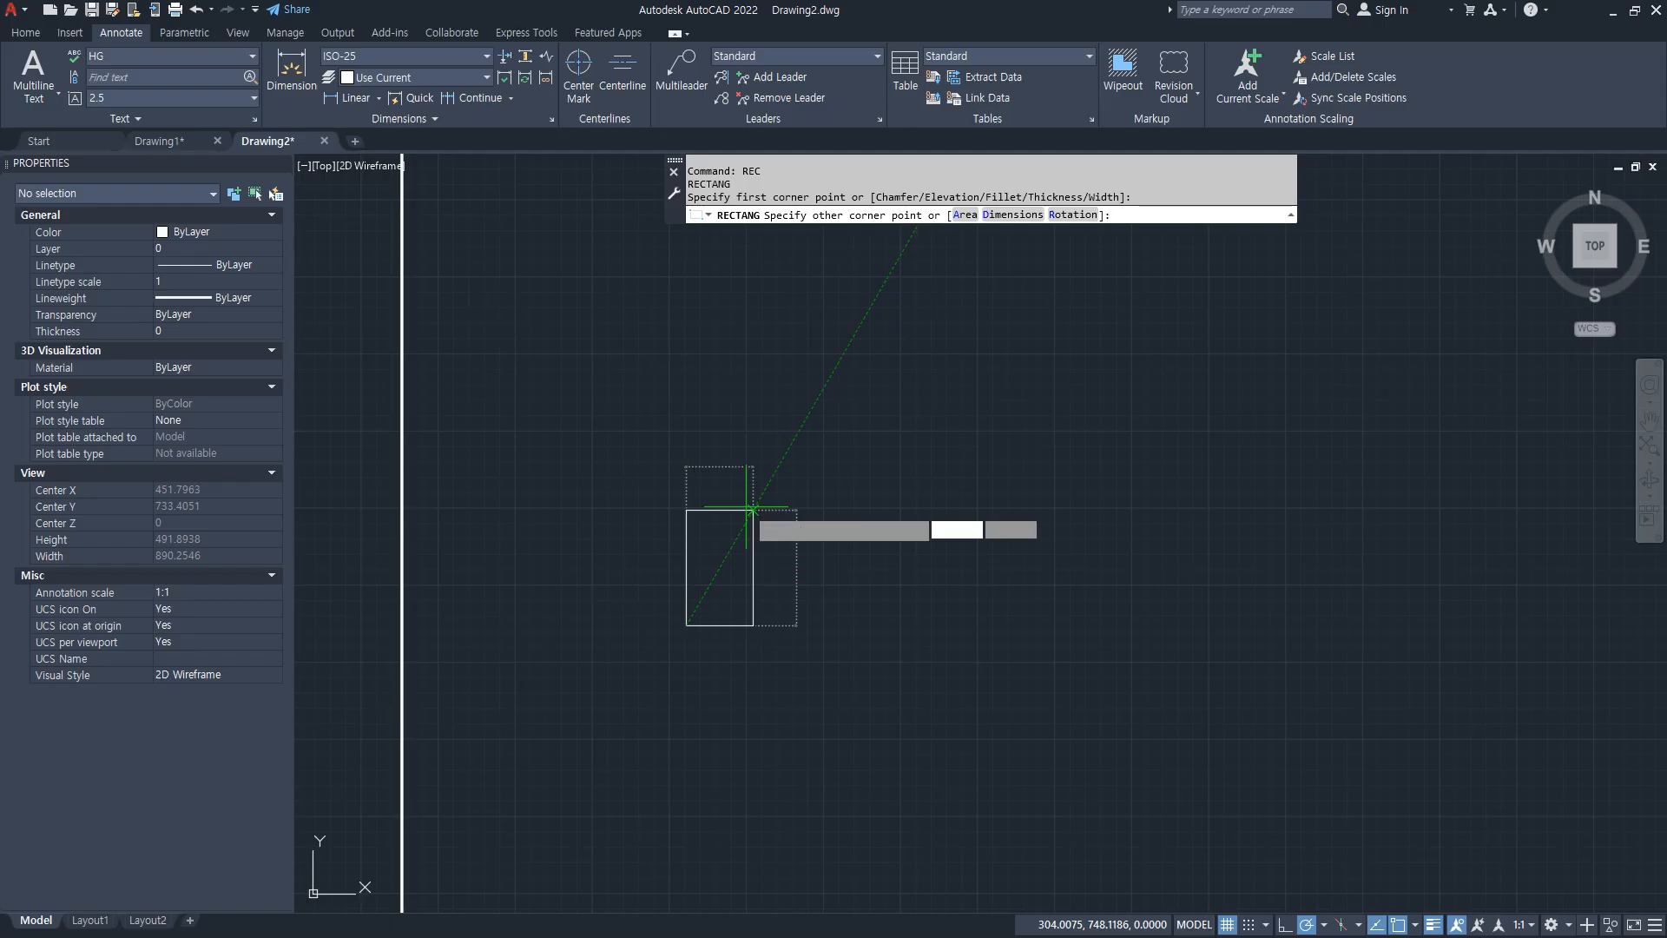
pyautogui.write('@5.5')
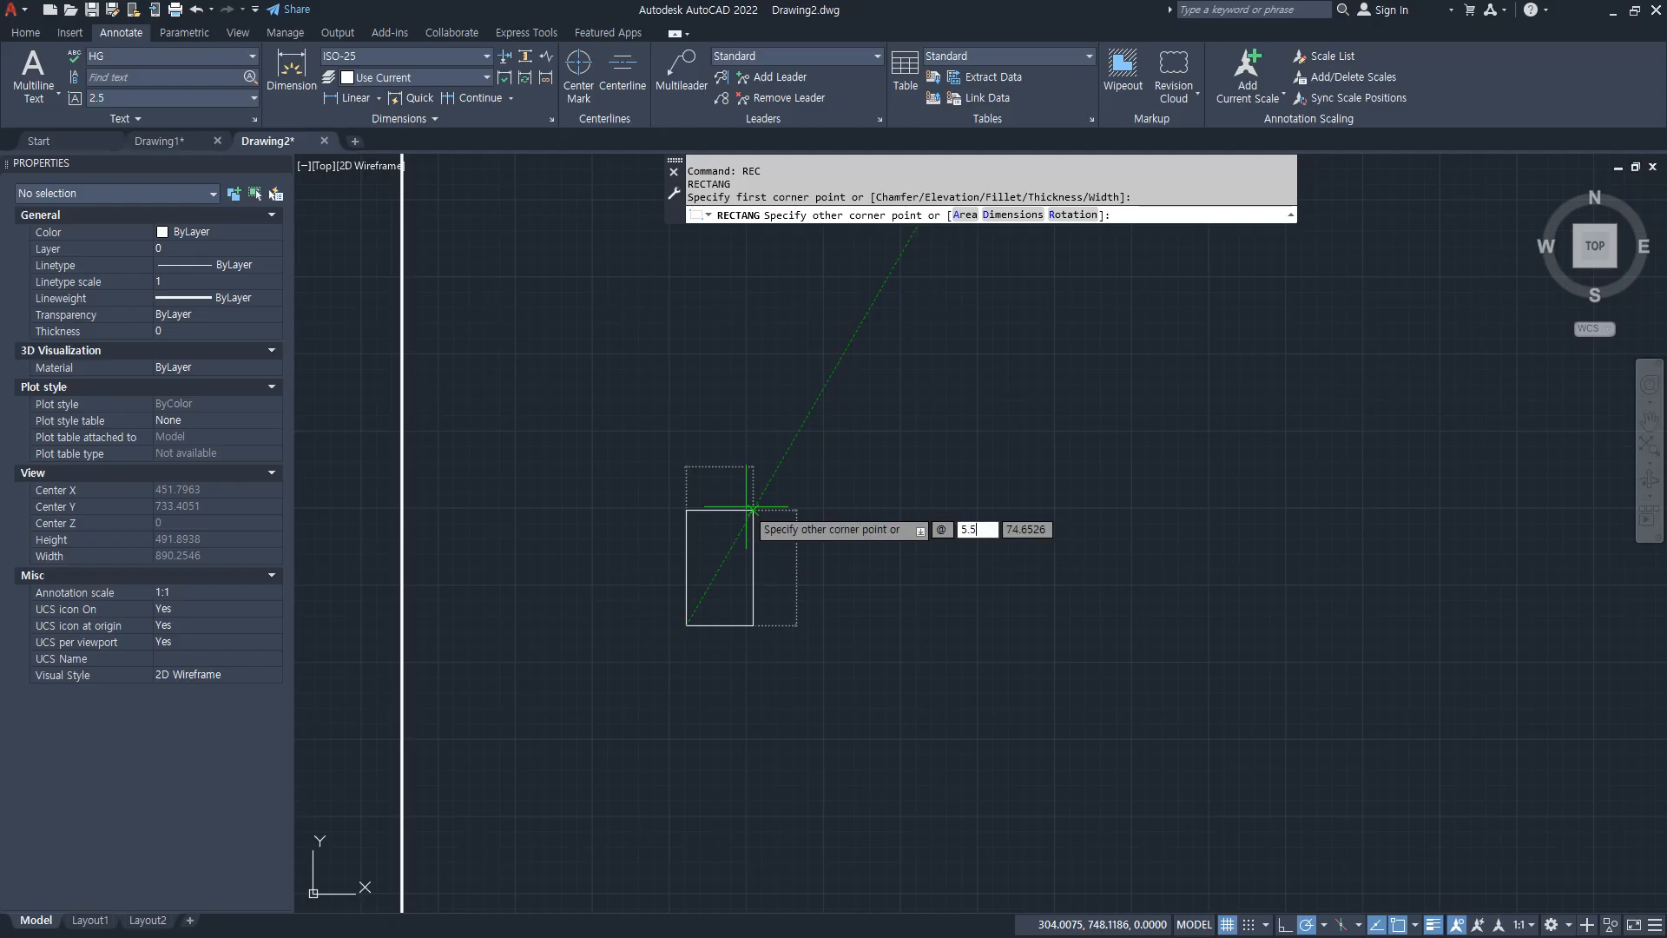
pyautogui.write(',5.5')
pyautogui.press('Return')
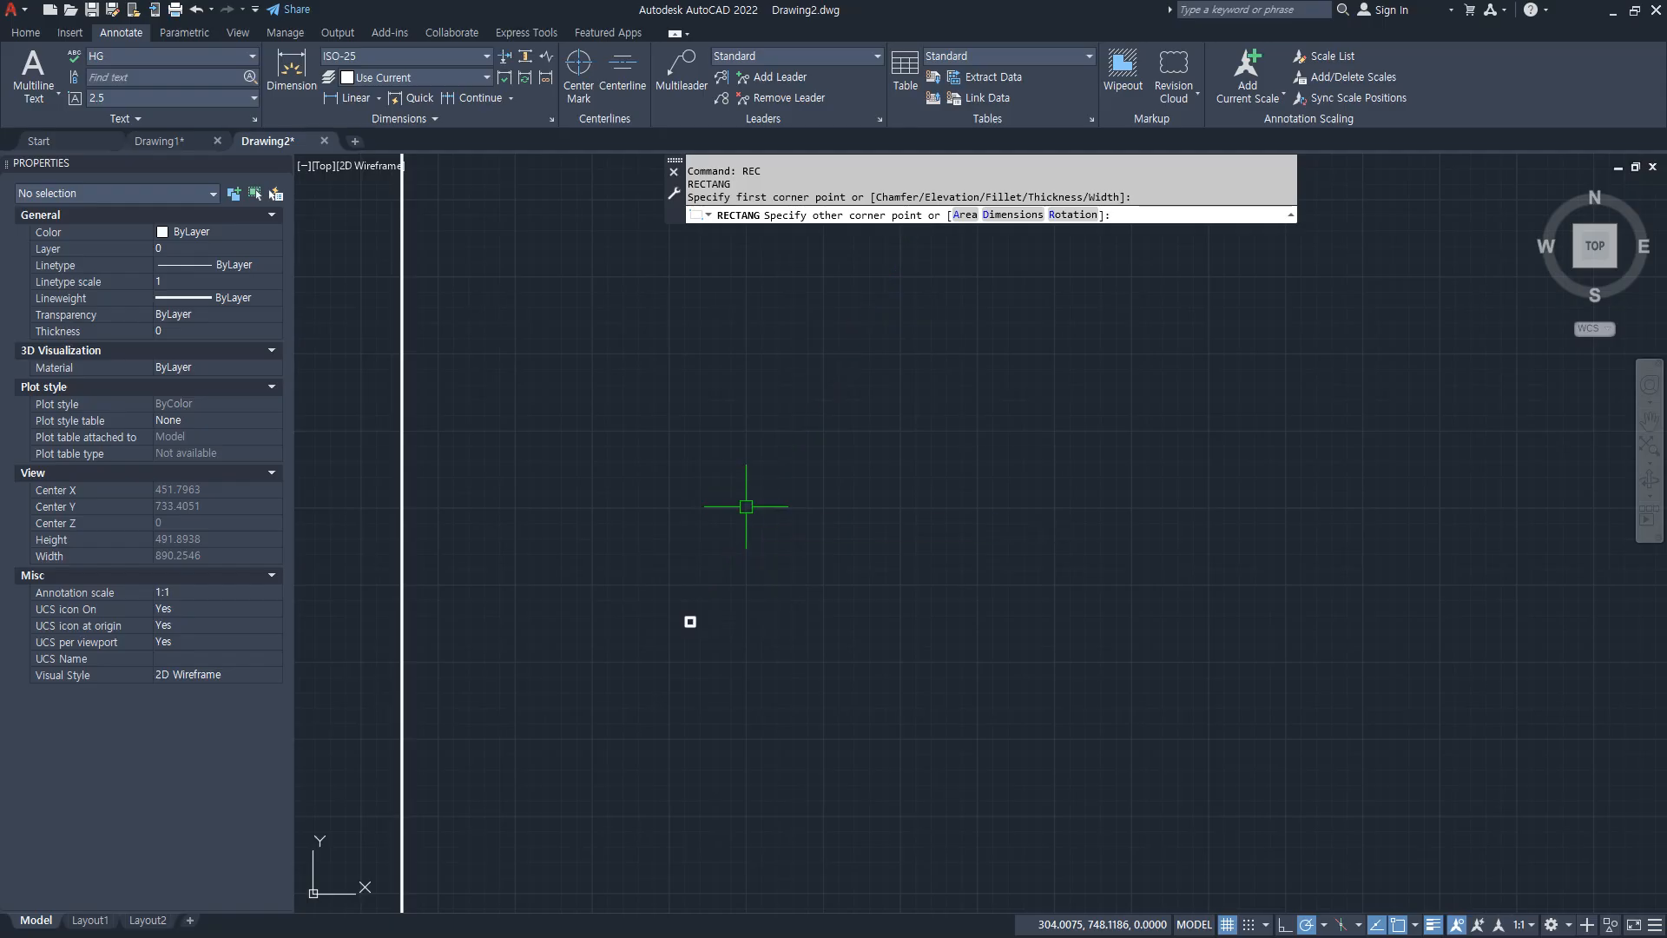
# Step: Stretch the right side of the small square outward to make it about 7.7 units wide
pyautogui.scroll(5, 707, 585)
pyautogui.moveTo(636, 758); pyautogui.dragTo(637, 497, button='middle')
pyautogui.scroll(1, 610, 642)
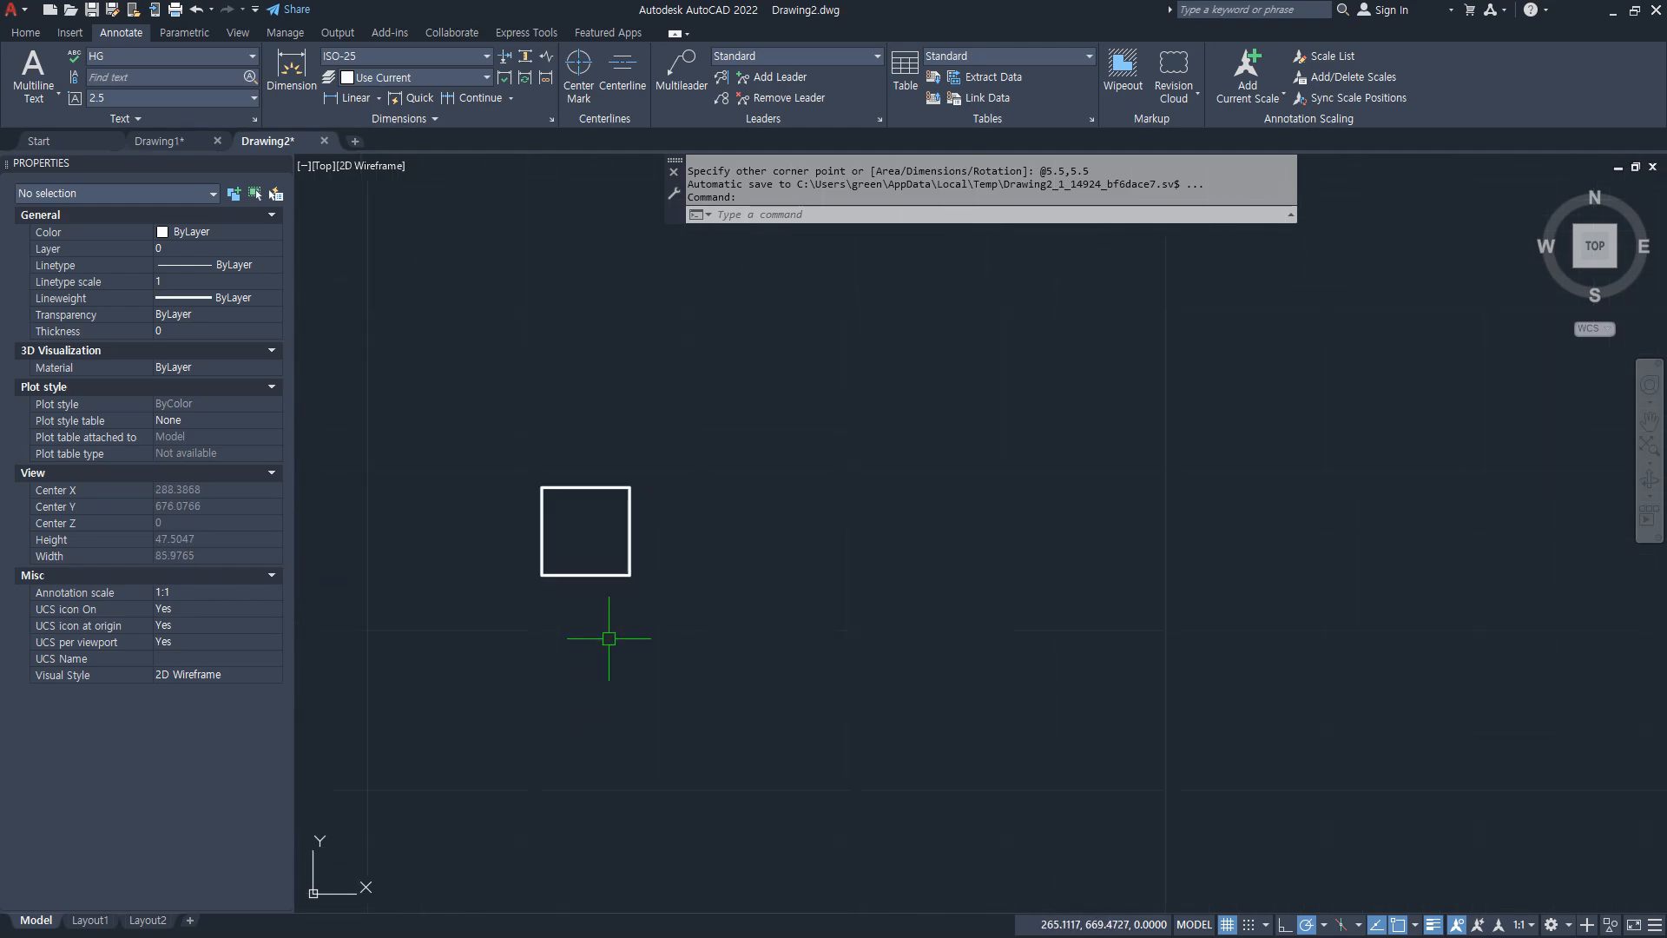
pyautogui.write('s')
pyautogui.press('Return')
pyautogui.click(668, 612)
pyautogui.click(625, 511)
pyautogui.press('Return')
pyautogui.scroll(1, 645, 504)
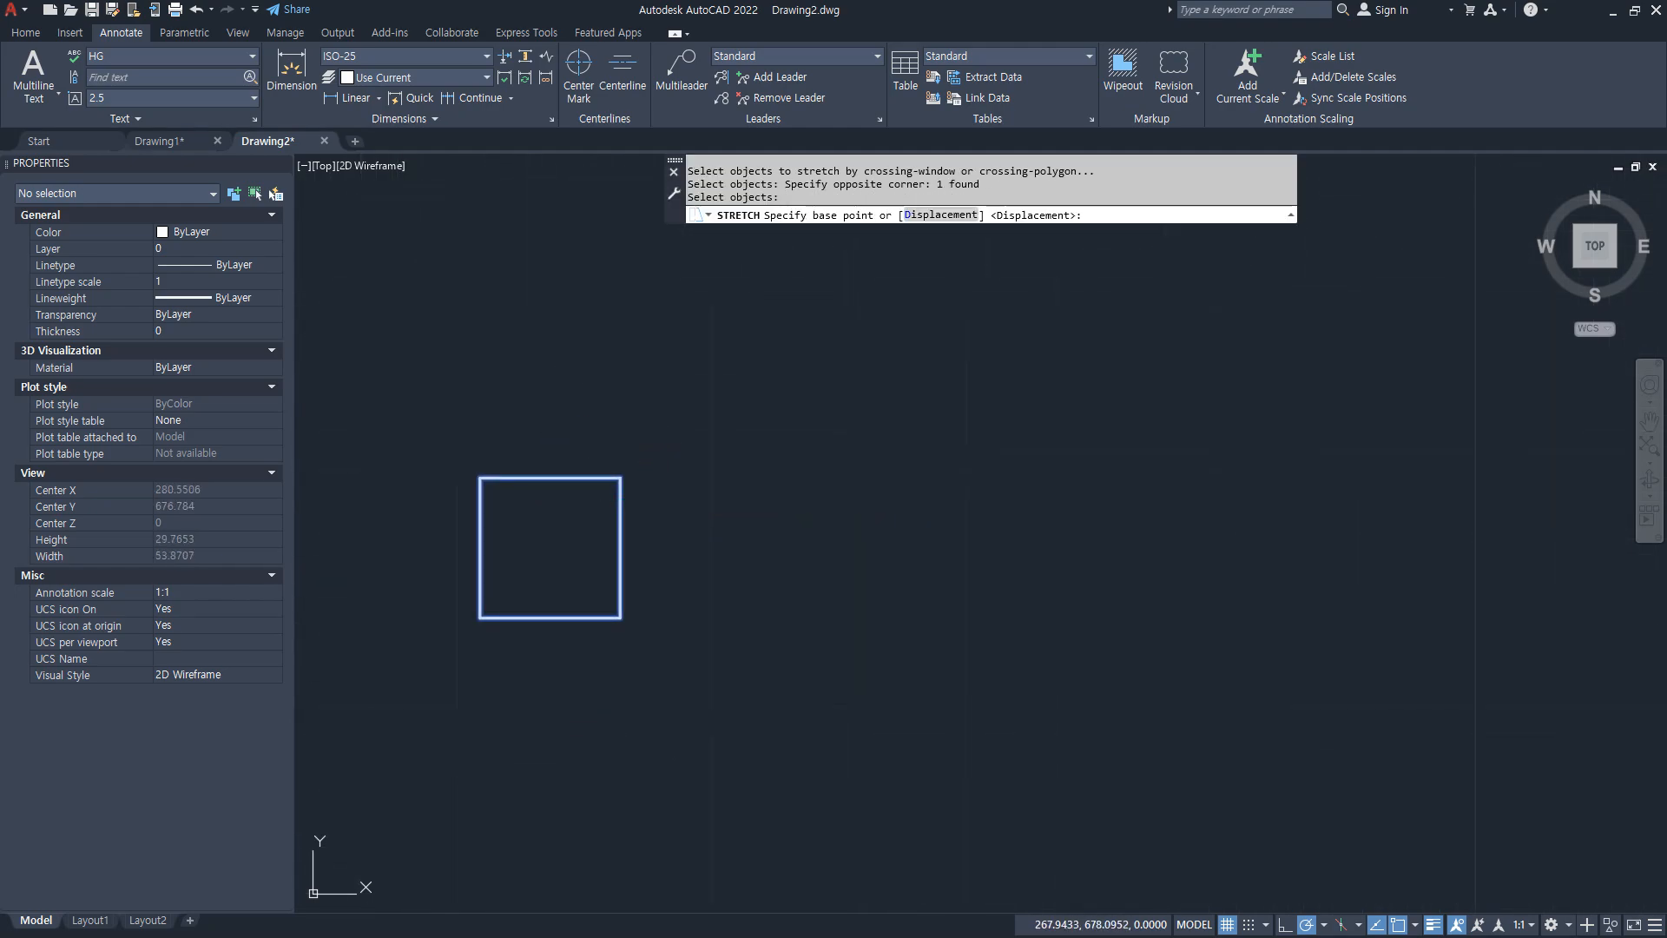
pyautogui.click(660, 500)
pyautogui.click(715, 499)
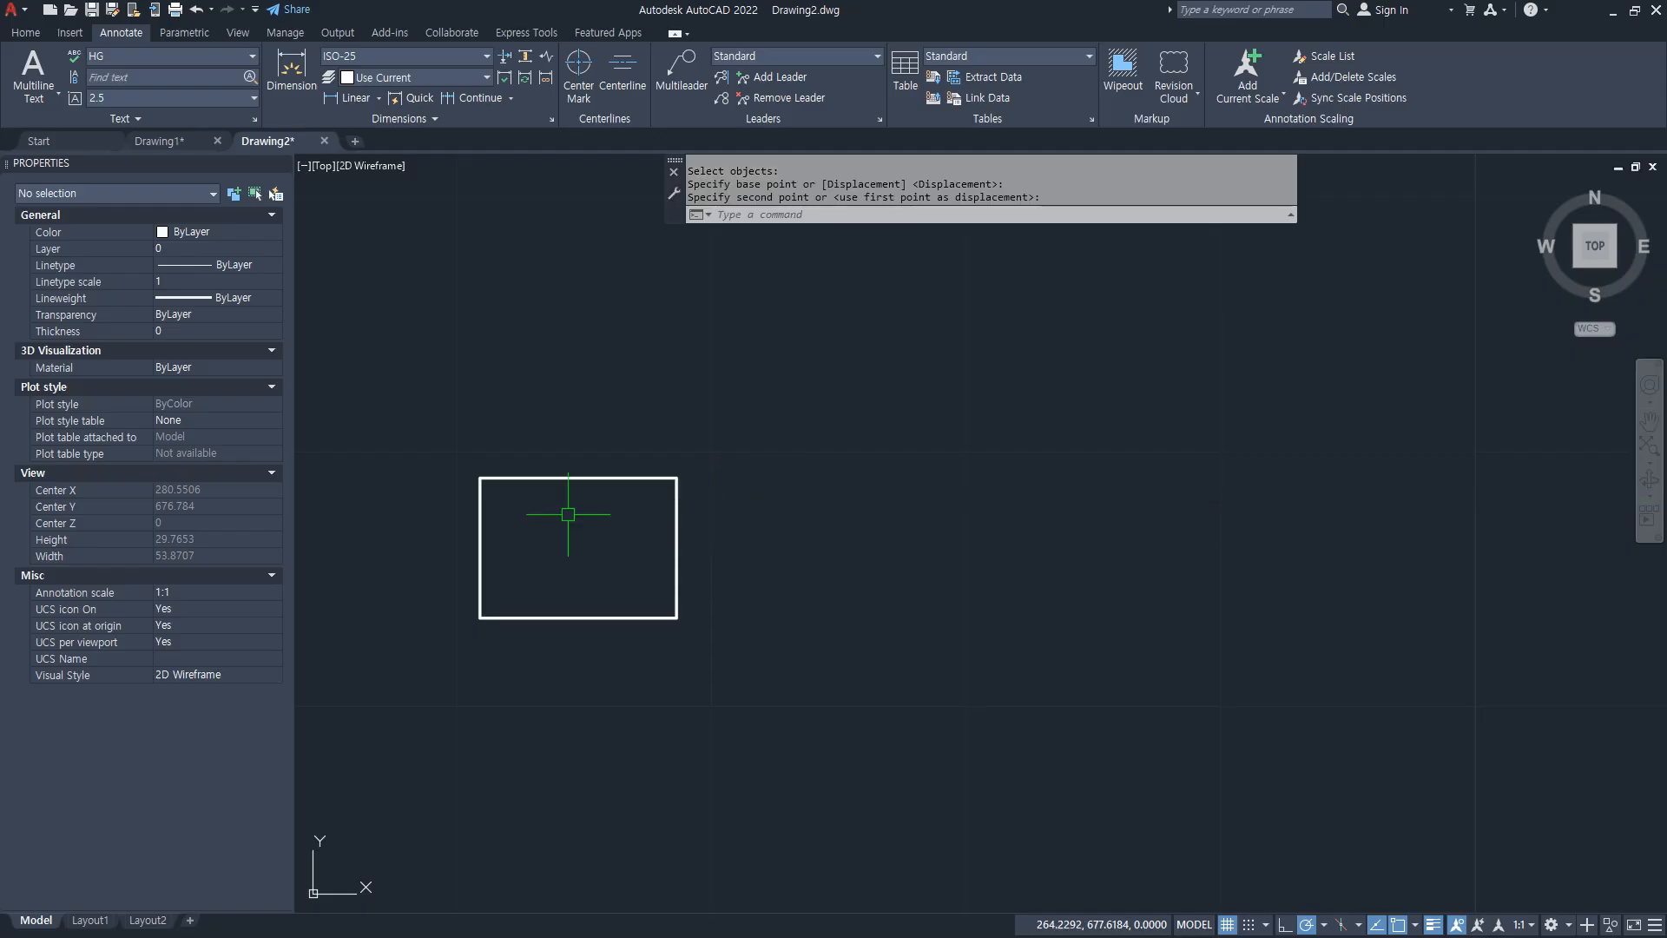
# Step: Add a horizontal linear dimension above the small rectangle's top edge and inspect its decimal separator
pyautogui.scroll(4, 532, 509)
pyautogui.moveTo(365, 416); pyautogui.dragTo(520, 450, button='middle')
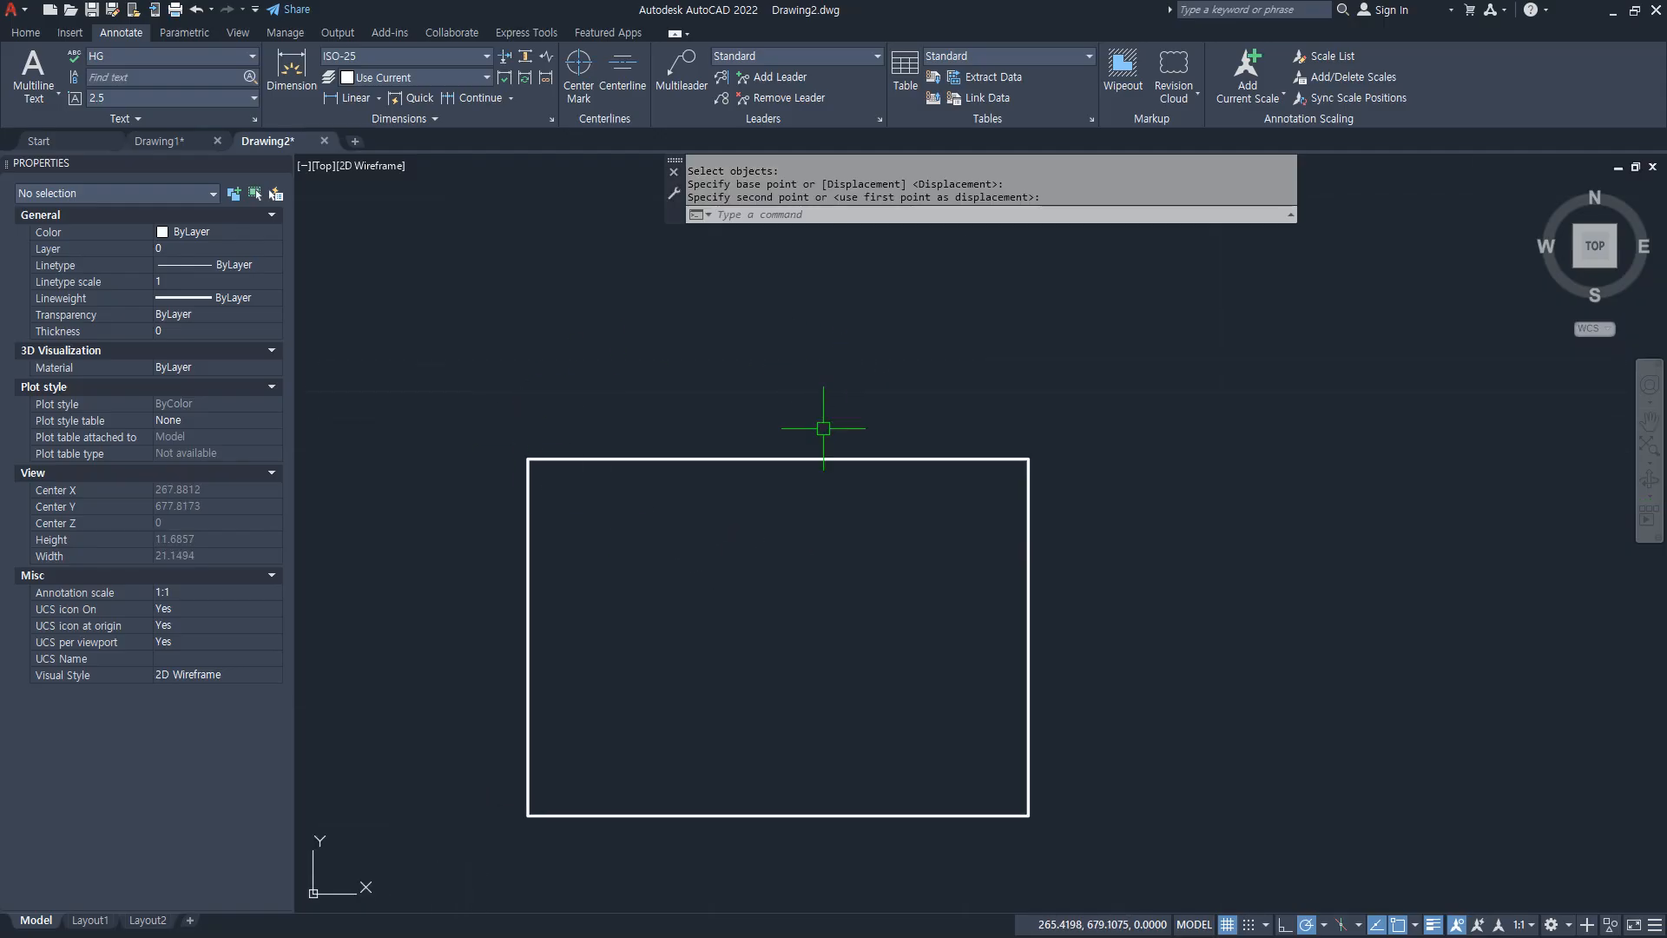
pyautogui.click(349, 98)
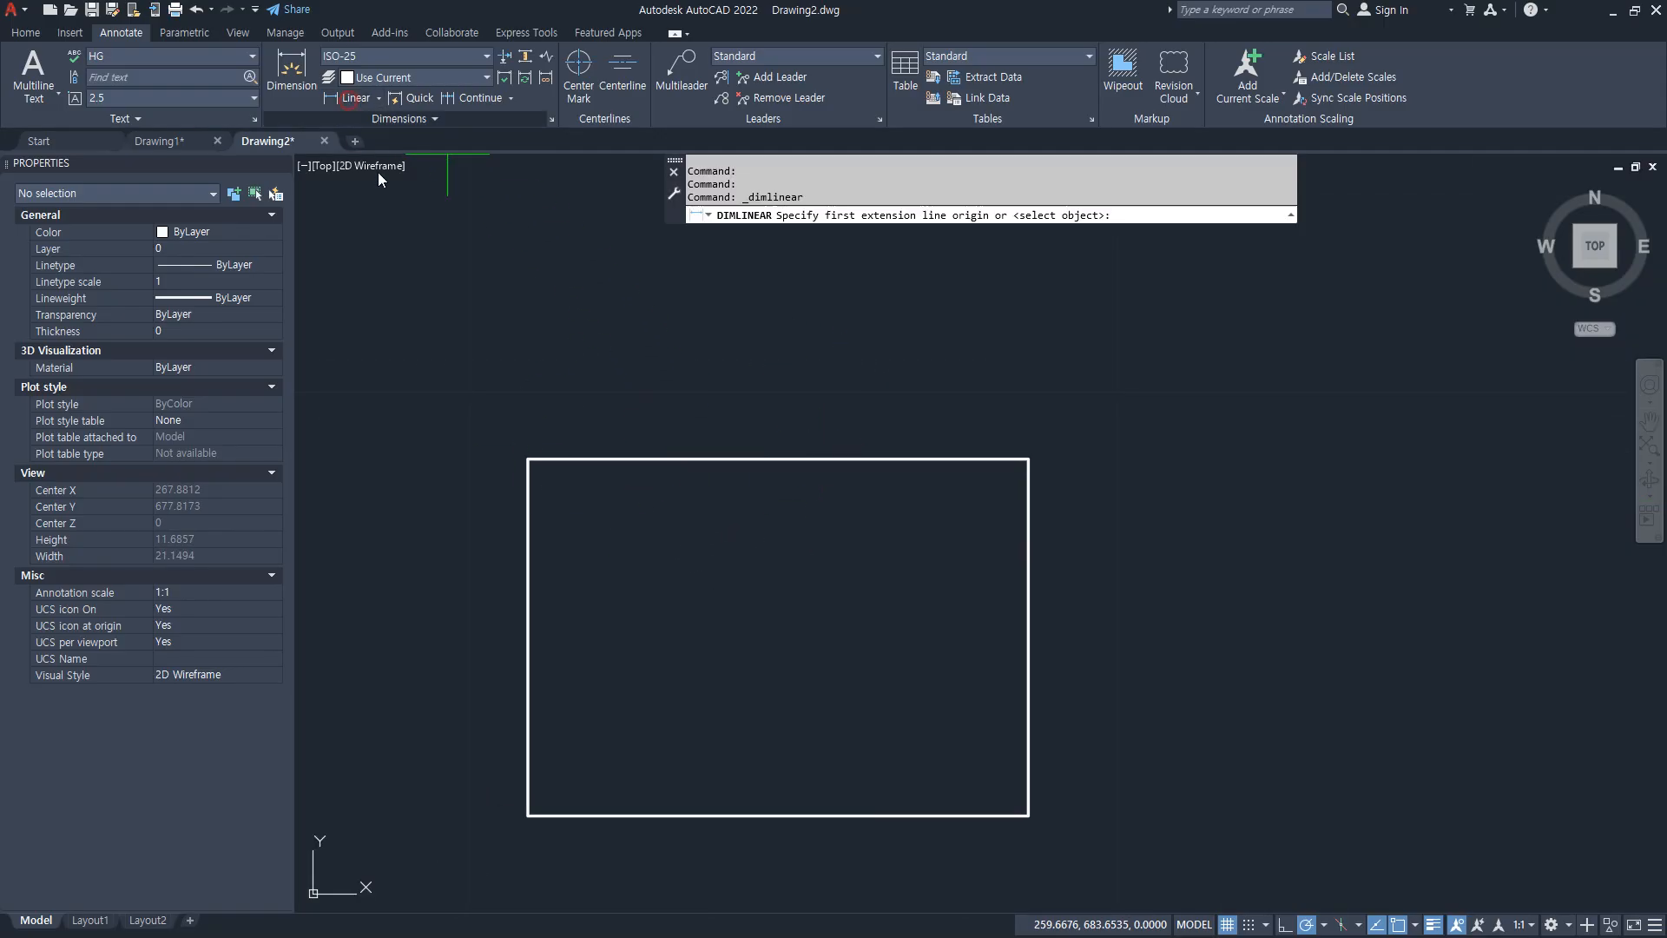
pyautogui.click(528, 459)
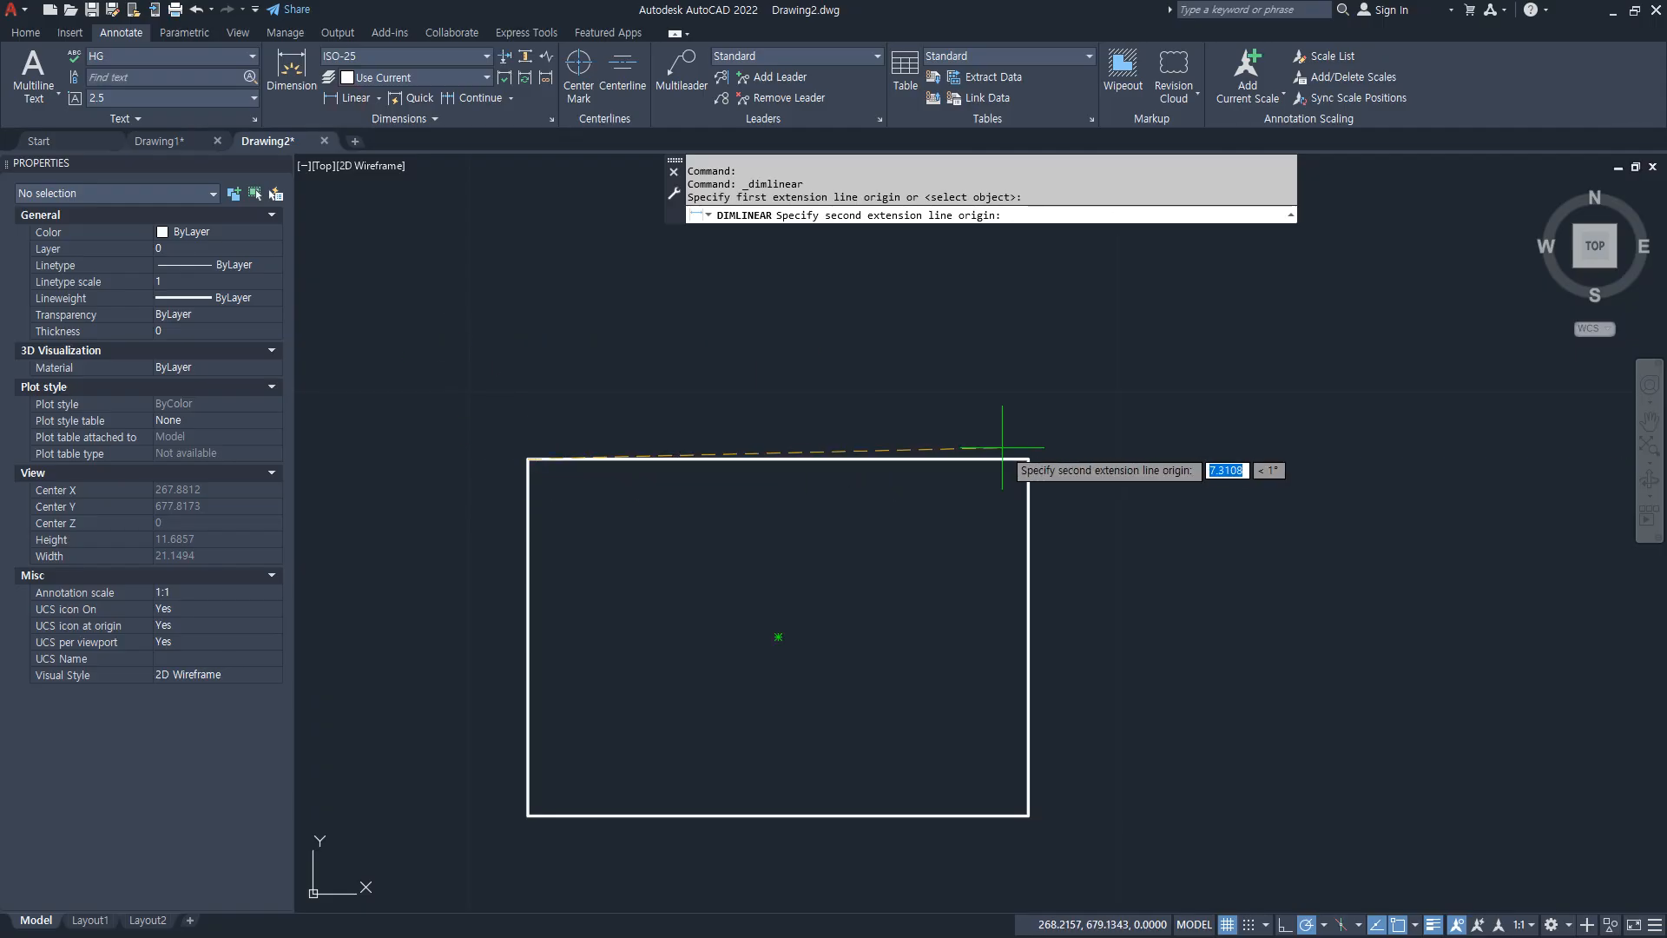
pyautogui.click(1028, 459)
pyautogui.click(762, 321)
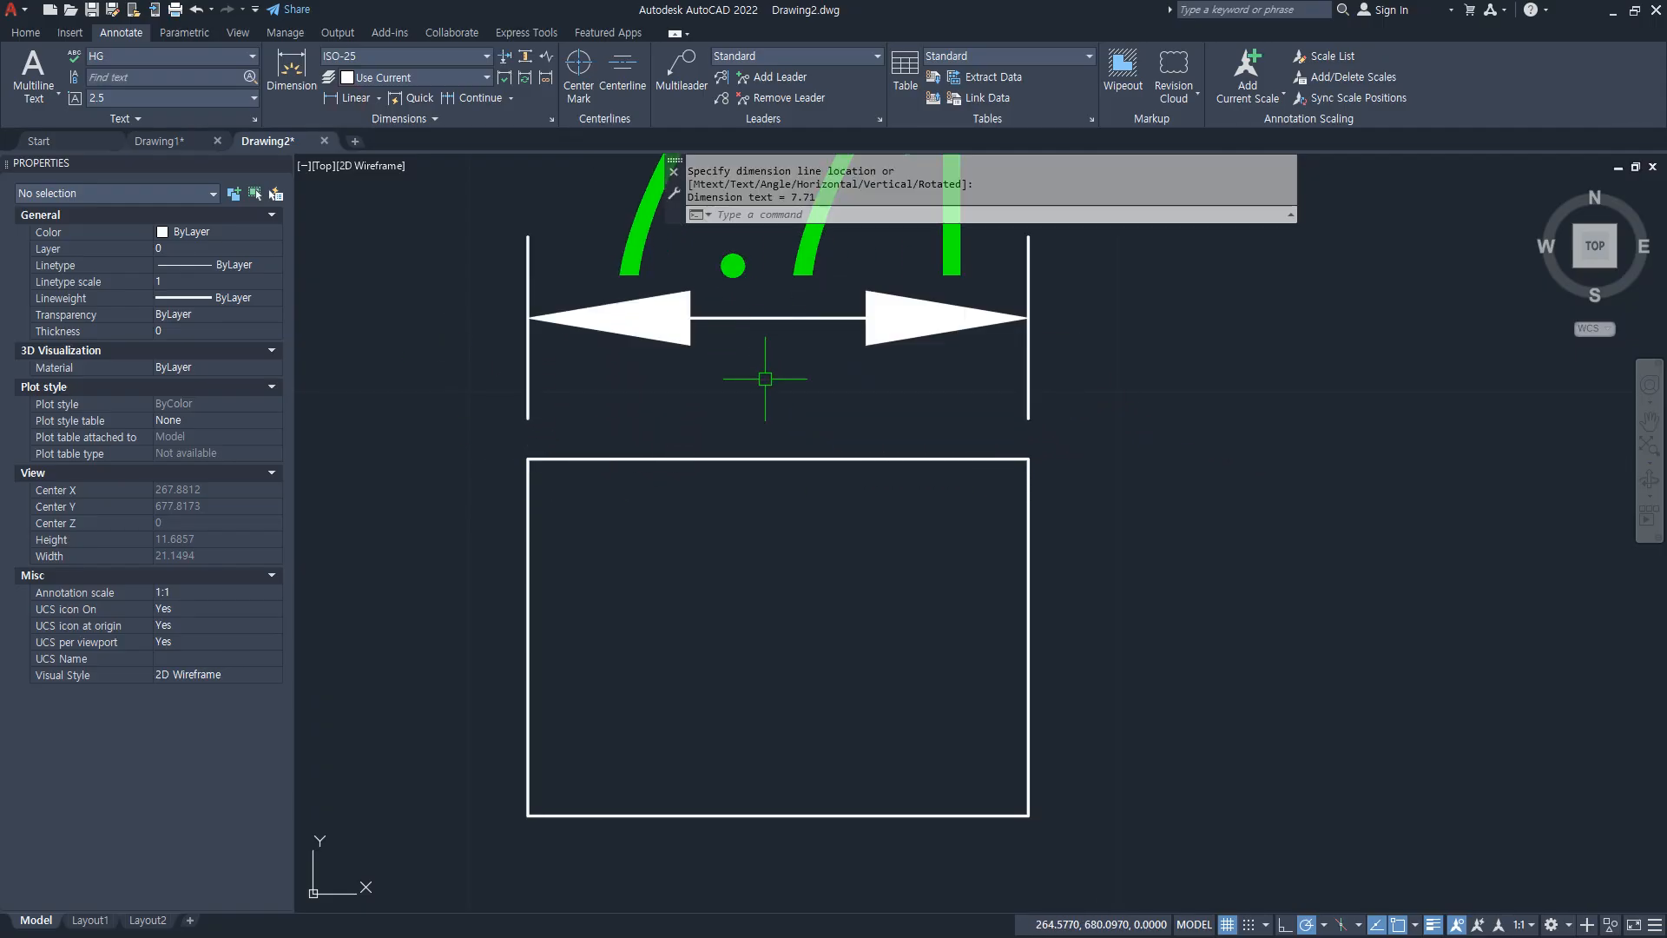
pyautogui.moveTo(763, 376); pyautogui.dragTo(824, 652, button='middle')
pyautogui.moveTo(800, 596)
pyautogui.mouseDown()
pyautogui.moveTo(838, 547)
pyautogui.moveTo(786, 597)
pyautogui.mouseUp()
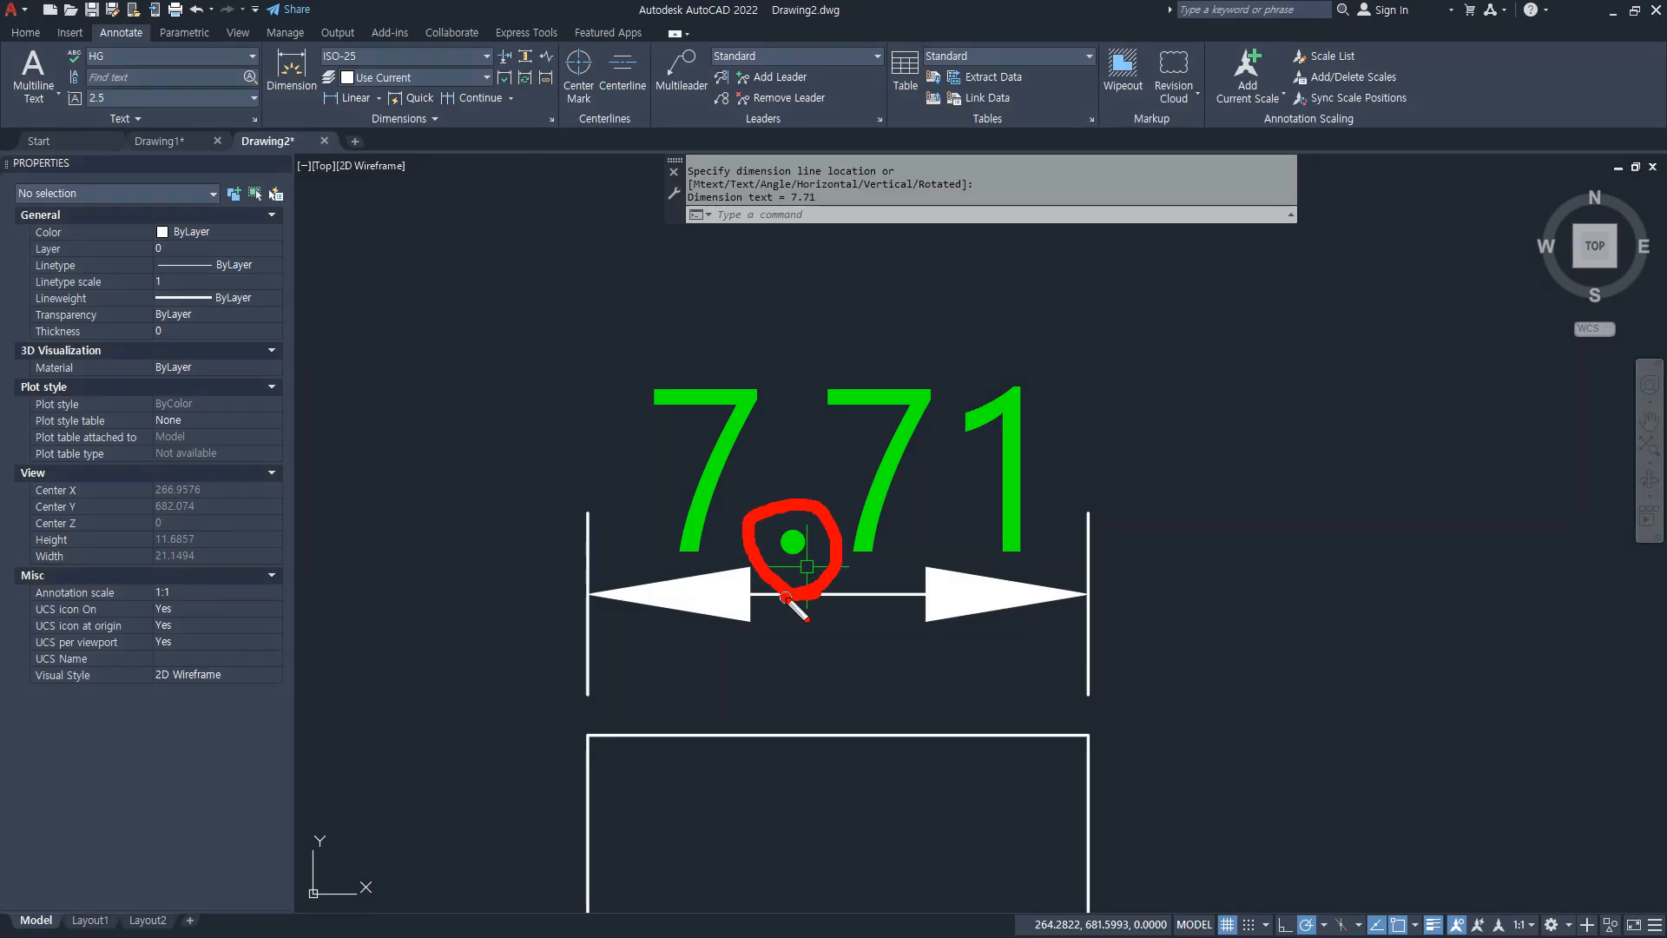
pyautogui.moveTo(786, 597)
pyautogui.mouseDown()
pyautogui.moveTo(763, 611)
pyautogui.moveTo(790, 602)
pyautogui.mouseUp()
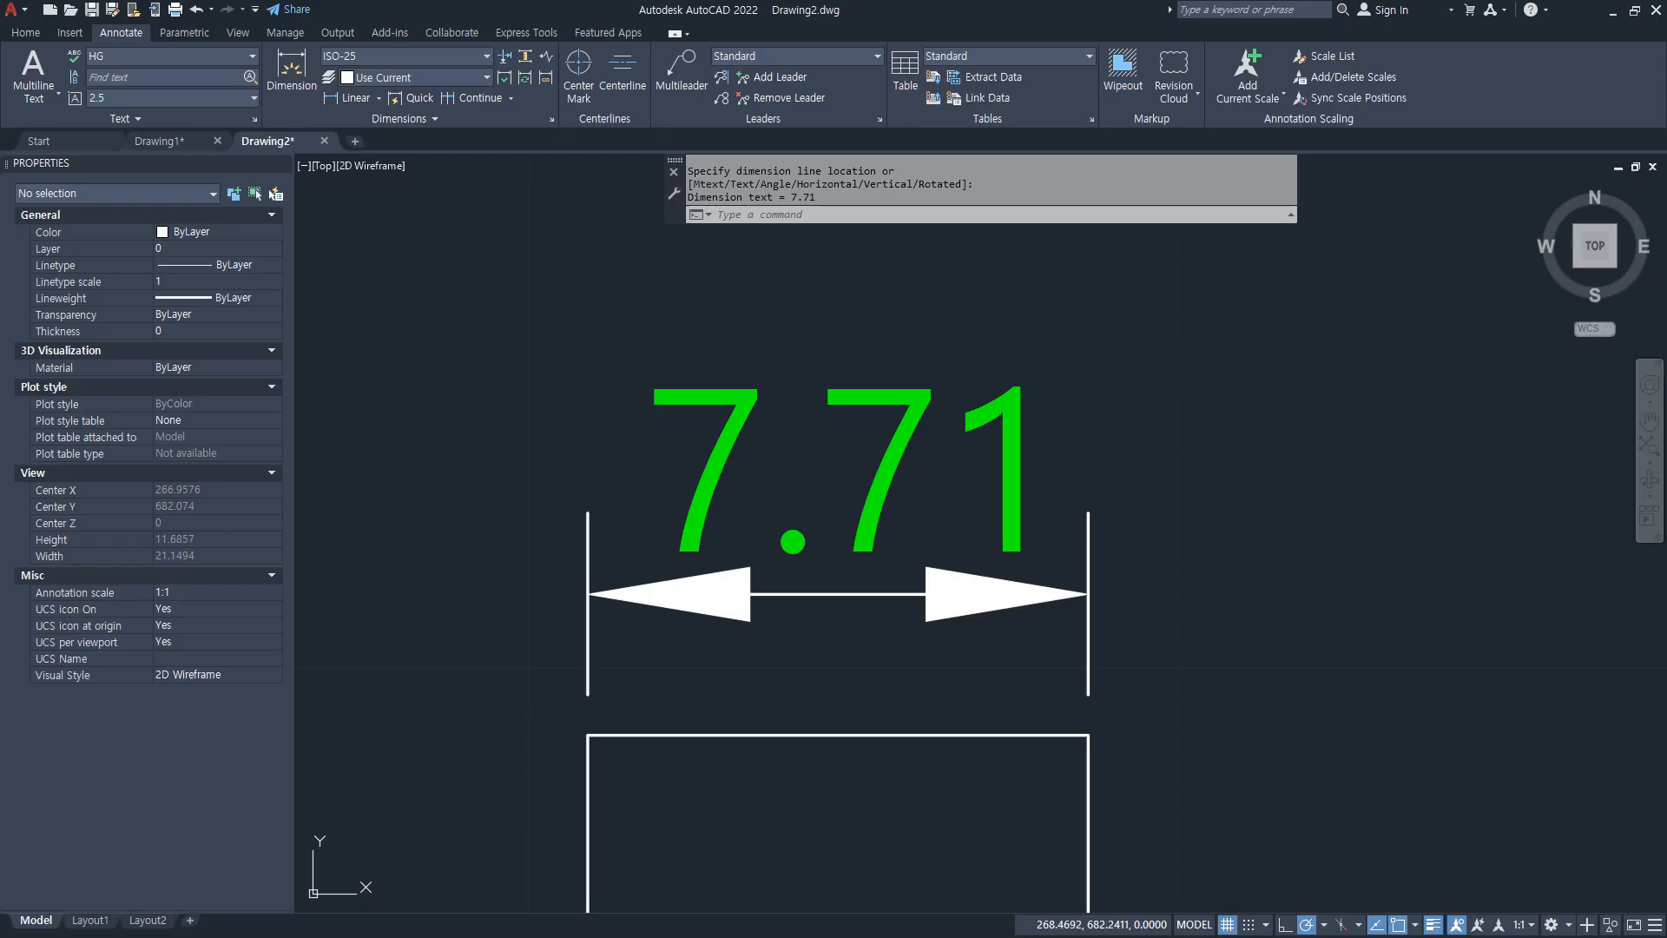
# Step: Set the linear unit format of the ISO-25 dimension style to Decimal and apply it to the drawing
pyautogui.write('D')
pyautogui.press('Return')
pyautogui.click(1020, 440)
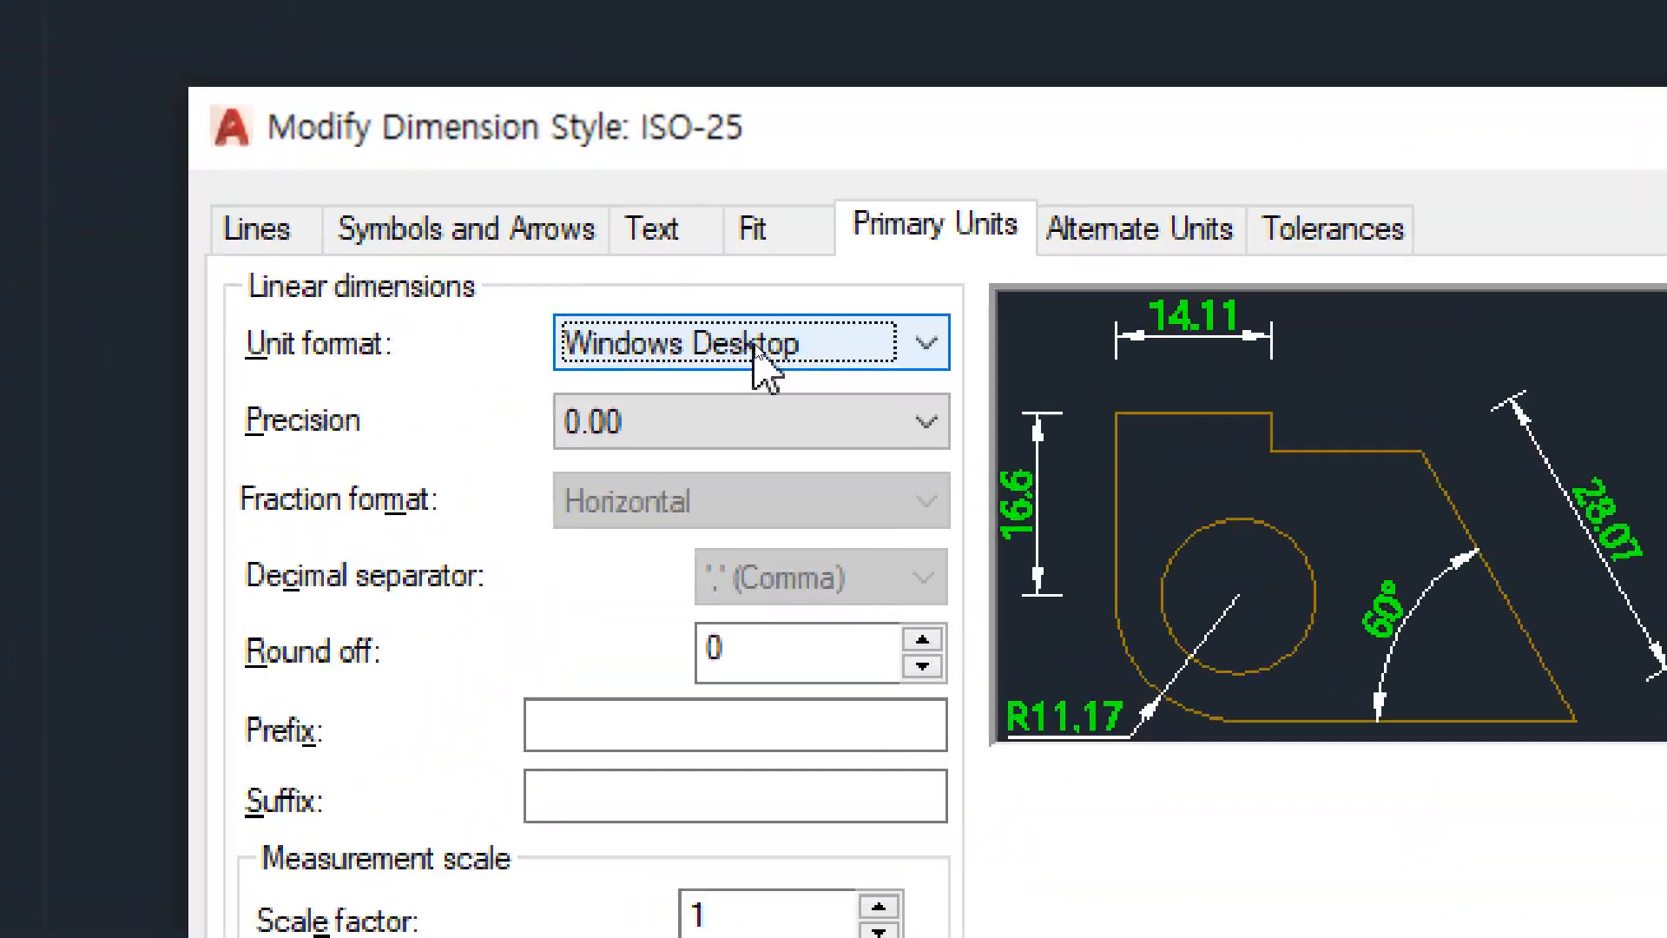
pyautogui.click(758, 348)
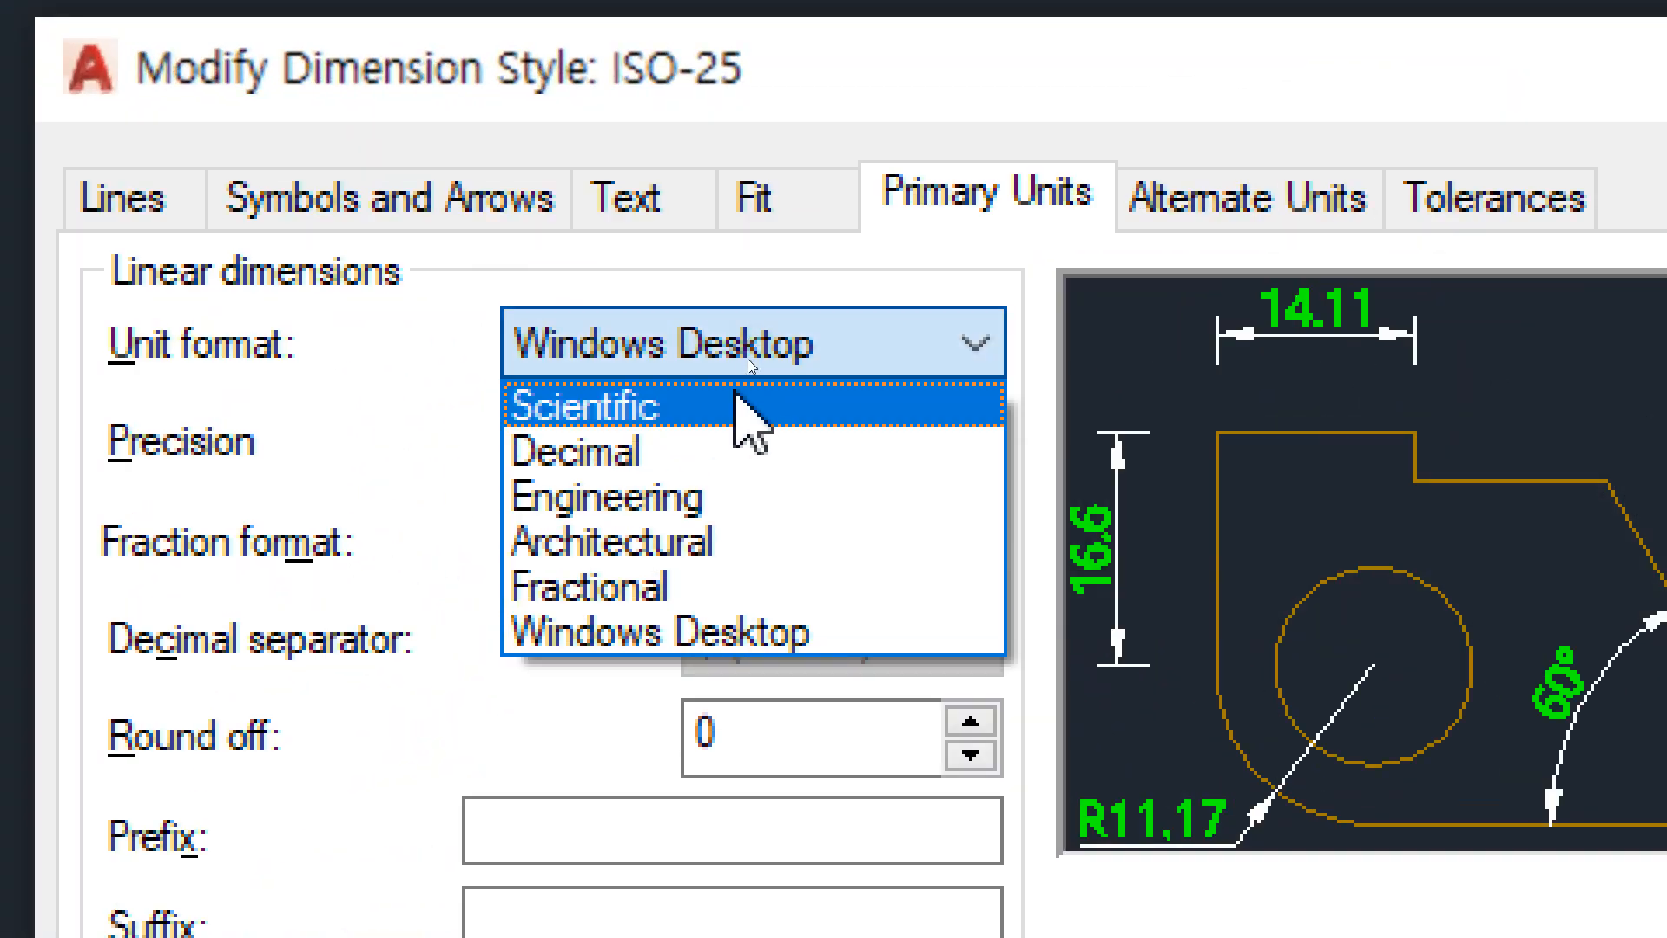
pyautogui.click(699, 459)
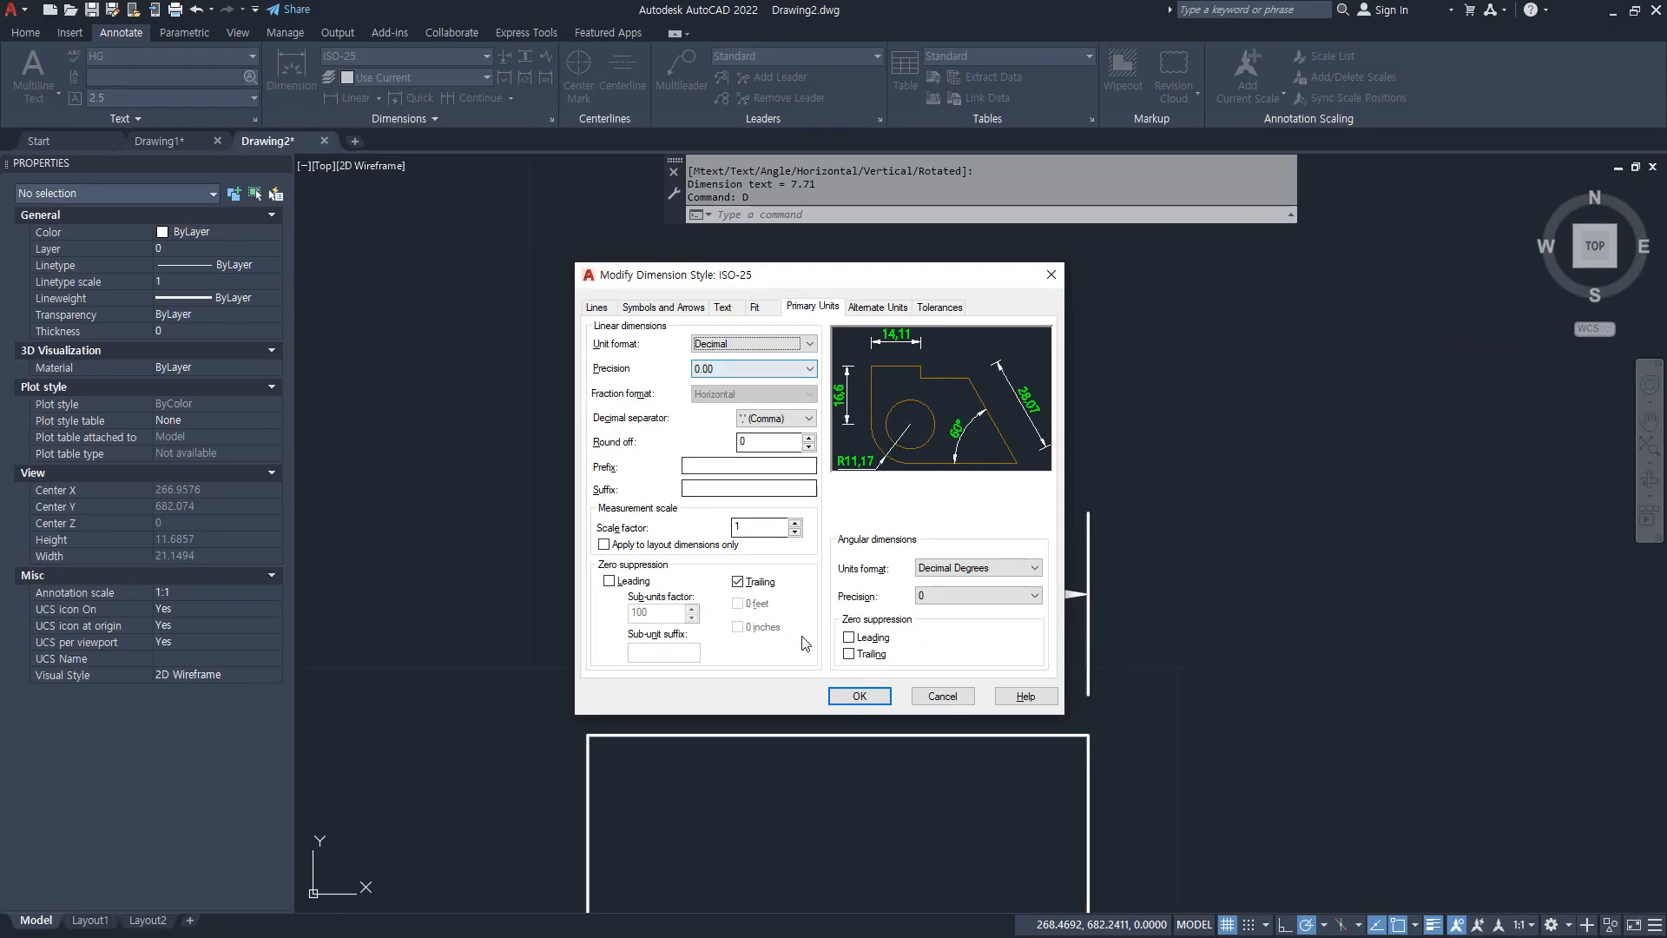
pyautogui.click(859, 696)
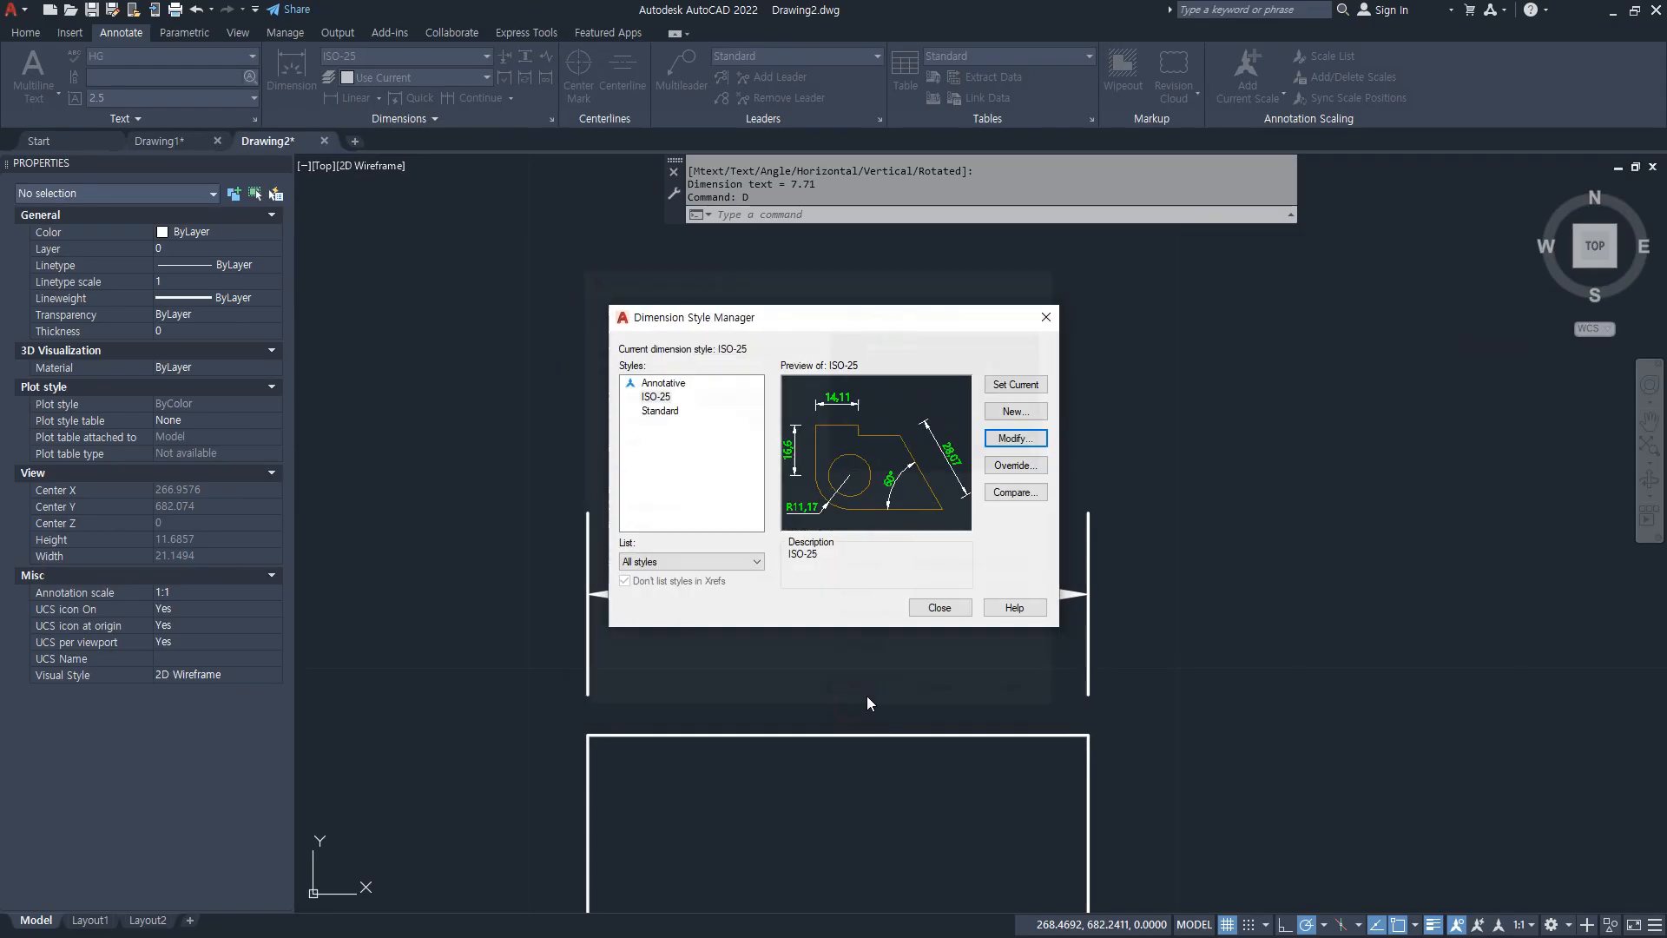
pyautogui.click(959, 607)
pyautogui.moveTo(816, 592)
pyautogui.mouseDown()
pyautogui.moveTo(791, 599)
pyautogui.moveTo(863, 531)
pyautogui.moveTo(820, 597)
pyautogui.mouseUp()
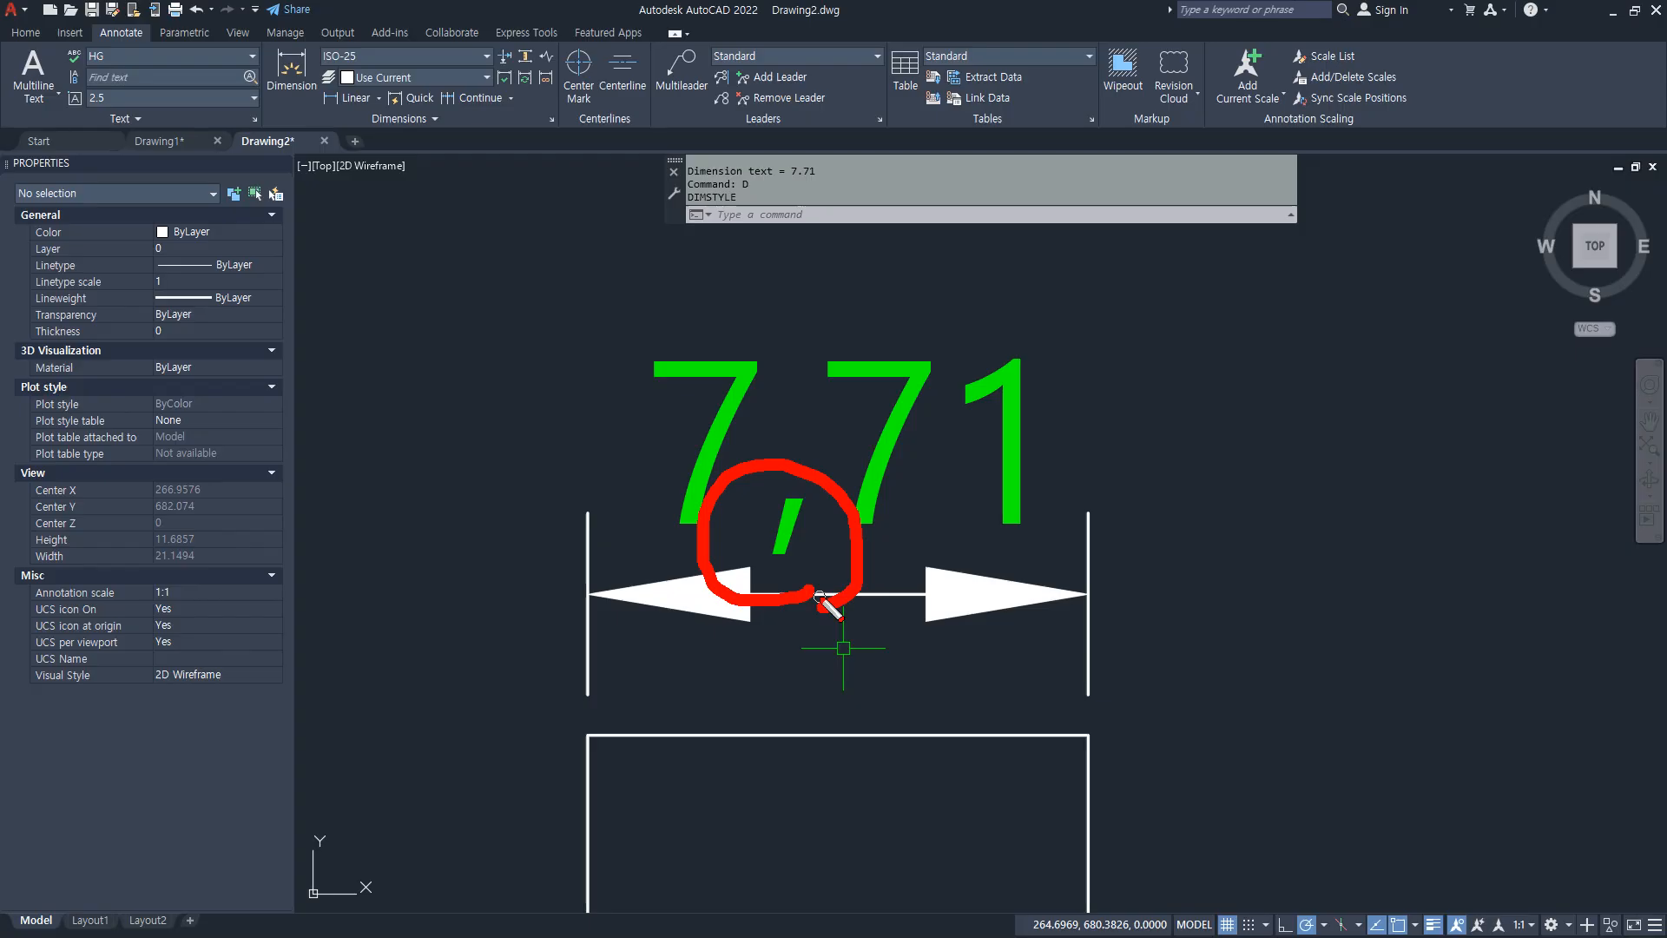
pyautogui.press('Escape')
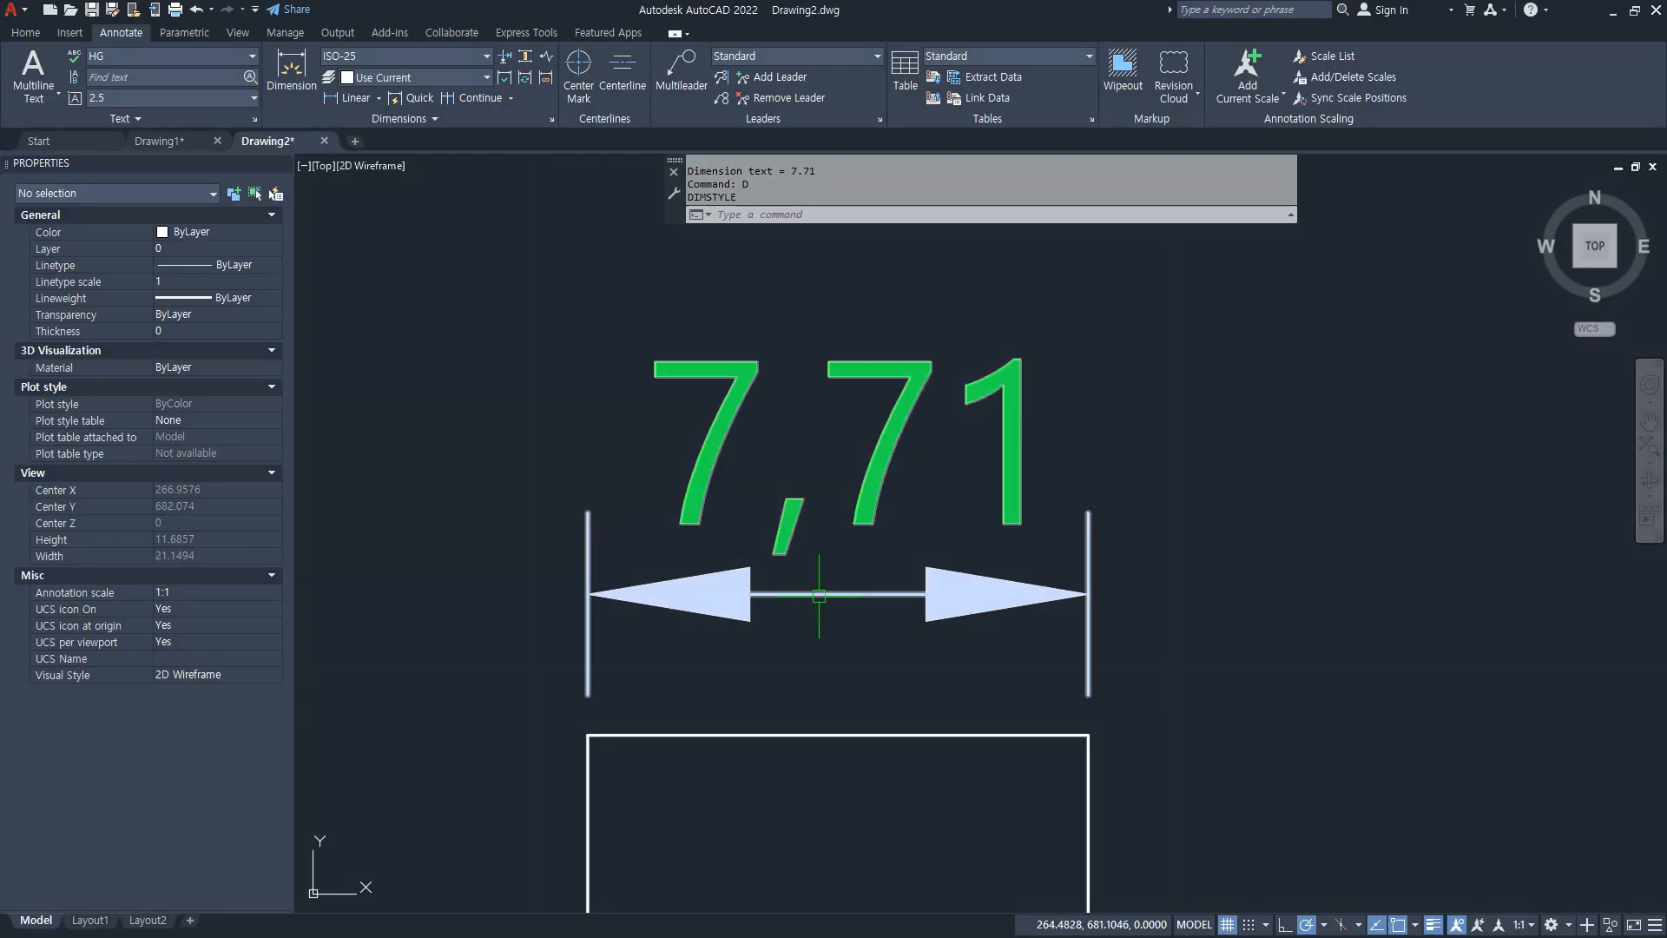
# Step: Change the ISO-25 dimension style's decimal separator to Period and apply it to the drawing
pyautogui.write('d')
pyautogui.press('Return')
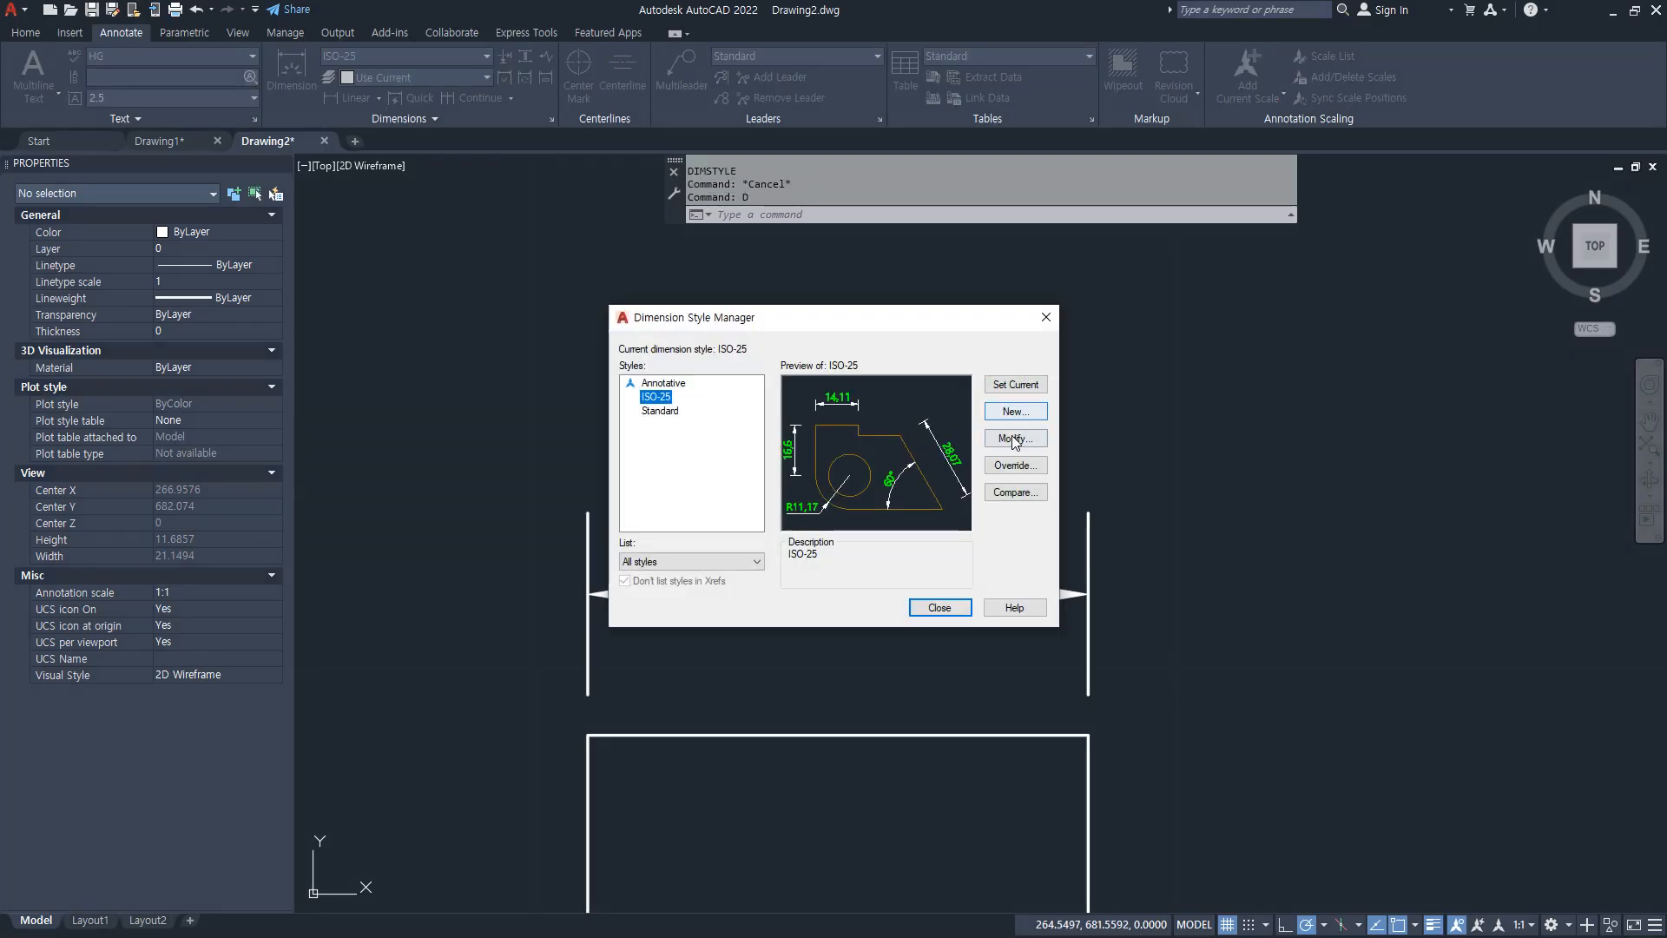
pyautogui.click(1014, 438)
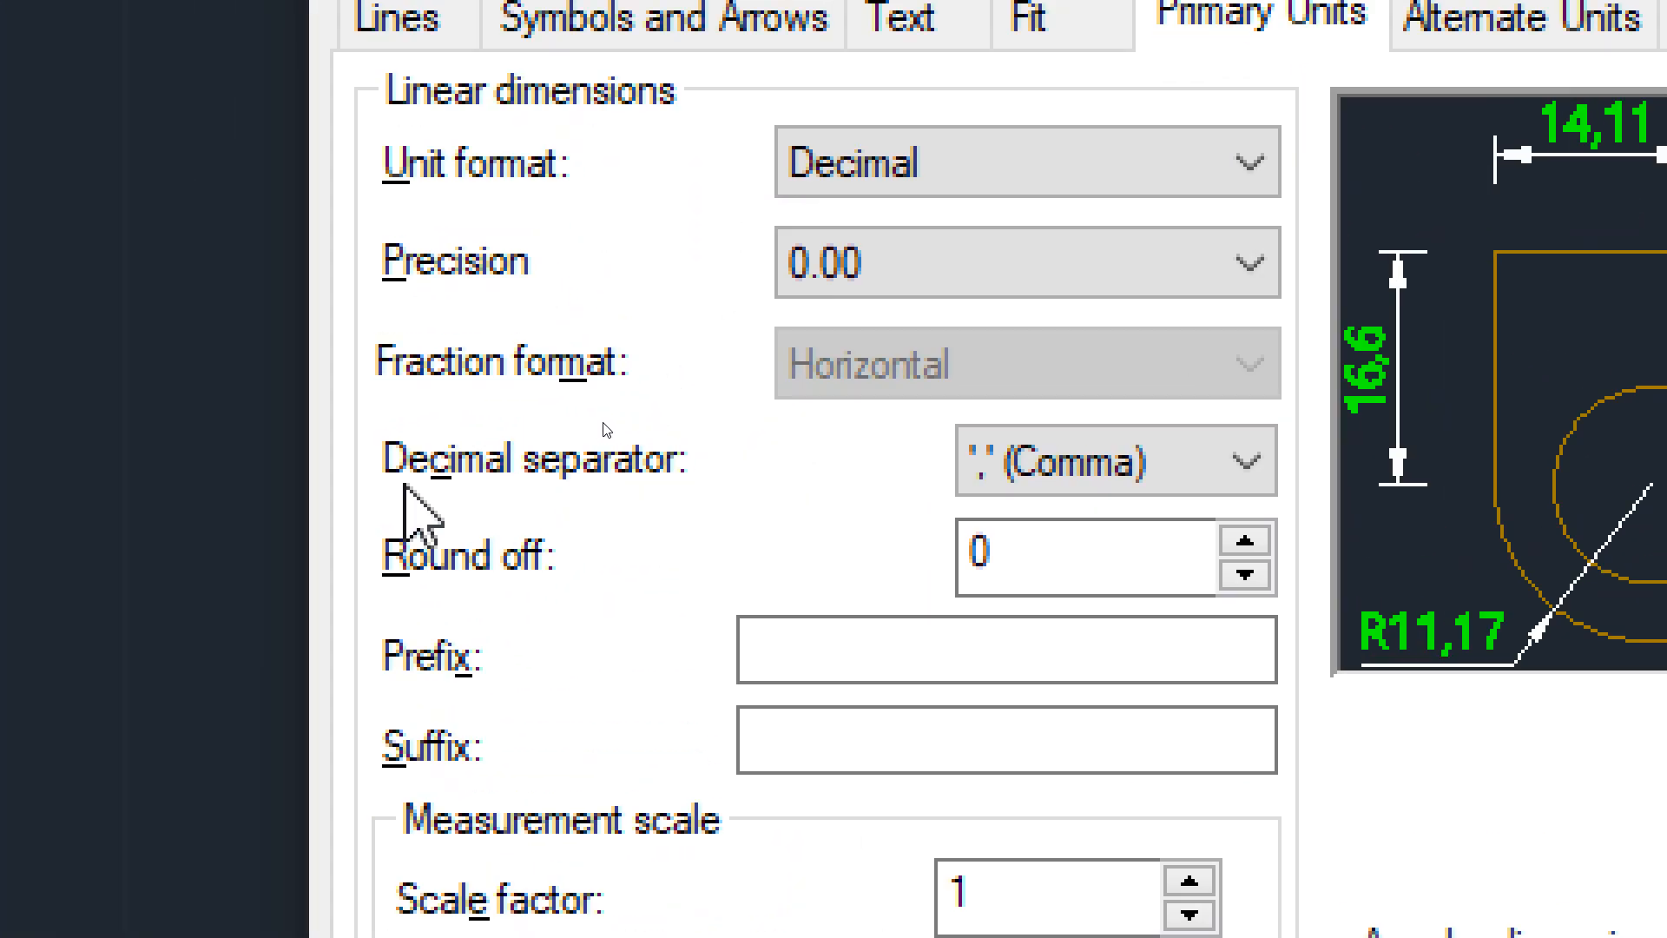
pyautogui.click(1204, 465)
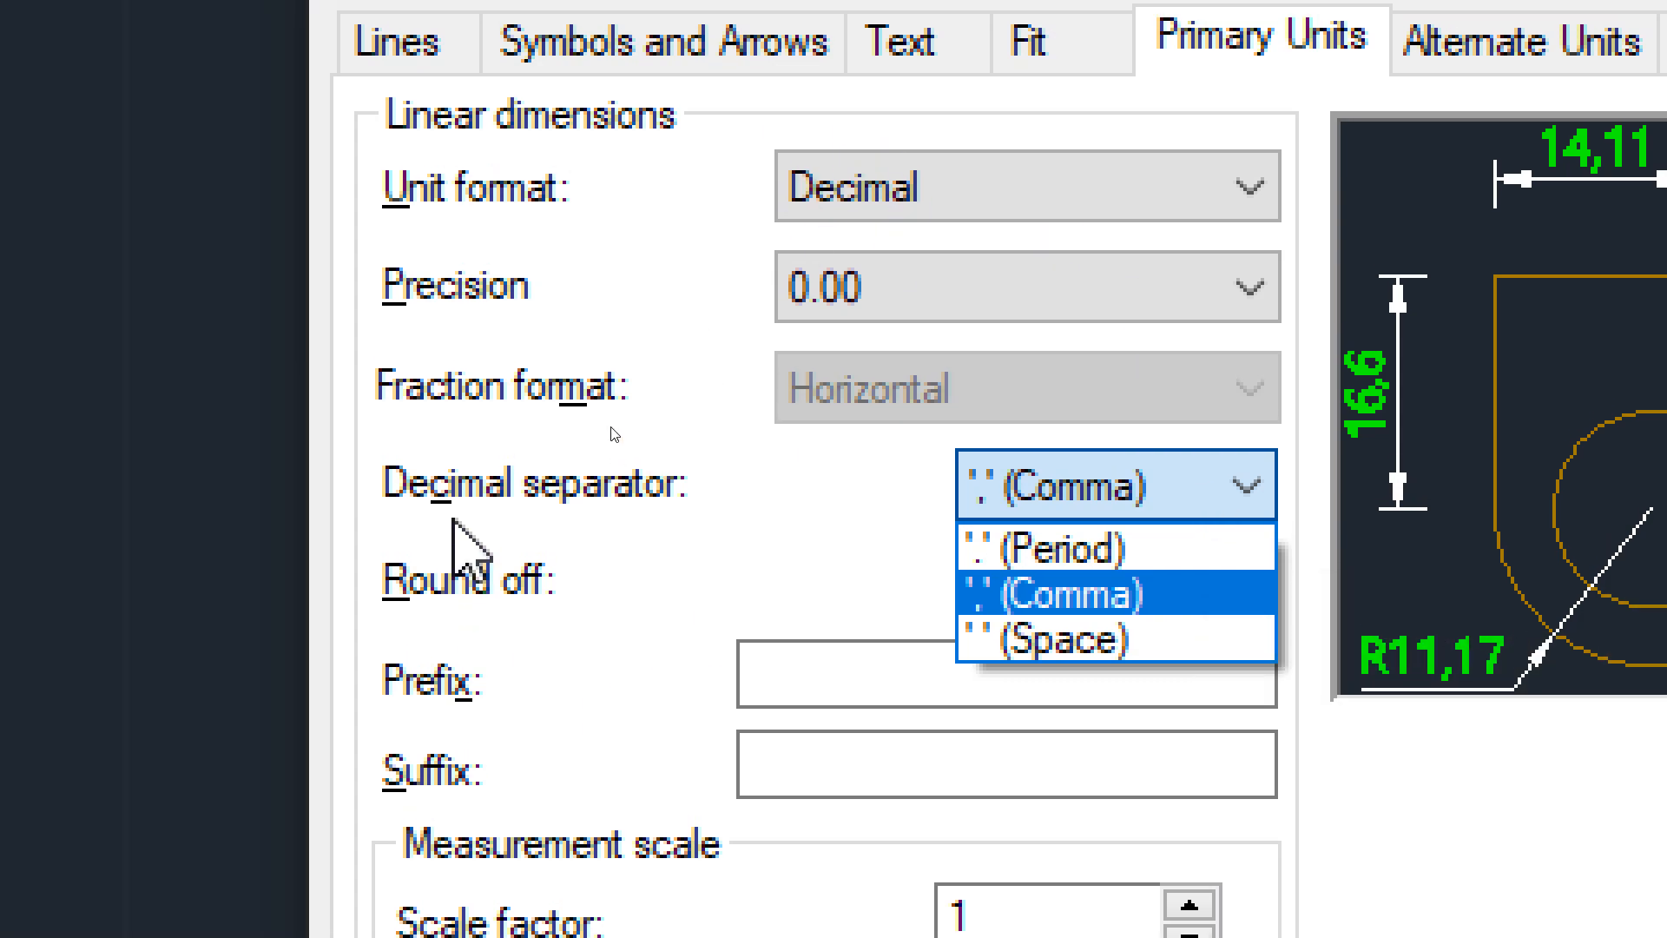
pyautogui.click(1149, 547)
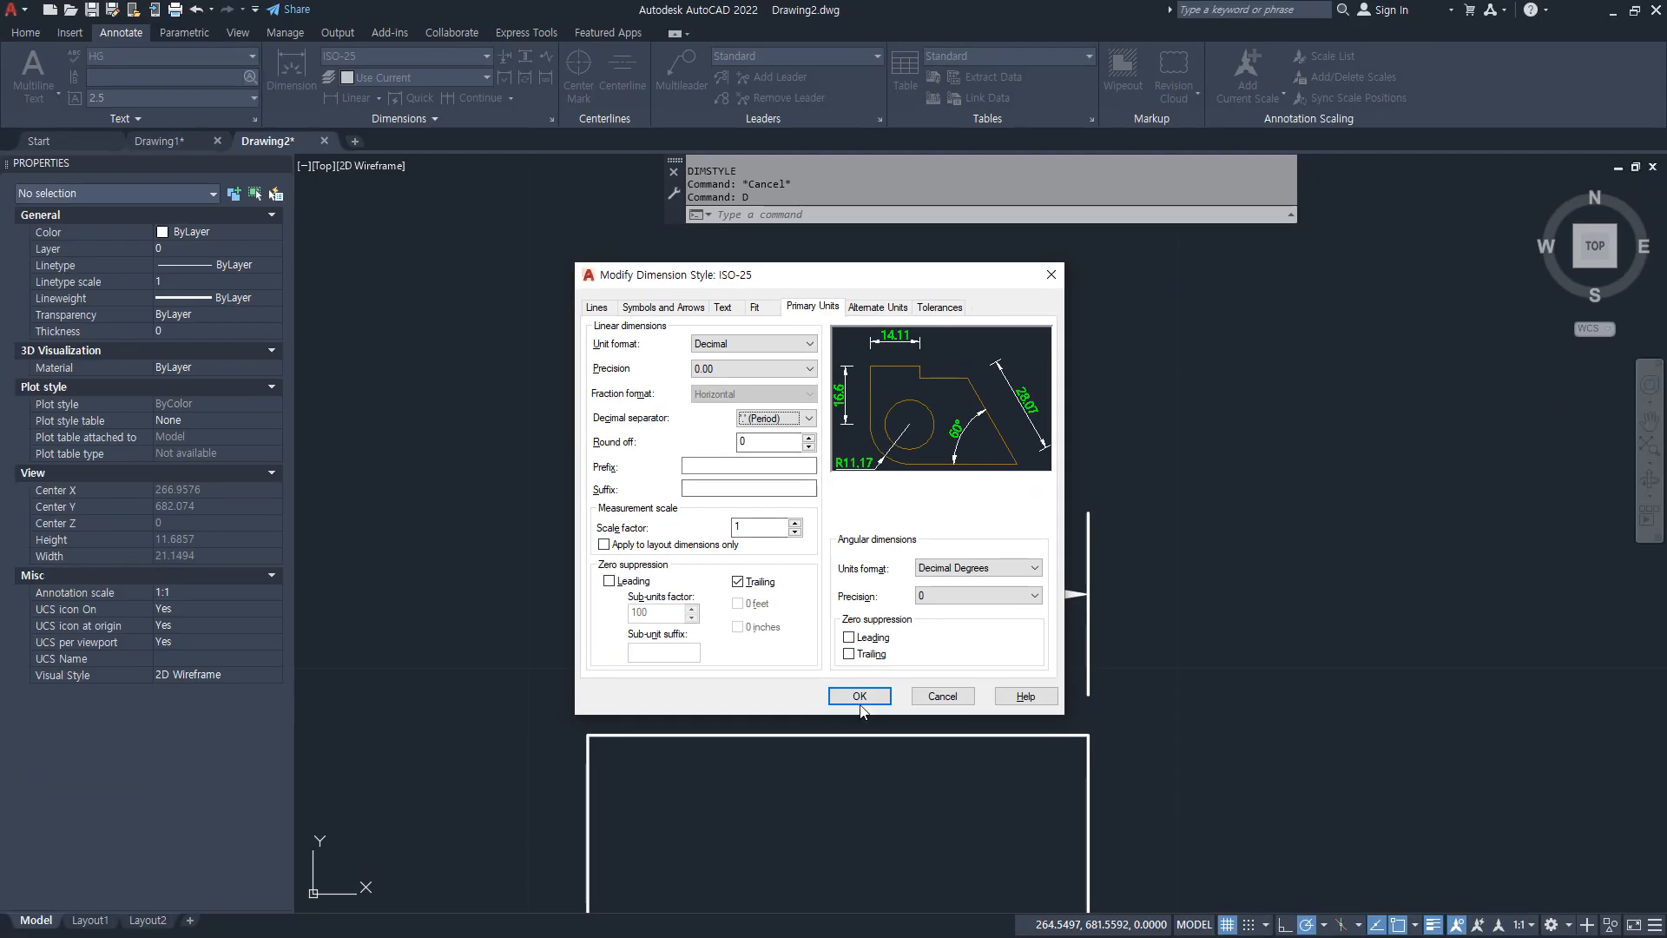
pyautogui.click(859, 704)
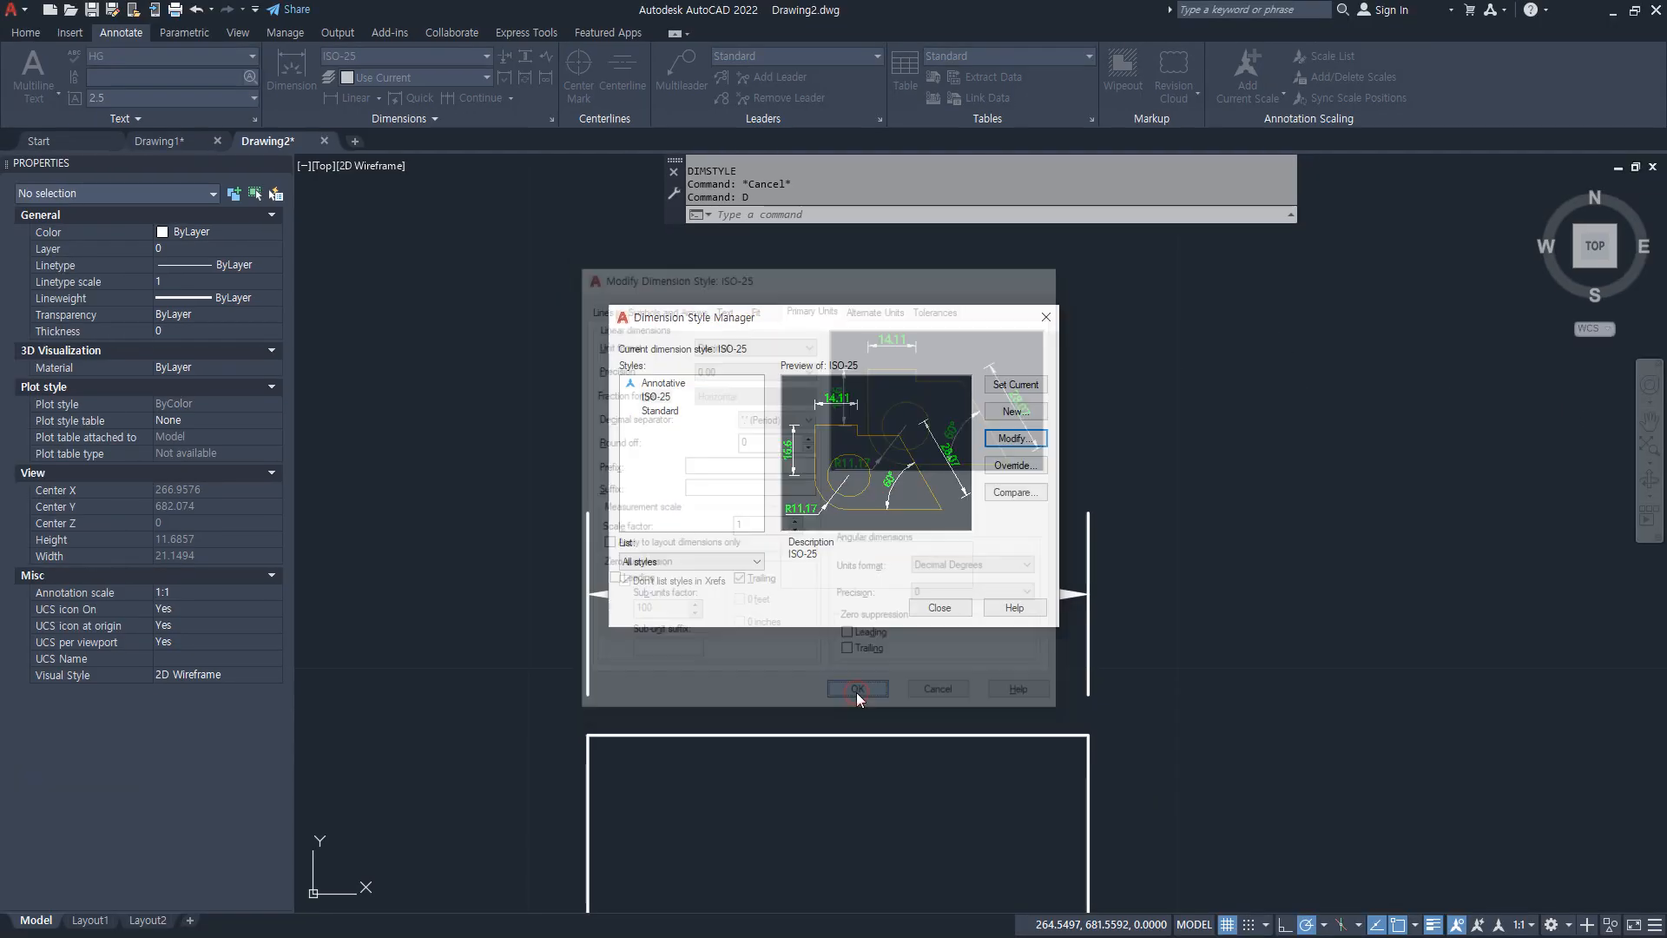
pyautogui.click(939, 608)
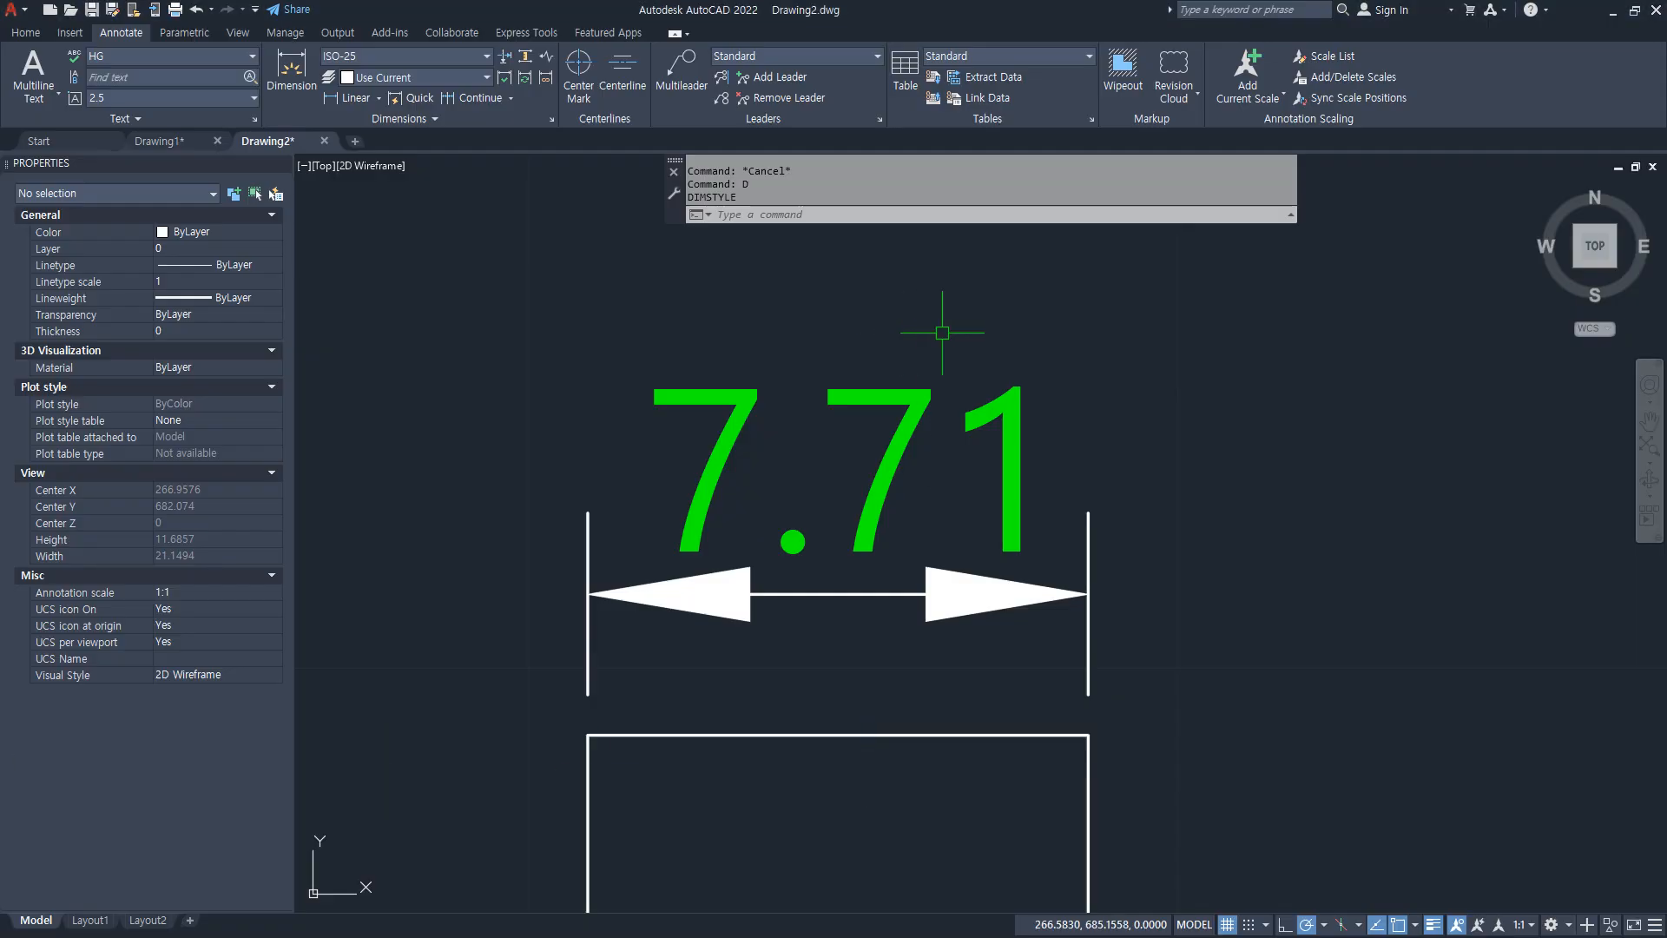
# Step: Set the linear dimension precision of the ISO-25 style to 0.0000 and apply it to the drawing
pyautogui.write('D')
pyautogui.press('Return')
pyautogui.click(1017, 439)
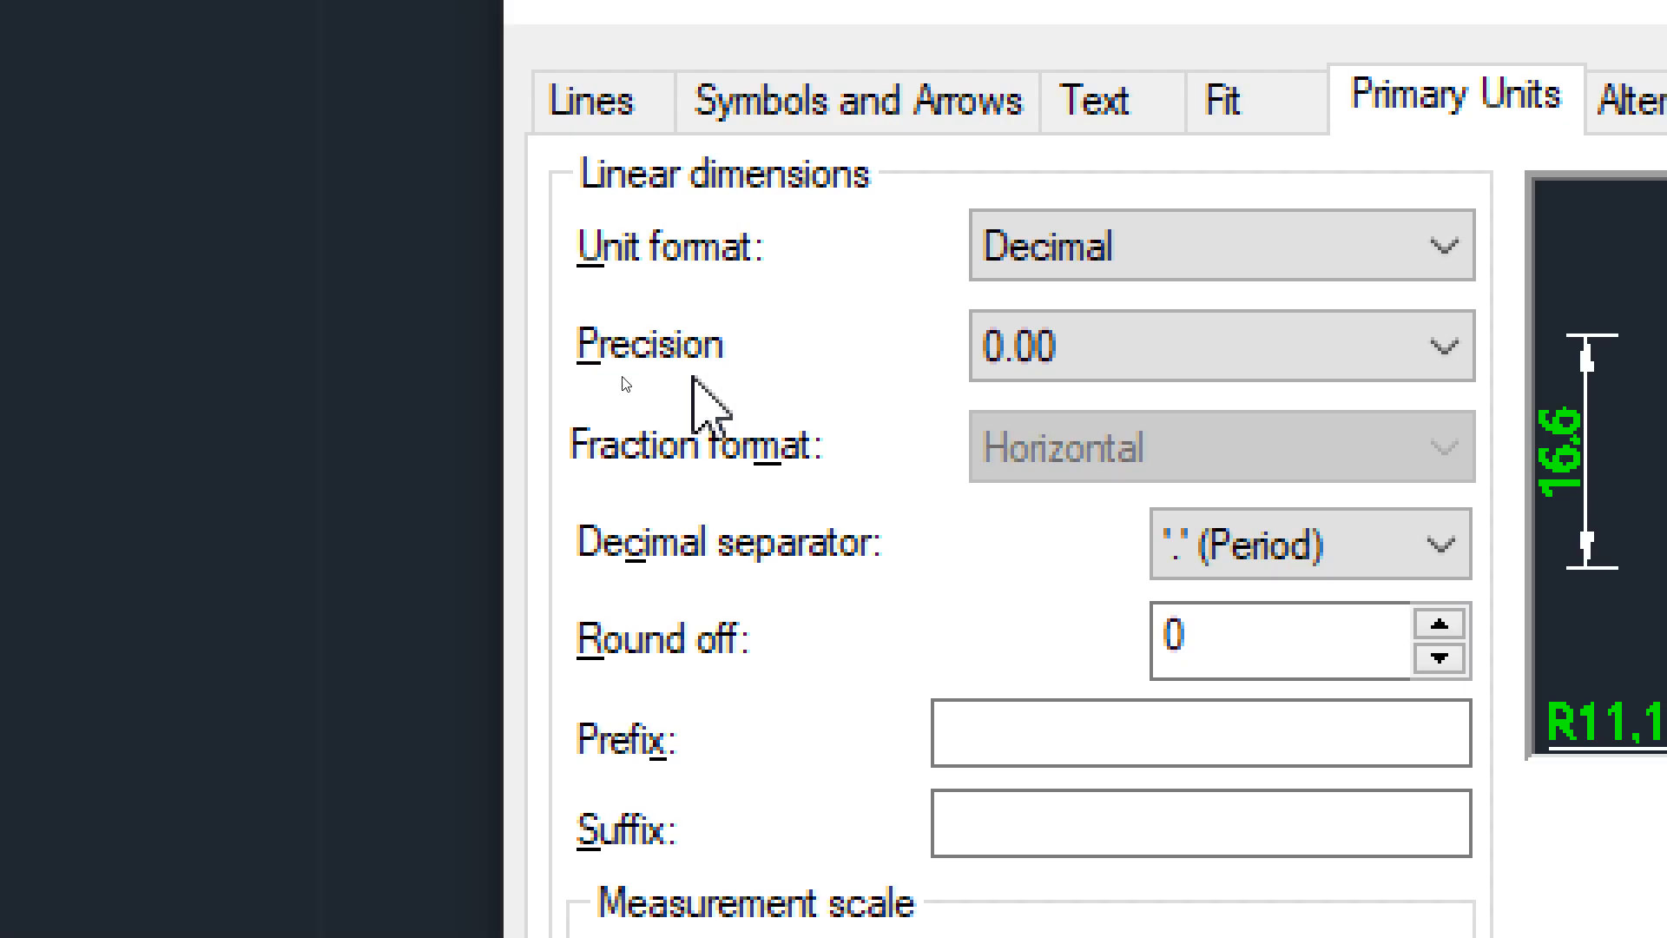
pyautogui.click(1275, 345)
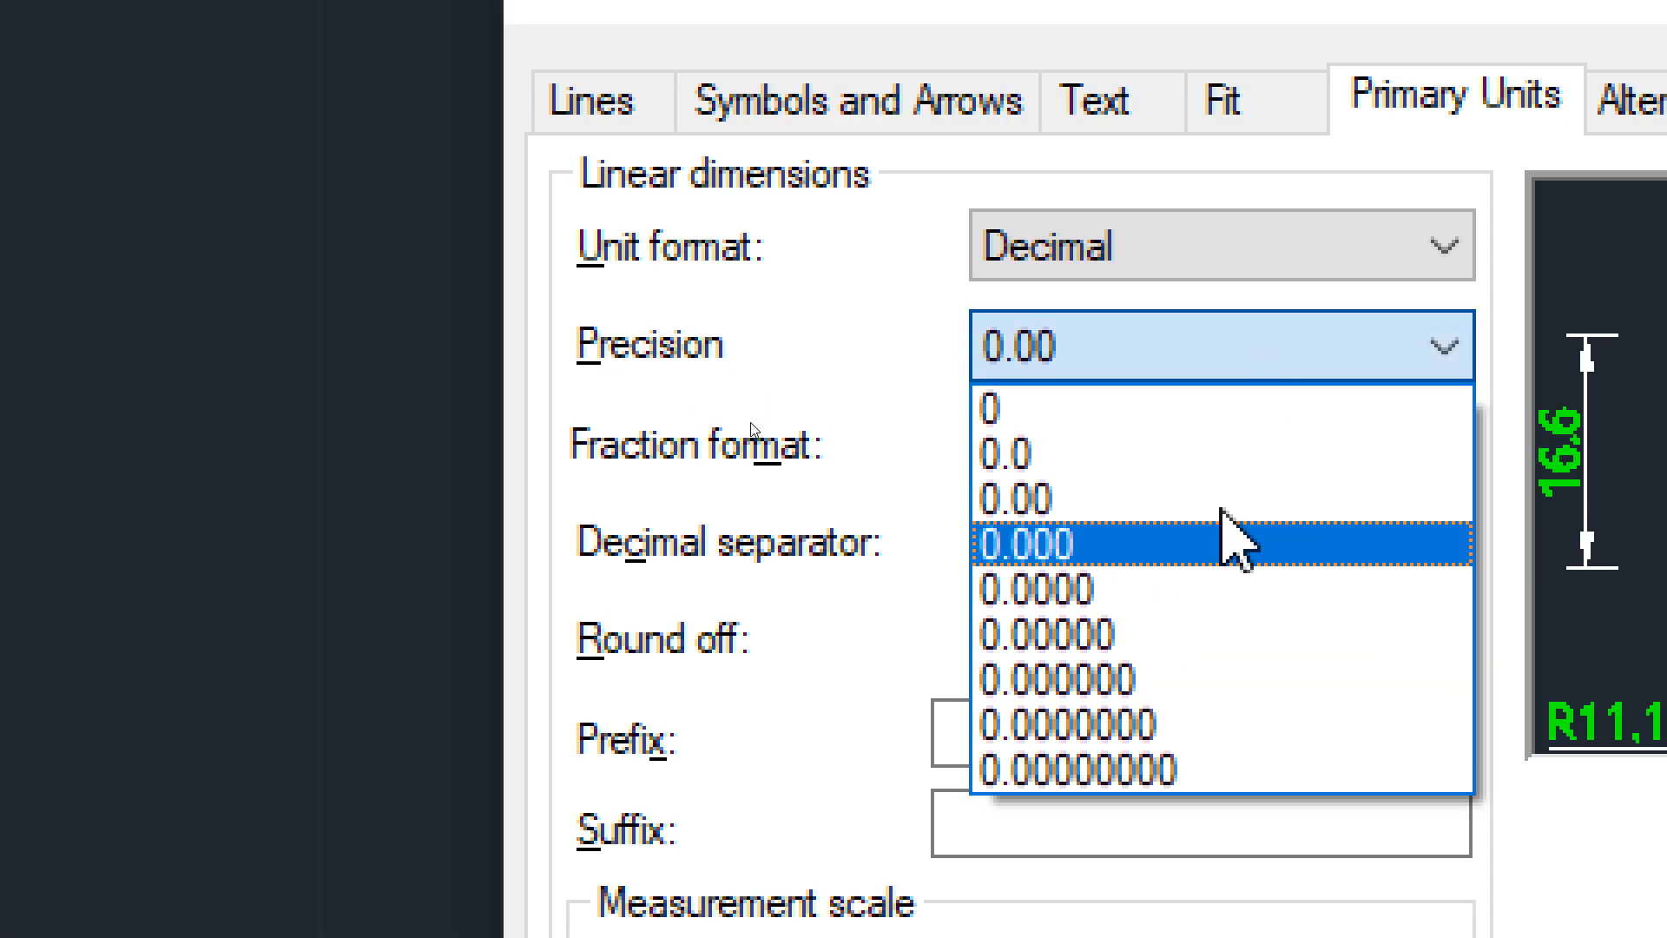
pyautogui.click(1196, 603)
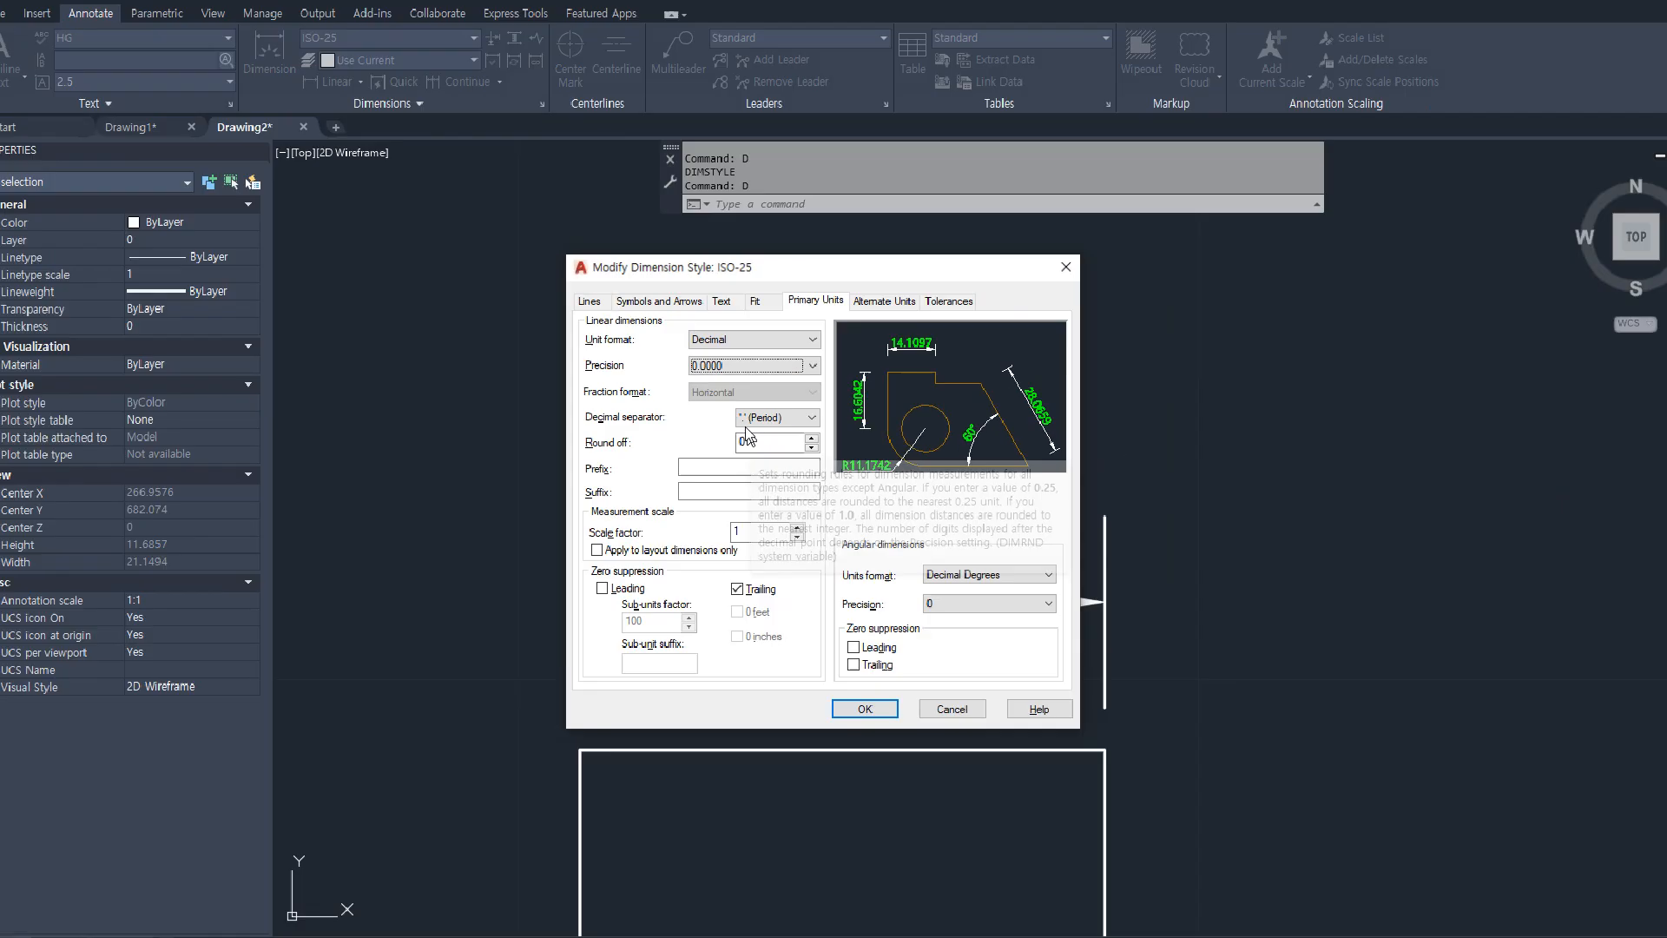
pyautogui.click(859, 701)
pyautogui.click(940, 609)
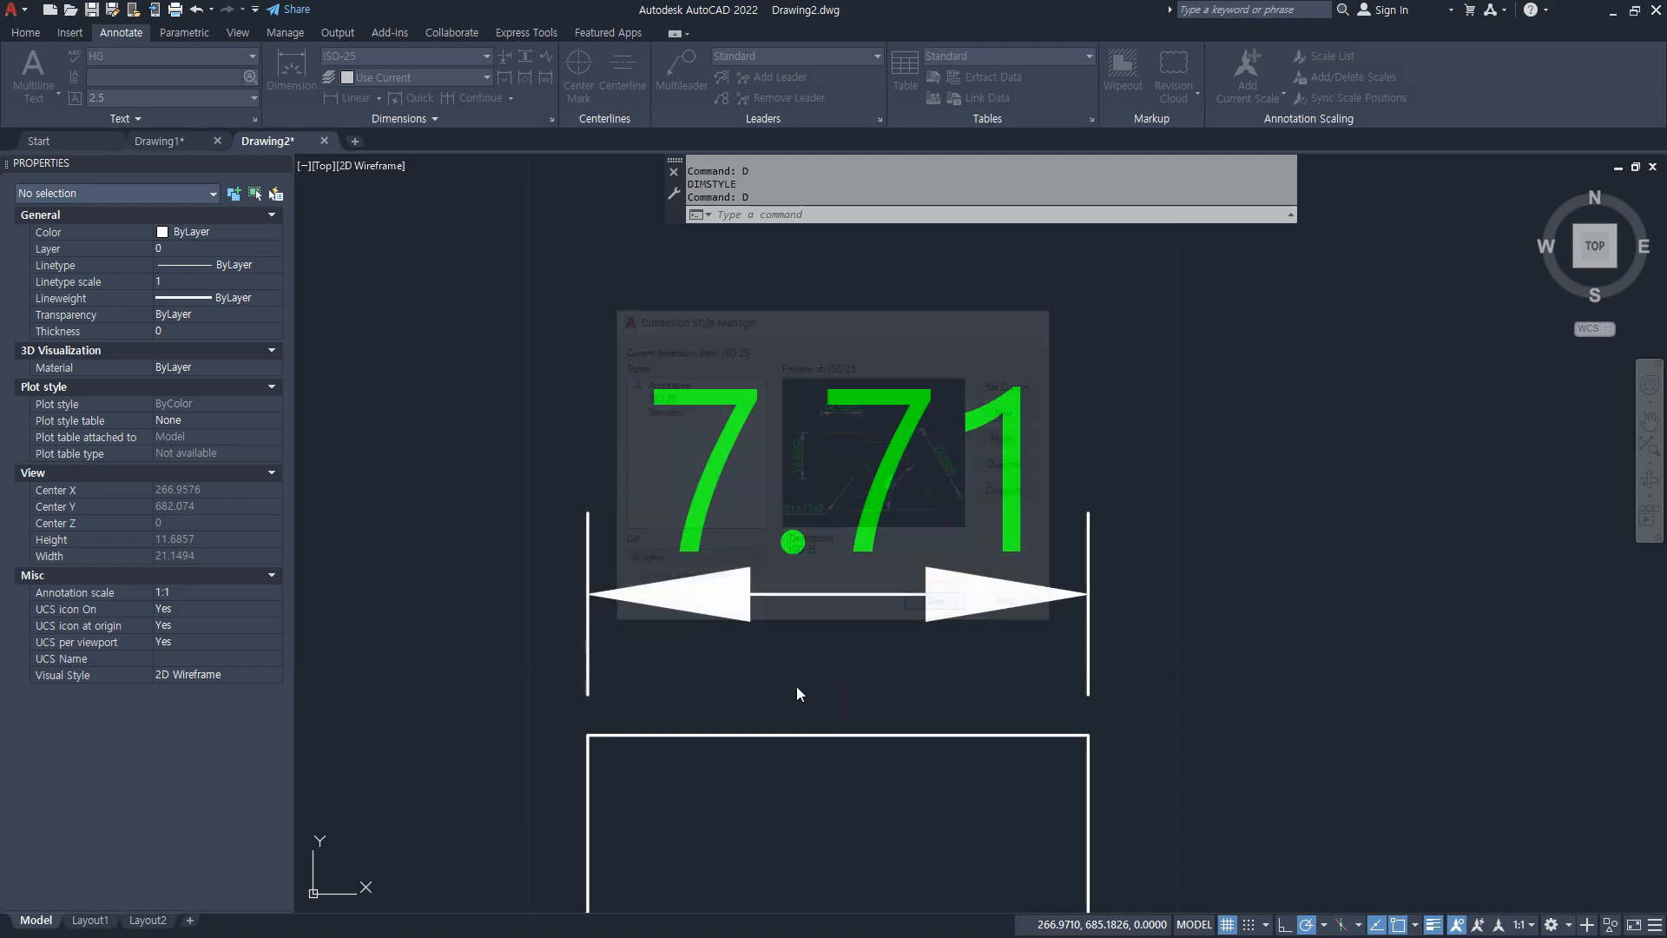
# Step: Draw a 10 by 10 rectangle in the empty area to the right of the small dimensioned rectangle
pyautogui.scroll(-2, 864, 657)
pyautogui.moveTo(1206, 653); pyautogui.dragTo(681, 607, button='middle')
pyautogui.scroll(-2, 959, 636)
pyautogui.write('rec')
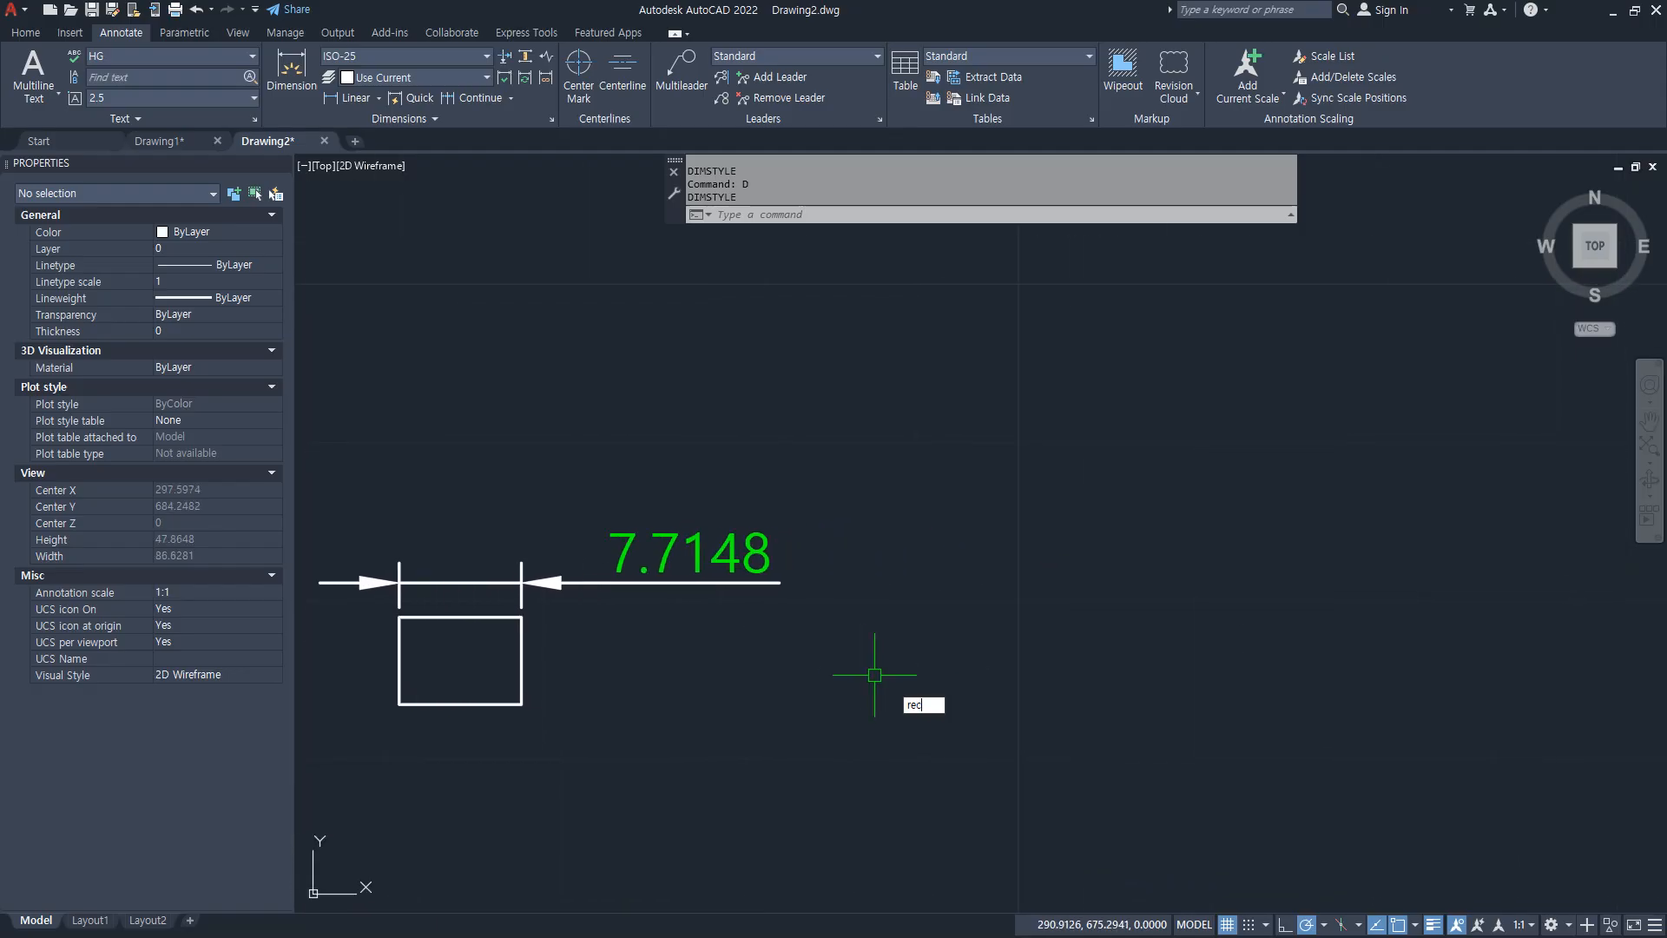
pyautogui.press('Return')
pyautogui.click(909, 714)
pyautogui.write('10')
pyautogui.press('Tab')
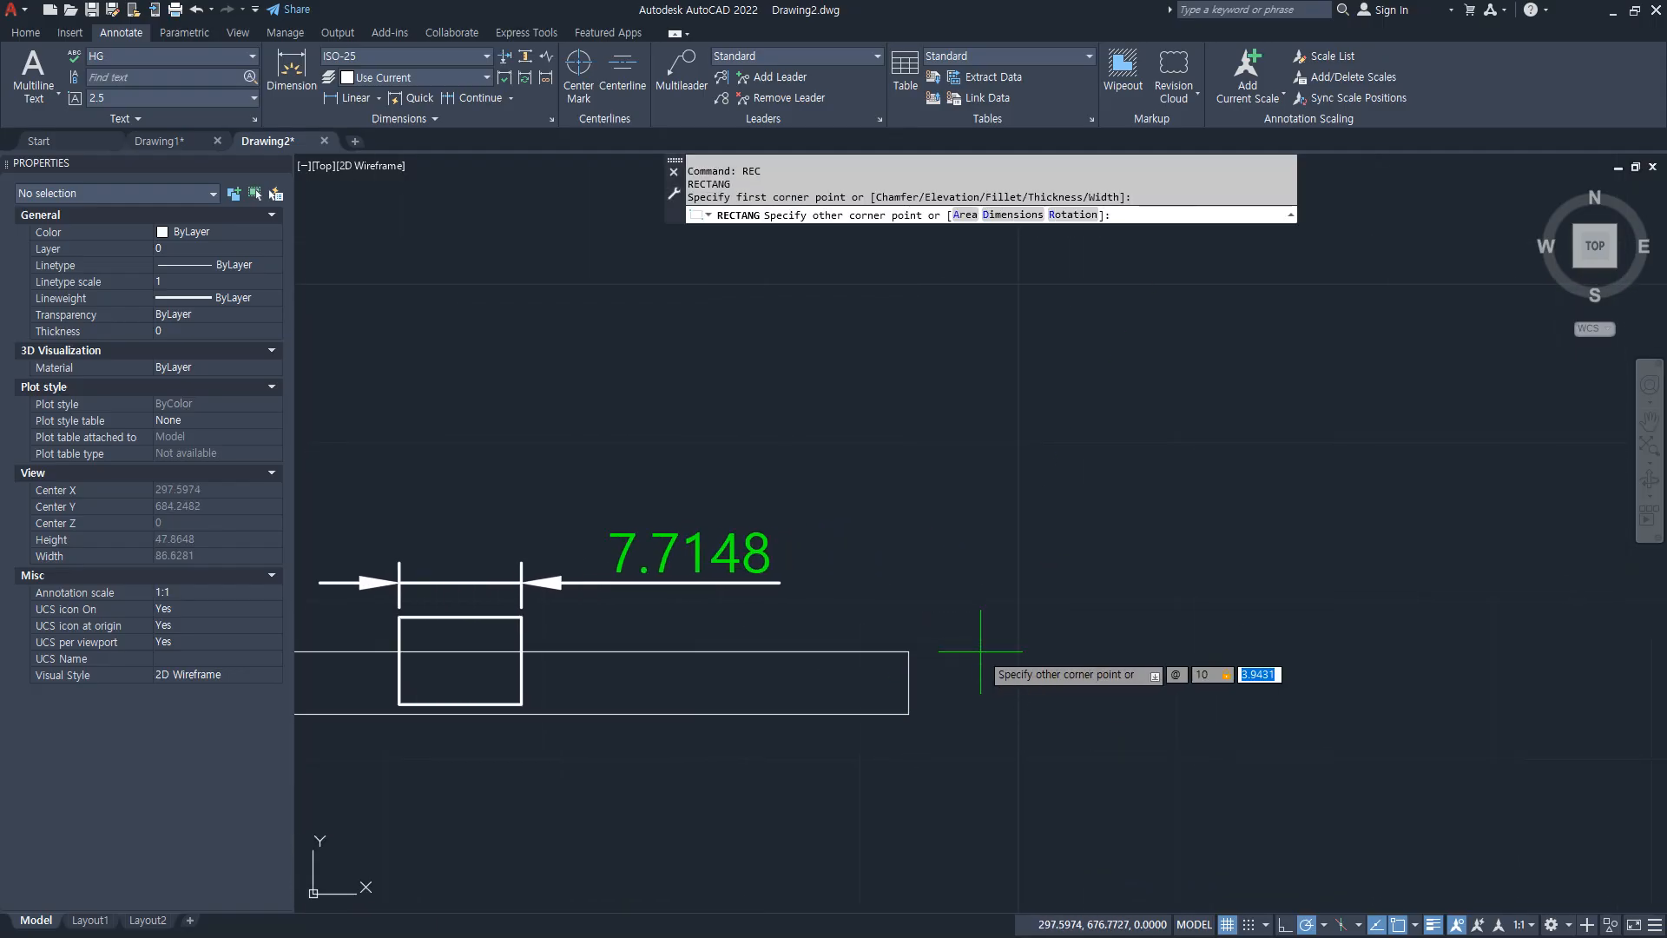
pyautogui.write('10')
pyautogui.press('Return')
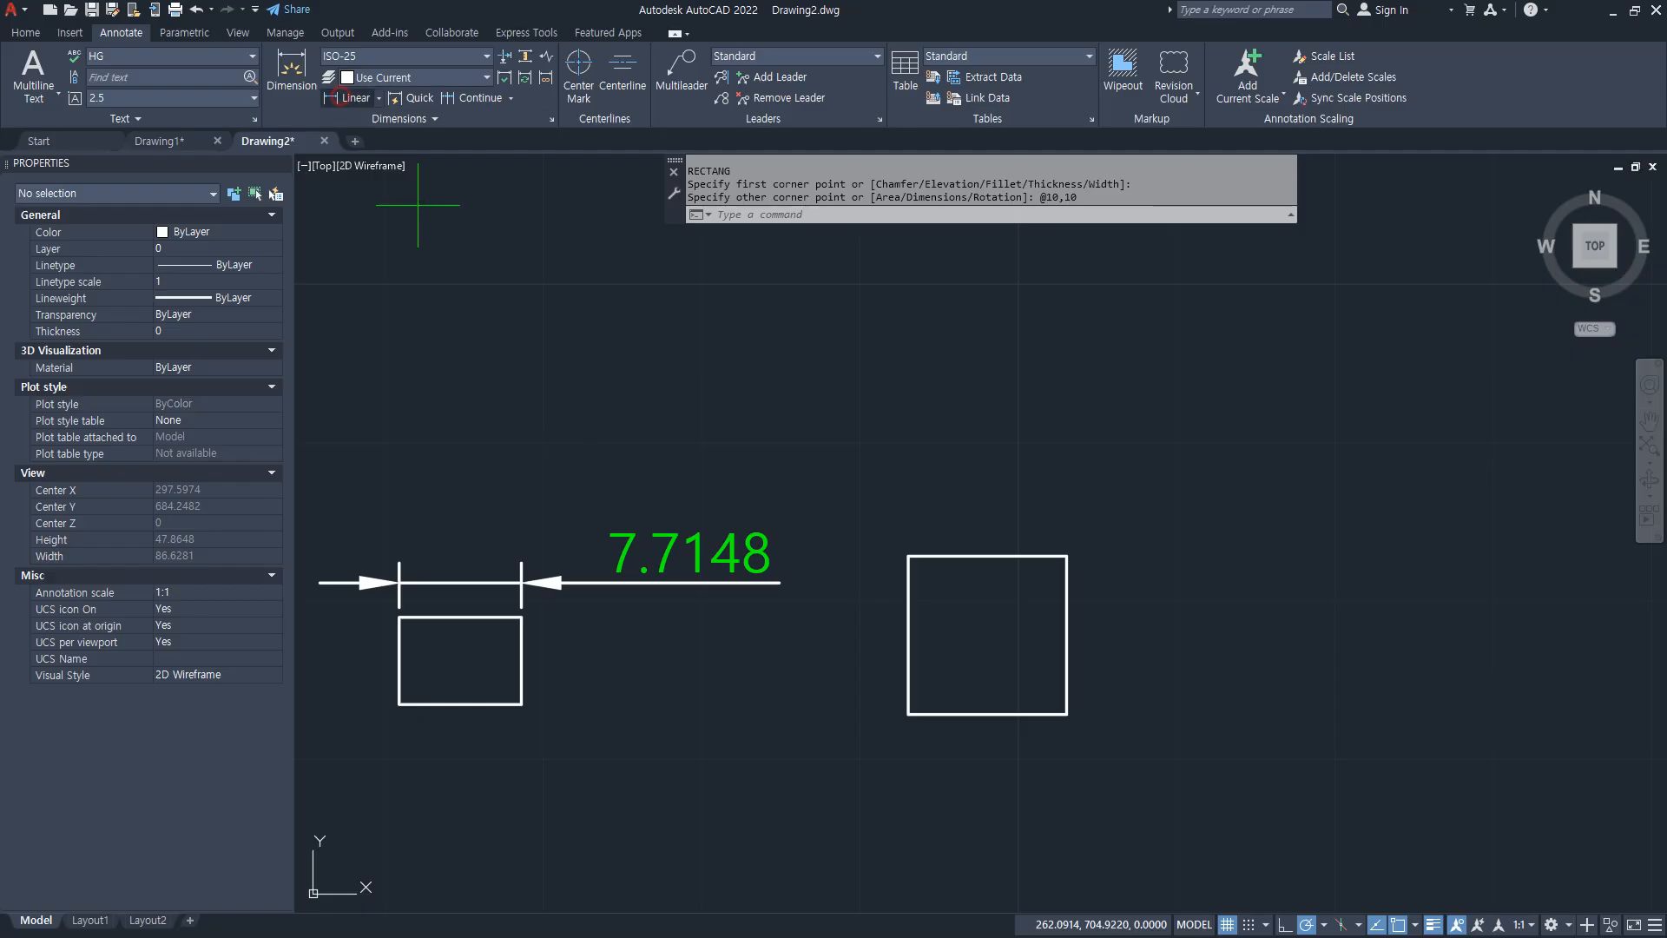
# Step: Add a horizontal linear dimension above the top edge of the 10 by 10 square
pyautogui.click(338, 97)
pyautogui.click(908, 556)
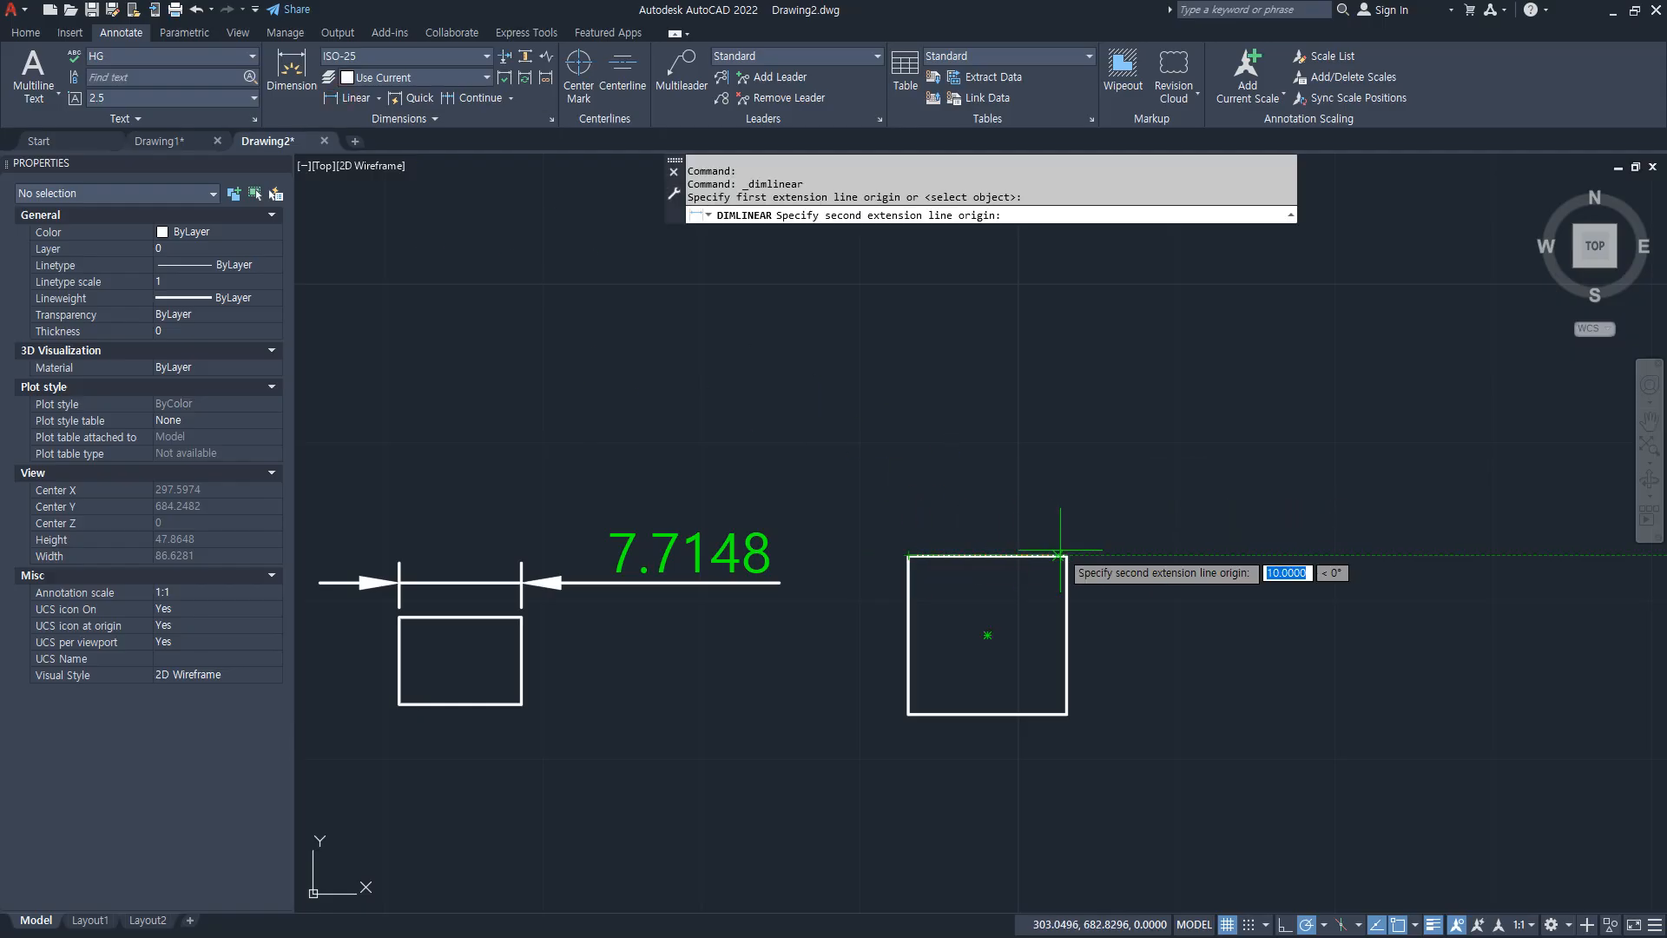
pyautogui.click(1060, 554)
pyautogui.click(1037, 464)
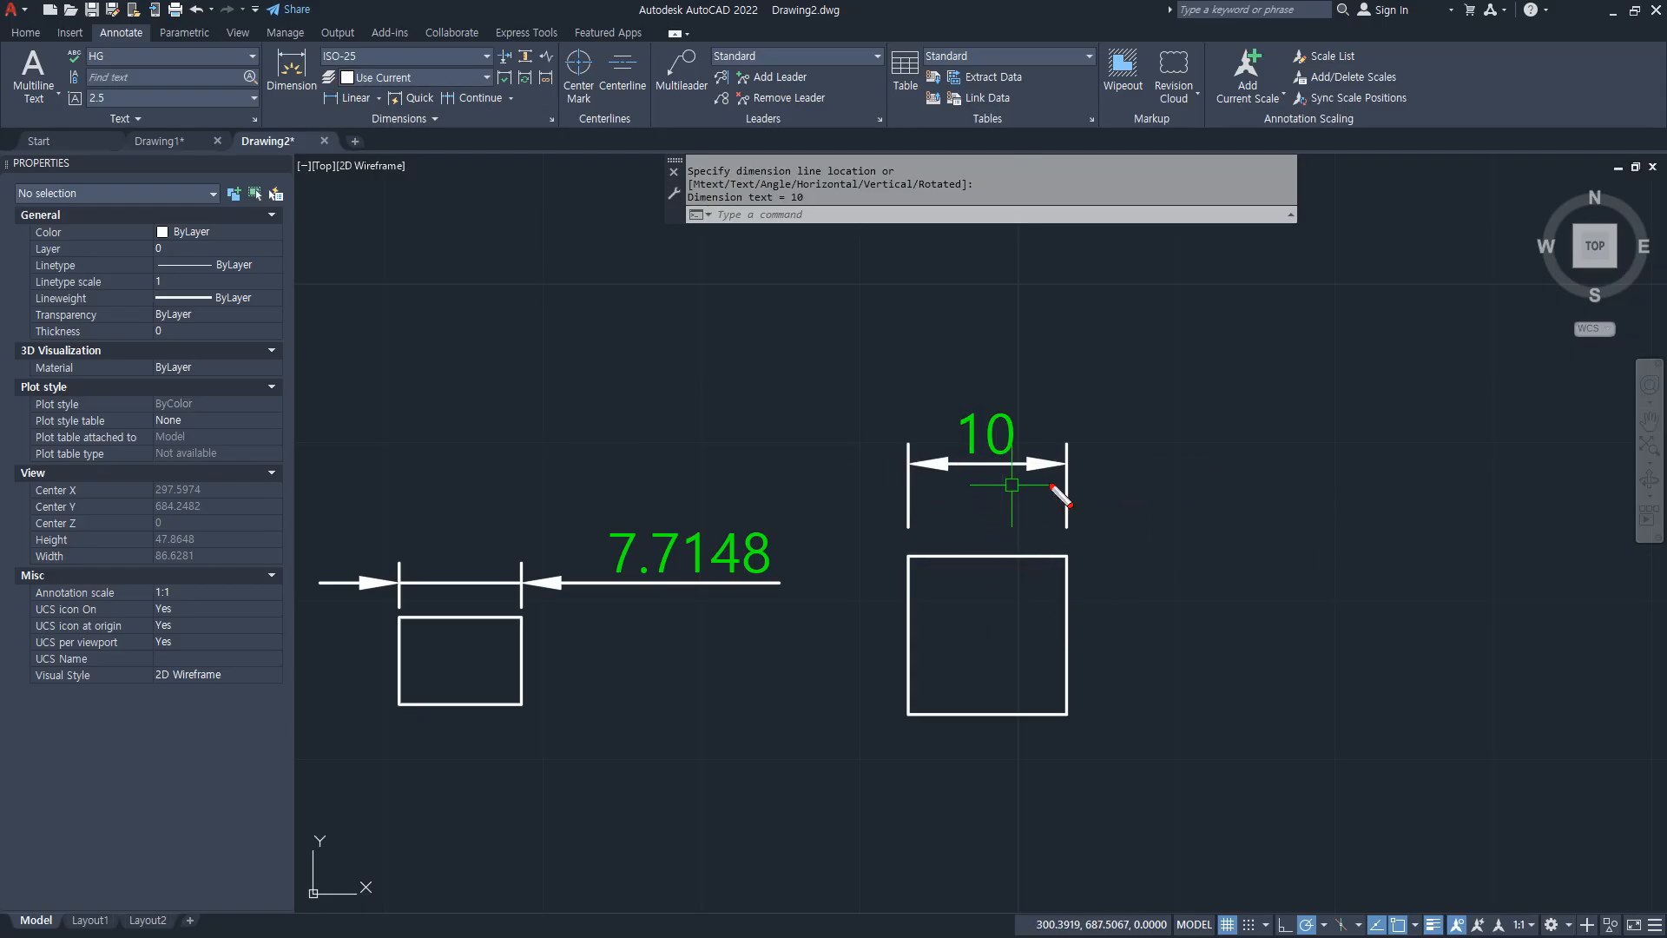
pyautogui.moveTo(1051, 486)
pyautogui.mouseDown()
pyautogui.moveTo(1079, 409)
pyautogui.moveTo(1040, 502)
pyautogui.mouseUp()
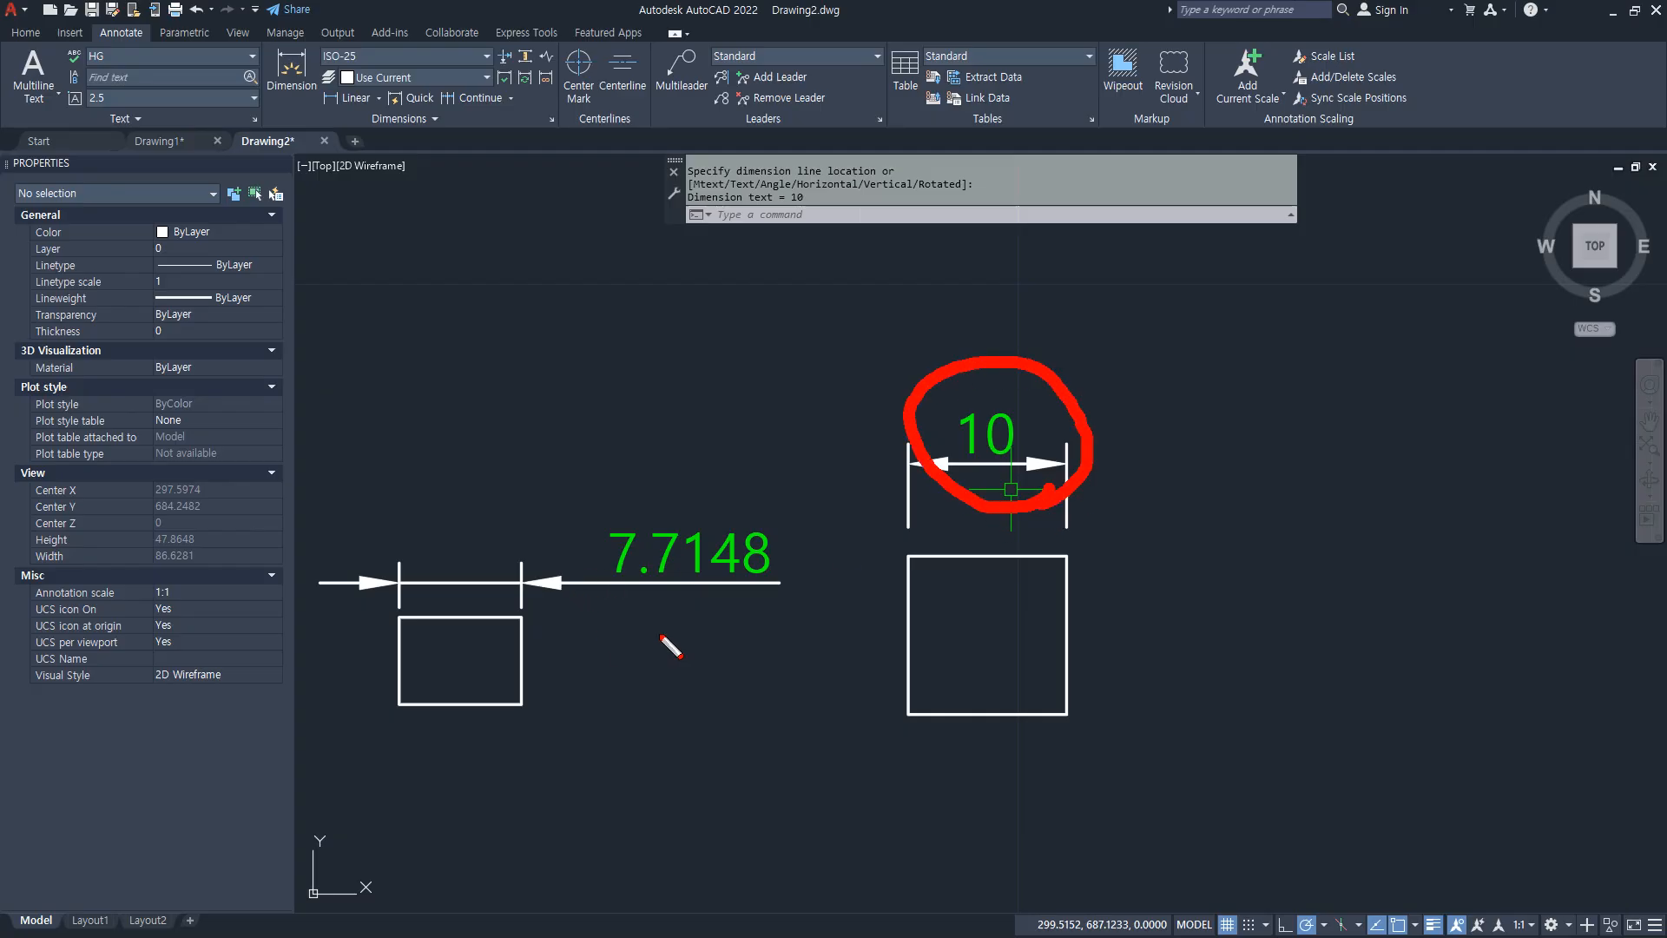
pyautogui.moveTo(662, 637)
pyautogui.mouseDown()
pyautogui.moveTo(781, 521)
pyautogui.moveTo(665, 627)
pyautogui.mouseUp()
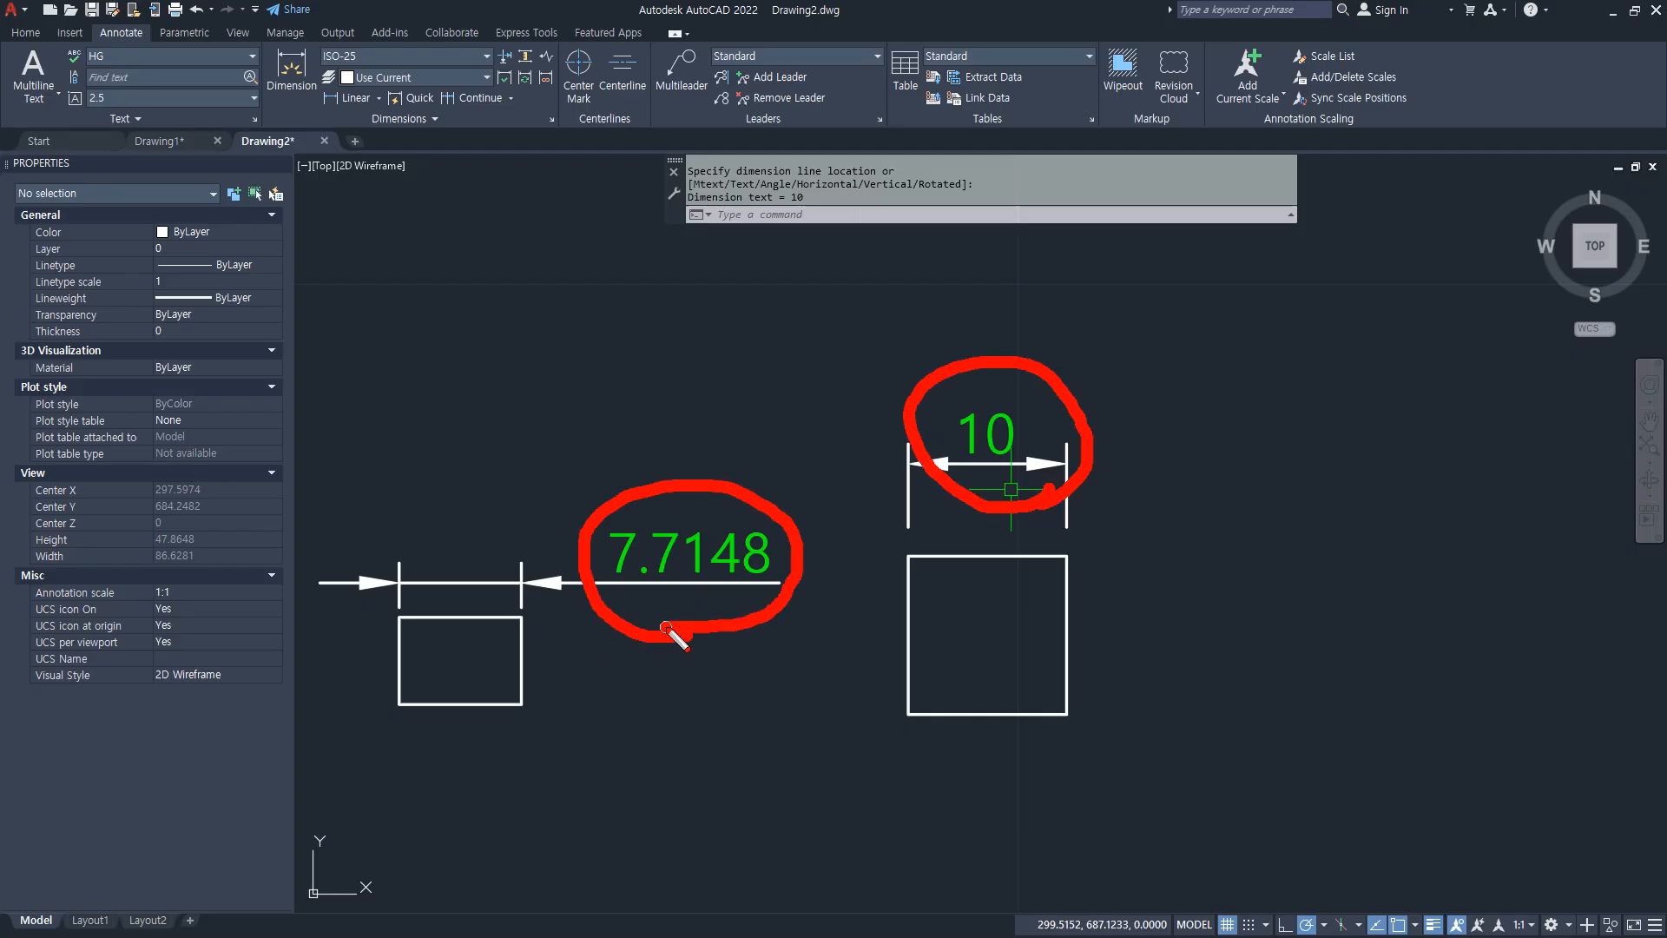
pyautogui.press('Escape')
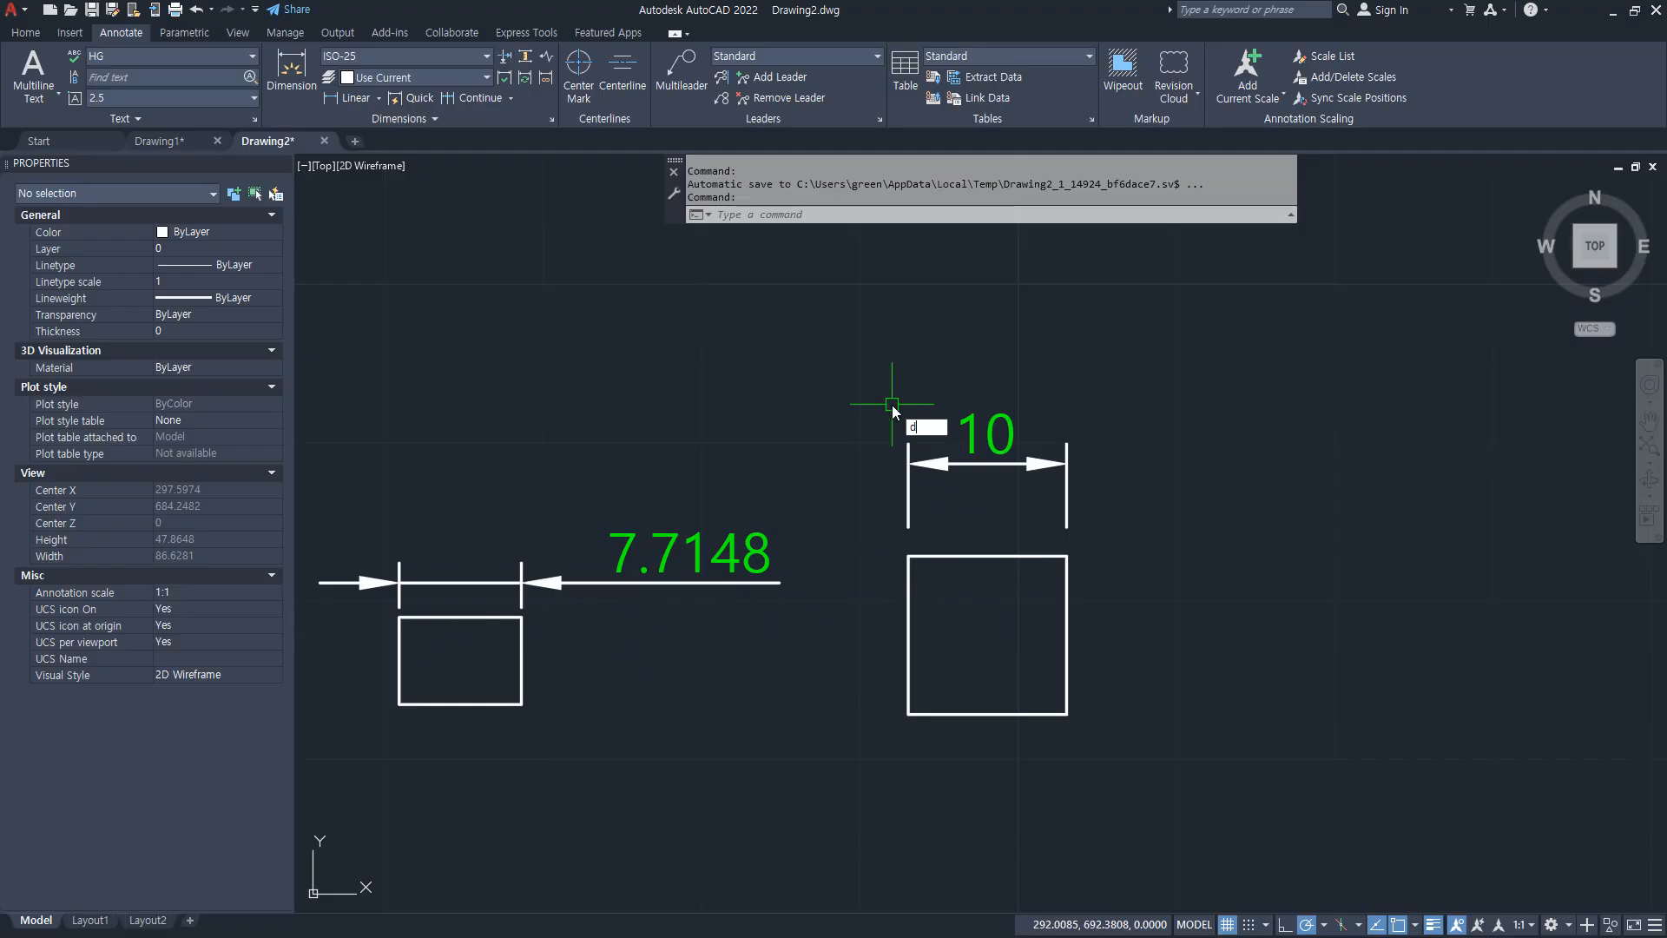
# Step: Turn off trailing zero suppression for linear dimensions in the ISO-25 style and apply it to the drawing
pyautogui.press('Return')
pyautogui.click(1014, 439)
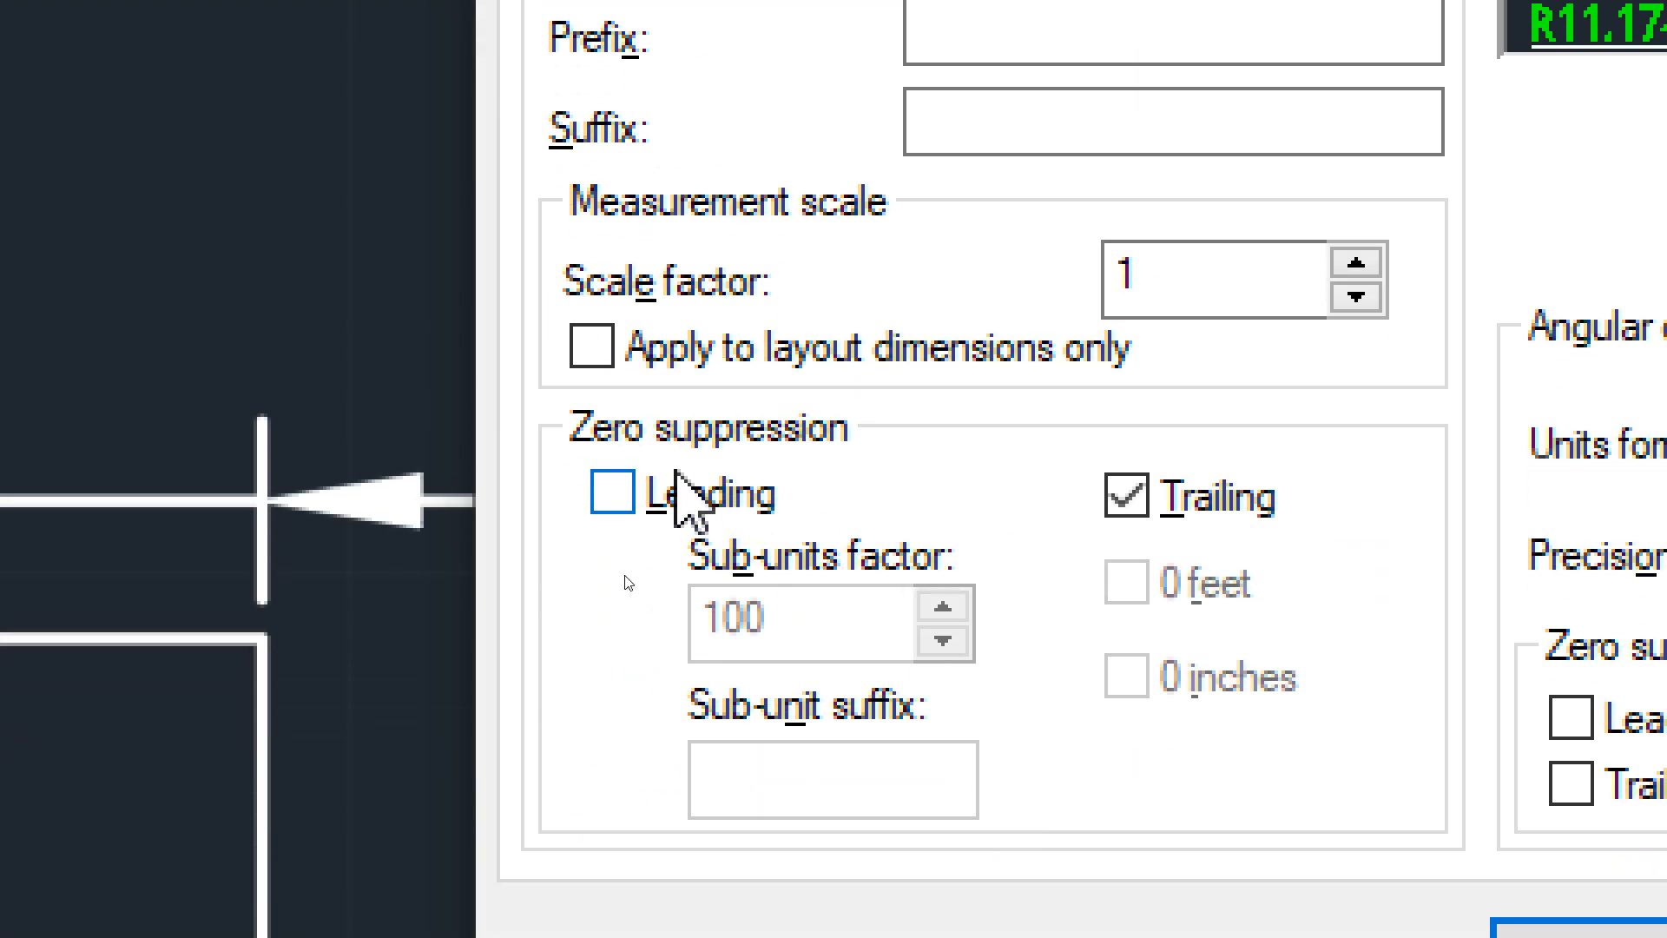
pyautogui.moveTo(686, 499)
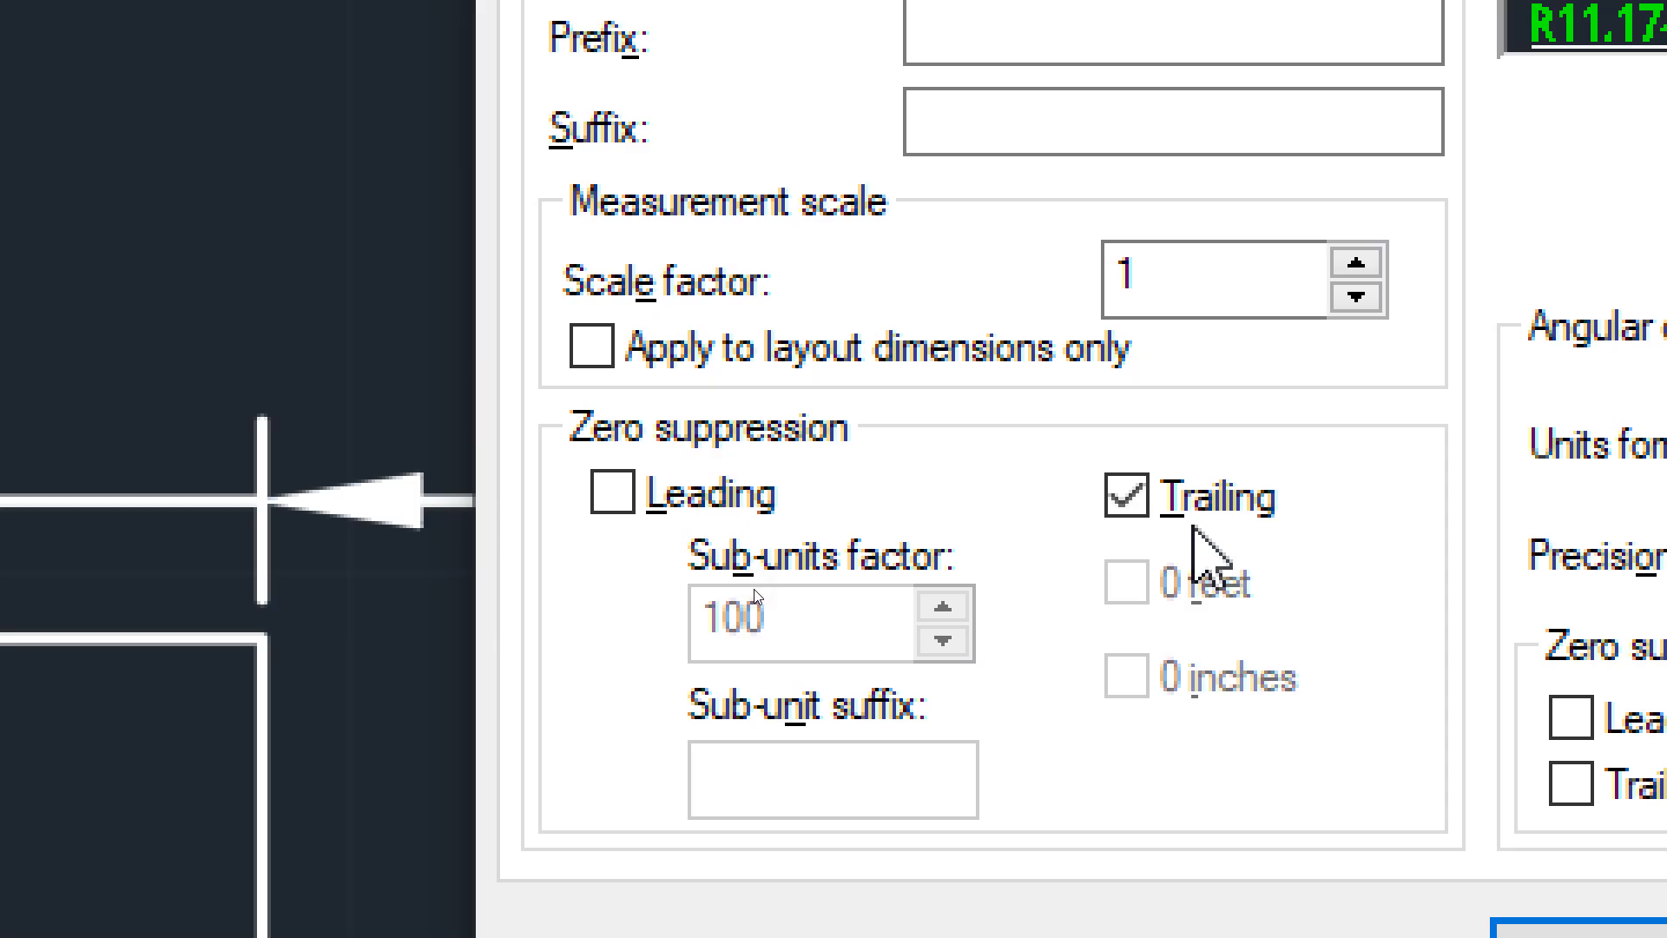
pyautogui.click(1172, 505)
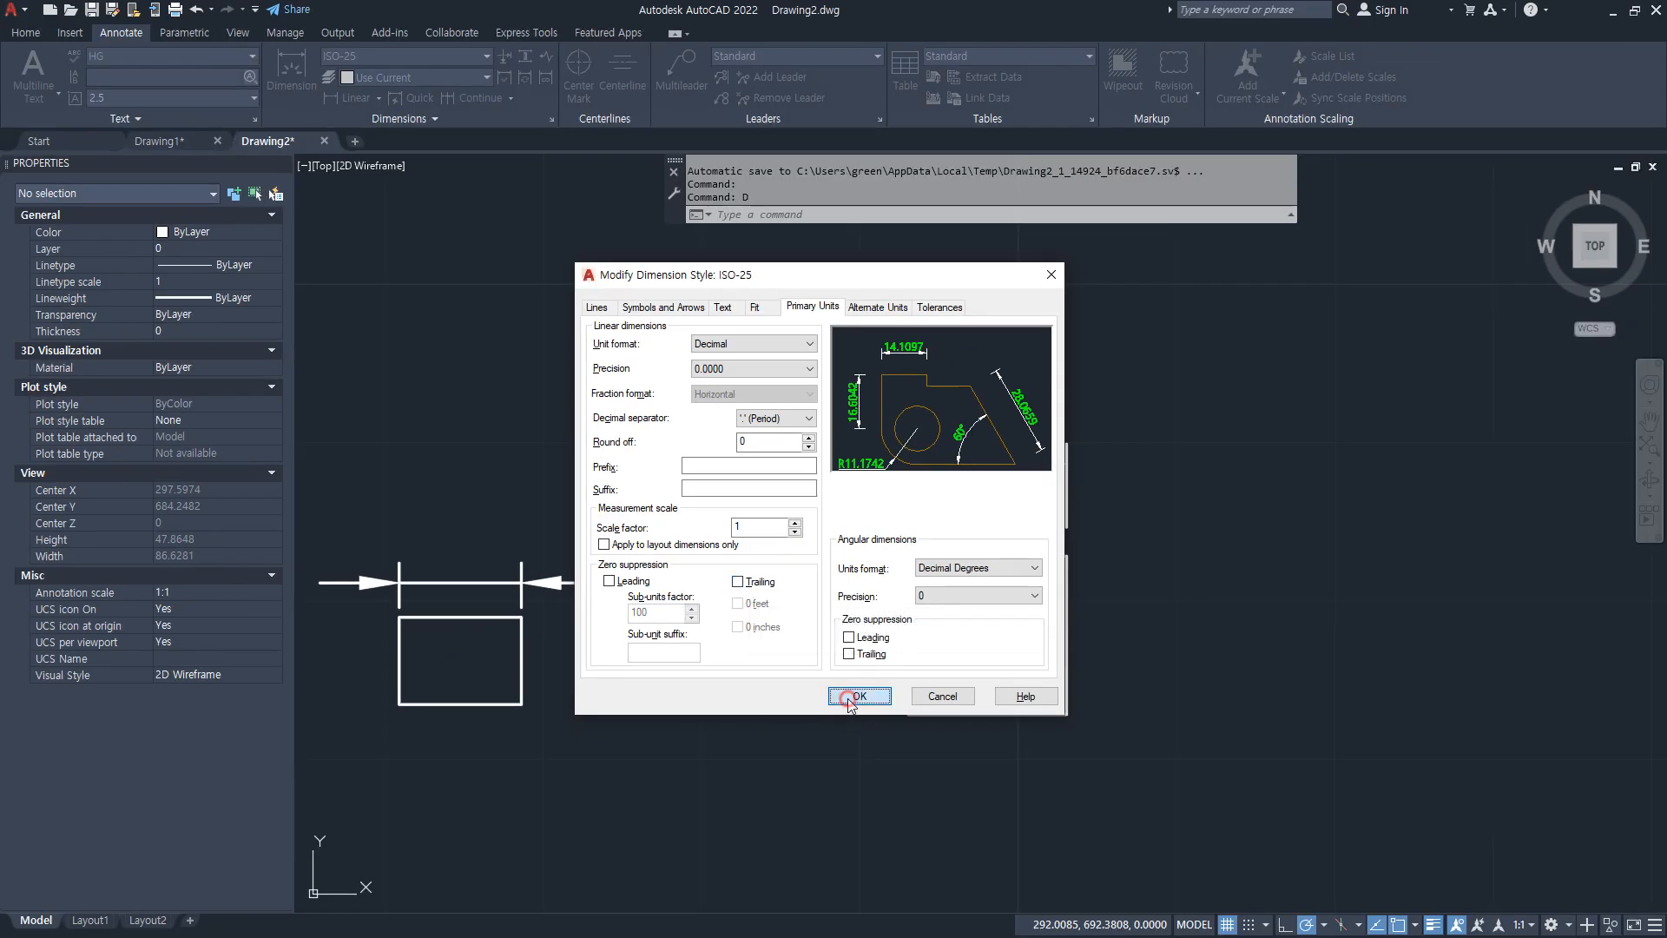
pyautogui.click(860, 698)
pyautogui.click(933, 608)
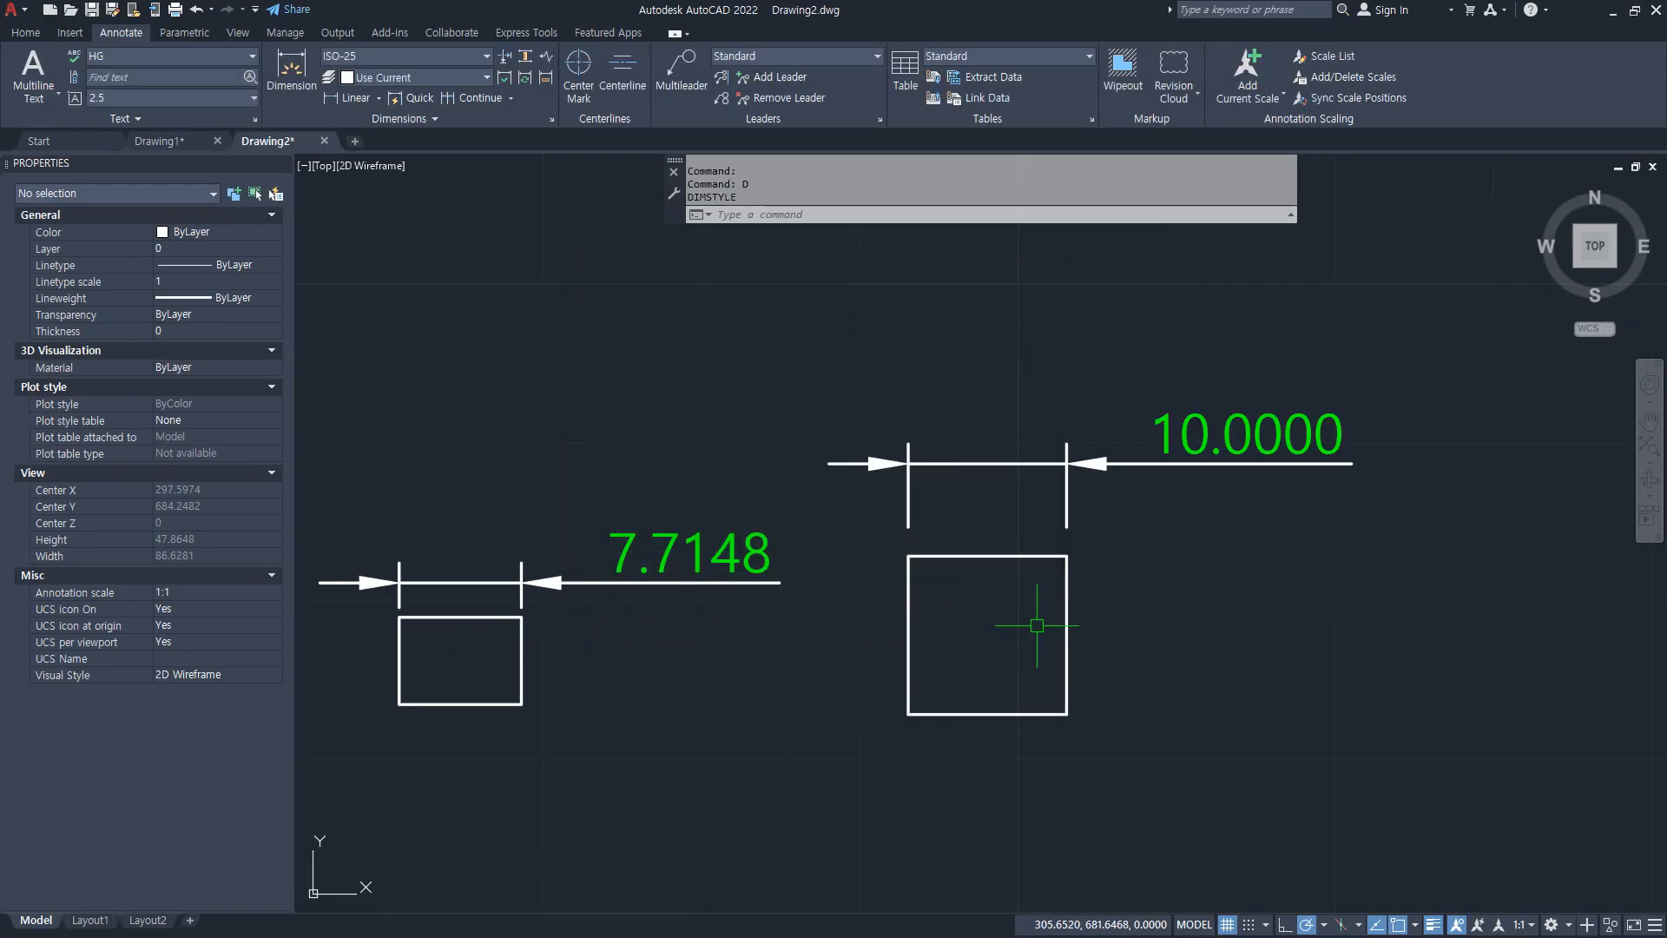
pyautogui.moveTo(1243, 521)
pyautogui.mouseDown()
pyautogui.moveTo(1488, 428)
pyautogui.moveTo(1346, 505)
pyautogui.mouseUp()
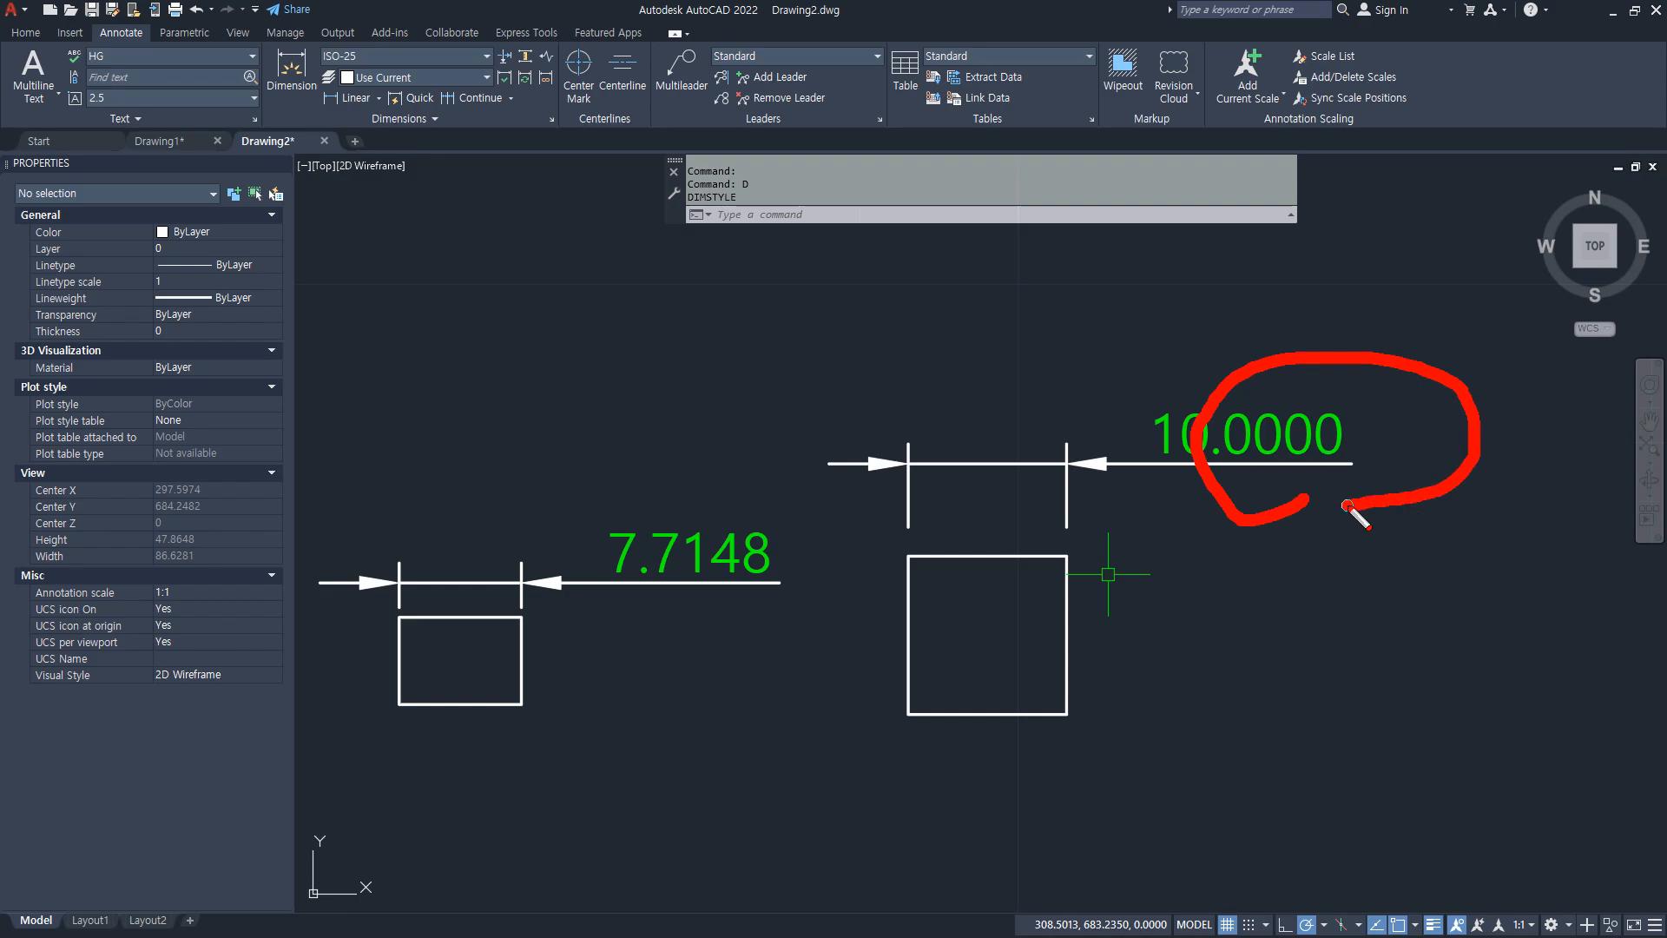
pyautogui.moveTo(1276, 384)
pyautogui.mouseDown()
pyautogui.moveTo(1295, 411)
pyautogui.moveTo(1342, 382)
pyautogui.mouseUp()
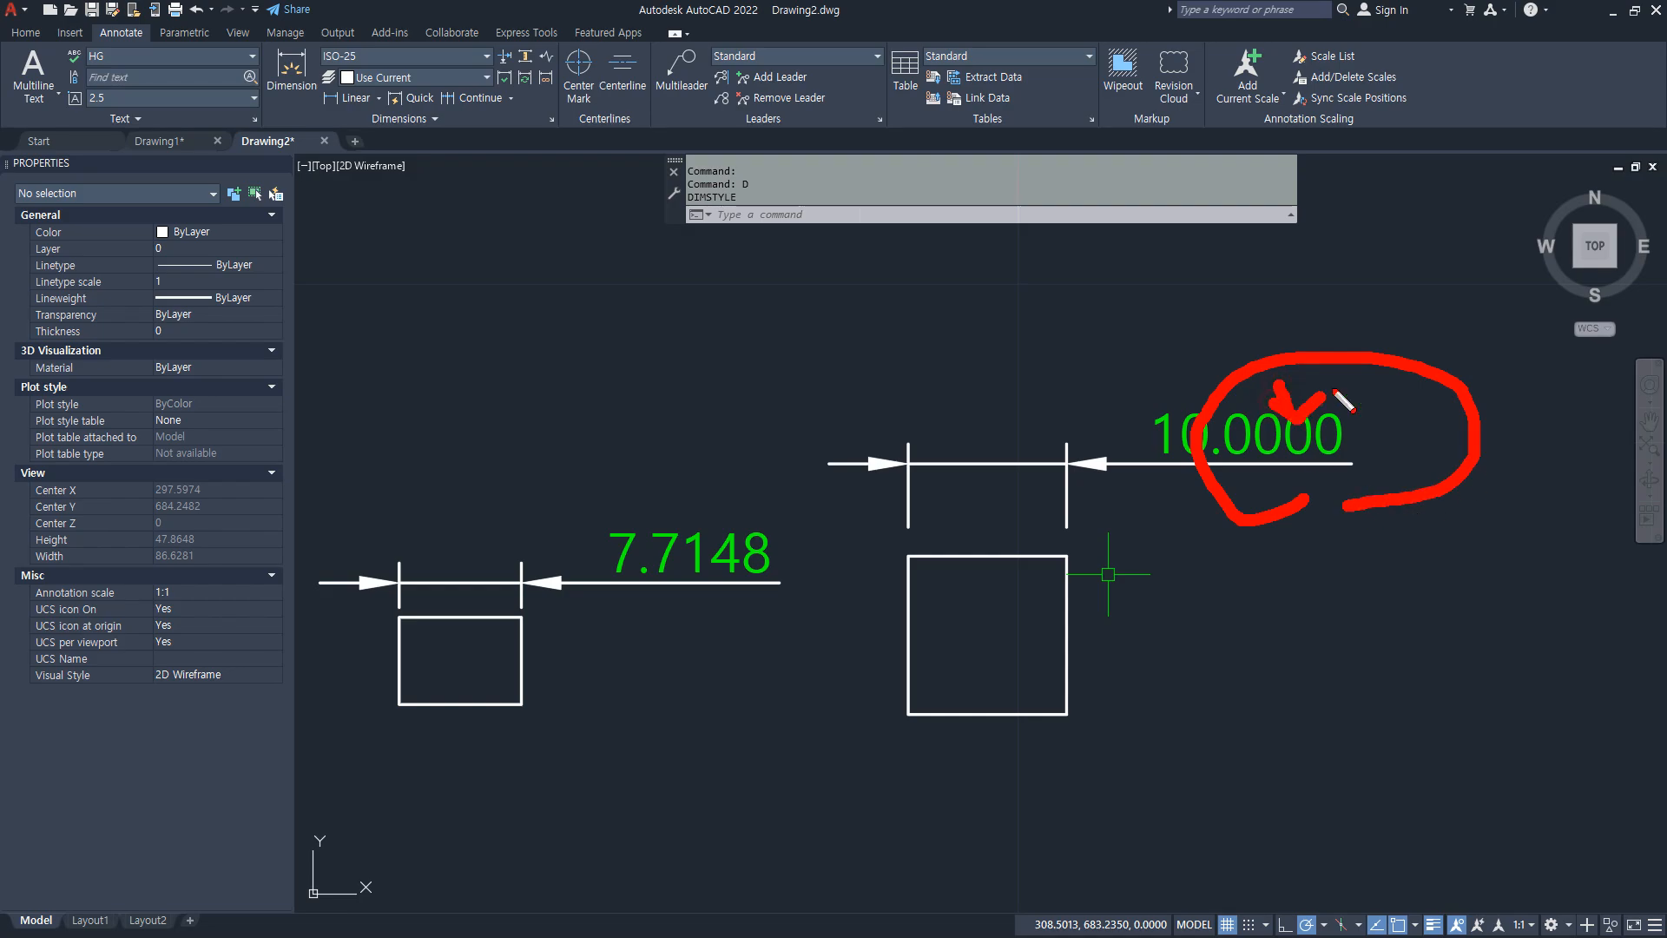
pyautogui.press('Escape')
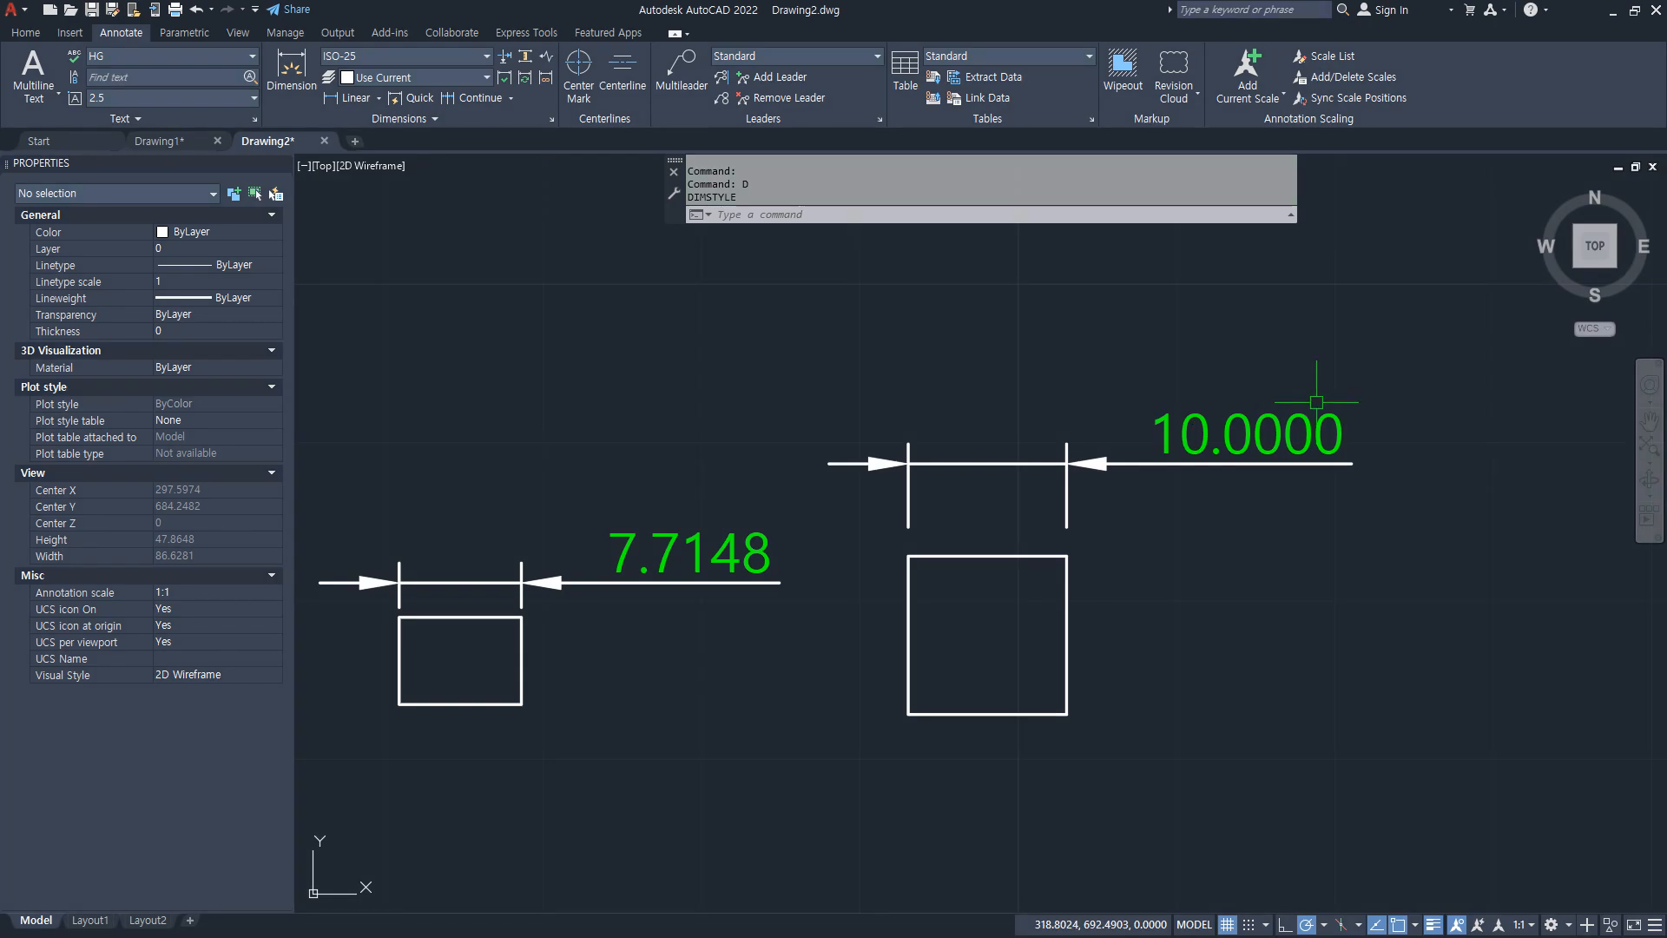
pyautogui.press('Escape')
pyautogui.press('Escape')
# Step: Draw a narrow rectangle 0.5 wide and 10 high to the right of the 10 by 10 square
pyautogui.moveTo(1333, 633)
pyautogui.mouseDown(button='middle')
pyautogui.moveTo(842, 576)
pyautogui.moveTo(749, 593)
pyautogui.mouseUp(button='middle')
pyautogui.write('rec')
pyautogui.press('Return')
pyautogui.click(934, 674)
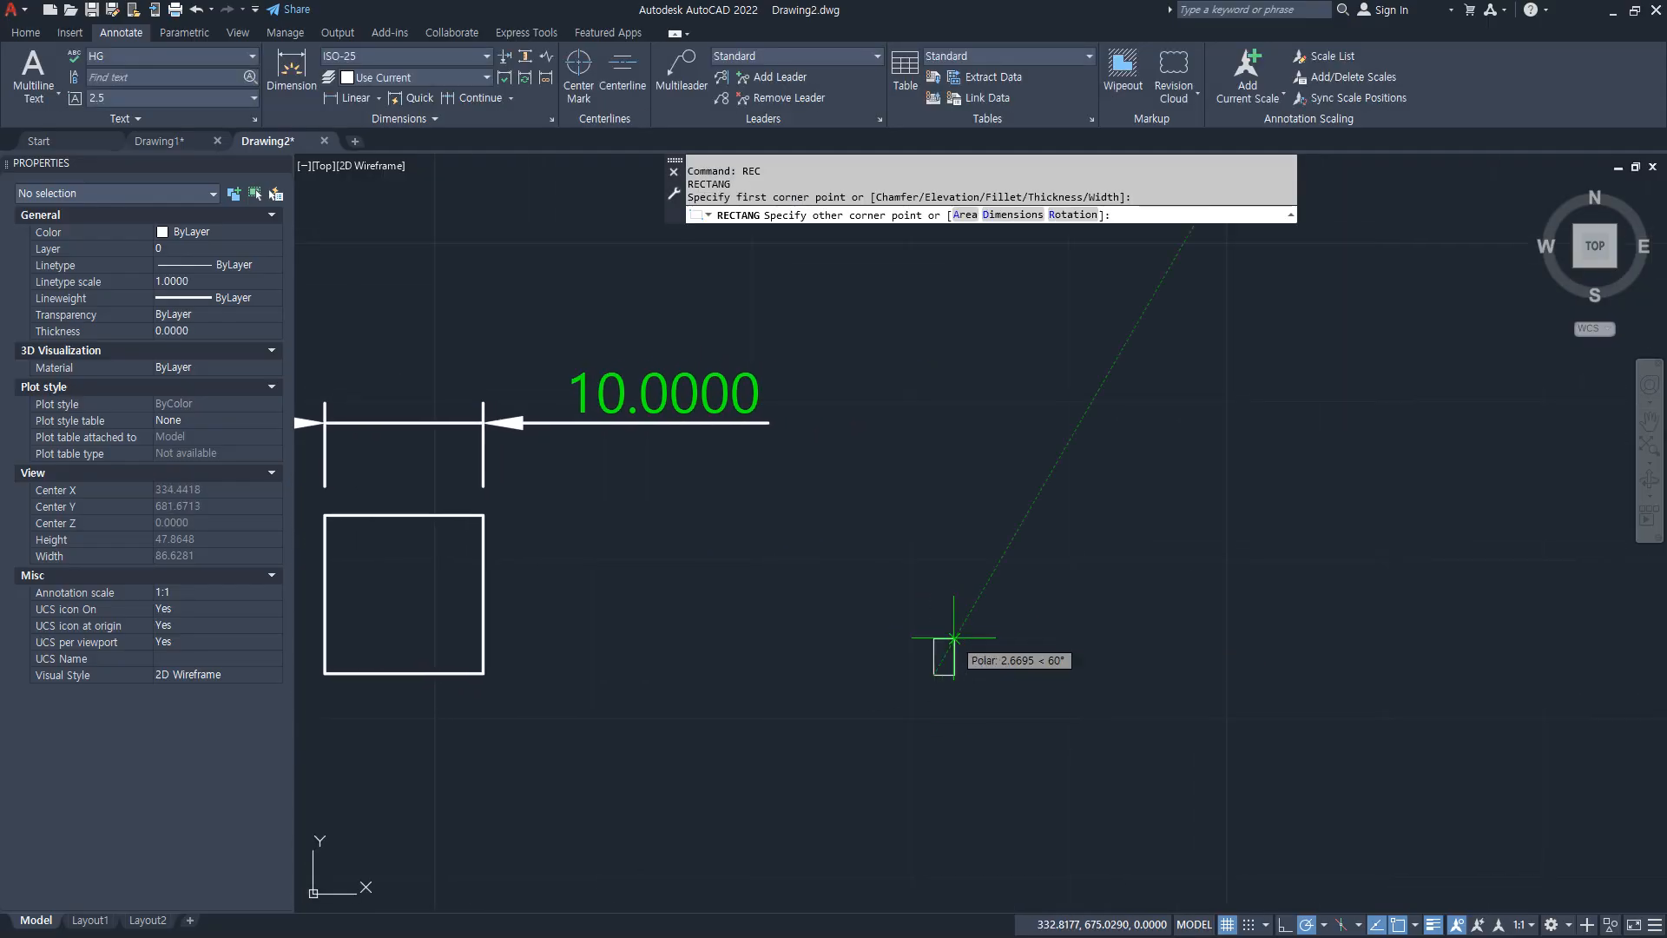
pyautogui.write('0.5')
pyautogui.press('Tab')
pyautogui.write('10')
pyautogui.press('Return')
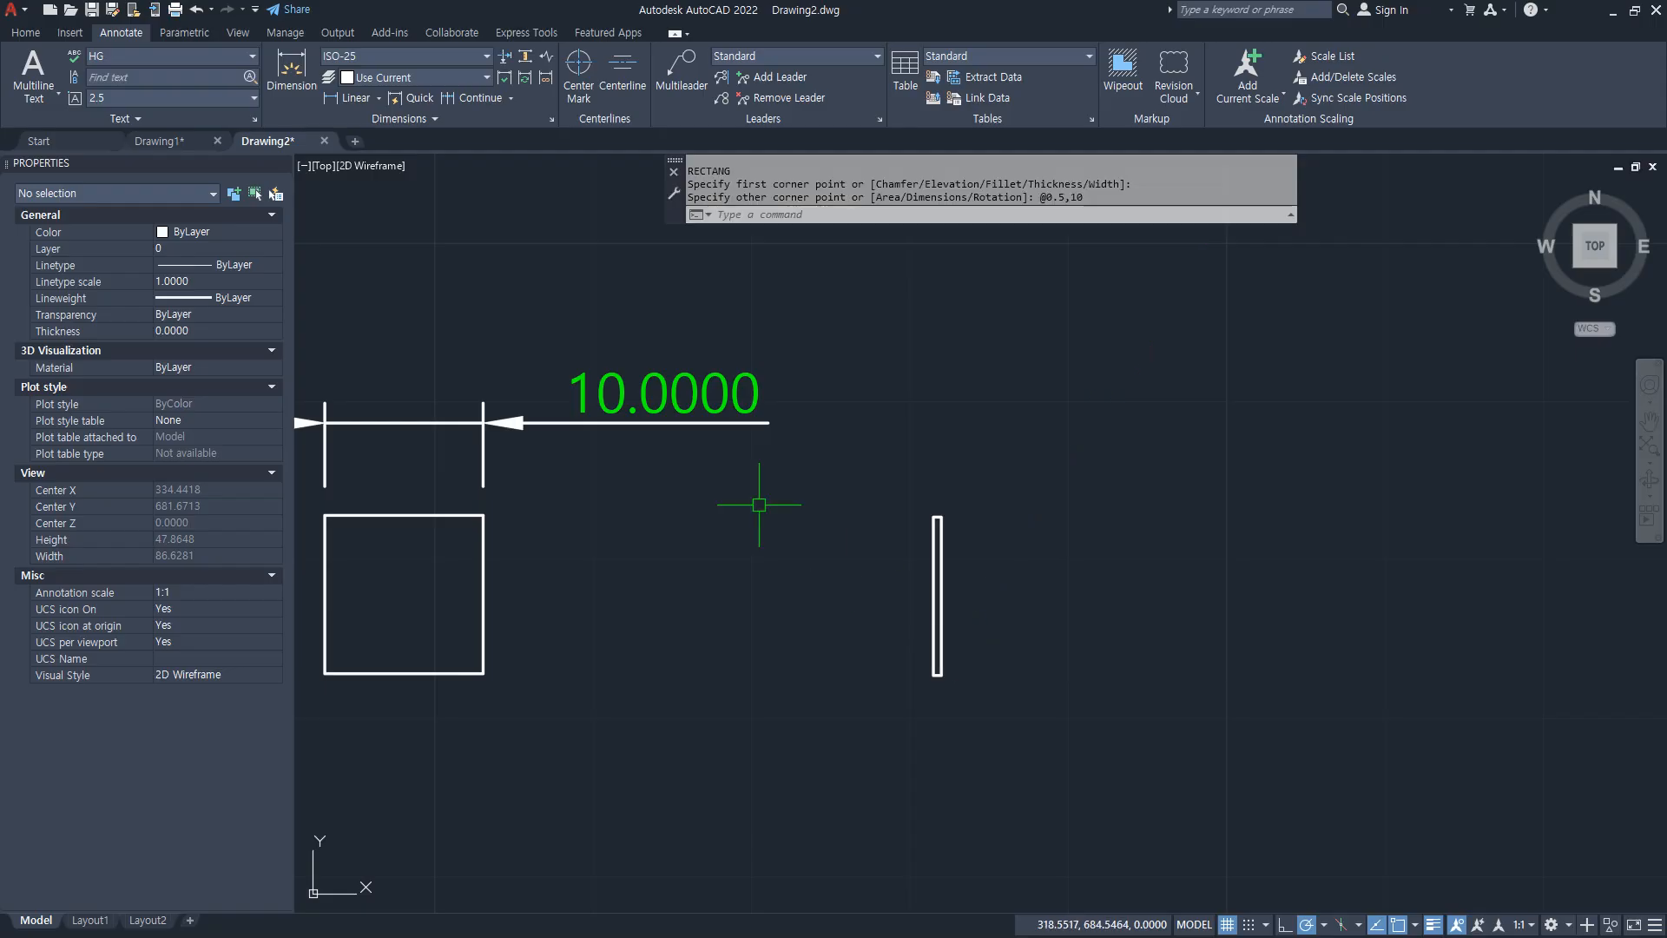
# Step: Add a horizontal linear dimension across the narrow rectangle's top edge, placing the dimension line above it
pyautogui.click(352, 112)
pyautogui.scroll(2, 926, 509)
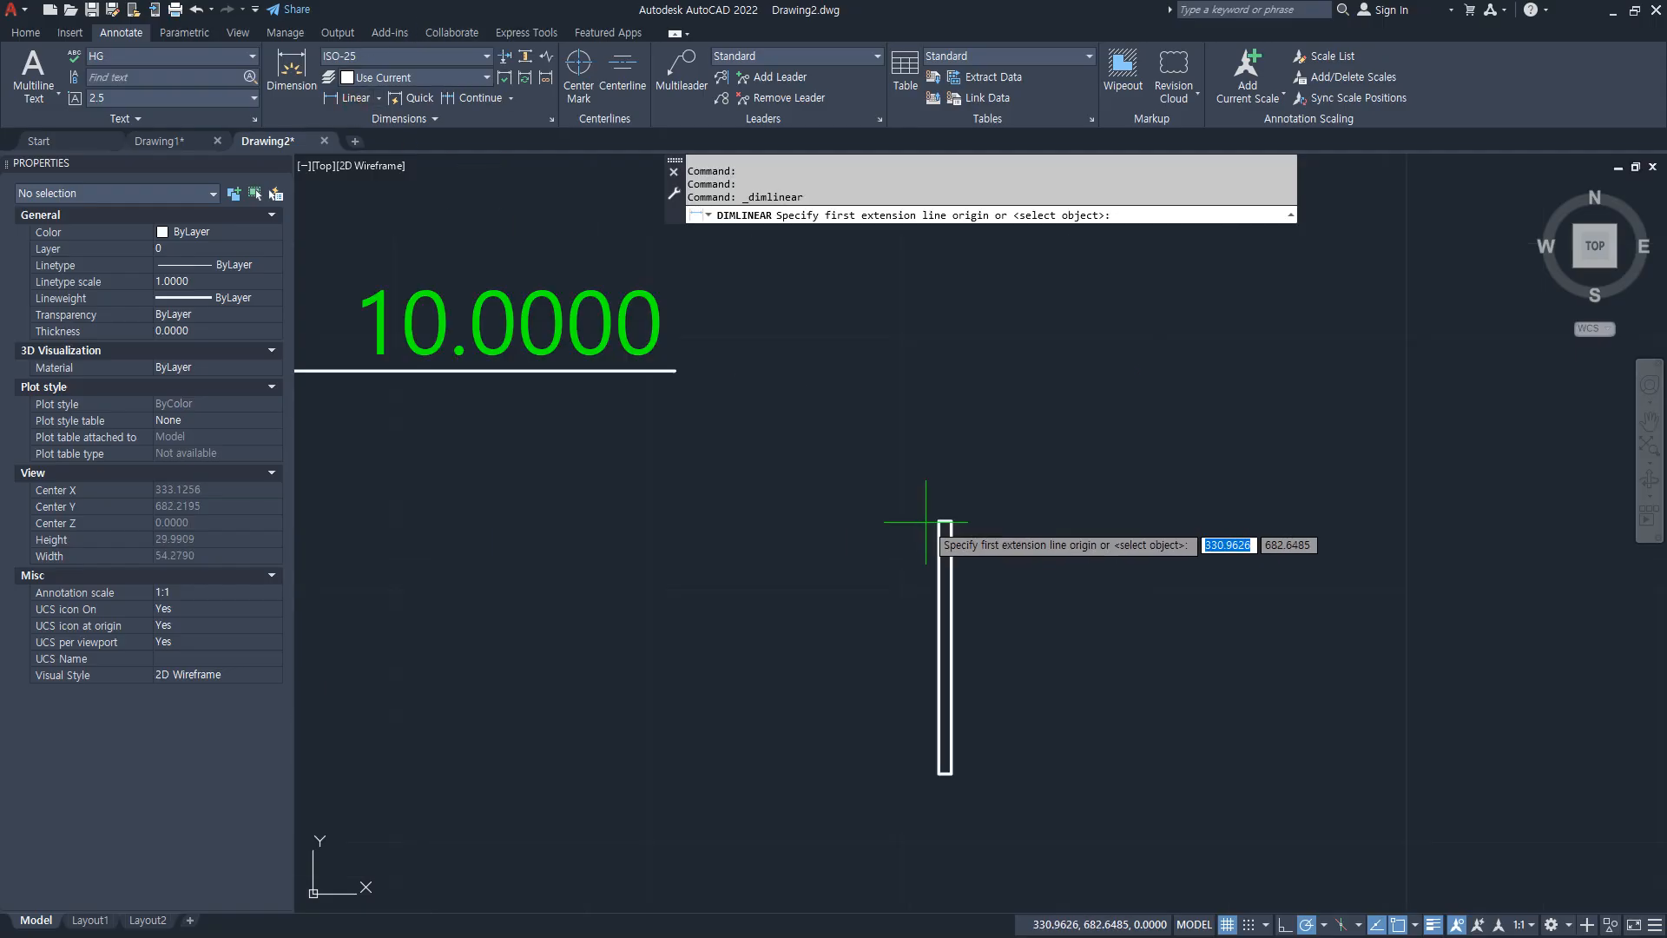
pyautogui.click(937, 521)
pyautogui.click(951, 521)
pyautogui.click(955, 379)
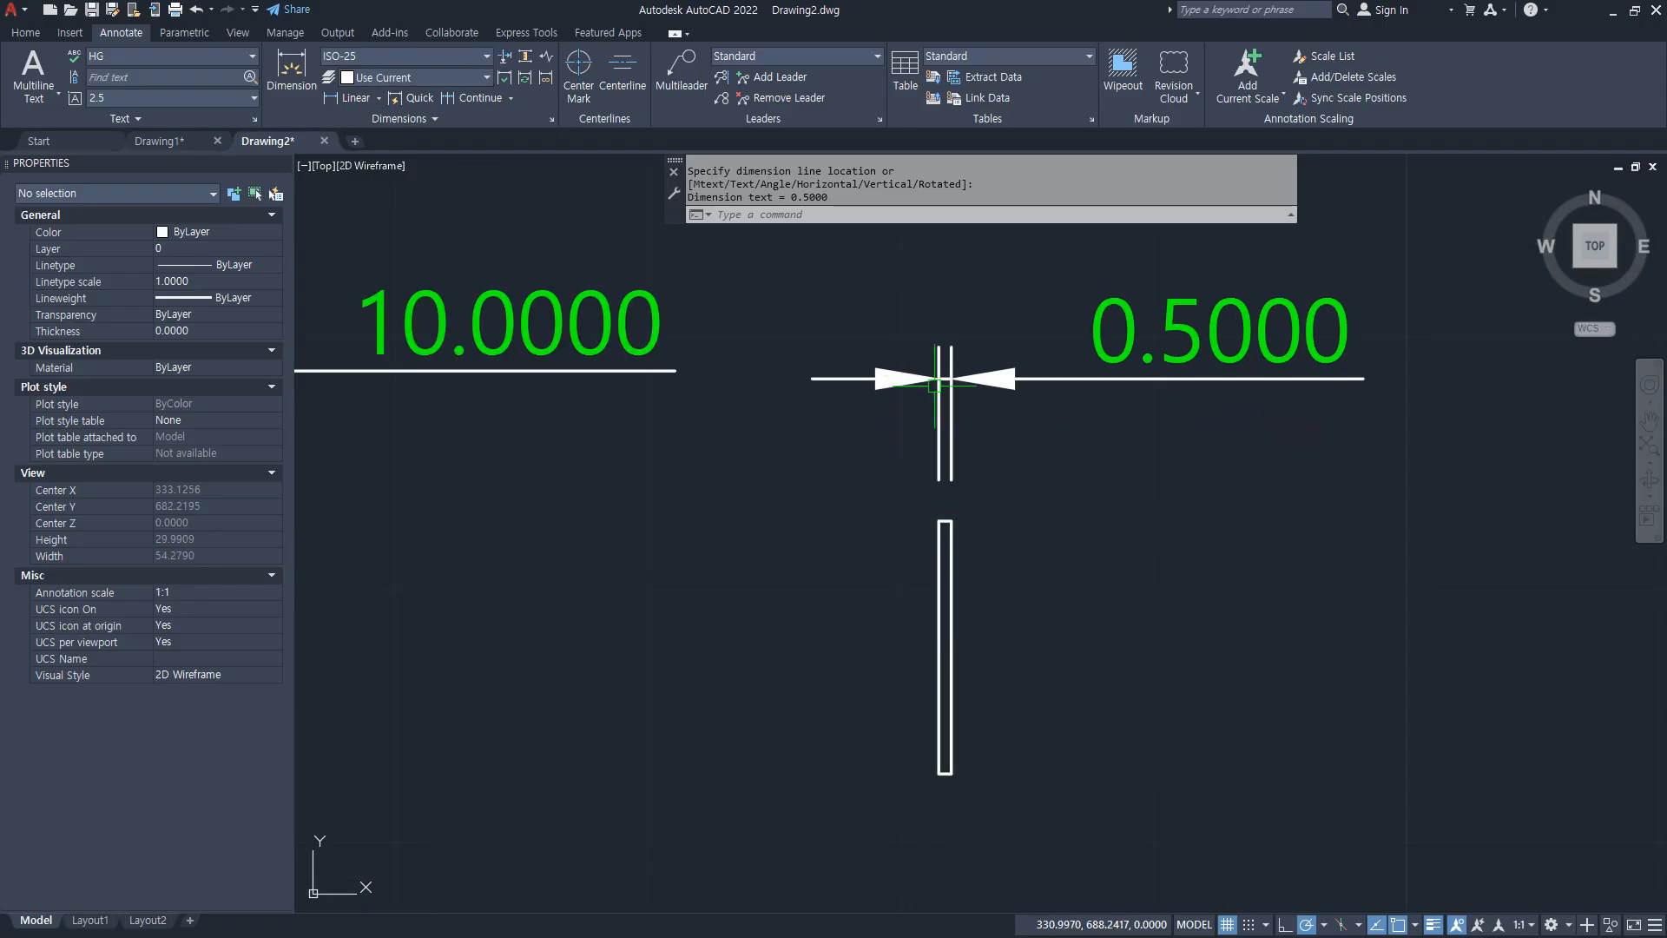
pyautogui.moveTo(1025, 427); pyautogui.dragTo(1024, 588, button='middle')
pyautogui.moveTo(1127, 540); pyautogui.dragTo(1414, 543)
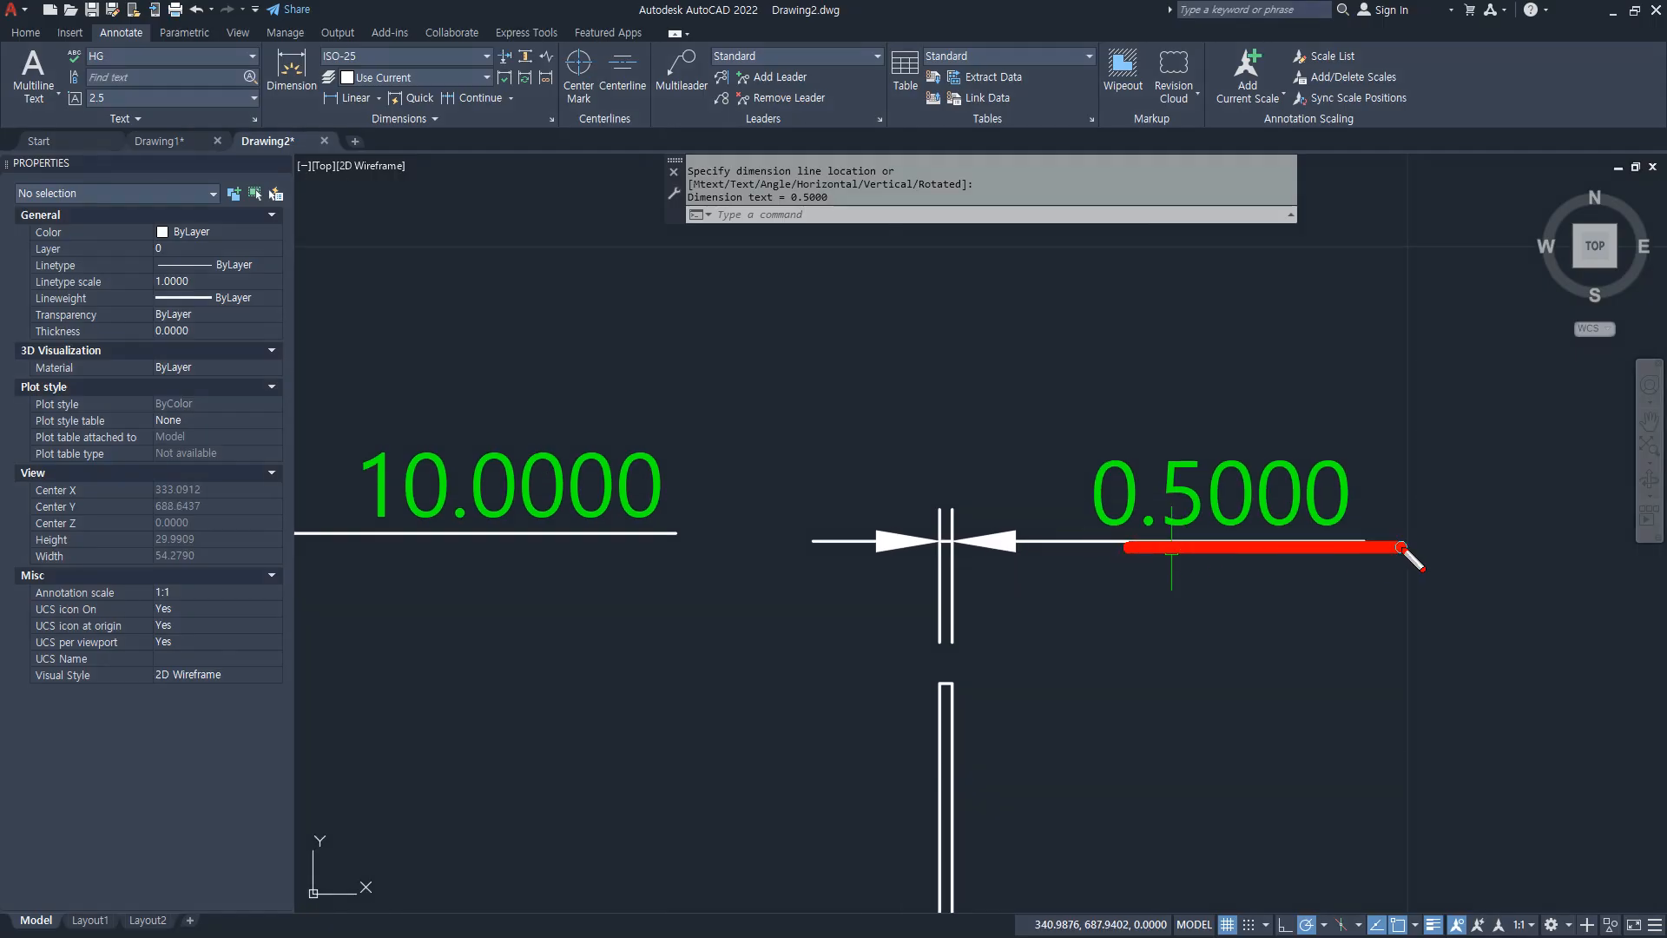
pyautogui.moveTo(1151, 531); pyautogui.dragTo(1147, 518)
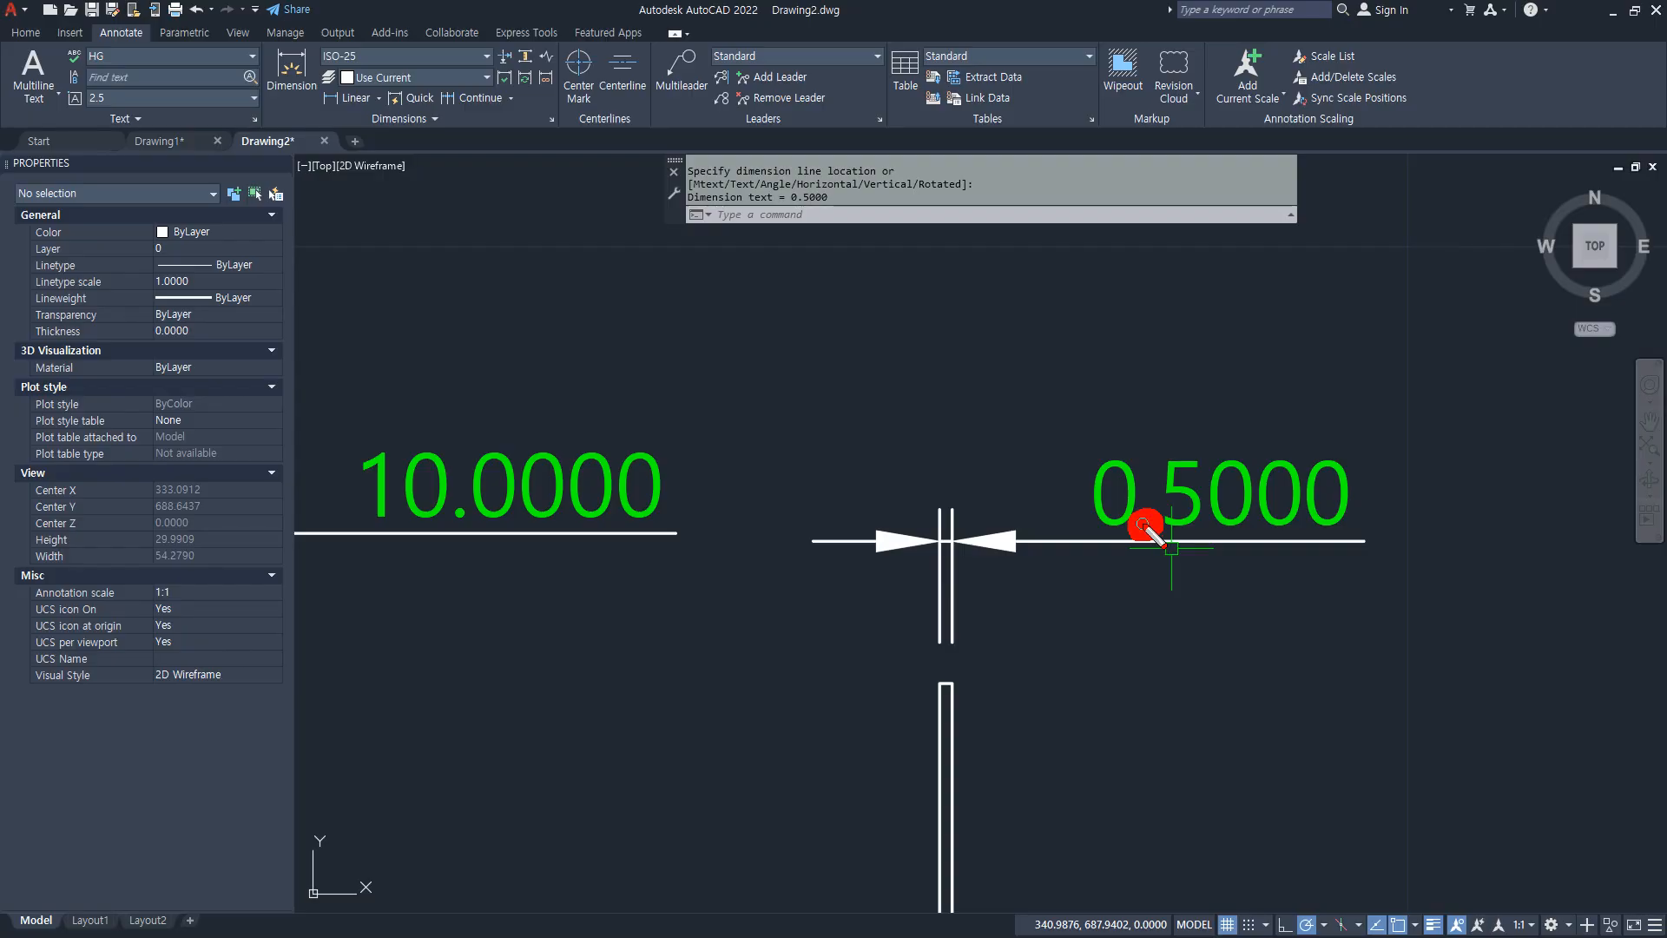
pyautogui.moveTo(1151, 401)
pyautogui.mouseDown()
pyautogui.moveTo(1311, 396)
pyautogui.moveTo(1311, 412)
pyautogui.mouseUp()
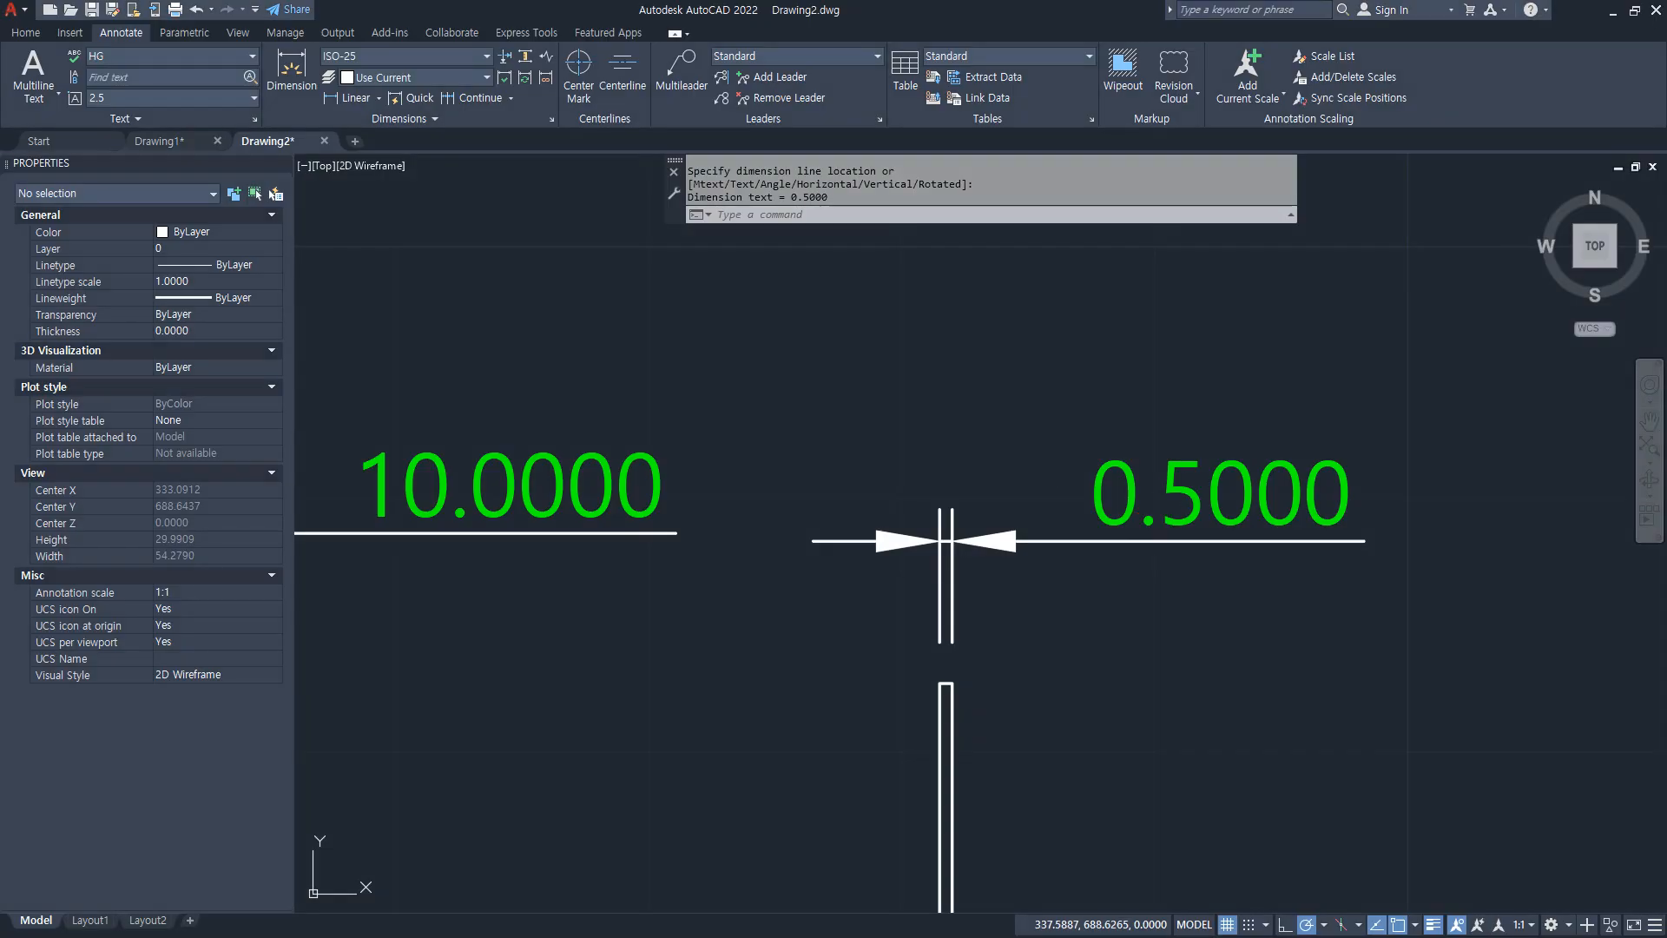
# Step: Turn on both leading and trailing zero suppression for linear dimensions in the ISO-25 style and apply them to the drawing
pyautogui.write('d')
pyautogui.press('Return')
pyautogui.click(1012, 438)
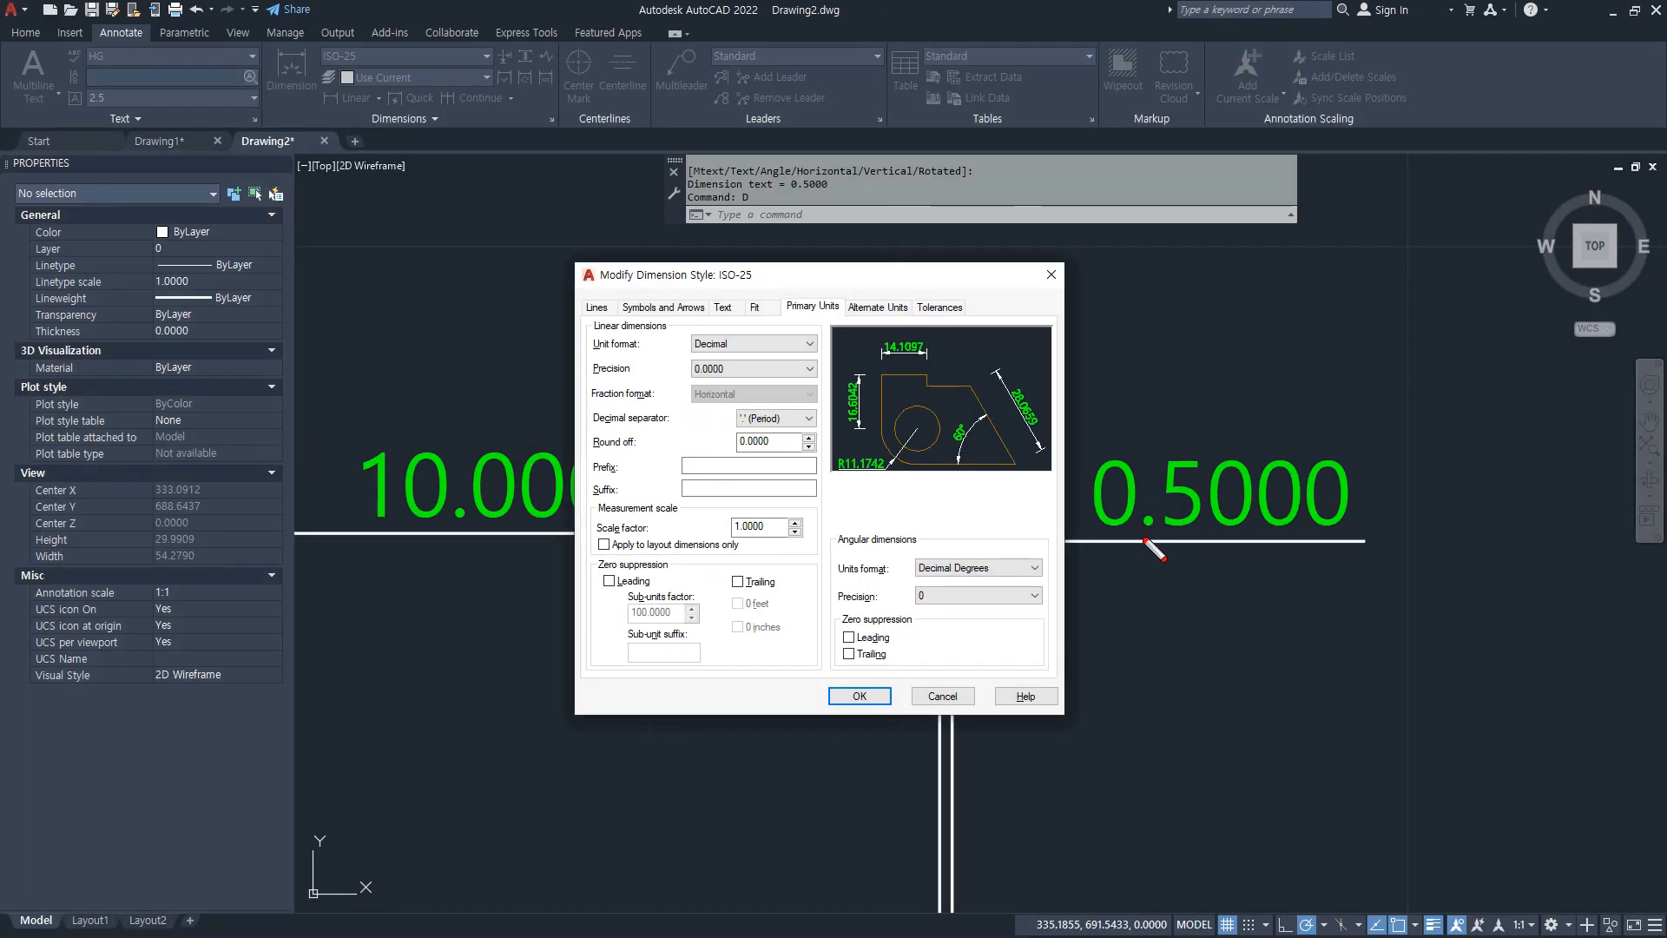
pyautogui.moveTo(1118, 556)
pyautogui.mouseDown()
pyautogui.moveTo(1081, 473)
pyautogui.moveTo(1116, 564)
pyautogui.mouseUp()
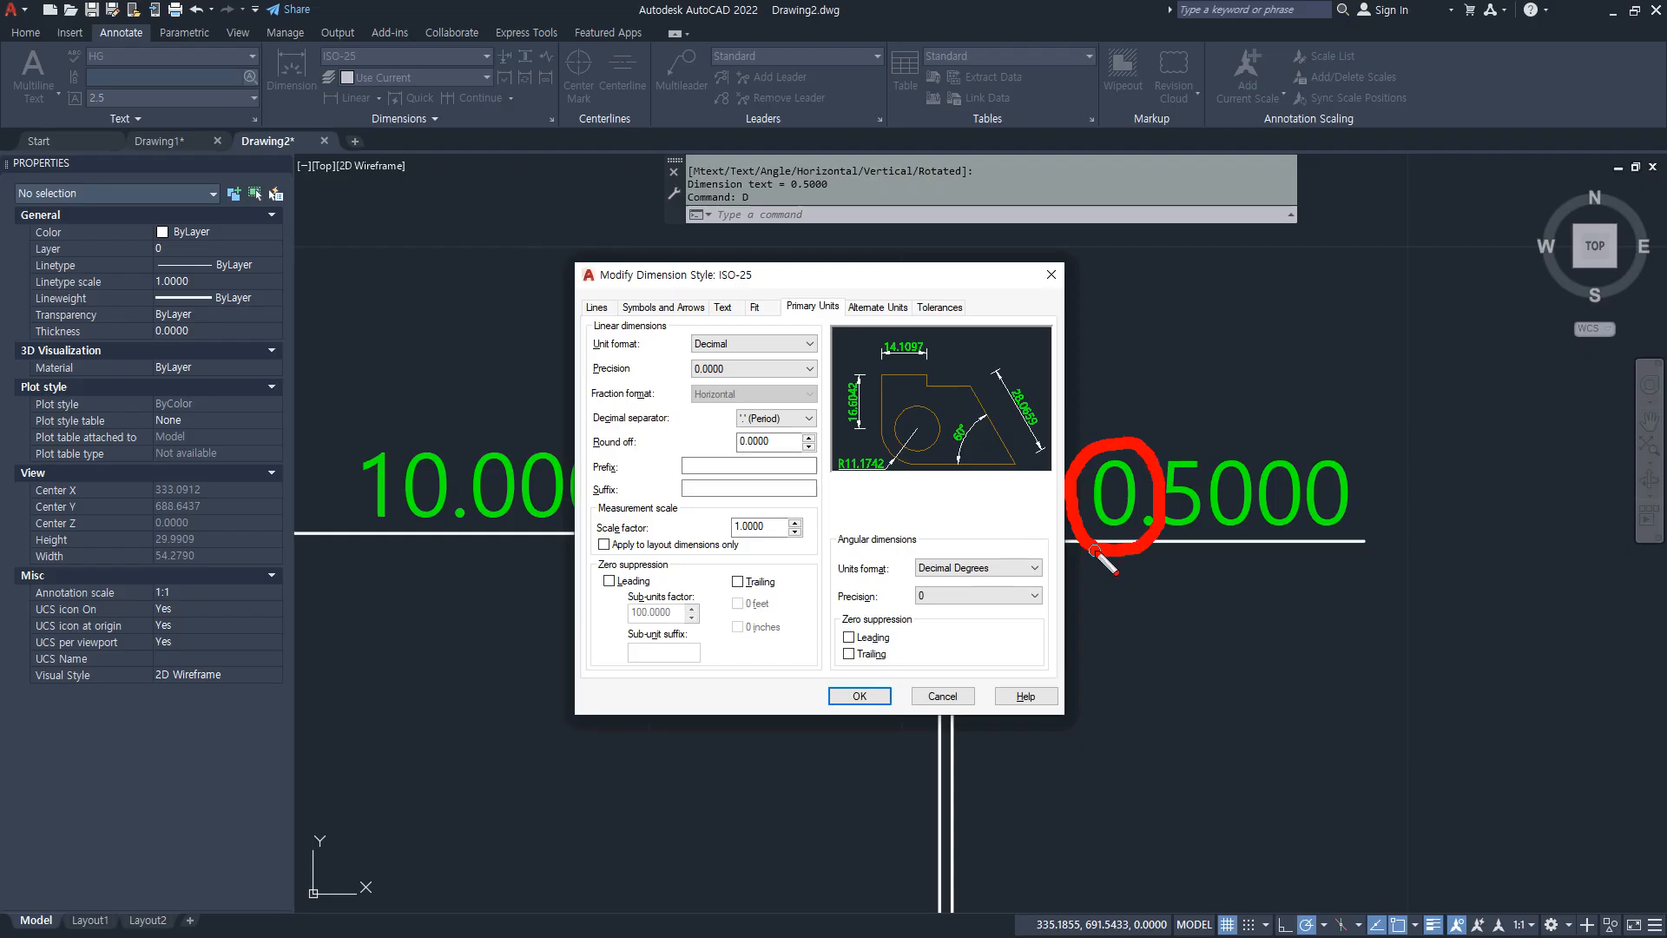
pyautogui.press('Escape')
pyautogui.click(756, 581)
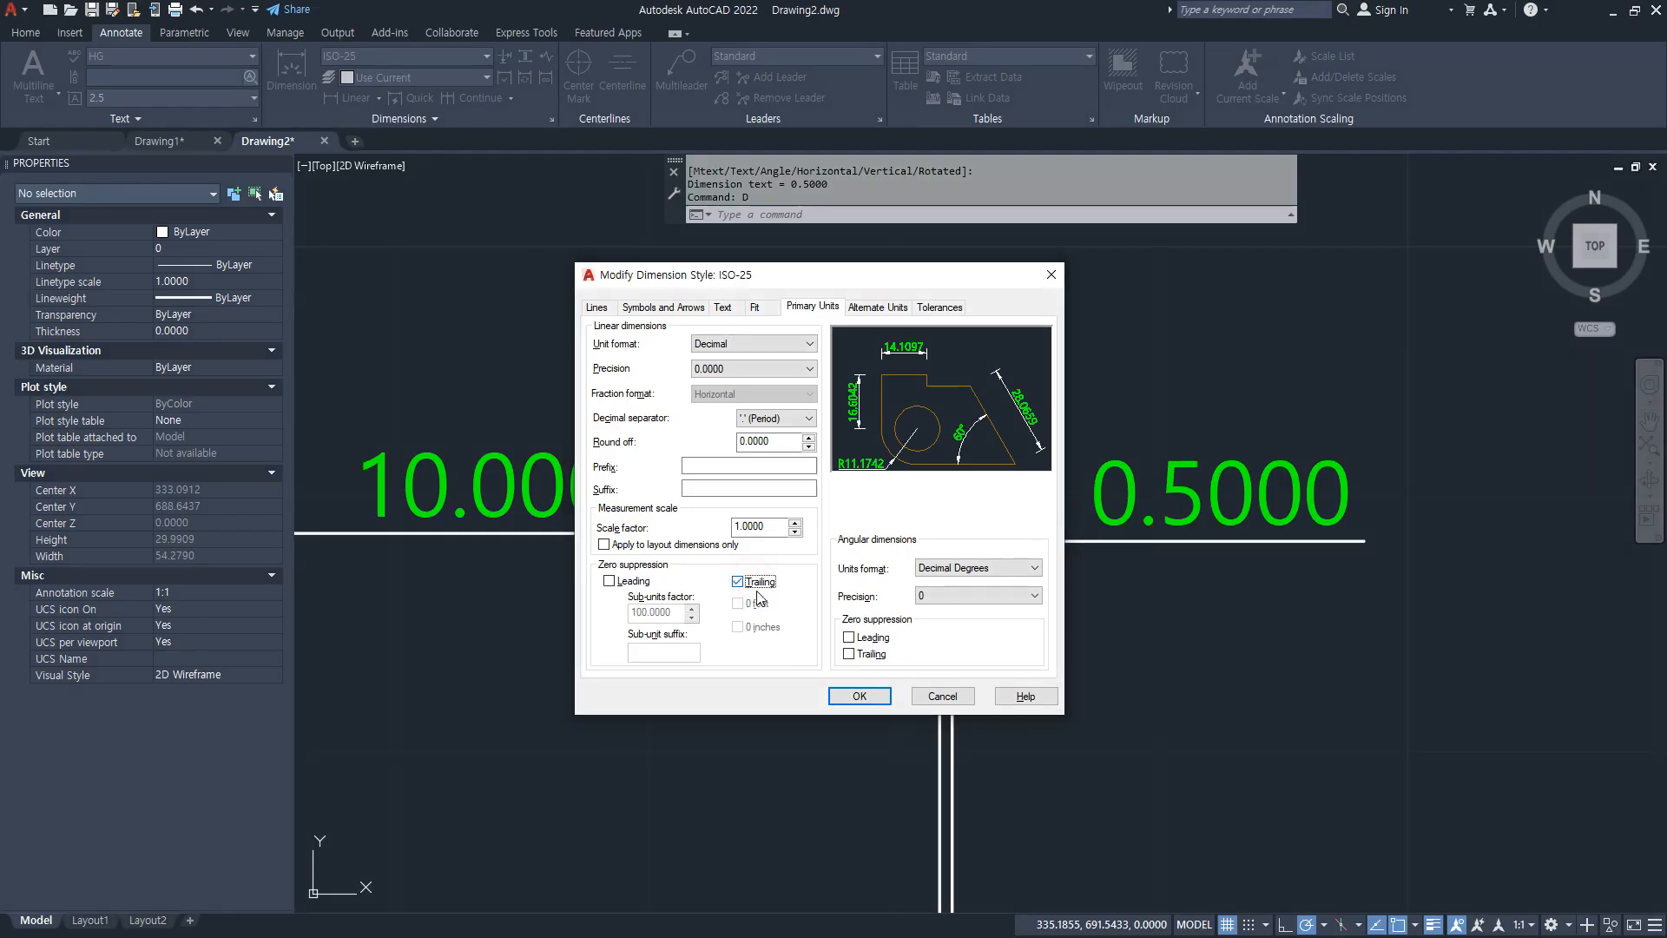
pyautogui.click(634, 580)
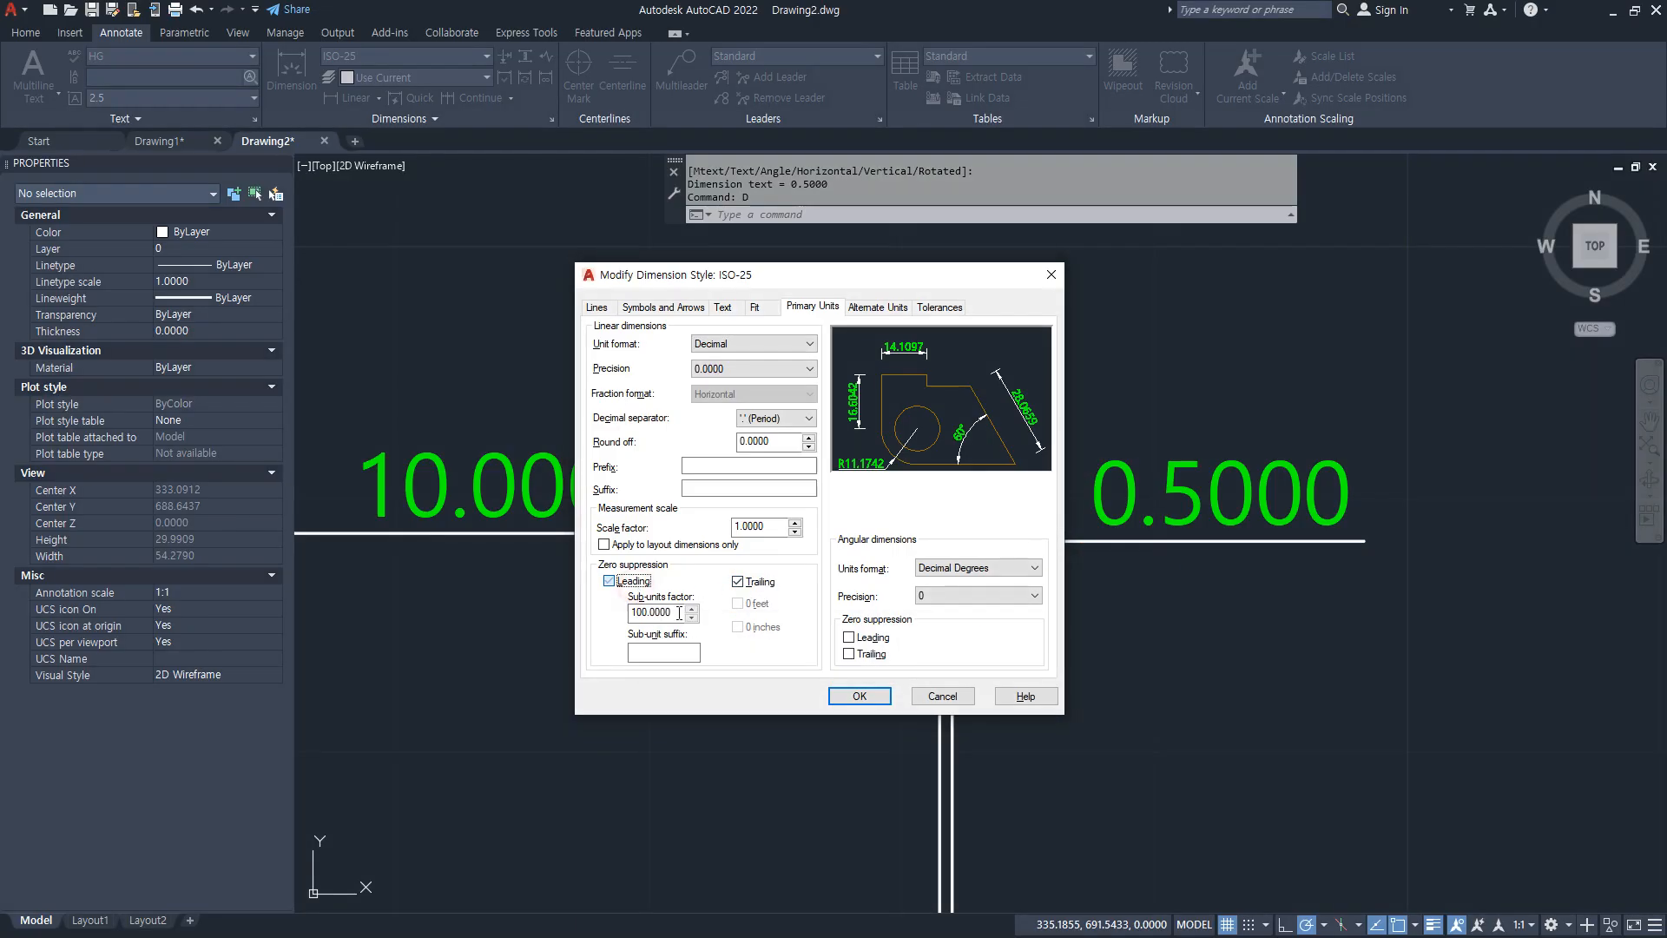
pyautogui.click(857, 695)
pyautogui.click(944, 606)
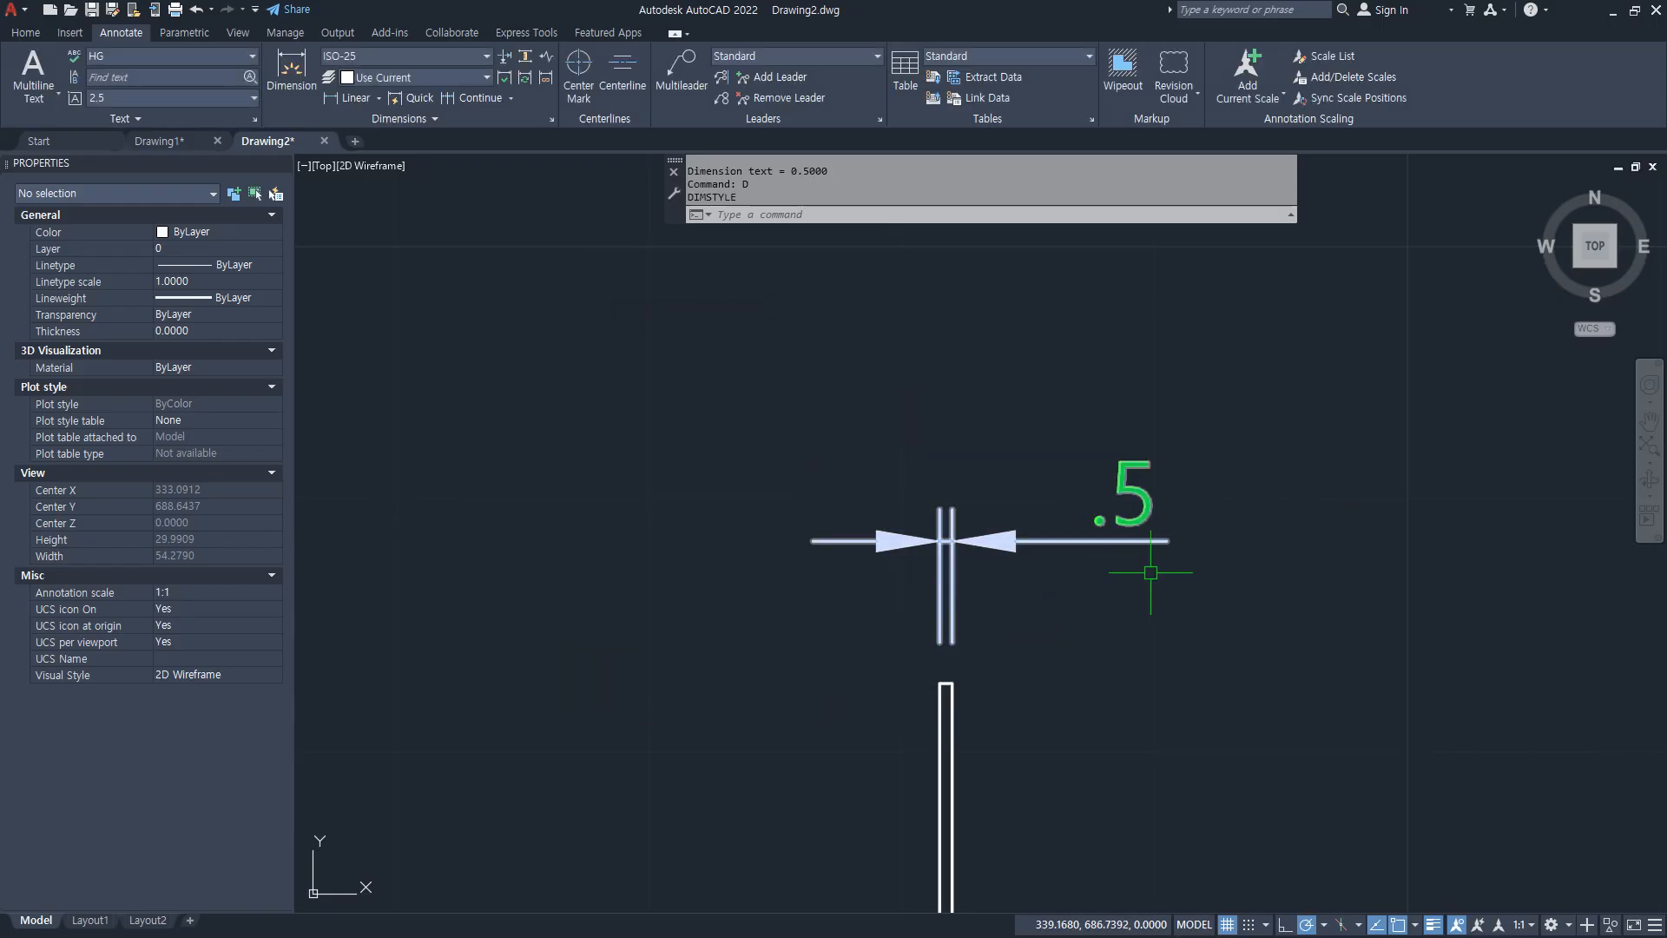
pyautogui.hotkey('ctrl', '2')
pyautogui.moveTo(1090, 570)
pyautogui.mouseDown()
pyautogui.moveTo(1069, 560)
pyautogui.moveTo(1104, 590)
pyautogui.mouseUp()
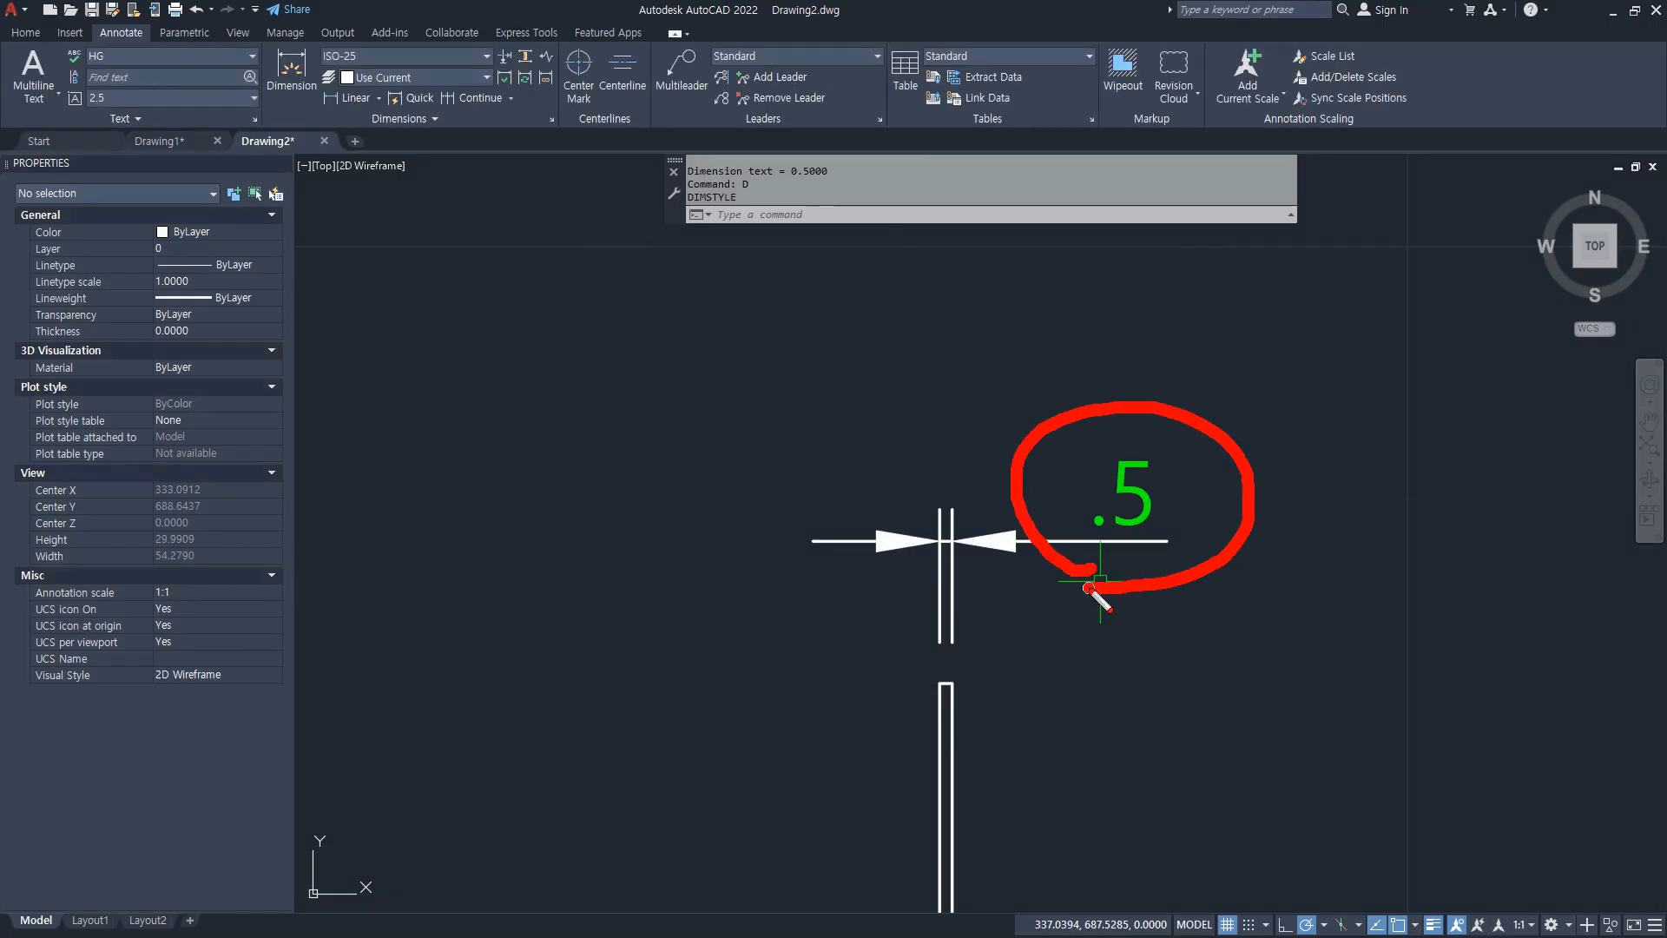
pyautogui.moveTo(1096, 524)
pyautogui.mouseDown()
pyautogui.moveTo(1040, 551)
pyautogui.moveTo(1003, 457)
pyautogui.moveTo(1109, 542)
pyautogui.mouseUp()
pyautogui.press('e')
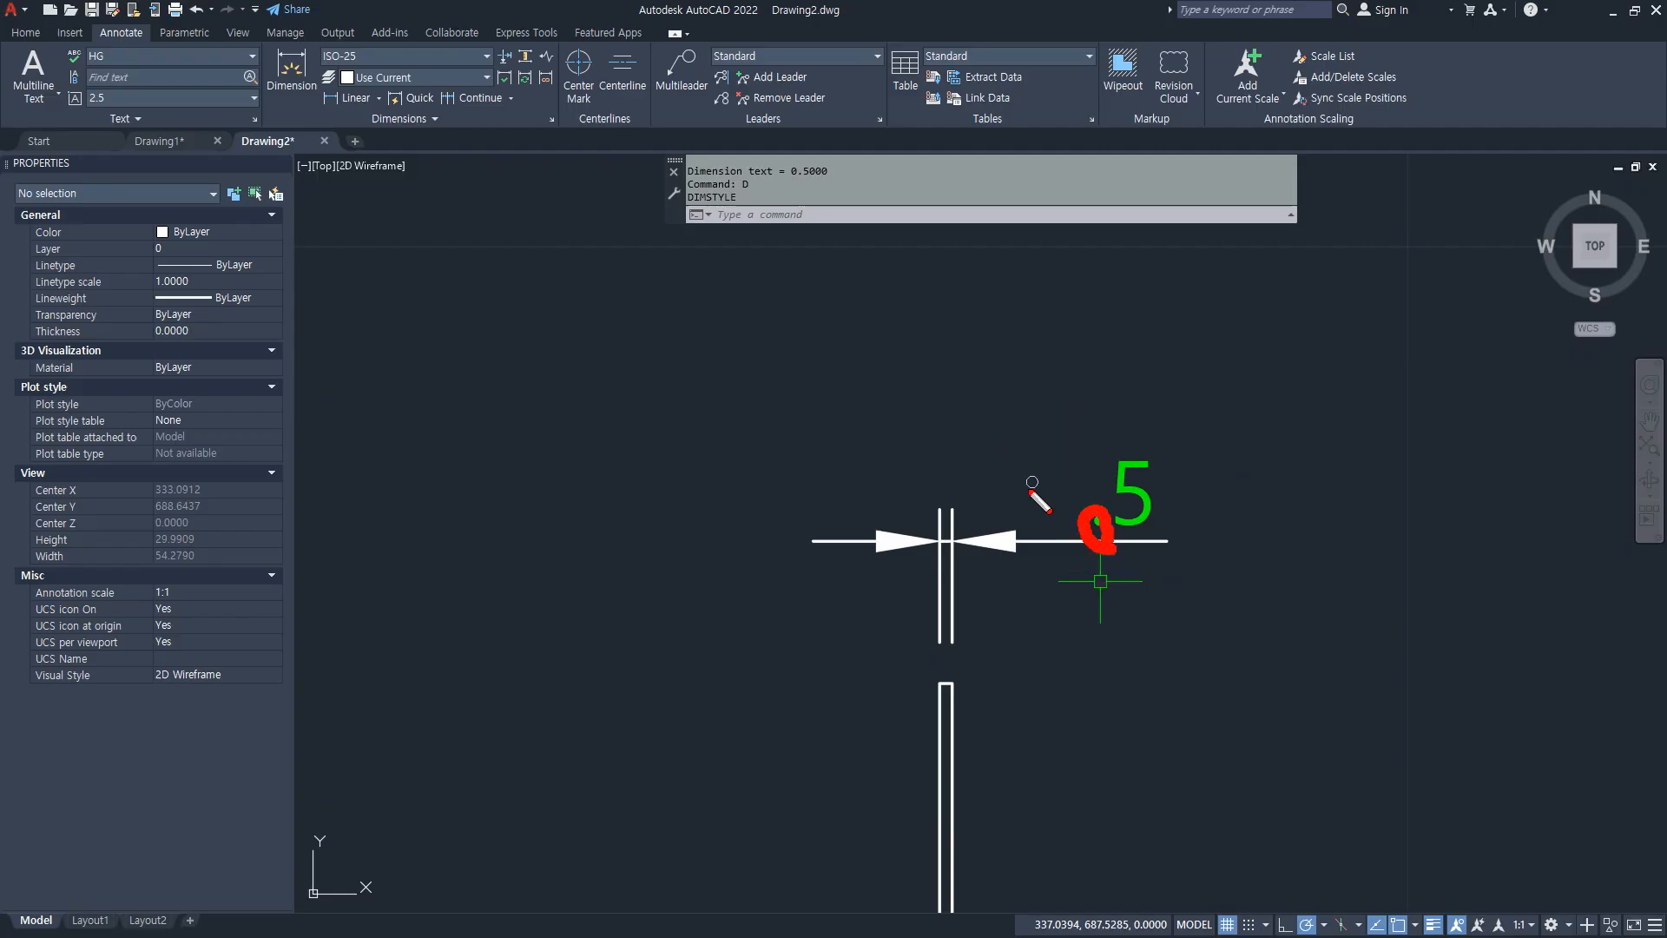
pyautogui.moveTo(1033, 491)
pyautogui.mouseDown()
pyautogui.moveTo(1011, 546)
pyautogui.moveTo(1013, 522)
pyautogui.mouseUp()
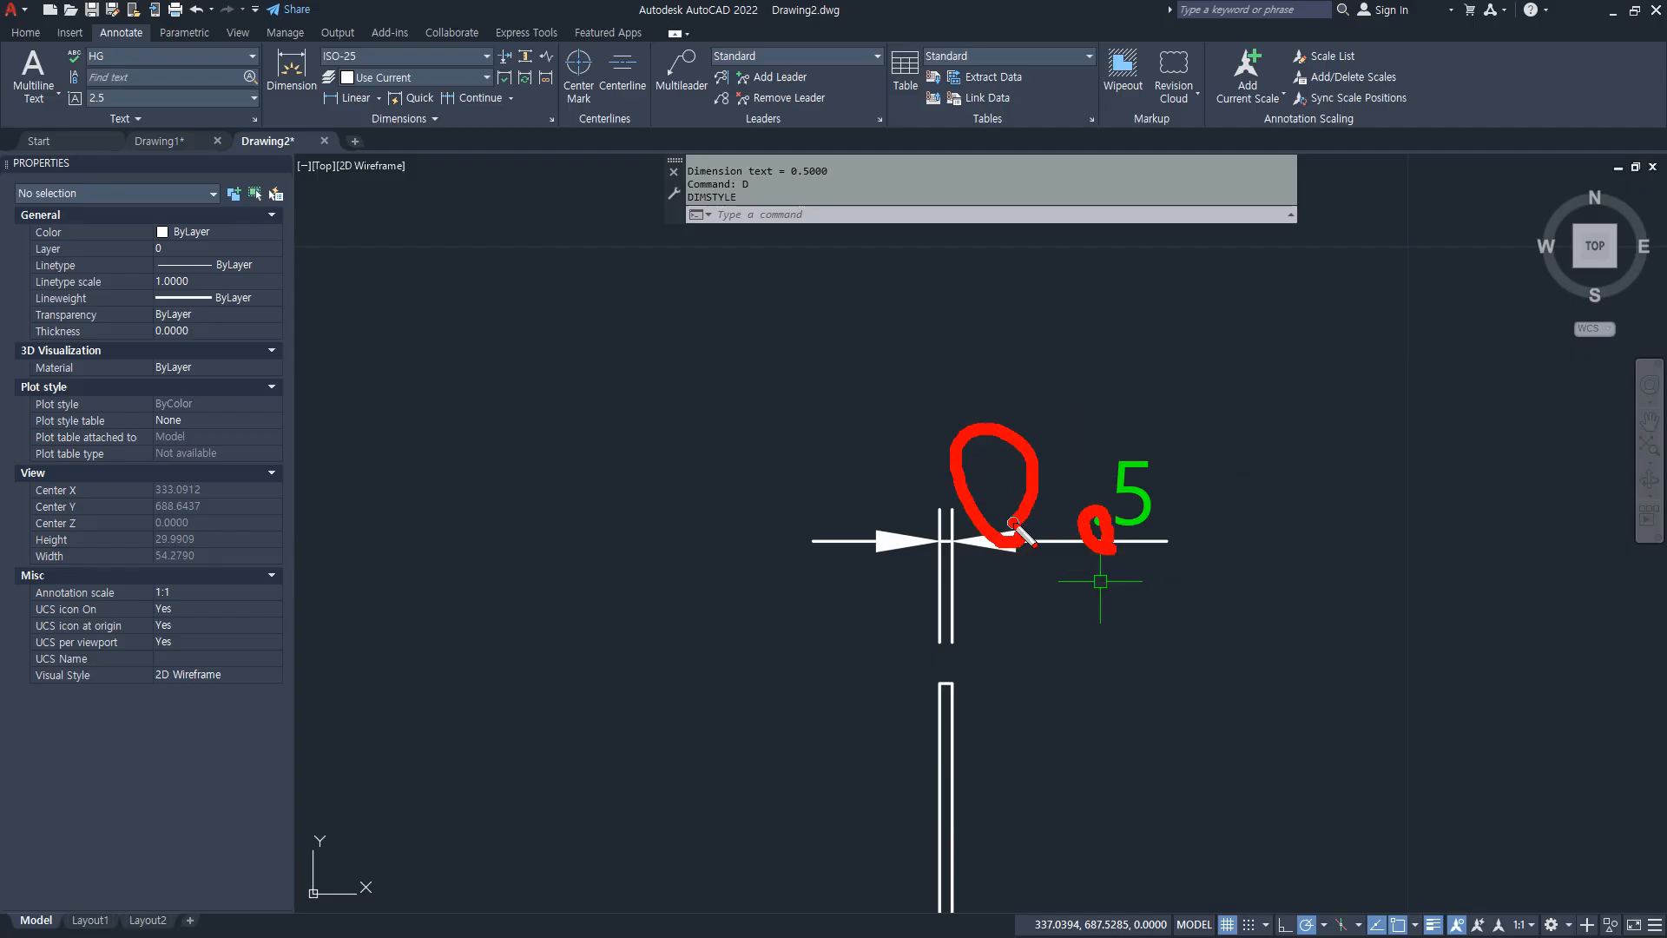
pyautogui.press('Escape')
# Step: Turn off leading zero suppression for linear dimensions in the ISO-25 style and apply it to the drawing
pyautogui.write('d')
pyautogui.press('Return')
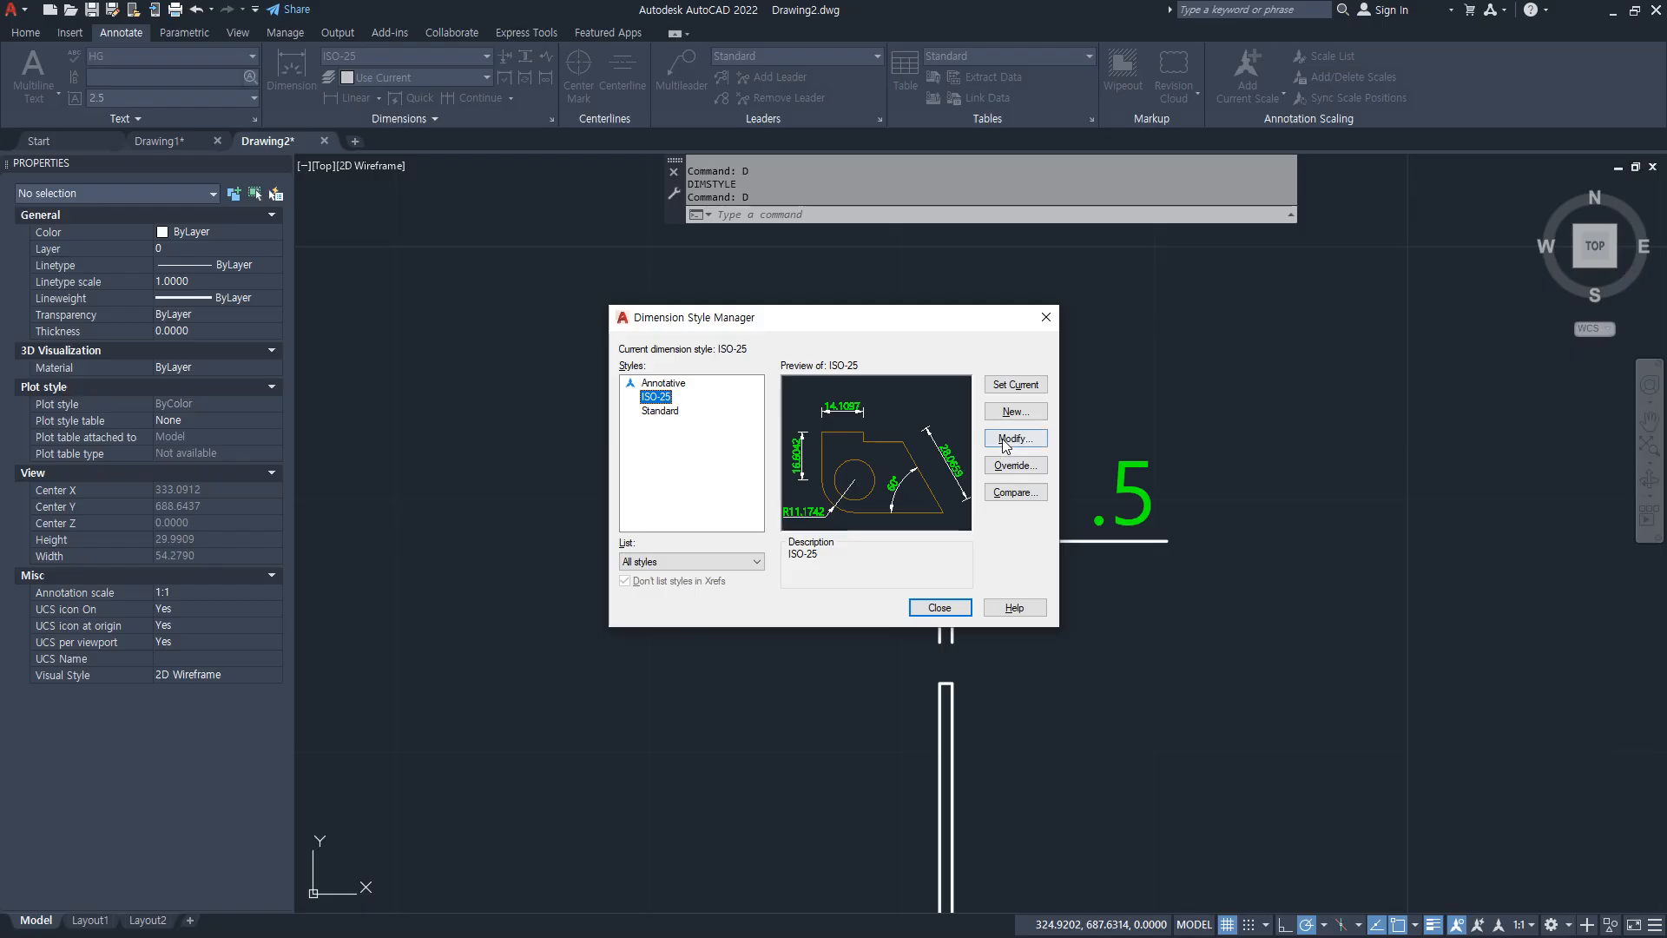
pyautogui.hotkey('alt', 'm')
pyautogui.click(608, 580)
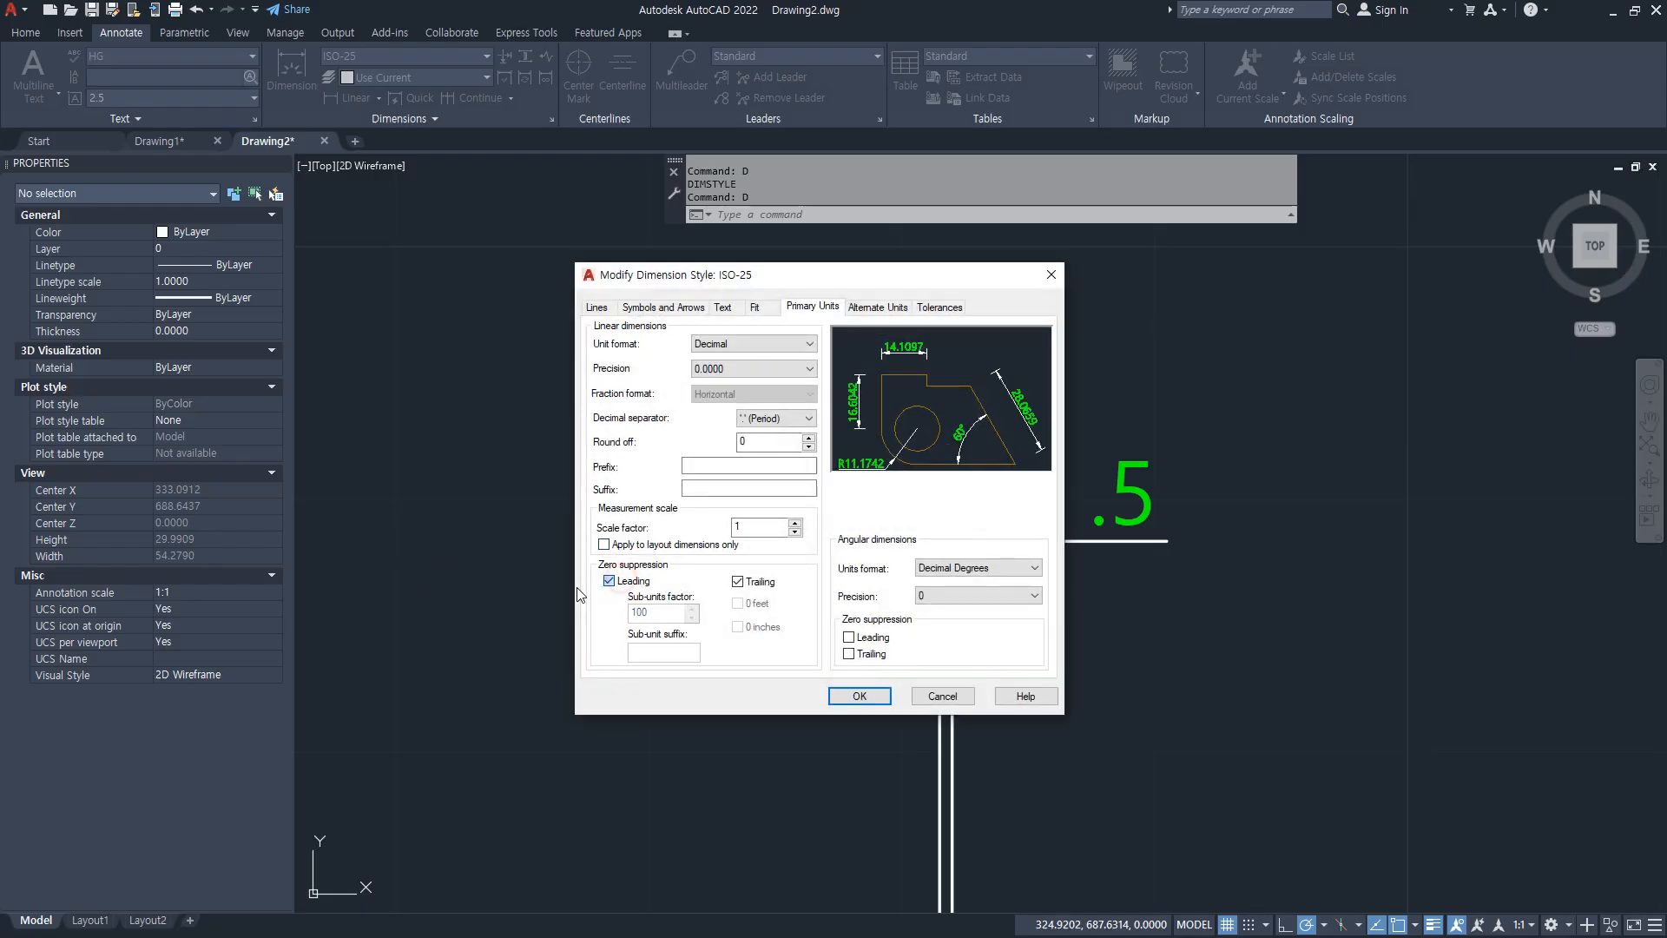
pyautogui.click(859, 695)
pyautogui.click(942, 607)
# Step: Above the 10 by 10 square, draw a horizontal line about 29 long and a second line rising from its left end at about 38°
pyautogui.scroll(-1, 654, 702)
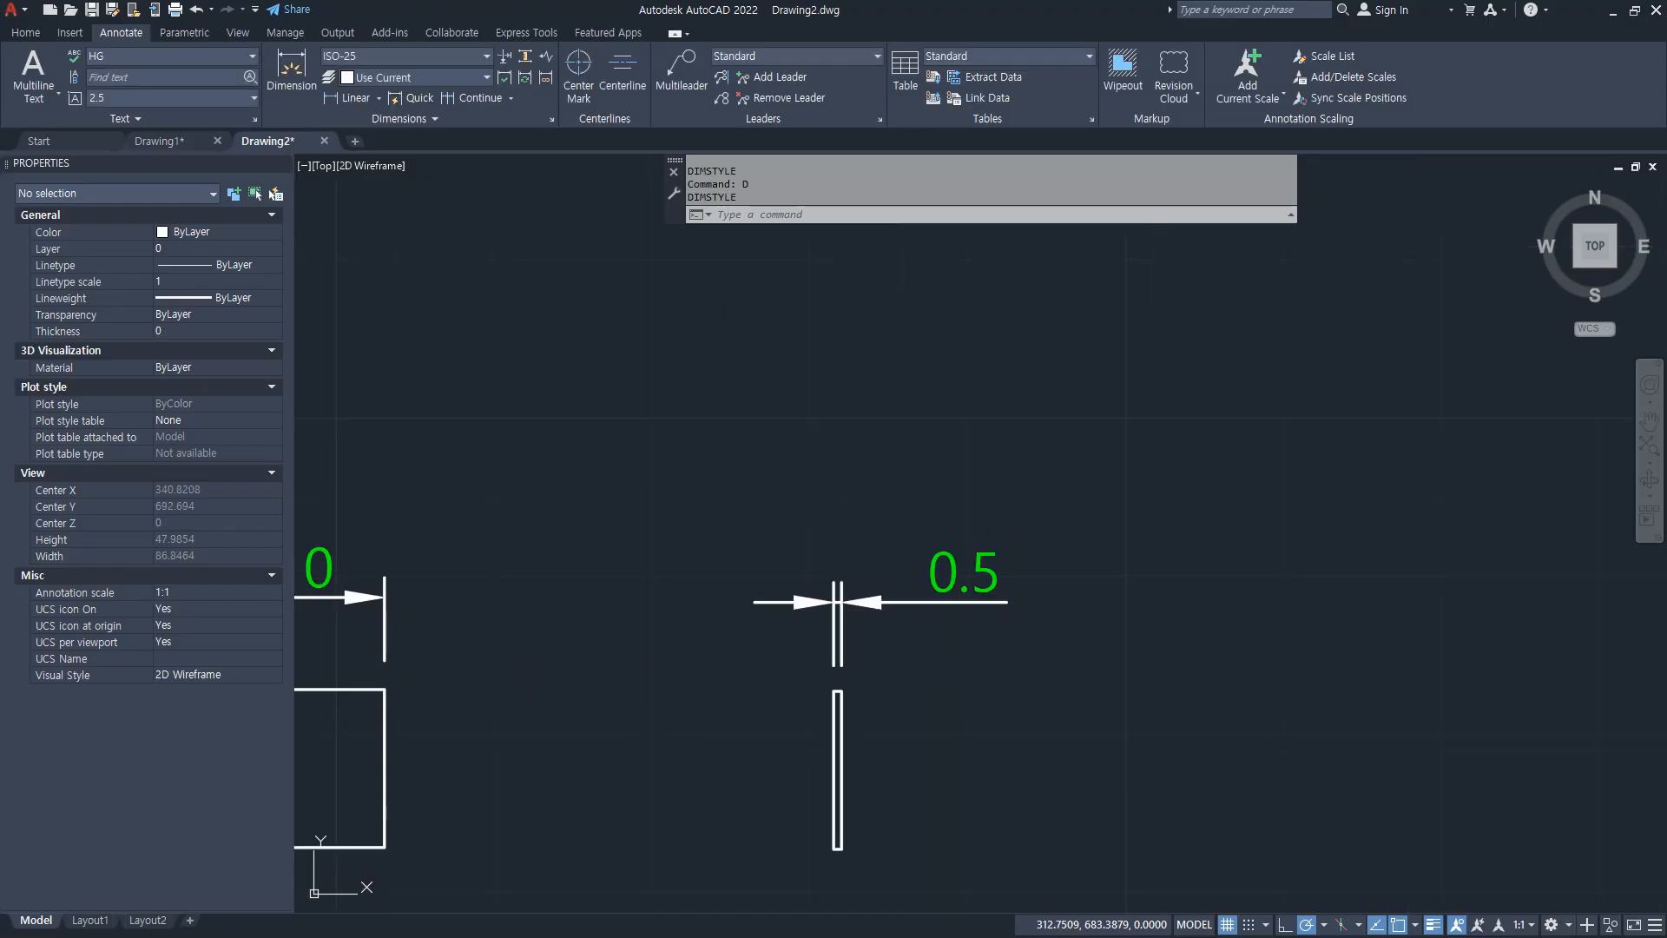
pyautogui.moveTo(461, 689); pyautogui.dragTo(1060, 640, button='middle')
pyautogui.moveTo(878, 649); pyautogui.dragTo(809, 654, button='middle')
pyautogui.press('Escape')
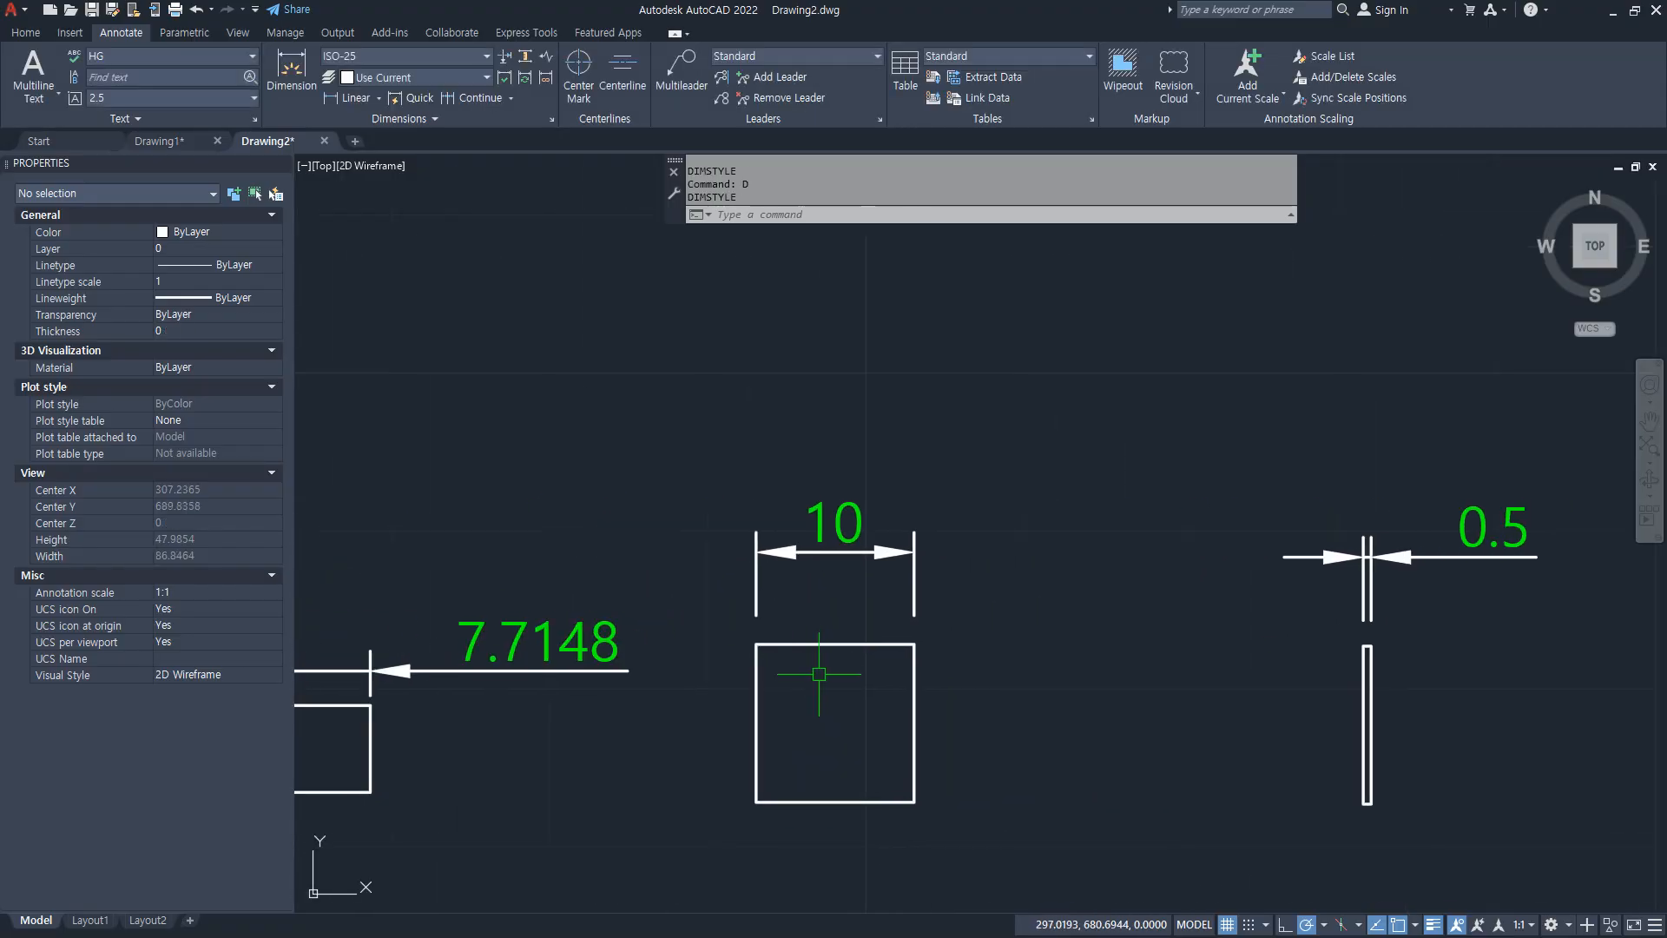
pyautogui.scroll(-5, 765, 445)
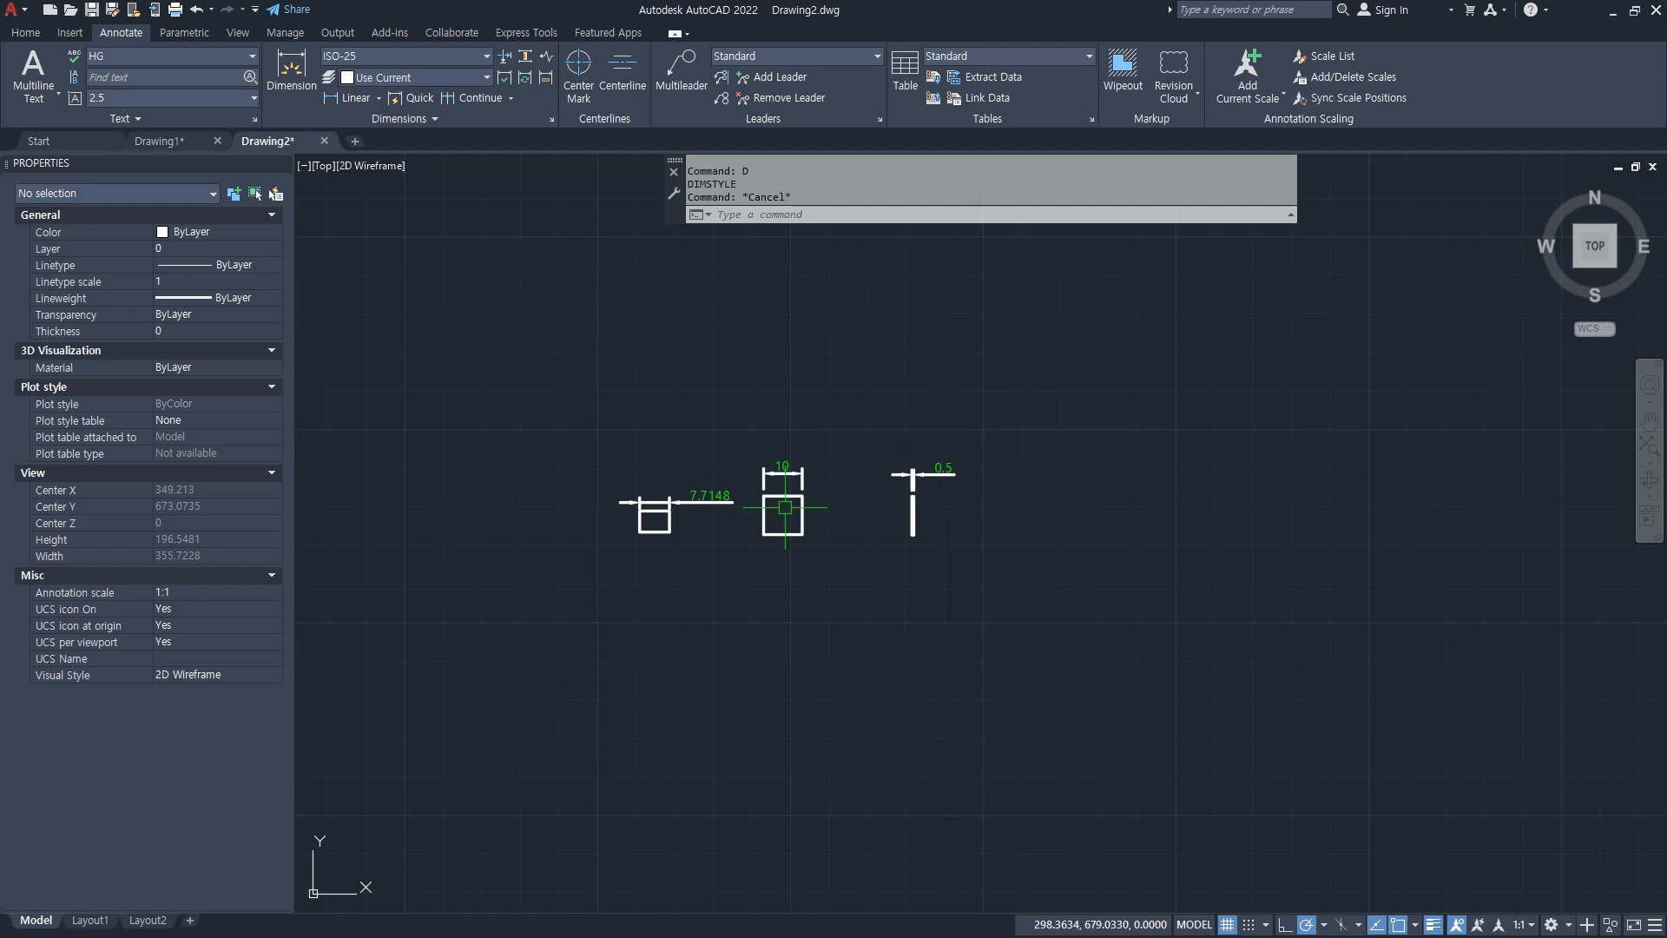
pyautogui.moveTo(784, 507); pyautogui.dragTo(776, 551, button='middle')
pyautogui.scroll(2, 759, 420)
pyautogui.moveTo(759, 420); pyautogui.dragTo(735, 512, button='middle')
pyautogui.write('l')
pyautogui.press('Return')
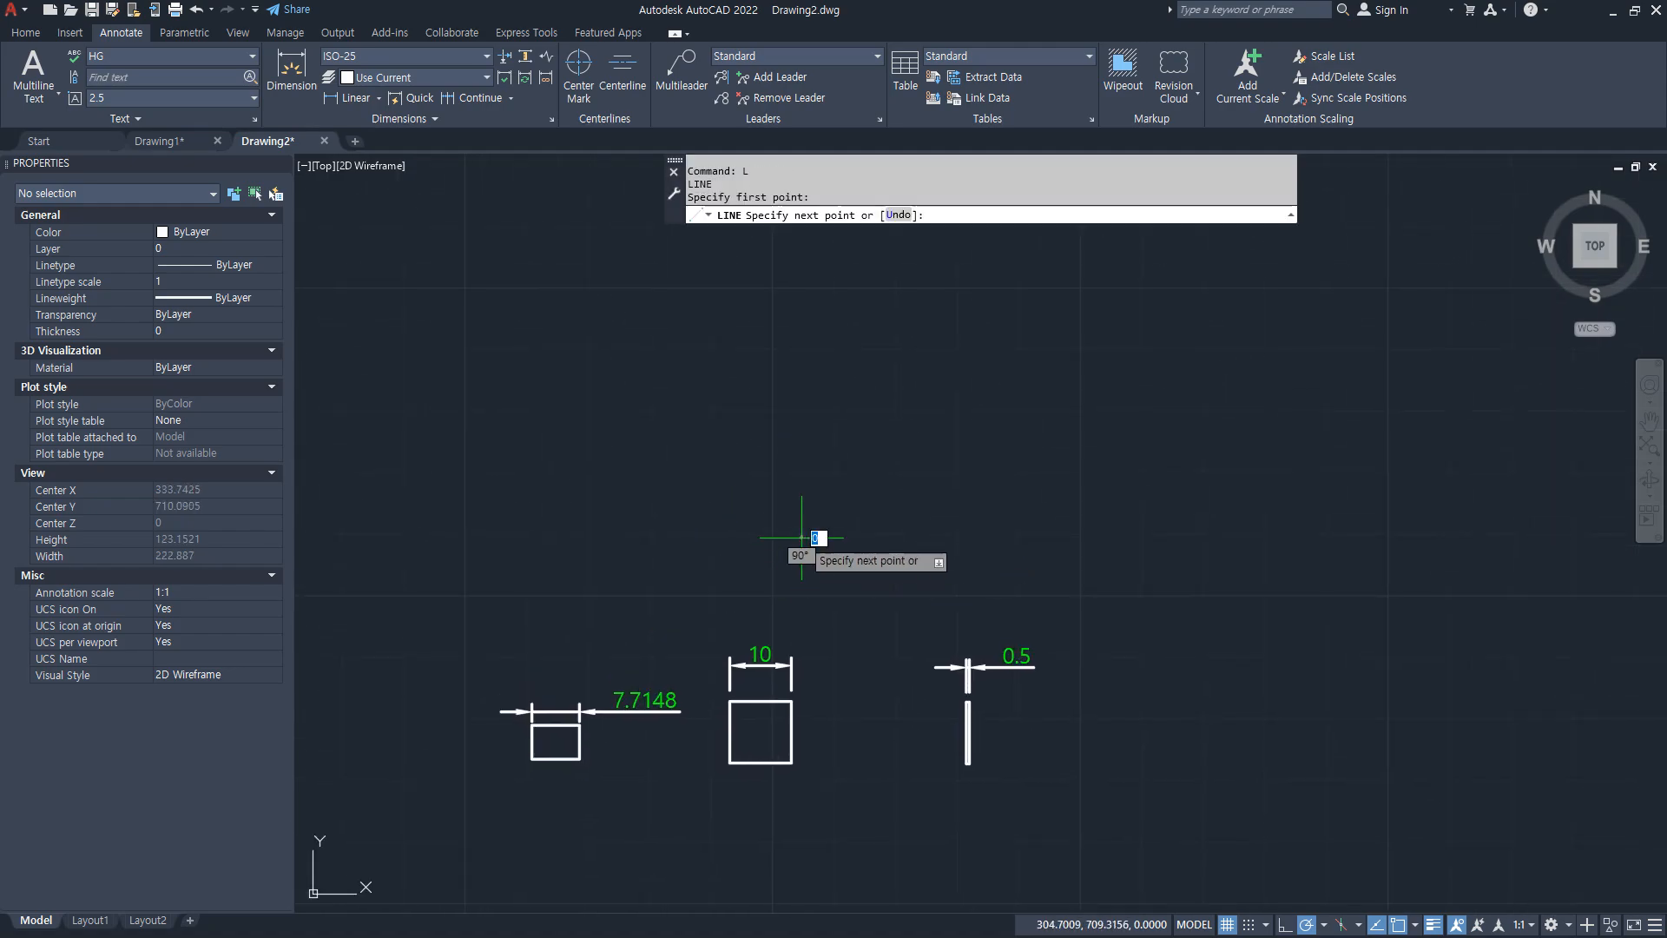
pyautogui.click(800, 538)
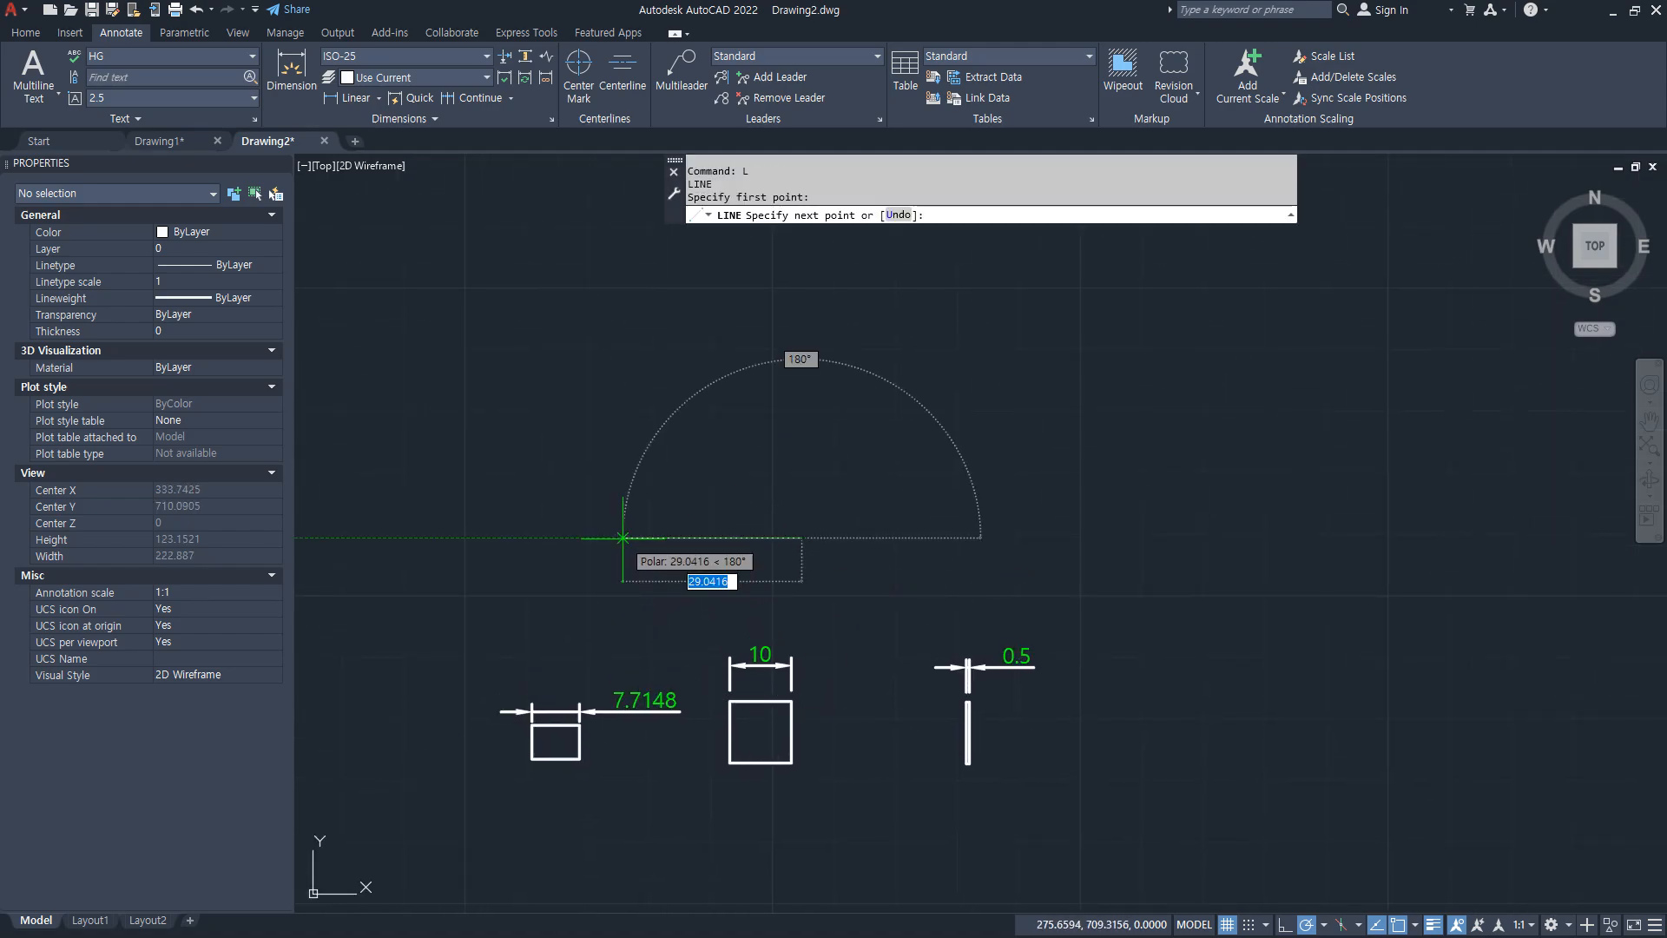
pyautogui.click(623, 539)
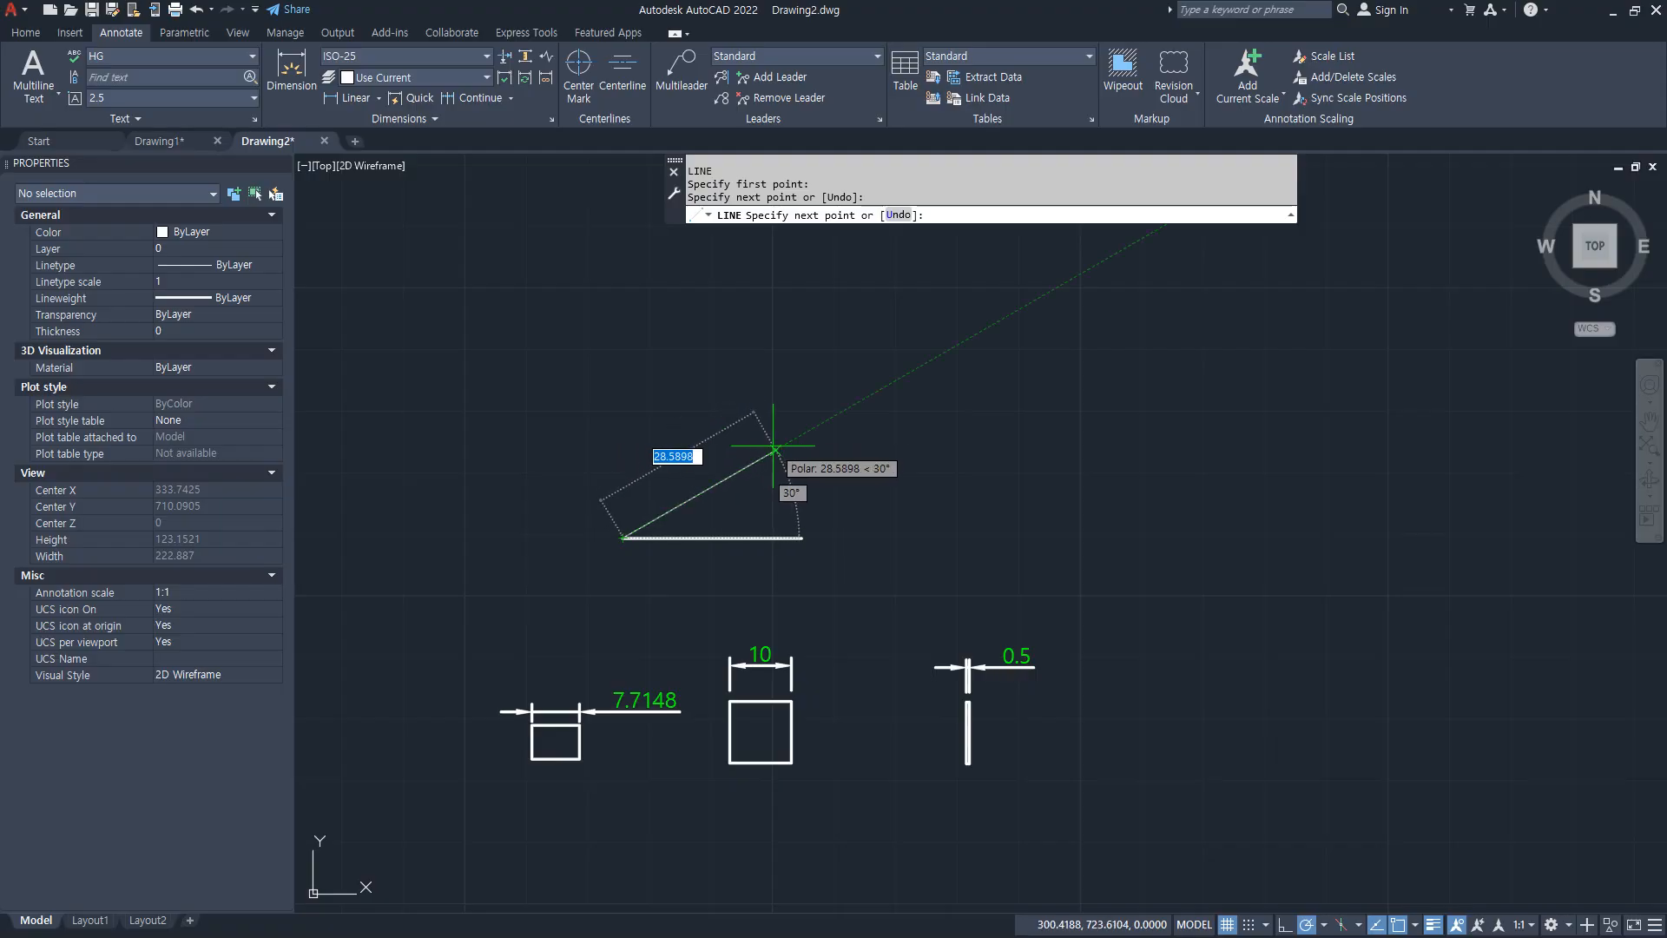
pyautogui.click(756, 435)
pyautogui.press('Escape')
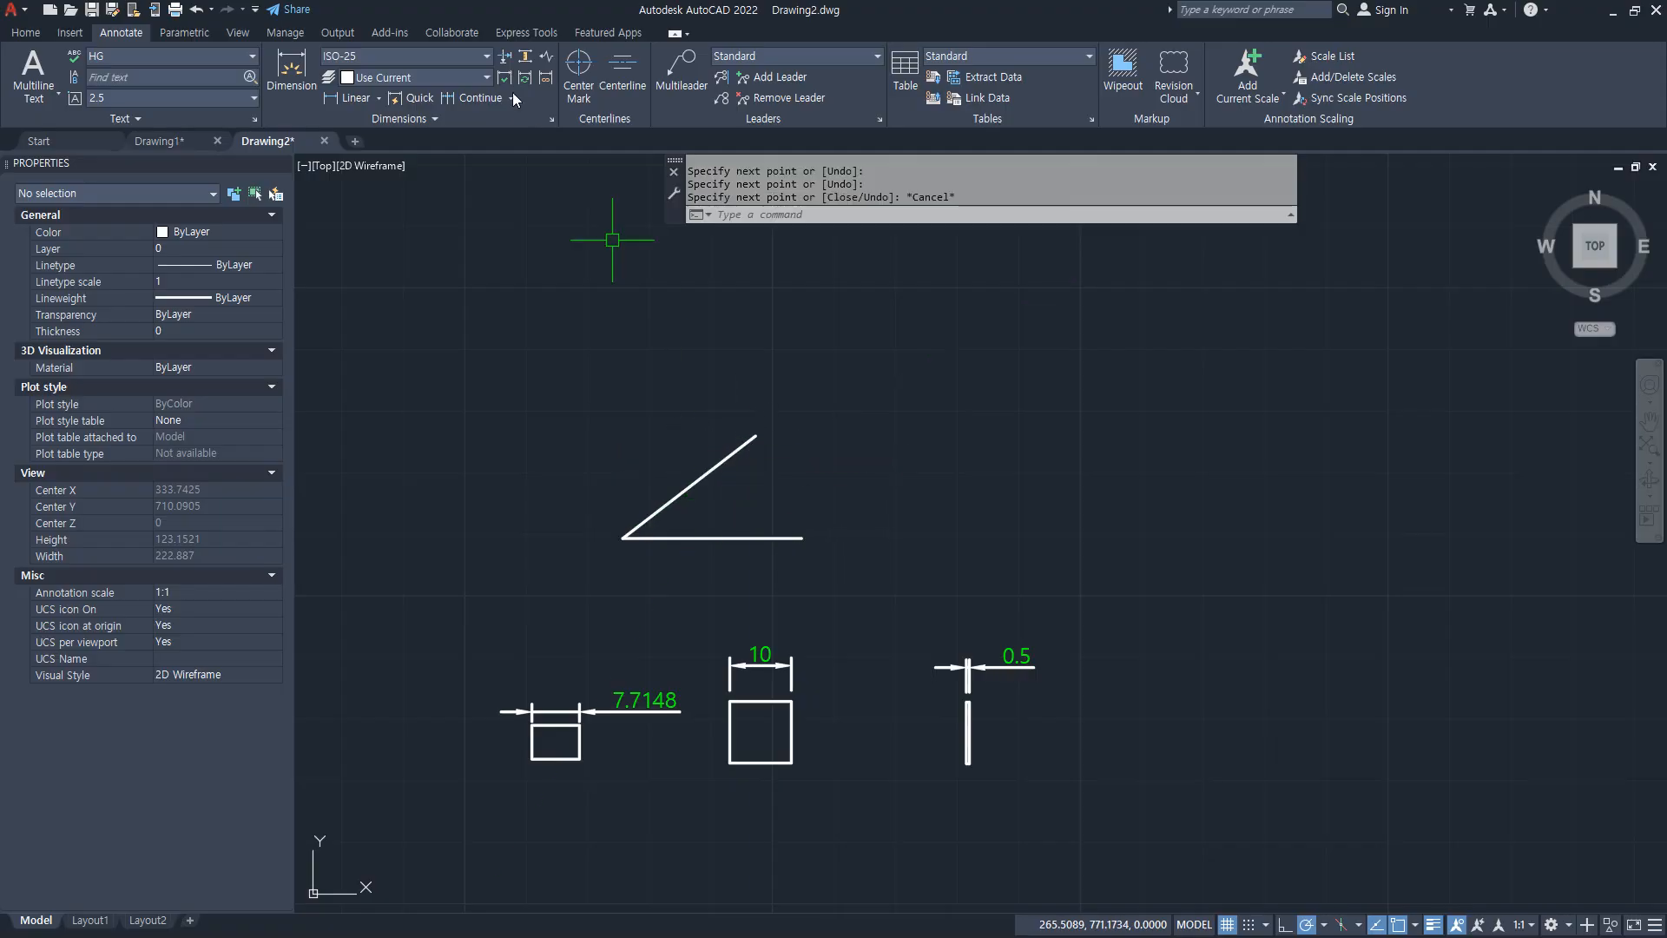
# Step: Add an angular dimension between the sloped and horizontal lines, placing its arc beyond their open ends
pyautogui.click(379, 99)
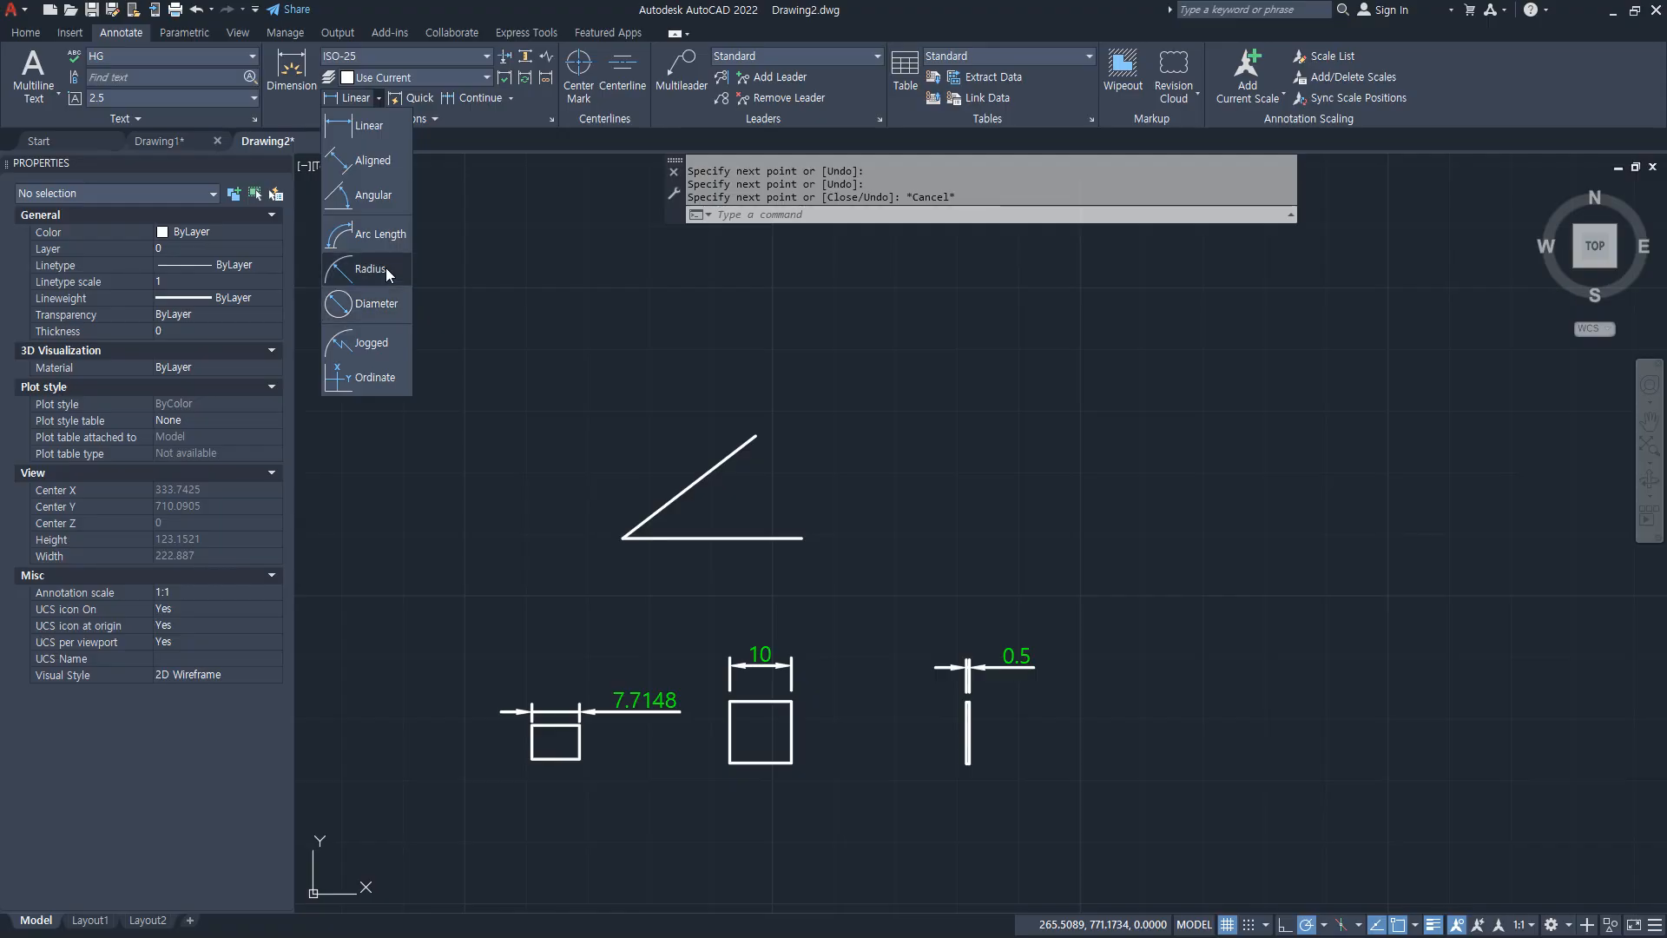
pyautogui.click(373, 198)
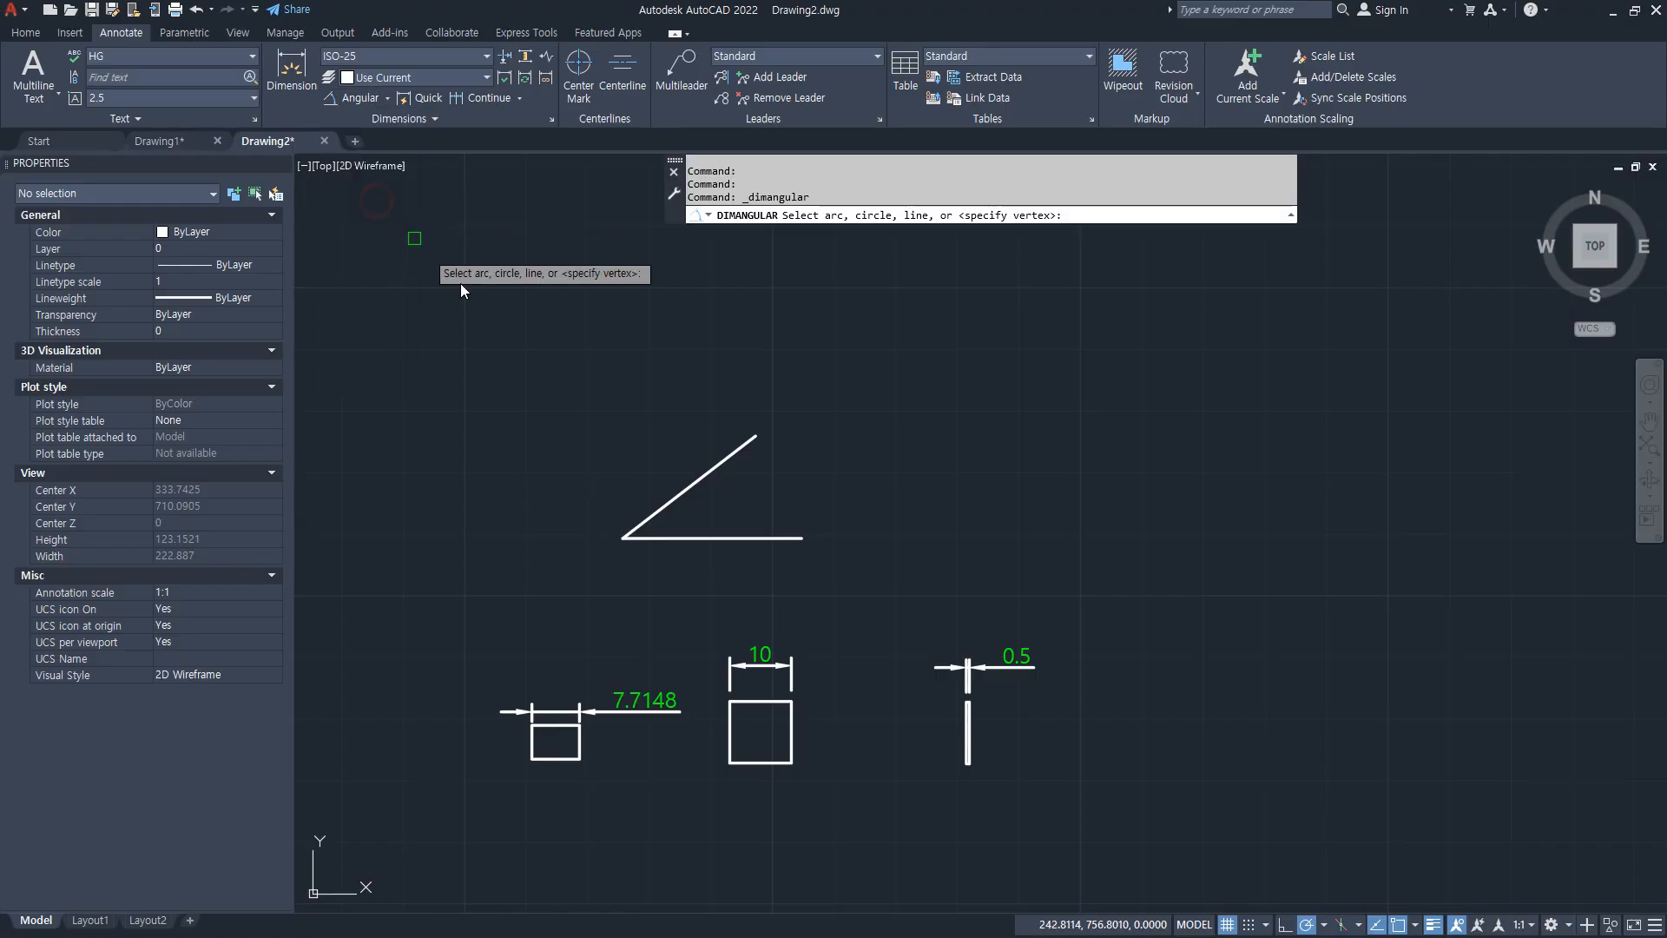
pyautogui.click(731, 453)
pyautogui.click(781, 538)
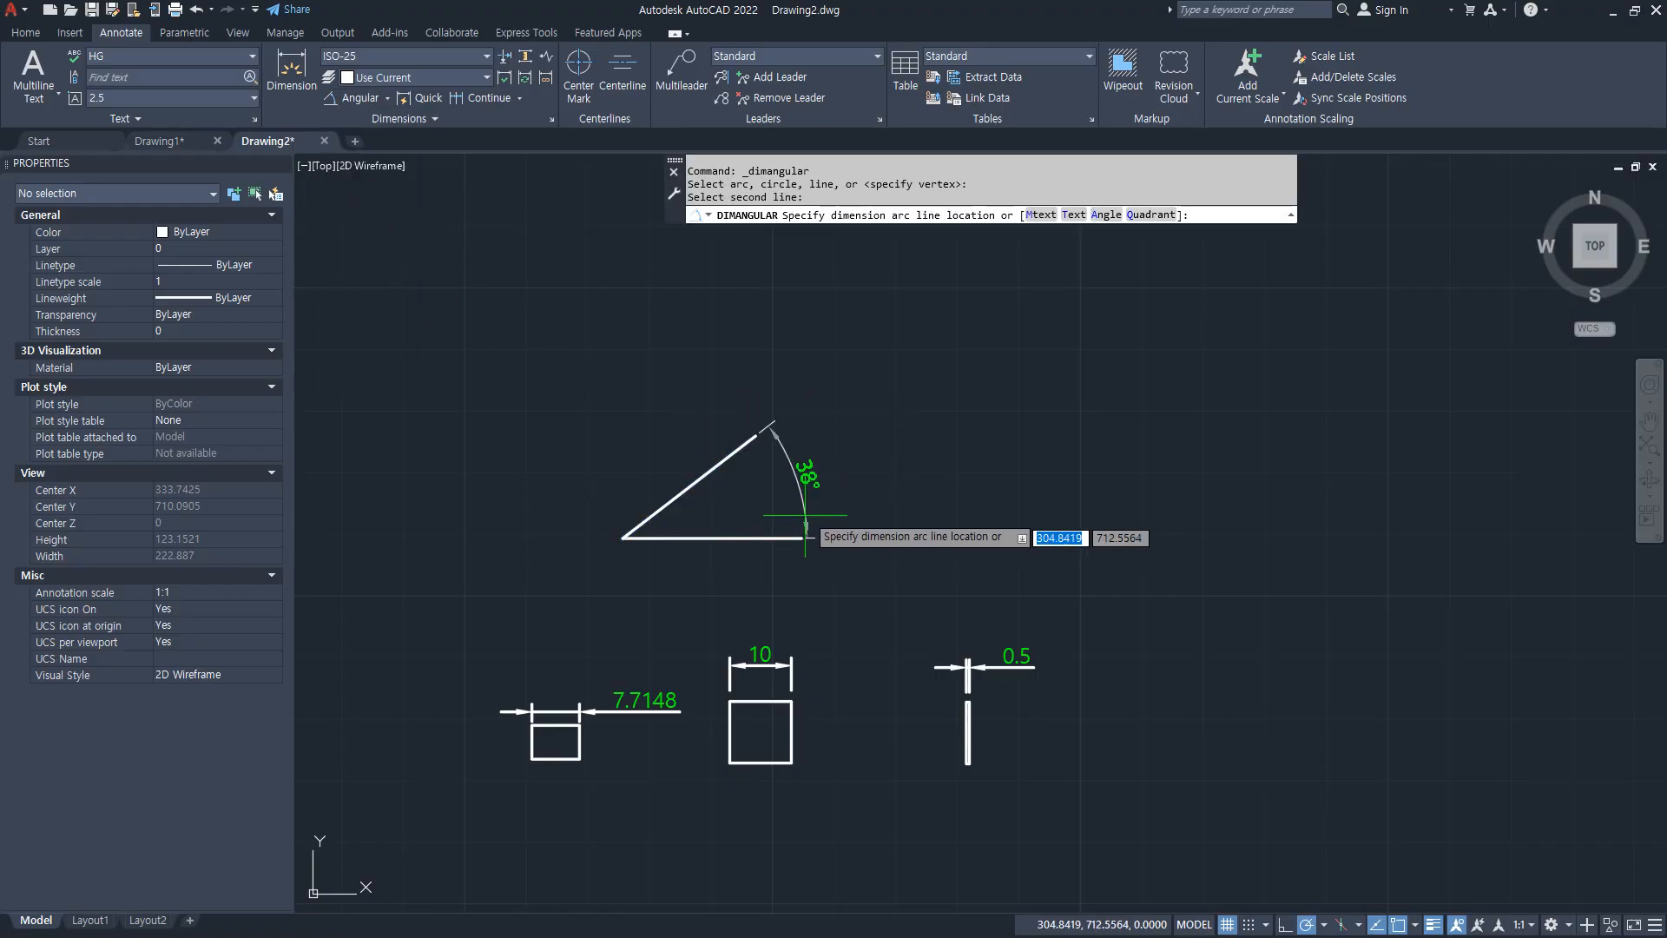
pyautogui.click(841, 483)
pyautogui.scroll(2, 882, 490)
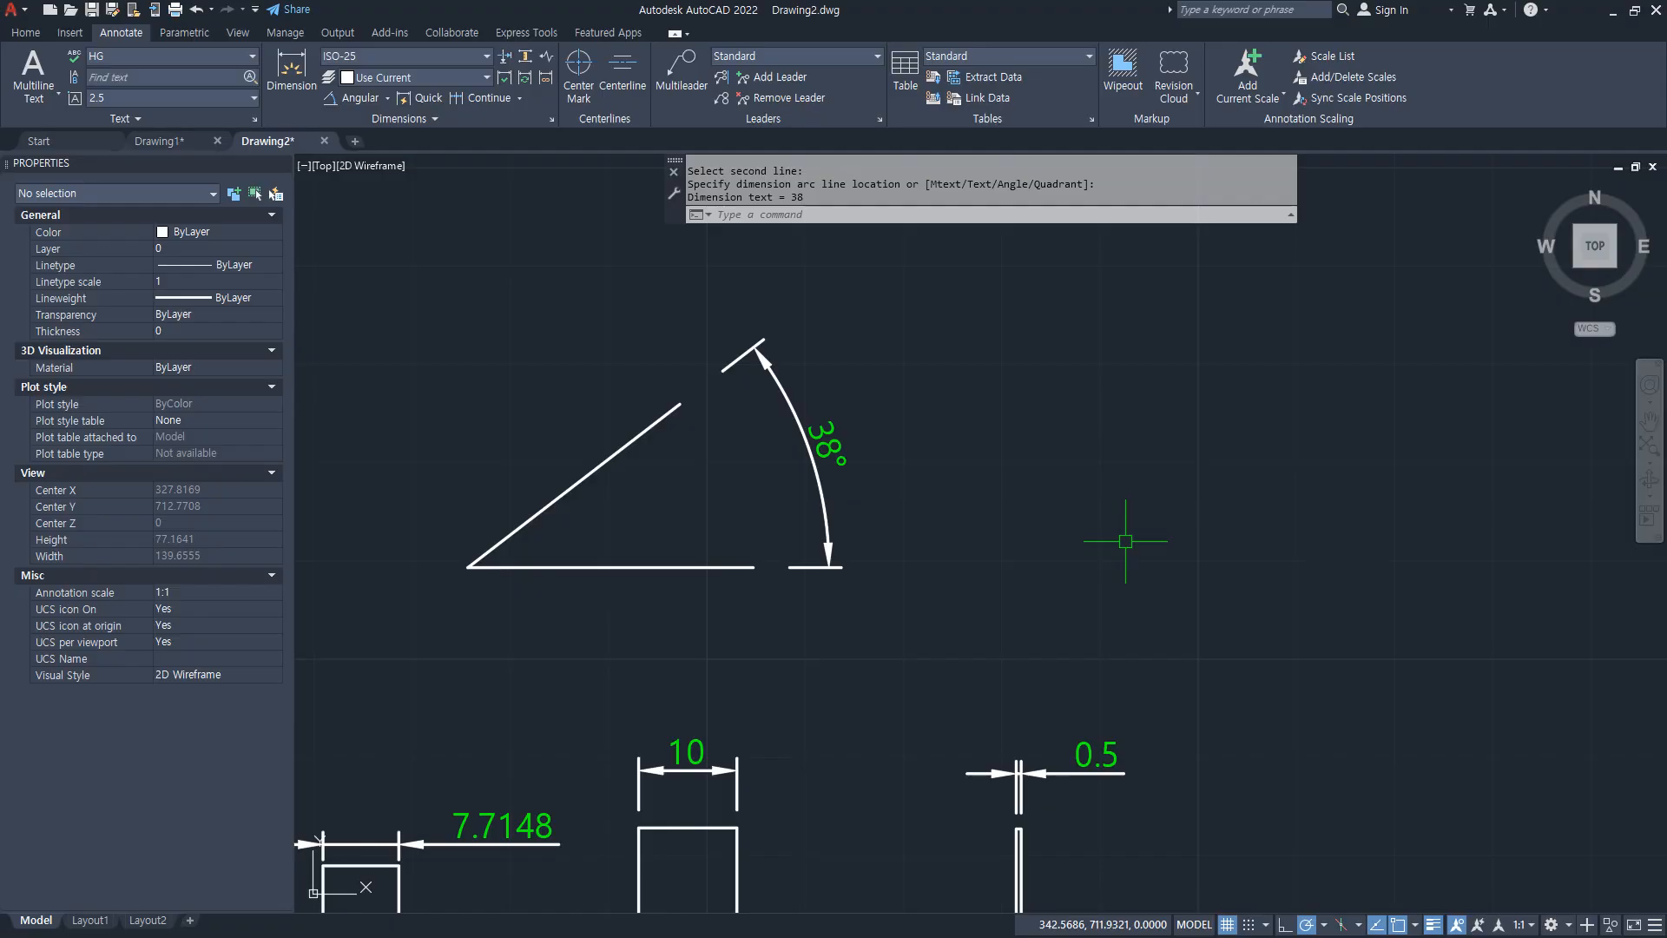
# Step: Set the ISO-25 style's angular precision to 0.000, turn on angular trailing zero suppression, and apply it to the drawing
pyautogui.write('D')
pyautogui.press('Return')
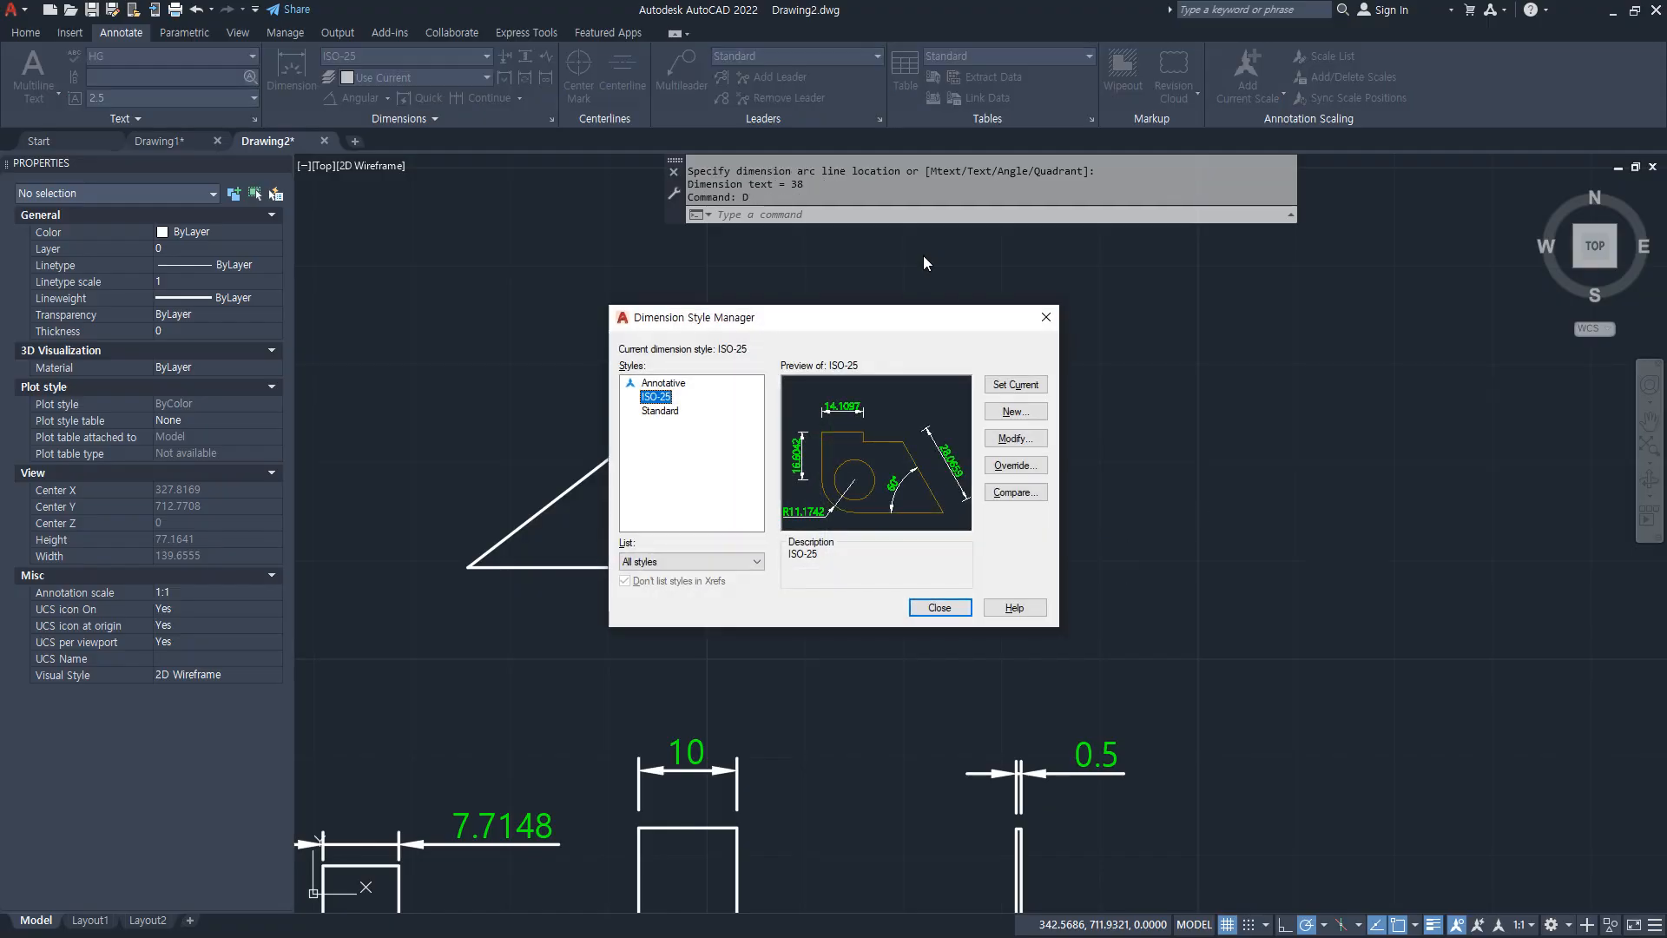
pyautogui.moveTo(892, 323); pyautogui.dragTo(1259, 291)
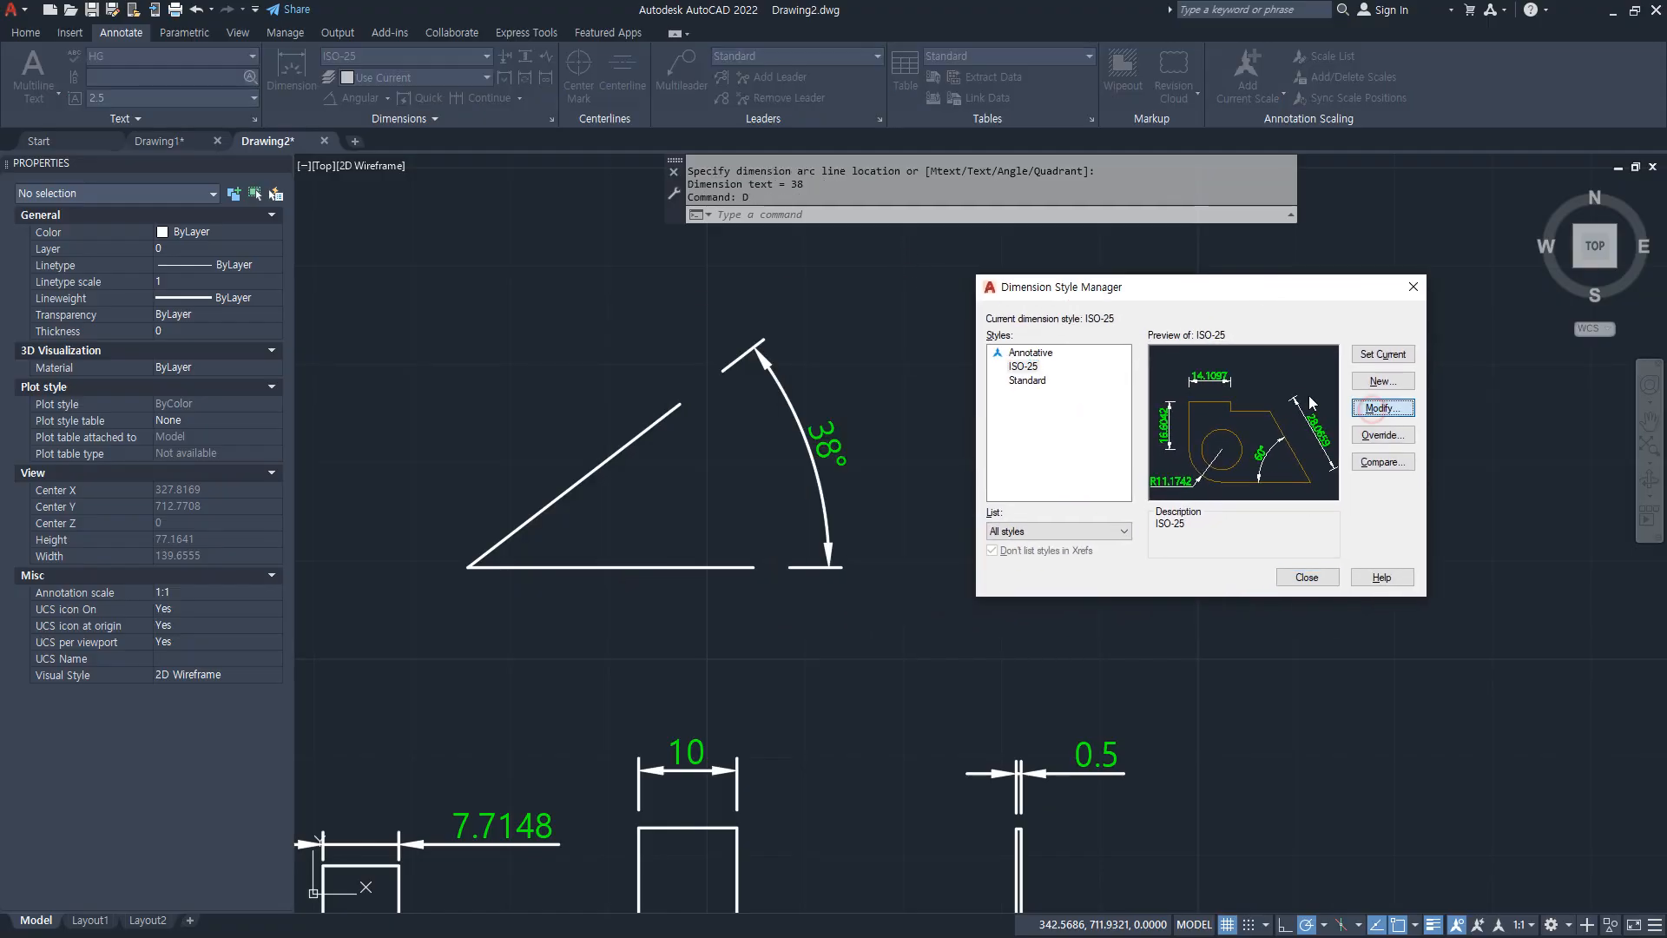
pyautogui.click(1377, 408)
pyautogui.moveTo(951, 285); pyautogui.dragTo(1375, 285)
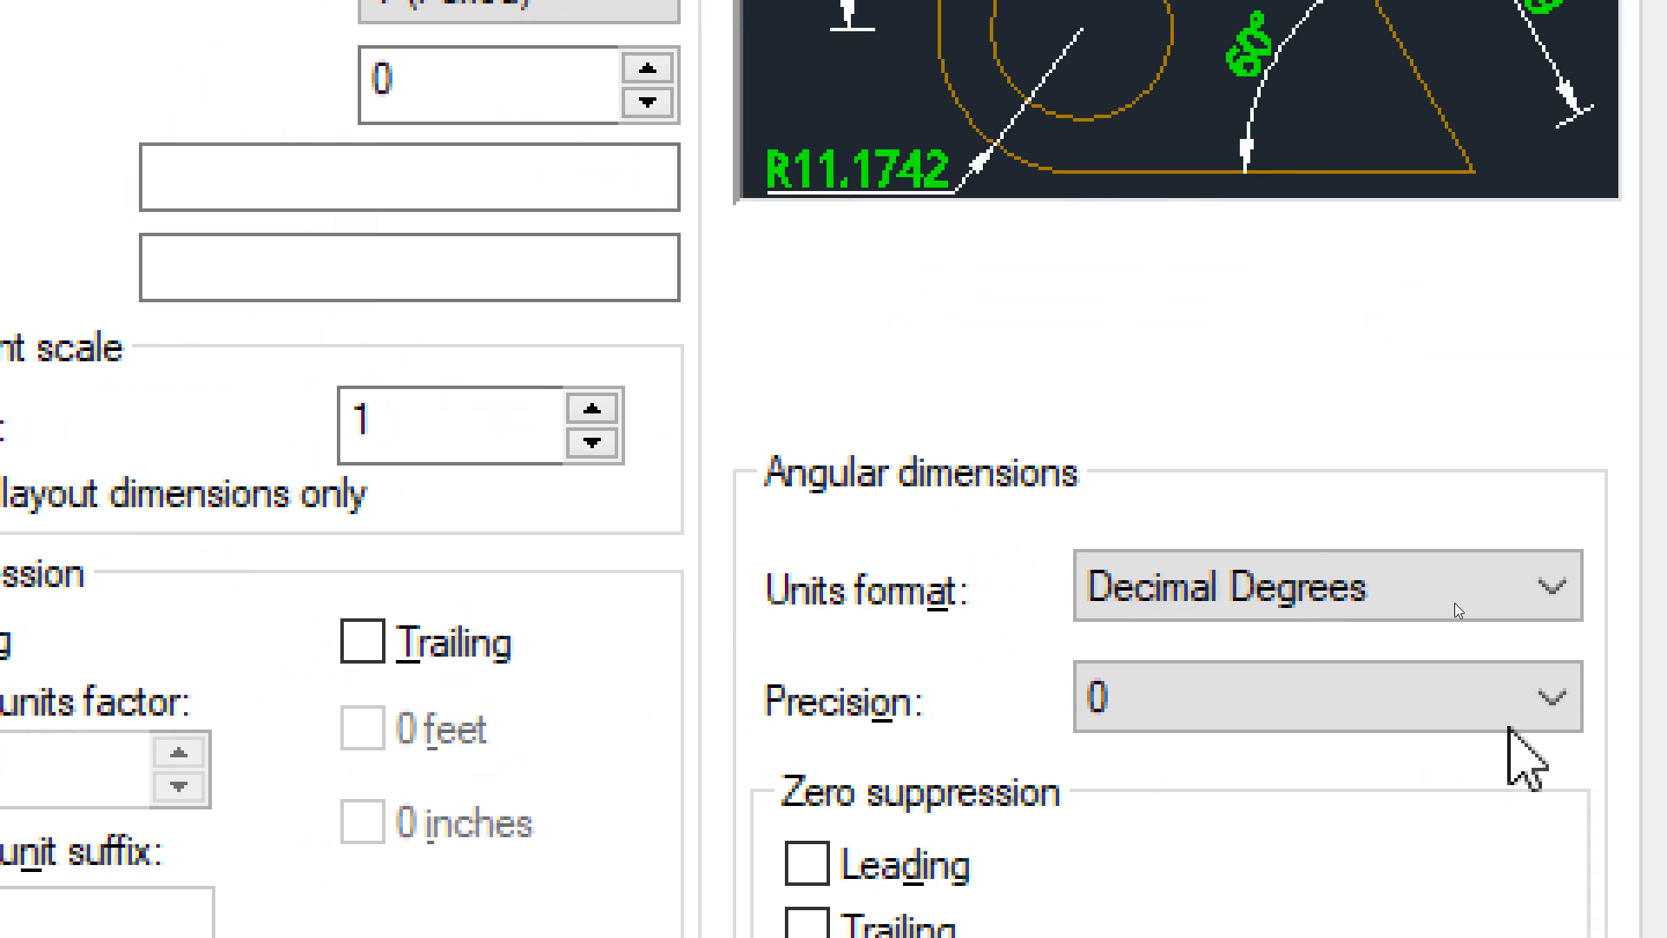
pyautogui.click(1584, 712)
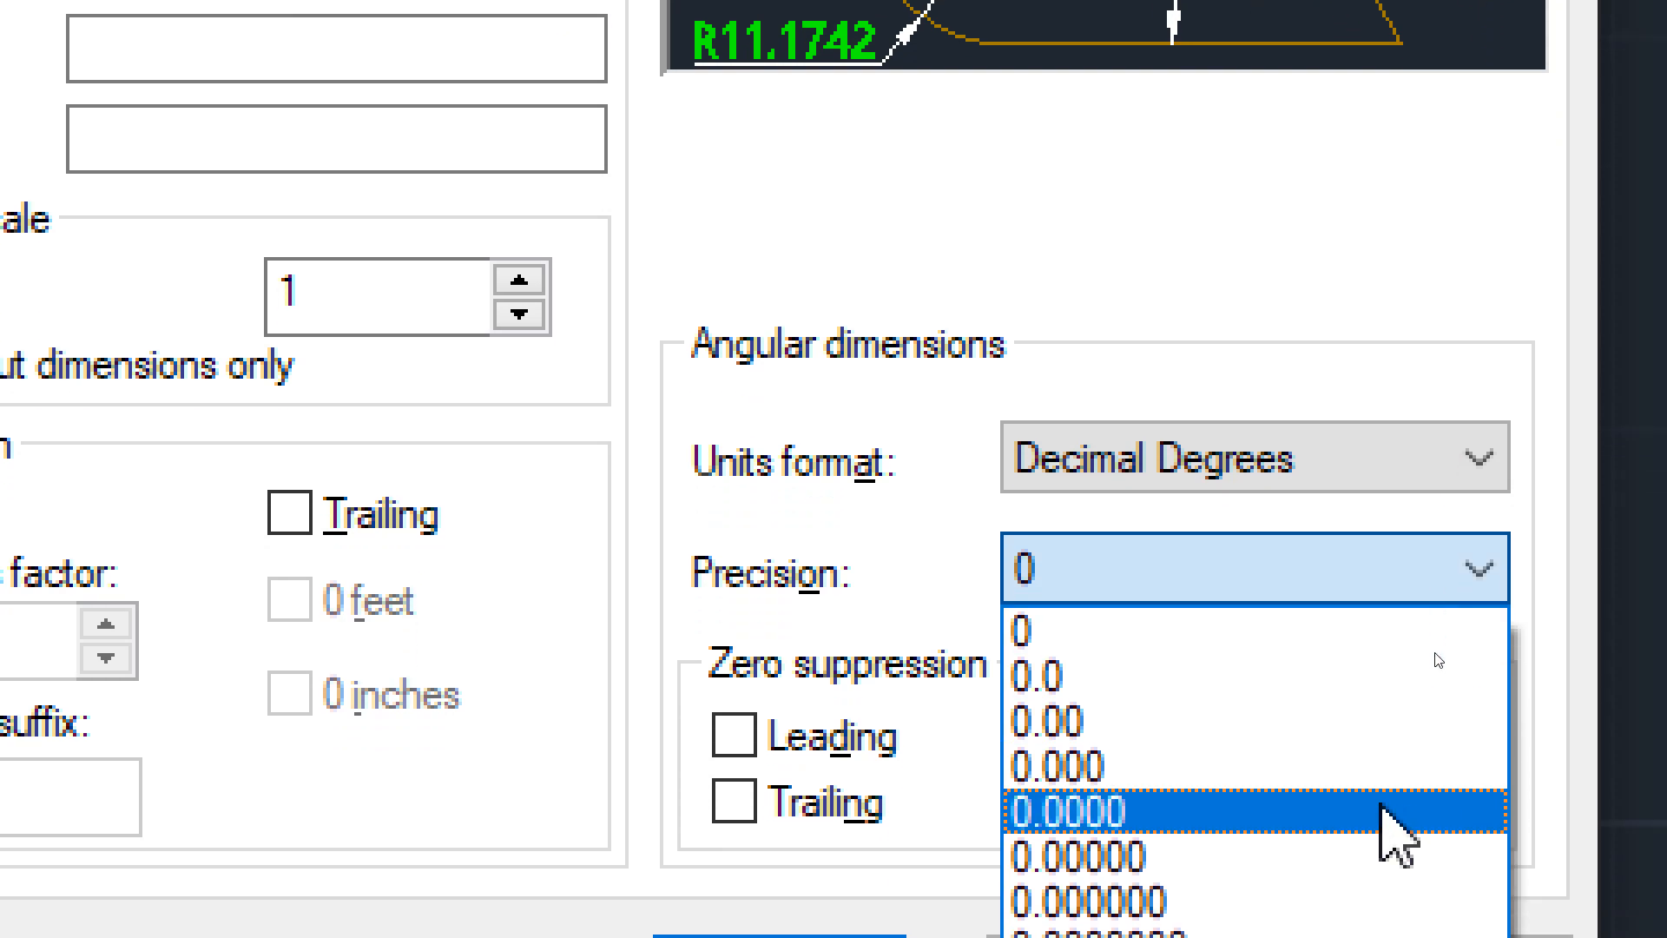
pyautogui.click(1375, 766)
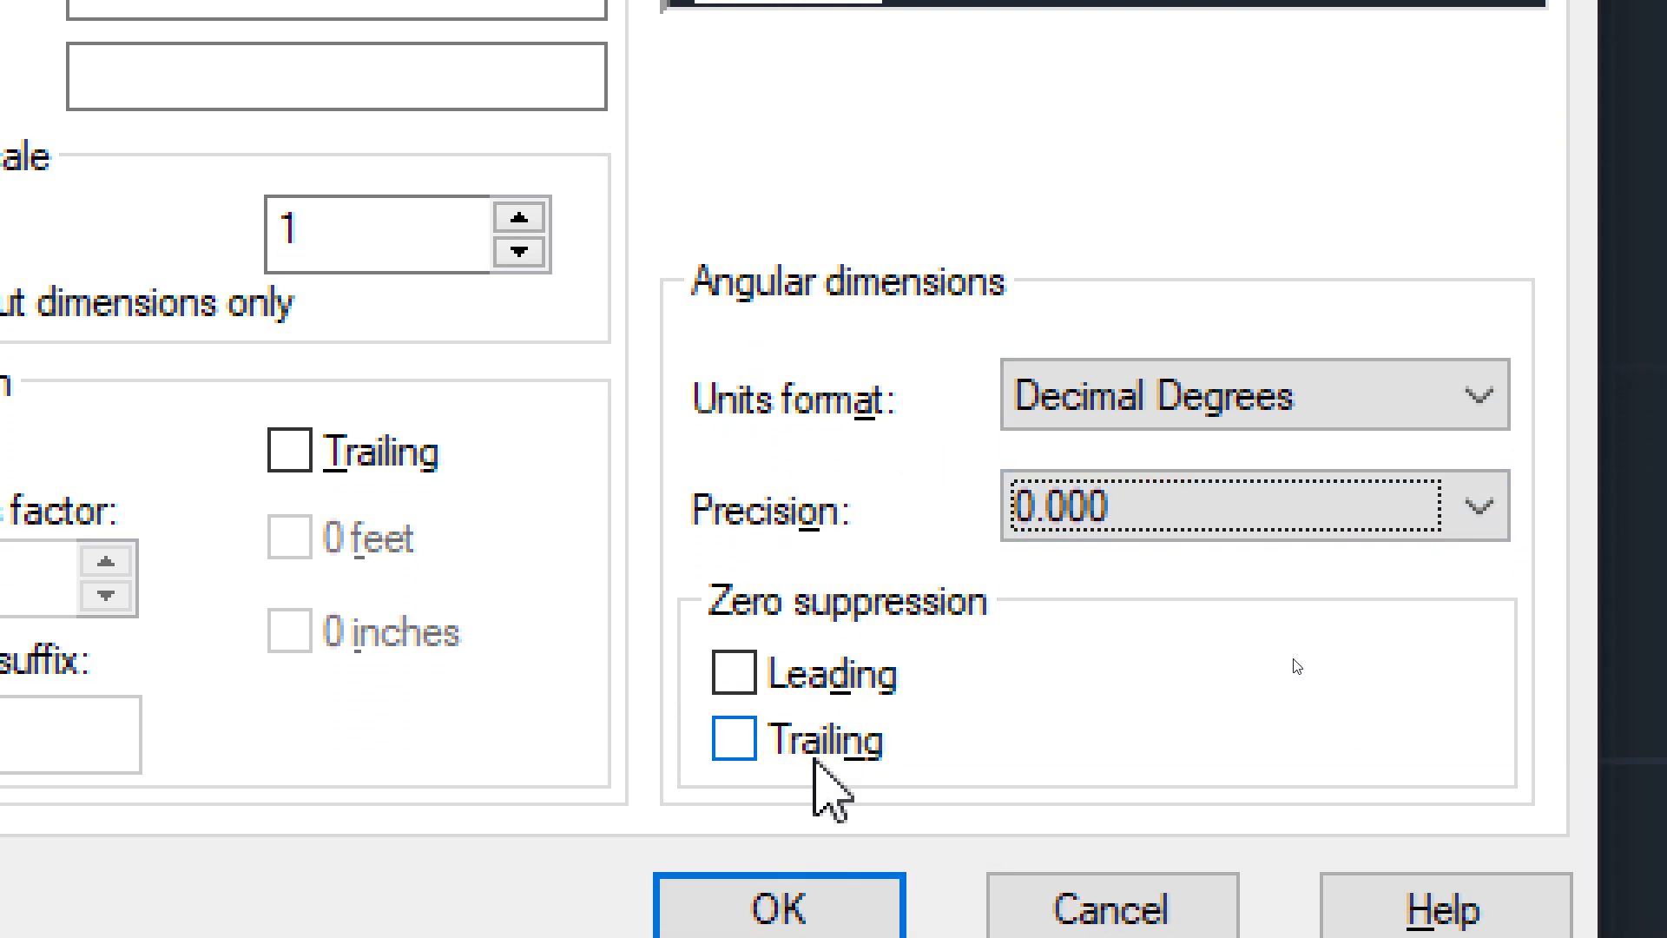
pyautogui.click(809, 762)
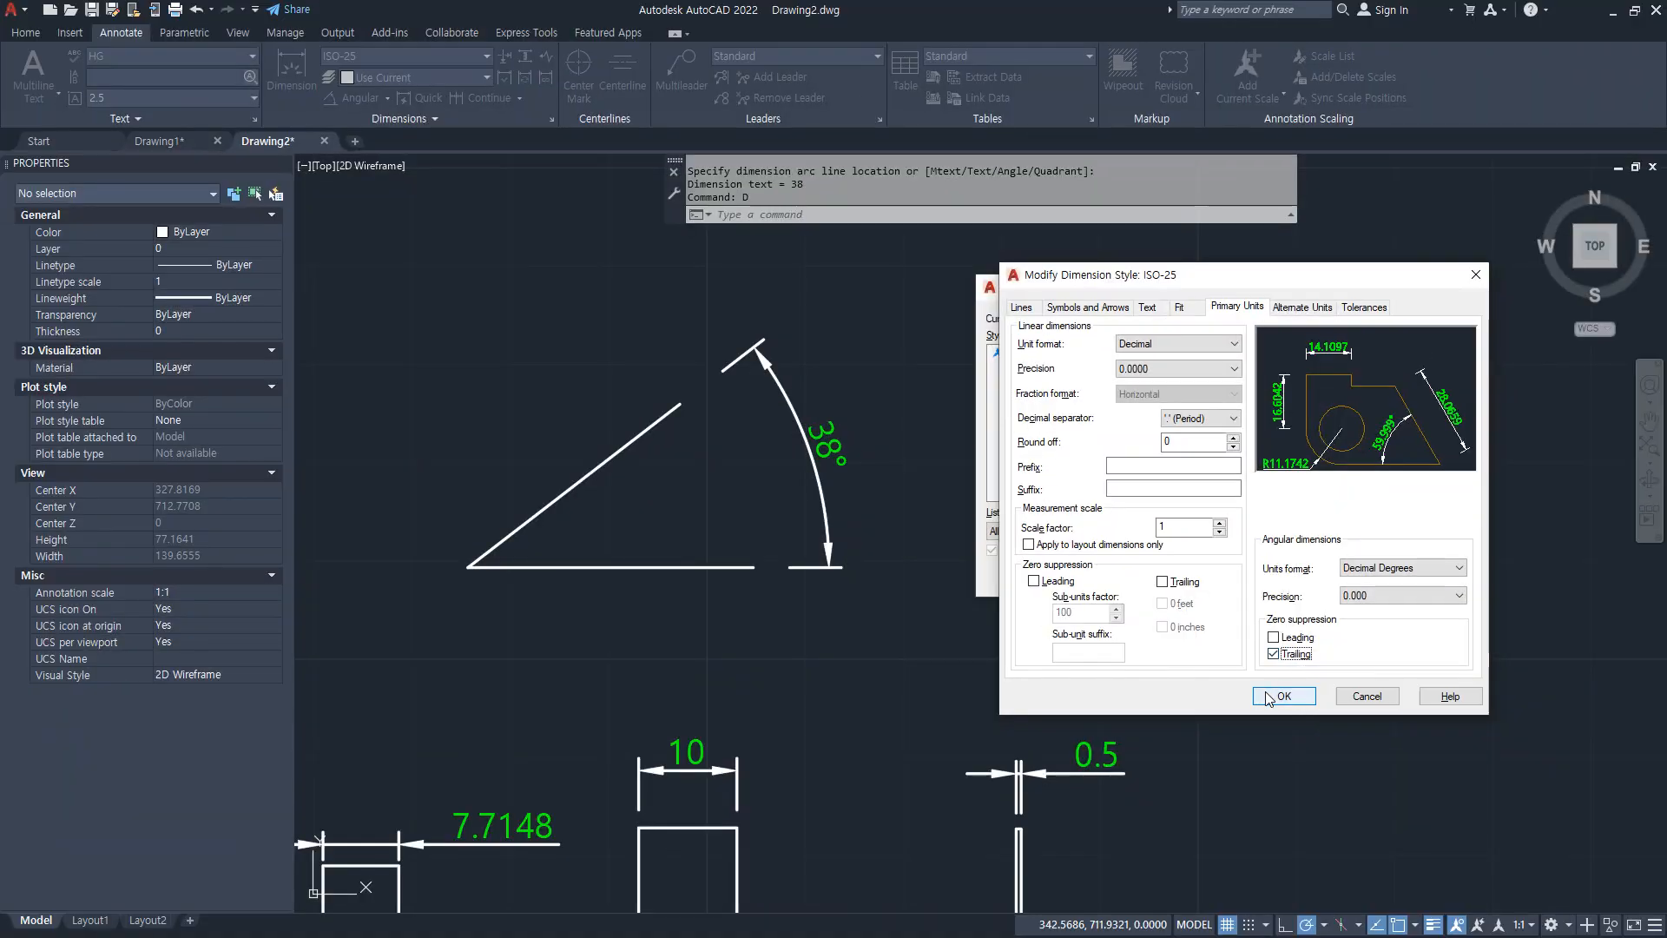
pyautogui.click(1270, 697)
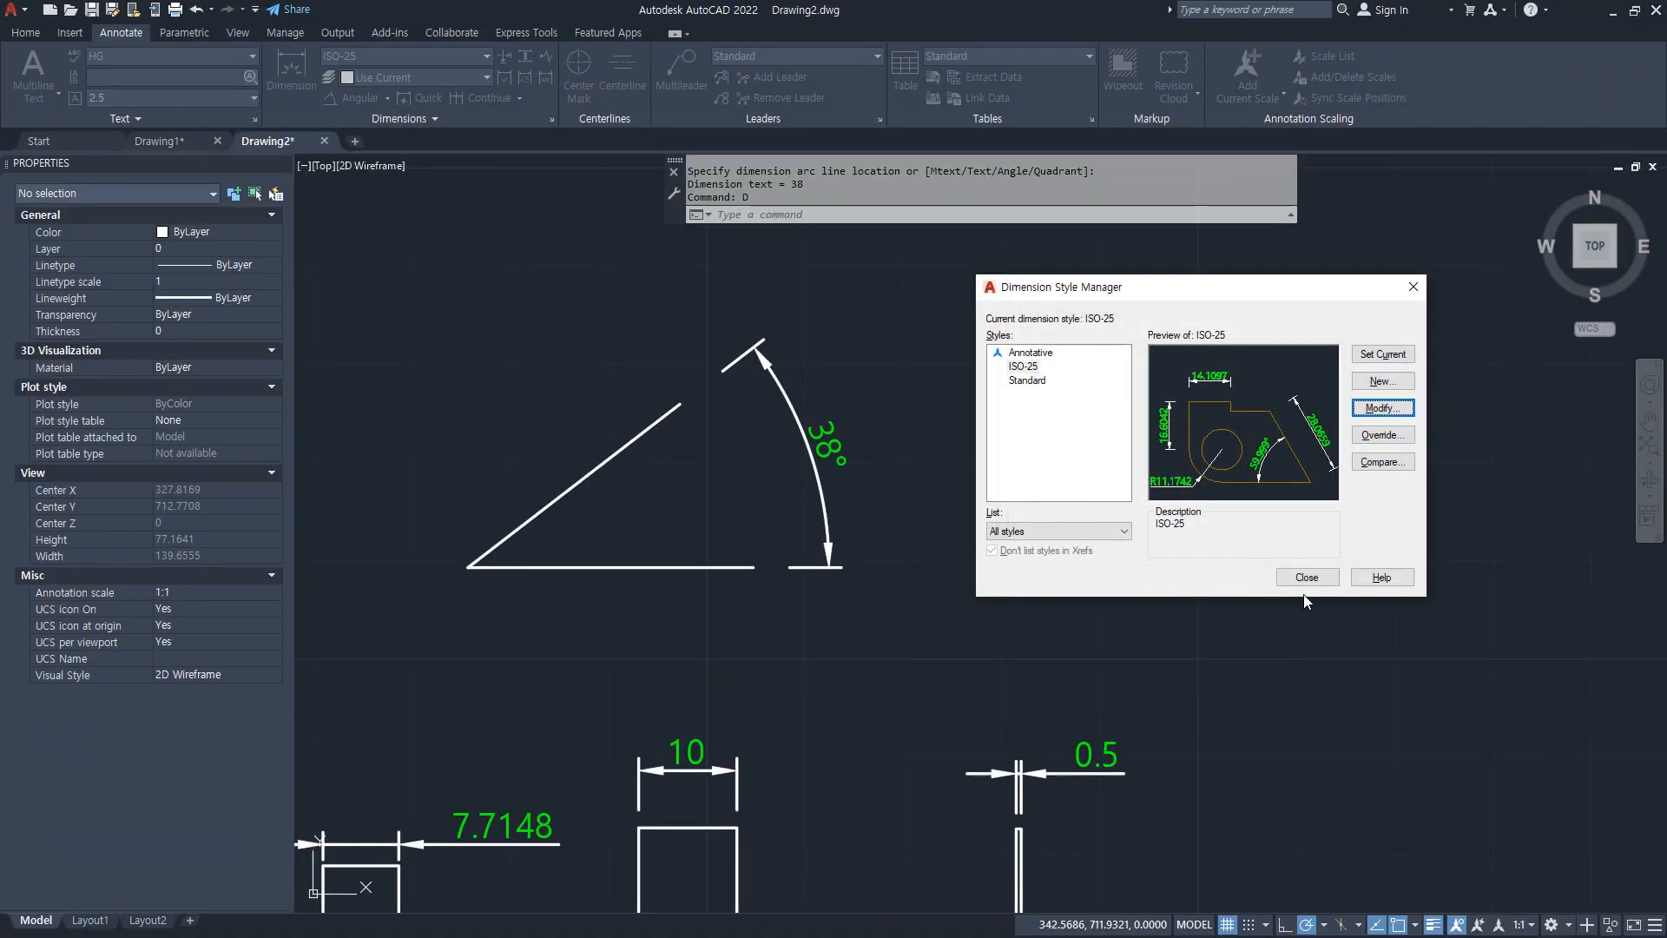
pyautogui.click(1307, 578)
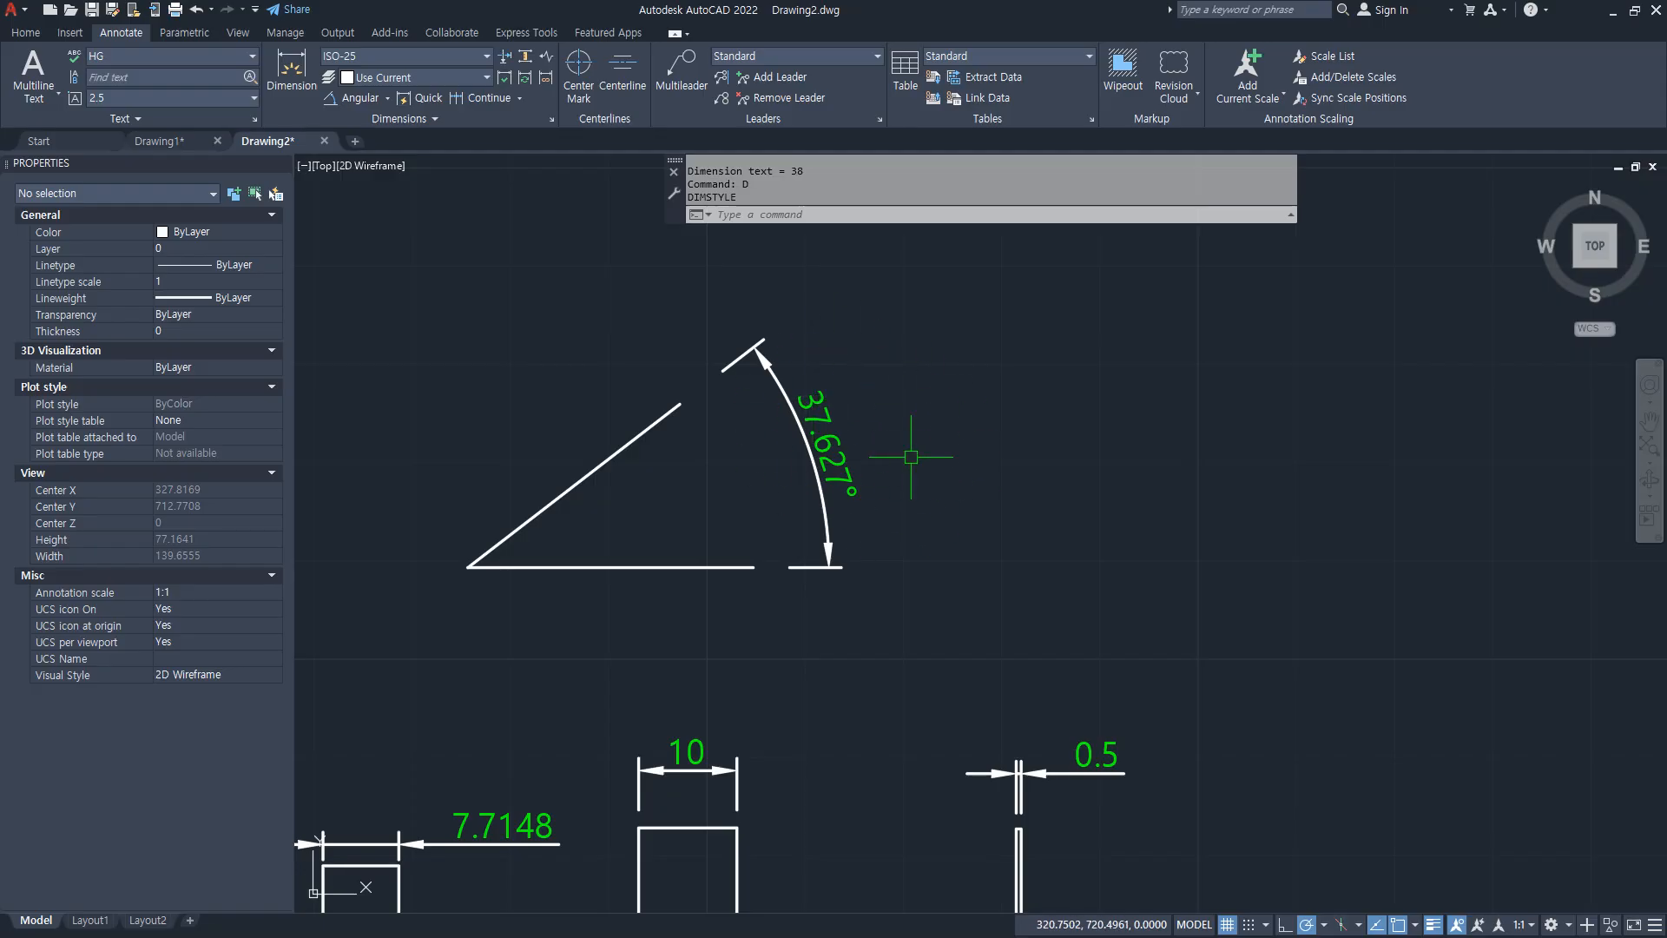
# Step: Draw a rectangle 5 wide and 15 high in the empty area near the drawing origin
pyautogui.write('z')
pyautogui.press('Return')
pyautogui.write('a')
pyautogui.press('Return')
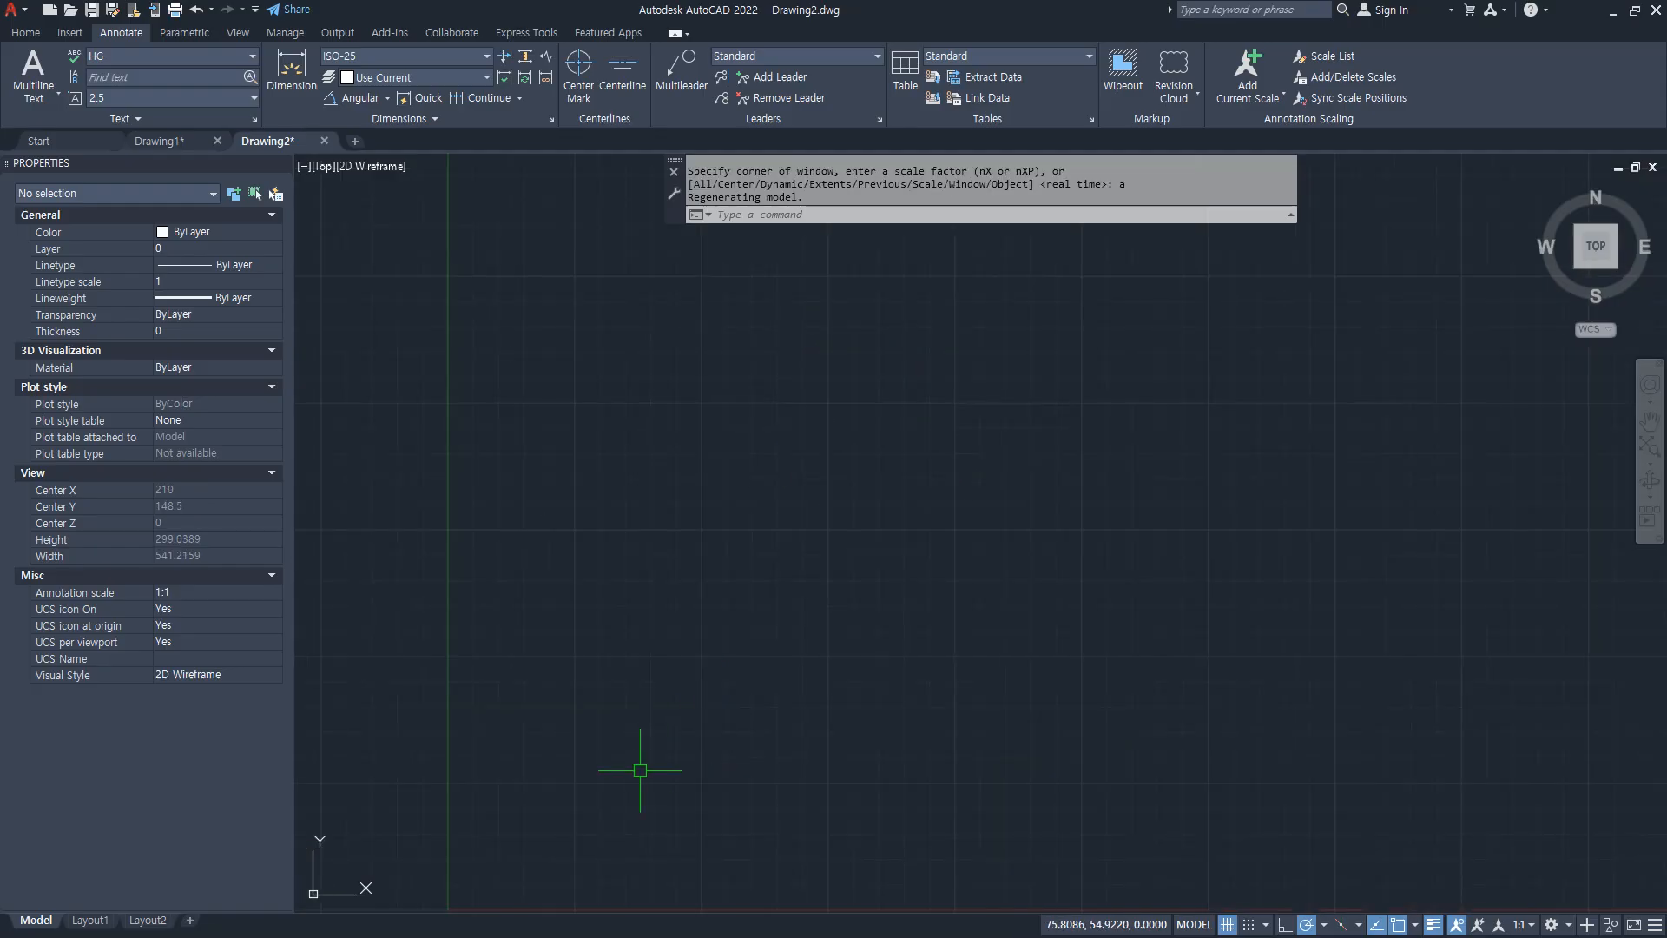
pyautogui.write('rec')
pyautogui.press('Return')
pyautogui.click(626, 779)
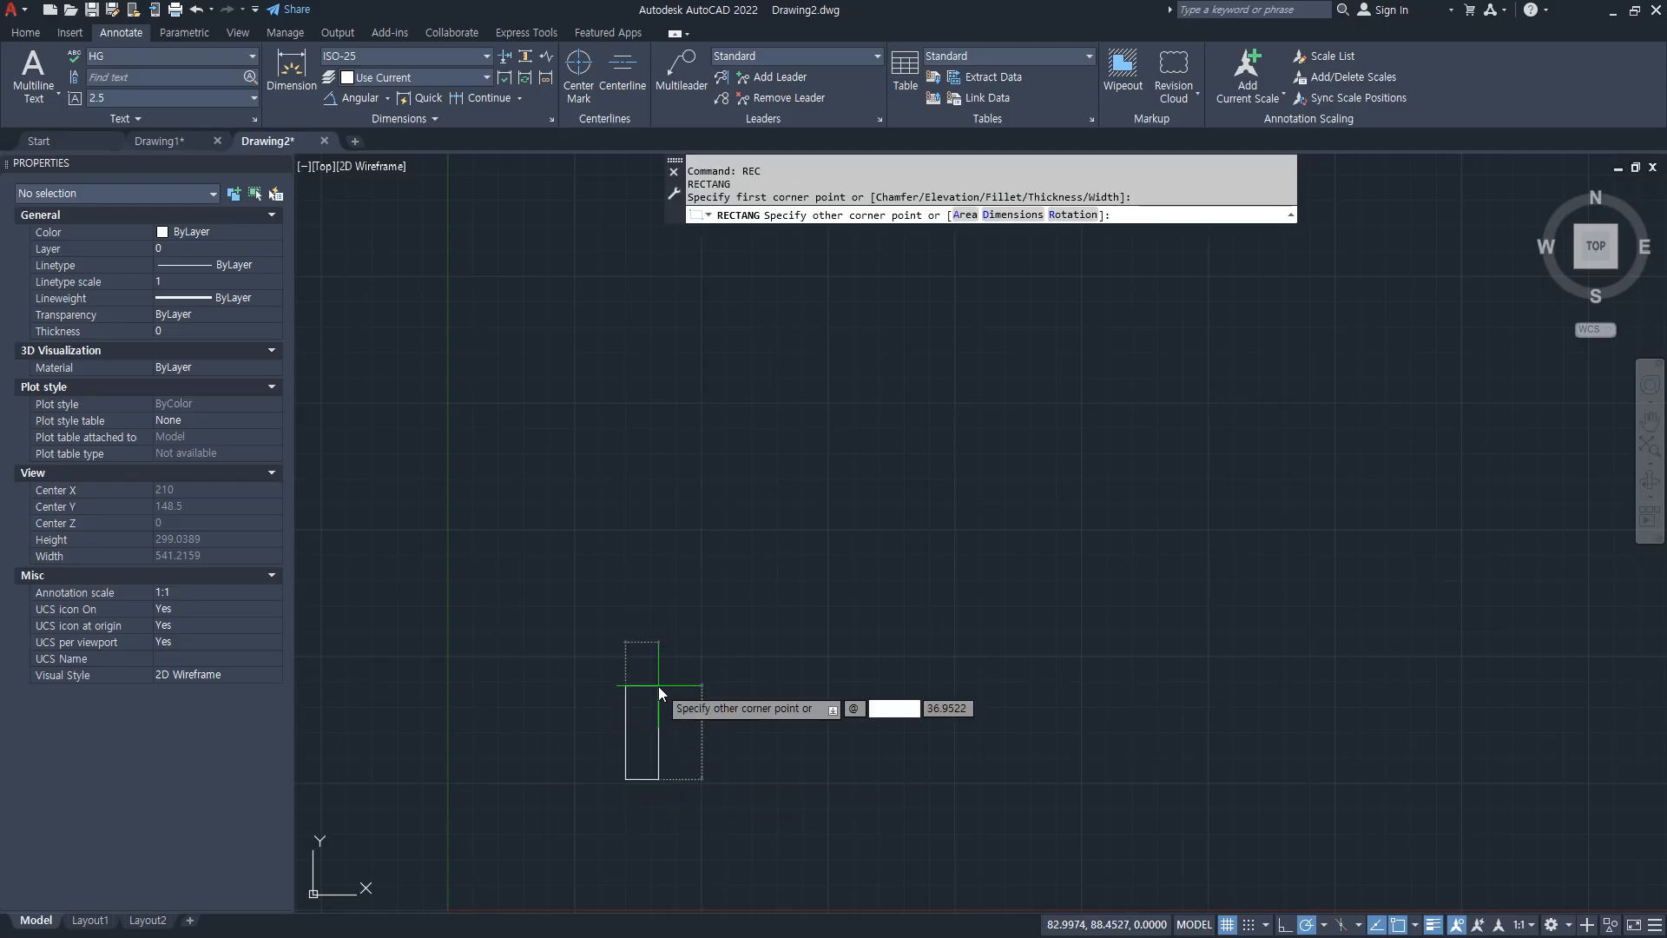
pyautogui.write('-65')
pyautogui.press('Tab')
pyautogui.press('Return')
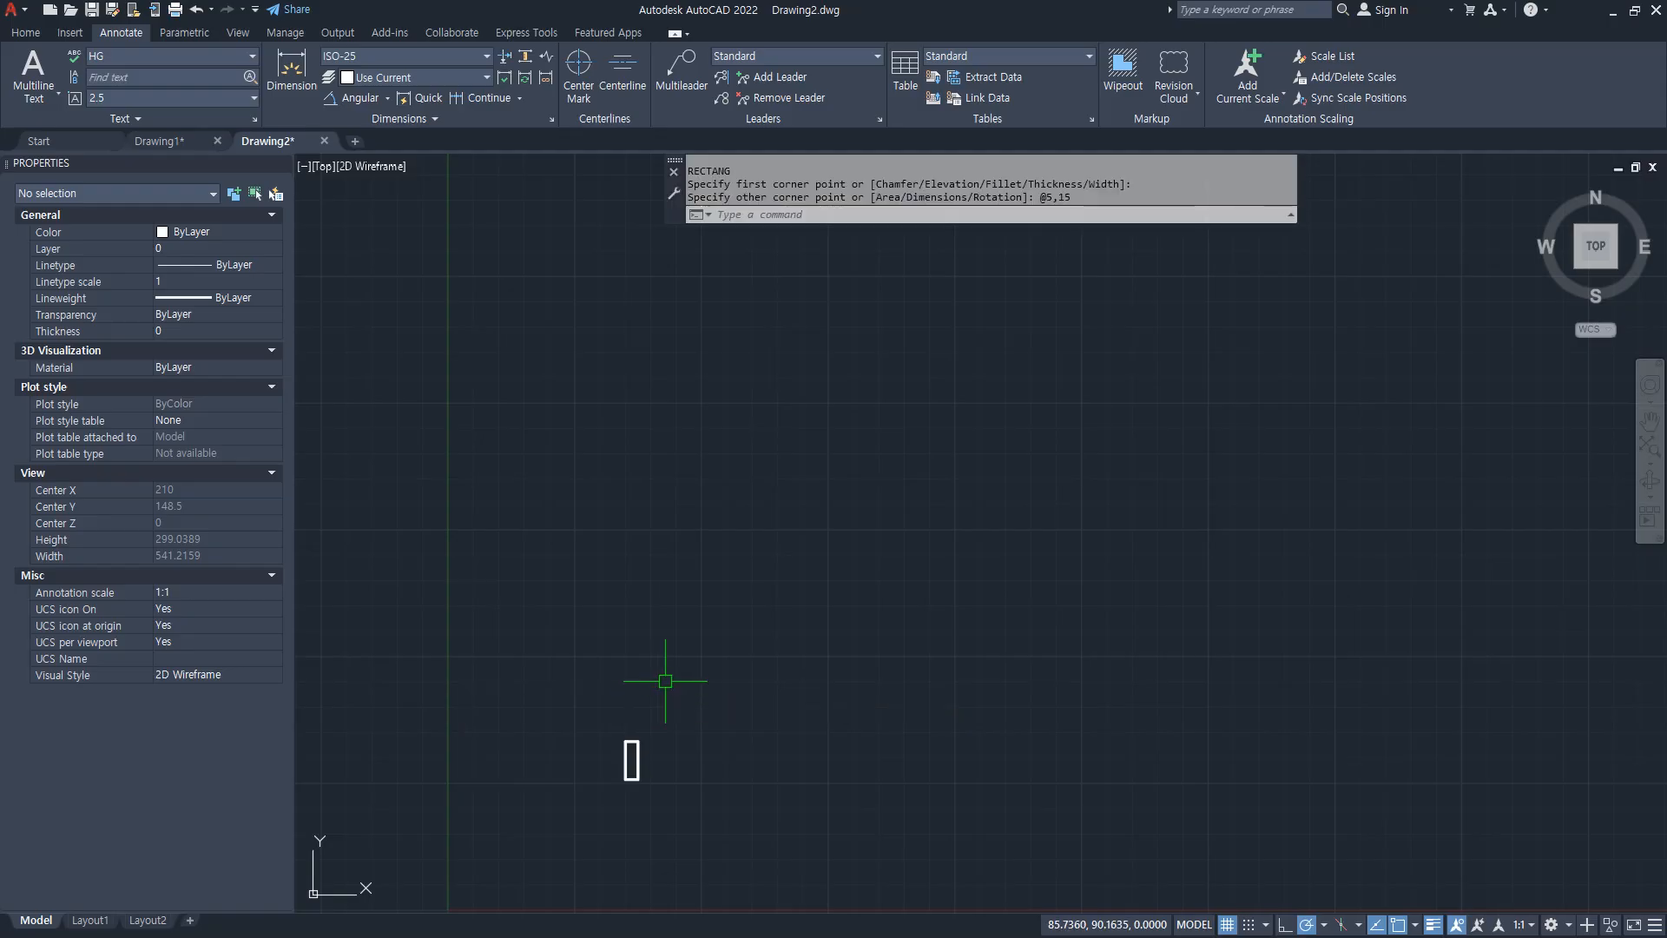
# Step: Copy the 5 by 15 rectangle four times side by side to form a row of five adjoining rectangles
pyautogui.scroll(6, 651, 790)
pyautogui.scroll(4, 555, 638)
pyautogui.write('cp')
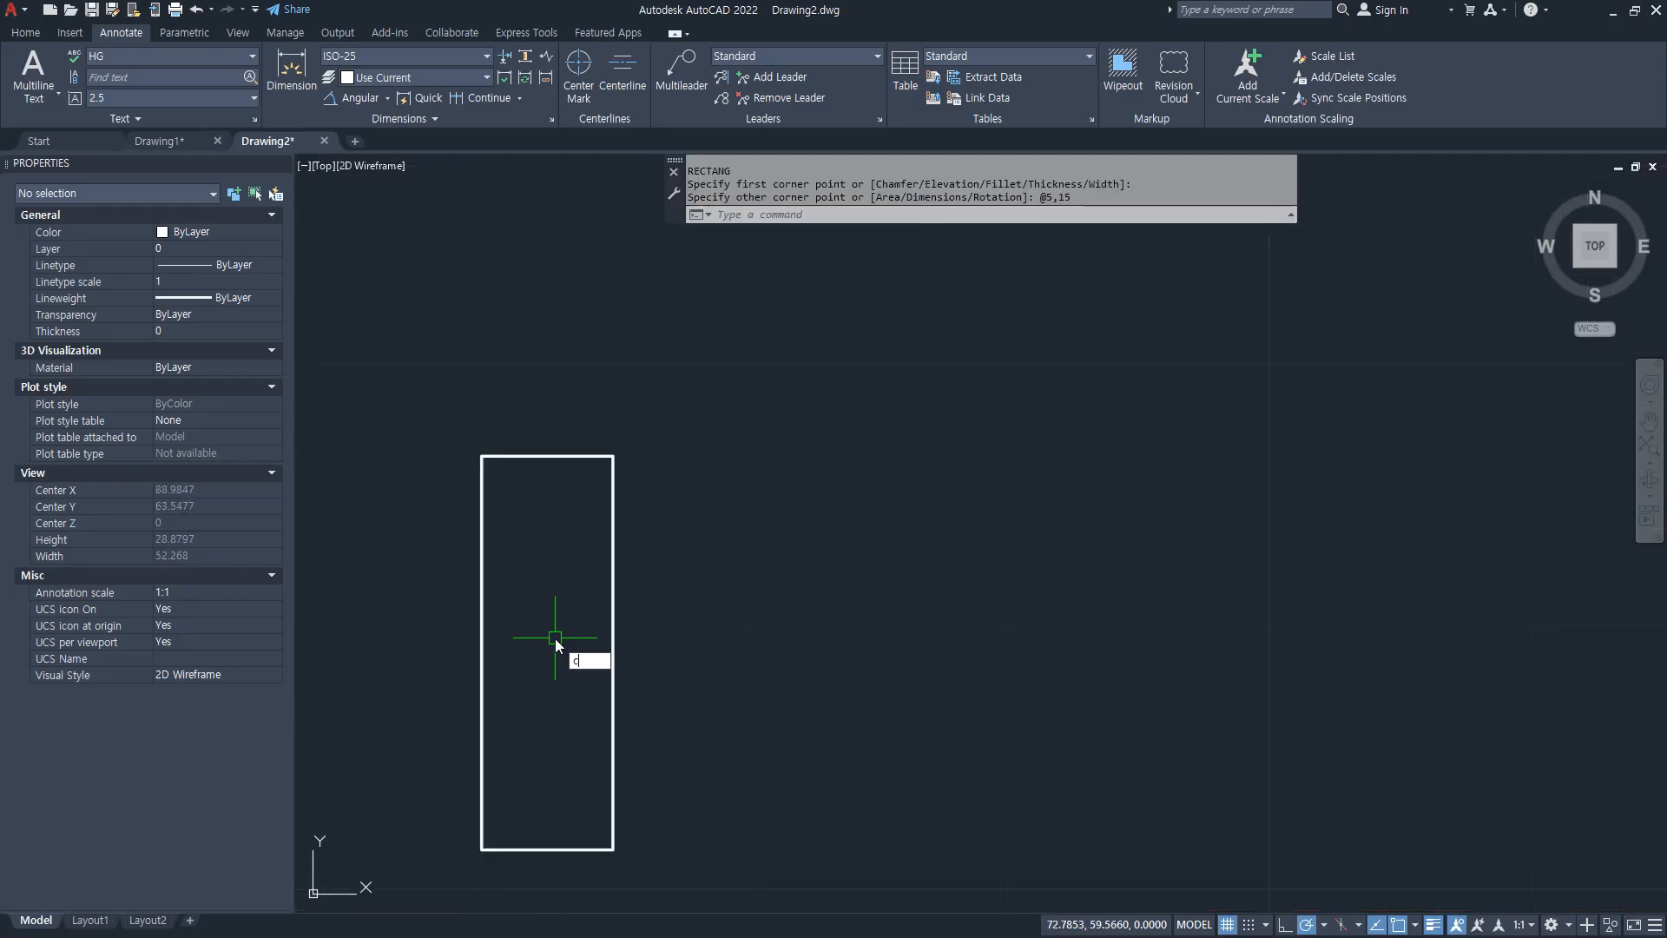
pyautogui.press('Return')
pyautogui.click(611, 645)
pyautogui.press('Return')
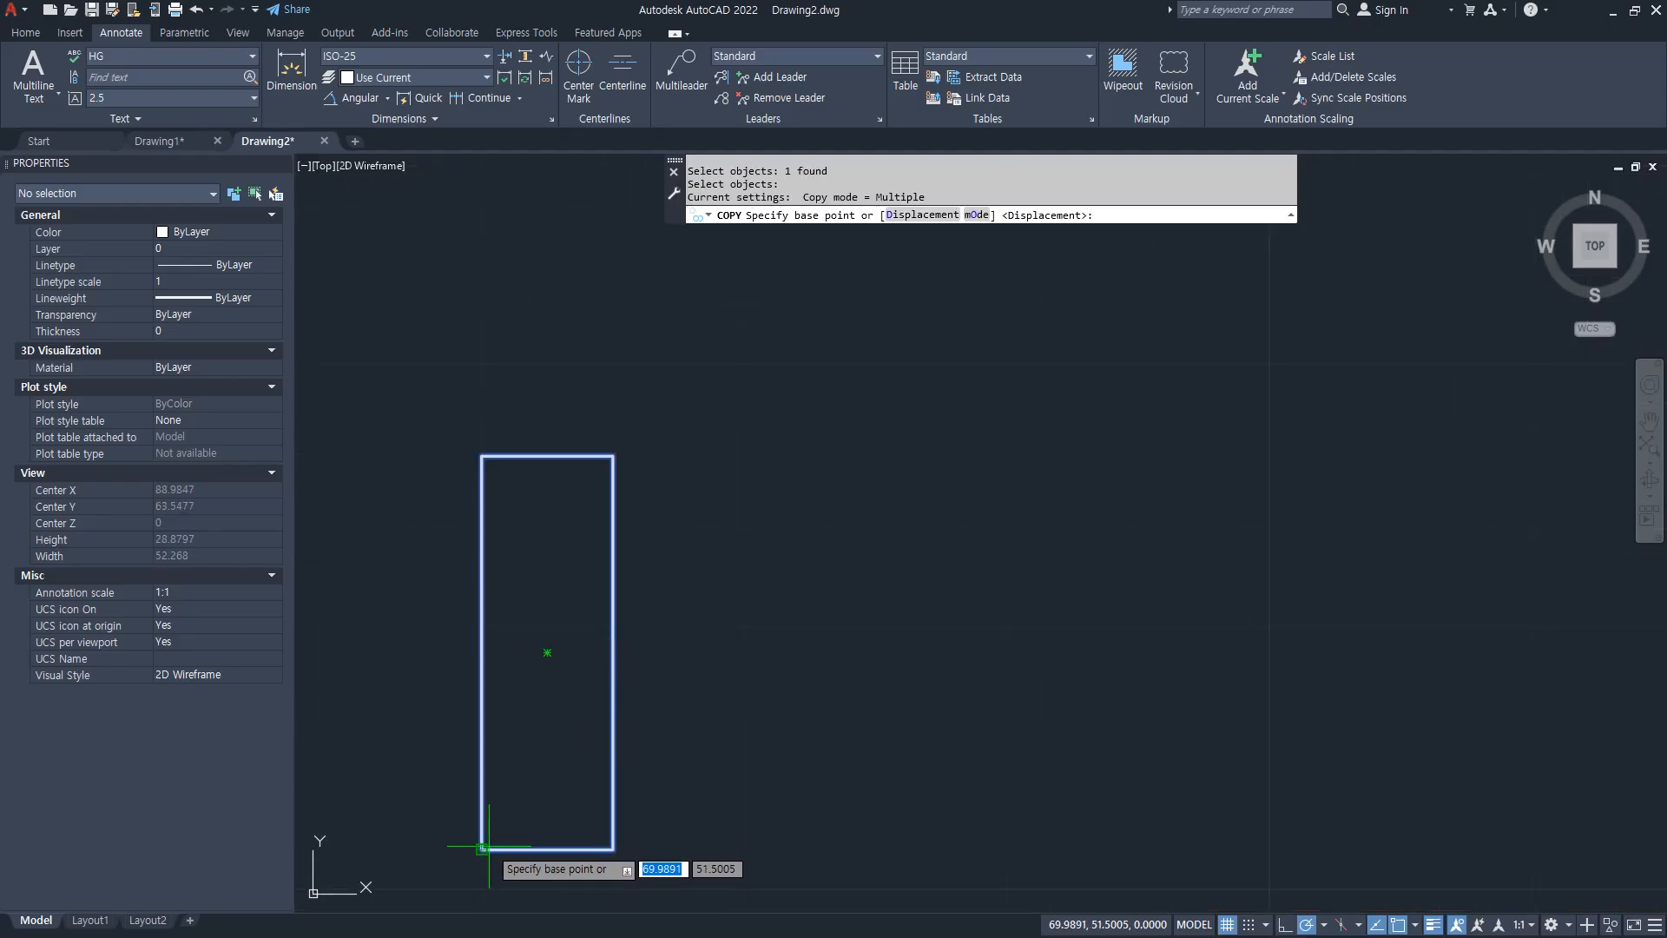
pyautogui.click(482, 848)
pyautogui.click(614, 848)
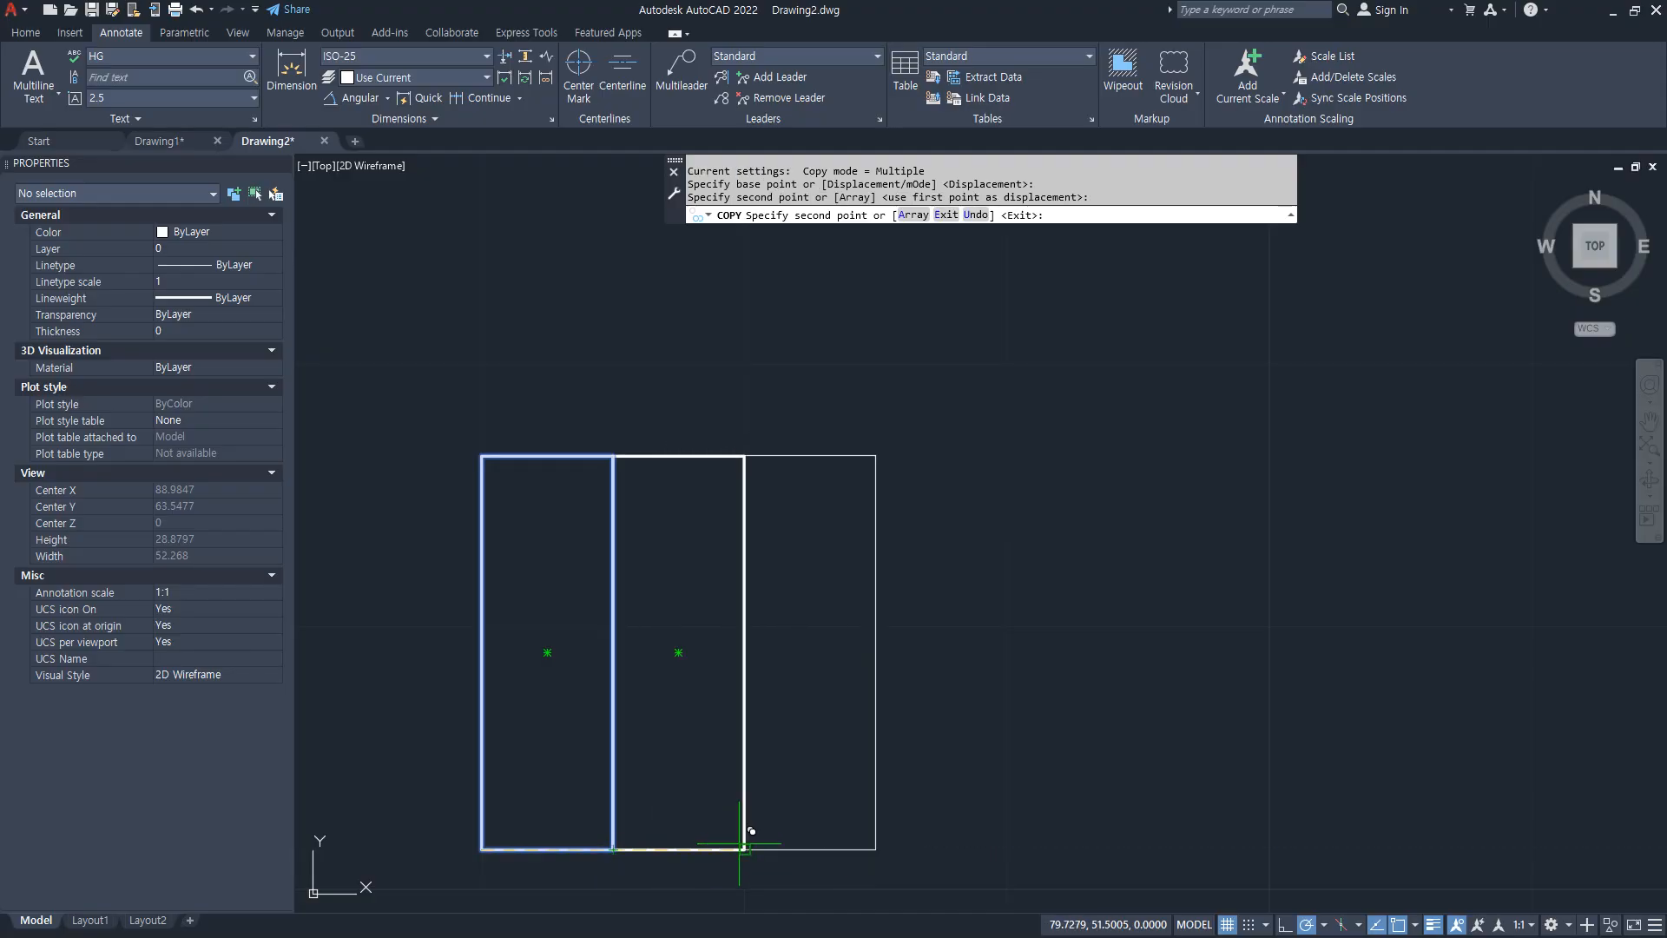
pyautogui.click(744, 848)
pyautogui.click(876, 848)
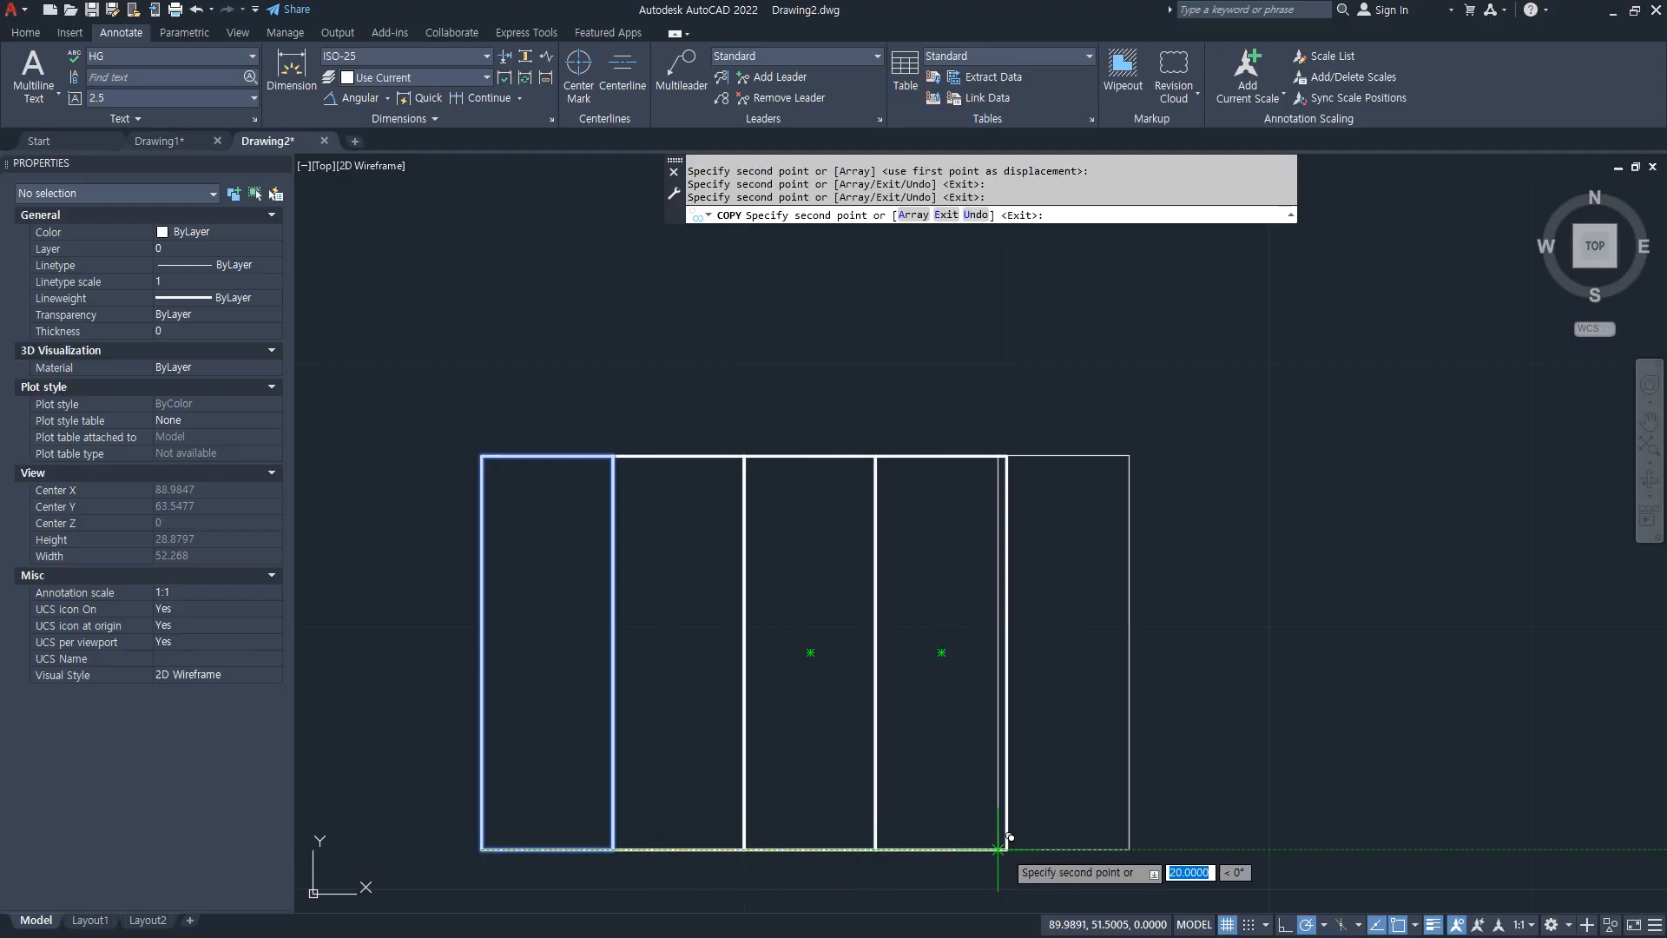
pyautogui.click(1008, 848)
pyautogui.press('Return')
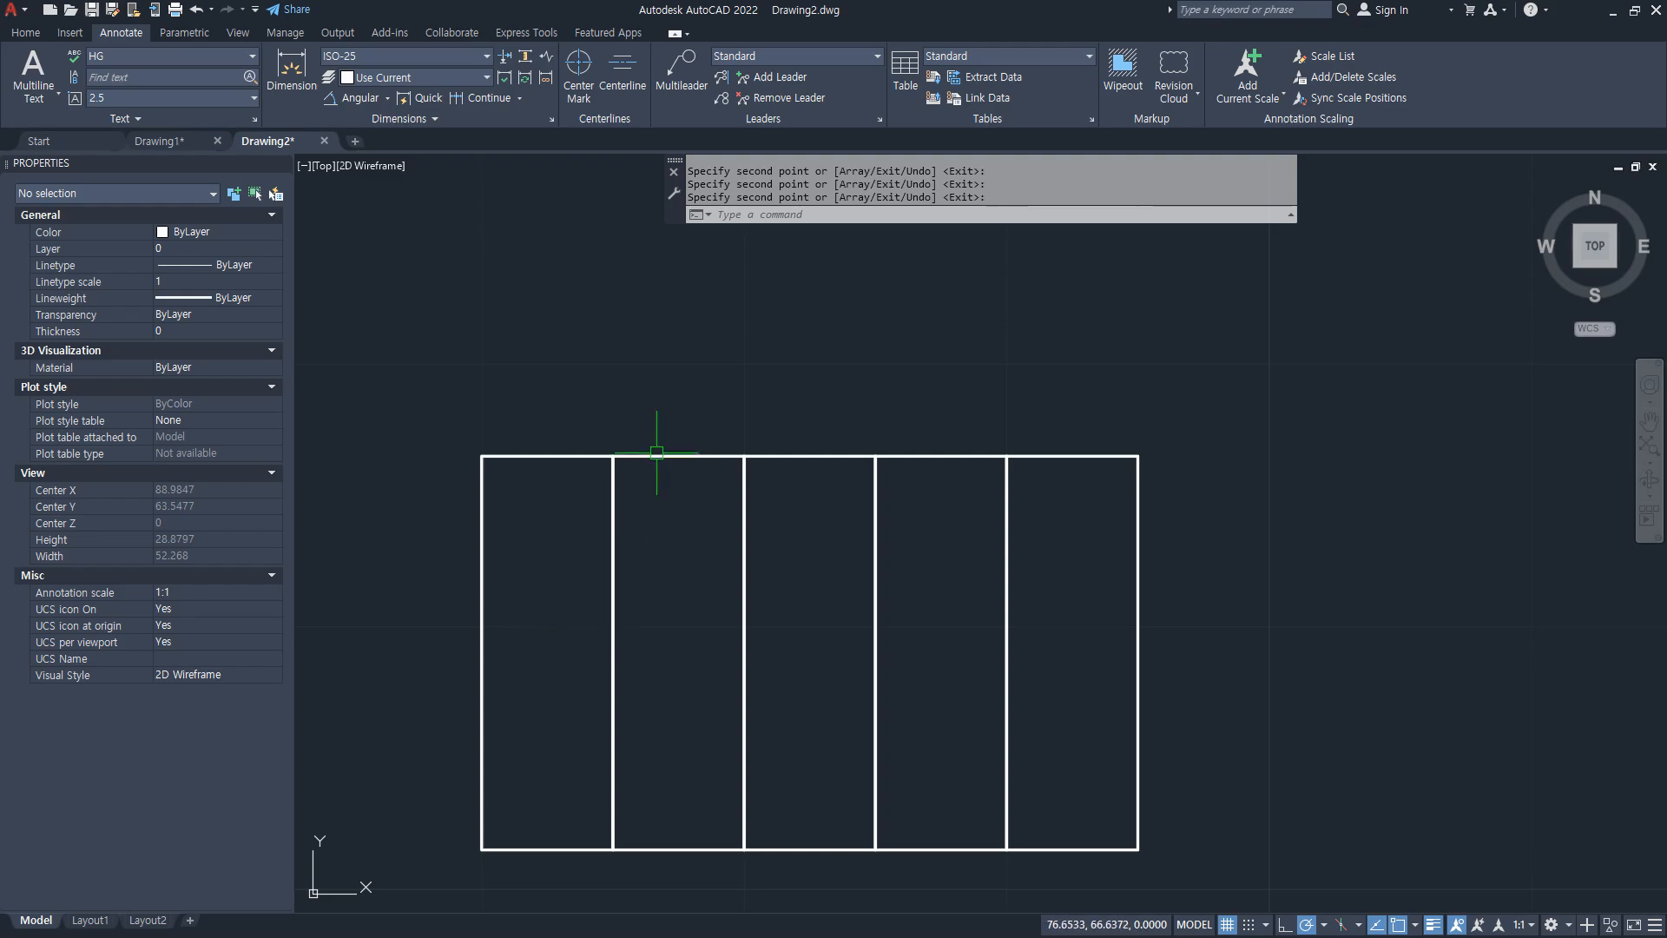
# Step: Trim away the upper edges of the second and fourth rectangles in the row
pyautogui.write('tr')
pyautogui.press('Return')
pyautogui.moveTo(666, 418); pyautogui.dragTo(670, 490)
pyautogui.moveTo(895, 420); pyautogui.dragTo(915, 512)
pyautogui.press('Return')
# Step: Draw a horizontal line from the midpoint of the row's left edge across to its right edge
pyautogui.write('l')
pyautogui.press('Return')
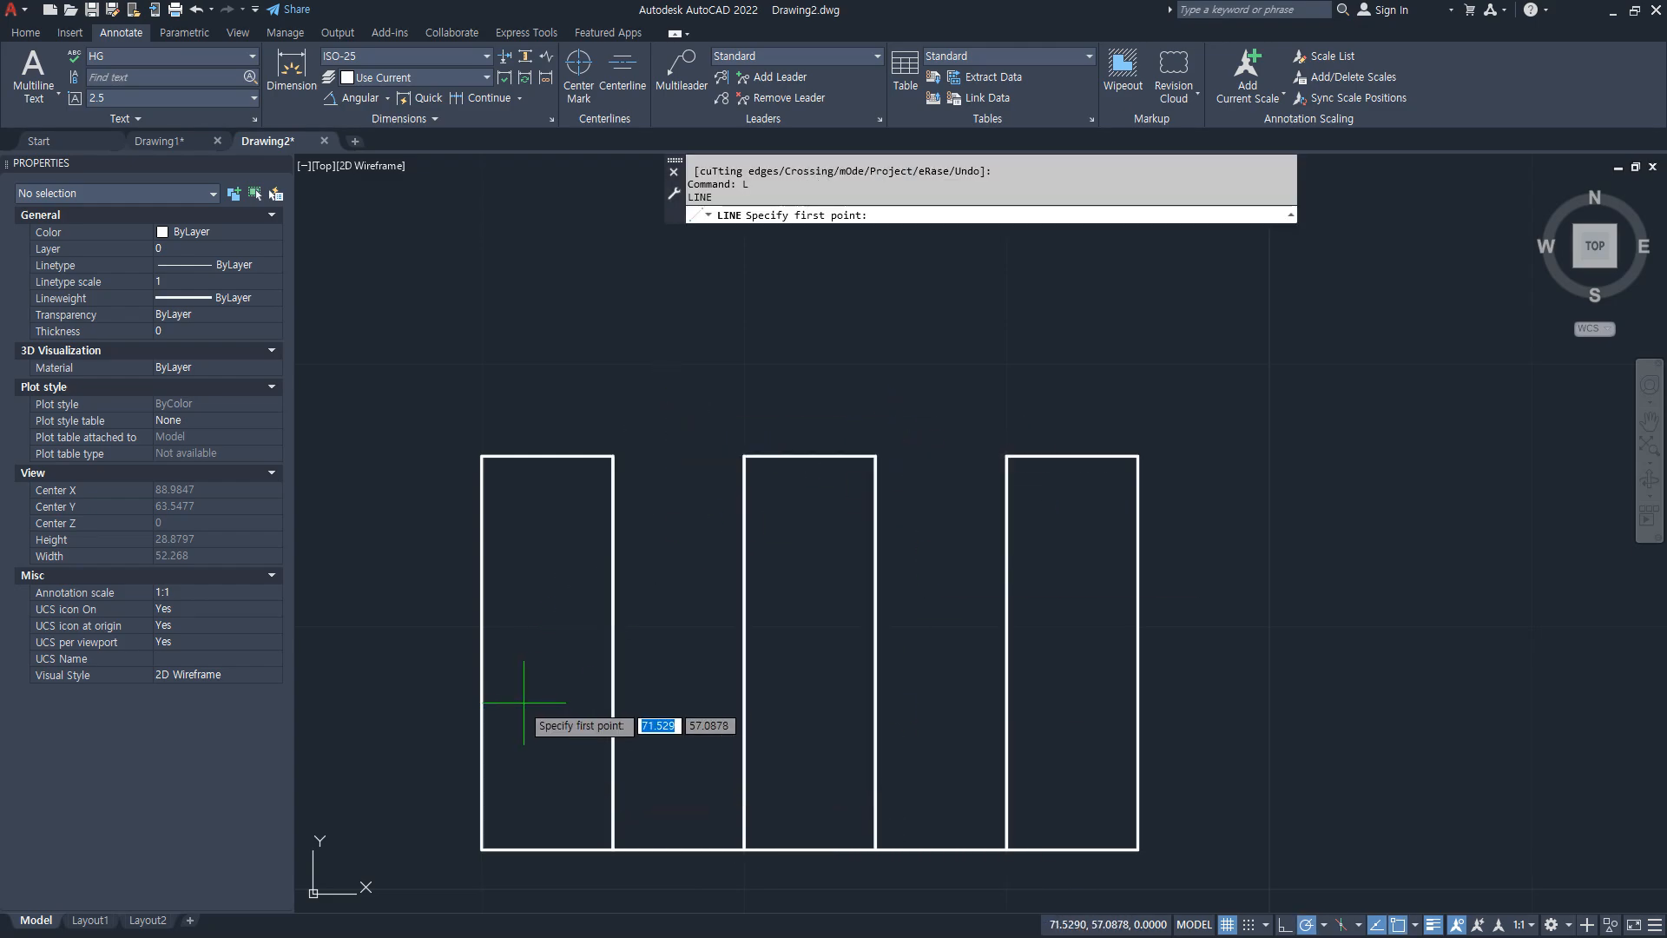
pyautogui.write('mid')
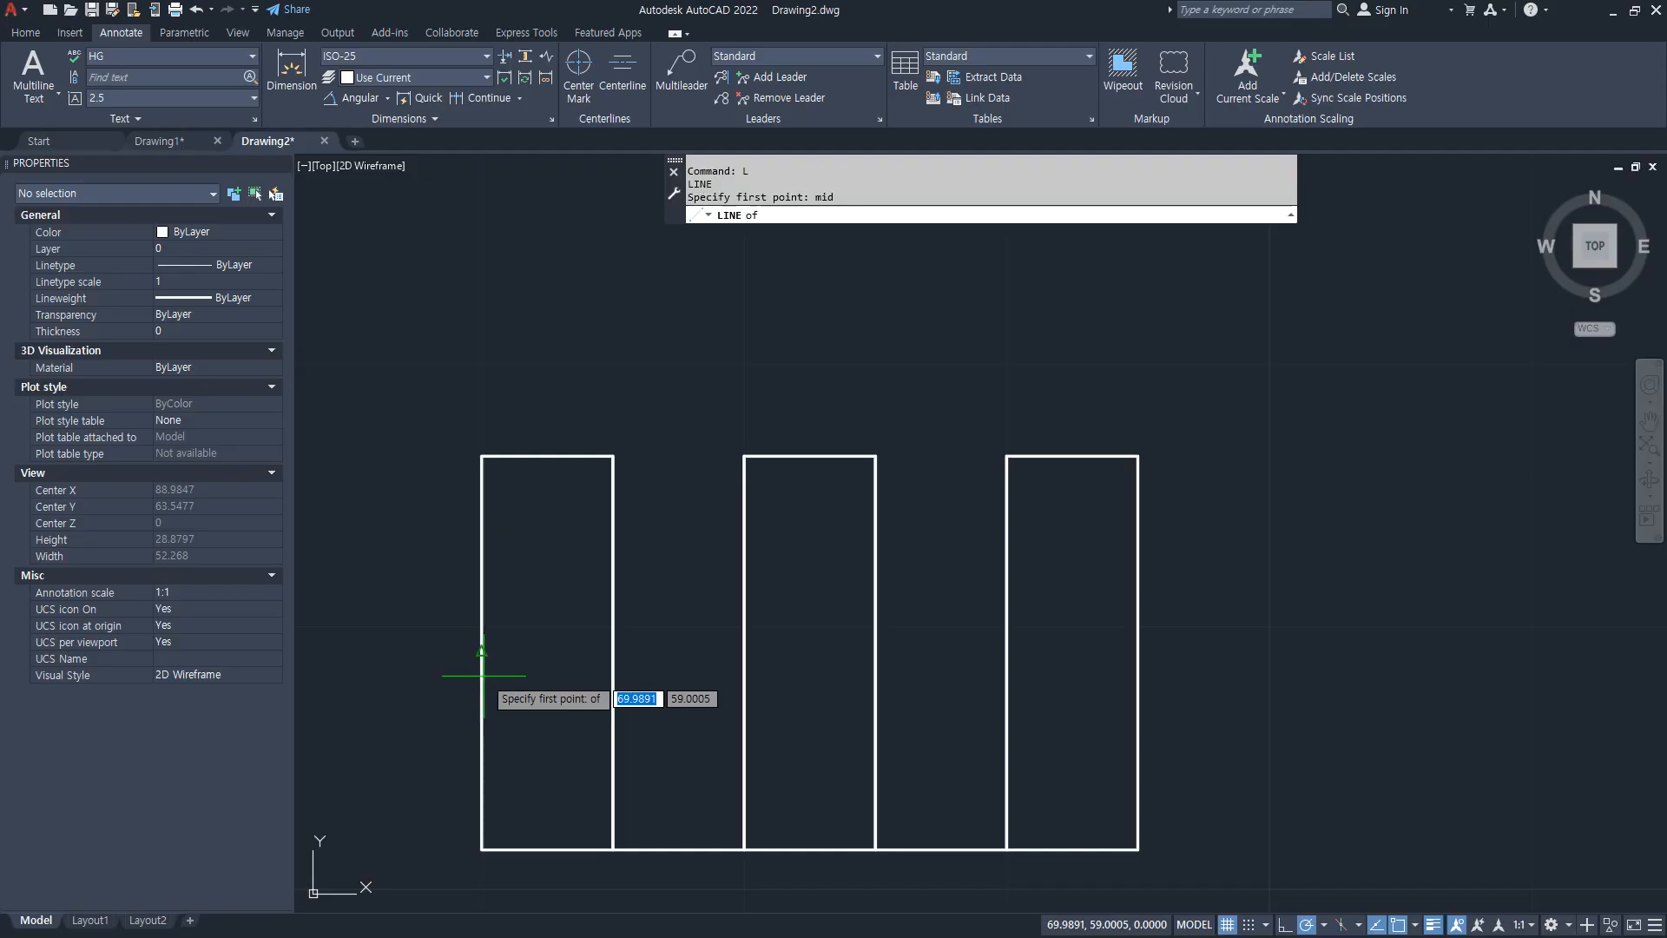
pyautogui.press('Return')
pyautogui.click(483, 653)
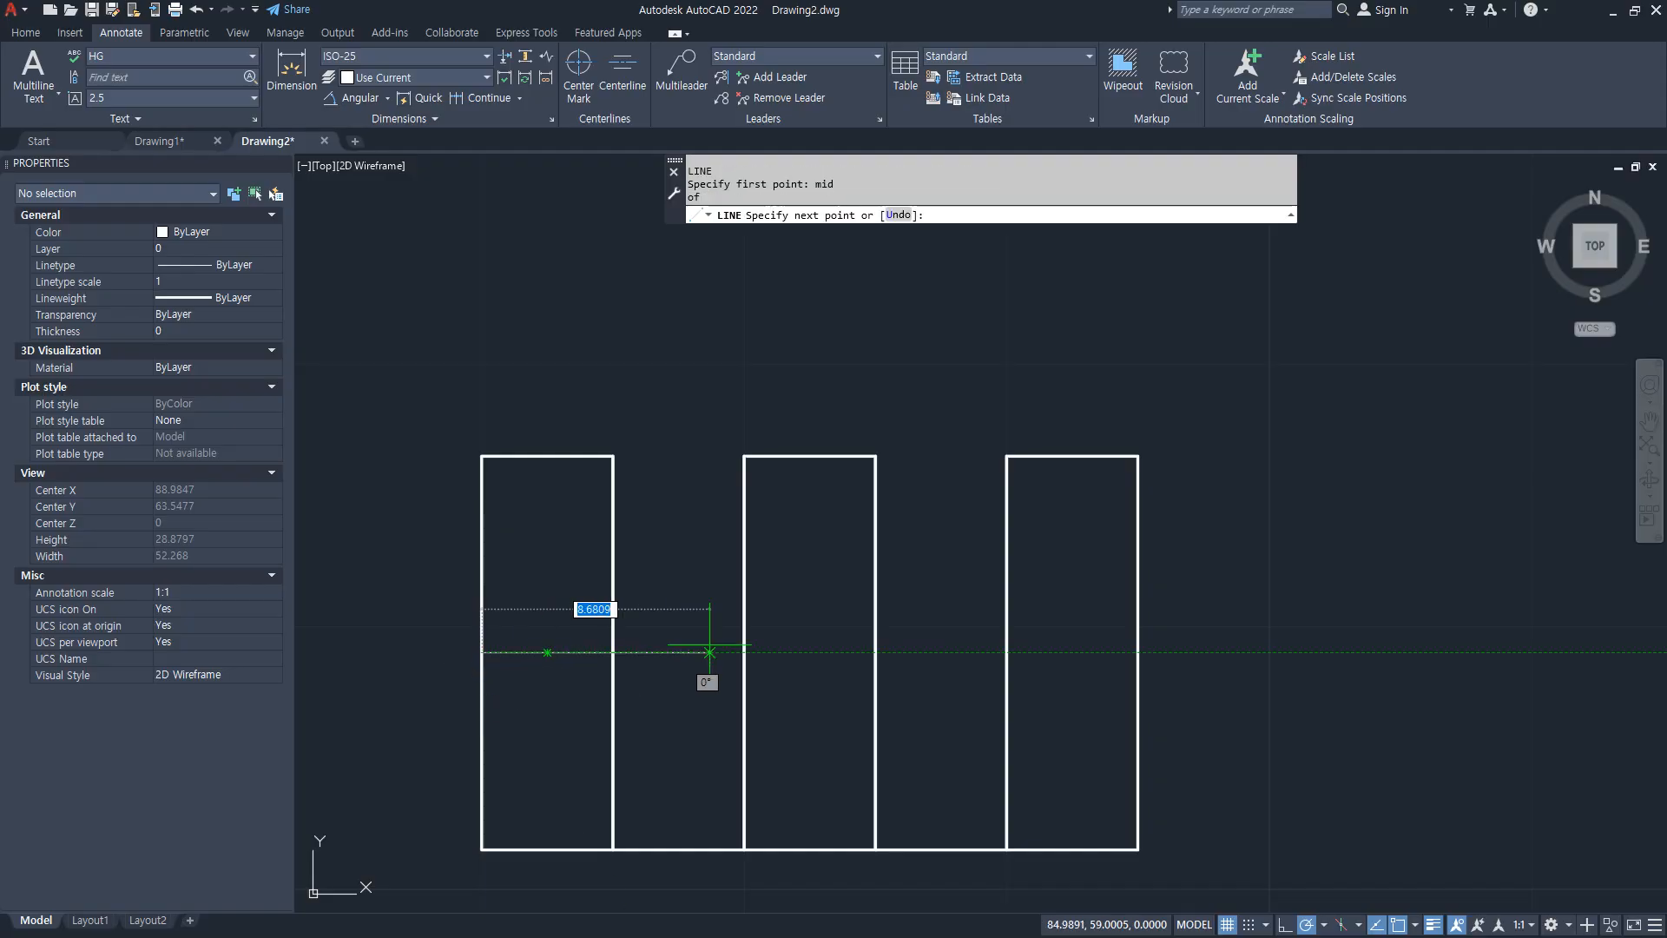
pyautogui.click(1137, 652)
pyautogui.press('Return')
# Step: Trim the inner lines below and inside the three teeth so only a single comb-shaped outline is left
pyautogui.write('tr')
pyautogui.press('Return')
pyautogui.click(1067, 616)
pyautogui.click(1061, 684)
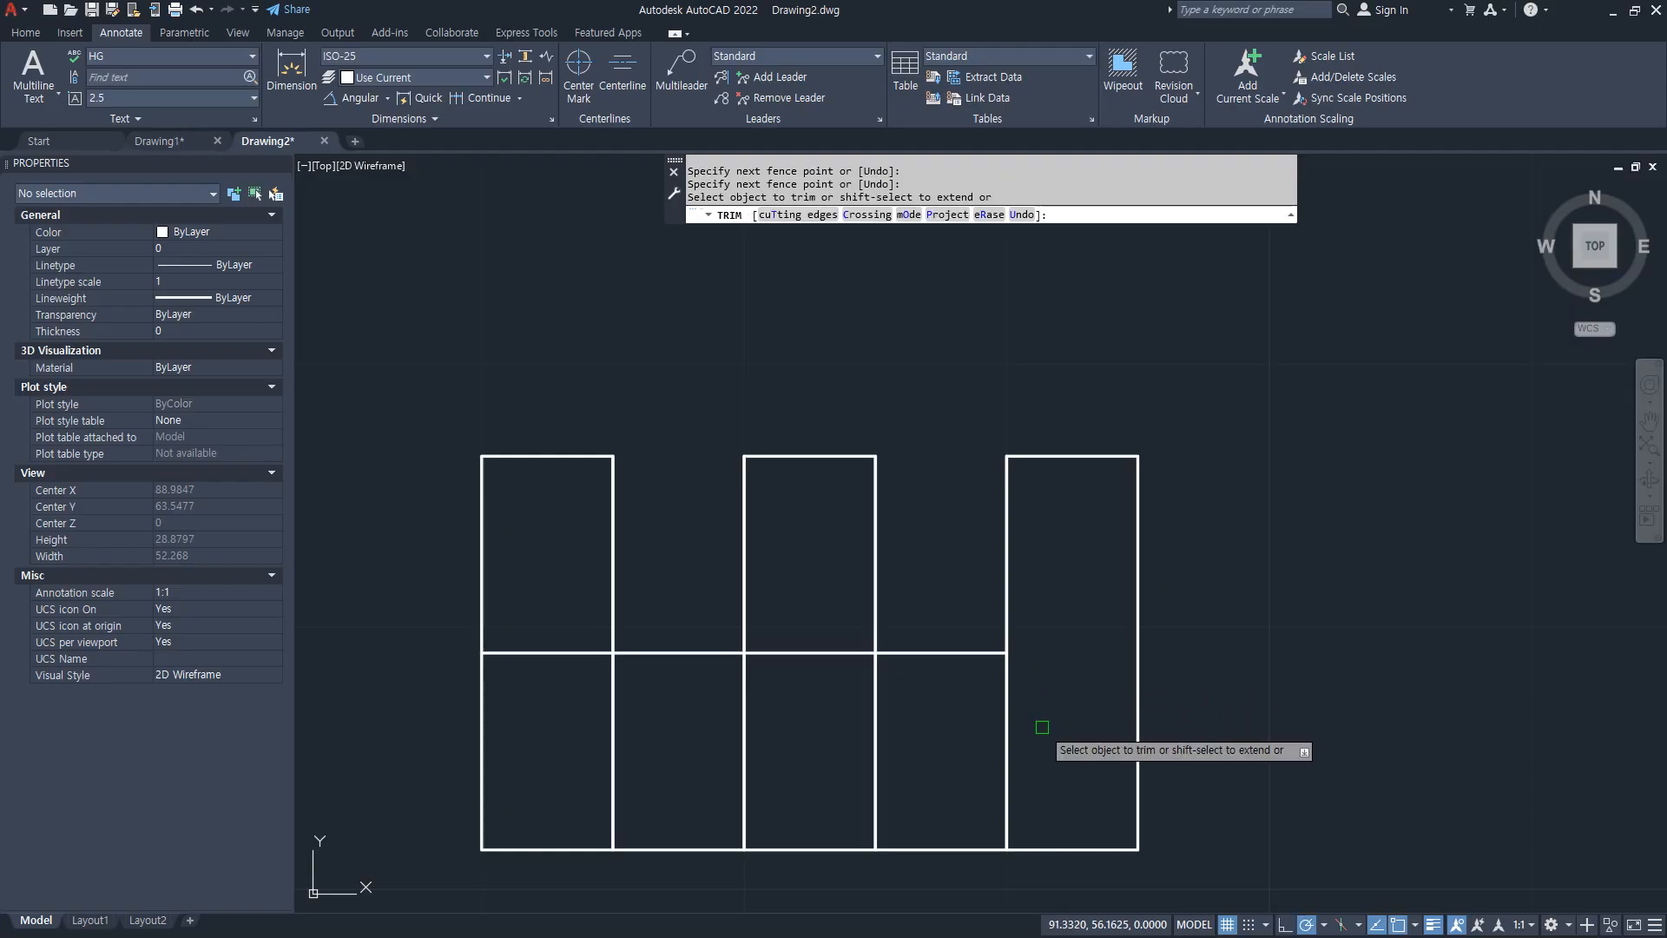
pyautogui.click(1041, 726)
pyautogui.click(550, 730)
pyautogui.click(563, 653)
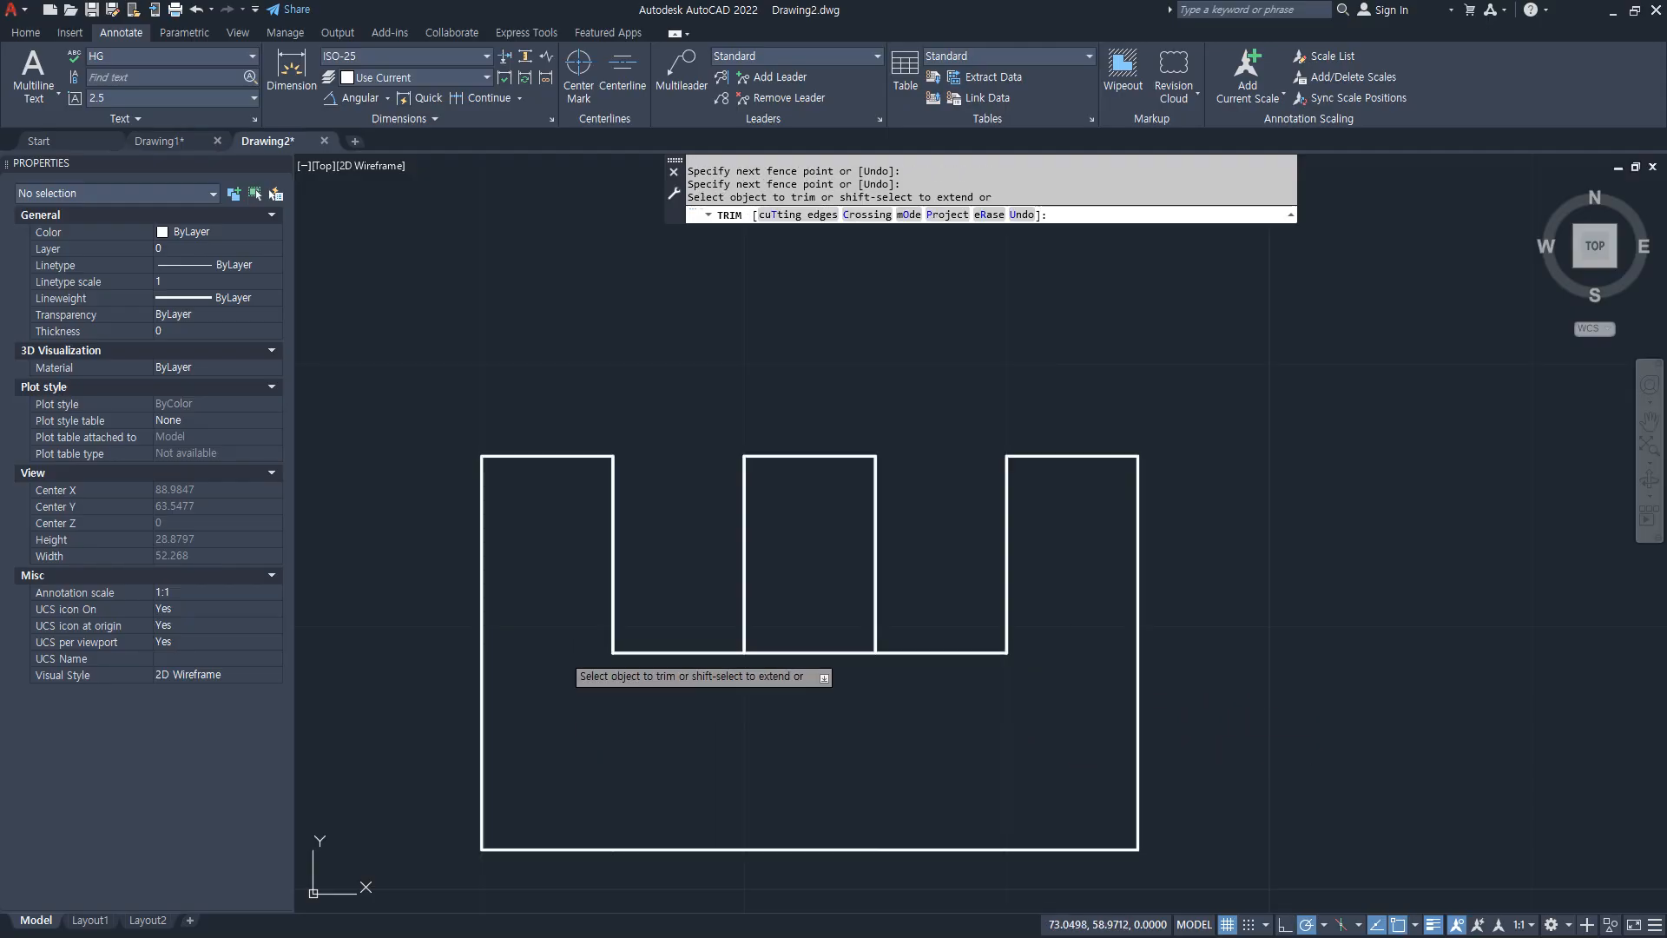
pyautogui.click(803, 652)
pyautogui.press('Return')
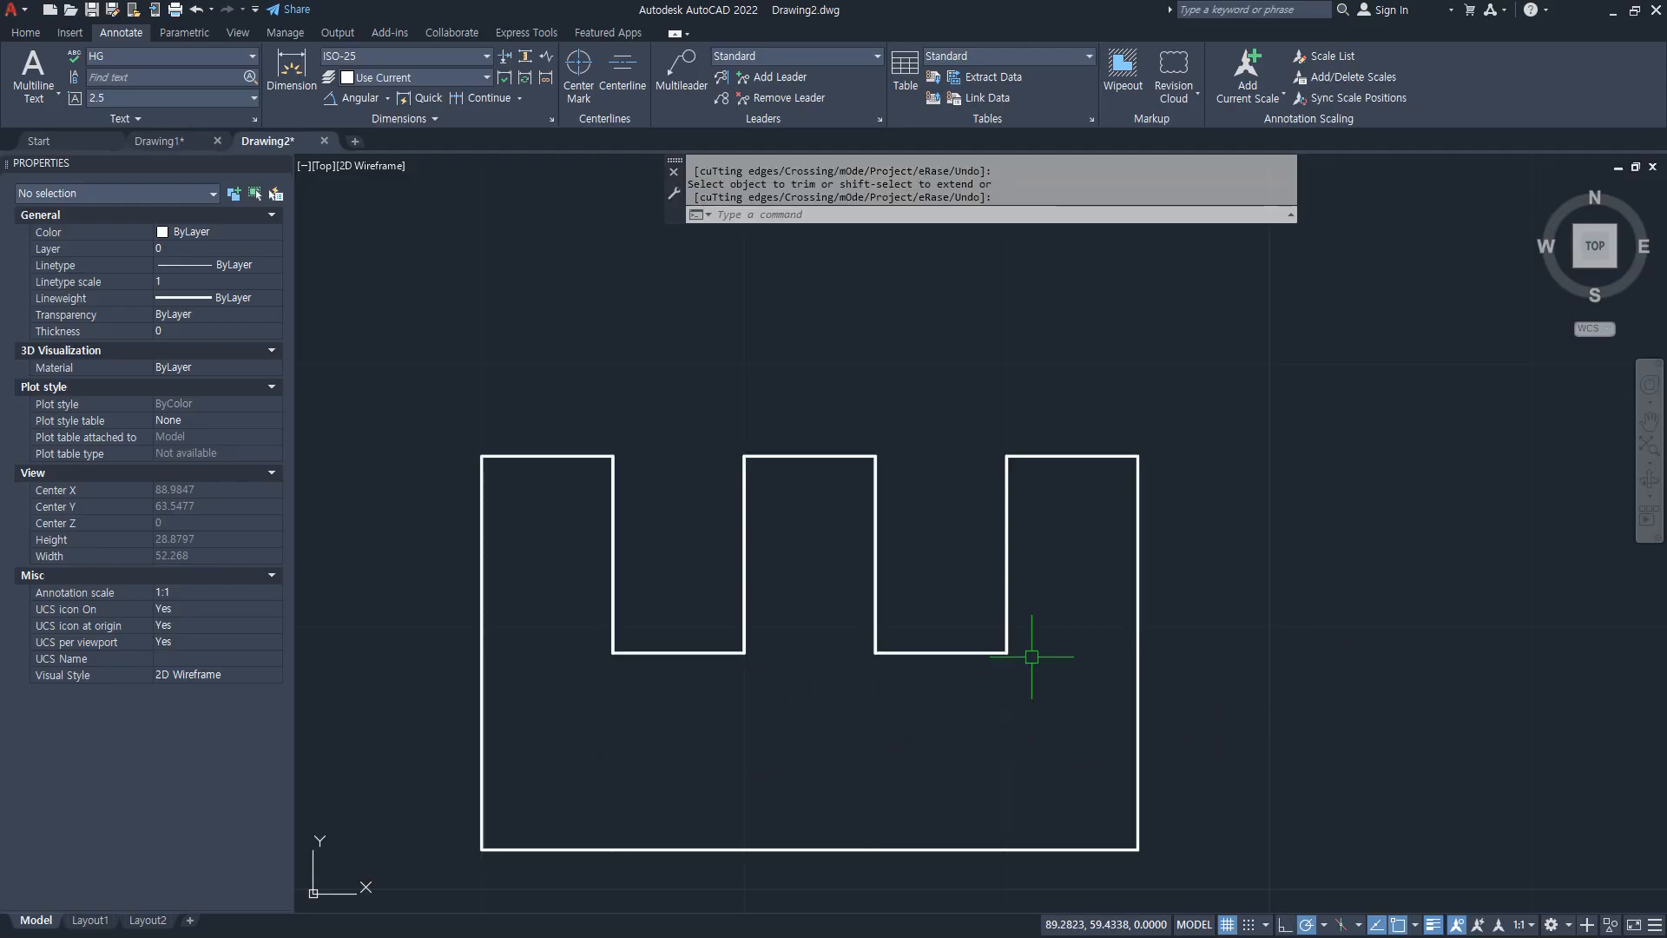
# Step: Add a linear dimension for the width of the first tooth, placed above the comb profile
pyautogui.moveTo(1032, 657)
pyautogui.mouseDown(button='middle')
pyautogui.moveTo(1053, 607)
pyautogui.moveTo(1096, 597)
pyautogui.mouseUp(button='middle')
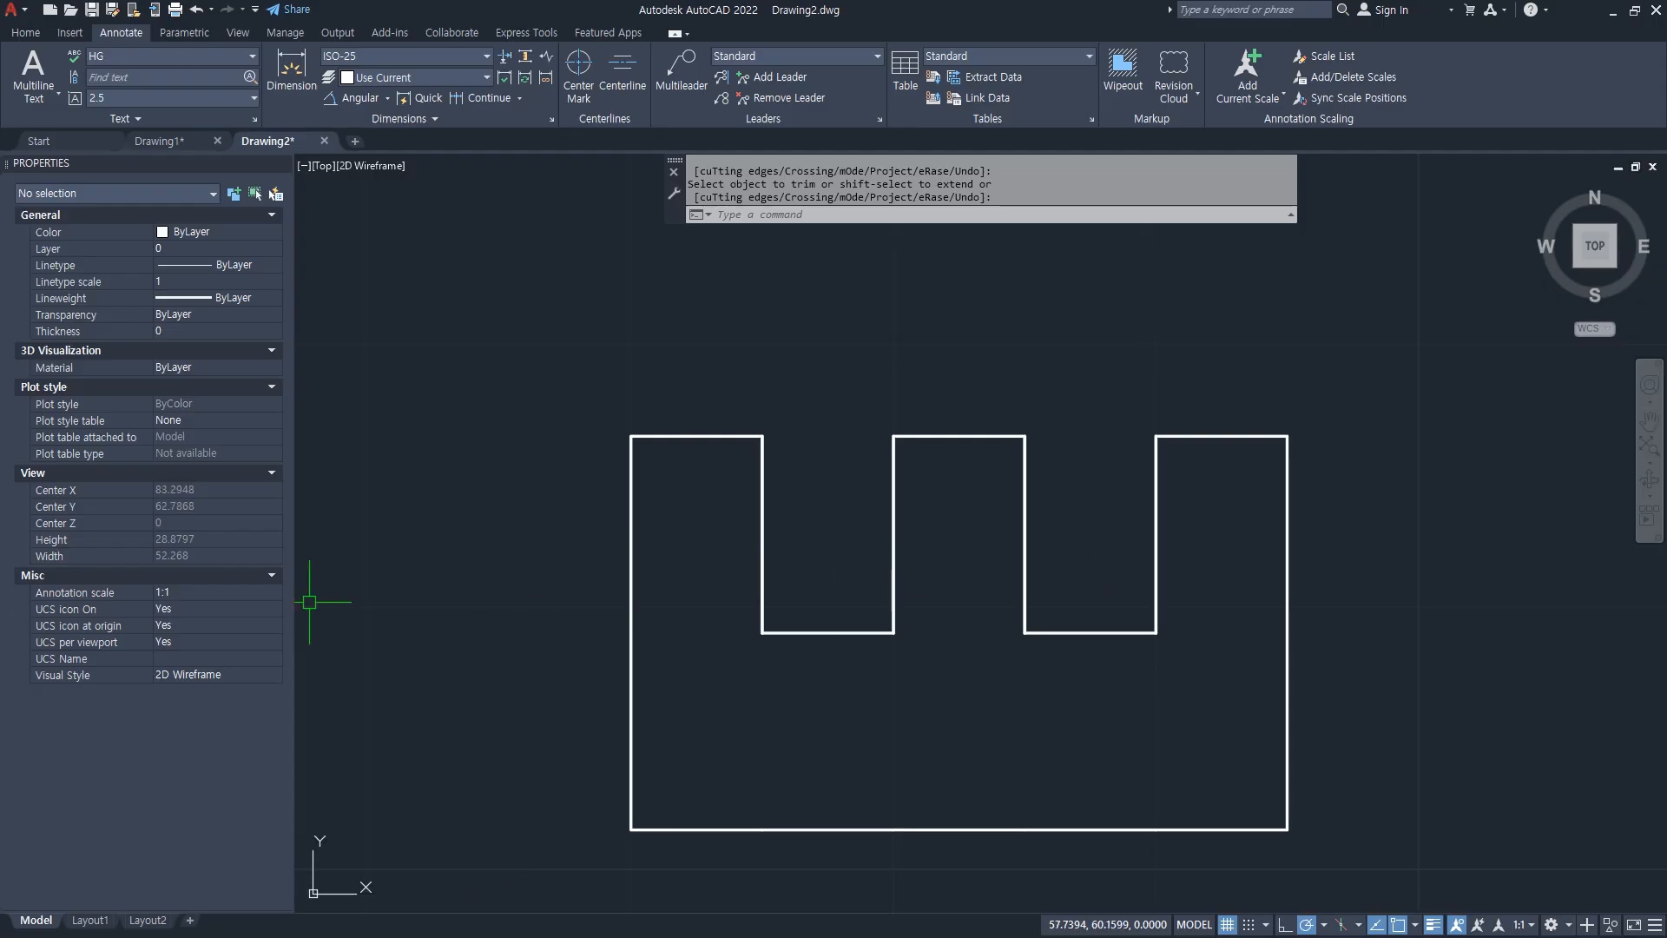
pyautogui.scroll(-2, 519, 469)
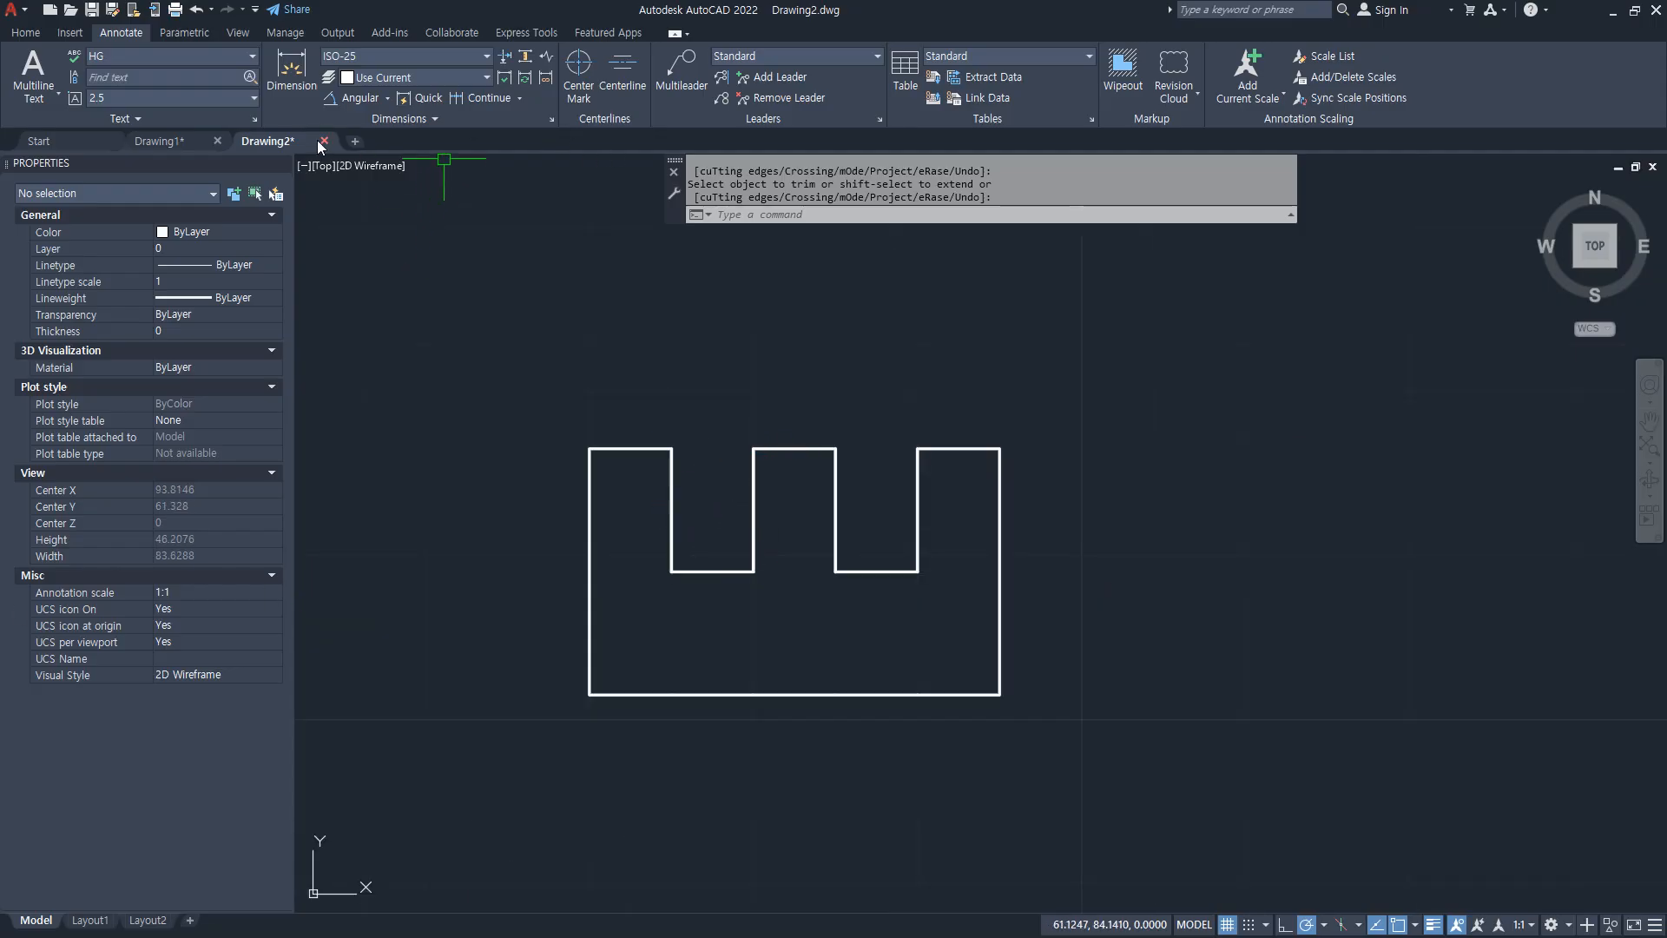
pyautogui.click(388, 98)
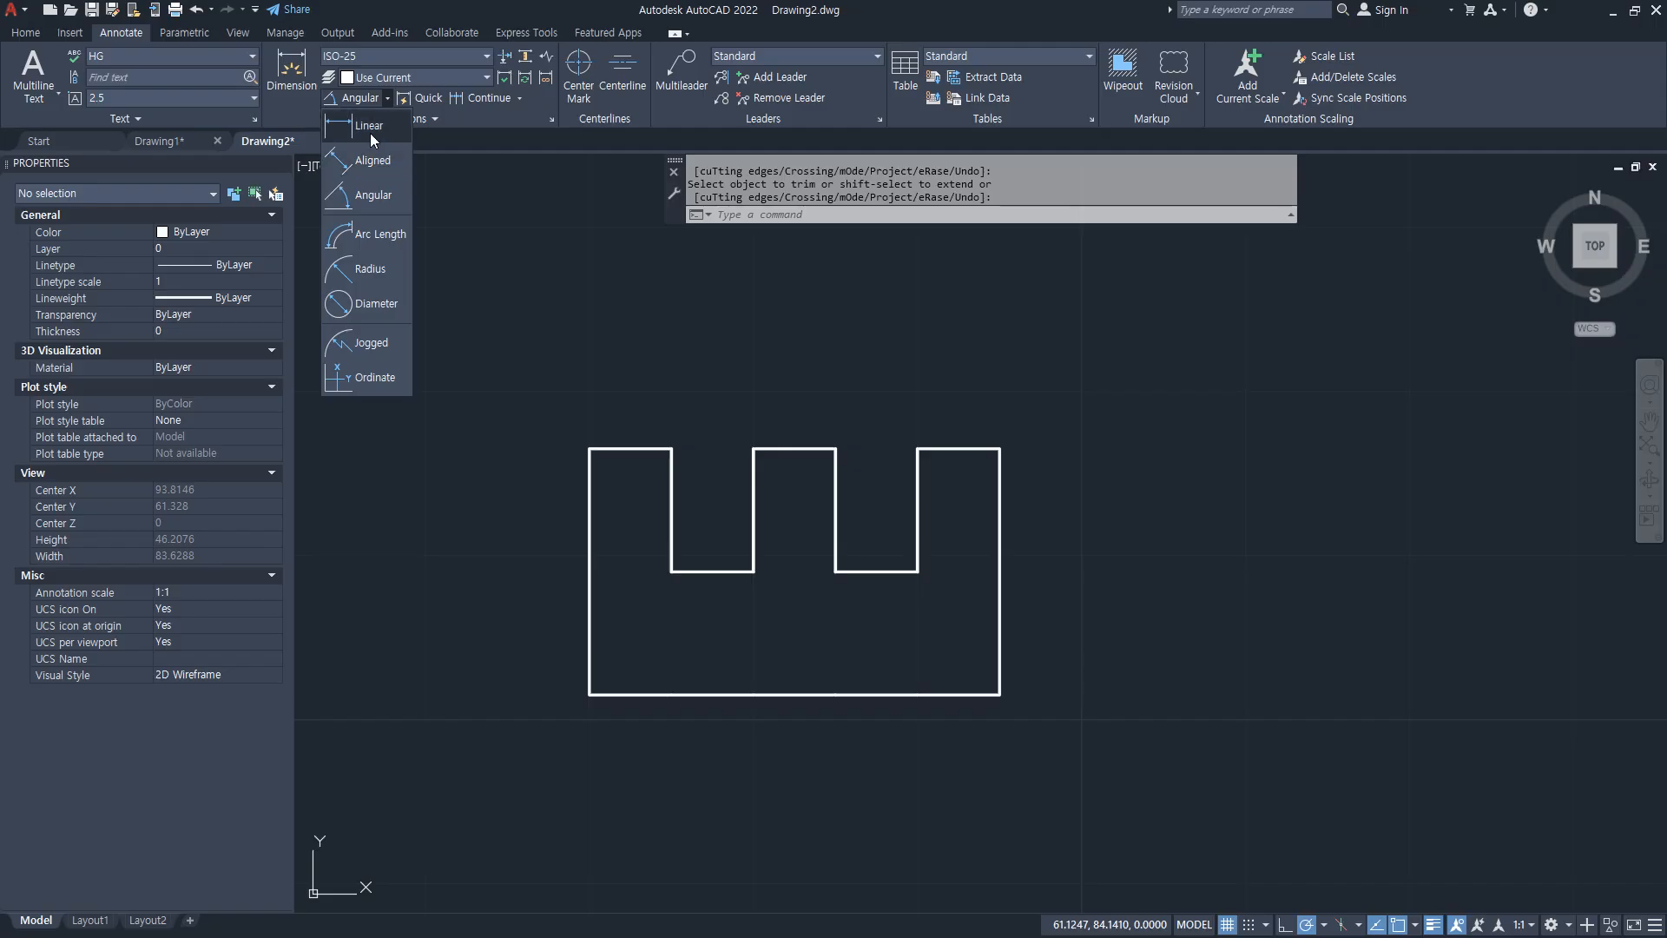
pyautogui.click(370, 132)
pyautogui.click(589, 449)
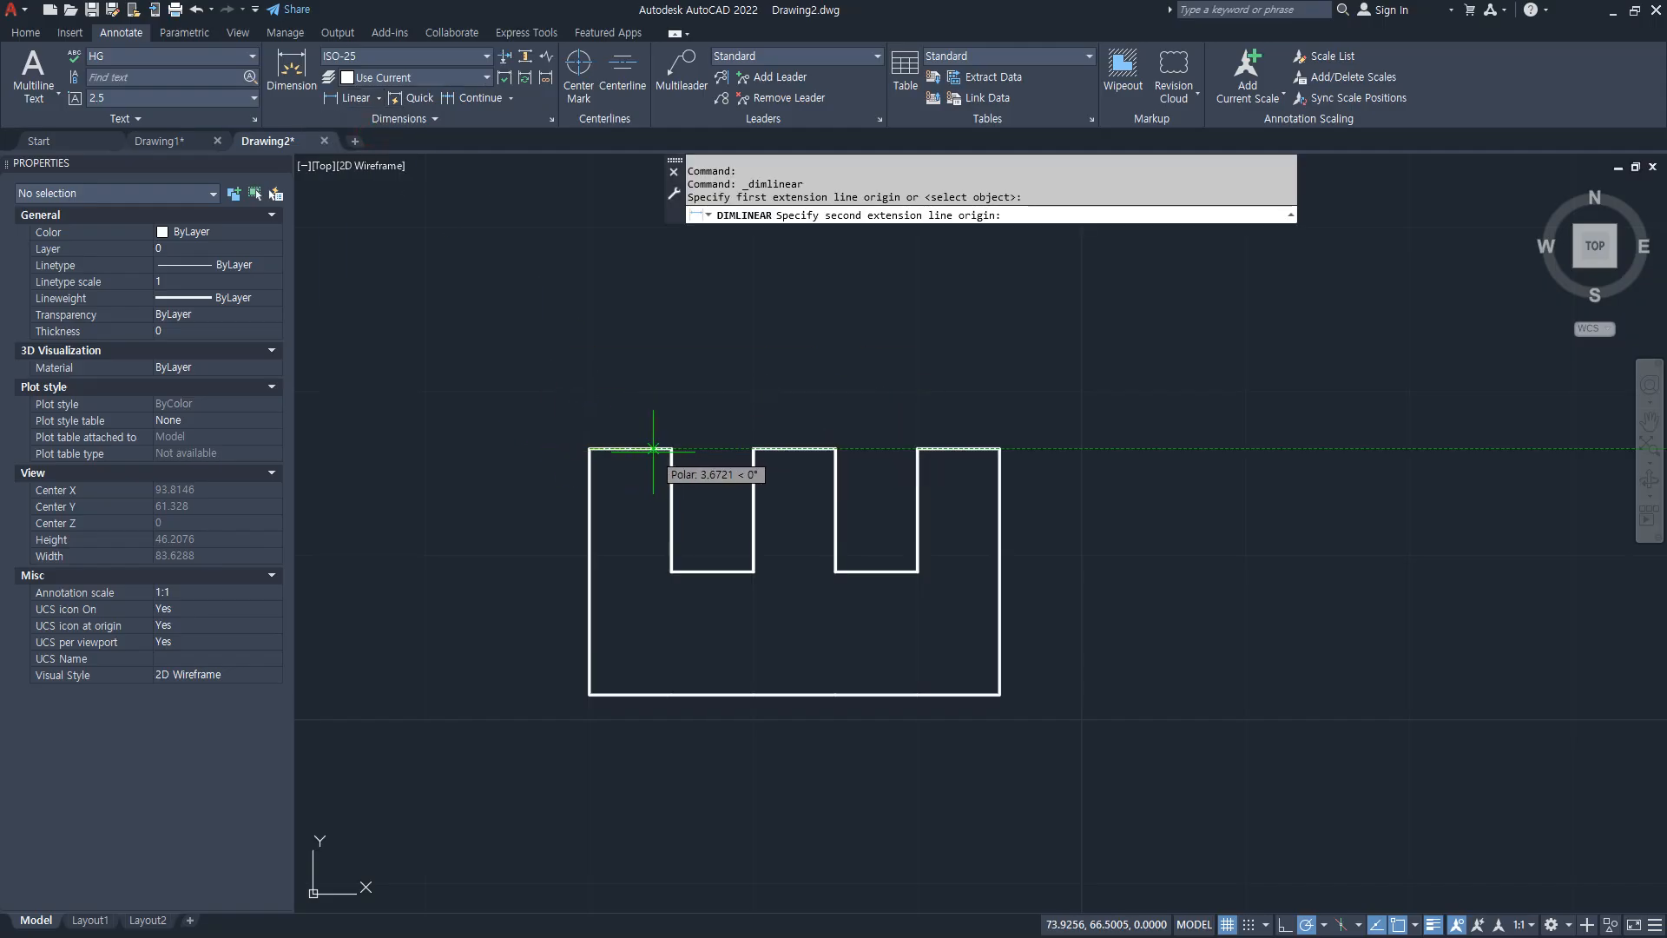
pyautogui.click(671, 449)
pyautogui.click(599, 323)
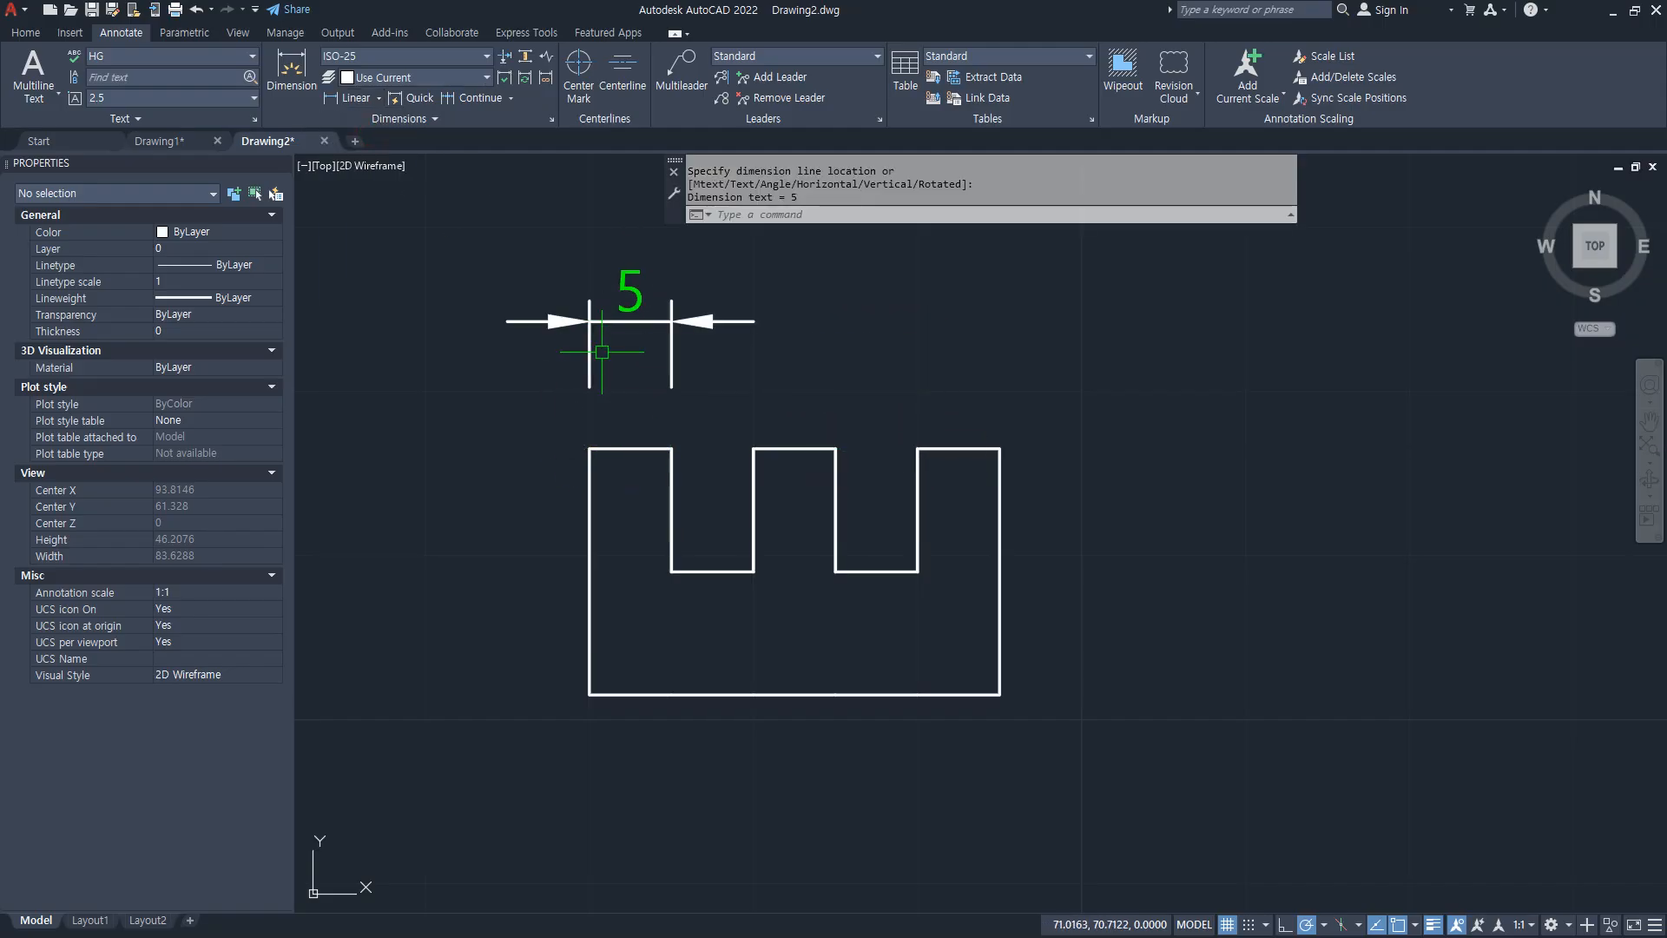
# Step: Add a vertical linear dimension for the comb profile's full height, placed outside its left edge
pyautogui.scroll(-2, 573, 451)
pyautogui.press('Escape')
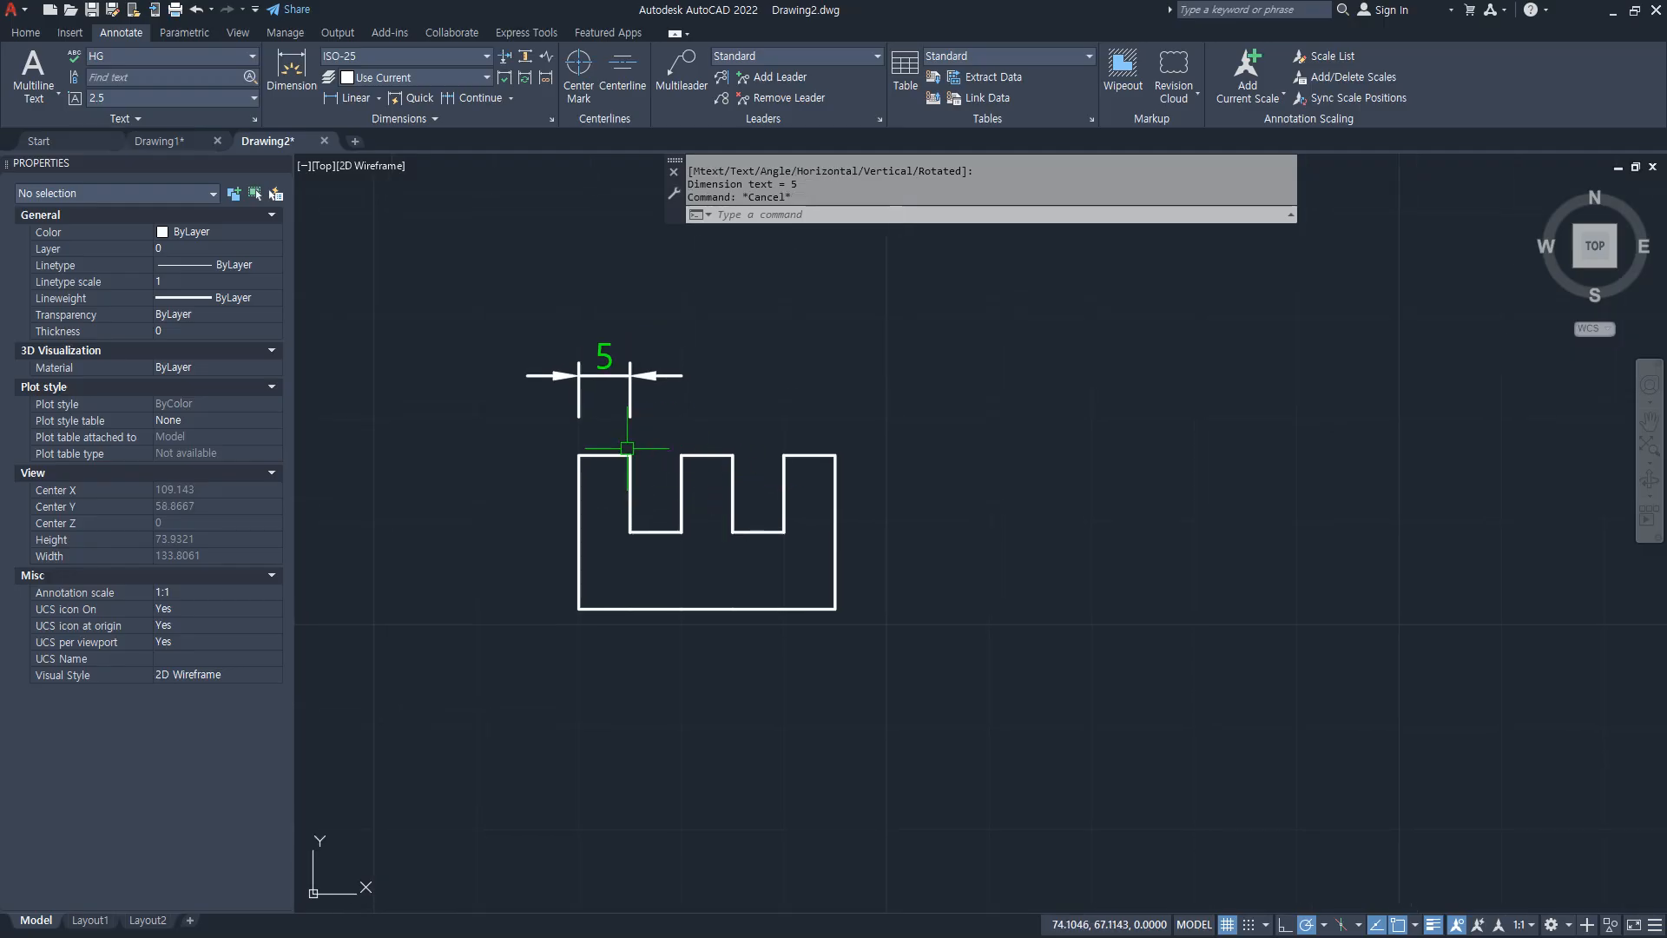
pyautogui.press('space')
pyautogui.click(578, 454)
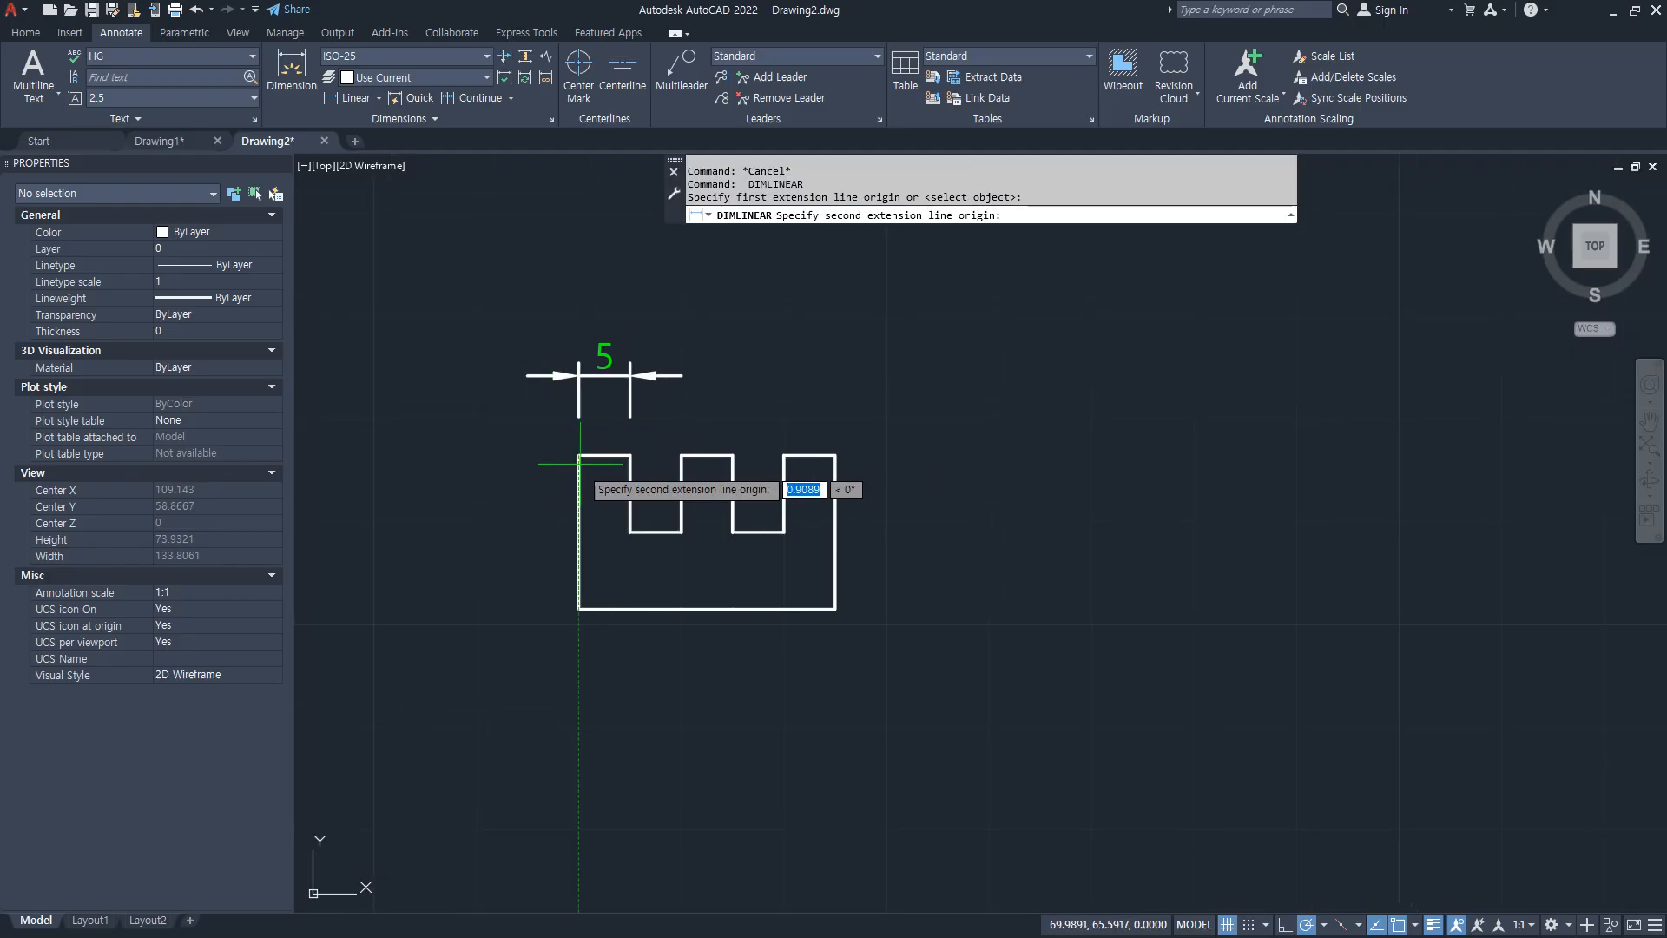
pyautogui.click(578, 599)
pyautogui.click(530, 599)
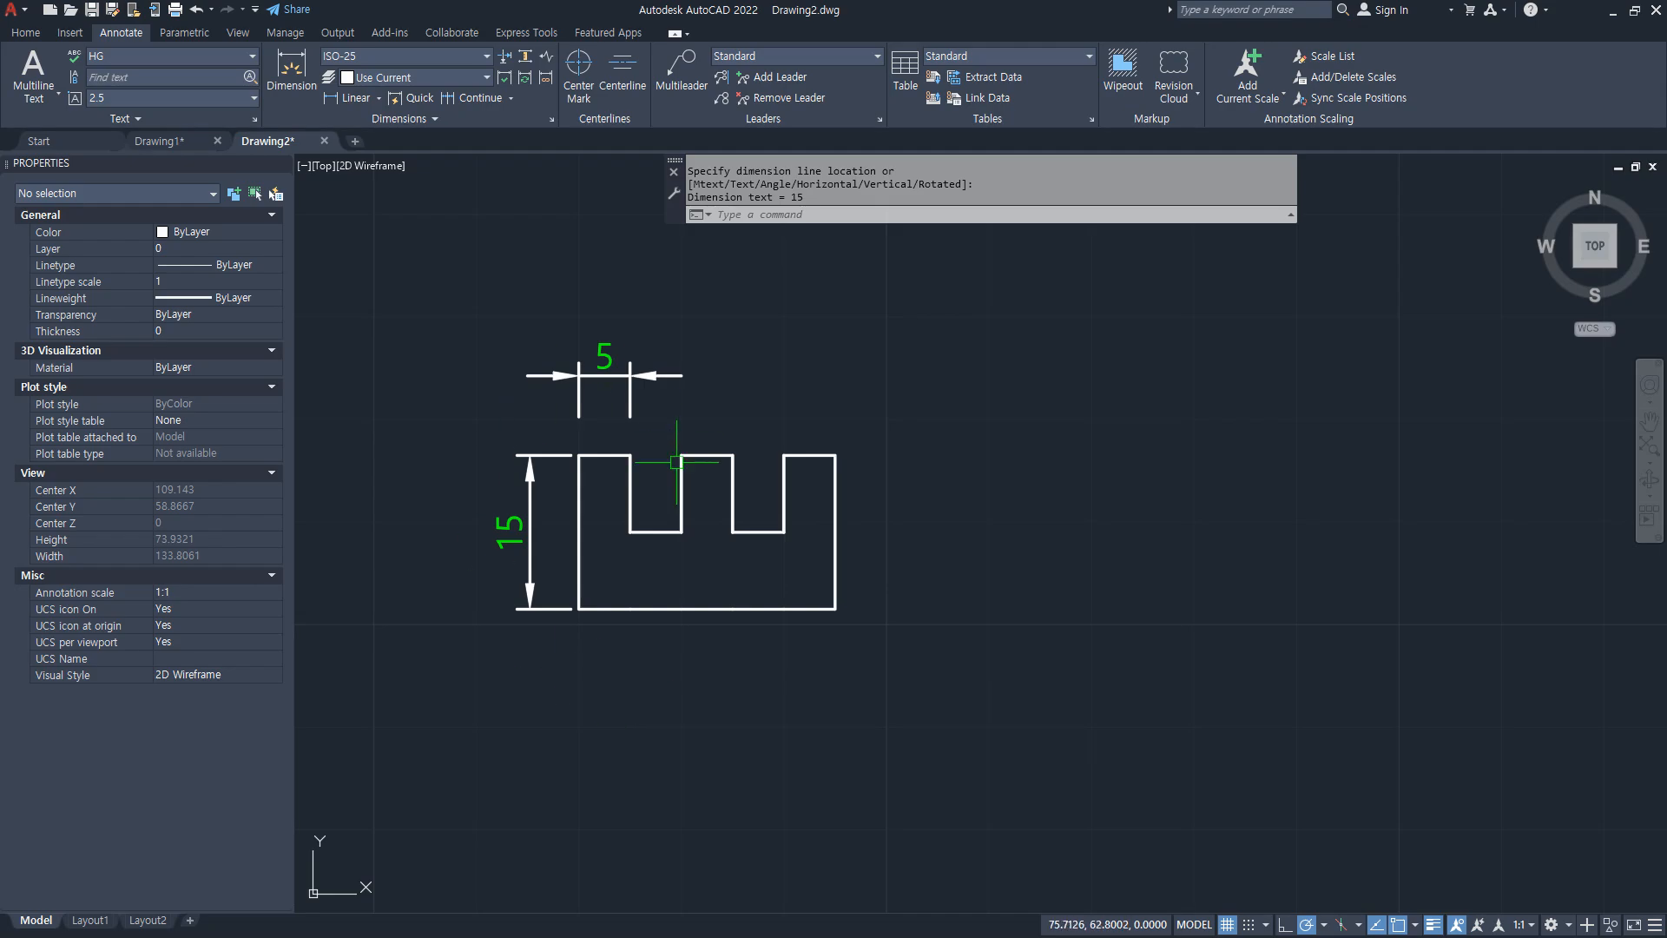
# Step: Draw a circle centred near the middle tooth's base, large enough to enclose the whole comb profile
pyautogui.write('c')
pyautogui.press('space')
pyautogui.click(713, 535)
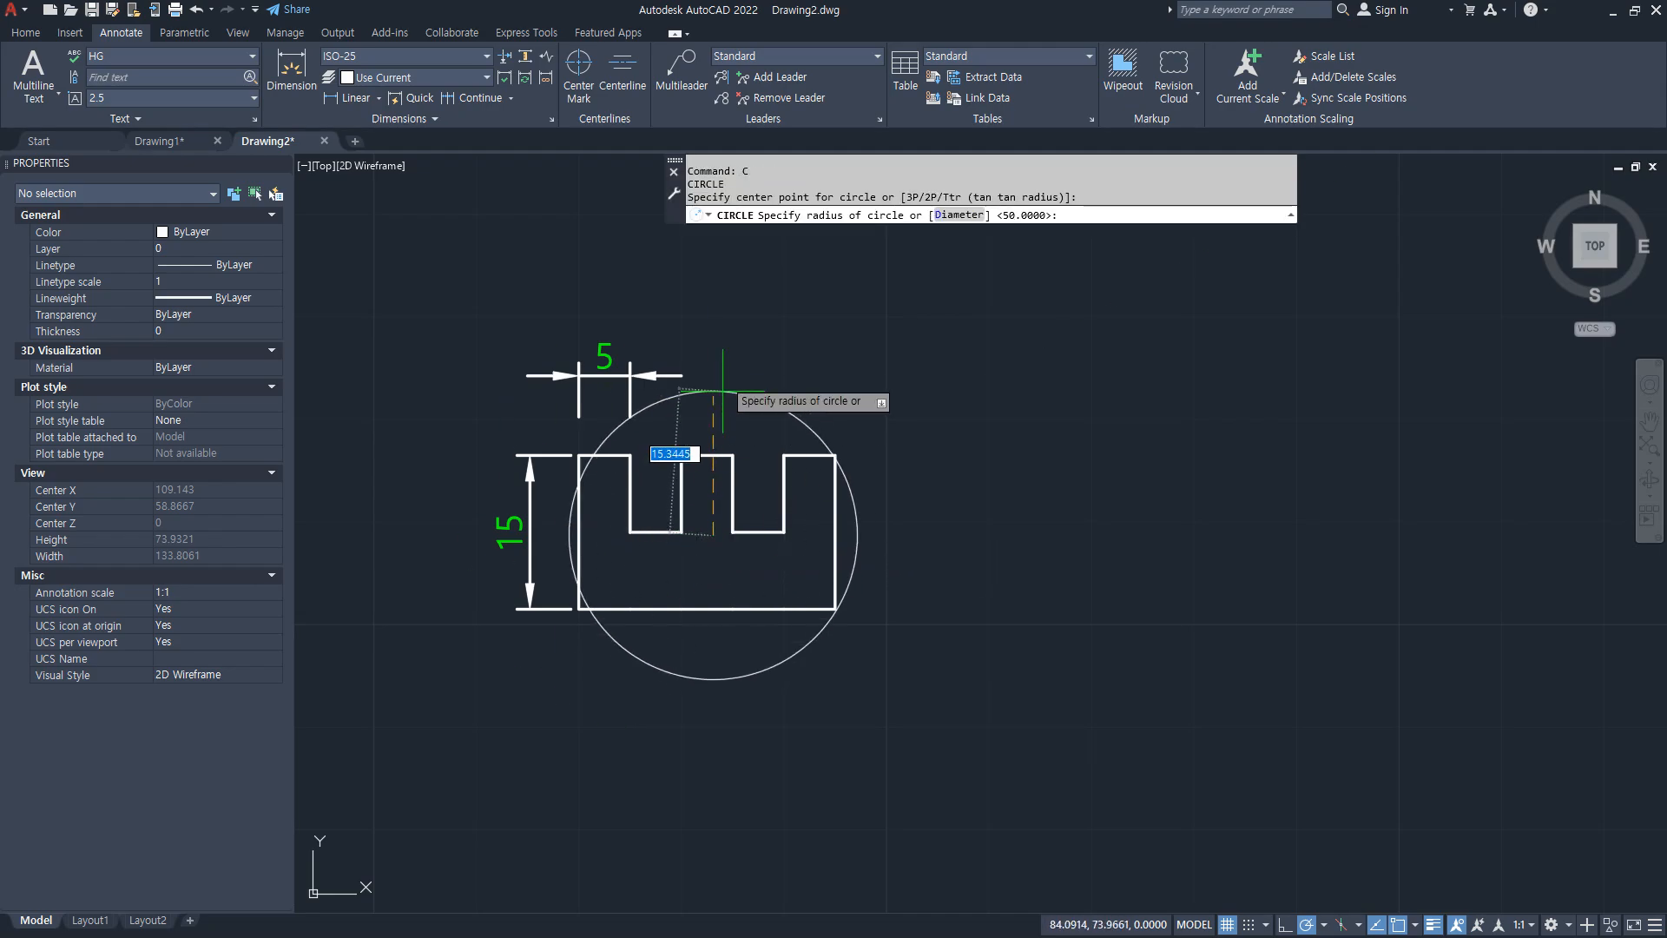
pyautogui.click(705, 332)
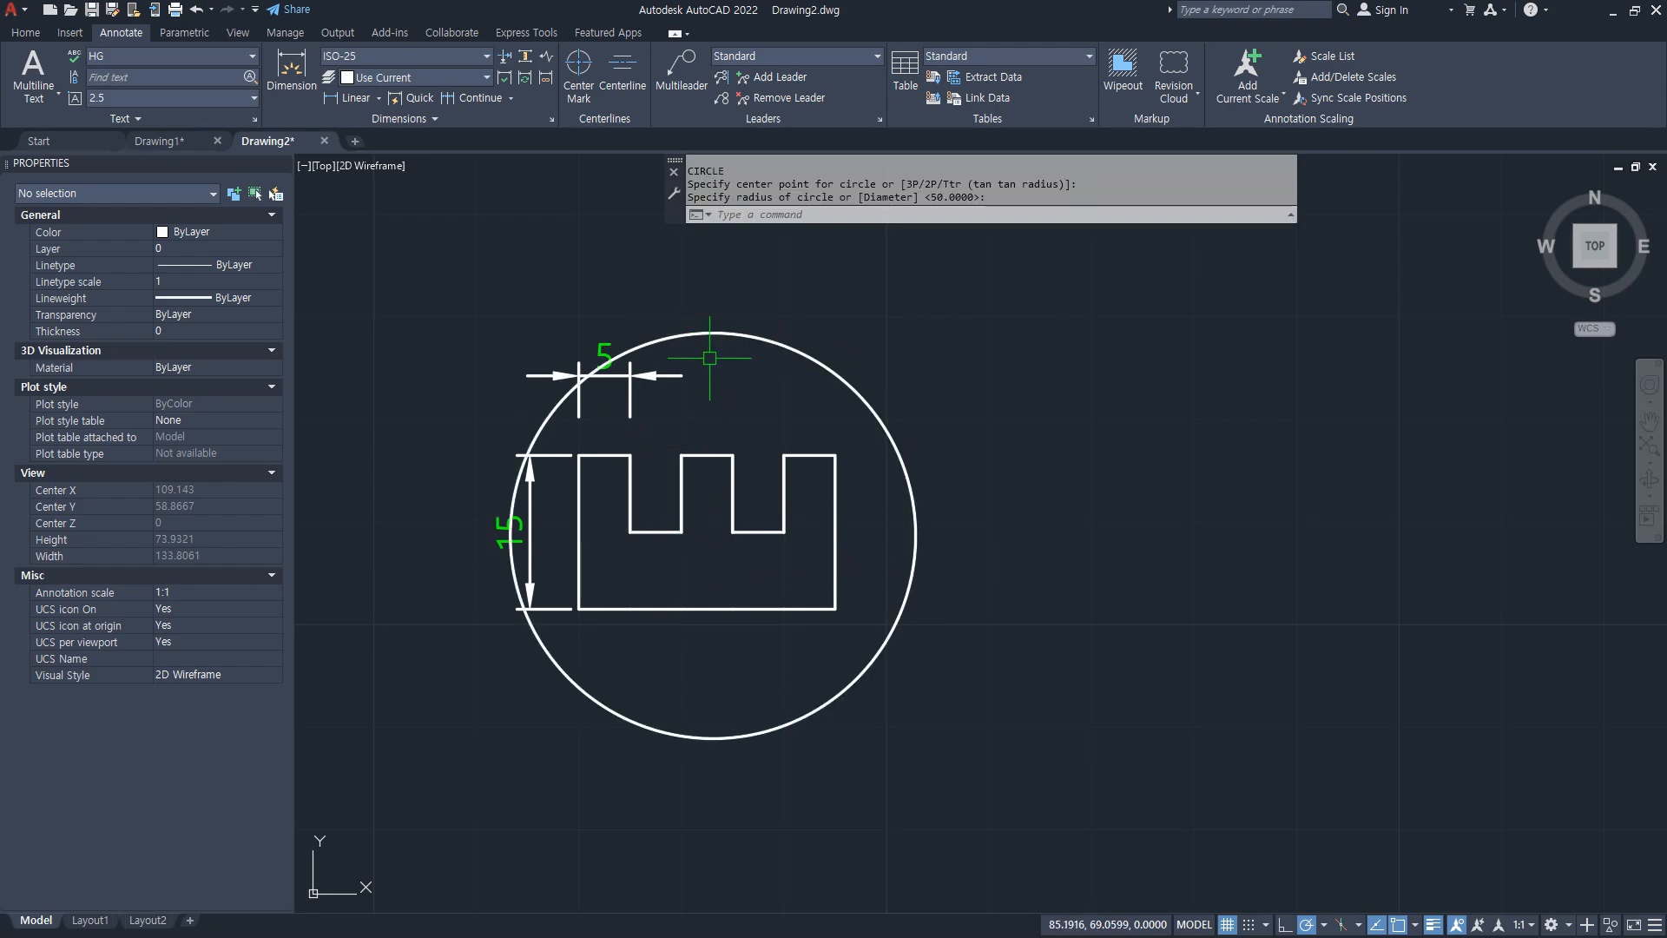
# Step: Move the enclosing circle slightly to the left so it sits more evenly around the comb profile
pyautogui.write('m')
pyautogui.press('space')
pyautogui.click(855, 686)
pyautogui.press('space')
pyautogui.click(885, 715)
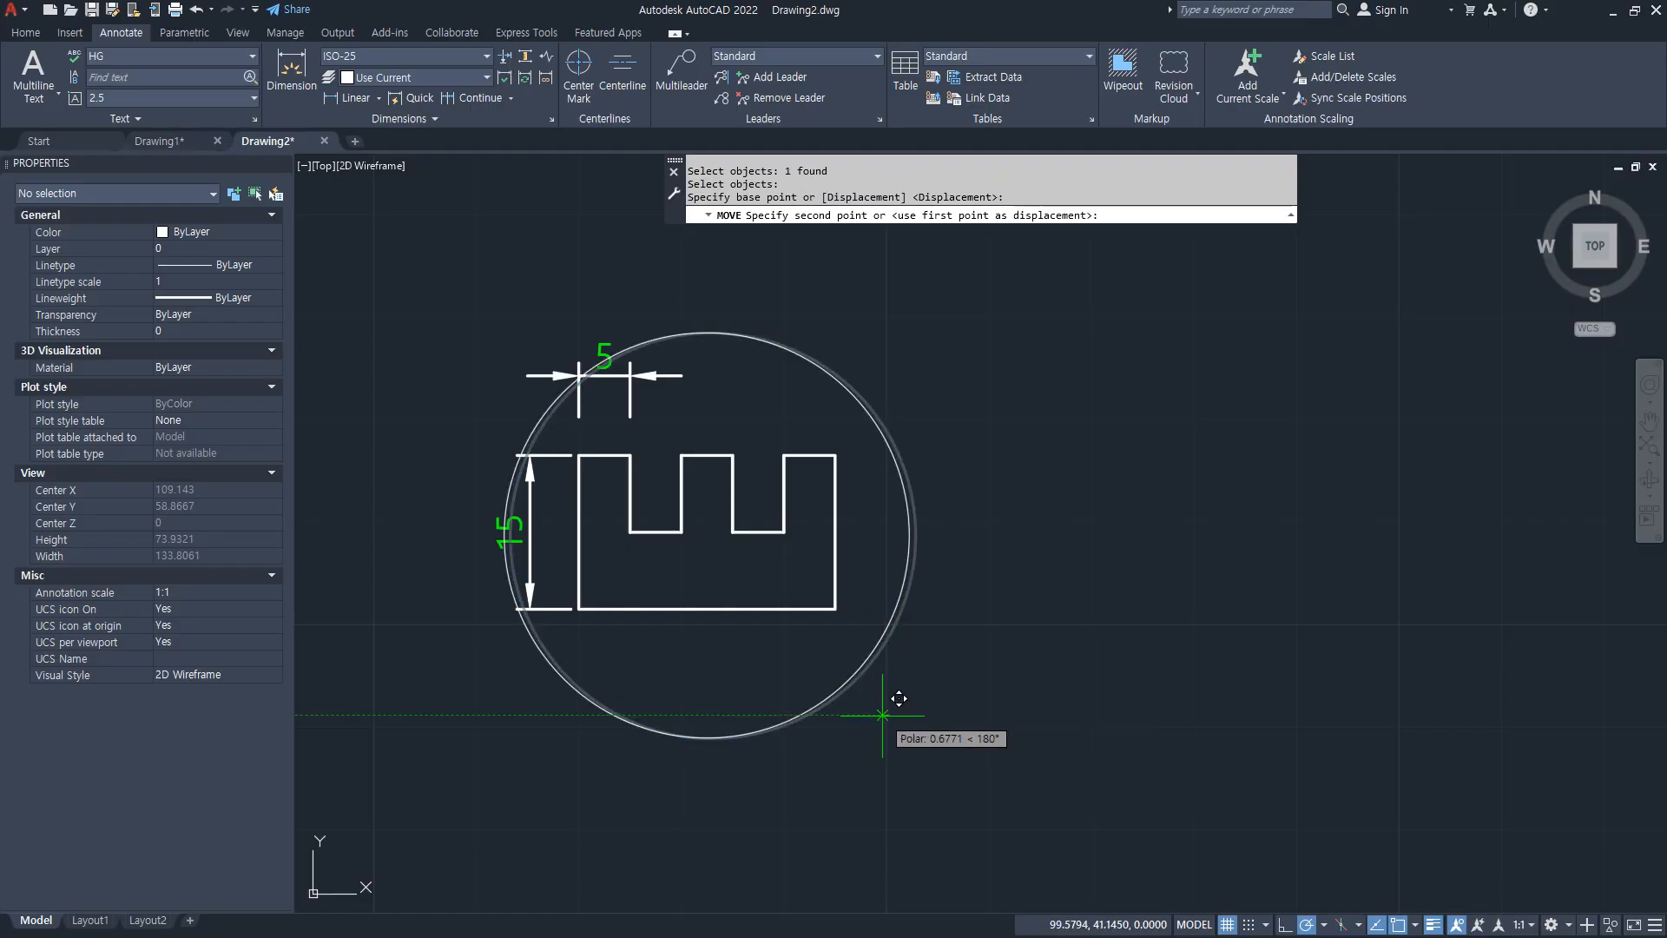
pyautogui.click(877, 715)
# Step: Copy the circle, the comb profile and both dimensions to the empty area up and to the right
pyautogui.write('c')
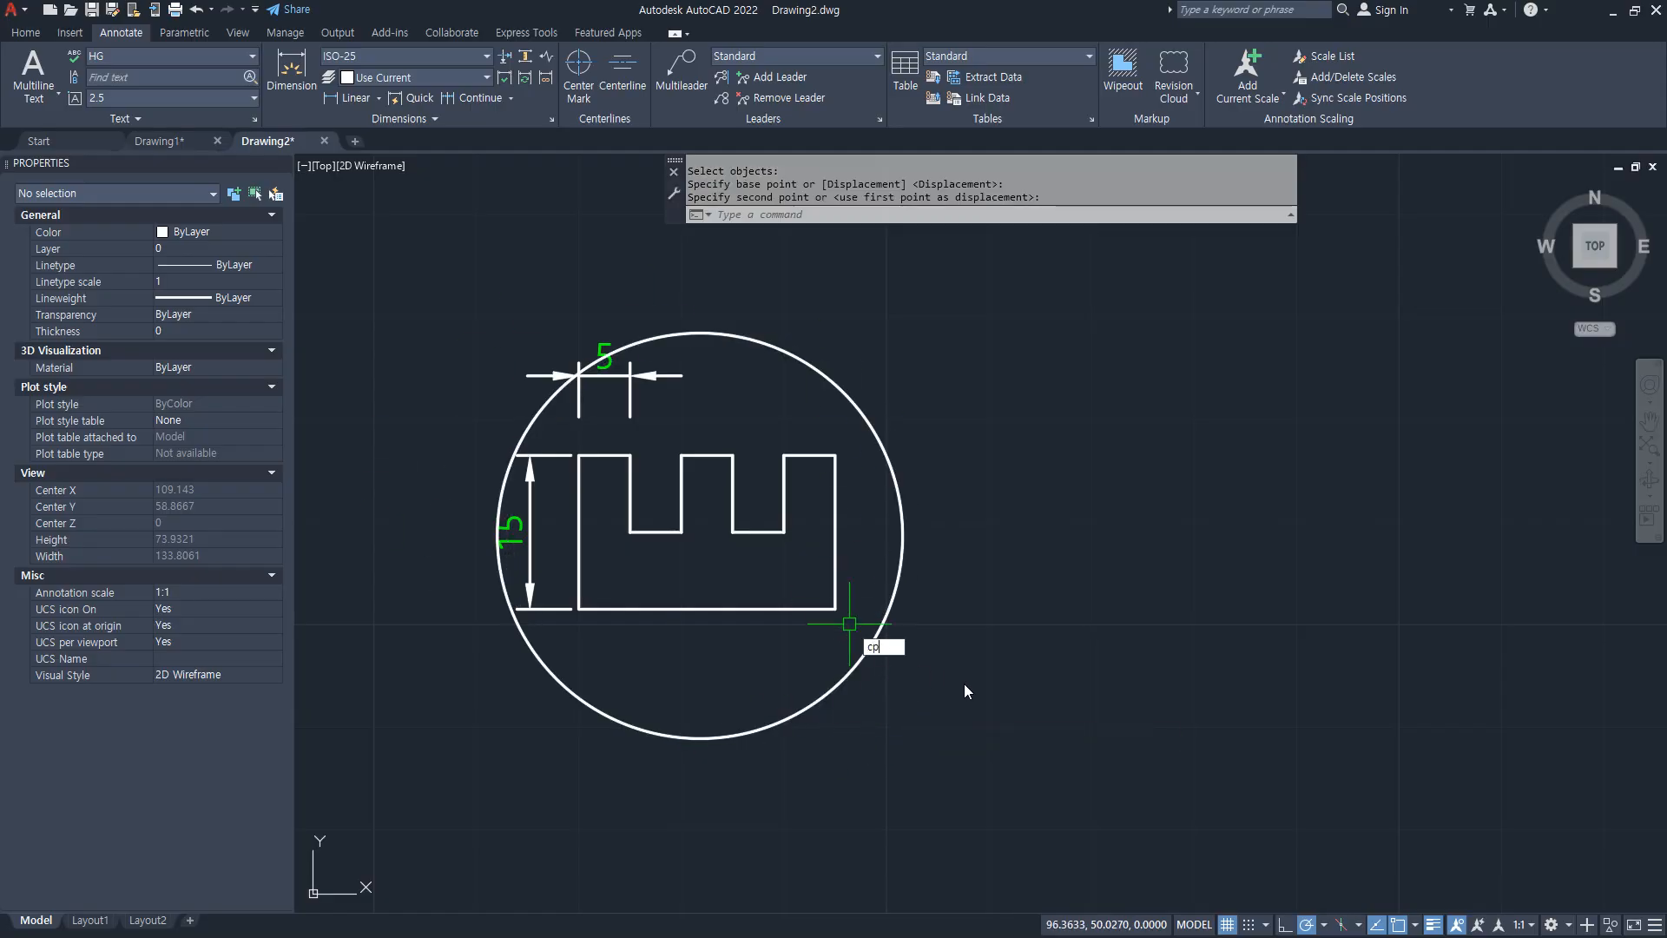
pyautogui.write('p')
pyautogui.press('space')
pyautogui.click(966, 690)
pyautogui.click(465, 261)
pyautogui.press('space')
pyautogui.click(729, 533)
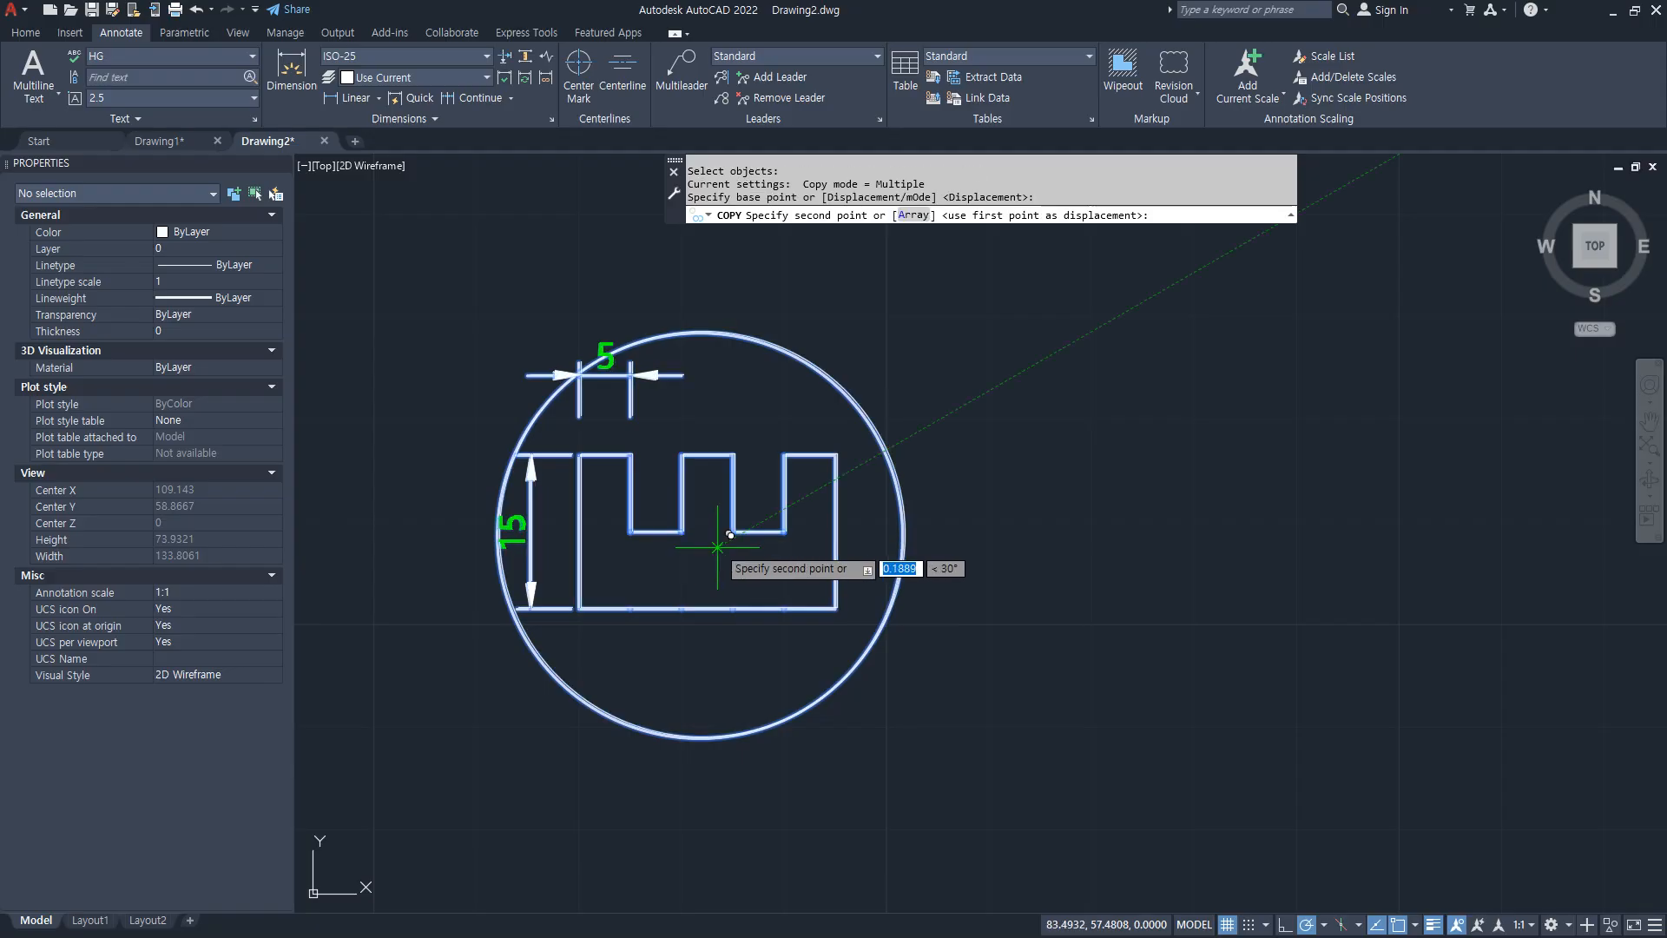
pyautogui.scroll(-4, 486, 625)
pyautogui.click(974, 405)
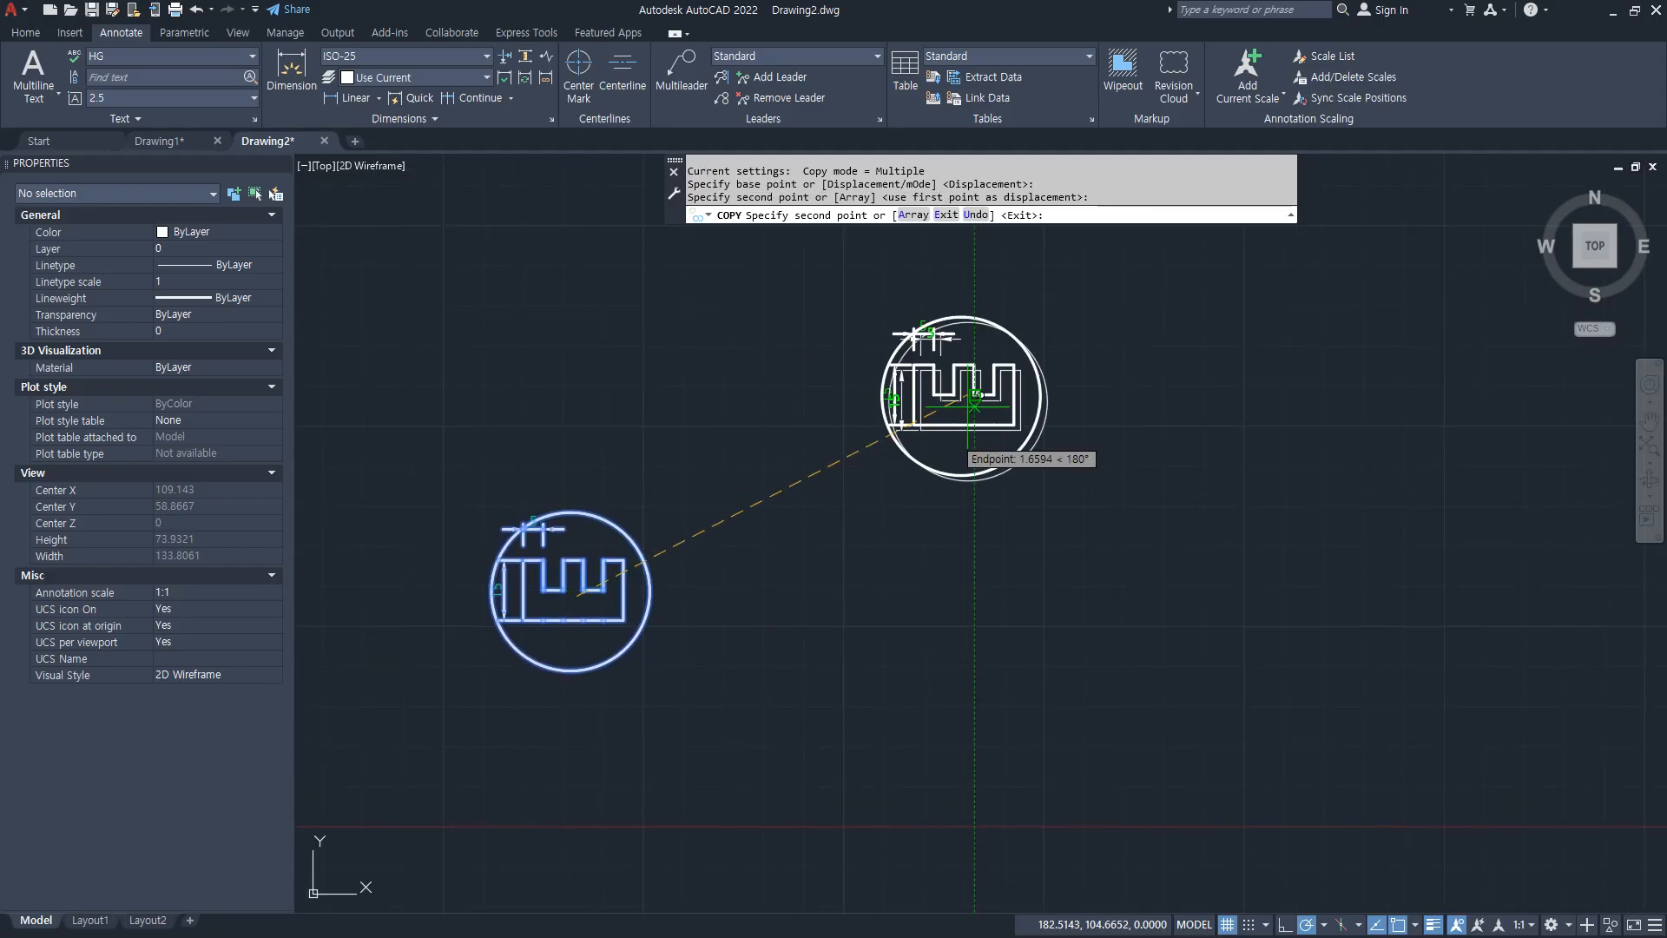
pyautogui.press('space')
# Step: Scale the copied circle, profile and dimensions by a factor of 3 about a point near the circle's centre
pyautogui.write('sc')
pyautogui.press('space')
pyautogui.click(1090, 495)
pyautogui.click(871, 278)
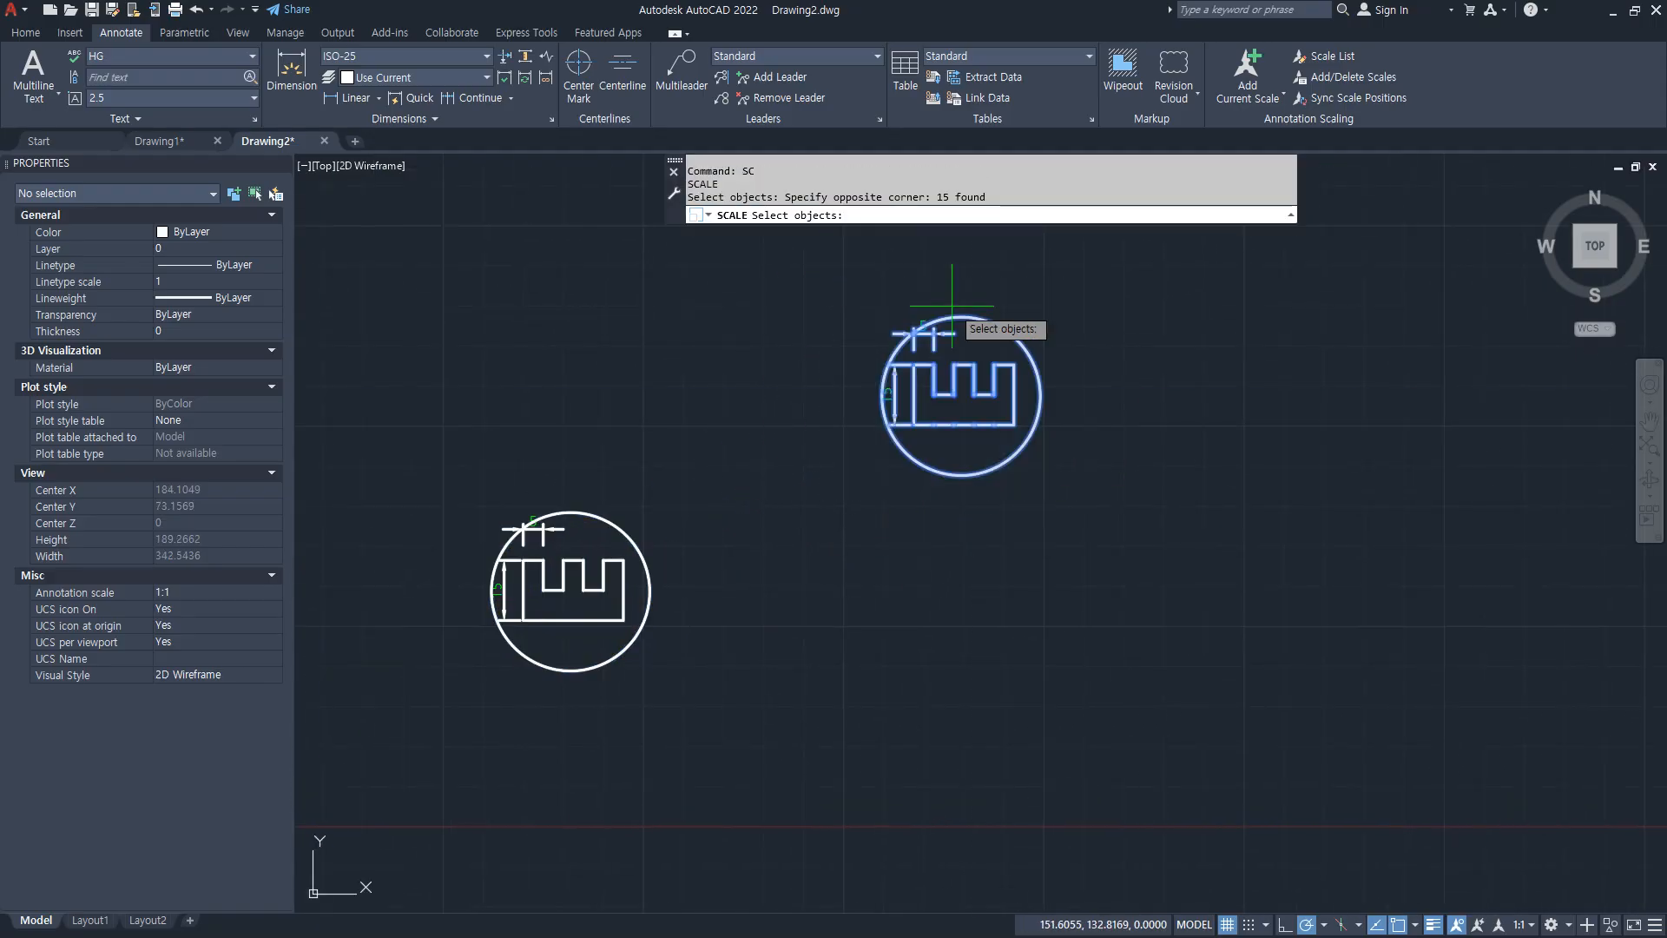
pyautogui.press('space')
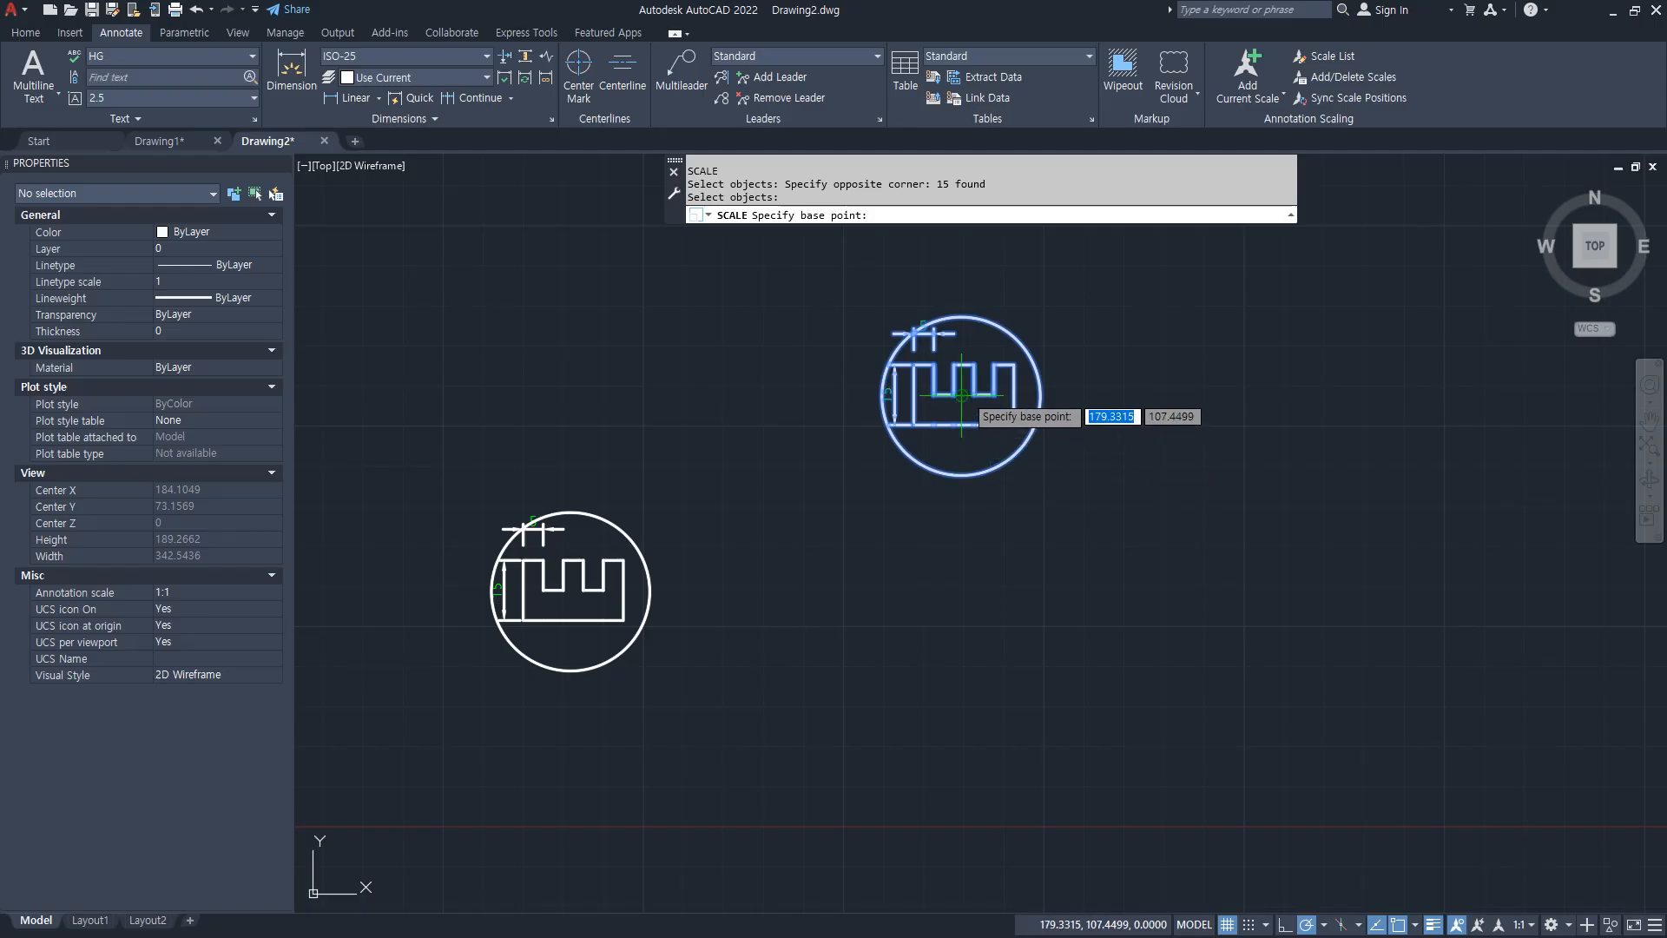
pyautogui.click(961, 395)
pyautogui.write('3')
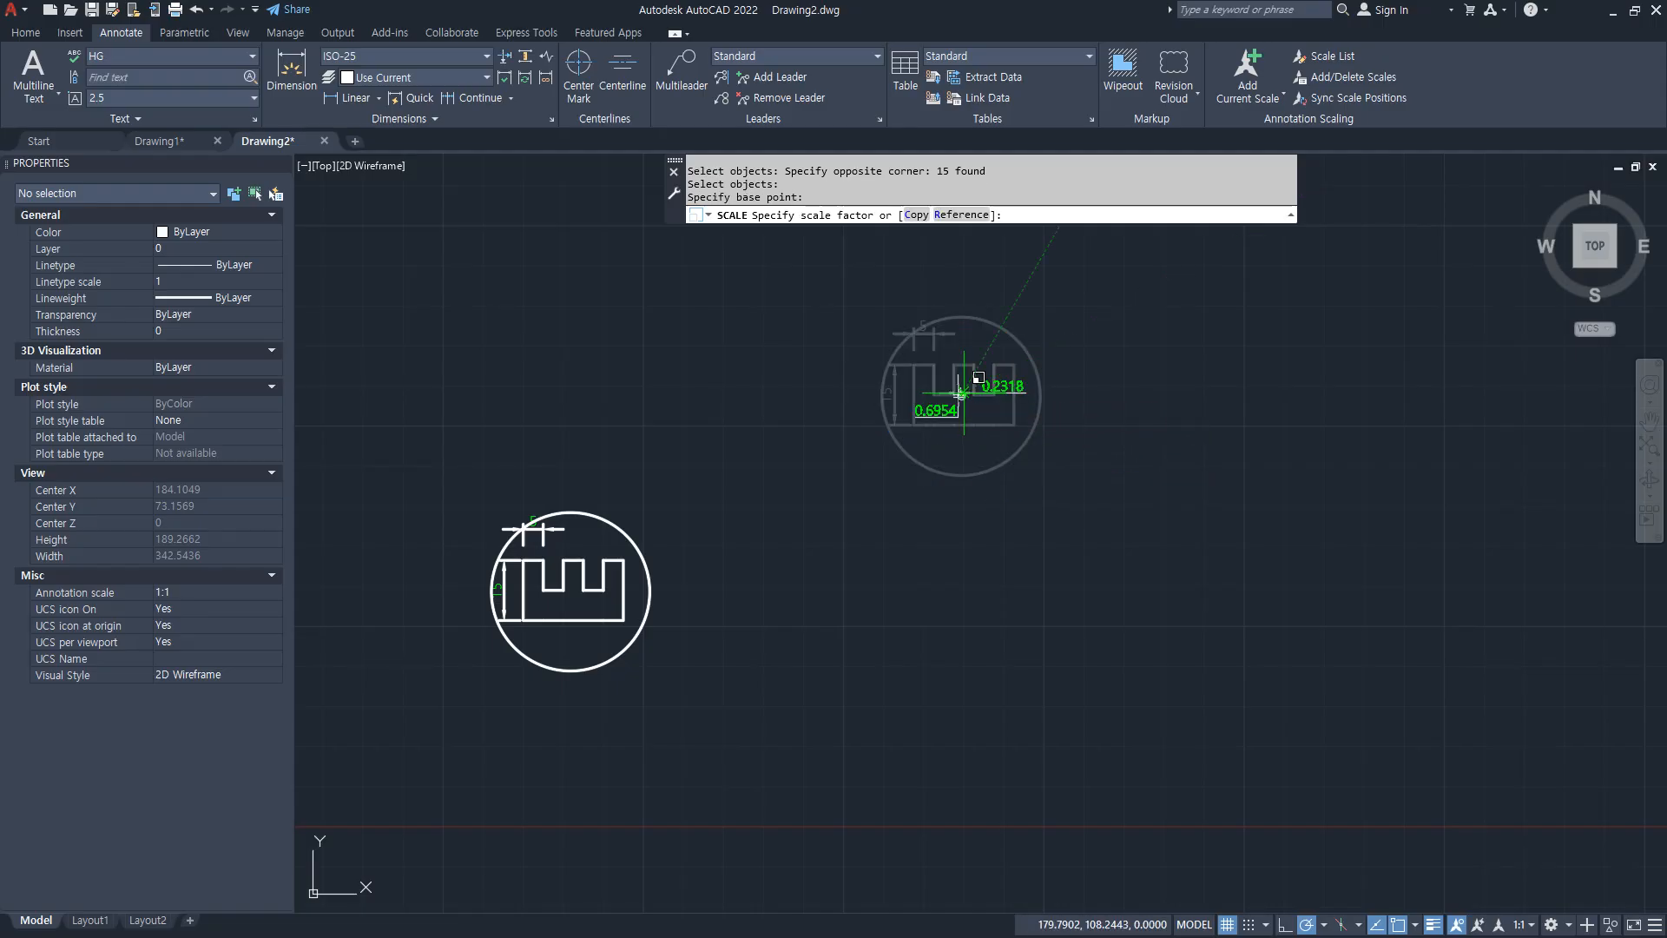
pyautogui.press('Return')
pyautogui.moveTo(899, 531); pyautogui.dragTo(770, 682, button='middle')
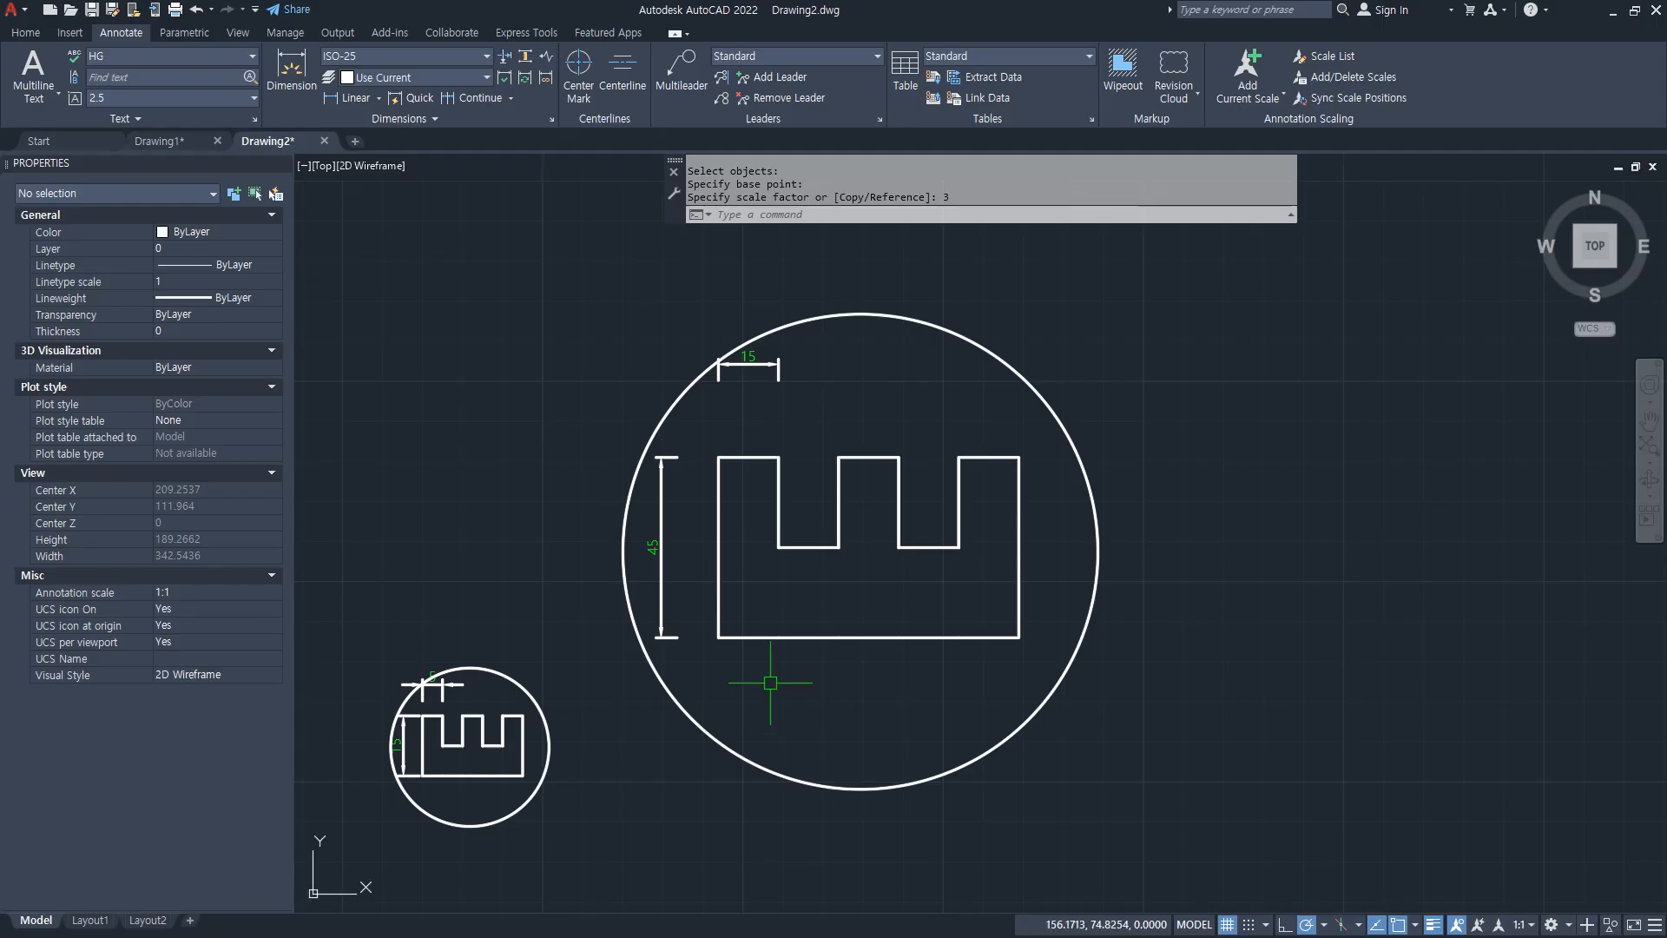
pyautogui.moveTo(476, 828); pyautogui.dragTo(516, 806)
pyautogui.moveTo(491, 690); pyautogui.dragTo(554, 578)
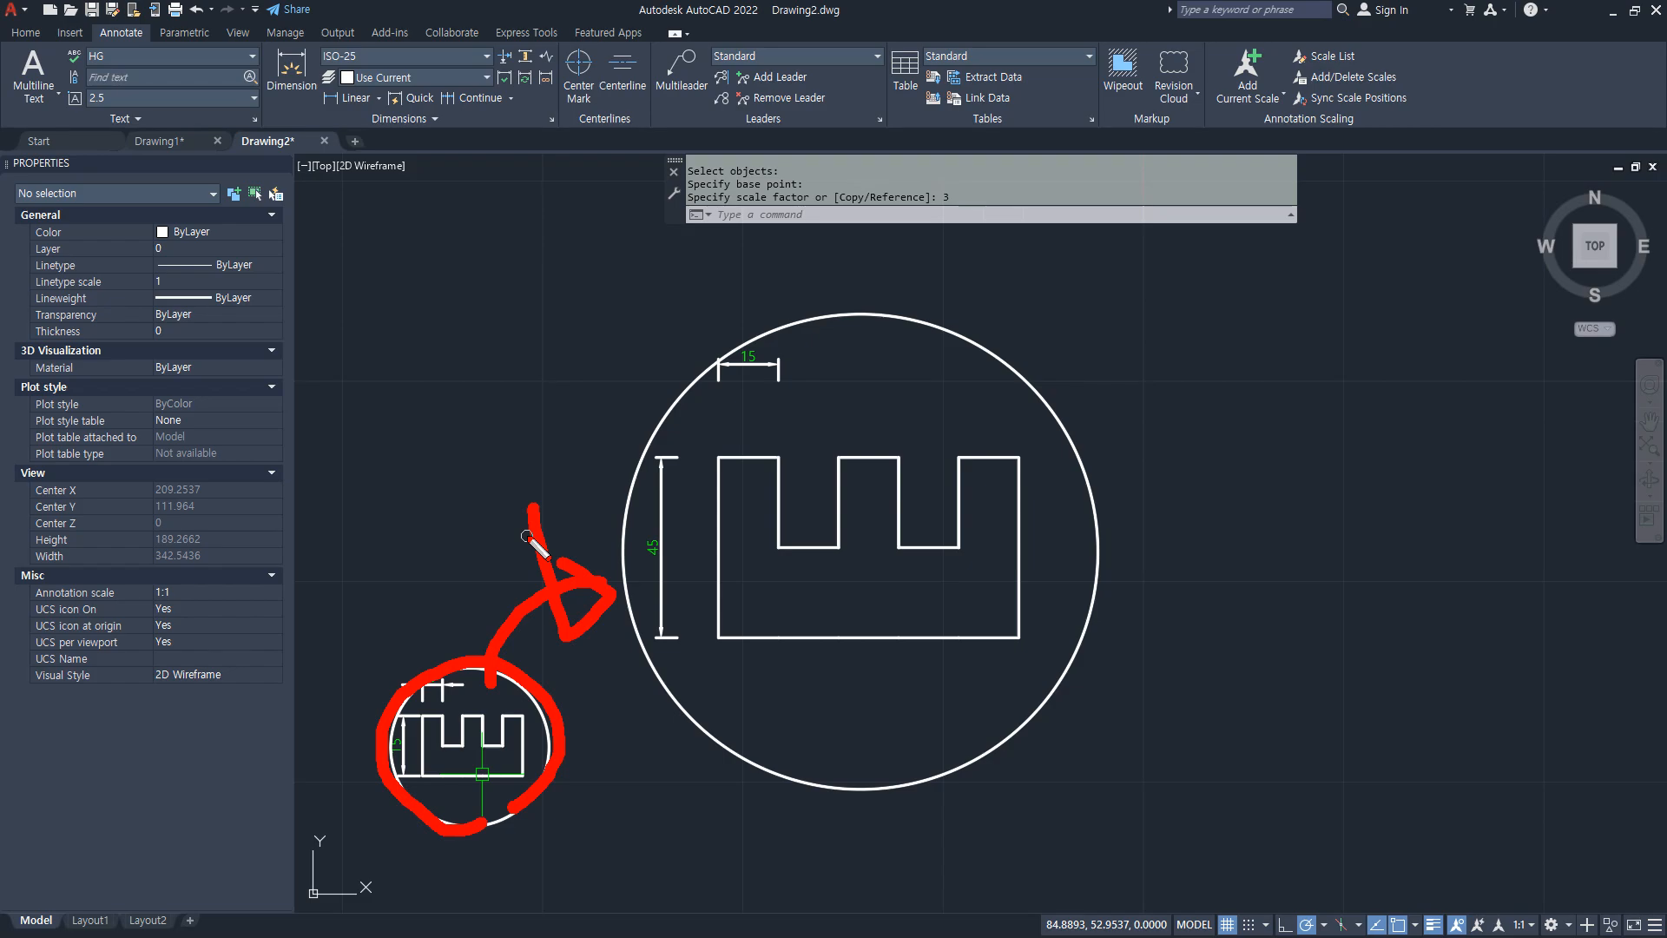
# Step: Erase the width and height dimensions from the enlarged copy
pyautogui.scroll(4, 751, 408)
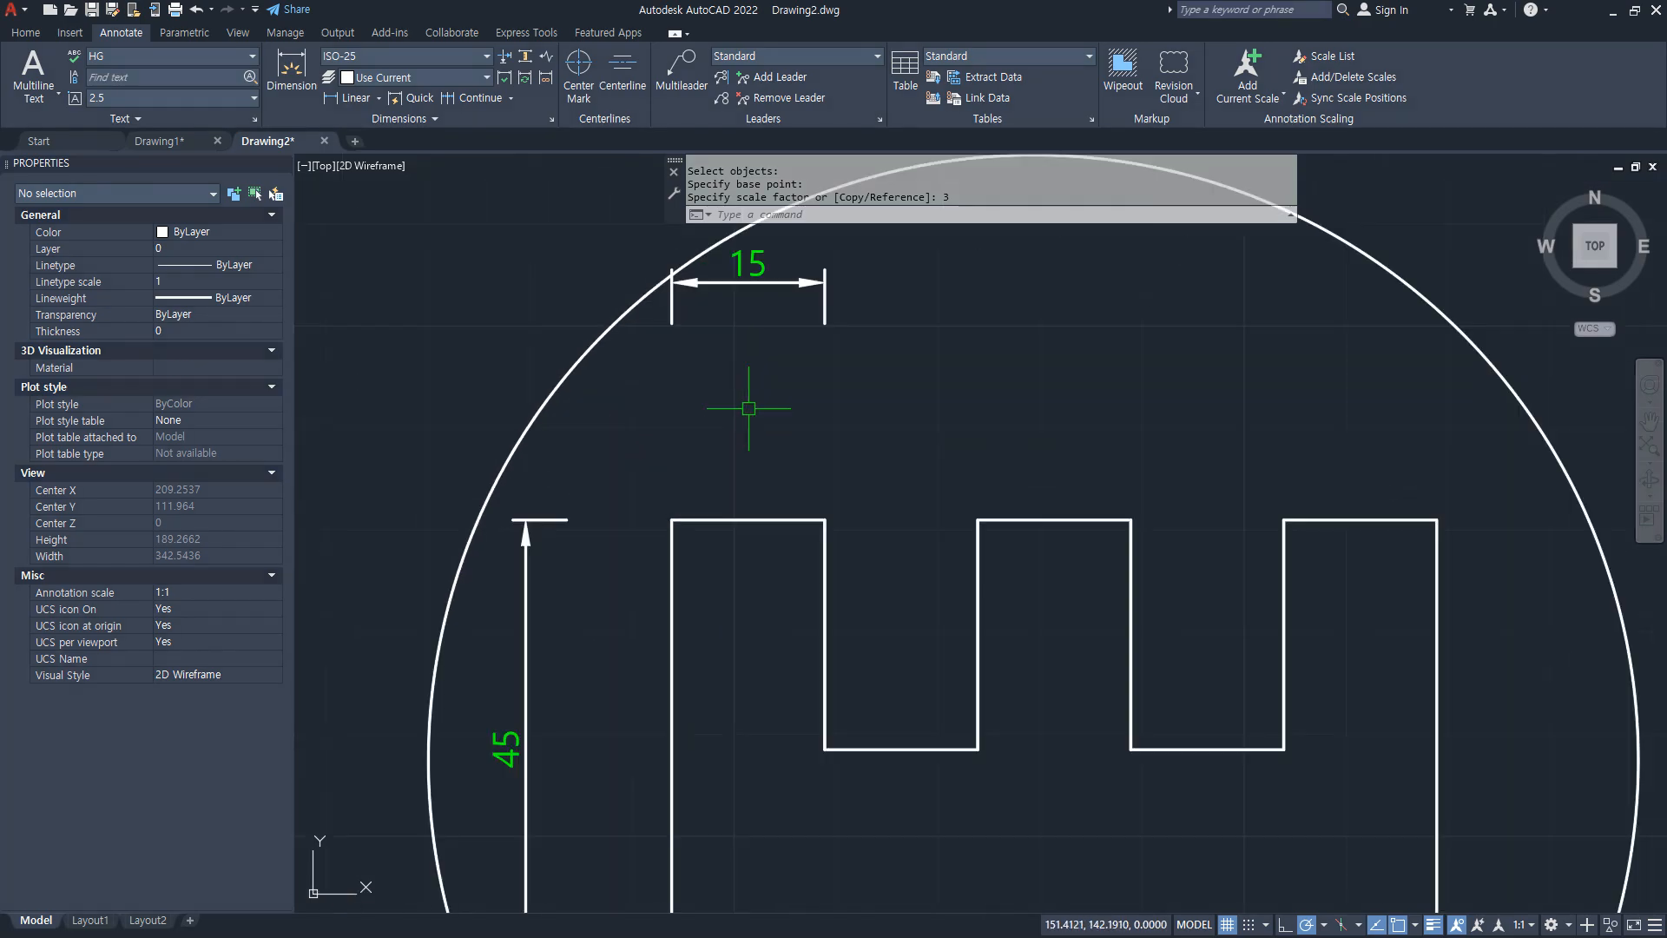
pyautogui.click(752, 283)
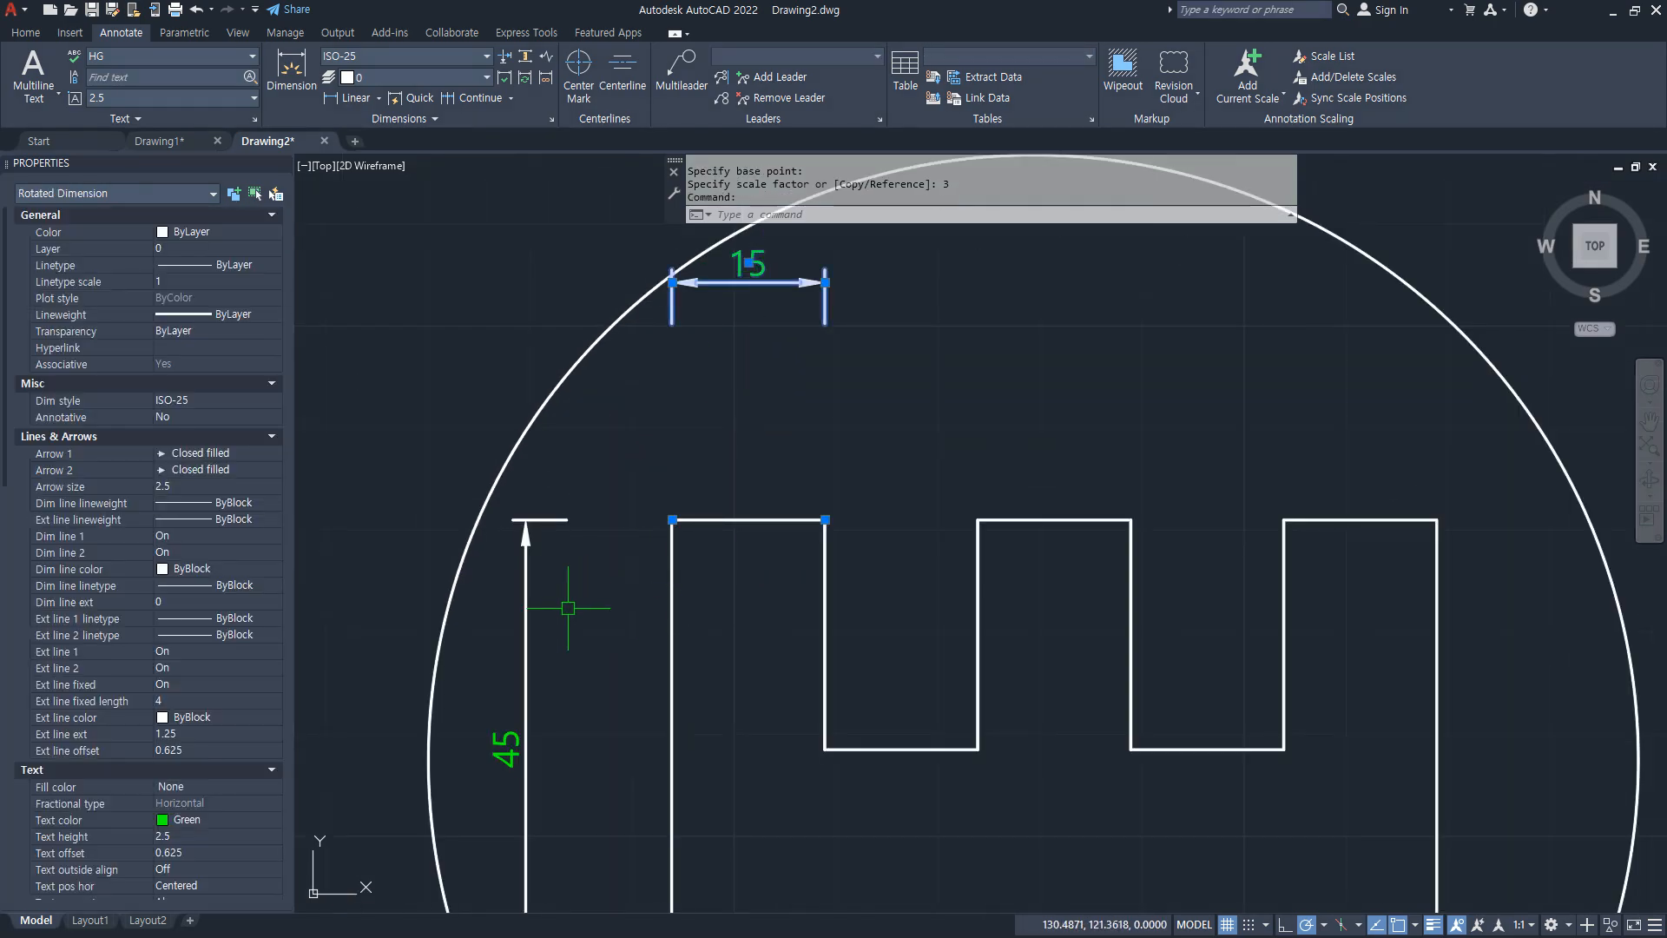
pyautogui.click(525, 623)
pyautogui.write('E')
pyautogui.press('Return')
pyautogui.scroll(-4, 540, 642)
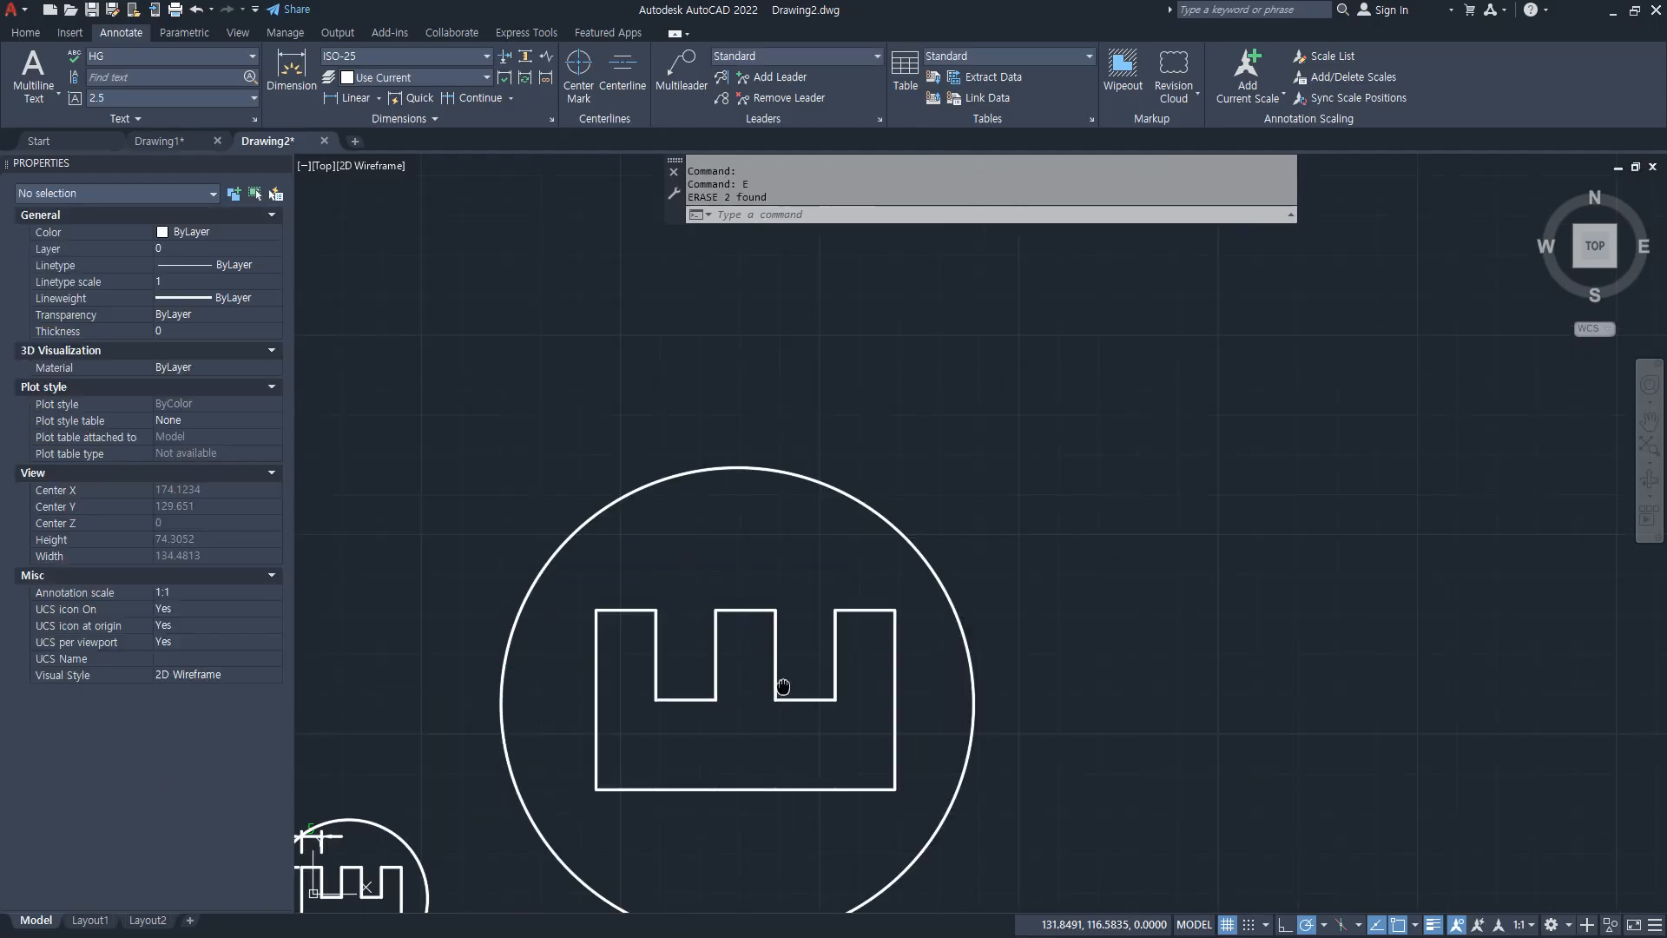
pyautogui.moveTo(788, 681); pyautogui.dragTo(781, 475, button='middle')
pyautogui.moveTo(638, 810); pyautogui.dragTo(971, 810)
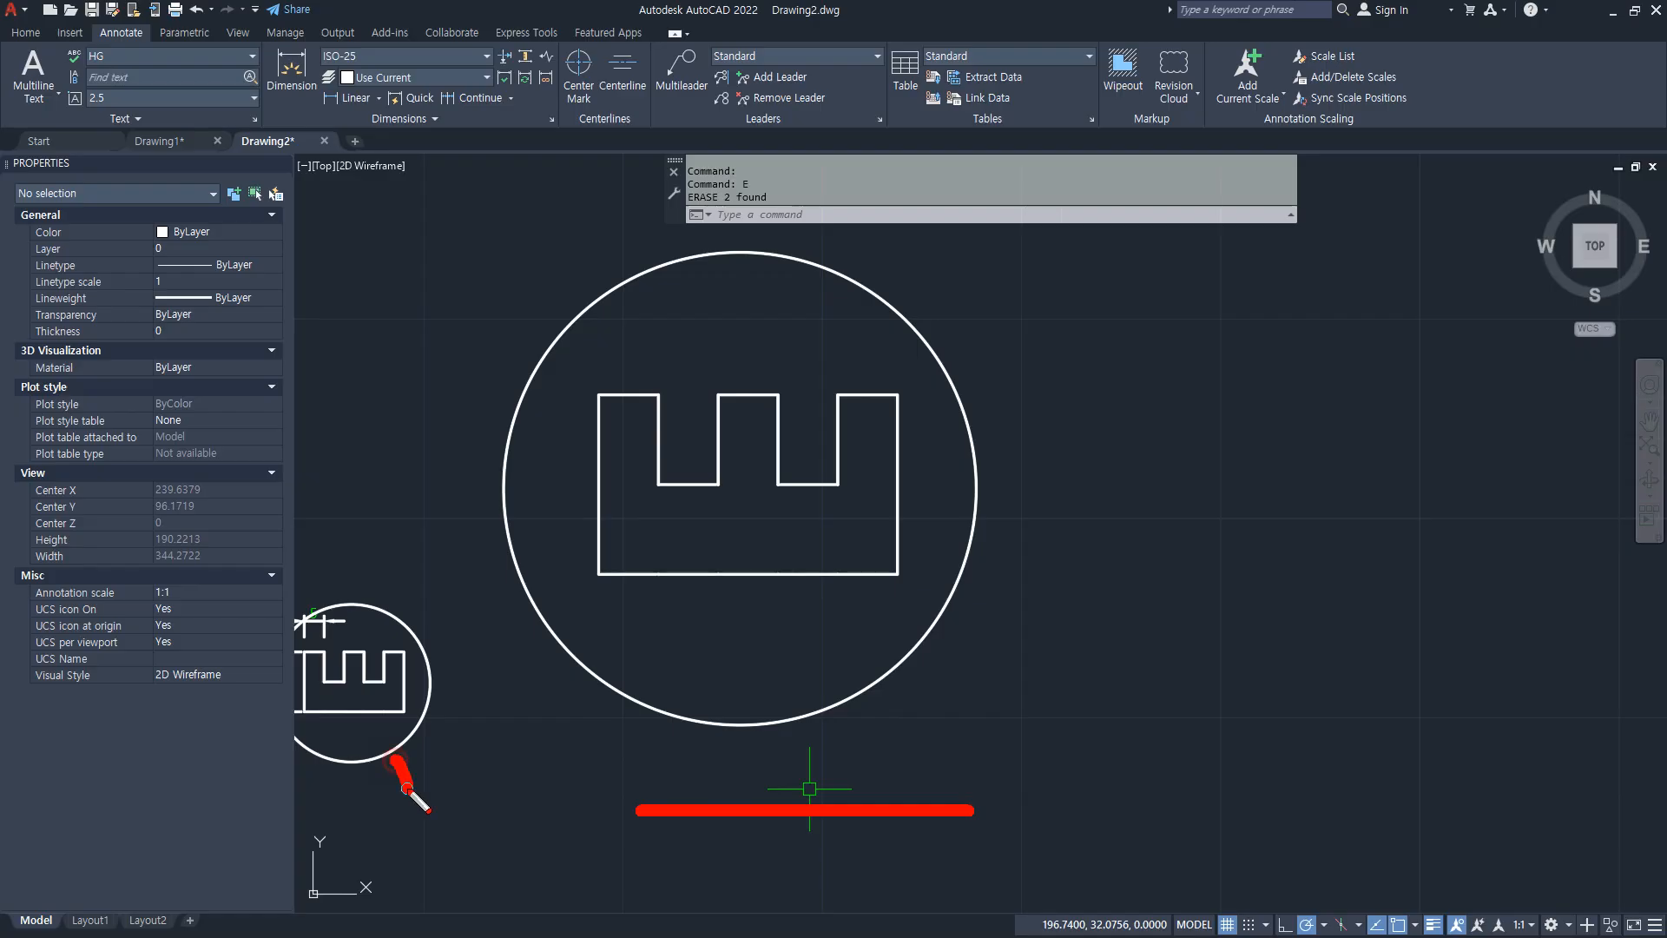
pyautogui.moveTo(514, 821); pyautogui.dragTo(533, 840)
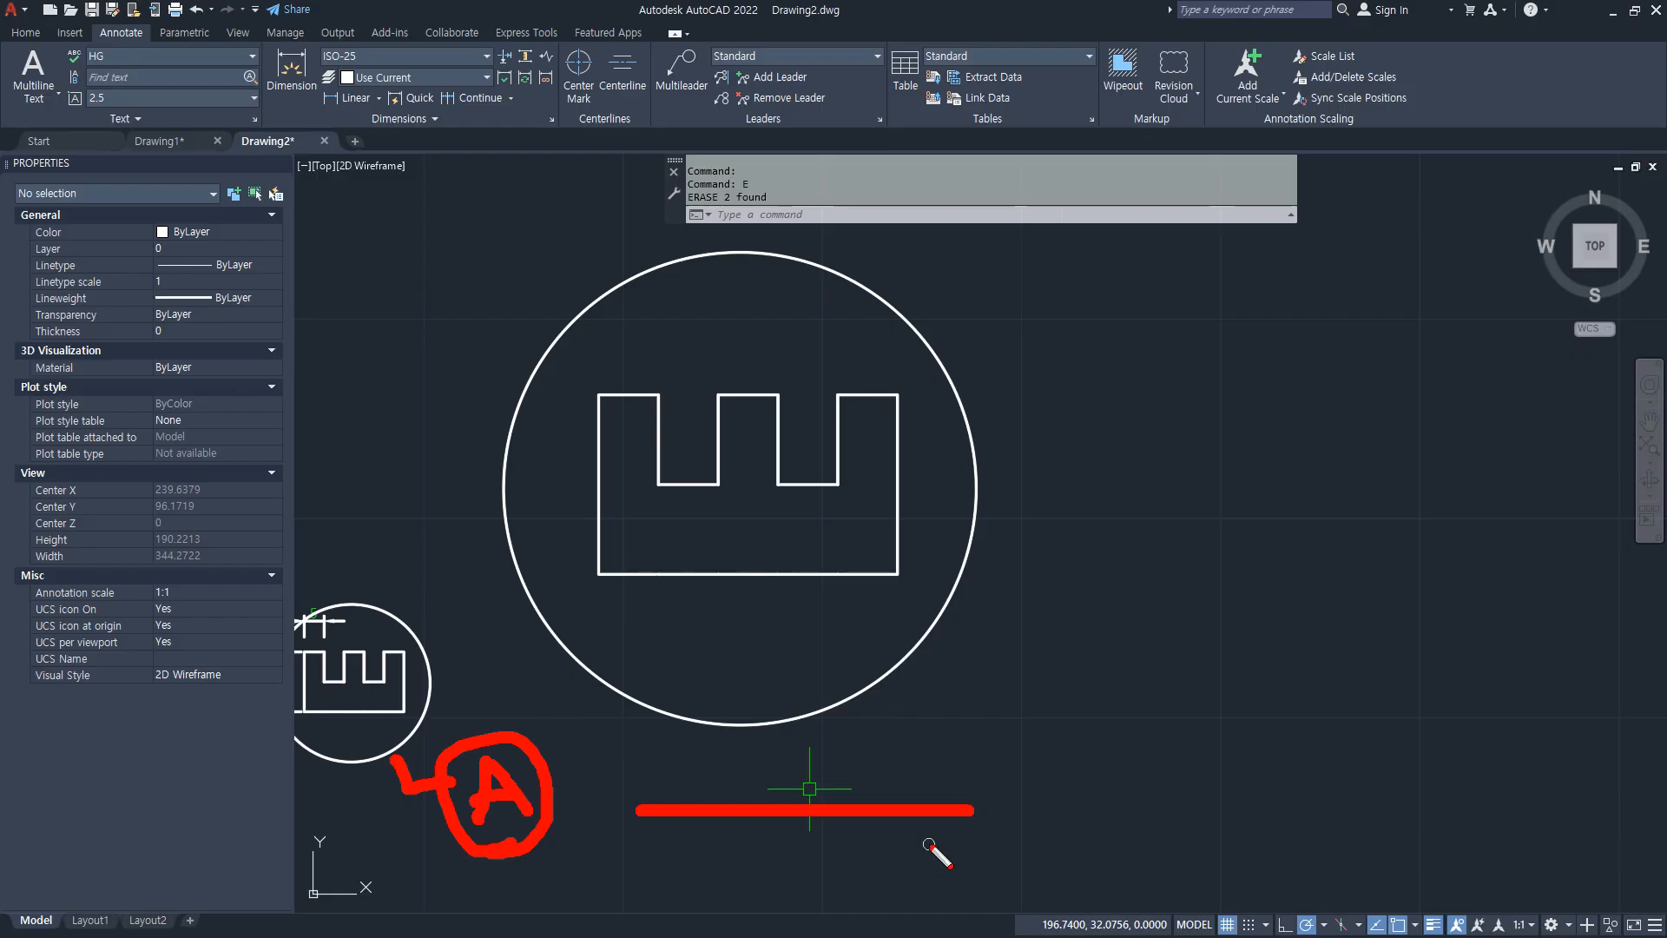
# Step: Add a linear dimension across the top edge of the first tooth on the enlarged comb profile
pyautogui.press('Escape')
pyautogui.scroll(1, 558, 689)
pyautogui.scroll(5, 484, 669)
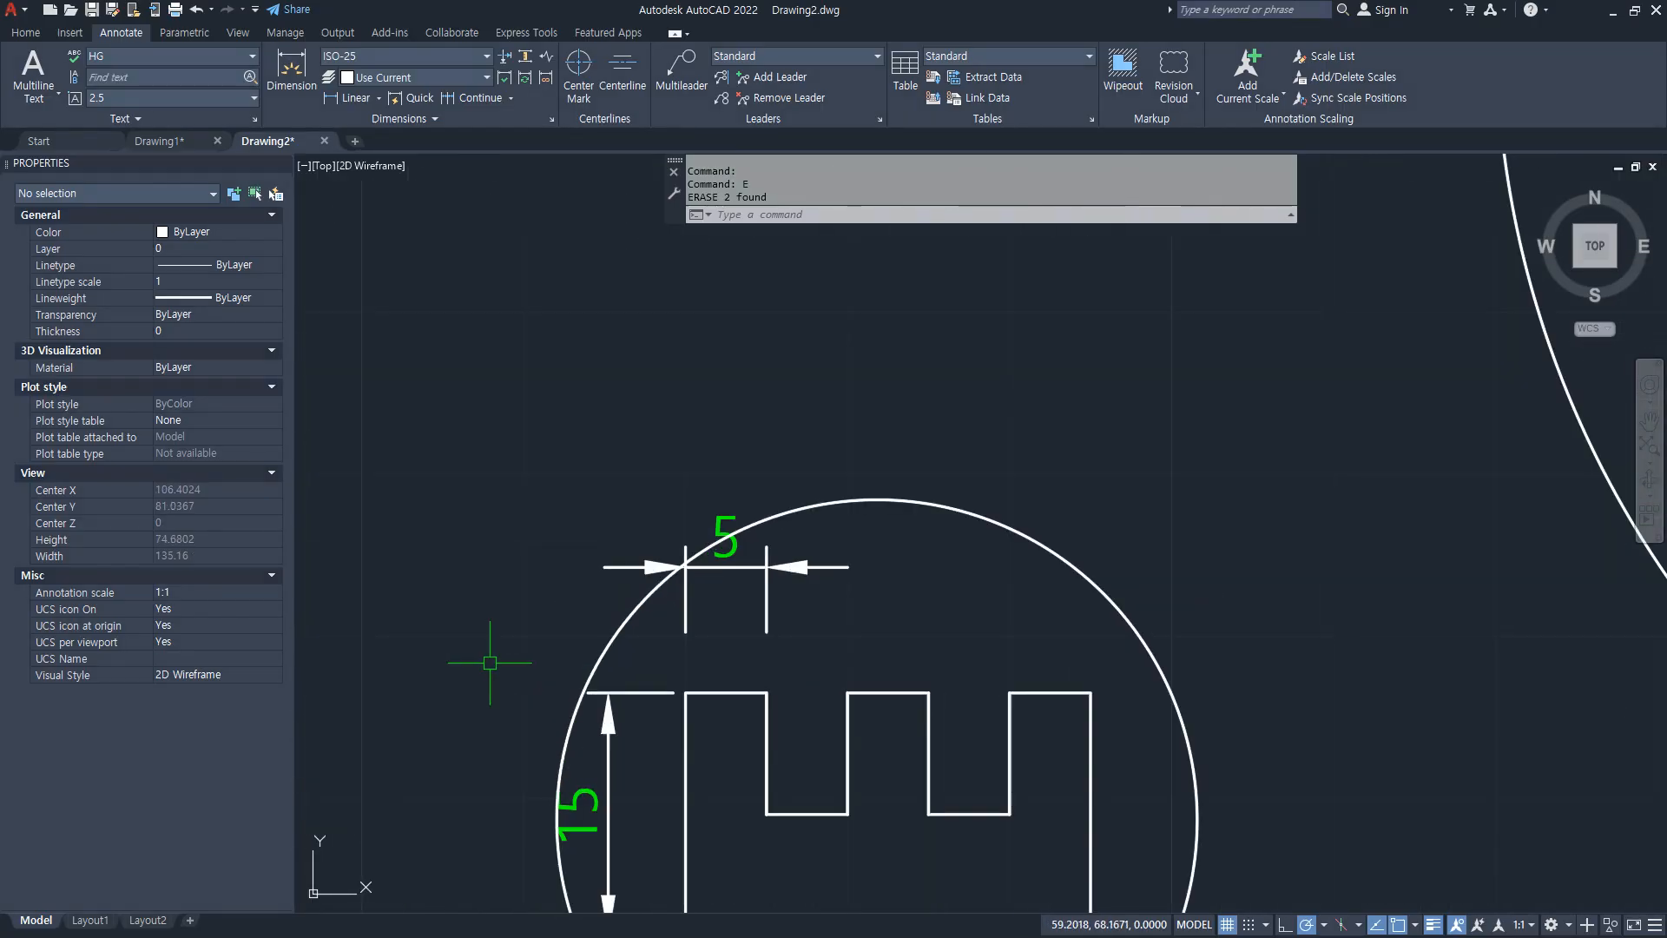
pyautogui.scroll(1, 800, 618)
pyautogui.moveTo(721, 438)
pyautogui.mouseDown()
pyautogui.moveTo(729, 616)
pyautogui.moveTo(742, 460)
pyautogui.mouseUp()
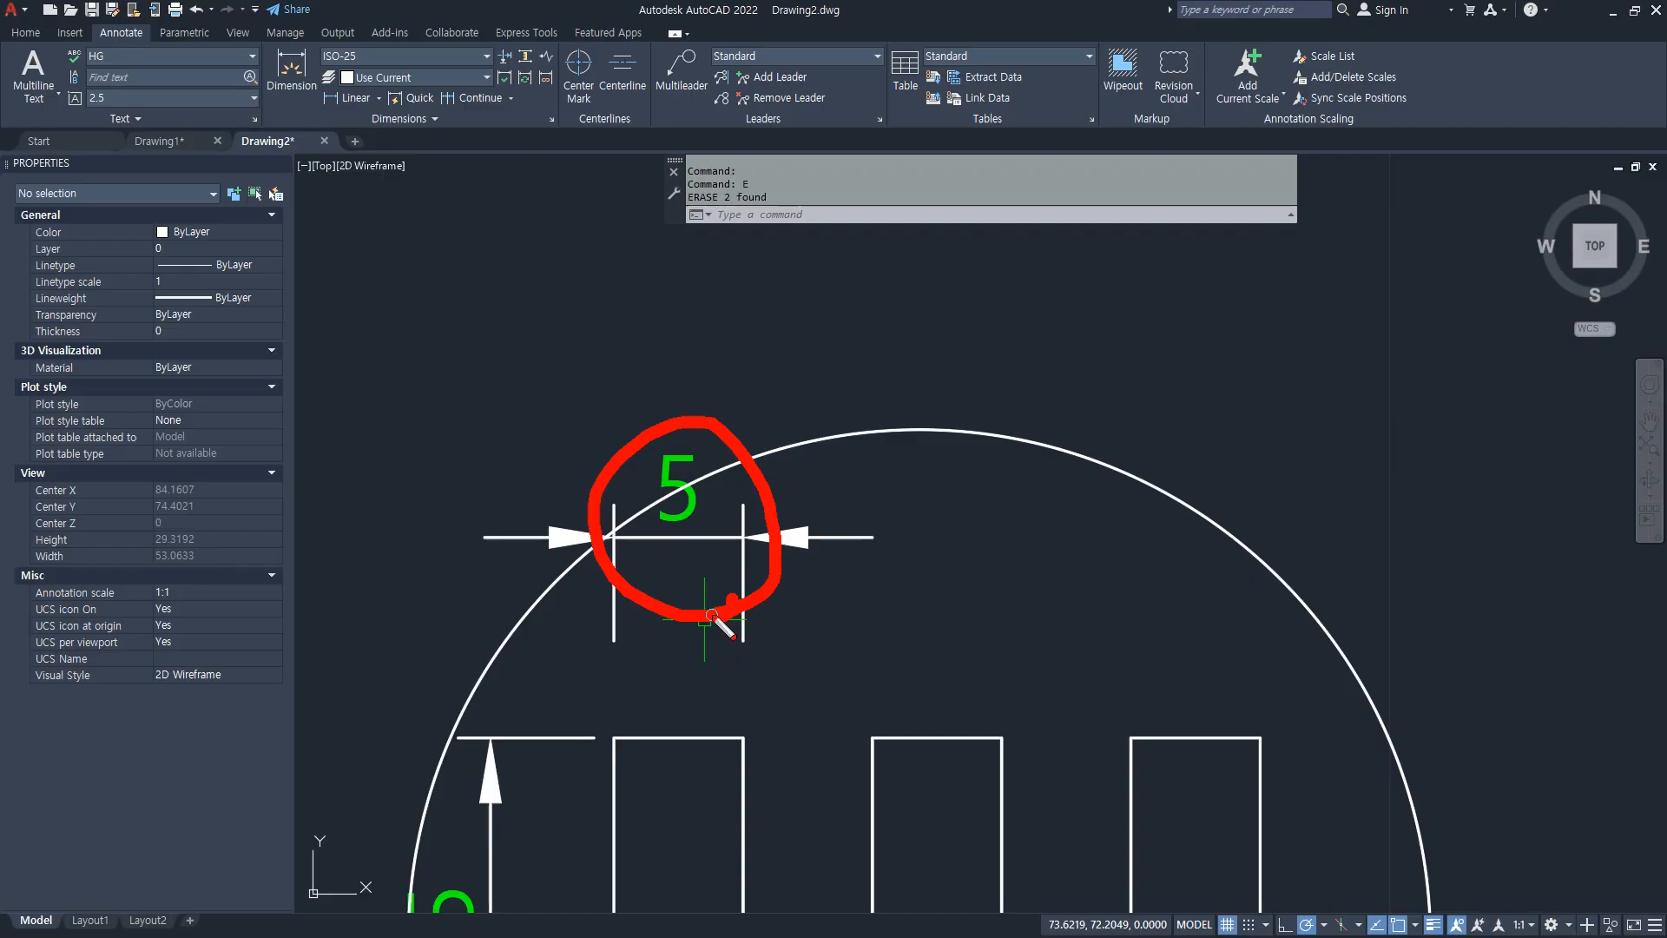
pyautogui.press('Escape')
pyautogui.scroll(-6, 756, 625)
pyautogui.moveTo(1054, 461); pyautogui.dragTo(497, 735, button='middle')
pyautogui.scroll(4, 736, 521)
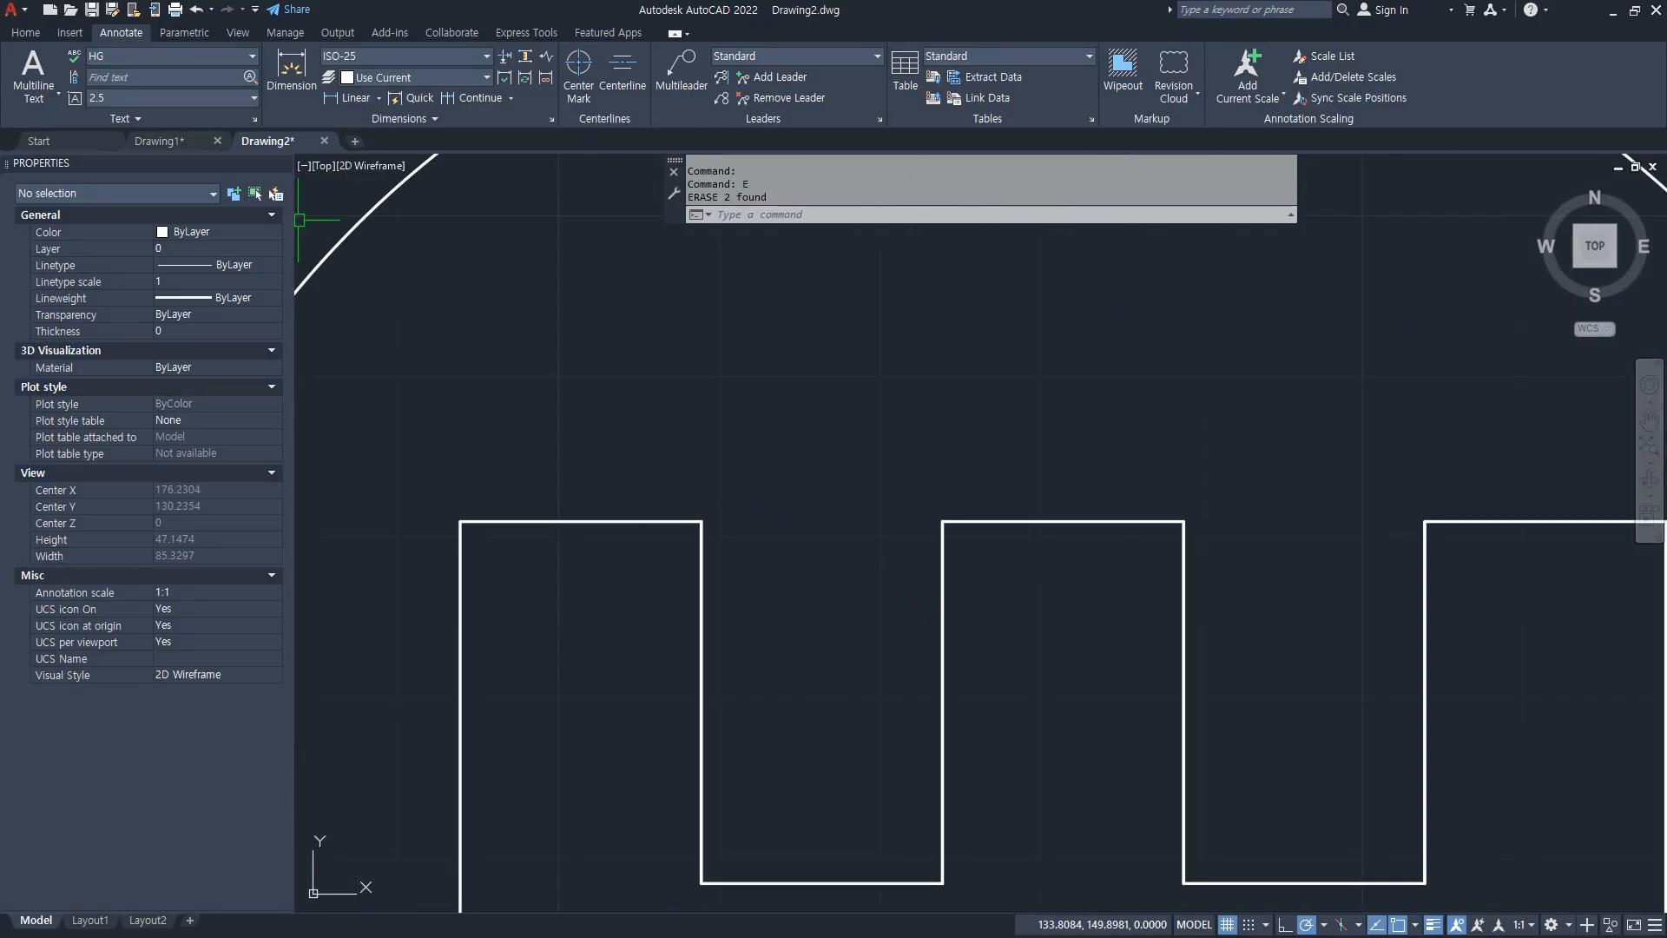
pyautogui.click(354, 98)
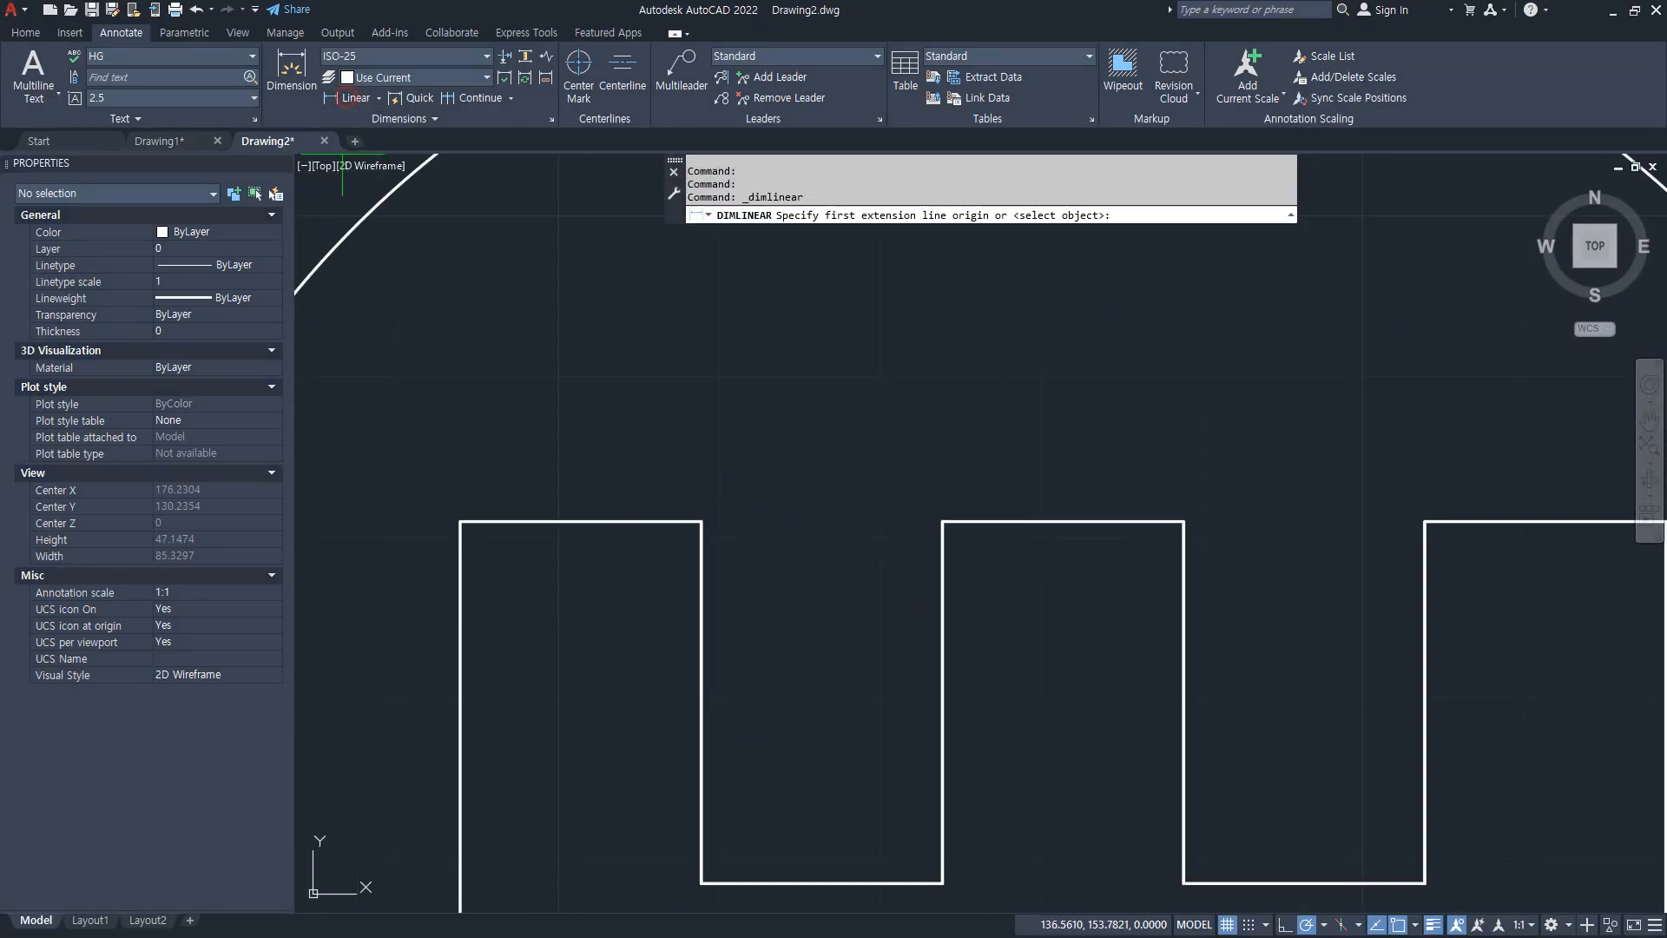
pyautogui.click(460, 522)
pyautogui.click(701, 522)
pyautogui.click(590, 466)
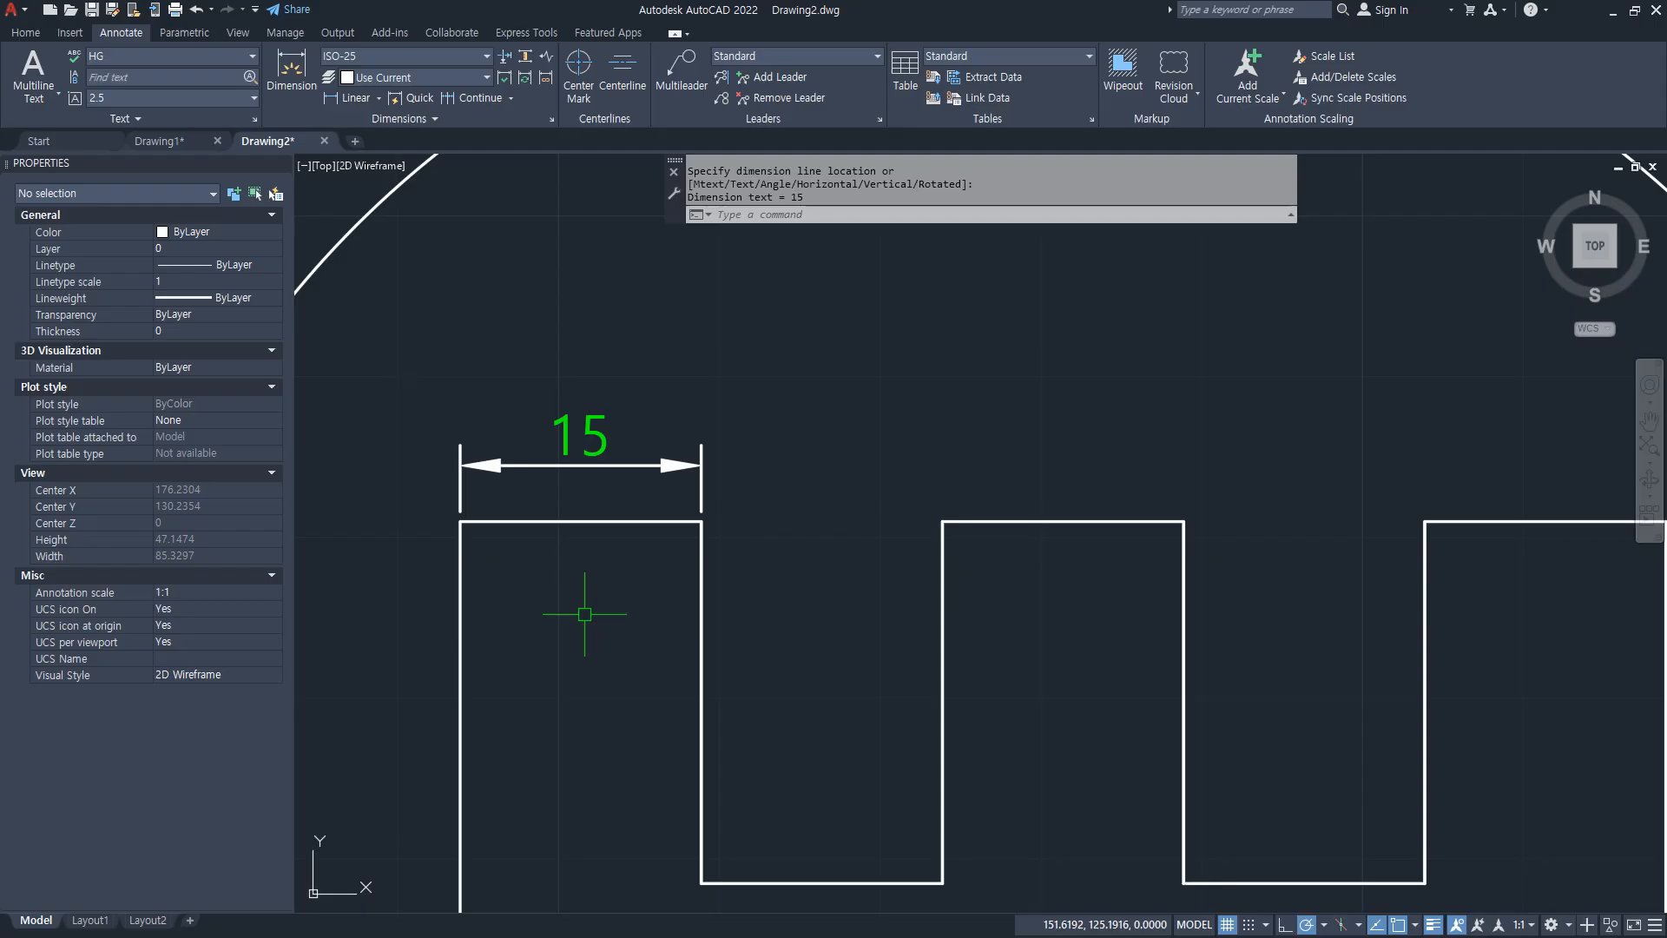
# Step: Set the measurement scale factor of the ISO-25 dimension style to 1/3
pyautogui.click(553, 467)
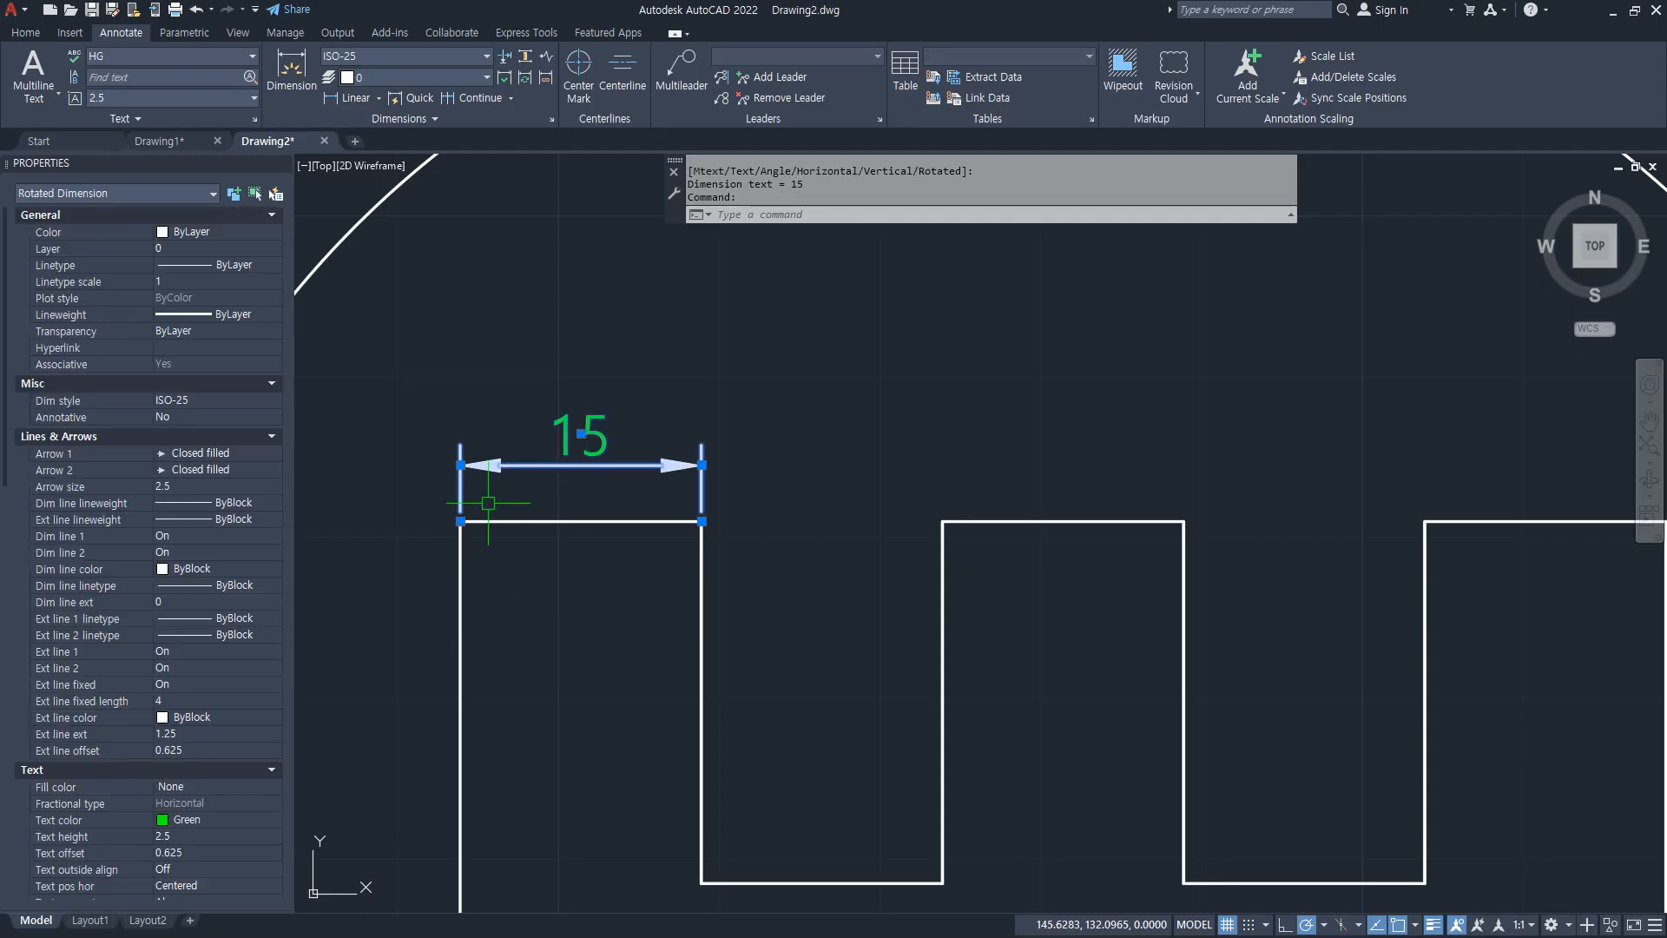
pyautogui.press('Escape')
pyautogui.write('D')
pyautogui.press('Return')
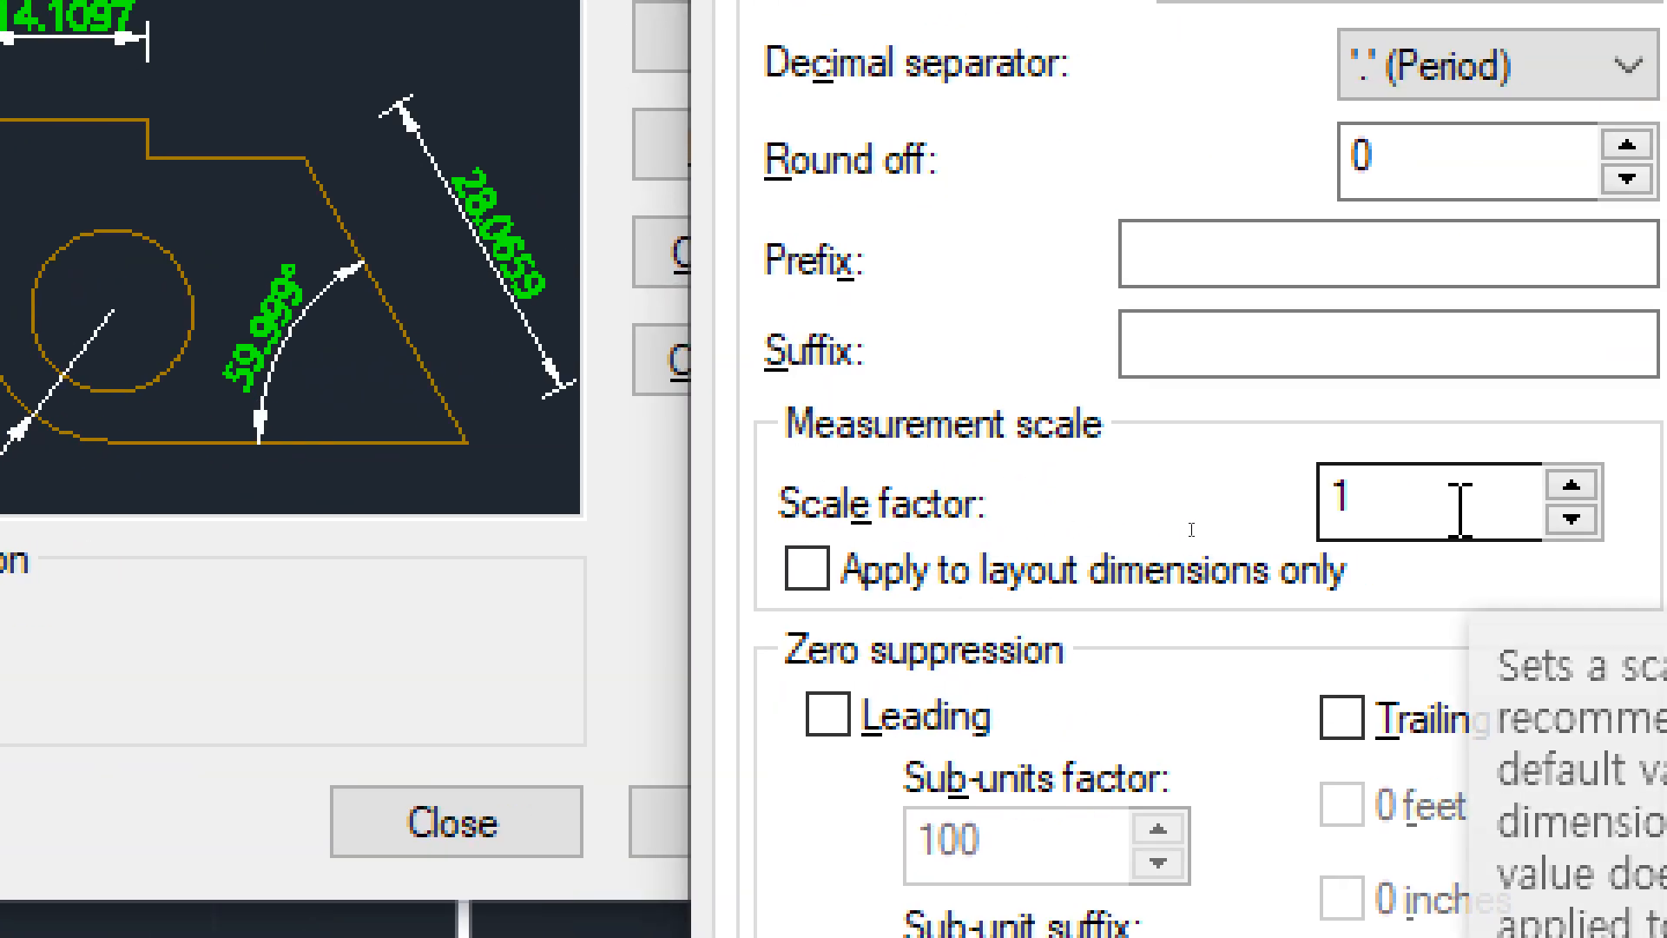
pyautogui.doubleClick(1460, 510)
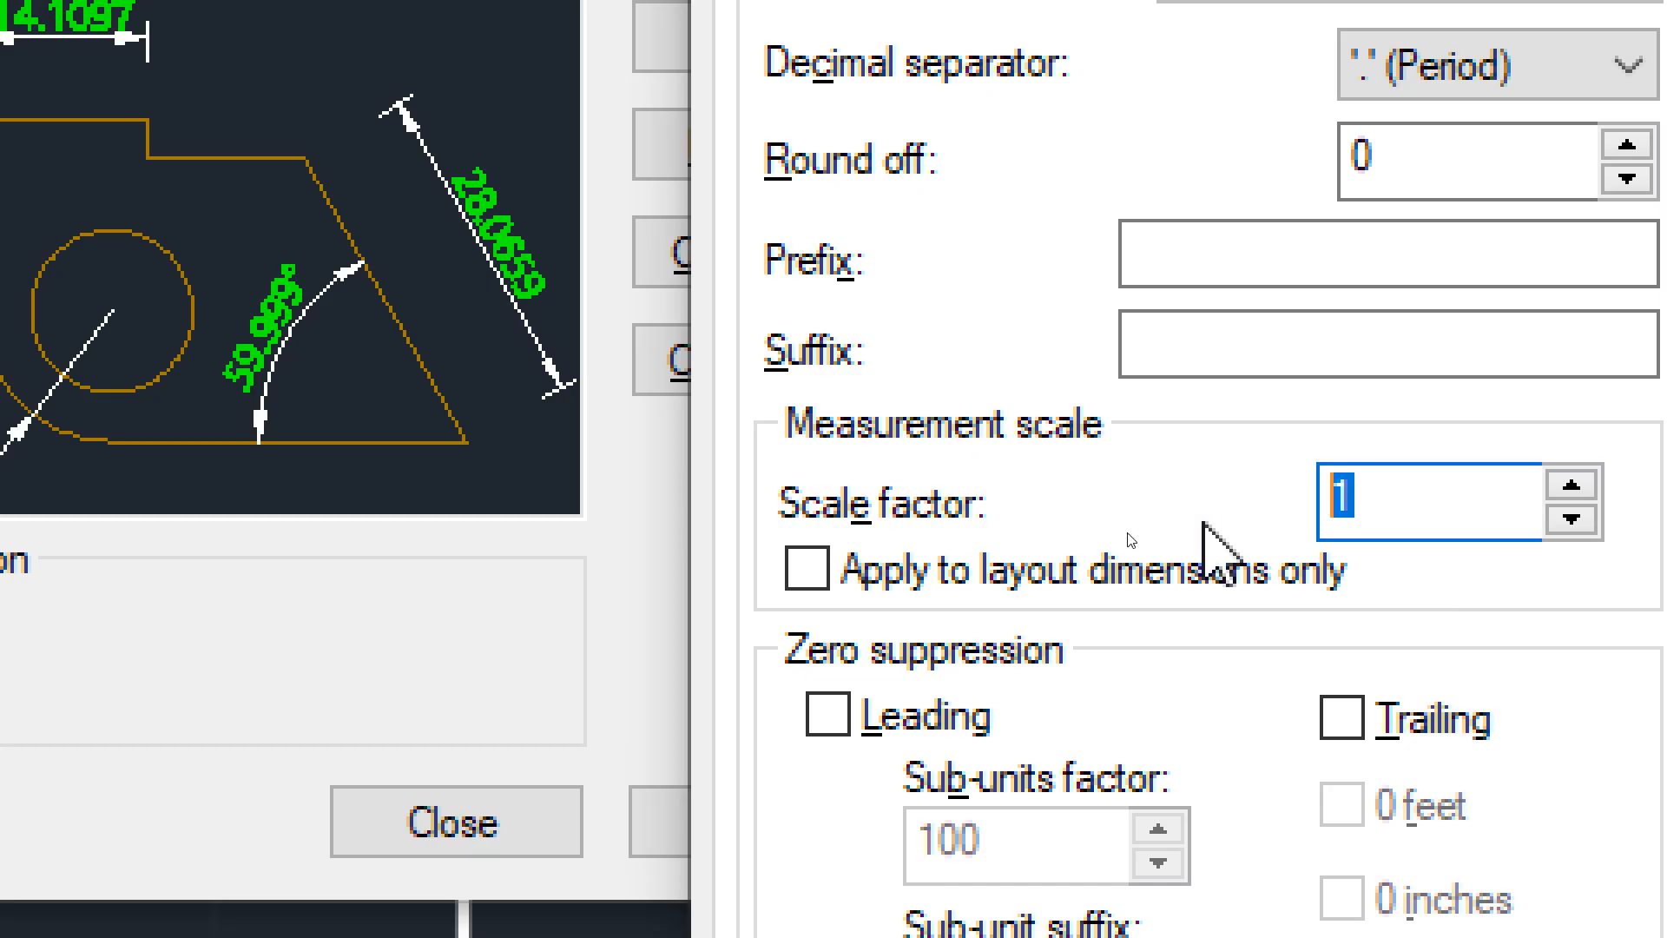
pyautogui.write('1/')
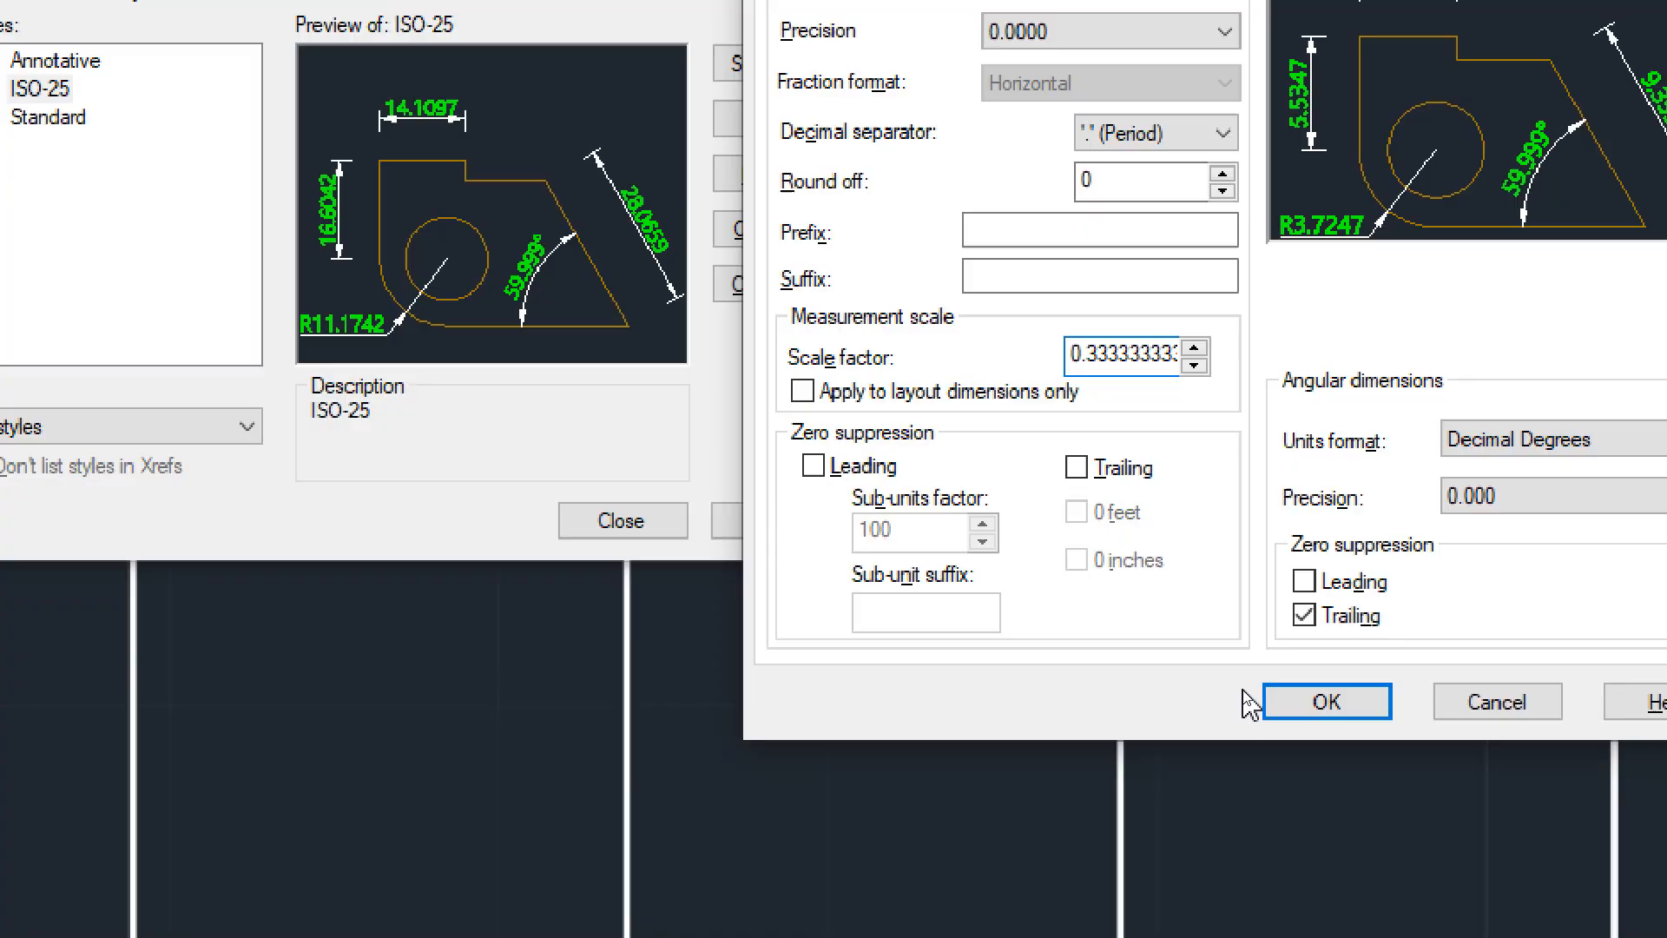
pyautogui.click(1327, 702)
pyautogui.click(621, 520)
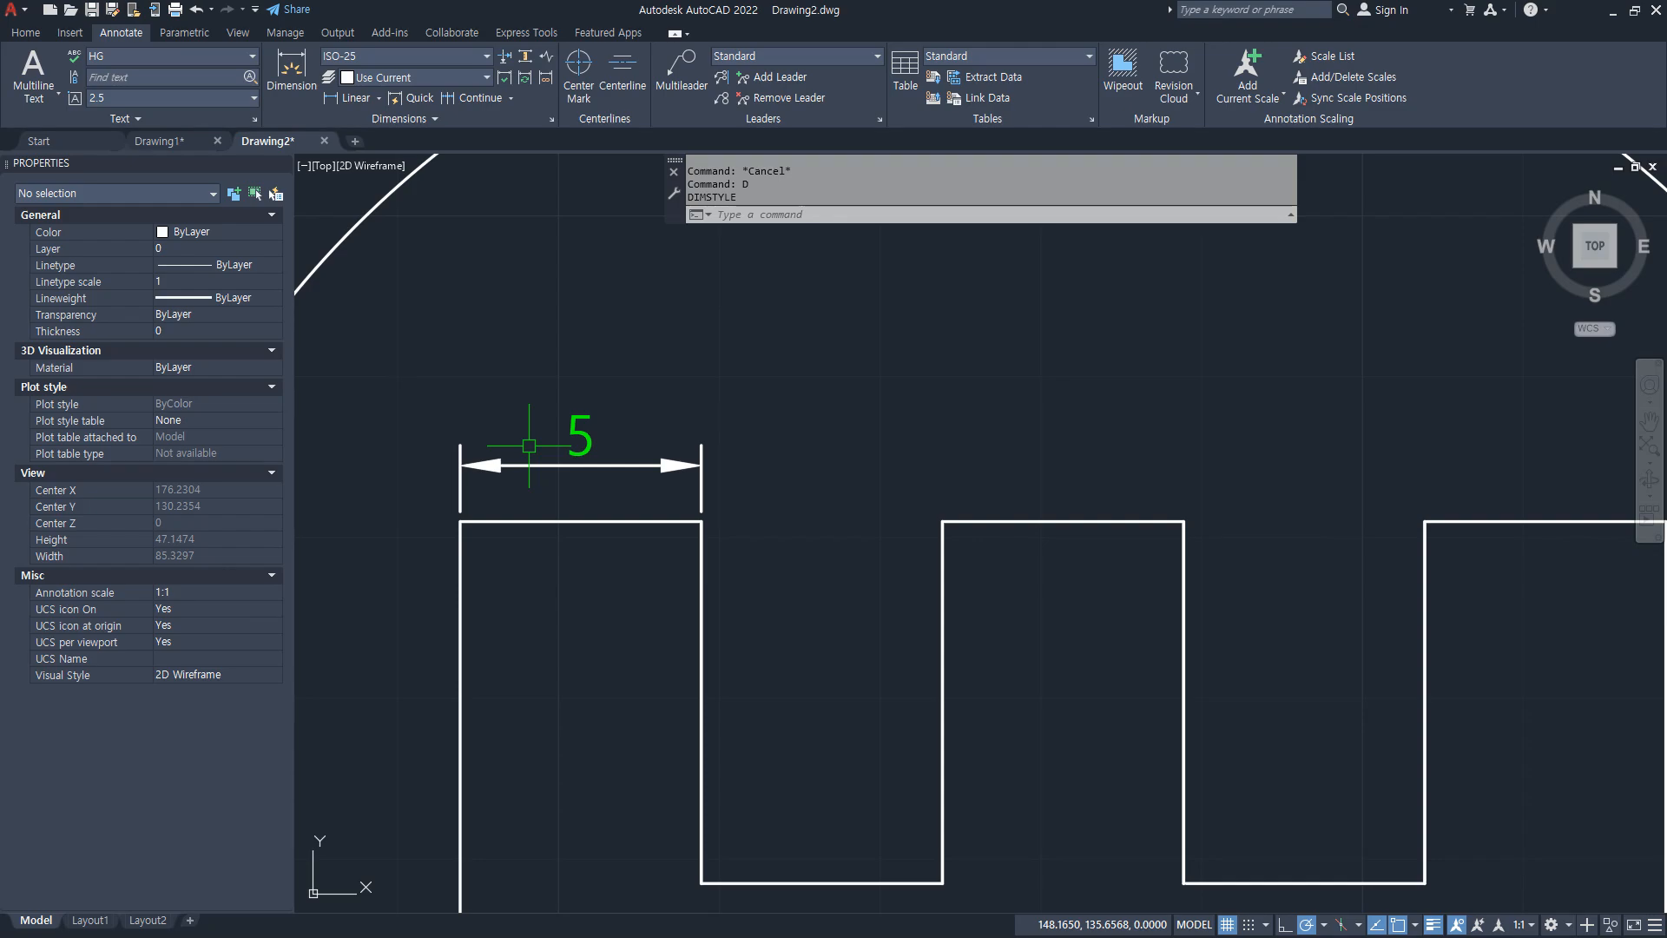
# Step: Check the original profile's tooth-width dimension and undo the scale factor change in the ISO-25 style
pyautogui.scroll(-8, 812, 501)
pyautogui.moveTo(656, 605); pyautogui.dragTo(792, 548, button='middle')
pyautogui.scroll(6, 793, 547)
pyautogui.scroll(2, 668, 694)
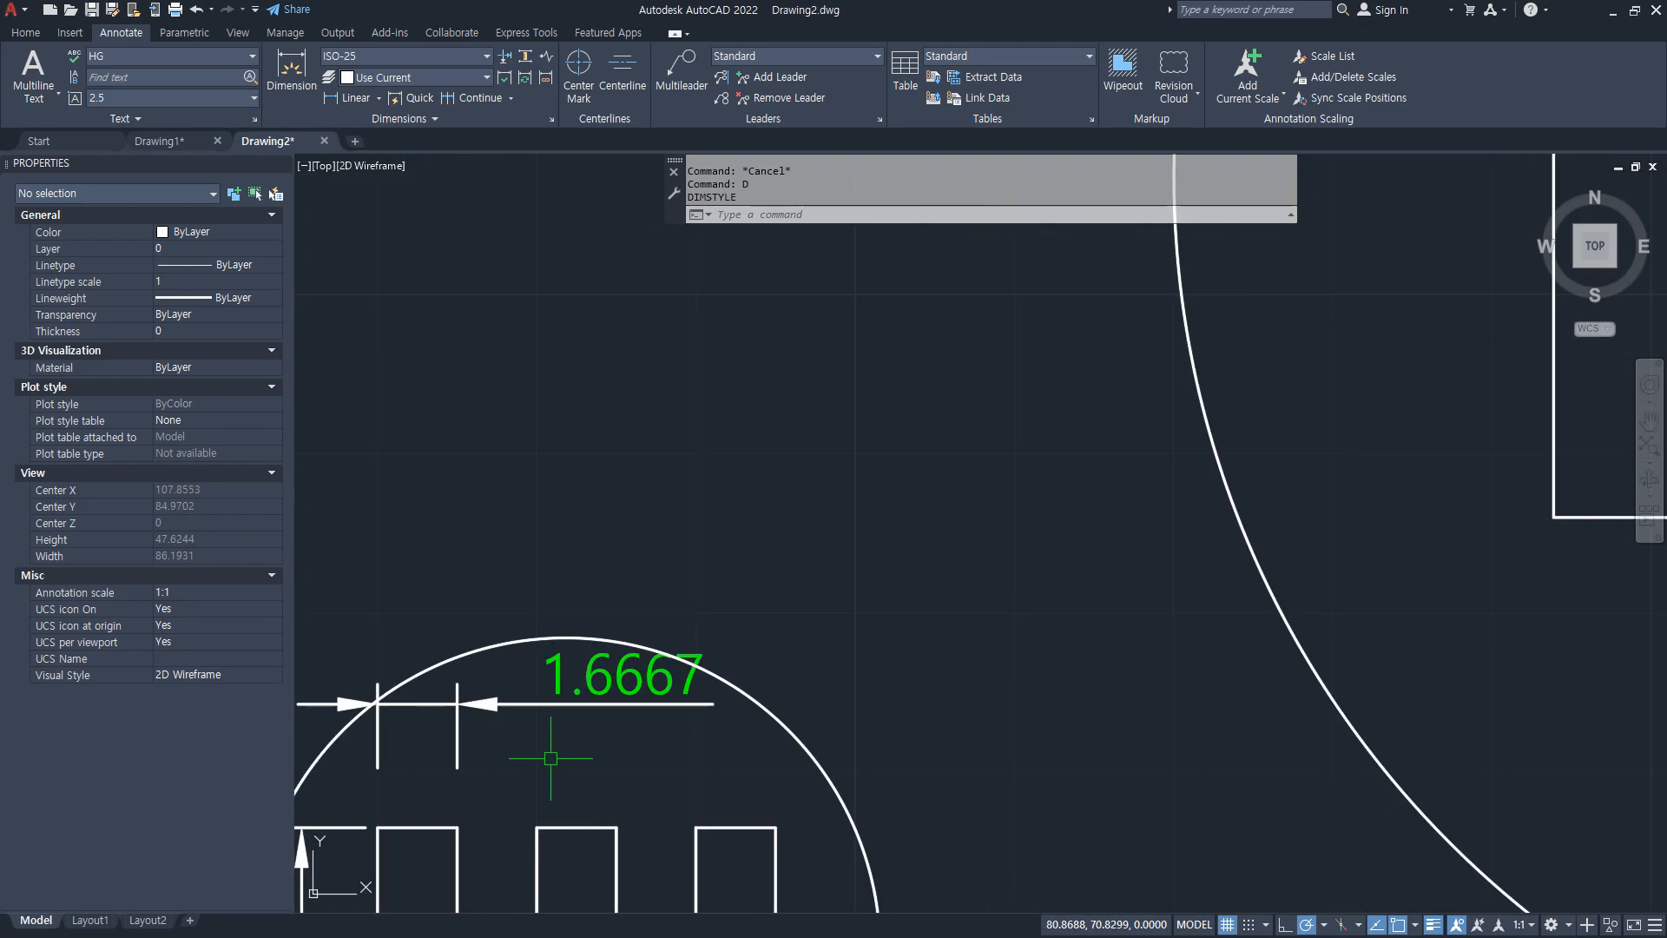
pyautogui.press('Escape')
pyautogui.press('Escape')
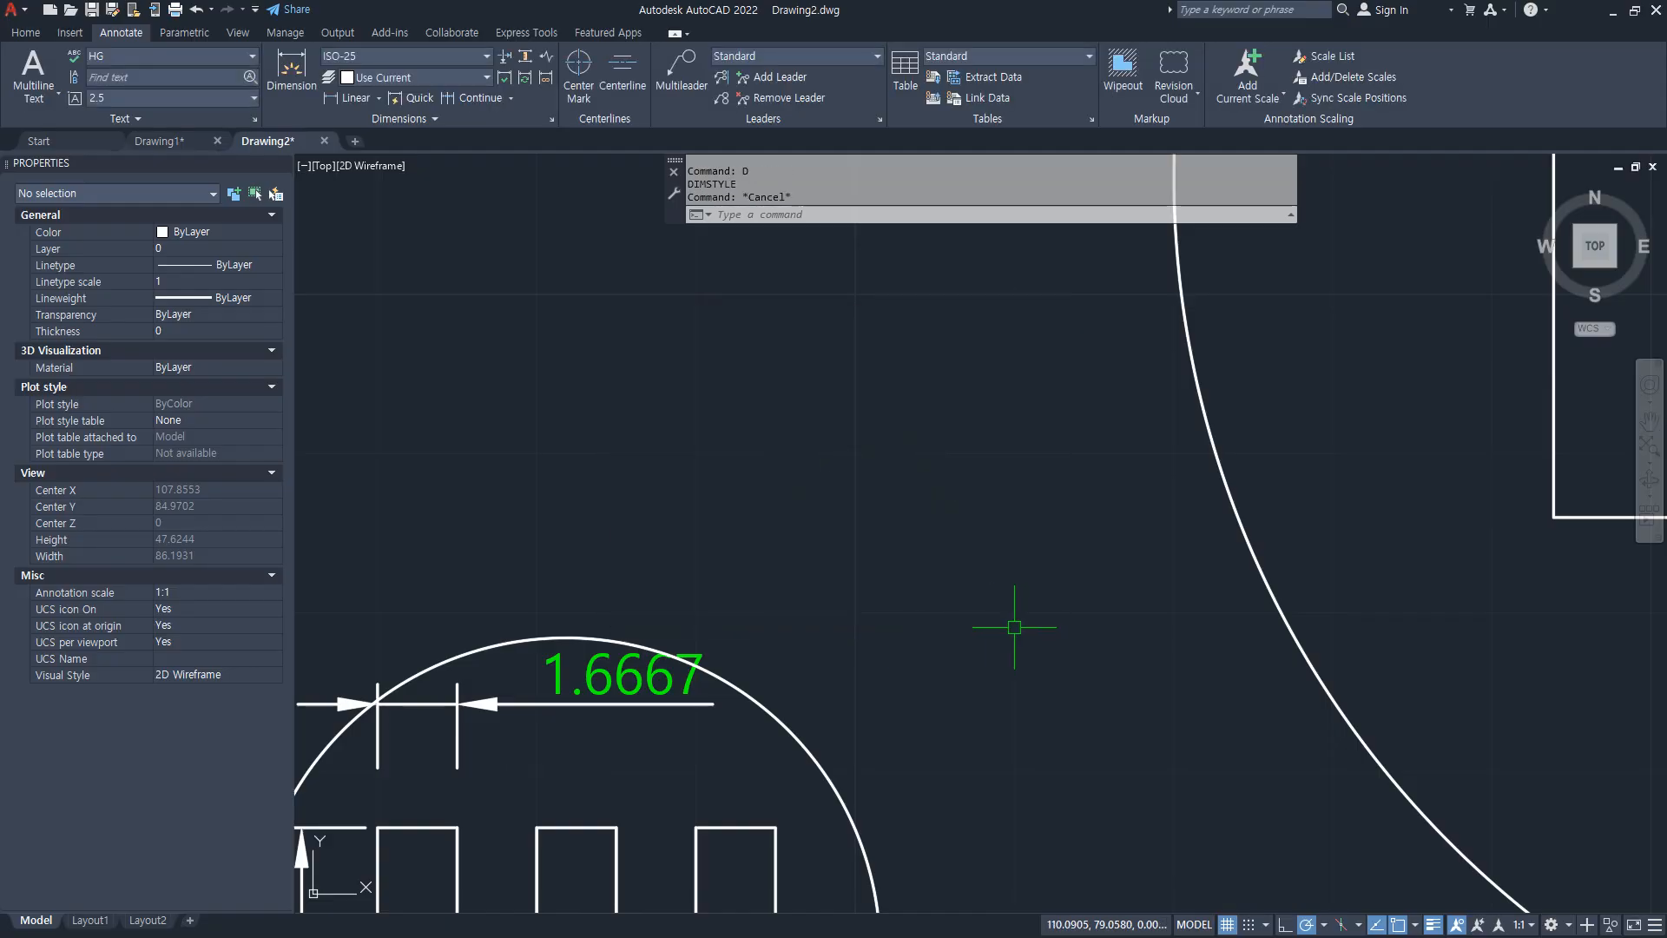
pyautogui.hotkey('ctrl', 'z')
pyautogui.hotkey('ctrl', 'z')
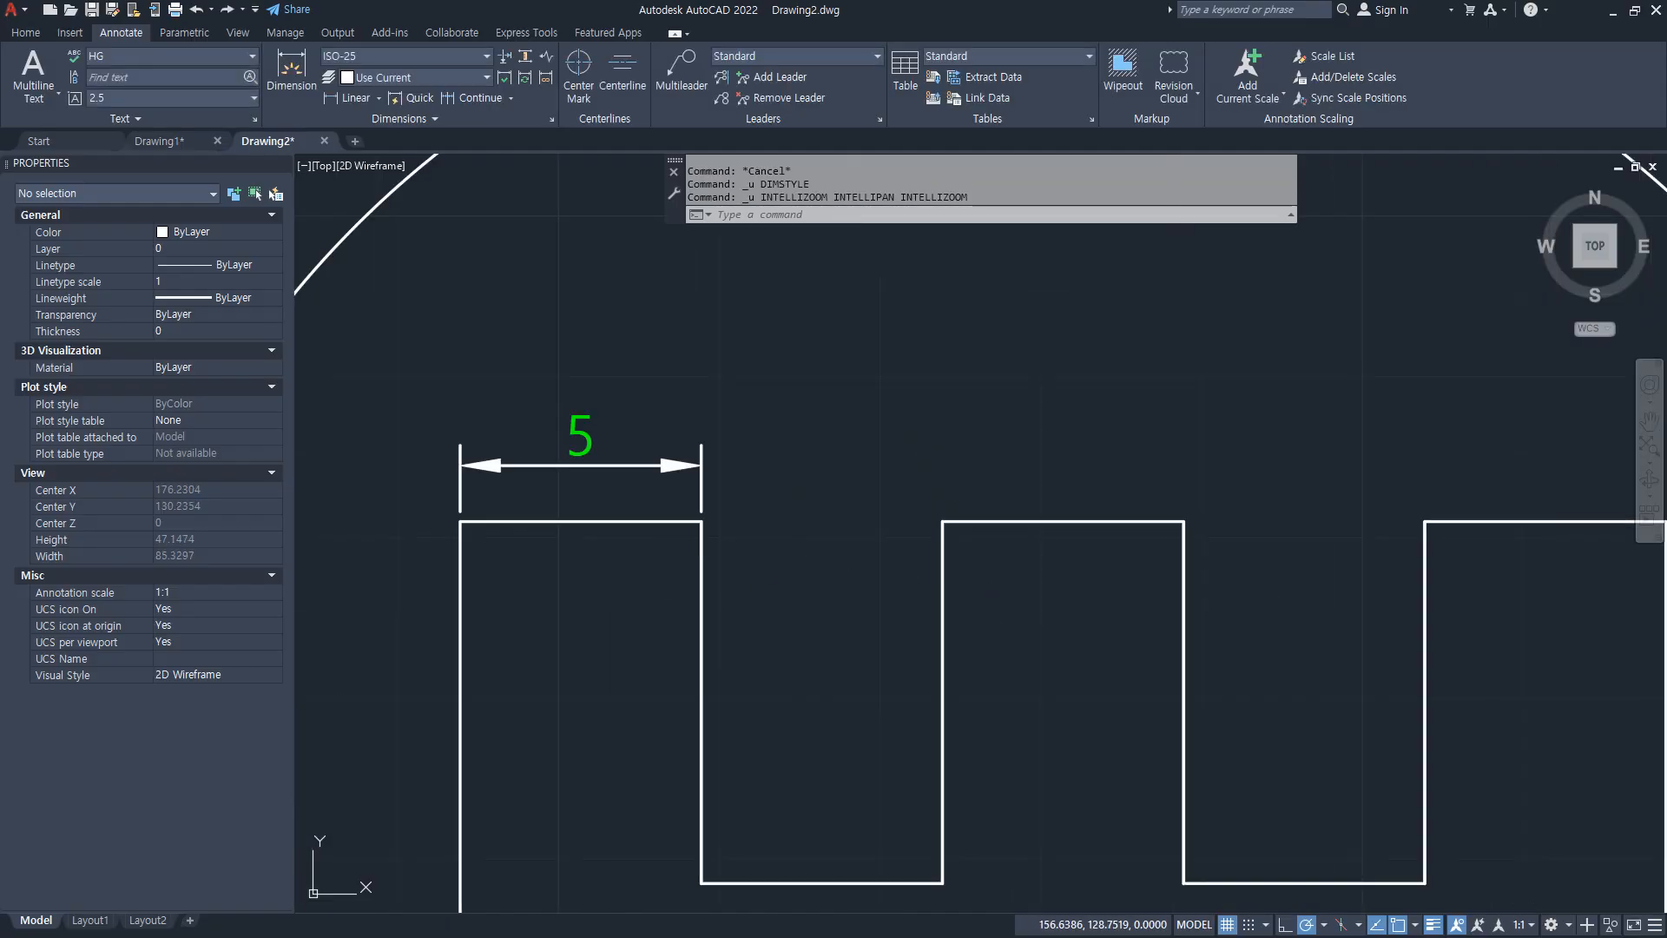
pyautogui.hotkey('ctrl', 'z')
# Step: Change the linear dimension scale of only the enlarged copy's tooth-width dimension so that it reads 5
pyautogui.click(605, 467)
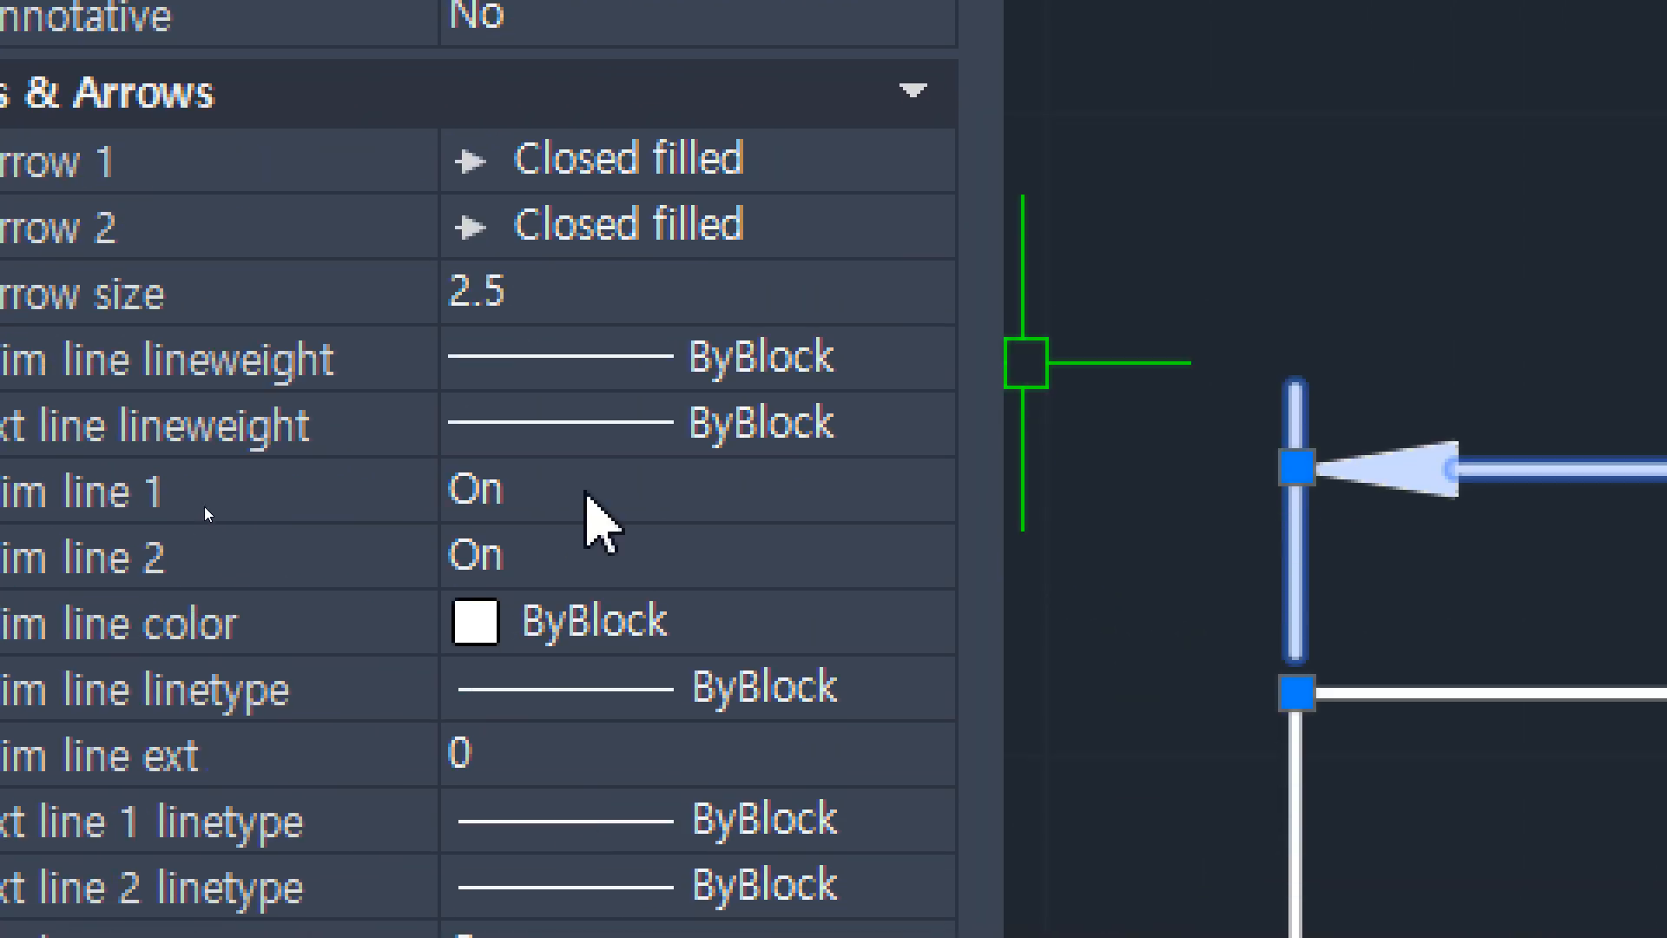
pyautogui.scroll(-2, 651, 374)
pyautogui.scroll(-4, 659, 395)
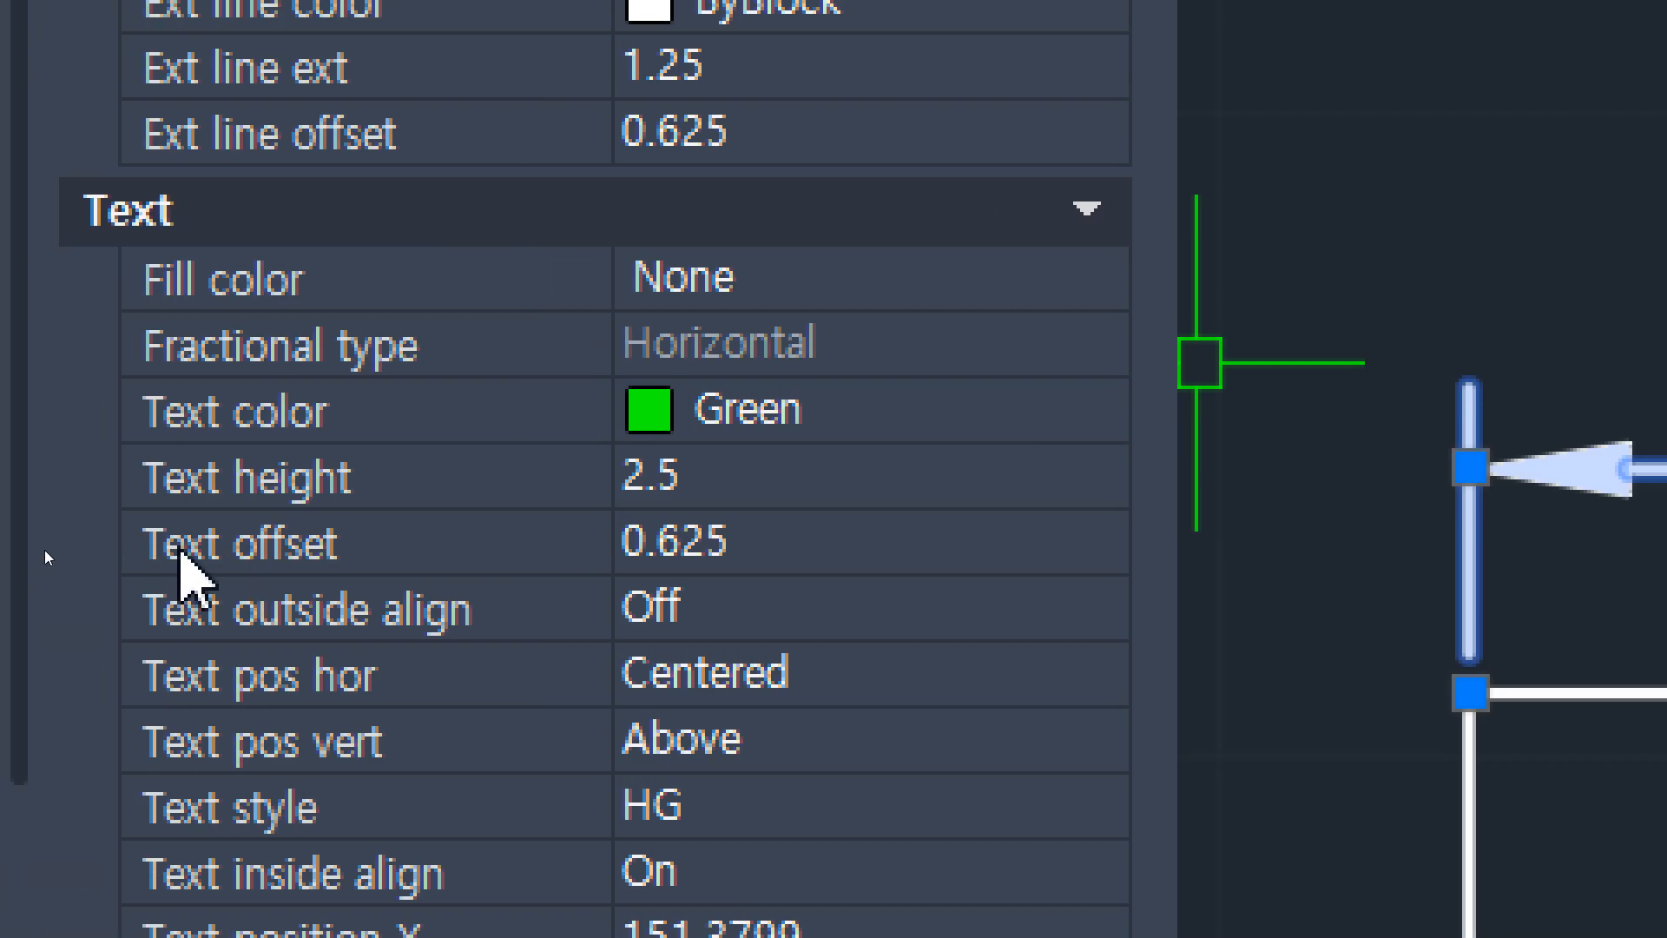
pyautogui.scroll(-4, 179, 549)
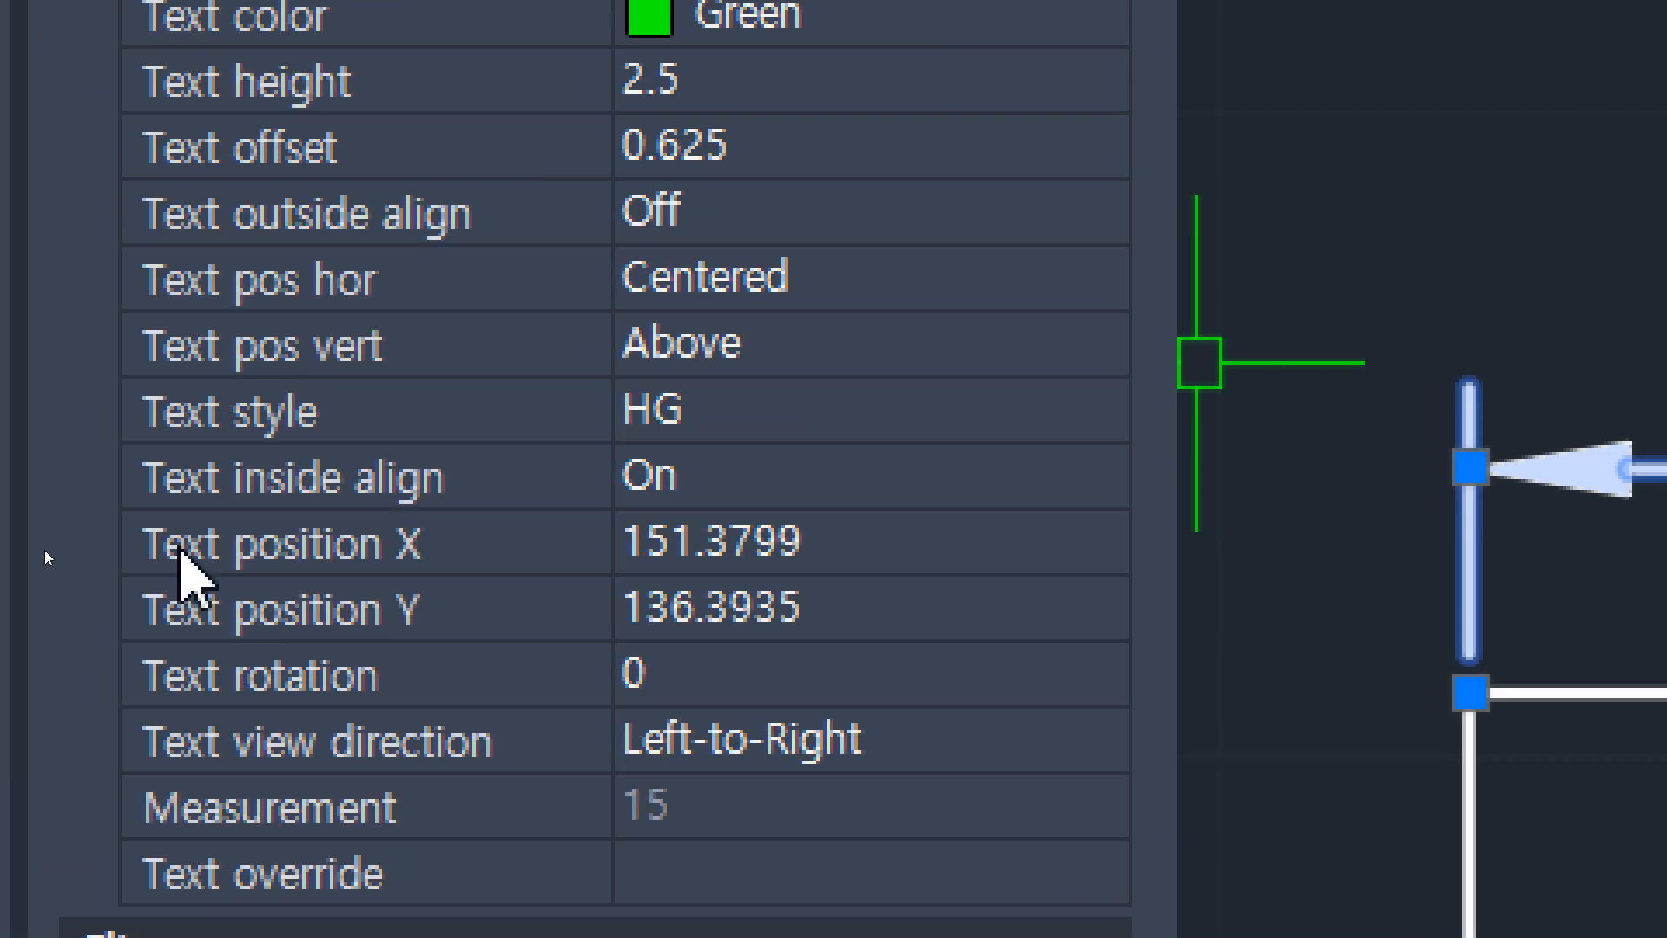
pyautogui.scroll(-2, 180, 549)
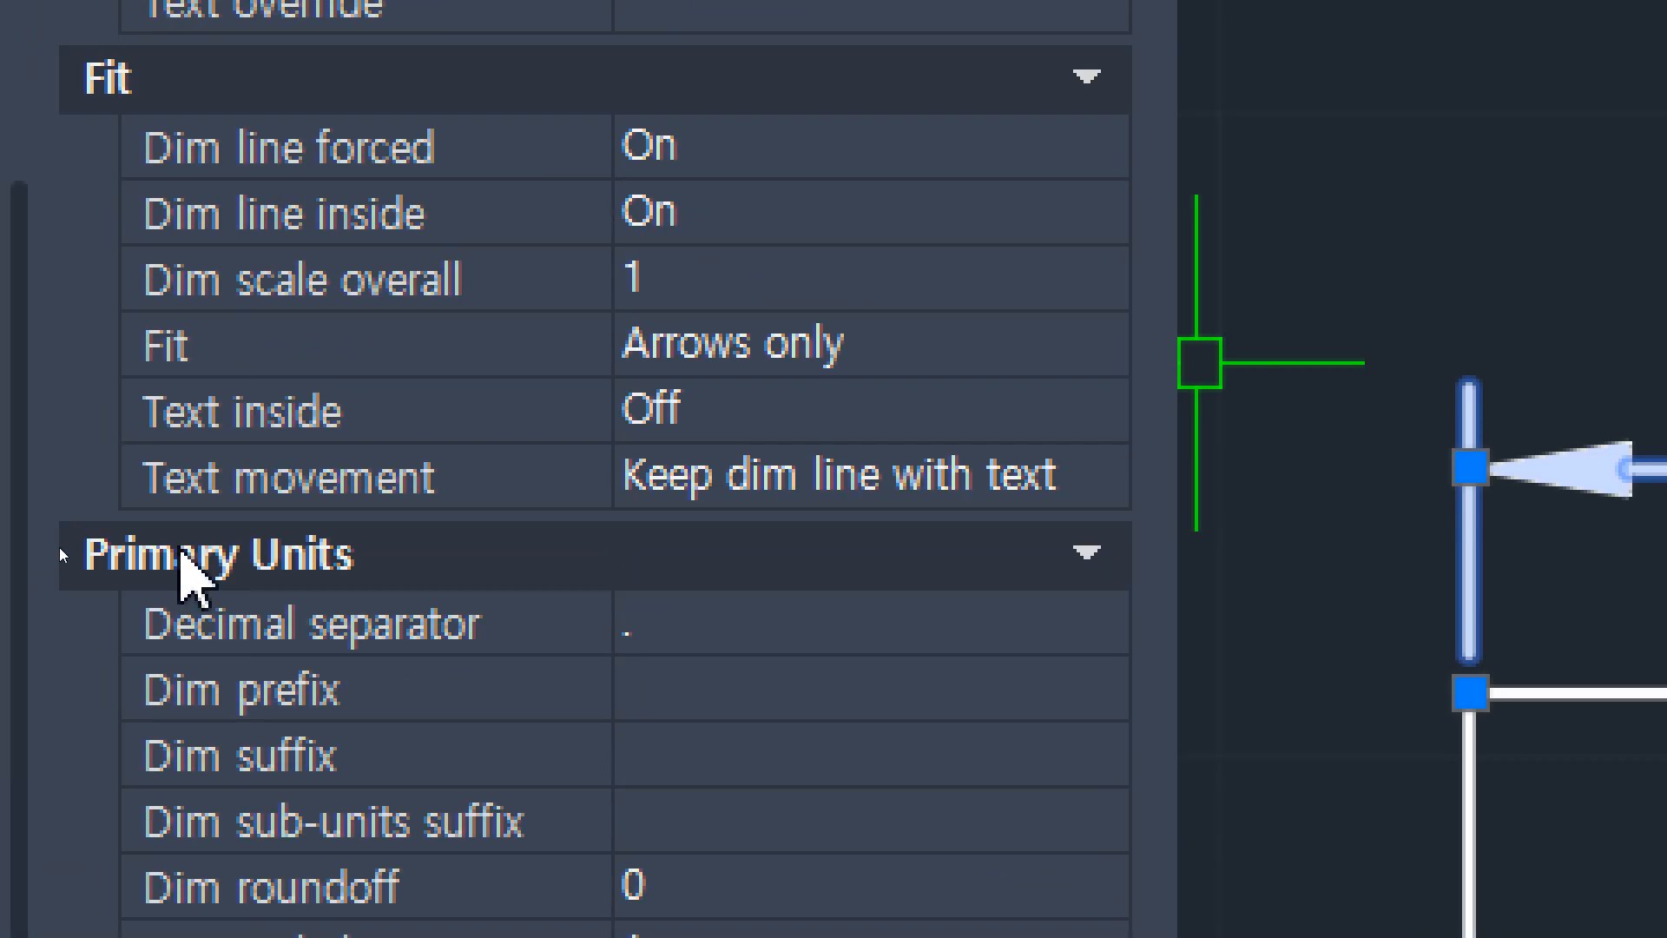
pyautogui.scroll(-2, 260, 560)
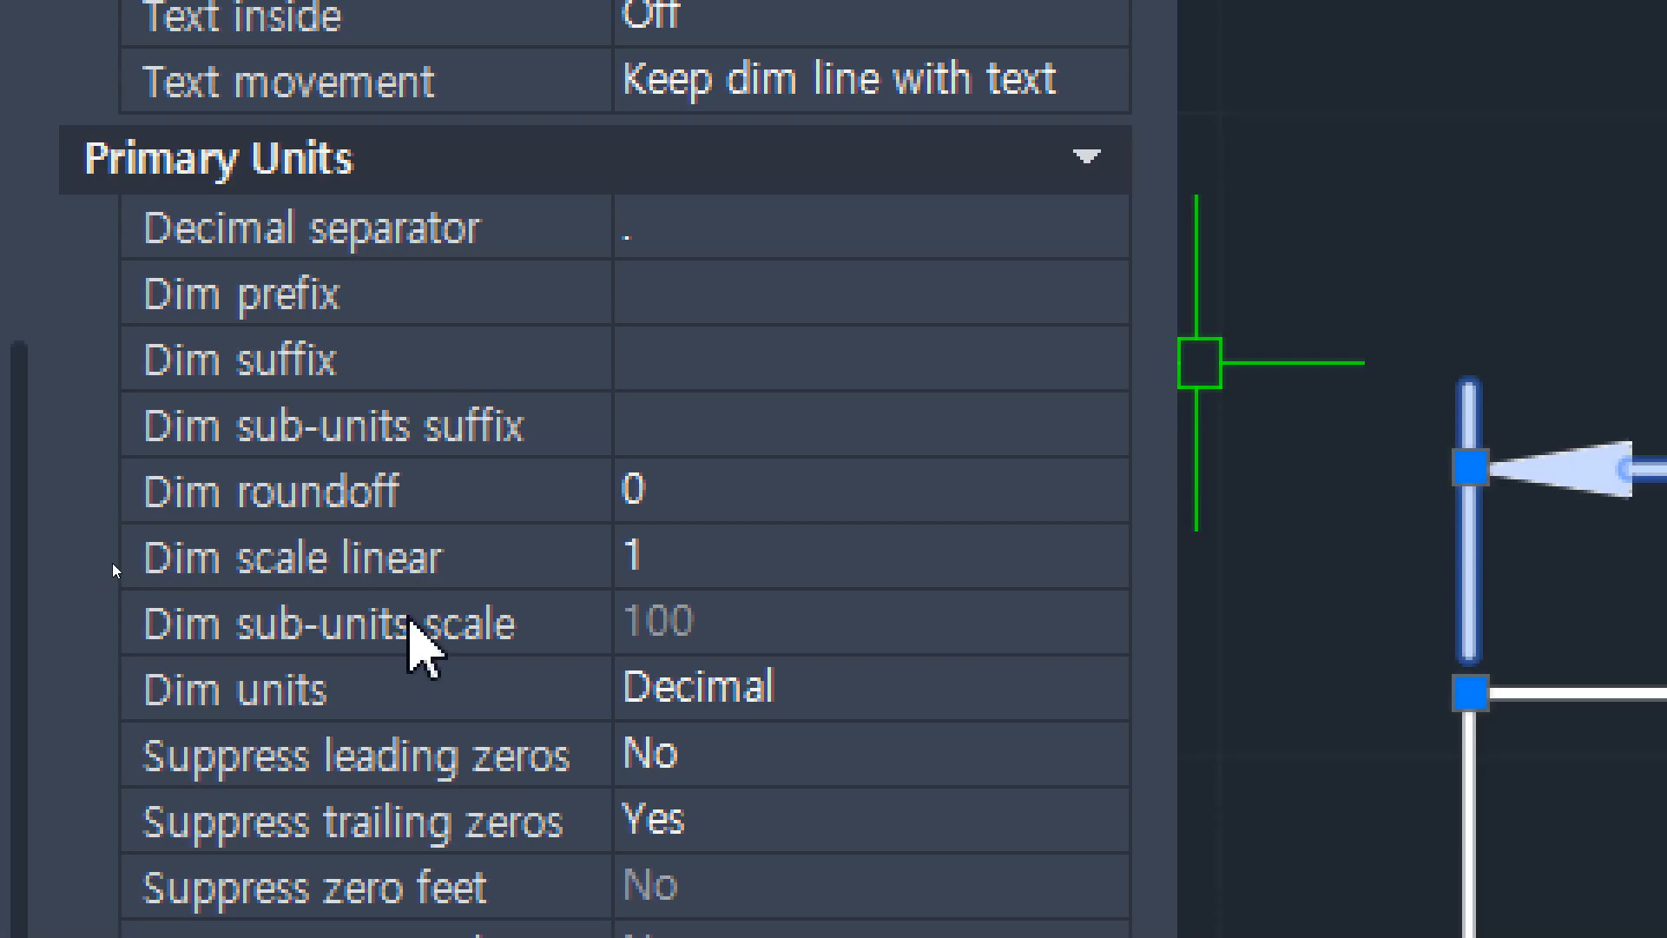
pyautogui.click(718, 556)
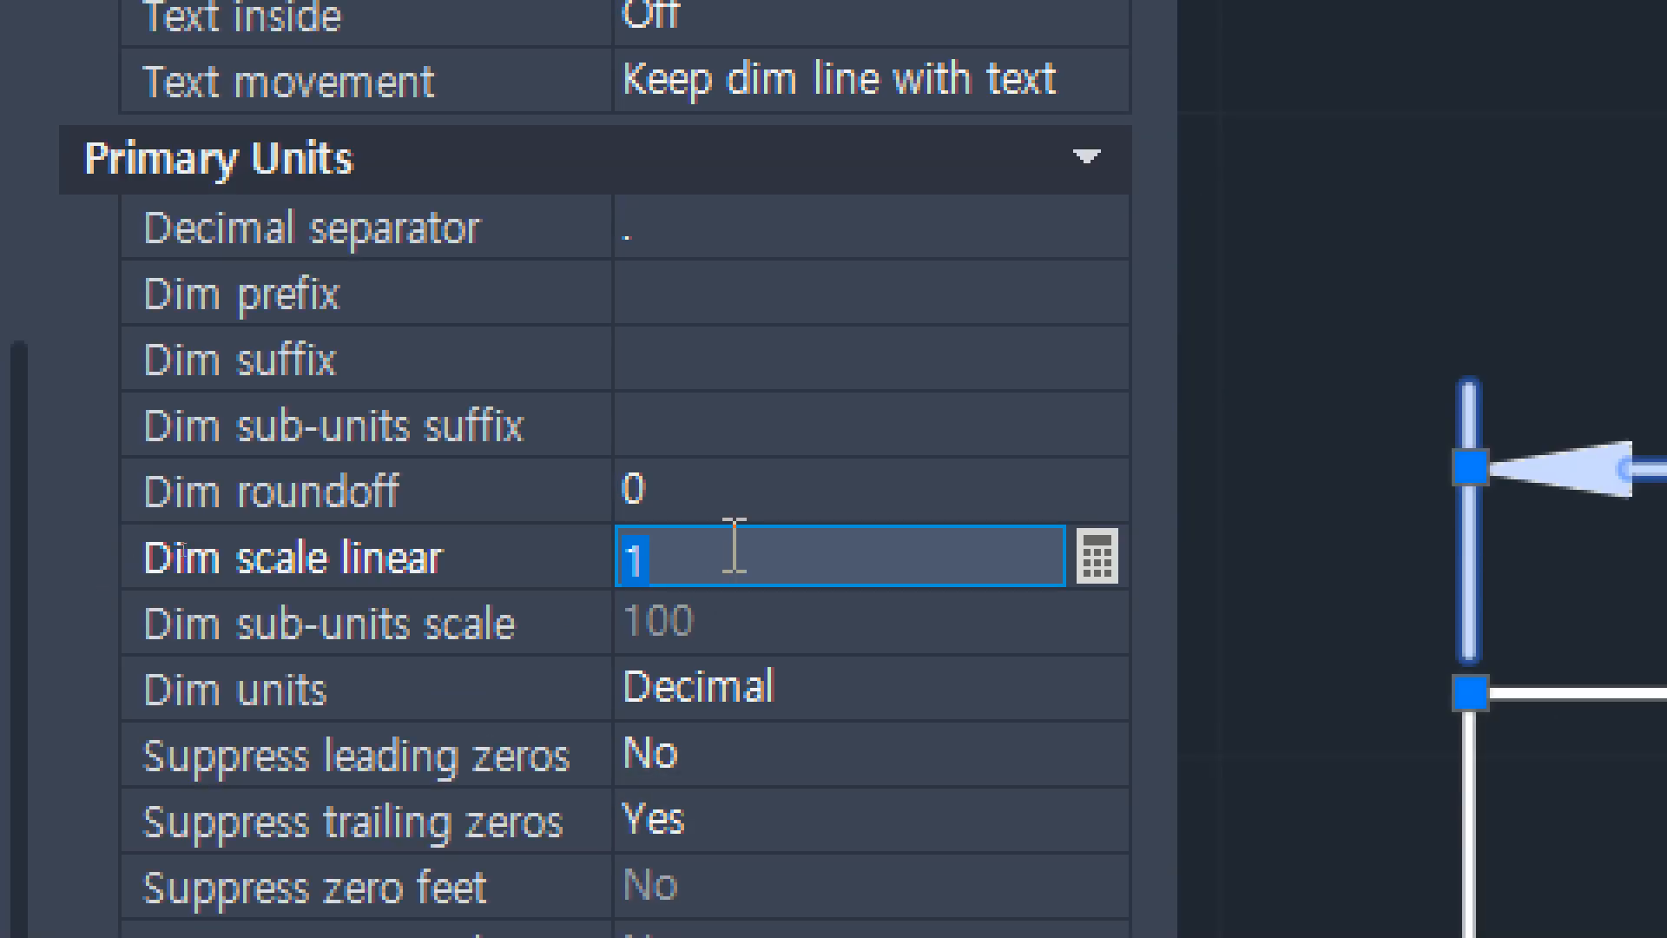
pyautogui.press('Return')
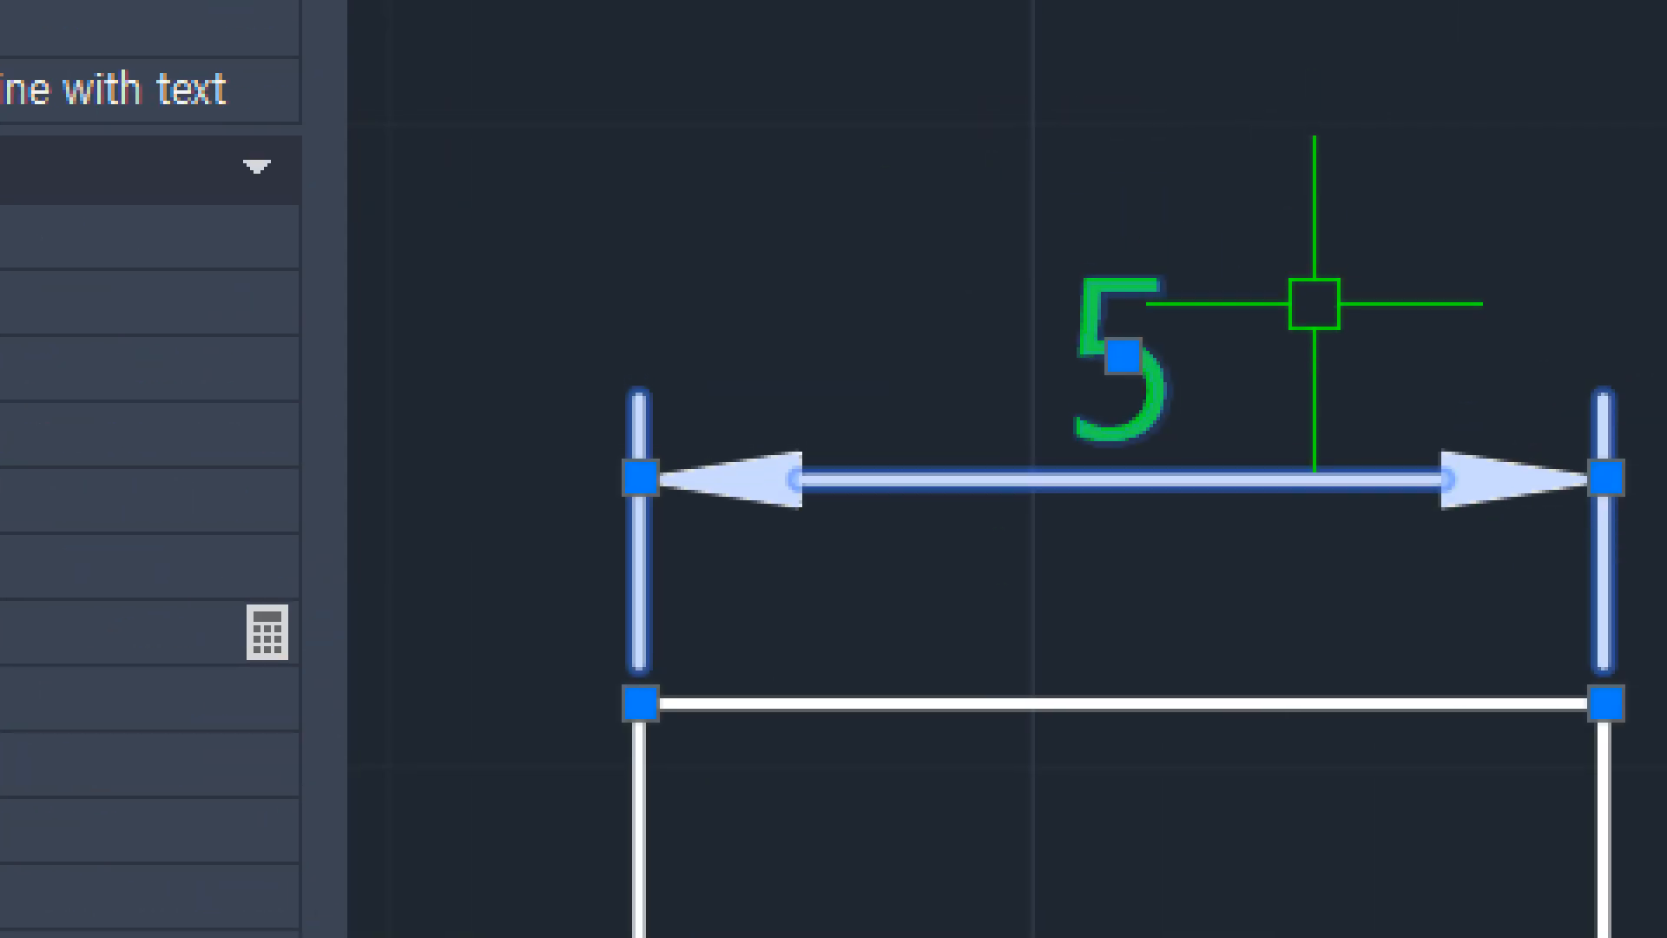
pyautogui.press('Escape')
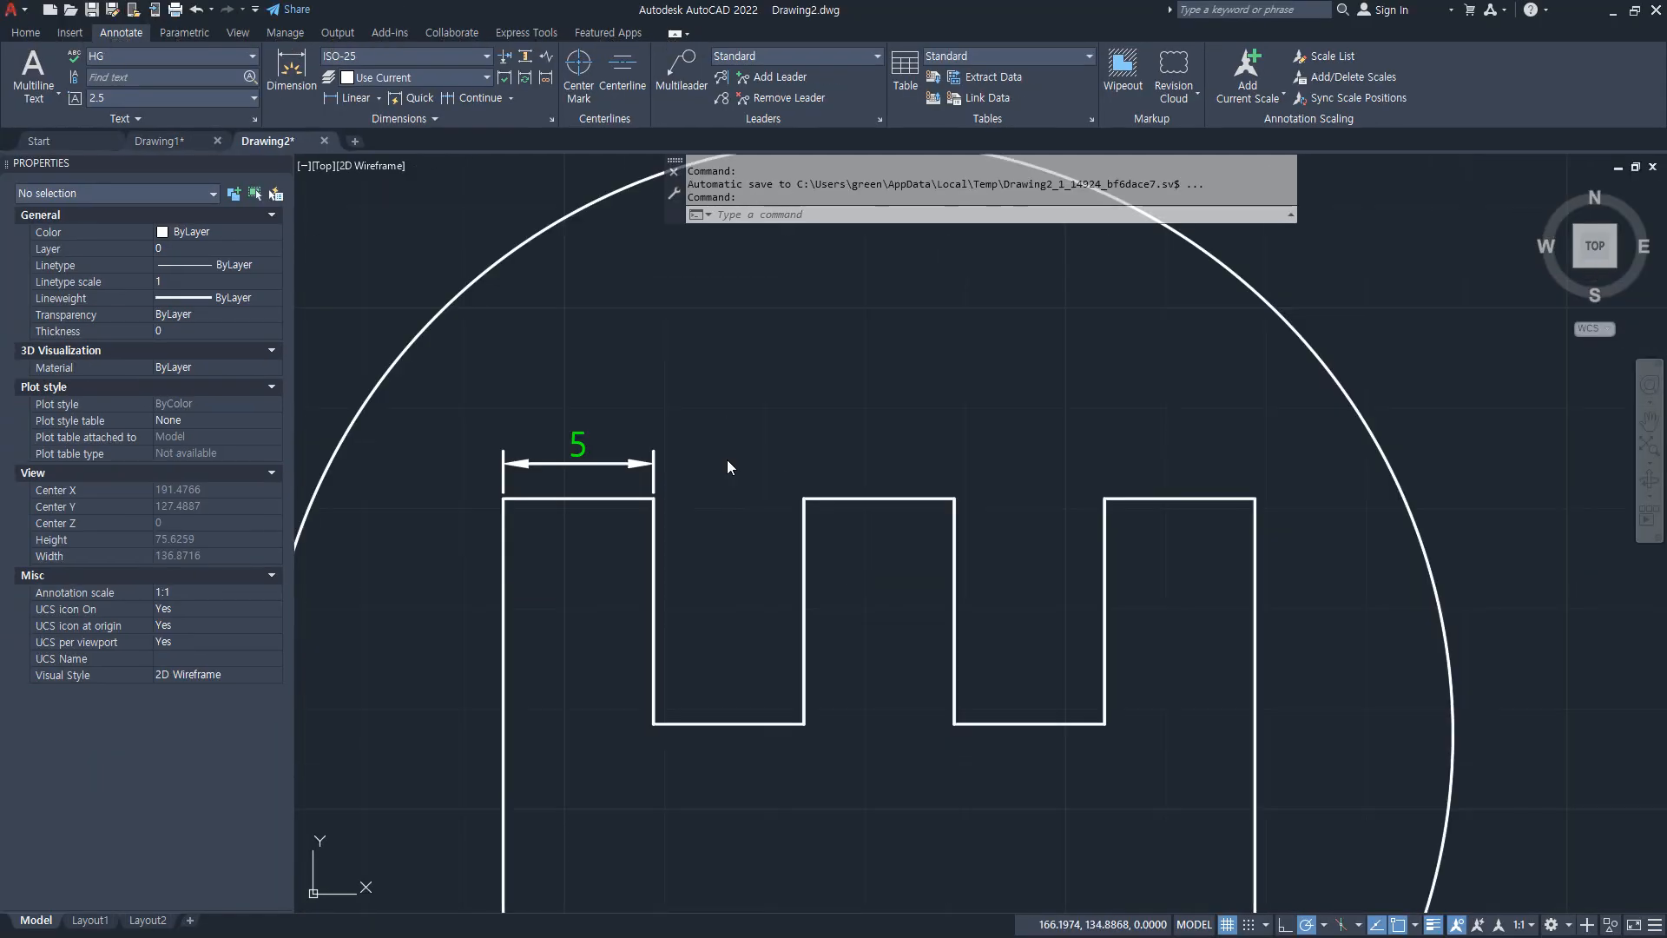
# Step: Turn on the display of alternate units in the ISO-25 dimension style
pyautogui.write('d')
pyautogui.press('Return')
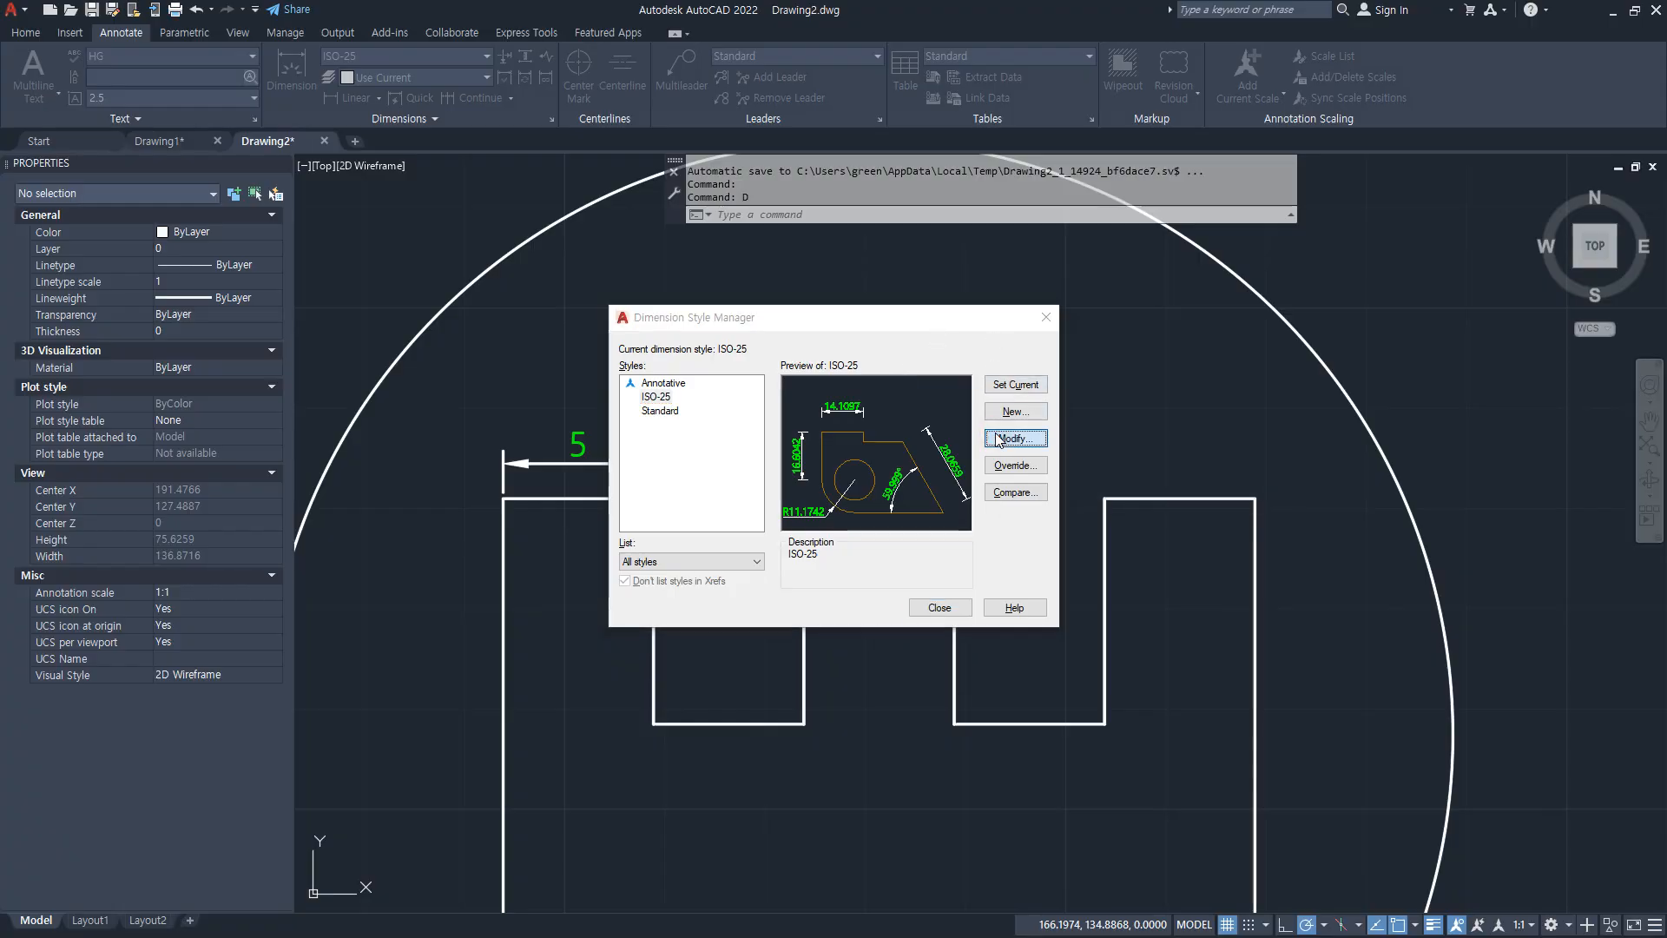
pyautogui.click(1013, 439)
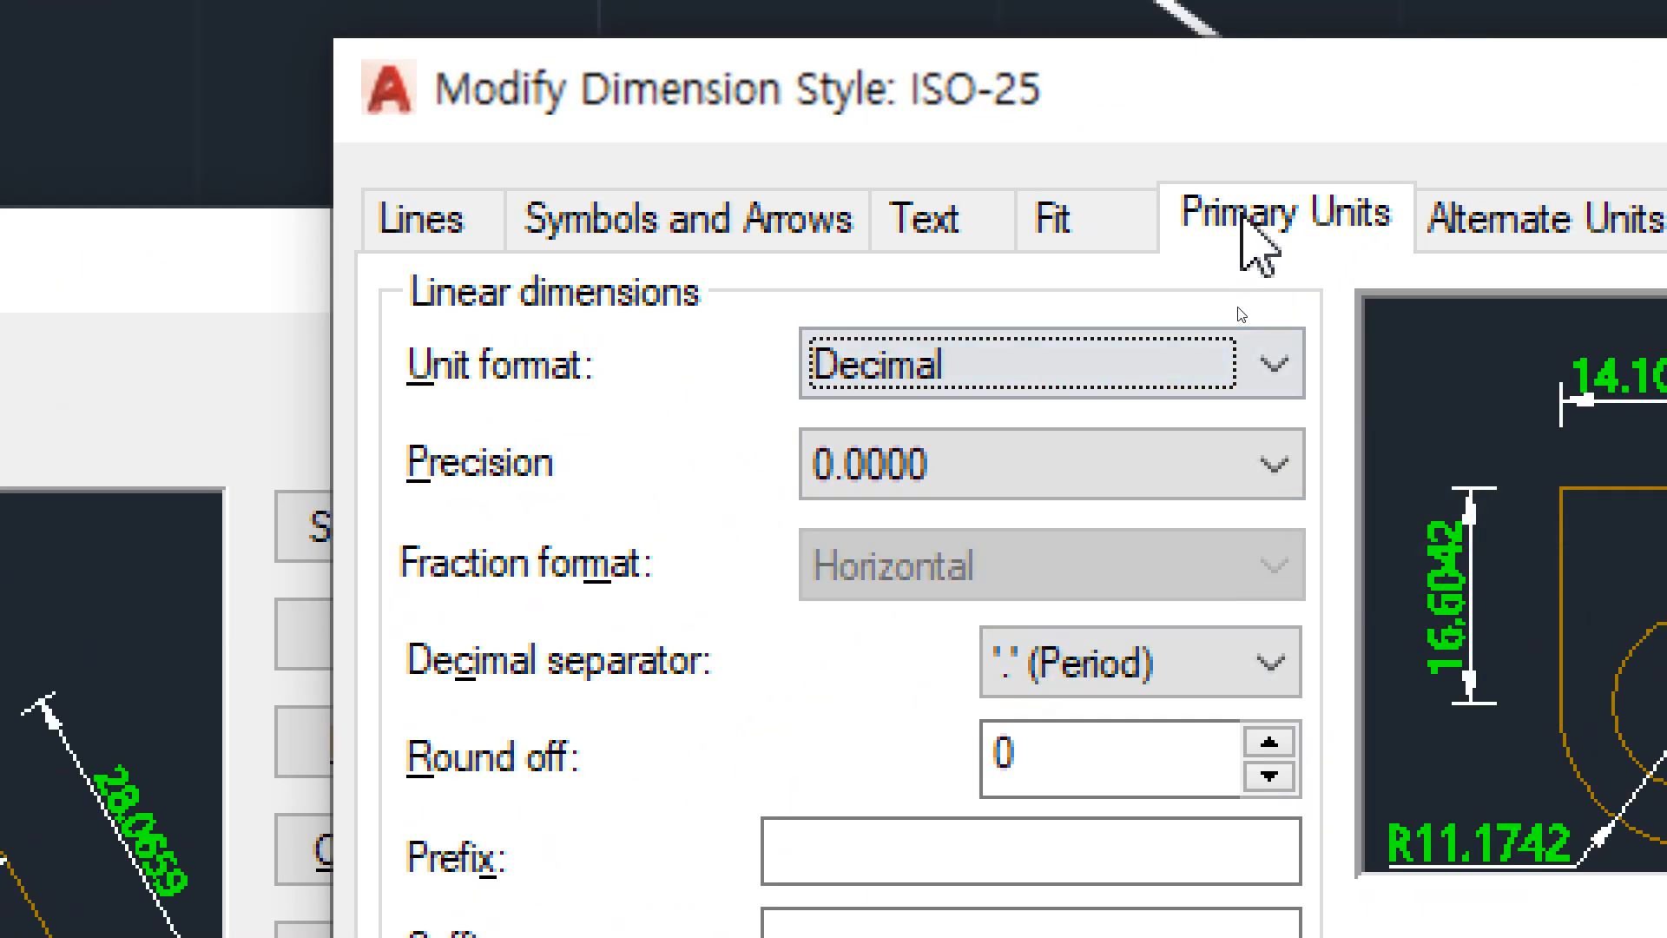
pyautogui.click(1571, 222)
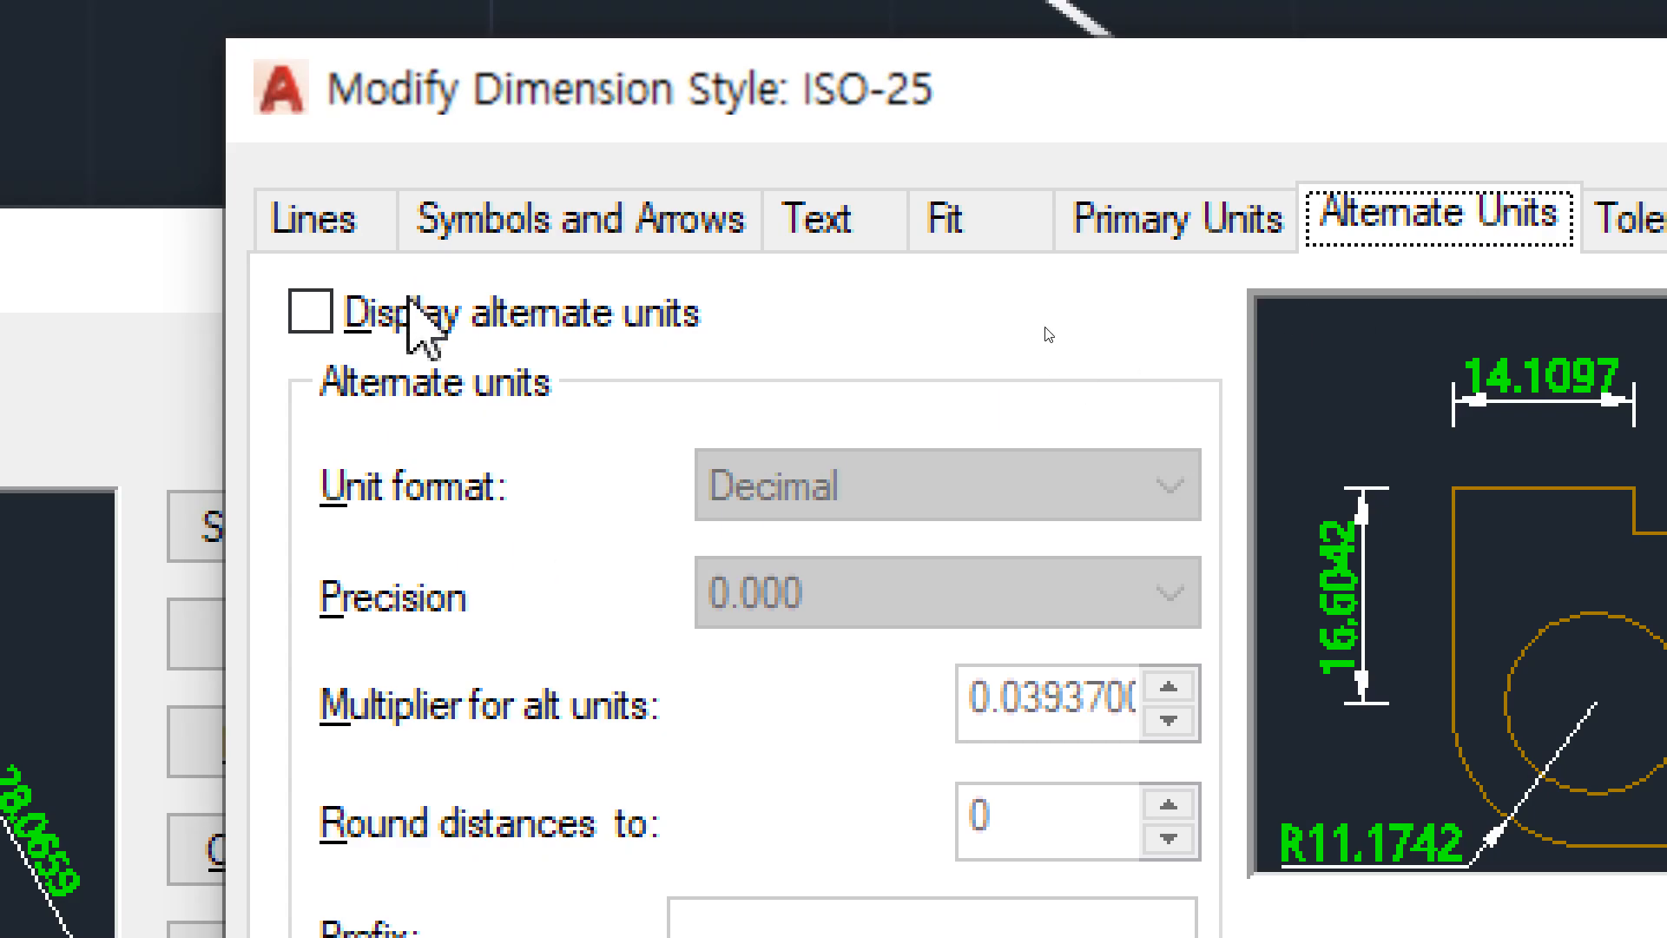
pyautogui.click(410, 311)
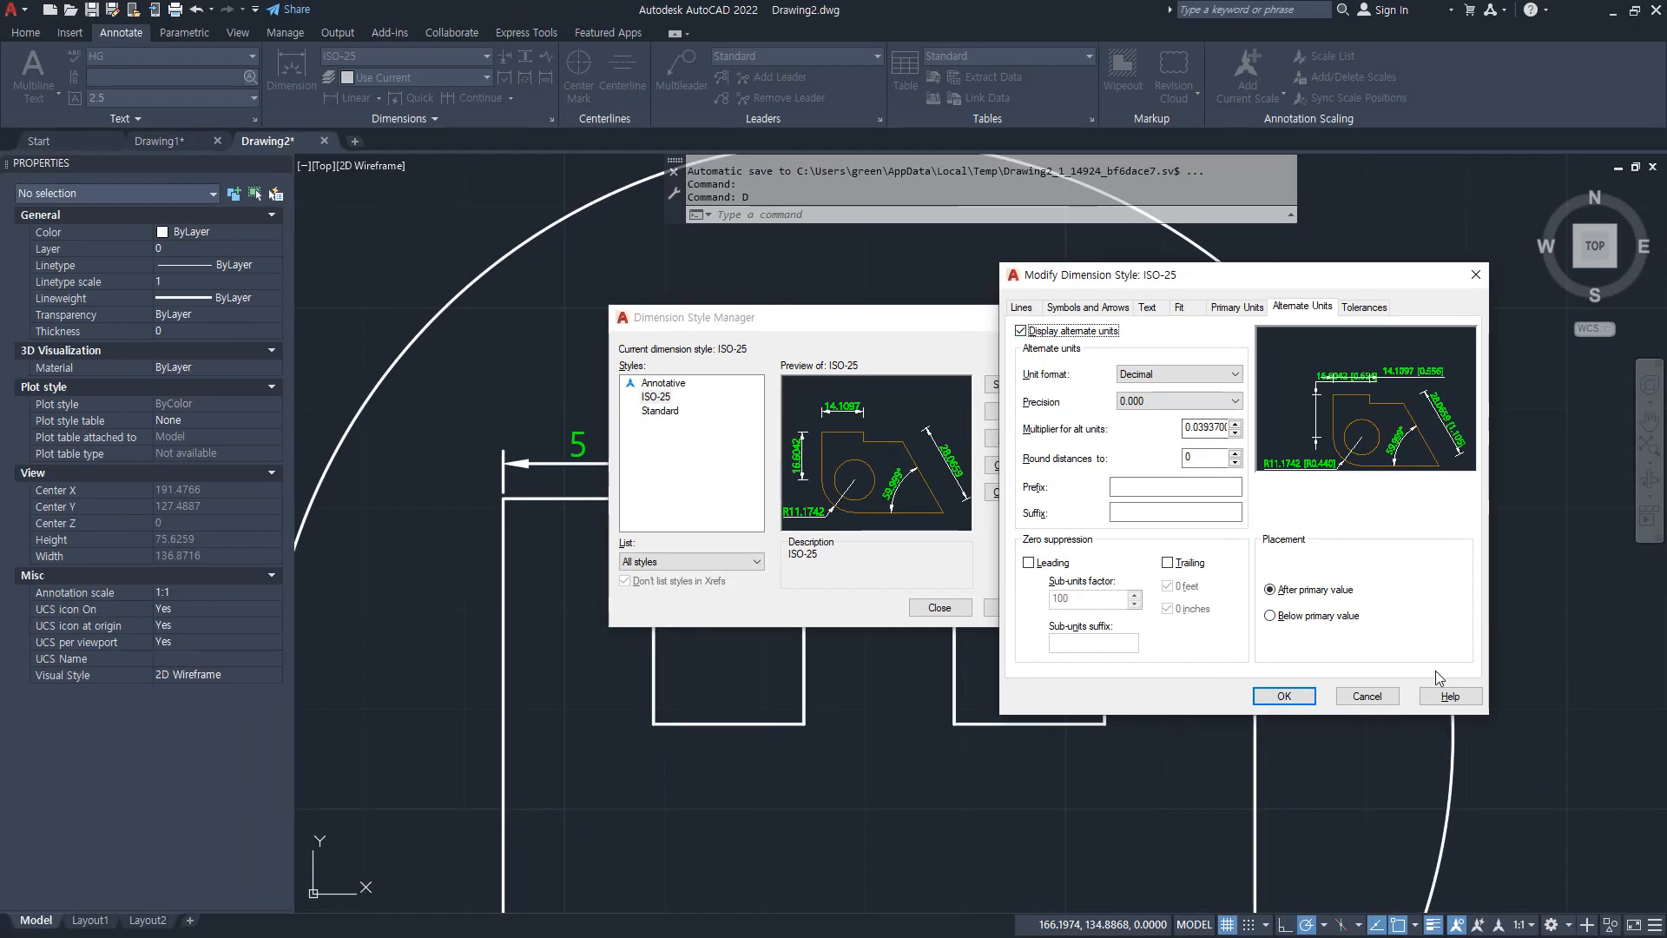
pyautogui.click(1313, 696)
pyautogui.click(940, 607)
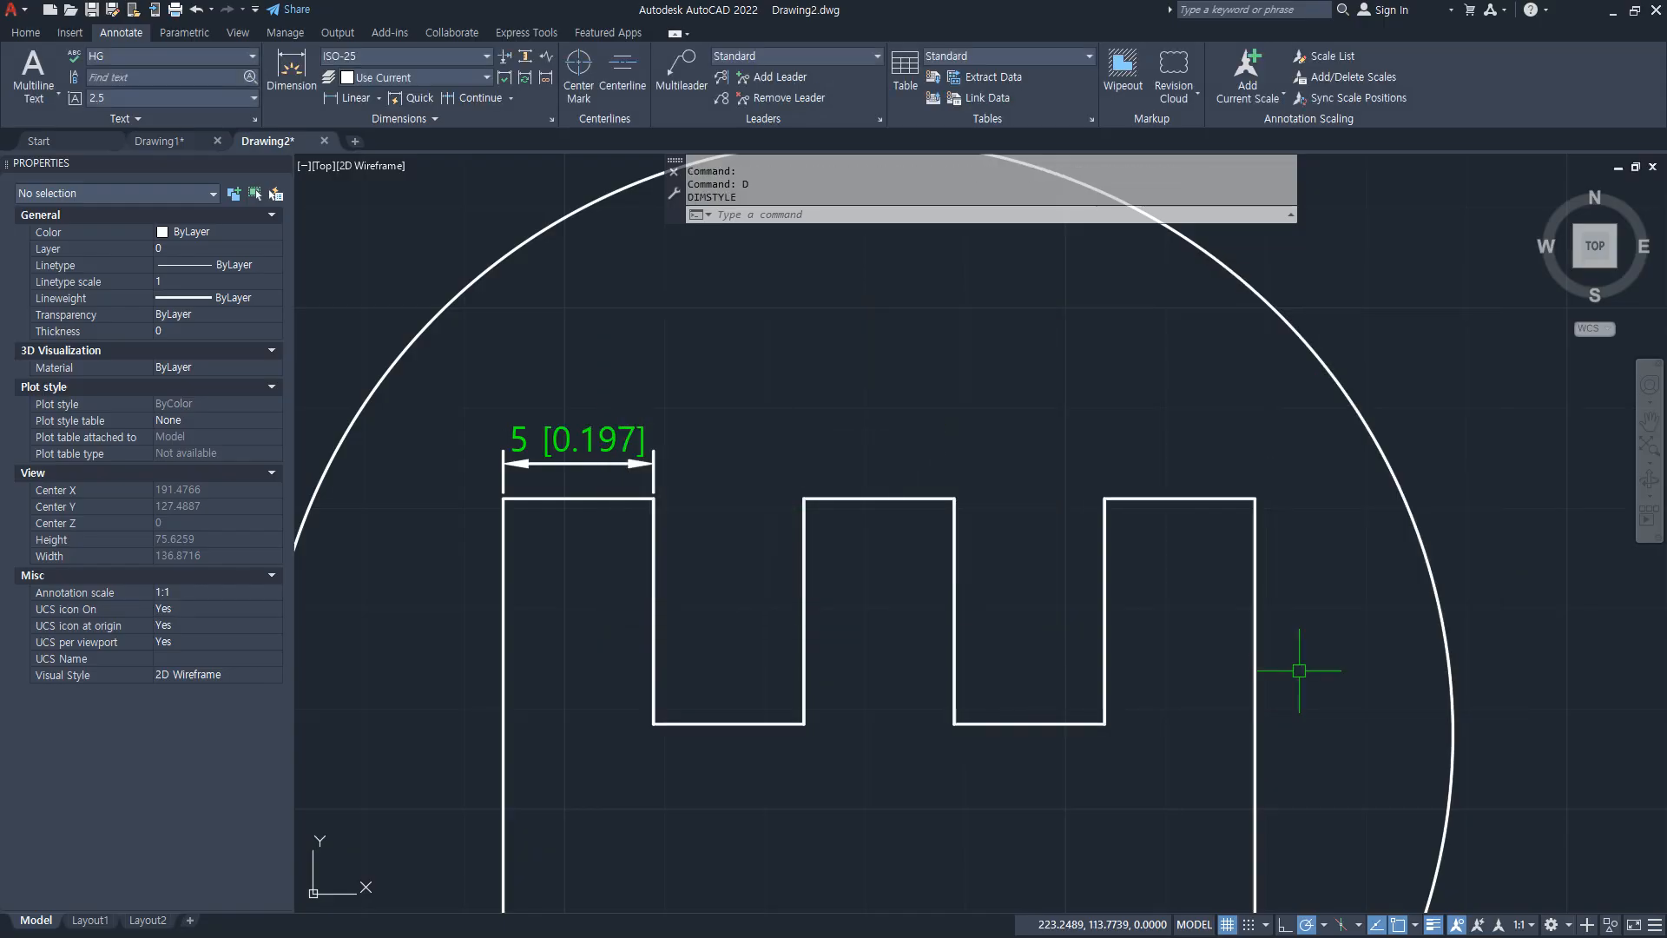
# Step: Add a linear dimension across the top edge of the middle tooth on the enlarged comb profile
pyautogui.click(352, 98)
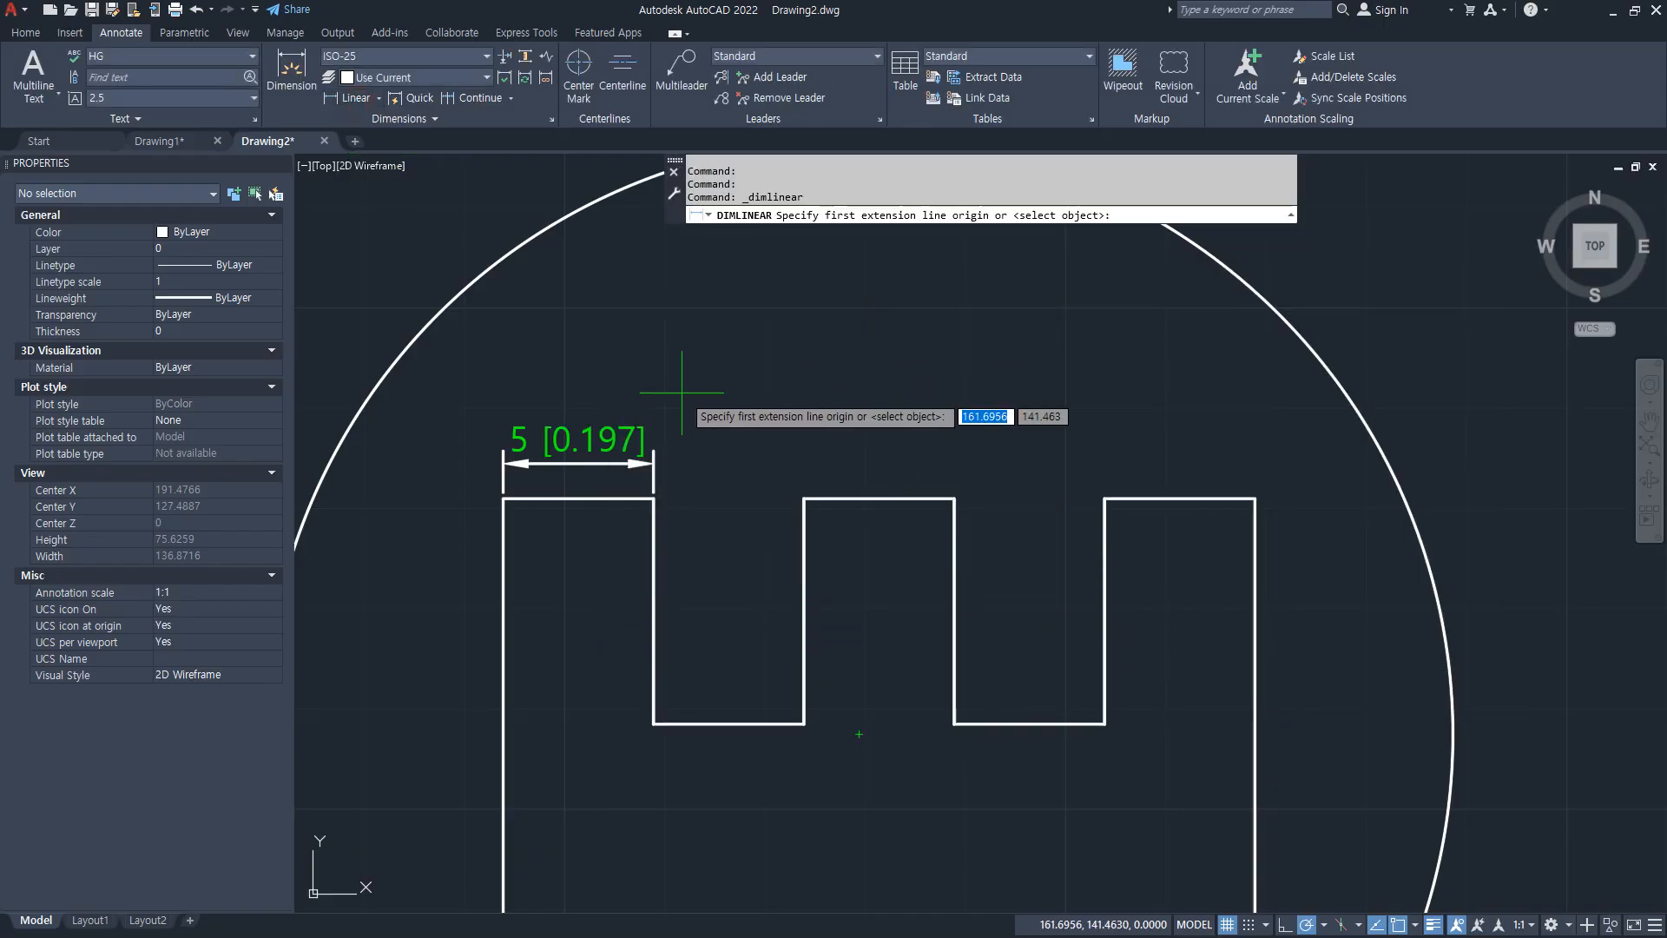
pyautogui.click(804, 498)
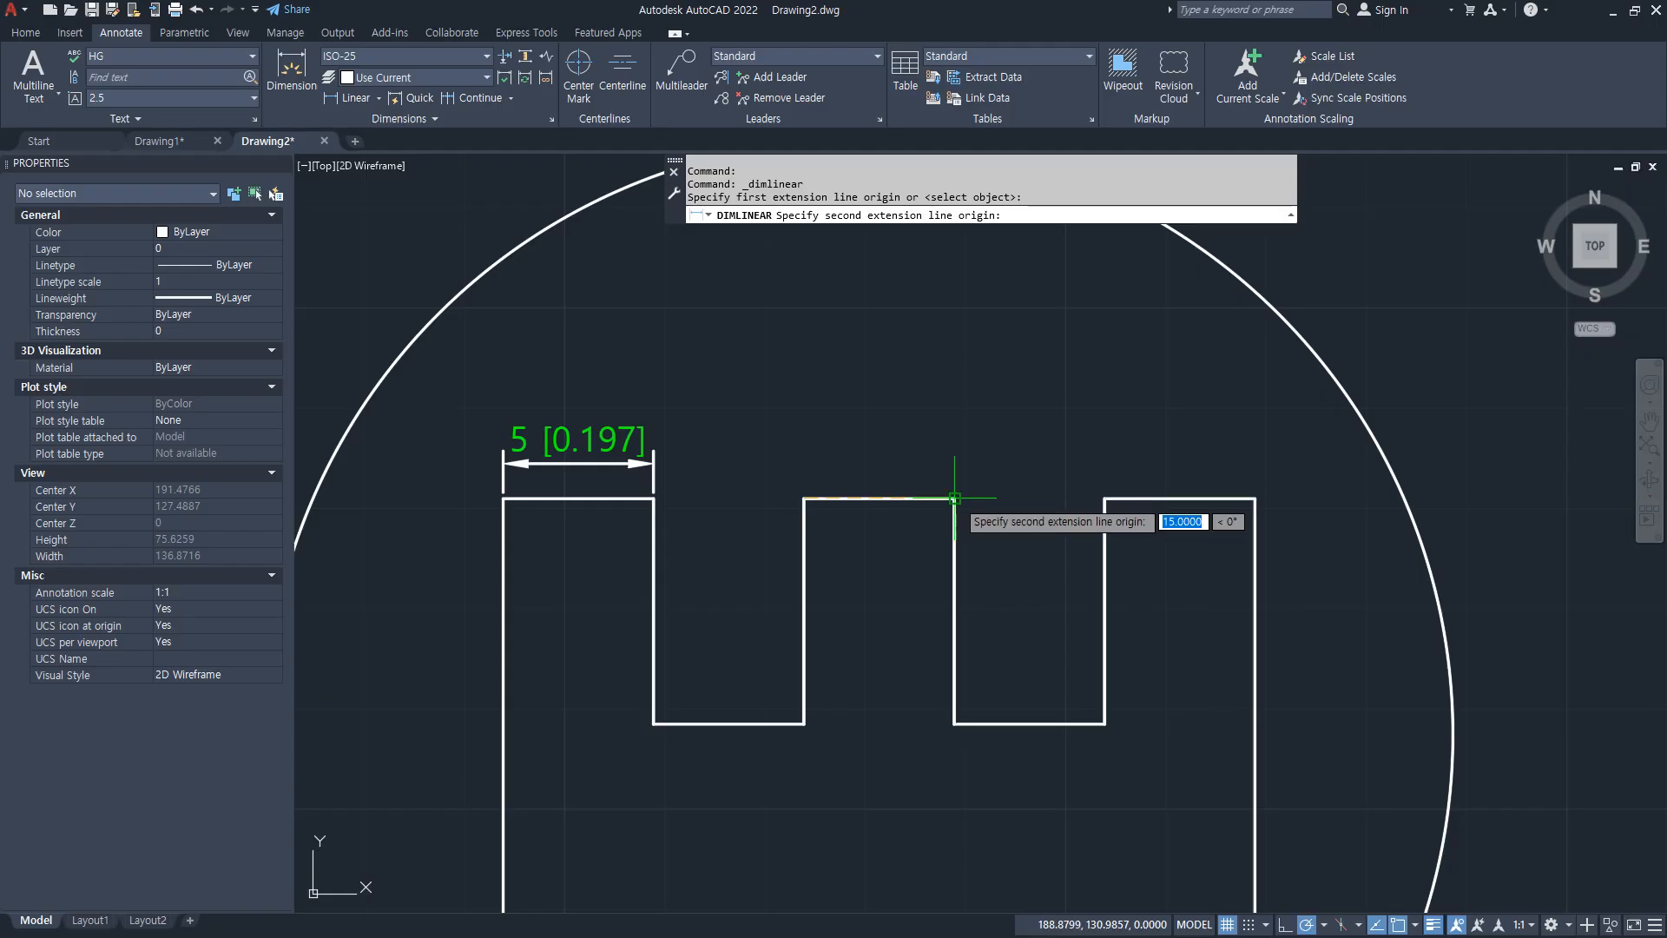
pyautogui.click(954, 498)
pyautogui.click(774, 465)
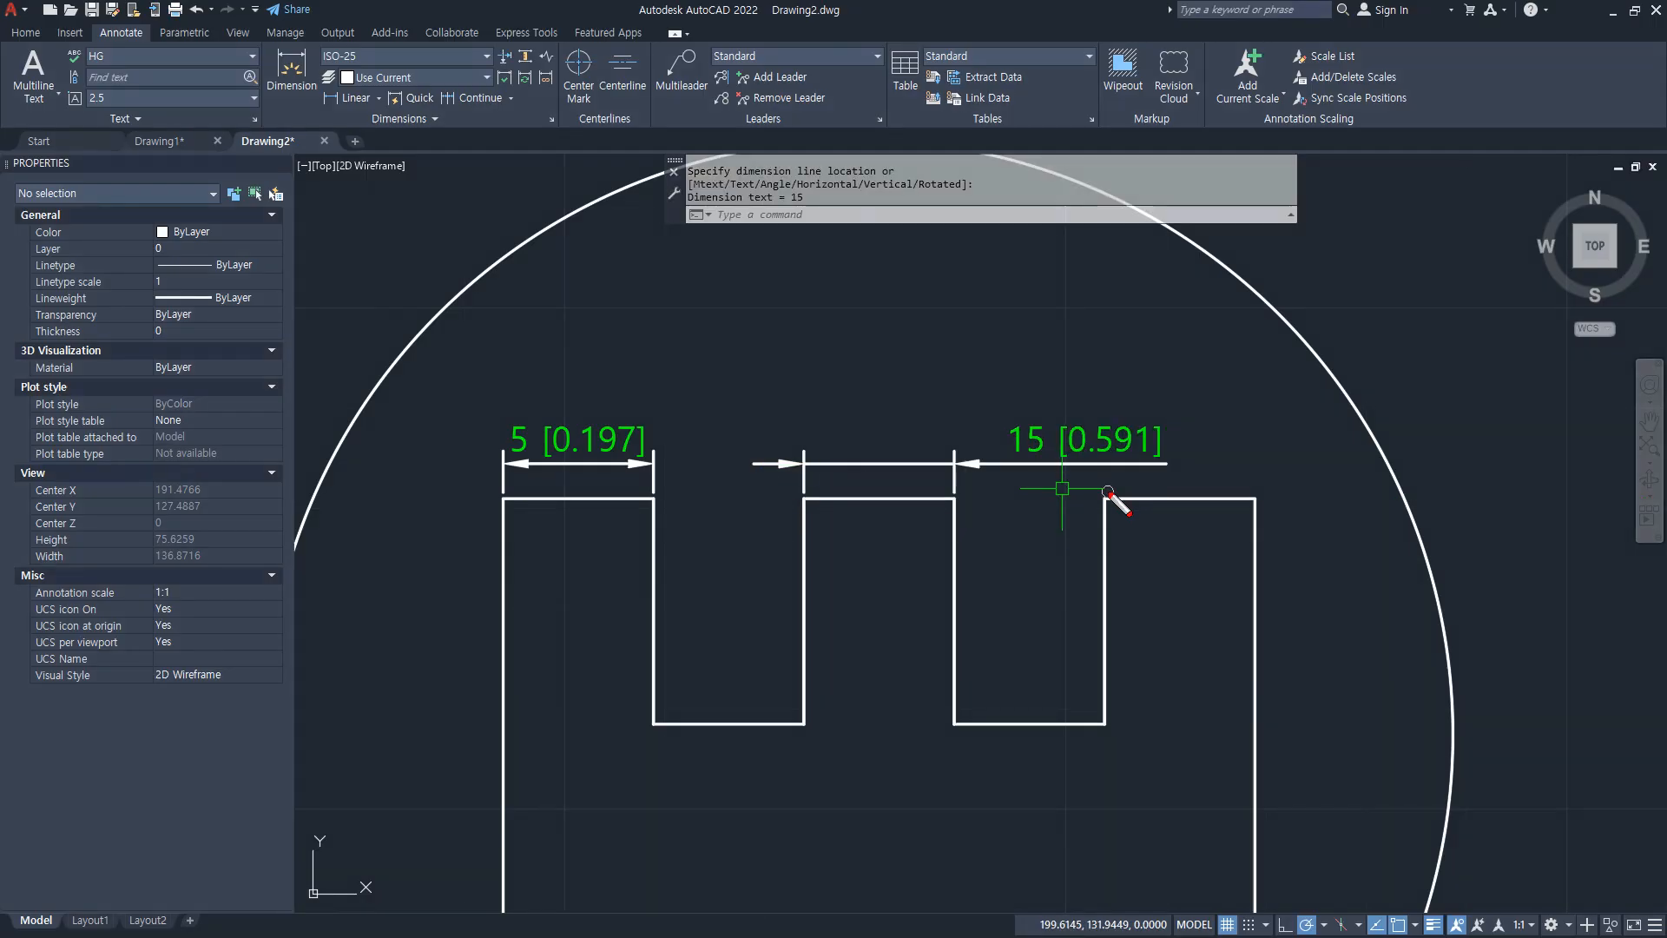
pyautogui.moveTo(1111, 497)
pyautogui.mouseDown()
pyautogui.moveTo(1174, 459)
pyautogui.moveTo(1056, 539)
pyautogui.mouseUp()
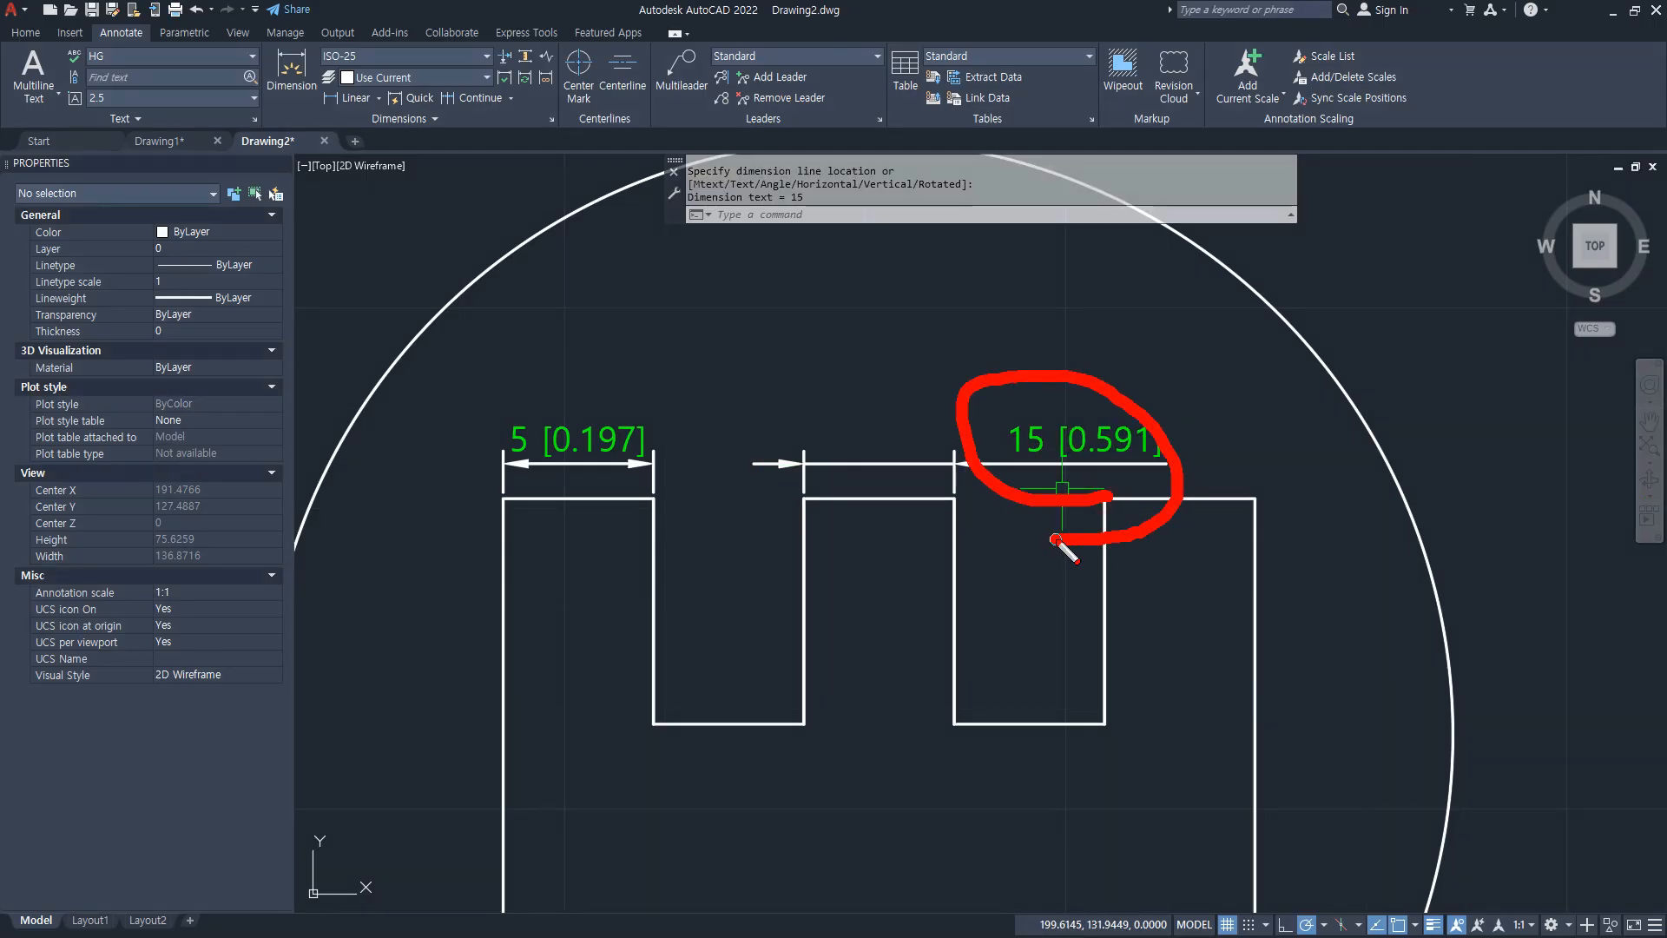
pyautogui.press('Escape')
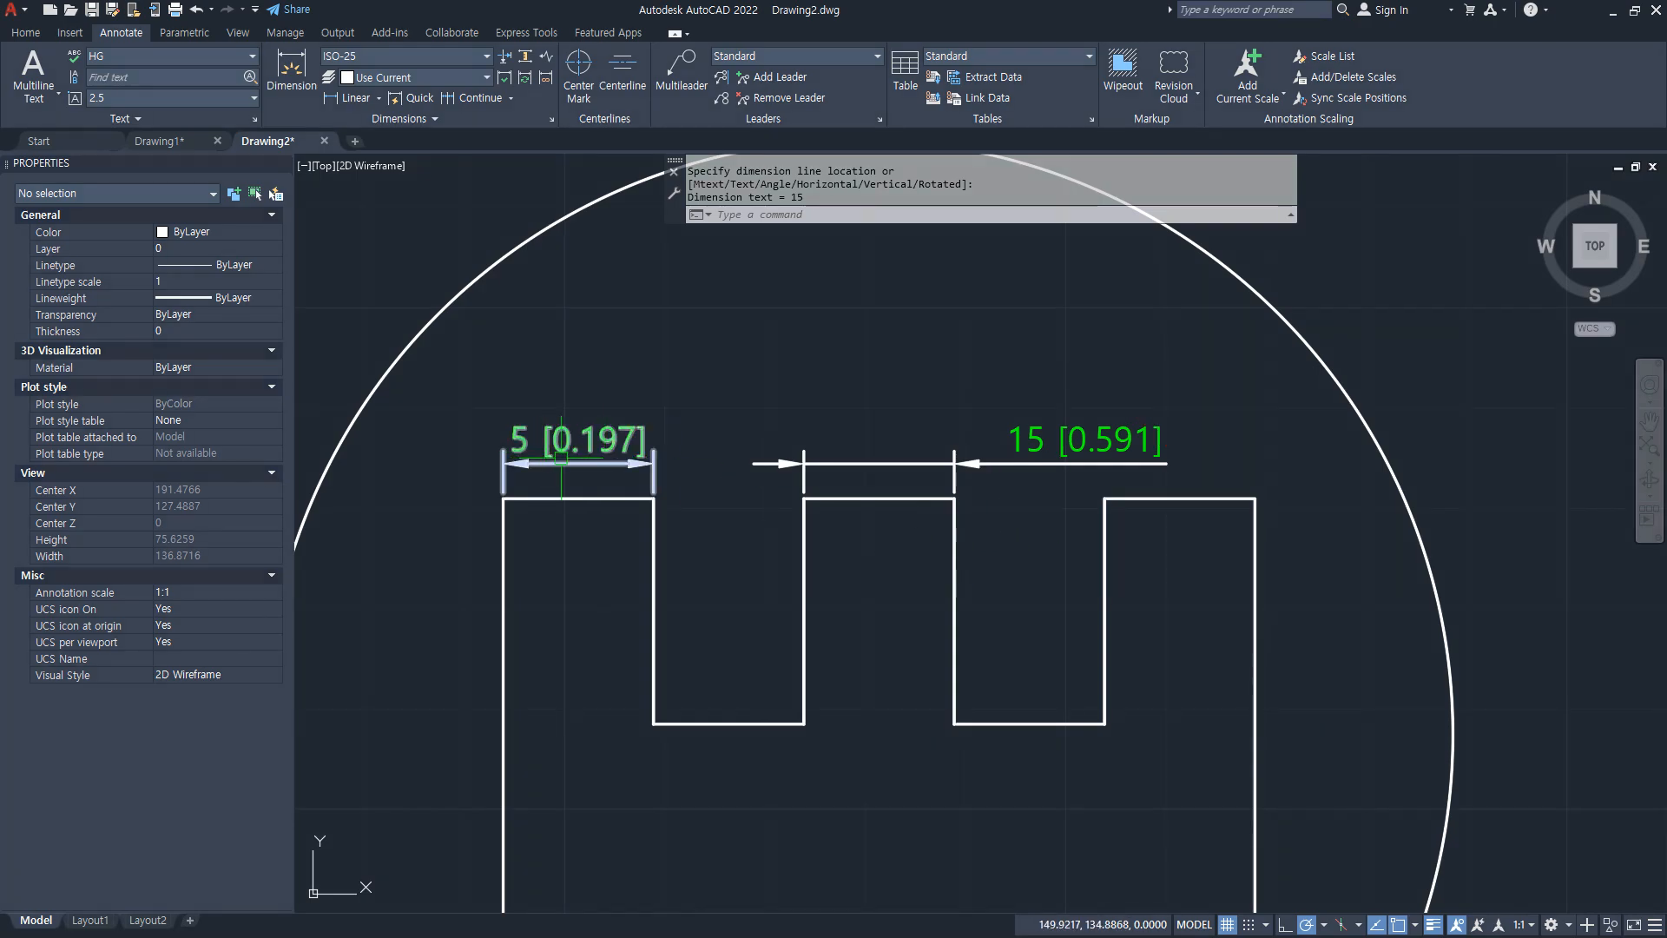
# Step: Undo the middle tooth's dimension and the alternate units change in the ISO-25 style
pyautogui.moveTo(766, 440); pyautogui.dragTo(770, 434, button='middle')
pyautogui.hotkey('ctrl', 'z')
pyautogui.hotkey('ctrl', 'z')
pyautogui.hotkey('ctrl', 'z')
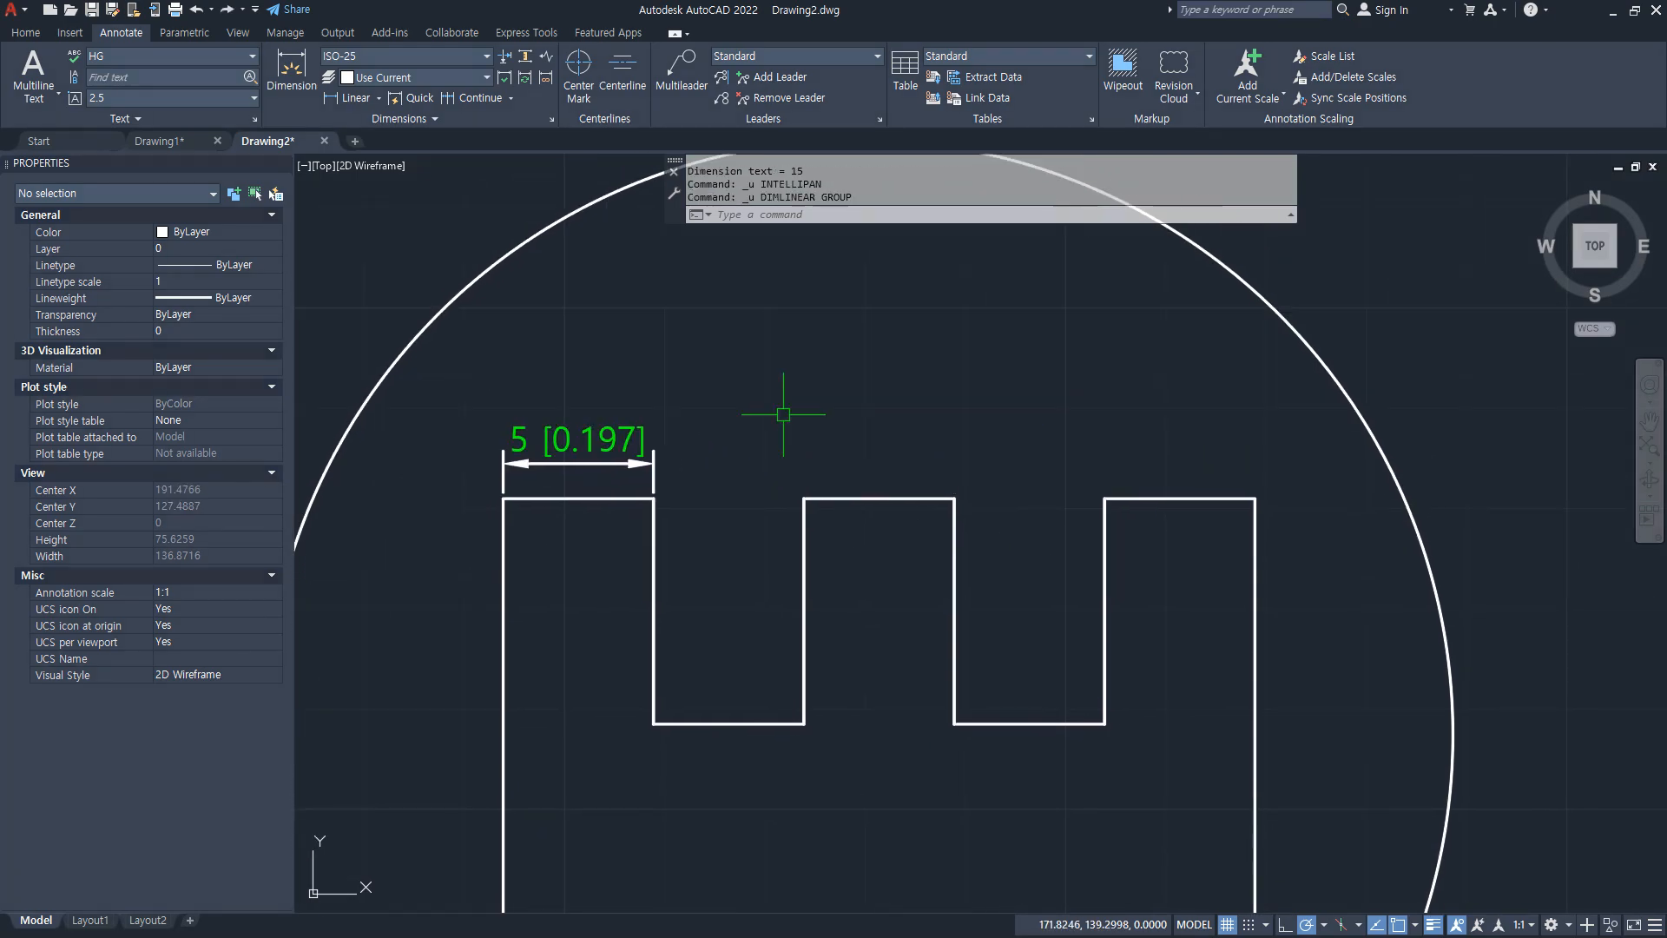
# Step: Stretch the leftmost tooth's dimension line further above the tooth's top edge on the enlarged comb profile
pyautogui.moveTo(636, 478); pyautogui.dragTo(841, 412, button='middle')
pyautogui.click(764, 399)
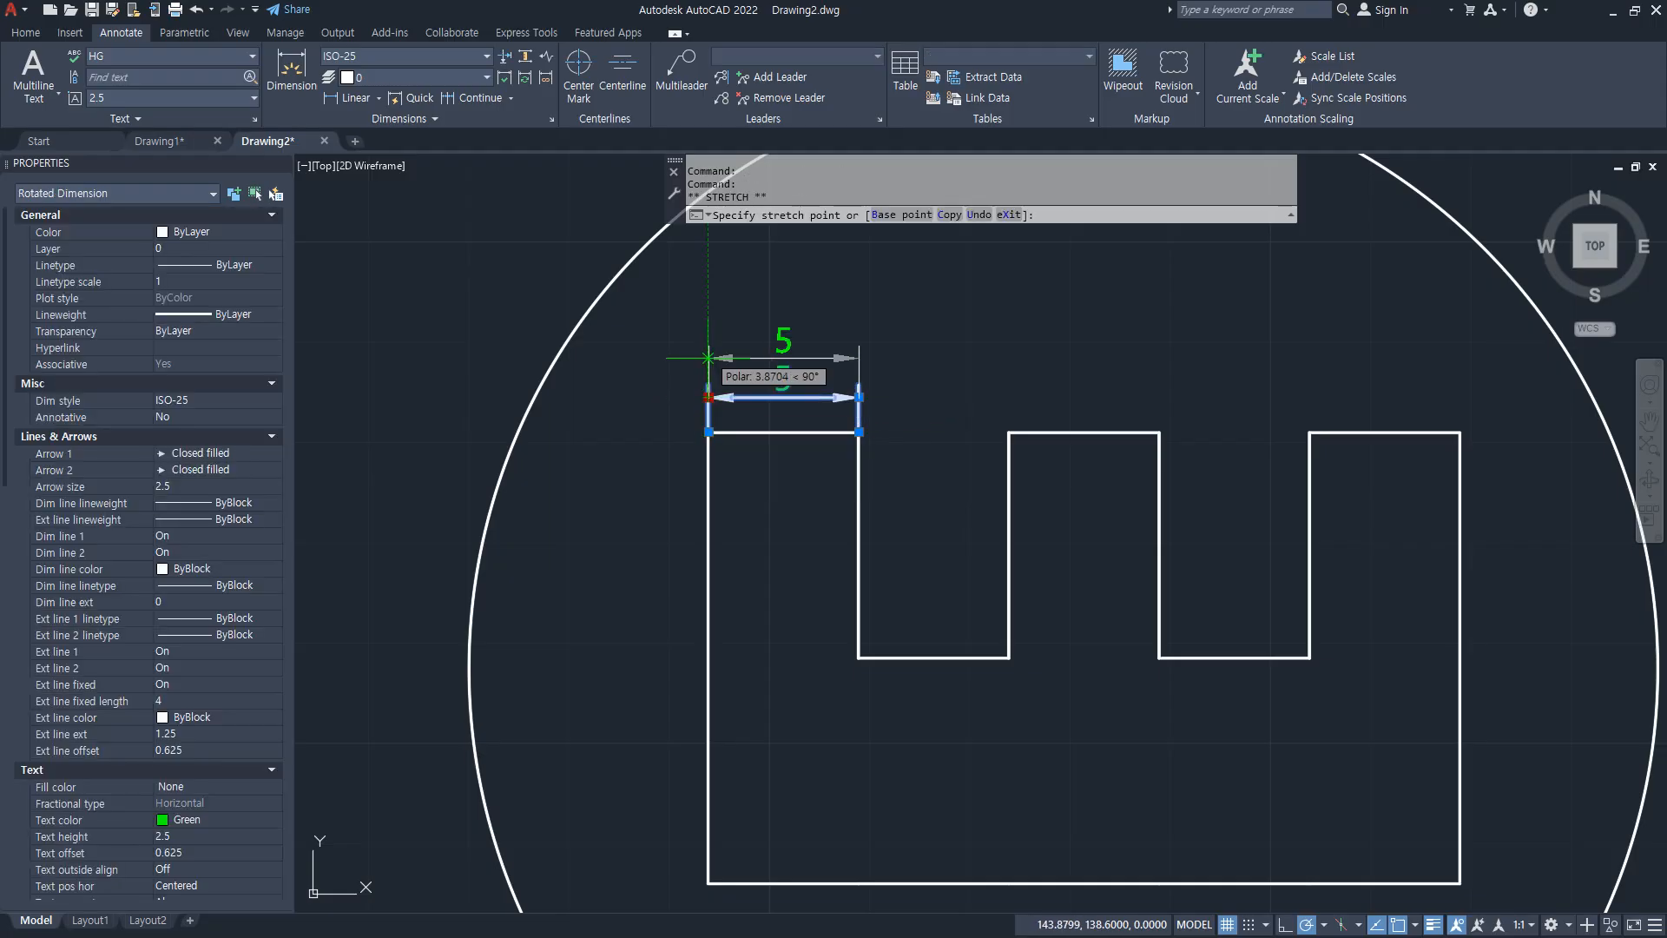
pyautogui.click(710, 396)
pyautogui.moveTo(763, 374); pyautogui.dragTo(716, 489, button='middle')
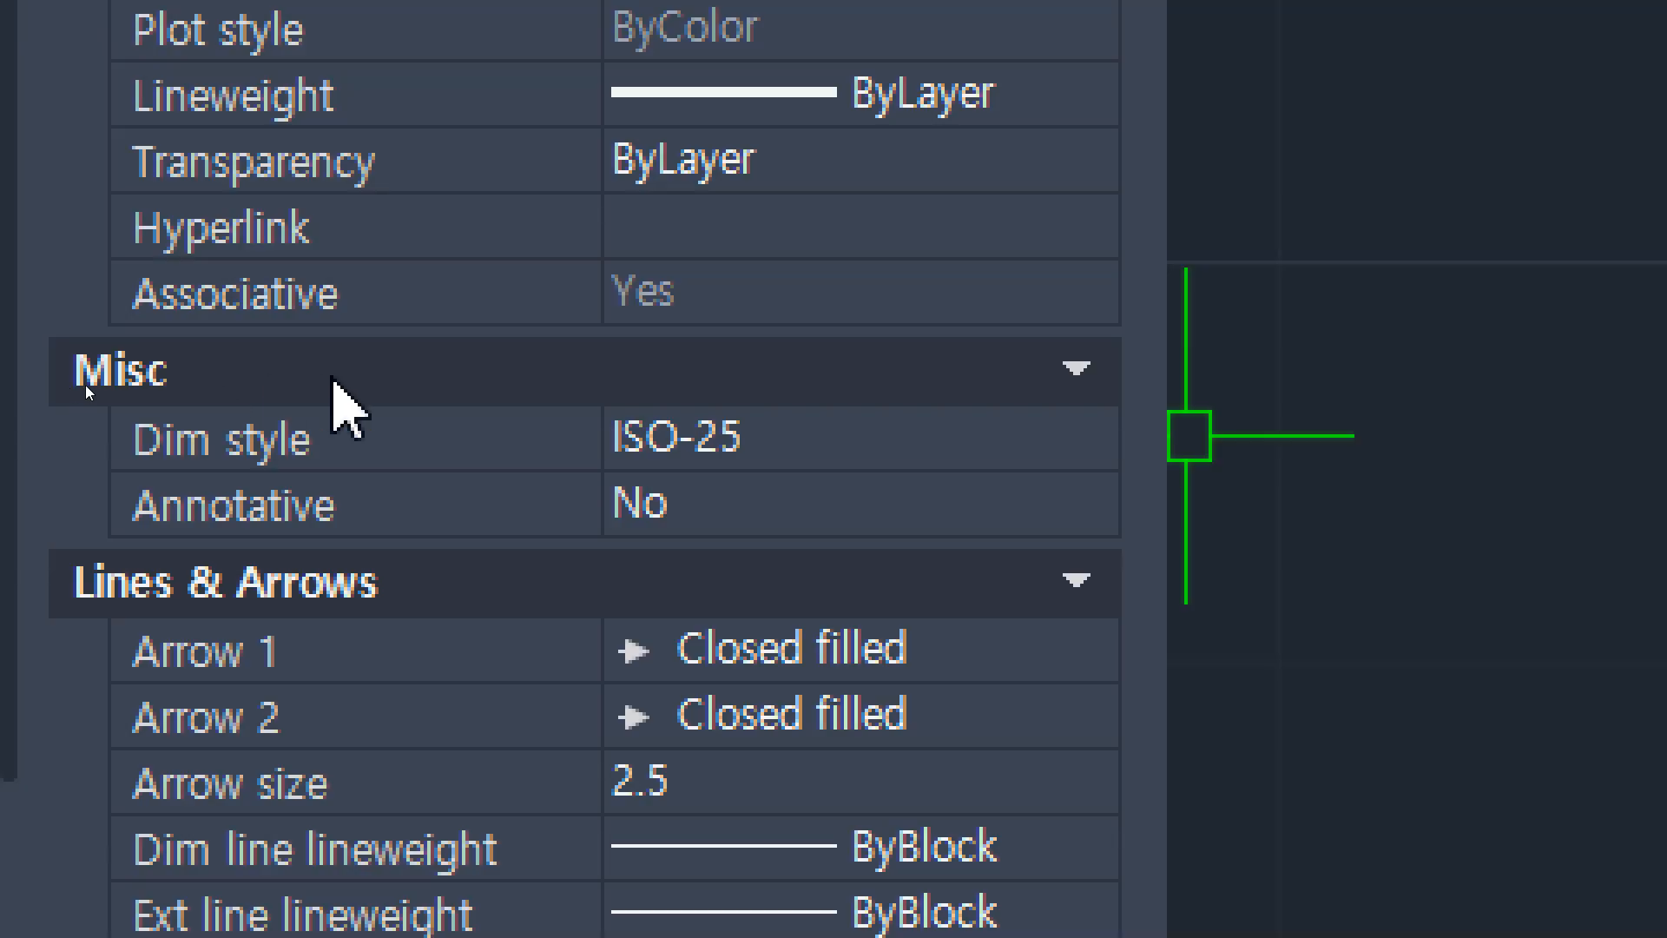
# Step: Turn on alternate units for only the leftmost tooth's dimension
pyautogui.scroll(-10, 86, 392)
pyautogui.scroll(-10, 85, 387)
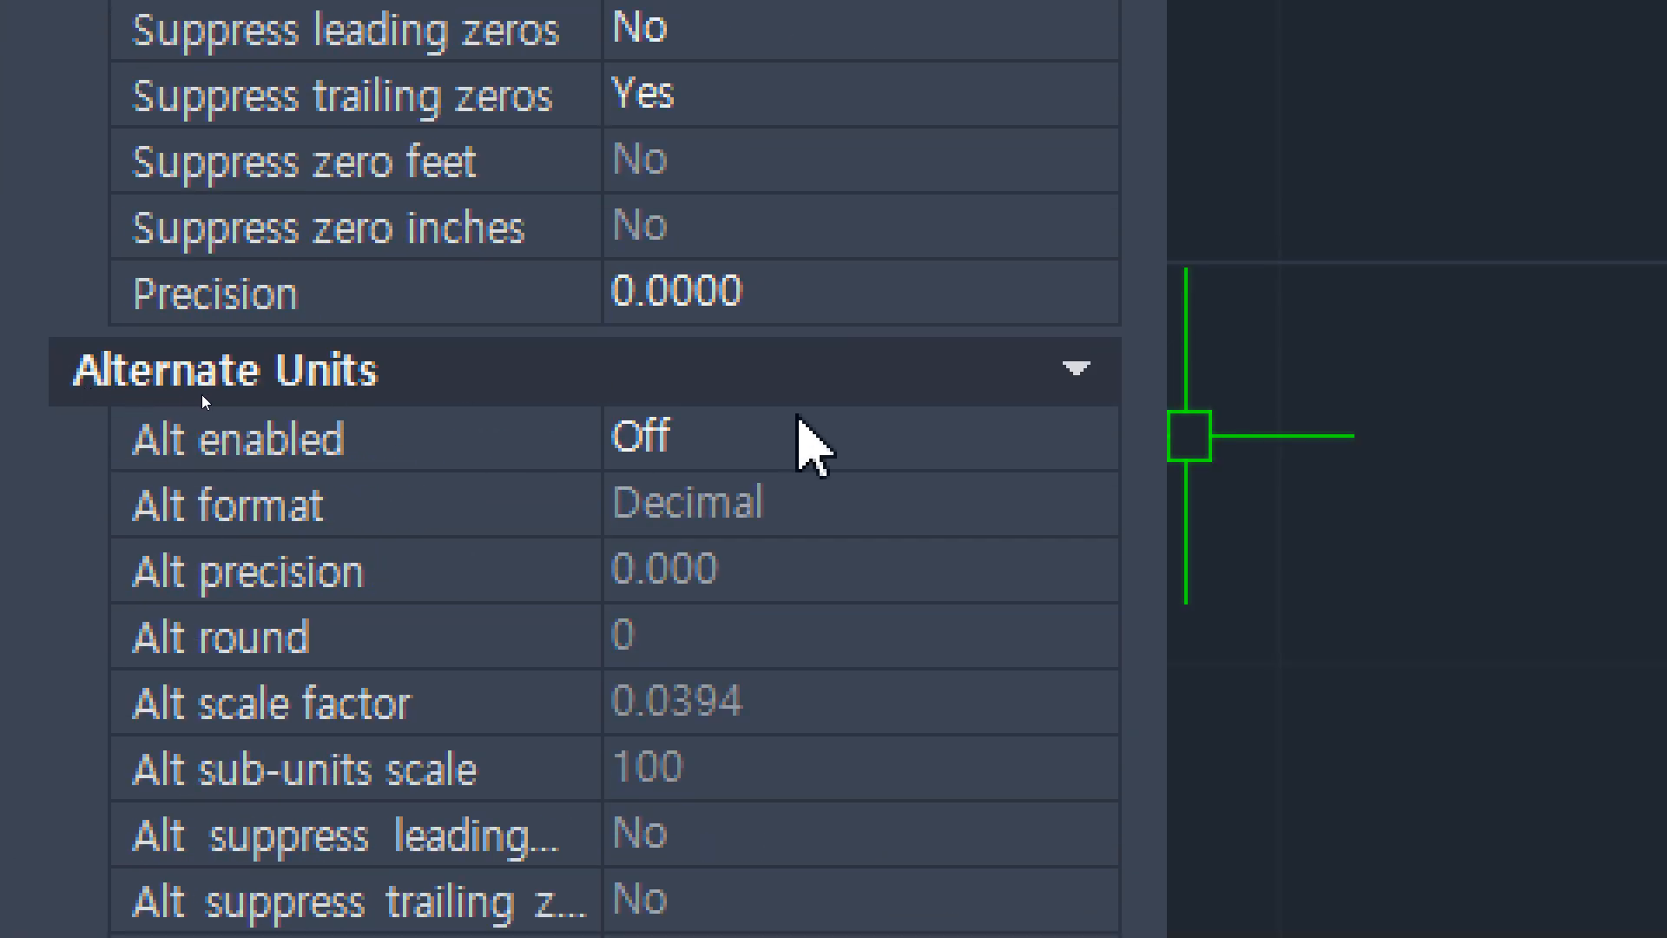
pyautogui.click(855, 437)
pyautogui.click(968, 443)
pyautogui.click(968, 502)
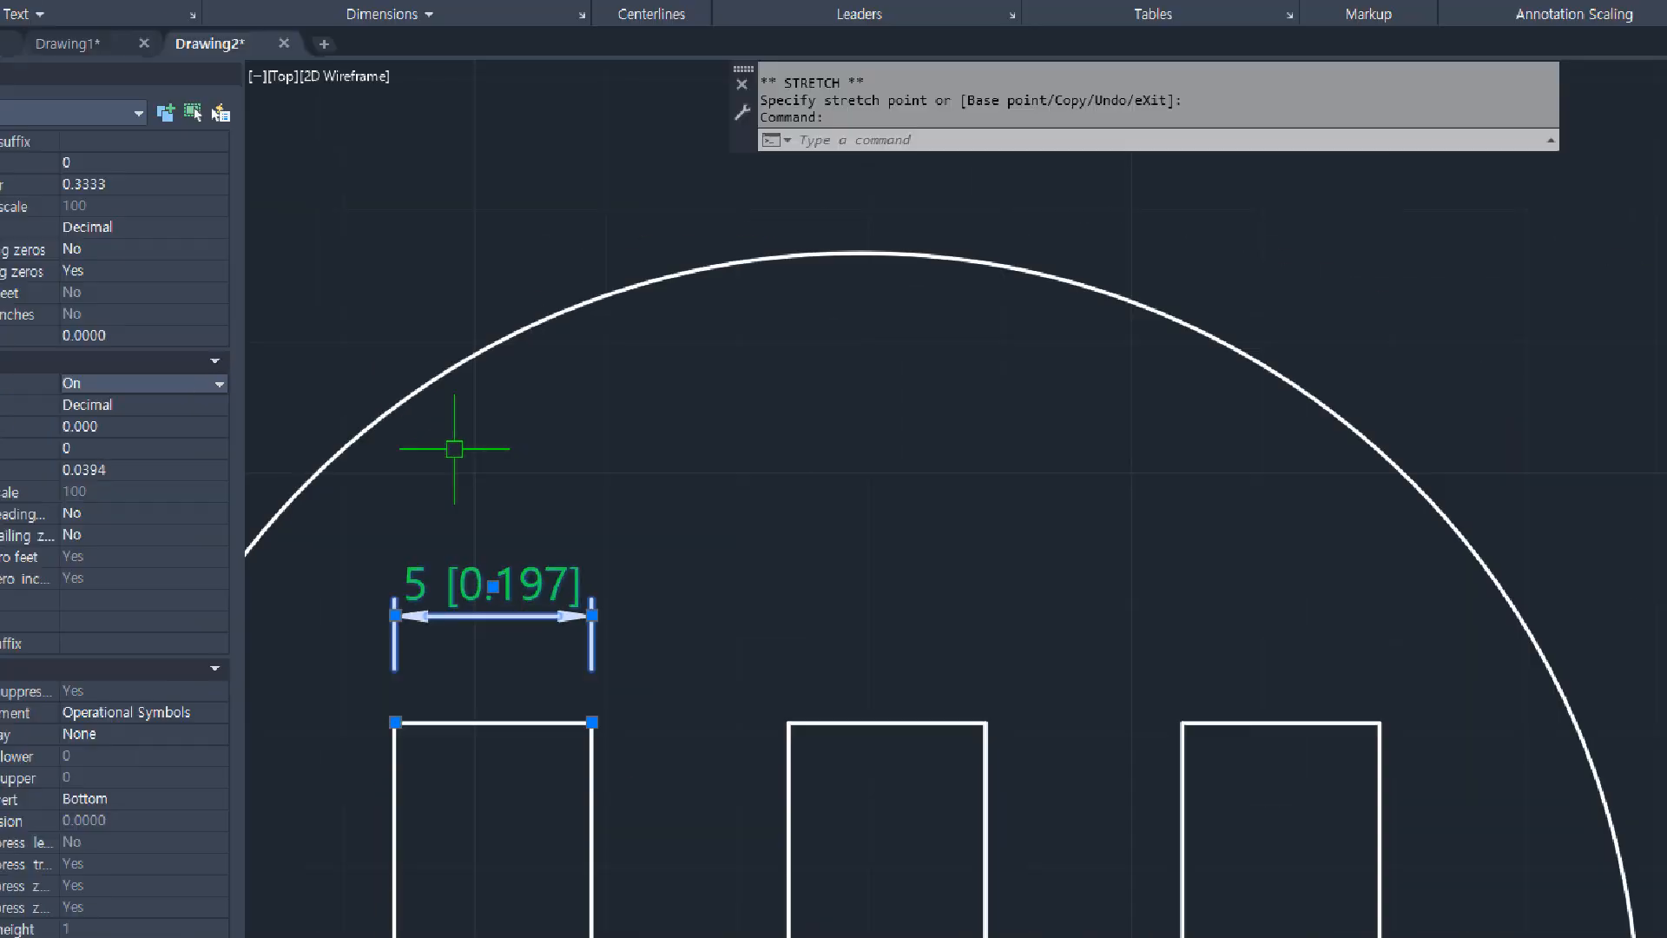
pyautogui.scroll(4, 437, 642)
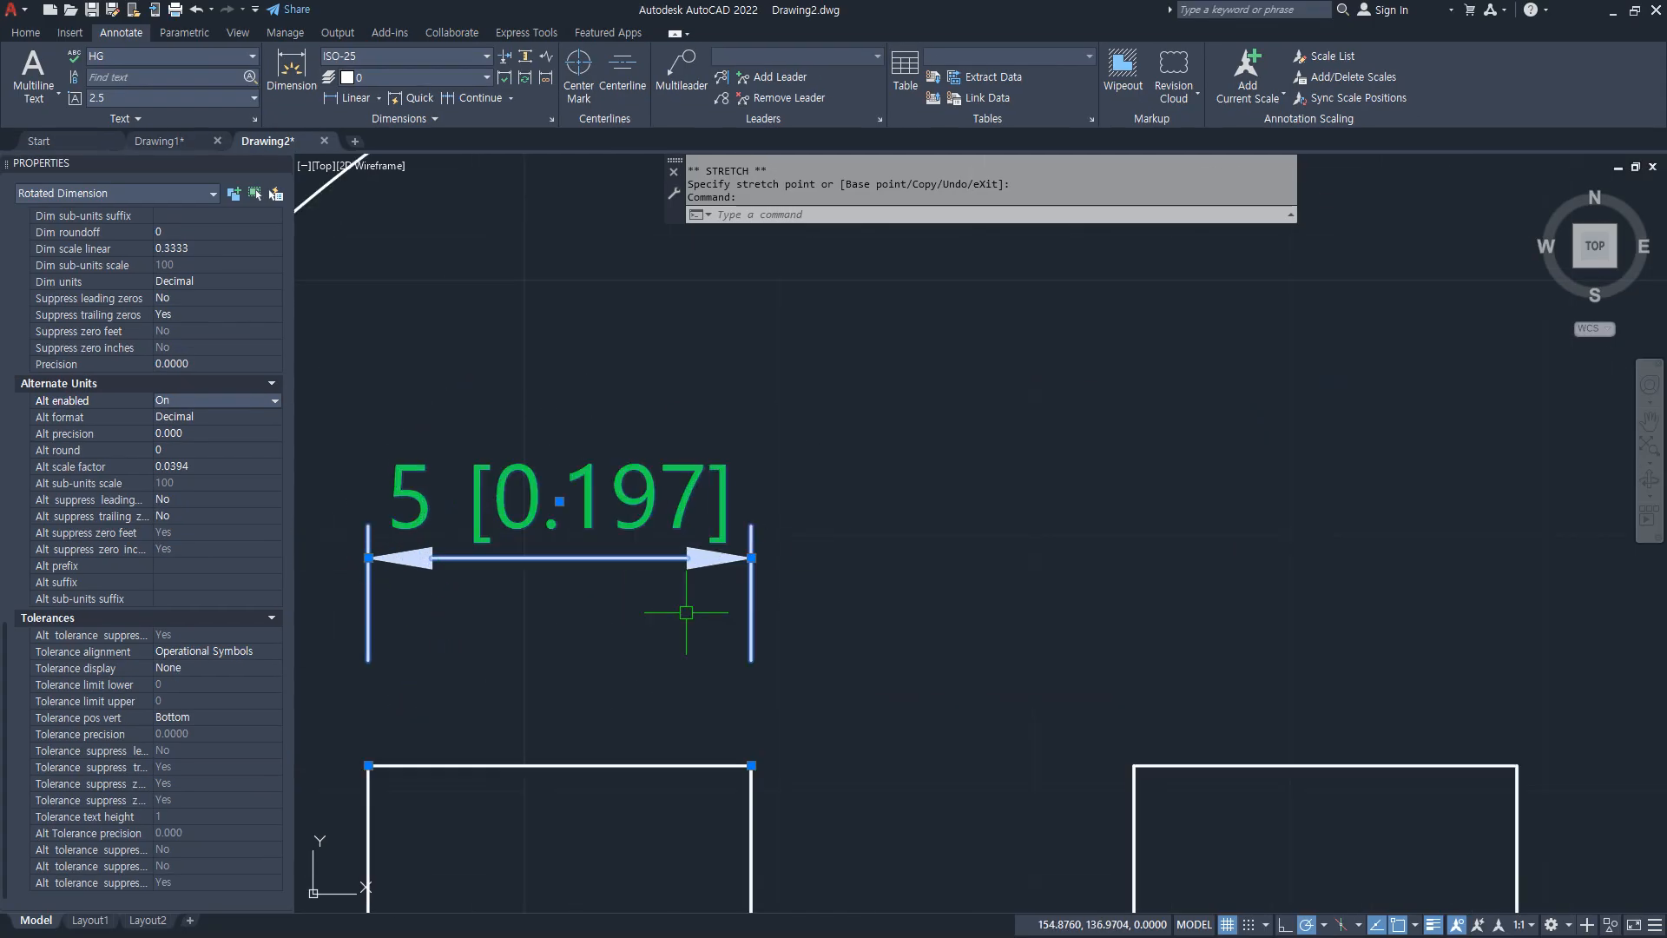
# Step: Add a linear dimension across the middle tooth's top edge on the enlarged comb profile
pyautogui.click(358, 97)
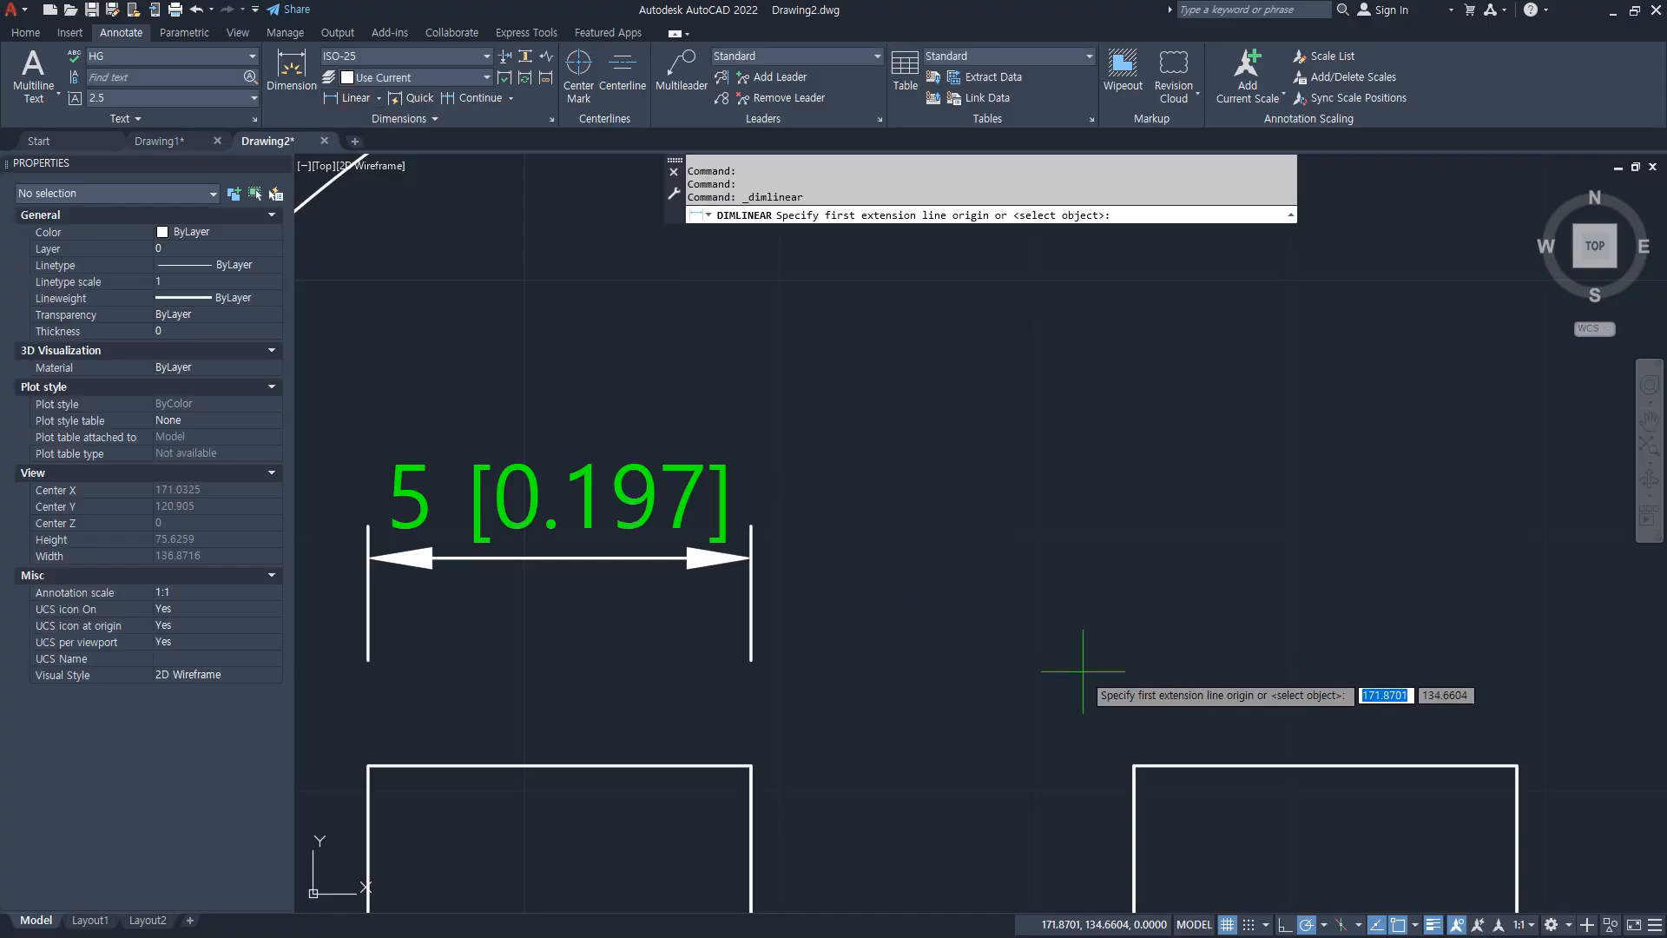
pyautogui.click(1134, 765)
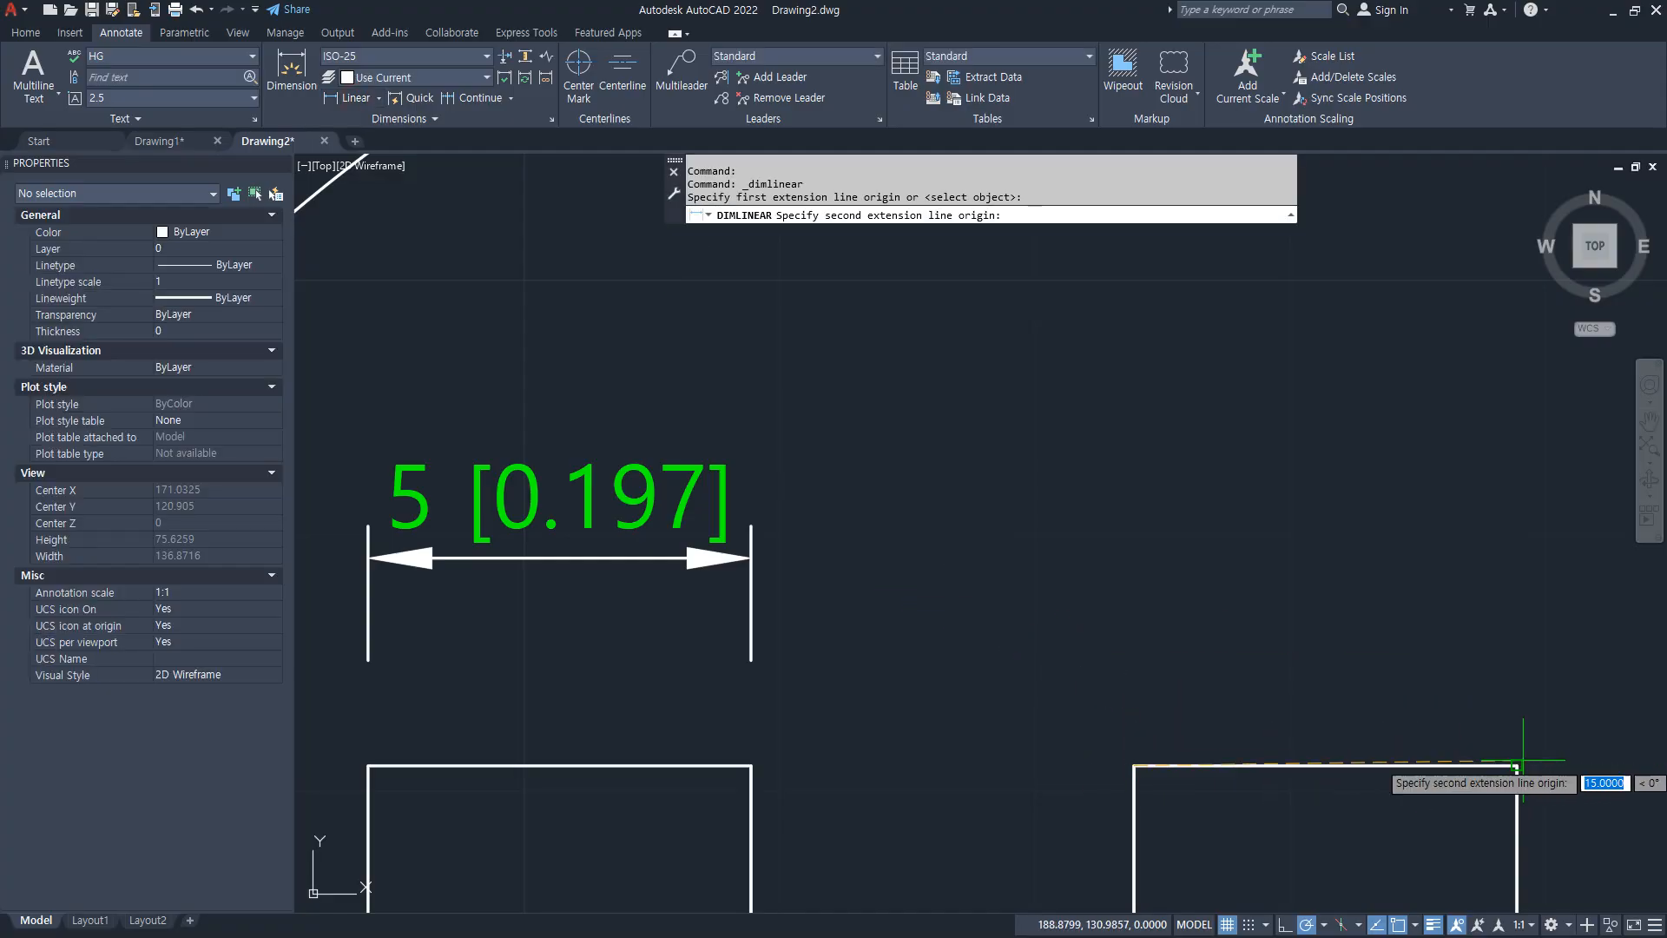
pyautogui.click(1516, 765)
pyautogui.click(1476, 524)
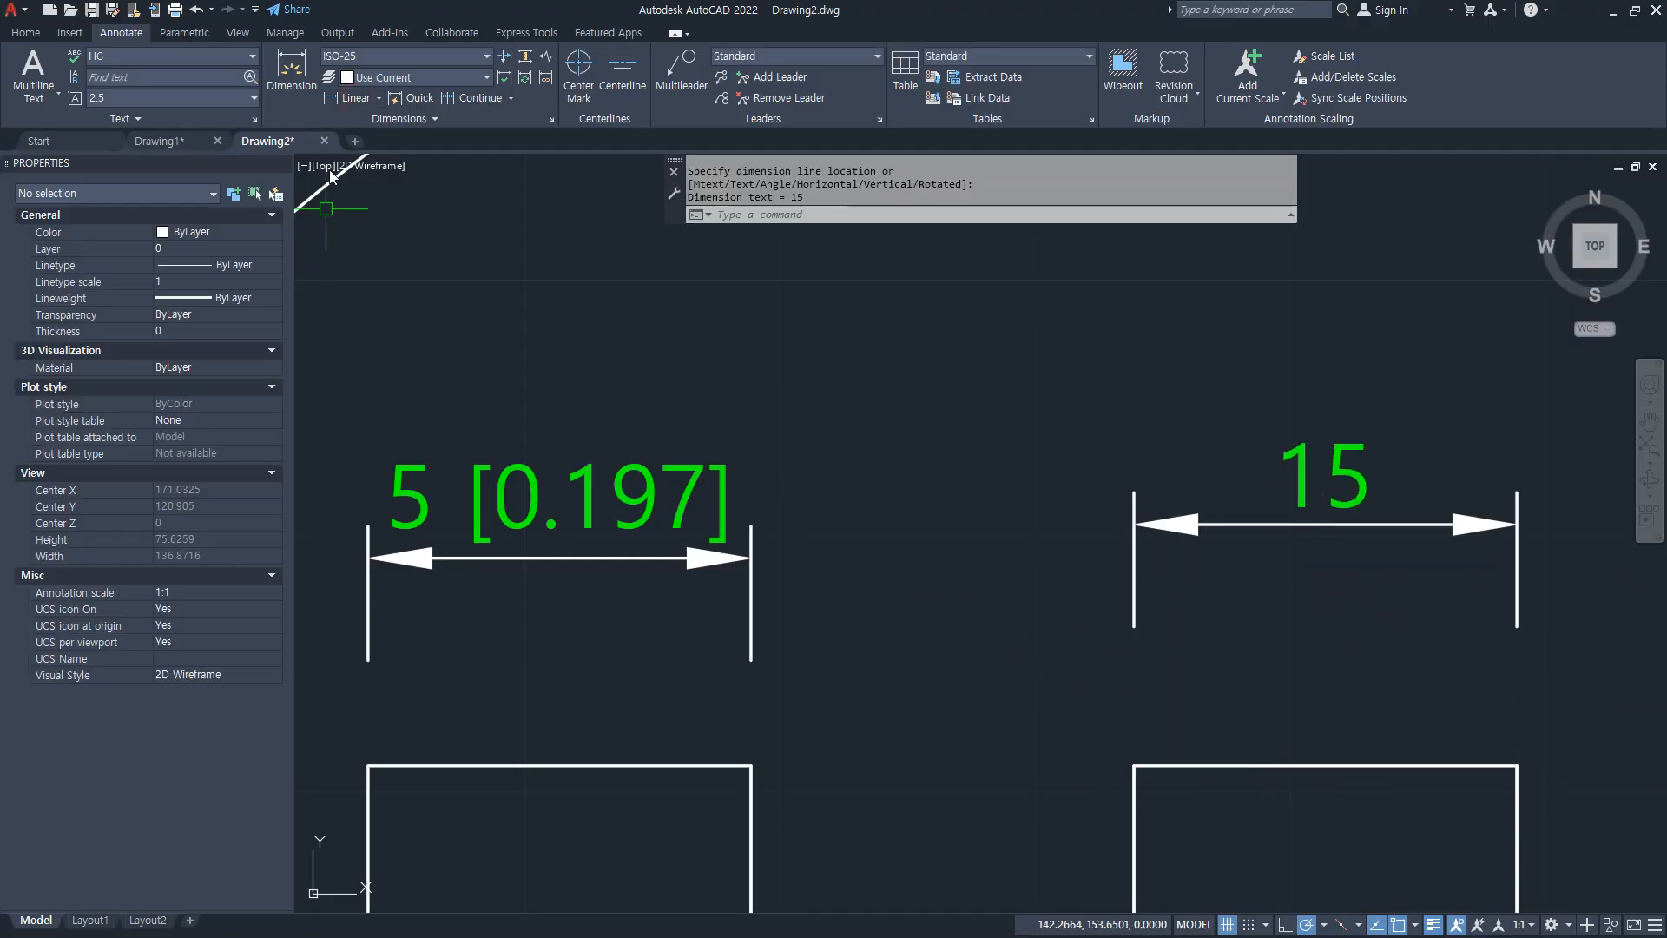
# Step: Match the properties of the leftmost tooth's dimension onto the middle tooth's dimension
pyautogui.write('ma')
pyautogui.press('space')
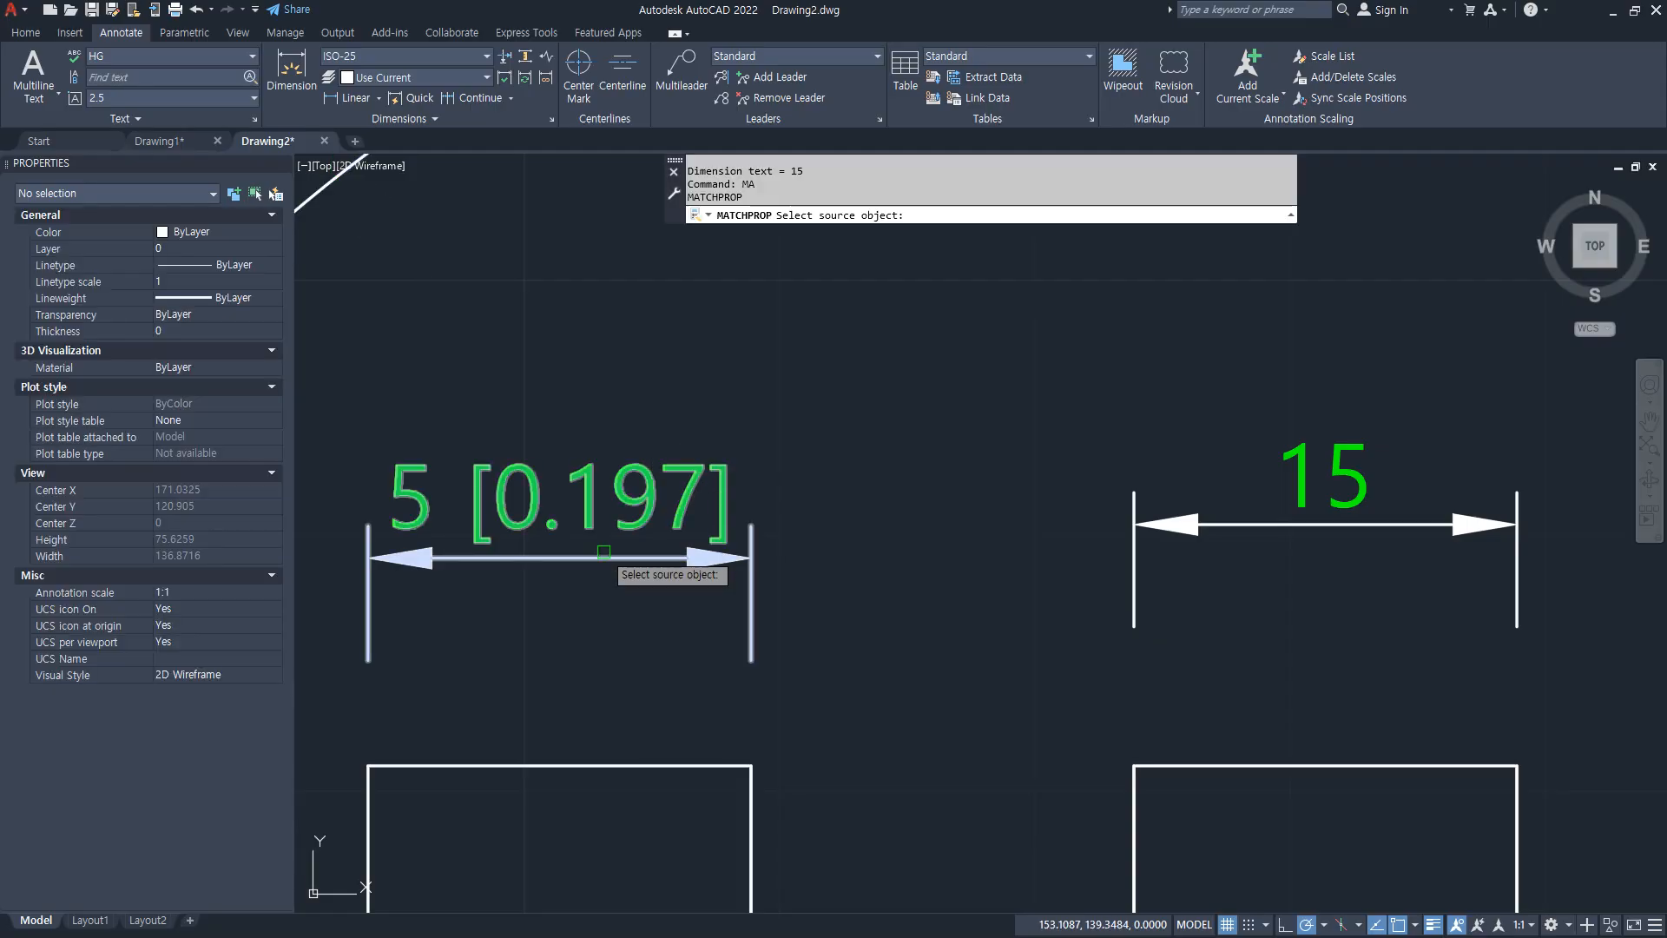
pyautogui.click(647, 557)
pyautogui.click(1291, 526)
pyautogui.press('Return')
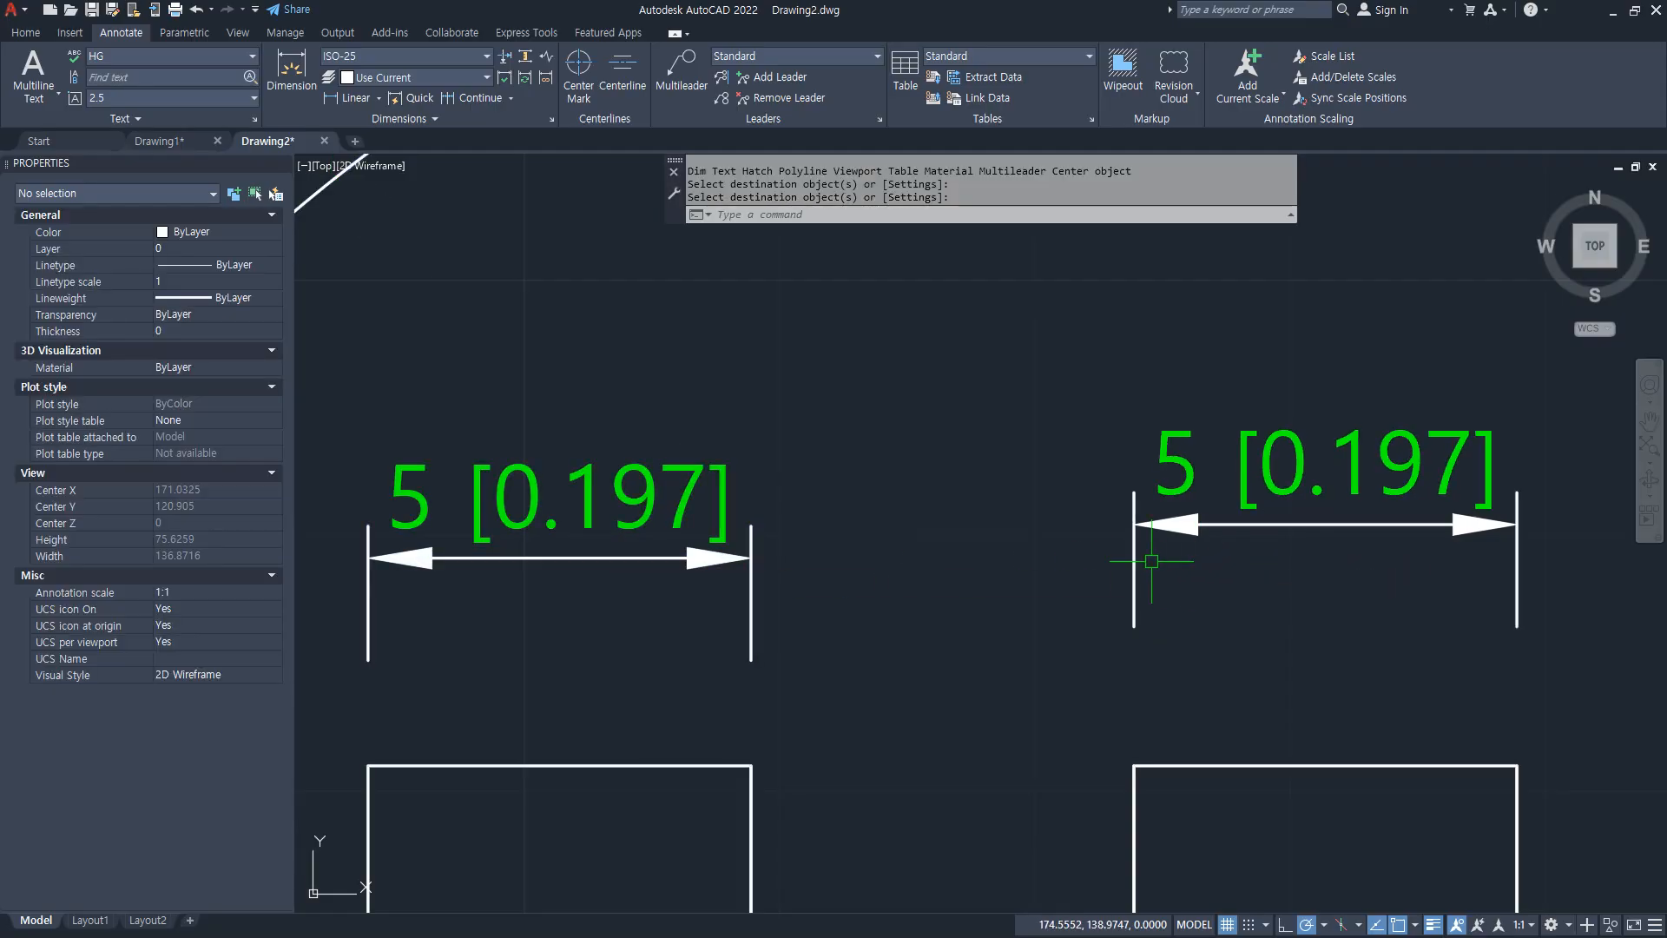
# Step: Set the ISO-25 style's alternate units to Windows Desktop format and 0.00 precision with trailing zeros suppressed
pyautogui.press('Escape')
pyautogui.write('d')
pyautogui.press('space')
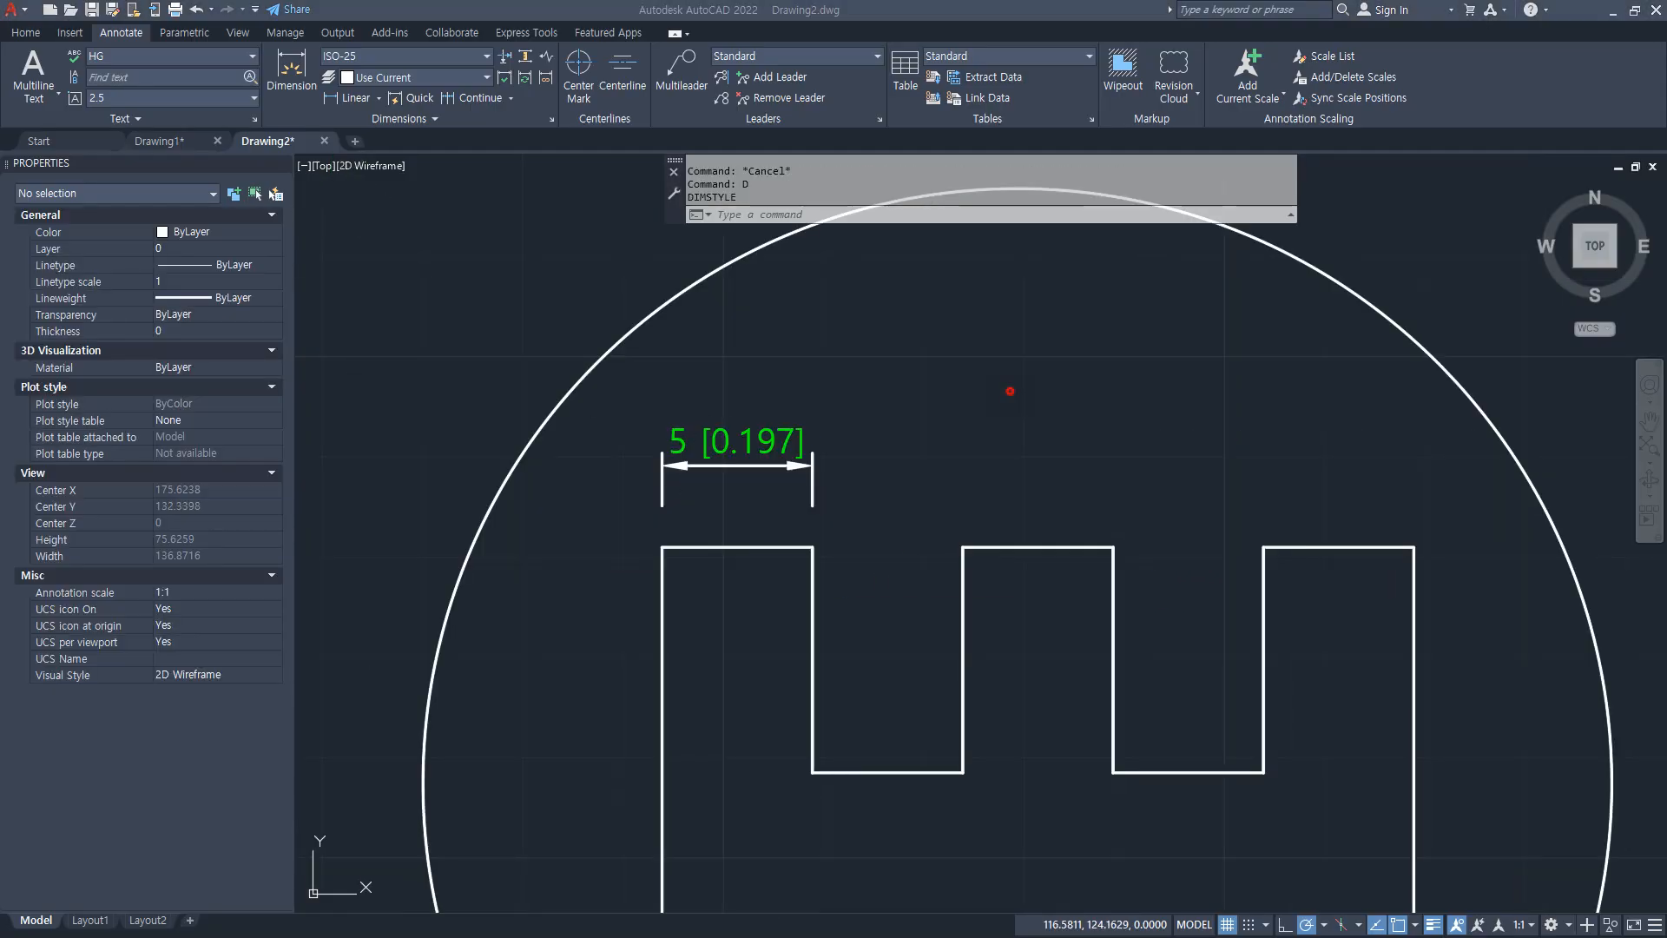
pyautogui.click(1010, 391)
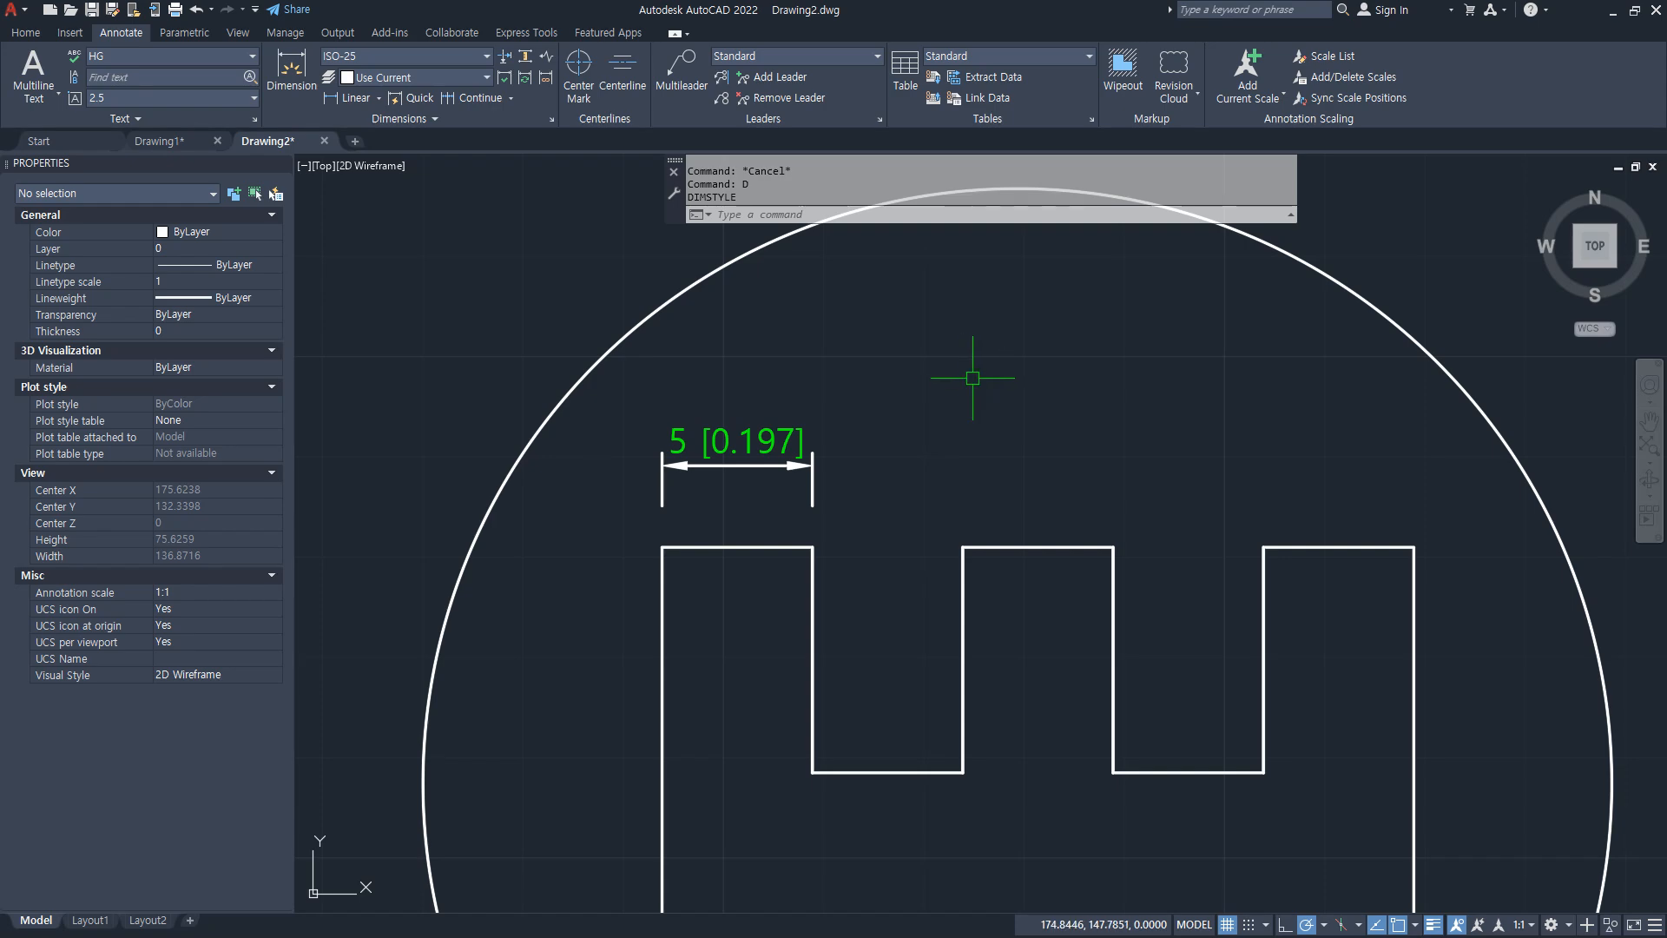
pyautogui.write('d')
pyautogui.press('space')
pyautogui.click(1010, 436)
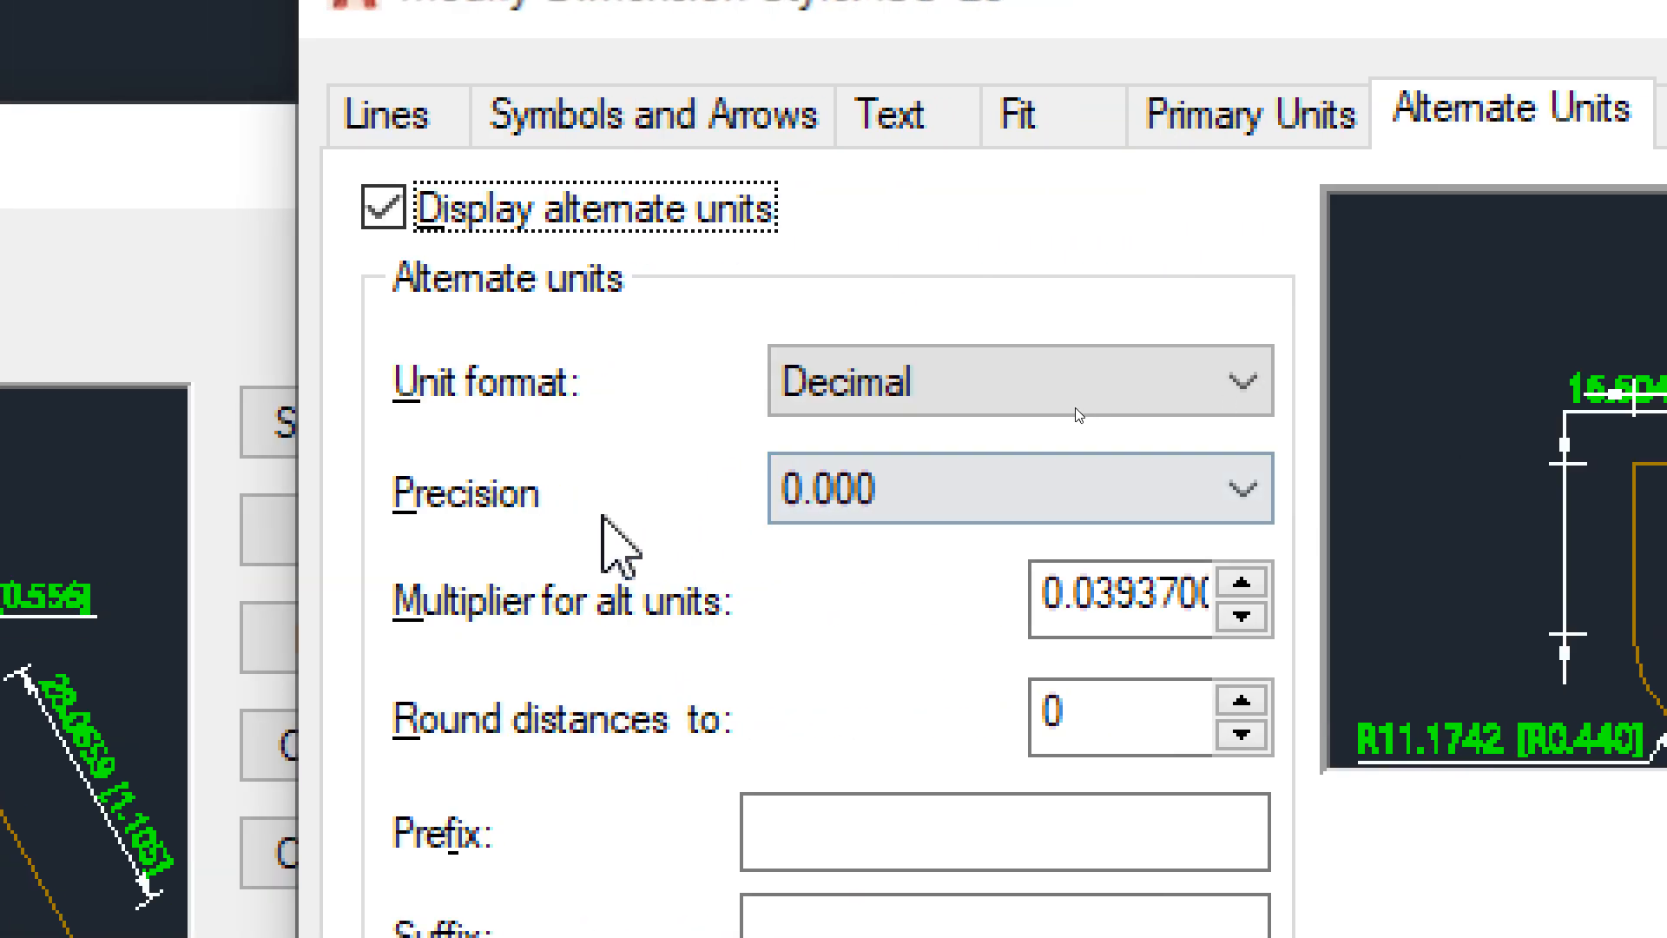
pyautogui.click(856, 404)
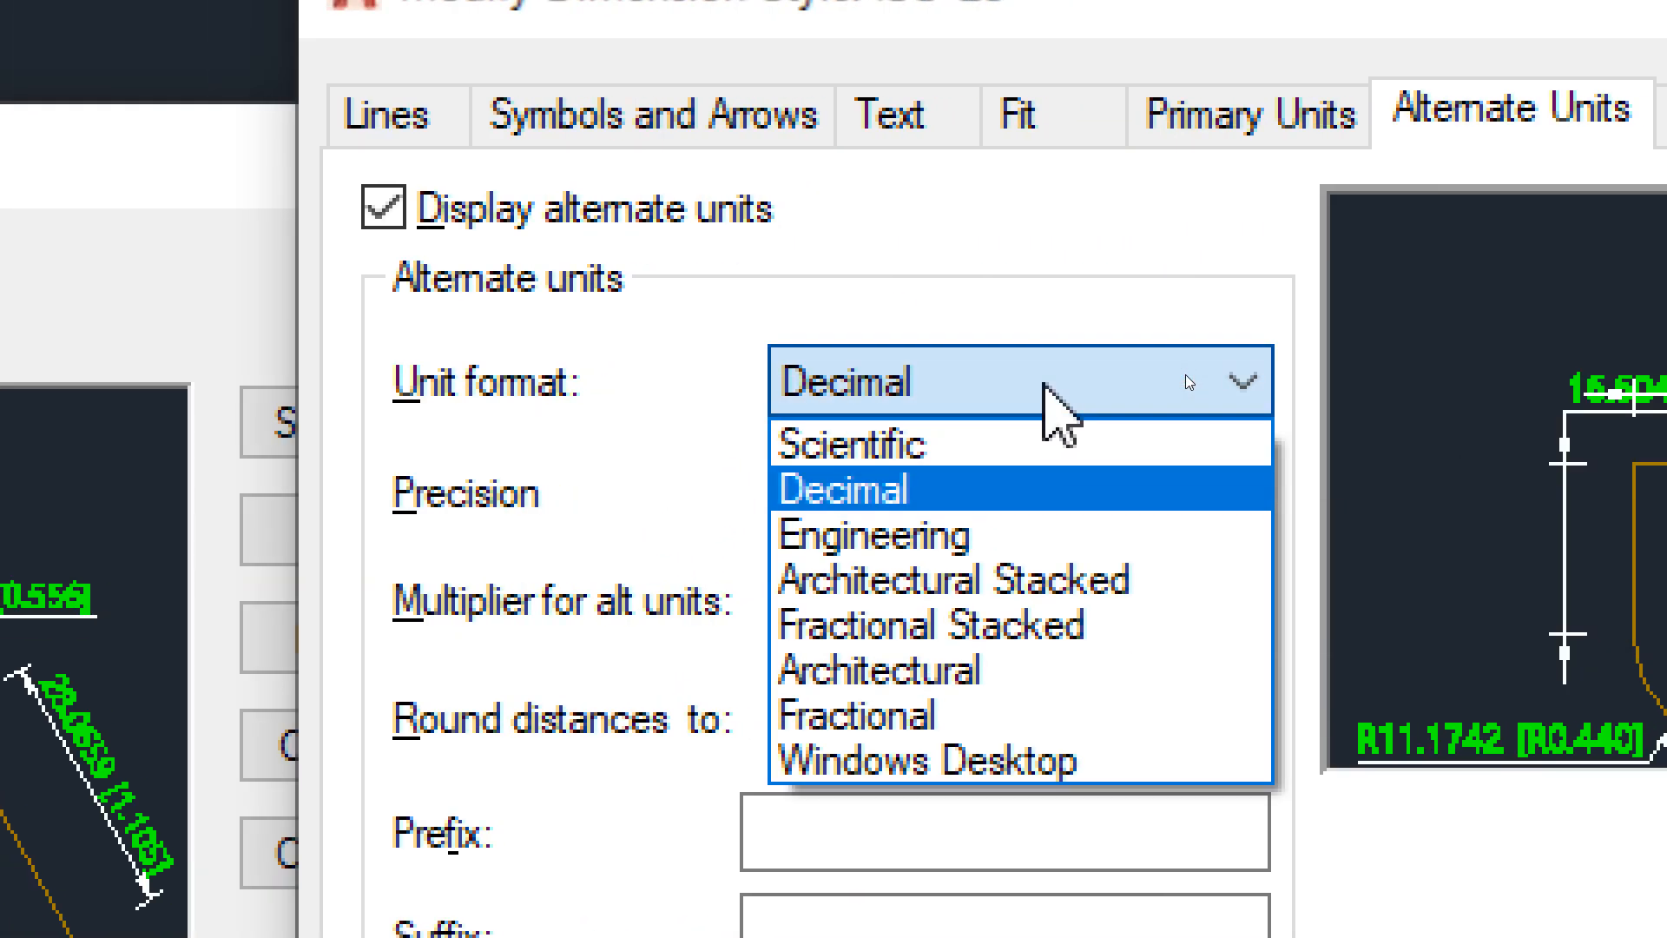
pyautogui.click(1017, 764)
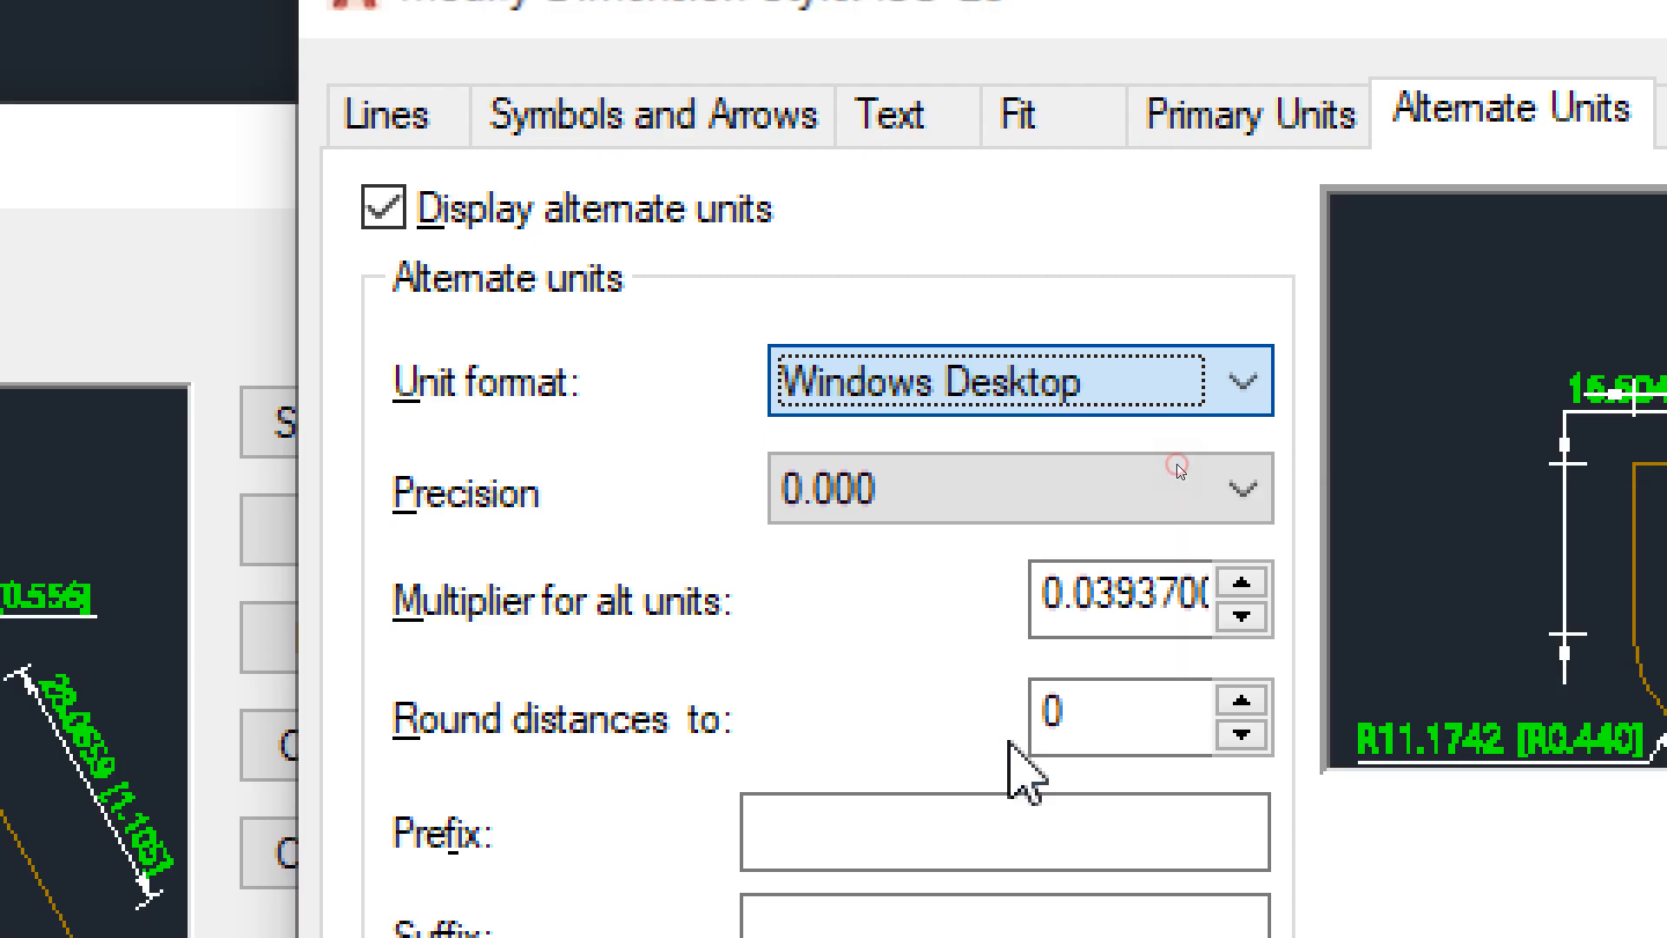
pyautogui.click(1079, 512)
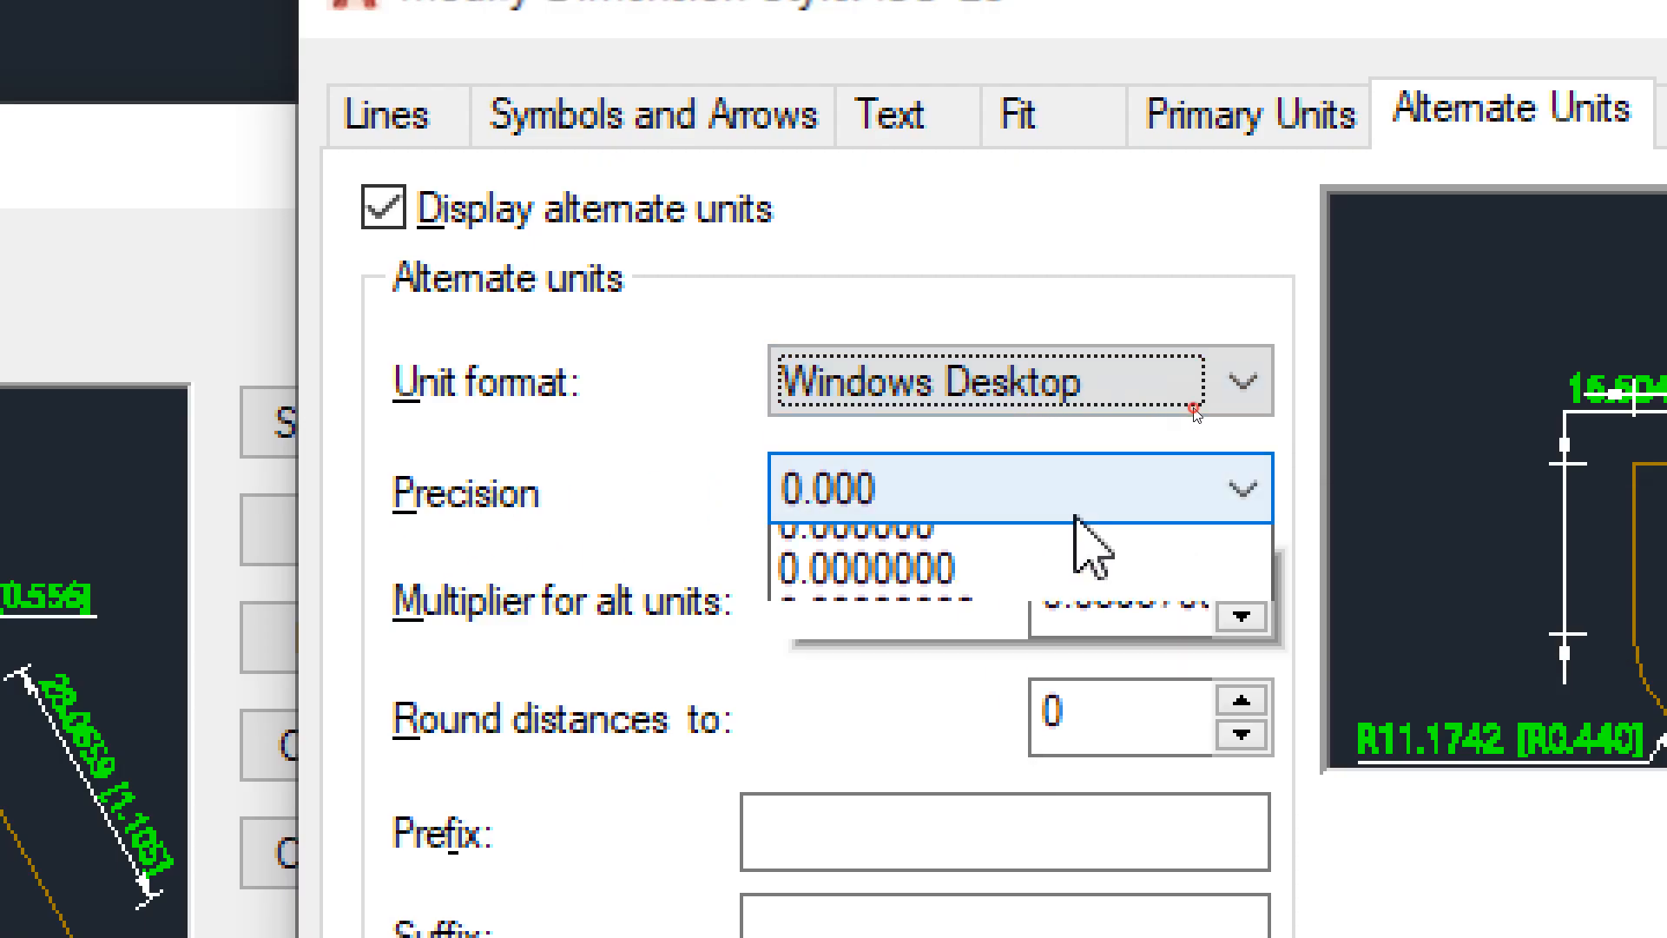
pyautogui.click(962, 640)
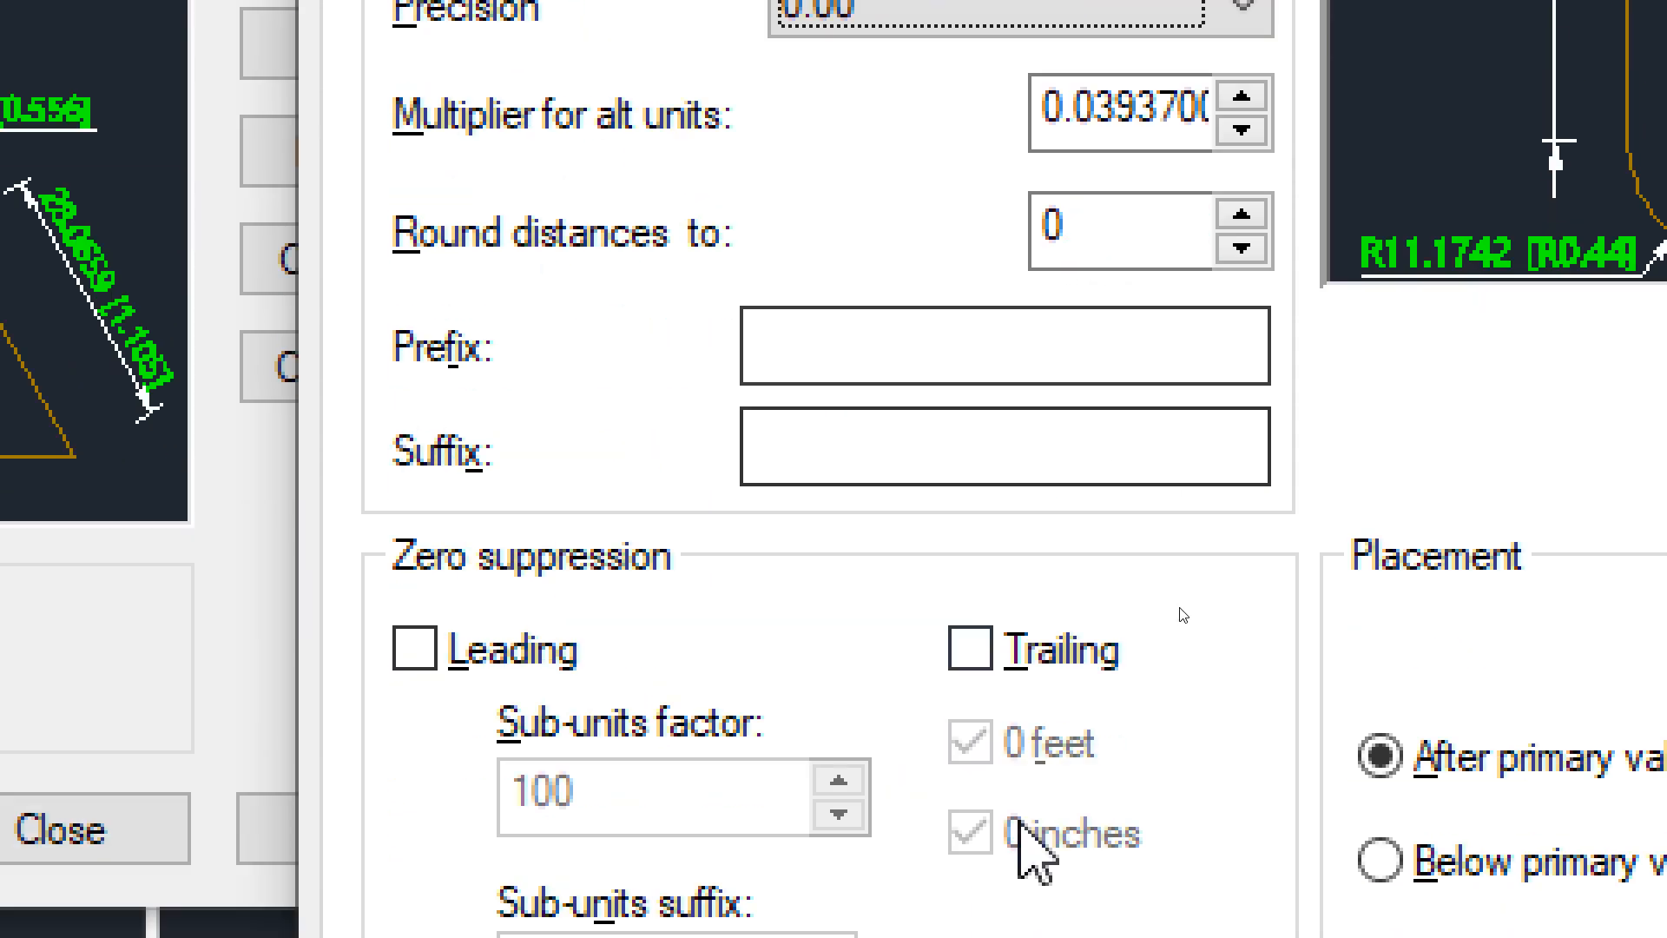
pyautogui.click(1009, 629)
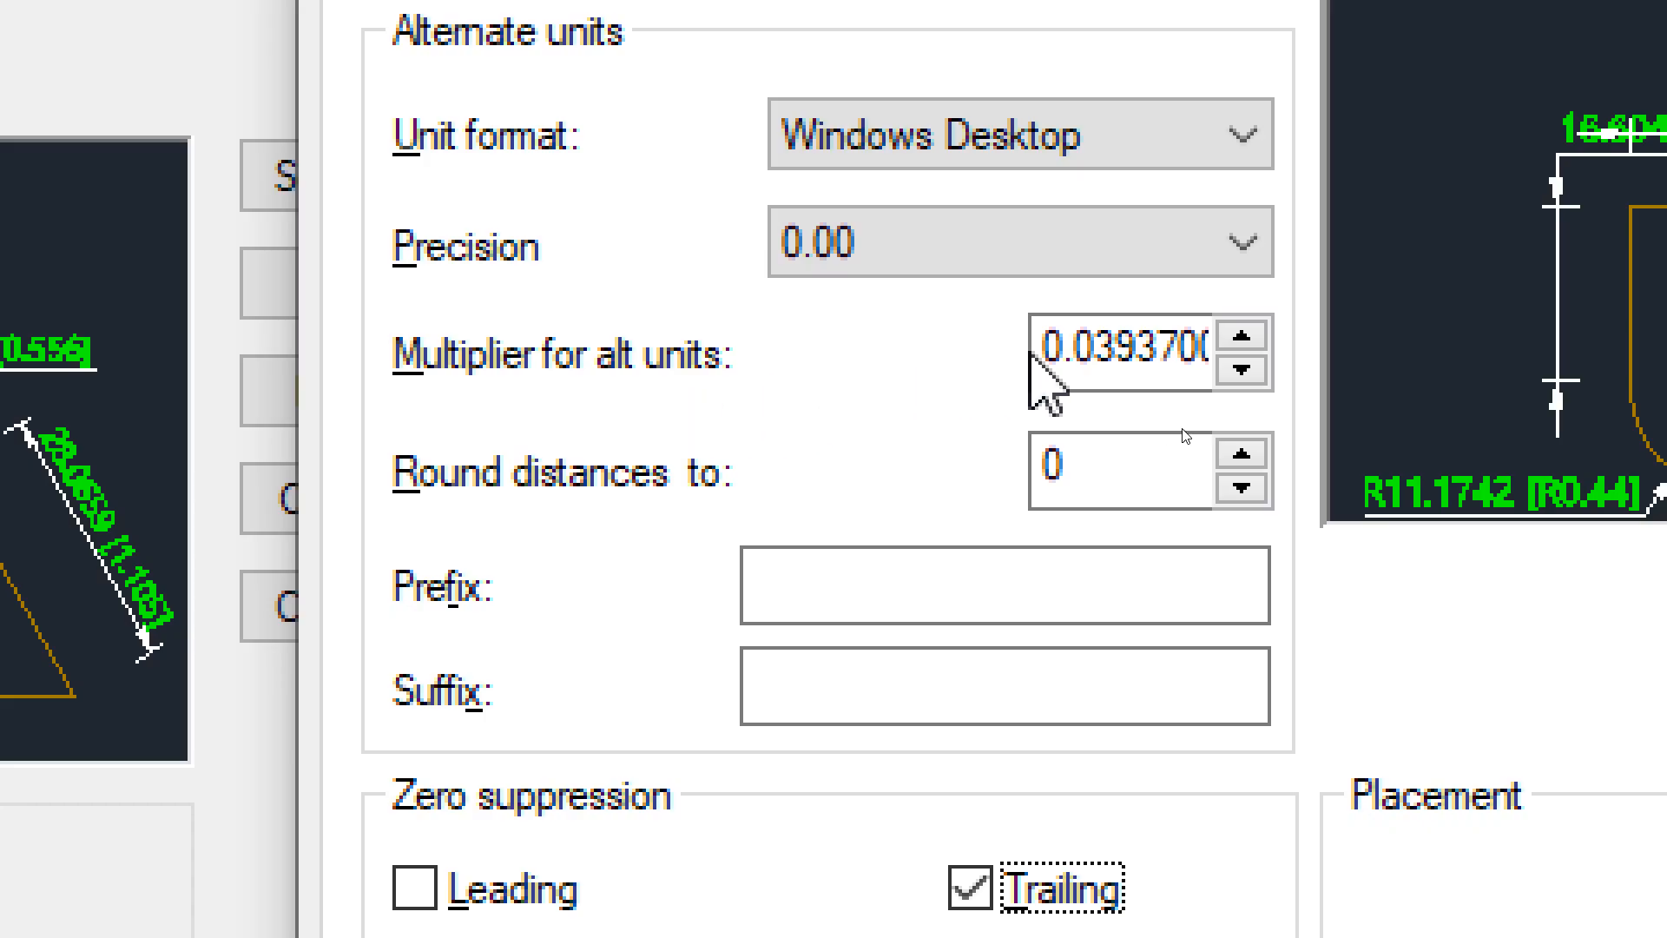
# Step: Set the multiplier for alternate units to 1 and apply the ISO-25 style changes
pyautogui.click(1075, 347)
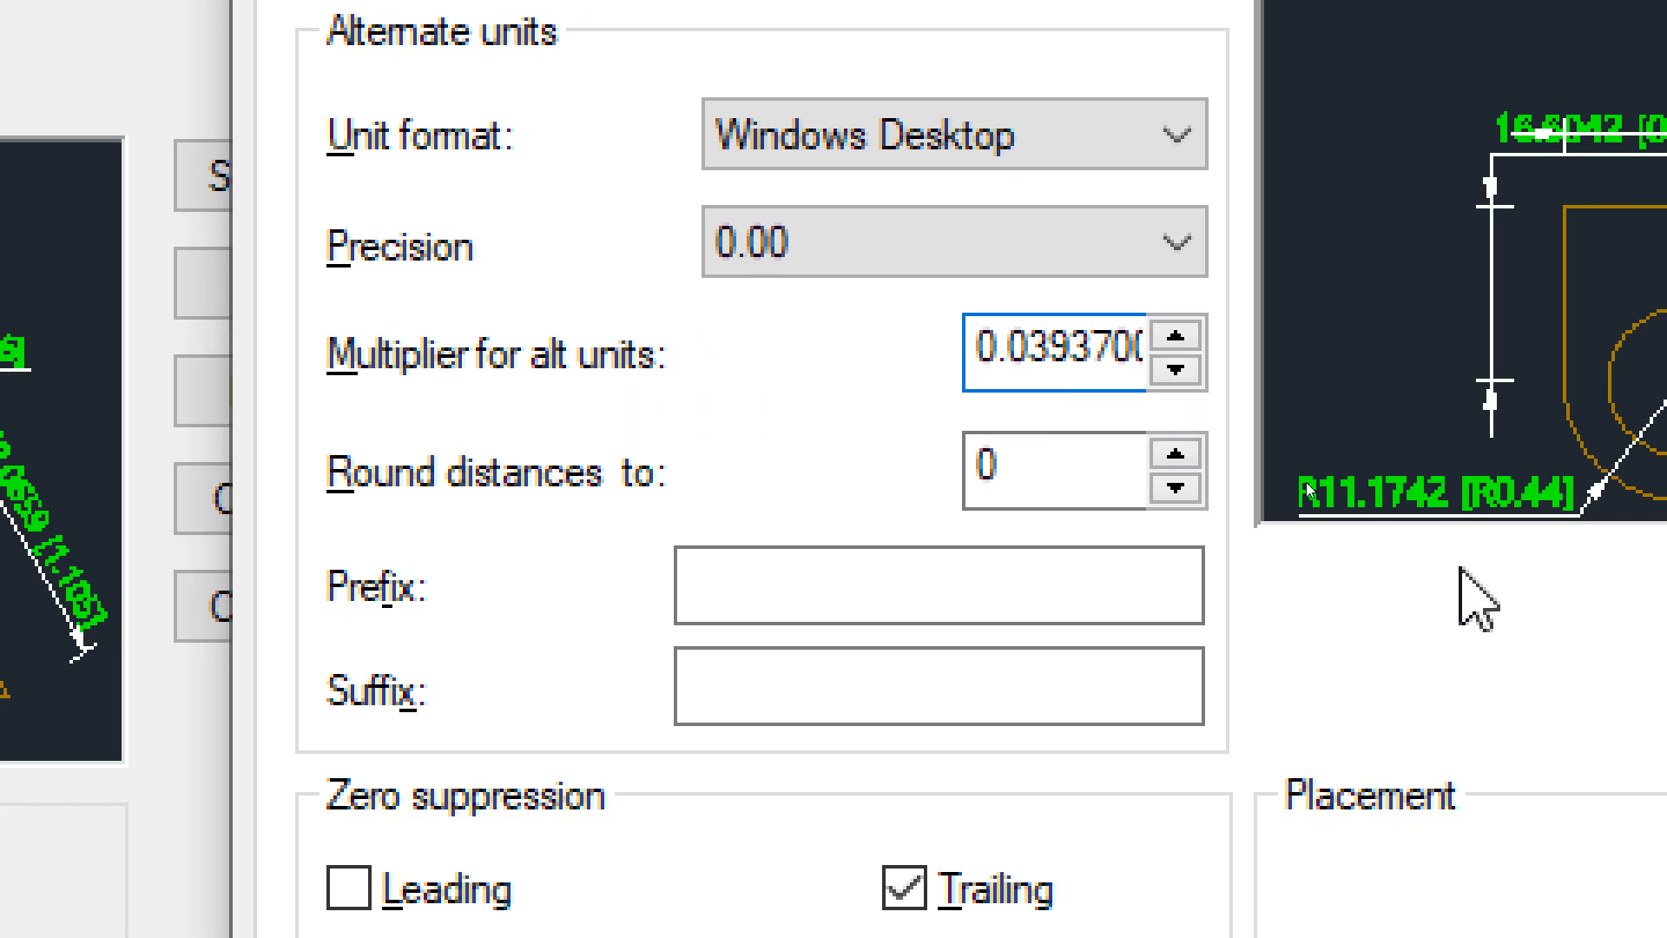
pyautogui.hotkey('shift', 'End')
pyautogui.write('1')
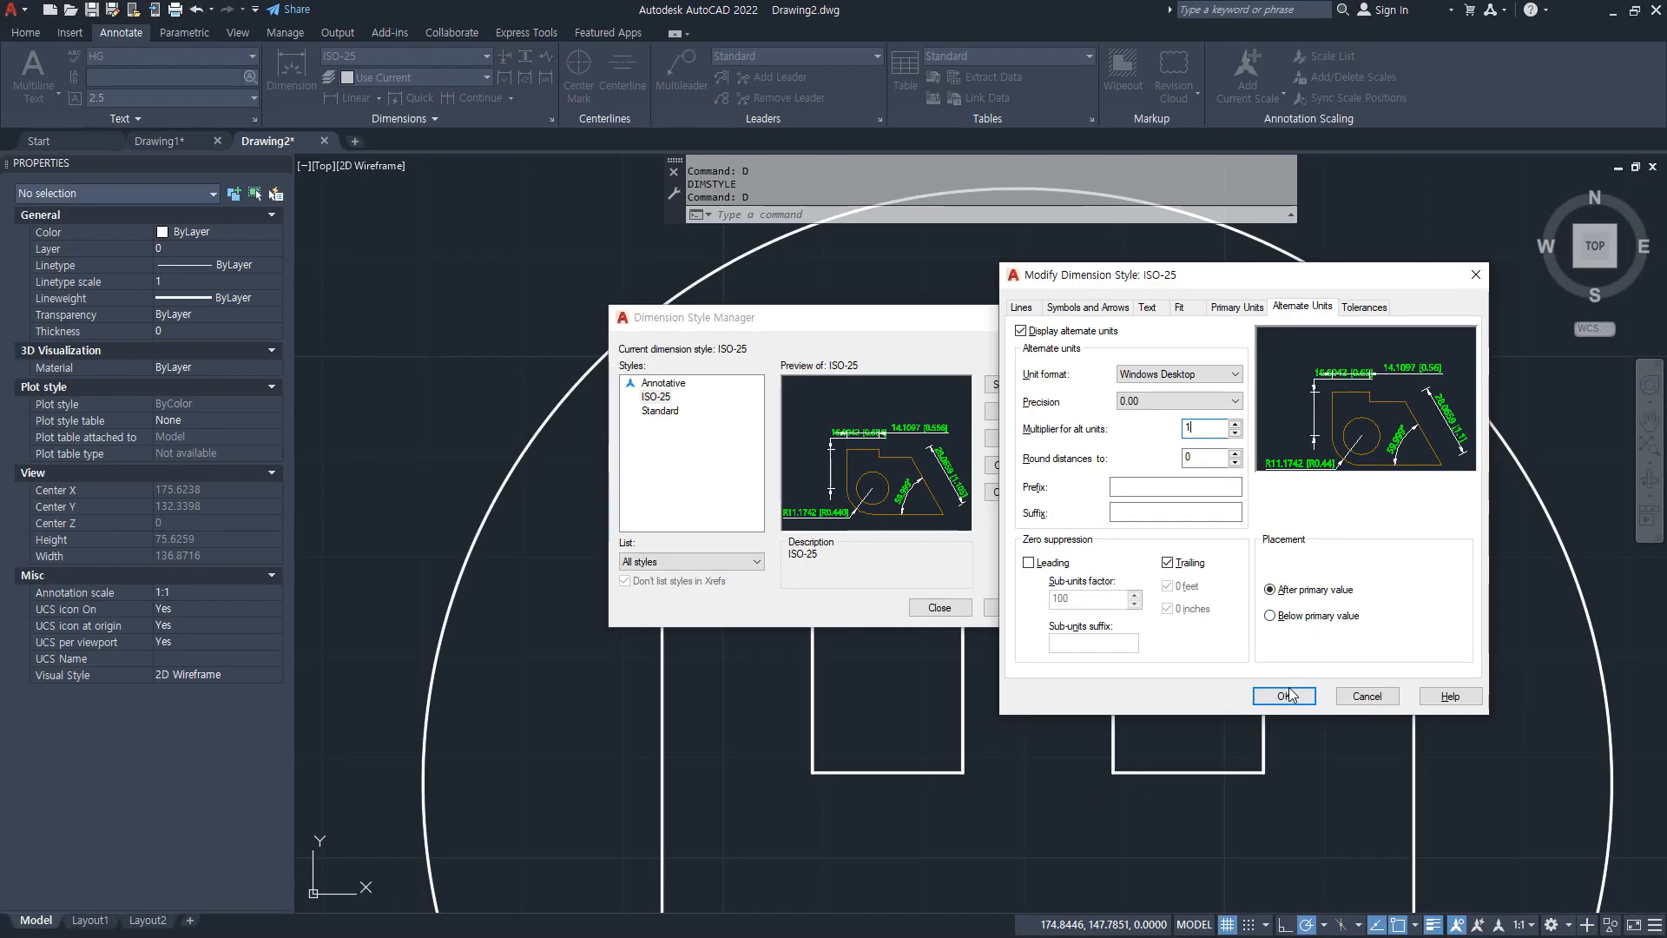
pyautogui.click(1286, 696)
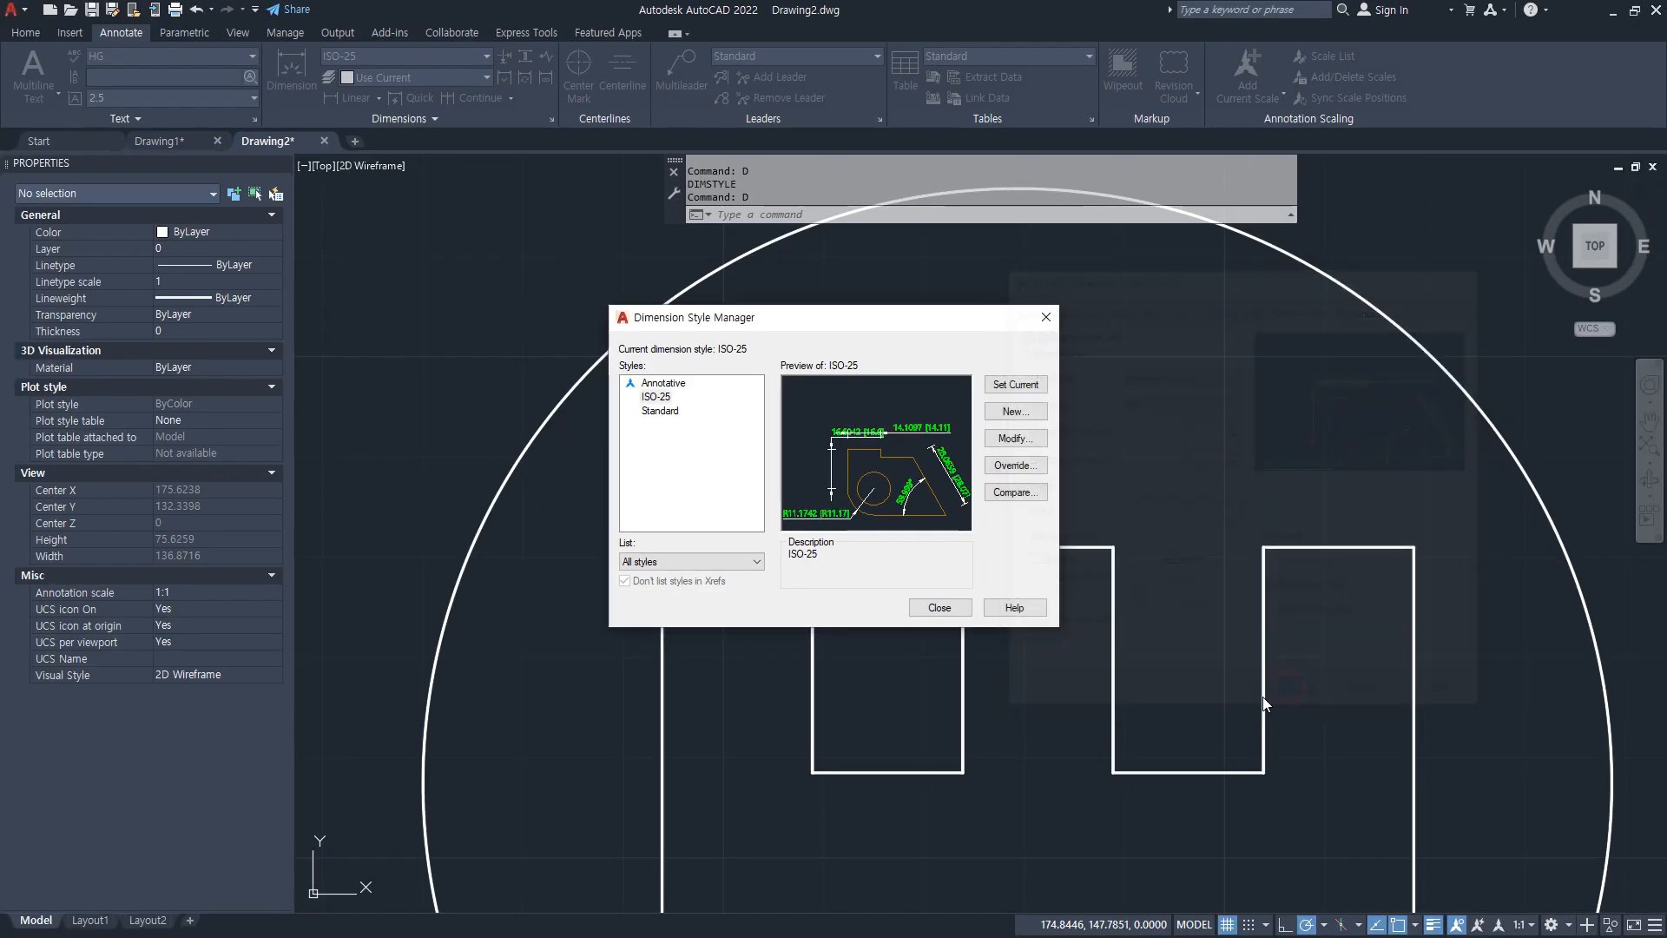
pyautogui.click(939, 607)
pyautogui.scroll(4, 692, 469)
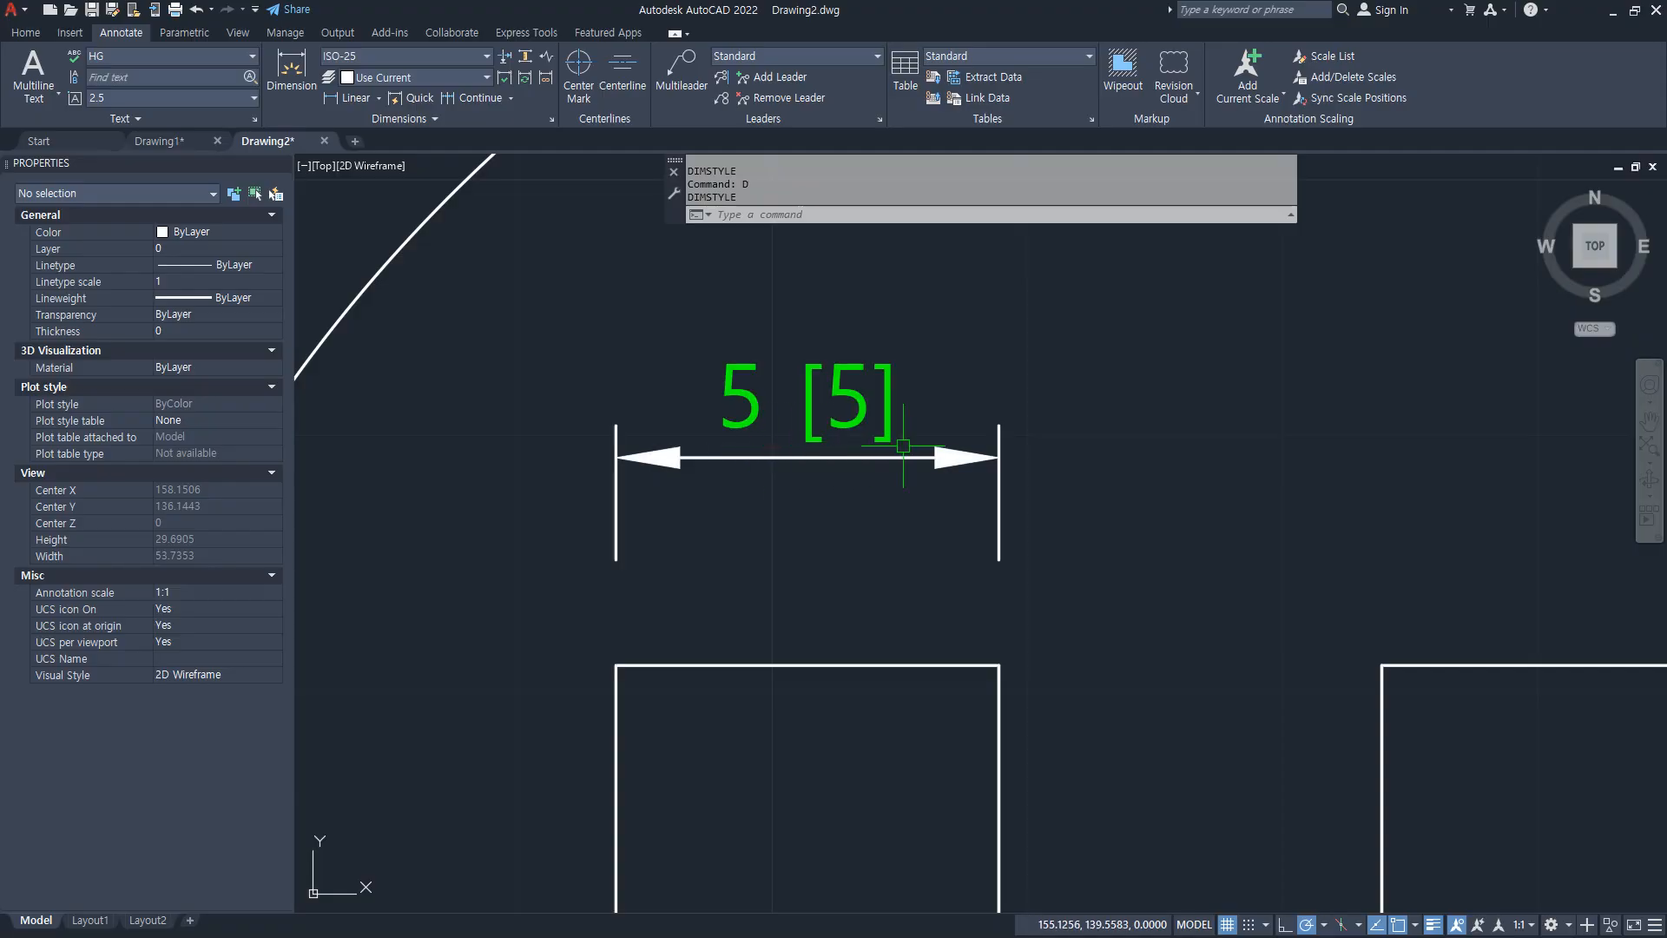
pyautogui.moveTo(739, 444)
pyautogui.mouseDown()
pyautogui.moveTo(772, 338)
pyautogui.moveTo(732, 449)
pyautogui.mouseUp()
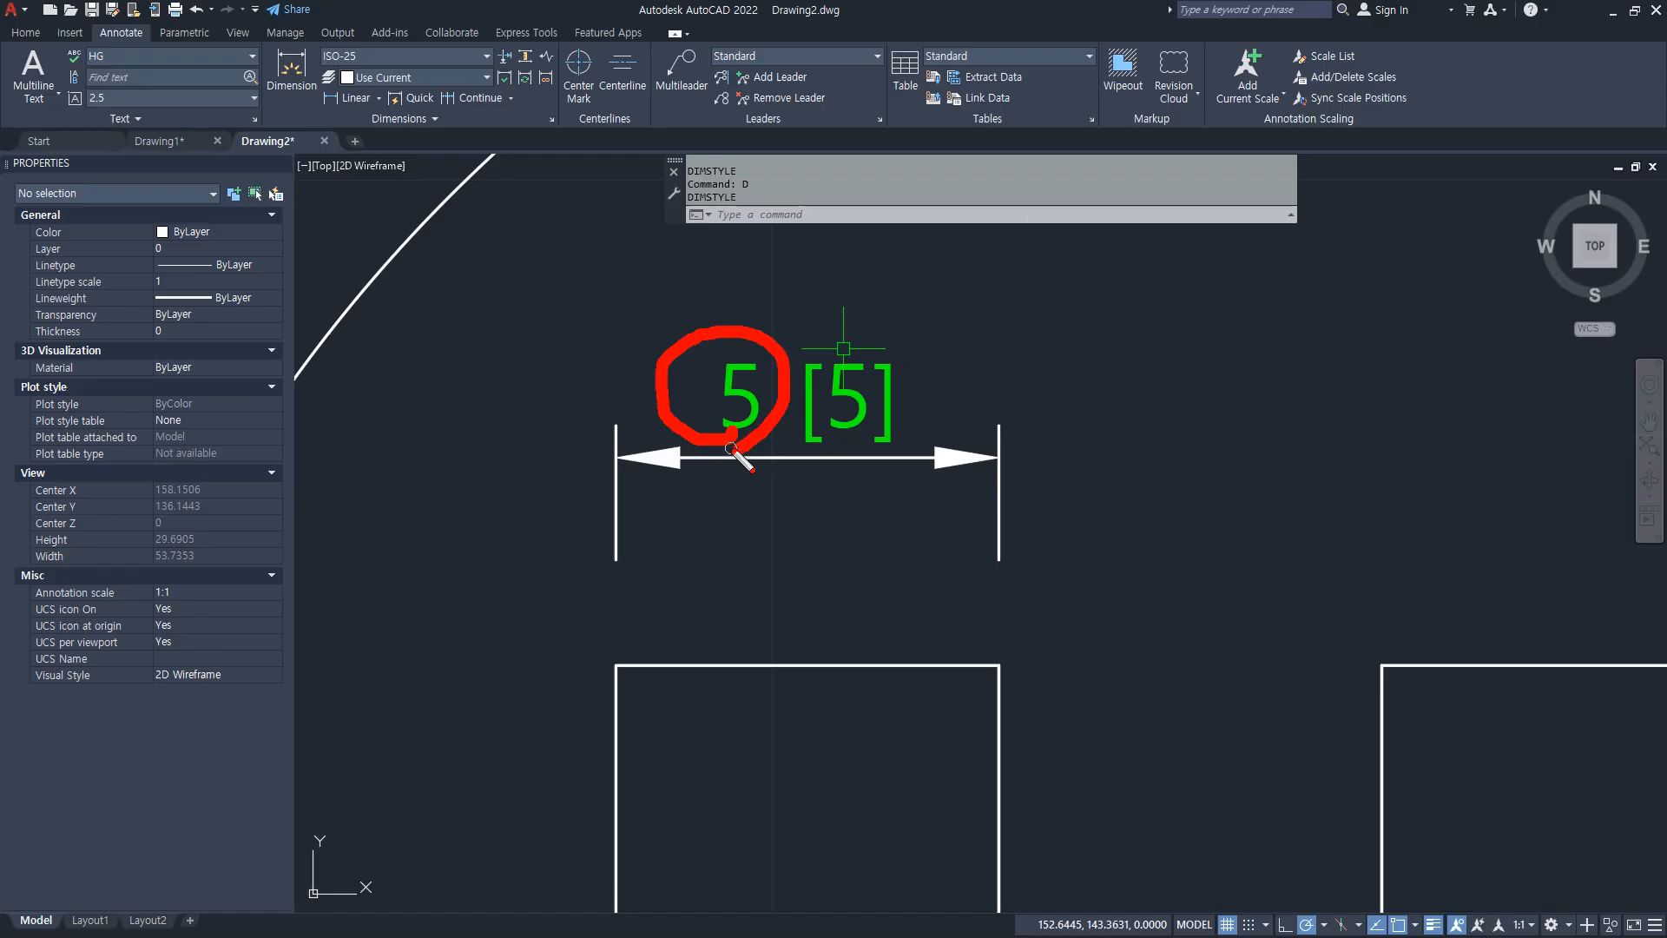
pyautogui.moveTo(953, 247)
pyautogui.mouseDown()
pyautogui.moveTo(864, 315)
pyautogui.moveTo(807, 299)
pyautogui.mouseUp()
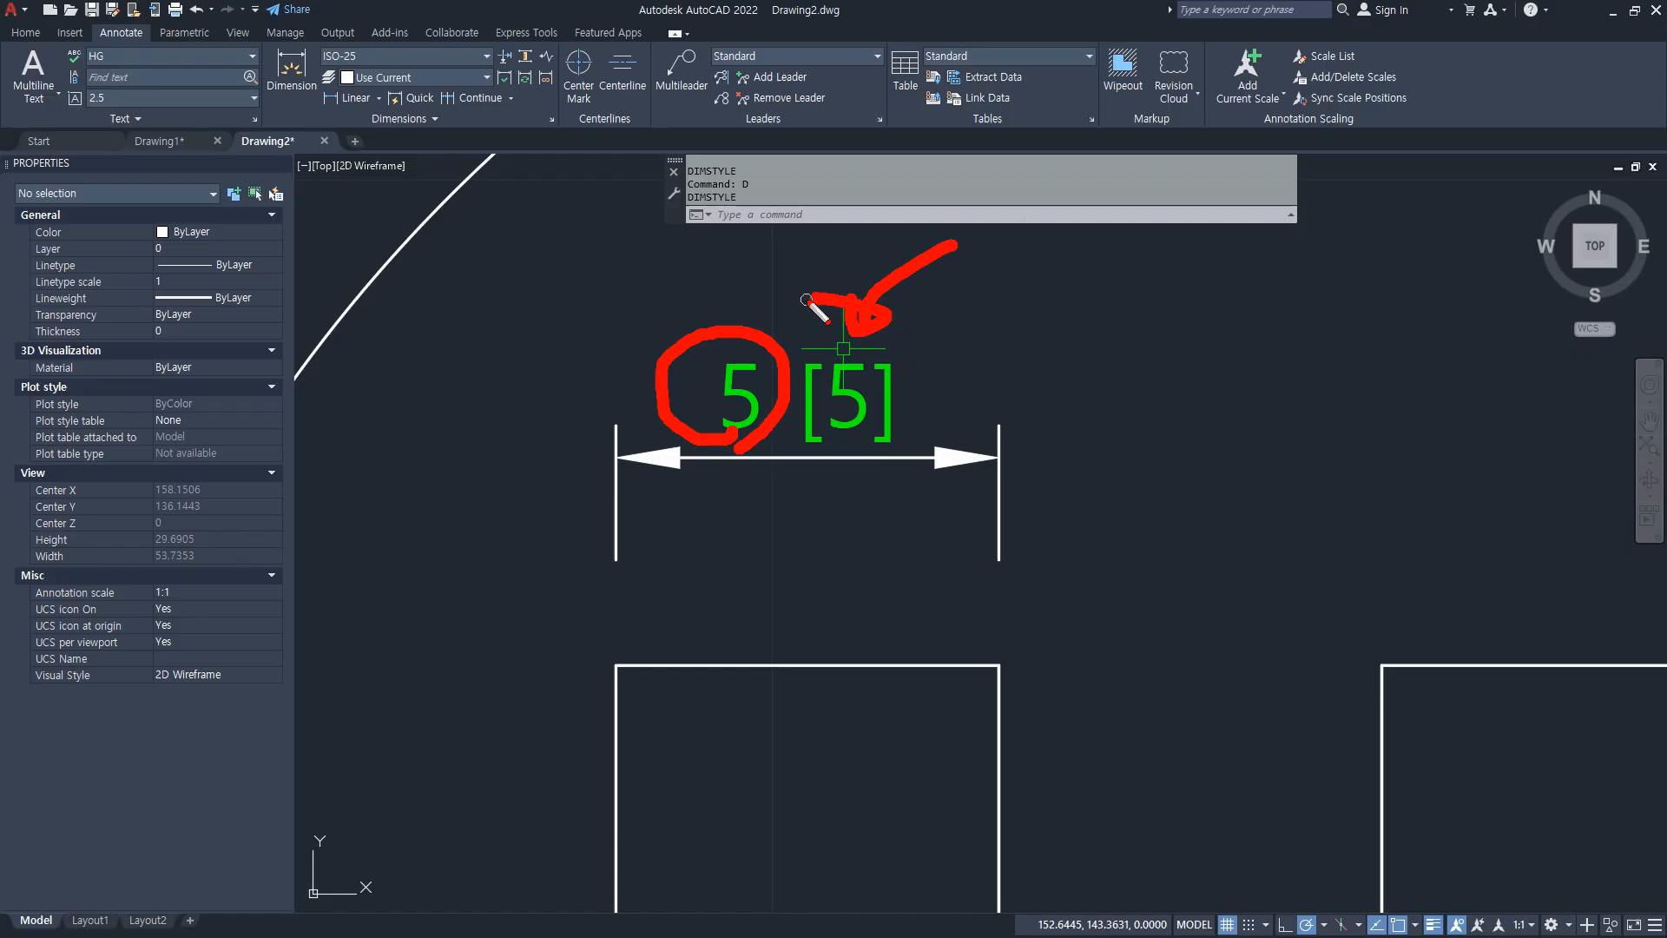
pyautogui.press('Escape')
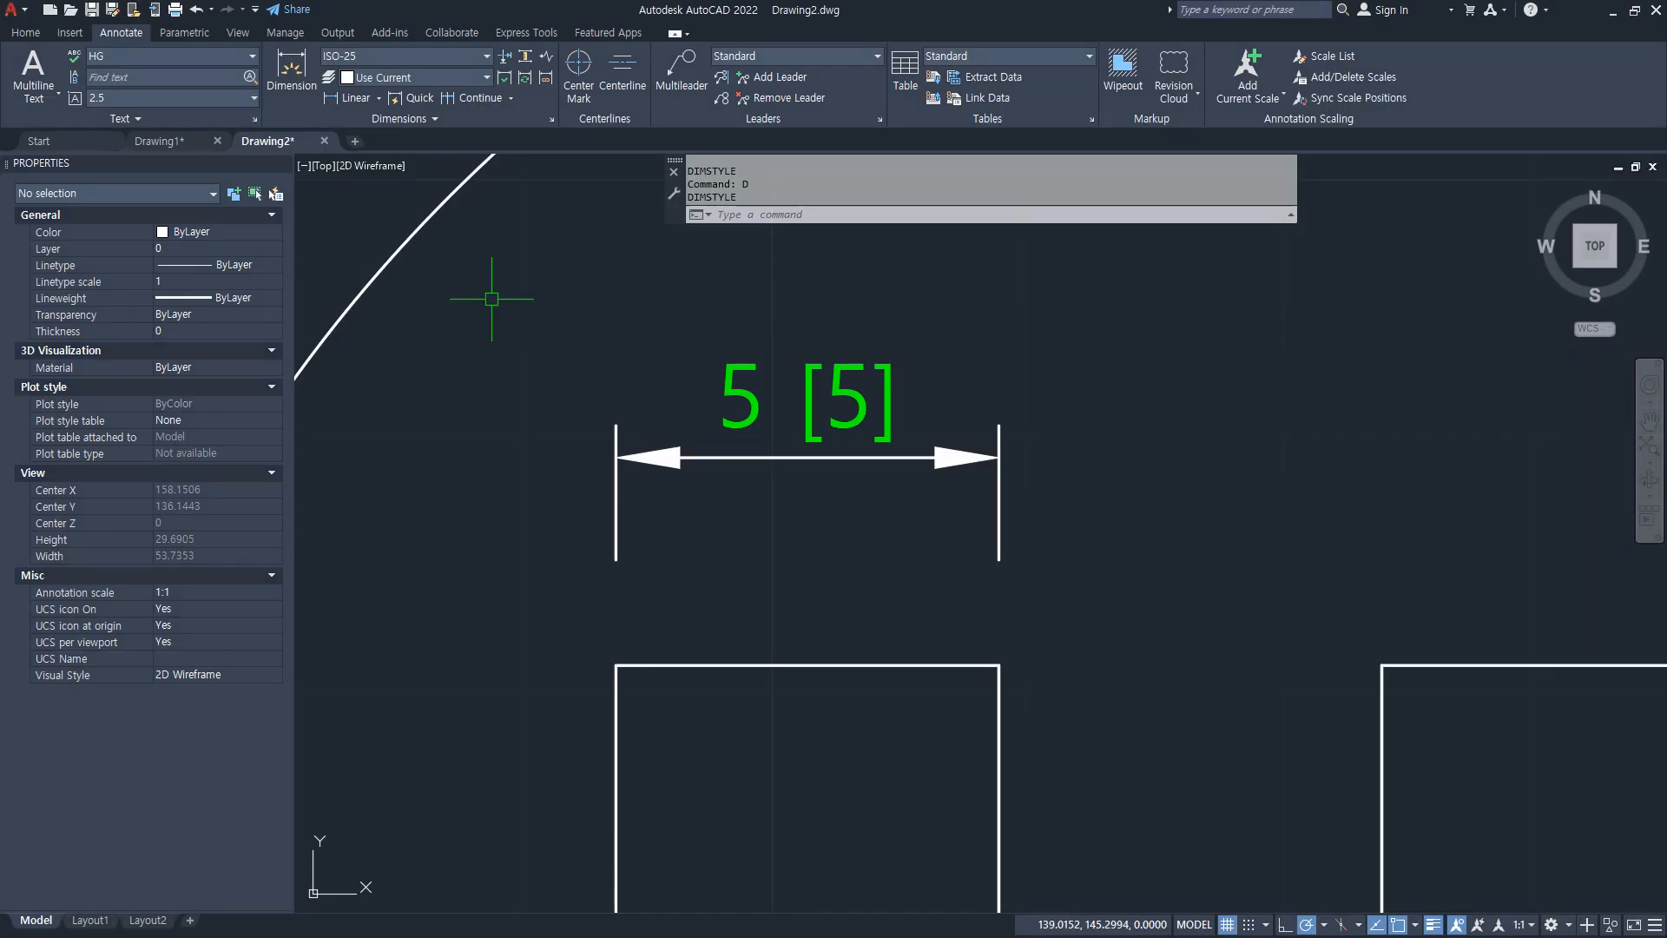
# Step: Change the ISO-25 style's multiplier for alternate units to 2 and apply it
pyautogui.write('D')
pyautogui.press('Return')
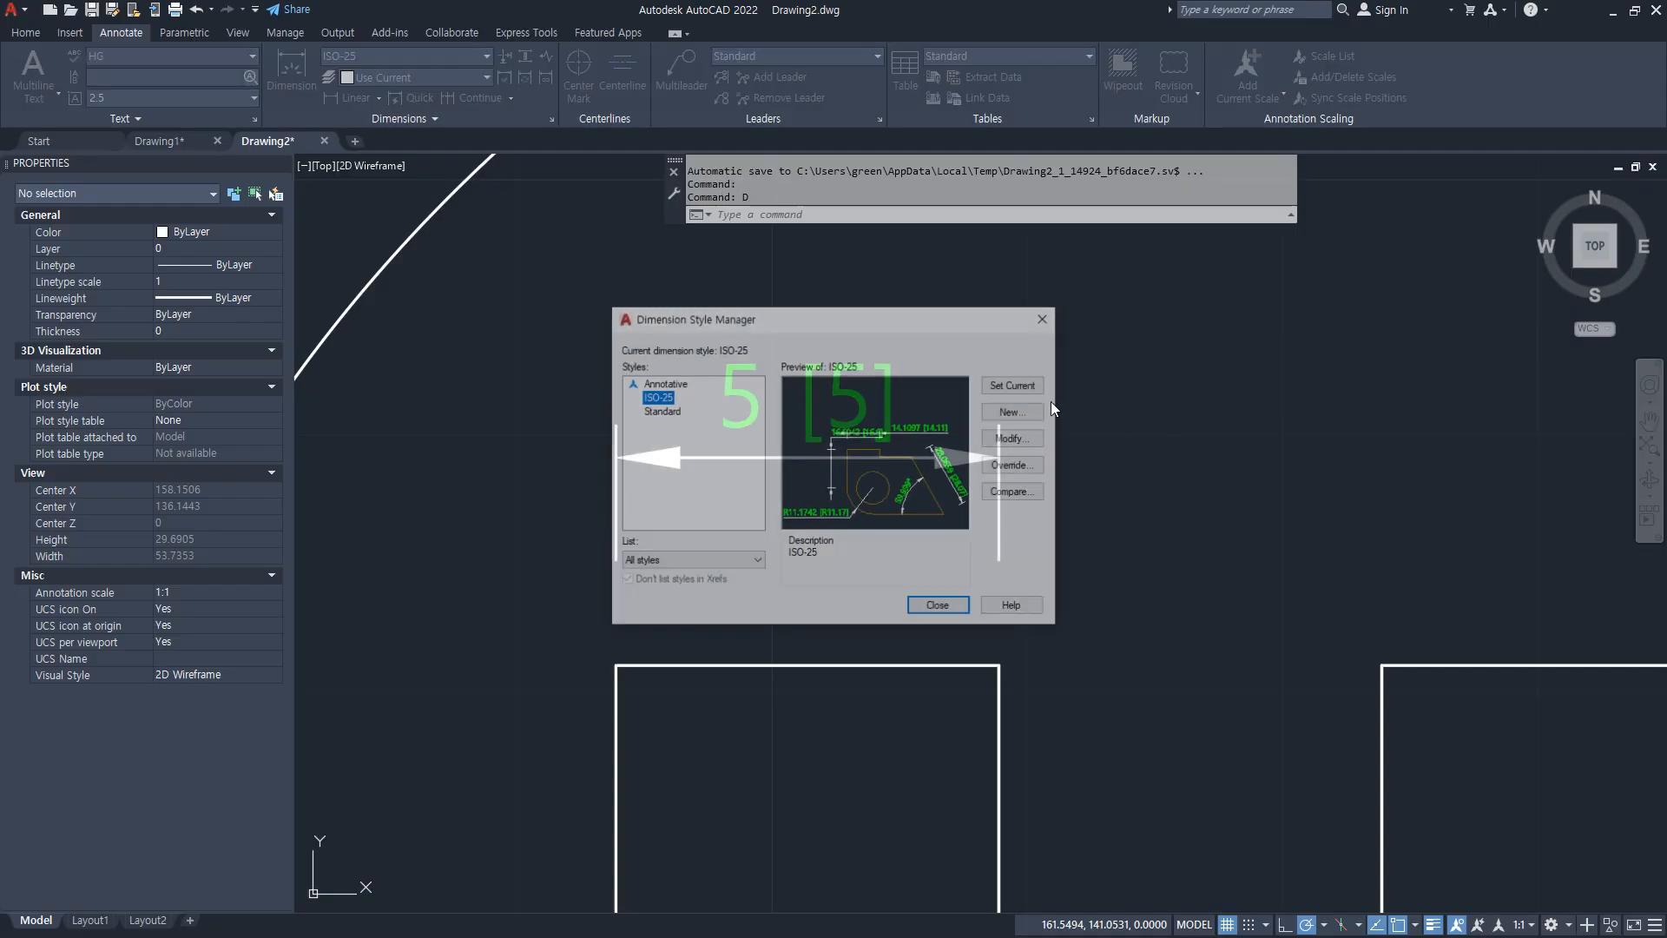
pyautogui.click(1017, 440)
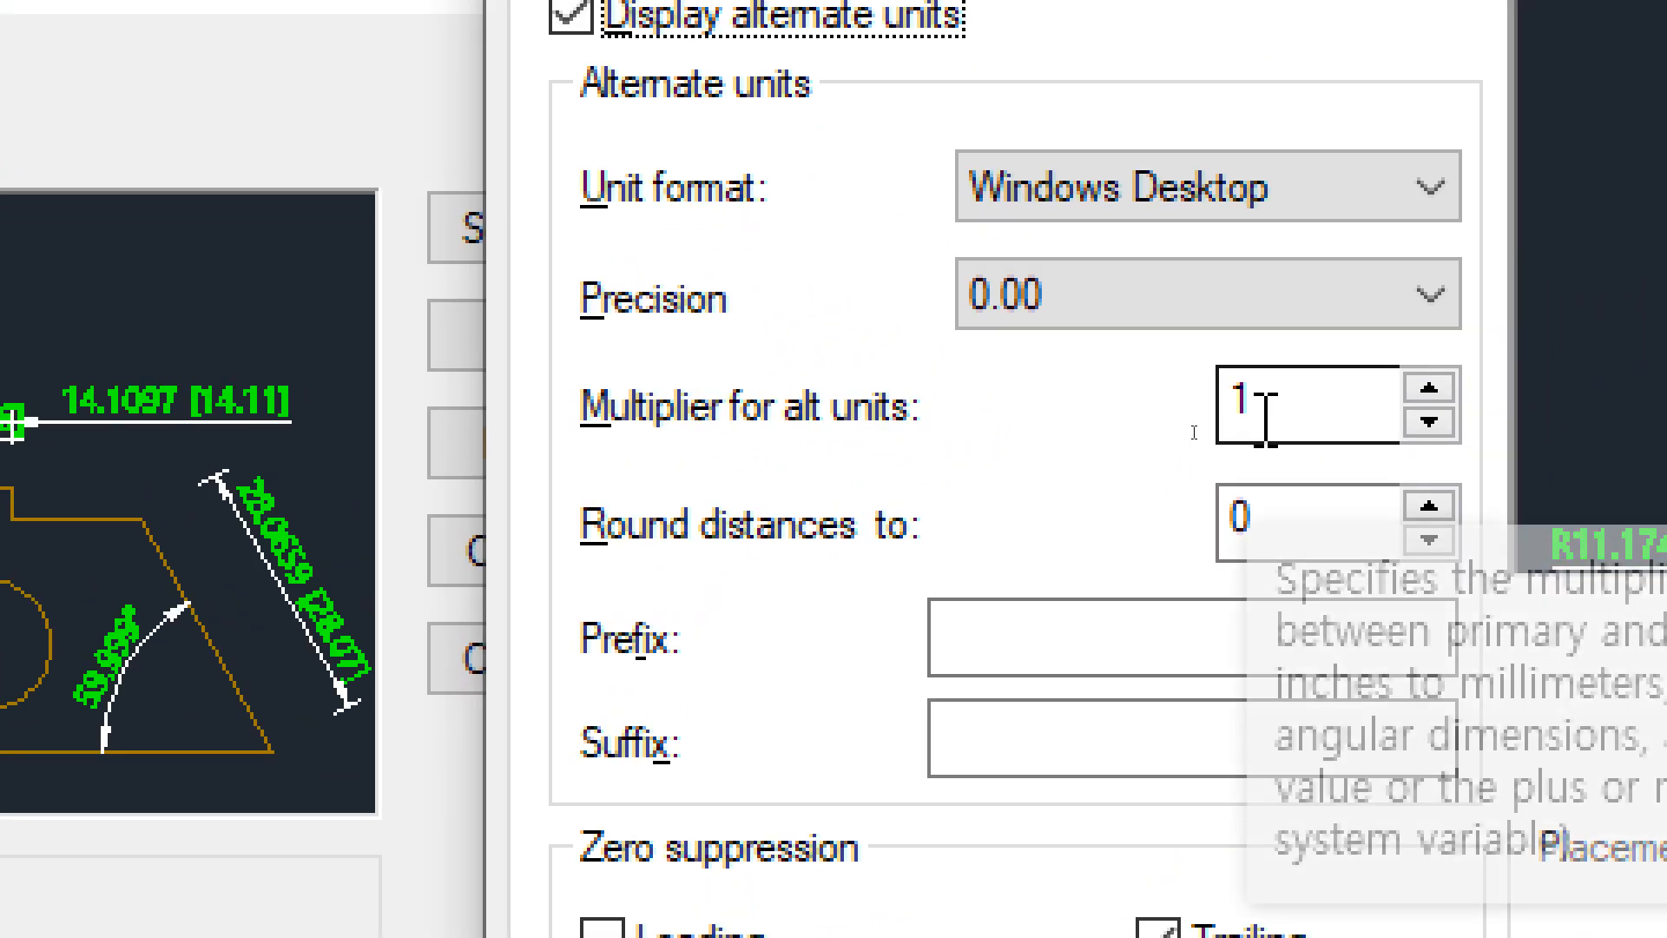
pyautogui.doubleClick(1194, 429)
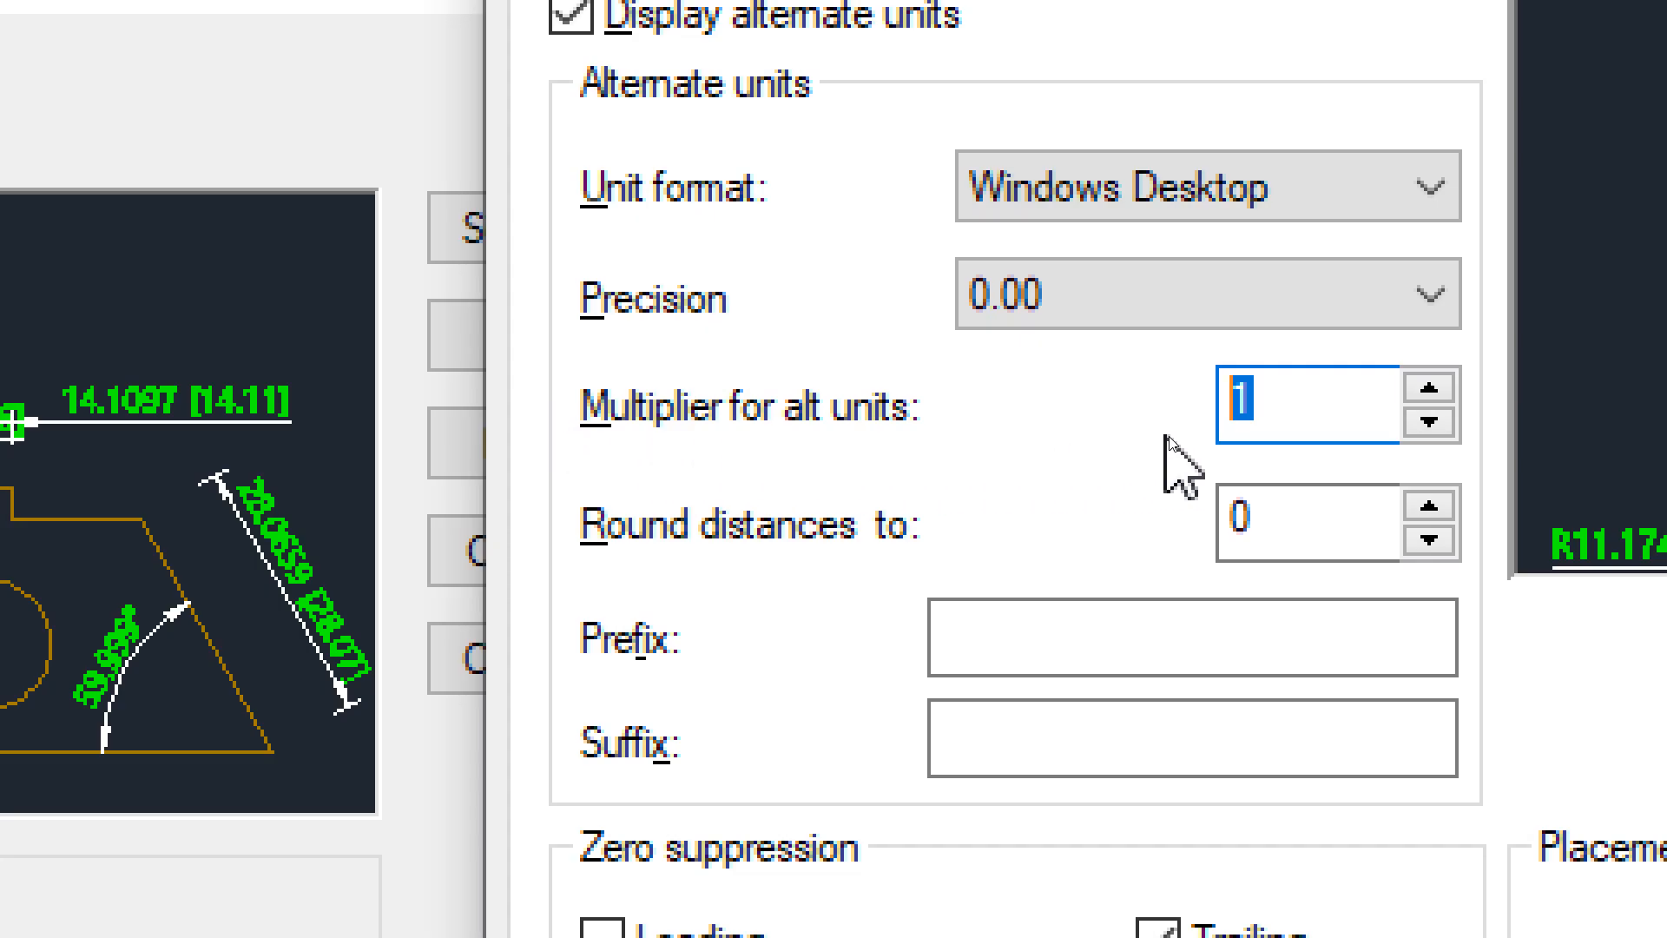
pyautogui.write('2')
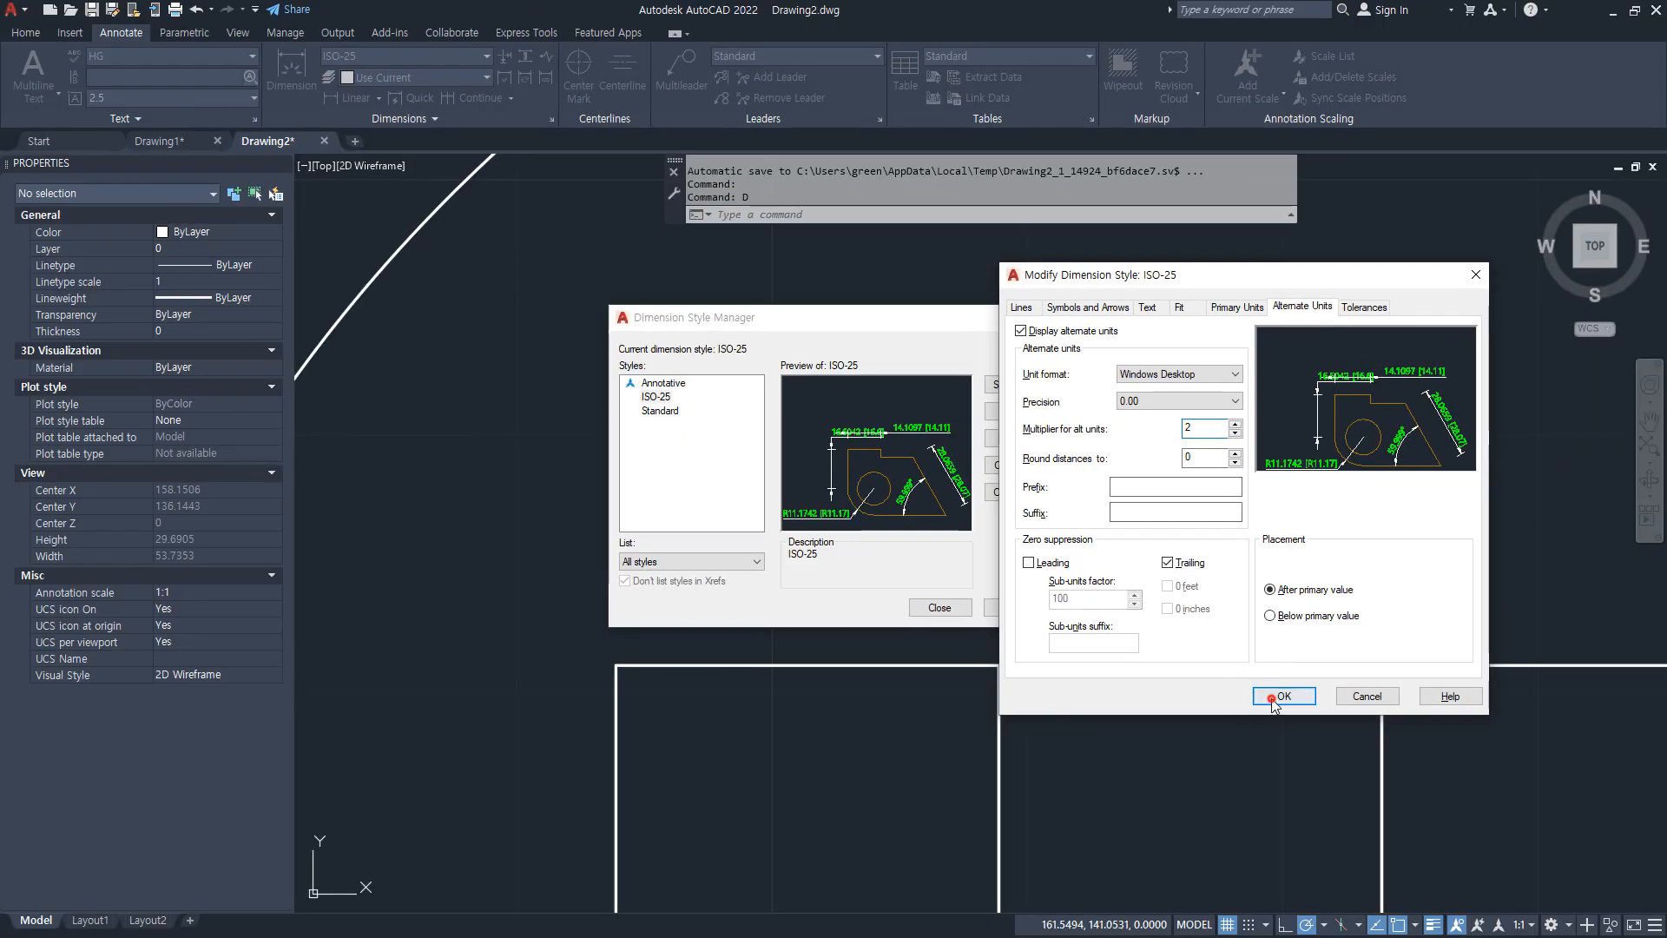
pyautogui.click(1282, 705)
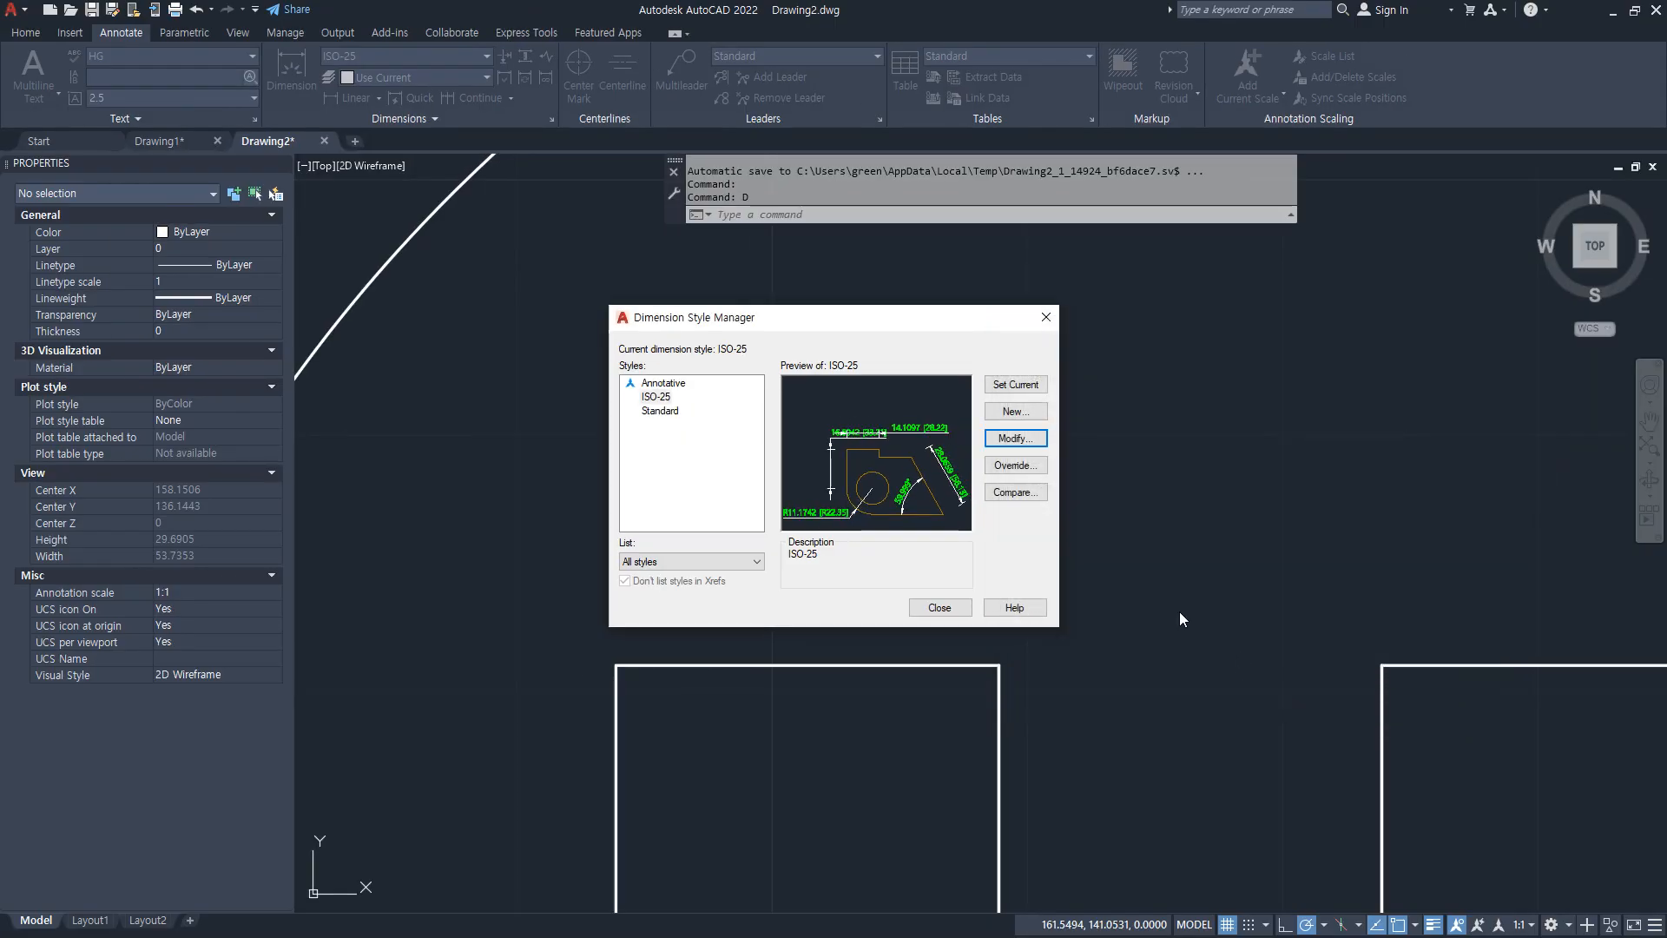
pyautogui.click(939, 607)
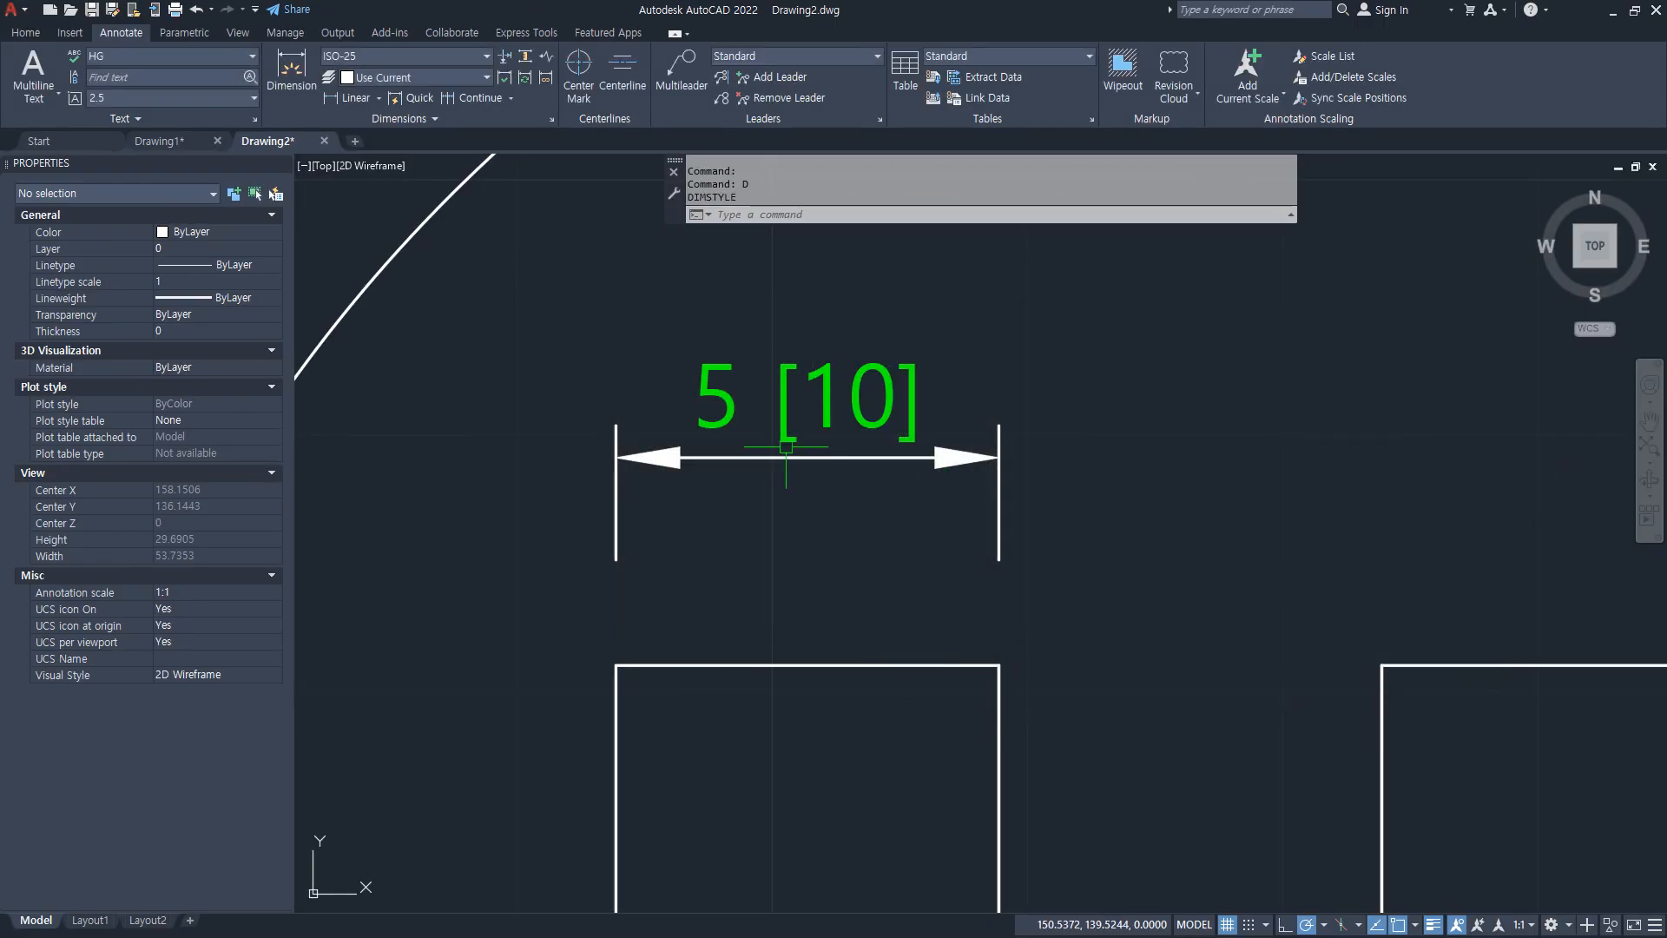
# Step: Open the ISO-25 style's multiplier for alternate units for editing
pyautogui.write('d')
pyautogui.press('Return')
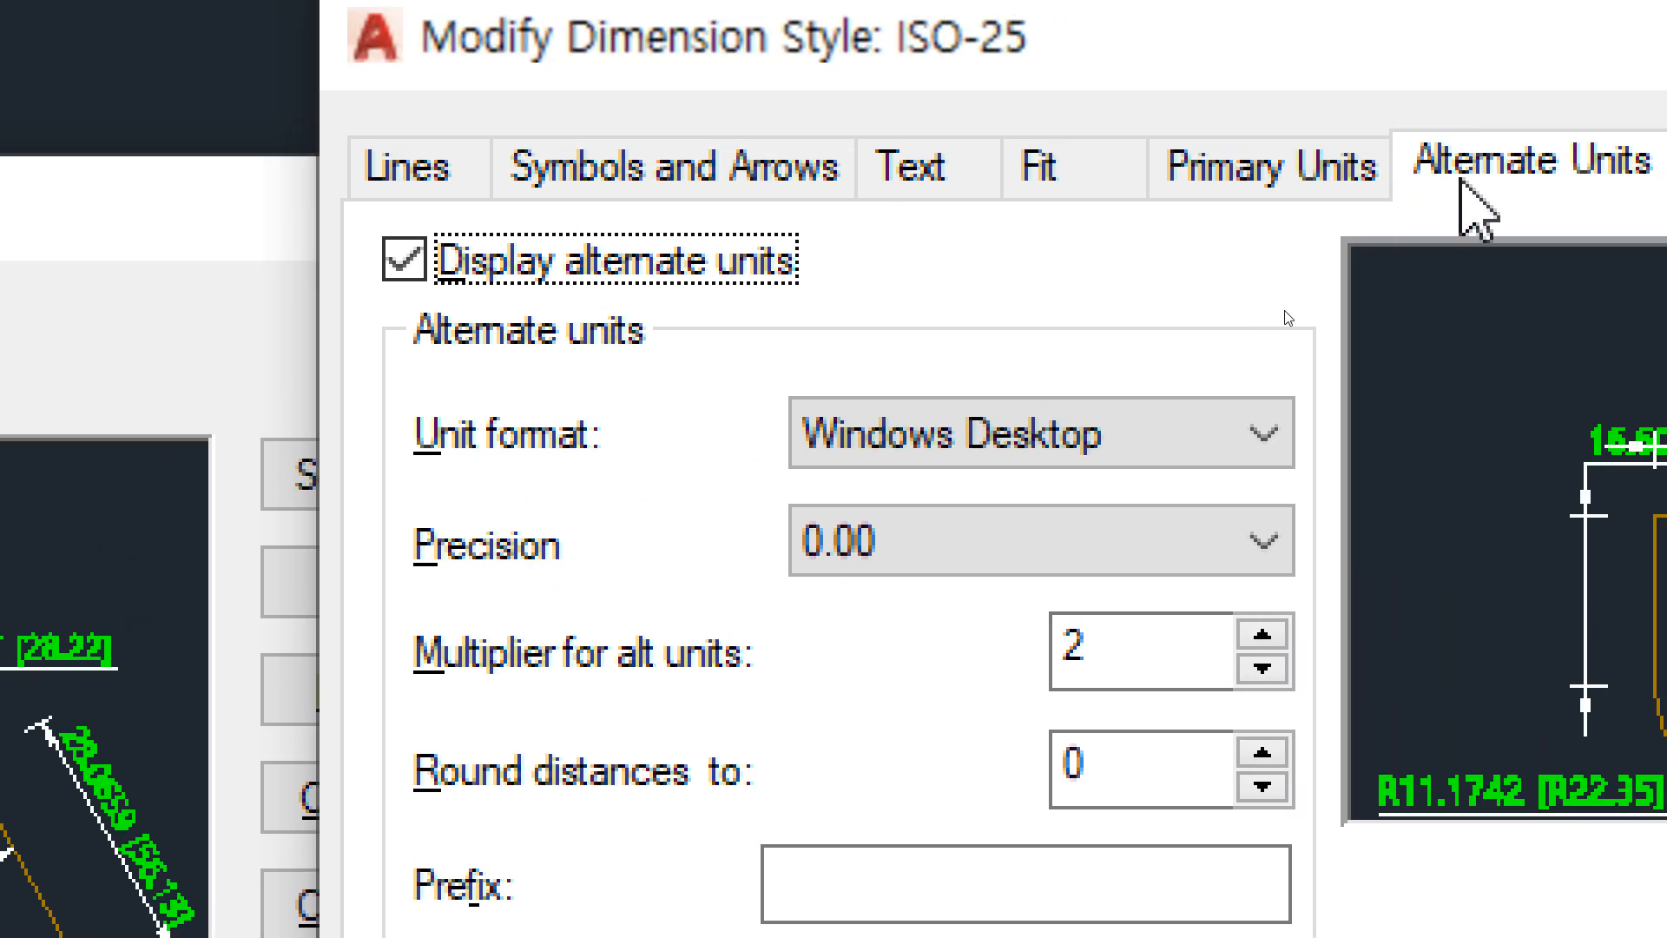
pyautogui.doubleClick(1055, 653)
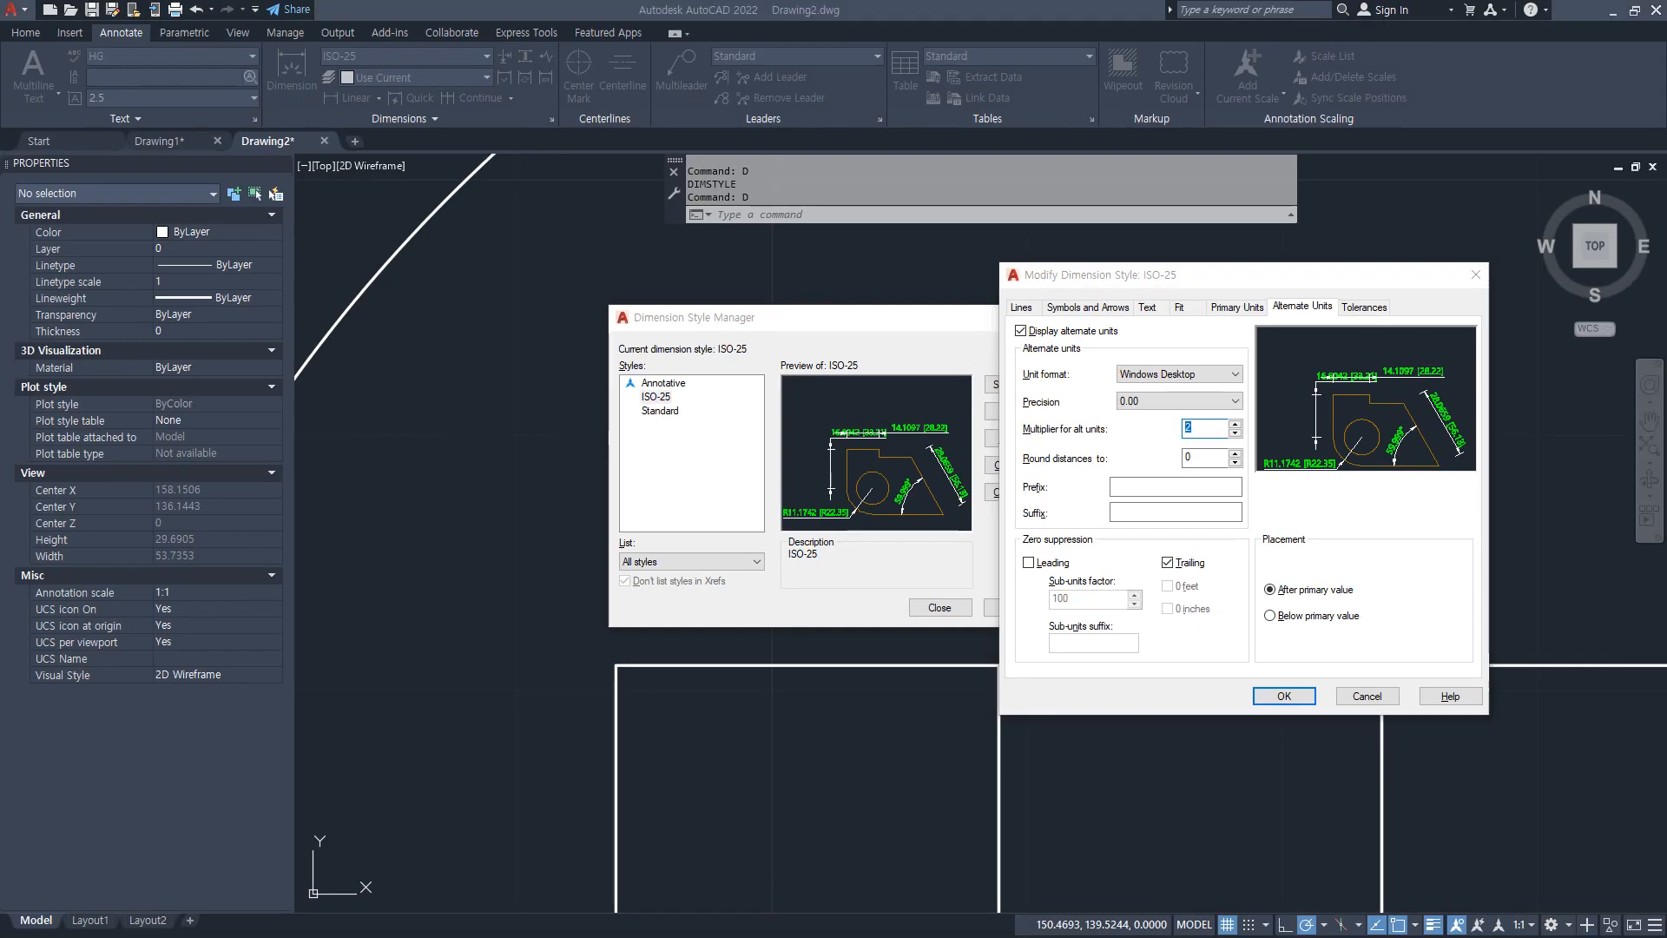
# Step: Switch to Notepad and replace its text with the conversion lines "1in = 25.4mm" and "1mm = 1/25.4"
pyautogui.hotkey('alt', 'Tab')
pyautogui.hotkey('ctrl', 'a')
pyautogui.press('BackSpace')
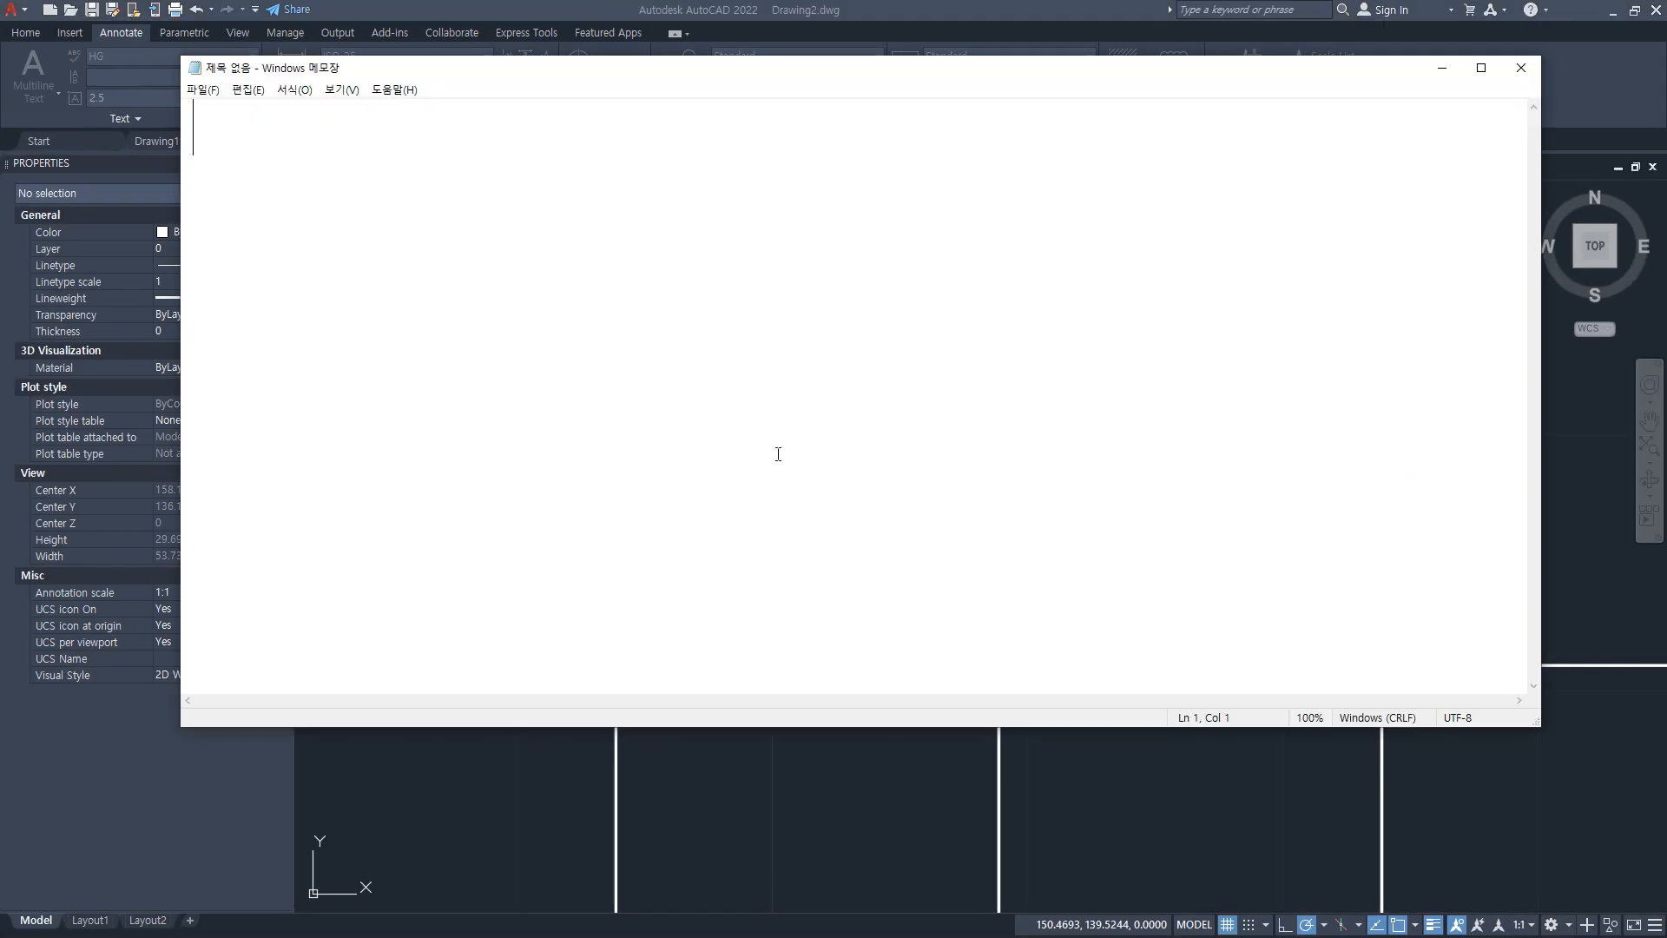
pyautogui.write('1in =')
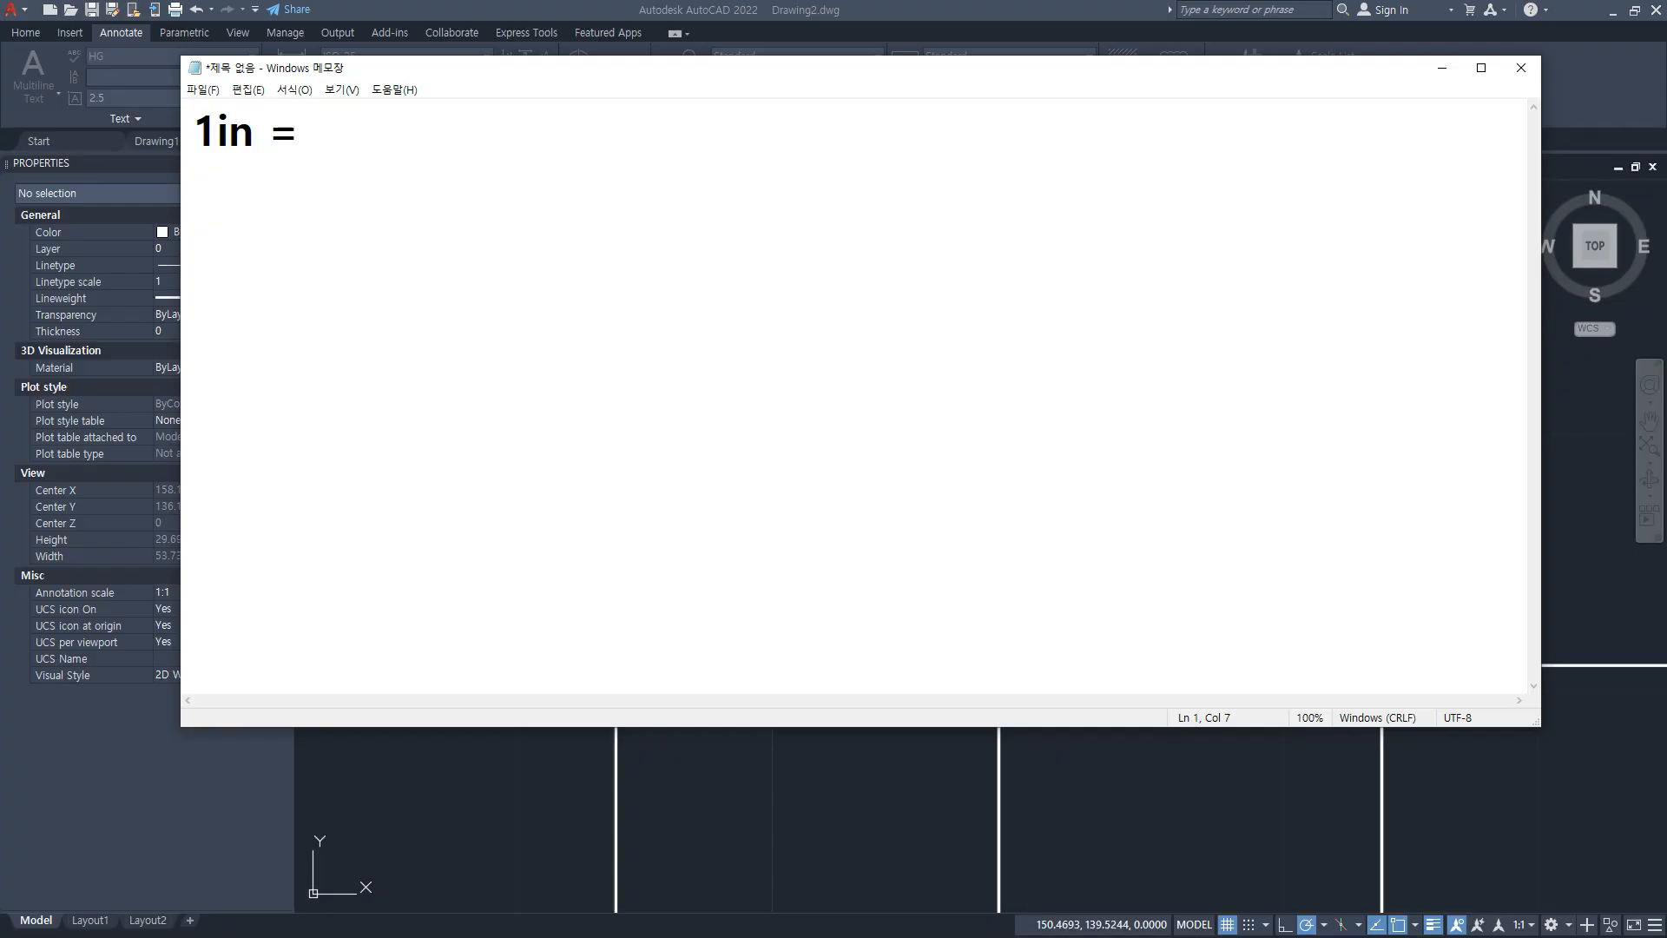
pyautogui.write('25.4mm 1mm = 1/')
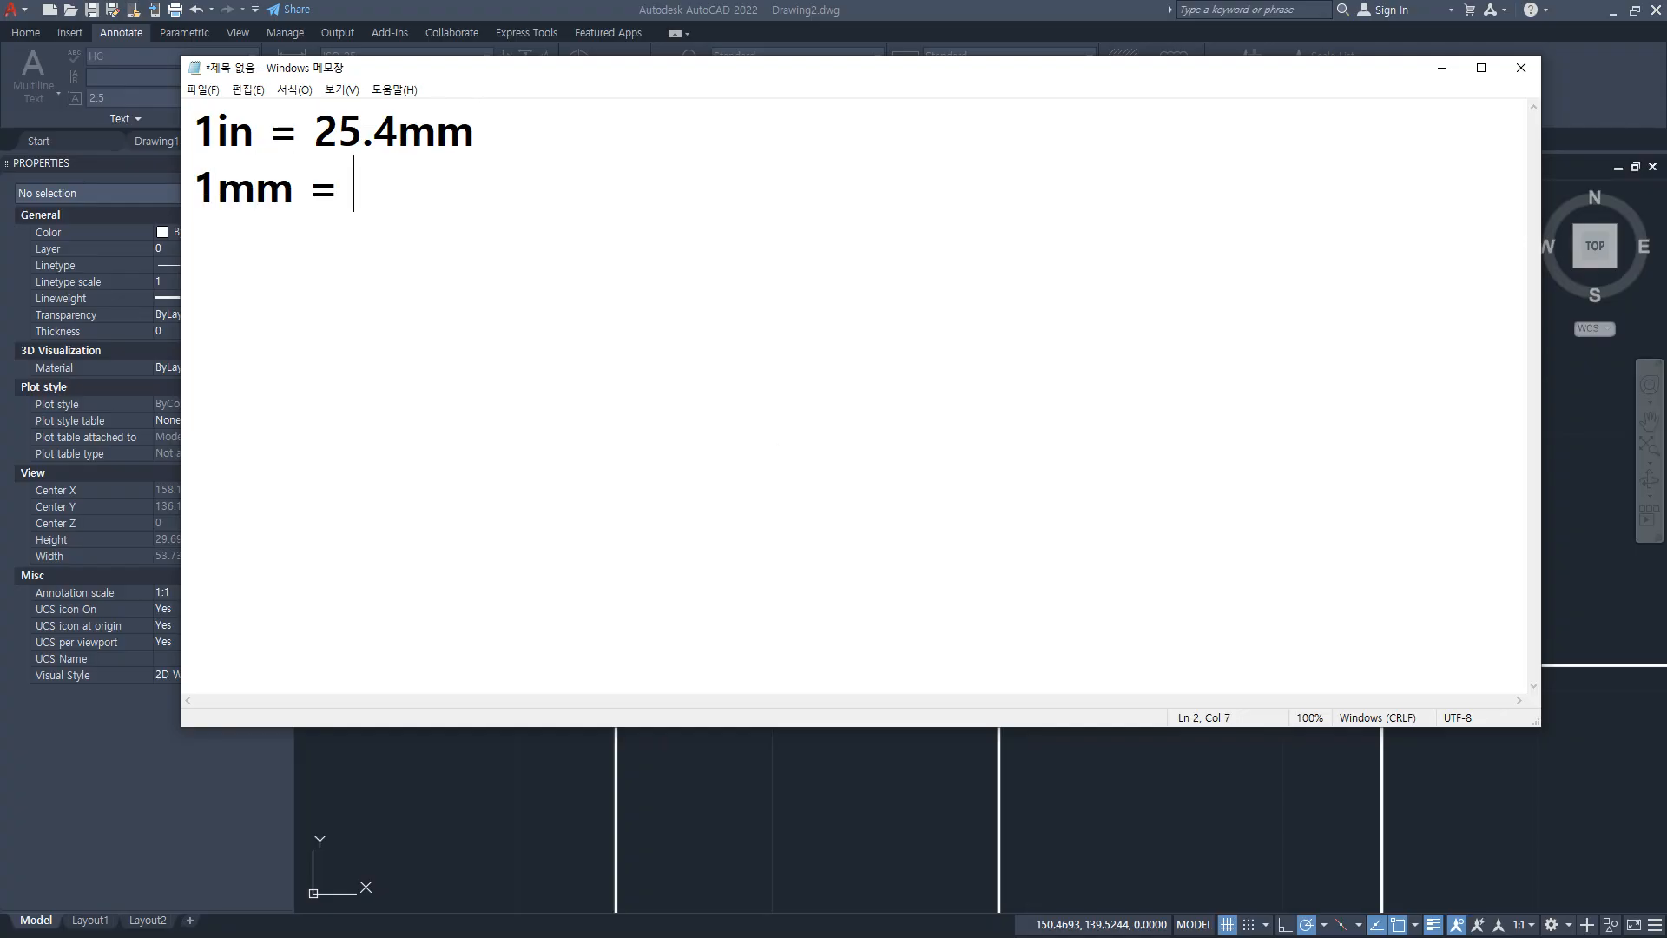
pyautogui.write('25')
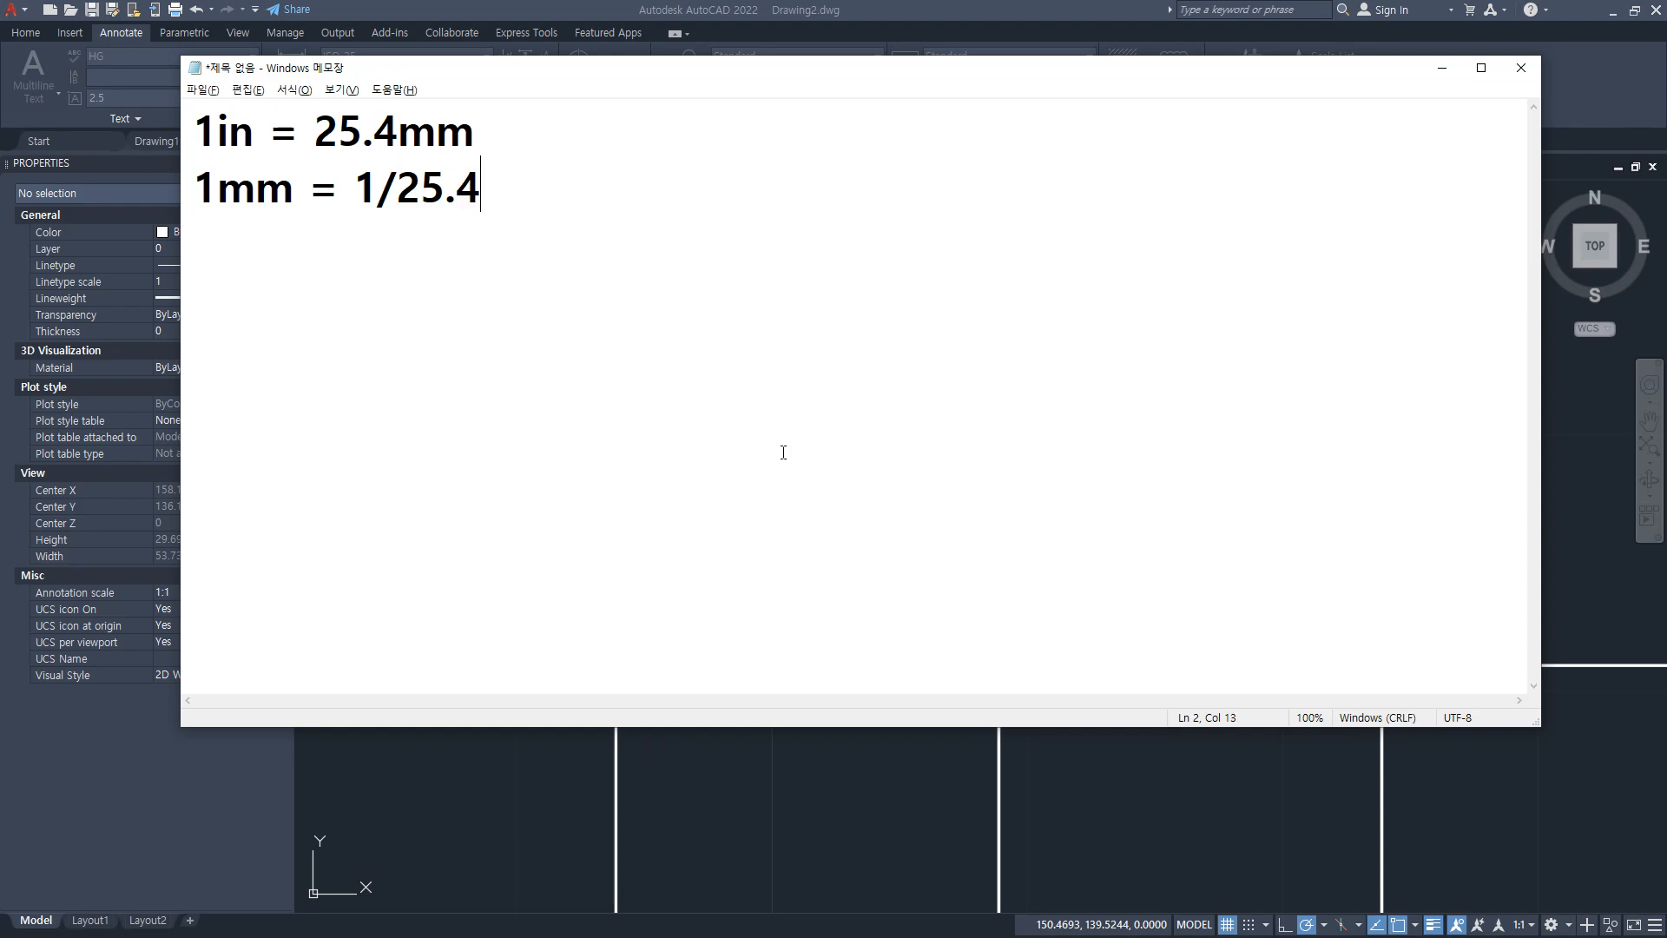
# Step: Switch back to AutoCAD, set the ISO-25 style's multiplier for alternate units to 10/254, and apply the style changes
pyautogui.hotkey('alt', 'Tab')
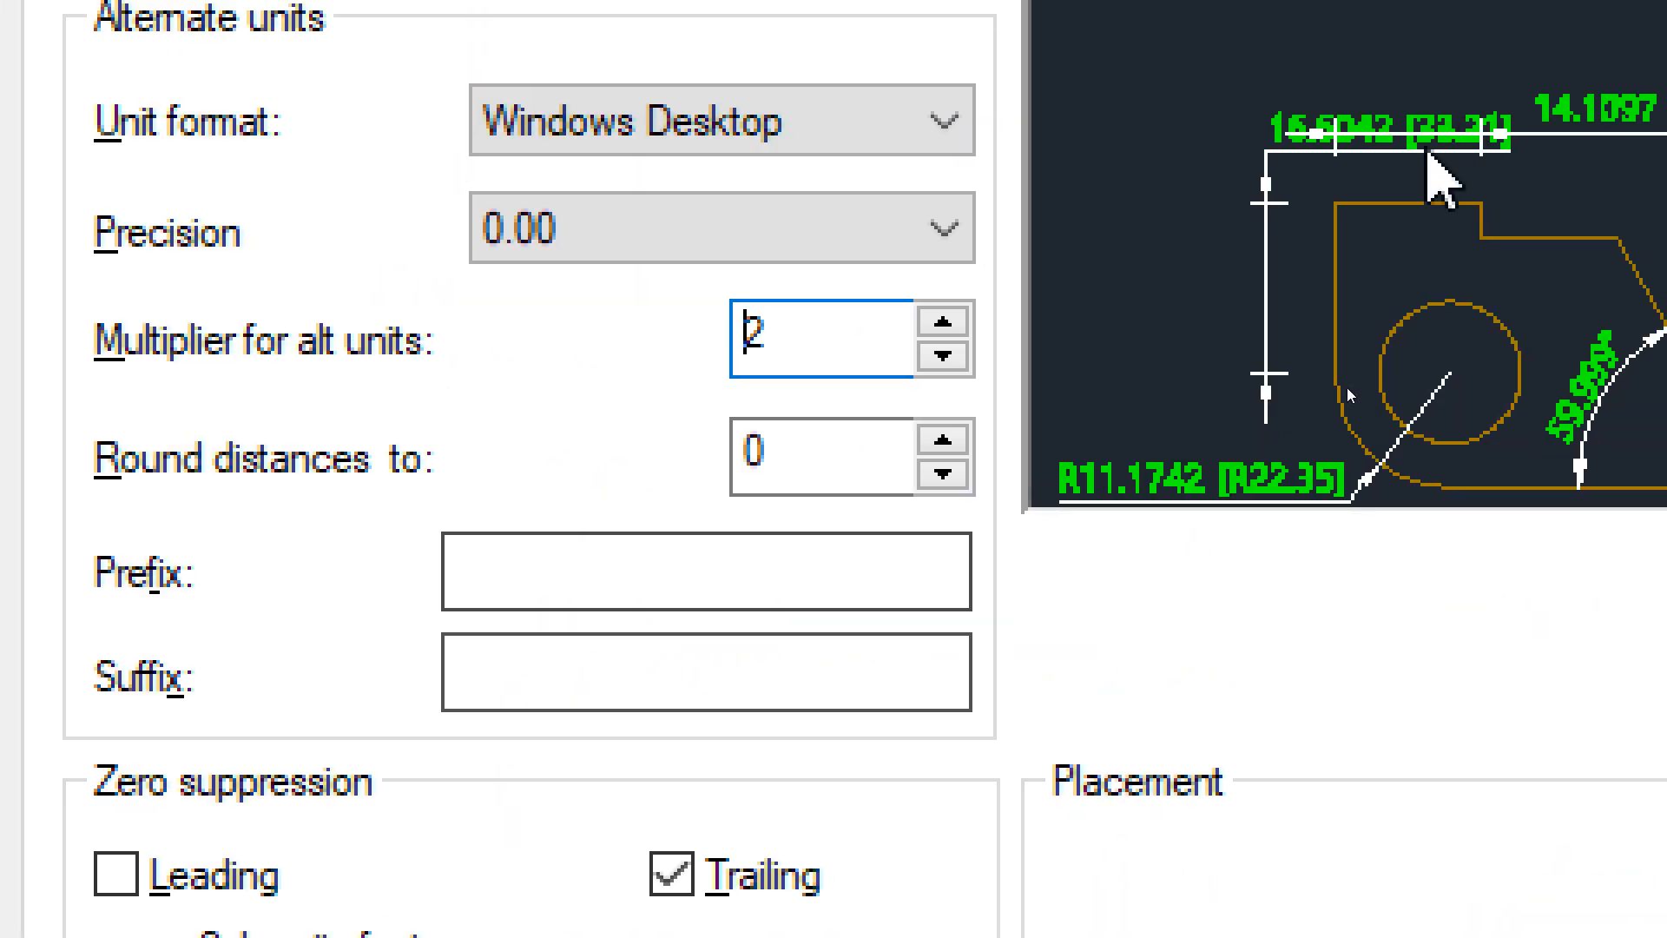
pyautogui.write('1')
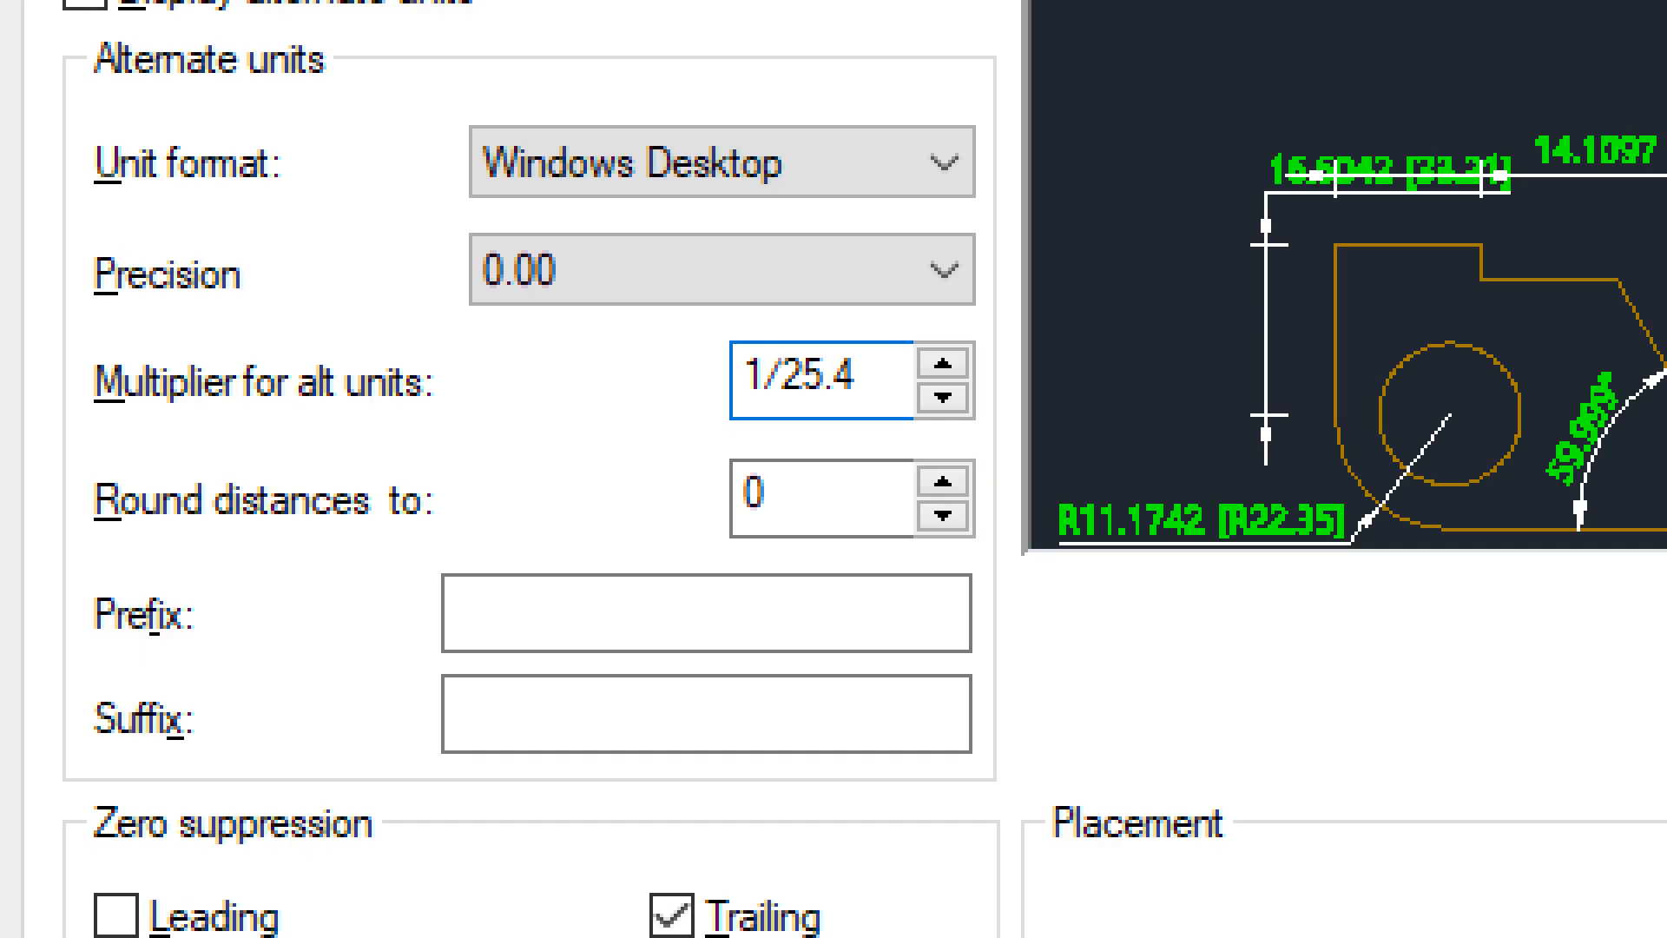
pyautogui.write('0')
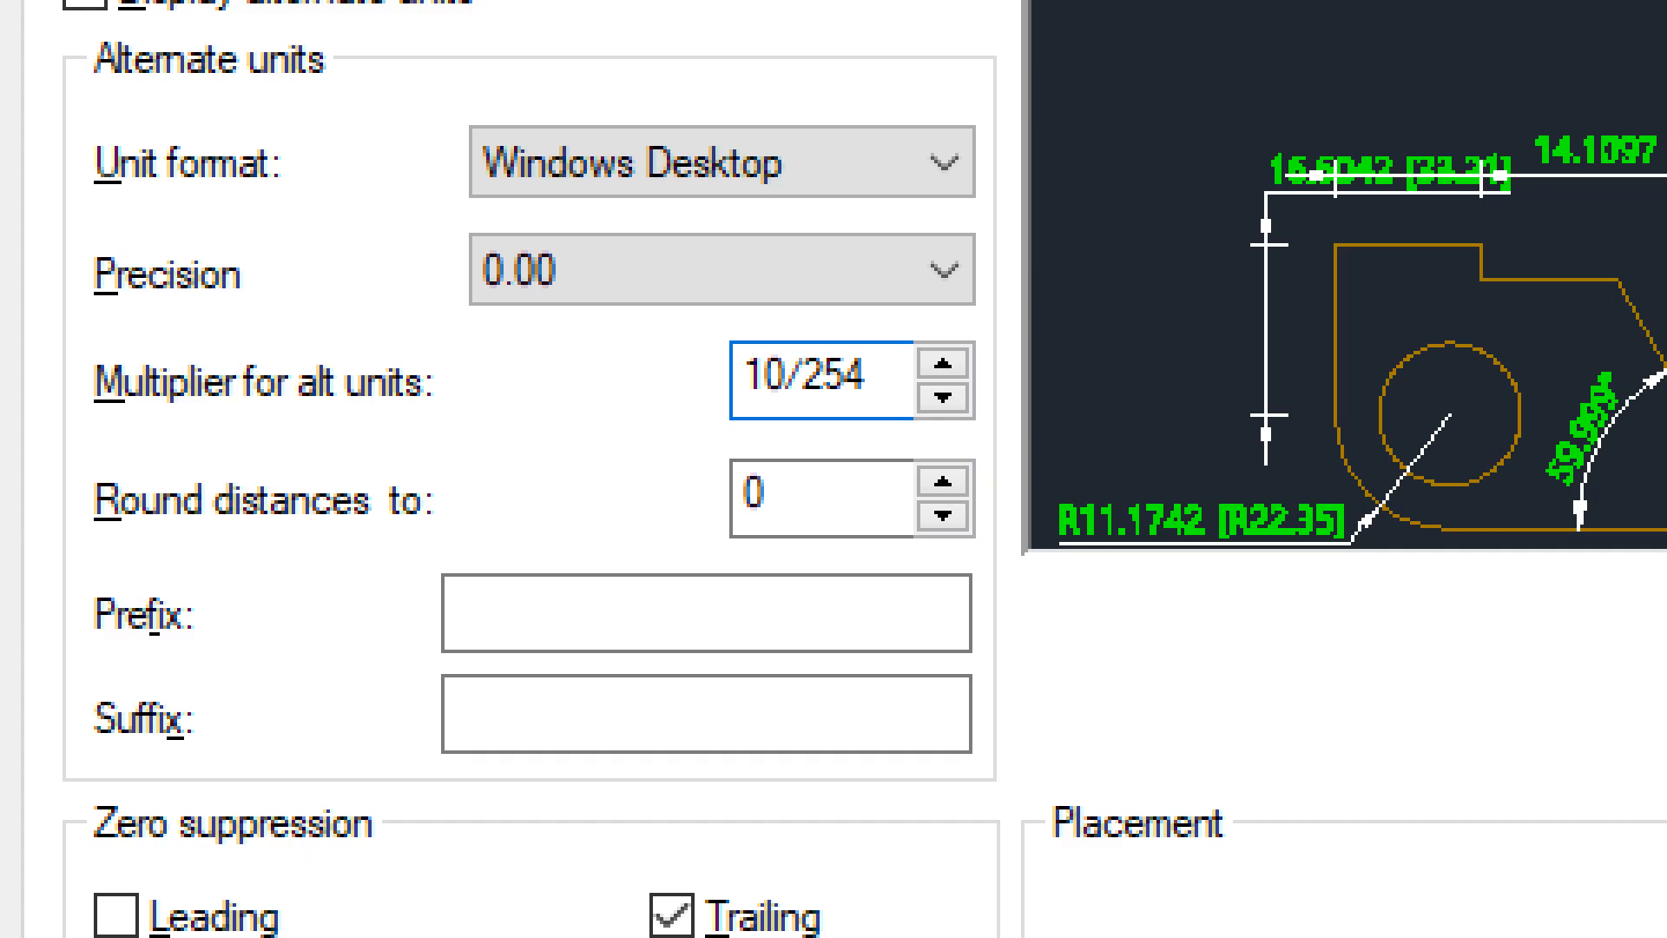
pyautogui.press('Tab')
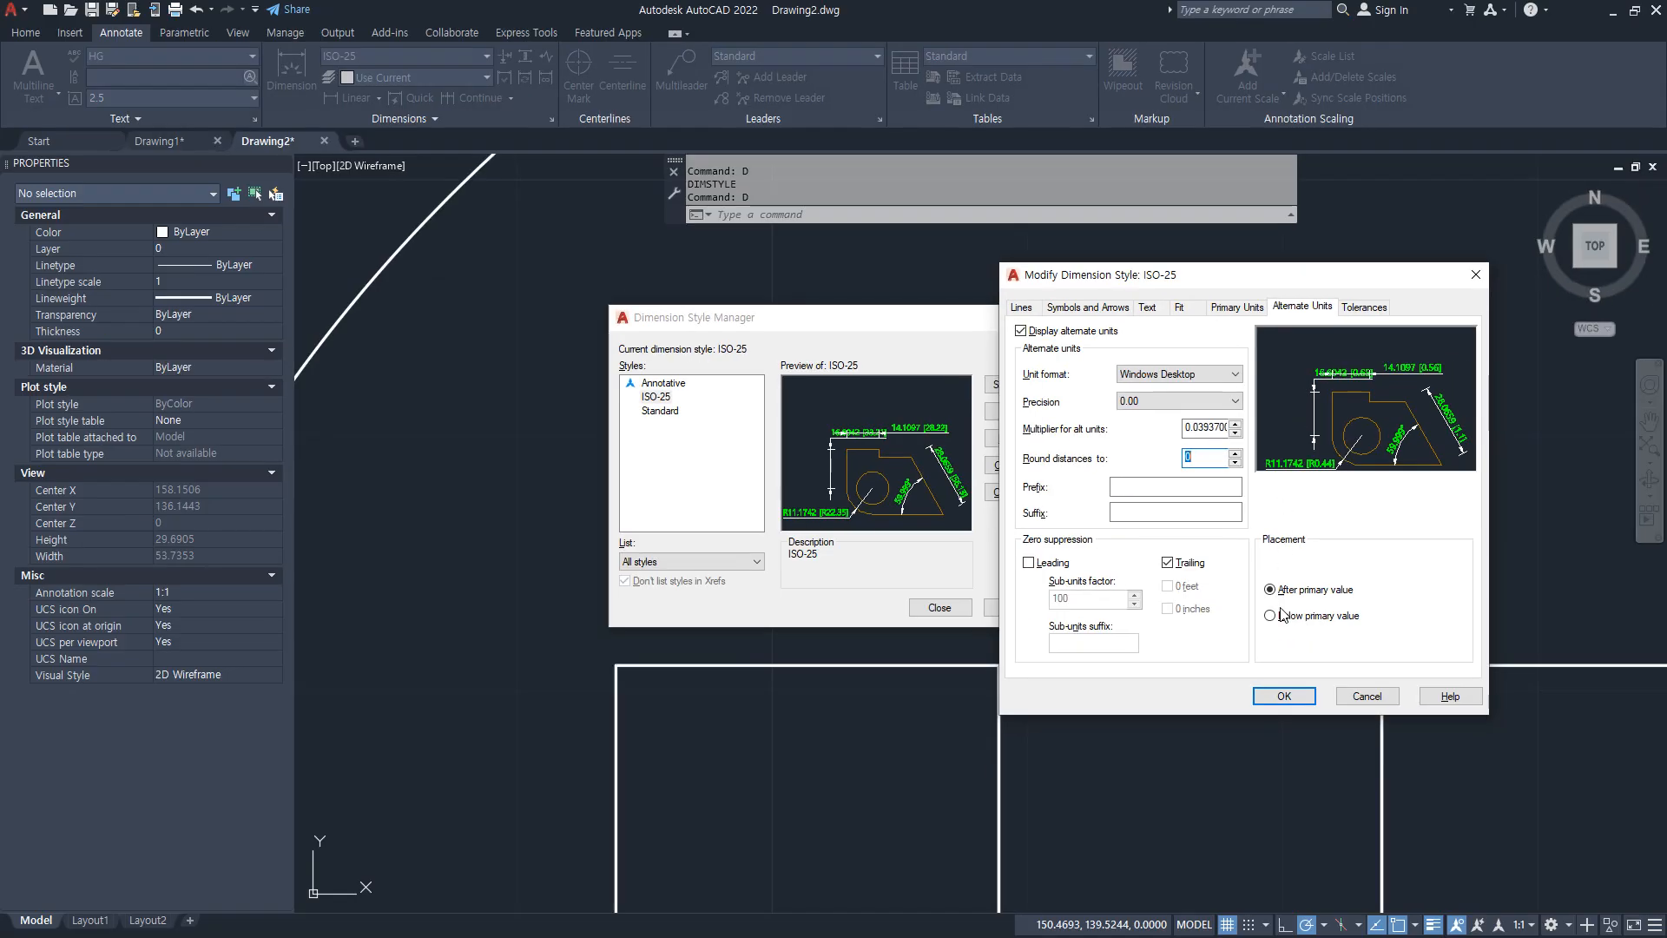
pyautogui.click(1283, 695)
pyautogui.click(938, 608)
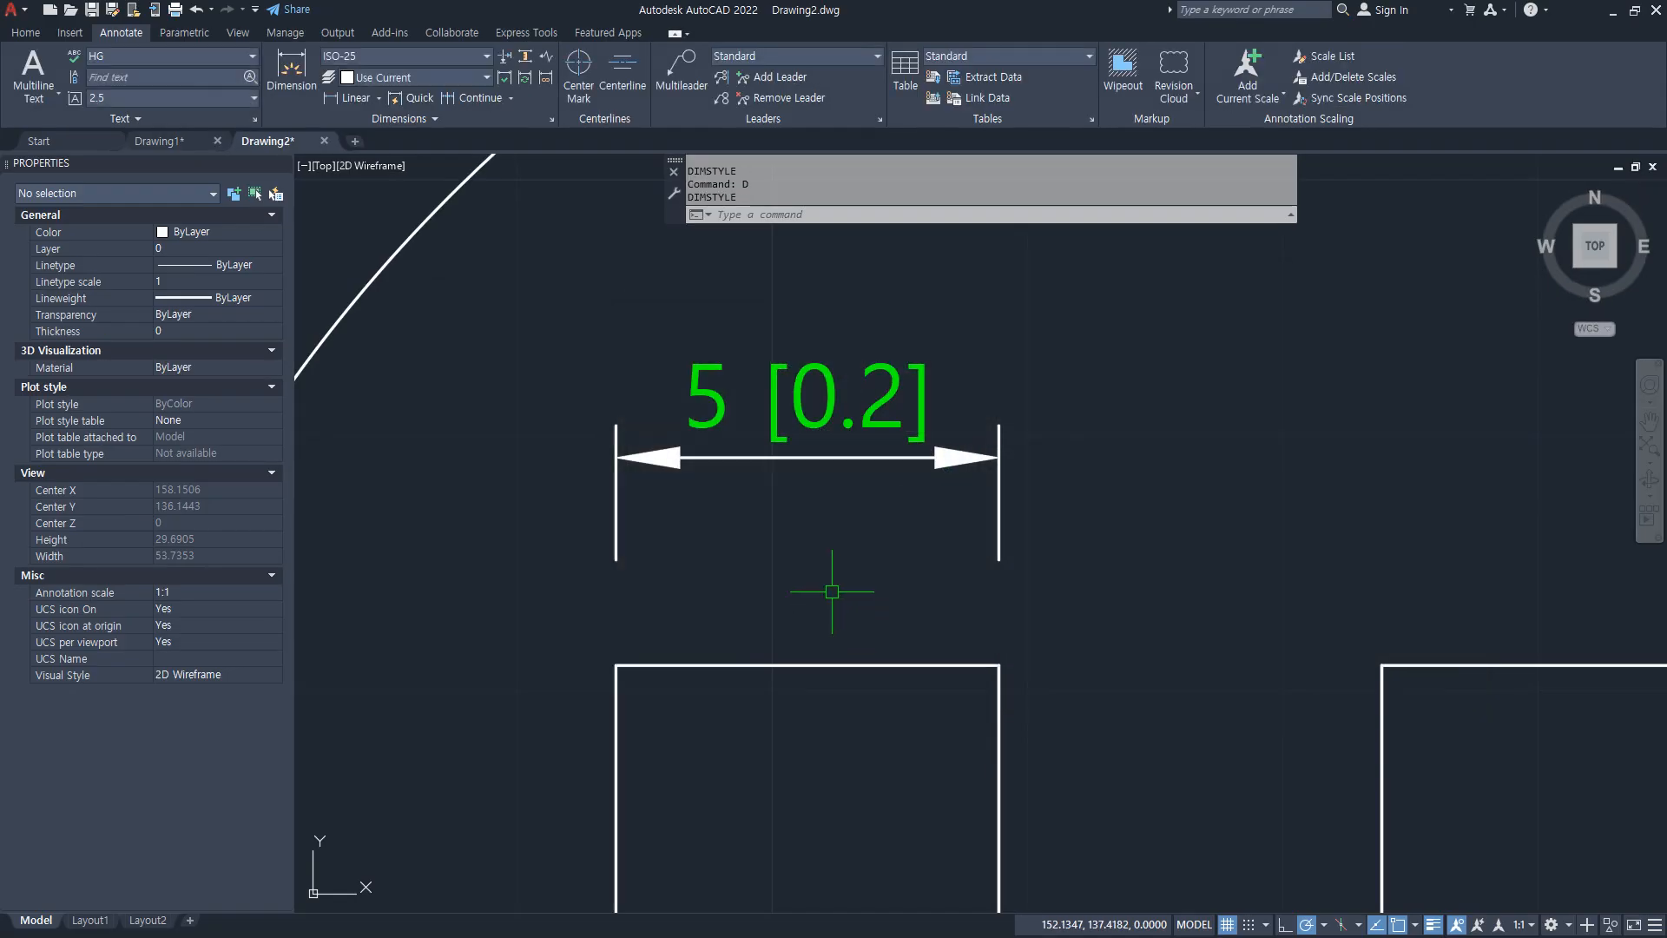
pyautogui.moveTo(612, 310); pyautogui.dragTo(656, 354)
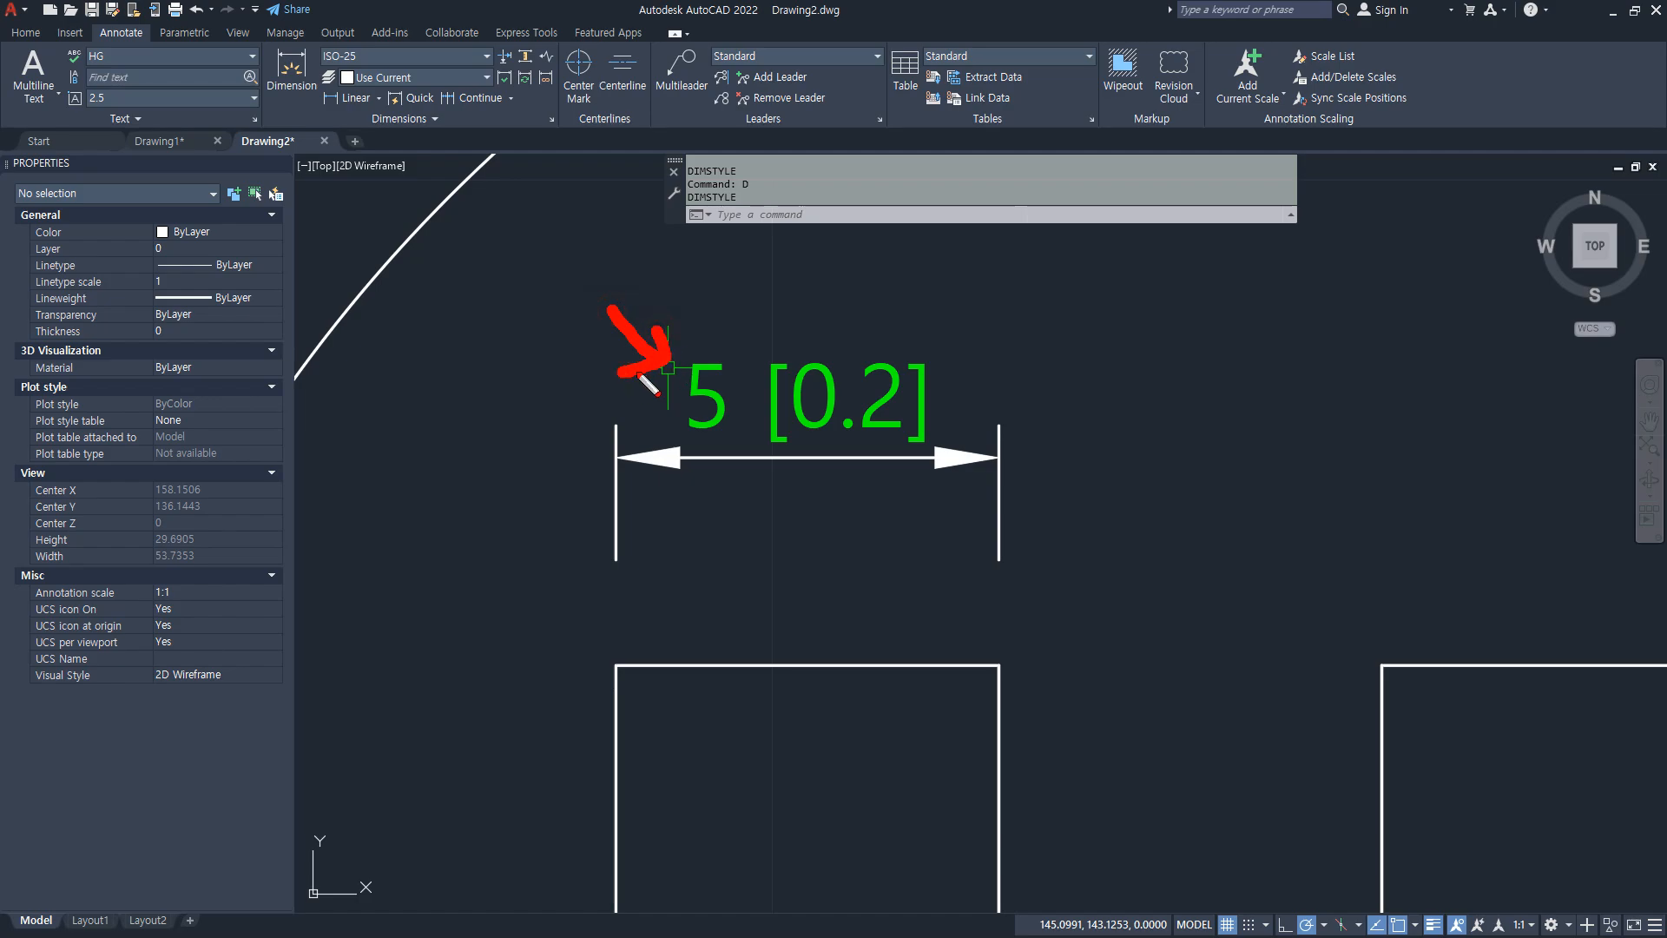
pyautogui.moveTo(896, 304)
pyautogui.mouseDown()
pyautogui.moveTo(835, 355)
pyautogui.moveTo(894, 364)
pyautogui.mouseUp()
pyautogui.press('Escape')
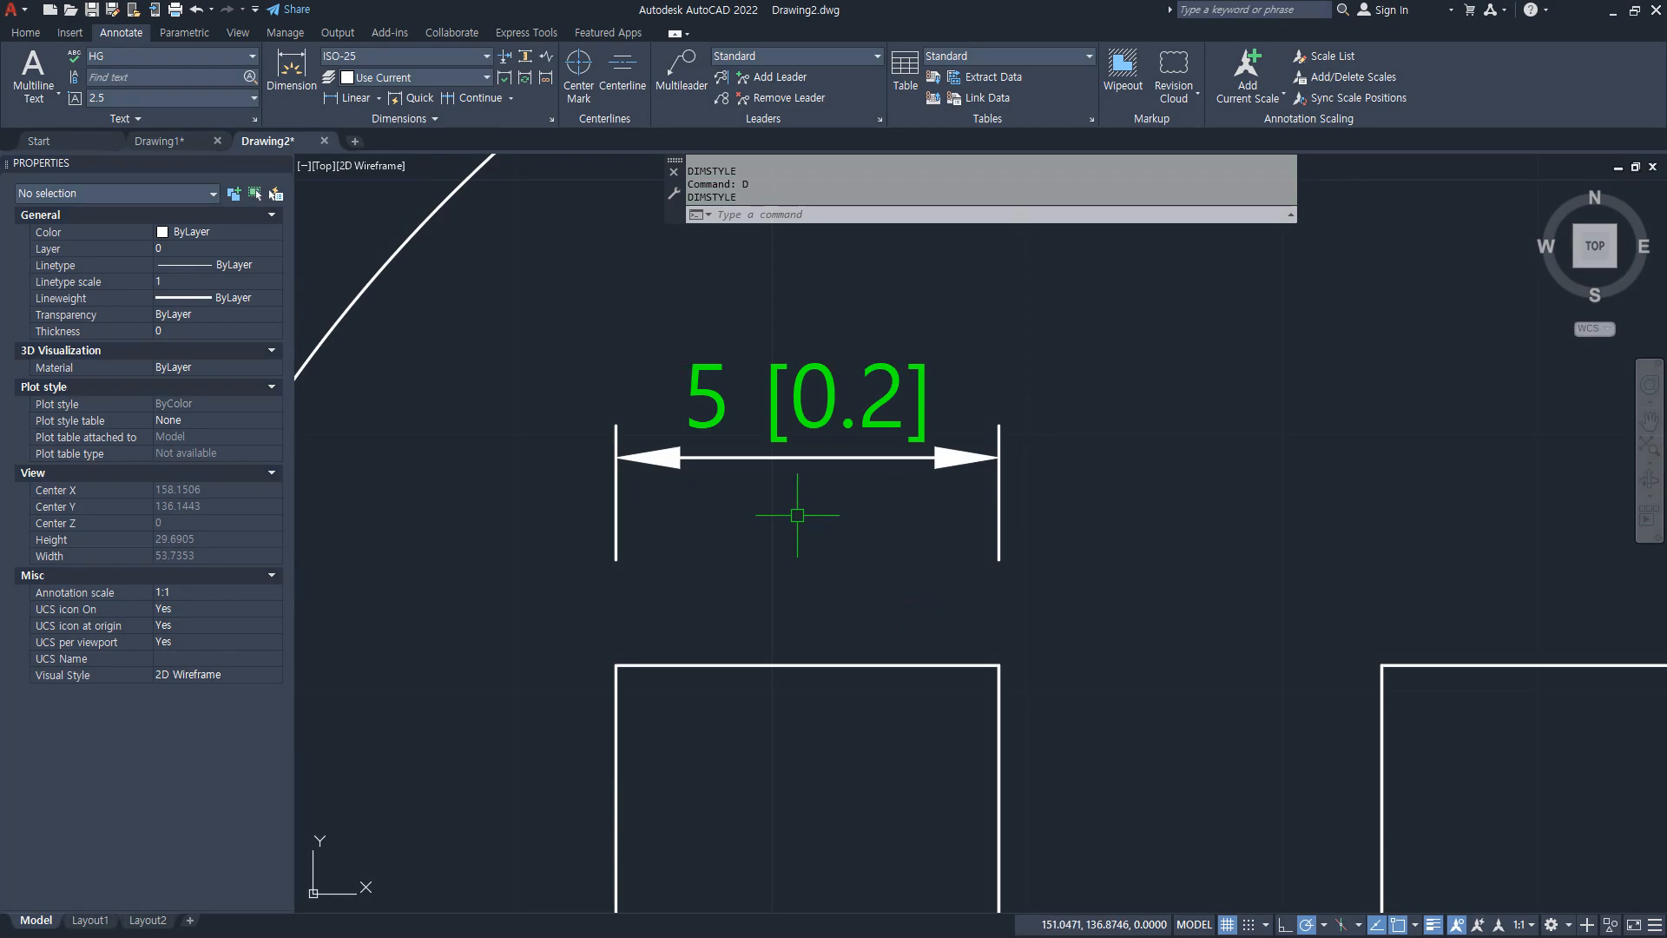
# Step: Modify the ISO-25 style so its alternate units carry the inch mark " as a suffix
pyautogui.write('d')
pyautogui.press('Return')
pyautogui.click(1016, 438)
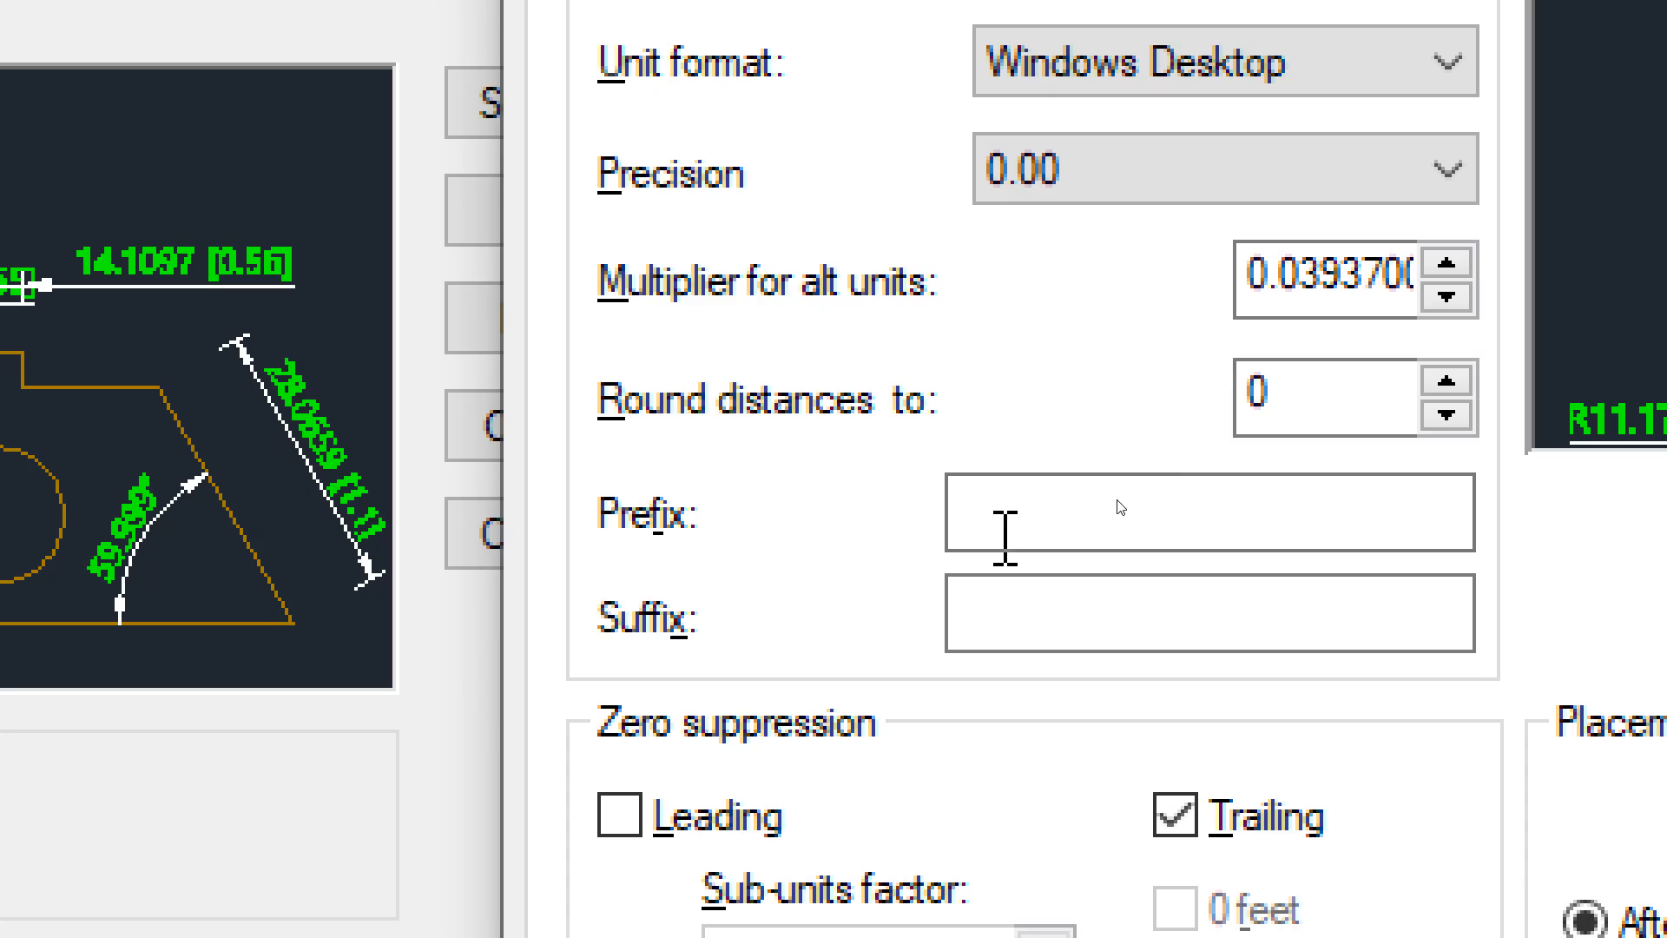
pyautogui.click(992, 615)
pyautogui.click(1012, 513)
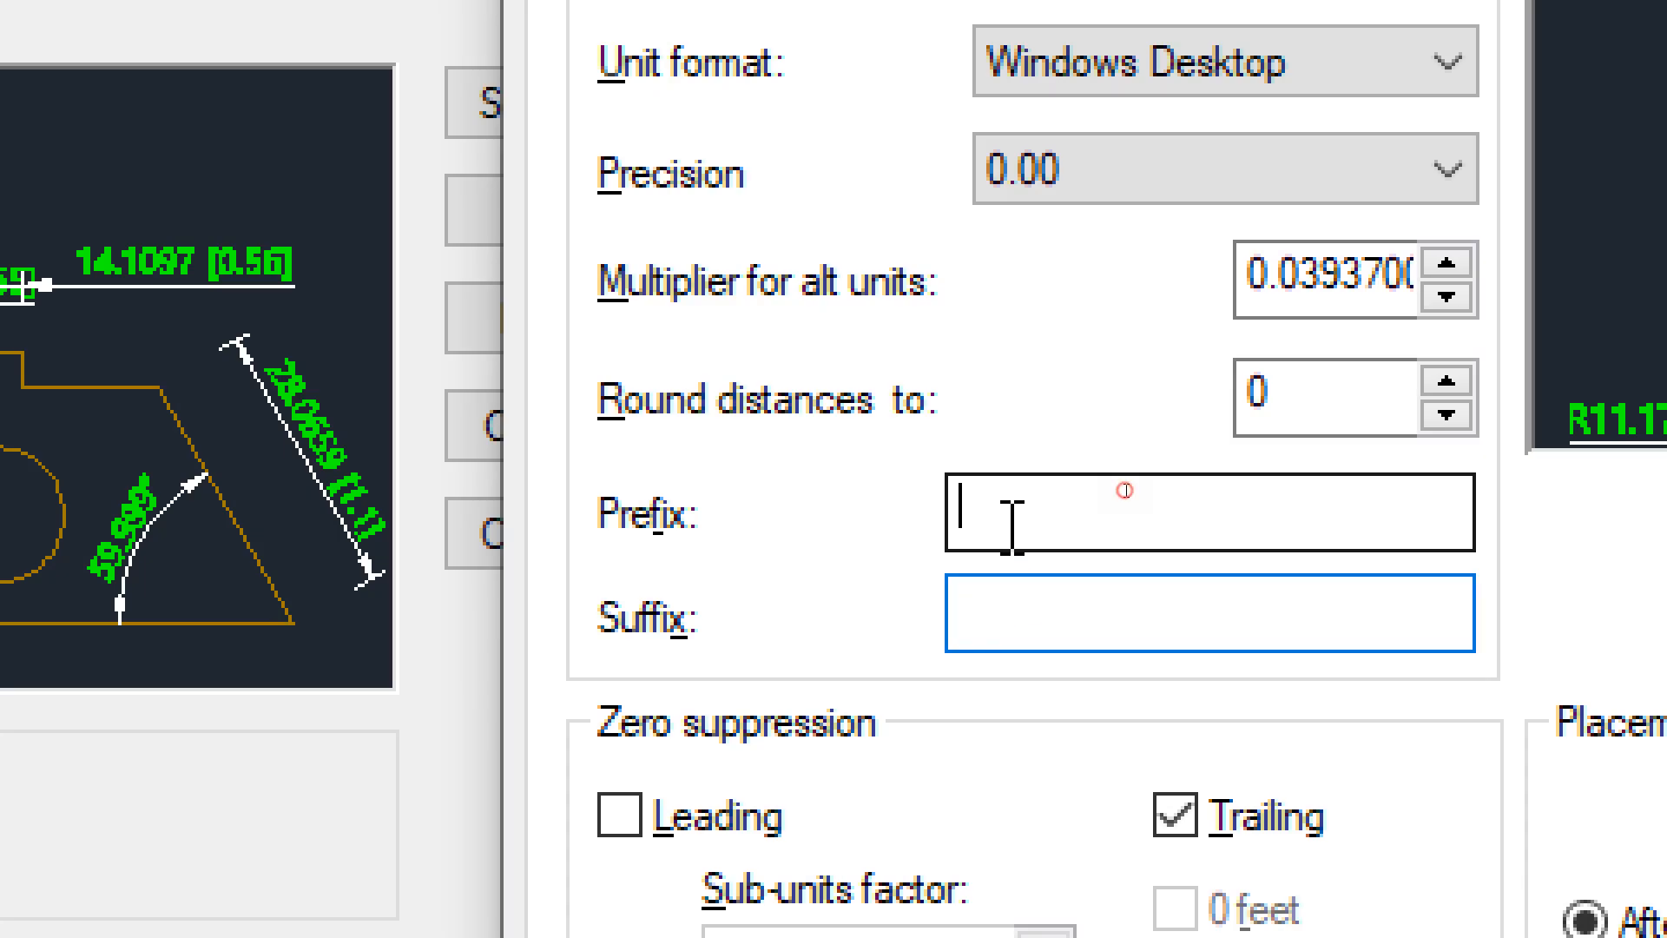
pyautogui.click(1014, 610)
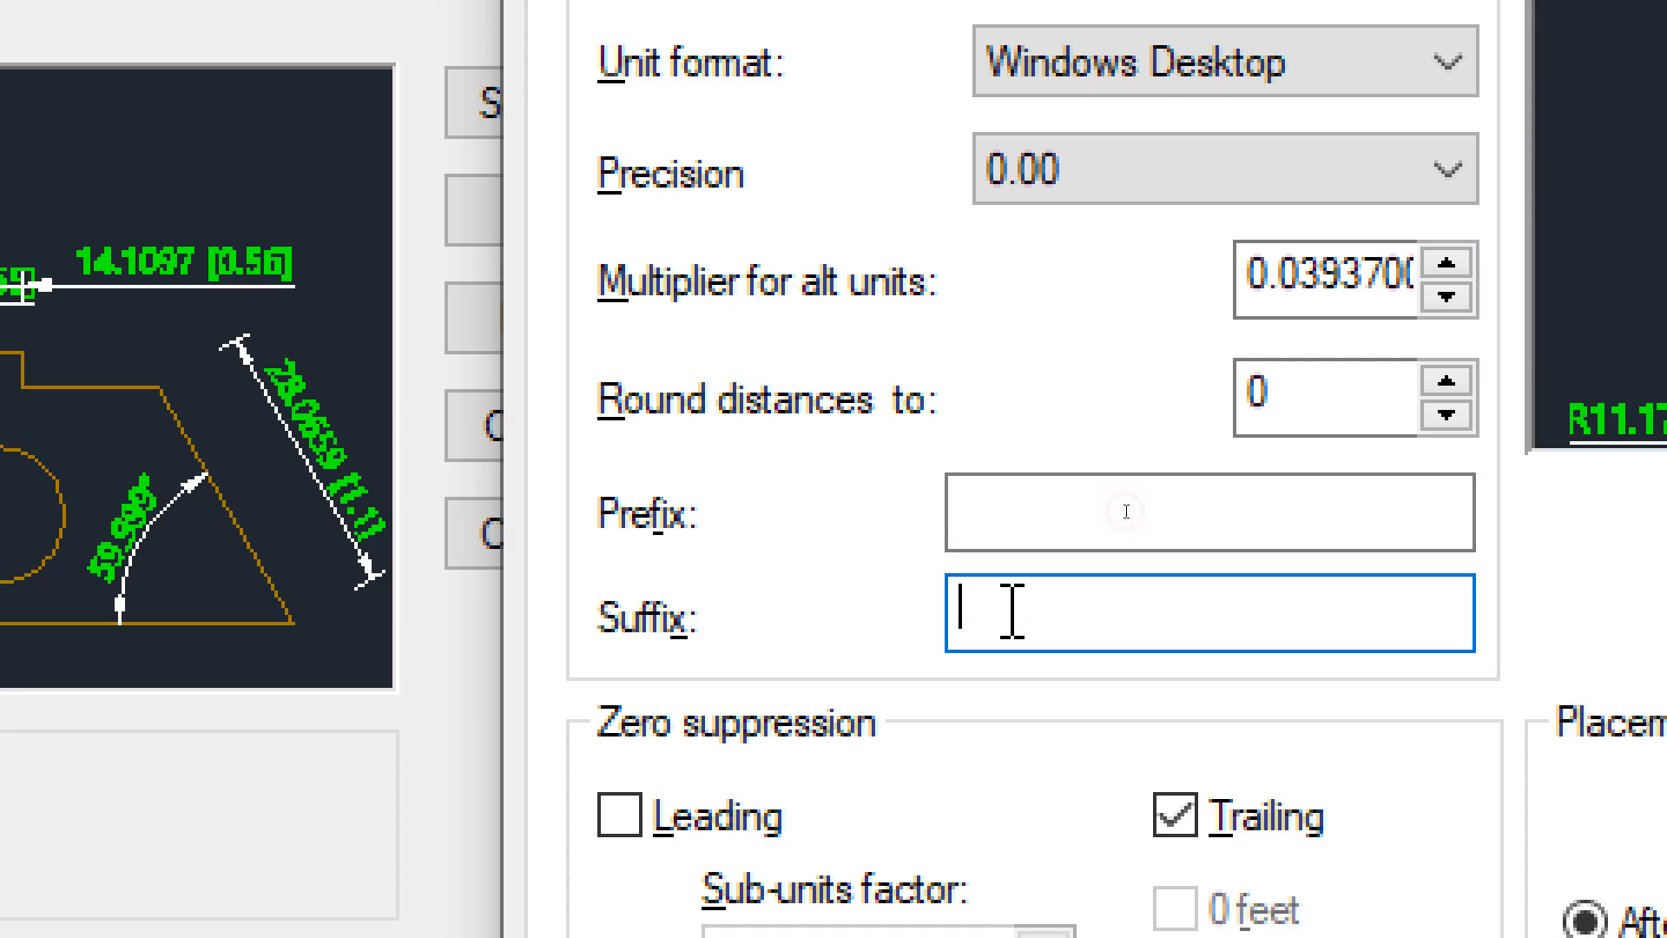
pyautogui.write('"')
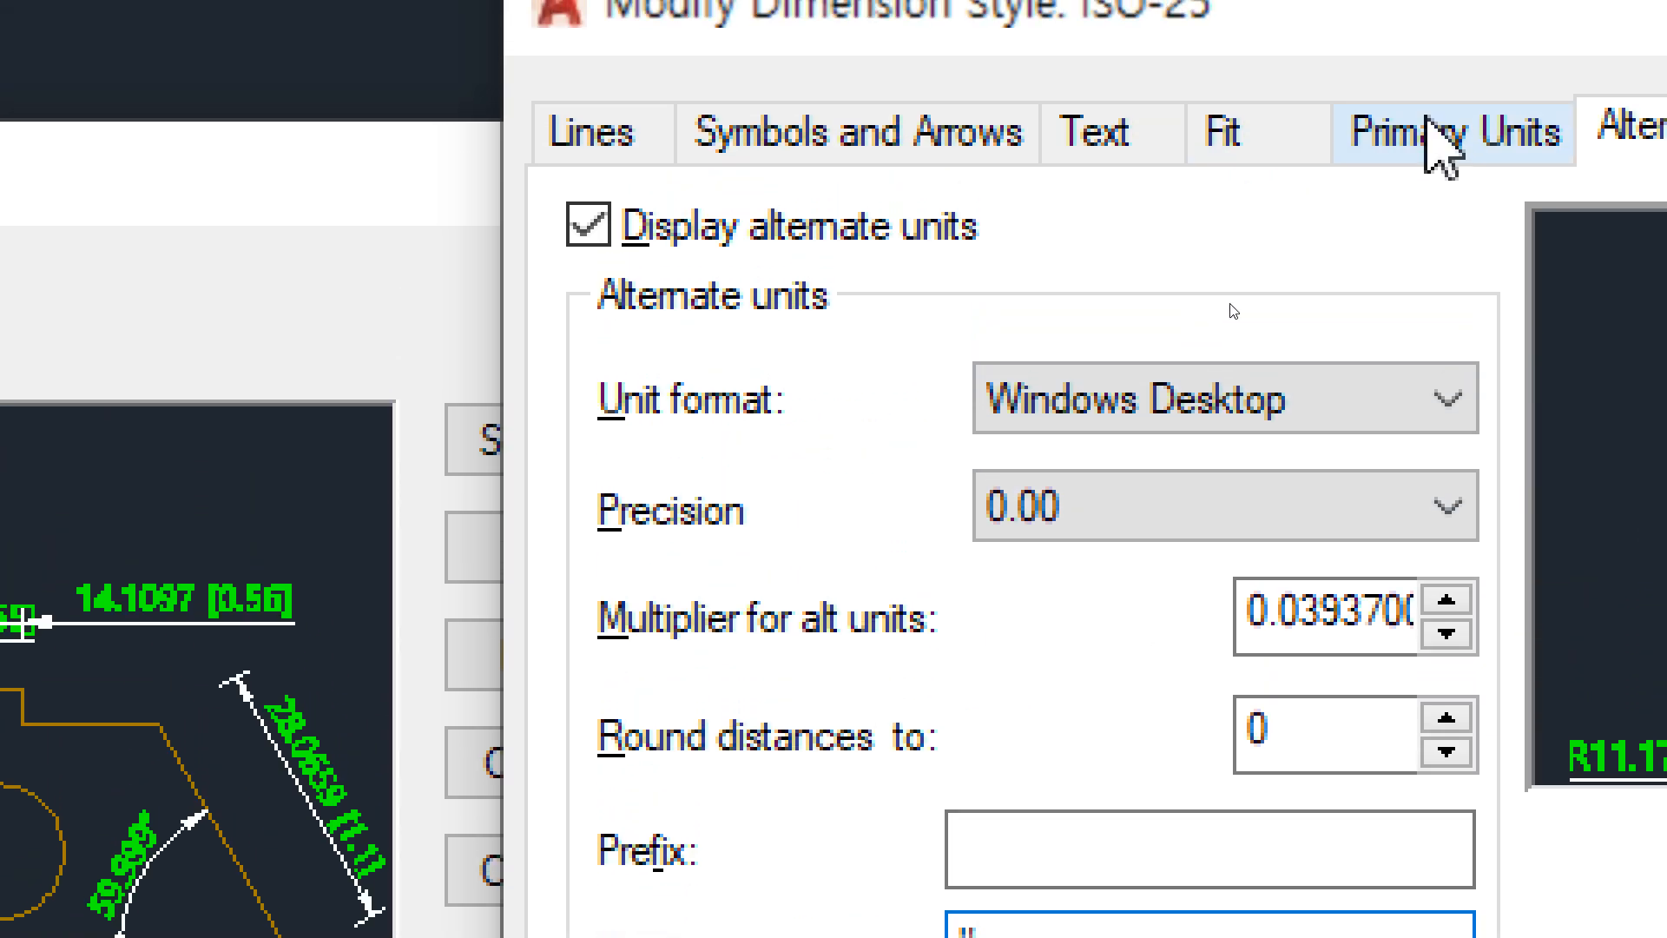
# Step: Set the suffix of the ISO-25 style's primary units to mm and apply the style changes to the drawing
pyautogui.click(1398, 170)
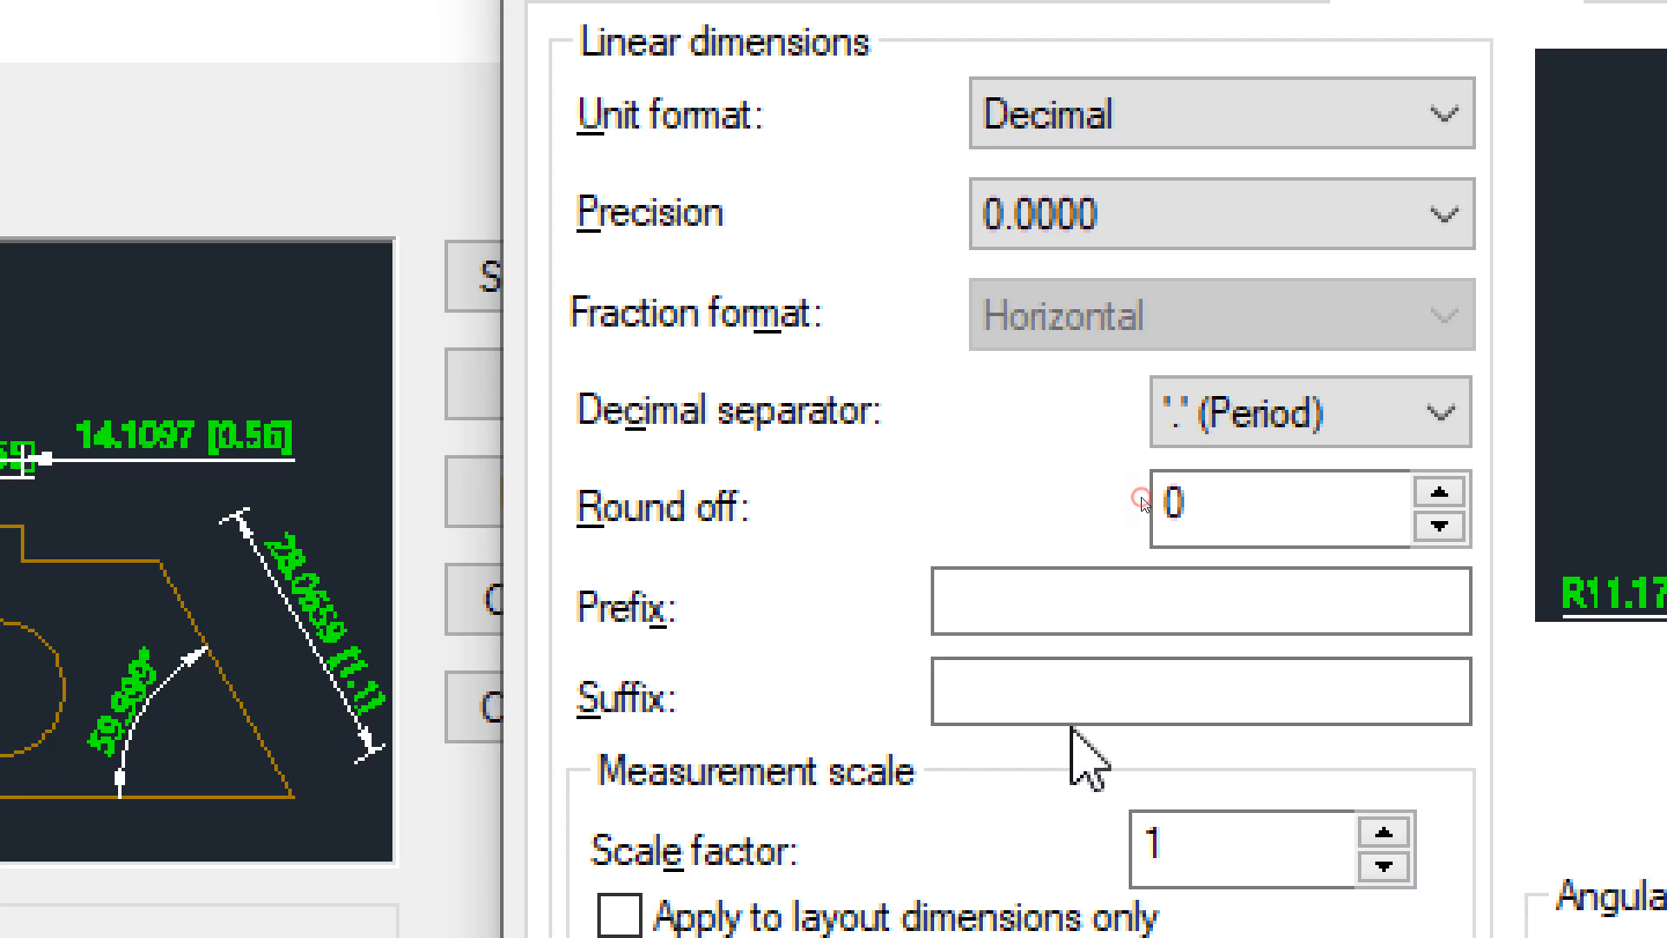
pyautogui.click(1054, 692)
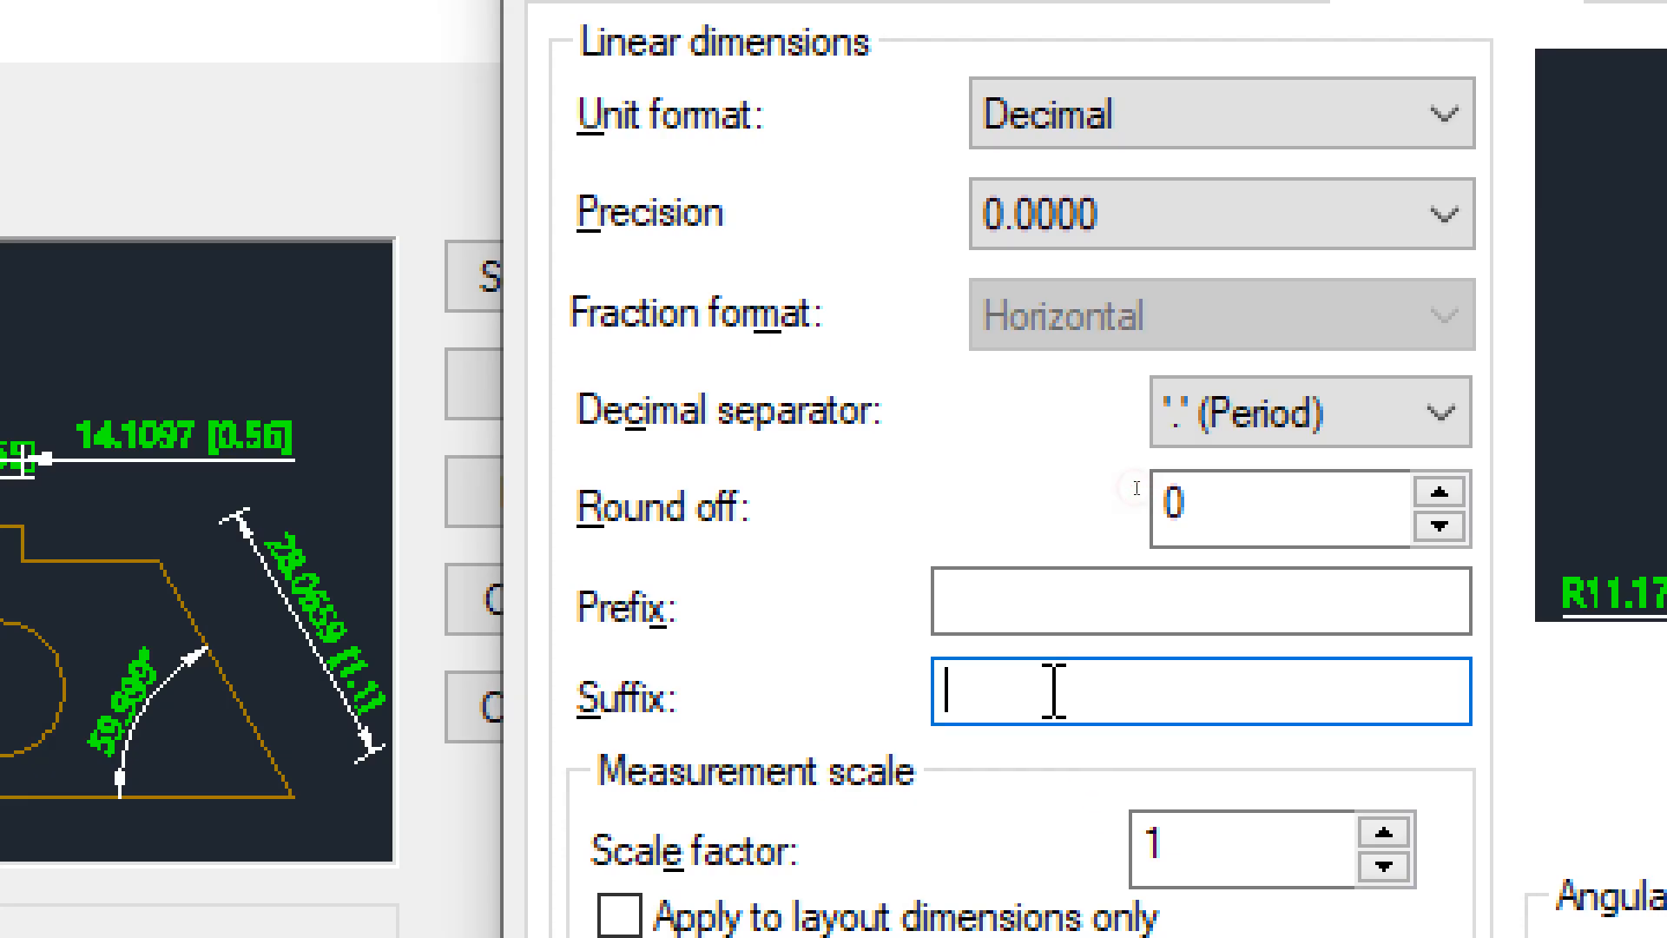
pyautogui.write('mm')
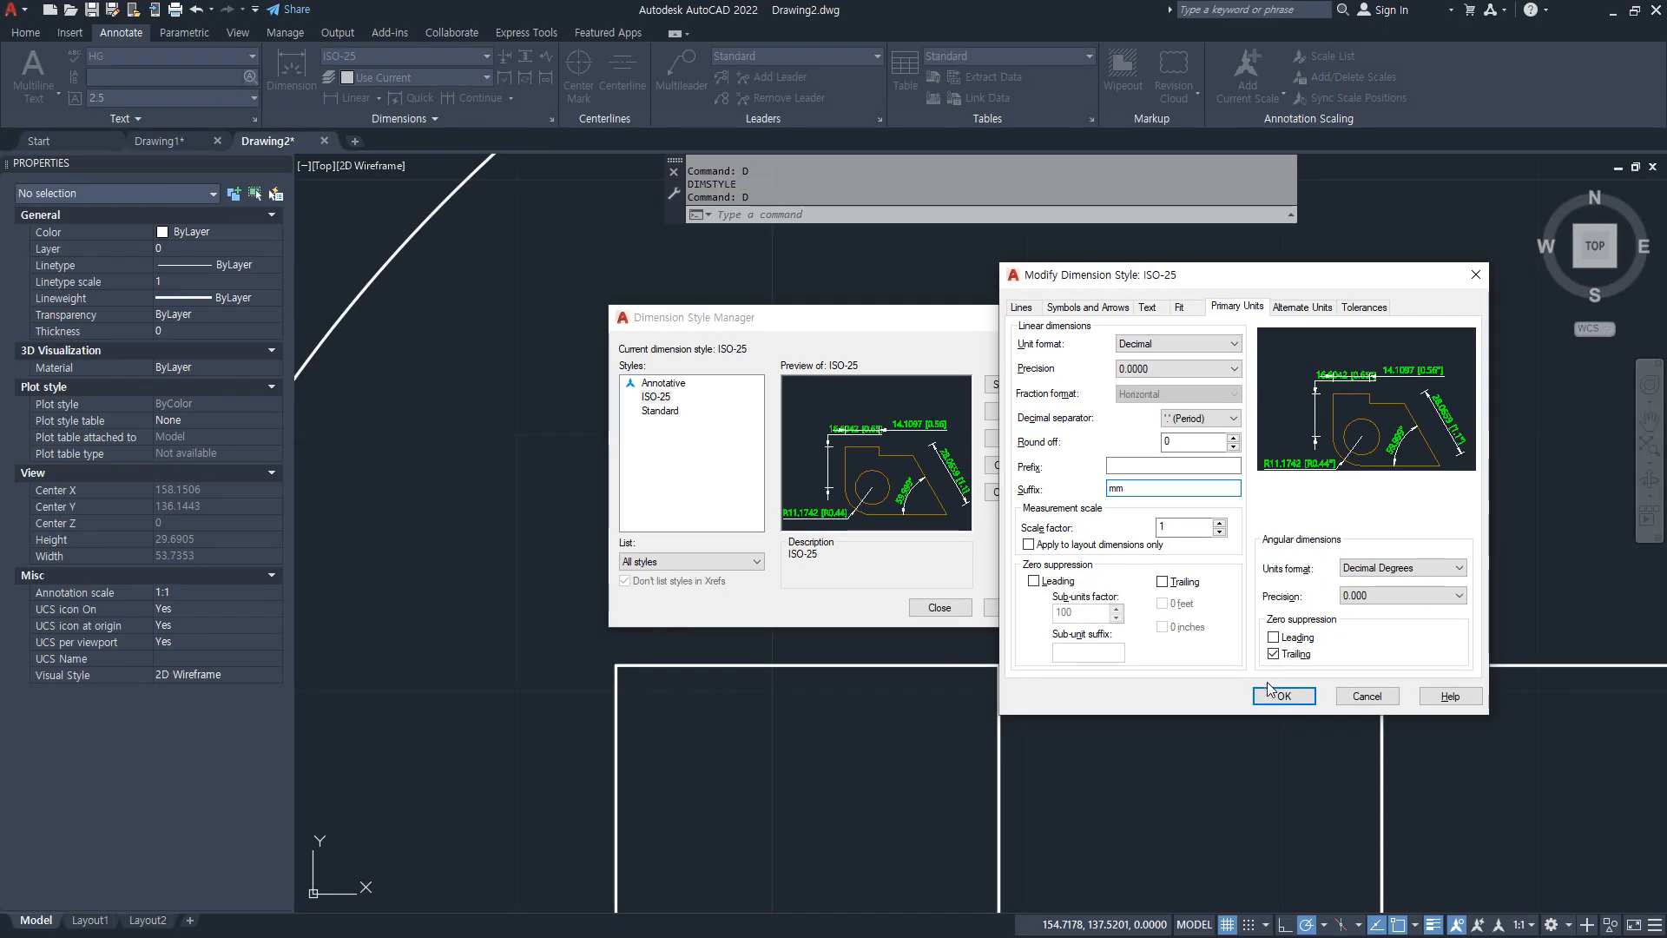
pyautogui.click(1269, 691)
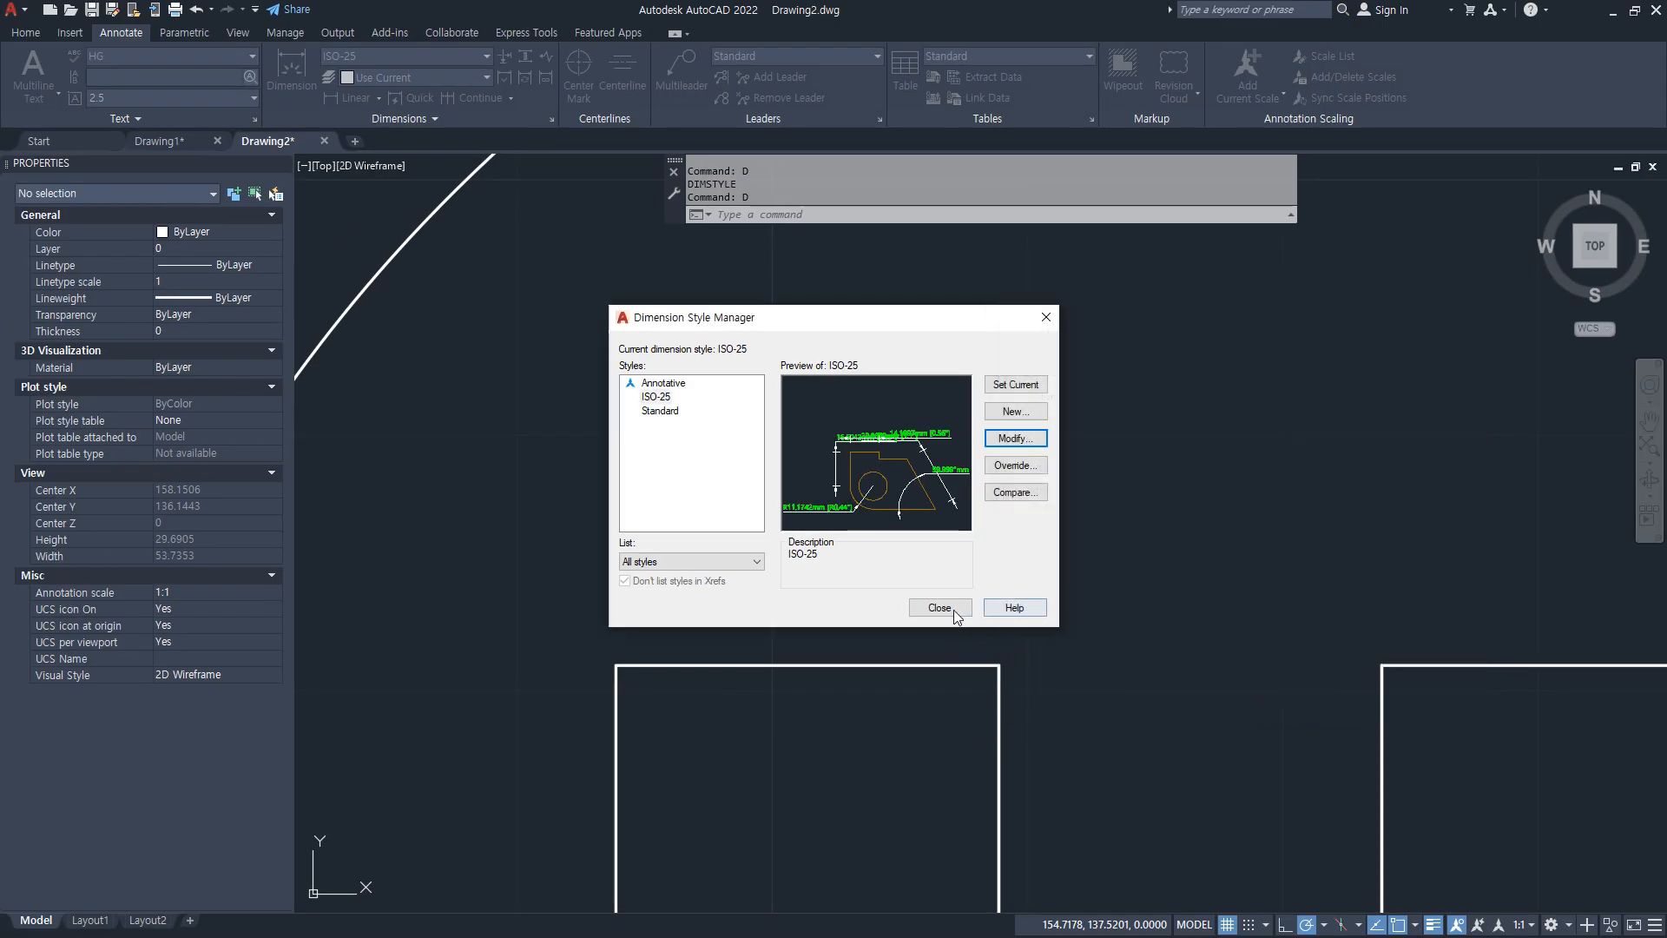
pyautogui.click(939, 607)
pyautogui.moveTo(1178, 446); pyautogui.dragTo(764, 483, button='middle')
pyautogui.scroll(4, 1154, 615)
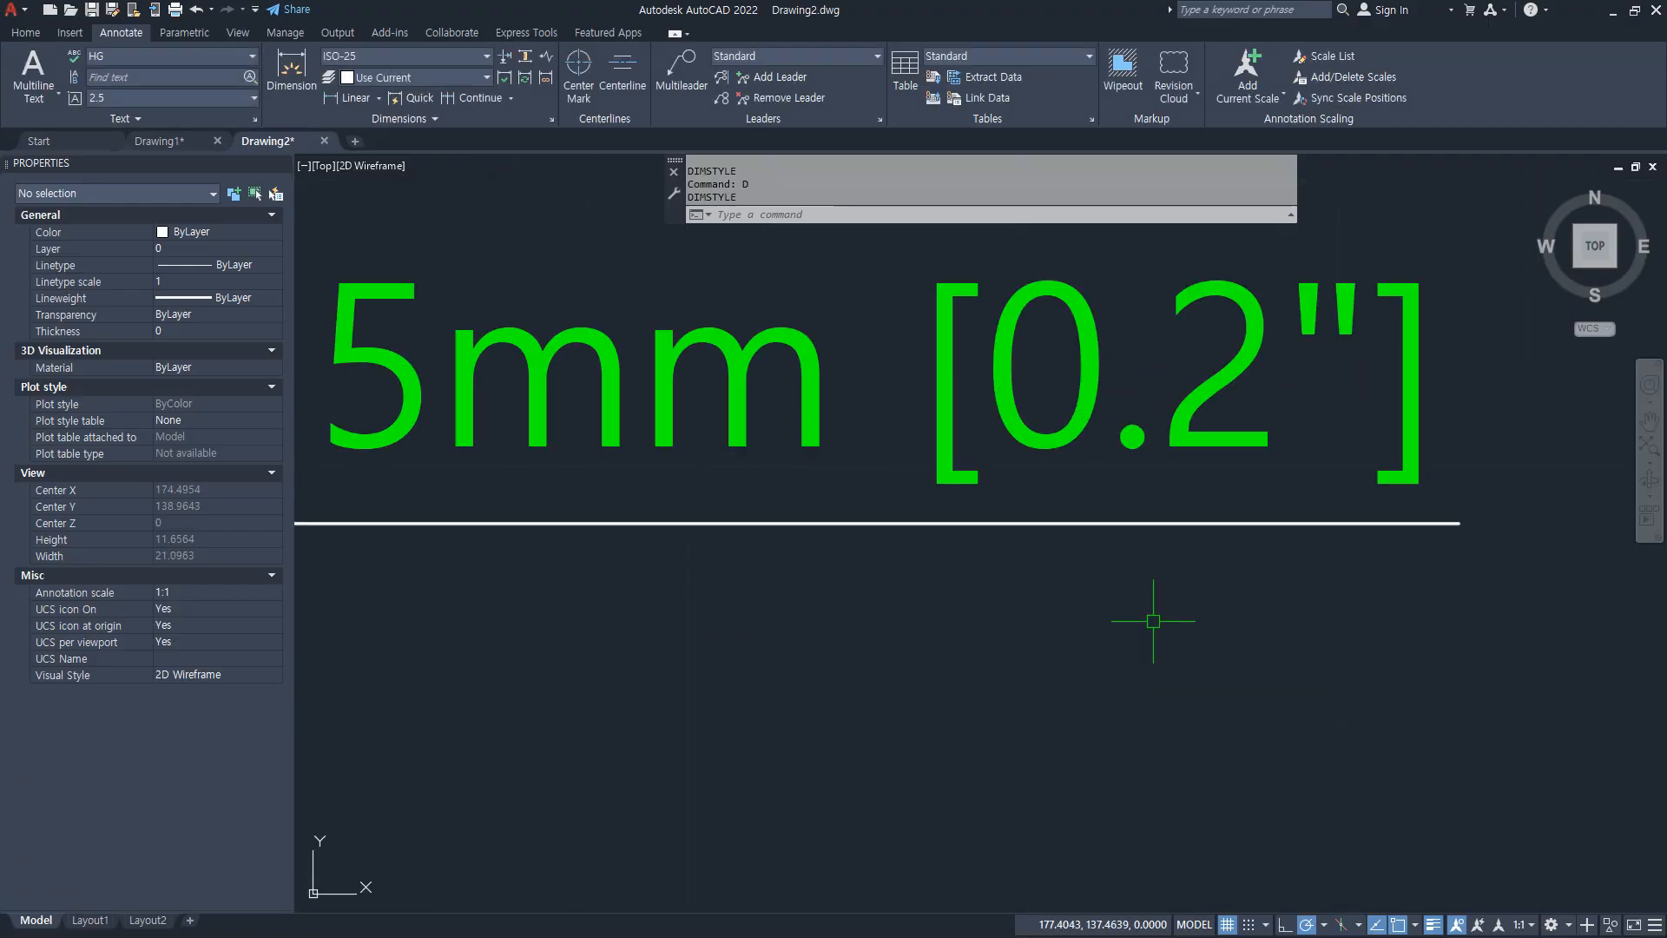
pyautogui.scroll(-2, 1184, 636)
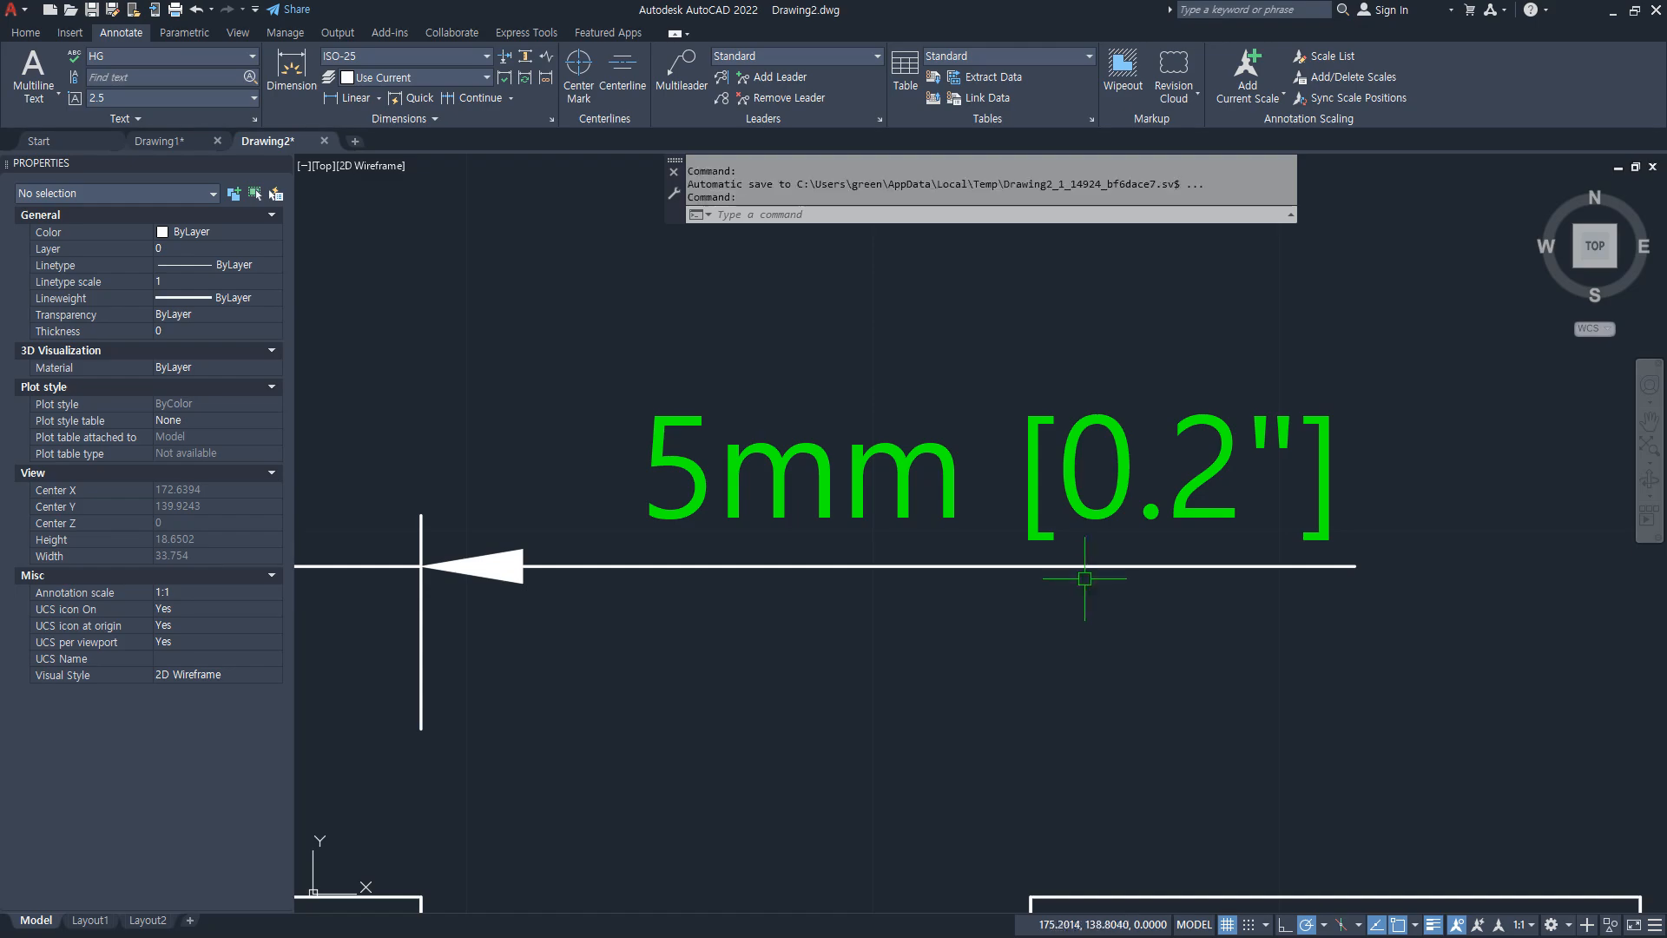
# Step: Modify the ISO-25 style to place alternate units below the primary value and apply it to the drawing
pyautogui.click(695, 356)
pyautogui.write('d')
pyautogui.press('Return')
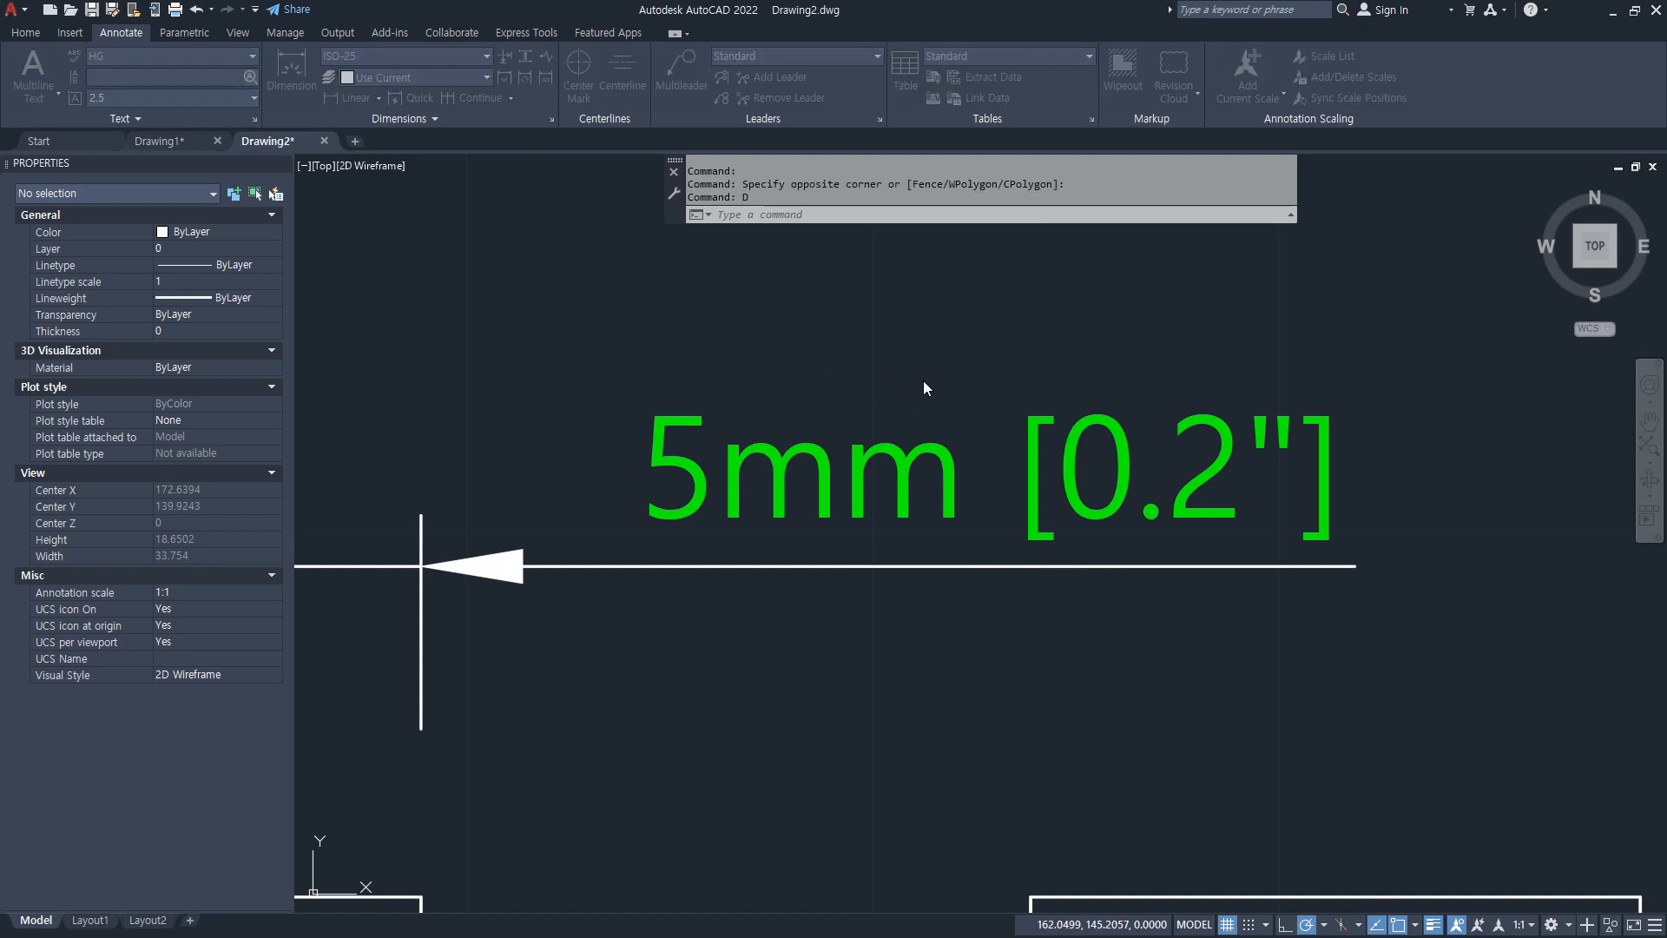
pyautogui.click(1016, 437)
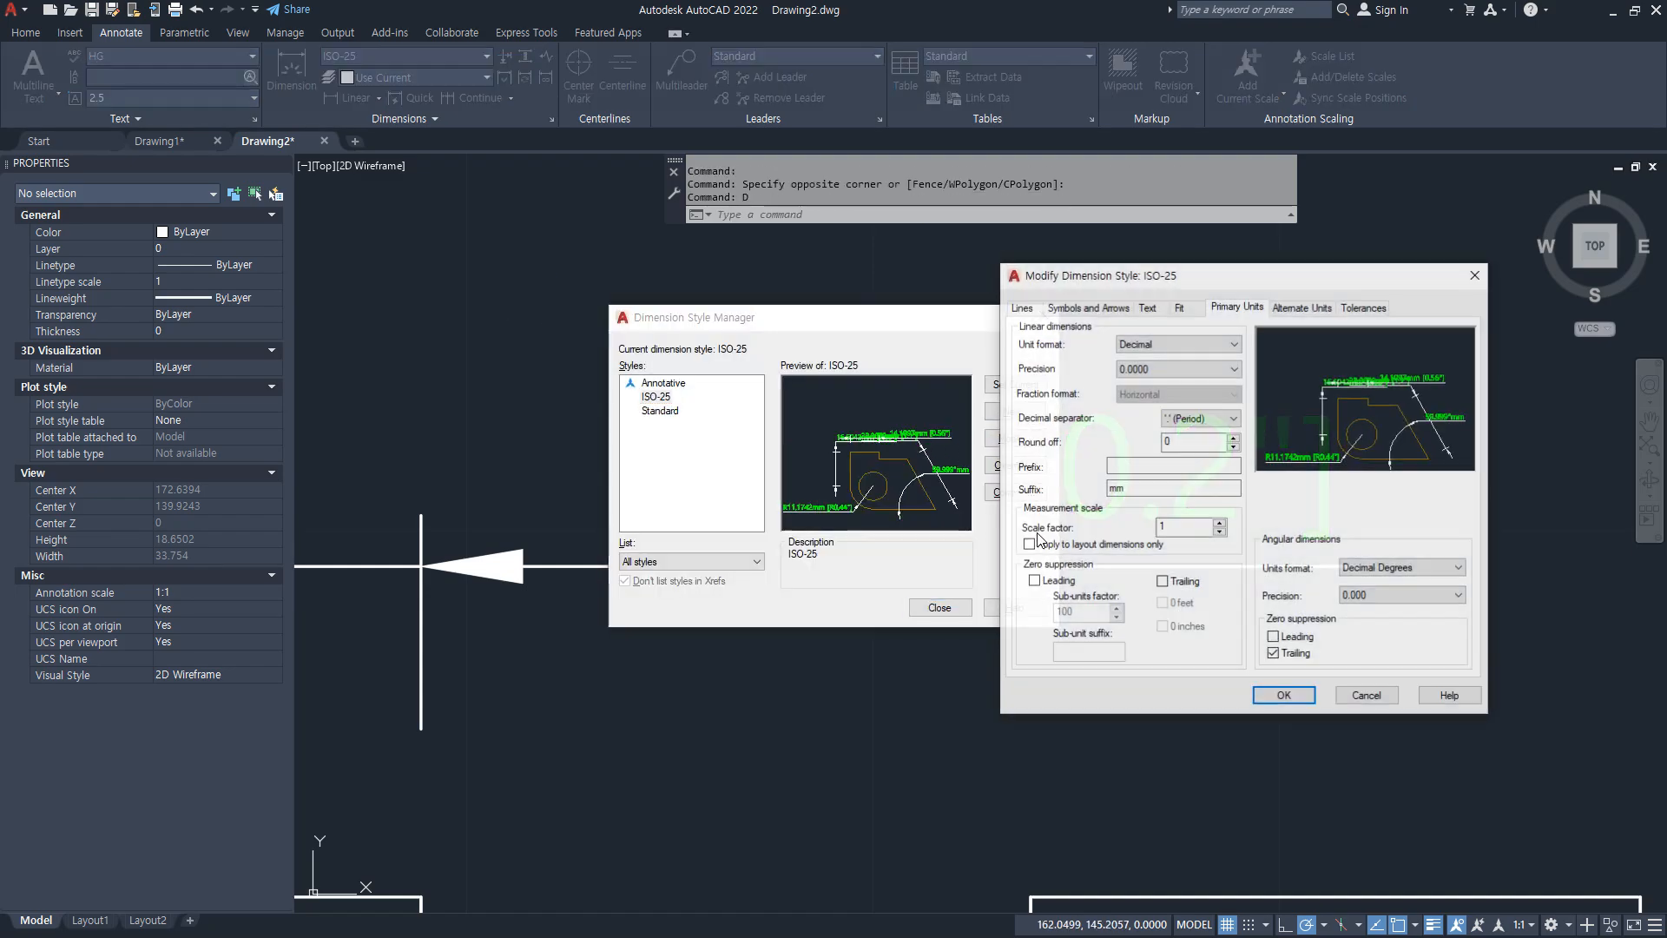
pyautogui.moveTo(1140, 279); pyautogui.dragTo(777, 234)
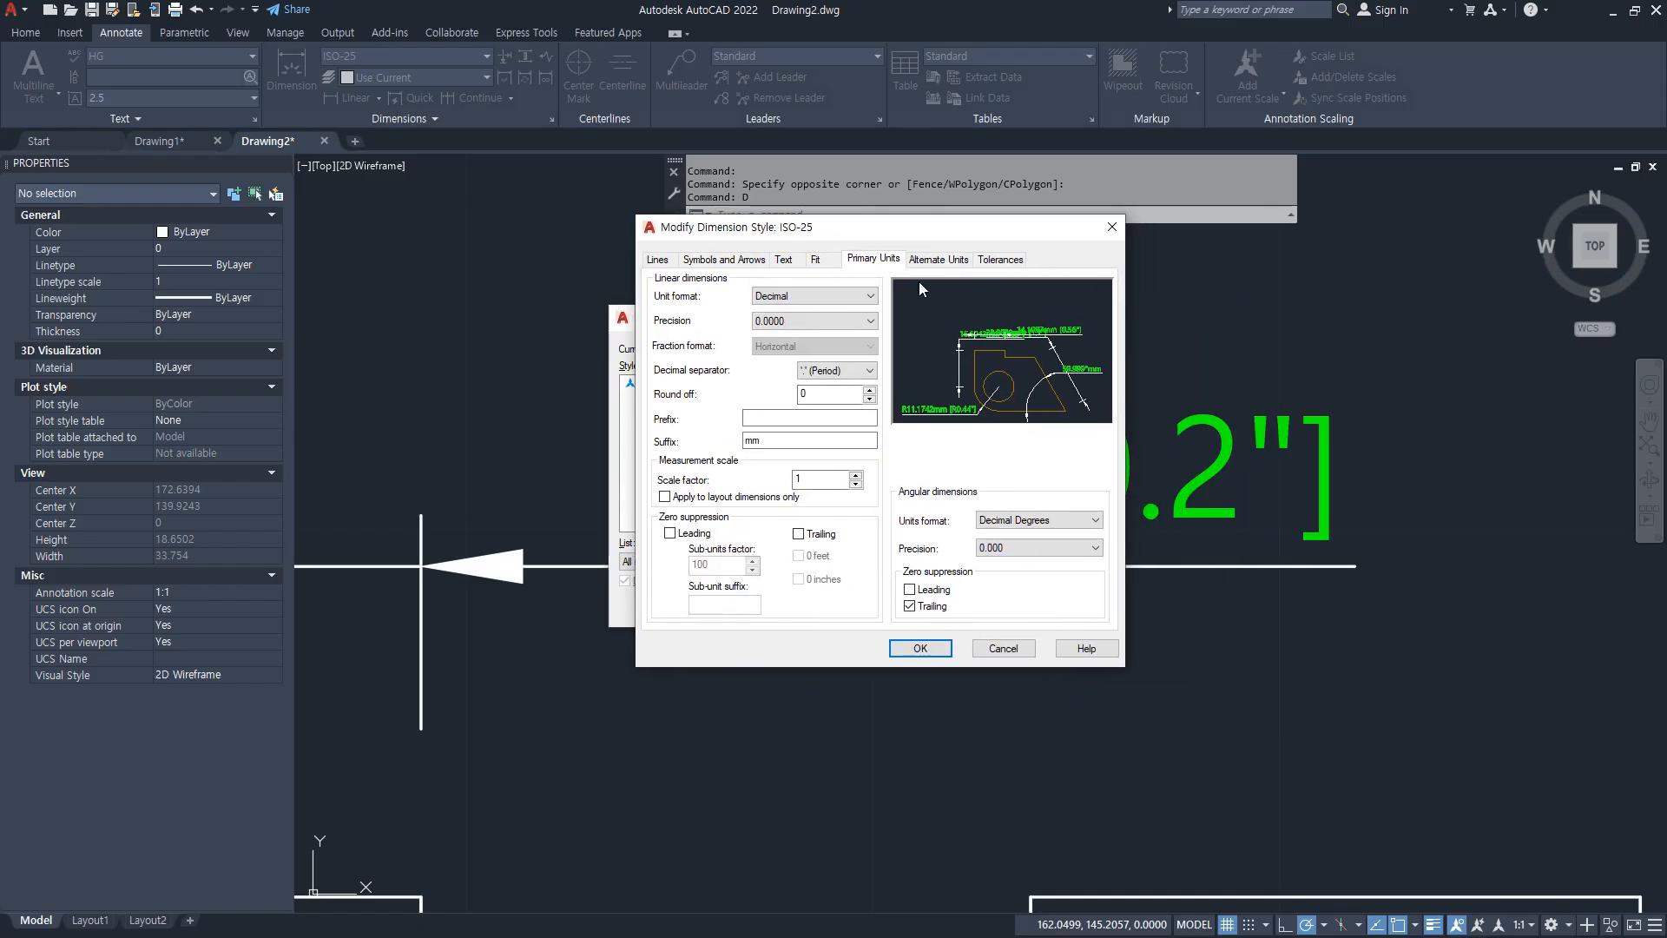
pyautogui.click(912, 262)
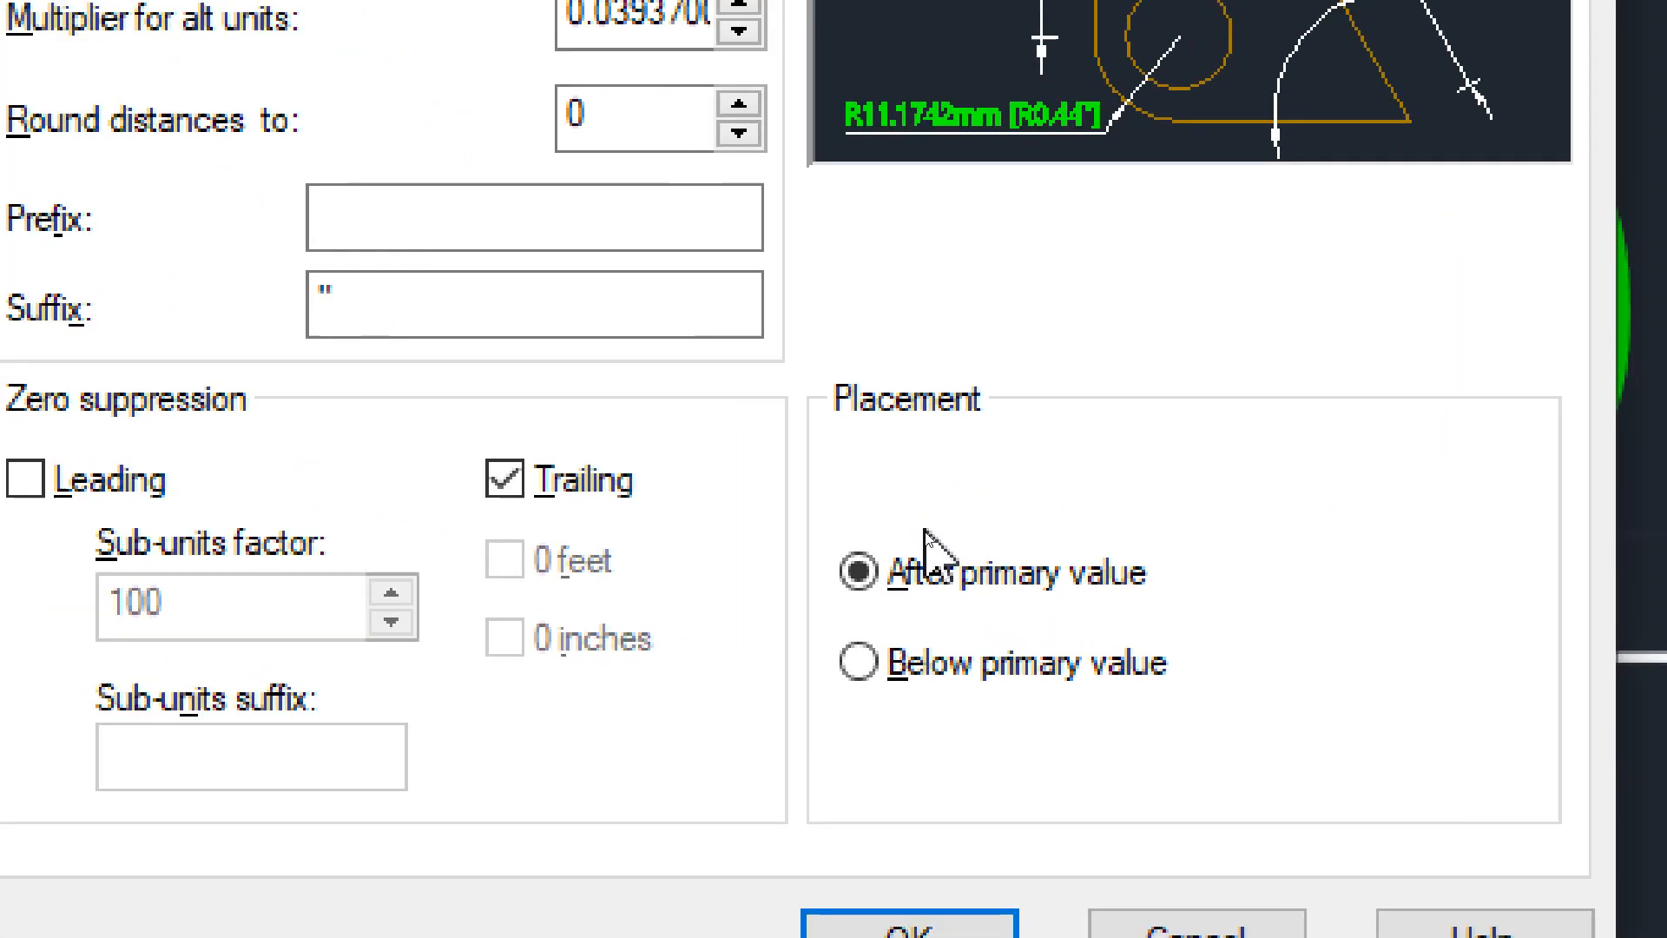
pyautogui.click(911, 682)
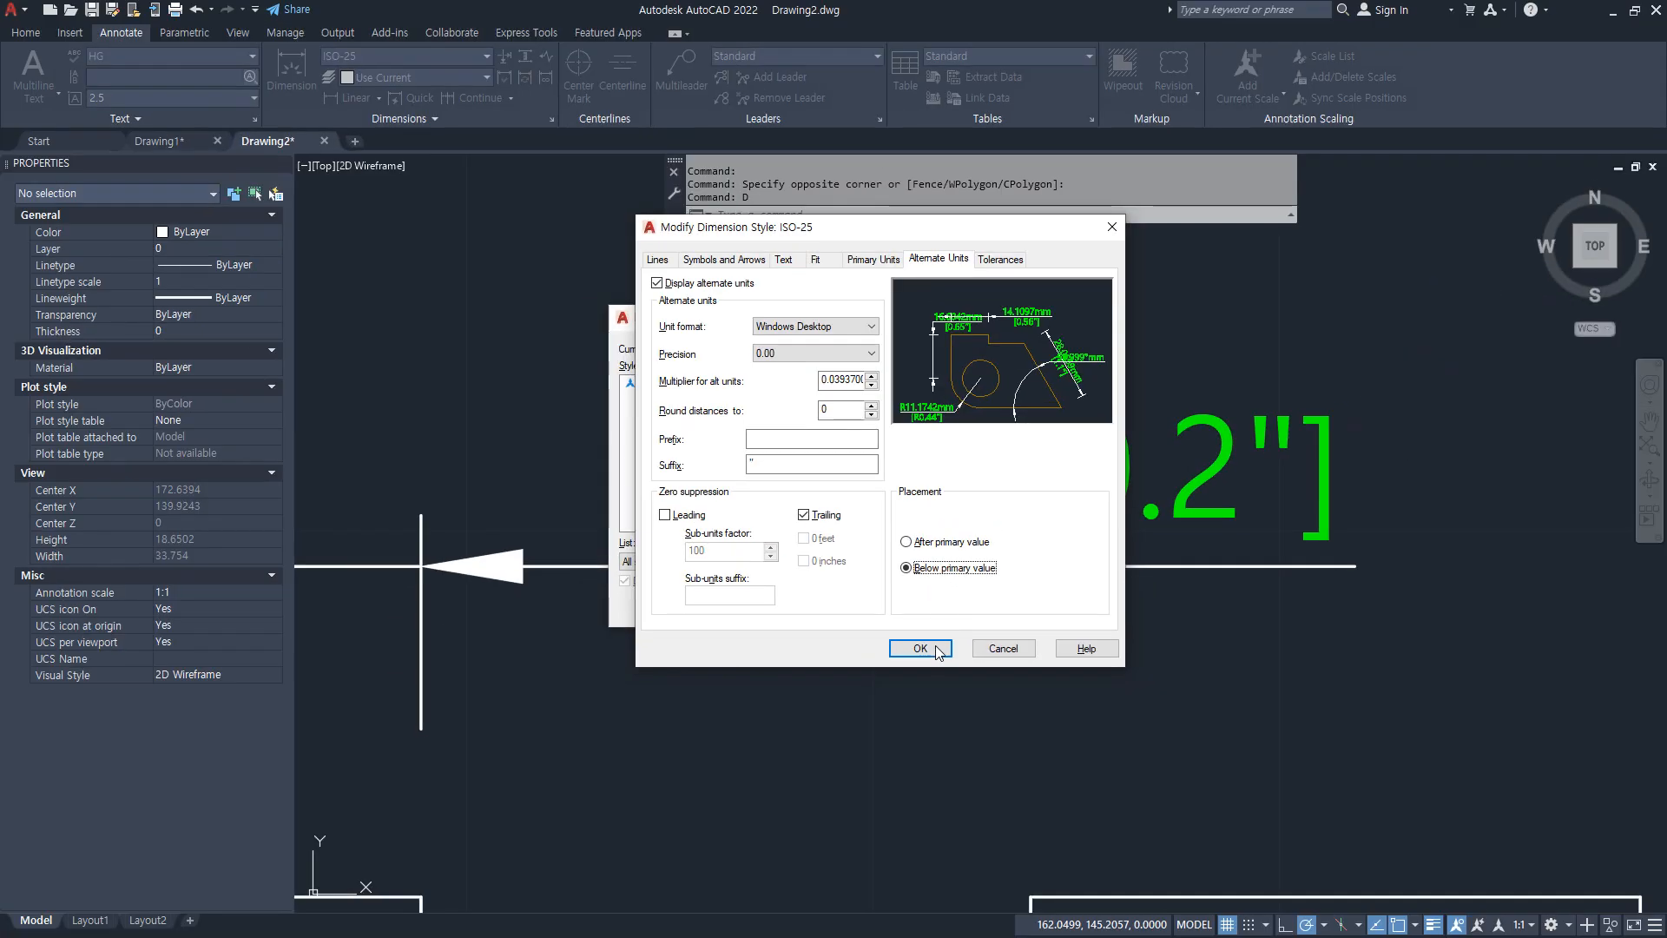
pyautogui.click(937, 652)
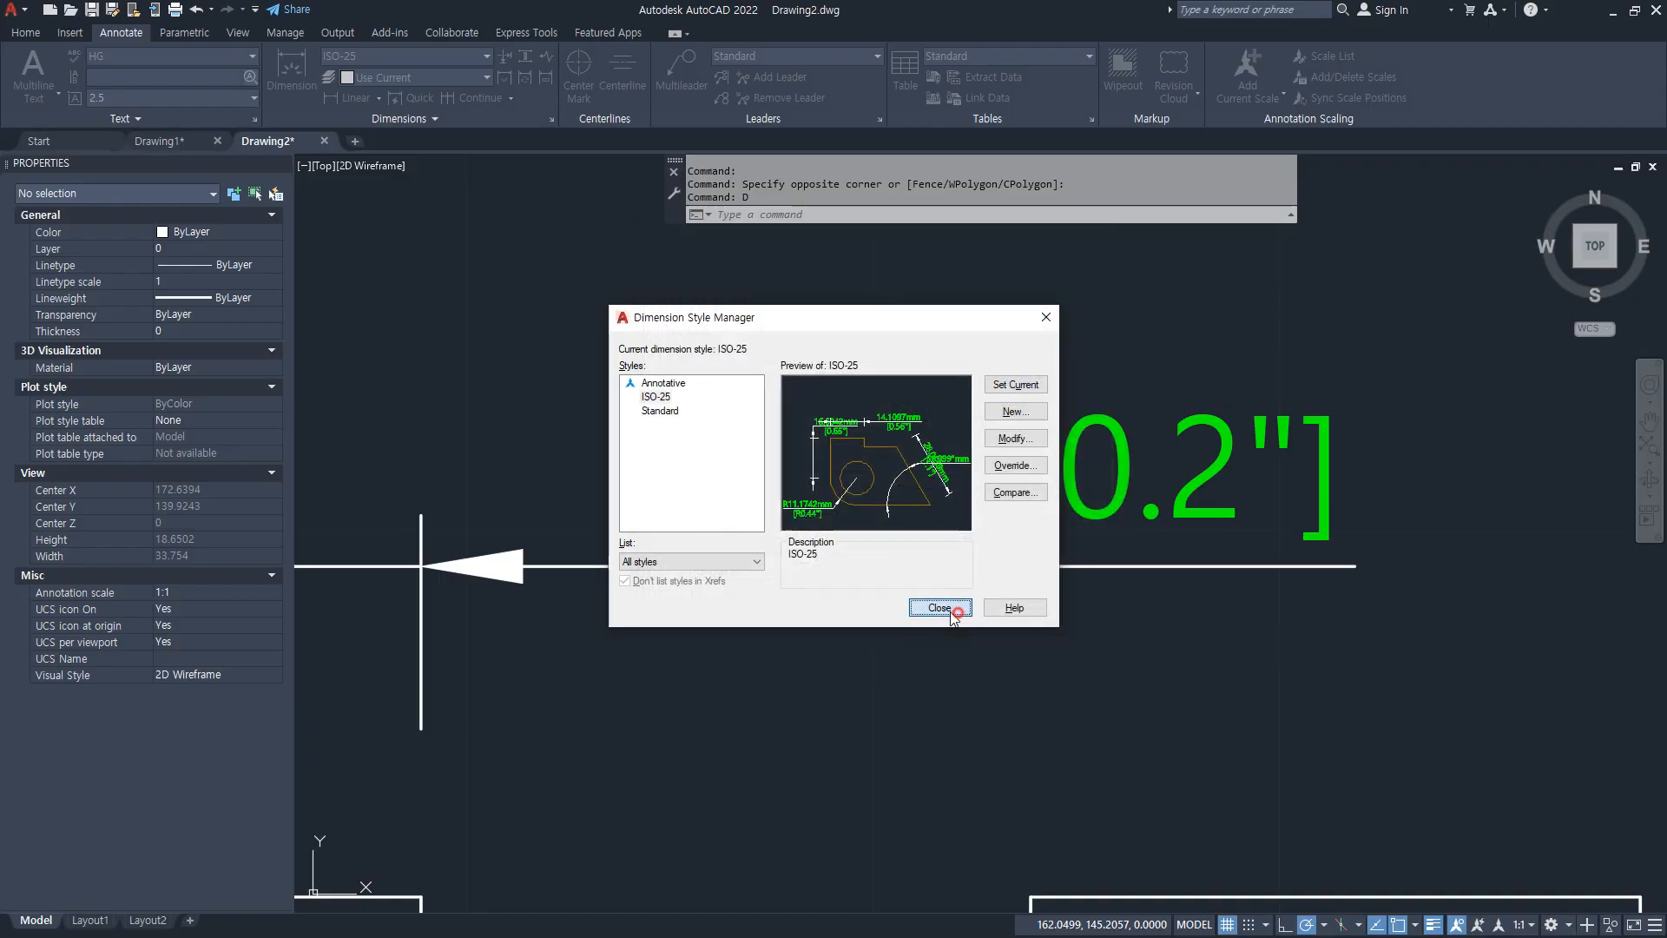
pyautogui.click(837, 607)
pyautogui.moveTo(473, 534); pyautogui.dragTo(1302, 496, button='middle')
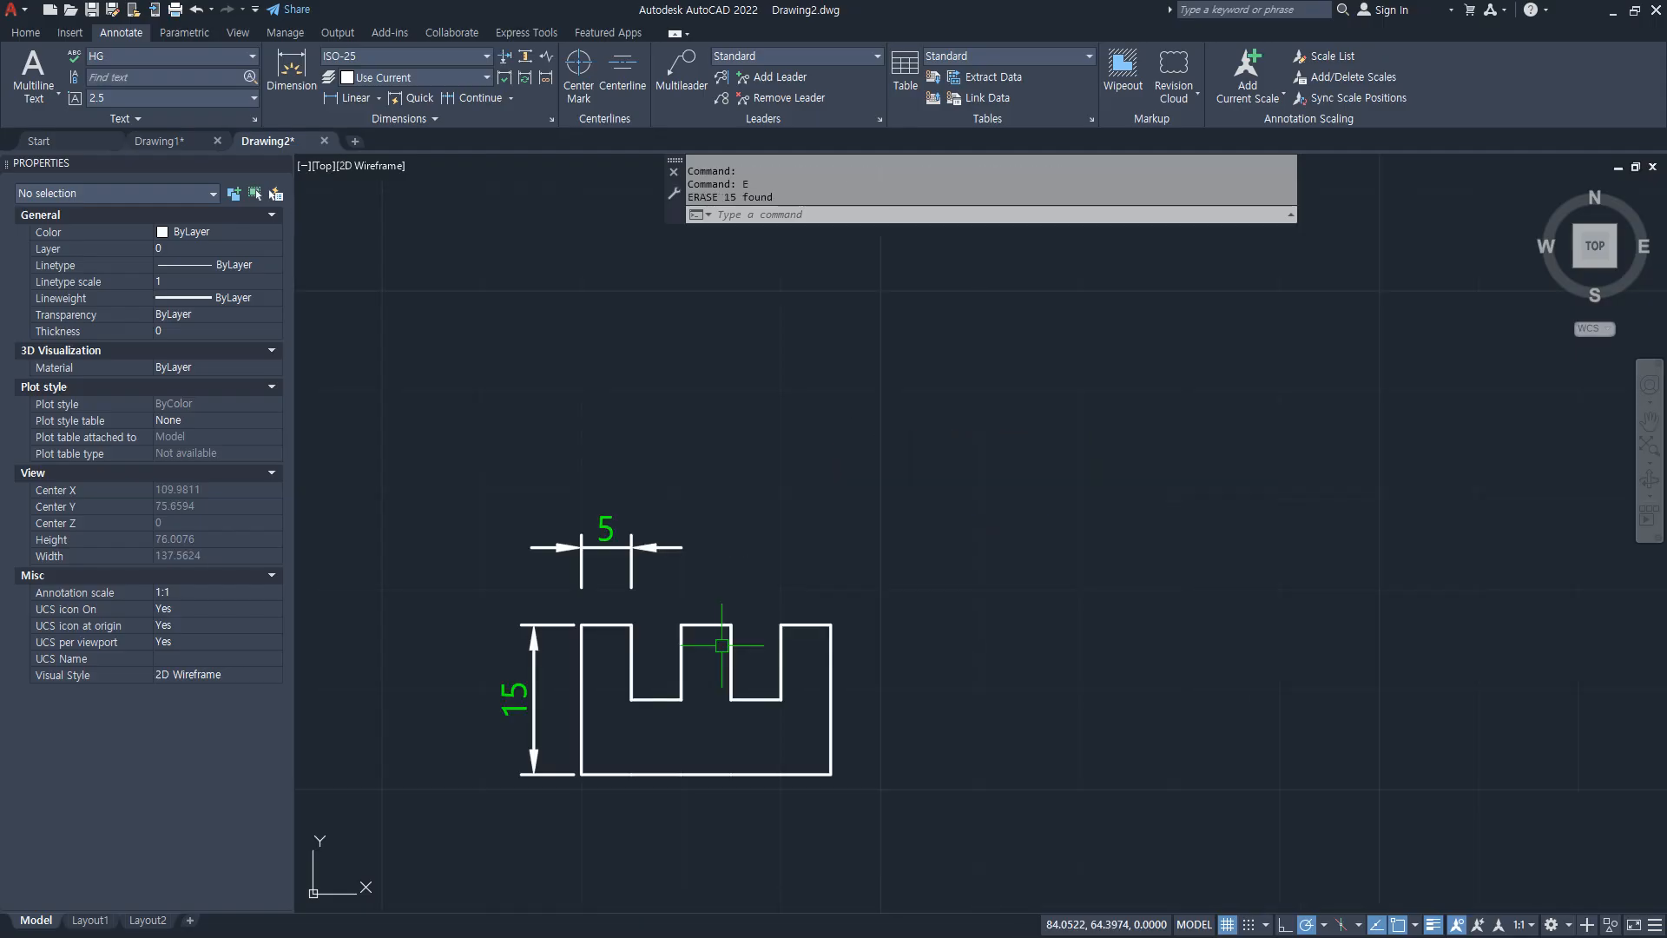
# Step: Open the ISO-25 style's tolerance settings for modification and set the vertical position to Middle
pyautogui.write('d')
pyautogui.press('Return')
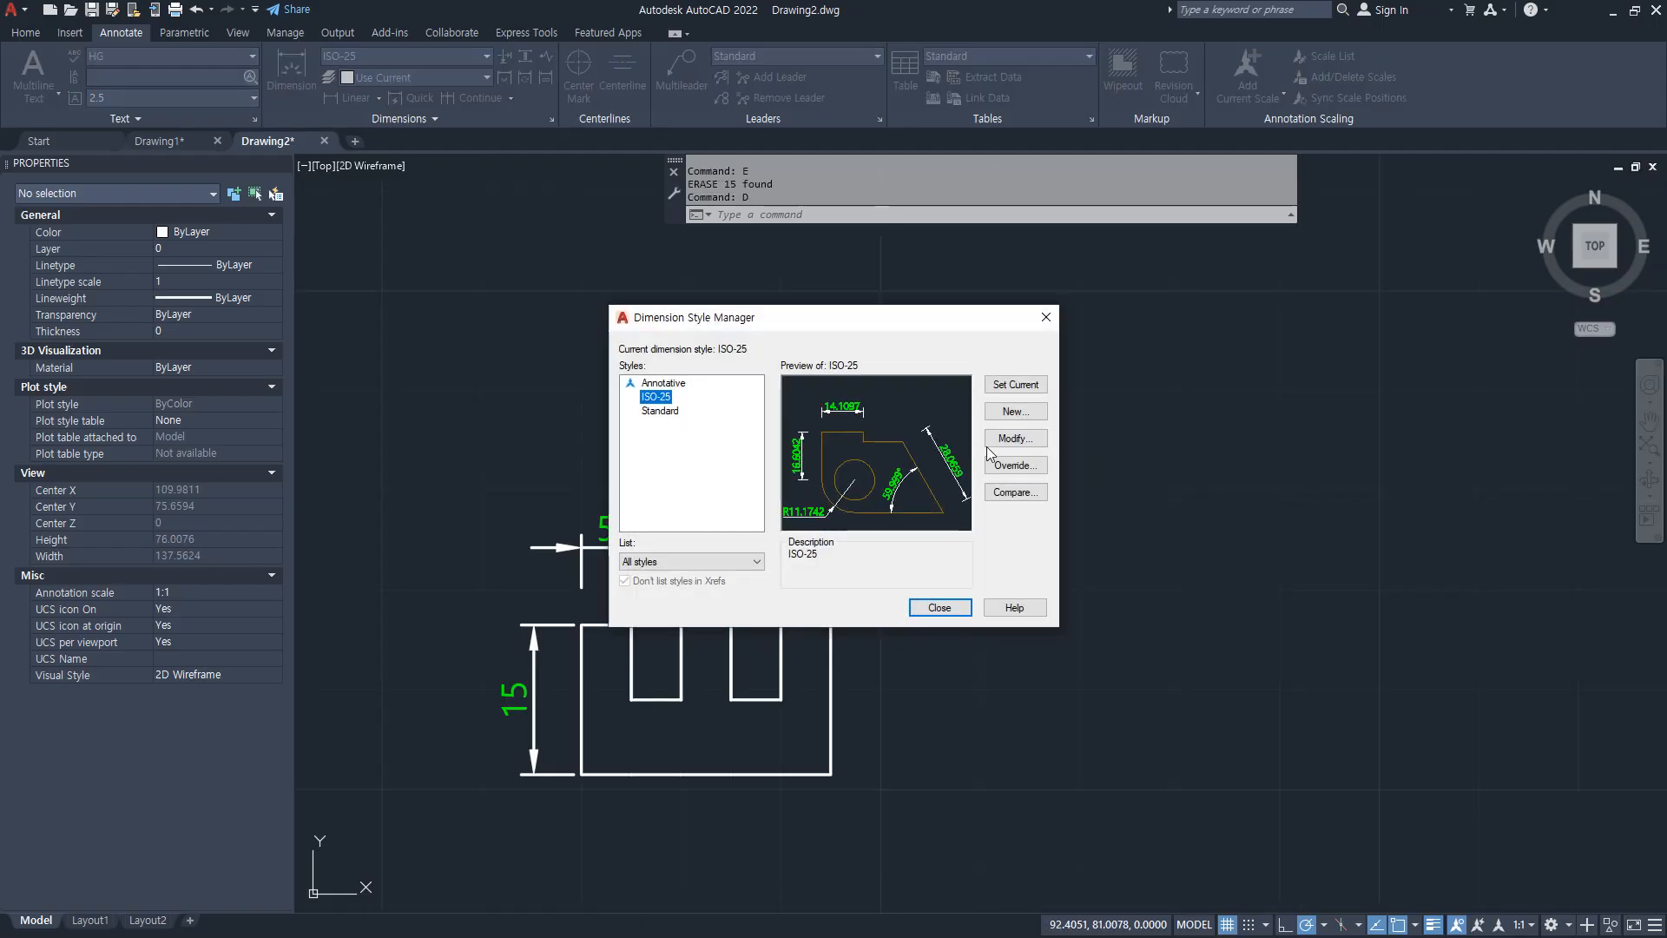
pyautogui.click(1013, 439)
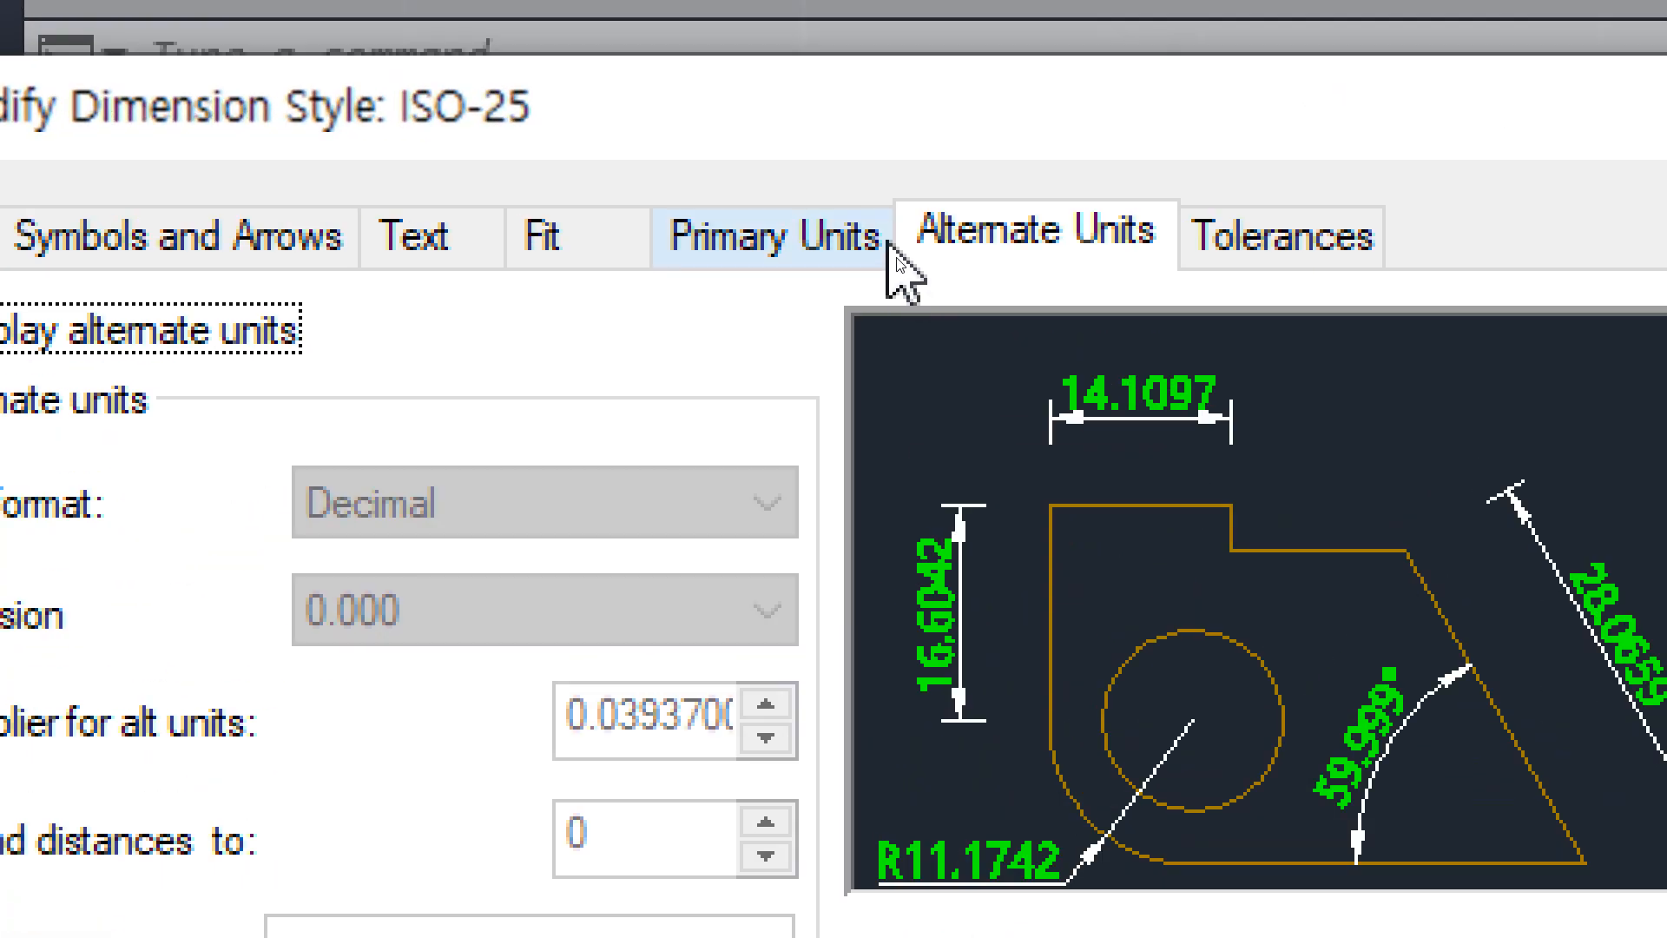
pyautogui.click(890, 259)
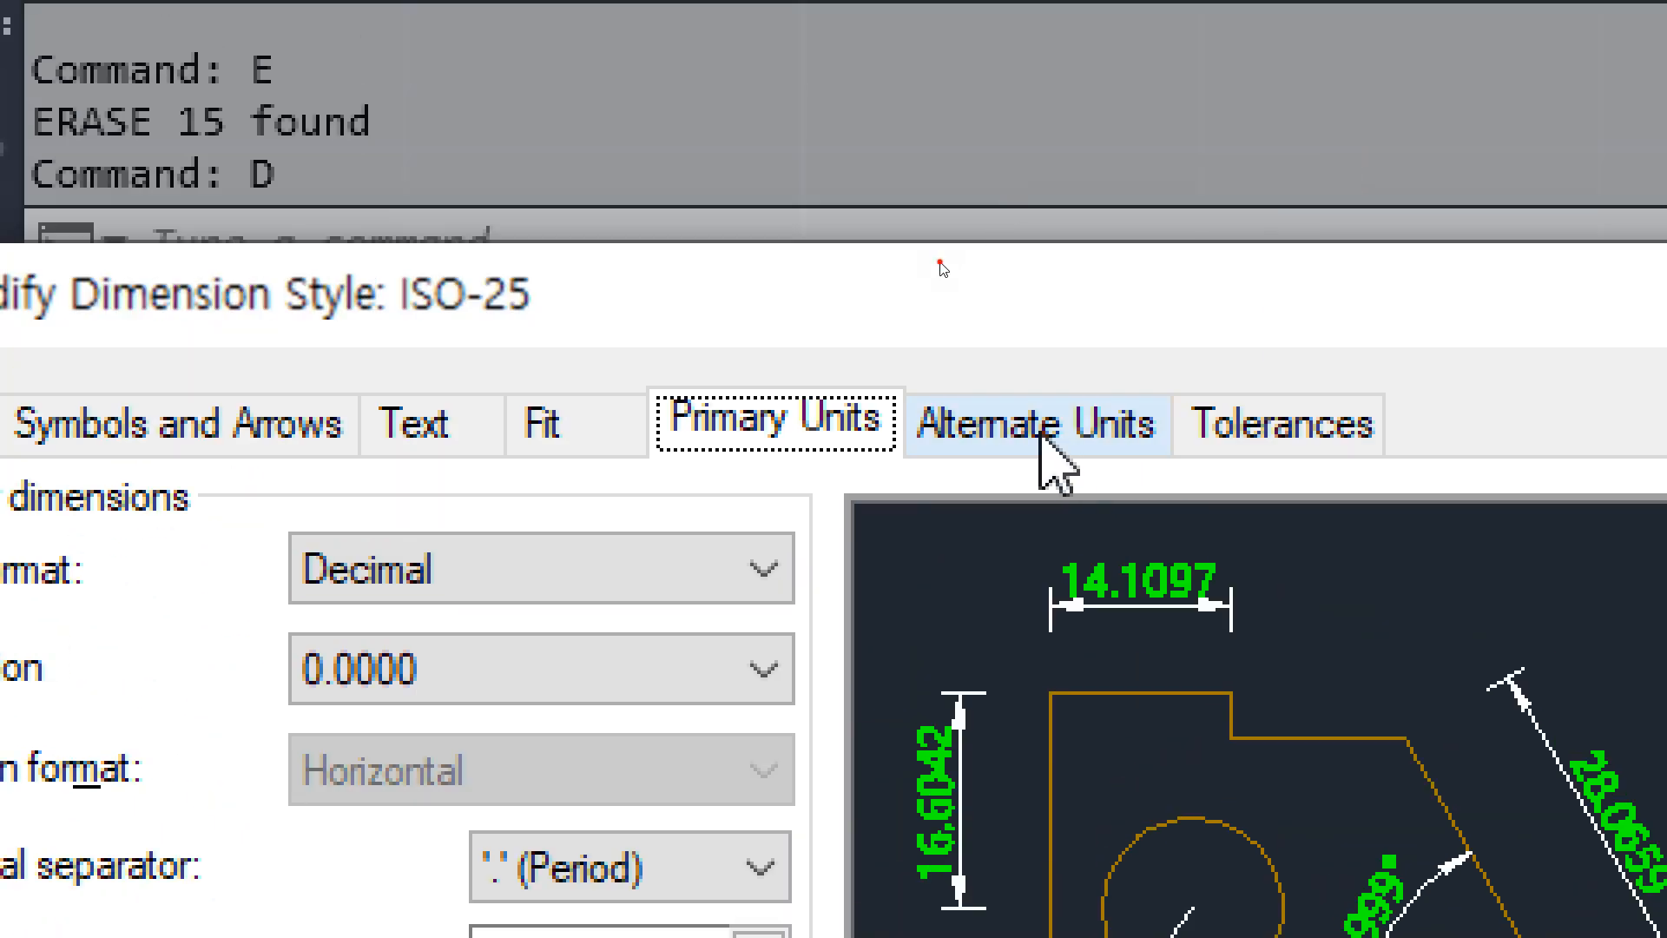
pyautogui.click(1040, 155)
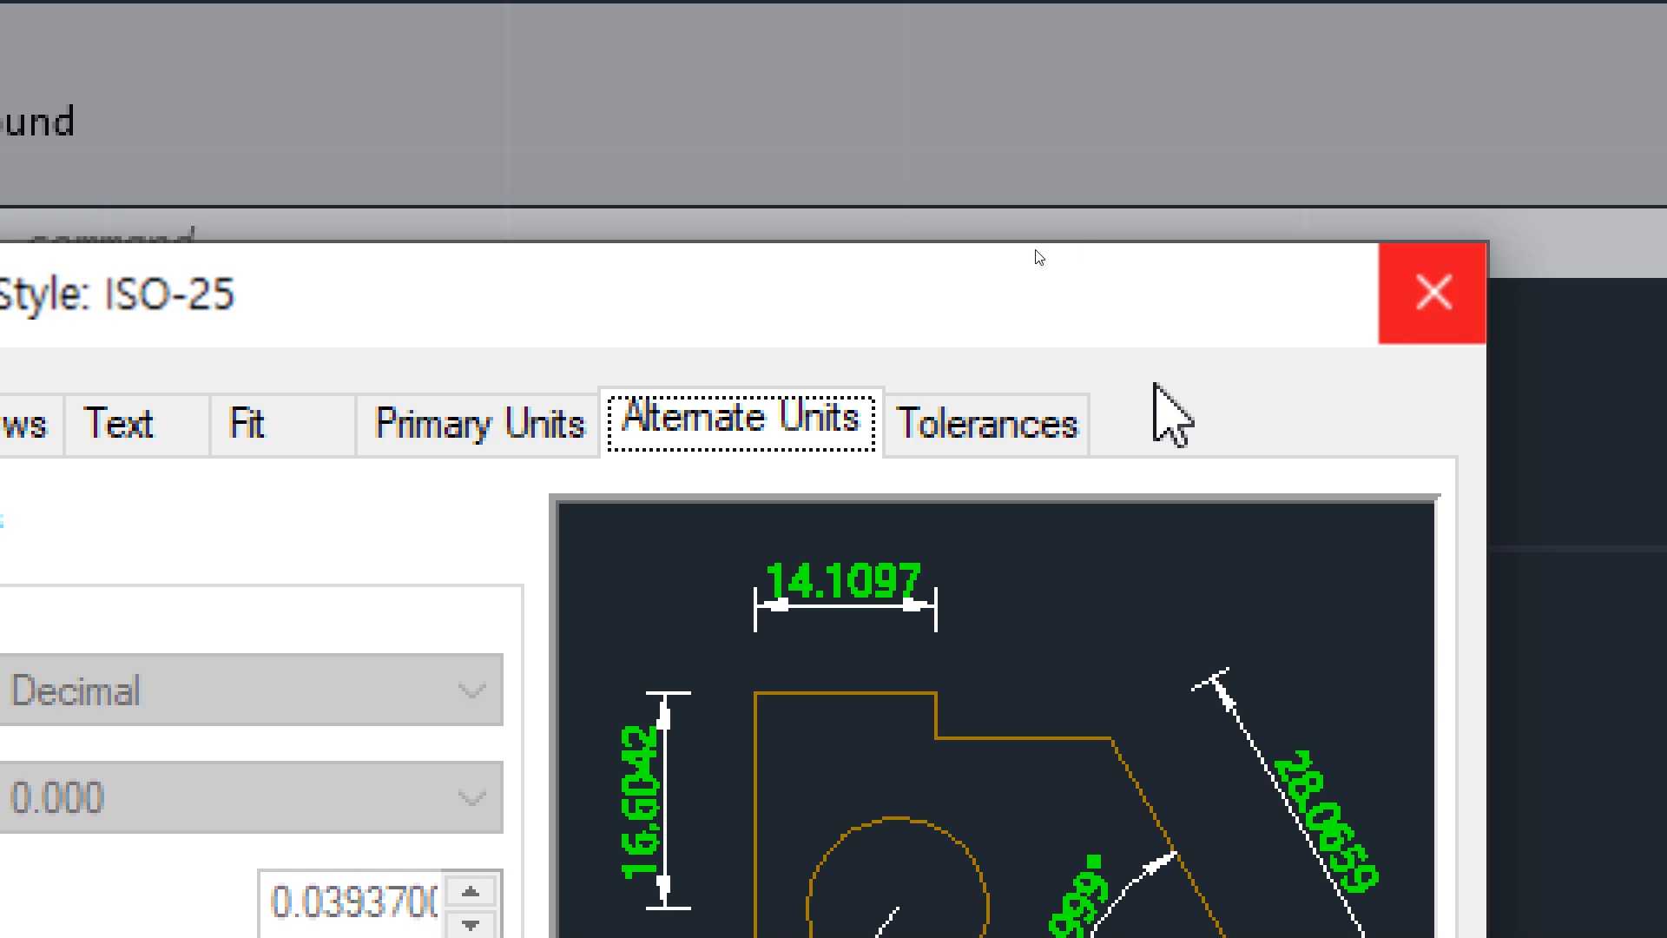
pyautogui.click(1432, 421)
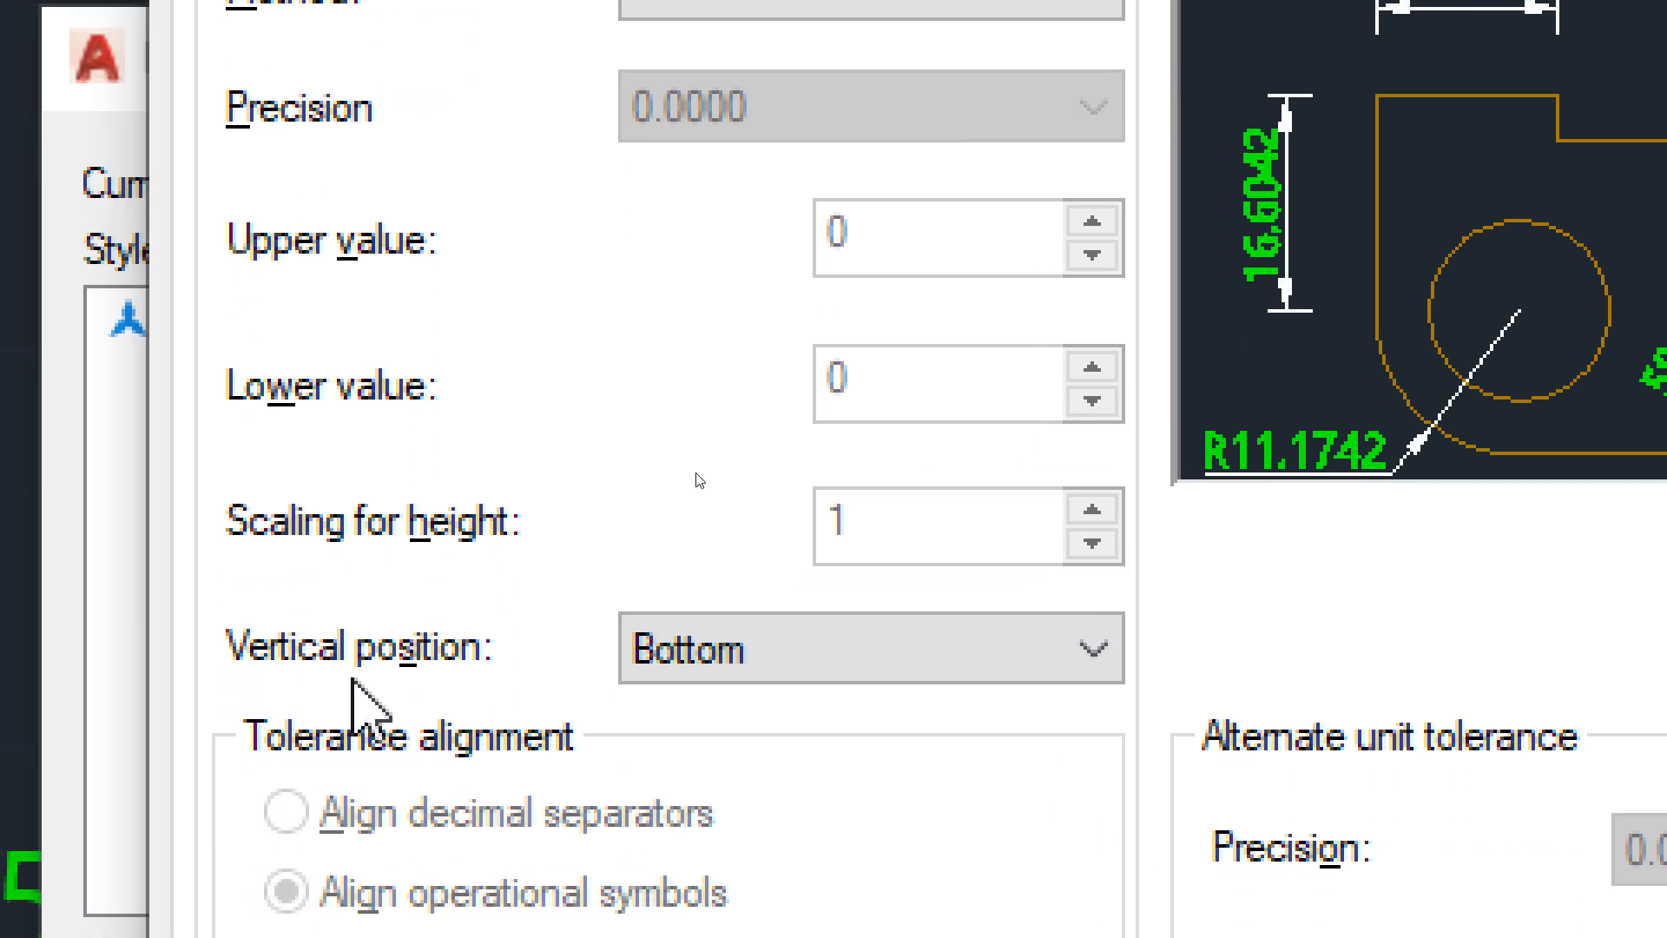
pyautogui.click(936, 663)
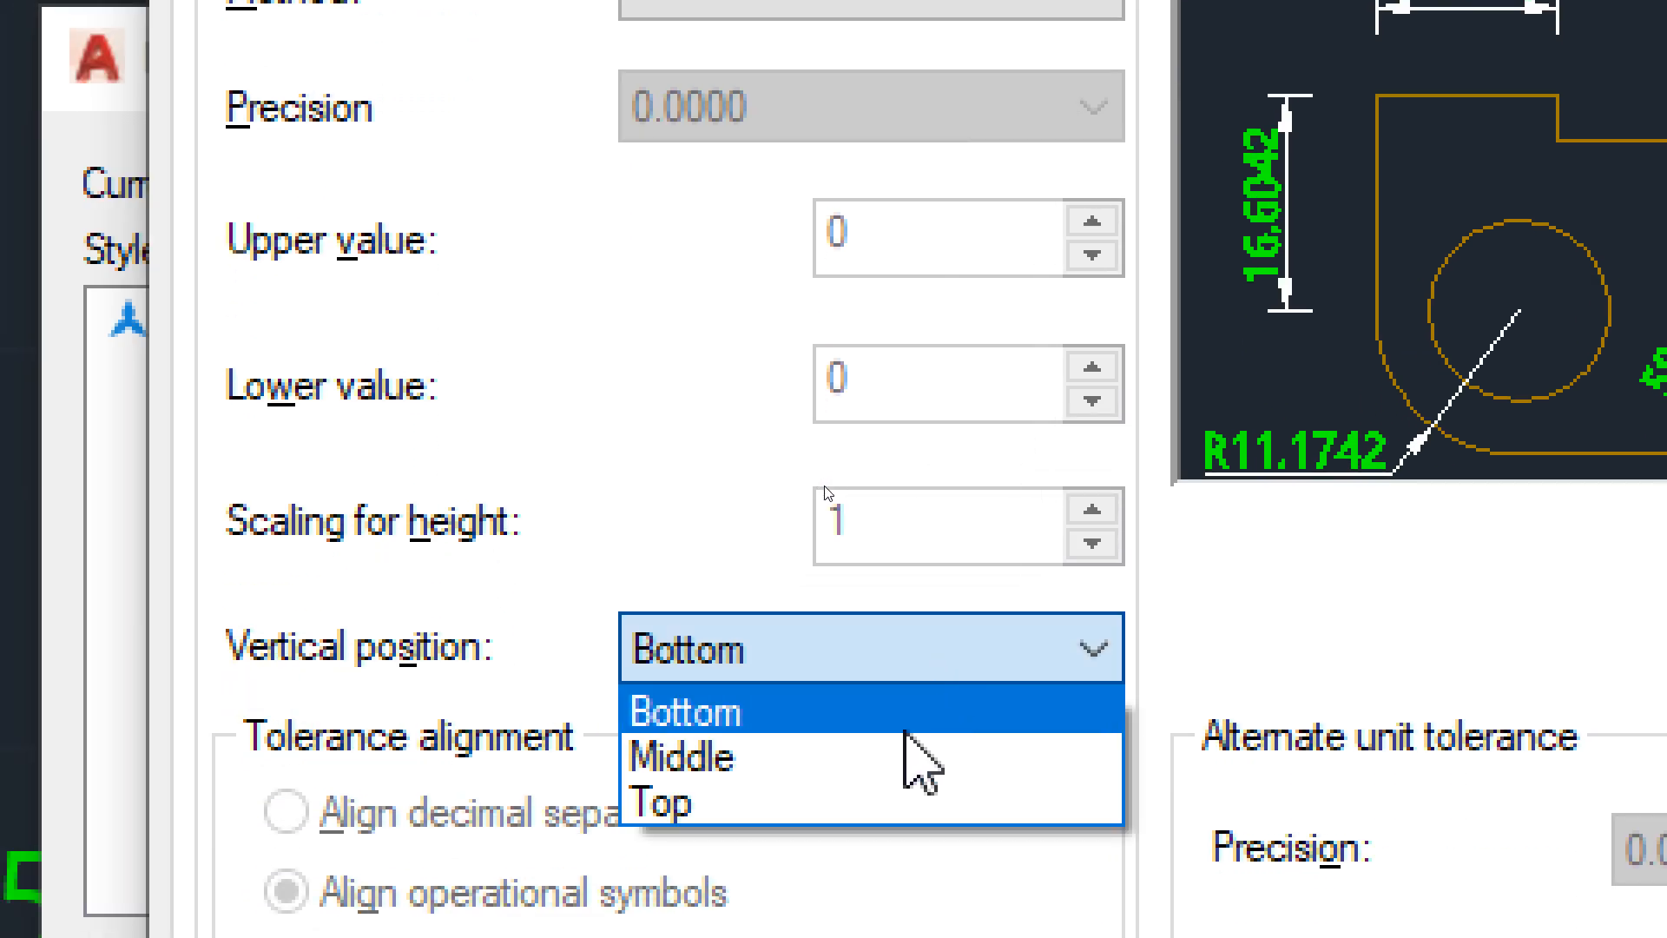
pyautogui.click(888, 757)
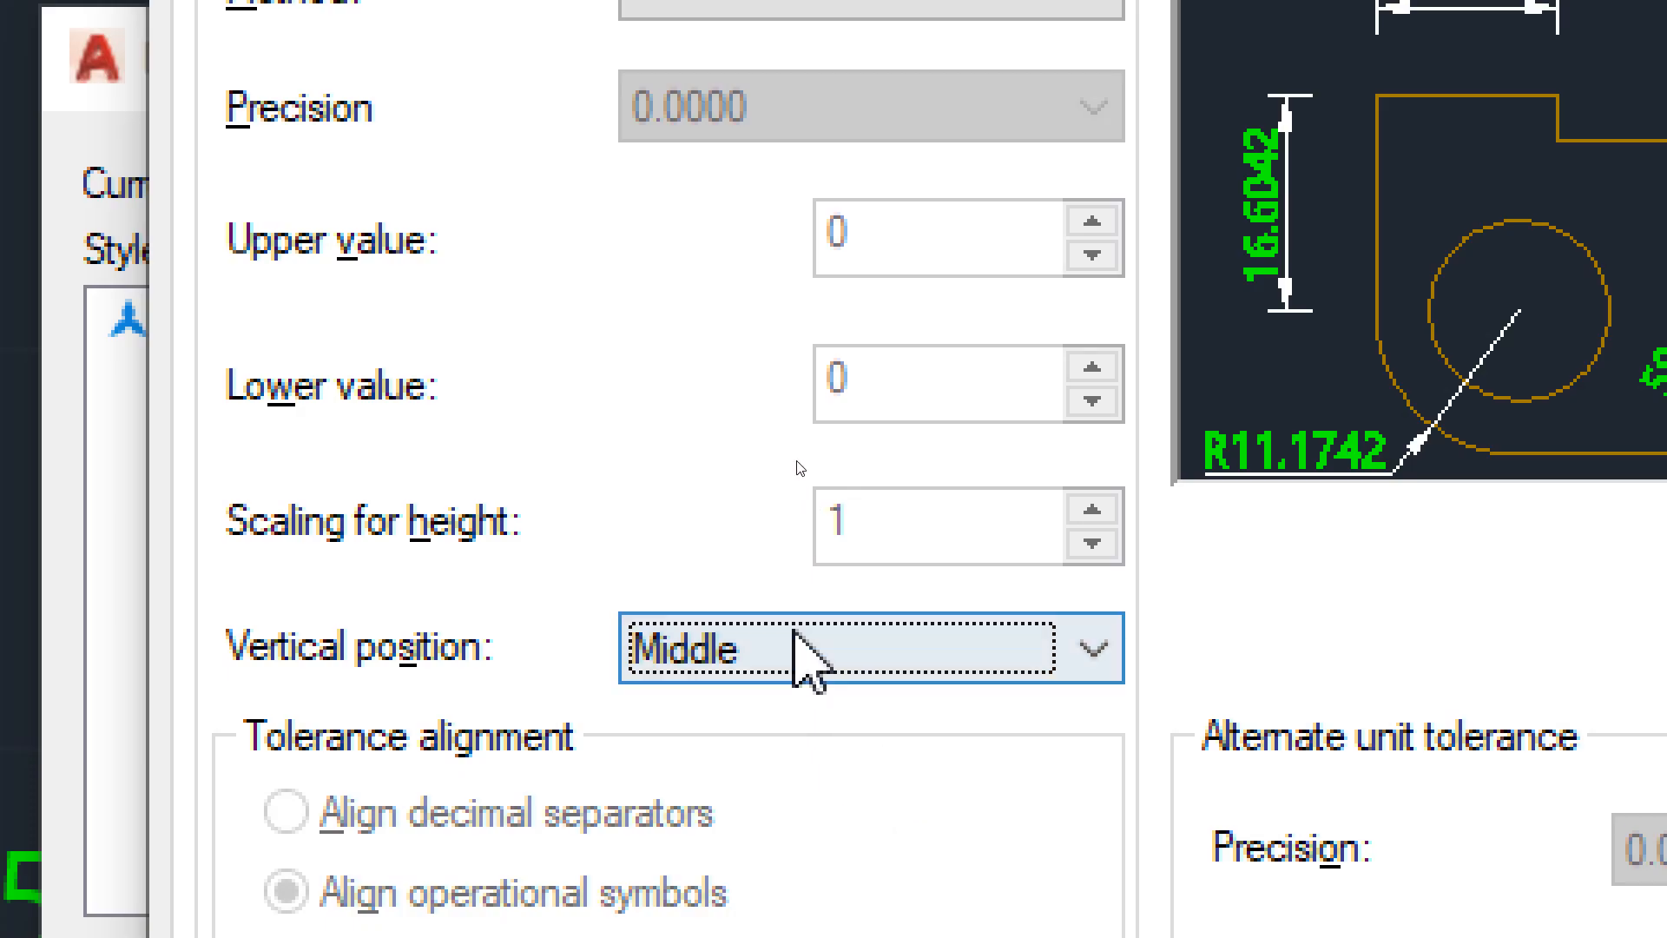
# Step: Set the ISO-25 style's tolerance method to Deviation and apply the change to the drawing's dimensions
pyautogui.click(799, 653)
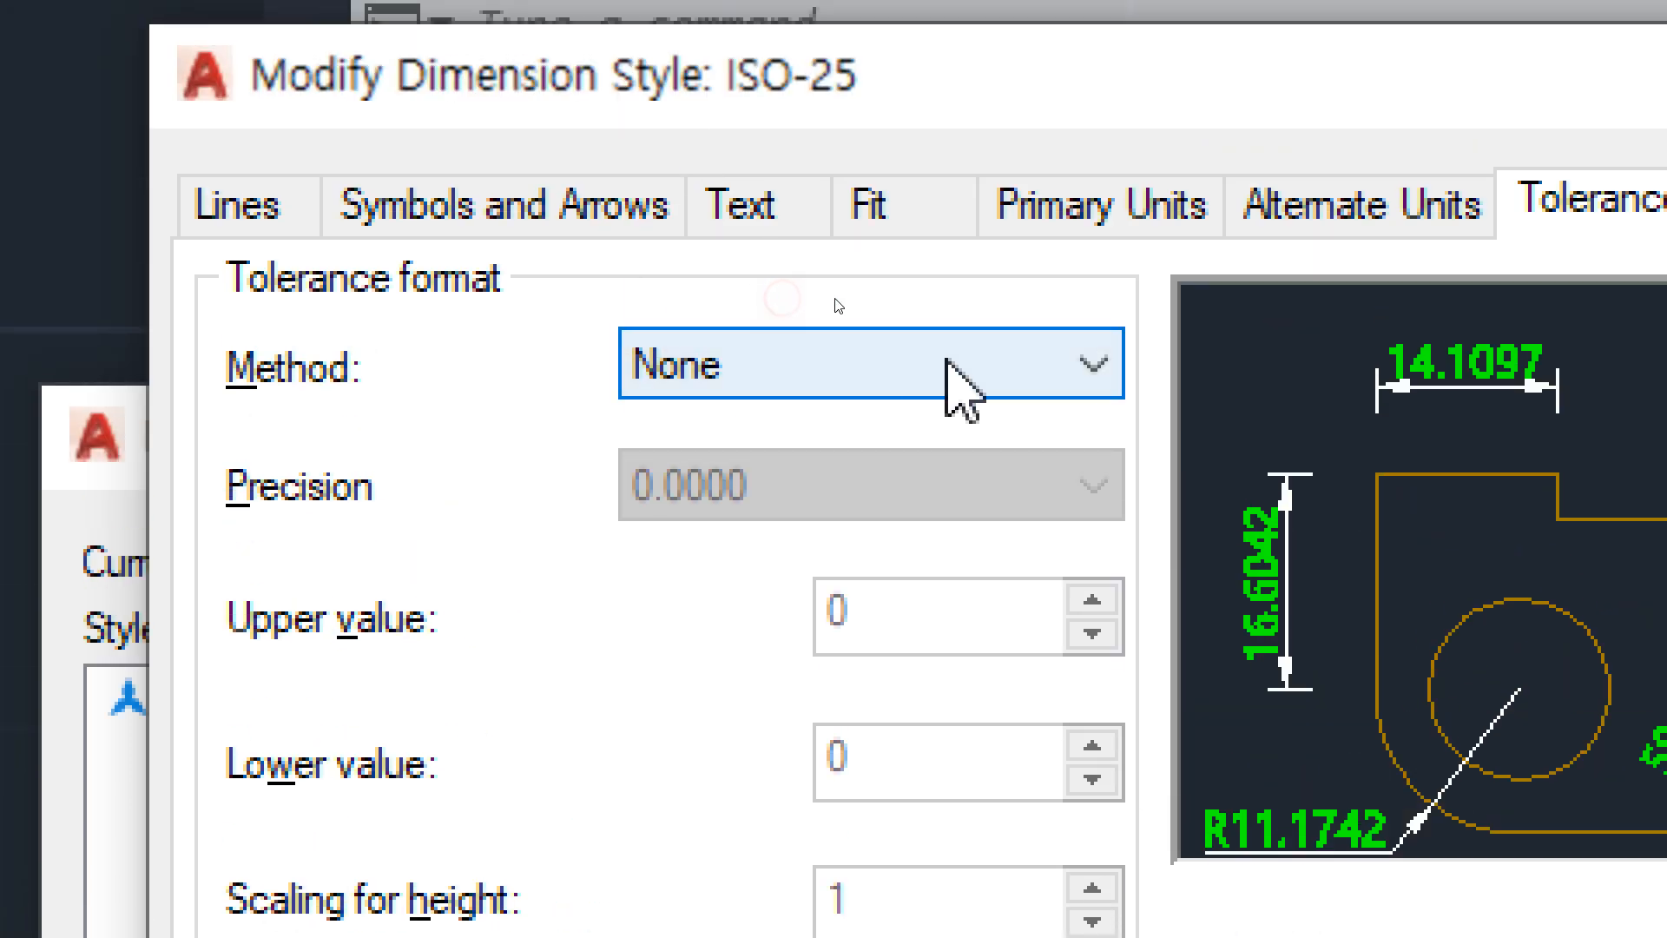
pyautogui.click(947, 363)
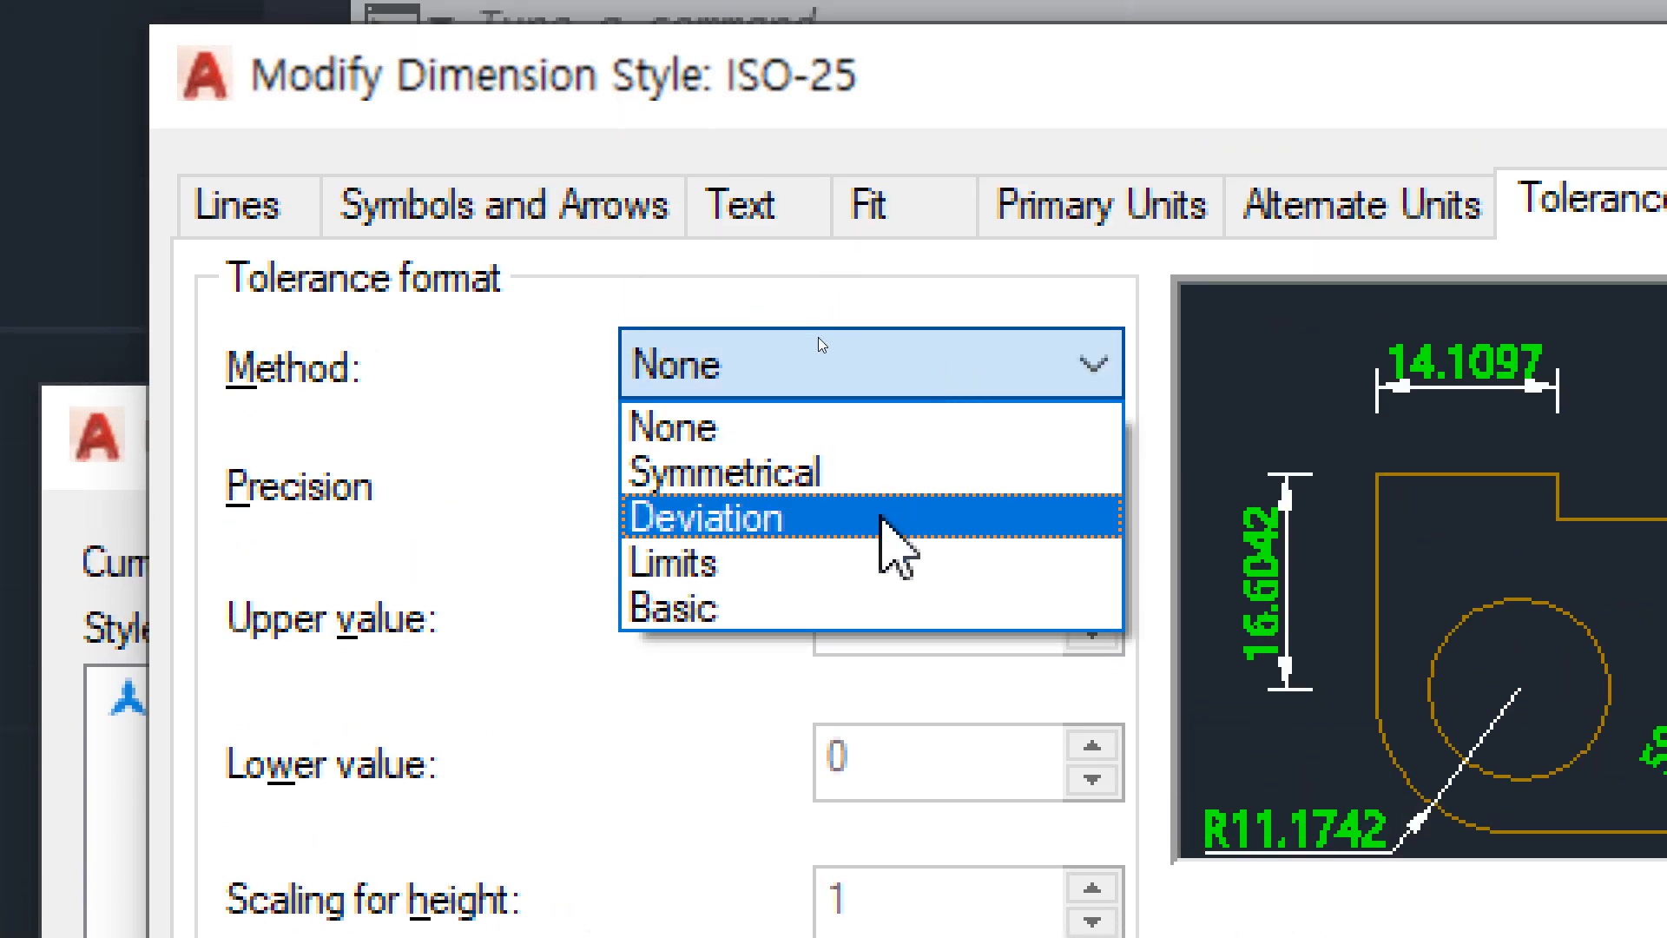
pyautogui.click(879, 516)
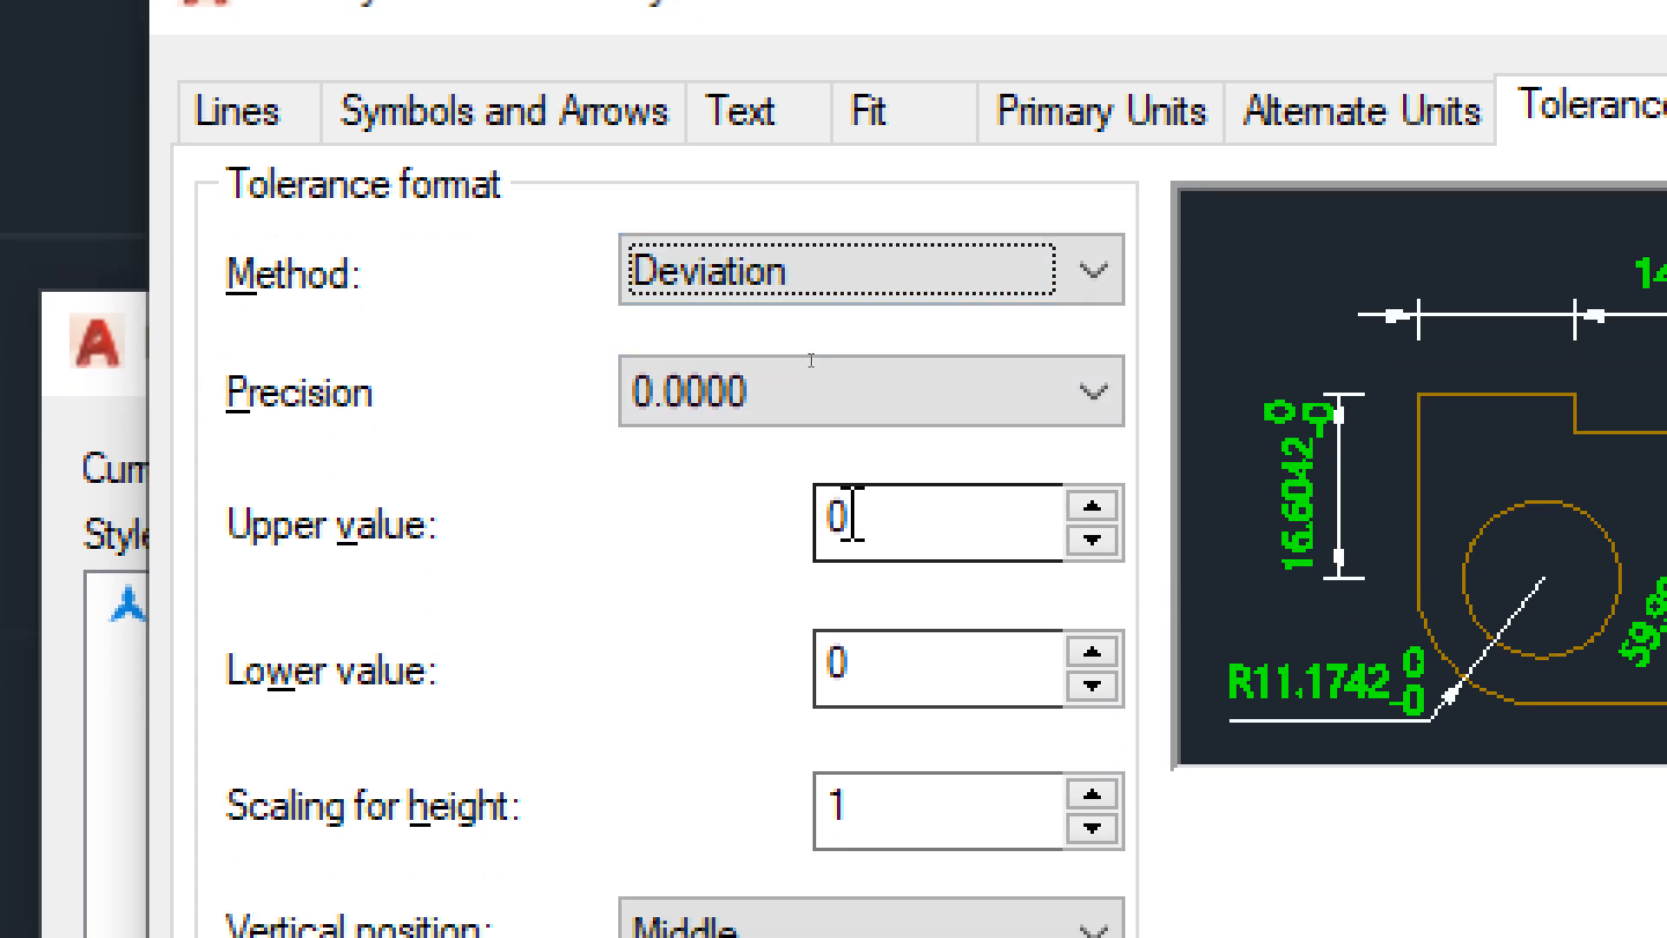
pyautogui.click(855, 556)
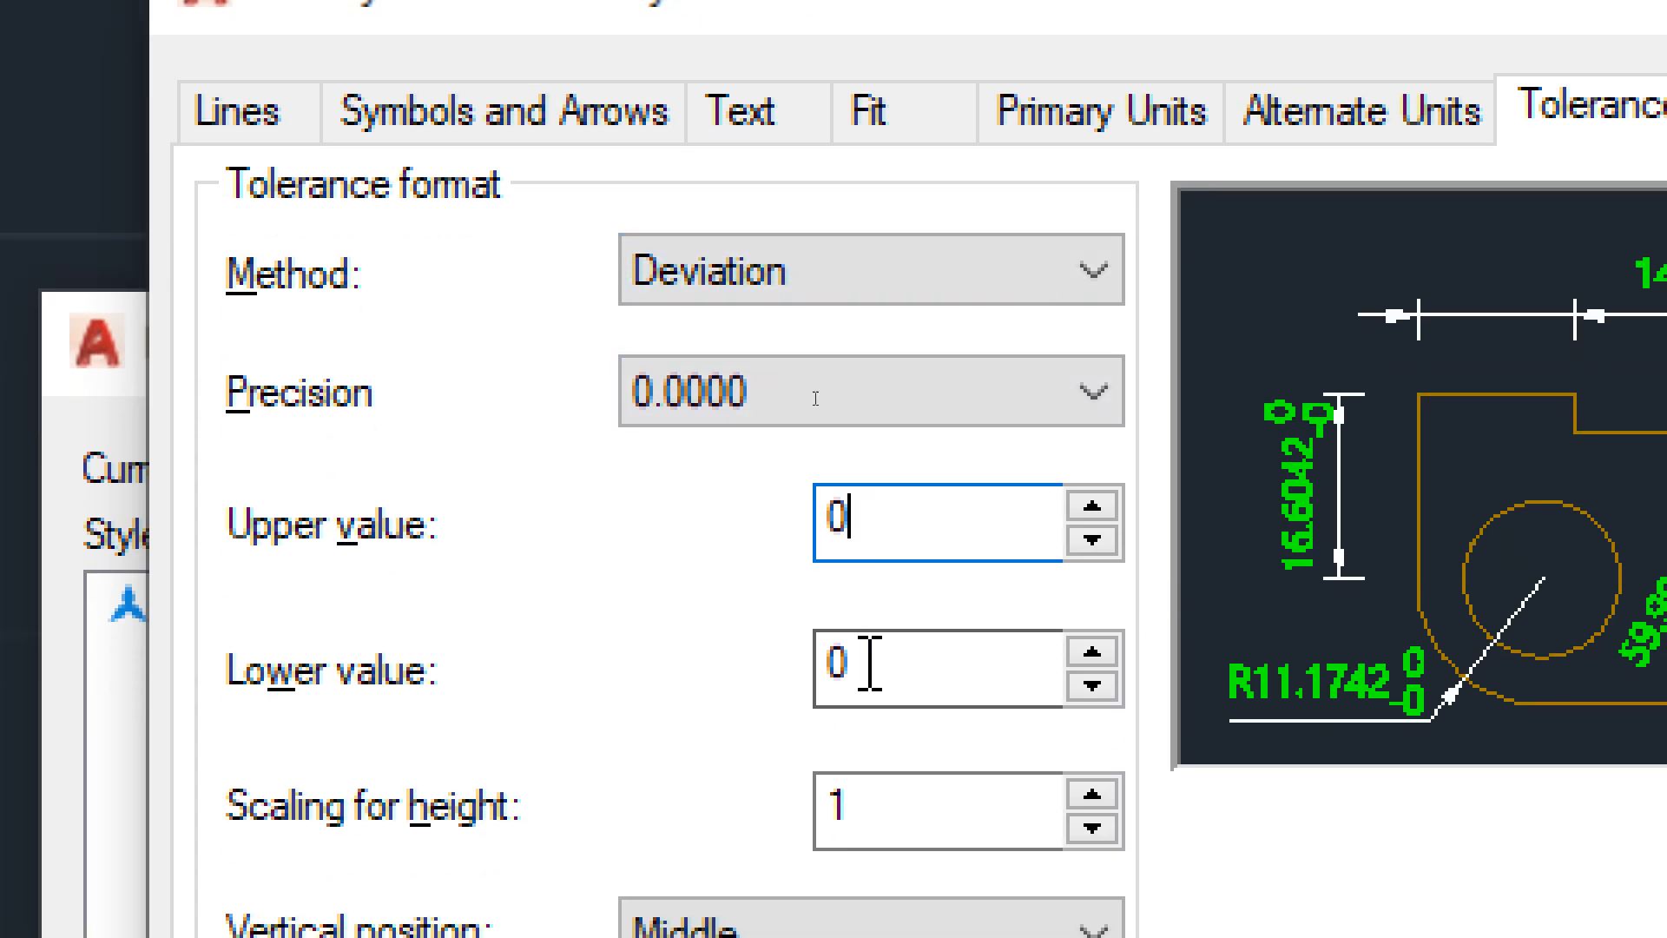
pyautogui.click(869, 705)
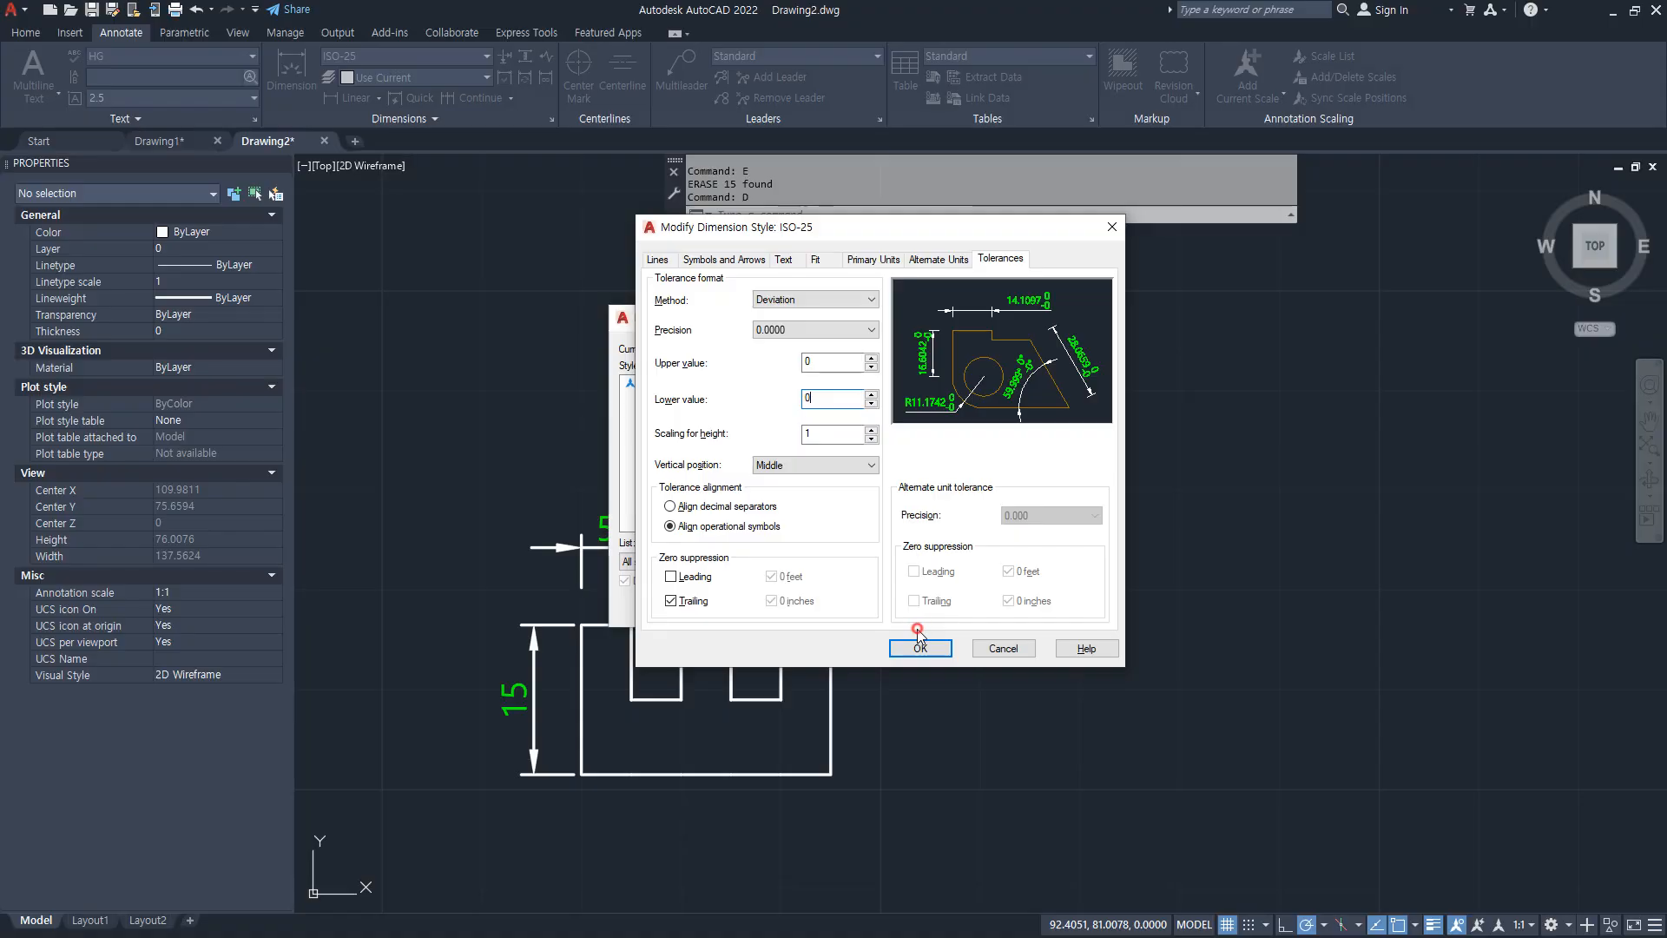
pyautogui.click(919, 648)
pyautogui.click(840, 603)
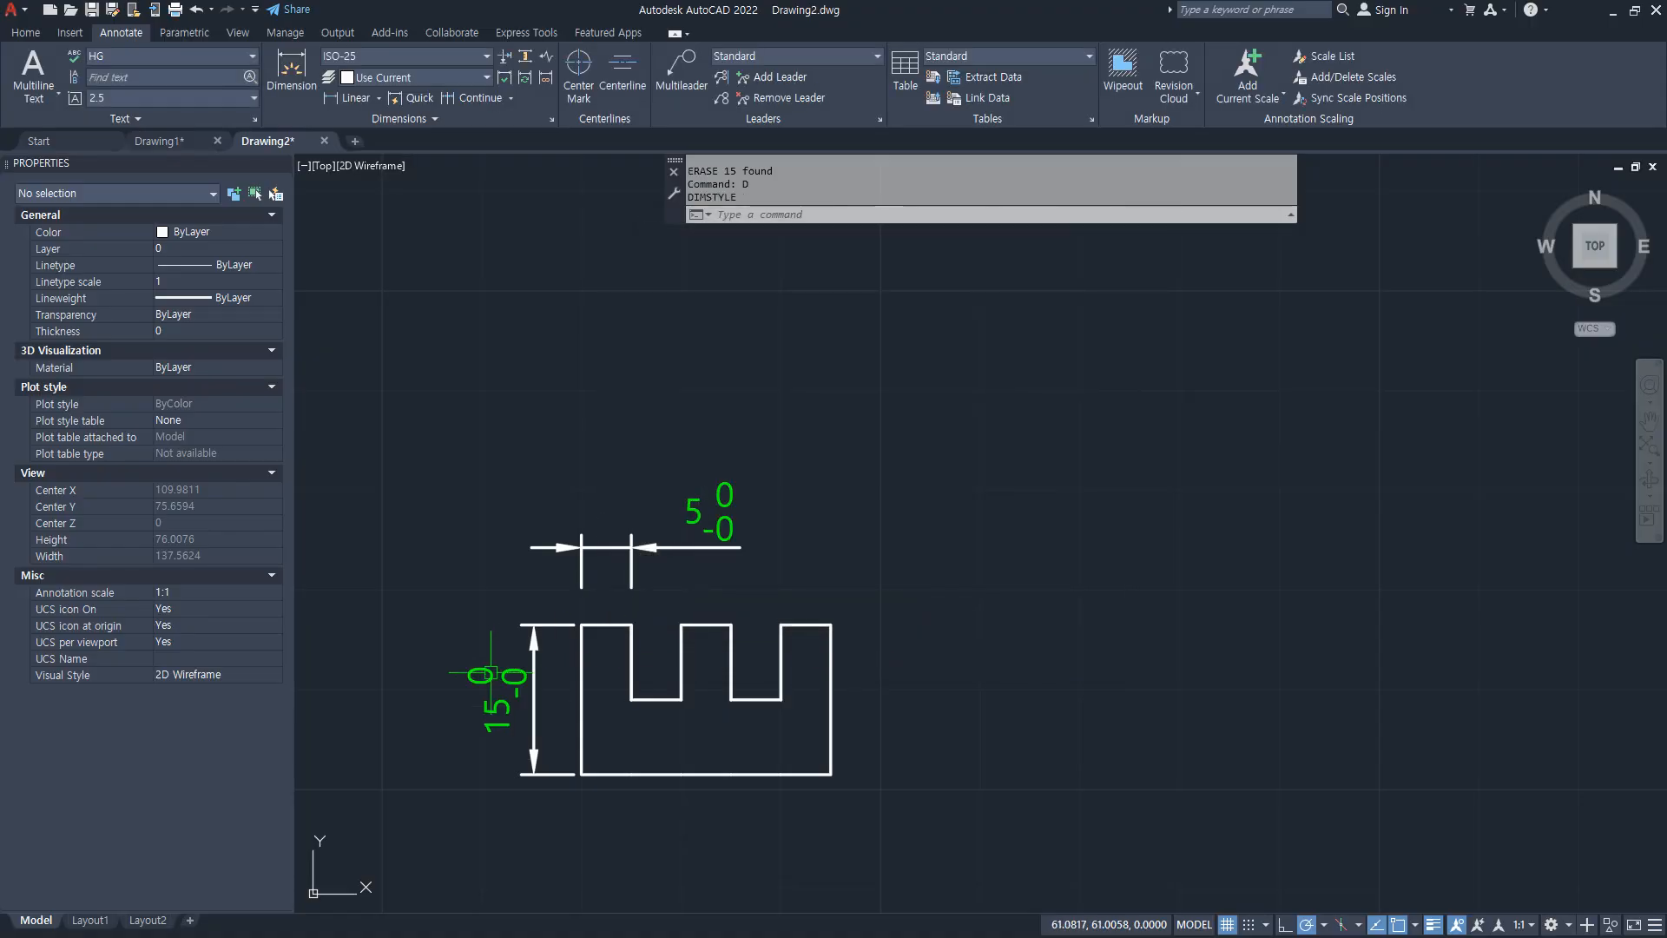
# Step: Modify the ISO-25 style so its tolerance vertical position is Bottom and apply it to the drawing
pyautogui.scroll(5, 685, 547)
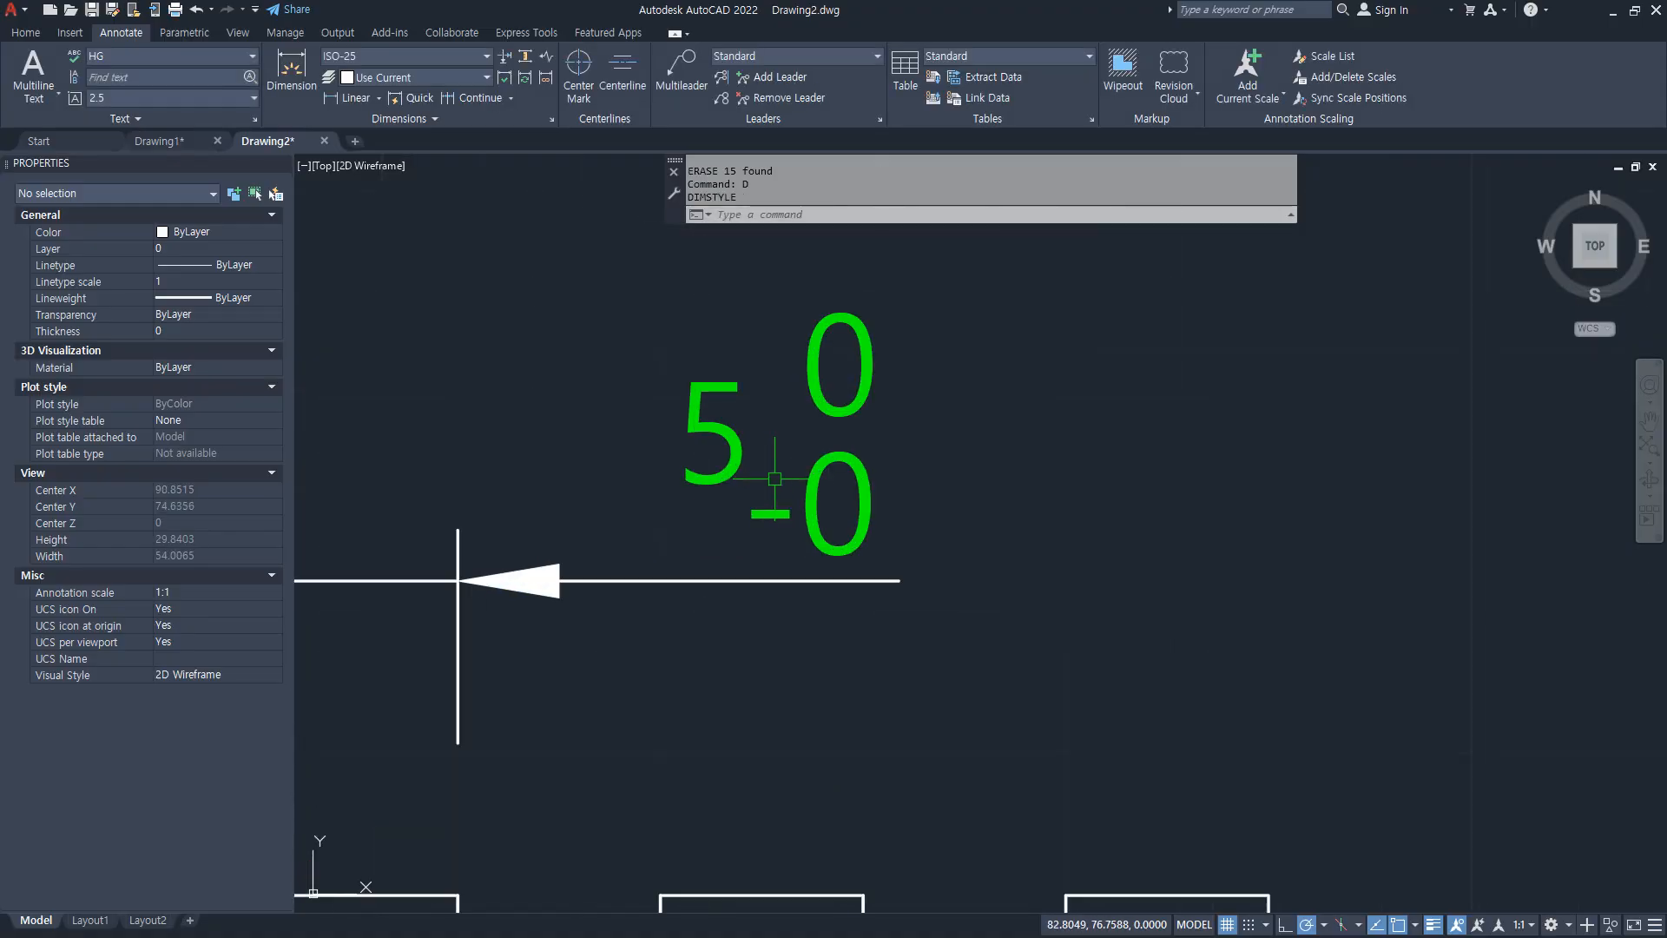
pyautogui.write('d')
pyautogui.press('Return')
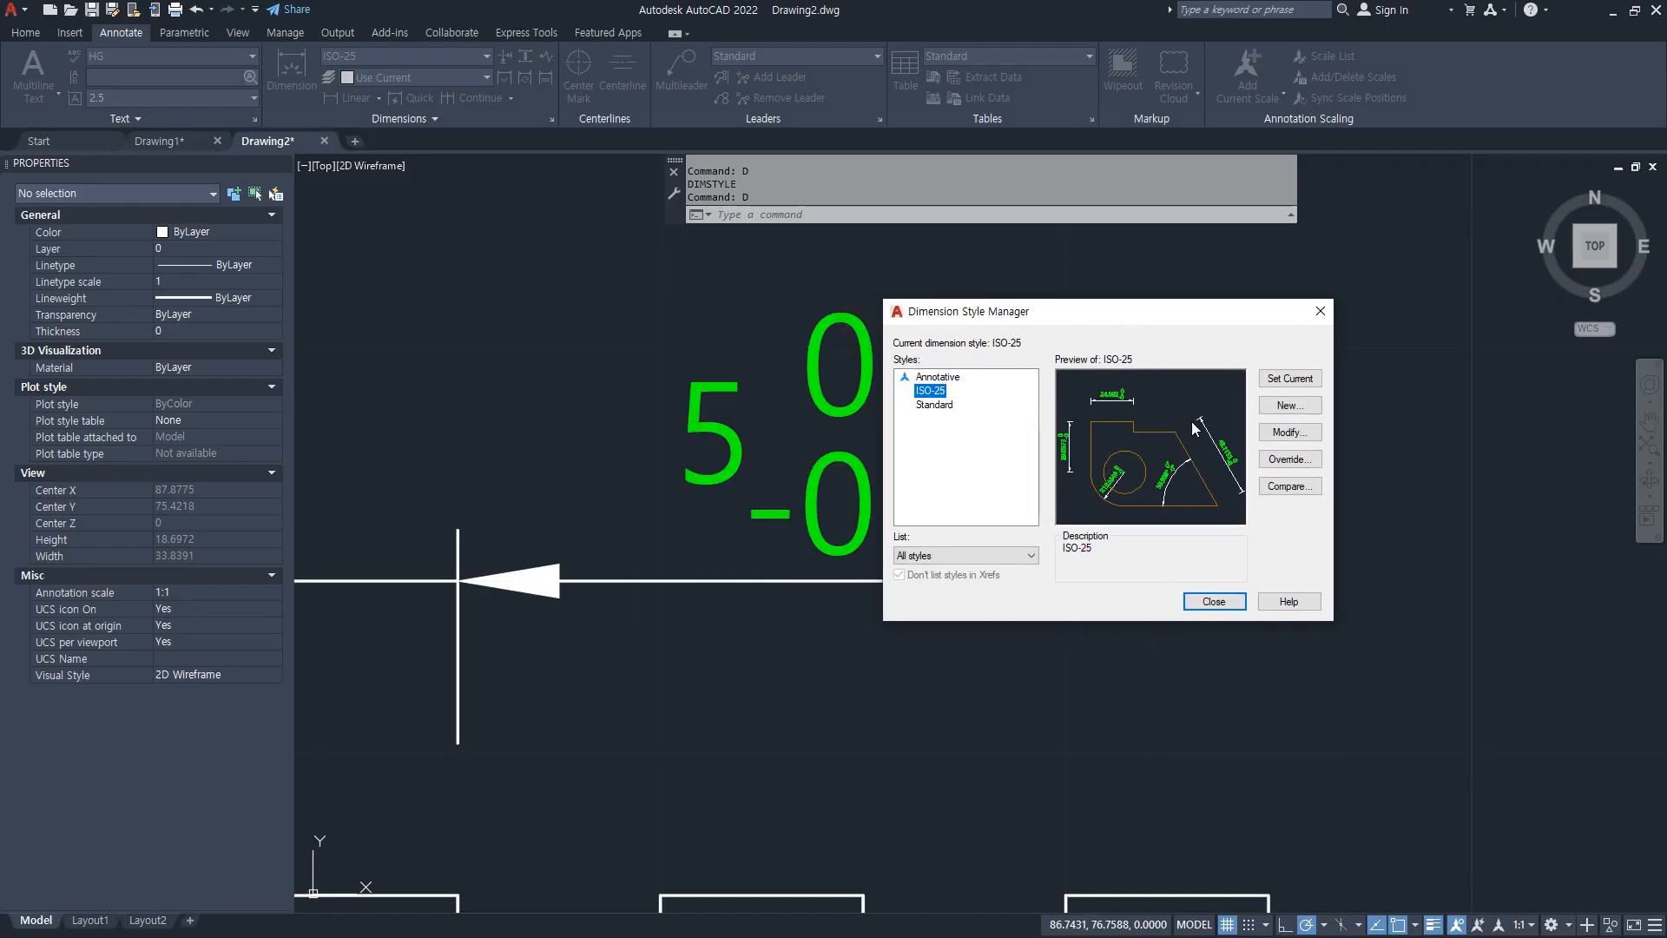
pyautogui.click(1286, 433)
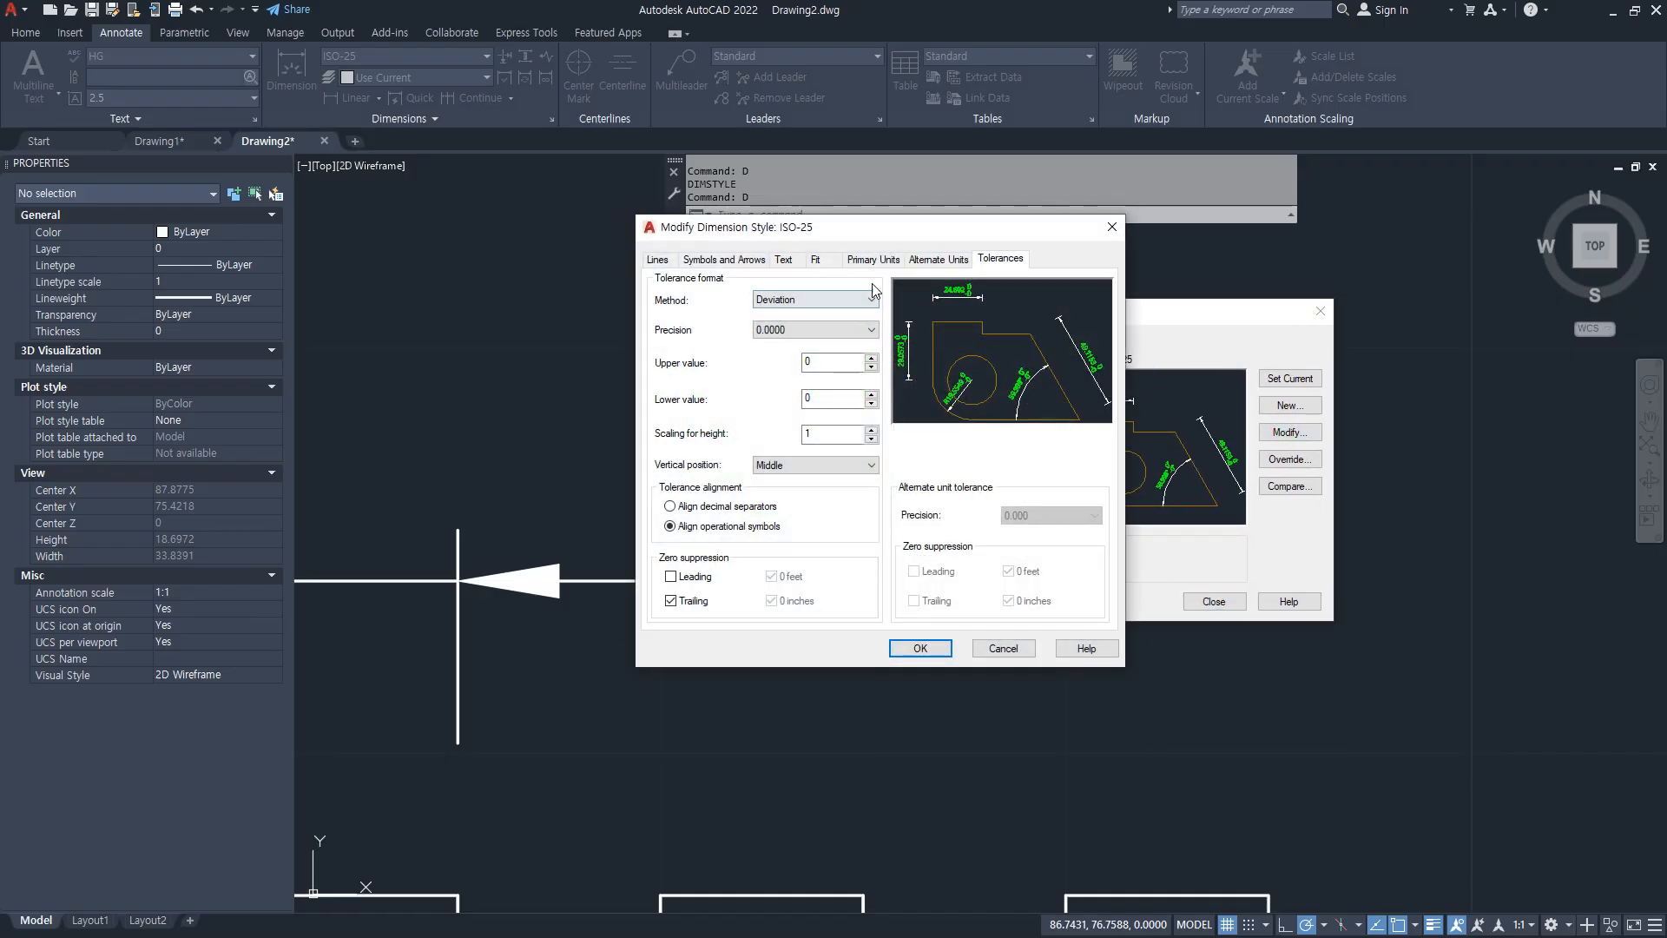
pyautogui.moveTo(869, 227); pyautogui.dragTo(1158, 213)
pyautogui.click(1101, 451)
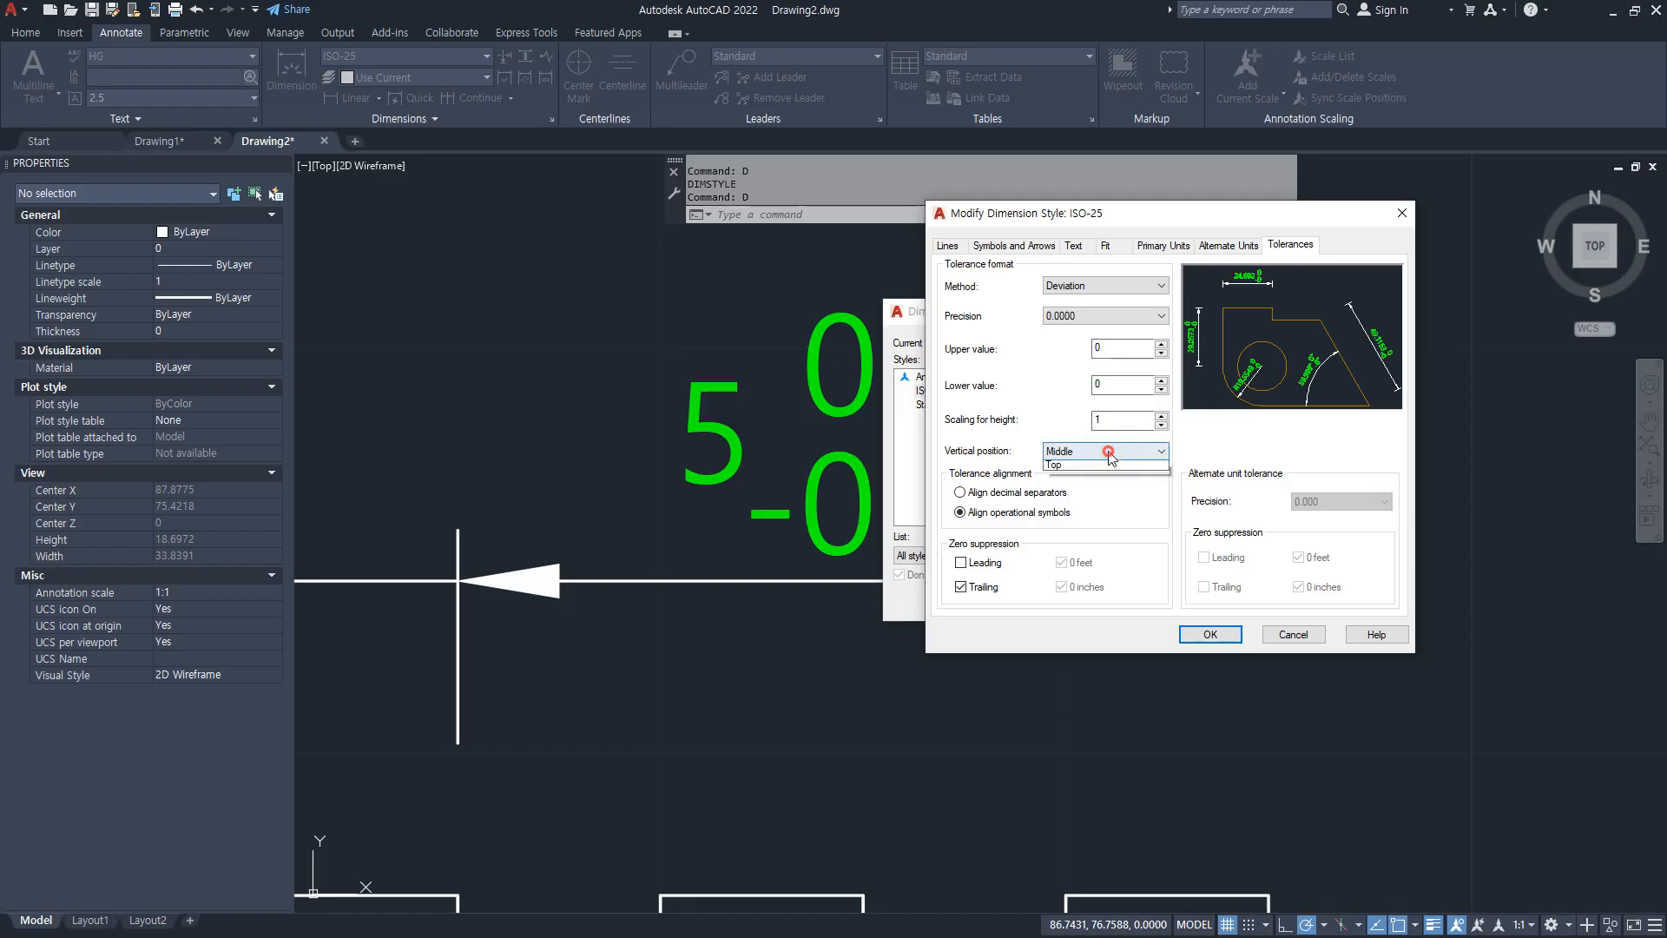
pyautogui.click(1099, 467)
pyautogui.click(1210, 634)
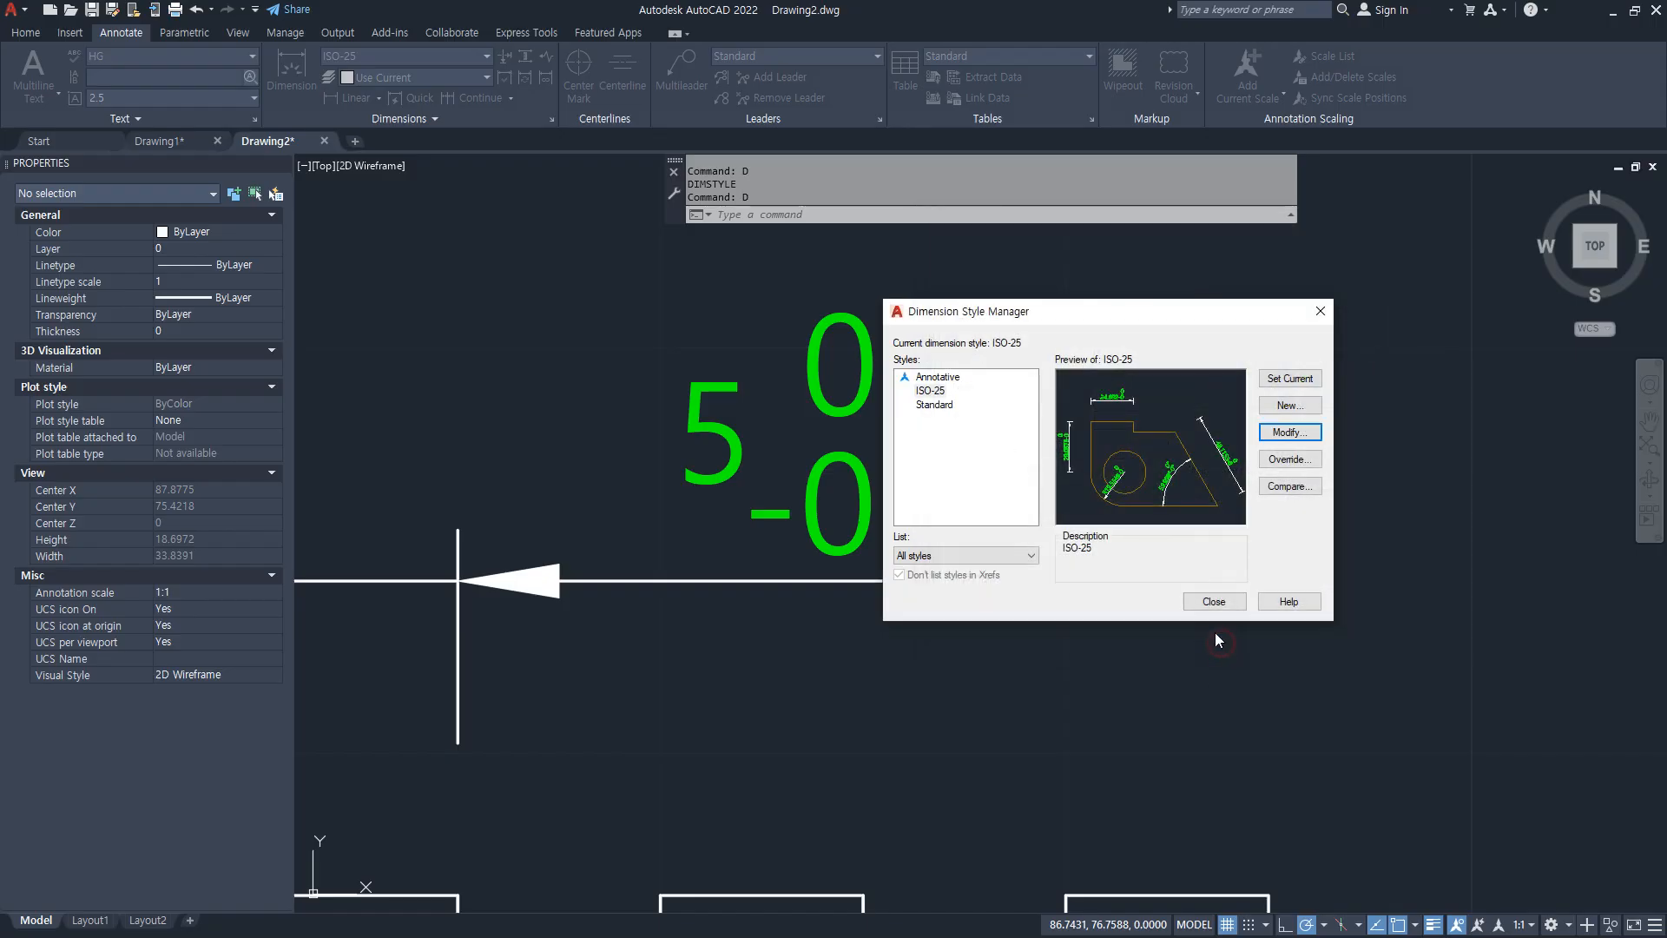
pyautogui.click(1212, 602)
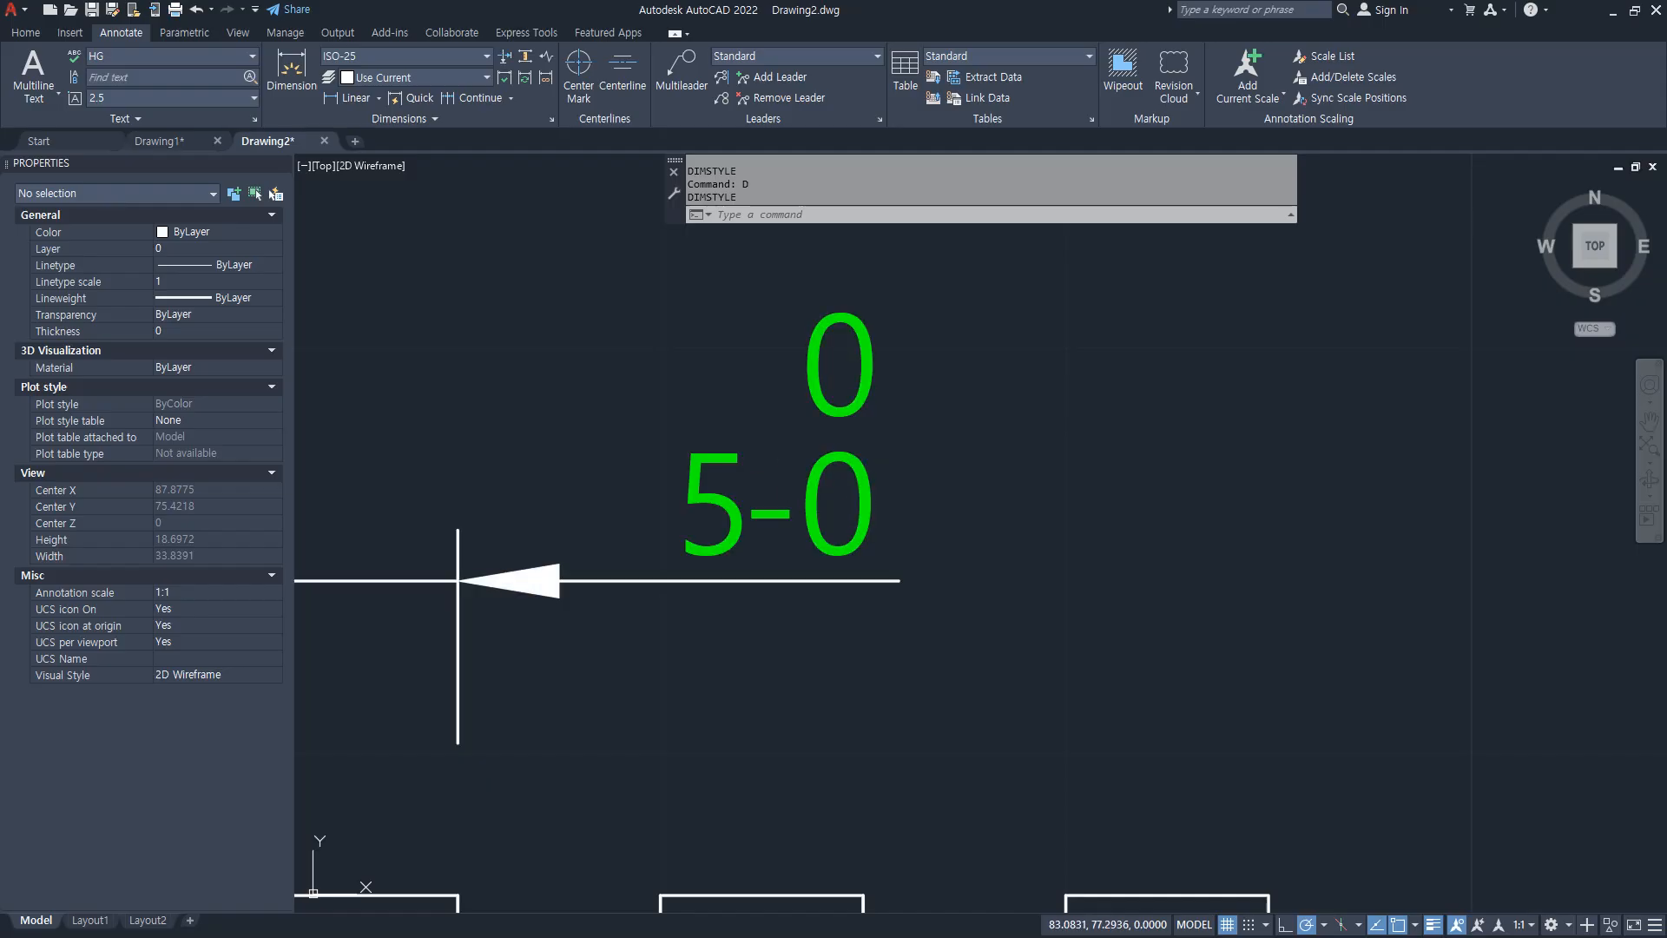
# Step: Change the ISO-25 style's tolerance vertical position to Top and apply it to the drawing
pyautogui.press('Return')
pyautogui.moveTo(883, 322); pyautogui.dragTo(1377, 310)
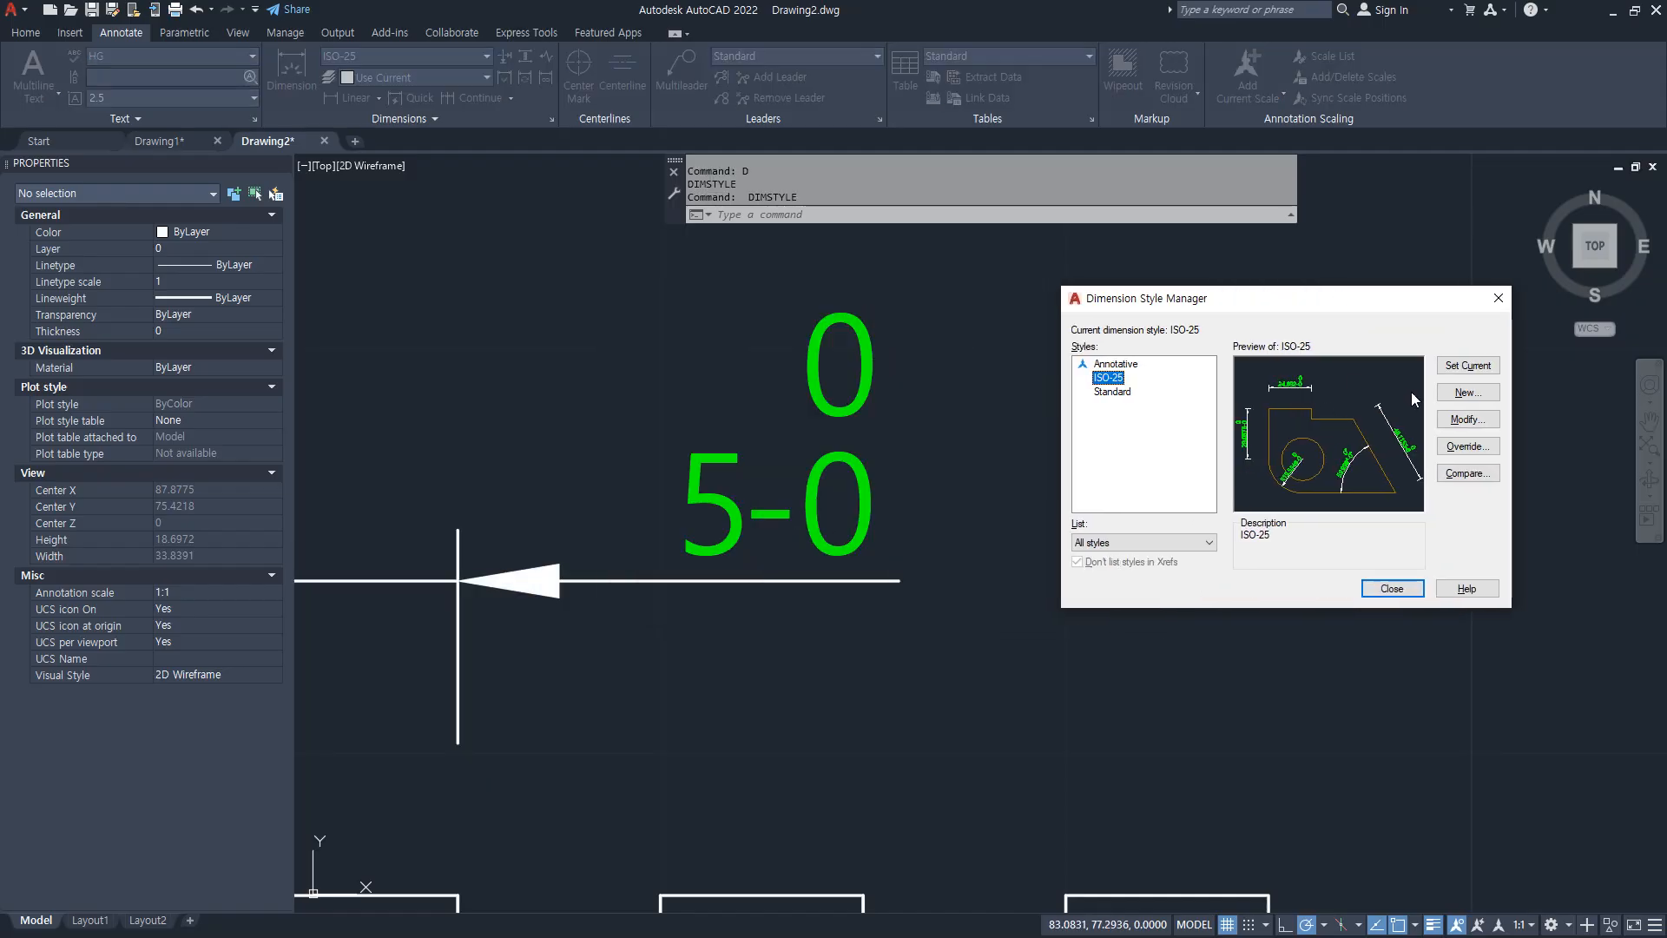
pyautogui.click(1469, 420)
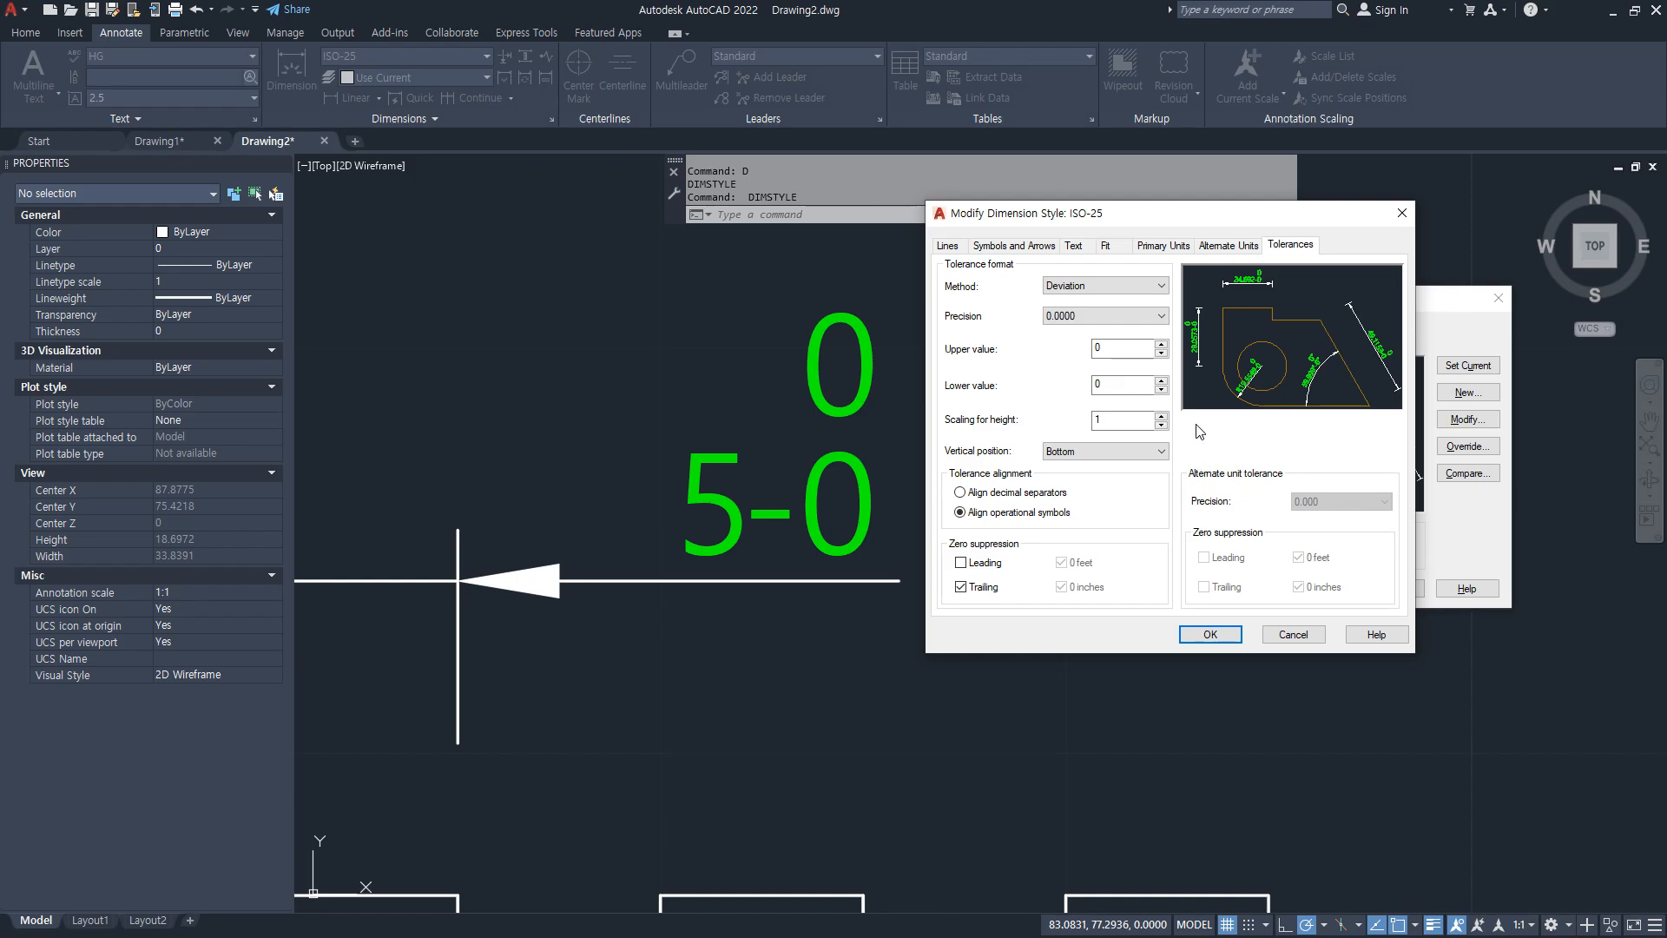
pyautogui.click(1111, 451)
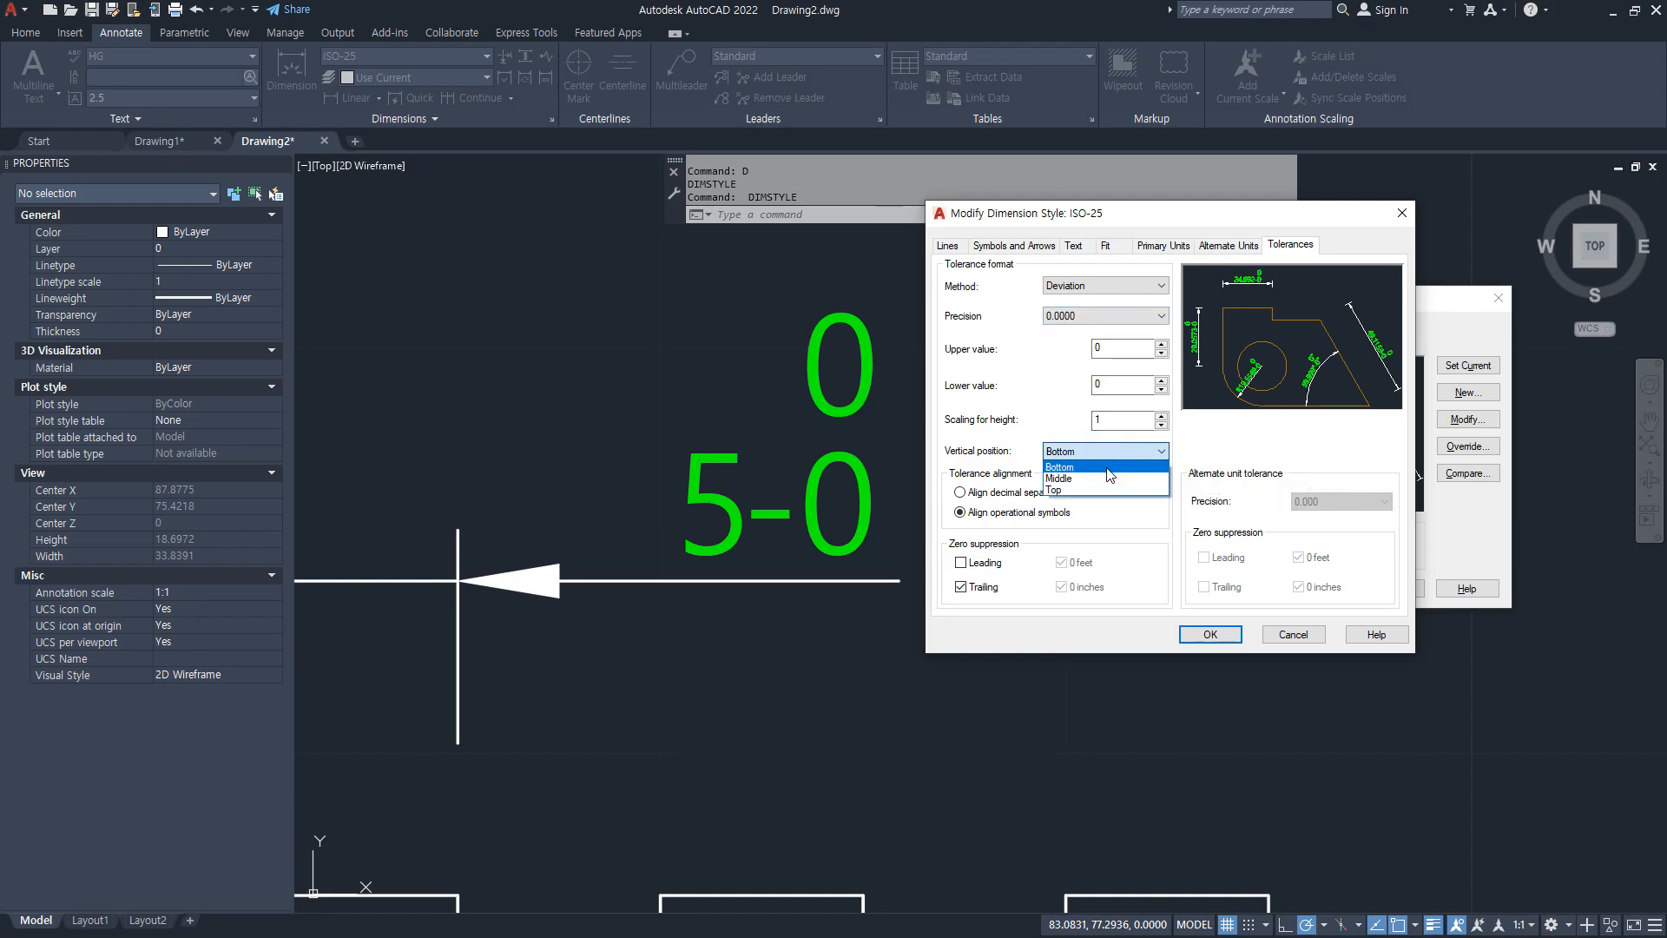
pyautogui.click(1104, 467)
pyautogui.click(1215, 638)
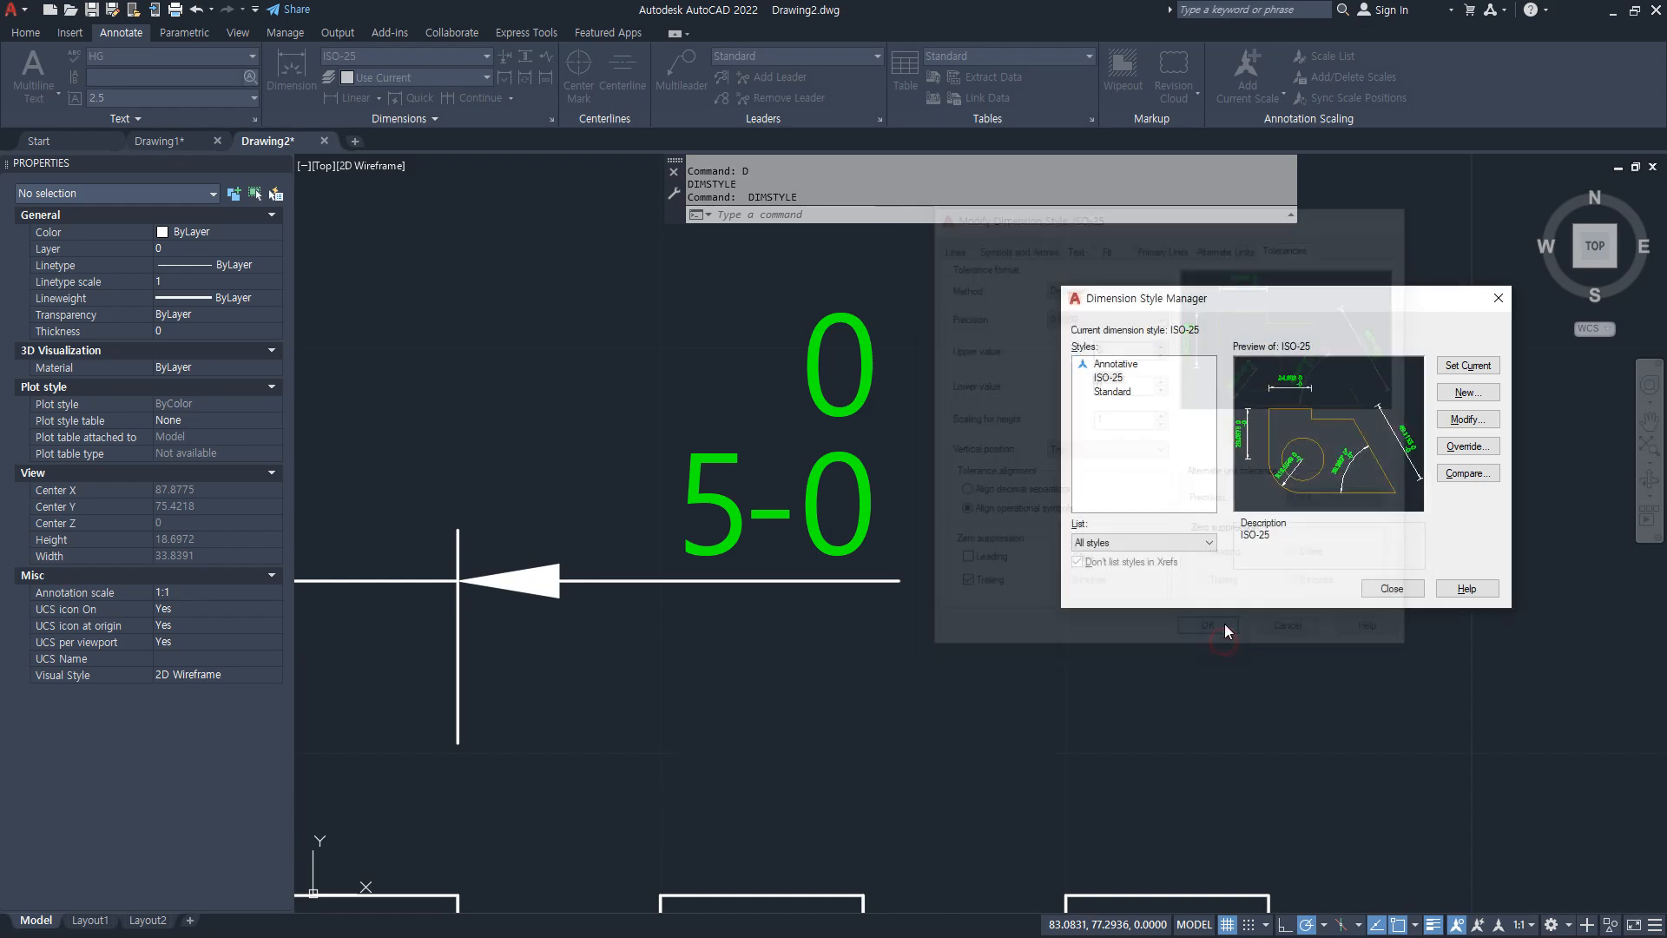
pyautogui.click(1389, 587)
# Step: Set the vertical position of the ISO-25 style's tolerances back to Middle and apply it to the drawing
pyautogui.press('Return')
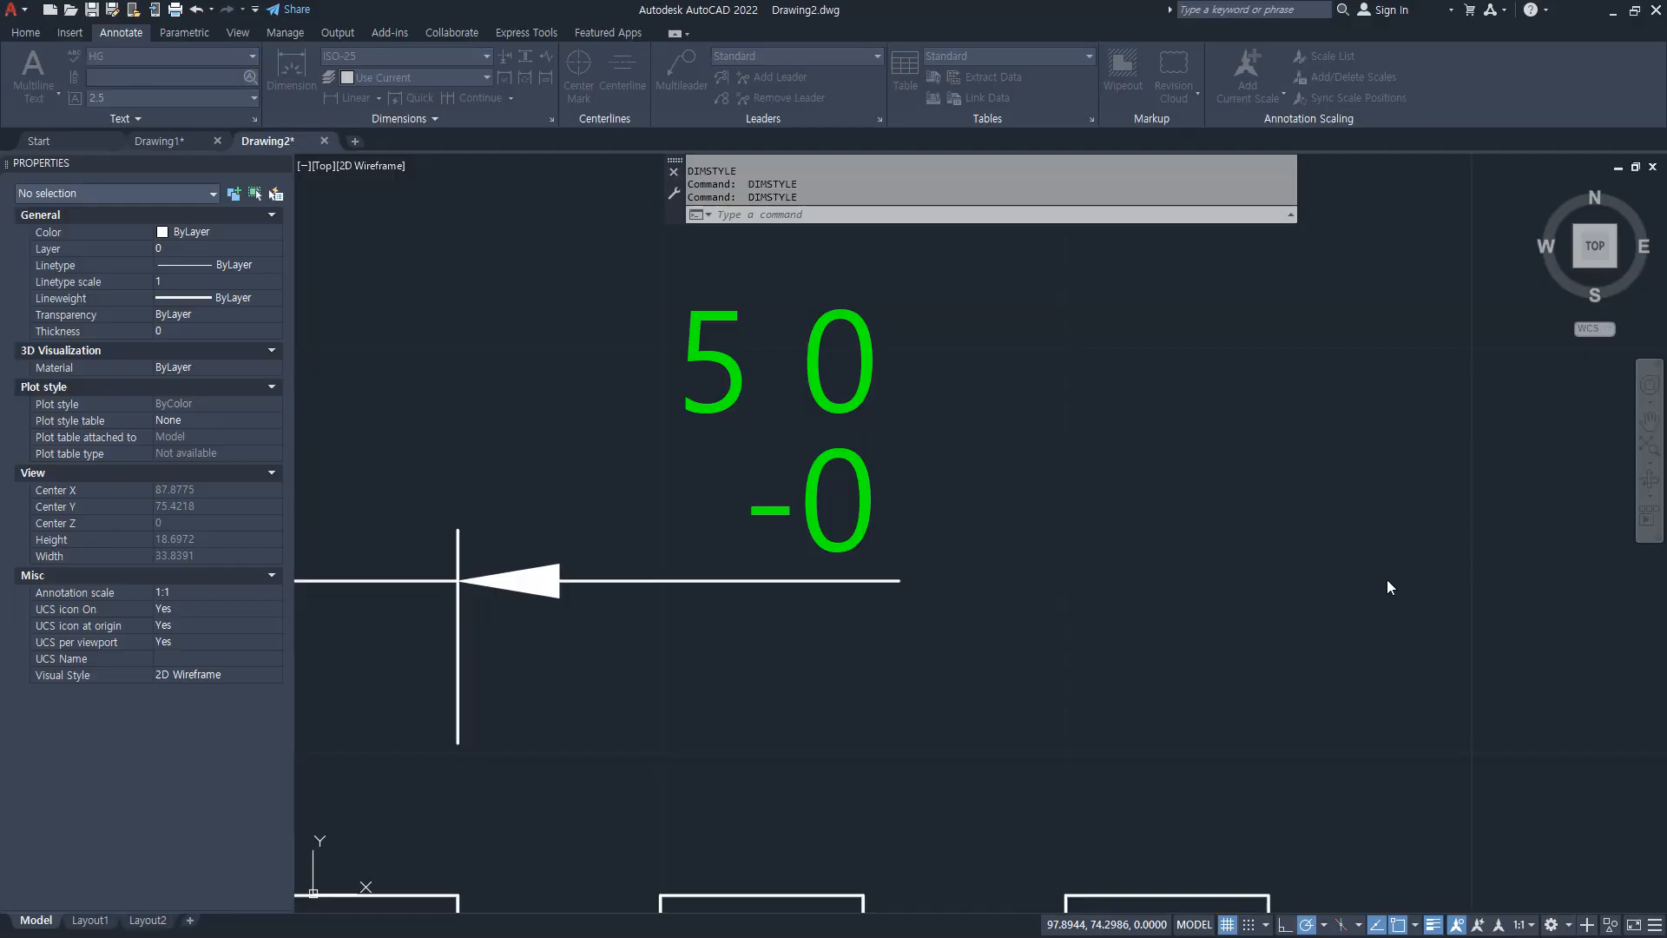
pyautogui.moveTo(896, 320); pyautogui.dragTo(1337, 319)
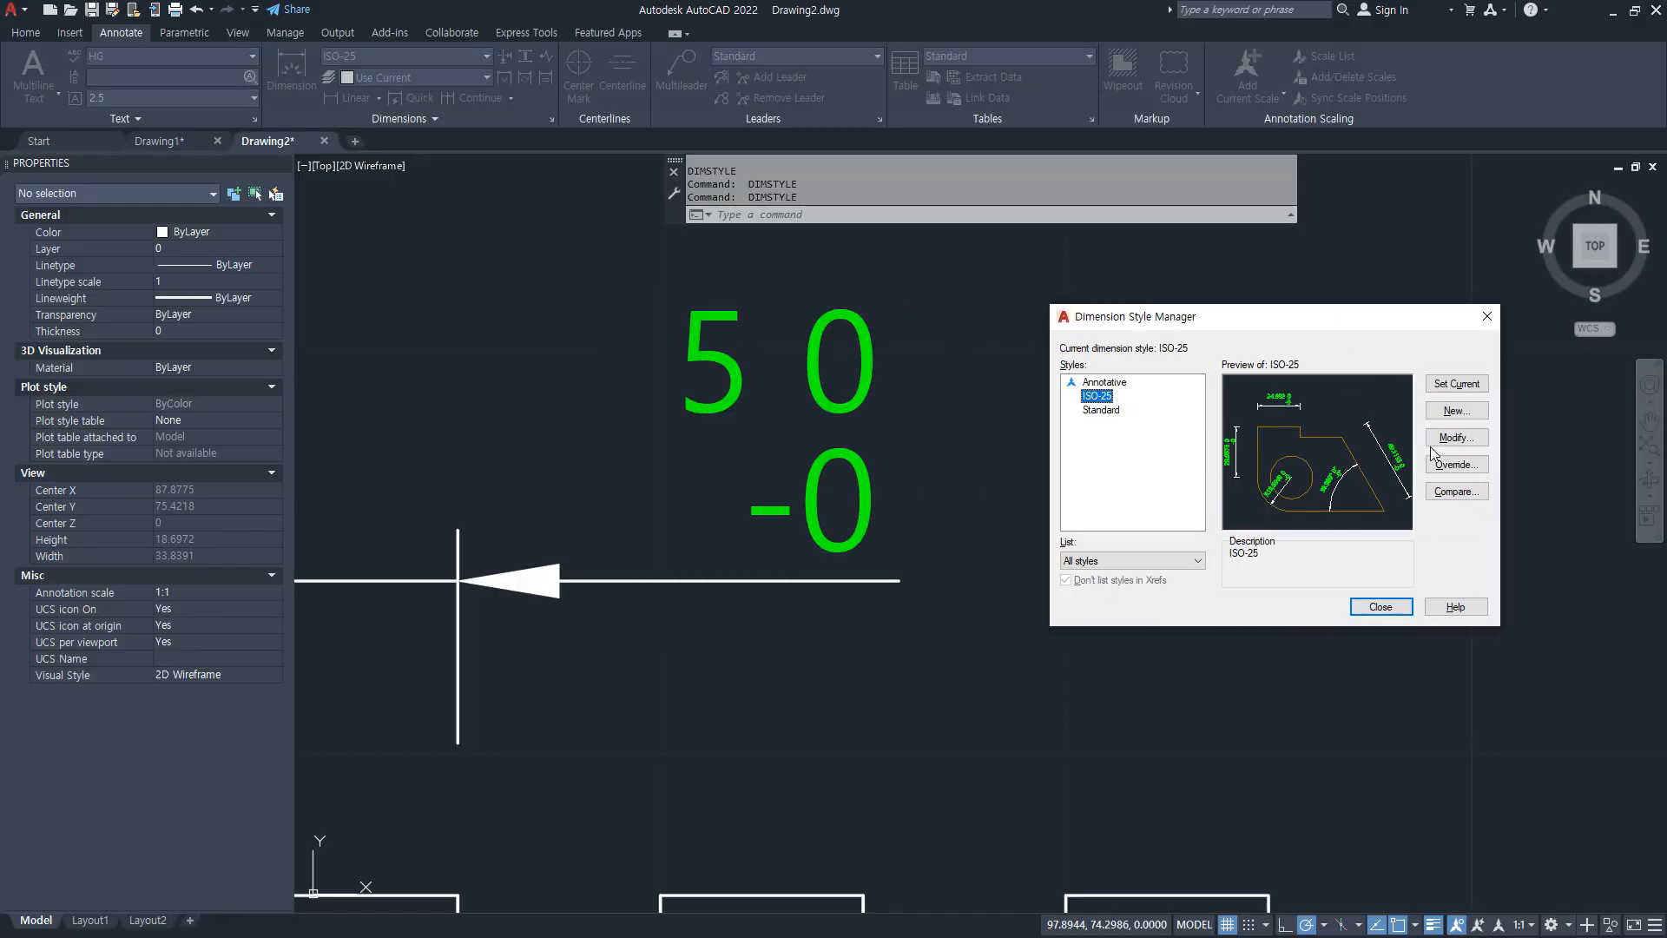
pyautogui.click(1456, 437)
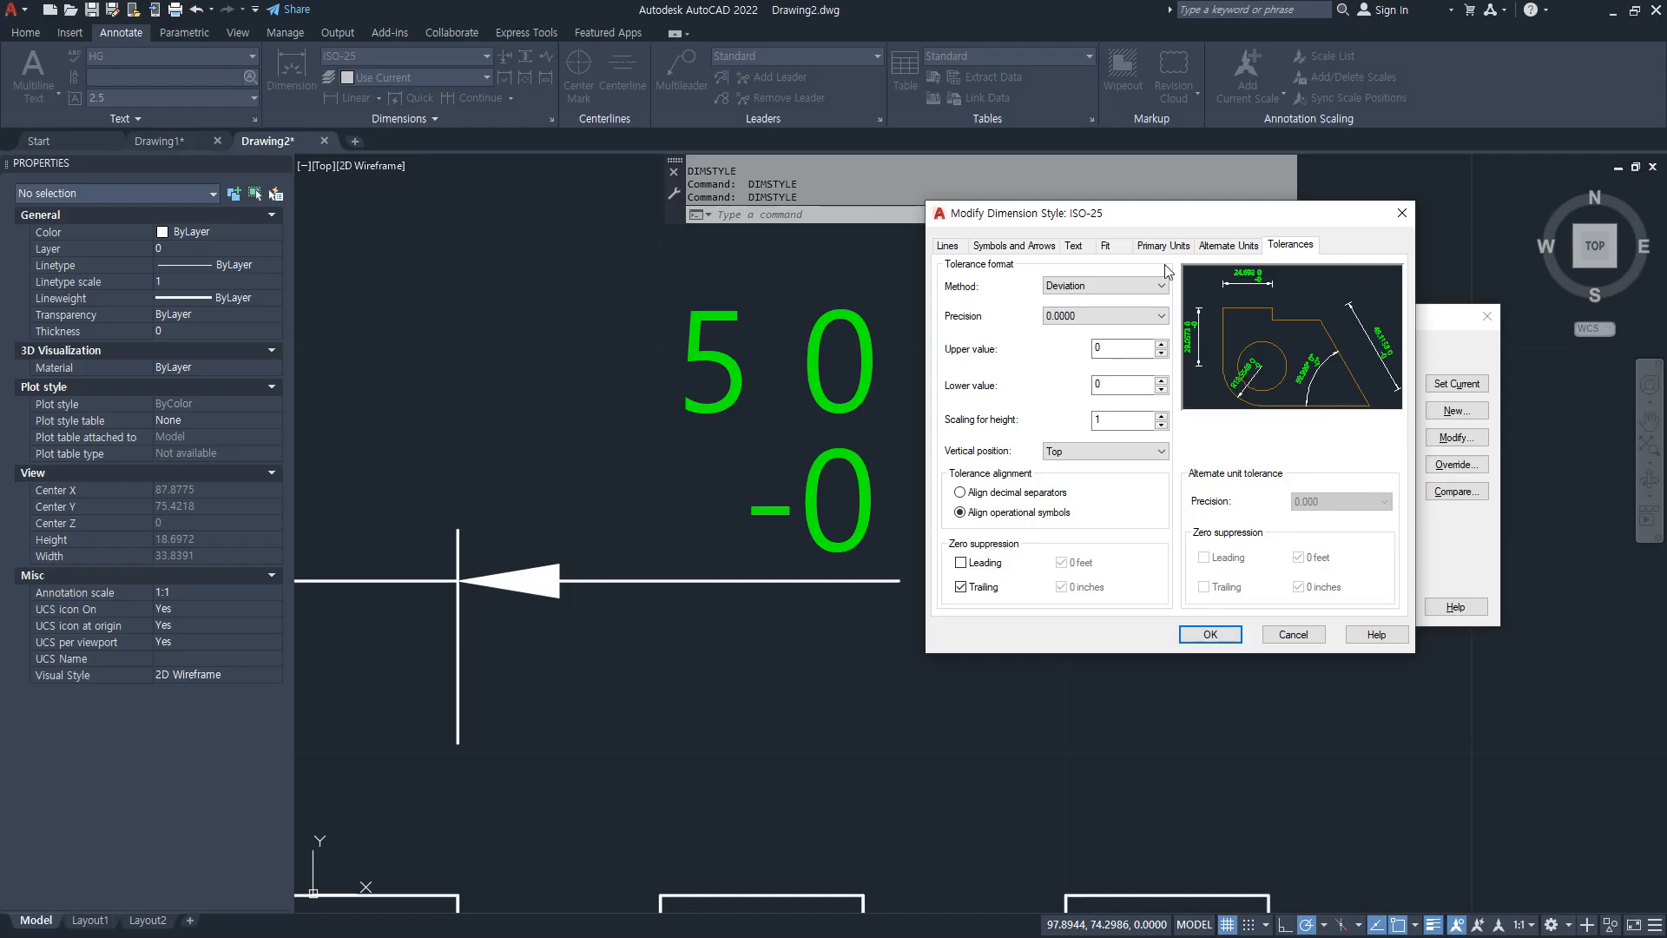
pyautogui.moveTo(1202, 220); pyautogui.dragTo(1363, 225)
pyautogui.moveTo(766, 426); pyautogui.dragTo(775, 443)
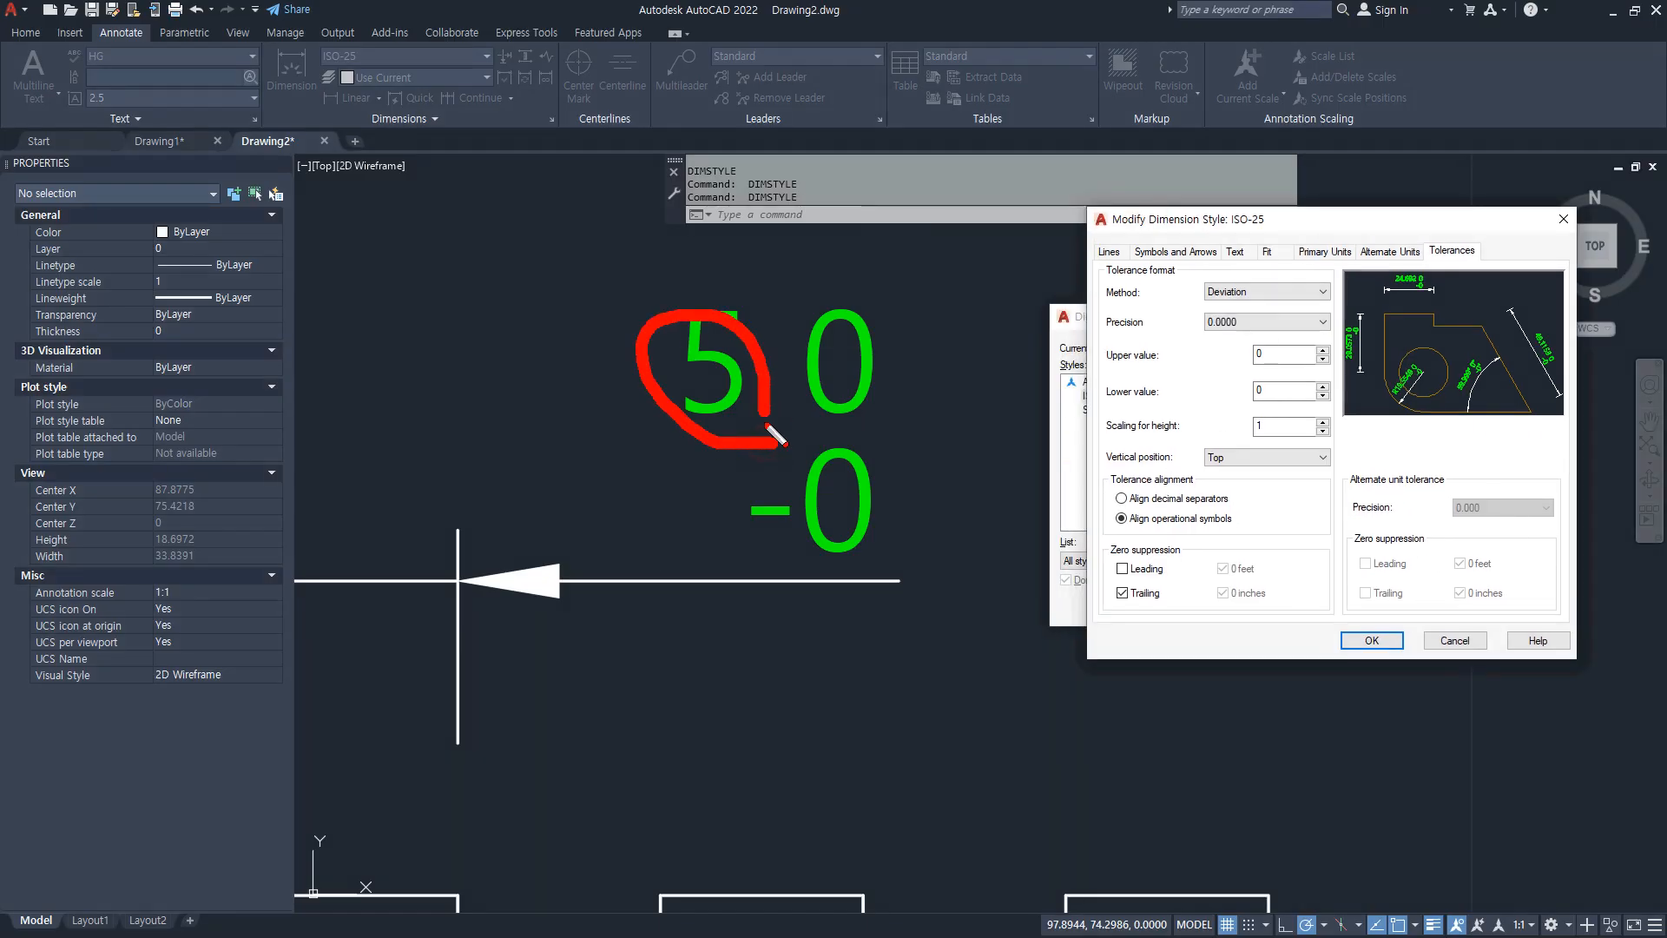
pyautogui.moveTo(849, 309)
pyautogui.mouseDown()
pyautogui.moveTo(913, 420)
pyautogui.moveTo(856, 550)
pyautogui.mouseUp()
pyautogui.moveTo(990, 440); pyautogui.dragTo(337, 441)
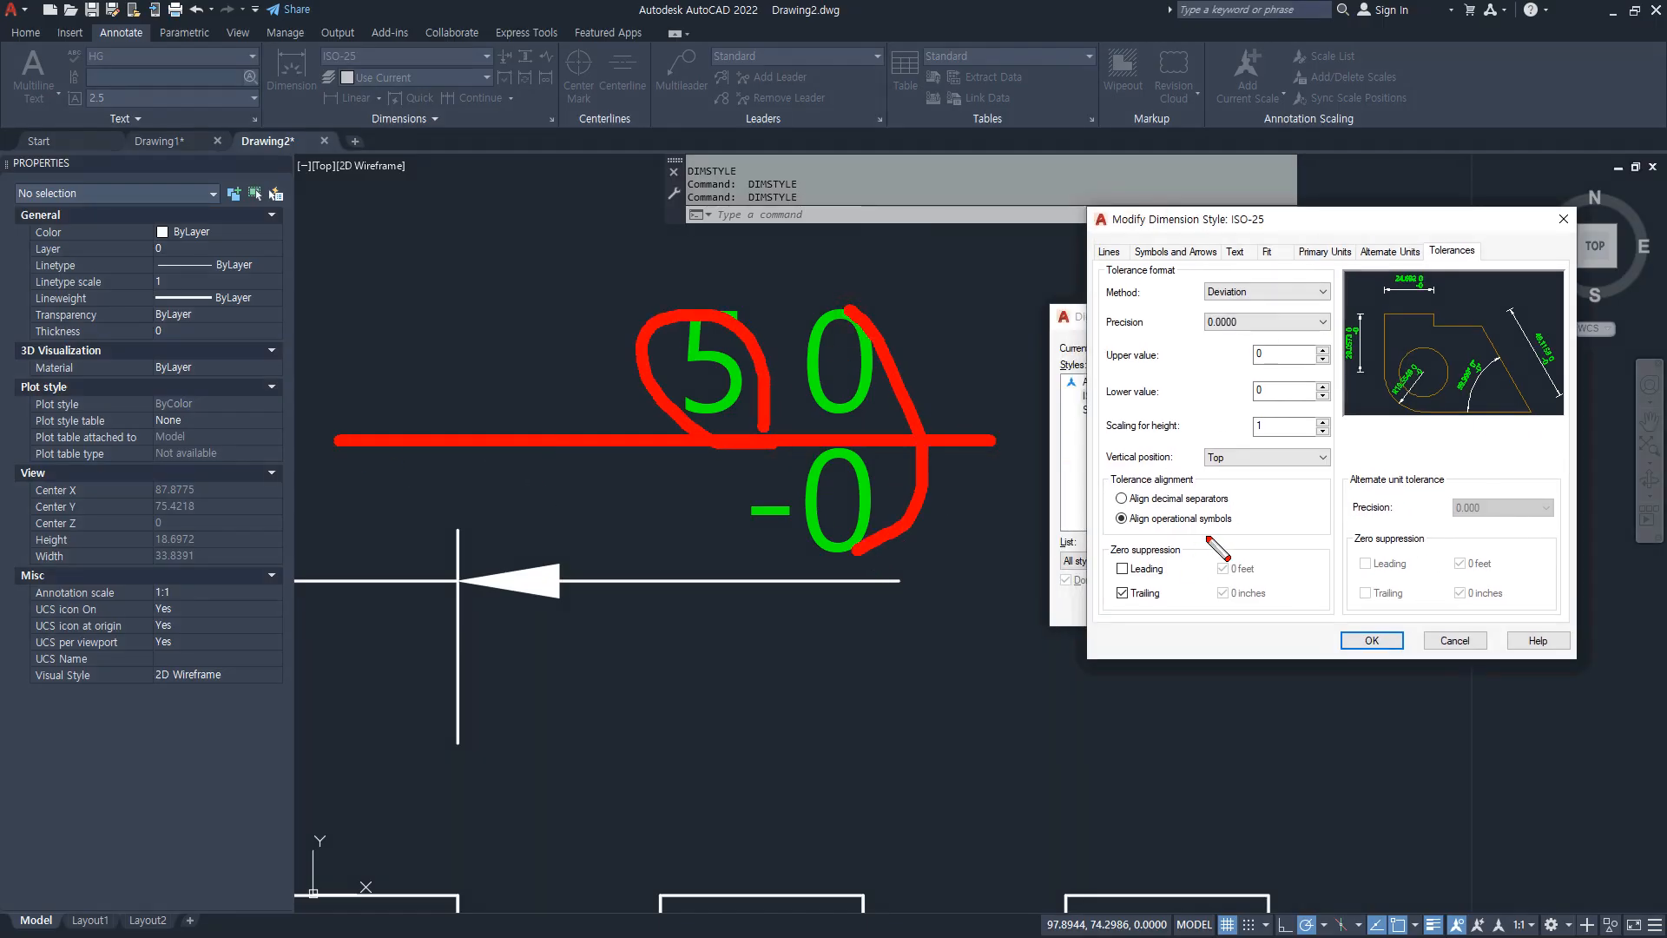
pyautogui.click(1267, 457)
pyautogui.click(1250, 483)
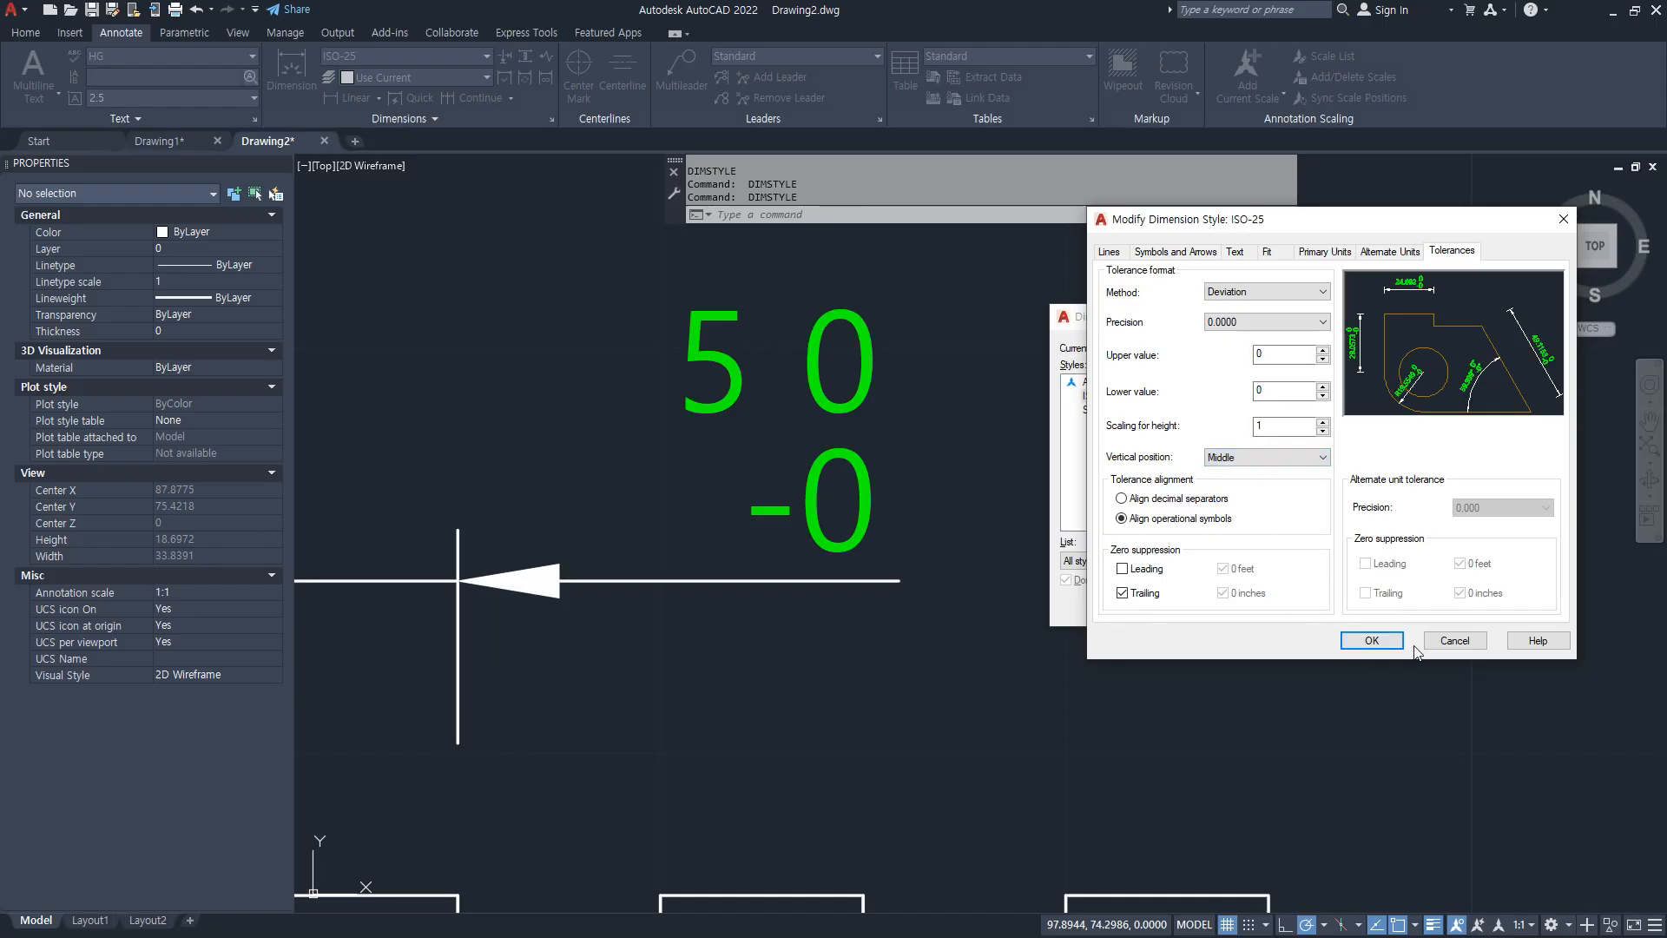
pyautogui.click(1371, 641)
pyautogui.click(1381, 607)
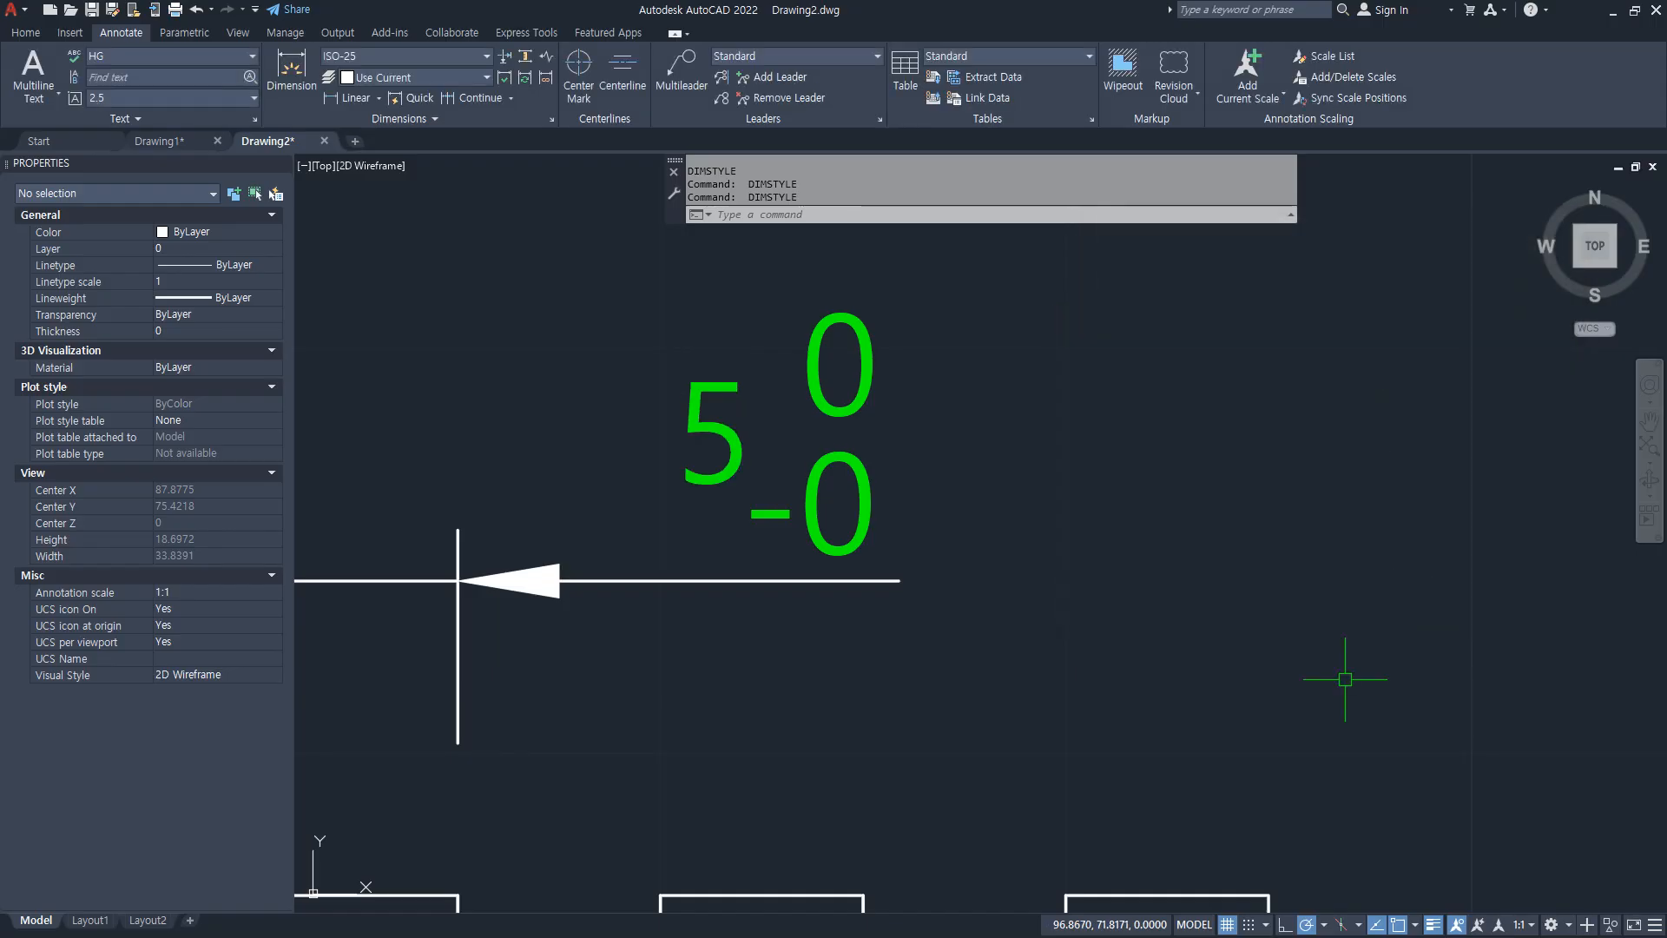
# Step: Set the ISO-25 style's tolerance scaling for height to 0.5 and apply it to the drawing
pyautogui.press('Return')
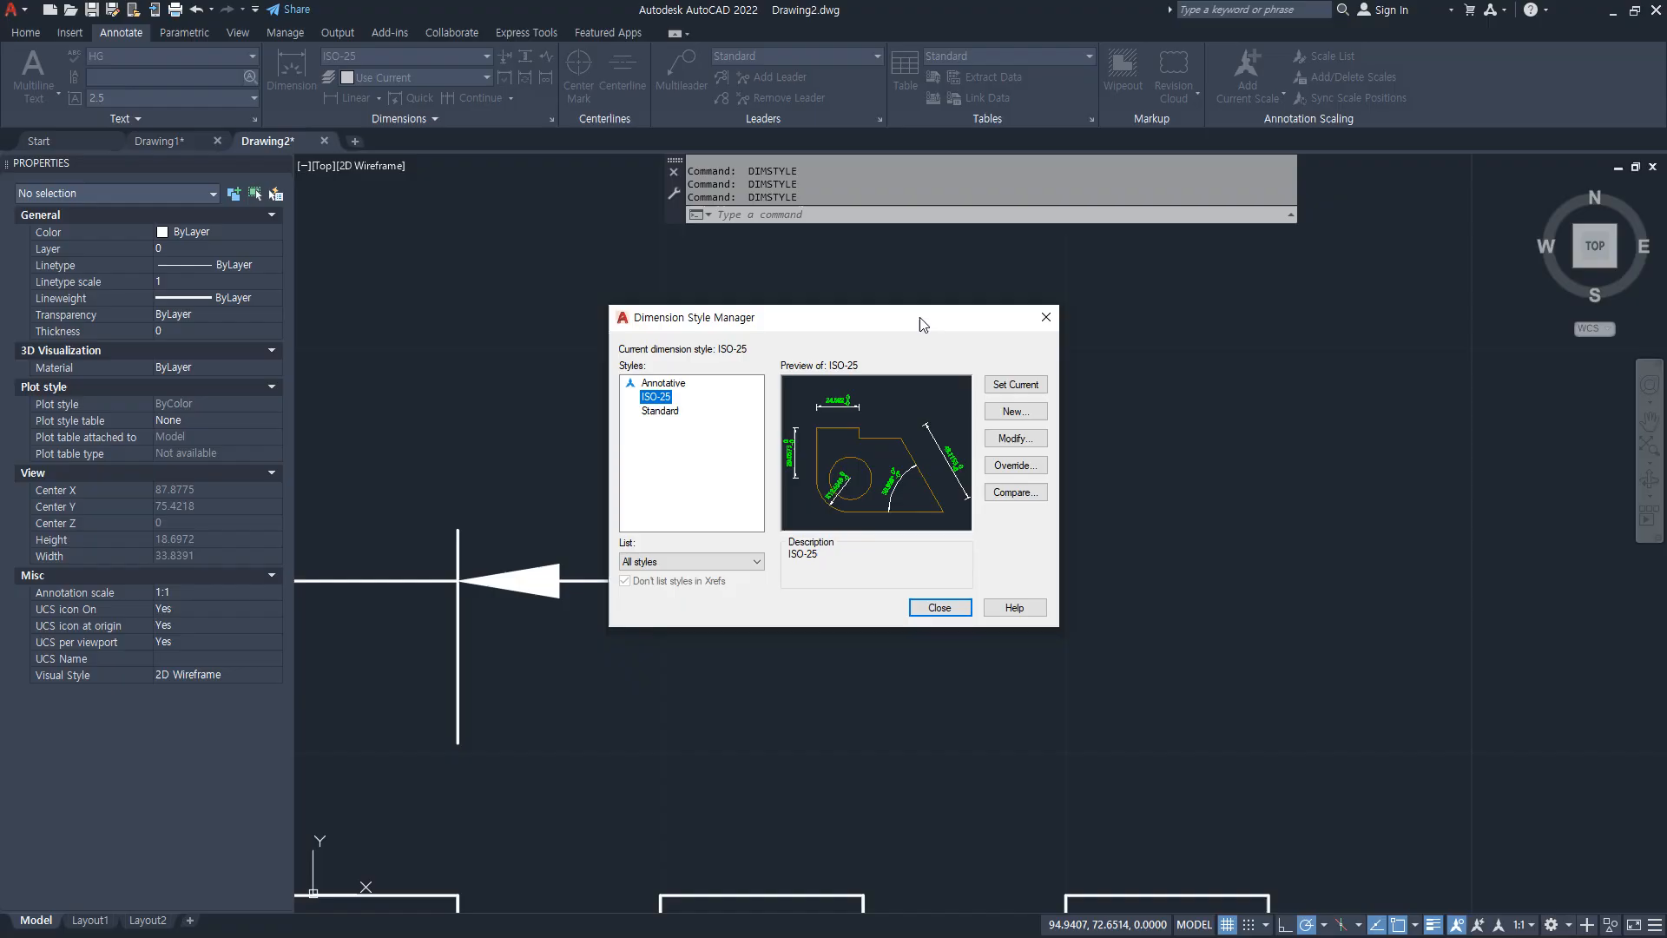
pyautogui.moveTo(919, 316); pyautogui.dragTo(1232, 323)
pyautogui.click(1302, 440)
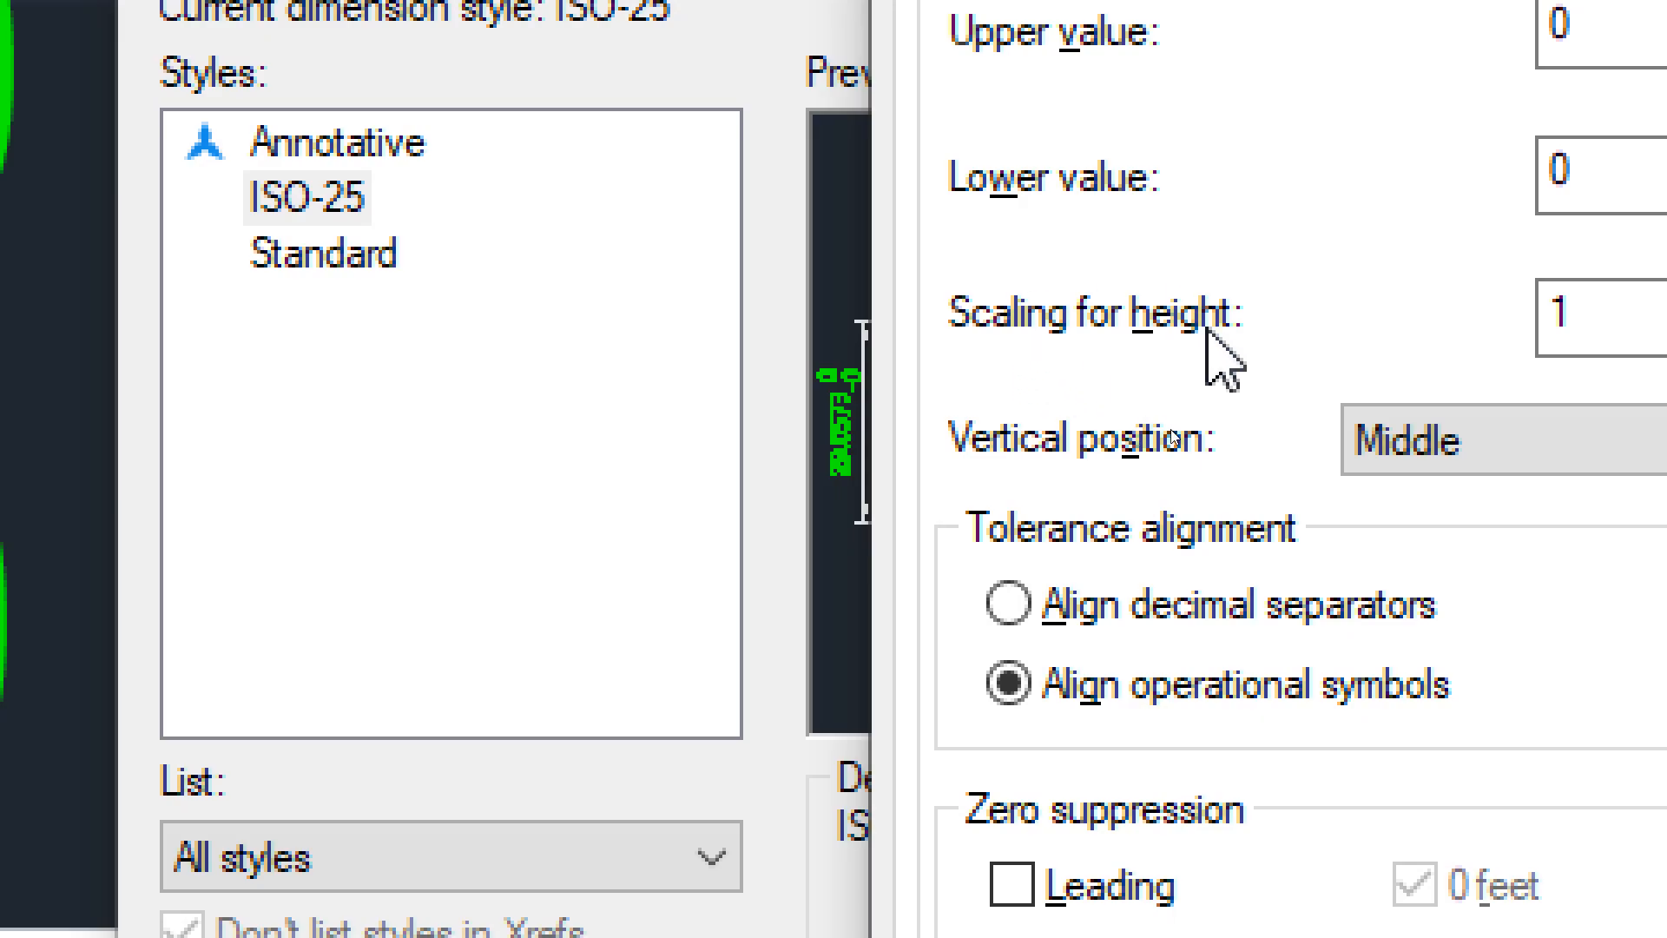
pyautogui.doubleClick(1554, 323)
pyautogui.write('0.5')
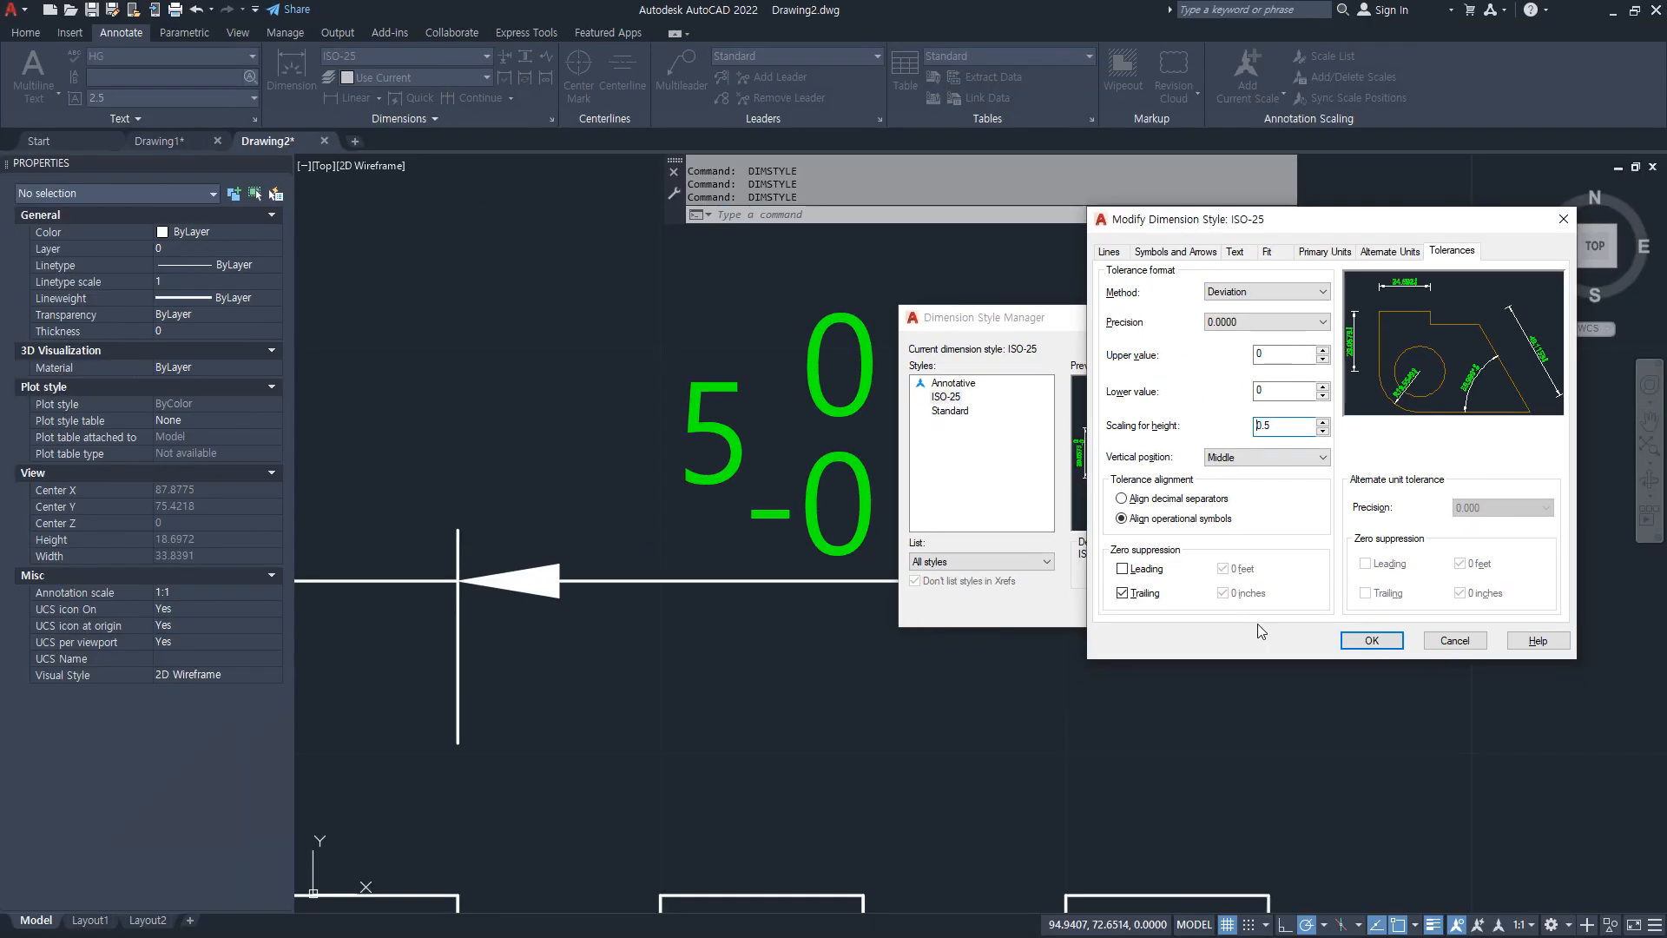
pyautogui.click(1365, 645)
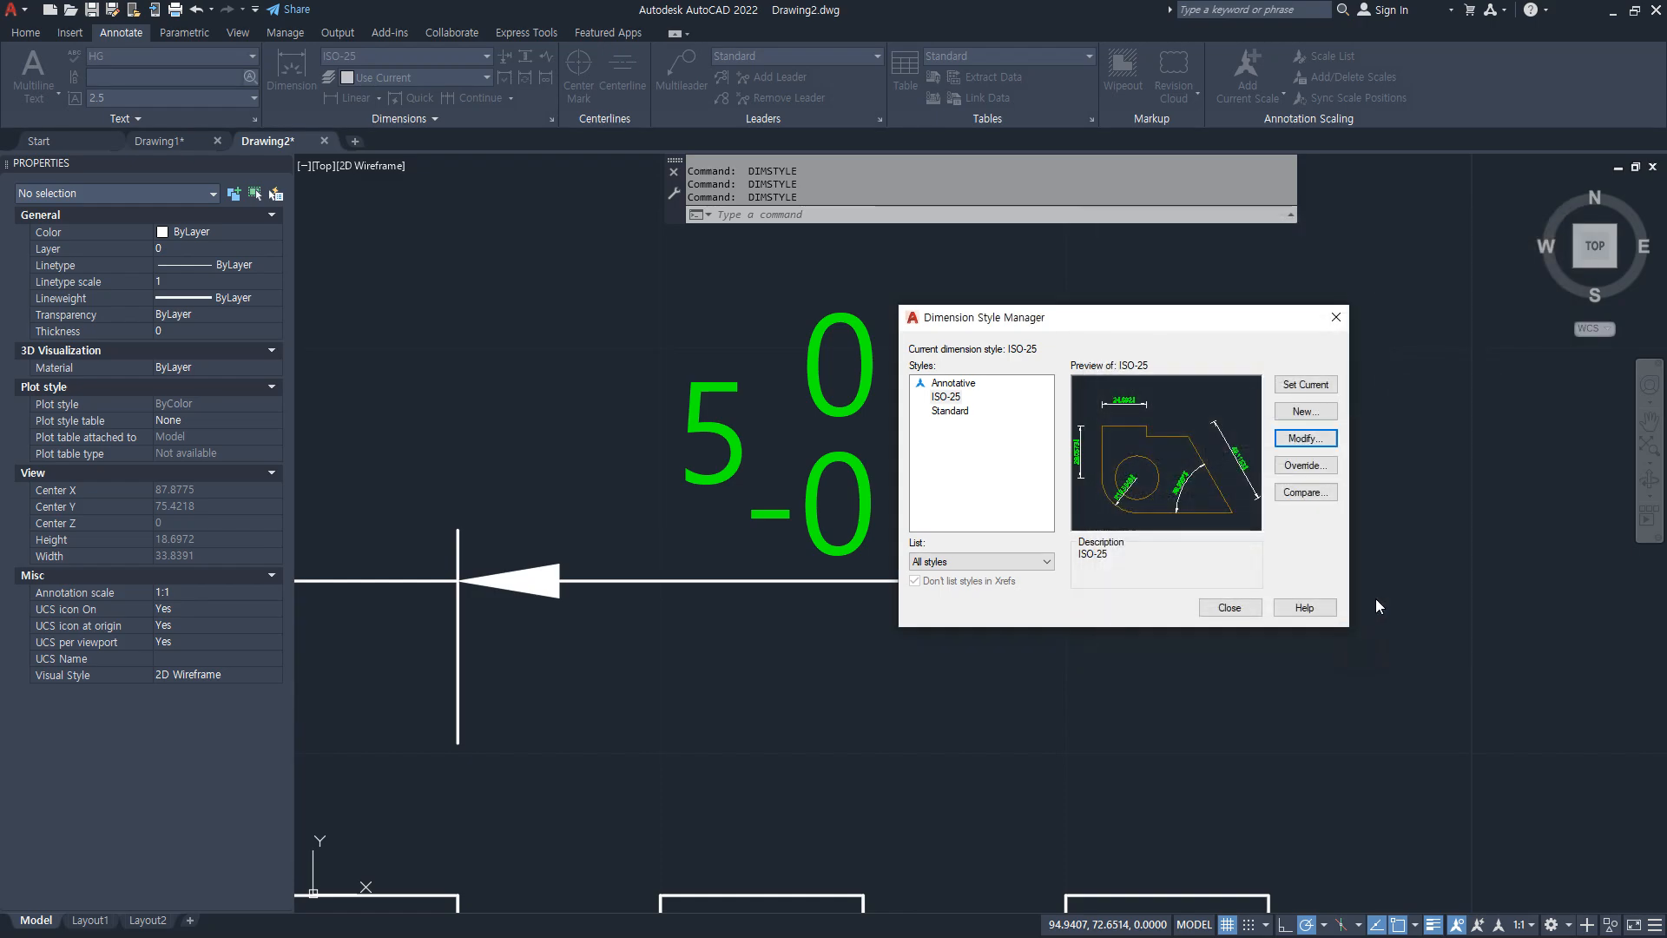
pyautogui.click(1229, 608)
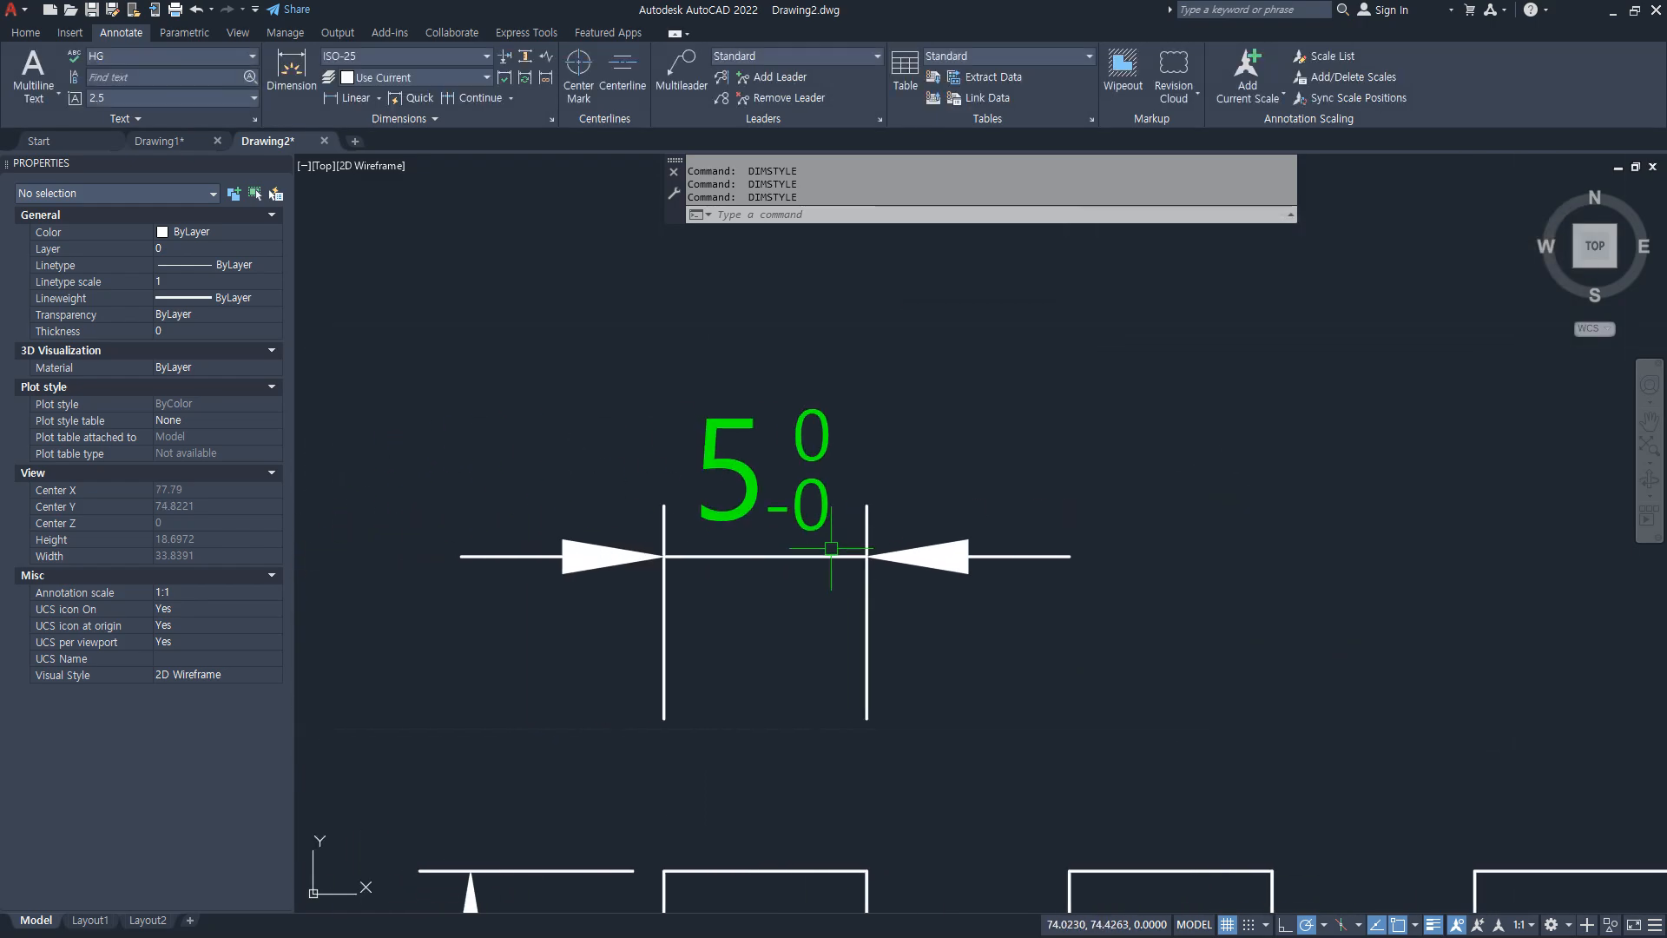
pyautogui.moveTo(829, 542)
pyautogui.mouseDown()
pyautogui.moveTo(777, 512)
pyautogui.moveTo(823, 536)
pyautogui.mouseUp()
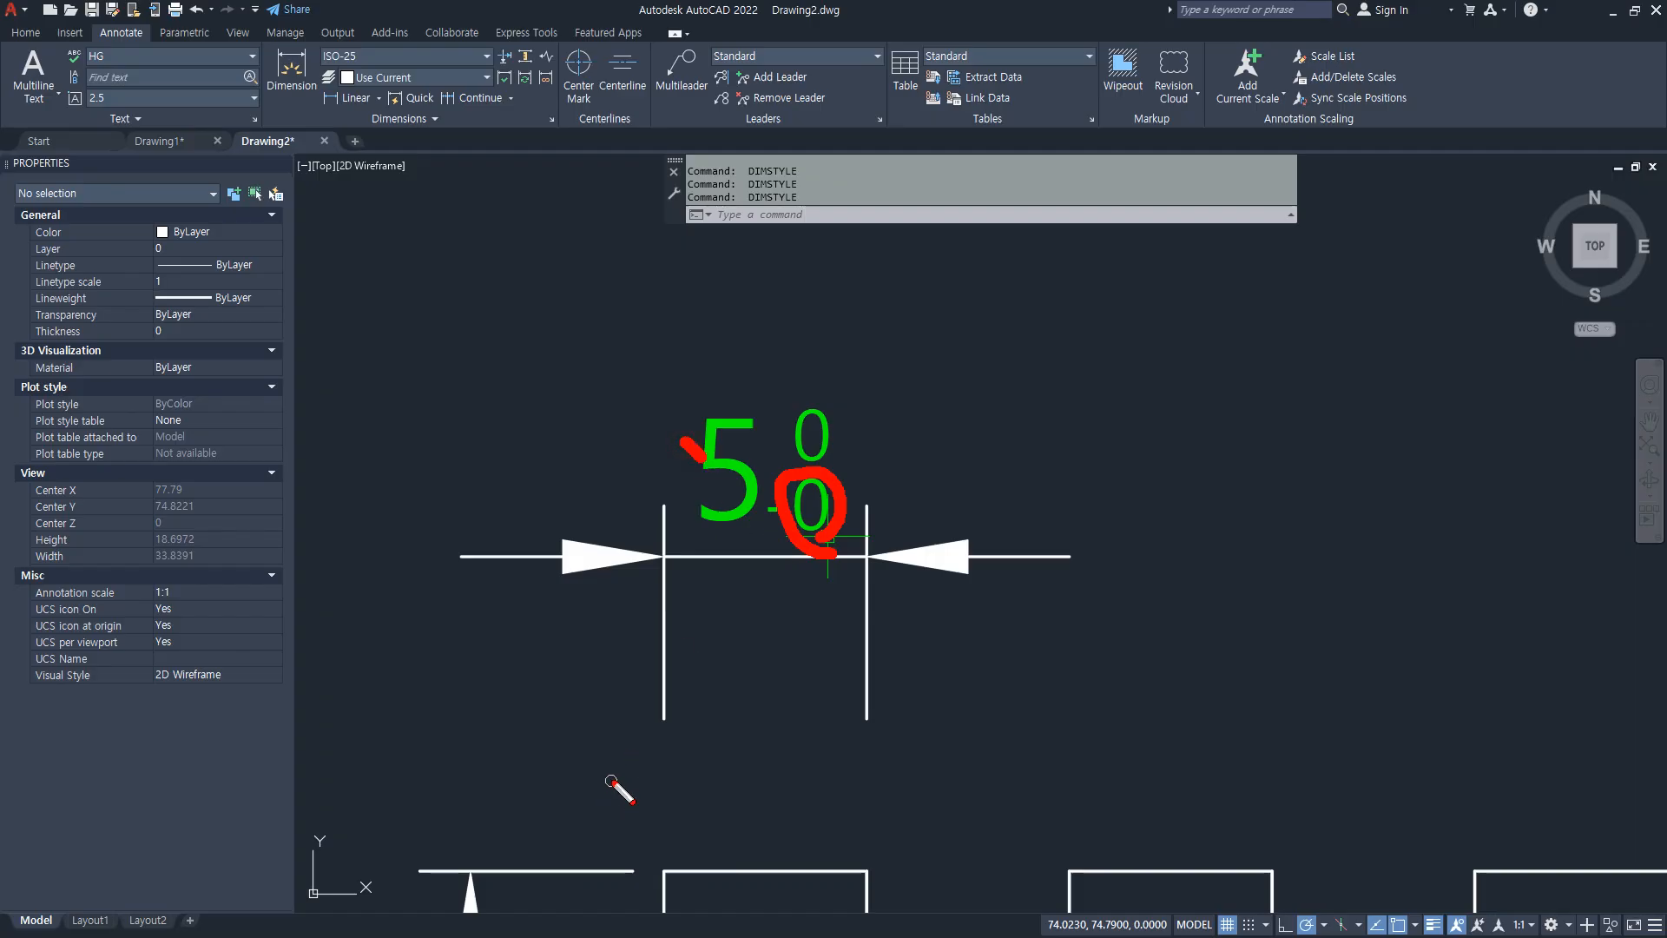
pyautogui.press('Escape')
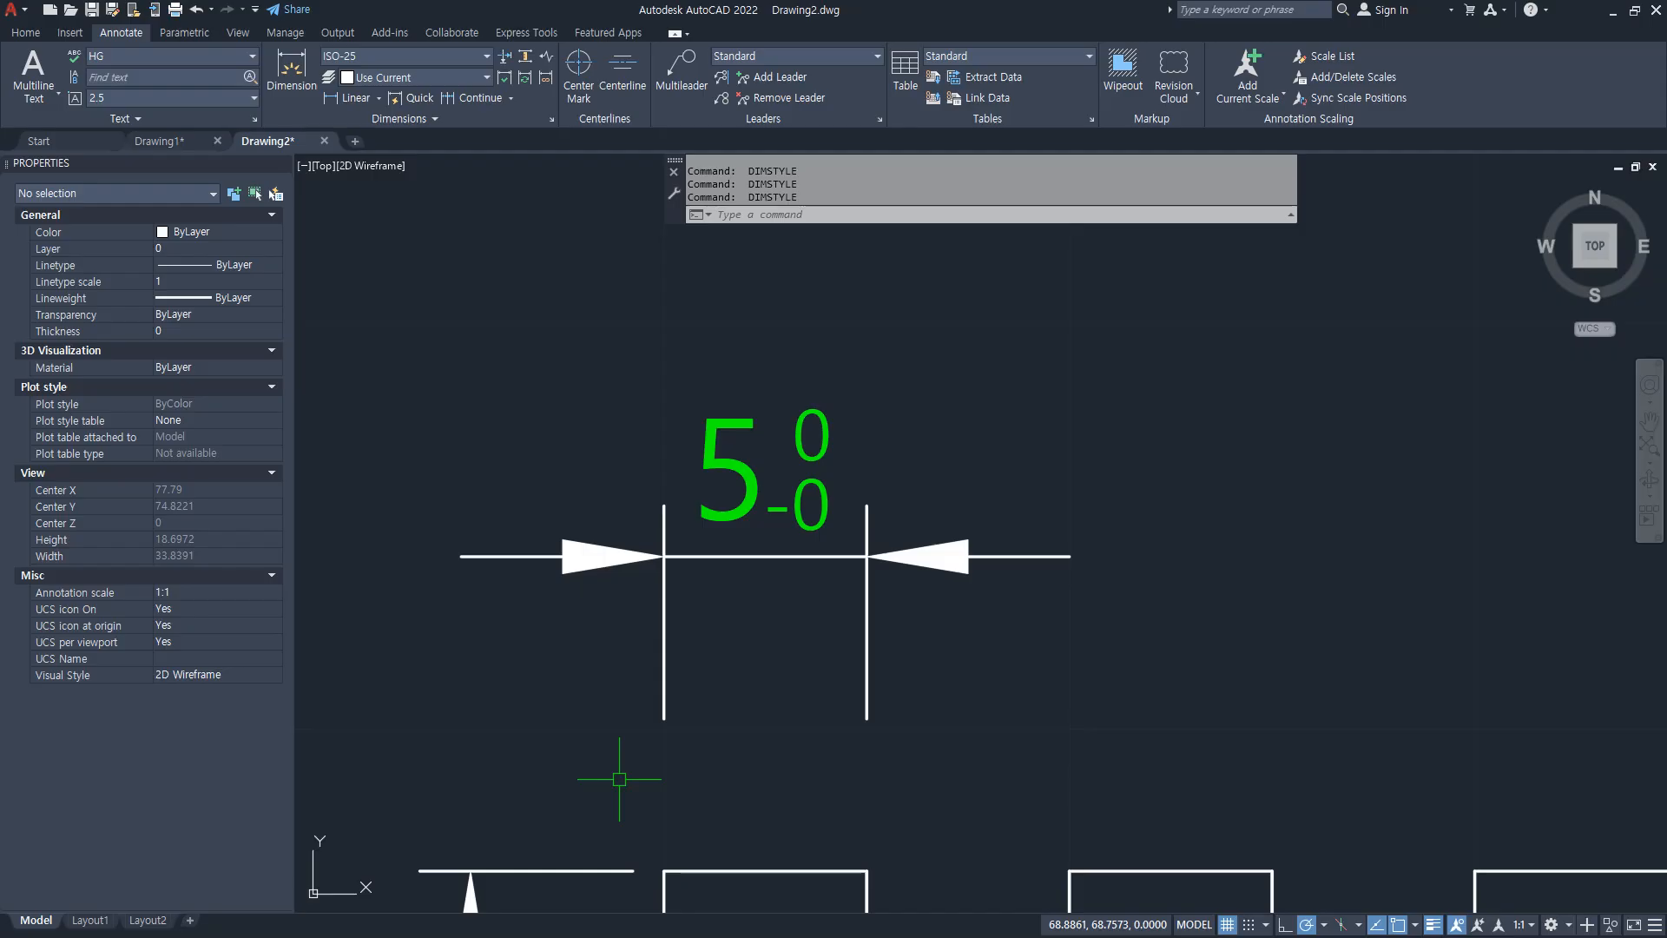
# Step: Turn off the ISO-25 style's tolerances by setting the method to None and apply the change to the drawing
pyautogui.write('d')
pyautogui.press('Return')
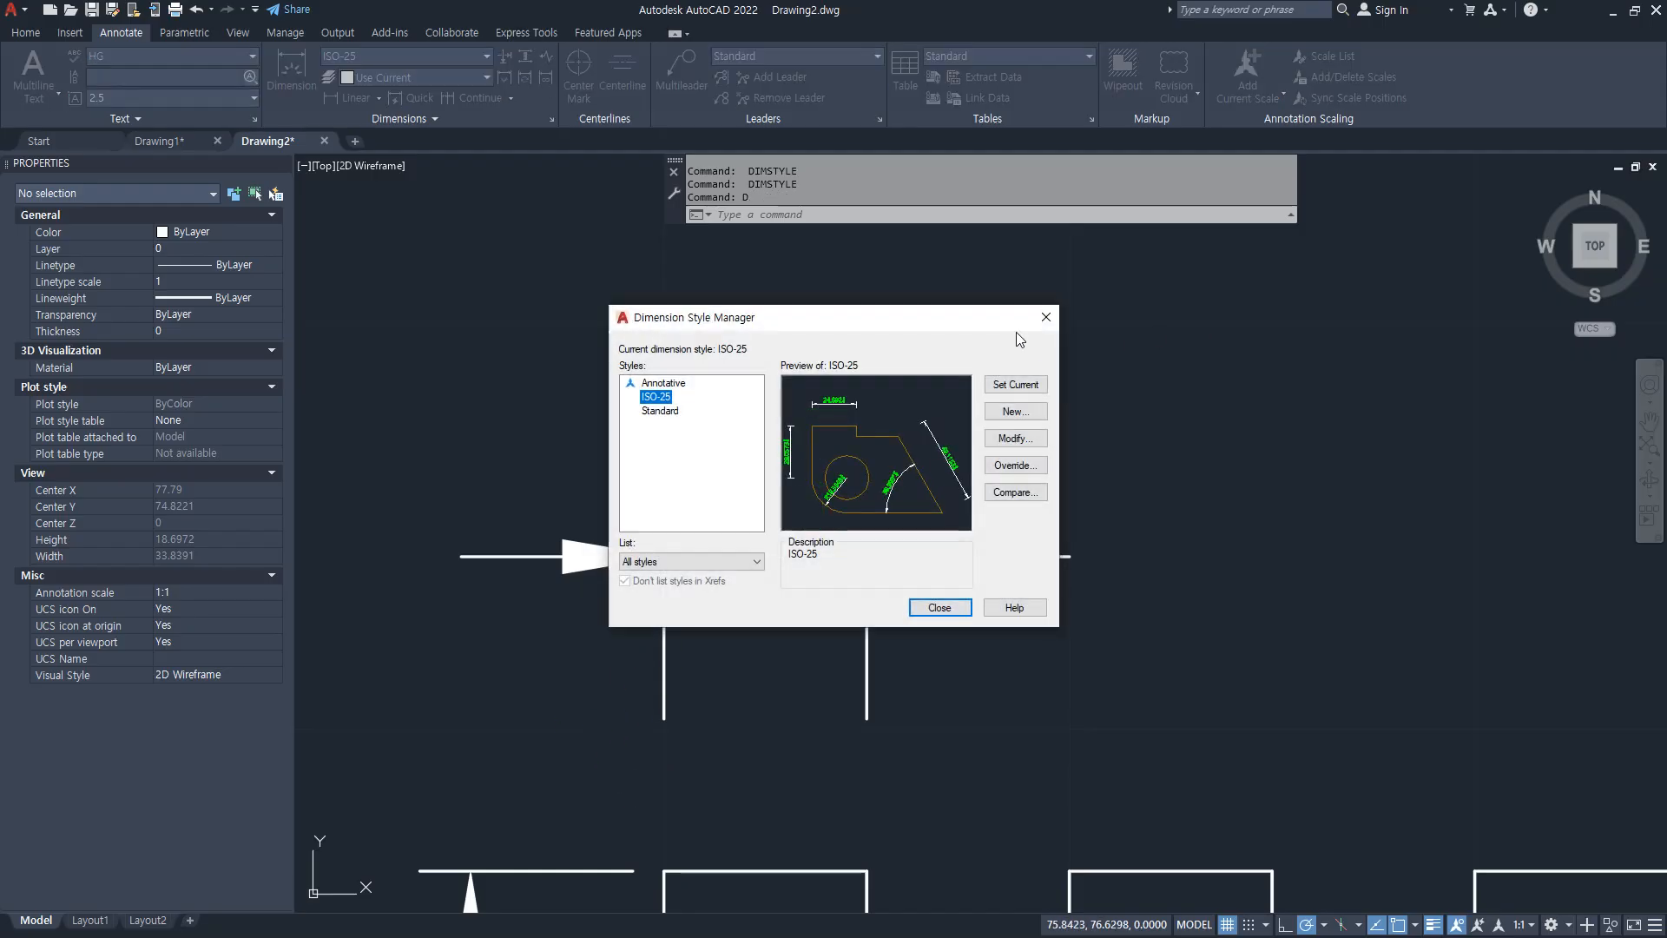
pyautogui.moveTo(1020, 318); pyautogui.dragTo(1441, 313)
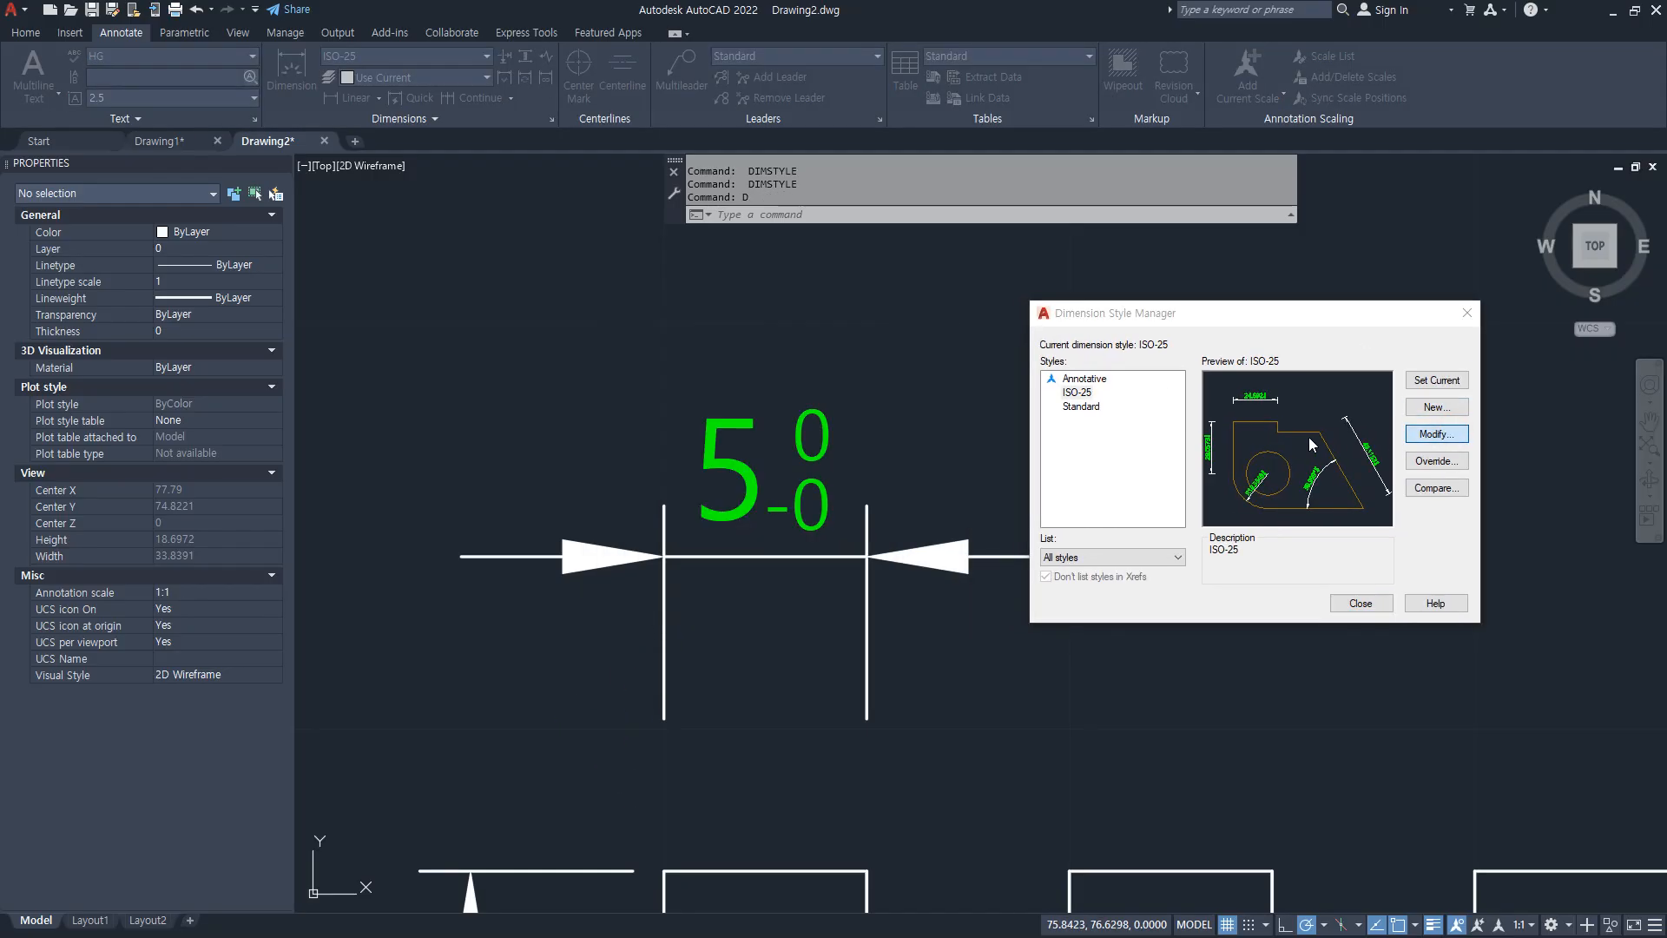
pyautogui.click(1436, 433)
pyautogui.click(1265, 292)
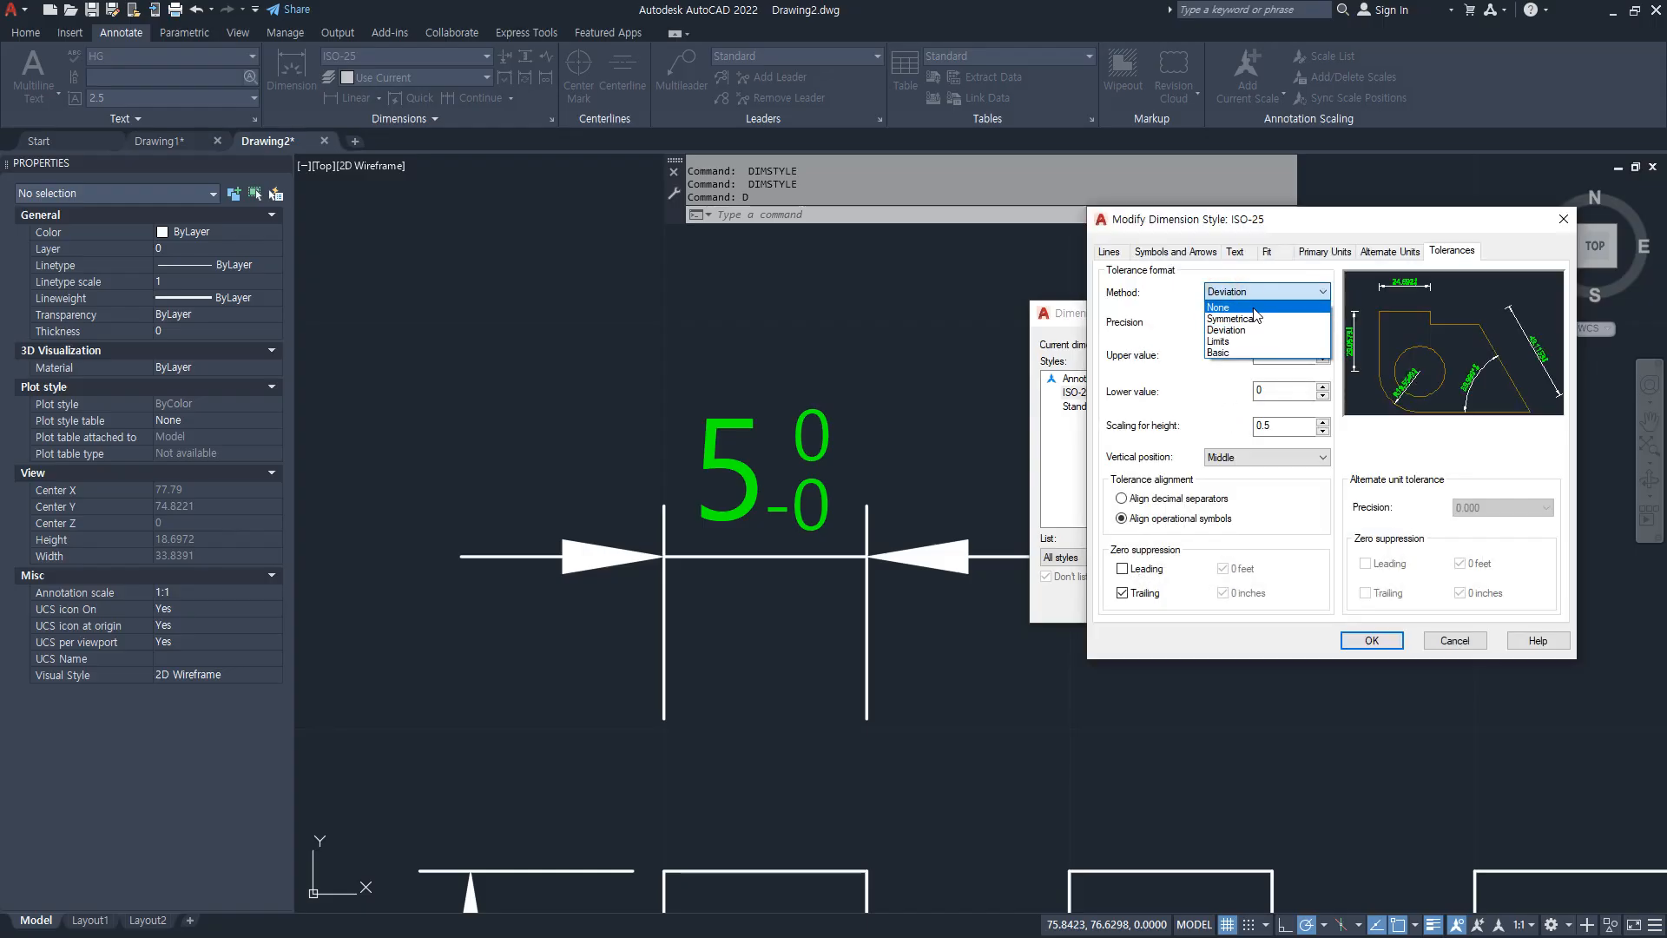
pyautogui.click(1254, 308)
pyautogui.click(1347, 641)
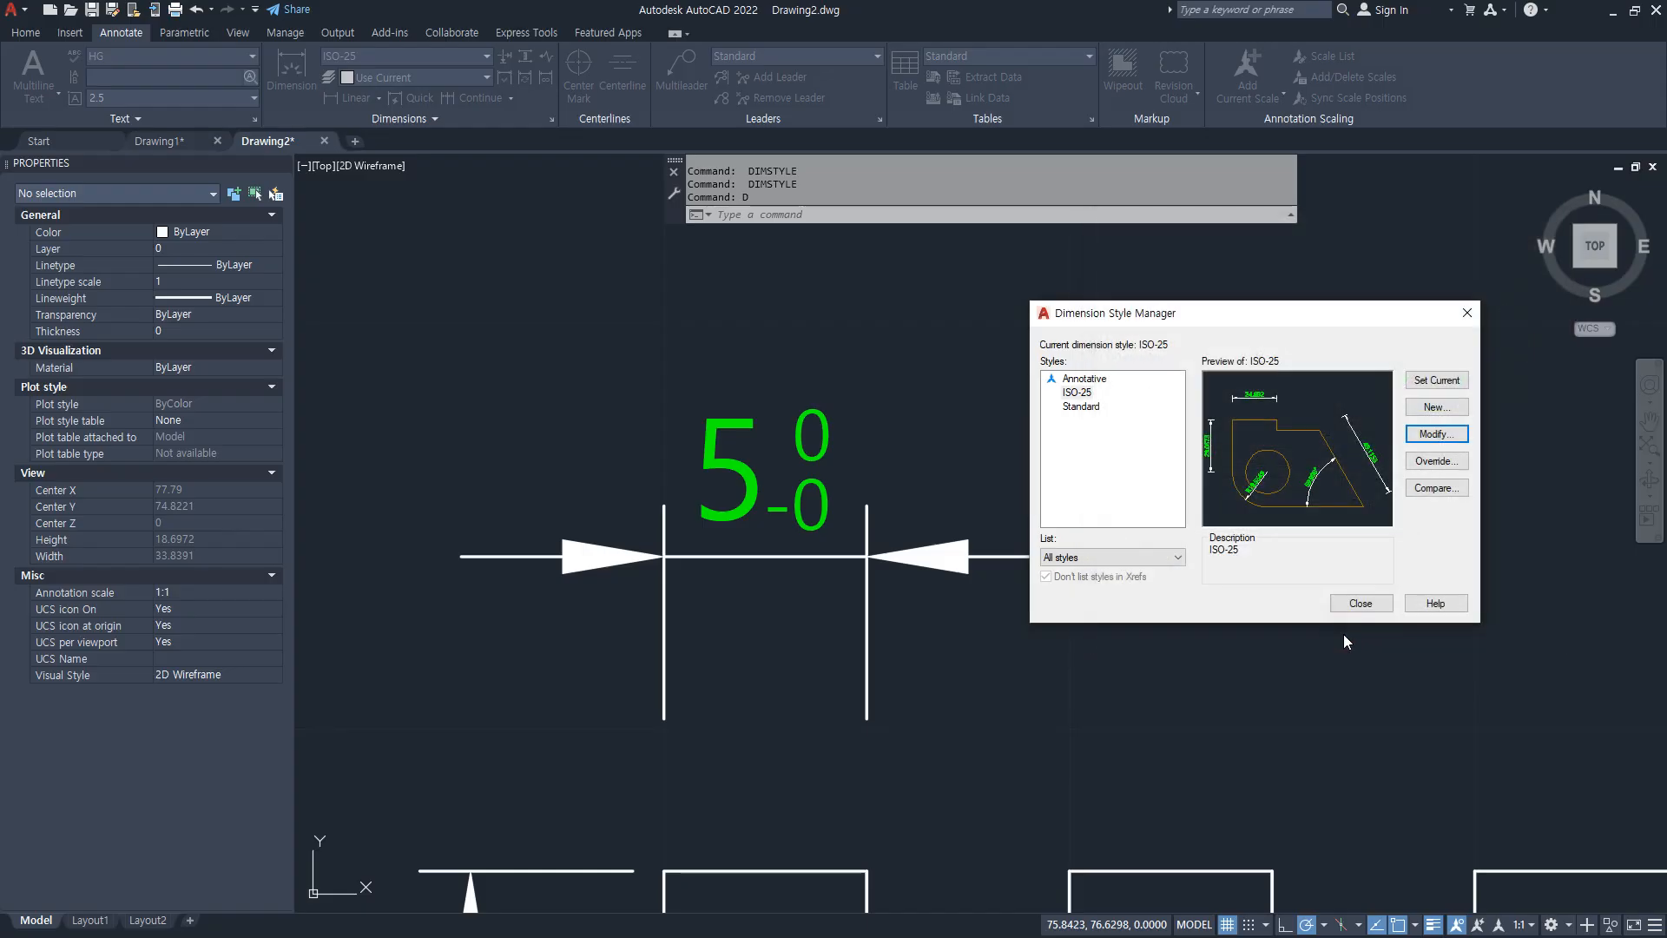
pyautogui.click(1342, 608)
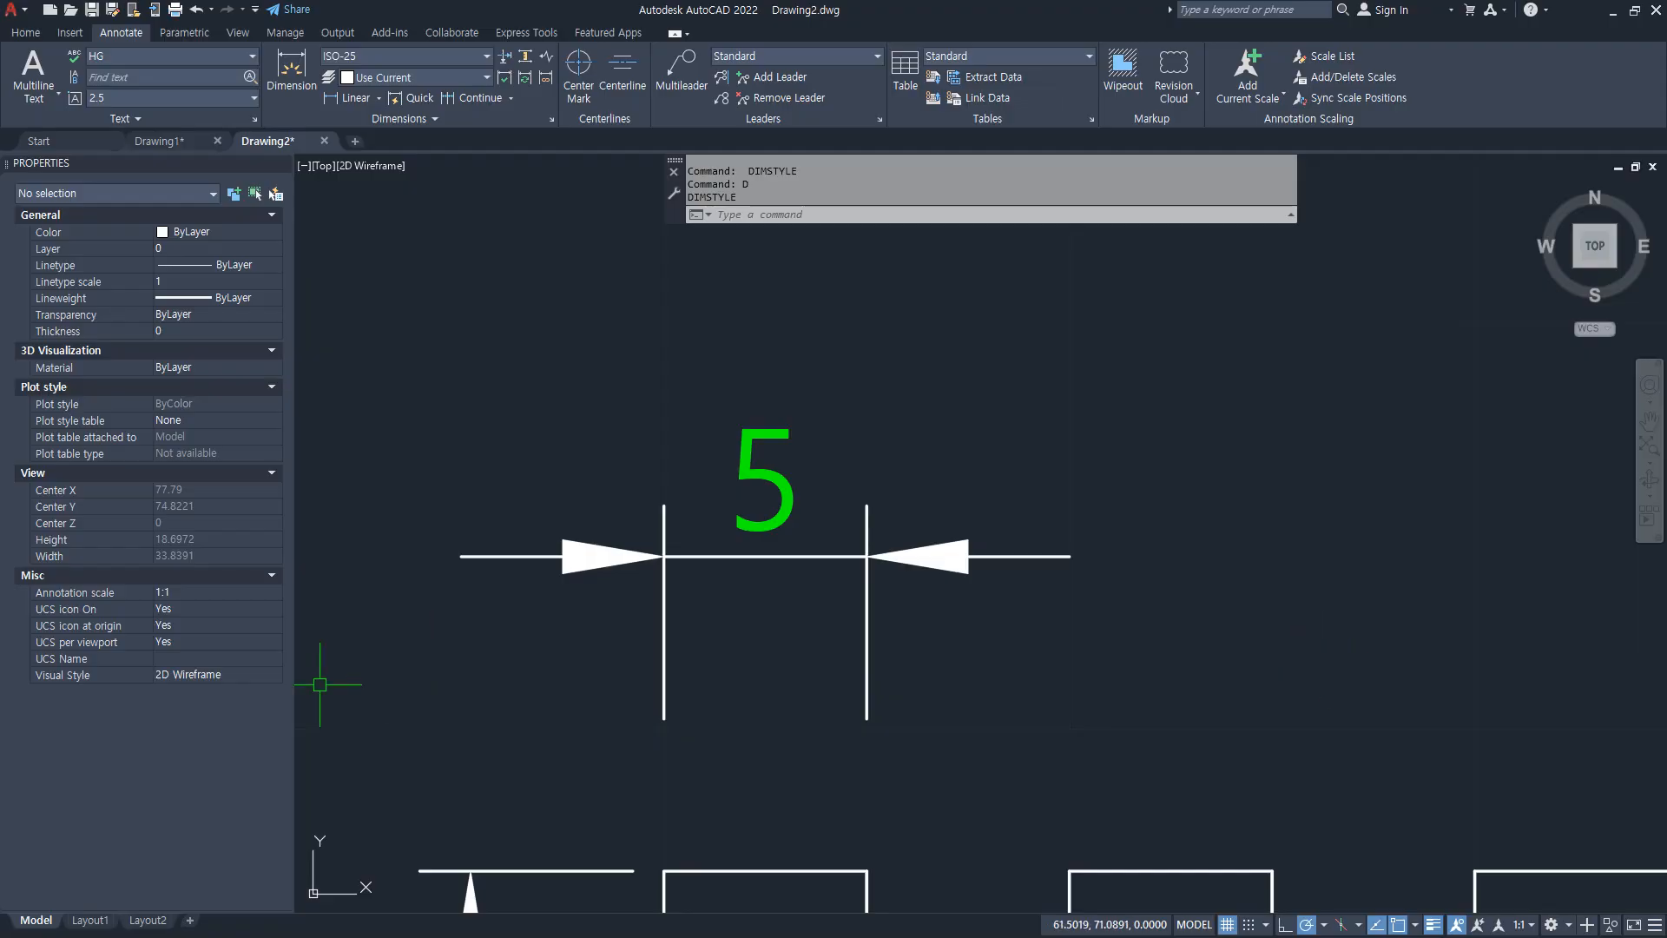
# Step: Select the 5 mm dimension, then undock its Properties palette and place it over the drawing area
pyautogui.click(749, 556)
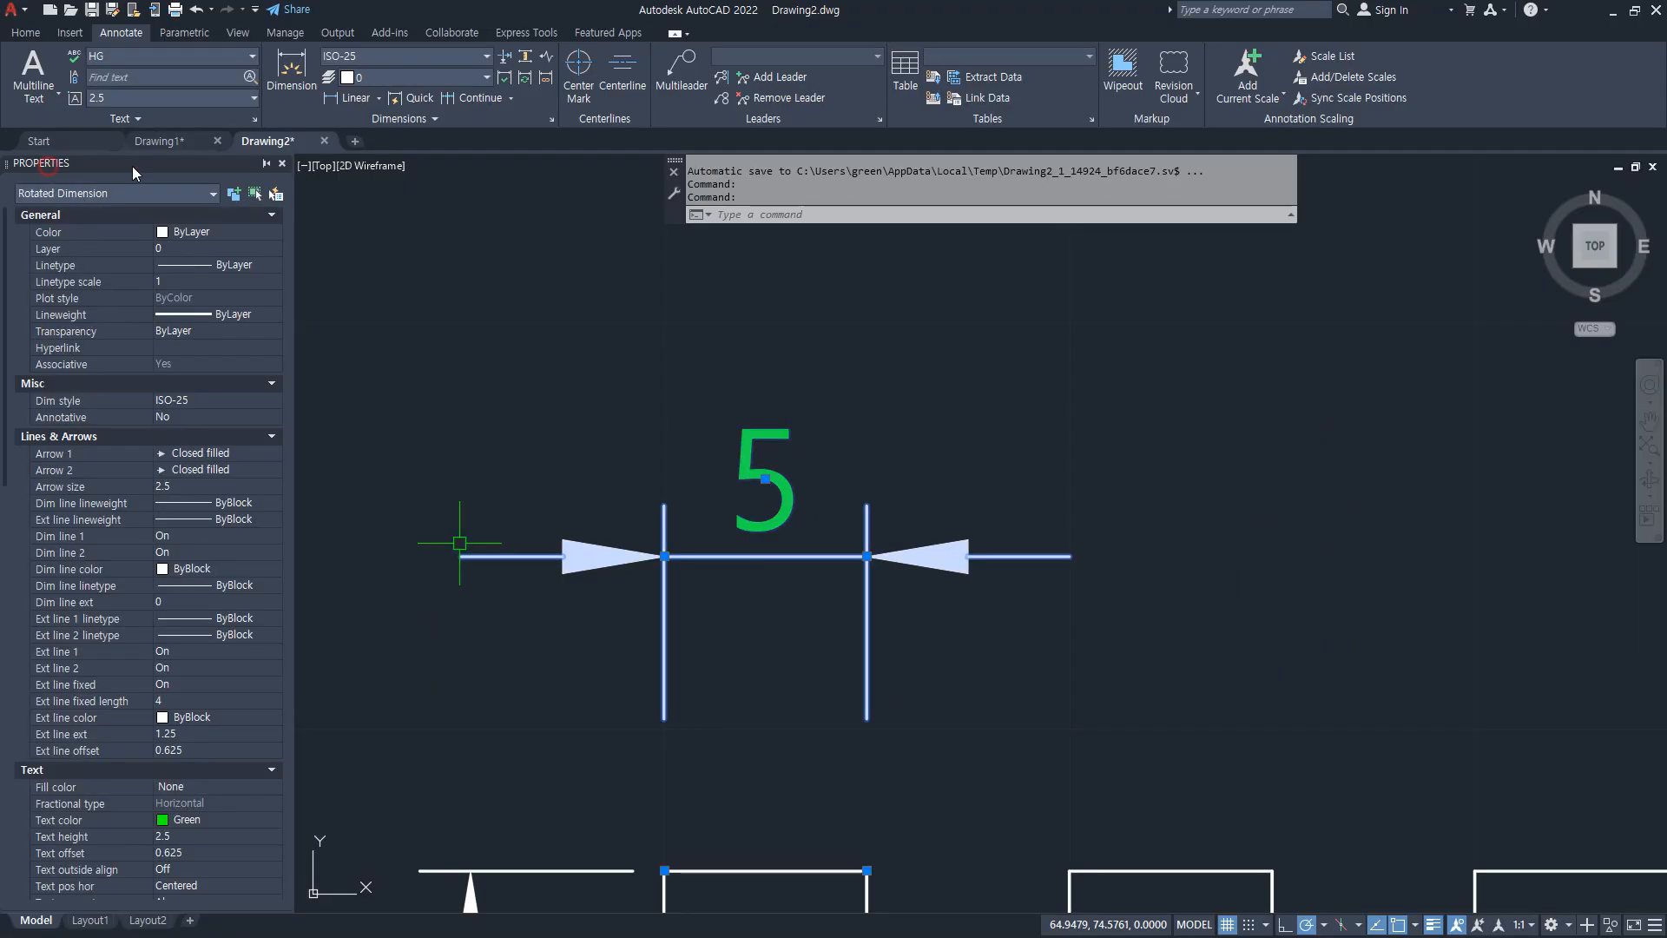
pyautogui.moveTo(132, 165)
pyautogui.mouseDown()
pyautogui.moveTo(210, 175)
pyautogui.moveTo(216, 238)
pyautogui.moveTo(137, 143)
pyautogui.moveTo(108, 163)
pyautogui.mouseUp()
pyautogui.doubleClick(108, 163)
pyautogui.moveTo(86, 382); pyautogui.dragTo(210, 298)
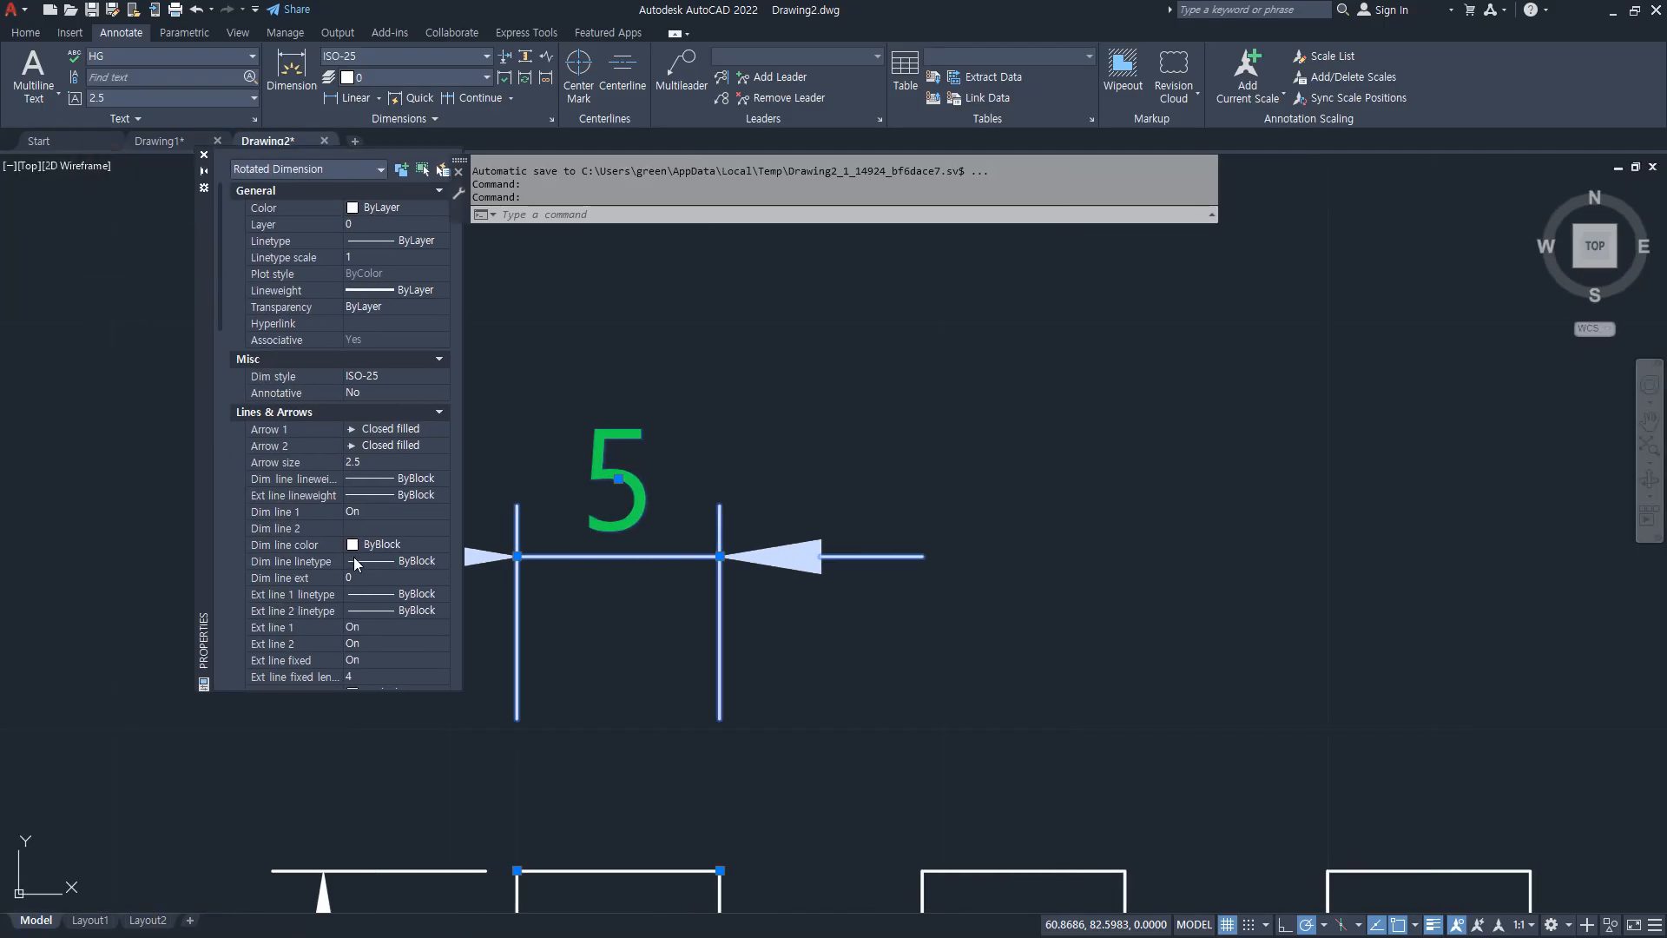
# Step: Try the Symmetrical and then the Deviation tolerance display on the selected dimension
pyautogui.scroll(-15, 355, 557)
pyautogui.press('alt')
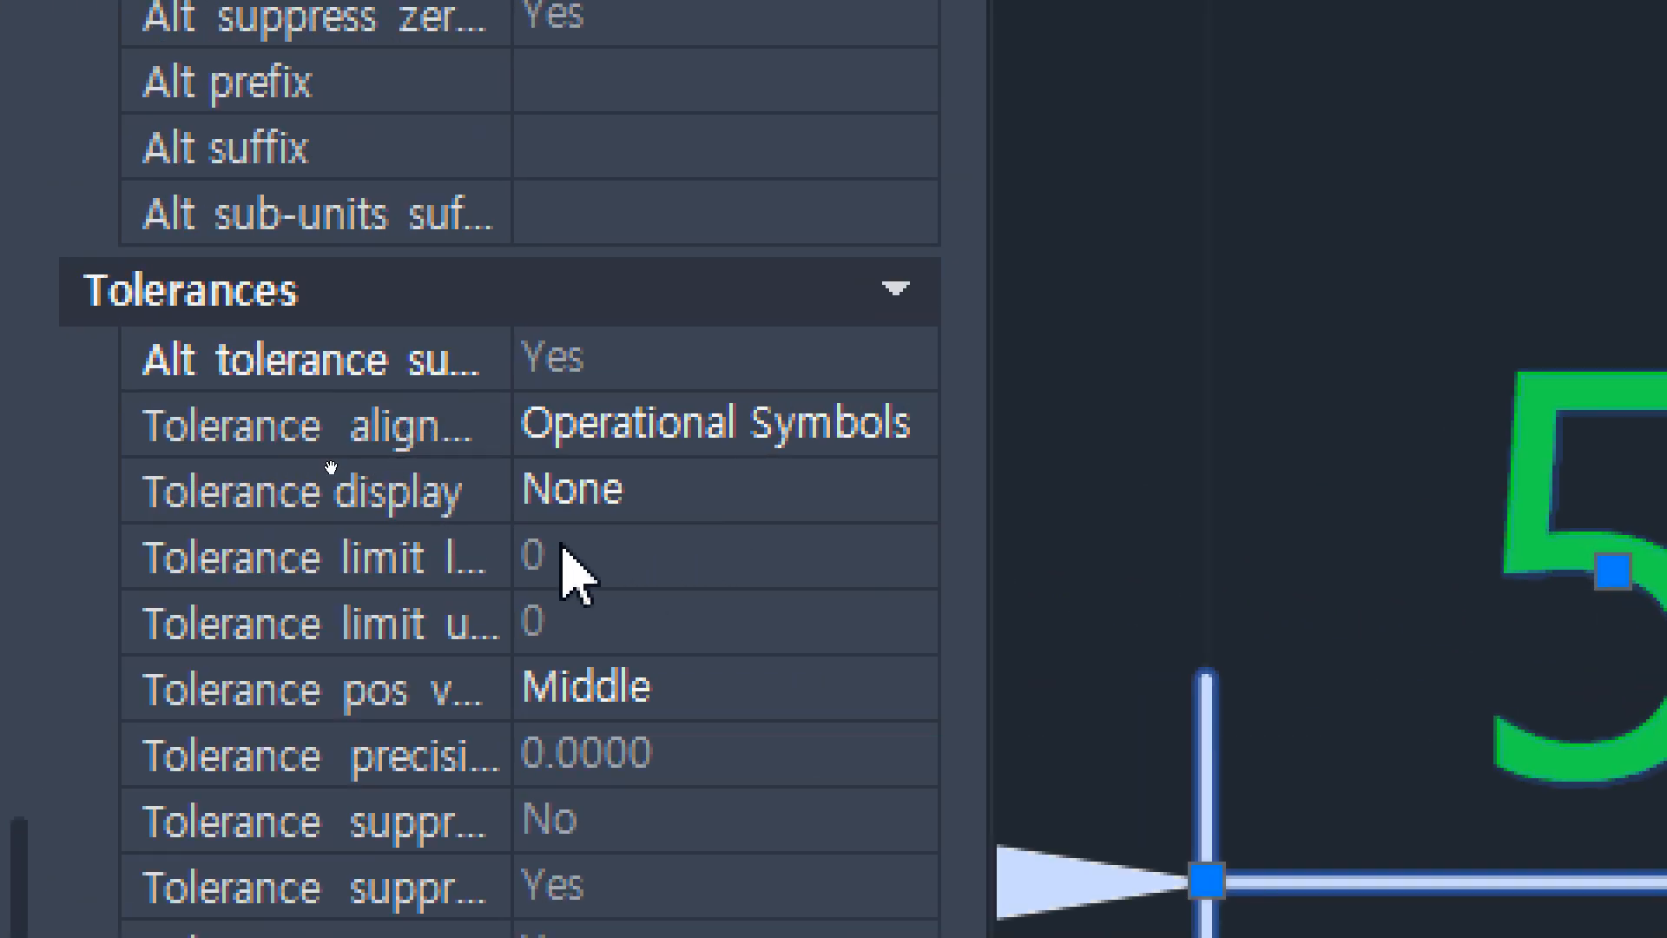
pyautogui.click(757, 512)
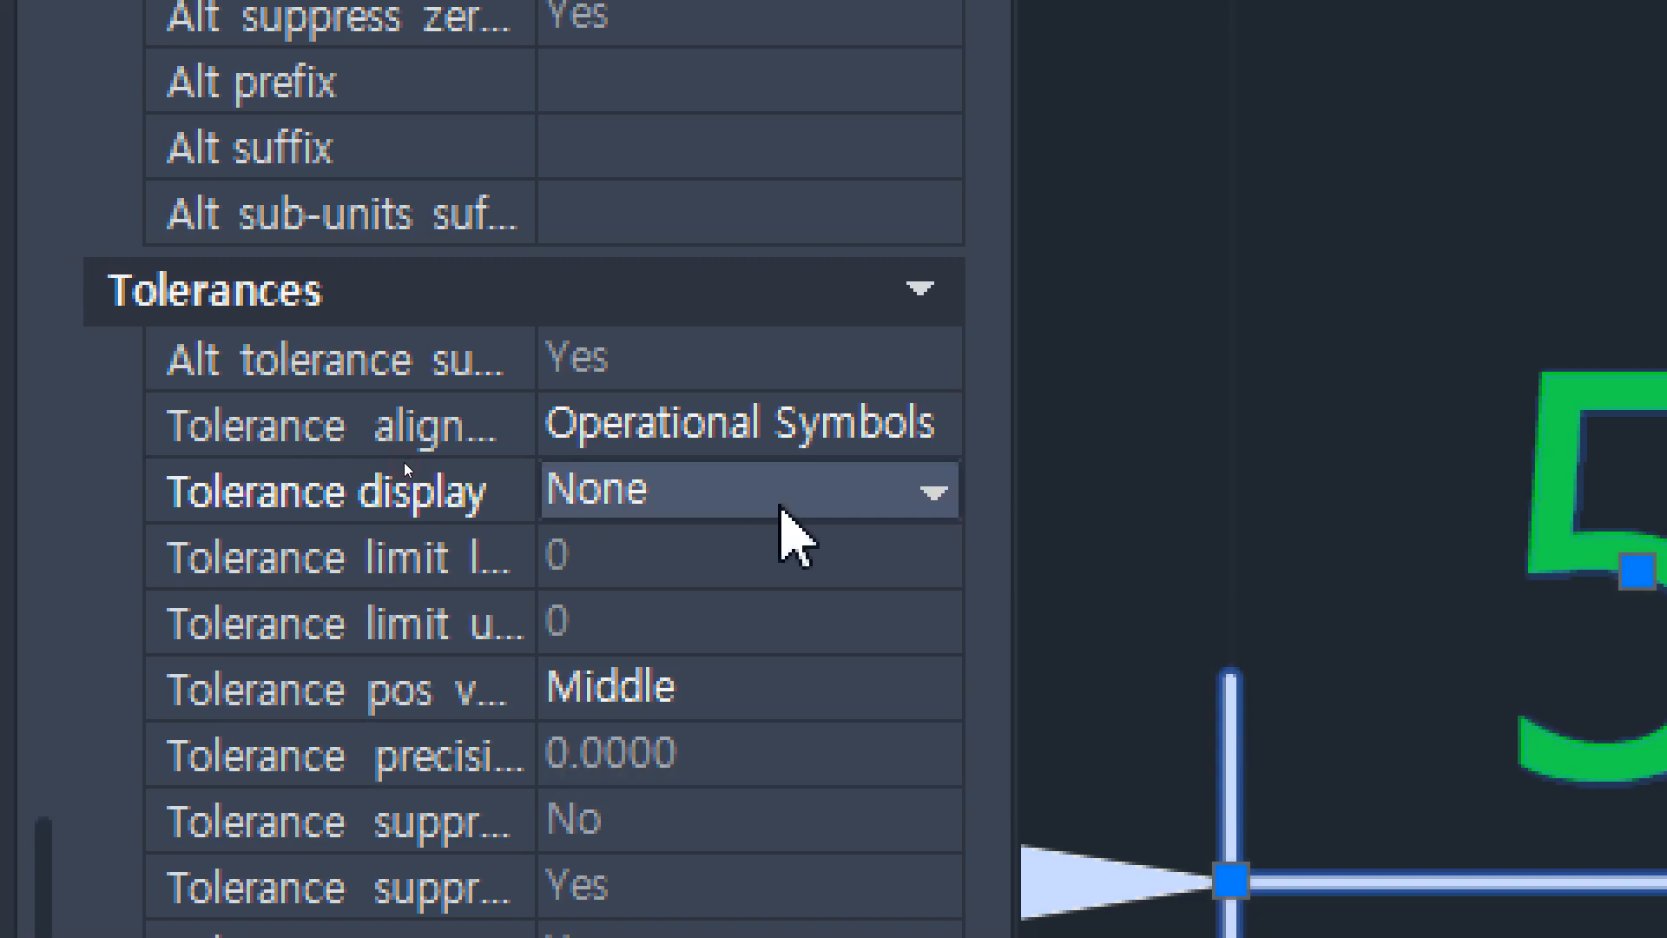
pyautogui.click(787, 486)
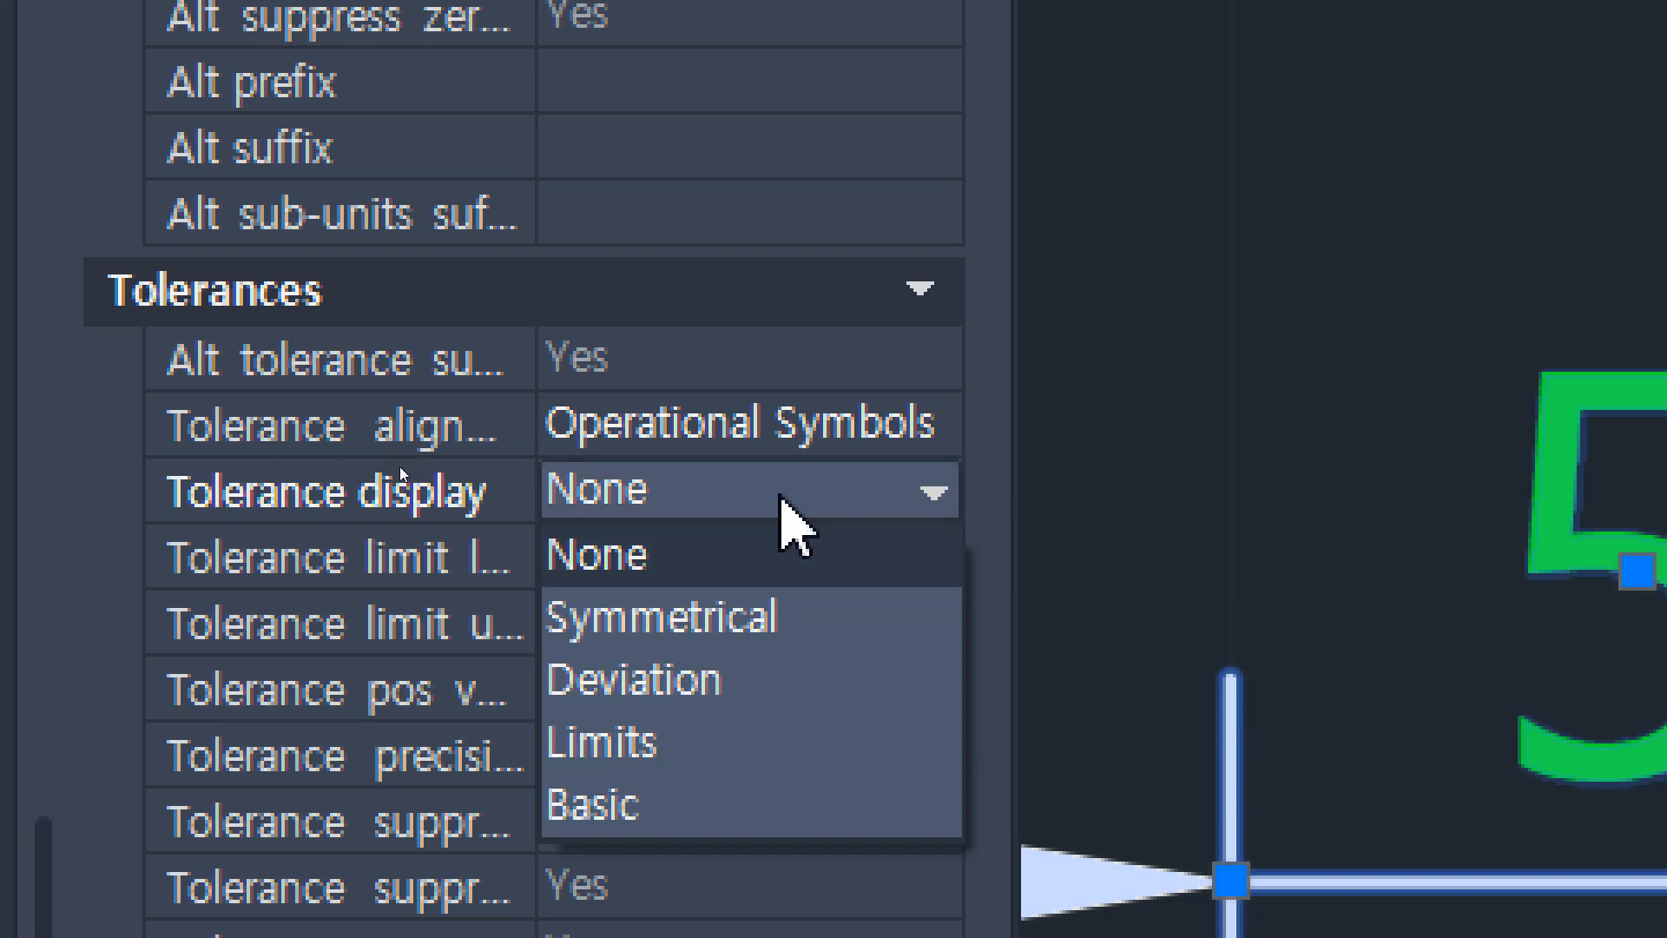
pyautogui.click(762, 622)
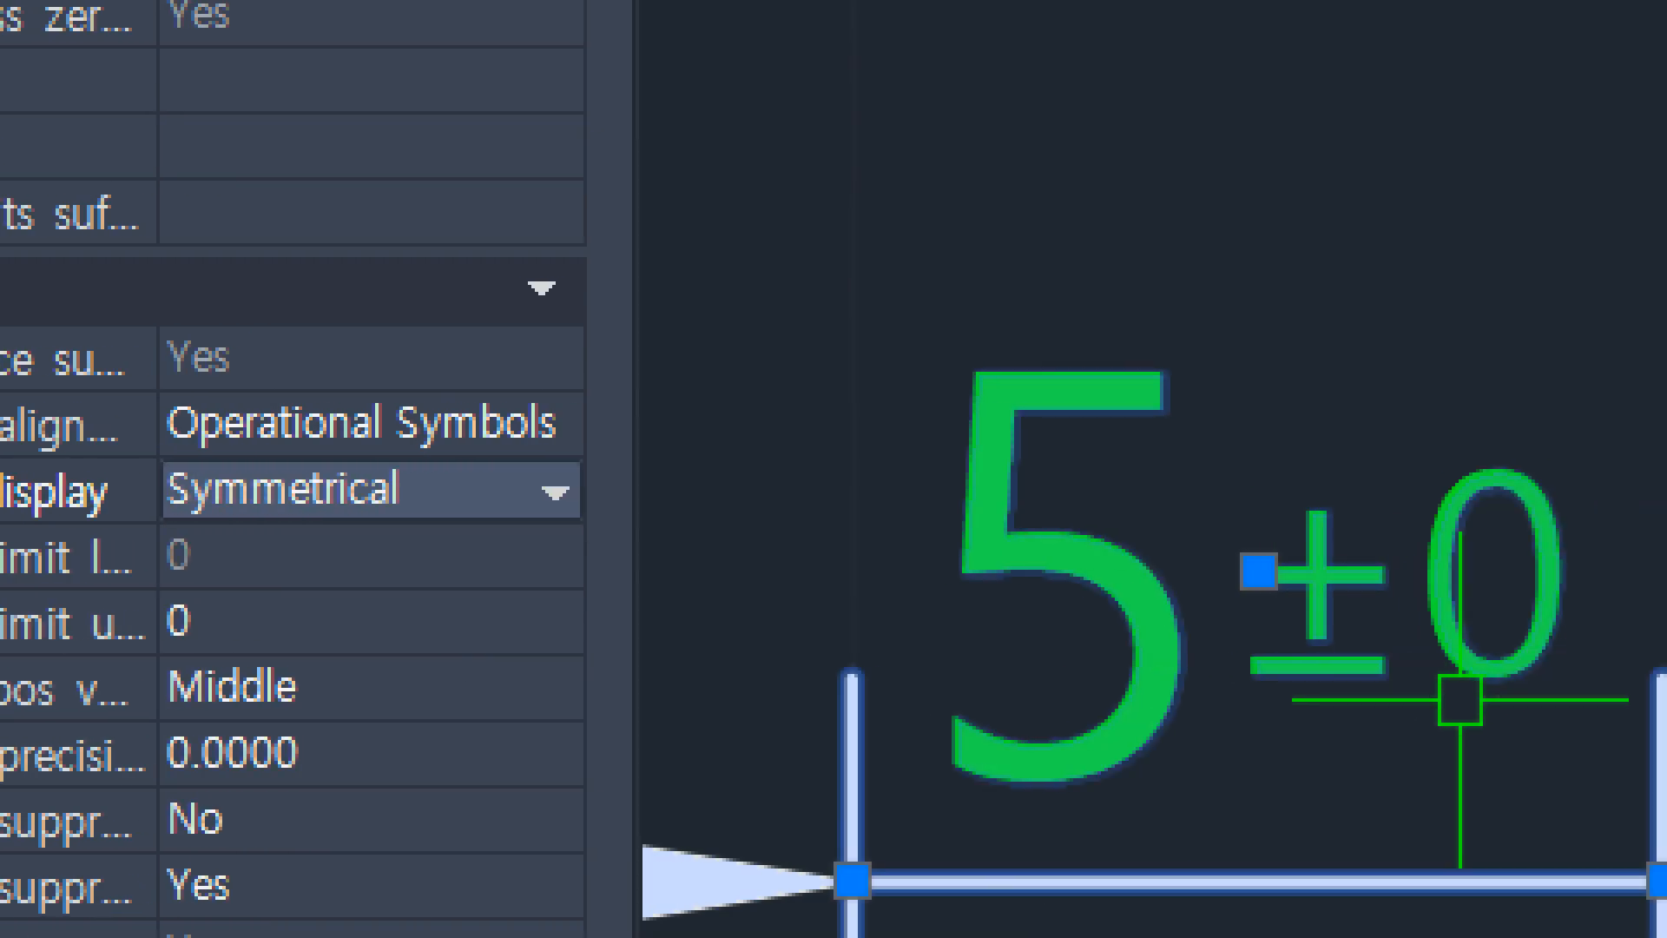
pyautogui.click(525, 493)
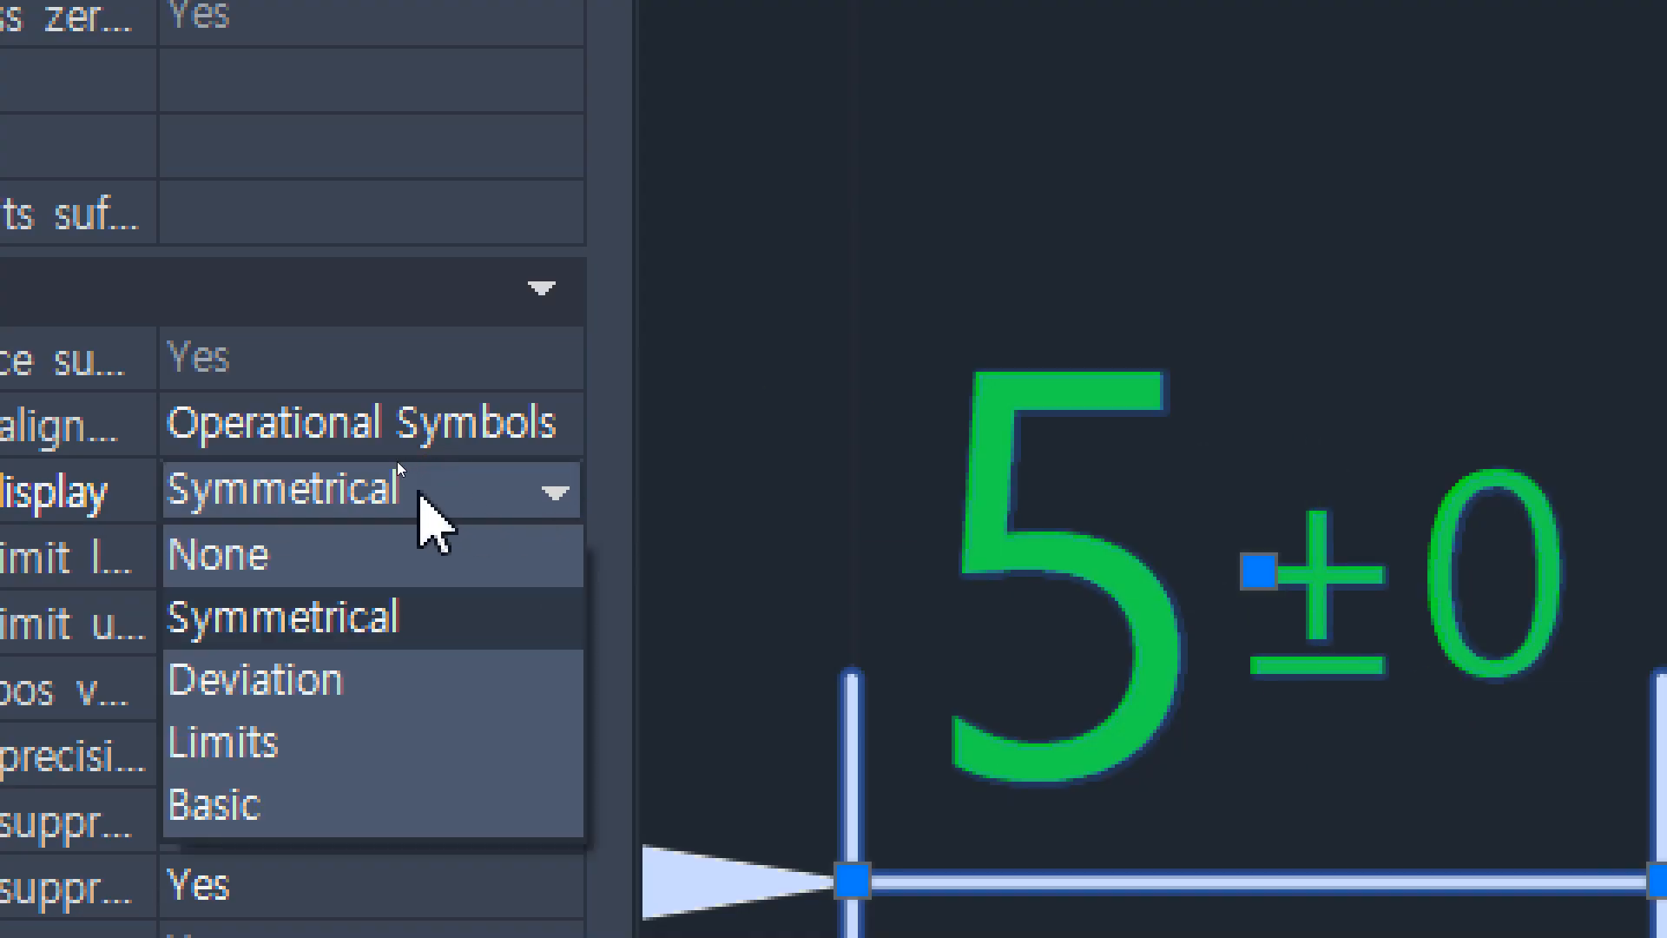
pyautogui.click(342, 681)
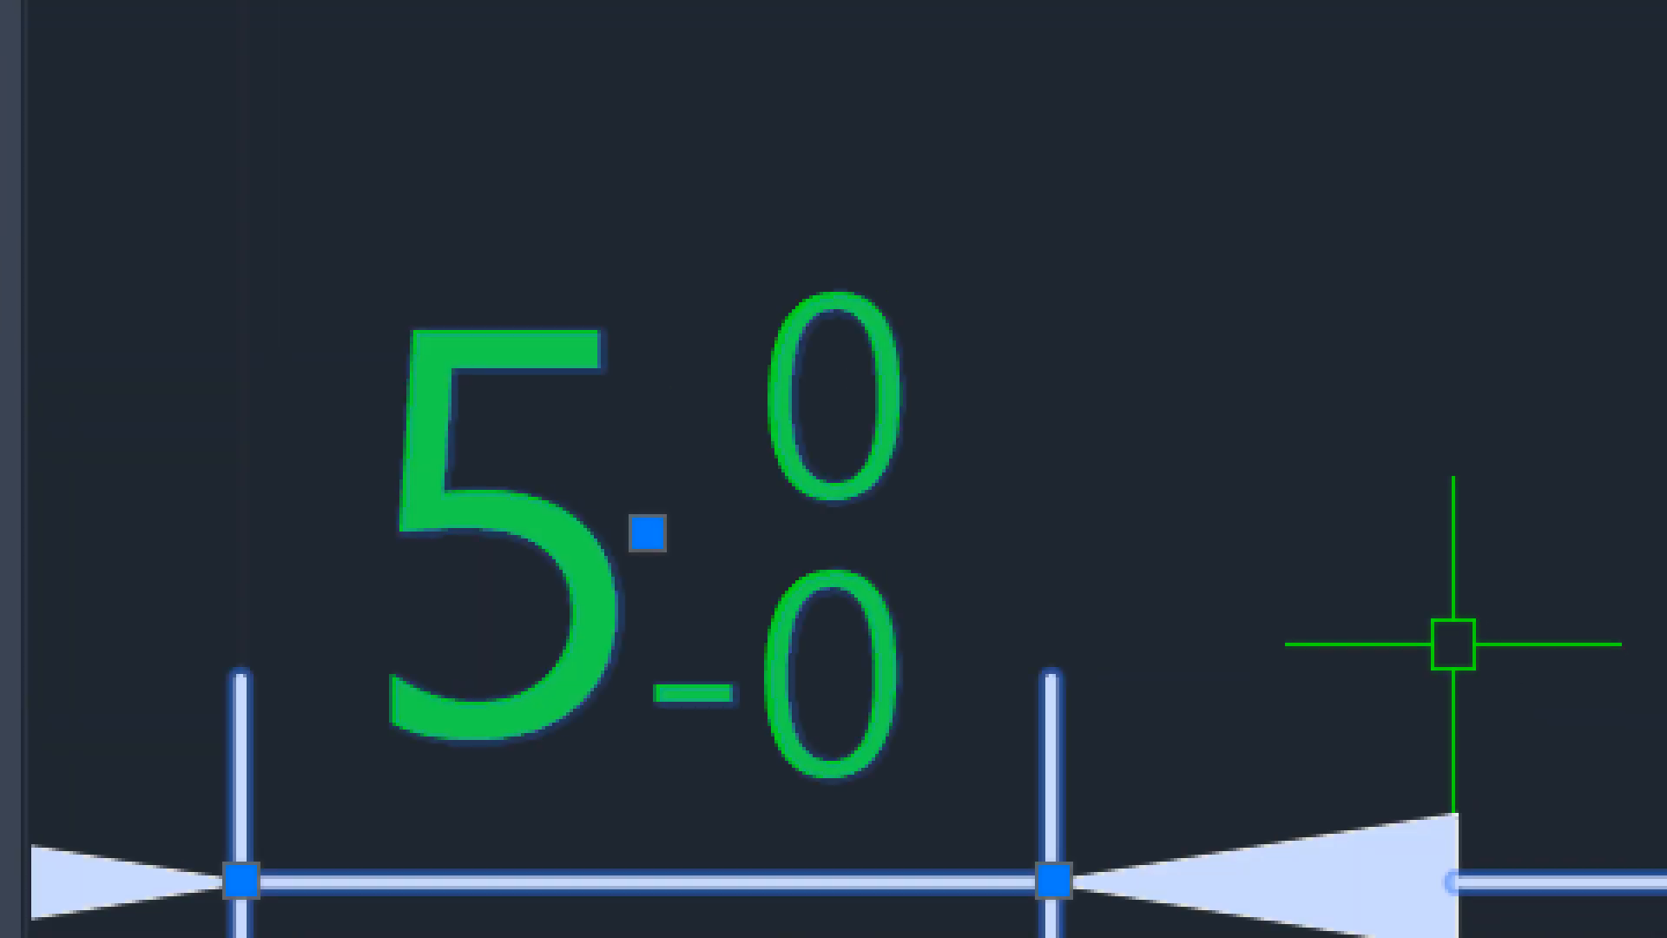
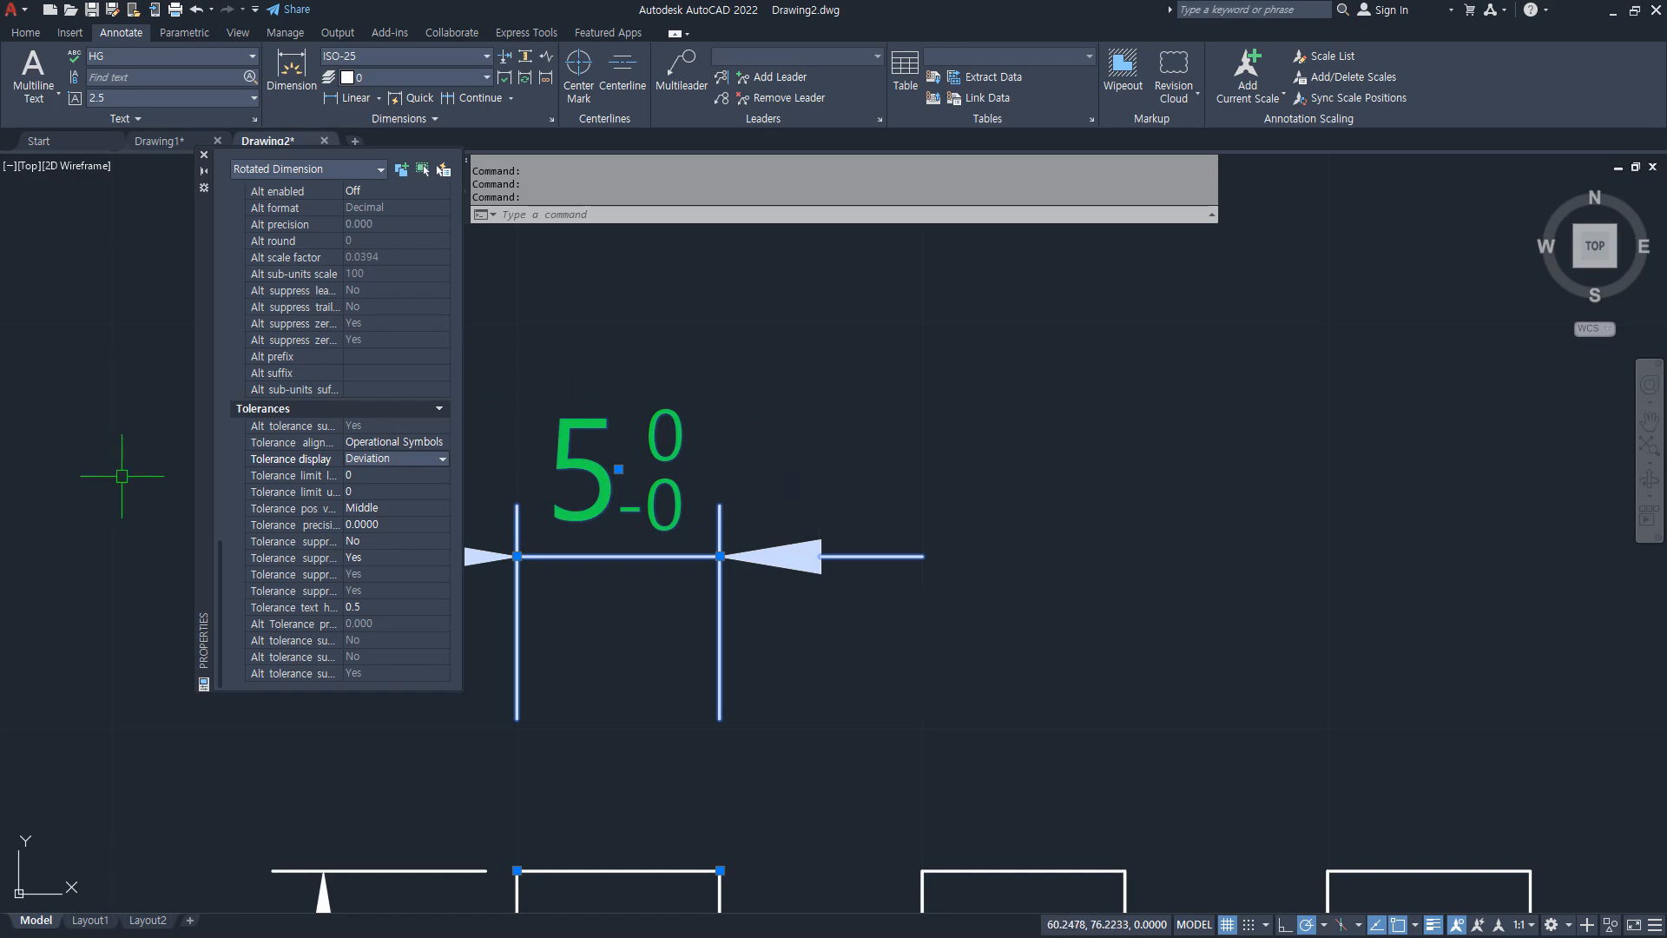
# Step: Switch to Notepad and replace all text with the four lines 100mm, 99.2mm, 100 and 100.7
pyautogui.hotkey('alt', 'Tab')
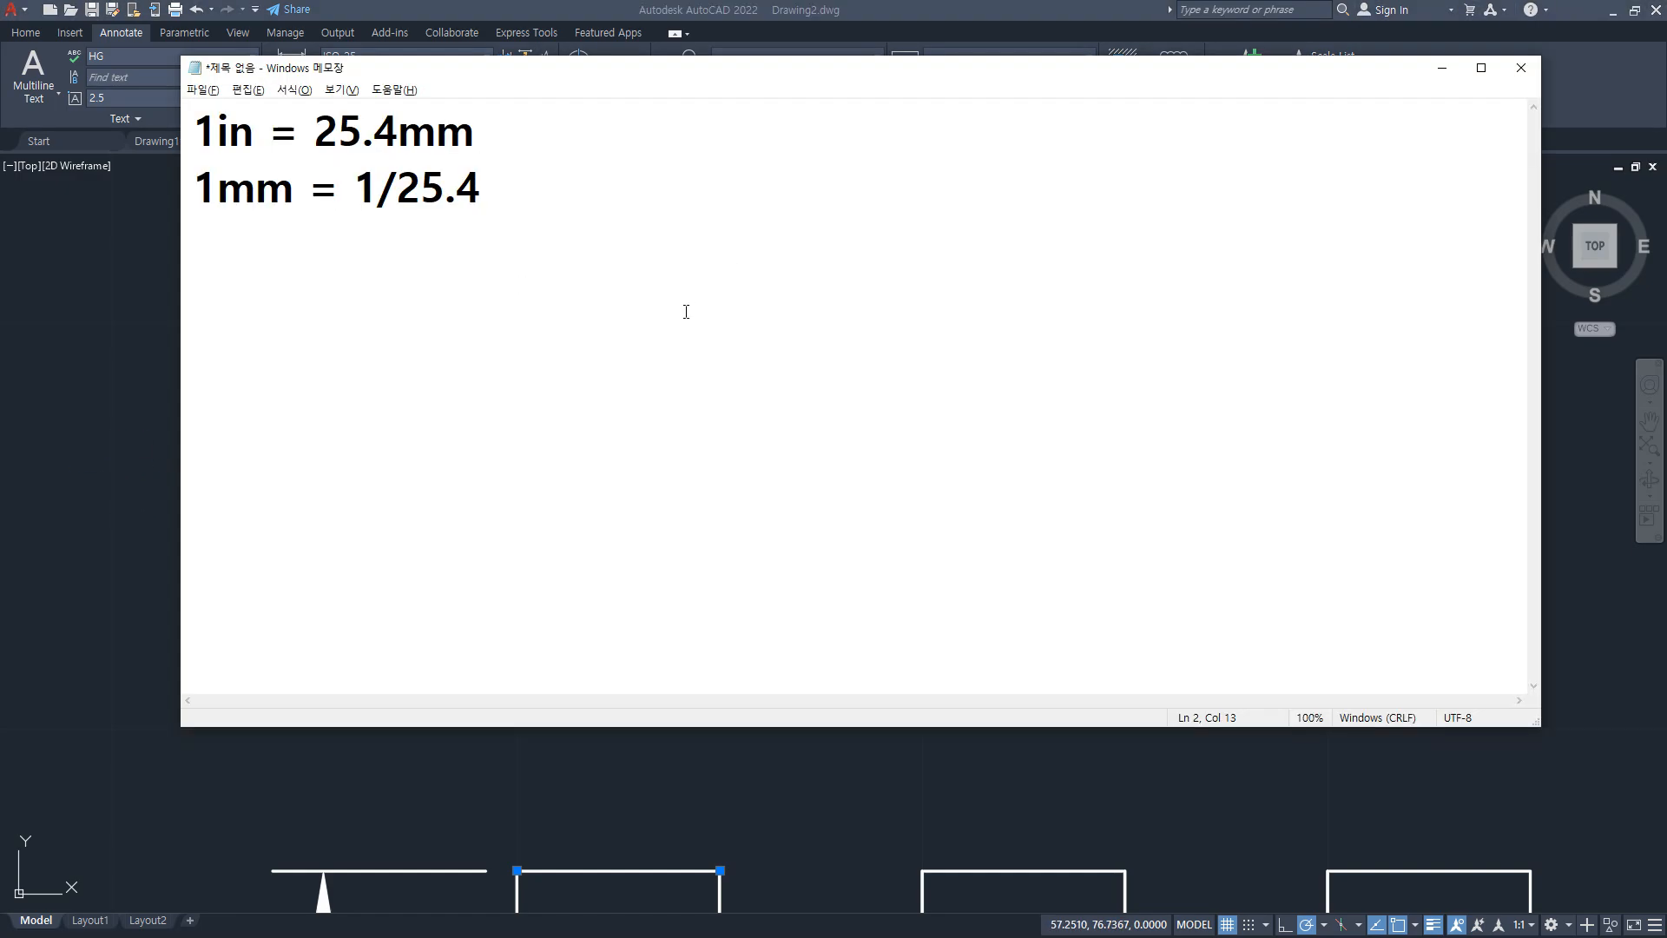
pyautogui.hotkey('ctrl', 'a')
pyautogui.press('Delete')
pyautogui.write('100mm')
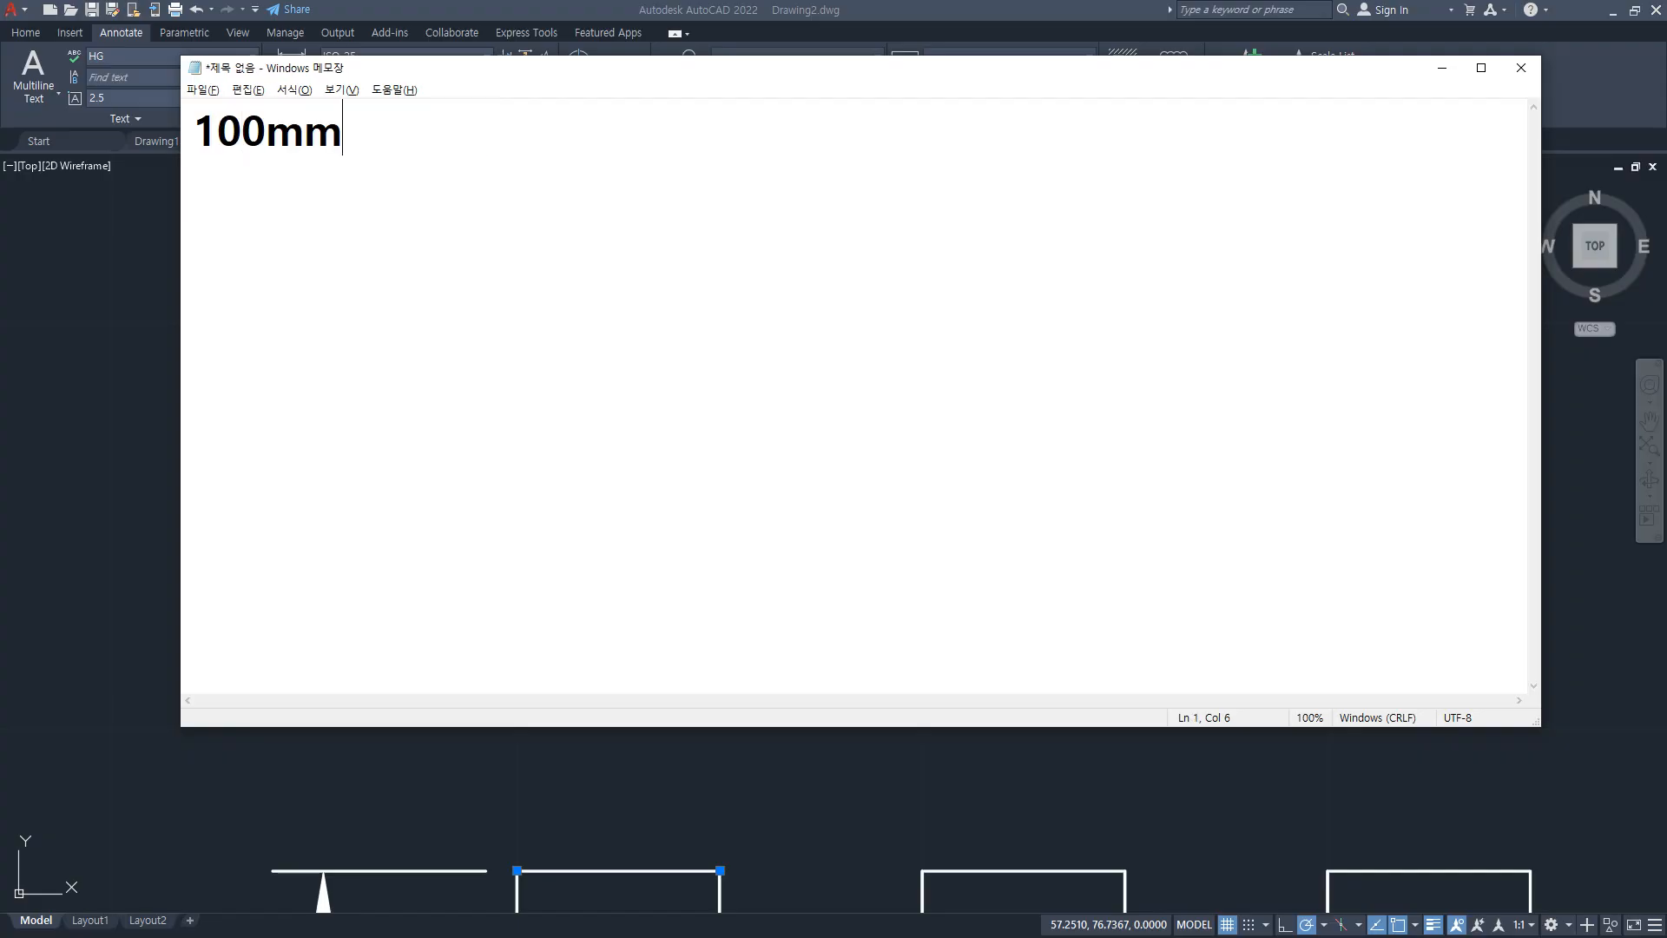
pyautogui.press('Return')
pyautogui.write('99.2')
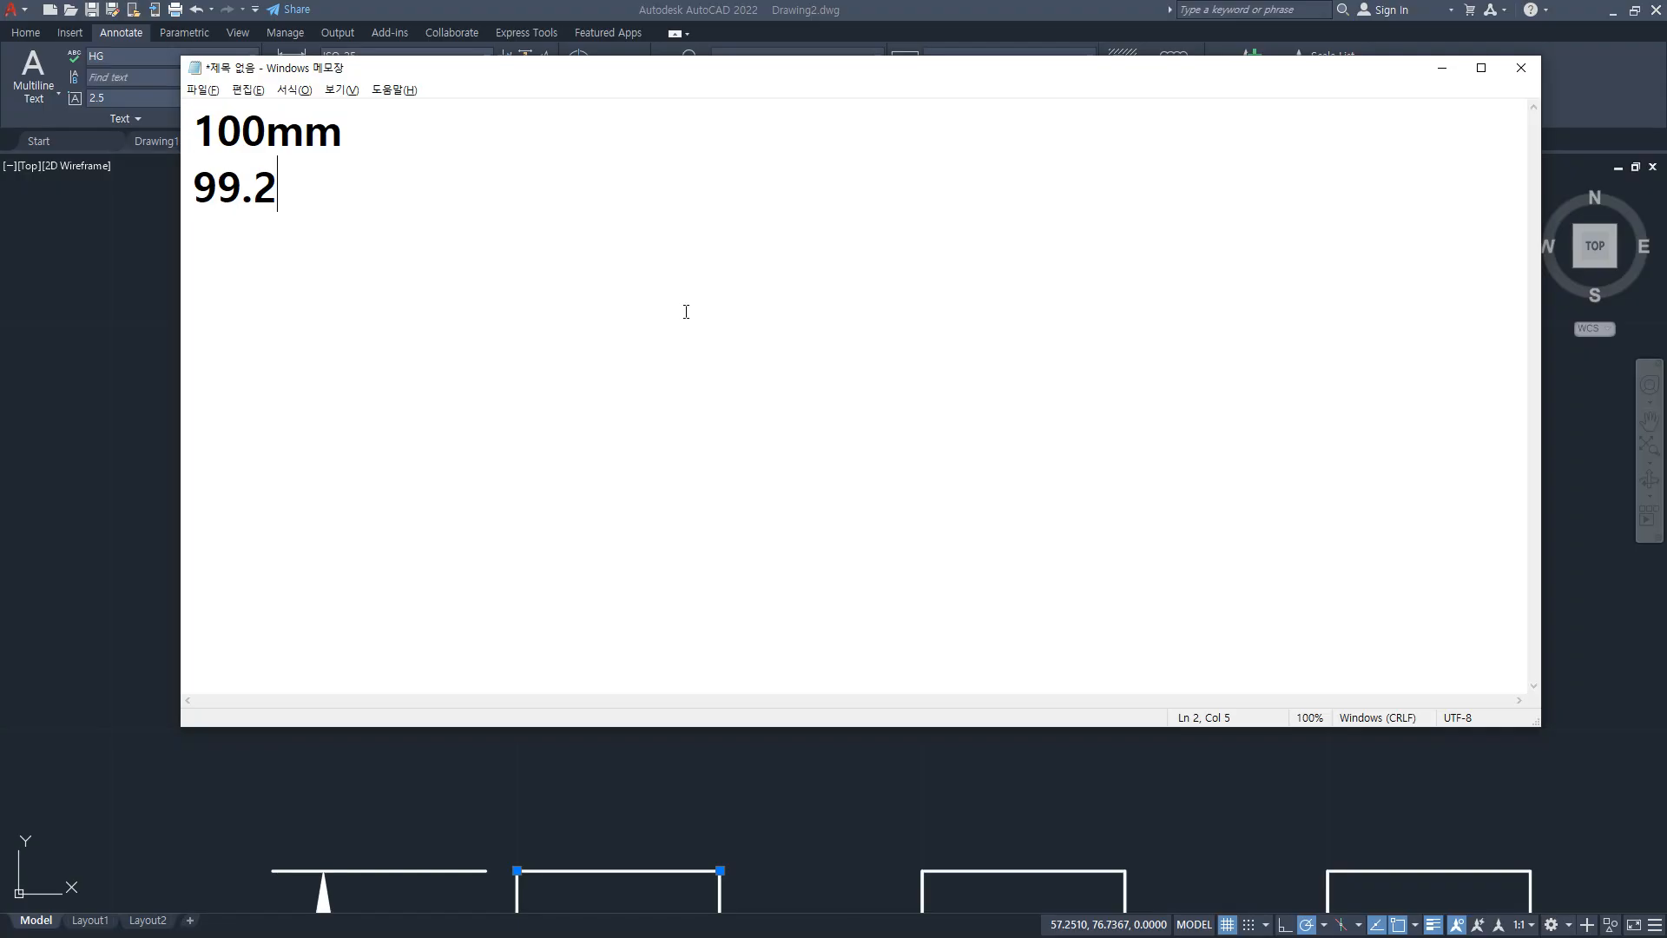
pyautogui.write('mm')
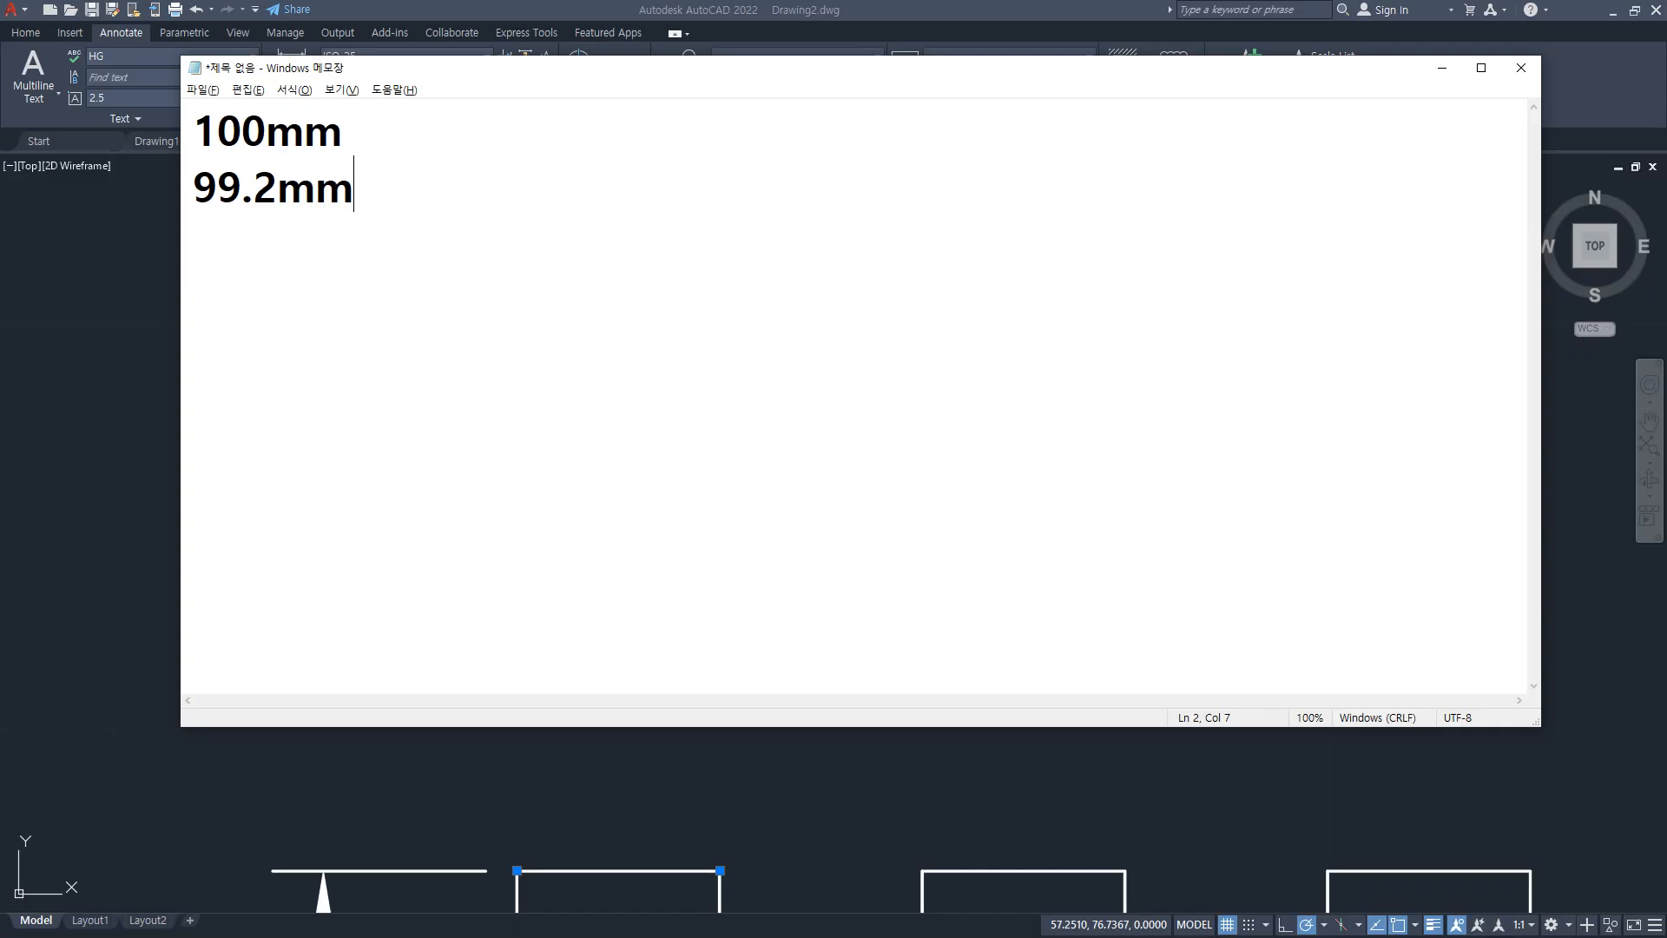
pyautogui.press('Return')
pyautogui.write('100')
pyautogui.press('Return')
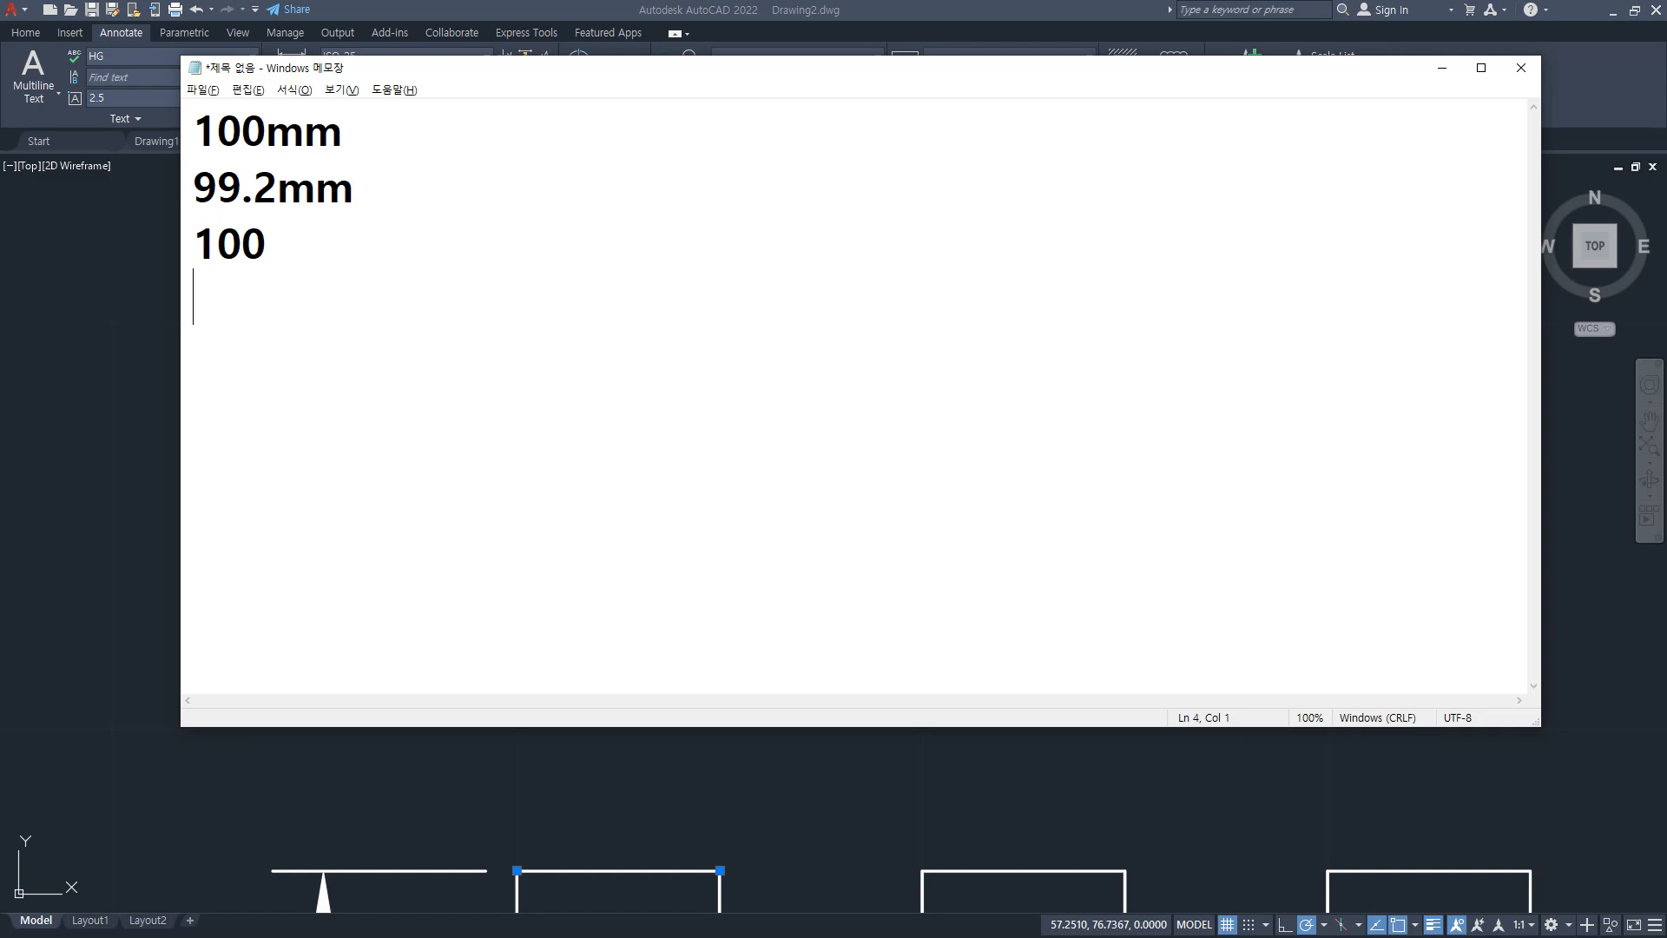
pyautogui.write('100.7')
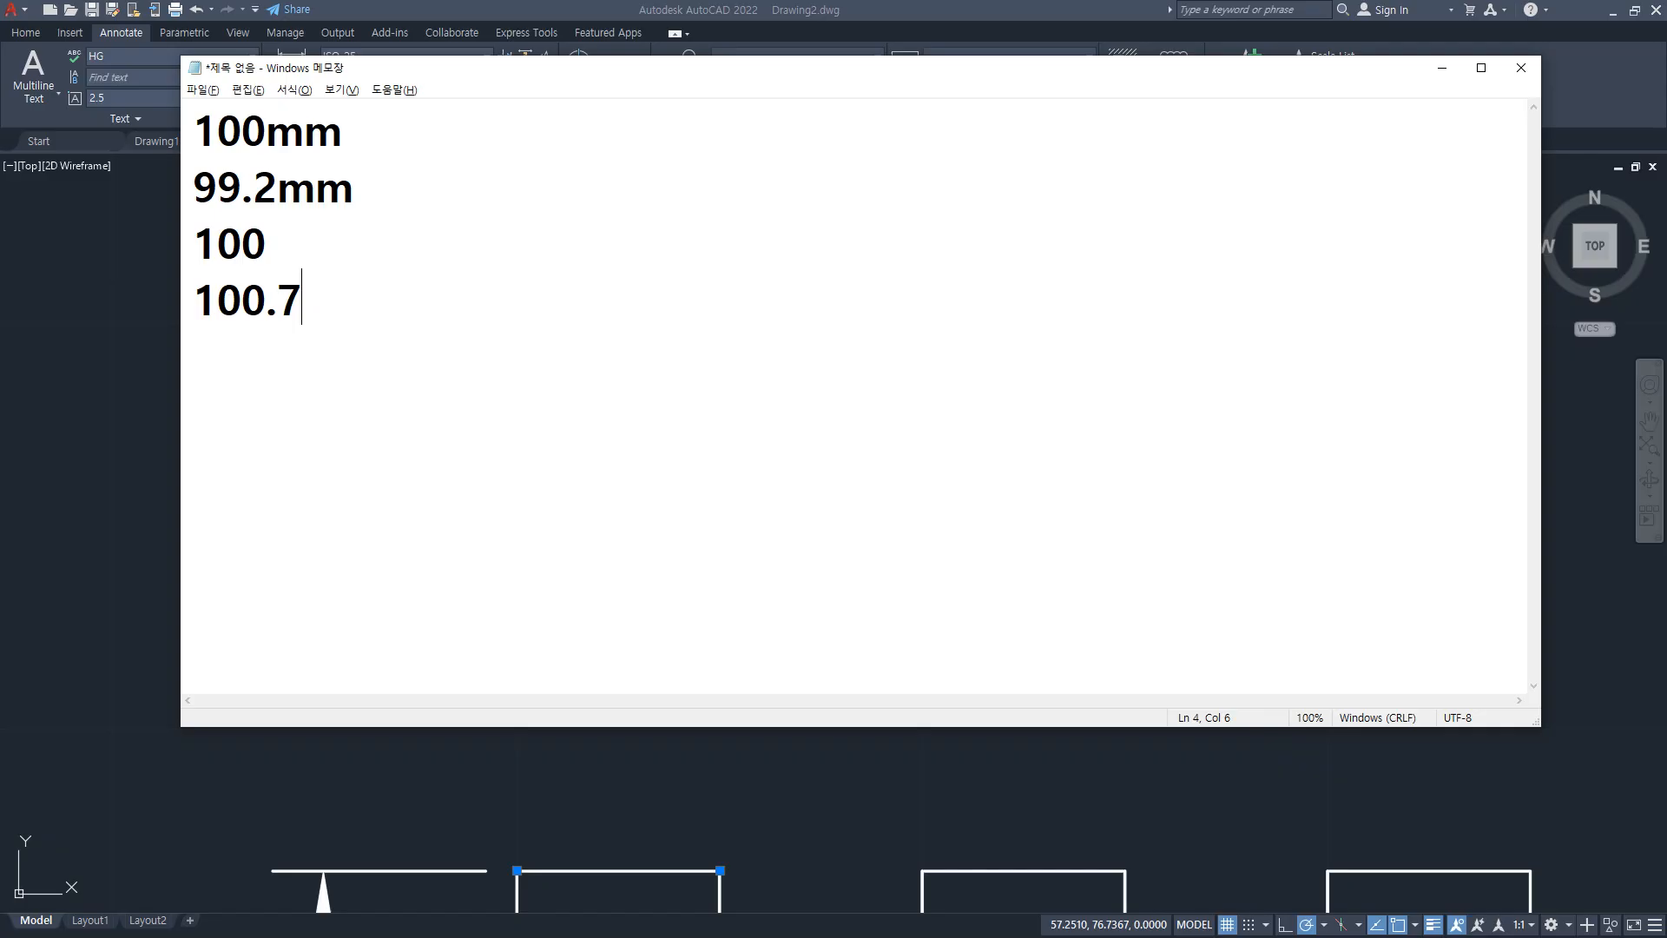
# Step: Insert a 99.8 line below 99.2mm and a 100.5 line above 100.7 in the note
pyautogui.press('Up')
pyautogui.press('Up')
pyautogui.press('End')
pyautogui.press('Return')
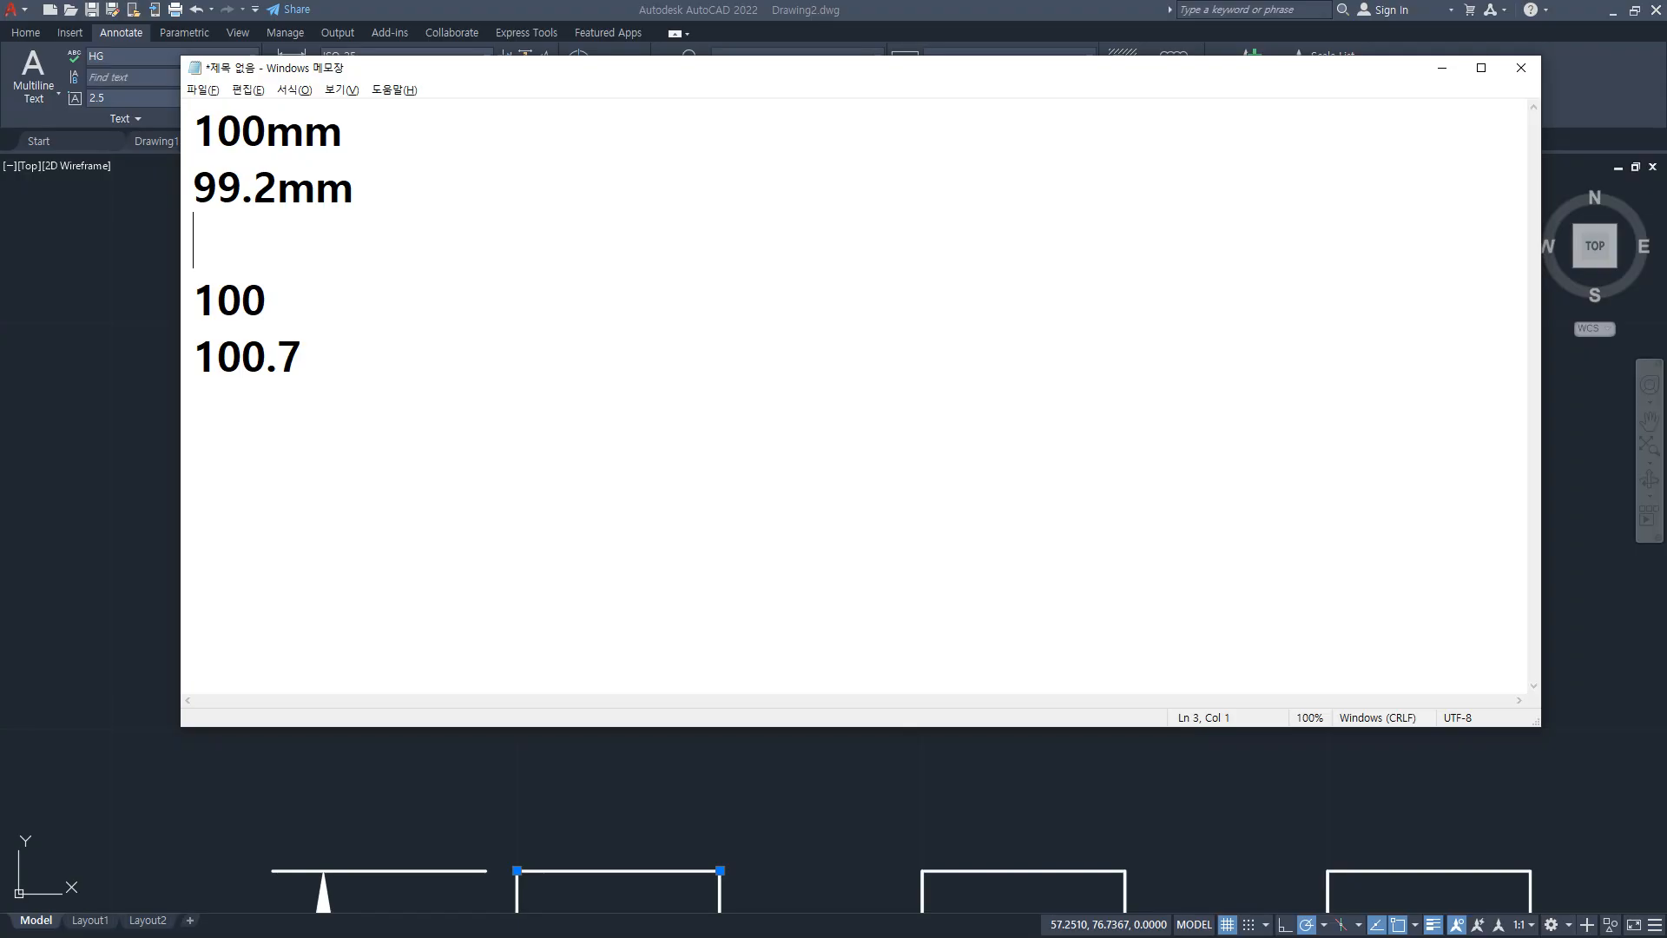
pyautogui.write('99.8')
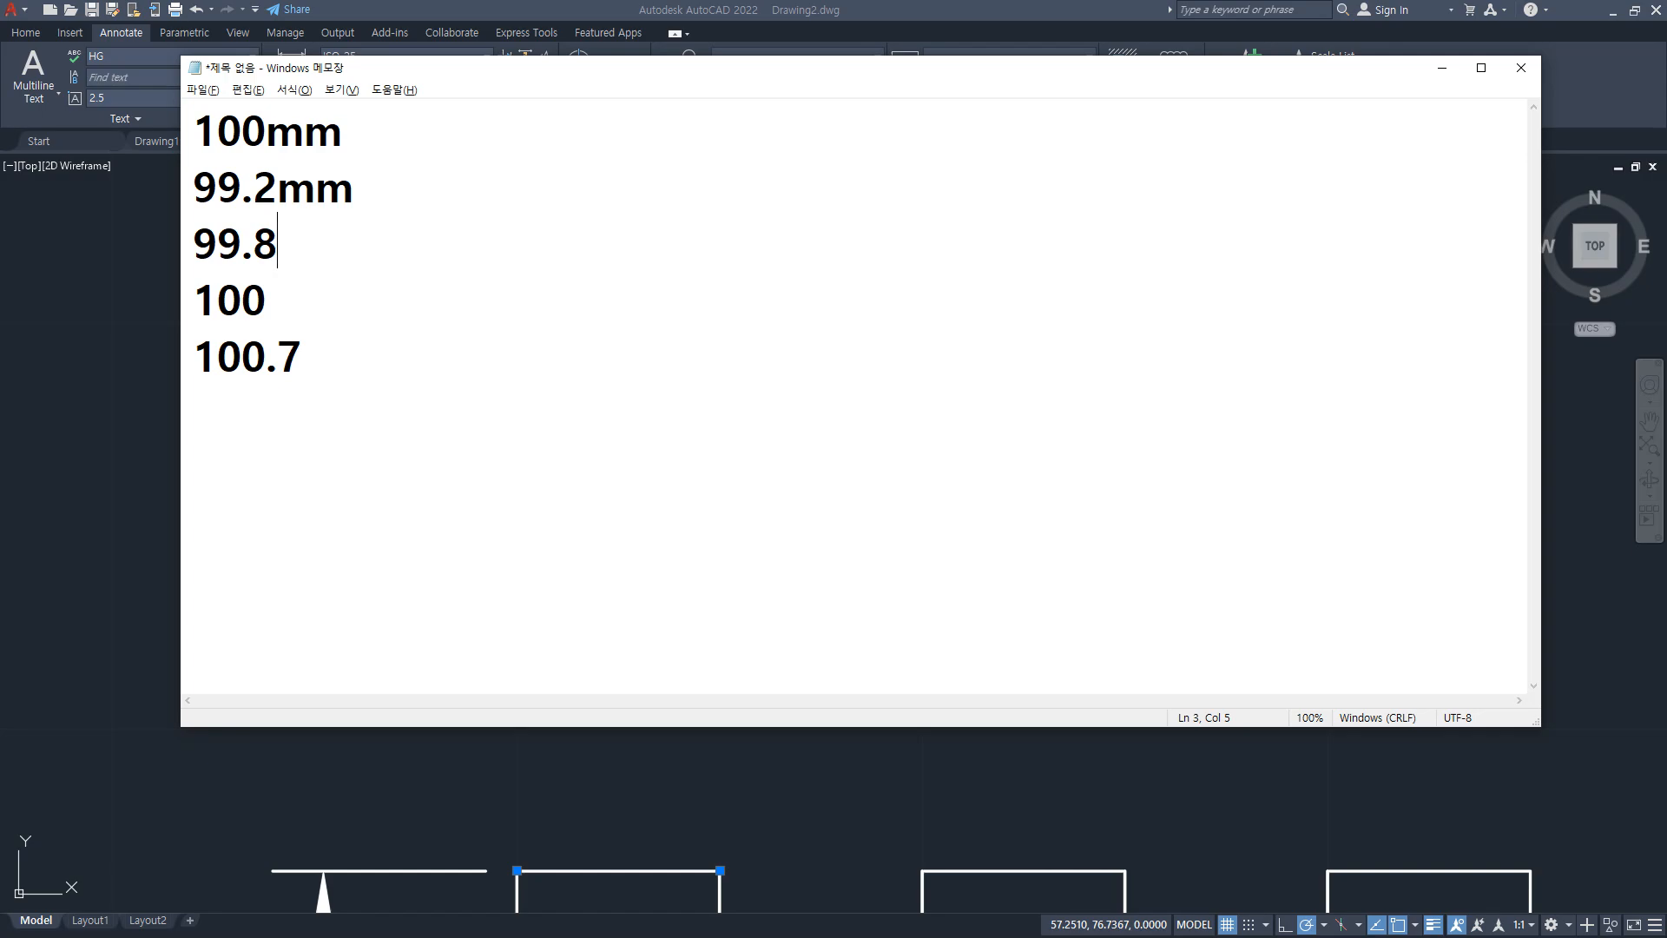
pyautogui.click(685, 309)
pyautogui.press('Return')
pyautogui.write('100')
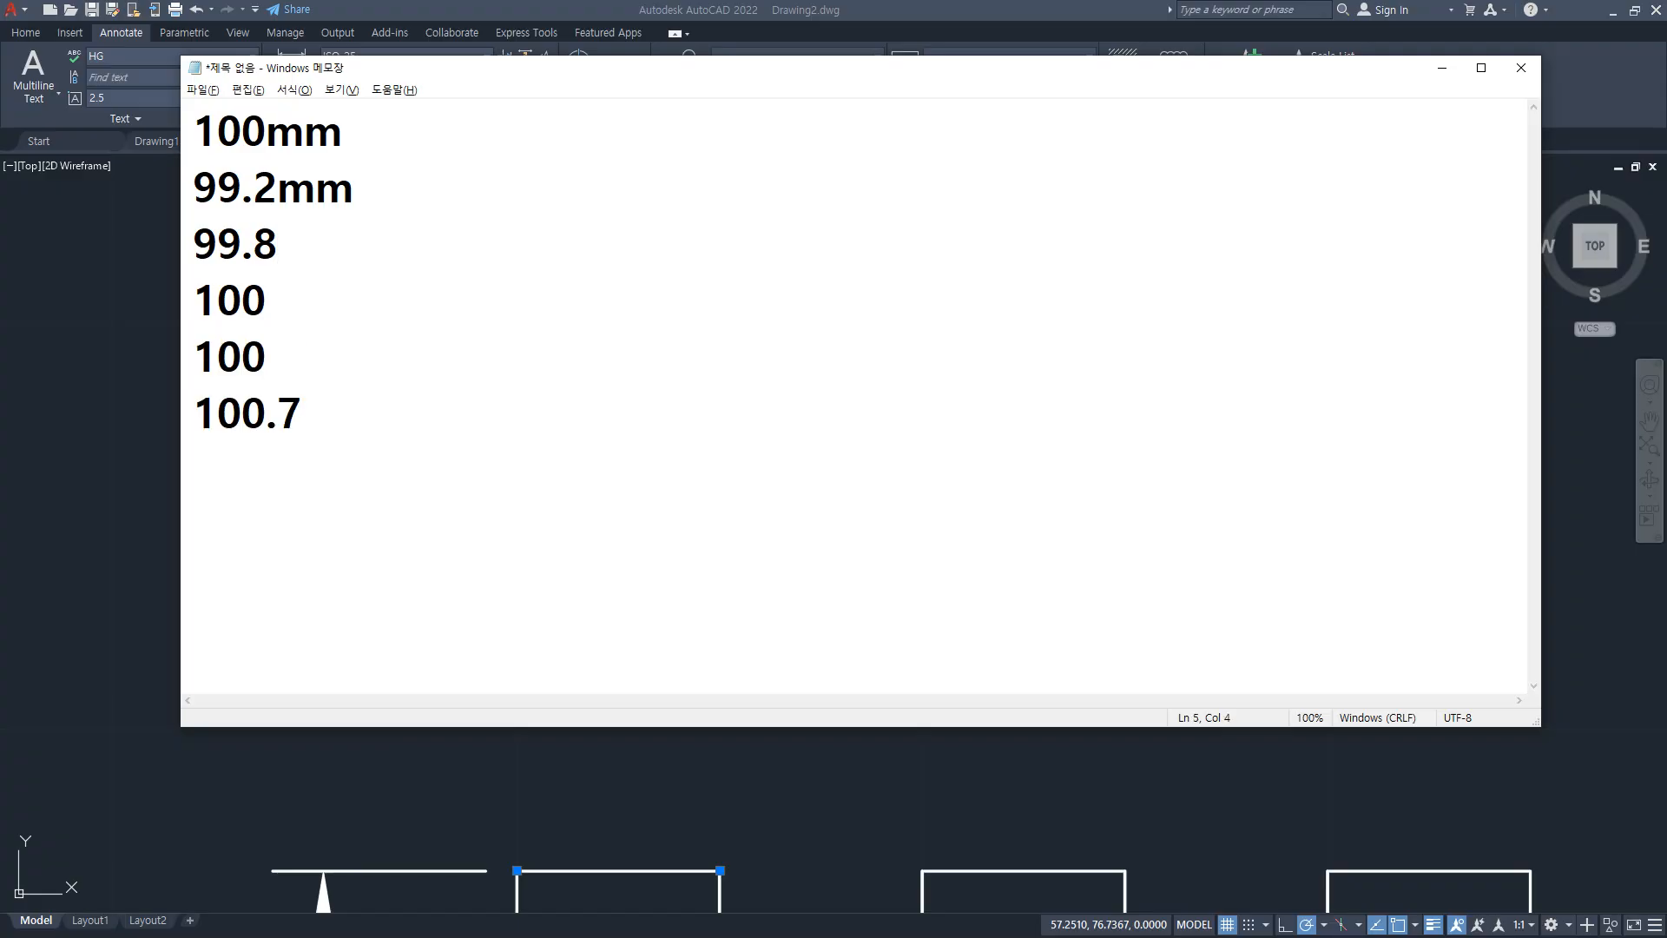
pyautogui.write('.5')
pyautogui.press('Left')
pyautogui.write('.')
# Step: Add the unit mm to the 99.8 and 100.5 lines
pyautogui.press('Up')
pyautogui.press('Up')
pyautogui.write('mm')
pyautogui.press('Down')
pyautogui.press('Down')
pyautogui.press('Left')
pyautogui.press('Left')
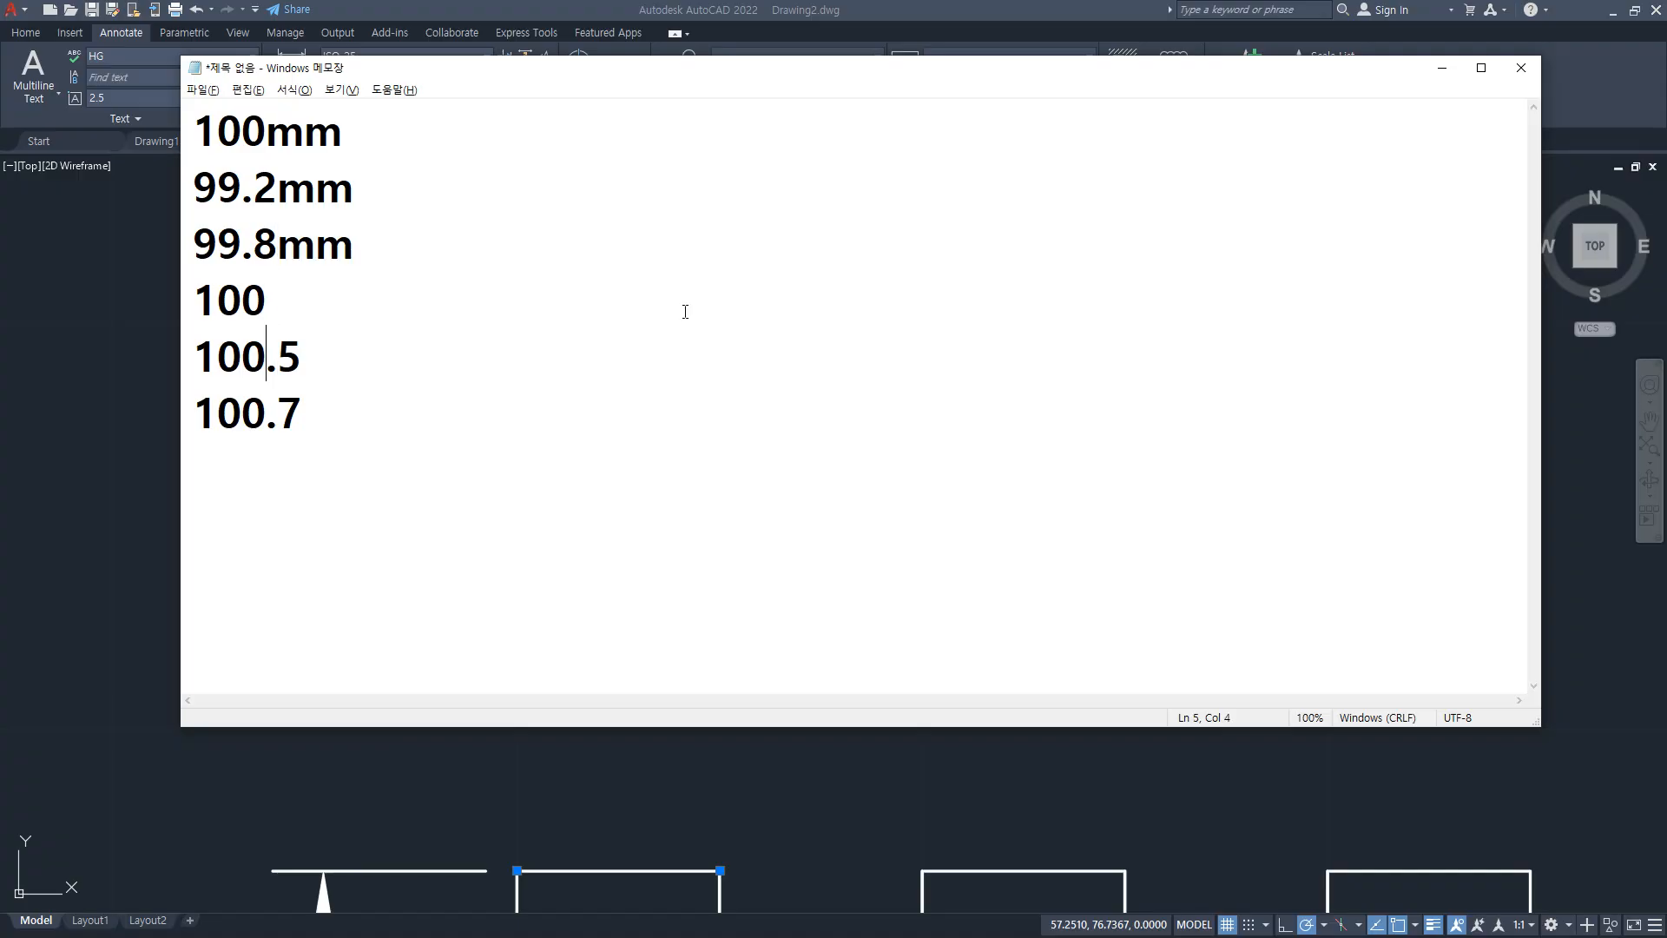
pyautogui.press('Right')
pyautogui.press('Right')
pyautogui.write('mm')
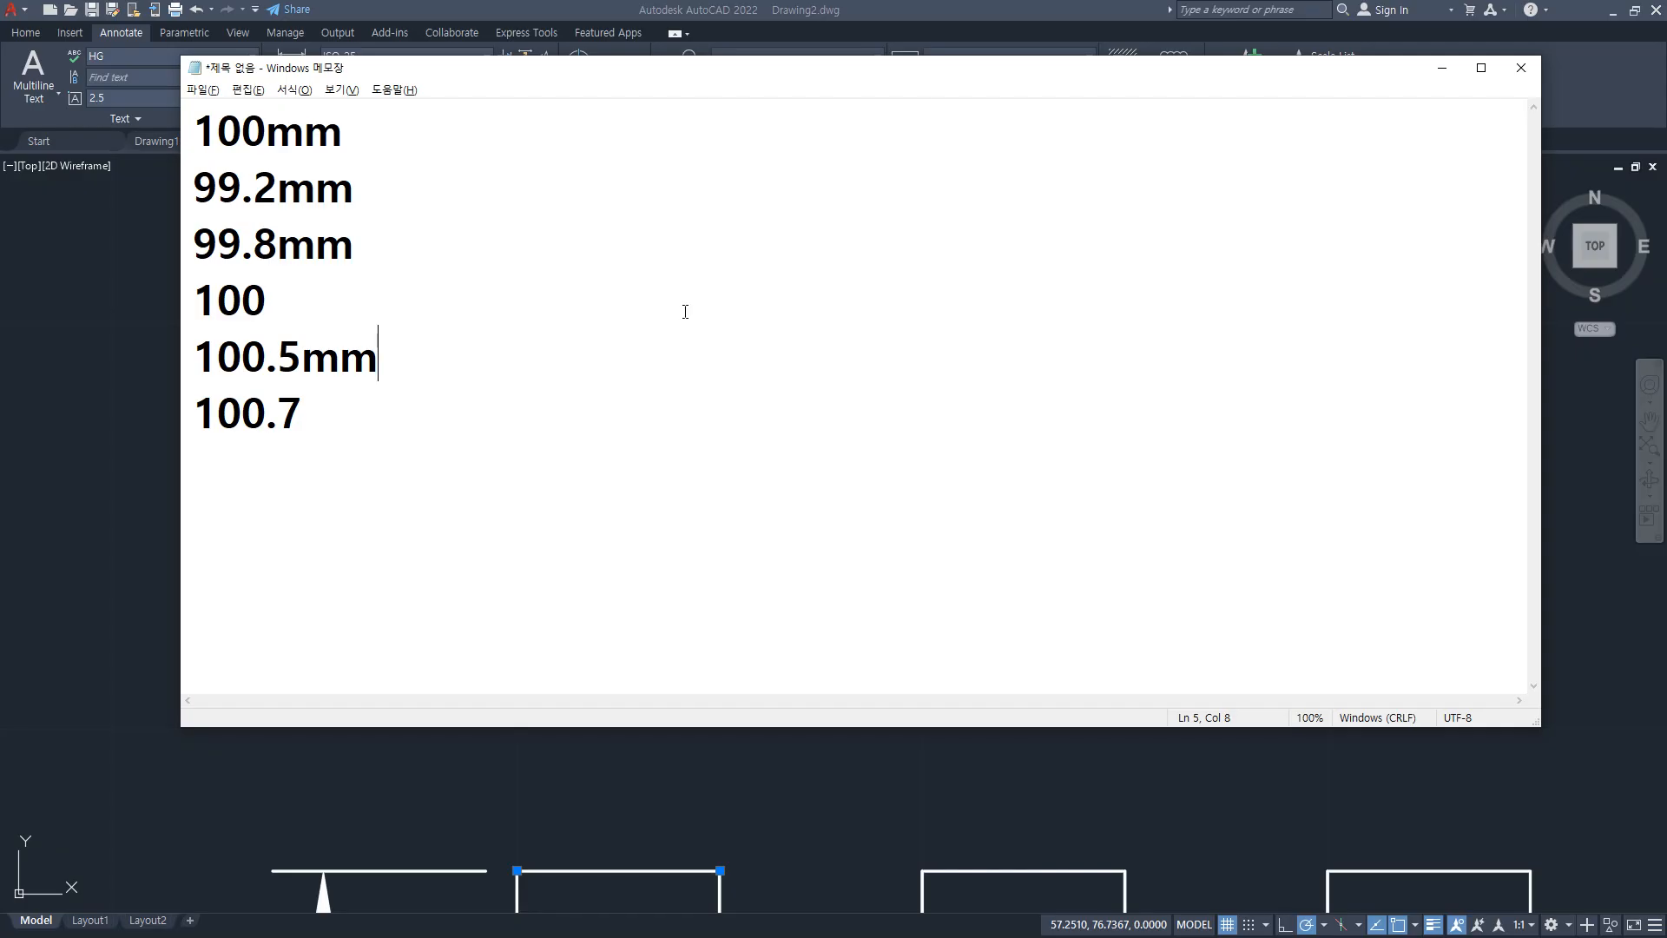
# Step: Write the deviation -0.2 after the middle 100 and +0.5 aligned on a new line below it
pyautogui.click(685, 311)
pyautogui.write('-0.2')
pyautogui.press('Return')
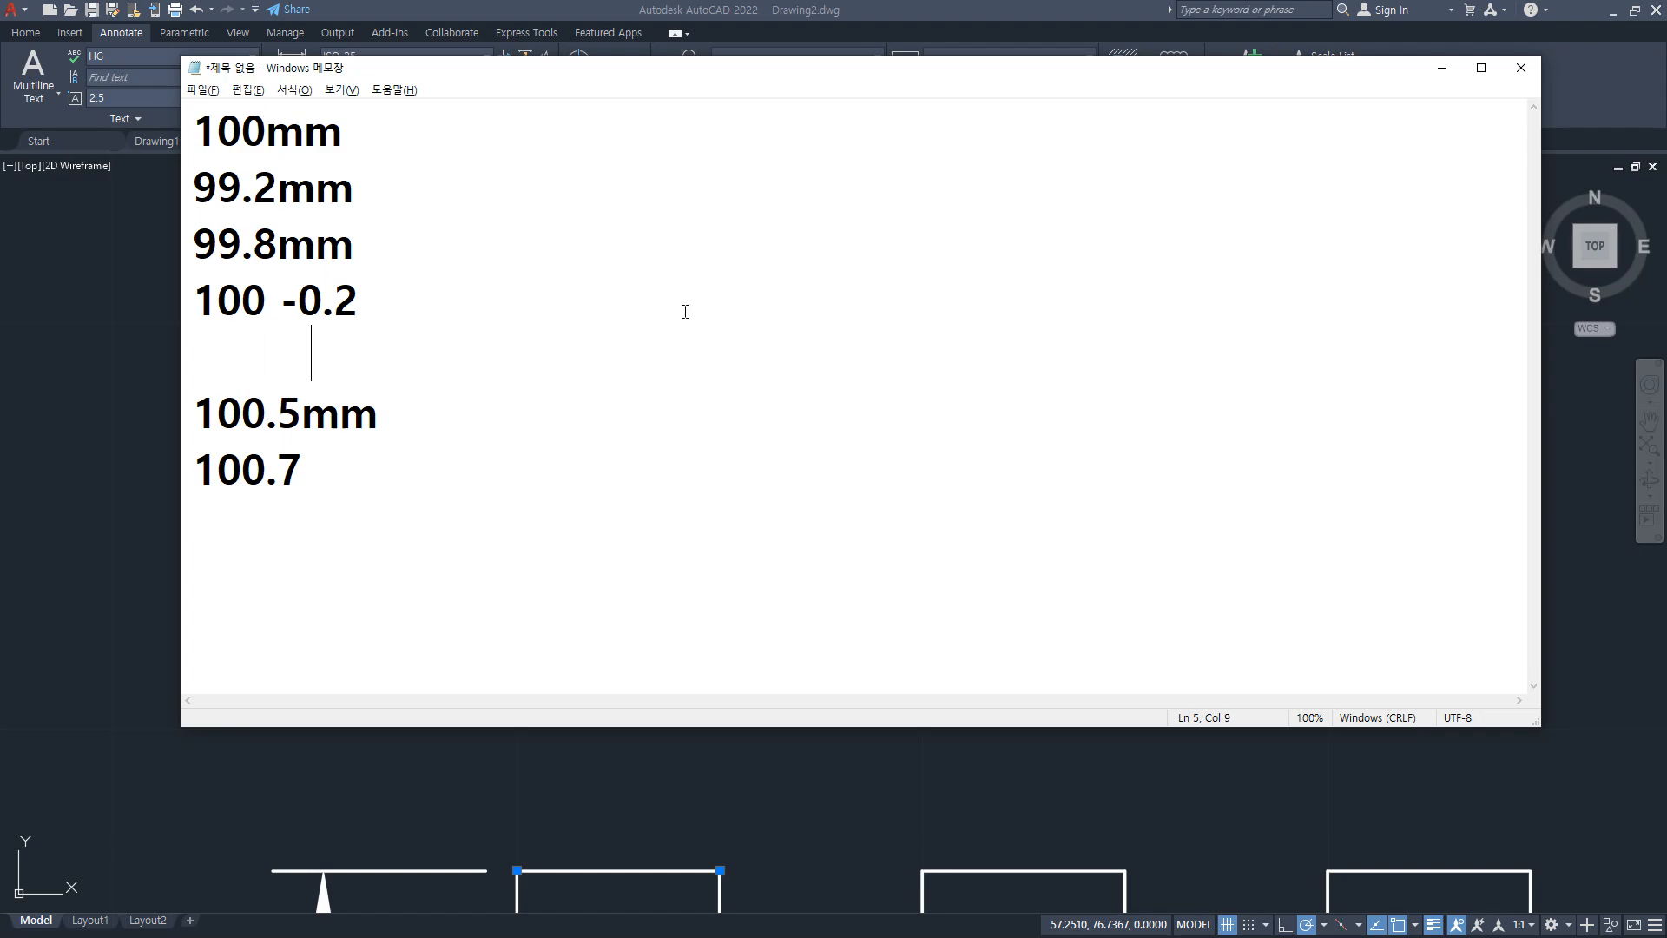
pyautogui.write('+0.5')
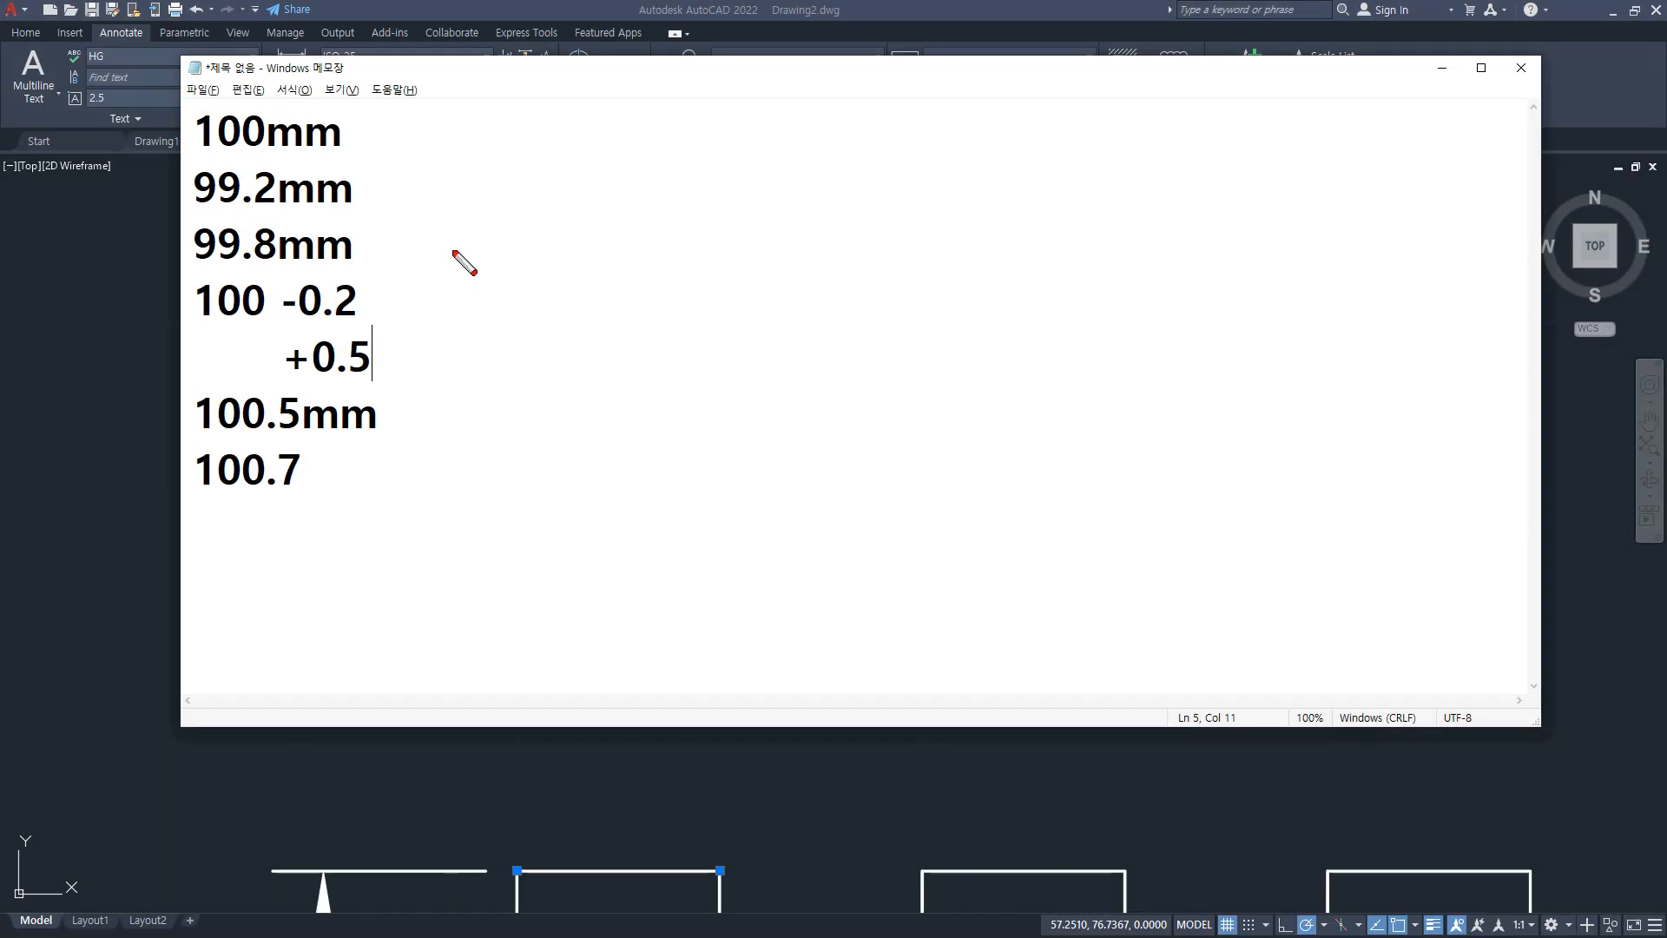
pyautogui.moveTo(457, 250); pyautogui.dragTo(379, 240)
pyautogui.moveTo(454, 414)
pyautogui.mouseDown()
pyautogui.moveTo(412, 410)
pyautogui.moveTo(432, 432)
pyautogui.mouseUp()
pyautogui.press('e')
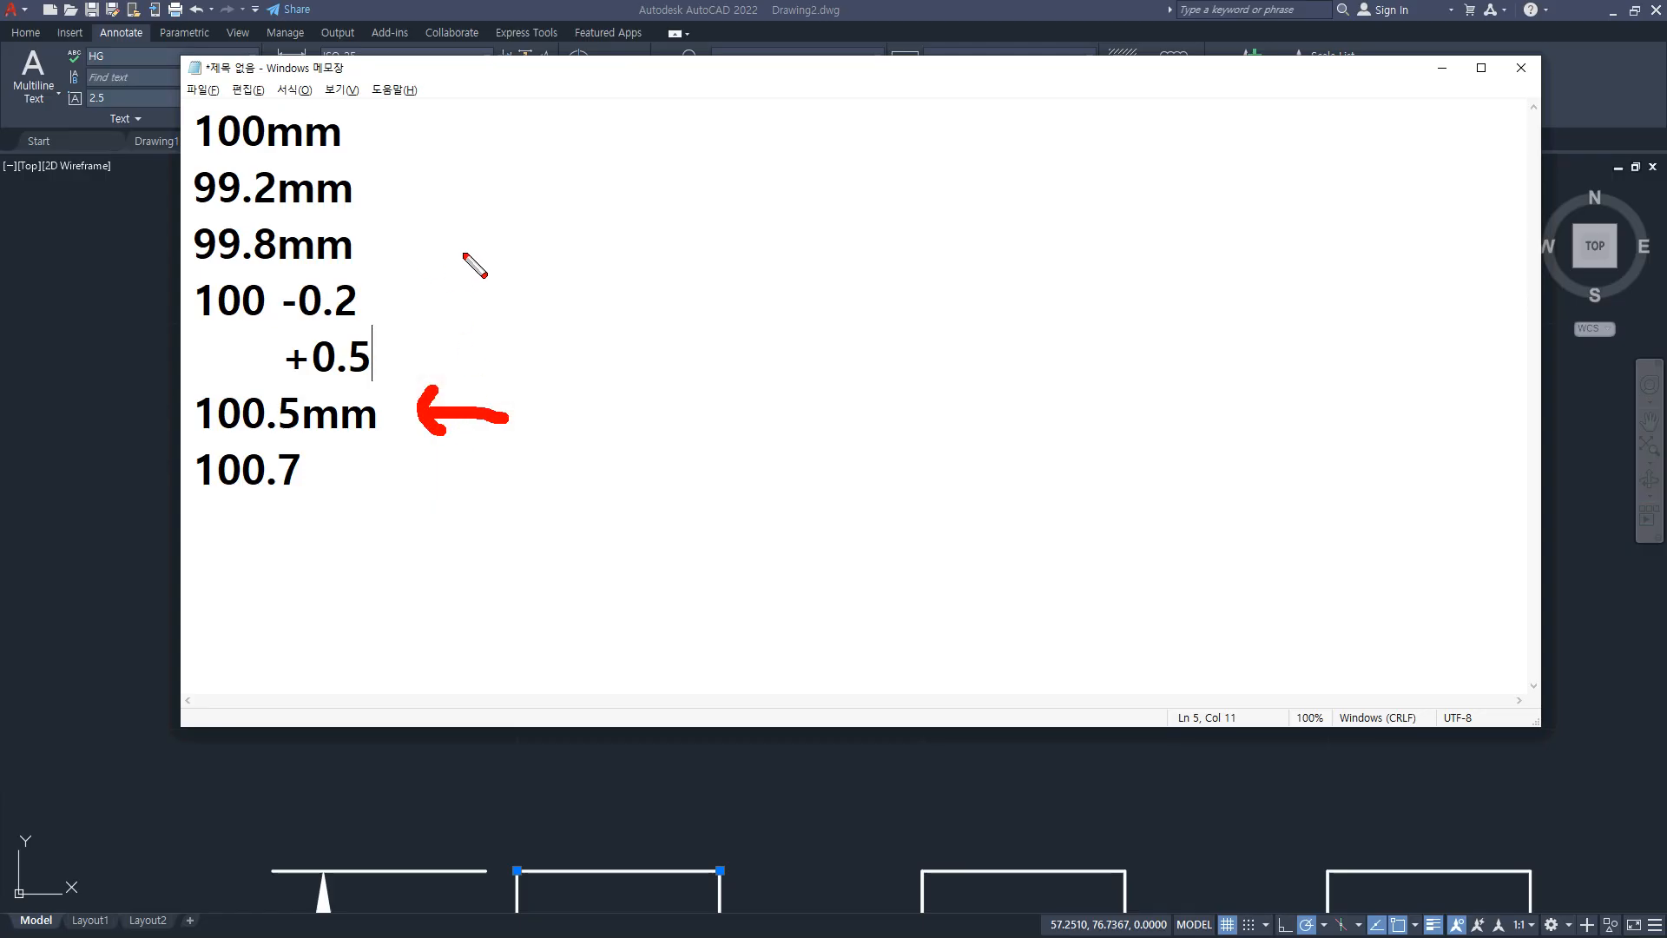
pyautogui.moveTo(466, 252); pyautogui.dragTo(365, 257)
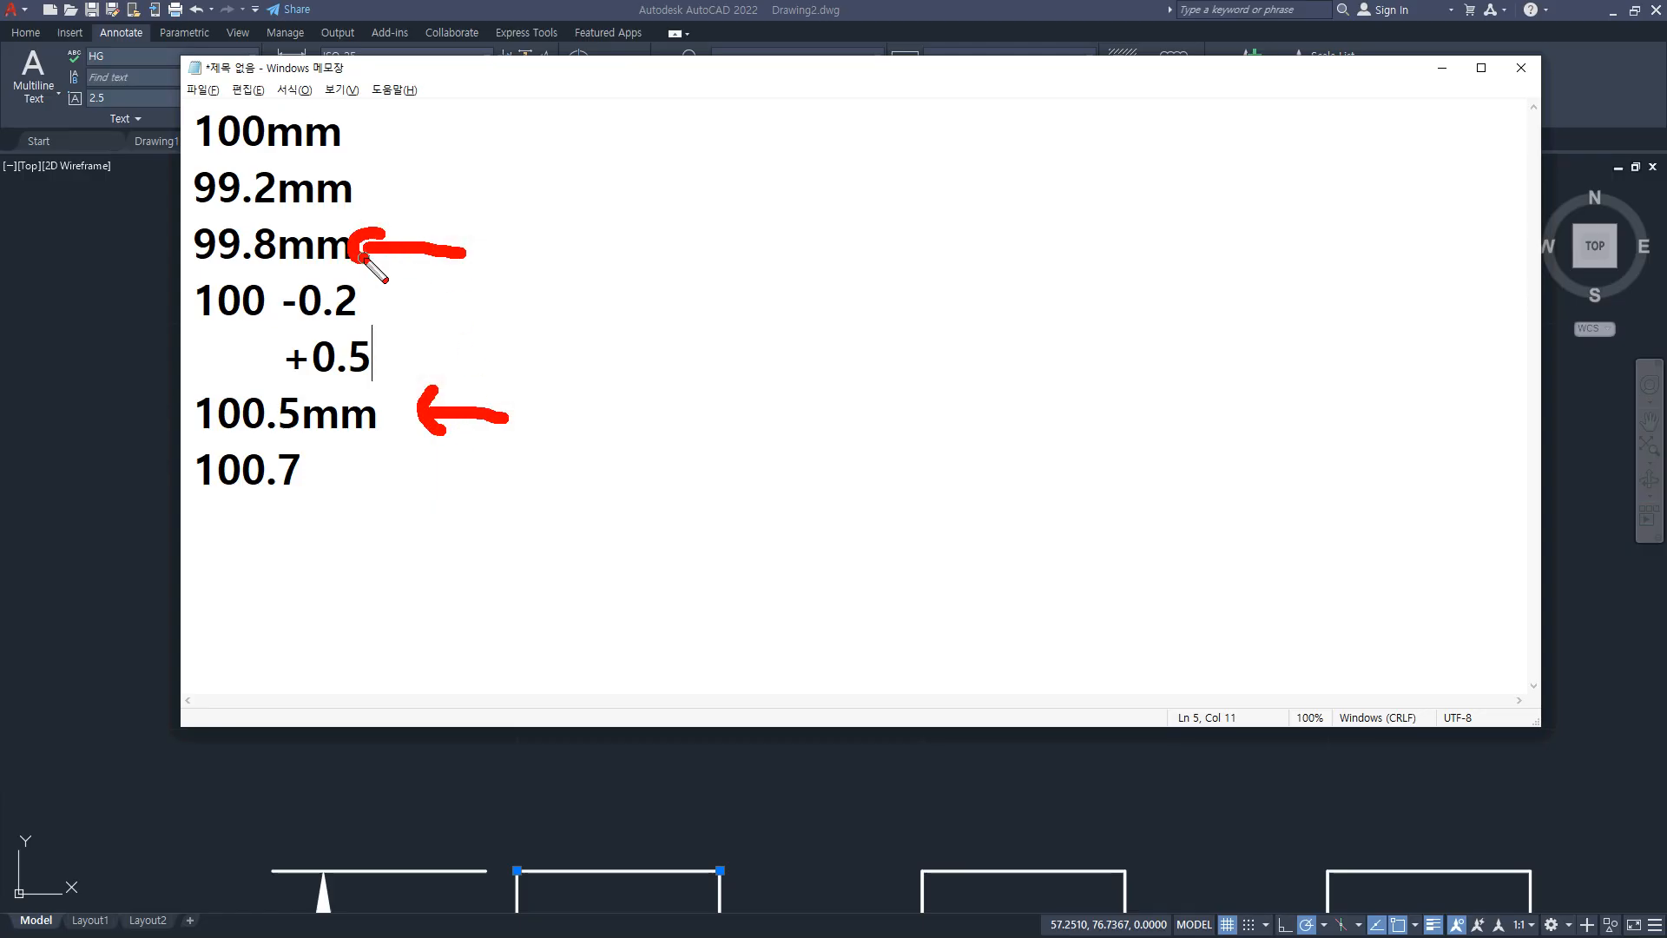
pyautogui.press('Escape')
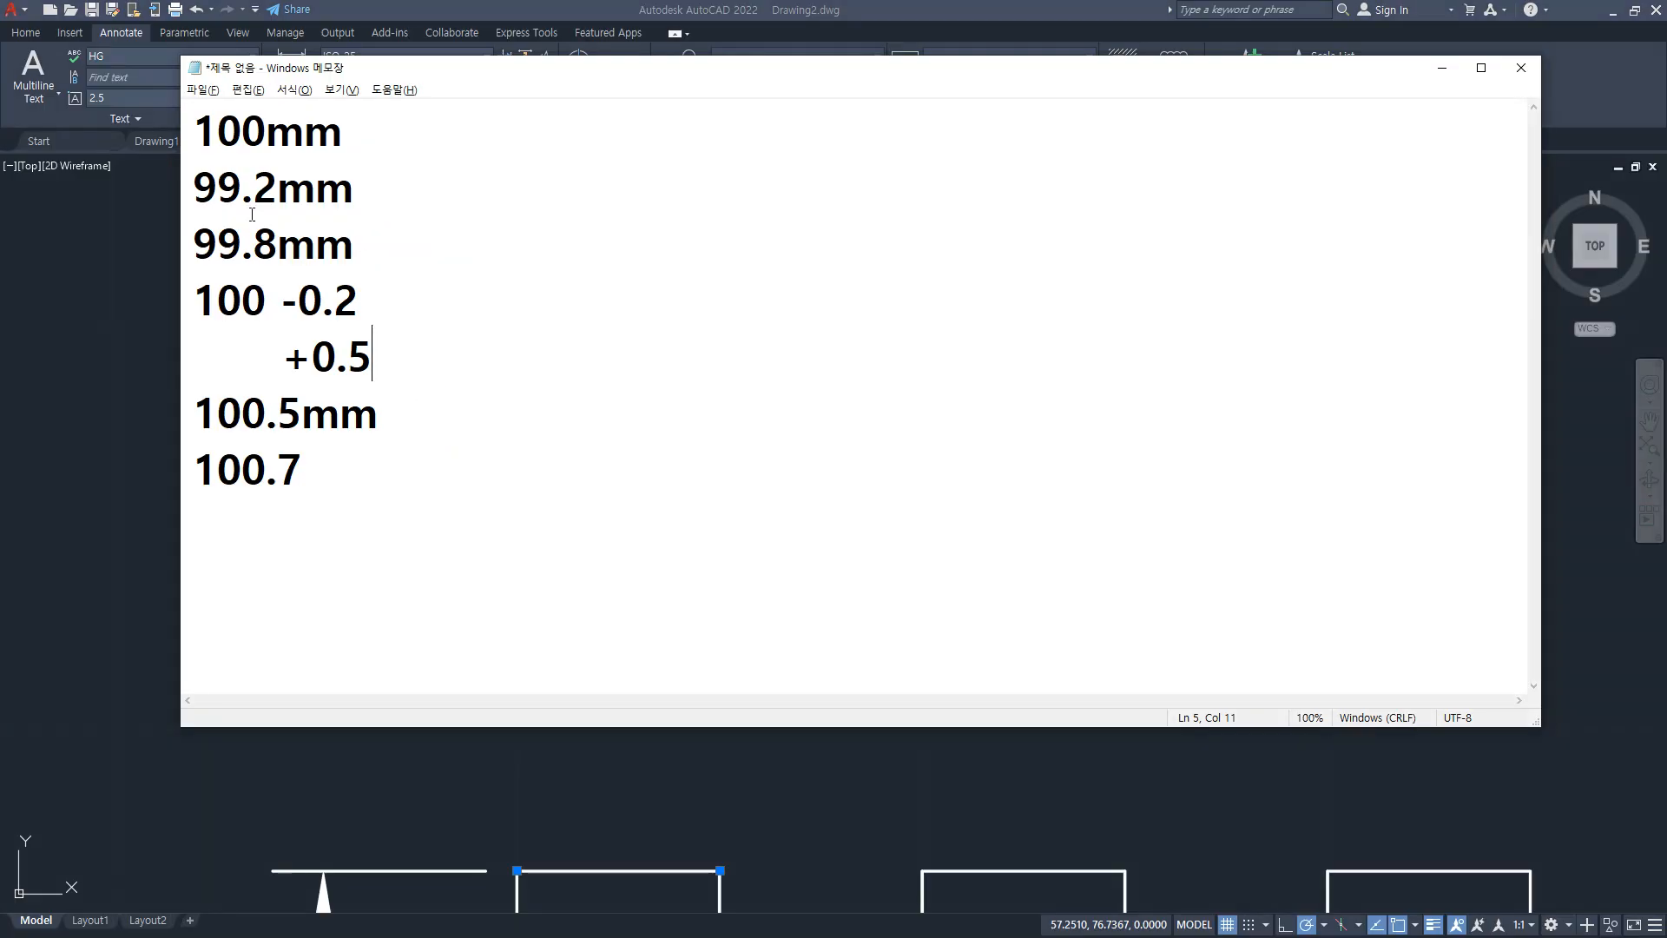
# Step: Change the value on the third line to 99.7mm and on the second-to-last line to 100.7mm
pyautogui.moveTo(278, 245); pyautogui.dragTo(260, 245)
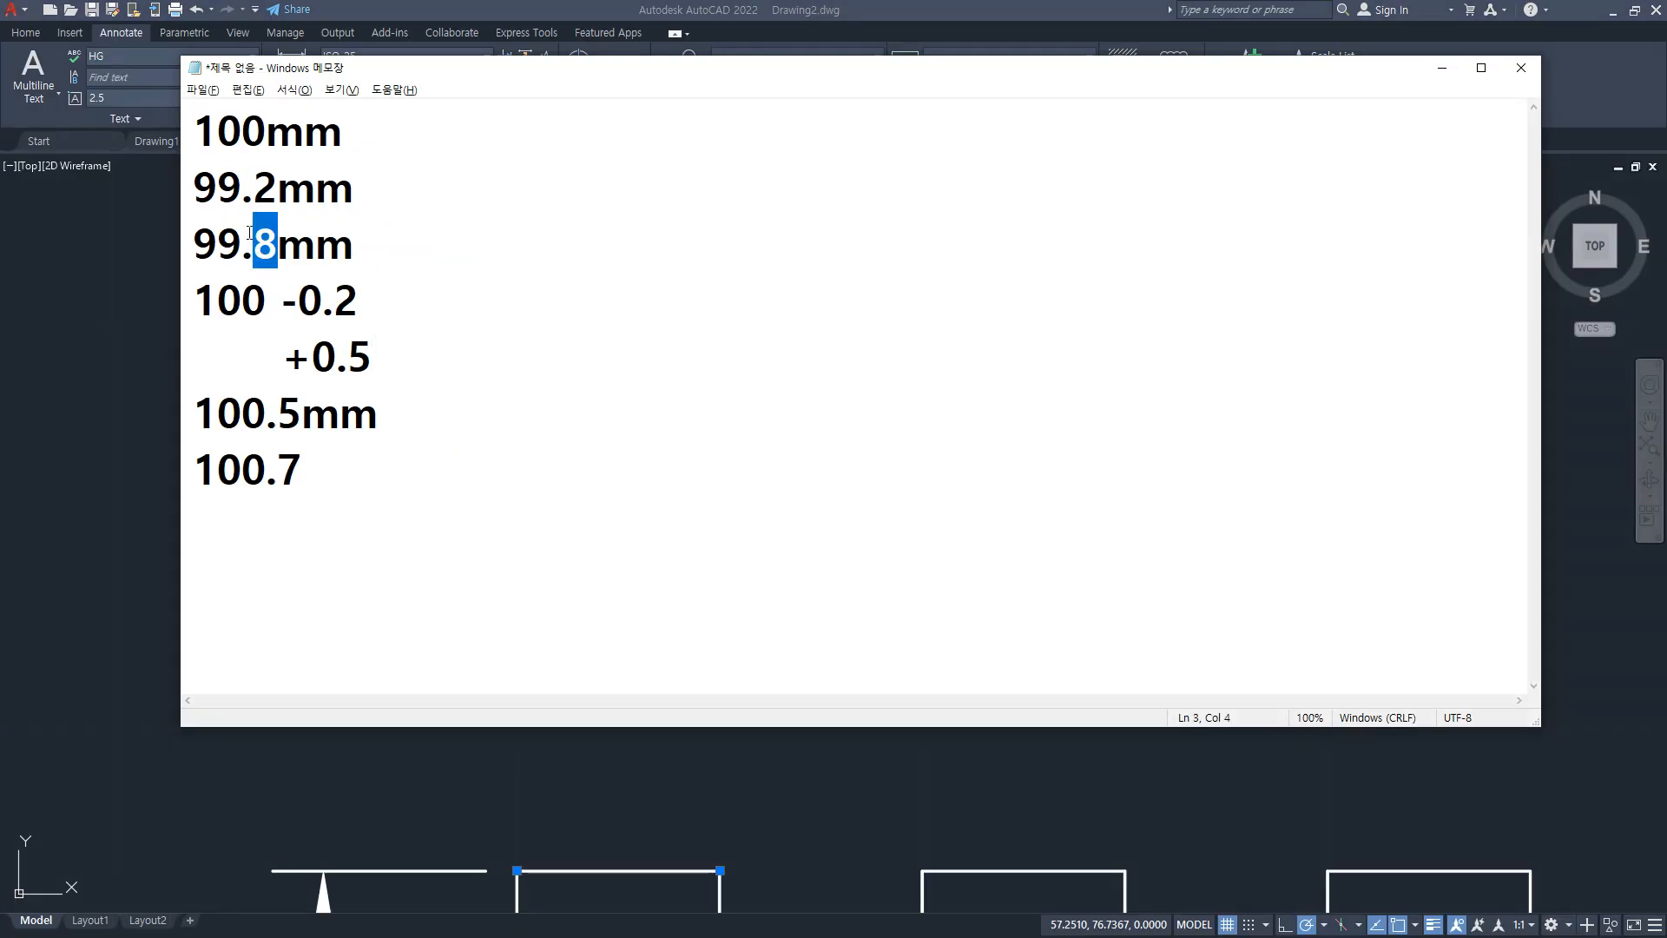
pyautogui.write('7')
pyautogui.click(281, 418)
pyautogui.moveTo(281, 419); pyautogui.dragTo(301, 418)
pyautogui.write('7')
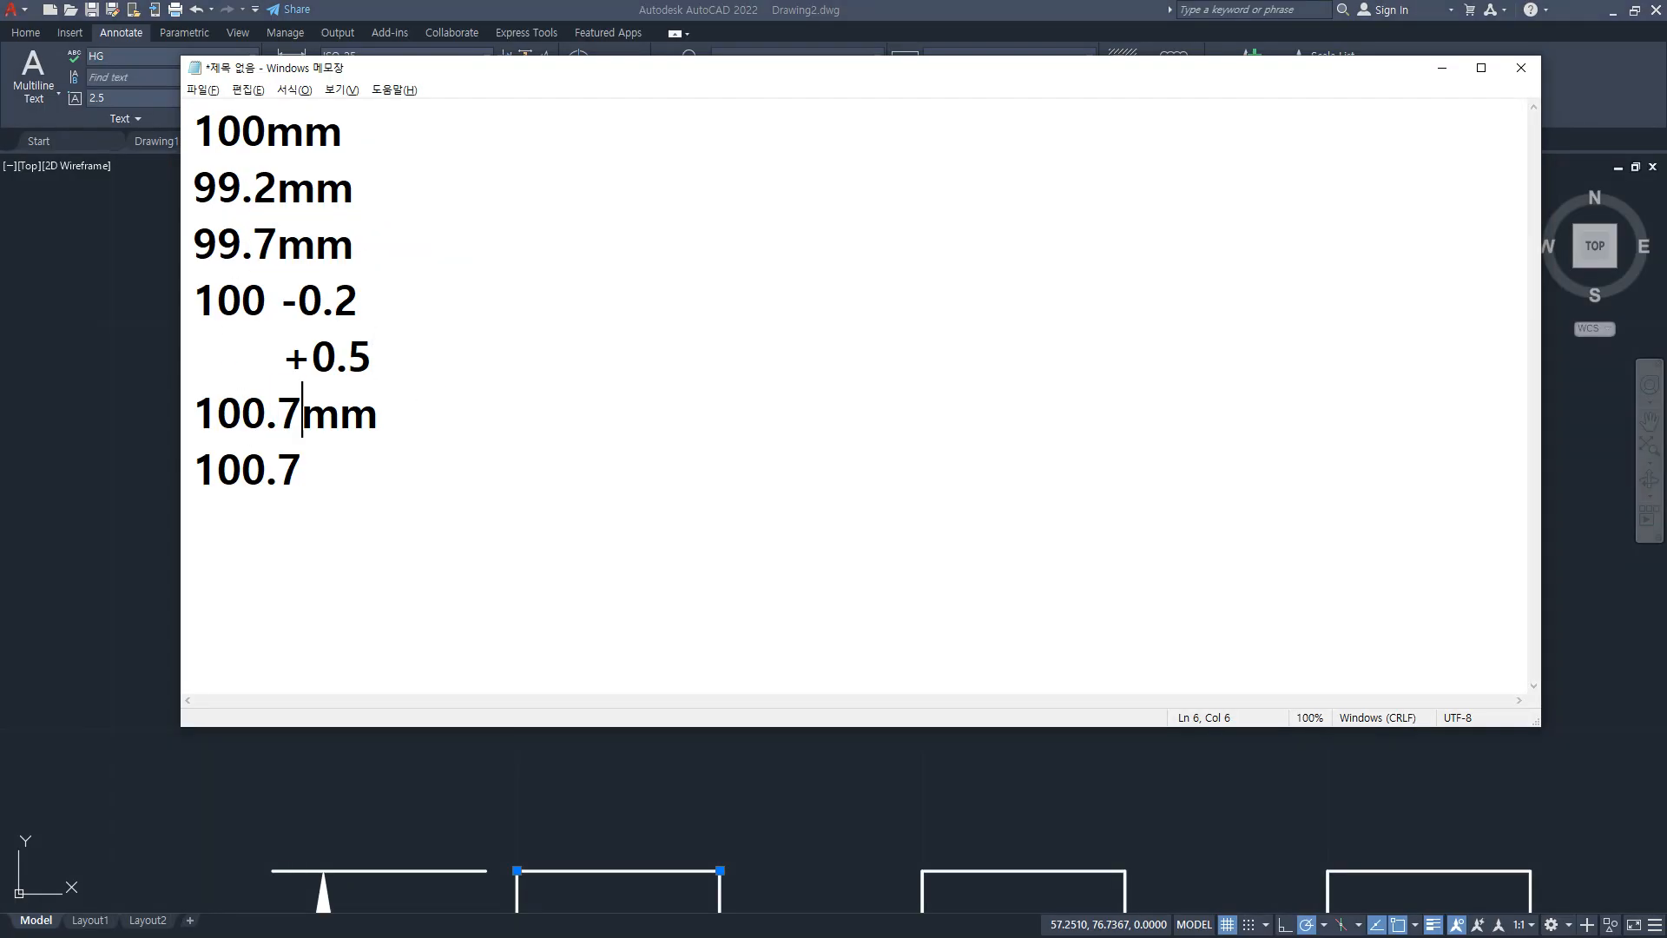
# Step: Replace the two deviations after the middle 100 with 0.3 and switch back to AutoCAD
pyautogui.moveTo(391, 373); pyautogui.dragTo(298, 300)
pyautogui.press('BackSpace')
pyautogui.press('BackSpace')
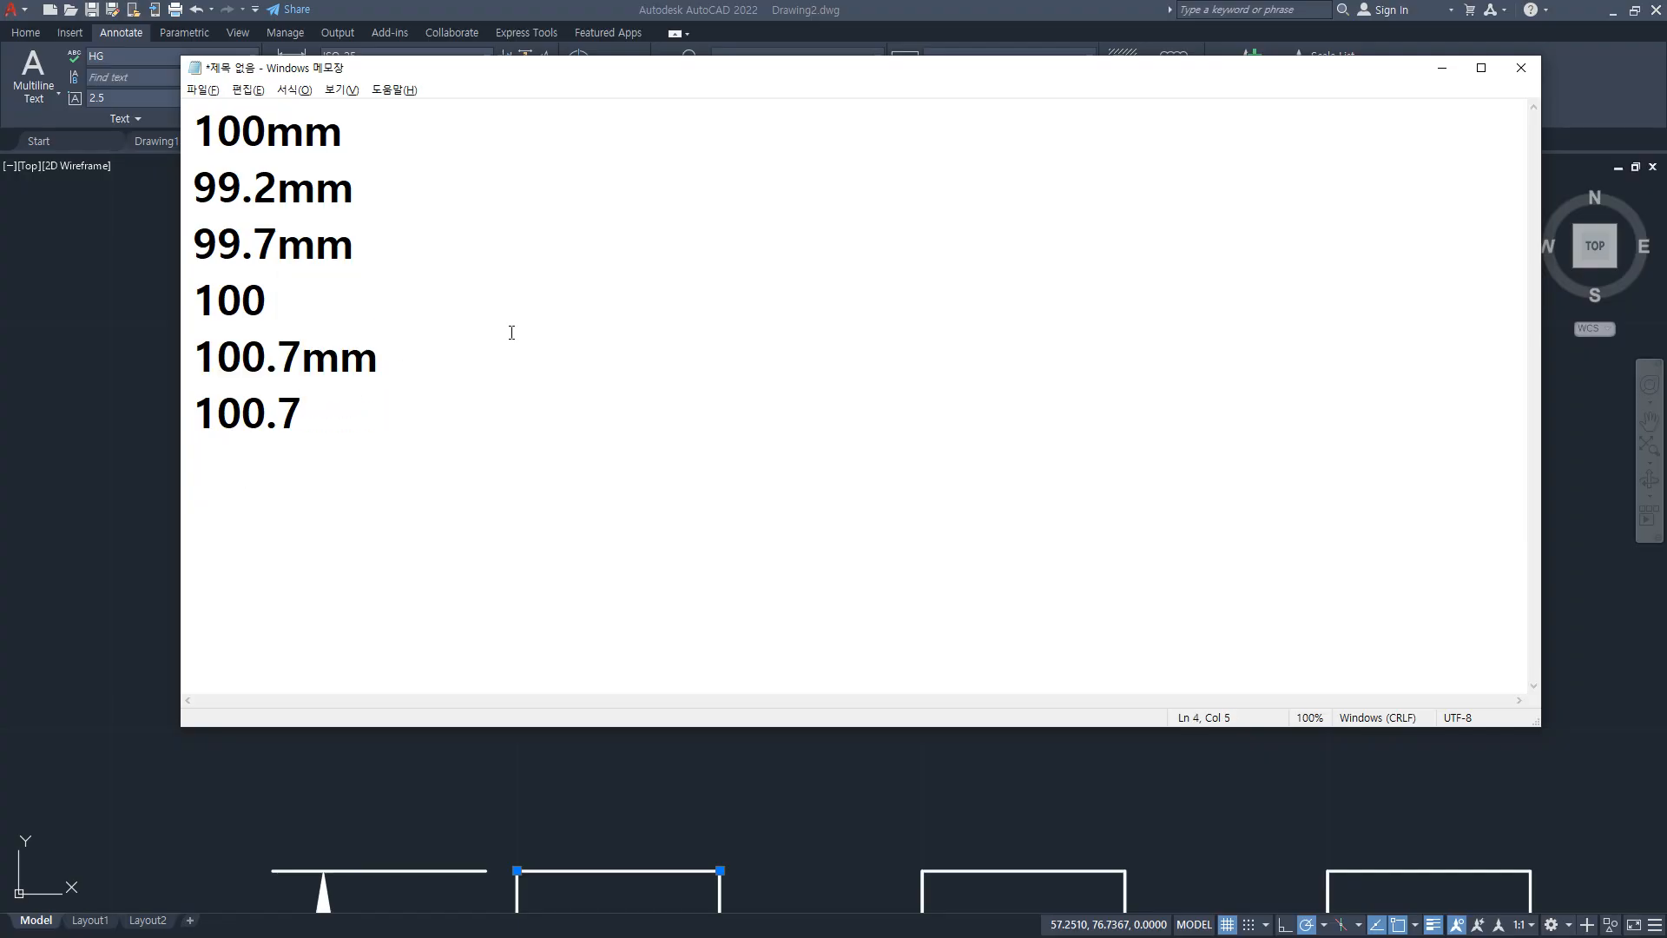
pyautogui.write('0.3')
pyautogui.hotkey('alt', 'Tab')
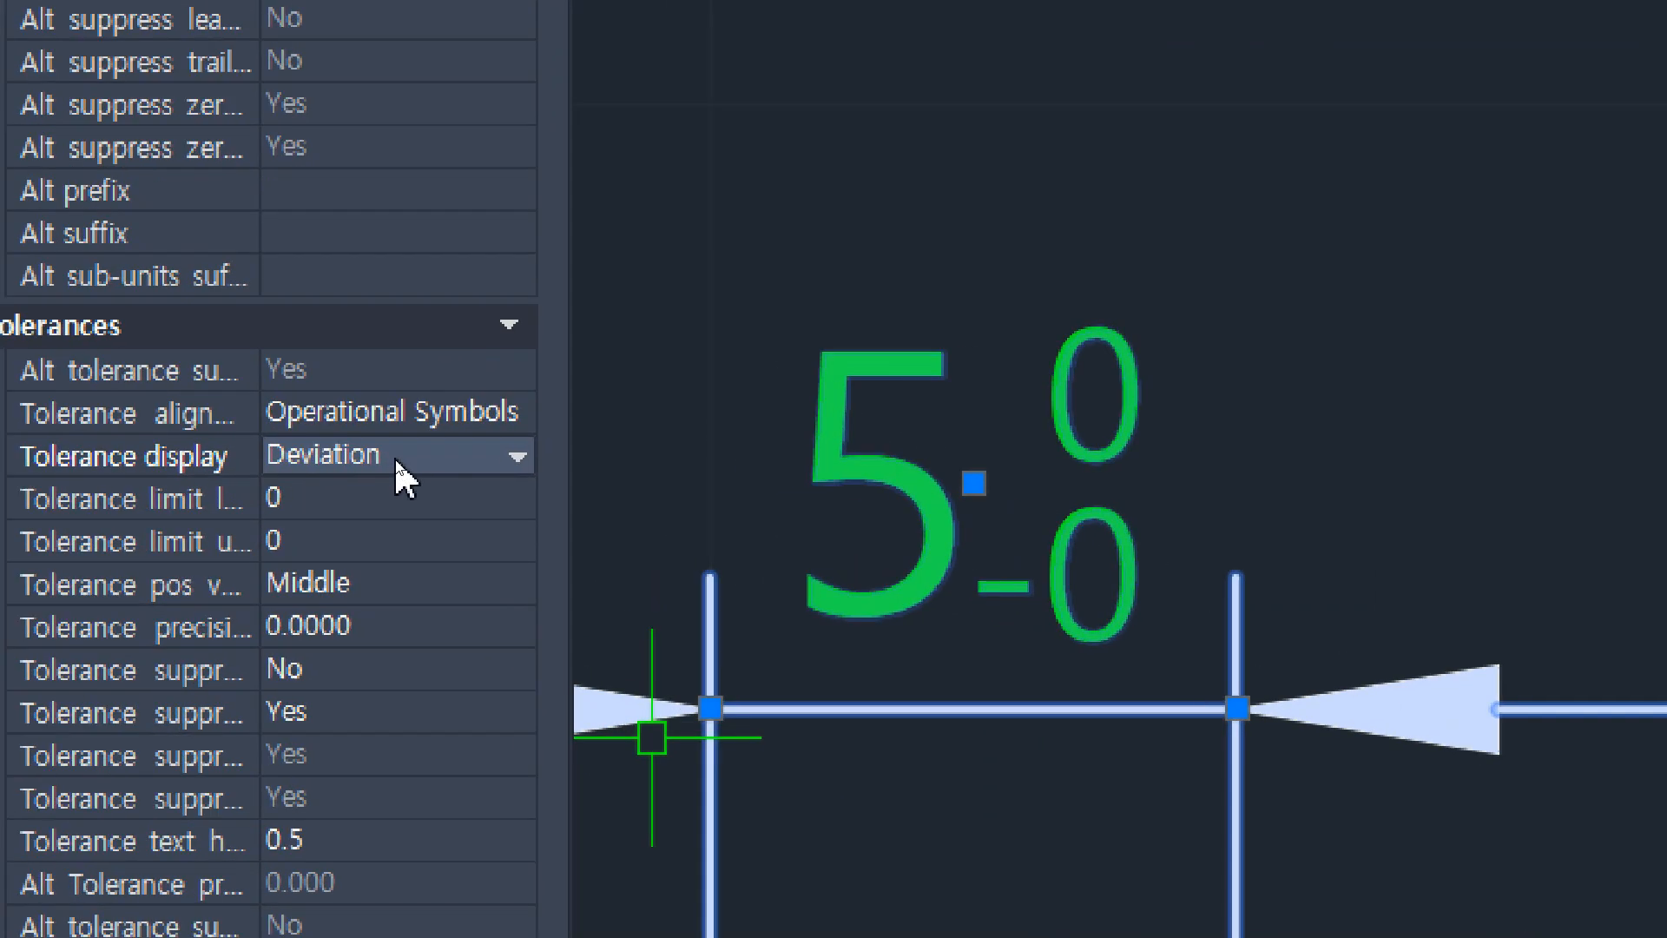
# Step: Set the selected dimension's tolerance display to Symmetrical with an upper tolerance limit of 0.3
pyautogui.click(394, 455)
pyautogui.click(400, 541)
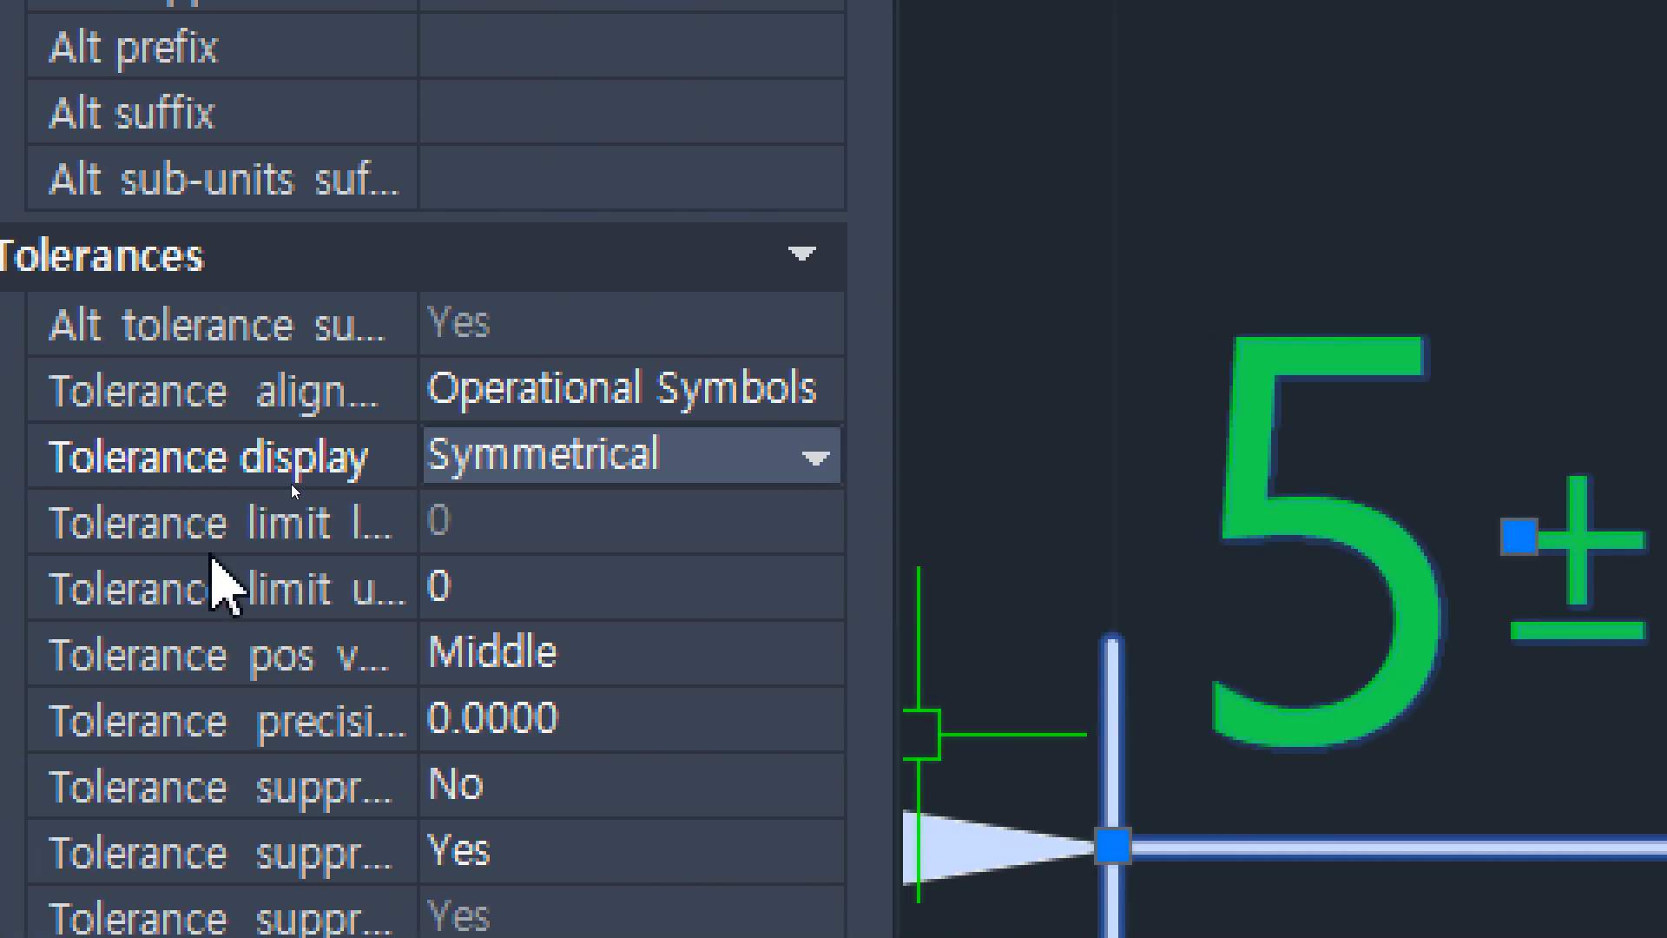
pyautogui.click(568, 587)
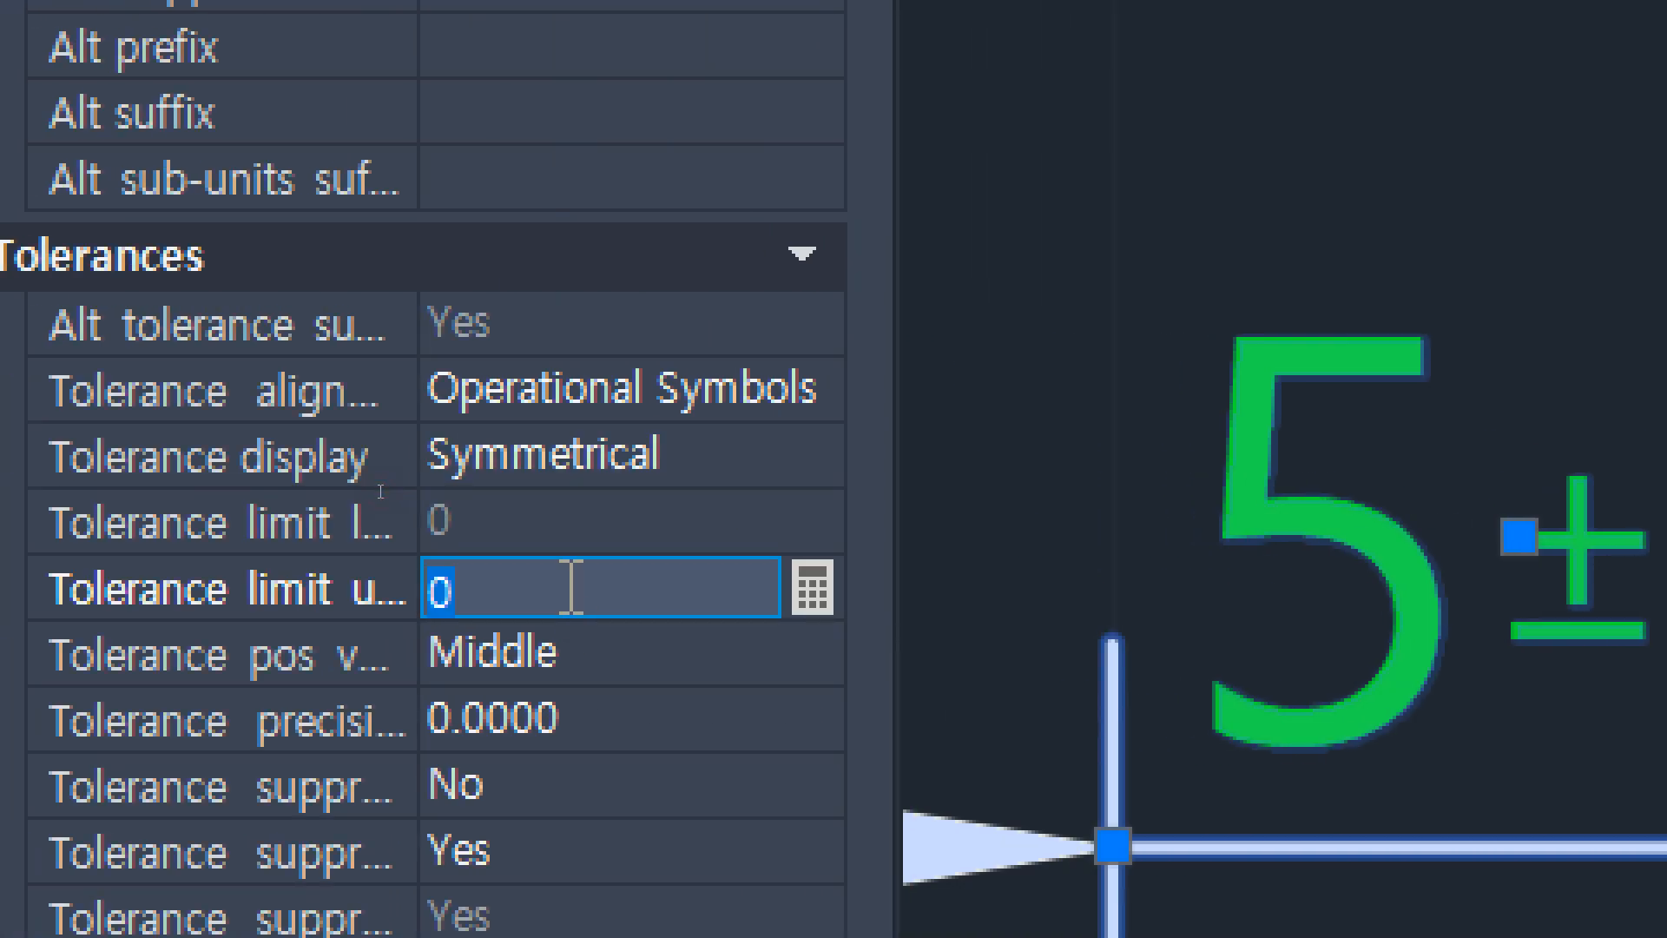
pyautogui.write('0.3')
pyautogui.press('Return')
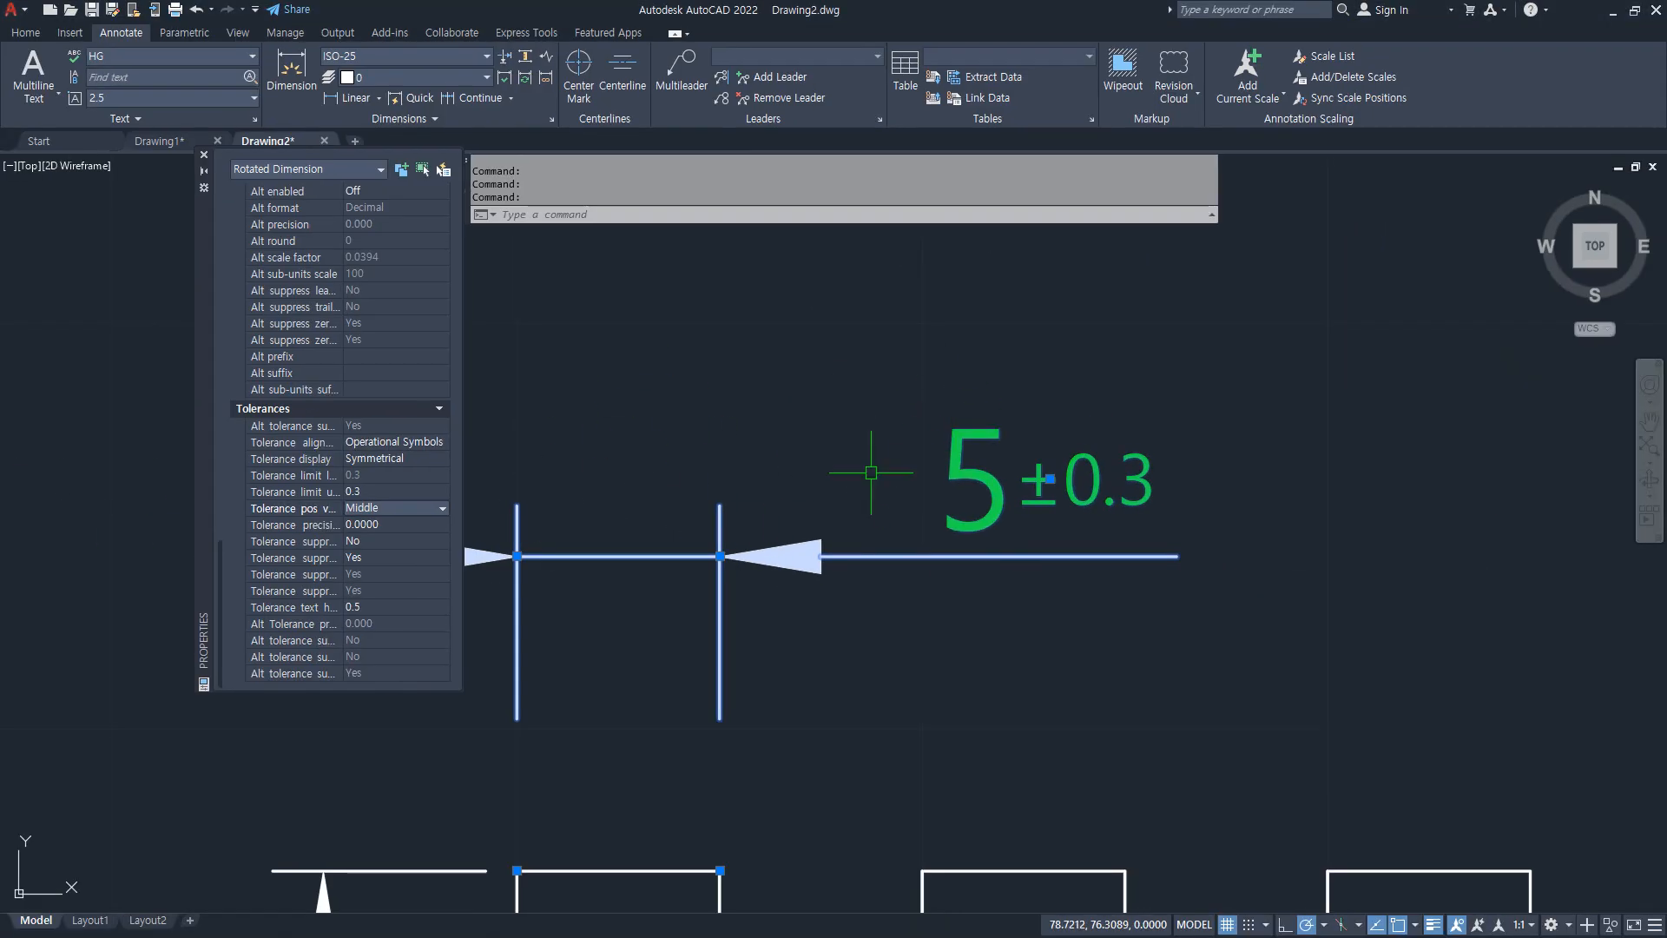
# Step: Change the selected dimension's tolerance display to Deviation
pyautogui.moveTo(871, 472); pyautogui.dragTo(496, 478, button='middle')
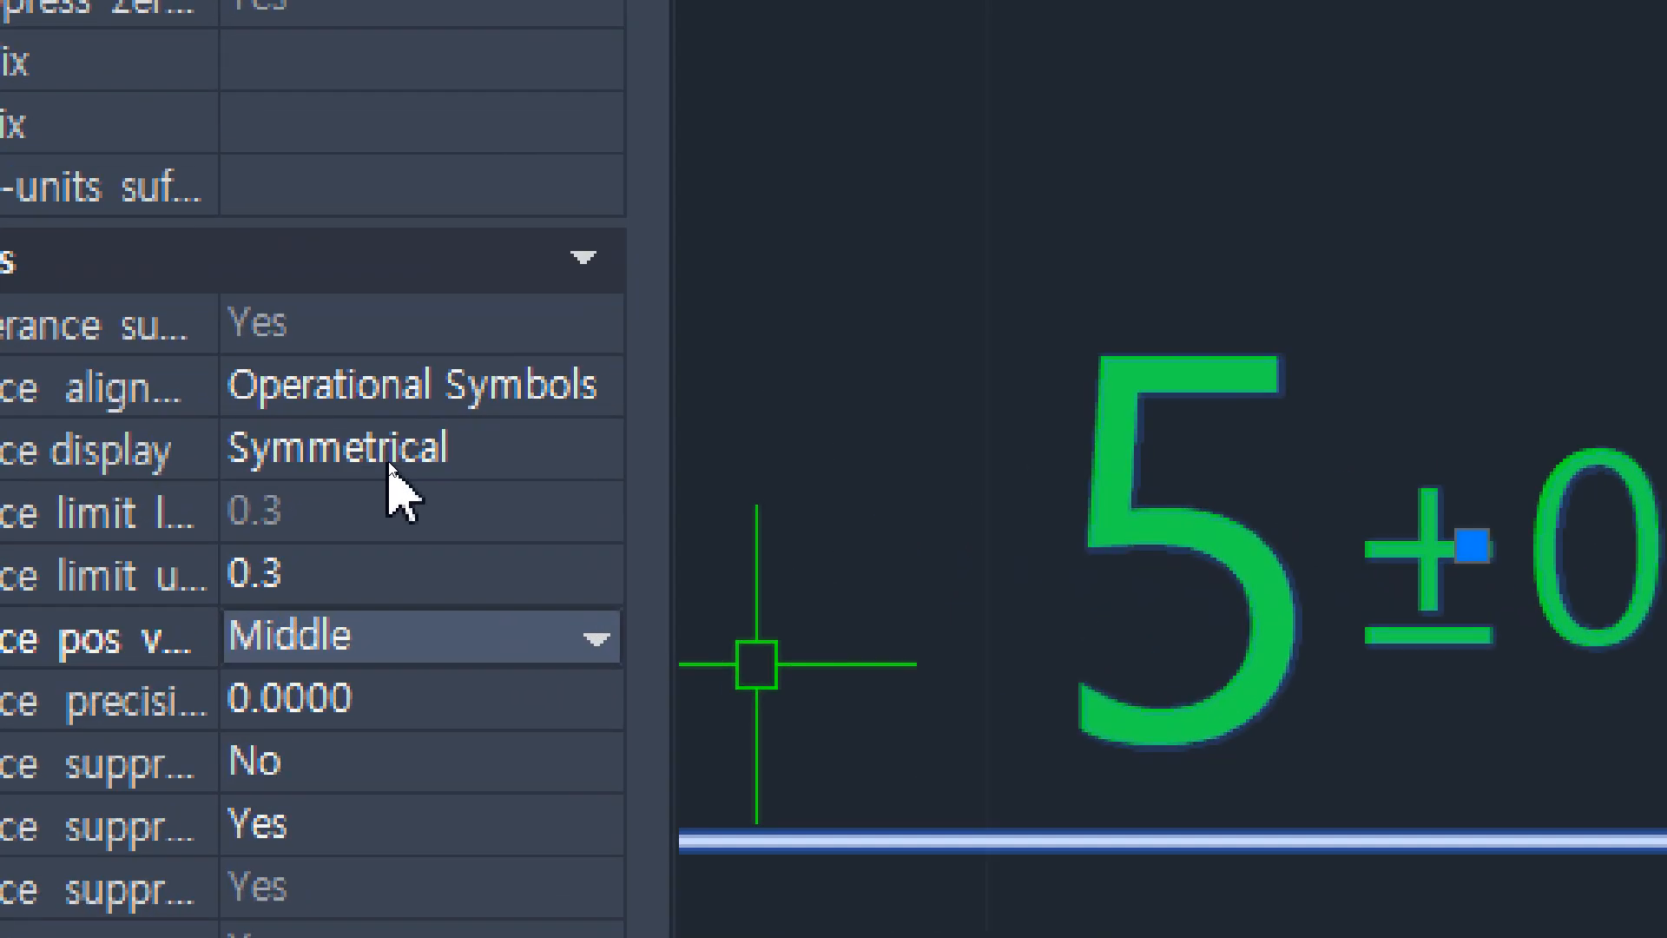
pyautogui.click(399, 459)
pyautogui.click(440, 453)
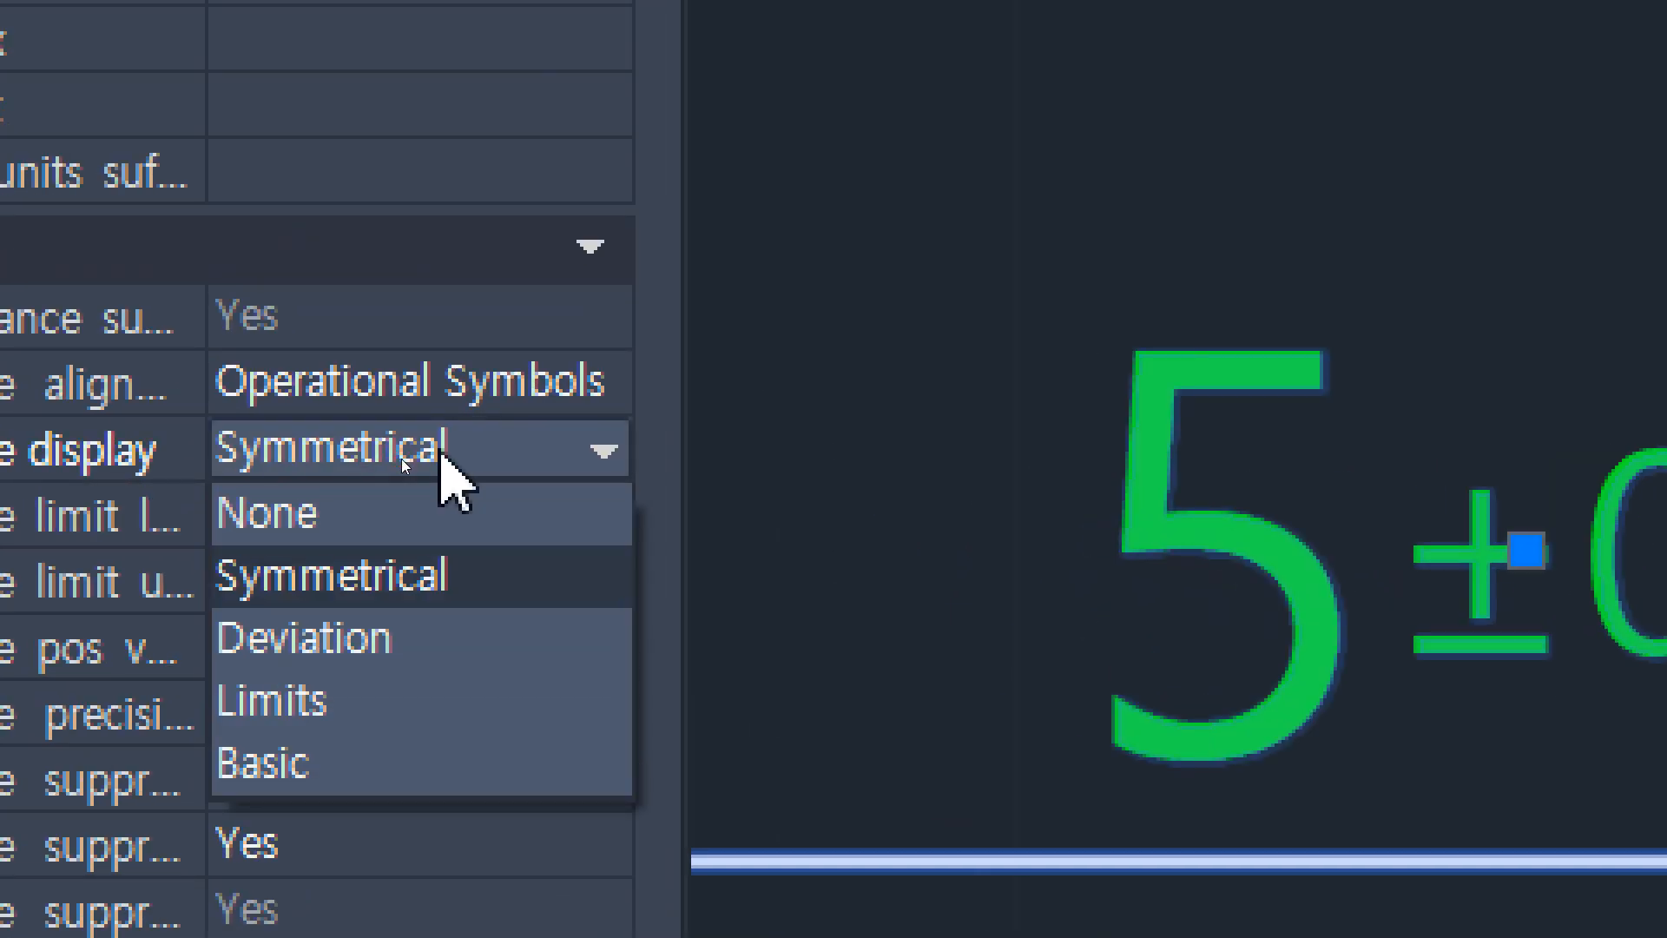
pyautogui.click(383, 647)
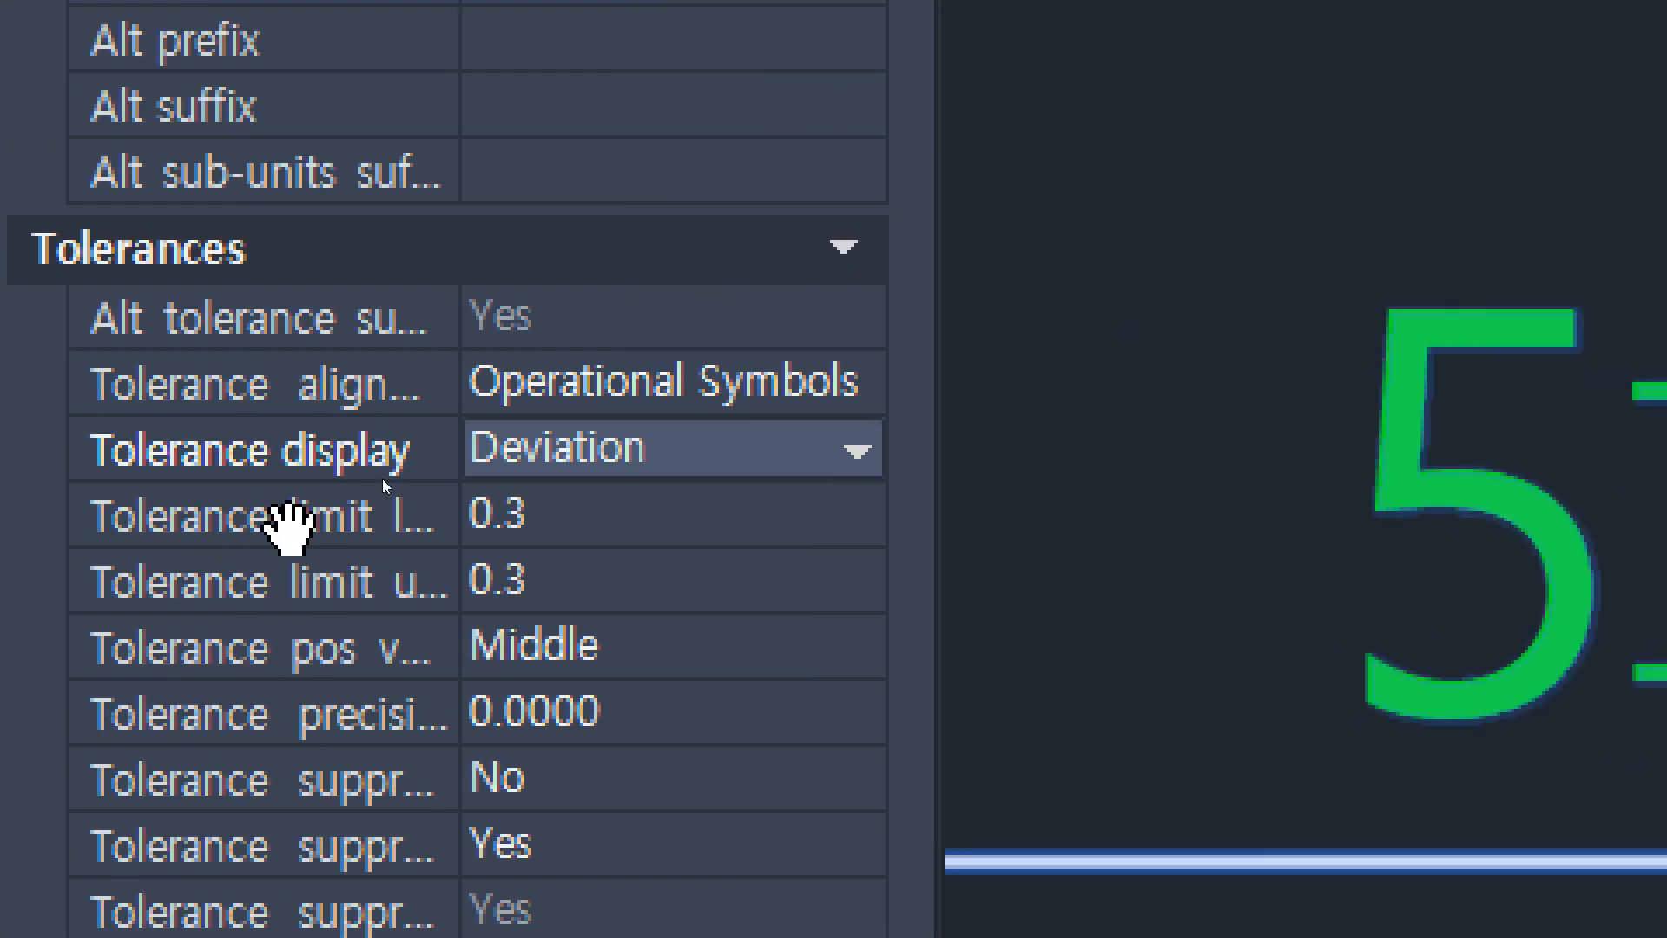
# Step: Widen the property name column and set the selected dimension's lower tolerance limit to 0.23
pyautogui.moveTo(452, 326); pyautogui.dragTo(537, 317)
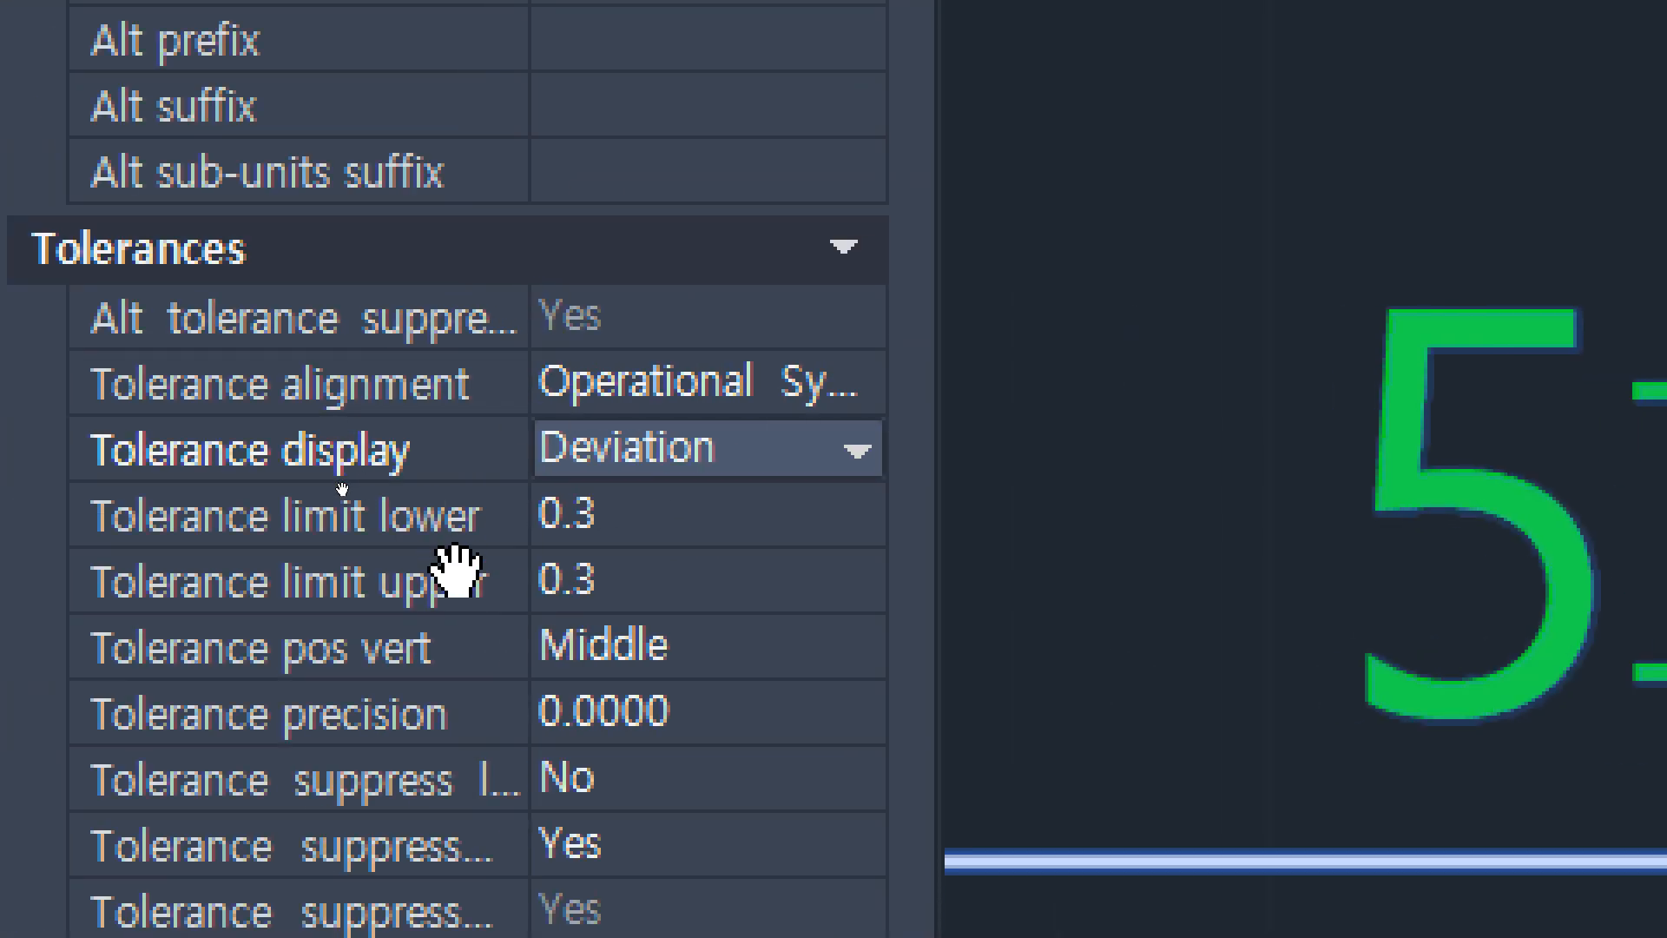
pyautogui.click(640, 519)
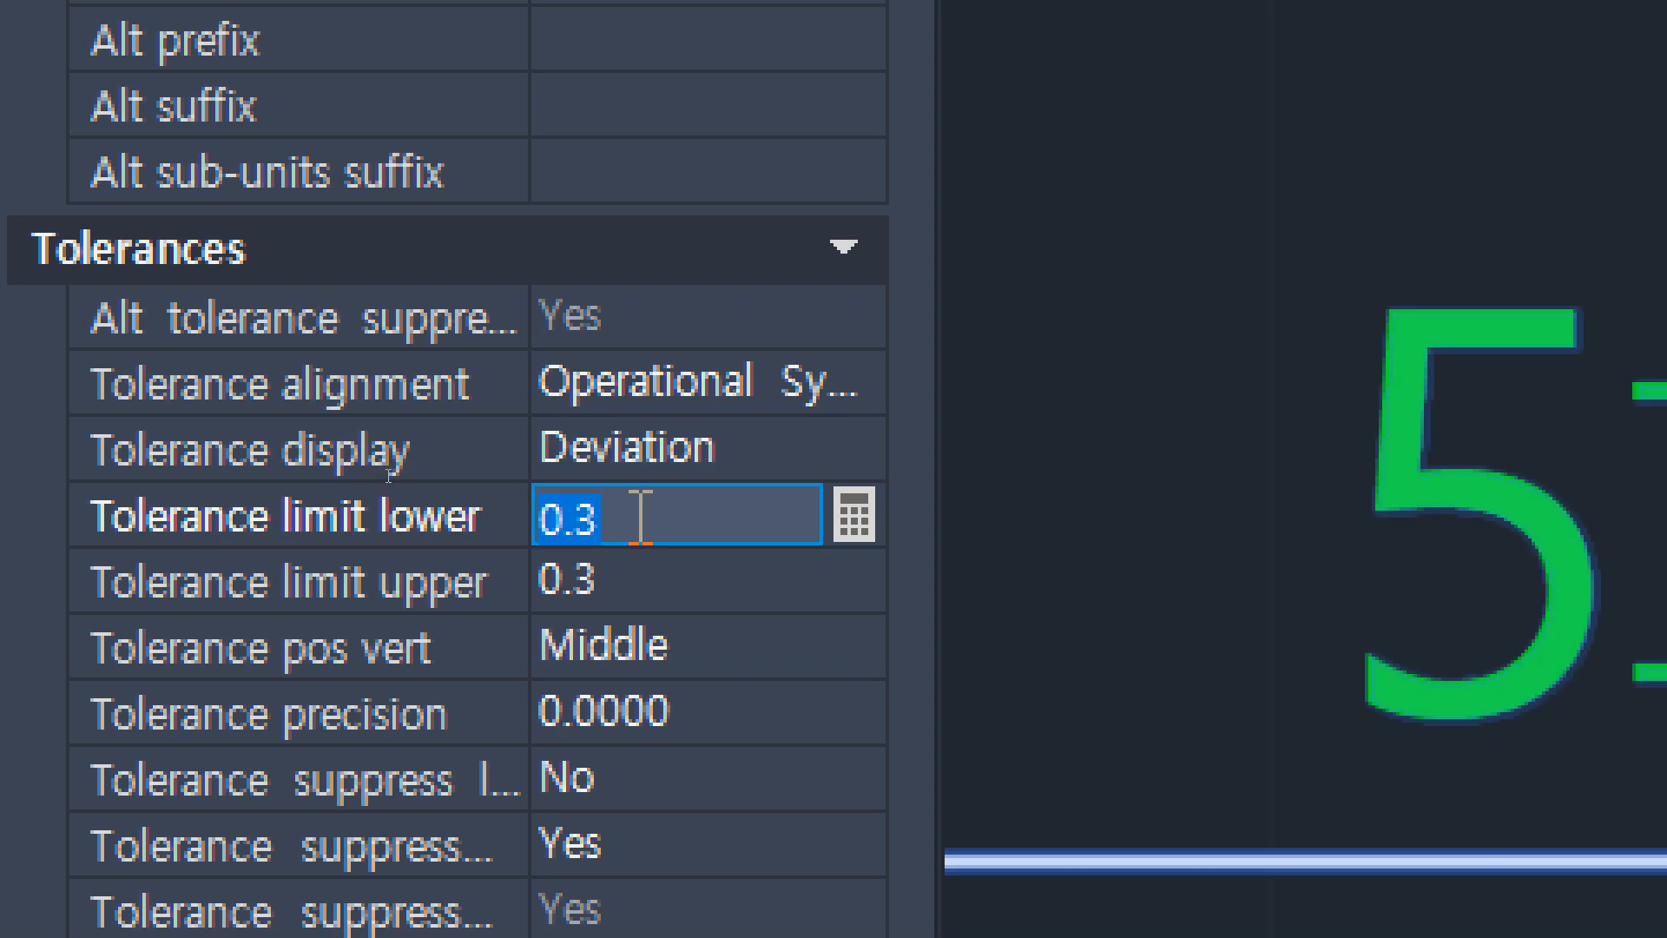
pyautogui.write('0.23')
pyautogui.press('Tab')
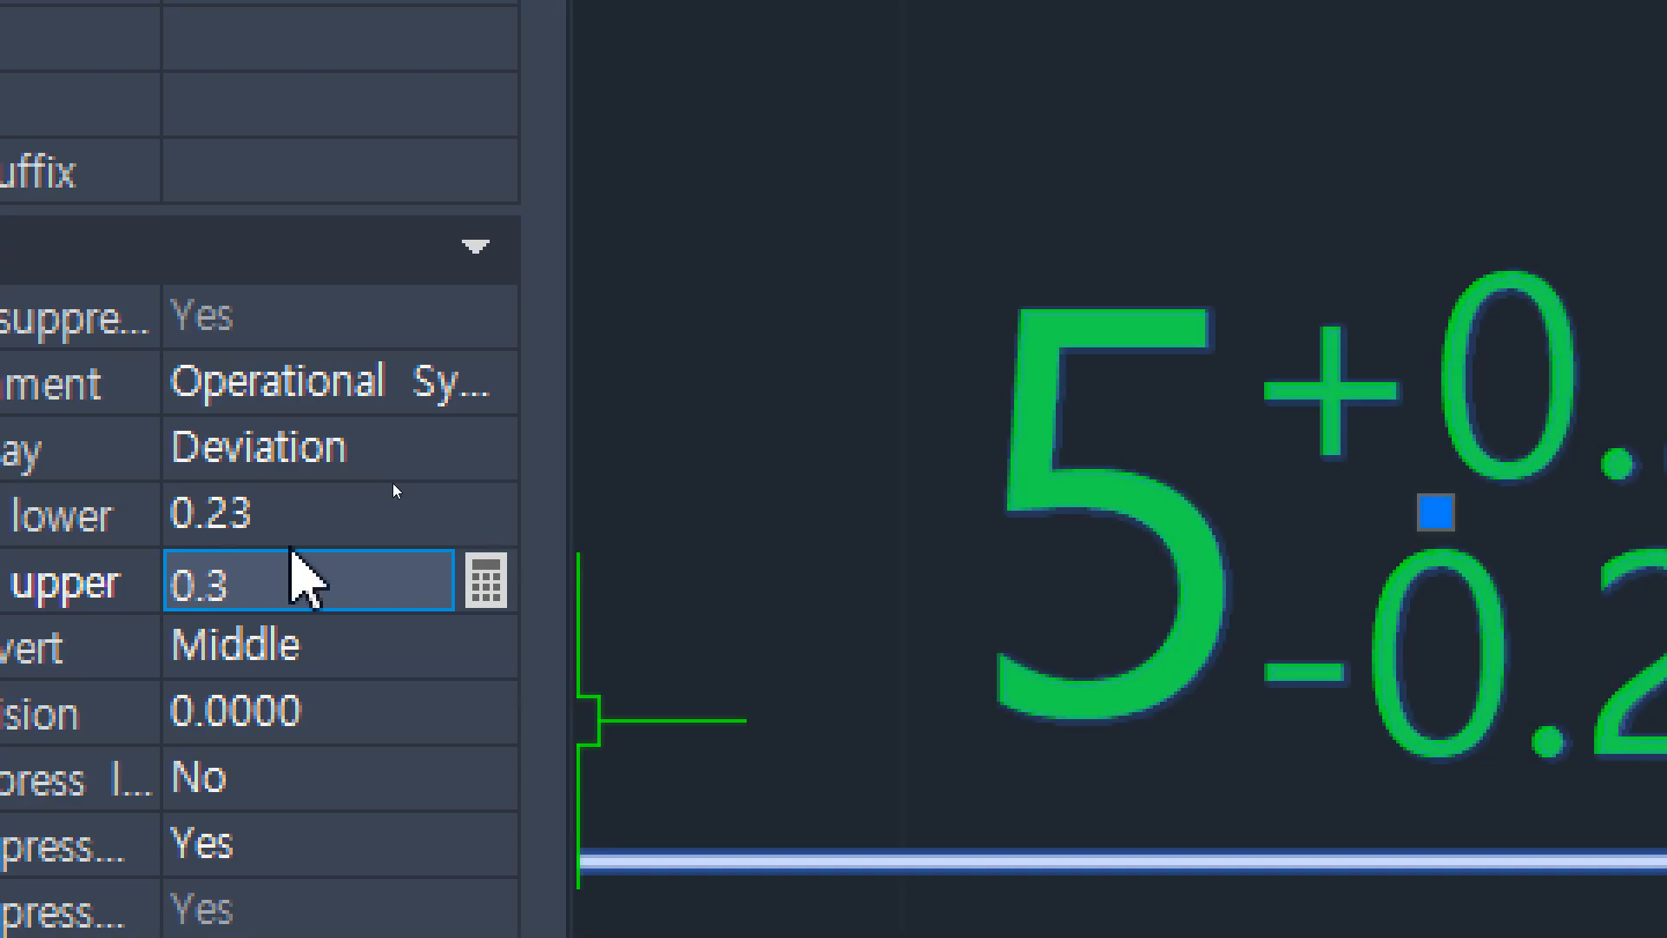
# Step: Make the selected dimension's lower tolerance limit negative, setting it to -0.23, and inspect the dimension text
pyautogui.click(304, 512)
pyautogui.press('Home')
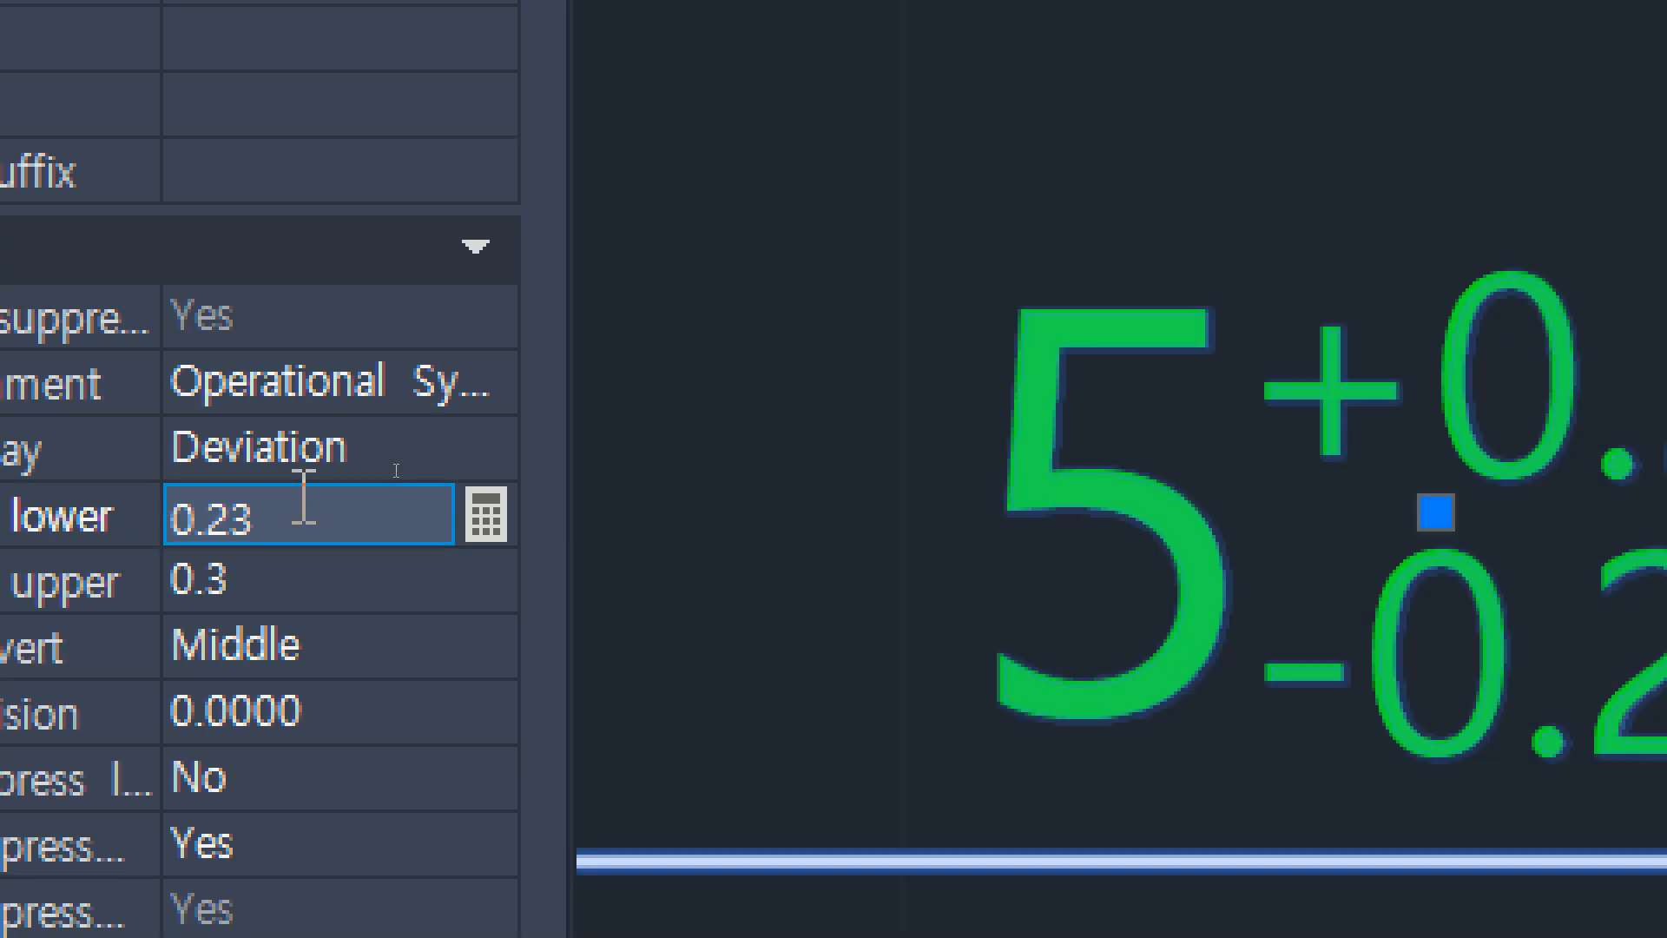
pyautogui.write('-')
pyautogui.press('Tab')
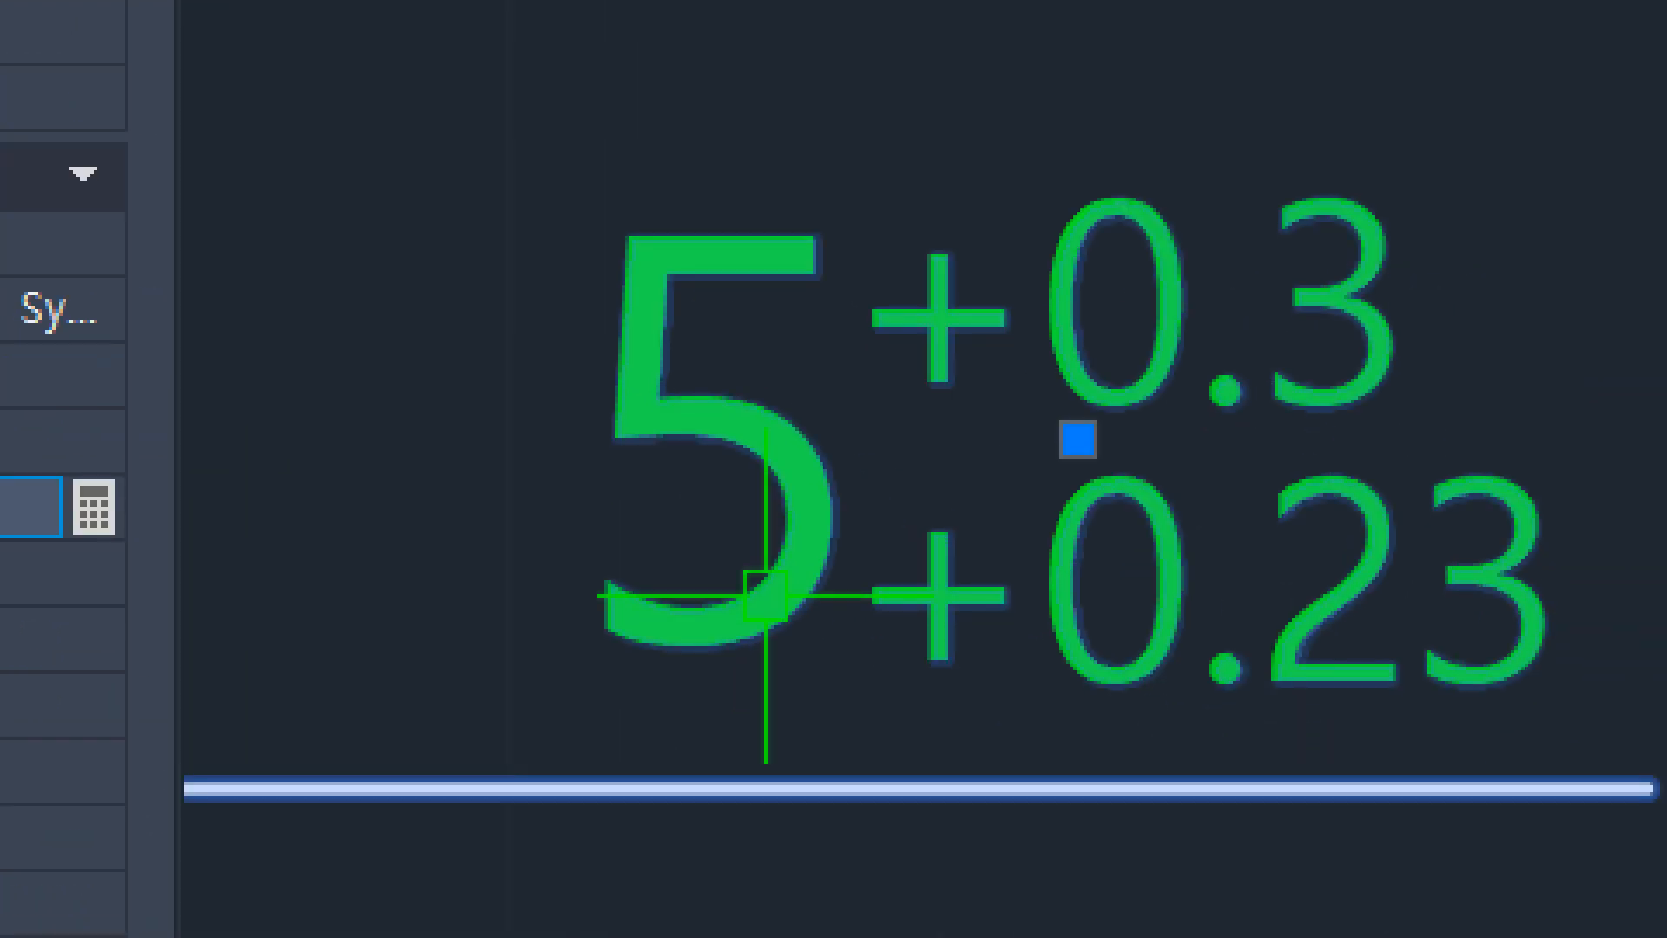
pyautogui.scroll(-2, 765, 596)
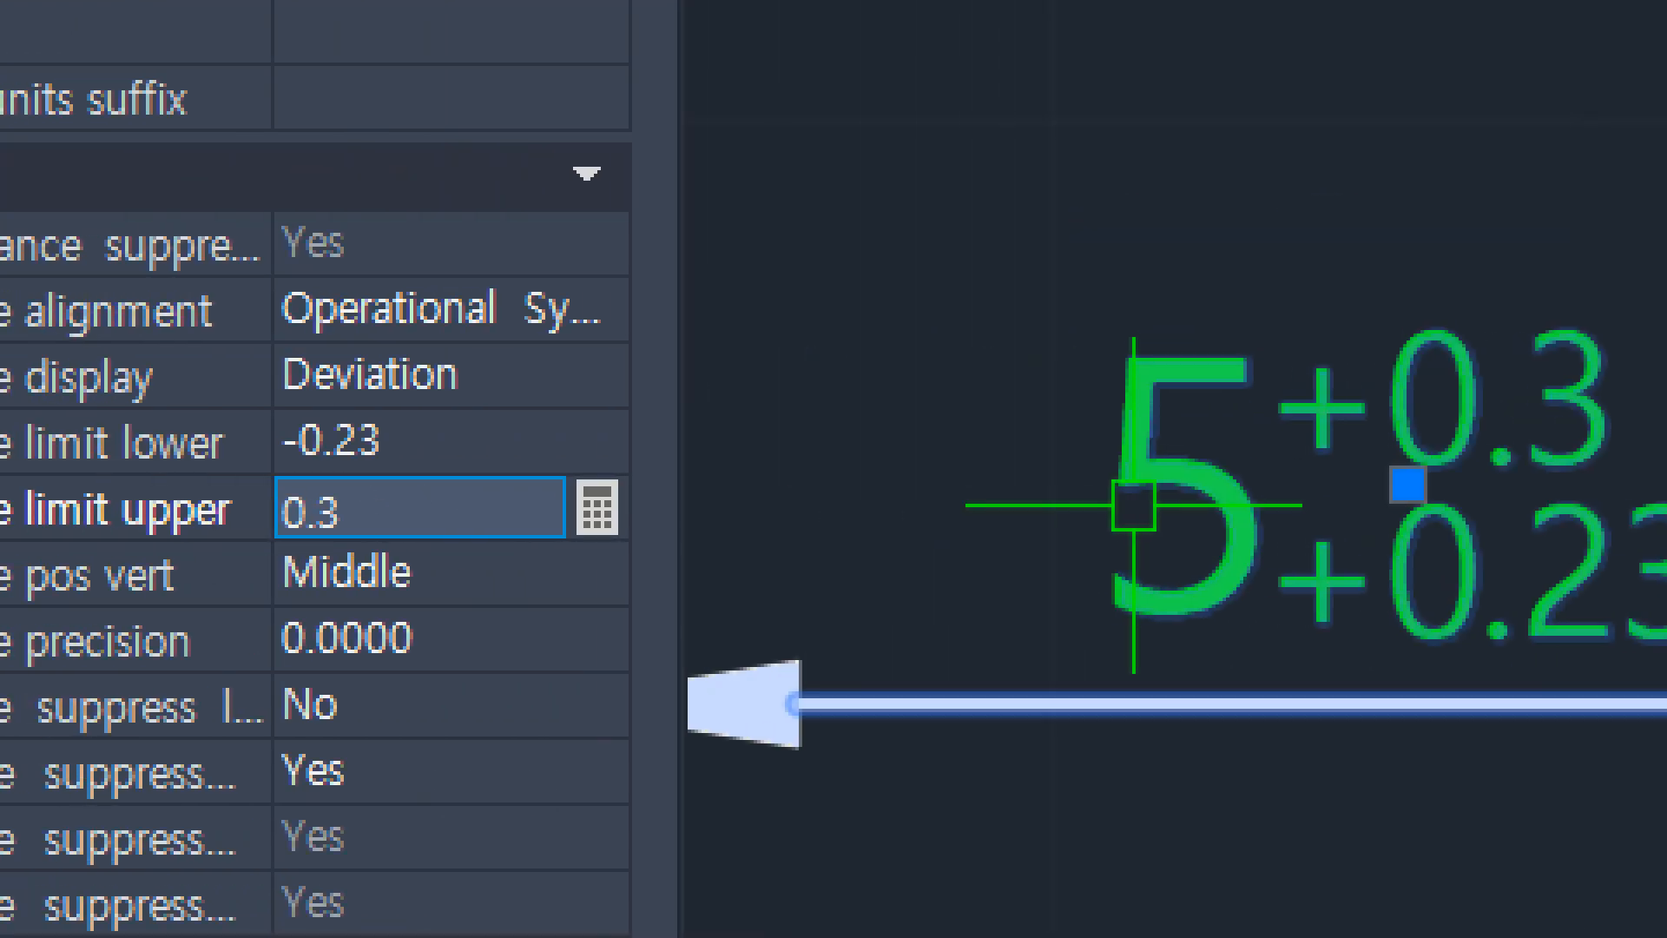
pyautogui.moveTo(1133, 505); pyautogui.dragTo(868, 508, button='middle')
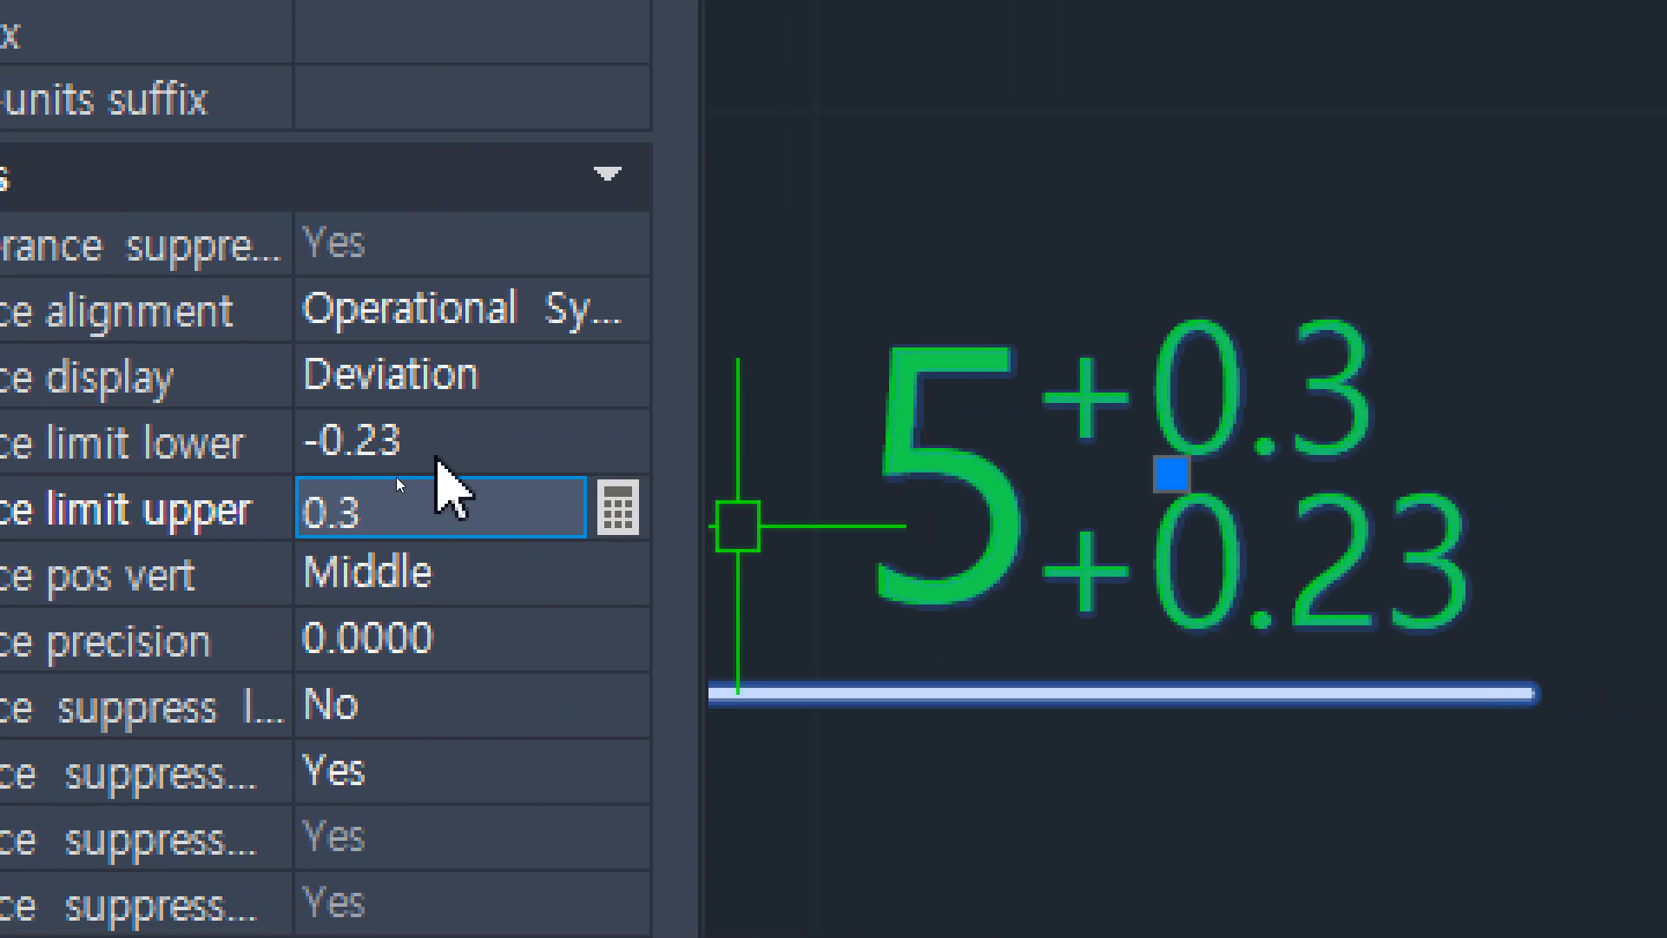
# Step: Set the selected dimension's lower tolerance limit back to 0.23 and its upper tolerance limit to -0.12
pyautogui.click(439, 442)
pyautogui.press('Home')
pyautogui.press('Delete')
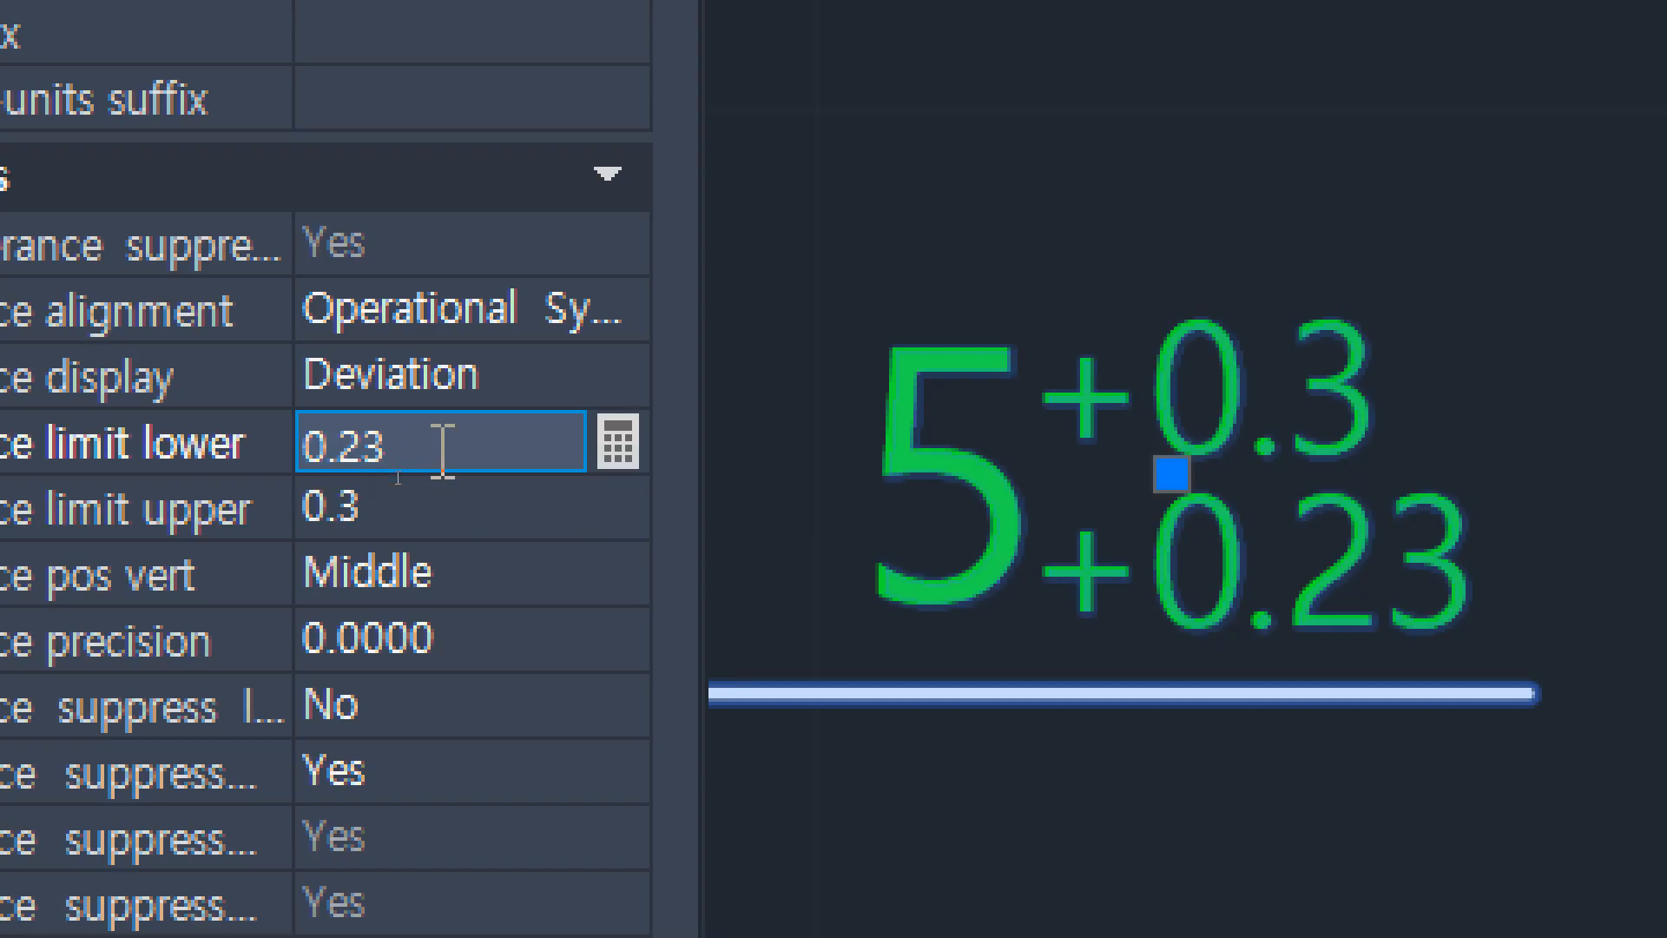
pyautogui.press('Tab')
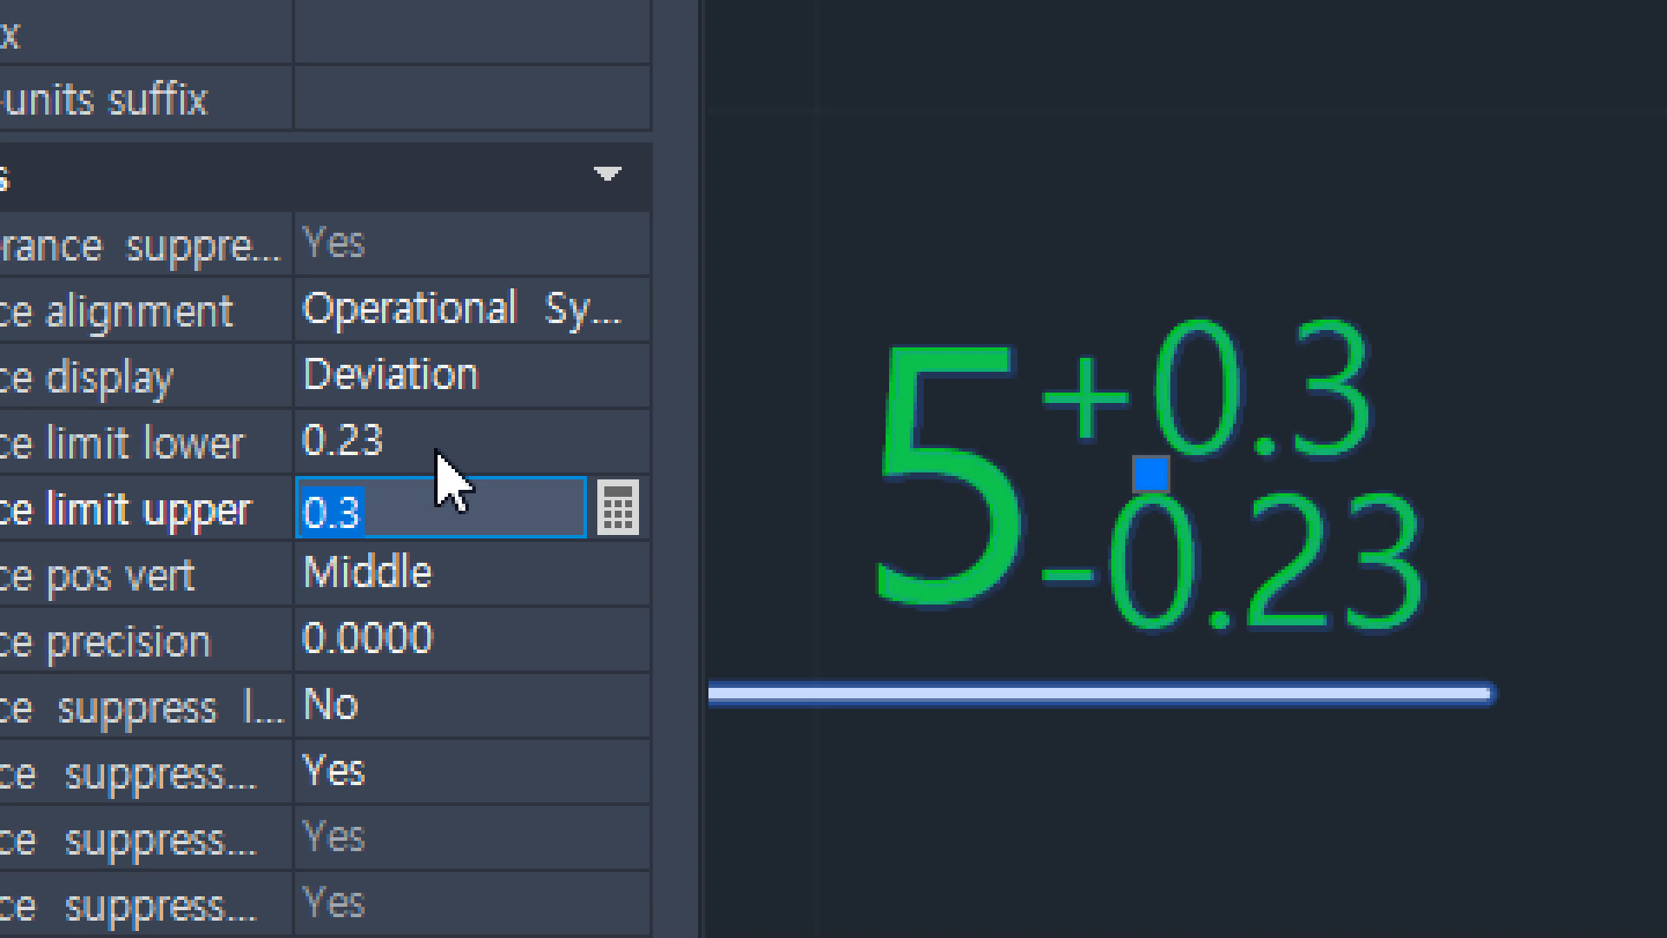
pyautogui.write('-0.12')
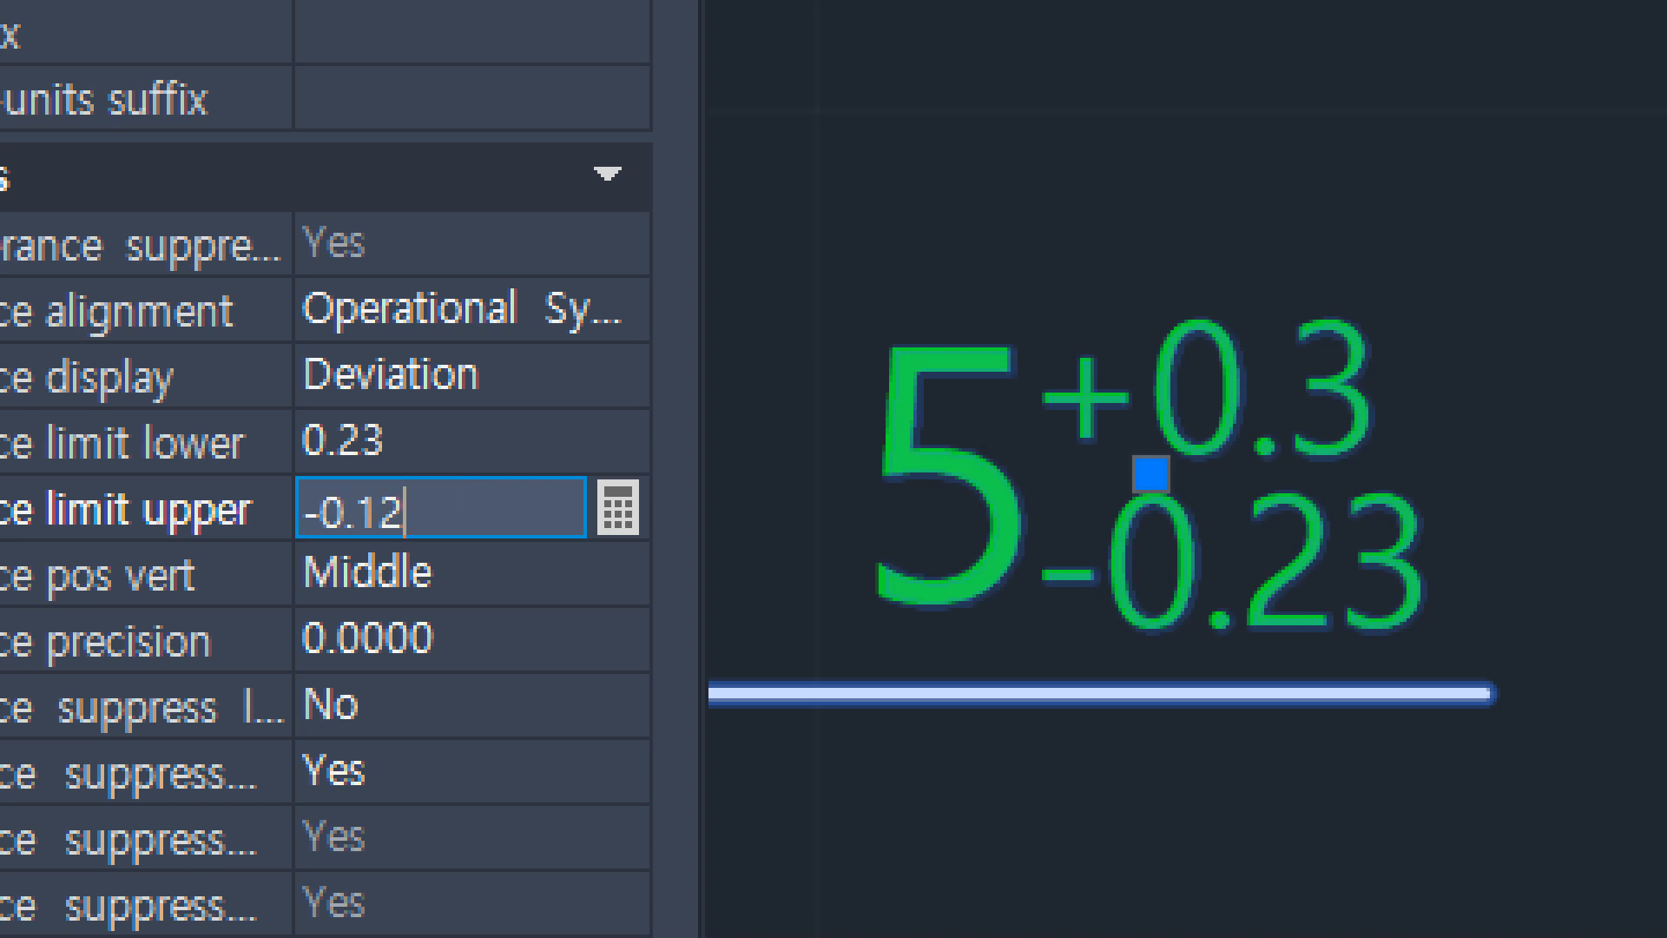
pyautogui.press('Tab')
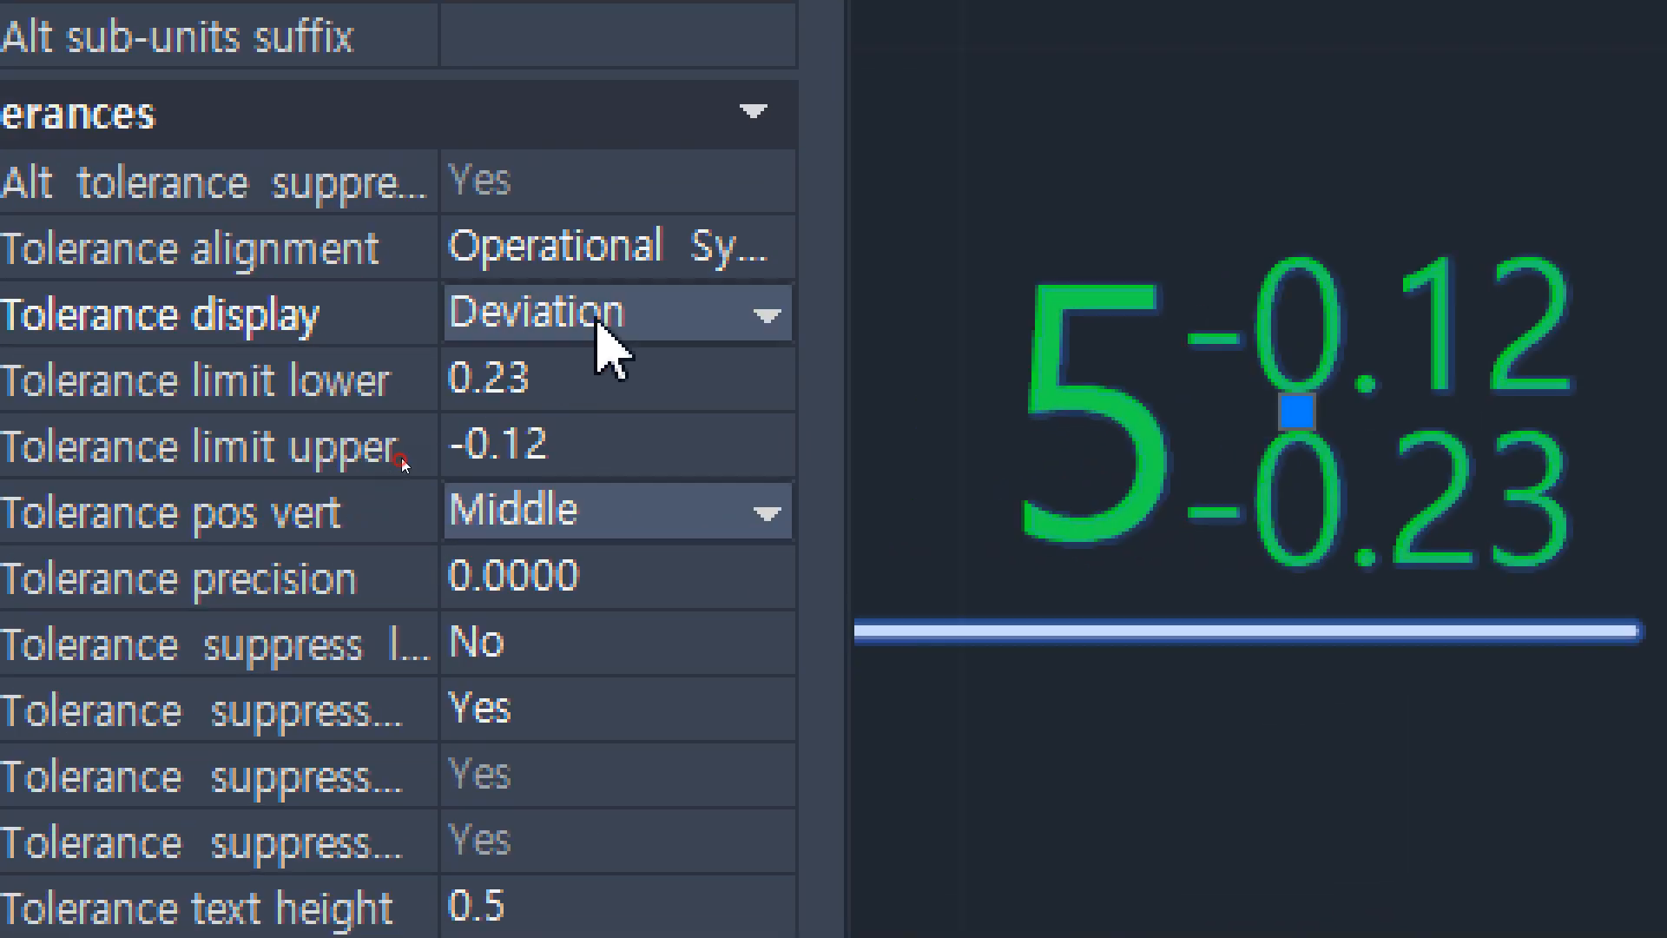
# Step: Try the Limits tolerance display on the selected dimension and return it to Deviation
pyautogui.click(599, 325)
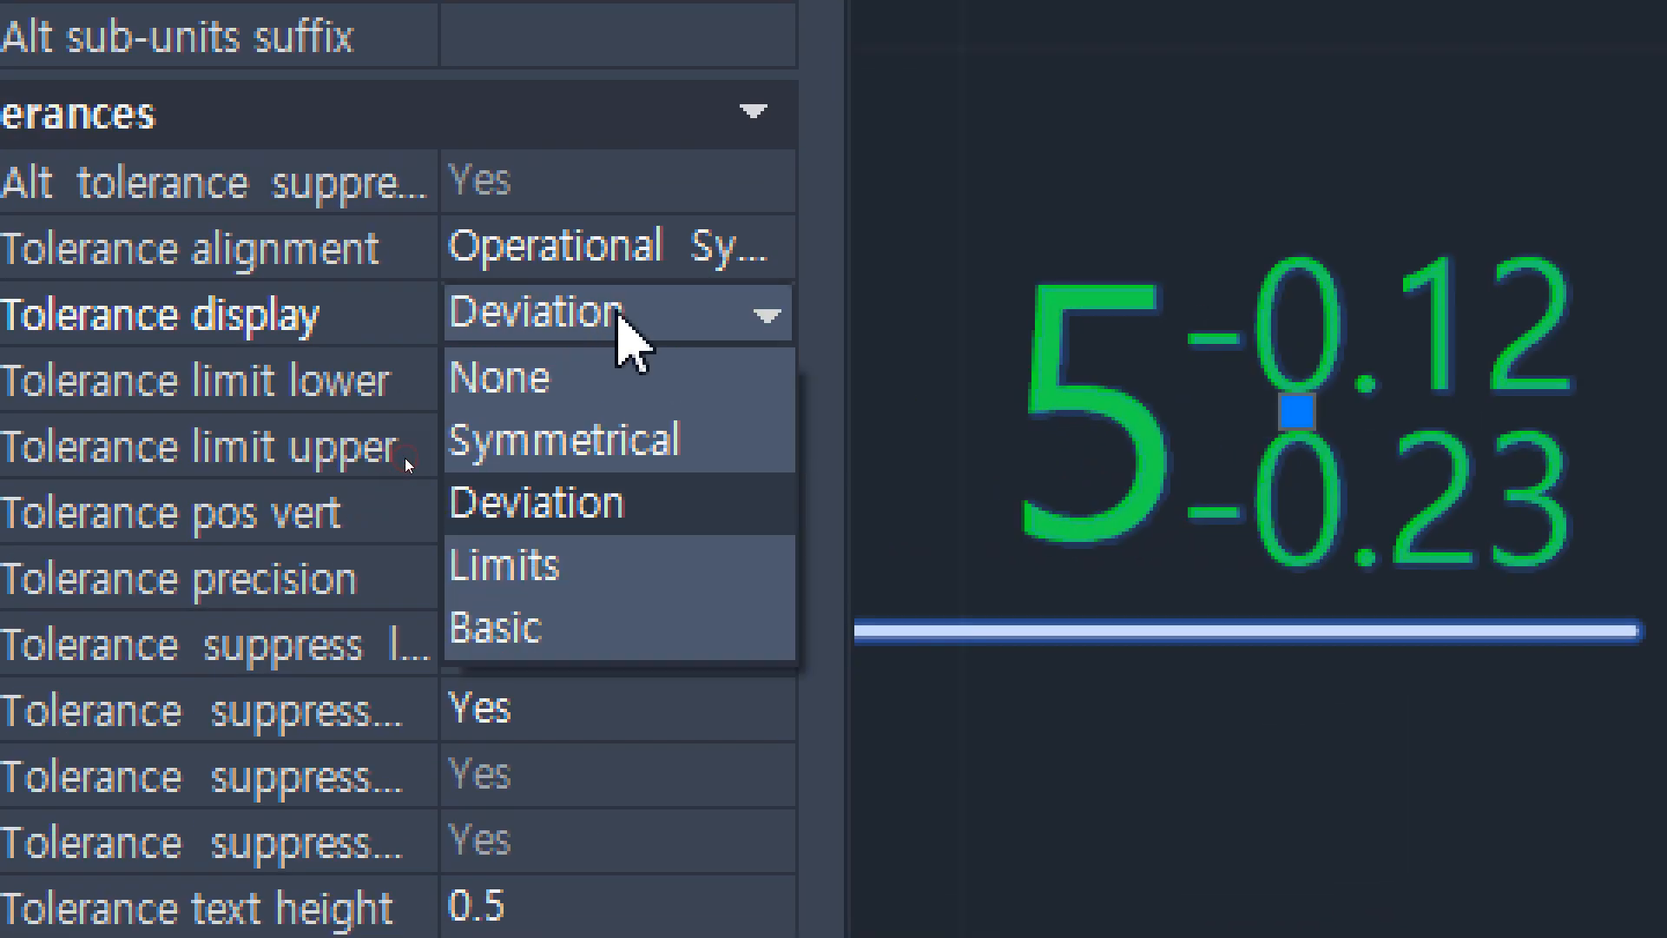
pyautogui.click(544, 580)
pyautogui.moveTo(436, 627); pyautogui.dragTo(1266, 585, button='middle')
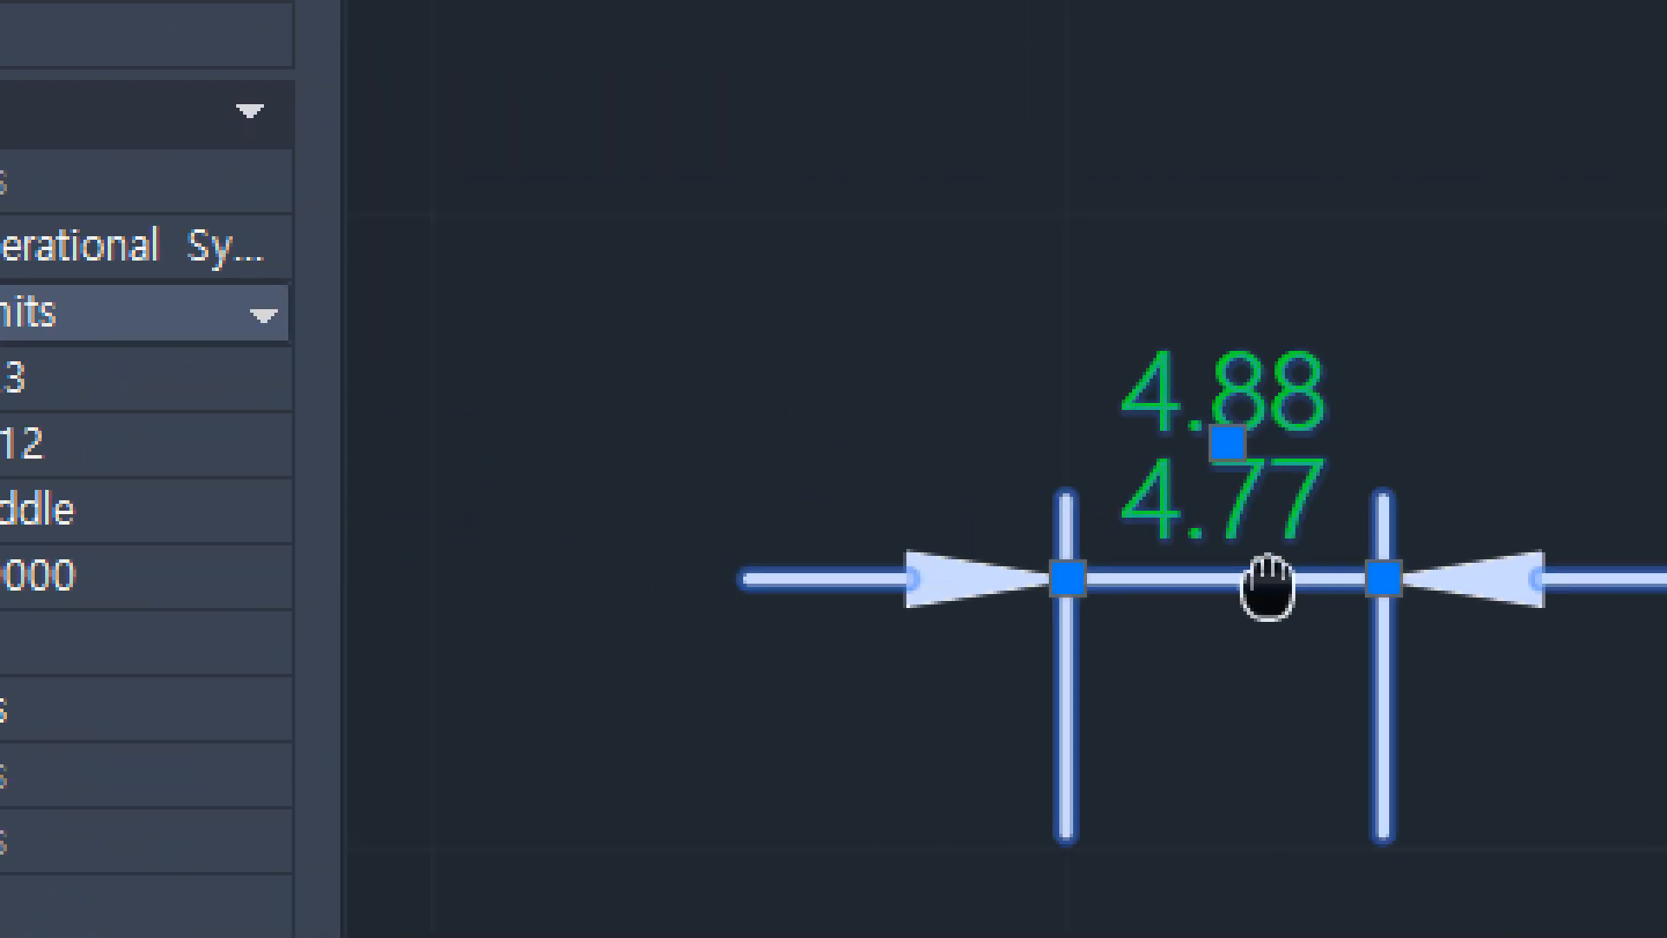
pyautogui.scroll(2, 1138, 475)
pyautogui.moveTo(1273, 491); pyautogui.dragTo(953, 521, button='middle')
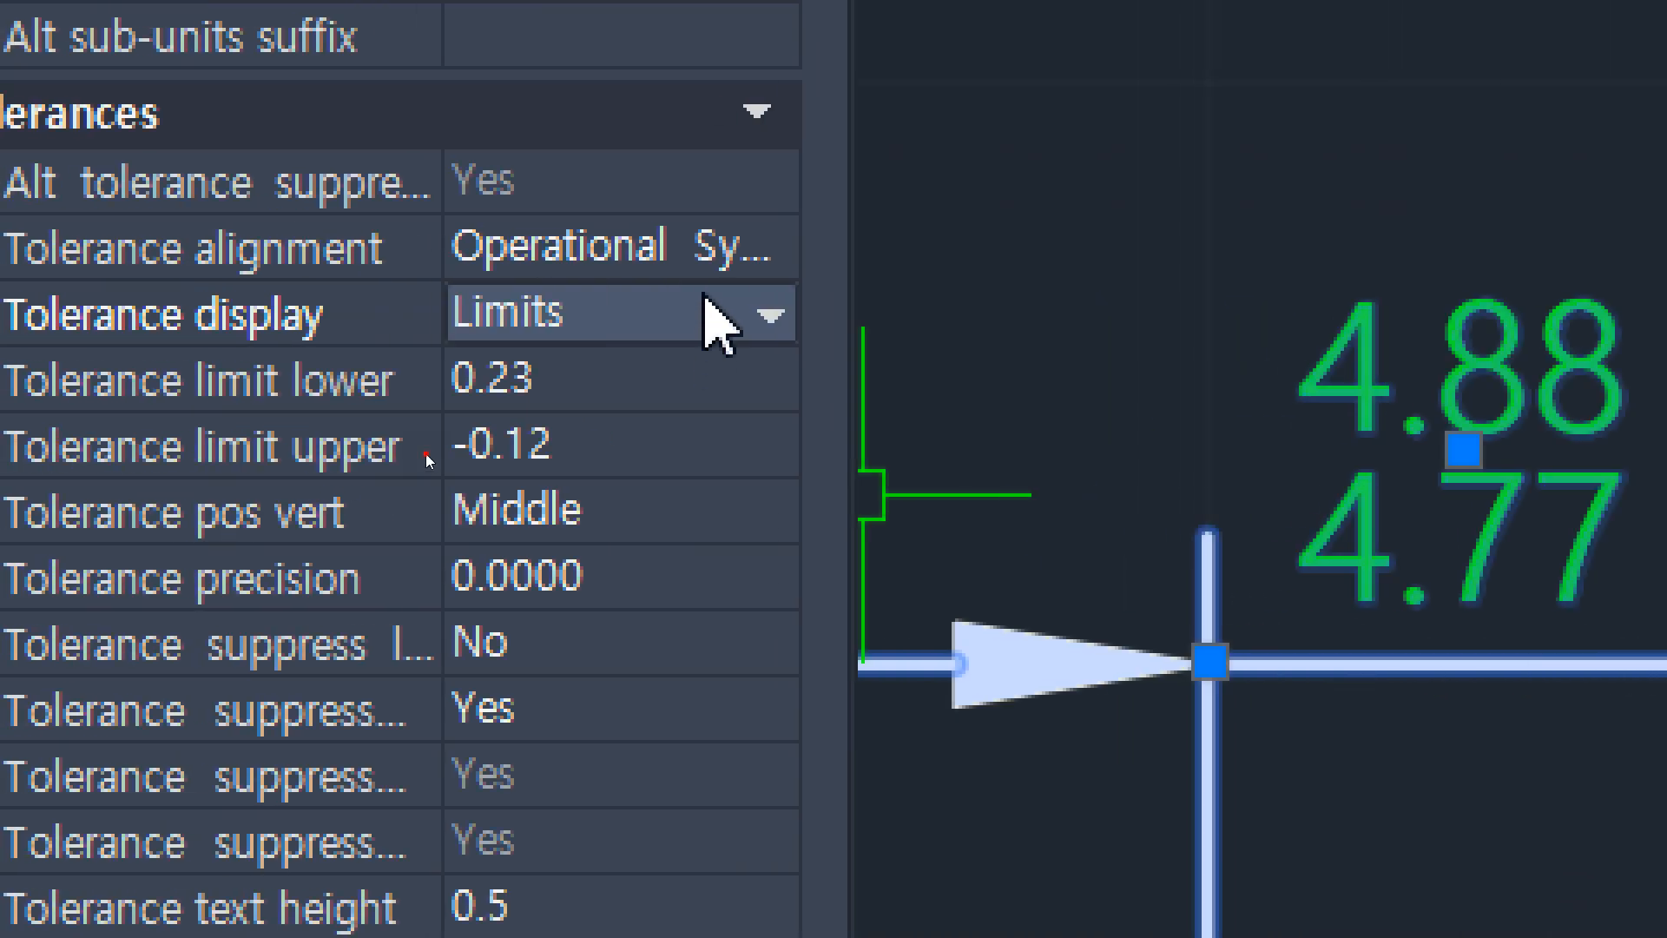
pyautogui.click(717, 321)
pyautogui.click(642, 487)
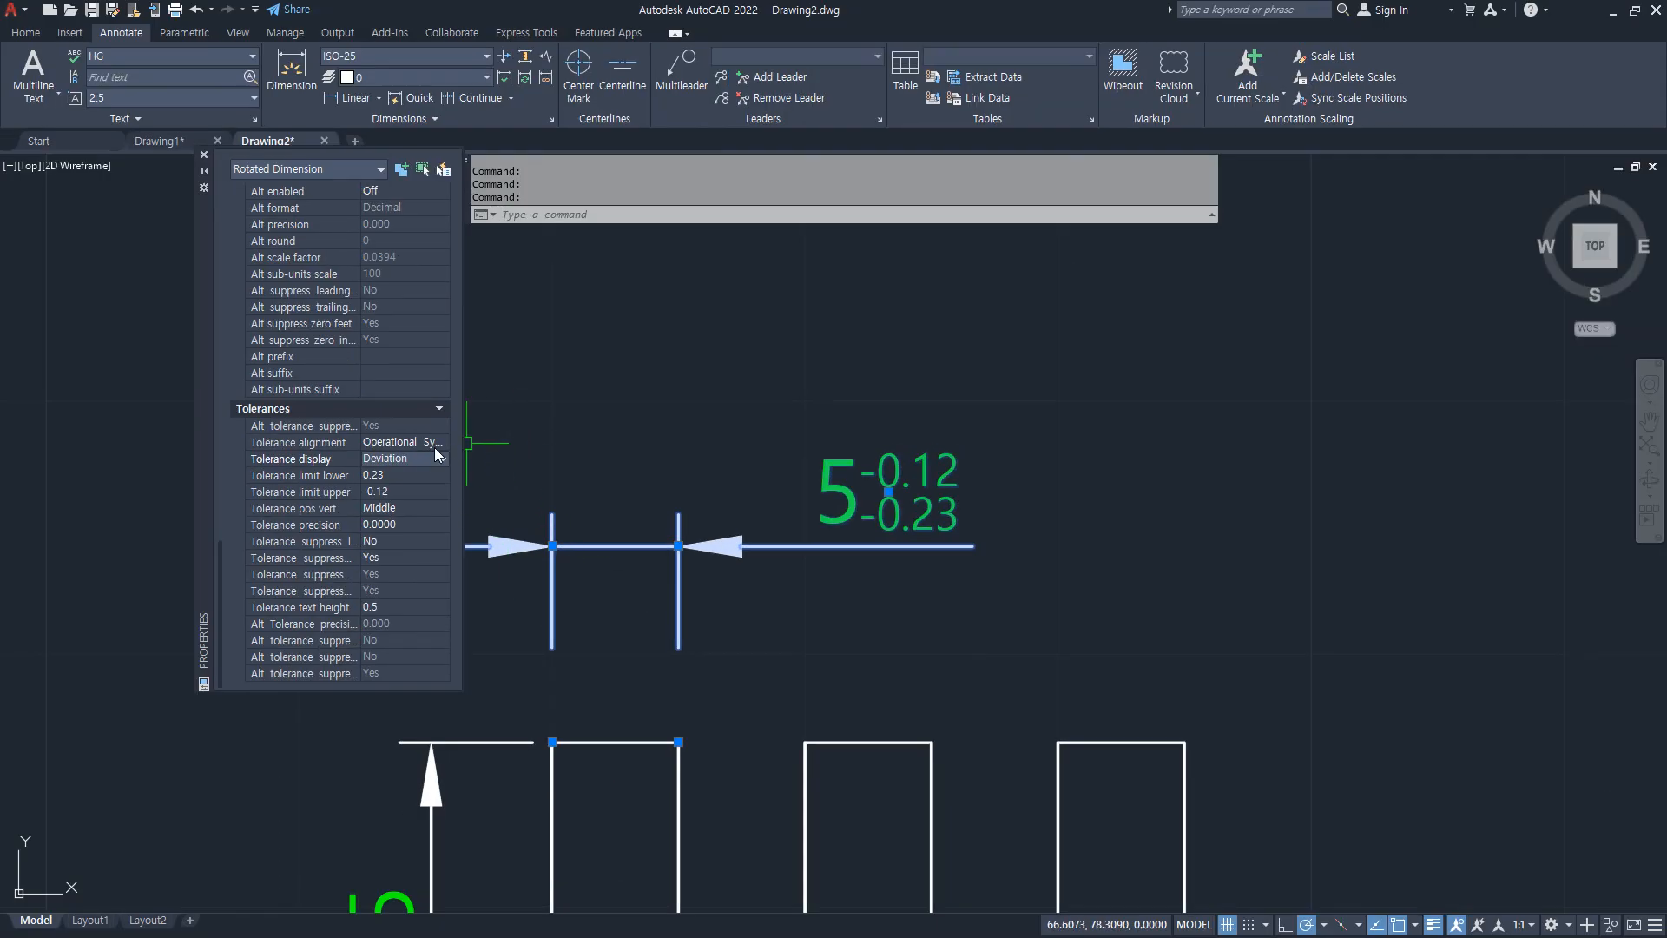
# Step: Set the selected dimension's tolerance display to Limits
pyautogui.click(420, 460)
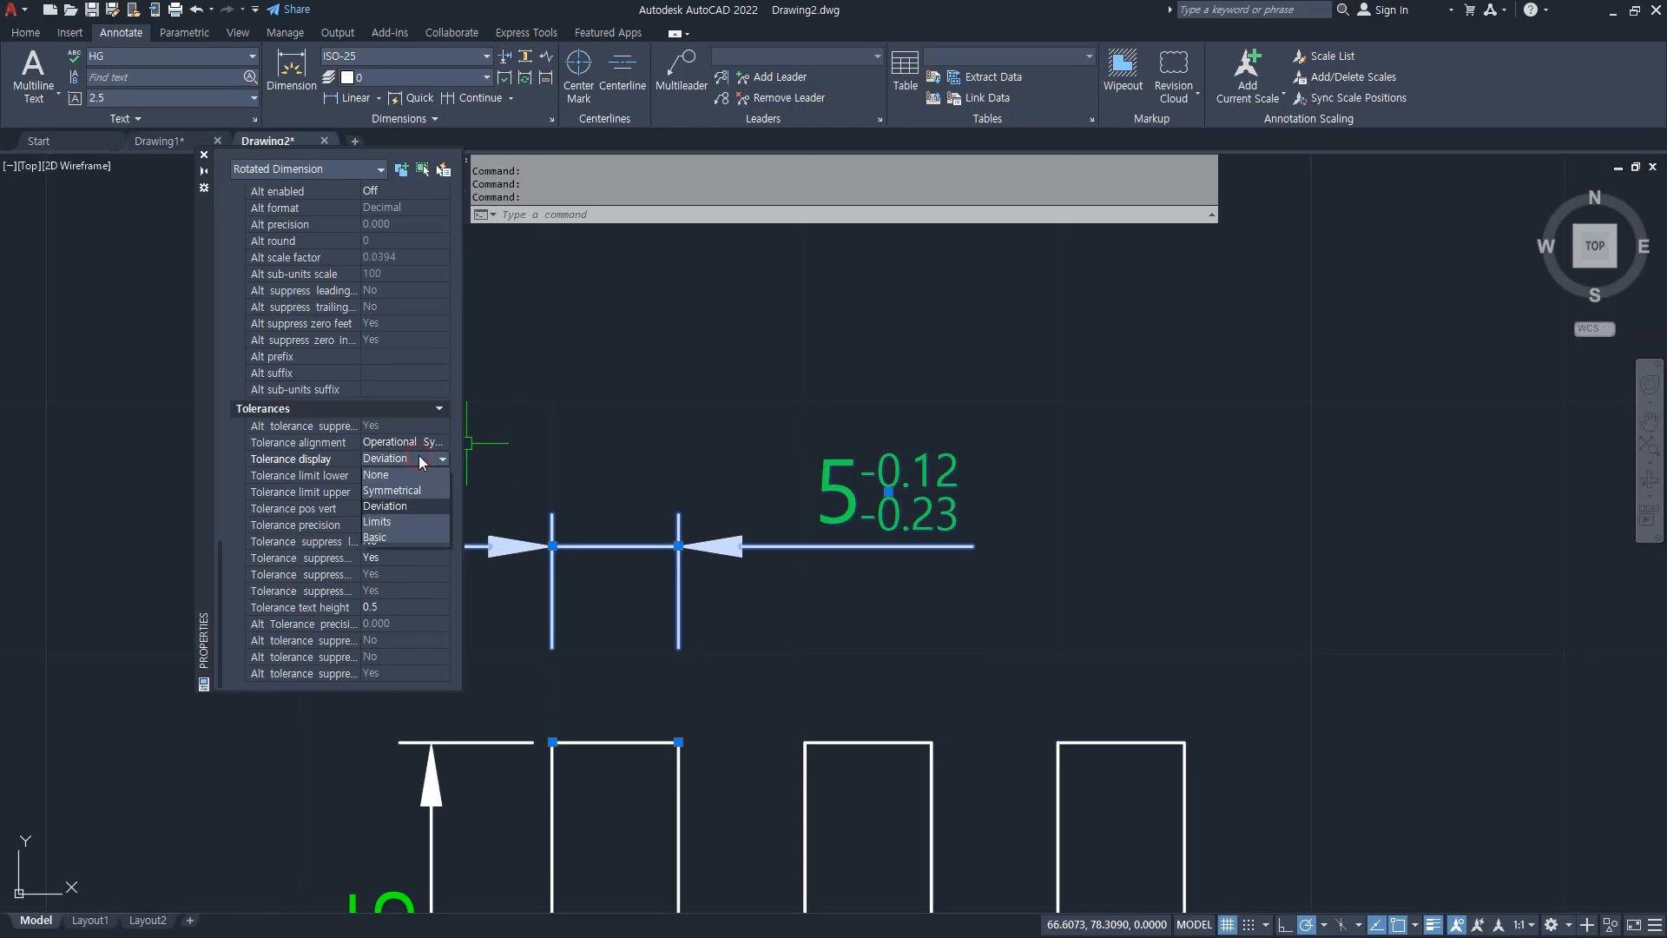
pyautogui.click(391, 521)
pyautogui.scroll(2, 539, 519)
pyautogui.scroll(2, 539, 518)
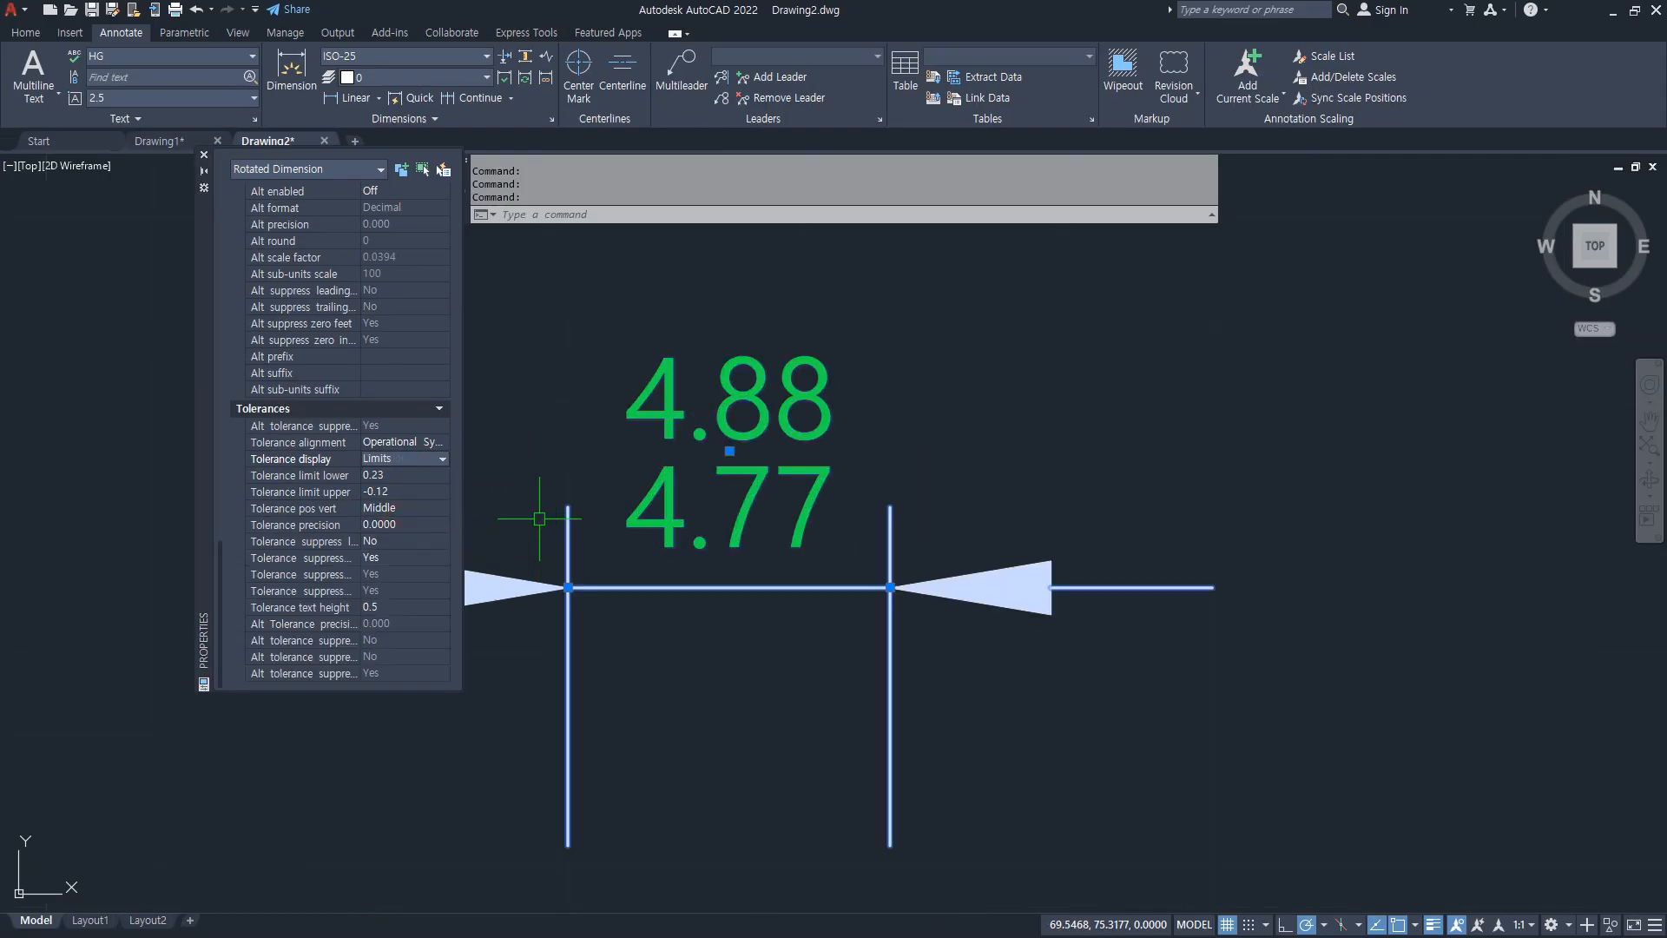